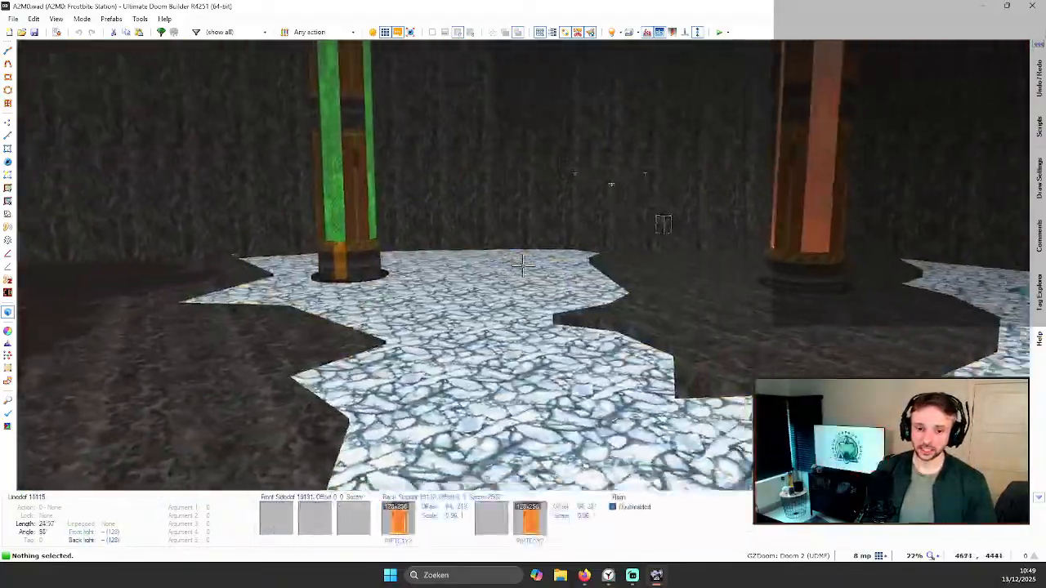
Step: Leave the 3D view for the 2D vertices view and examine the overall layout of the map
key(v)
scroll(535, 232, down, 2)
scroll(523, 219, down, 2)
scroll(428, 160, up, 2)
scroll(438, 161, up, 1)
scroll(681, 181, down, 2)
scroll(670, 183, up, 4)
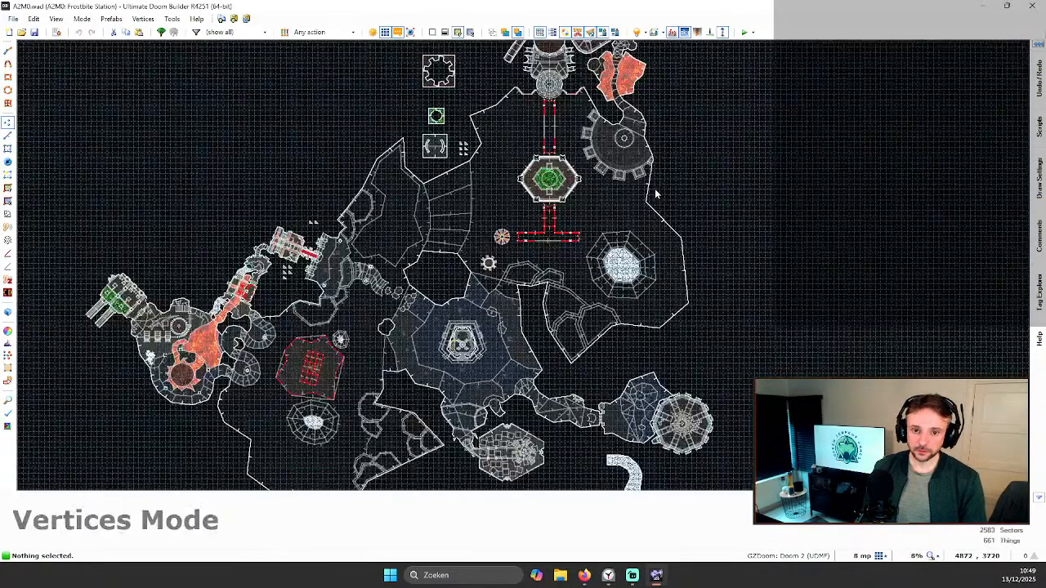
scroll(496, 215, down, 4)
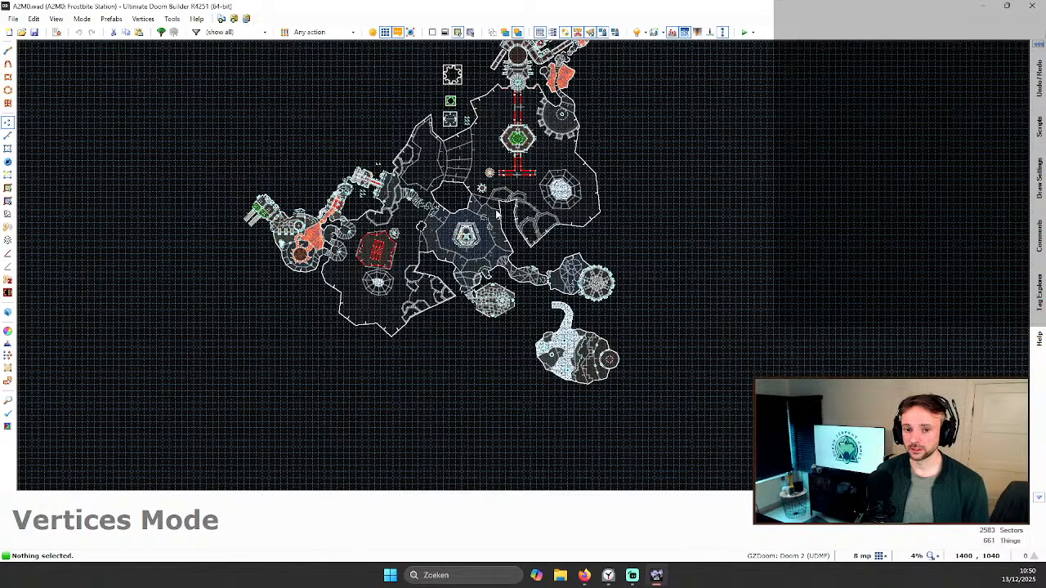
Step: Reshape the outer cavern boundary east of the octagonal ice pool by moving its wall vertices into a rounder outline
scroll(569, 153, up, 10)
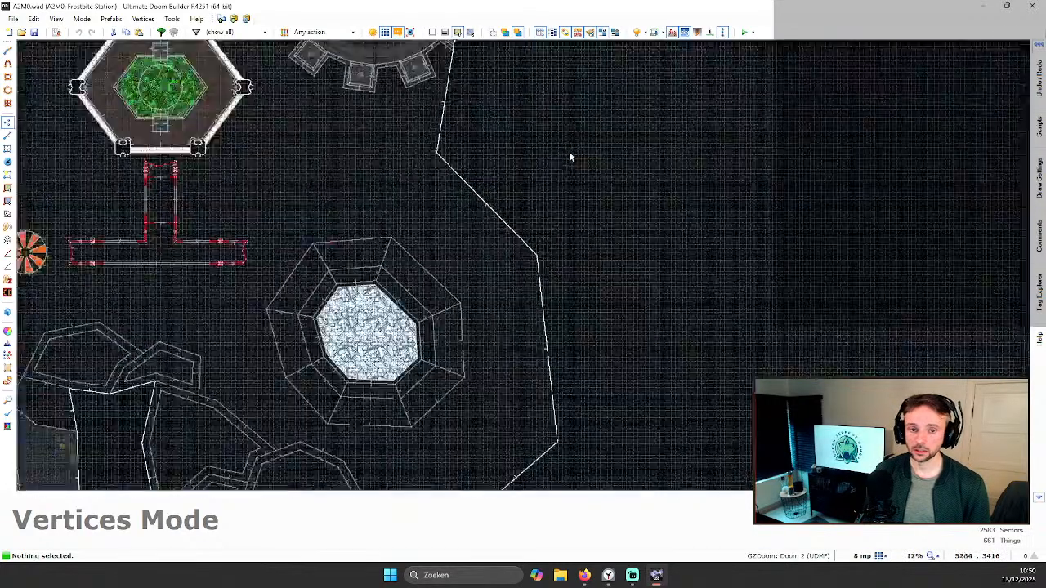
scroll(528, 180, up, 1)
drag(448, 236, 438, 254)
scroll(593, 217, down, 4)
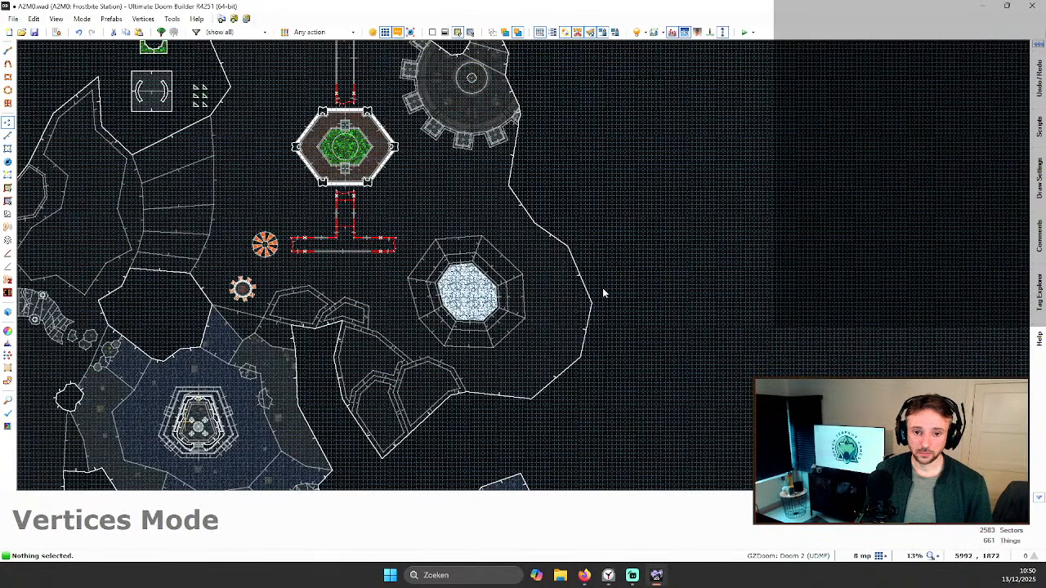
Step: Auto-align the reshaped cavern wall textures in X and Y in the 3D view and save the map
scroll(596, 291, down, 2)
key(w)
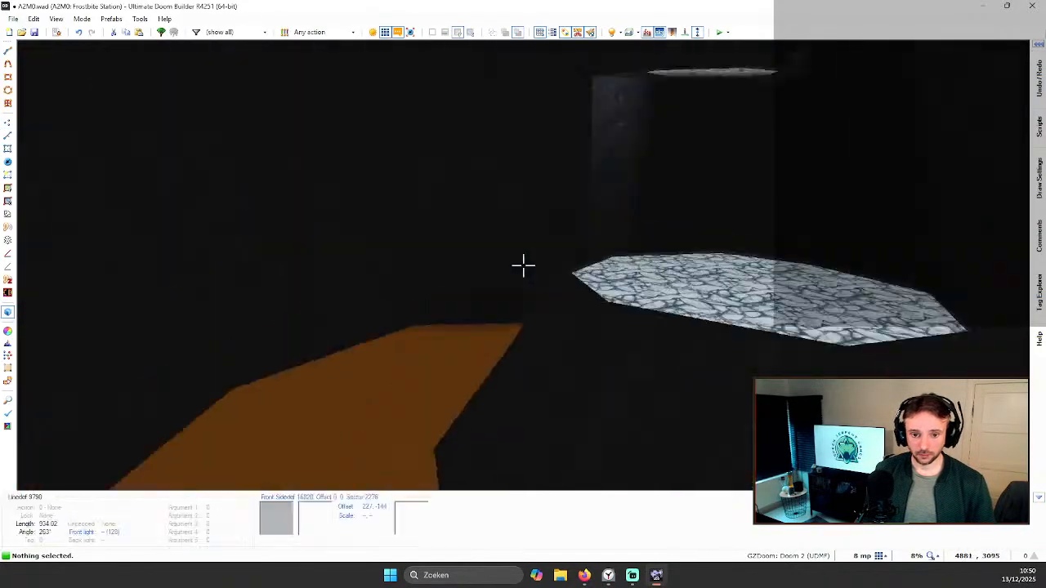
key(ctrl+a)
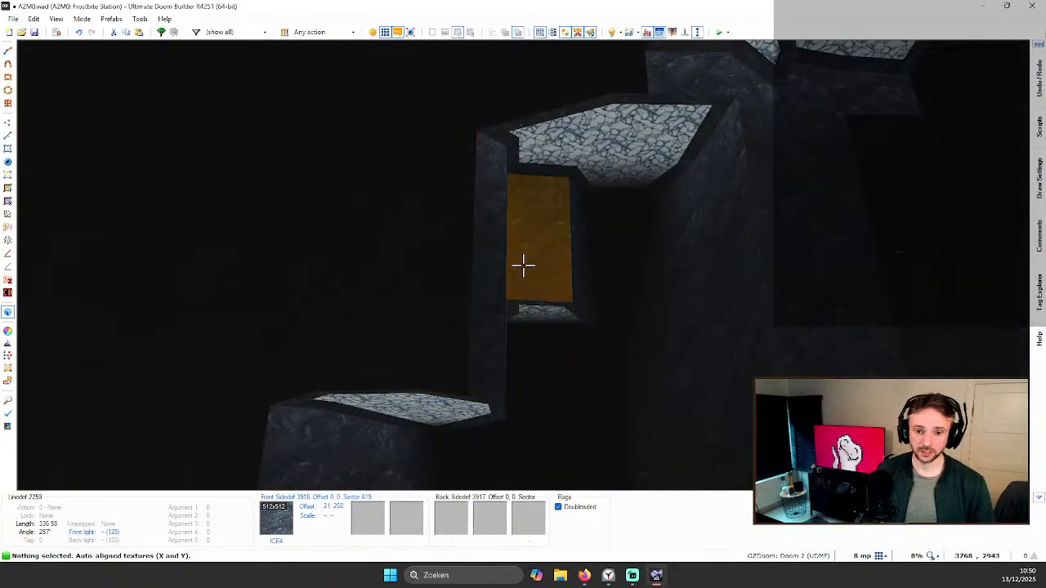
key(w)
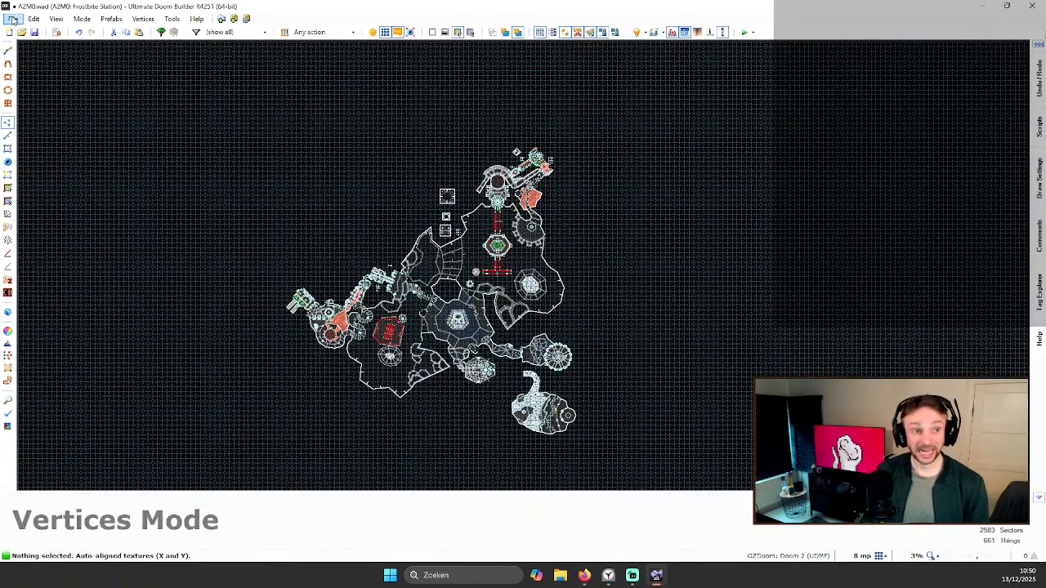
click(34, 34)
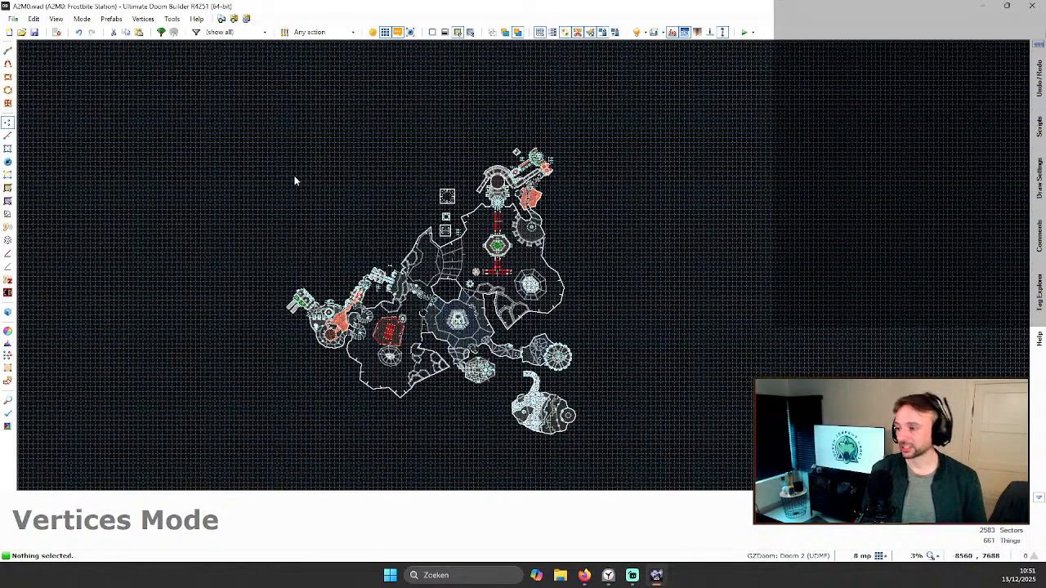
Step: Examine the large northeastern cavern in the 2D plan and the 3D view, and save the map again
scroll(590, 263, up, 4)
scroll(579, 254, down, 2)
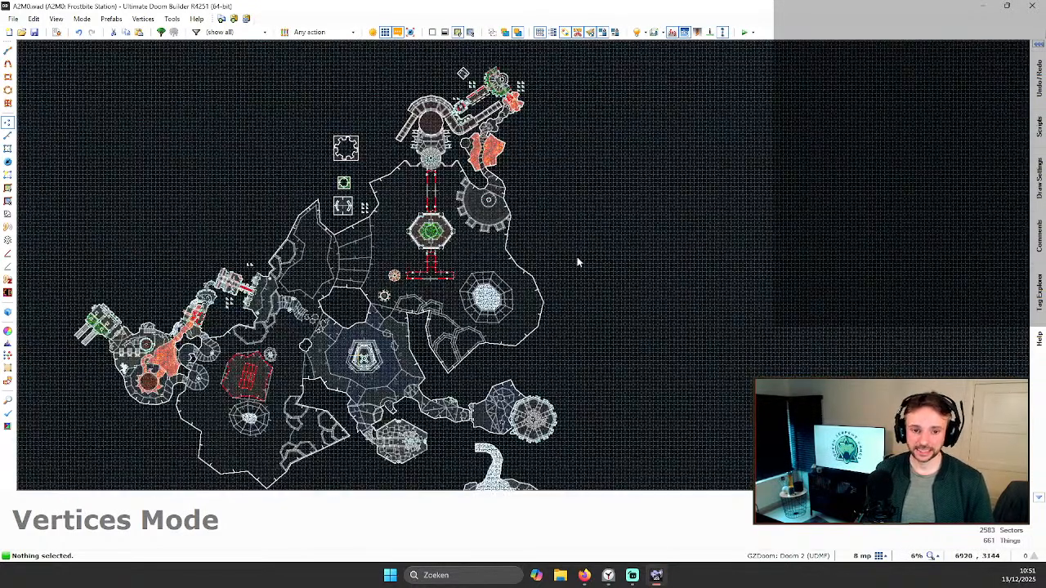
scroll(462, 249, up, 2)
scroll(390, 192, up, 2)
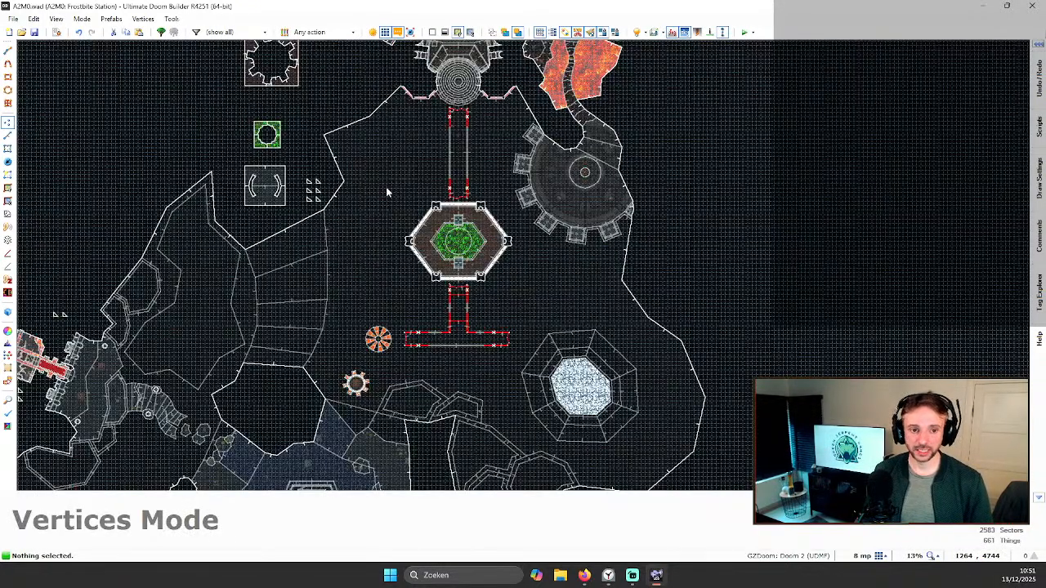
key(w)
key(e)
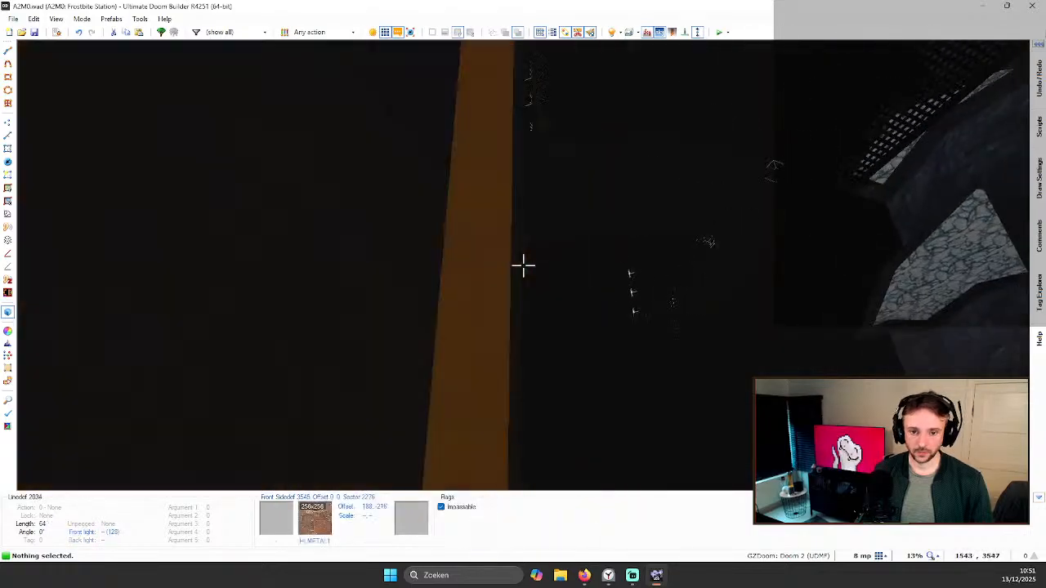
key(e)
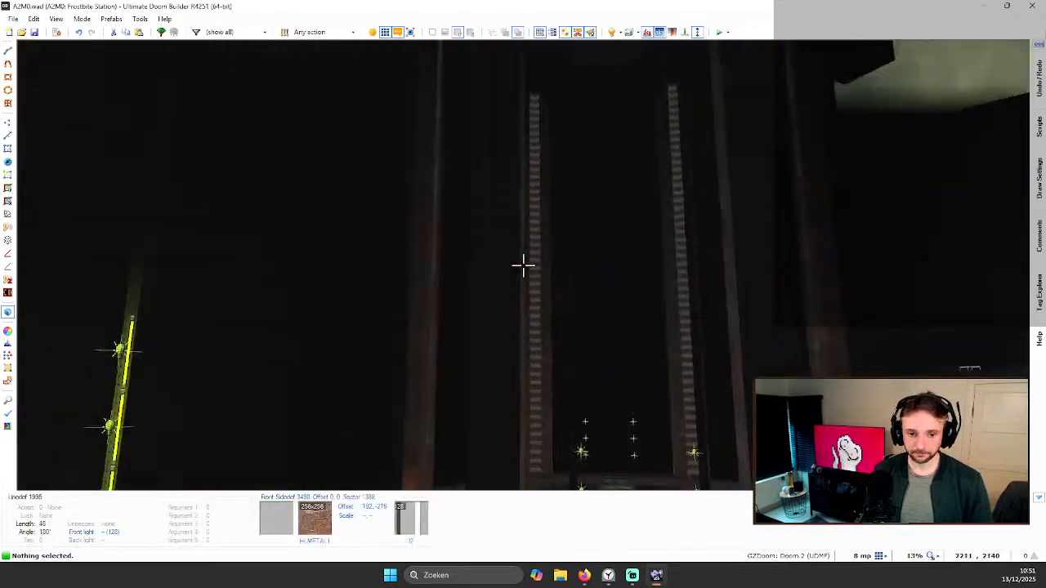
key(e)
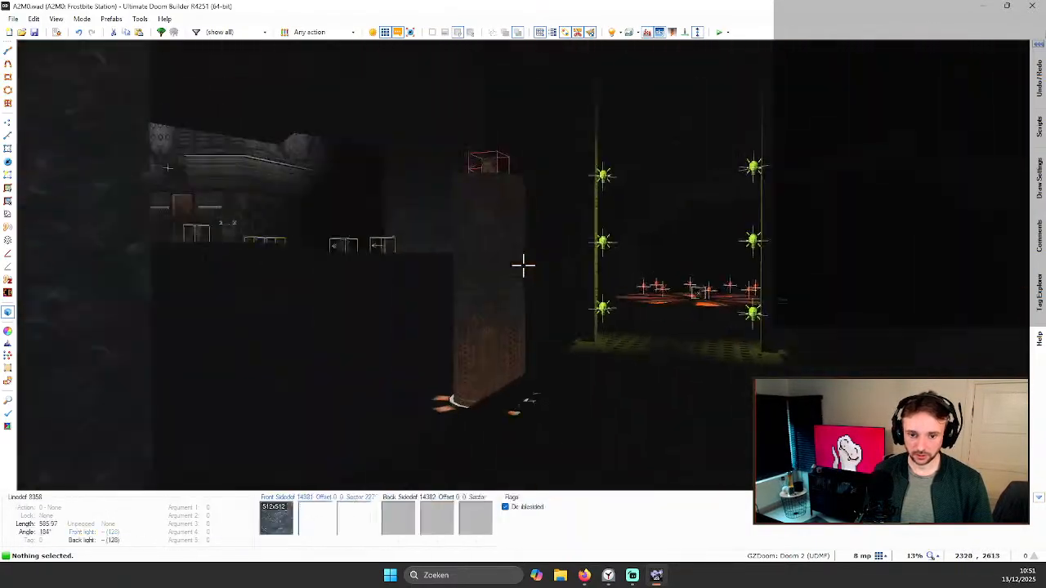
key(q)
scroll(528, 265, down, 3)
scroll(515, 258, up, 1)
click(36, 33)
scroll(662, 378, down, 5)
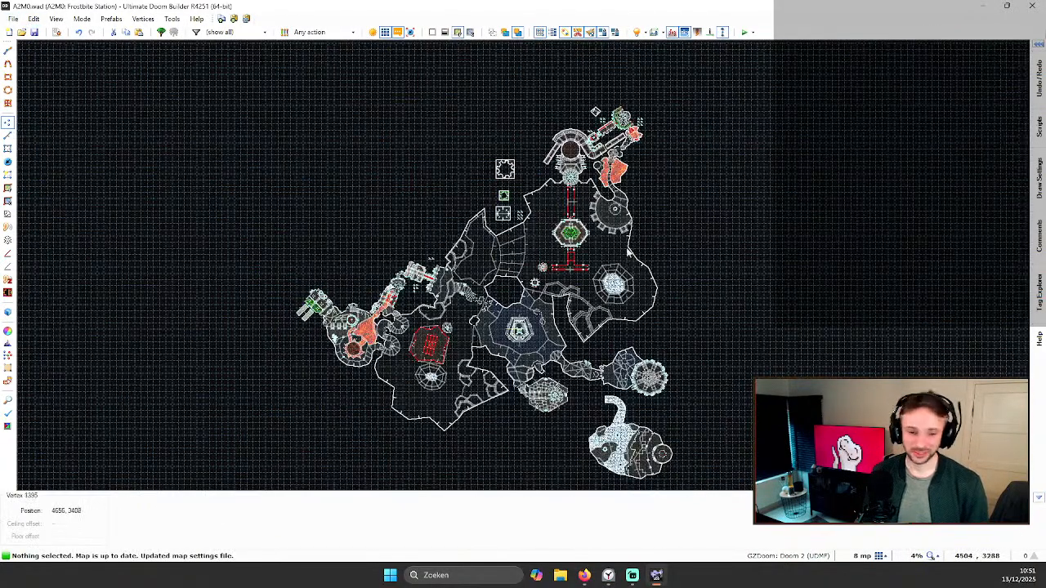
Step: Examine the southeastern ice cave in 3D, including its glowing pillars, rock ceiling and stepped ice passage
scroll(661, 378, up, 7)
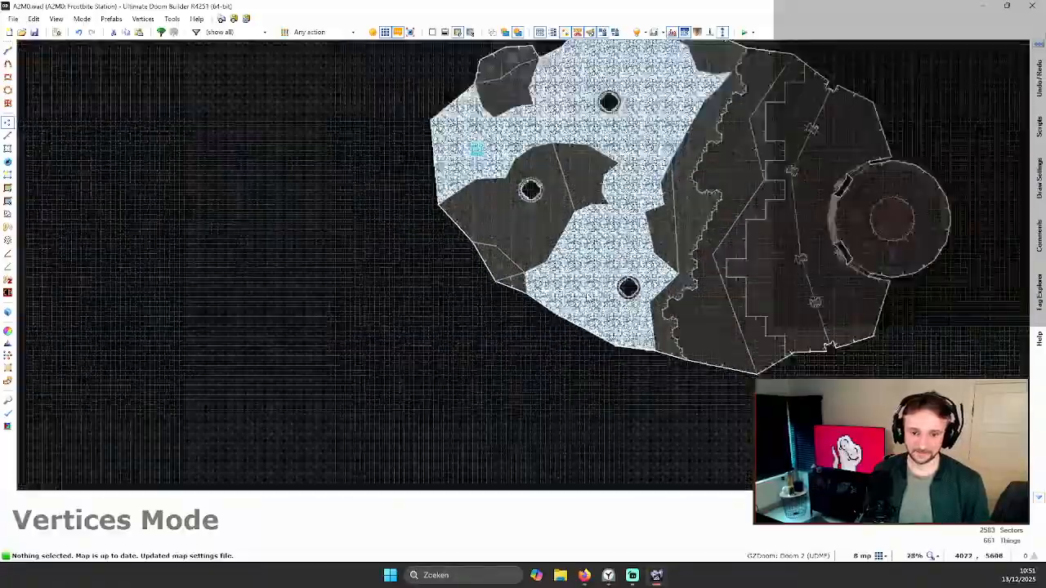
scroll(580, 136, up, 3)
key(q)
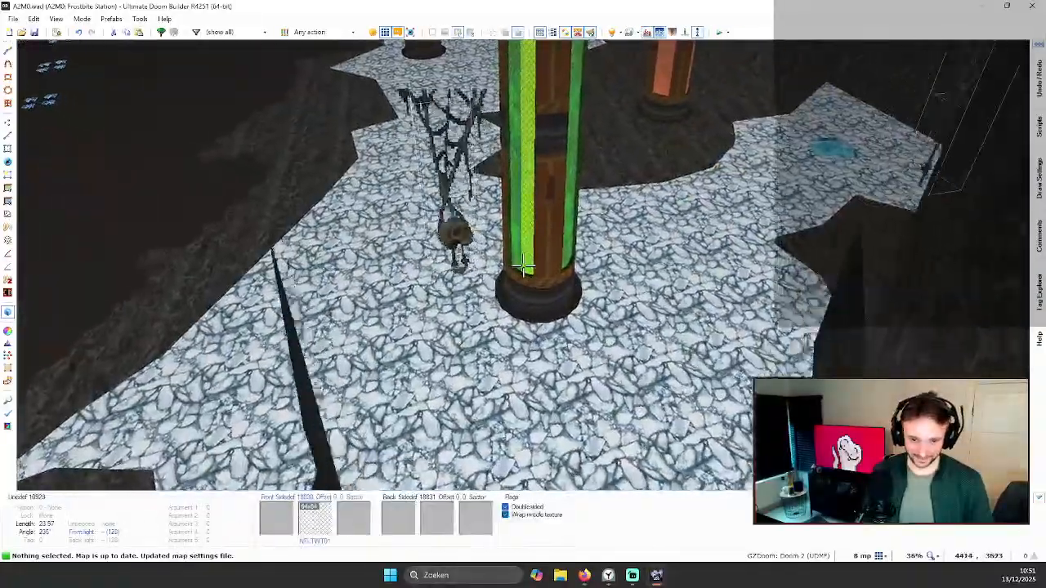
key(e)
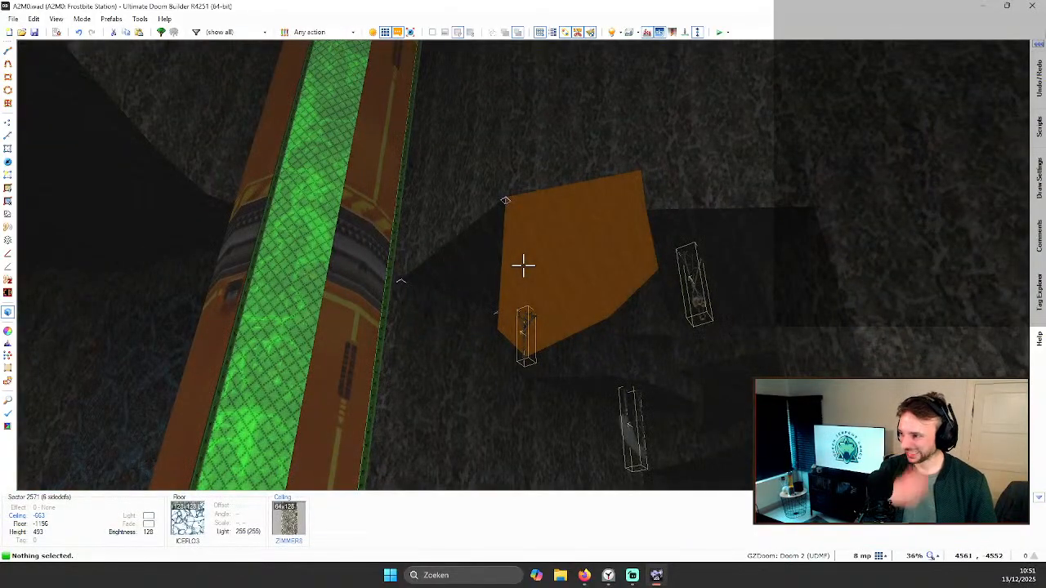
key(e)
key(d)
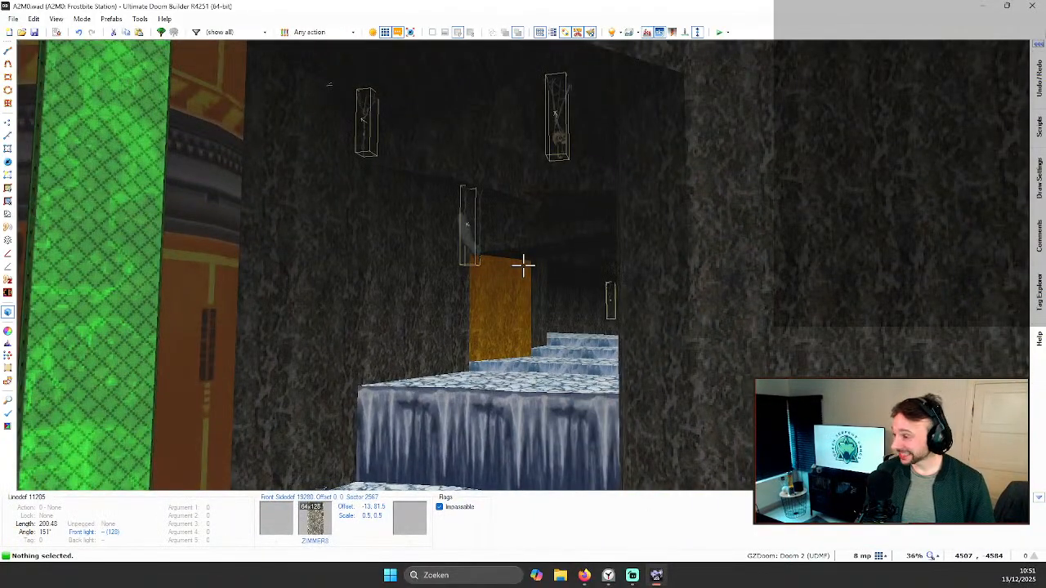
key(s)
key(e)
key(d)
key(f)
key(e)
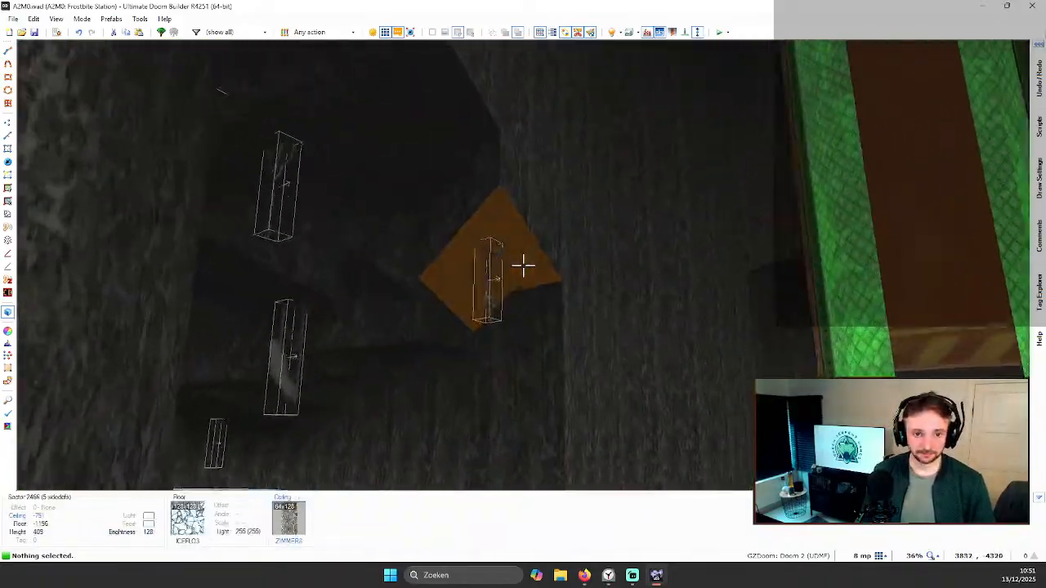
key(d)
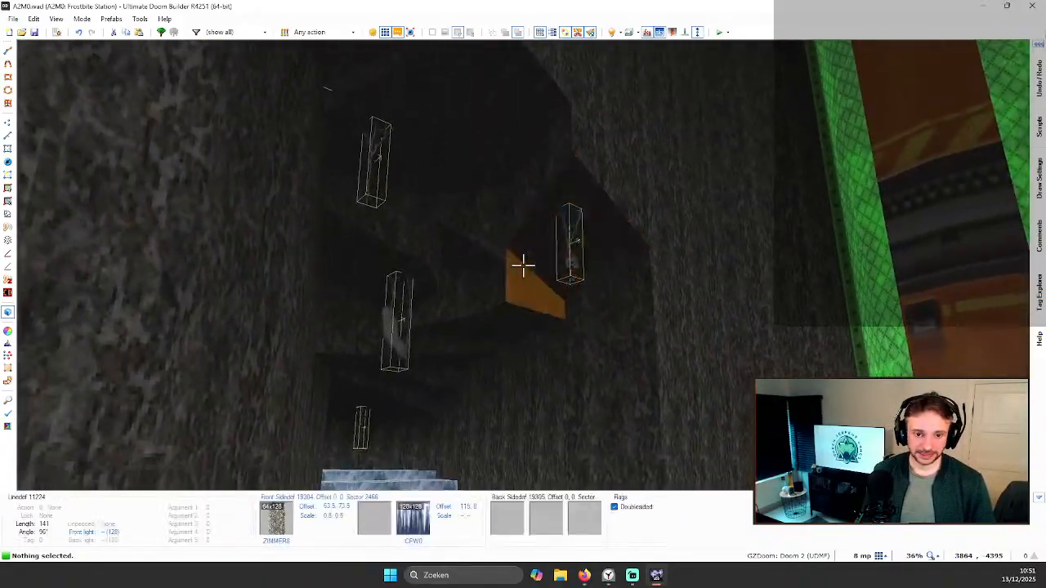
key(e)
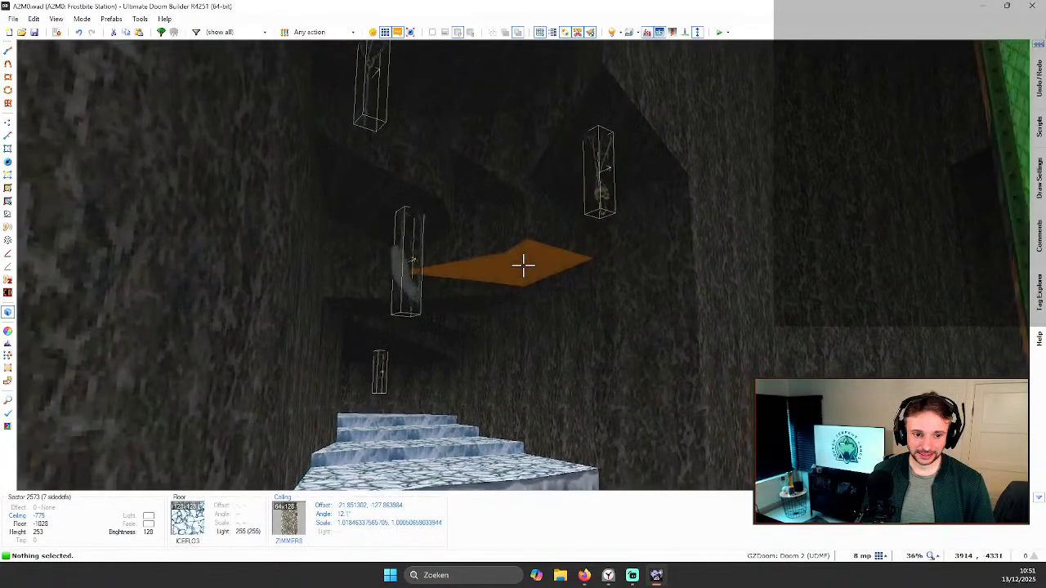
key(q)
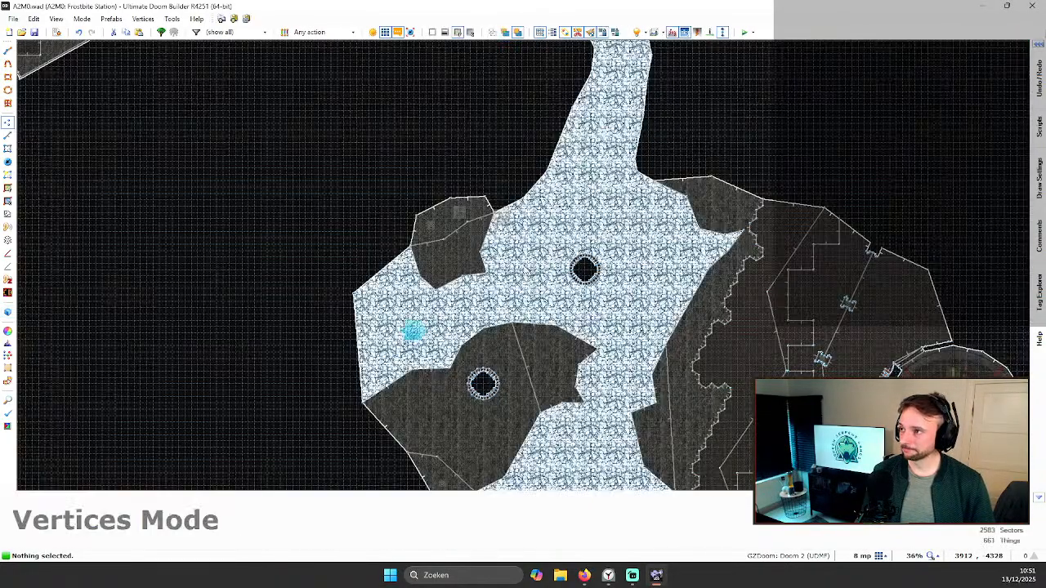
Step: Show the ice cave's southern part in the 2D view as wireframe without floor textures
scroll(538, 263, down, 3)
scroll(539, 261, up, 7)
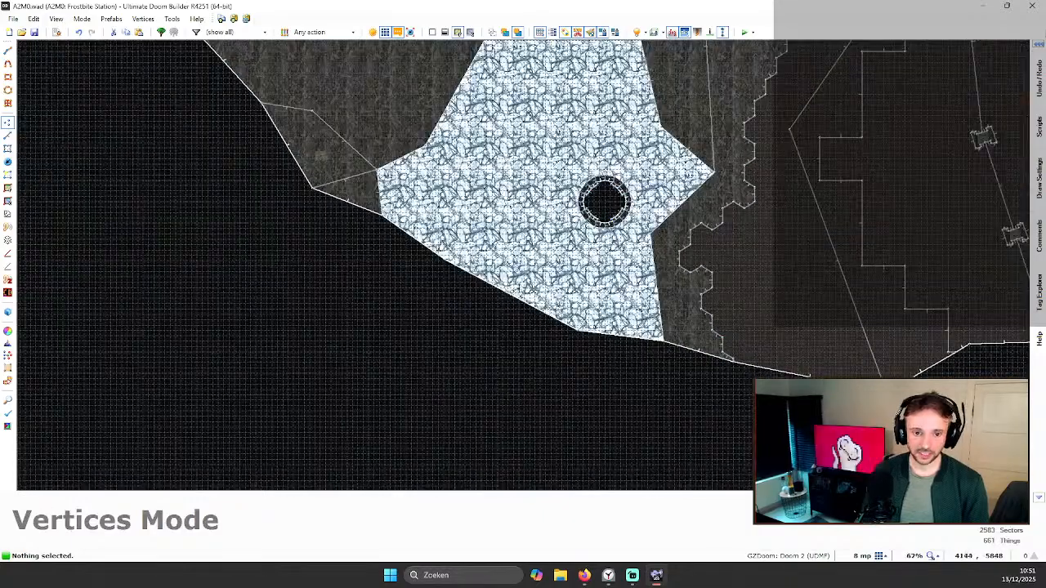
click(57, 33)
click(87, 59)
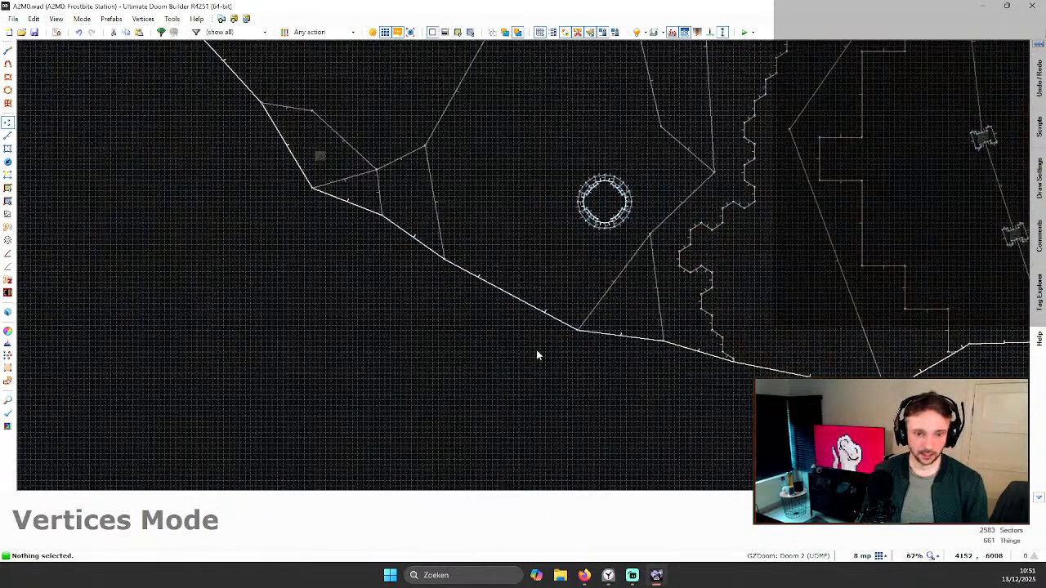
Step: Check the ice cave's southern wall in 3D and delete the extra vertex midway along its long diagonal wall
scroll(533, 331, up, 2)
scroll(531, 319, up, 1)
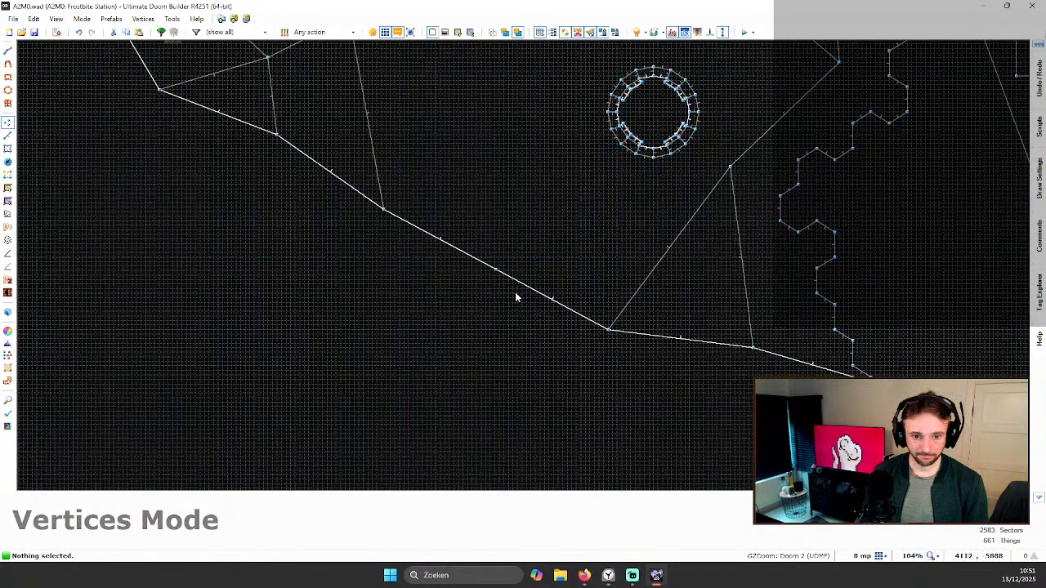
key(q)
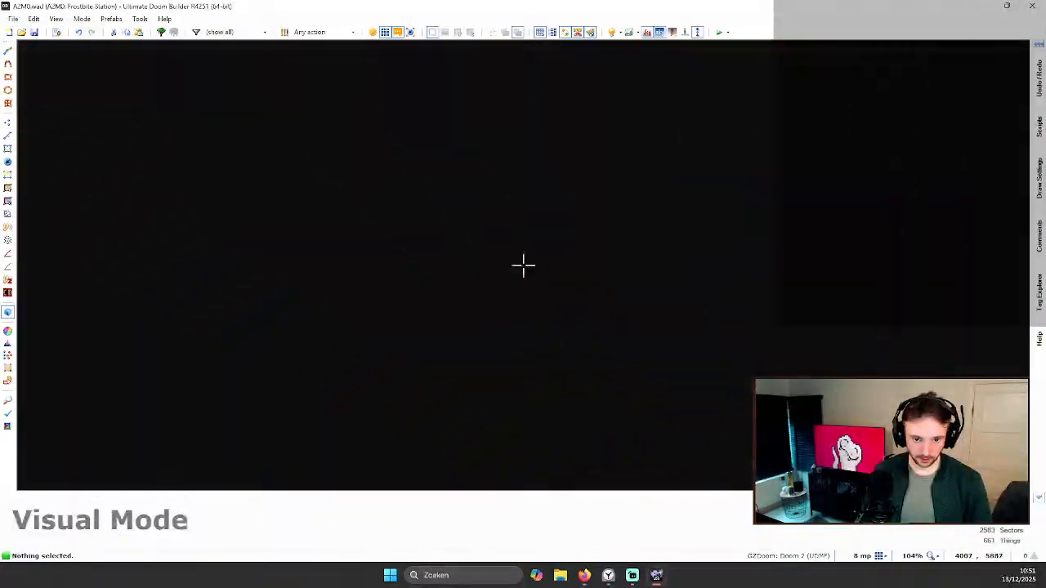
key(s)
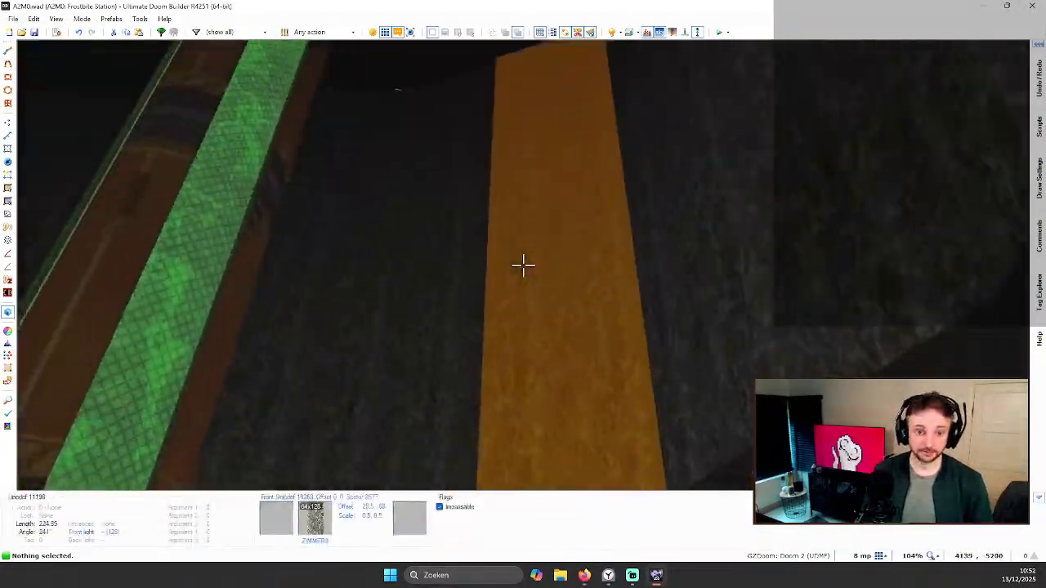
key(q)
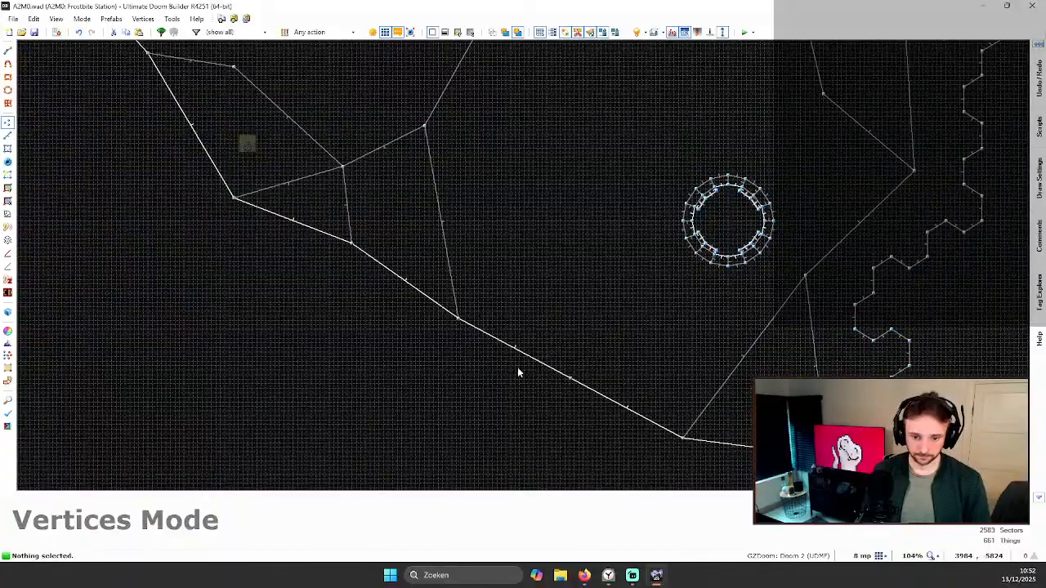
key(Delete)
Step: Start drawing a passage outline southward from the eastern end of the diagonal wall, with segments of about 138, 256 and 379 units
scroll(595, 396, down, 3)
key(Down)
key(Down)
key(Right)
key(Right)
click(8, 136)
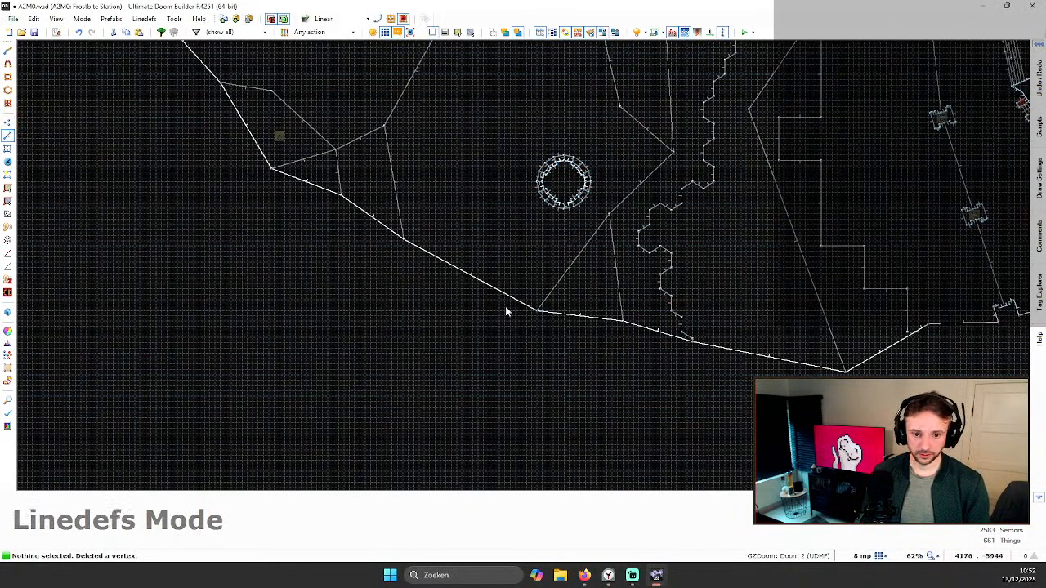
key(d)
scroll(500, 362, down, 3)
scroll(502, 360, up, 6)
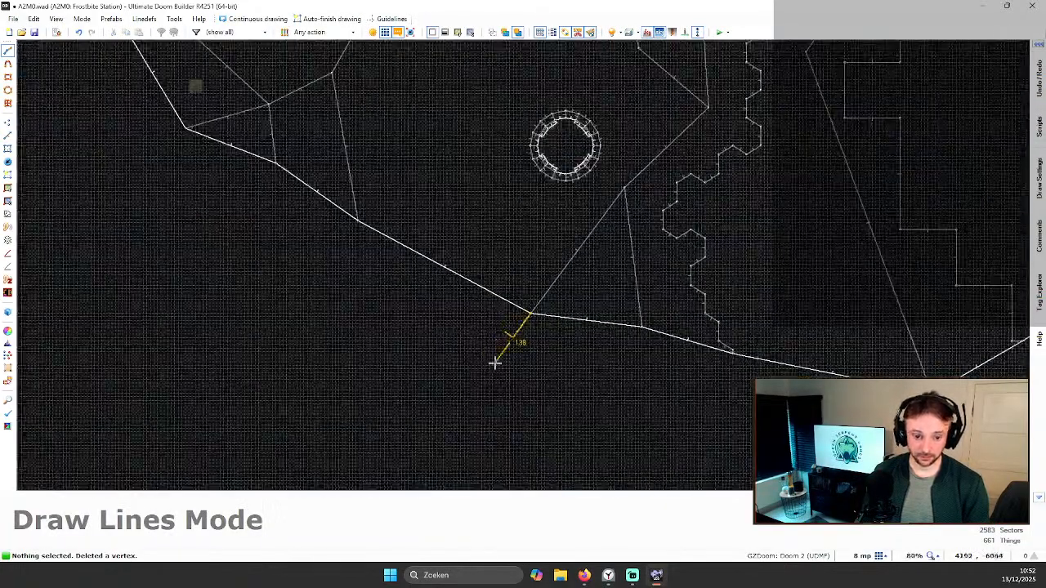
click(495, 364)
scroll(465, 421, down, 2)
scroll(467, 409, down, 3)
scroll(502, 354, up, 1)
scroll(482, 332, up, 1)
click(478, 323)
click(513, 387)
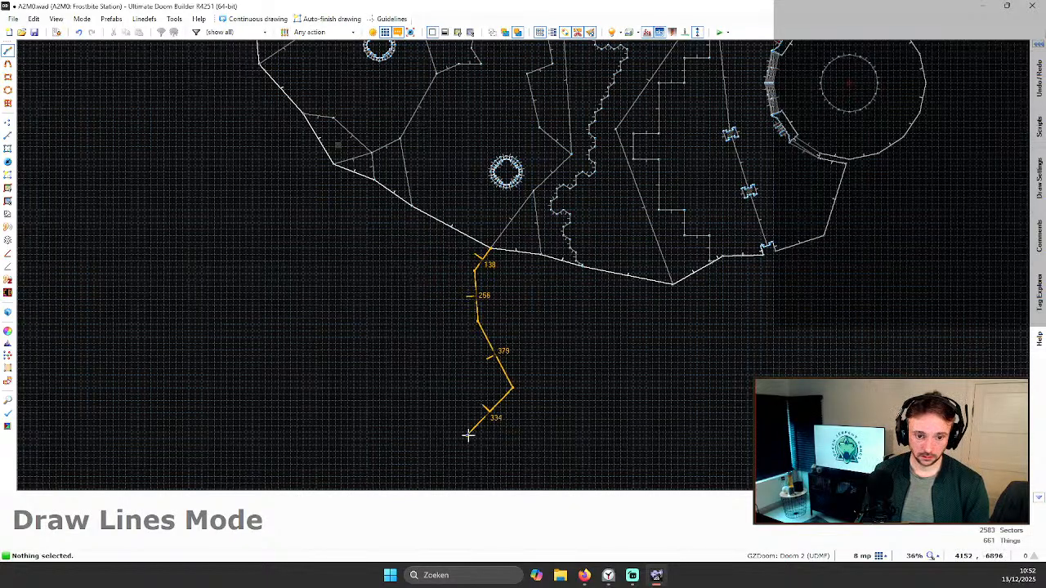
Step: Complete the curved passage outline around its southern end and back to the diagonal wall as a closed sector, and save the map
click(568, 399)
click(532, 476)
click(462, 467)
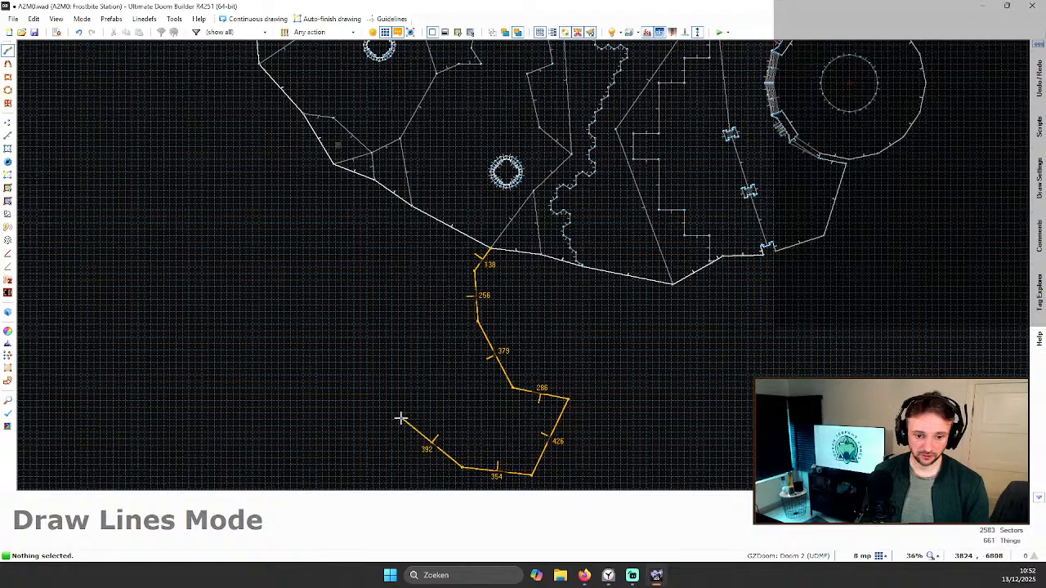
click(408, 417)
click(376, 347)
click(381, 262)
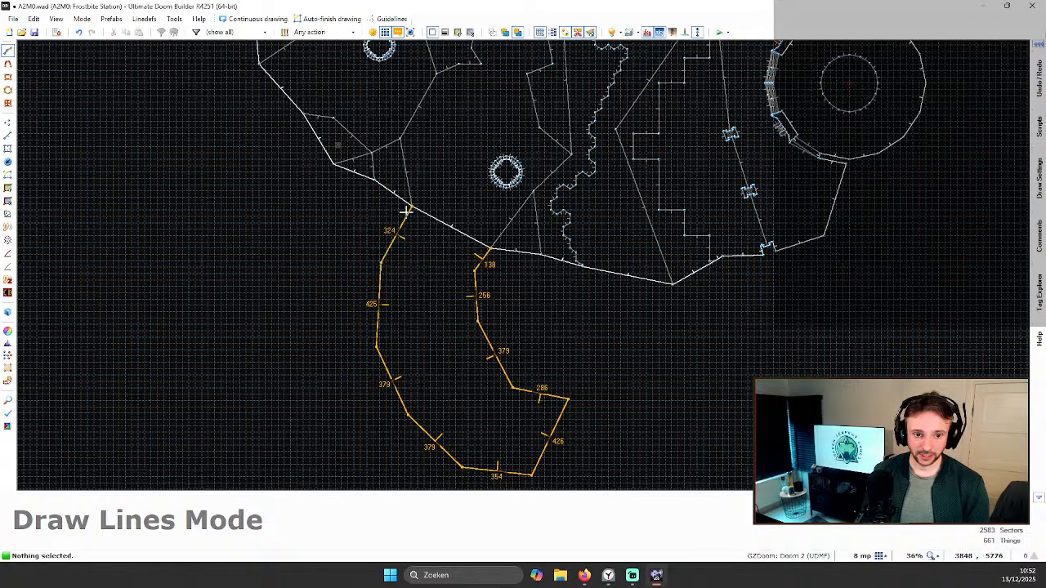
click(410, 208)
click(490, 248)
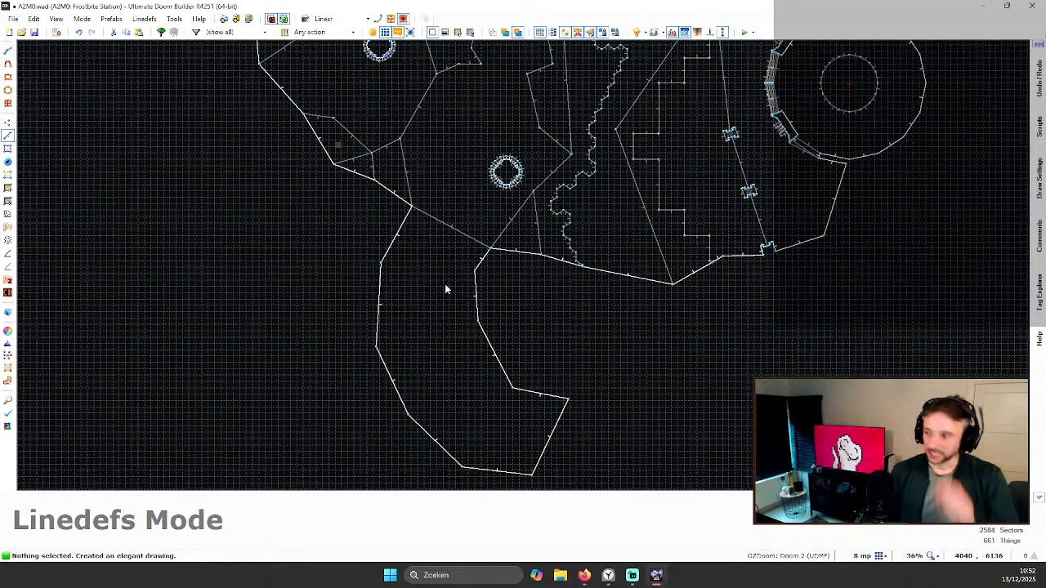
click(34, 32)
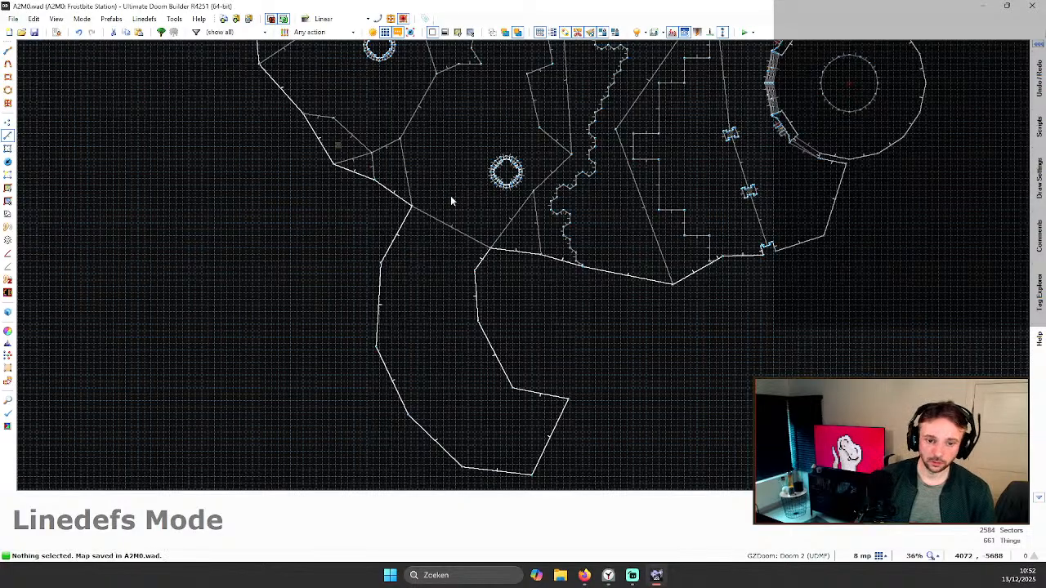
Step: Lower the new passage's ceiling to -212, then paste the ZIMMER8 texture above its entrance and auto-align it on X and Y
scroll(589, 286, down, 1)
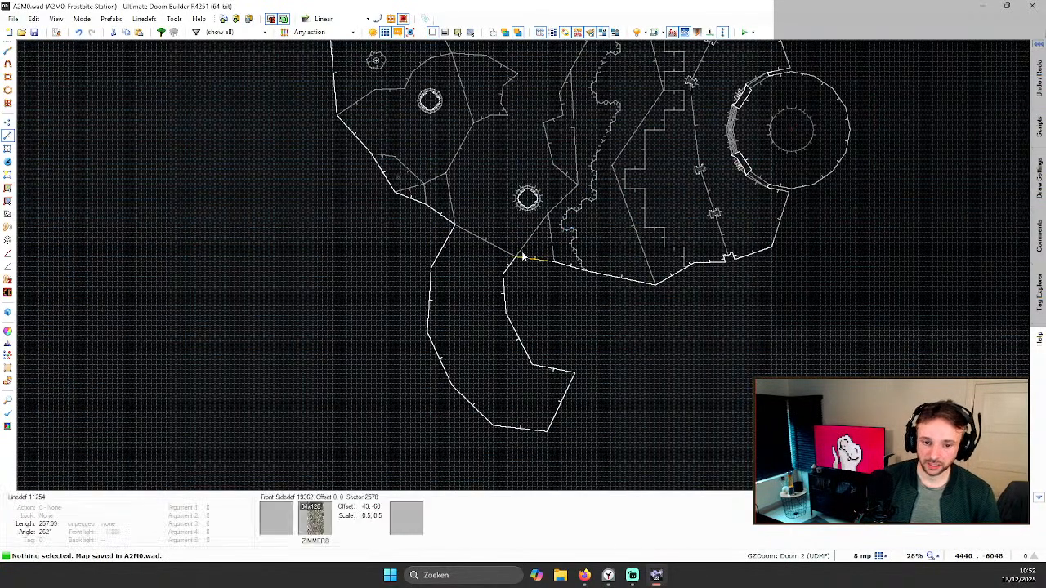
scroll(501, 247, up, 1)
key(q)
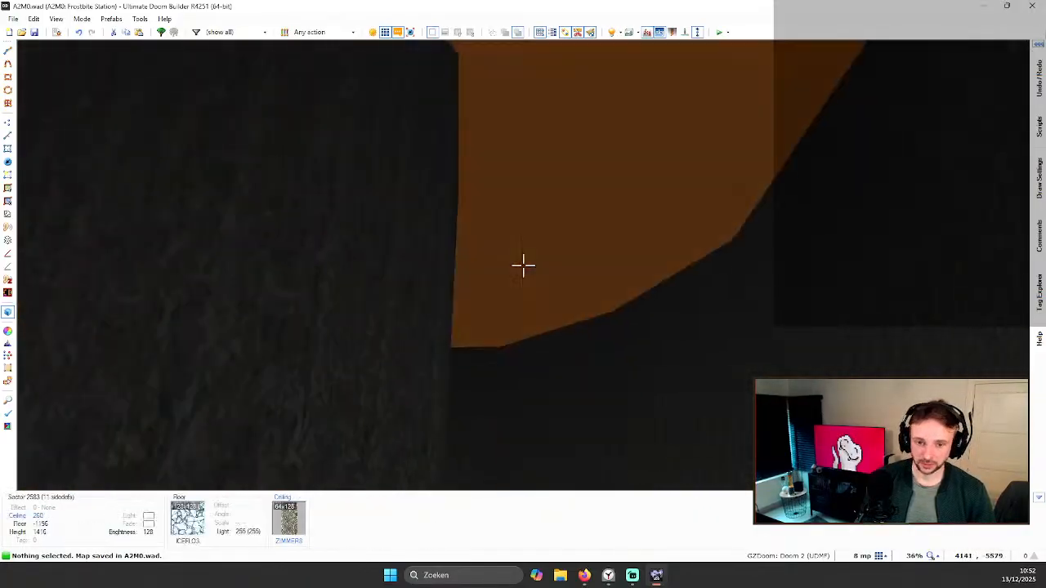
click(523, 265)
scroll(523, 264, down, 10)
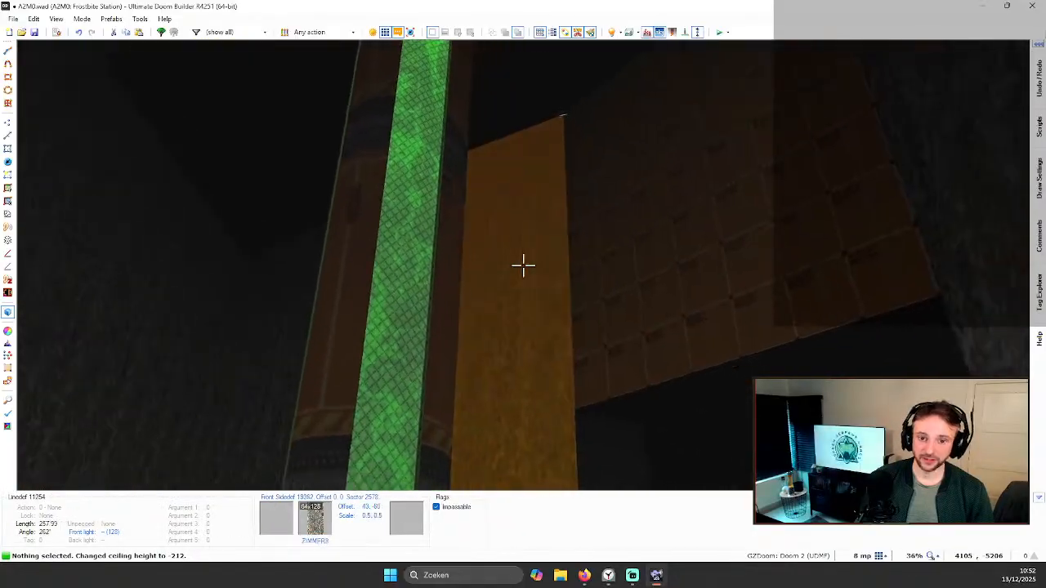
key(ctrl+v)
key(ctrl+a)
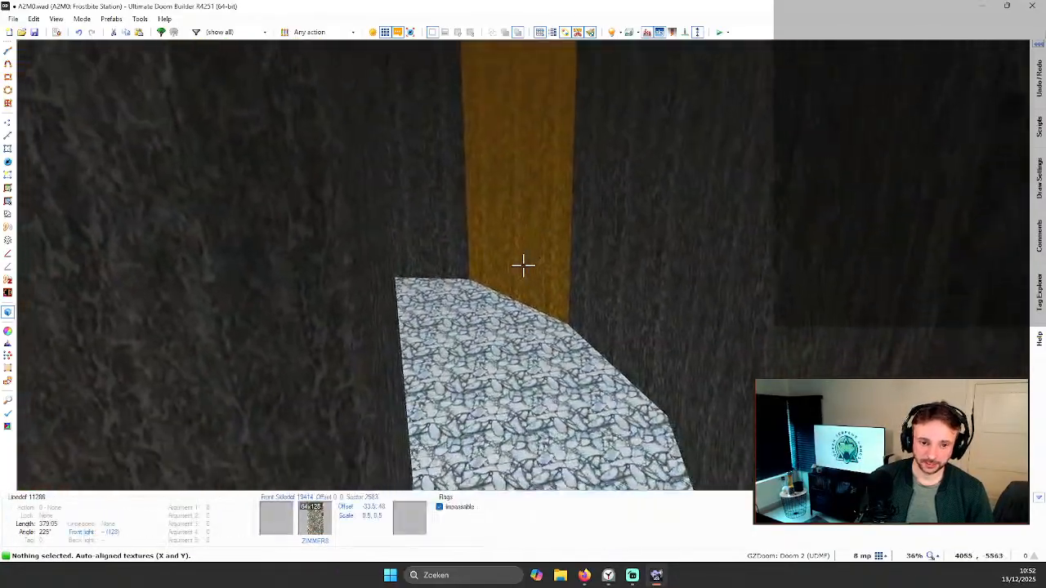
Step: Examine the new passage's entrance, ceiling and surrounding cave walls from several angles in 3D
key(e)
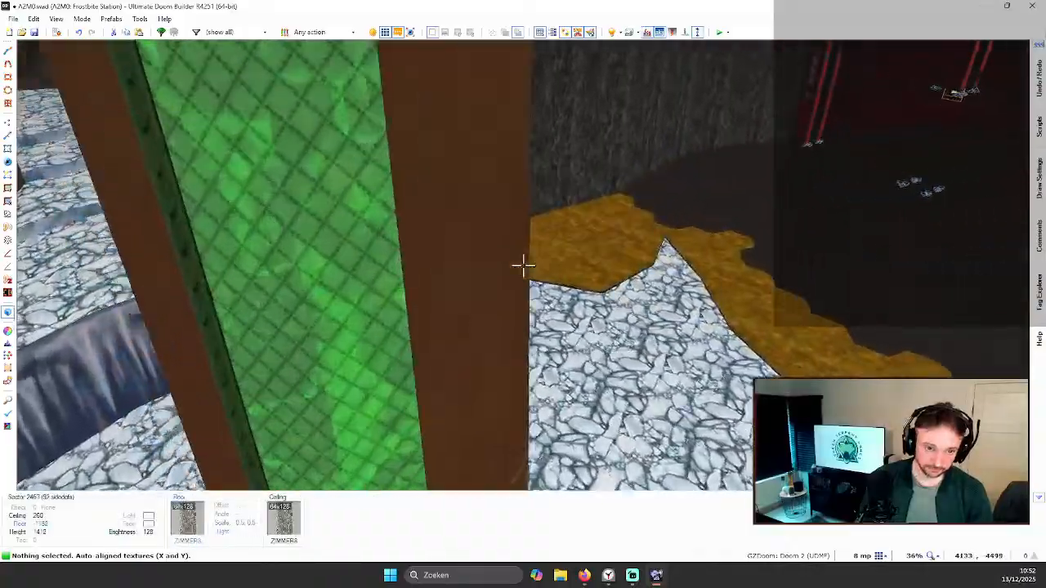
key(e)
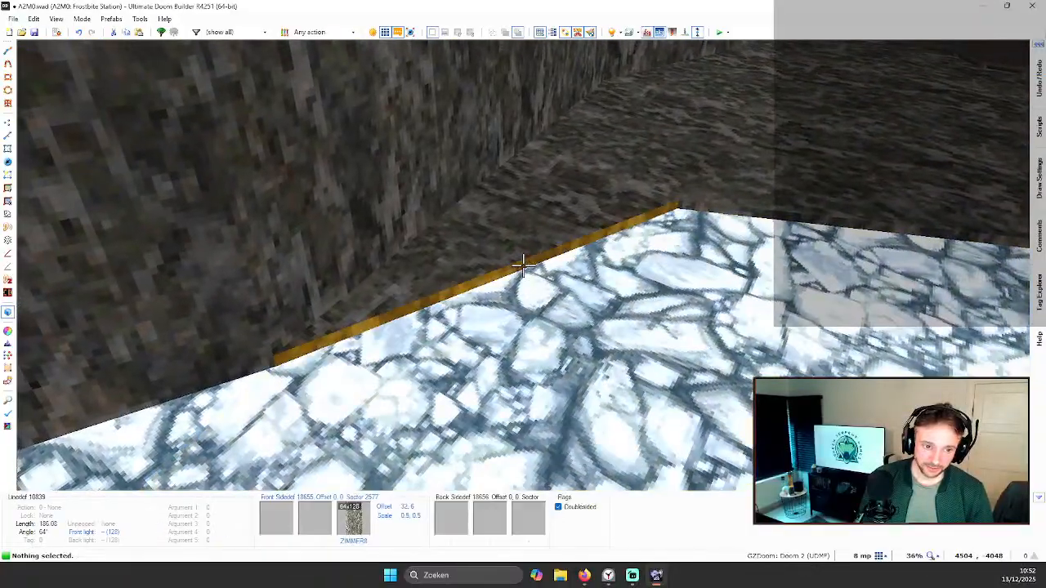
key(e)
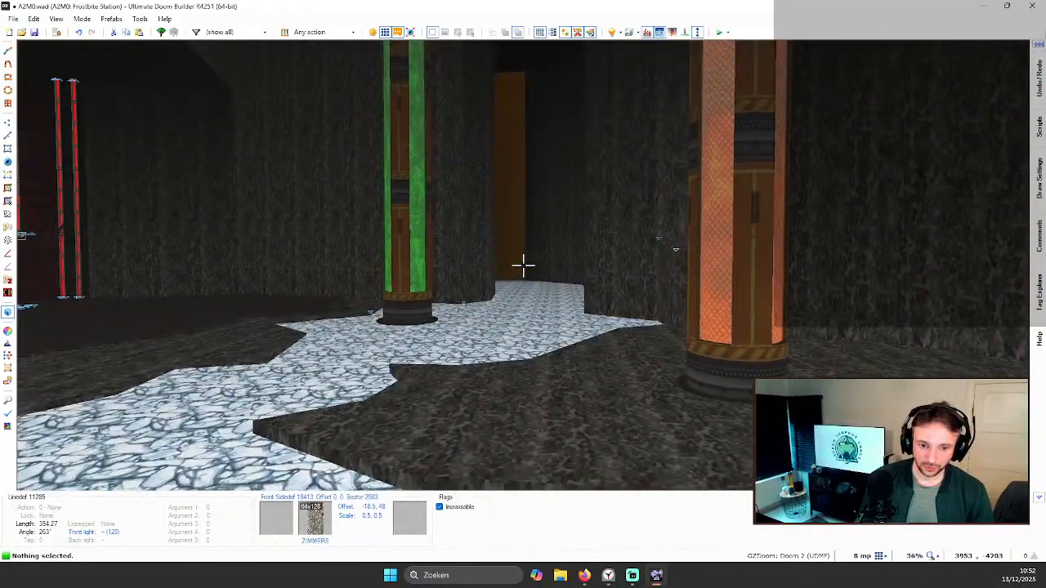
key(e)
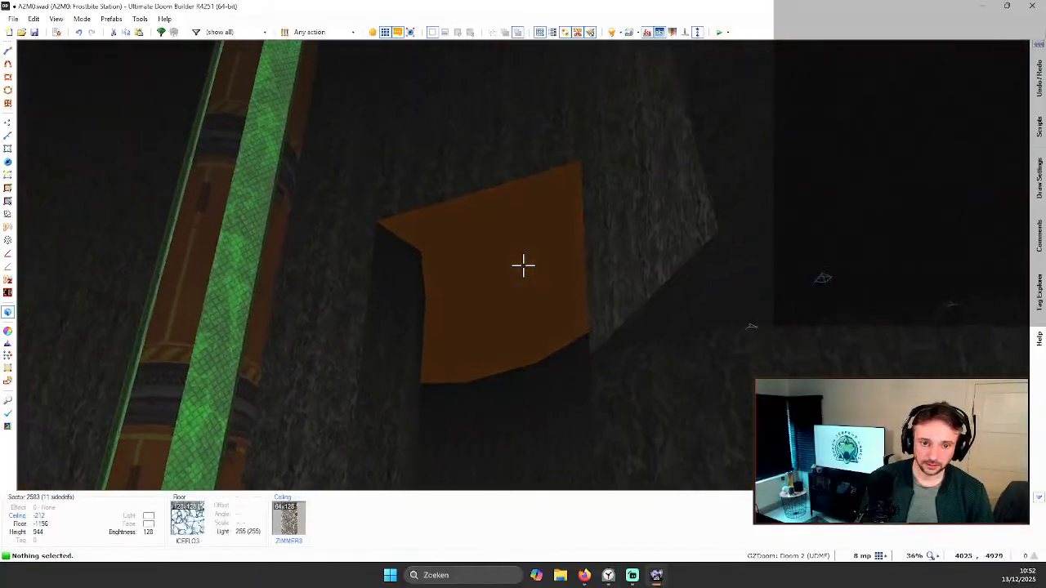
key(e)
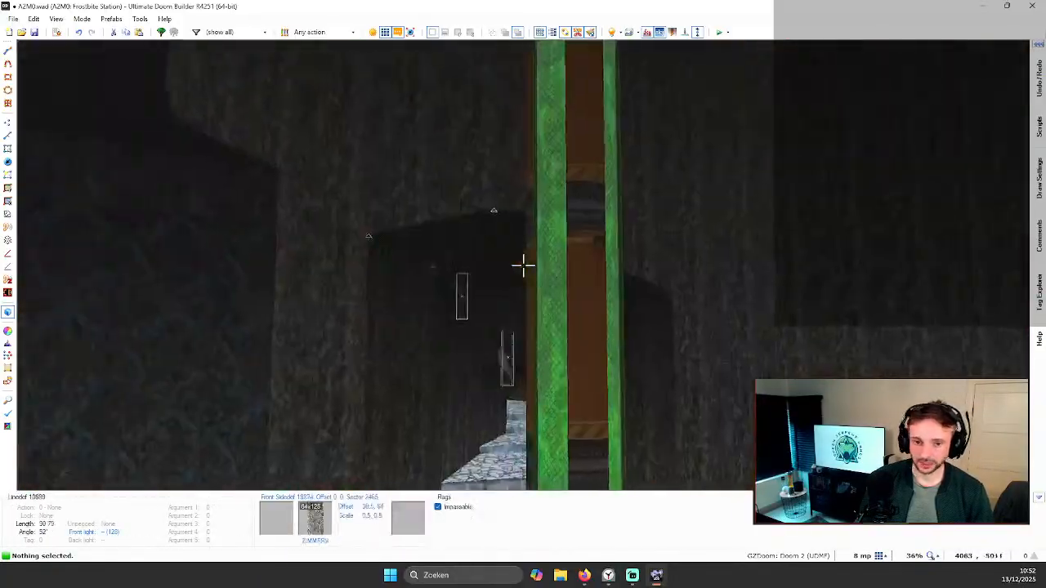
key(e)
key(w)
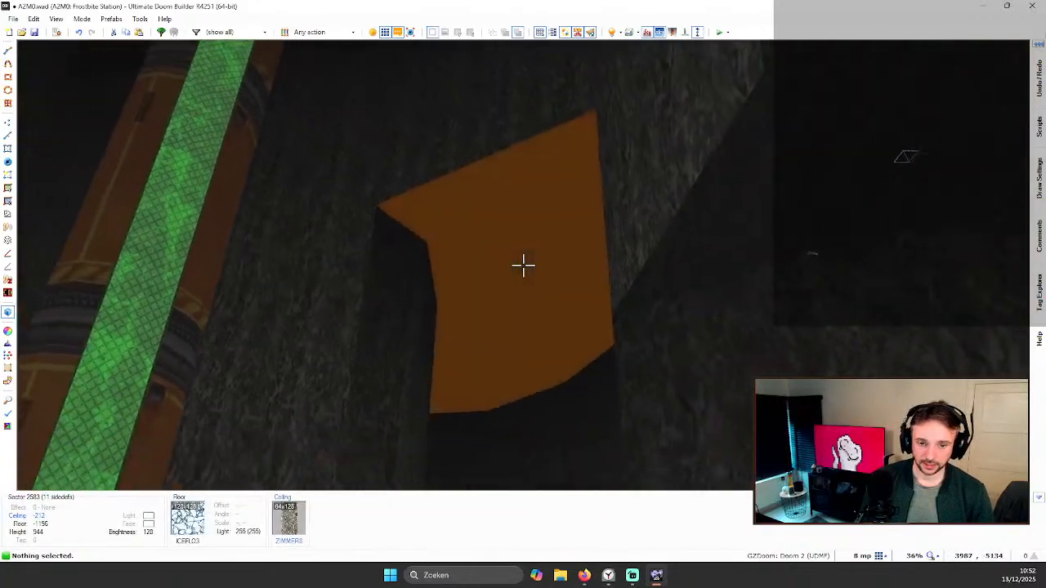
key(q)
Step: Divide the curved passage into four sections with three lines drawn between opposite corners of its side walls
scroll(551, 290, down, 4)
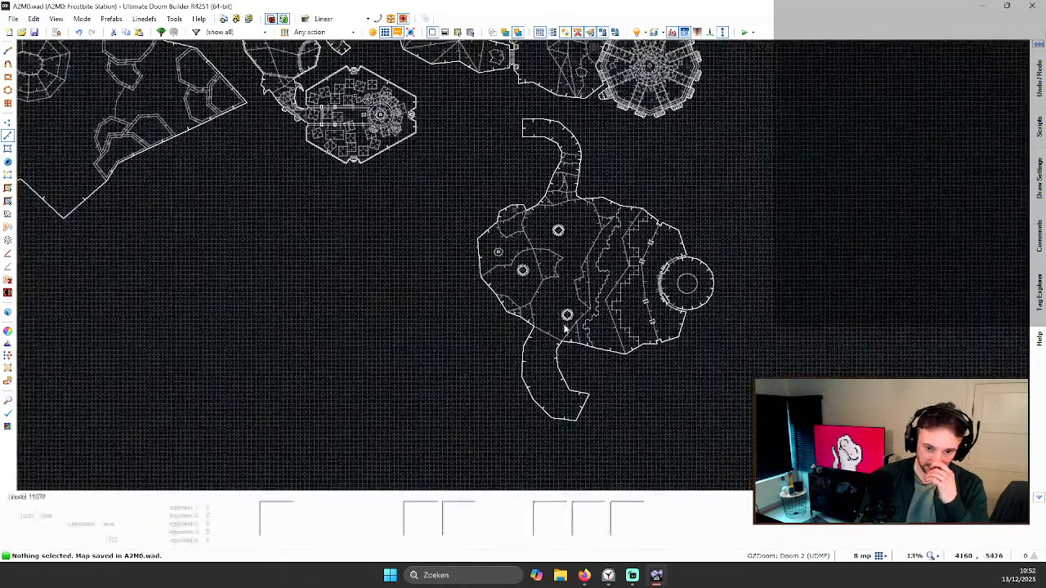
scroll(567, 322, up, 3)
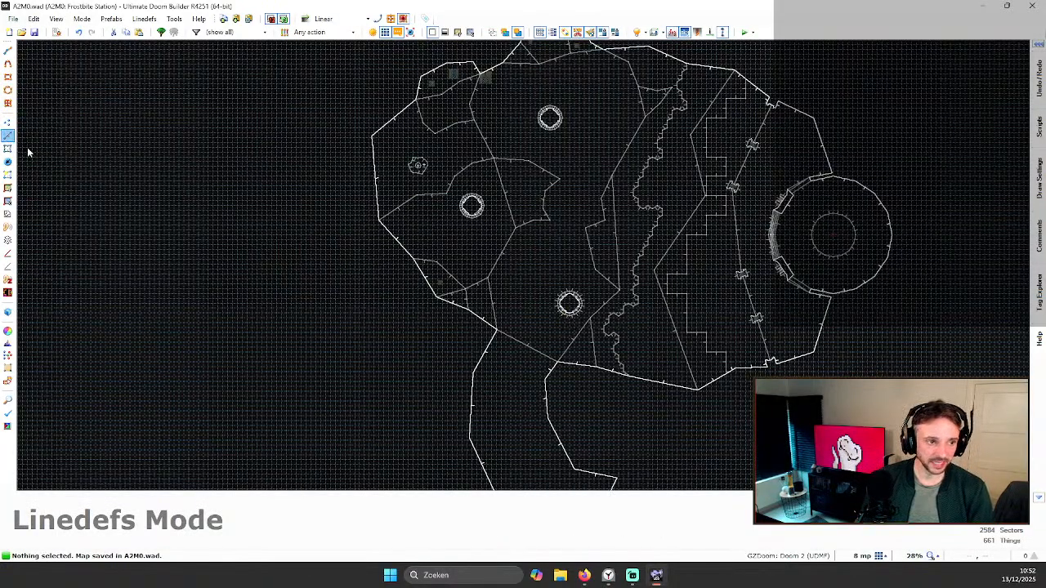
scroll(545, 327, up, 4)
key(d)
click(545, 227)
click(424, 218)
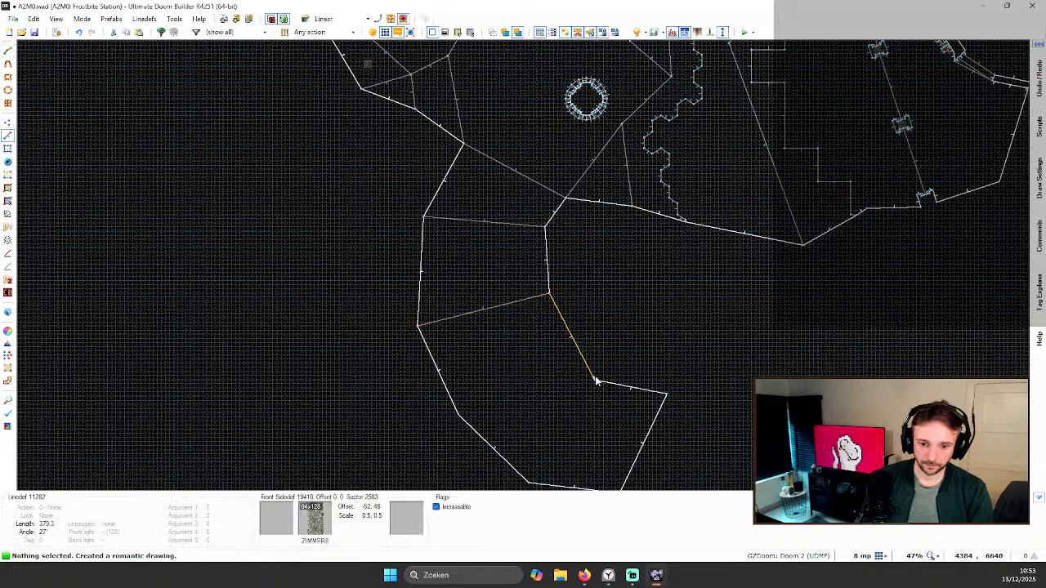
key(Return)
scroll(548, 368, down, 5)
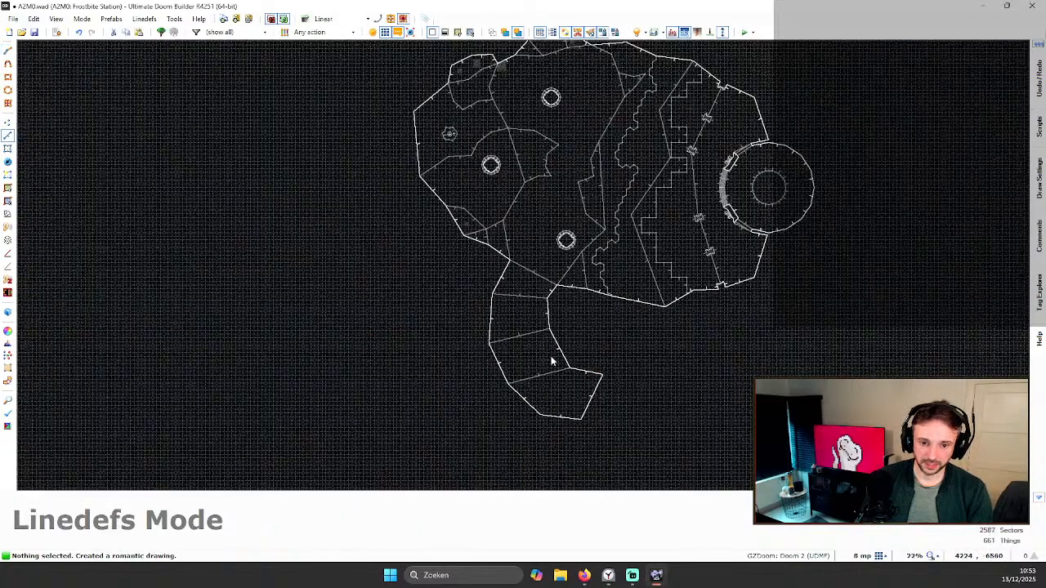
Step: Insert vertices on the passage's three dividing lines and shift them so the lines become irregular and bent
scroll(572, 213, up, 8)
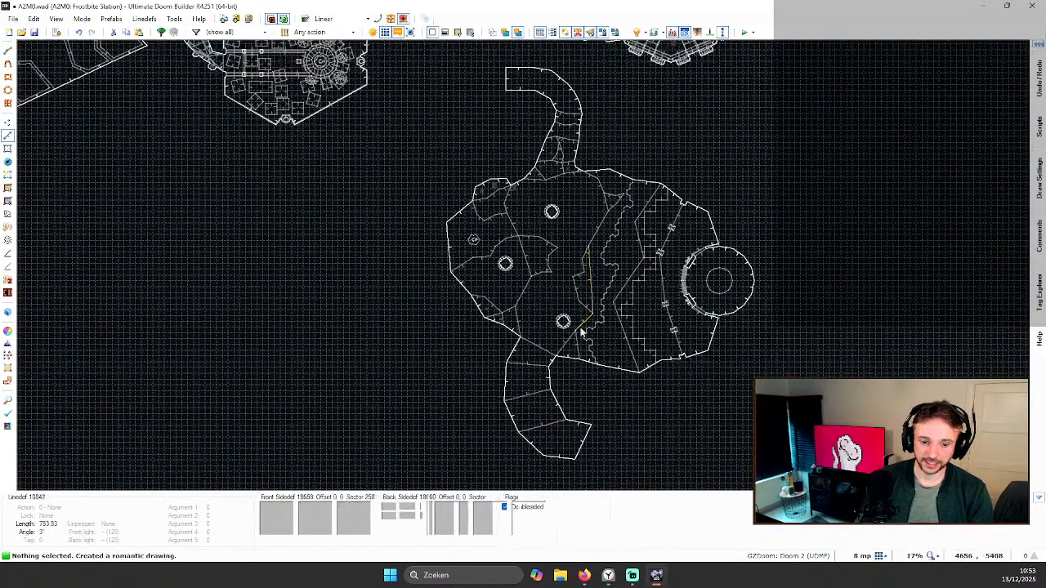
key(v)
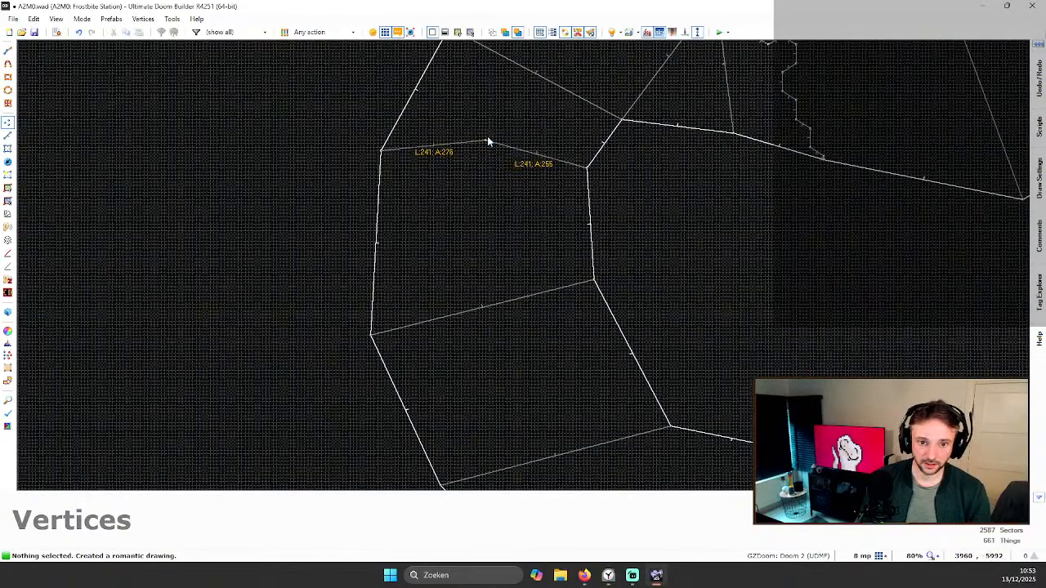
right_drag(455, 132, 458, 136)
right_drag(486, 306, 441, 283)
right_drag(520, 282, 529, 306)
key(Down)
key(Down)
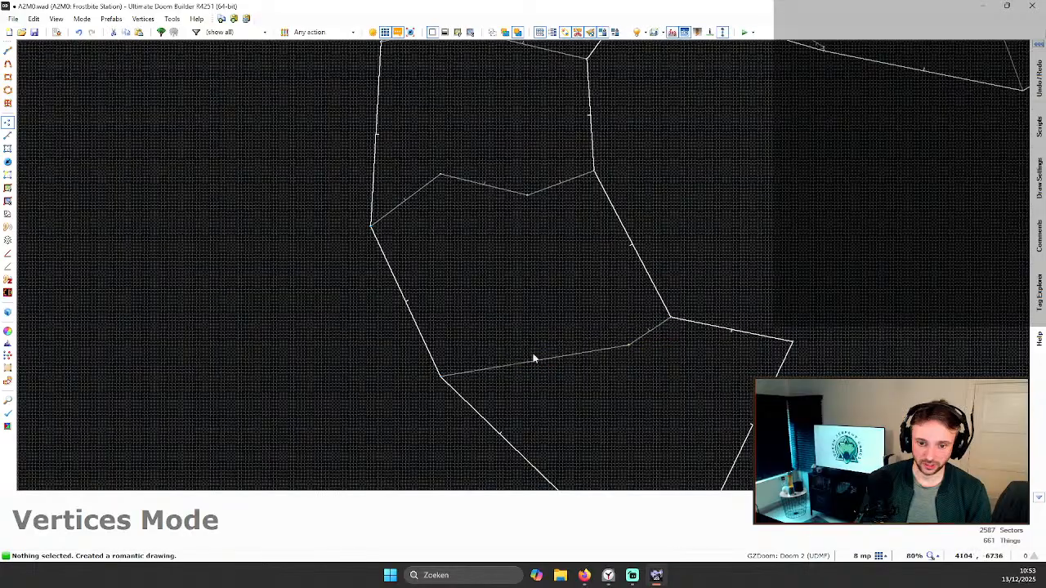
scroll(539, 319, down, 4)
Step: Select the floors of all four passage sections in 3D and raise them to -1044
key(w)
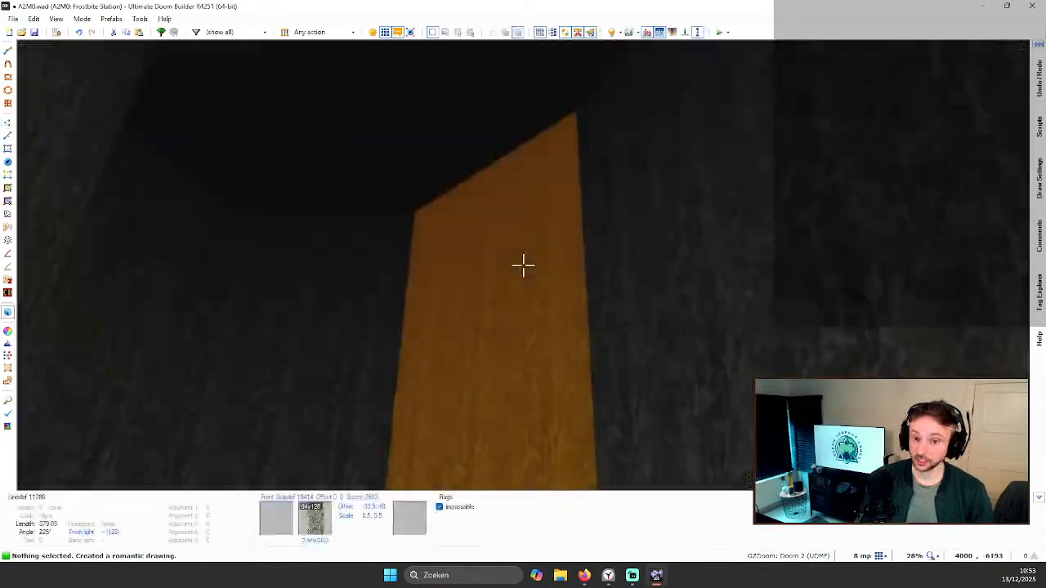
key(e)
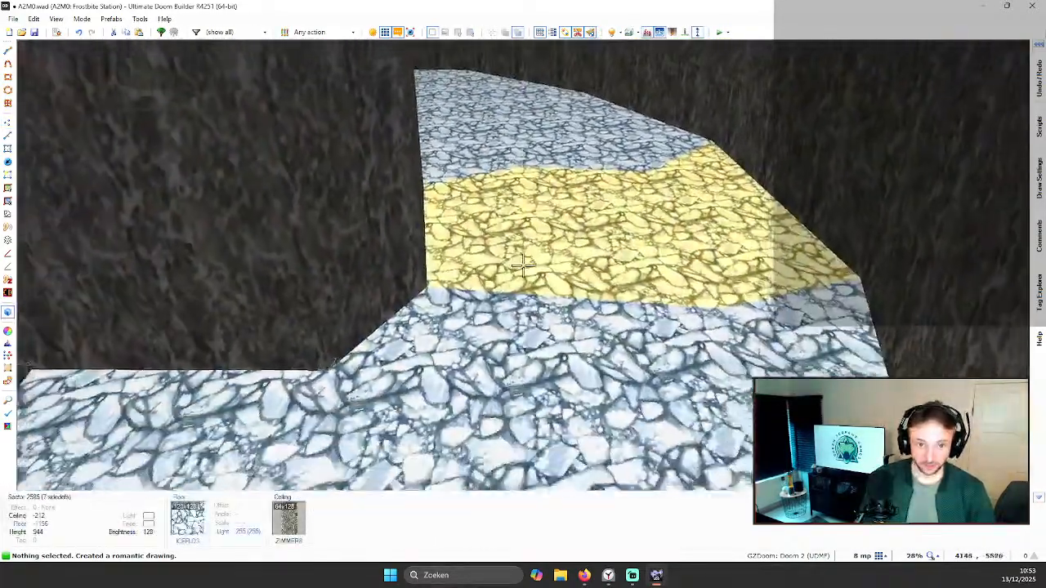
click(523, 266)
click(523, 266)
click(523, 266)
click(522, 266)
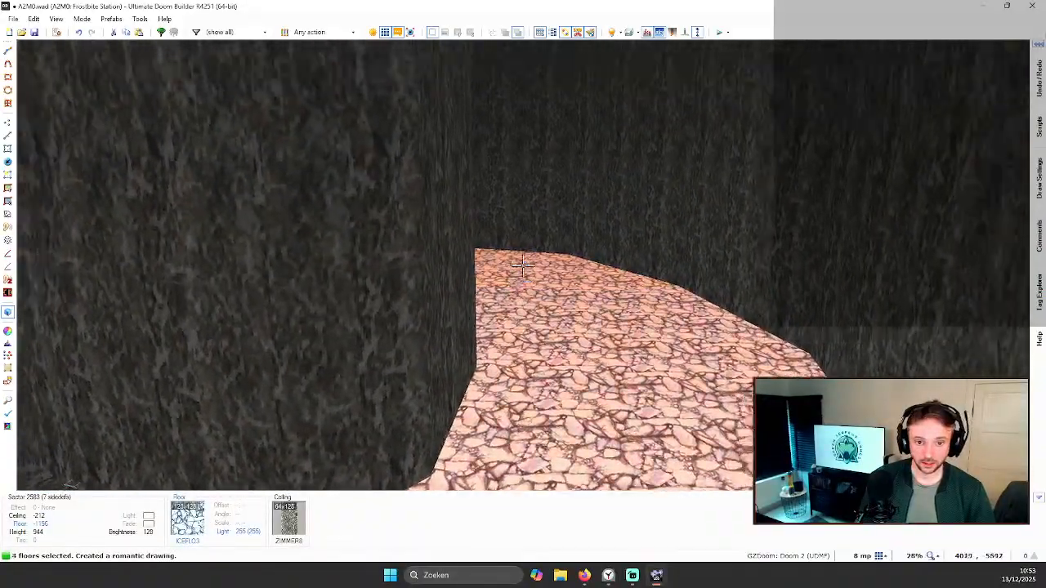
key(d)
scroll(523, 266, up, 14)
Step: Copy the icicle wall texture from the northern passage's ledge and paste it onto the raised ledge at the southern passage's entrance
key(e)
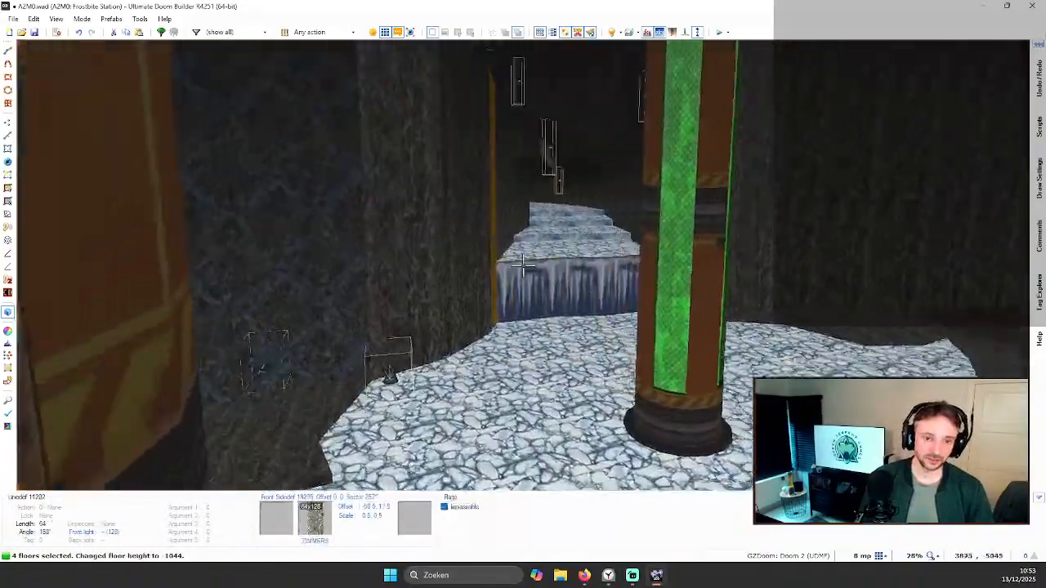
key(e)
key(c)
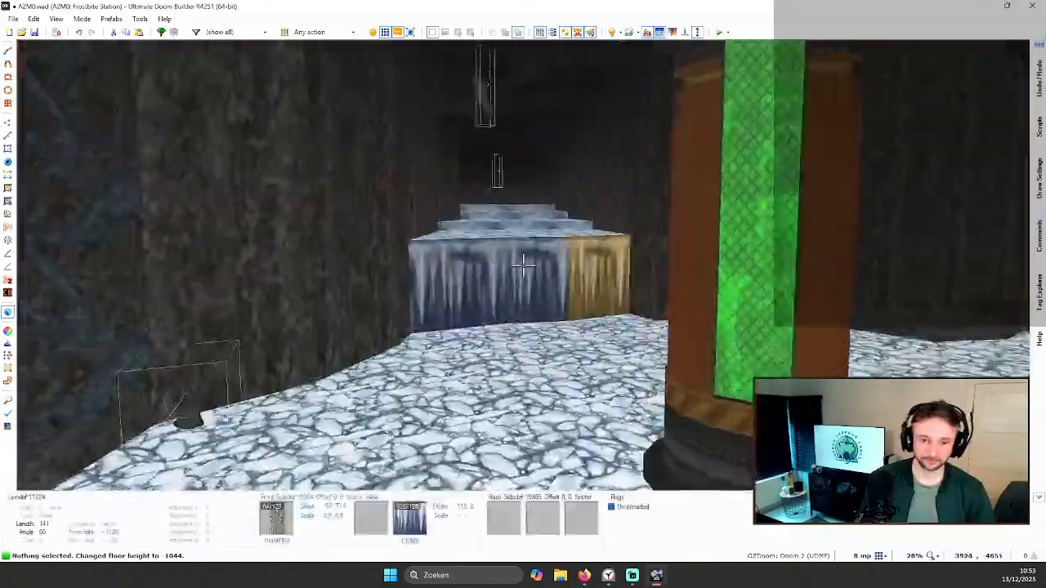
key(ctrl+c)
key(ctrl+v)
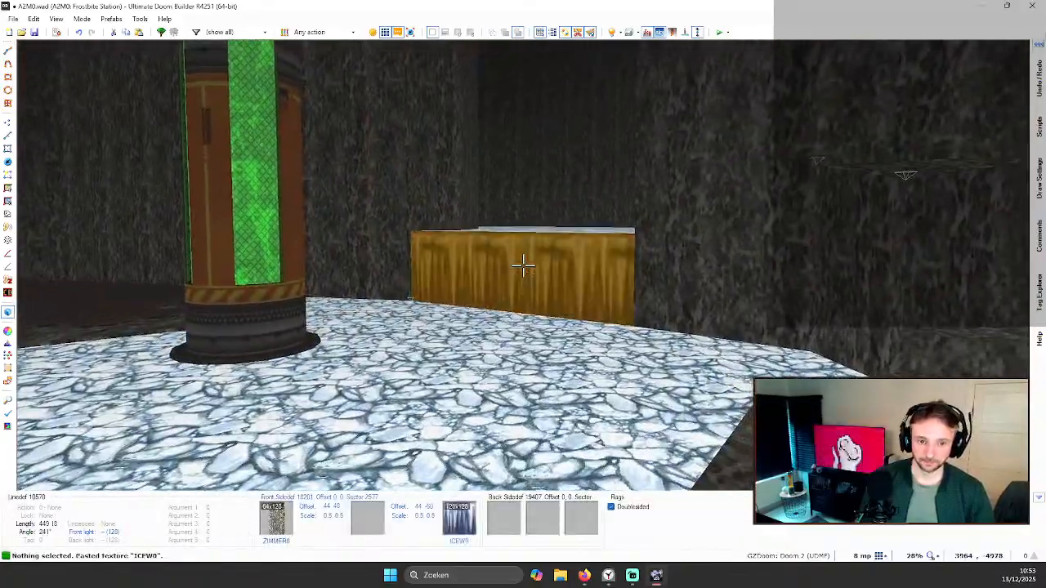
key(e)
Step: Draw another dividing line across the passage between its entrance and the first divider, and bend it with two extra vertices
key(q)
scroll(688, 228, up, 6)
scroll(562, 197, down, 5)
scroll(491, 180, up, 6)
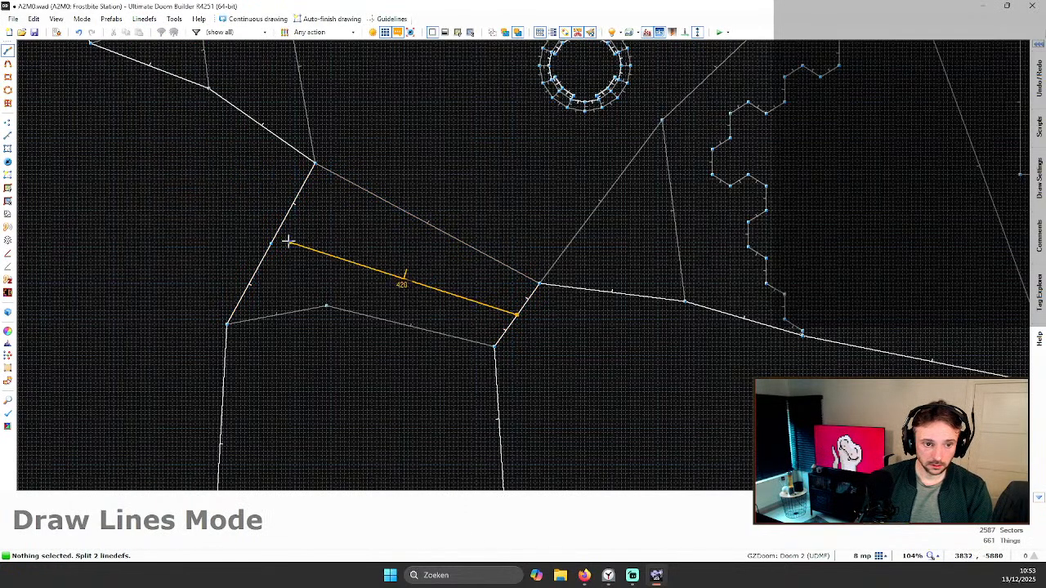
scroll(343, 226, down, 3)
scroll(344, 238, up, 3)
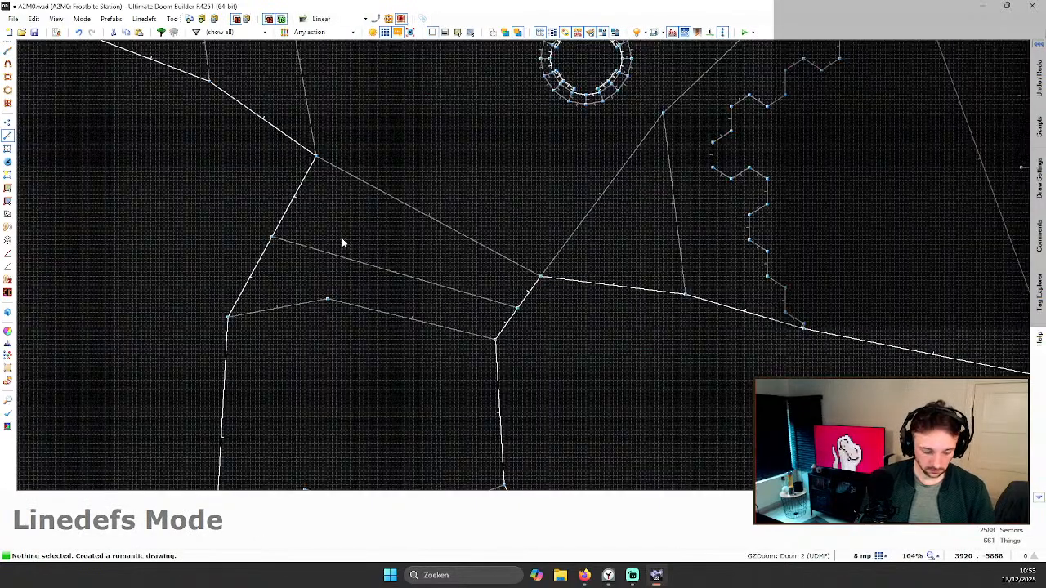
scroll(458, 295, down, 4)
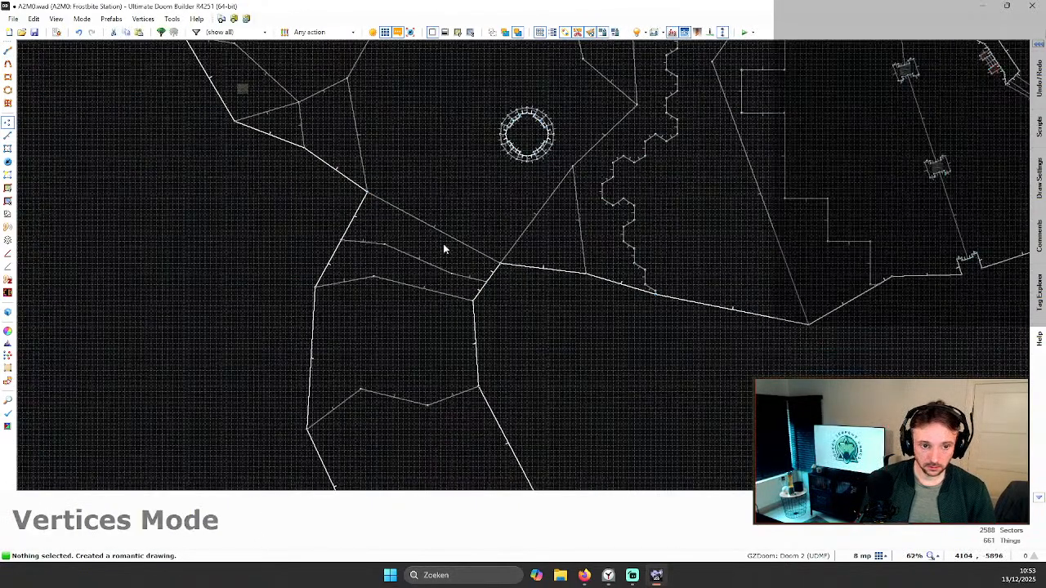
Step: Examine the southern passage's floor and ceiling in 3D, and compare them with the northern passage's stepped ice floors and ceilings
key(q)
key(w)
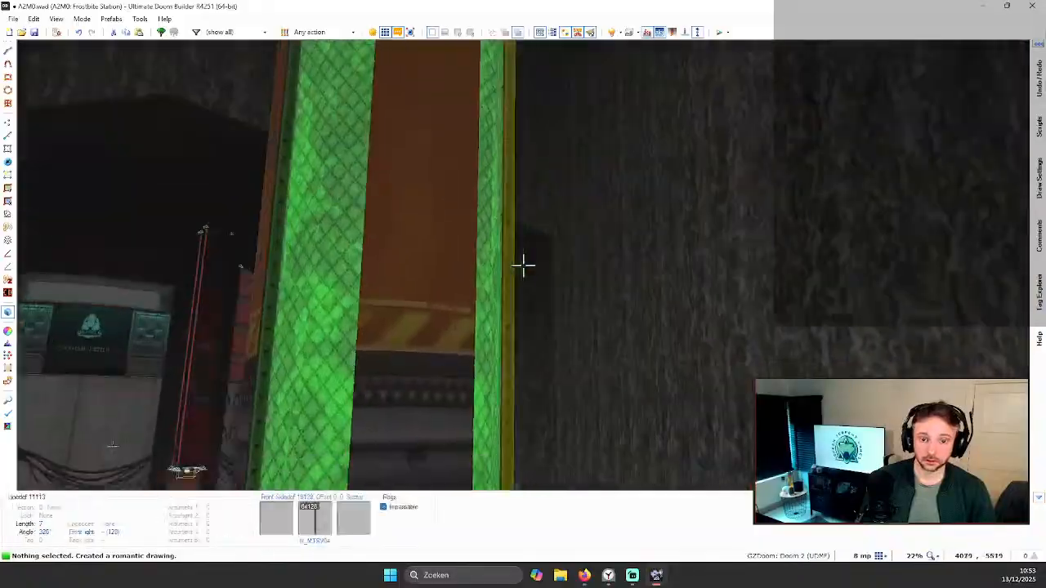
key(w)
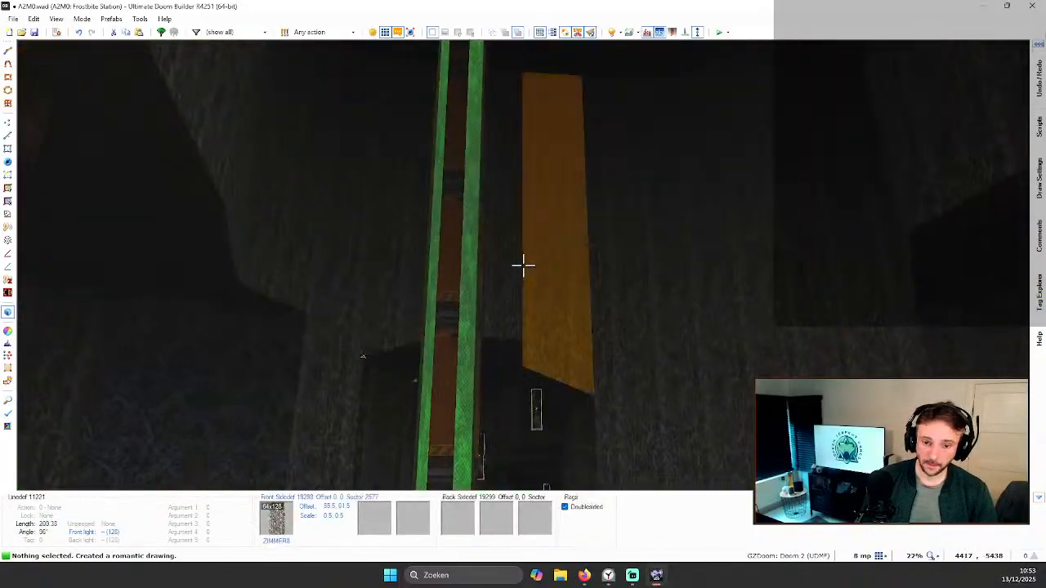
key(w)
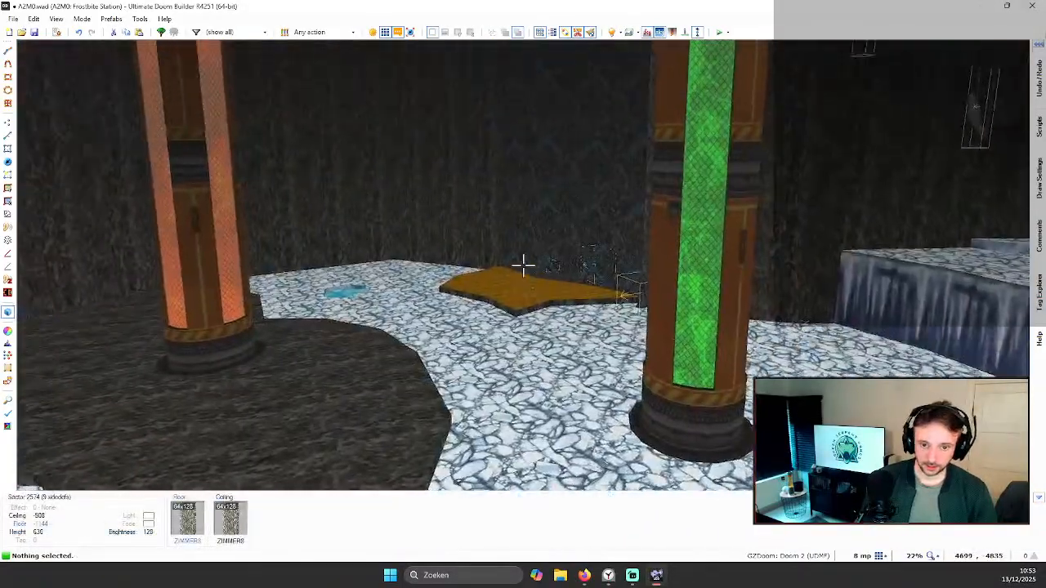
key(w)
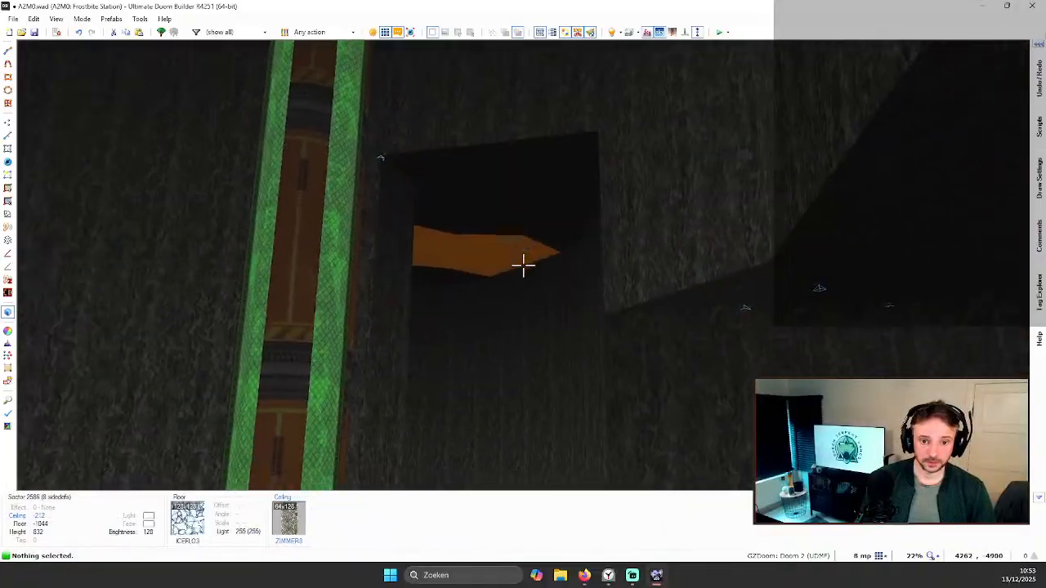
key(s)
key(w)
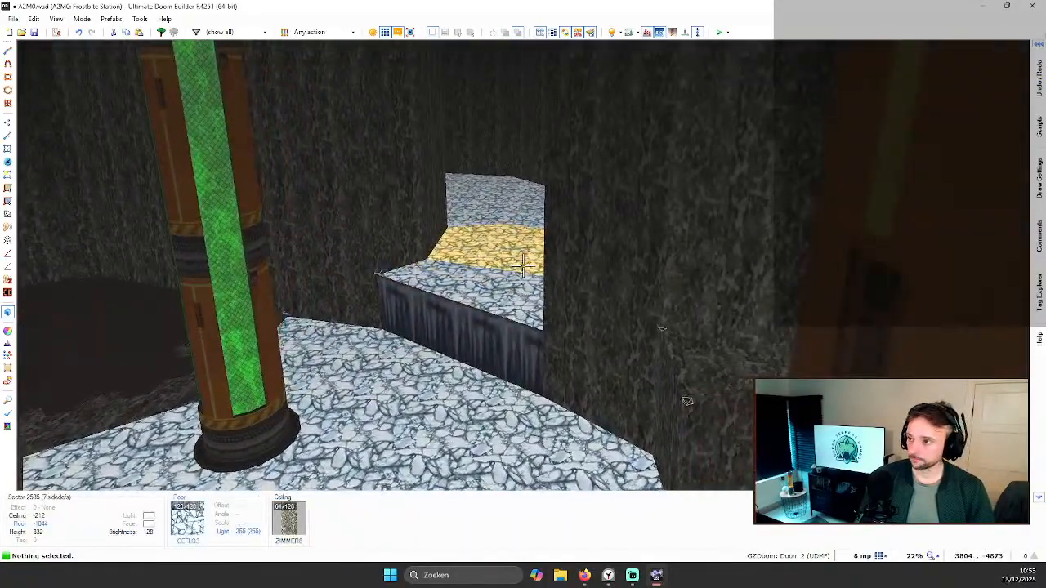
key(w)
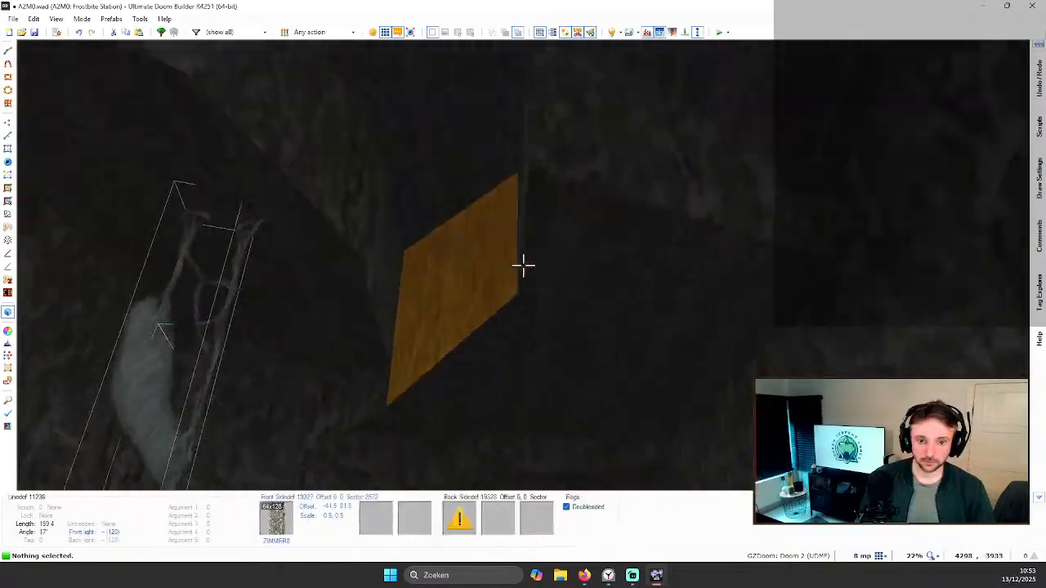
key(w)
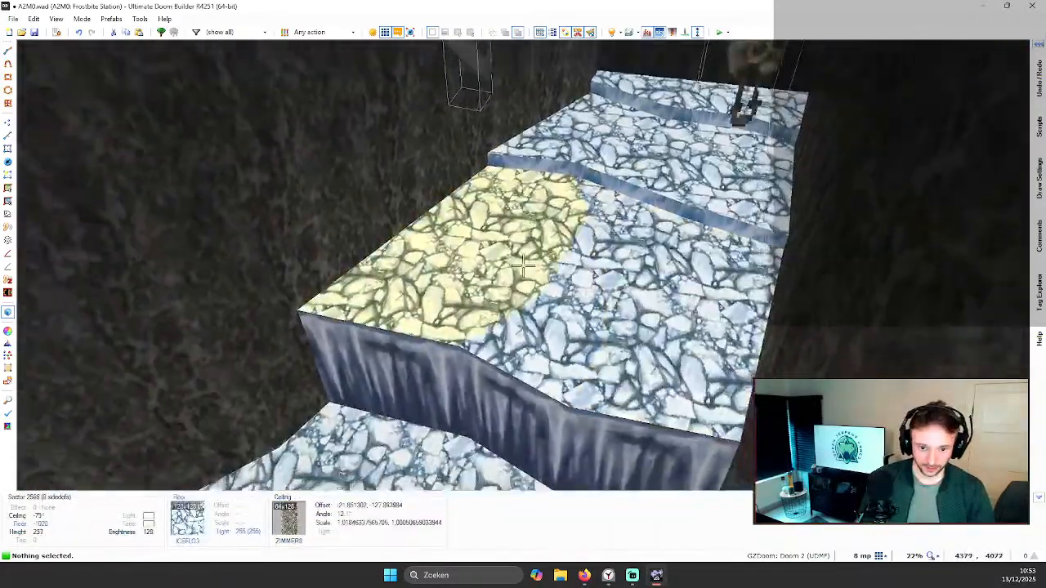
key(w)
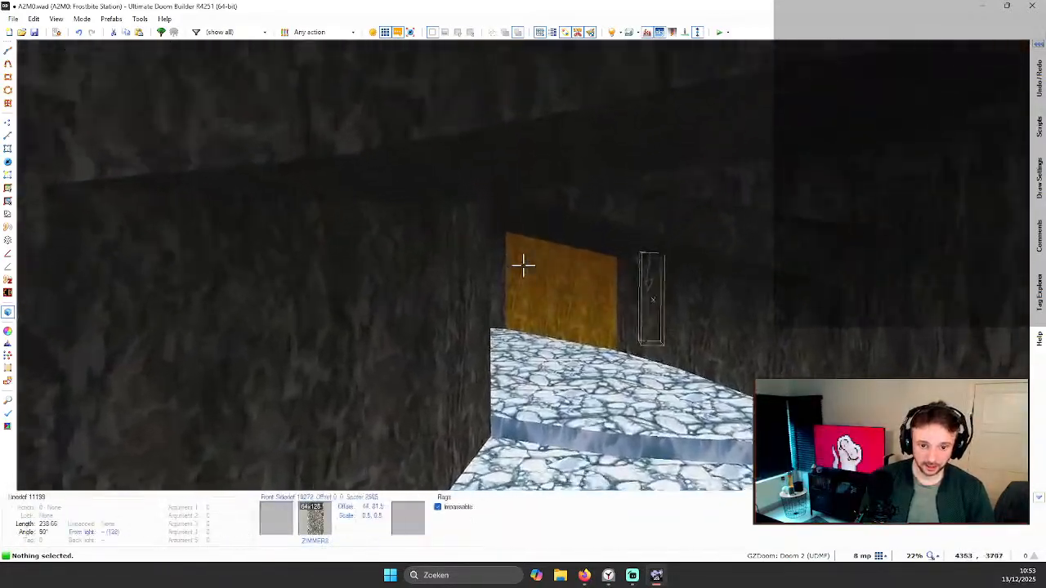
key(w)
key(w)
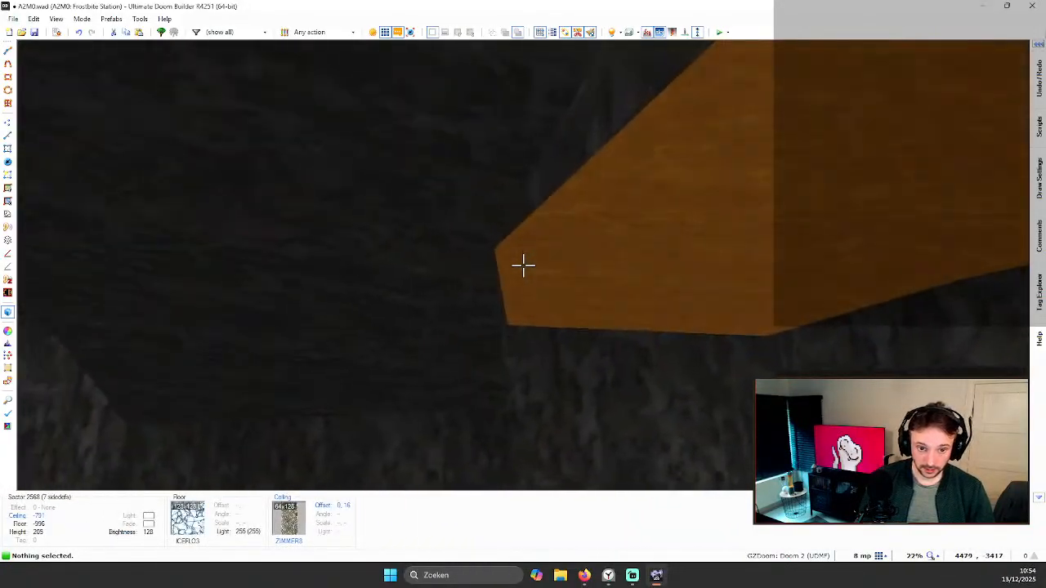
Step: Select the three lines of the dividing line crossing the southern passage and apply WEBLRG as their front middle texture
key(s)
key(q)
scroll(542, 234, up, 6)
key(q)
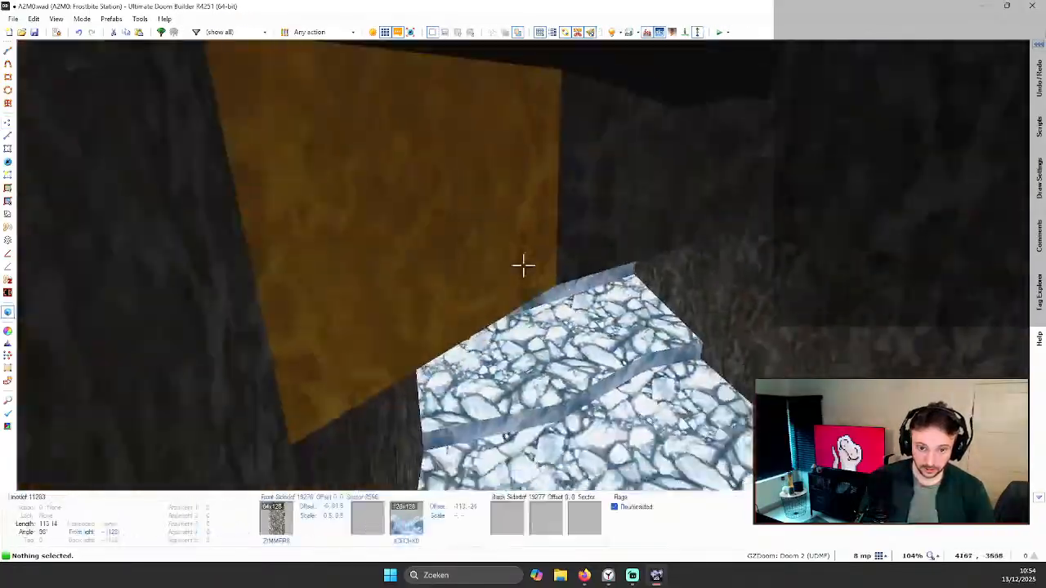
key(q)
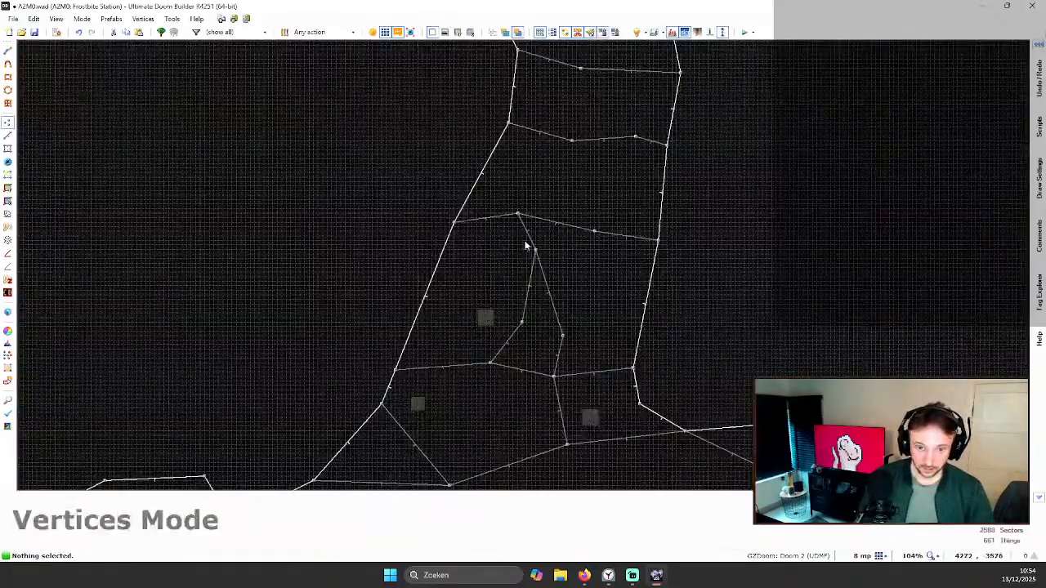
key(l)
click(540, 134)
click(602, 138)
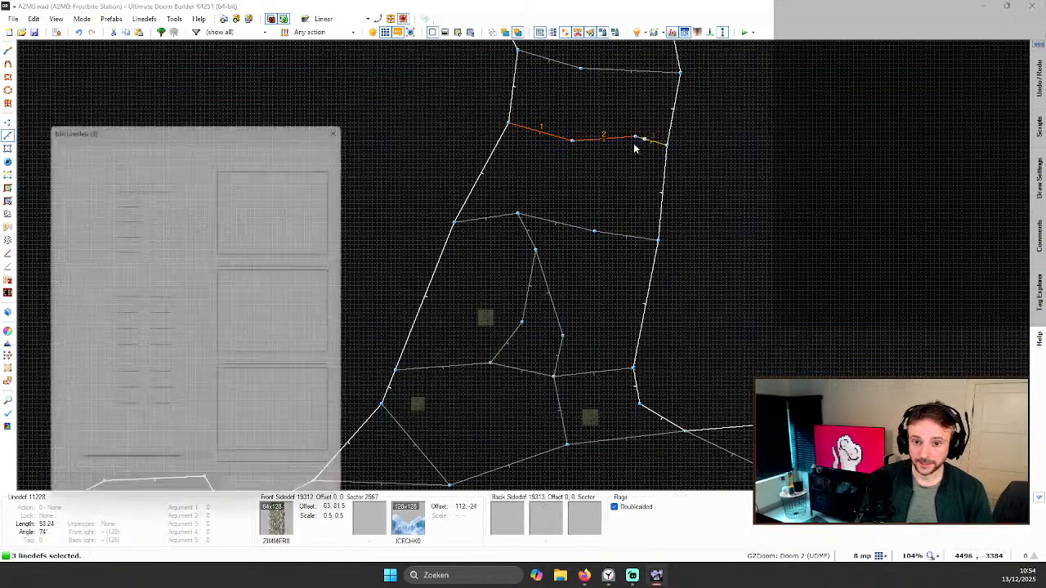
click(308, 300)
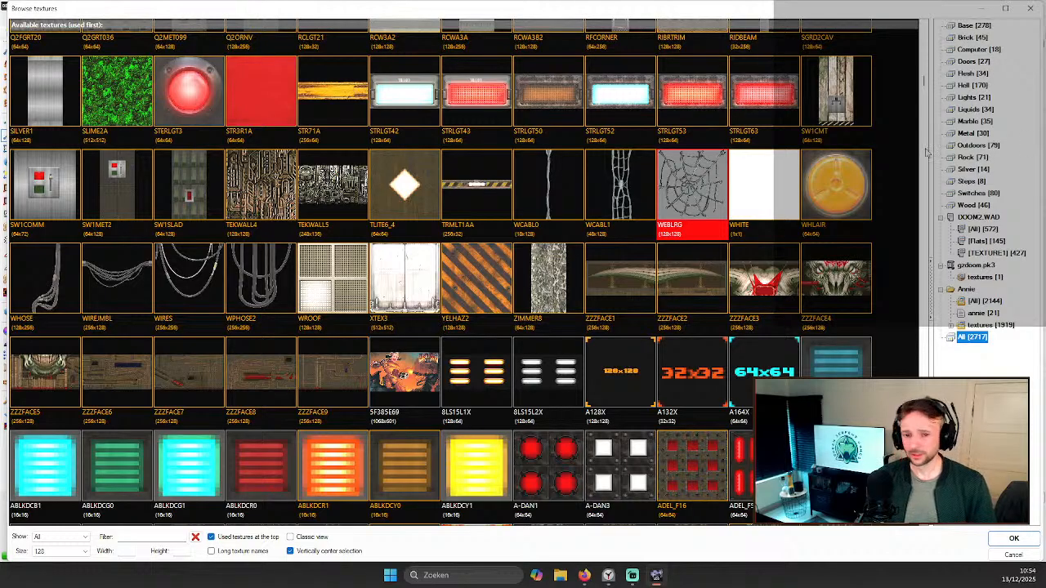
double_click(697, 181)
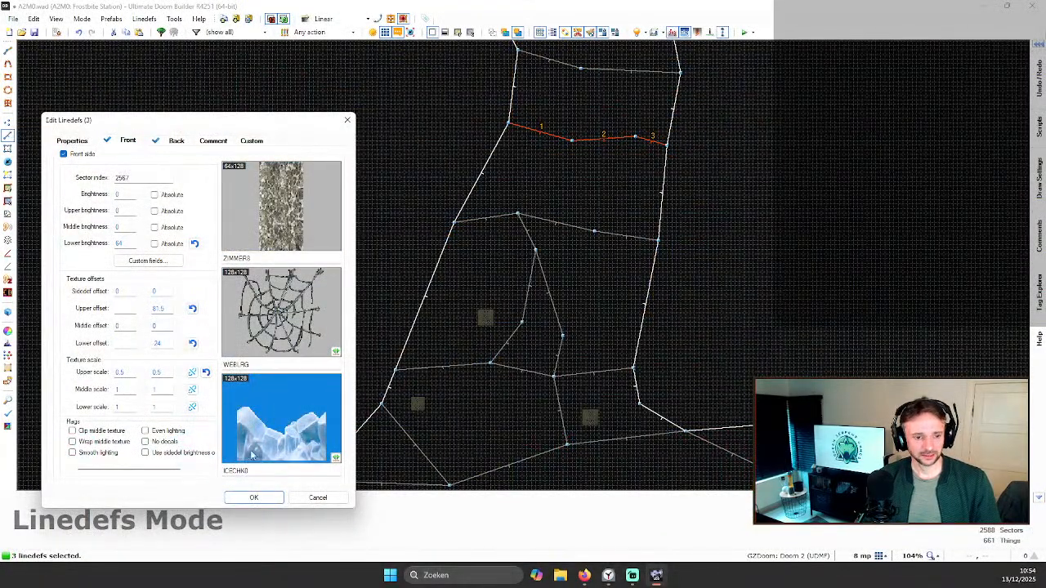
click(253, 498)
Step: Fit the WEBLRG texture on the three connected middle sidedefs in 3D as one web spanning the passage's width
key(q)
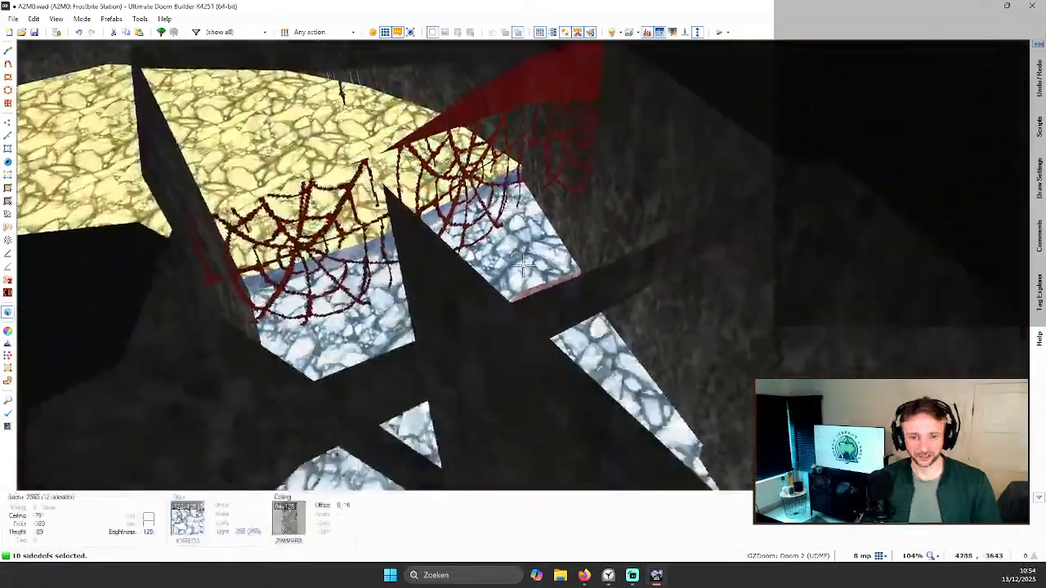
key(s)
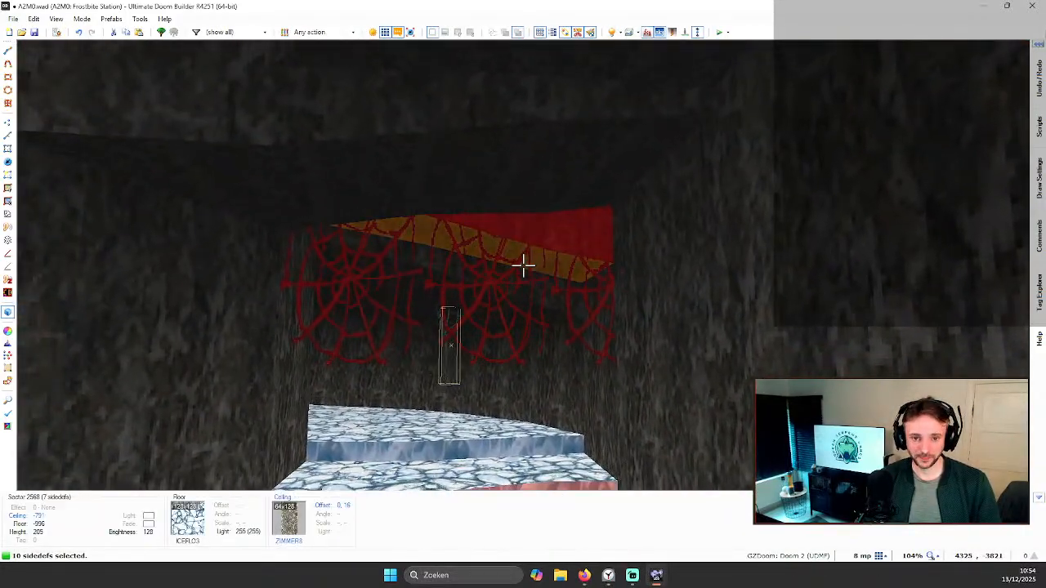
key(c)
shift+click(523, 265)
key(ctrl+shift+a)
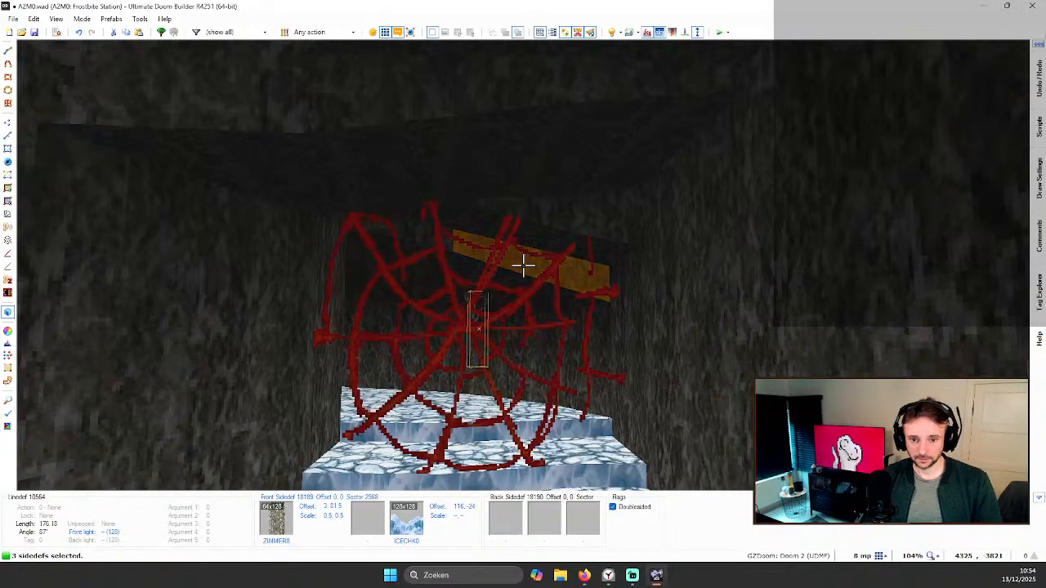
key(ctrl+a)
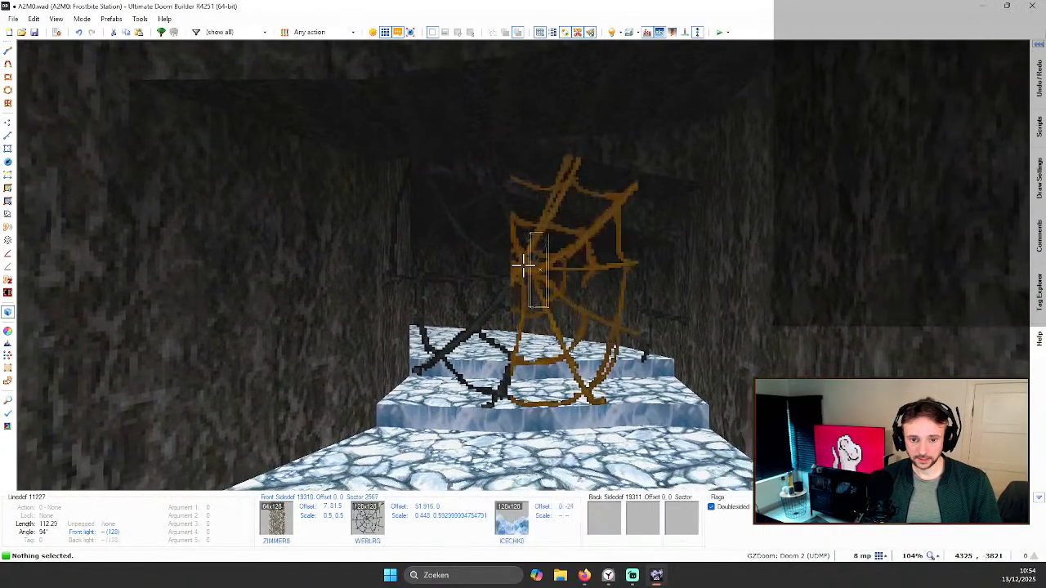
Step: Examine the web's edges against the walls and its look from further down the southern passage in 3D
key(e)
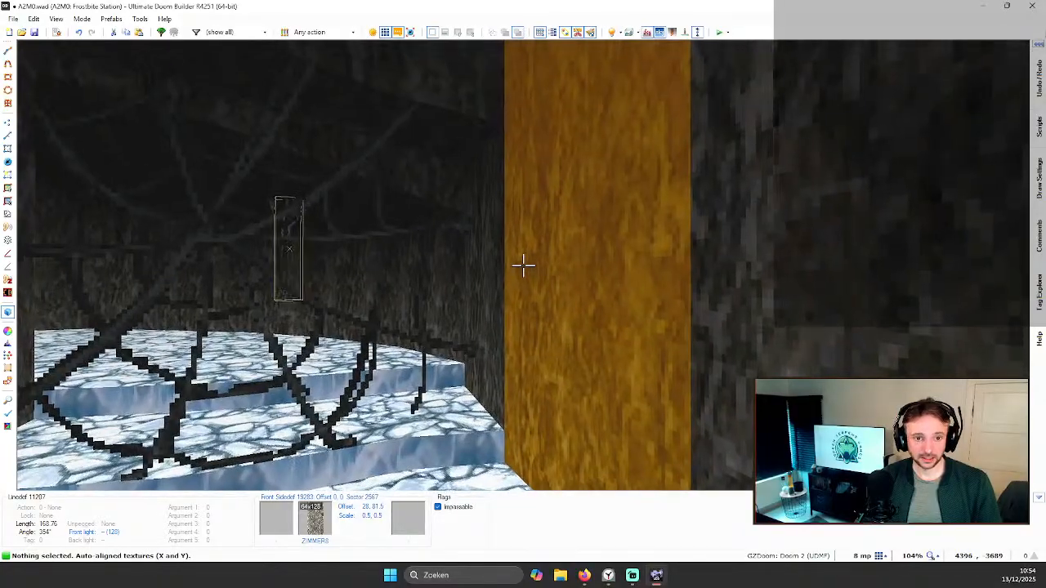
key(d)
key(e)
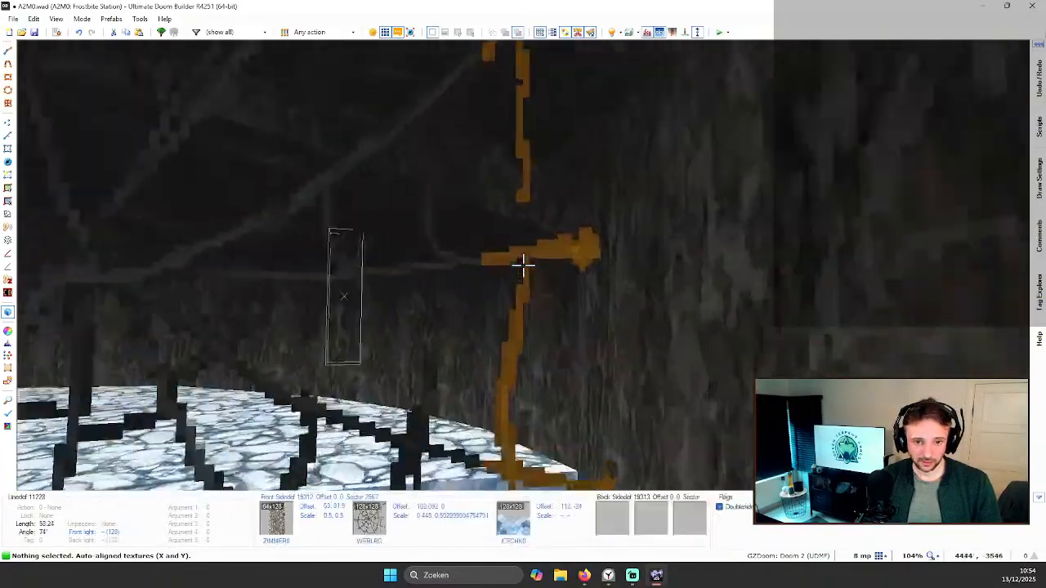
key(d)
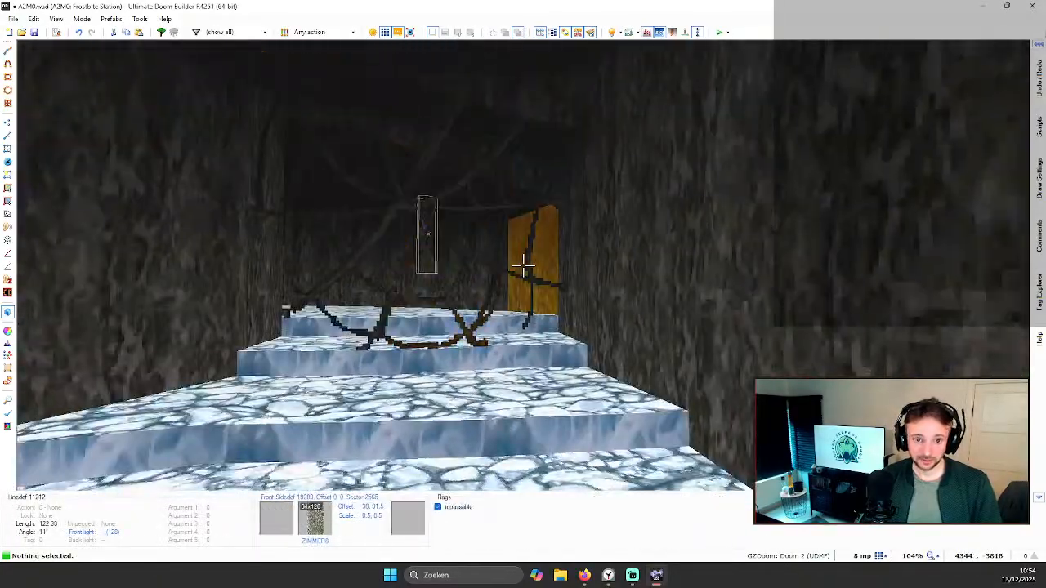
key(e)
key(d)
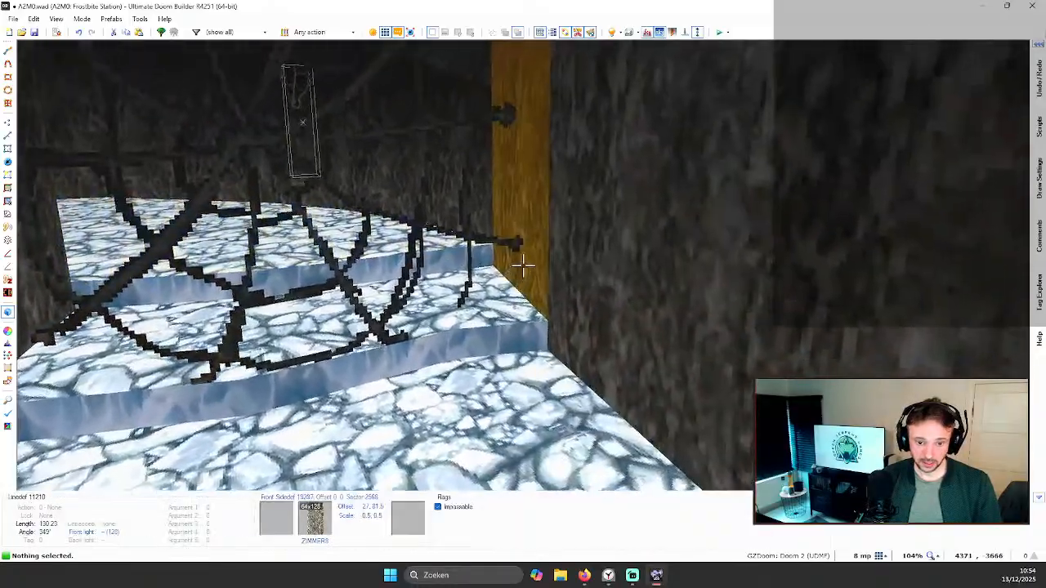
key(d)
key(e)
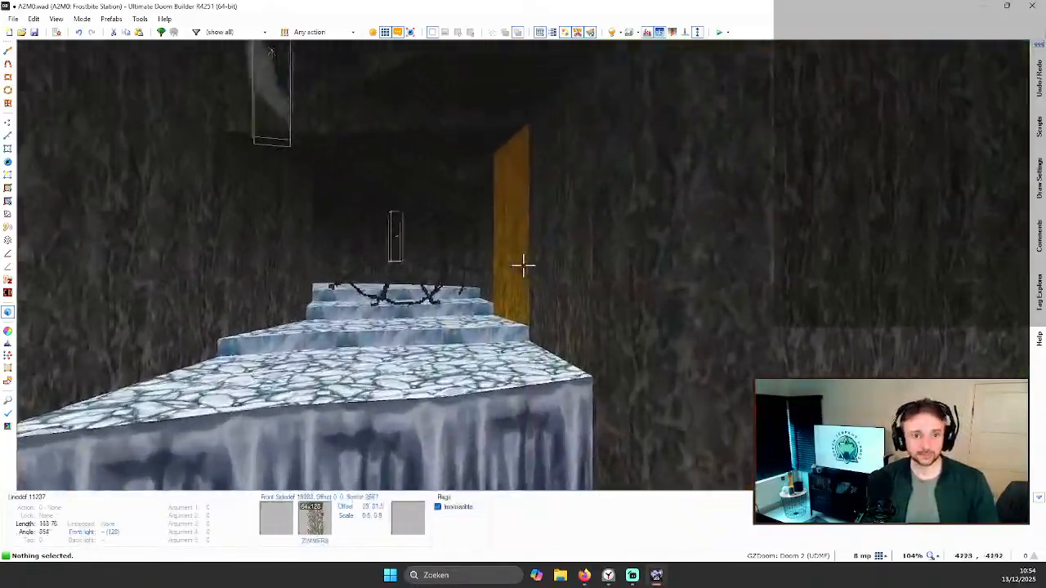
Step: Test the map in-game around the ice cave, inspect the southern passage's ledge and web from the floor, and quit the game
key(q)
scroll(523, 265, down, 6)
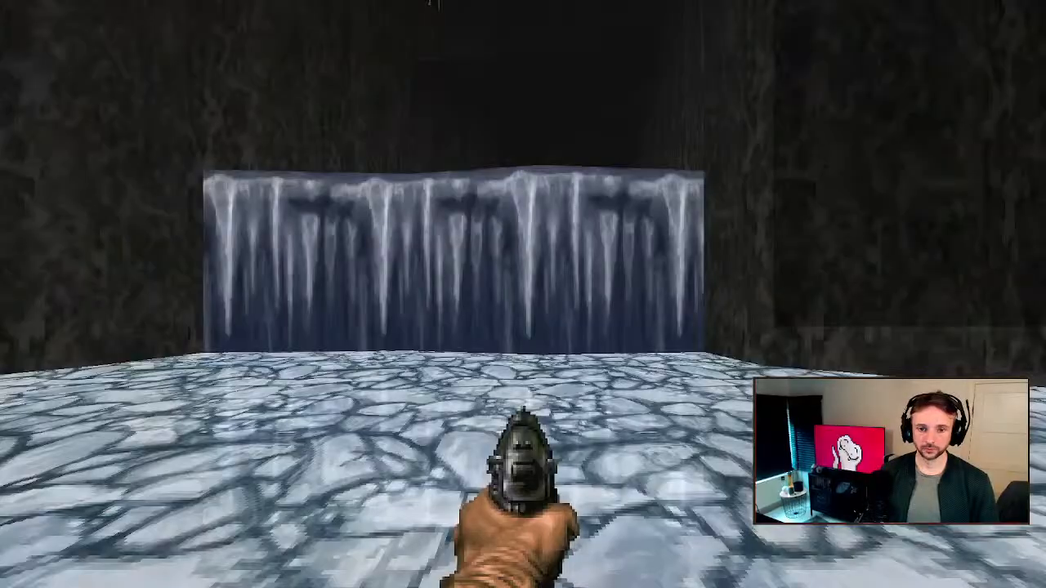
key(s)
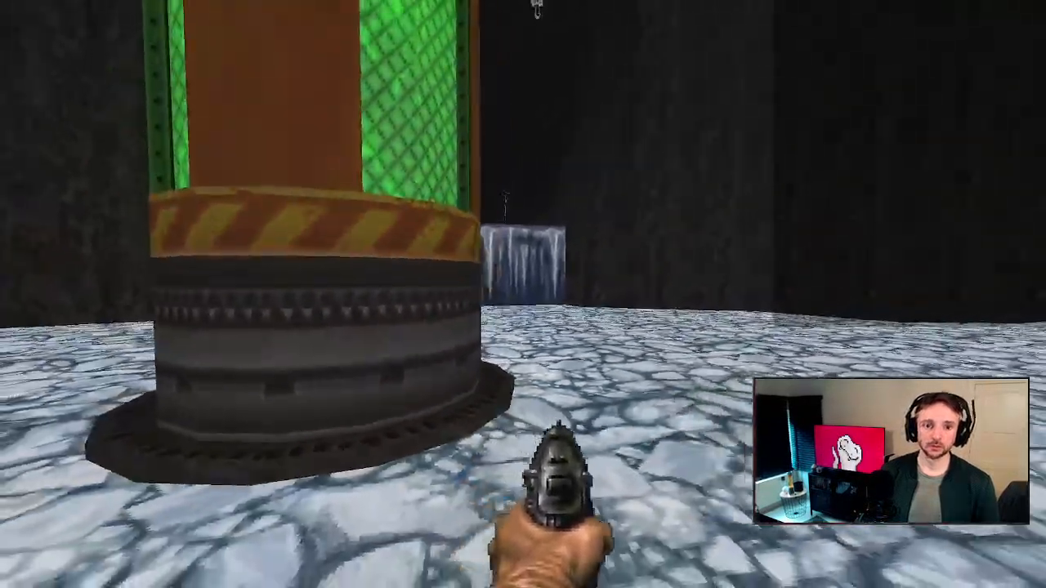
key(d)
key(a)
key(w)
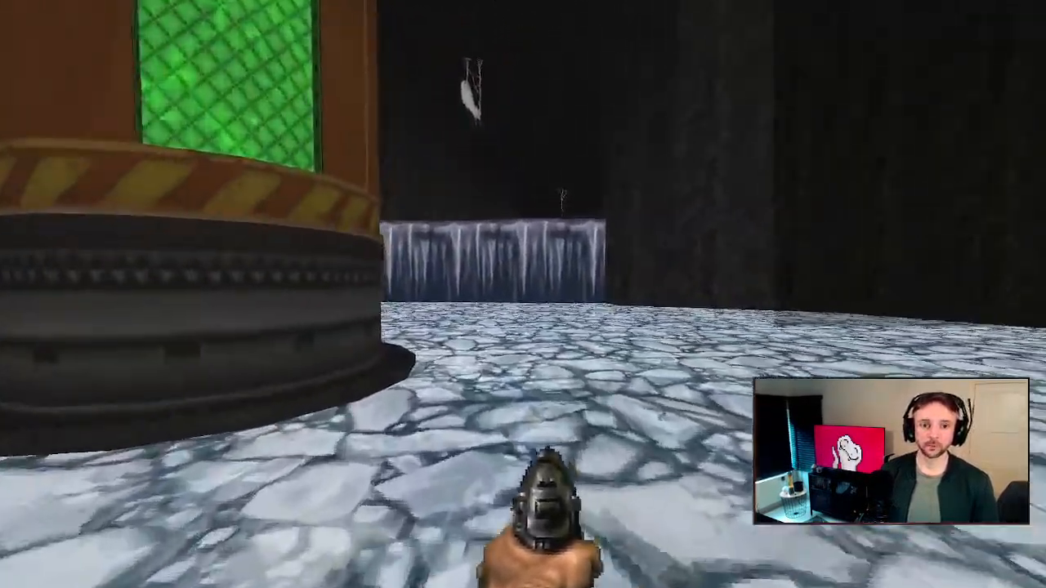
key(d)
key(w)
key(s)
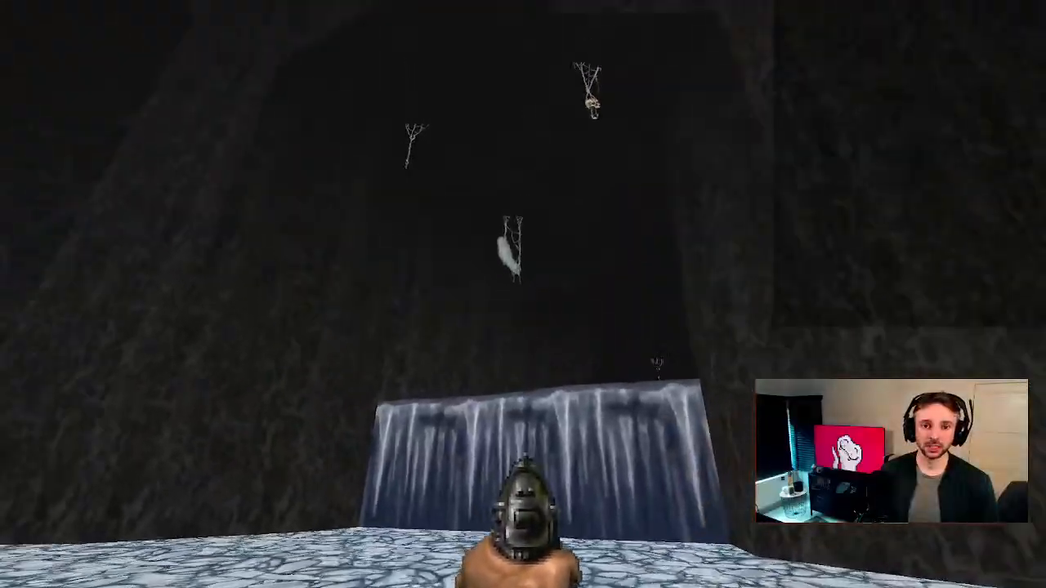
key(s)
key(a)
key(w)
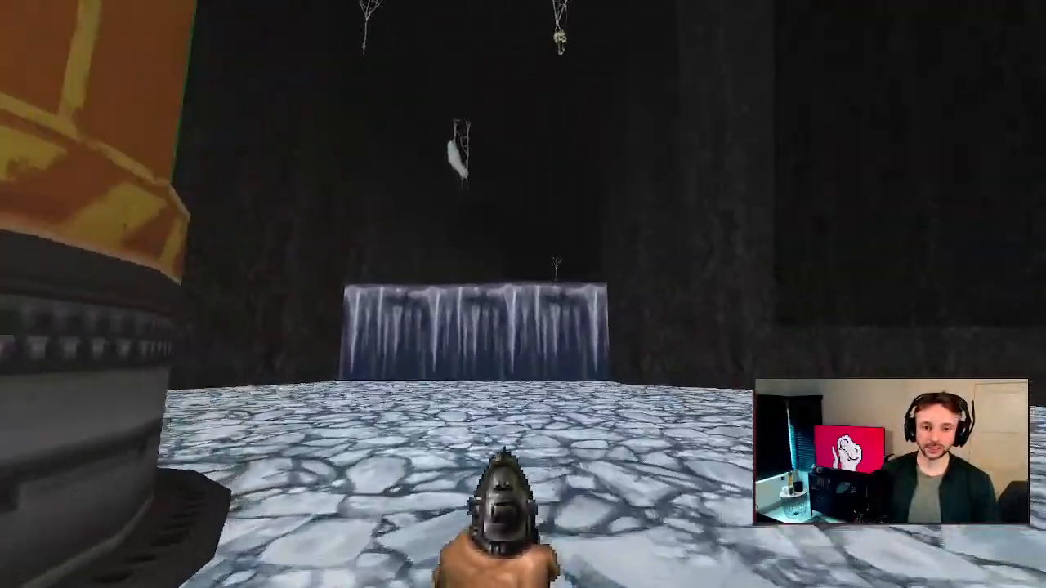
key(Escape)
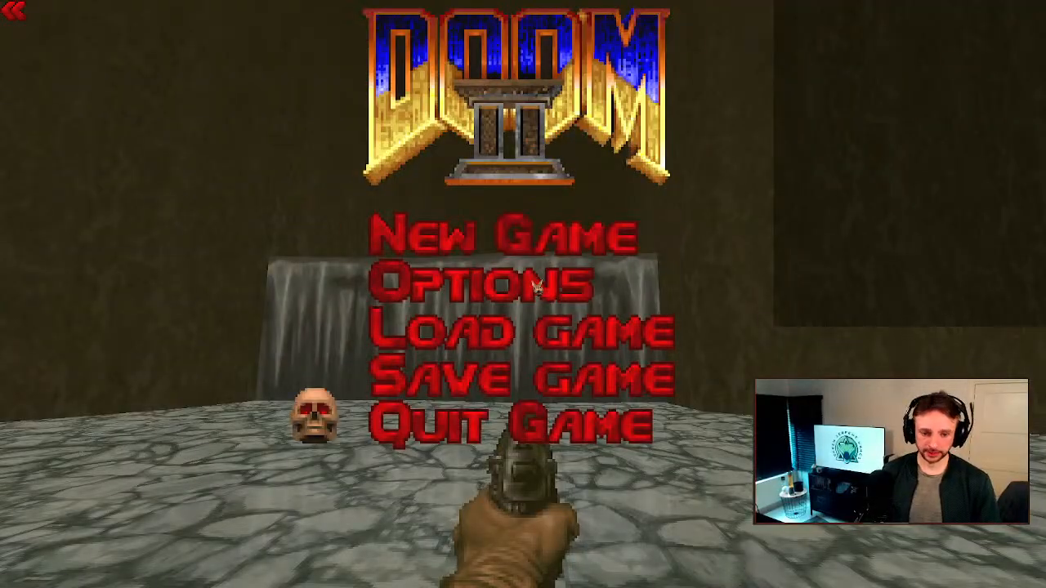
key(Return)
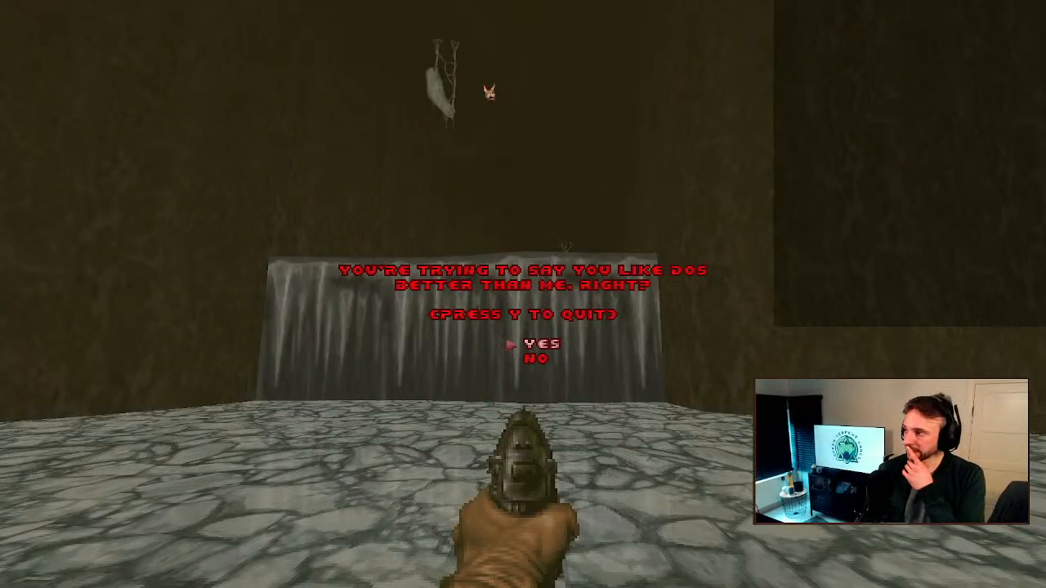
key(y)
Step: Raise the front middle brightness of the three web lines in the southern passage
scroll(605, 126, up, 2)
key(q)
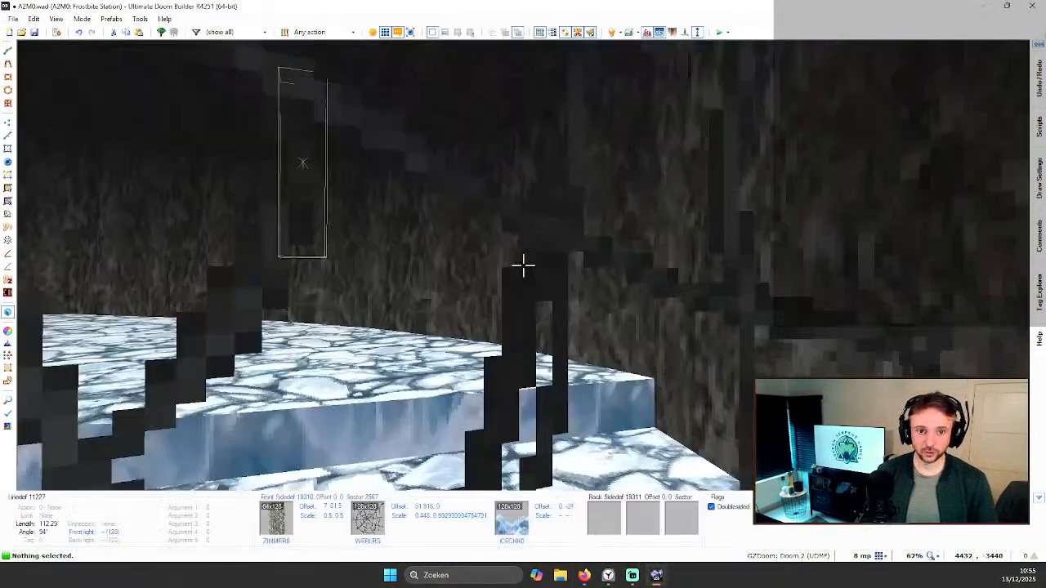
key(w)
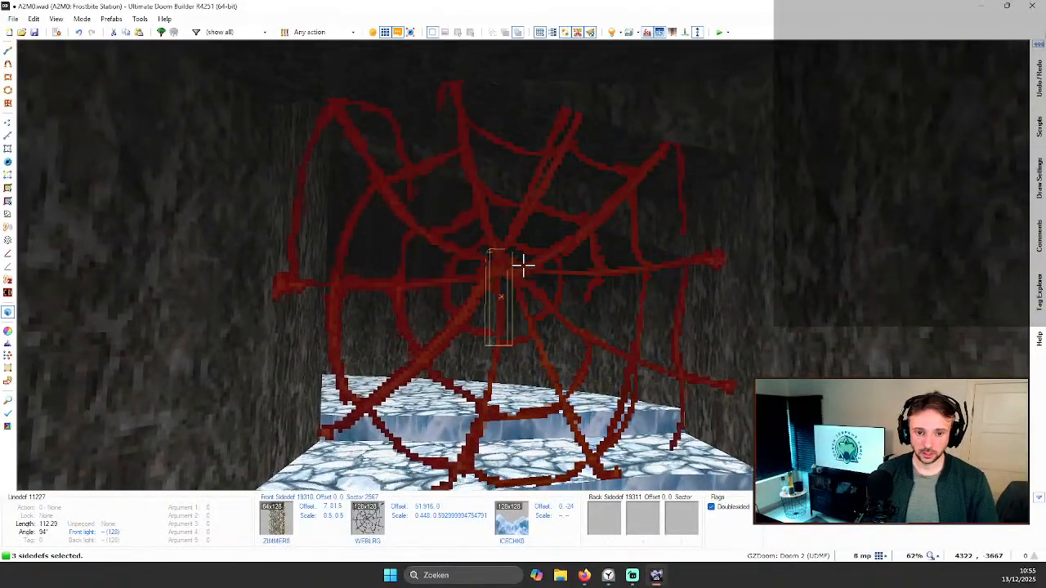
right_click(523, 263)
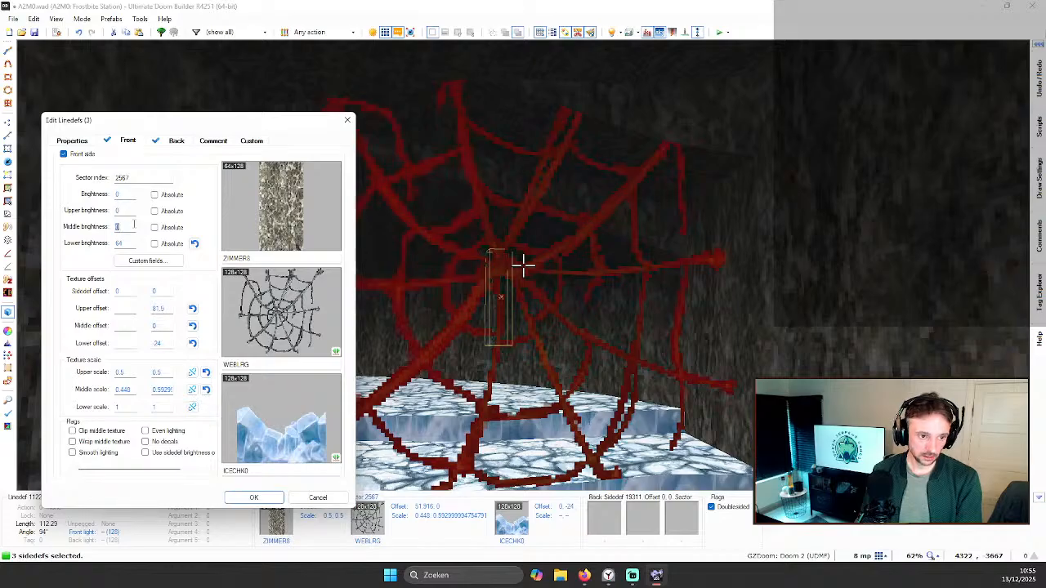
click(250, 497)
key(s)
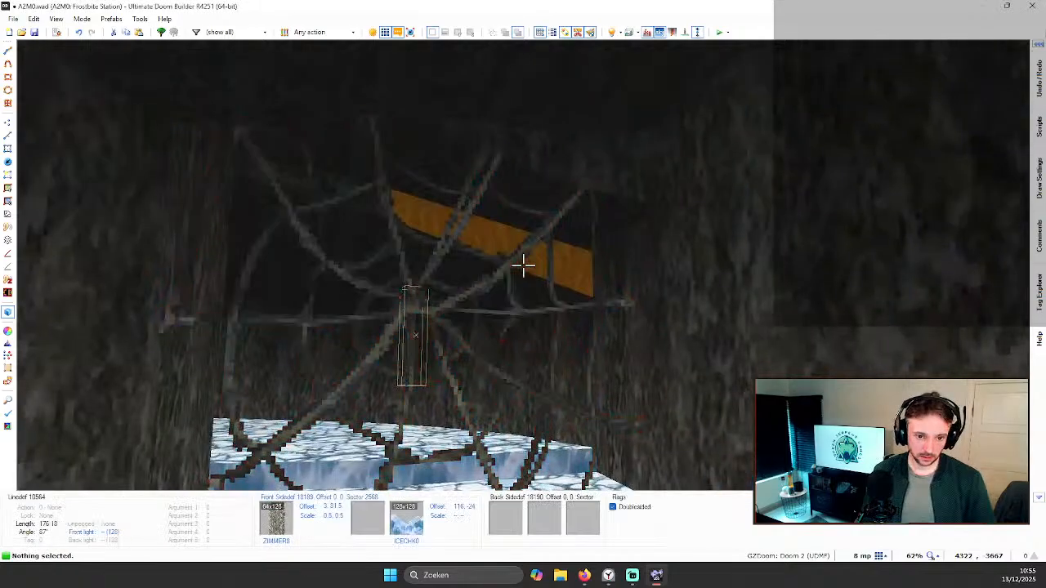
Step: Launch another in-game test from the ice cave and check the web above the icicle ledge from a distance
key(w)
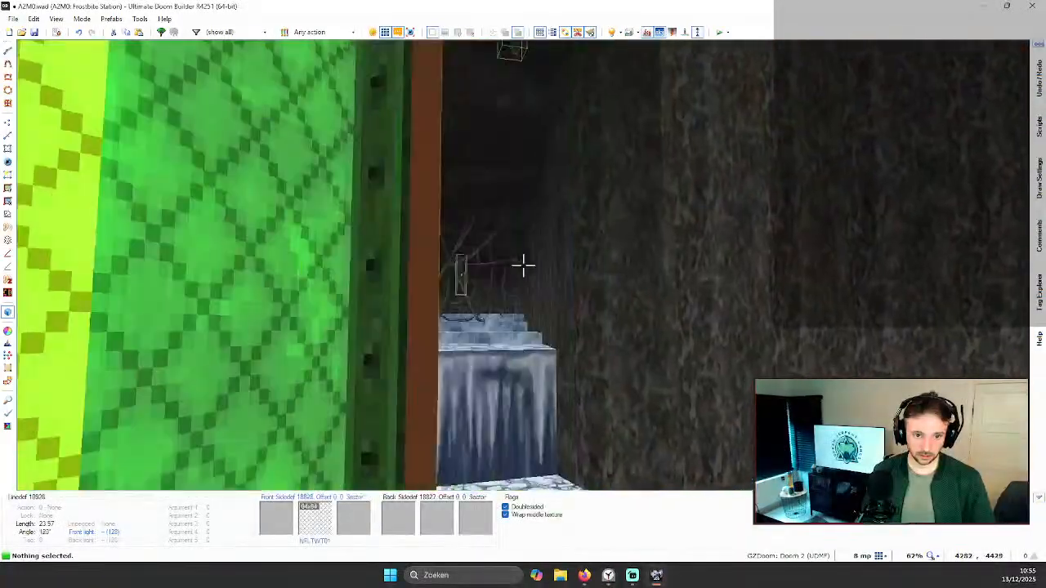
key(q)
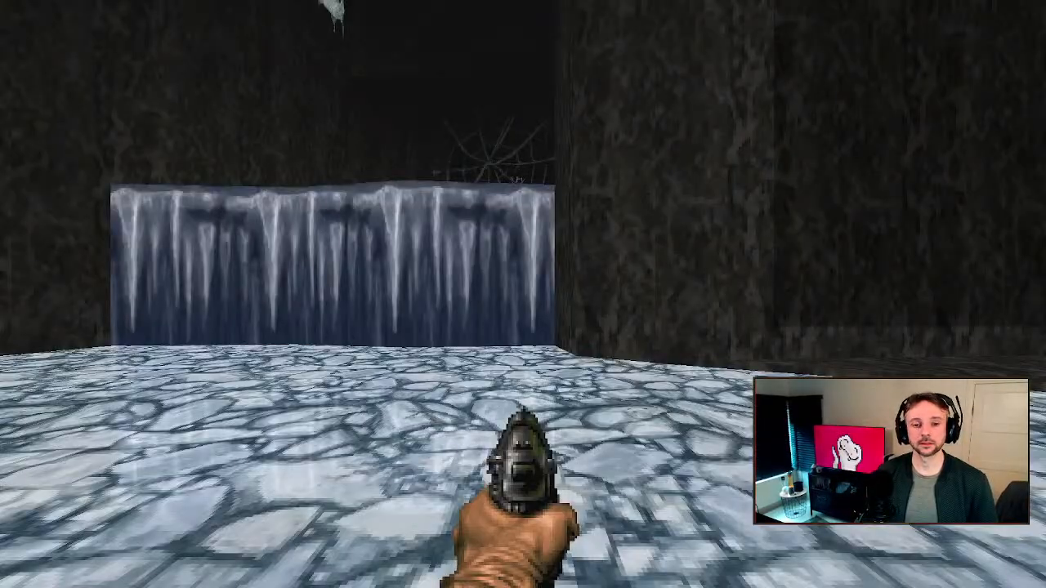
key(s)
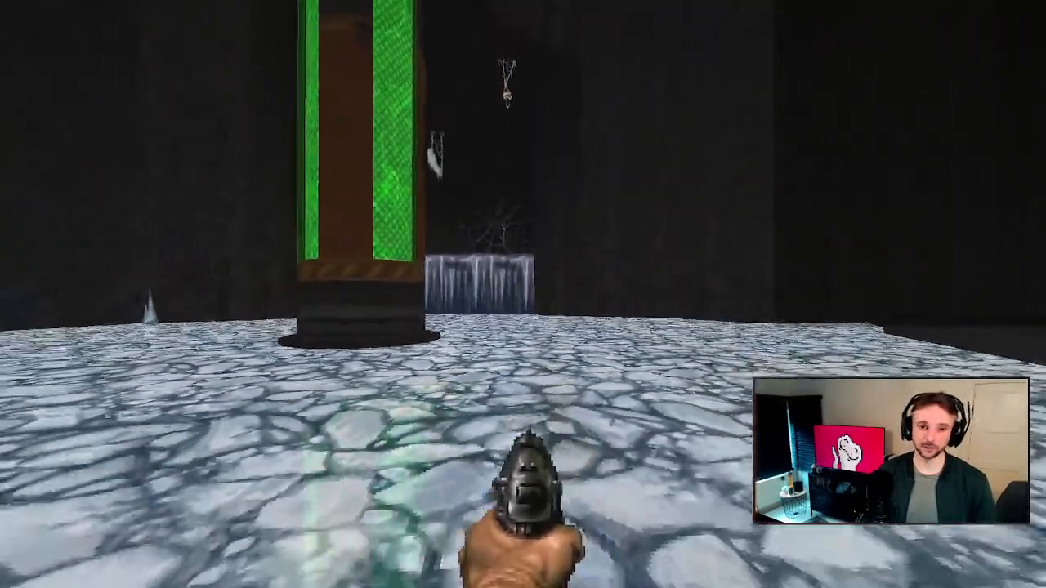
key(w)
Step: Enable the fly cheat through the console, fly up the icy steps to inspect the web closely, and quit the game
key(grave)
text(fly)
key(Return)
key(grave)
key(w)
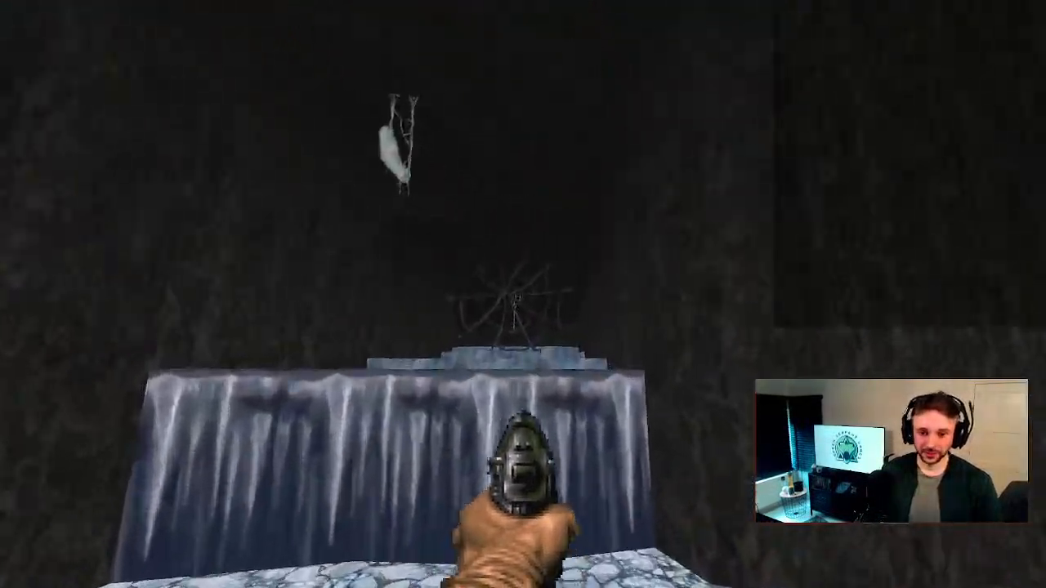
key(w)
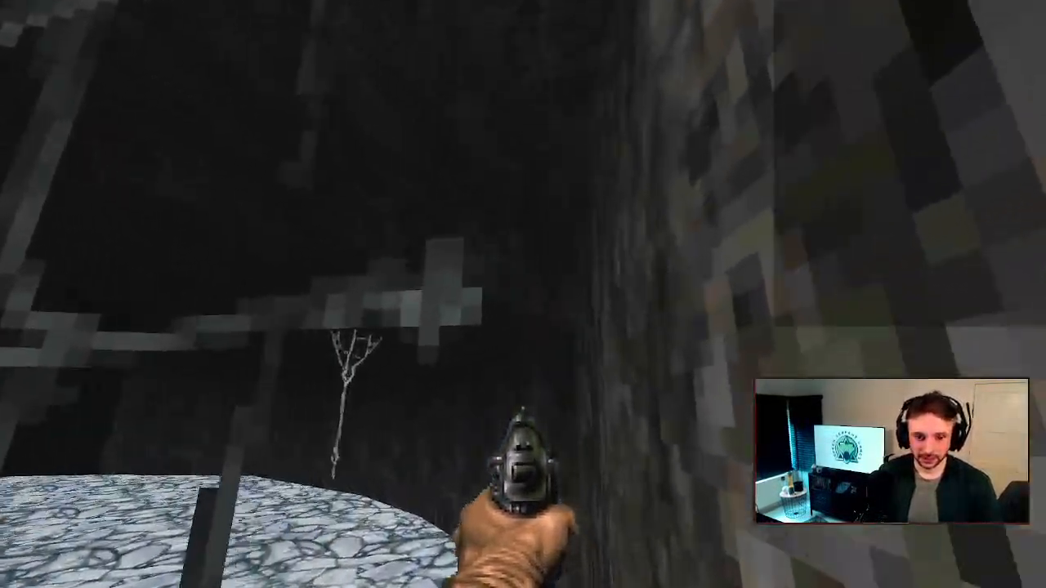
key(s)
key(Escape)
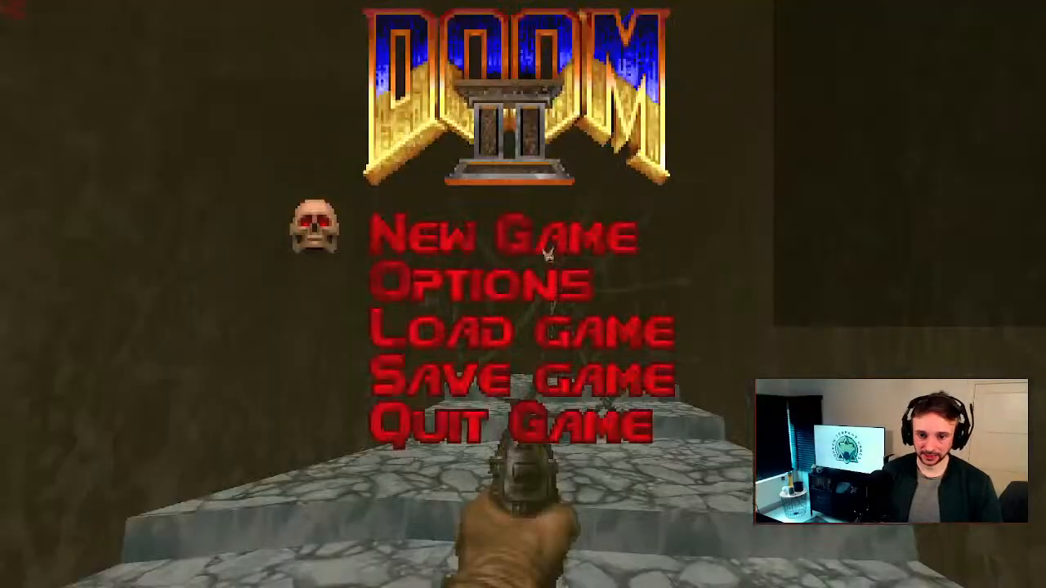
key(Return)
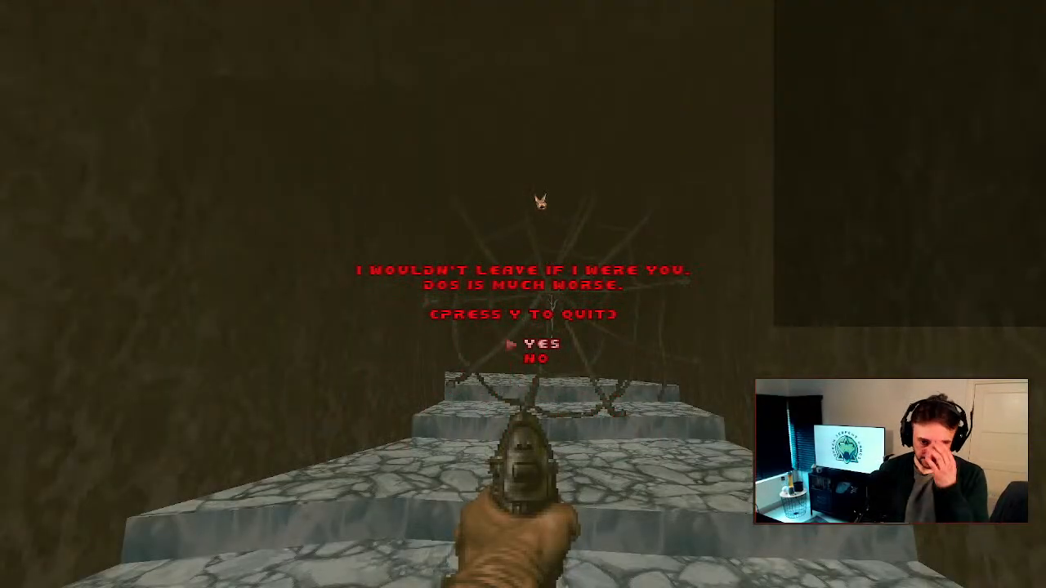
key(y)
Step: Select the three connected web sidedefs in 3D and reset their local texture offsets, scale and brightness
scroll(536, 184, up, 5)
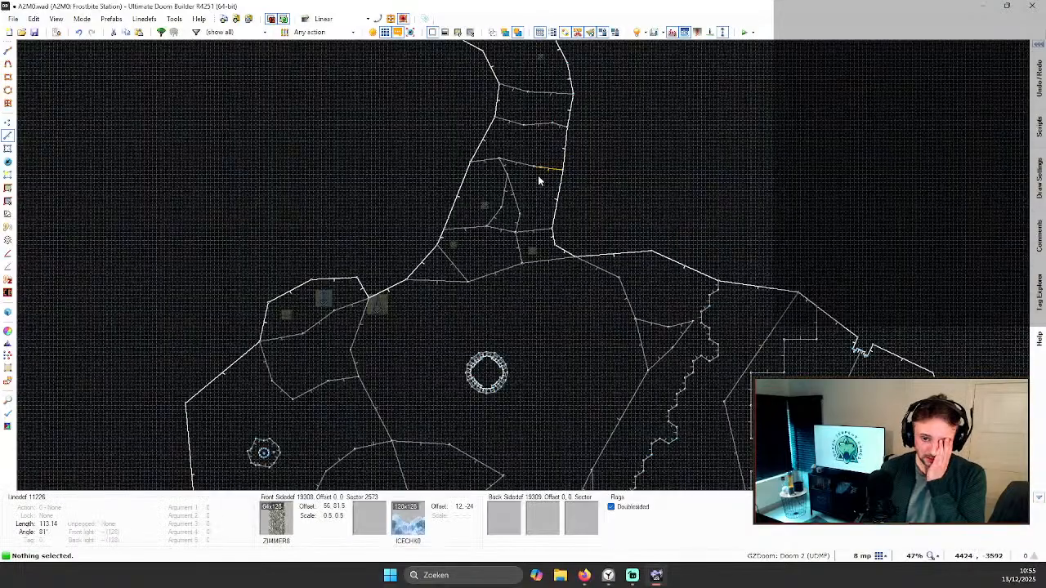
scroll(533, 175, down, 2)
key(q)
key(s)
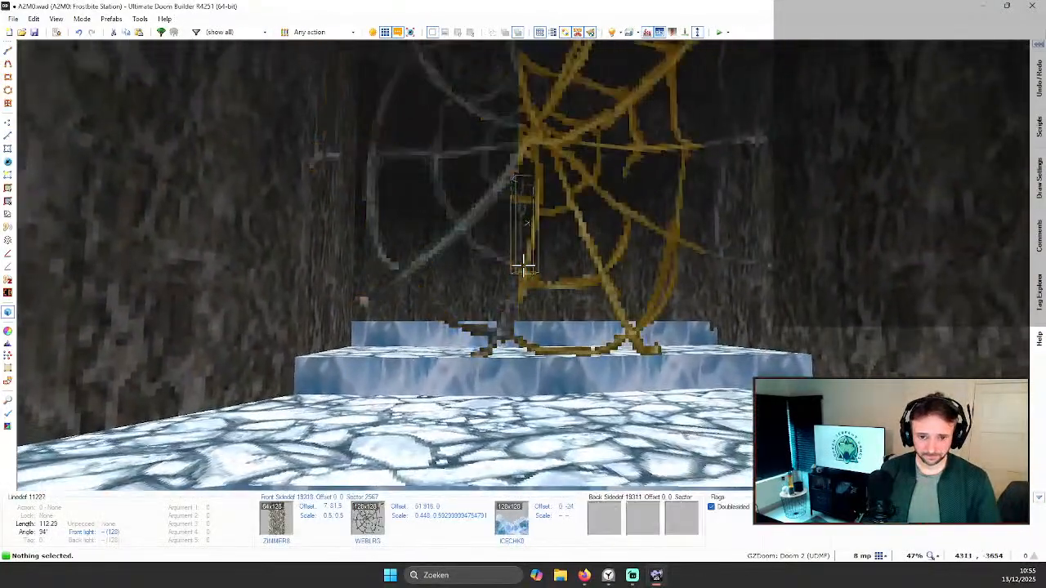
shift+click(524, 262)
key(ctrl+shift+r)
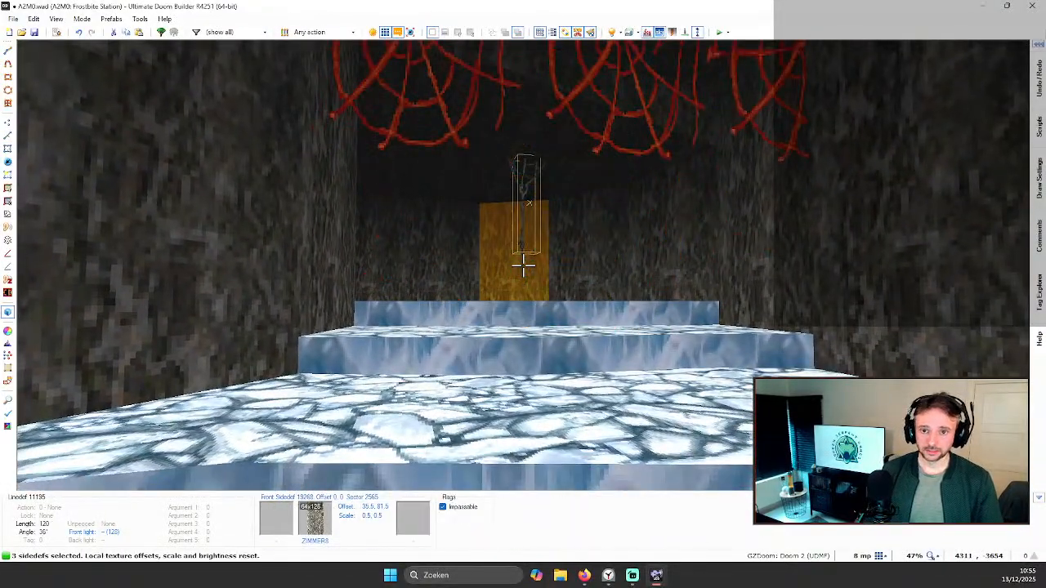
Step: Enable the Wrap middle texture flag on the three selected web linedefs
key(w)
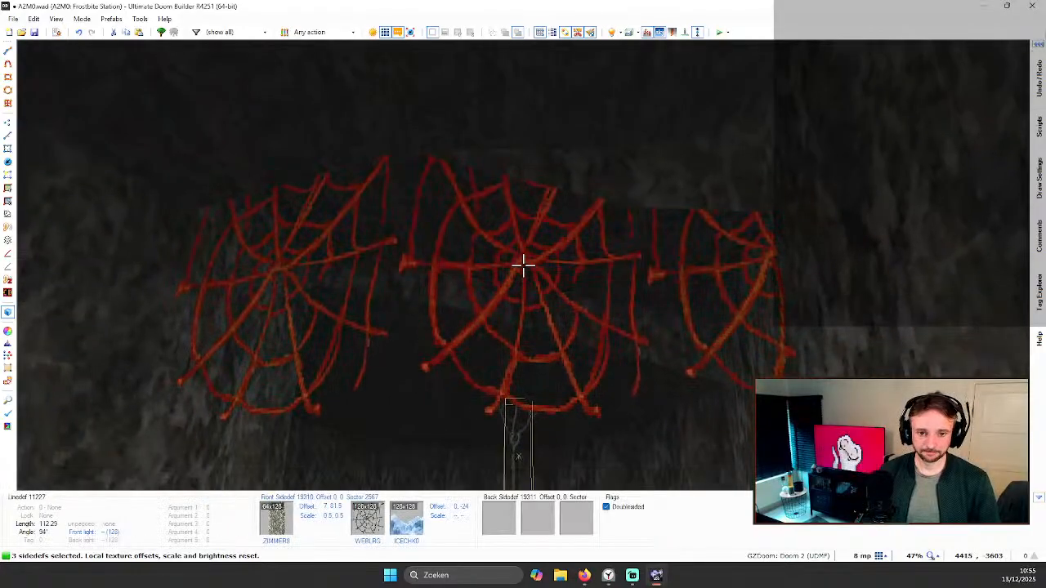
right_click(524, 266)
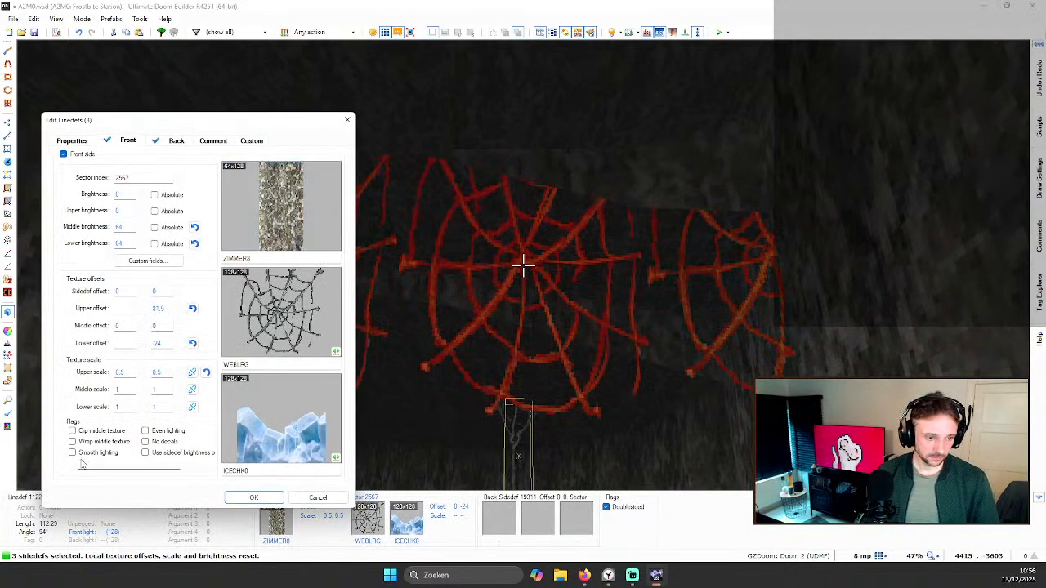
click(72, 140)
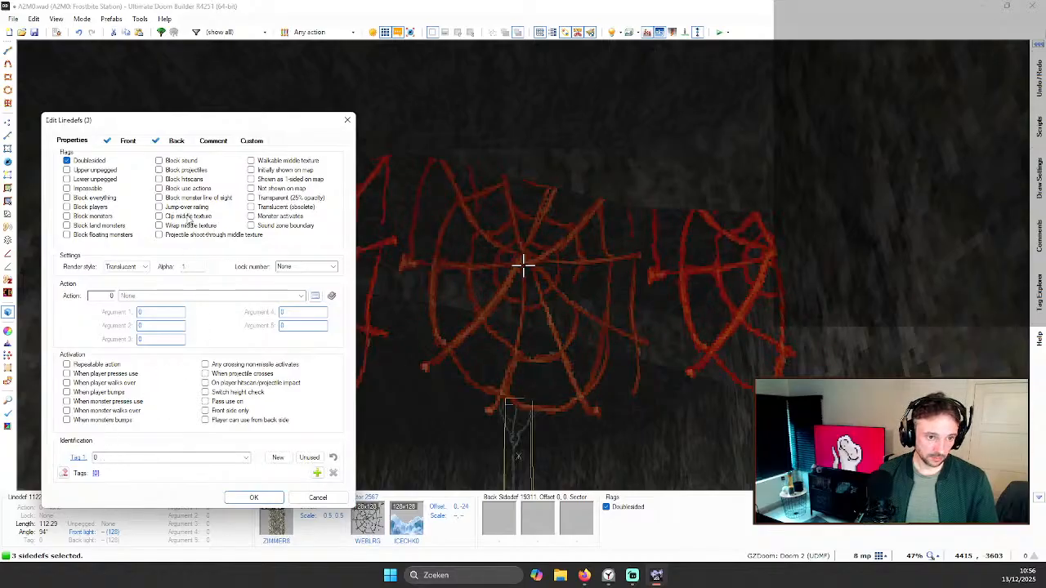
click(255, 498)
key(d)
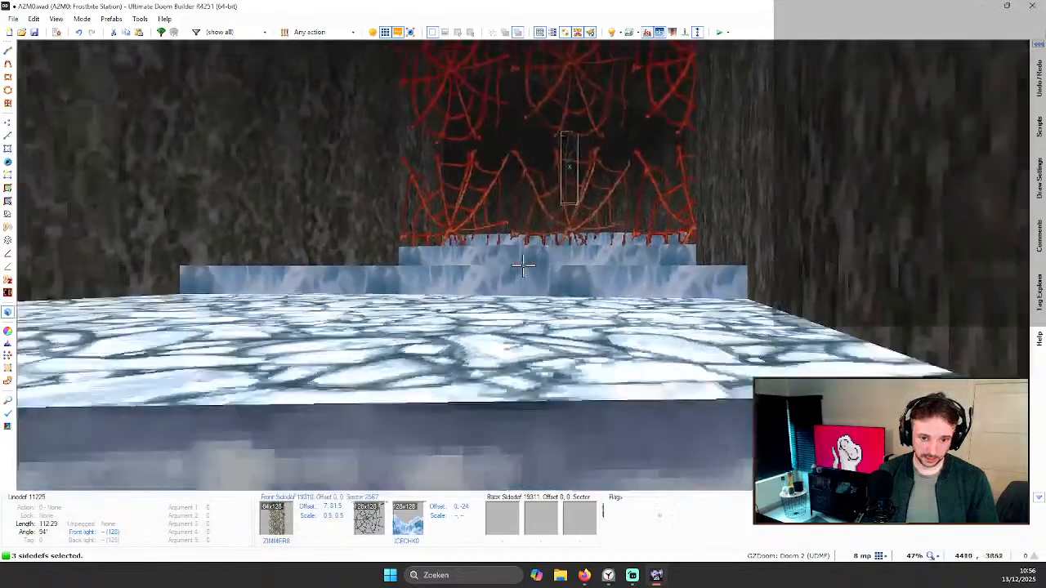
Step: Fit the web texture across the three connected sidedefs with a horizontal repeat of 1 and a vertical repeat of 0.8
key(ctrl+shift+a)
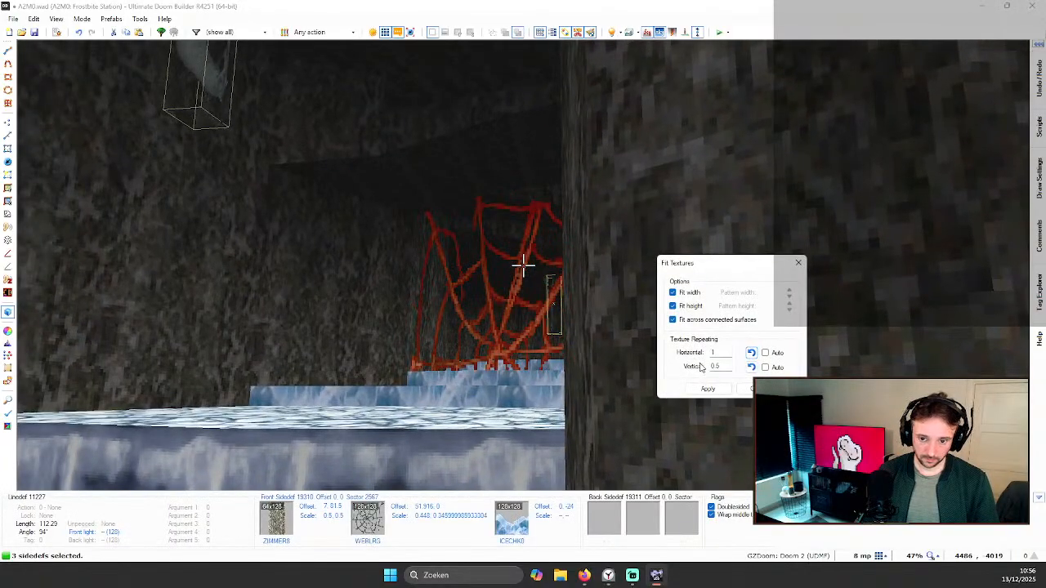
text(1)
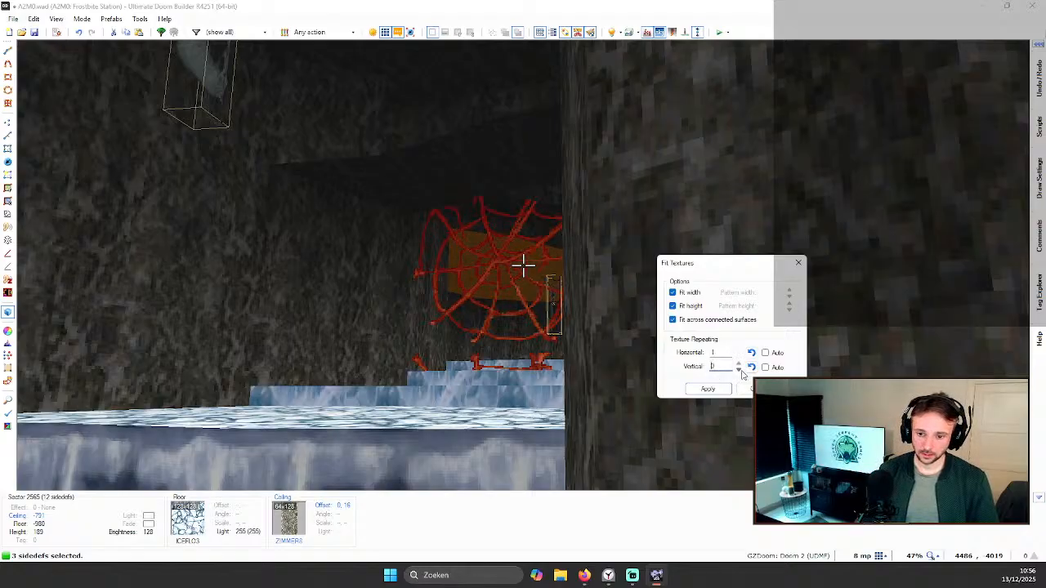
click(740, 370)
click(739, 370)
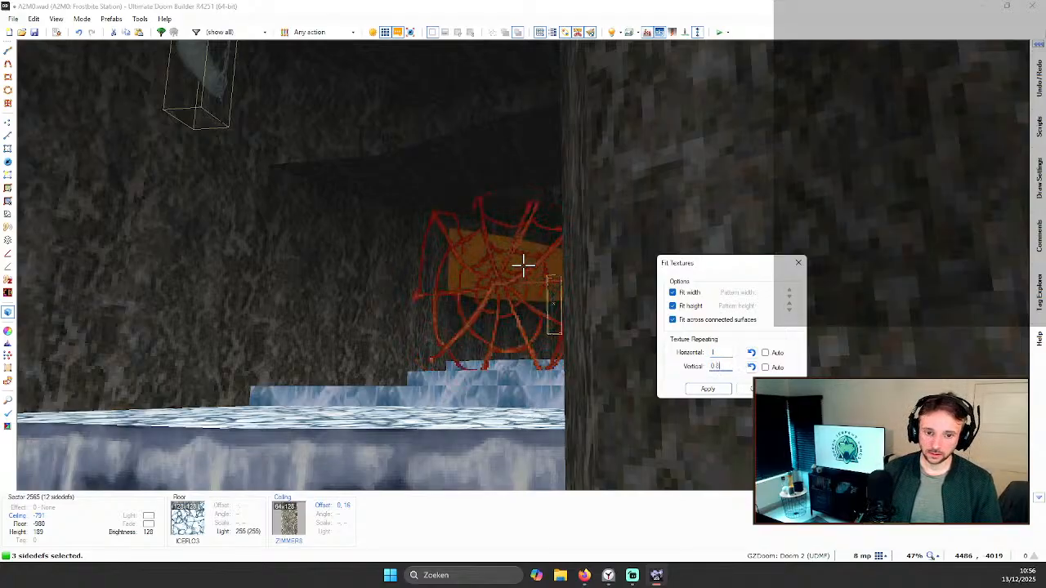
key(Return)
key(e)
key(d)
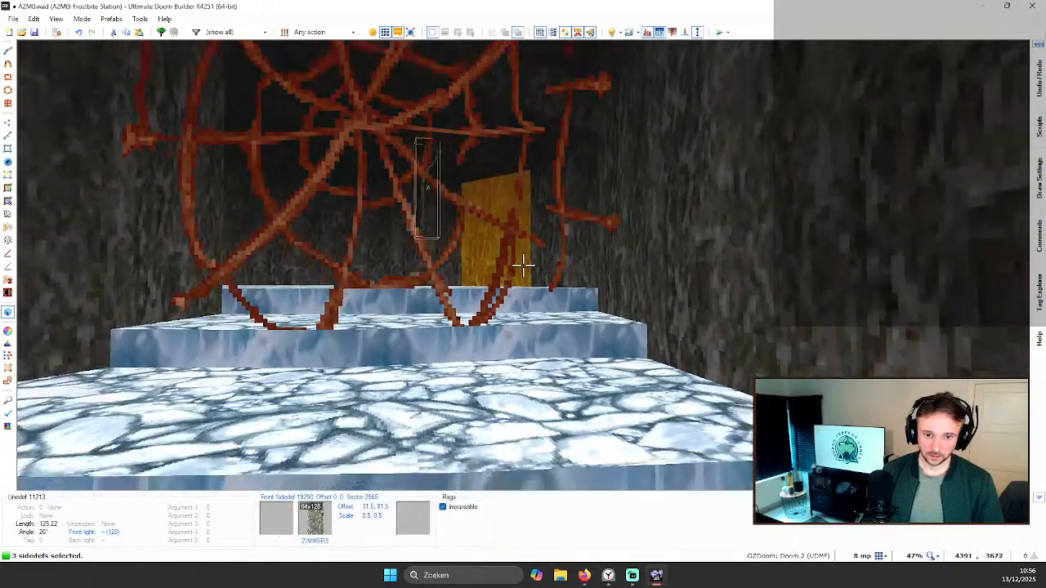
key(c)
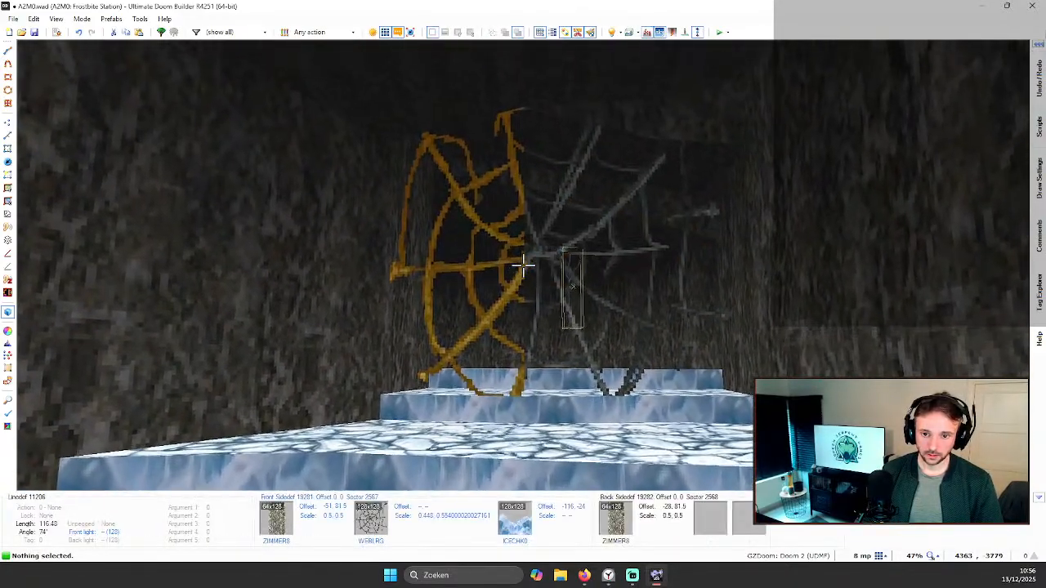
Step: Auto-align the web textures on X and Y and check the web line's shape in the 2D map
key(e)
key(e)
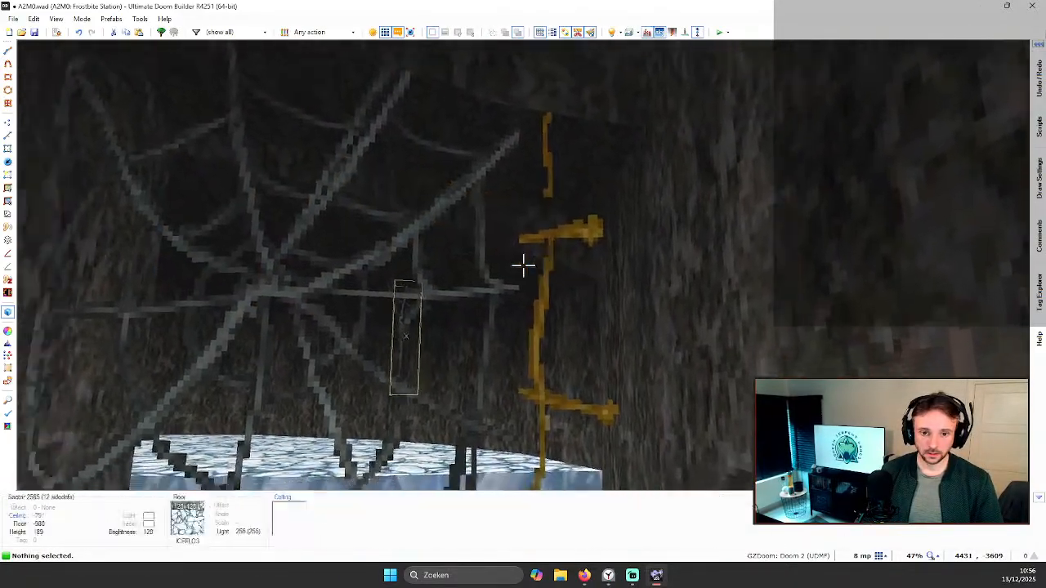
key(ctrl+a)
key(d)
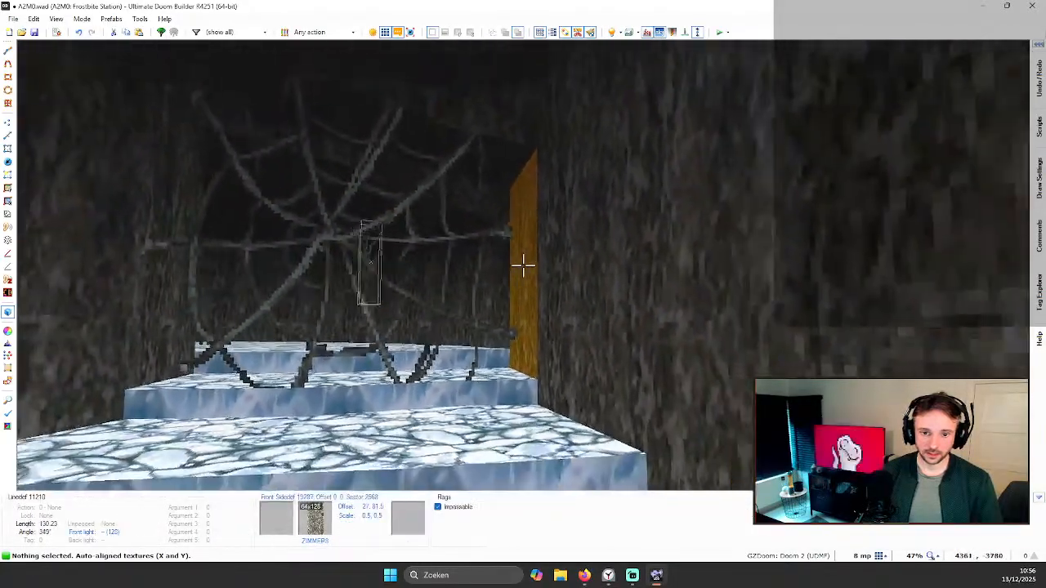
key(q)
scroll(523, 264, up, 3)
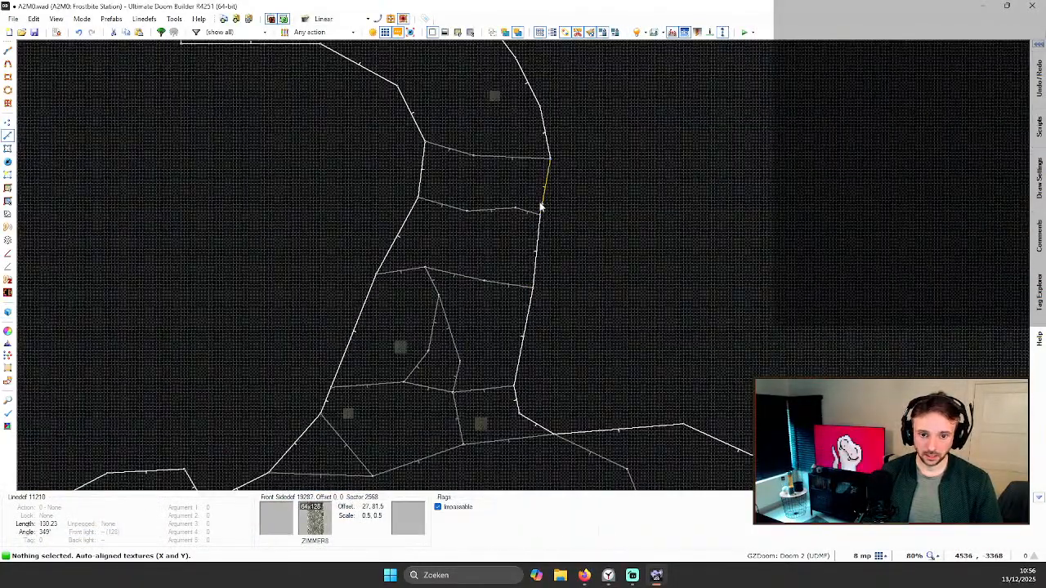
key(q)
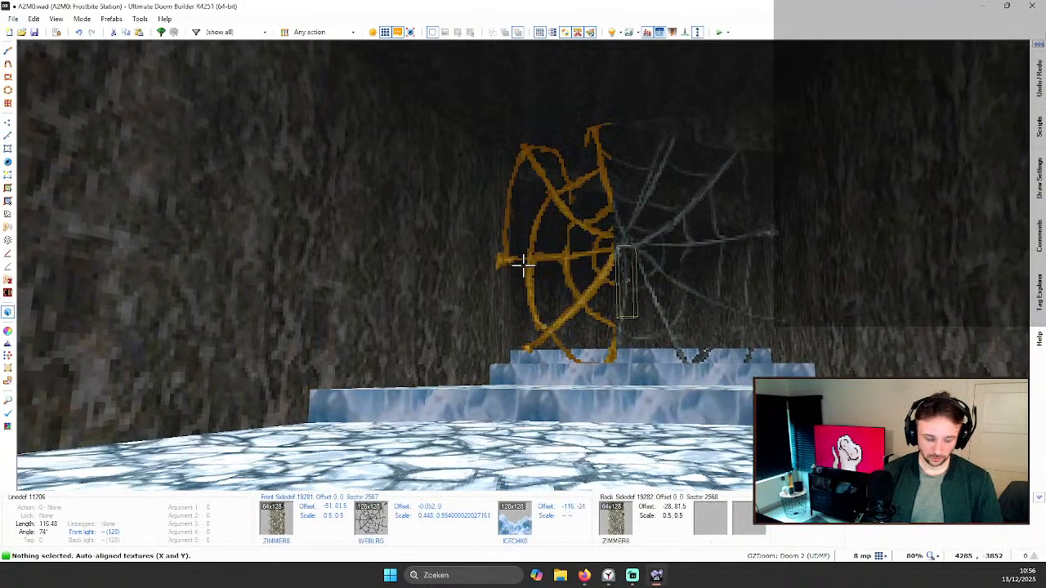
Step: Reset the web sidedefs' local texture offsets, scale and brightness, and auto-align them on X and Y
key(ctrl+r)
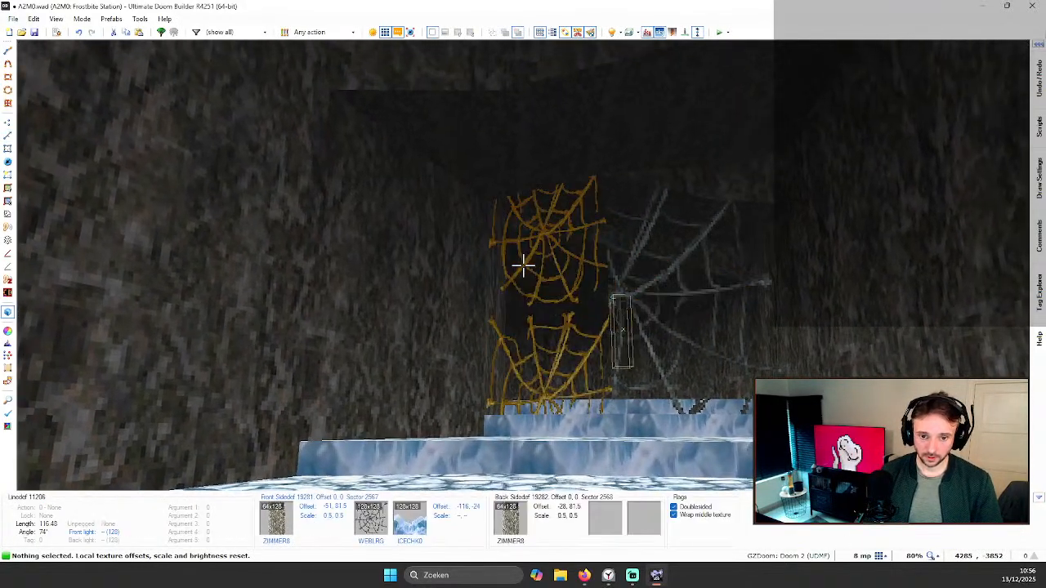
key(d)
key(w)
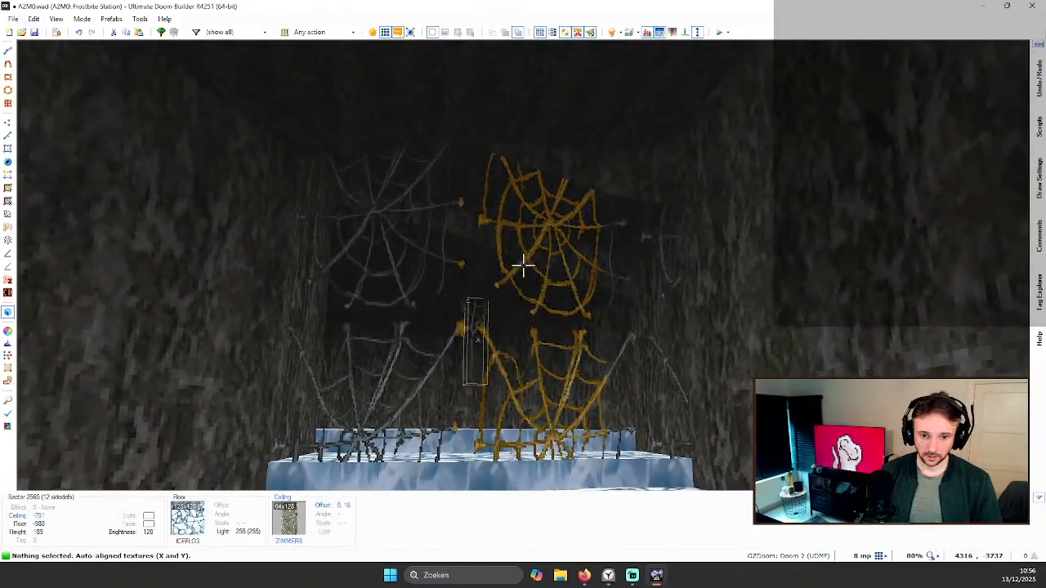
Step: Fit the web texture in width and height across the three connected sidedefs, with horizontal and vertical repeats of 0.8
key(ctrl+shift+a)
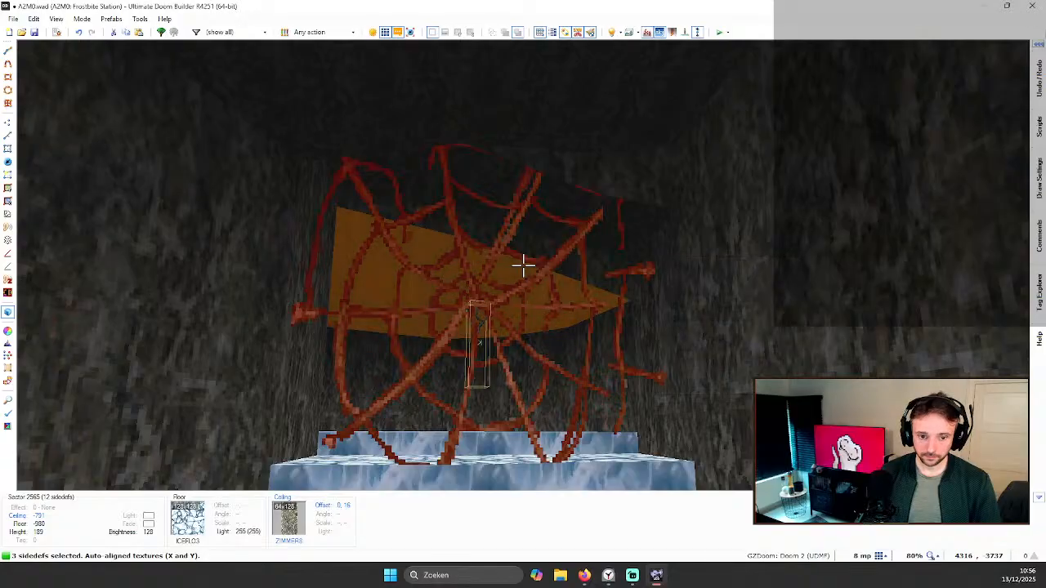
key(w)
key(d)
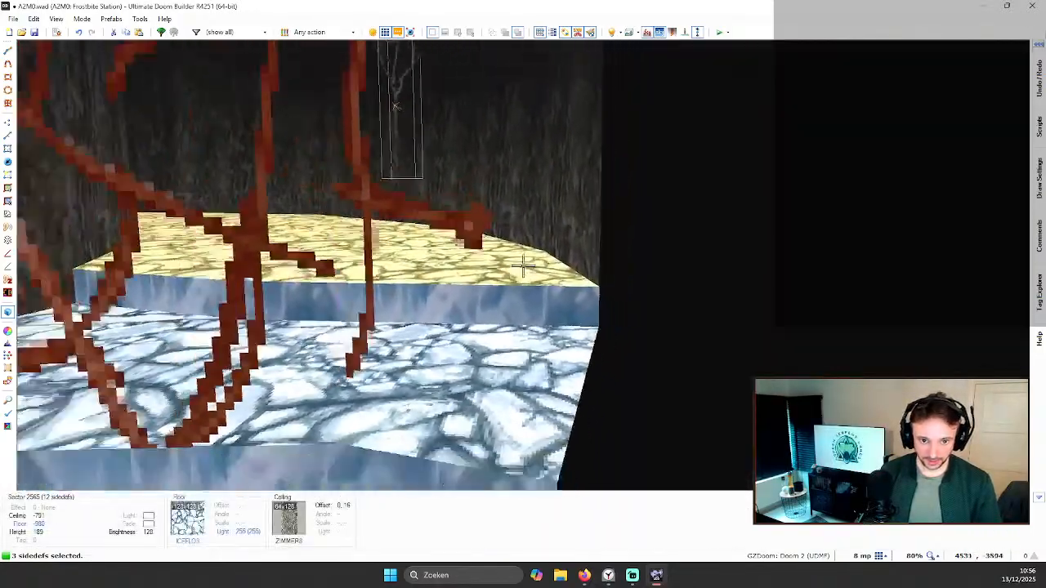
key(s)
key(a)
key(w)
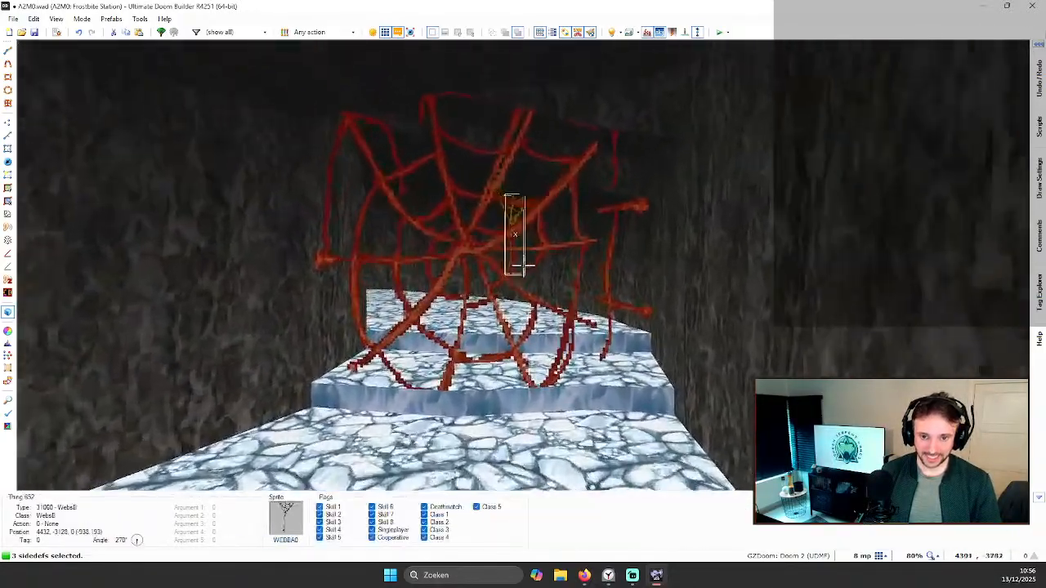
key(w)
key(s)
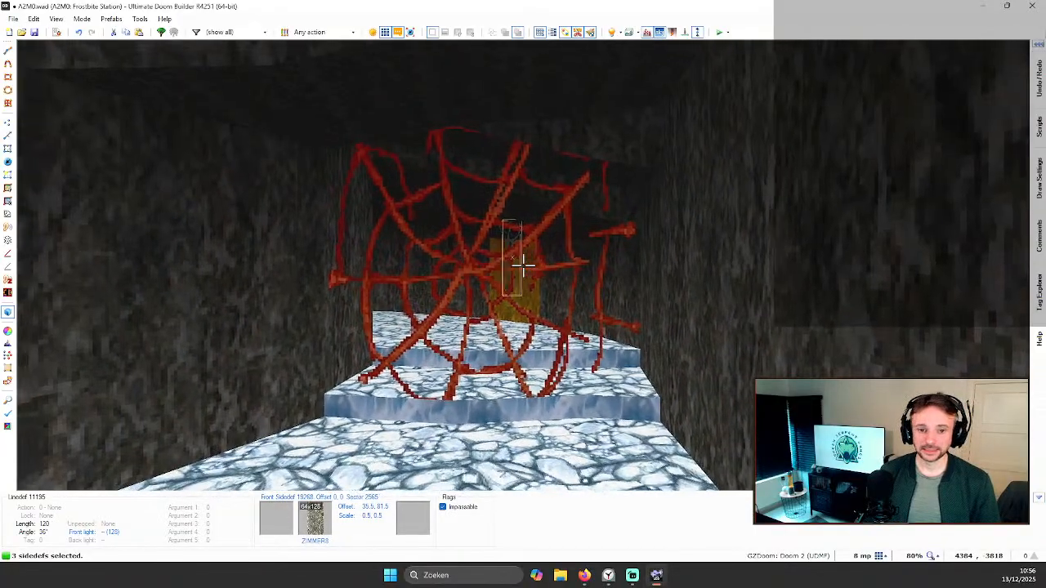
key(a)
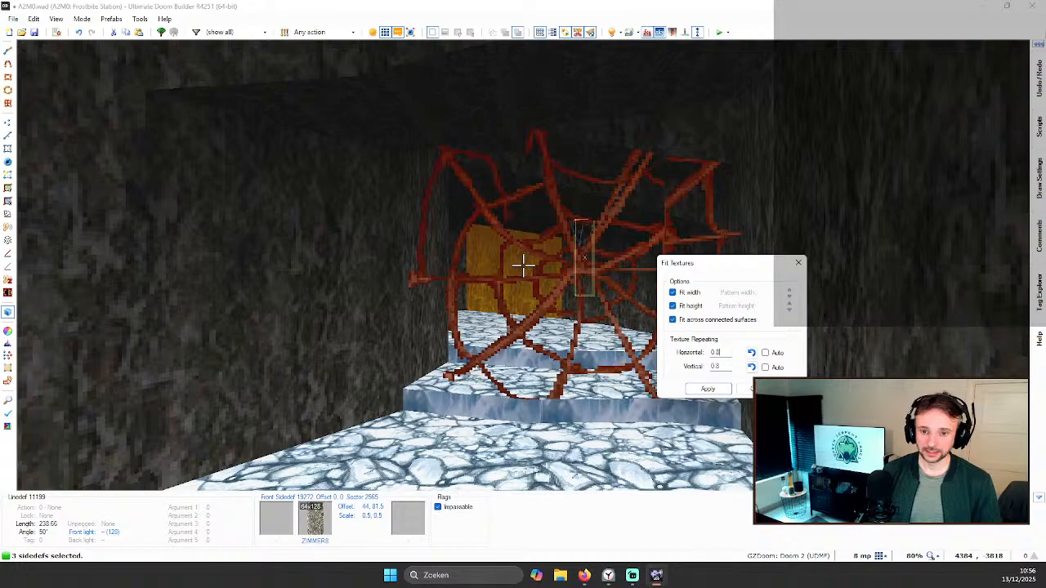
key(c)
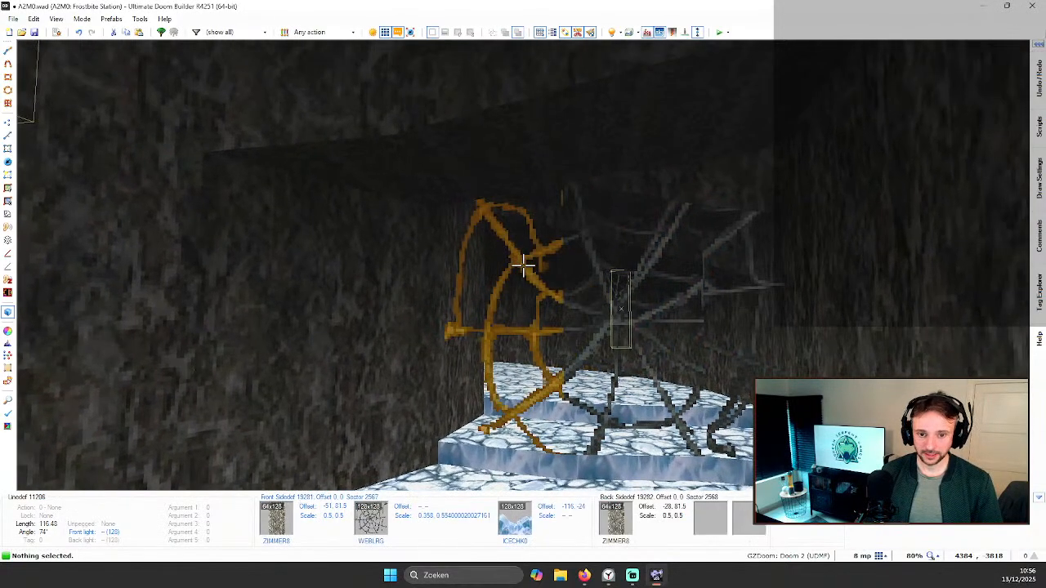
Step: Auto-align the fitted webs, select the three connected web sidedefs and shift their vertical texture offset by 8
key(w)
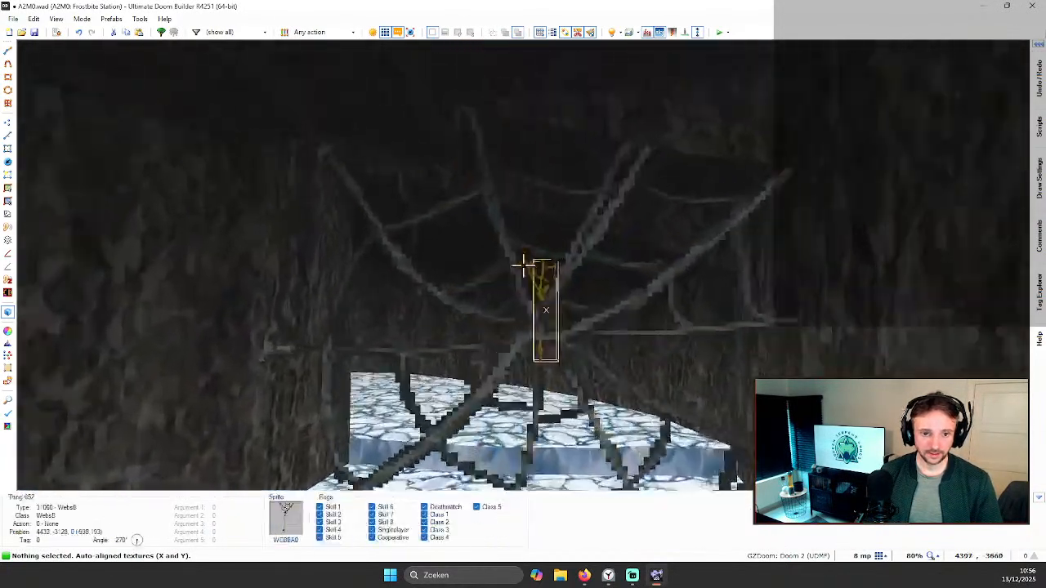
key(s)
shift+click(523, 265)
key(shift+Up)
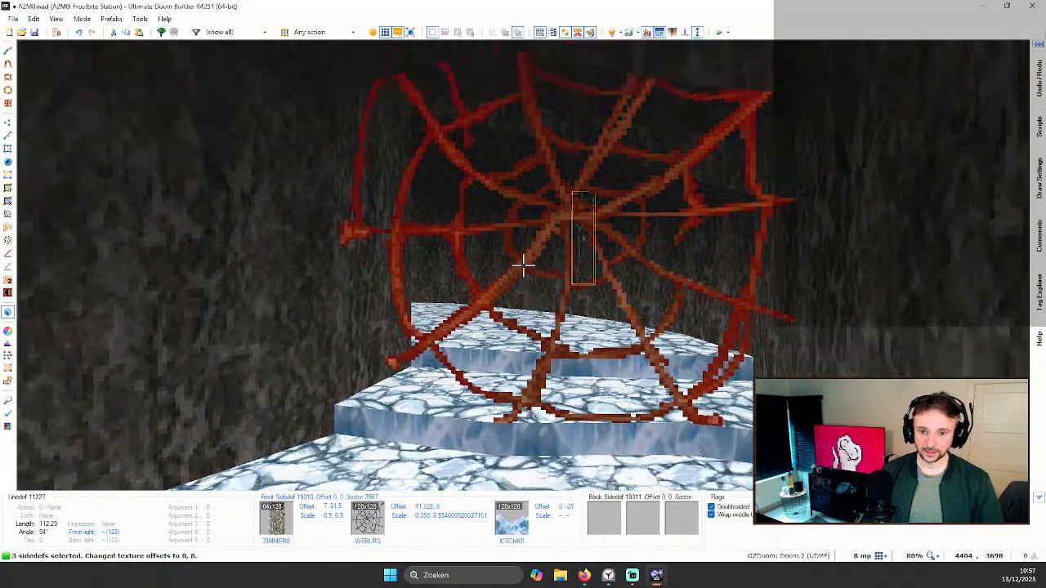
key(w)
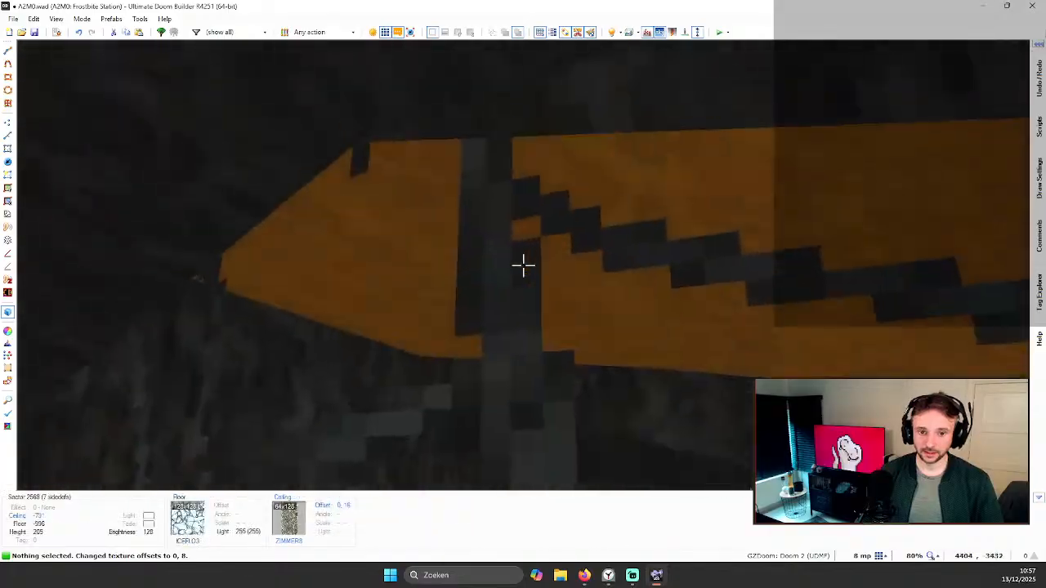
key(s)
key(s)
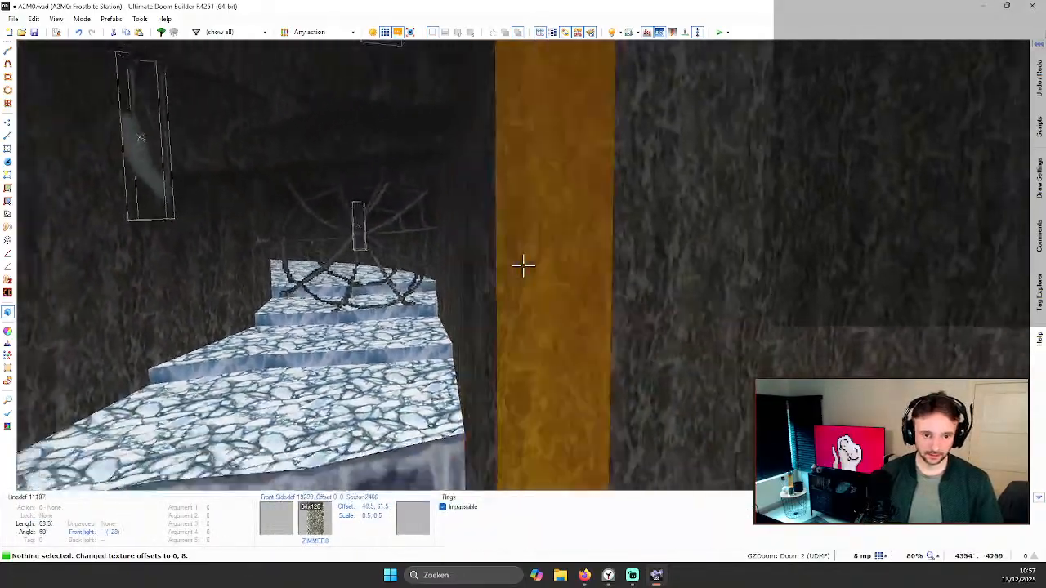
Step: Launch an in-game test from the ice cave and view the web above the icicle ledge from a distance
key(w)
key(q)
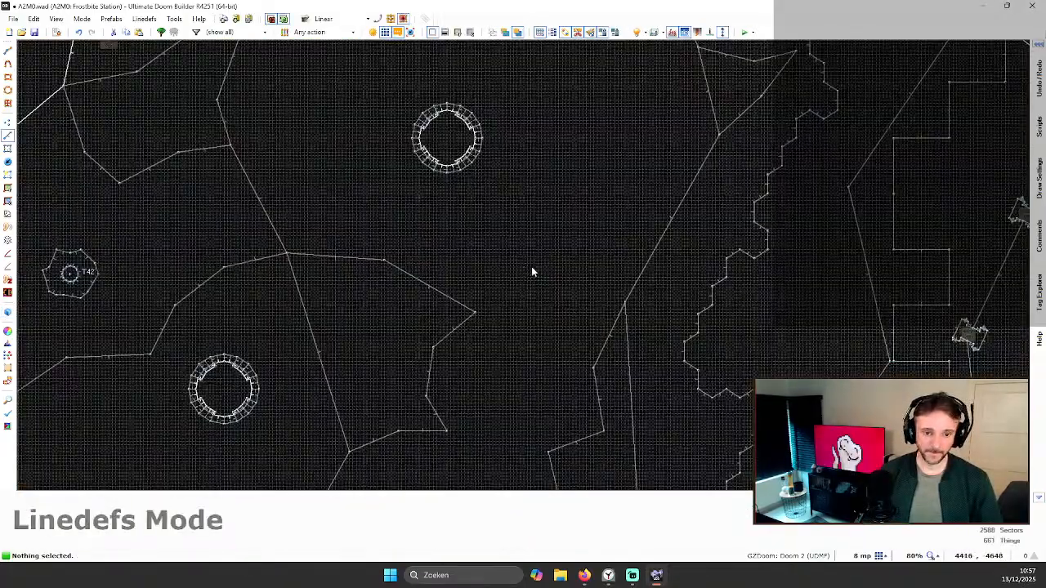
scroll(532, 272, down, 4)
key(F9)
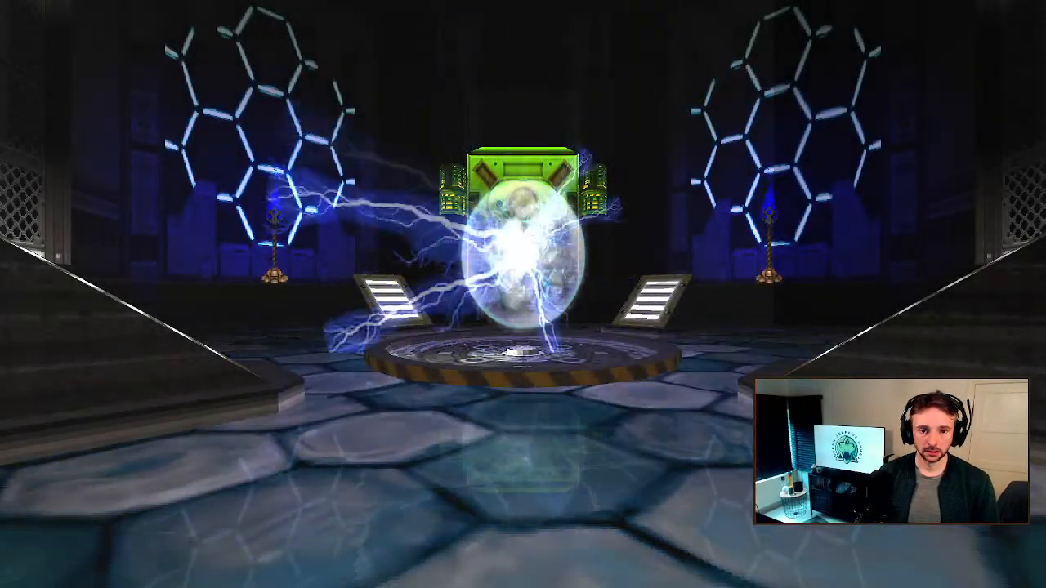
key(s)
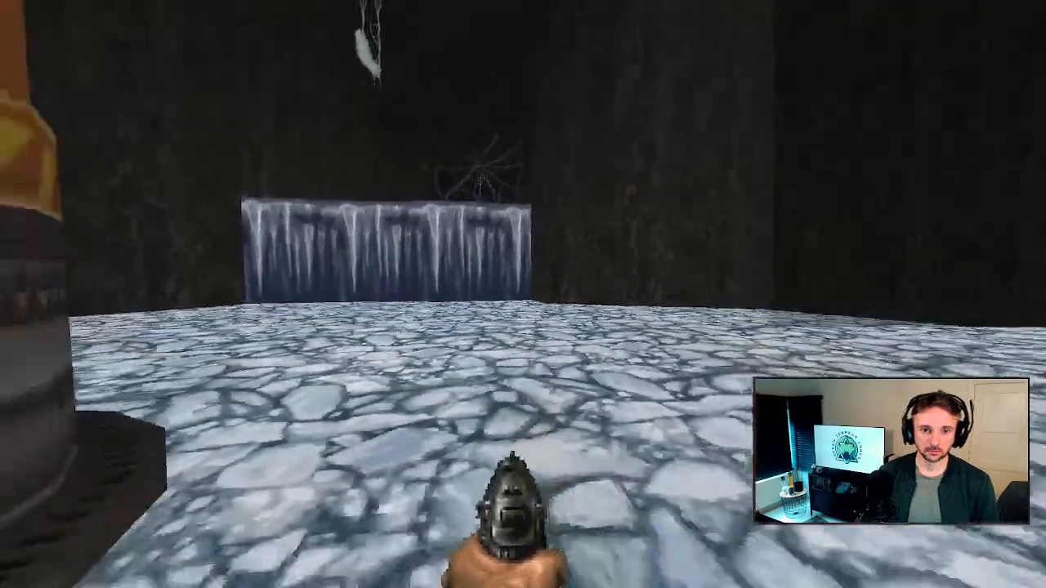
key(s)
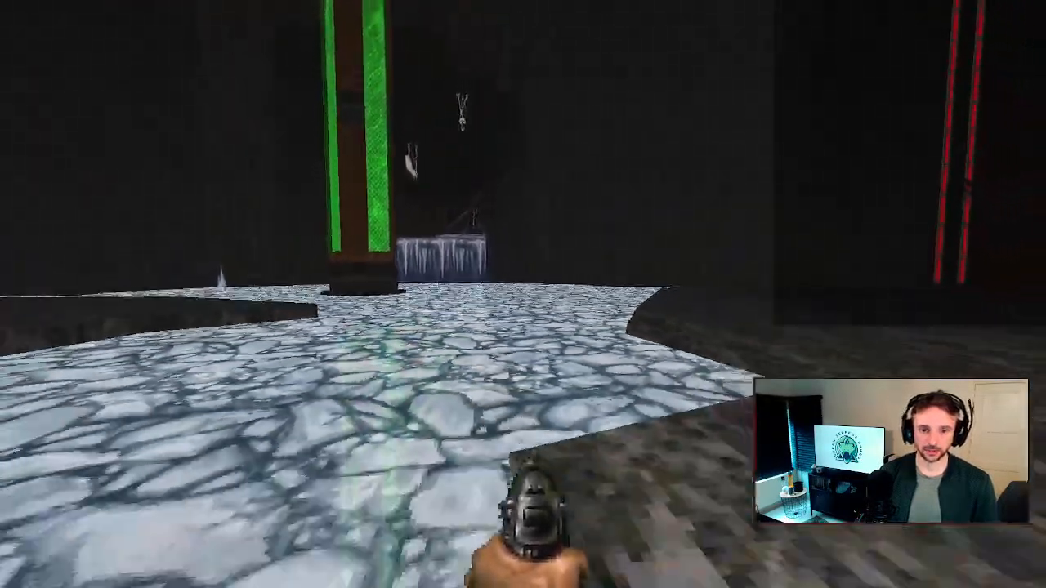
key(w)
Step: Enable the fly cheat through the console, fly up to the refitted web to inspect it, and quit the game
key(grave)
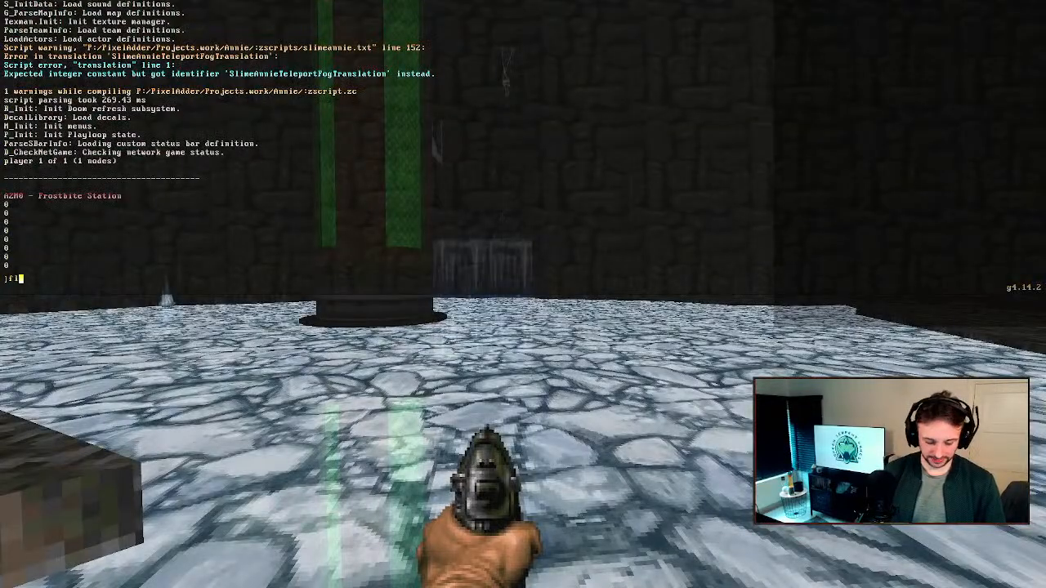
text(fly)
key(Return)
key(grave)
key(w)
key(w)
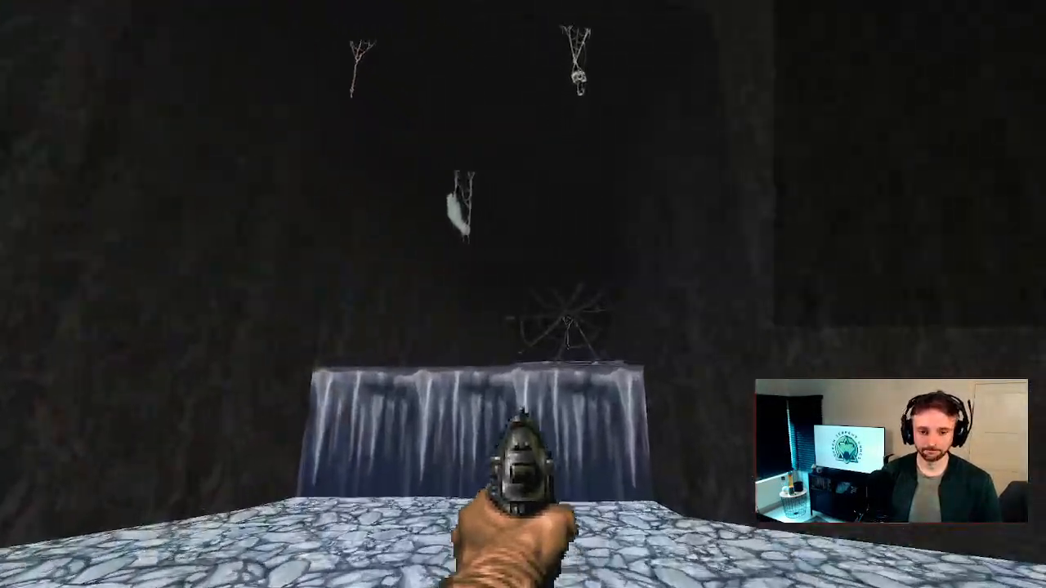
key(w)
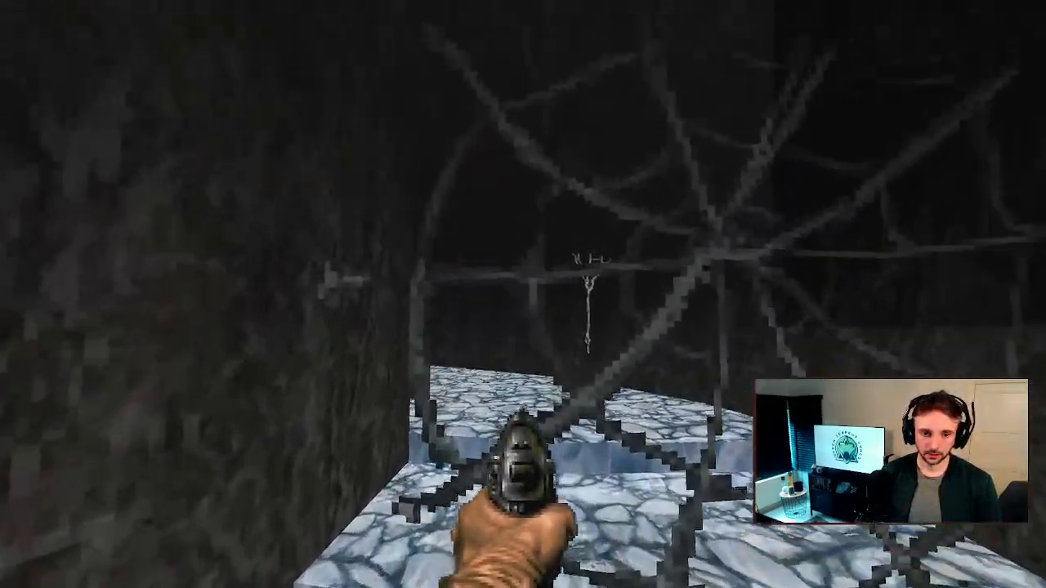
key(Escape)
key(Up)
key(Return)
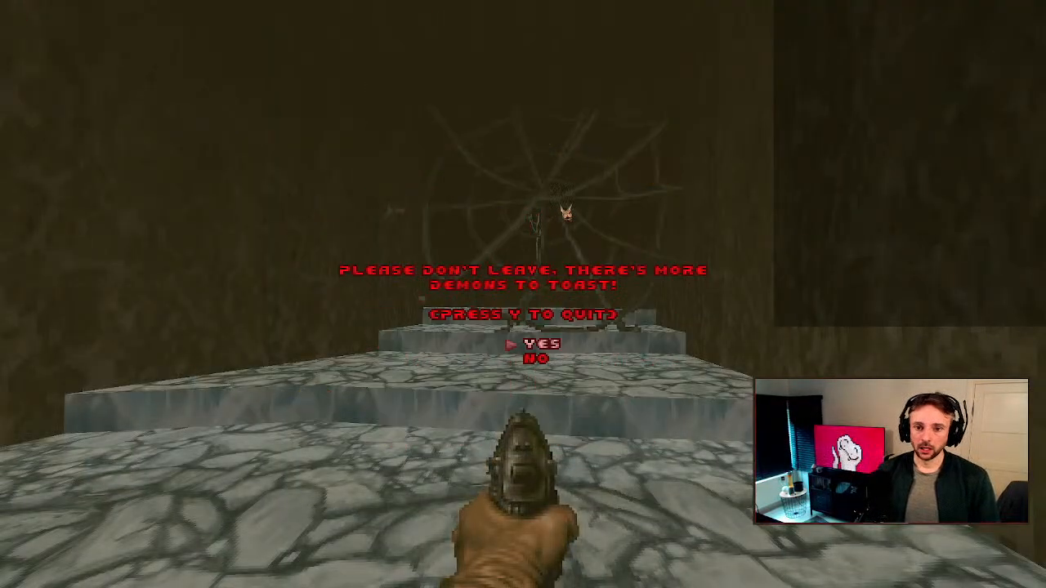
key(y)
Step: Select the three connected web linedefs across the passage and check their properties without changing them
scroll(538, 86, up, 1)
scroll(535, 91, down, 2)
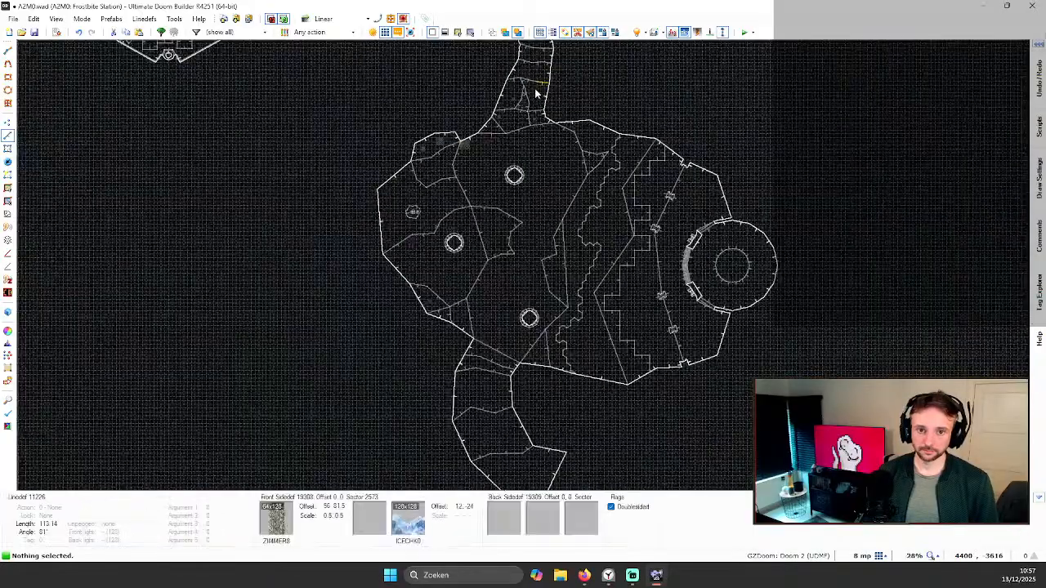
scroll(530, 72, up, 1)
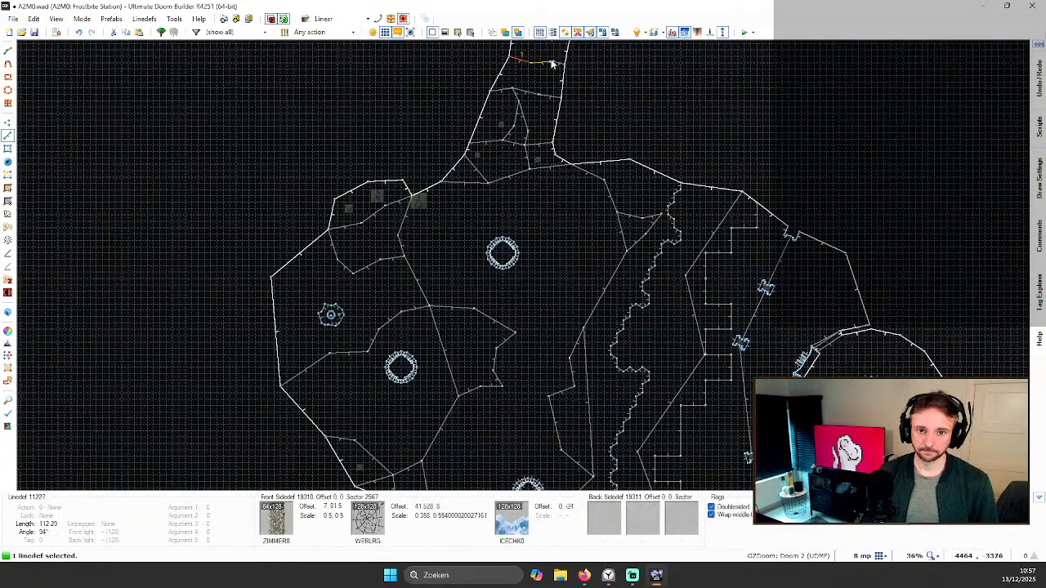
right_click(562, 68)
click(317, 497)
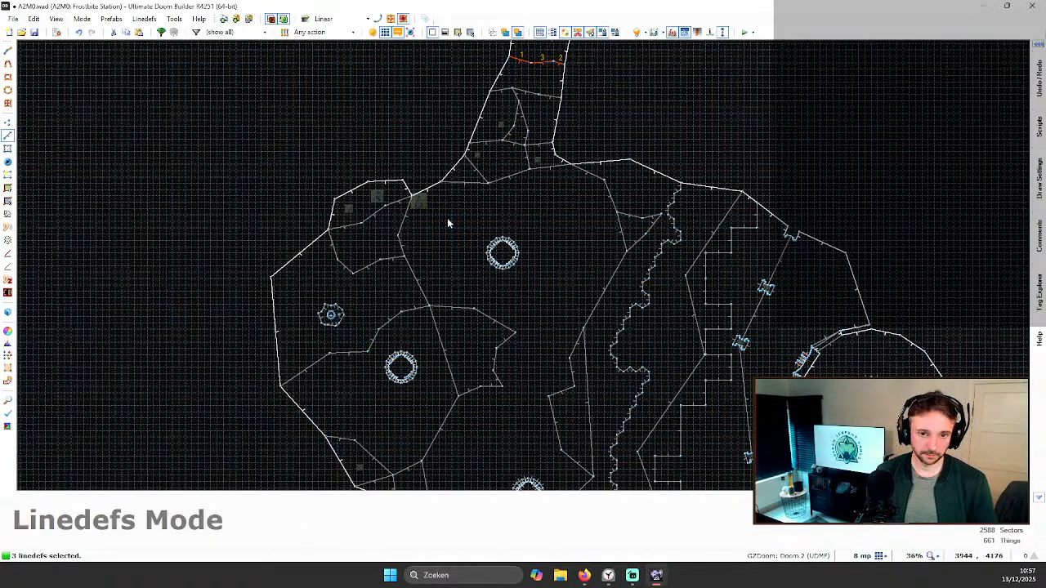
Step: Fly through the ice cave in the 3D view and examine the pillars, rock floor, walls and ceilings
key(w)
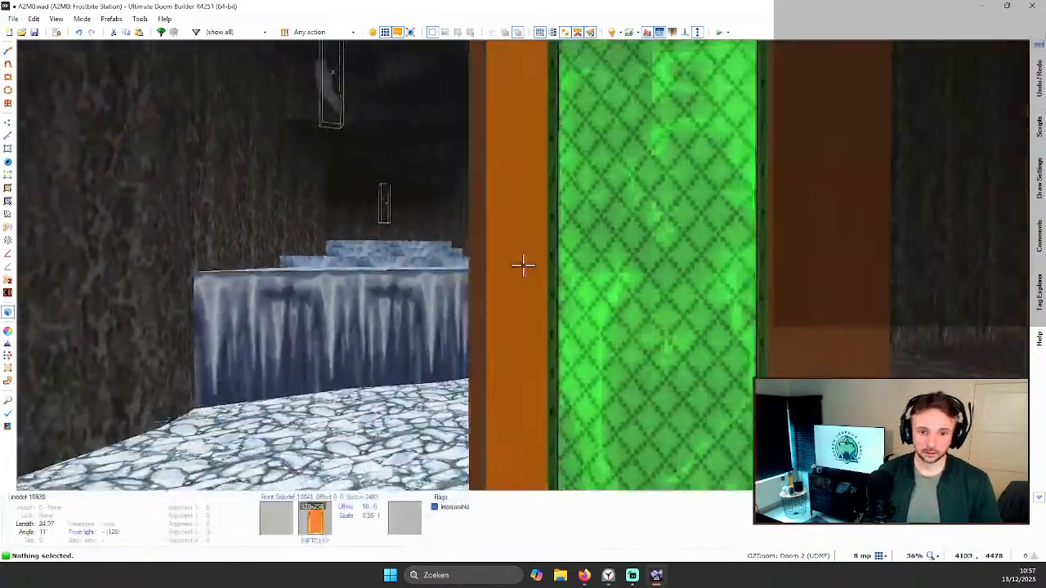
key(d)
key(s)
key(d)
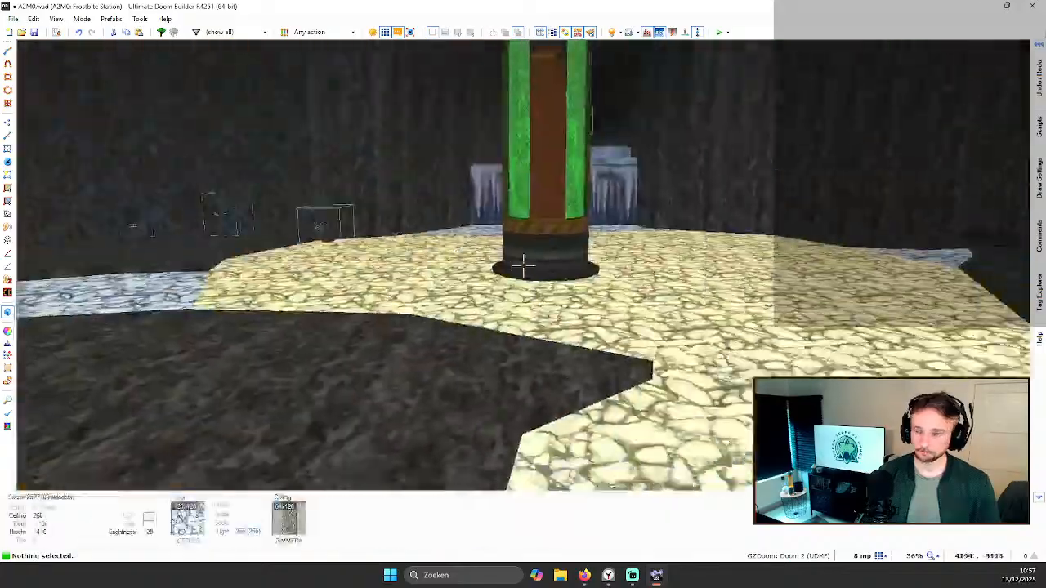
key(s)
key(e)
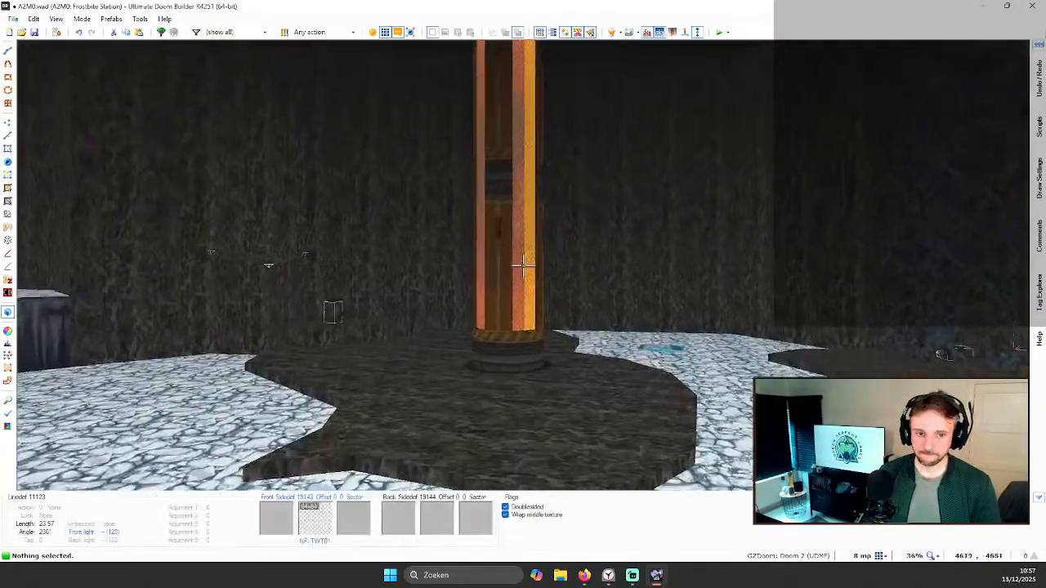
key(w)
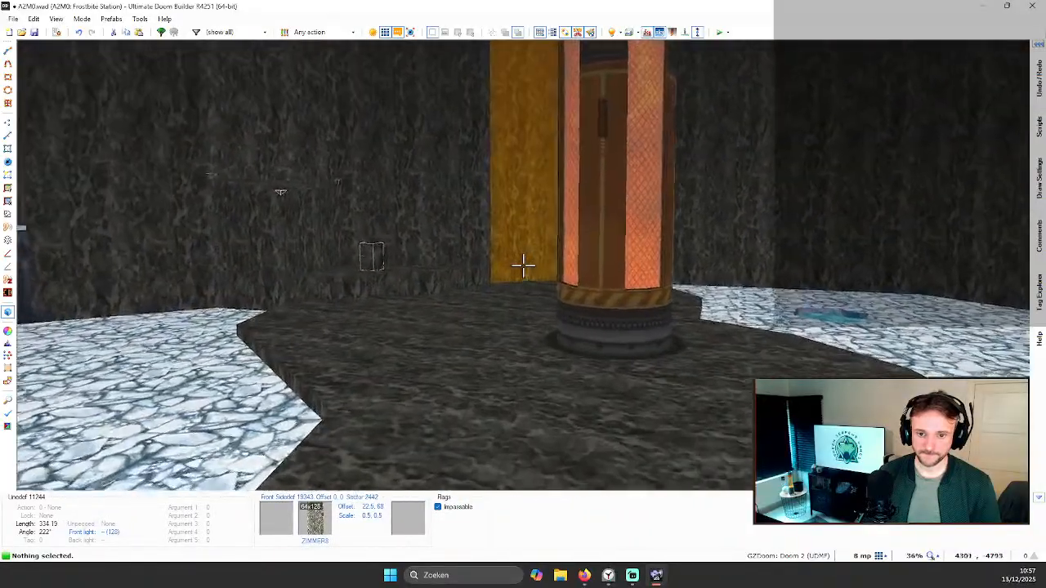
key(e)
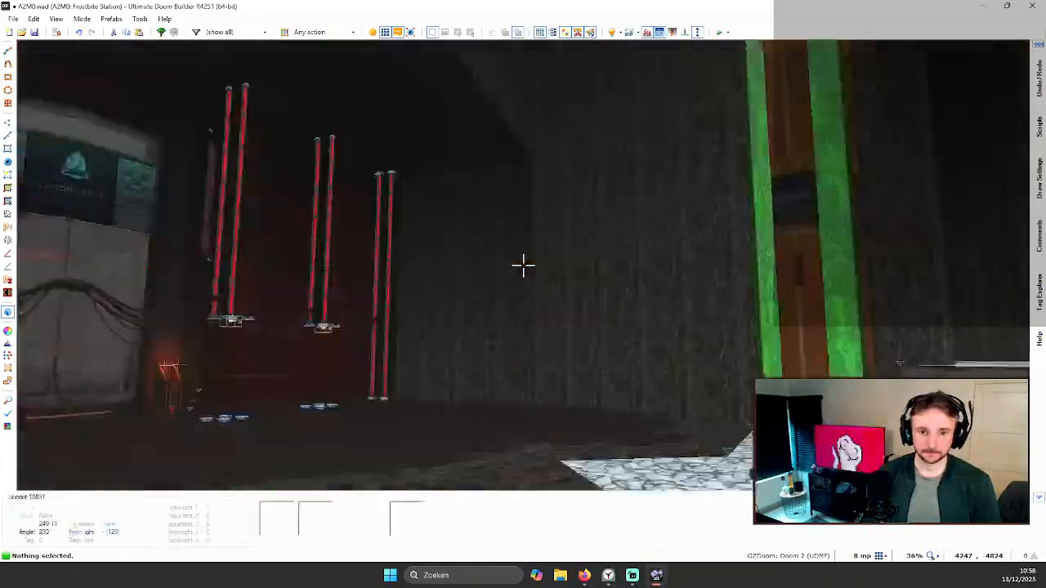
key(w)
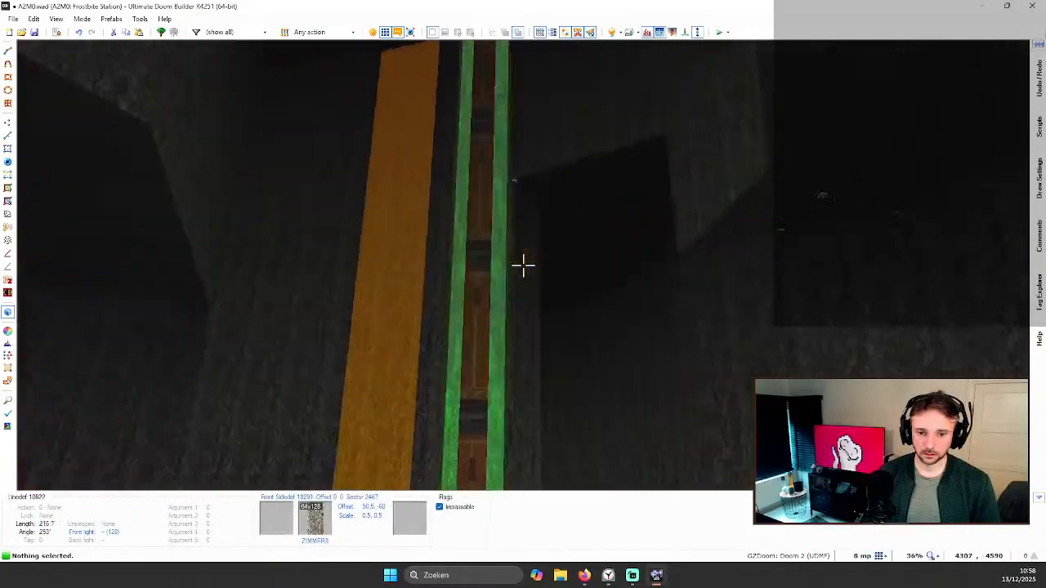
Step: Select the five connected ceilings high in the cave and change their Doom 64-like ceiling colour
shift+click(523, 265)
right_click(523, 266)
click(444, 139)
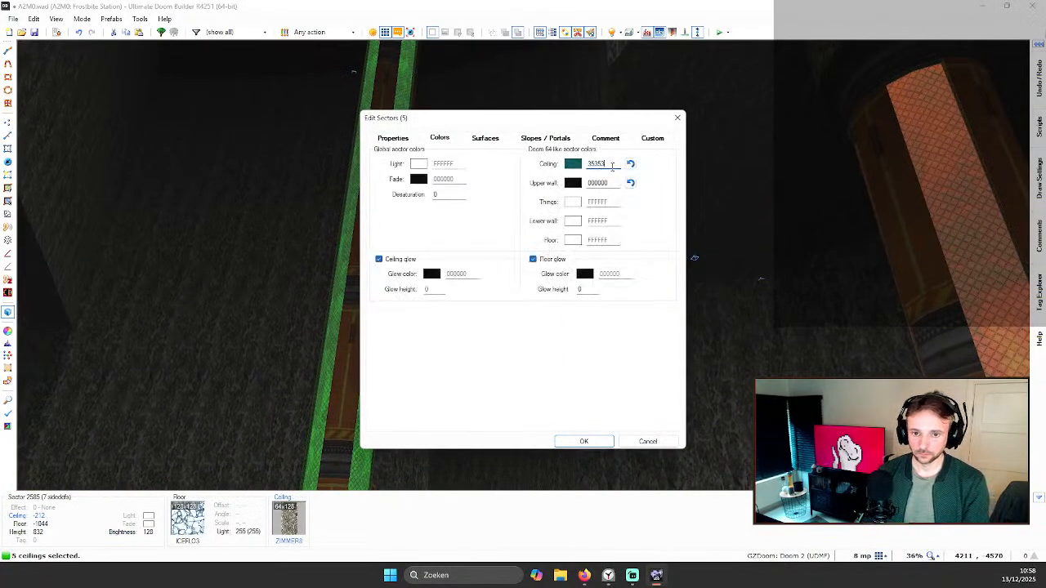
key(Return)
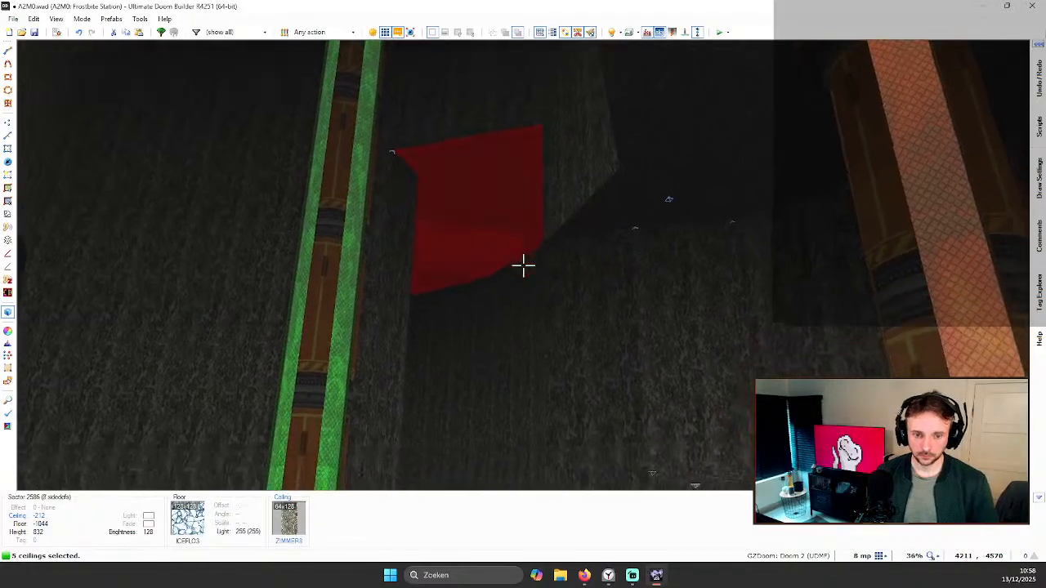
key(c)
Step: Filter the texture browser by WE for a passage linedef near the web, and leave its textures unchanged
key(e)
key(w)
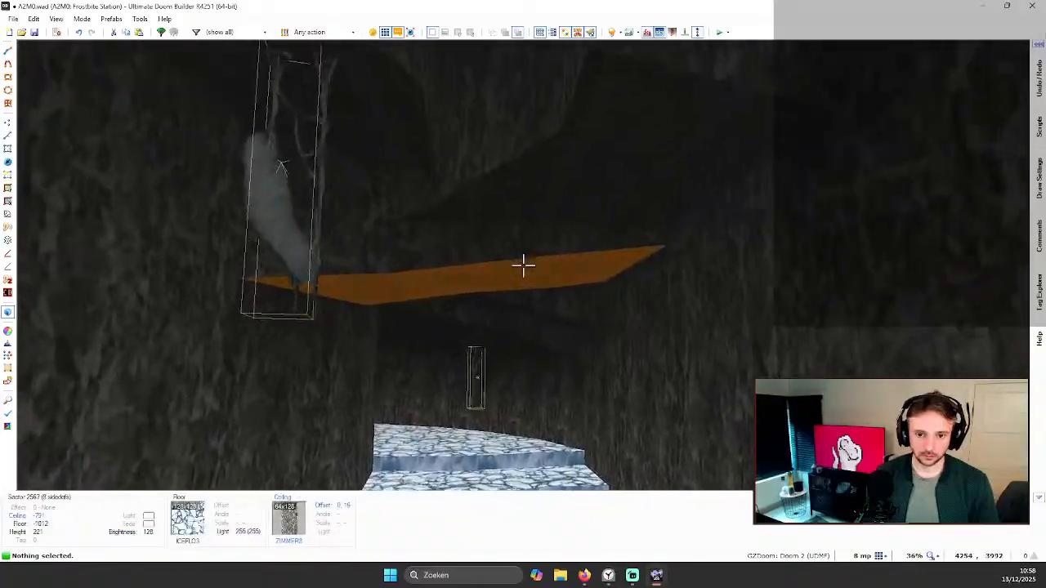
key(q)
scroll(554, 209, up, 3)
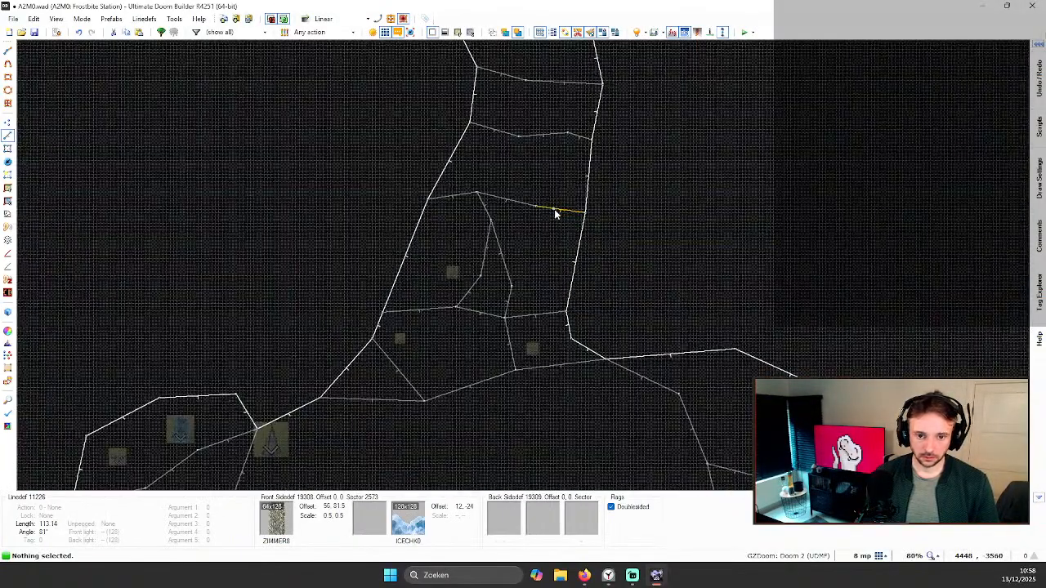
right_click(554, 210)
click(330, 290)
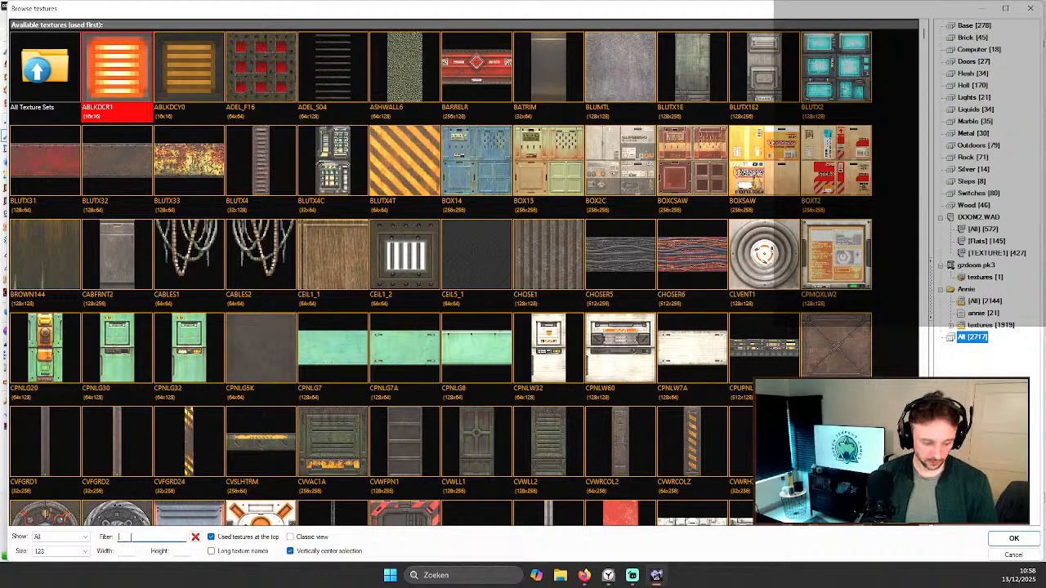
text(WE)
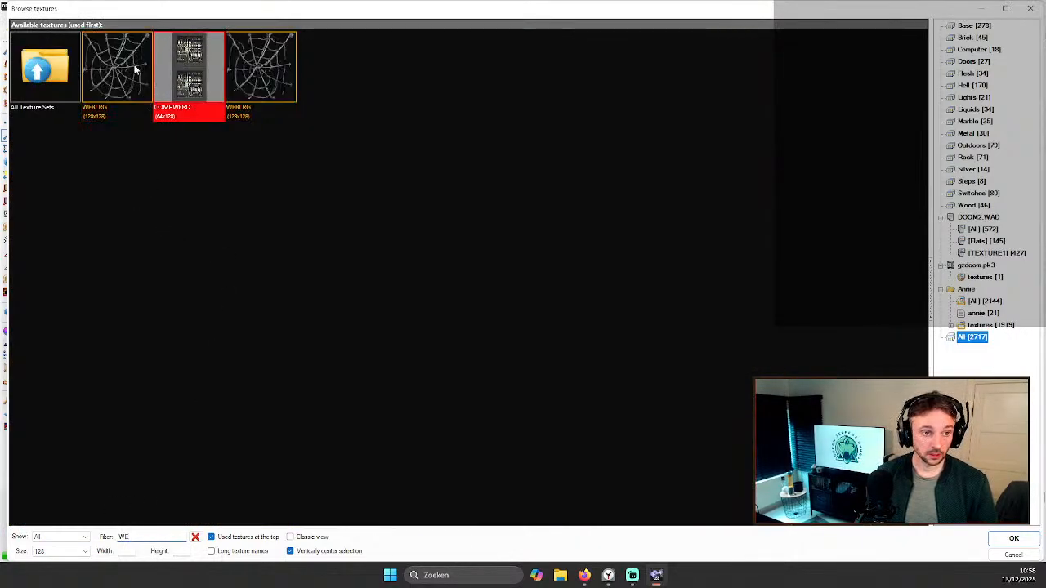
key(Escape)
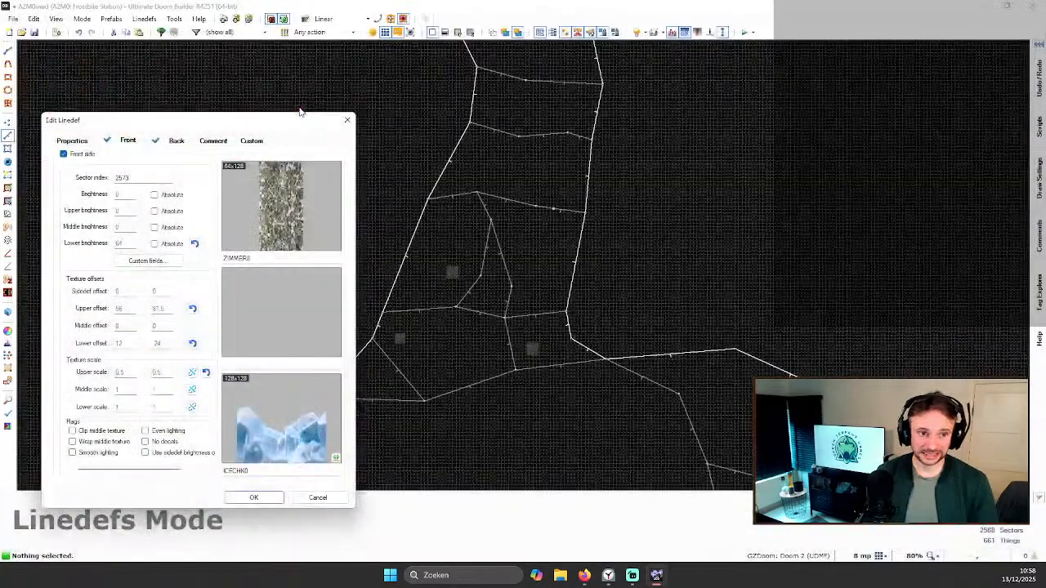
click(318, 498)
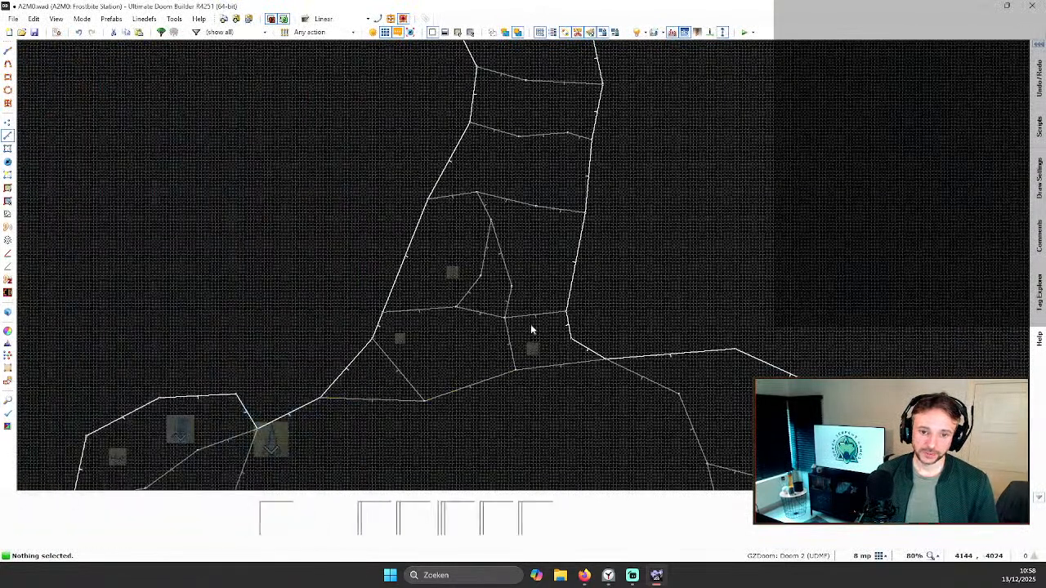
Step: Browse the used textures for web and cable designs, checking WEBLRG without applying it to the linedef
right_click(548, 209)
click(271, 301)
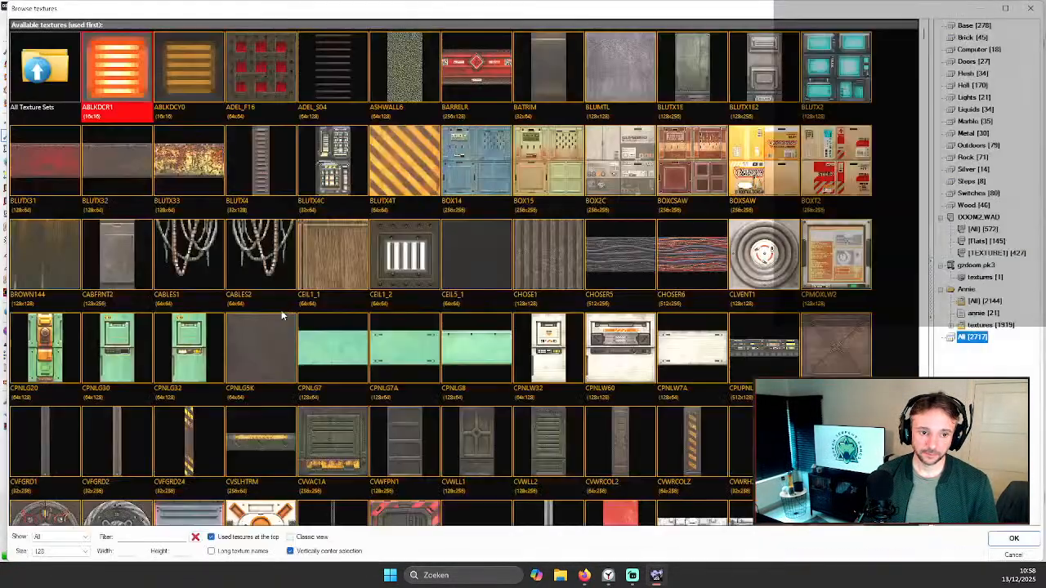
scroll(396, 229, down, 20)
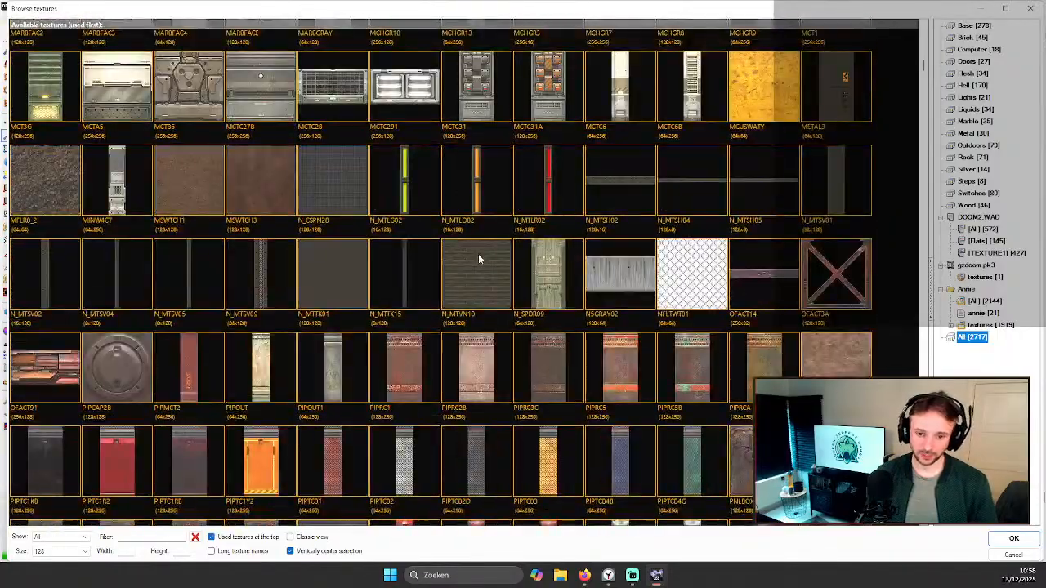
scroll(513, 253, down, 5)
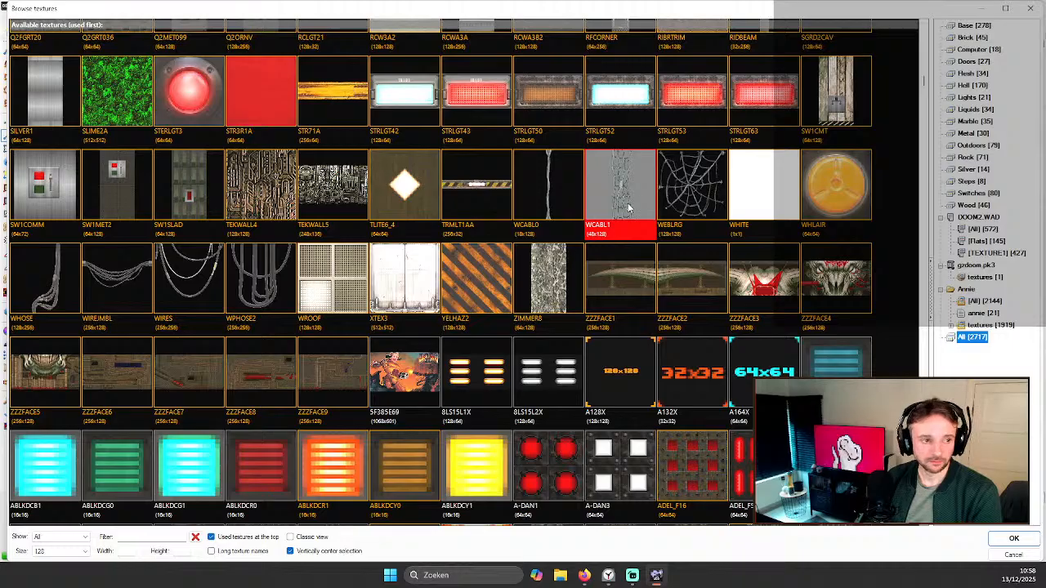
click(675, 214)
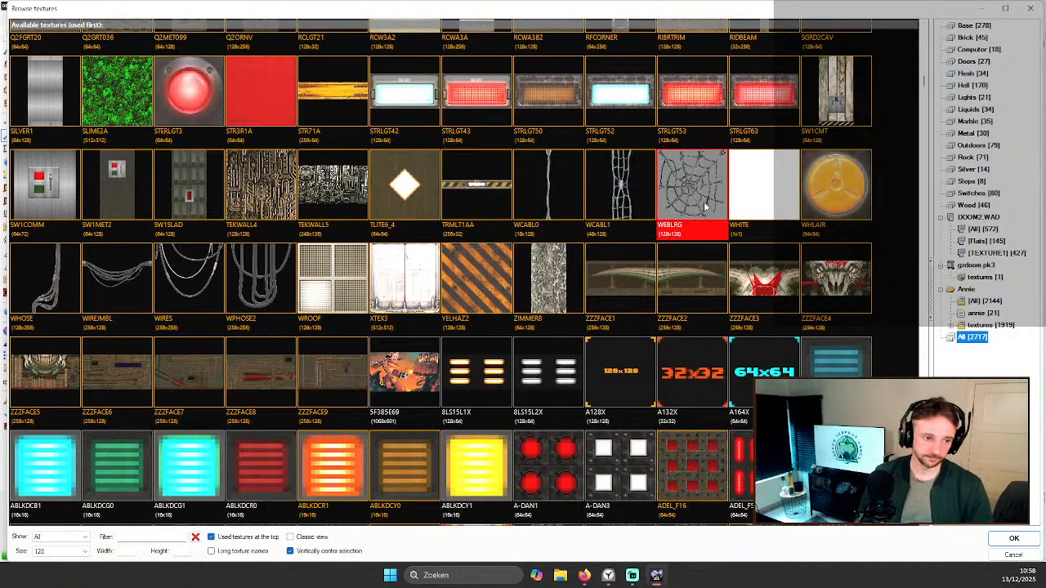
key(Escape)
key(Escape)
Step: Delete the alcove sector behind the rock ledge on the cave wall, together with its things
scroll(609, 262, down, 7)
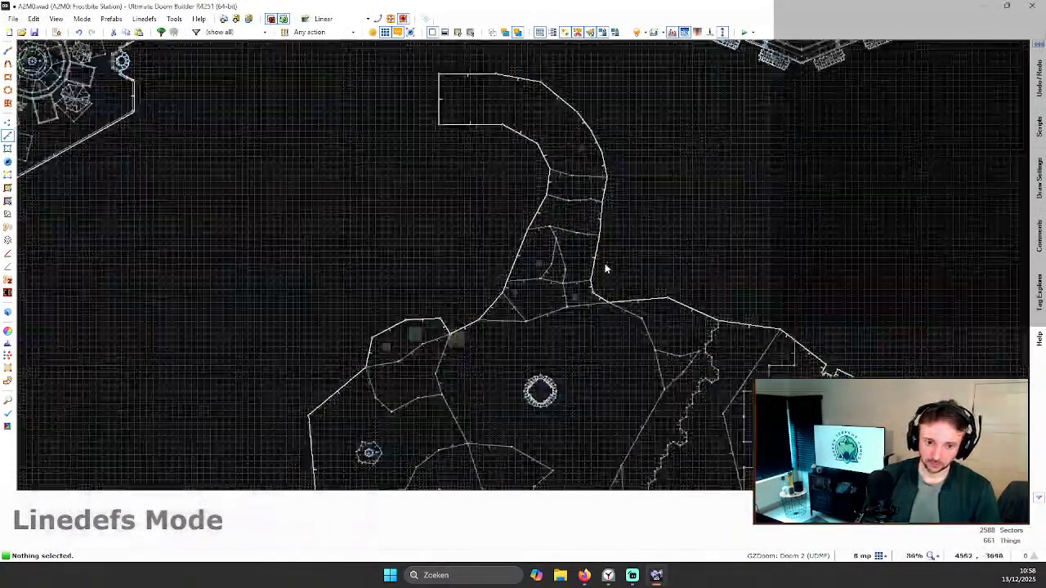
scroll(572, 311, up, 4)
key(s)
scroll(538, 345, up, 4)
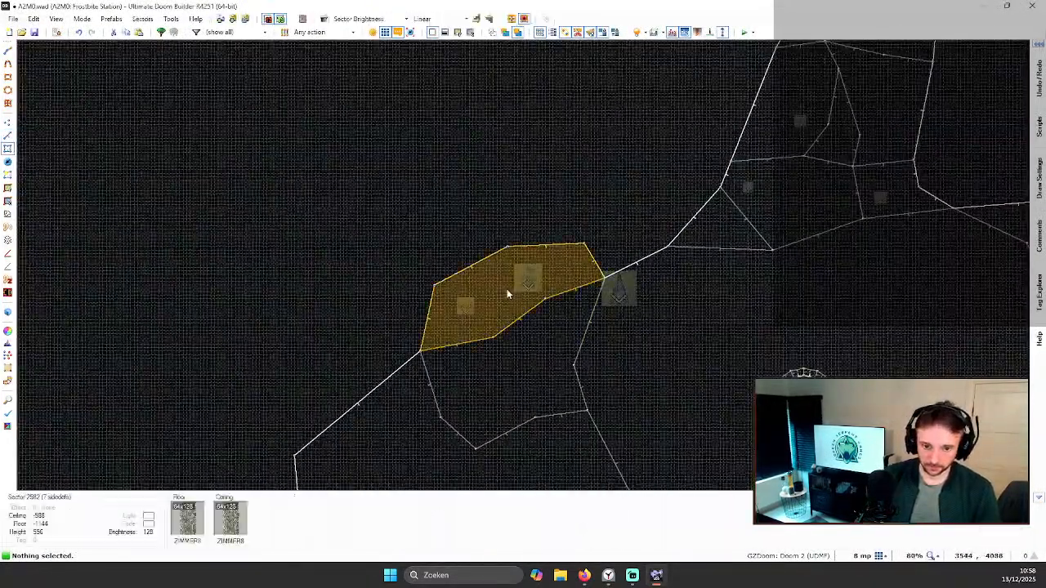
key(Delete)
key(q)
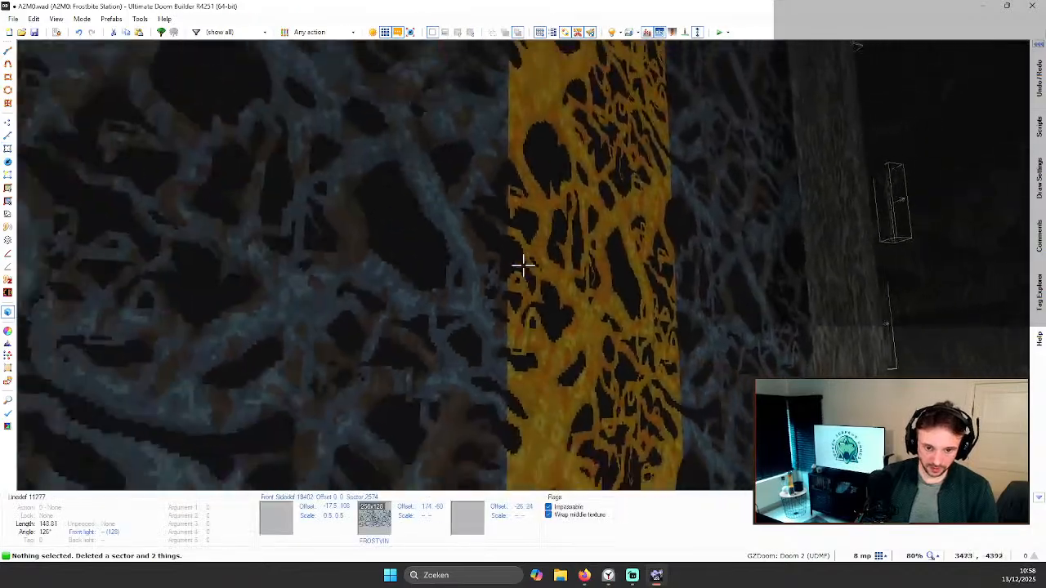
Step: Lower the ceiling of the remaining rock ledge sector beside the deleted alcove to -692
key(w)
key(q)
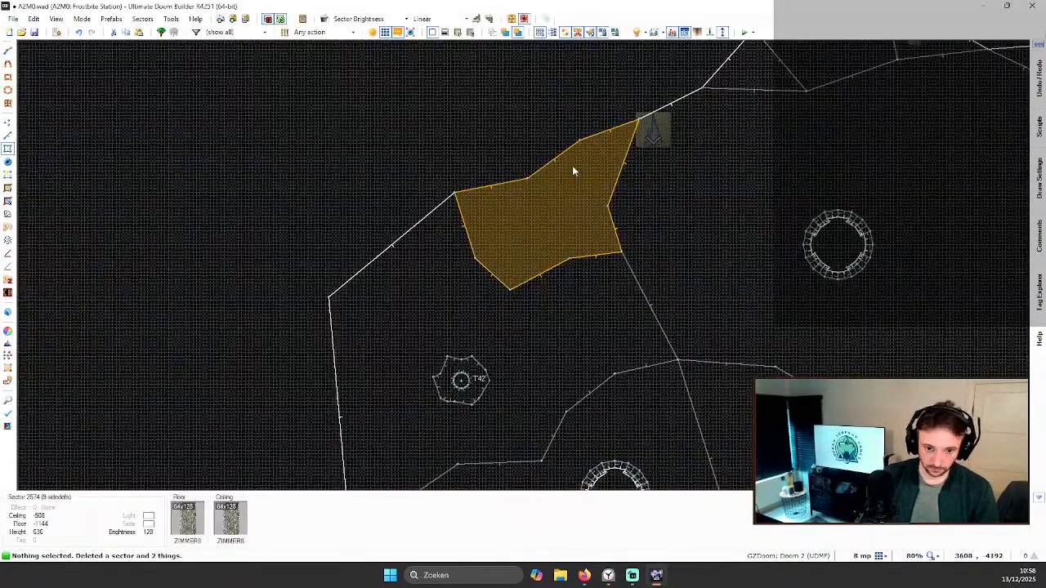
key(q)
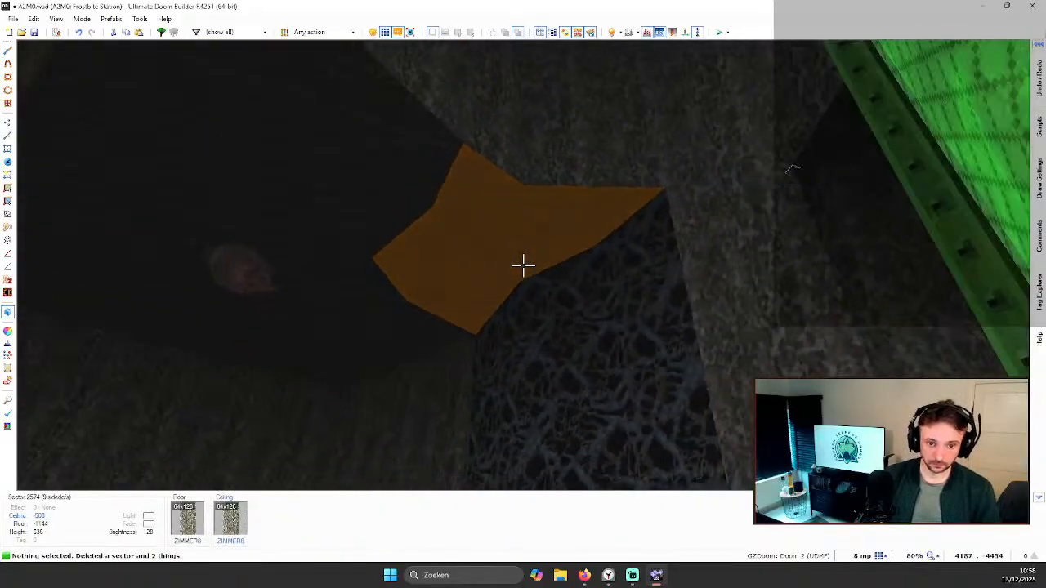
click(523, 264)
scroll(523, 266, down, 20)
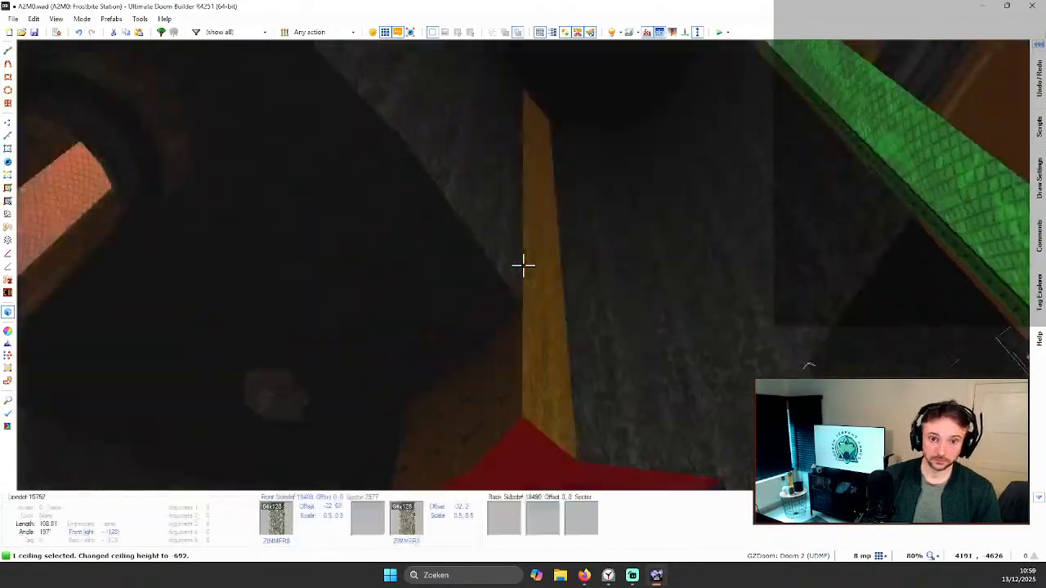
Step: Slope the lowered ledge ceiling by raising its edge that faces the open cave
key(e)
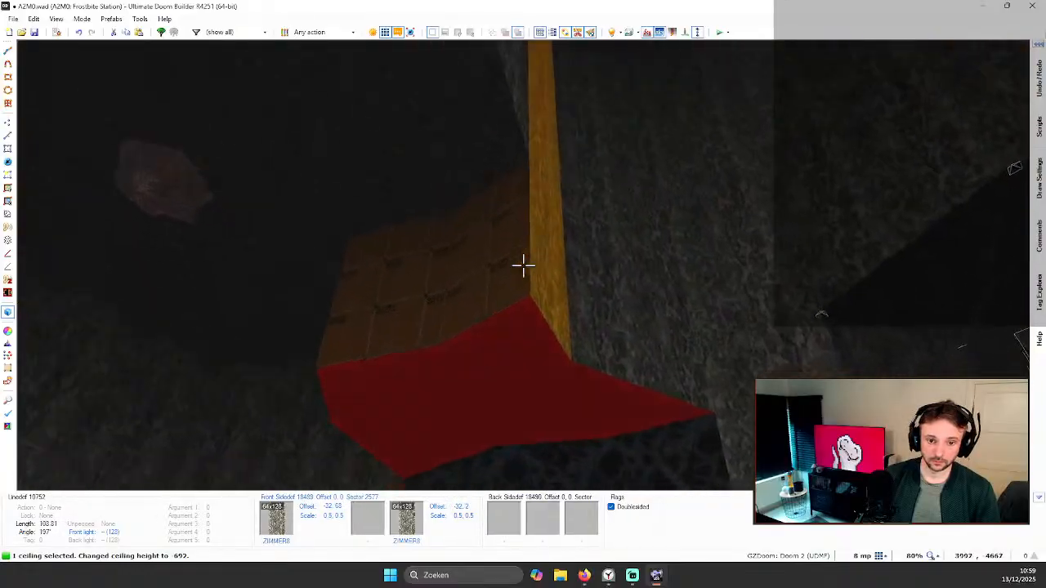
key(s)
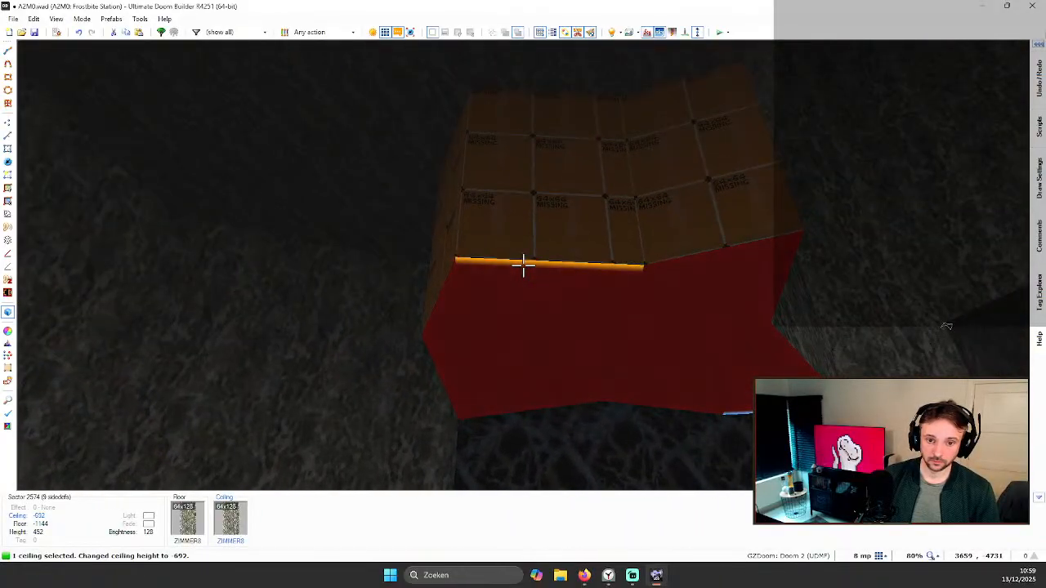
scroll(523, 265, up, 6)
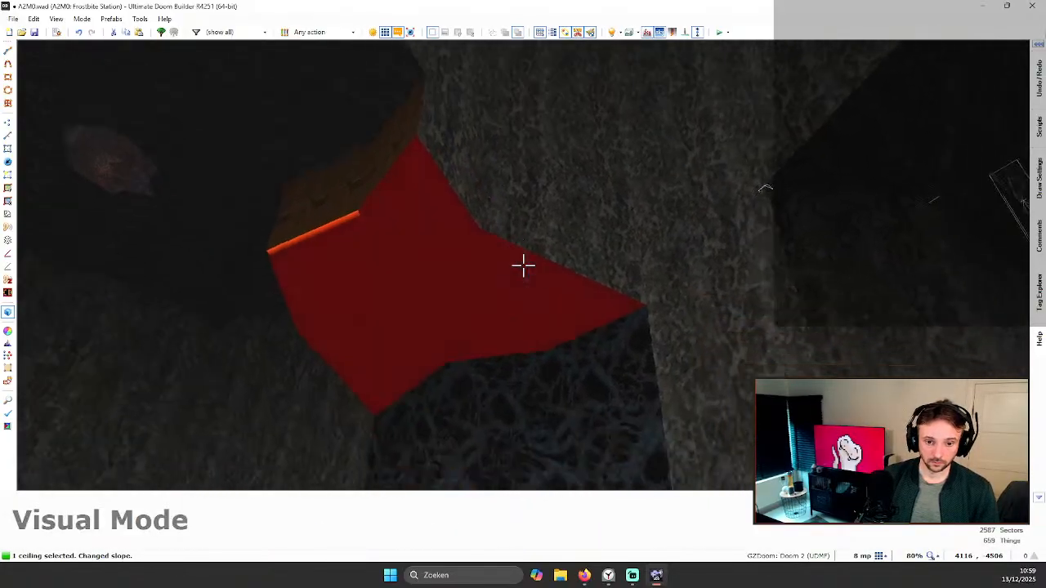
Step: Copy the ZIMMER8 rock texture from the adjacent wall onto the ledge's three FROSTVIN sidedefs and auto-align them
key(s)
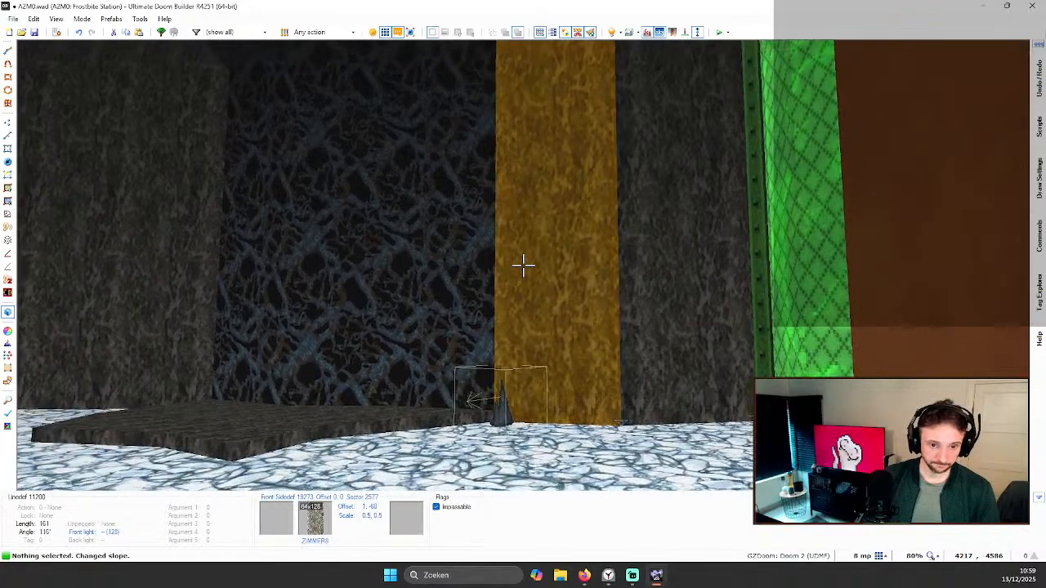
key(ctrl+c)
shift+click(524, 266)
key(ctrl+v)
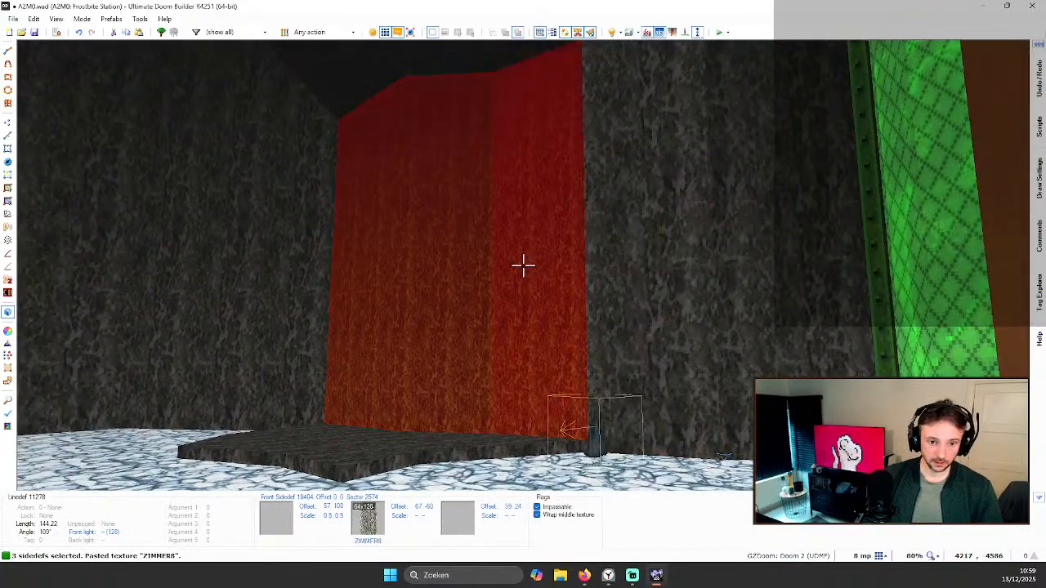
key(c)
key(ctrl+a)
Step: Paste ZIMMER8 onto the untextured upper walls around the sloped ledge ceiling and auto-align the textures
key(w)
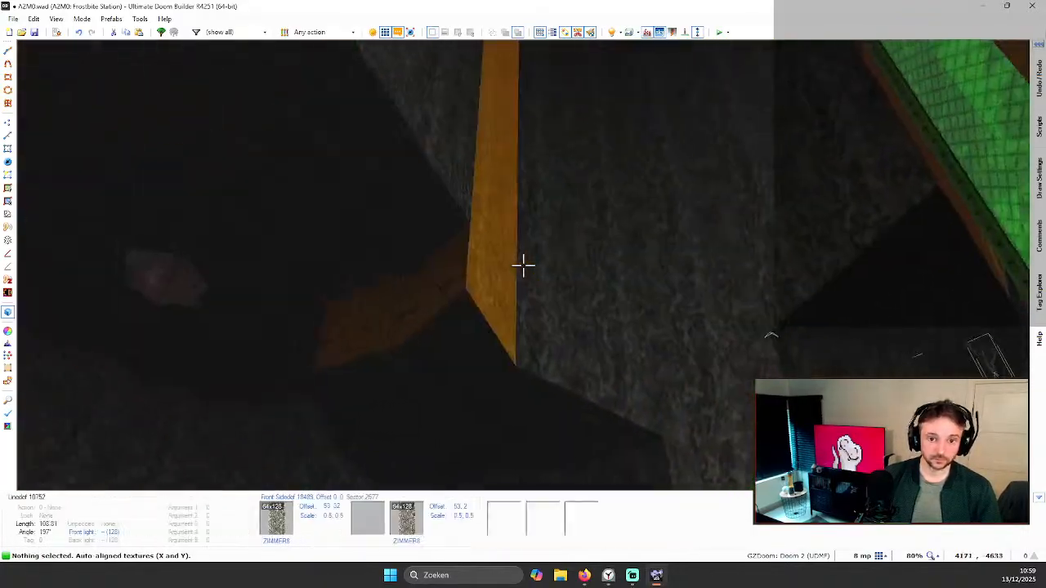
click(524, 266)
key(ctrl+v)
key(c)
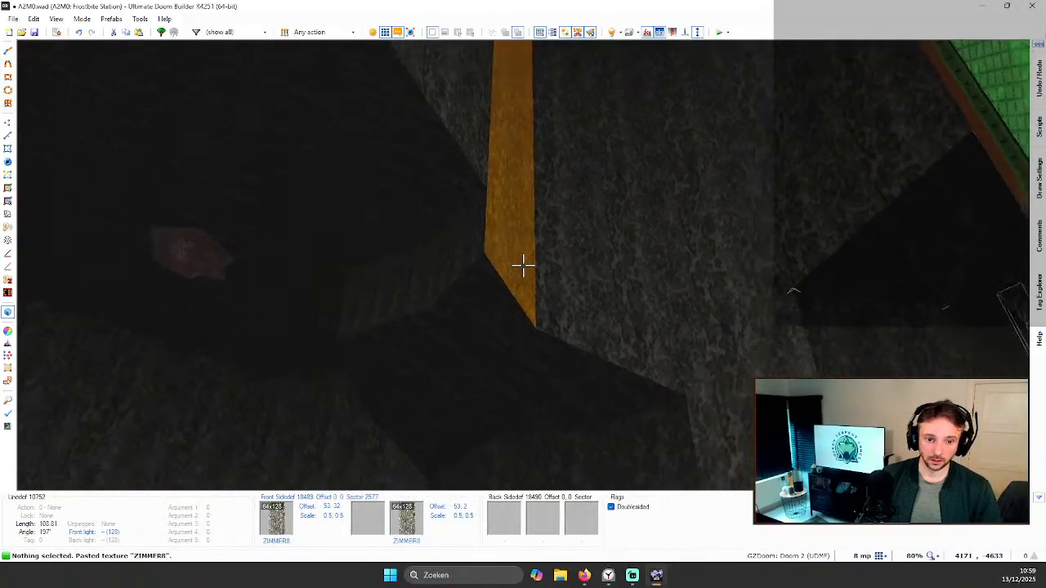
key(ctrl+a)
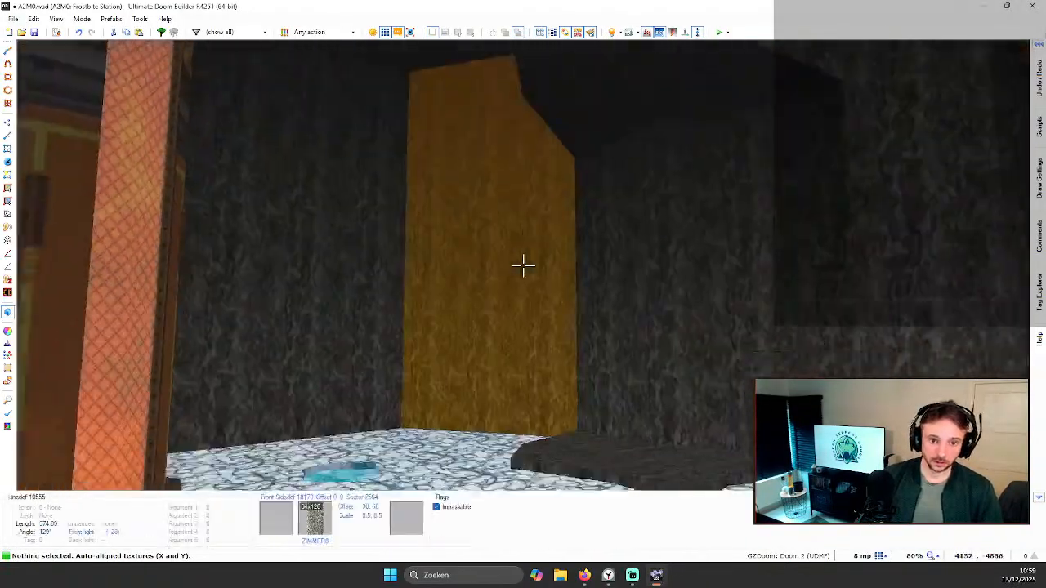
Step: Select the six linedefs separating the rock ledge sector from the open cave and open their front-side properties for editing
key(s)
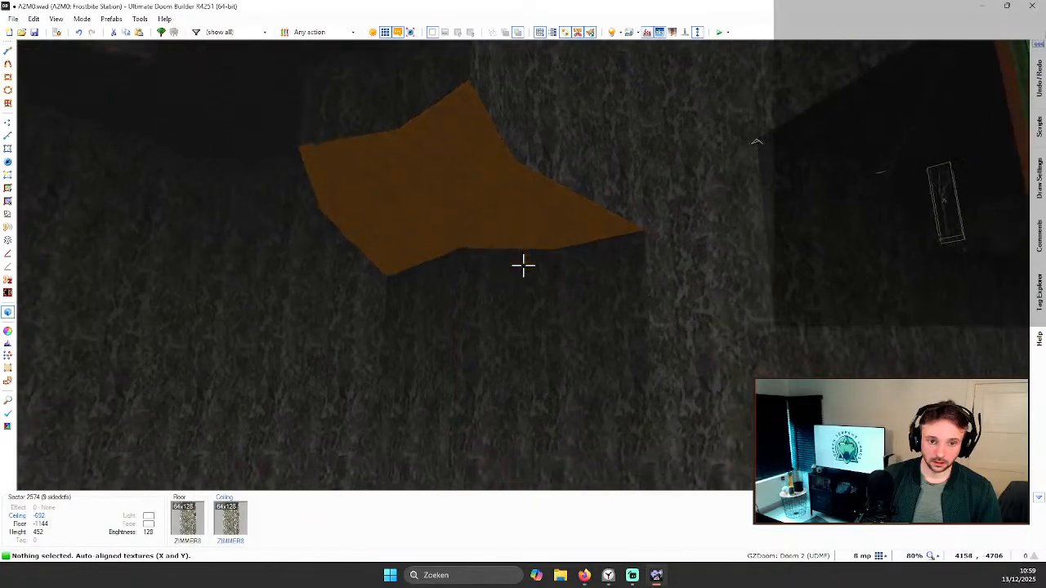
key(d)
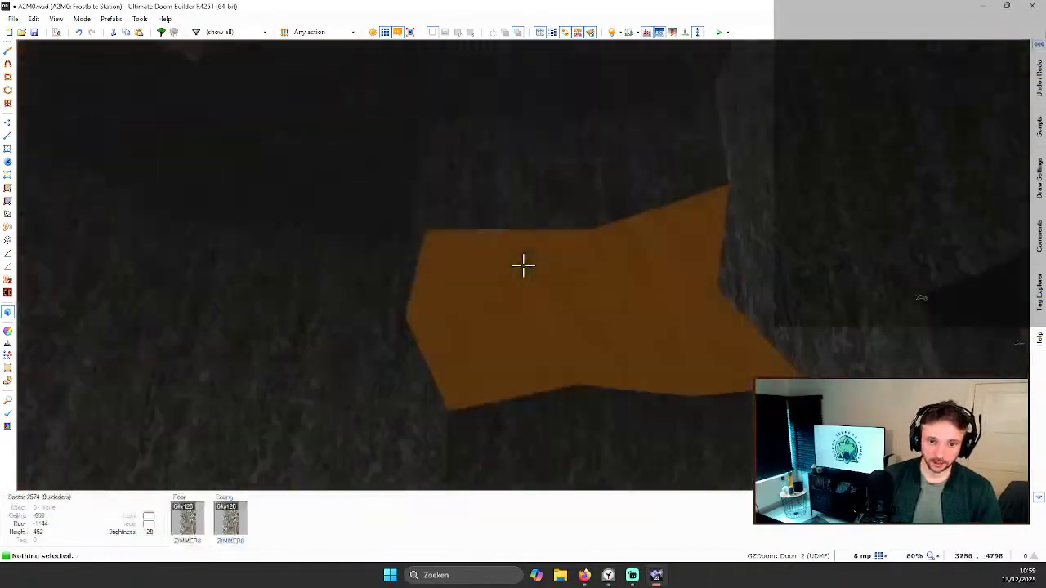
key(q)
scroll(585, 194, down, 4)
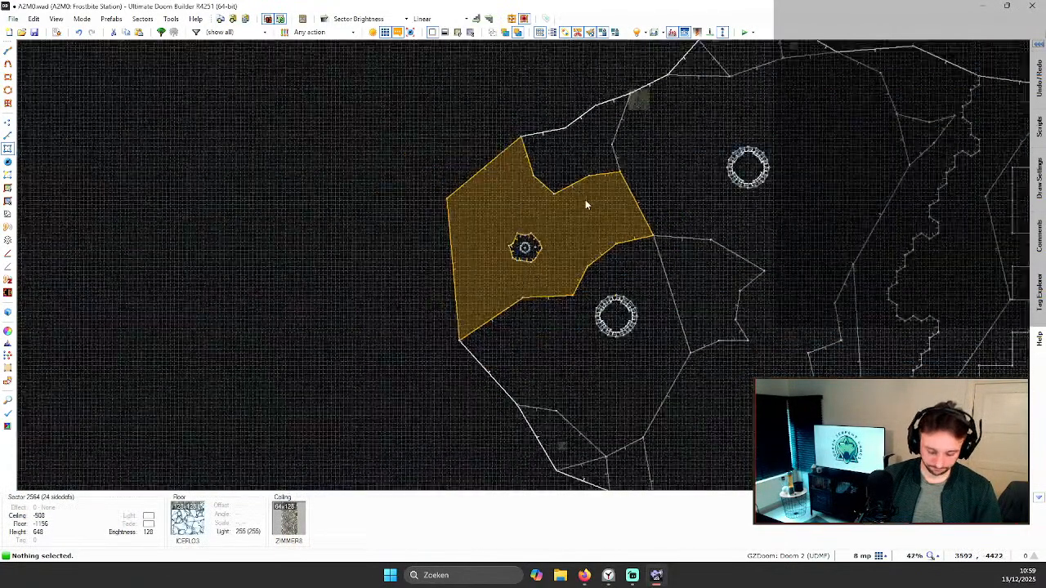
scroll(567, 359, up, 3)
key(l)
scroll(566, 359, down, 4)
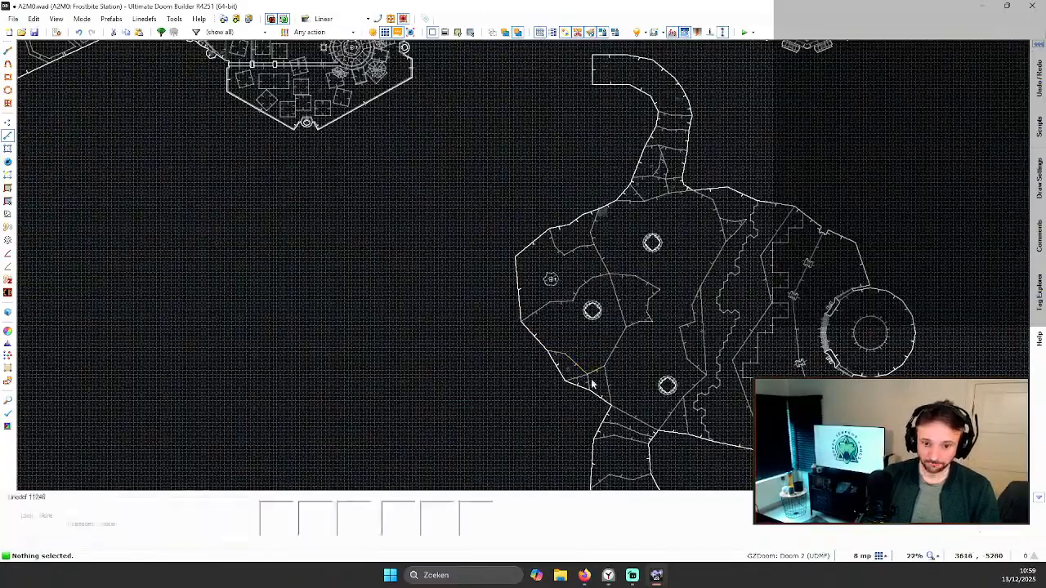
scroll(587, 308, up, 4)
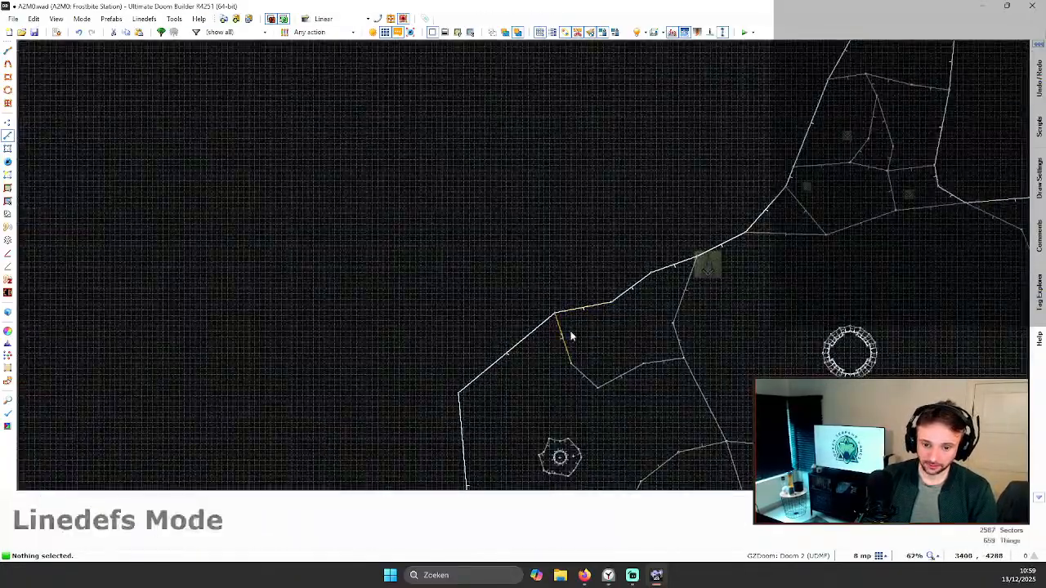
click(660, 363)
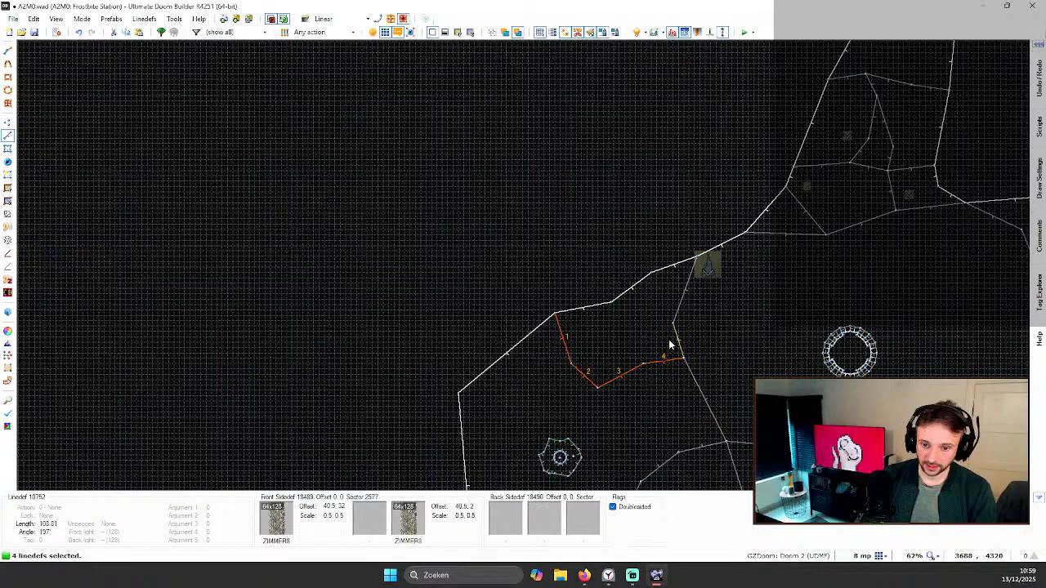
right_click(677, 300)
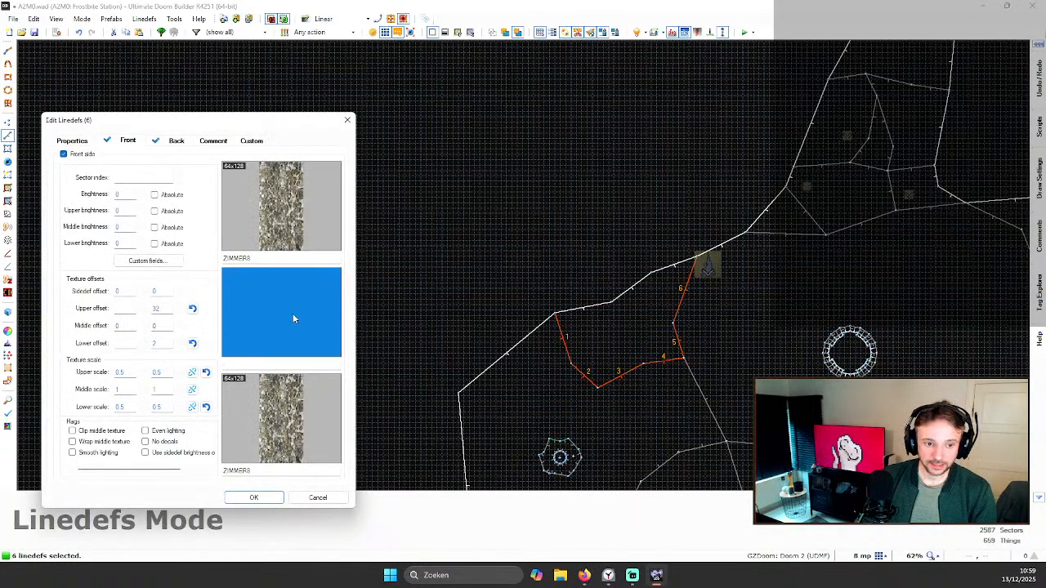
Step: Browse the available textures for a front middle texture for the six ledge linedefs, and leave the linedefs unedited
click(293, 313)
scroll(457, 296, down, 20)
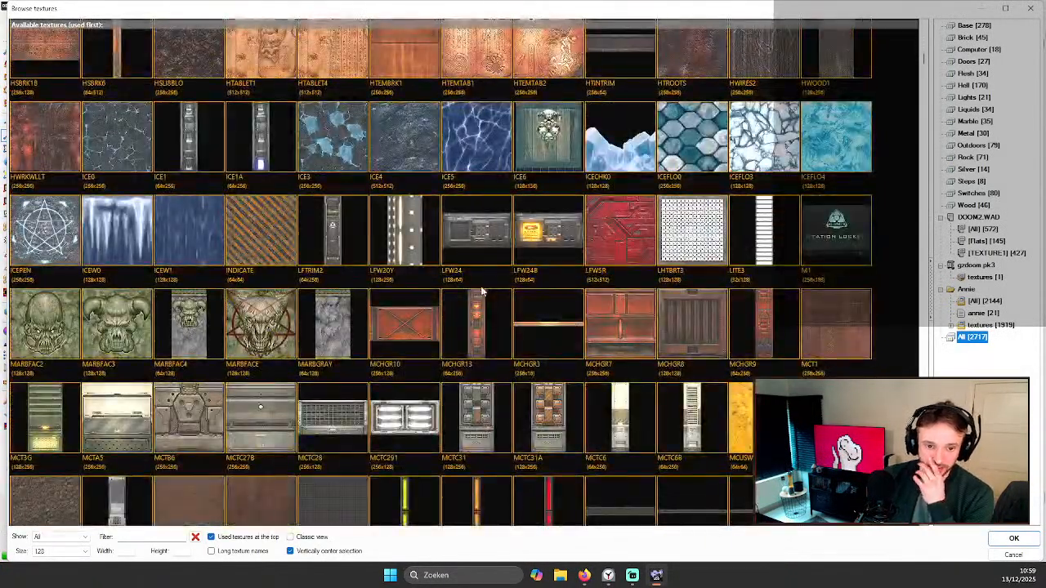
scroll(495, 297, down, 2)
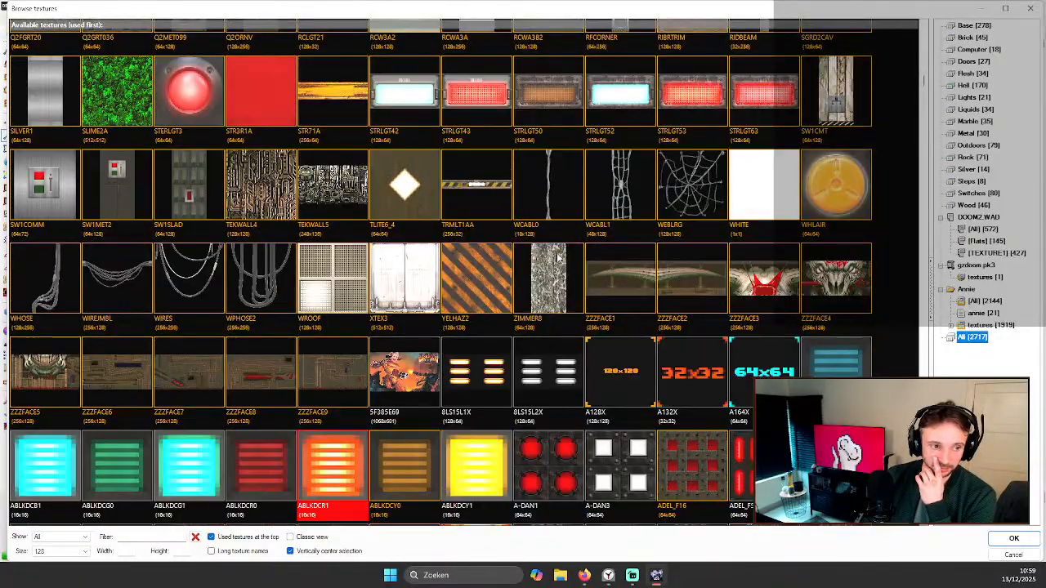
scroll(597, 192, down, 10)
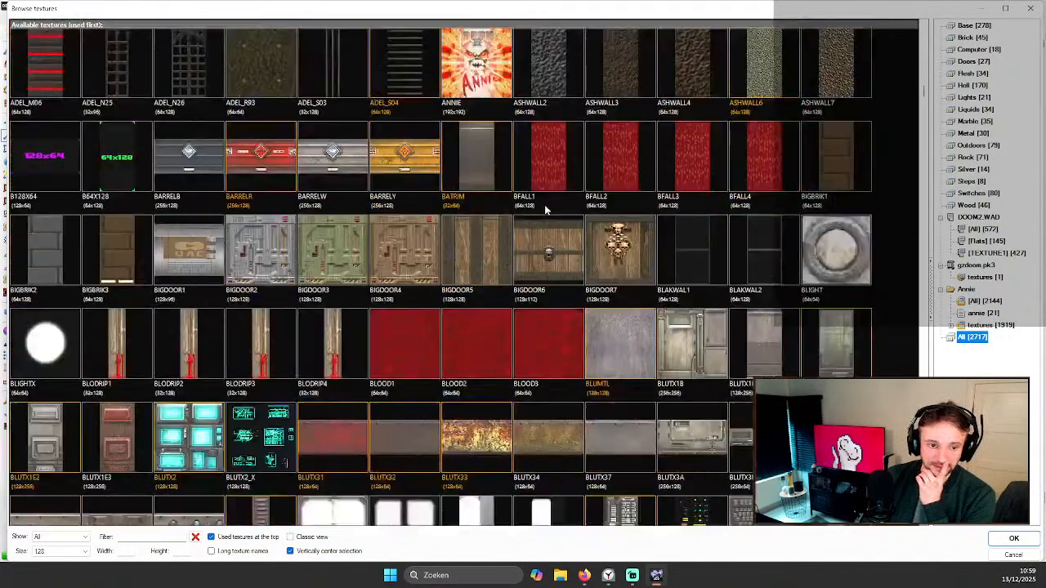
scroll(876, 161, down, 12)
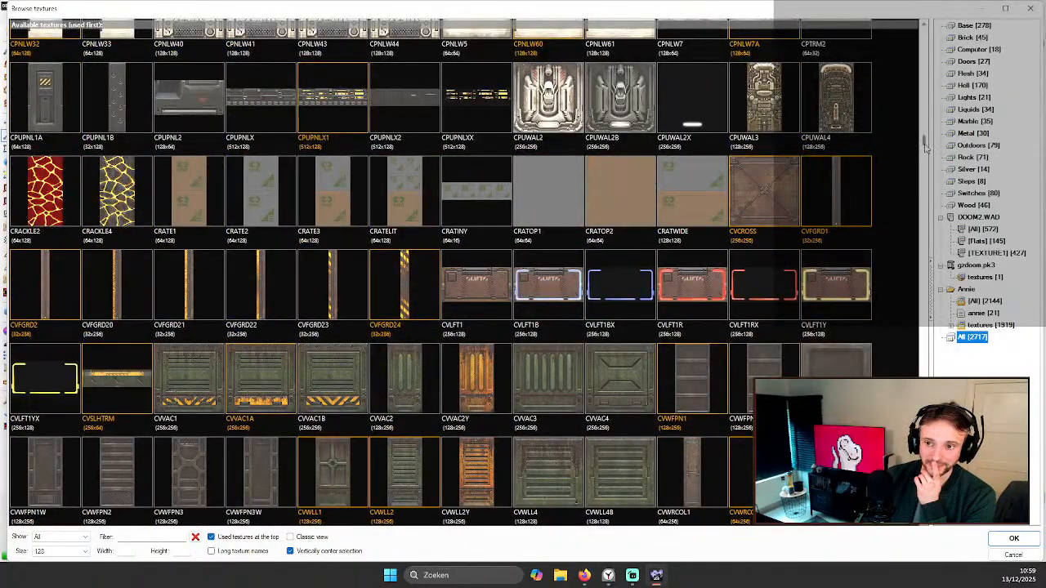
drag(926, 145, 925, 480)
scroll(641, 329, up, 8)
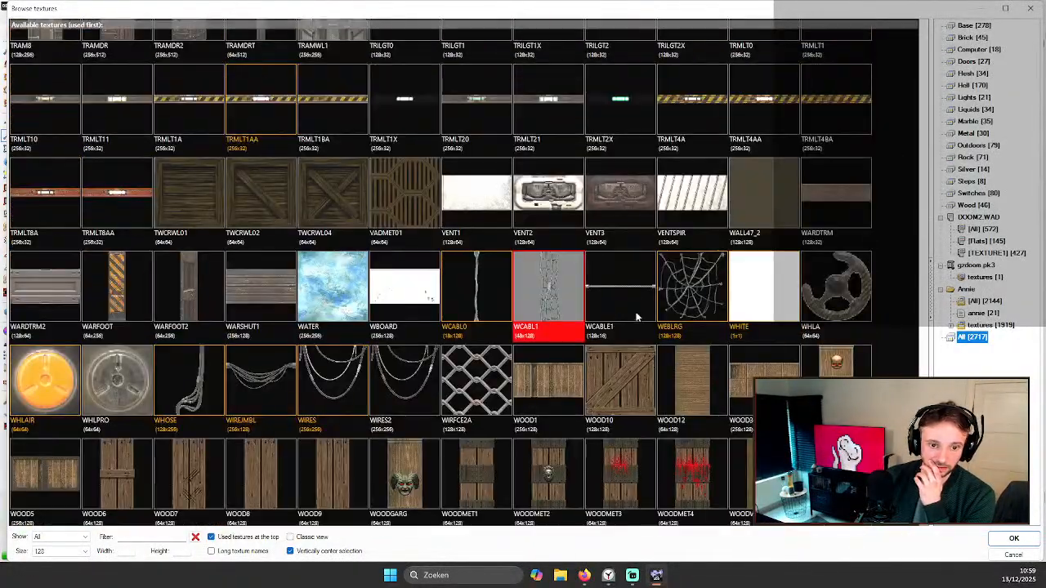
key(Escape)
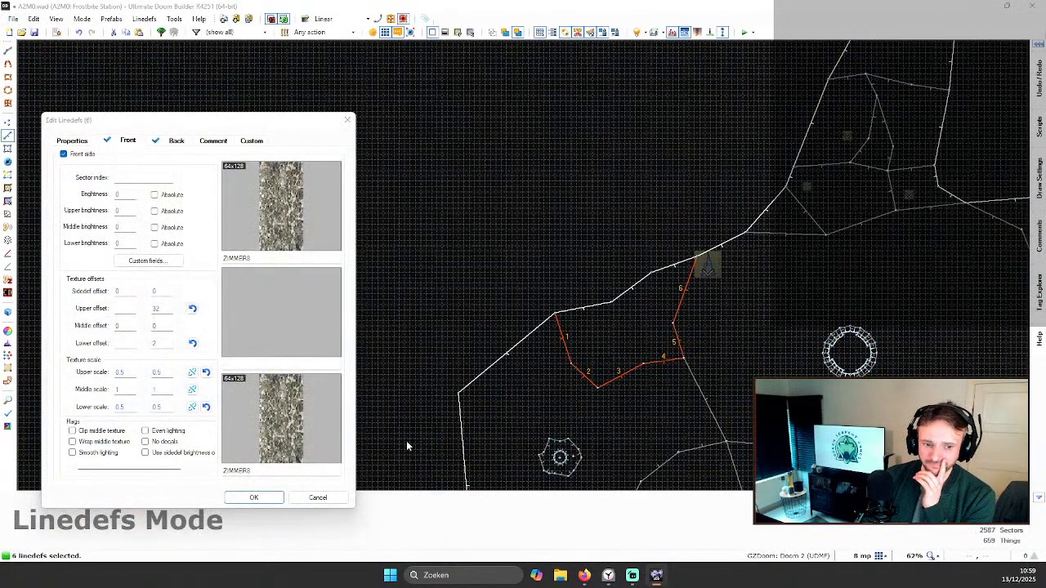
click(318, 498)
Step: Switch to File Explorer and show the HPack pk3 textures folder in a maximised window
click(985, 7)
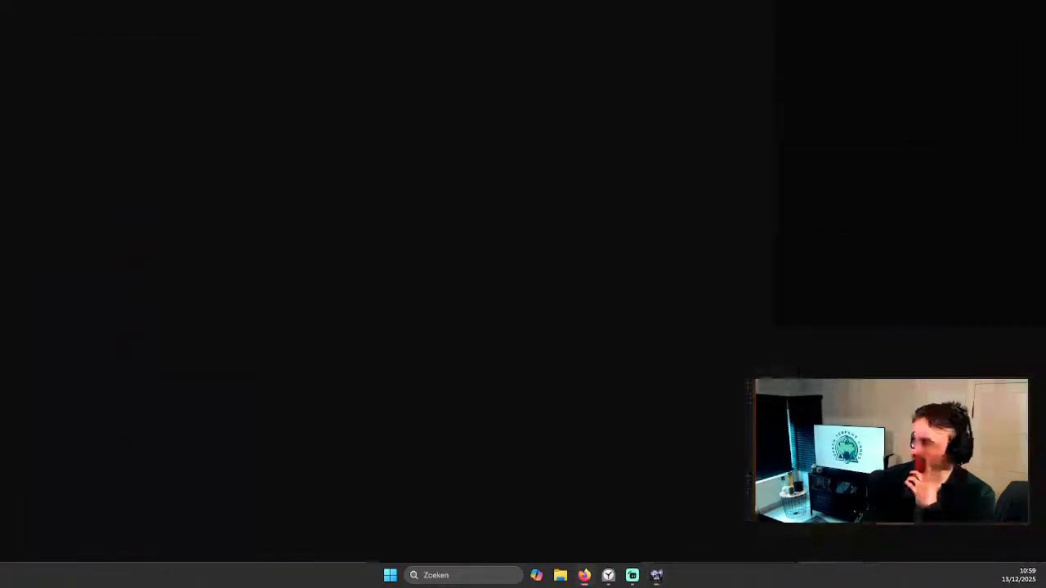
click(561, 576)
drag(595, 9, 1045, 49)
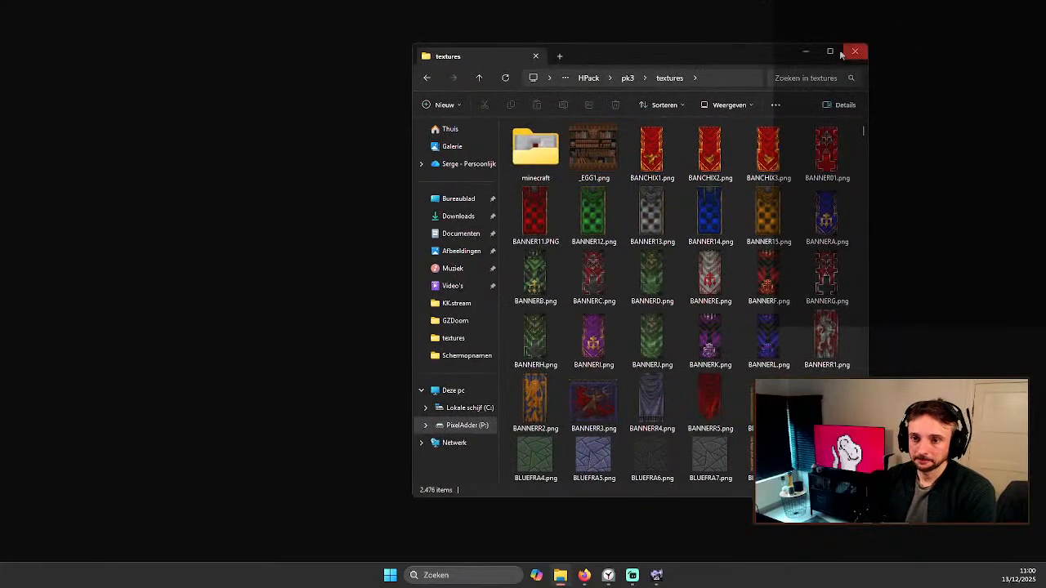
click(832, 49)
Step: Look through the HPack textures folder from the chain textures to the WEBXL files for textures suited to the ledge edge
scroll(710, 117, down, 15)
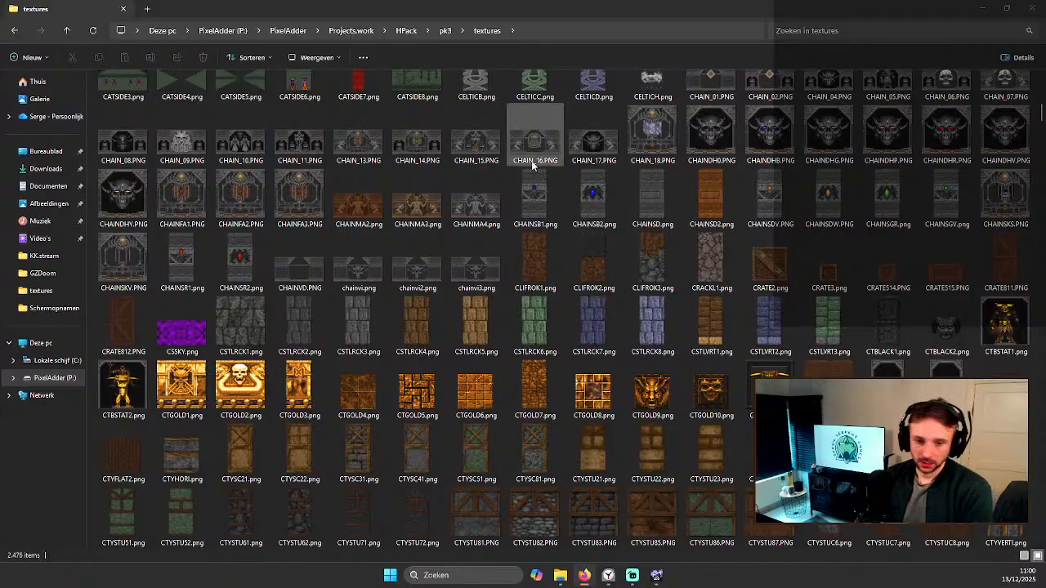
scroll(535, 164, down, 15)
scroll(593, 174, down, 20)
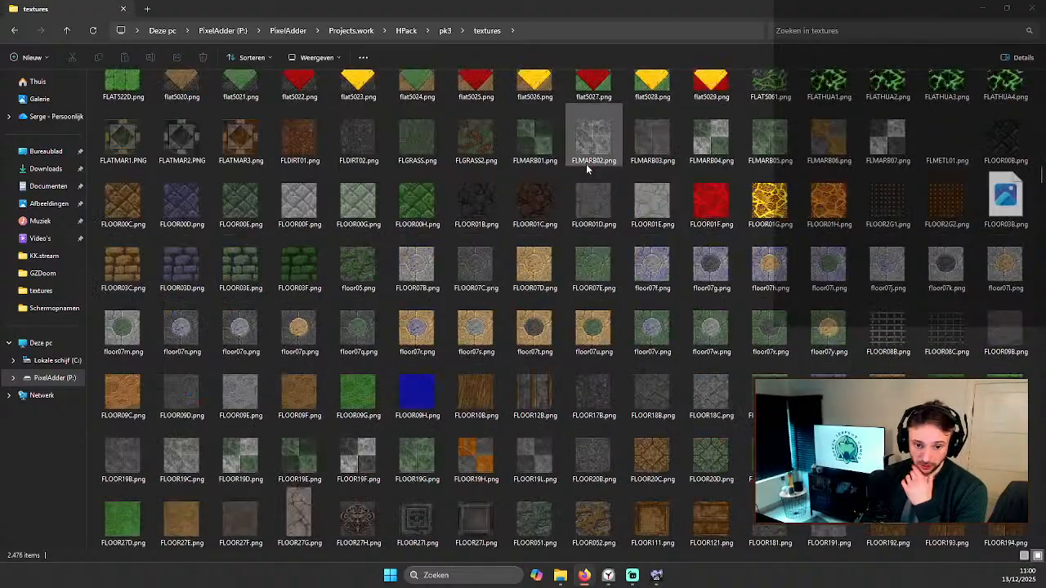
scroll(593, 165, down, 20)
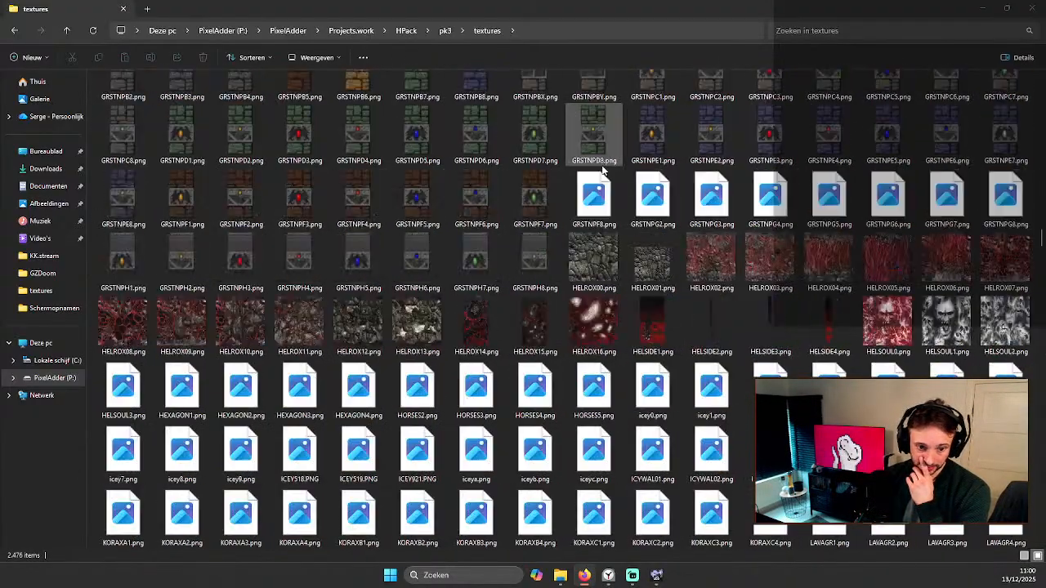
scroll(626, 162, down, 20)
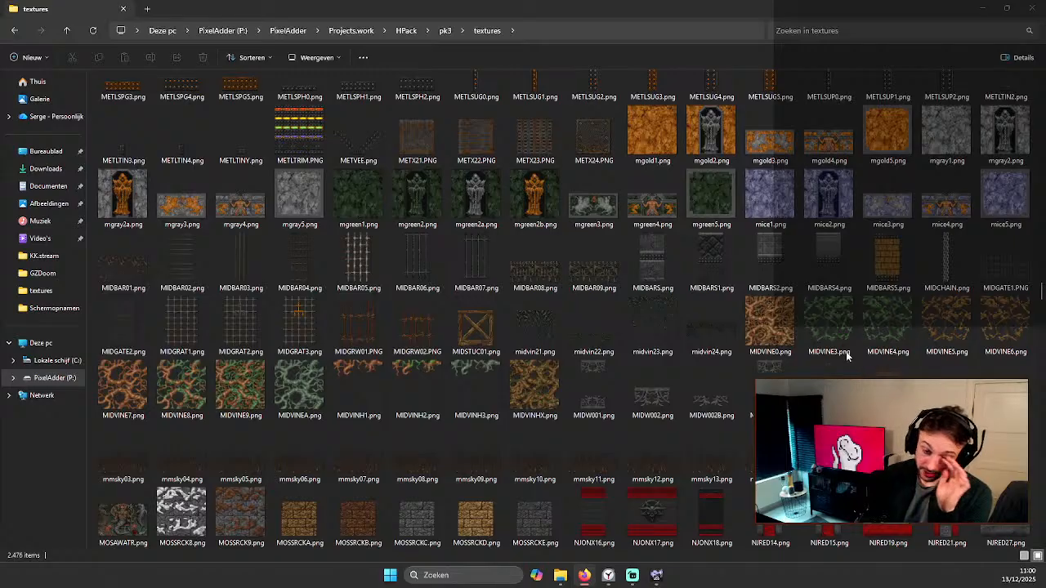
scroll(857, 354, down, 3)
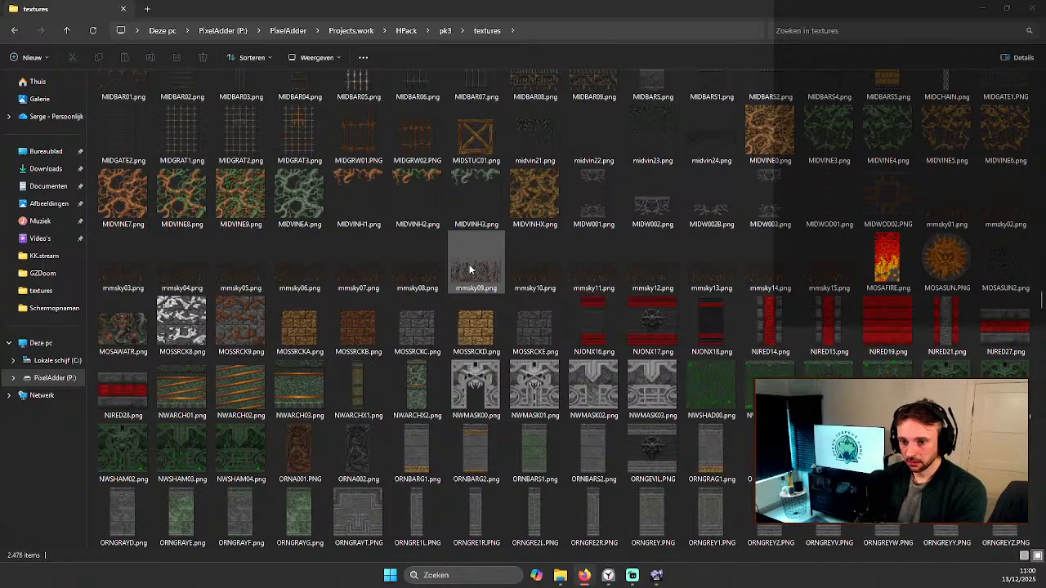
scroll(456, 258, down, 5)
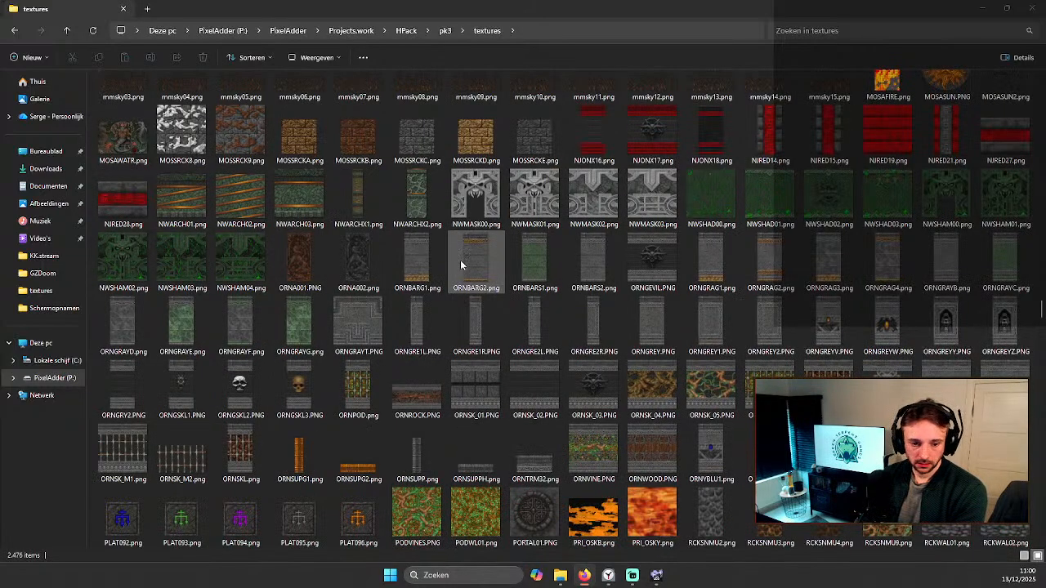
scroll(460, 260, up, 4)
scroll(477, 263, up, 3)
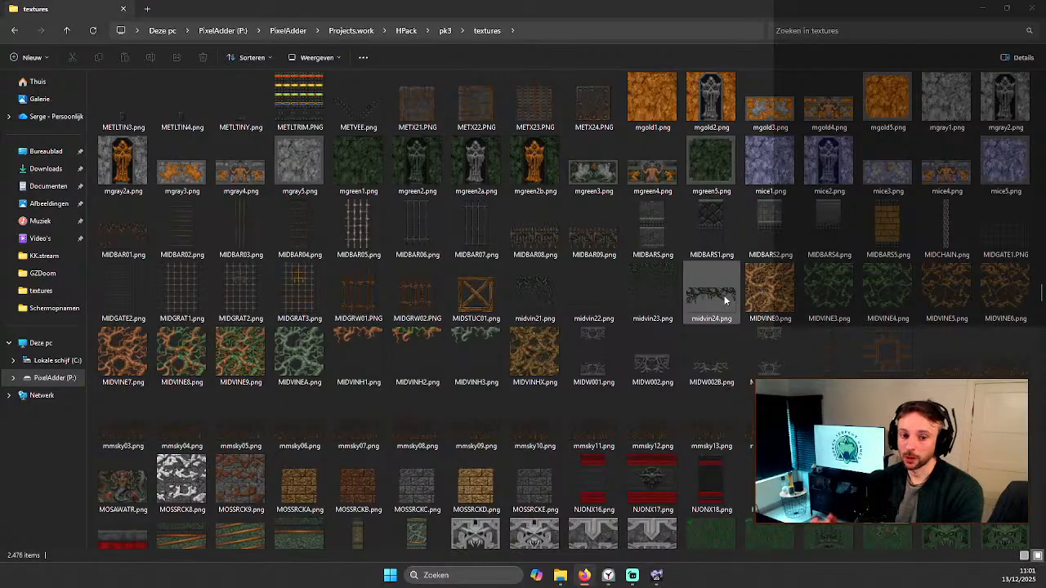
scroll(717, 294, down, 12)
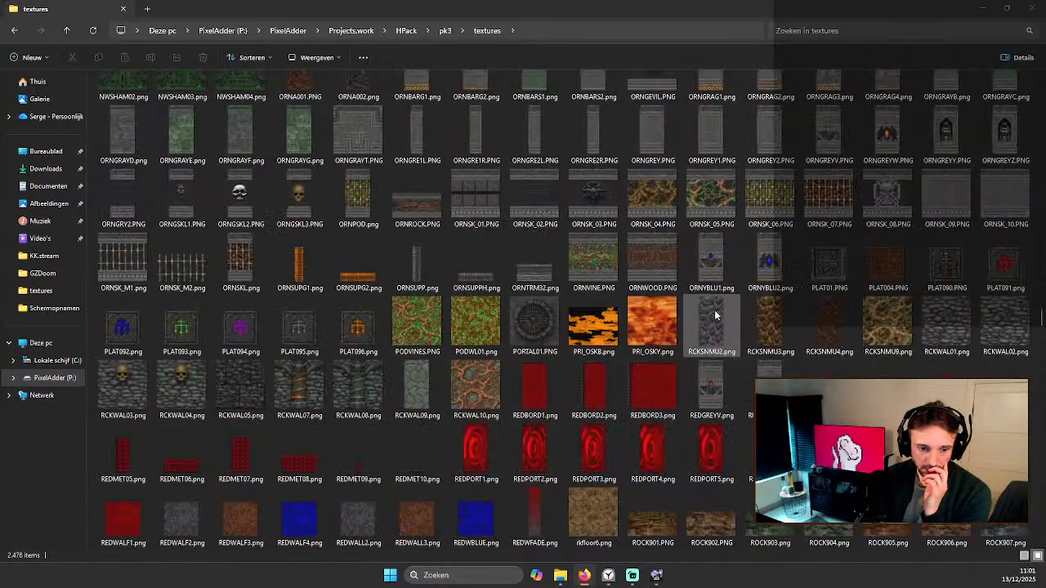
scroll(719, 325, down, 15)
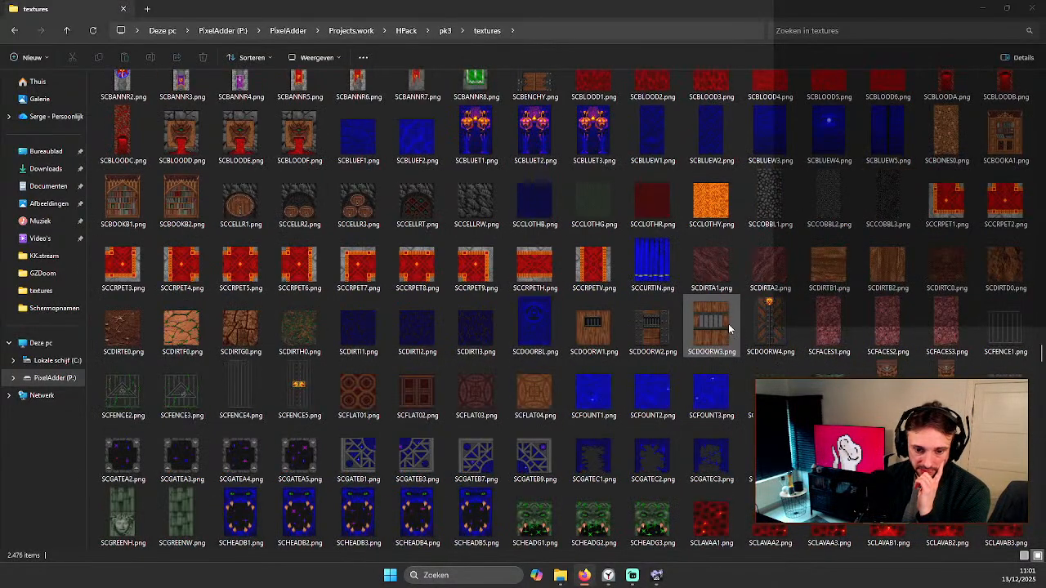
scroll(735, 328, down, 15)
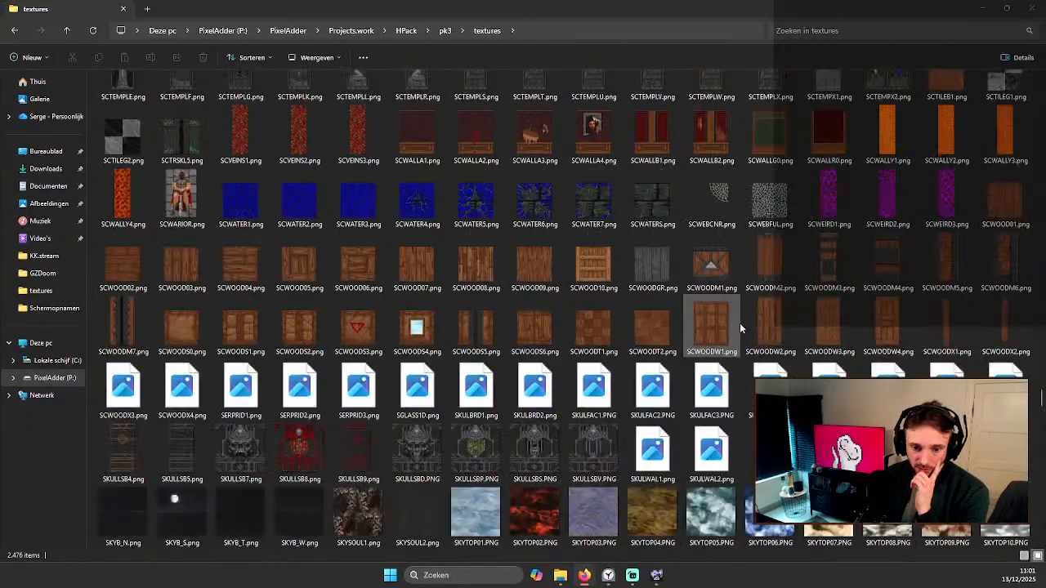
scroll(752, 317, down, 15)
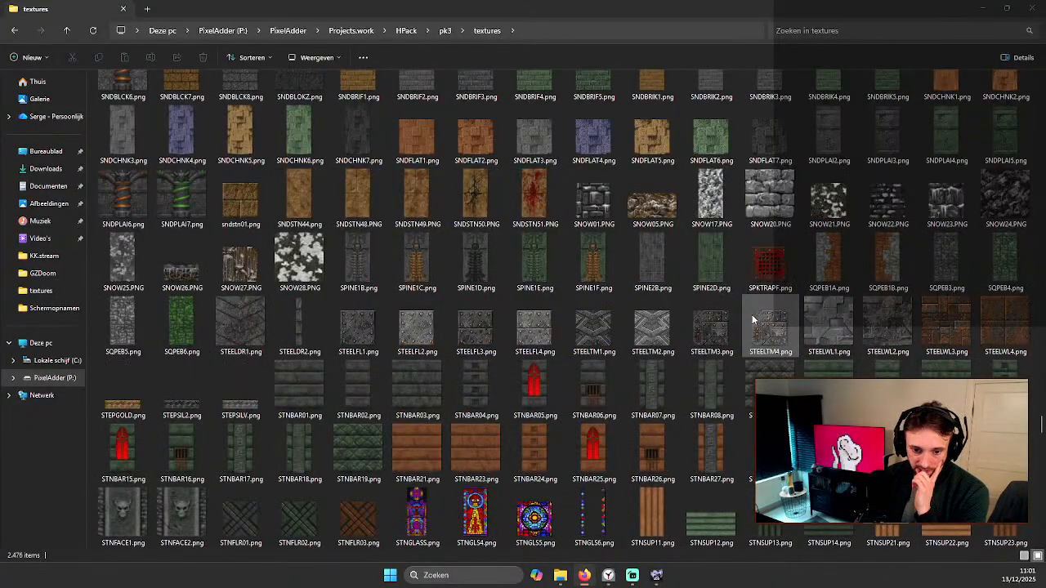
scroll(758, 320, down, 15)
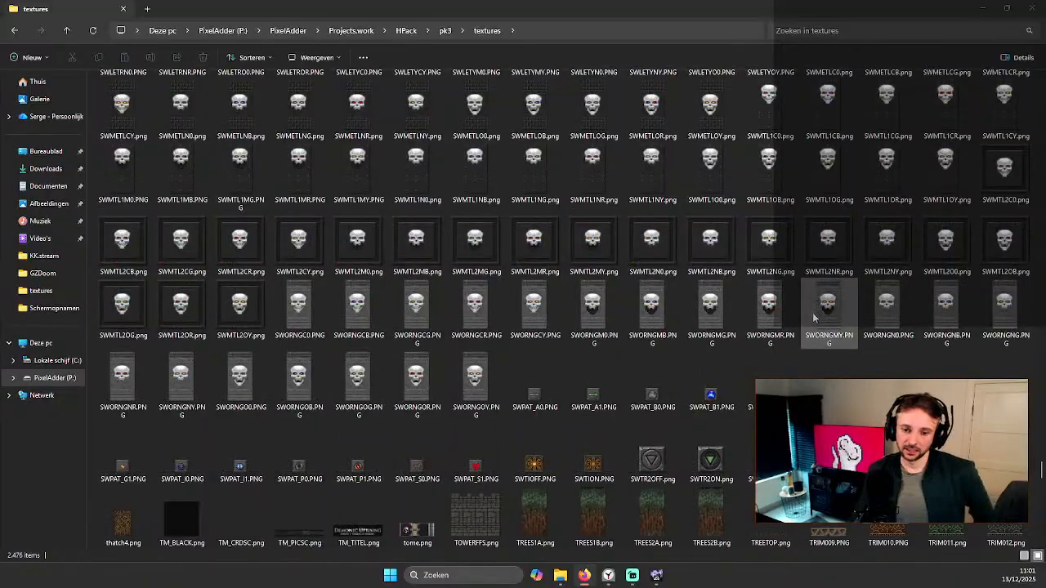
scroll(804, 359, down, 3)
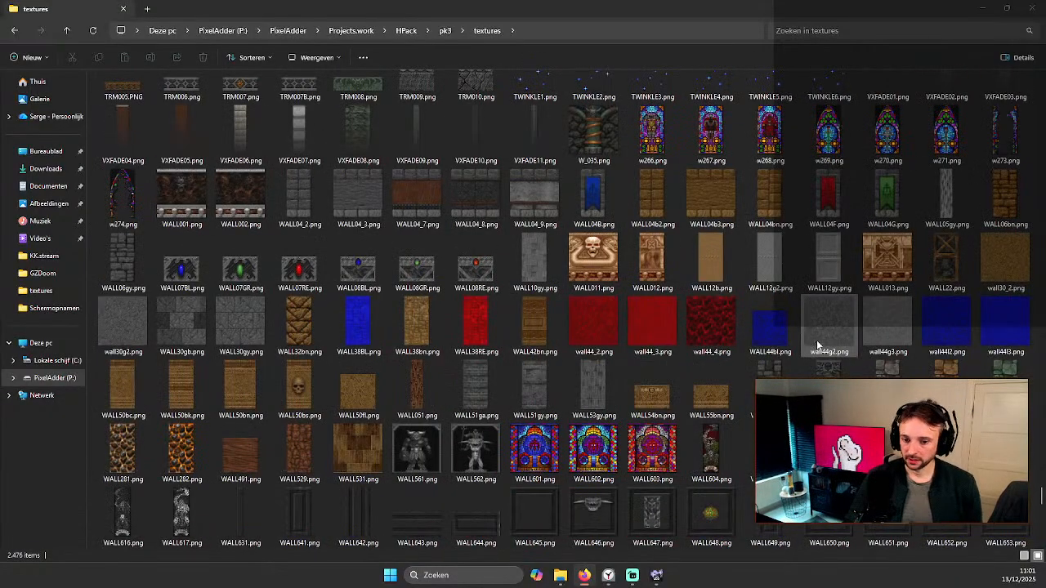
scroll(849, 335, down, 3)
scroll(851, 352, down, 3)
Step: Examine the WEBXL web textures individually, including WEBXL01, WEBXL03 and WEBXL04
click(698, 327)
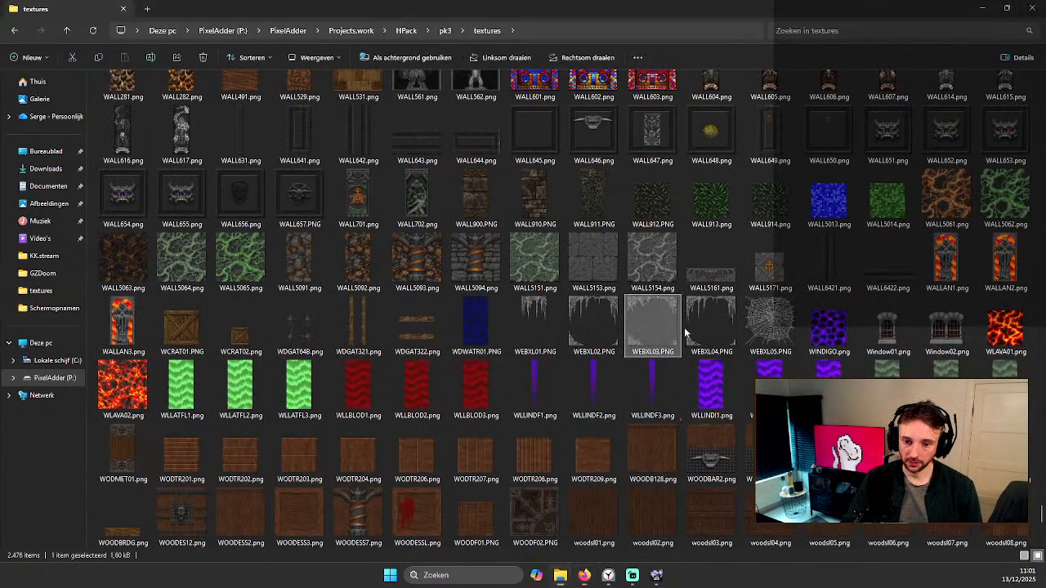
click(510, 312)
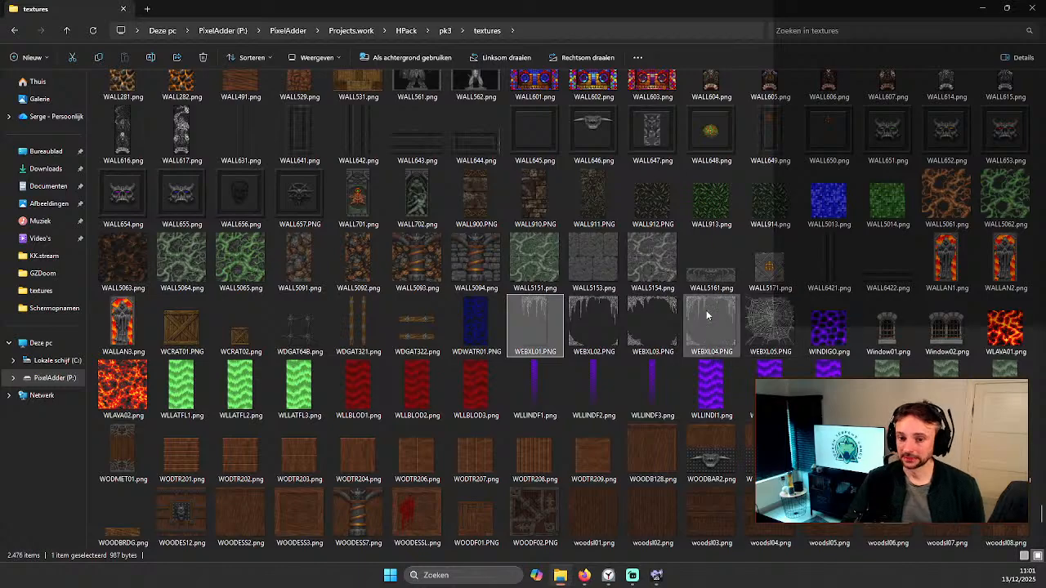
click(794, 325)
click(723, 321)
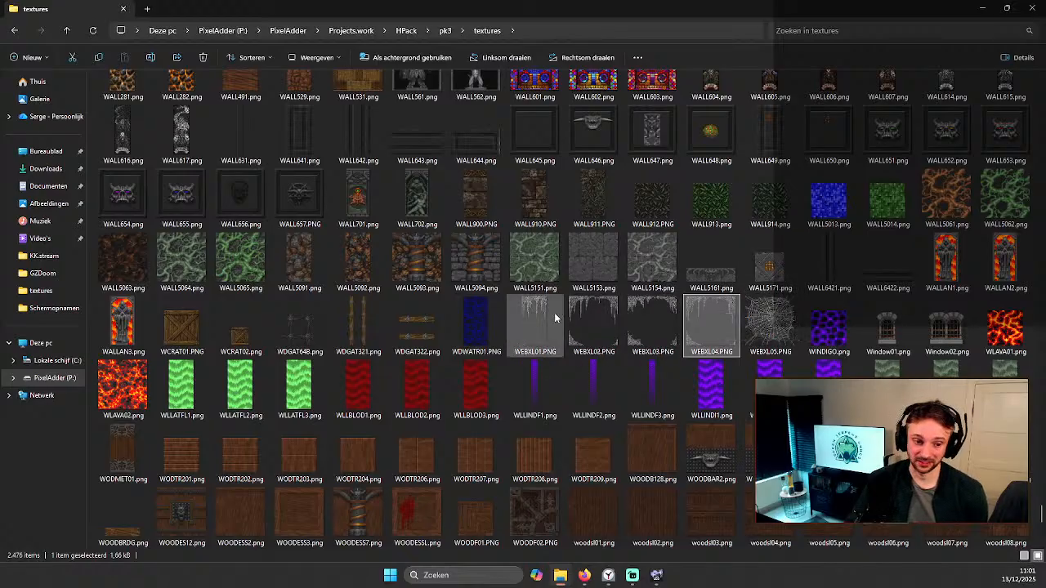
Step: Select the five web texture files WEBXL01 to WEBXL05 and check the rest of the folder for other candidates
scroll(617, 294, down, 3)
scroll(616, 294, up, 2)
click(528, 278)
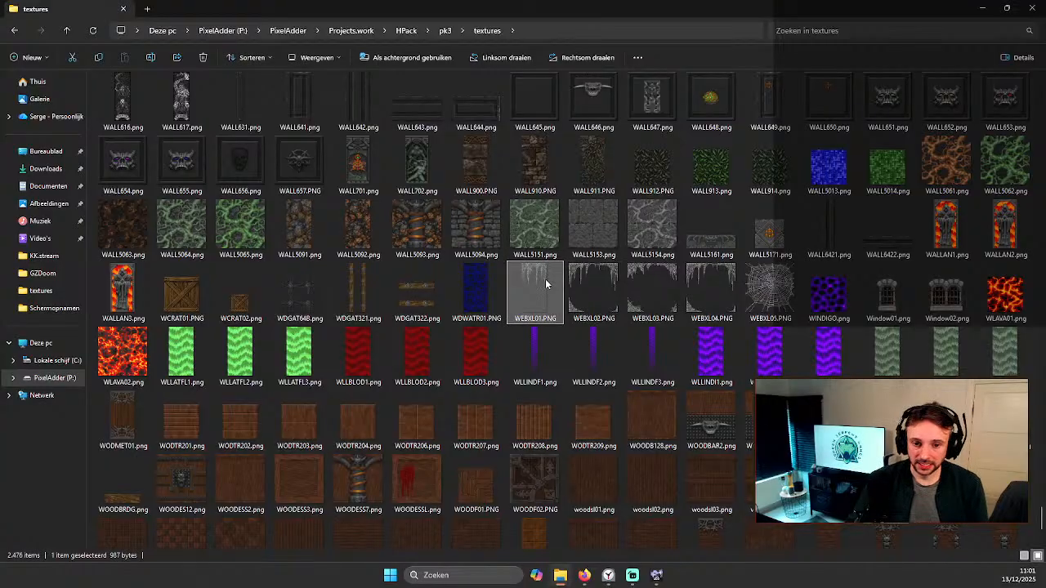
shift+click(654, 284)
shift+click(770, 288)
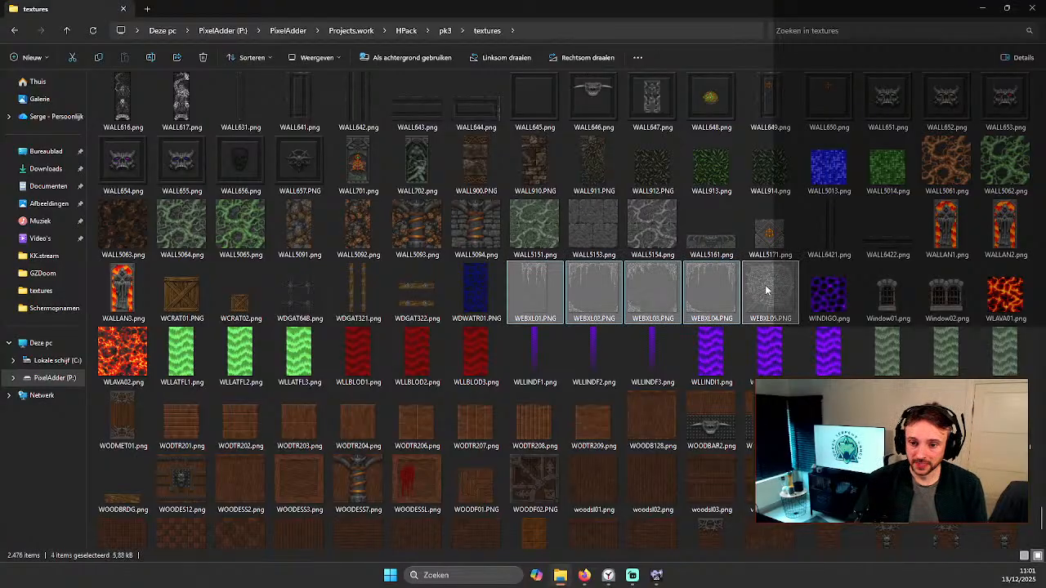
scroll(834, 345, down, 3)
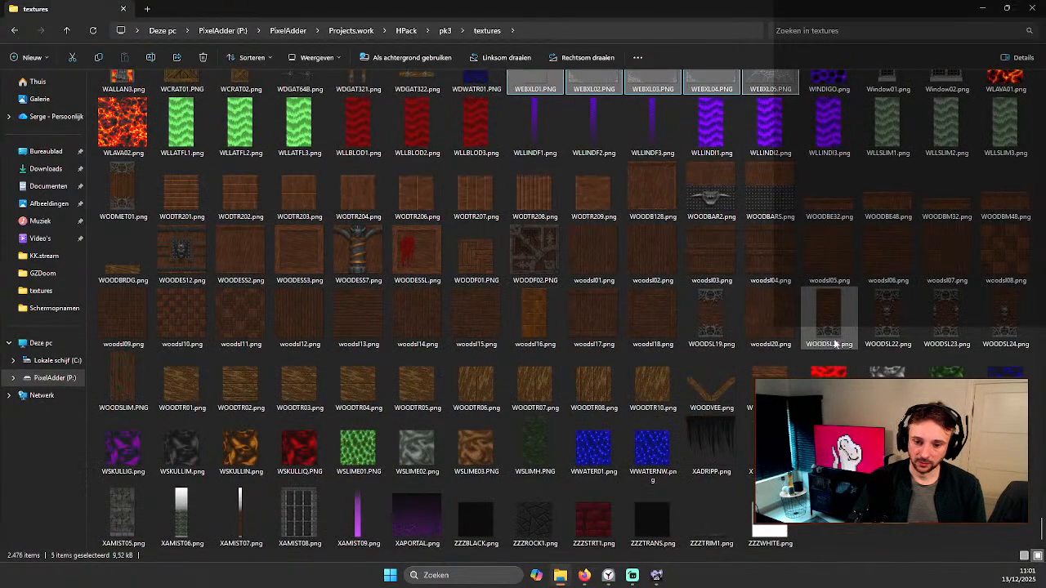
scroll(820, 326, up, 10)
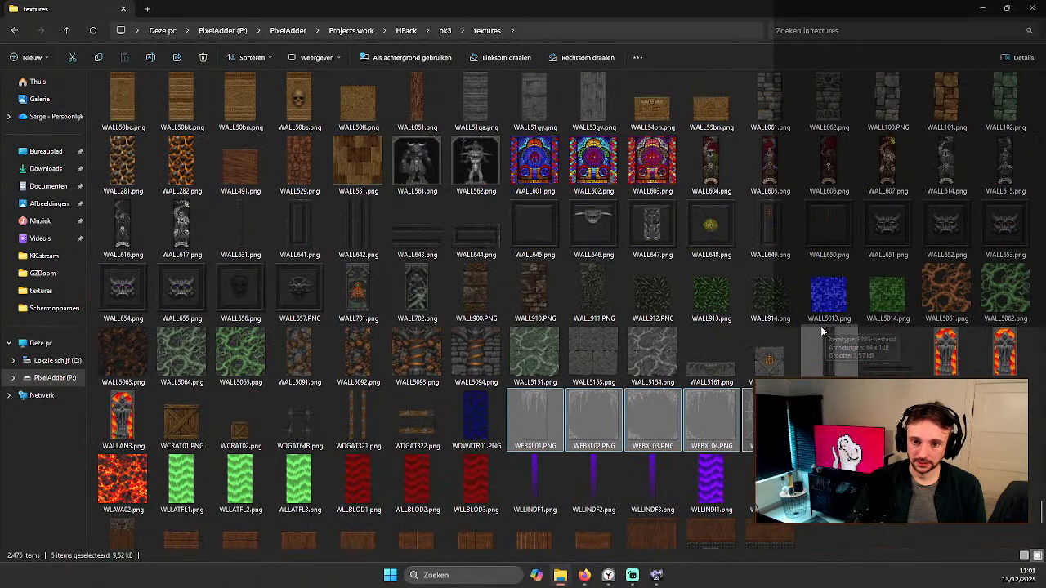
Step: Look back through the HPack textures from the WALL files to the LEATHER files, checking the midvin and MIDVINE overlays for ledge decoration
scroll(817, 324, up, 3)
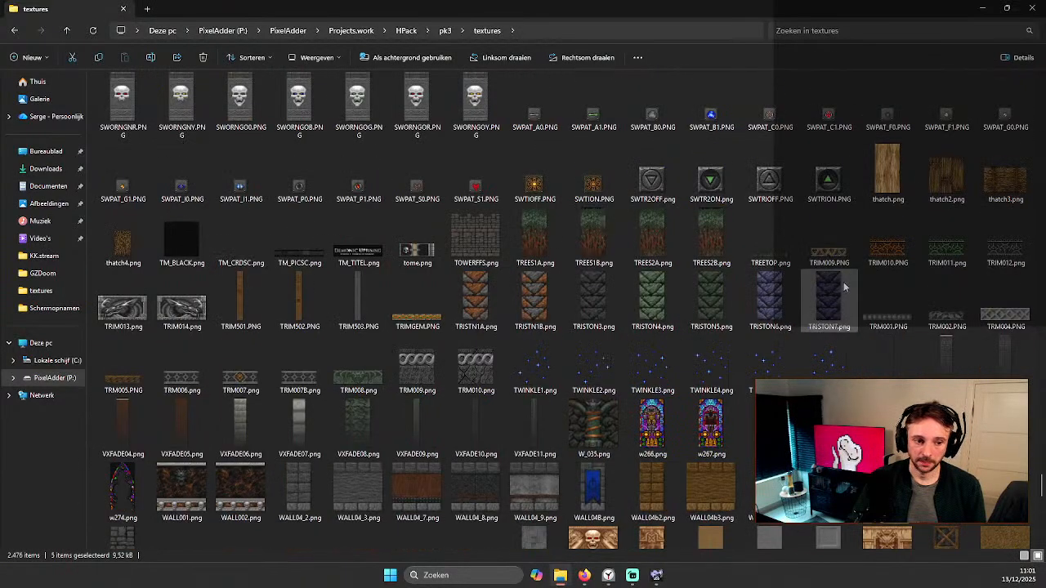
scroll(850, 282, up, 10)
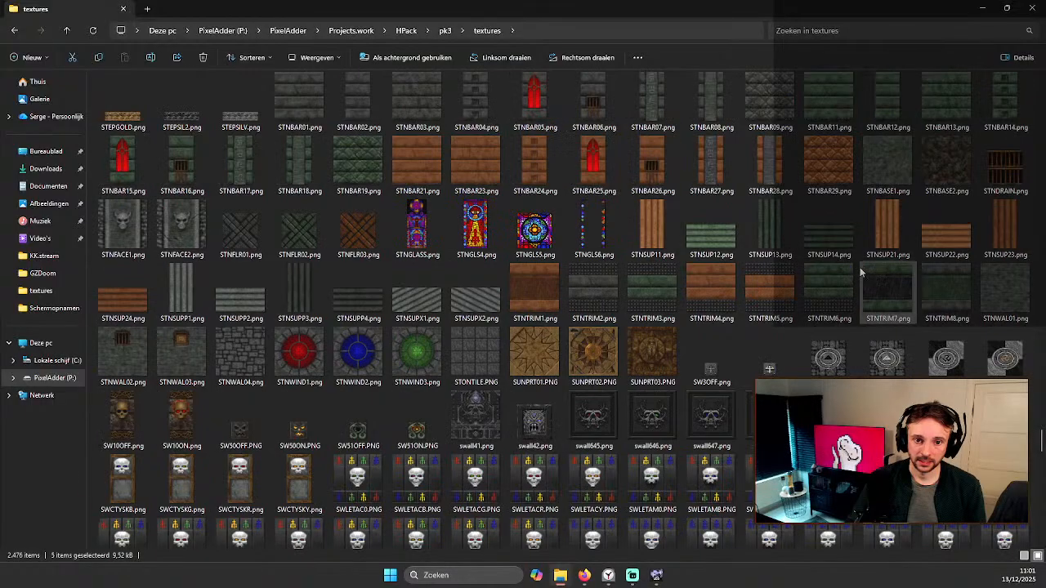
scroll(860, 271, up, 15)
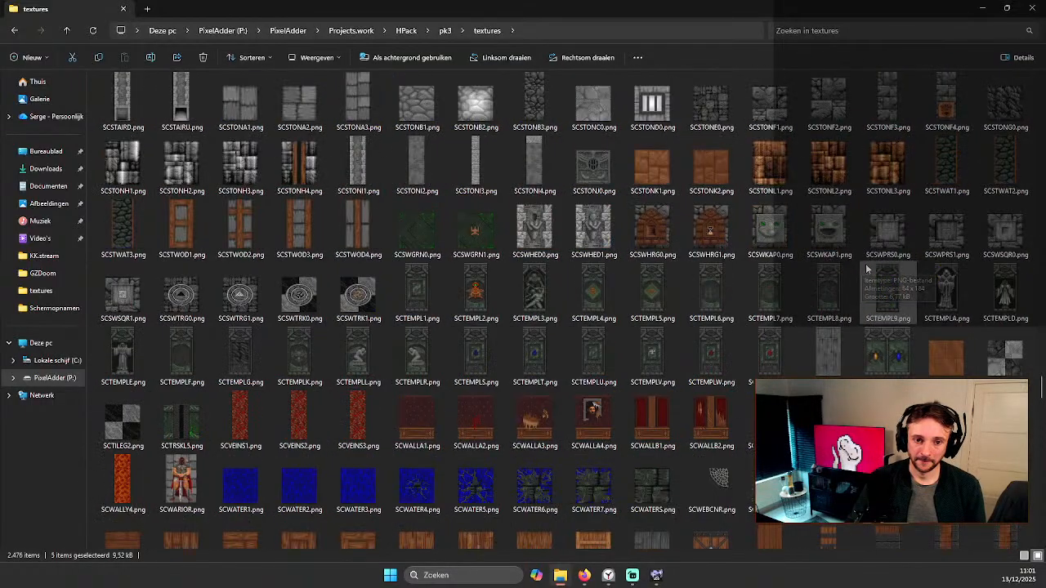
scroll(868, 269, up, 15)
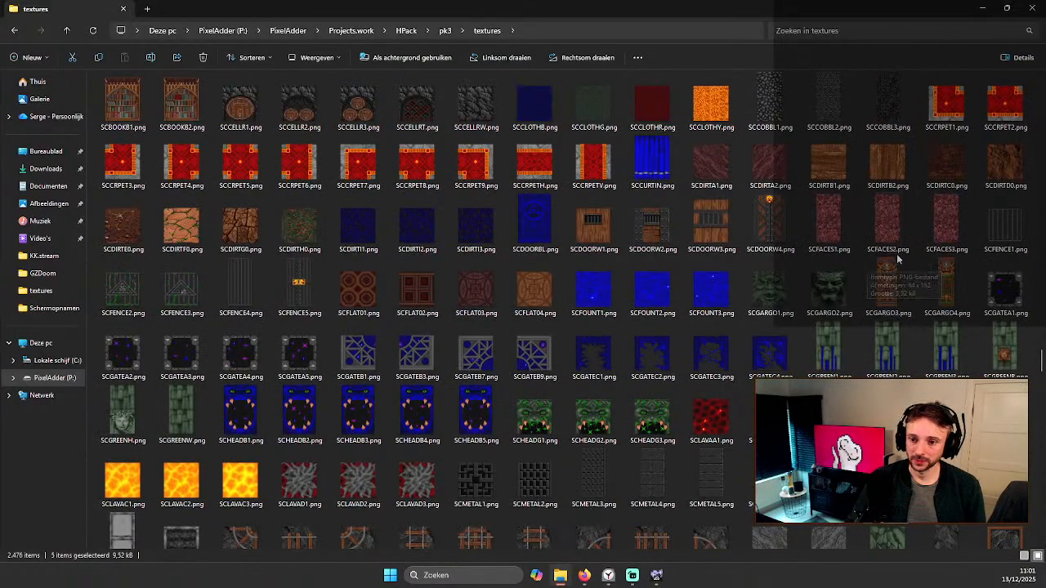
scroll(898, 258, up, 15)
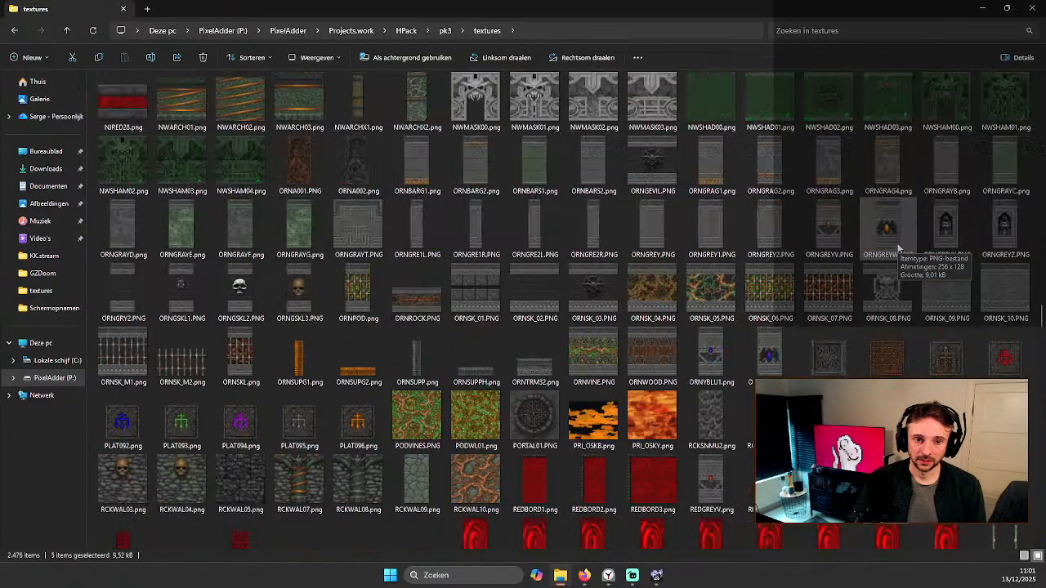
scroll(898, 248, up, 8)
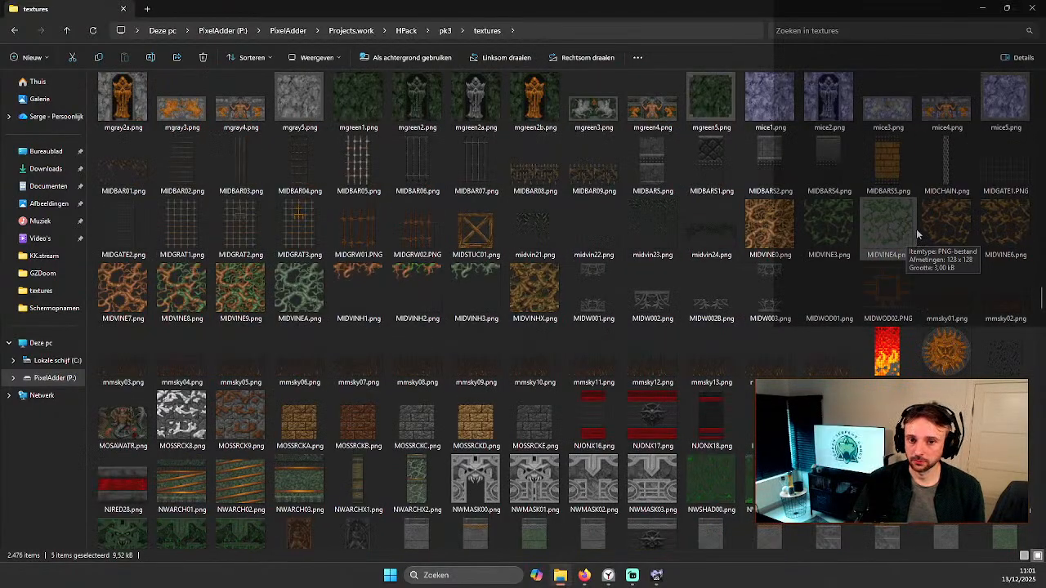
scroll(903, 235, up, 4)
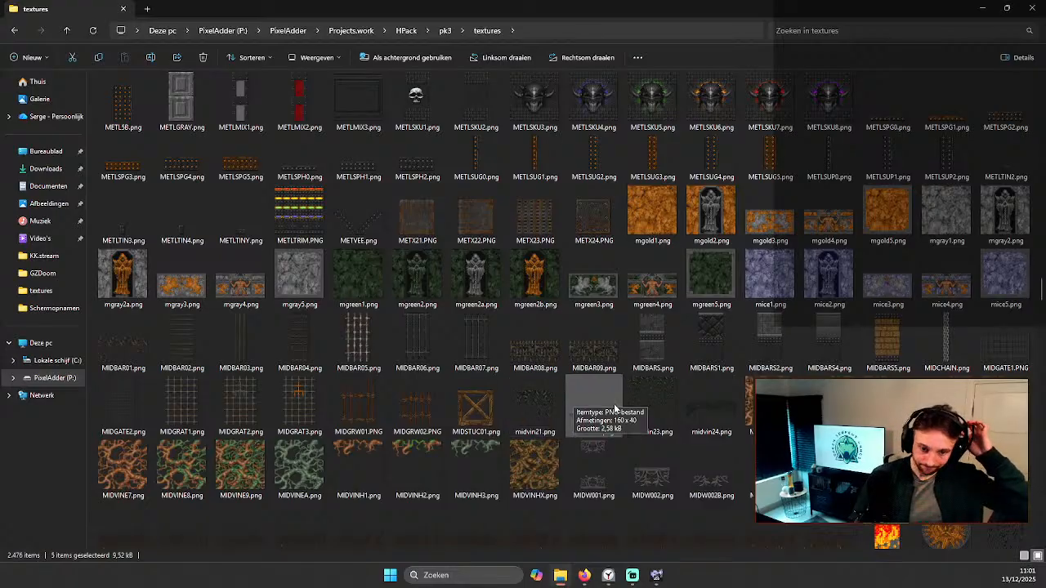
scroll(614, 411, up, 5)
scroll(594, 401, up, 3)
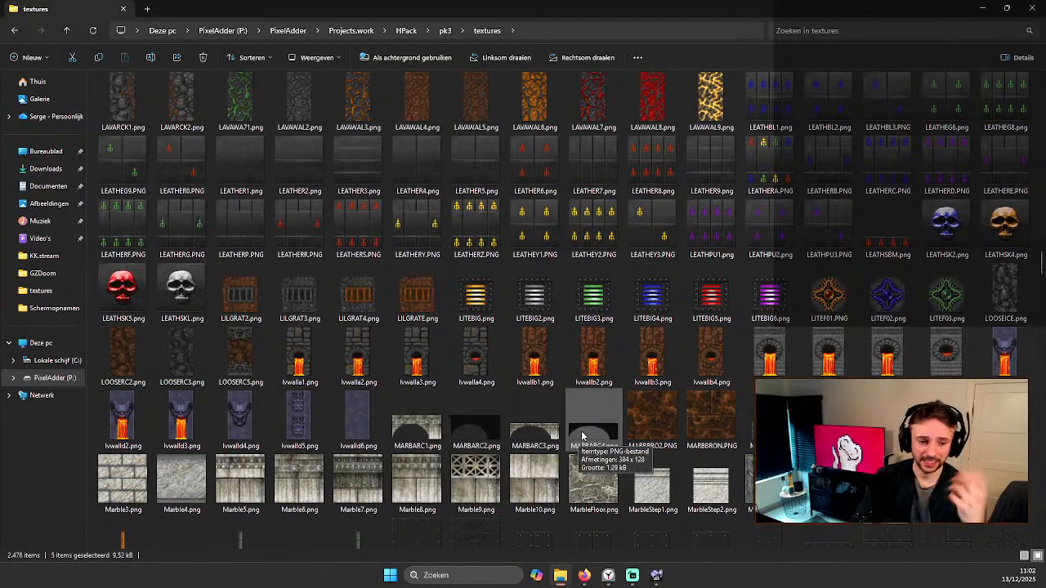
scroll(576, 412, up, 3)
scroll(576, 413, down, 2)
scroll(576, 413, down, 3)
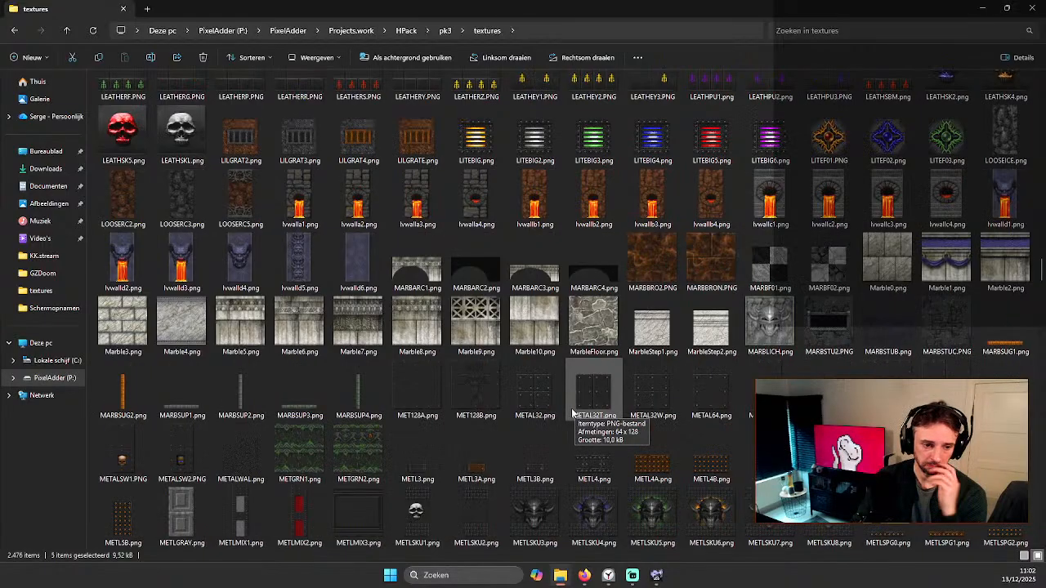
Step: Look through the remaining HPack textures from the LEATHER files back to the banners at the start of the folder
scroll(542, 367, up, 5)
scroll(569, 329, up, 3)
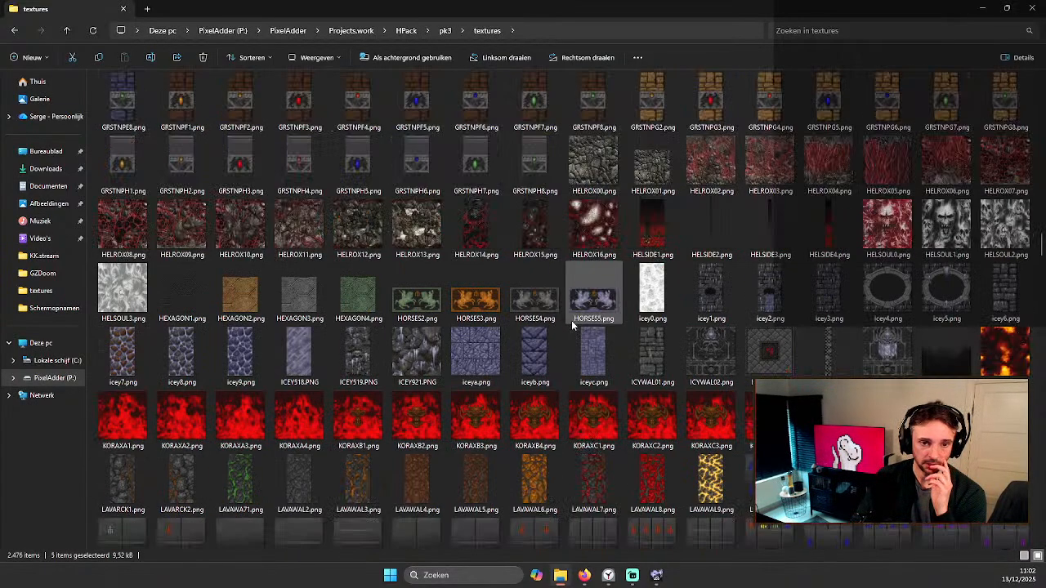
scroll(635, 291, up, 5)
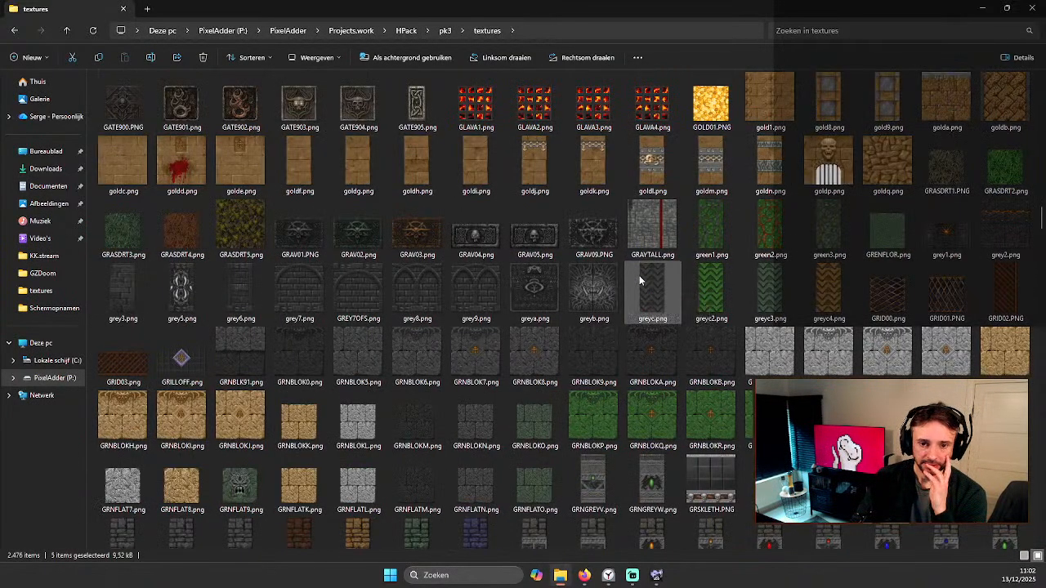
scroll(635, 285, up, 5)
scroll(674, 259, up, 3)
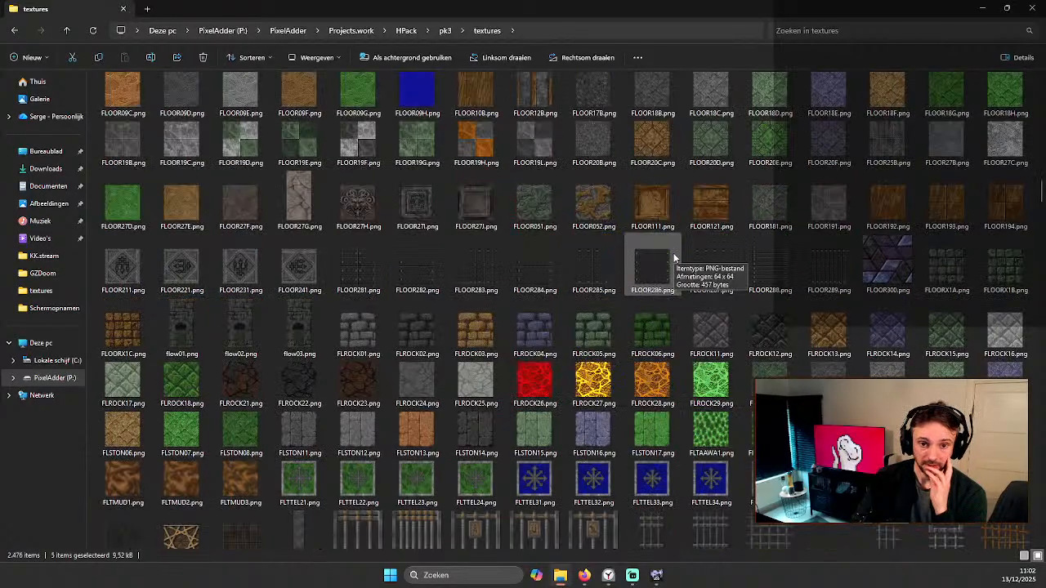
scroll(677, 255, up, 3)
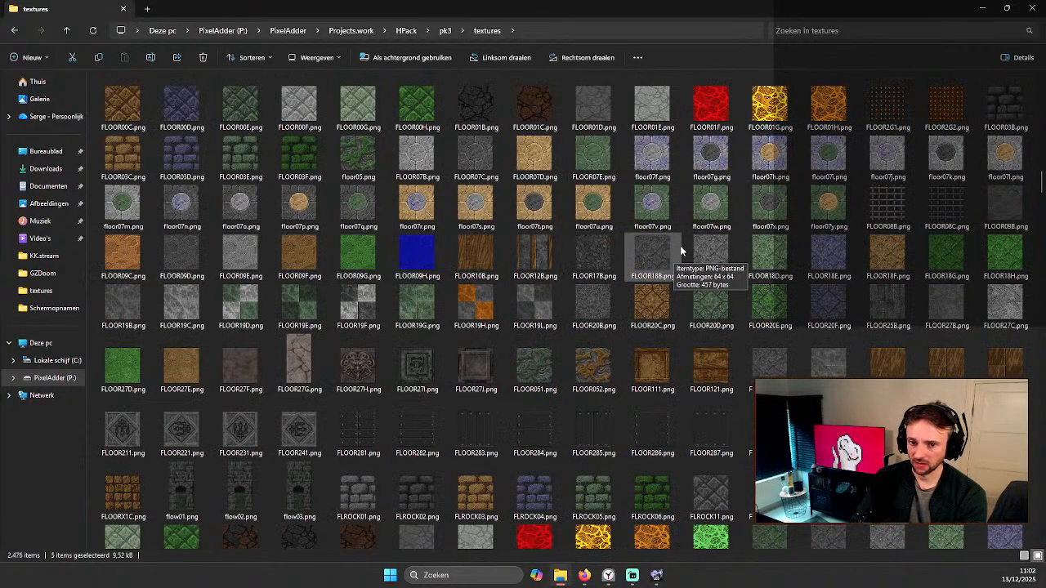
scroll(679, 250, up, 3)
scroll(748, 237, up, 3)
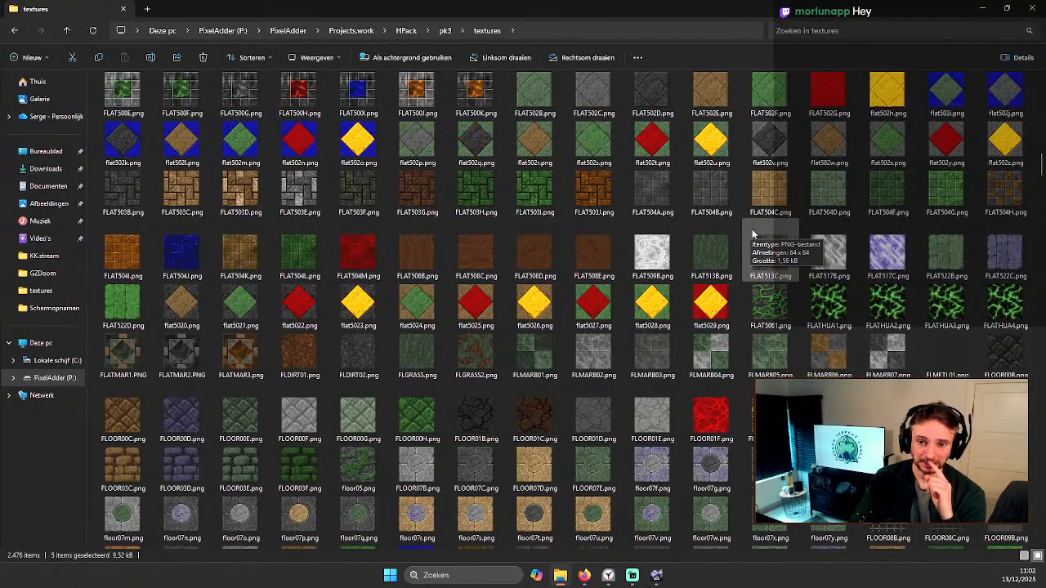
scroll(758, 227, up, 3)
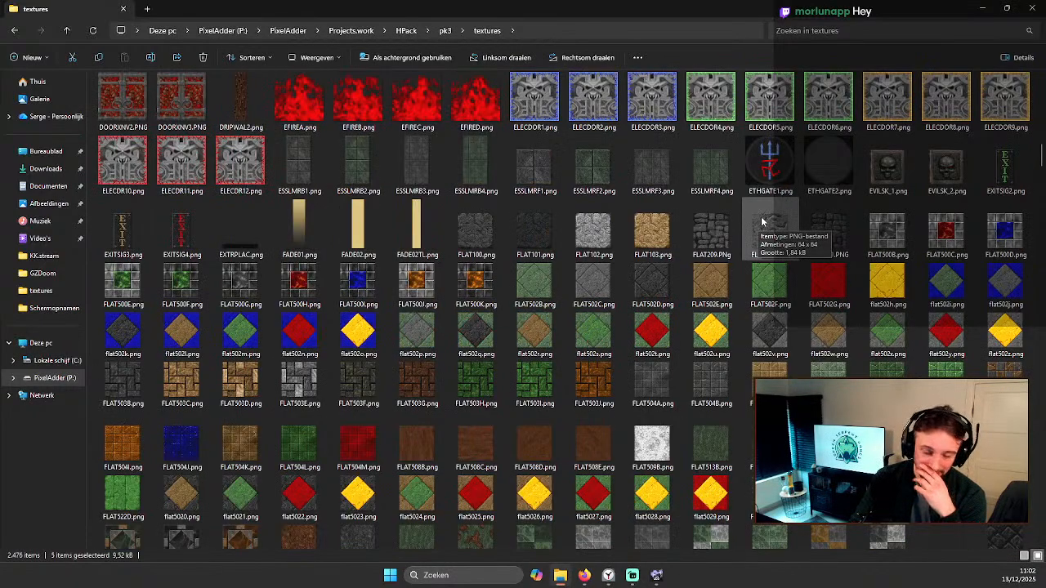
scroll(762, 220, up, 6)
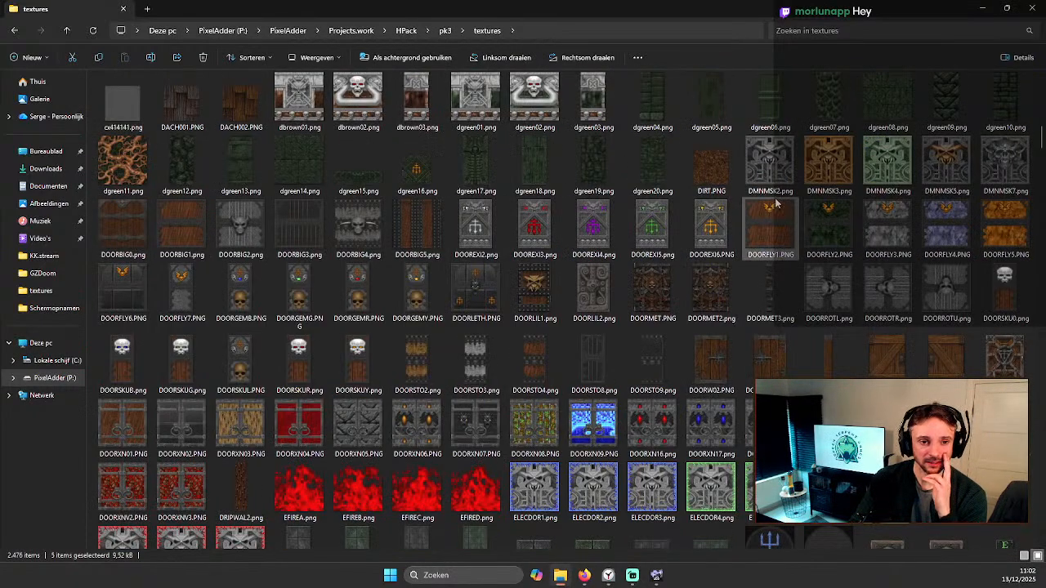
scroll(776, 204, up, 3)
scroll(808, 180, up, 3)
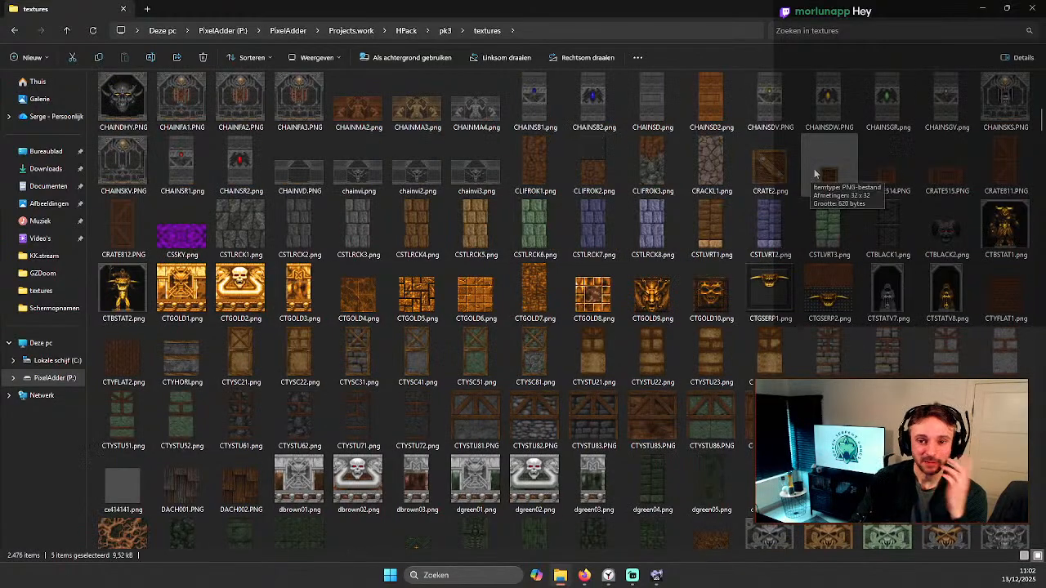
scroll(817, 166, up, 9)
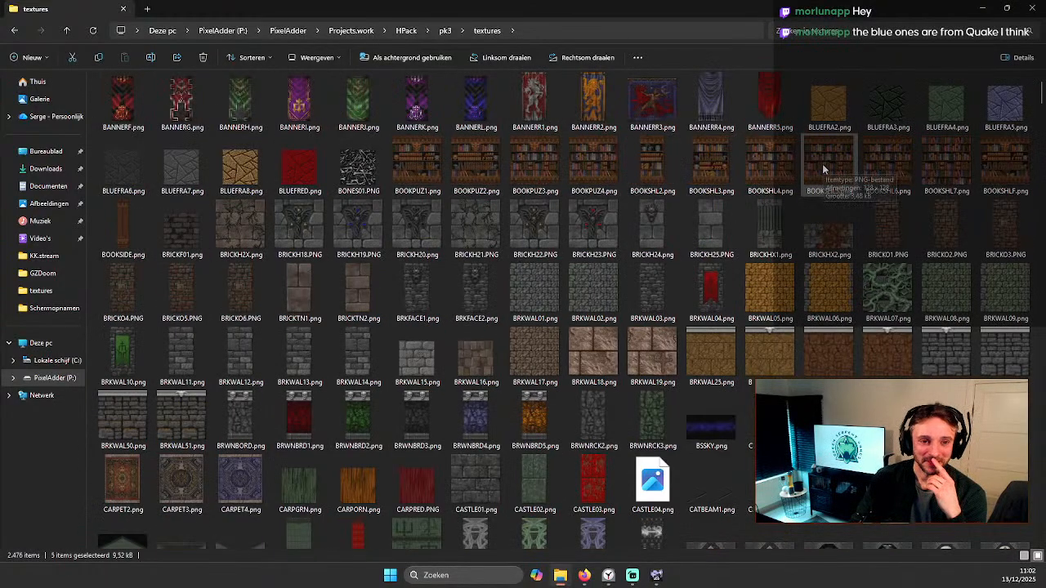
scroll(822, 165, up, 1)
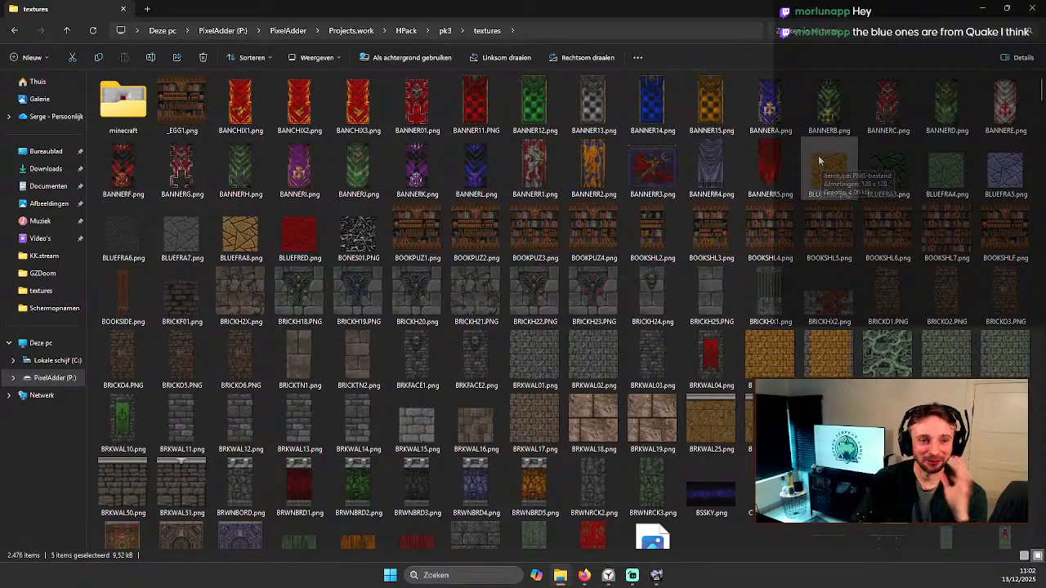
Step: Return to the selected WEBXL01 to WEBXL05 web textures near the end of the folder
scroll(823, 164, down, 10)
scroll(825, 161, down, 20)
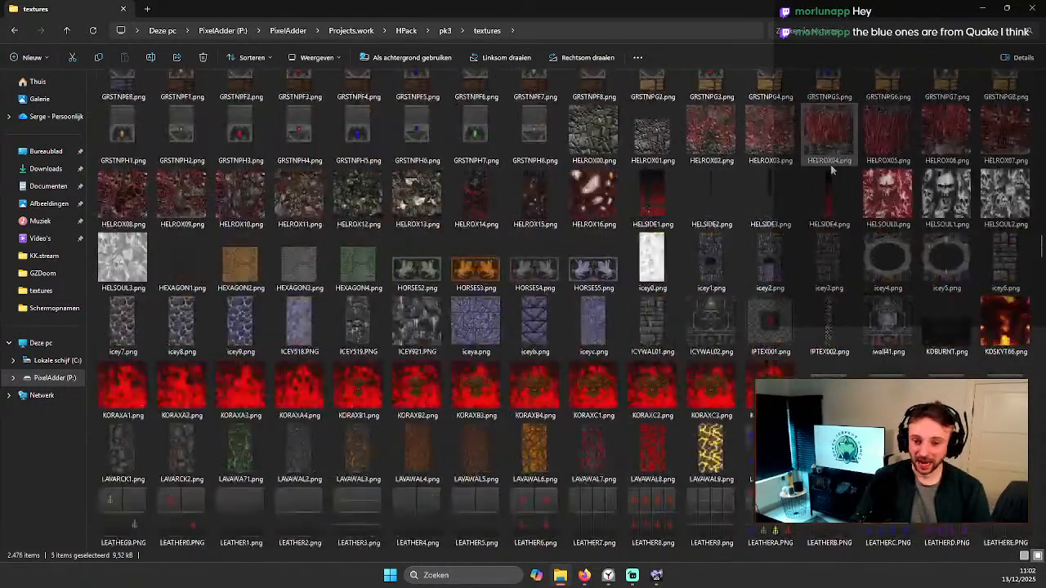
scroll(873, 172, down, 20)
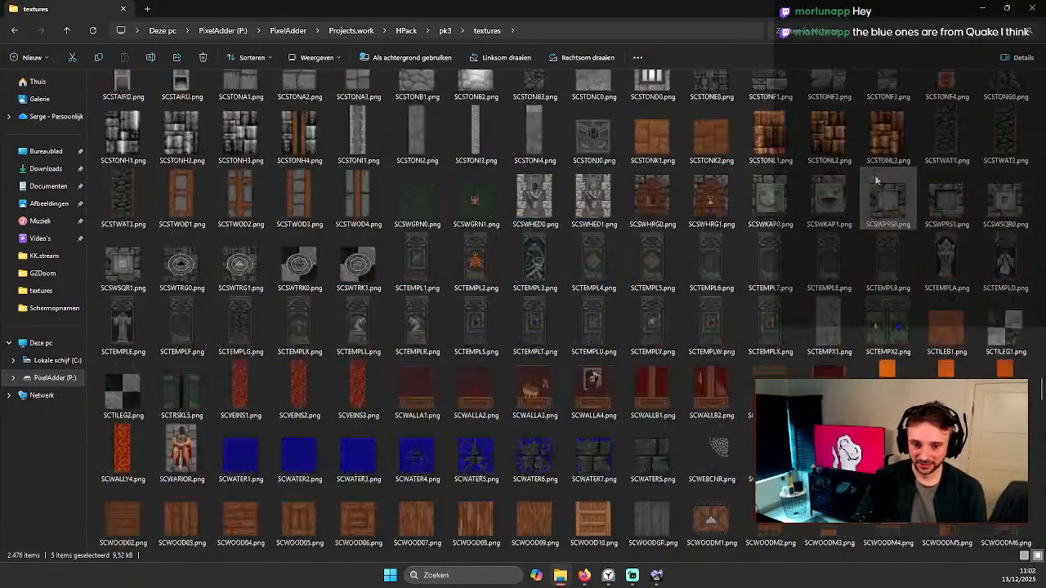
scroll(881, 180, down, 20)
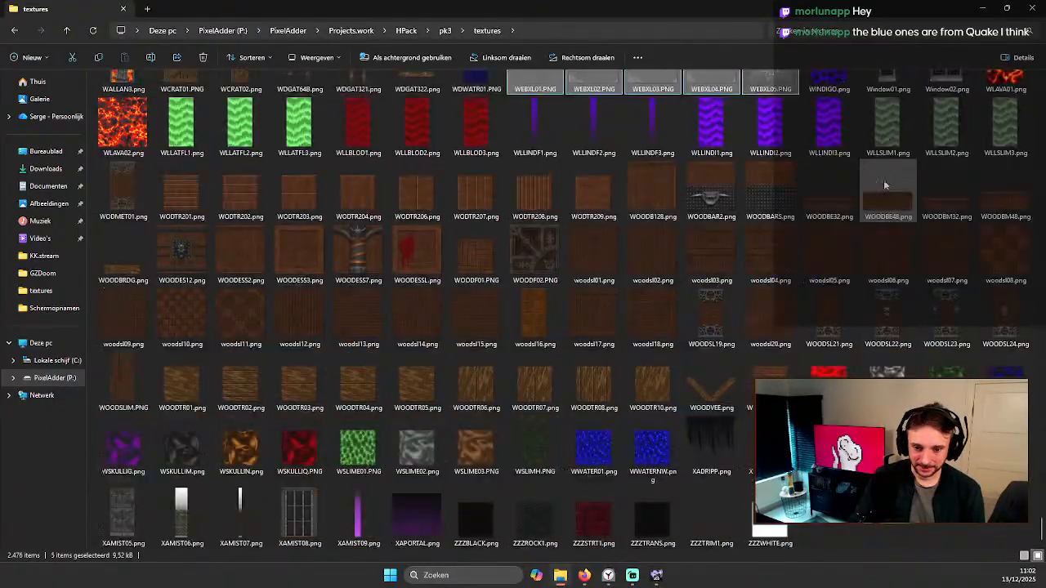
scroll(788, 192, down, 20)
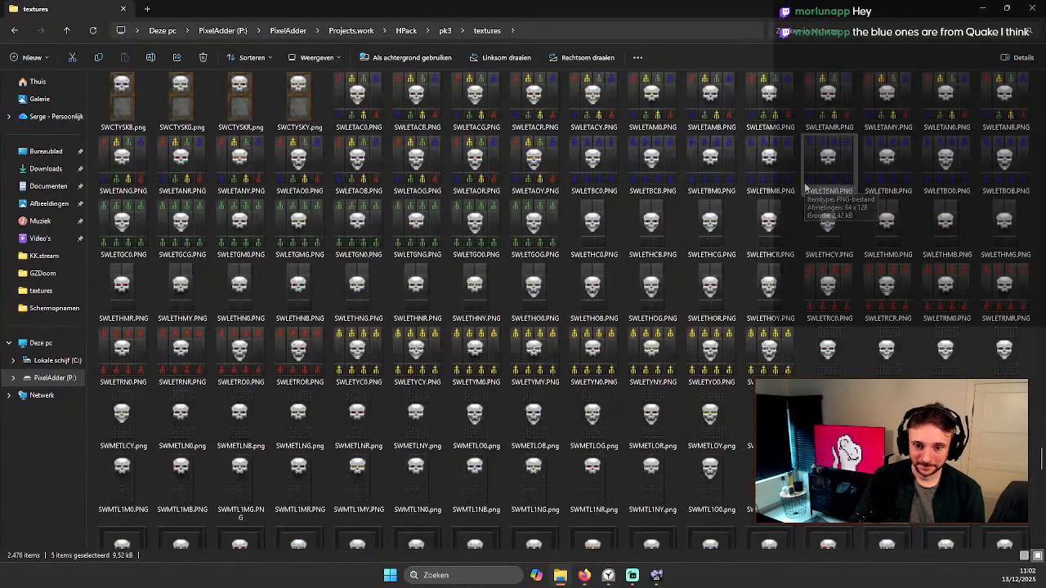
scroll(839, 176, up, 20)
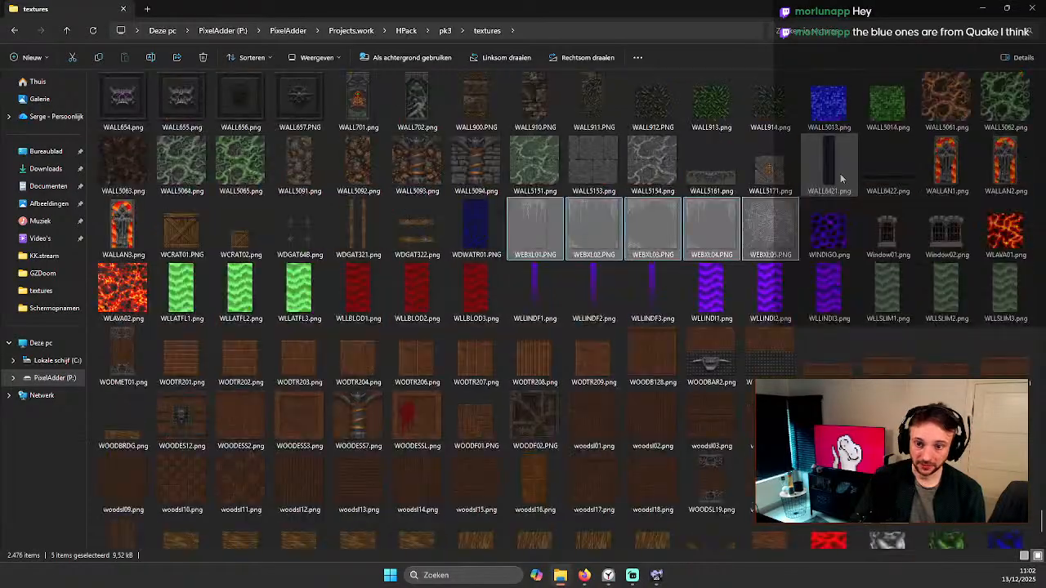
Step: Examine the textures from the SWPAT switches back to the icey files, including the SNOW and SCROCK rock textures
scroll(857, 177, up, 3)
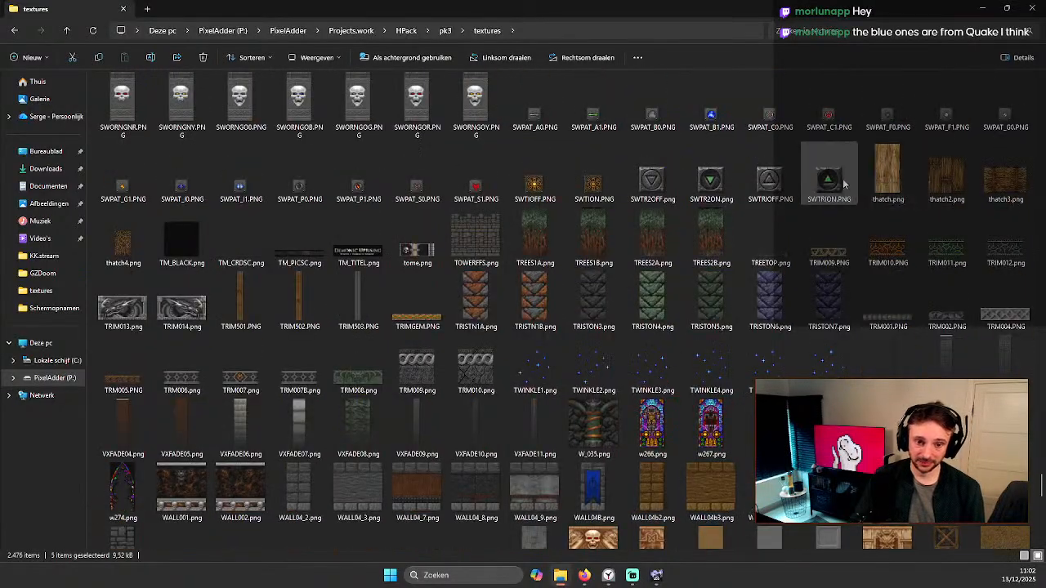
scroll(875, 203, up, 15)
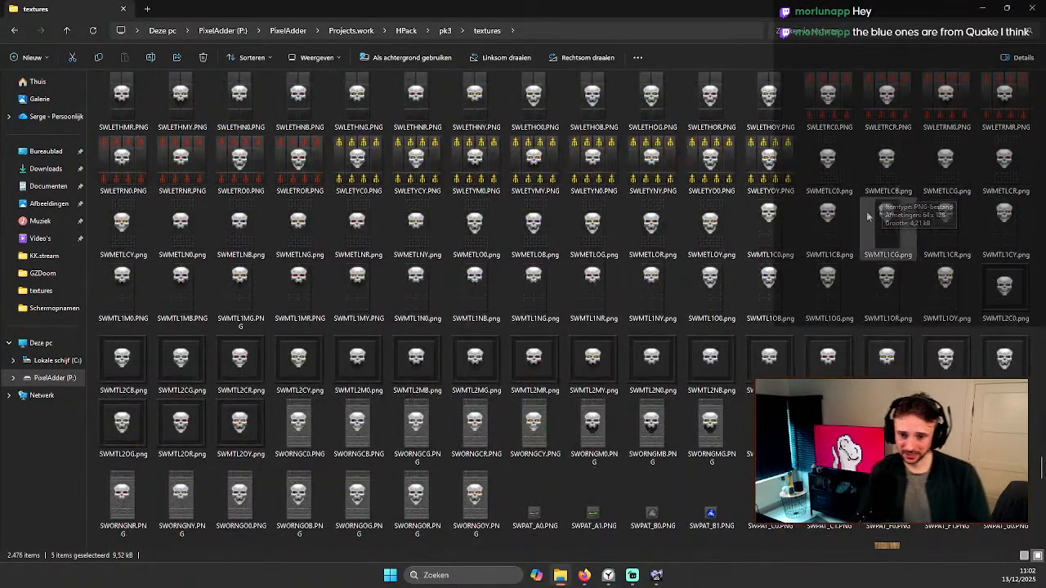
scroll(858, 201, up, 3)
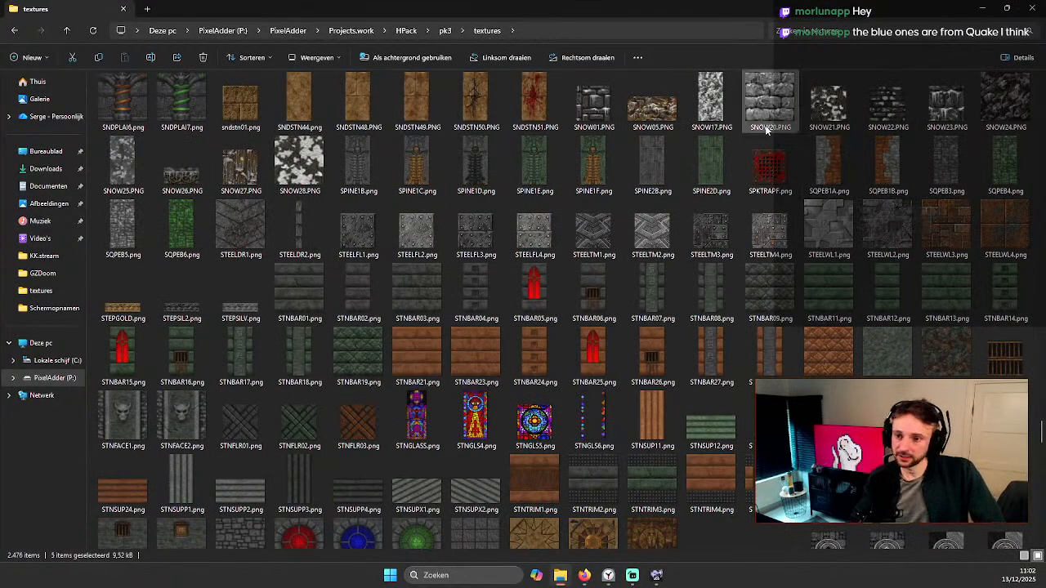
scroll(858, 200, up, 3)
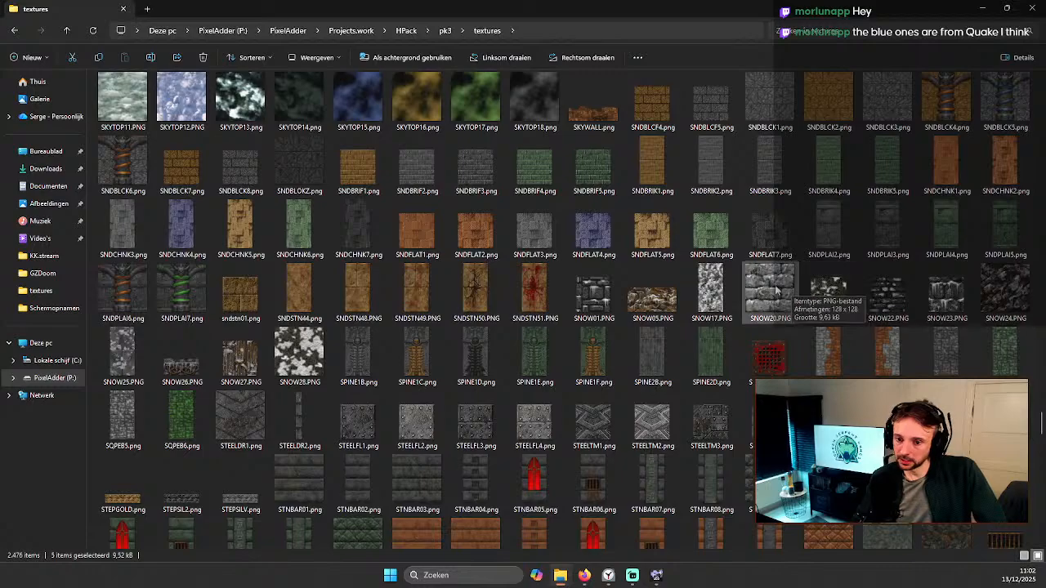
scroll(784, 290, up, 6)
scroll(721, 306, up, 15)
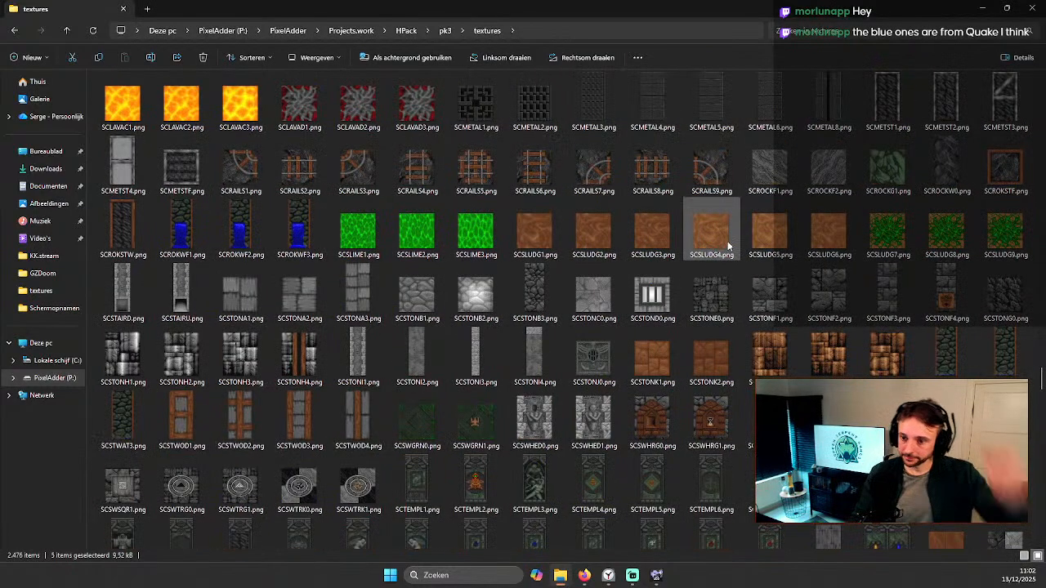
scroll(736, 245, up, 3)
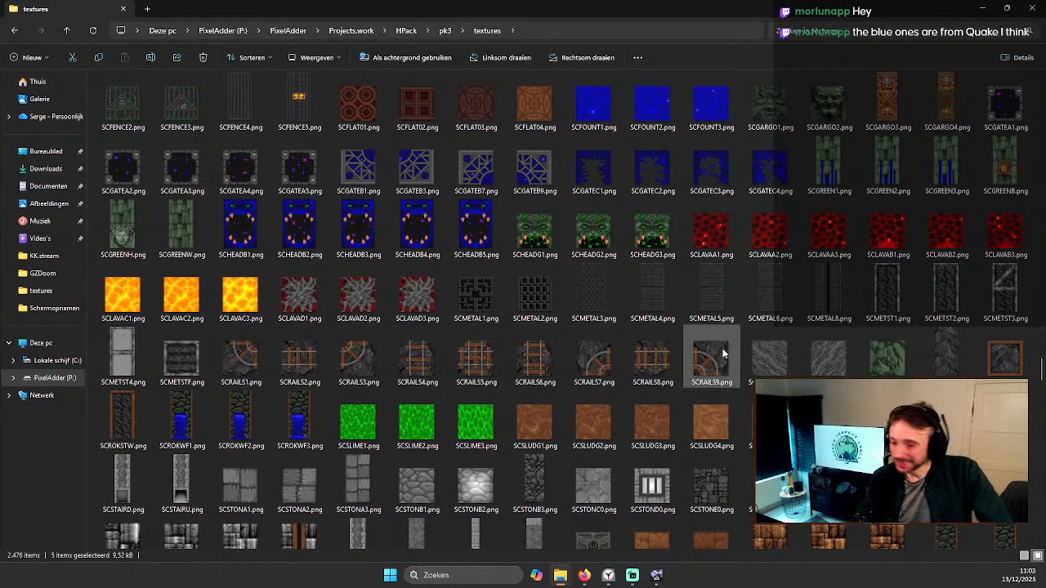
scroll(722, 347, down, 3)
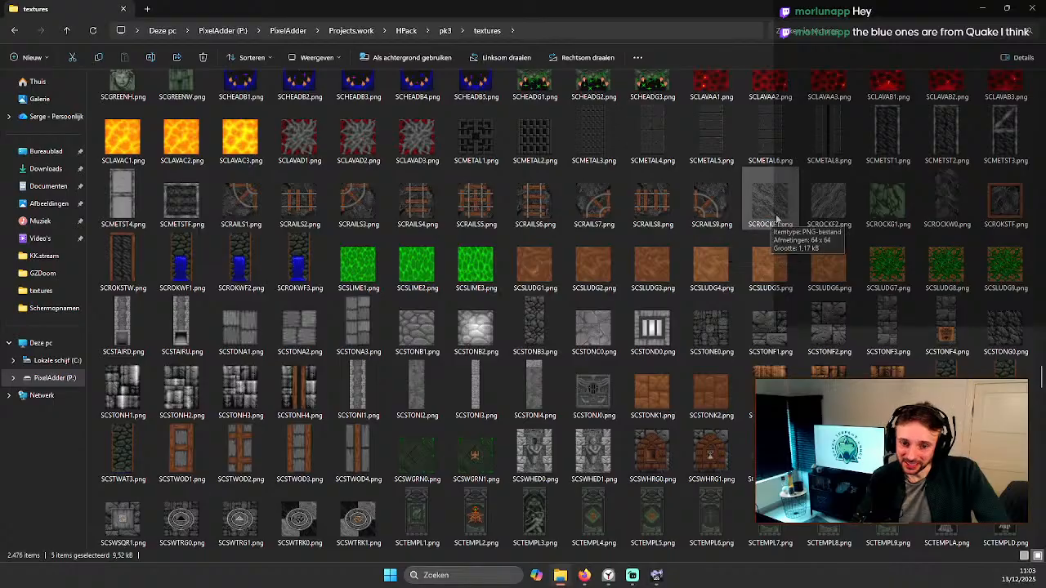
scroll(775, 218, up, 10)
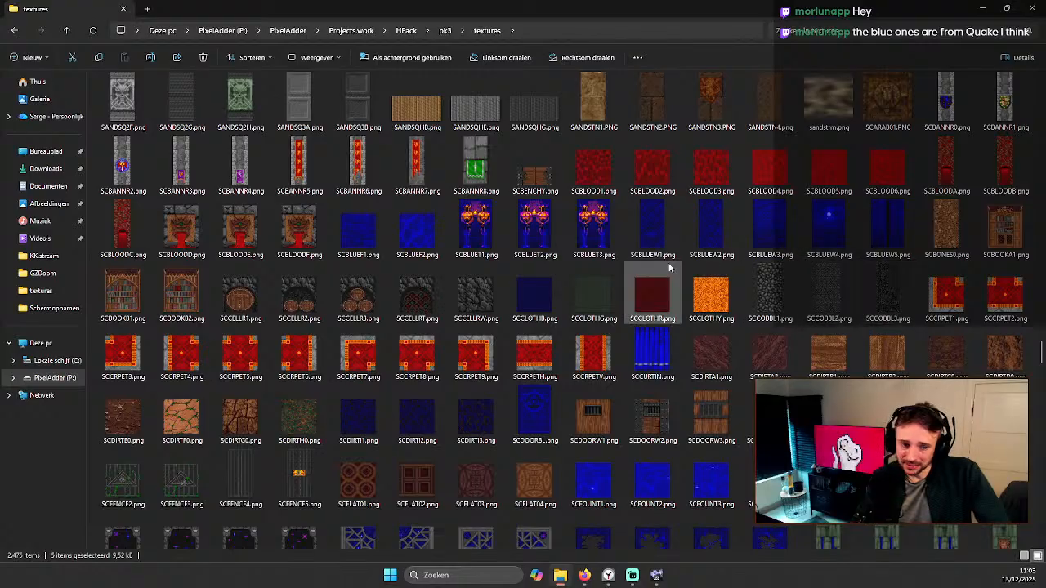
scroll(666, 270, up, 15)
scroll(672, 263, up, 15)
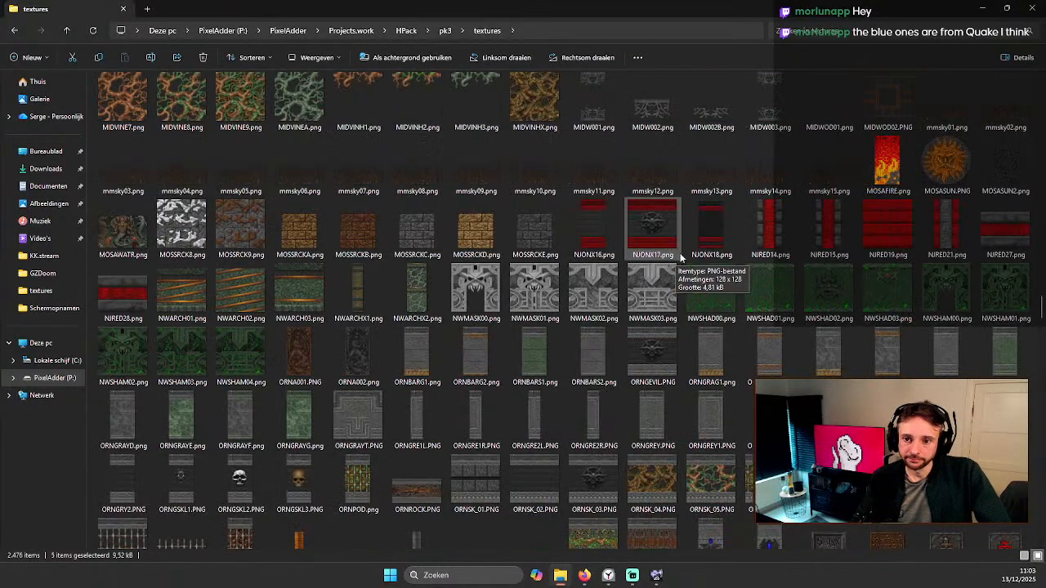
scroll(690, 246, up, 5)
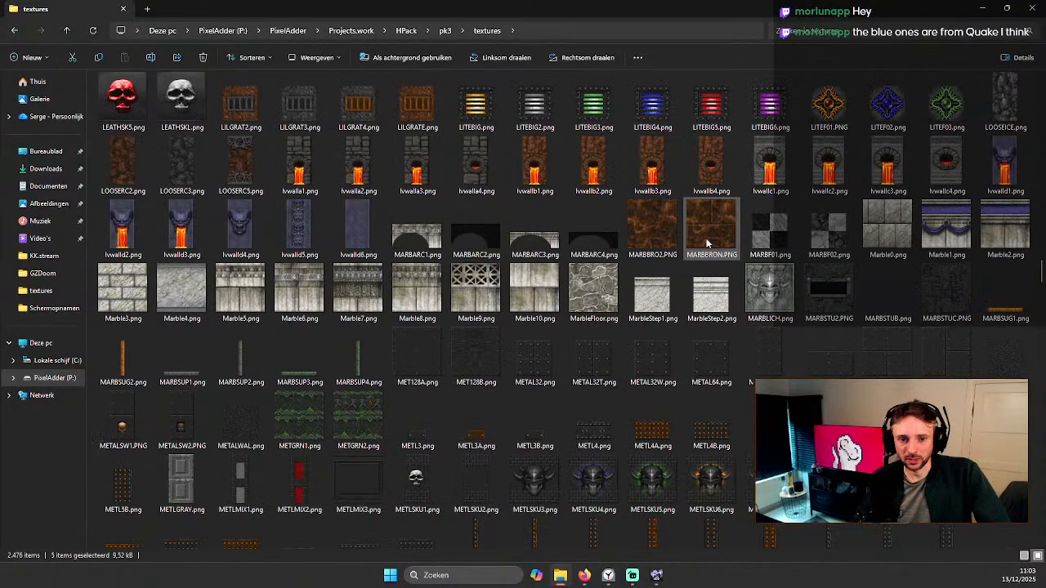
scroll(707, 242, up, 6)
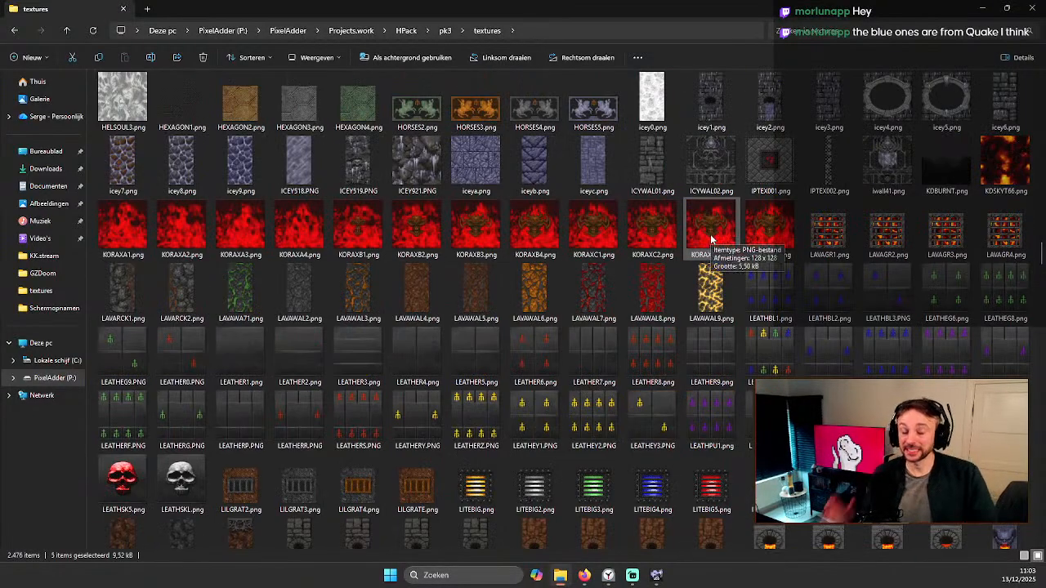
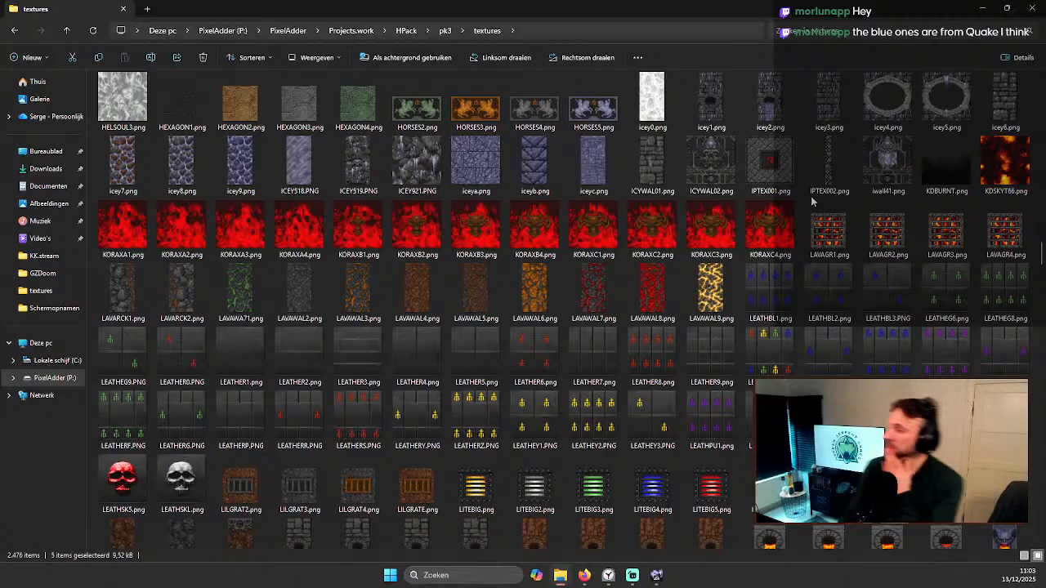
Step: Look back through the HPack textures from the icey files to the banners at the start of the folder
scroll(658, 226, up, 5)
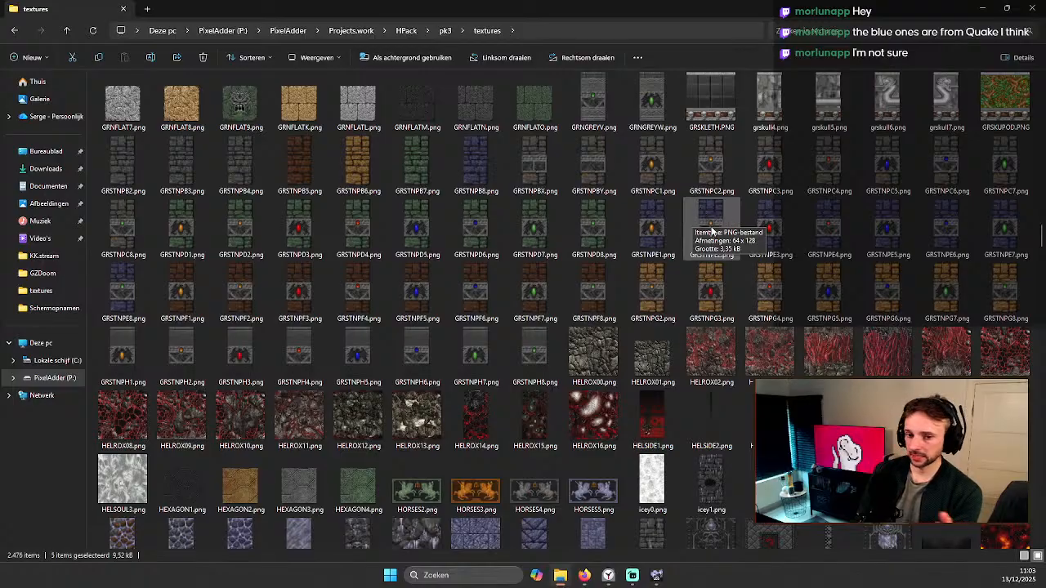
scroll(712, 232, up, 6)
scroll(711, 234, down, 5)
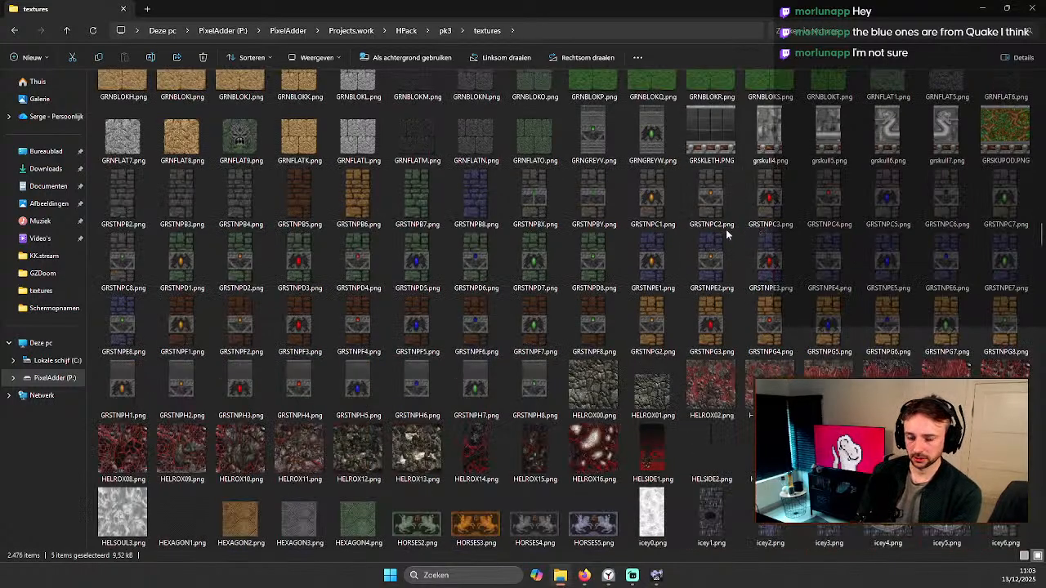
scroll(727, 233, up, 15)
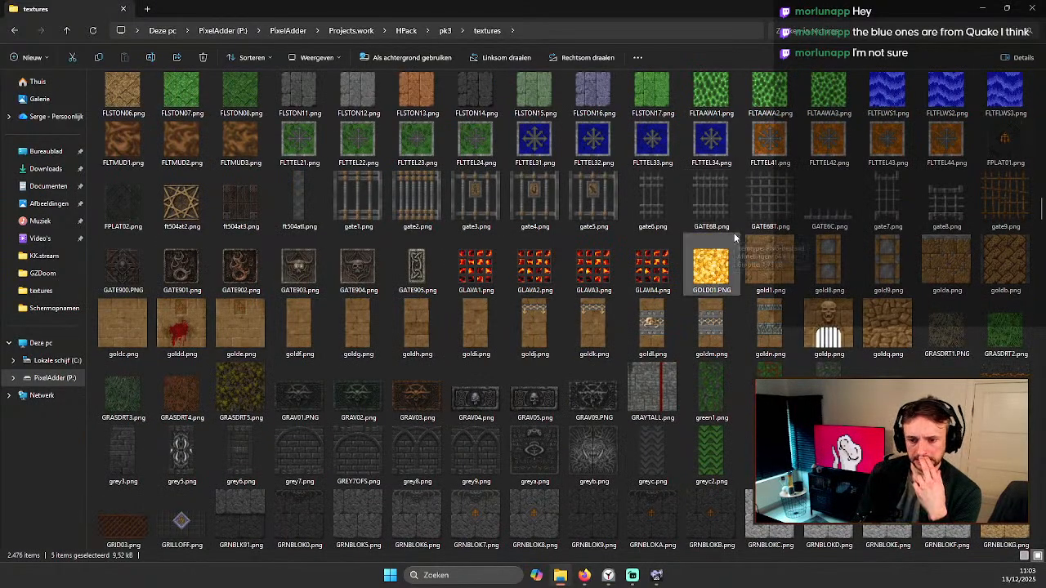
scroll(733, 232, up, 15)
scroll(739, 224, up, 20)
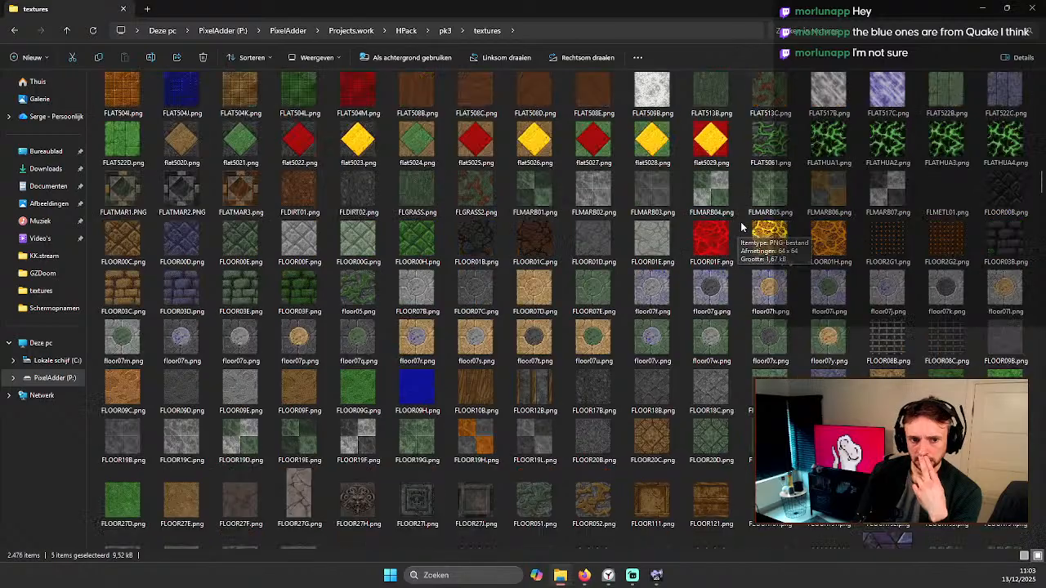
scroll(743, 225, up, 20)
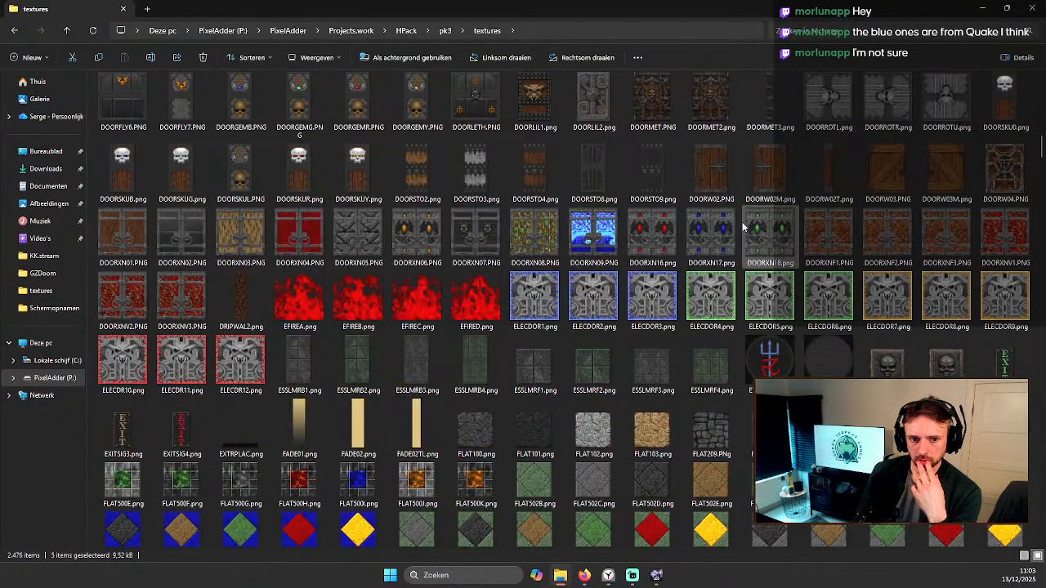
scroll(744, 215, up, 10)
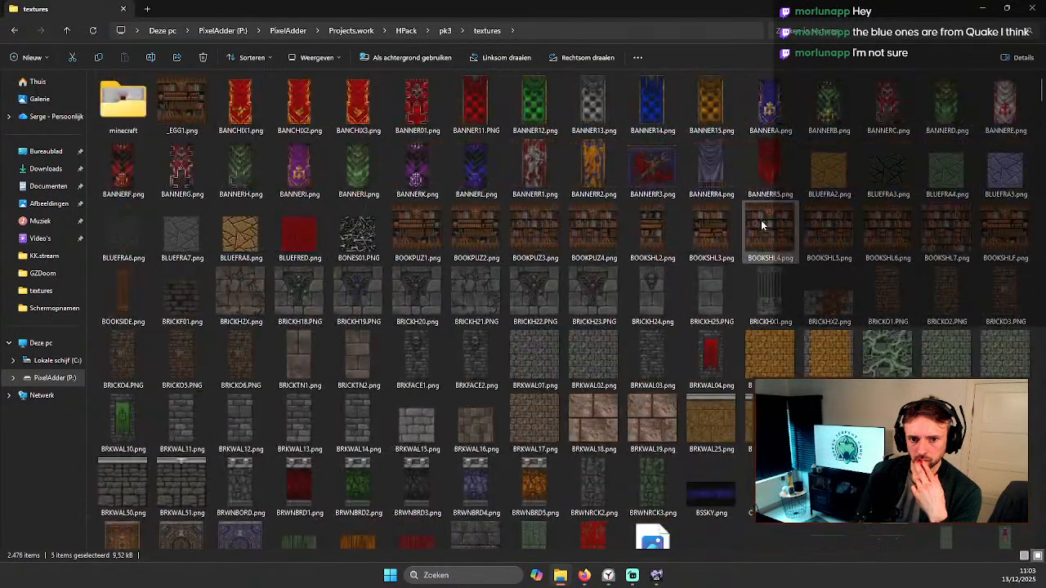
Step: Look forward through the HPack textures from the banners to the WEBXL files and back to the STNBAR textures
scroll(761, 220, down, 20)
scroll(770, 236, down, 20)
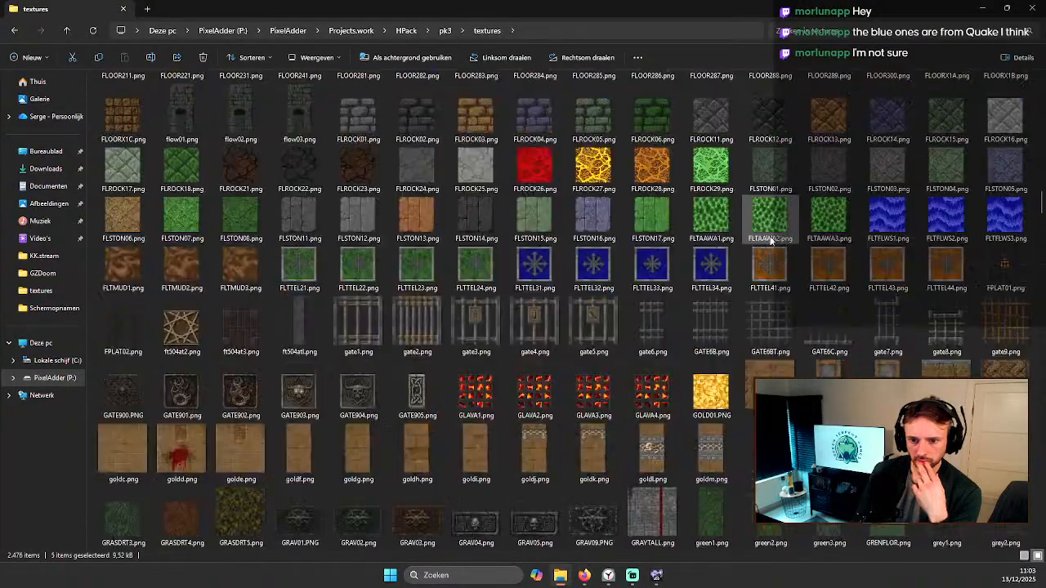
scroll(812, 249, down, 20)
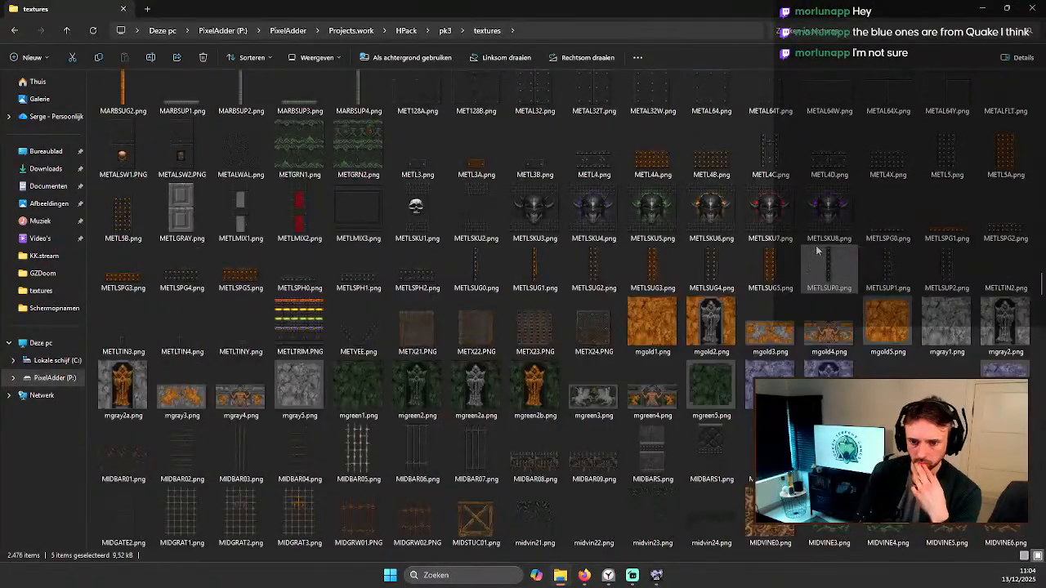
scroll(858, 274, down, 20)
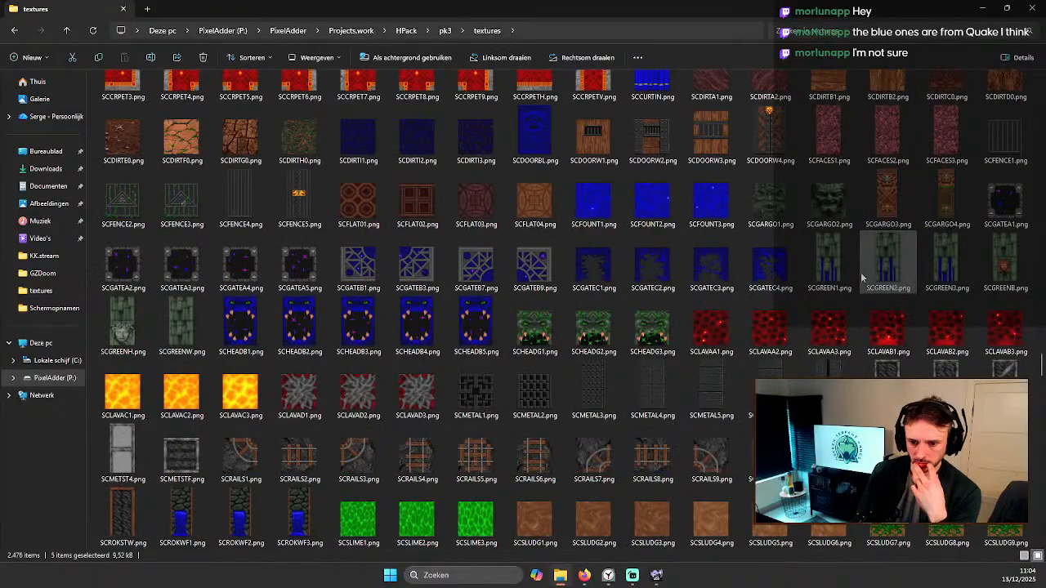
scroll(882, 281, down, 3)
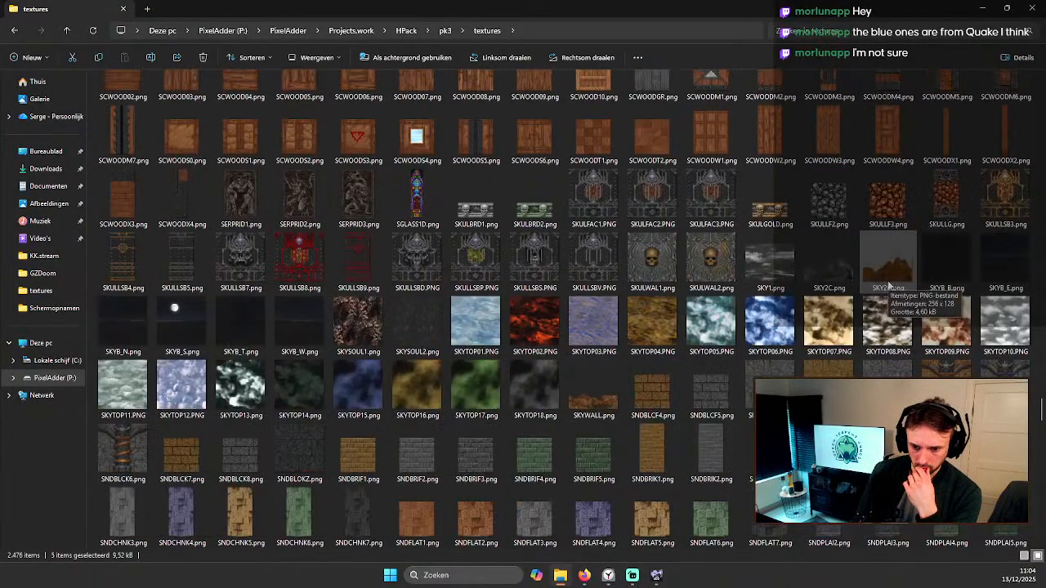
scroll(943, 294, down, 20)
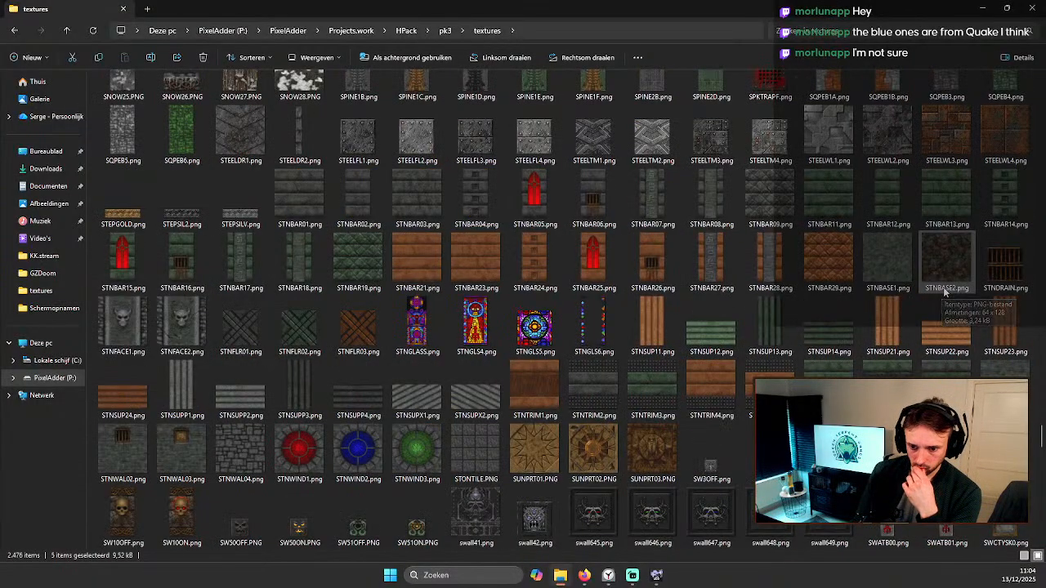
scroll(946, 295, down, 20)
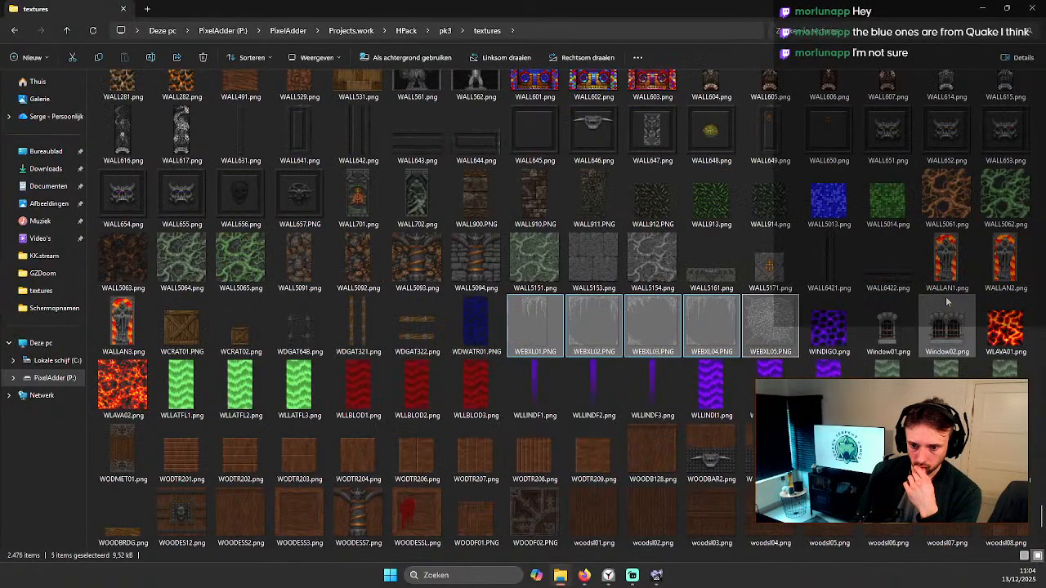
scroll(947, 295, up, 20)
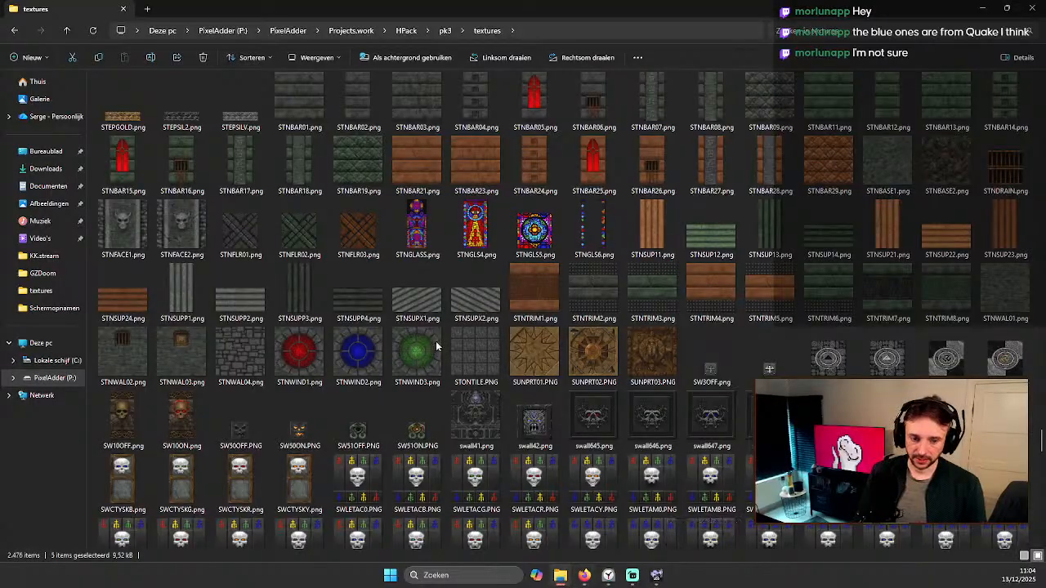
Step: Open the textures folder of the Annie project under Projects.work on the PixelAdder drive
click(55, 380)
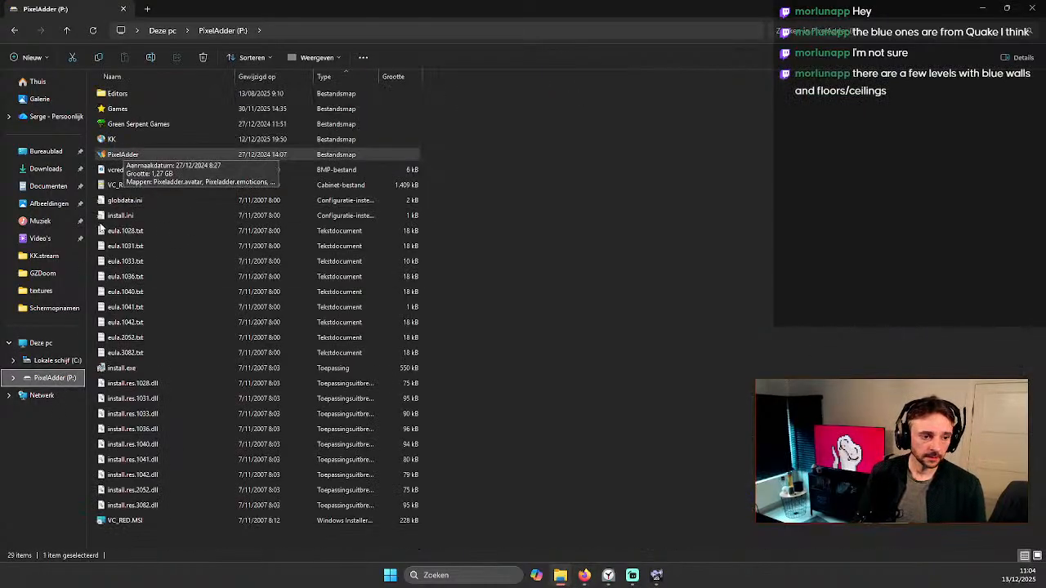
double_click(124, 157)
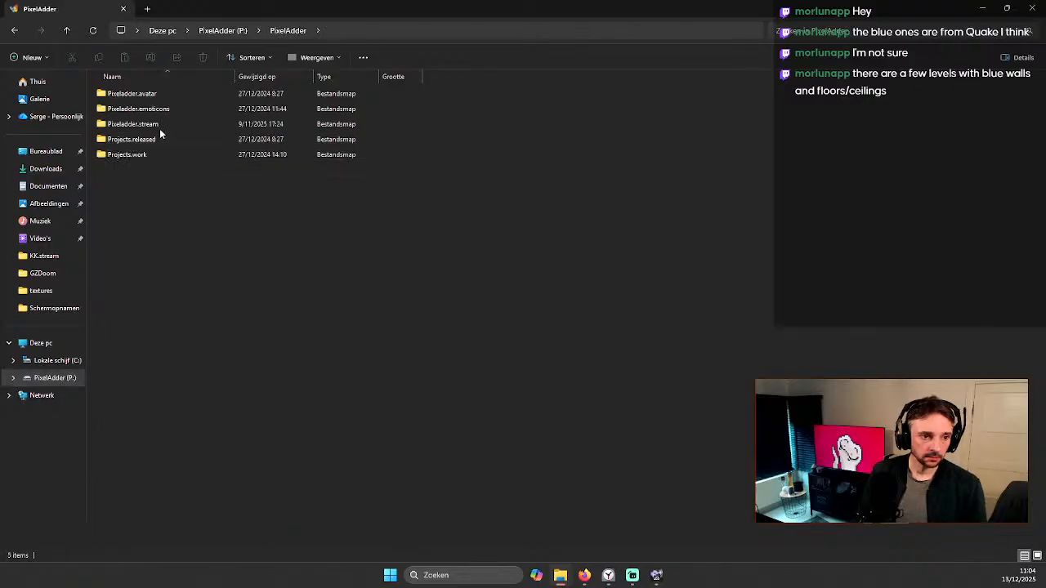
double_click(127, 157)
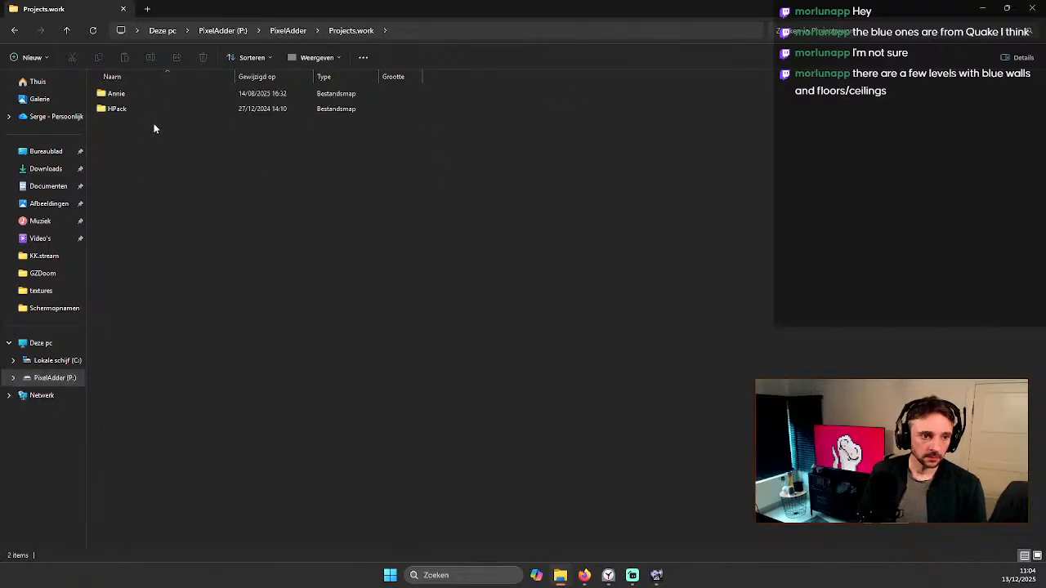
double_click(119, 93)
double_click(124, 215)
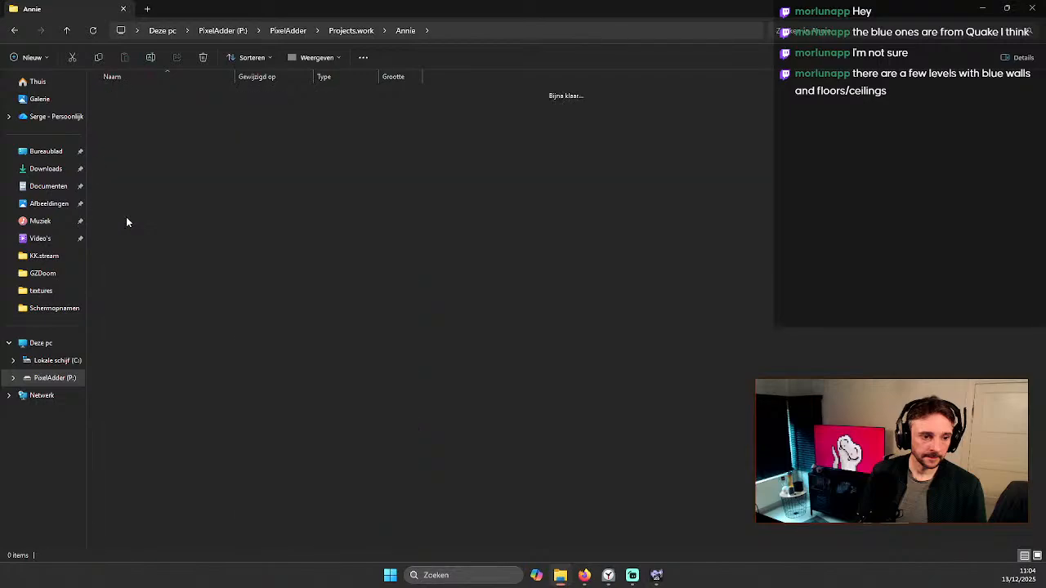
Step: Examine the Annie textures through to the end of the folder, including the ice and ICEFLO files
scroll(819, 282, down, 10)
scroll(820, 286, down, 12)
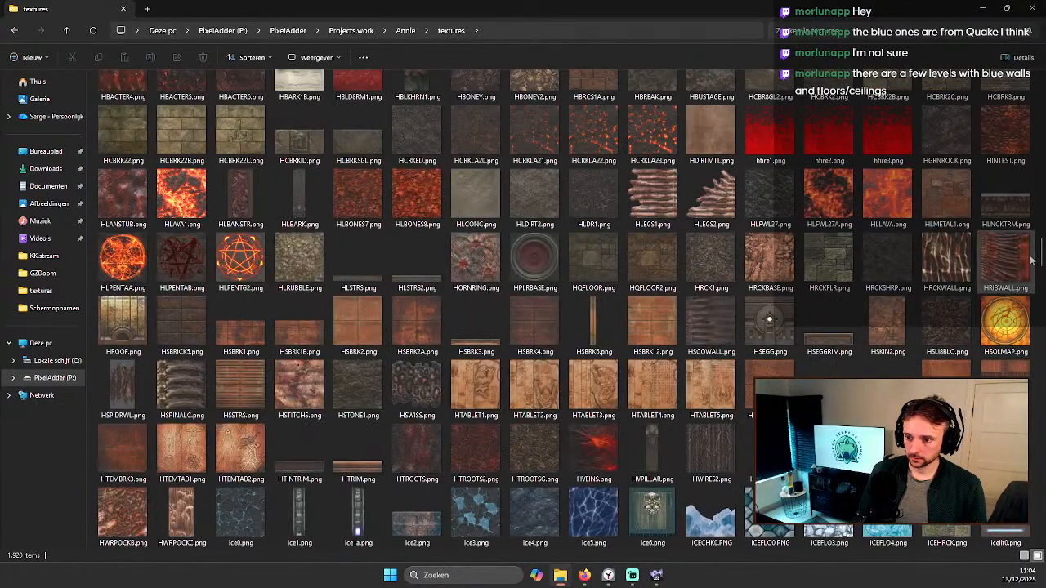
mouse_move(1042, 253)
mouse_down()
mouse_move(1042, 527)
mouse_move(1042, 253)
mouse_up()
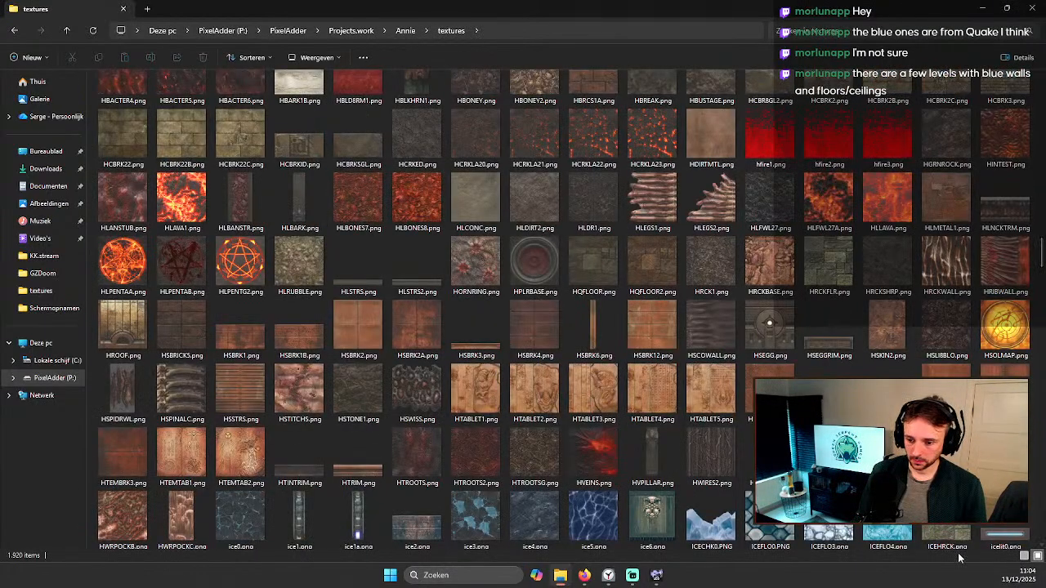
scroll(979, 535, down, 4)
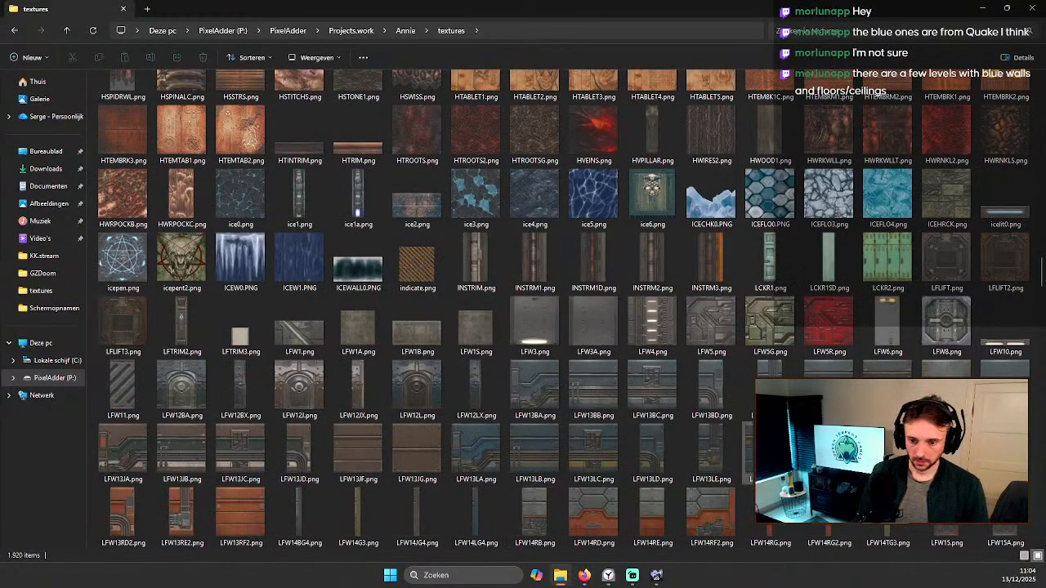
scroll(768, 454, down, 20)
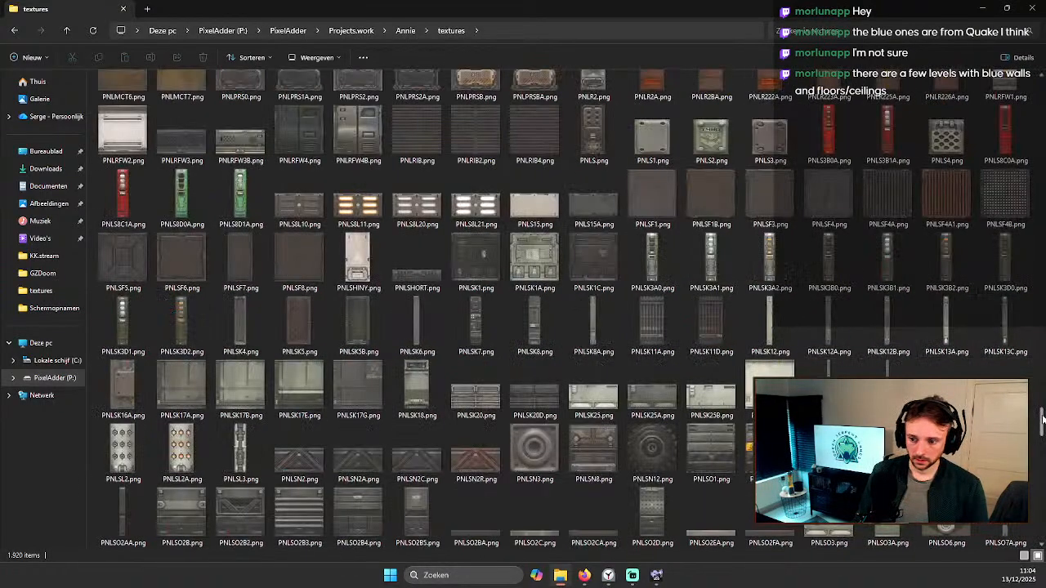
drag(1042, 419, 1042, 516)
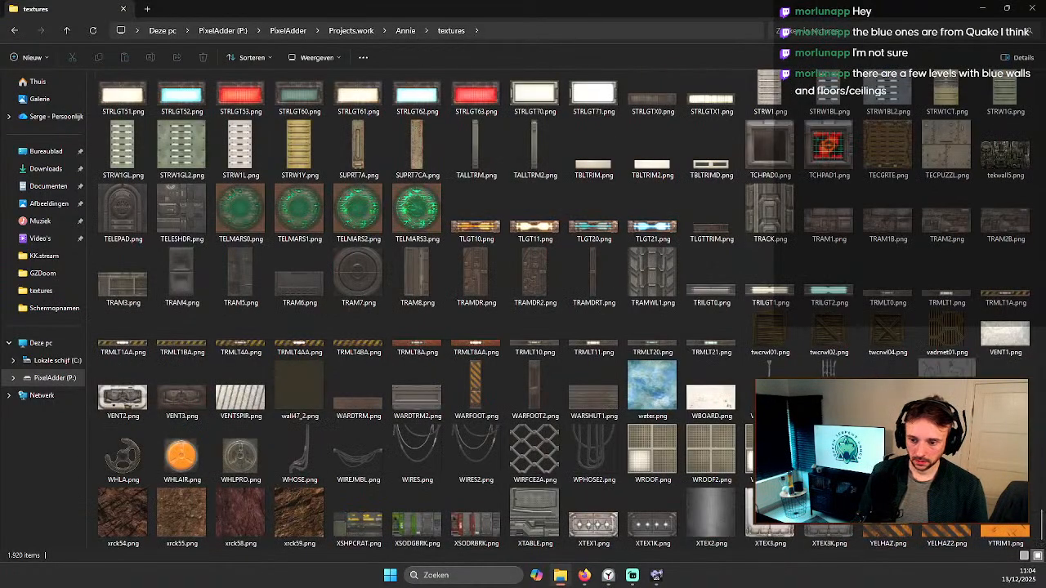
right_click(798, 234)
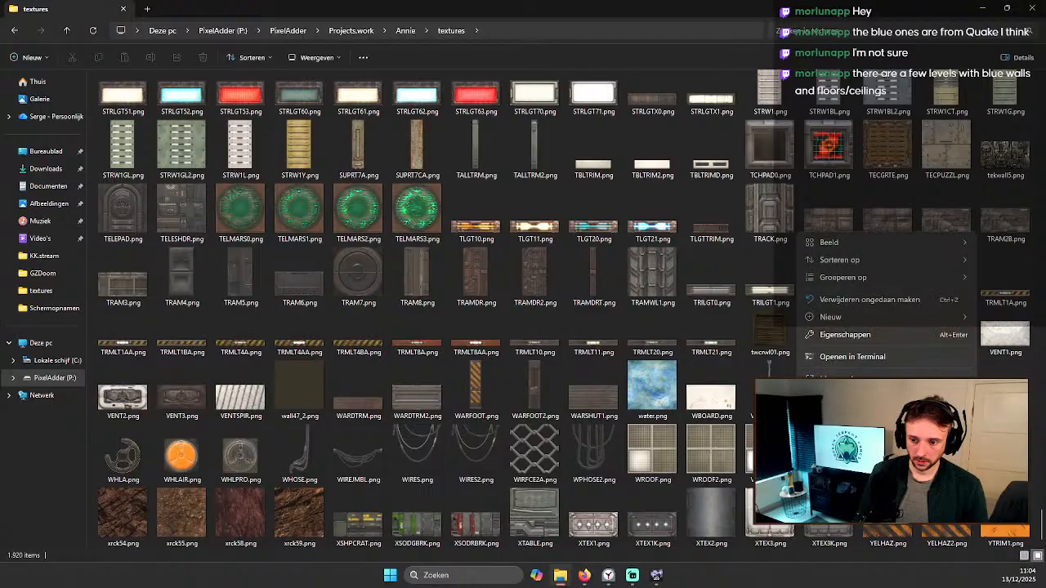
mouse_move(862, 287)
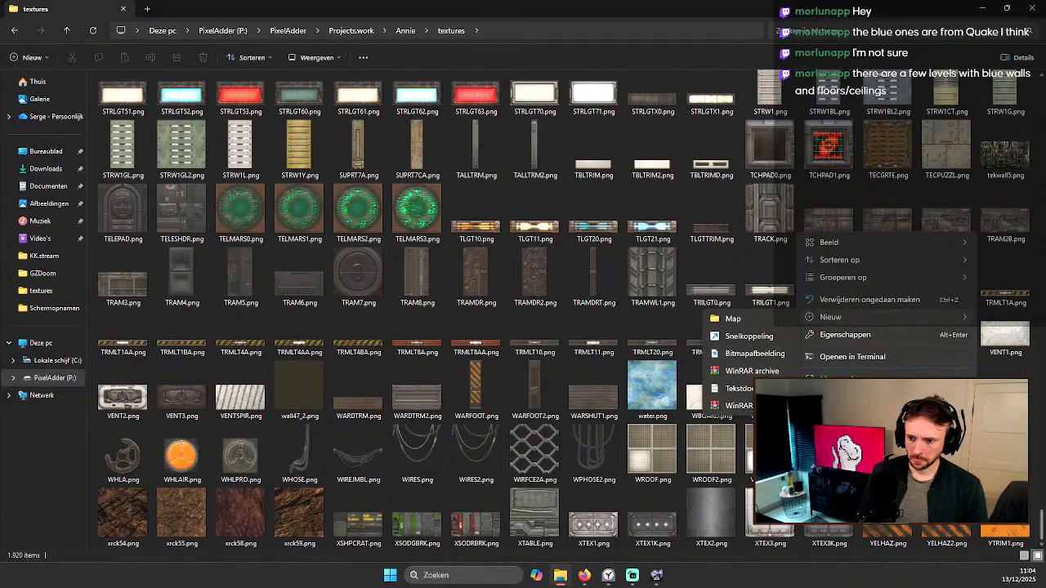
click(1041, 373)
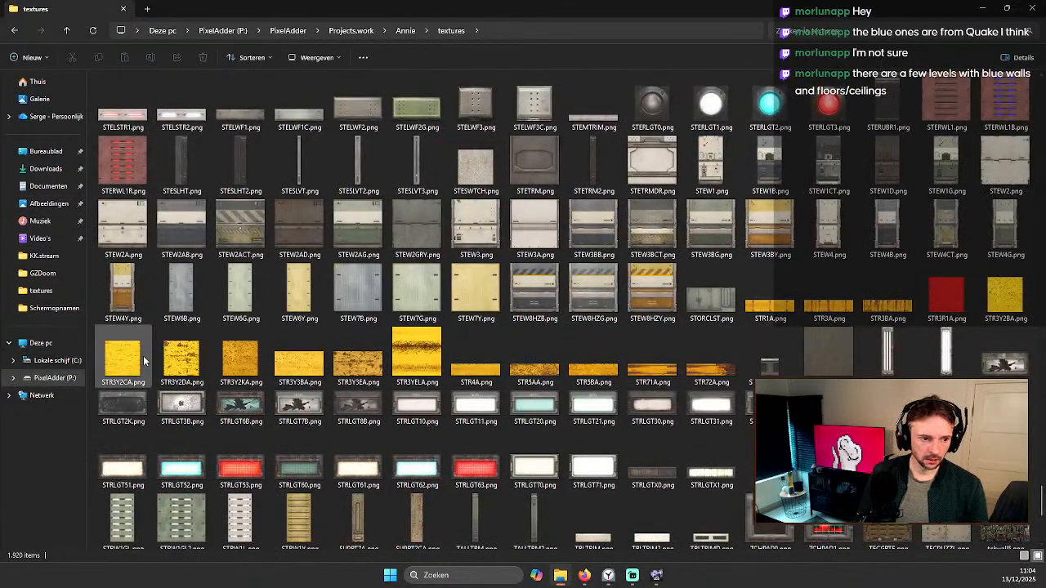
scroll(298, 323, down, 5)
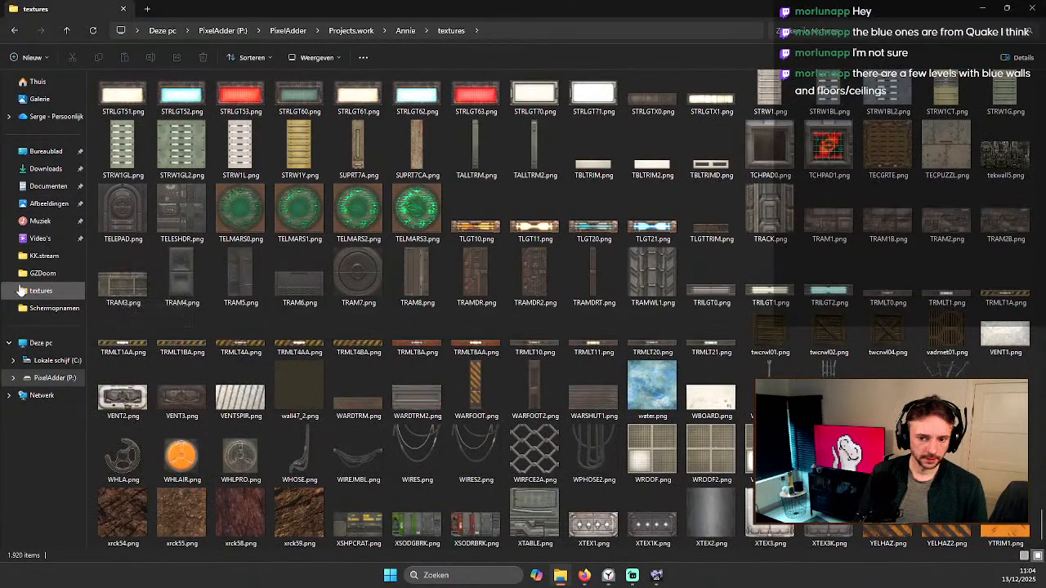
Step: Go back to the HPack project's pk3 textures folder under Projects.work on the PixelAdder drive
click(51, 377)
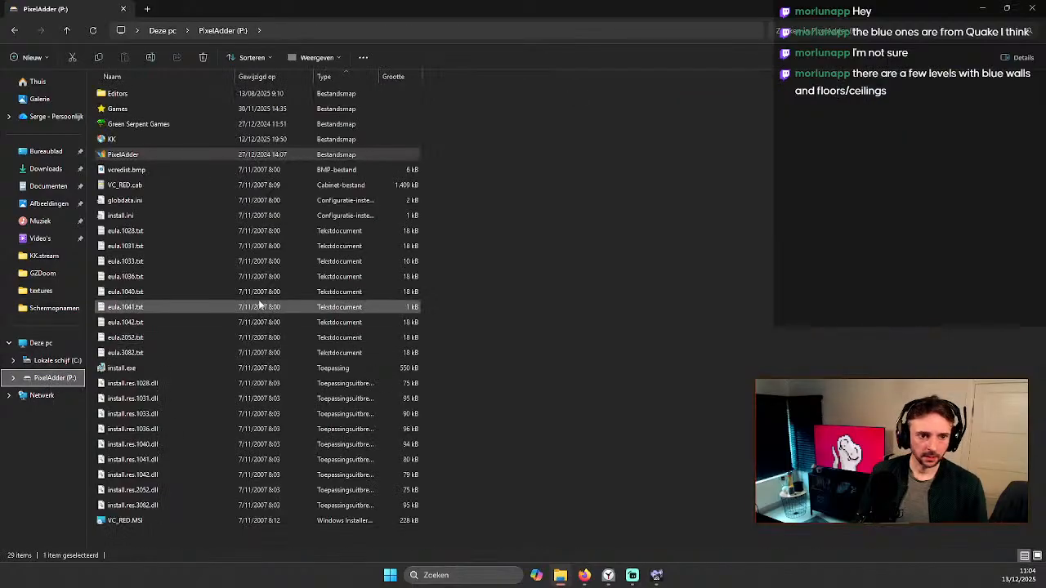
double_click(144, 154)
double_click(159, 154)
click(136, 97)
double_click(134, 109)
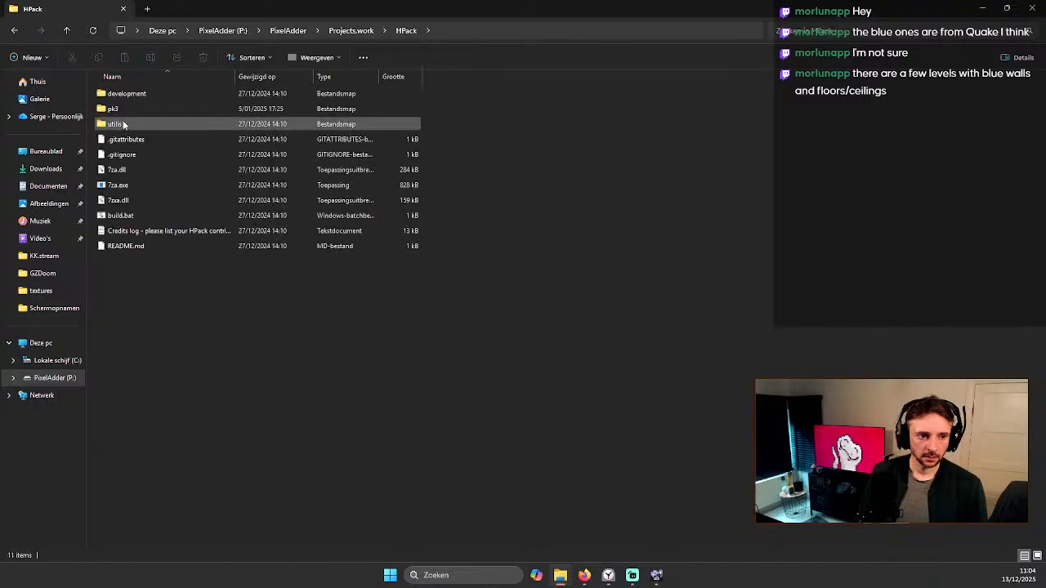
double_click(121, 107)
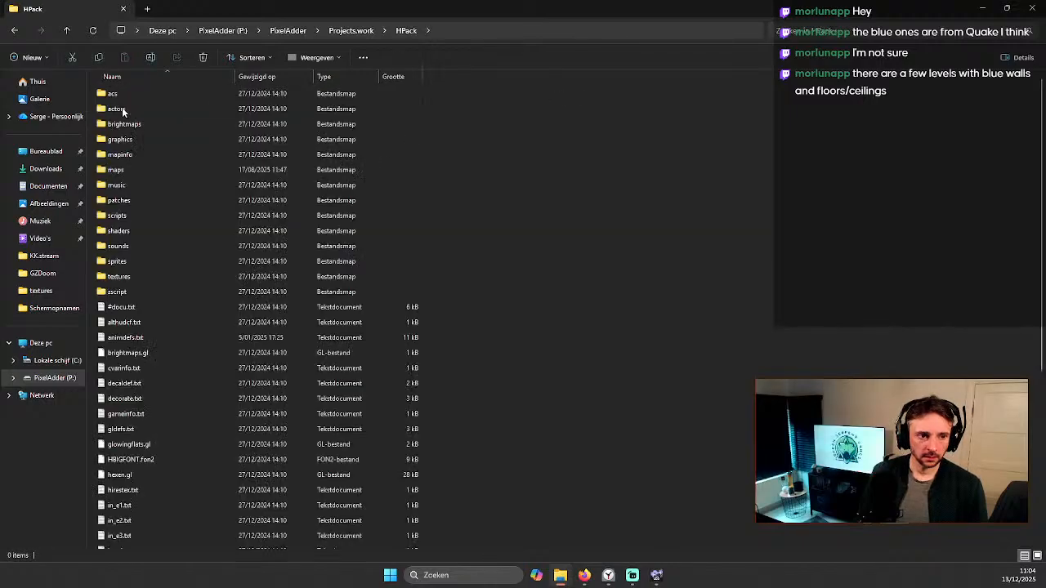
double_click(135, 277)
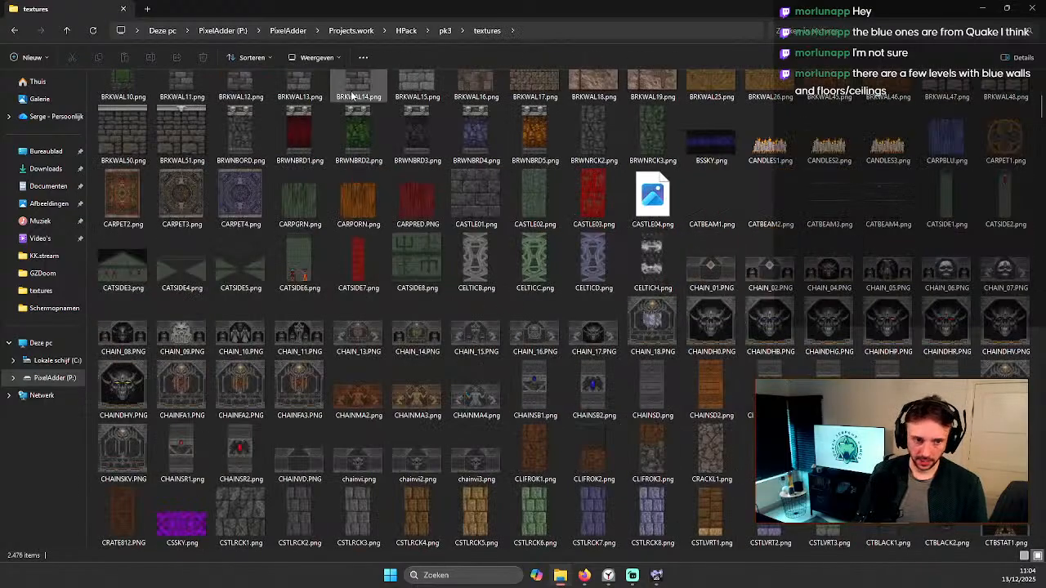
Step: Search the HPack textures for "web" and copy the five files WEBXL01.PNG to WEBXL05.PNG
click(865, 29)
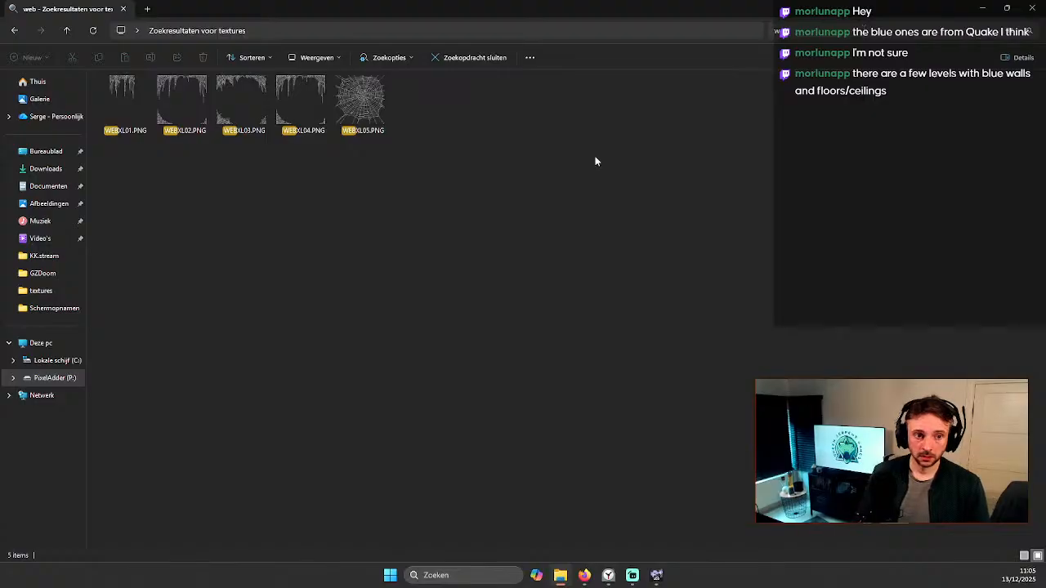
drag(98, 156, 367, 94)
right_click(368, 96)
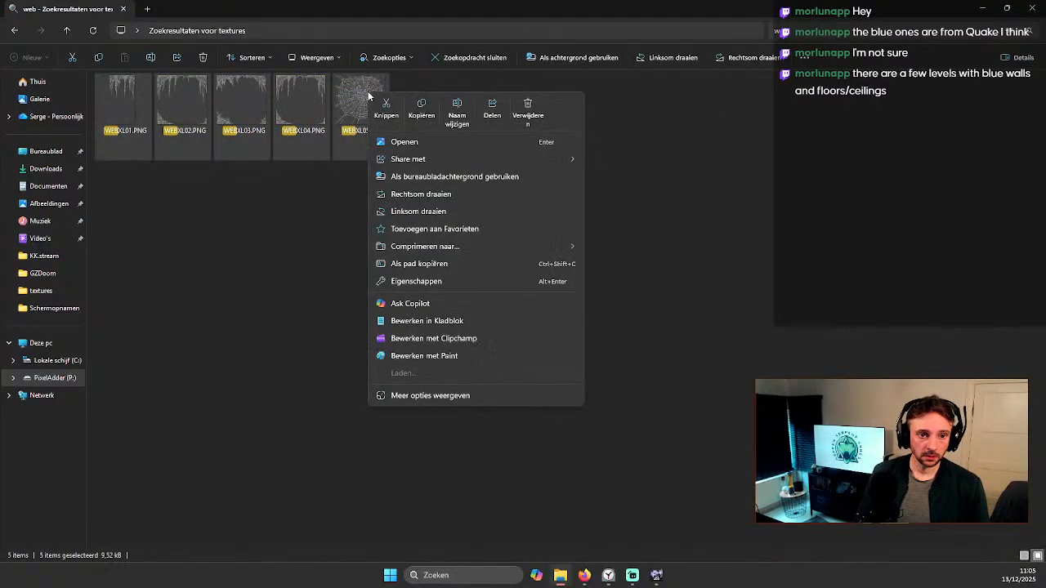
click(422, 107)
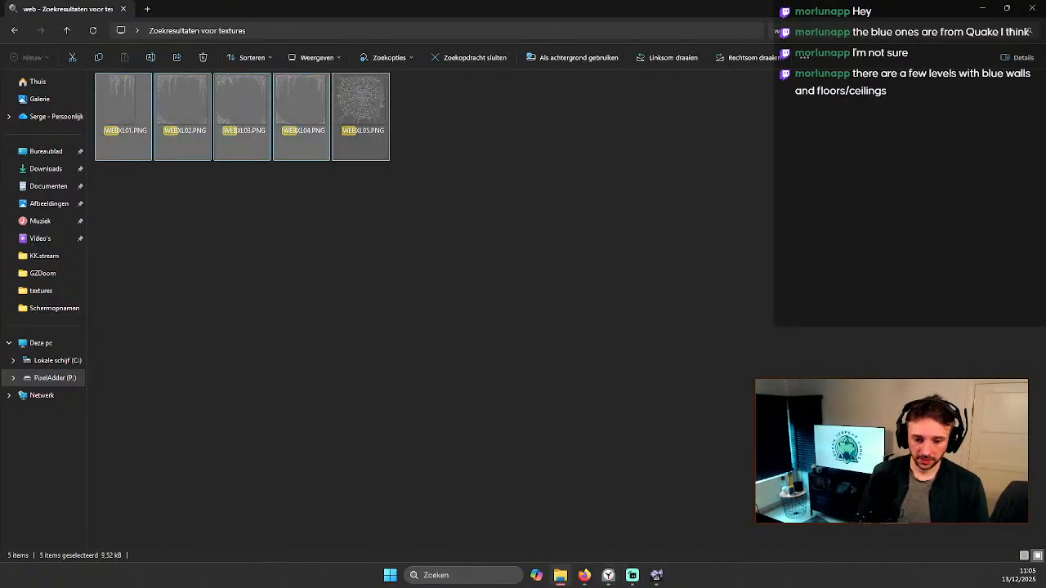
Step: Open the textures folder of the Annie project under Projects.work on the PixelAdder drive
click(54, 377)
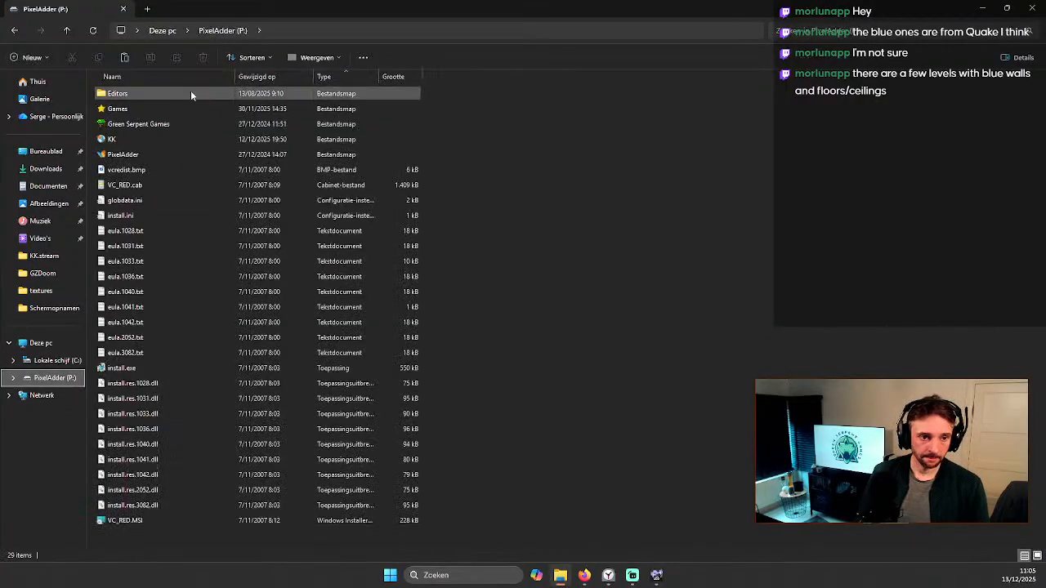
double_click(141, 154)
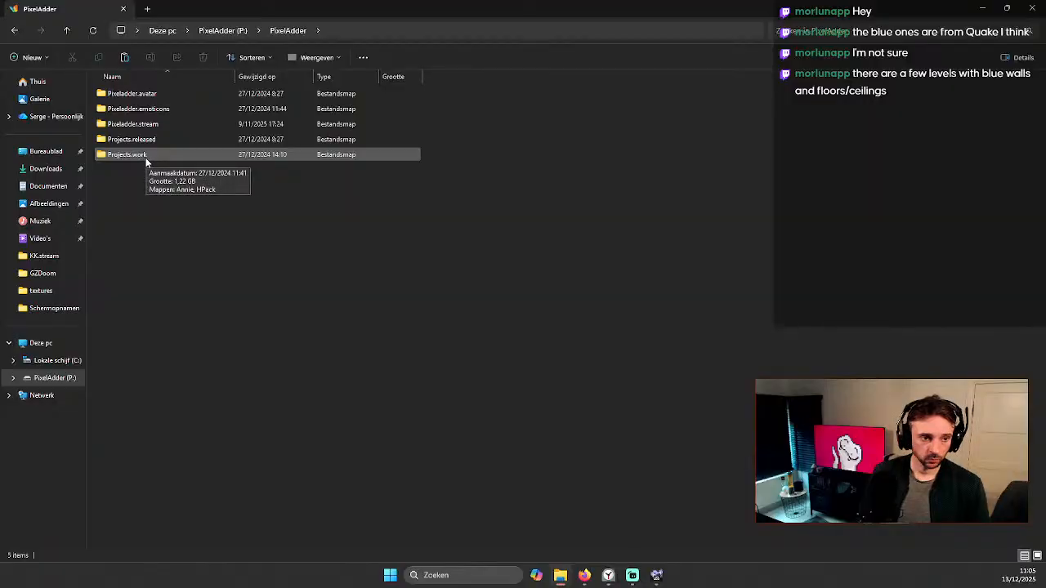
double_click(147, 159)
double_click(130, 93)
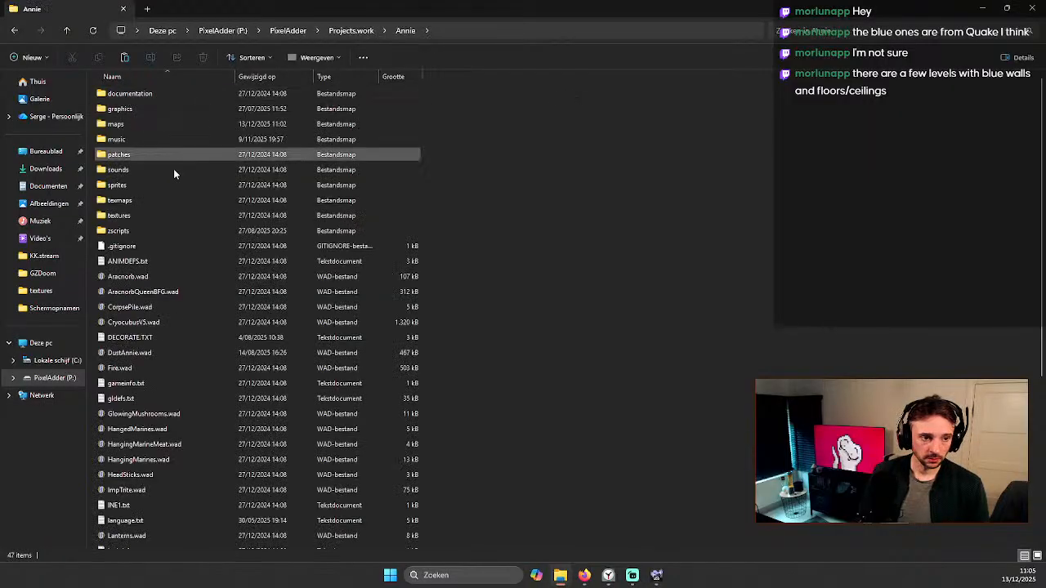
double_click(135, 215)
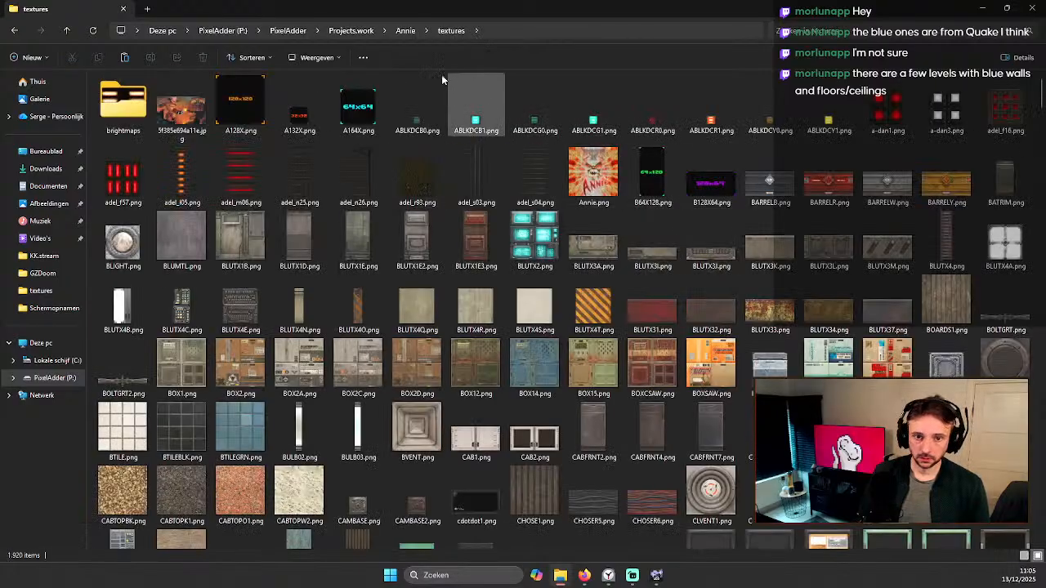
Step: Paste the copied files WEBXL01.PNG to WEBXL05.PNG into the Annie textures folder and close the file window
right_click(90, 140)
click(109, 157)
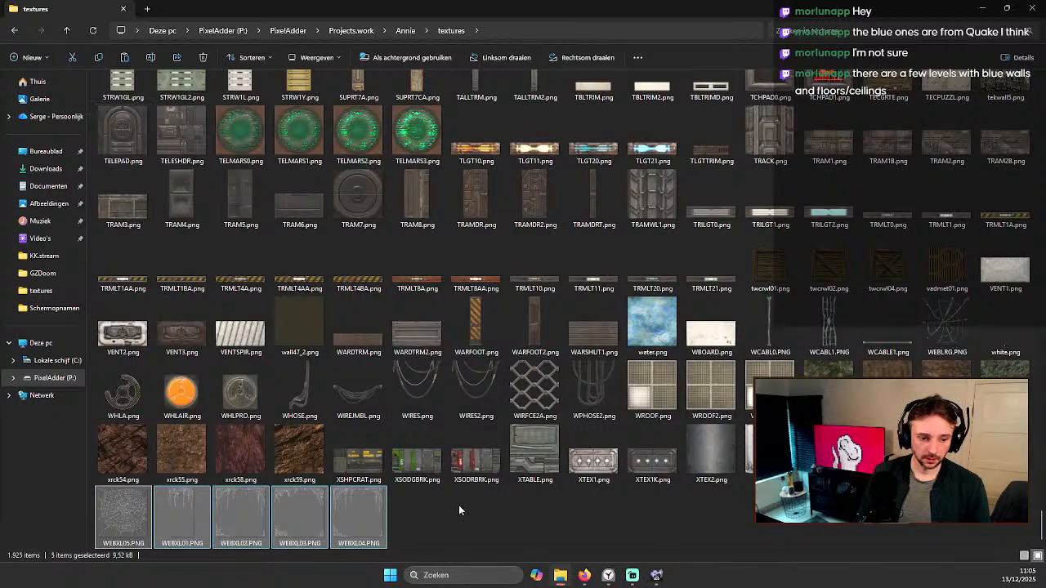
click(436, 508)
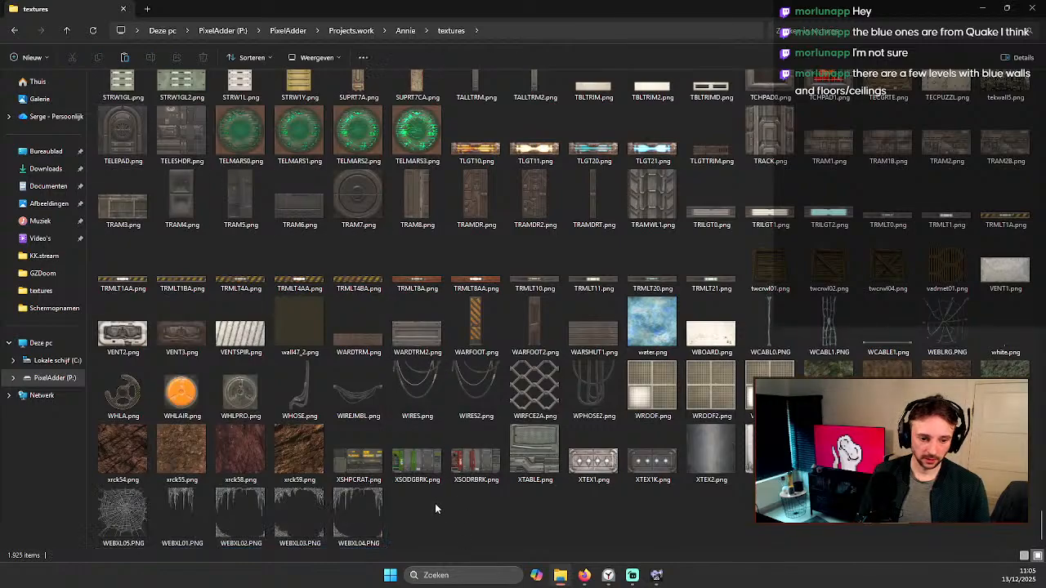
click(1036, 8)
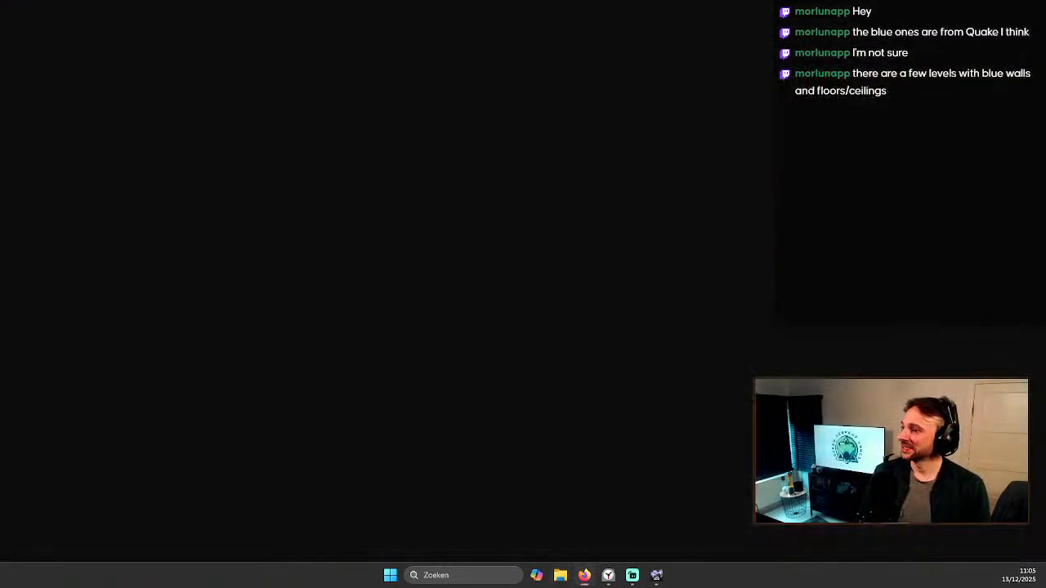
Step: Switch to Ultimate Doom Builder and search the available textures for "WEB" for the six selected ledge linedefs
click(656, 575)
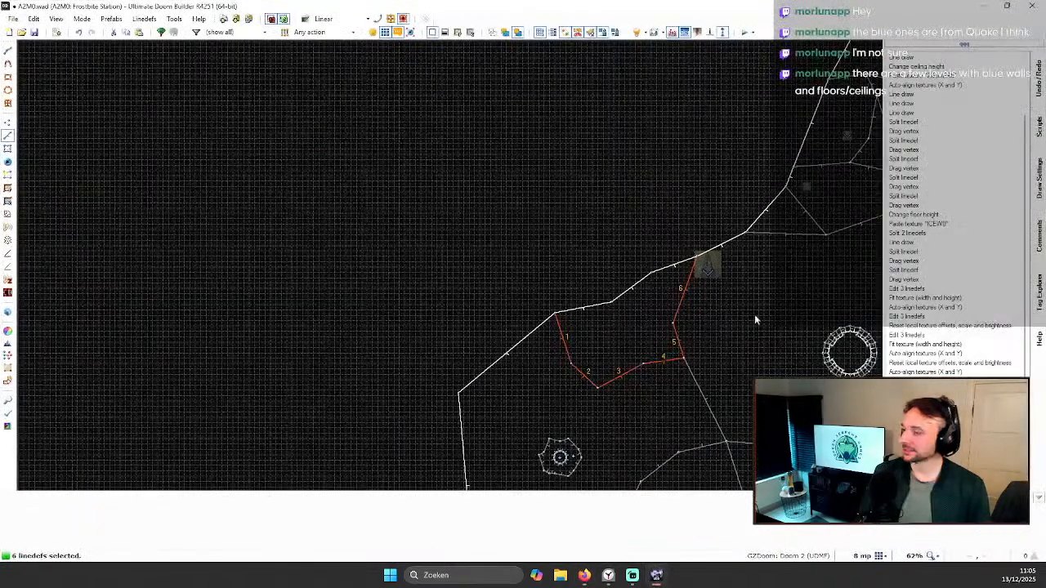
right_click(571, 346)
click(296, 319)
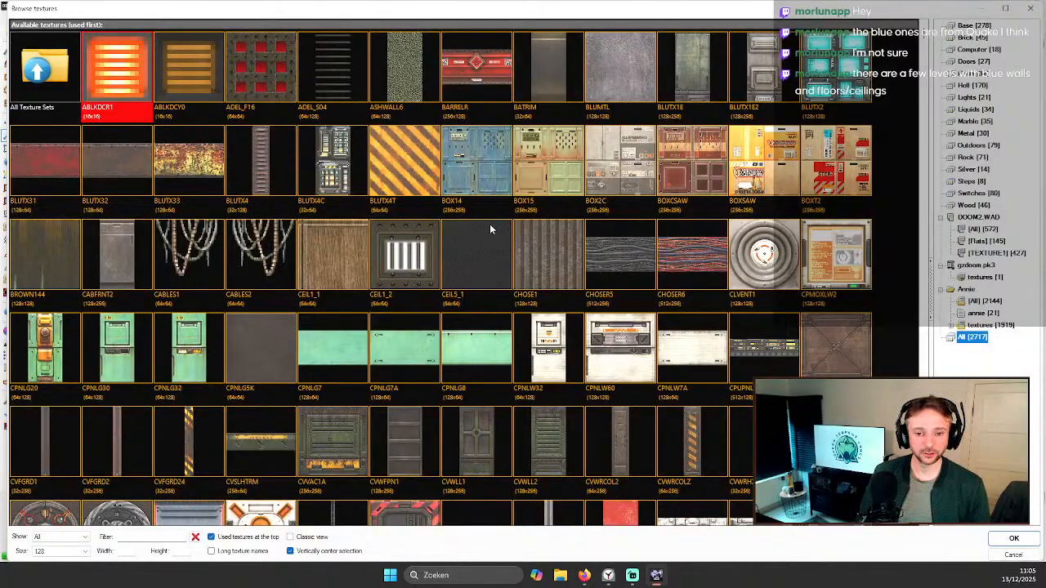
scroll(507, 229, down, 10)
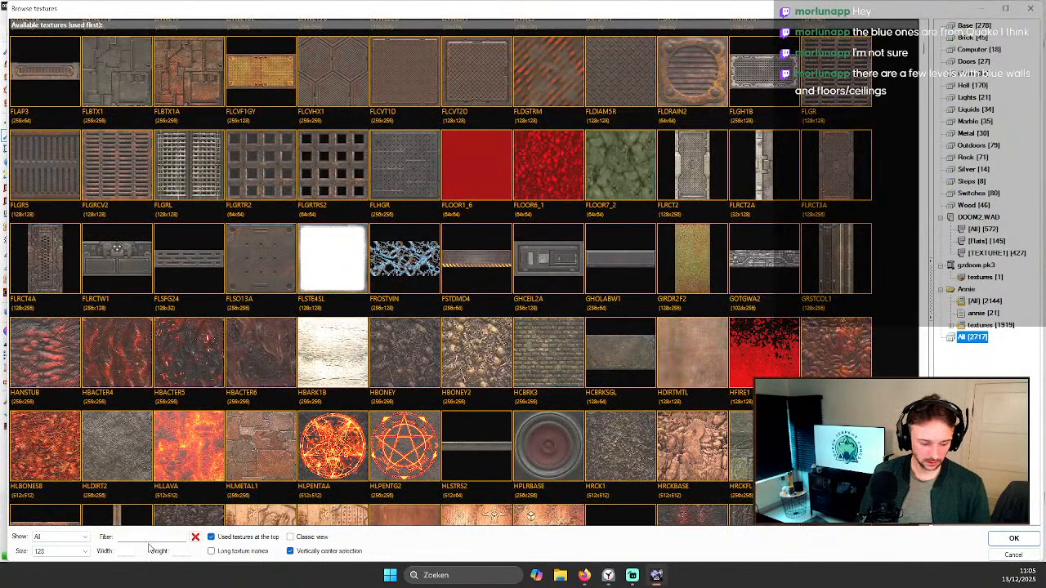
text(WEB)
key(F1)
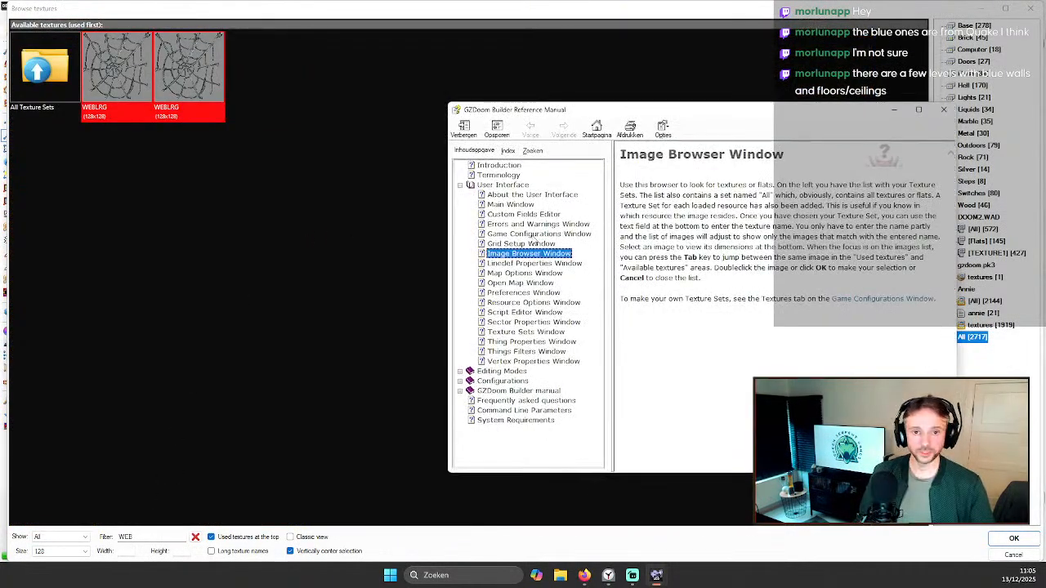
click(944, 108)
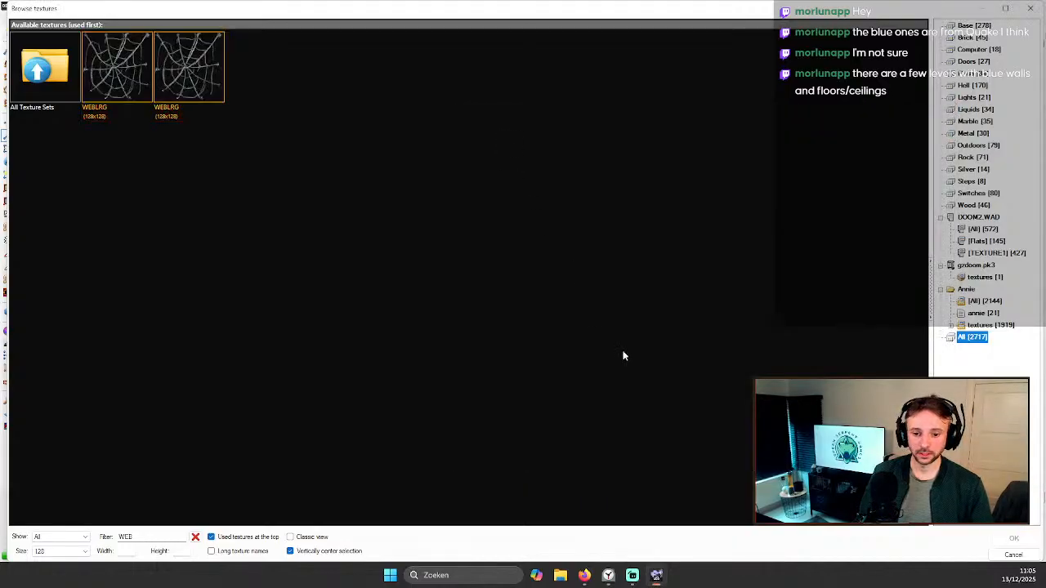
key(Escape)
key(Return)
Step: Save the Frostbite Station map and reopen A2M0.wad from the recent maps
scroll(460, 170, down, 4)
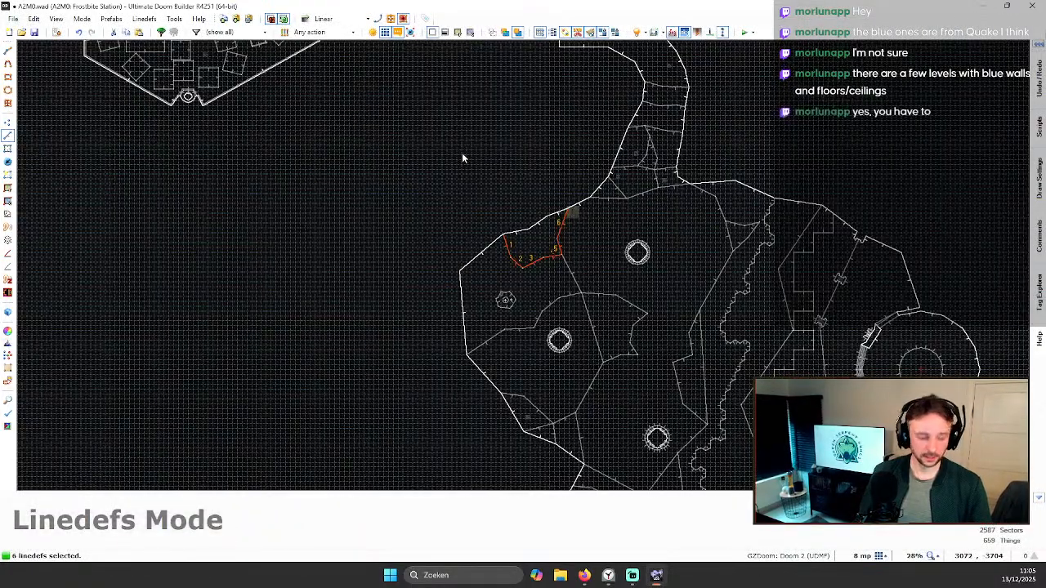
click(13, 18)
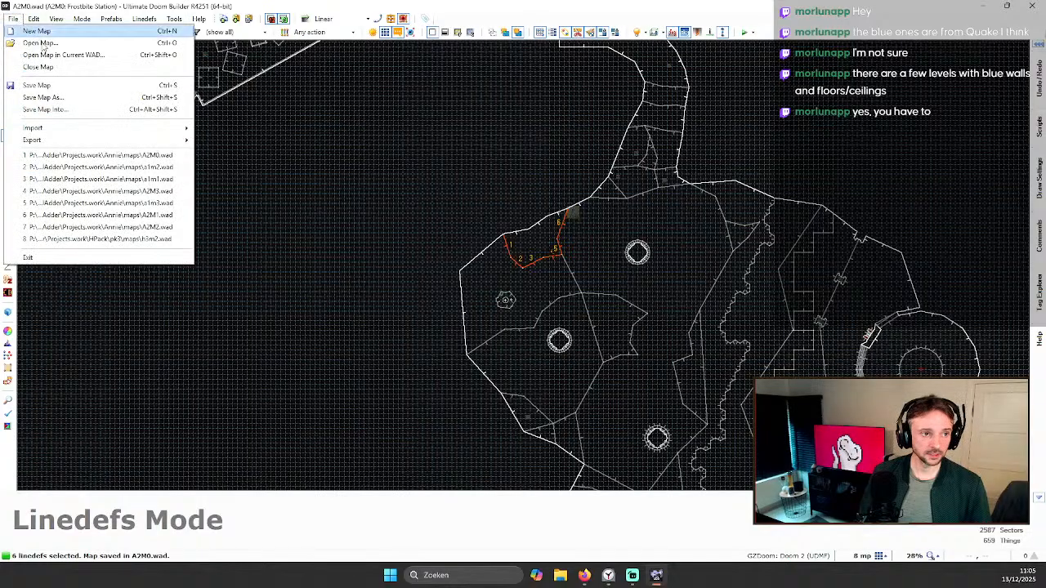
click(49, 152)
click(609, 432)
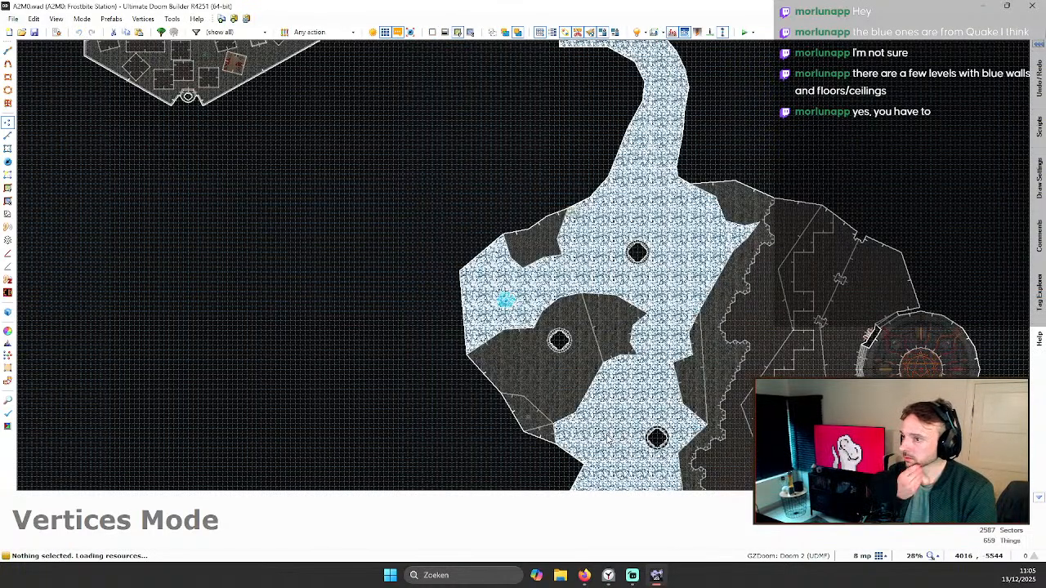
Step: In Visual Mode, review the ZIMMER8 rock ceiling sector's properties, colors and surfaces, and reset its ceiling slope
scroll(530, 260, up, 4)
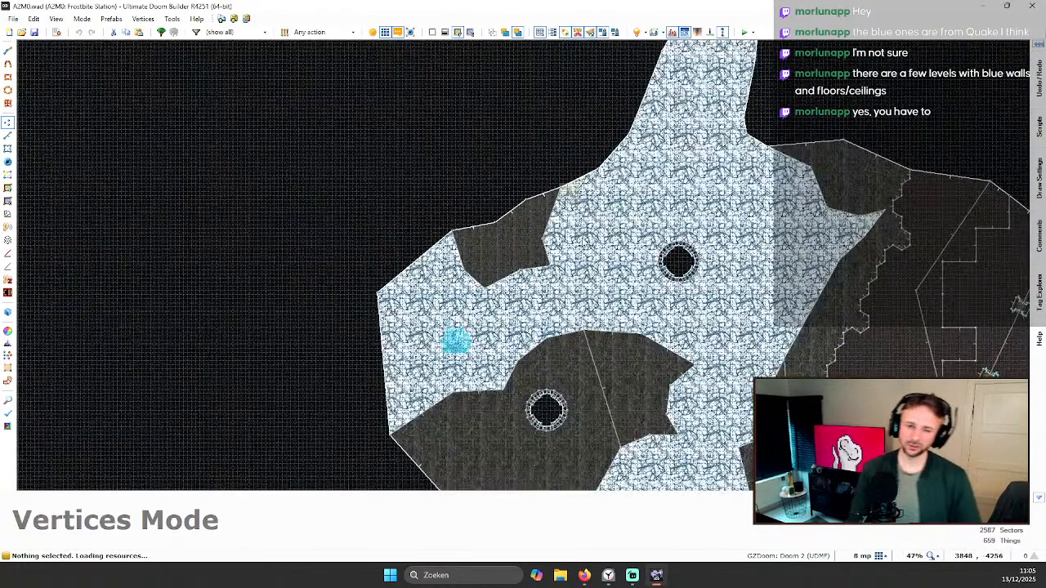
key(w)
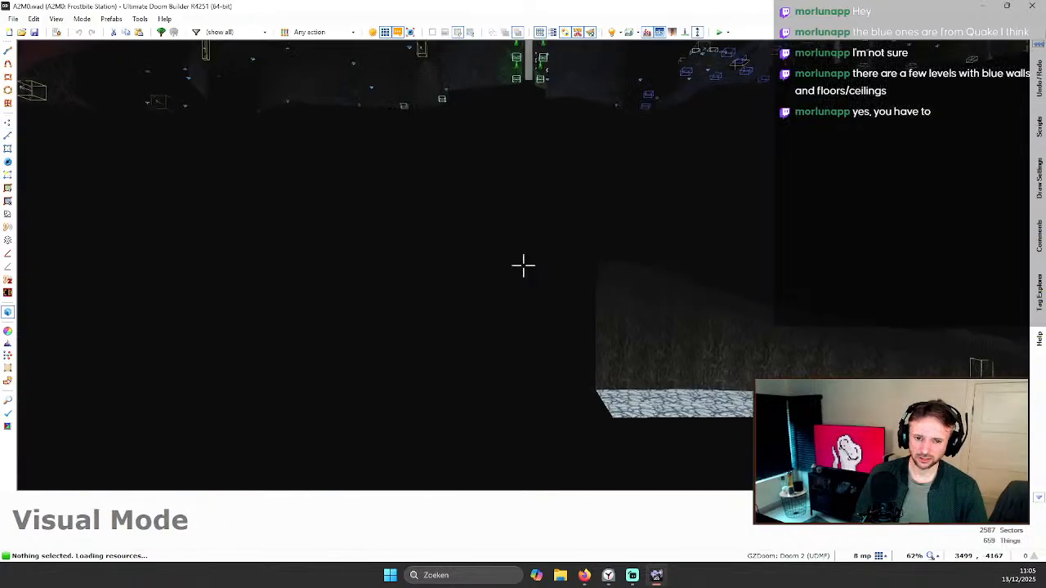
key(w)
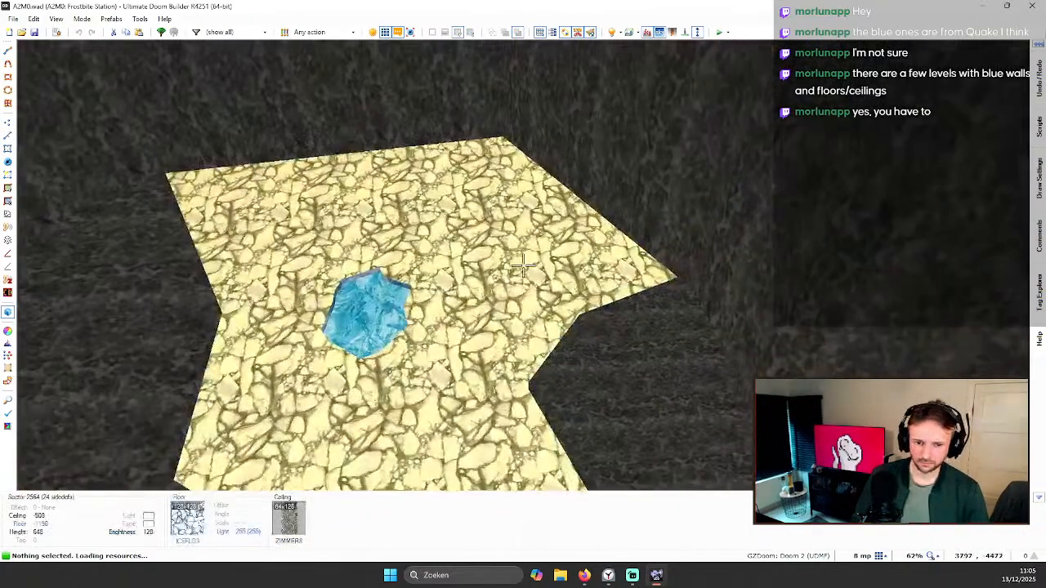
key(w)
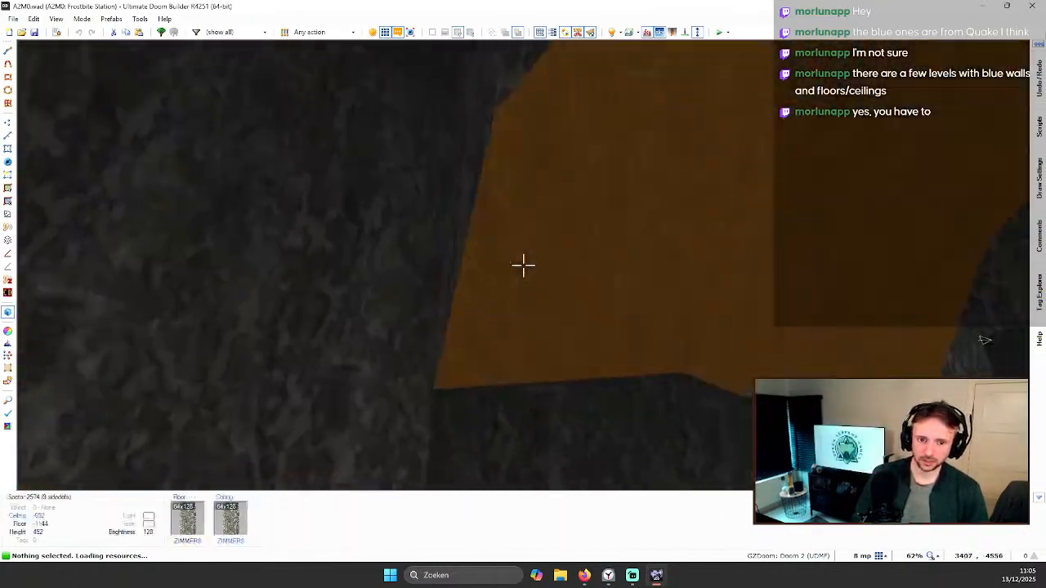
key(s)
right_click(523, 265)
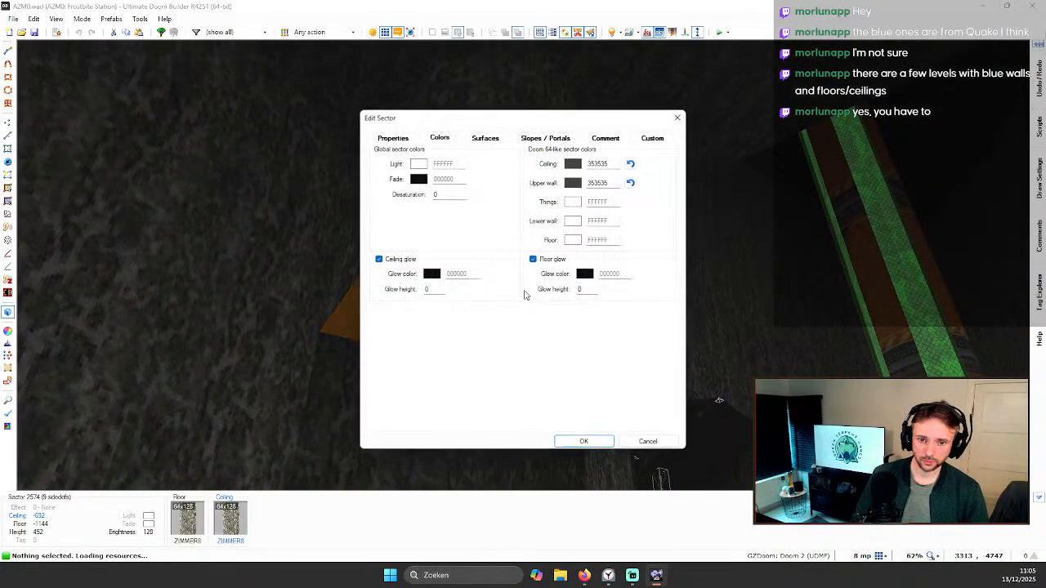
click(488, 139)
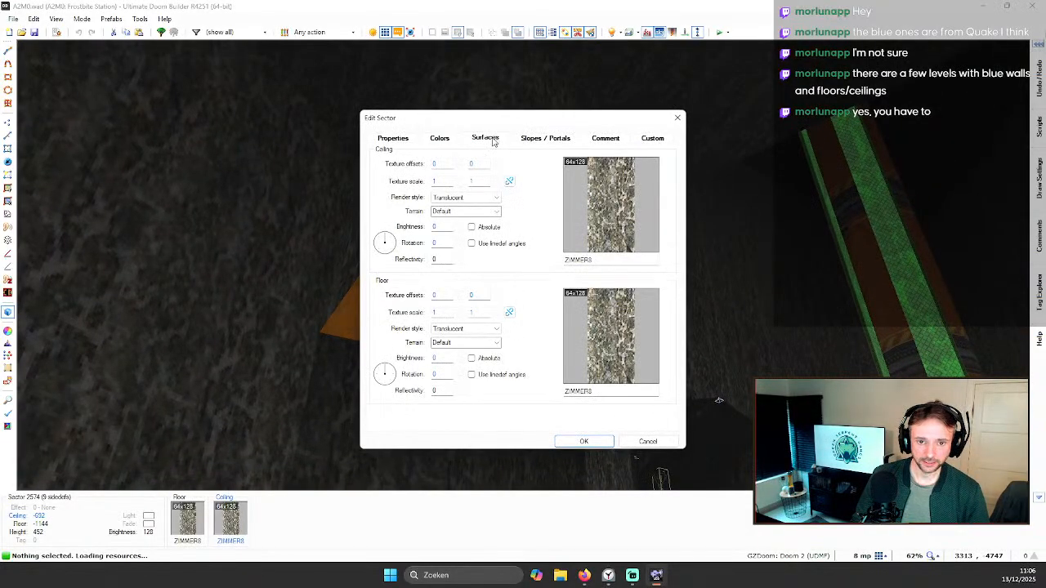
click(396, 141)
click(446, 141)
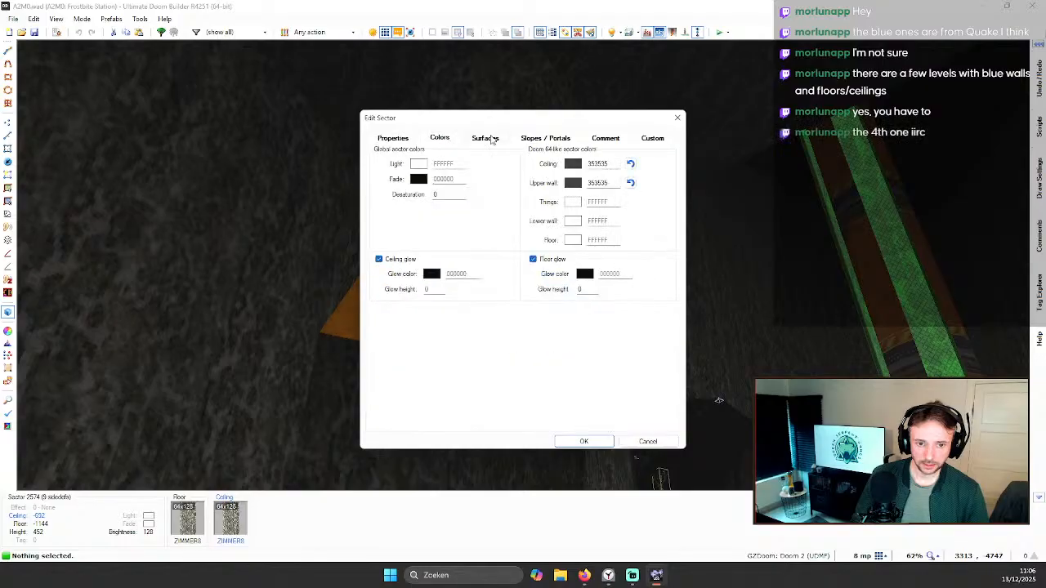
click(491, 139)
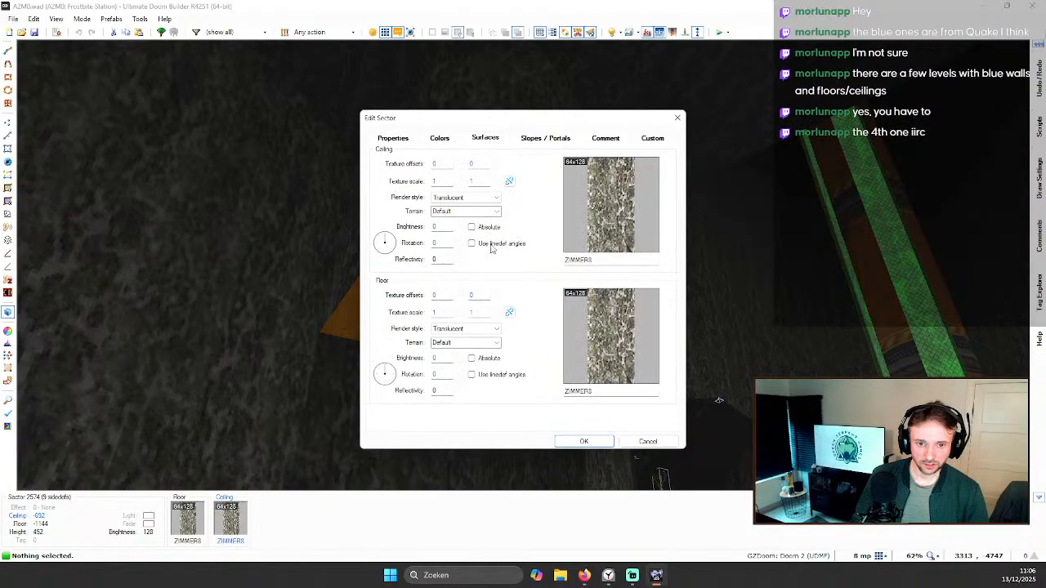
click(544, 141)
click(458, 238)
click(583, 441)
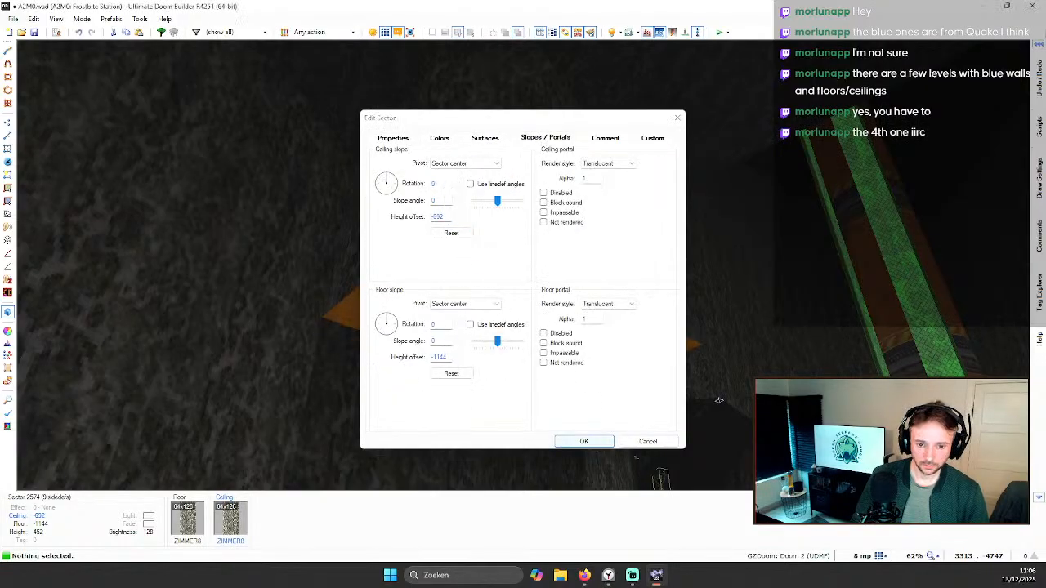
Step: Examine the cave's ledges and walls in the 3D view and on the floor-textured 2D map
key(w)
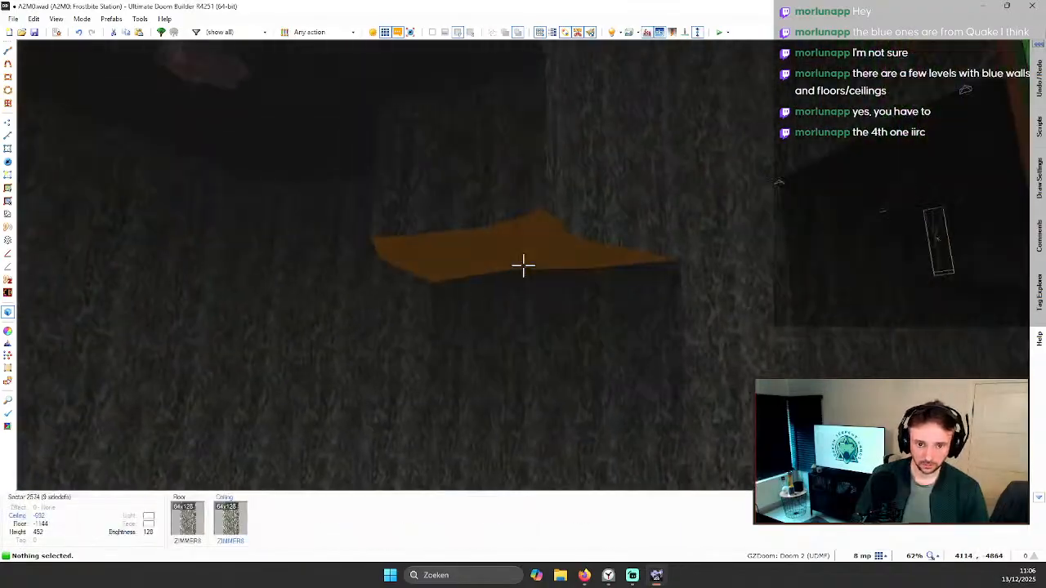
key(w)
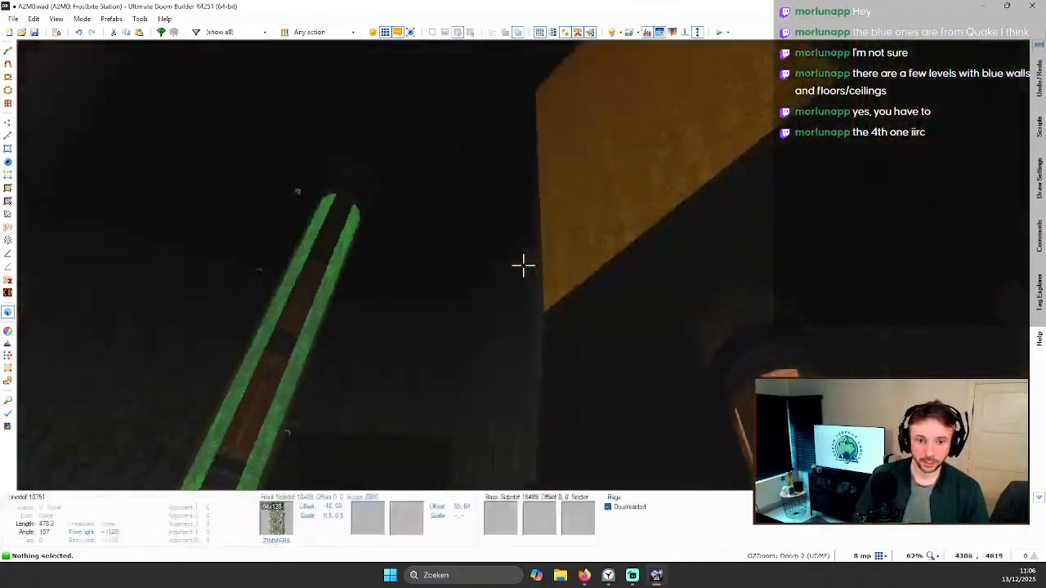
key(q)
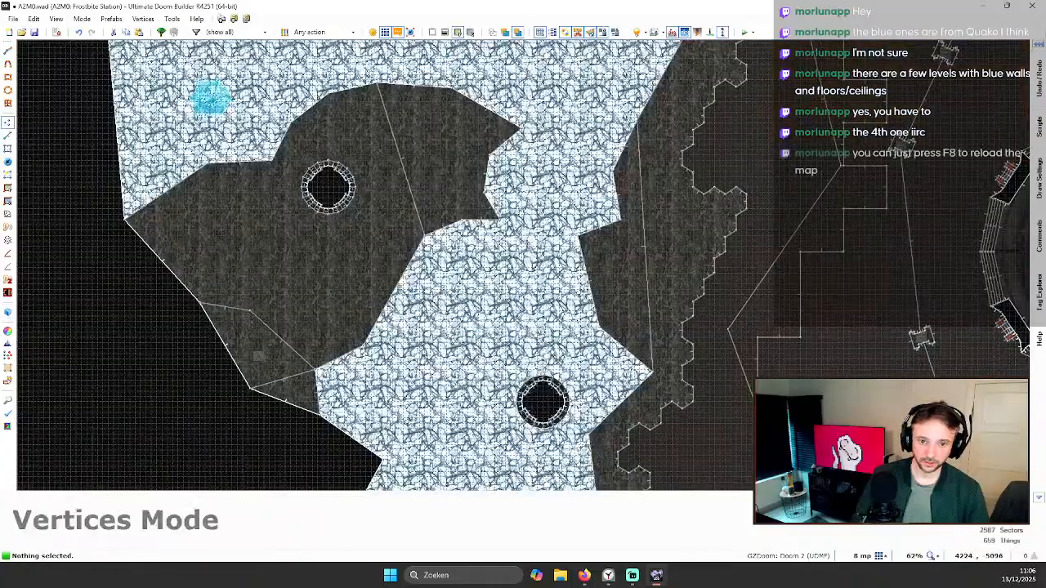
scroll(476, 261, down, 2)
key(q)
key(q)
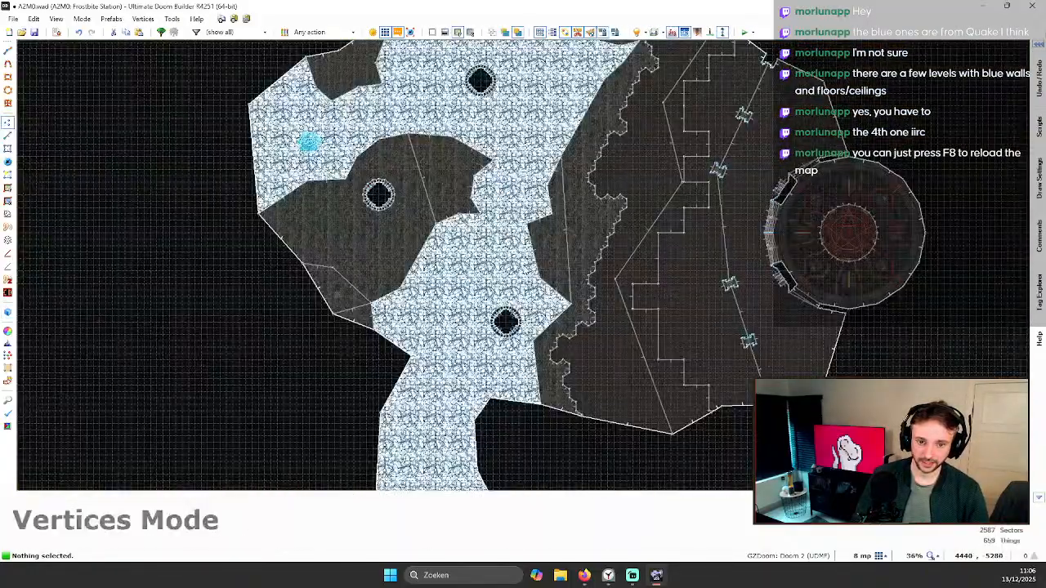
scroll(536, 258, down, 2)
scroll(578, 131, up, 6)
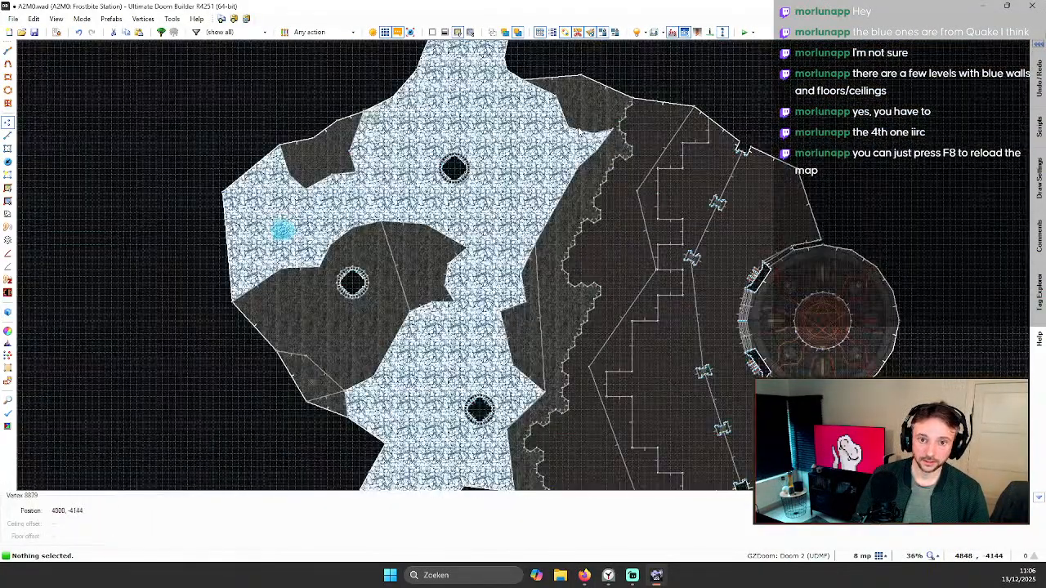
Step: Switch to Sectors Mode and display the map as wireframe instead of floor textures
key(s)
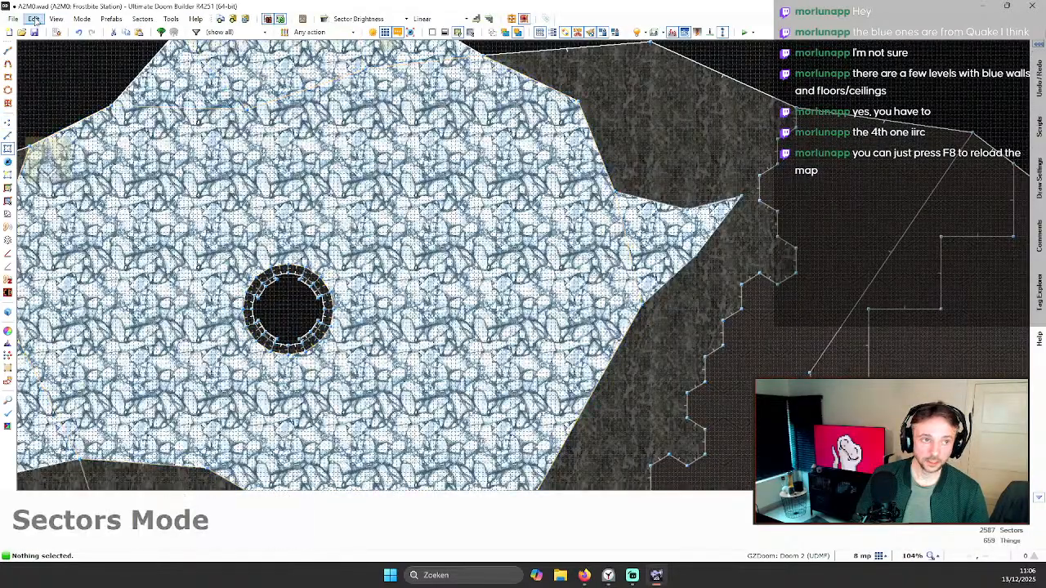
click(82, 62)
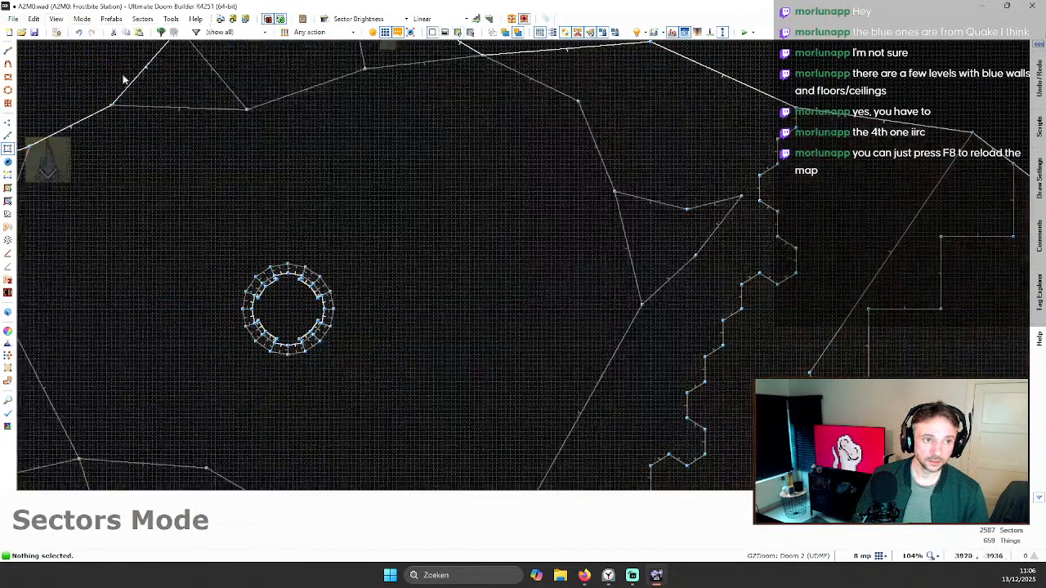
scroll(591, 140, down, 5)
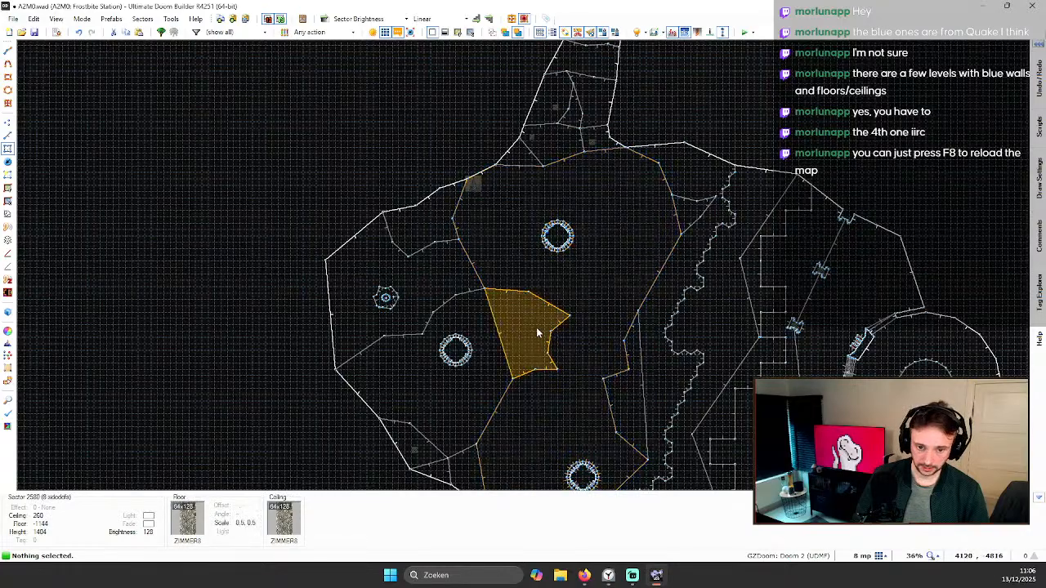
Step: In Linedefs Mode, select the six connected linedefs that form the cave's rock ledge edge between the outer walls
key(q)
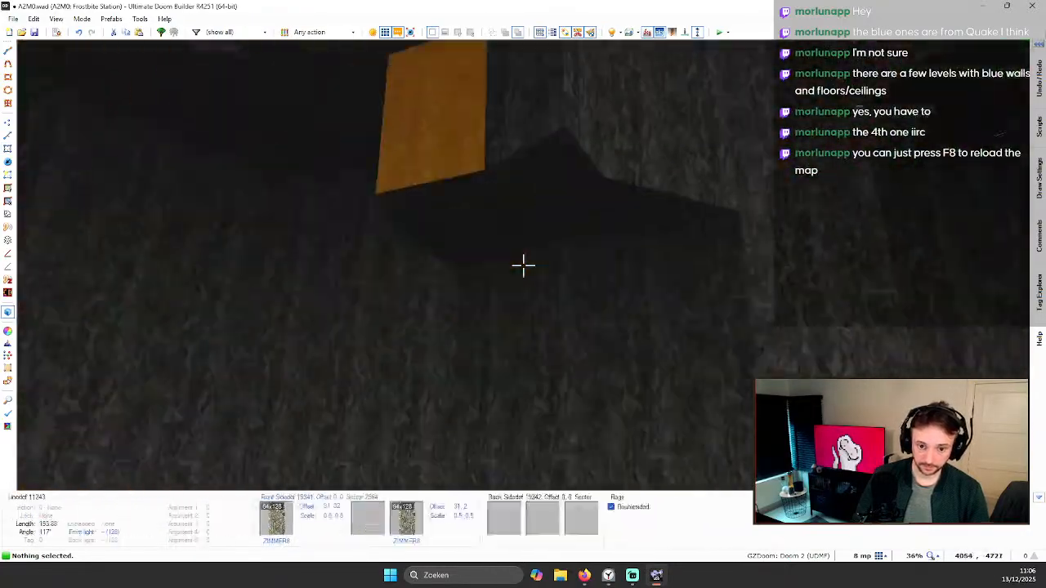
key(q)
scroll(524, 269, down, 3)
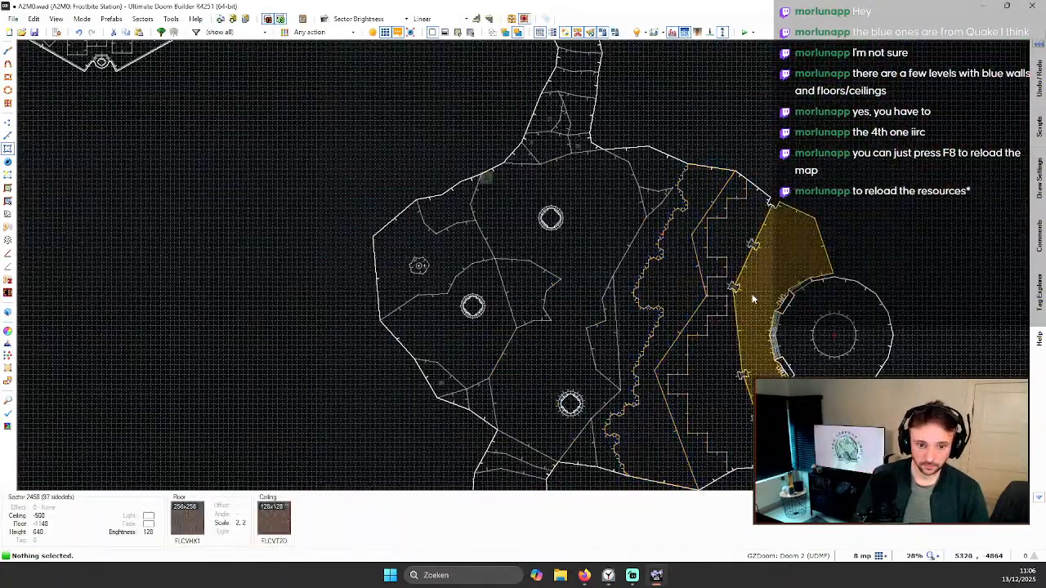
key(l)
scroll(697, 255, up, 6)
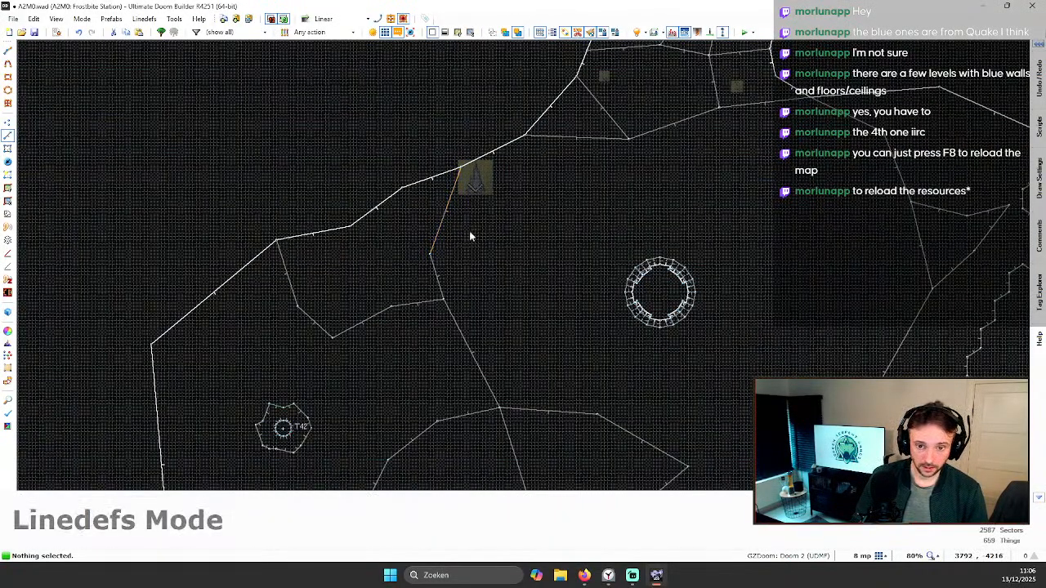
click(439, 231)
click(442, 265)
click(481, 344)
scroll(504, 323, down, 4)
click(510, 269)
scroll(494, 339, up, 3)
click(496, 343)
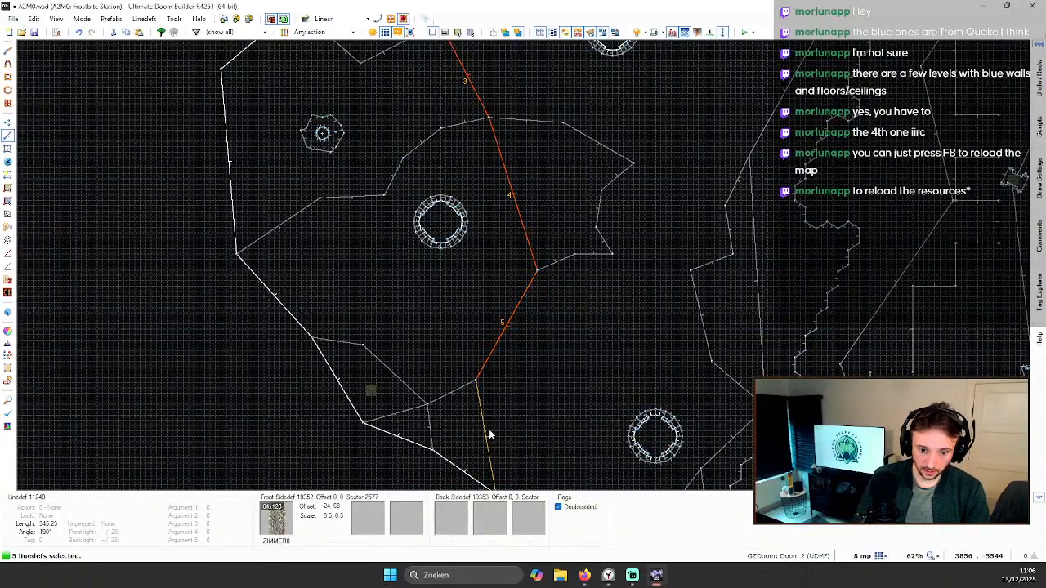
click(488, 431)
key(Down)
key(Down)
Step: Compare the WEB textures and apply WEBXL01 as the front middle texture of the six selected ledge linedefs
right_click(500, 229)
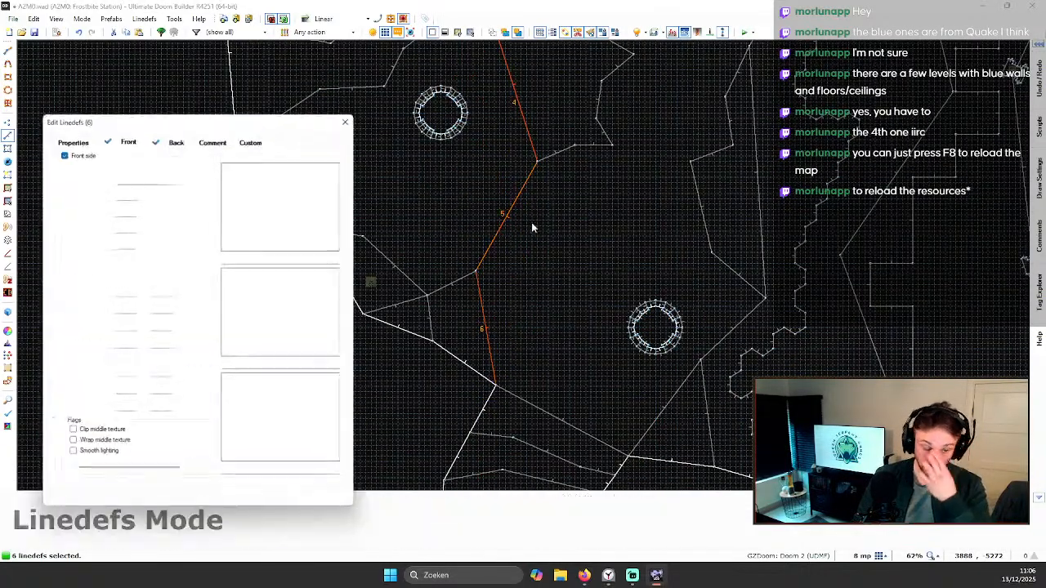
click(280, 299)
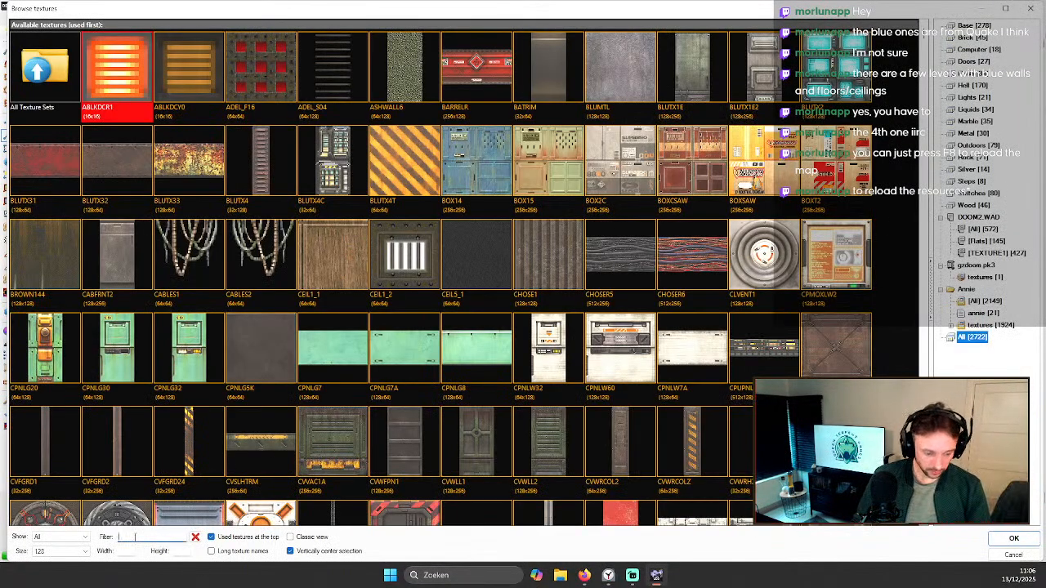
text(WEB)
click(253, 84)
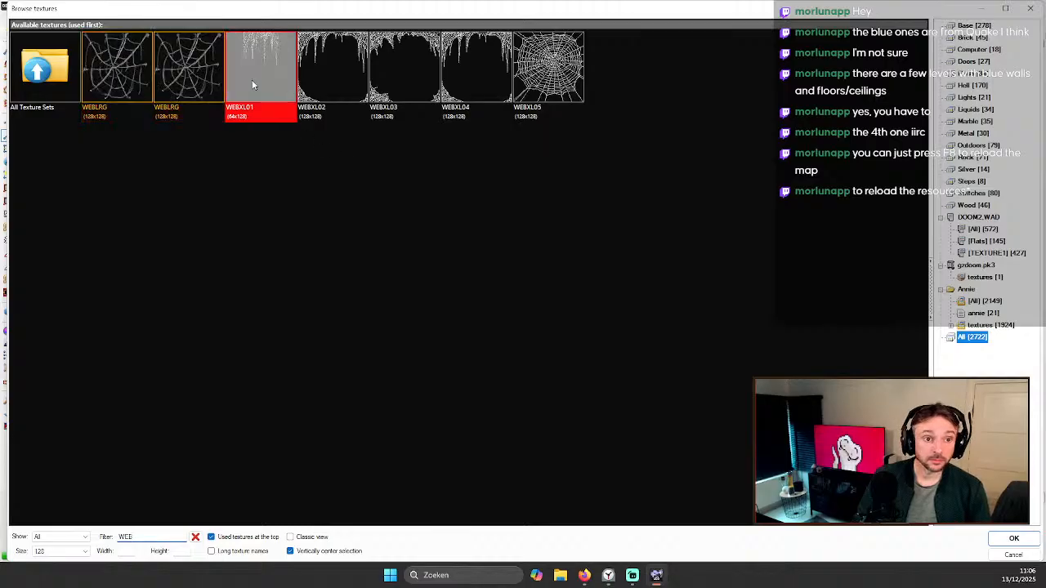
click(322, 56)
click(480, 49)
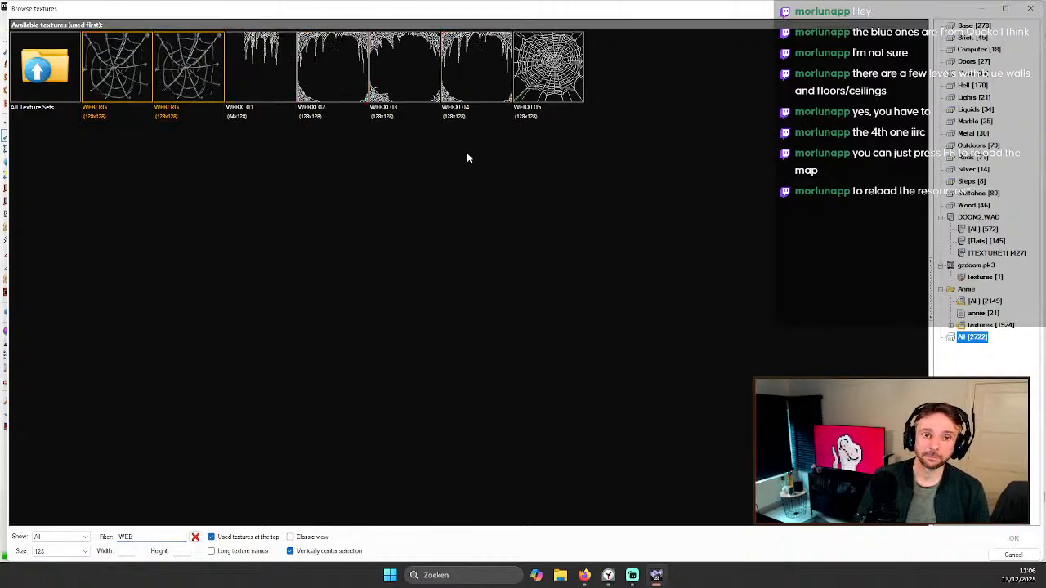
click(412, 85)
click(474, 76)
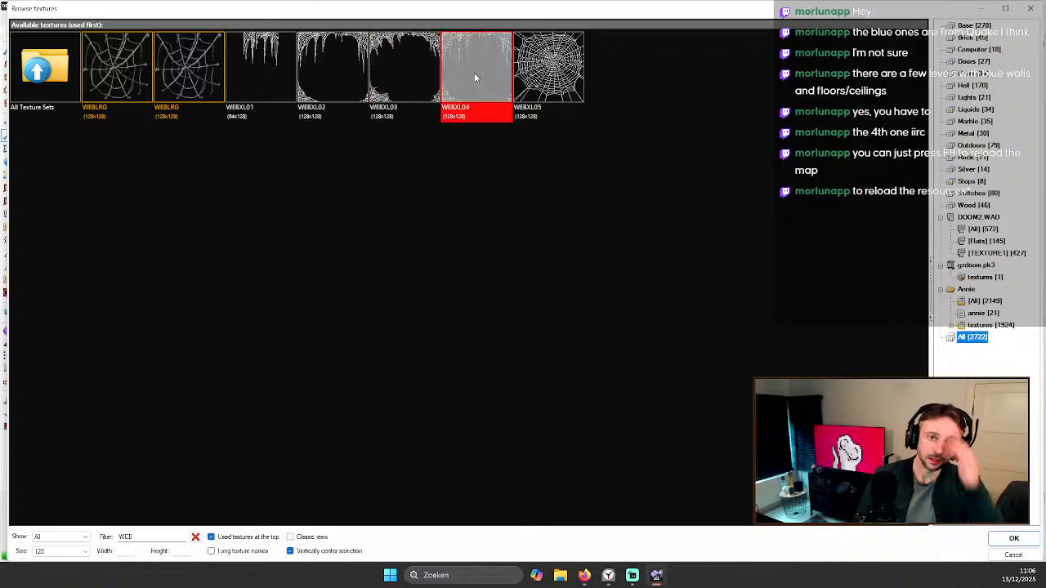
click(386, 54)
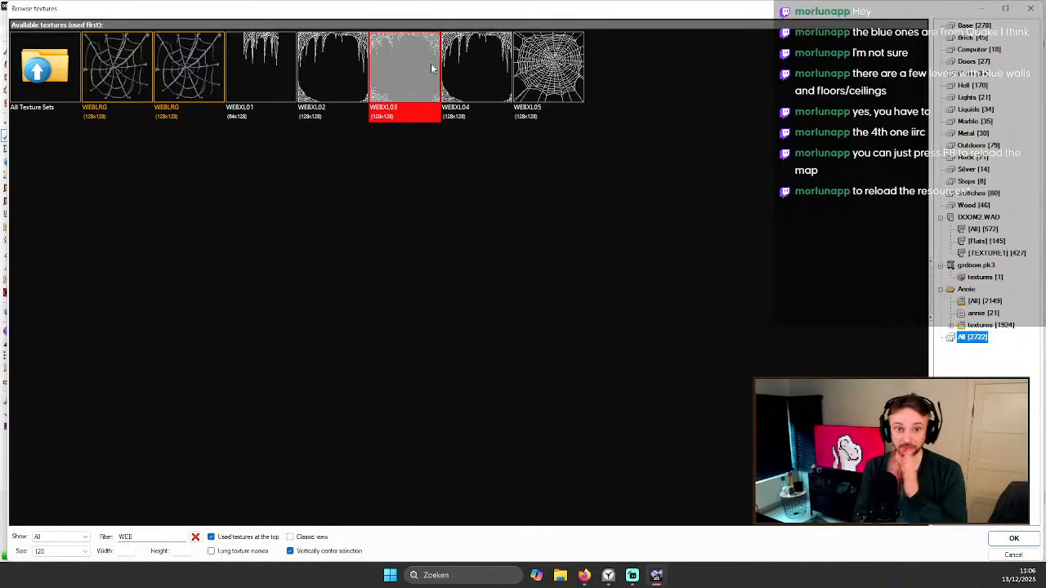
click(258, 56)
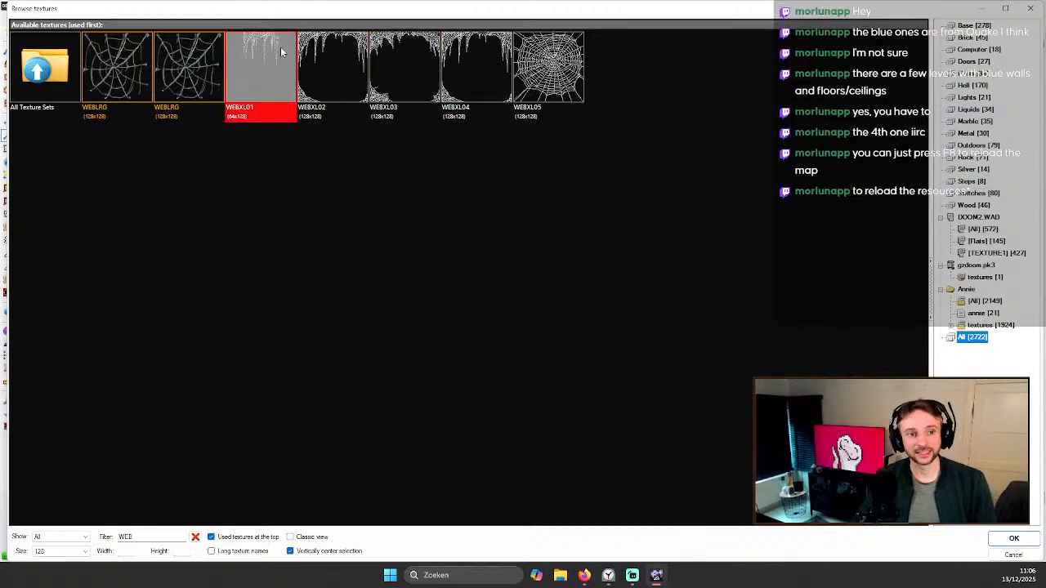
double_click(267, 46)
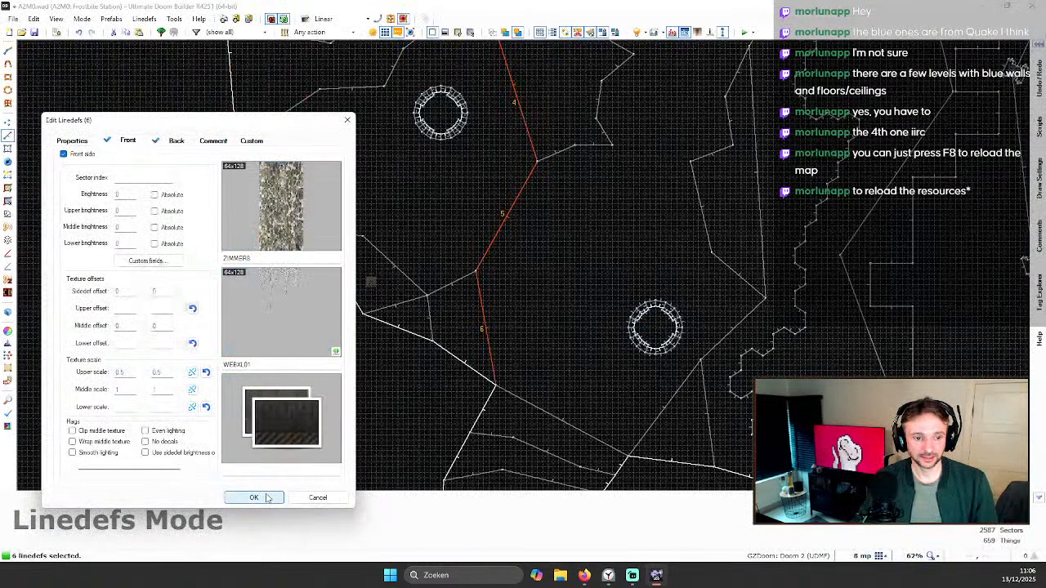
click(254, 497)
Step: In Visual Mode, clear the selection and auto-align the hanging web textures along the ledge edge in X and Y
key(q)
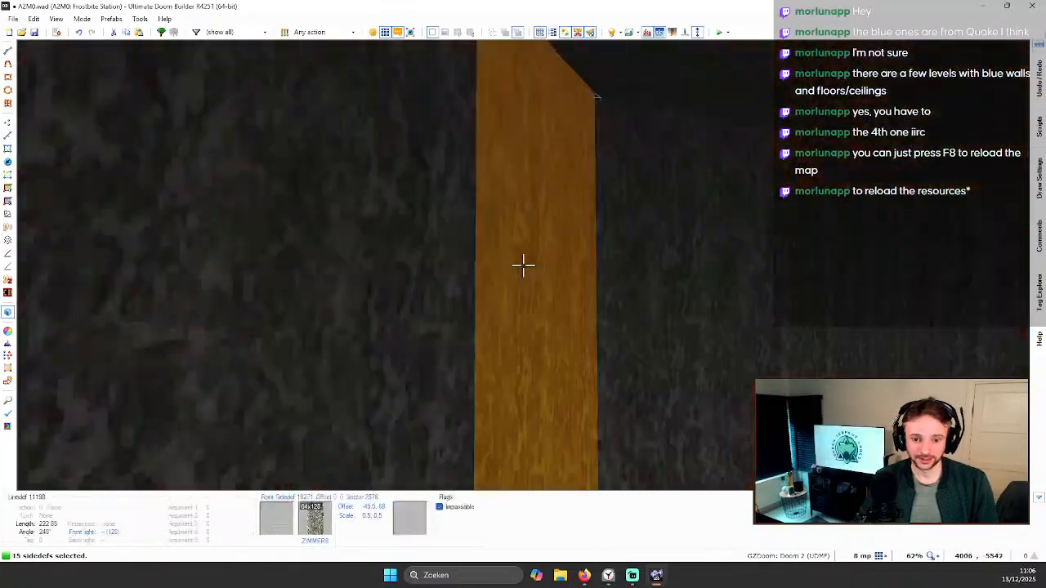
key(c)
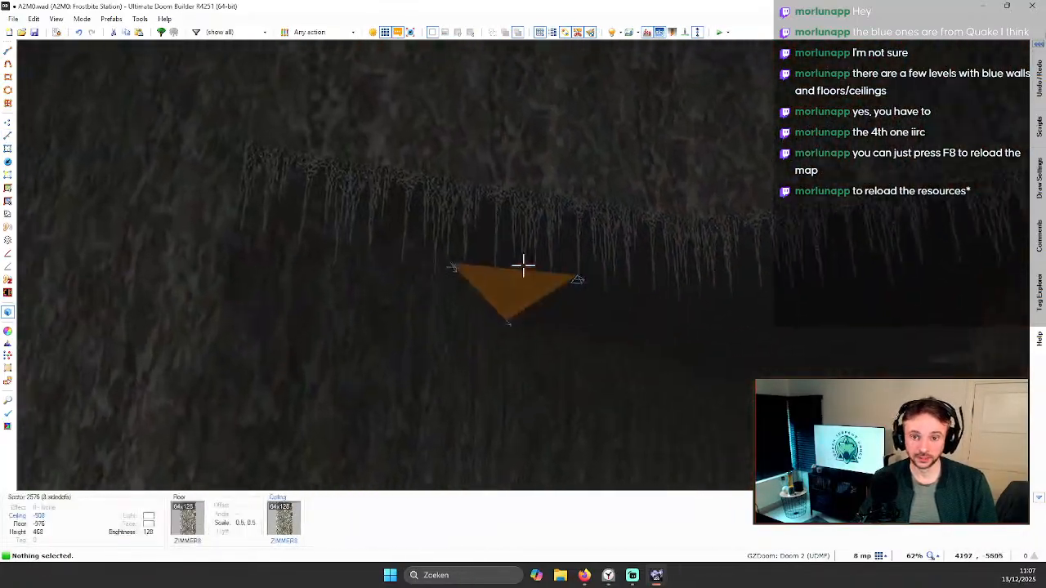
key(ctrl+a)
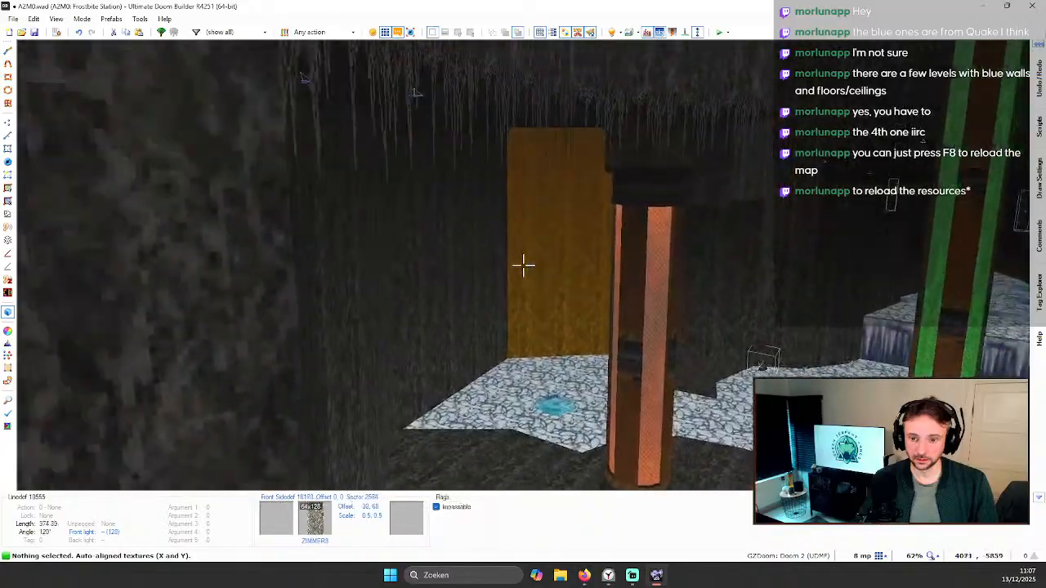
key(w)
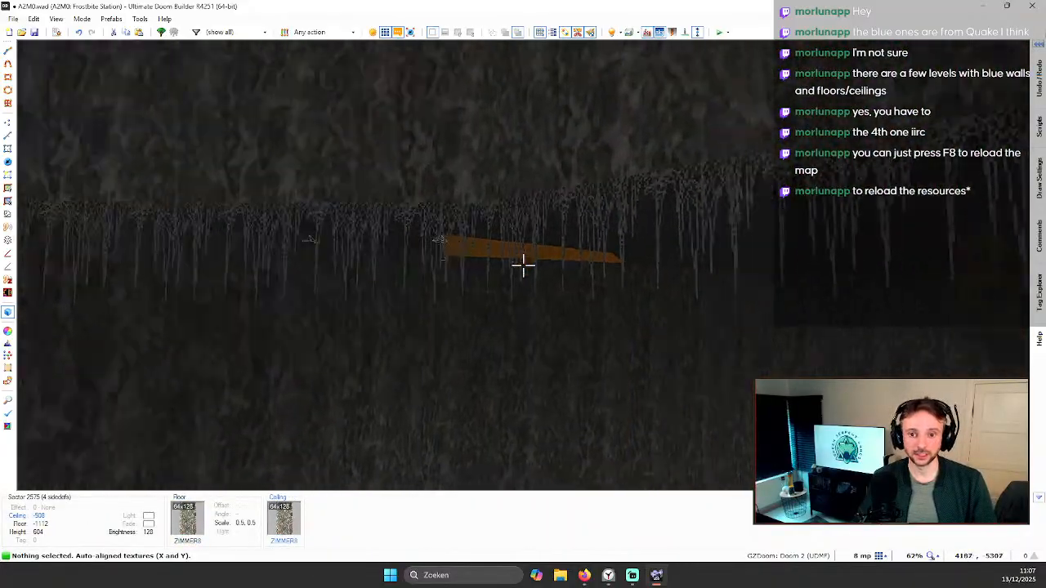
key(s)
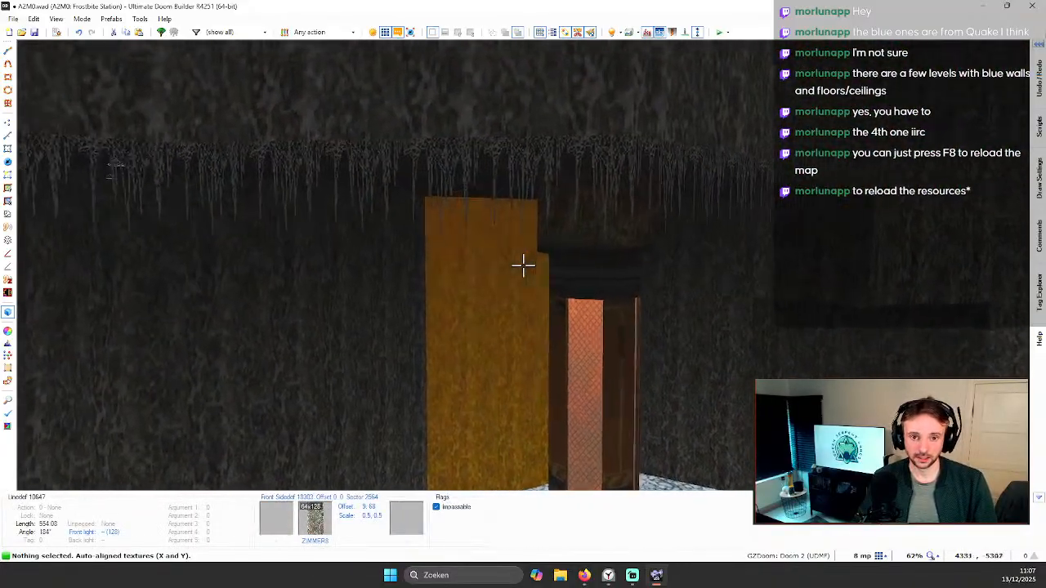
key(w)
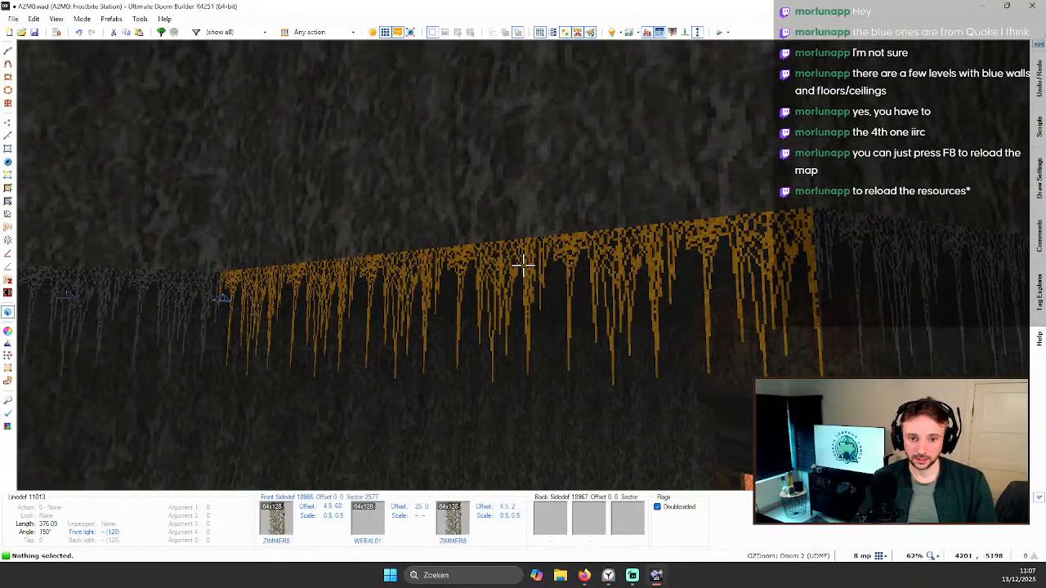
Step: Reset the local offsets, scale and brightness of the WEBXL01 middle texture on the ledge edge near the orange pillar
right_click(523, 264)
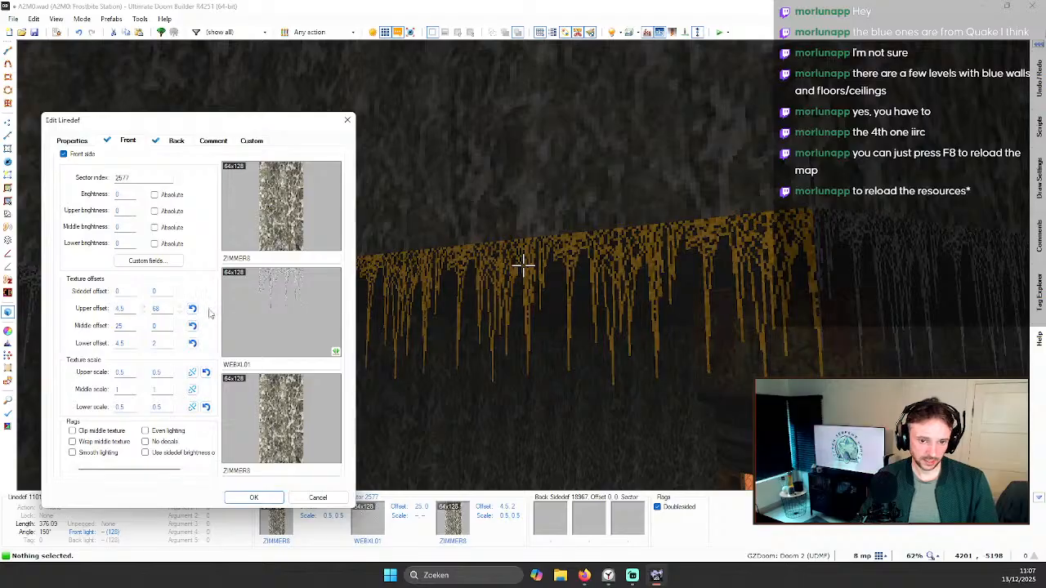
click(318, 498)
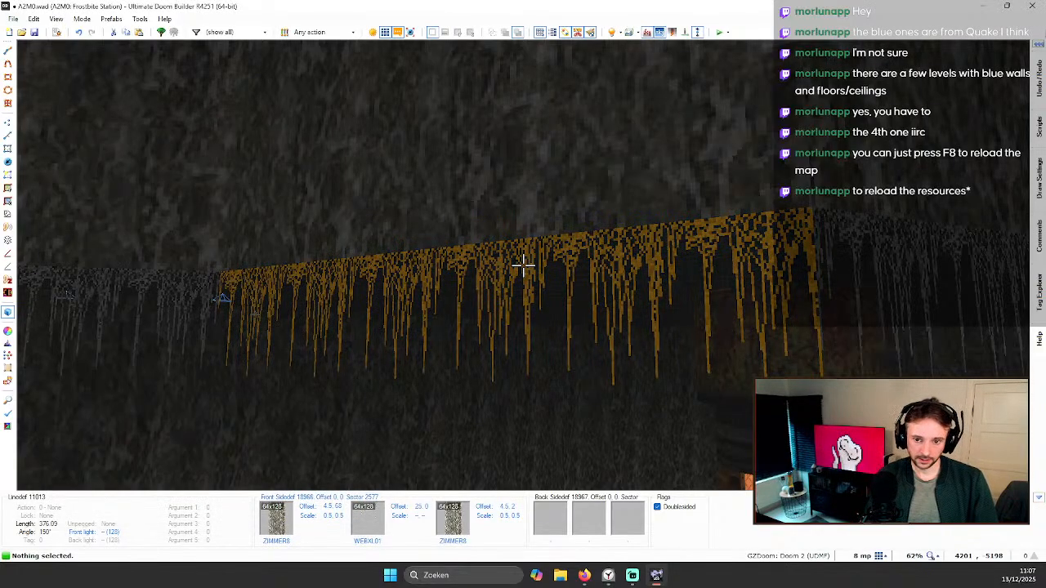
key(shift+r)
key(w)
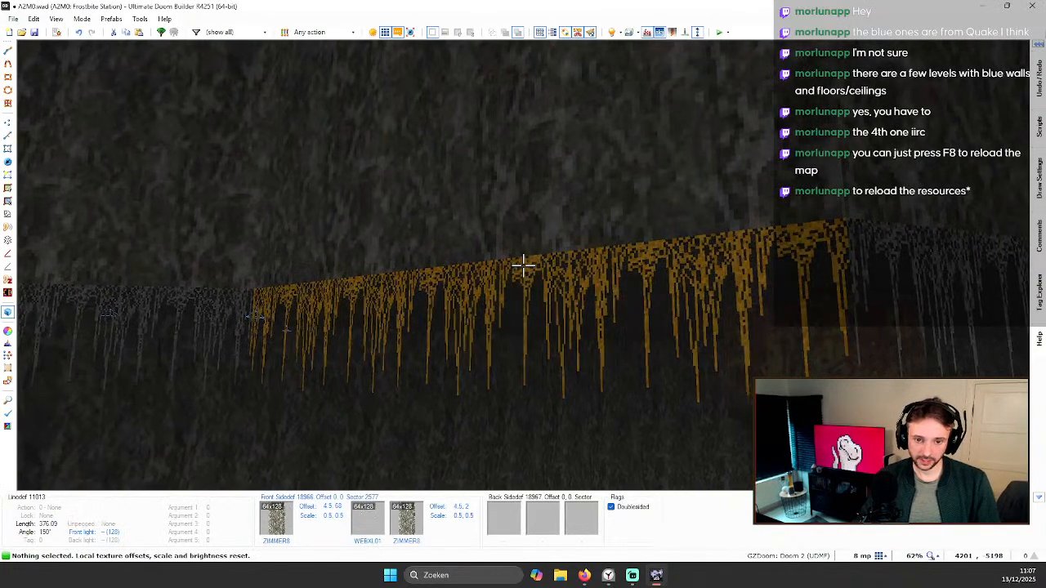
Step: Set that linedef's front middle texture scale to 0.5 by 0.5 and auto-align the web textures along the ledge
right_click(523, 263)
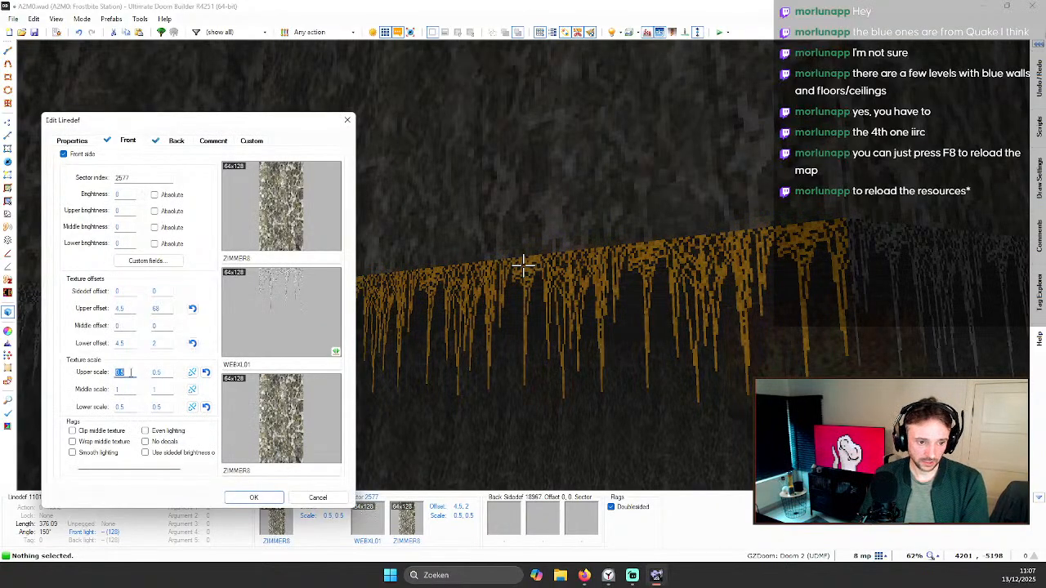
text(1)
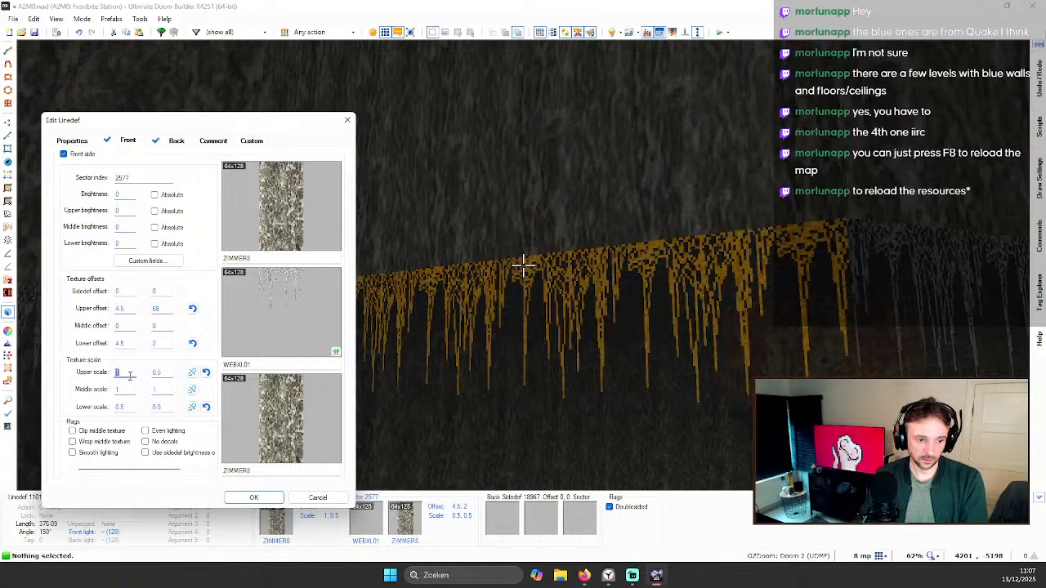
text(0.5)
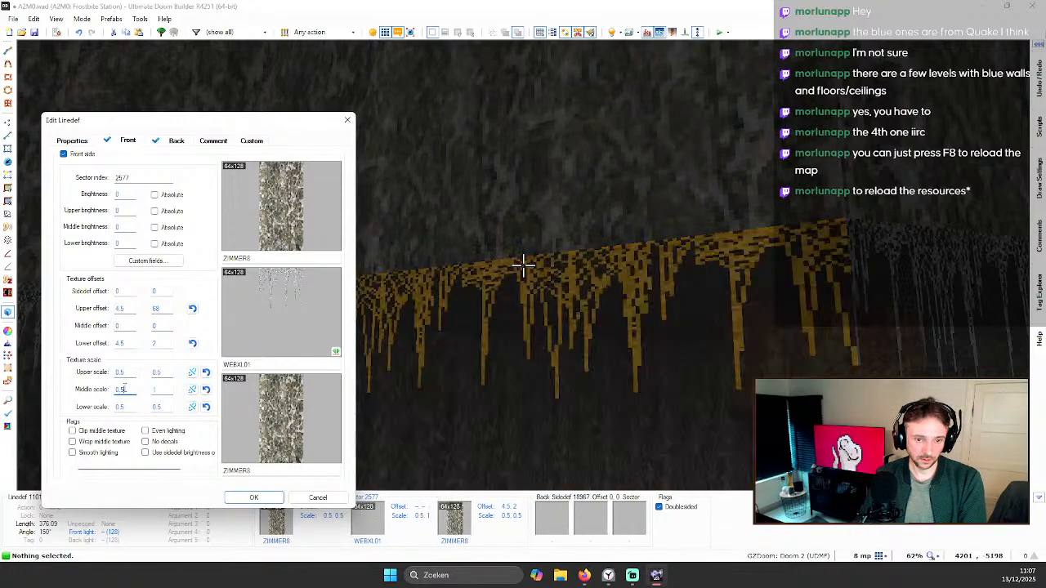
text(0.5)
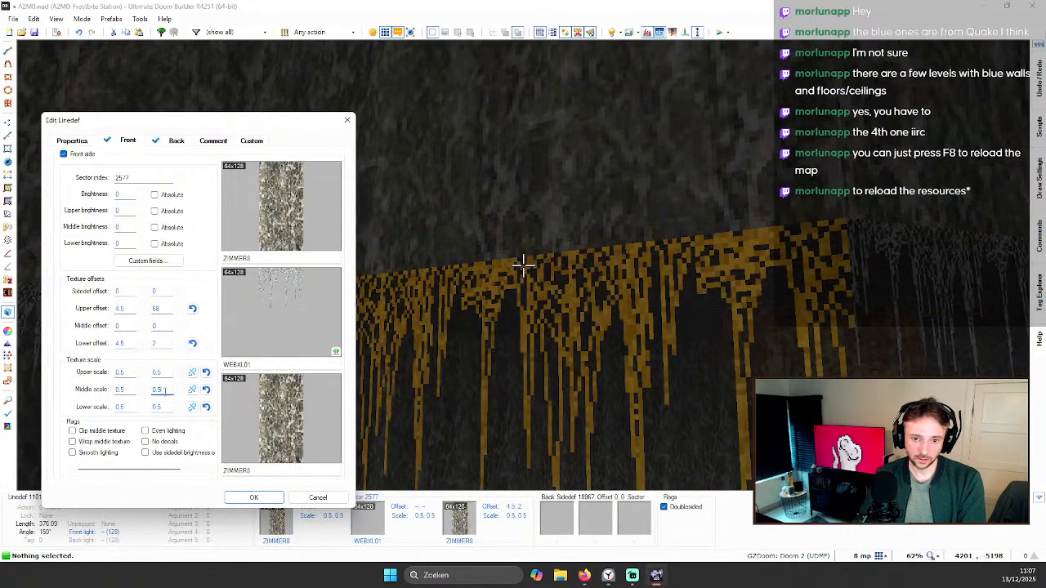
key(Return)
key(ctrl+a)
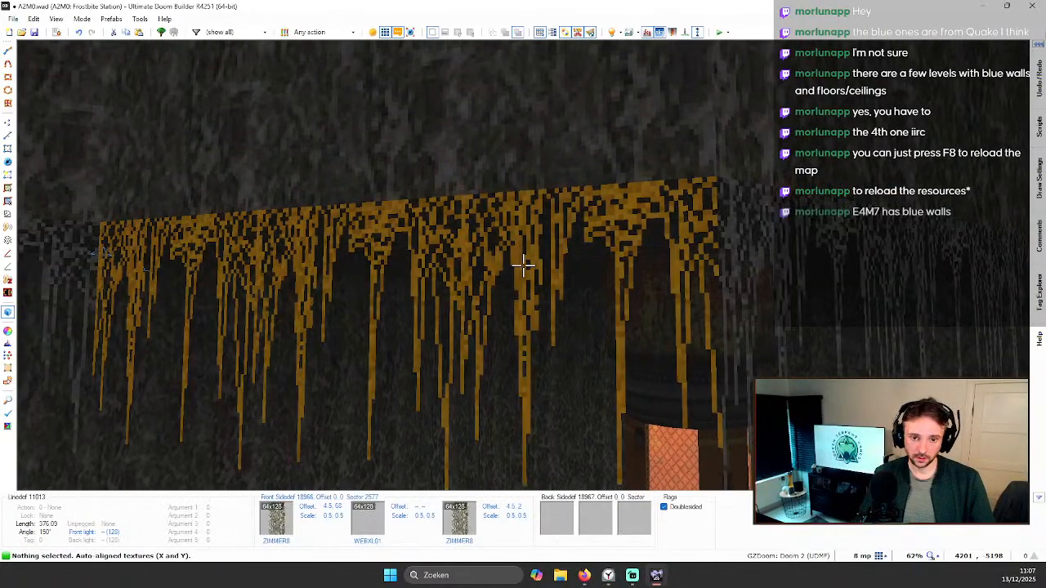
Step: Examine the enlarged web textures hanging from the ledge around the orange pillar from several distances and angles
key(w)
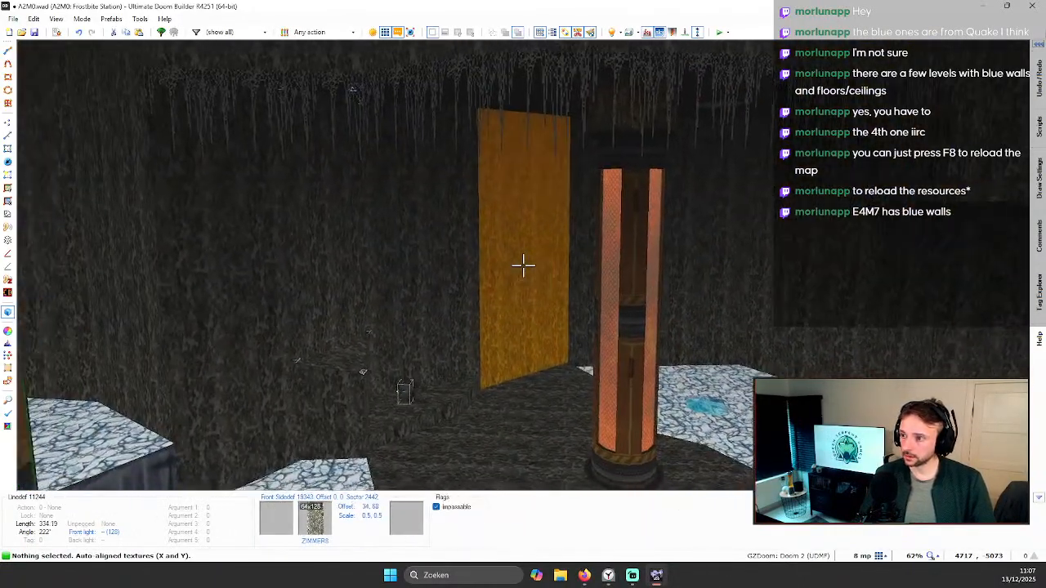
key(s)
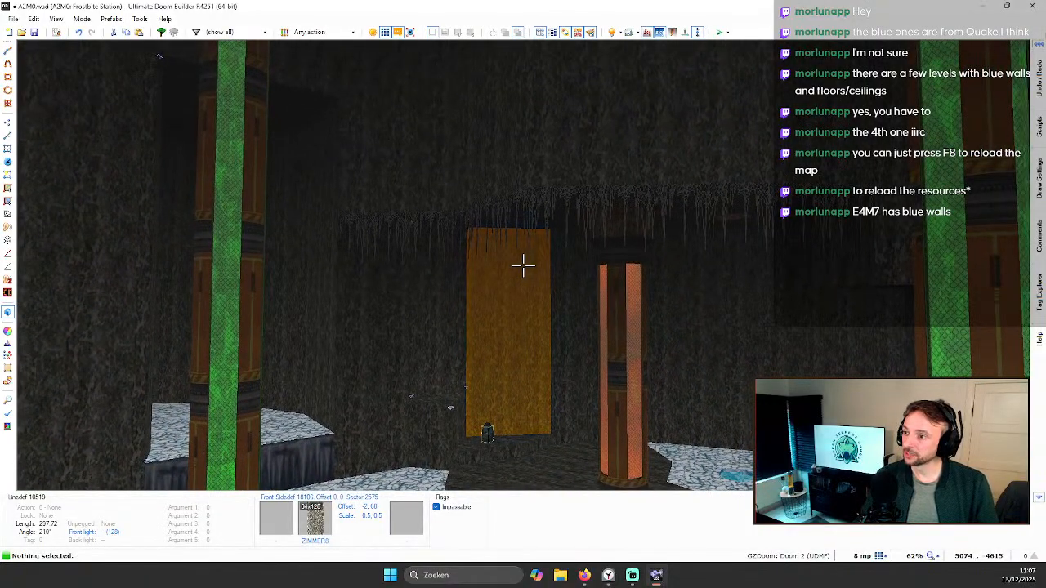
key(w)
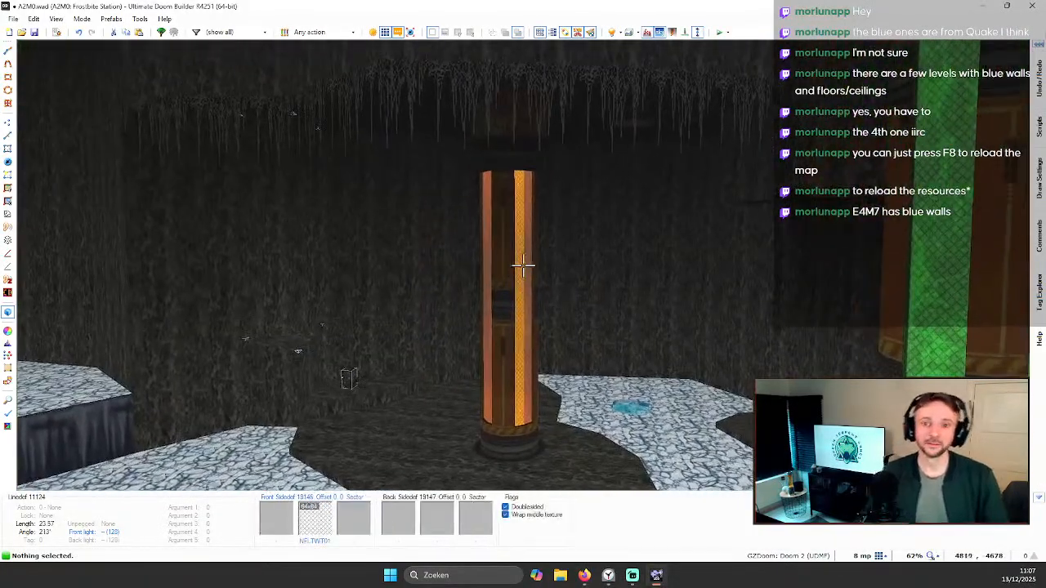
key(s)
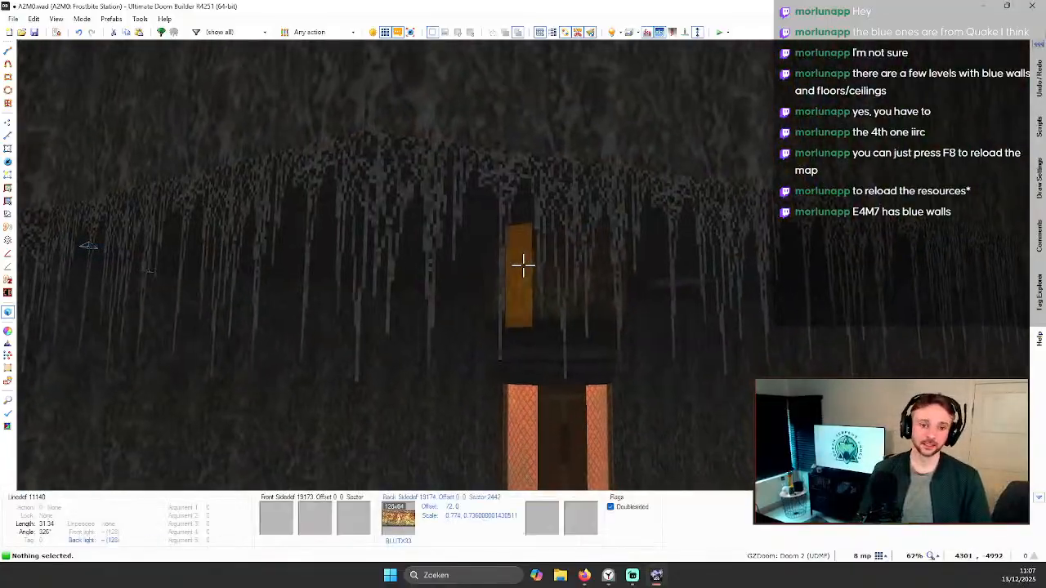
key(d)
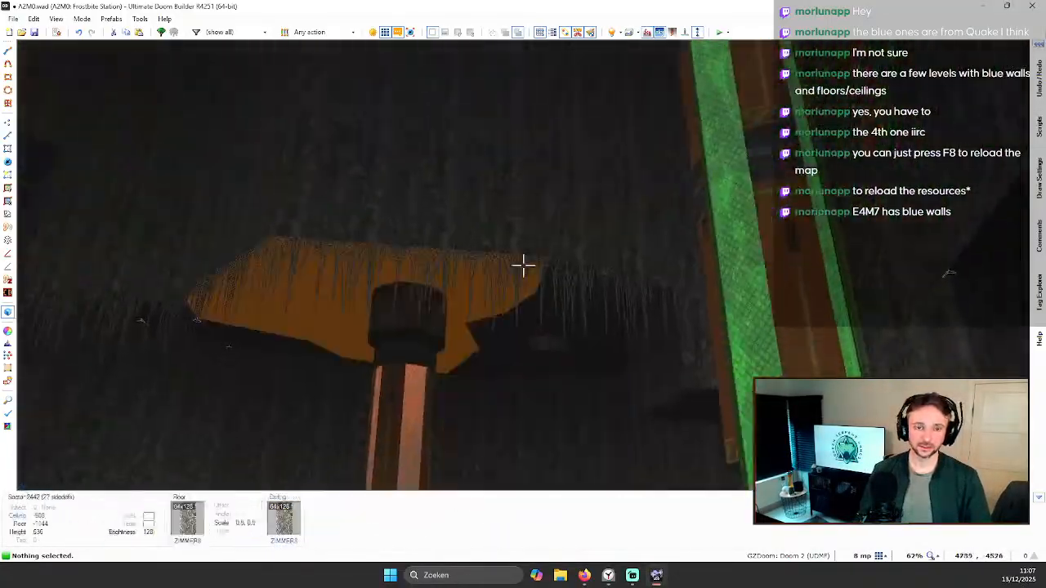
key(s)
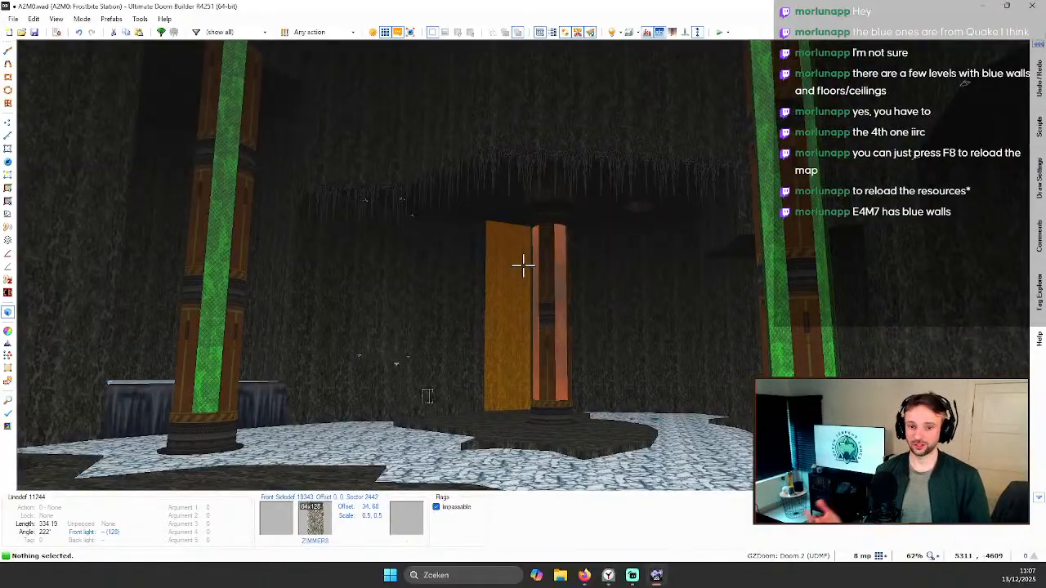
key(w)
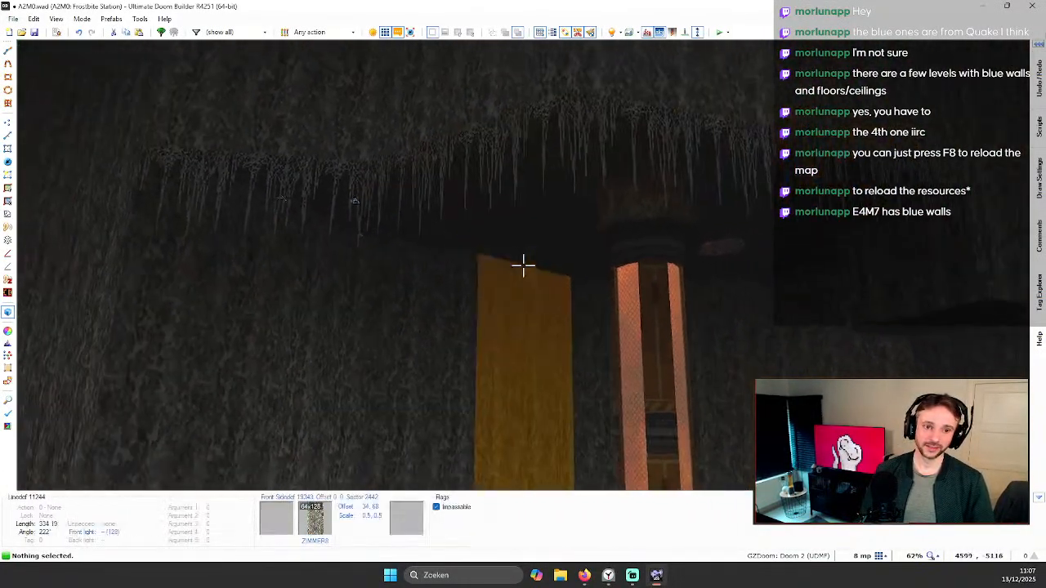
key(s)
key(w)
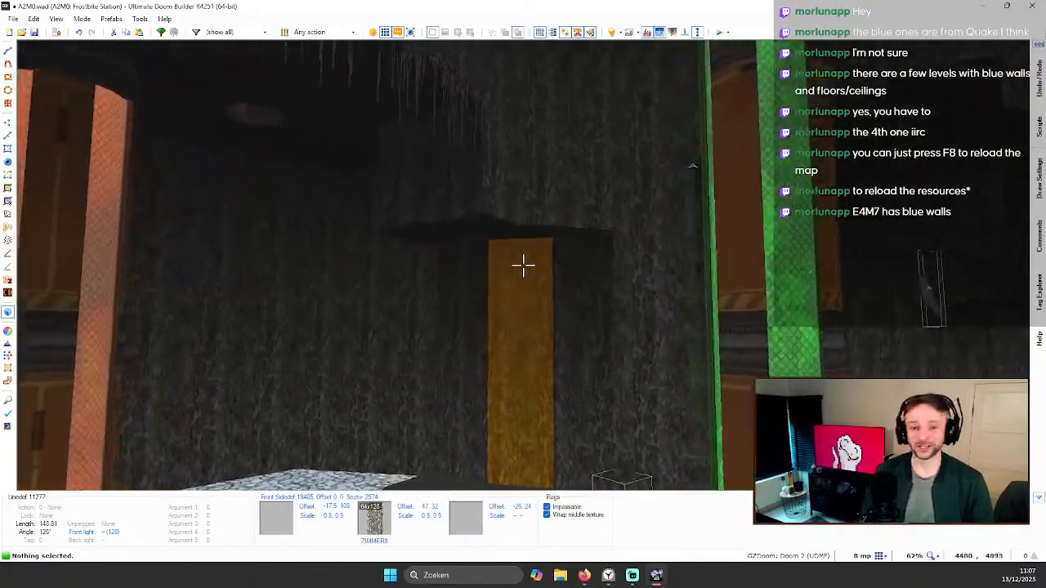
key(w)
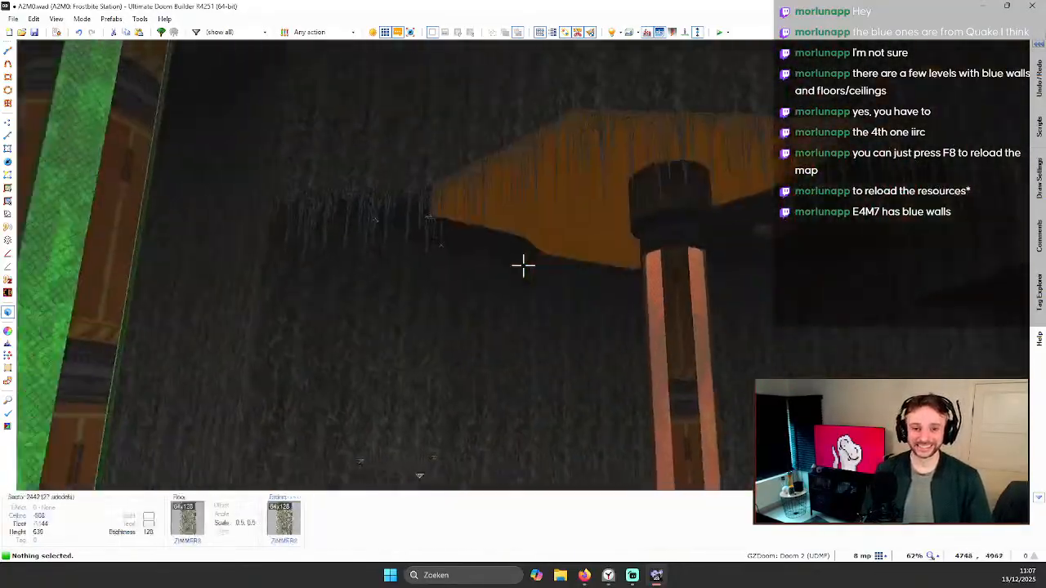
Step: Return to Linedefs Mode and extend the selection to all six linedefs along the ledge edge
key(w)
key(q)
scroll(559, 228, down, 1)
scroll(435, 127, up, 2)
scroll(309, 105, up, 1)
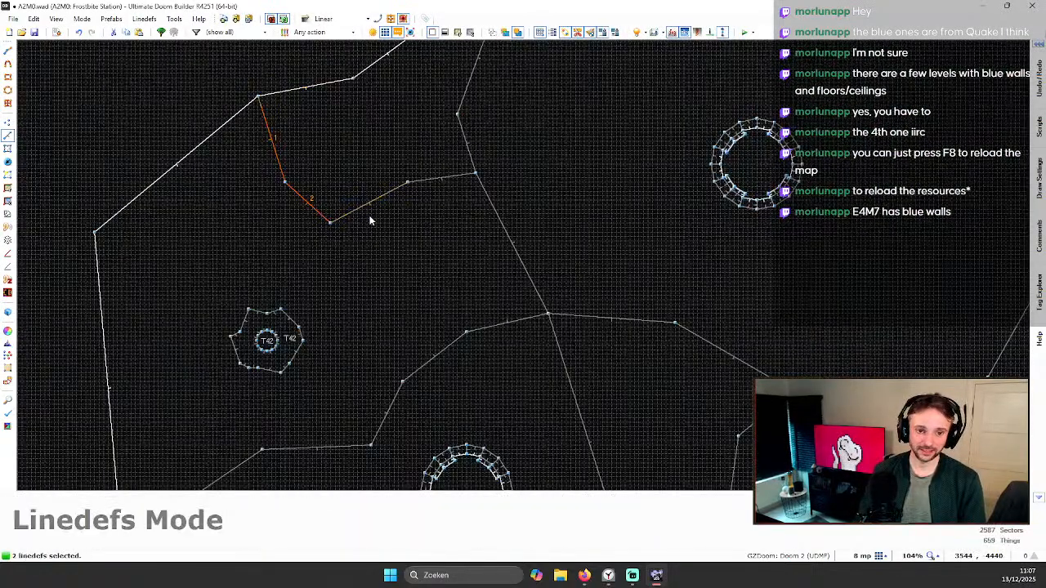
click(431, 181)
key(Up)
click(472, 145)
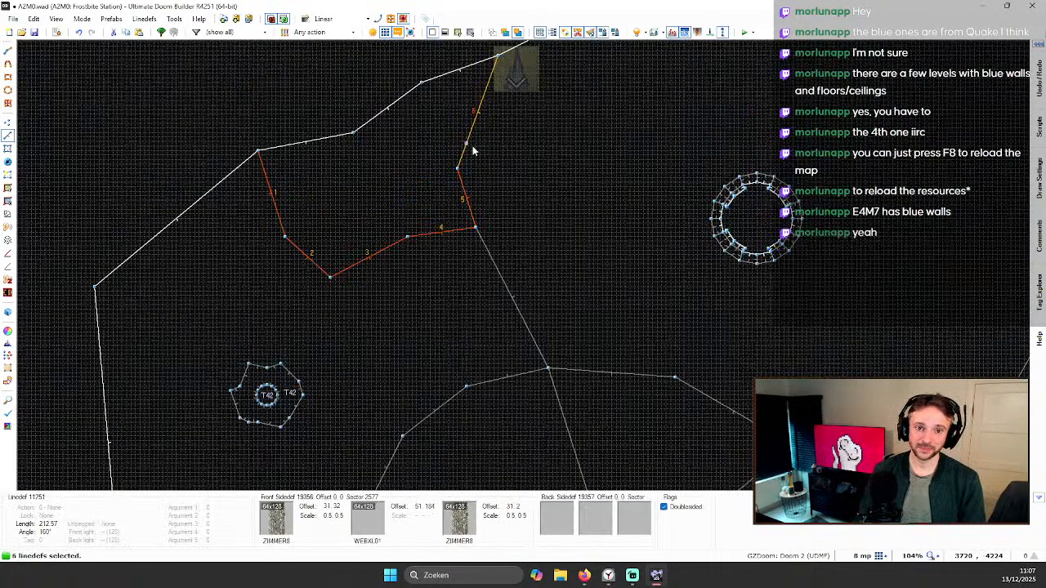
Step: Assign WEBXL01 as the front middle texture of the six selected linedefs with a middle scale of 0.5 by 0.5
right_click(473, 145)
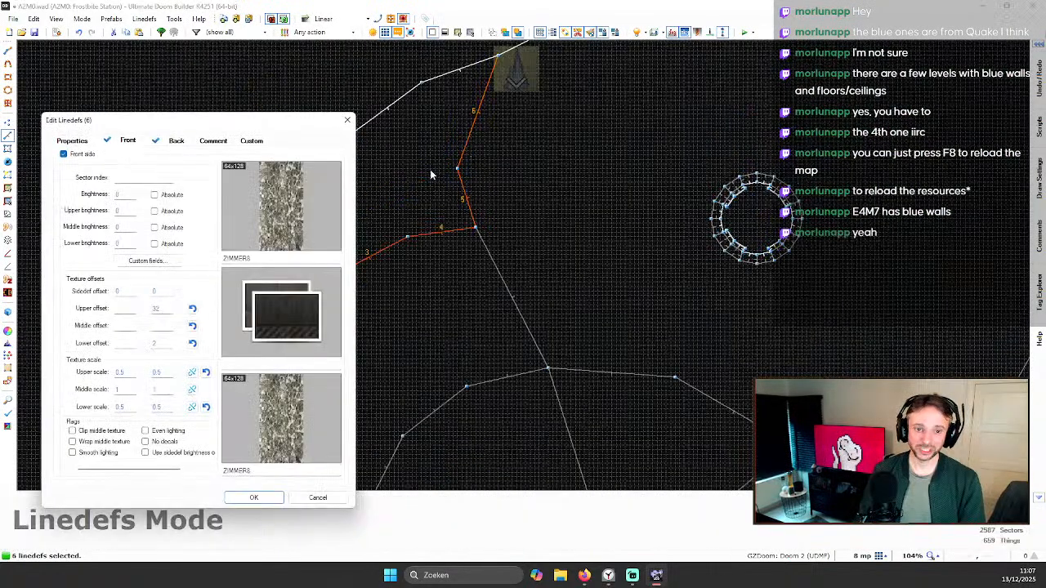
click(295, 307)
scroll(499, 316, down, 3)
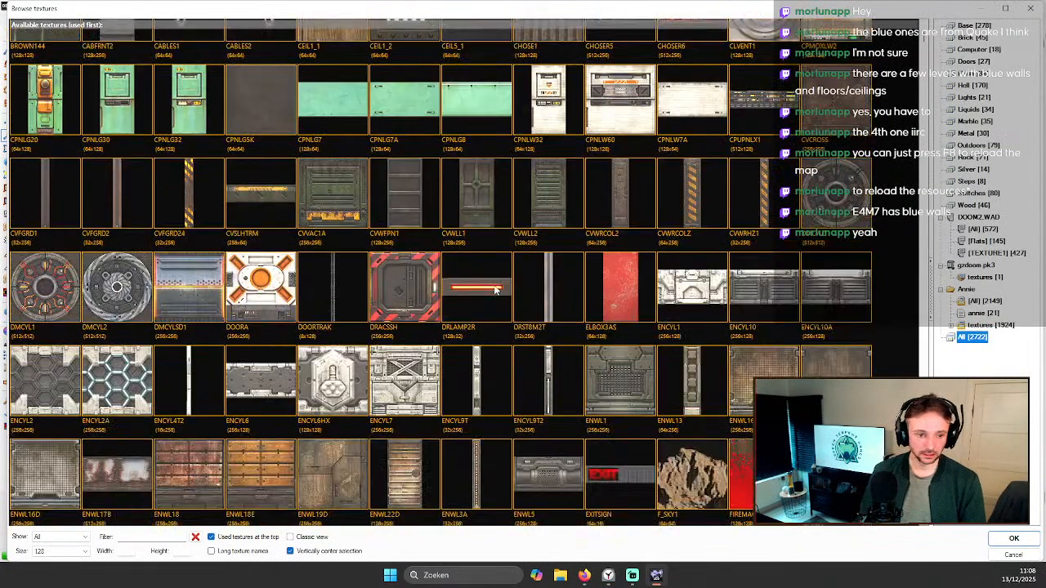
text(WEB)
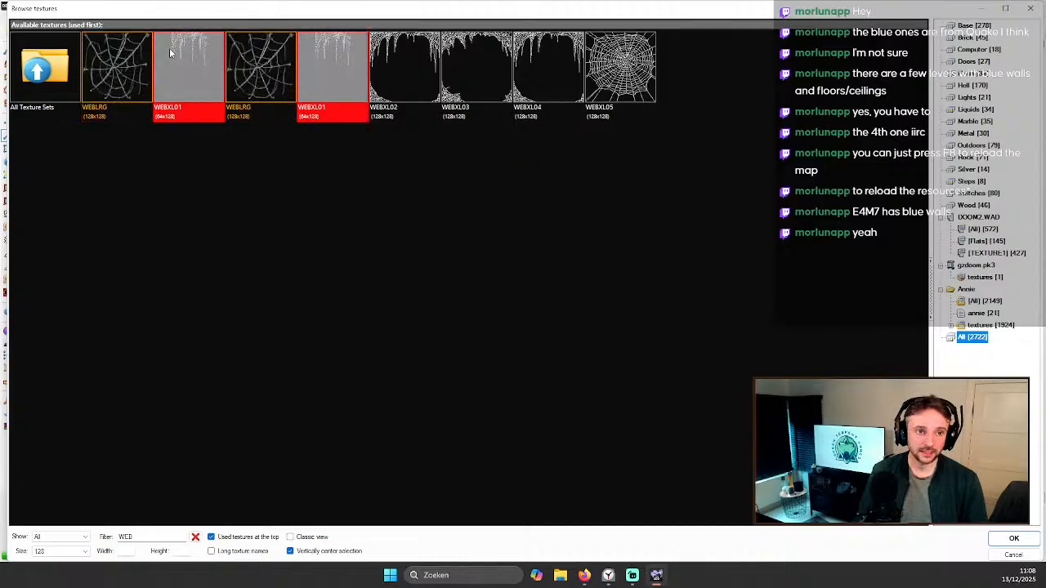
double_click(192, 51)
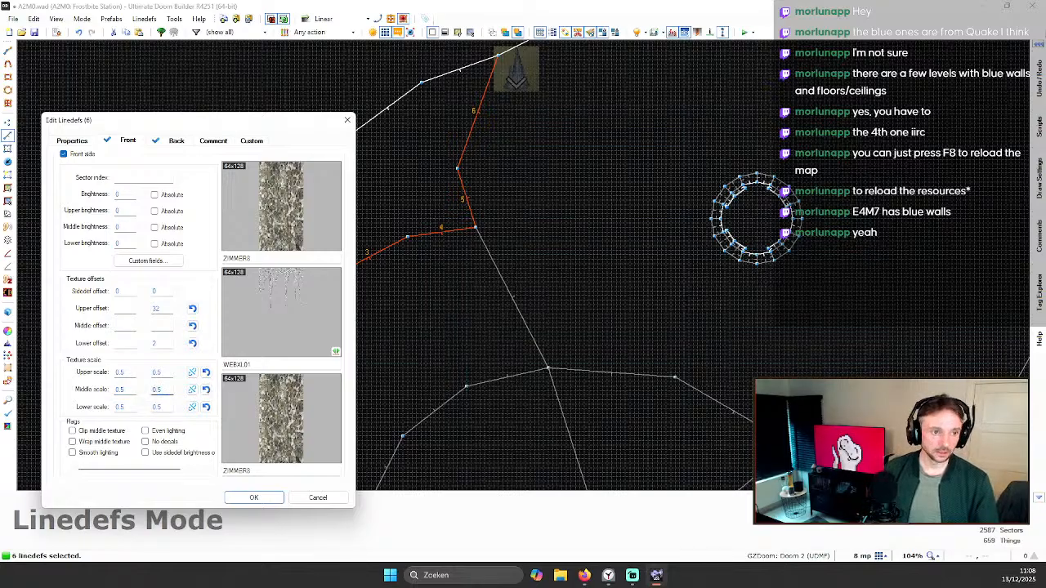
key(Return)
Step: Clear the selection and auto-align the hanging web textures along the ledge edge in X and Y in Visual Mode
key(c)
key(w)
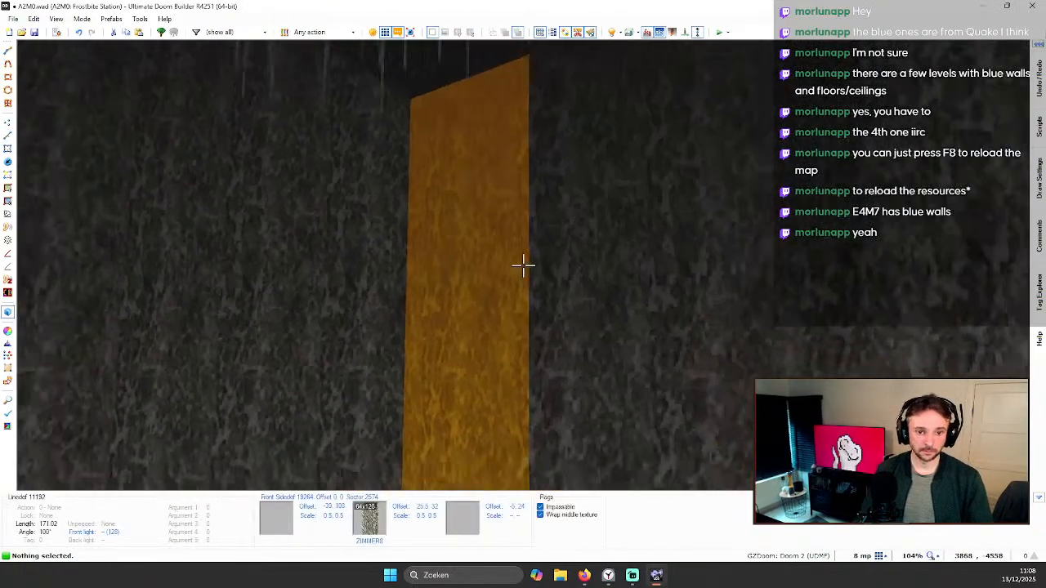
key(e)
key(ctrl+a)
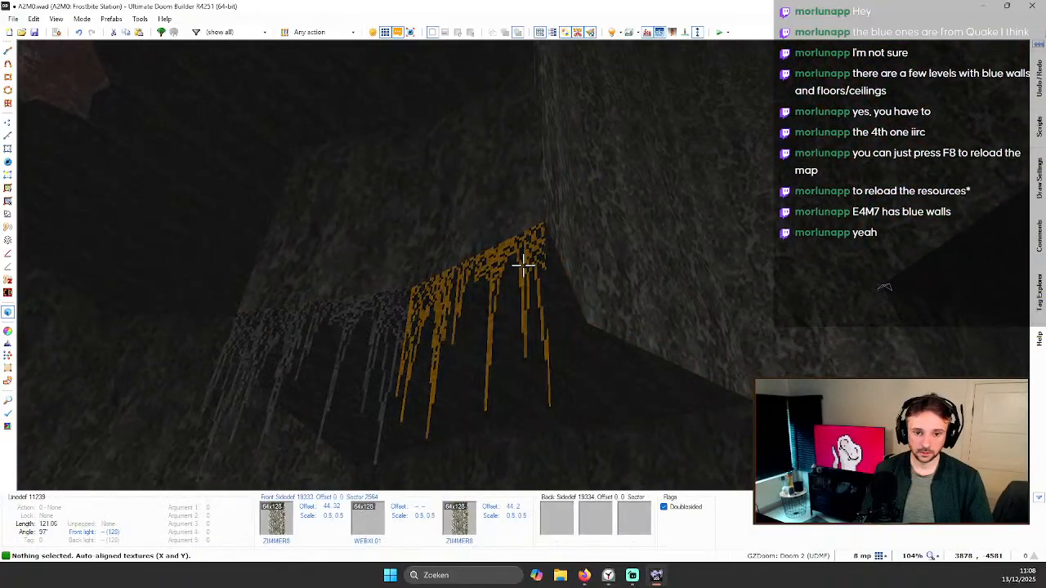
key(e)
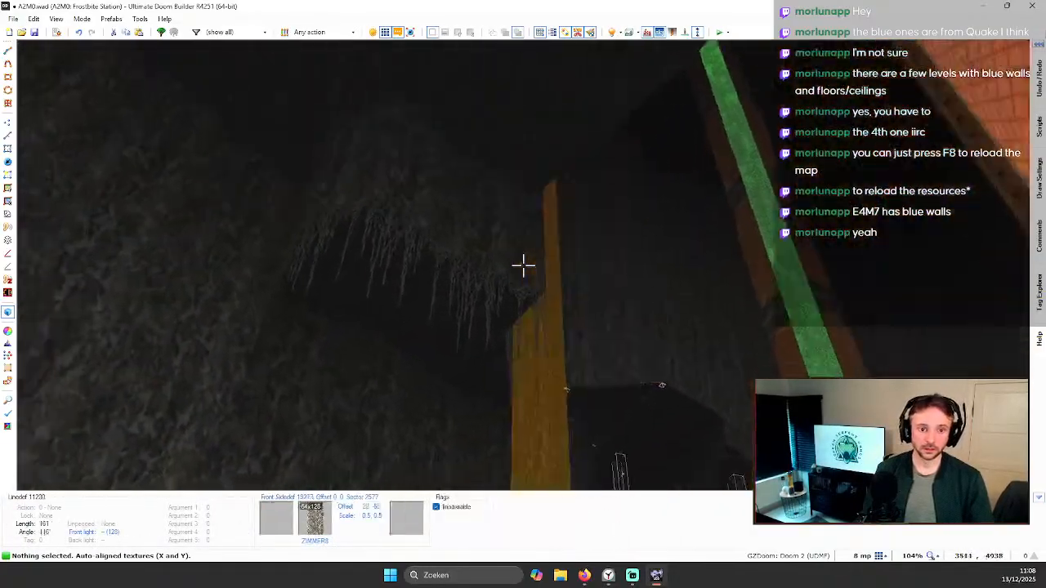
Step: Reselect the six ledge-edge linedefs in Linedefs Mode and review their flags and settings
key(w)
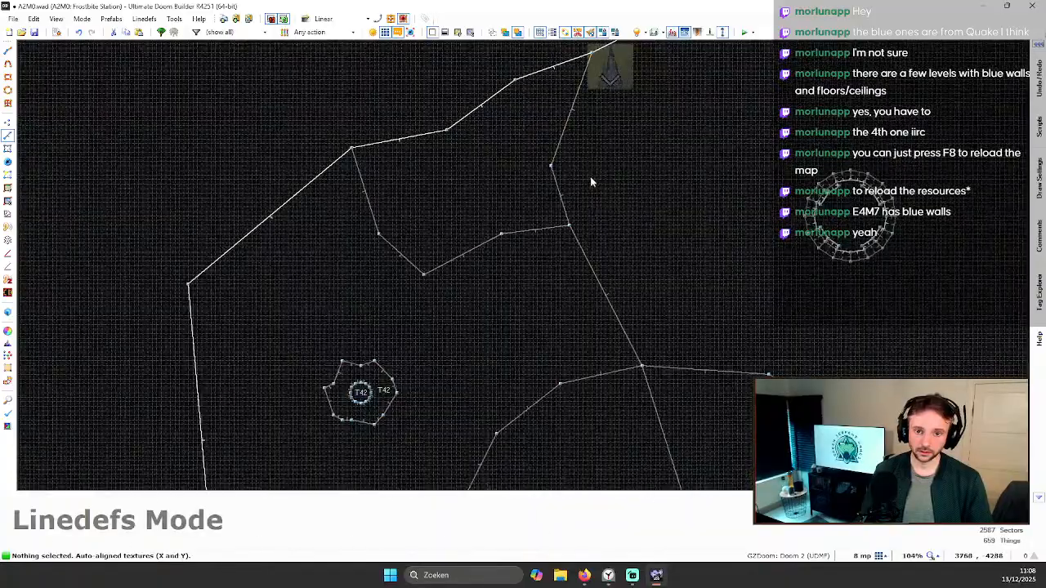
key(l)
click(377, 204)
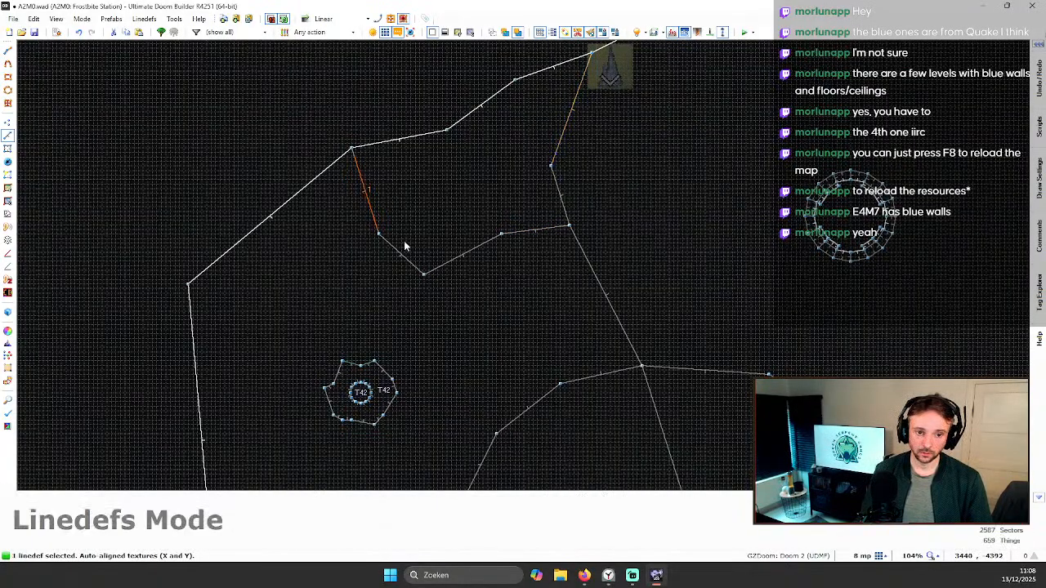
click(404, 253)
click(516, 229)
click(555, 193)
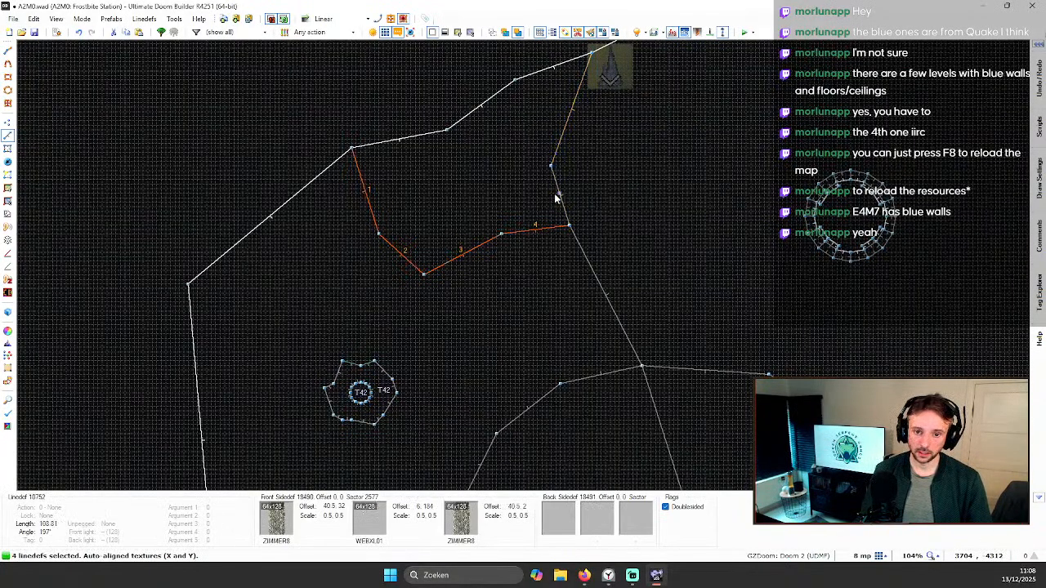
click(569, 129)
right_click(569, 128)
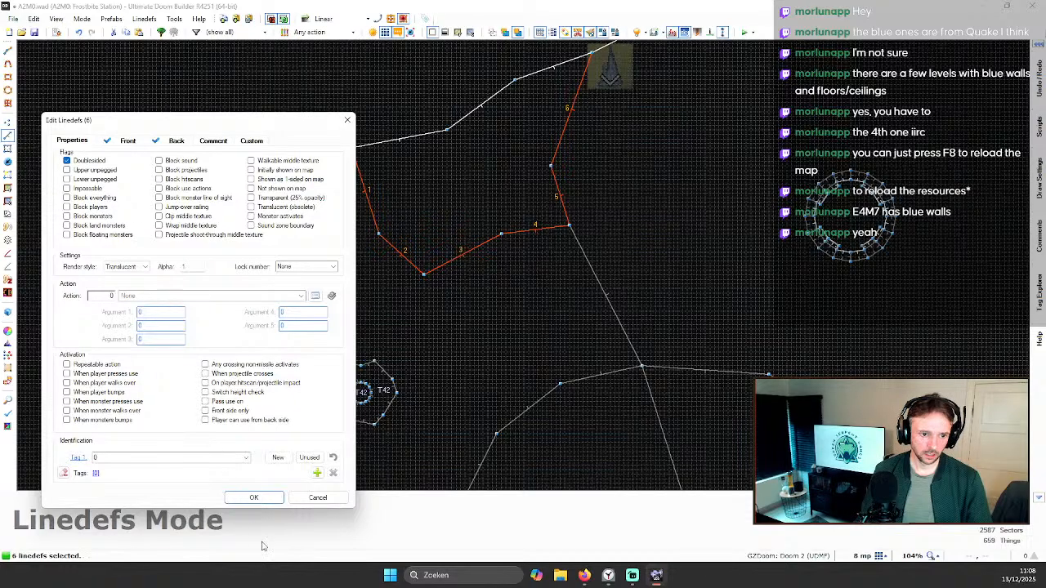
click(254, 499)
Step: Examine in Visual Mode how the web textures line up along the ledge and where they are missing
key(w)
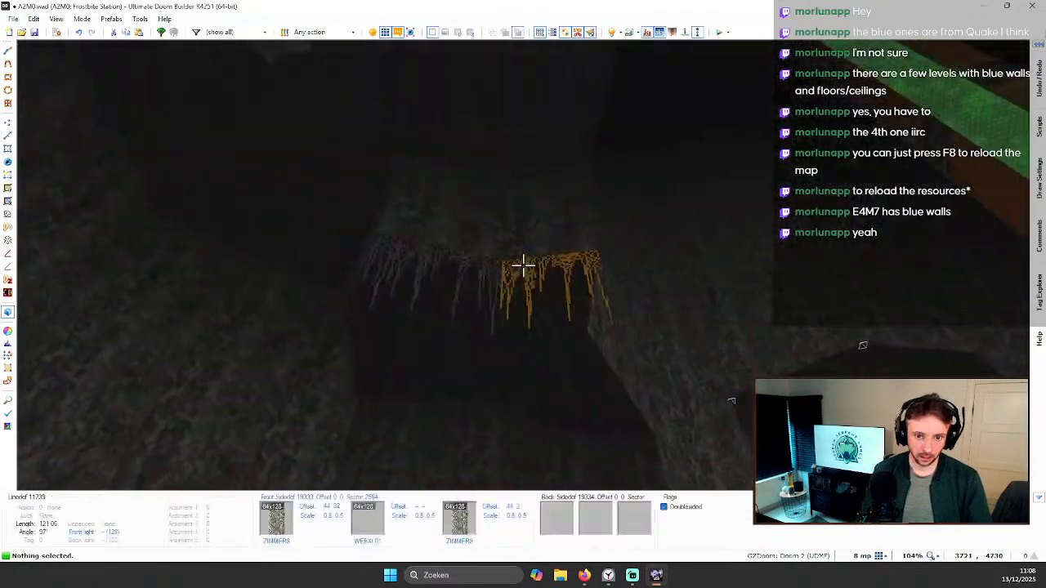
key(e)
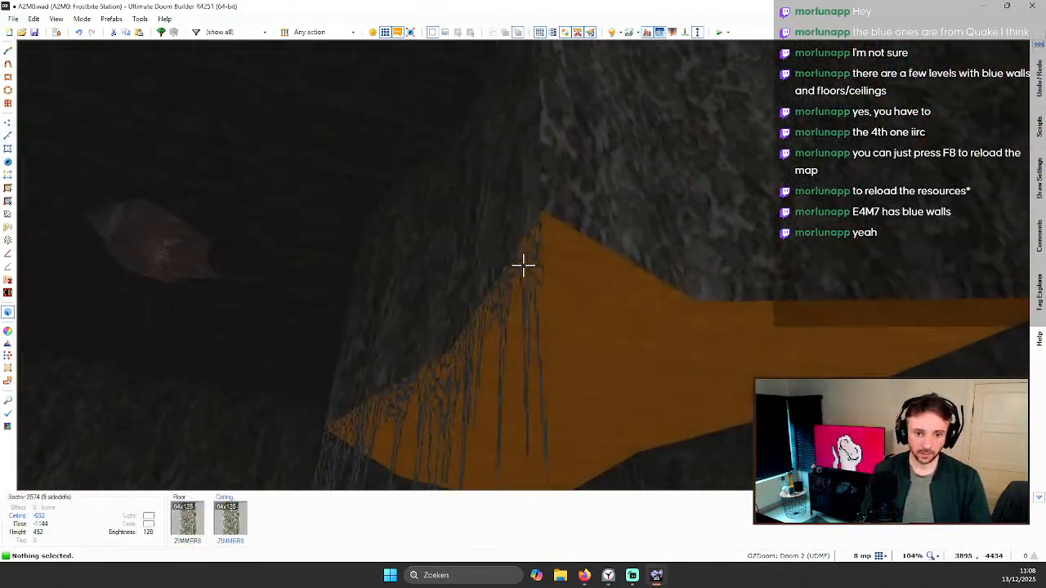
key(e)
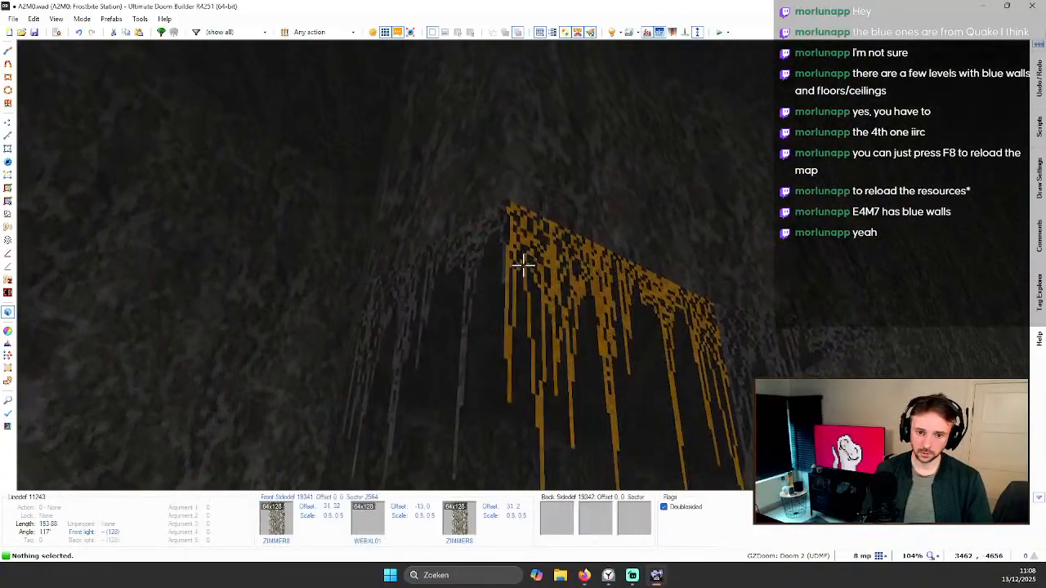
key(e)
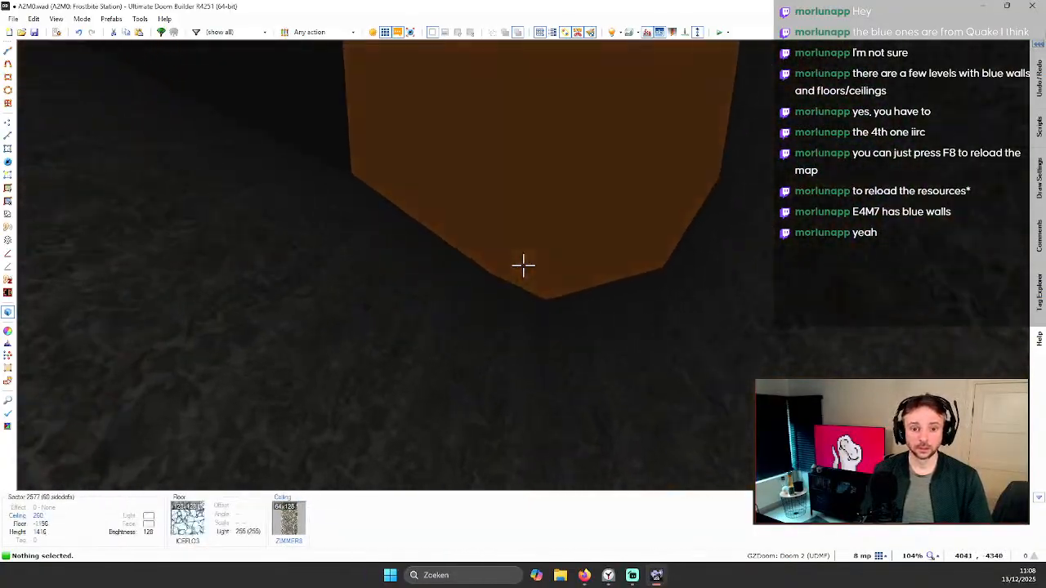
key(e)
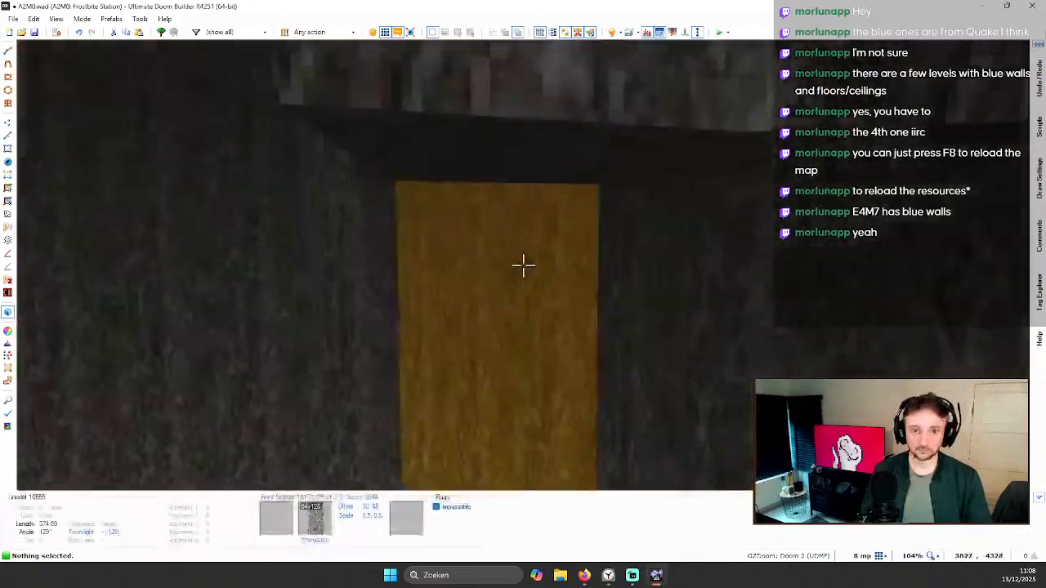
key(e)
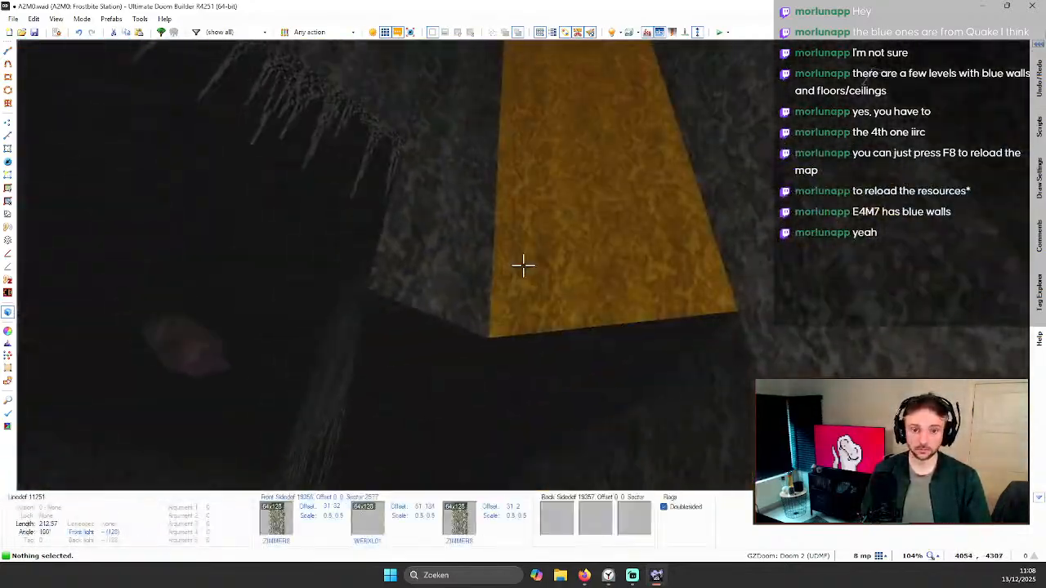
Step: Set the front upper, middle and lower texture offsets to 0 on the ledge edge's two linedefs nearest the highlighted thing
key(q)
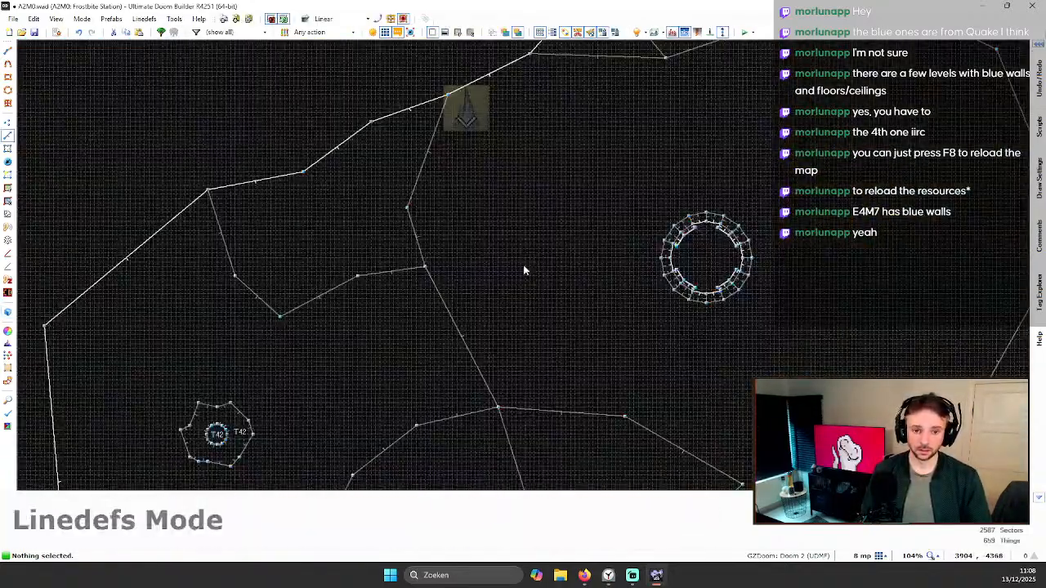
click(416, 235)
click(419, 169)
right_click(425, 189)
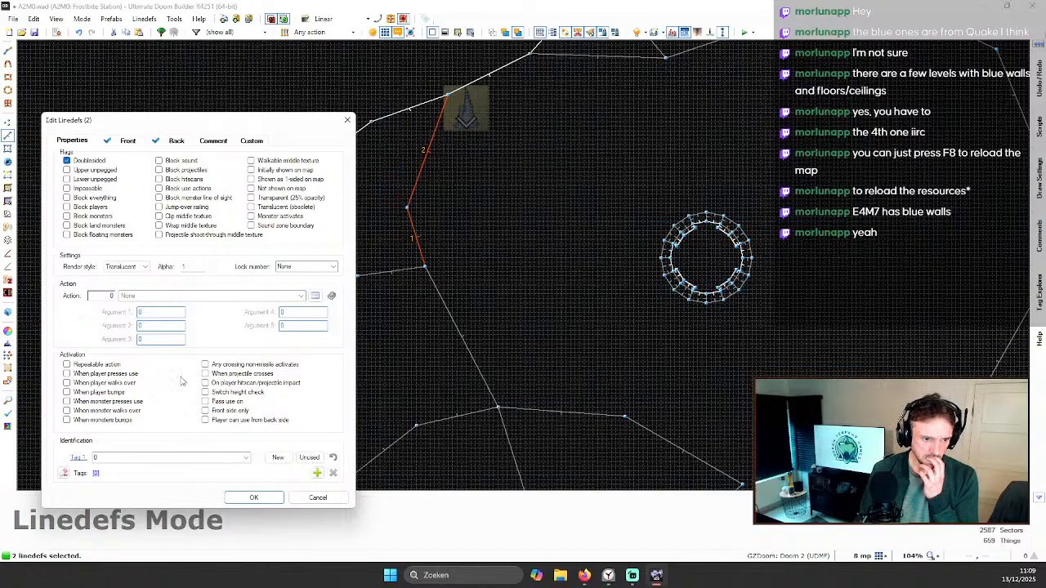
click(128, 141)
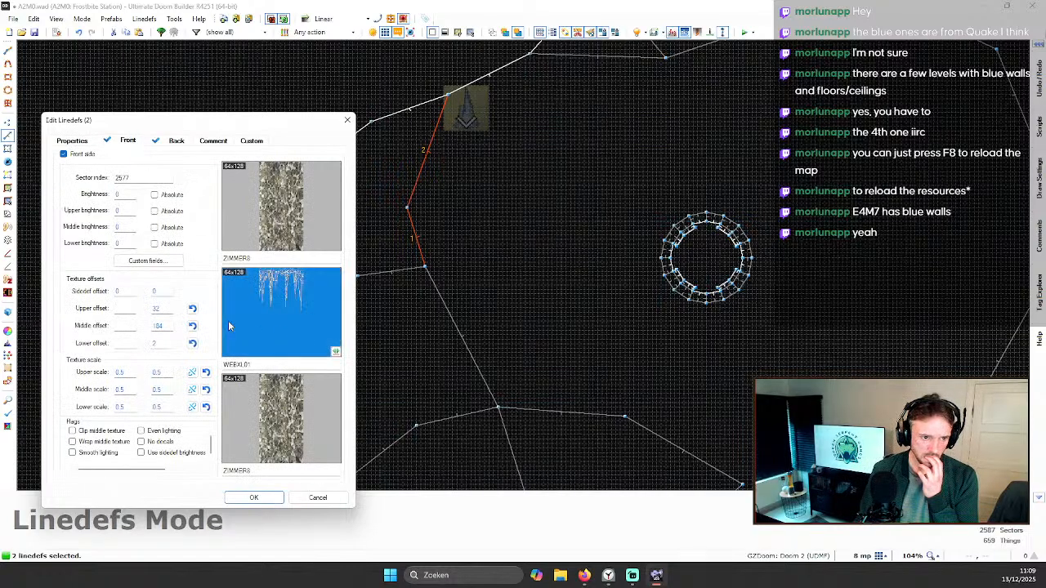
click(124, 326)
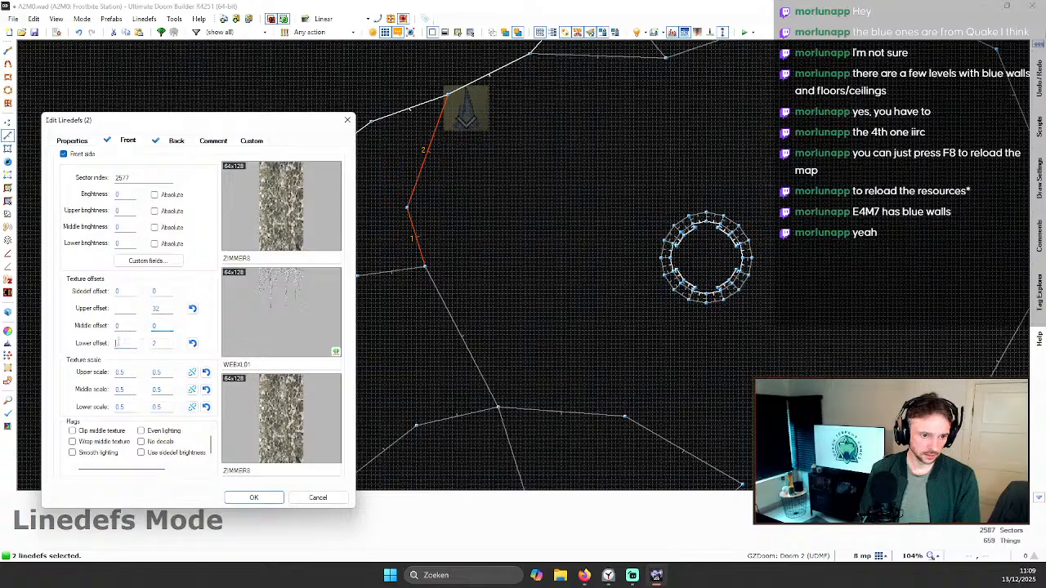
double_click(171, 344)
text(0)
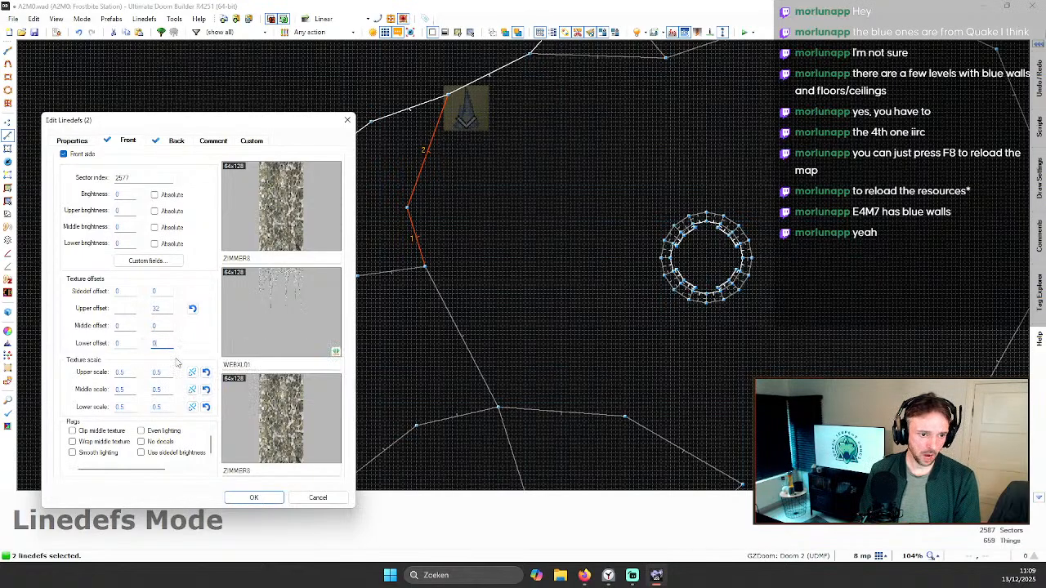
click(119, 308)
text(0)
click(254, 497)
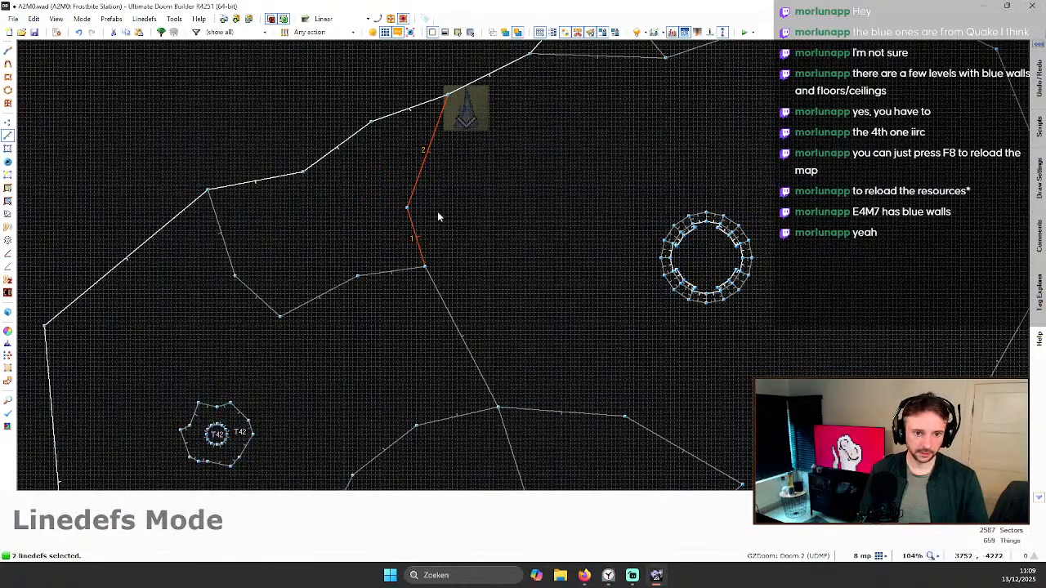
Step: Clear the selection in Visual Mode and auto-align the ledge's rock and hanging web textures in X and Y
key(w)
key(c)
key(ctrl+a)
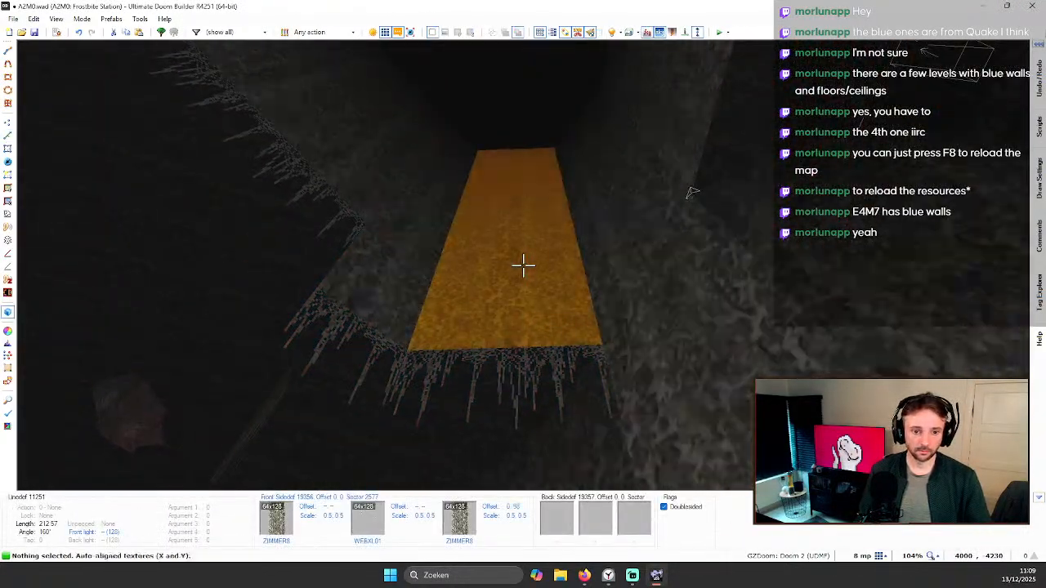
key(w)
key(w)
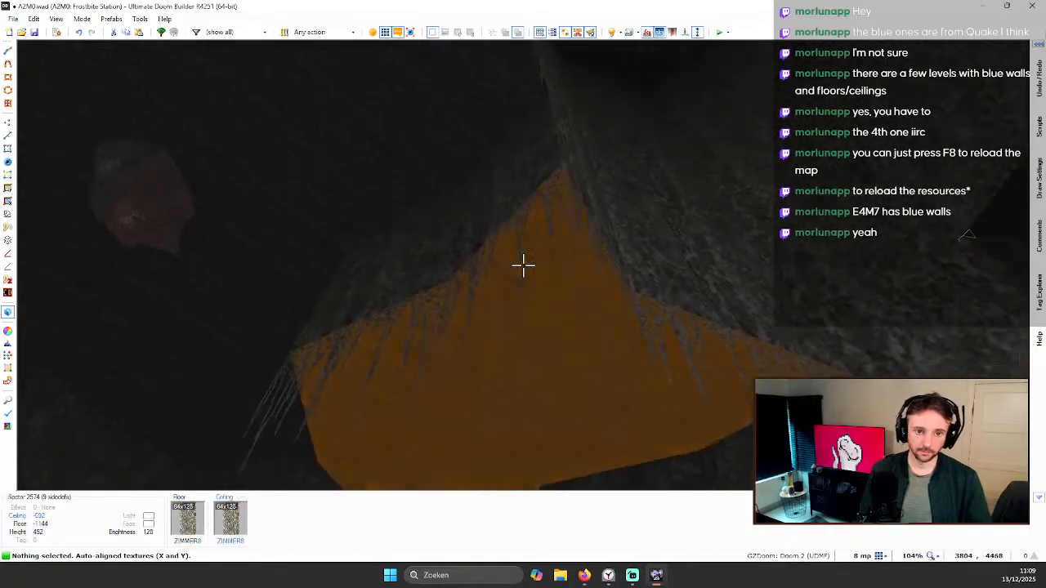
key(ctrl+a)
key(w)
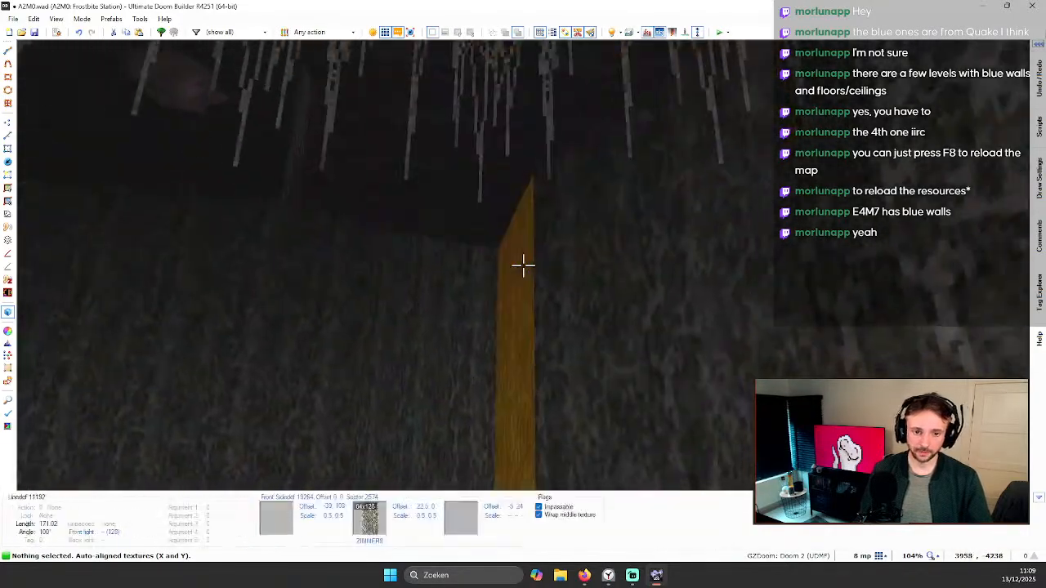
key(w)
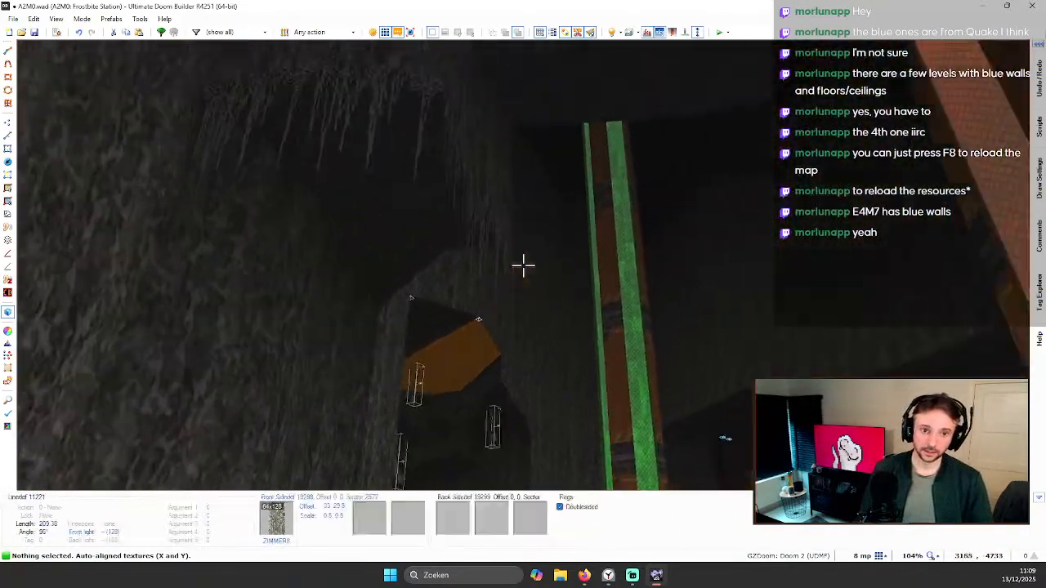
key(w)
Step: Give the back side of the six ledge-edge linedefs the middle texture WEBXL01 with a middle scale of 0.5 in both directions
key(q)
scroll(481, 210, down, 2)
scroll(378, 142, up, 2)
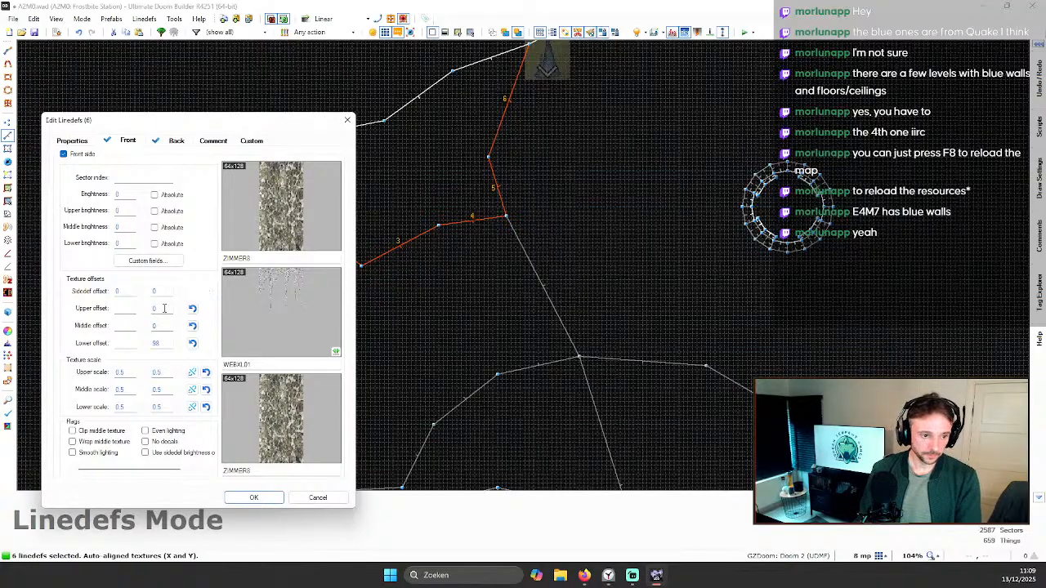
click(267, 365)
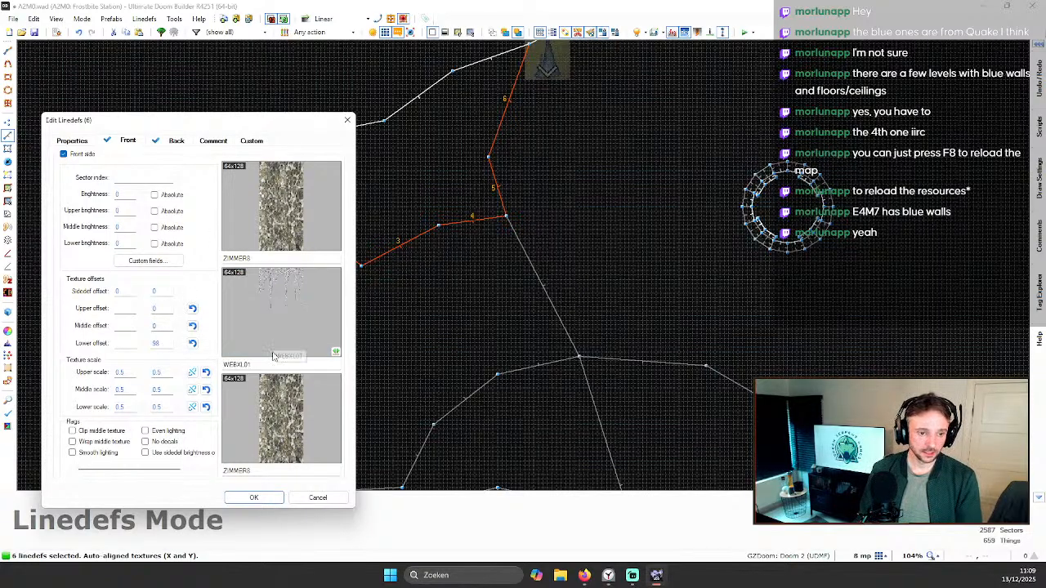
click(160, 142)
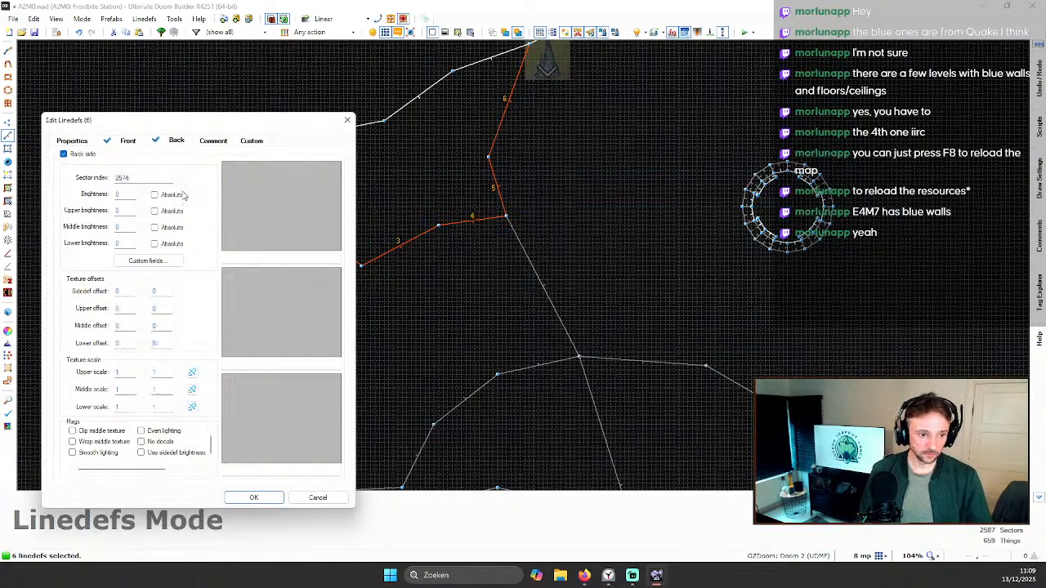
click(70, 142)
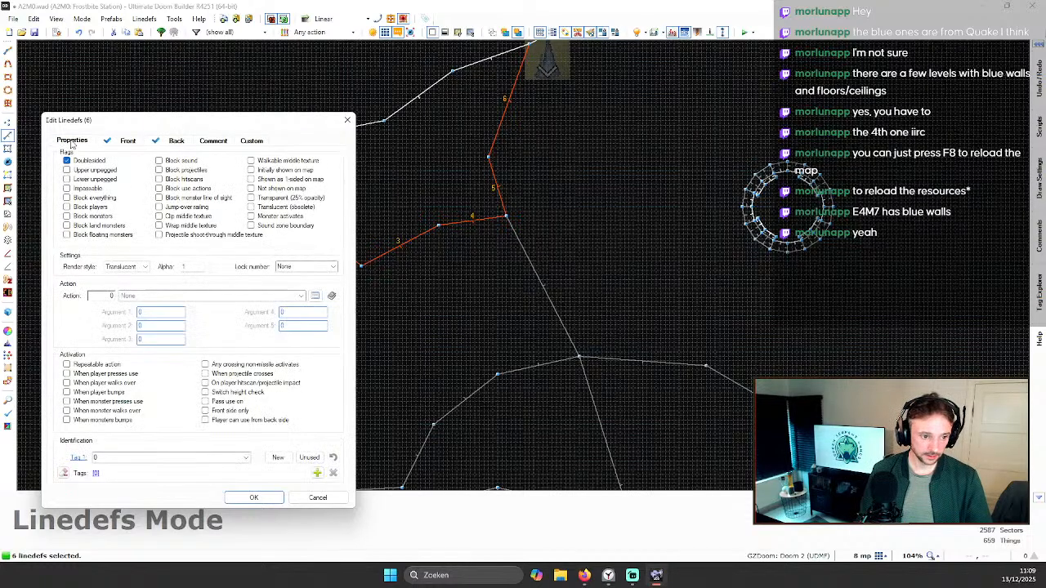
click(128, 140)
click(176, 140)
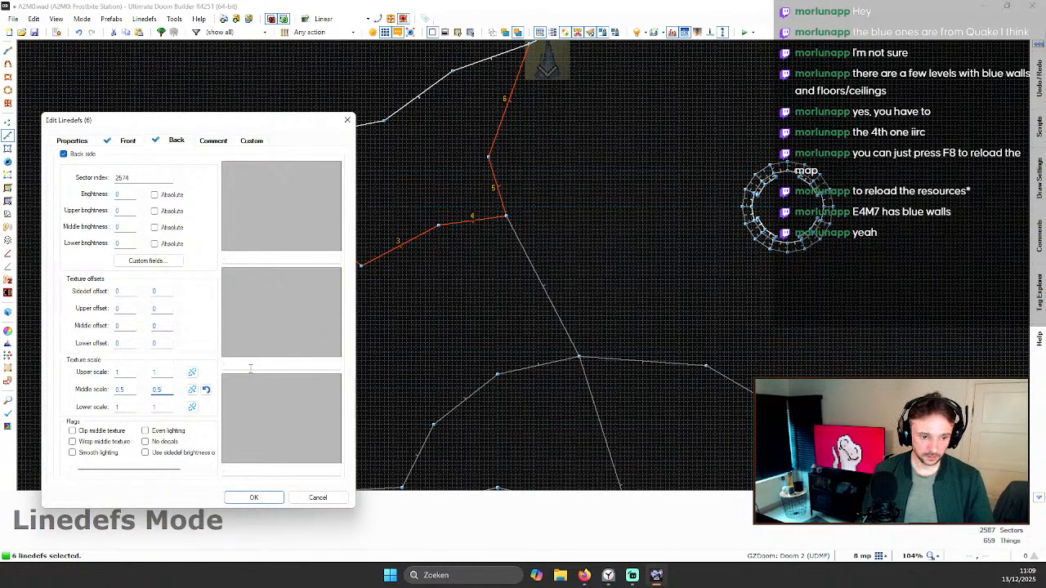
text(WFEXL01)
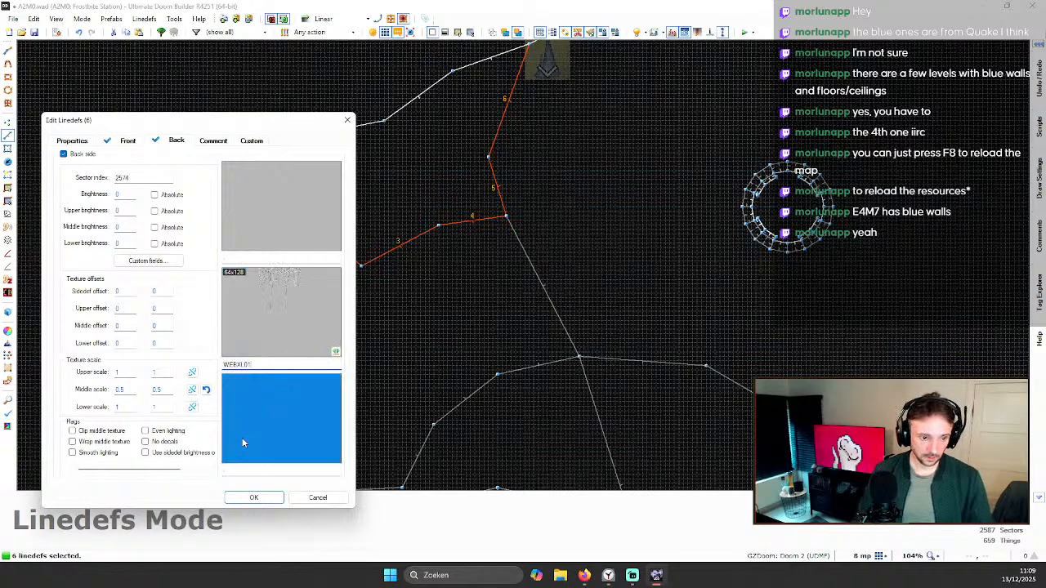
click(254, 497)
Step: Clear the selection in Visual Mode and auto-align the web textures on the back of the ledge edge in X and Y
key(w)
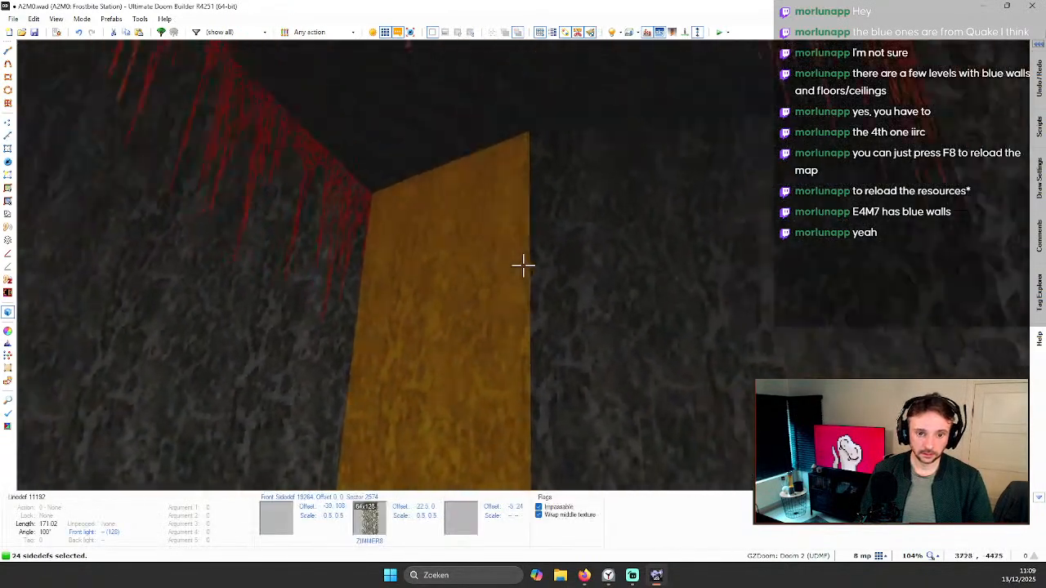
key(d)
key(c)
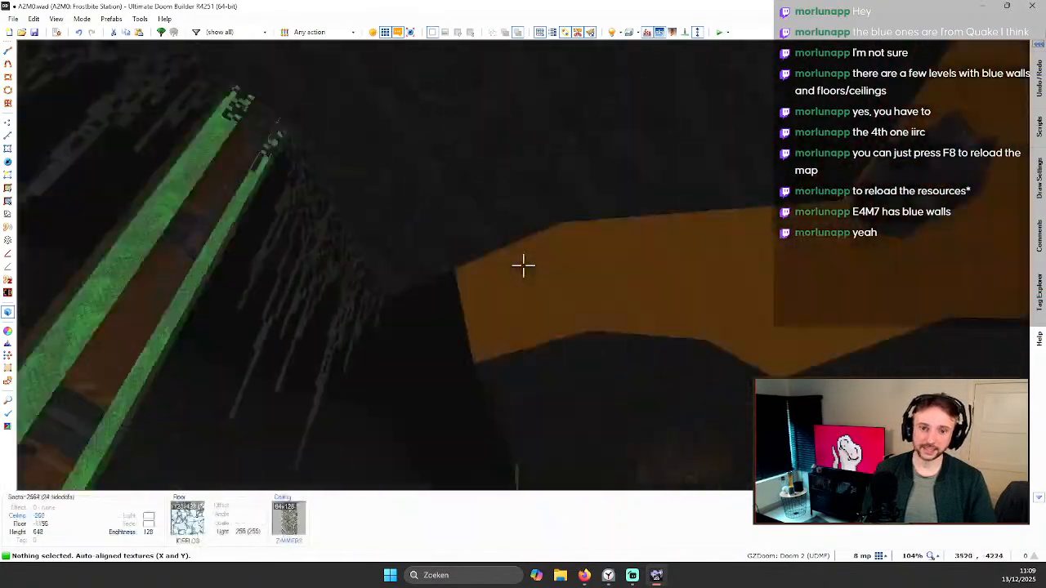
Step: Set the back middle texture's vertical offset to 0 on the four ledge-edge linedefs farthest from the highlighted thing
key(w)
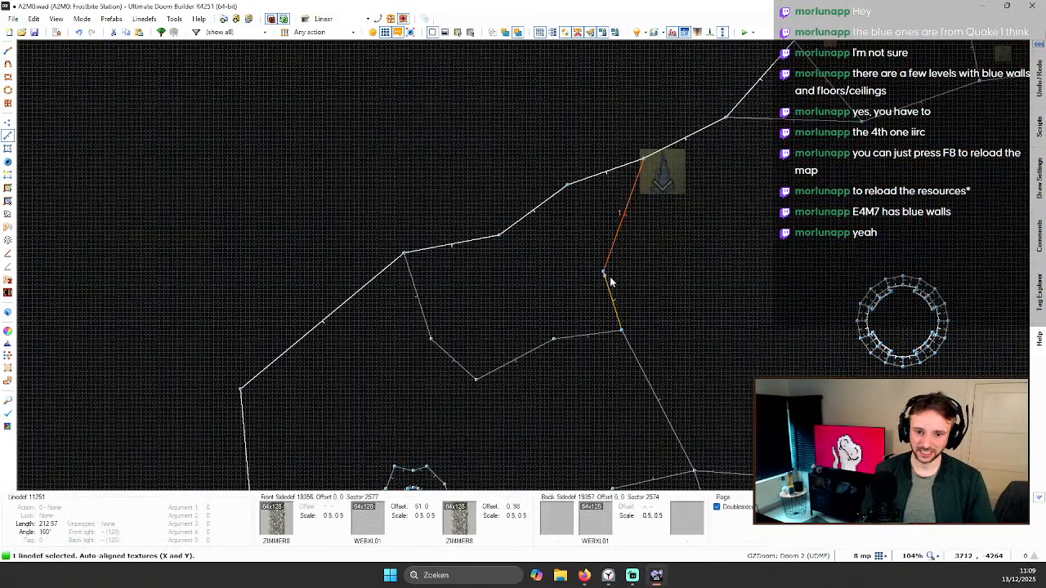
click(429, 314)
right_click(429, 314)
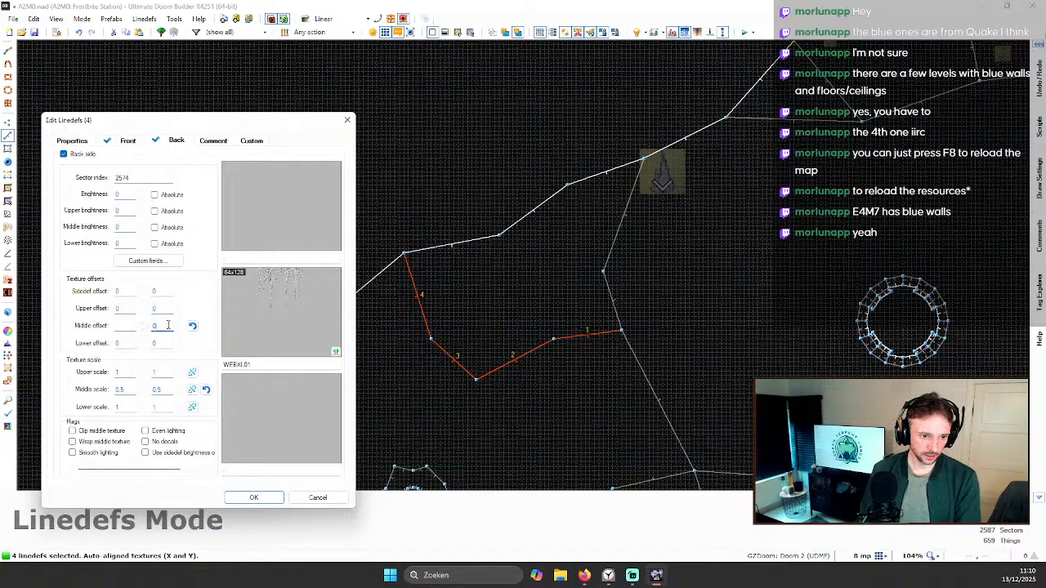
key(Return)
Step: Examine in Visual Mode how the hanging web textures look along both sides of the ledge, from close up and across the cave
key(w)
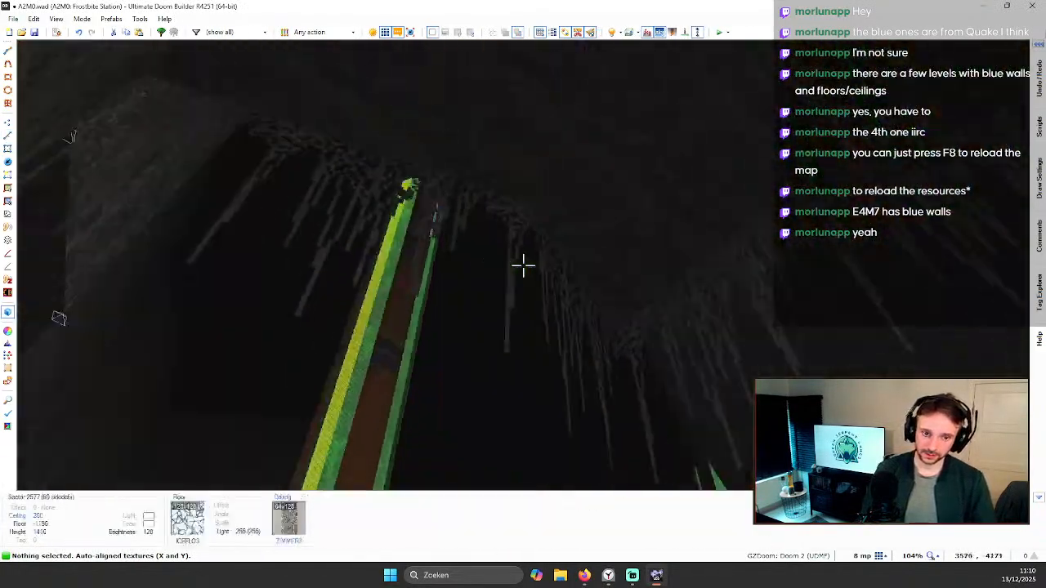
key(e)
key(d)
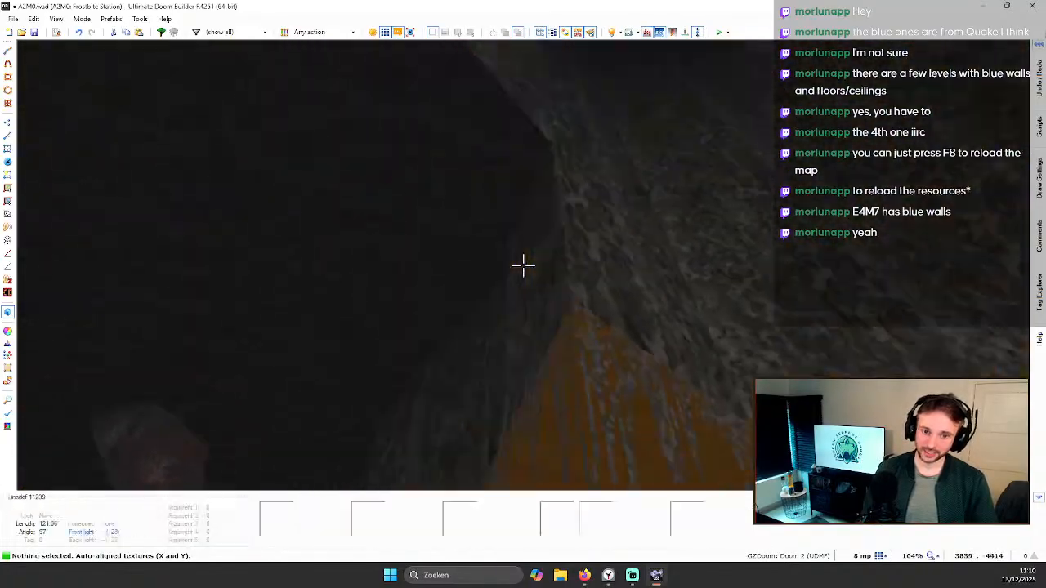
key(e)
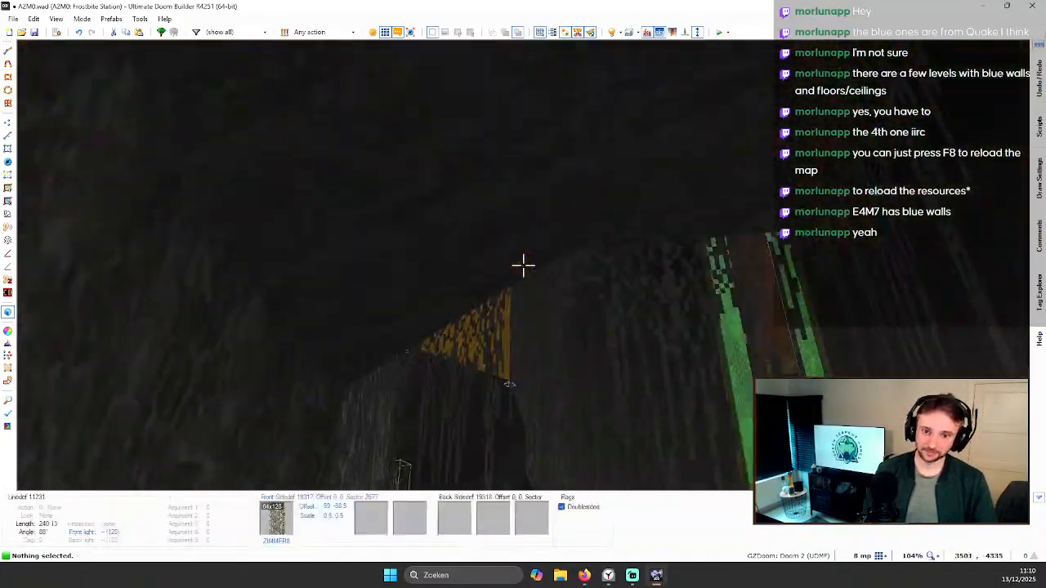
key(d)
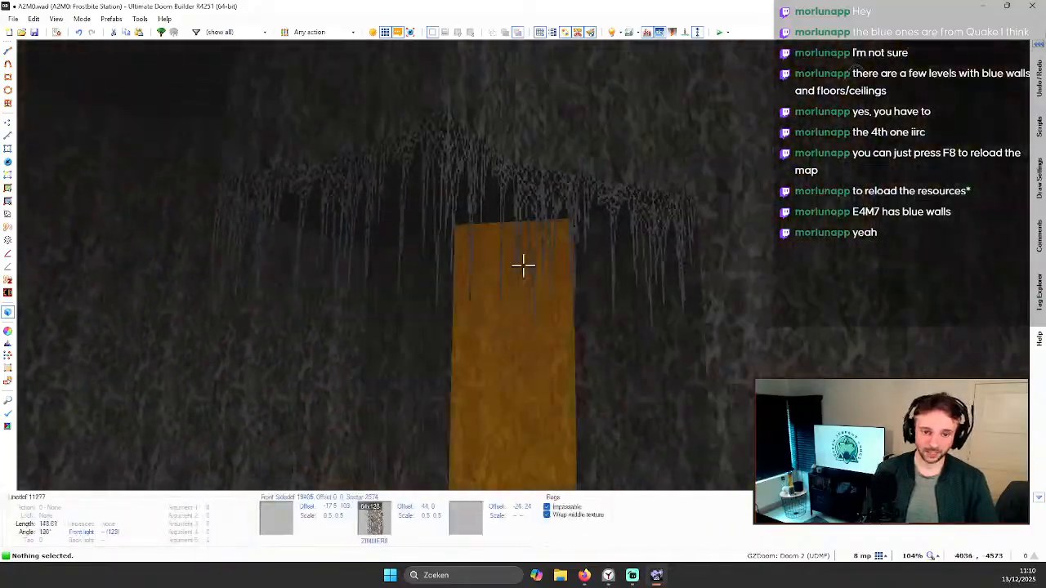
key(e)
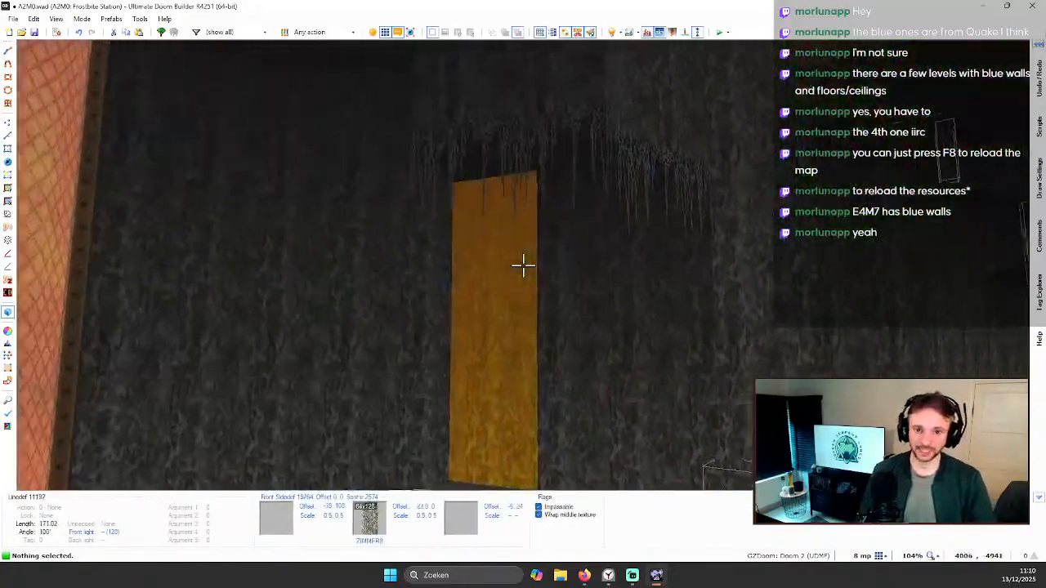
key(d)
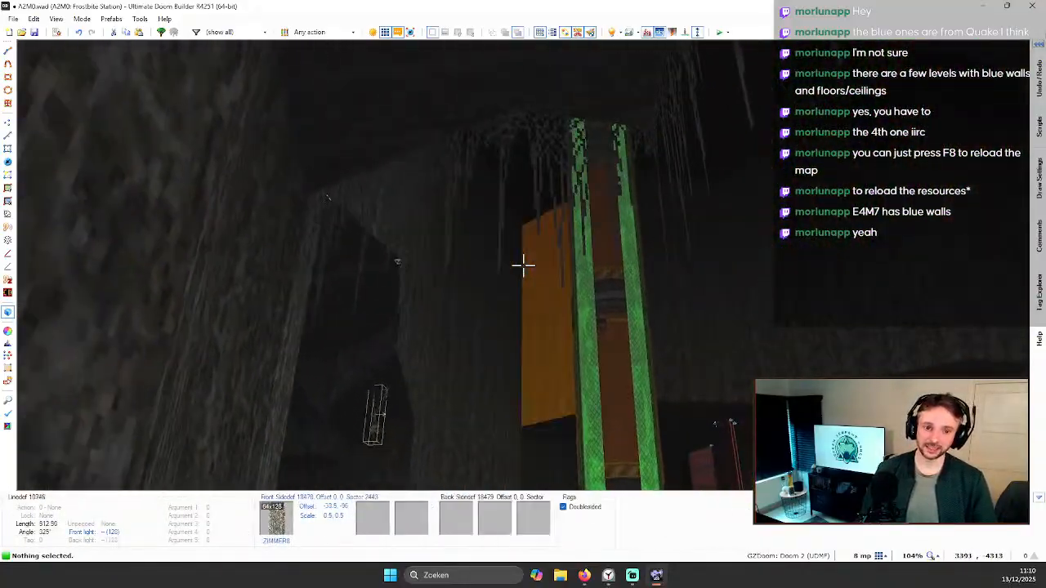
key(e)
key(d)
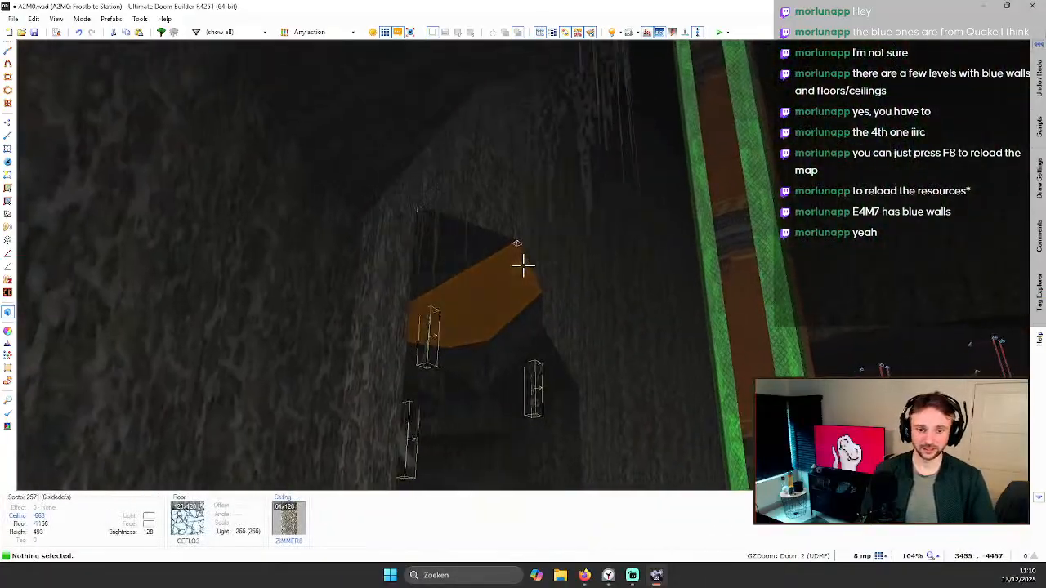
key(d)
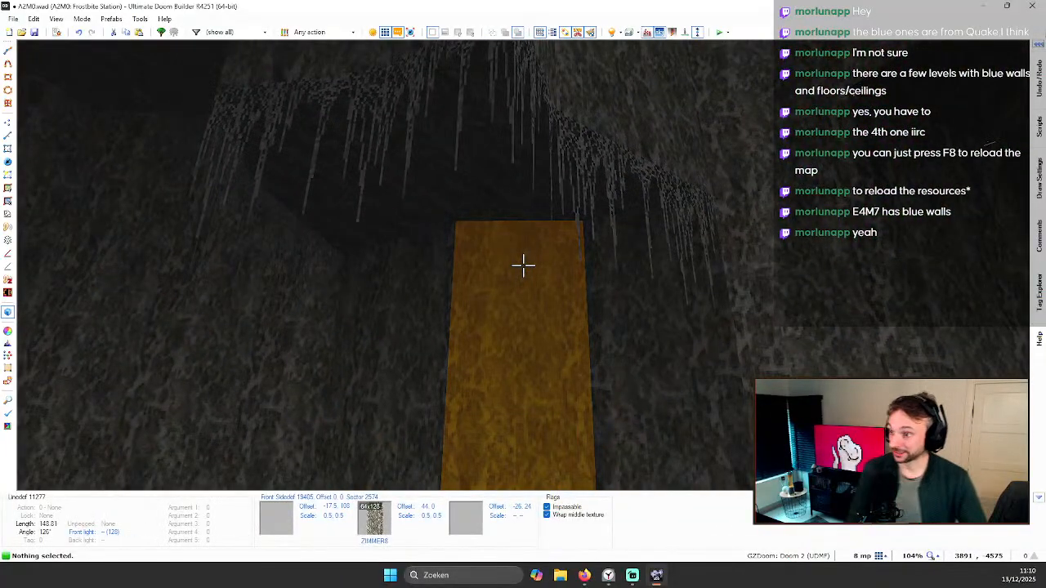
key(e)
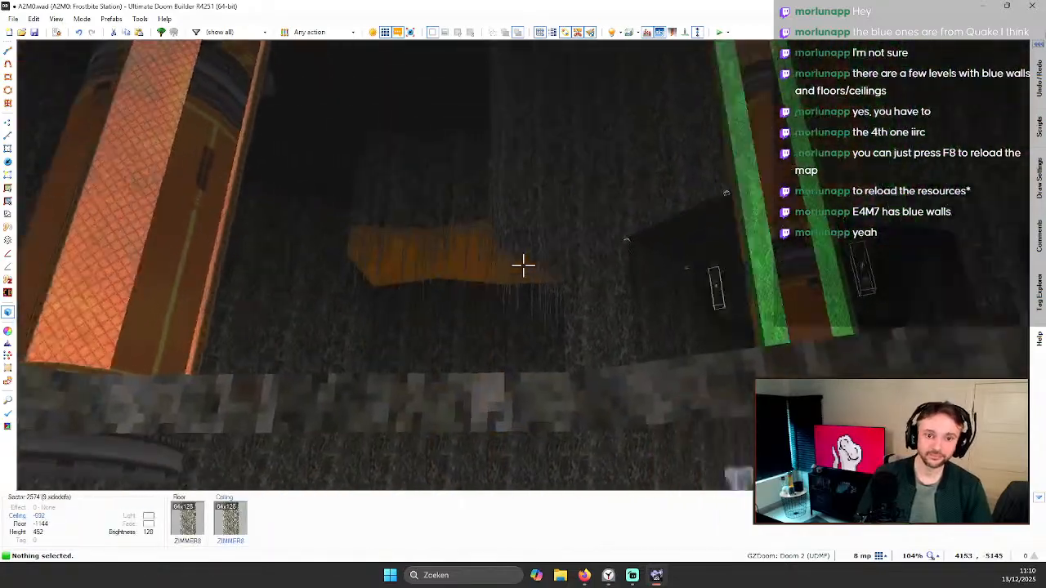
key(e)
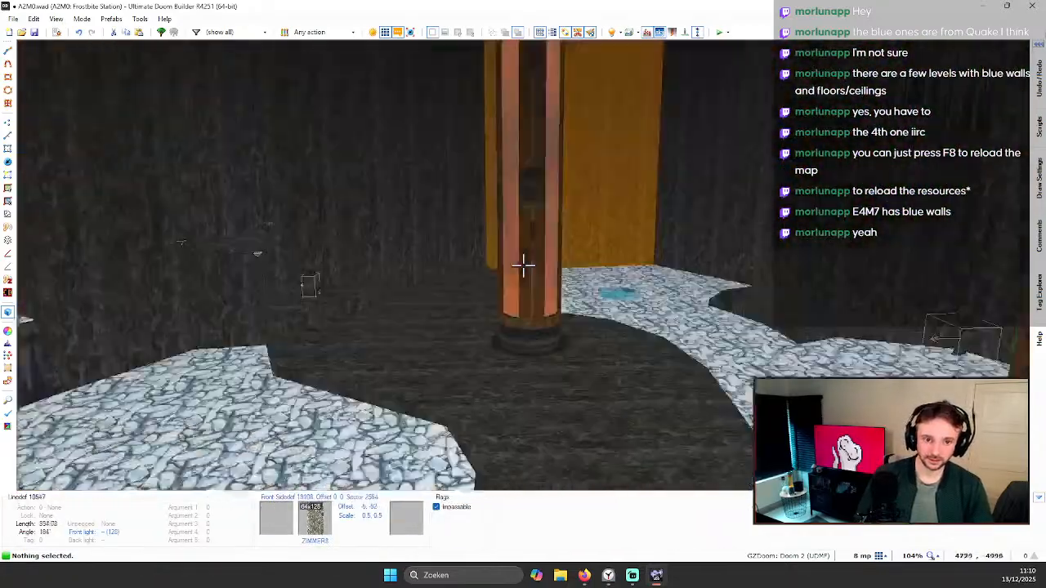
key(s)
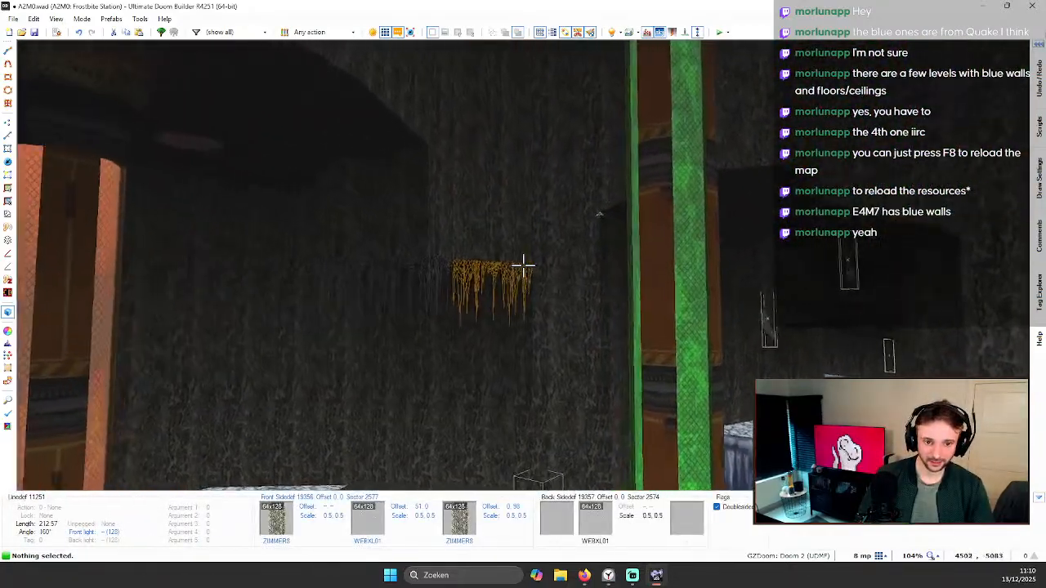
key(e)
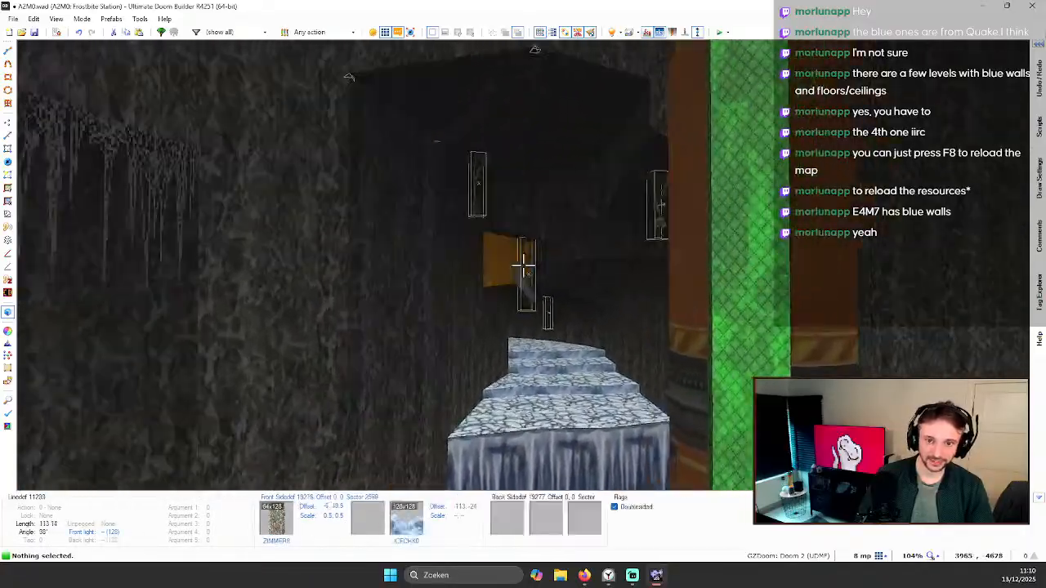
Step: Flip the short linedef at the upper end of the cave ceiling ledge's inner edge
key(e)
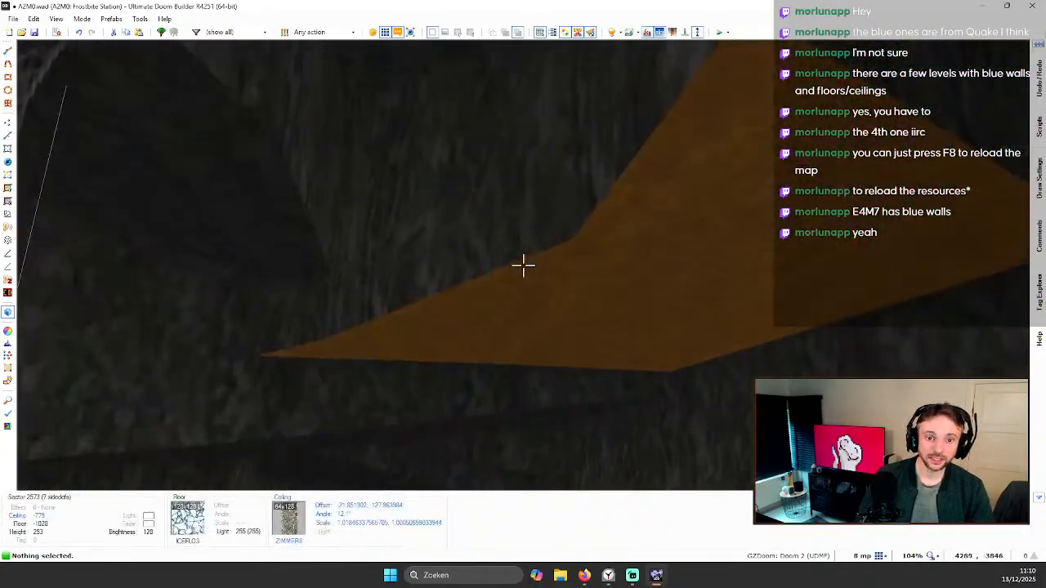
key(d)
key(w)
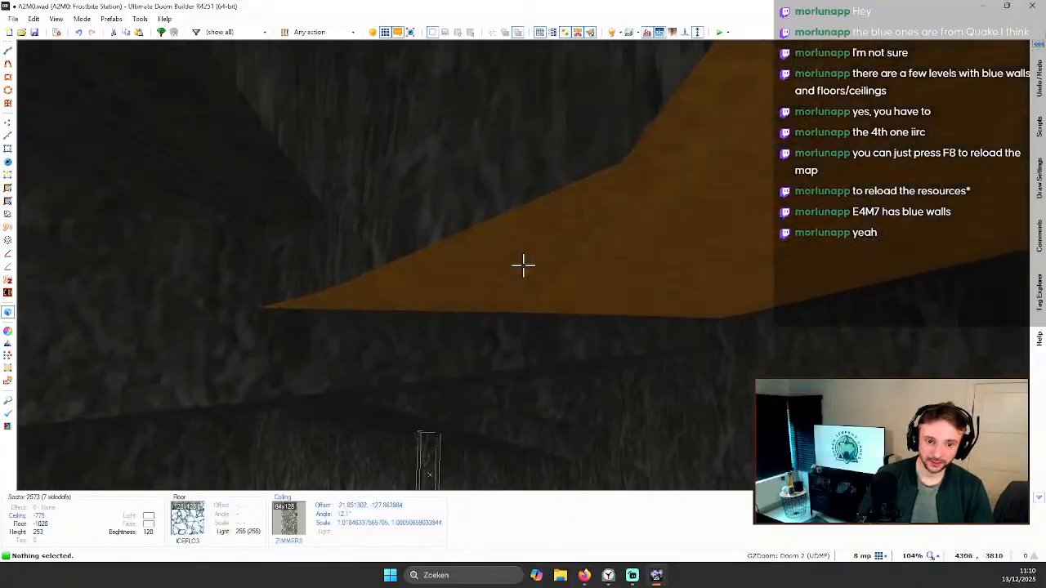
key(q)
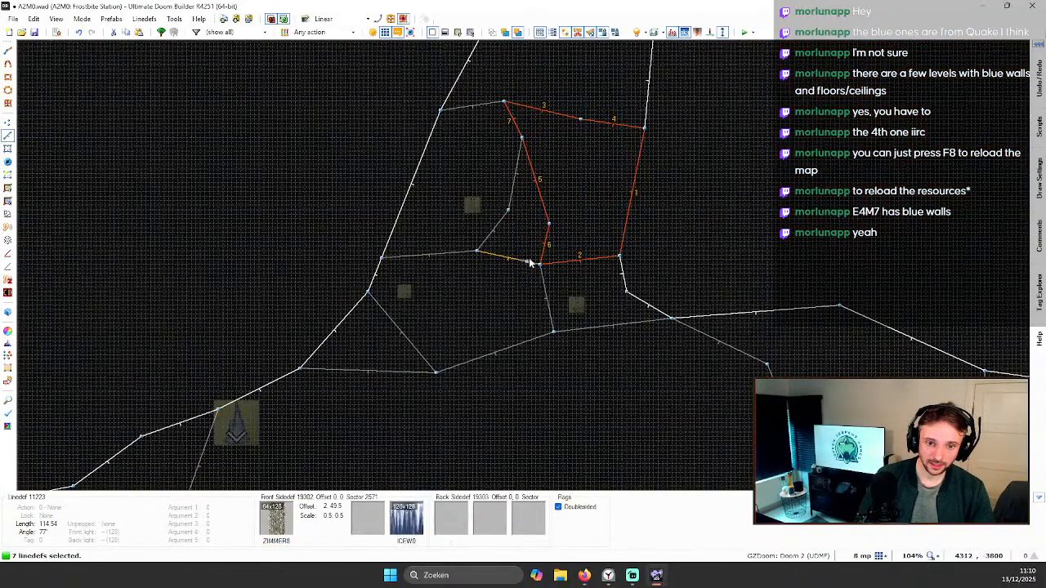
click(547, 129)
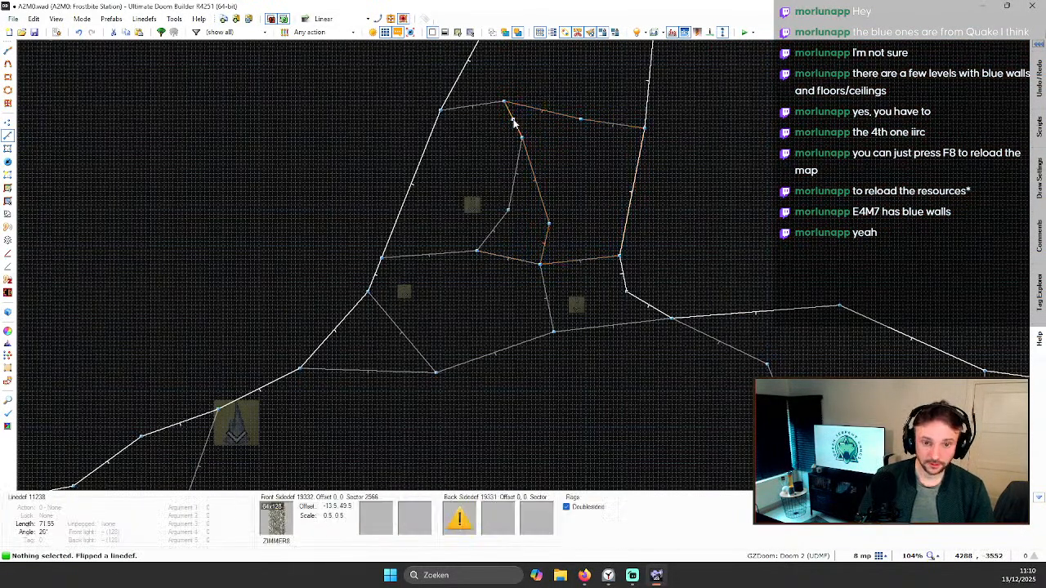
Step: Give the back side of the ceiling ledge's four edge linedefs the middle texture WEBXL01 at 0.5 middle scale
click(536, 187)
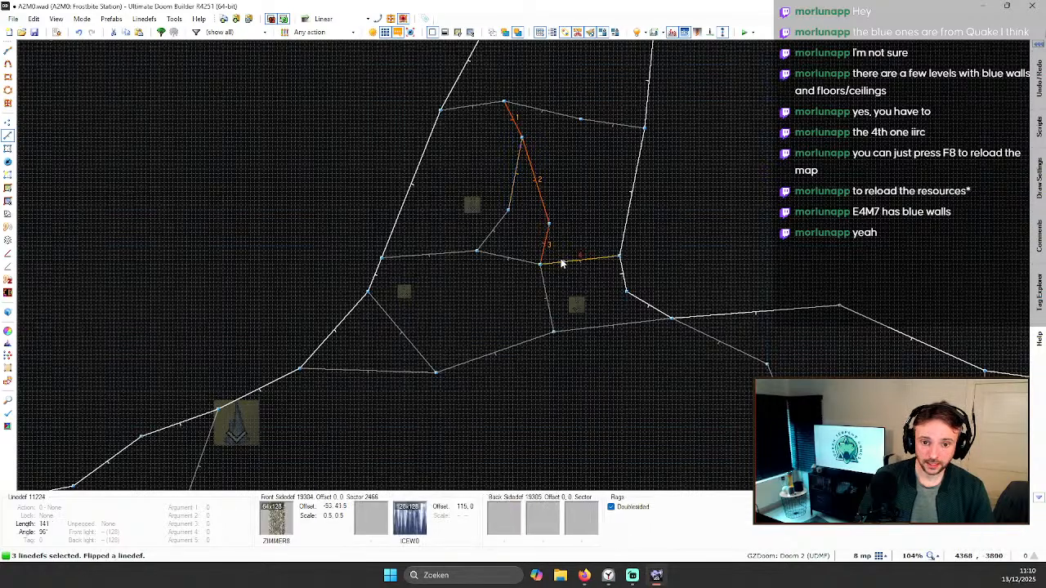
right_click(562, 263)
click(307, 310)
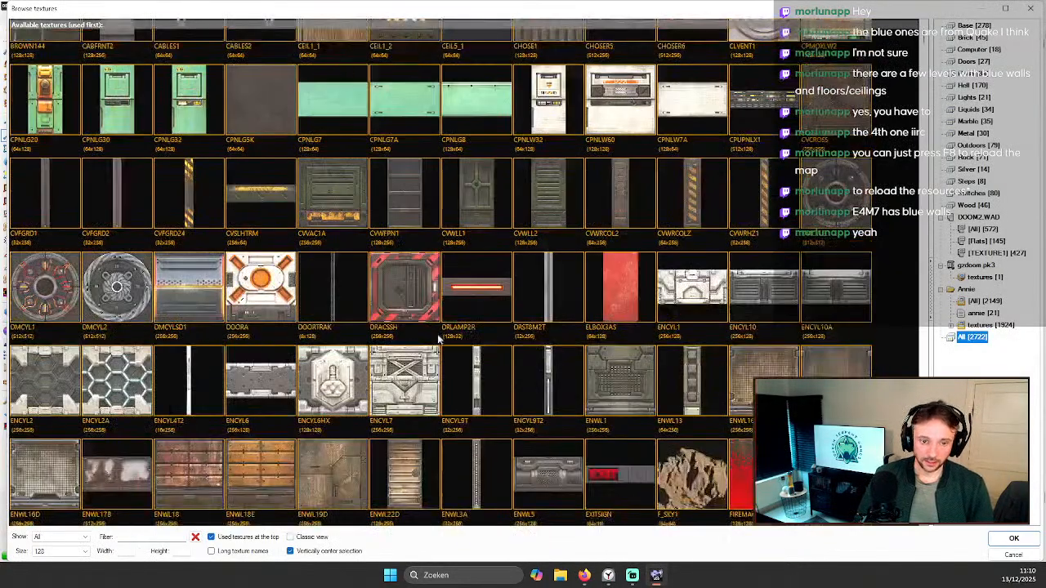
text(WEB)
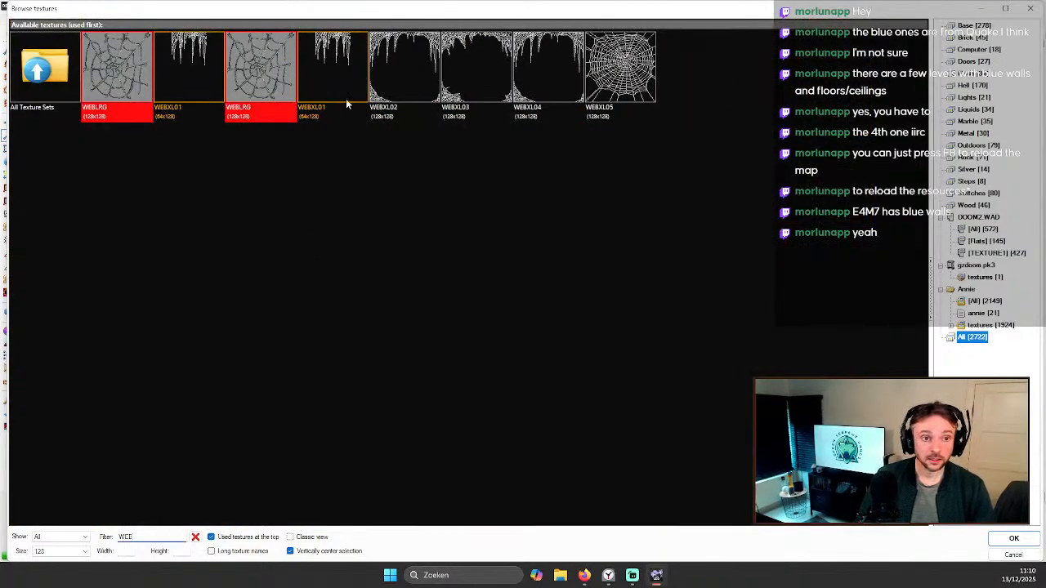
double_click(180, 57)
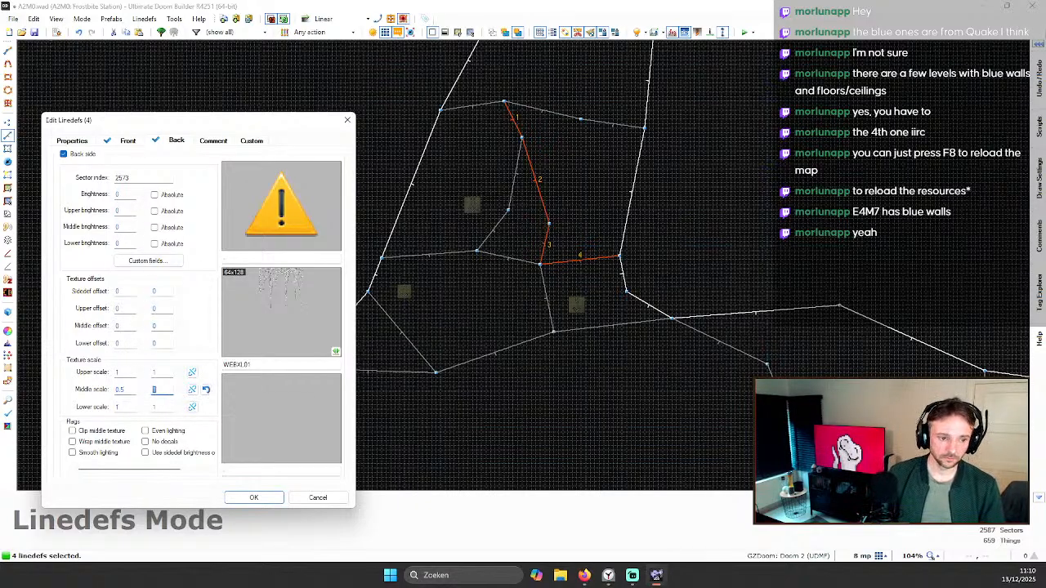
click(254, 496)
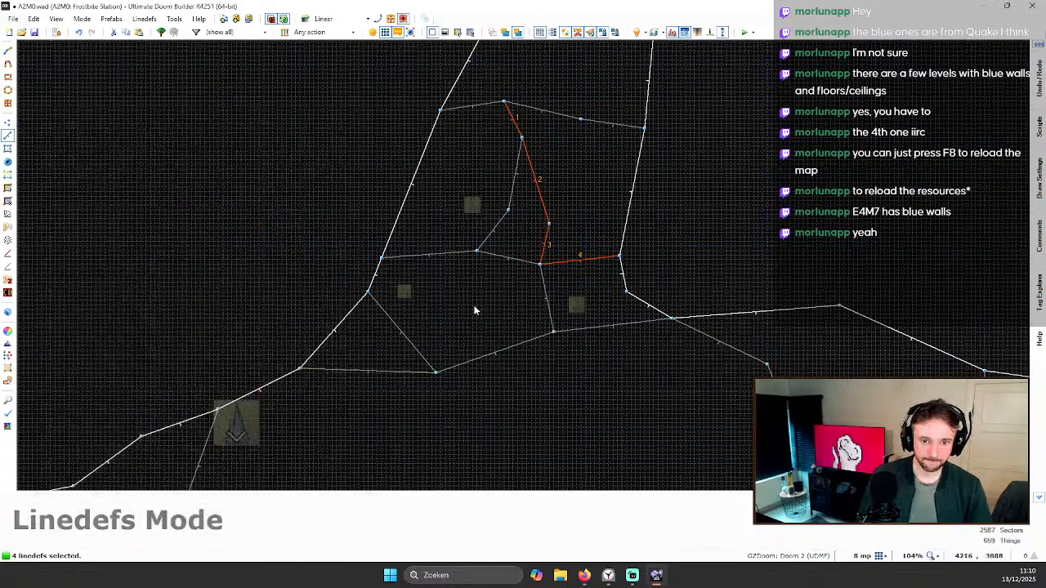
Step: Inspect the cave ceiling ledge in 3D from several angles and recheck the back-side texture settings of its four edge linedefs
key(w)
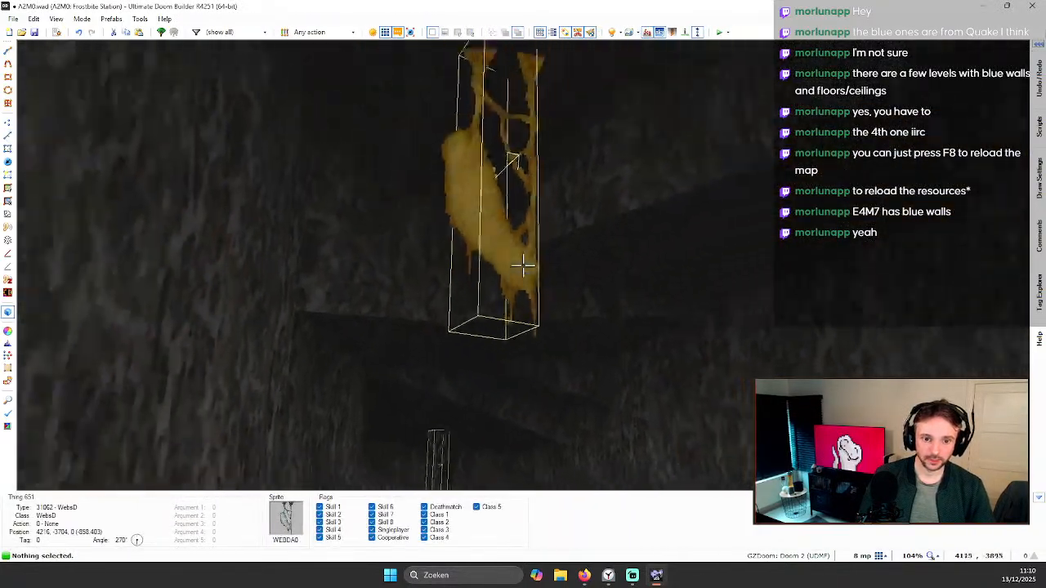
key(w)
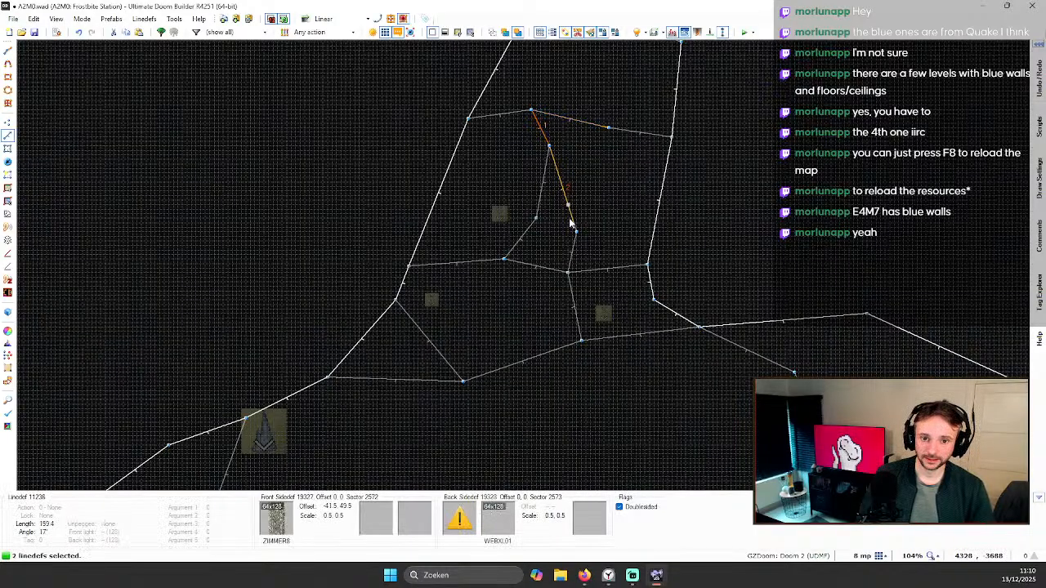
right_click(586, 276)
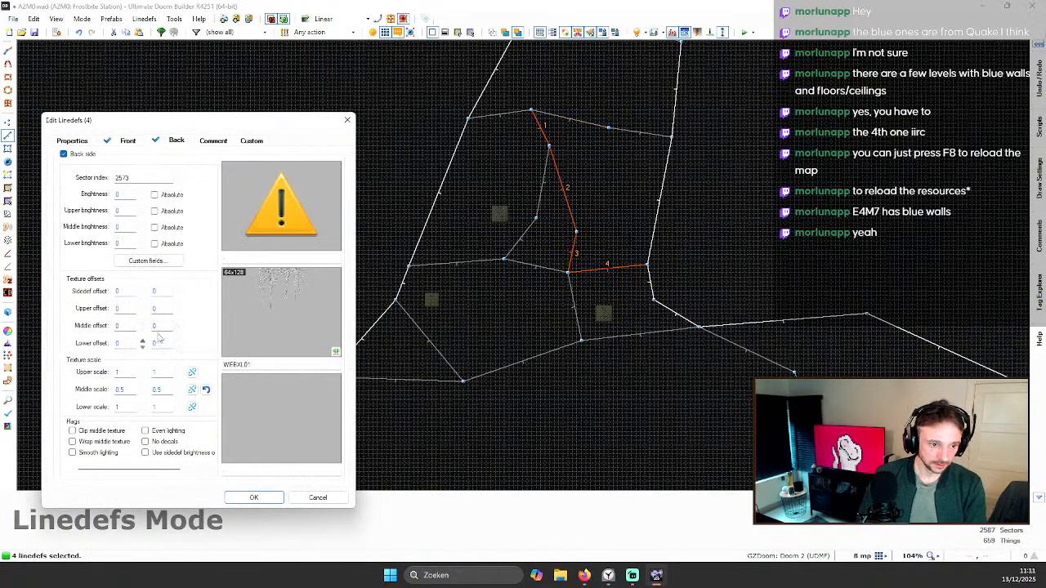
click(254, 498)
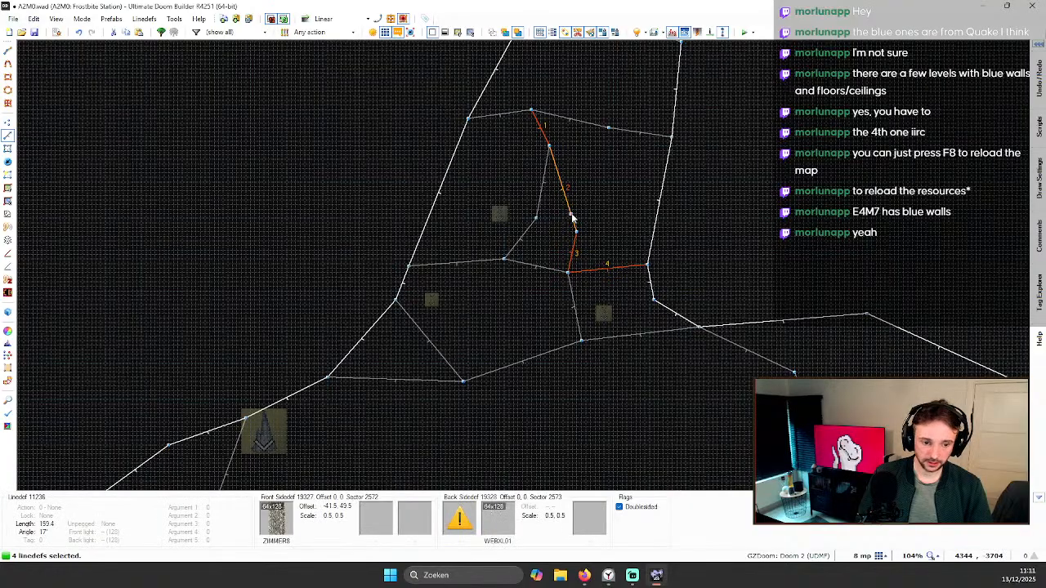
key(w)
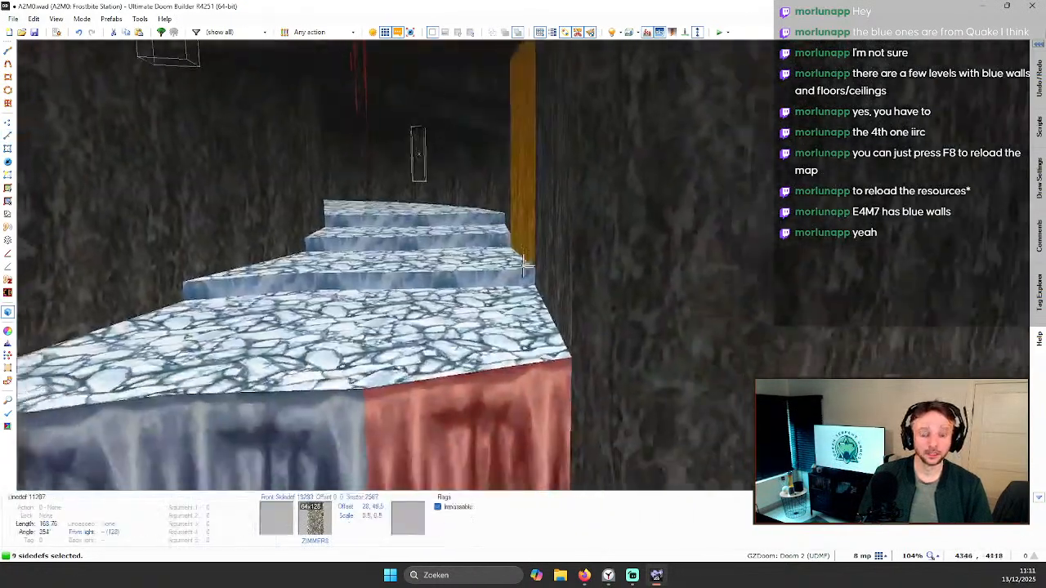
key(s)
key(c)
key(w)
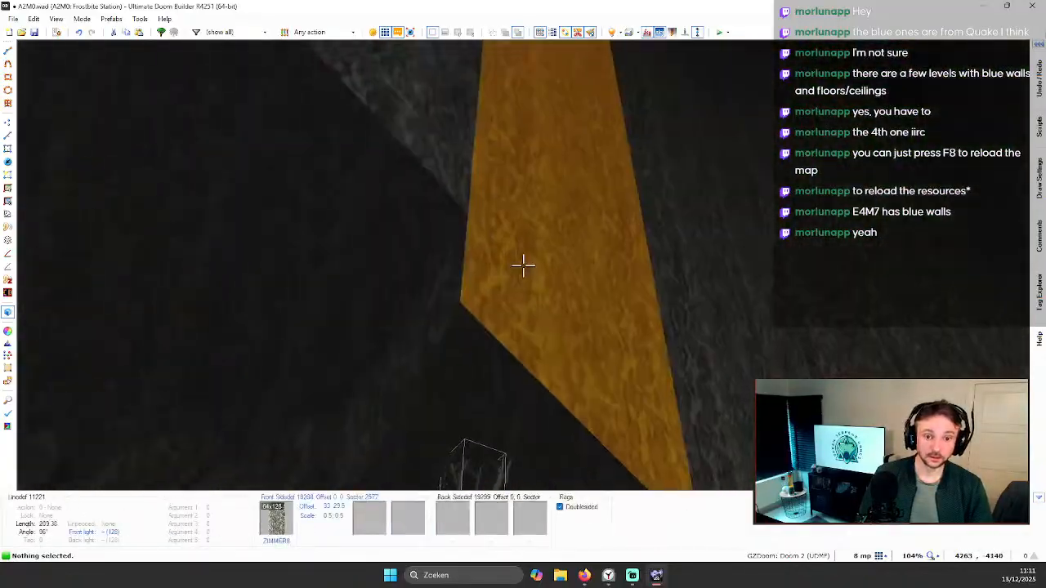
key(w)
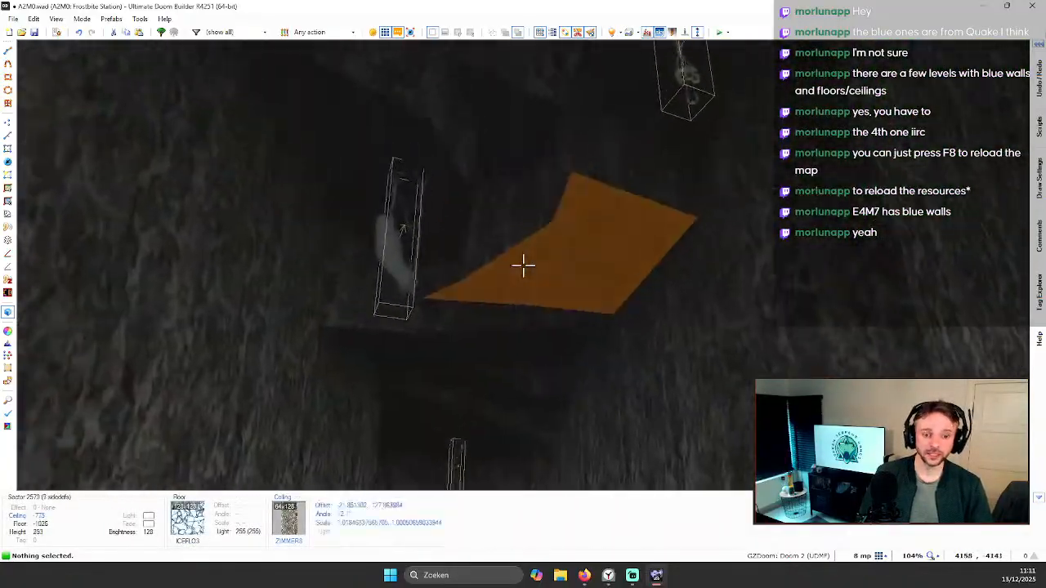
key(s)
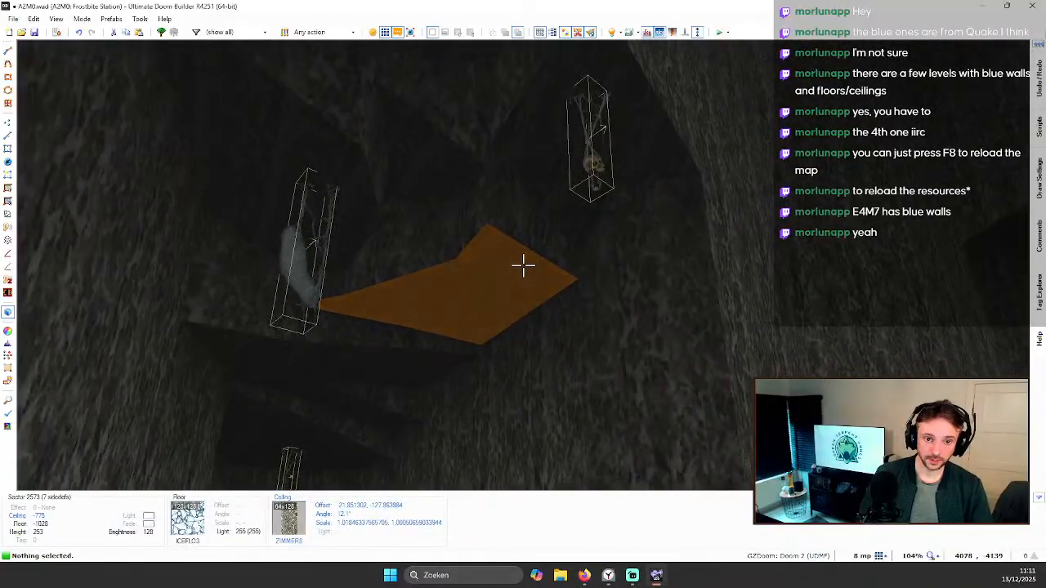
Step: Remove the middle texture from the back side of the ledge's four edge linedefs and reset the middle scale to 1
key(q)
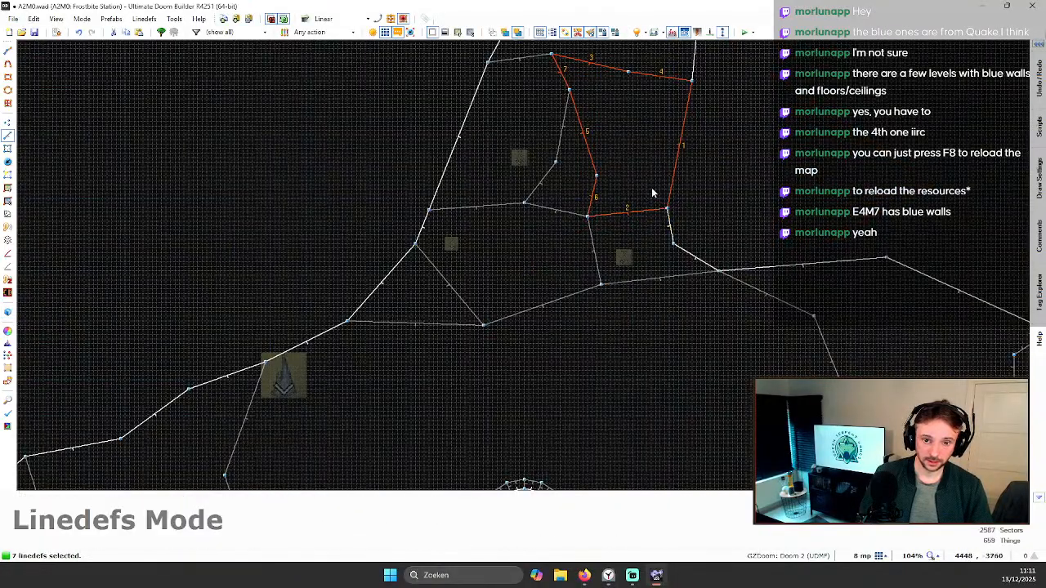
key(c)
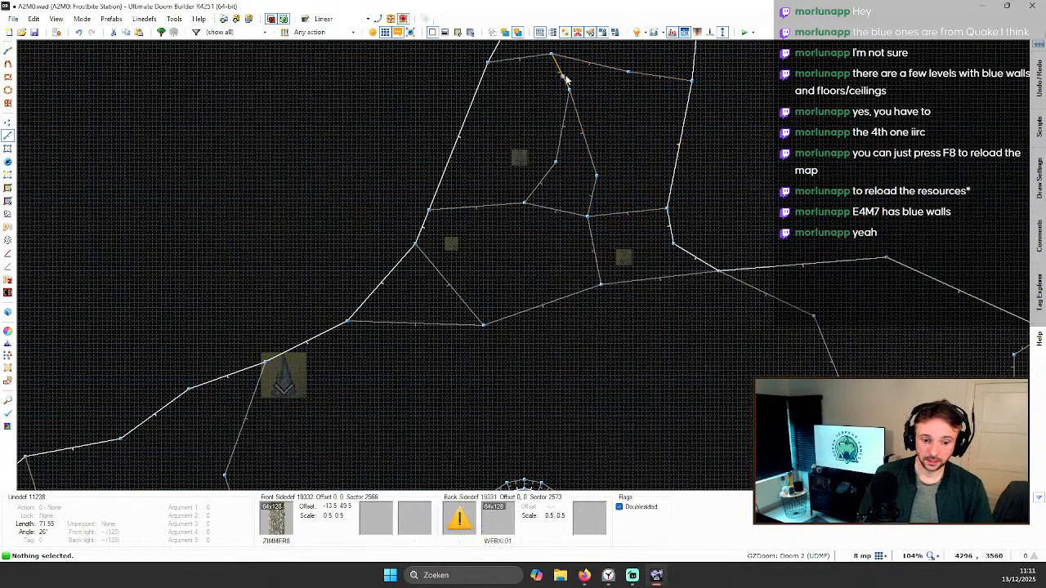
click(580, 124)
click(592, 196)
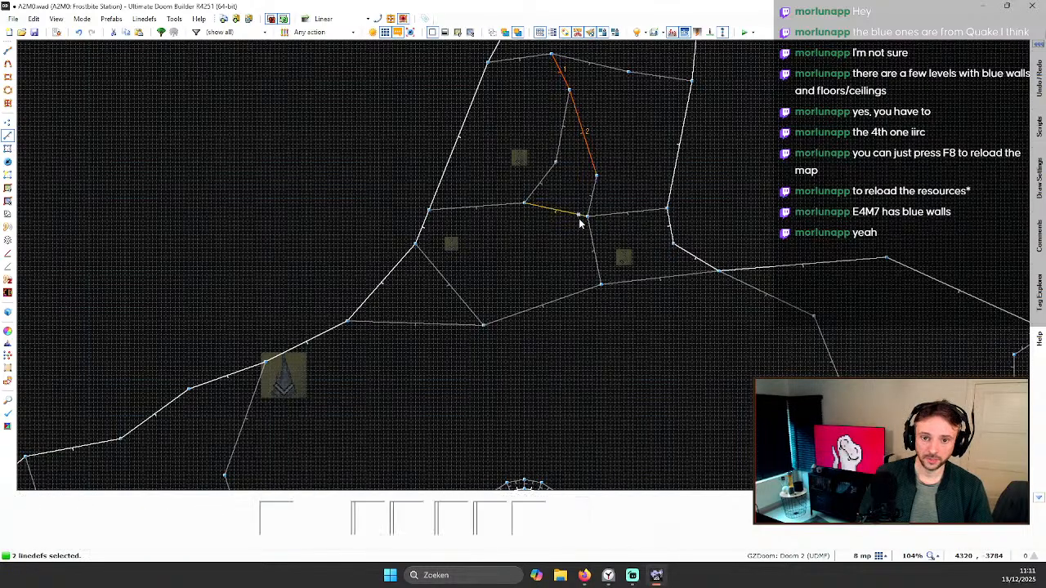
click(611, 215)
right_click(577, 217)
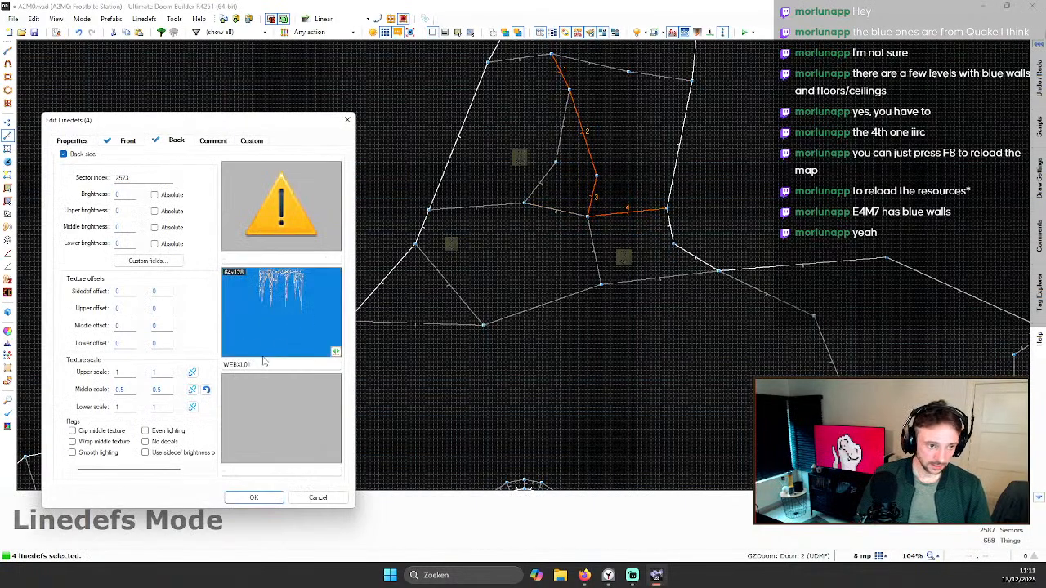
click(266, 368)
key(ctrl+c)
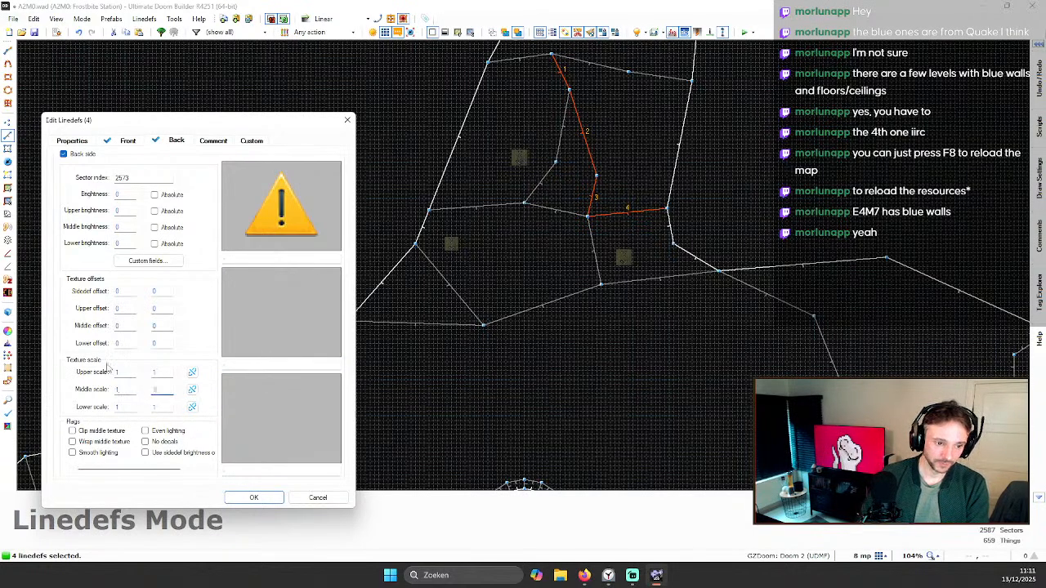
Step: Set the front-side middle texture of the four ledge linedefs to WEBXL01 with a middle scale of 0.5
click(127, 141)
key(ctrl+v)
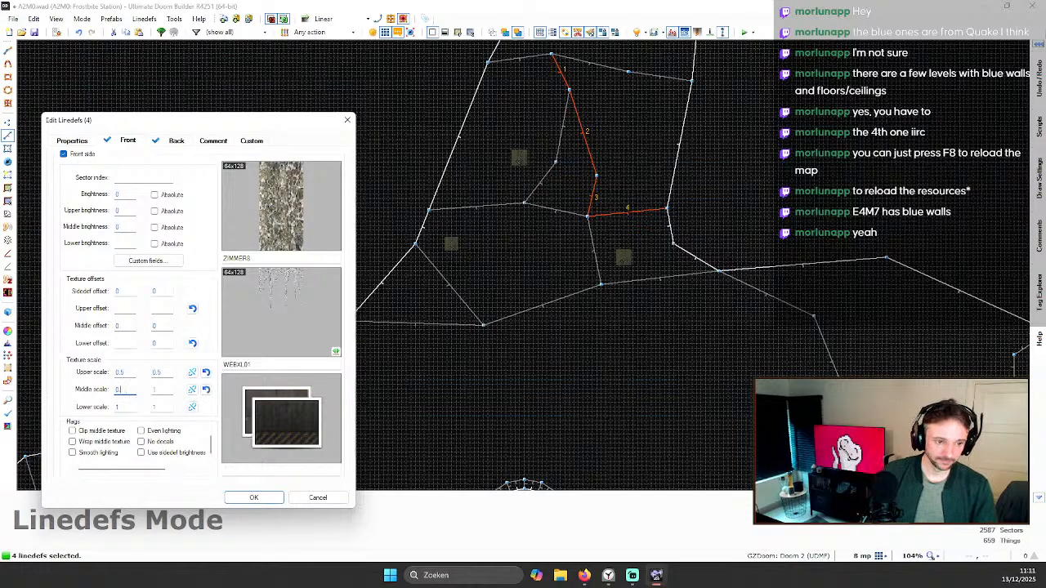
click(235, 499)
Step: Auto-align the hanging web textures along the ceiling ledge in both X and Y in the 3D view
key(q)
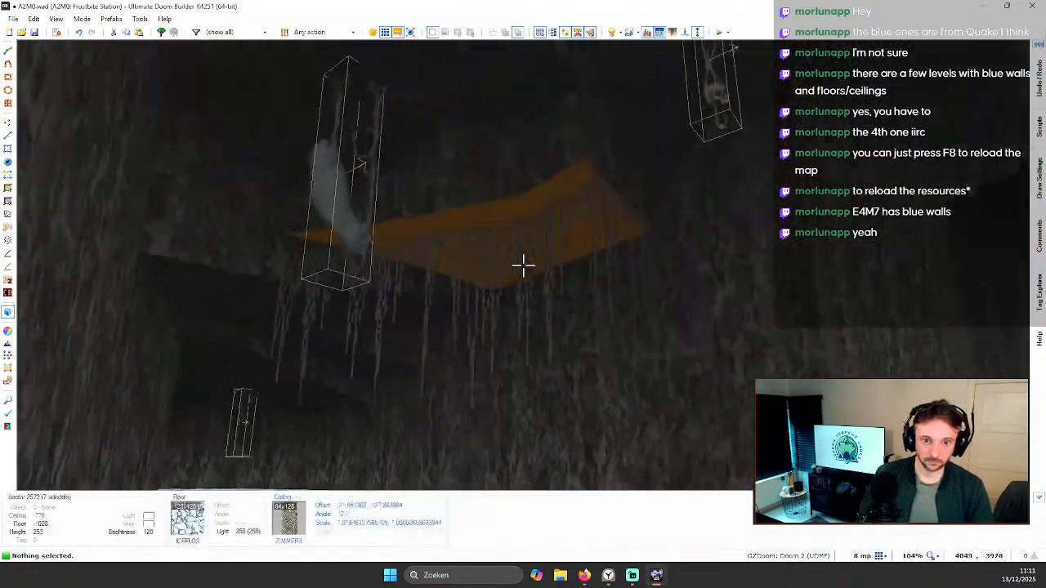
key(w)
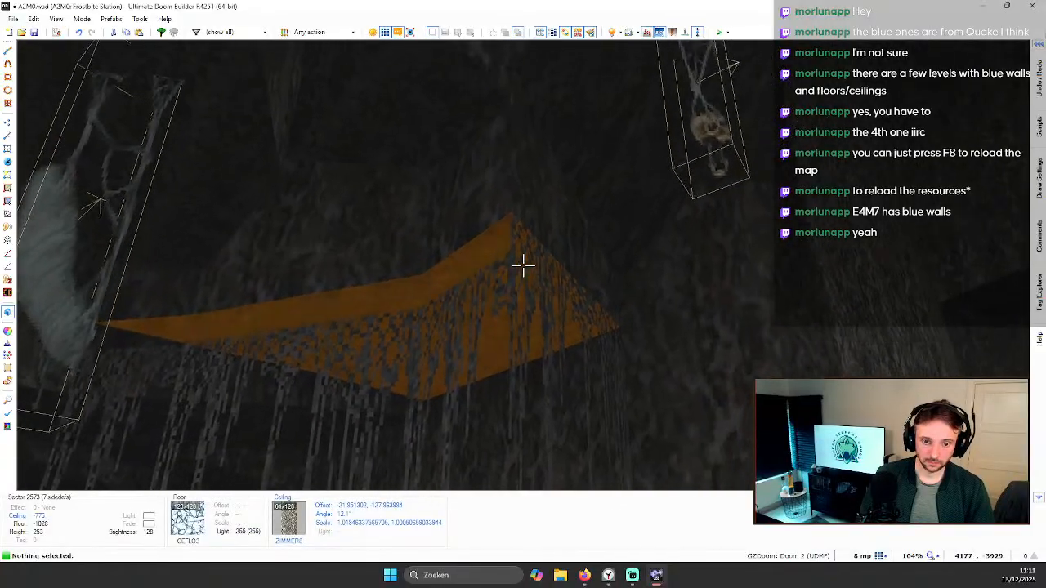
key(ctrl+a)
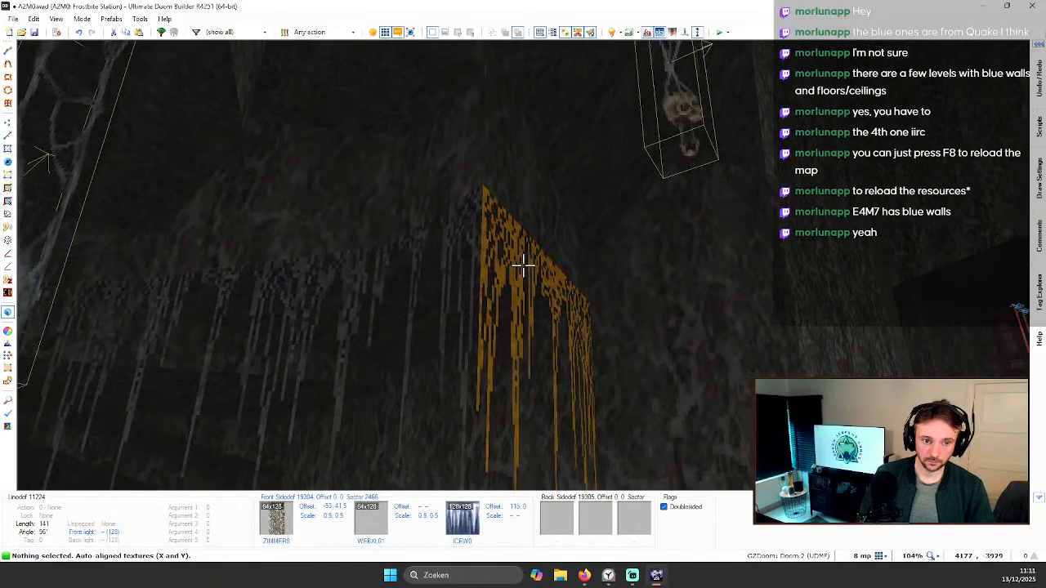
Step: Examine the hanging webs from the cavern floor and the adjoining ceiling sections in both the map and 3D views
key(s)
key(w)
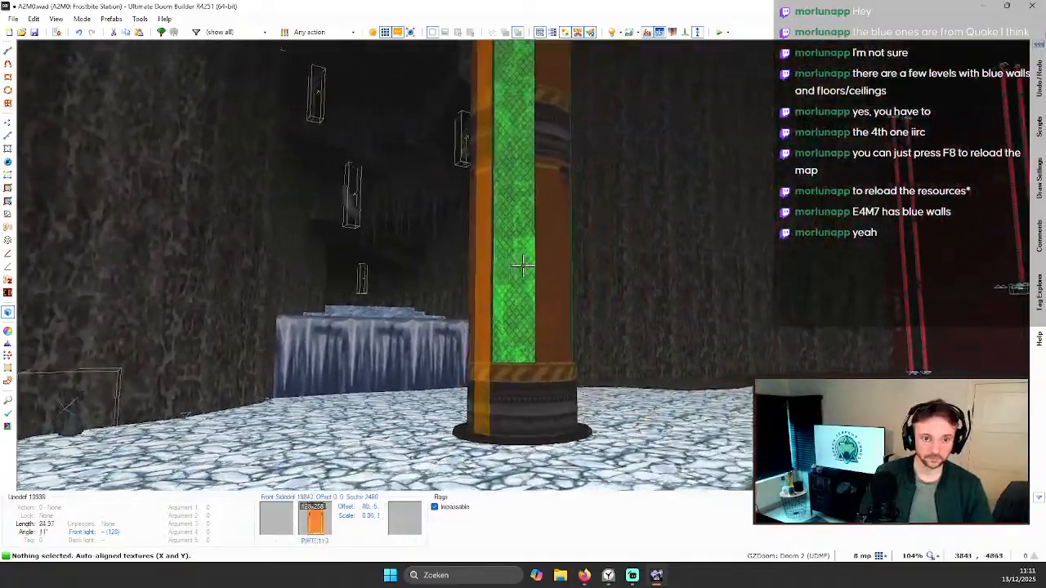
key(q)
scroll(529, 216, down, 1)
scroll(496, 99, down, 2)
scroll(497, 76, up, 2)
scroll(498, 76, down, 2)
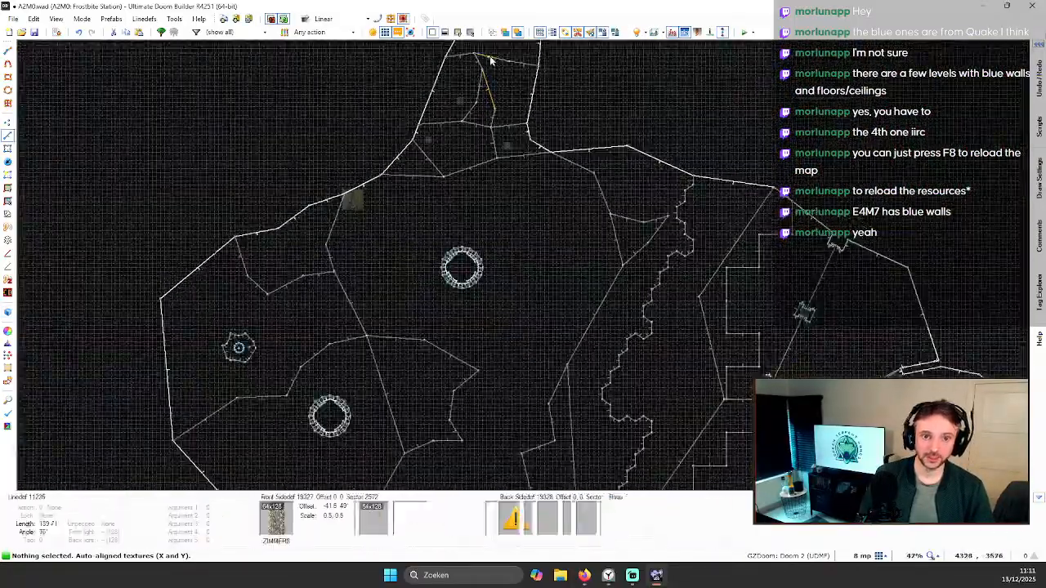
scroll(482, 62, up, 2)
key(q)
key(w)
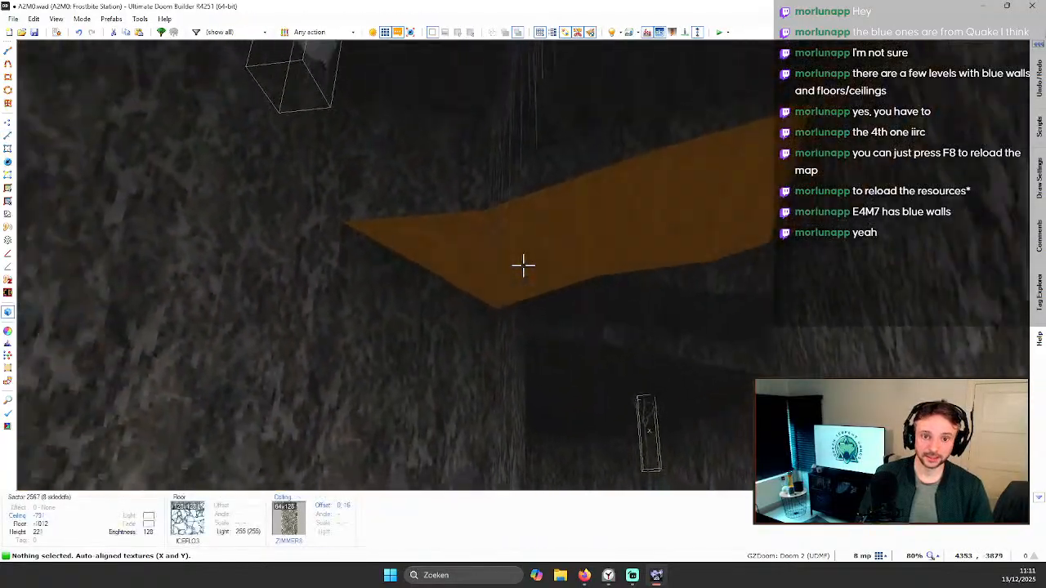
key(q)
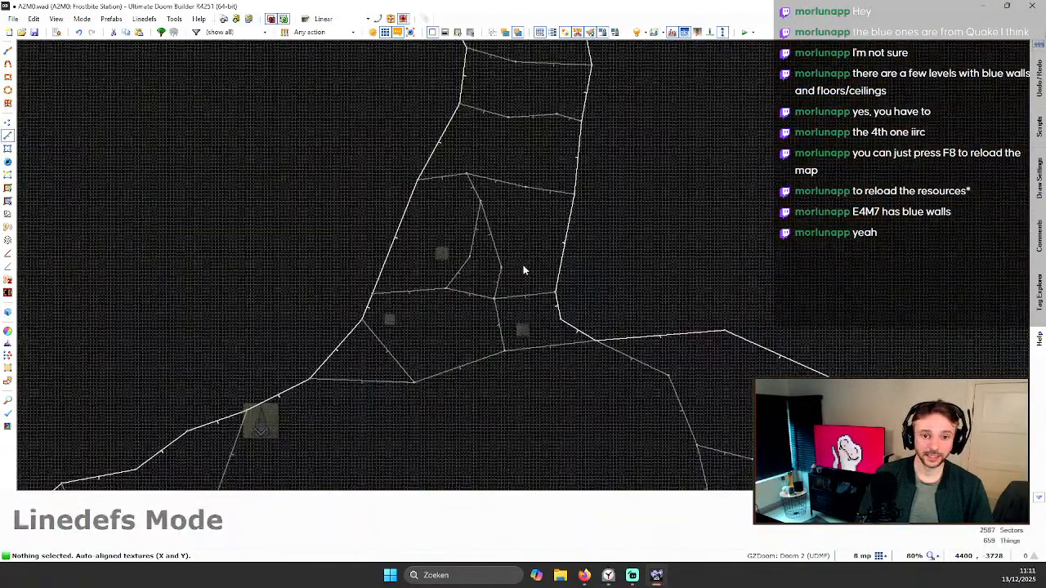
scroll(480, 154, up, 2)
click(486, 233)
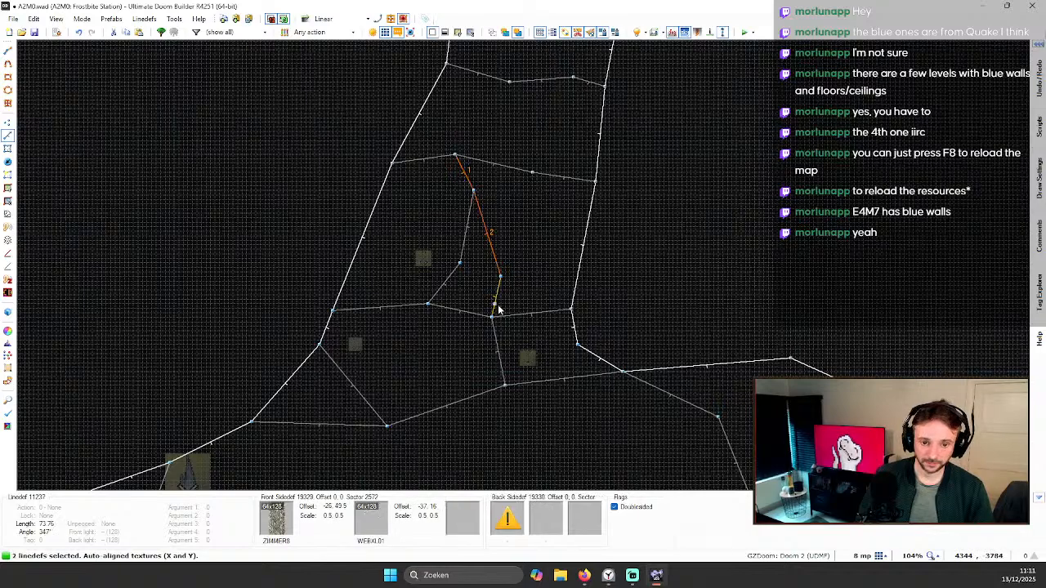
right_click(551, 386)
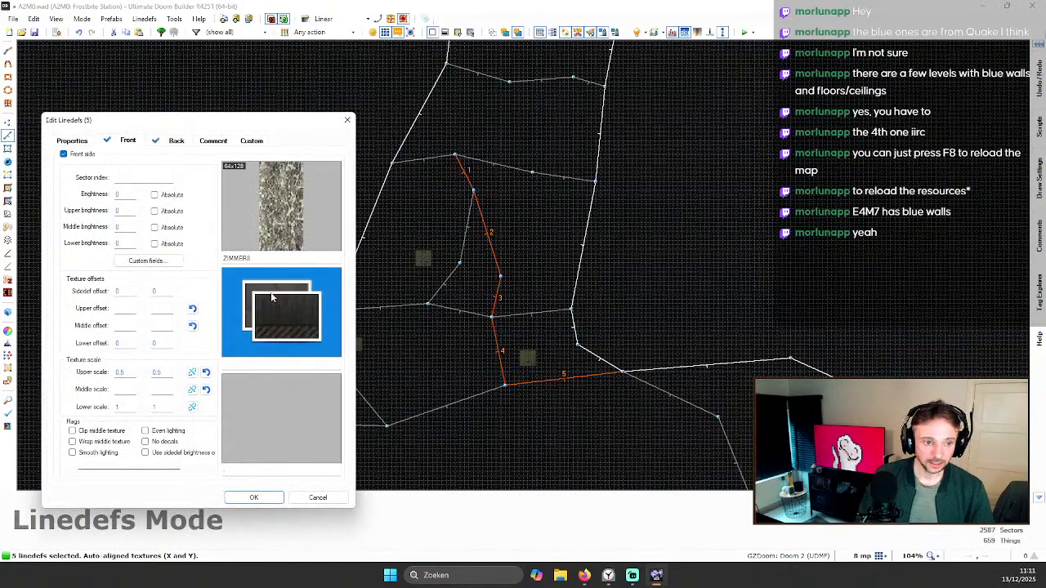
click(331, 497)
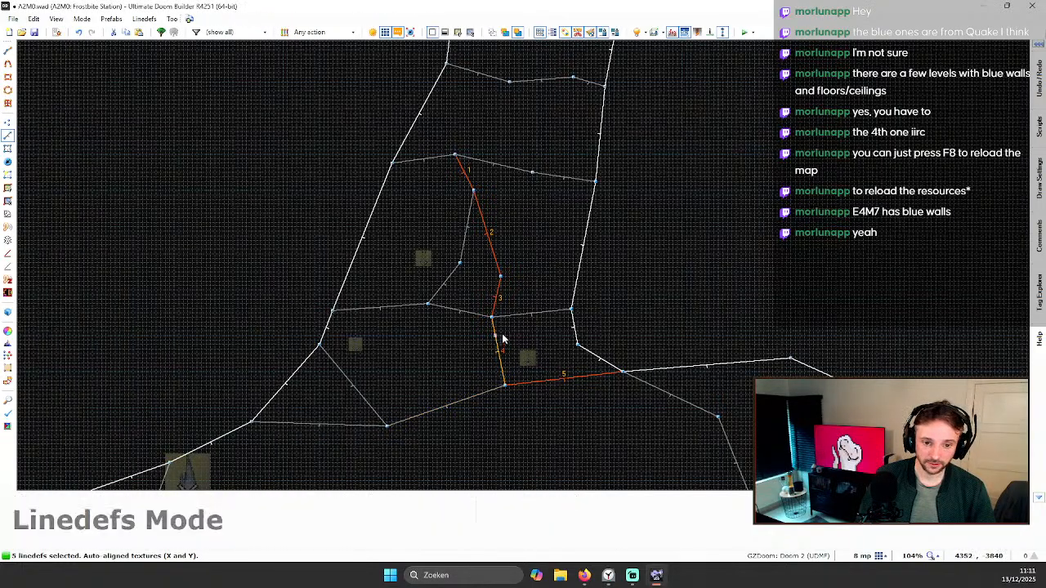
key(q)
key(c)
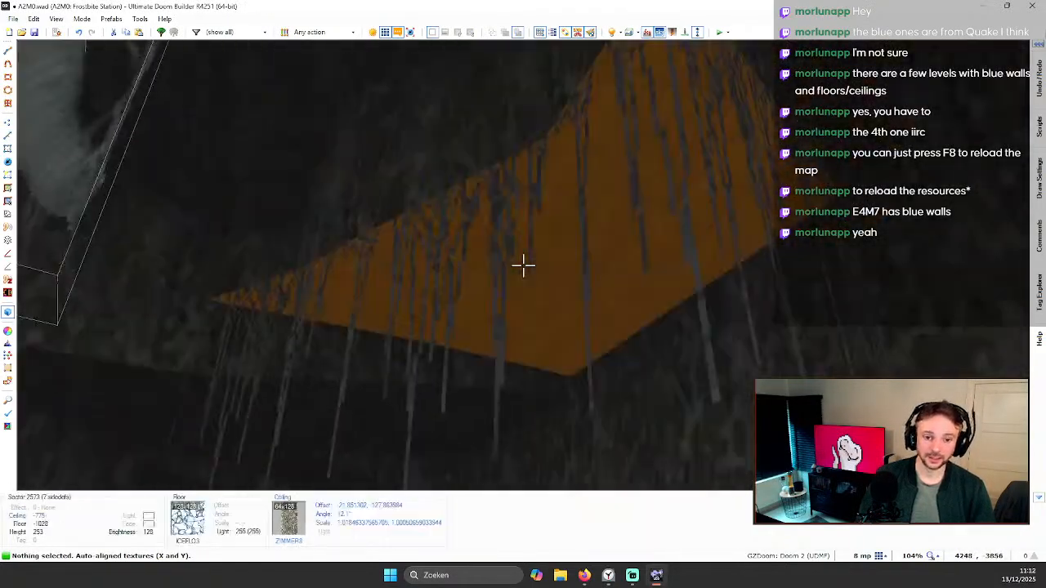
key(q)
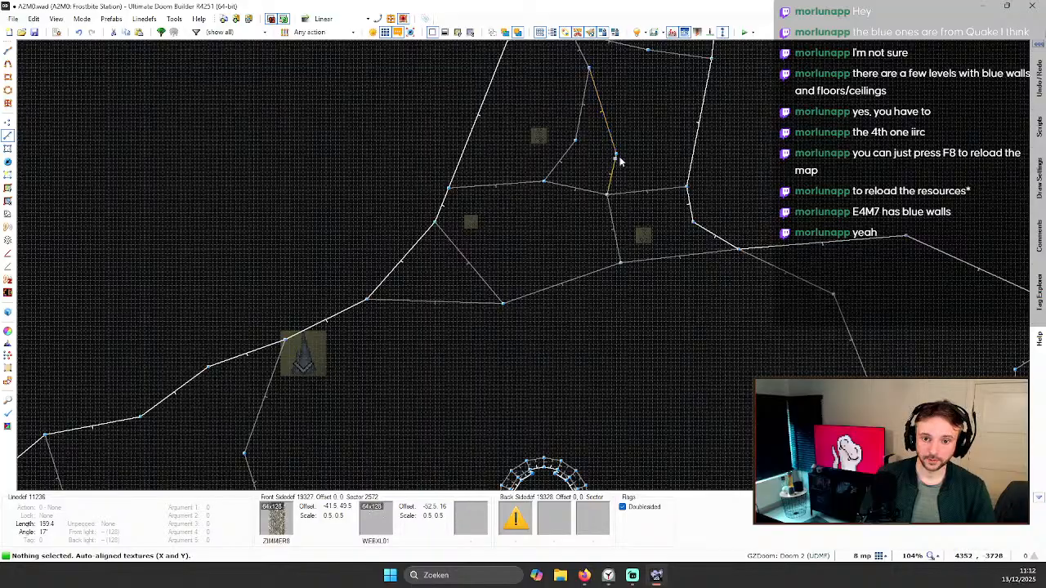
Step: Set the back-side middle texture of the ledge's four cavern-facing edge linedefs to WEBXL01 with a middle scale of 0.5
key(q)
key(e)
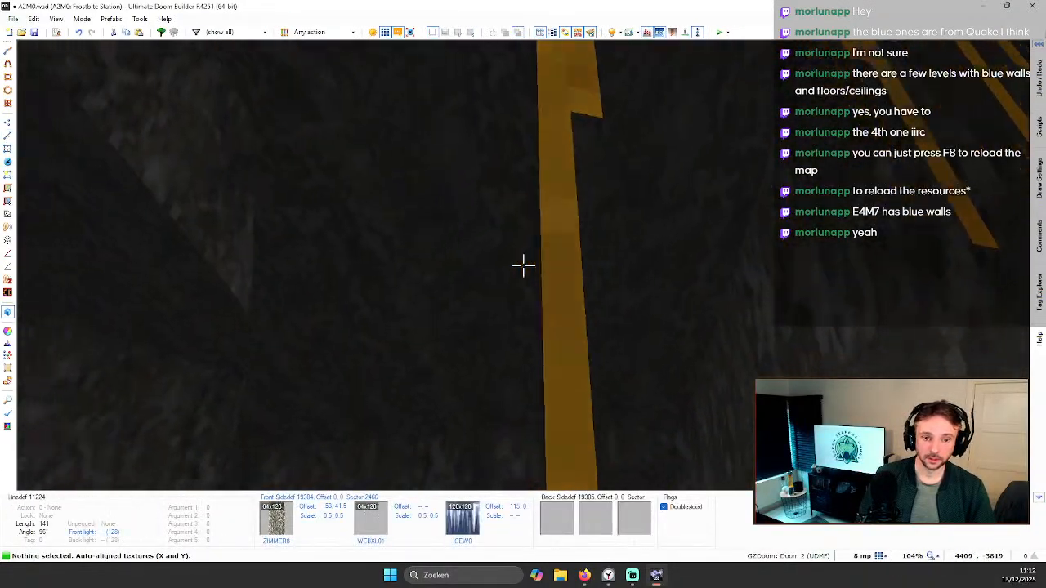
key(q)
scroll(482, 113, down, 1)
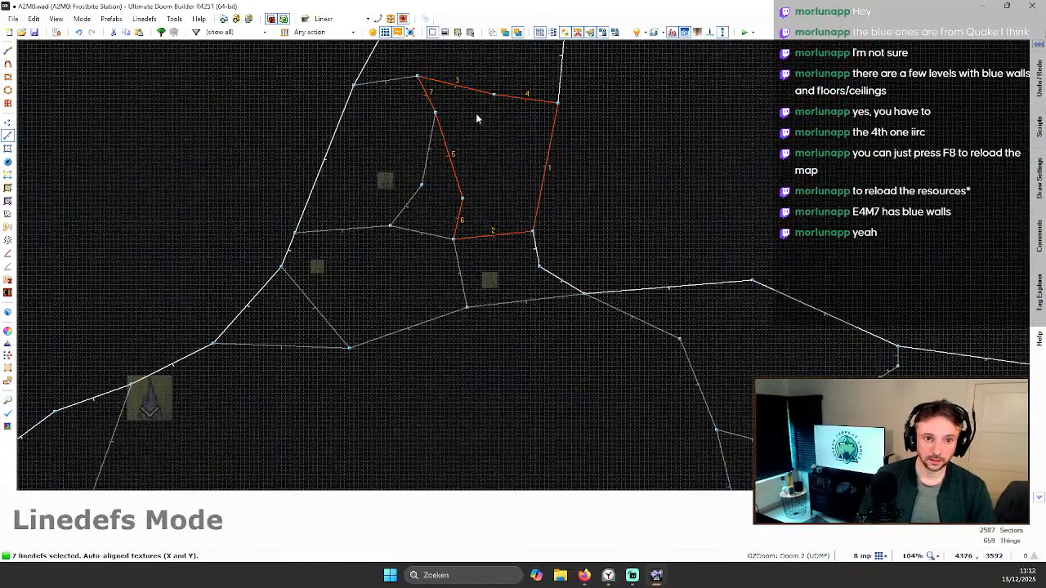
key(c)
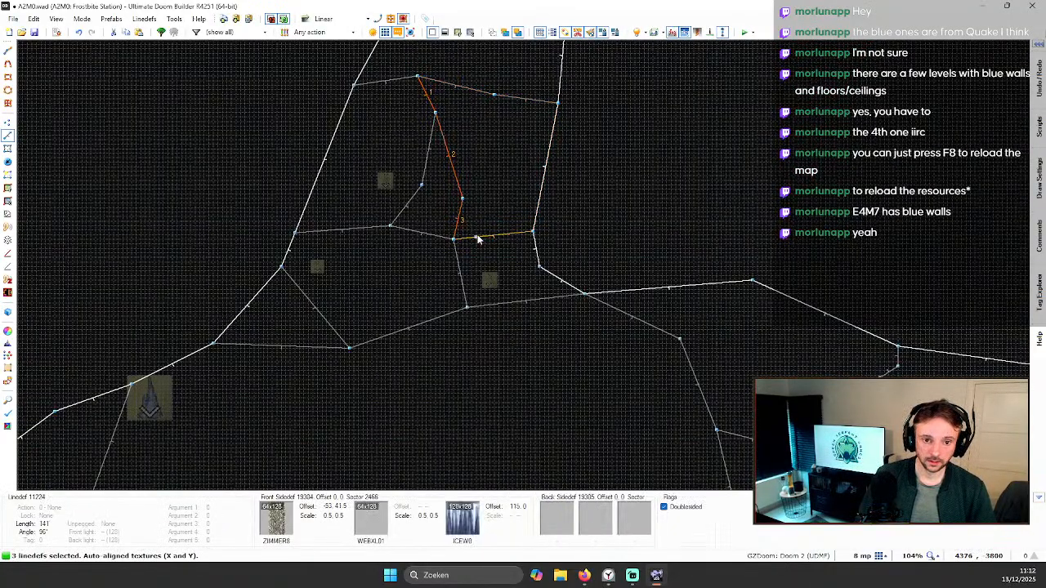
right_click(485, 233)
click(269, 364)
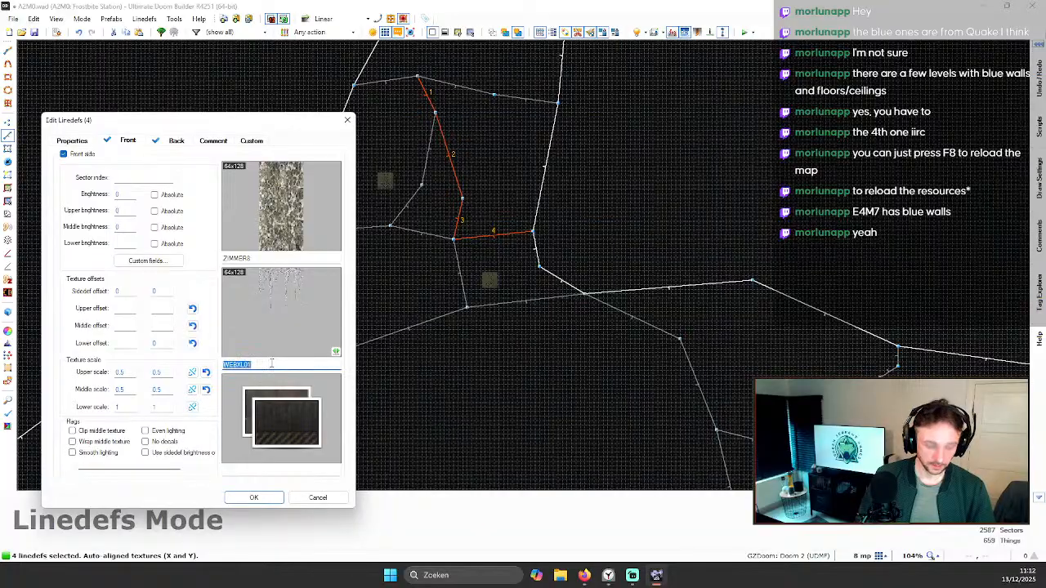
click(175, 143)
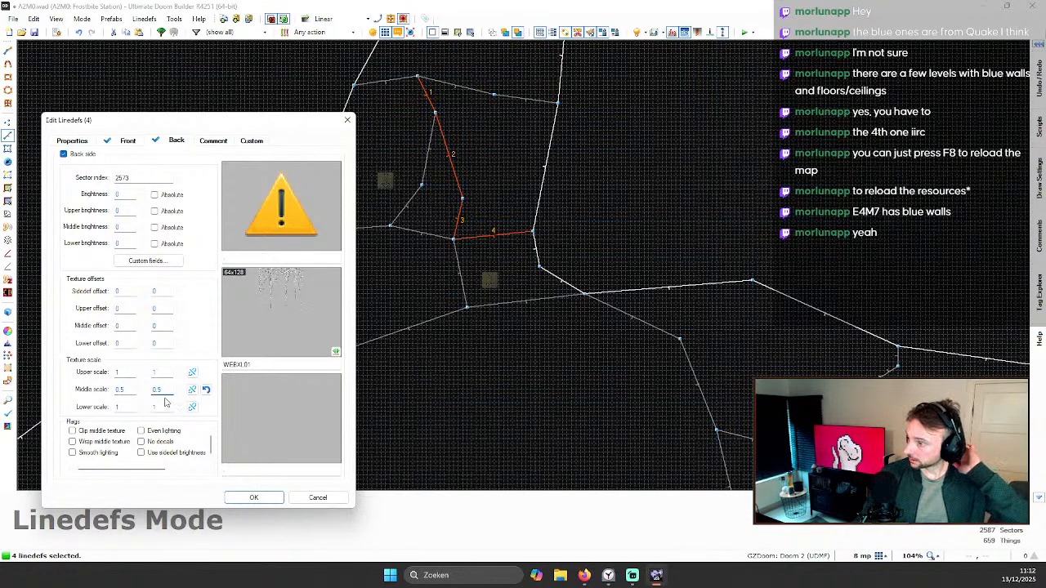
click(272, 499)
Step: Auto-align the back-side webs of the ledge in the 3D view and check one web linedef's back middle offset
key(c)
key(q)
key(e)
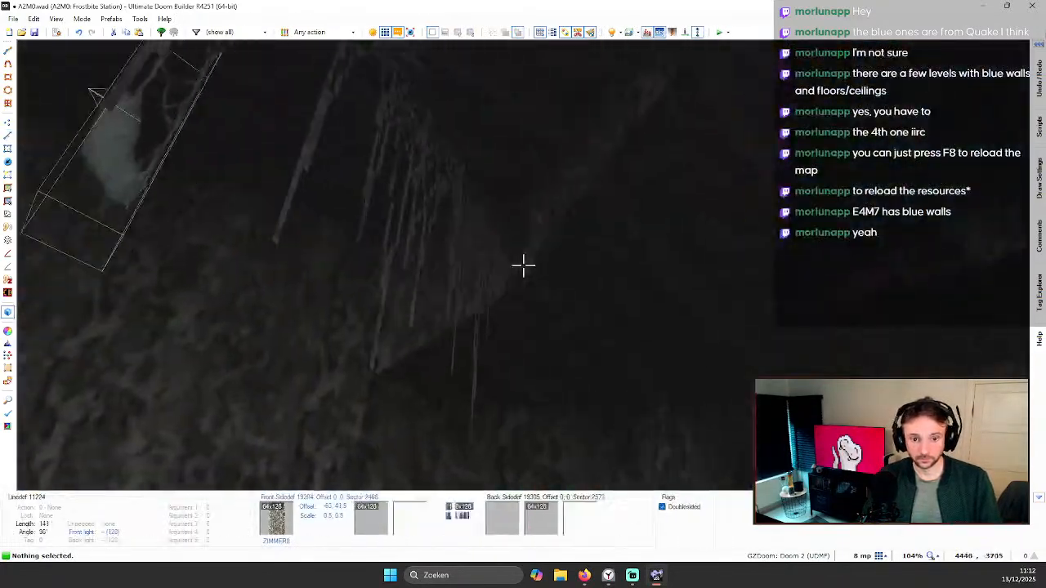
key(e)
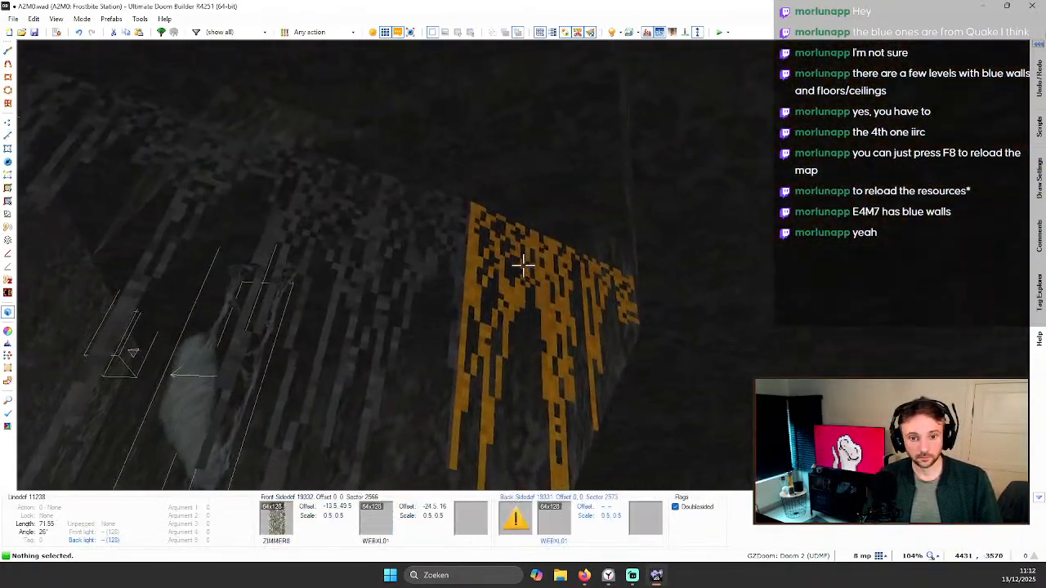
key(e)
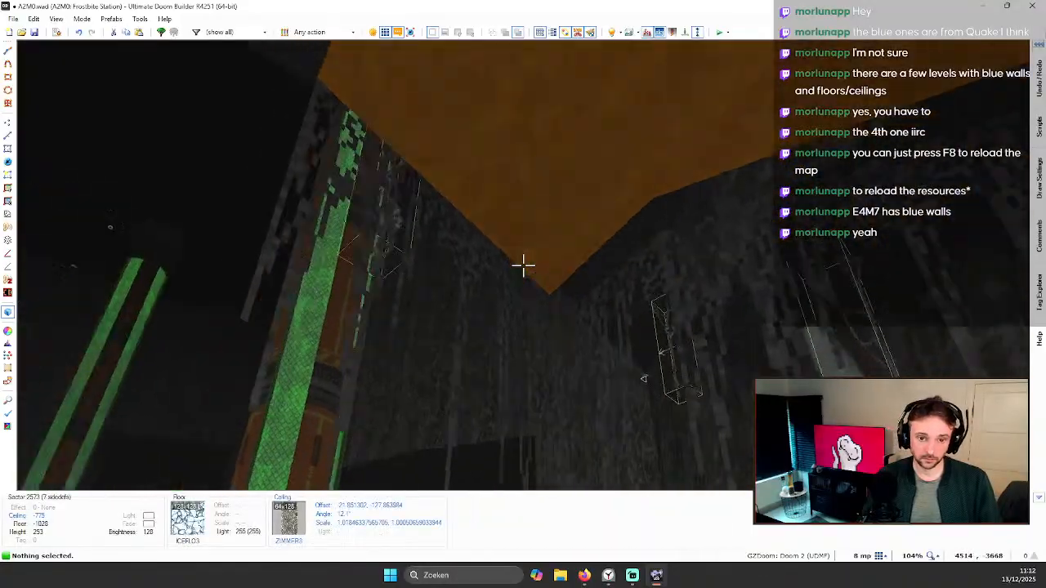
key(ctrl+a)
key(e)
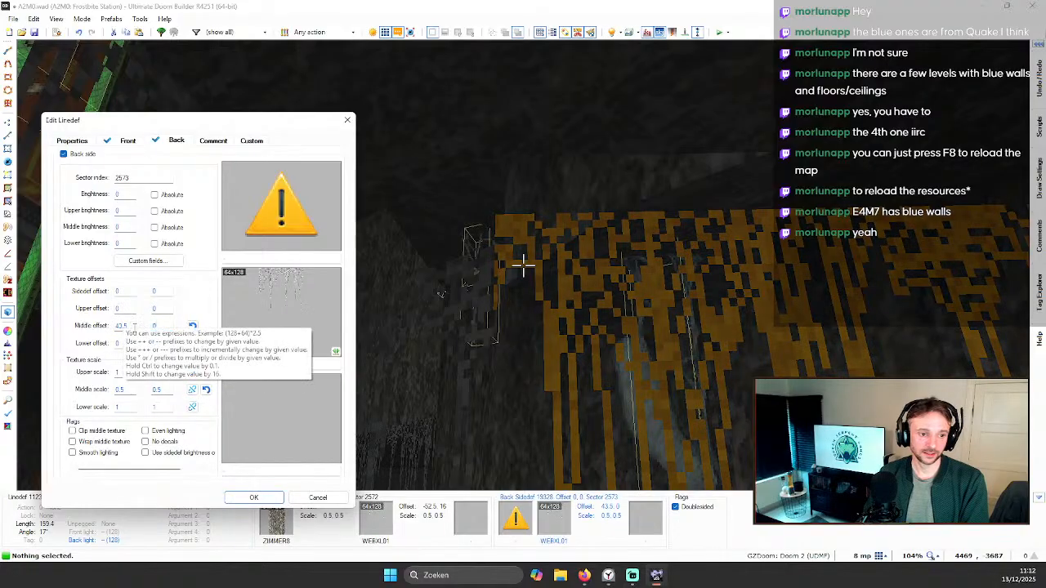
click(254, 497)
Step: Reset the ceiling slope of the ledge sector enclosed by the hanging webs
key(e)
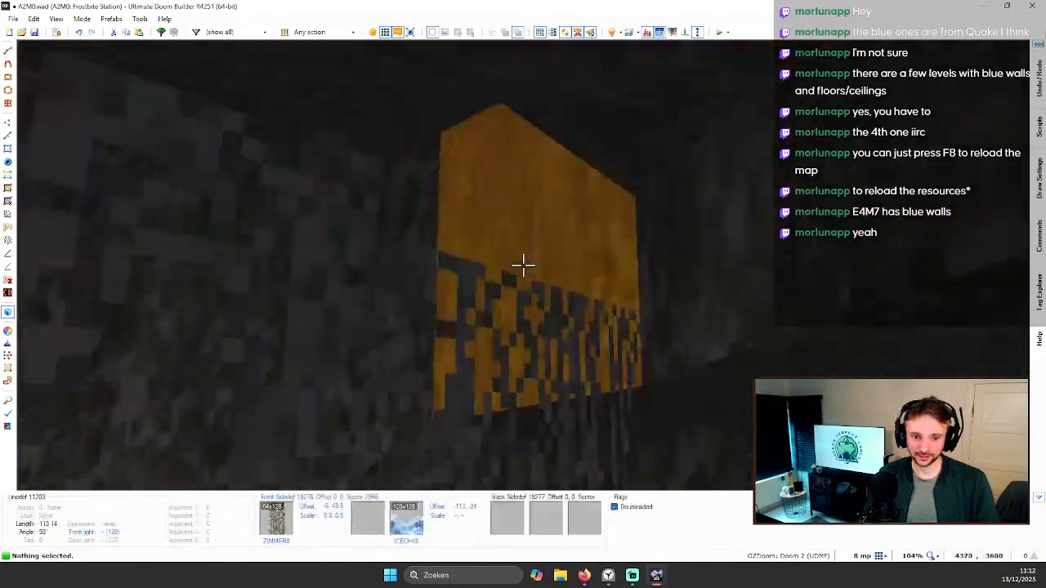
key(e)
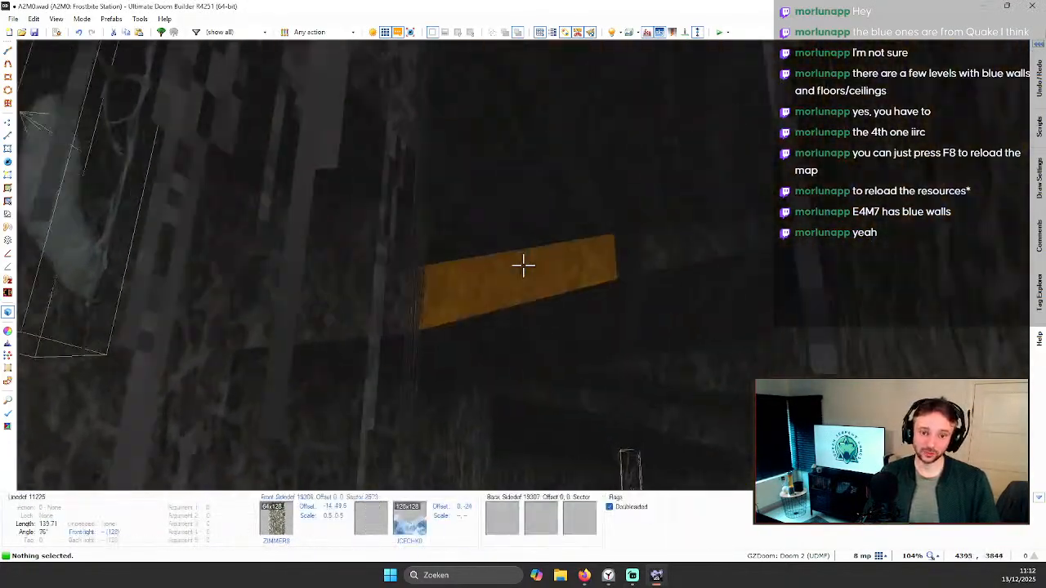
key(e)
right_click(523, 265)
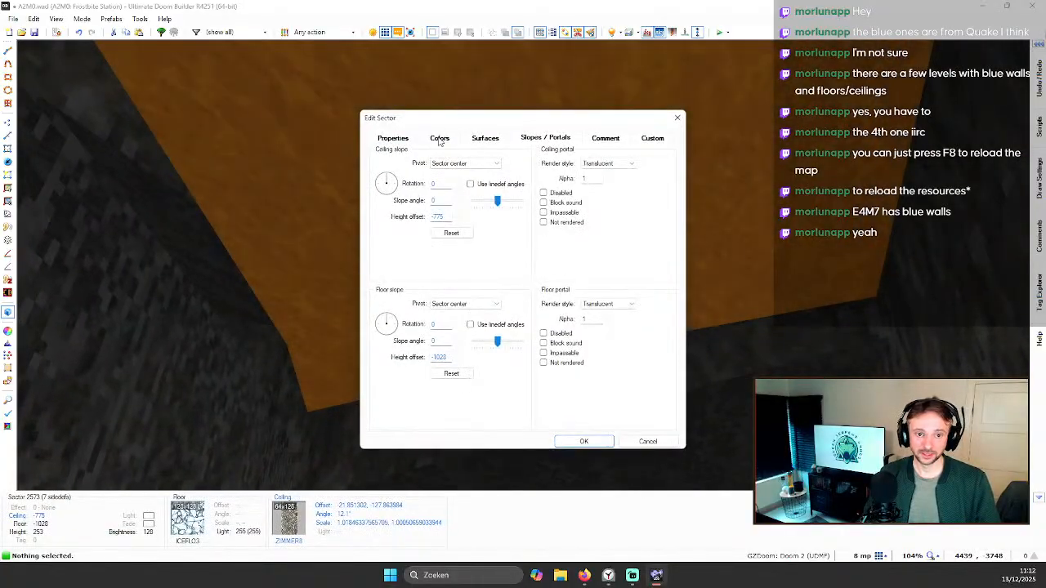
click(451, 233)
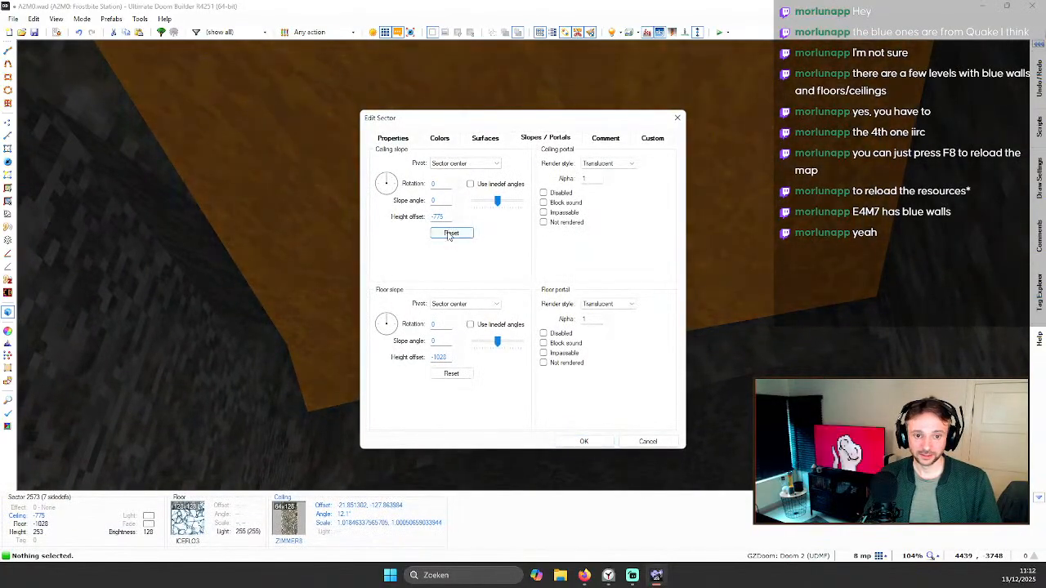
key(w)
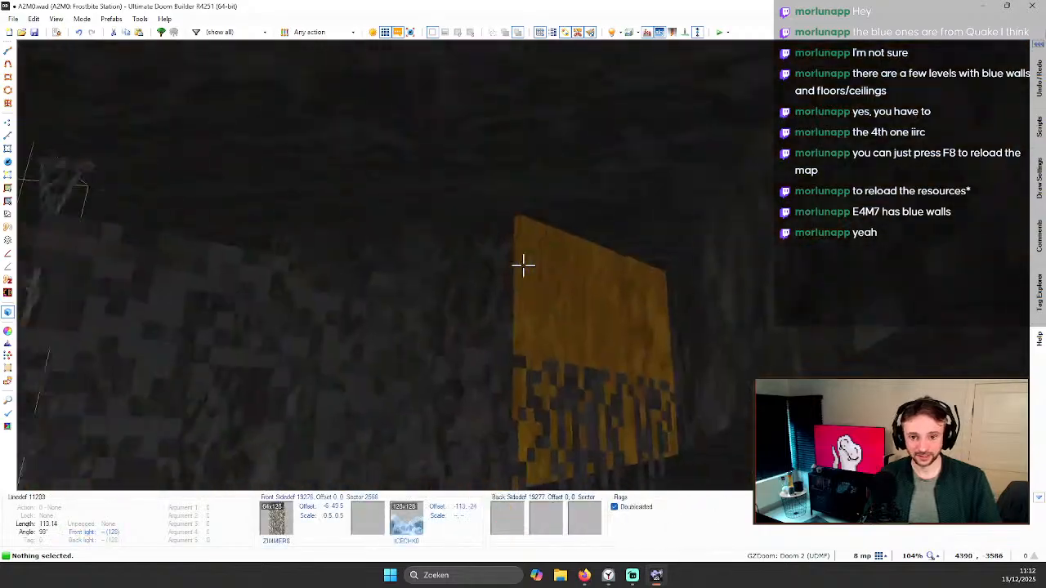
Step: Shift the ledge's back-side web texture to a vertical offset of 7 and auto-align the webs in X and Y
key(w)
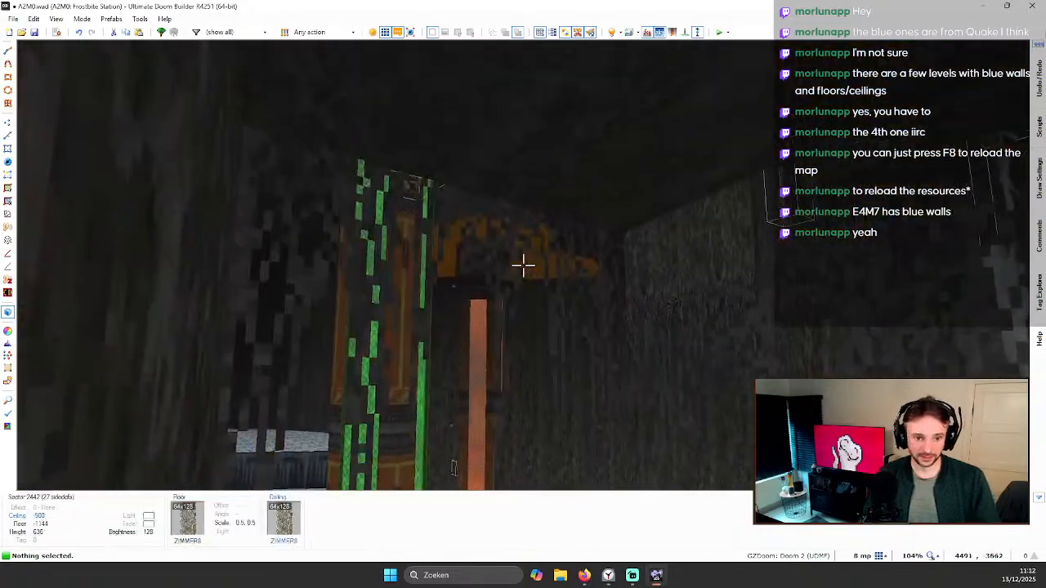
key(ctrl+a)
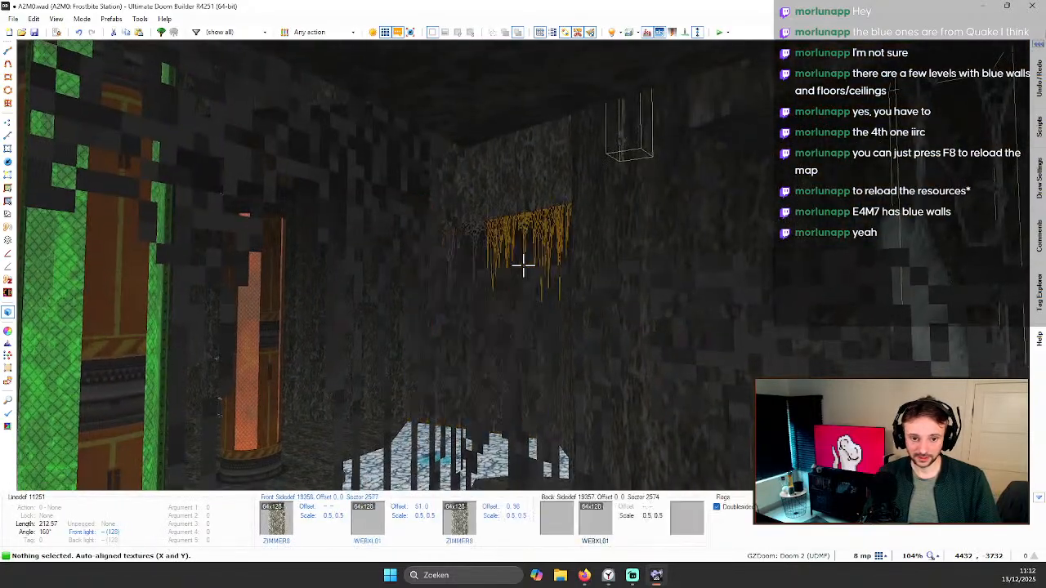
click(523, 266)
key(Up)
key(Up)
key(Up)
key(Up)
key(Up)
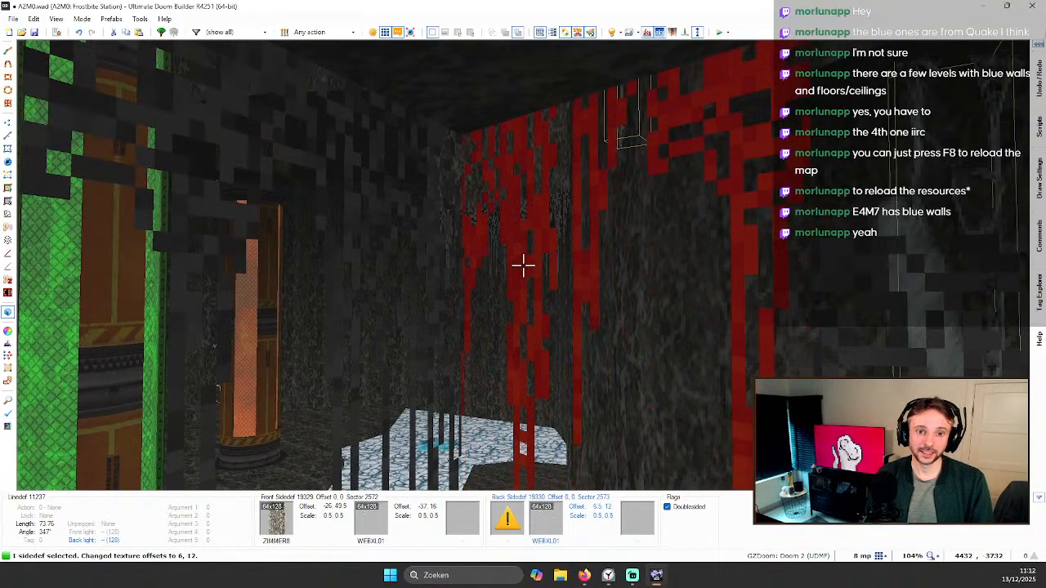
key(Down)
key(Down)
key(Down)
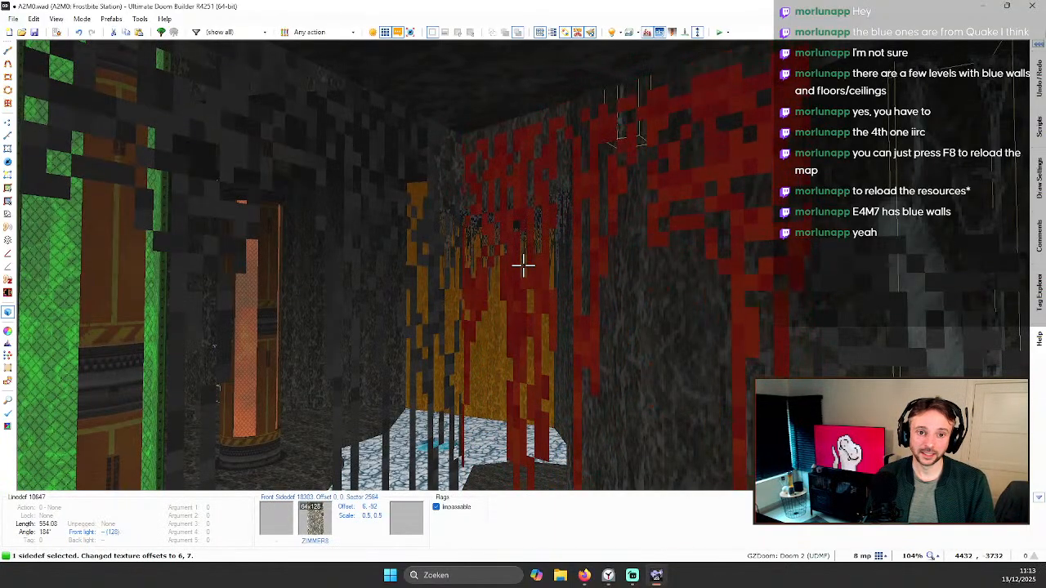
click(523, 266)
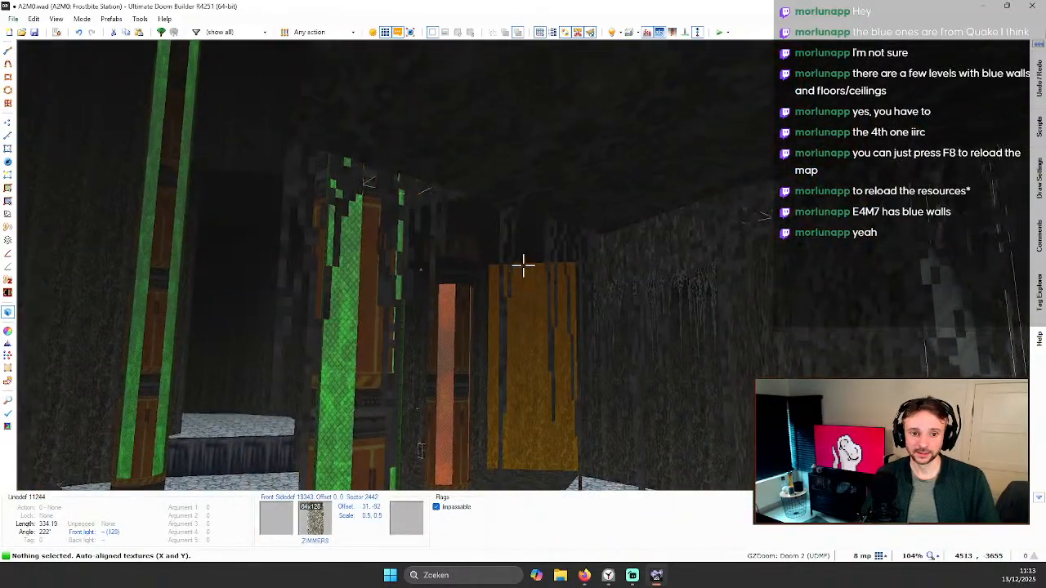
Step: Examine the hanging webs from the stairs, the cavern floor and the high ceiling openings around the pillars in the 3D view
key(w)
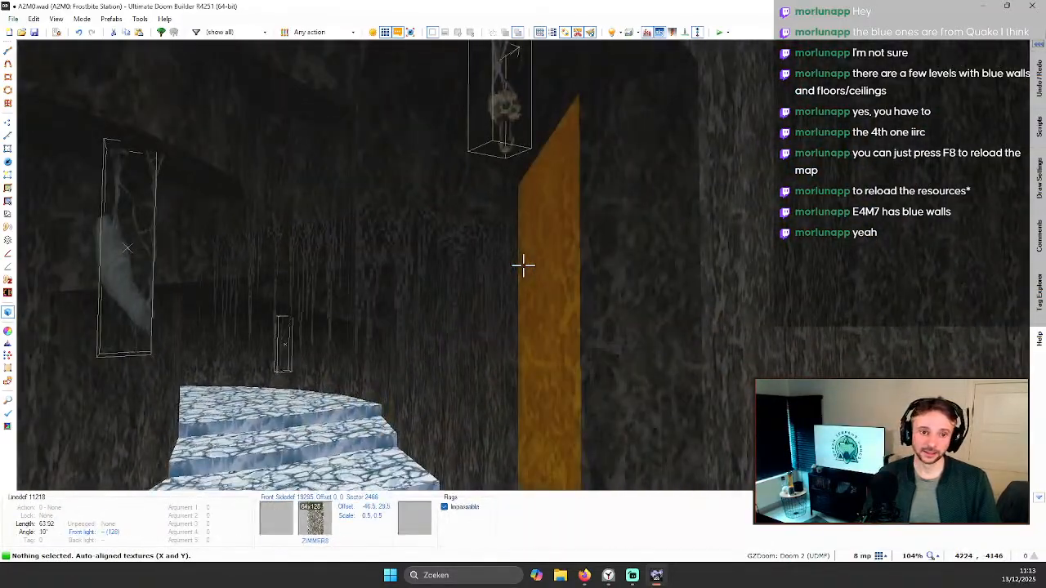
key(w)
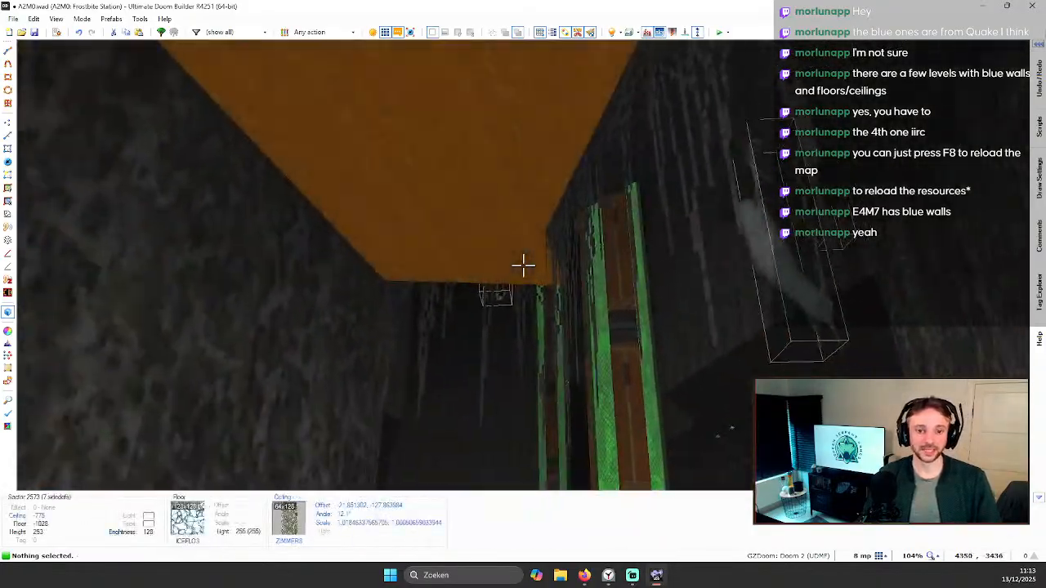
key(w)
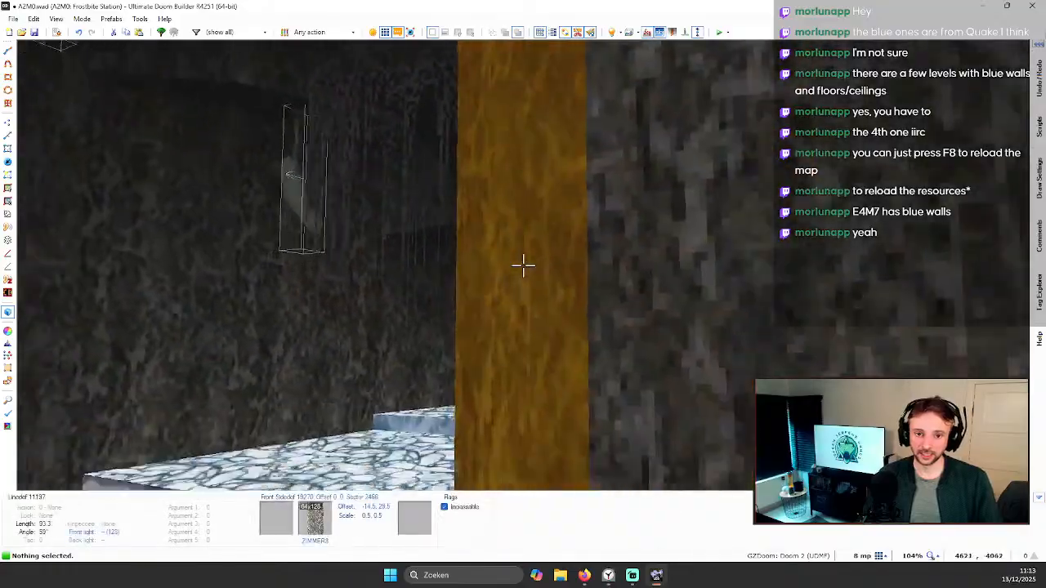
key(s)
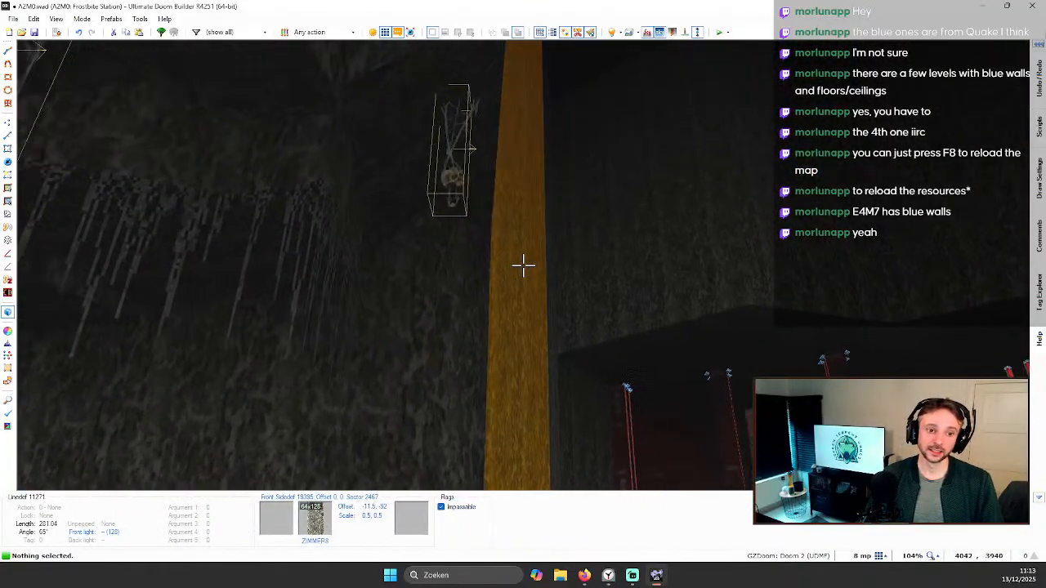
key(w)
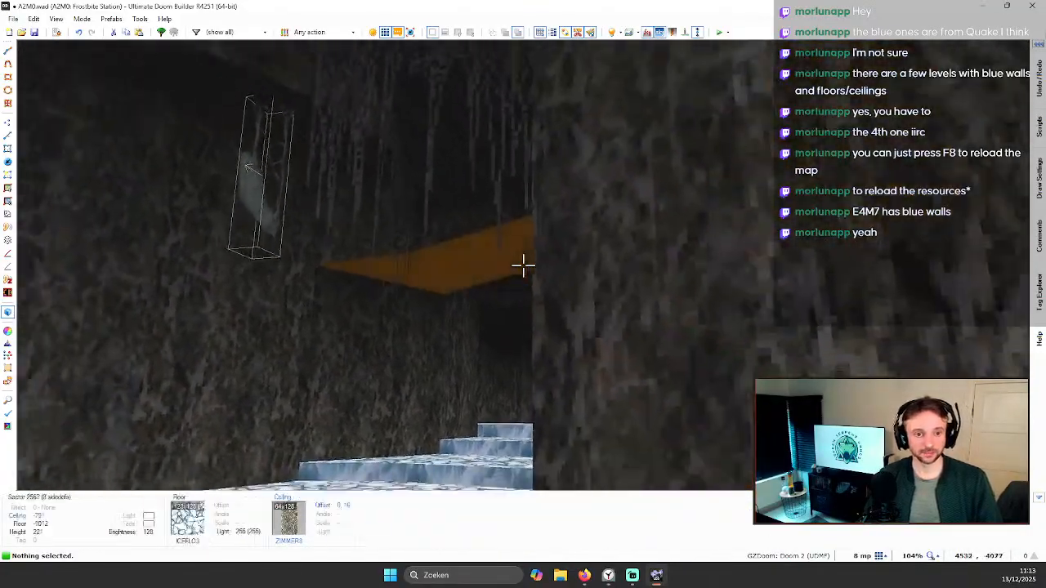
key(w)
key(s)
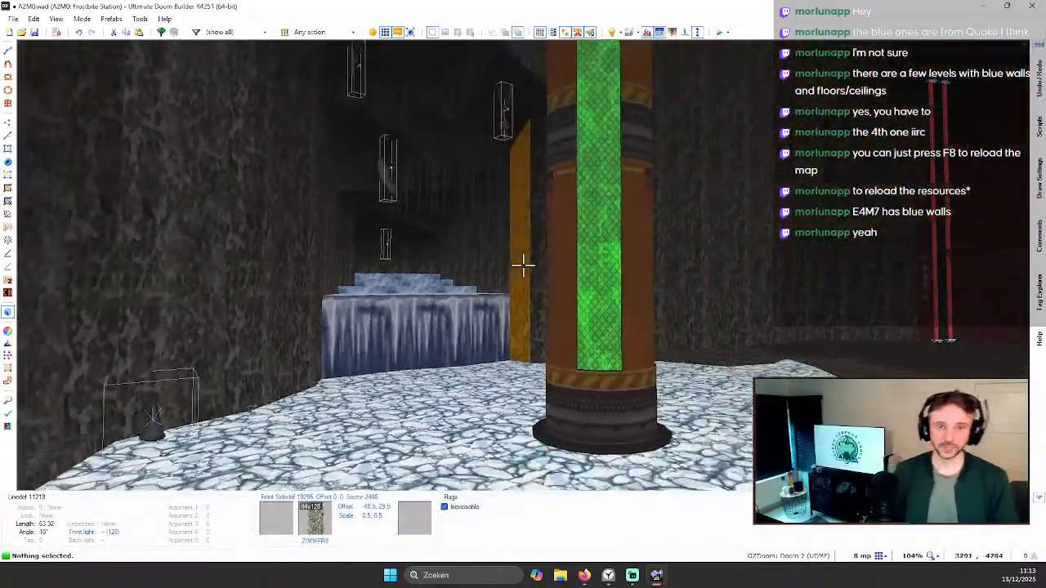
key(w)
key(w)
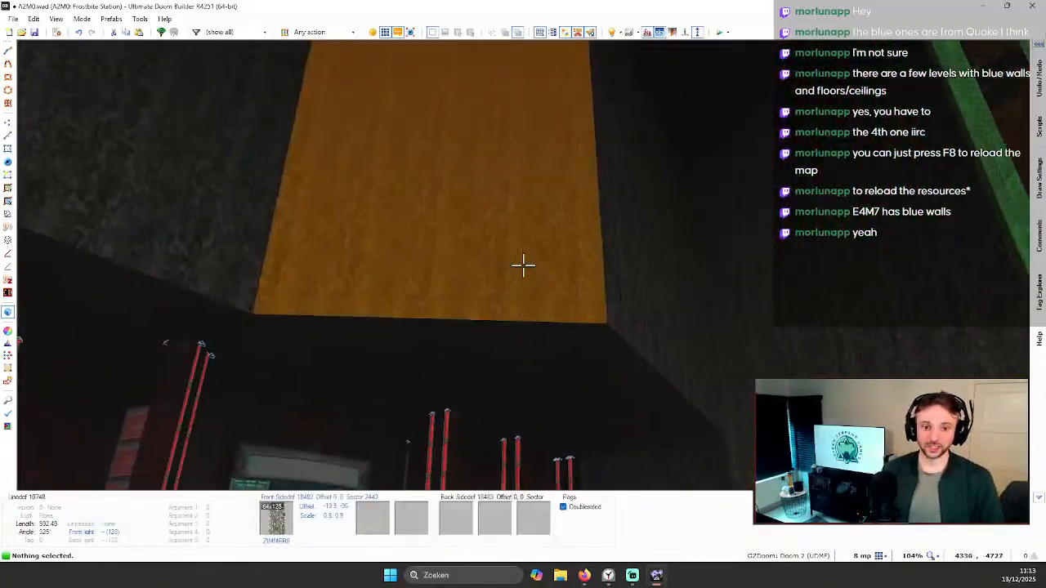
key(s)
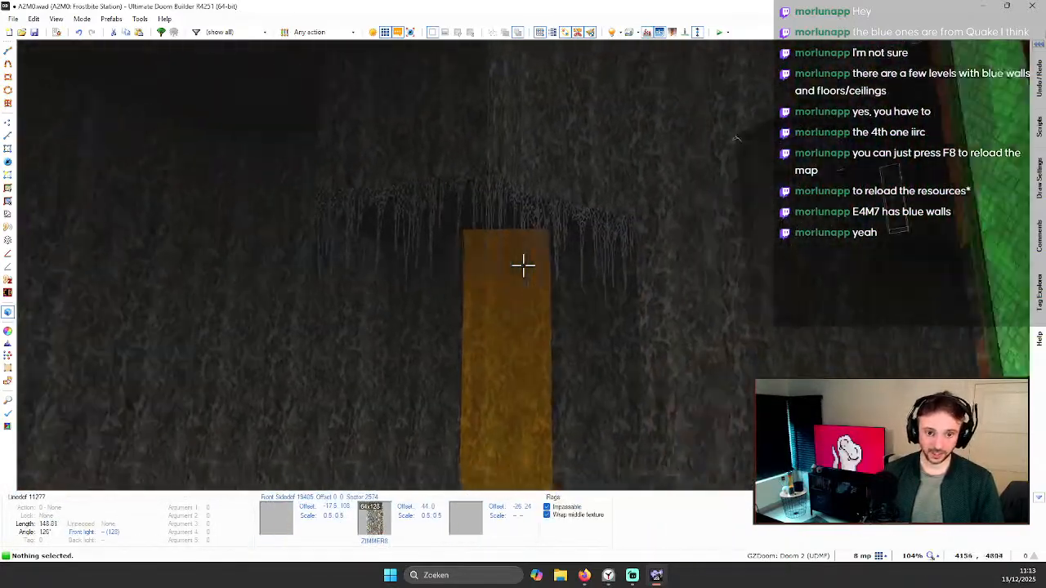
key(w)
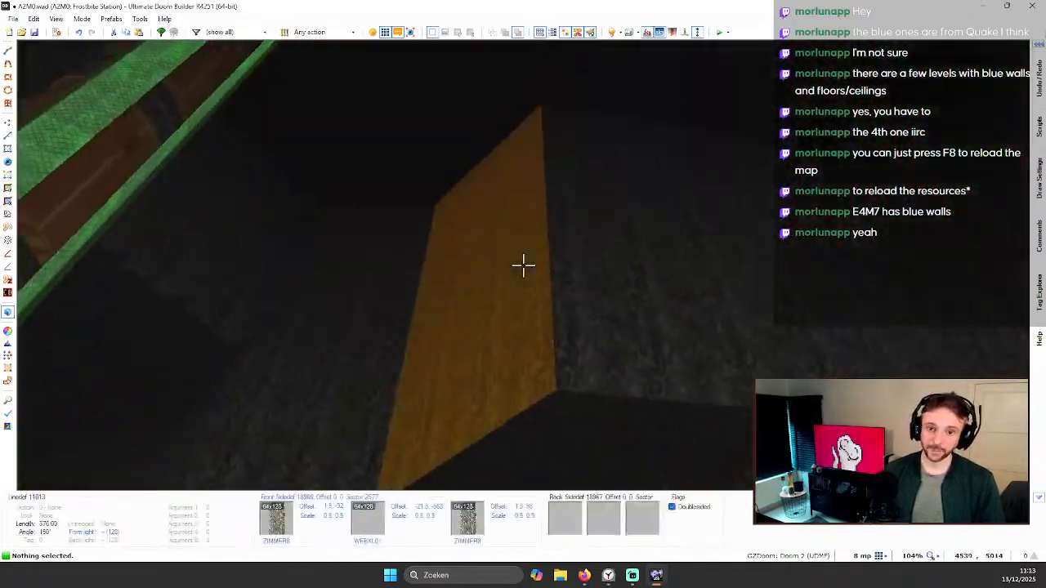
key(w)
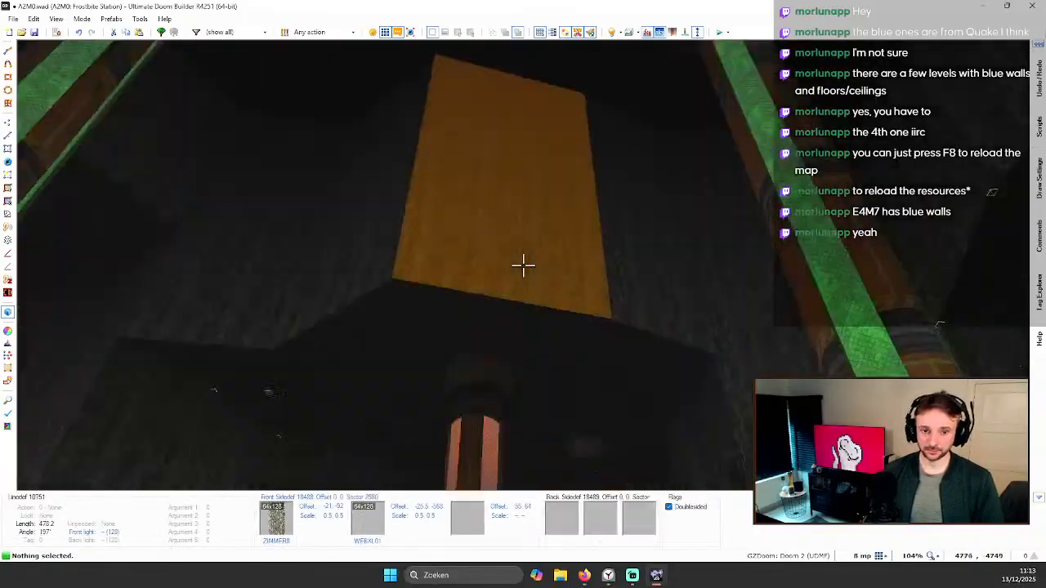
key(s)
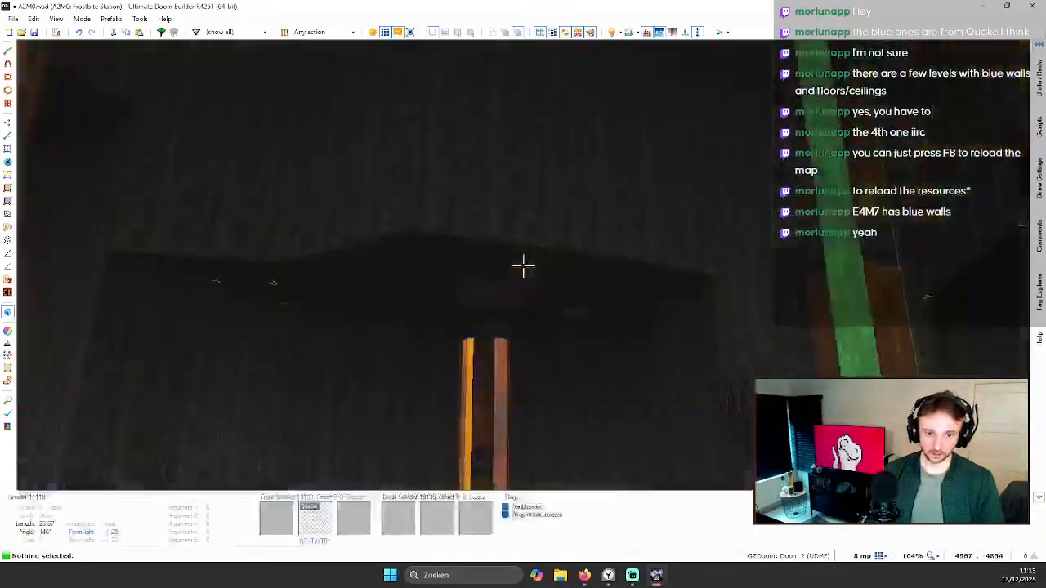
Step: Lower the high ceiling section between the cavern pillars to a height of -380
key(w)
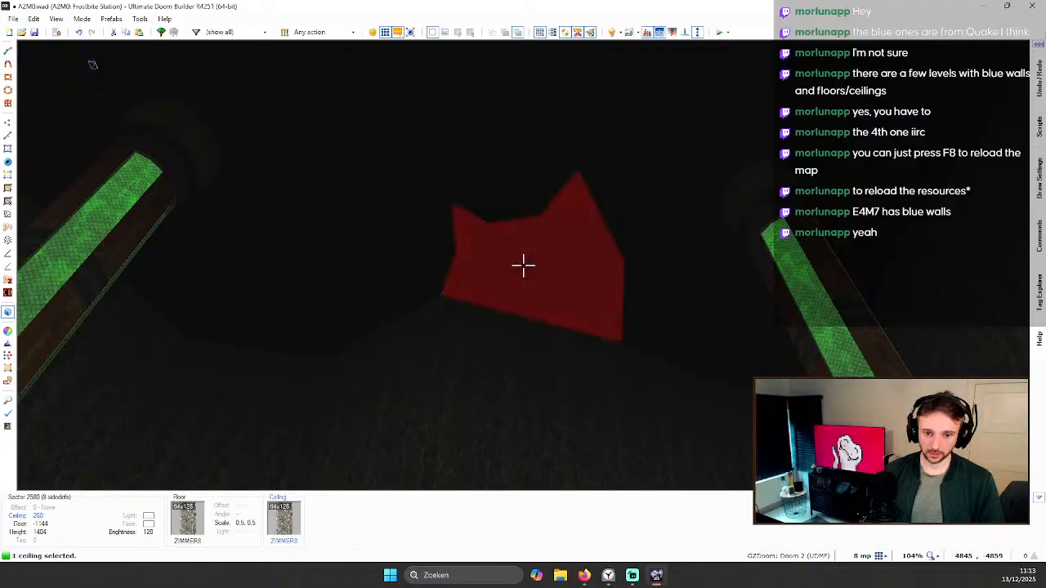
key(Page_Down)
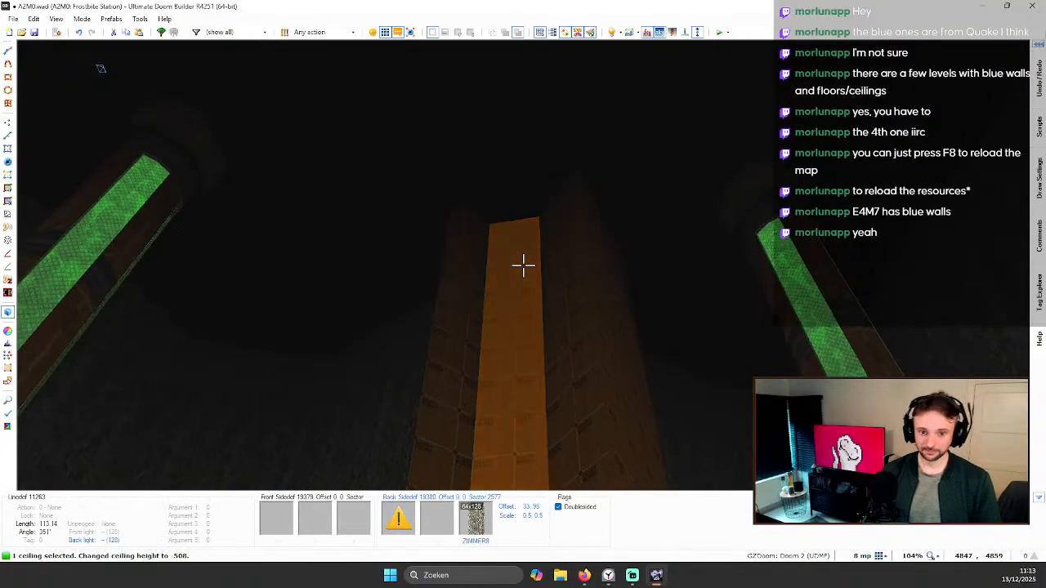
key(c)
key(w)
click(523, 266)
key(s)
scroll(523, 265, up, 1)
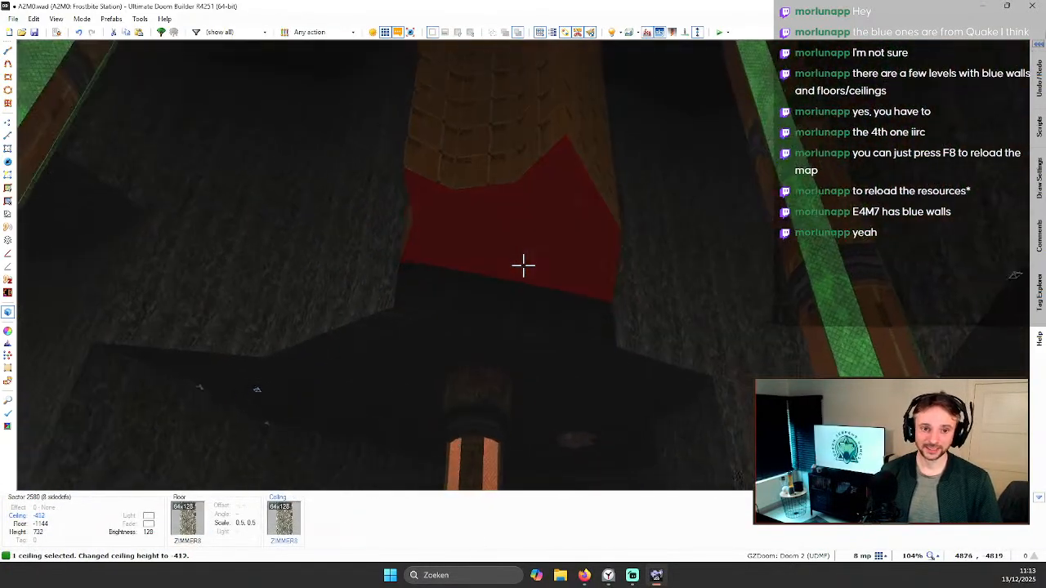
scroll(523, 266, down, 4)
scroll(523, 265, up, 4)
Step: Copy the ZIMMER8 rock texture onto the exposed upper walls around the lowered ceiling and auto-align them in X and Y
key(w)
click(523, 265)
shift+click(523, 265)
key(ctrl+c)
key(ctrl+v)
key(c)
key(ctrl+a)
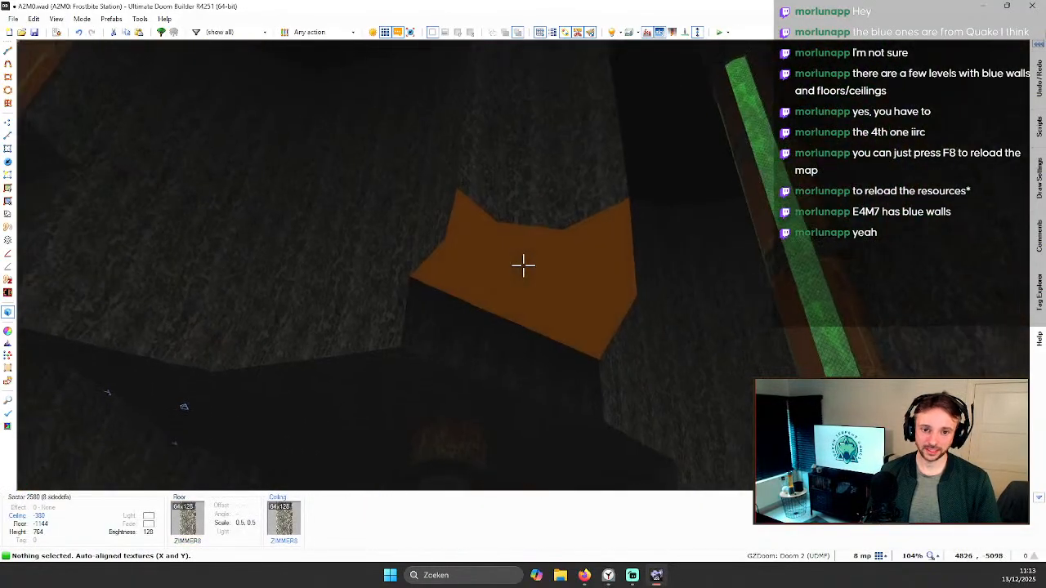
Step: Set the lowered ceiling sector's ceiling and upper wall colors to 353535
right_click(523, 266)
click(455, 139)
click(630, 163)
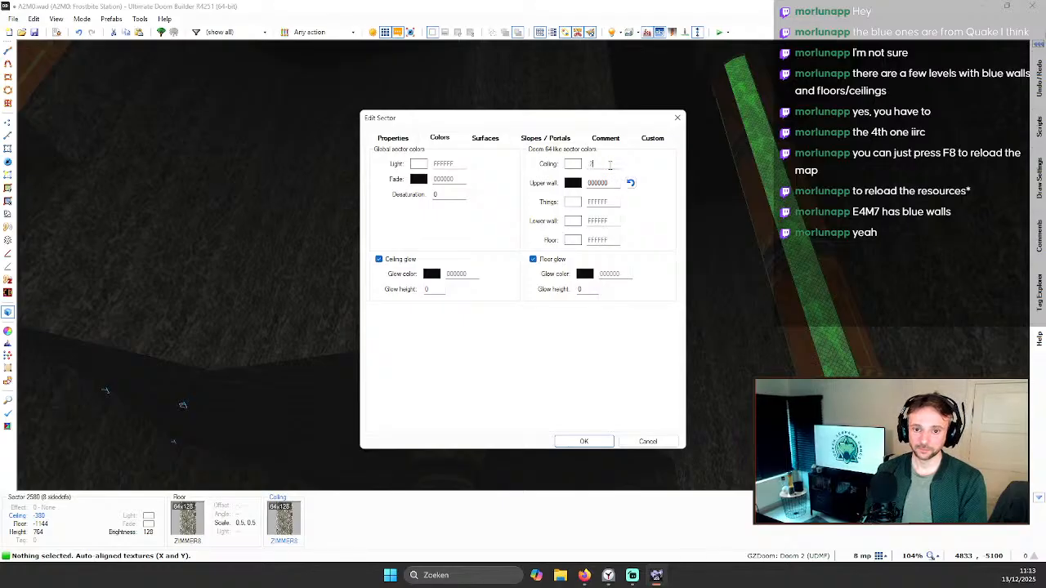
text(0505)
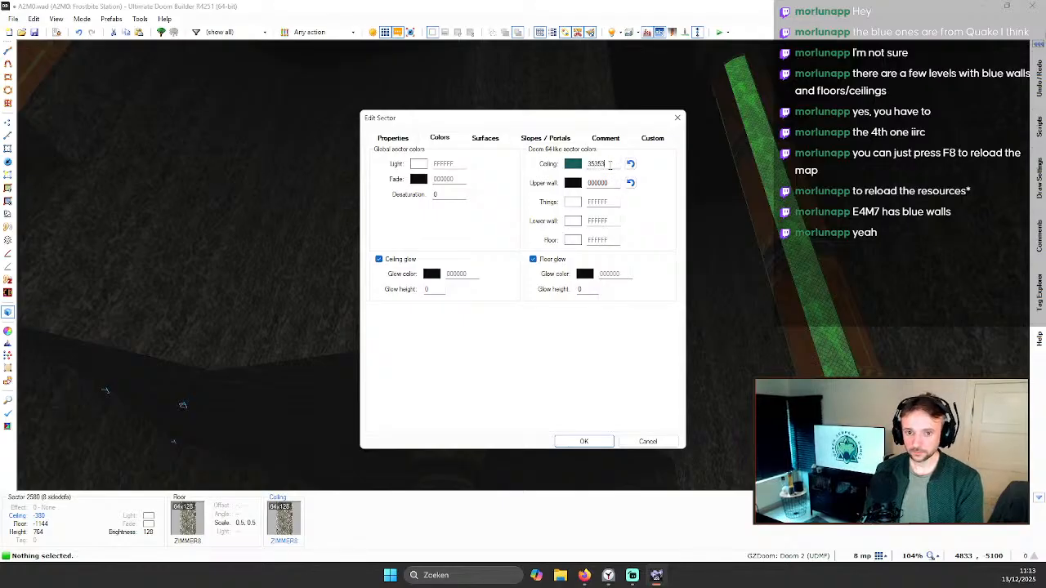
text(353535)
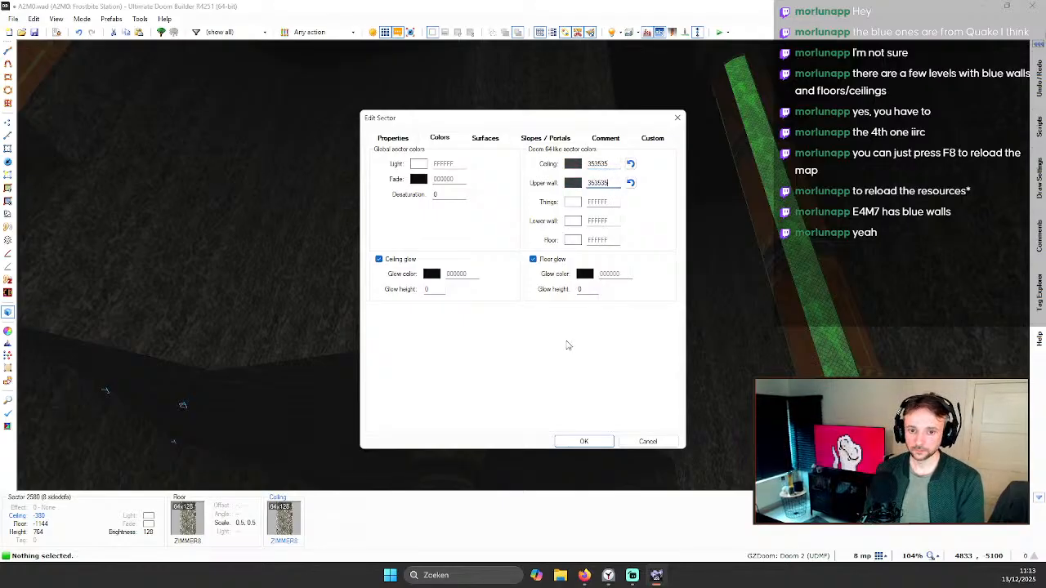
click(585, 442)
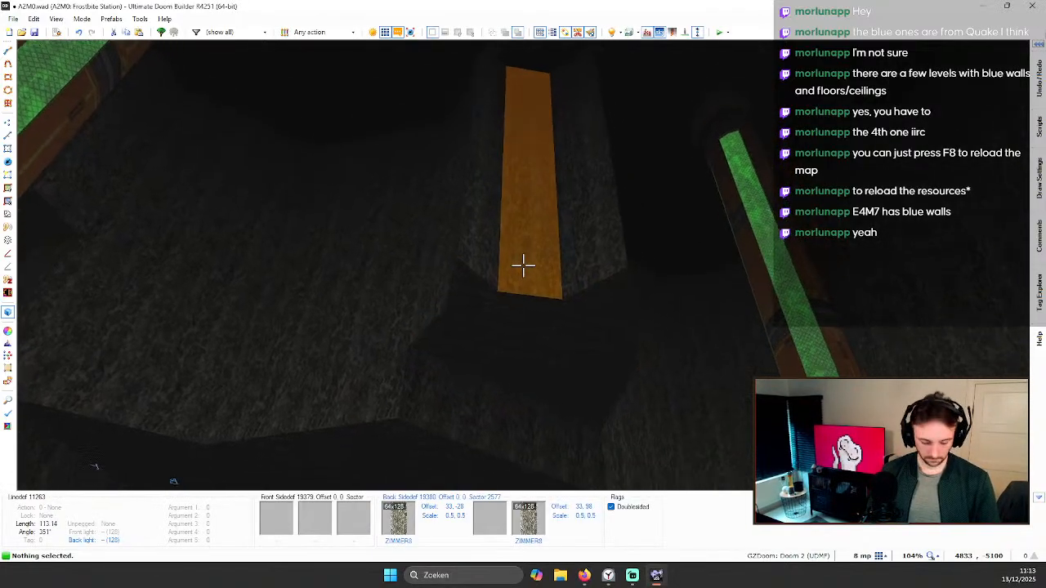
key(F8)
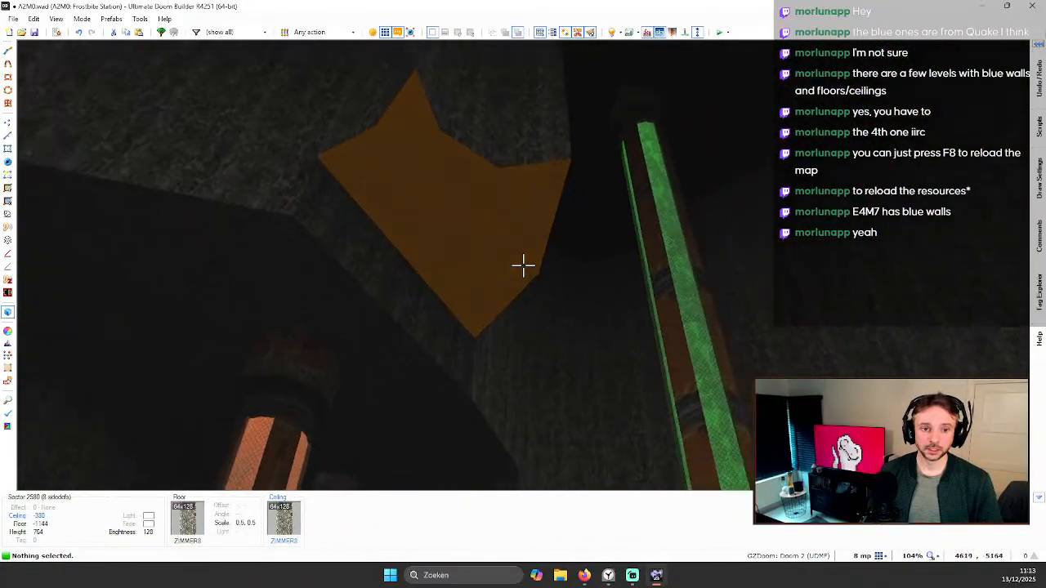
Step: Try the HLDIRT2 texture on the lowered ceiling and inspect it at full brightness
right_click(523, 264)
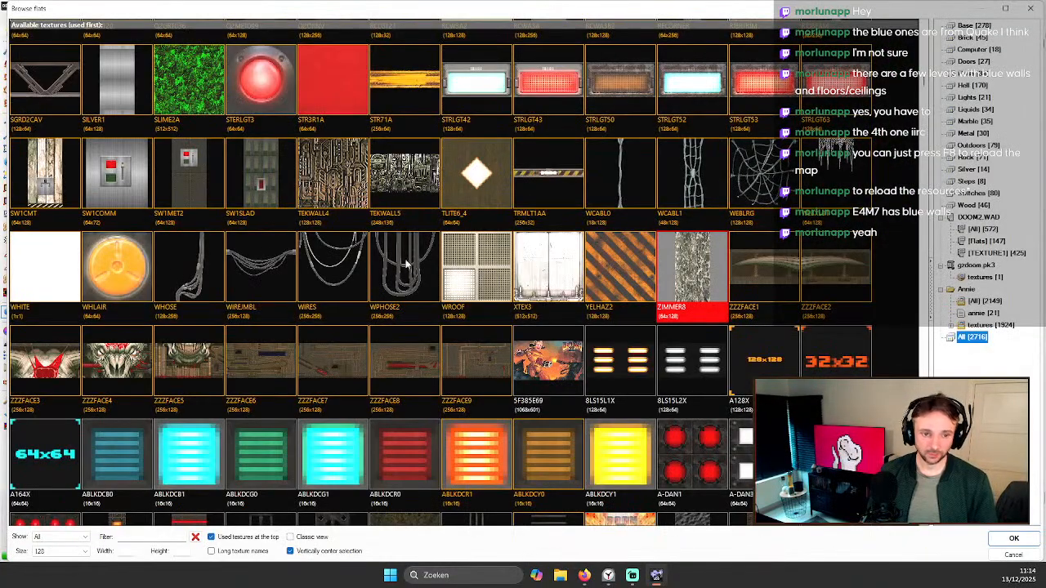
scroll(428, 261, up, 15)
scroll(534, 236, up, 2)
scroll(535, 236, up, 3)
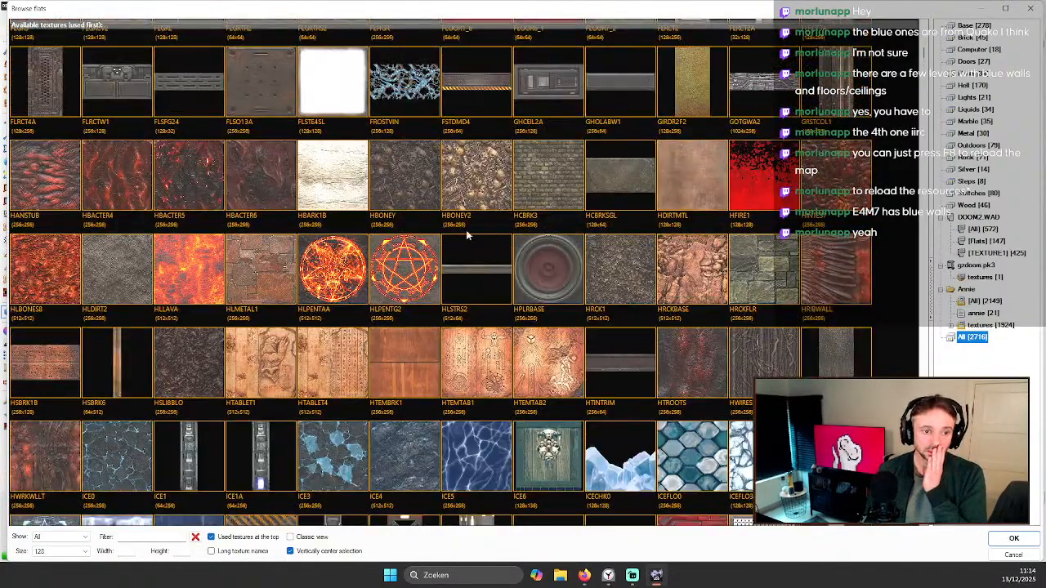
click(131, 284)
double_click(130, 268)
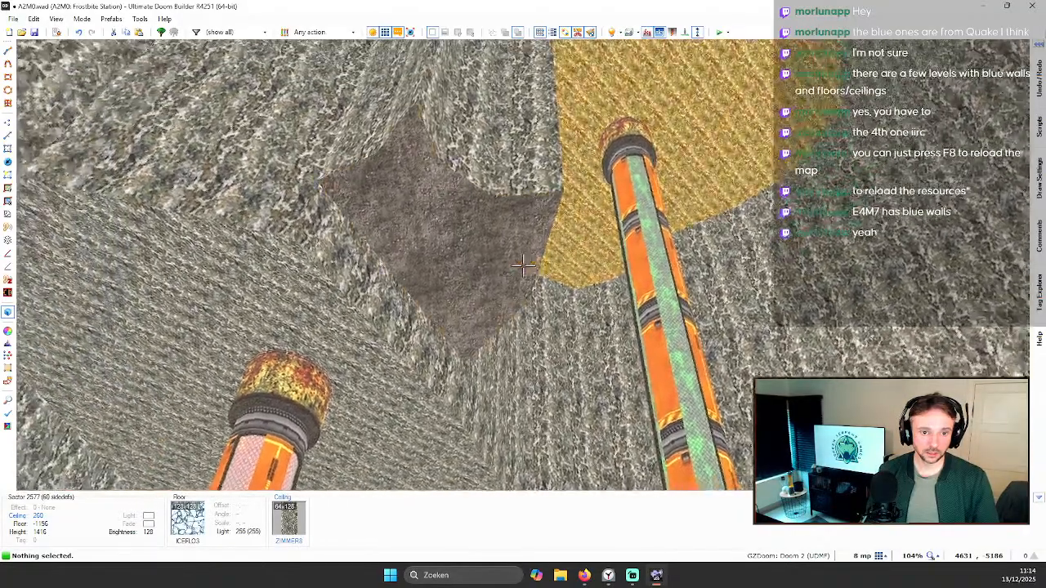
key(b)
key(ctrl+z)
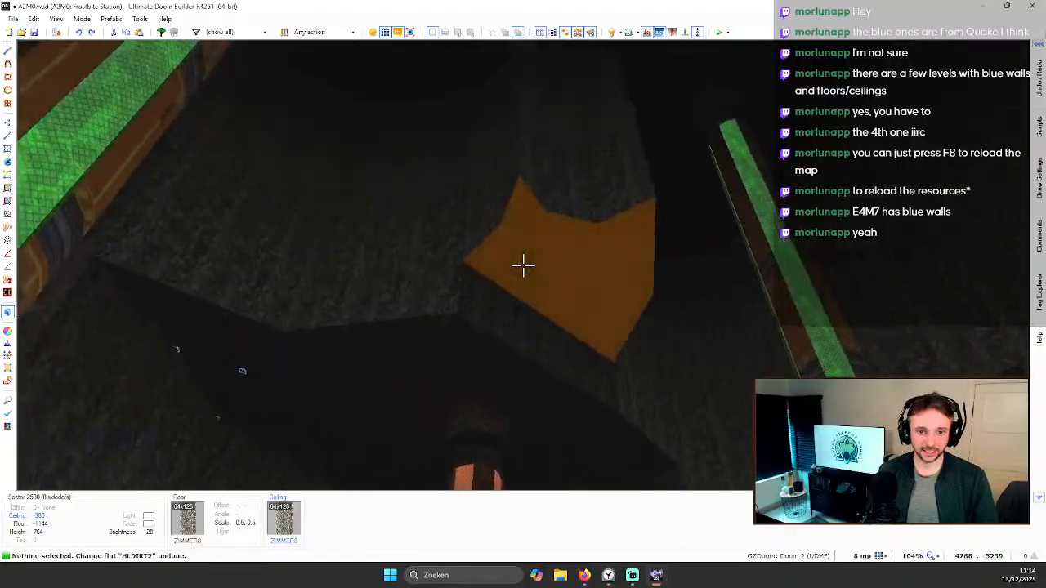
Step: Search the available flats for another lowered ceiling texture, including those matching the filter WEB
key(w)
click(523, 263)
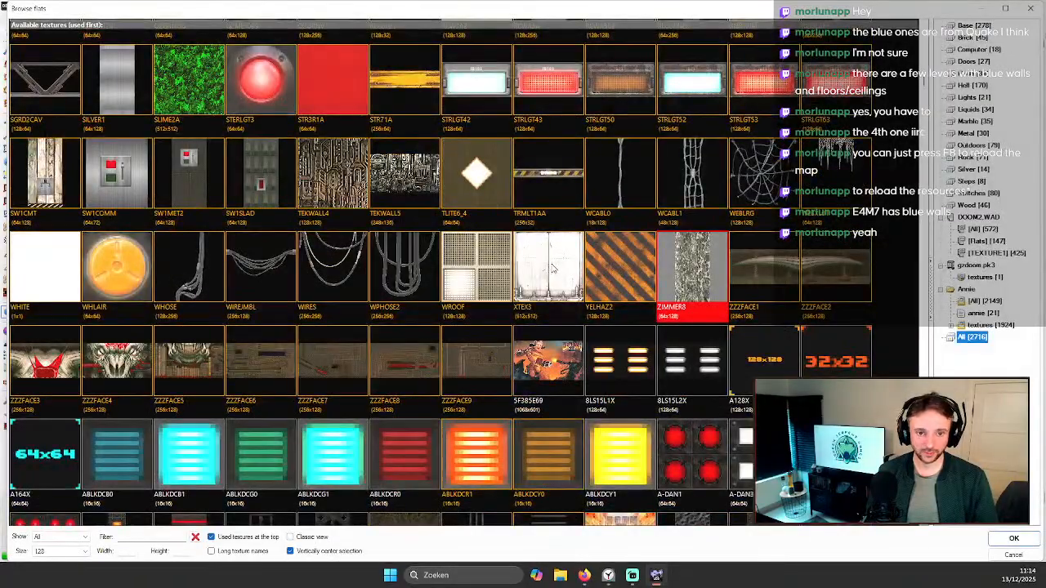
scroll(496, 205, down, 20)
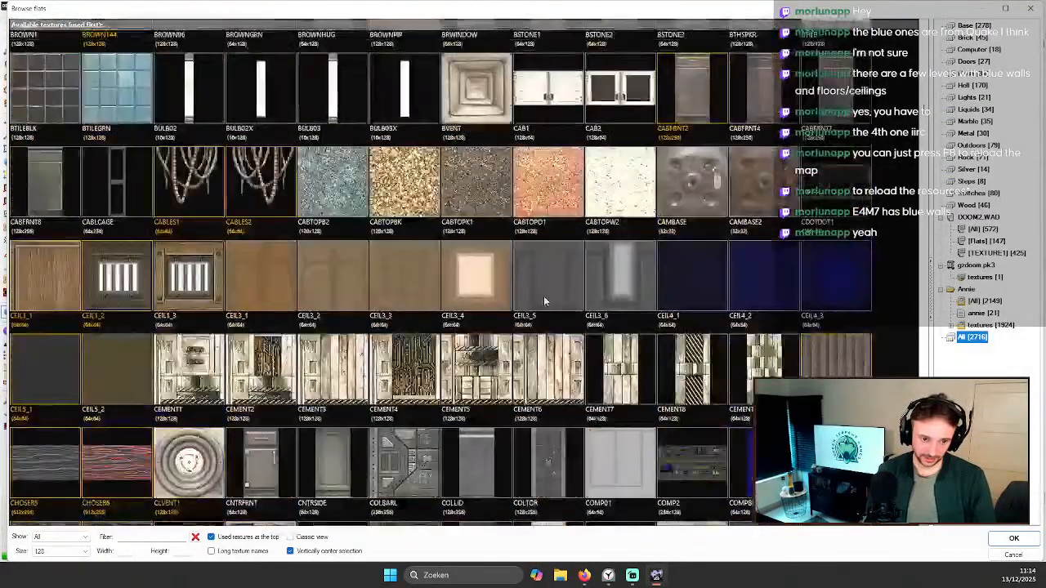
scroll(506, 283, down, 20)
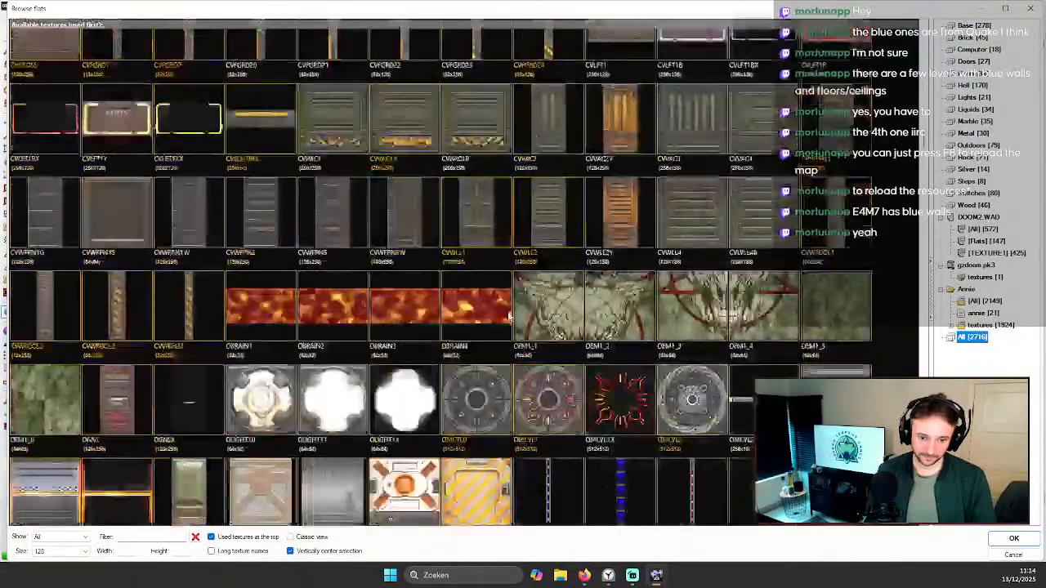
scroll(493, 333, down, 10)
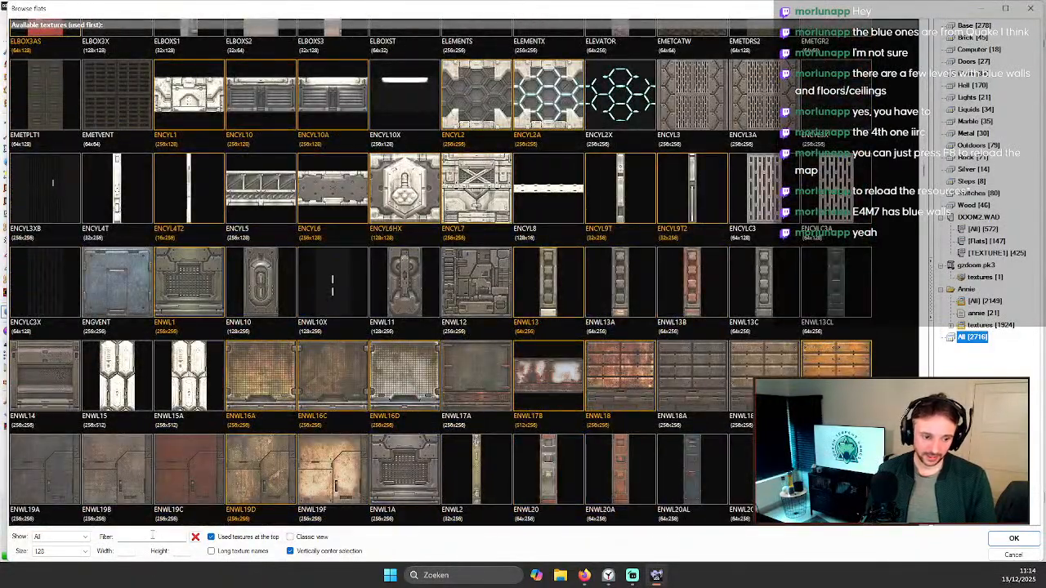
click(152, 536)
text(WEB)
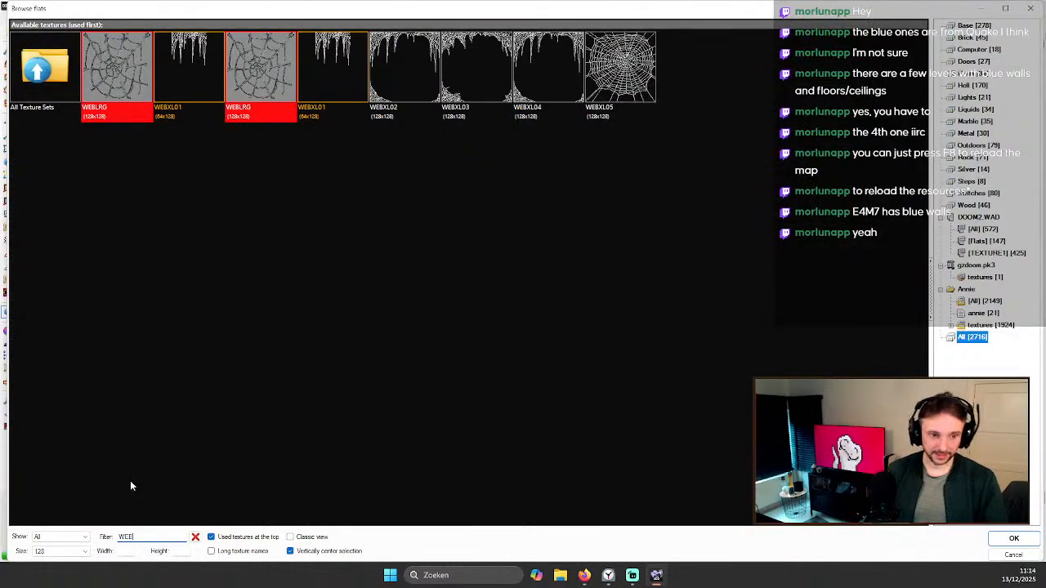
key(BackSpace)
key(BackSpace)
key(BackSpace)
Step: Try the CABTOPK1 speckled texture on the lowered ceiling and check it against the surrounding rock at full brightness
scroll(415, 233, down, 20)
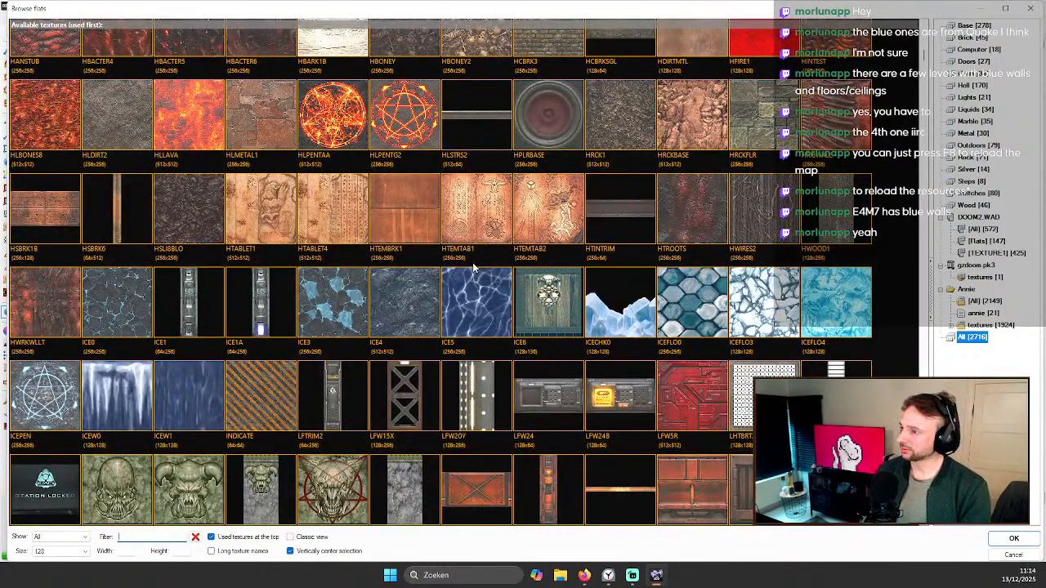
scroll(470, 286, down, 5)
scroll(497, 291, down, 10)
scroll(513, 299, down, 6)
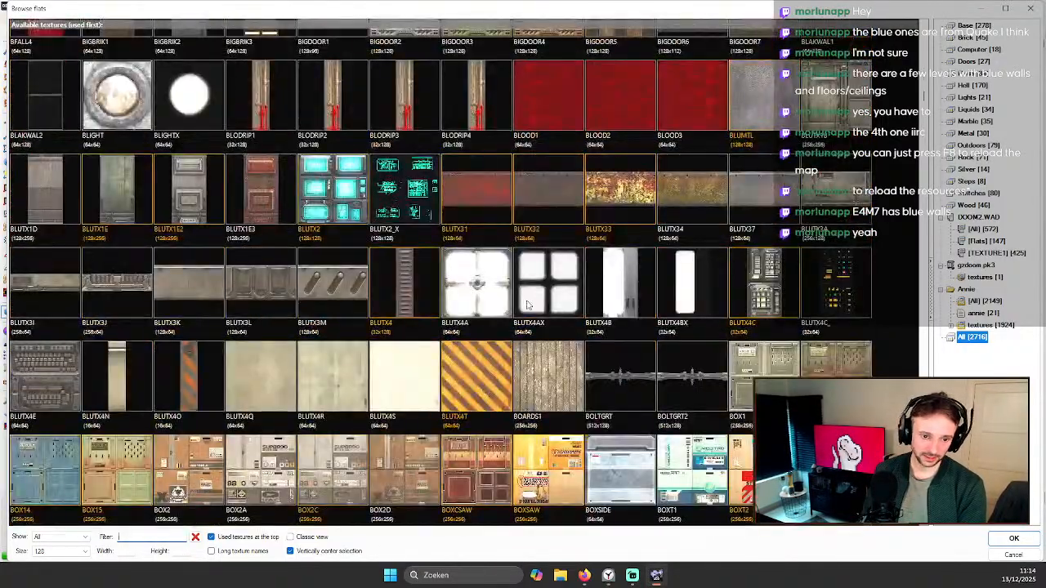
scroll(527, 305, down, 5)
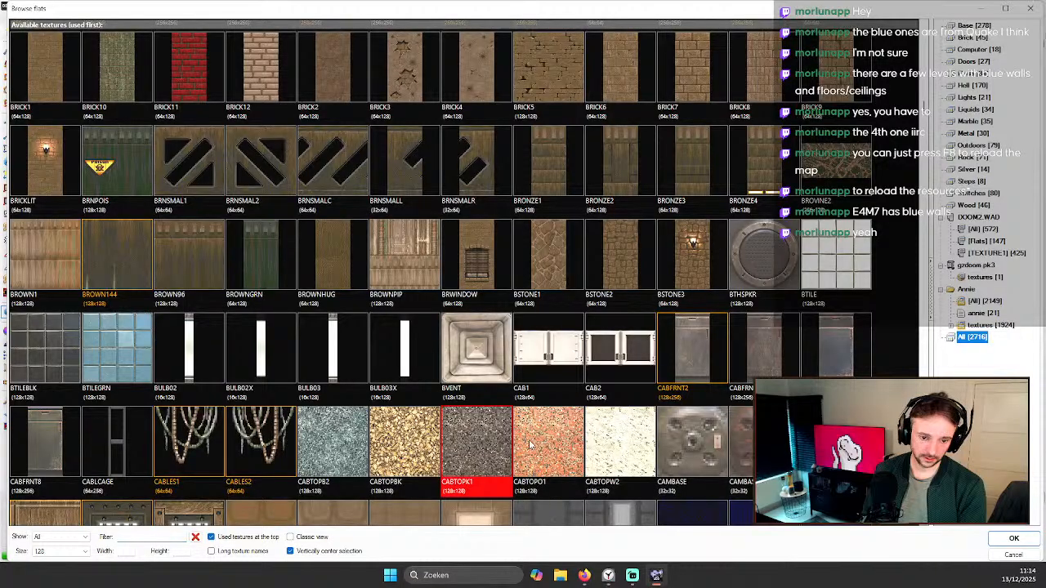
double_click(477, 438)
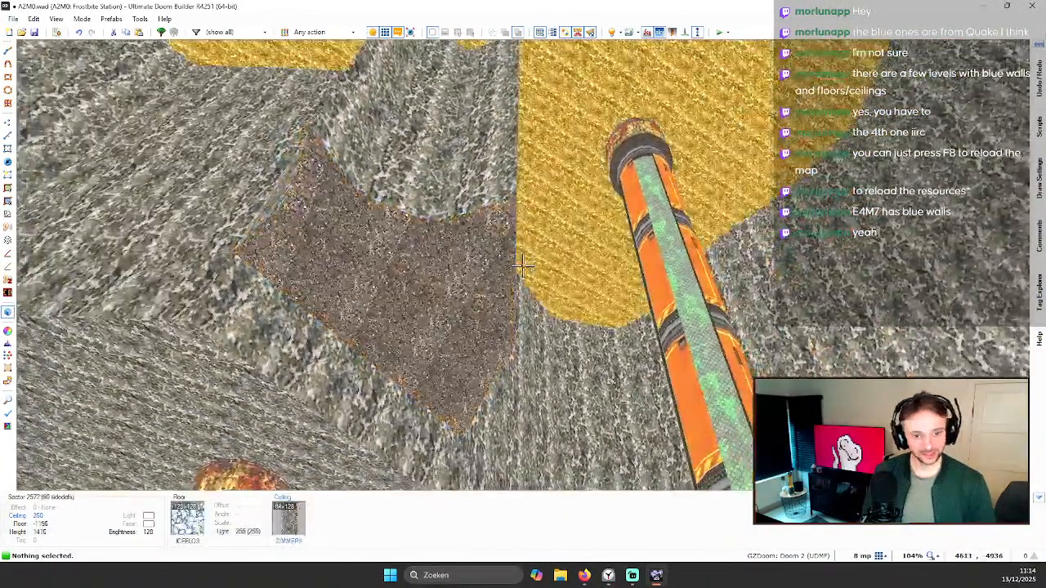
key(b)
Step: Change the lowered ceiling's texture to HRCK1 and compare it with the surrounding rock in both brightness modes
middle_click(523, 266)
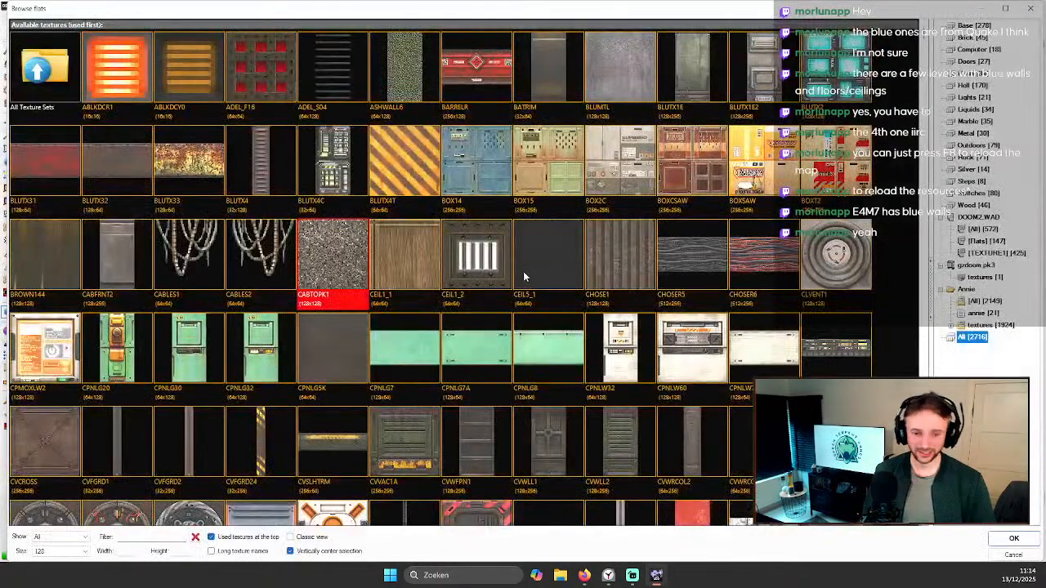
scroll(384, 246, down, 6)
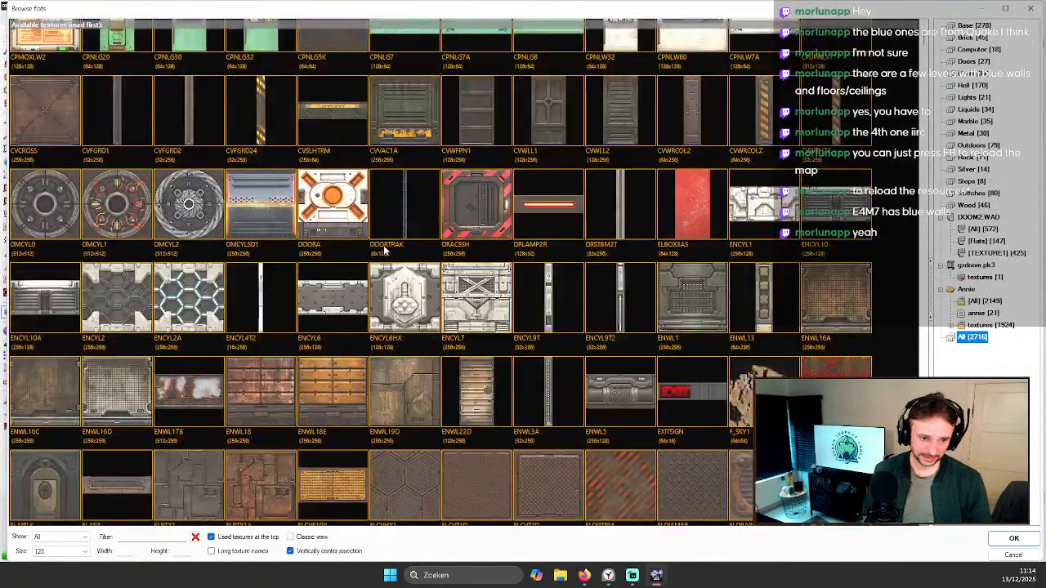
scroll(398, 254, down, 5)
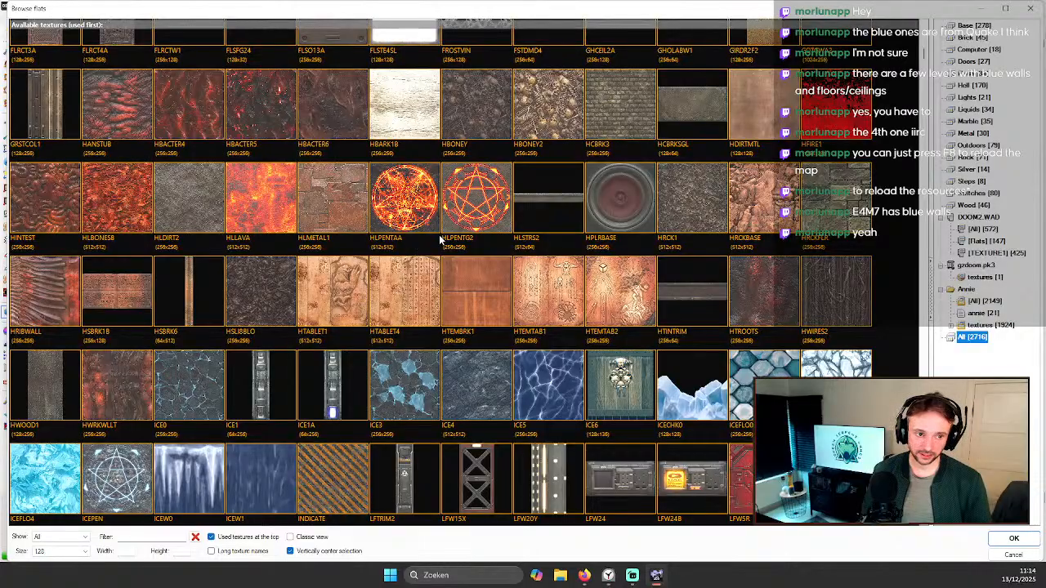
double_click(694, 211)
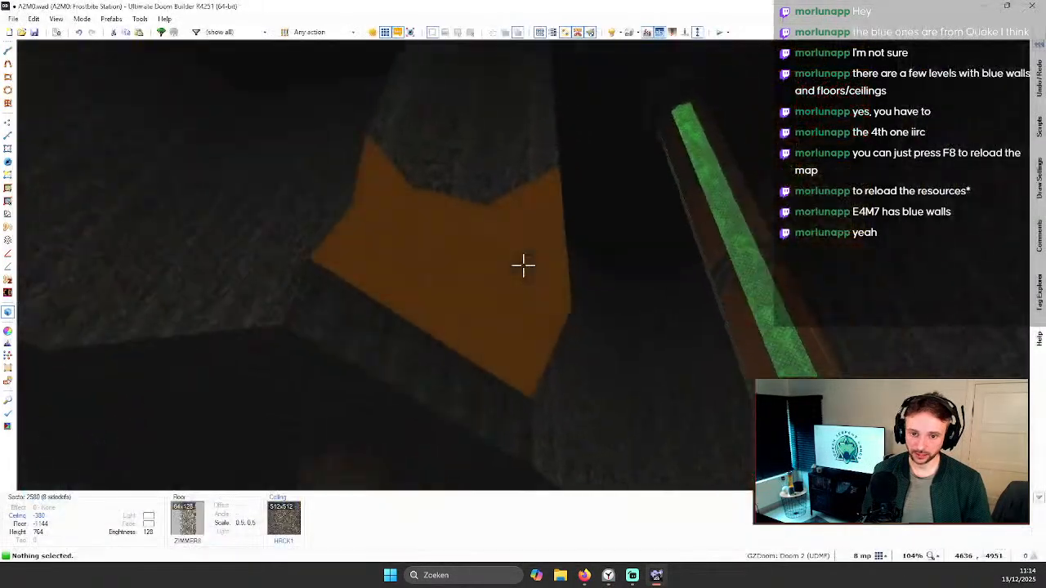
key(b)
key(b)
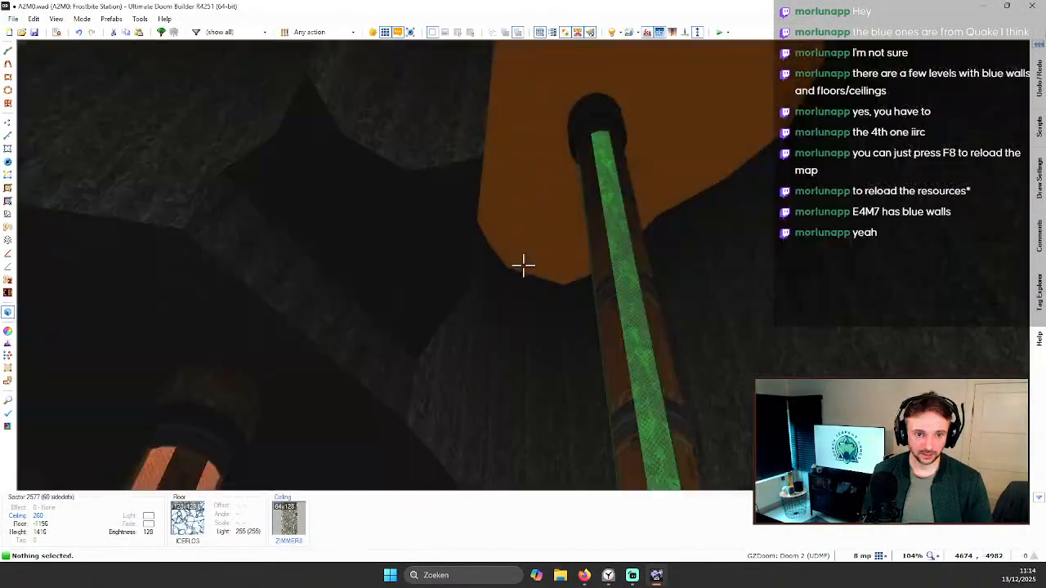
Step: Filter the ceiling's available flats to a width of 128 and a height of 128
click(523, 265)
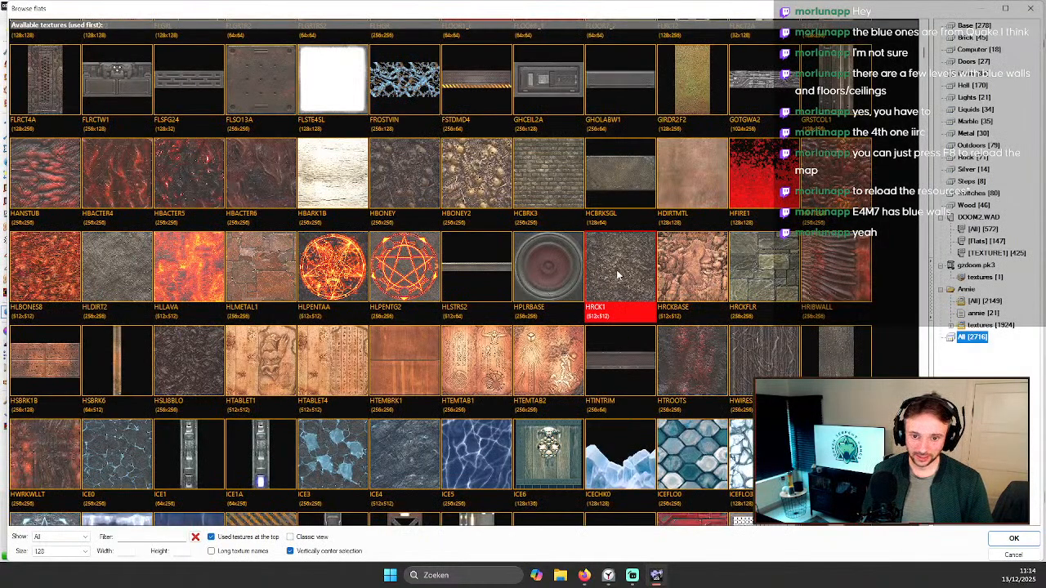
scroll(612, 278, down, 1)
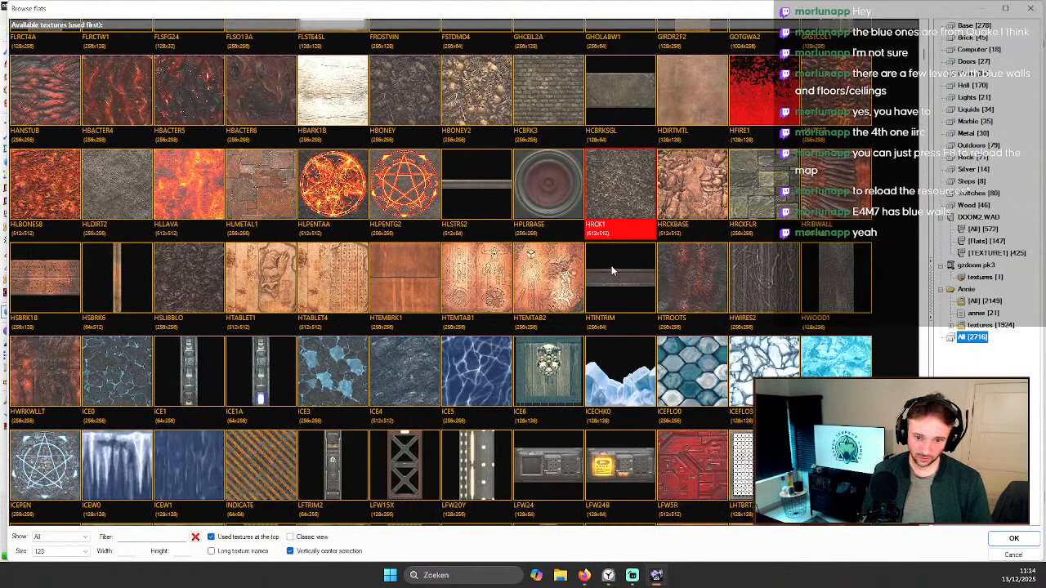
scroll(611, 271, down, 3)
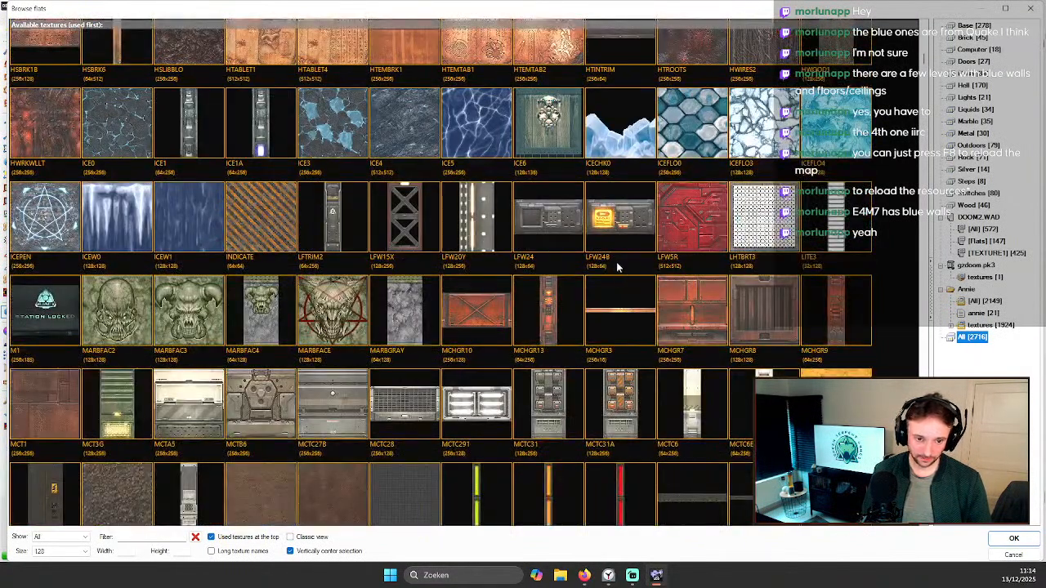
click(121, 552)
text(128)
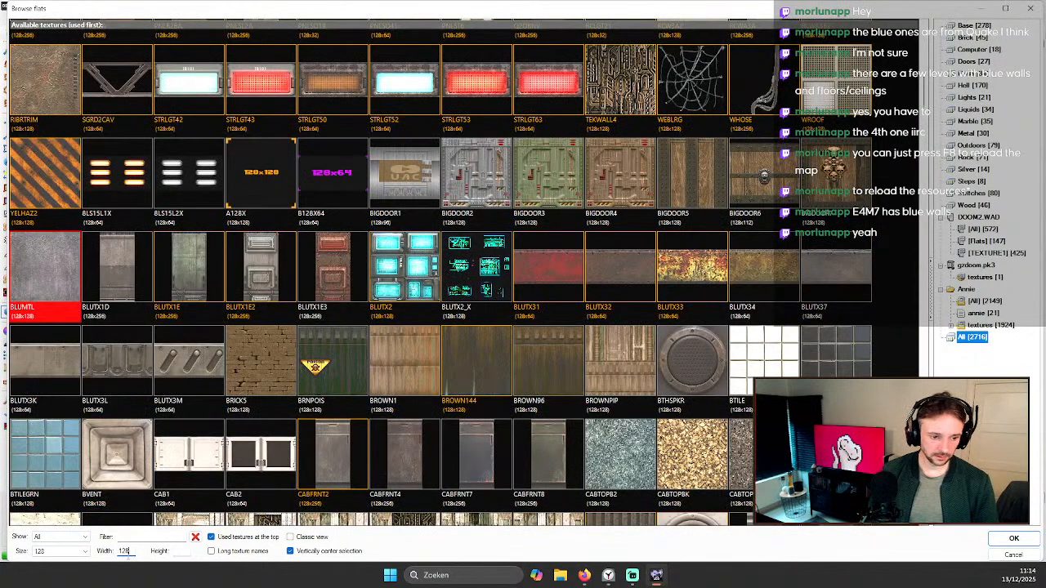
text(128)
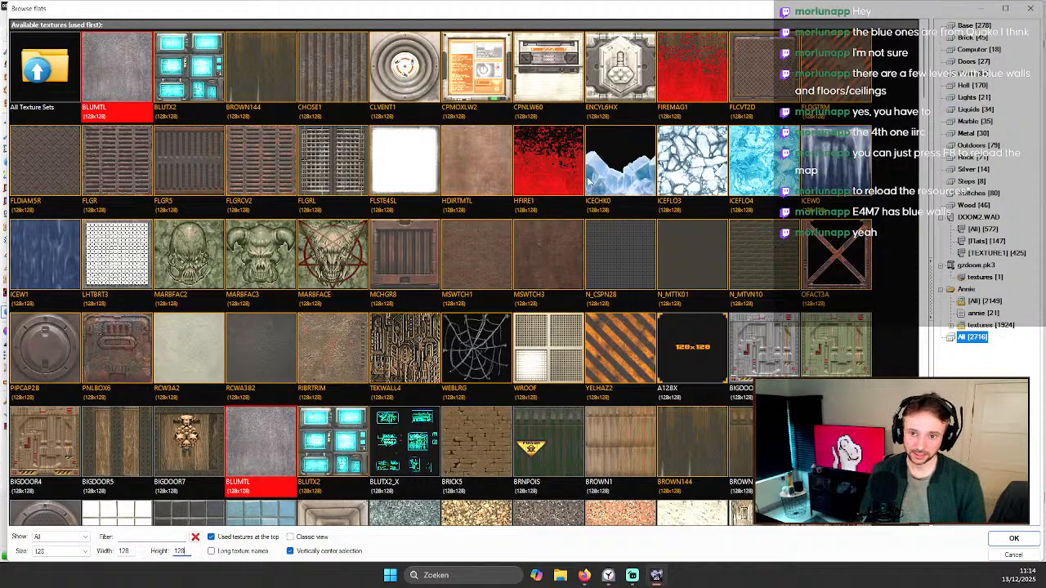
Step: Examine the 128 by 128 flats, including CABTOPO1 and XRCK52, for a suitable rock texture for the lowered ceiling
scroll(523, 188, down, 5)
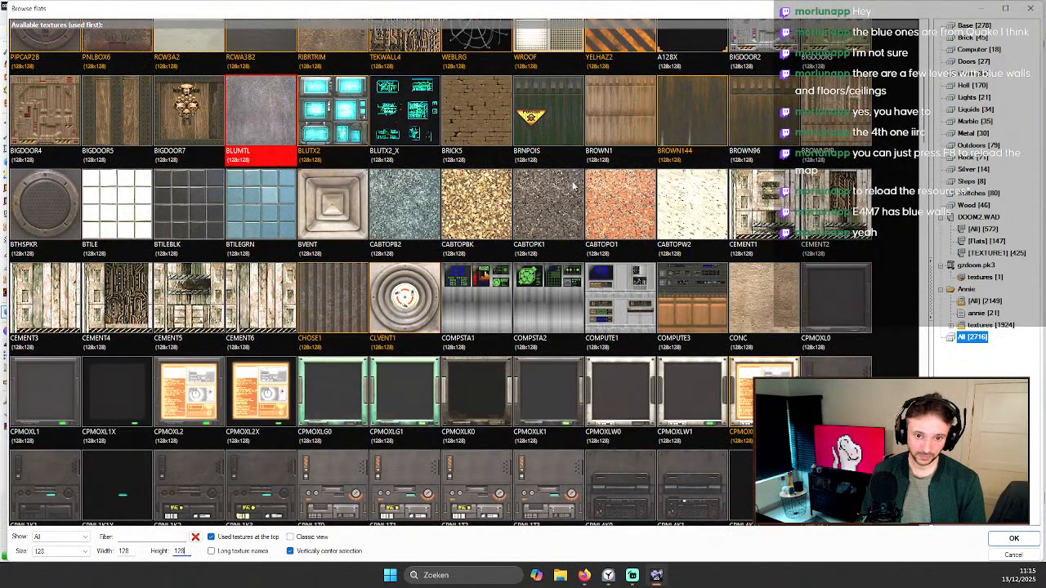
click(541, 205)
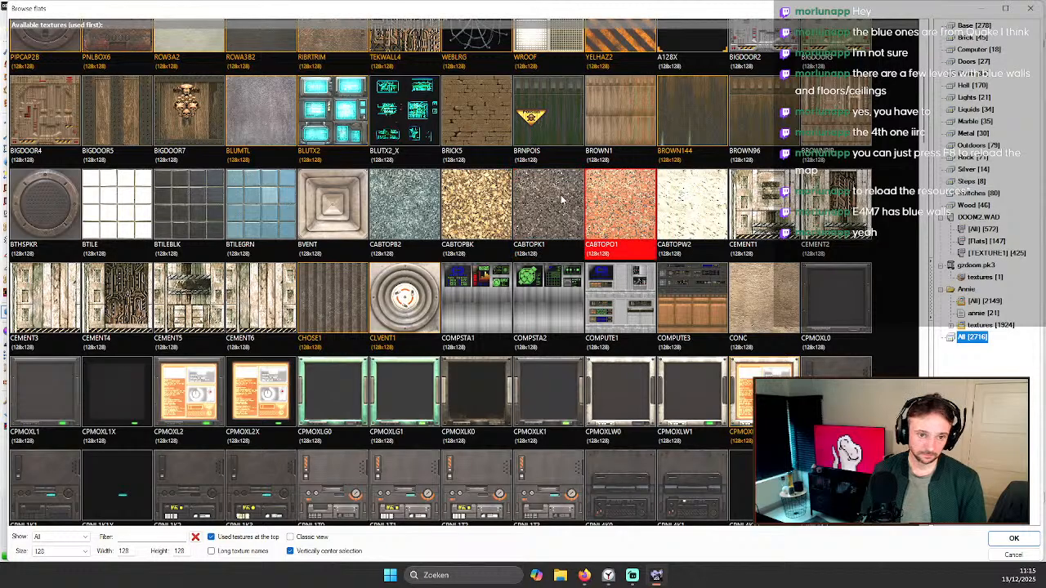
scroll(540, 239, down, 8)
scroll(540, 238, down, 8)
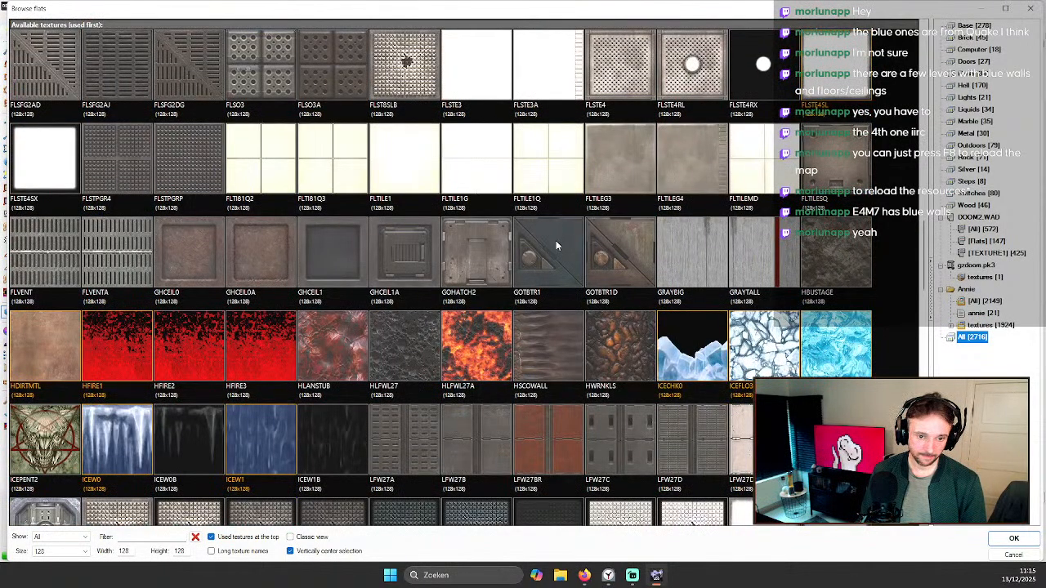
scroll(556, 241, down, 6)
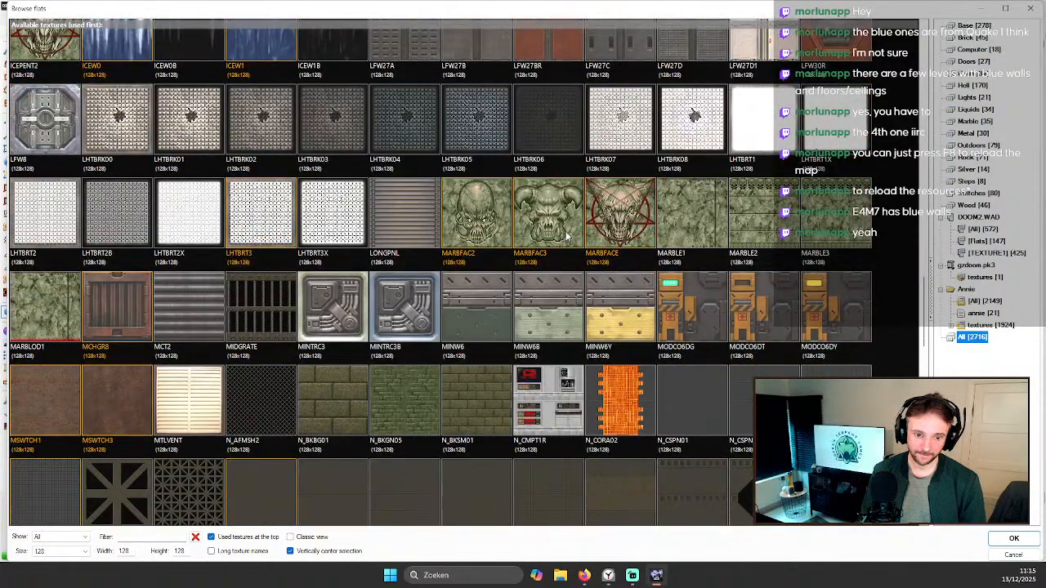
scroll(568, 235, down, 3)
scroll(568, 235, down, 6)
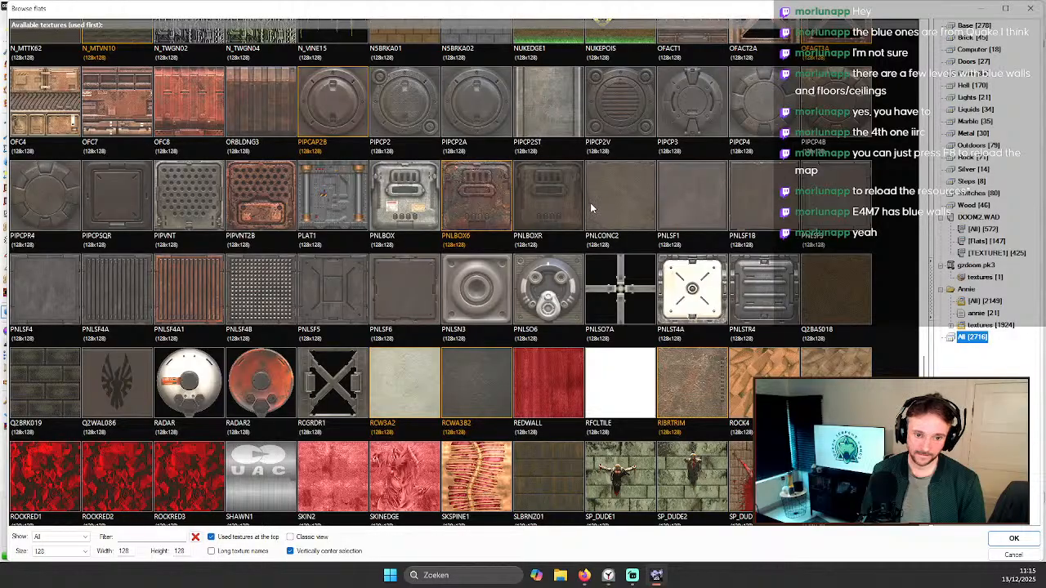
scroll(592, 209, down, 6)
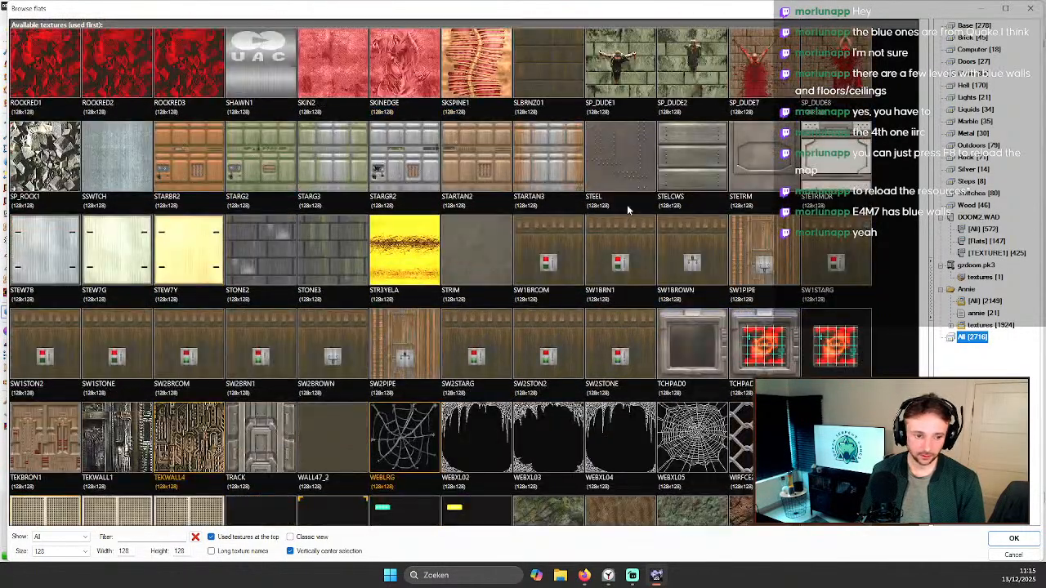
scroll(627, 210, down, 4)
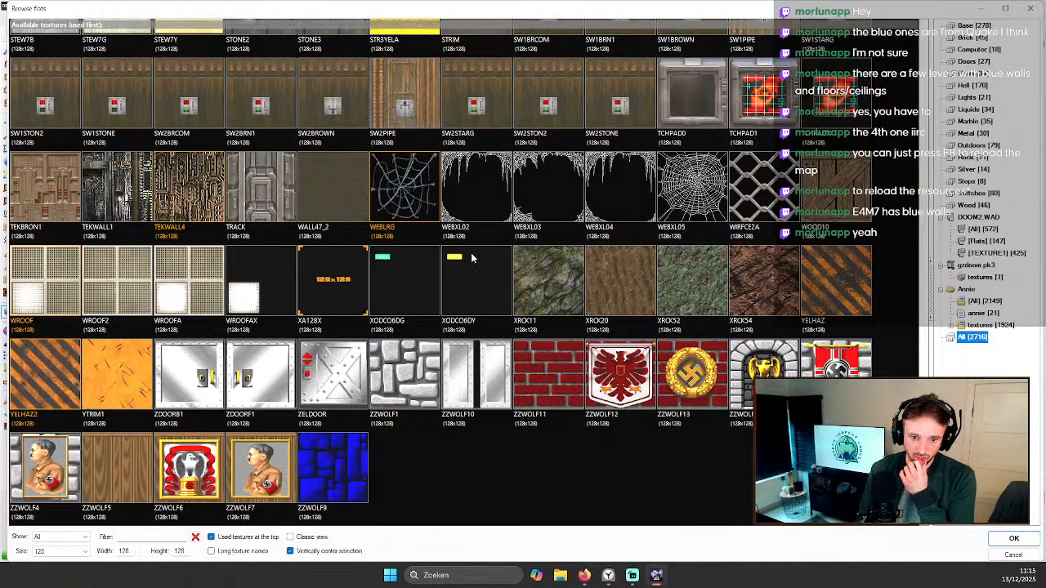
click(689, 288)
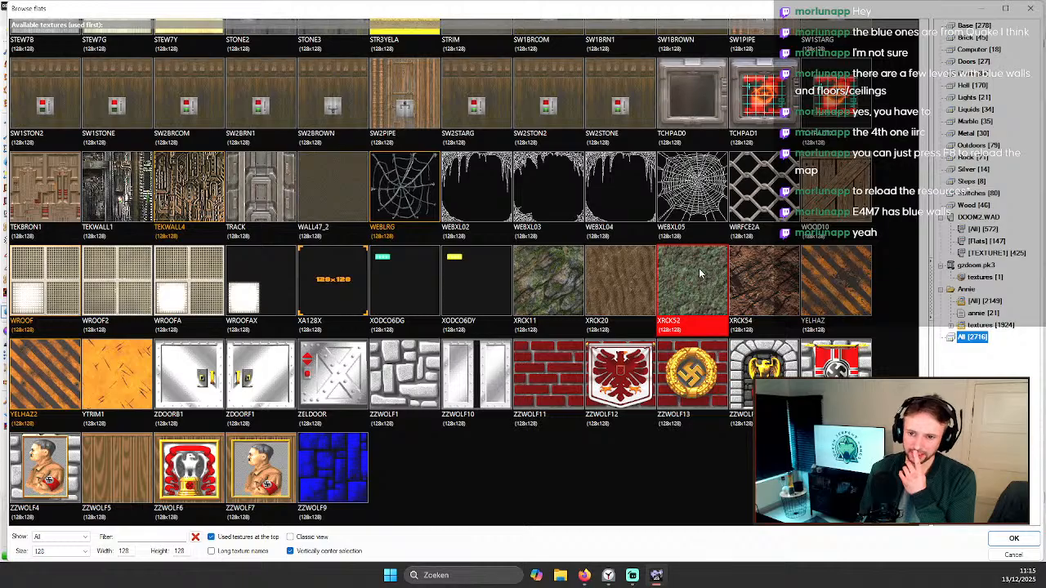
scroll(698, 268, up, 5)
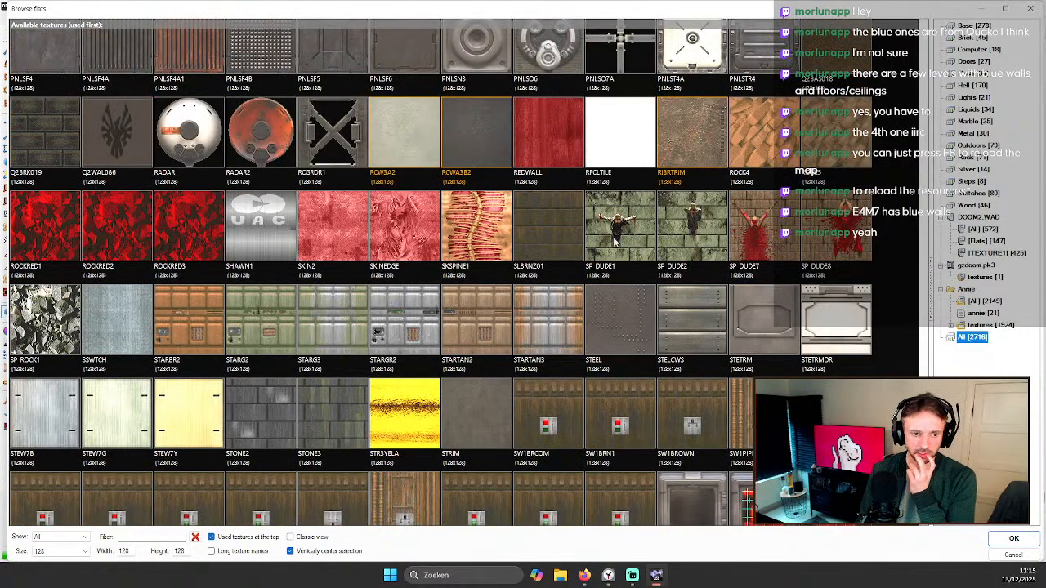
scroll(556, 259, up, 3)
scroll(546, 246, down, 3)
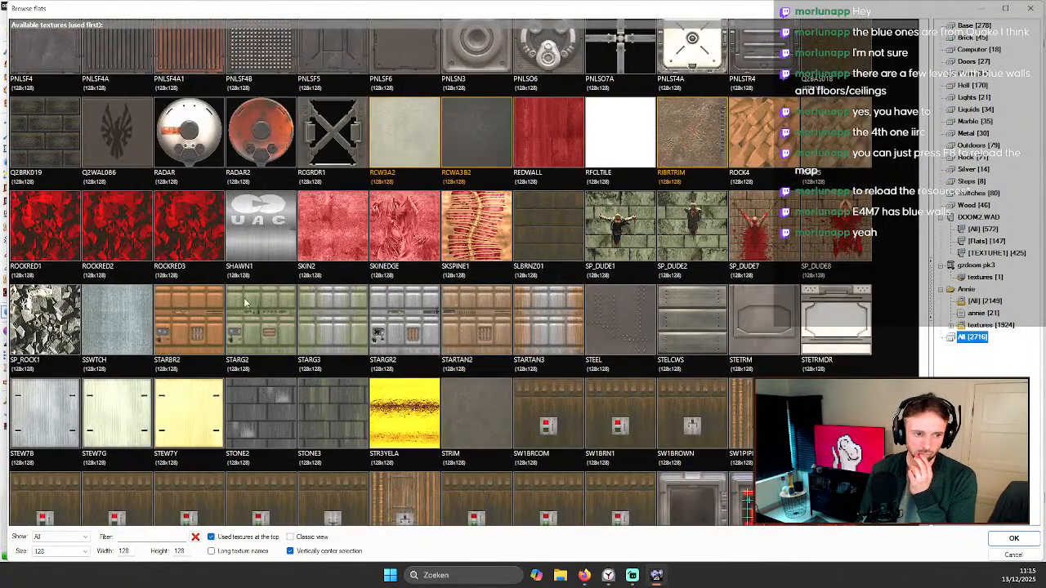
scroll(228, 269, up, 4)
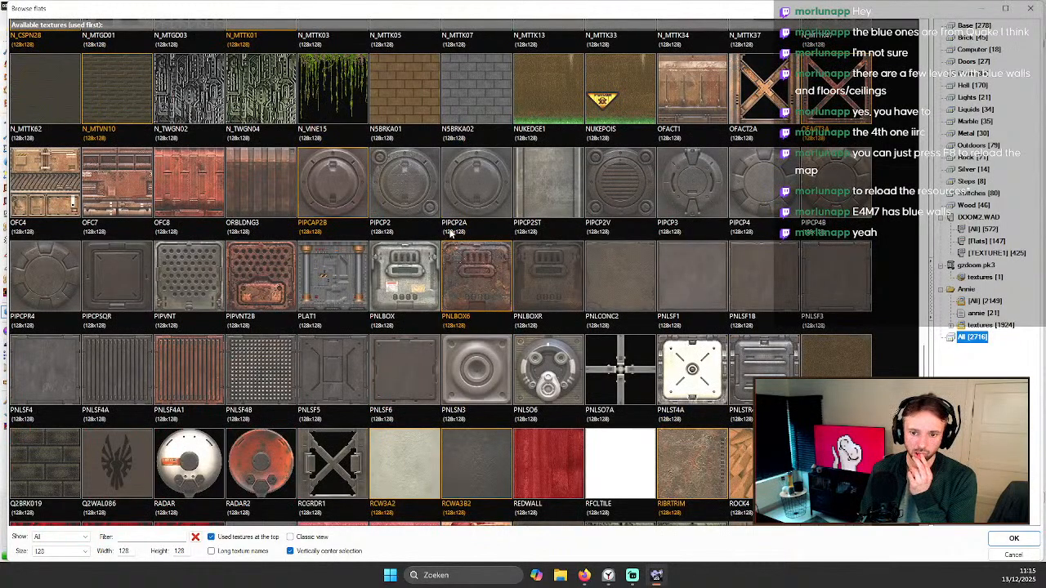
scroll(449, 232, up, 20)
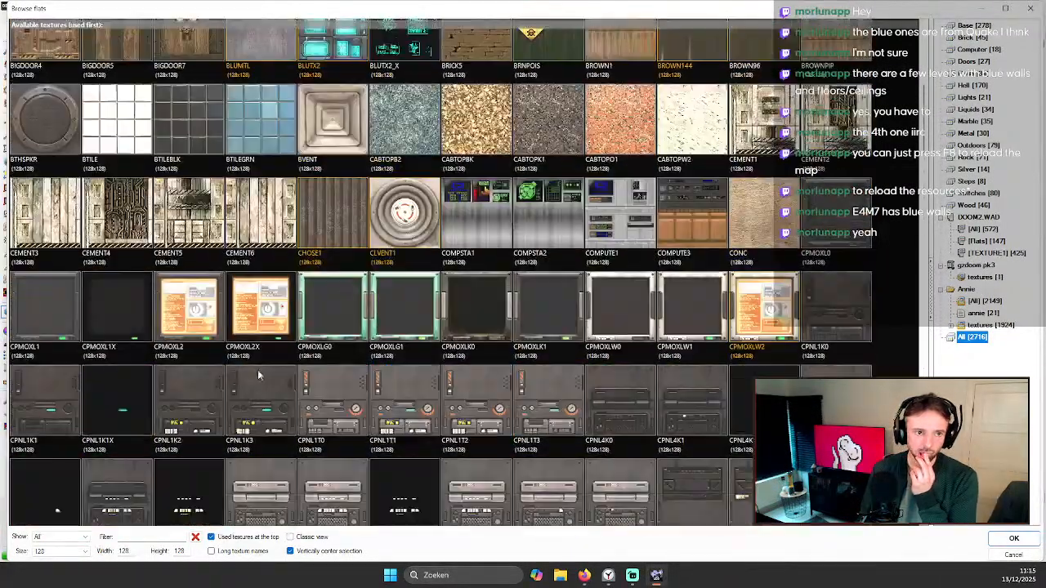
Step: Filter the flats to a width and height of 256 and apply HBONEY to the lowered ceiling
double_click(124, 552)
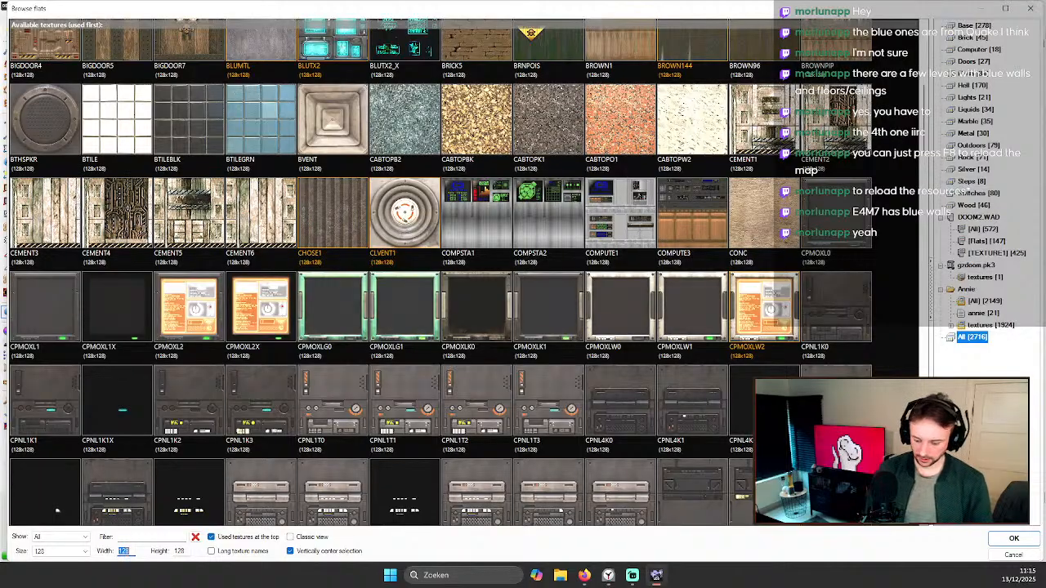
text(256)
key(Tab)
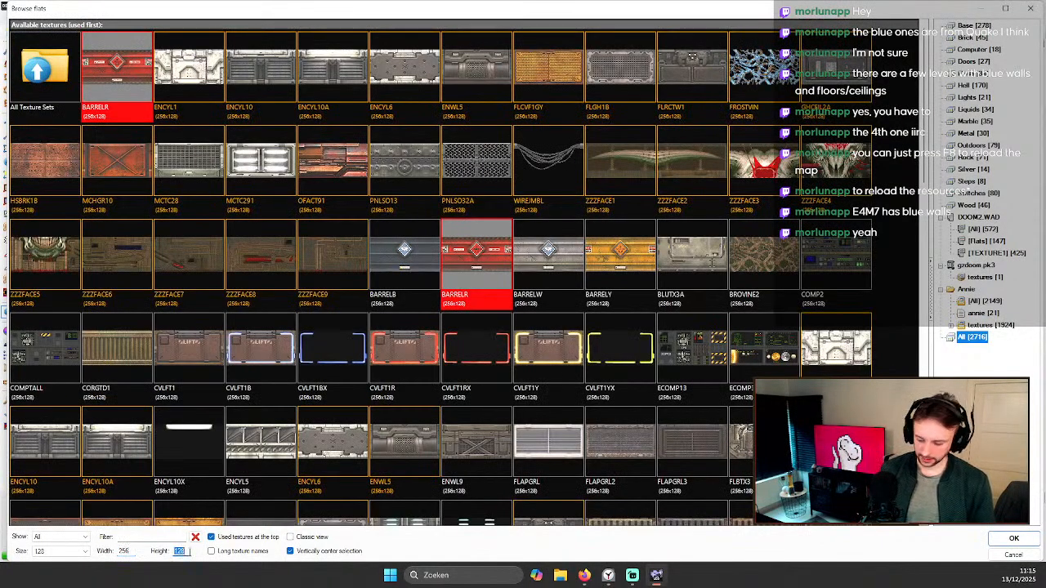
text(256)
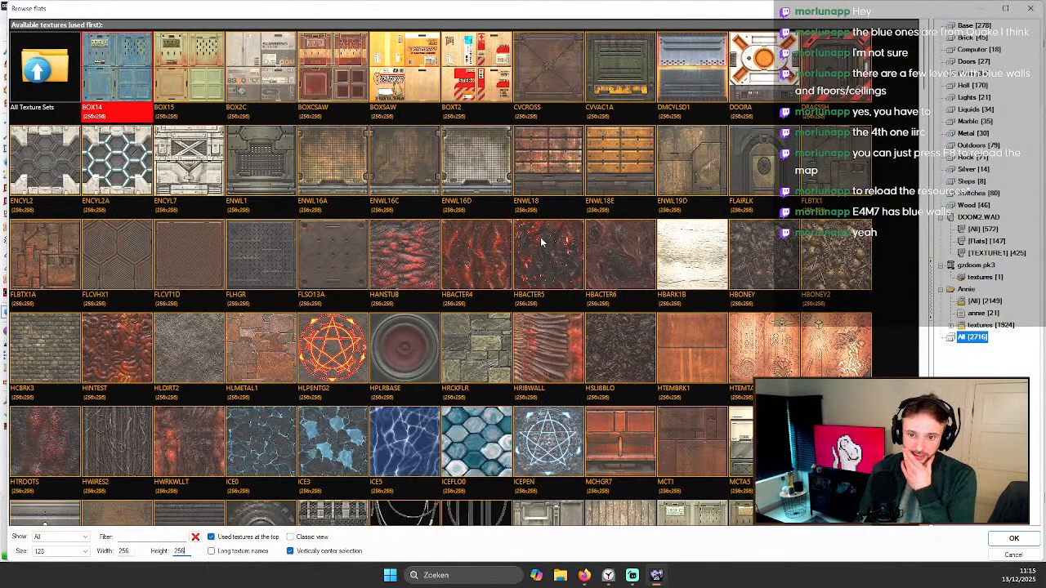
scroll(532, 226, down, 1)
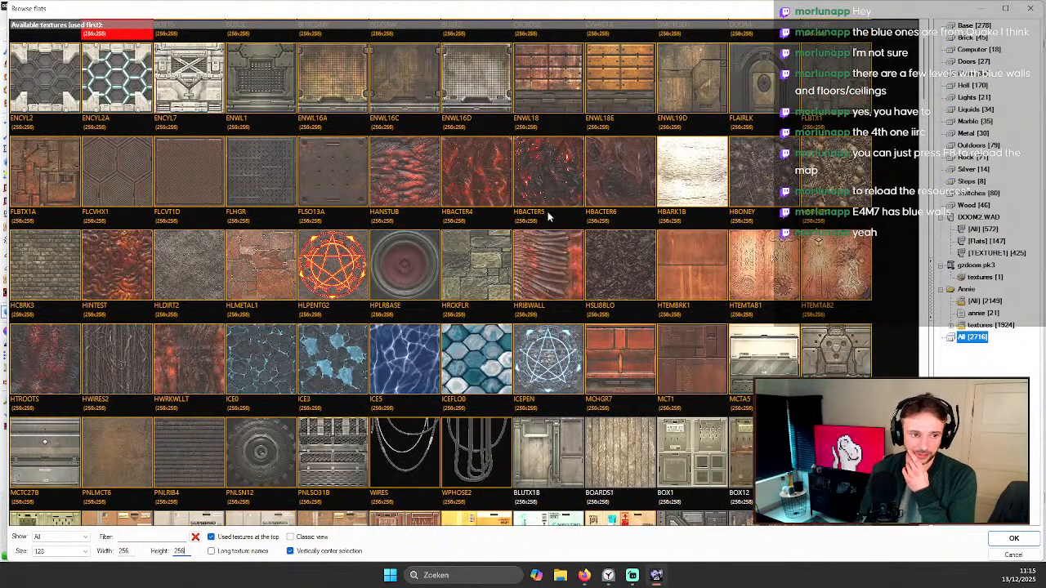
click(756, 181)
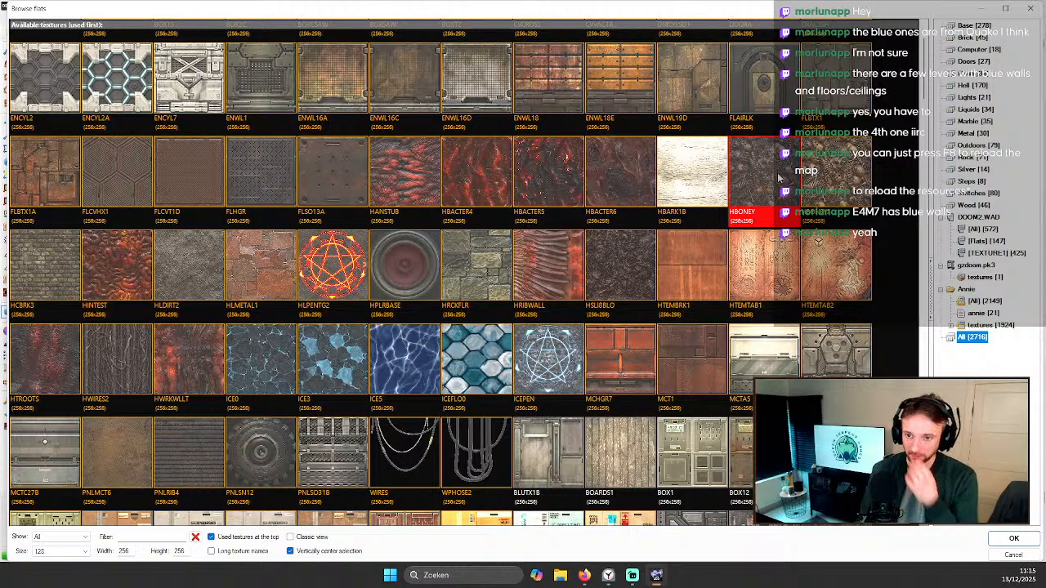
double_click(779, 177)
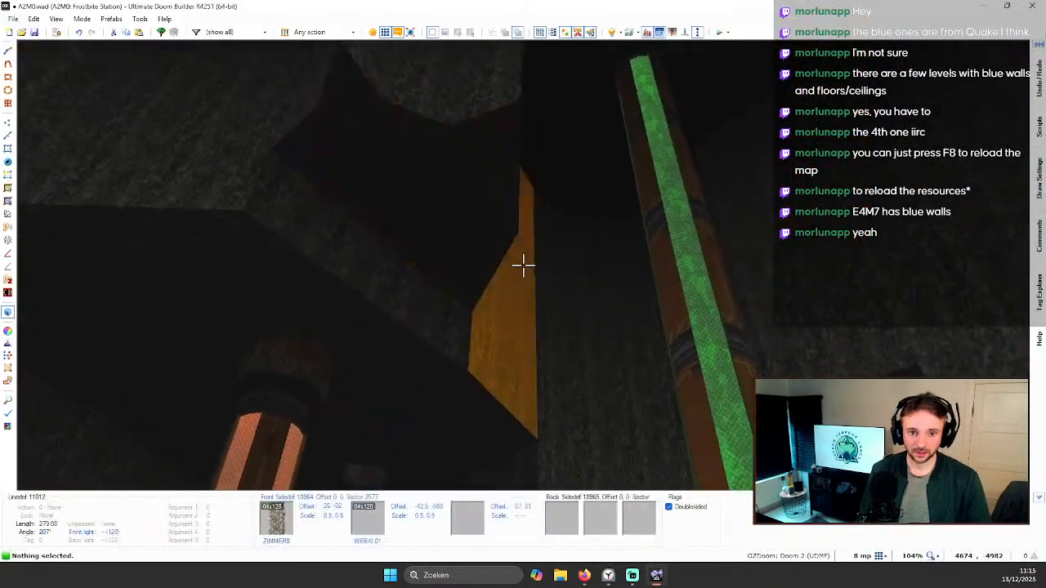
Step: Copy the ceiling's HBONEY flat onto the raised rock floor sectors around the orange-lit pillar
key(ctrl+c)
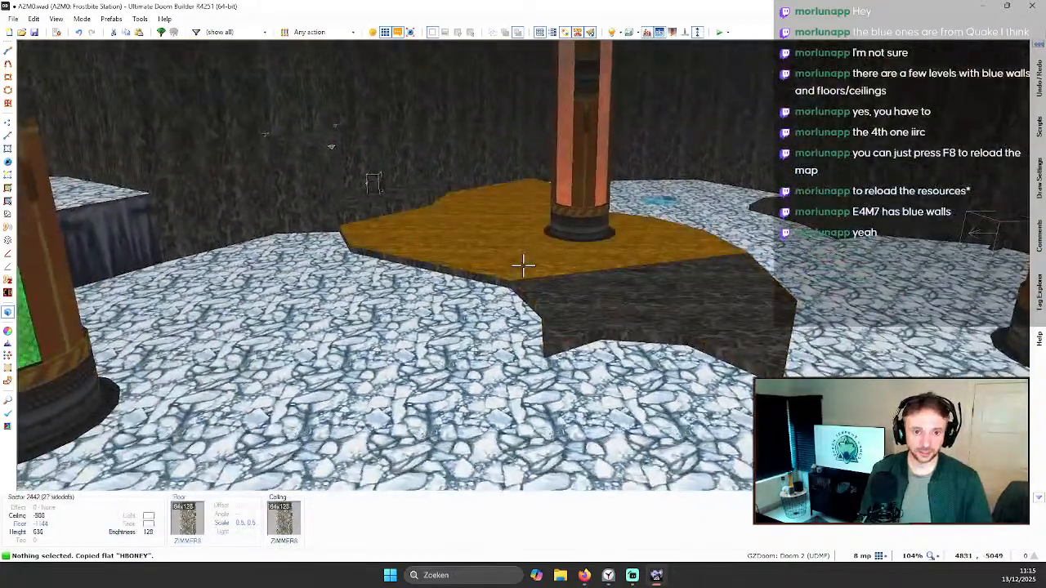
shift+click(523, 264)
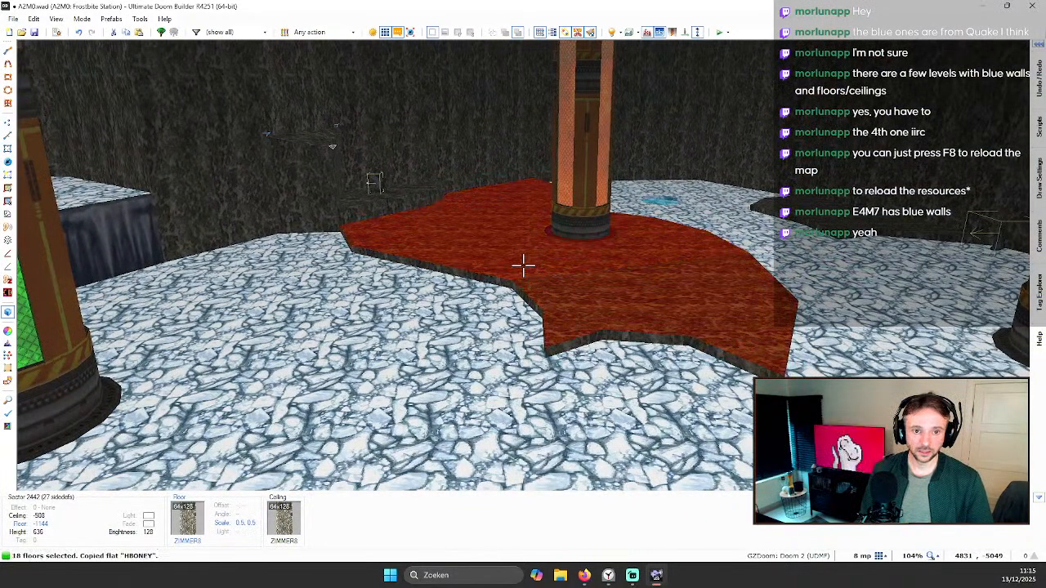
key(ctrl+v)
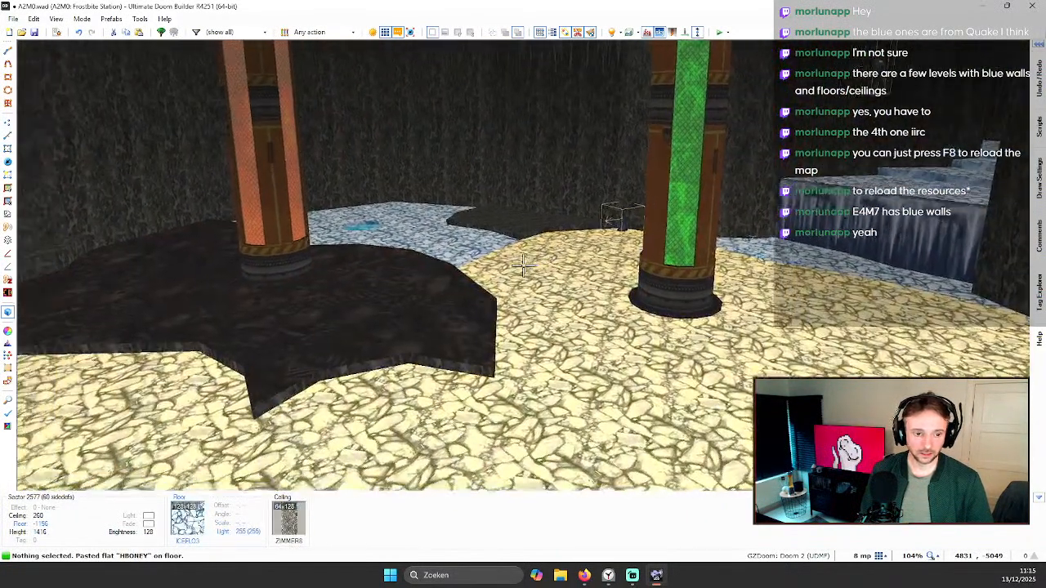
shift+click(523, 264)
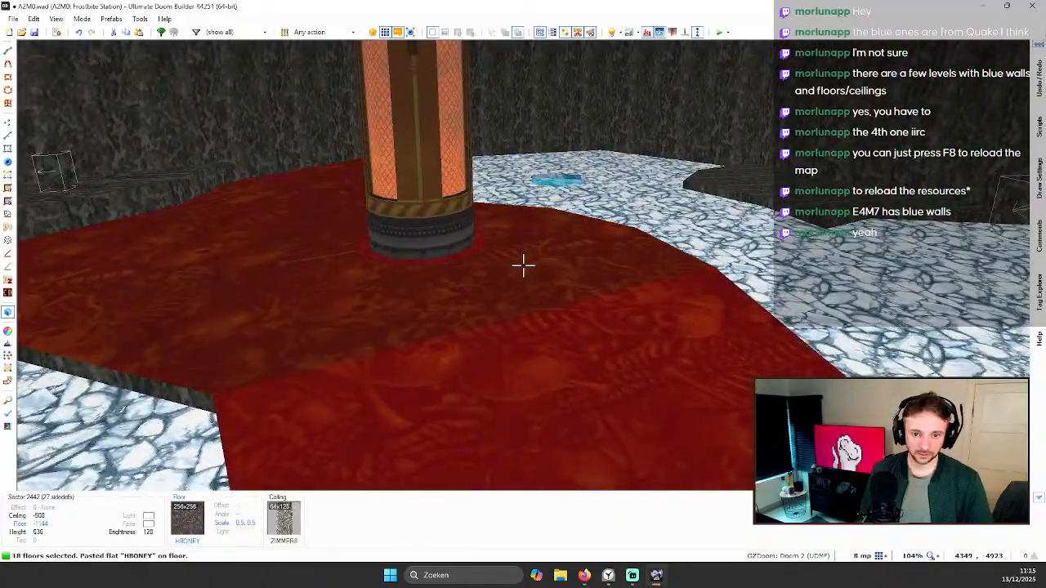
key(c)
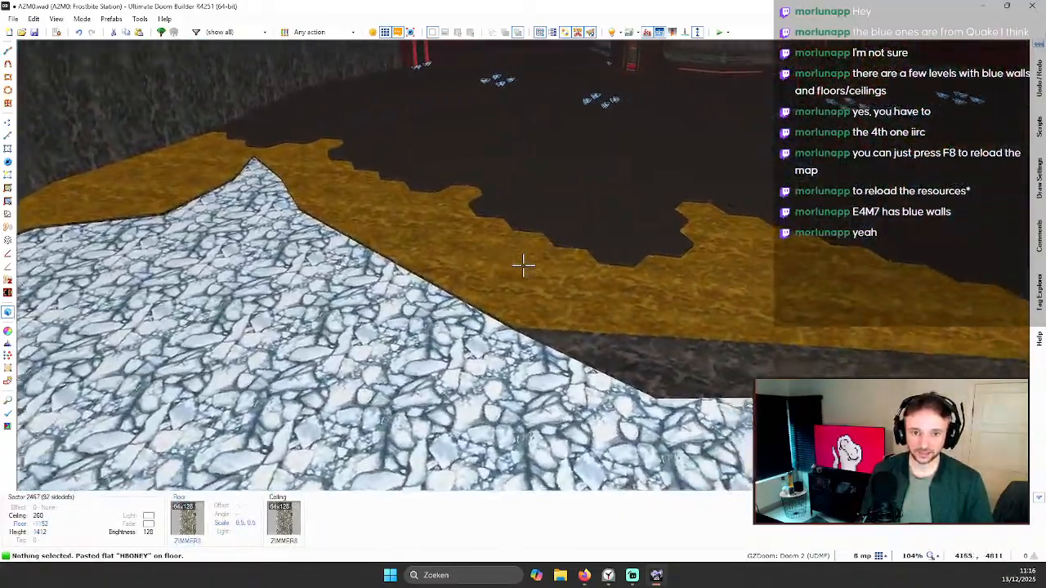
Step: Paste the HBONEY flat onto the two rock floor sectors between the metal platform and the ice
shift+click(523, 265)
key(ctrl+v)
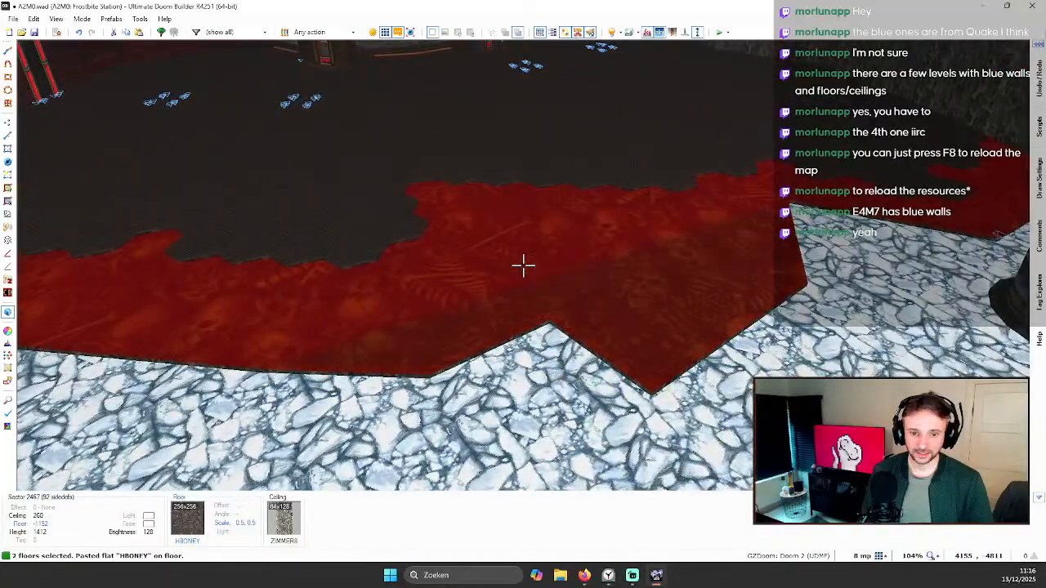
key(c)
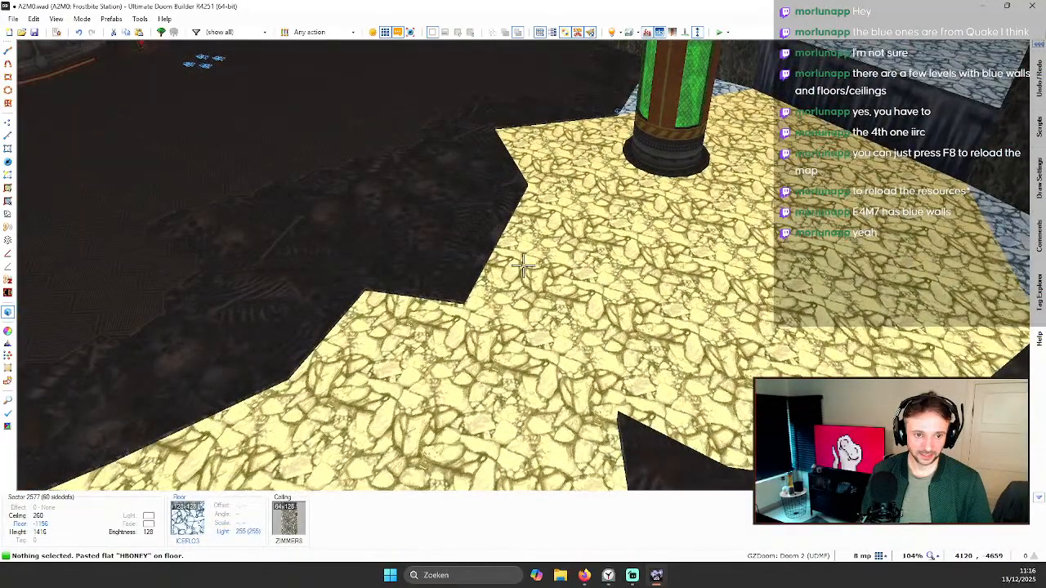
Step: Set the floor texture scale to 2 by 2 on the two HBONEY sectors bordering the metal platform
key(d)
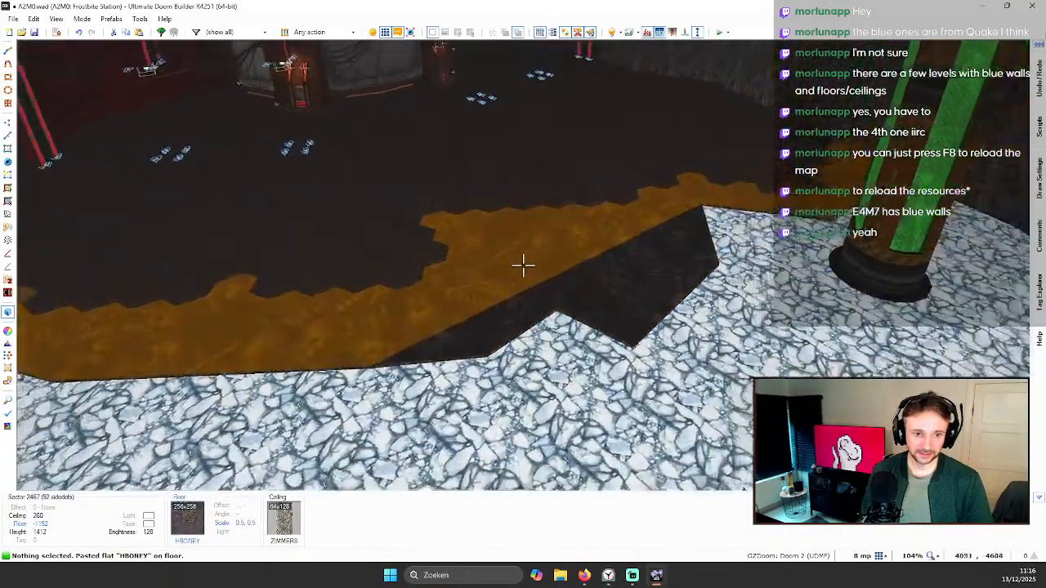
key(e)
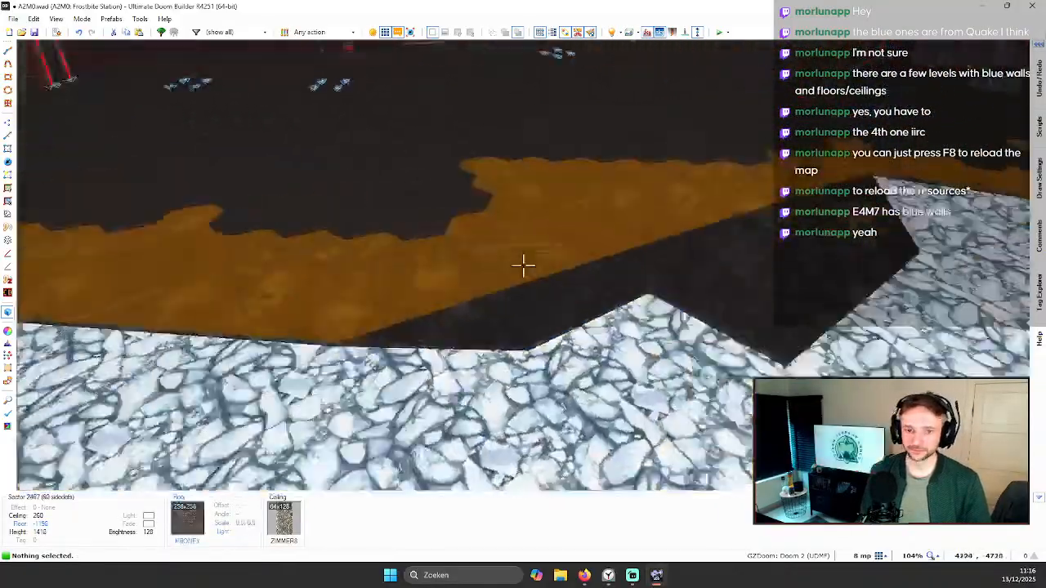
click(523, 265)
click(523, 265)
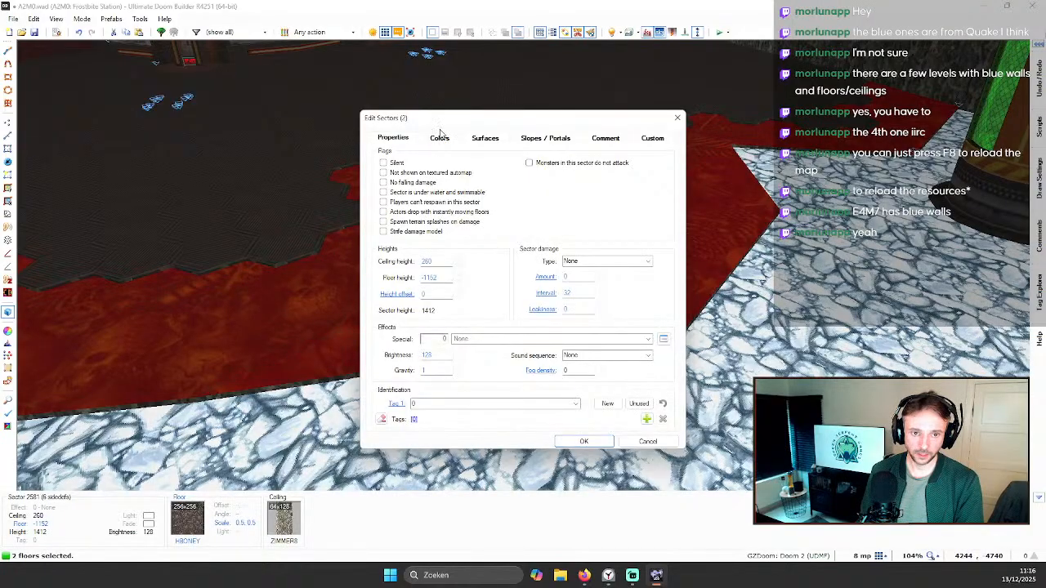
click(483, 139)
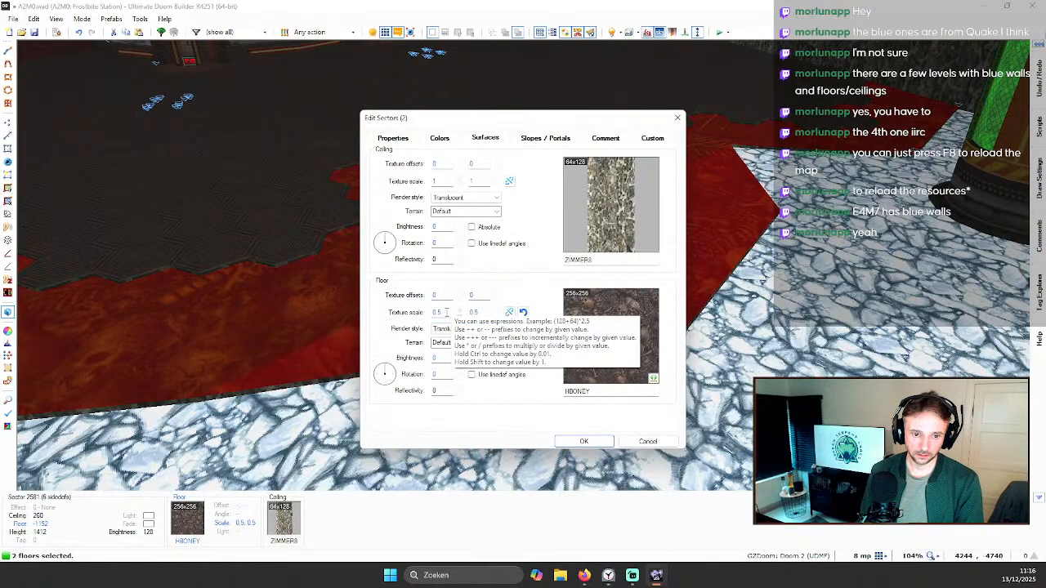
text(1)
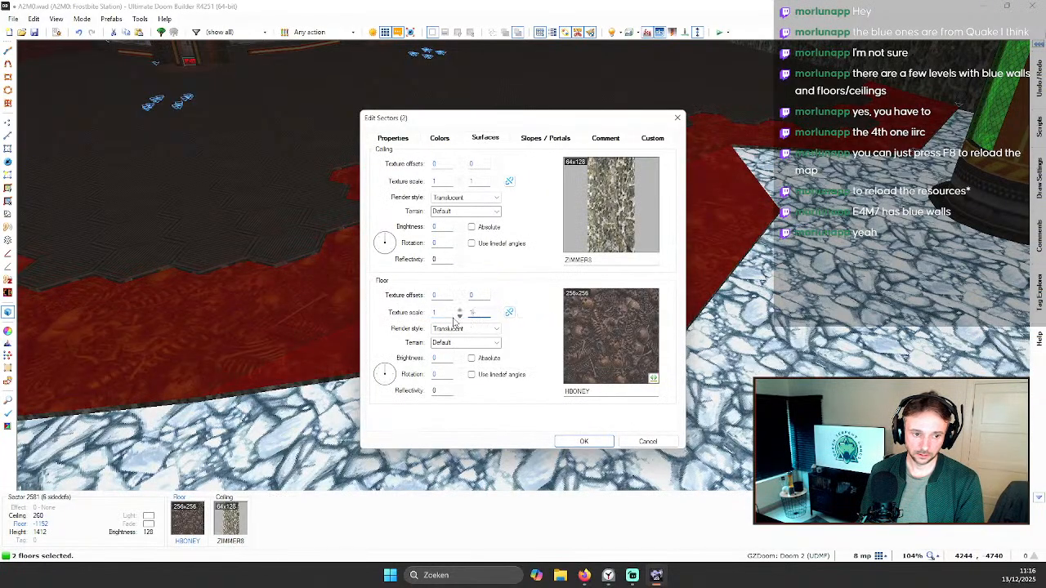
drag(517, 123, 664, 137)
double_click(592, 329)
text(2)
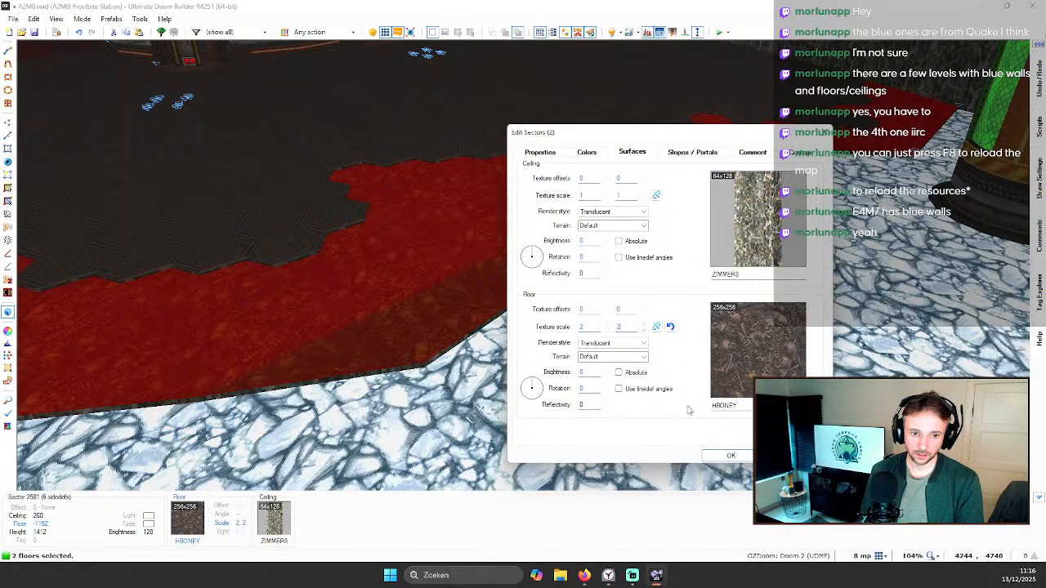
key(Return)
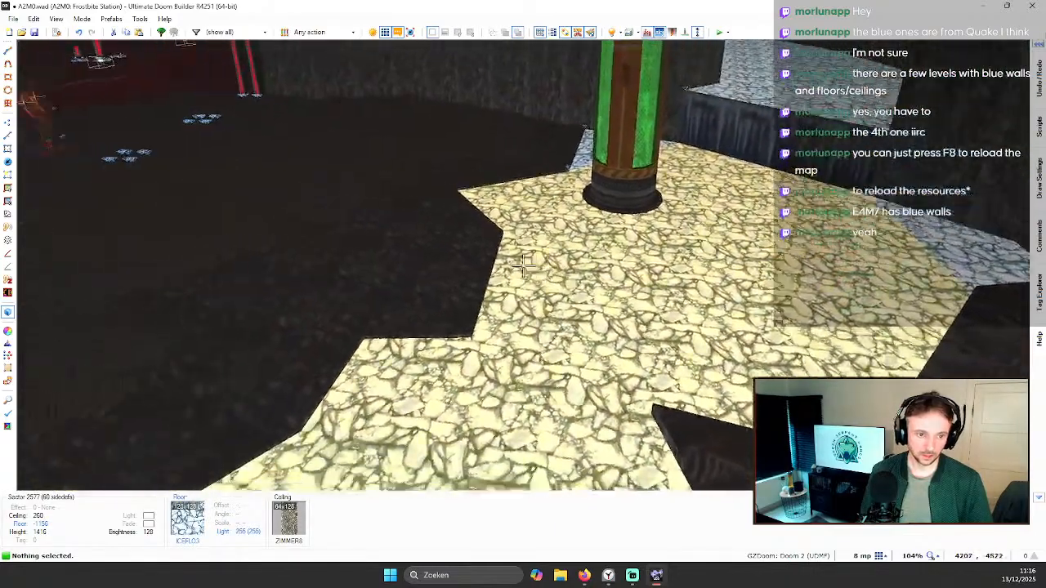
key(a)
key(d)
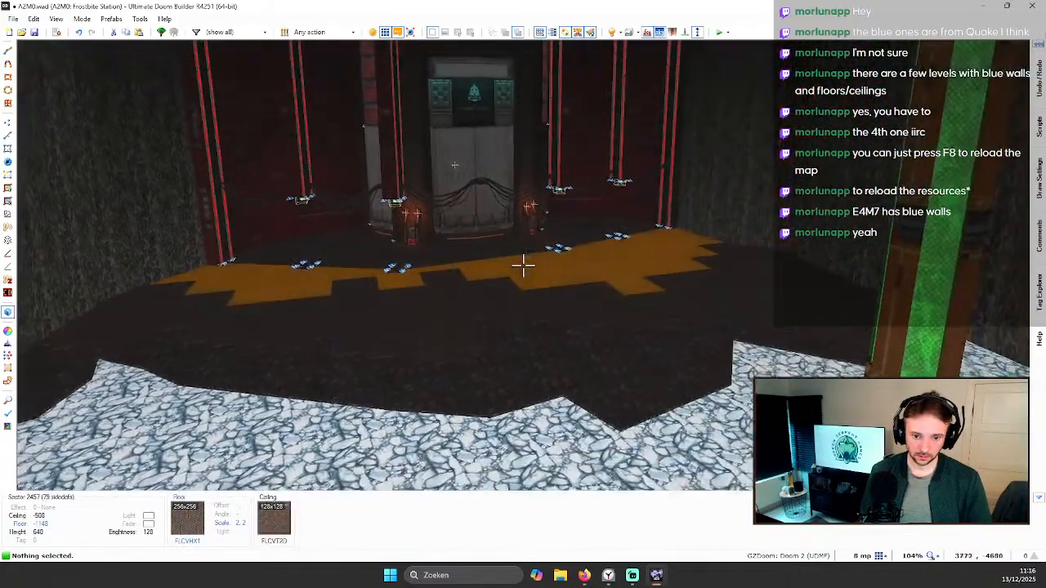
key(w)
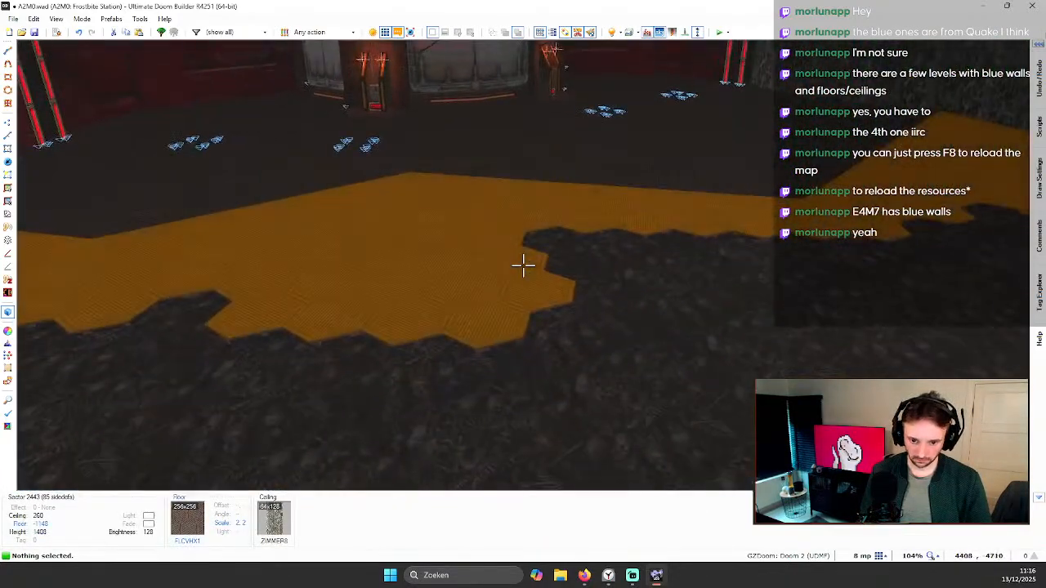
key(ctrl+z)
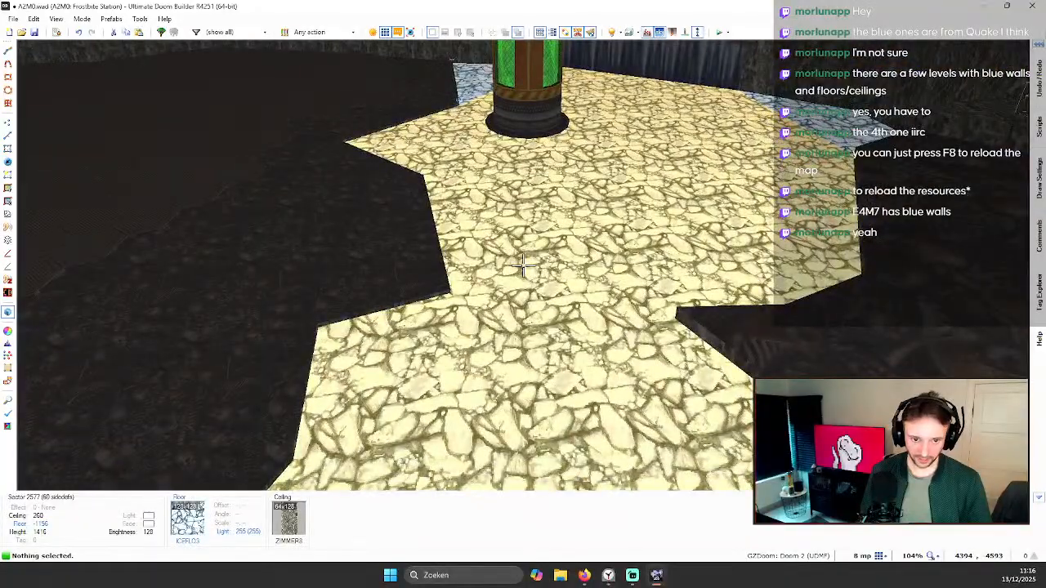
Step: Undo the HBONEY floor changes and paste the ZIMMER8 flat onto all the connected cave ceilings
key(ctrl+z)
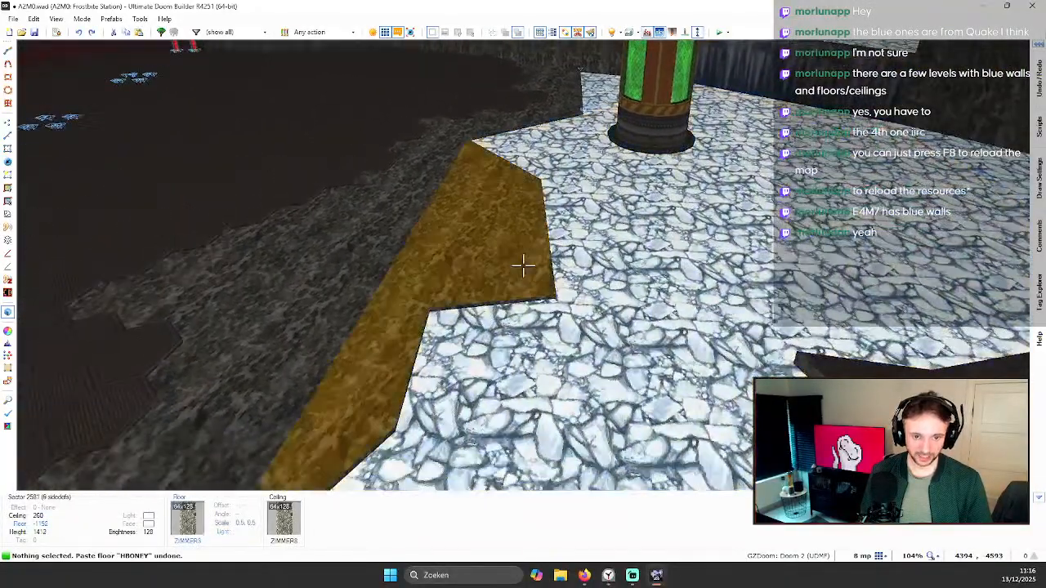
key(ctrl+z)
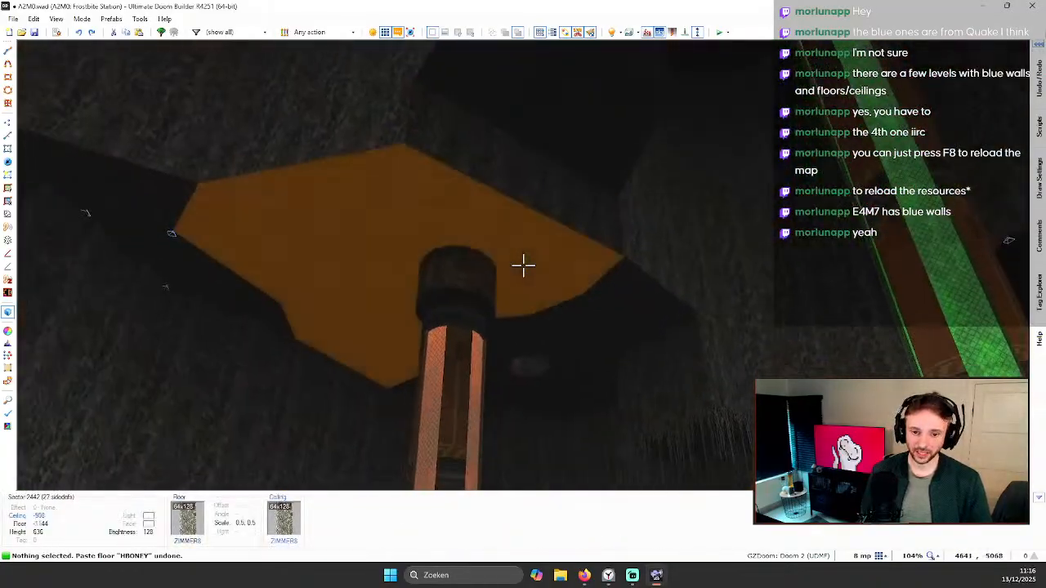
shift+click(523, 264)
click(523, 264)
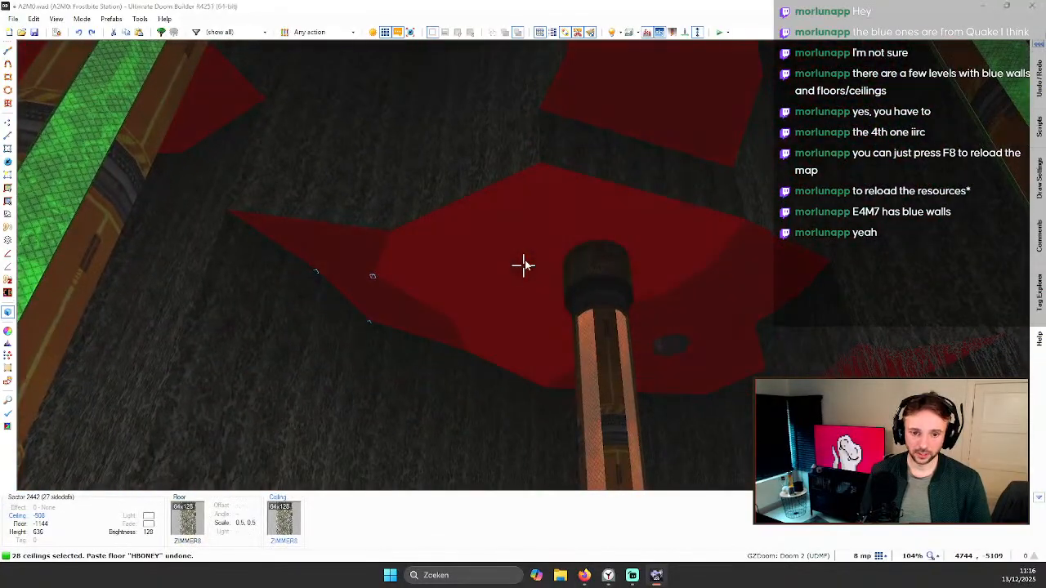
right_click(523, 264)
key(Escape)
key(ctrl+v)
Step: Set the floor texture scale to 0.5 by 0.5 on the selected ceiling sectors and switch the view to full brightness
right_click(523, 265)
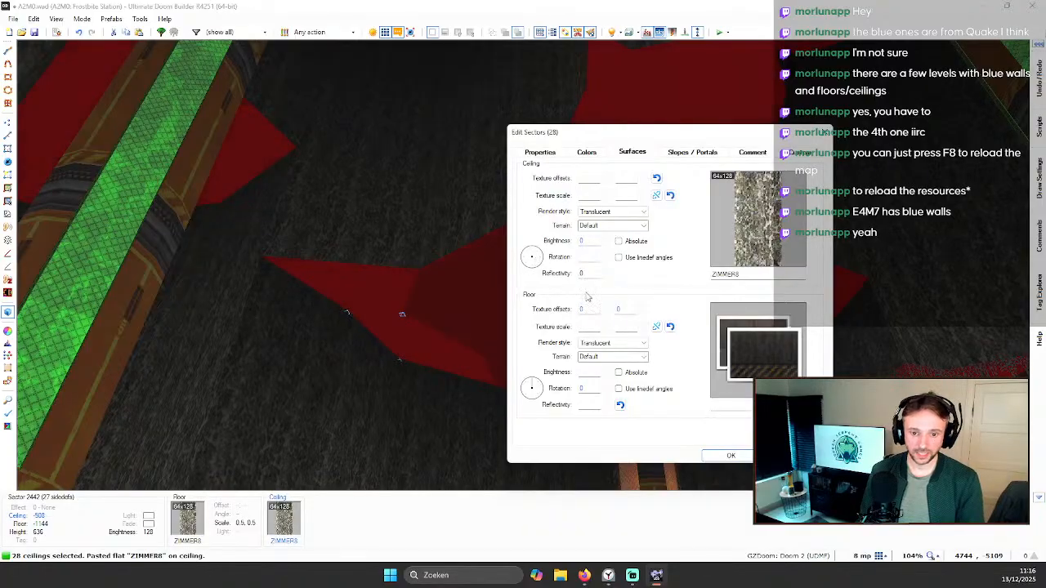
click(552, 155)
click(590, 155)
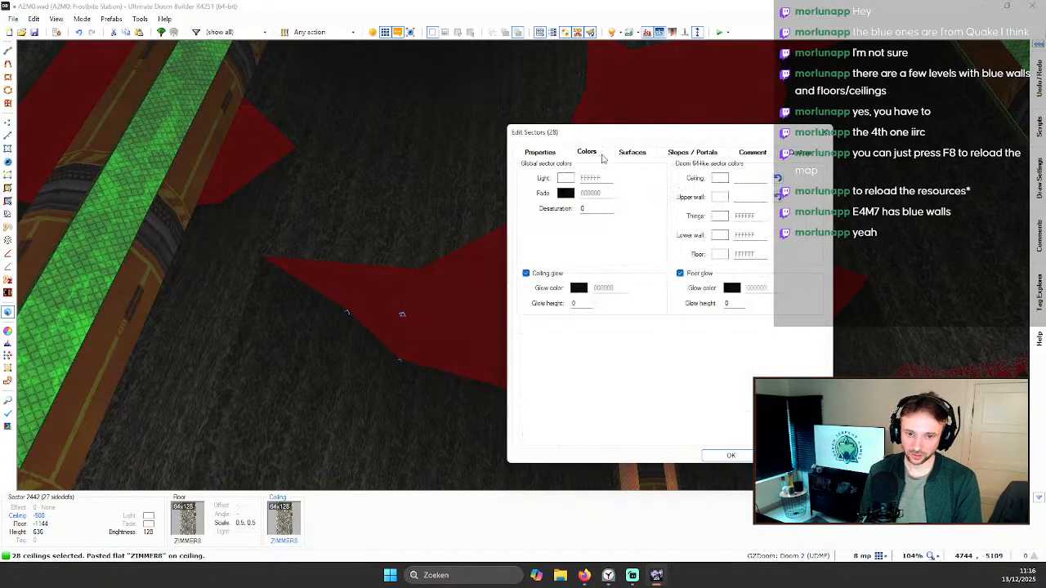
click(629, 153)
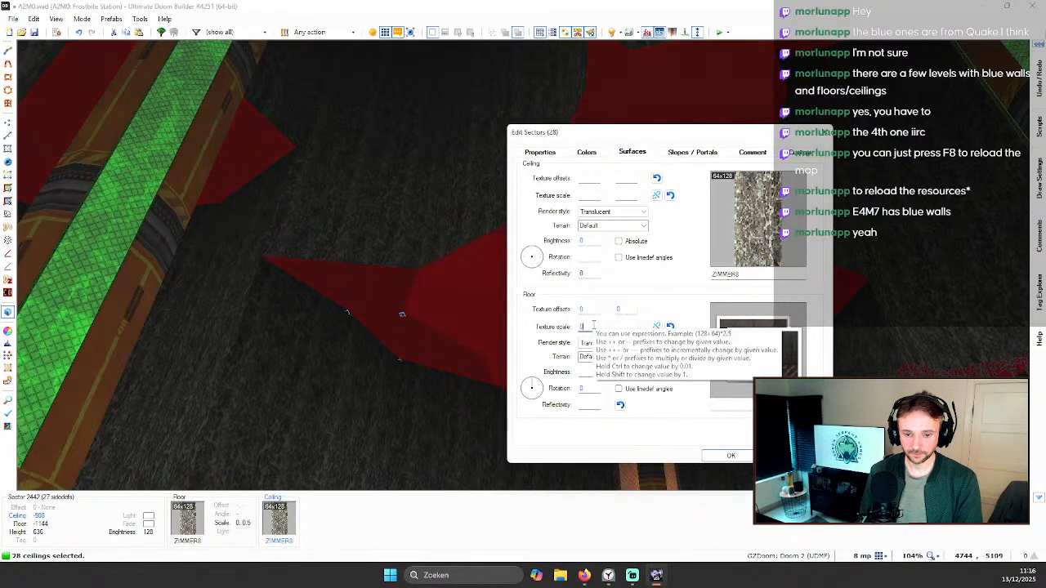
text(0.5)
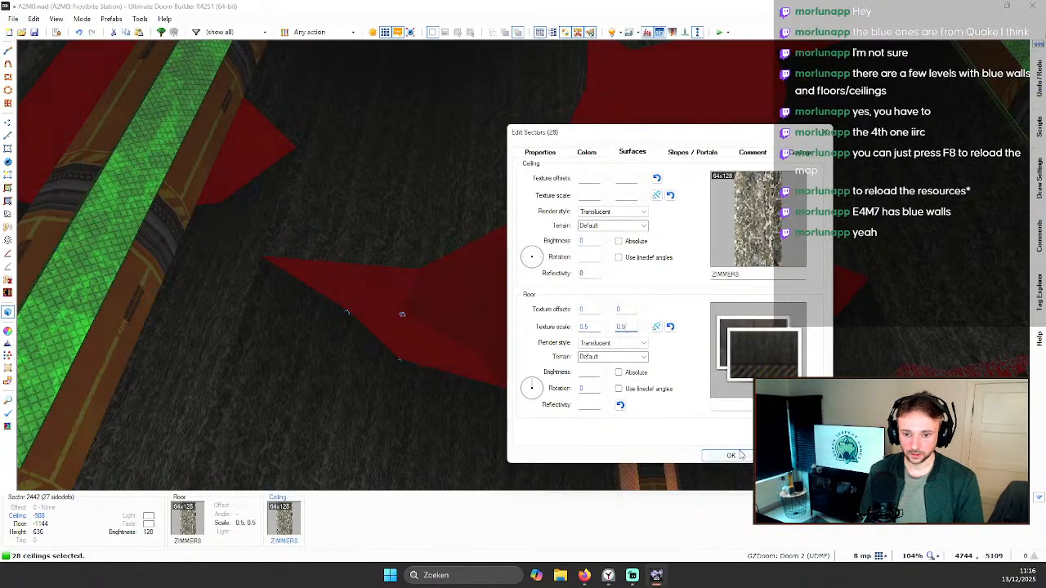
click(734, 455)
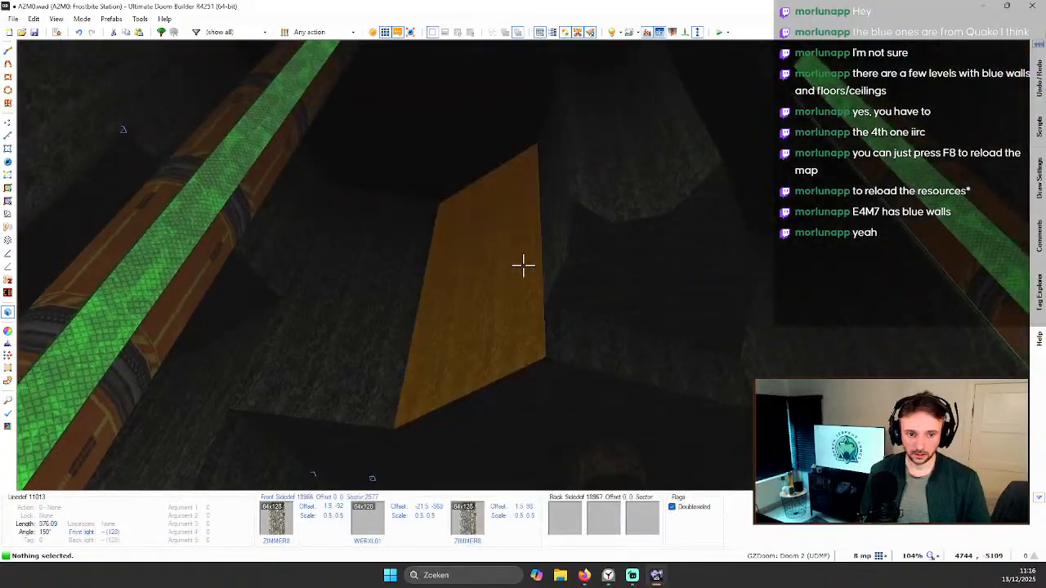
key(b)
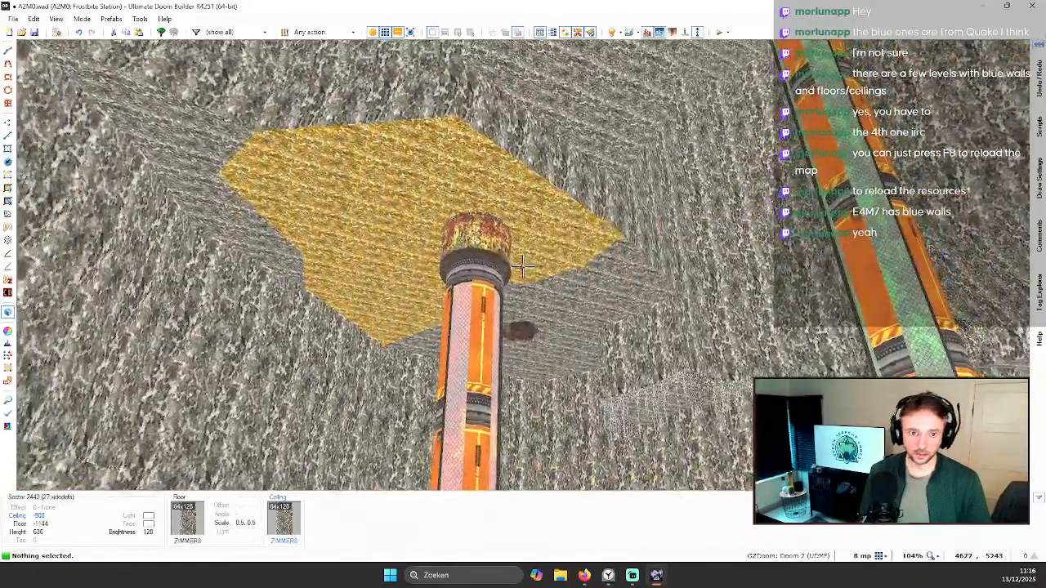
Step: Try a floor texture scale of 2 by 2 on the connected cave ceiling sectors and undo the edit
shift+click(523, 266)
right_click(522, 266)
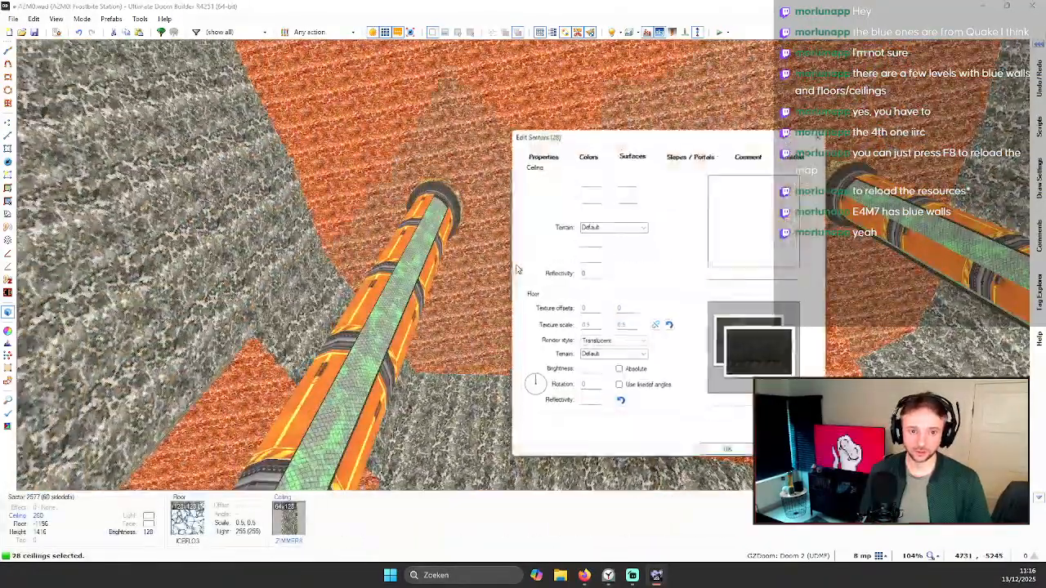
double_click(594, 328)
key(Return)
right_click(523, 266)
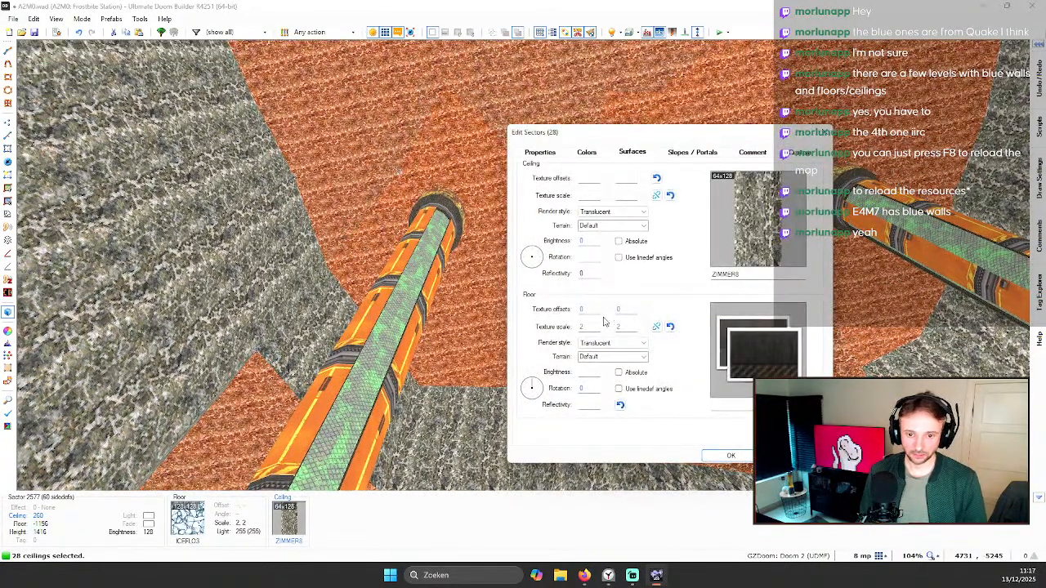
key(Return)
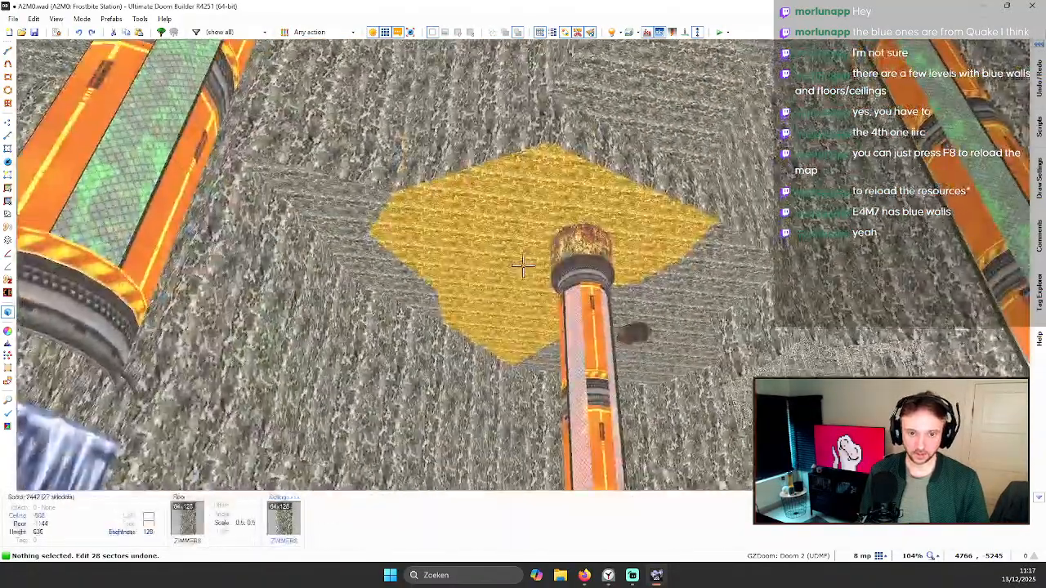
key(ctrl+z)
Step: Try floor texture offsets of 0.5 and 0.5 on the connected cave ceiling sectors
right_click(516, 260)
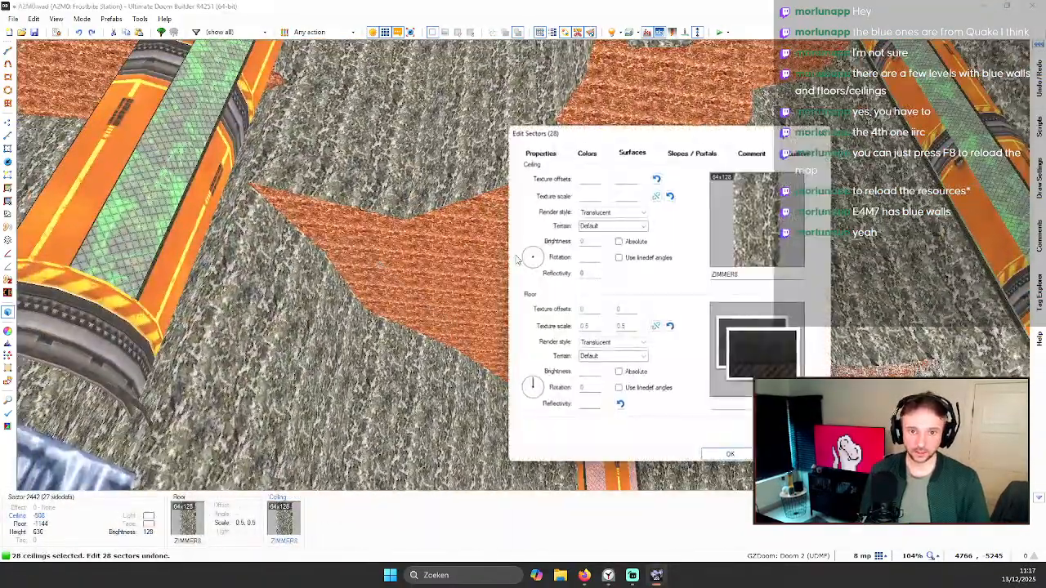
click(596, 308)
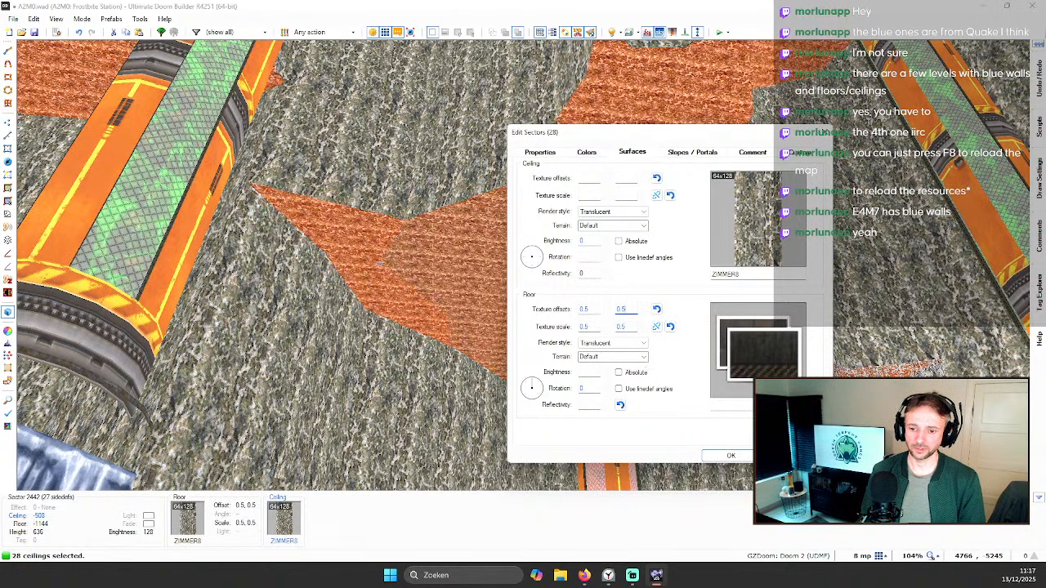
key(Return)
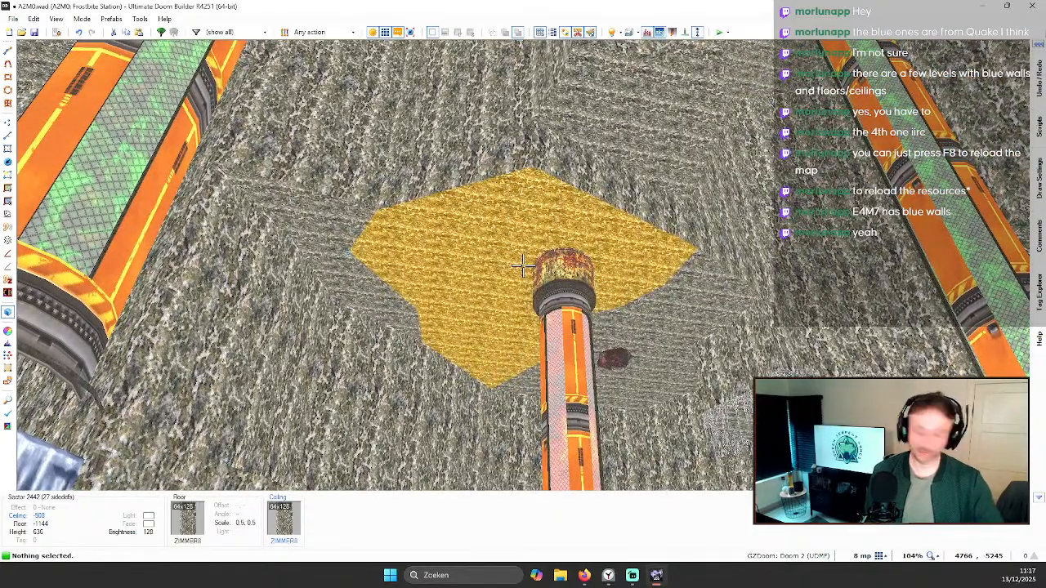
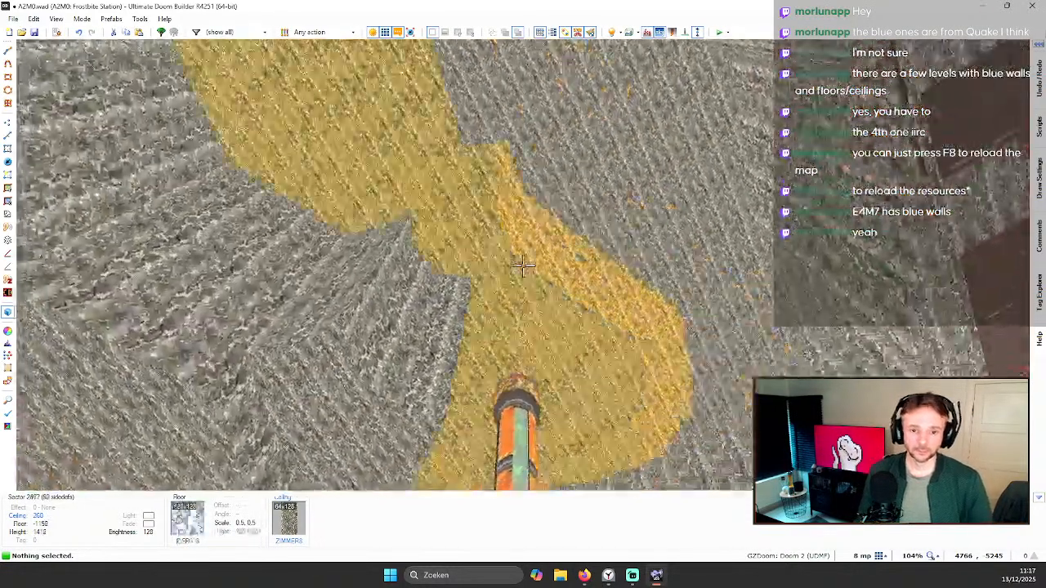
Step: Reset the ceiling texture offsets to 0 and set the ceiling texture scale to 0.5 by 0.5 on all connected cave ceiling sectors
shift+click(523, 266)
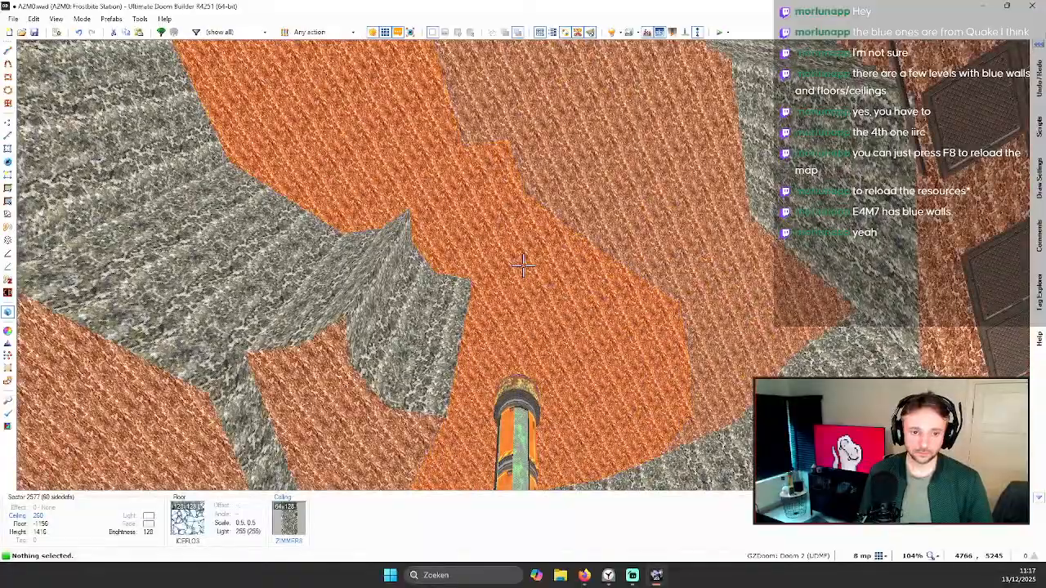
key(w)
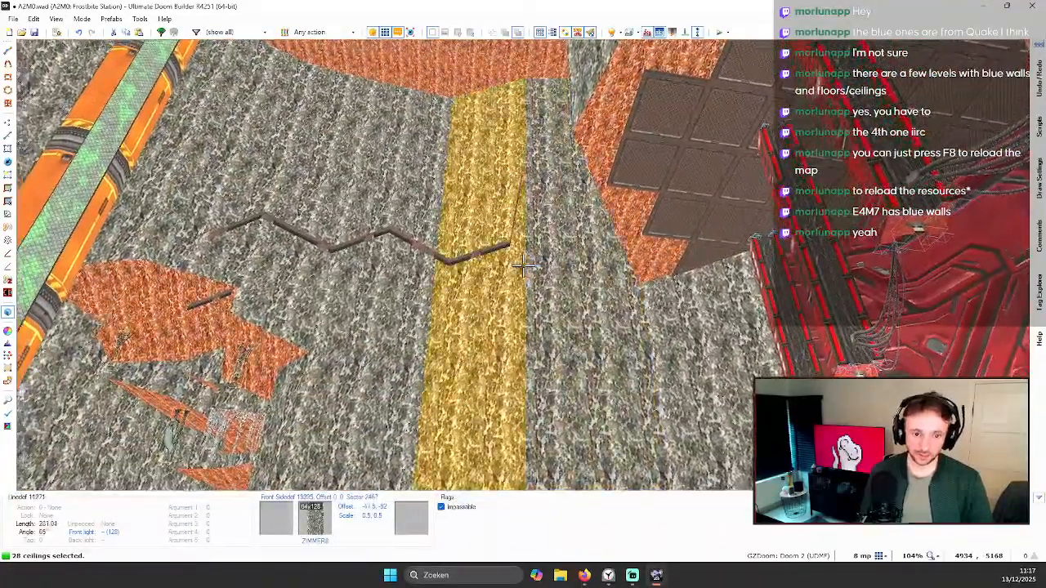
right_click(523, 265)
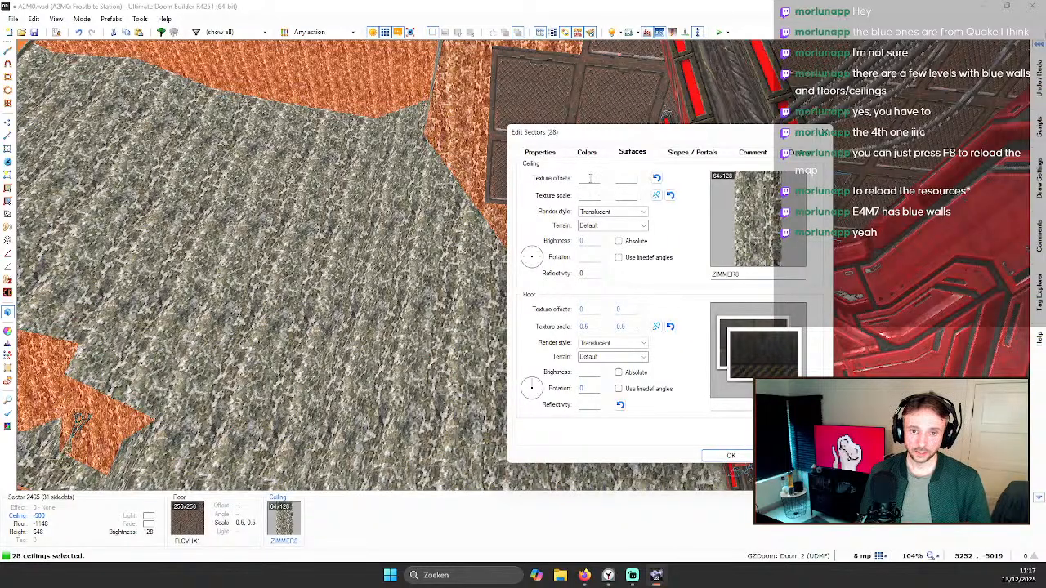
click(731, 456)
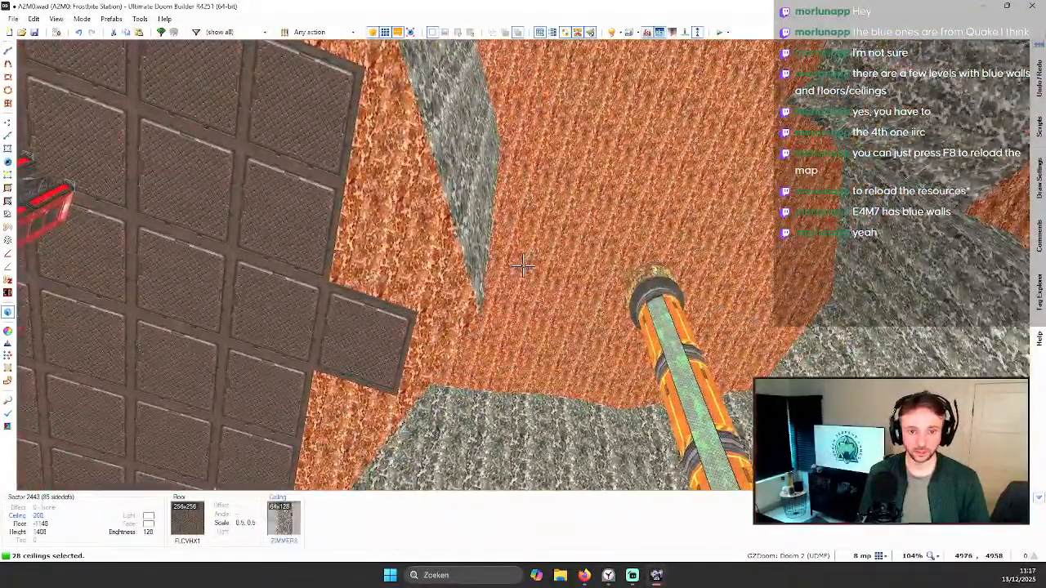
right_click(523, 264)
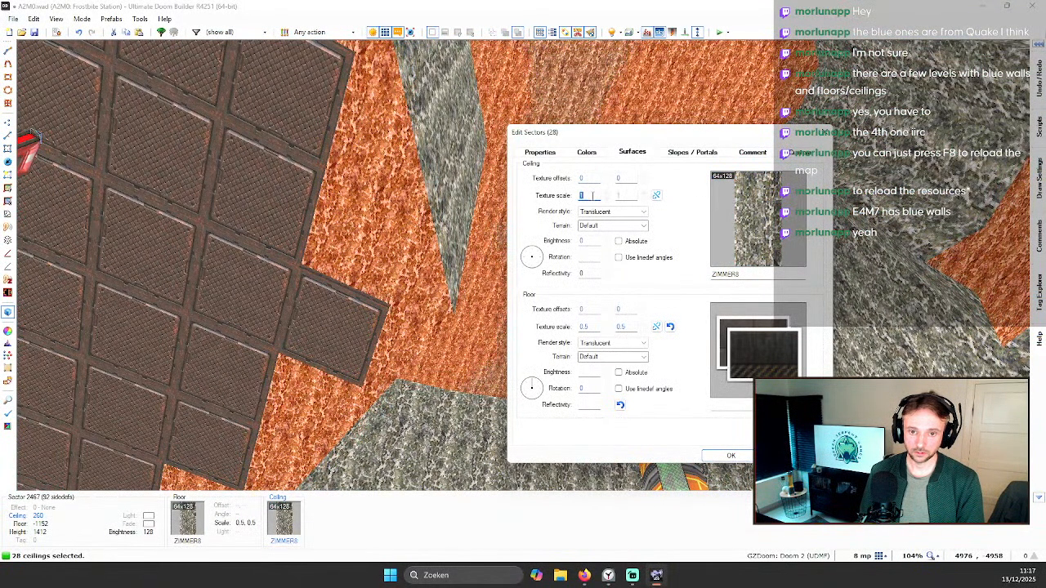
text(0.5)
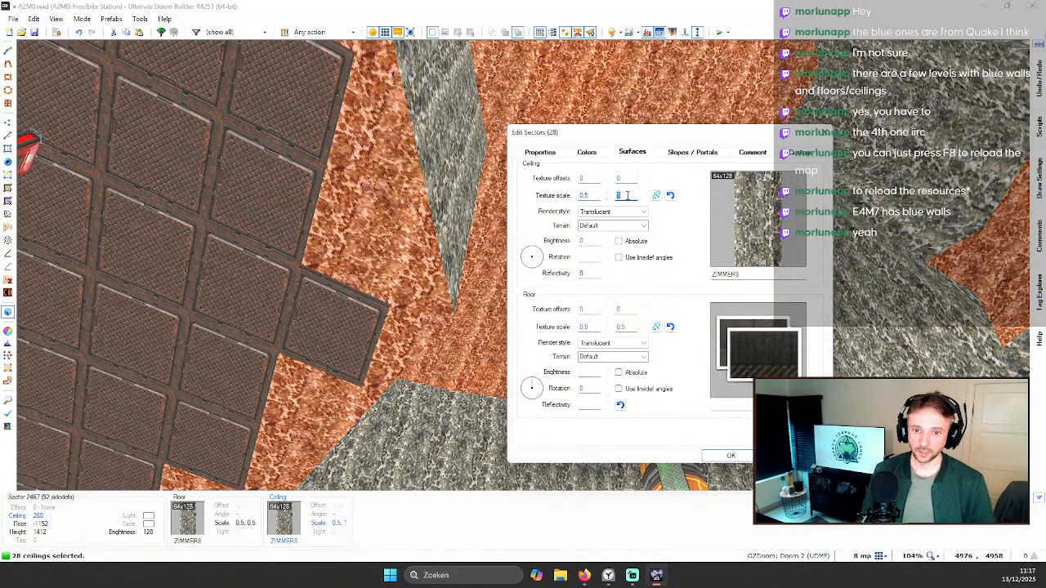
text(0.5)
key(Return)
key(c)
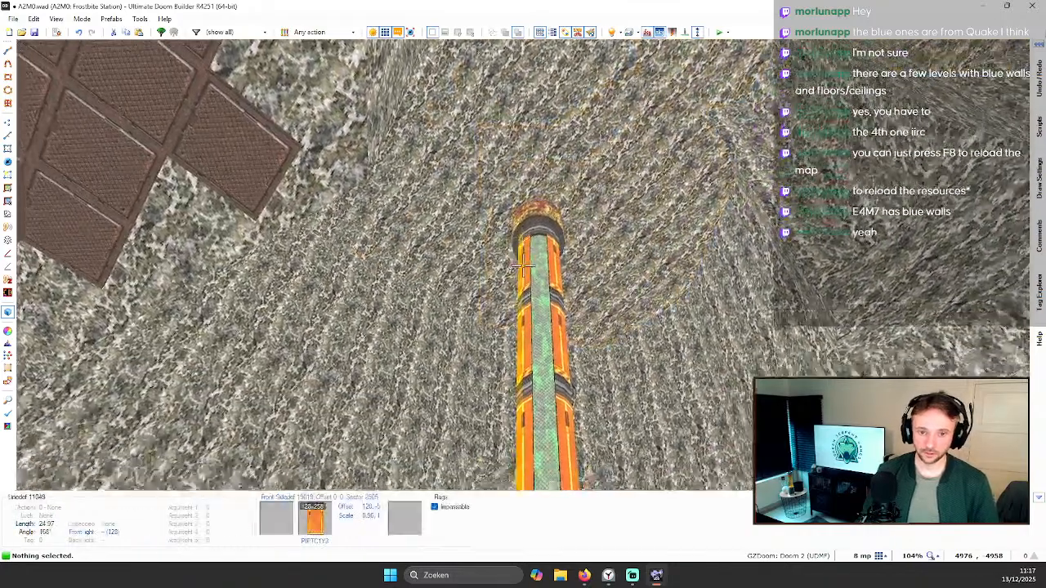
Step: Turn off full brightness and inspect the rescaled ceilings and rock walls throughout the cave
key(b)
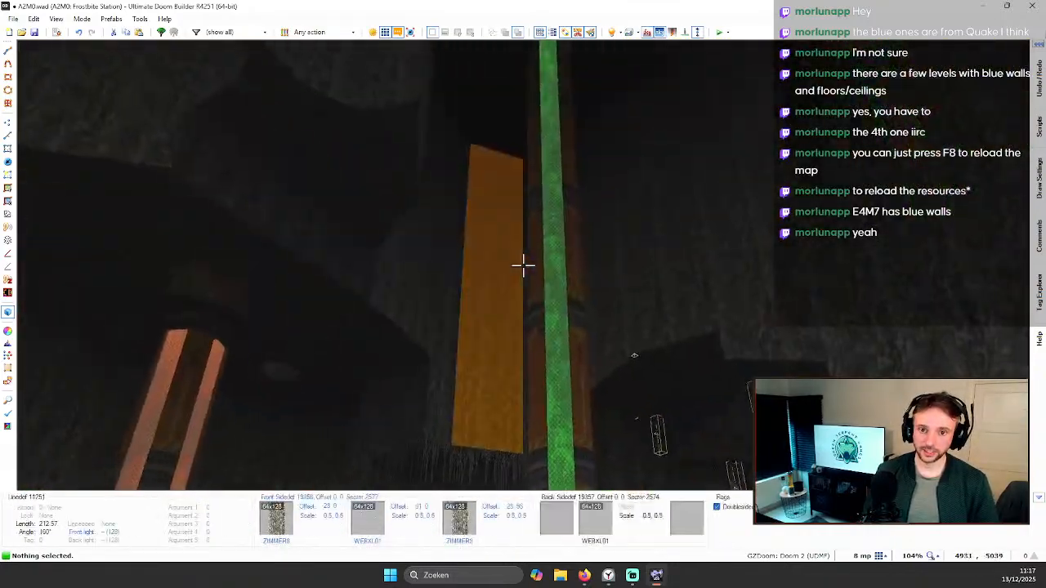
key(w)
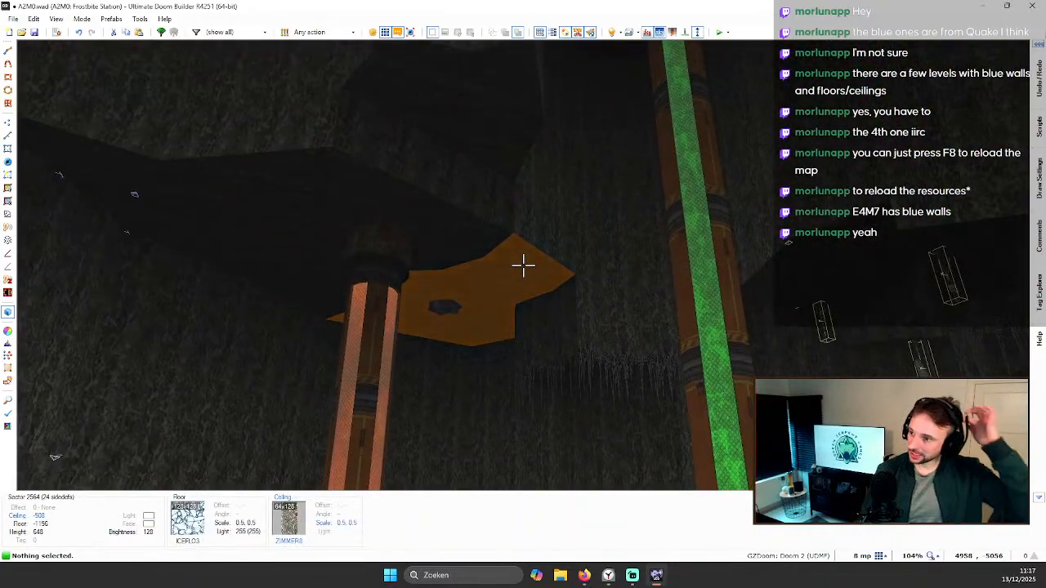
key(w)
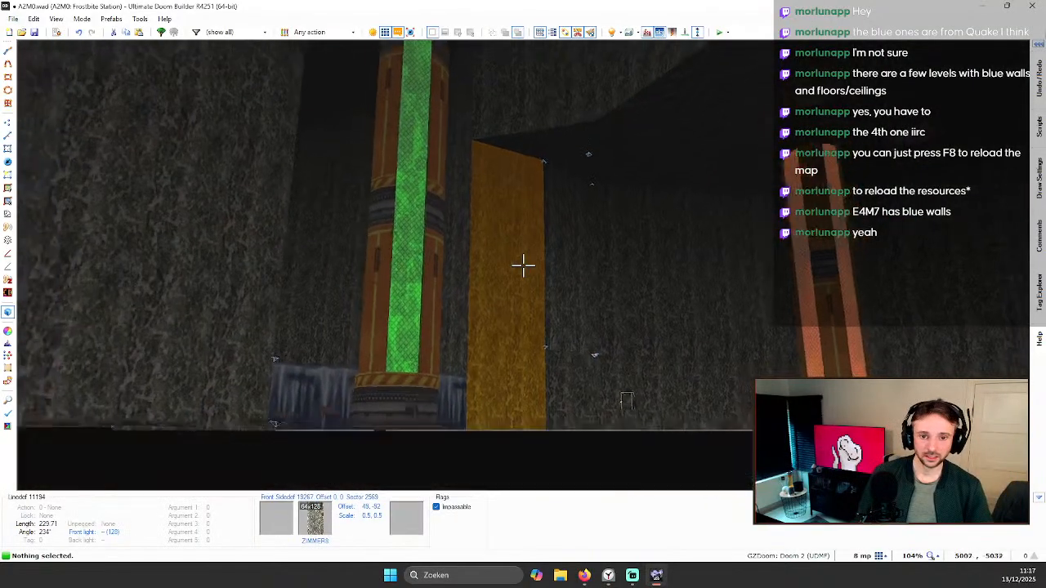
key(w)
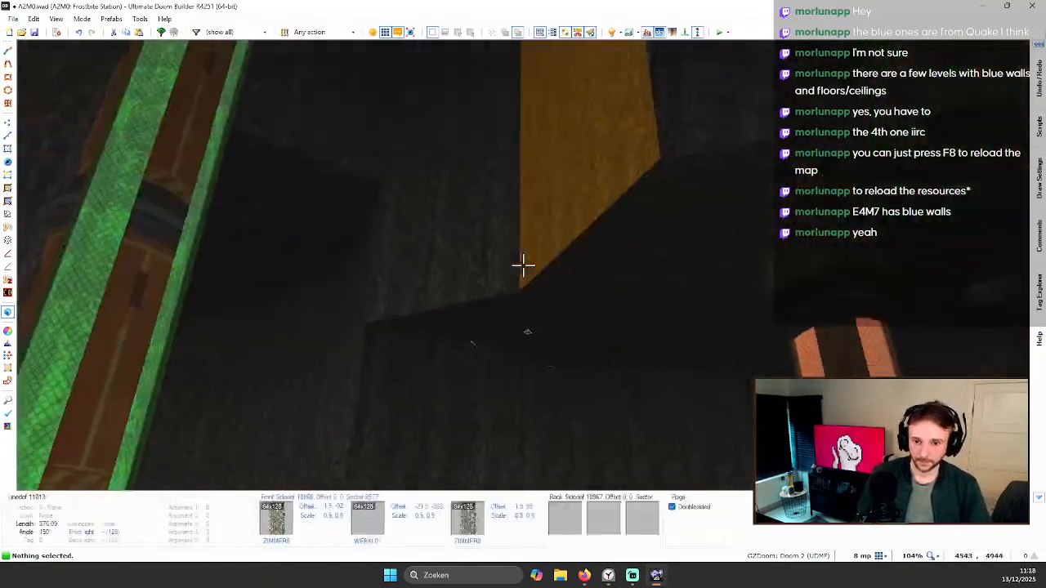
key(w)
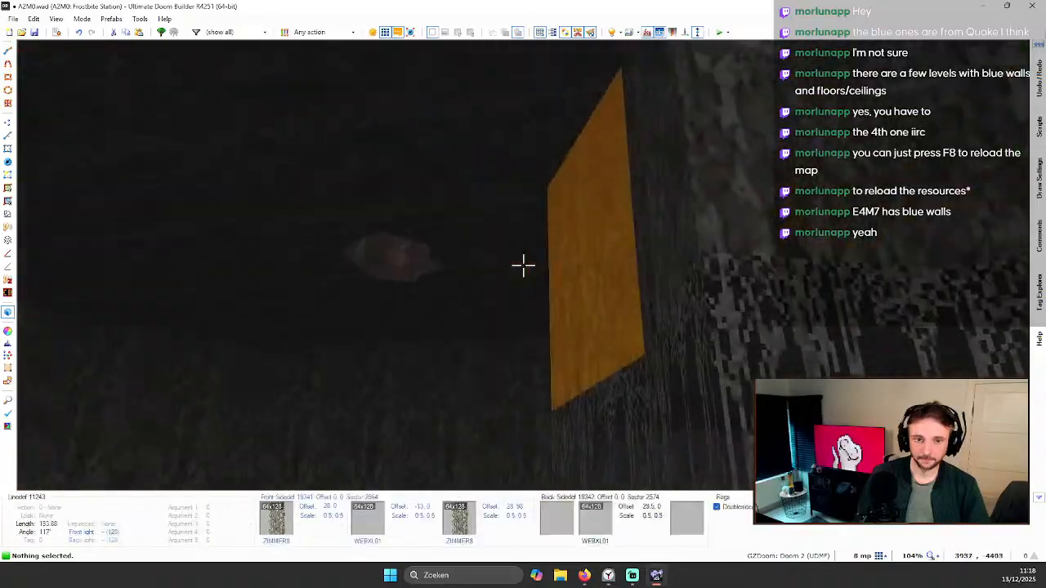
key(w)
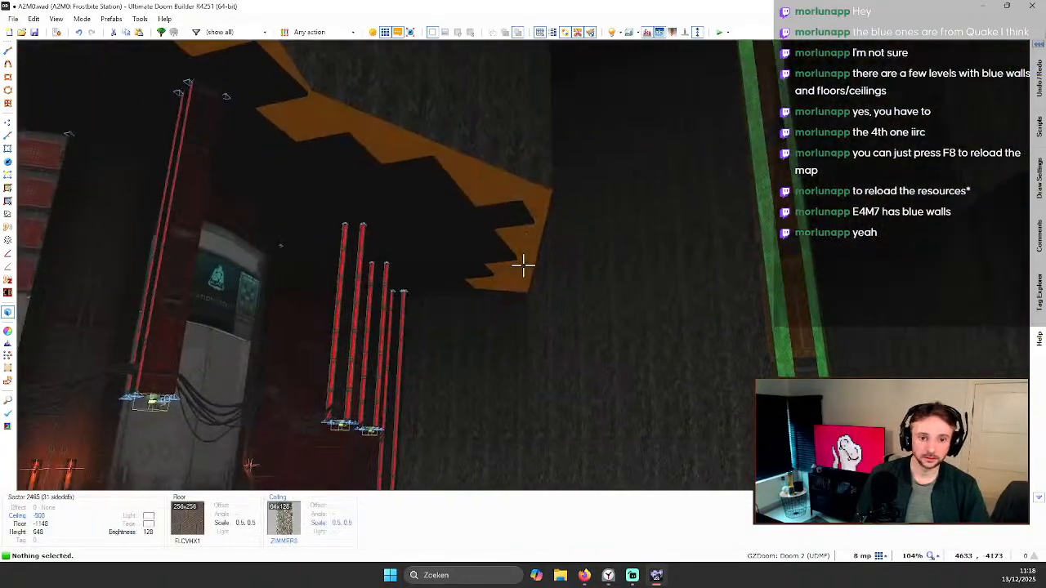
key(w)
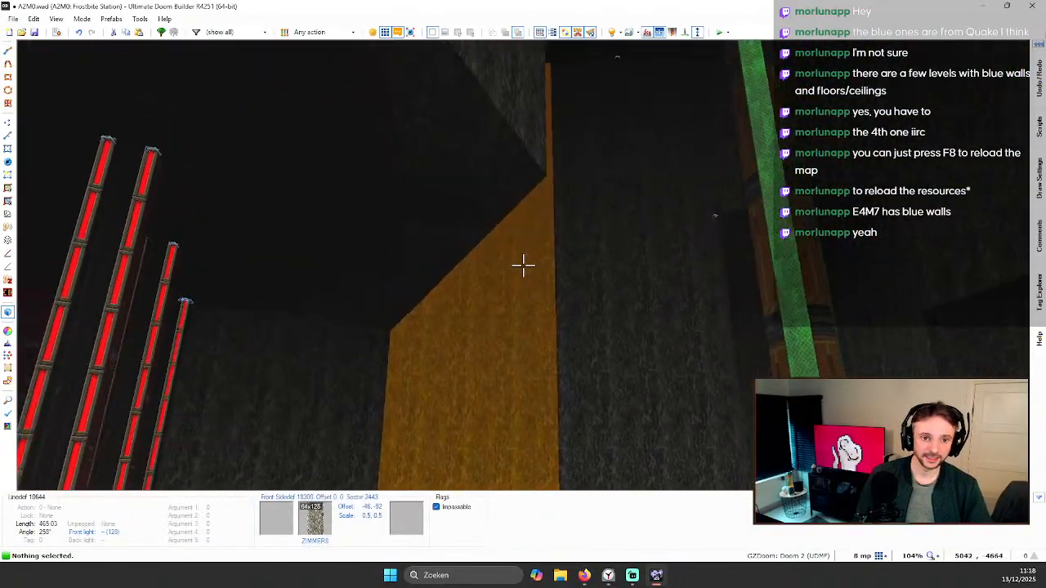
key(w)
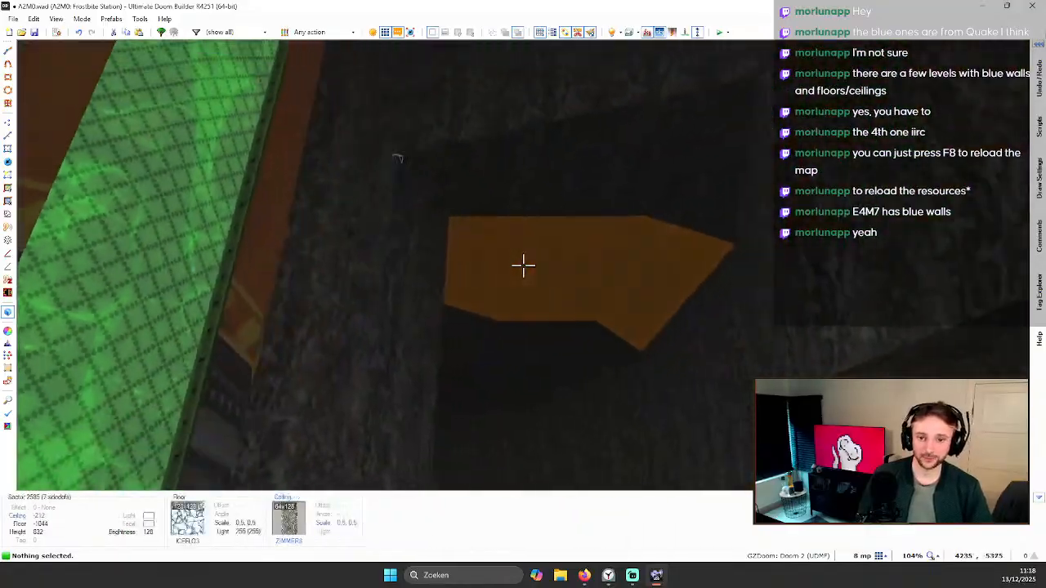
key(w)
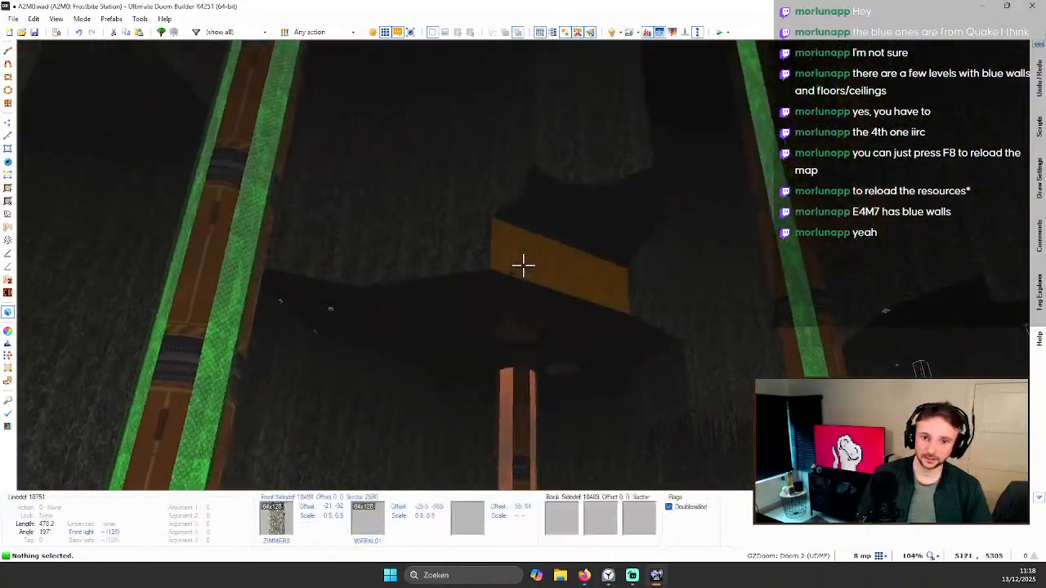
key(w)
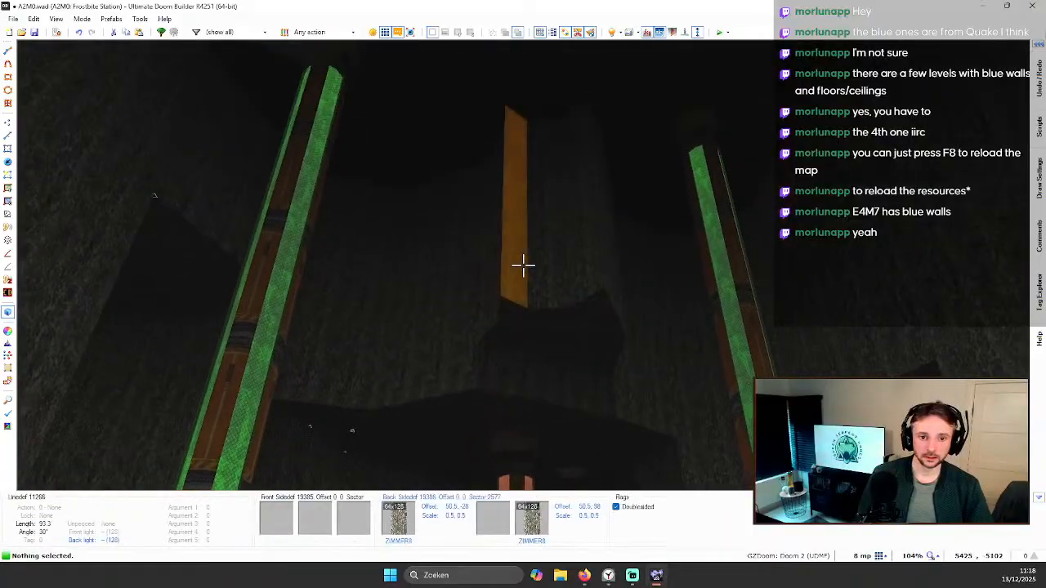
key(w)
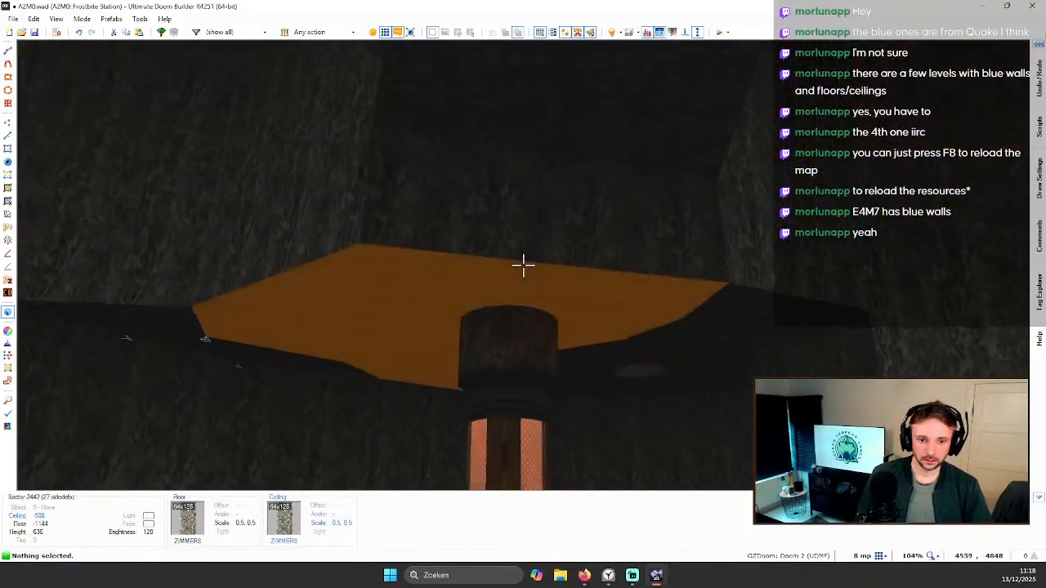
Step: Return to the 2D map in Linedefs mode and frame the cave area around the pillars
key(q)
scroll(535, 252, down, 2)
scroll(472, 324, up, 2)
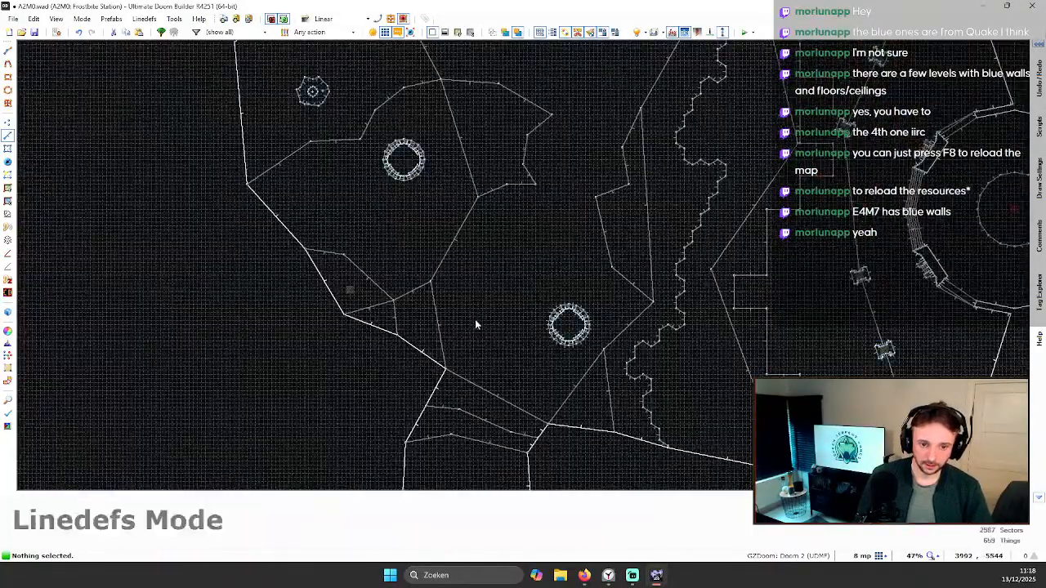
Step: Give the six linedefs along the western cave ledge a WEBXL01 back-side middle texture with offsets of 0 and a scale of 0.5
click(430, 328)
click(436, 266)
key(c)
scroll(496, 201, up, 1)
scroll(475, 292, down, 3)
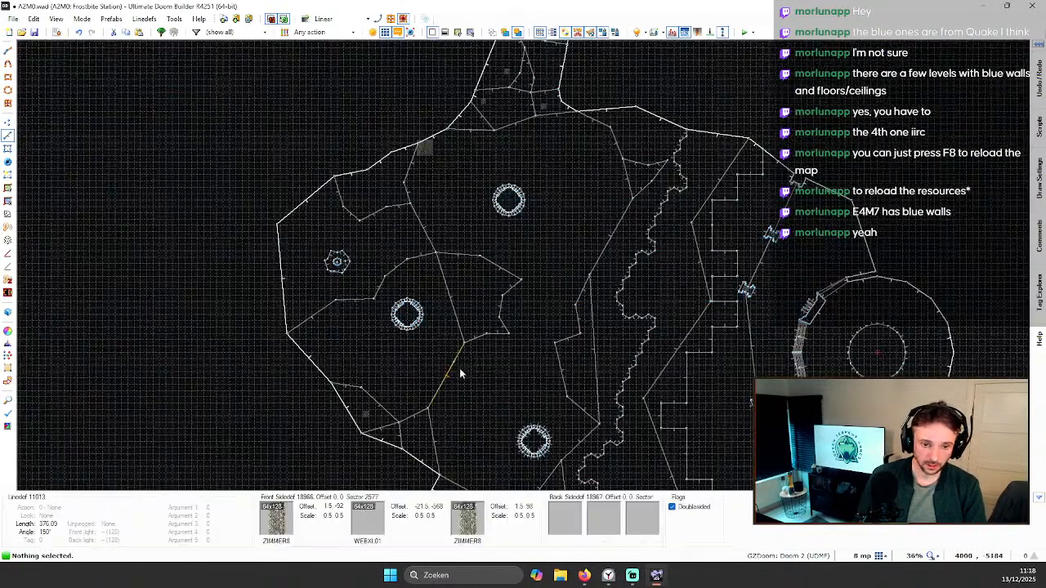
click(445, 335)
click(451, 248)
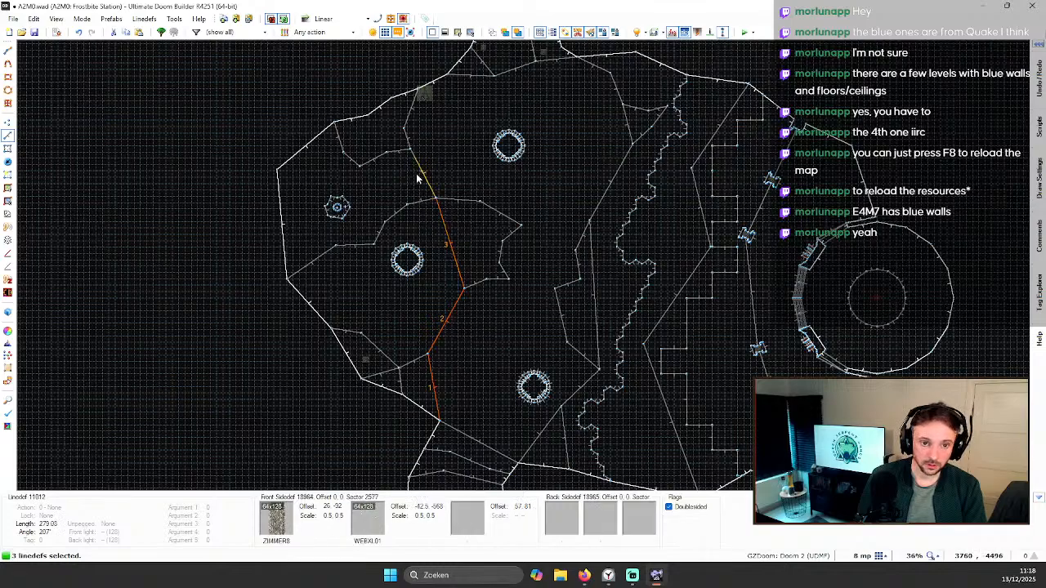
click(411, 149)
click(411, 110)
right_click(413, 109)
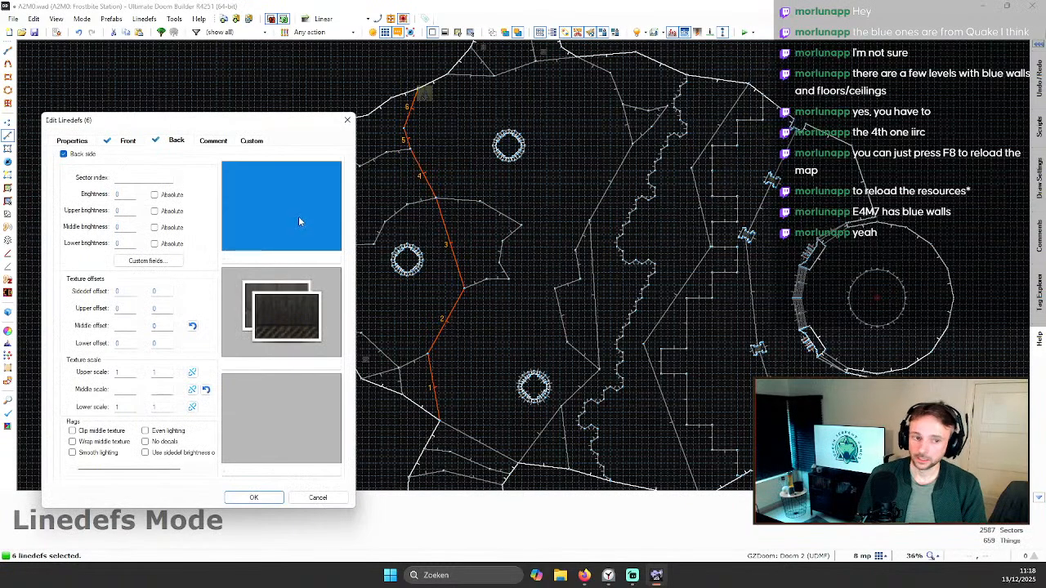
click(292, 294)
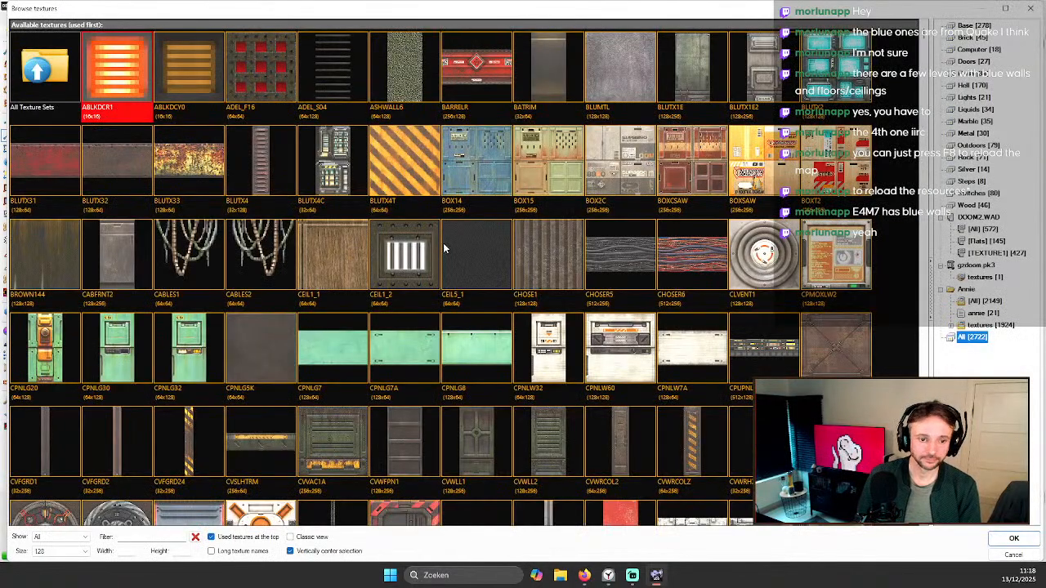
scroll(459, 237, down, 5)
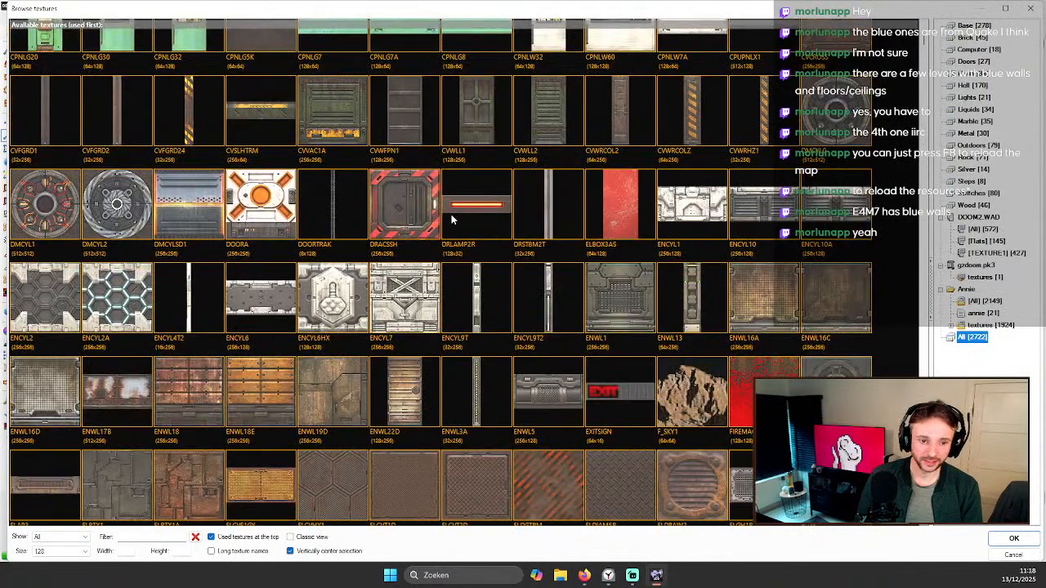
scroll(453, 212, up, 4)
scroll(383, 255, down, 4)
text(WEB)
double_click(191, 66)
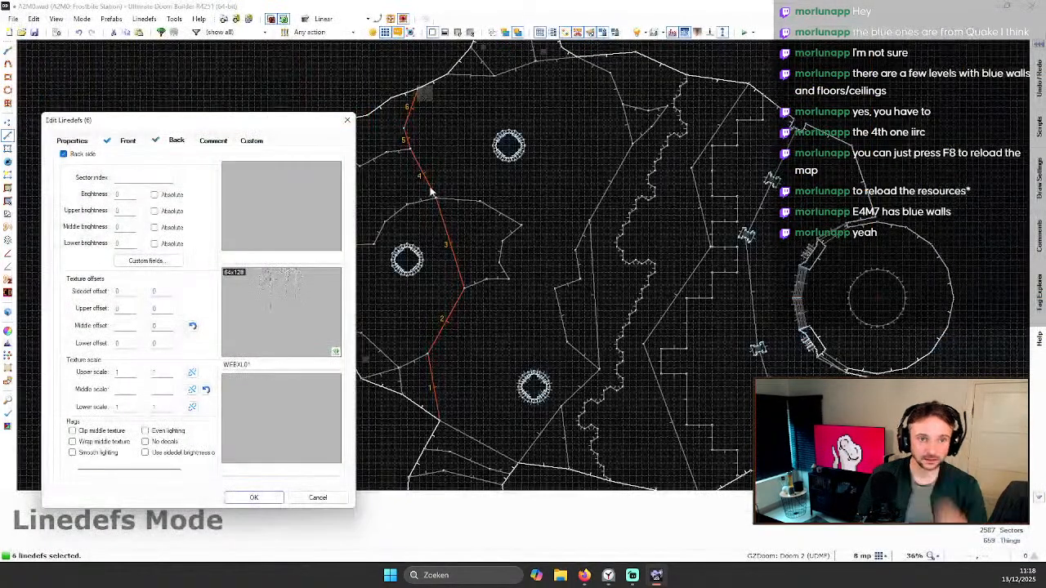
click(129, 327)
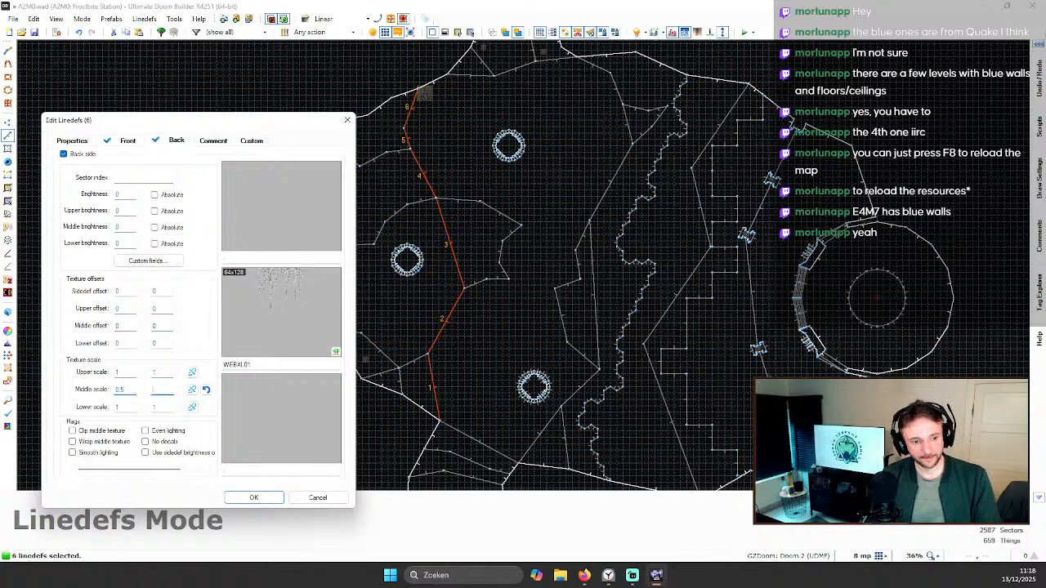
click(254, 498)
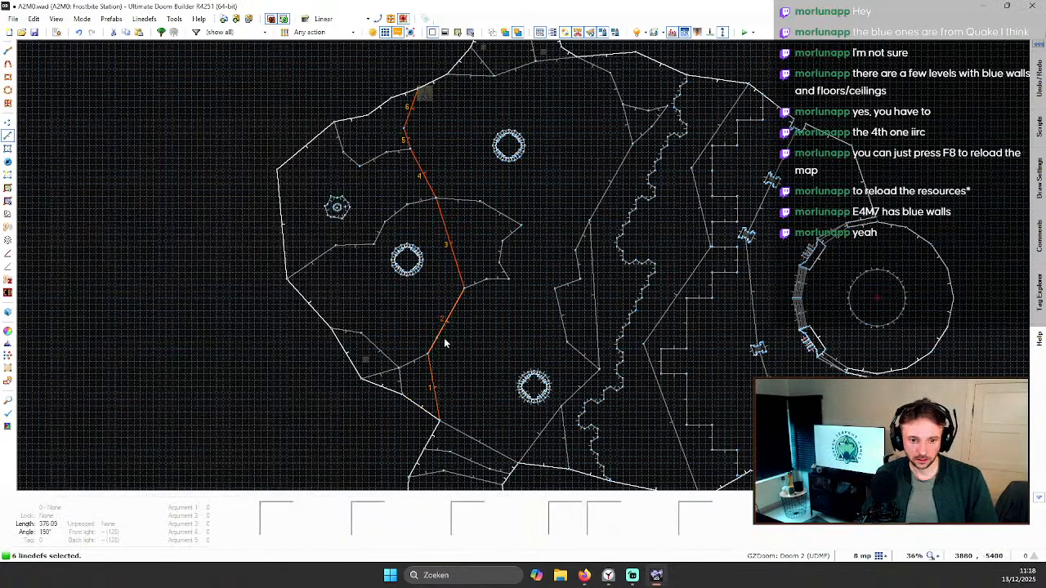
Step: Clear the selection in the 3D view and inspect the ledge walls and ceiling around the pillars
key(w)
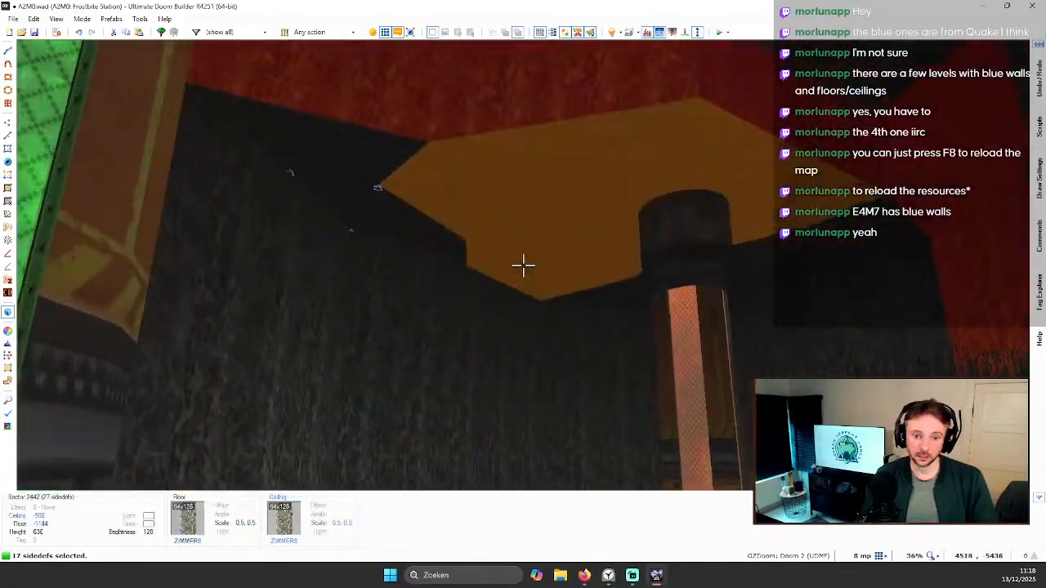
key(c)
key(d)
key(e)
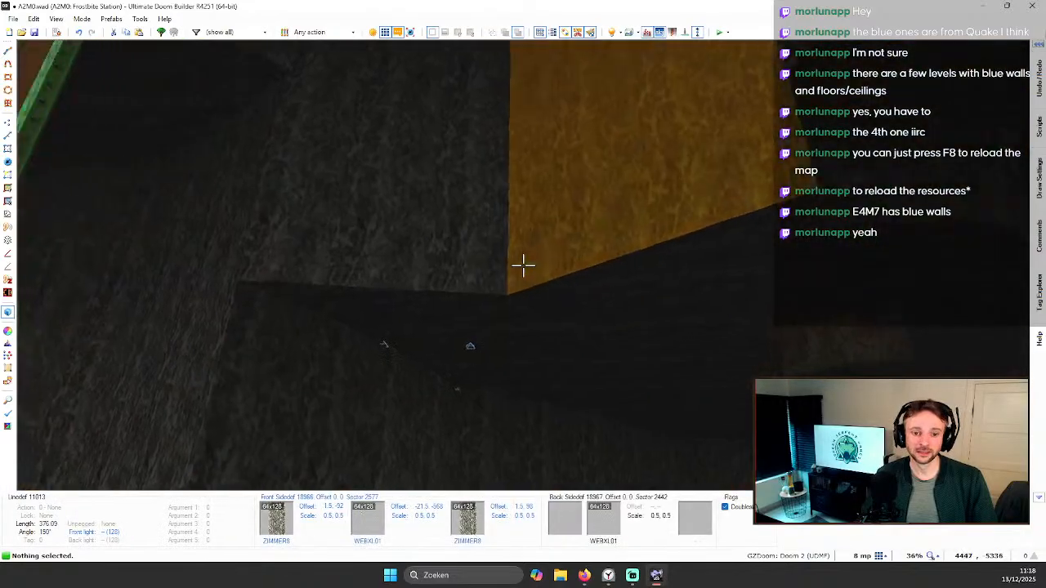
key(w)
key(w)
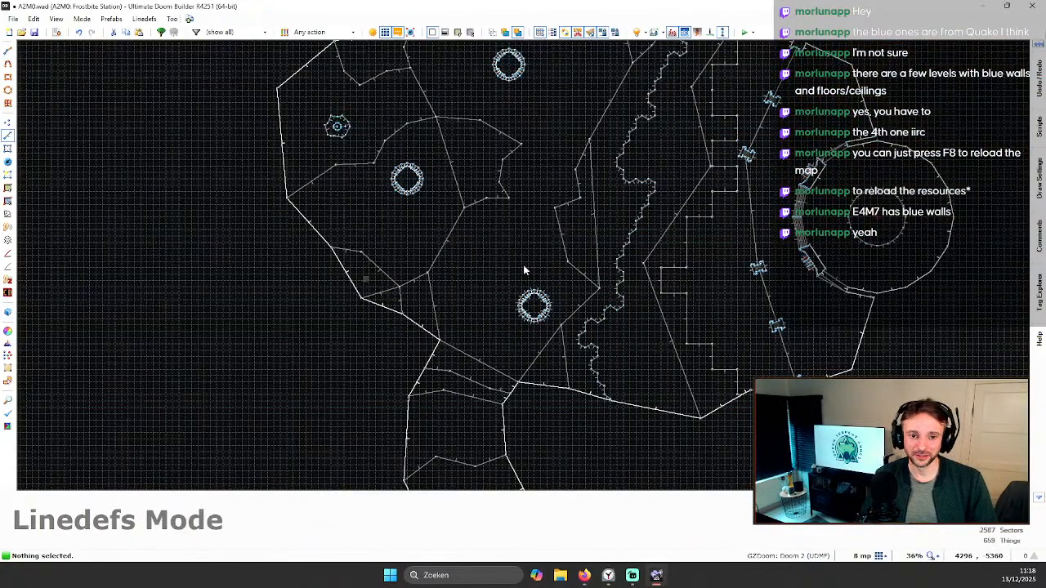
Step: Reset the front-side middle texture offsets to 0 on the four connected ZIMMER8 upper walls of the ledge
click(523, 265)
click(523, 265)
click(523, 265)
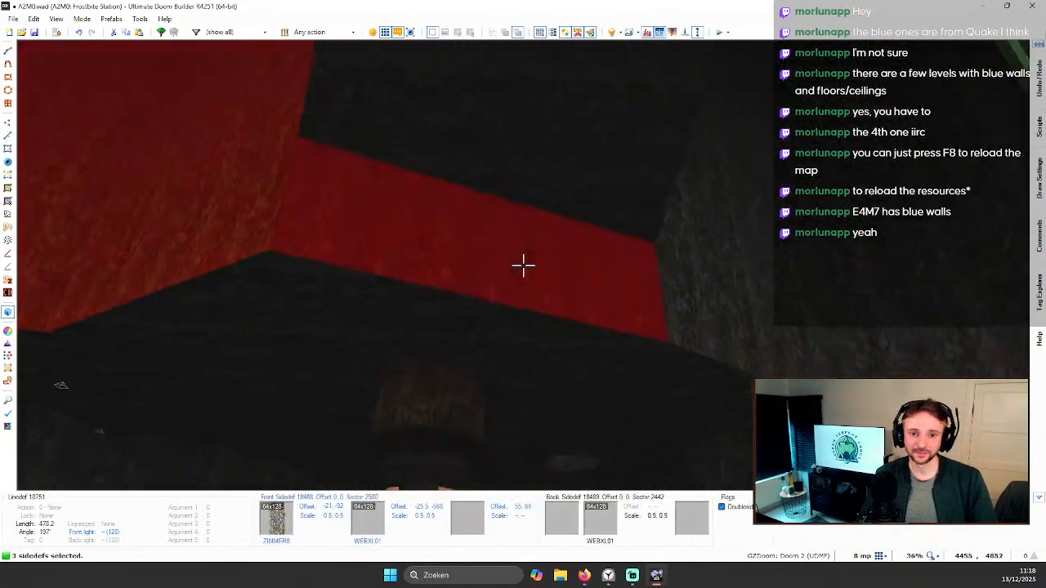
click(523, 265)
right_click(523, 265)
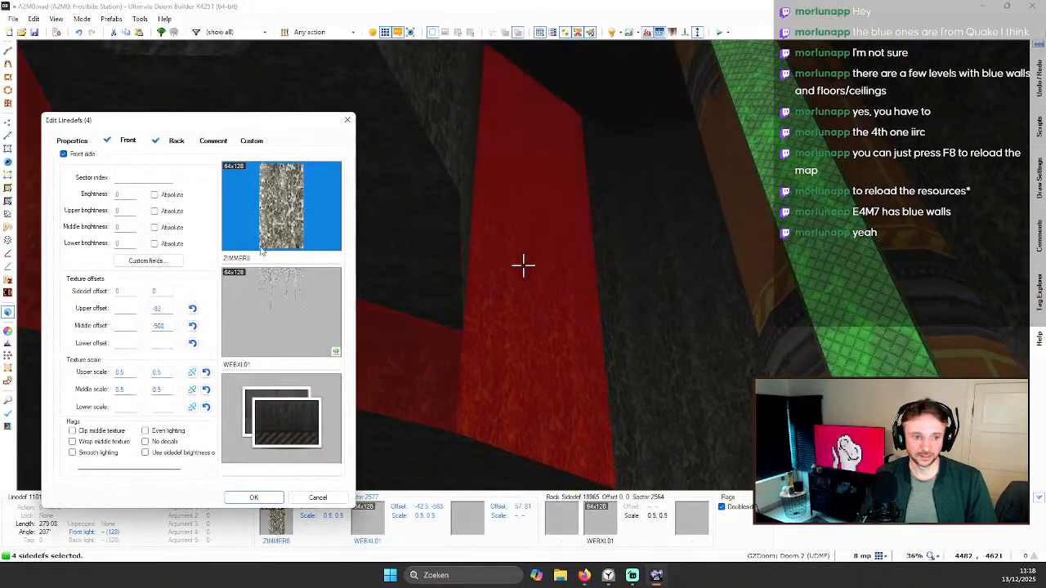
text(0)
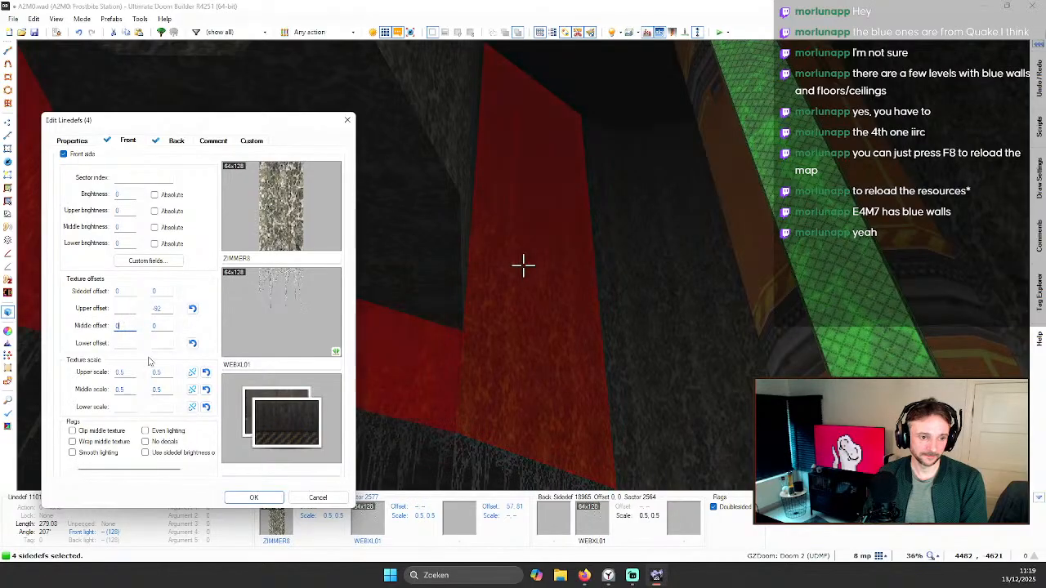
click(120, 308)
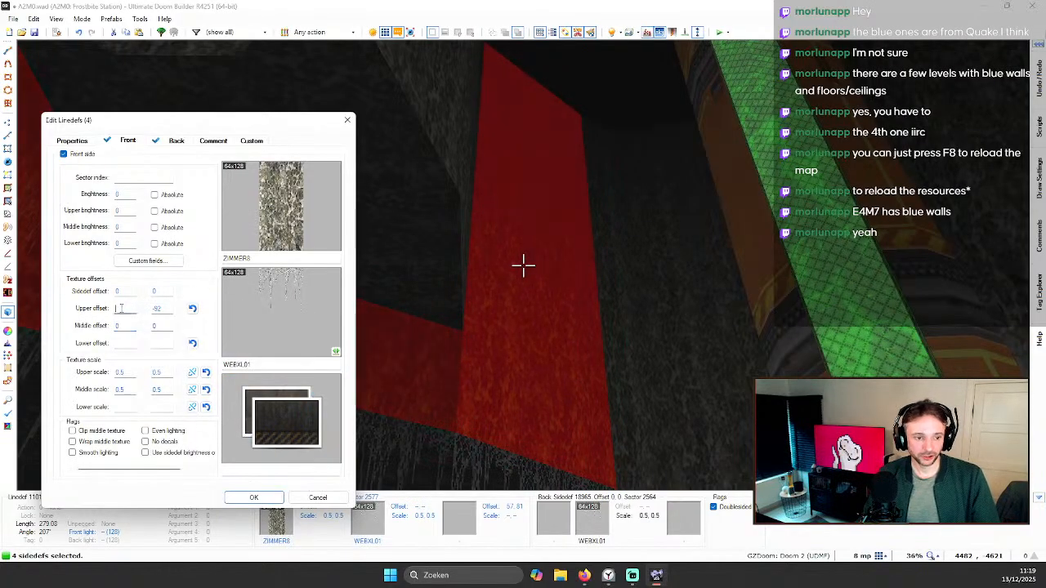
click(254, 499)
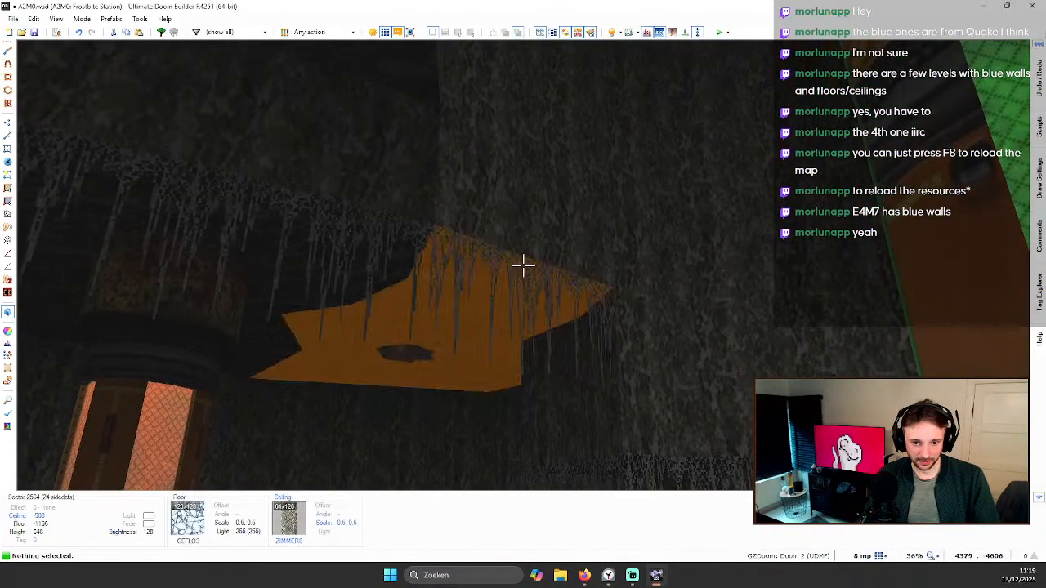
Step: Try auto-aligning the web texture along the ledge, and undo the alignment
key(ctrl+a)
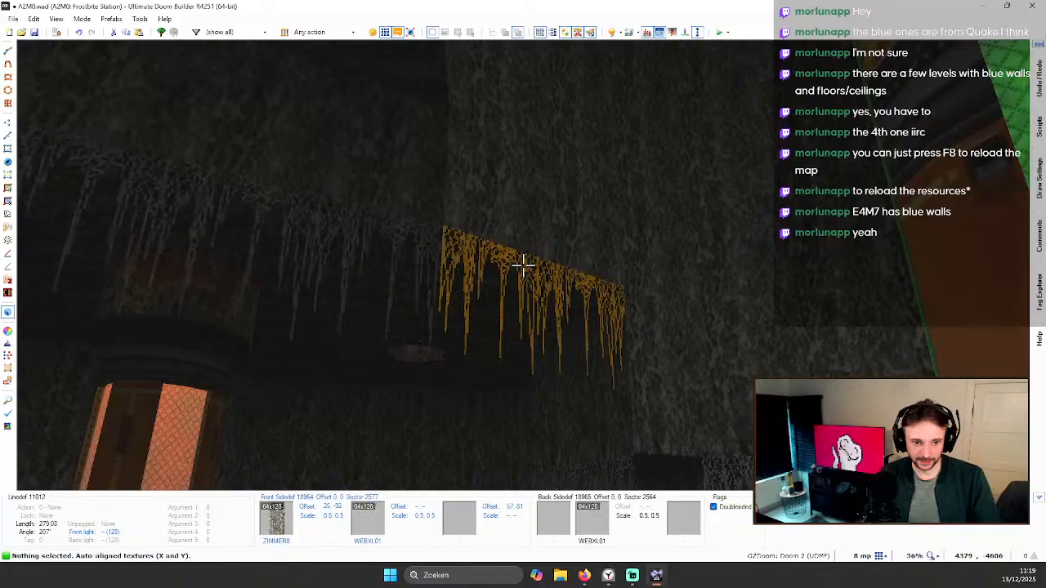
key(ctrl+z)
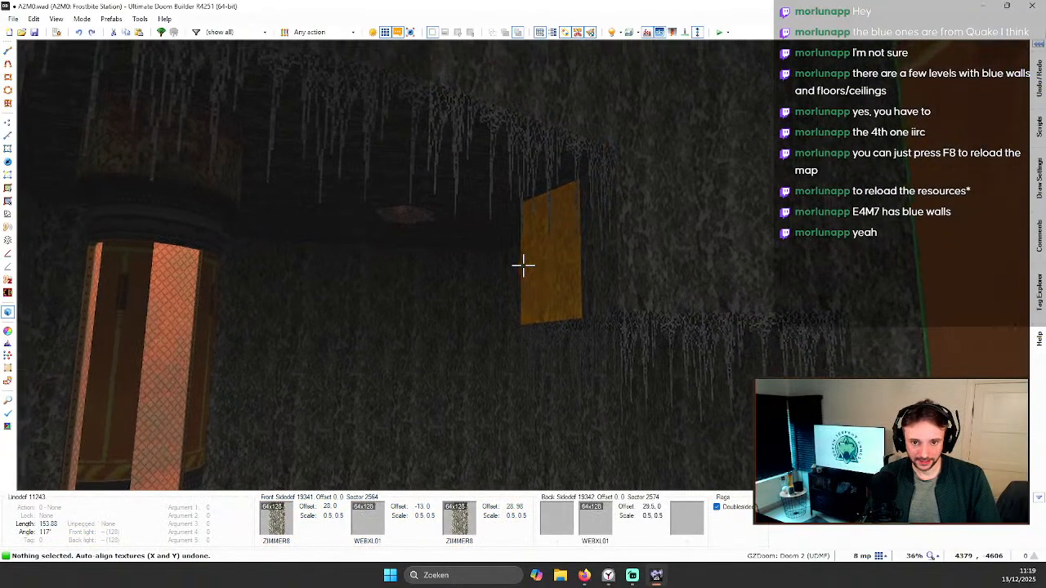
key(w)
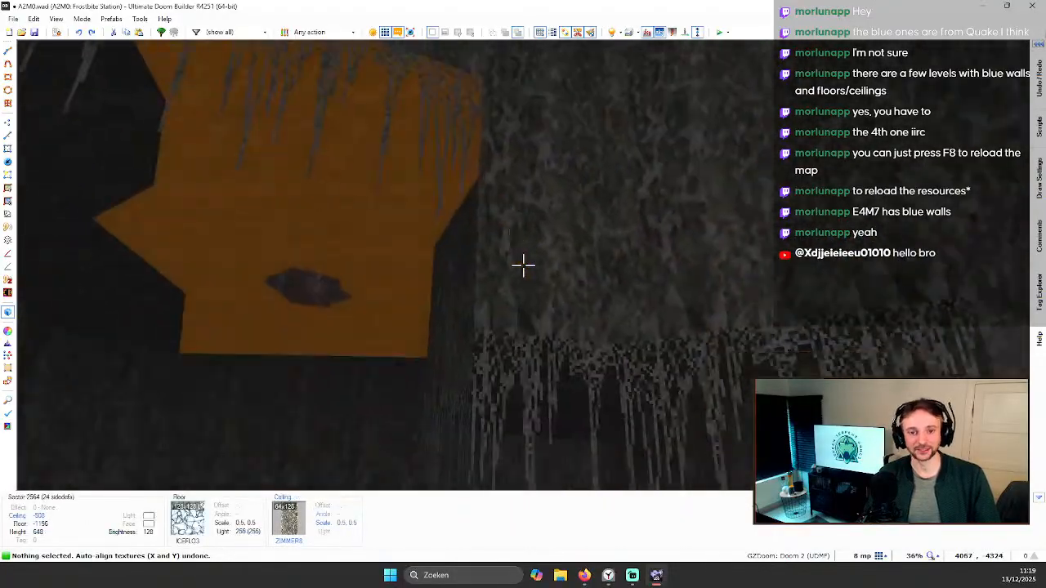
key(a)
key(w)
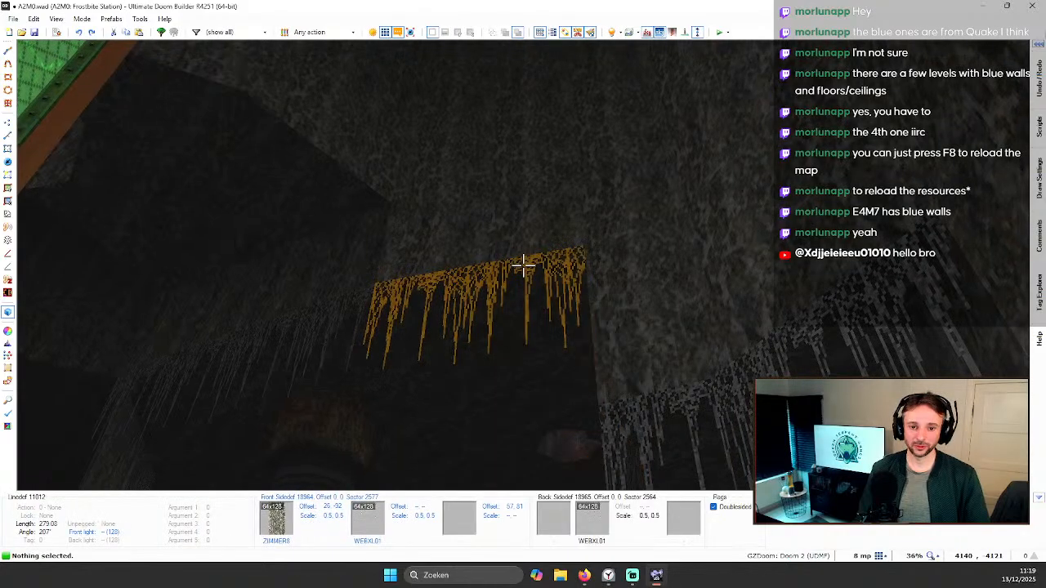
Step: Auto-align the front-side WEBXL01 webs horizontally and vertically across the four connected ledge segments, and clear the selection
shift+click(523, 265)
key(s)
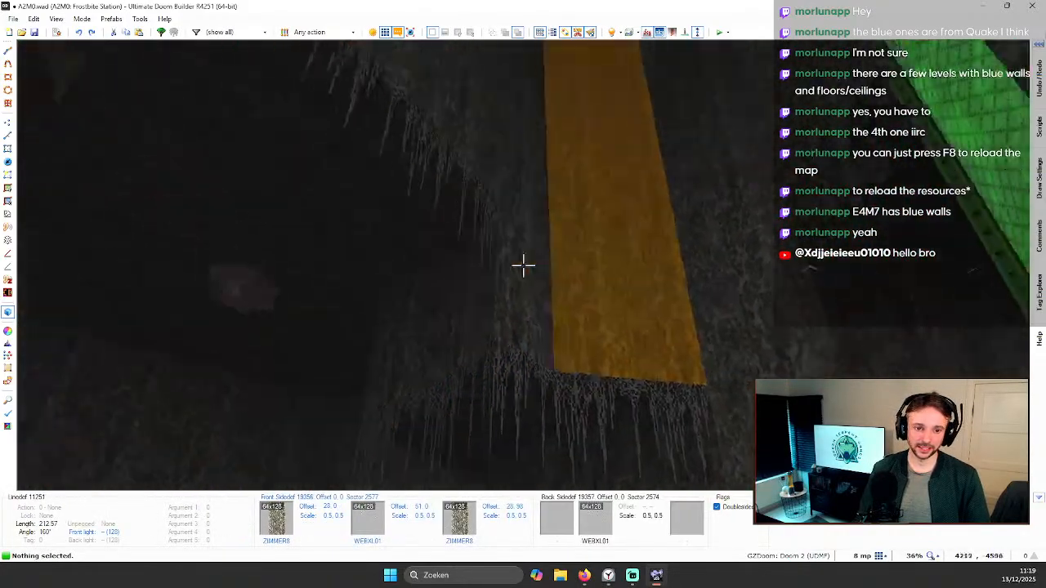
key(s)
key(s)
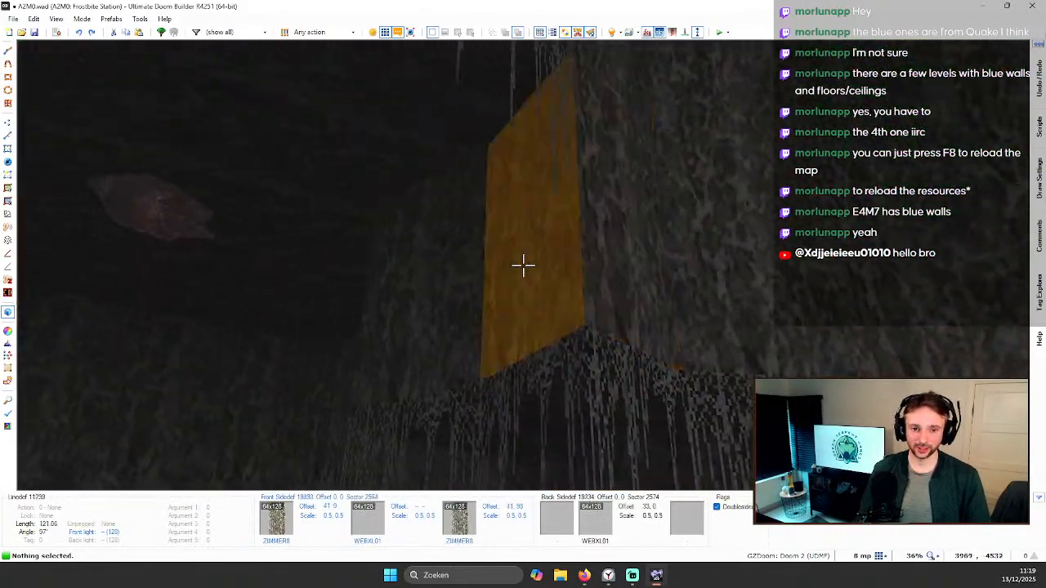
key(a)
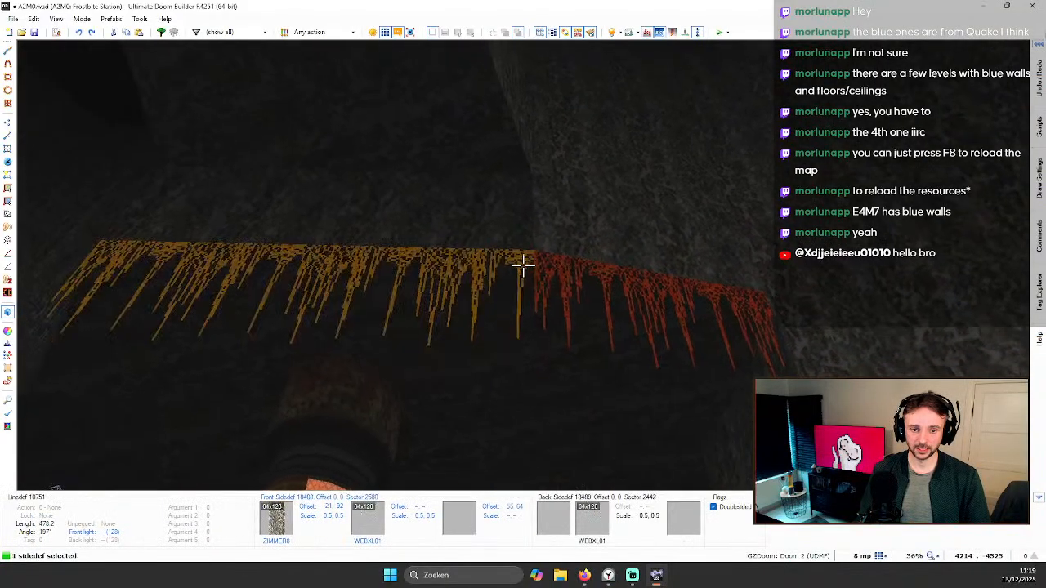
key(w)
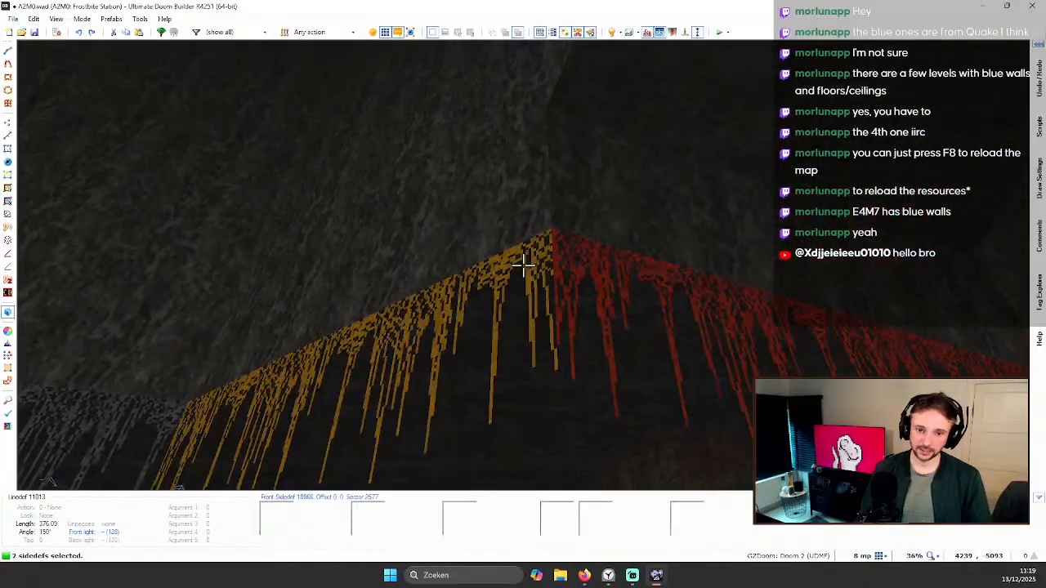
key(w)
click(523, 264)
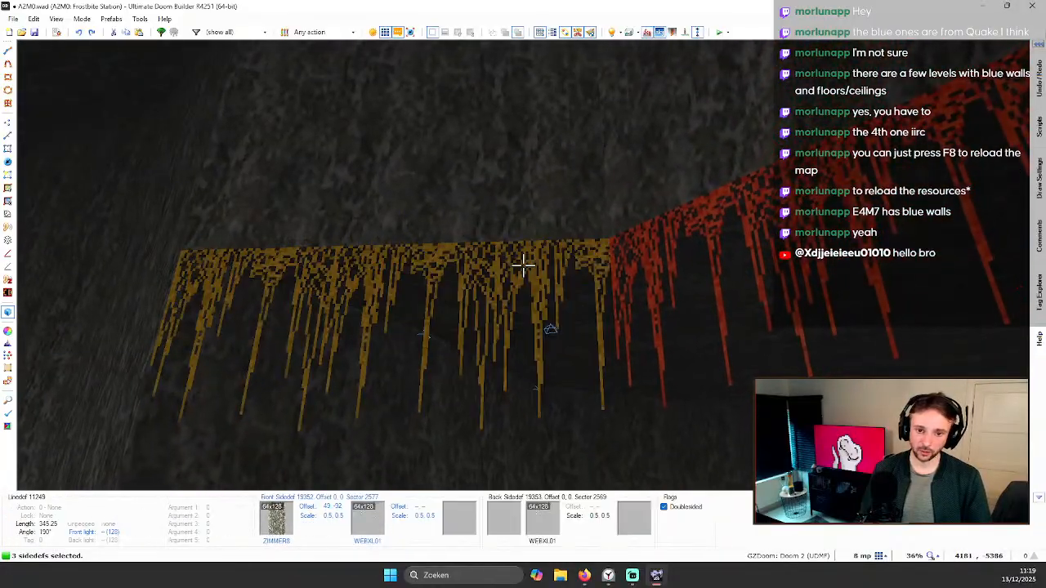
mouse_move(523, 264)
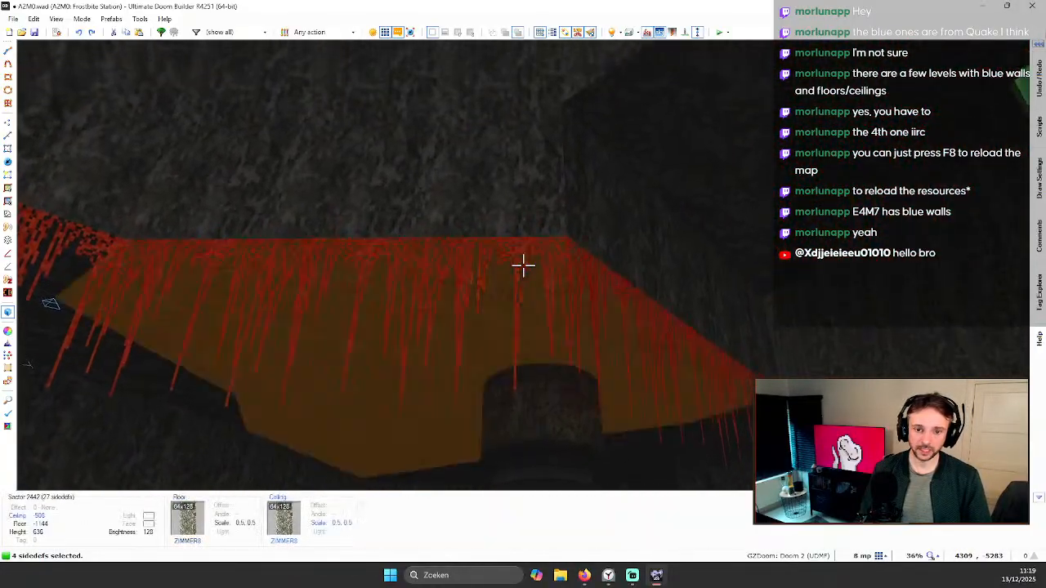
key(w)
key(c)
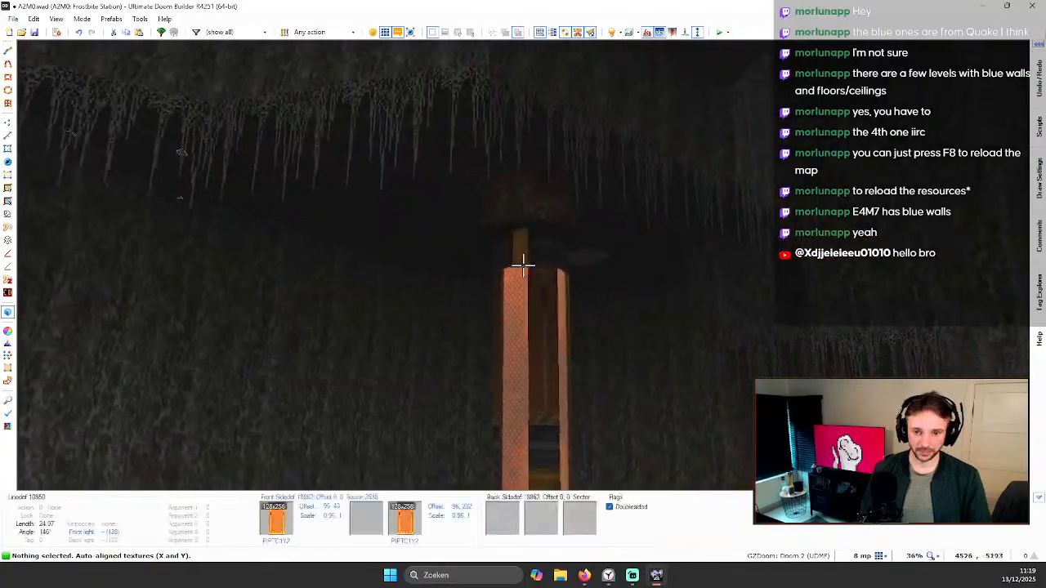
Step: Try auto-aligning the back-side WEBXL01 webs horizontally and vertically across the four connected ledge segments, and undo the alignment
key(w)
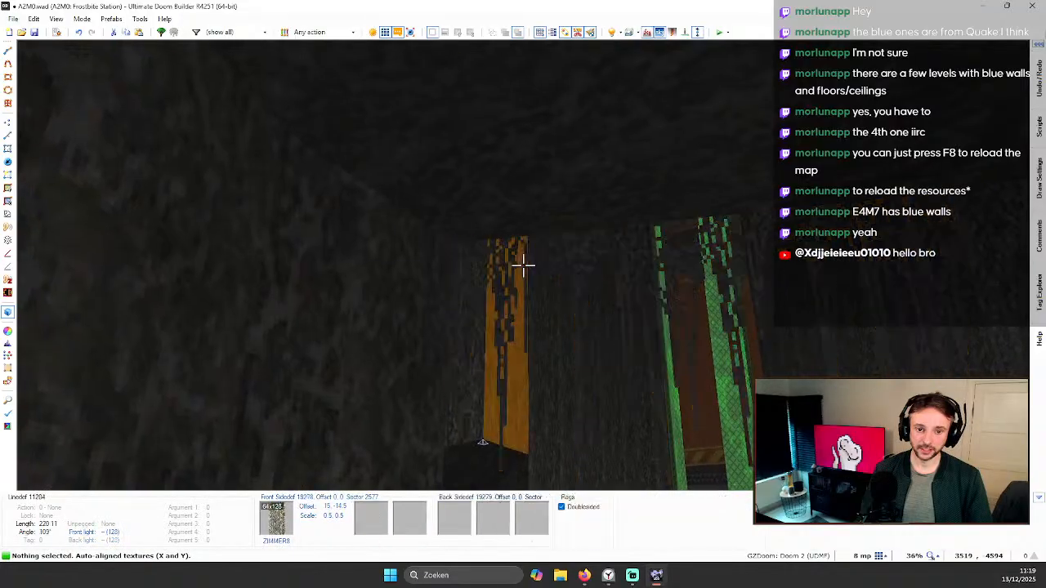
click(522, 264)
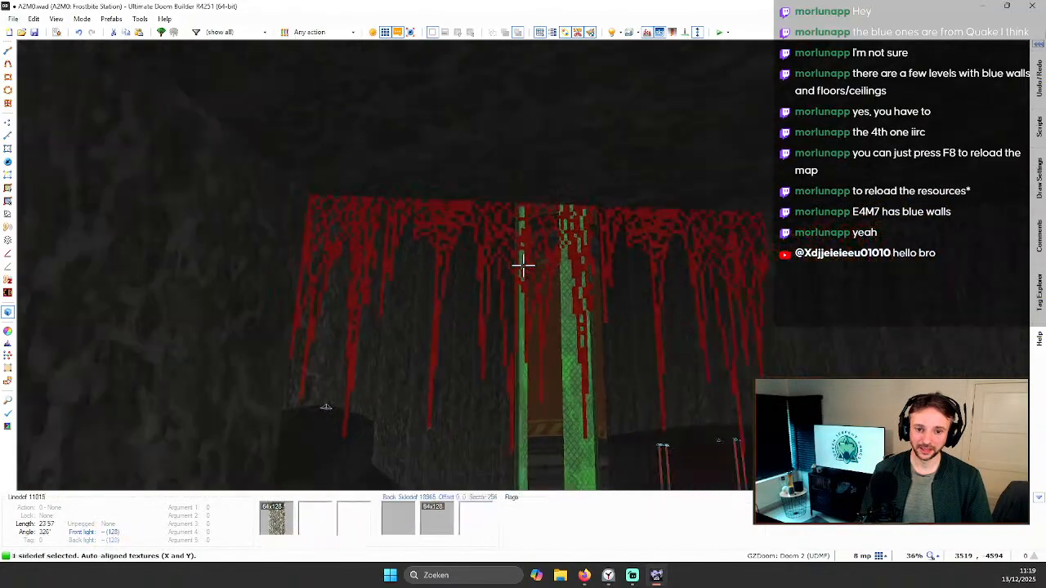
click(523, 266)
key(w)
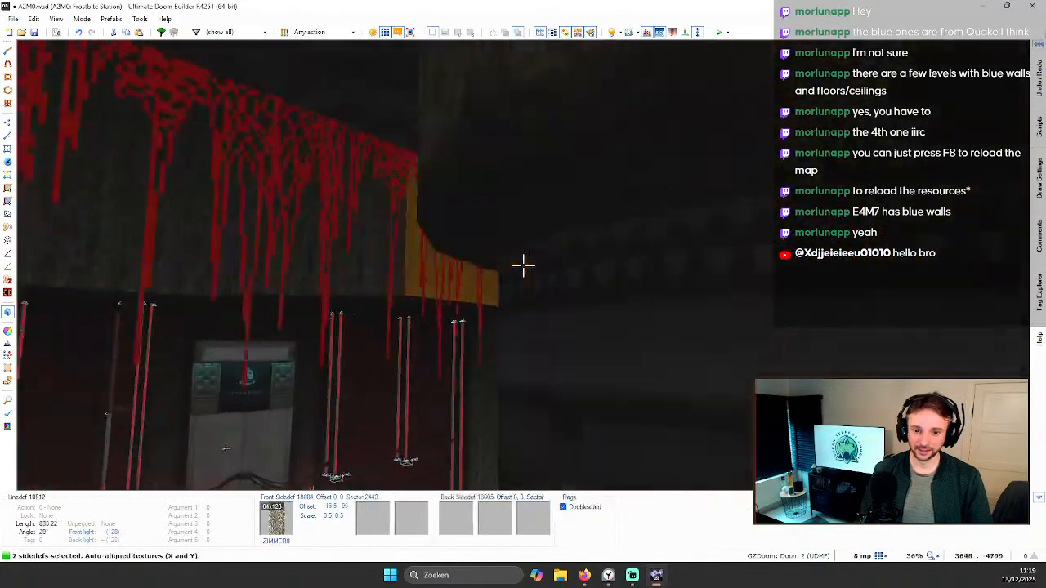
key(w)
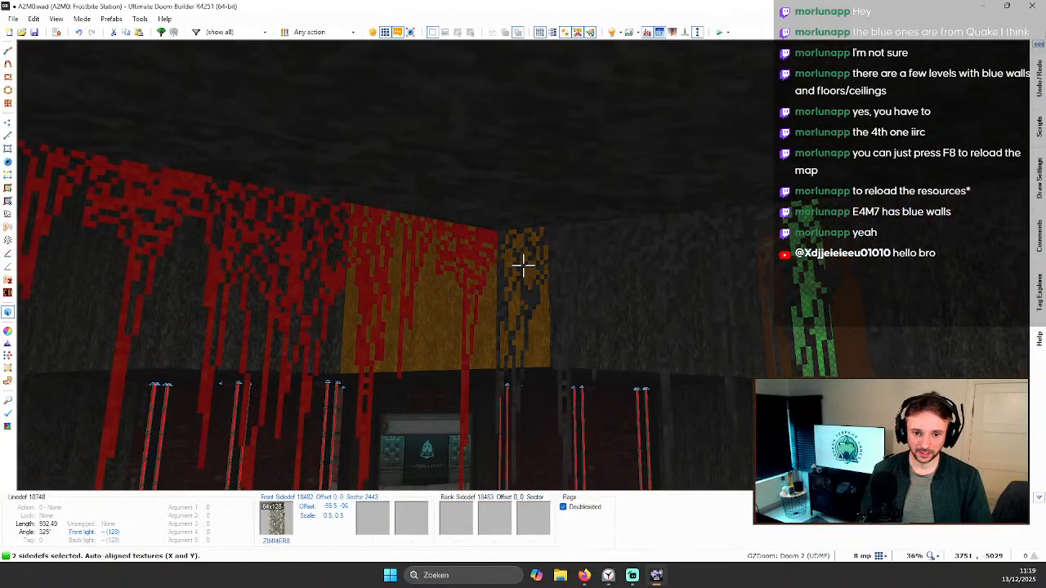
key(s)
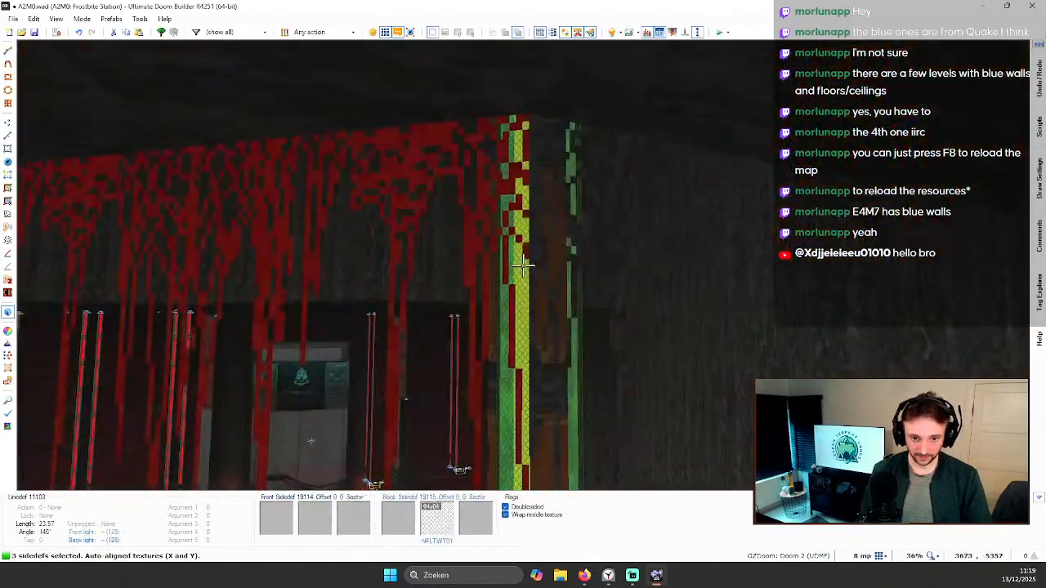
click(522, 264)
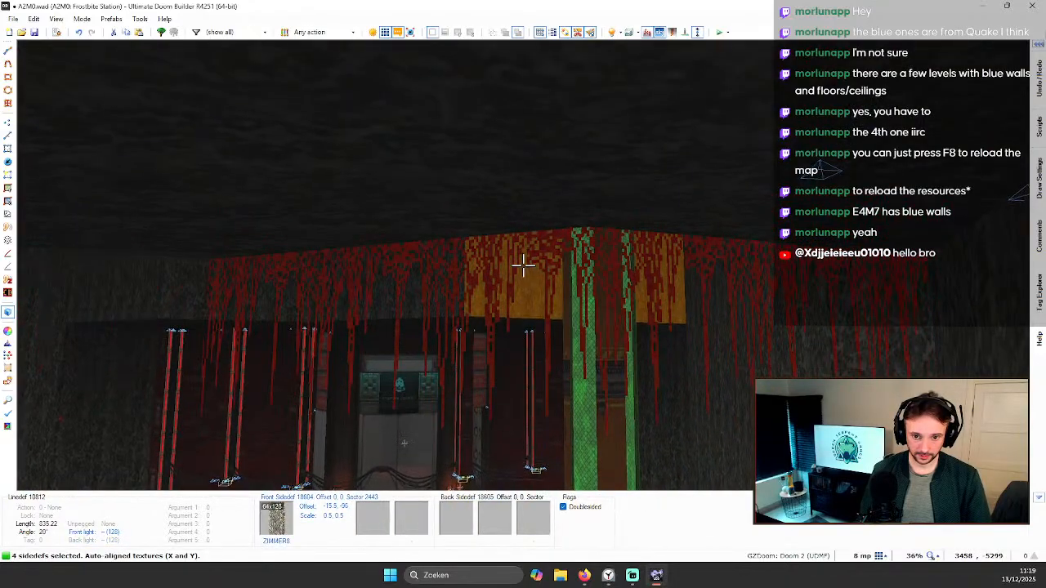
key(w)
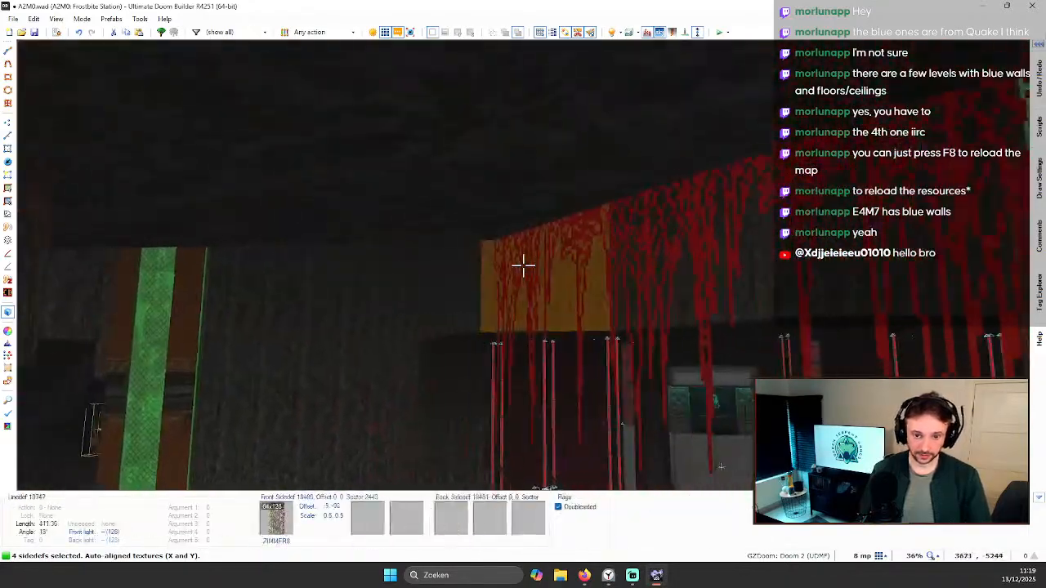
key(s)
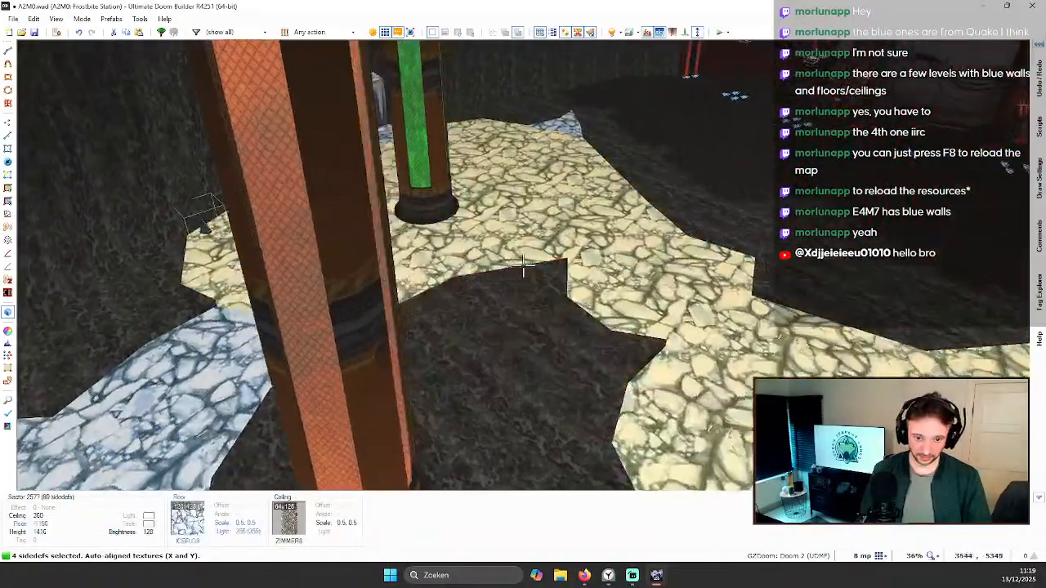
key(w)
key(w)
key(c)
key(w)
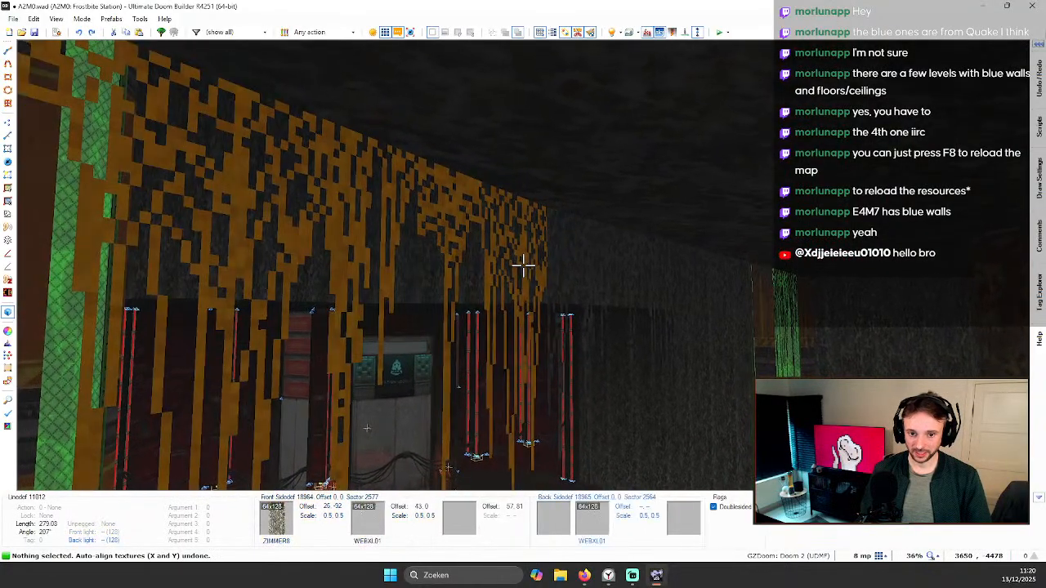
Step: Set the back-side middle texture of the four connected ledge segments to TEKWALL4
click(523, 266)
key(w)
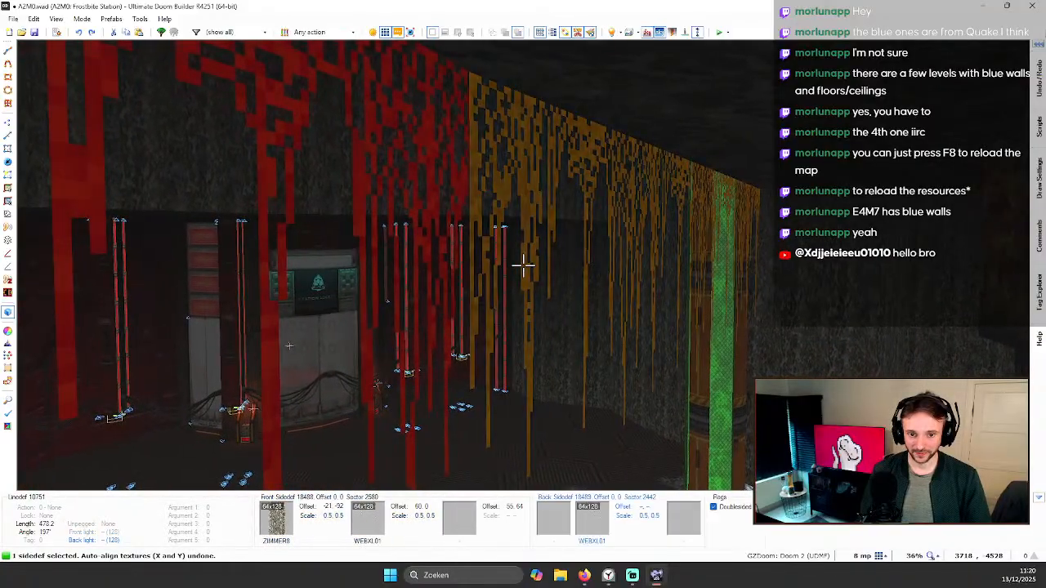
click(523, 266)
key(d)
click(523, 265)
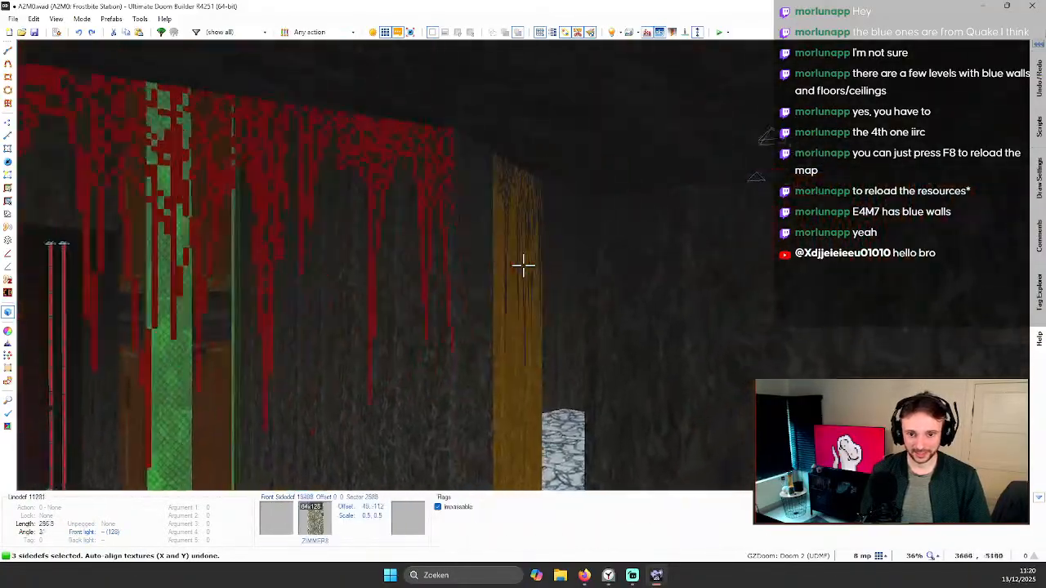
key(d)
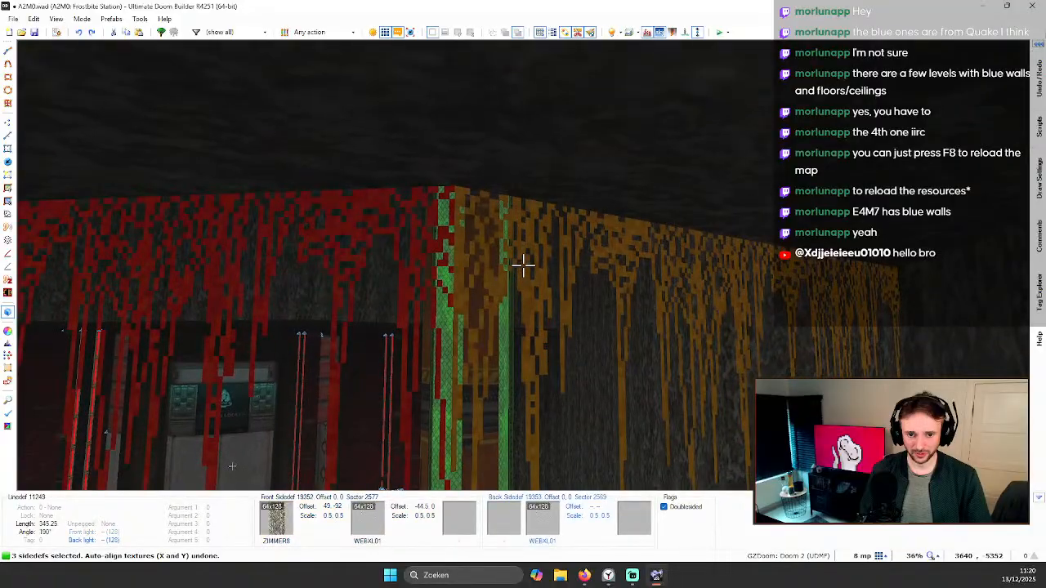
click(523, 265)
right_click(523, 265)
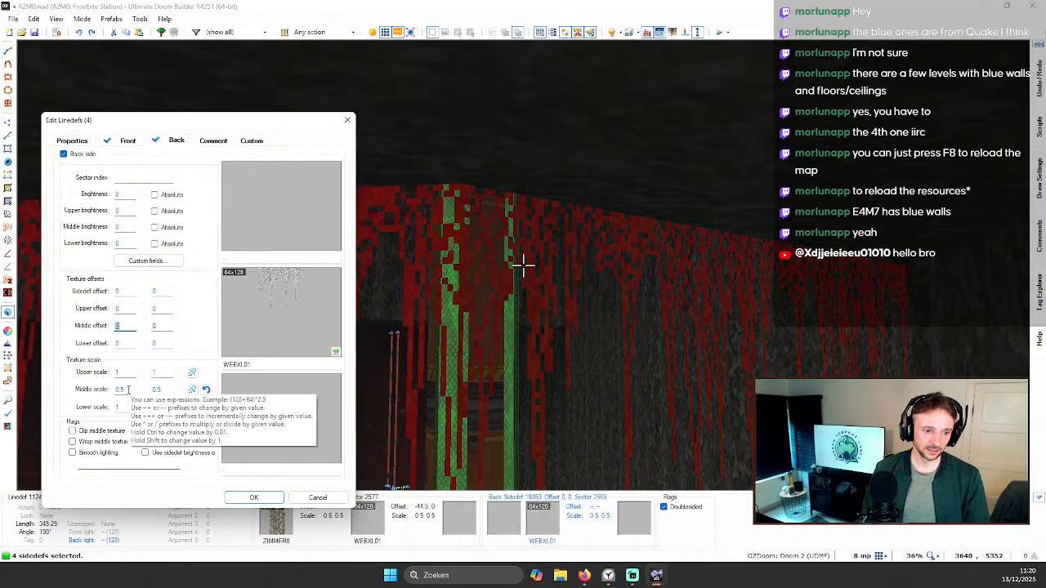
click(141, 144)
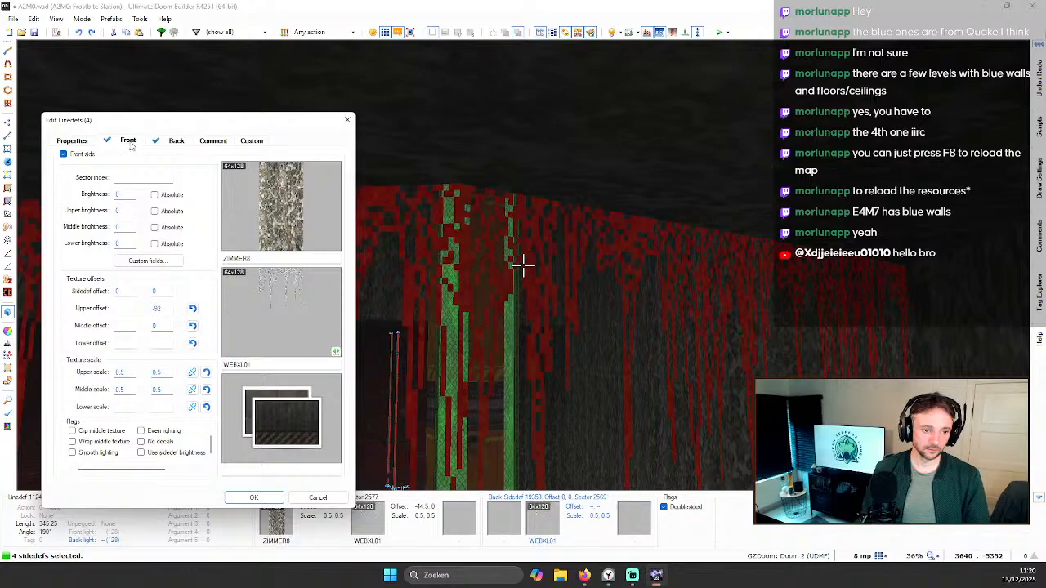
click(176, 143)
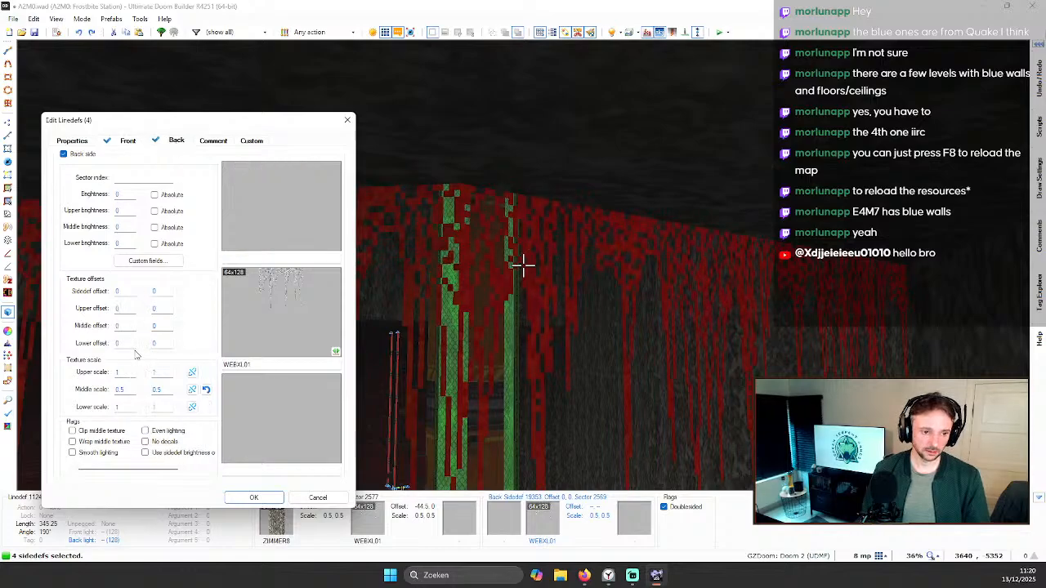
click(288, 296)
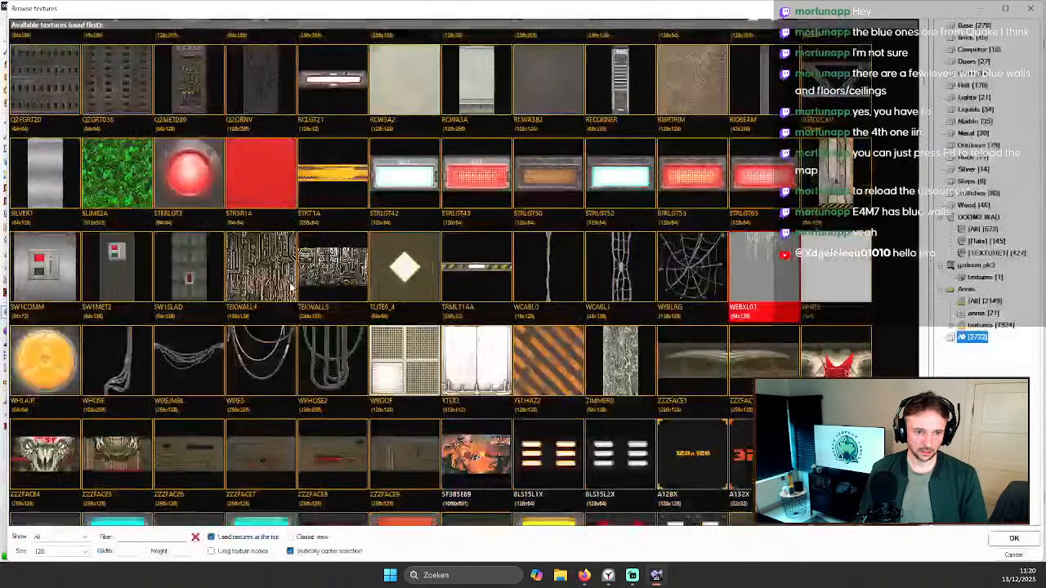
double_click(271, 267)
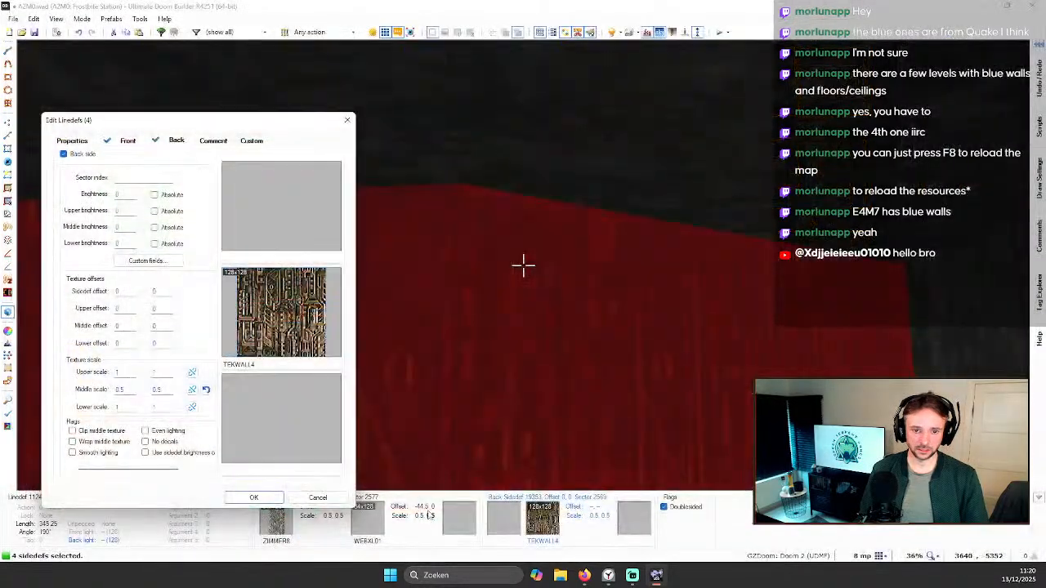
click(253, 497)
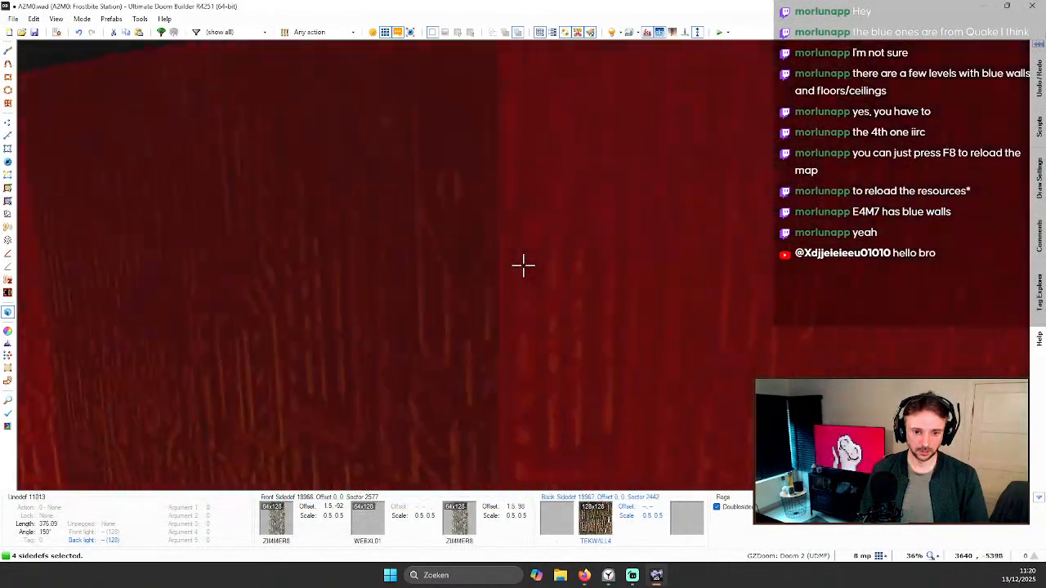
Step: Try auto-aligning the TEKWALL4 back sides horizontally and vertically along the ledge, and undo the alignment
key(s)
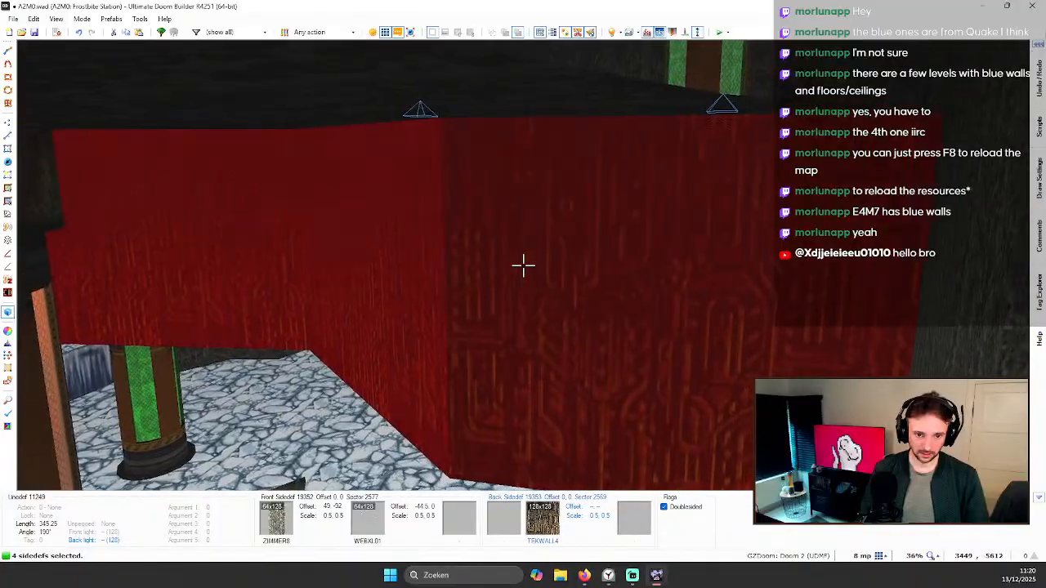
key(c)
key(ctrl+a)
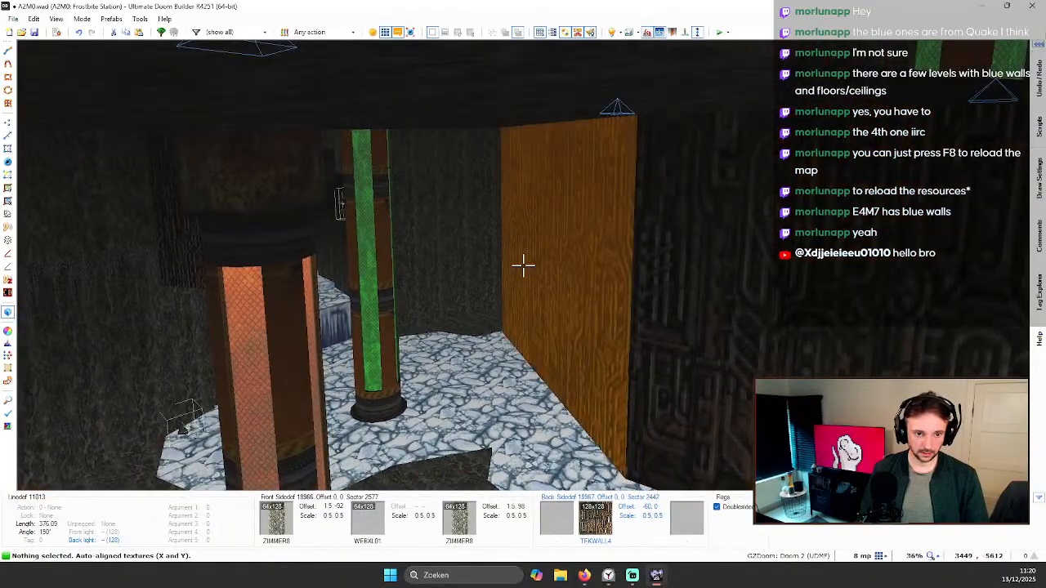
key(w)
key(ctrl+z)
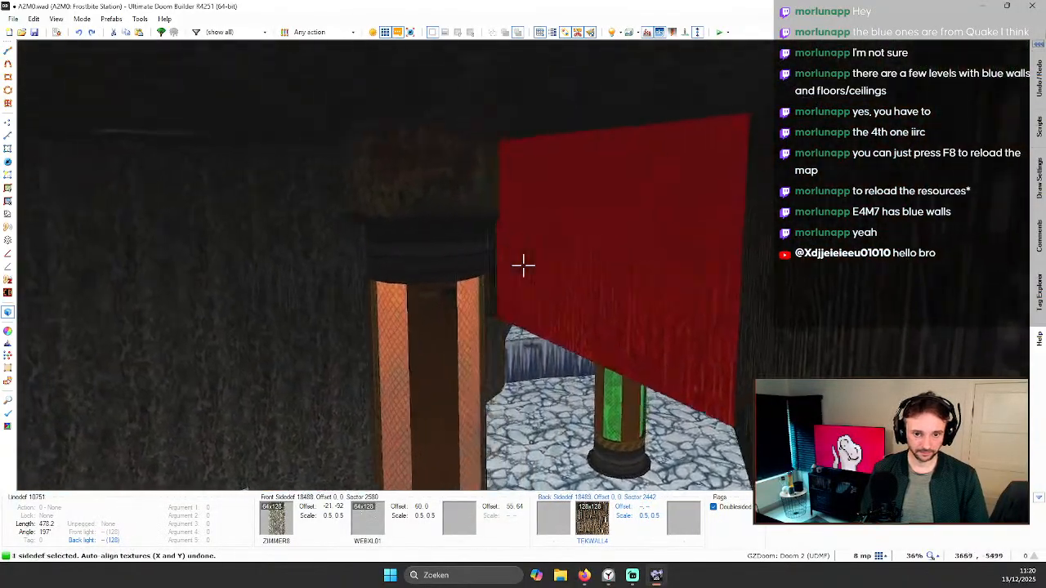
Step: Reselect the four TEKWALL4 back sides, retry the auto-alignment, and undo both the alignment and the texture change
click(523, 266)
click(523, 265)
click(523, 266)
key(s)
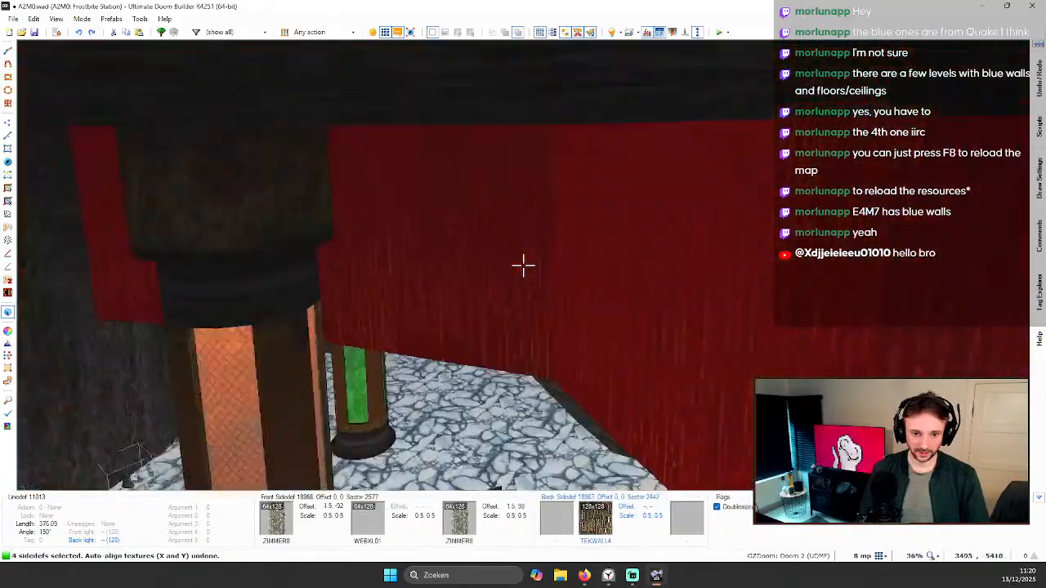
key(ctrl+a)
key(c)
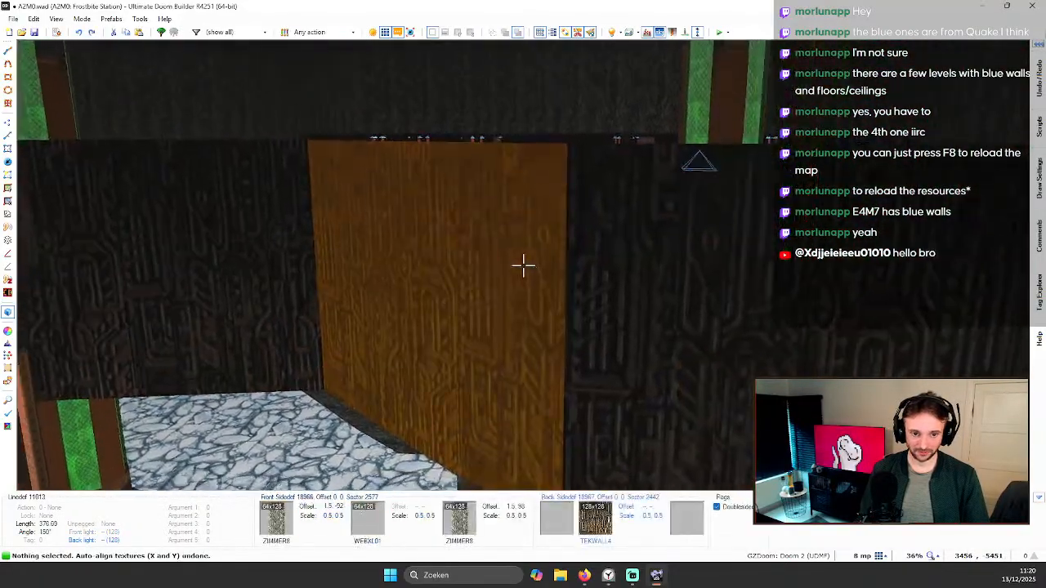
key(w)
key(ctrl+z)
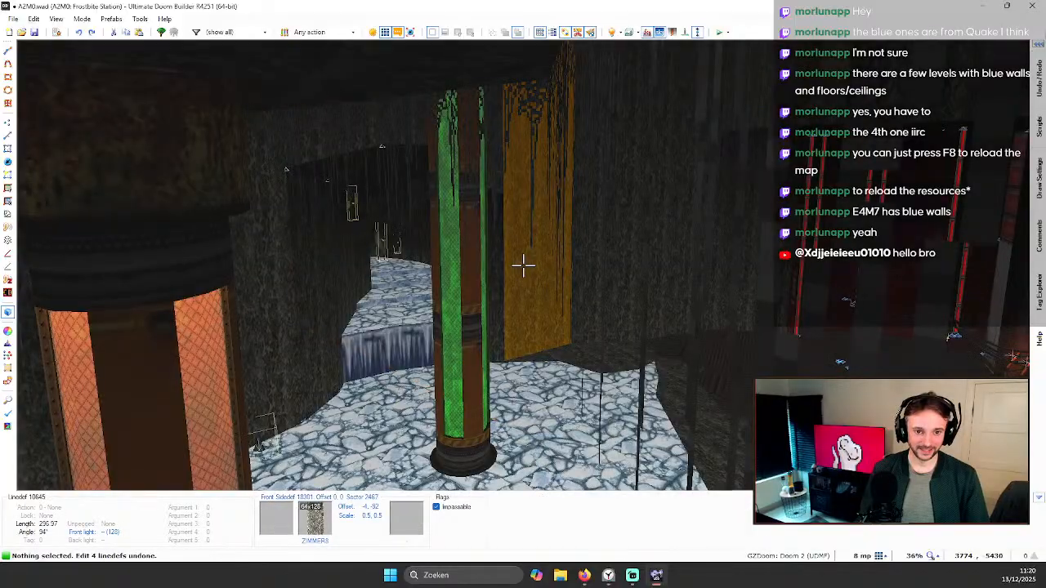
Step: Inspect the hanging webs and bare ceiling ledges around the cave pillars in the 3D view
key(s)
key(w)
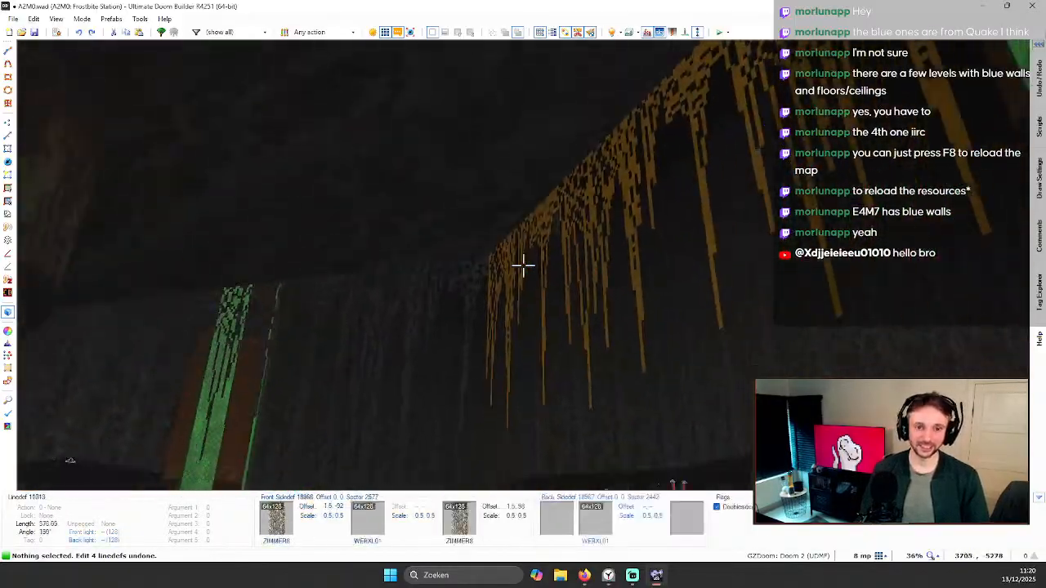
key(s)
key(w)
key(s)
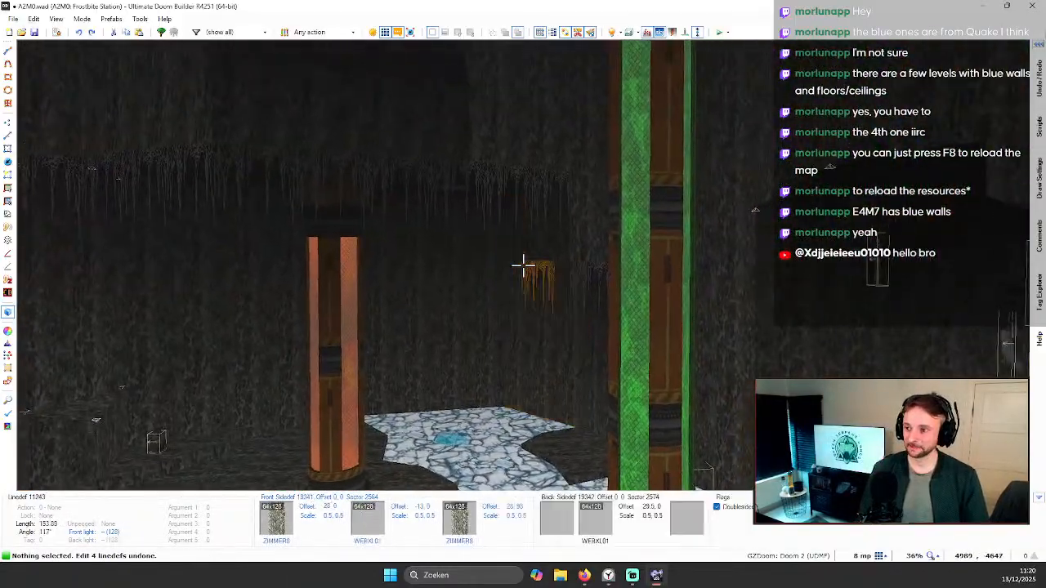
key(s)
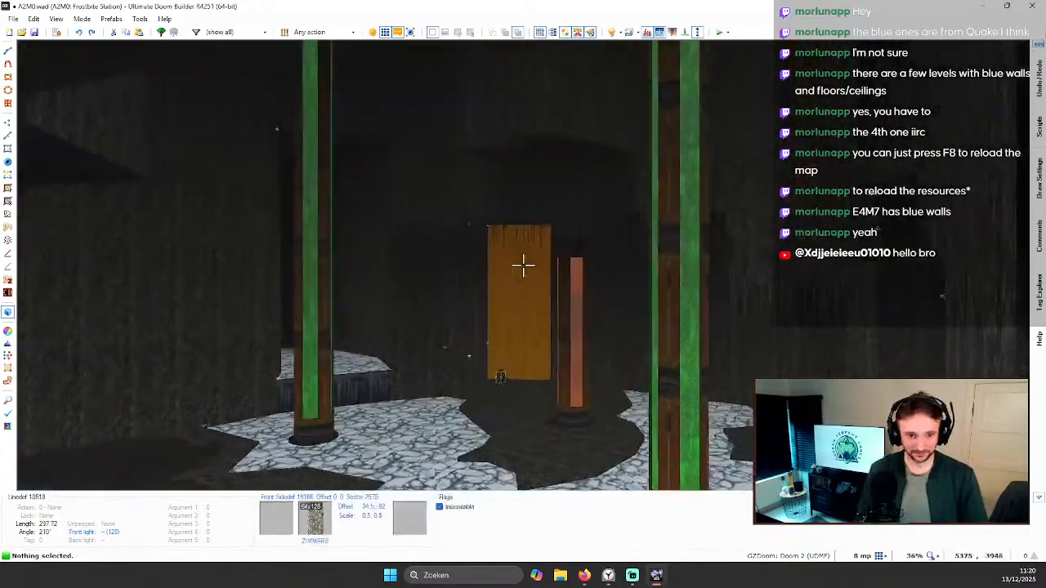
key(w)
key(s)
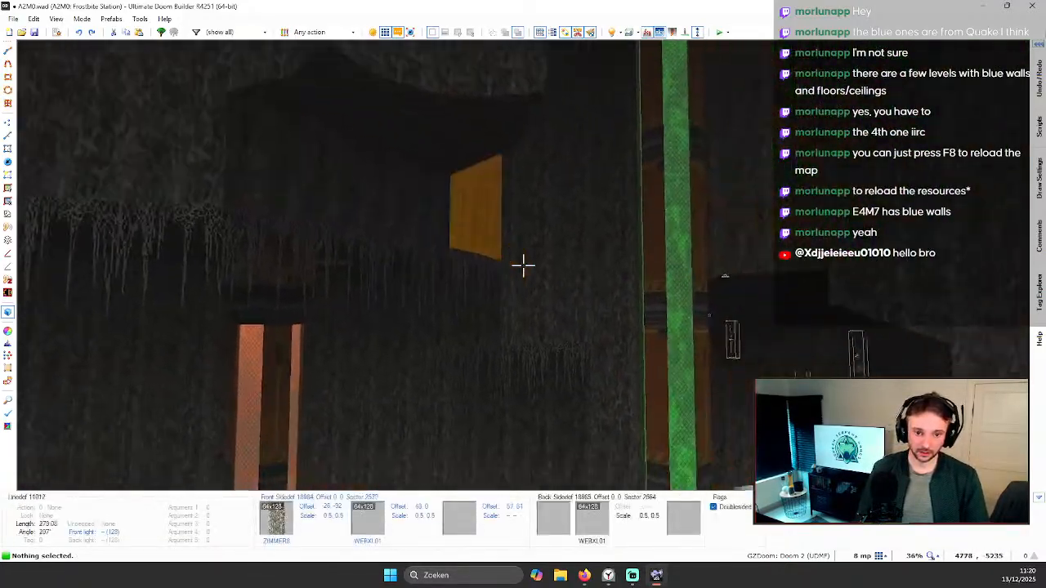
key(w)
key(w)
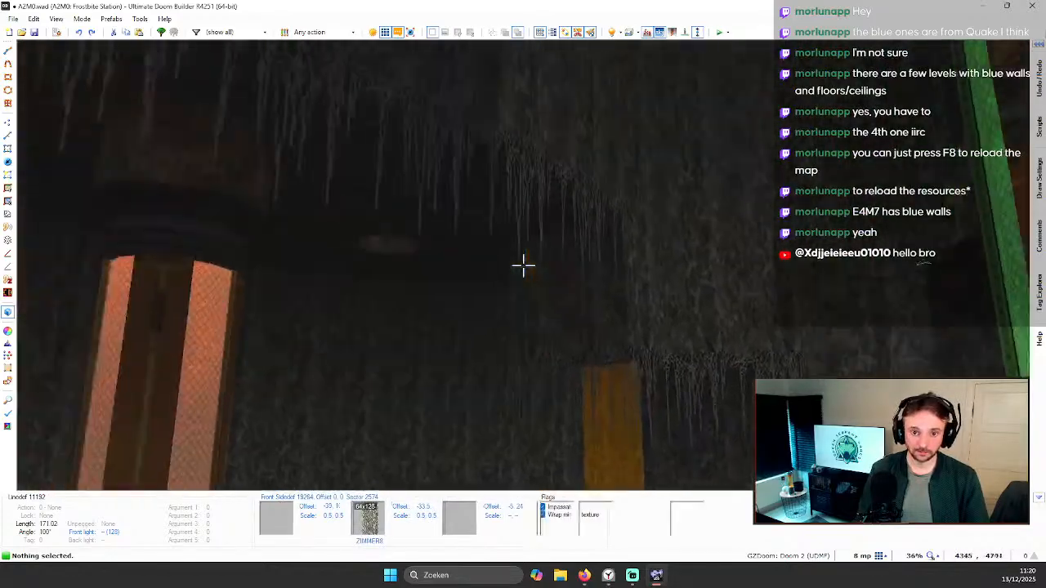
Step: Set the middle texture of the seven connected ledge linedefs to WEBXL01 at 0.5 scale on both their front and back sides
key(q)
scroll(427, 212, up, 3)
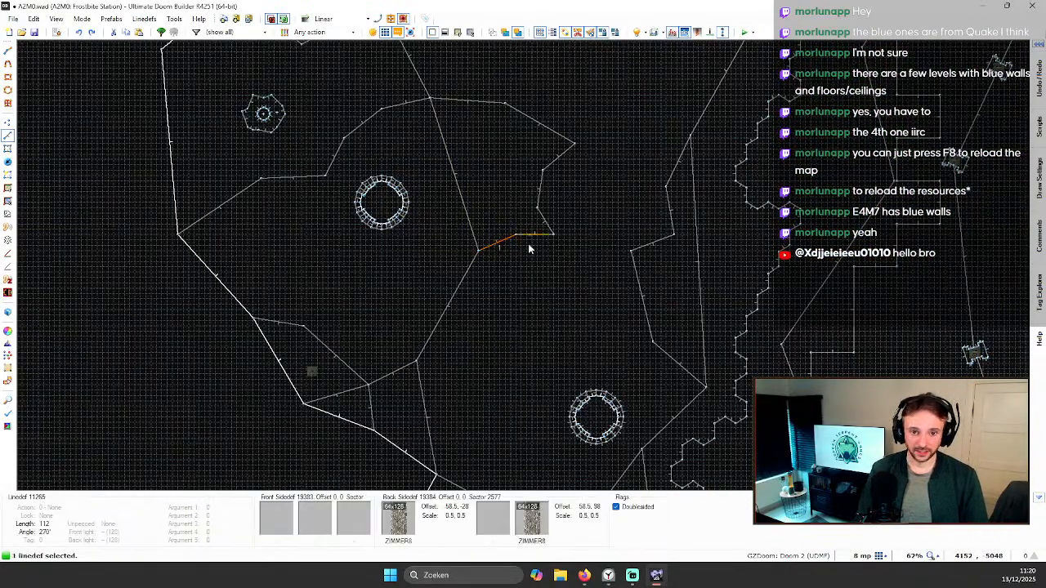
click(539, 219)
click(542, 196)
click(560, 158)
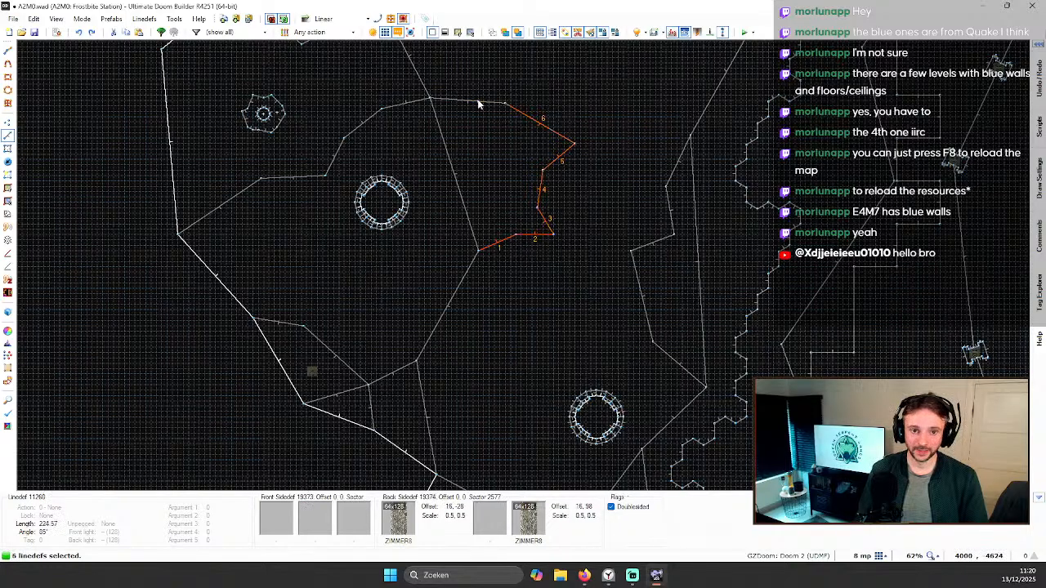
right_click(477, 99)
click(333, 278)
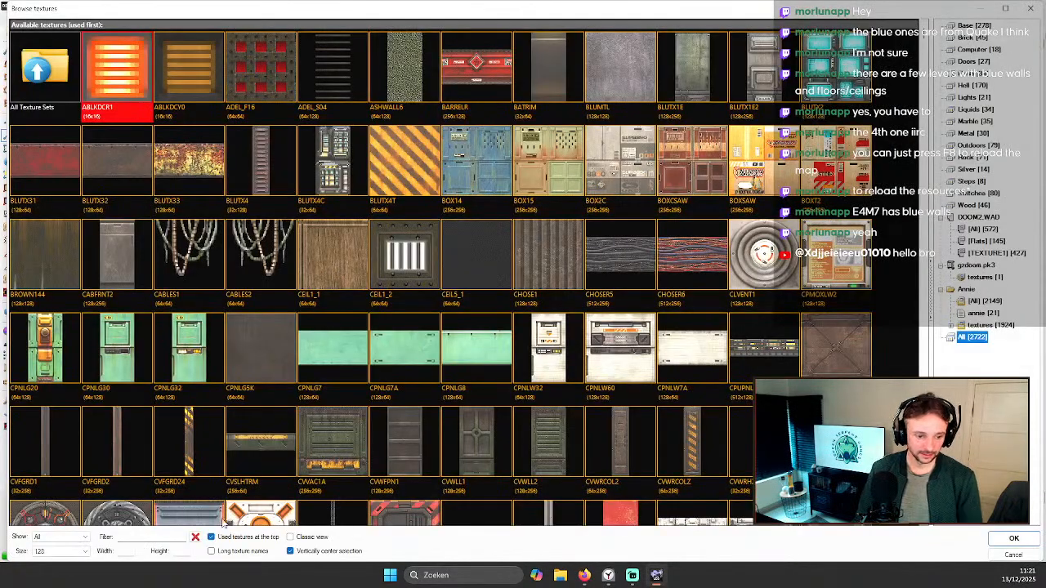
text(WEB)
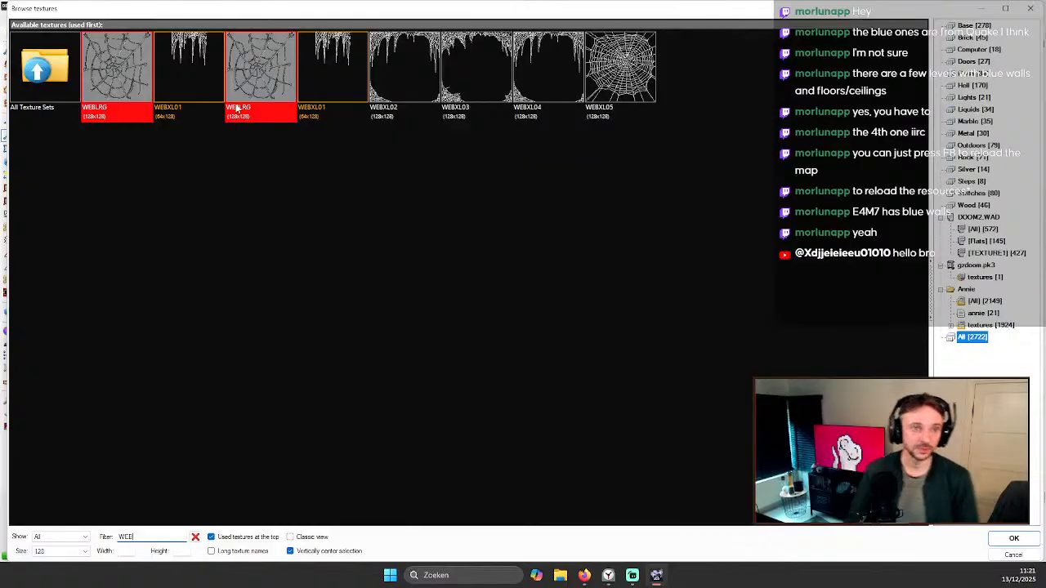
double_click(202, 56)
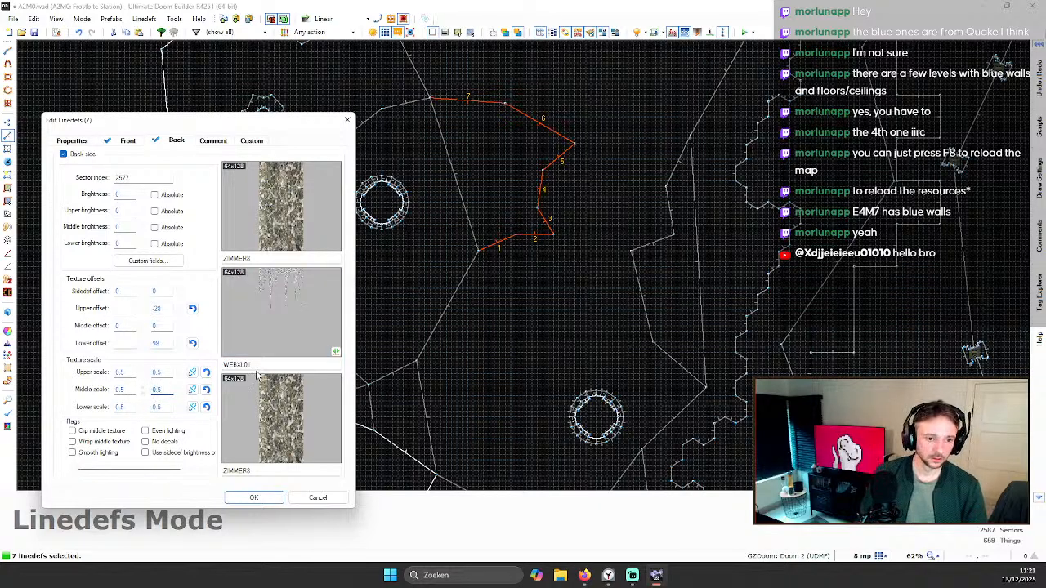
click(136, 143)
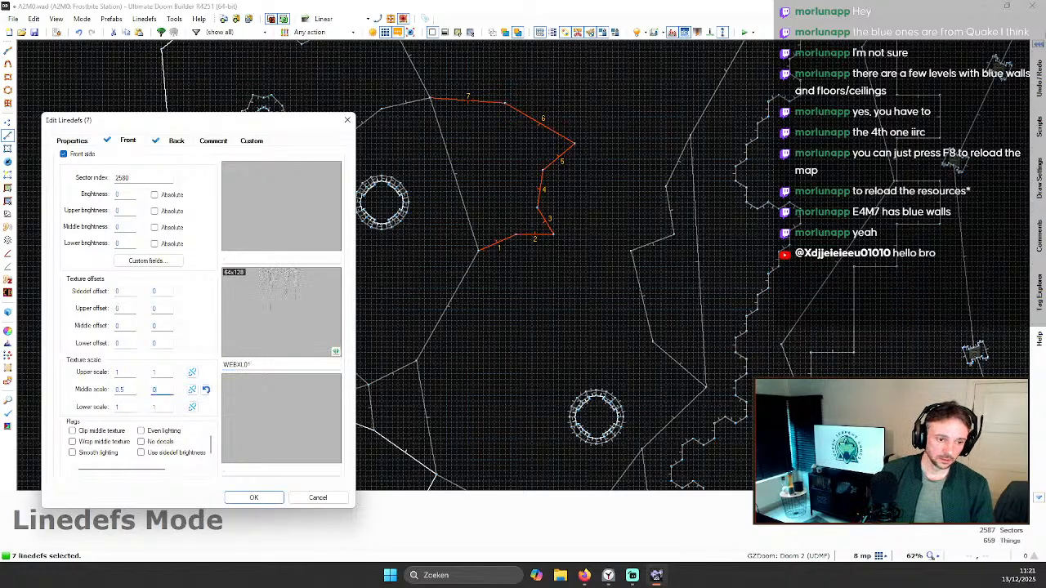
click(271, 499)
Step: Examine the webs on the seven-segment ledge and the surrounding cave ceiling from several angles in the 3D view
key(c)
key(q)
key(e)
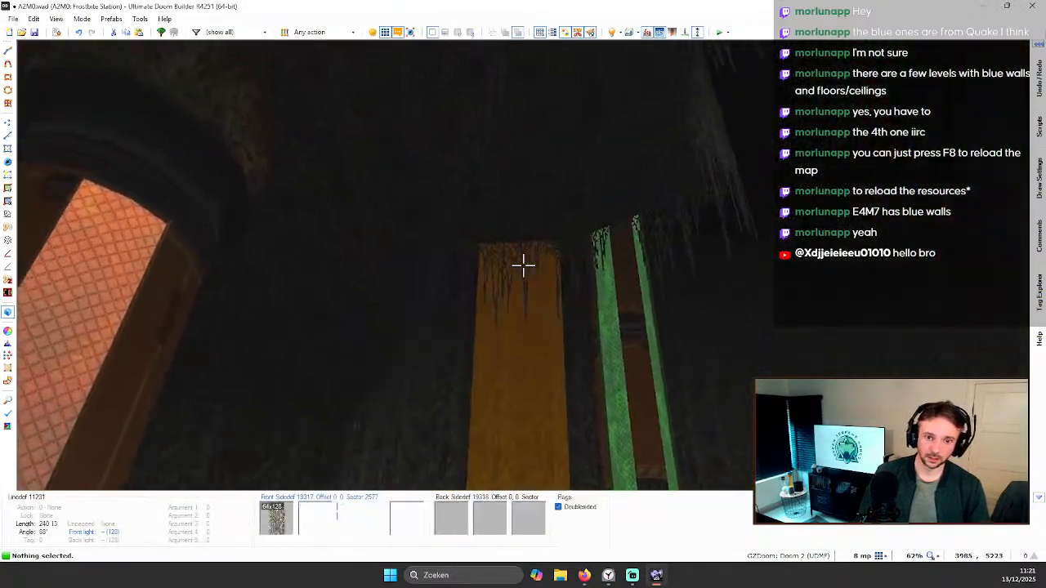
key(e)
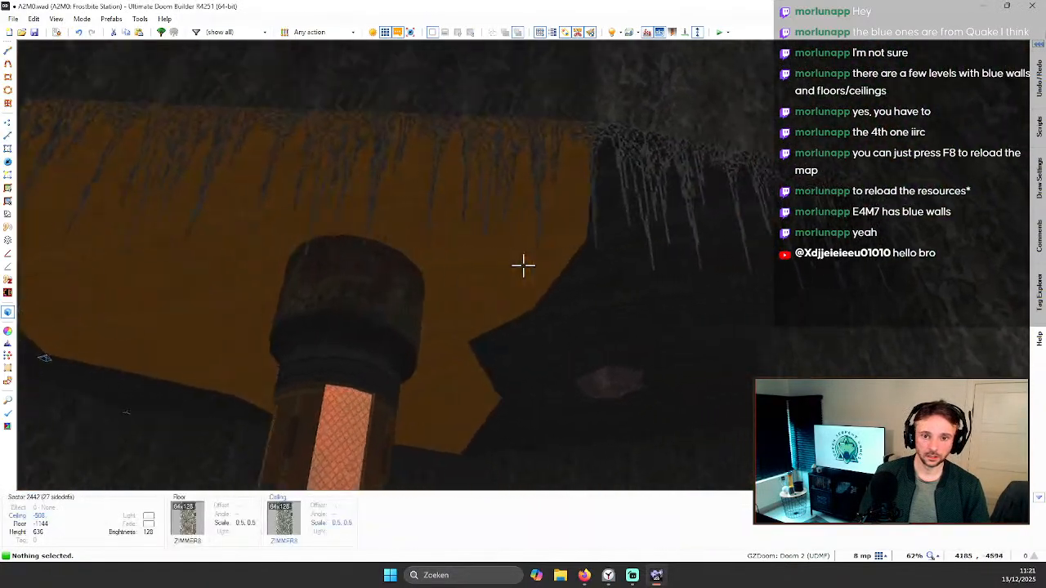
key(e)
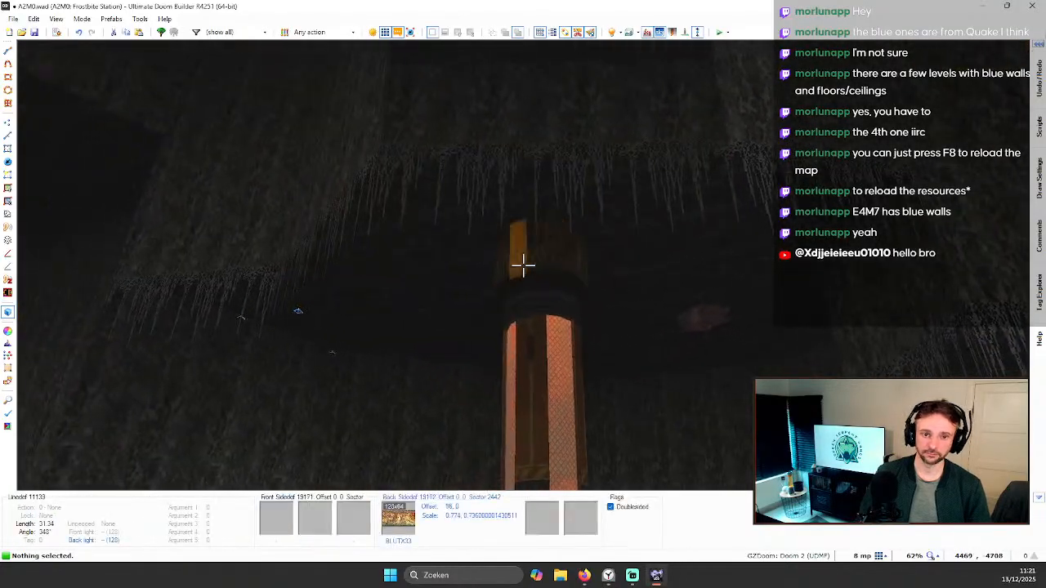
key(e)
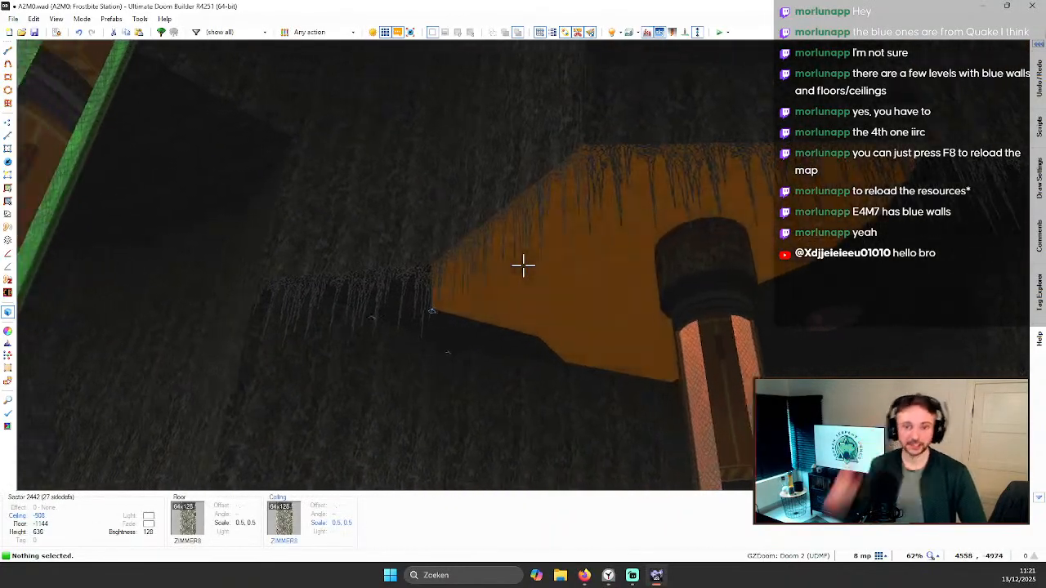
key(e)
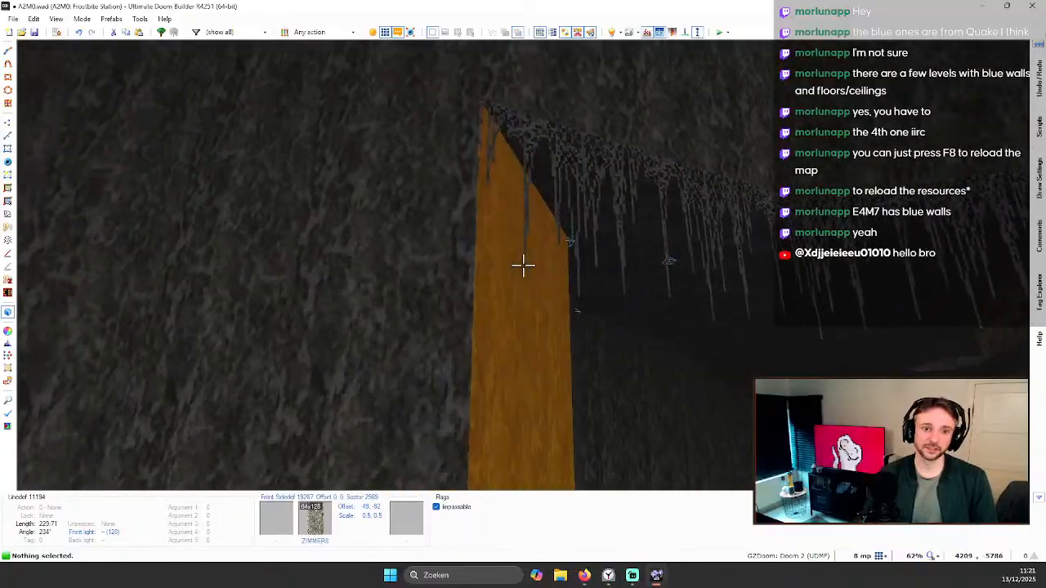
key(d)
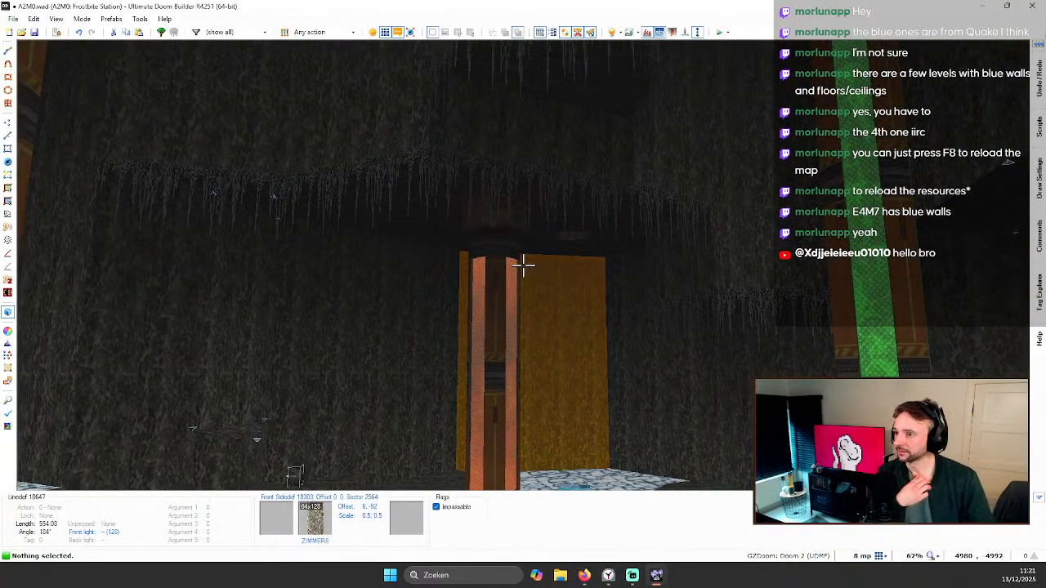
key(s)
key(d)
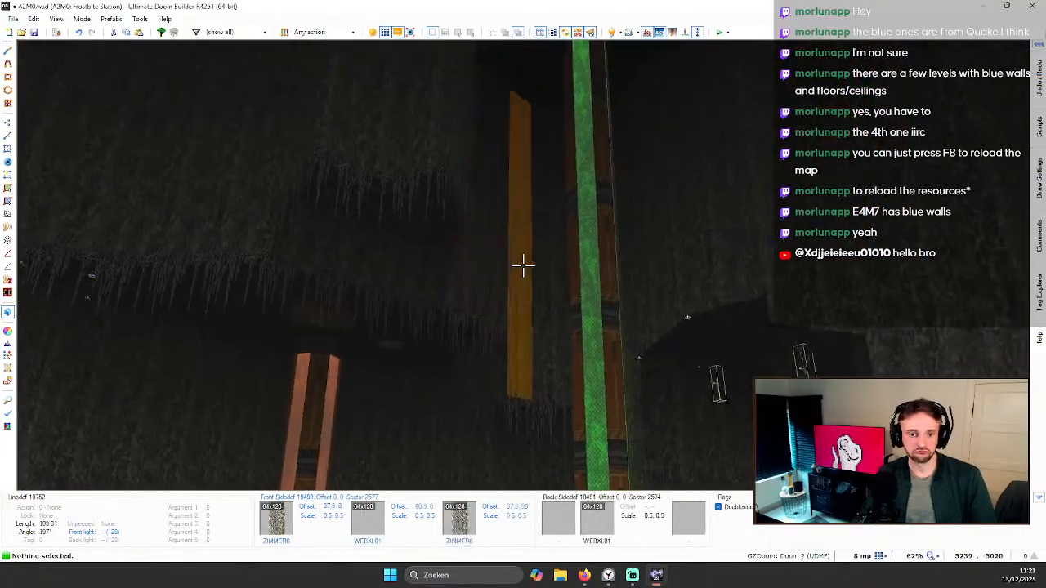
key(e)
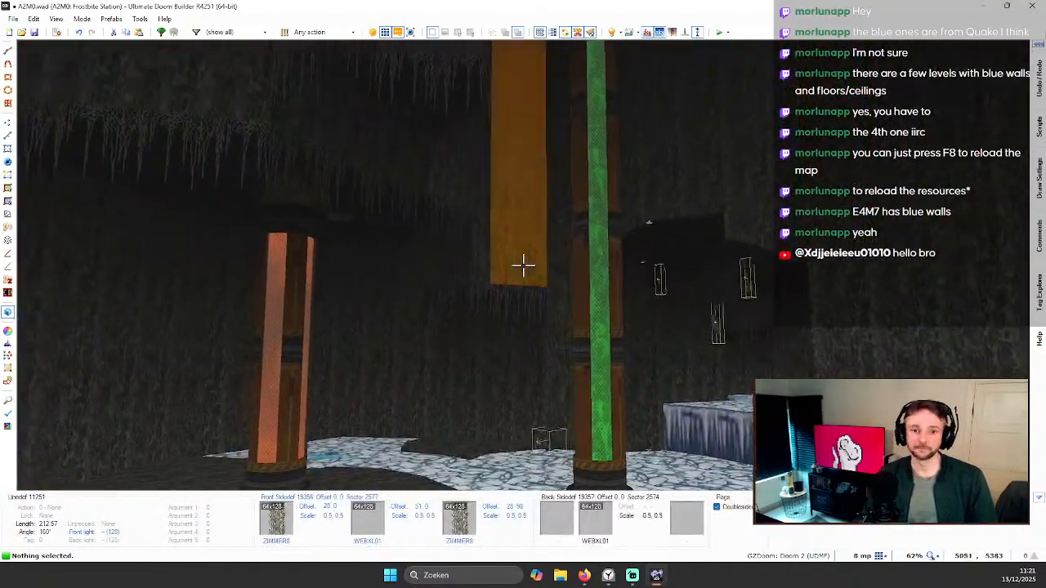
key(e)
key(e)
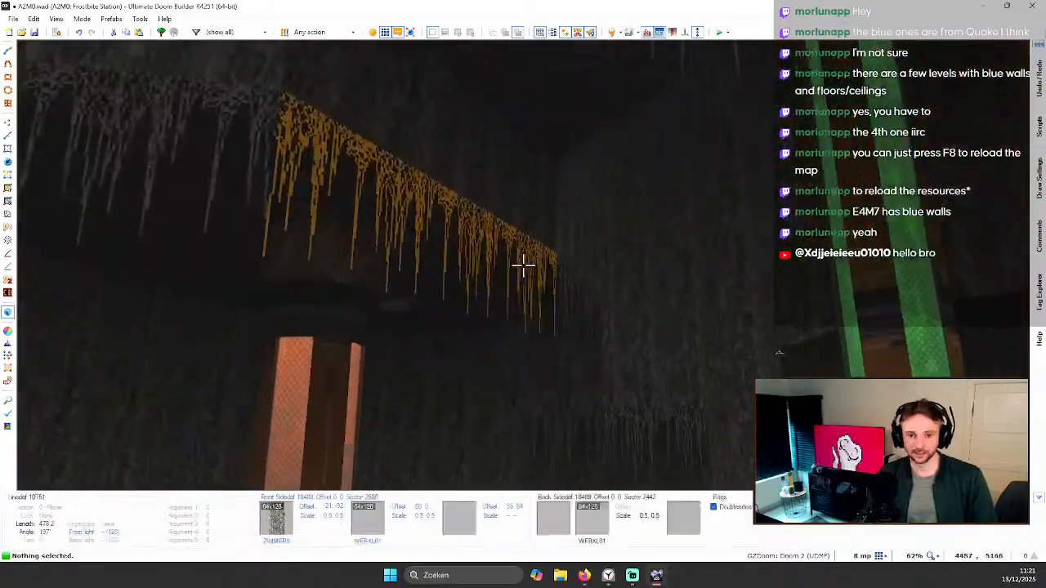
key(e)
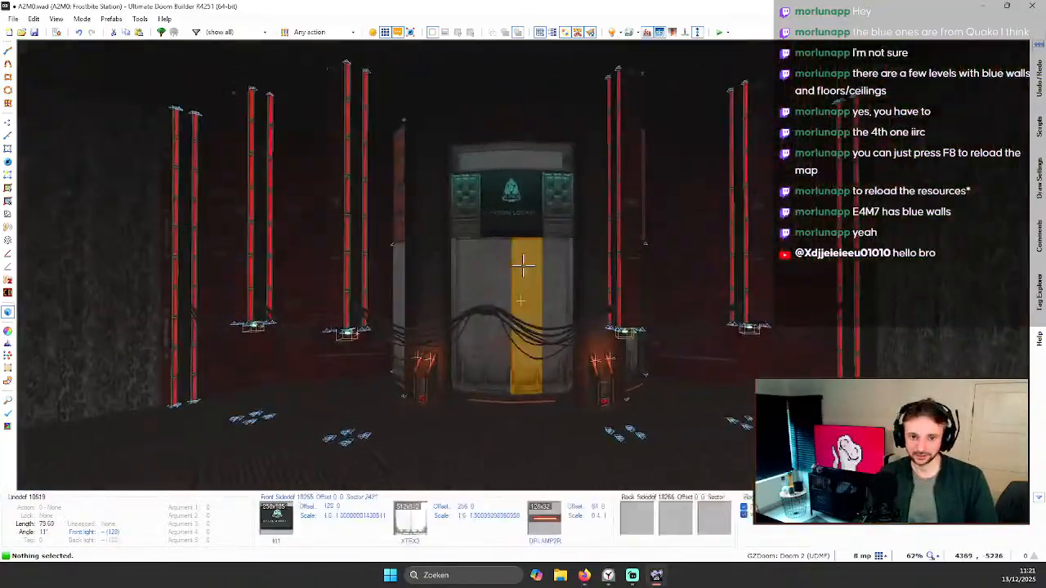
key(e)
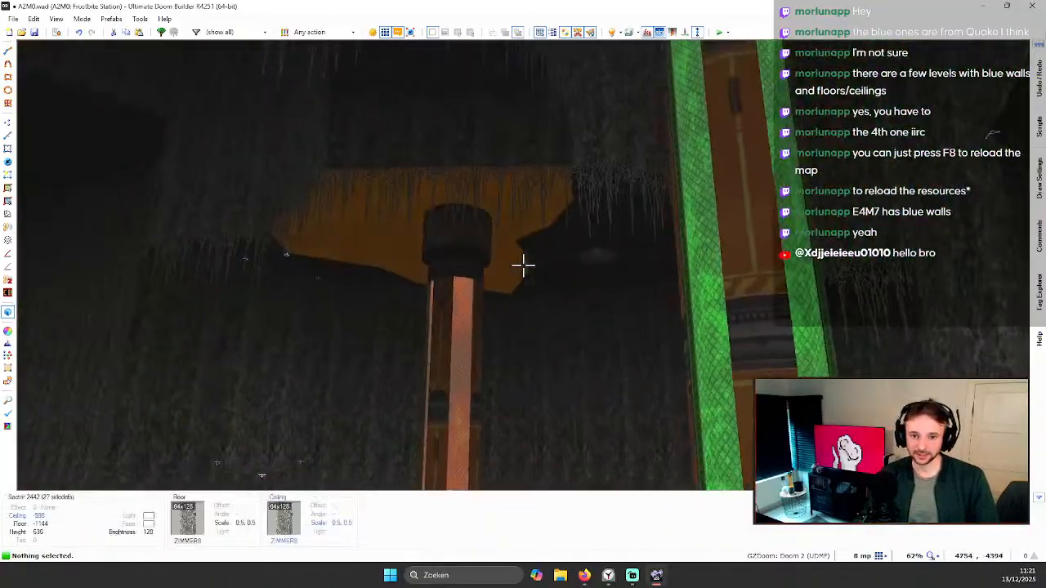
key(e)
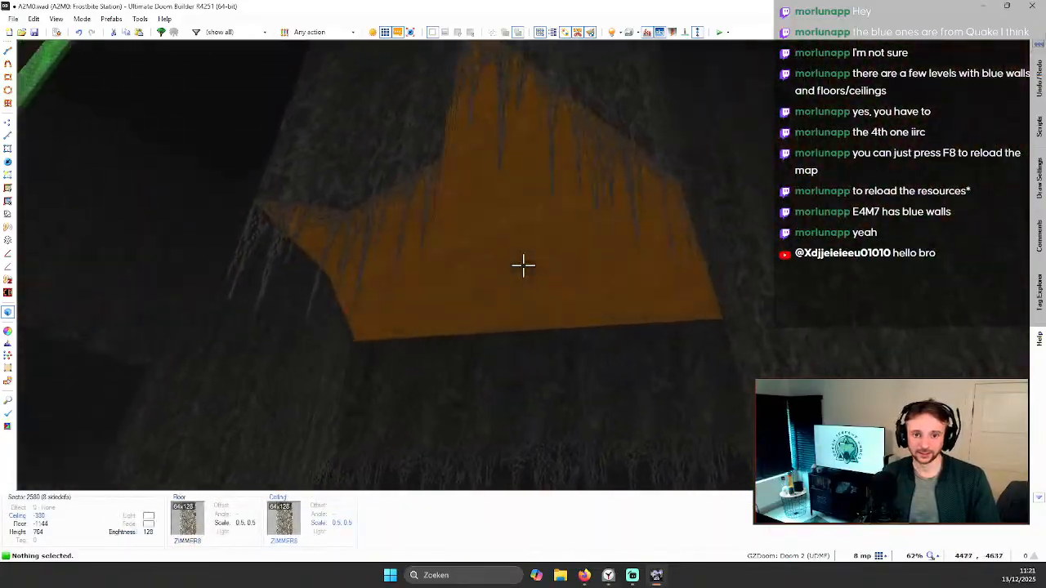
Step: Insert a thing inside the ledge outline and set its type to WebsA from the User-defined category
key(q)
scroll(490, 273, up, 4)
key(t)
right_click(476, 254)
scroll(188, 309, down, 2)
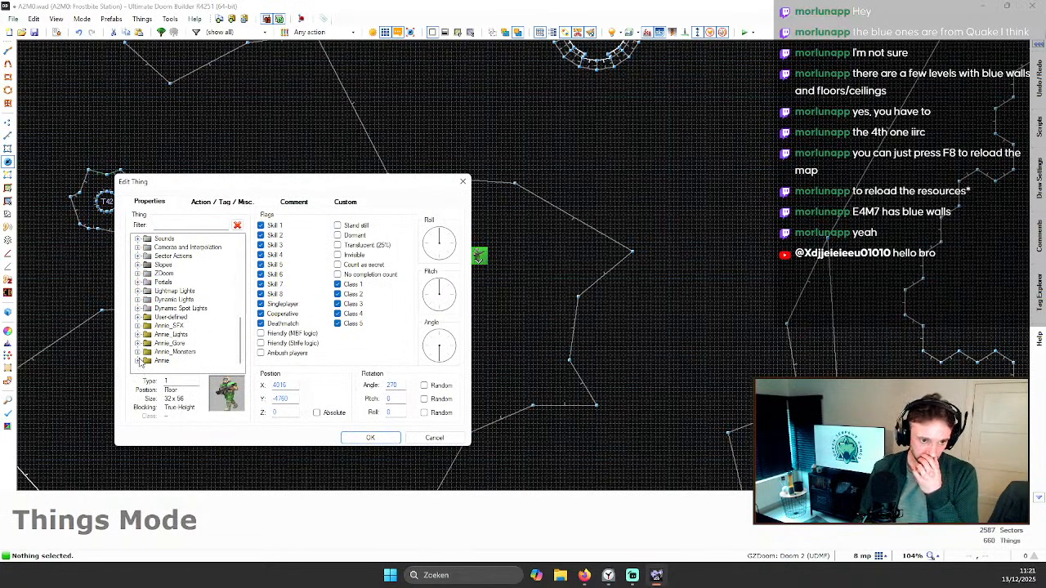
click(138, 360)
click(137, 335)
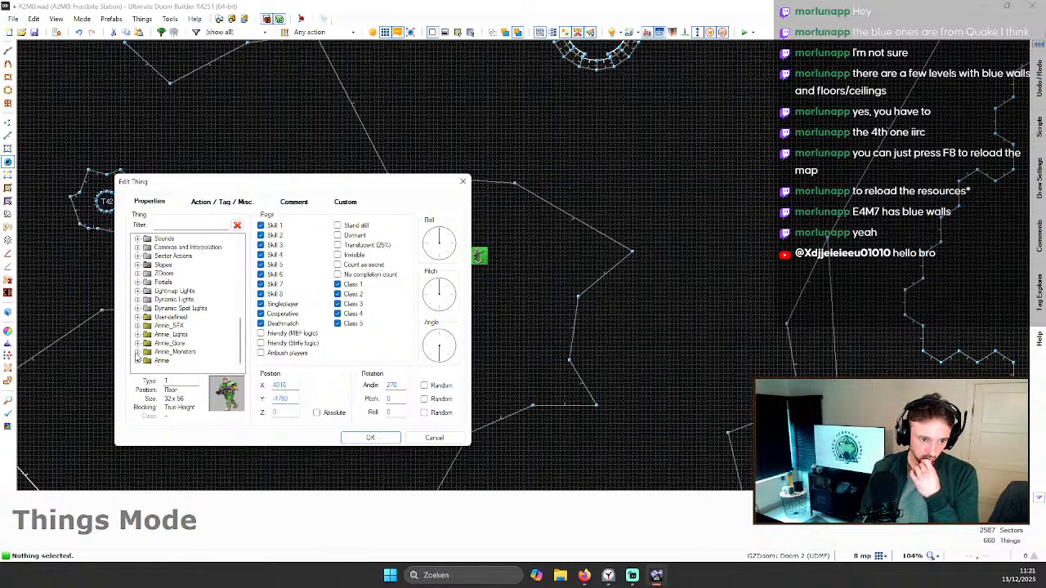
click(137, 343)
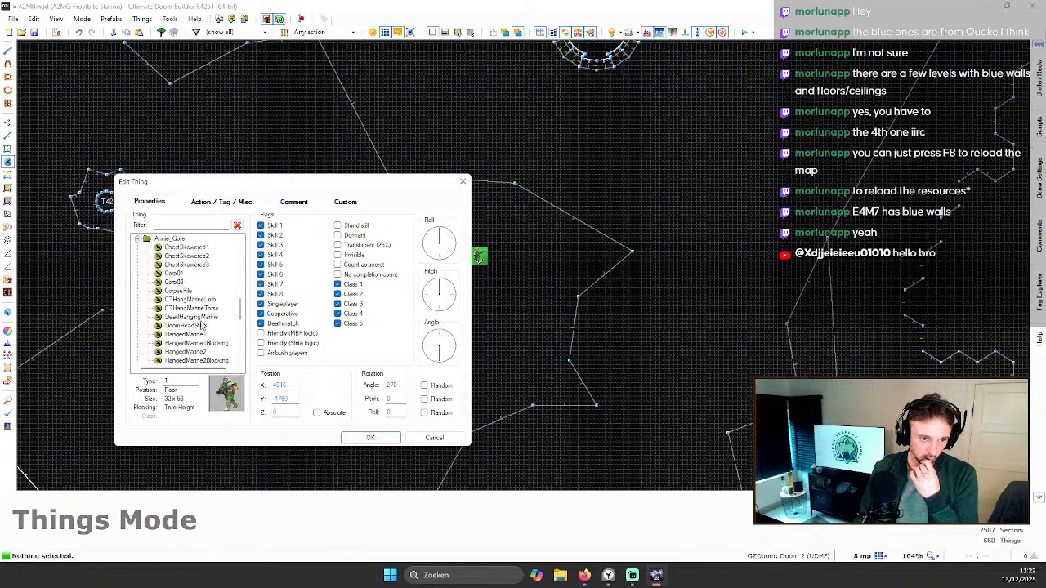
scroll(187, 301, down, 5)
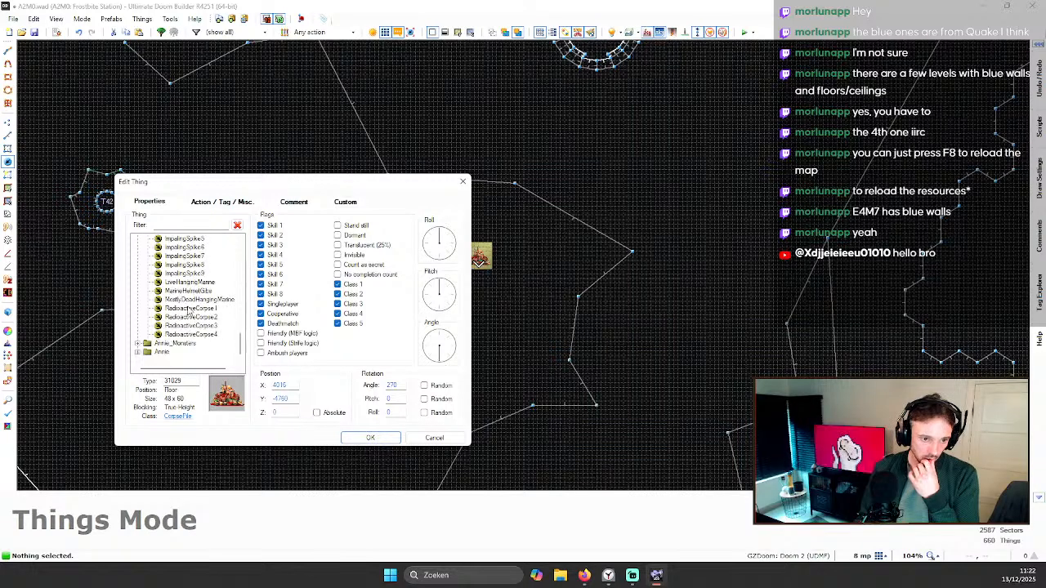
scroll(206, 307, up, 8)
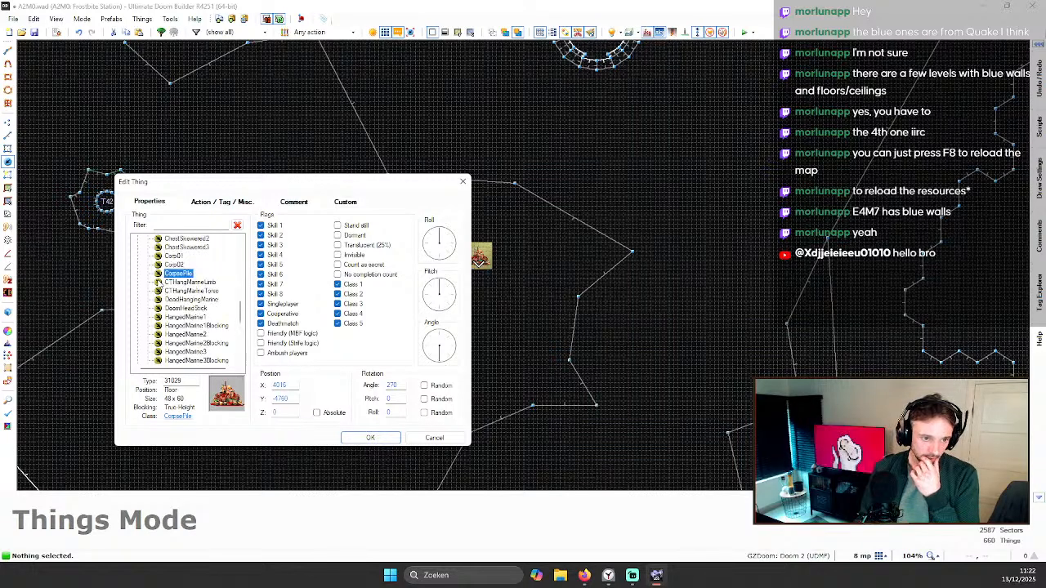
click(137, 274)
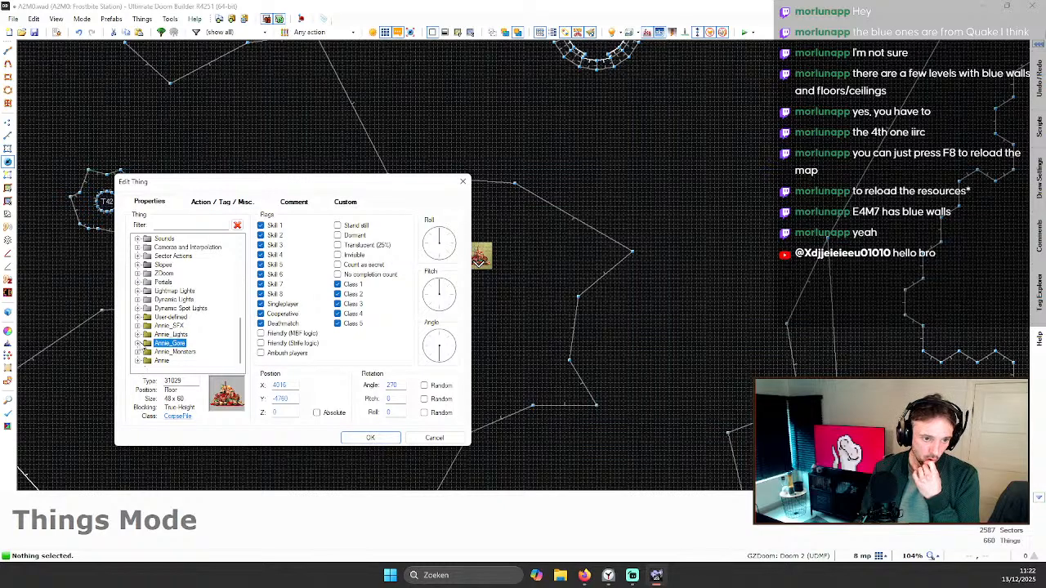
click(138, 317)
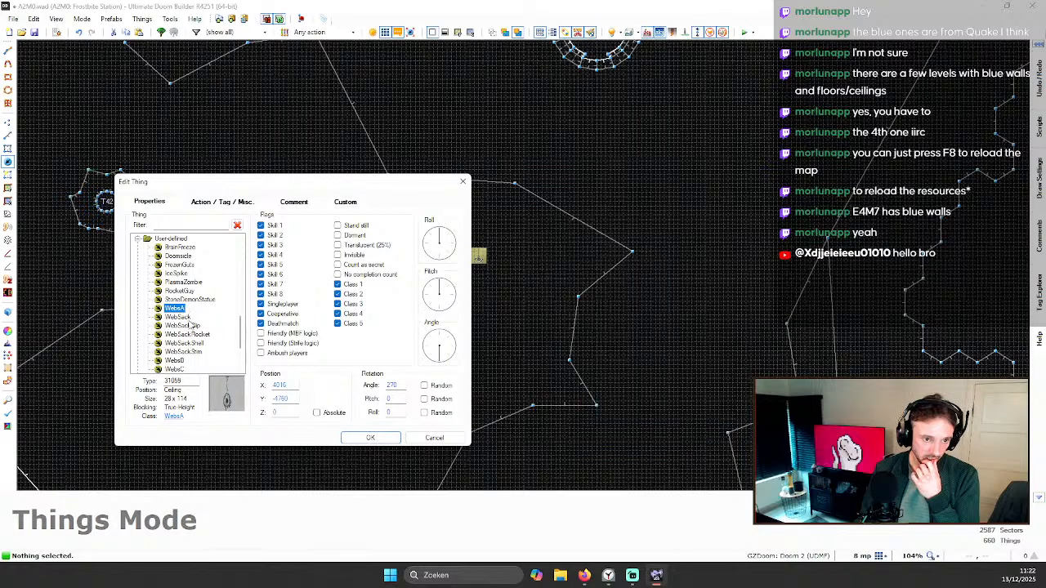
click(359, 442)
Step: Insert a second thing inside the ledge outline, southeast of the WebsA thing, as type WebsC and check both in the 3D view
key(Insert)
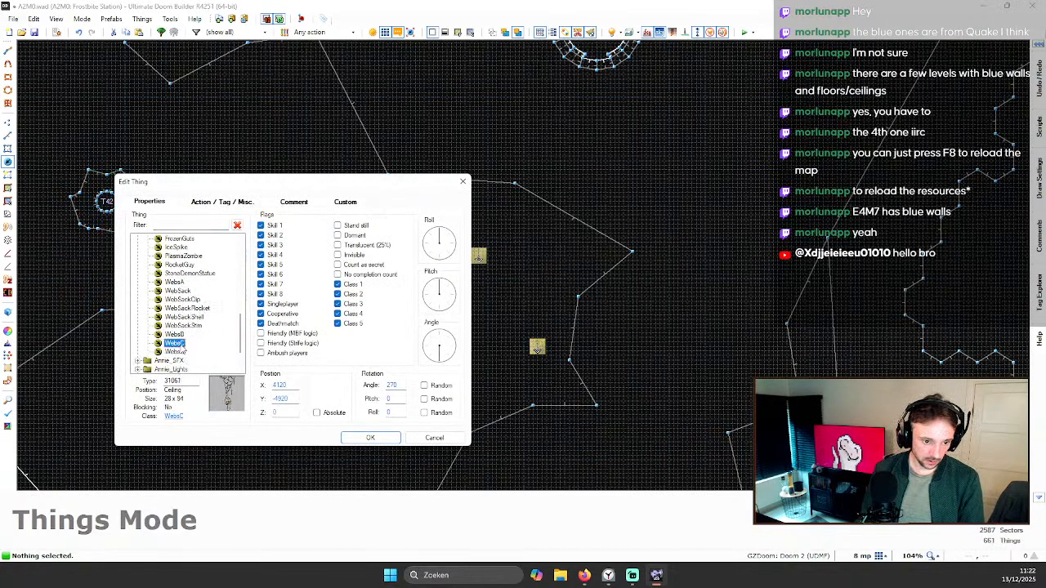
click(370, 439)
key(w)
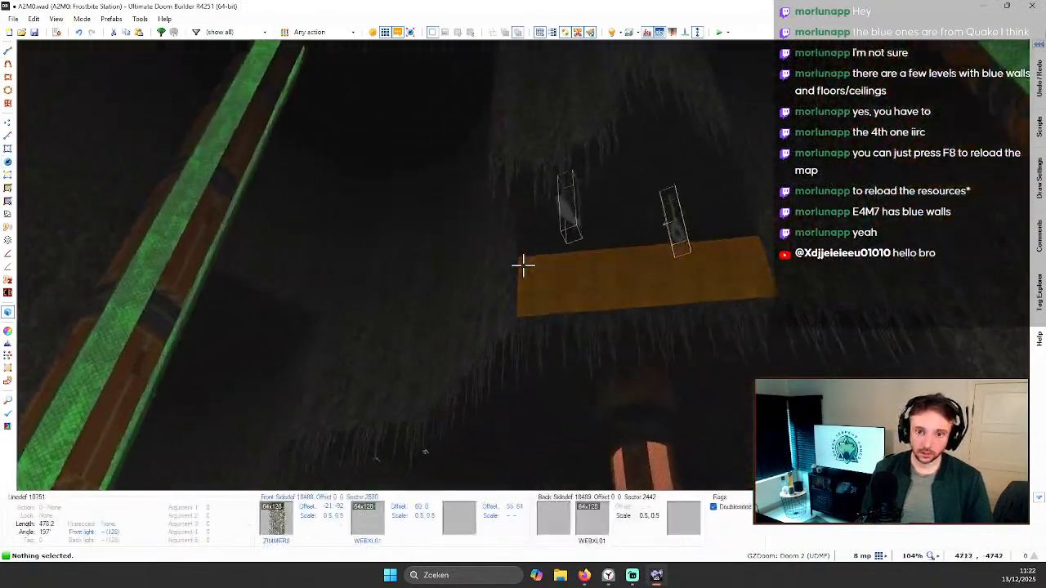
key(s)
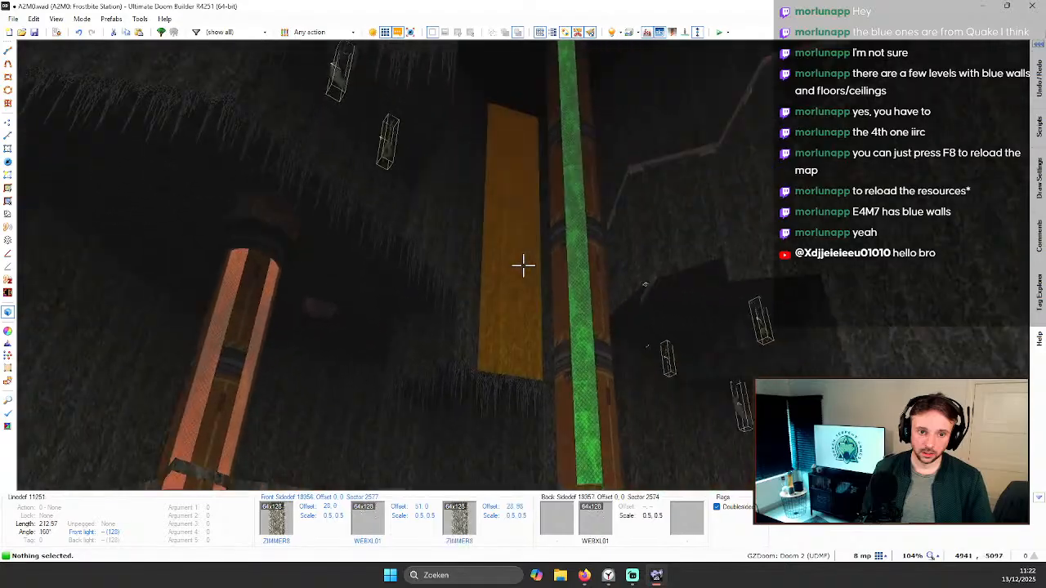
Step: Auto-align the rock textures horizontally and vertically along the cave wall near the green-lit pillar
key(s)
key(w)
key(w)
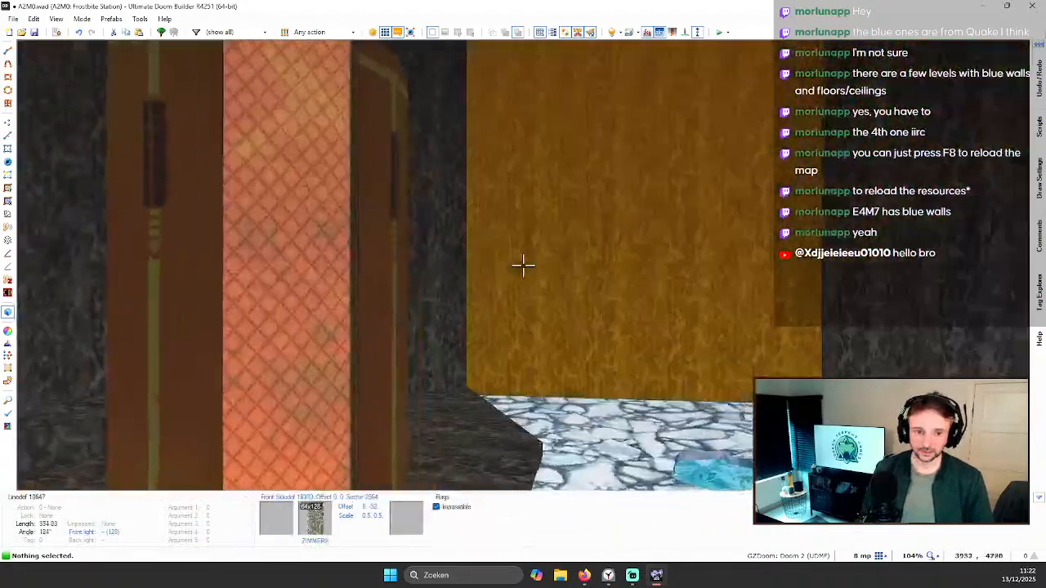
key(w)
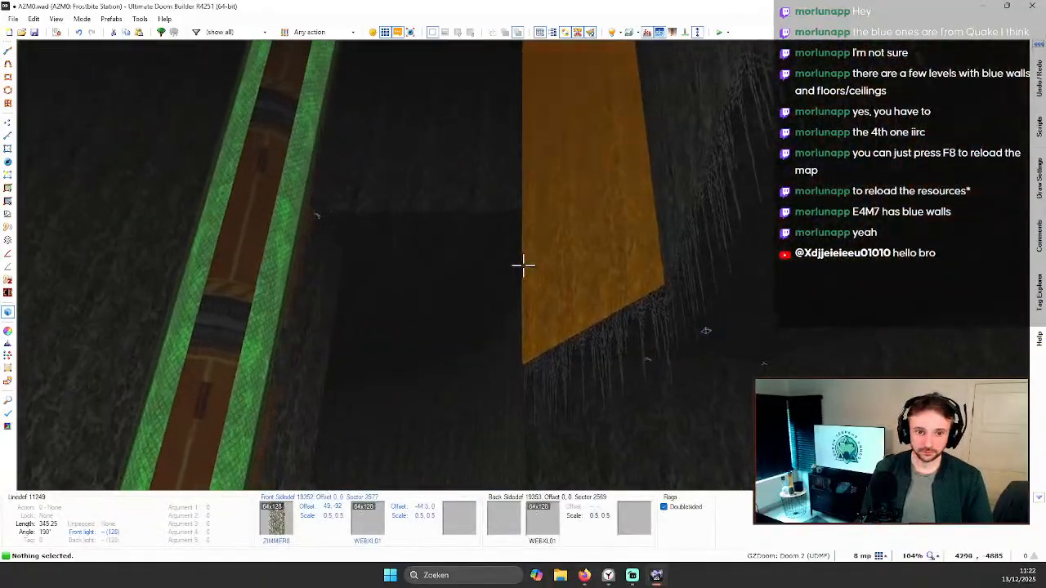
key(w)
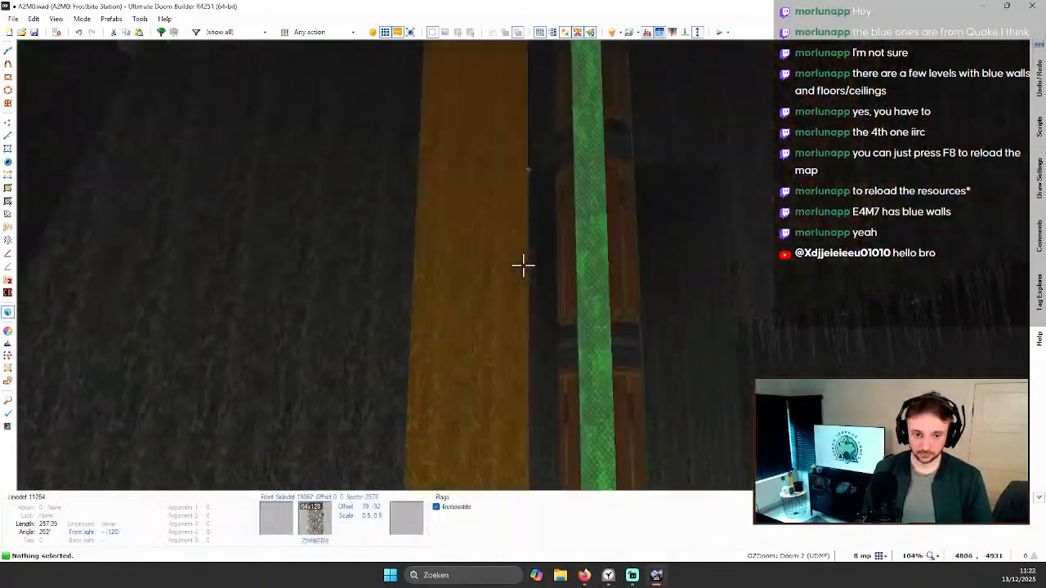
click(523, 266)
scroll(523, 266, down, 20)
key(s)
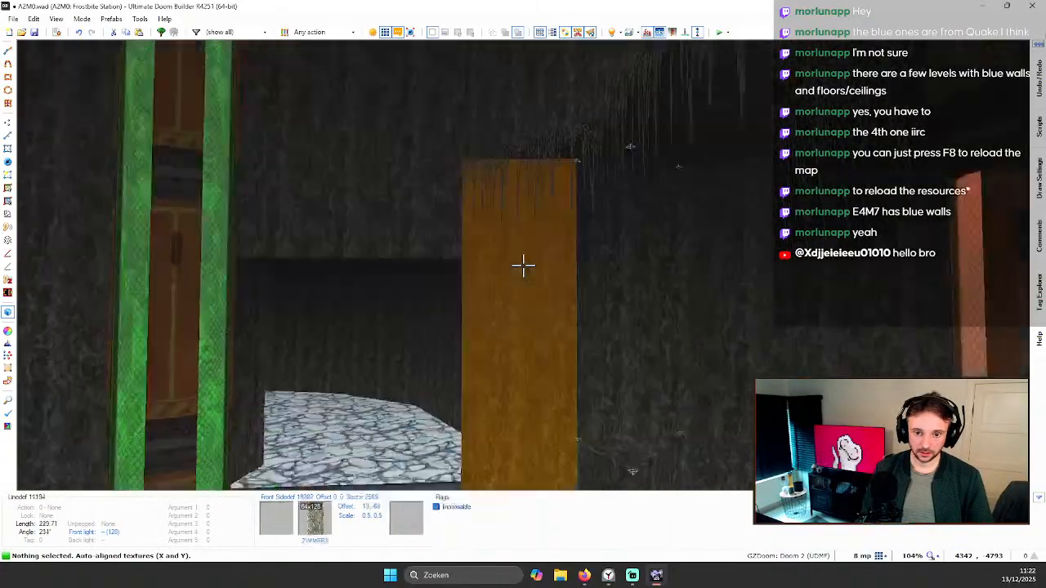
Step: Raise the icy passage's rear floor segments into successive steps, bringing the selected floors to -1004, -996 and -988
key(w)
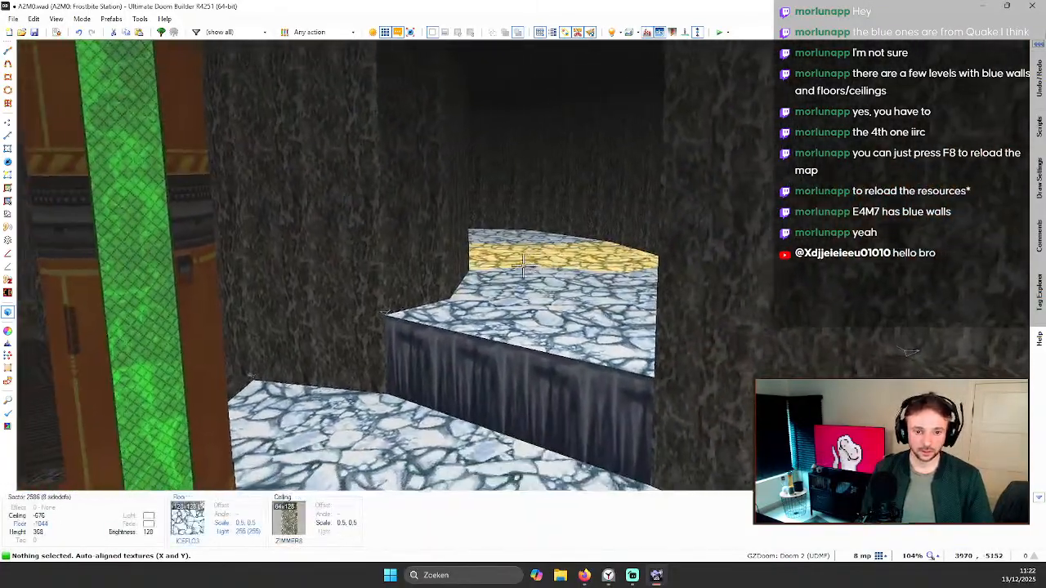
key(w)
key(s)
key(w)
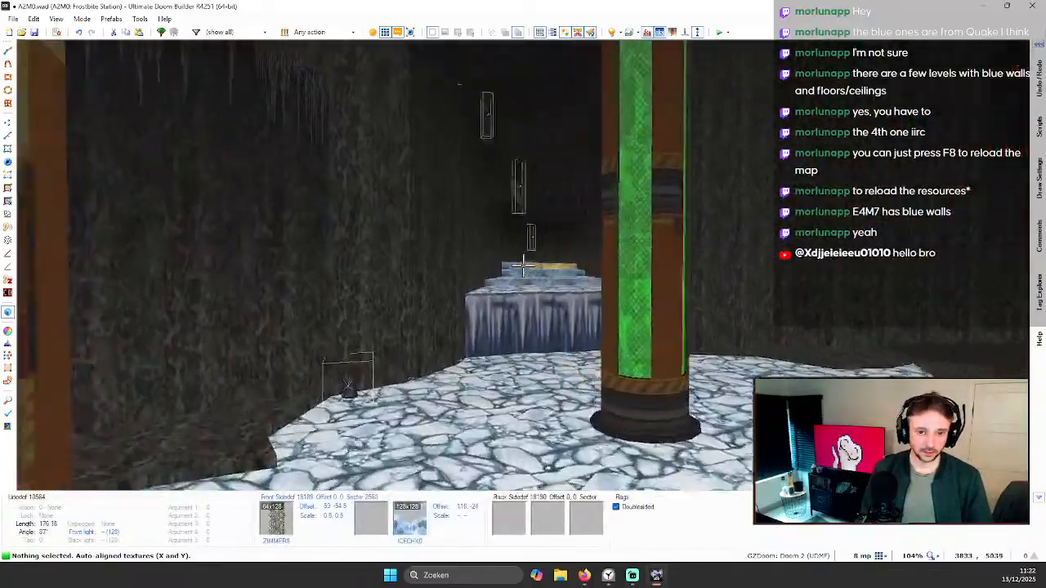
key(w)
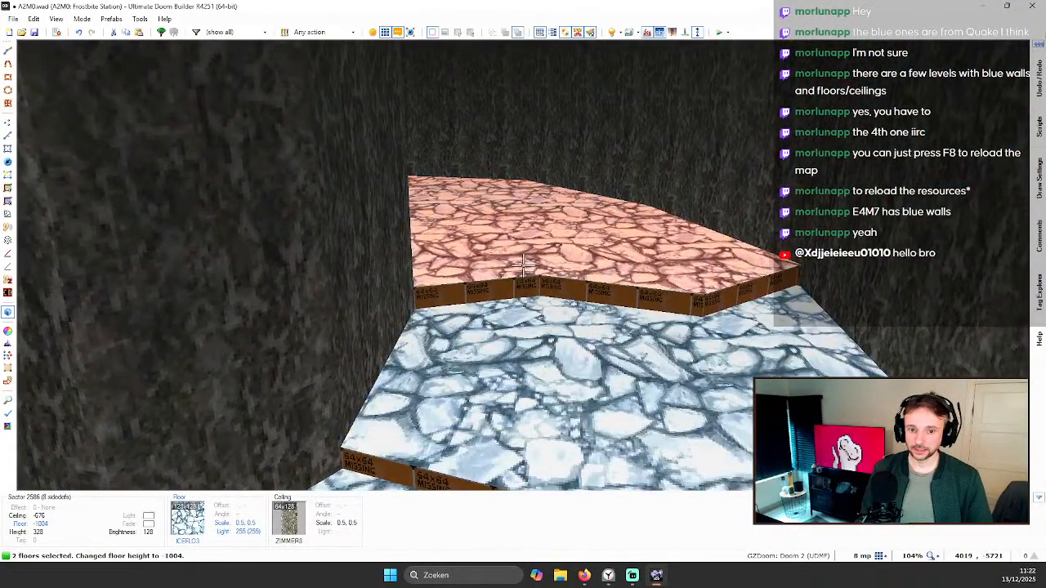
scroll(523, 264, up, 1)
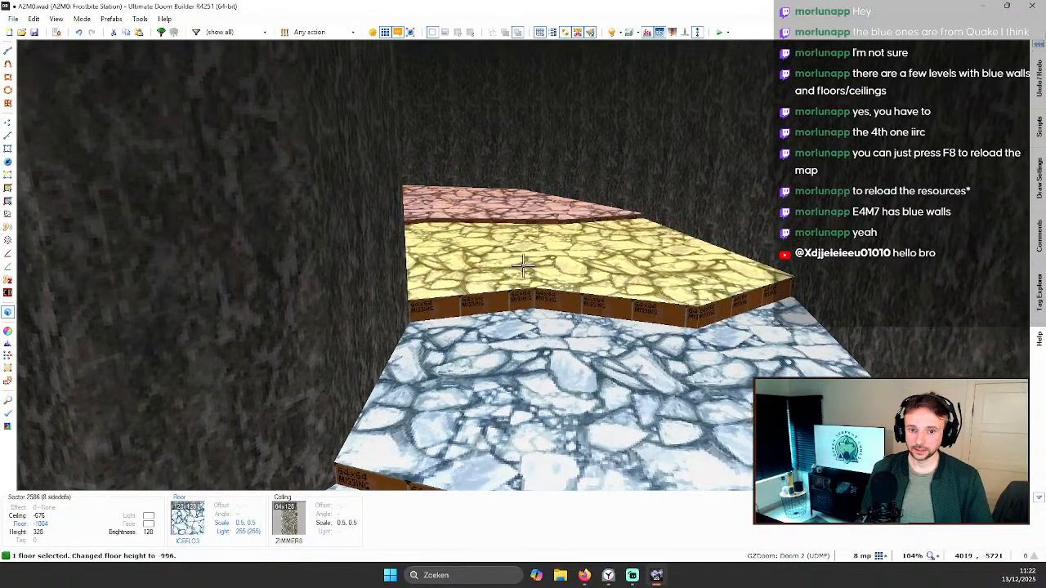
key(c)
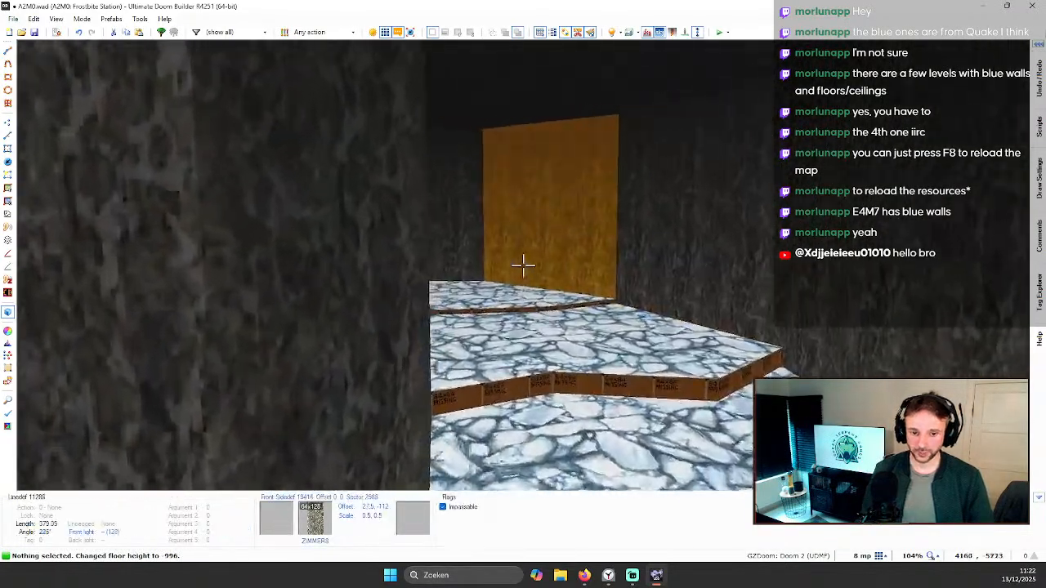
scroll(523, 264, up, 1)
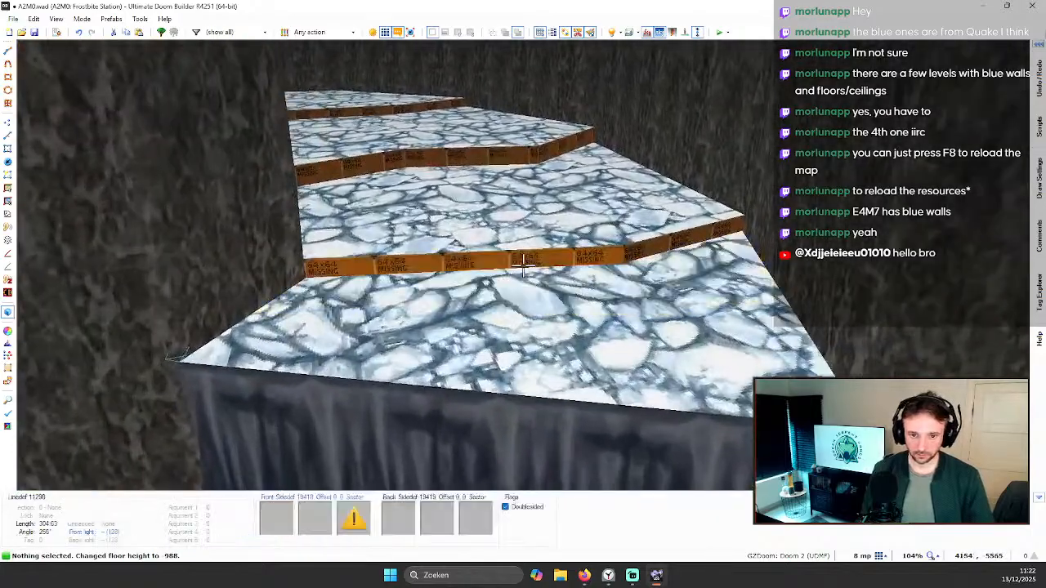
Step: Copy the ICECHK0 ledge face's properties onto the untextured faces of the passage steps and auto-align their textures
shift+click(523, 265)
shift+click(523, 265)
shift+click(523, 266)
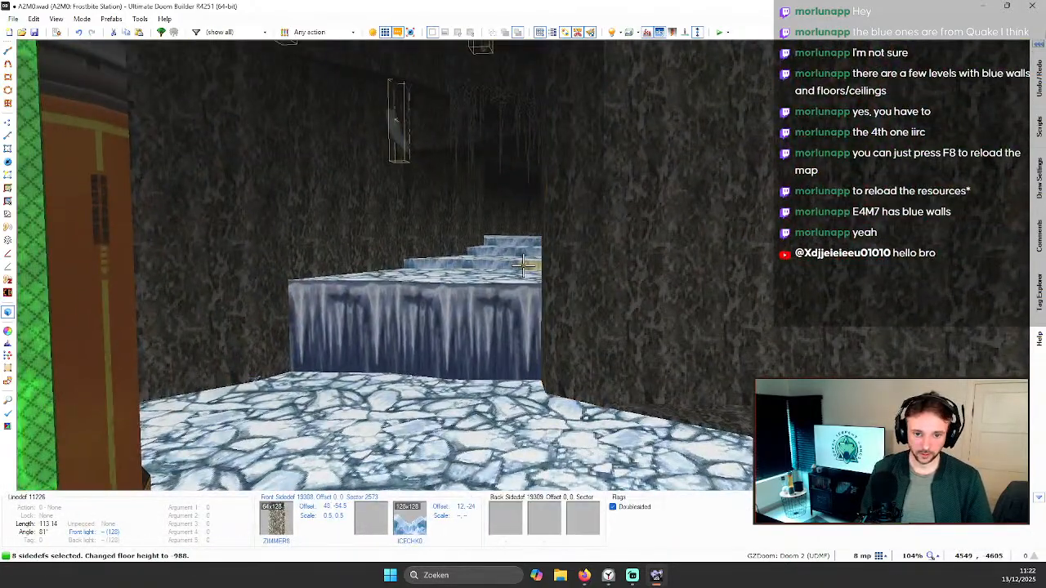
key(ctrl+shift+c)
key(w)
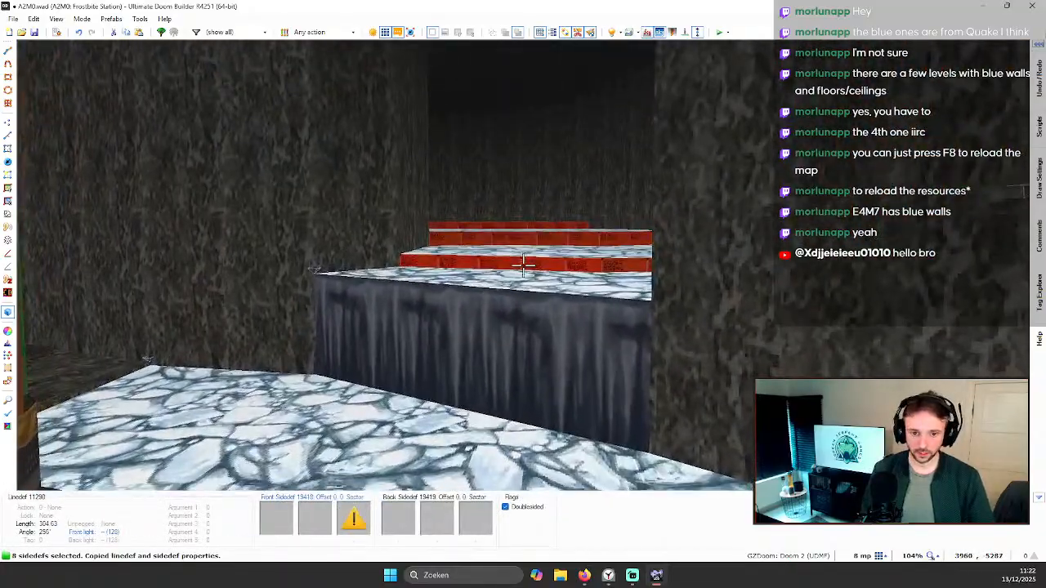
click(504, 299)
key(c)
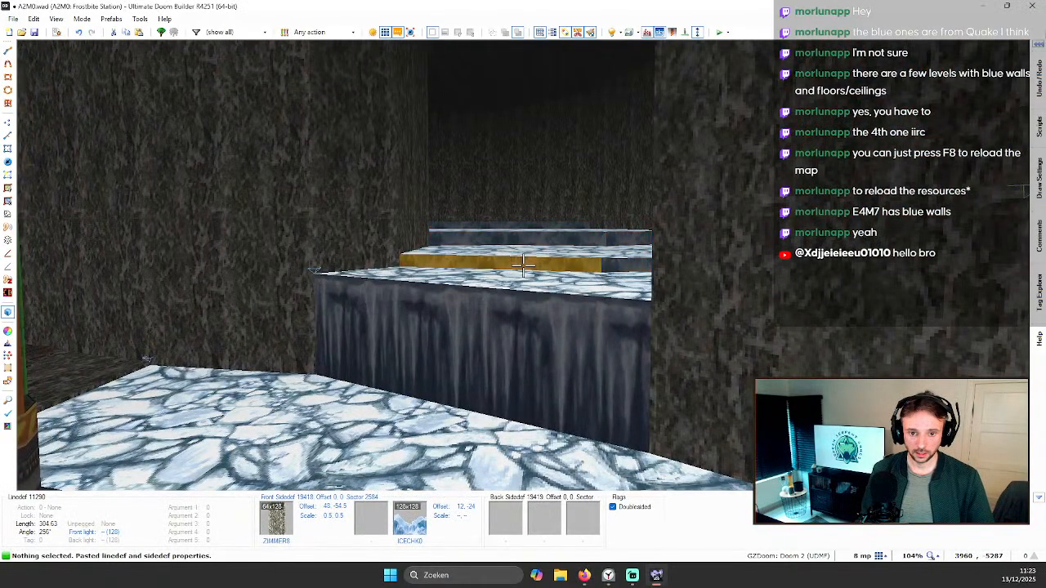
key(ctrl+a)
key(w)
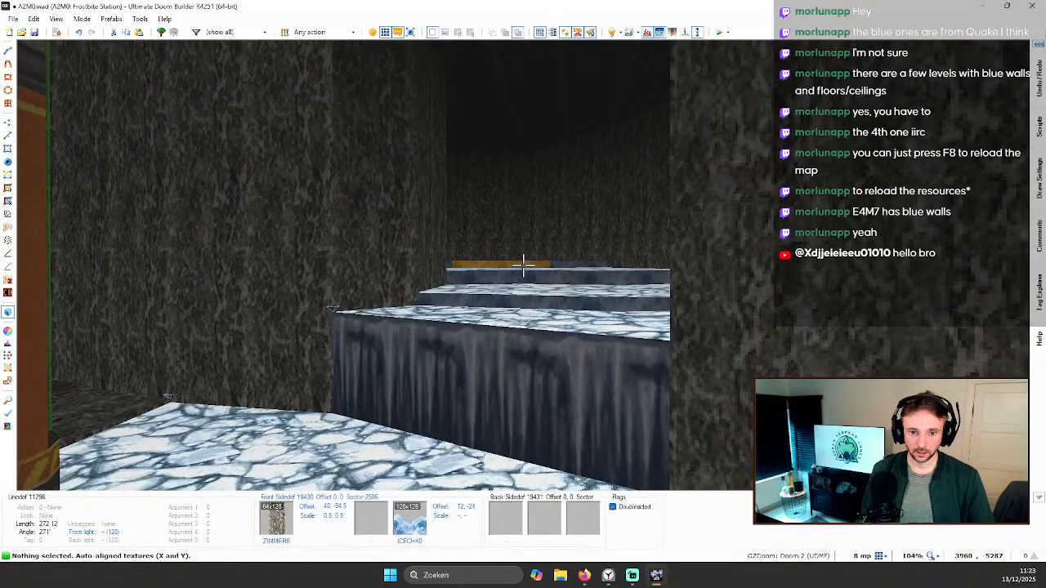
key(s)
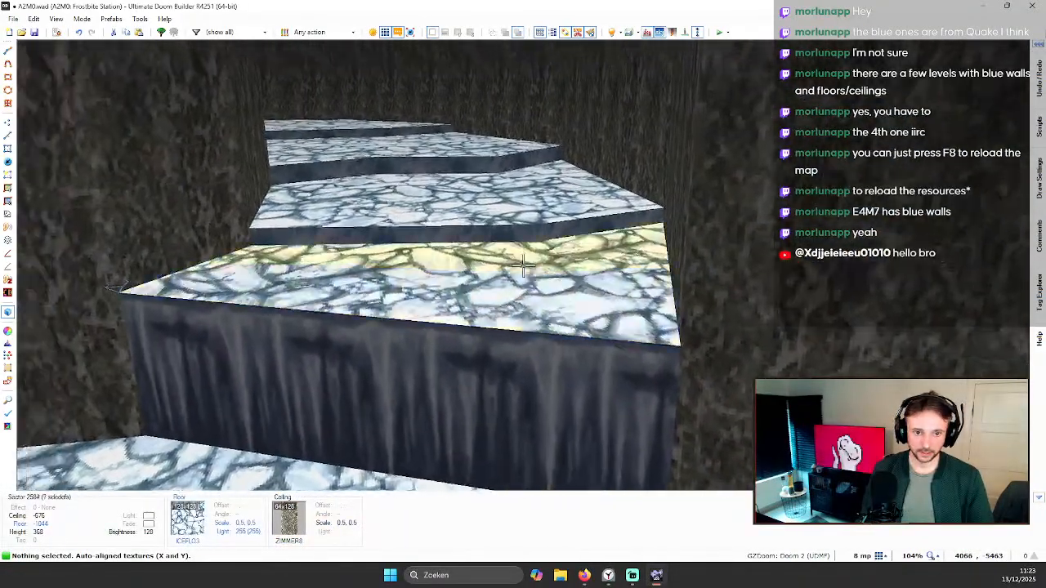
key(w)
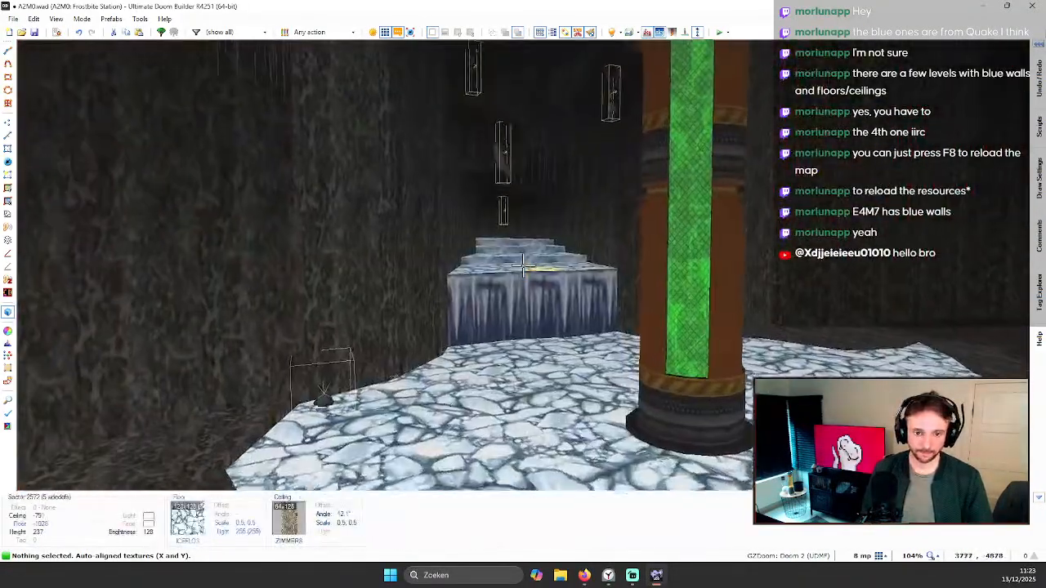
Step: Check the brightness settings of the existing ICECHK0 ledge face and auto-align the passage step faces again
right_click(523, 264)
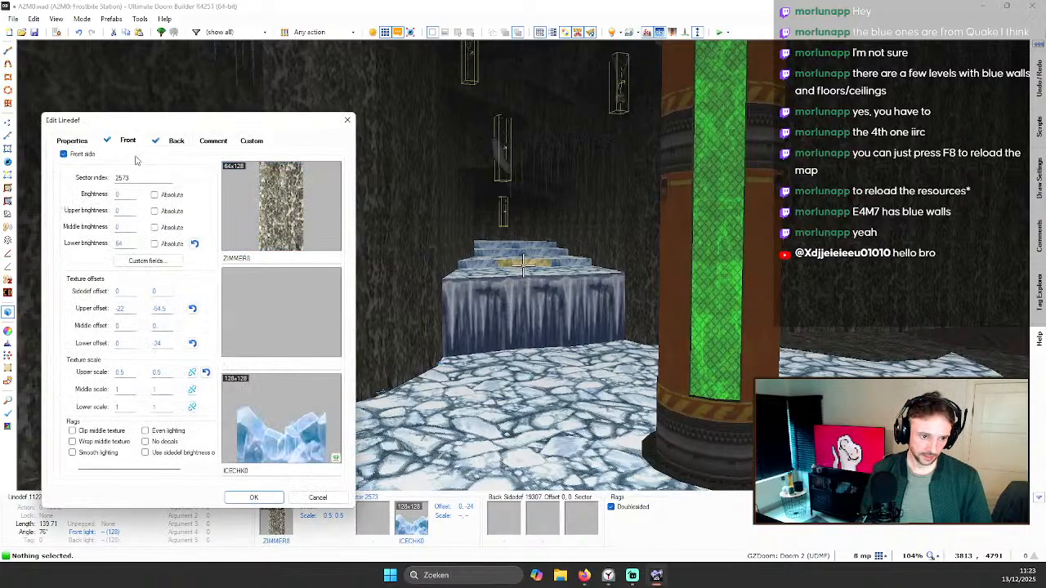
click(318, 499)
key(w)
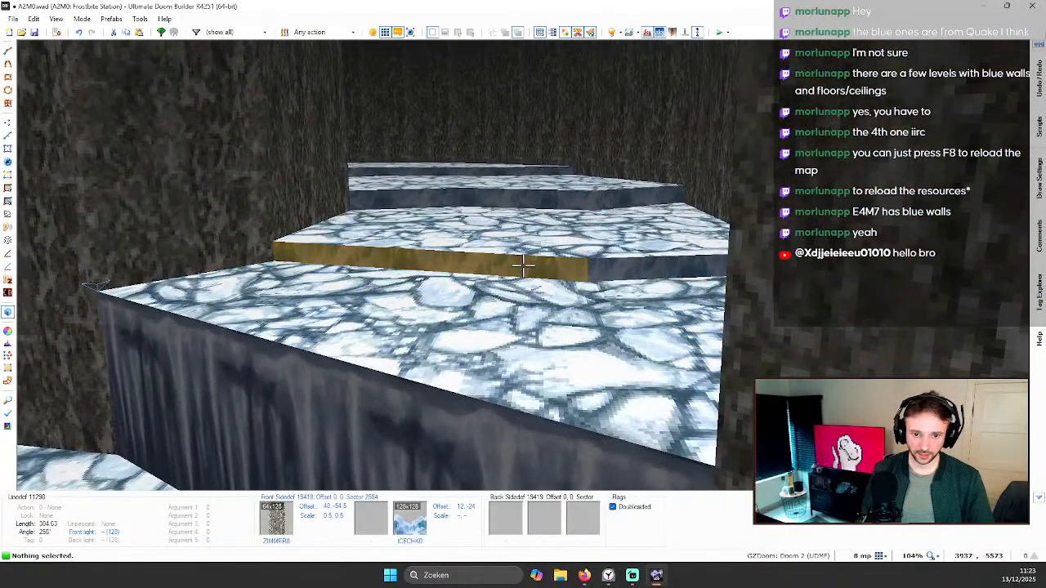
shift+click(523, 266)
shift+click(523, 266)
shift+click(523, 265)
key(c)
key(ctrl+a)
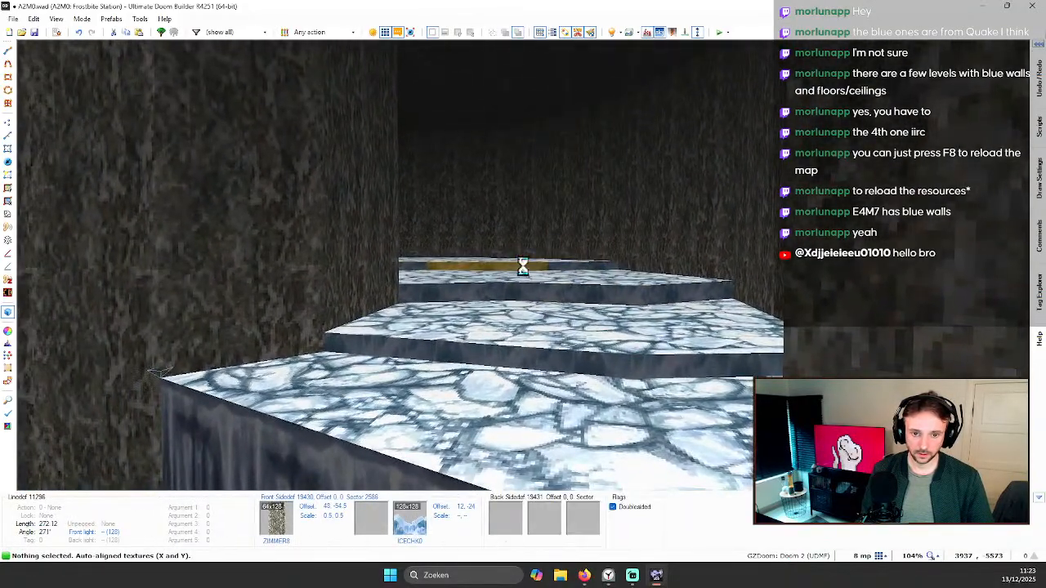
Step: Set the lower brightness of all the ICECHK0 step faces in the passage to 32
shift+click(523, 266)
shift+click(523, 265)
shift+click(523, 265)
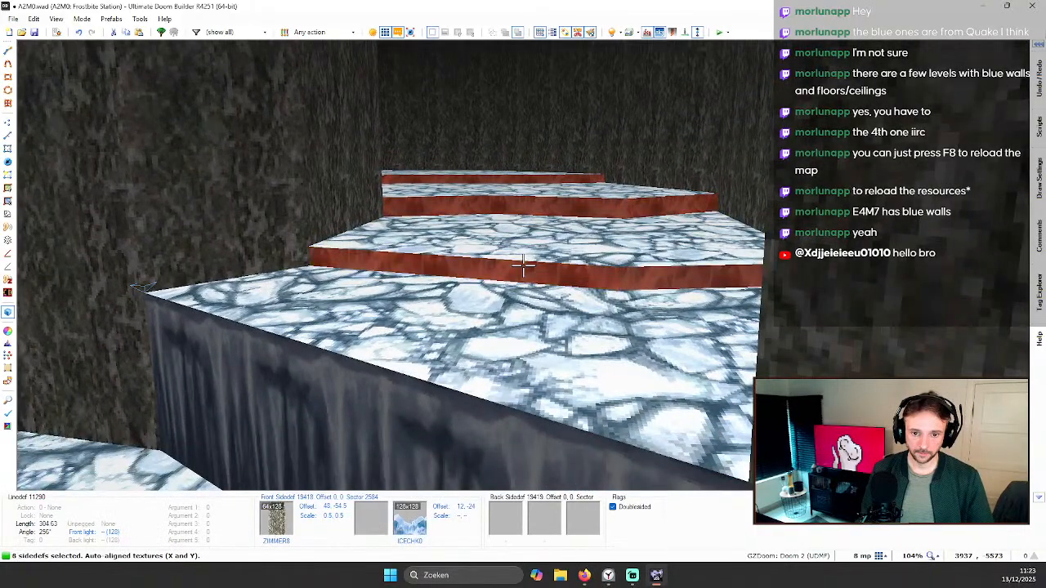
right_click(523, 266)
text(32)
key(Return)
key(c)
key(d)
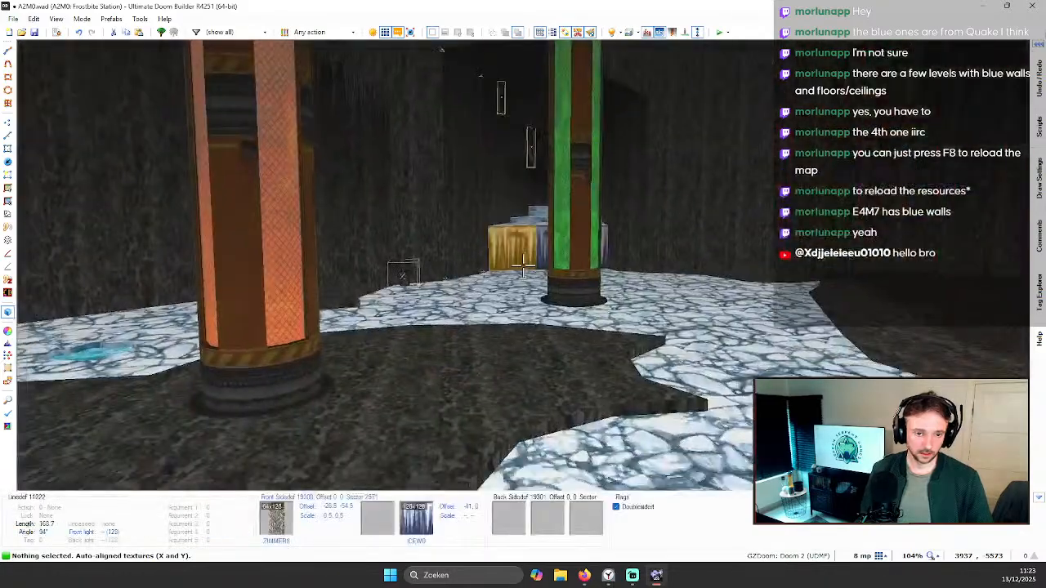
Step: Lower the passage's front floor segment, behind the tall ICEW0 face, to a height of -1156
key(w)
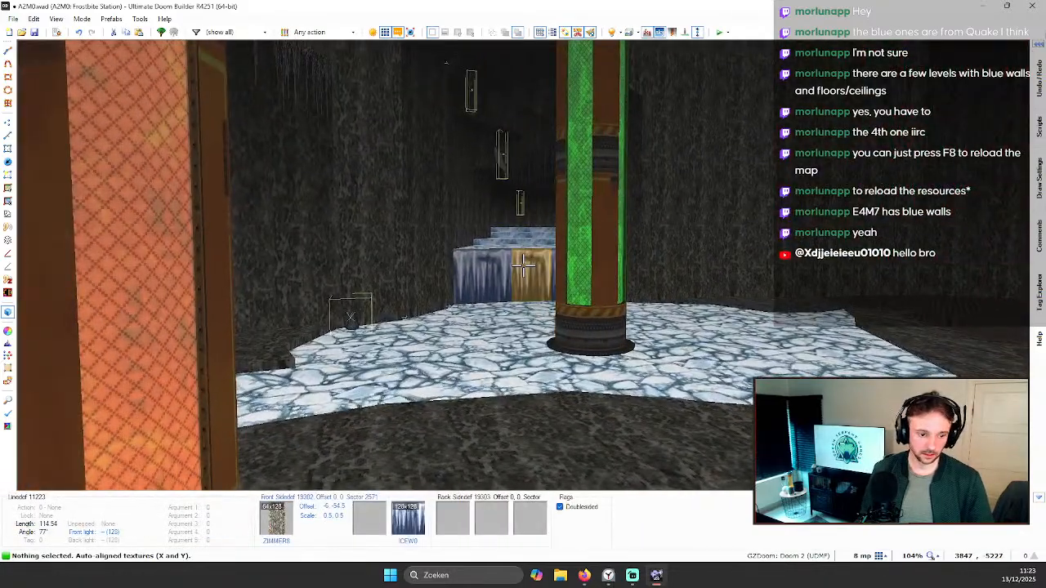
right_click(523, 265)
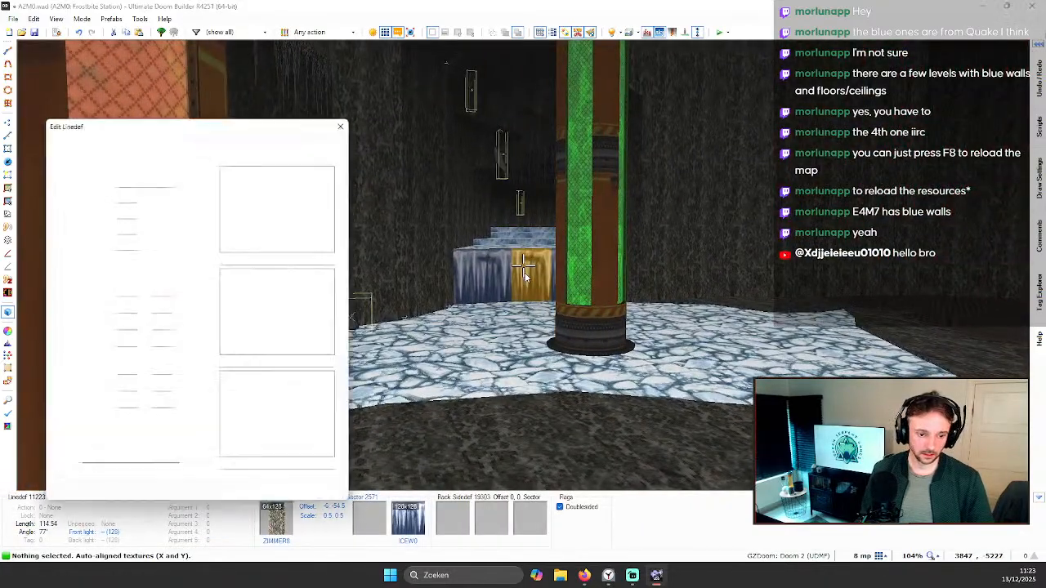
click(320, 498)
key(w)
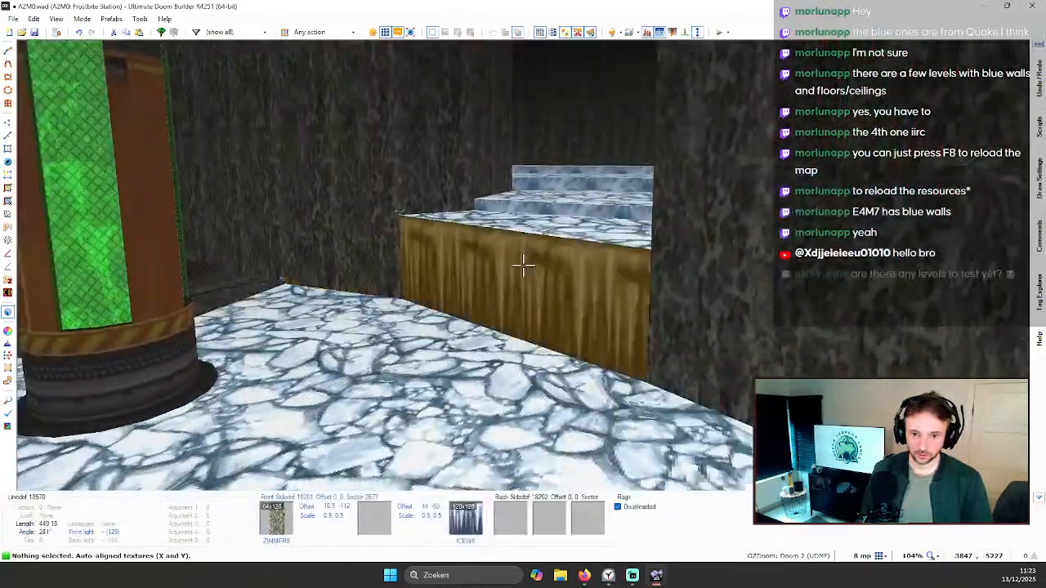
key(w)
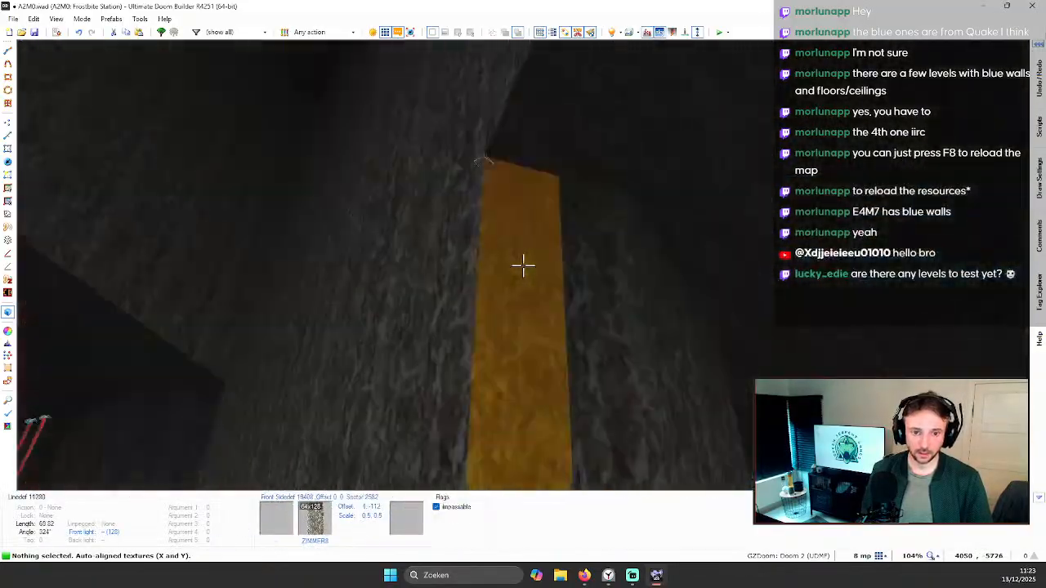
key(w)
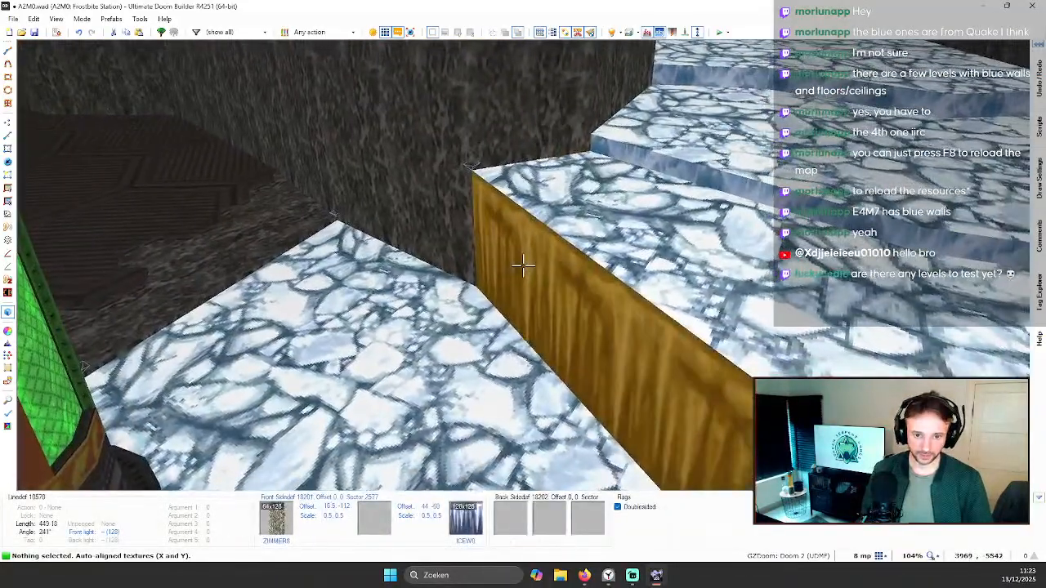
key(Page_Down)
key(Page_Down)
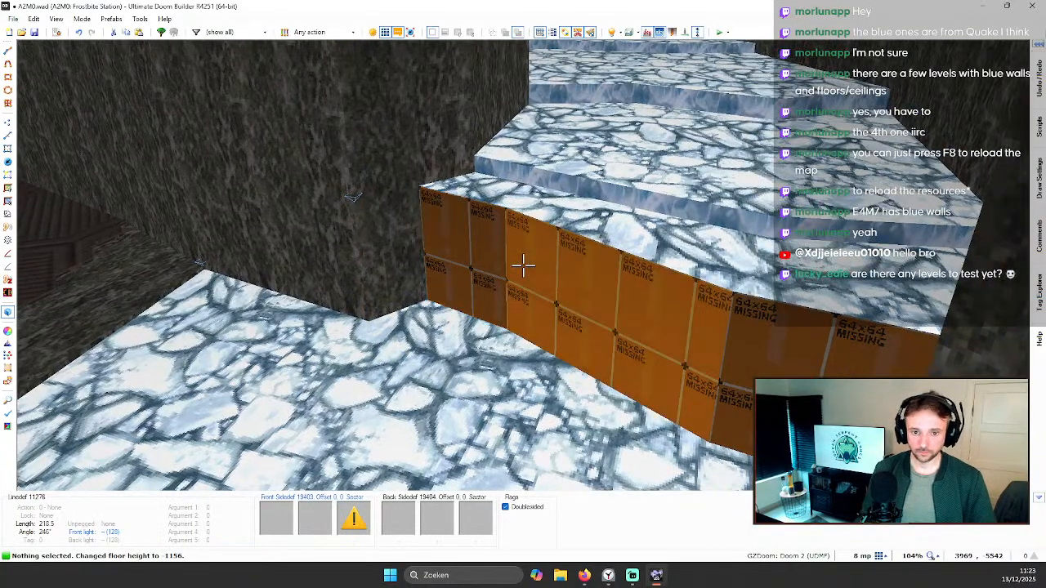
Step: Apply the ICEW0 texture to the three untextured faces of the front ledge and auto-align them horizontally and vertically
shift+click(522, 266)
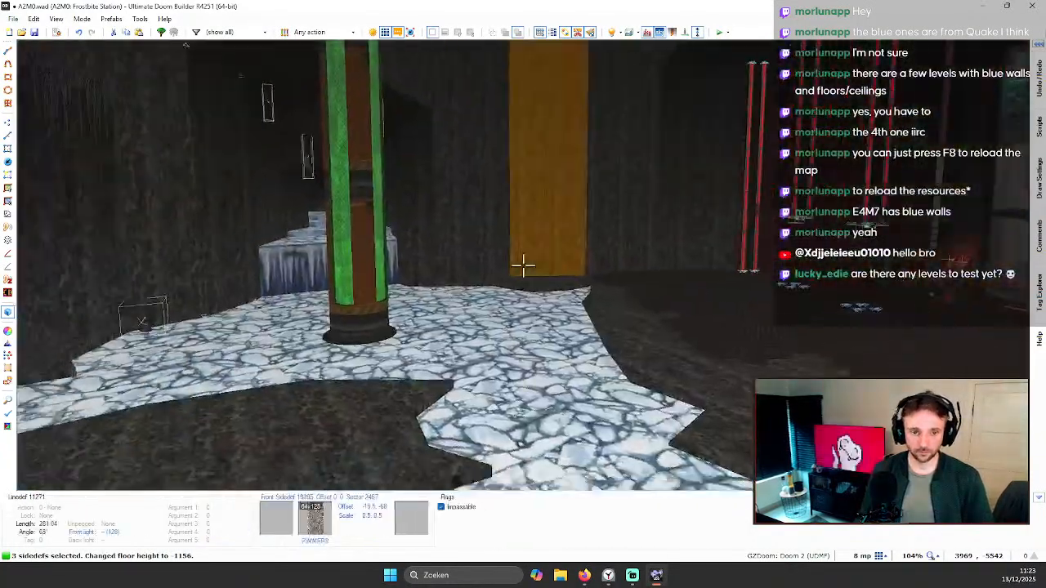
key(ctrl+c)
key(w)
key(ctrl+v)
key(c)
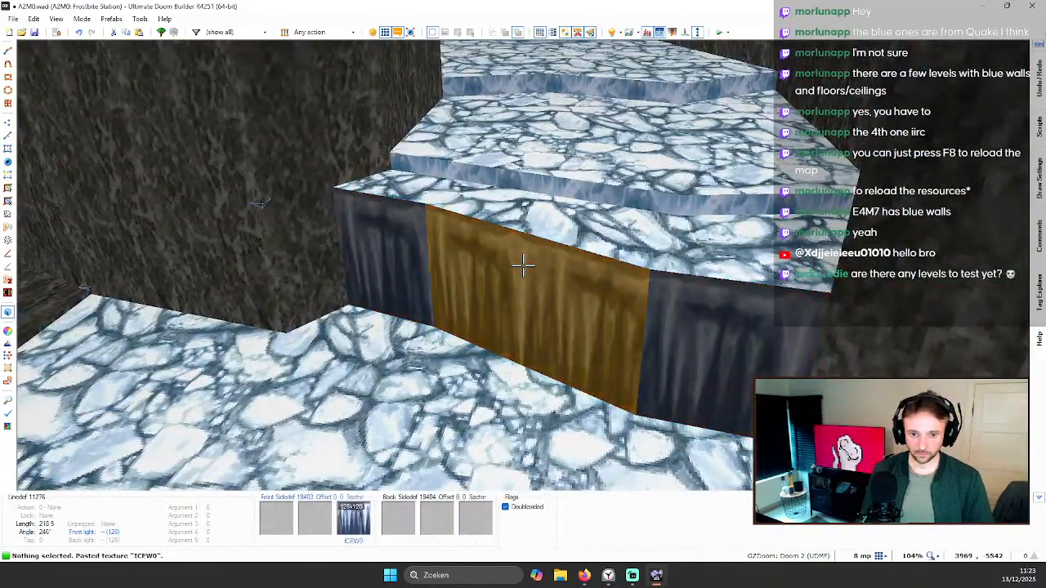
key(ctrl+a)
key(s)
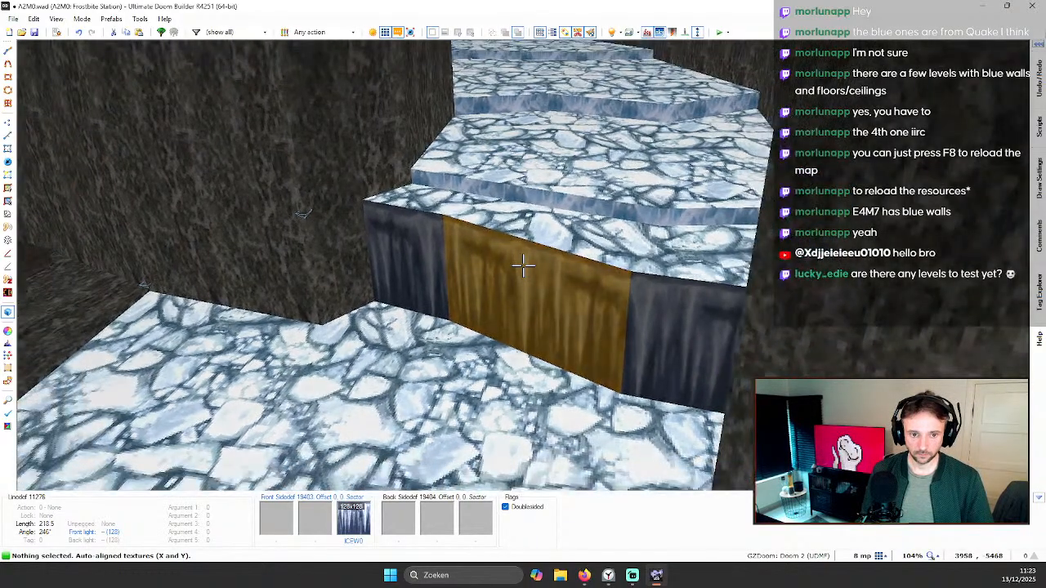
Step: Set the lower brightness of the front ledge's three ICEW0 faces to 32
shift+click(523, 266)
right_click(523, 266)
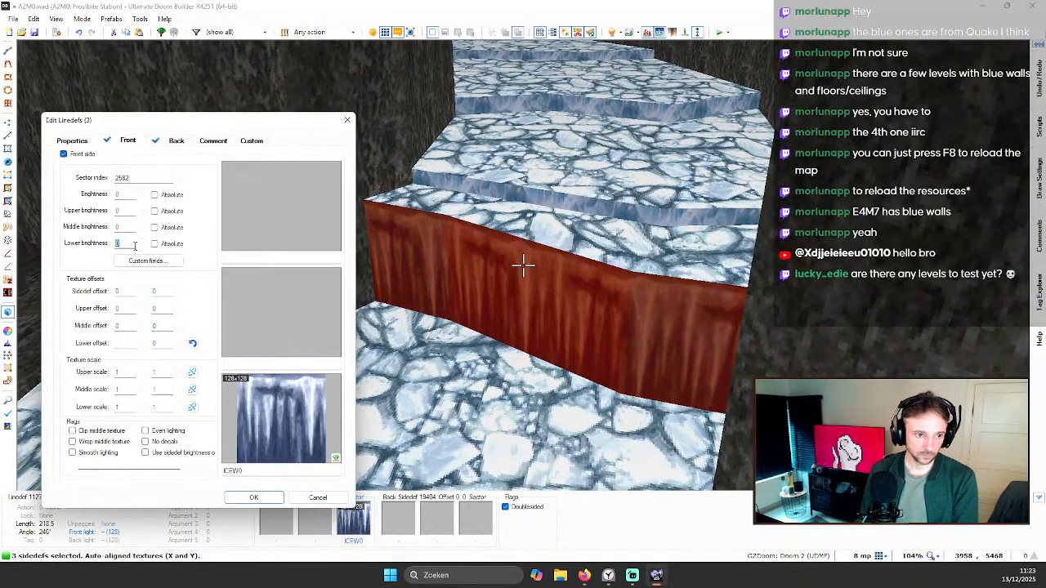
text(32)
key(Return)
key(c)
key(s)
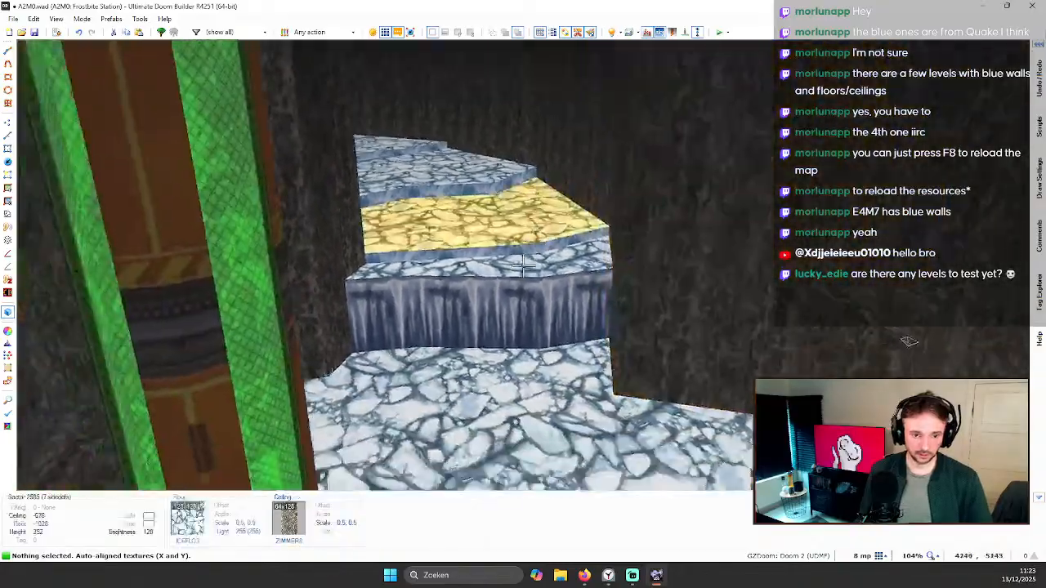
Step: Examine the stepped passage, the hanging webs and the surrounding cave from several positions in the 3D view and the 2D map
key(w)
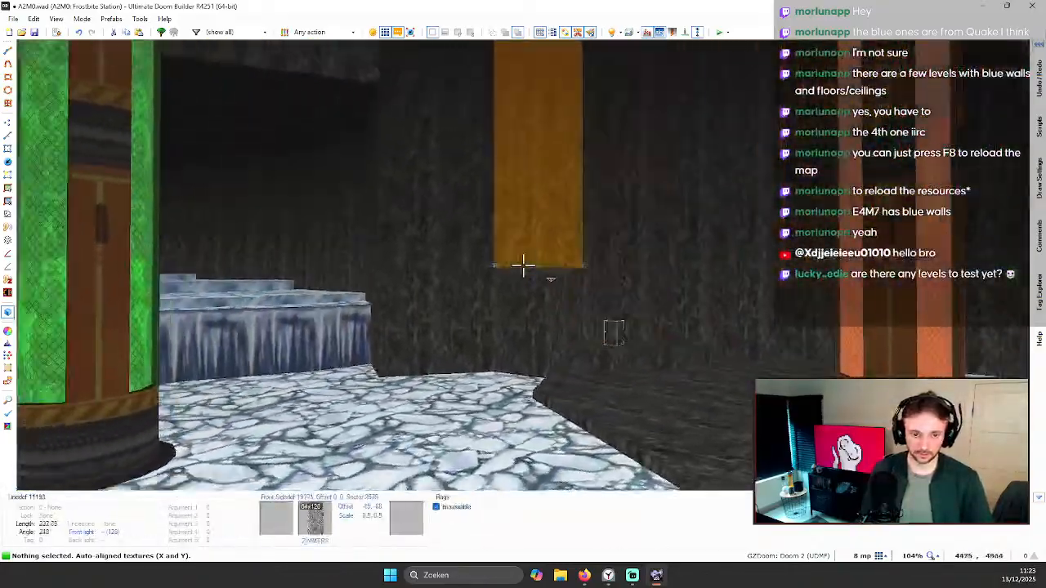
key(s)
key(w)
key(a)
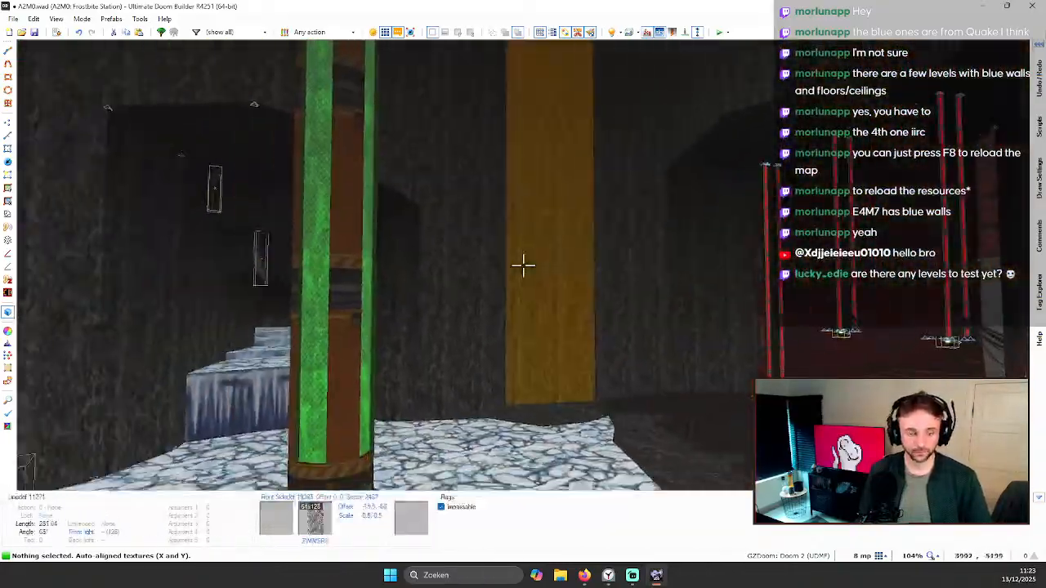
key(w)
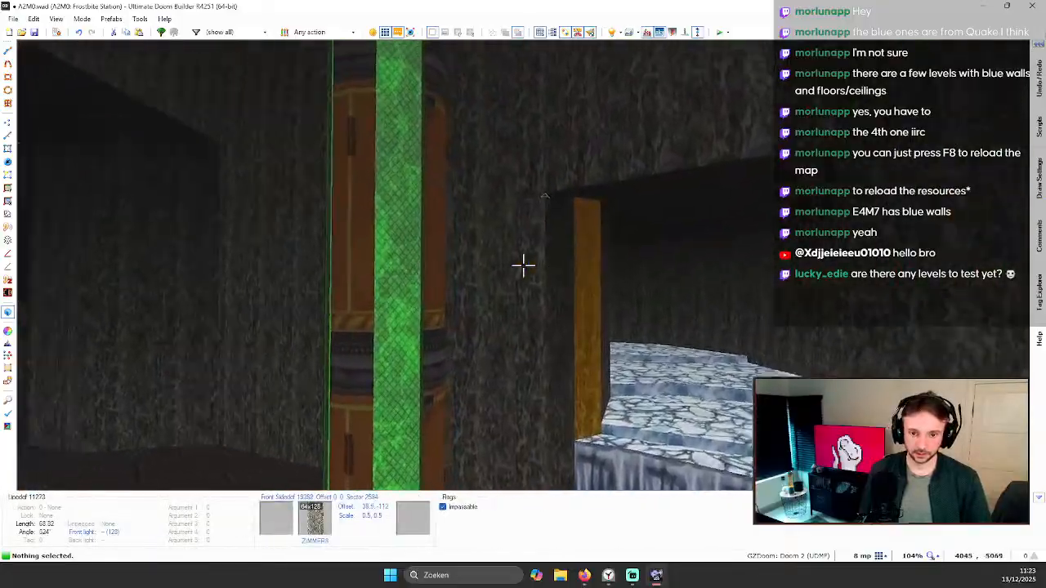
key(w)
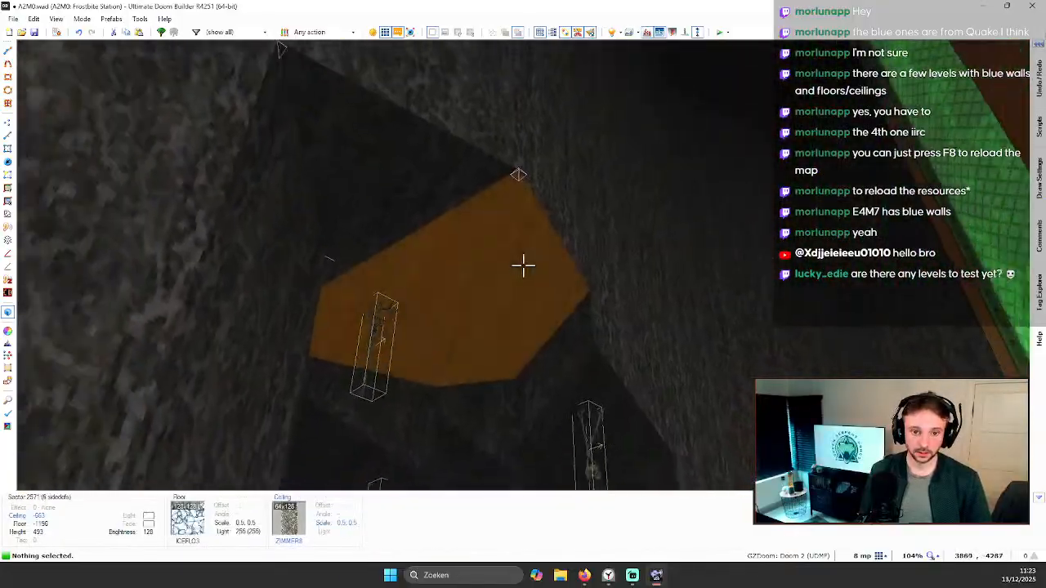
key(q)
scroll(595, 251, down, 6)
scroll(660, 189, up, 4)
key(q)
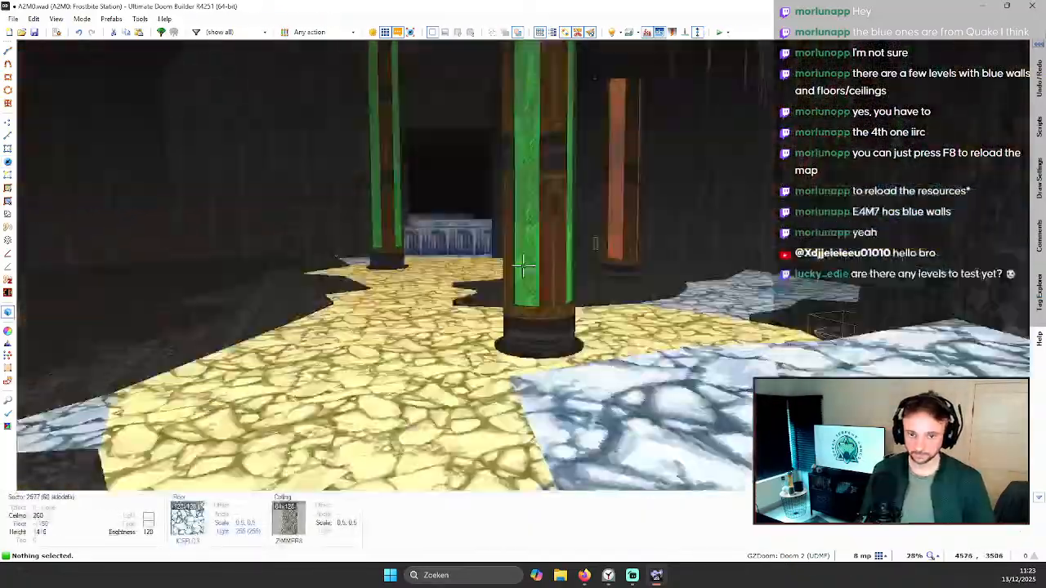
Step: Check the passage's ice ledge once more, return to the 2D map view and save the map
key(w)
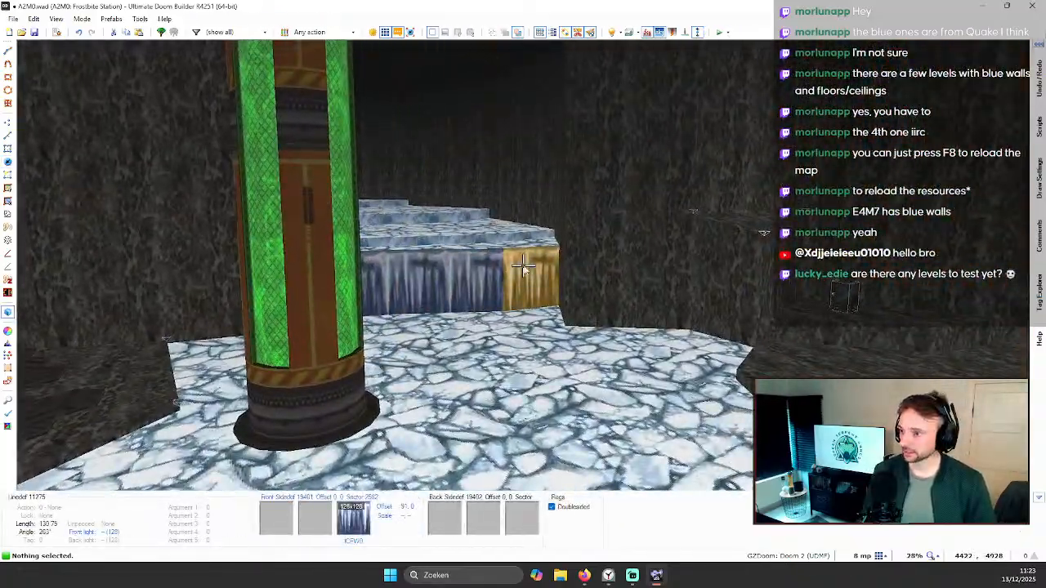
key(q)
key(ctrl+s)
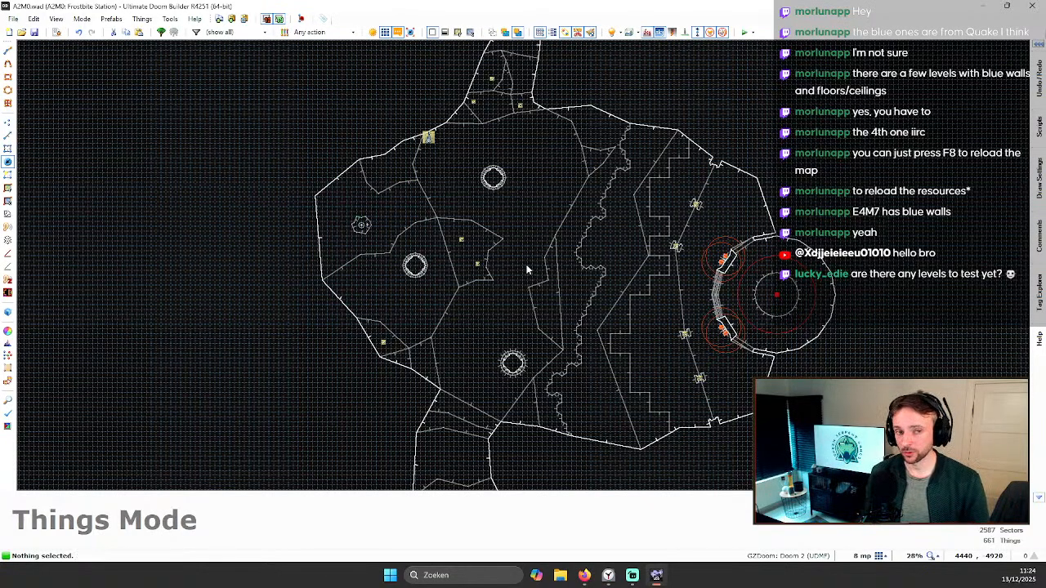
Step: Save the Frostbite Station map, keeping the finished cave work
click(34, 32)
scroll(531, 124, down, 4)
scroll(537, 160, up, 1)
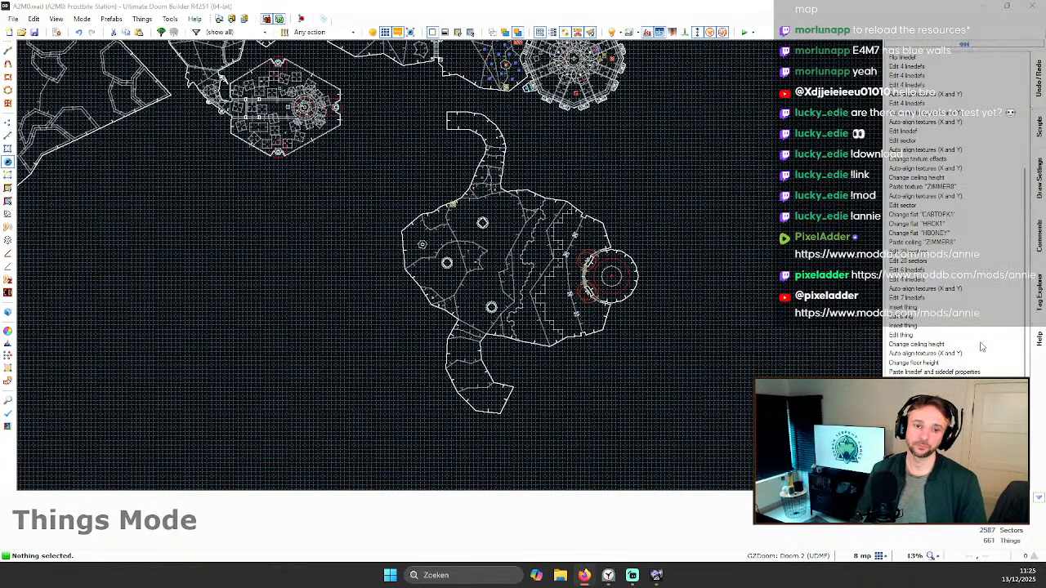
scroll(652, 214, down, 3)
scroll(691, 212, up, 1)
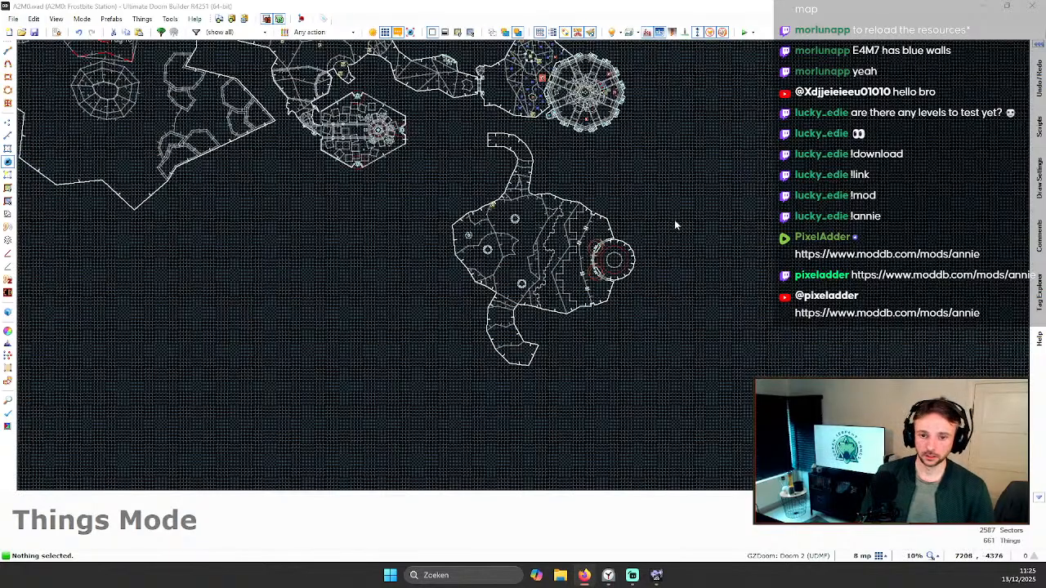
mouse_move(1040, 77)
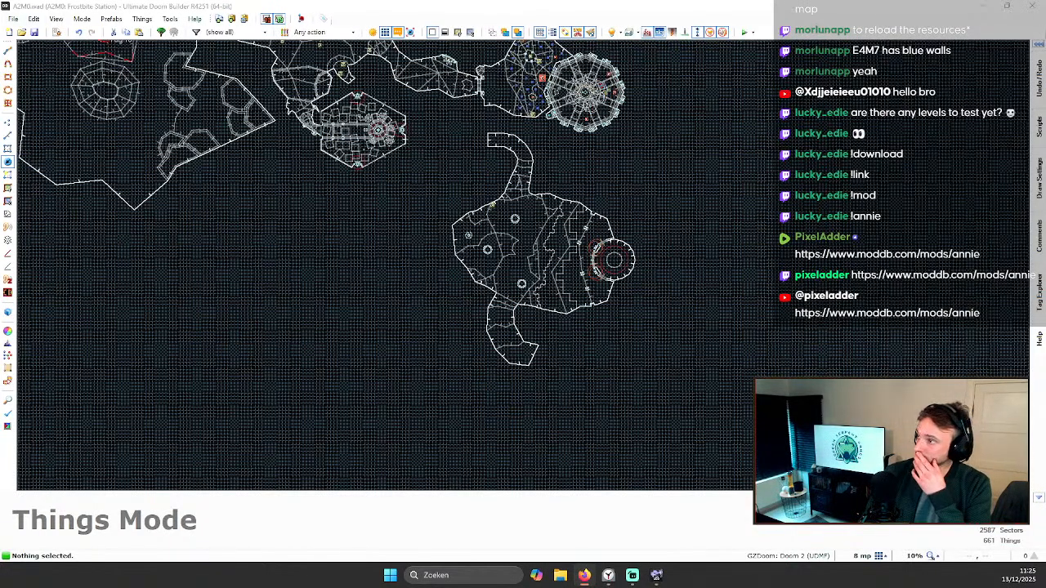
click(741, 271)
key(ctrl+s)
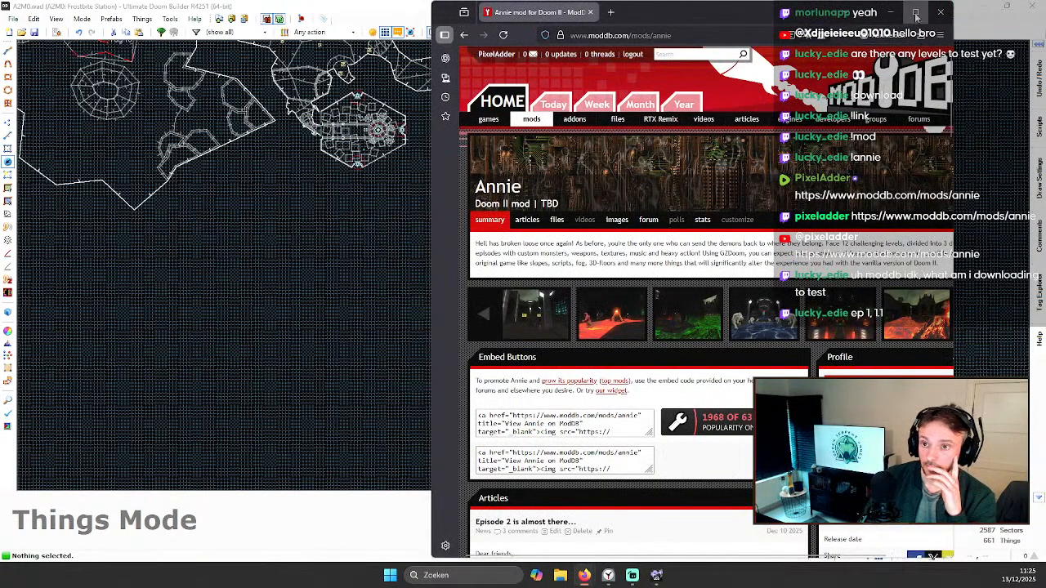
Step: Switch to the Annie mod page on ModDB in the web browser and review its list of downloadable files
click(915, 12)
scroll(574, 242, down, 5)
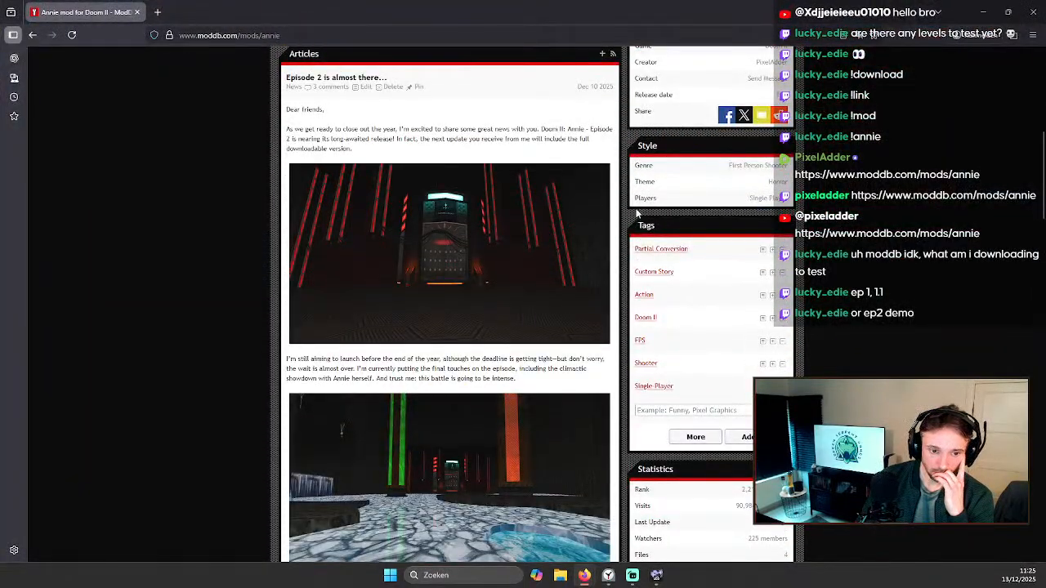
scroll(598, 219, up, 4)
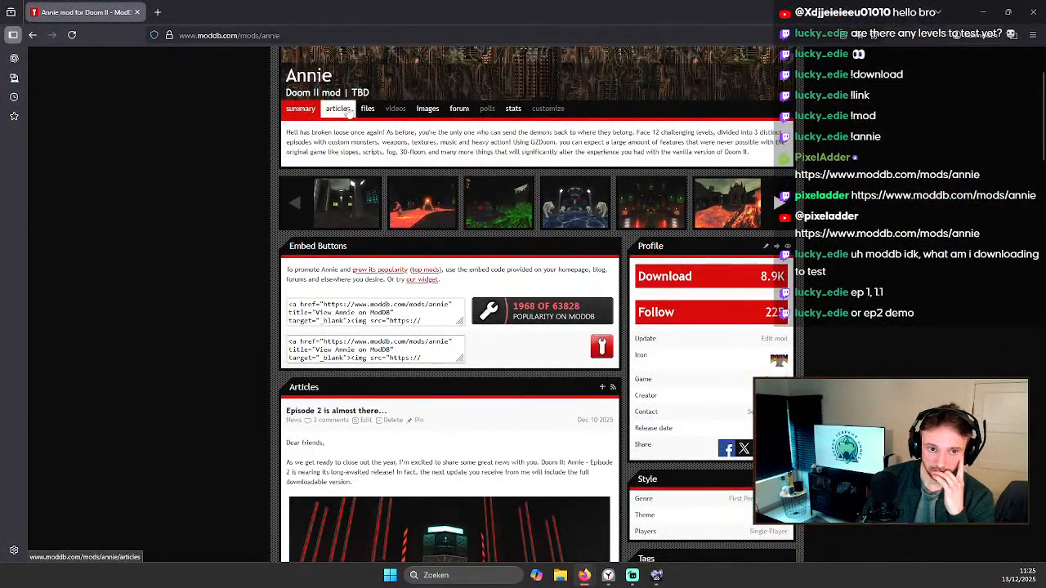
click(368, 108)
scroll(568, 229, down, 2)
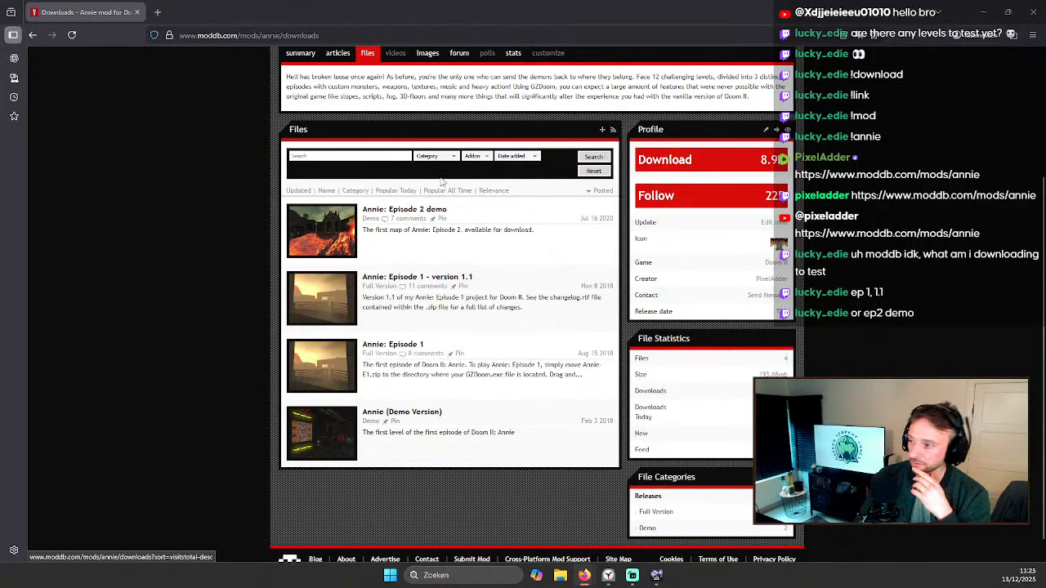
scroll(402, 194, down, 1)
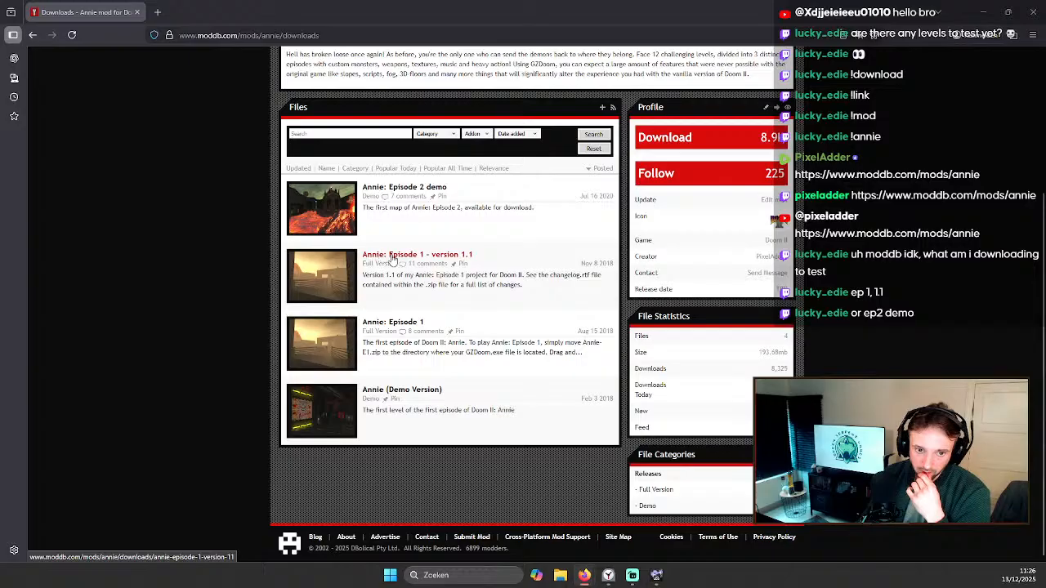
scroll(393, 260, up, 1)
scroll(420, 261, down, 1)
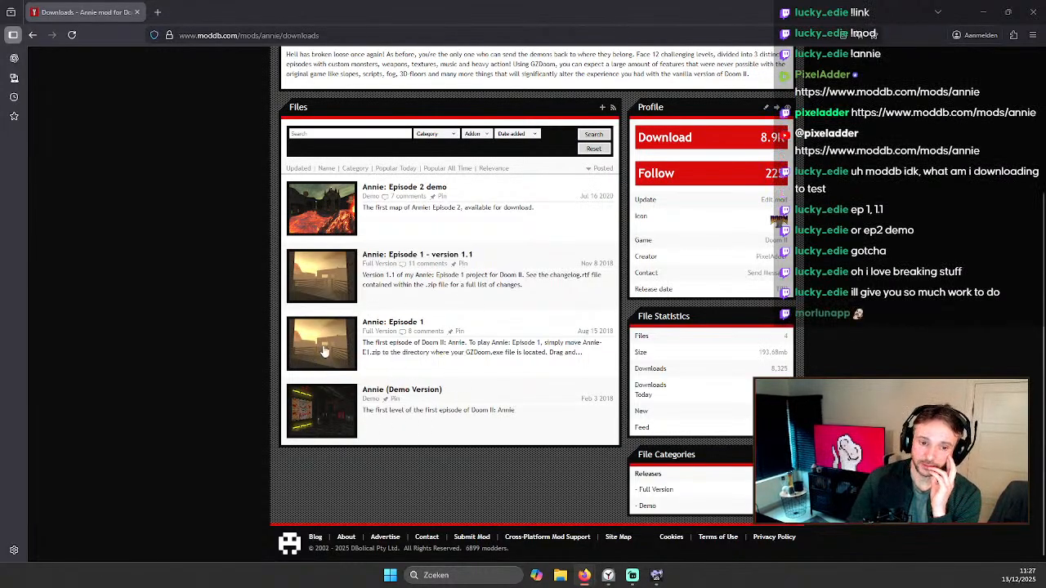
scroll(490, 302, up, 1)
scroll(501, 295, up, 3)
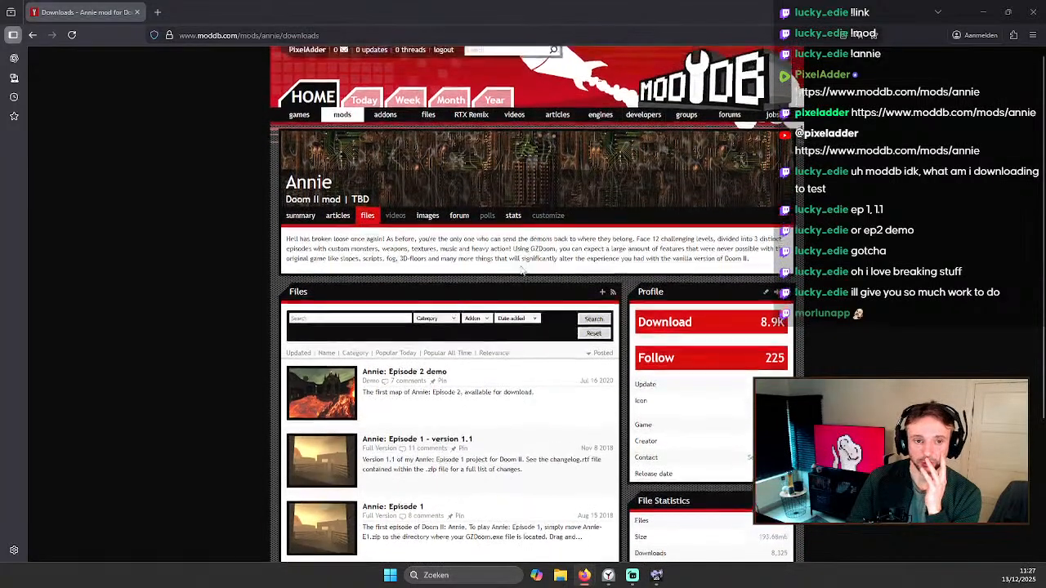
scroll(523, 262, down, 4)
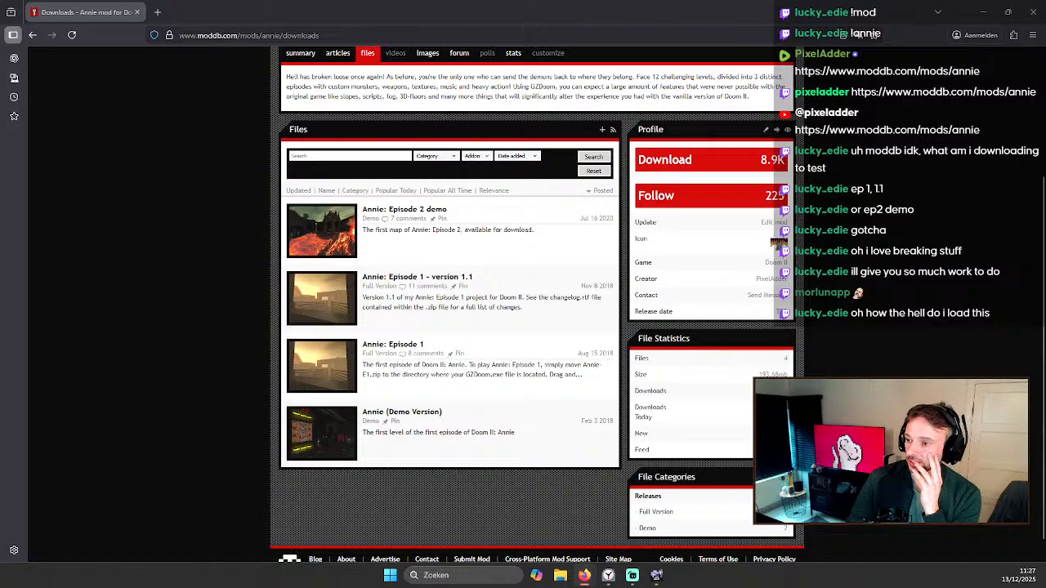
Step: Check the Annie: Episode 2 demo file page, and go back to open the Annie: Episode 1 - version 1.1 page
click(400, 213)
scroll(498, 206, down, 3)
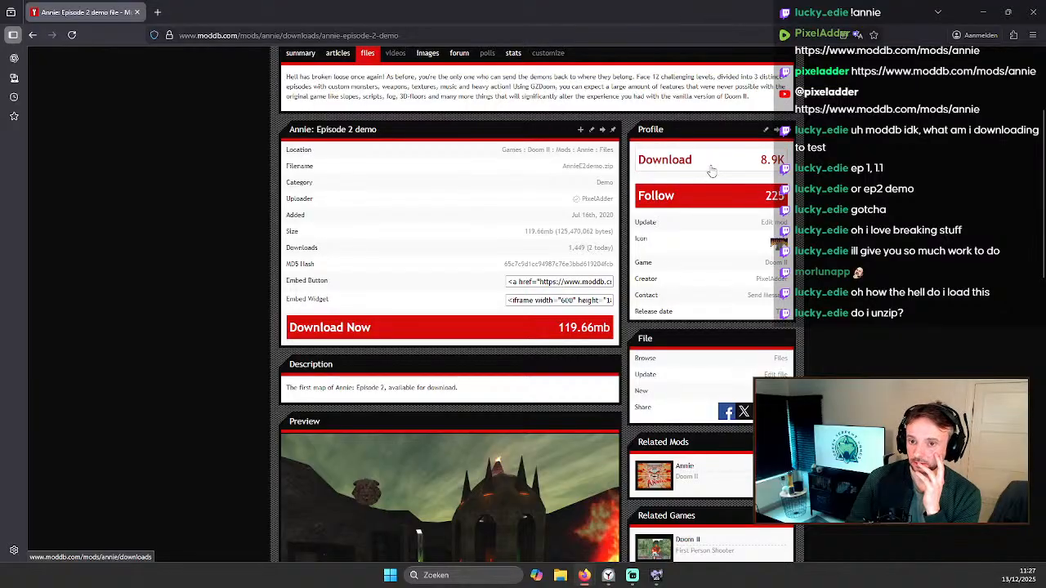
scroll(85, 63, up, 1)
click(33, 35)
click(433, 259)
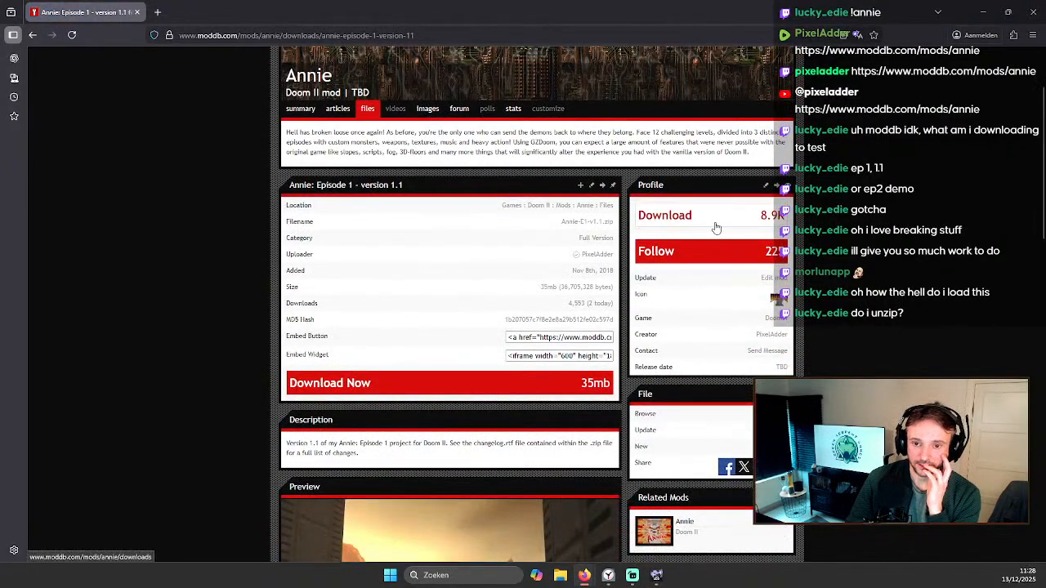
Step: Expand the mod profile's download options, choose Annie: Episode 1 - version 1.1 and review its file details
click(716, 227)
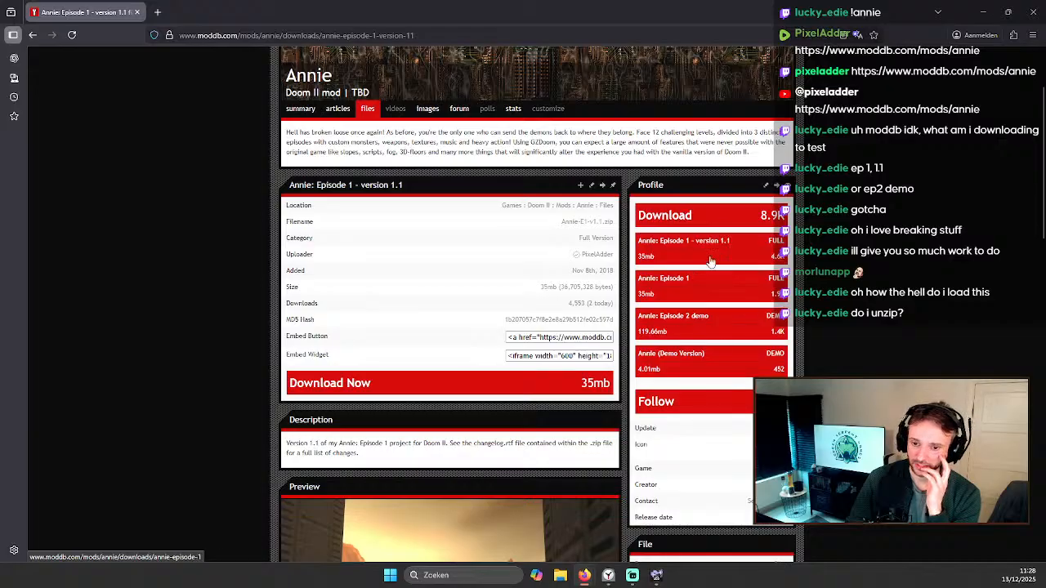
scroll(681, 248, down, 2)
scroll(680, 249, up, 2)
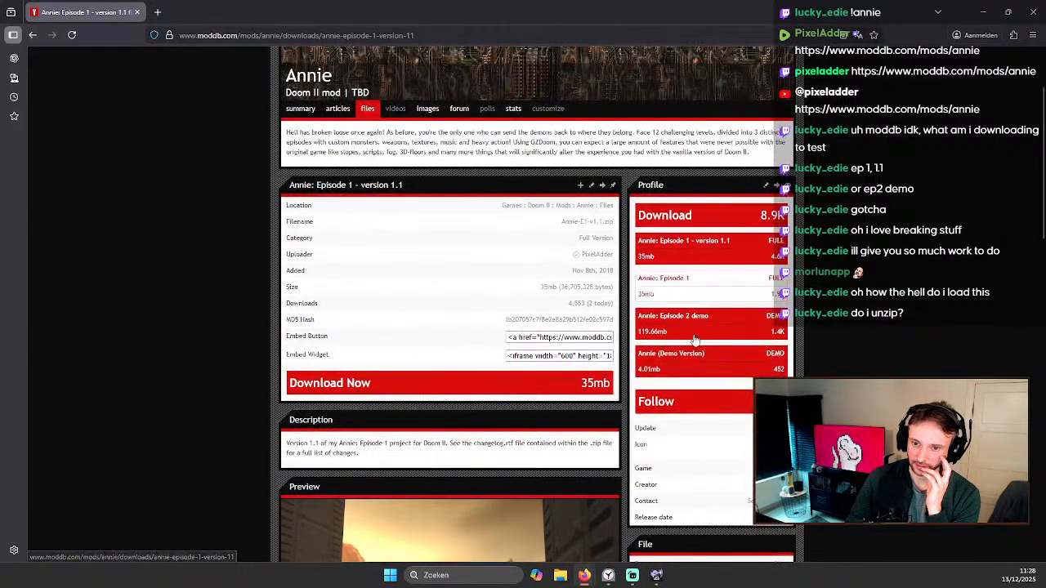
click(700, 246)
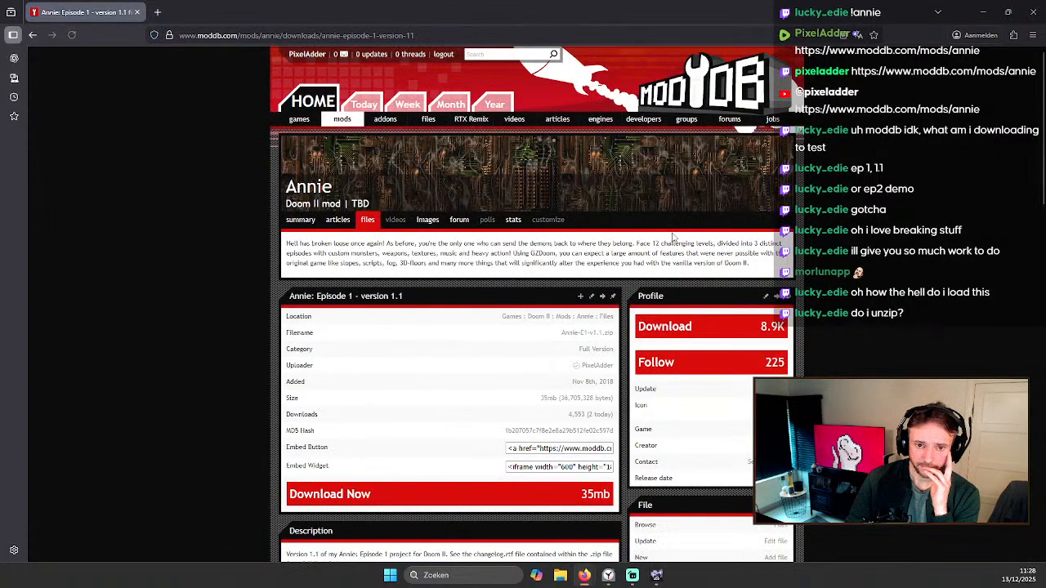
scroll(754, 296, down, 2)
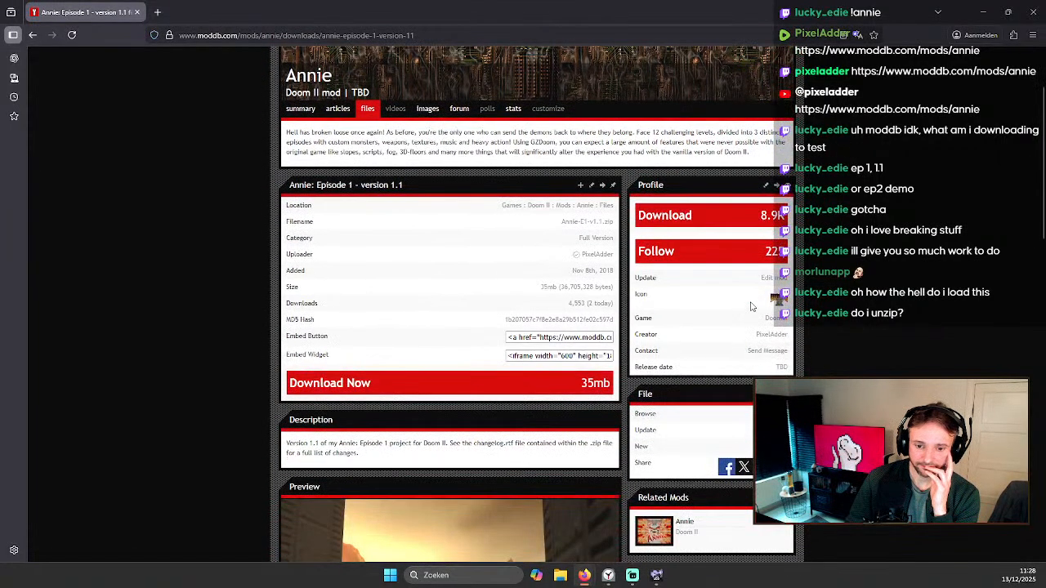
scroll(621, 262, down, 2)
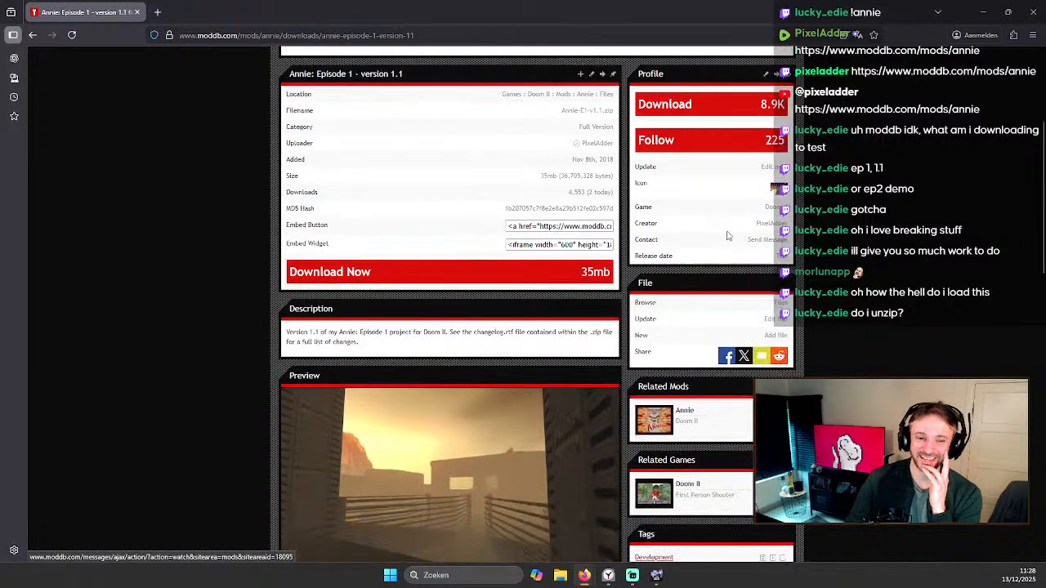
scroll(384, 279, up, 3)
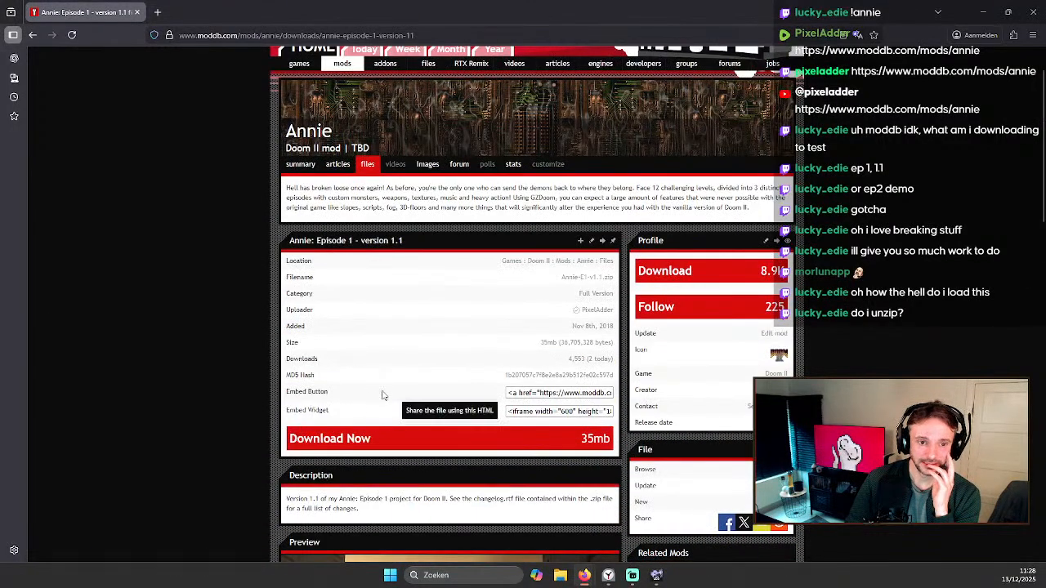
Step: Download Annie-E1-v1.1.zip from ModDB and show the downloaded file in its folder
click(363, 438)
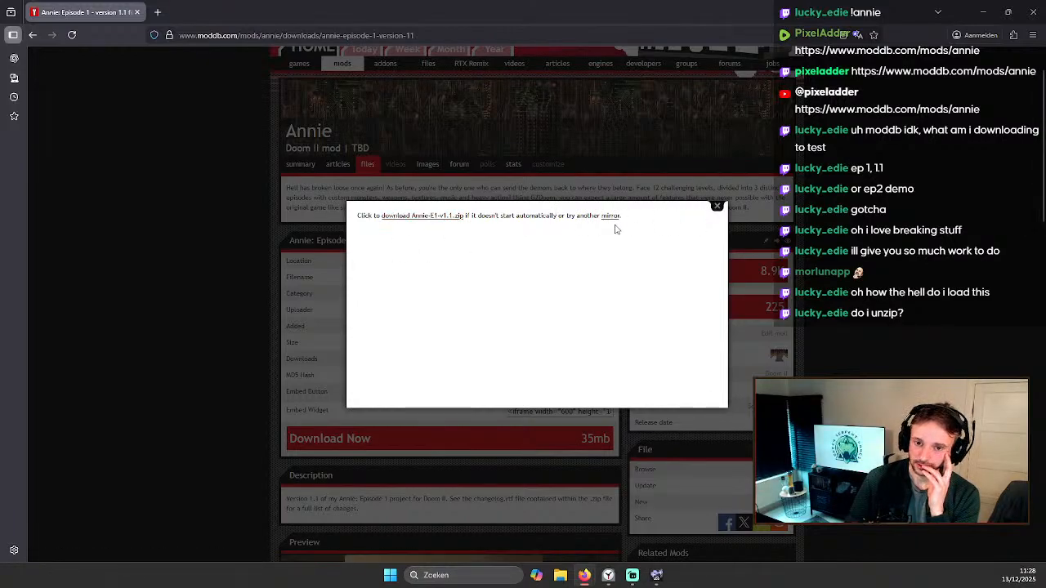
click(418, 216)
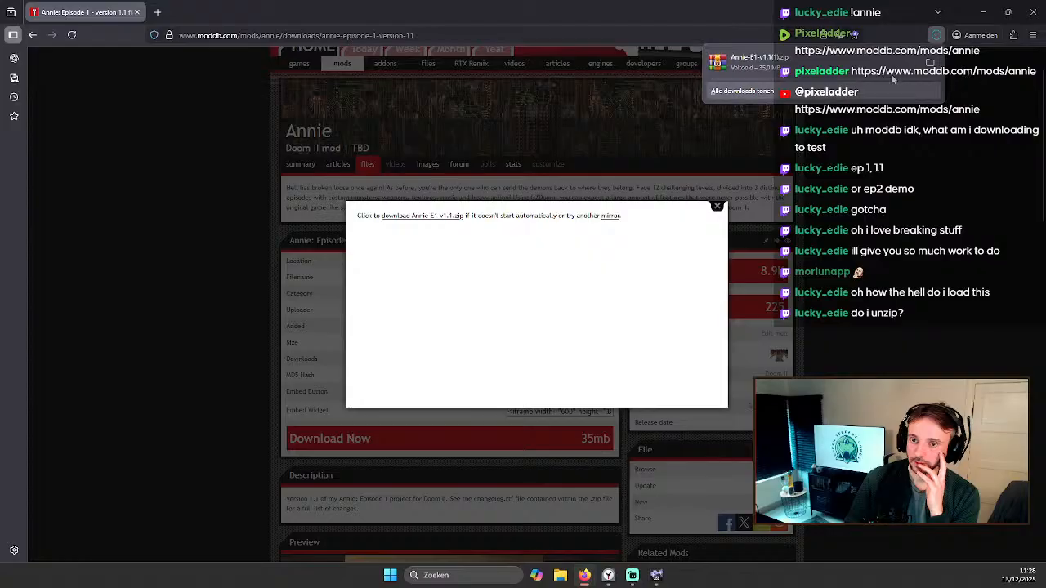
click(931, 63)
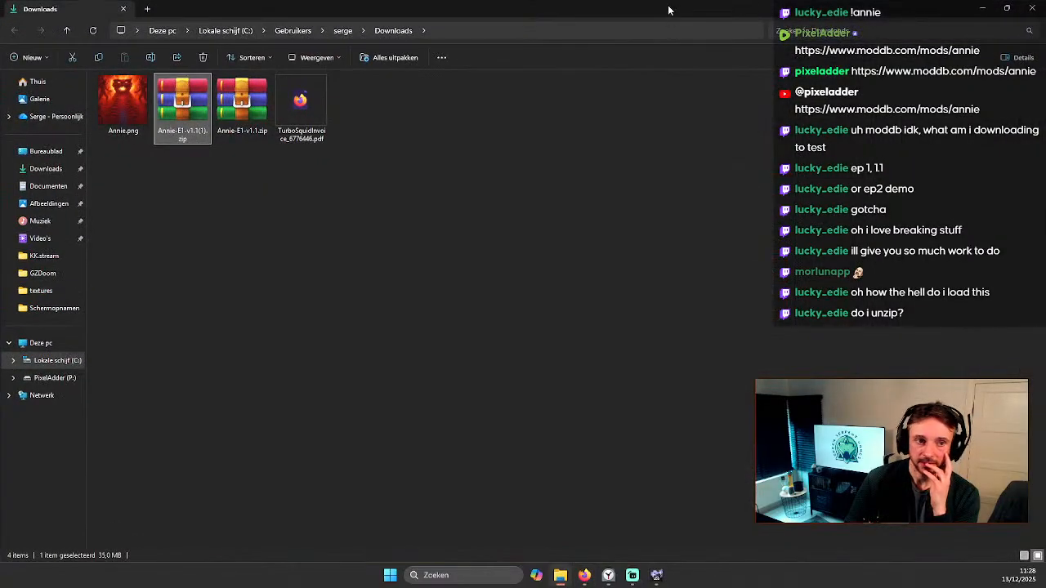
Step: Delete the duplicate archive Annie-E1-v1.1(1).zip from the Downloads folder
click(247, 88)
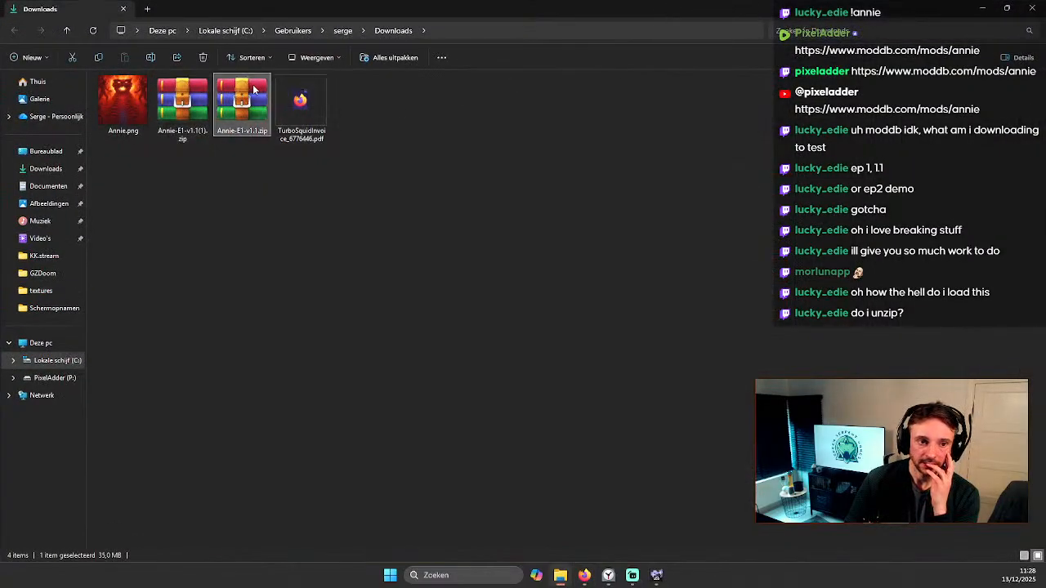
key(Left)
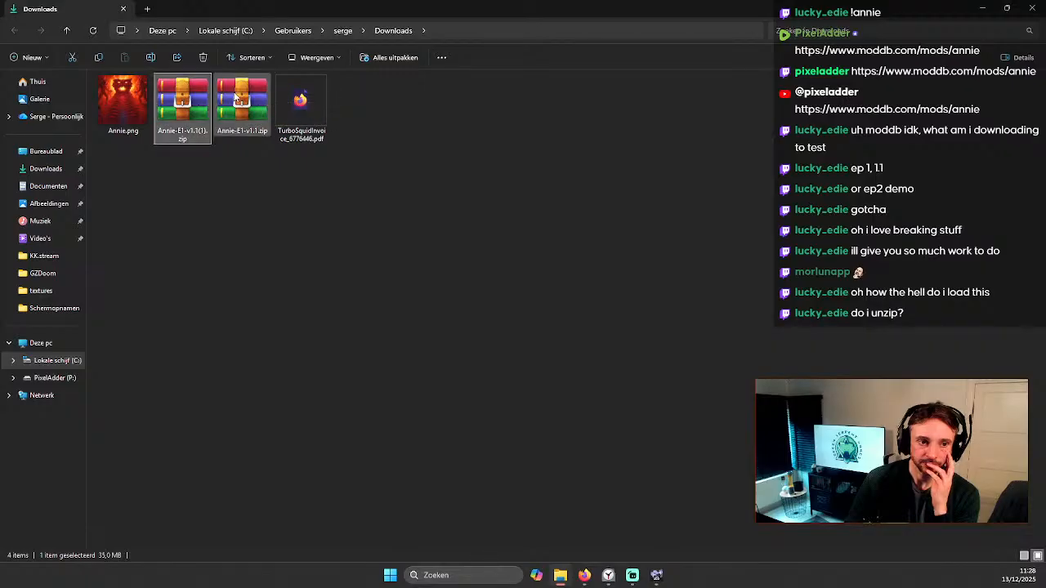
click(213, 140)
click(189, 105)
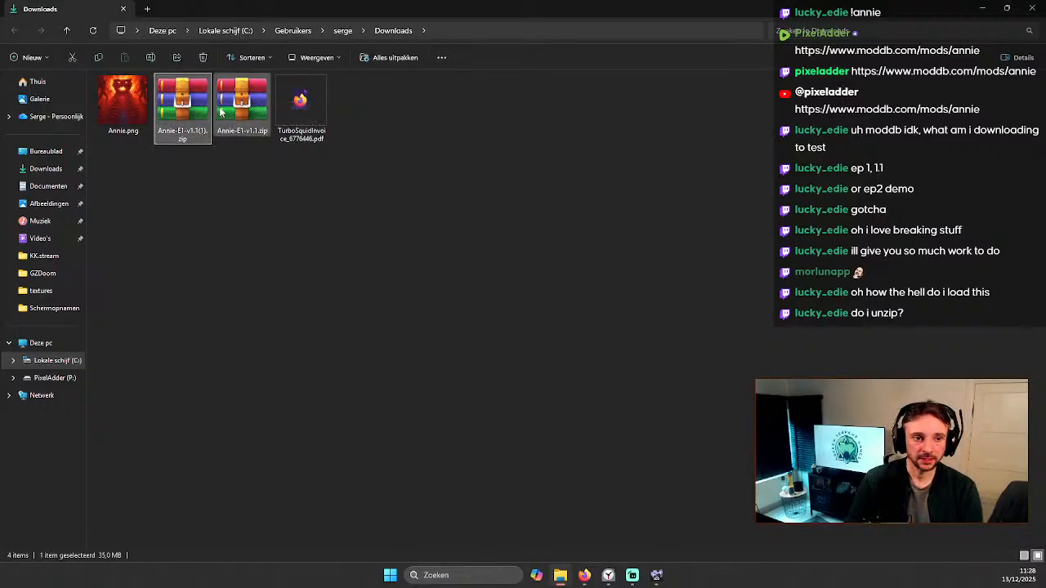
key(Delete)
Step: Look at the contents of the Annie-E1-v1.1.zip archive, close it and clear the file selection
double_click(184, 103)
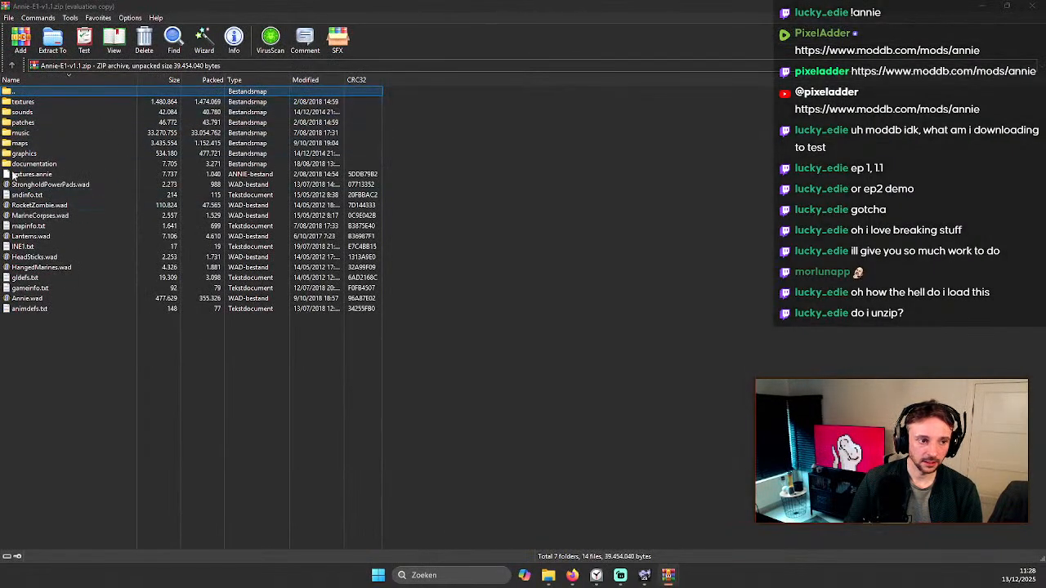
click(1033, 6)
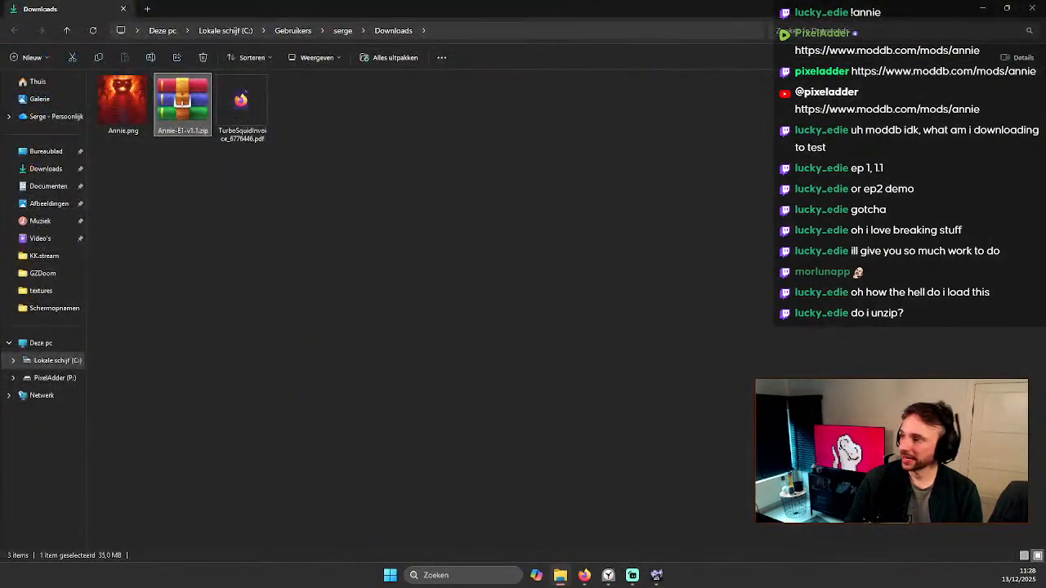
click(321, 161)
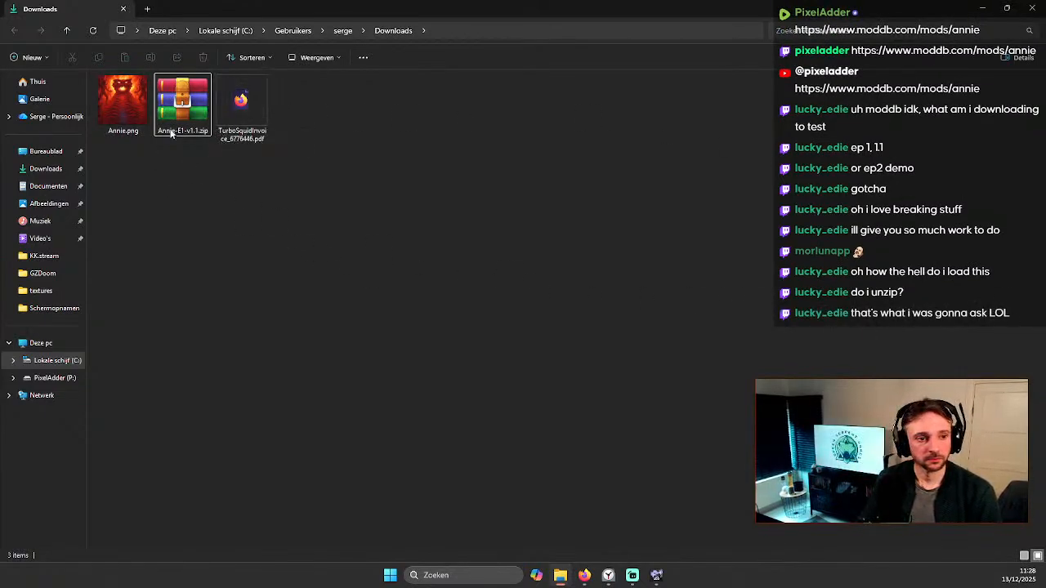
Step: Close the Downloads folder, the download message and the ModDB tab to return to the map editor
click(1032, 8)
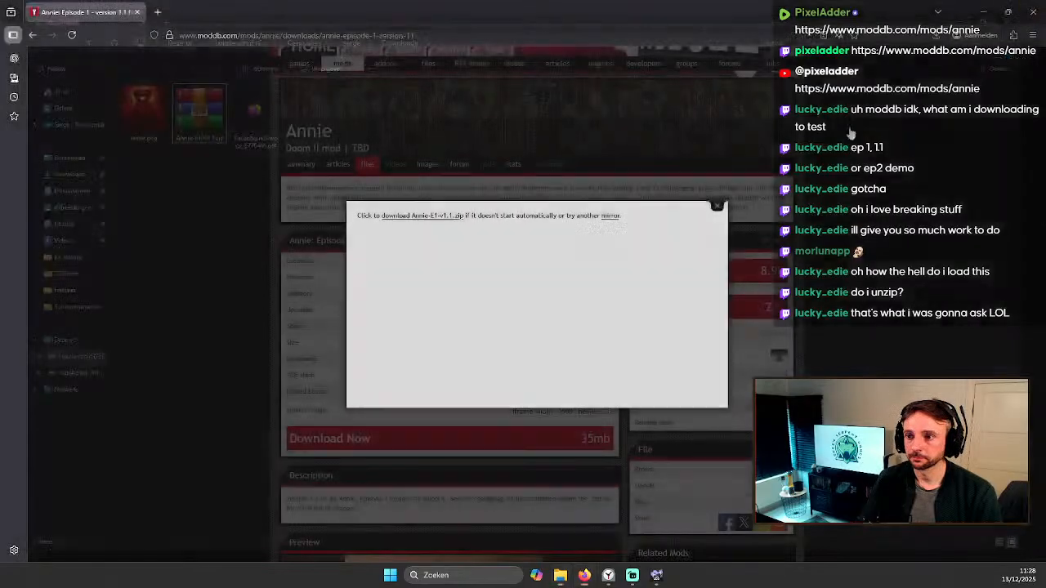
click(716, 205)
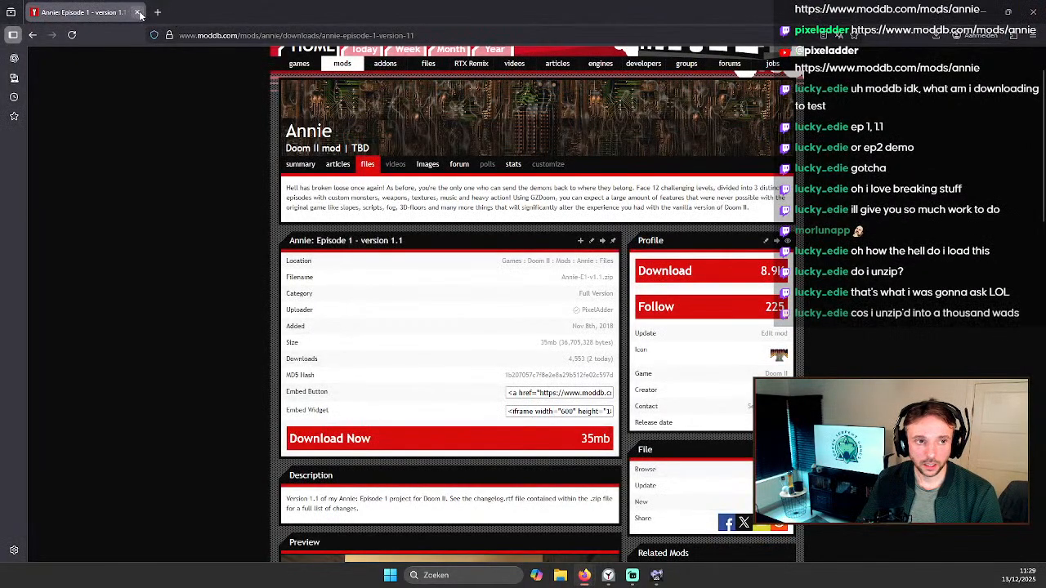
click(140, 13)
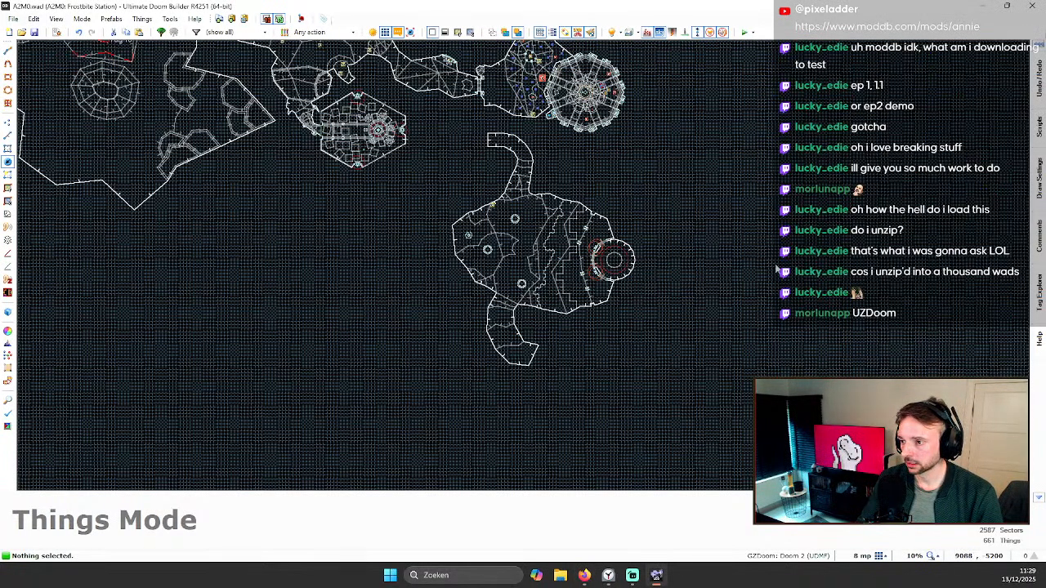
Step: Open File Explorer and look through the Documents and Desktop folders before showing the Downloads folder
click(559, 575)
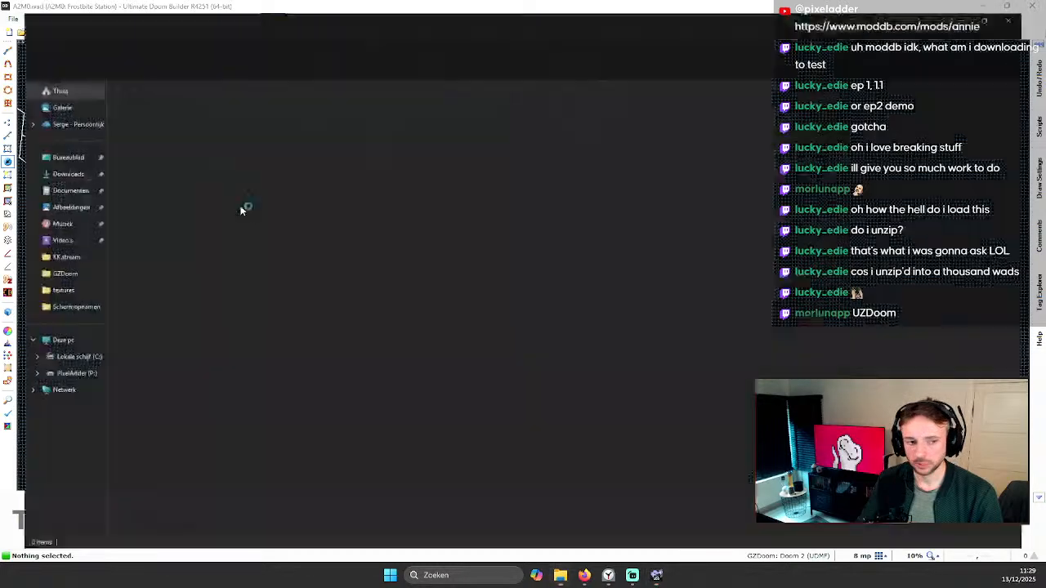
click(49, 187)
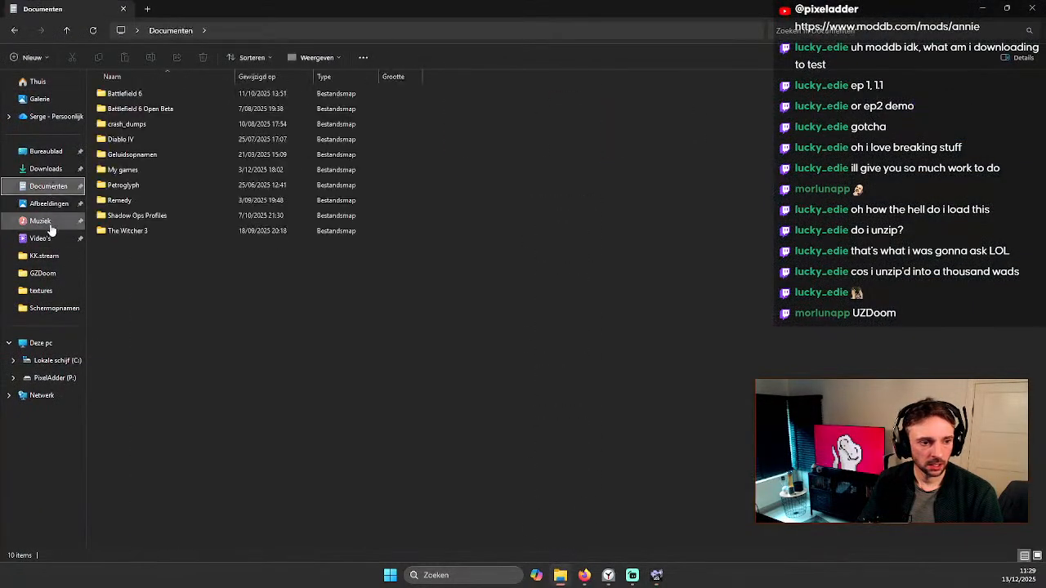
click(46, 151)
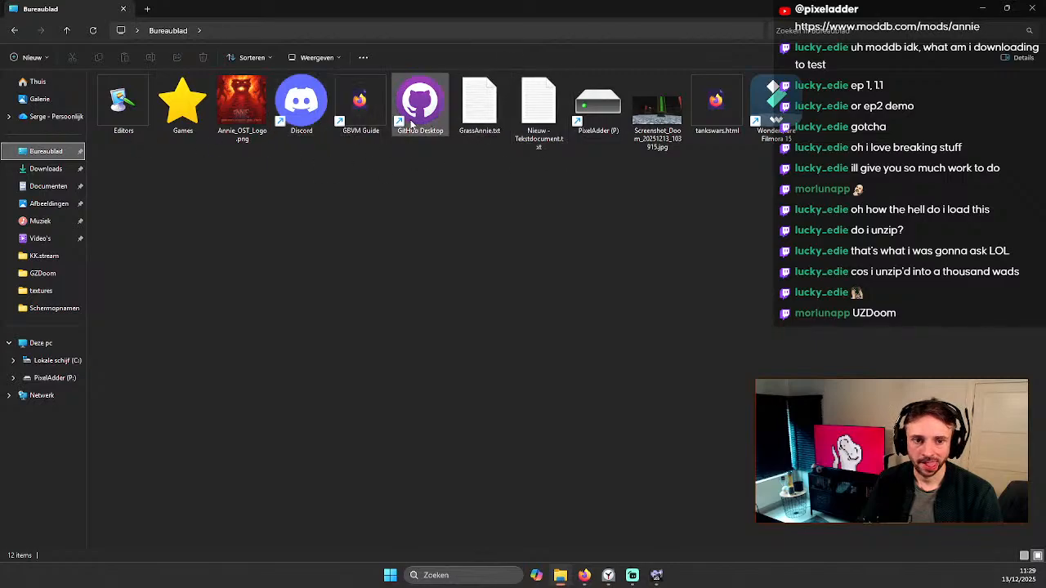
click(49, 186)
click(45, 168)
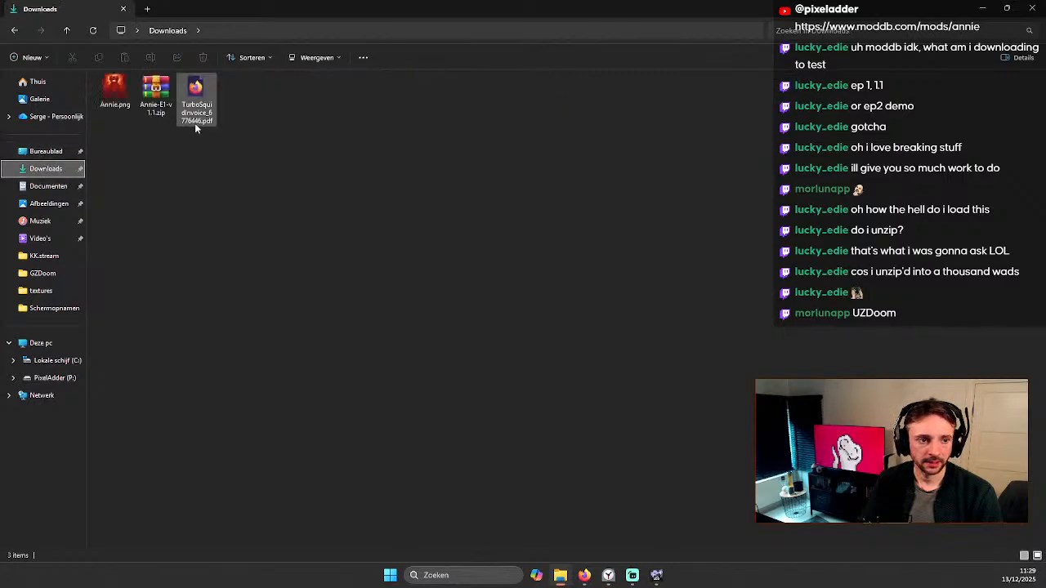
Step: Open readme.rtf from the documentation folder inside the Annie-E1-v1.1.zip archive and enlarge its window
double_click(155, 92)
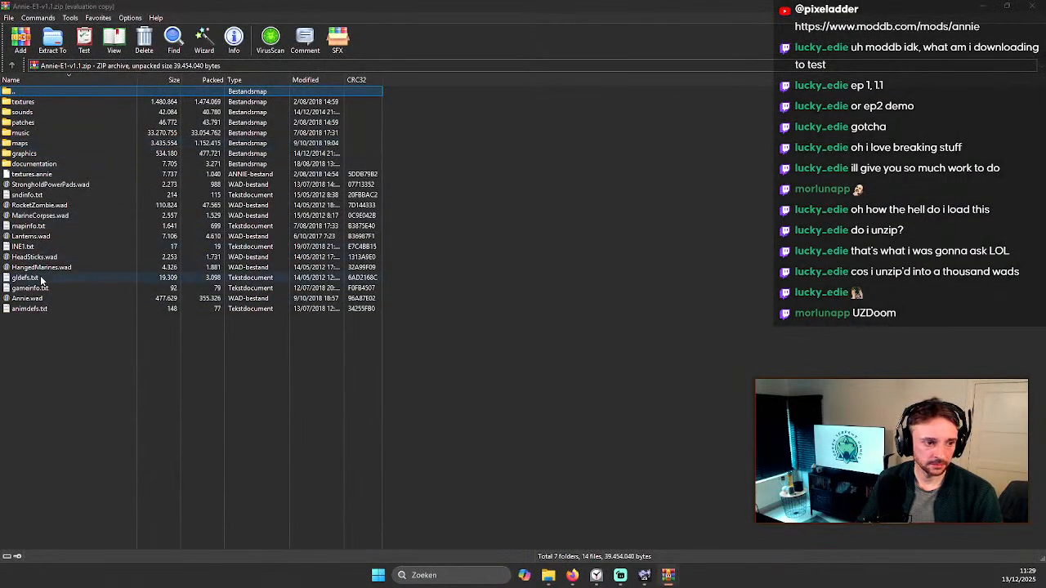
double_click(34, 166)
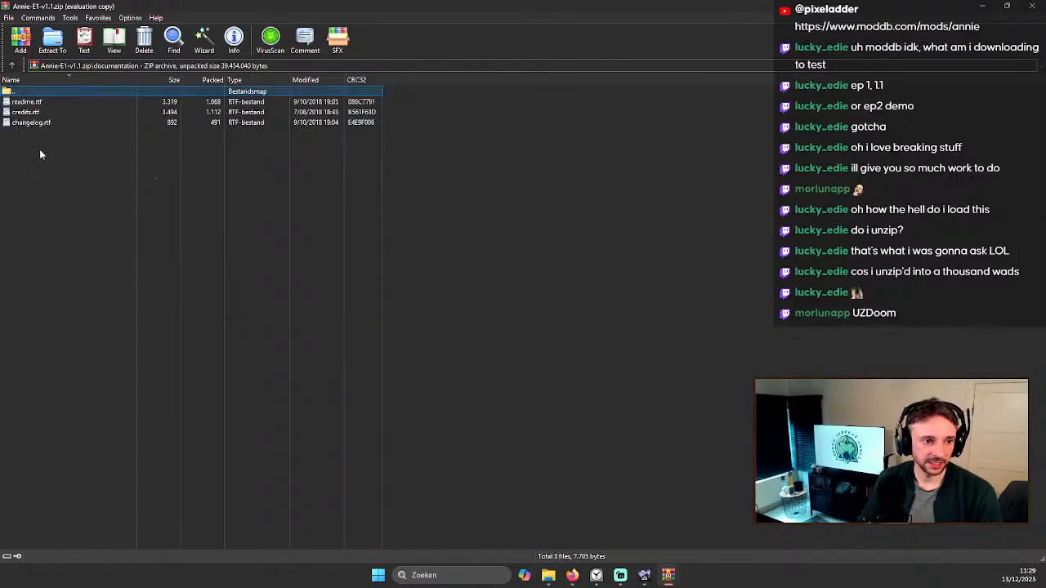
click(65, 103)
double_click(49, 103)
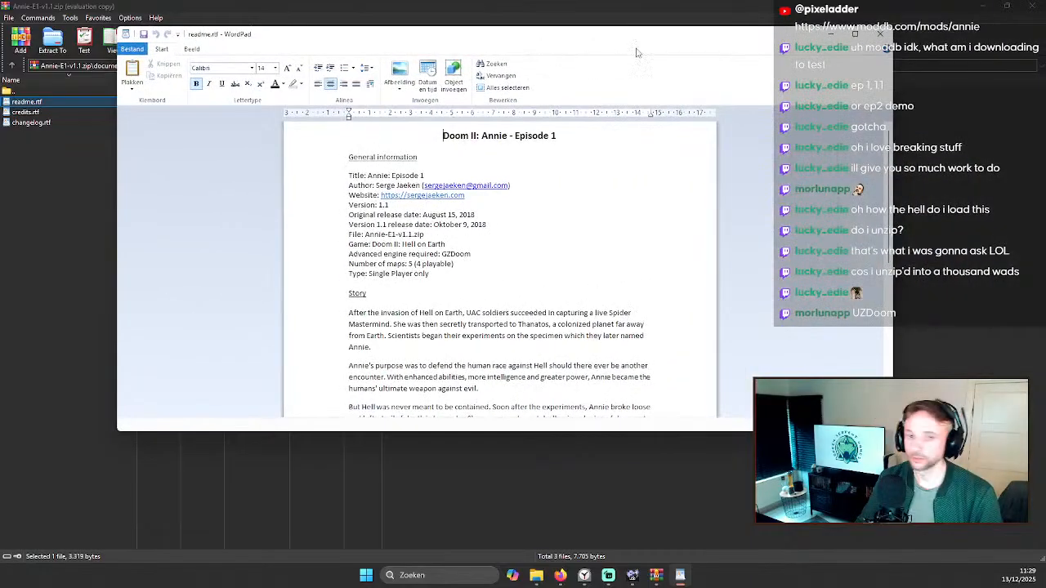
click(854, 34)
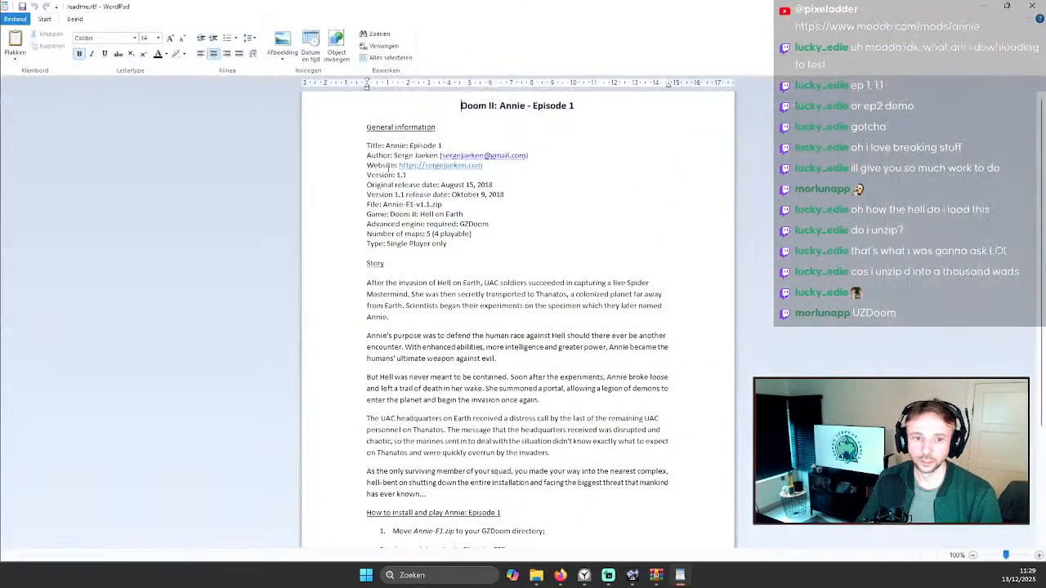
Step: Show the readme's instructions for installing and playing Annie: Episode 1, then close the document, the archive and the Downloads folder
scroll(402, 155, down, 3)
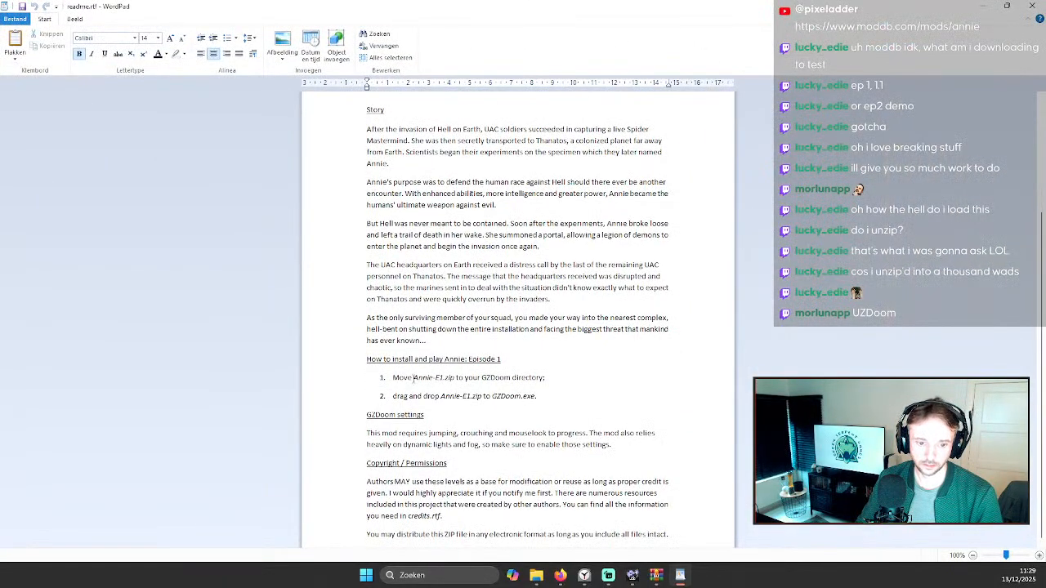
drag(393, 378, 586, 389)
click(591, 387)
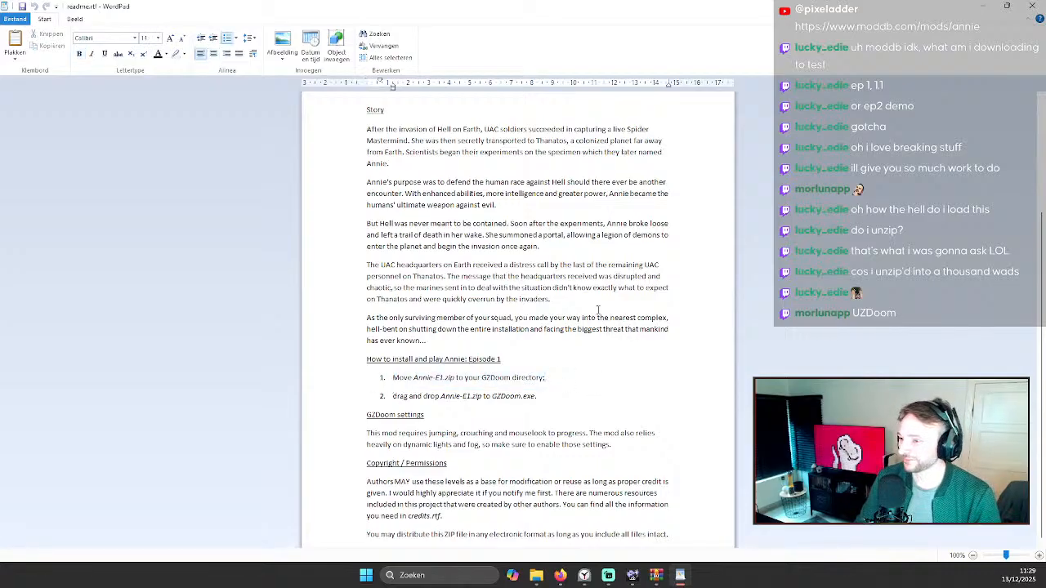
click(503, 396)
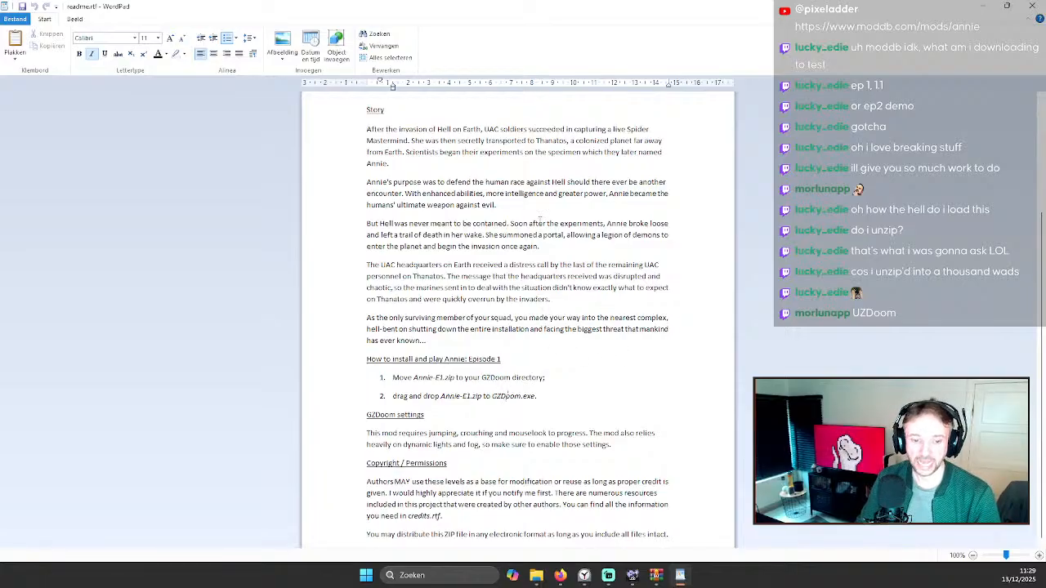
click(1031, 6)
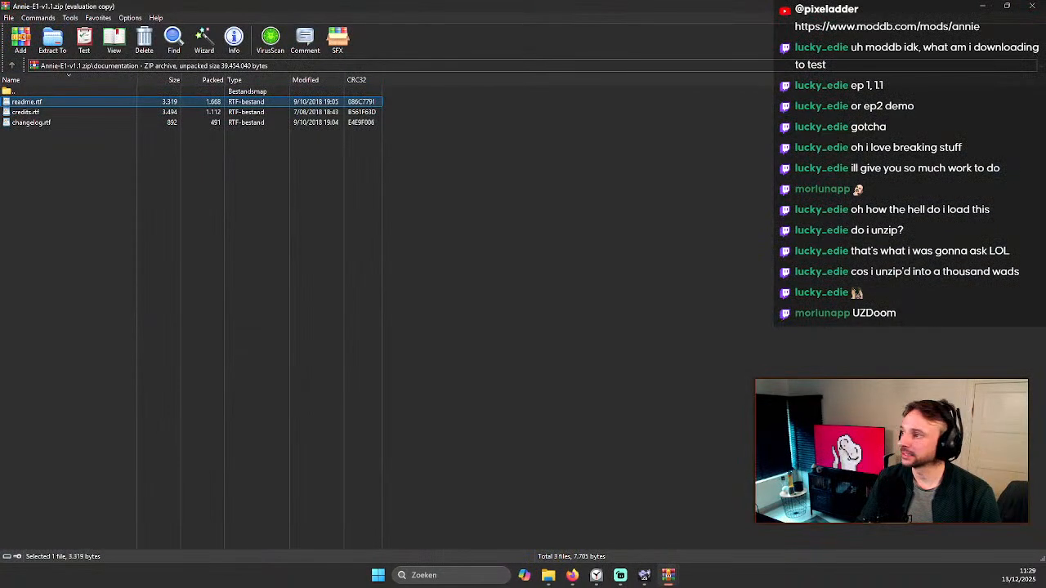
click(1033, 6)
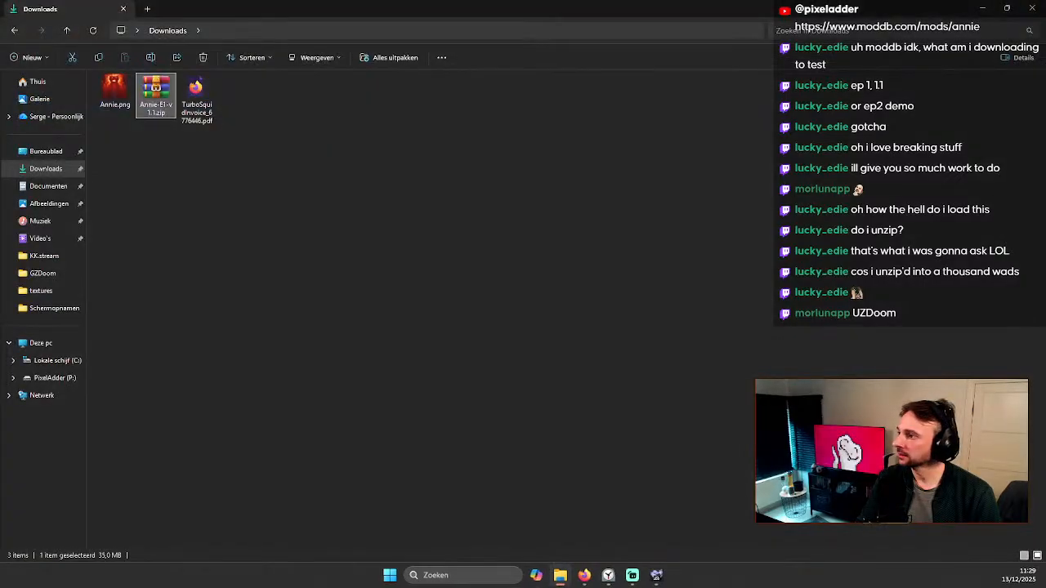
click(1032, 6)
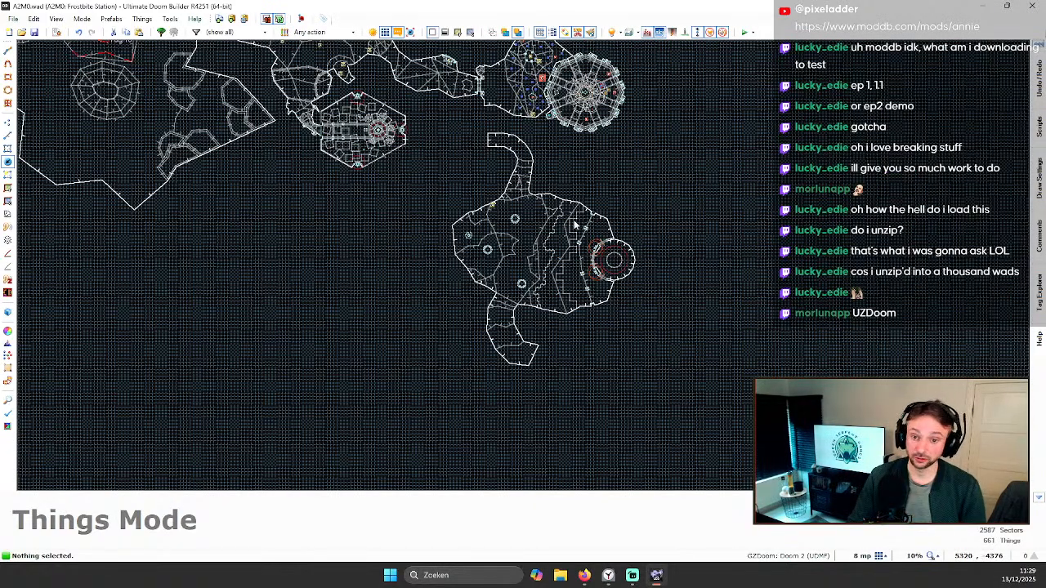
middle_drag(608, 219, 629, 214)
scroll(495, 144, up, 2)
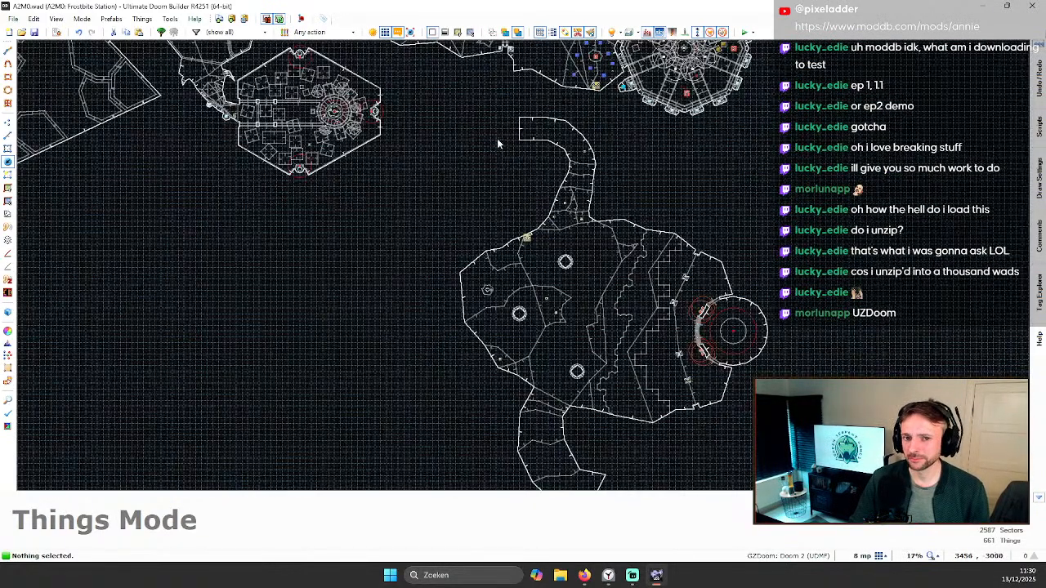
scroll(551, 142, down, 2)
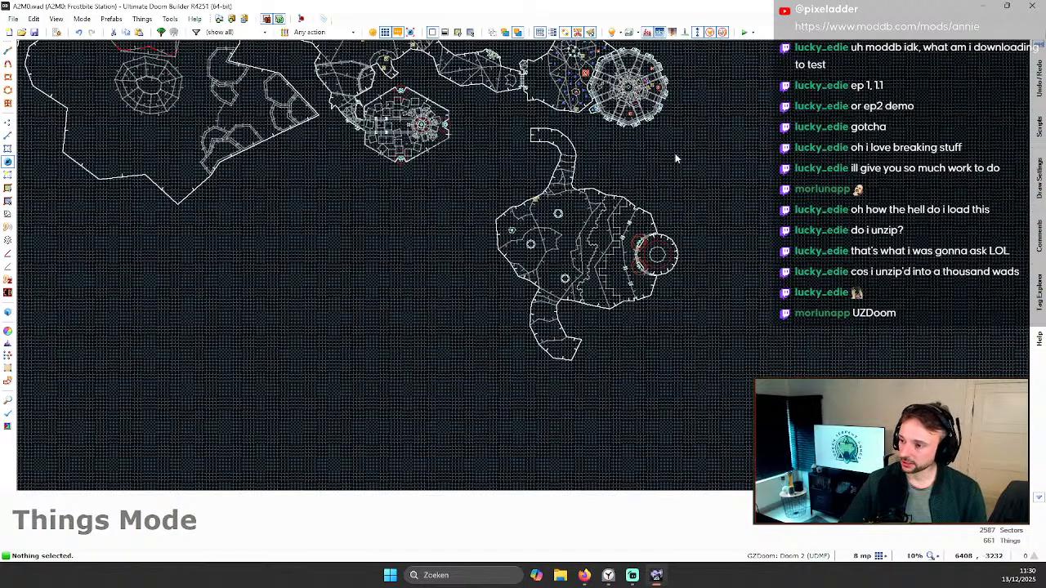
scroll(640, 180, up, 5)
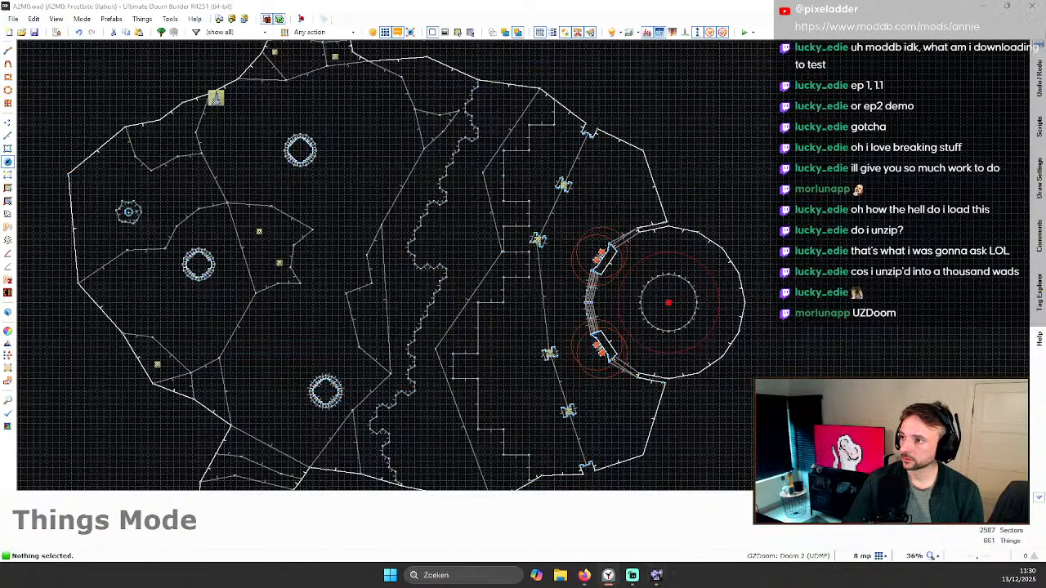
key(alt+Tab)
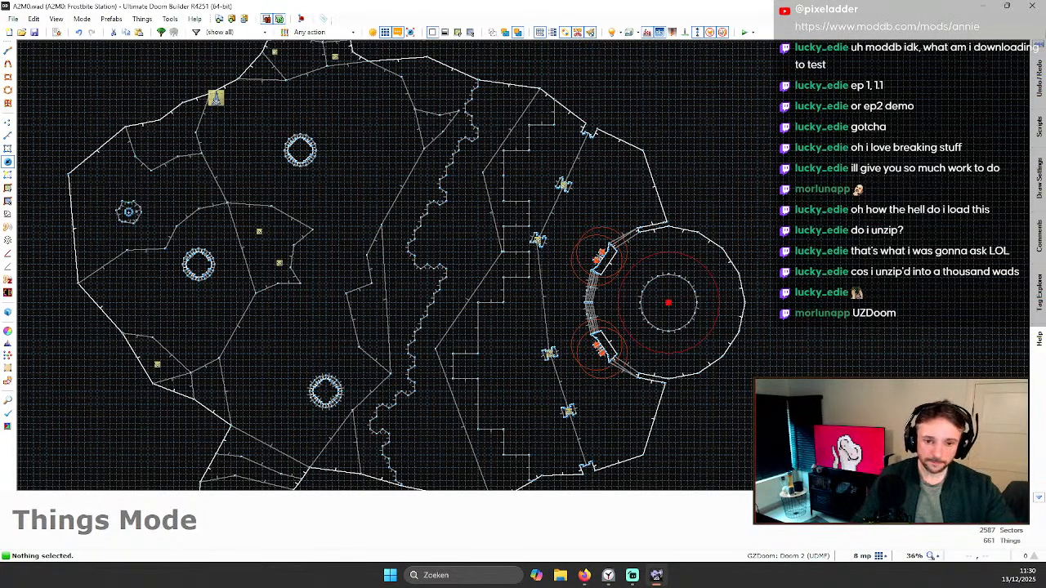
scroll(687, 168, down, 4)
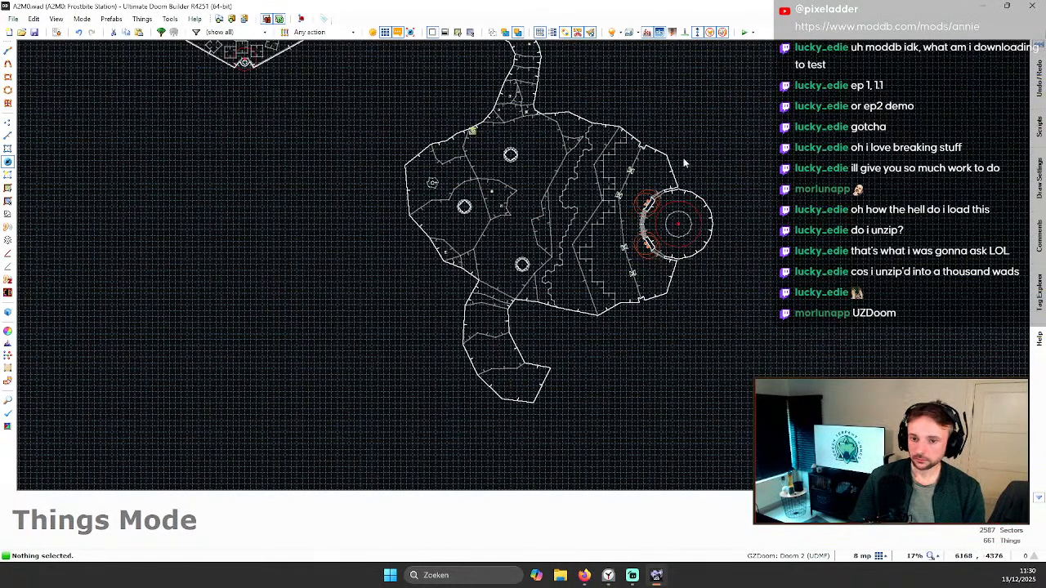
scroll(565, 182, up, 3)
scroll(654, 215, up, 3)
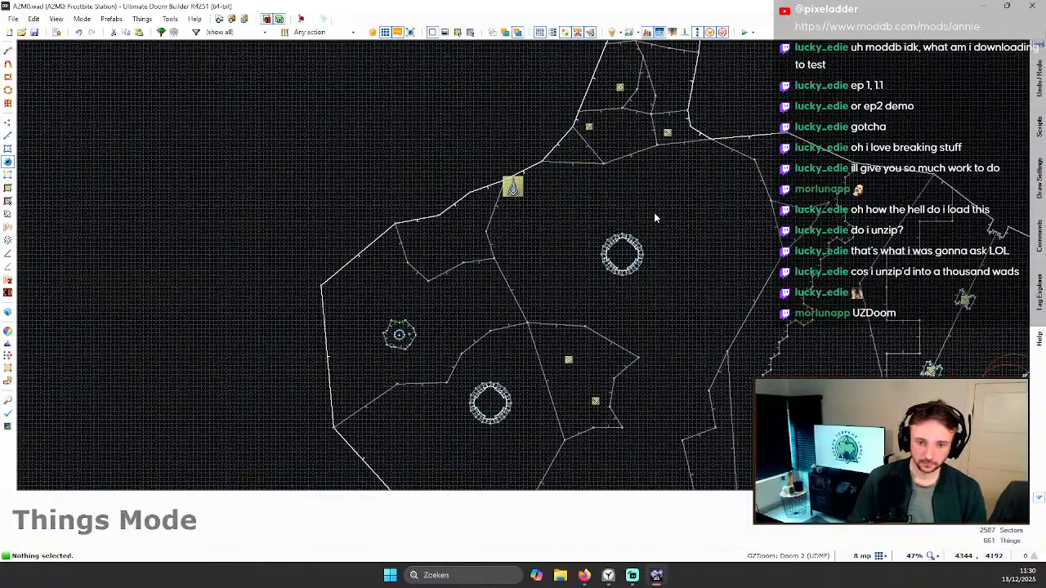
Step: Inspect the cave's rock walls, ceiling and passage openings in the 3D view and on the 2D map
key(w)
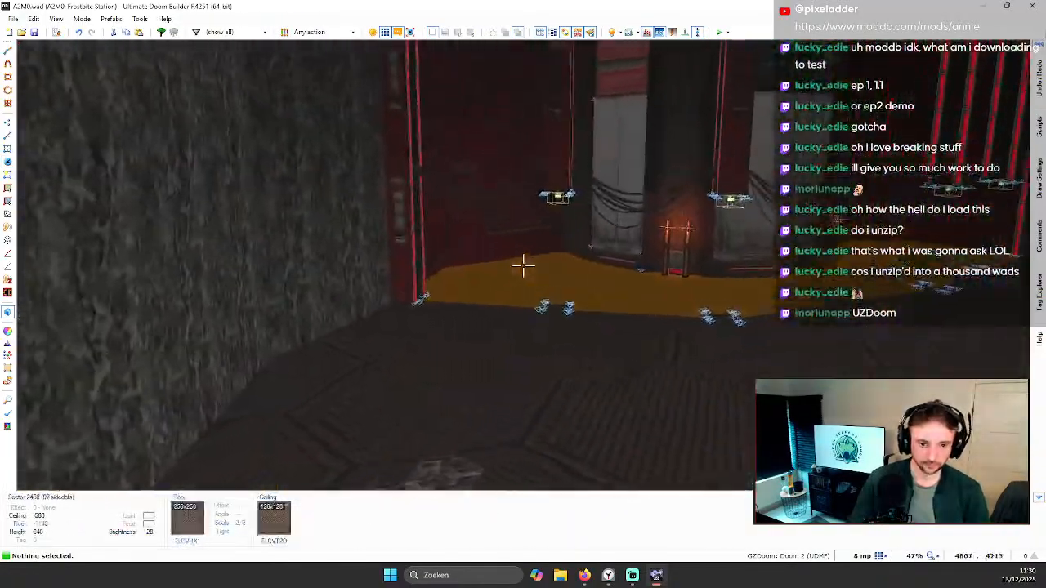
key(w)
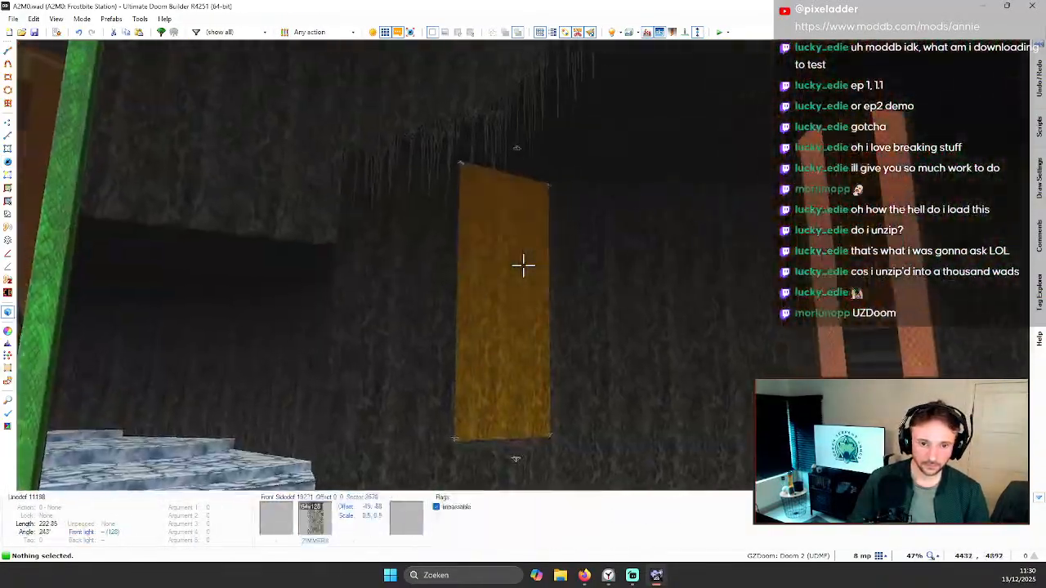
key(w)
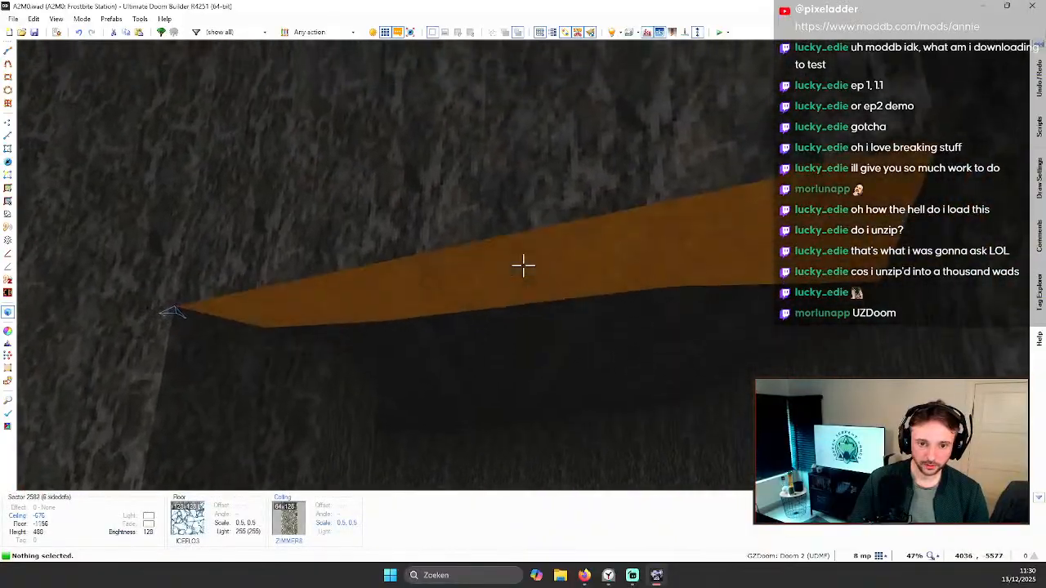
key(w)
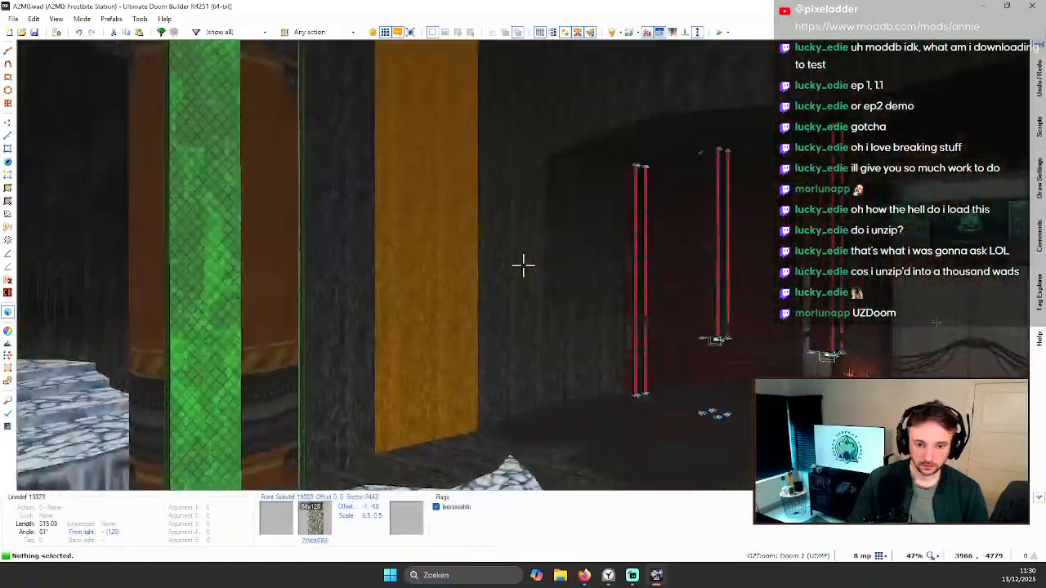
key(w)
key(q)
scroll(562, 243, down, 4)
scroll(578, 172, up, 3)
key(Up)
scroll(573, 181, up, 4)
scroll(562, 204, down, 6)
scroll(527, 359, up, 3)
scroll(525, 335, up, 2)
scroll(564, 326, down, 4)
scroll(559, 289, up, 3)
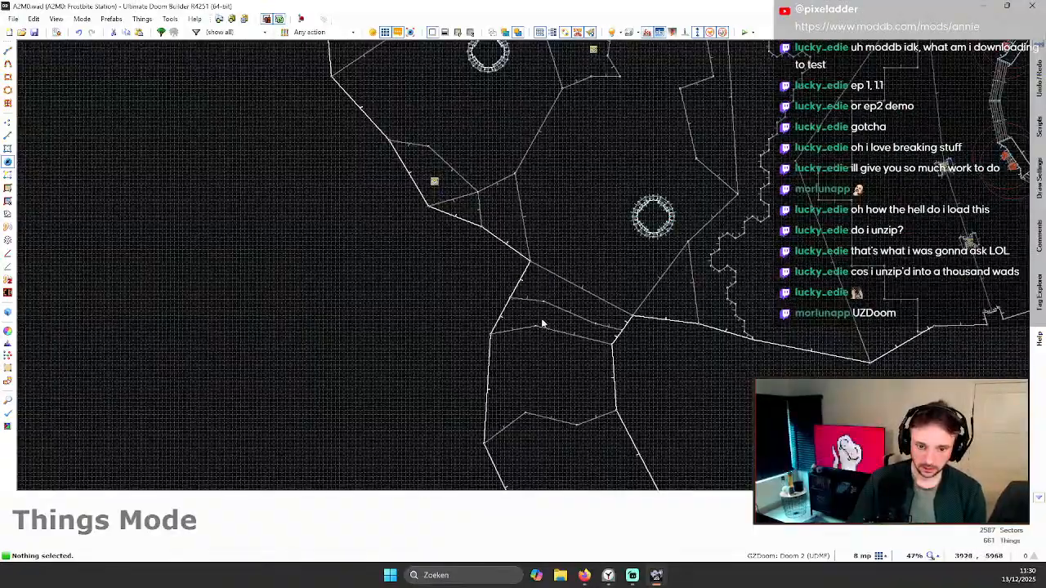
Step: Insert two vertices in the straight line where the cave meets its southern passage and move them to give the edge an irregular bend
scroll(546, 319, up, 4)
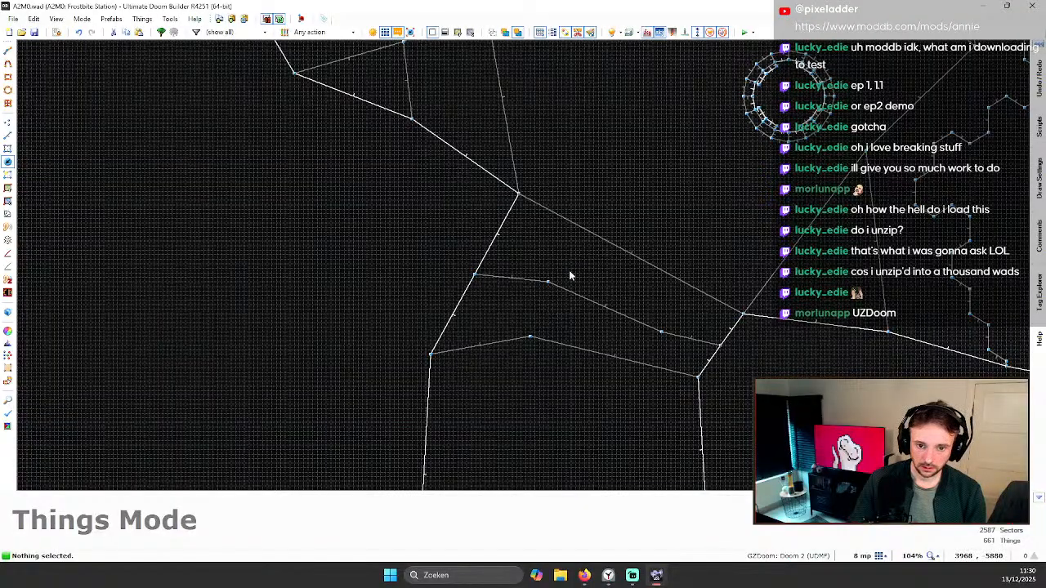
scroll(601, 216, down, 9)
scroll(621, 62, up, 5)
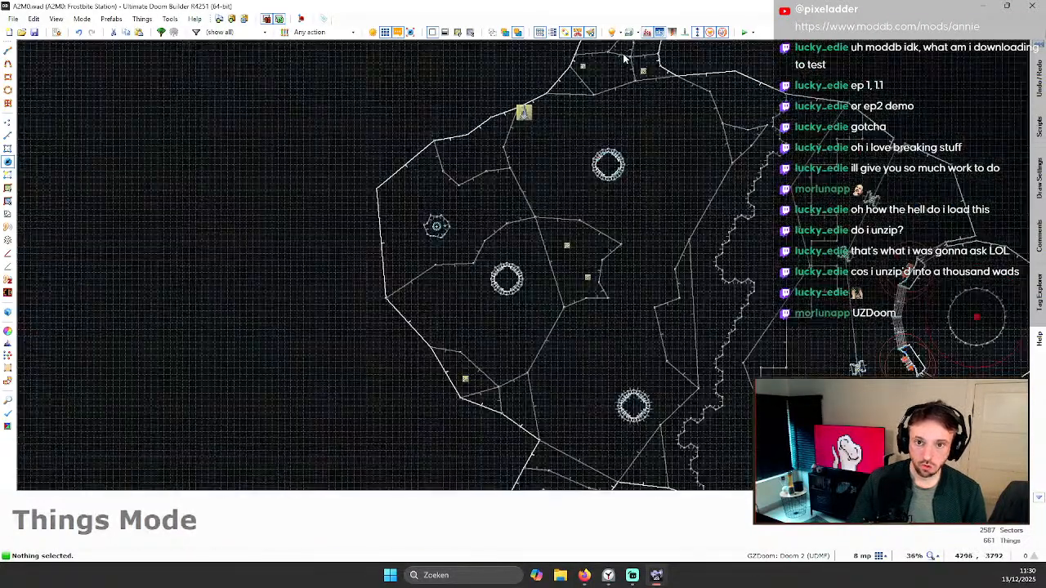
scroll(629, 71, down, 3)
scroll(626, 290, up, 5)
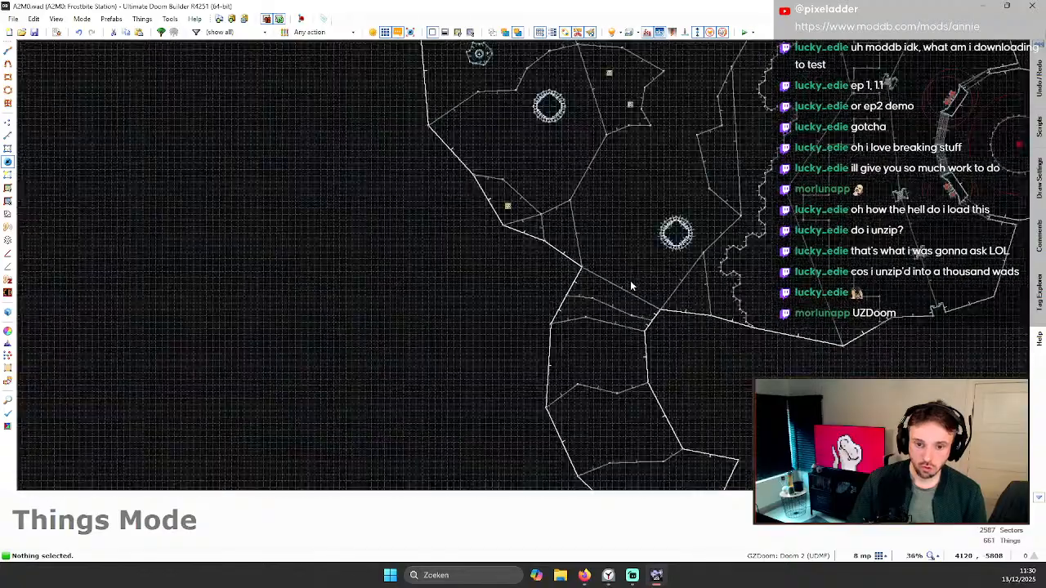
scroll(659, 136, down, 6)
scroll(637, 286, up, 7)
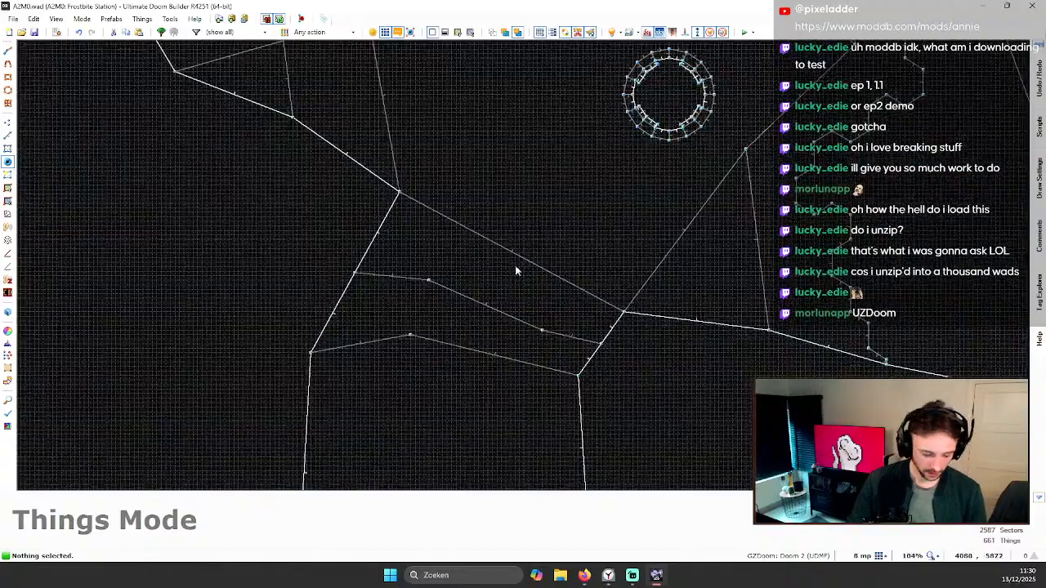
key(v)
right_drag(471, 232, 483, 212)
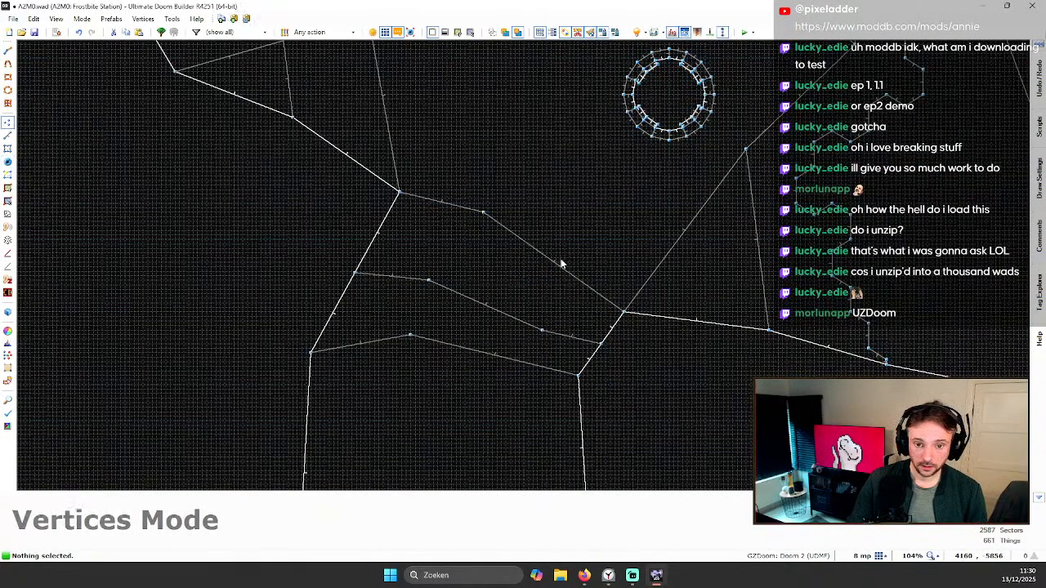
right_drag(560, 268, 579, 244)
right_drag(483, 213, 480, 229)
Step: Auto-align the rock wall textures in X and Y around the southern passage in the 3D view
key(q)
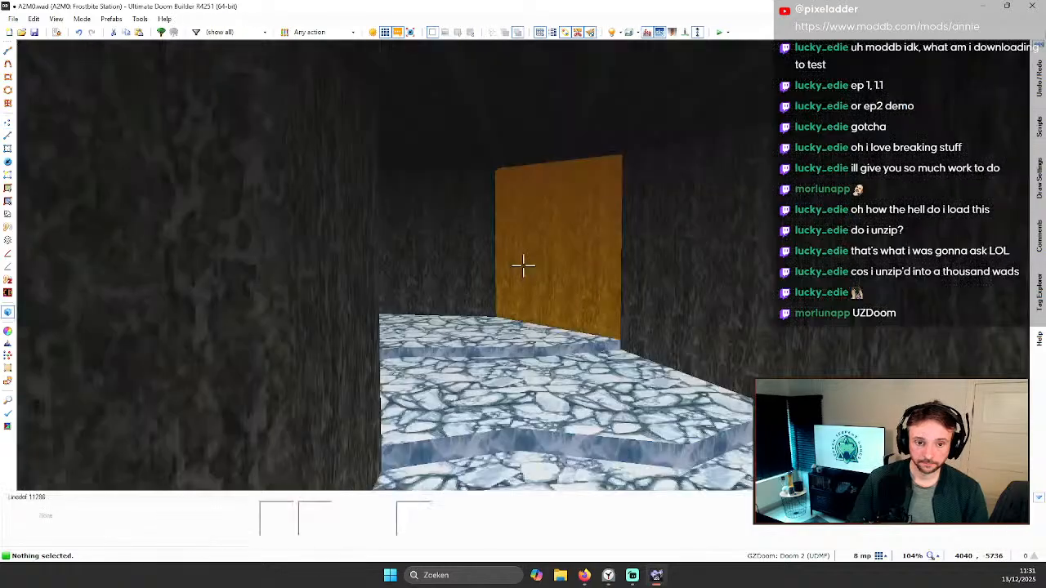
key(ctrl+a)
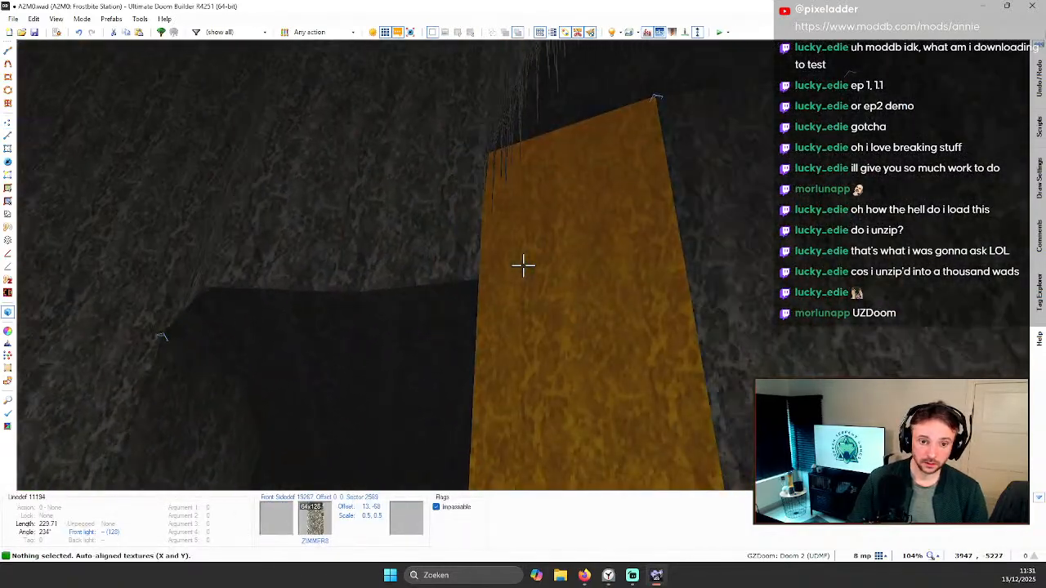
key(q)
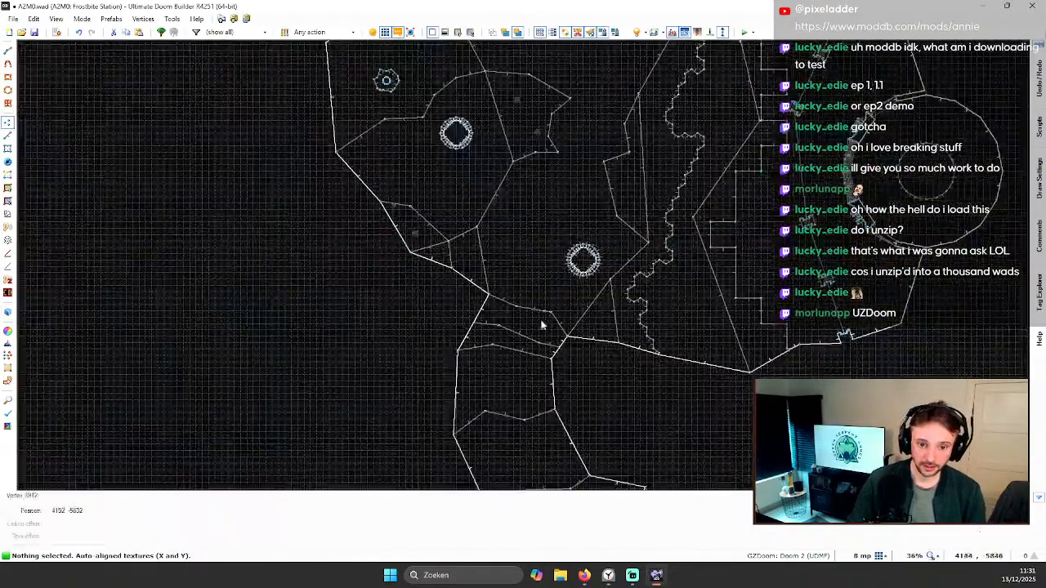
Step: Draw a two-segment line joining the western inner vertices of the three edges across the southern passage entrance
scroll(479, 281, up, 2)
click(7, 135)
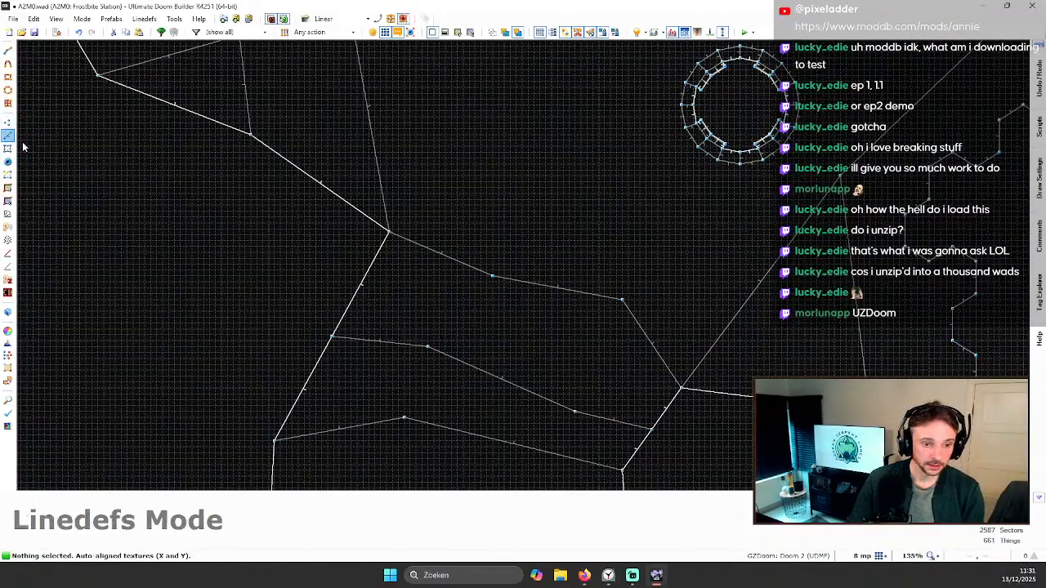
key(ctrl+d)
click(491, 278)
click(427, 347)
click(403, 418)
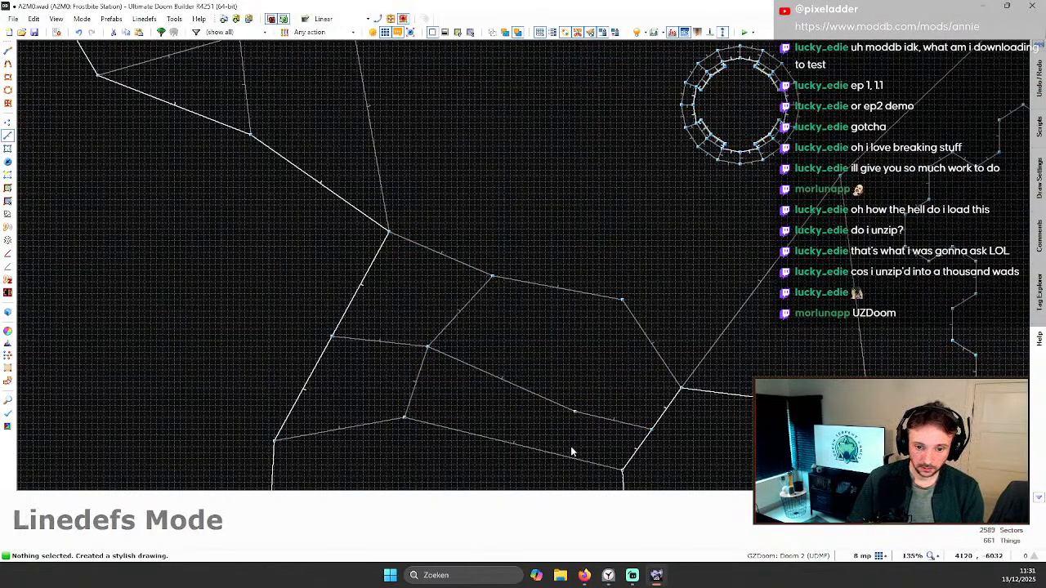
Step: Draw lines from the middle edge's eastern inner vertex to the lower edge's eastern end and the upper edge's eastern inner vertex
key(ctrl+d)
click(575, 411)
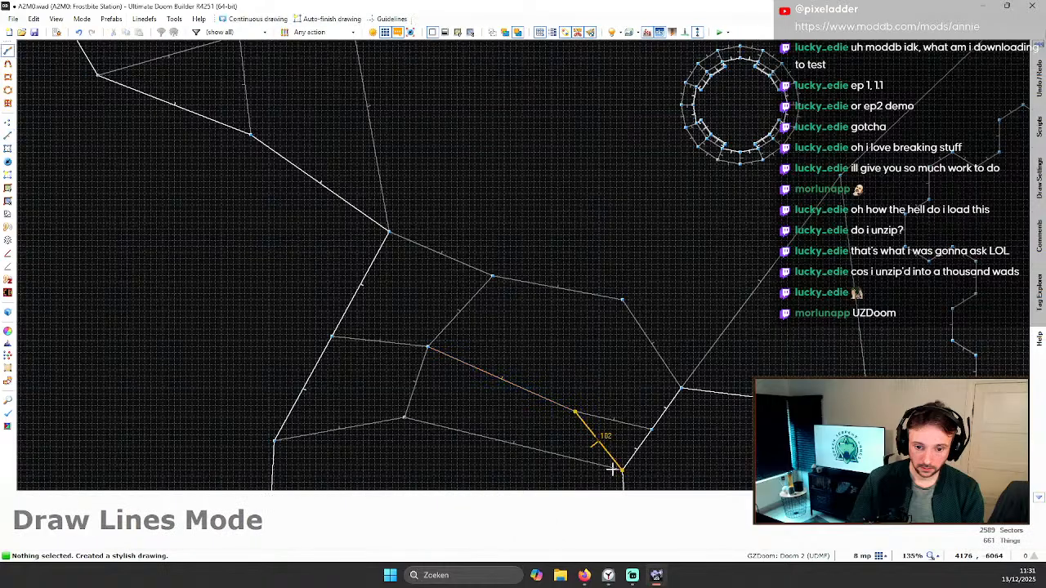
click(622, 467)
key(ctrl+d)
click(575, 411)
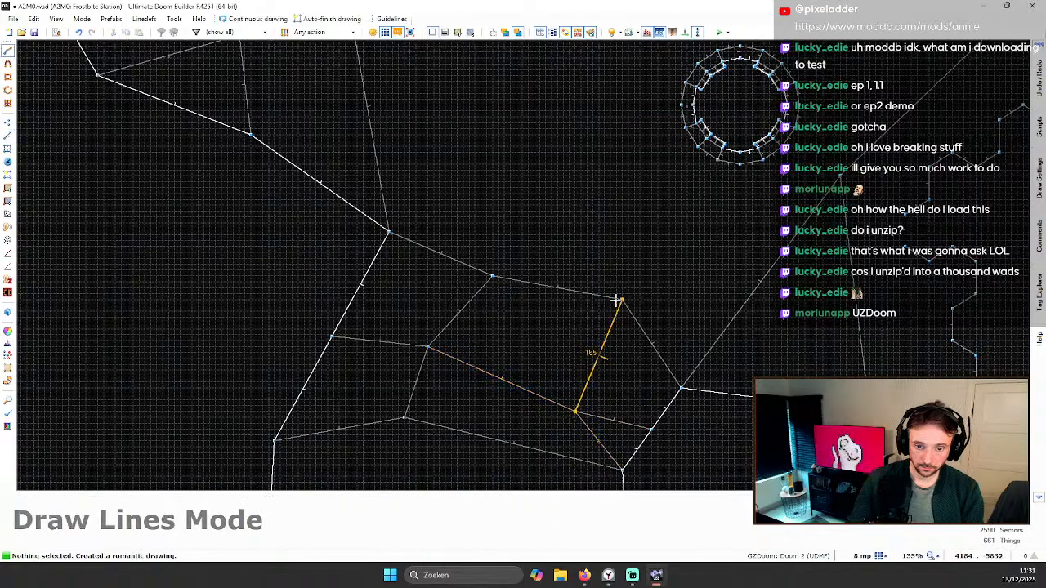
click(622, 300)
right_click(566, 325)
Step: Examine the newly divided ceiling sections above the southern passage entrance in the 3D view
key(q)
key(q)
key(q)
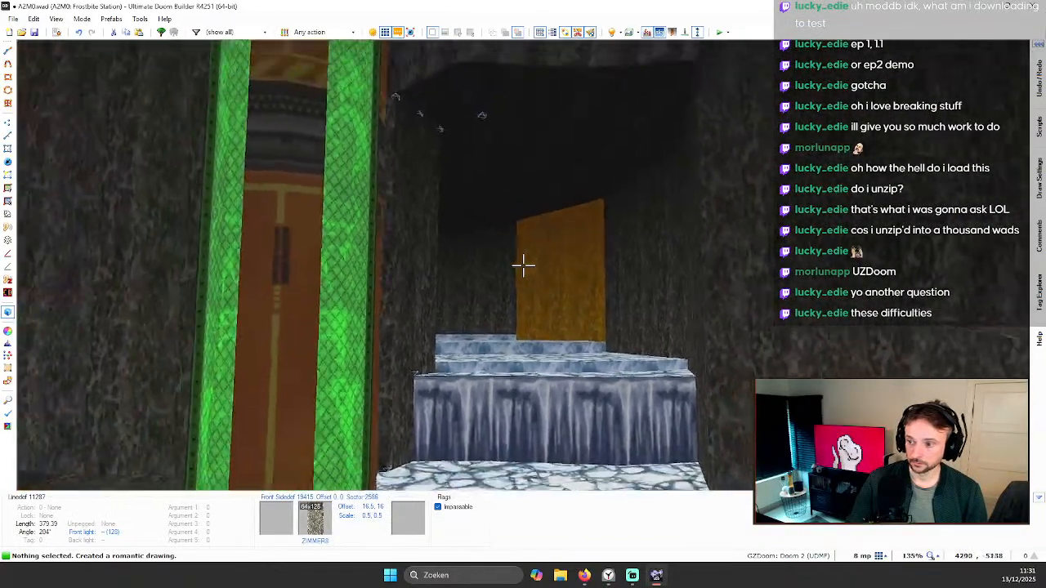
key(w)
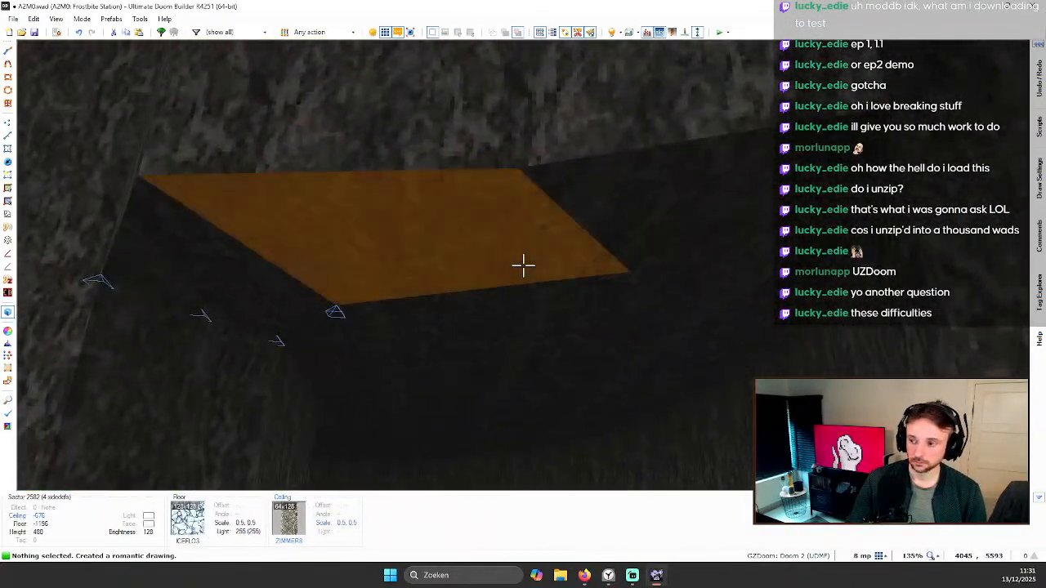
key(s)
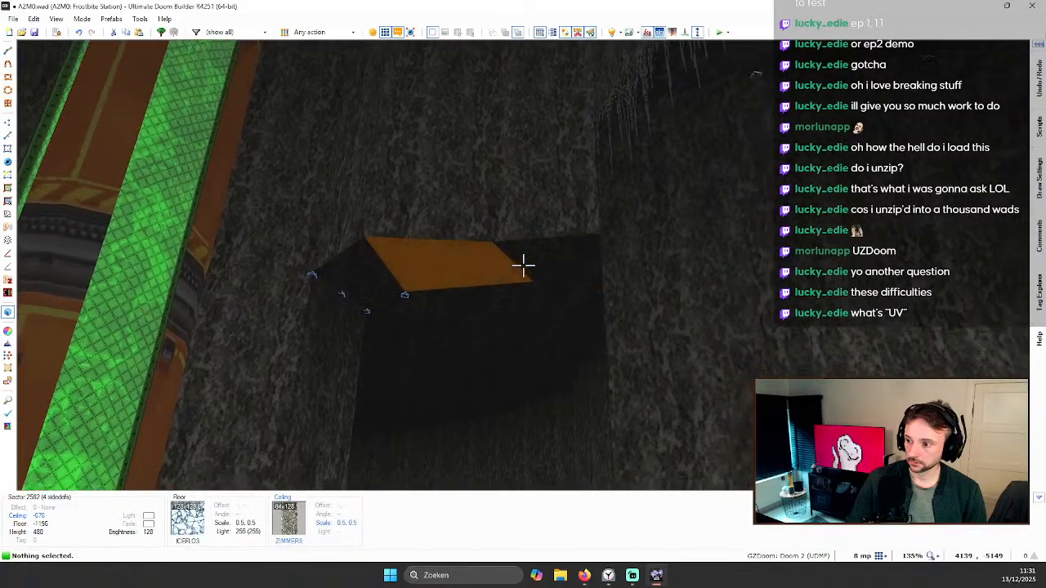
key(w)
key(s)
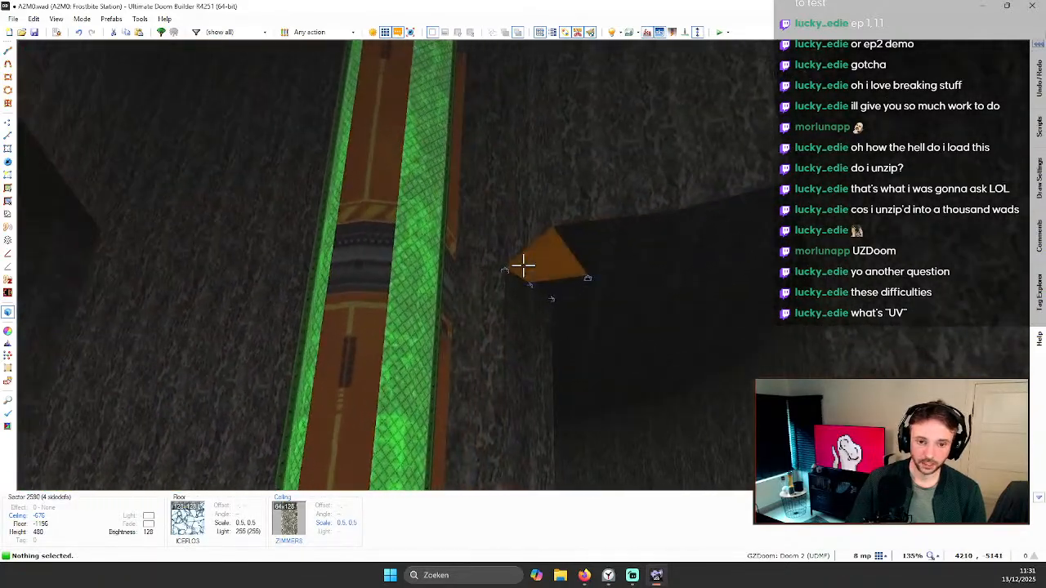
click(523, 263)
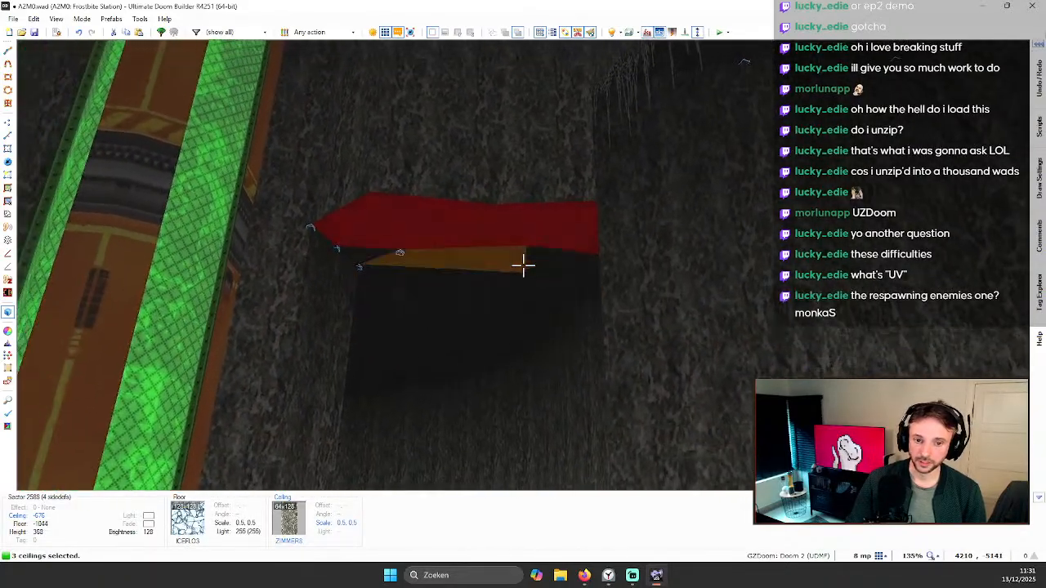
click(523, 266)
key(w)
click(523, 265)
click(522, 266)
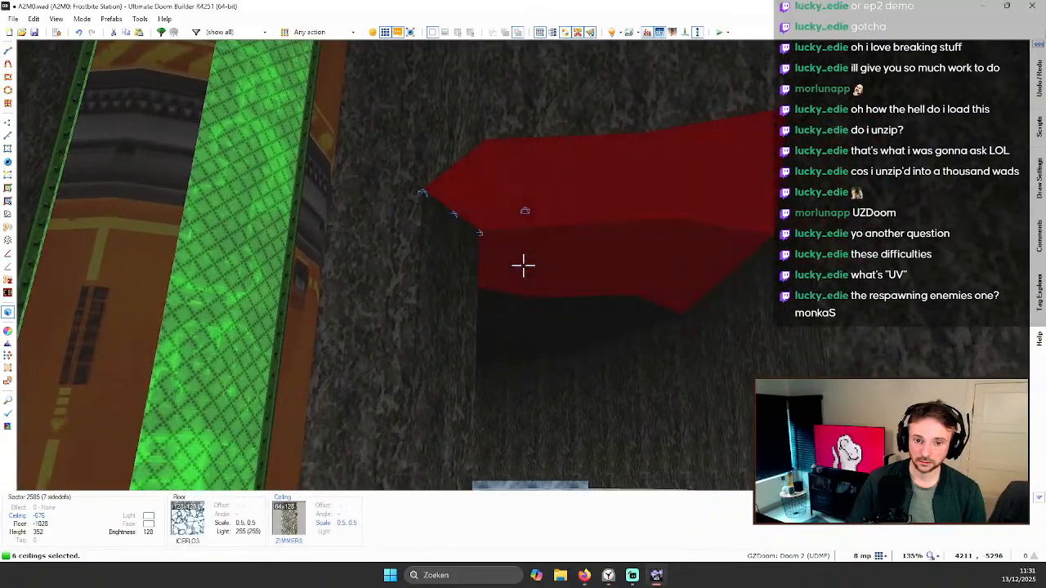
key(w)
click(523, 266)
click(523, 265)
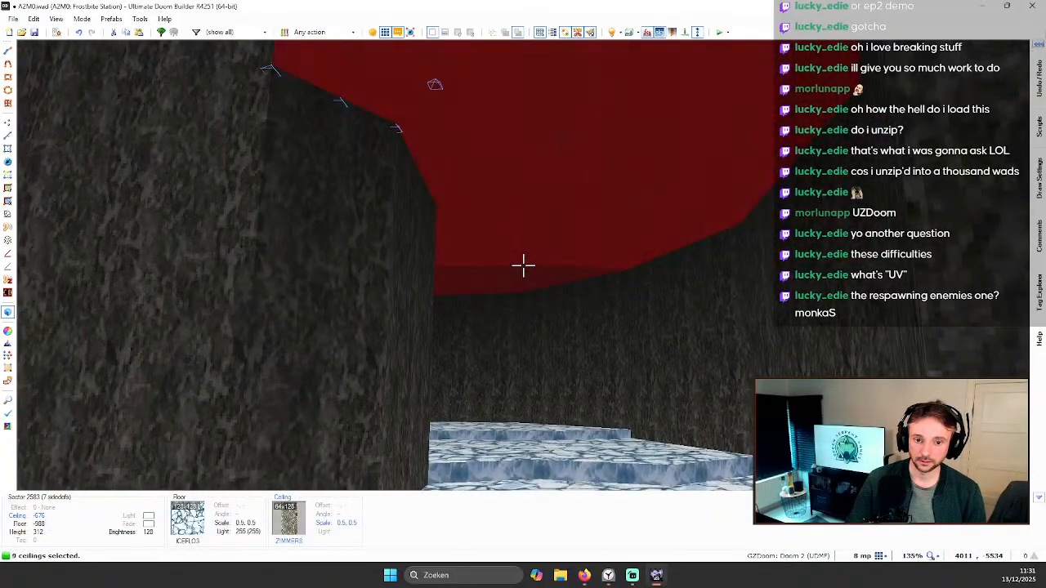
key(s)
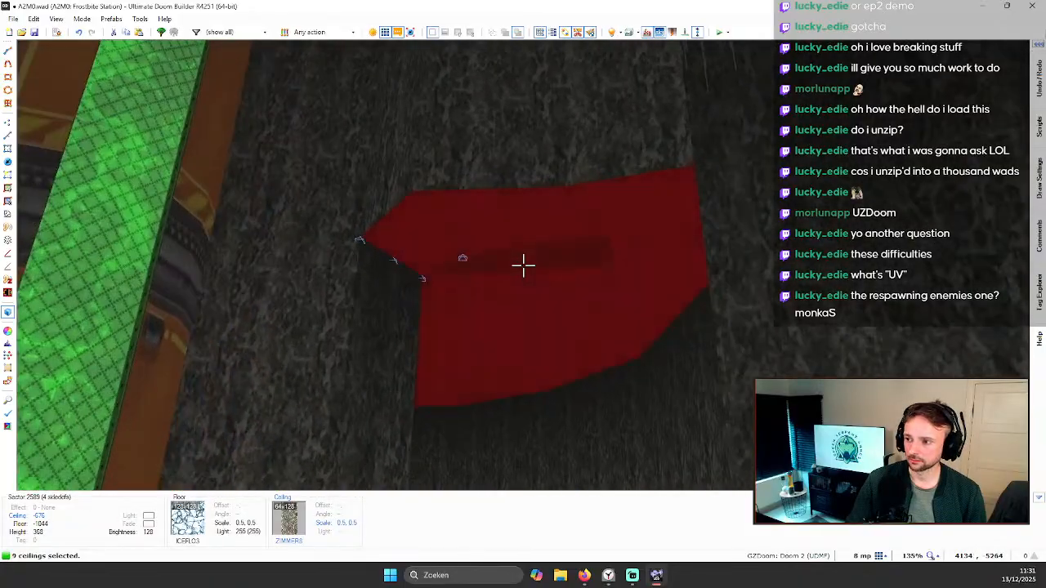
key(w)
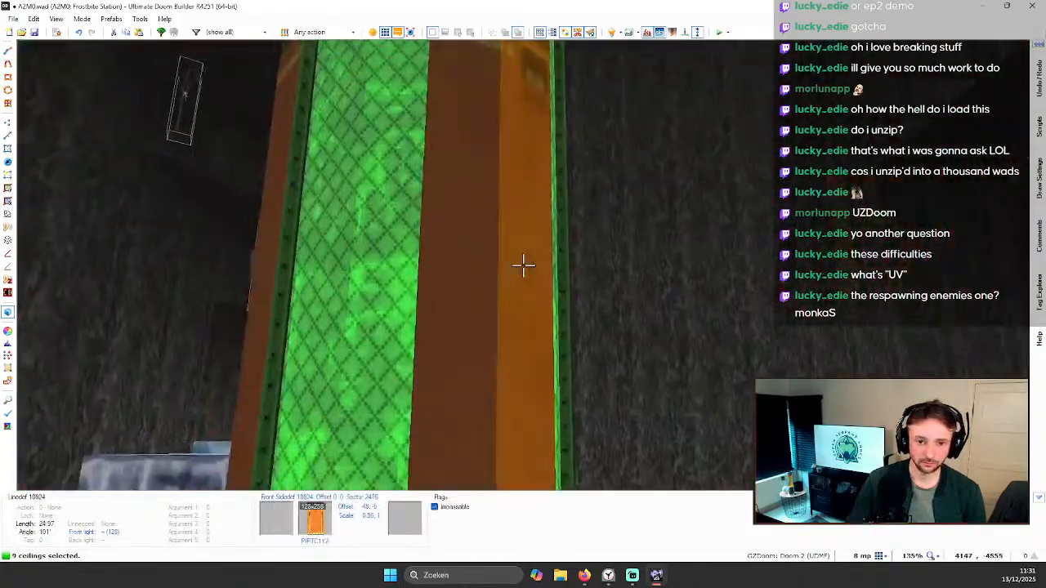
key(w)
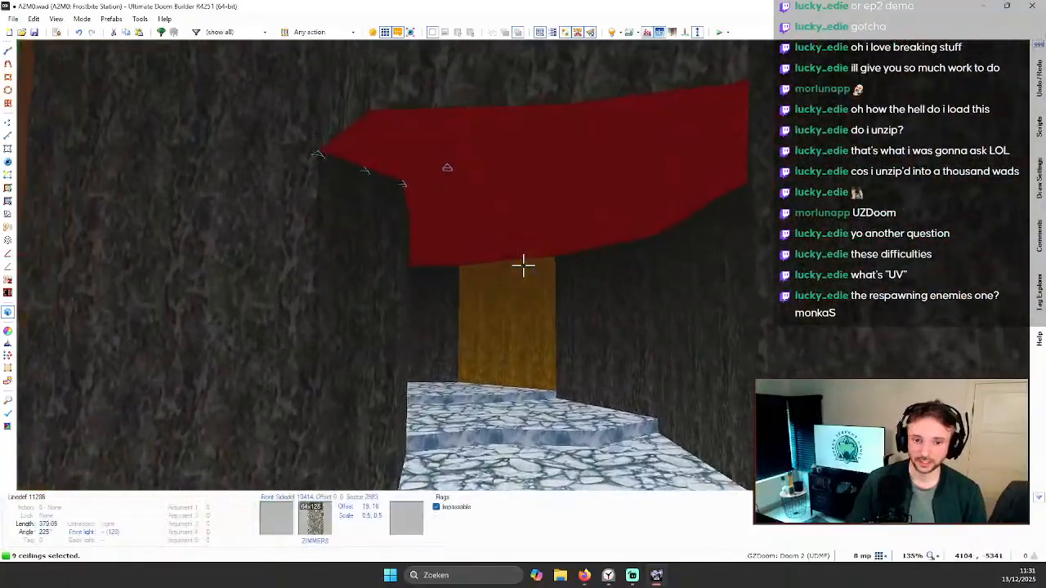
key(w)
key(c)
Step: Raise the three ceiling sections nearest the cave at the southern passage entrance to a height of -652
click(523, 266)
key(w)
click(523, 265)
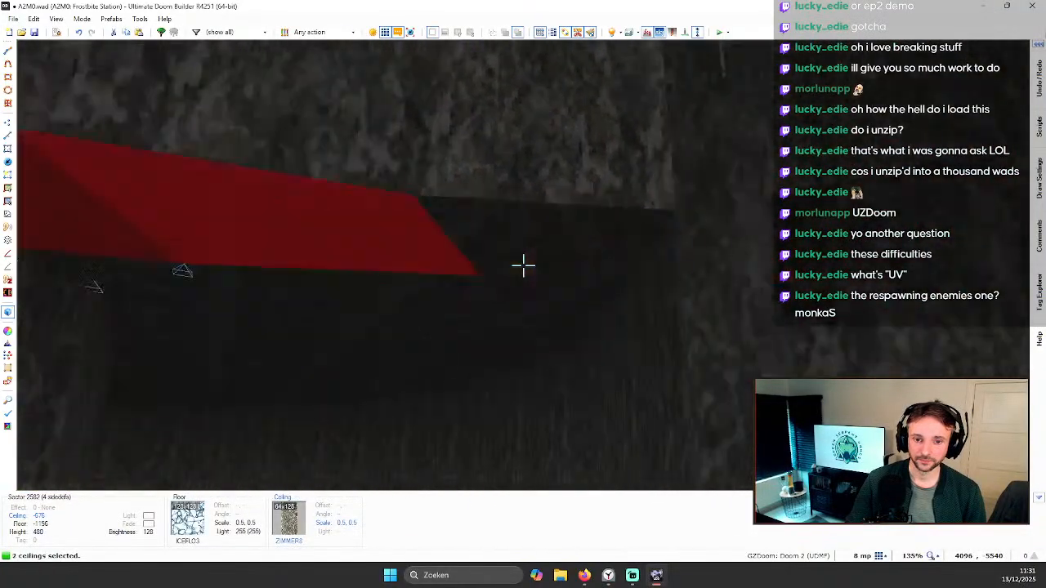
click(523, 266)
key(s)
scroll(523, 266, up, 3)
key(c)
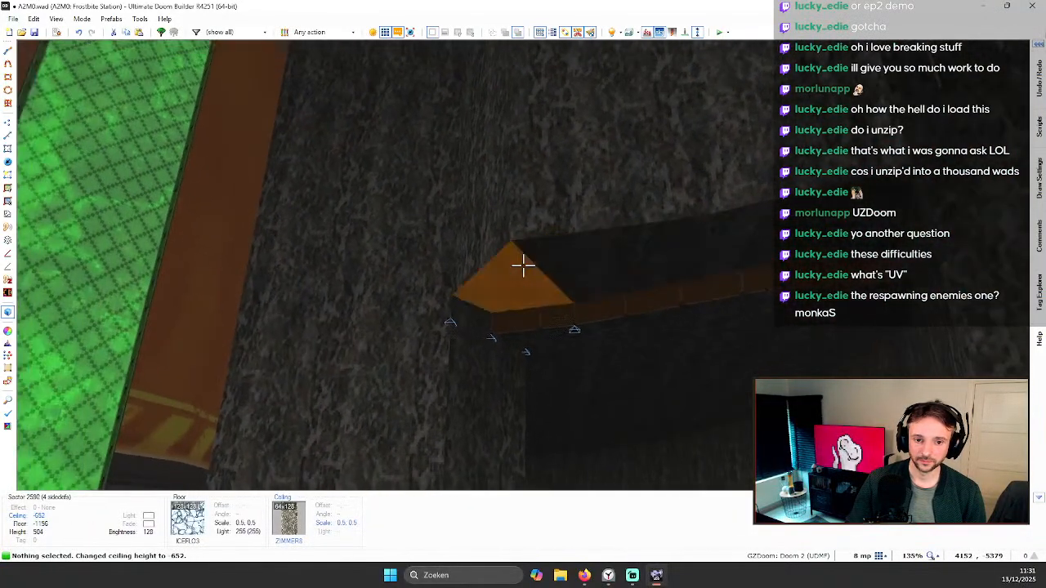
Step: Raise the eastern and middle ceiling sections of the row nearest the cave to -596
click(523, 265)
click(523, 265)
scroll(523, 266, up, 7)
key(c)
key(w)
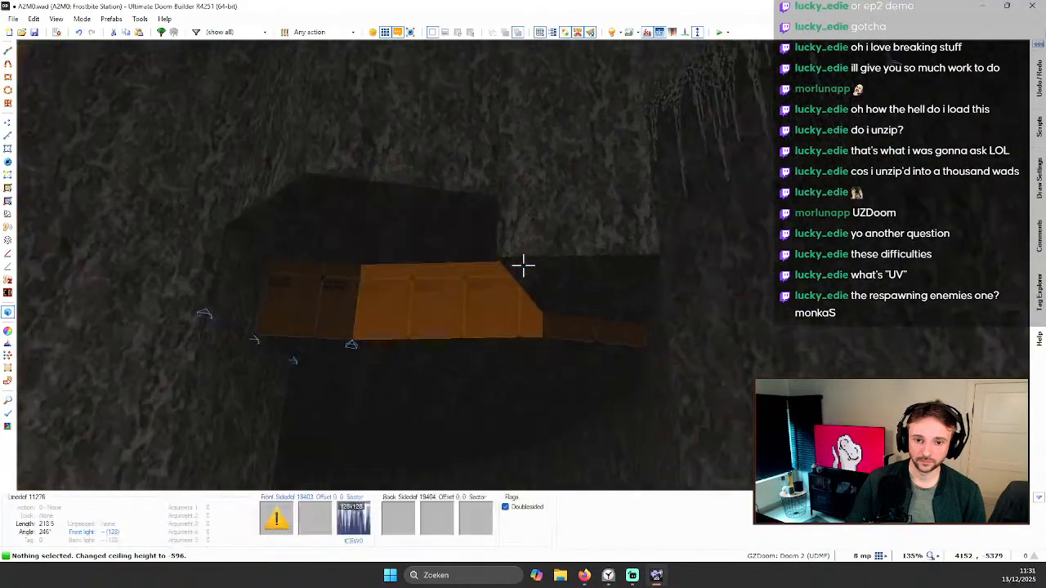
Step: Slope the middle ceiling section of the row nearest the cave using its edge slope handles
key(v)
scroll(523, 266, up, 2)
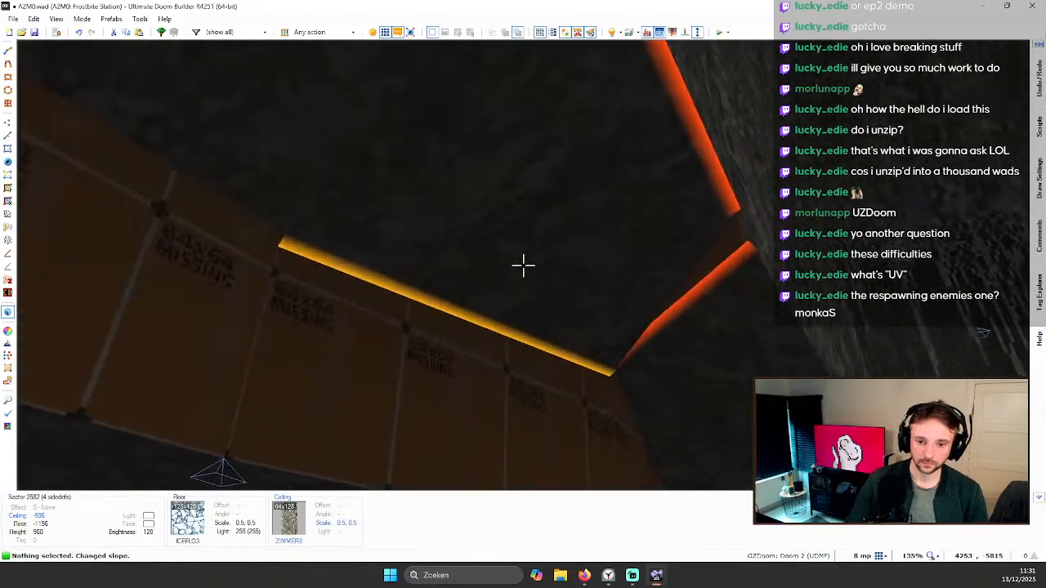
key(s)
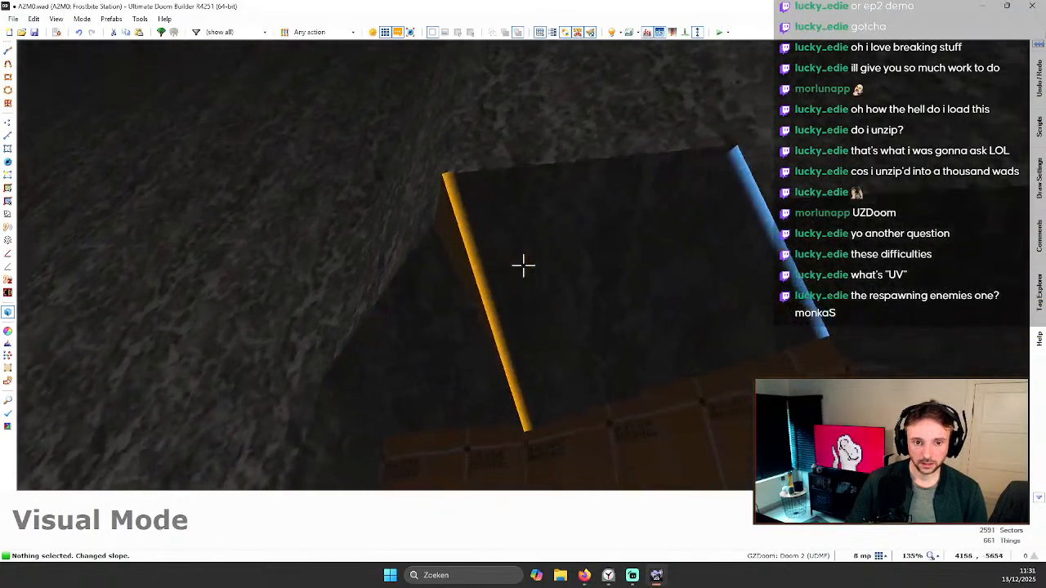
Step: Lower the eastern ceiling section of the row nearest the cave to -612 and slope it about its inner edge
click(523, 265)
scroll(523, 265, down, 1)
click(522, 266)
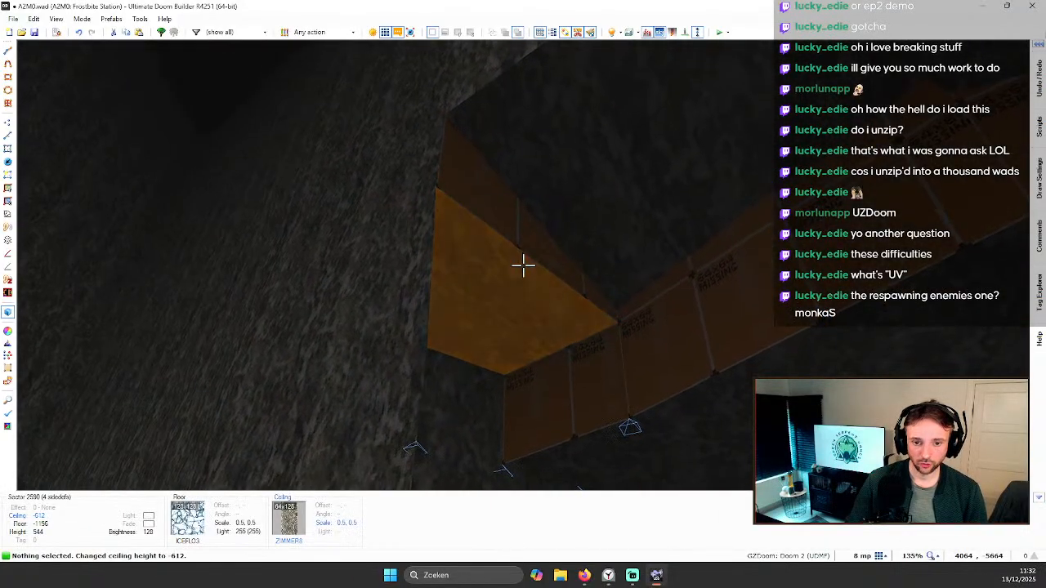
key(s)
key(w)
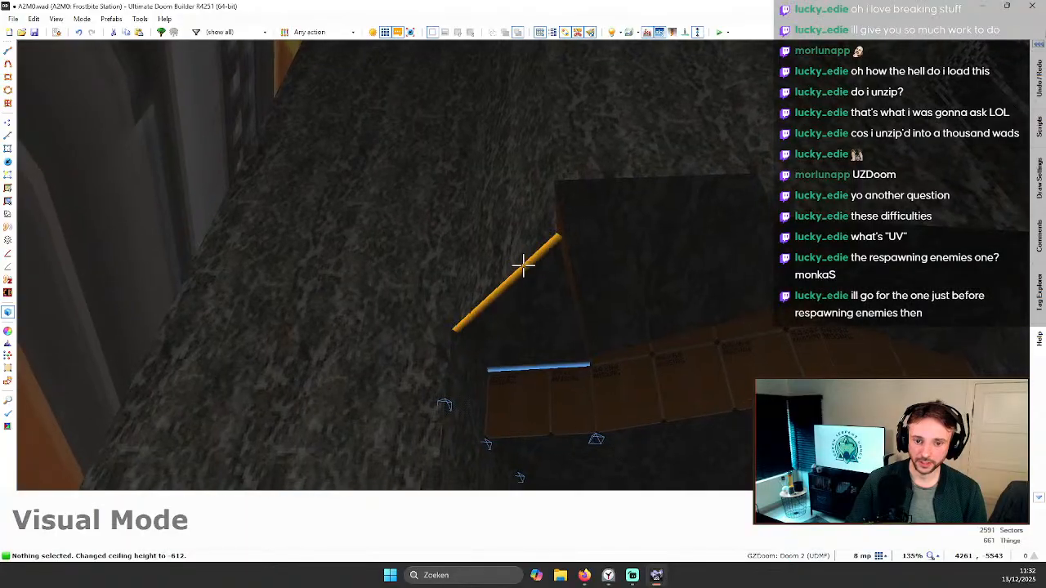
scroll(523, 266, up, 1)
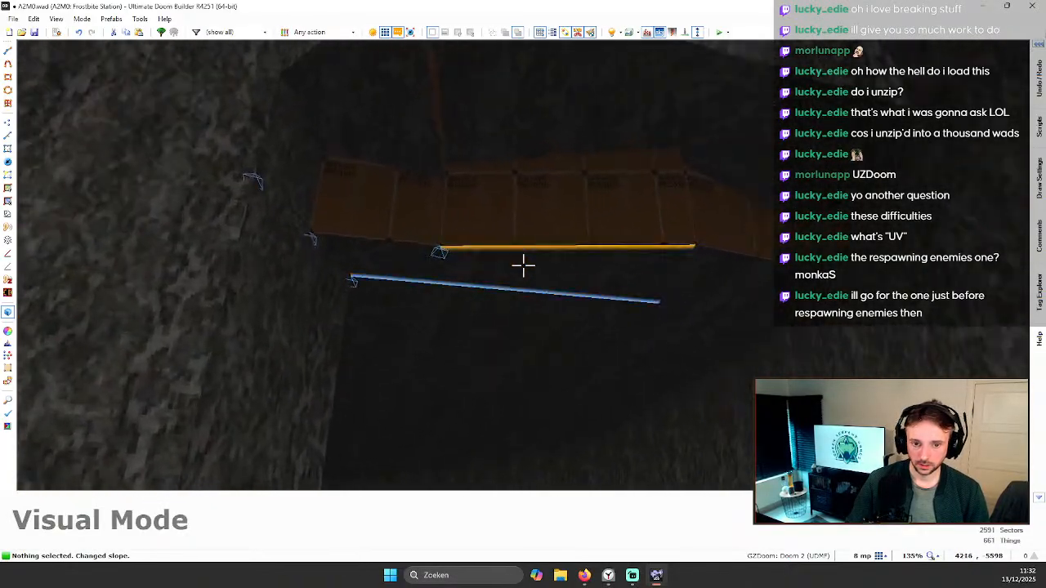
key(w)
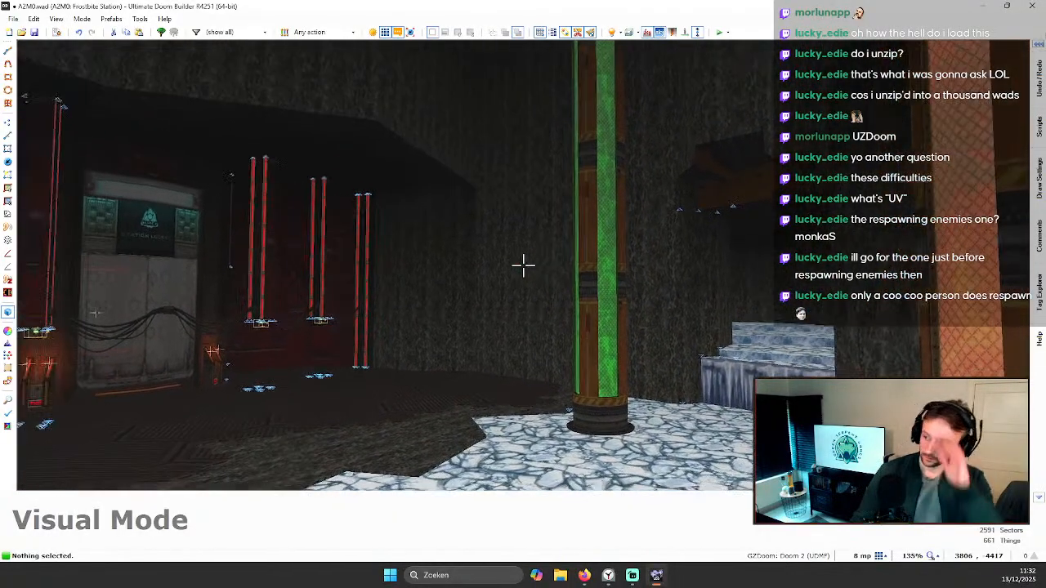
Step: Slope the western ceiling section of the row nearest the cave using its edge slope handles
key(s)
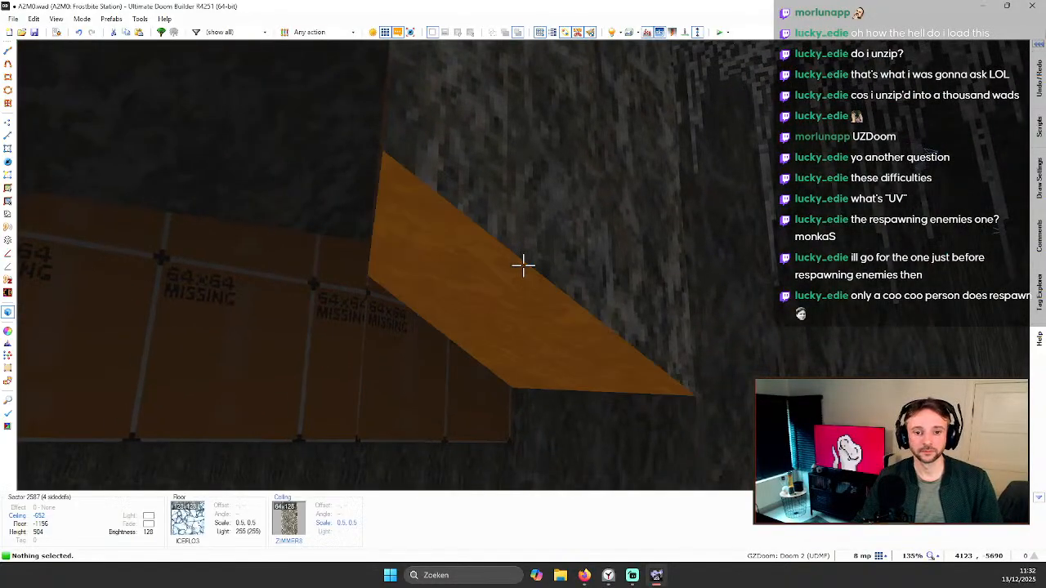
scroll(523, 264, up, 1)
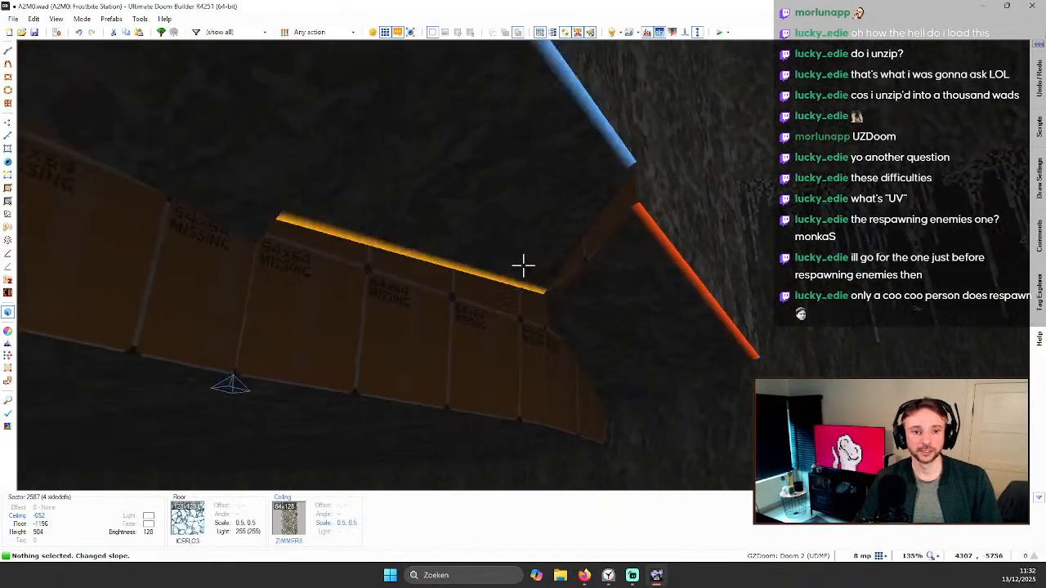
key(s)
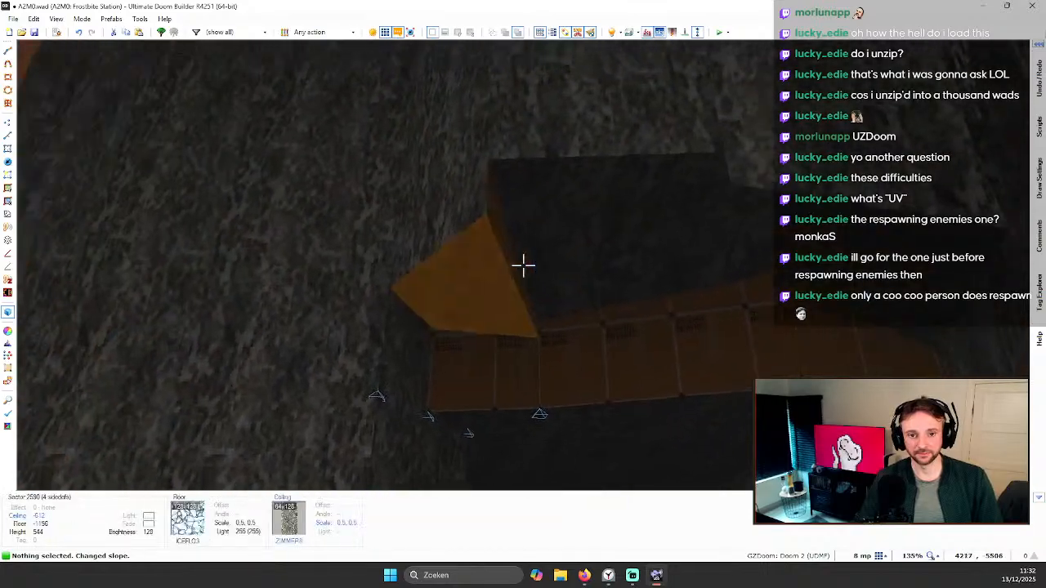
Step: Copy the ZIMMER8 rock texture and paste it onto the untextured upper walls exposed by the raised ceilings
key(s)
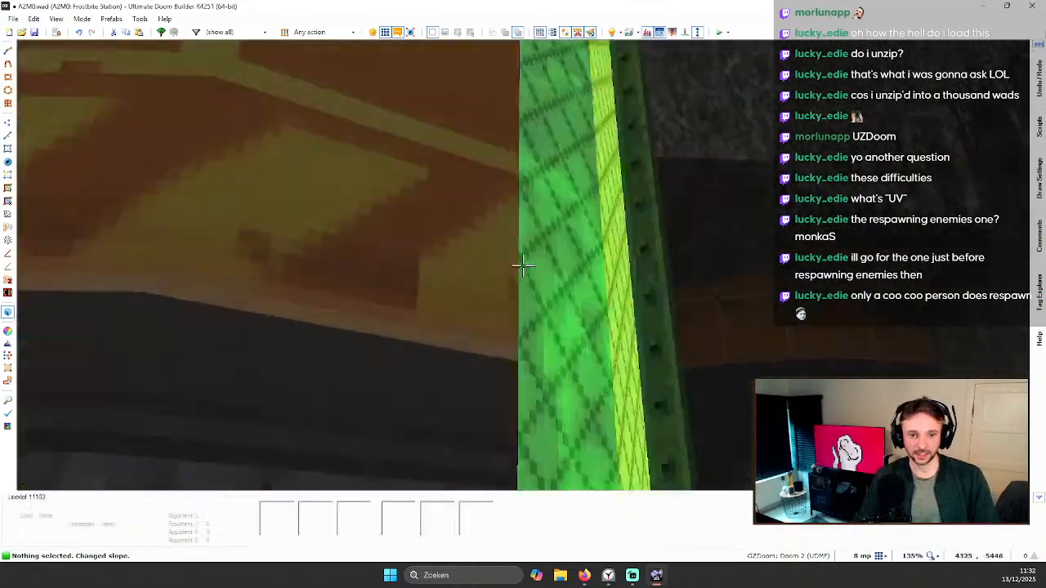
key(ctrl+v)
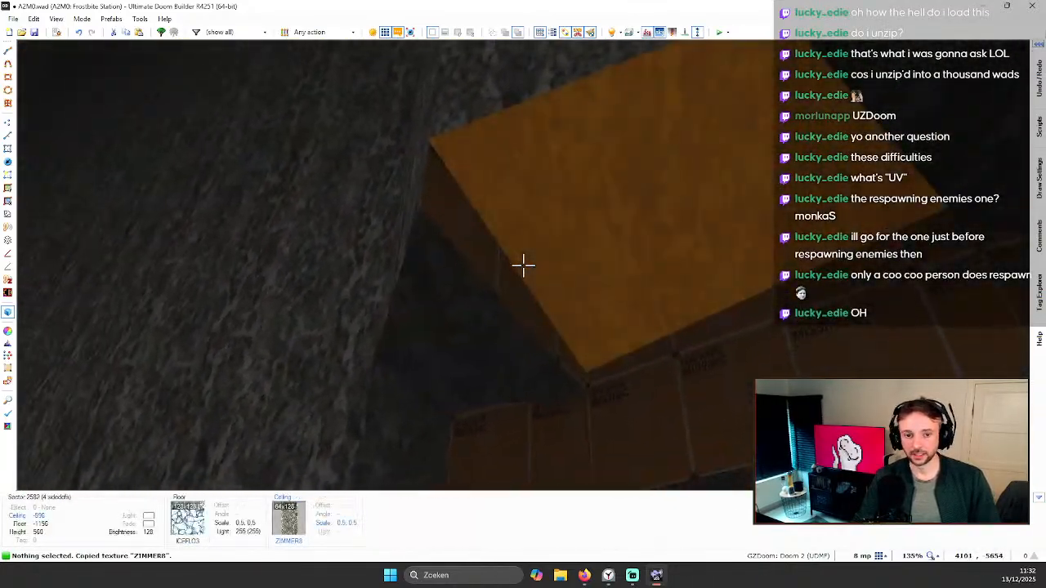
key(a)
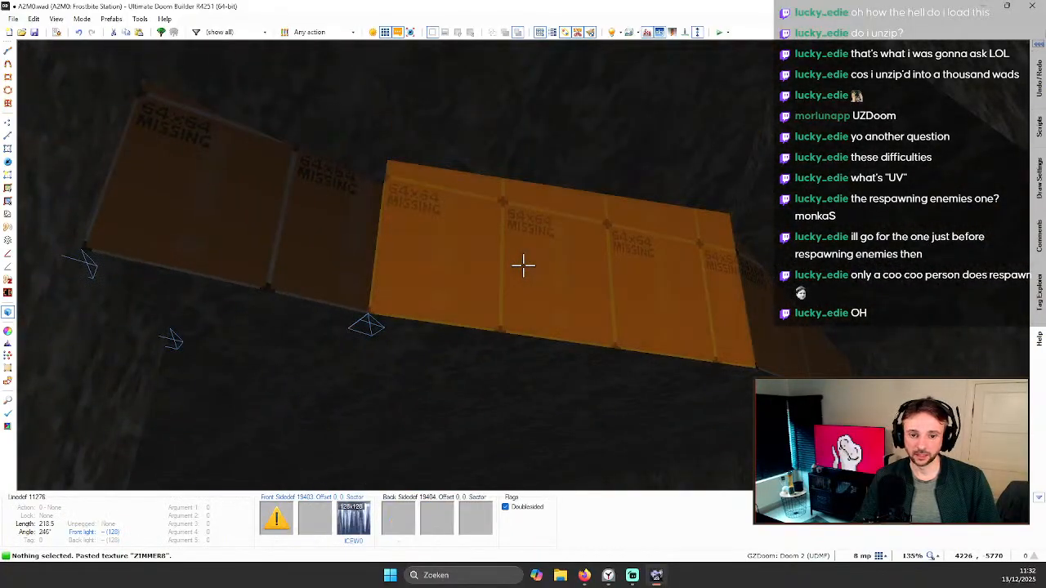
key(s)
shift+click(523, 265)
key(ctrl+v)
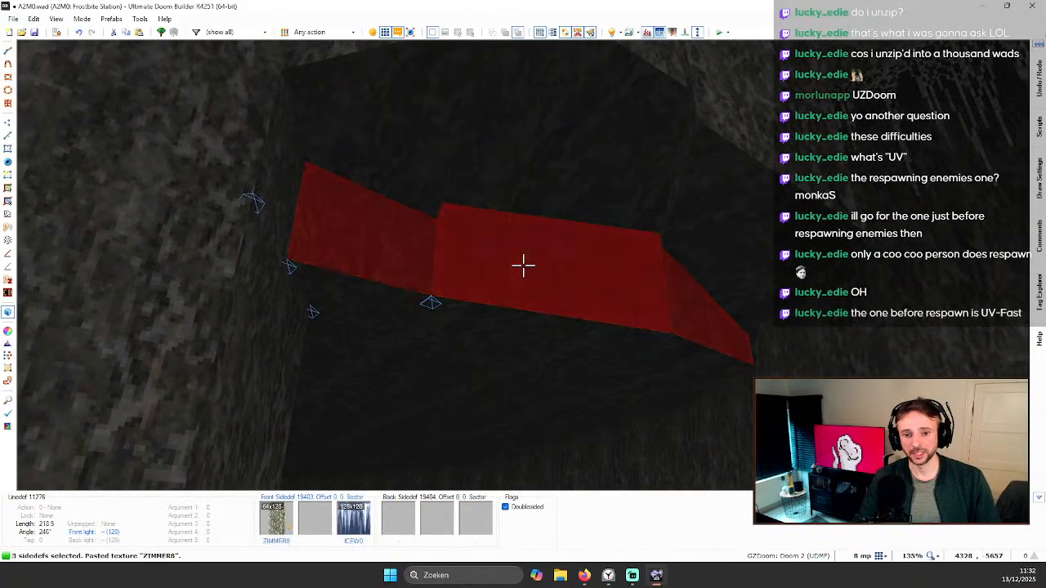
Step: Clear the wall selection and auto-align the rock textures in X and Y around the passage entrance
key(c)
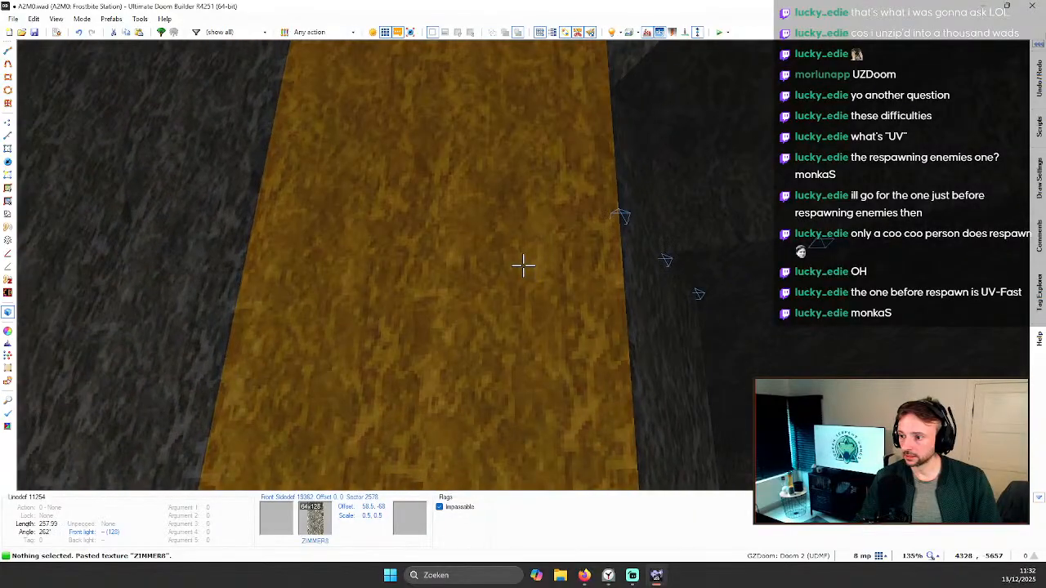
key(ctrl+a)
key(s)
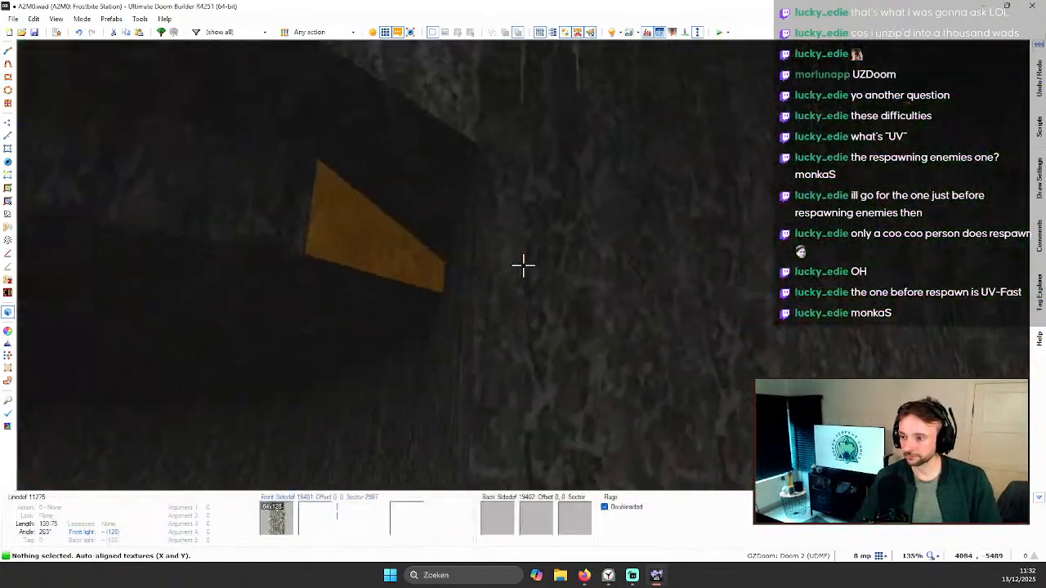
Step: Raise the middle ceiling section of the row deeper inside the passage entrance to -636
key(w)
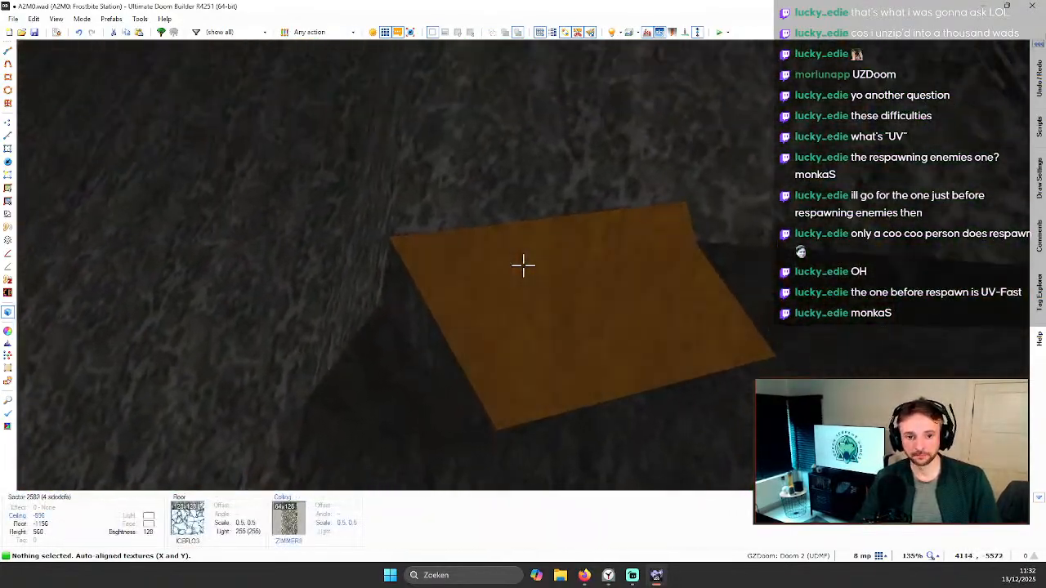
key(w)
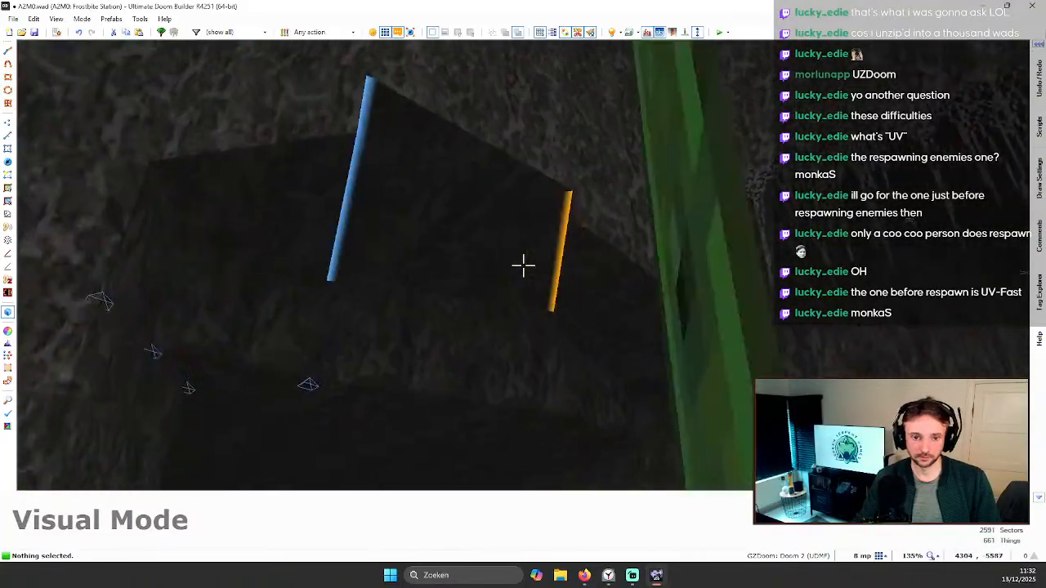
key(w)
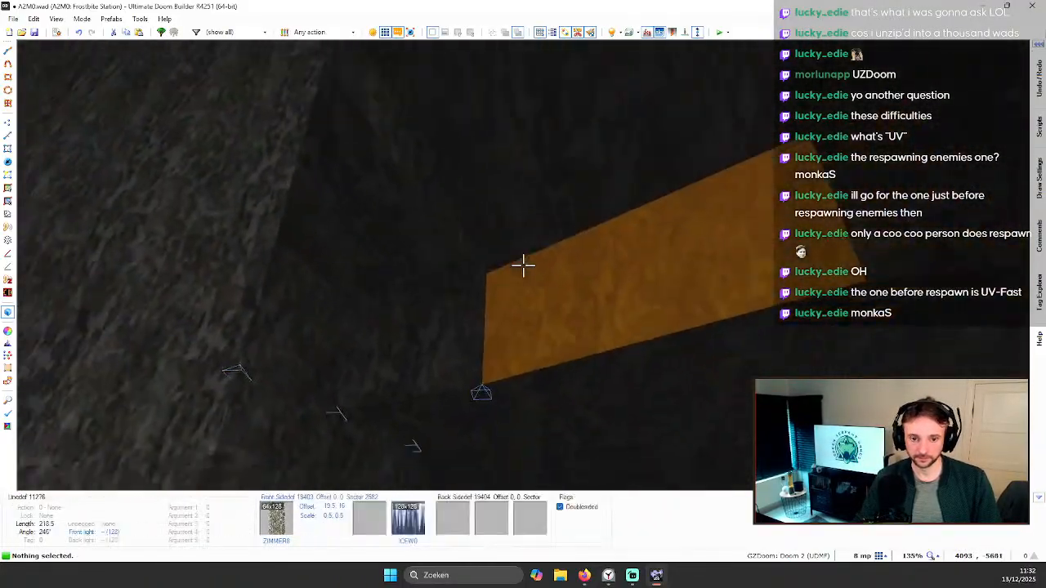
key(q)
key(q)
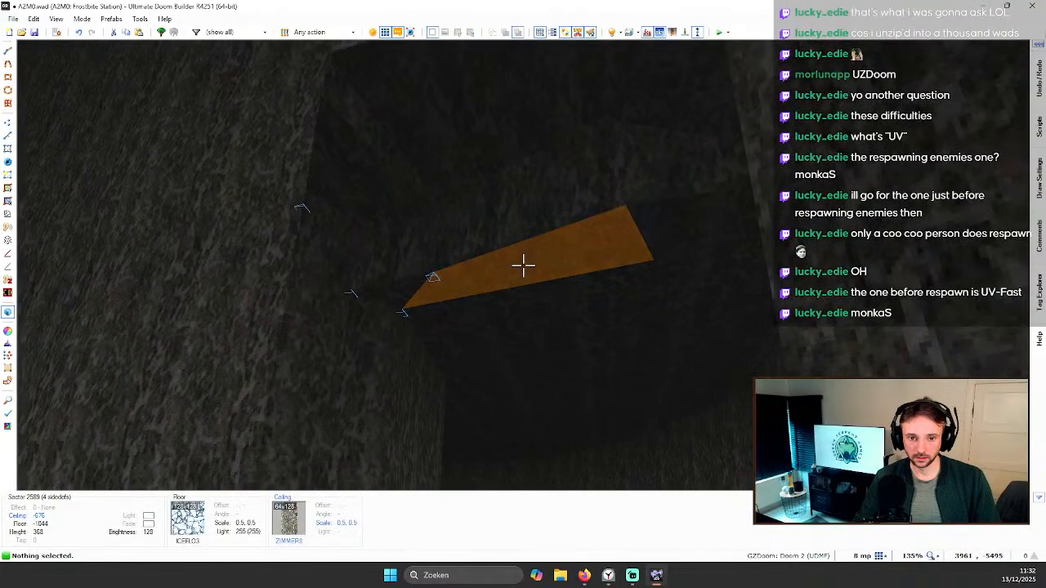
click(523, 265)
scroll(522, 264, up, 4)
click(523, 265)
key(w)
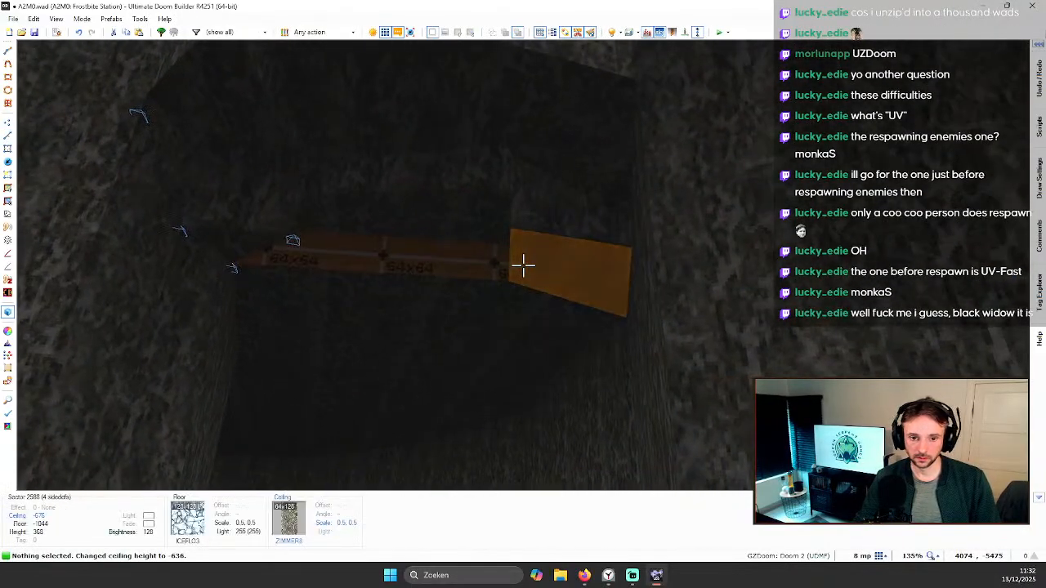
Step: Raise the western section and the small eastern triangle of the deeper ceiling row to -636
click(523, 265)
scroll(522, 265, up, 2)
scroll(523, 265, up, 3)
key(w)
key(c)
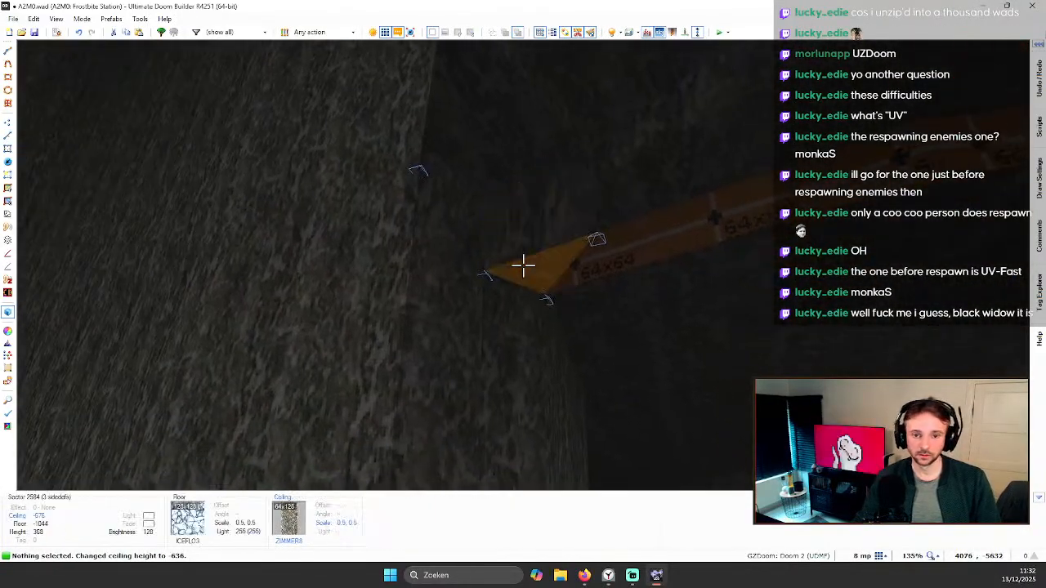
click(523, 264)
scroll(522, 264, up, 5)
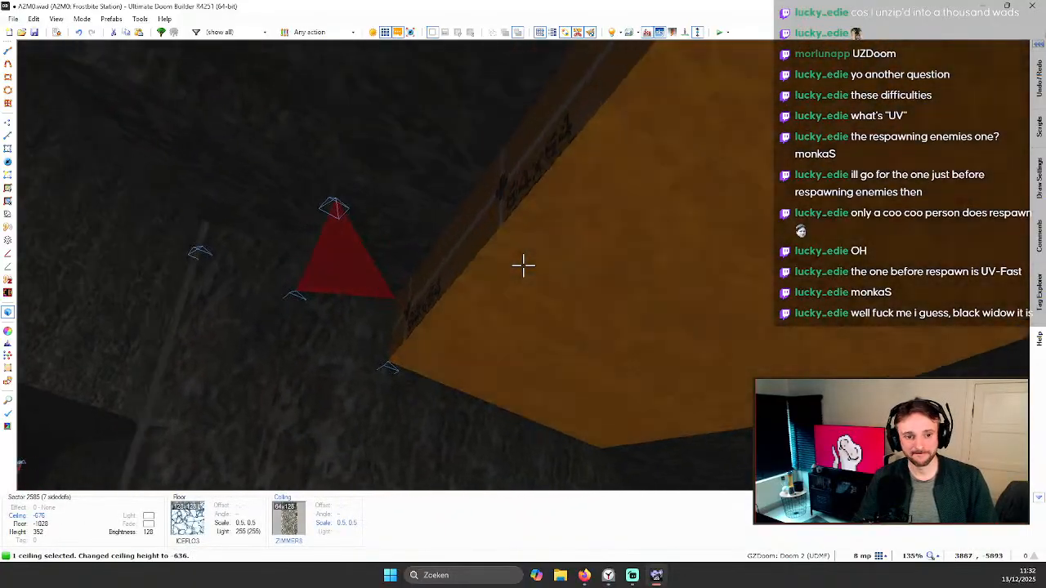
key(c)
Step: Slope the western ceiling section of the deeper row using its edge slope handle
key(v)
scroll(523, 265, down, 2)
scroll(523, 266, down, 1)
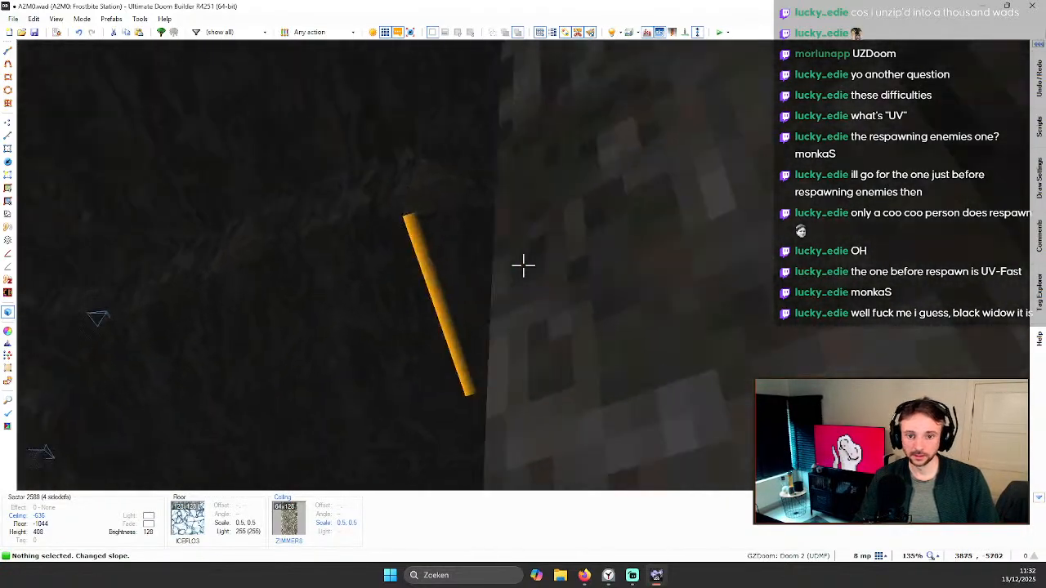
key(v)
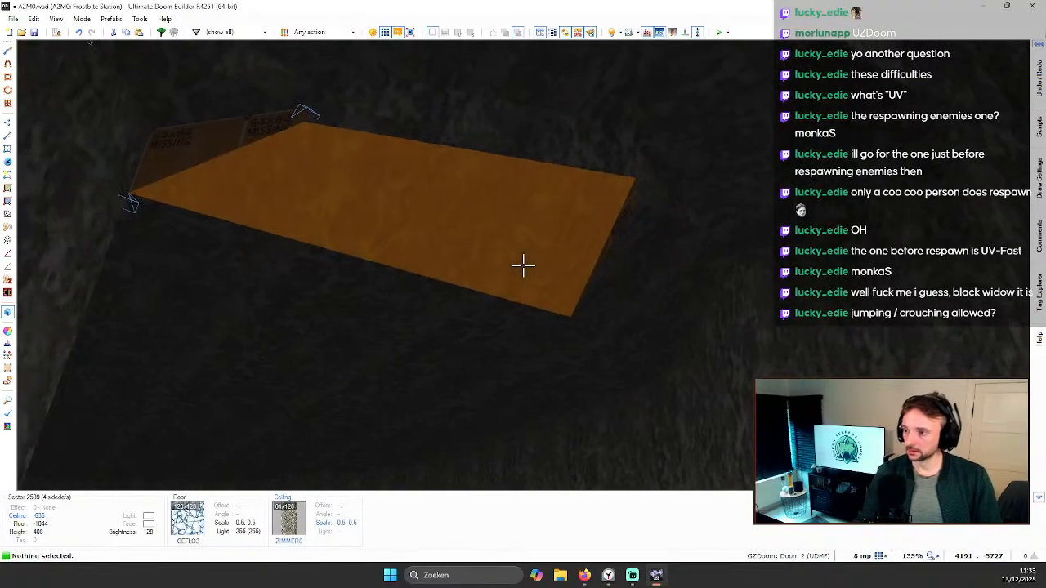
Step: Copy the ZIMMER8 texture onto the upper wall strips between the cave ceiling sections and auto-align them in X and Y
key(ctrl+c)
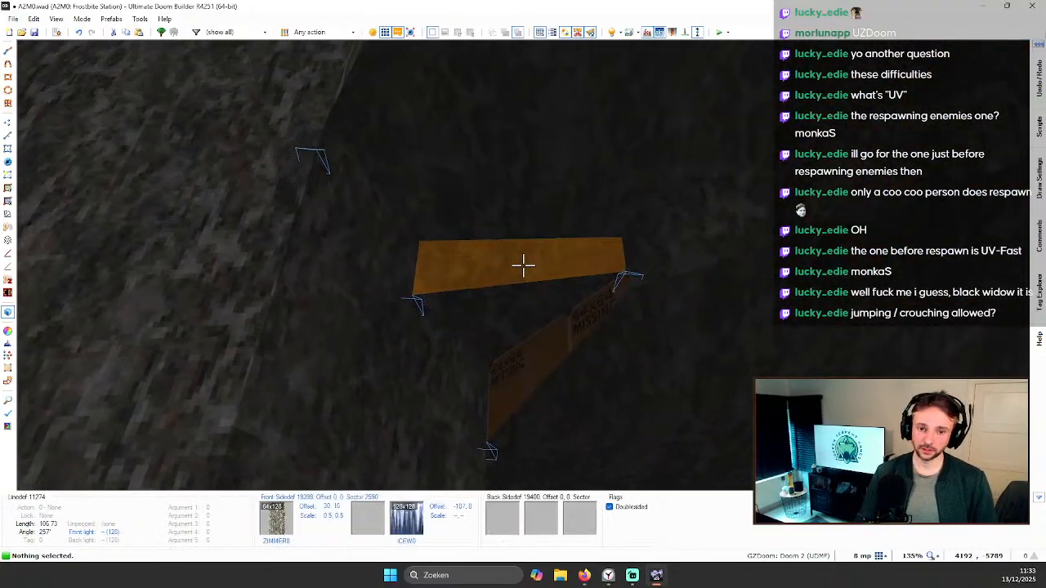
key(ctrl+v)
key(ctrl+a)
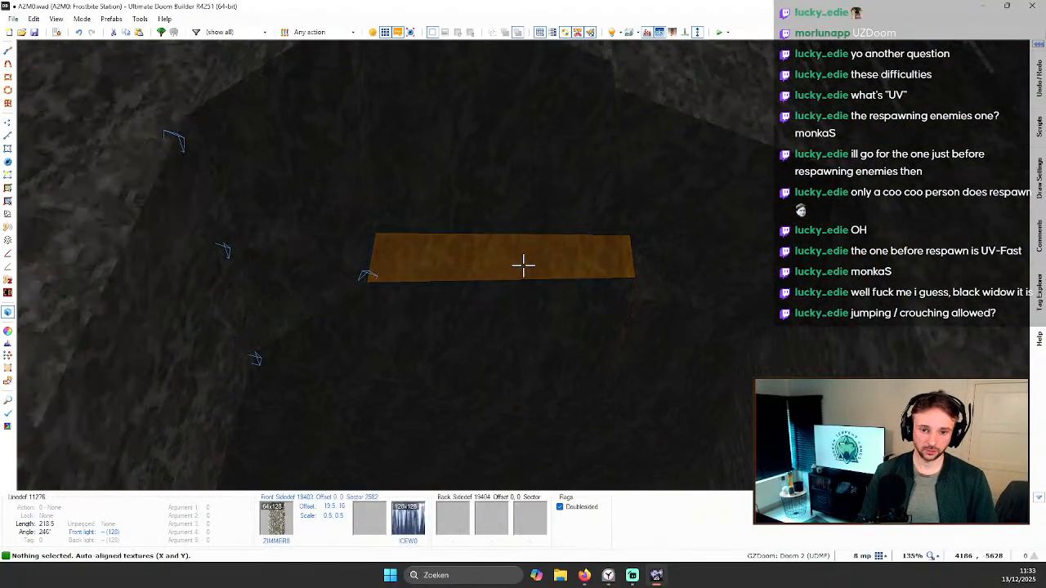
key(ctrl+v)
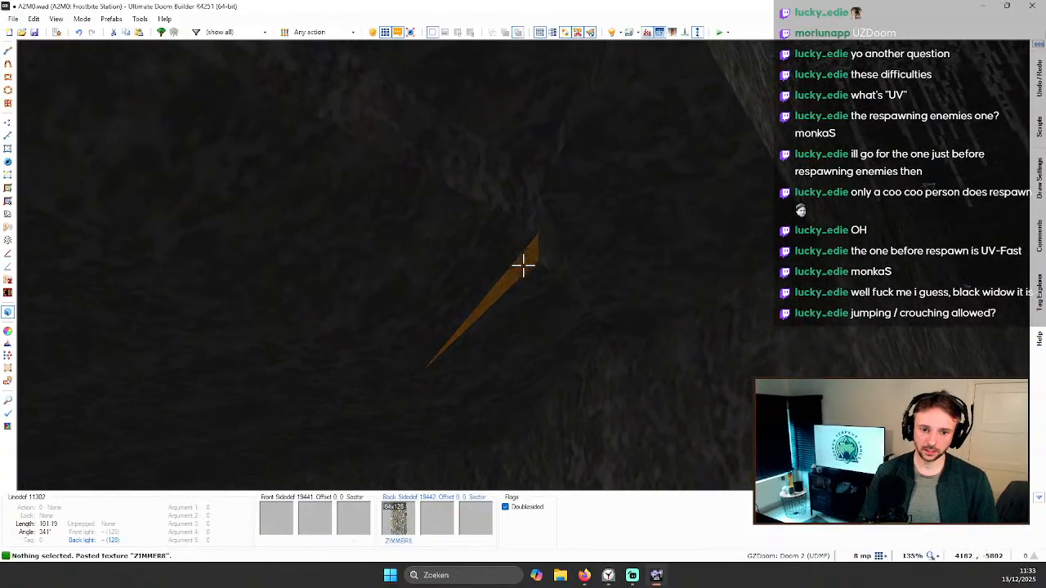
key(ctrl+a)
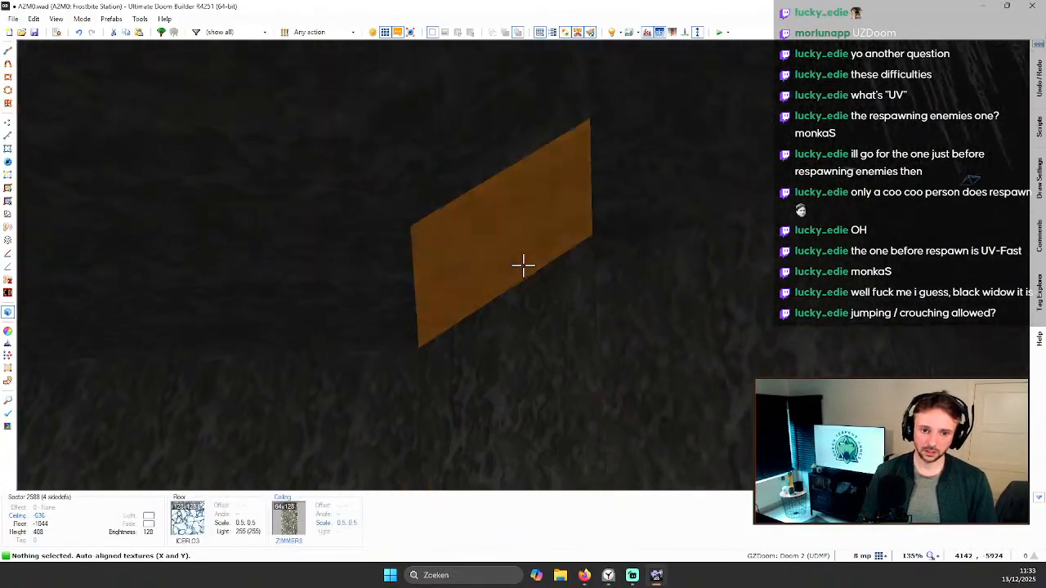
click(523, 266)
scroll(523, 265, down, 1)
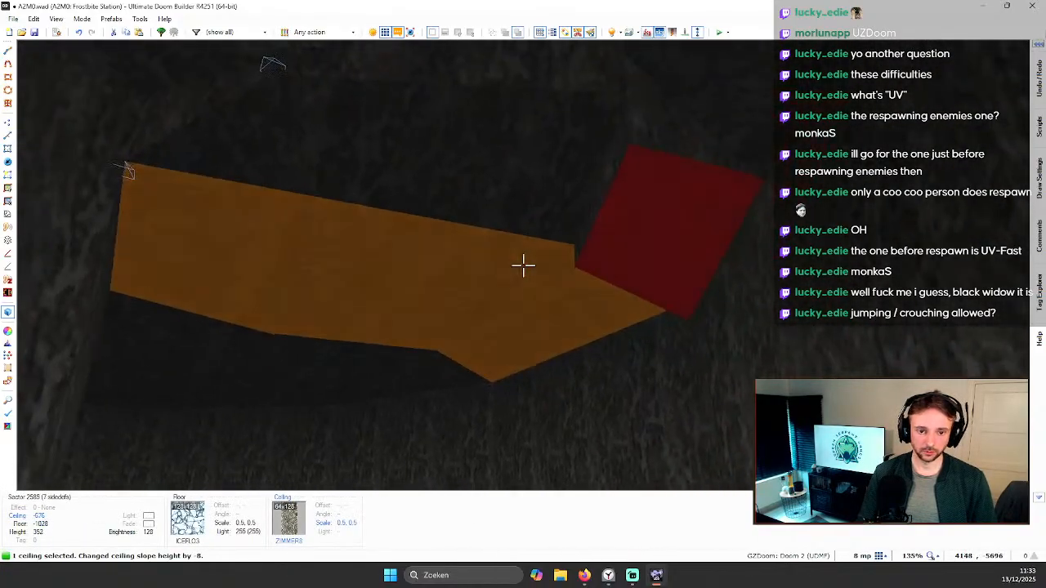
key(c)
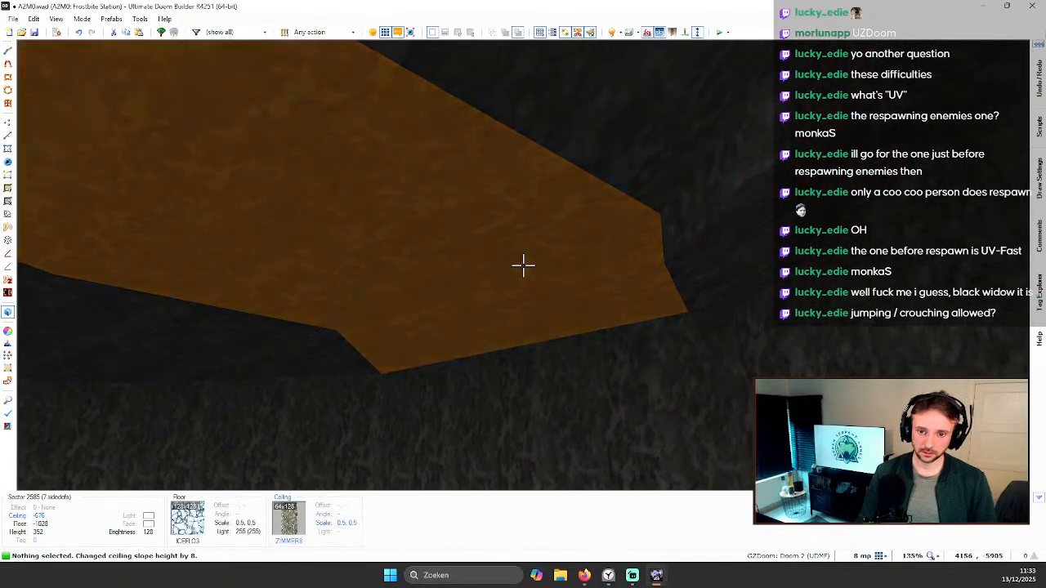
Step: Lower the two large ceilings over the cave steps to -724 and slope the front one
scroll(523, 266, down, 3)
scroll(523, 265, down, 3)
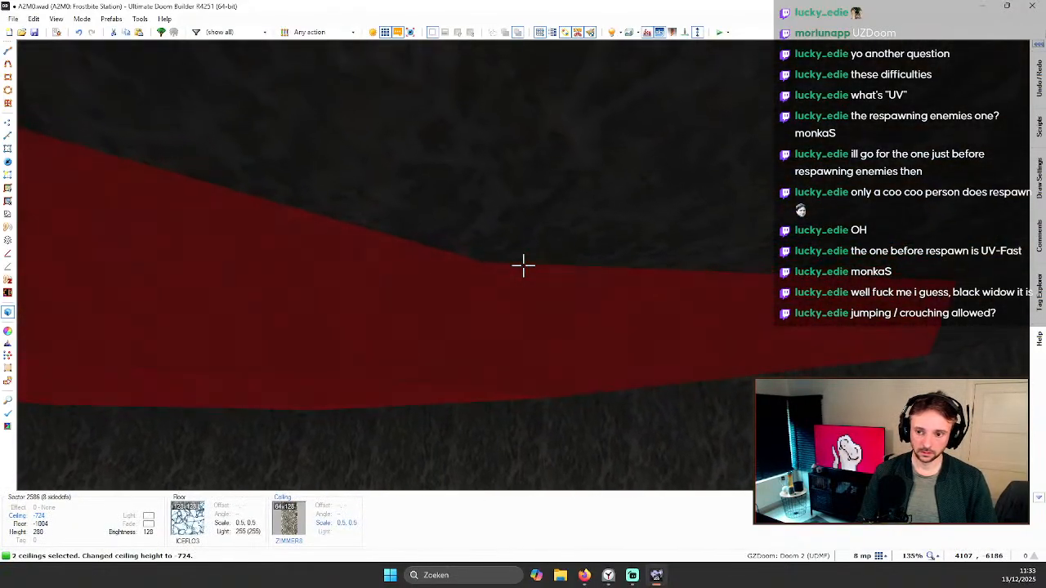
key(d)
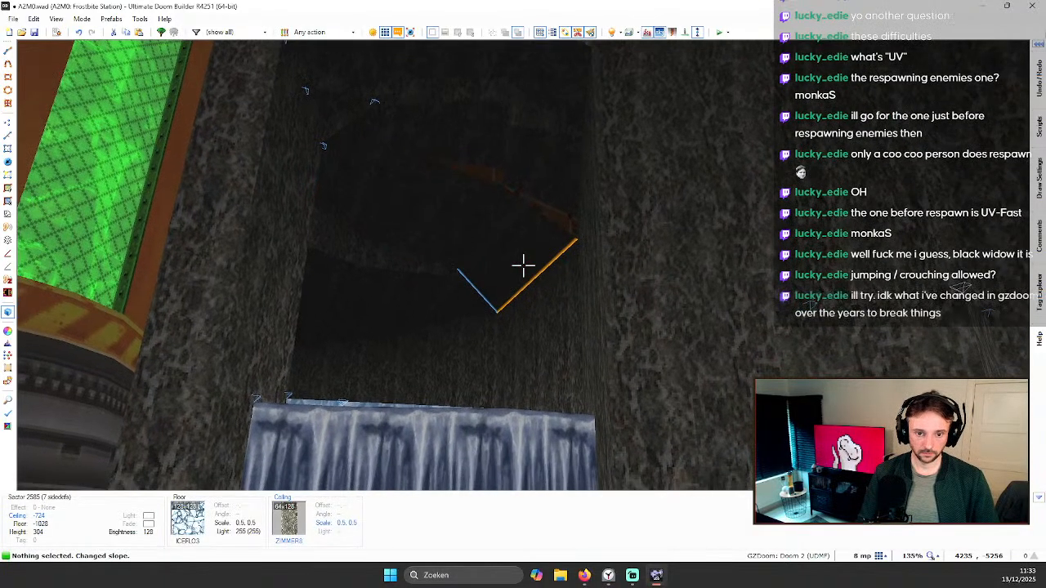
Step: Lower the ceiling over the step behind the sloped section to -756
key(d)
key(e)
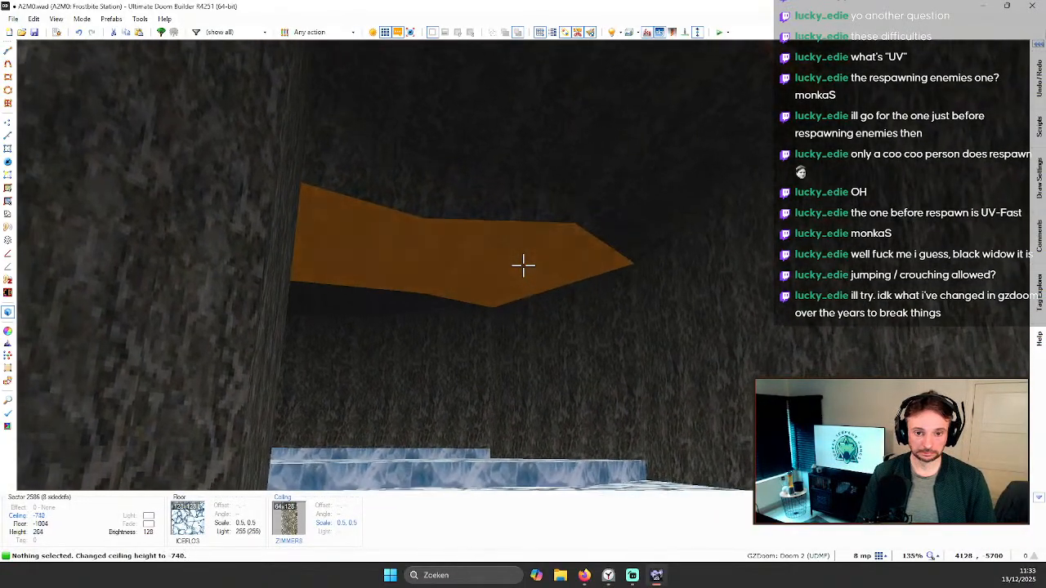
key(e)
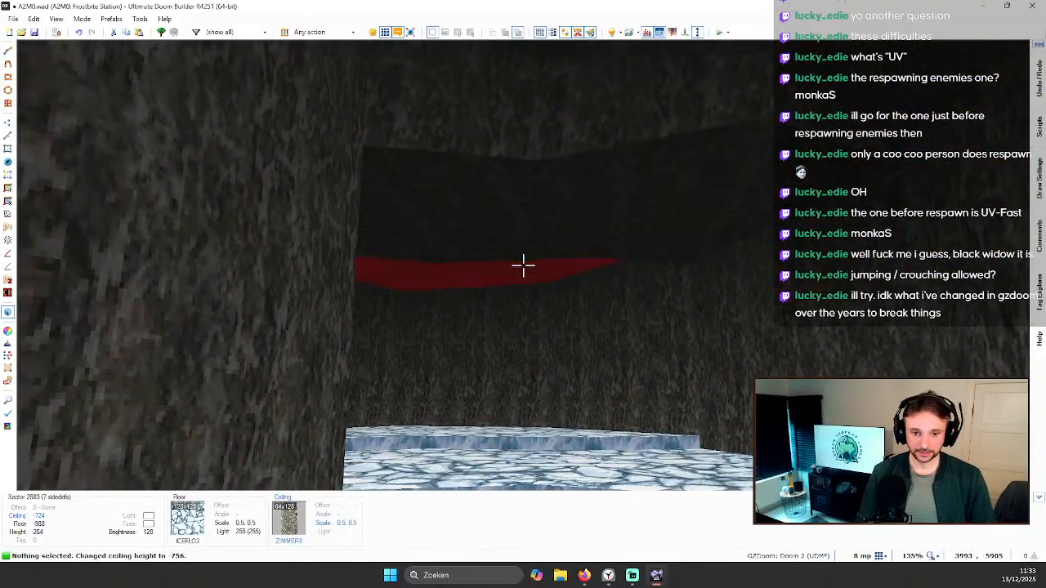
Step: Lower the rearmost passage ceiling to -780 and slope it from its edge
scroll(522, 265, down, 2)
key(f)
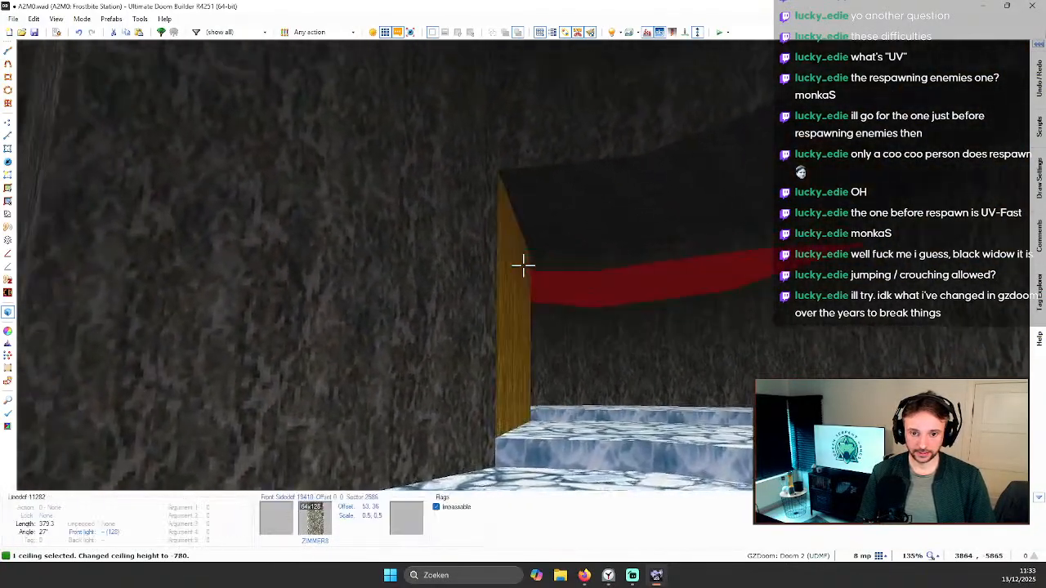
key(c)
key(w)
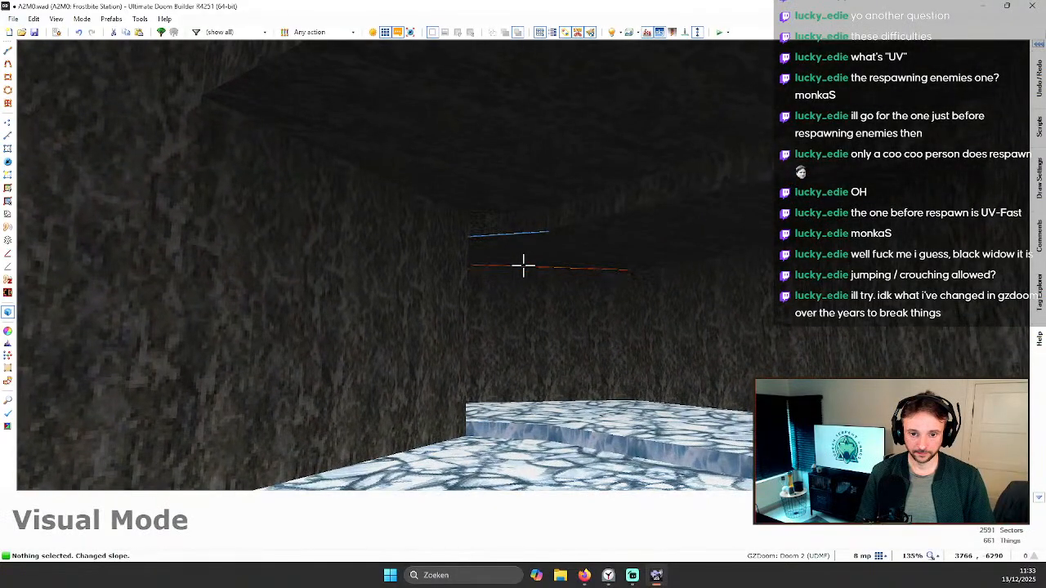
Step: Apply ZIMMER8 to the two untextured wall slivers under the passage ceiling and auto-align them in X and Y
key(w)
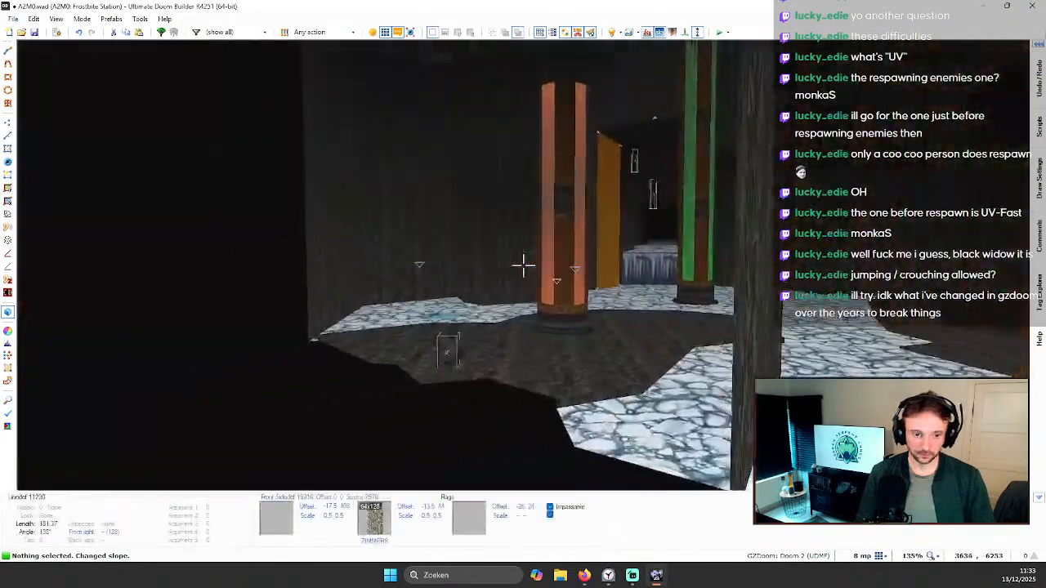
key(w)
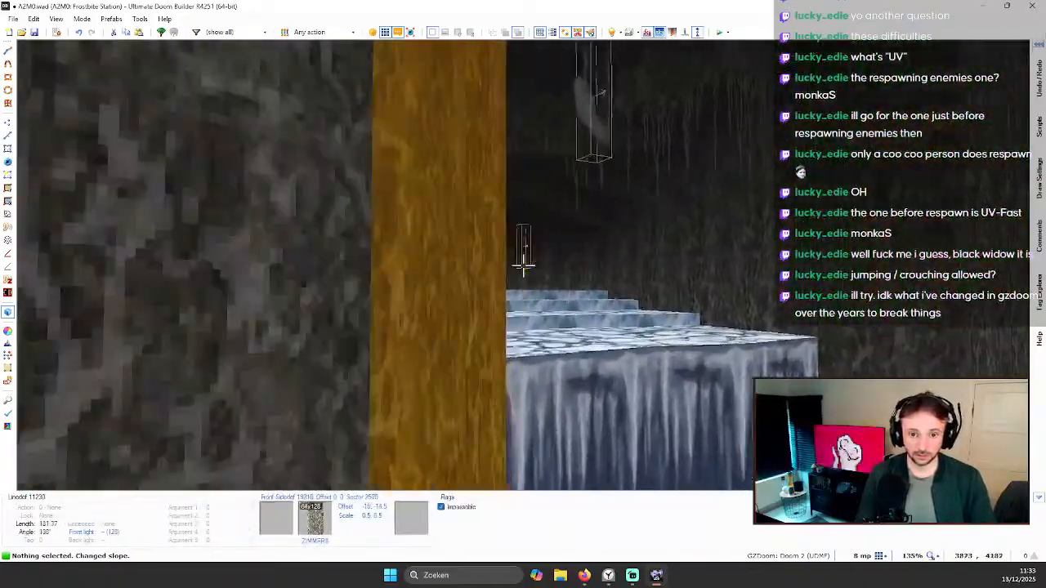
key(w)
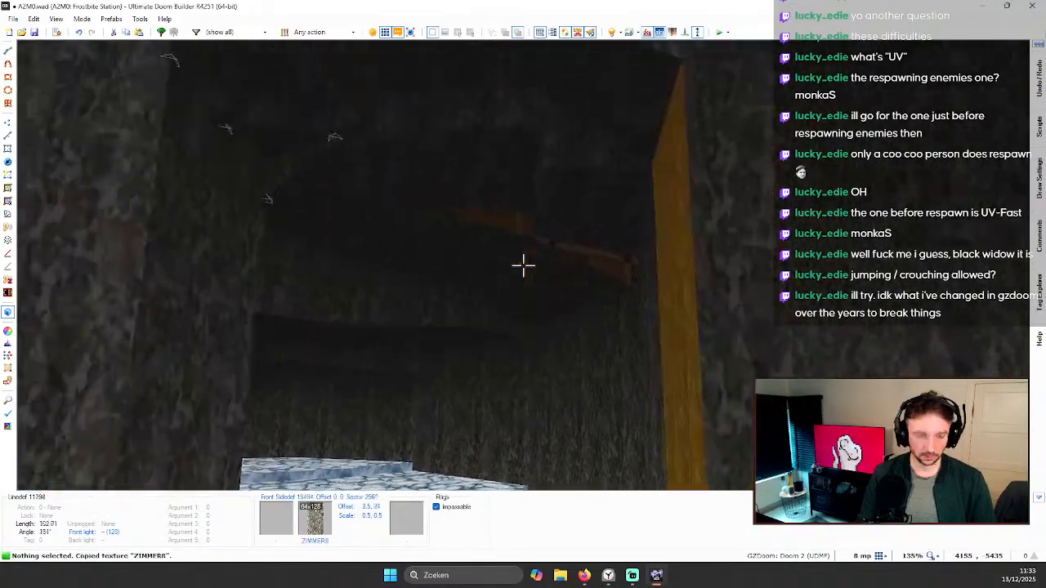
click(523, 264)
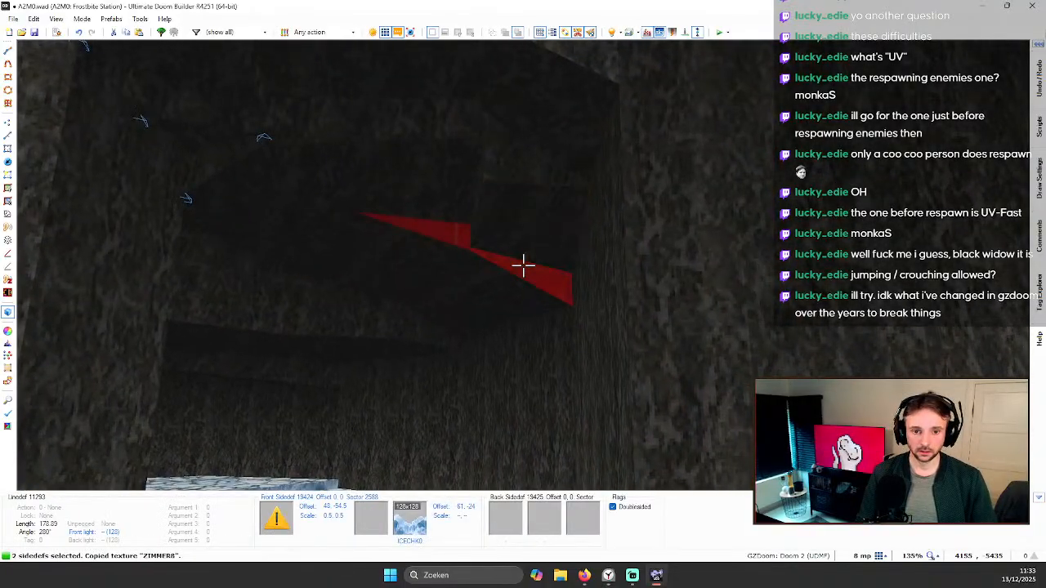
key(c)
key(ctrl+a)
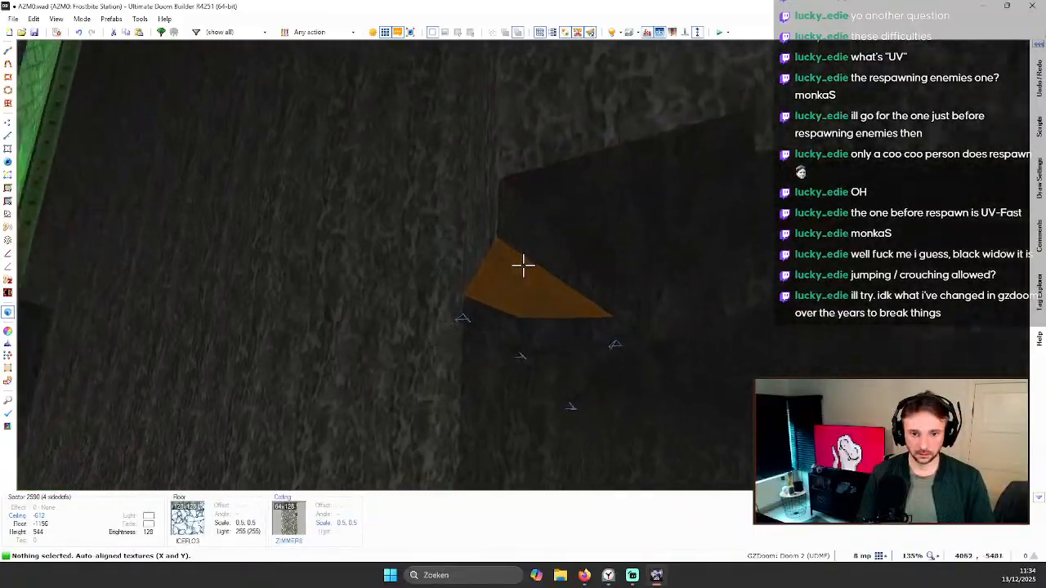
Step: Adjust the slope of the small four-sided ceiling section at the passage entrance using its edge slope handles
key(v)
scroll(523, 265, up, 1)
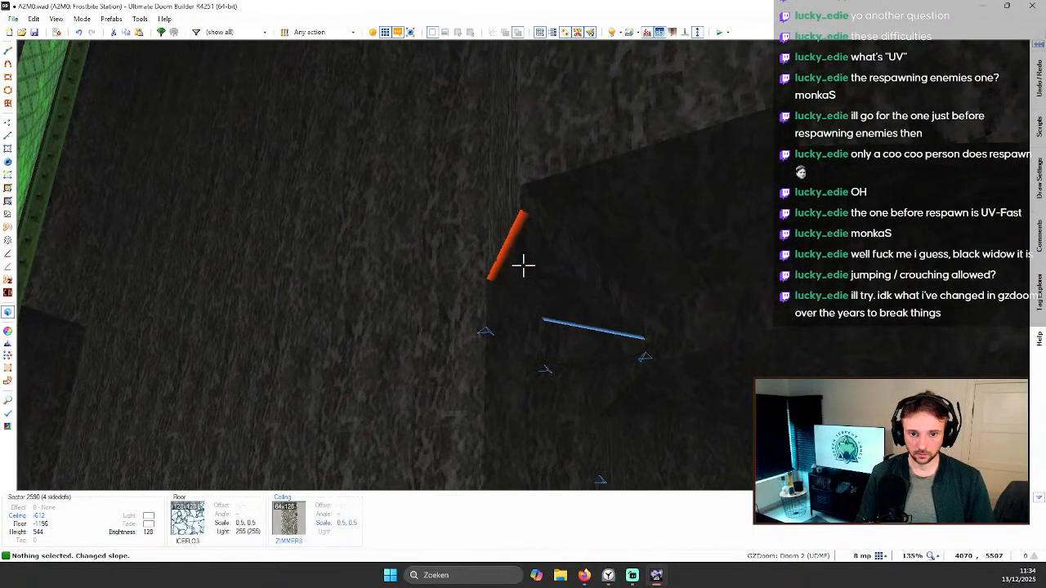
key(v)
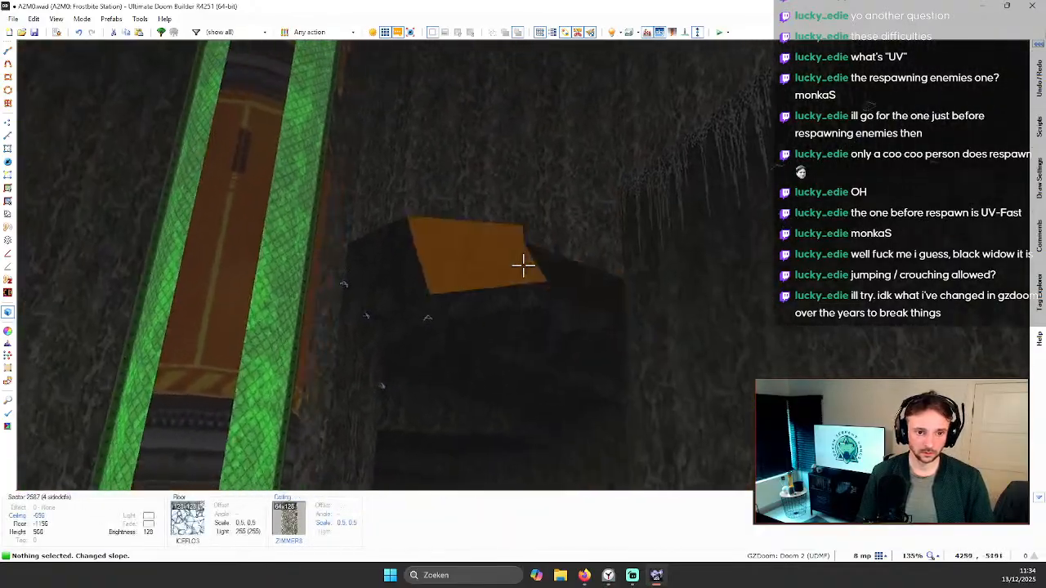
key(v)
key(v)
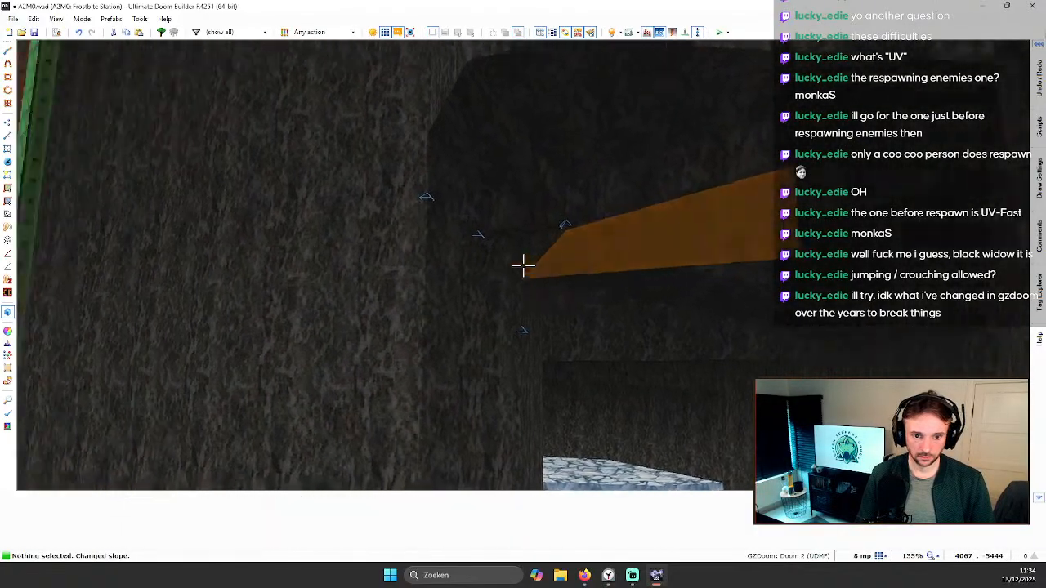
Step: Slope the small triangular ceiling section down along its edge and auto-align the neighbouring wall textures in X and Y
key(w)
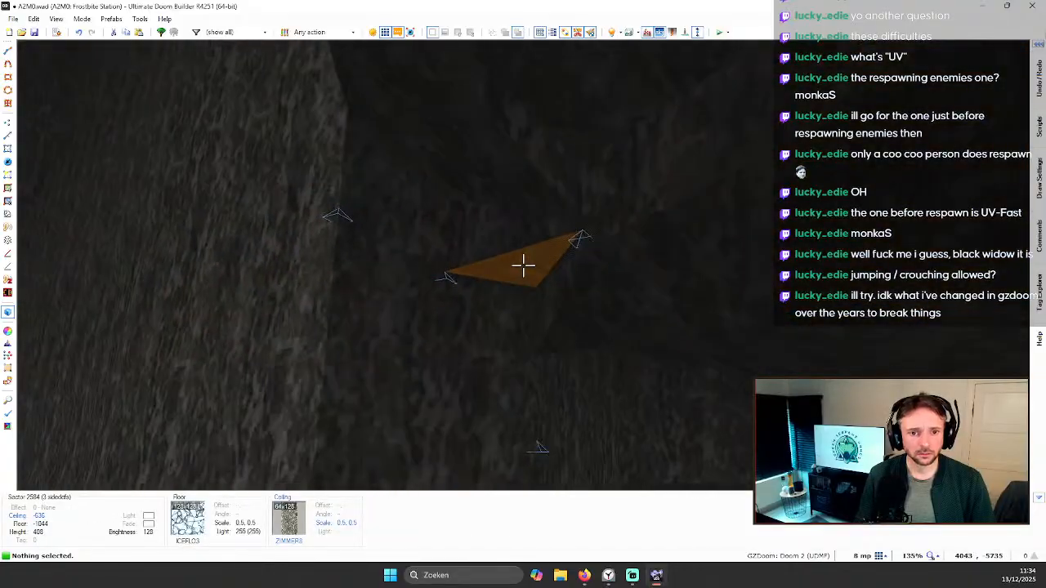
key(s)
scroll(523, 265, down, 10)
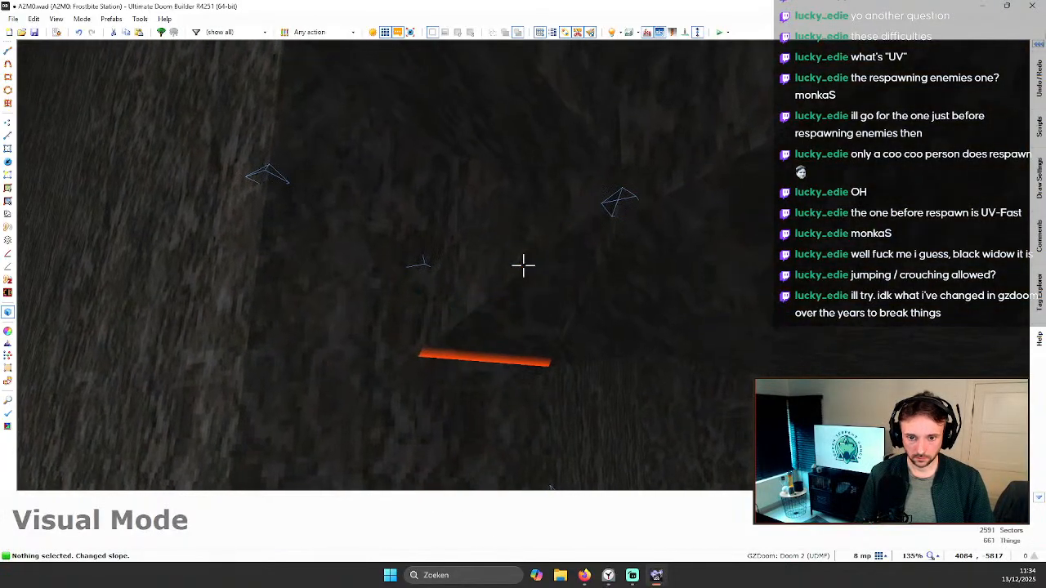
key(c)
key(v)
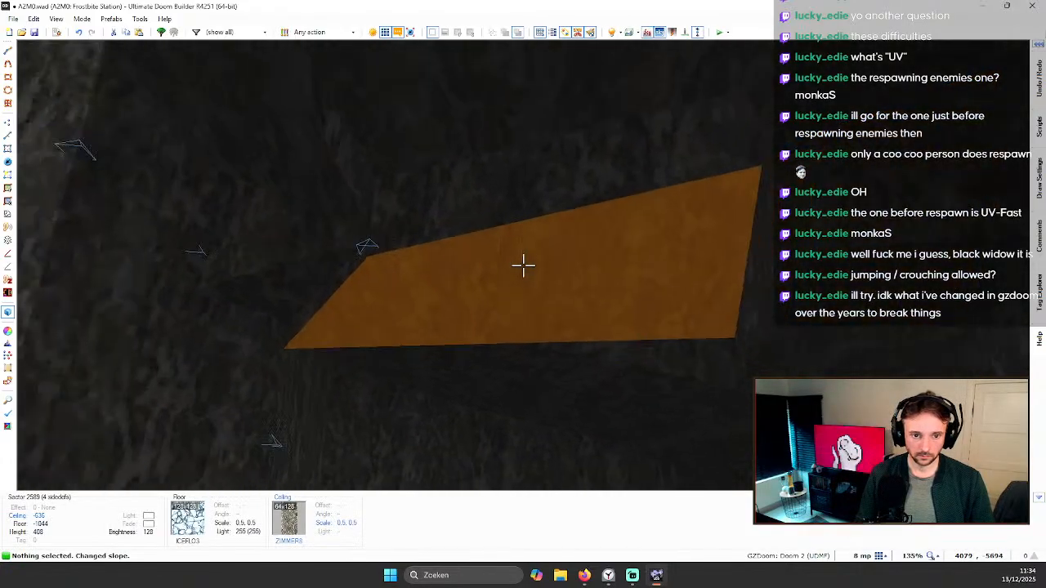
key(s)
key(ctrl+a)
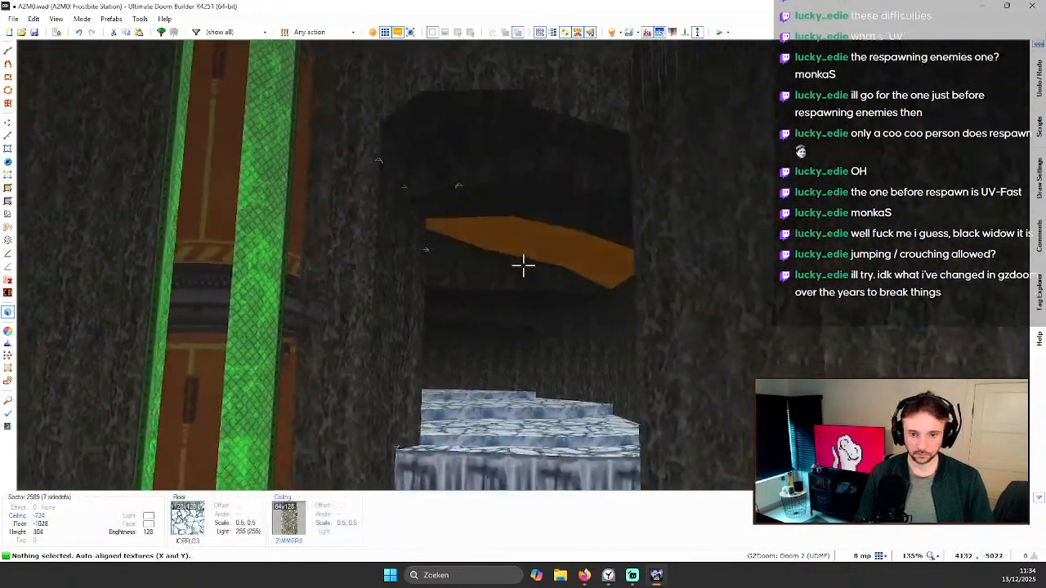
Step: Inspect the reshaped passage from the outer cavern, and return to the 2D map around its step sectors
key(s)
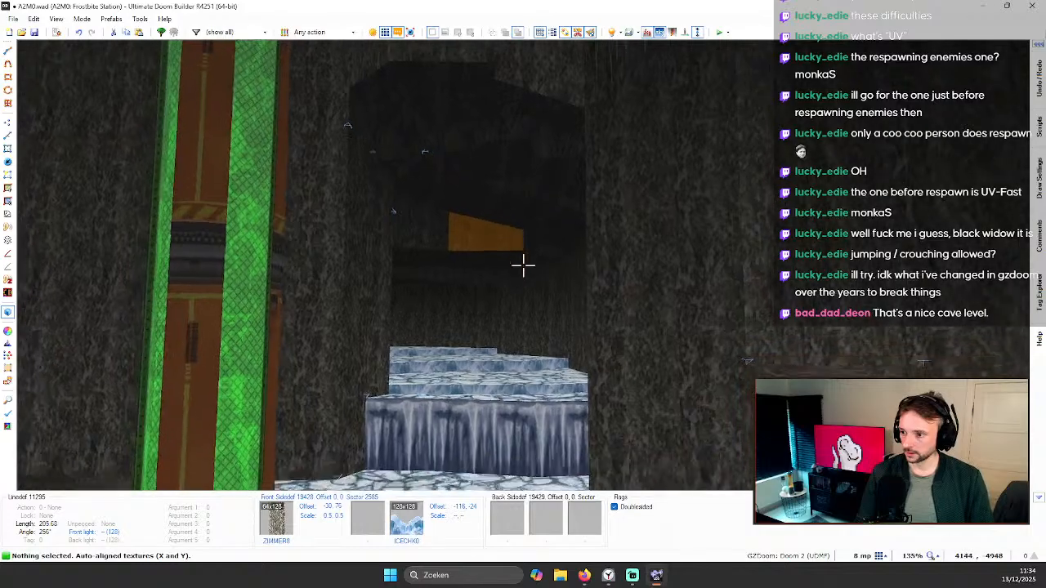
key(s)
key(w)
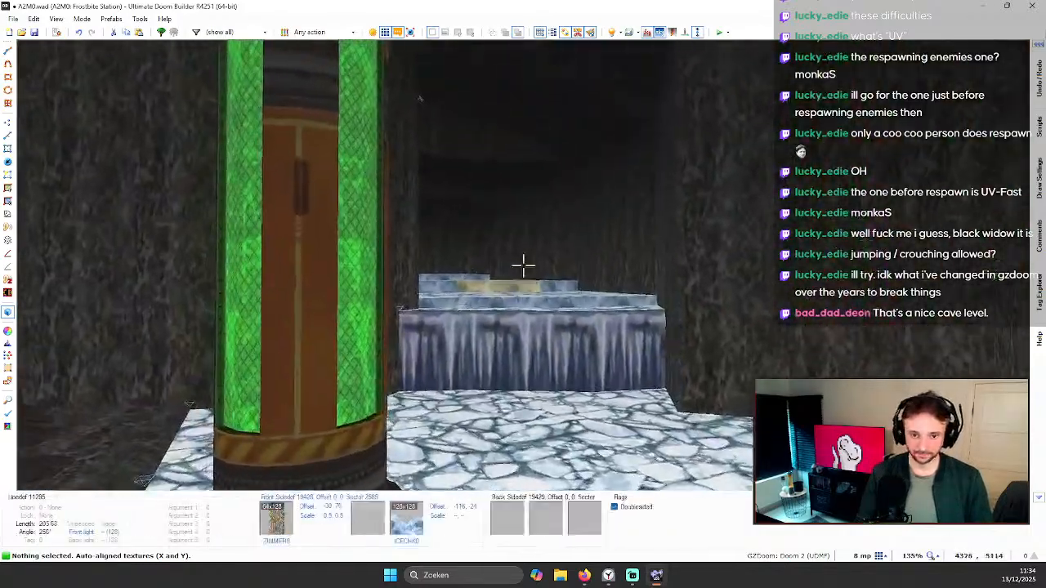
key(w)
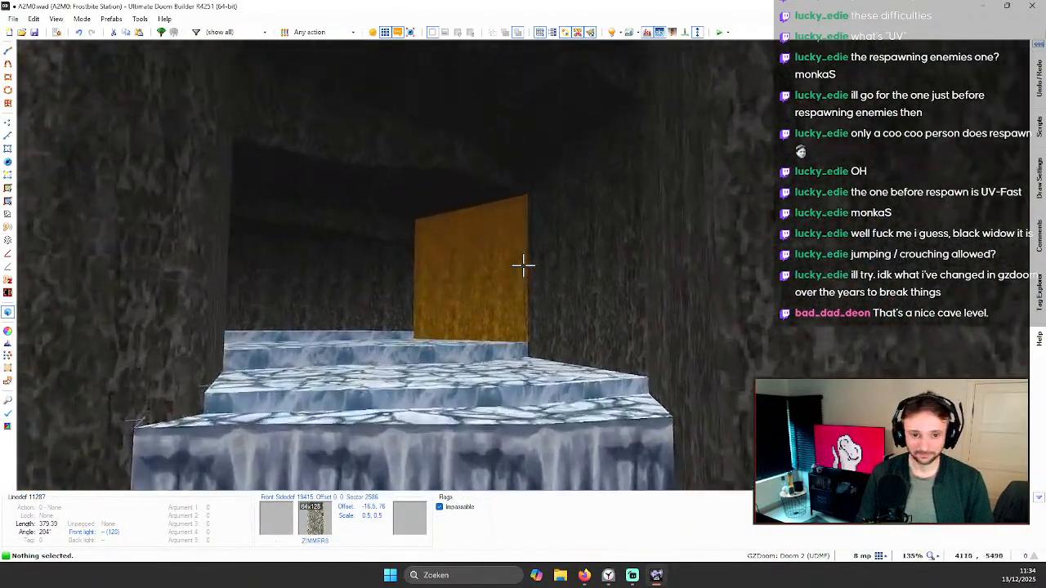
key(q)
scroll(526, 263, down, 4)
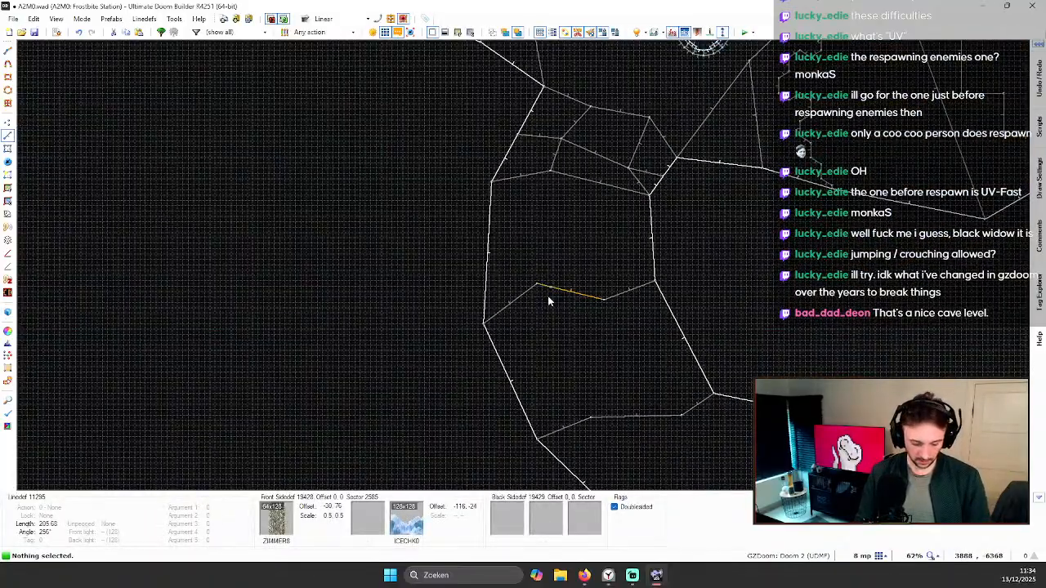
key(ctrl+d)
click(604, 300)
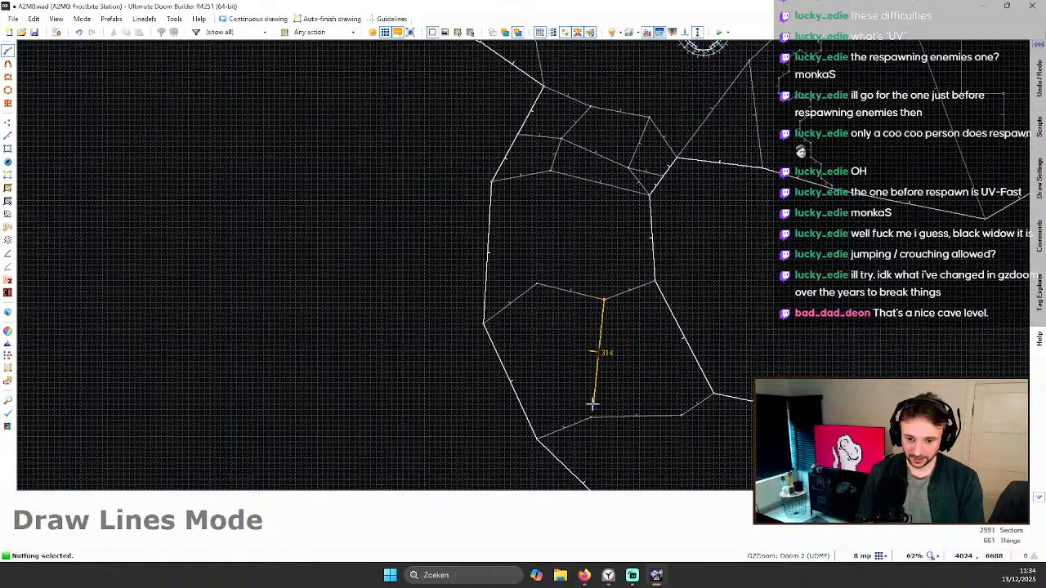
right_click(603, 369)
key(ctrl+z)
Step: Draw two lines from the step sector's inner north vertex to its two inner south vertices, splitting off a triangular sector
key(ctrl+d)
click(678, 408)
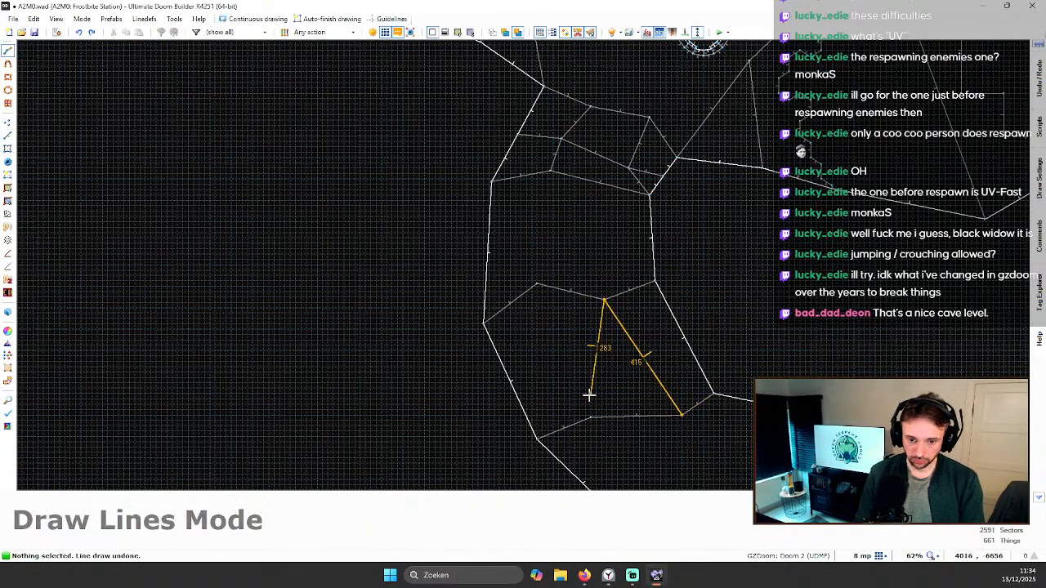
right_click(540, 288)
Step: In the 3D view, set the ceiling vertex at the apex of the new triangular sector to height -732
key(q)
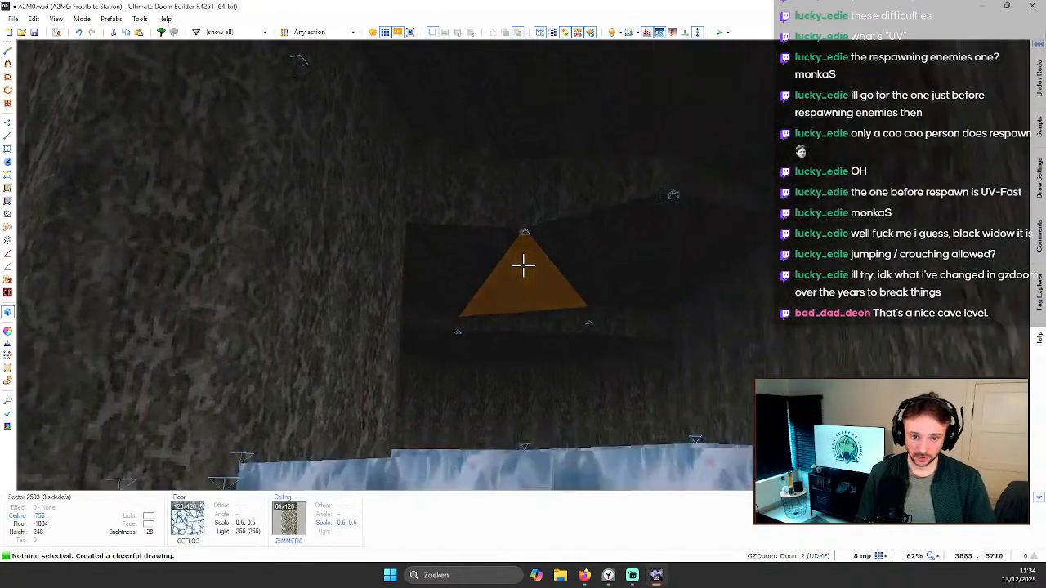
key(w)
click(523, 265)
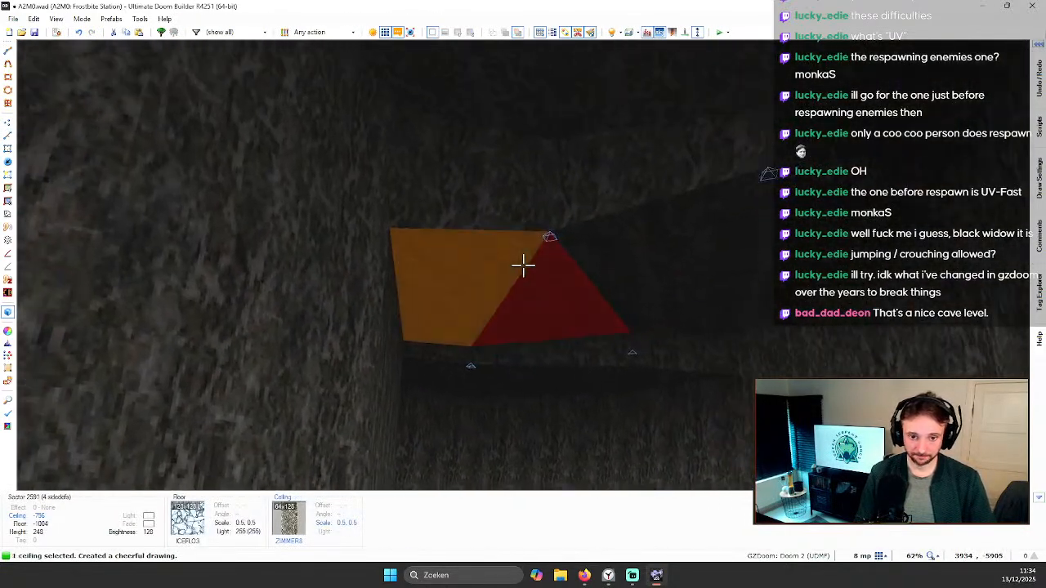
click(523, 265)
scroll(523, 264, up, 5)
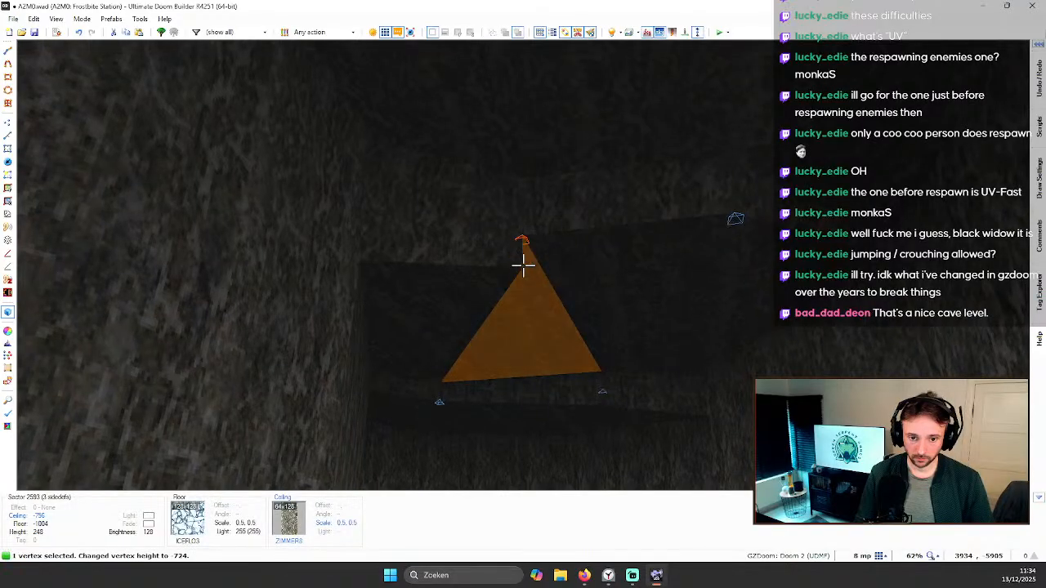
scroll(522, 265, up, 2)
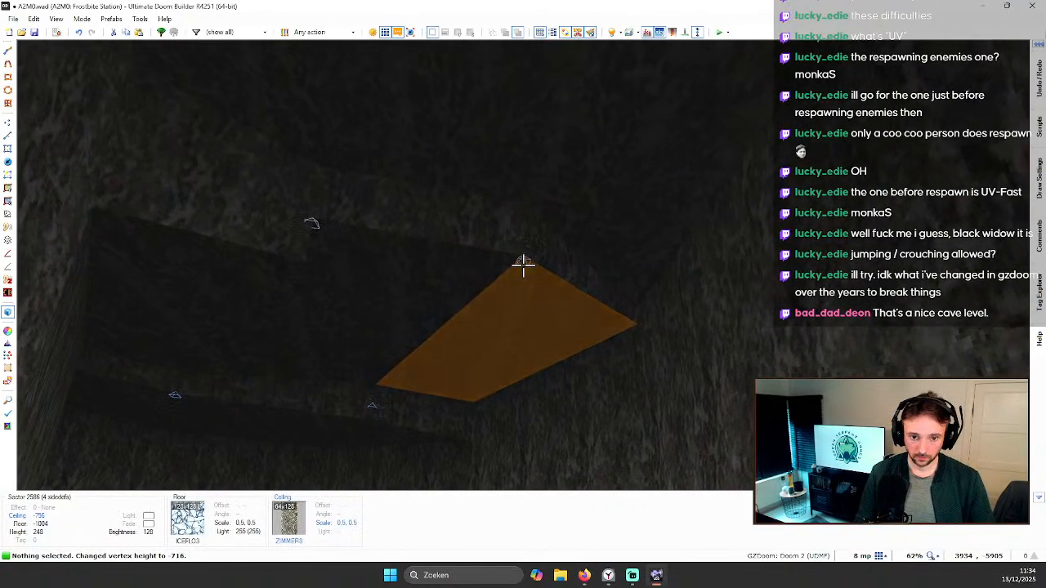
click(523, 265)
key(c)
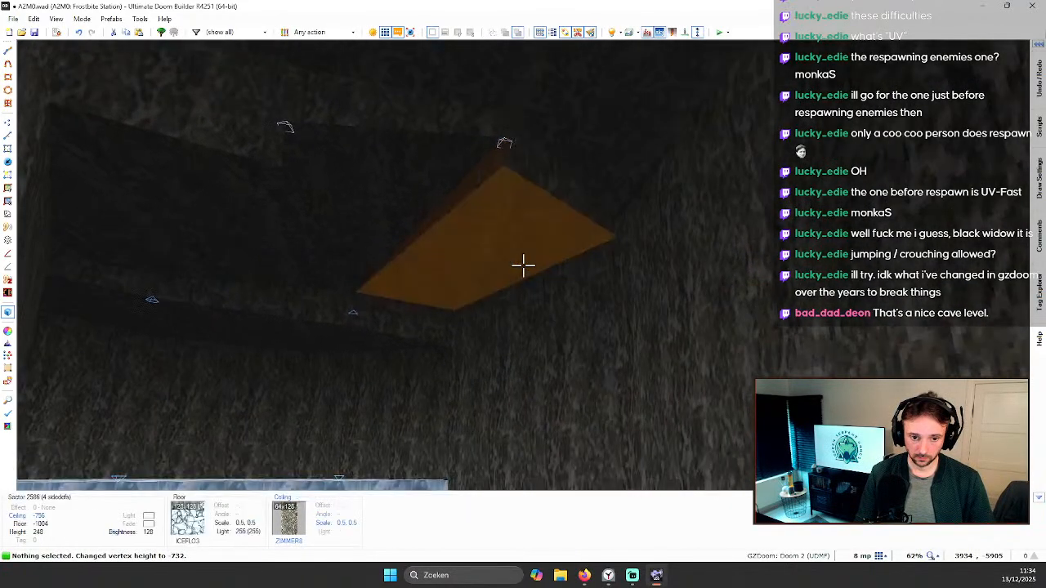
Step: Try to slope the four-sided ceiling section beside the new triangular sector downward along its edge
key(shift+v)
click(523, 265)
scroll(523, 264, down, 2)
scroll(523, 265, down, 1)
key(c)
key(s)
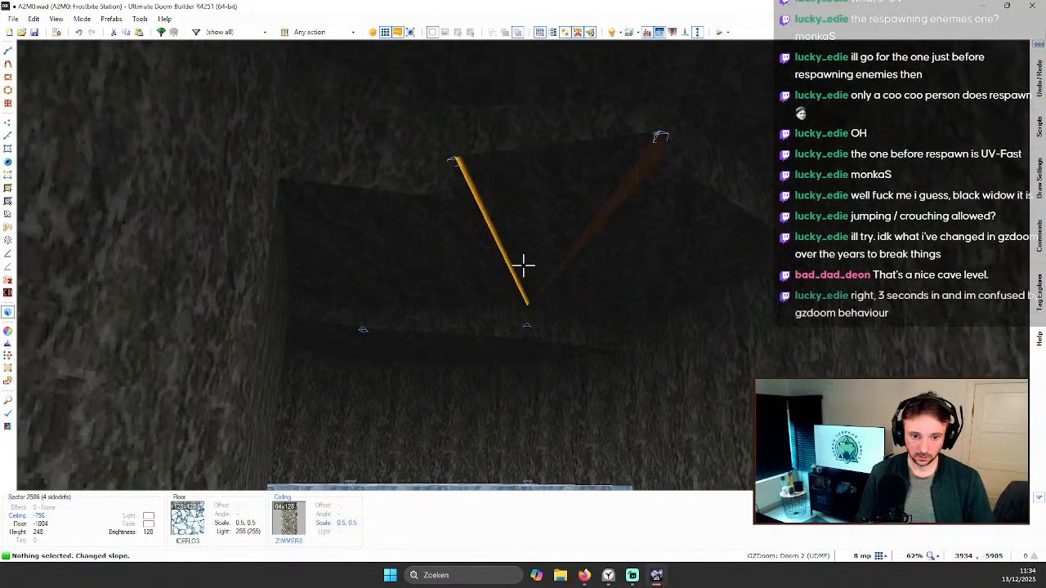
key(shift+v)
Step: Paste the ZIMMER8 texture onto the untextured upper wall beneath the reshaped ceiling edge
key(w)
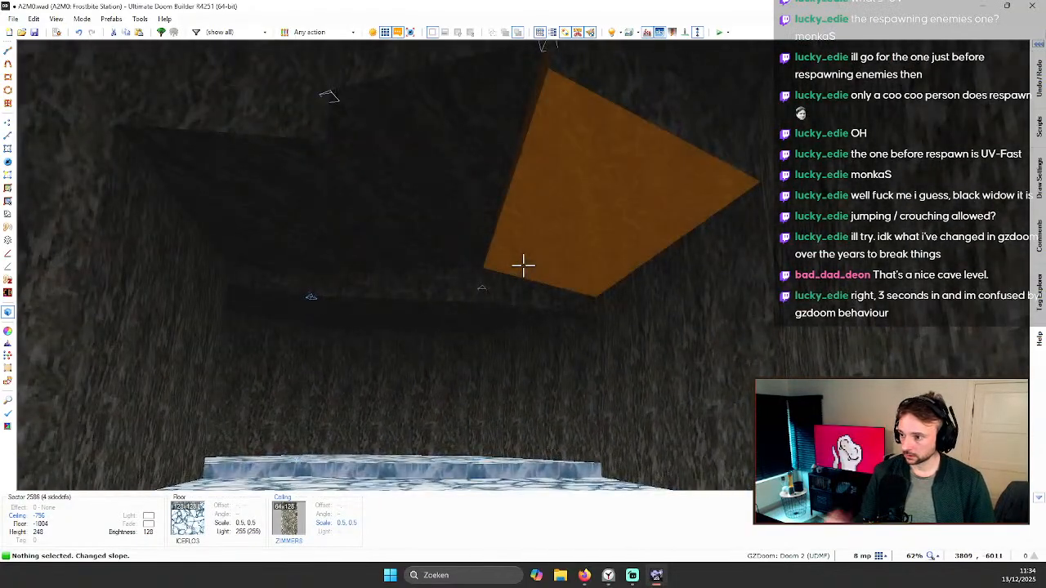
key(w)
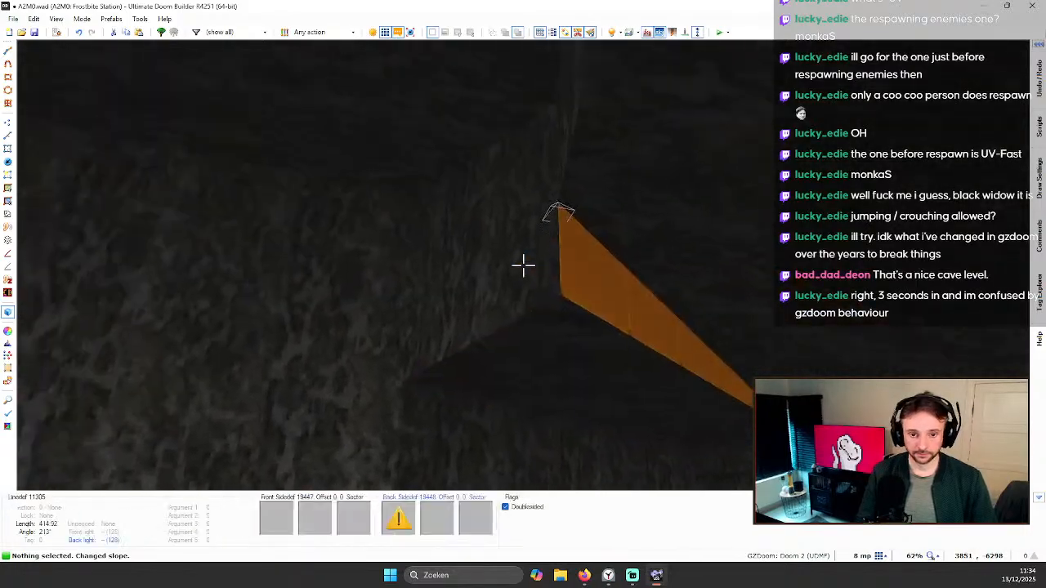
key(ctrl+v)
Step: Set the triangular ceiling section's height to -740
key(w)
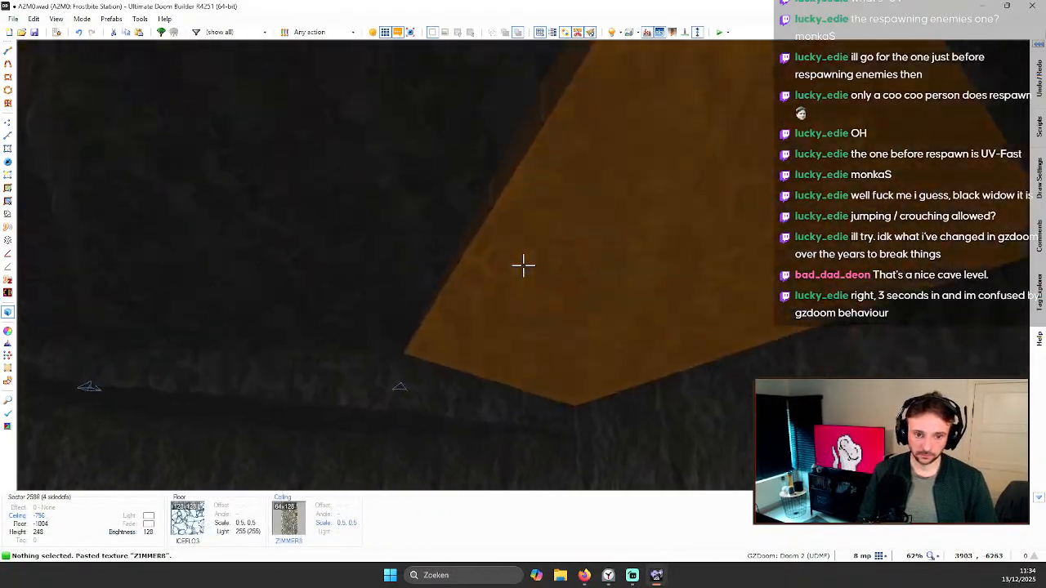
key(w)
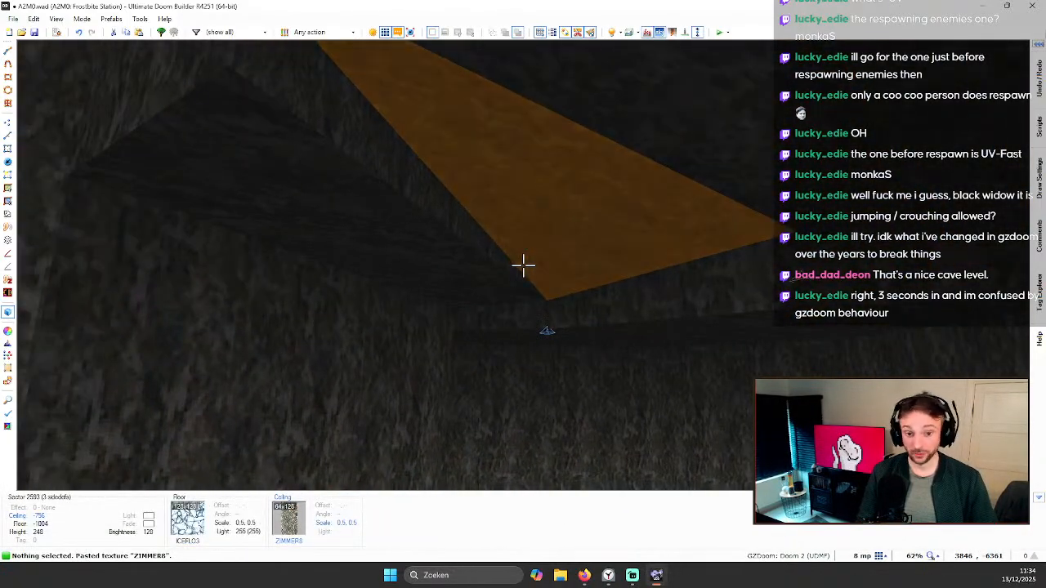
key(w)
click(523, 265)
scroll(523, 264, up, 3)
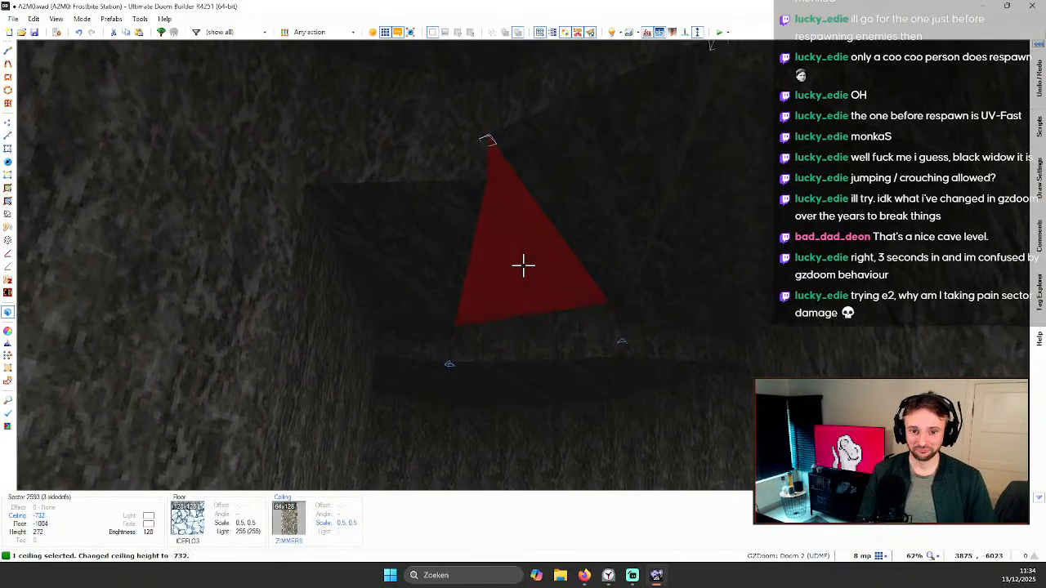
scroll(523, 265, down, 1)
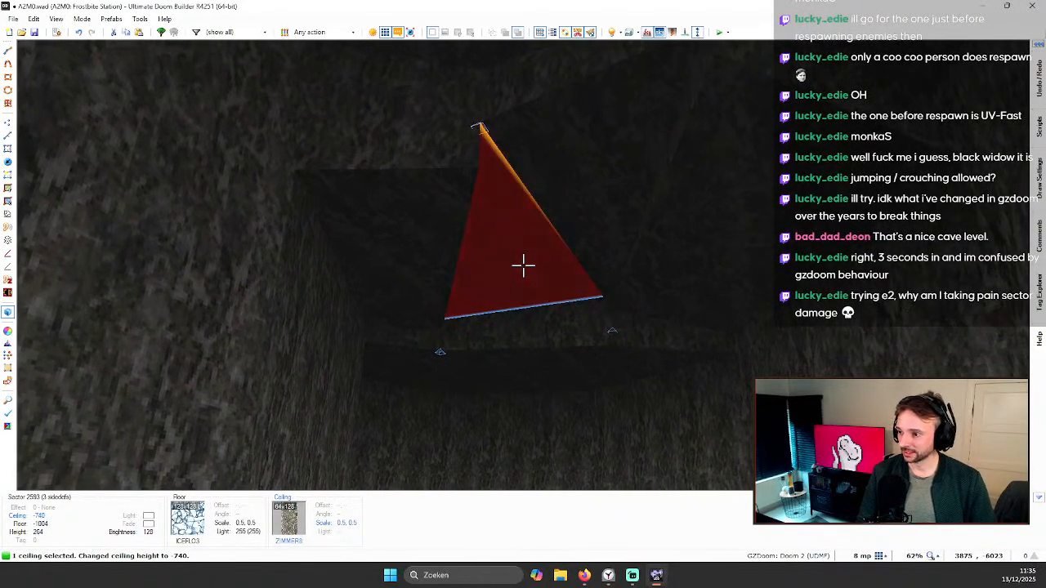
Step: Try the triangular ceiling section at height -724, and lower it to -764
key(w)
click(522, 265)
key(w)
click(523, 264)
scroll(523, 264, up, 2)
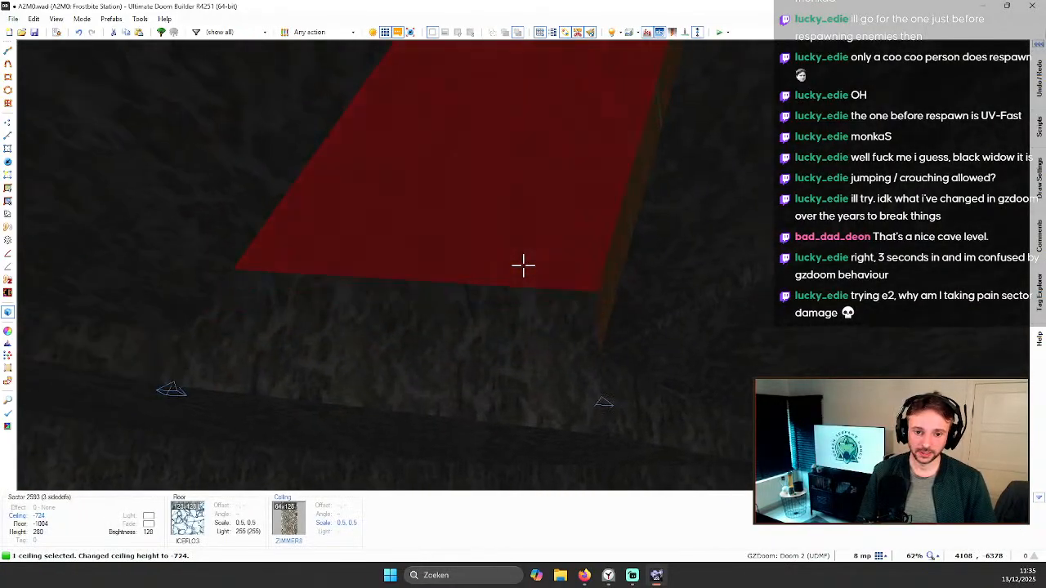
click(523, 265)
key(w)
scroll(523, 265, down, 2)
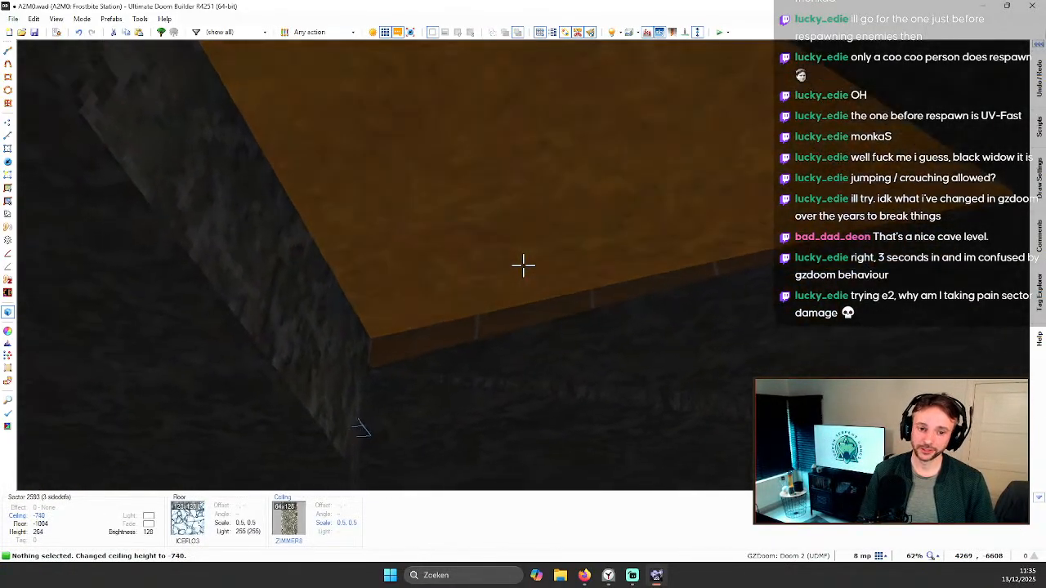
scroll(523, 265, down, 3)
key(s)
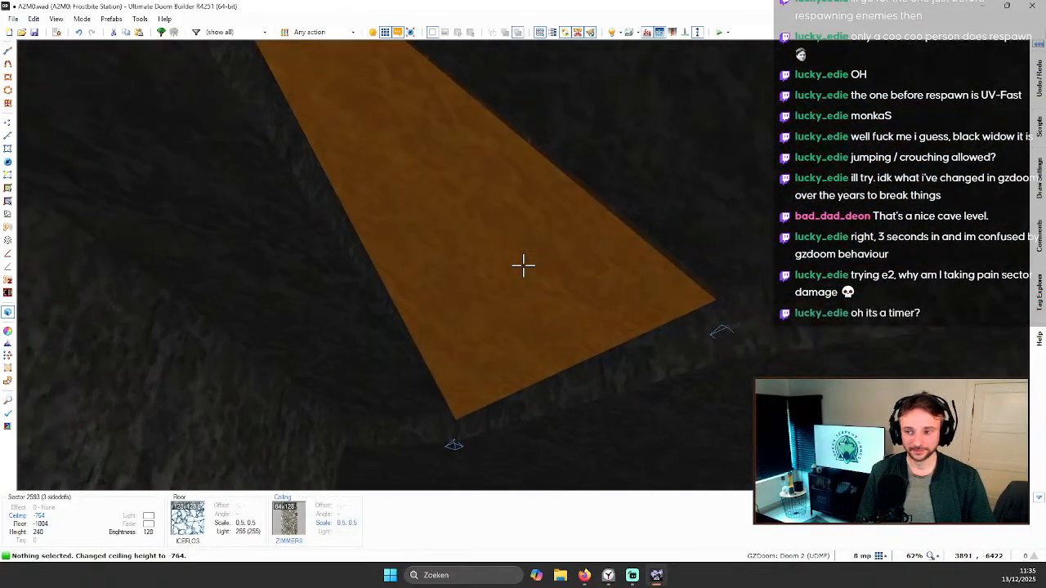
Step: Reset the ceiling slope of the triangular sector in its sector properties
right_click(523, 265)
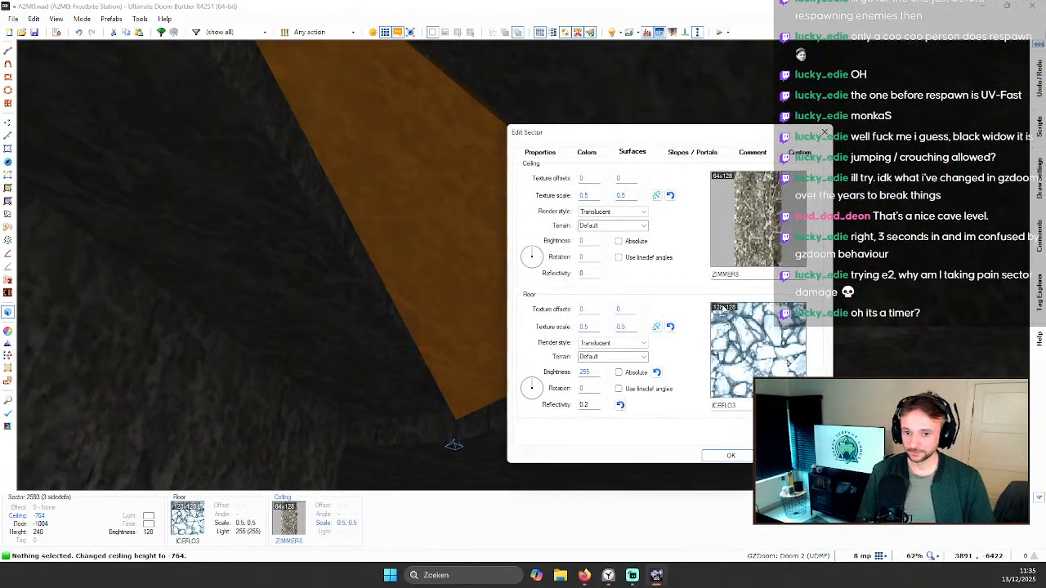
click(541, 152)
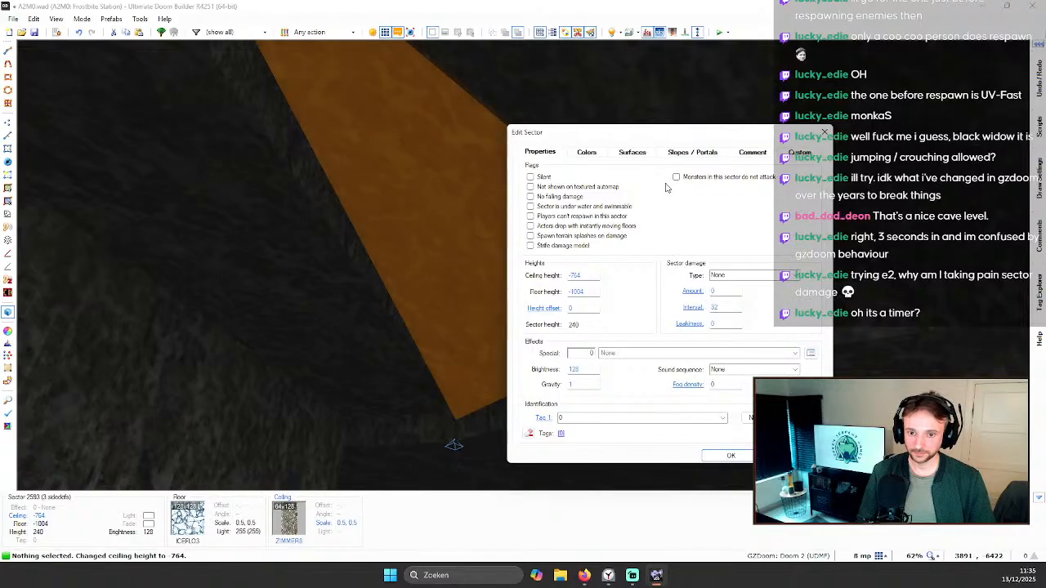
click(633, 153)
click(677, 154)
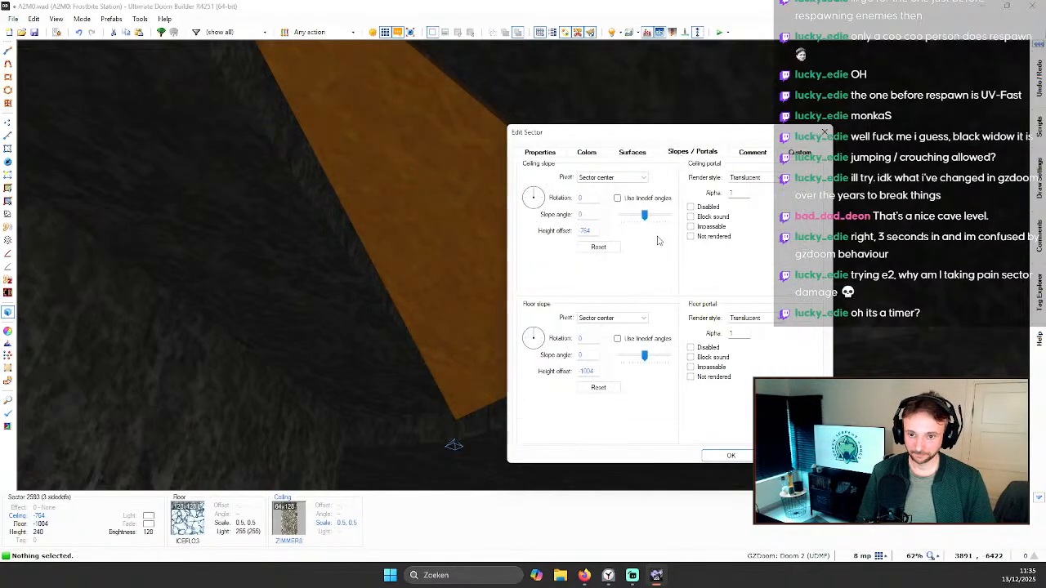
click(610, 246)
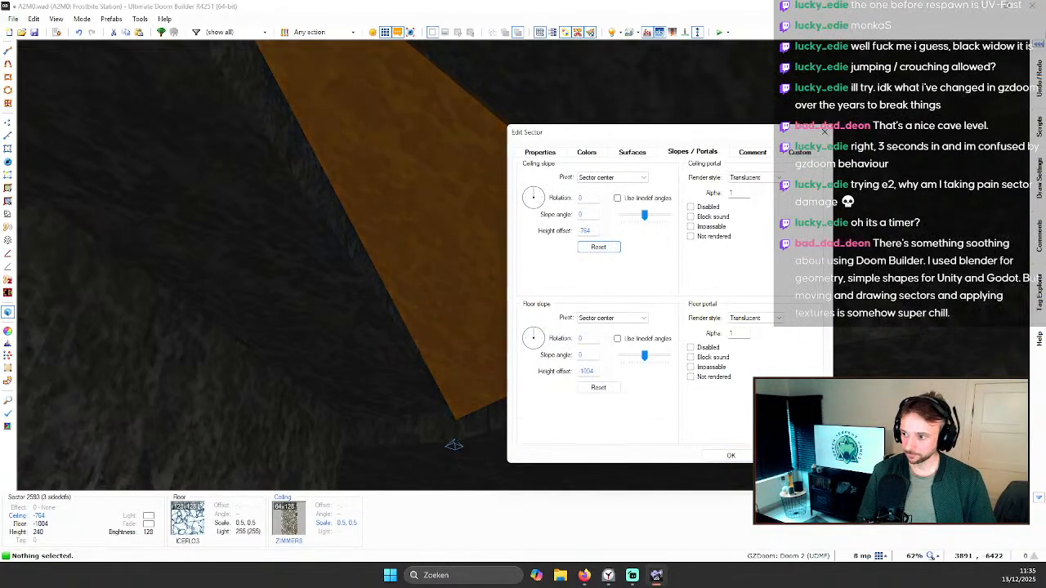
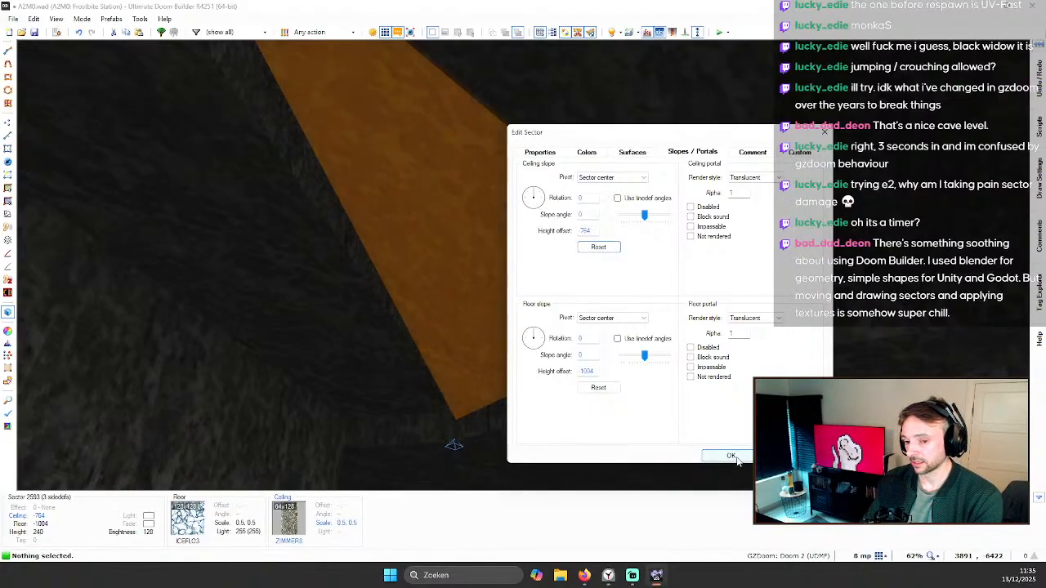
click(735, 457)
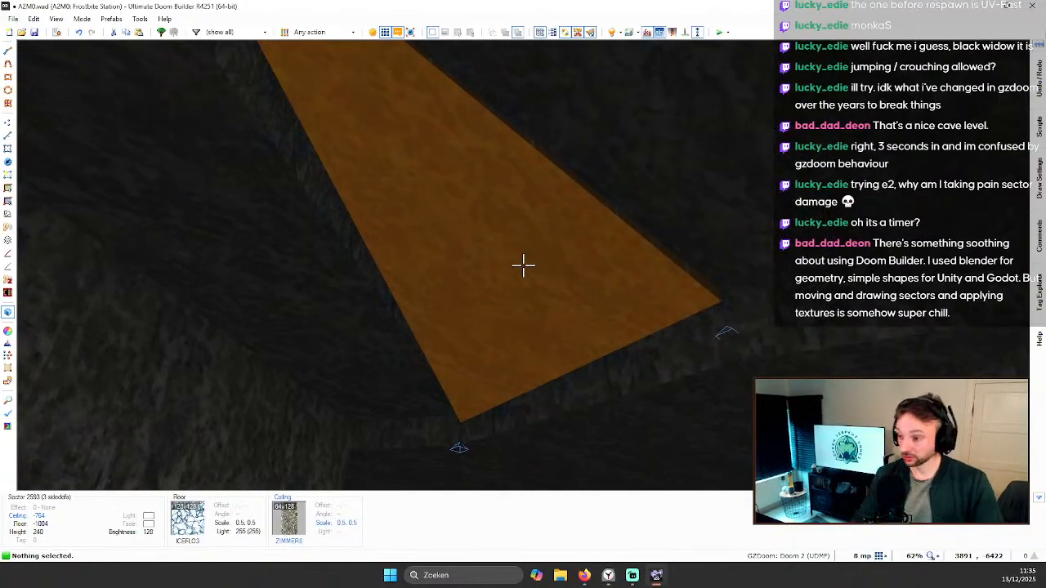
Step: Change the ceiling vertex at the triangular sector's apex to height -716
key(s)
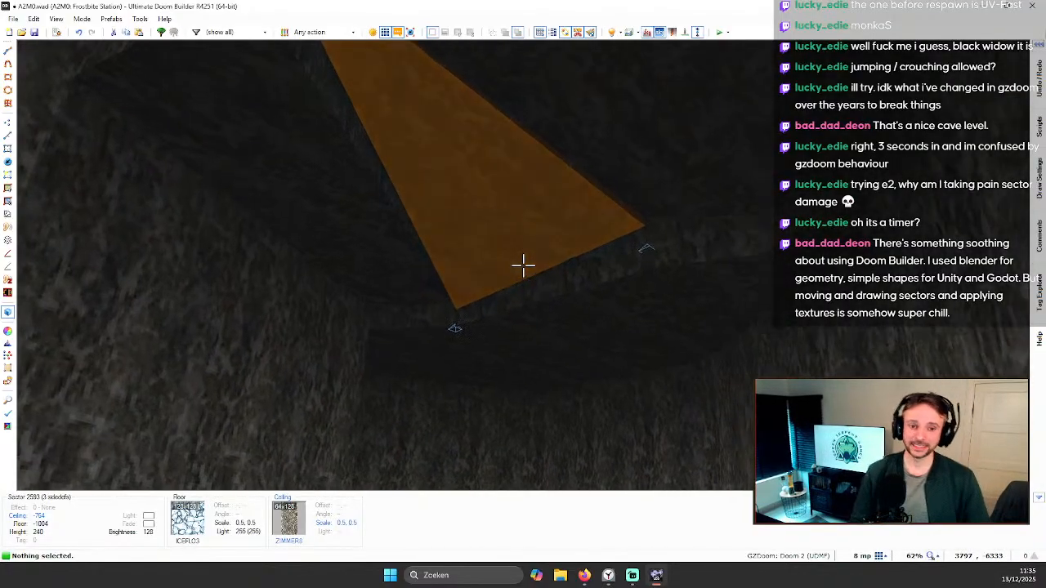
key(w)
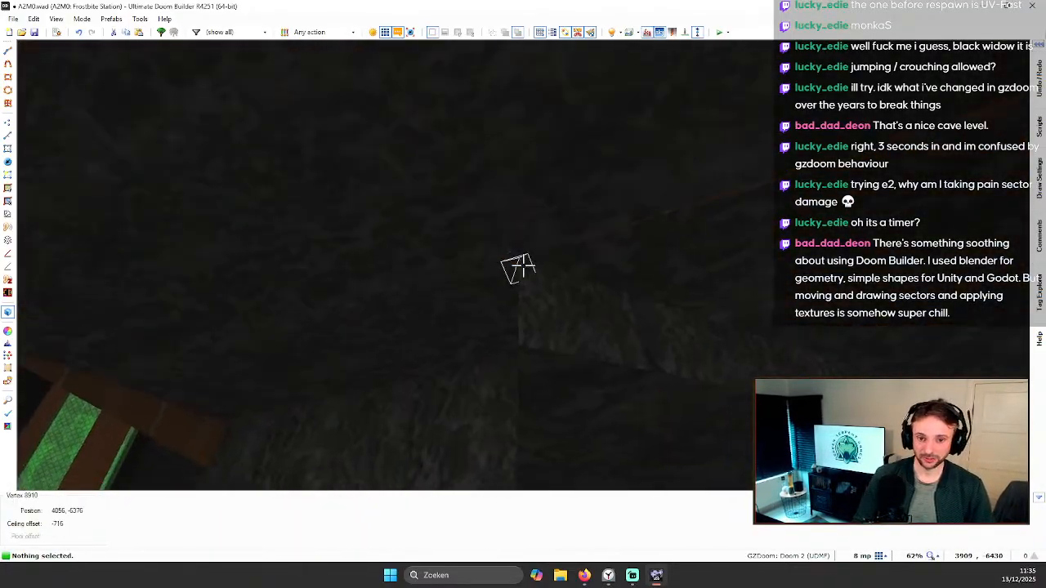
click(518, 268)
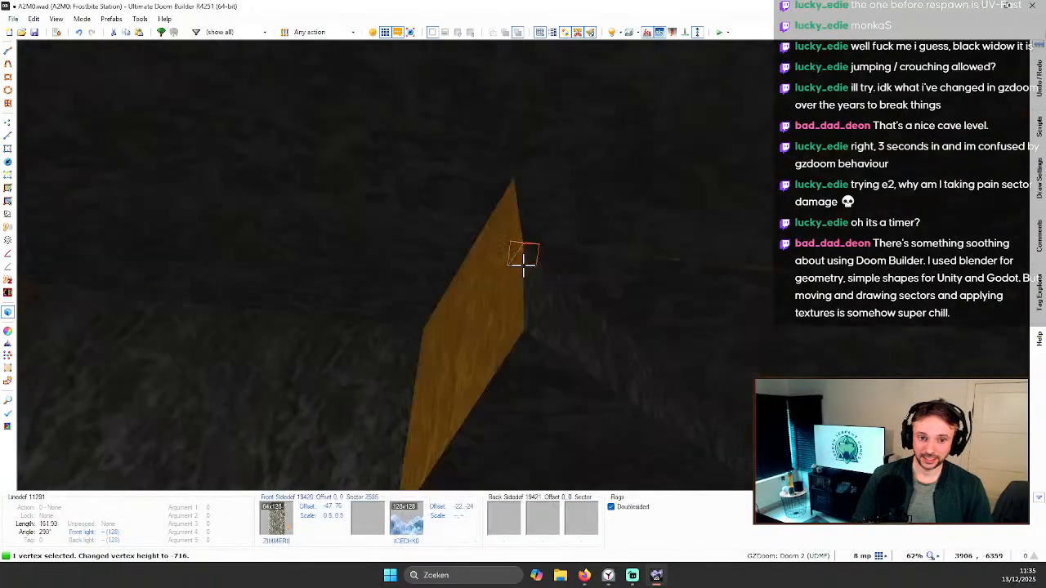
key(w)
key(c)
key(s)
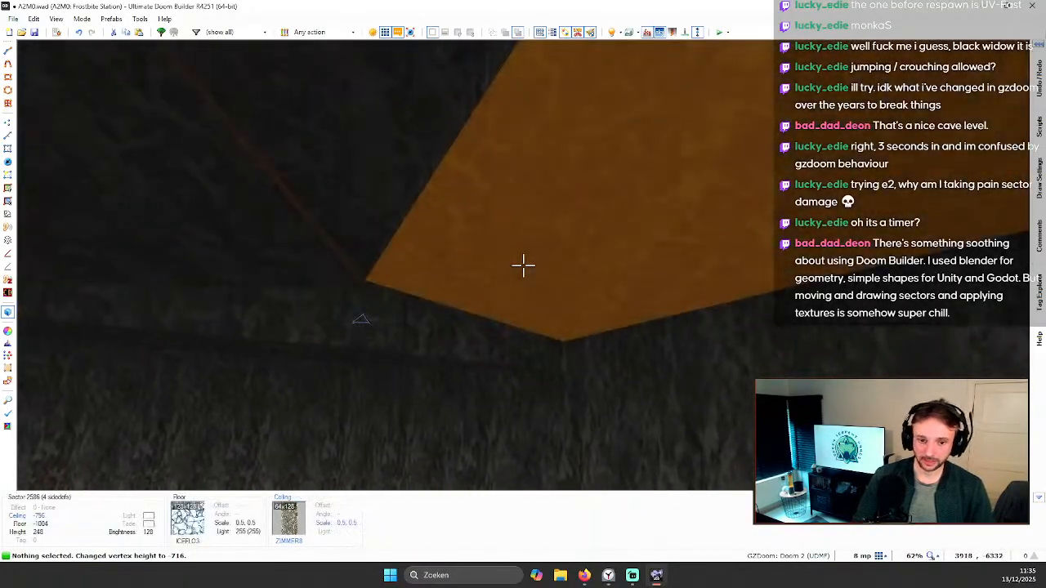
Step: Auto-align the wall textures around the apex of the triangular sector in X and Y
key(s)
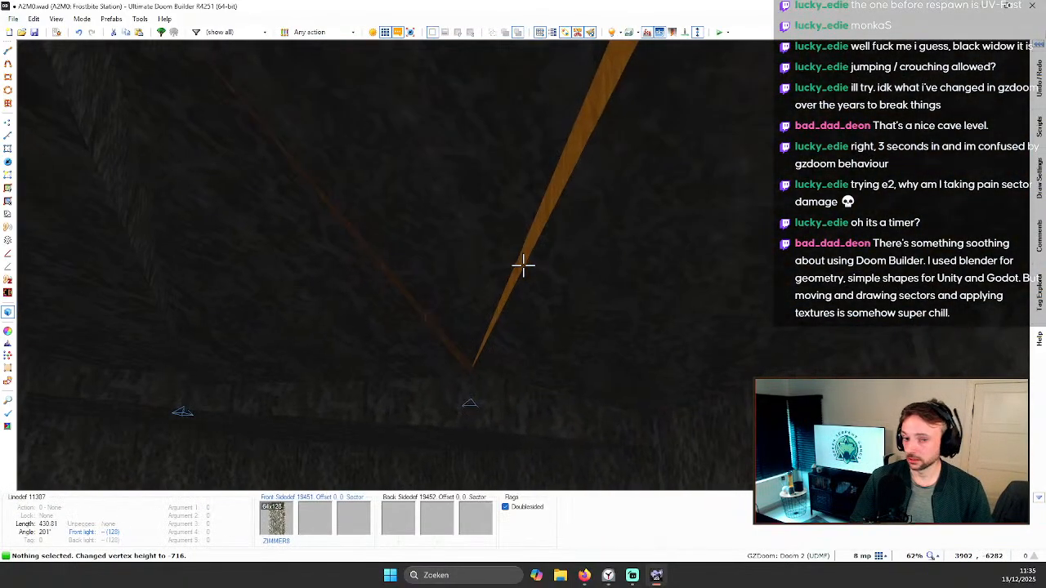
key(s)
key(w)
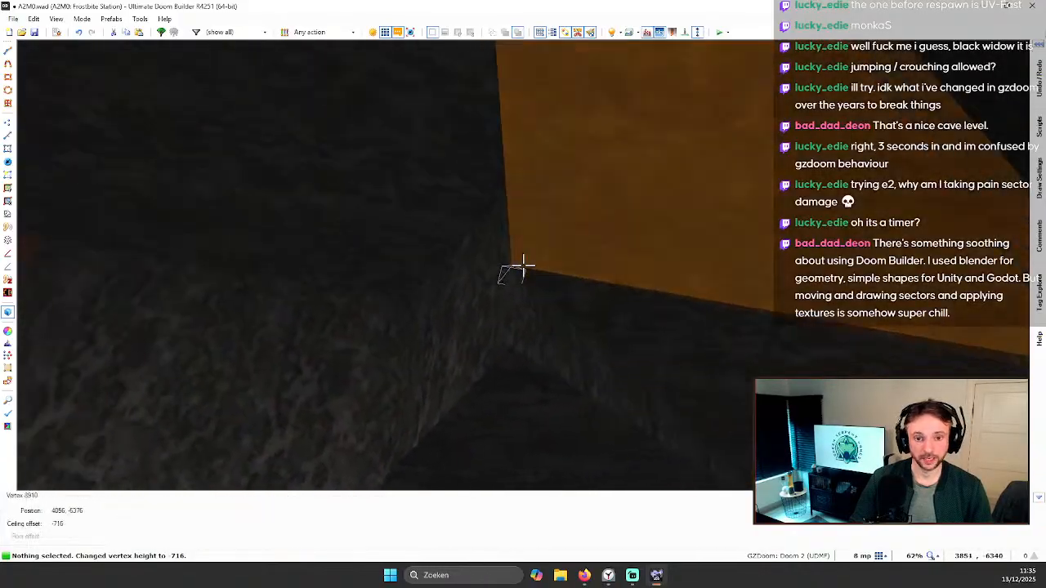
key(ctrl+a)
key(s)
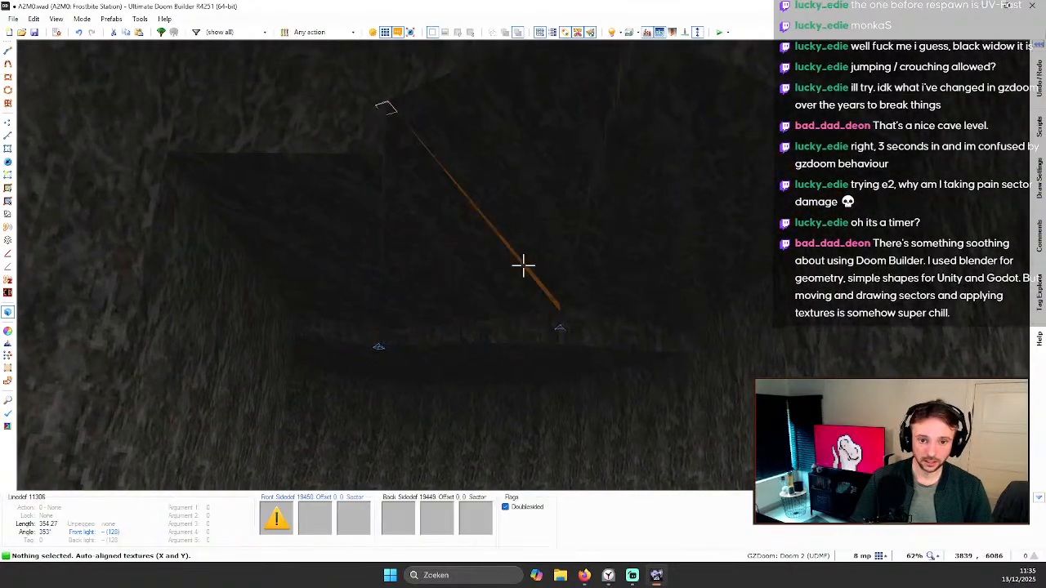
Step: Undo the recent ceiling edits and the lines drawn across the step sector in the 2D map, and save the map
key(q)
key(ctrl+z)
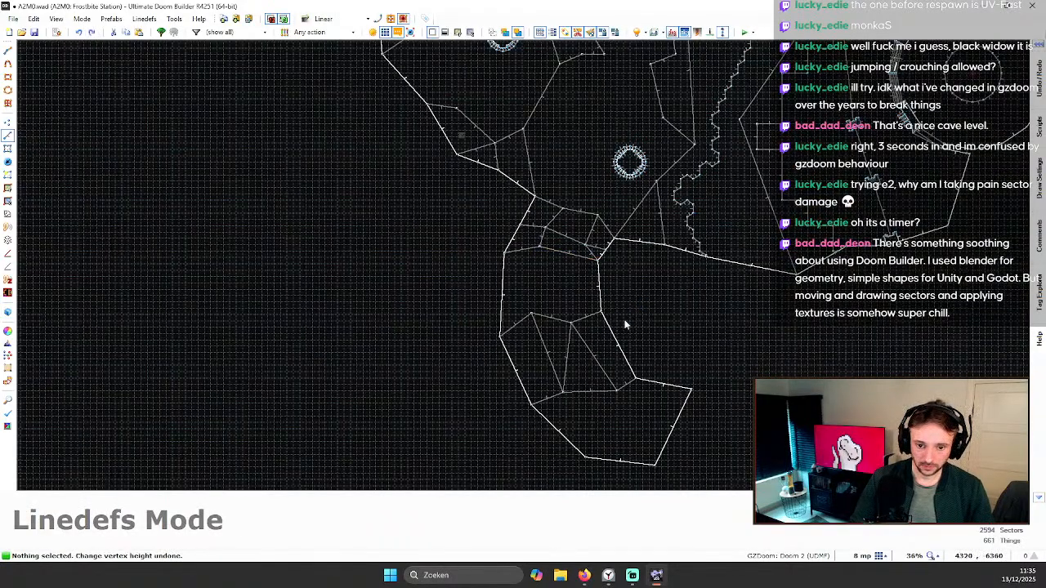
key(ctrl+z)
key(ctrl+z)
key(ctrl+z)
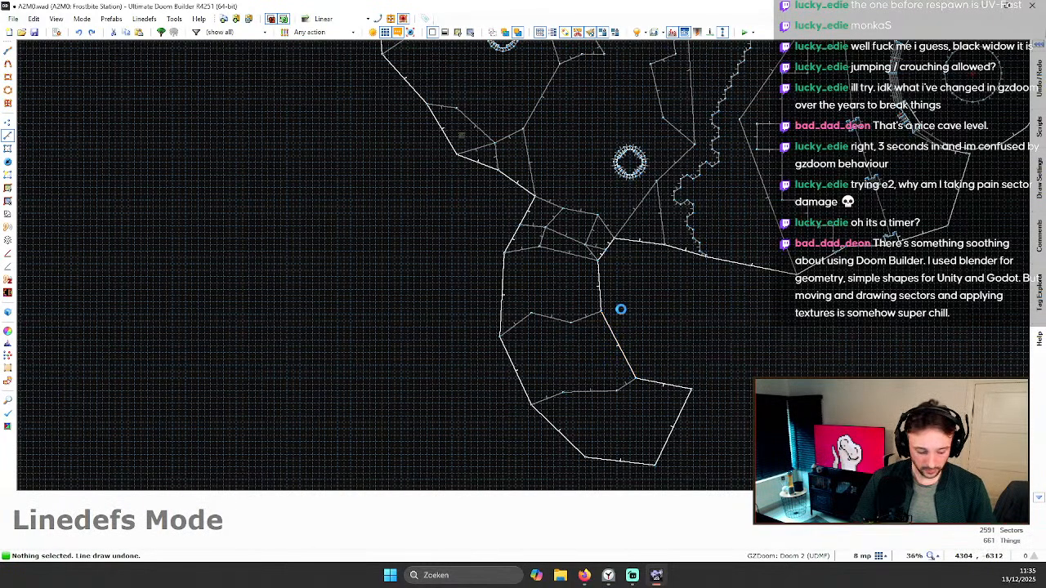
scroll(534, 224, down, 2)
scroll(538, 220, up, 2)
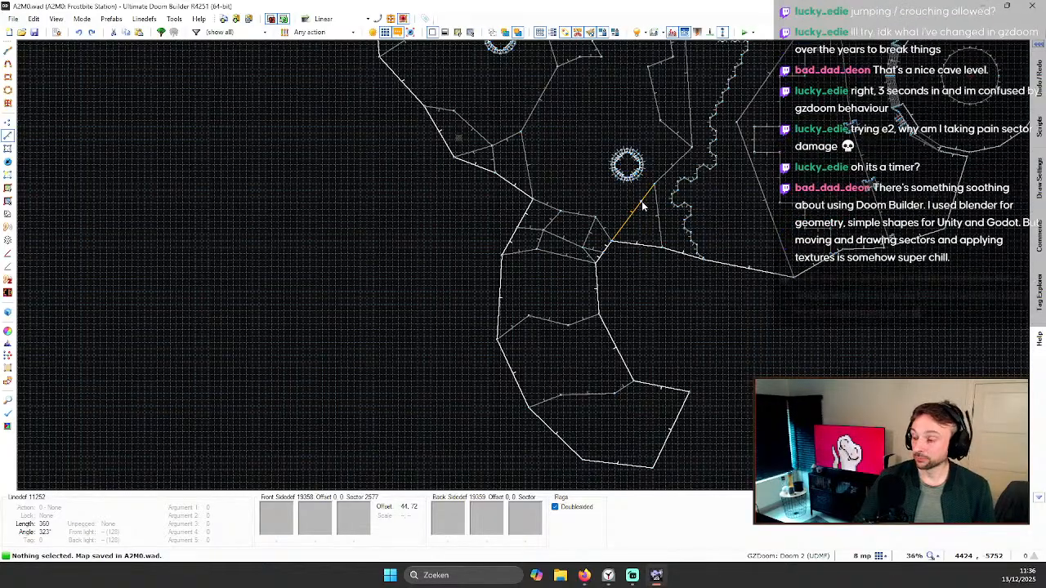
Step: Examine the cavern's layout on the 2D map and the passage's ceiling and icy steps in the 3D view
scroll(851, 360, down, 2)
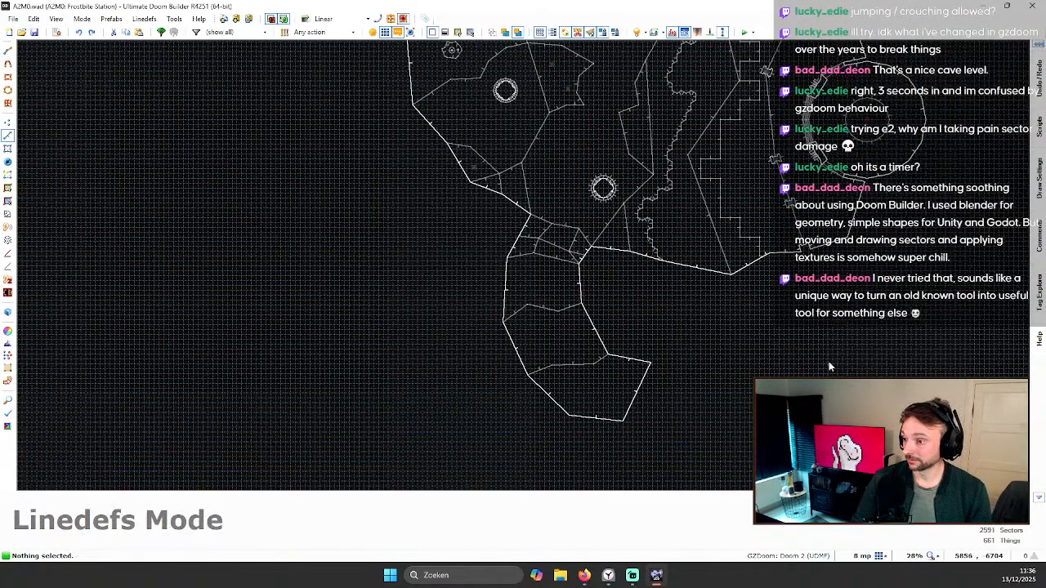
scroll(717, 327, up, 2)
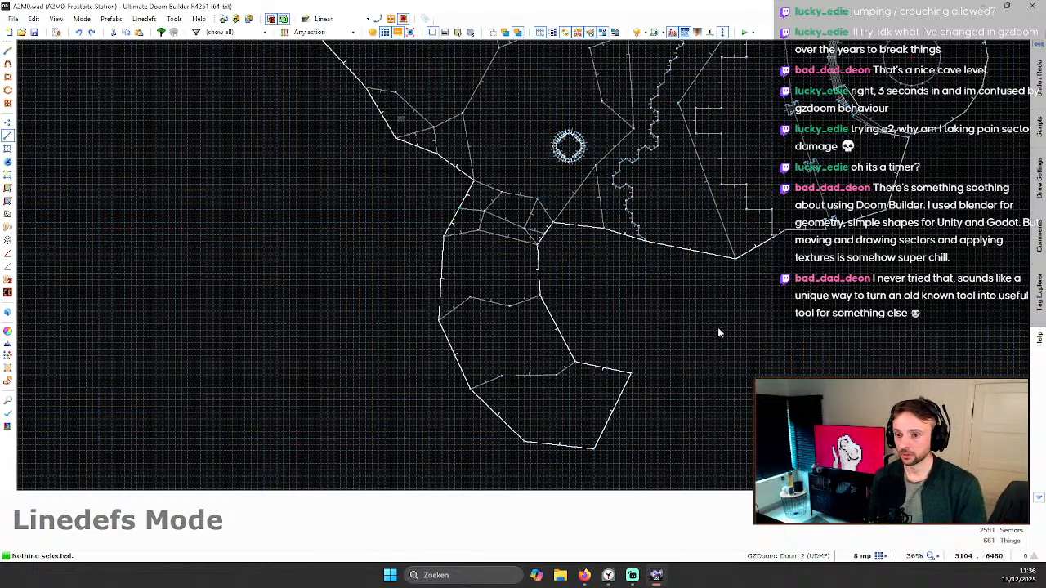
scroll(670, 270, down, 5)
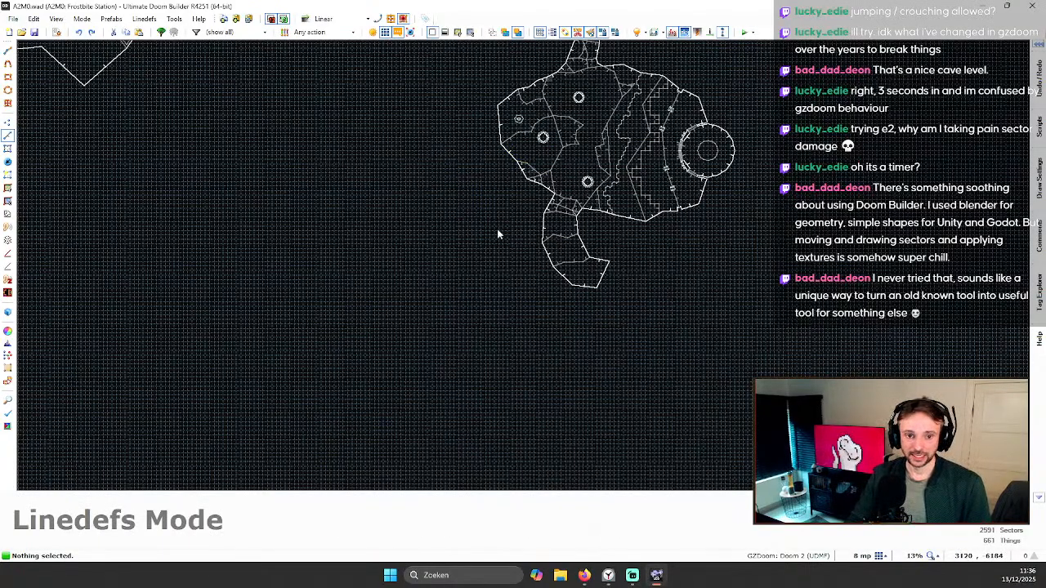
middle_drag(496, 235, 427, 141)
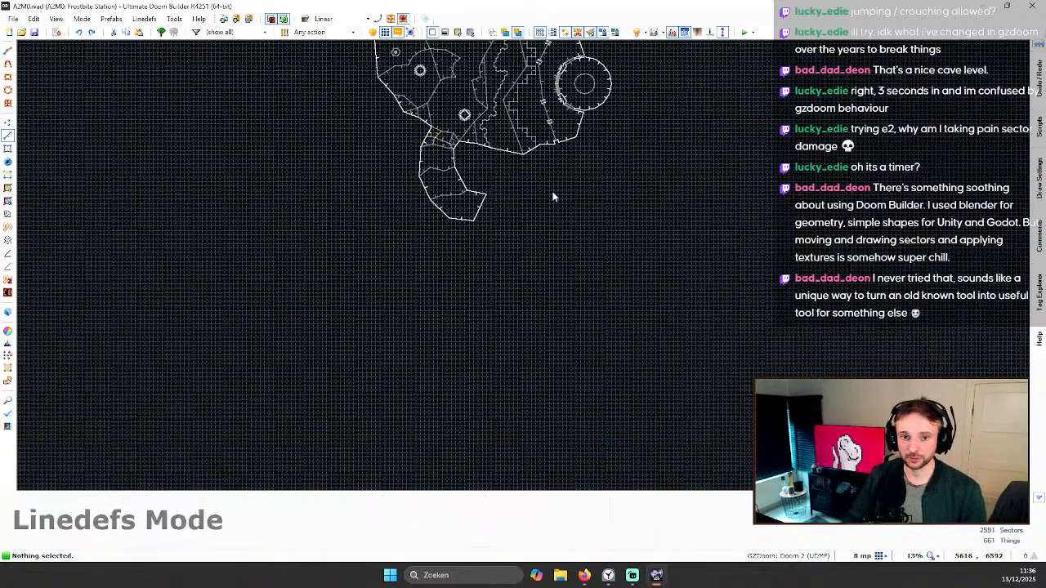
scroll(584, 205, up, 3)
middle_drag(442, 78, 399, 177)
scroll(381, 144, up, 1)
scroll(382, 145, down, 1)
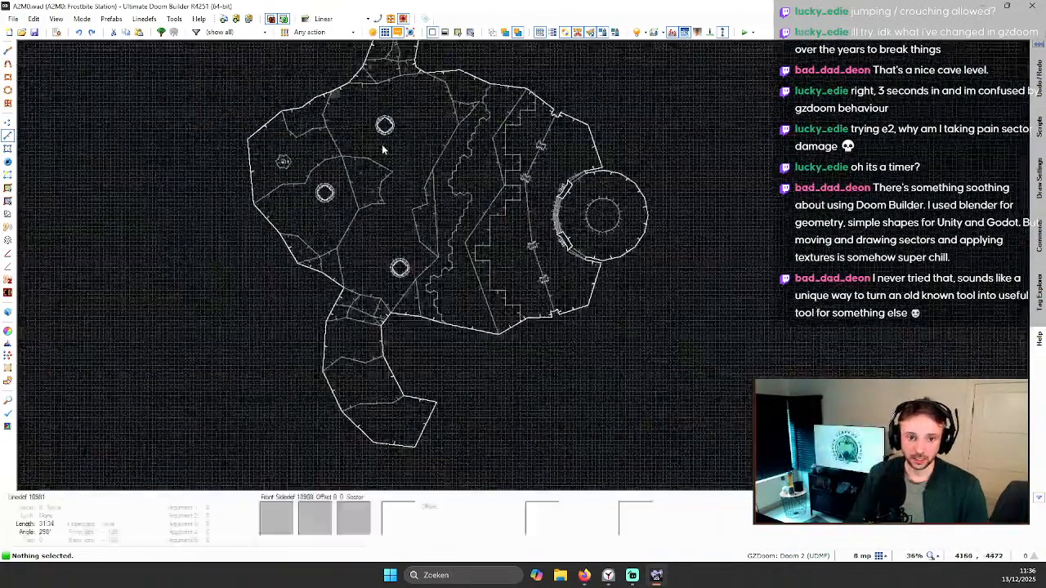
scroll(442, 142, up, 1)
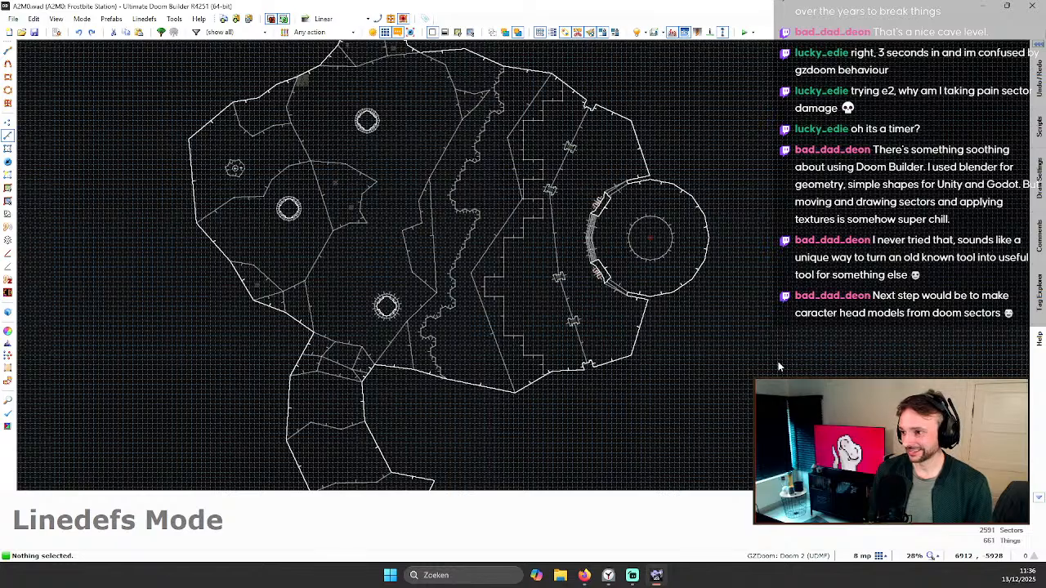
scroll(762, 340, down, 3)
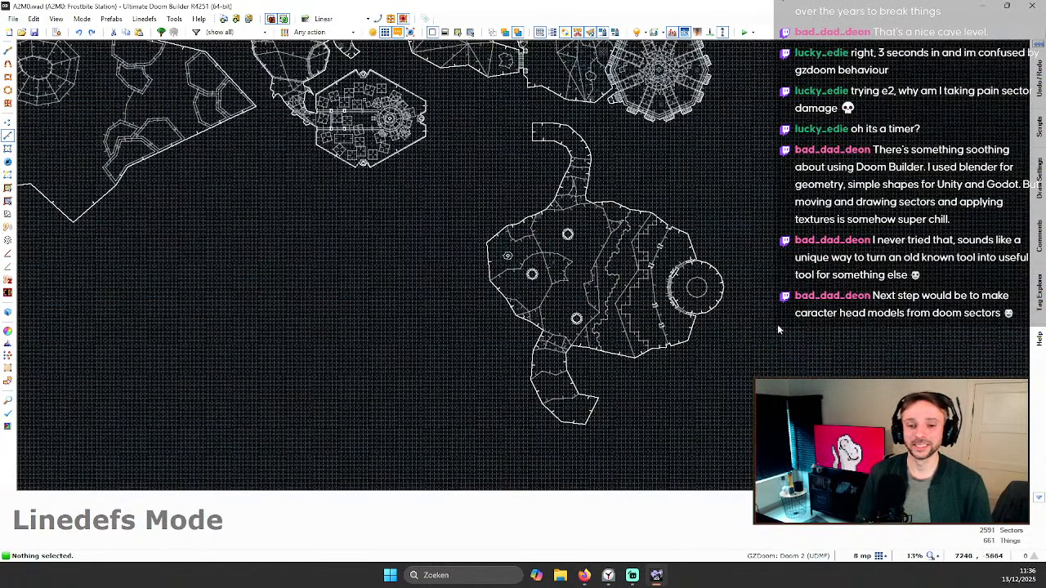
scroll(520, 369, up, 3)
key(w)
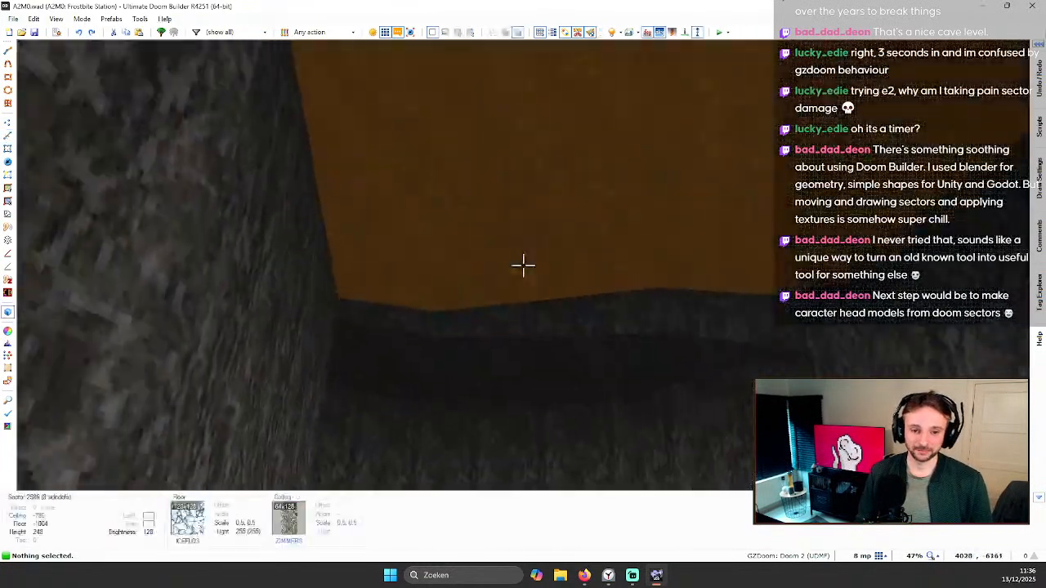
key(e)
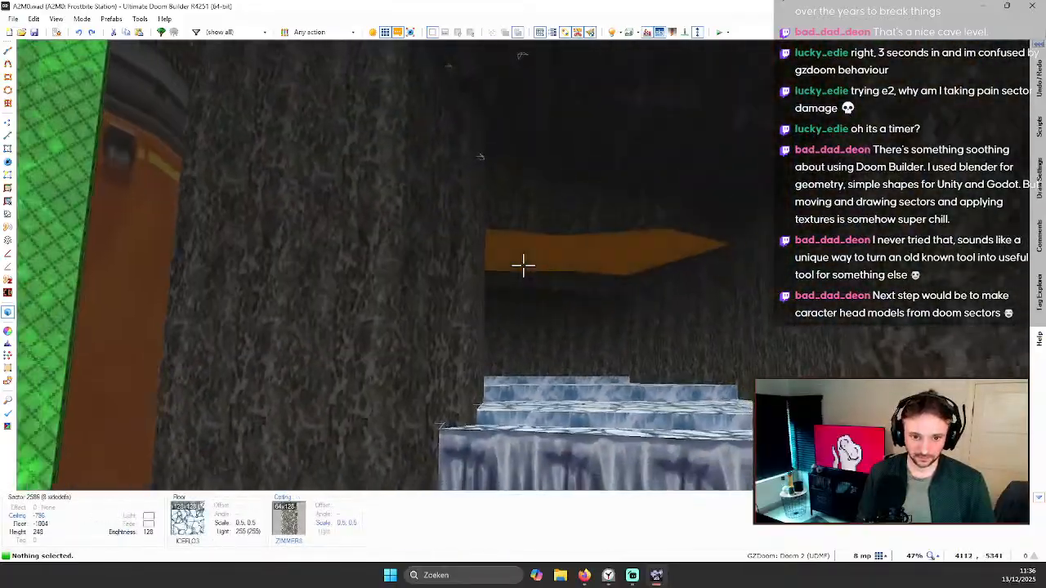
Step: Draw a line about 354 units long across the step sector, joining an inner vertex of its lower edge to one on its upper edge
key(e)
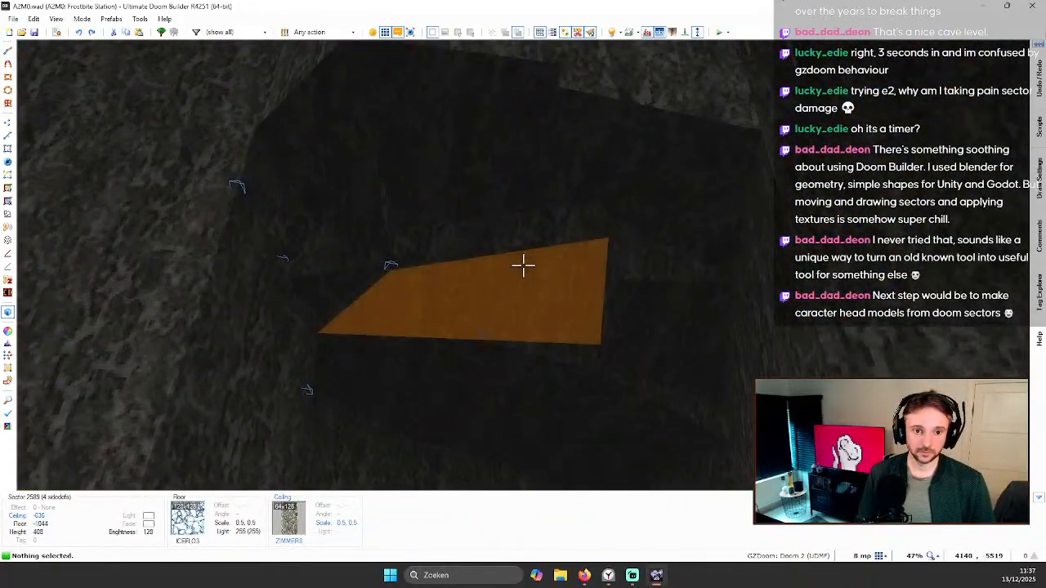
key(d)
key(e)
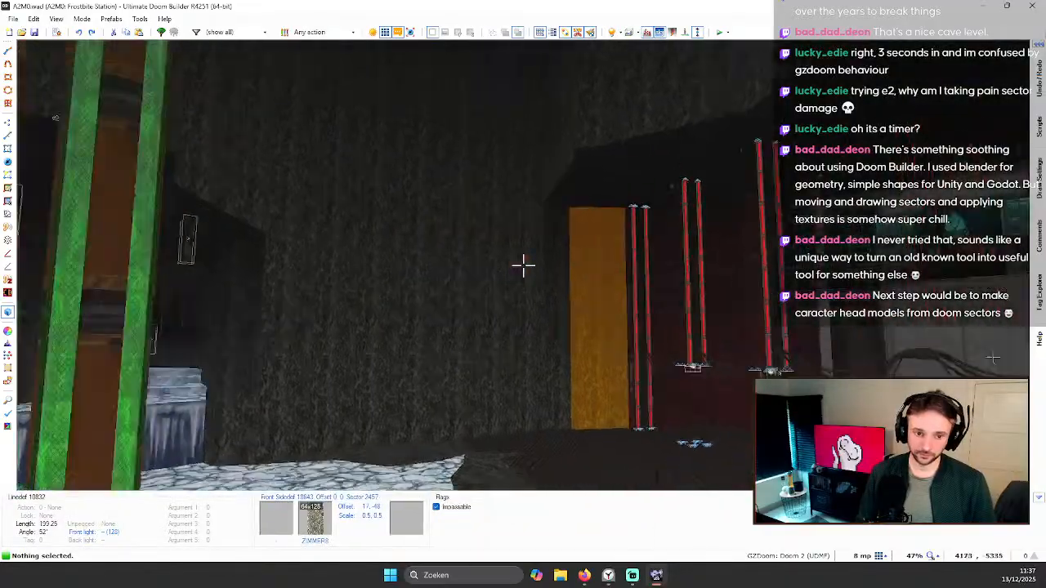
key(e)
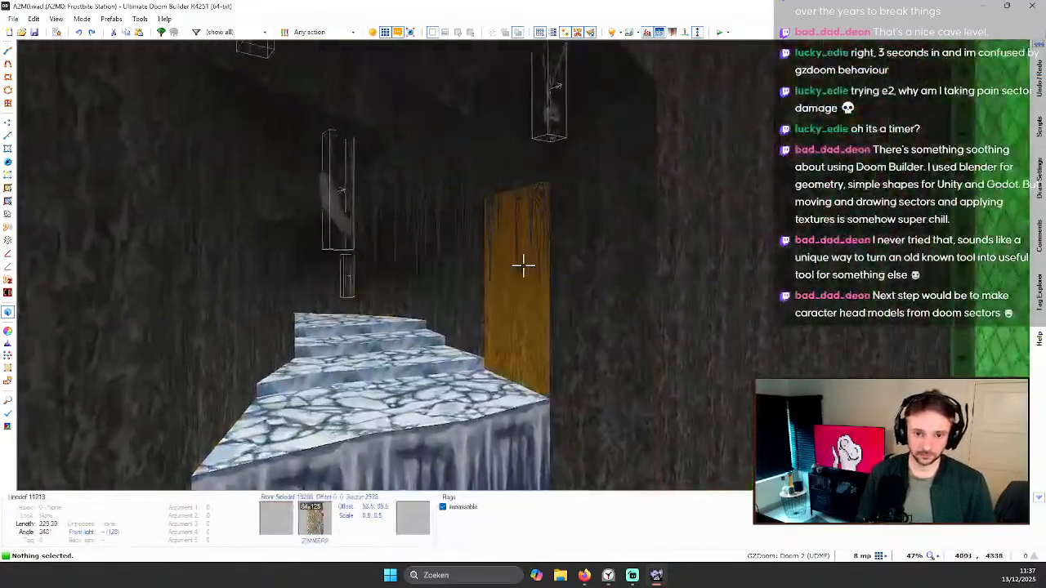
key(e)
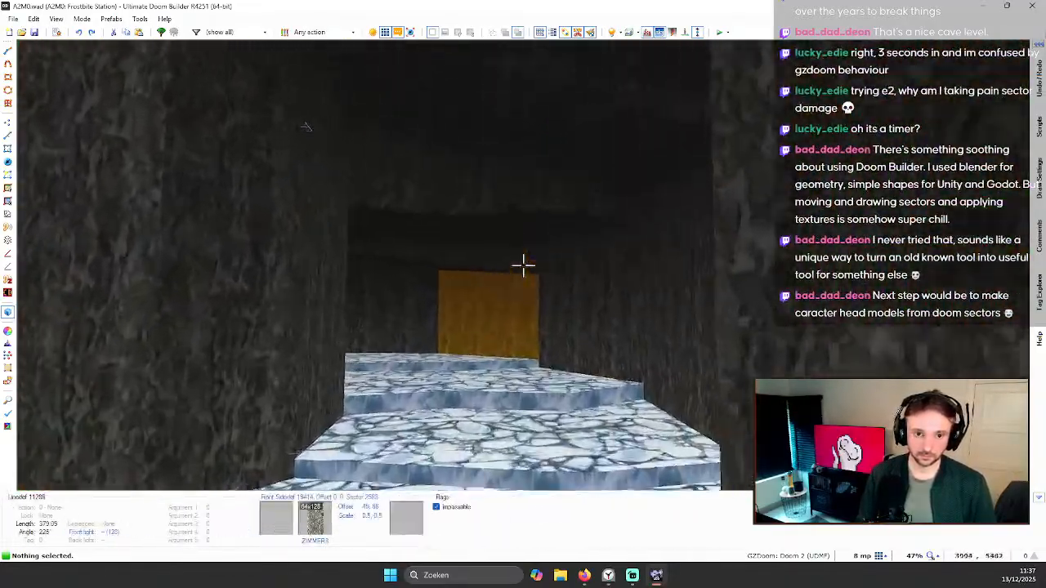
key(q)
scroll(558, 317, up, 2)
key(space)
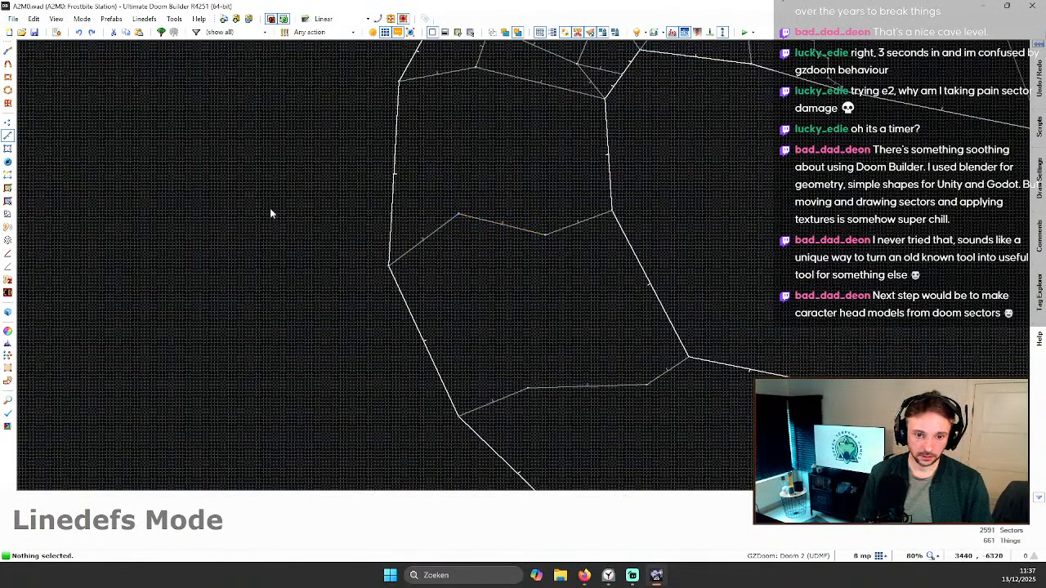
key(ctrl+d)
click(529, 387)
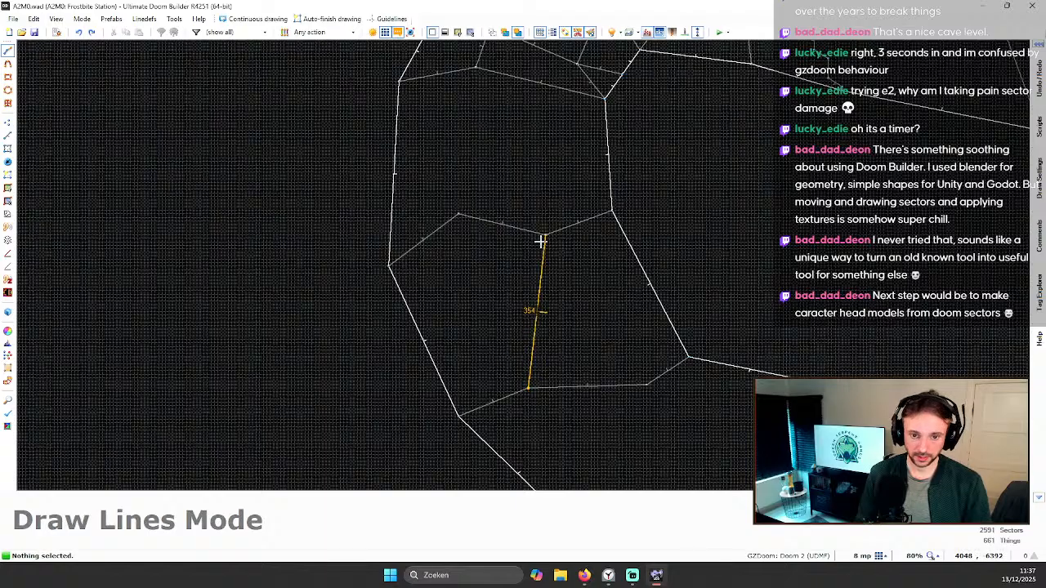
click(545, 236)
right_click(491, 287)
Step: Adjust the ceilings of the split step sector's two halves, to -740 on one side and -748 on the pentagonal side
key(q)
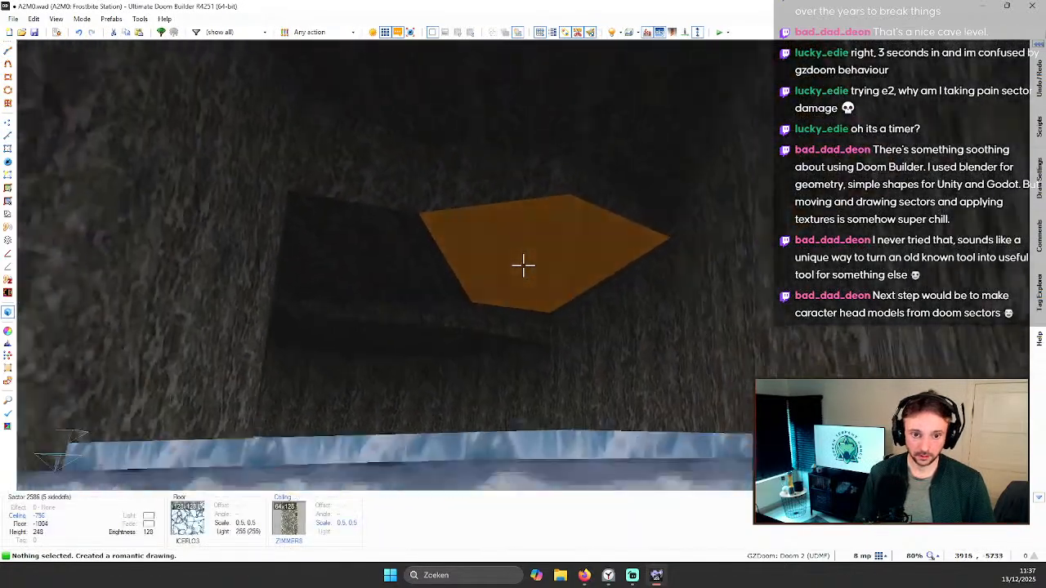
scroll(523, 265, up, 2)
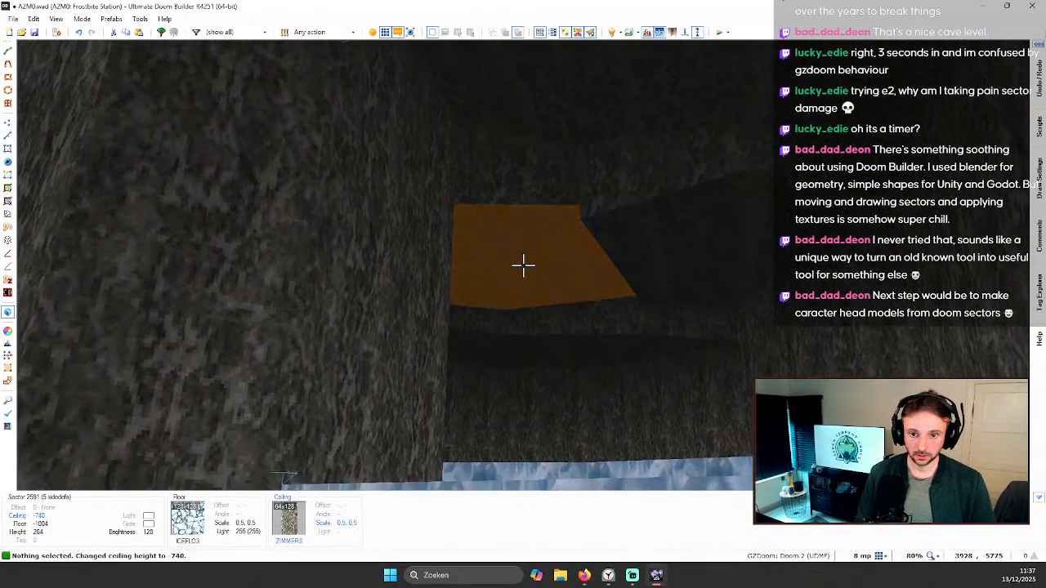
scroll(523, 266, up, 3)
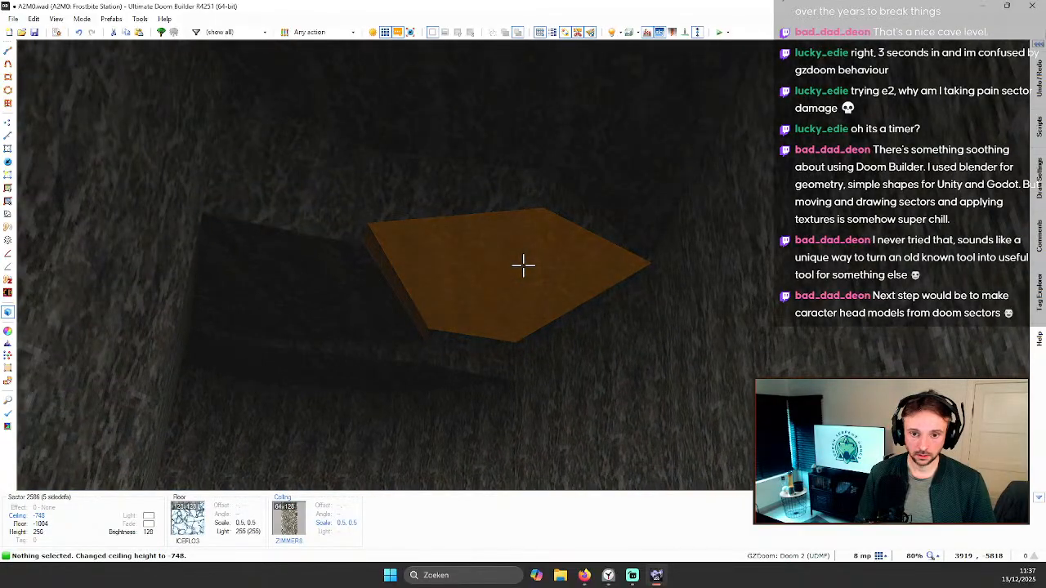
Step: Lower the ceiling slope height by 8 over the farther icy steps
key(w)
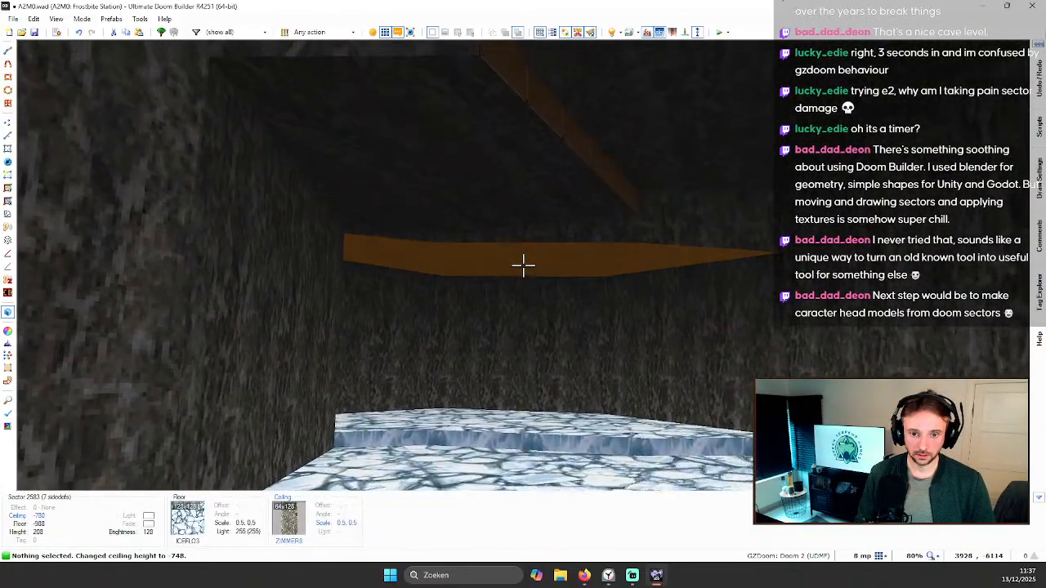
click(523, 264)
click(523, 266)
key(w)
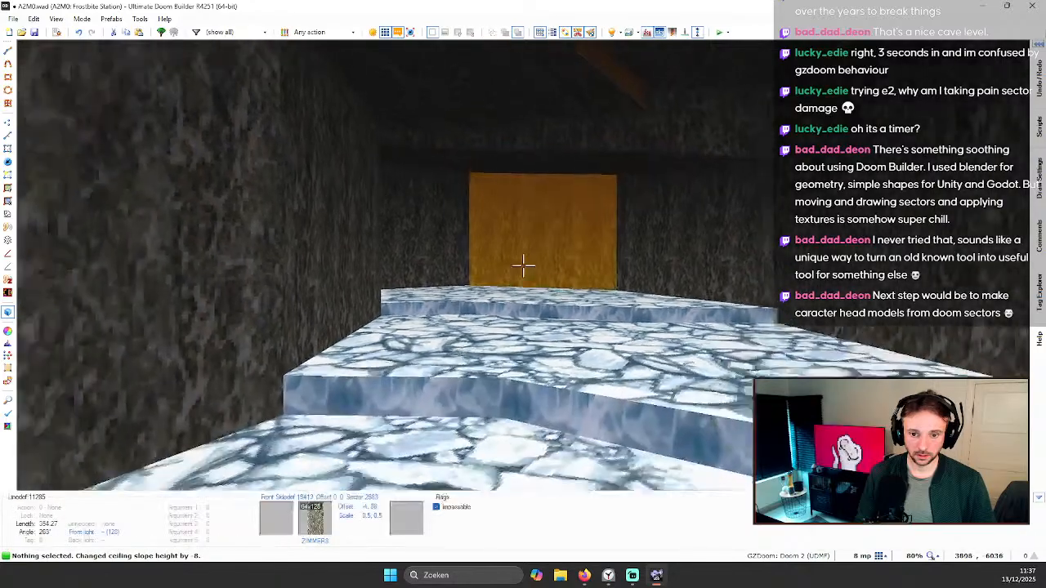
Step: Apply the ZIMMER8 rock texture to the bare upper wall of the ceiling ledge and auto-align it in X and Y
key(w)
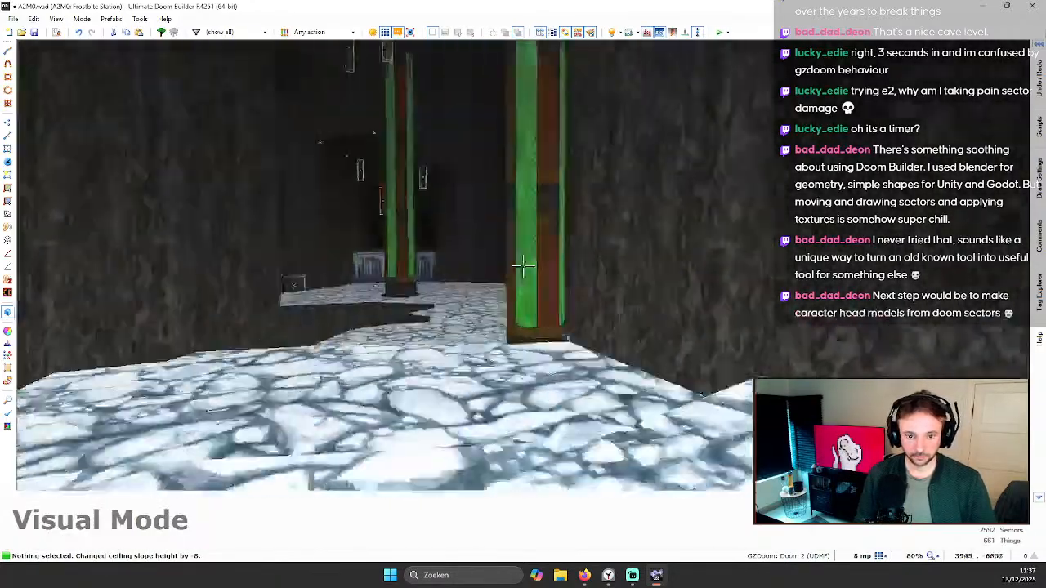
key(w)
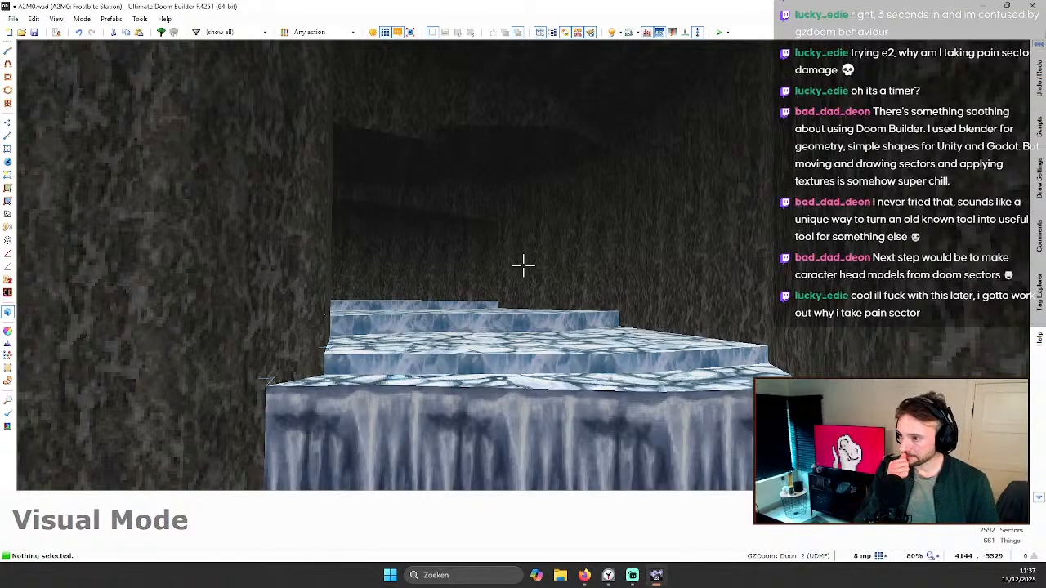
key(w)
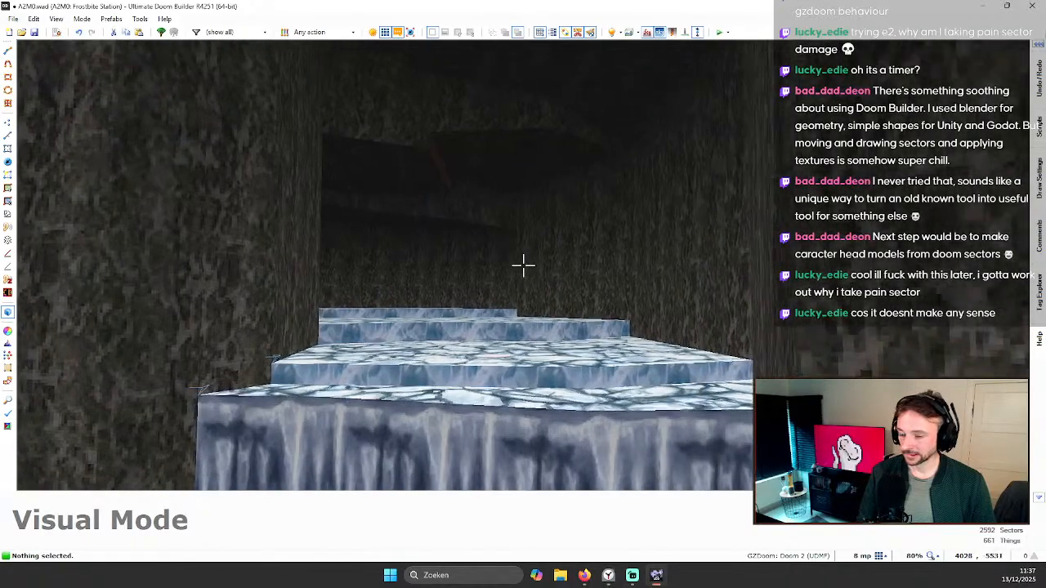
key(w)
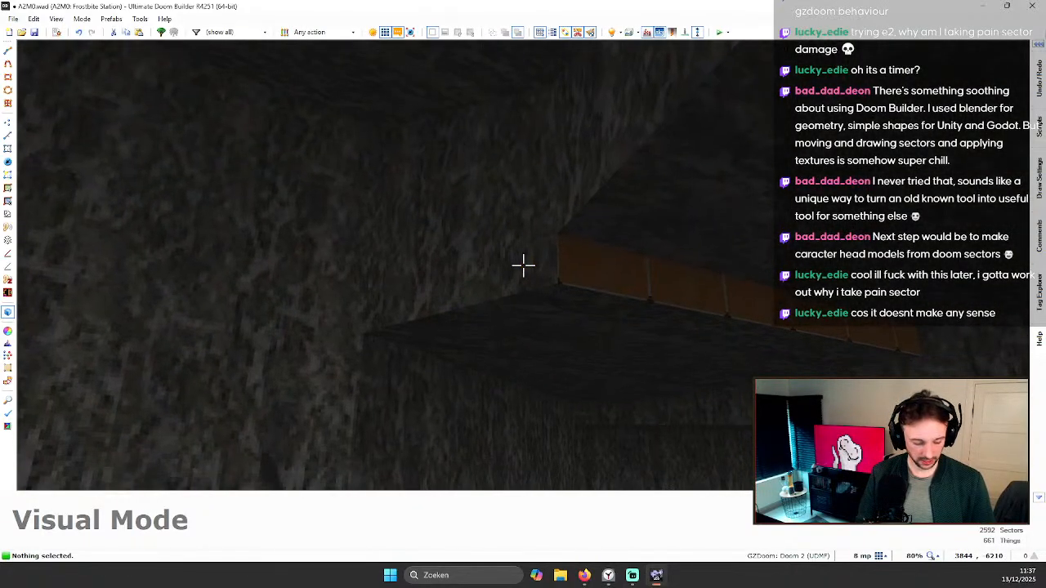
key(ctrl+c)
key(ctrl+v)
key(ctrl+a)
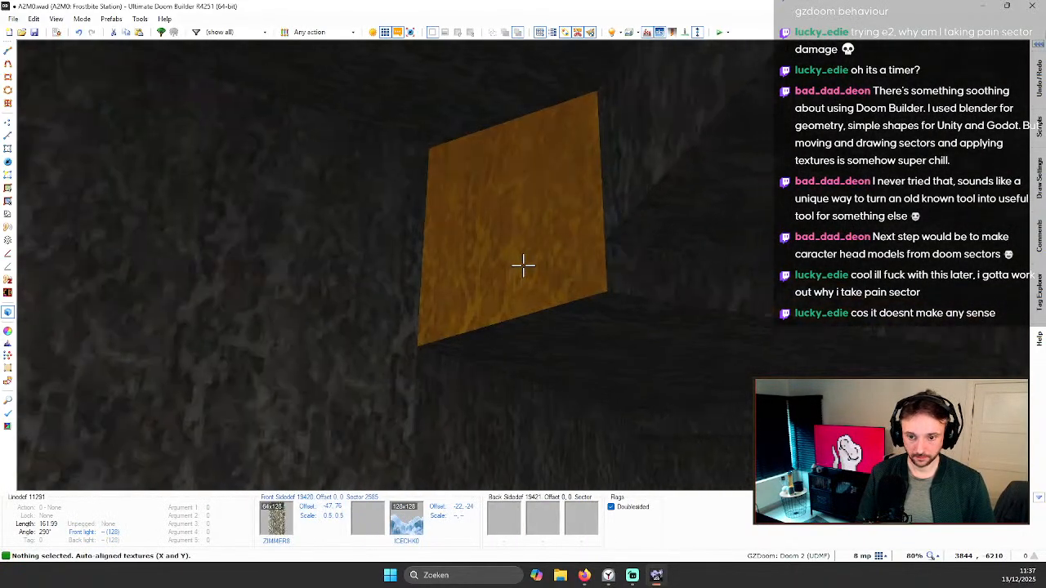
Step: Tilt the ceiling of the split sector's half next to the pentagonal one upward along its edge
key(s)
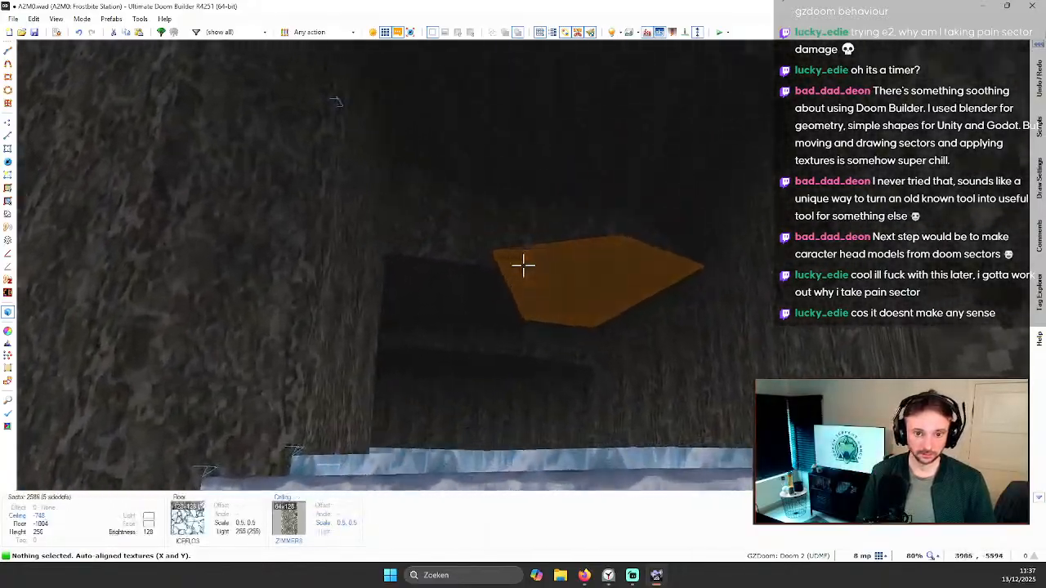
key(w)
scroll(523, 266, up, 1)
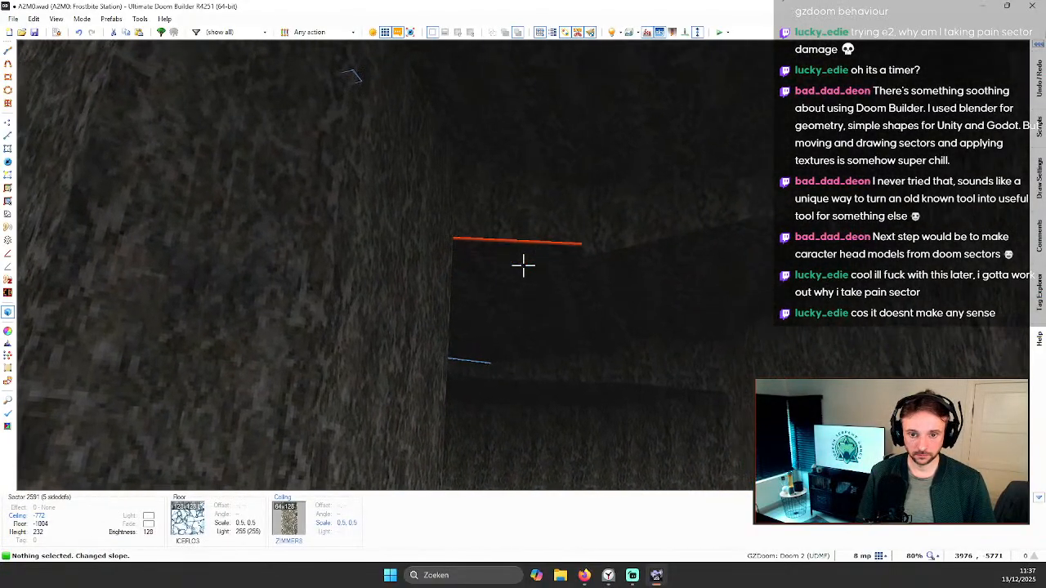
scroll(523, 265, up, 3)
key(w)
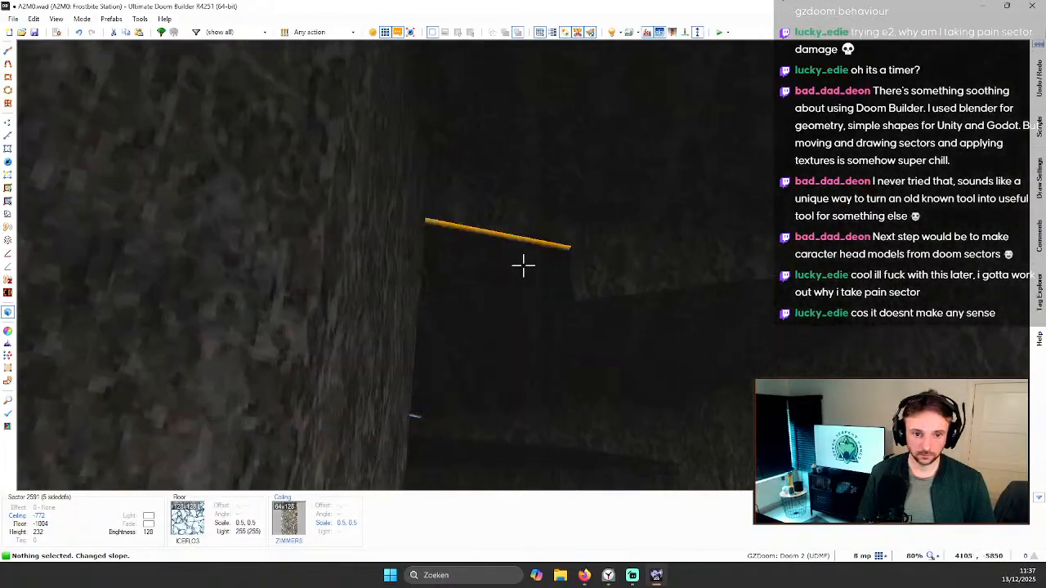
Step: Texture the exposed triangular wall at the tilted ceiling's edge with the rock texture and auto-align it in X and Y
key(w)
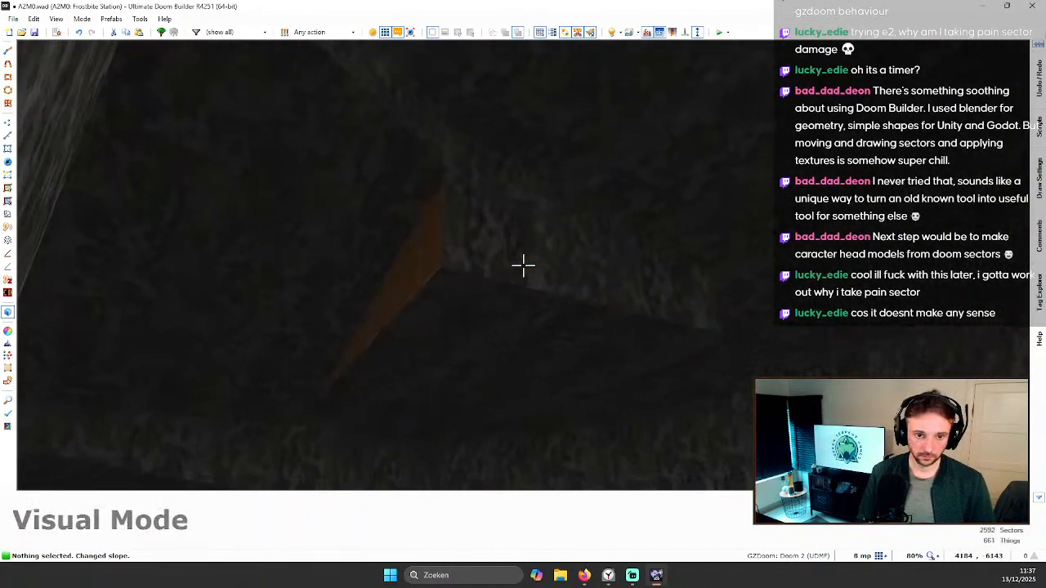
key(ctrl+c)
key(ctrl+v)
key(ctrl+a)
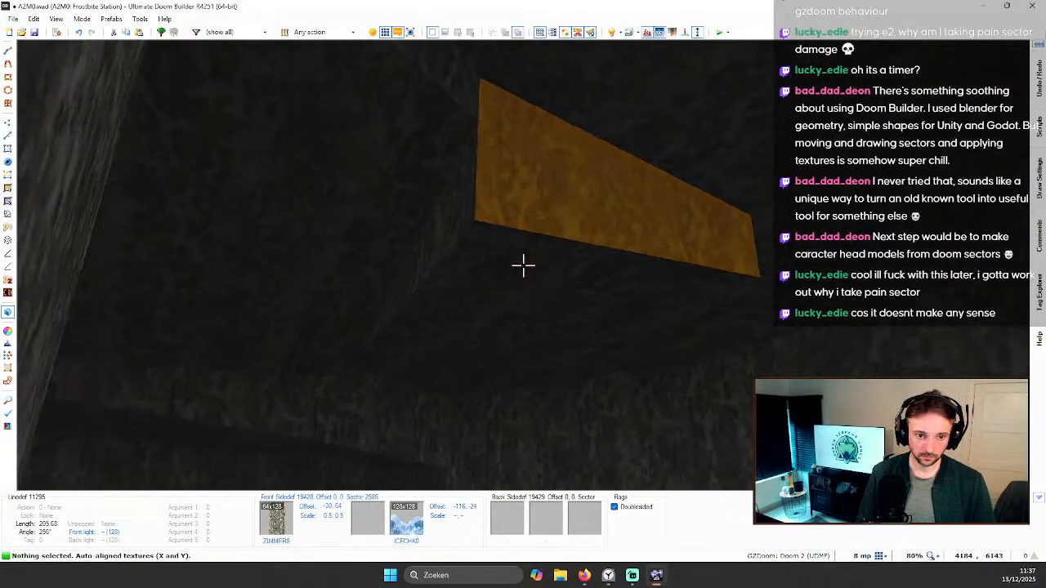
Step: Slope the passage ceiling down along one edge above the icy steps and inspect the shape without the slope handles
key(s)
key(s)
key(w)
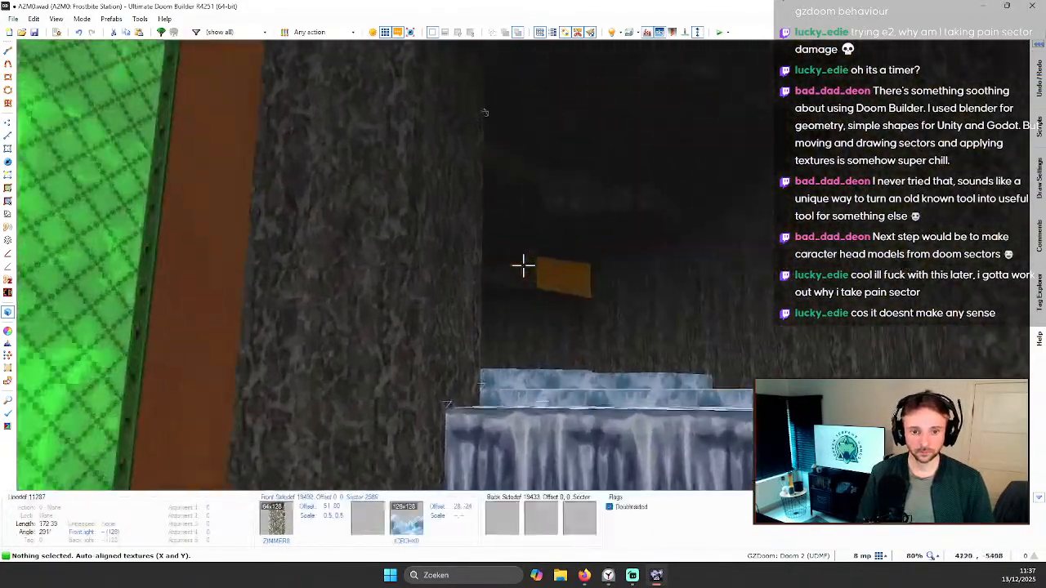
key(v)
scroll(523, 266, down, 4)
key(v)
key(w)
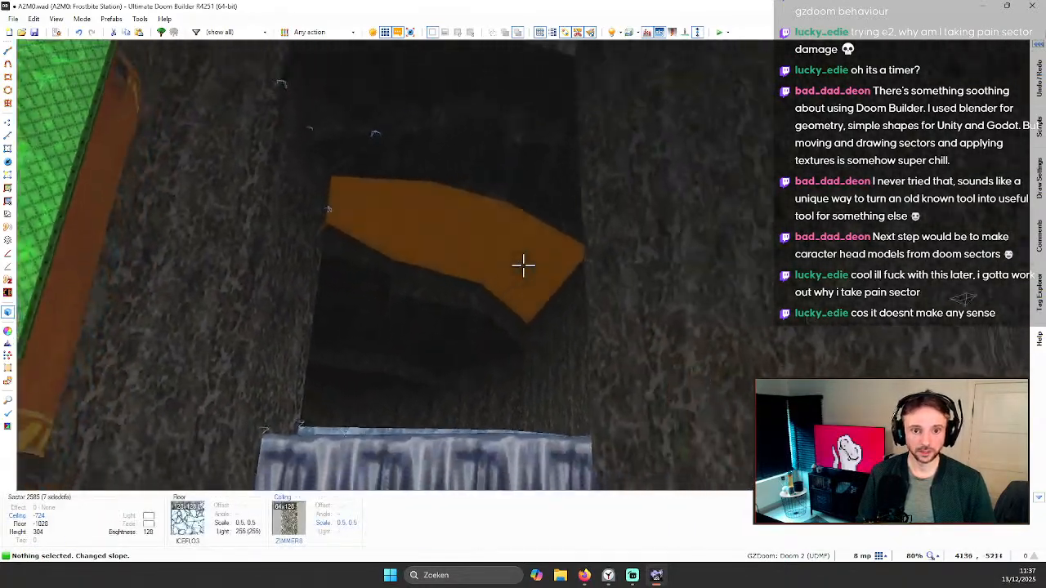
key(w)
key(v)
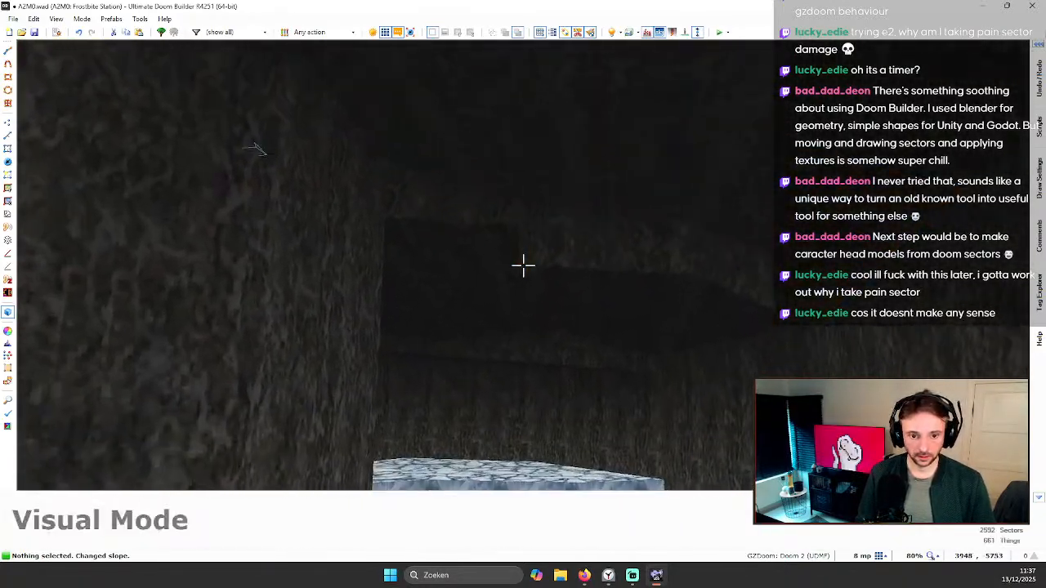
key(v)
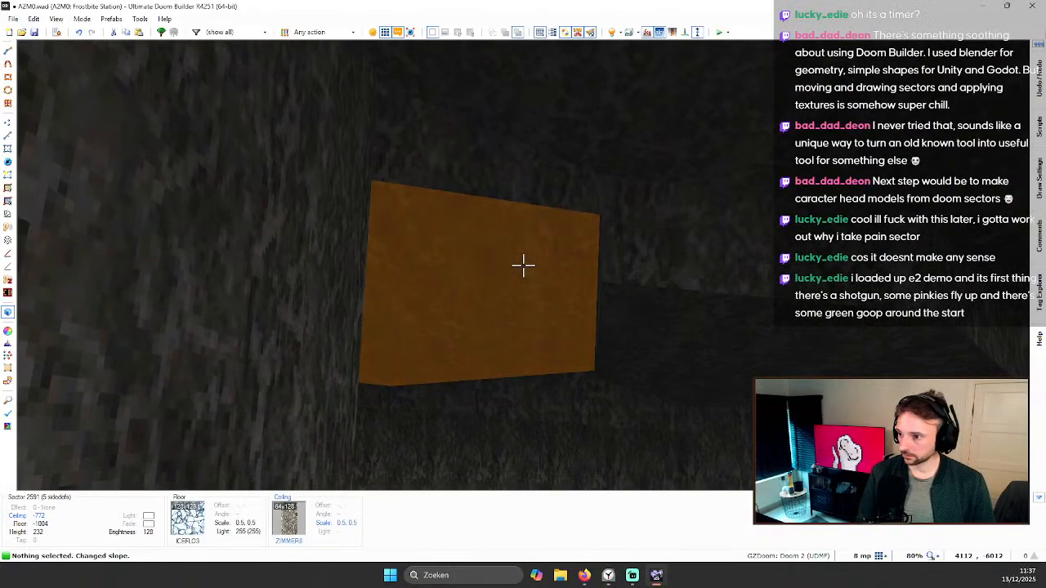
Step: Return to the 2D linedef view of the cave and save the map
key(q)
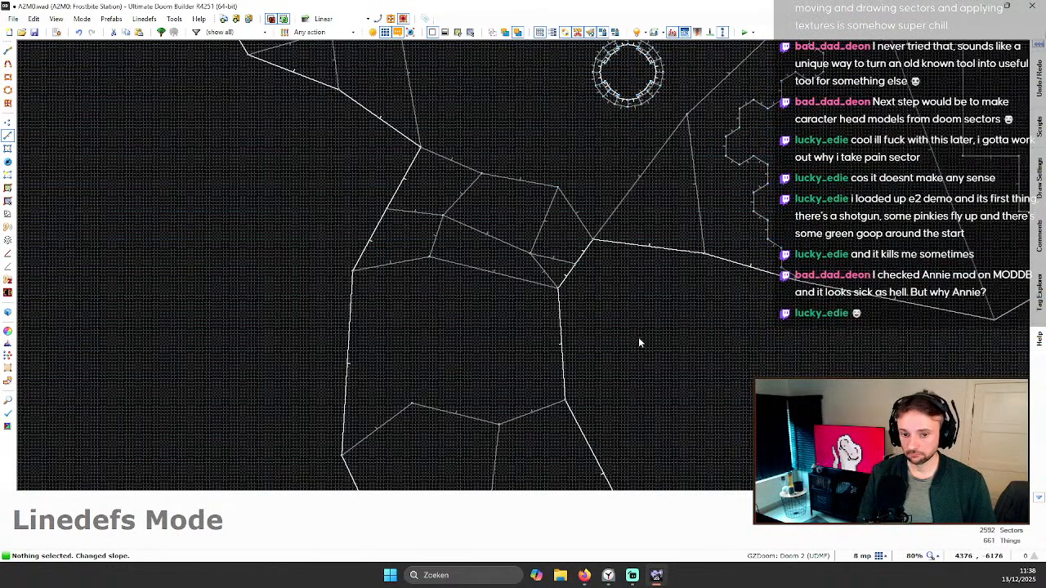
scroll(638, 337, down, 3)
scroll(561, 330, up, 2)
key(ctrl+s)
Step: Open the recent map file A2M1.wad using the GZDoom: Doom 2 (UDMF) configuration
click(13, 19)
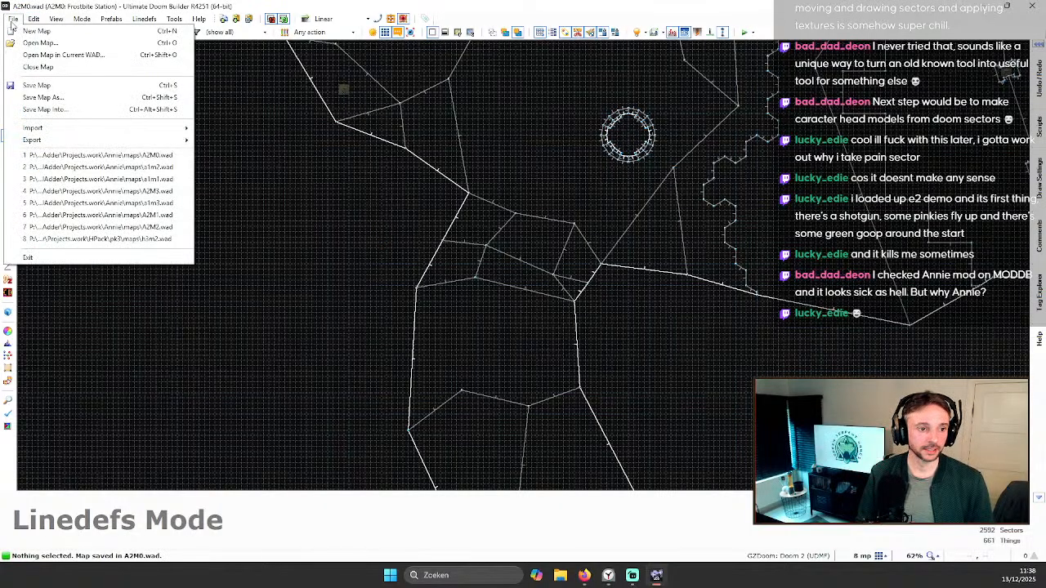
mouse_move(185, 131)
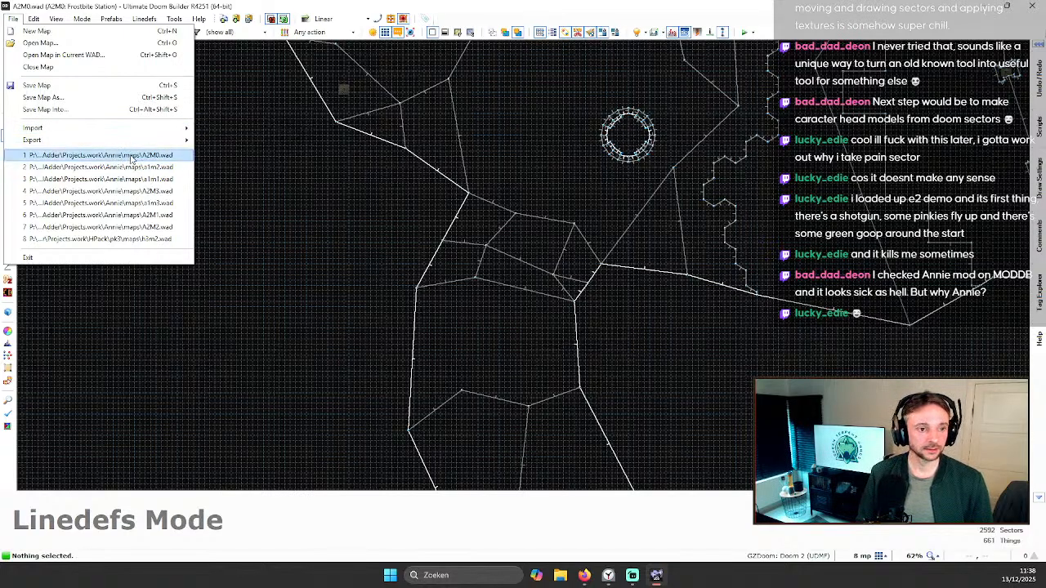
click(168, 215)
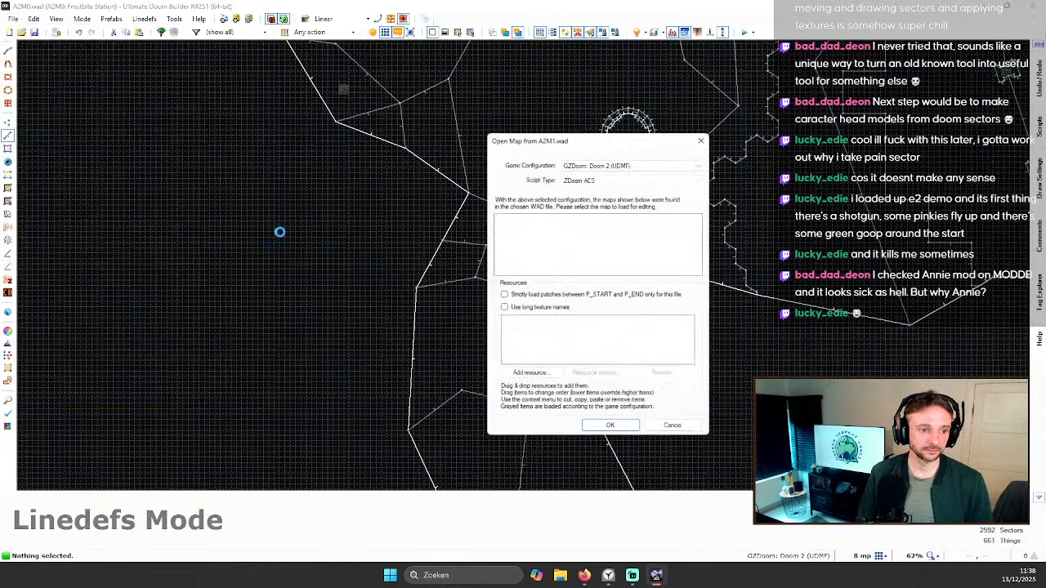
click(609, 429)
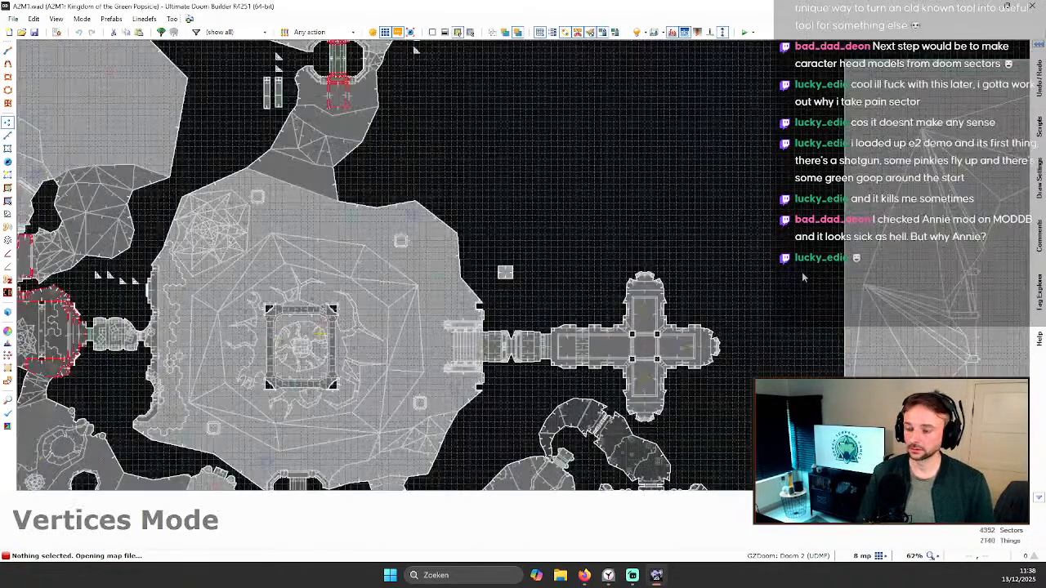
Step: Examine the green slime area around the central platform, test-run the map in the game, and quit back to the editor
scroll(298, 338, up, 10)
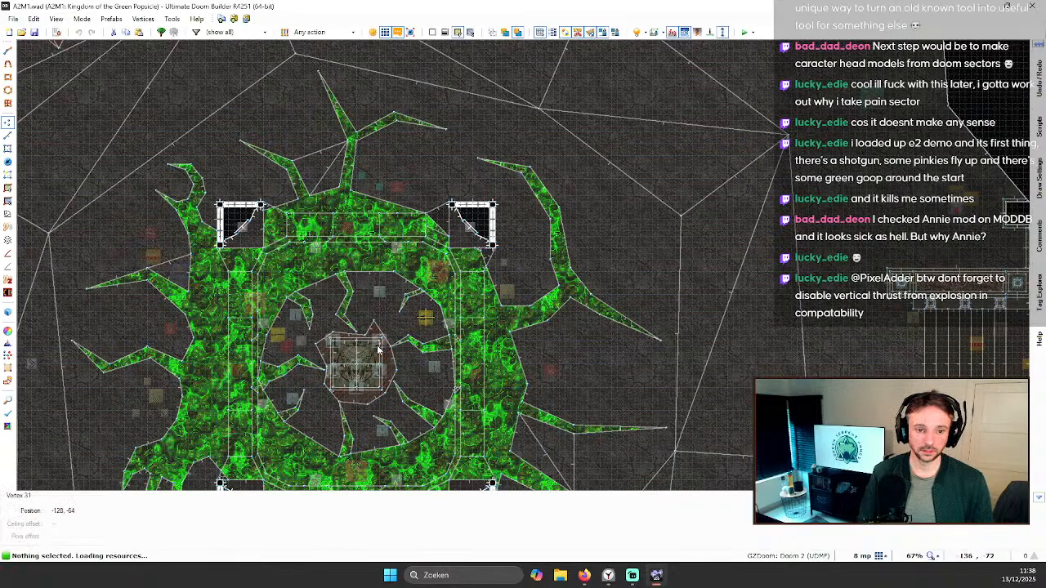
scroll(387, 351, up, 3)
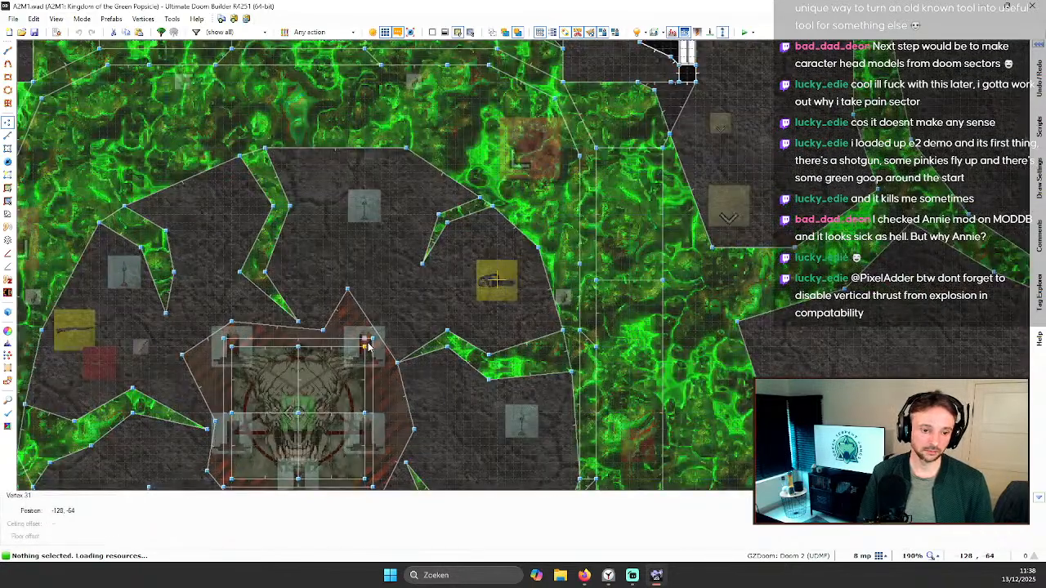
click(745, 32)
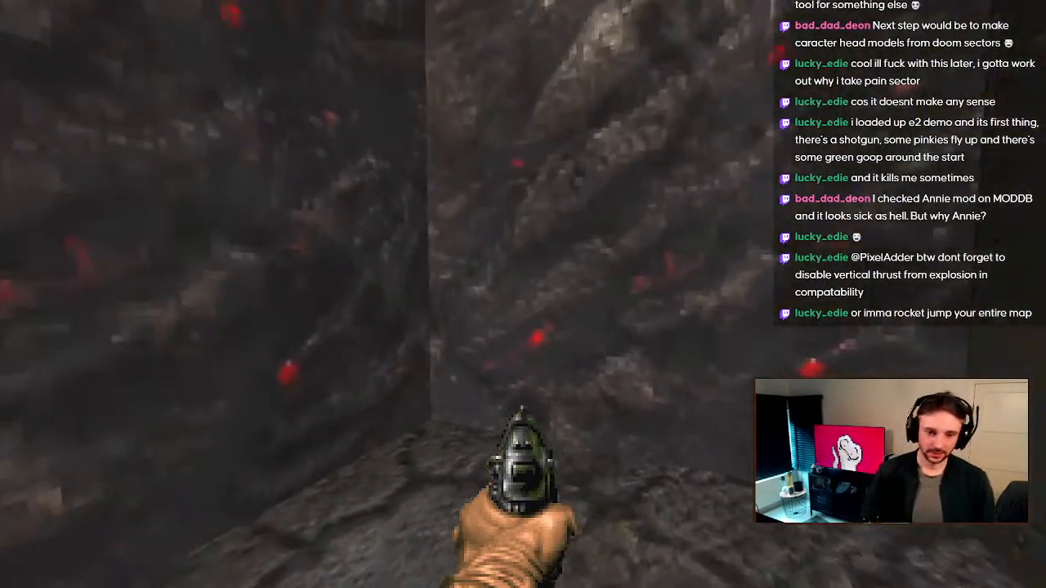
key(Escape)
key(Up)
key(Return)
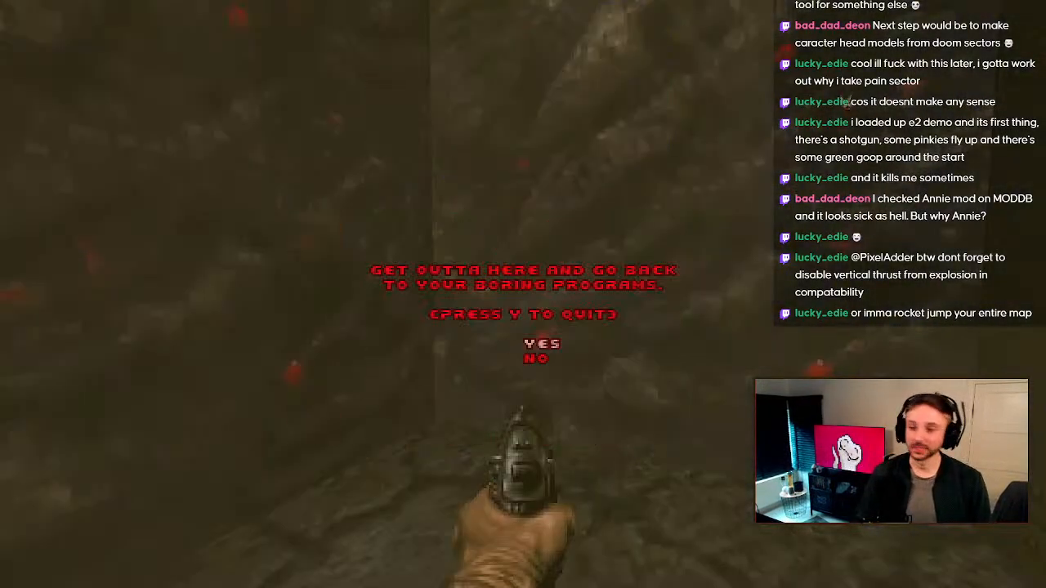
key(y)
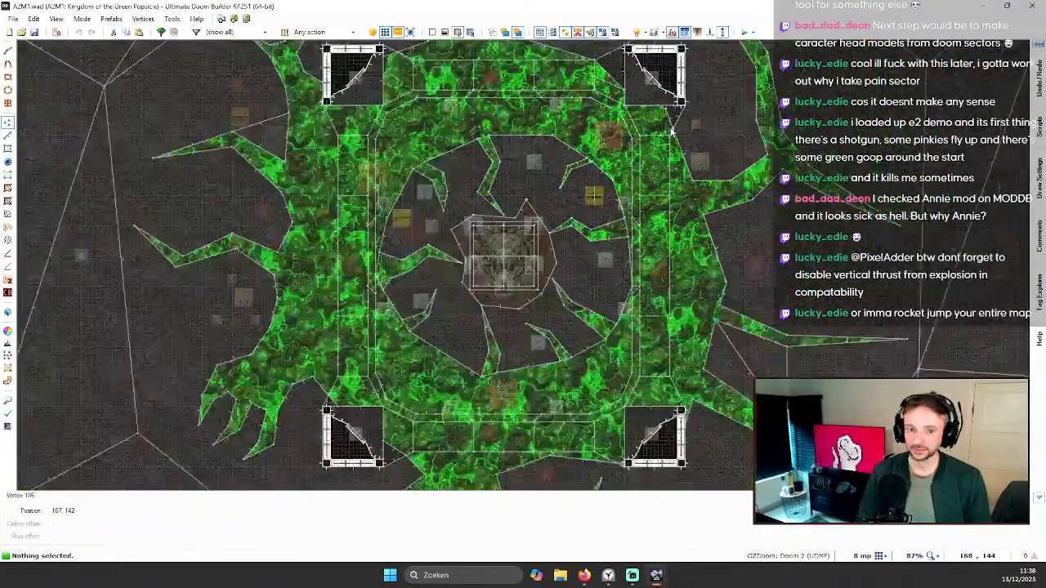
Step: Examine the overall A2M1 layout around the green slime arena and its neighbouring areas
scroll(671, 131, down, 10)
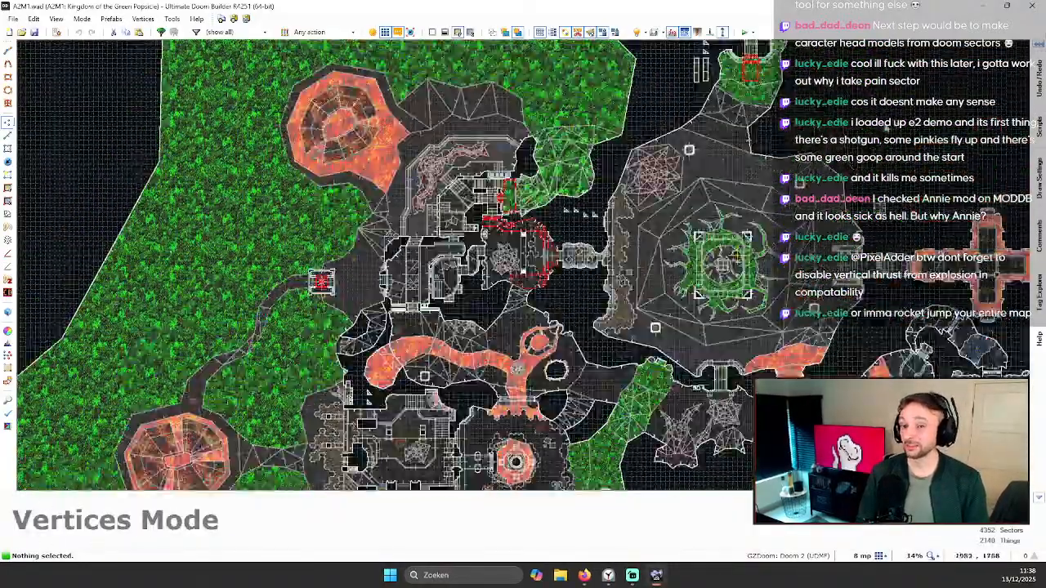
scroll(663, 186, down, 4)
scroll(782, 174, up, 3)
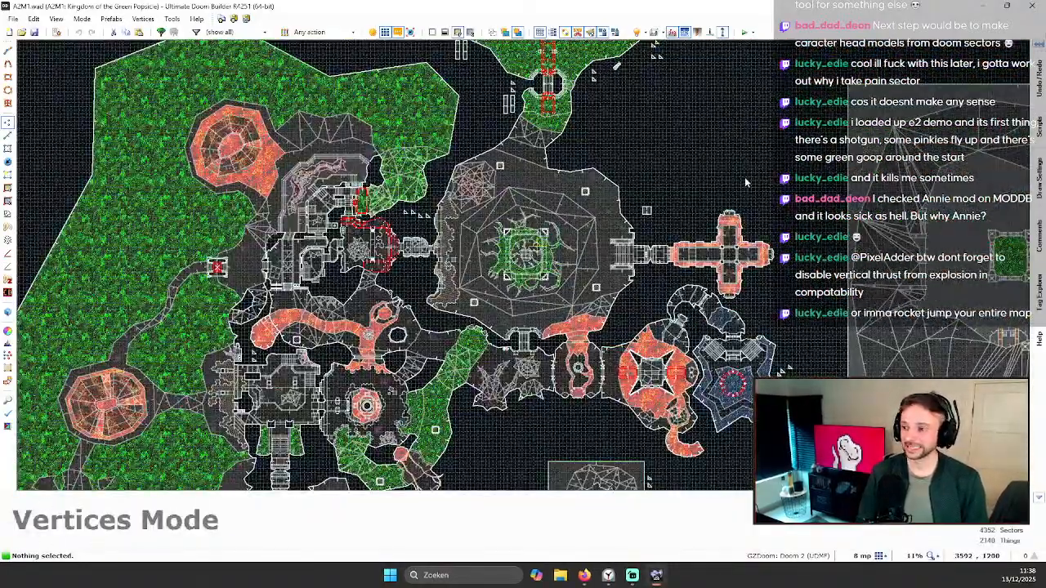
scroll(564, 221, up, 2)
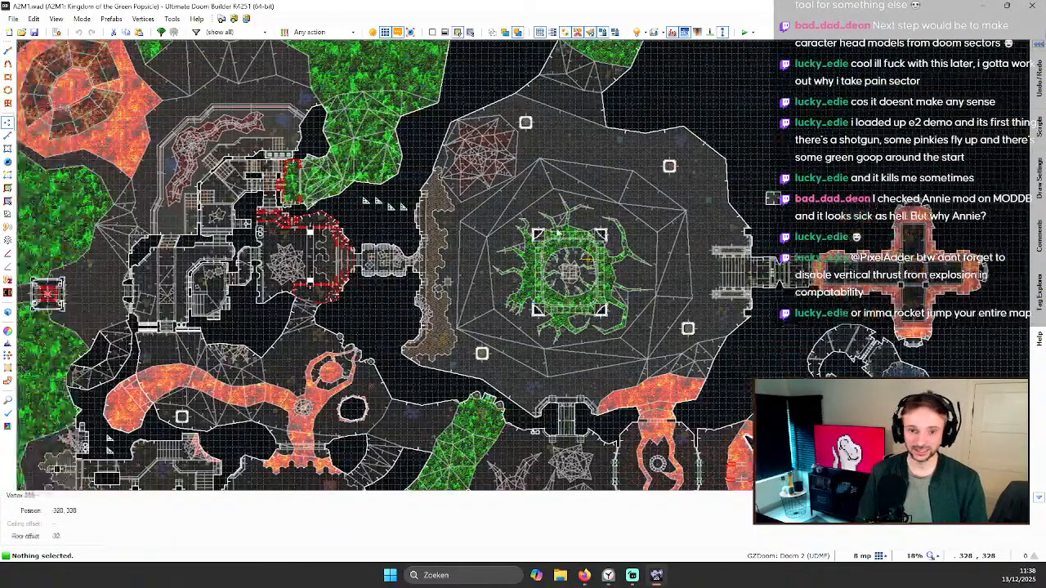
scroll(558, 233, up, 2)
key(Right)
key(Right)
scroll(623, 219, down, 2)
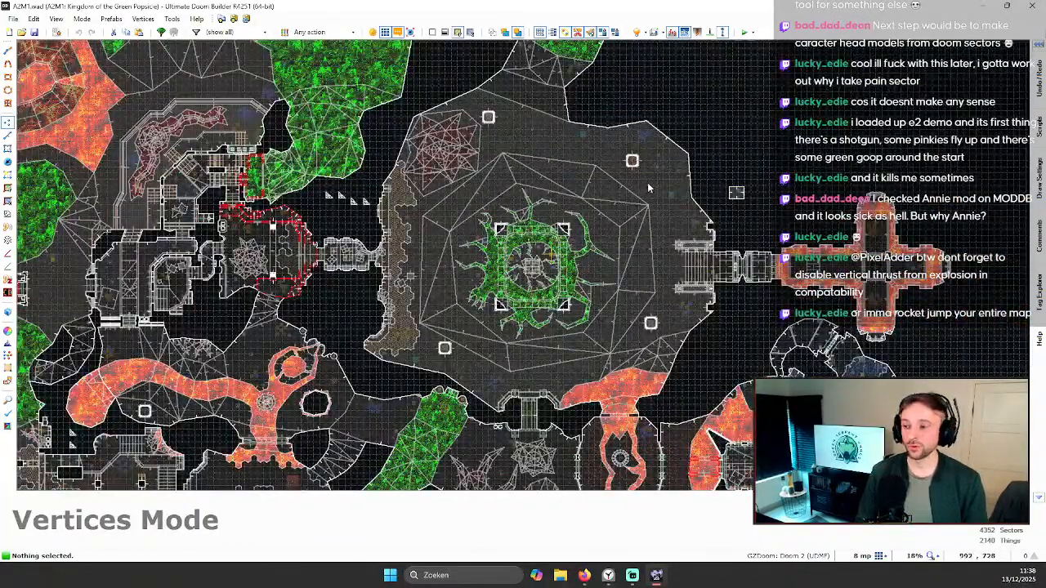
Step: Delete the small stray square sector outside the slime arena's outer wall, together with the thing inside it
scroll(648, 188, down, 4)
scroll(617, 211, up, 4)
scroll(732, 124, up, 3)
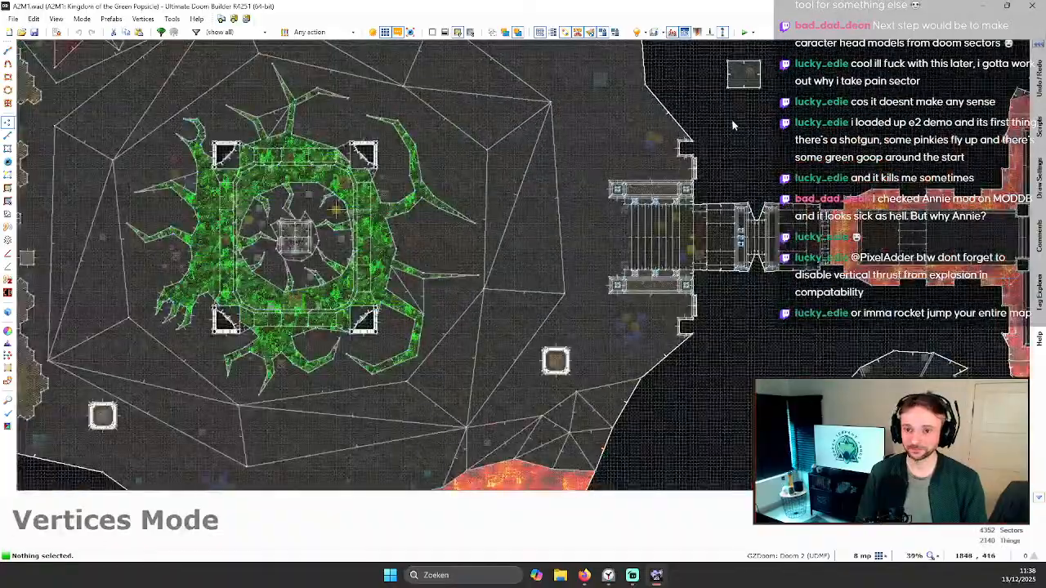
key(Up)
key(Up)
scroll(733, 127, up, 2)
key(l)
drag(706, 136, 850, 262)
key(Delete)
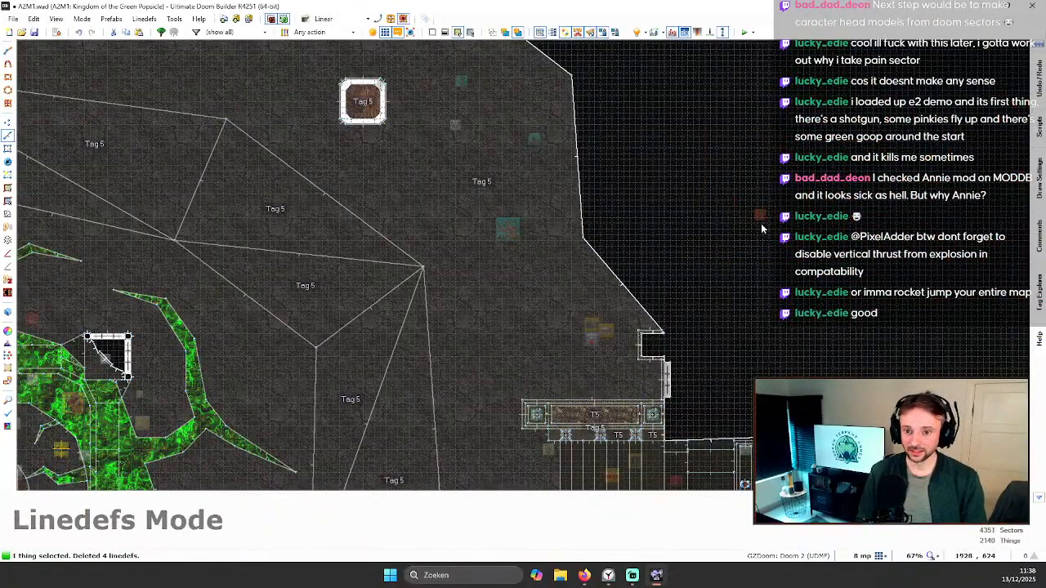
key(t)
scroll(801, 239, down, 3)
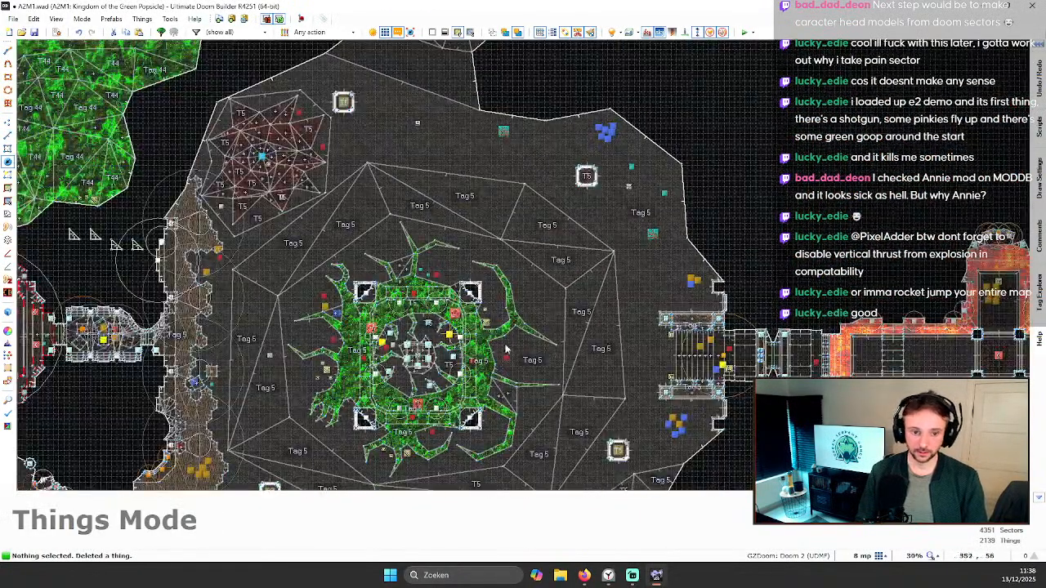
Step: Test-run the map in the game and shoot the attacking pinky demon near the starting platform
scroll(449, 343, up, 5)
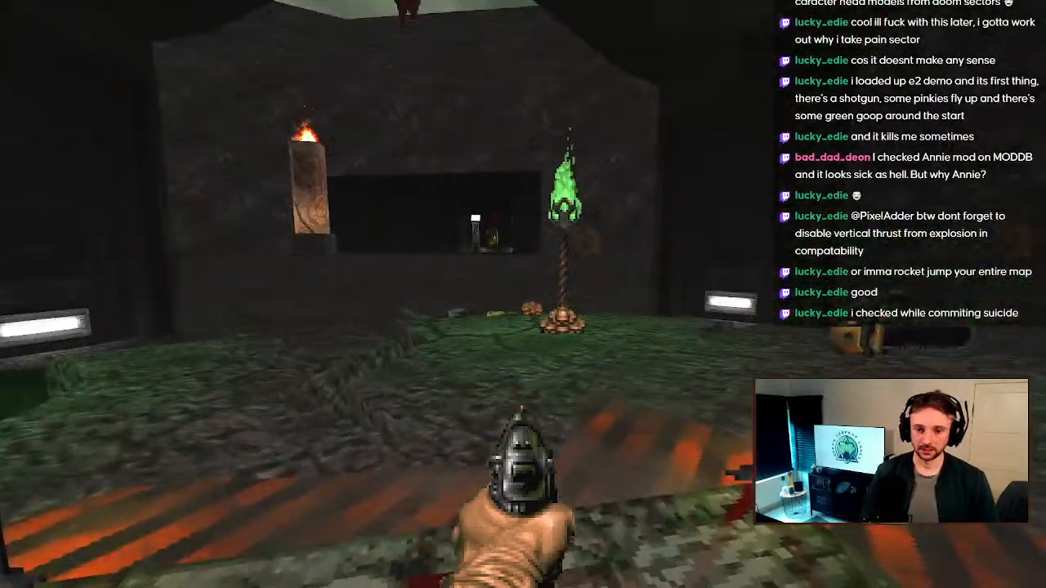
key(minus)
key(w)
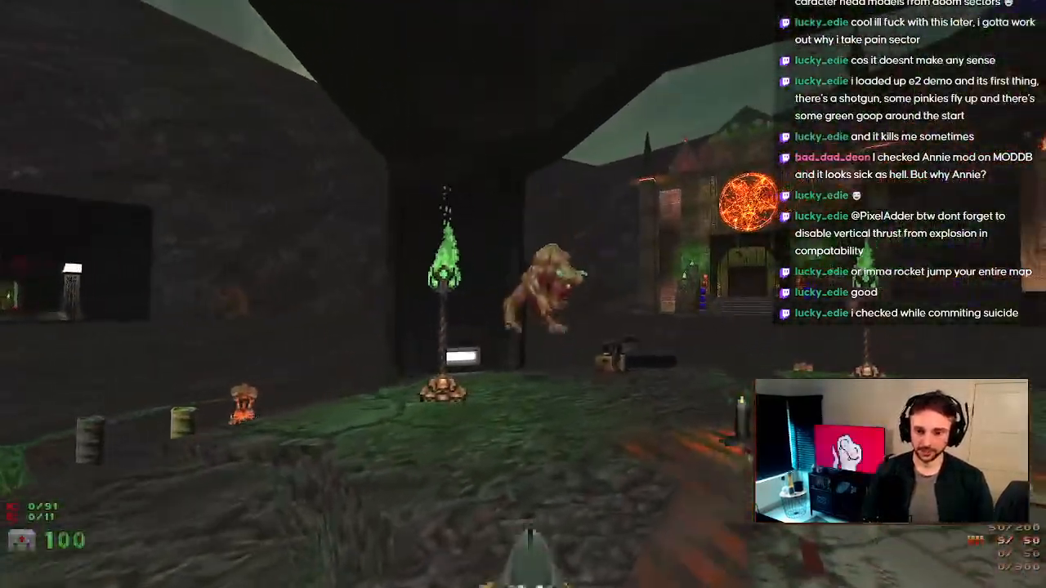
key(w)
click(523, 294)
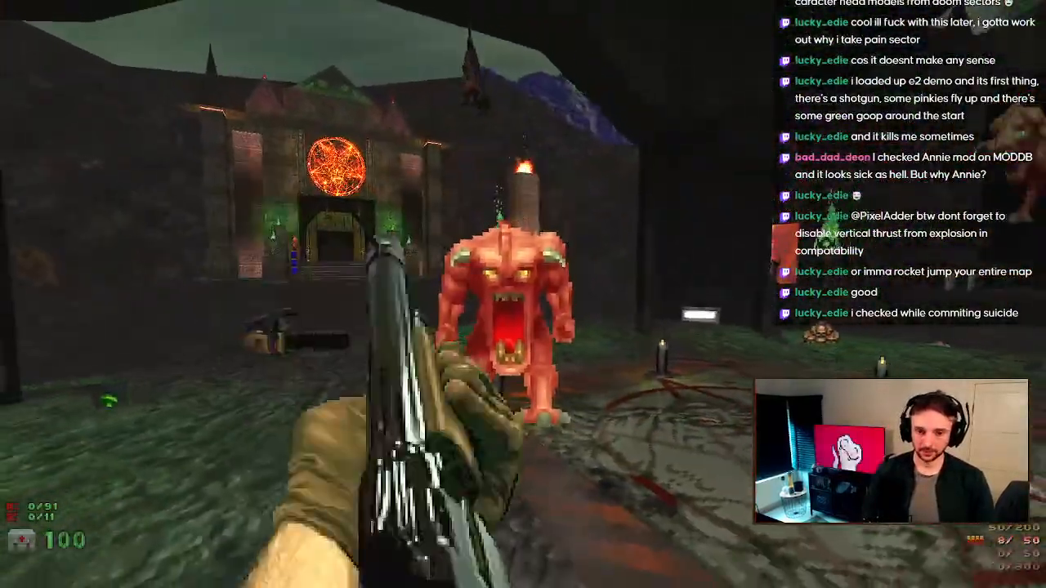
click(523, 294)
key(1)
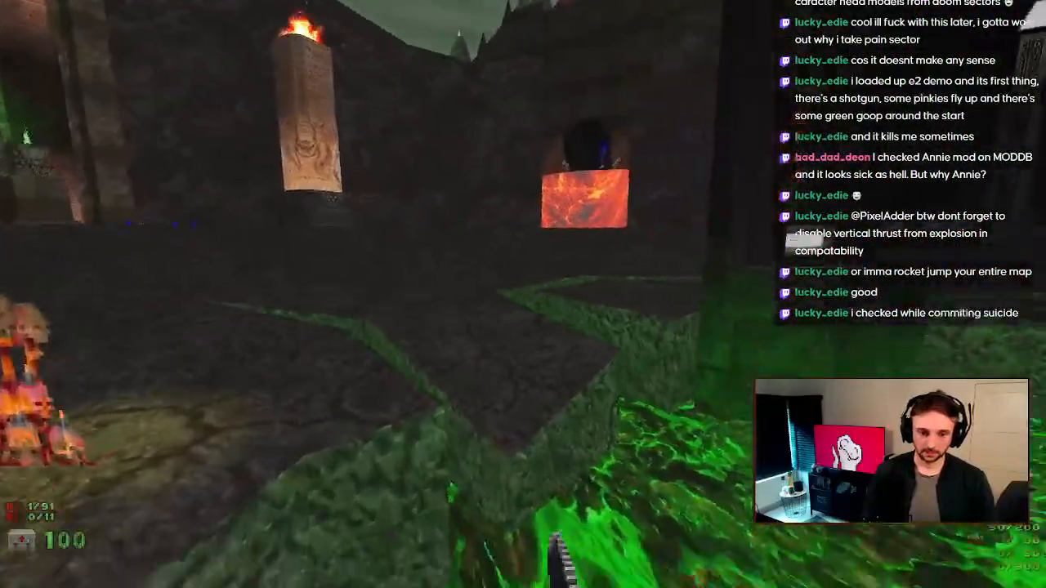
Step: Wade through the green slime and across the surrounding rock to check the poison damage, and quit back to the editor
key(w)
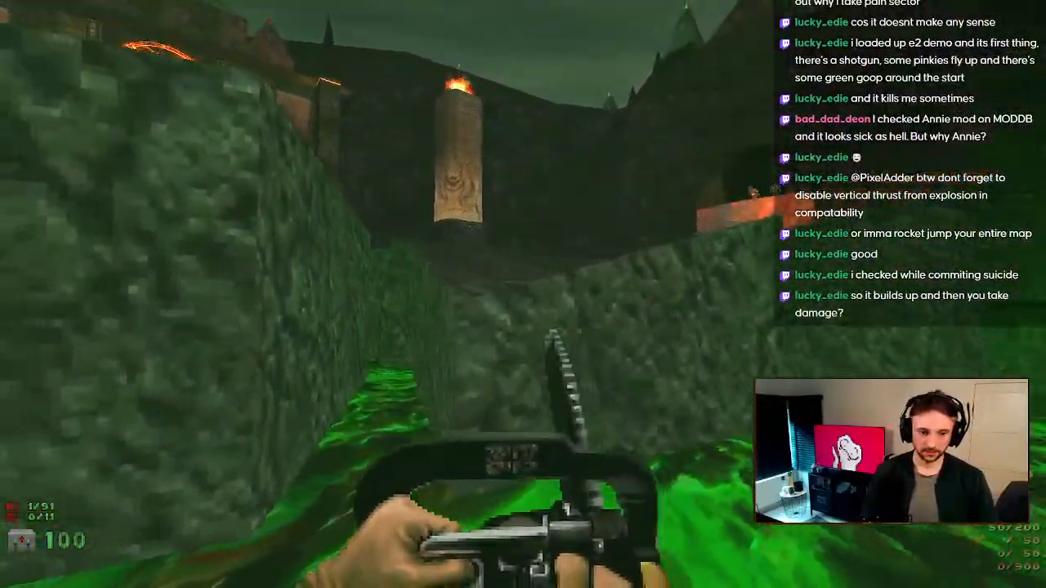
key(2)
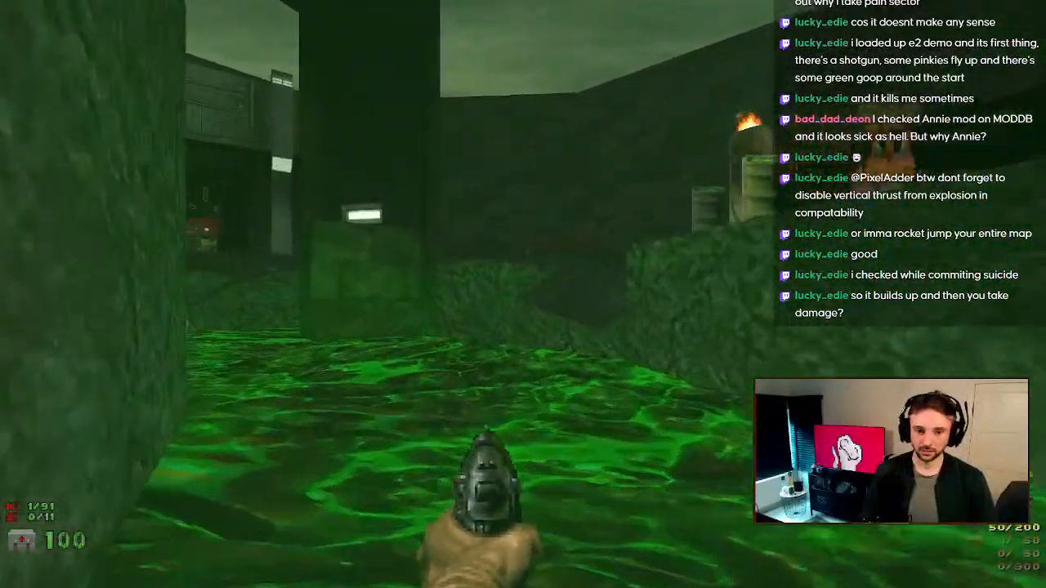
key(w)
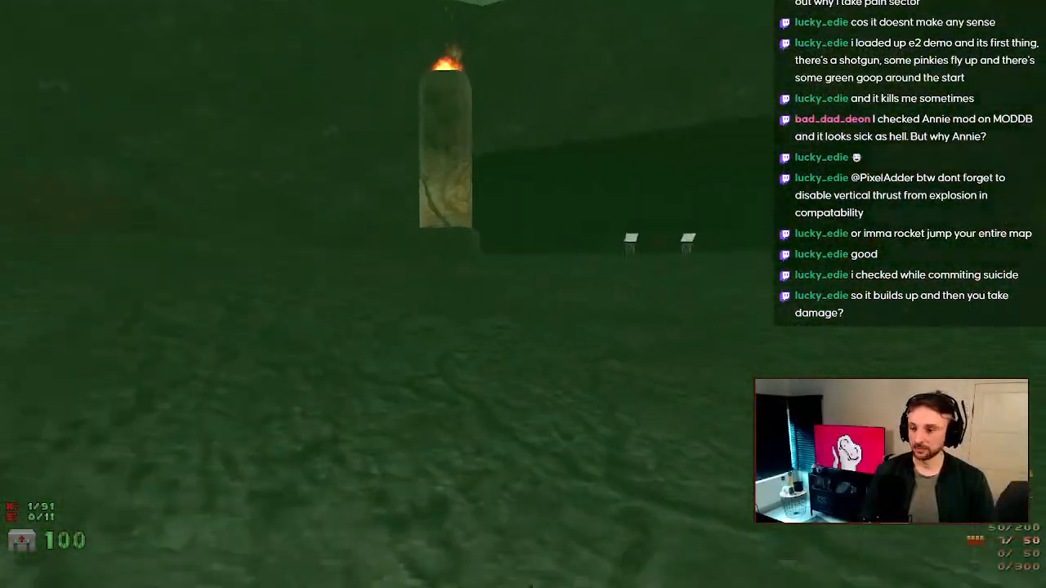
key(w)
key(w)
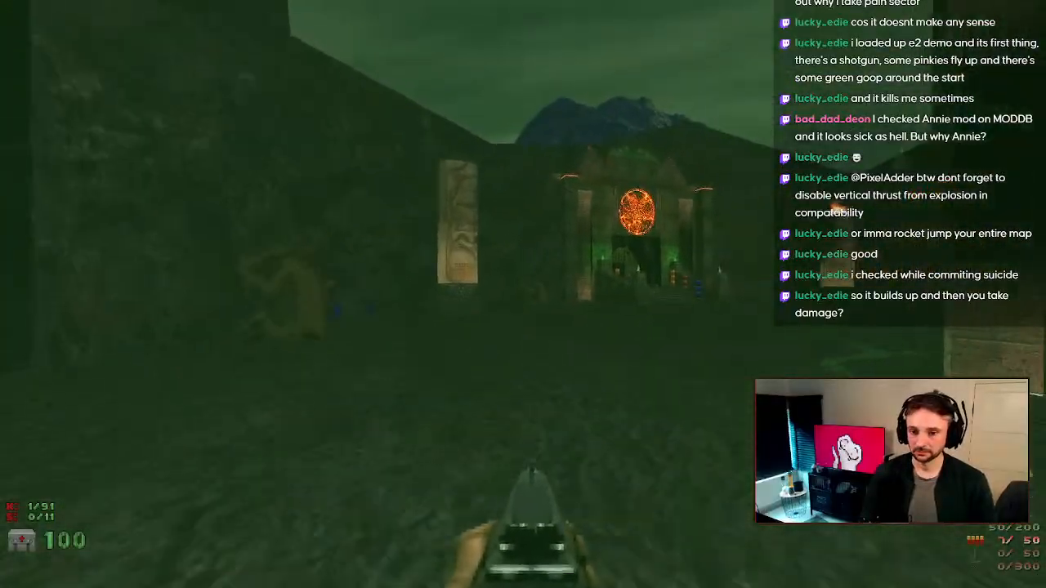
key(w)
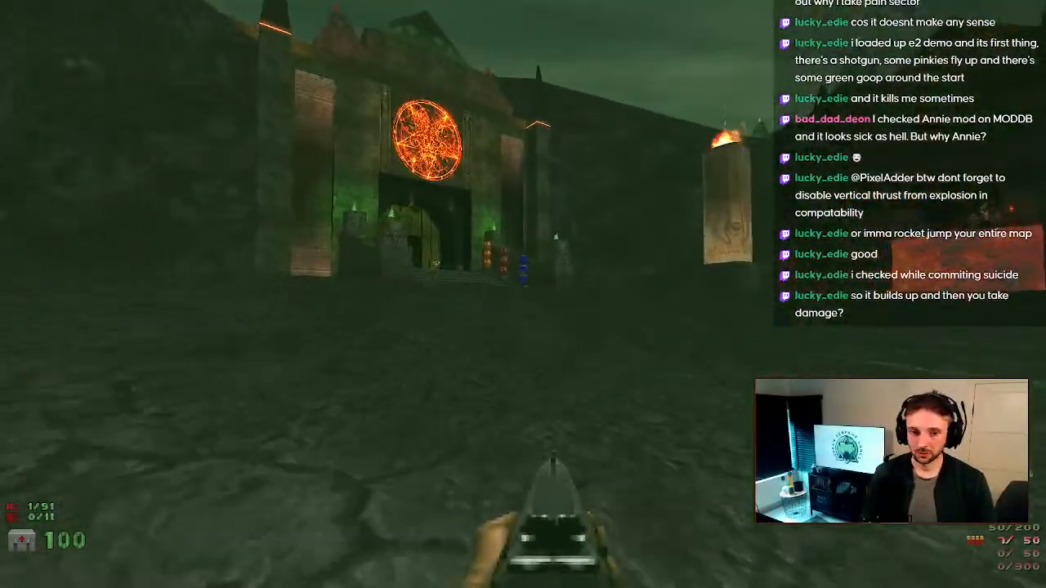
key(w)
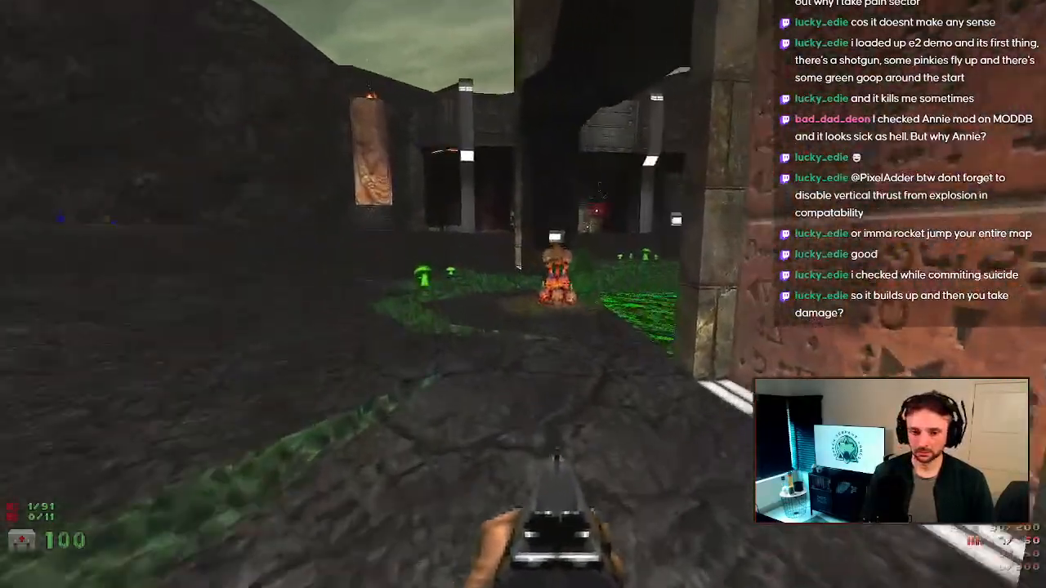
key(w)
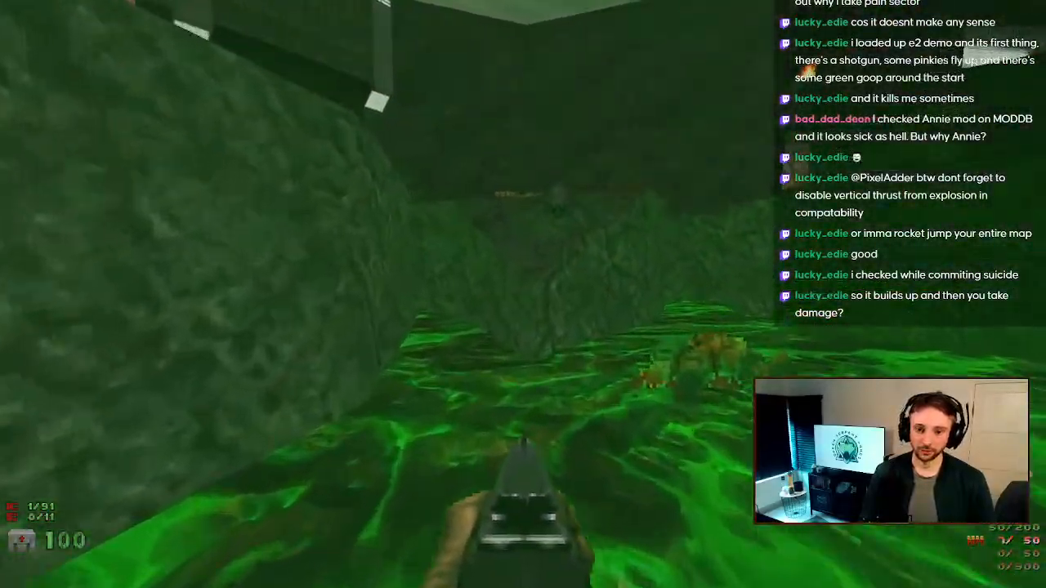
key(w)
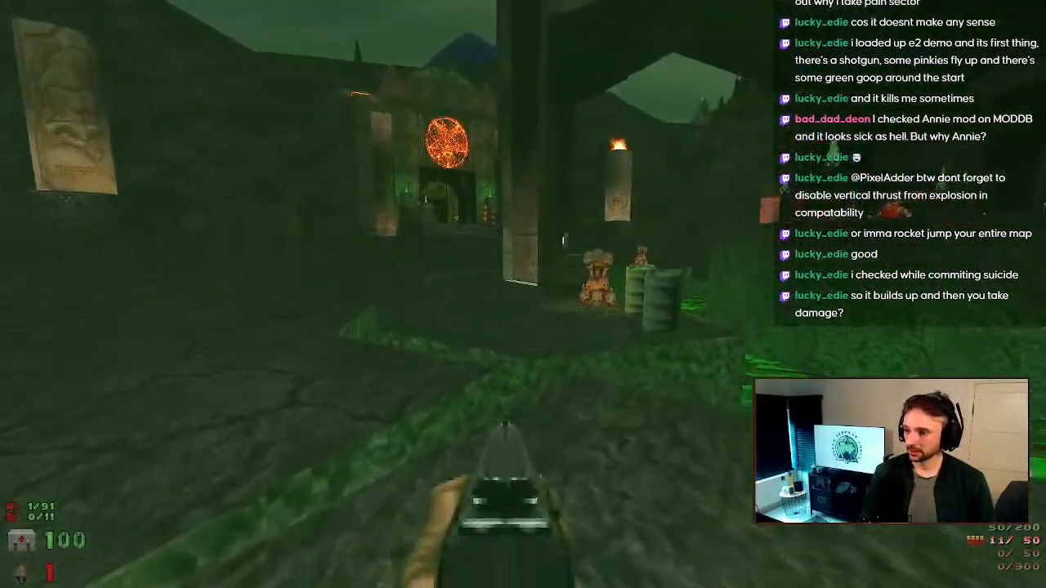
key(w)
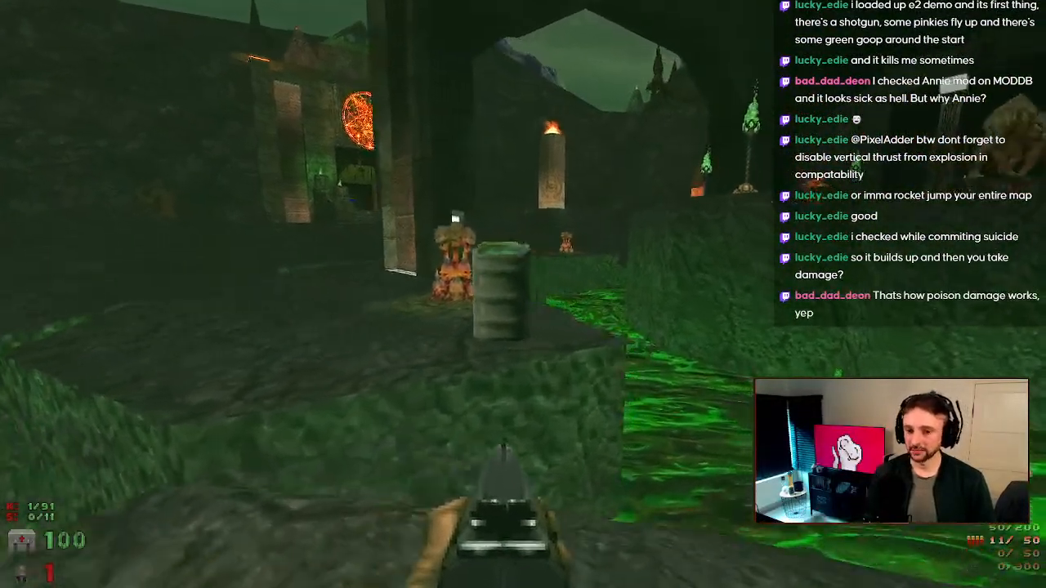
key(s)
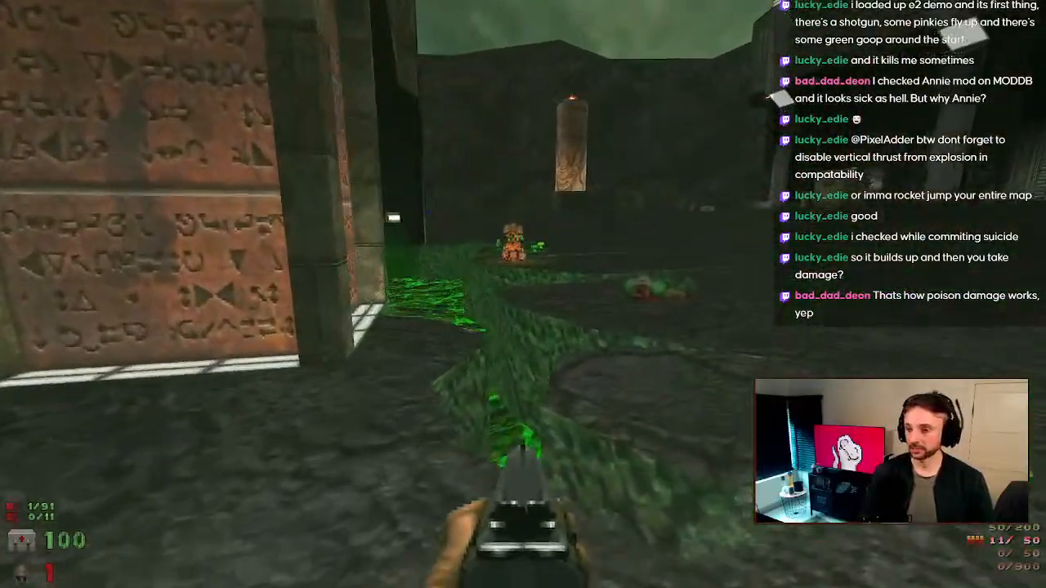
key(Escape)
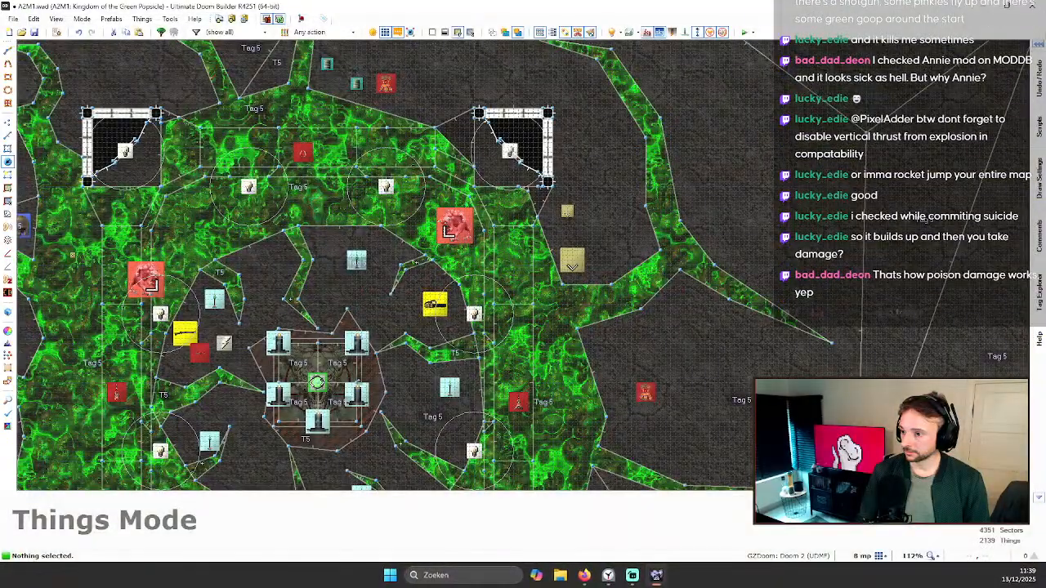
Step: Examine the other slime pools and connected areas across the A2M1 map
scroll(722, 277, down, 10)
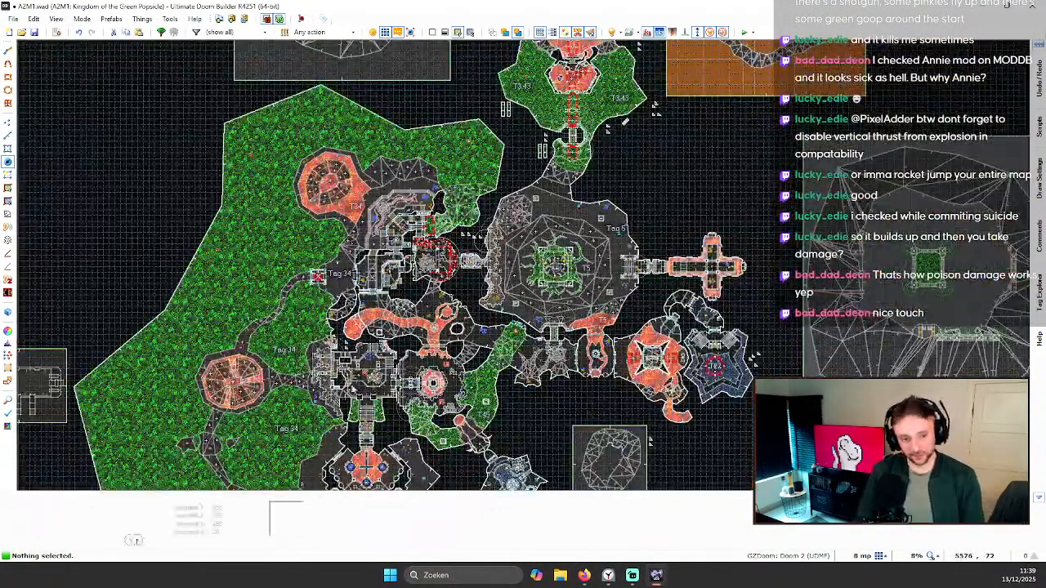
scroll(499, 384, up, 5)
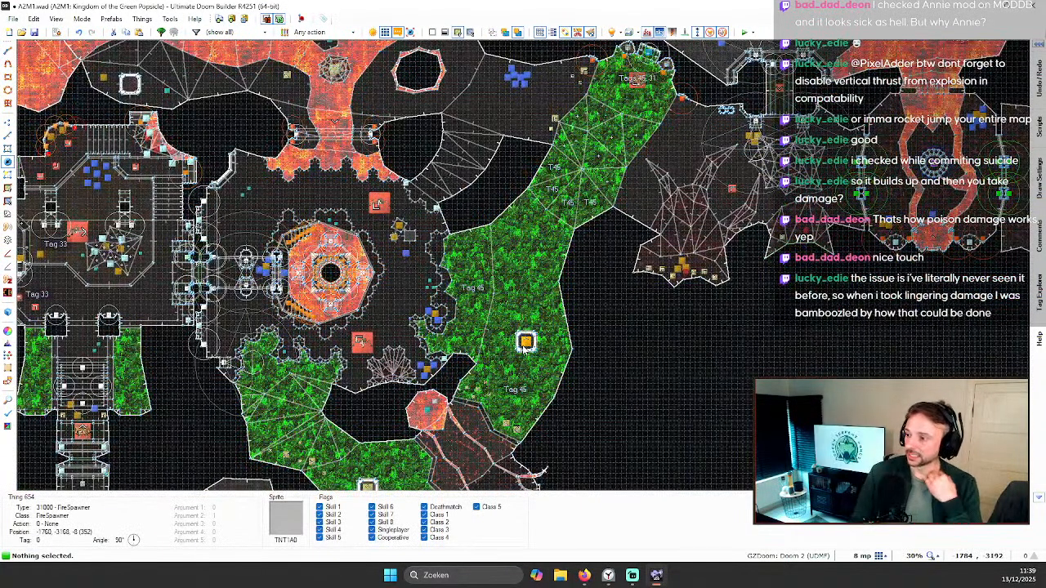
key(t)
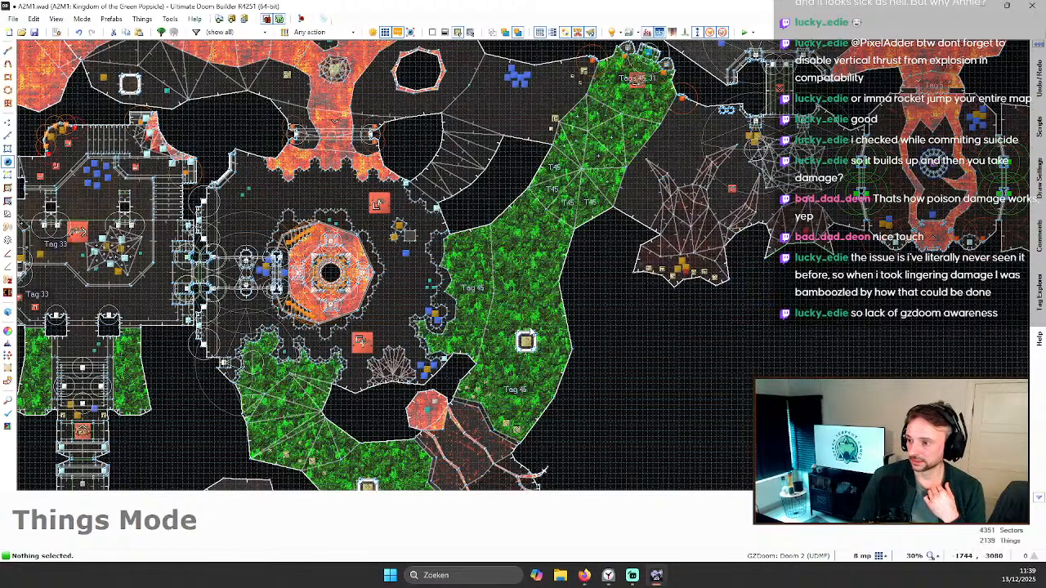
scroll(538, 312, down, 8)
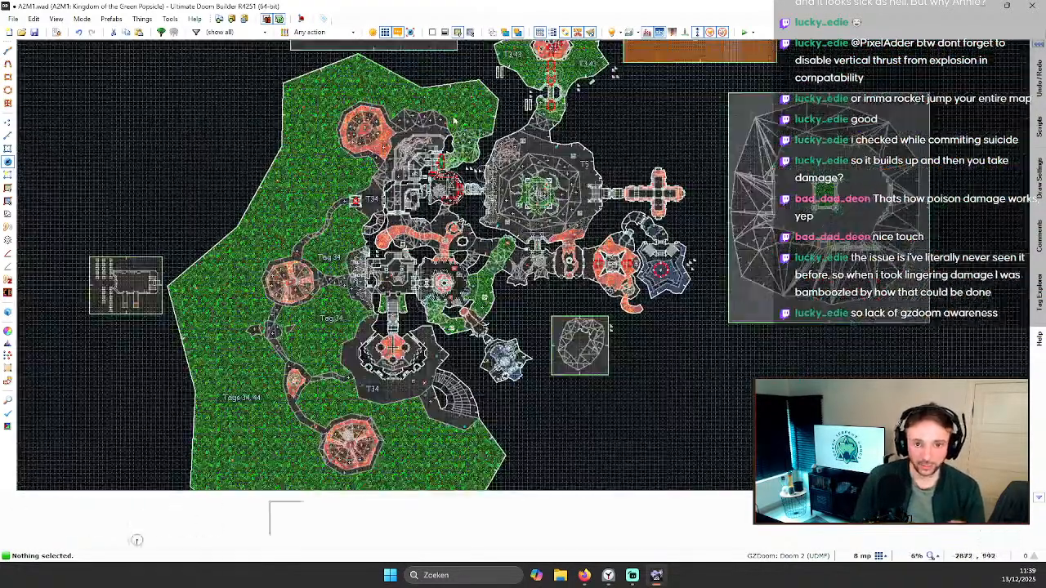
scroll(495, 131, up, 4)
scroll(409, 99, down, 3)
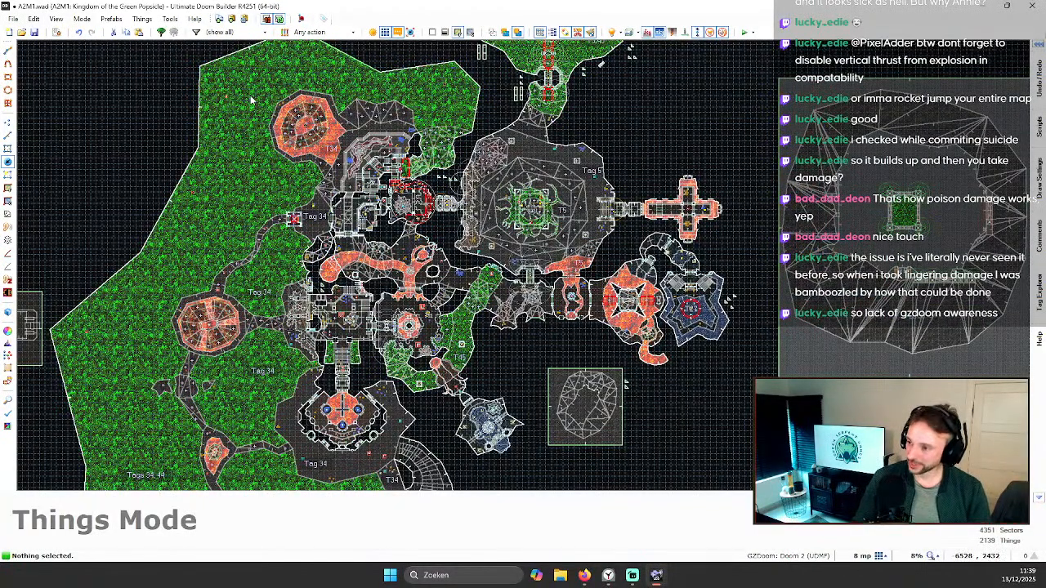
Step: Open the recent map file A2M3.wad using the GZDoom: Doom 2 (UDMF) configuration, saving the changes to A2M1.wad
click(13, 18)
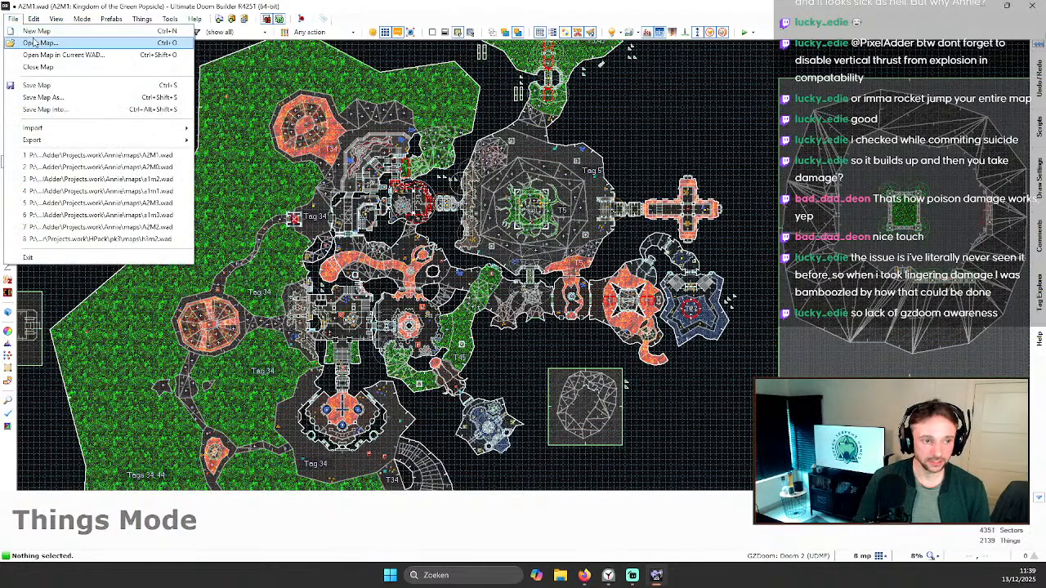
click(175, 202)
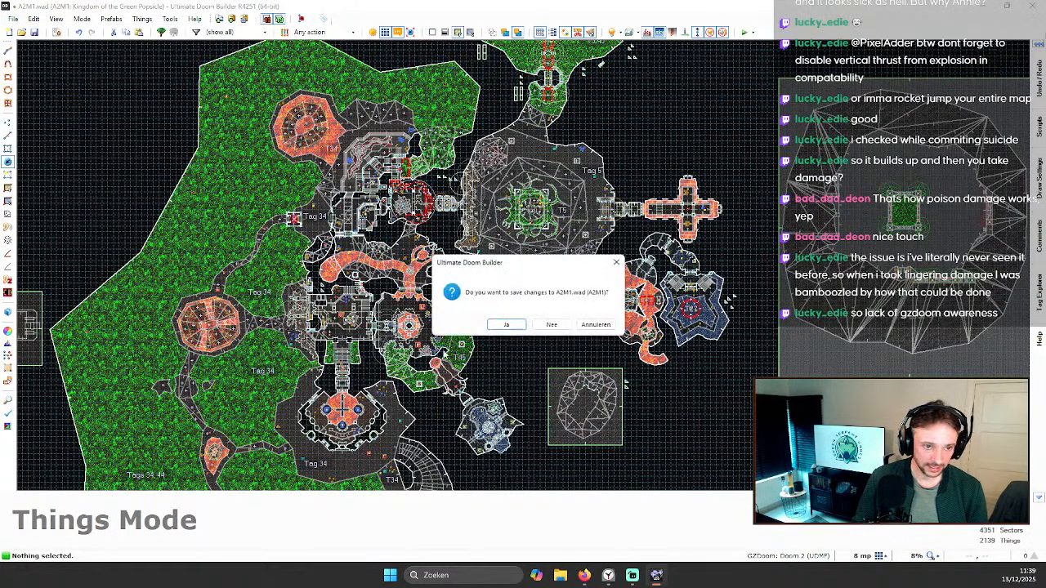
click(505, 326)
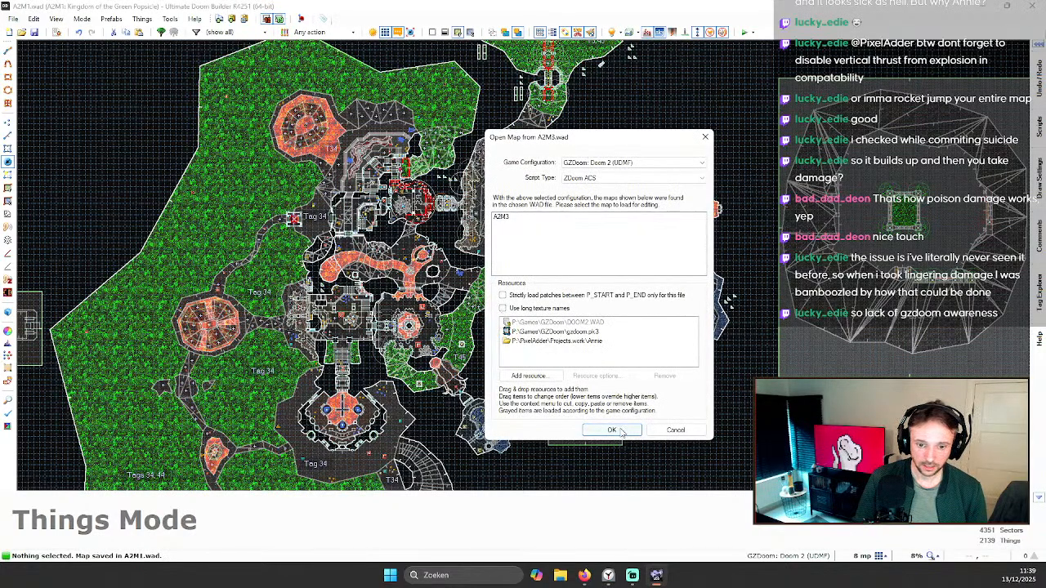
click(620, 432)
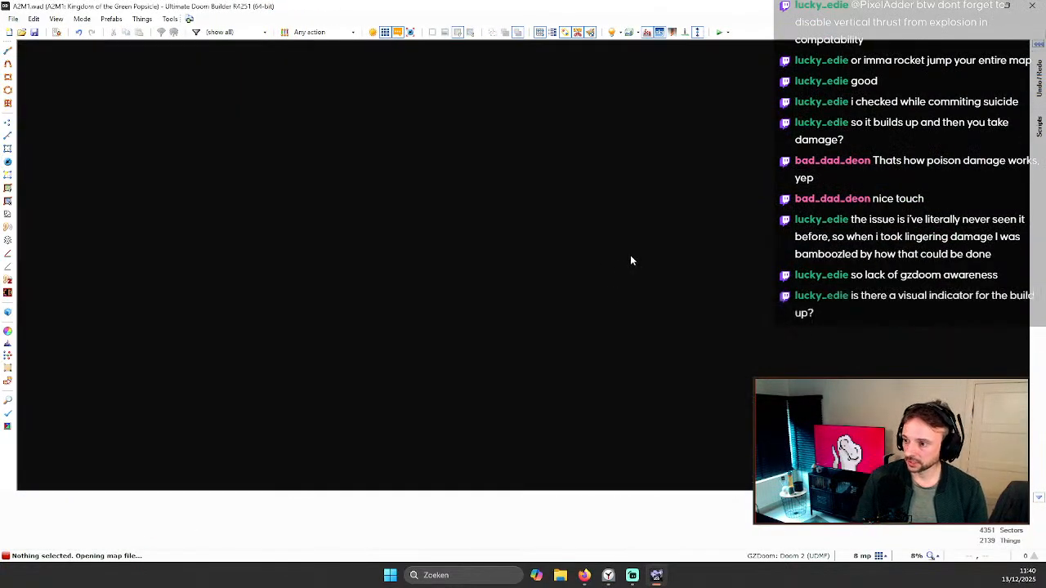
Step: Examine the A2M3 layout, focusing on the green slime channels and pools beside the circular room
scroll(606, 244, down, 6)
scroll(612, 122, up, 5)
scroll(549, 156, down, 5)
scroll(553, 154, down, 3)
scroll(805, 364, up, 4)
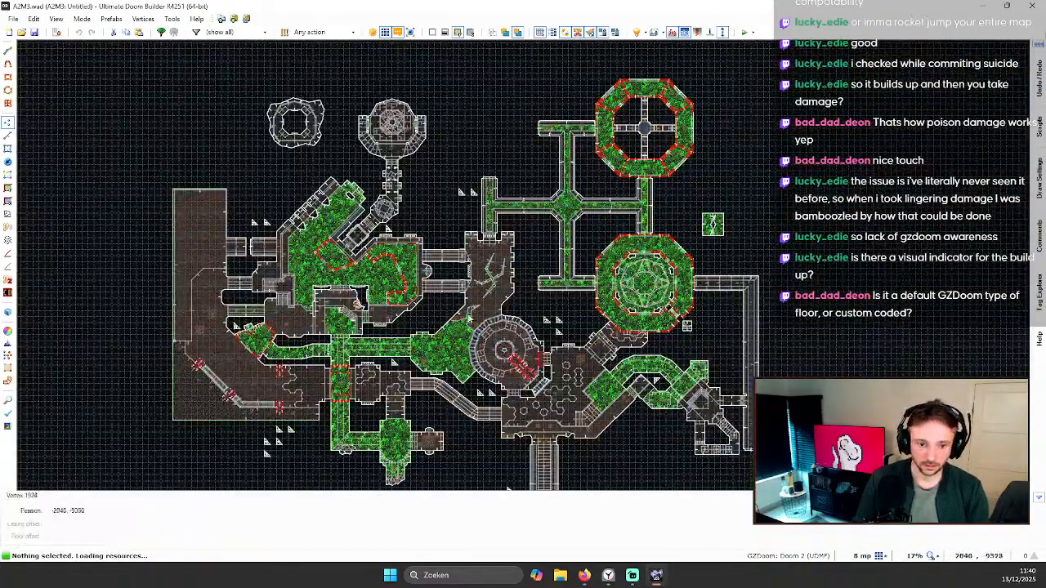
scroll(507, 488, up, 2)
scroll(509, 487, down, 3)
scroll(515, 485, up, 2)
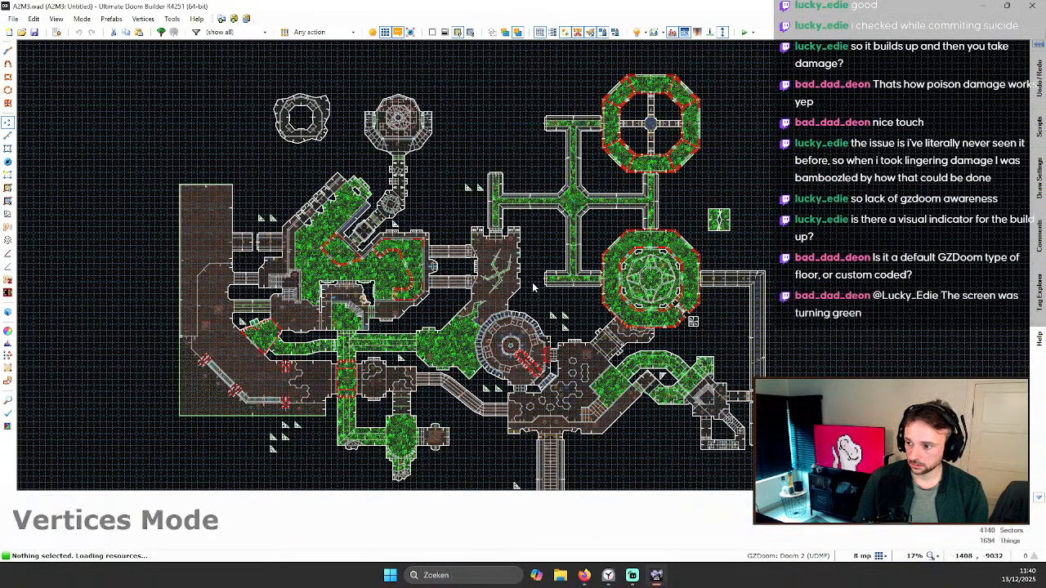
scroll(613, 299, down, 1)
scroll(604, 298, up, 4)
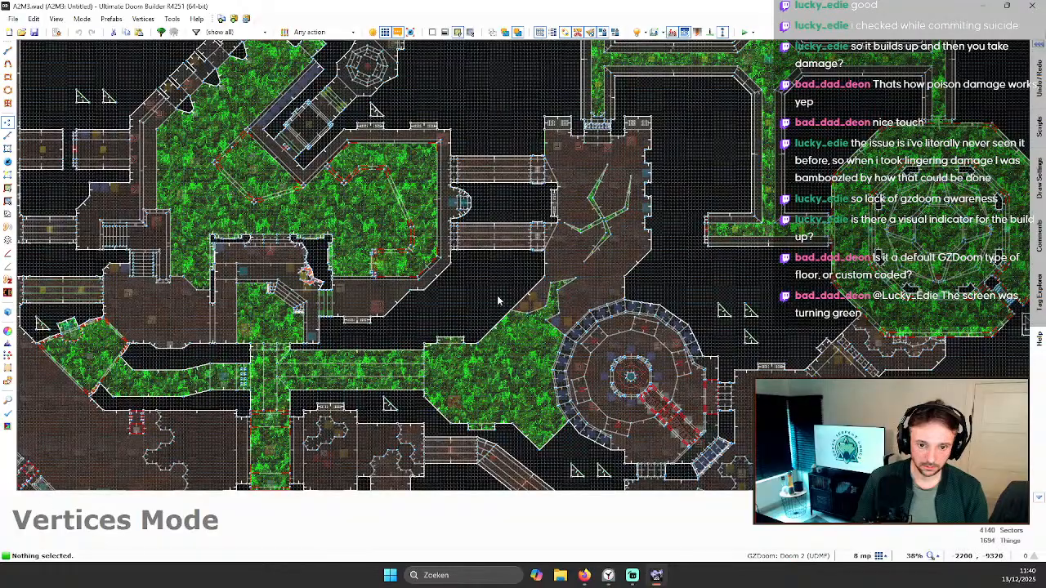
scroll(518, 302, down, 3)
scroll(299, 290, up, 3)
scroll(357, 264, up, 2)
scroll(359, 265, down, 2)
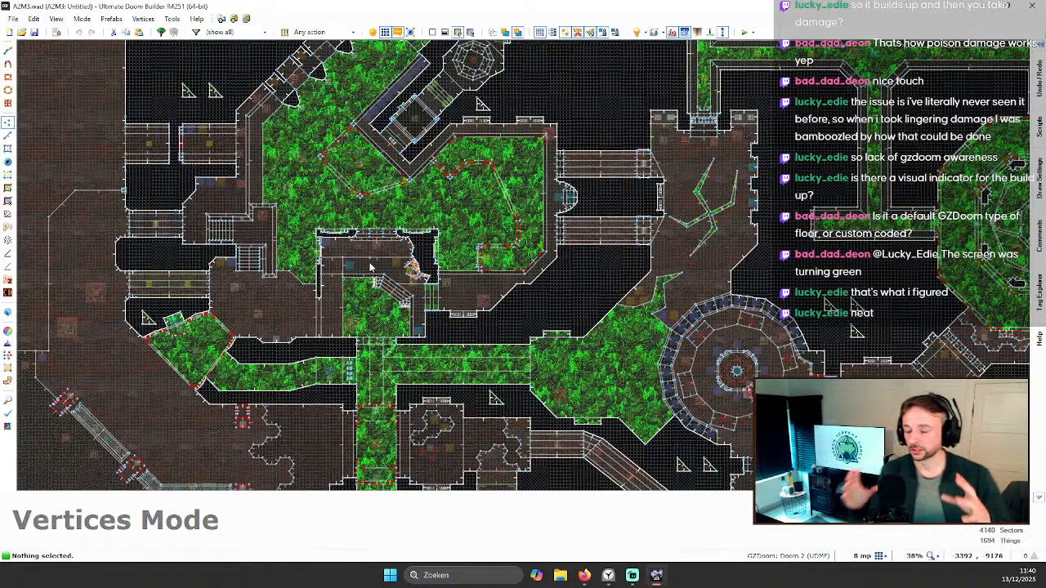
Step: Survey the whole A2M3 map, from its slime channels out to the detached structures and the lava area
scroll(375, 276, down, 2)
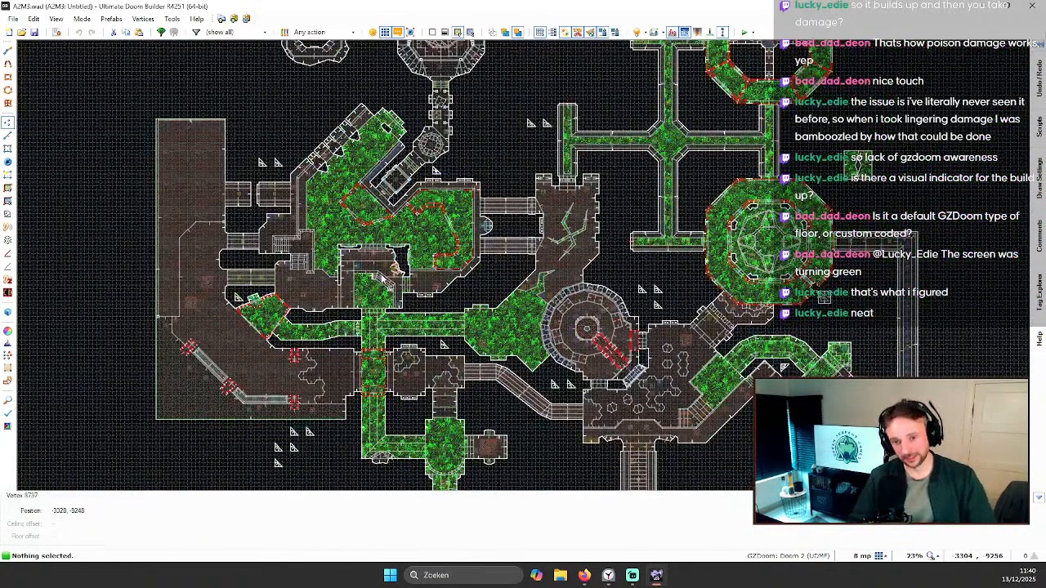
scroll(470, 233, down, 1)
scroll(544, 155, down, 1)
middle_drag(543, 155, 492, 248)
scroll(491, 247, up, 2)
key(Left)
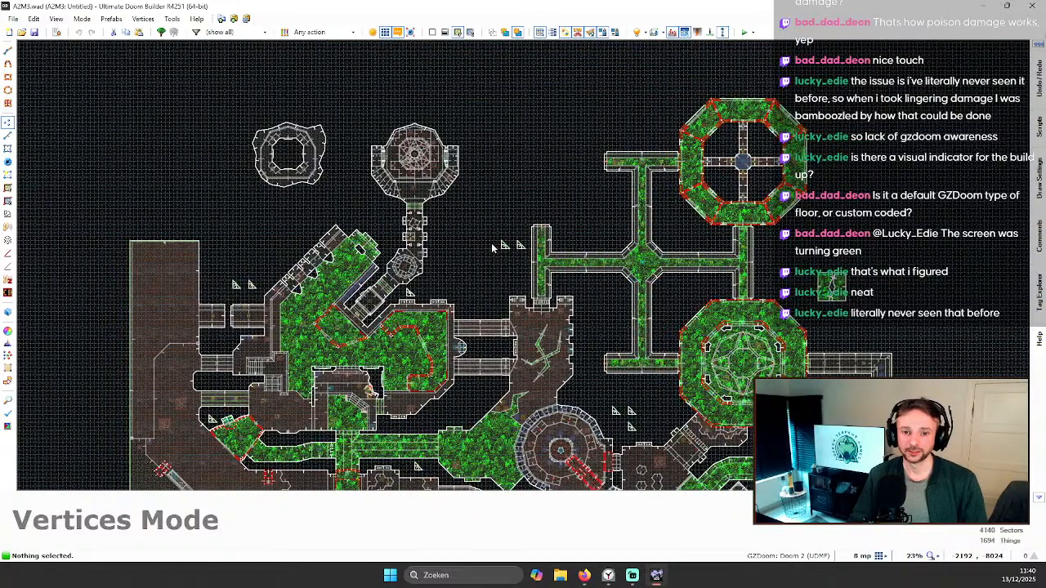
scroll(491, 243, down, 3)
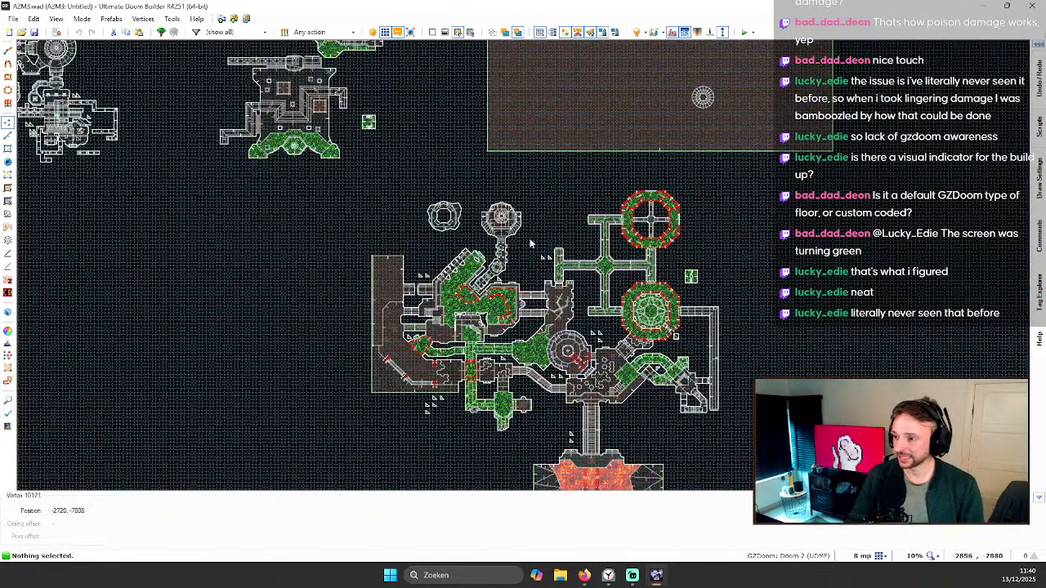
scroll(696, 199, down, 1)
key(Down)
key(Right)
scroll(685, 223, up, 1)
key(Left)
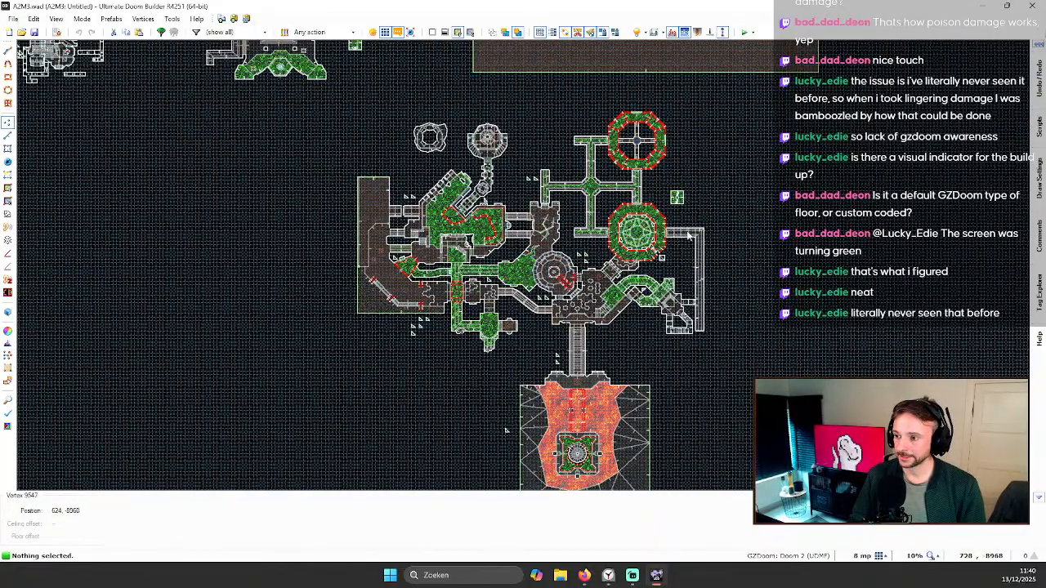
Step: Examine A2M3's slime pools and channels between the large dark outdoor area and the circular room
scroll(650, 262, up, 2)
scroll(559, 258, up, 2)
key(Left)
scroll(487, 247, up, 2)
scroll(487, 242, down, 2)
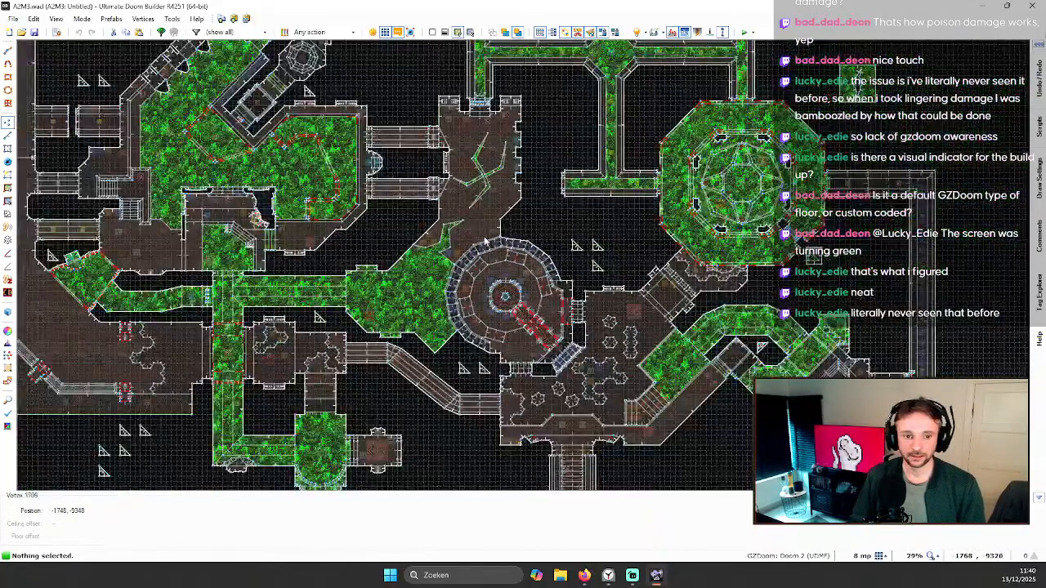
scroll(485, 242, down, 1)
key(Left)
key(Left)
scroll(444, 234, up, 1)
scroll(429, 228, up, 2)
scroll(428, 232, down, 1)
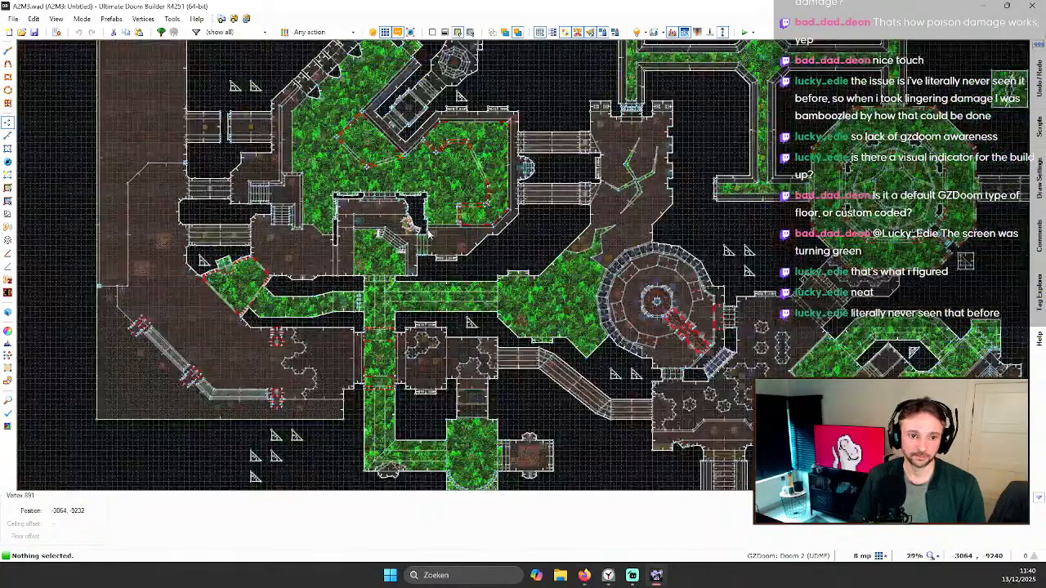
scroll(428, 233, down, 2)
scroll(454, 234, up, 1)
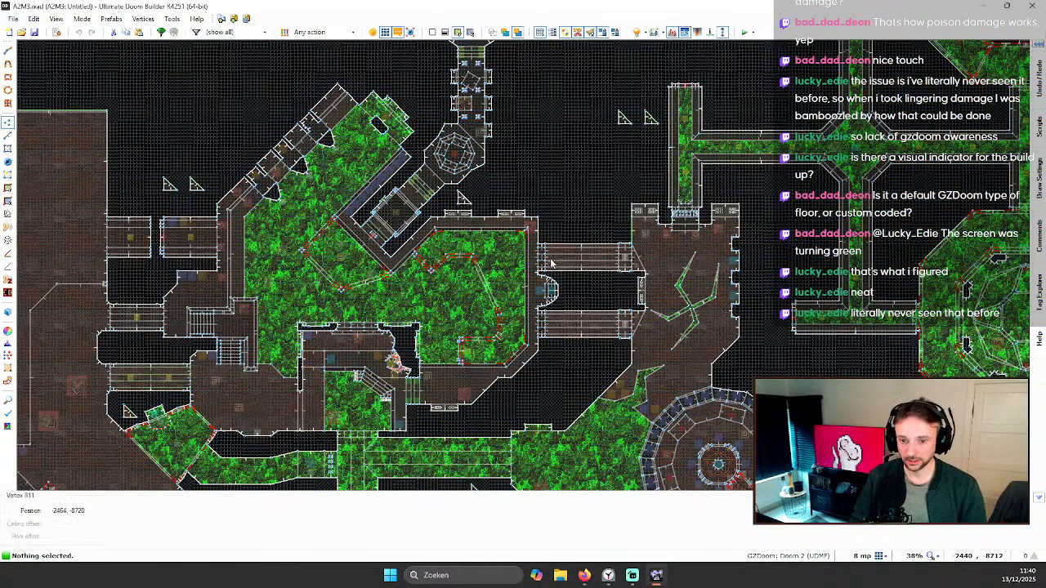
scroll(683, 286, down, 1)
scroll(675, 301, down, 1)
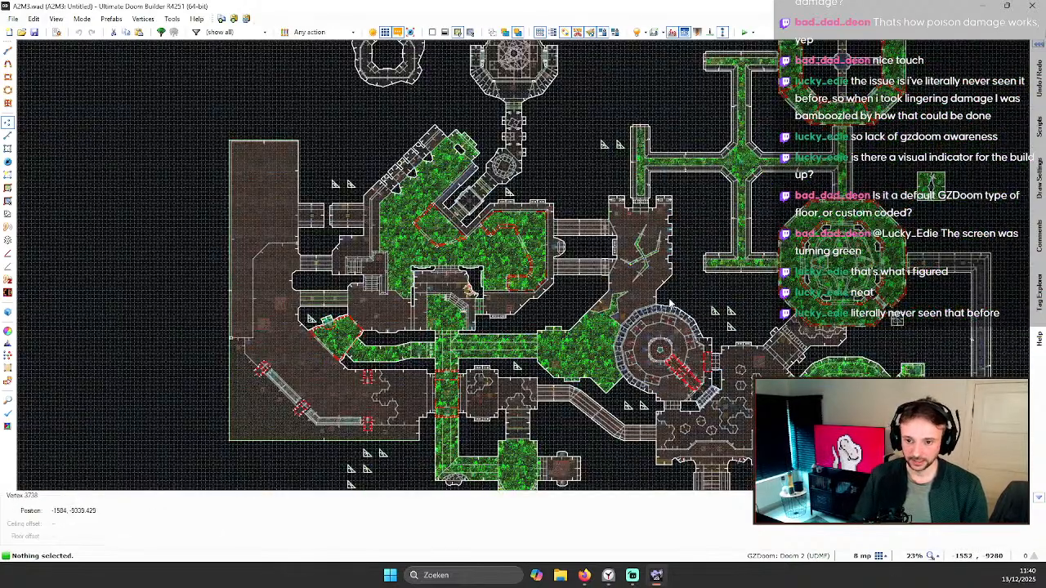
scroll(658, 307, up, 1)
Step: Inspect the sector surfaces and damage effect of the slime pool beside the circular room in 3D
click(627, 302)
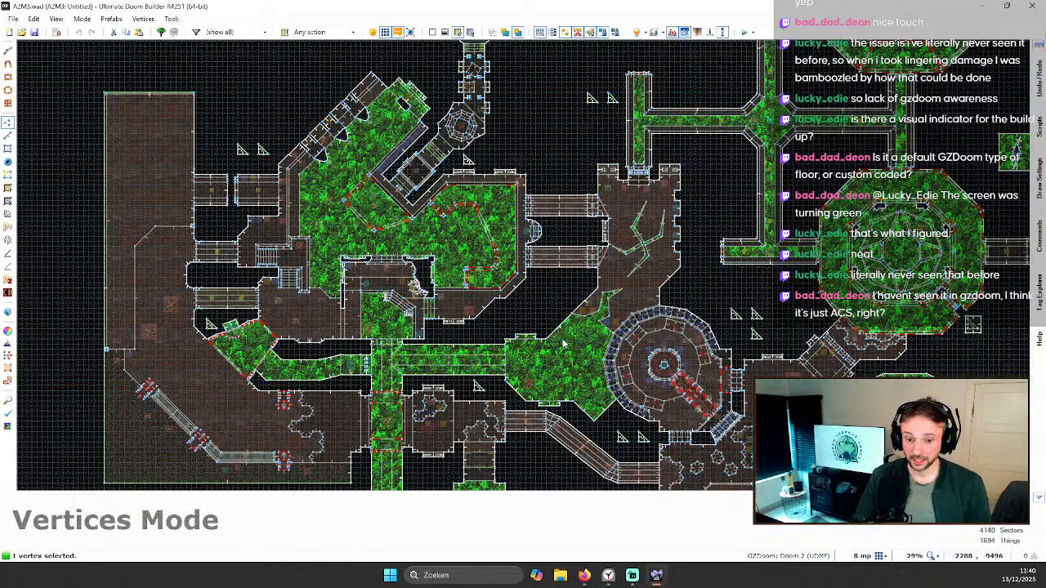
key(w)
right_click(523, 266)
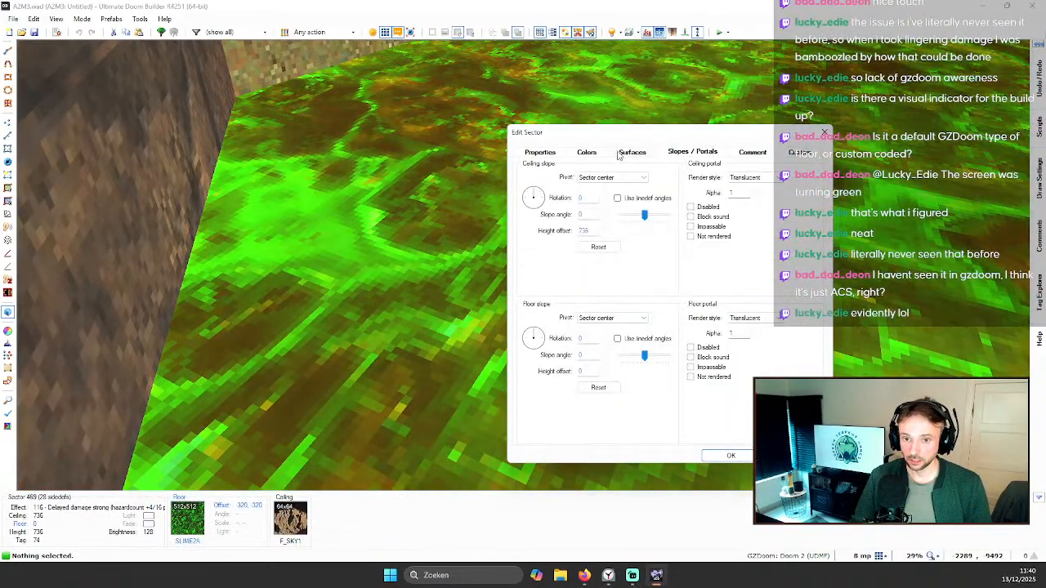
click(623, 154)
click(538, 154)
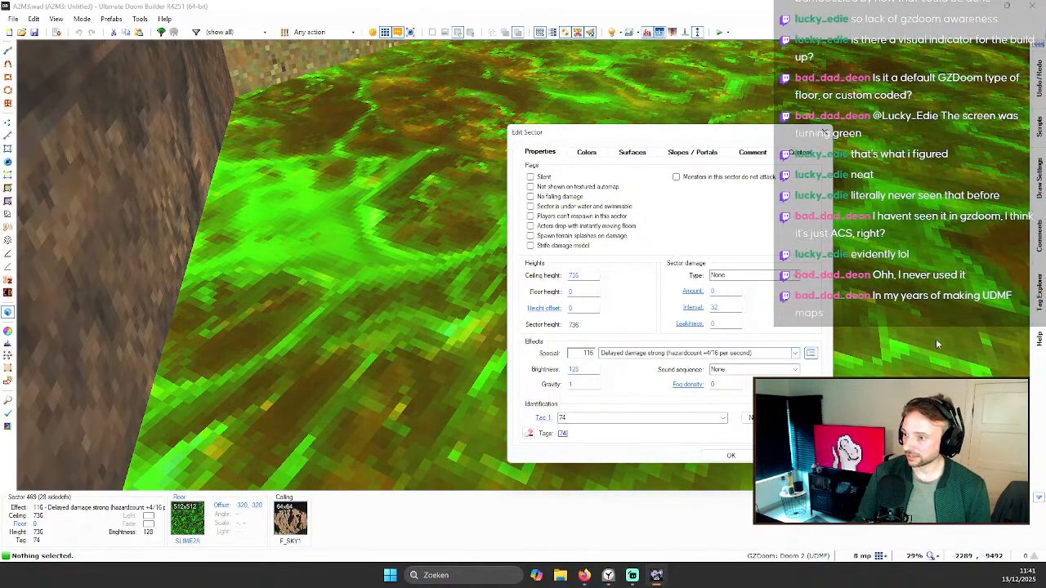
key(Return)
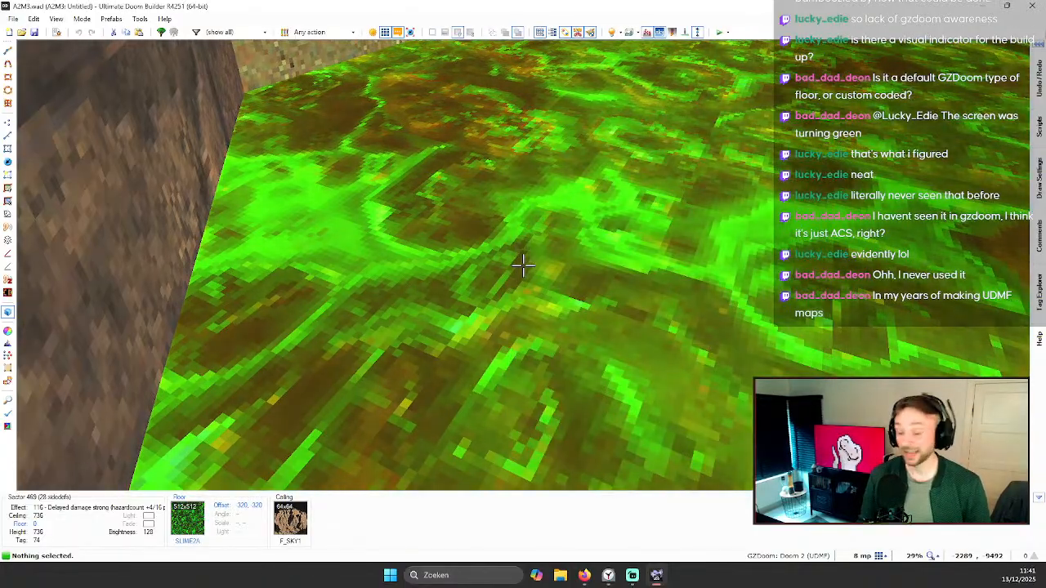
key(w)
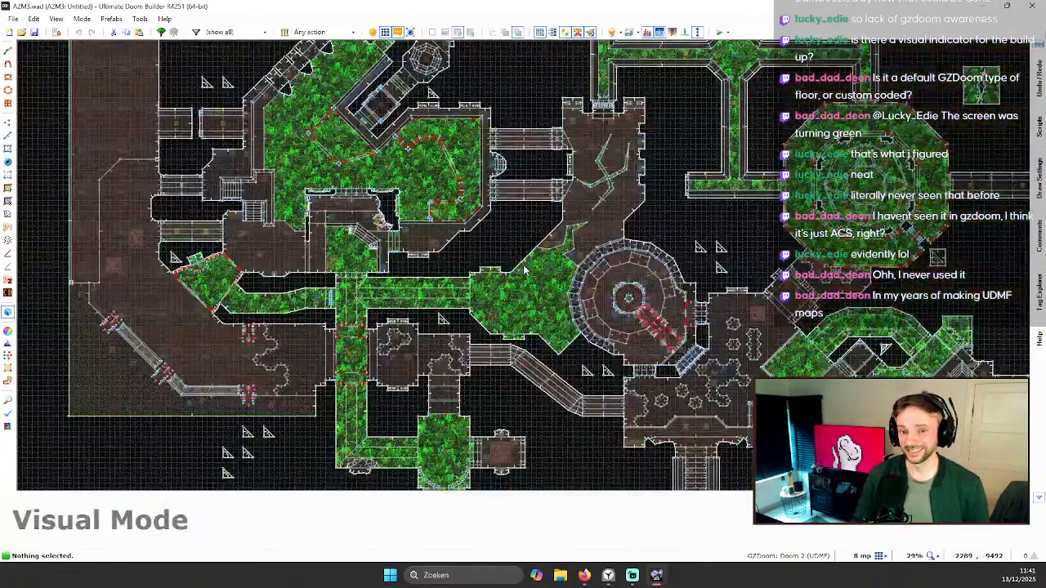
Step: Close the editor with A2M3 and relaunch Ultimate Doom Builder from the Editors folder
scroll(505, 251, up, 5)
scroll(509, 261, down, 2)
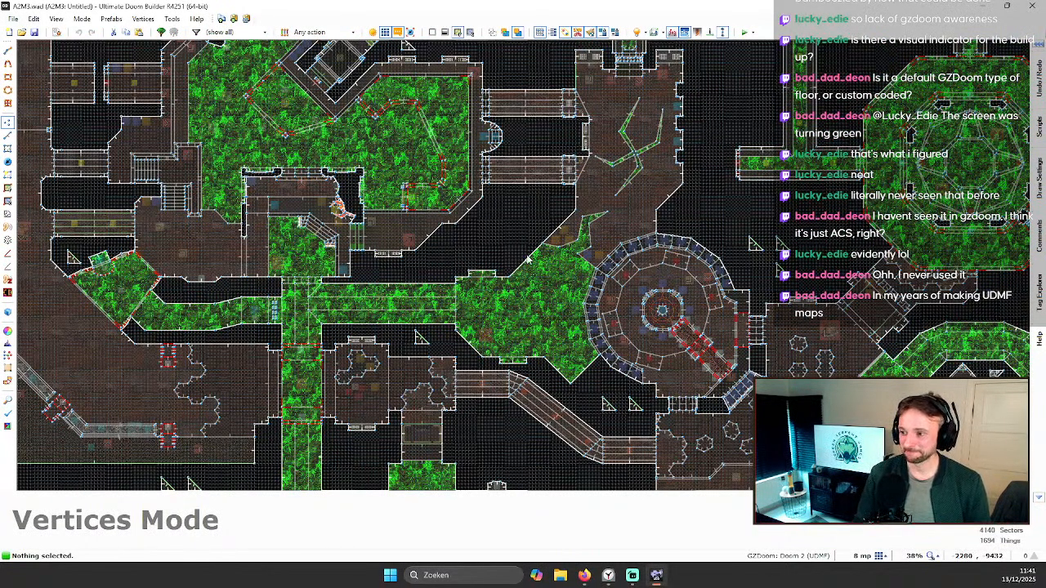
scroll(470, 258, down, 3)
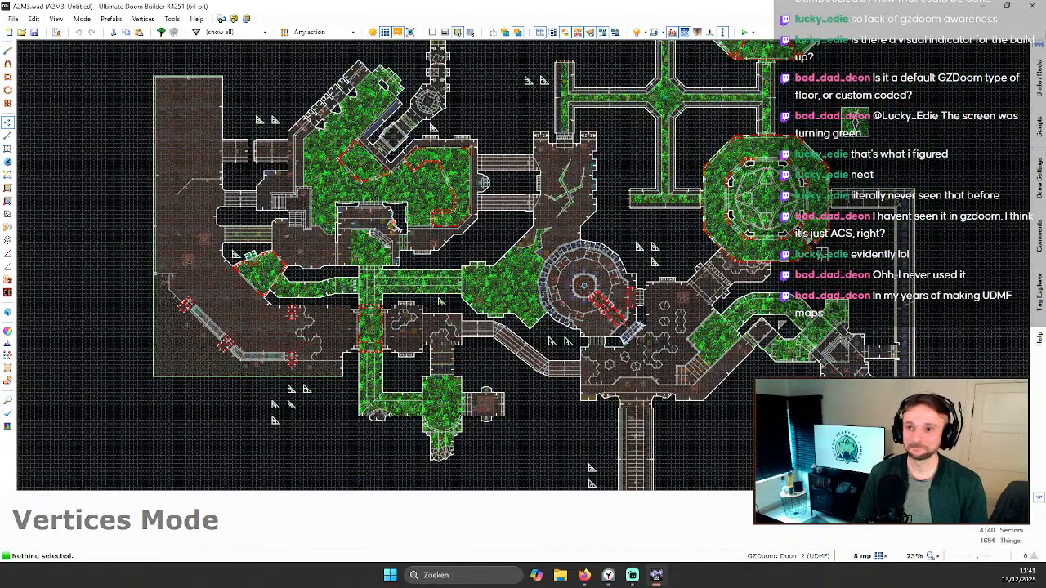
click(1035, 6)
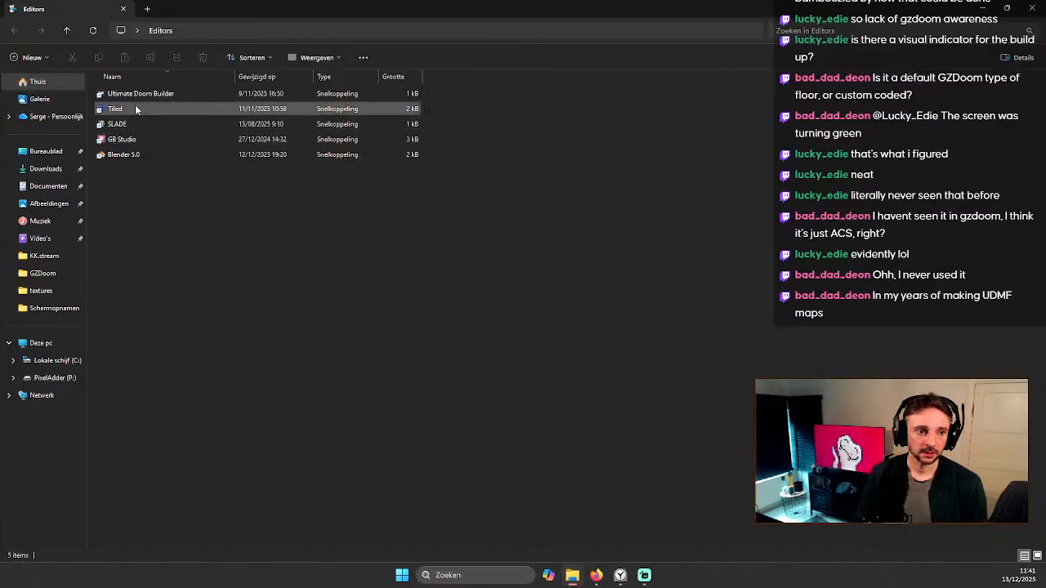
double_click(140, 94)
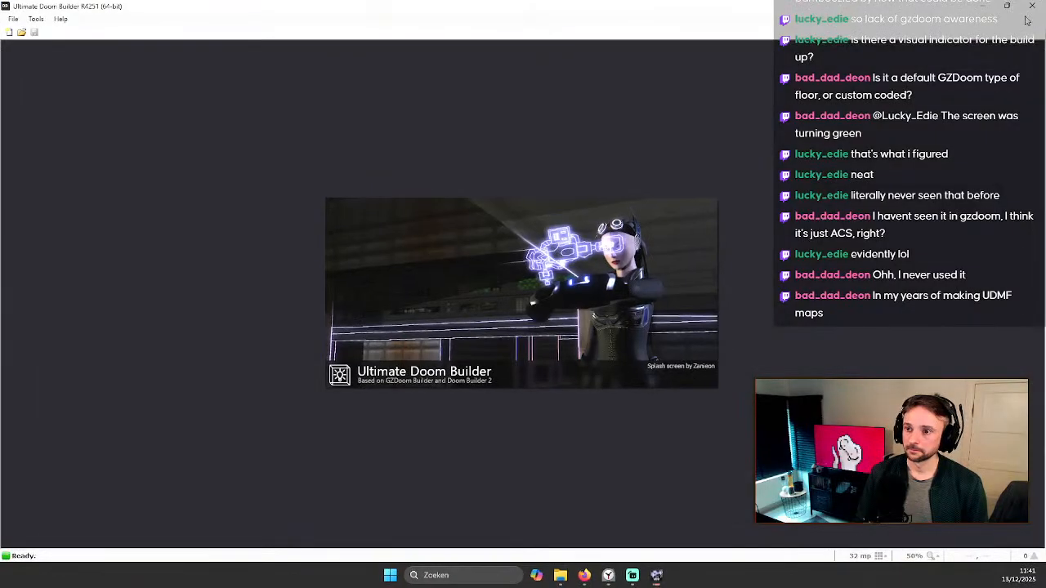
click(587, 377)
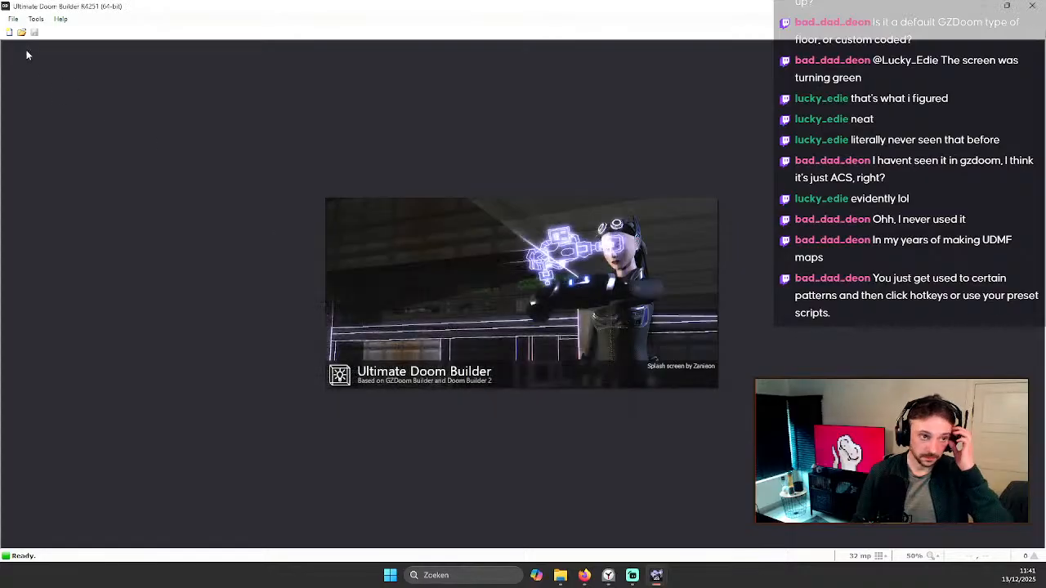
Step: Open the recent map A2M0.wad using the GZDoom: Doom 2 (UDMF) configuration
click(13, 18)
click(15, 18)
click(15, 17)
click(16, 18)
click(17, 19)
click(19, 20)
click(13, 18)
click(82, 74)
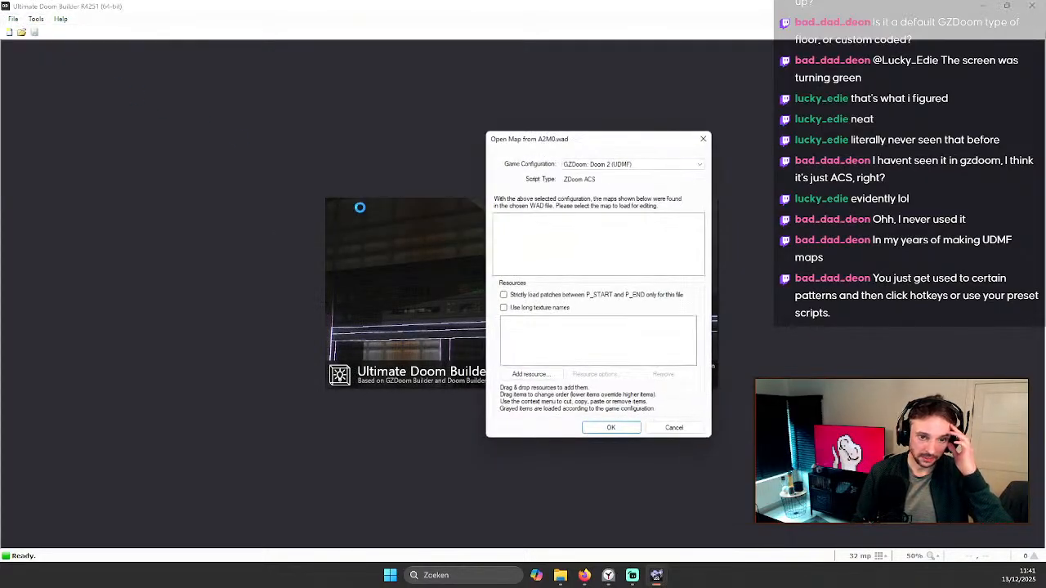
click(613, 430)
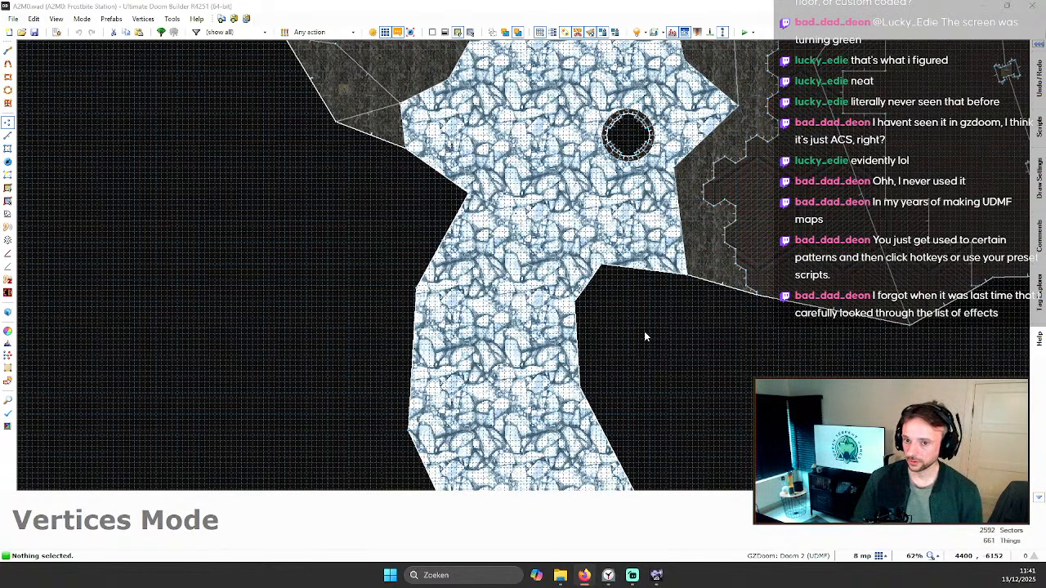
Step: Check the surface settings of the hexagon-patterned floor beside the cave in 3D, without changing them
scroll(756, 206, down, 3)
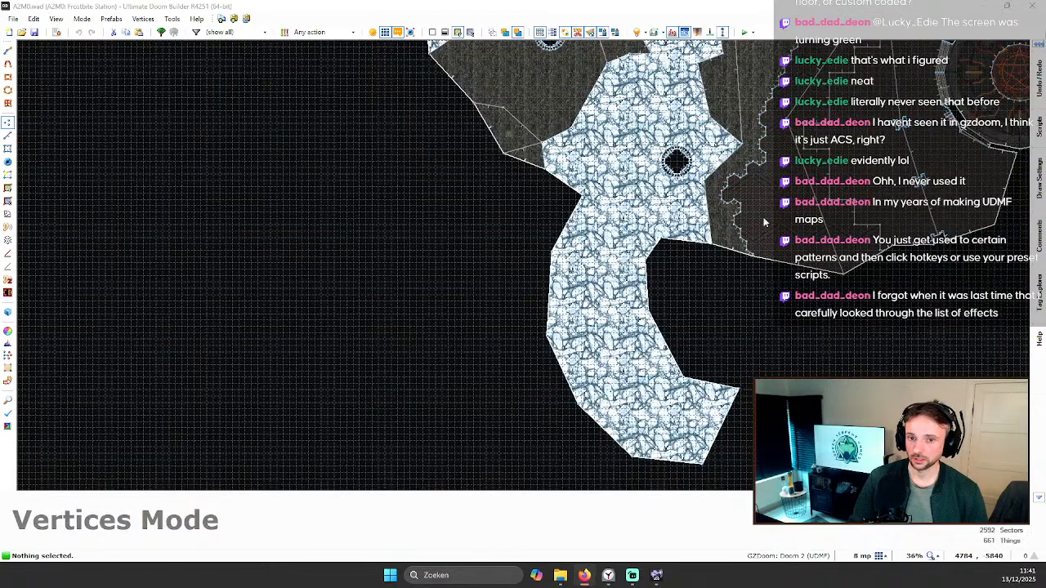
key(q)
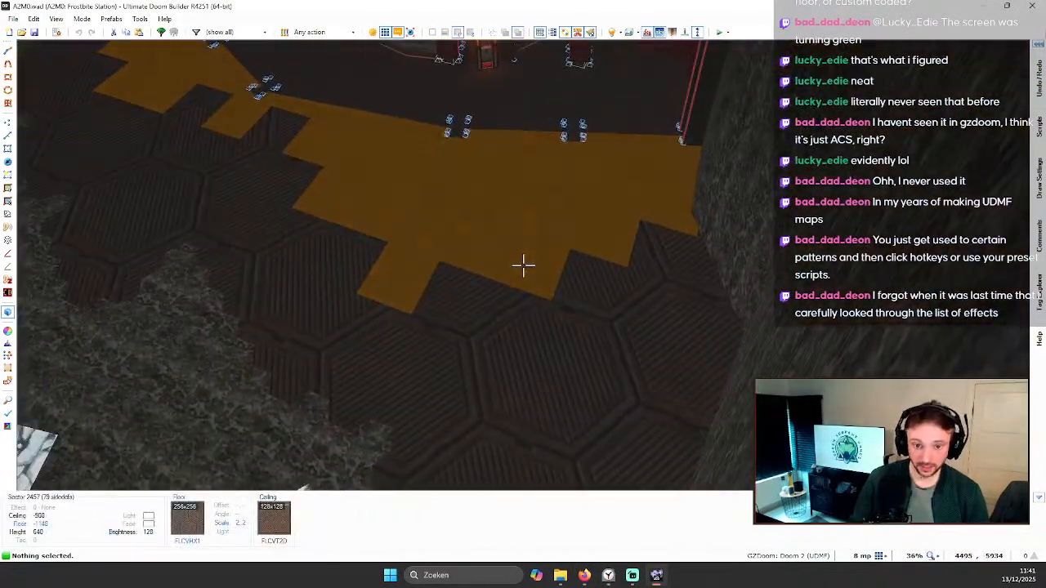
shift+click(523, 265)
key(c)
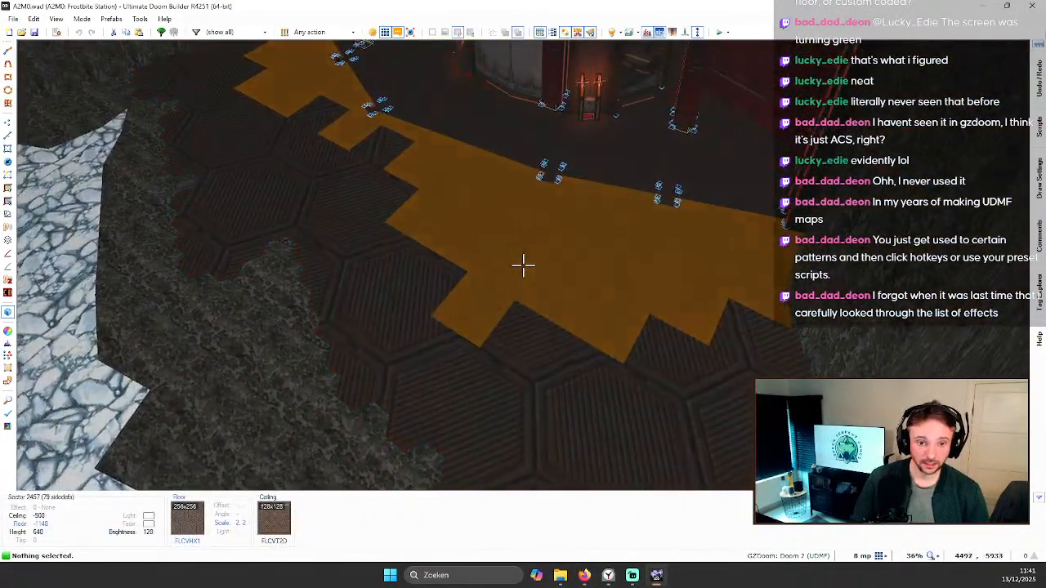
right_click(523, 265)
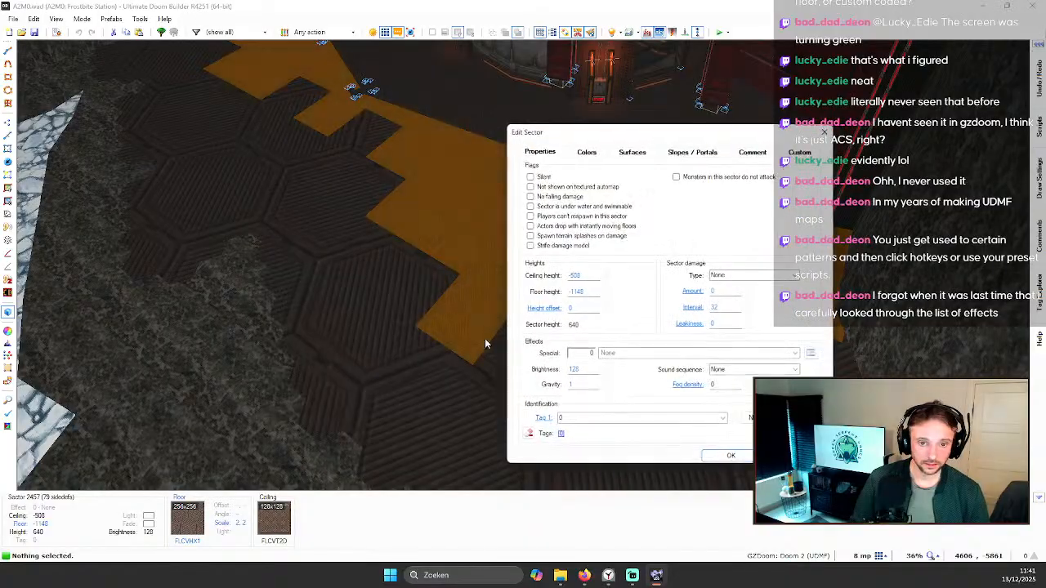
click(587, 152)
click(631, 152)
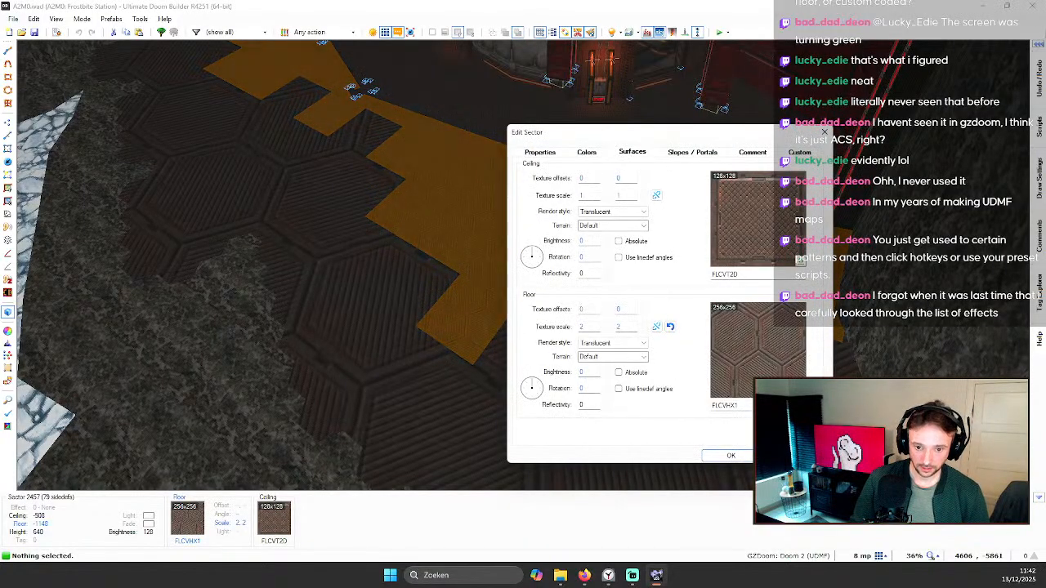
key(Escape)
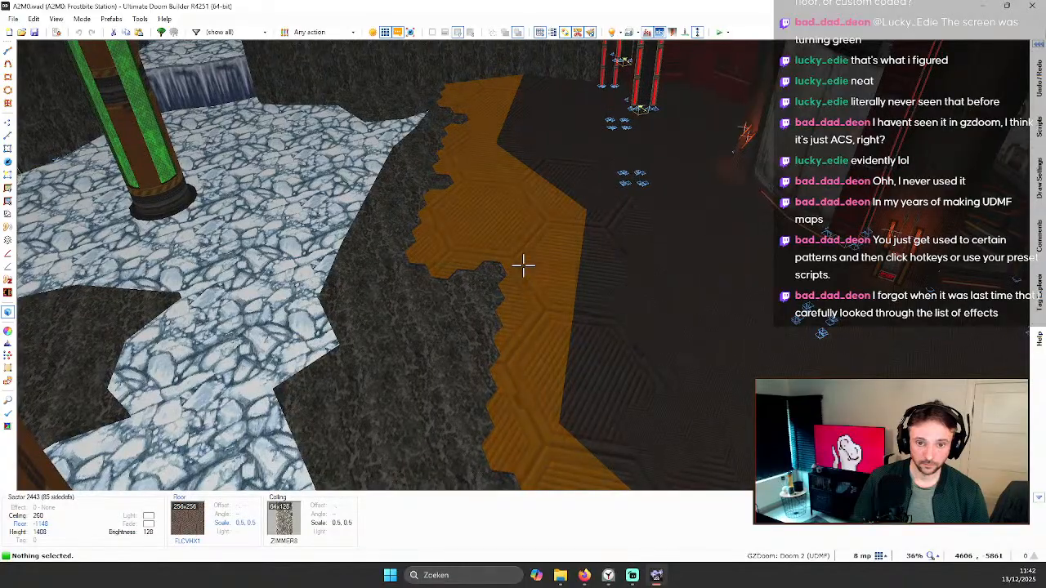
Step: Set the floor texture scale to 2 for the hexagon-patterned floor strip along the cave rock
shift+click(523, 265)
click(523, 266)
key(c)
click(523, 265)
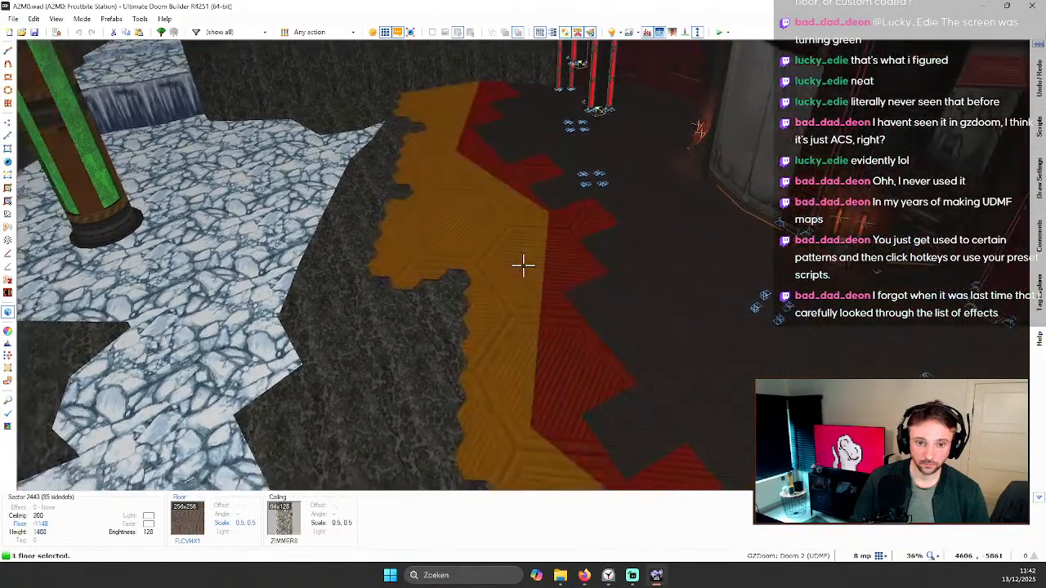
click(523, 266)
right_click(523, 266)
text(2)
key(Return)
key(c)
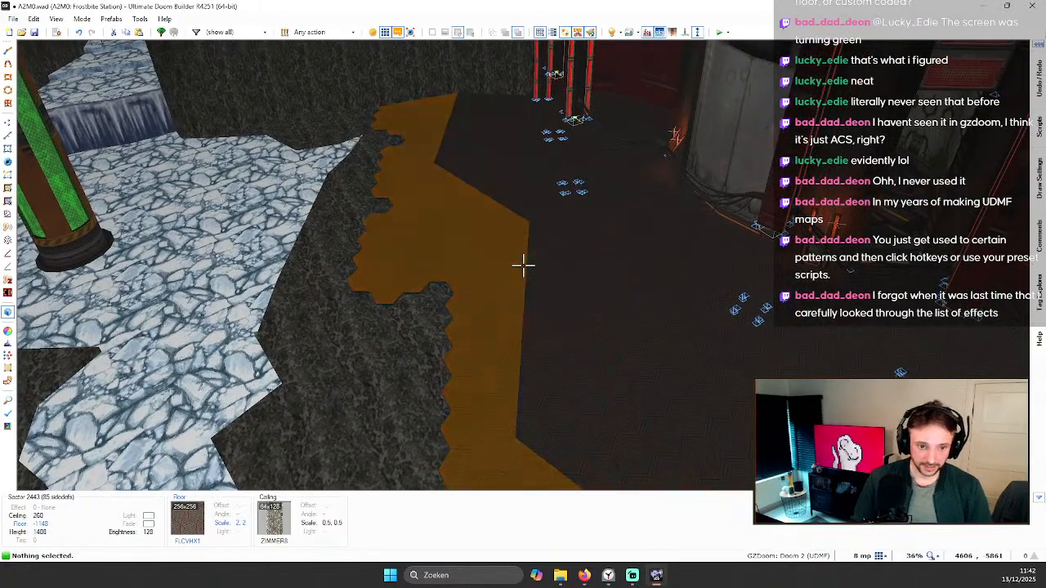
Step: Look over the cave around the green-lit pillar and the stepped ice passage in 3D
key(e)
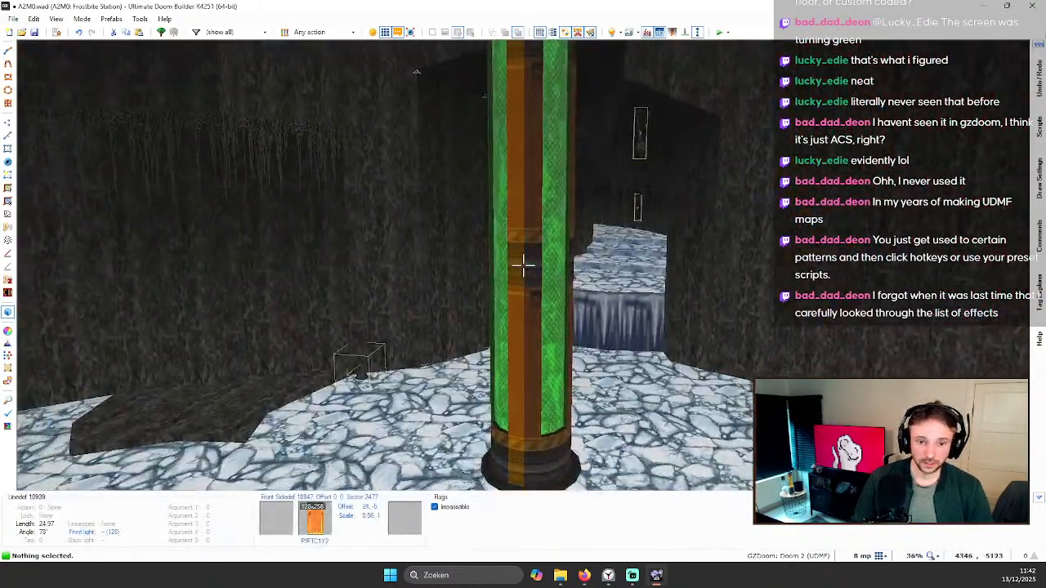
key(e)
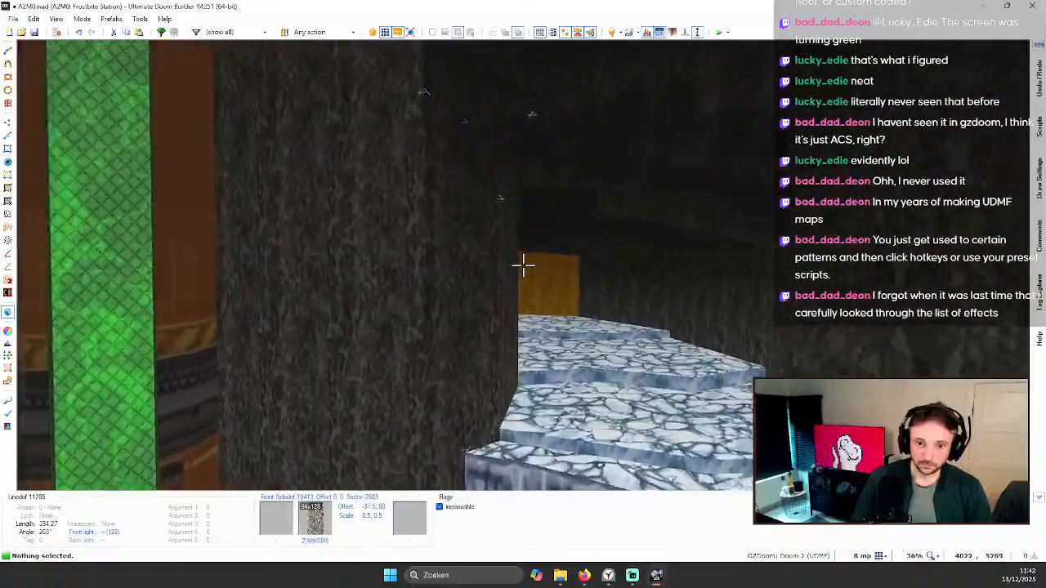
key(e)
key(w)
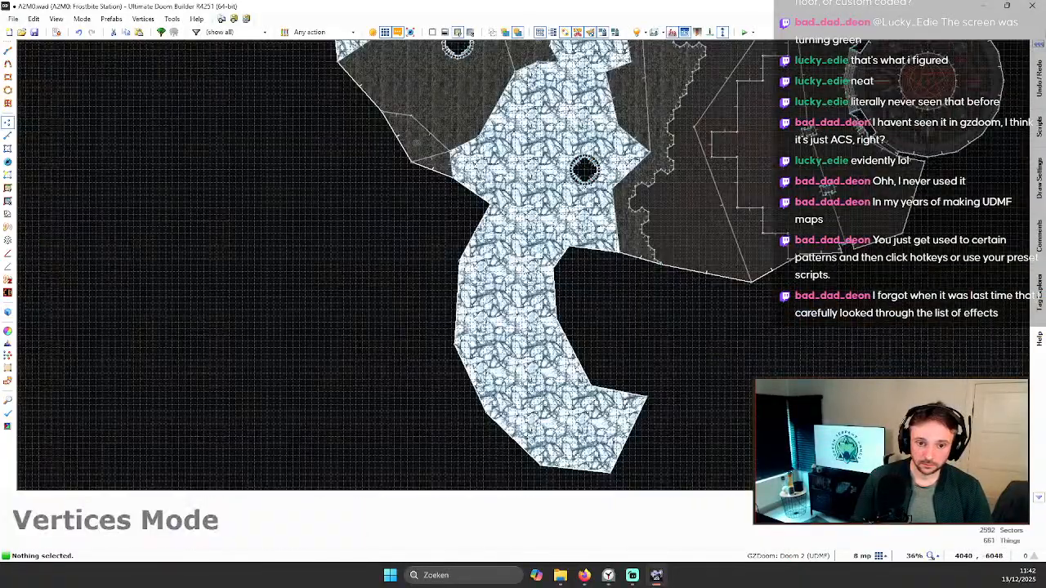
Step: Display the 2D map of Frostbite Station as wireframe, covering the cave and neighbouring areas
scroll(548, 290, down, 6)
scroll(558, 115, up, 3)
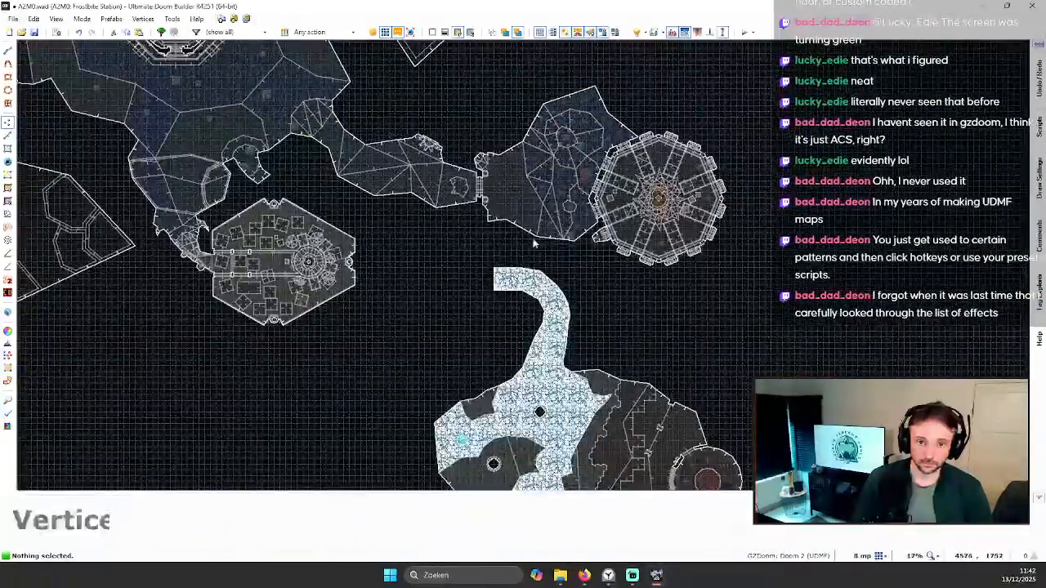
click(55, 18)
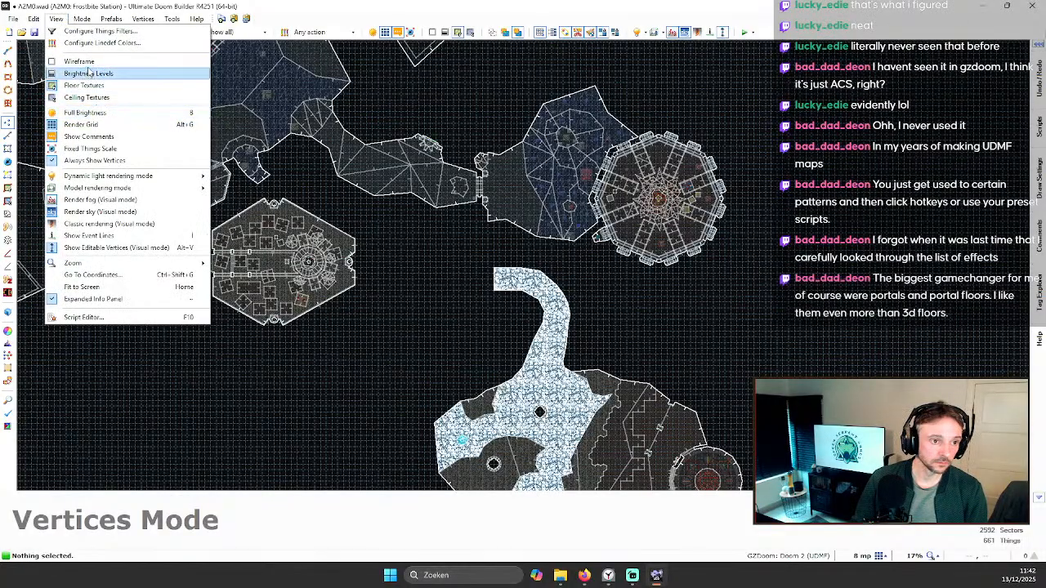
click(89, 74)
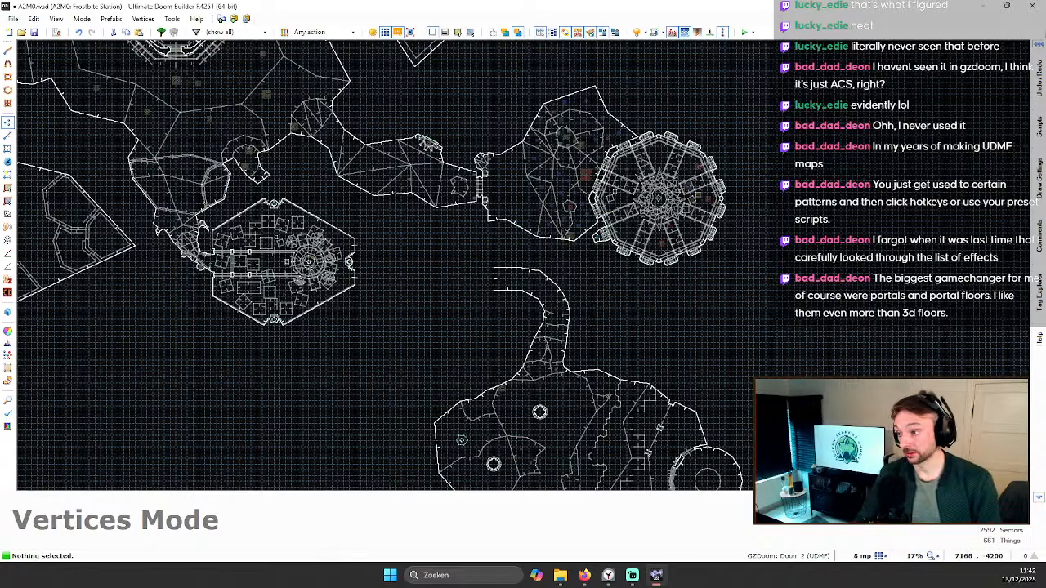
scroll(793, 372, down, 2)
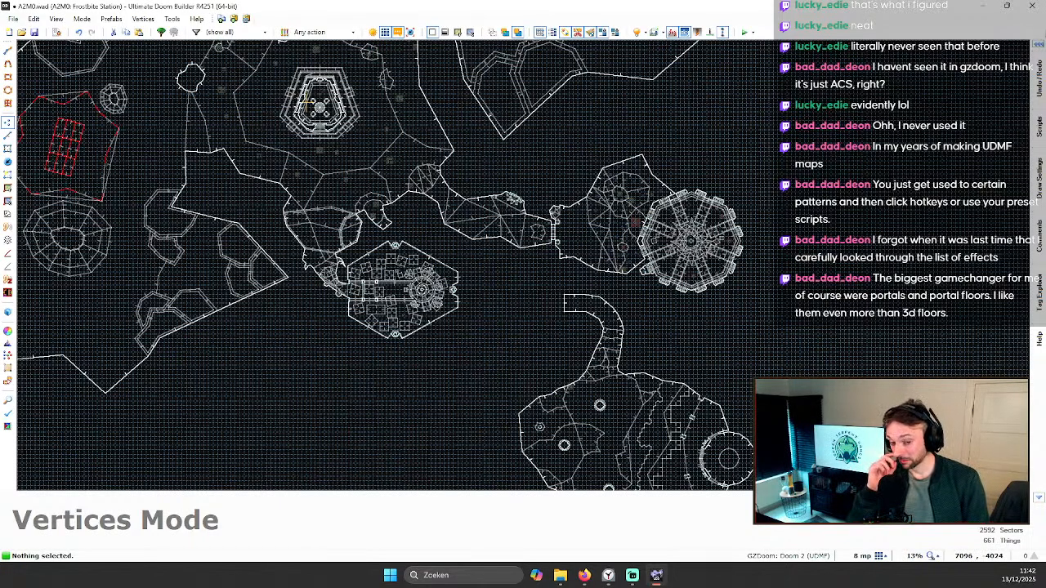
Step: Save the Frostbite Station map A2M0, then open the map A2M3 with its existing resource settings
scroll(794, 374, down, 1)
scroll(772, 363, up, 2)
key(Down)
key(Down)
key(Down)
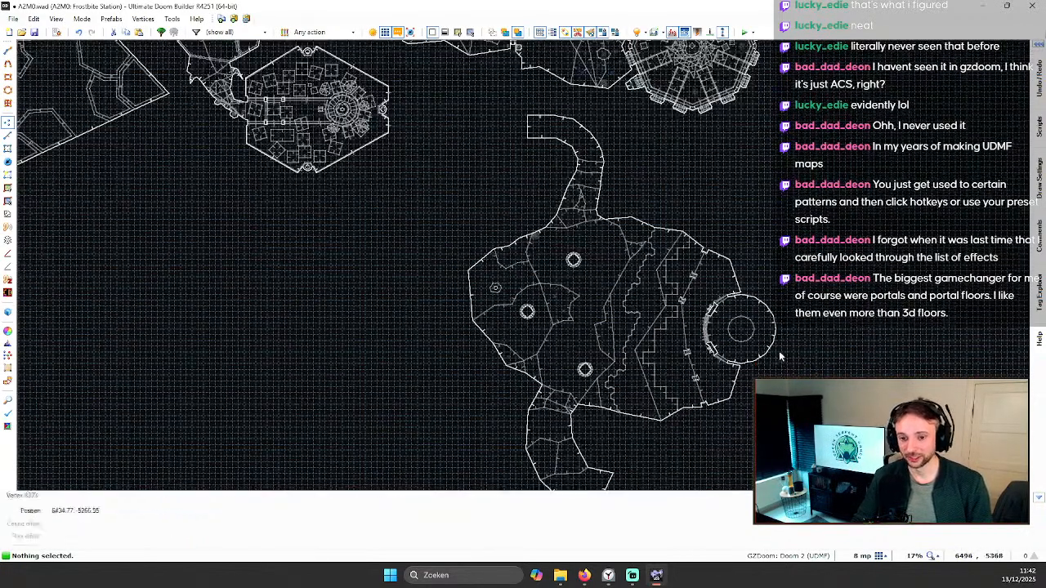
click(34, 32)
click(19, 18)
click(16, 18)
click(16, 18)
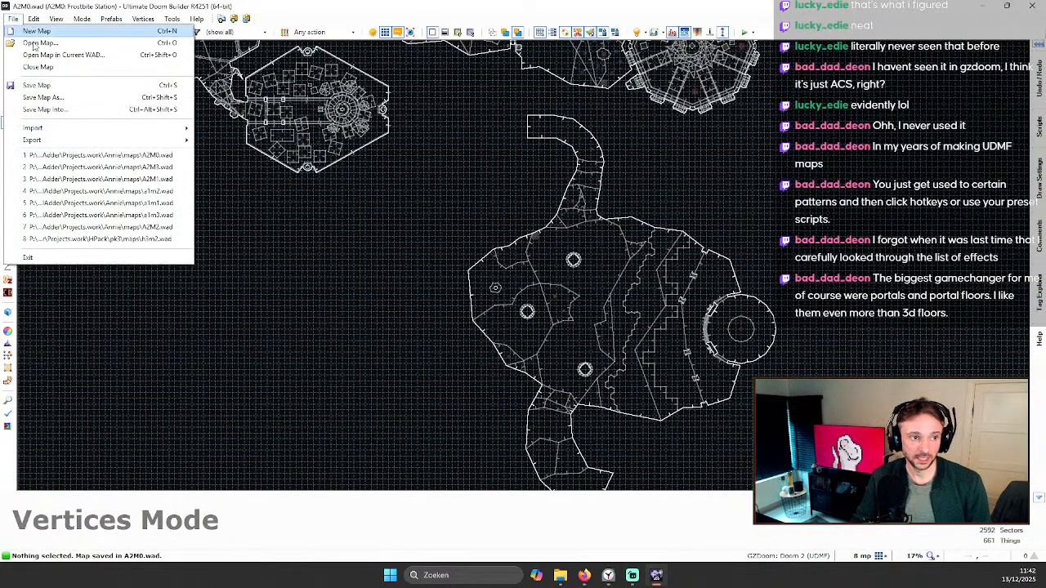
click(143, 168)
click(612, 432)
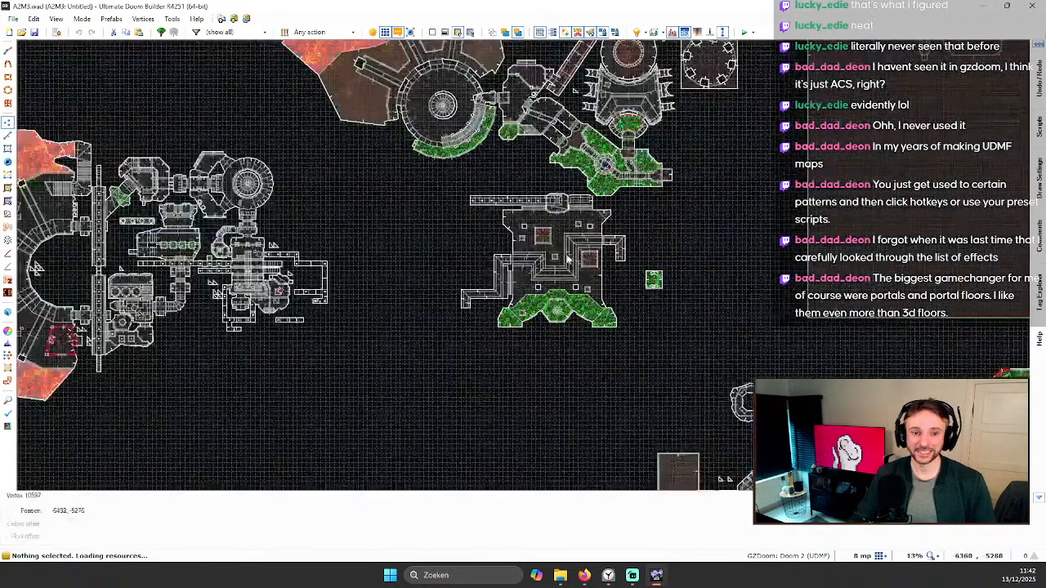
Step: Launch a test run of A2M3 from the square green-floored structure in the southern lava area
scroll(609, 233, up, 8)
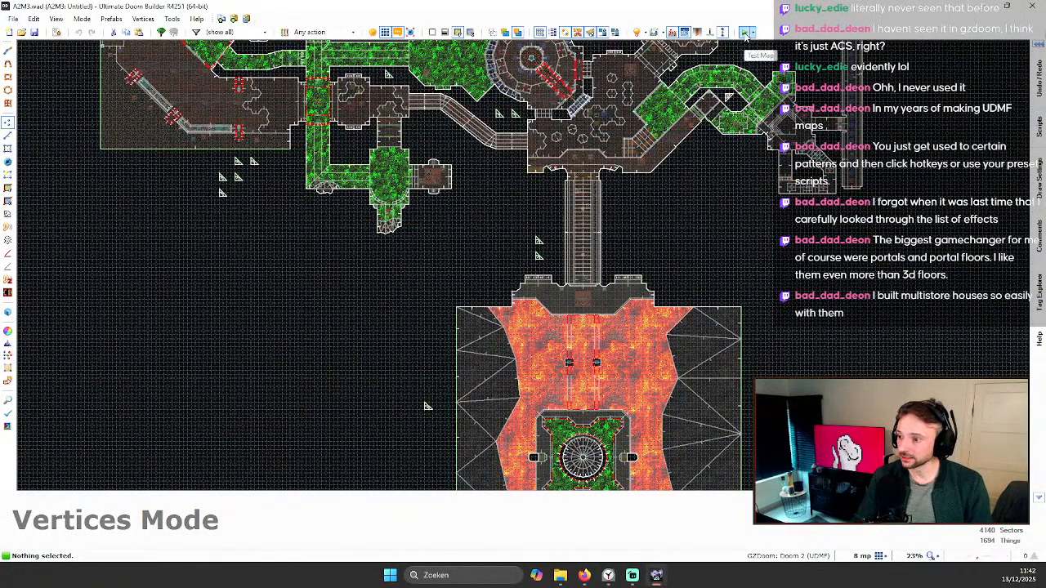
scroll(553, 297, down, 2)
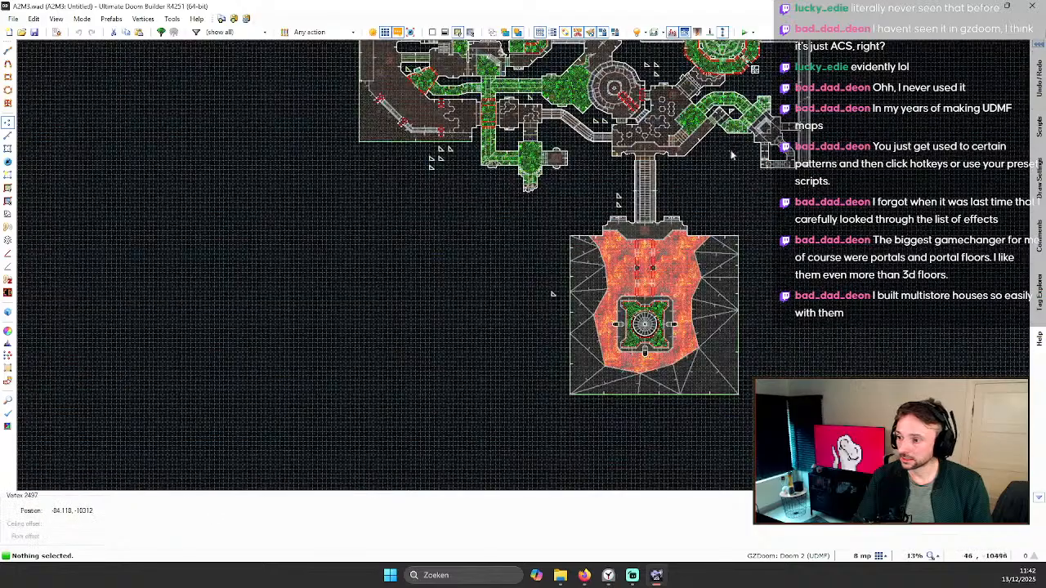
scroll(570, 327, up, 5)
scroll(568, 323, up, 1)
scroll(553, 342, down, 4)
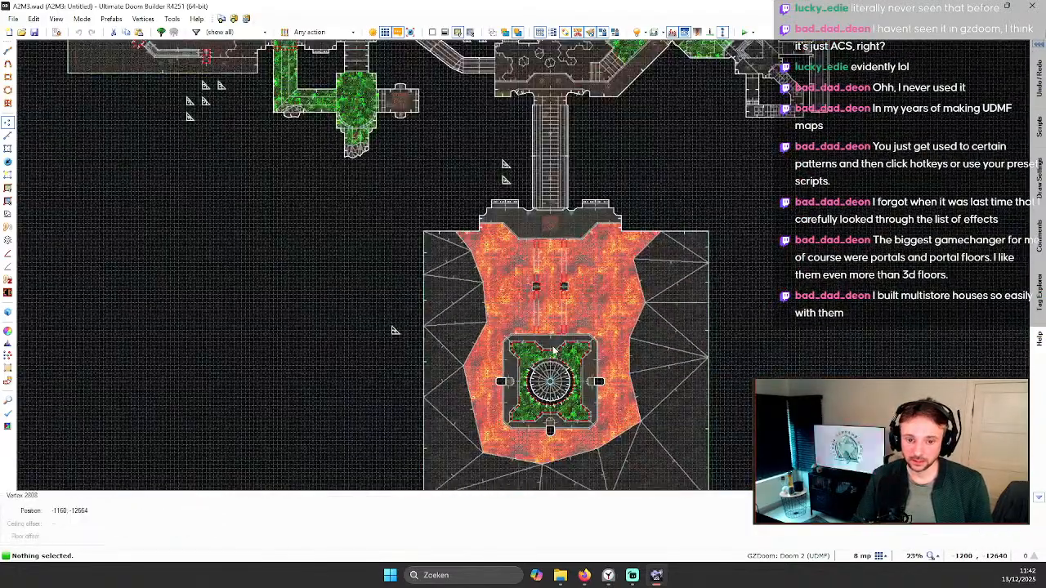
click(551, 344)
scroll(550, 344, up, 2)
key(ctrl+F9)
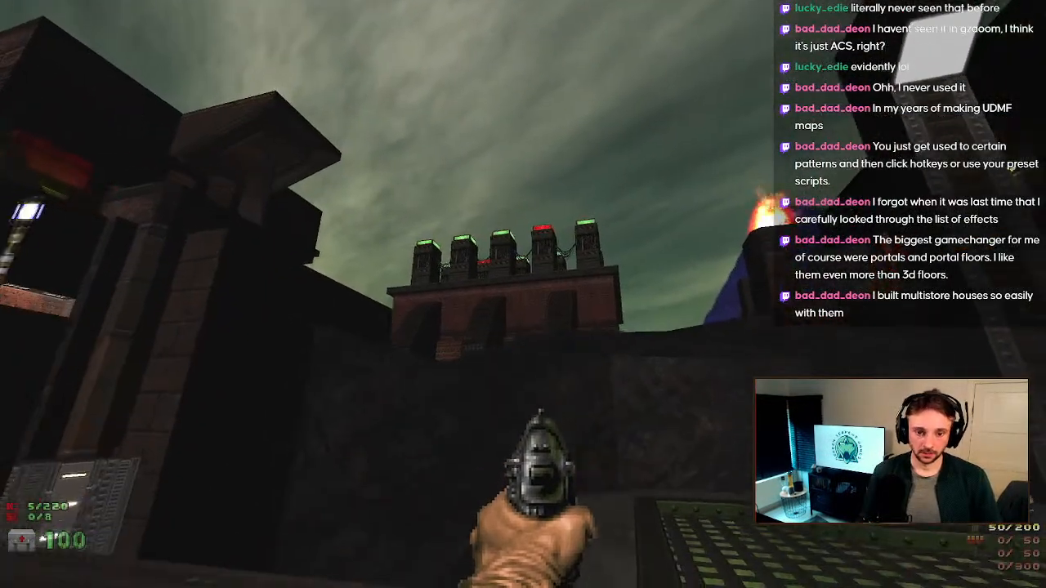
Step: Walk through A2M3 in the test game to examine the background buildings around the courtyard and beyond the curved red-lit corridor
key(grave)
key(grave)
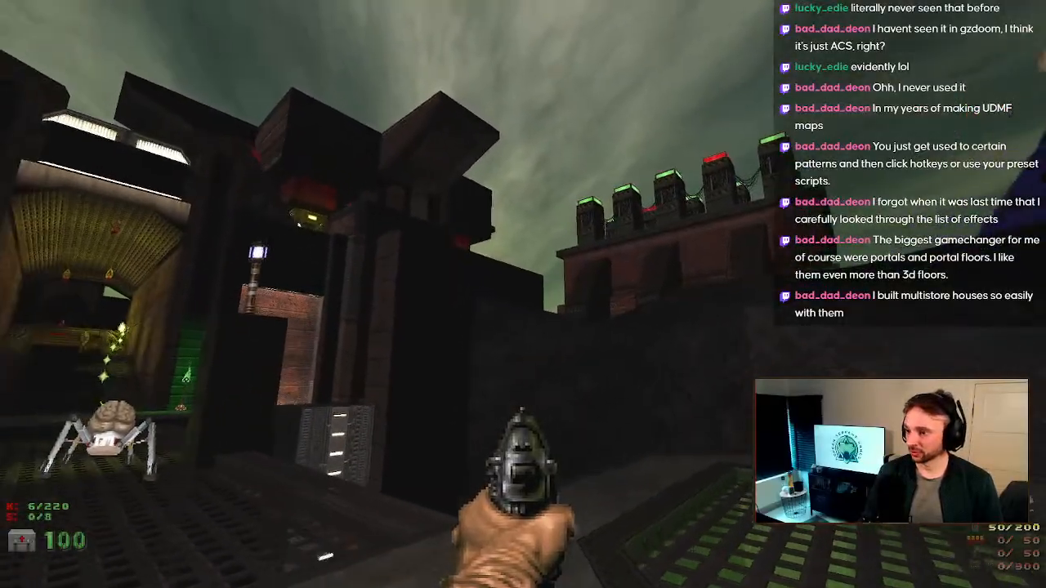
key(s)
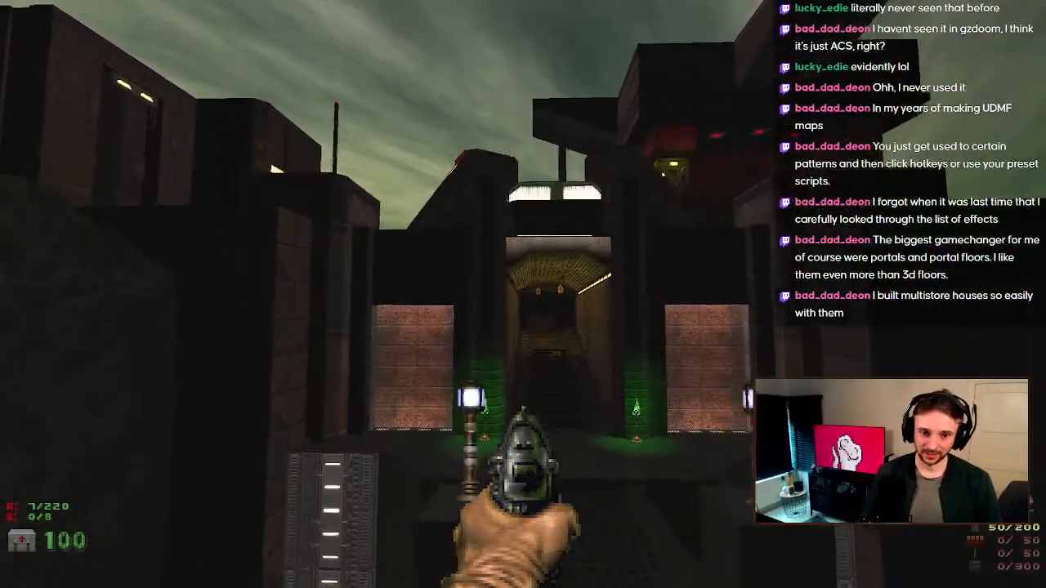
key(w)
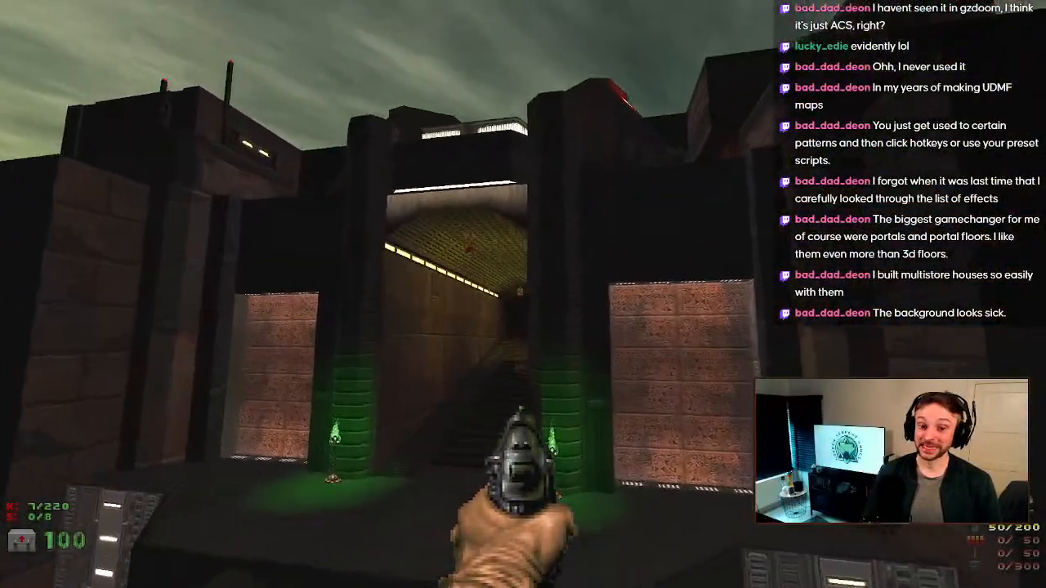
key(w)
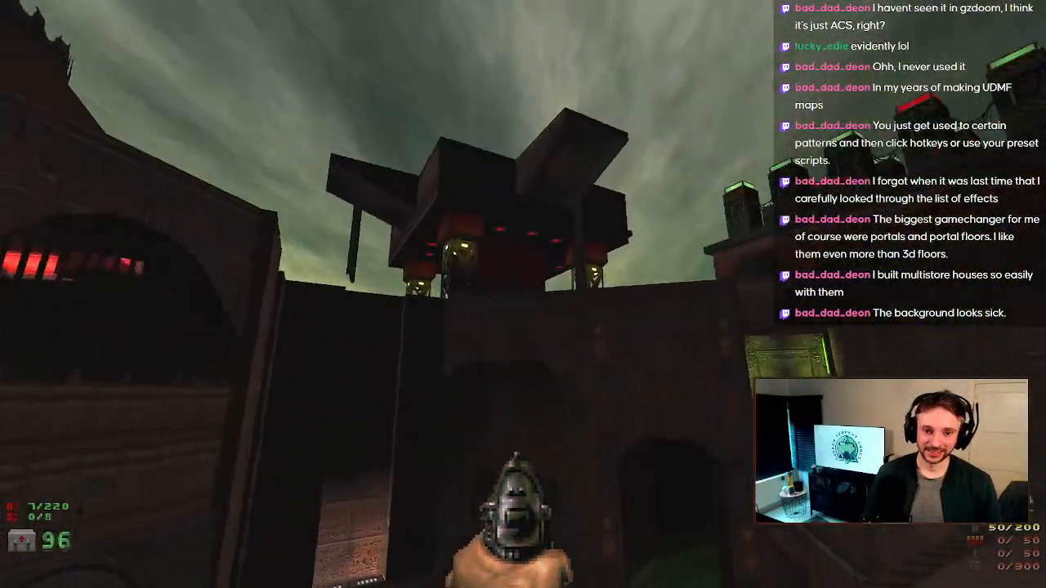
key(s)
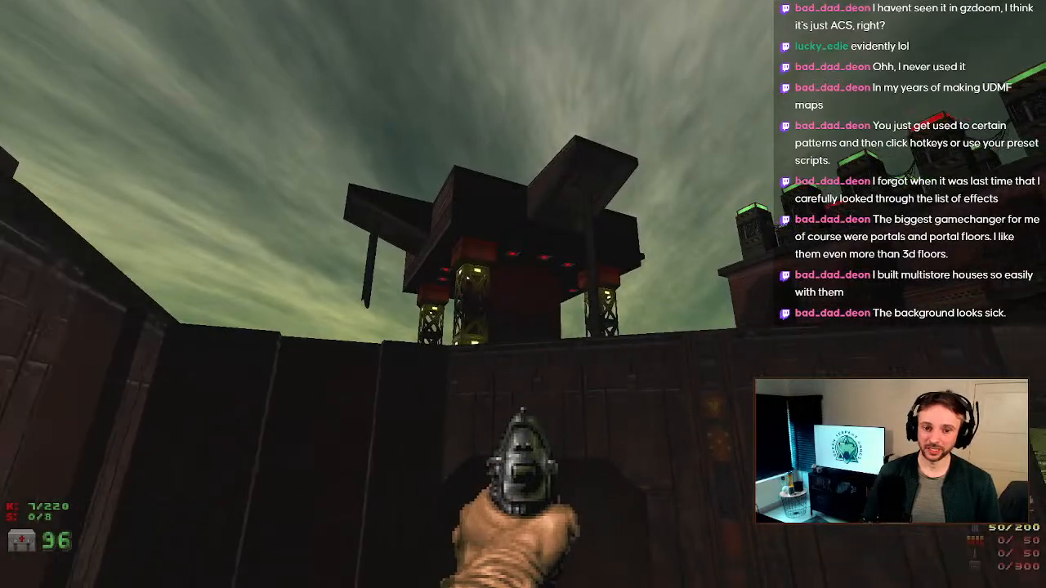
key(d)
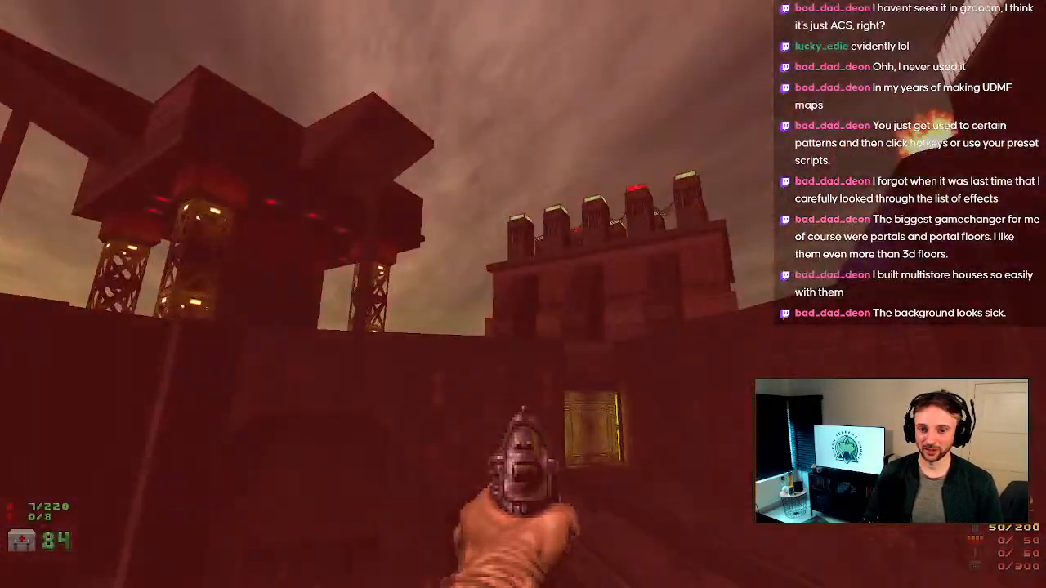
key(a)
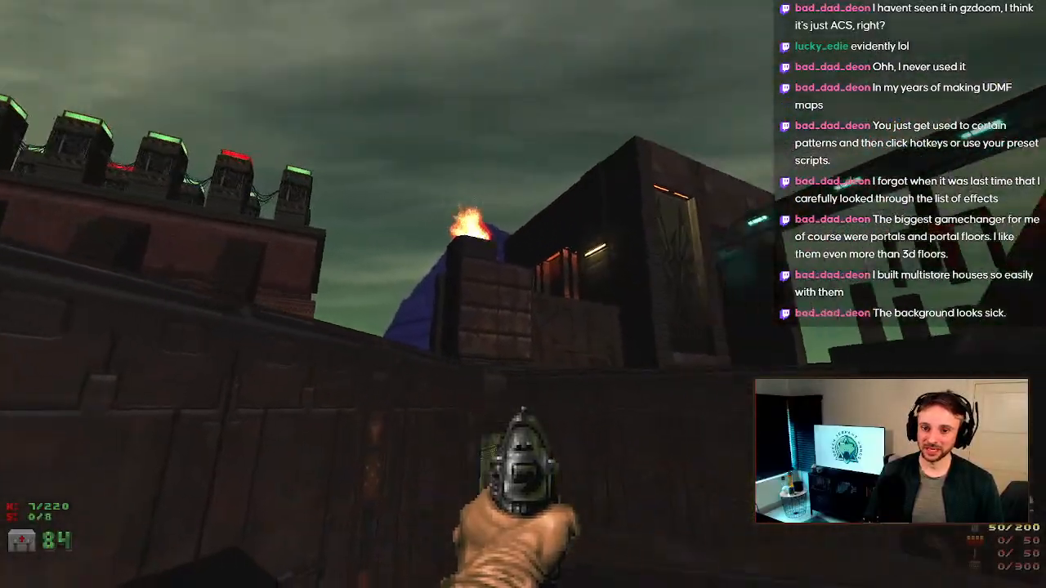
key(w)
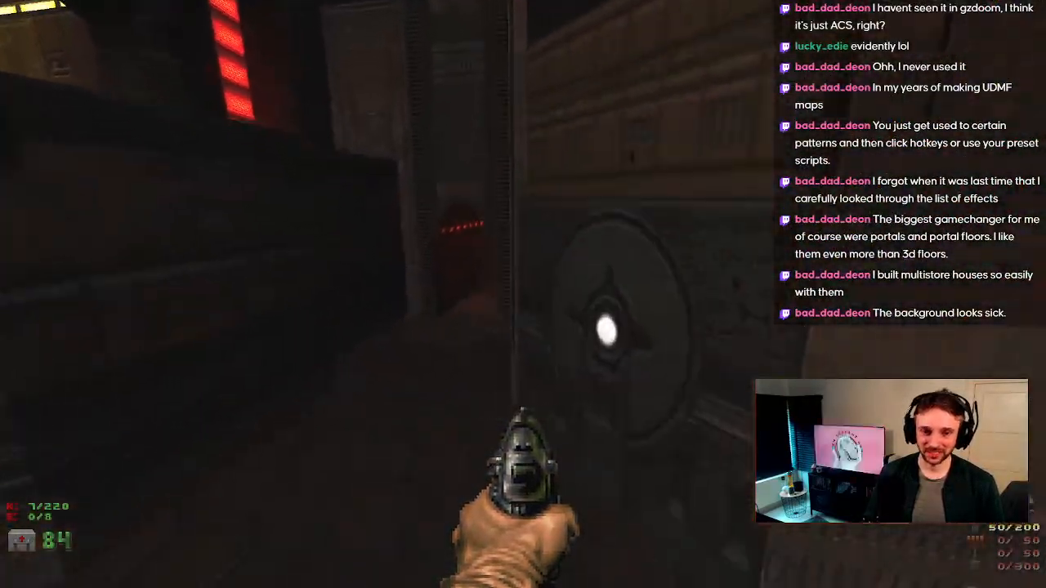
key(w)
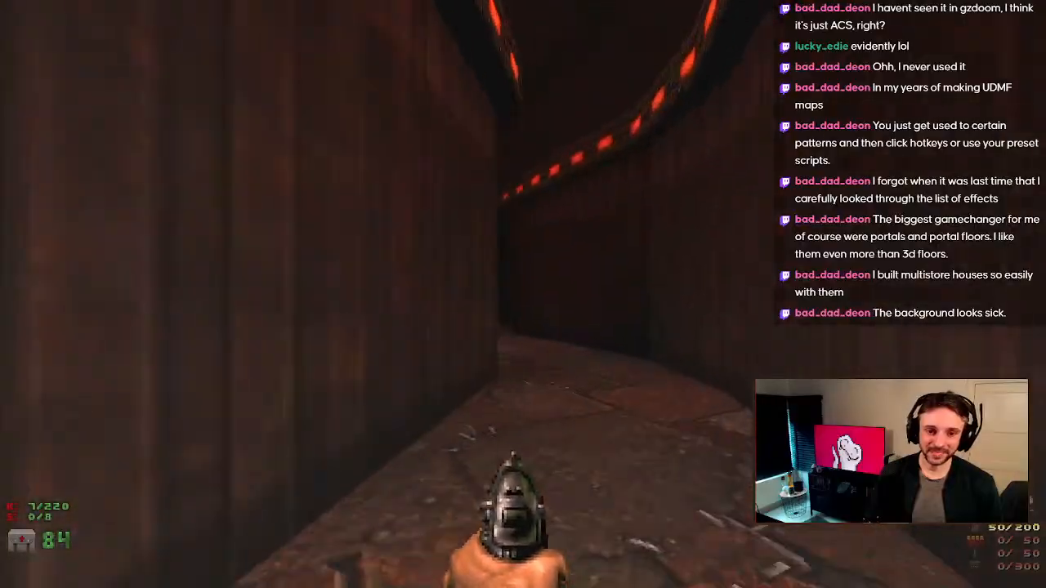
key(w)
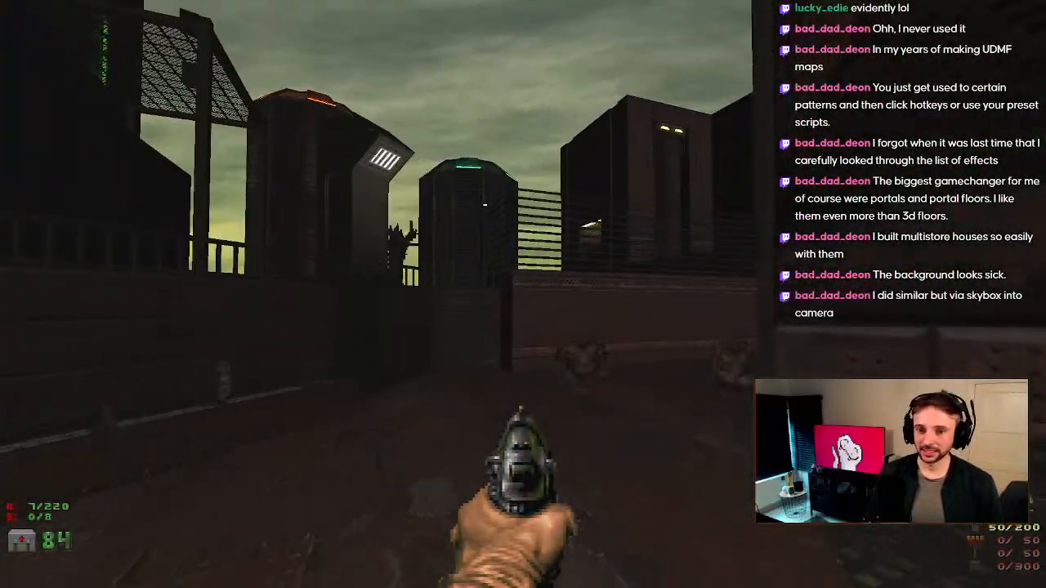
Step: Quit the A2M3 test game and return to the map editor
key(Escape)
key(Up)
key(Return)
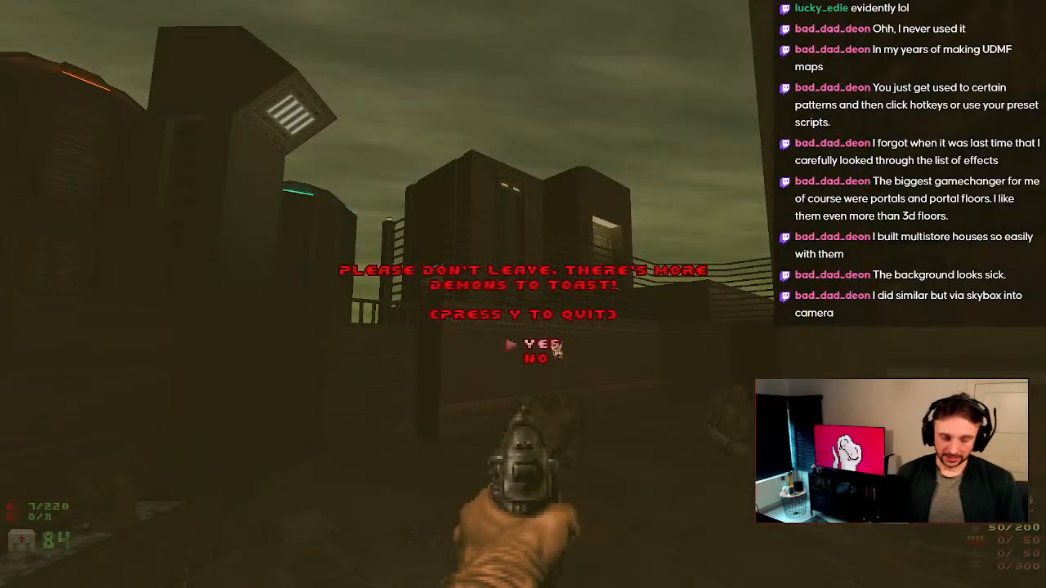
click(555, 349)
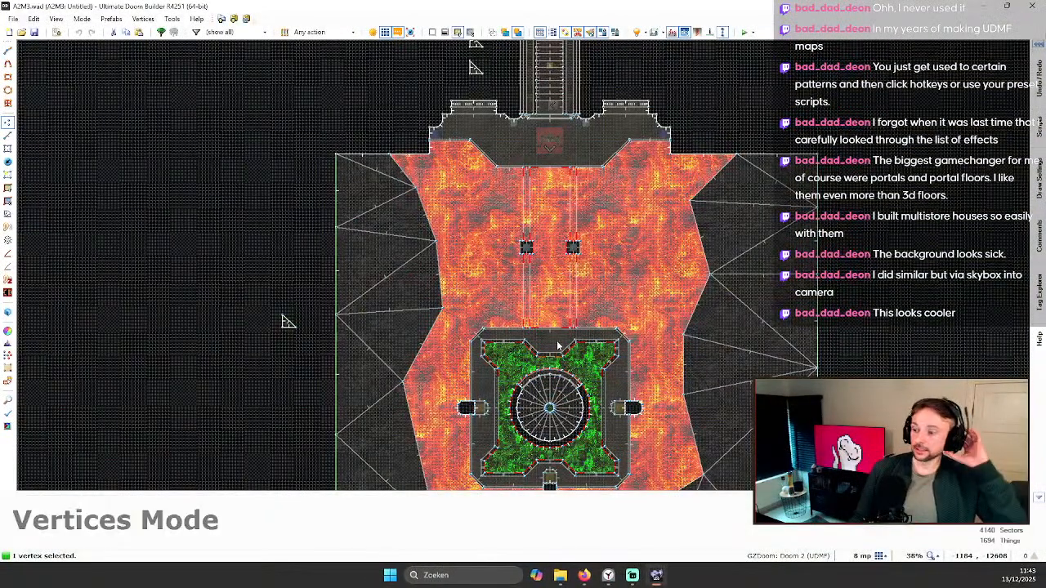
Step: Look over the overall 2D layout of A2M3, including its lava areas and the separate outlying sections
scroll(721, 238, down, 6)
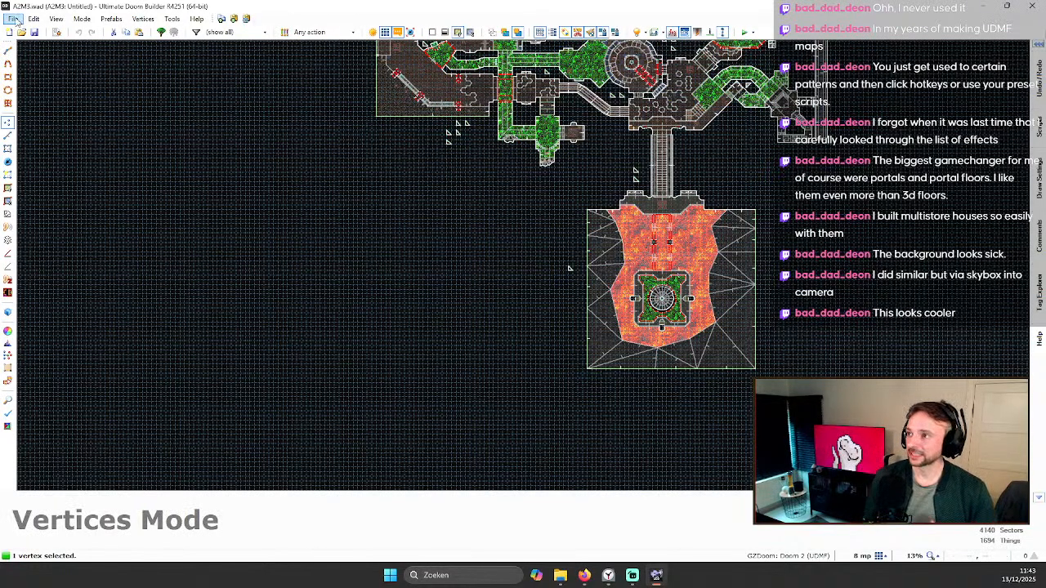
scroll(445, 183, down, 10)
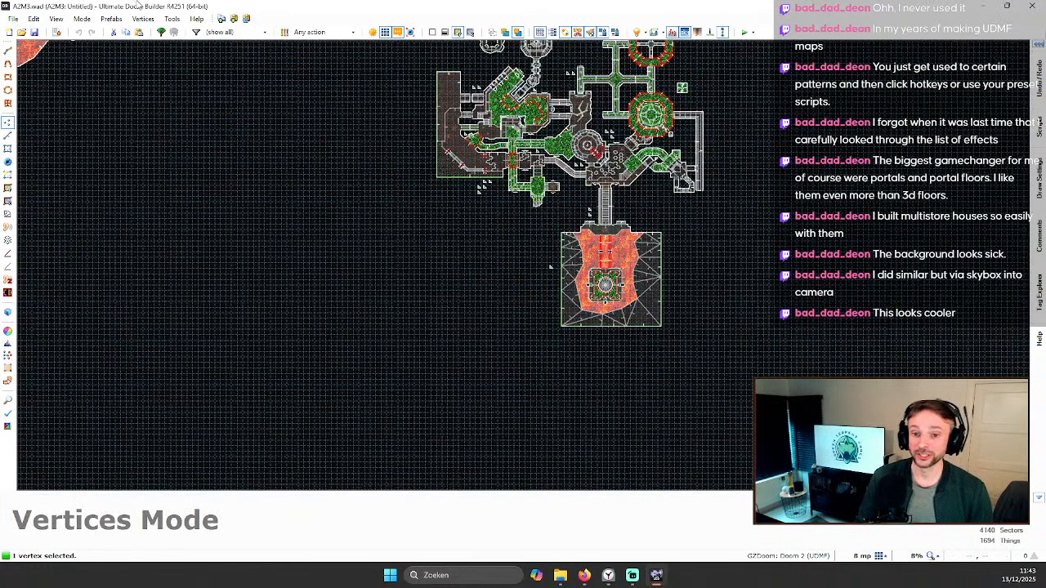
scroll(446, 184, up, 5)
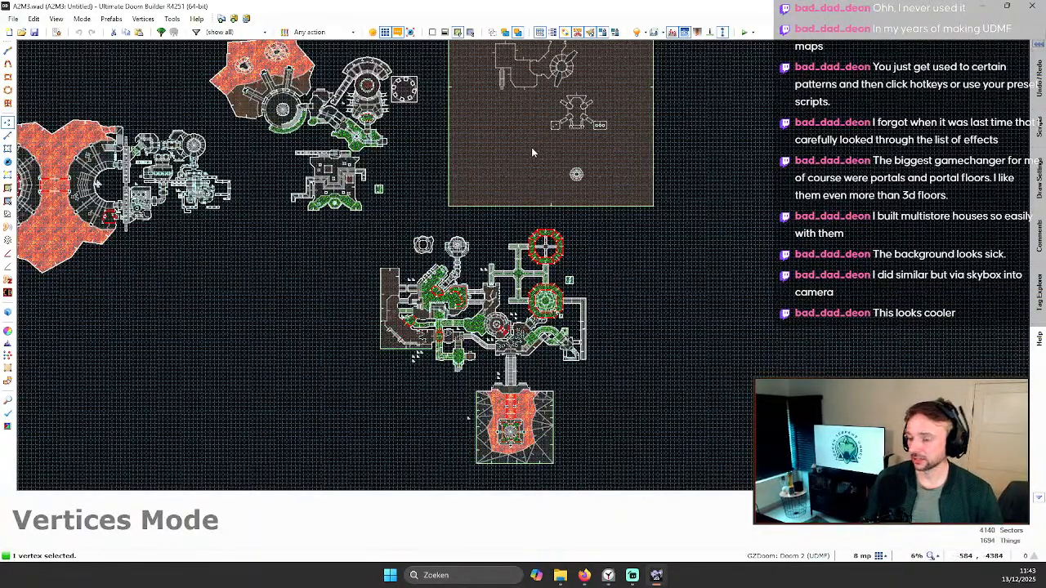
click(12, 18)
mouse_move(31, 20)
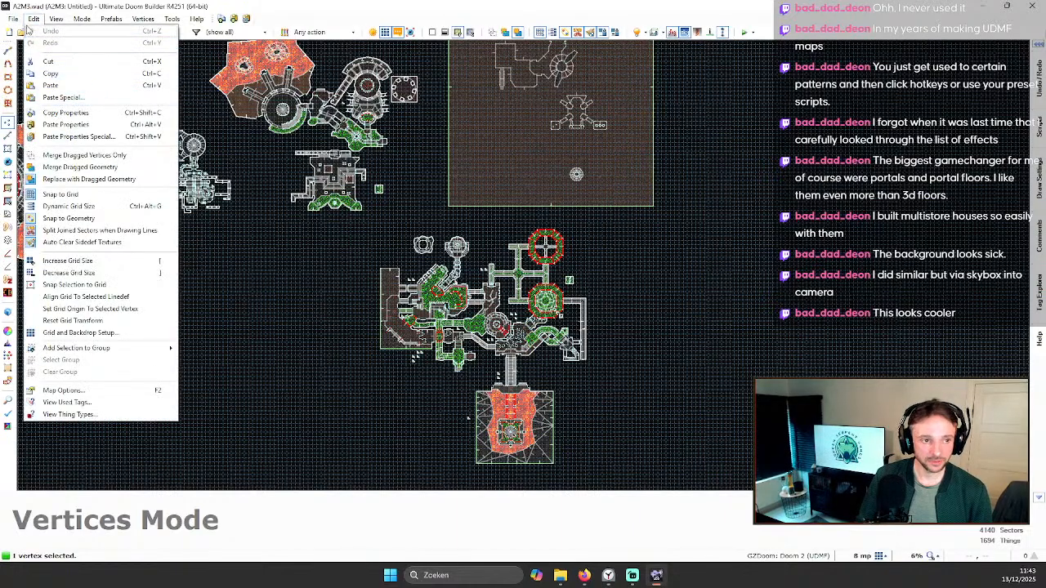
mouse_move(132, 133)
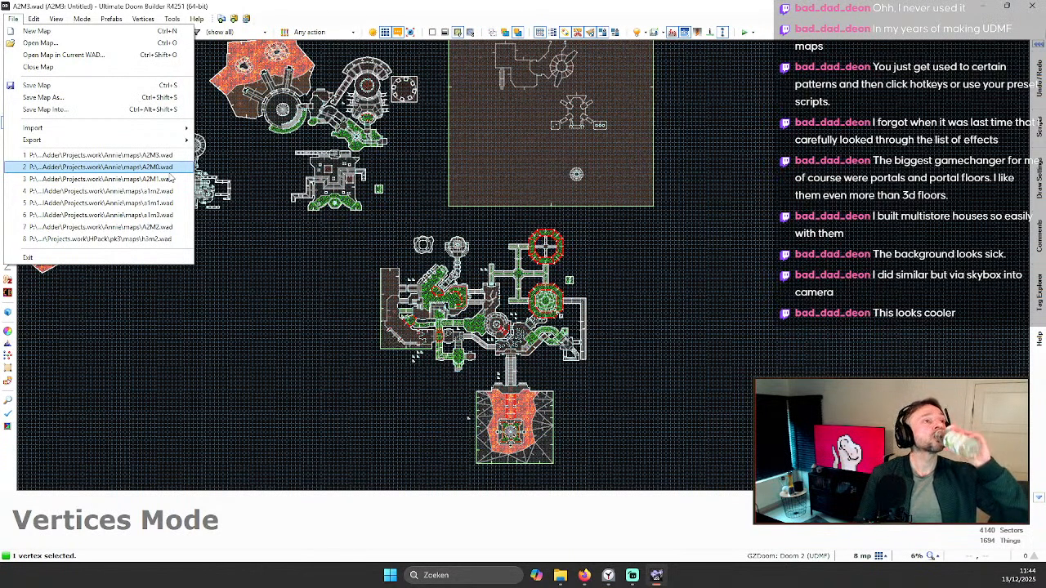
click(620, 245)
scroll(667, 267, down, 2)
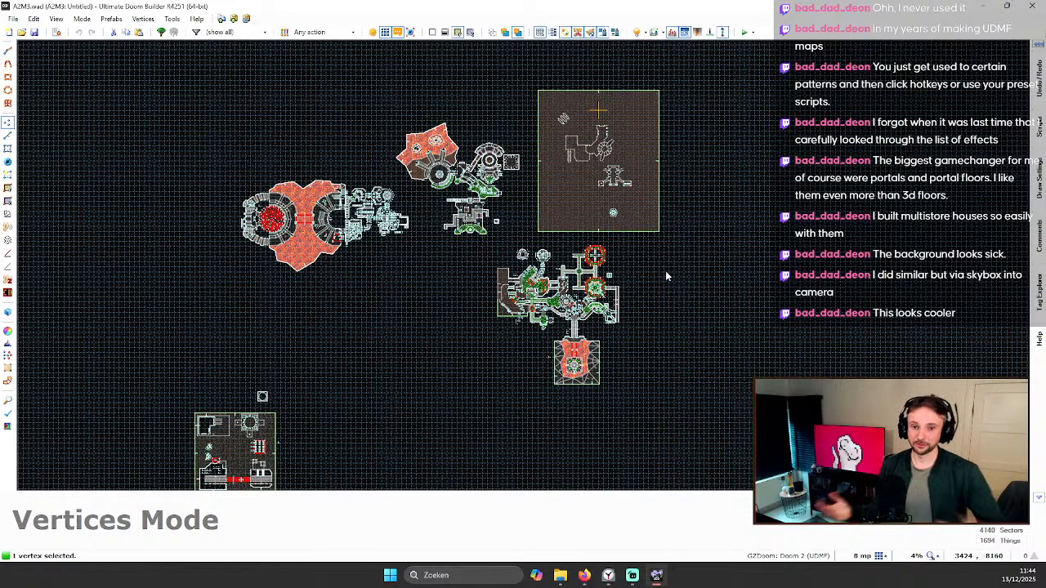
scroll(629, 178, down, 1)
scroll(717, 219, up, 1)
scroll(705, 201, down, 1)
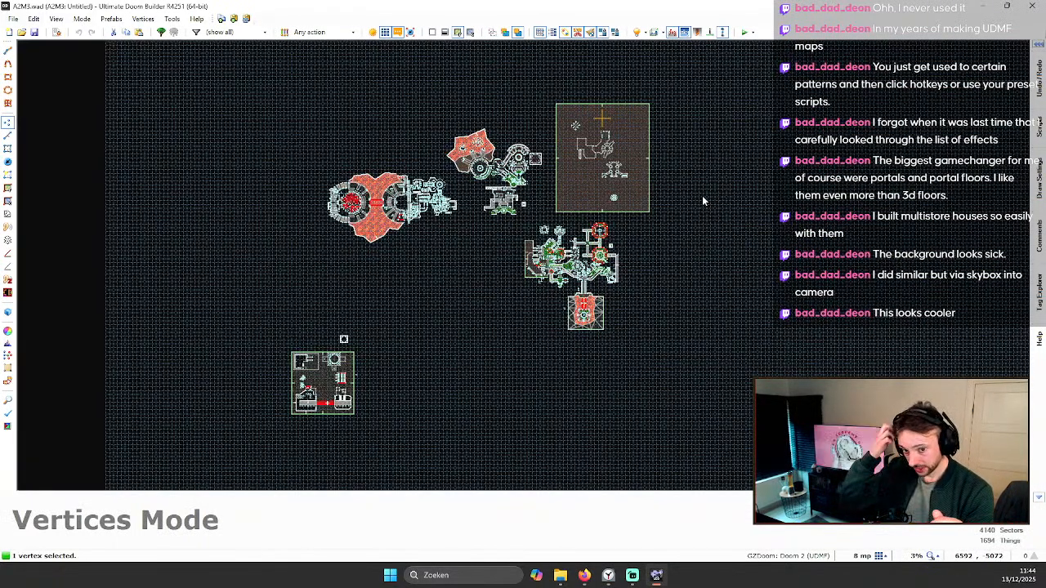
scroll(694, 199, up, 1)
scroll(701, 196, down, 1)
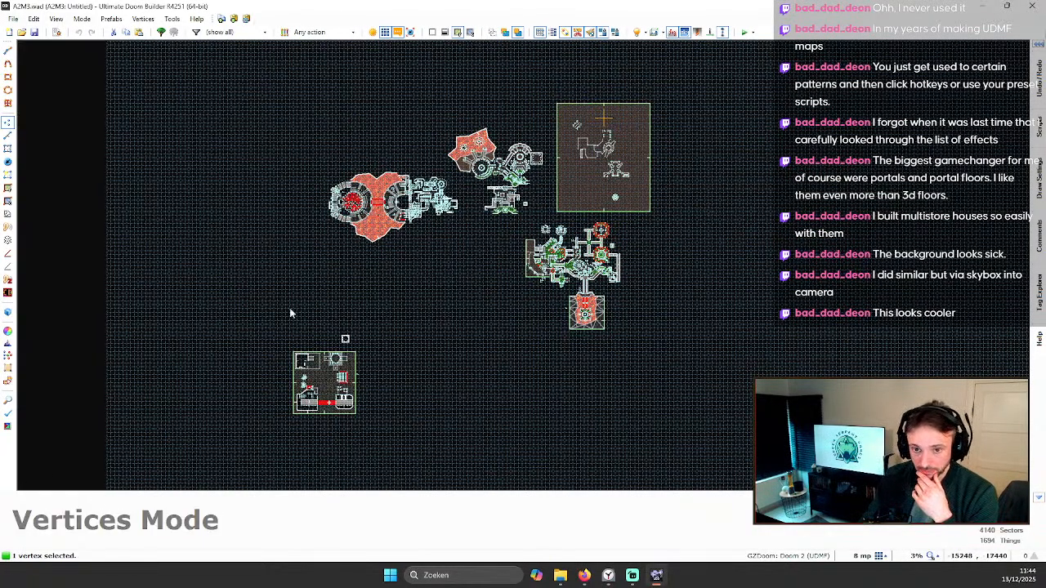
scroll(523, 392, down, 1)
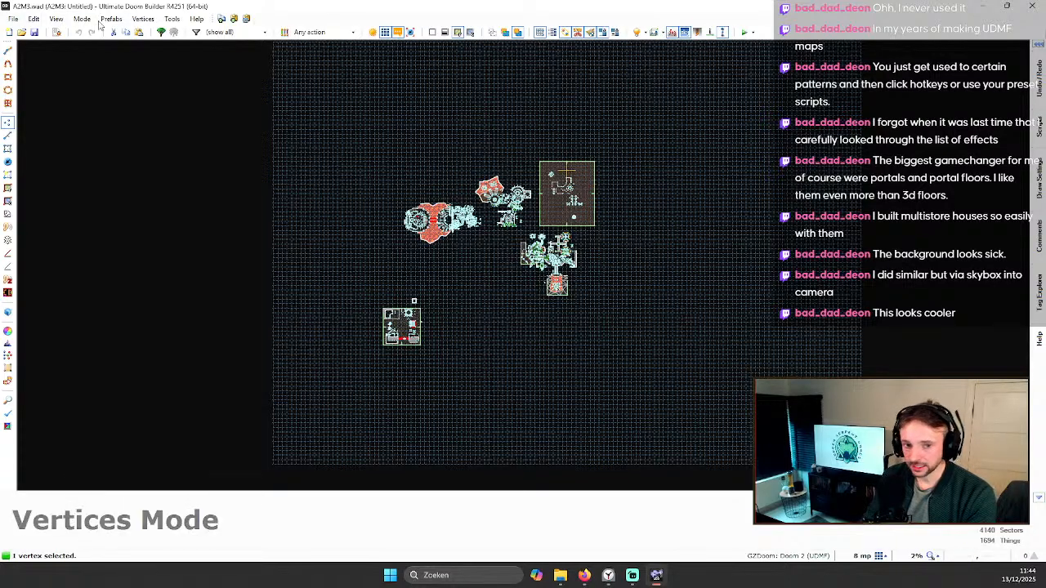
Step: Open the map A1M2 from a1m2.wad and view its layout around the central cavern
click(13, 20)
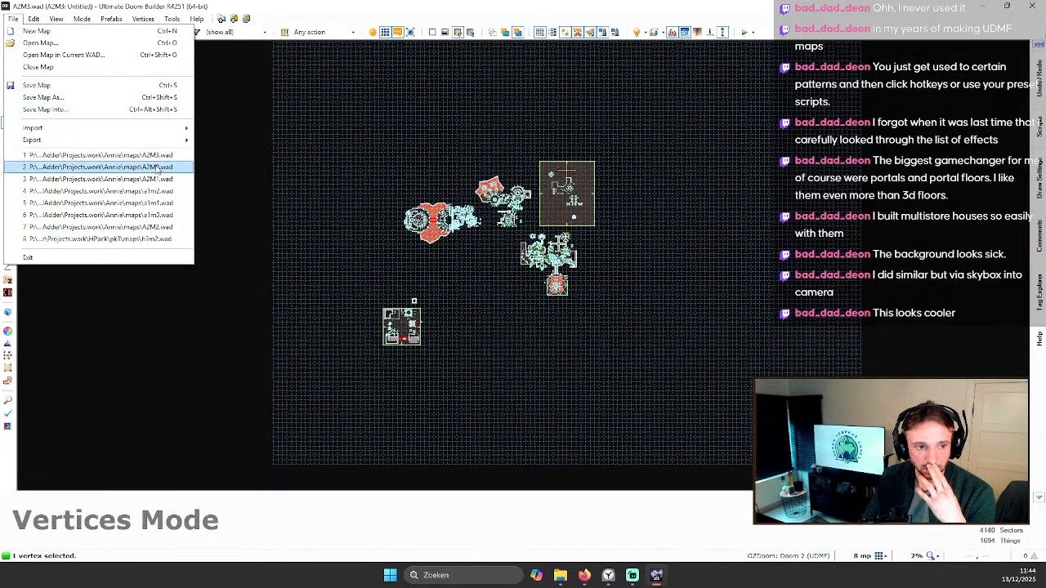
click(169, 194)
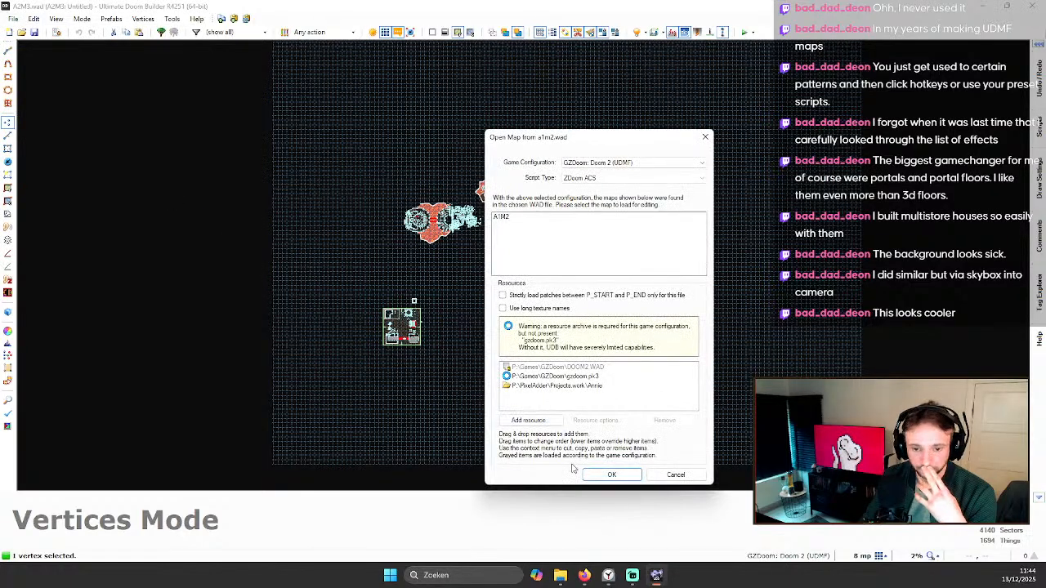
click(612, 433)
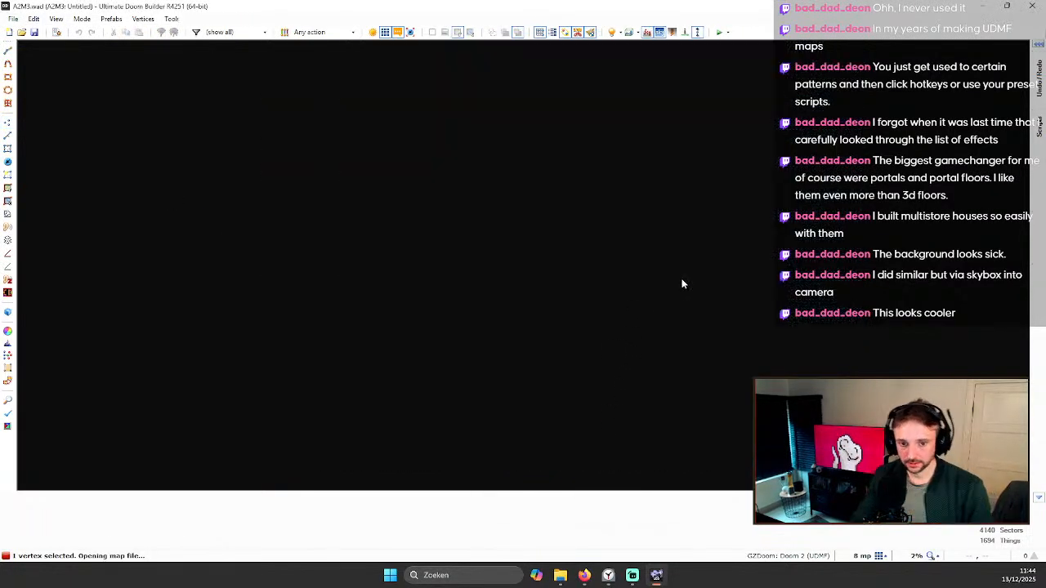
scroll(671, 285, down, 5)
scroll(661, 294, up, 5)
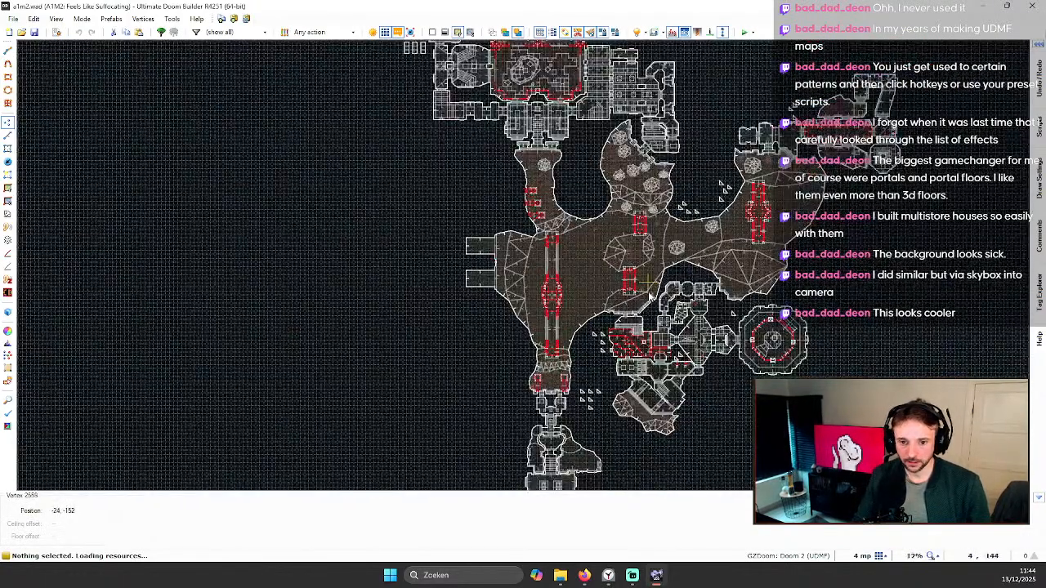
Step: Open the map A2M1 from A2M1.wad and view its 2D layout
click(13, 18)
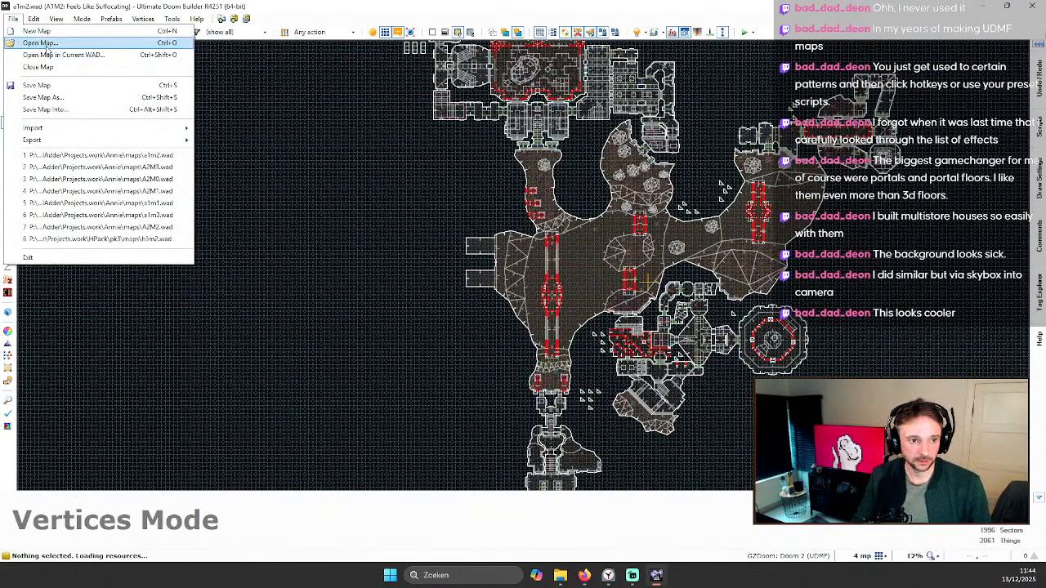
click(173, 194)
click(617, 427)
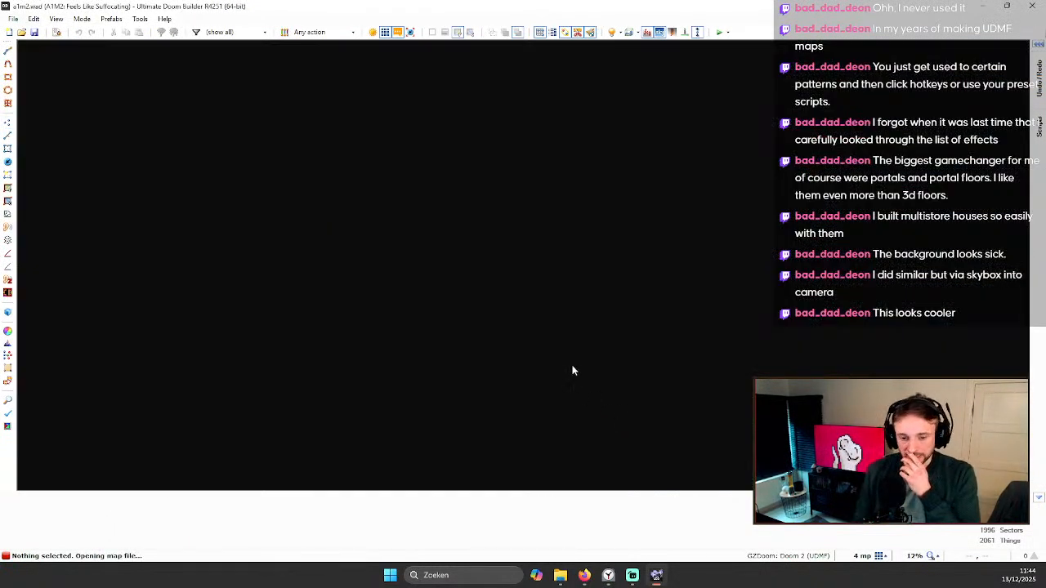
scroll(557, 313, down, 1)
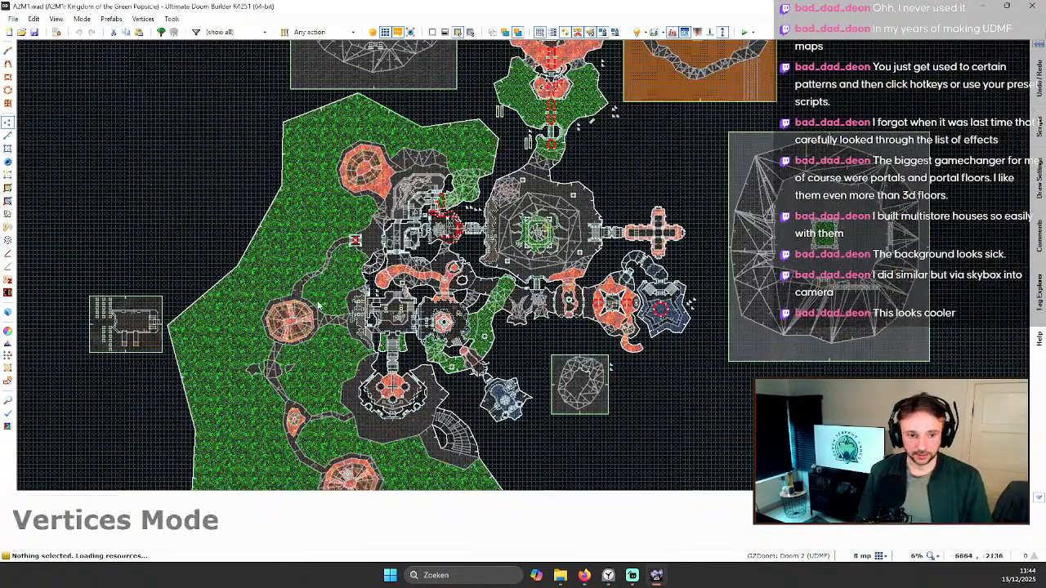
Step: Fly through A2M1's western volcano and slime area in the 3D view to examine its rock walls and sky
key(q)
key(s)
key(a)
key(w)
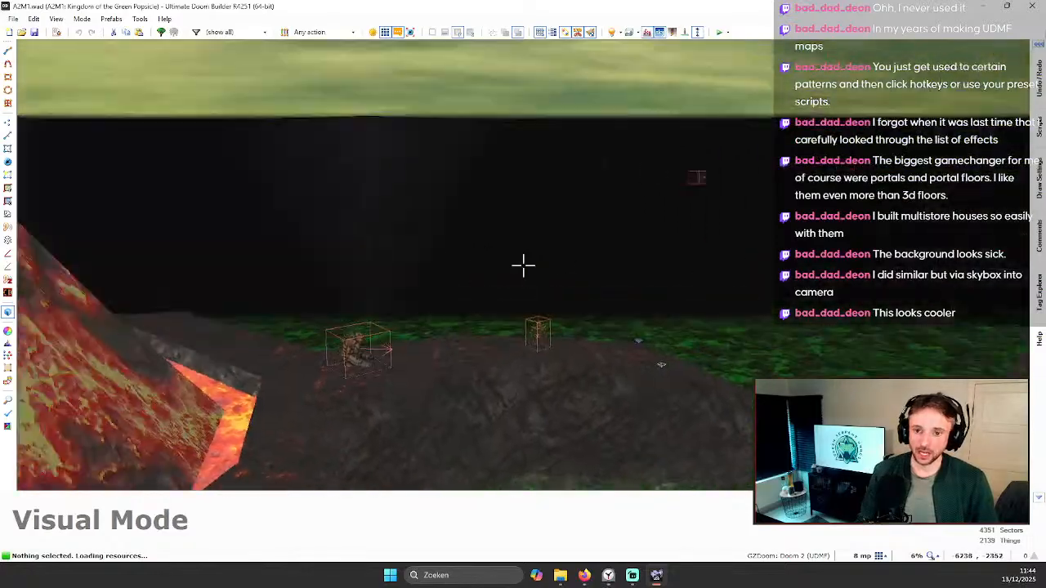
key(w)
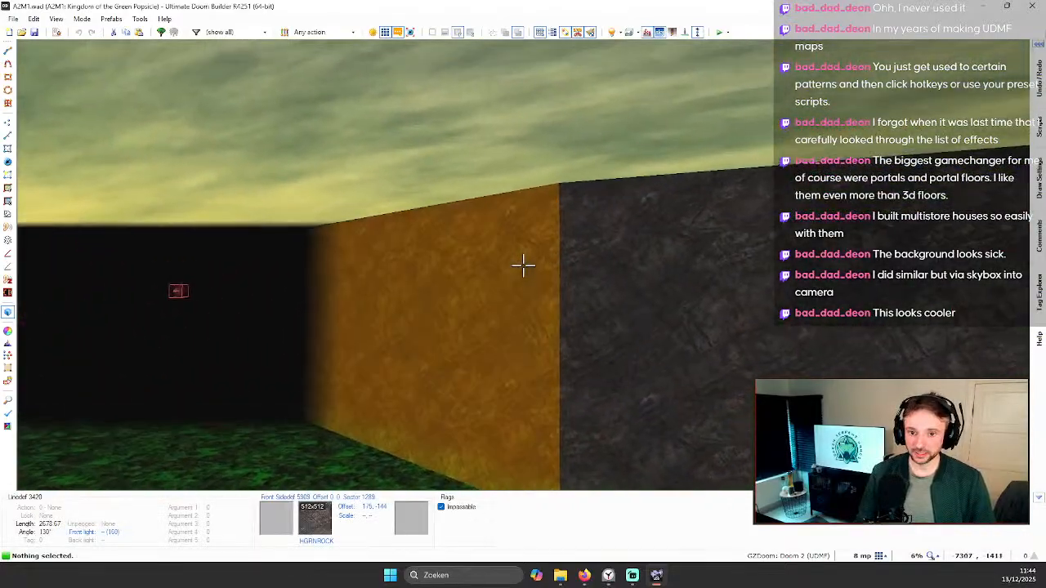
key(w)
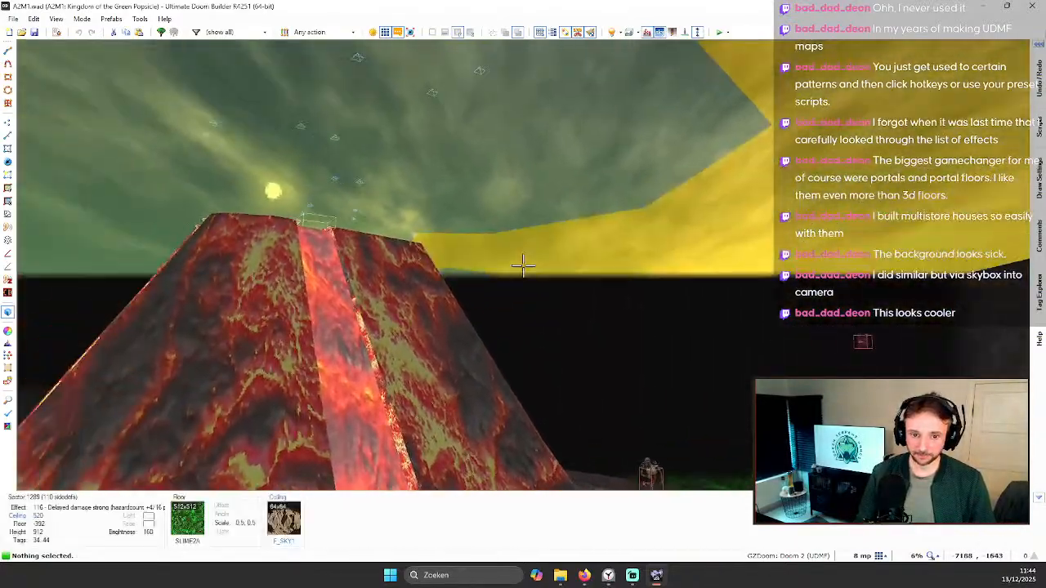
key(w)
key(q)
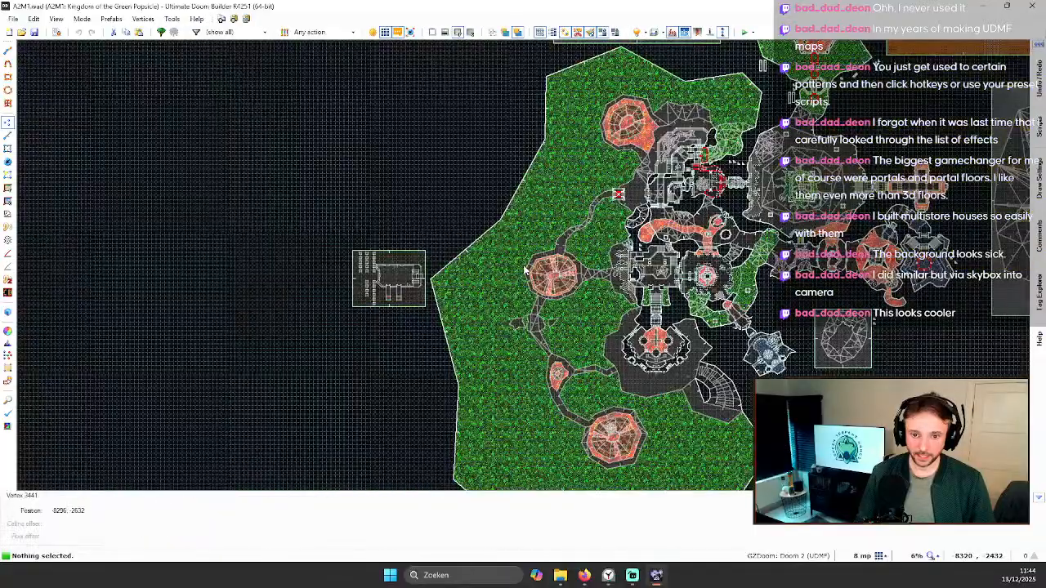
Step: View the fortress side of A2M1 and the distant volcano in 3D, ending in the 2D layout
scroll(547, 278, down, 3)
scroll(548, 278, up, 2)
key(q)
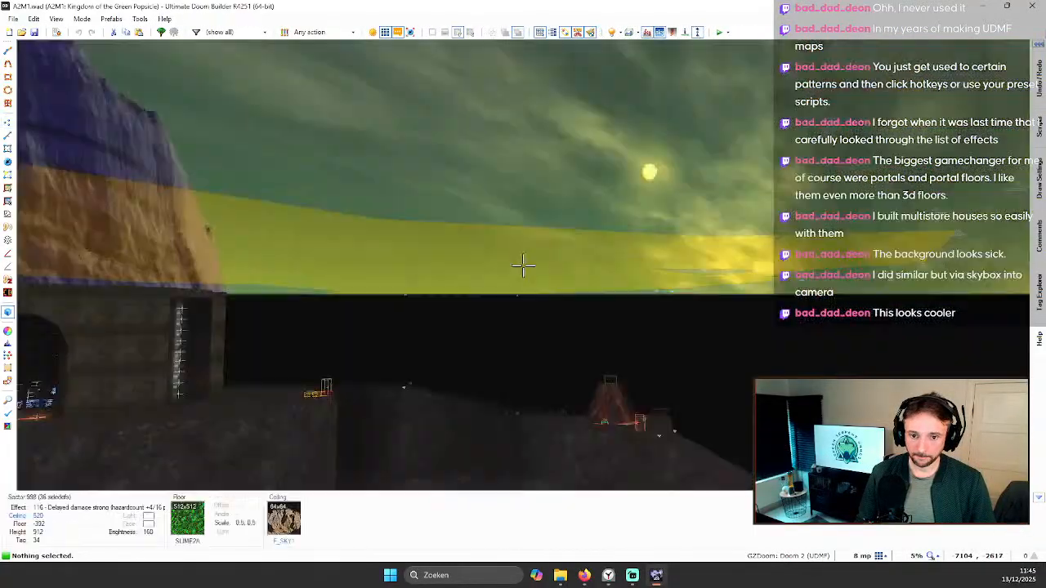
key(w)
key(q)
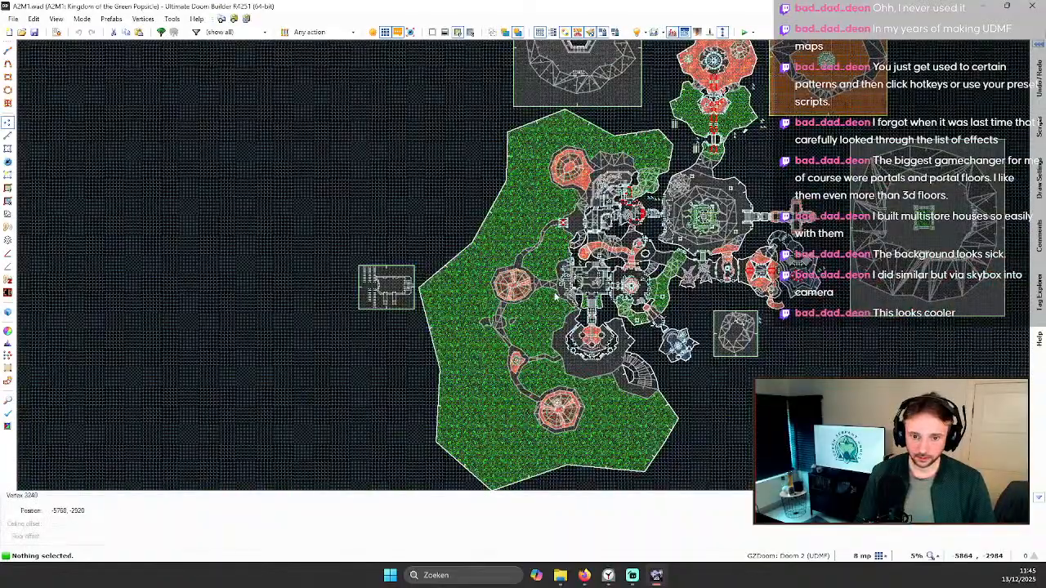
Step: Test-run A2M1 without monsters on "I'm too young to die", starting near the western volcano, and examine the fortress exterior across the slime
scroll(668, 72, up, 5)
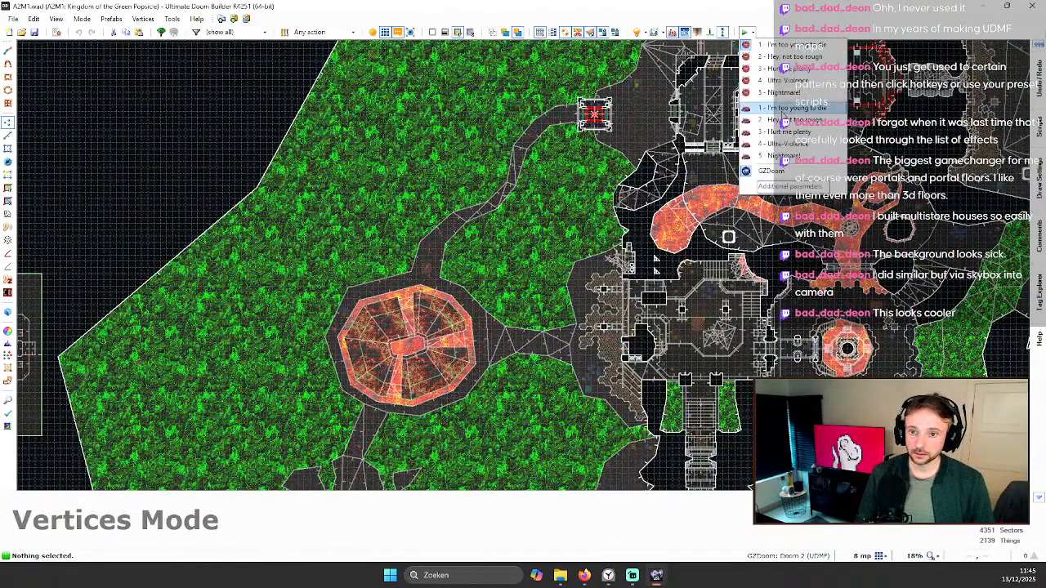
scroll(441, 261, up, 3)
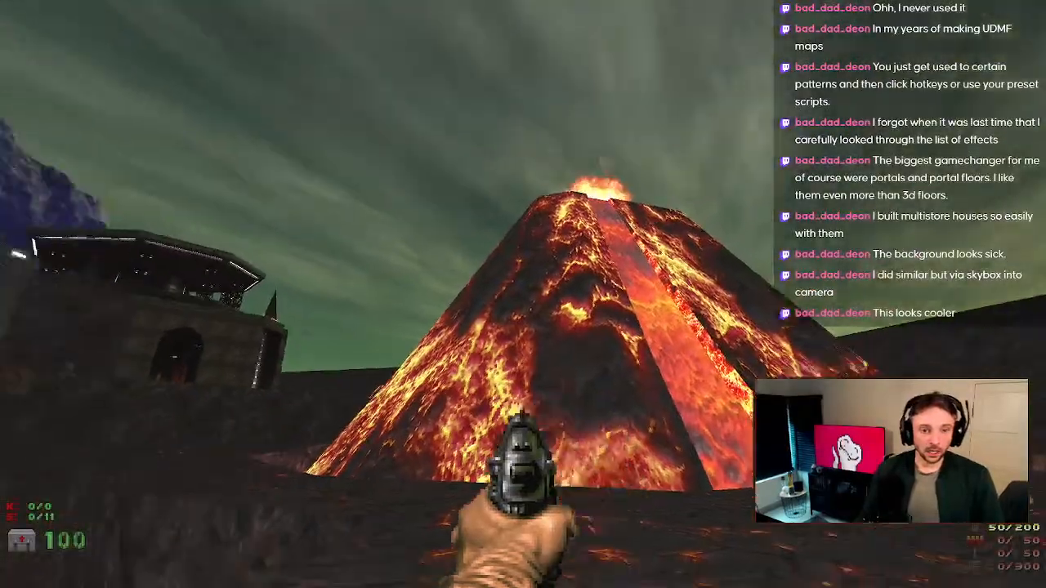
key(w)
key(w)
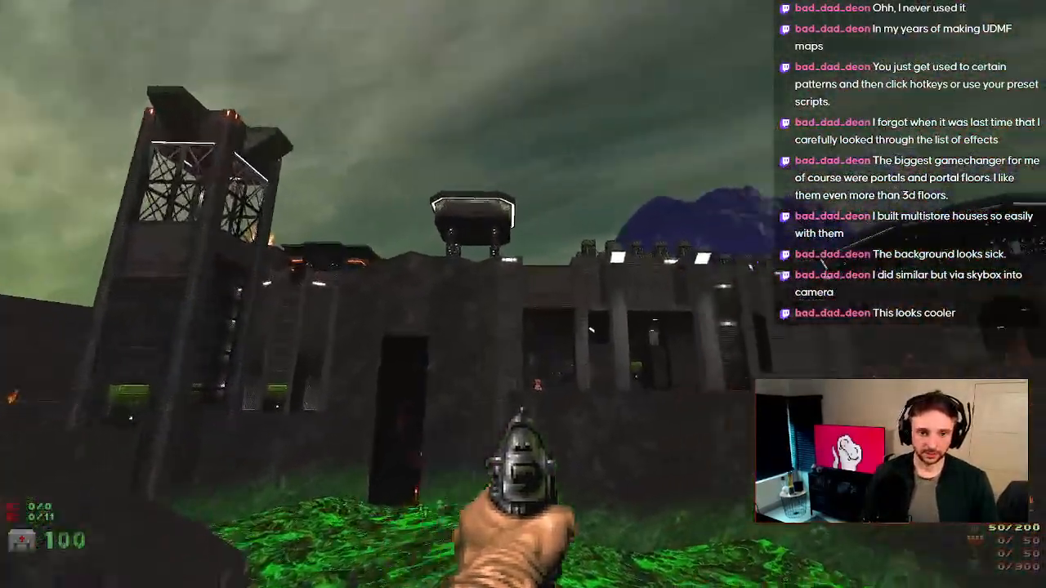
key(w)
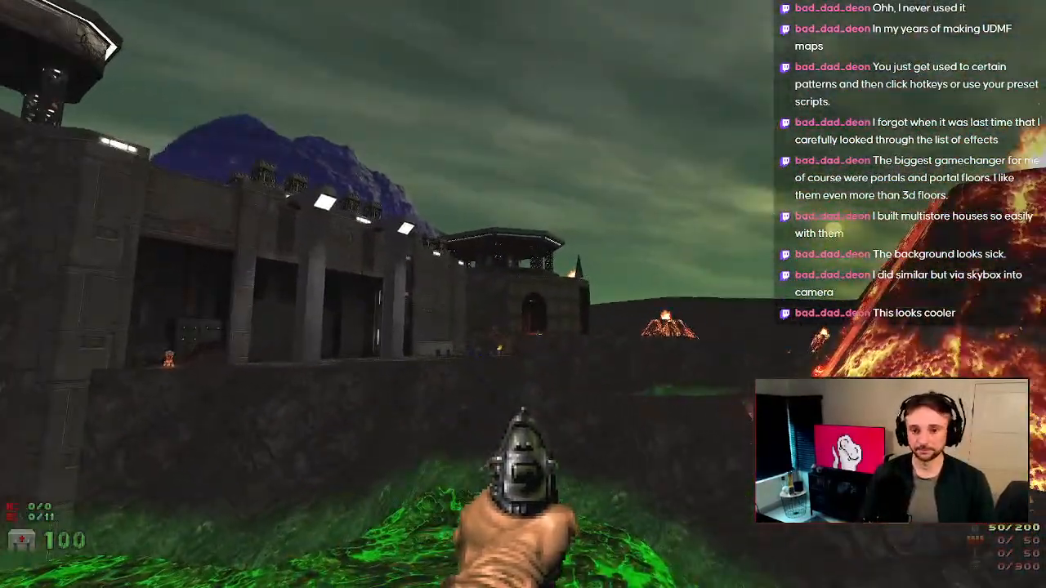
key(d)
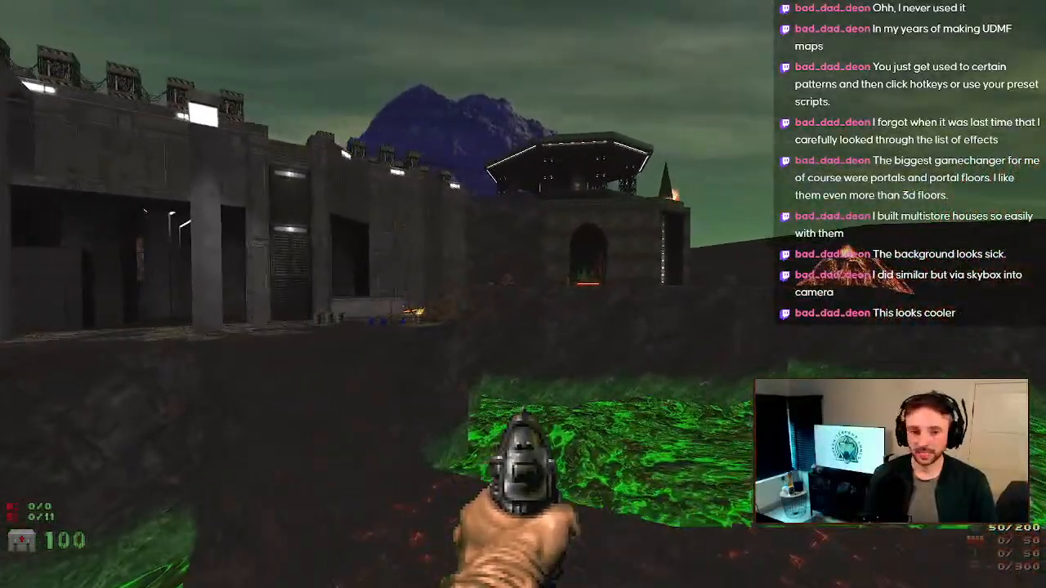
key(w)
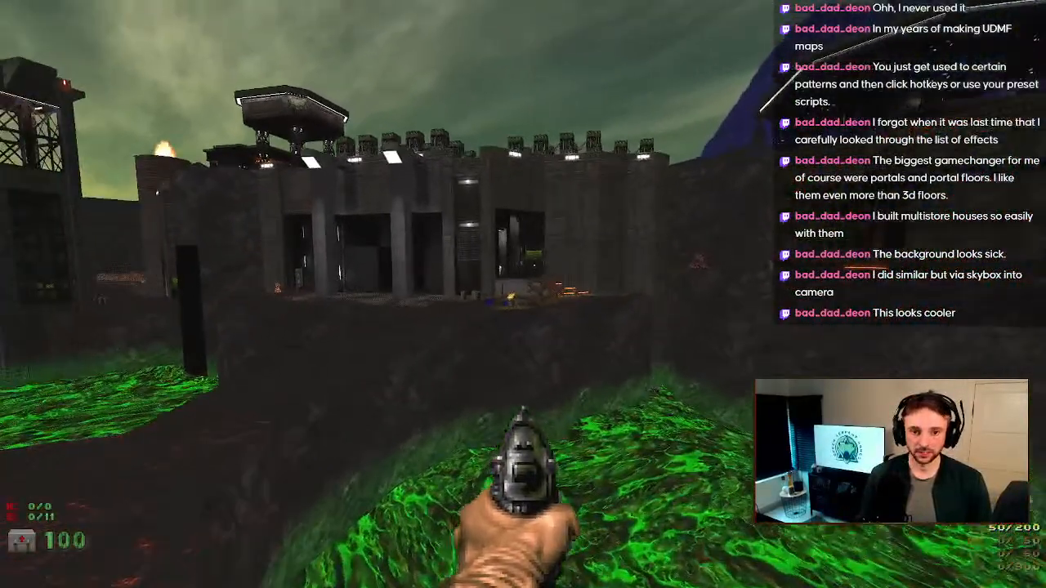
key(d)
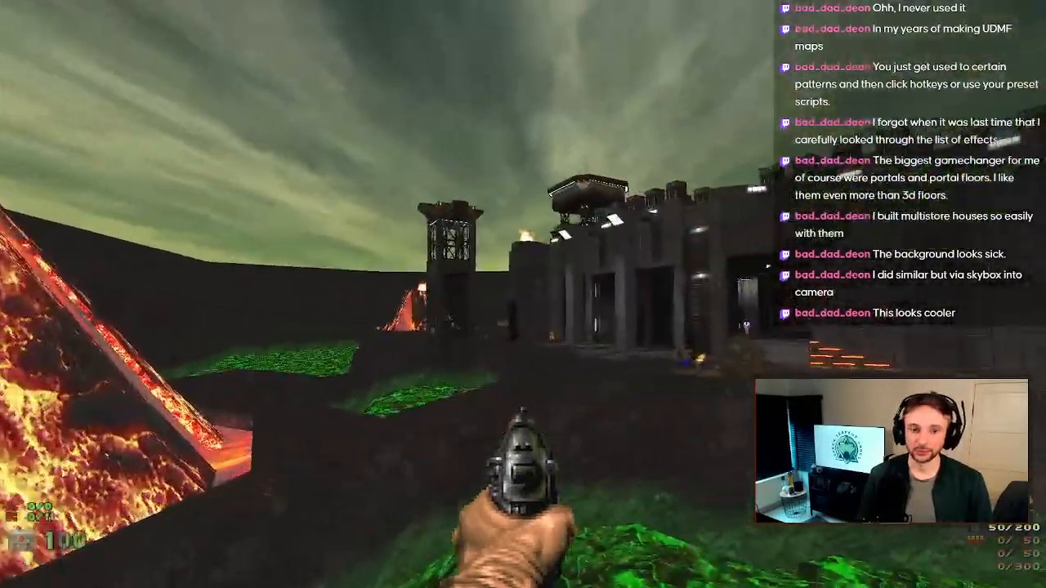
key(w)
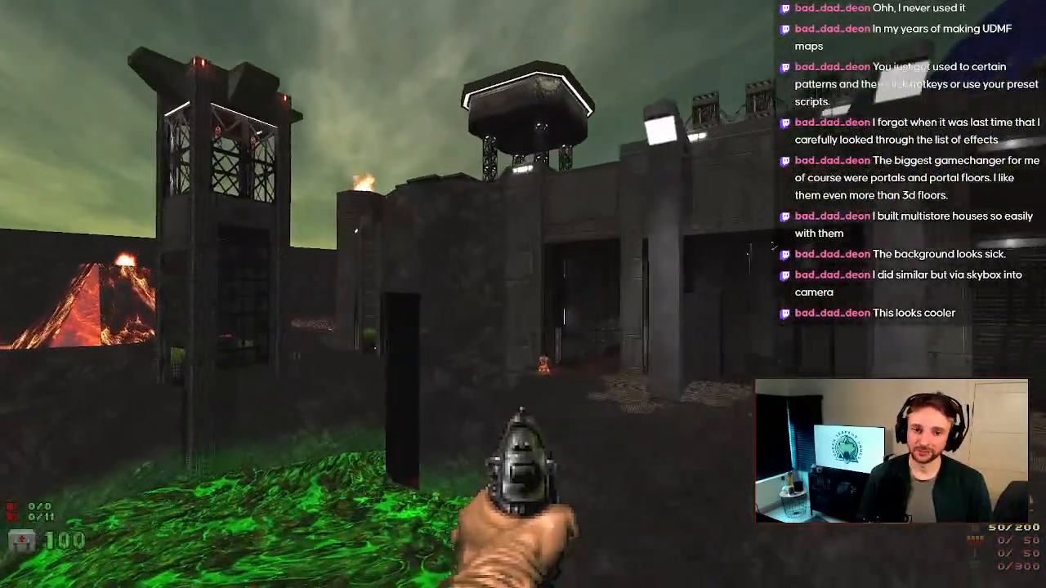
Step: Walk around the slime fields in the test run to examine the volcanoes, watchtower and blue mountain backdrop
key(a)
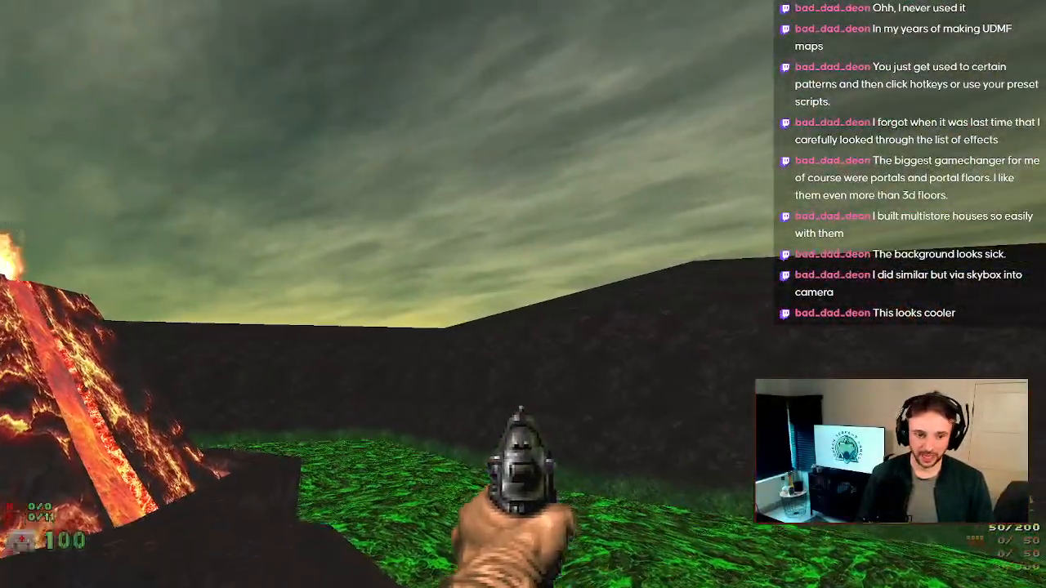
key(w)
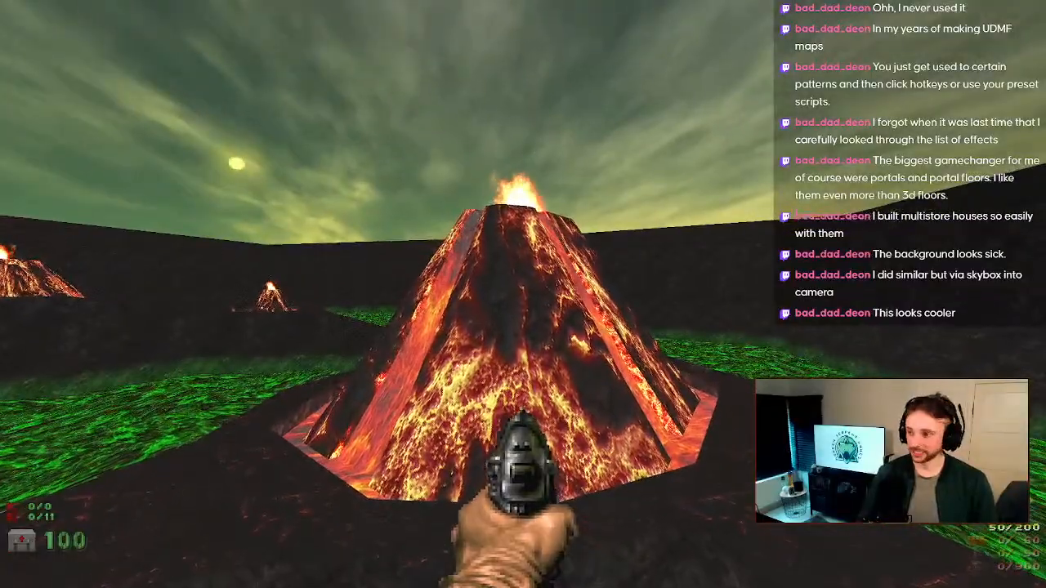
key(w)
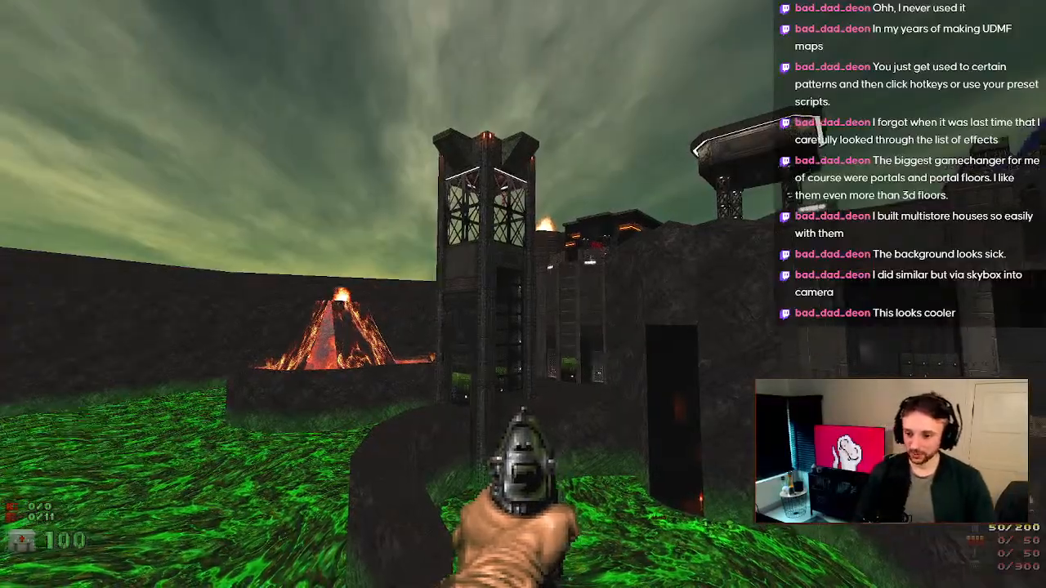
key(w)
key(w)
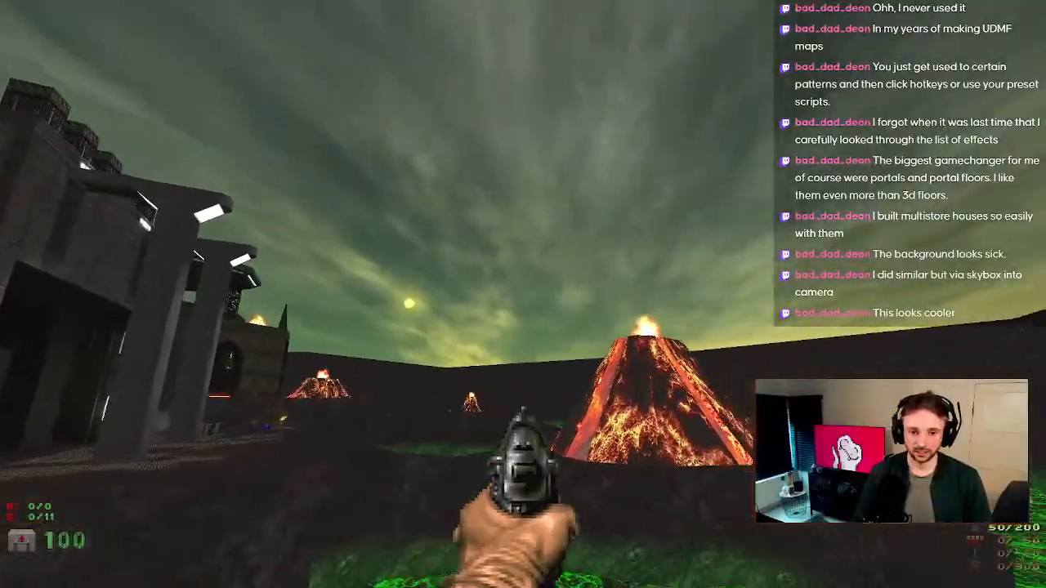
key(w)
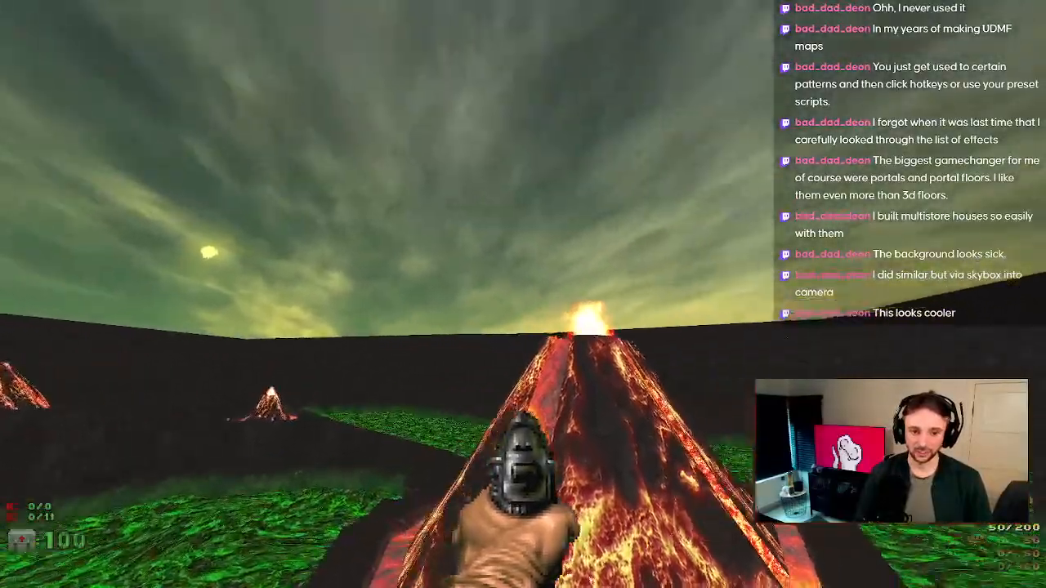
key(w)
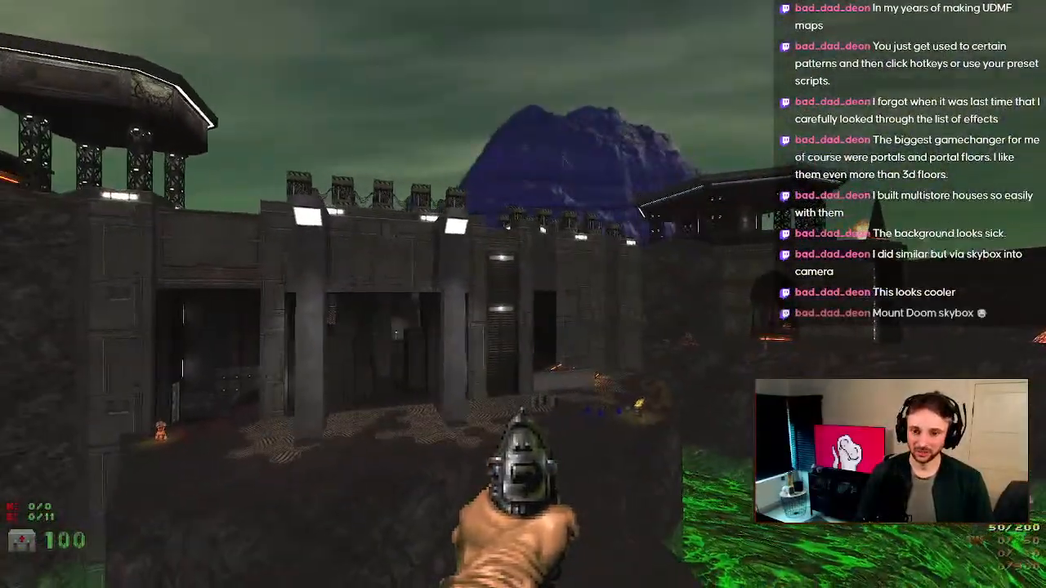
key(w)
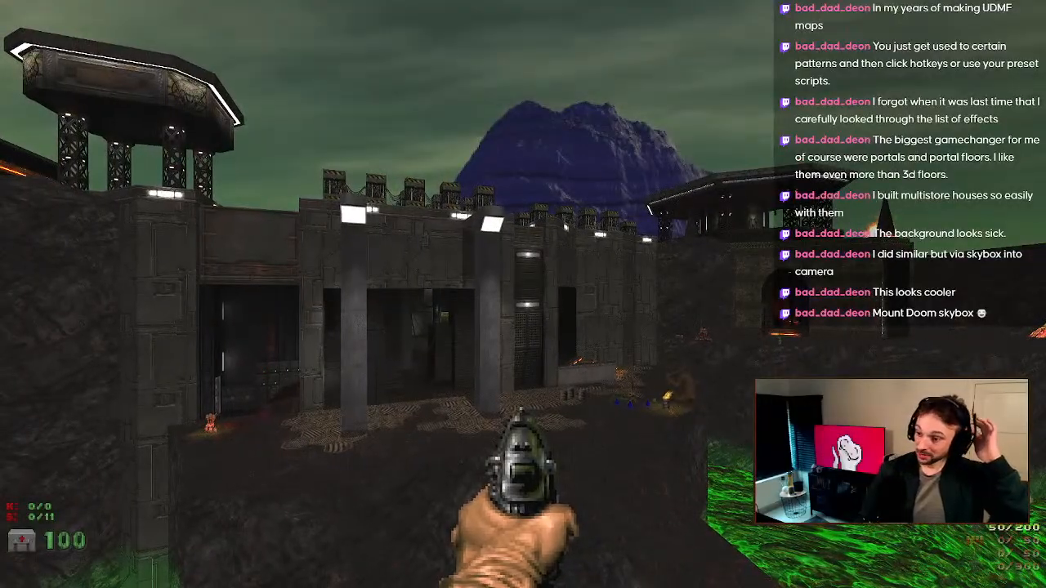
Step: Quit the A2M1 test game and save the map in the editor
key(Escape)
key(Up)
key(Return)
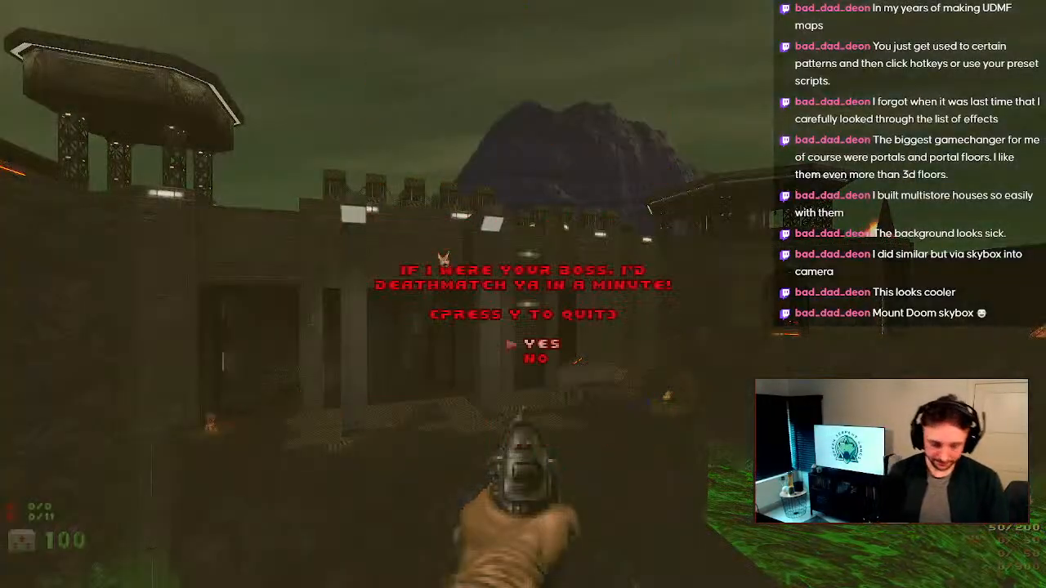
key(Return)
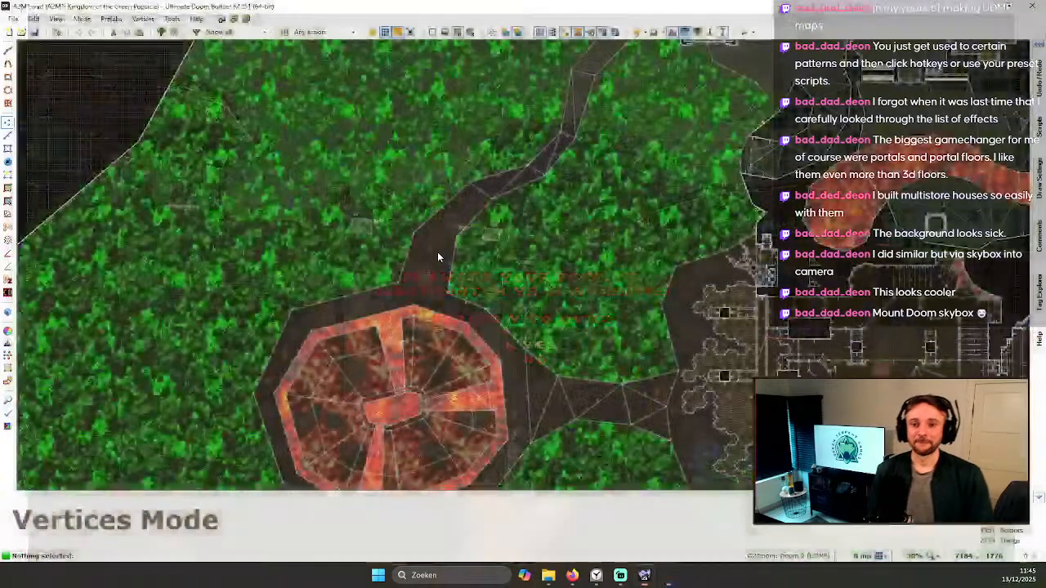
scroll(421, 292, down, 6)
click(34, 33)
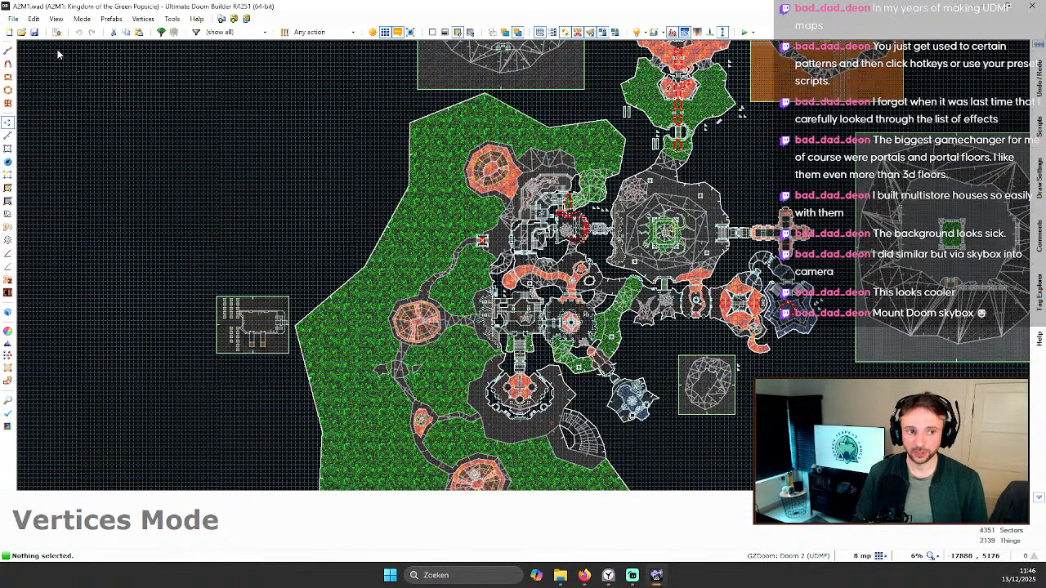
Step: Open the map A2M0 from A2M0.wad and view its 2D layout around the icy river section
click(13, 19)
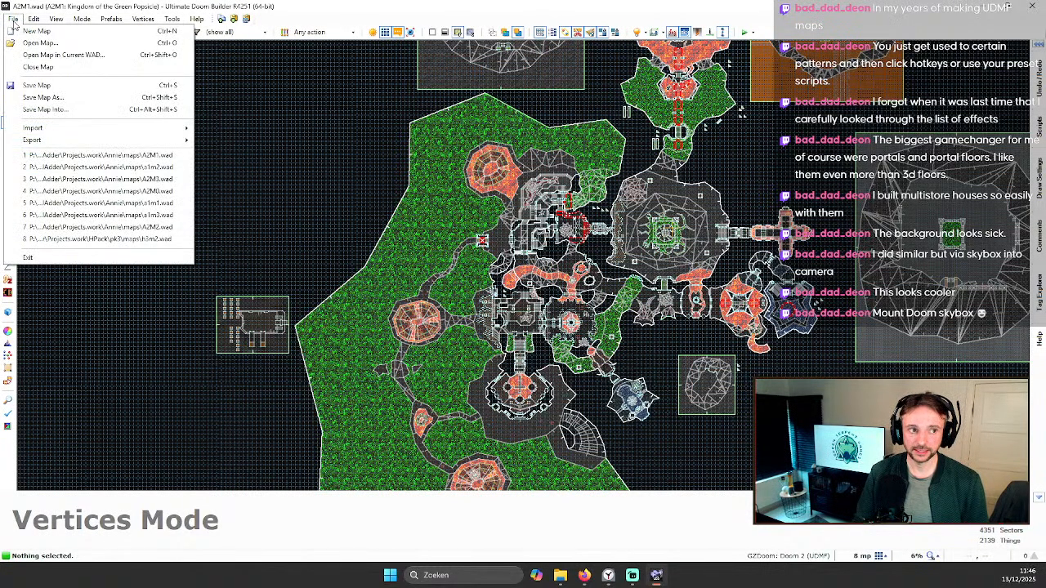
click(153, 191)
click(628, 429)
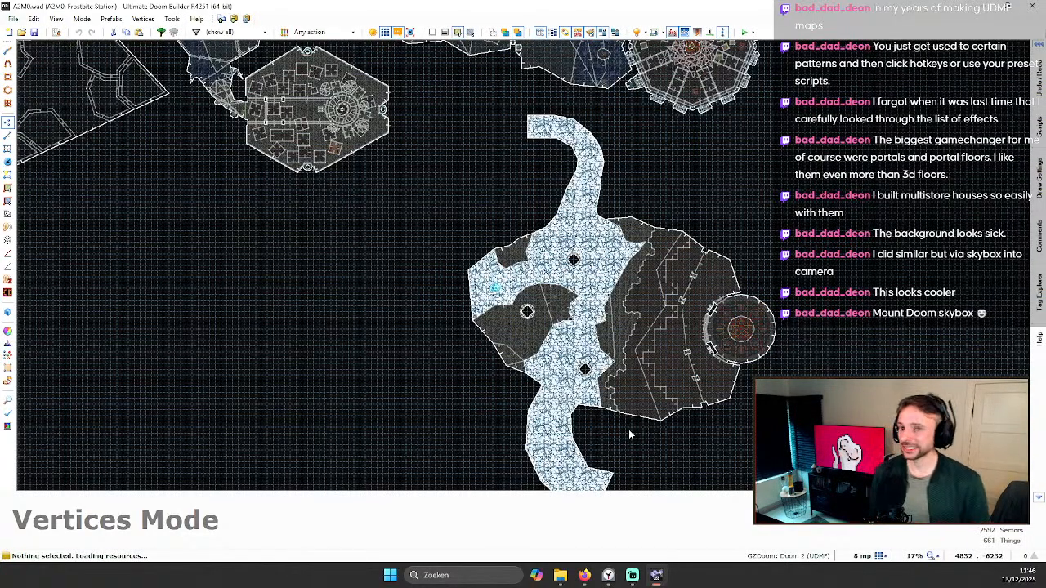
scroll(714, 443, down, 4)
Step: Open the map A2M3 from A2M3.wad and view its overall 2D layout
click(13, 18)
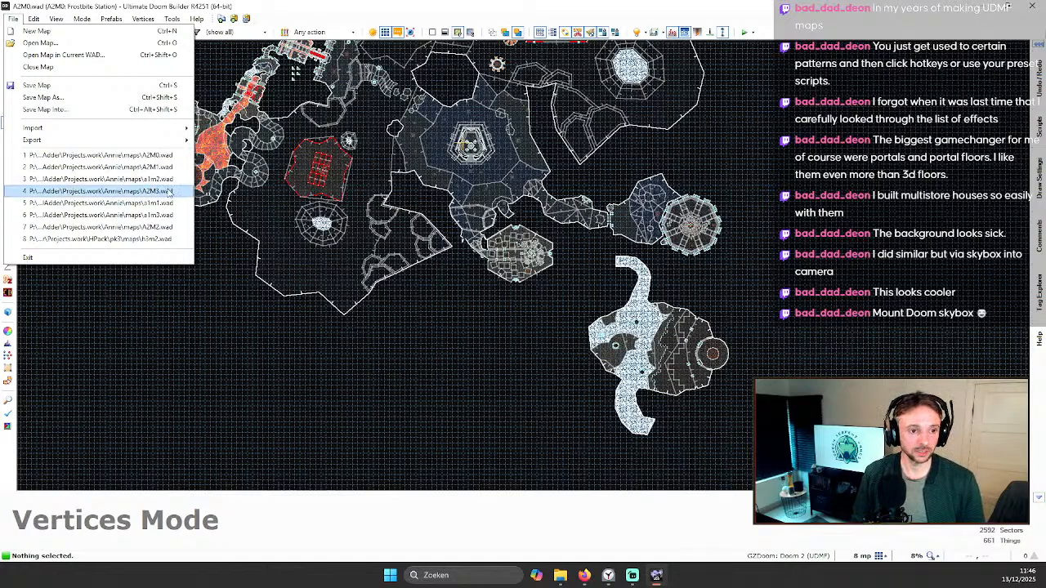
click(172, 182)
click(590, 430)
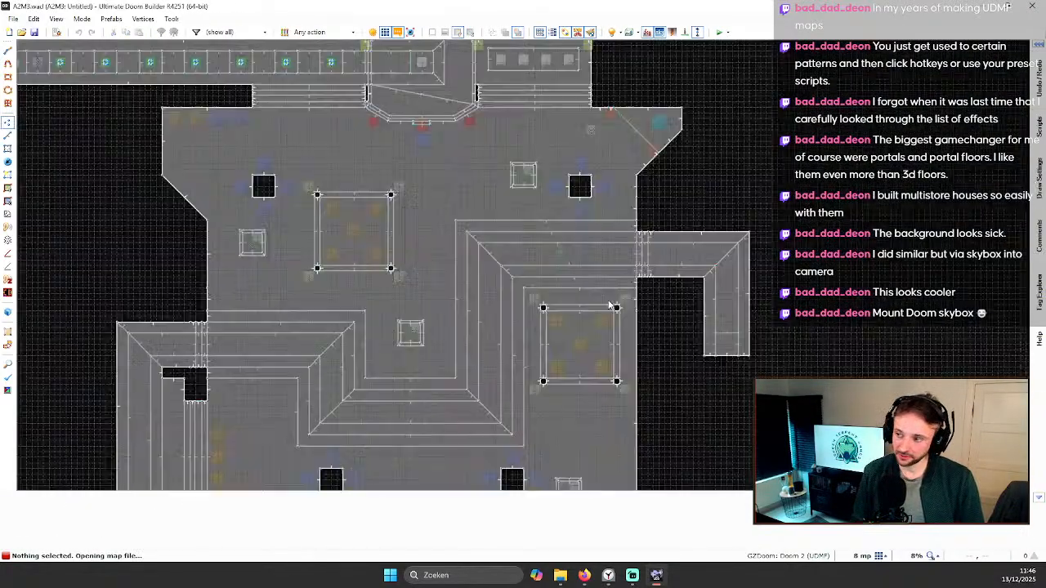
scroll(610, 306, down, 9)
scroll(561, 299, down, 3)
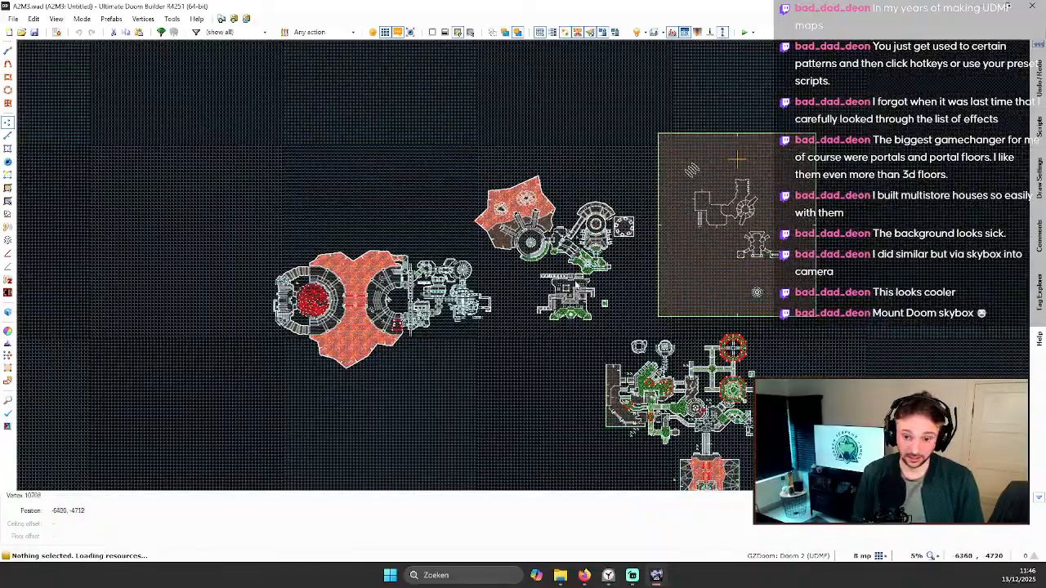
Step: Look over A2M3's separate outlying sections in 2D, including the large rectangular backdrop areas
scroll(696, 243, up, 7)
scroll(591, 233, down, 1)
scroll(591, 232, down, 3)
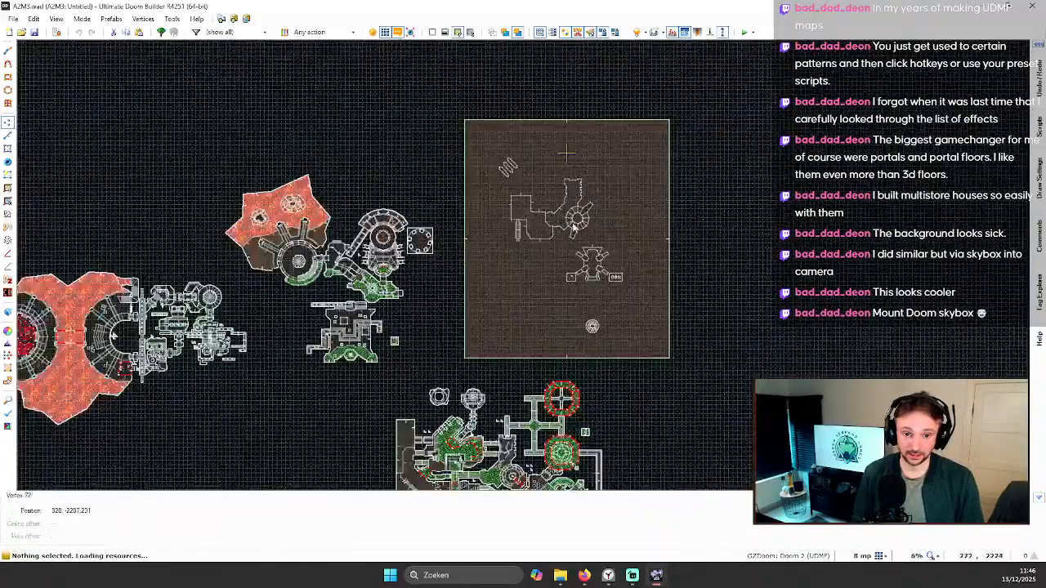
scroll(602, 234, down, 2)
scroll(550, 206, up, 2)
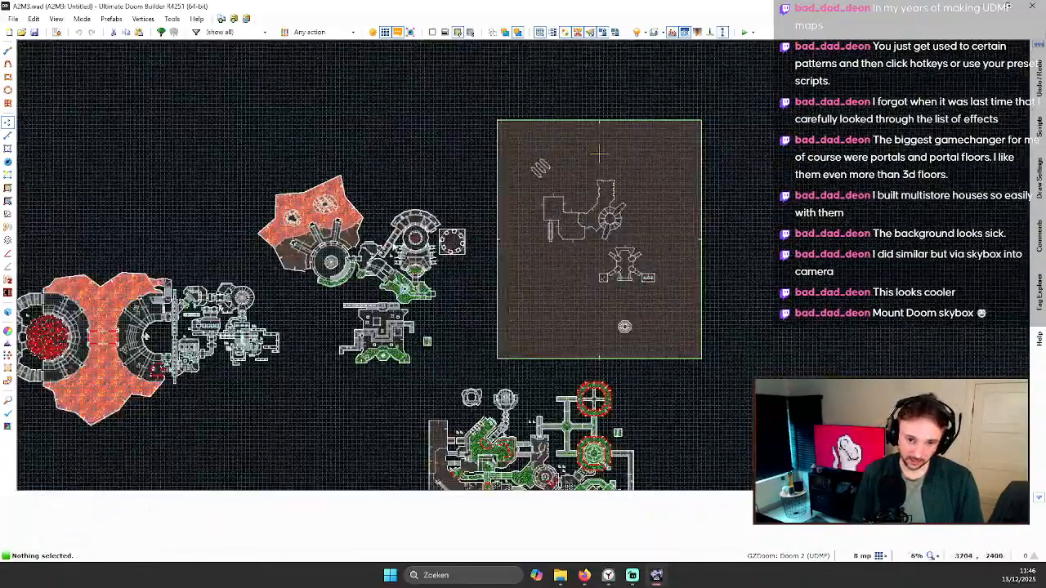
scroll(253, 406, down, 4)
scroll(289, 374, up, 3)
scroll(284, 417, down, 4)
scroll(357, 343, up, 10)
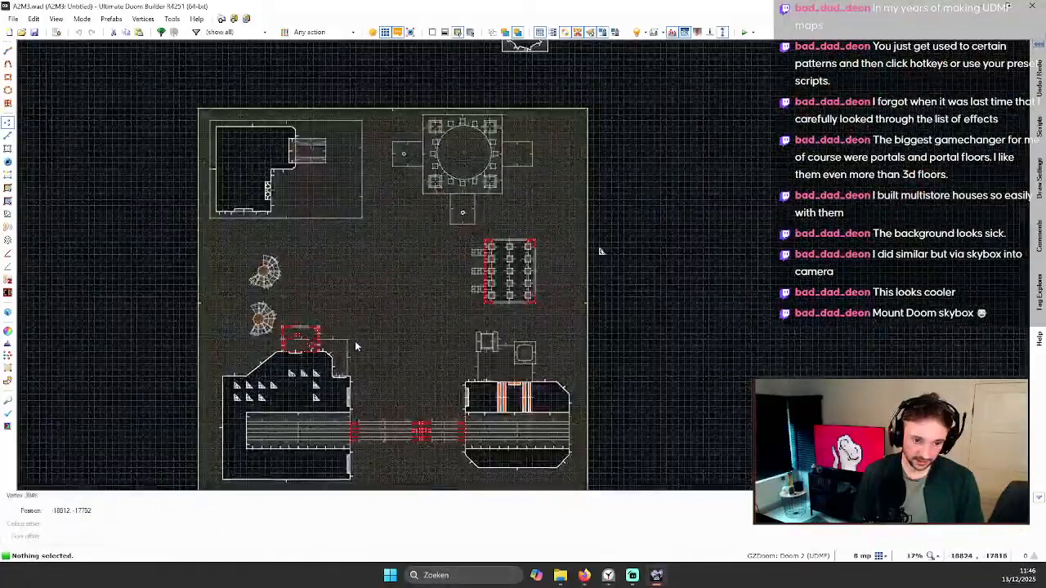
Step: Tour A2M3's large rectangular backdrop area in 3D, examining its tower-topped building, cylindrical silos and the ramped doorway
scroll(397, 374, down, 1)
key(v)
scroll(402, 357, up, 1)
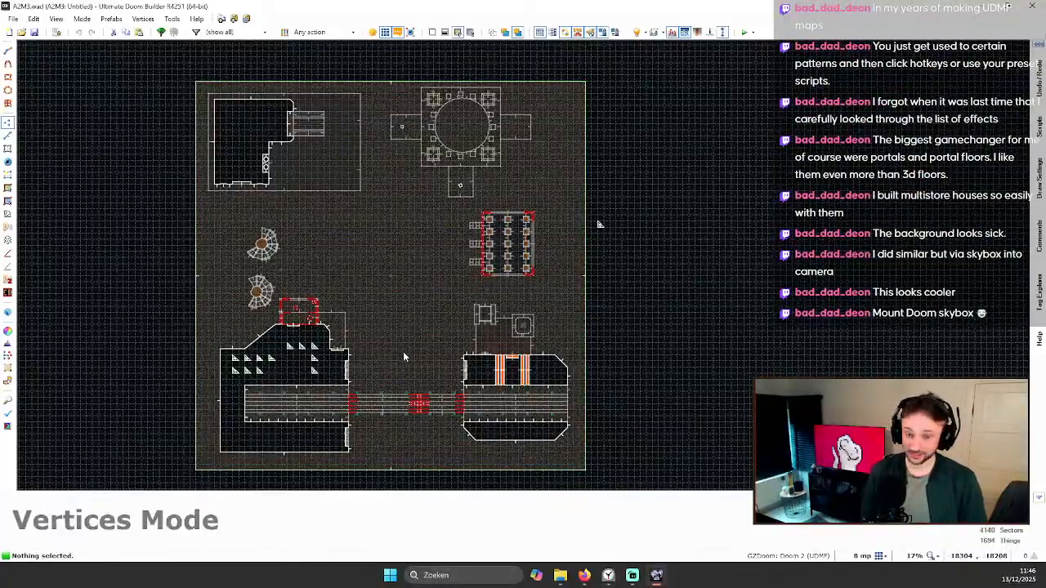
key(w)
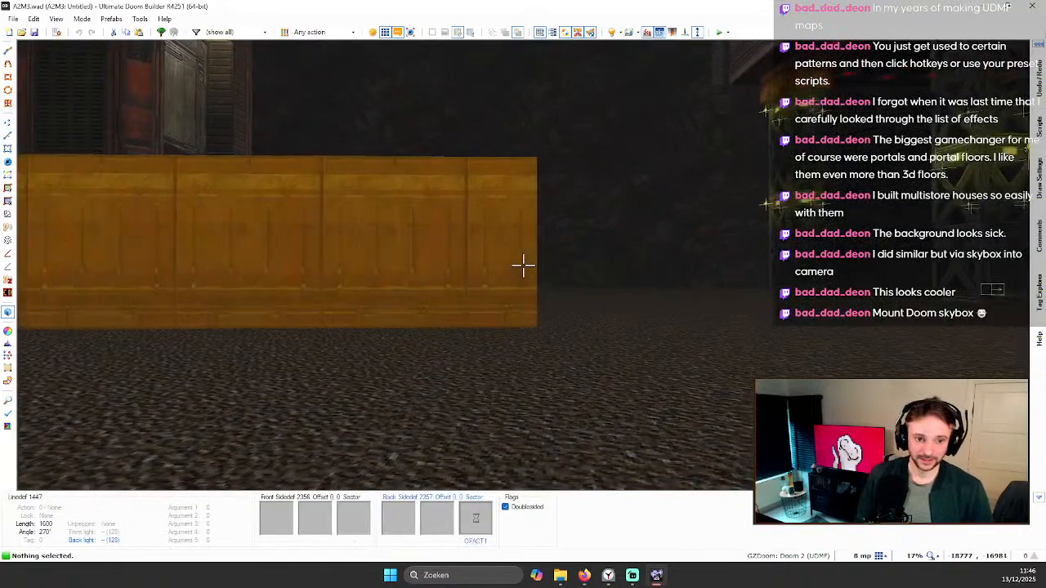
key(e)
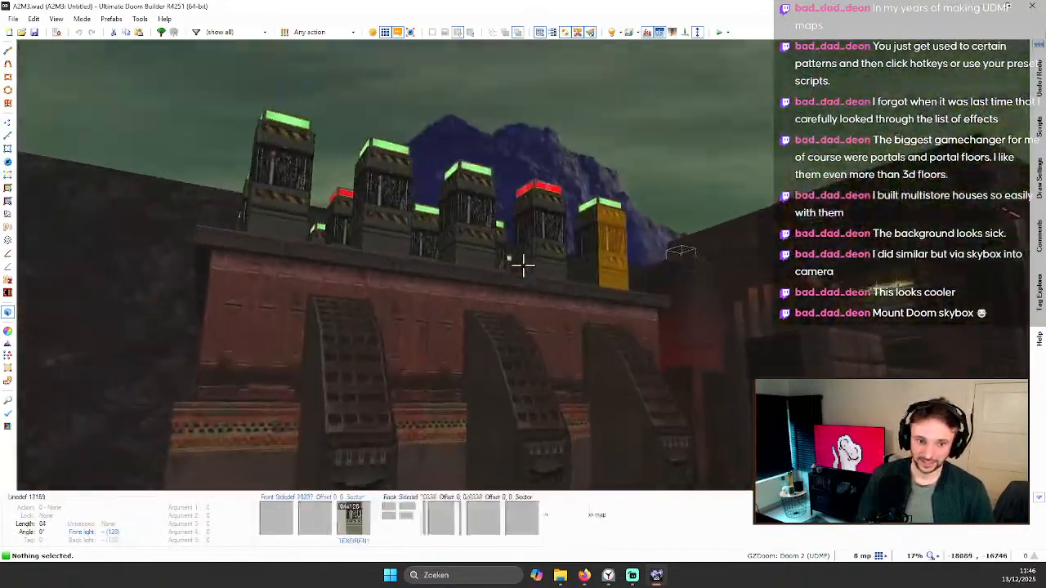
key(e)
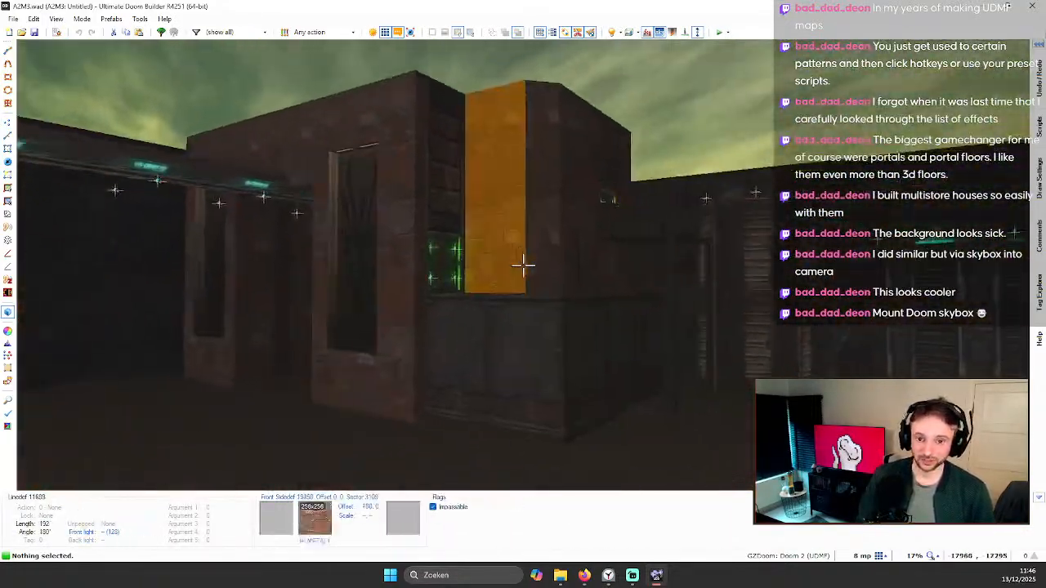
key(e)
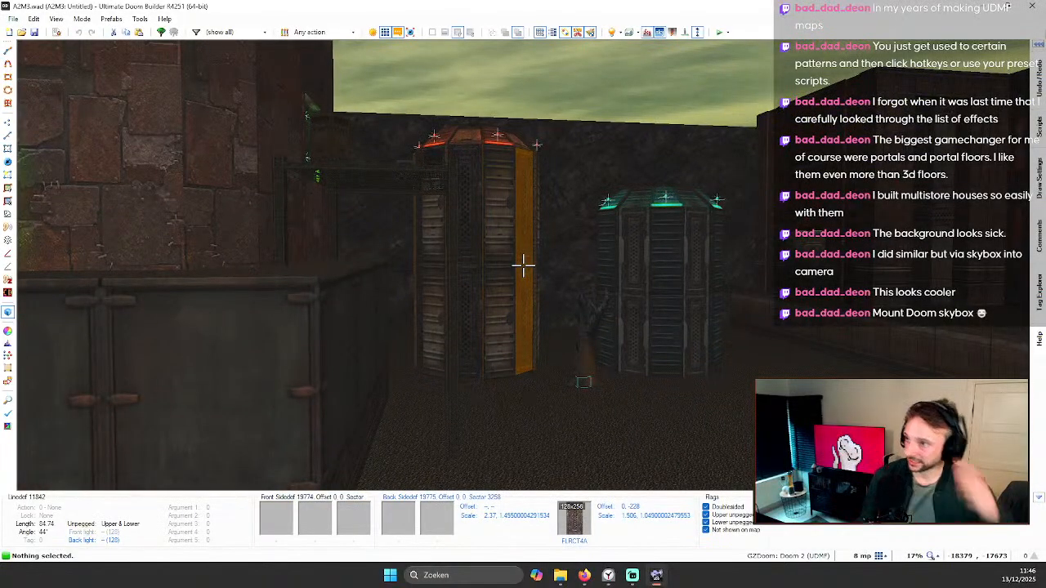
key(s)
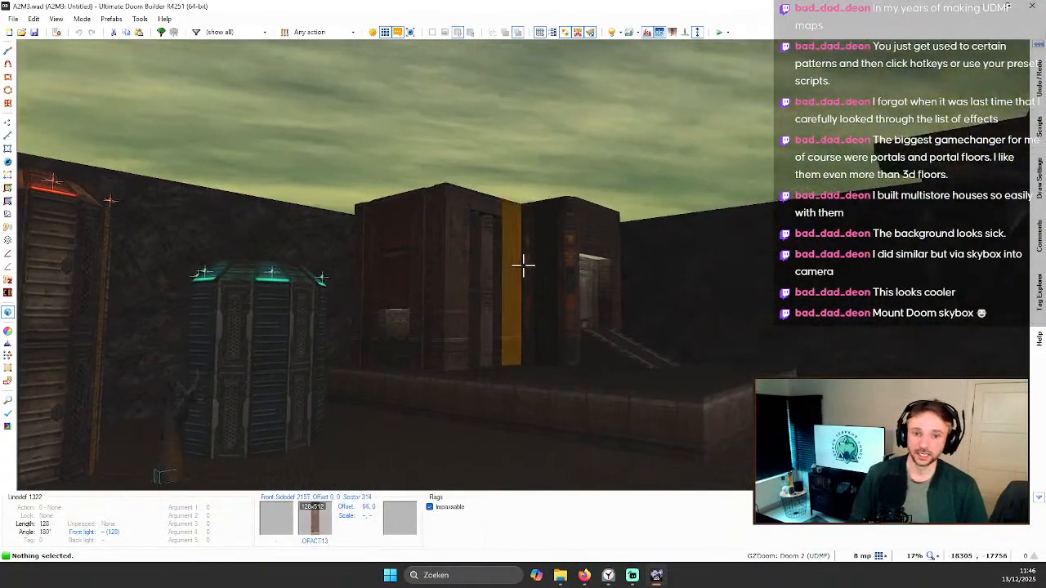
key(e)
key(f)
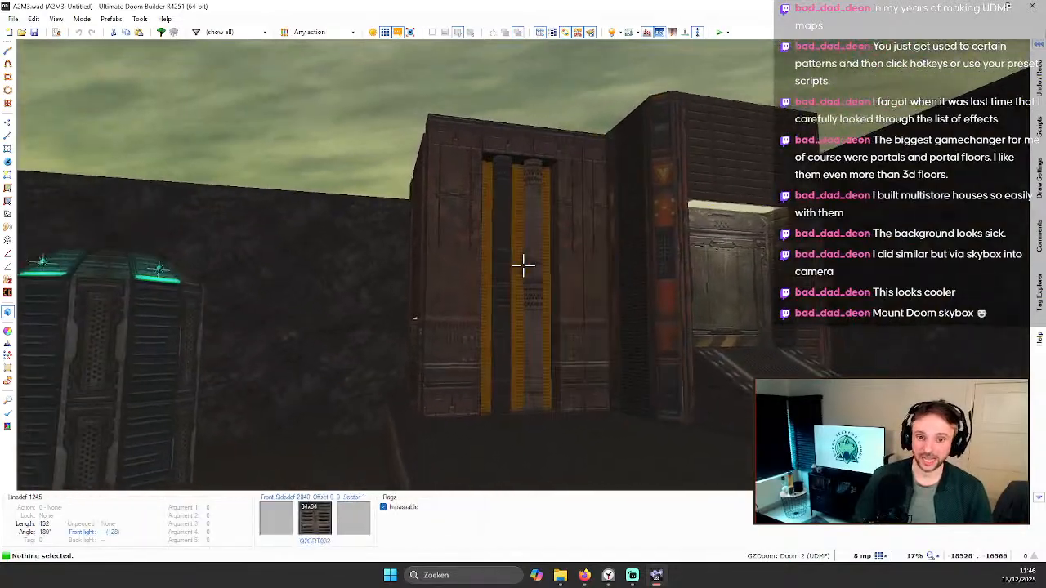
key(e)
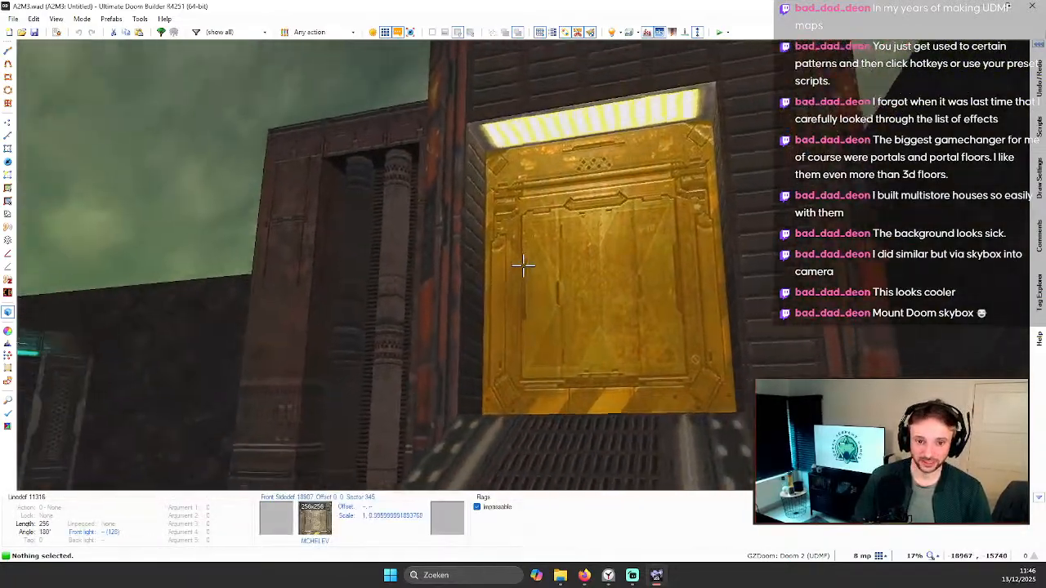
key(d)
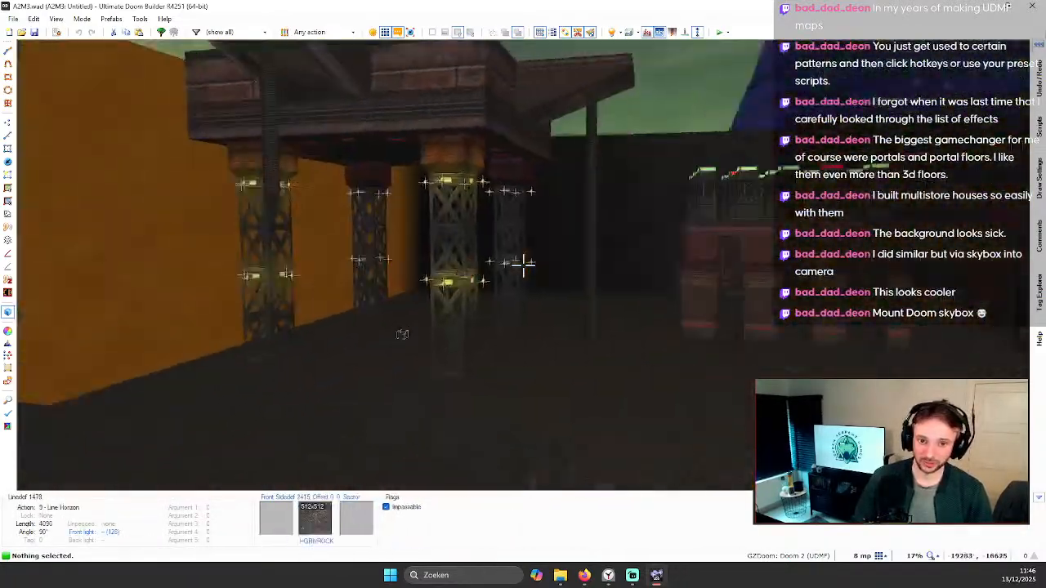
Step: Examine the pillared platform's round ceiling in 3D and compare the tower-topped red building with the mountain behind it
key(e)
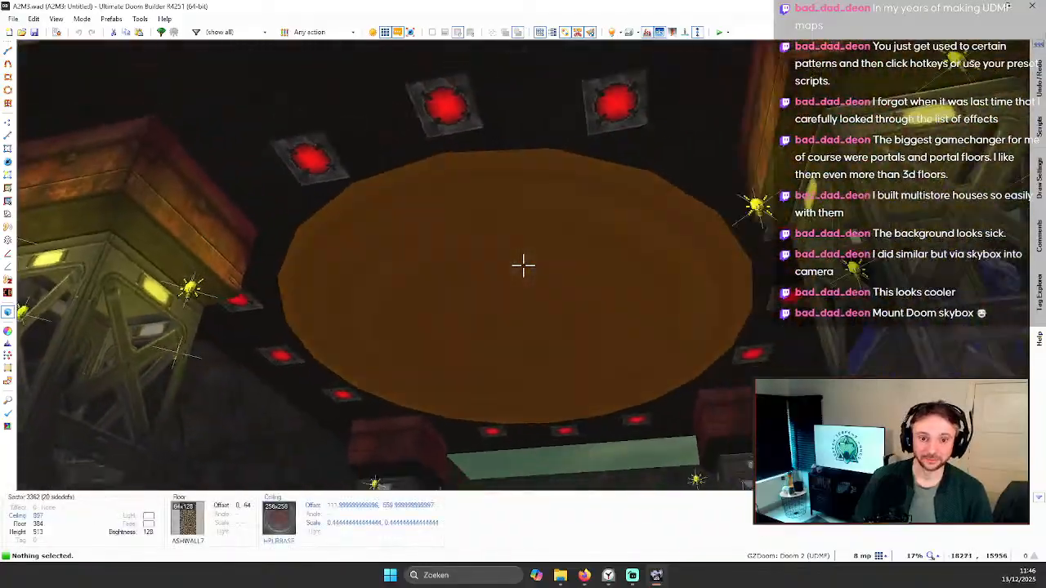
key(e)
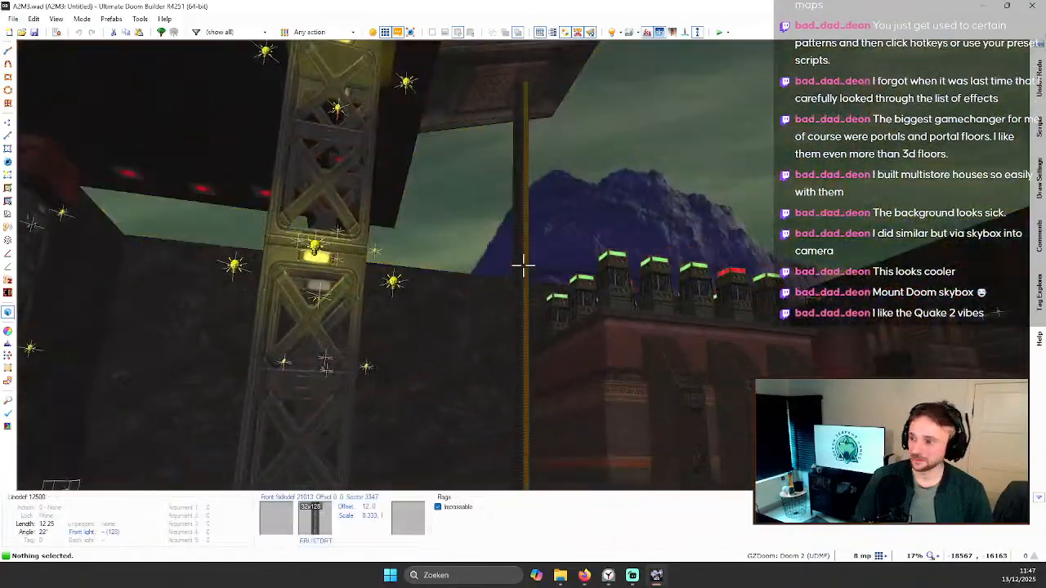
key(e)
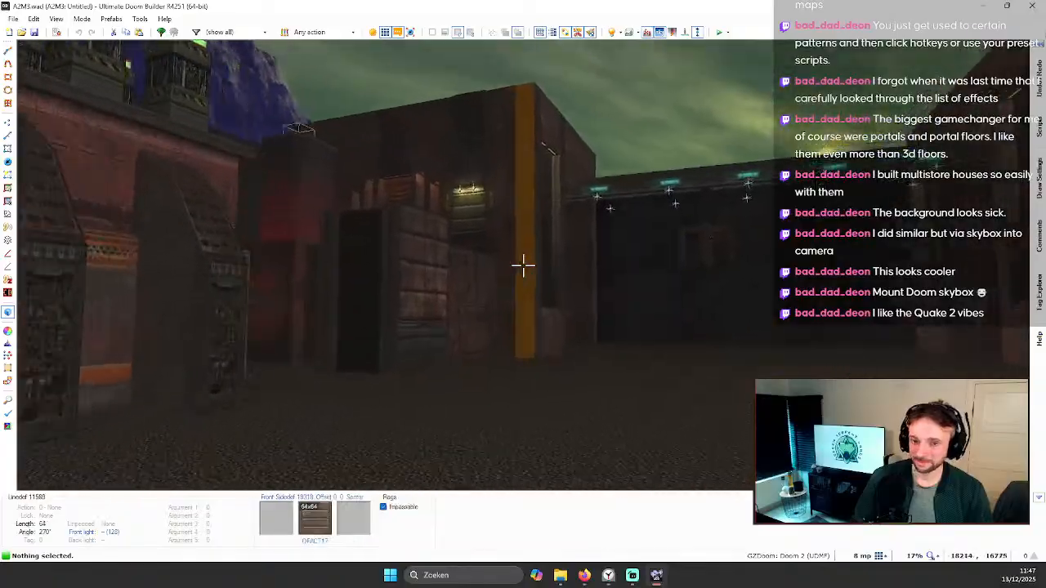
key(d)
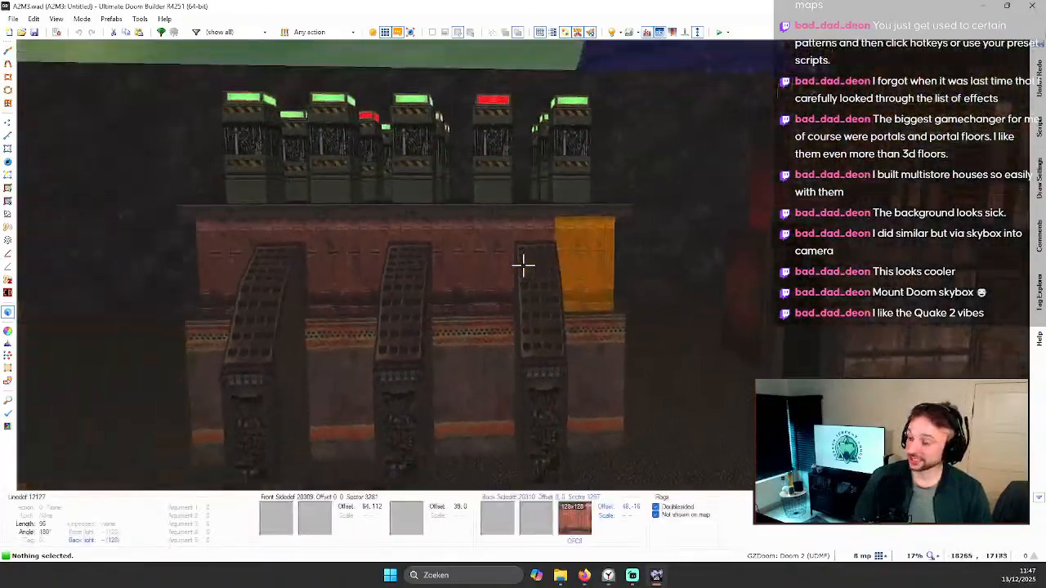
key(e)
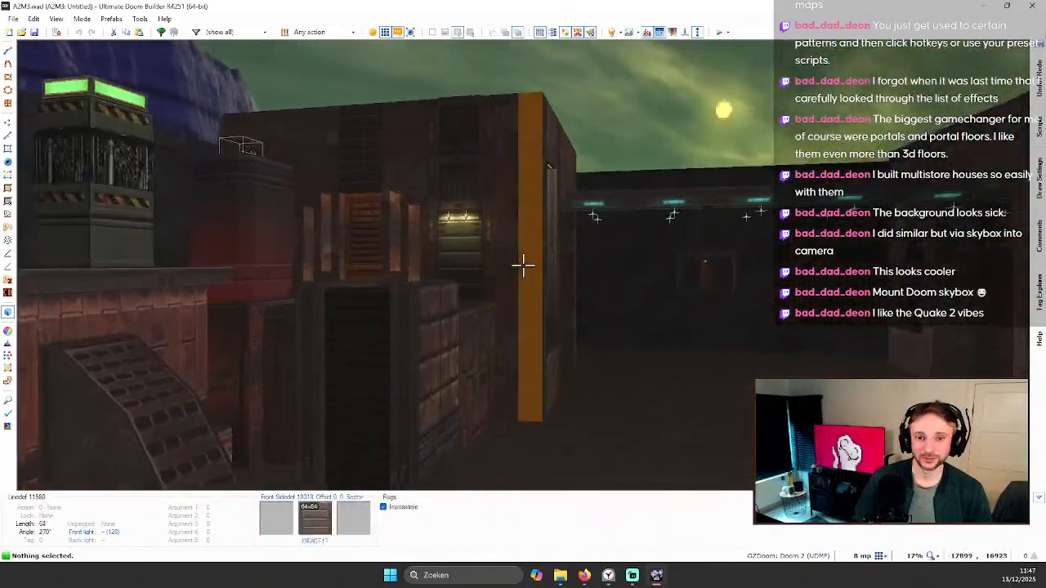
key(e)
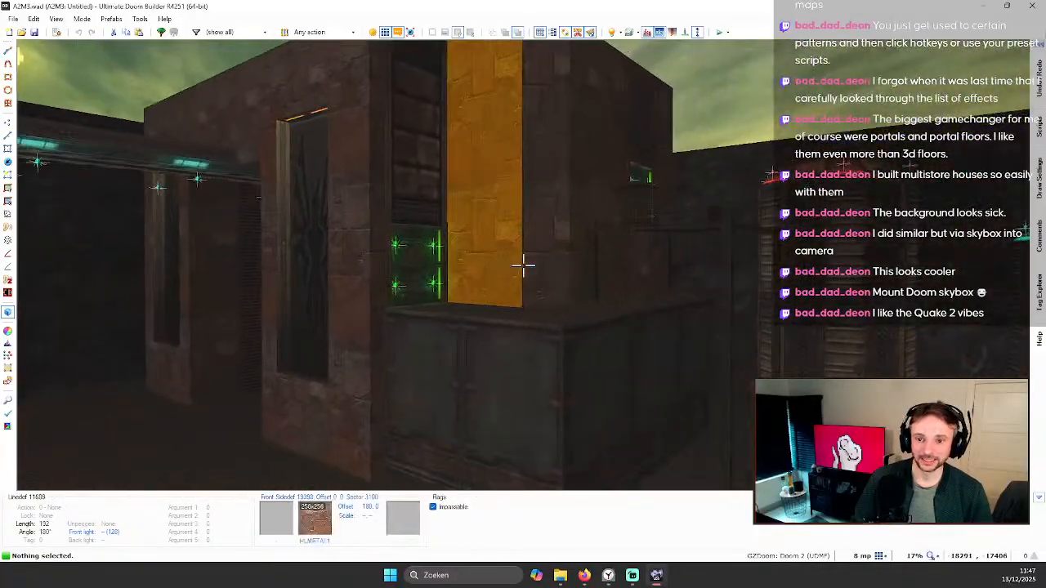
Step: Examine the raised metal walkway with the green-lit doorway and the tree standing between the silos in 3D
key(d)
key(e)
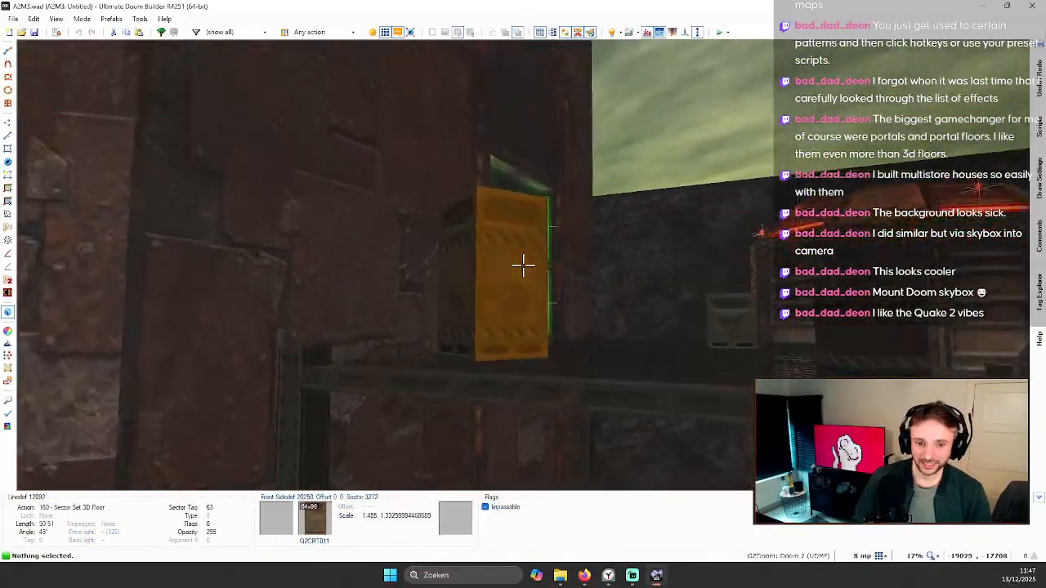
key(e)
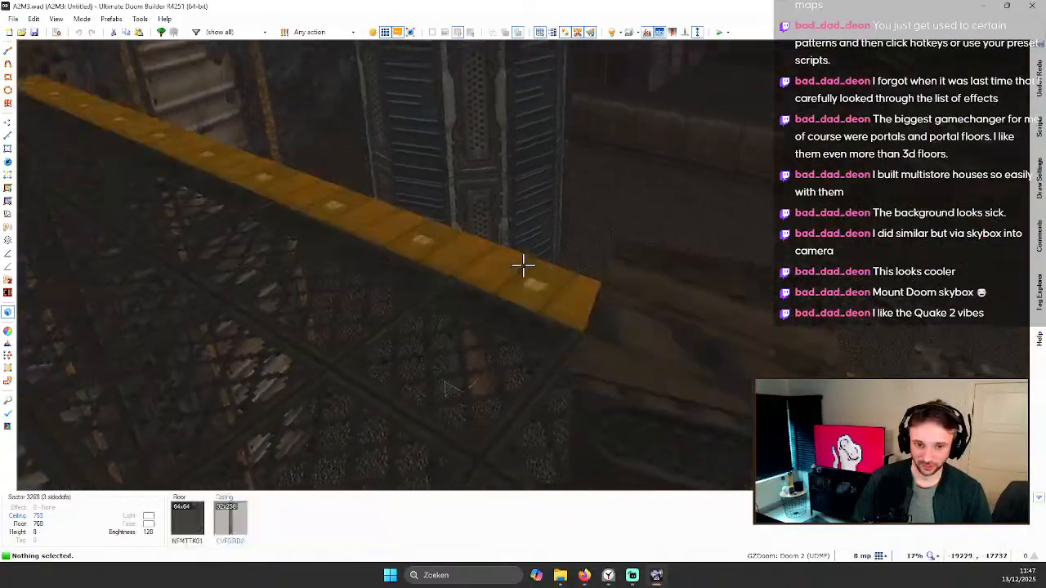
key(d)
key(e)
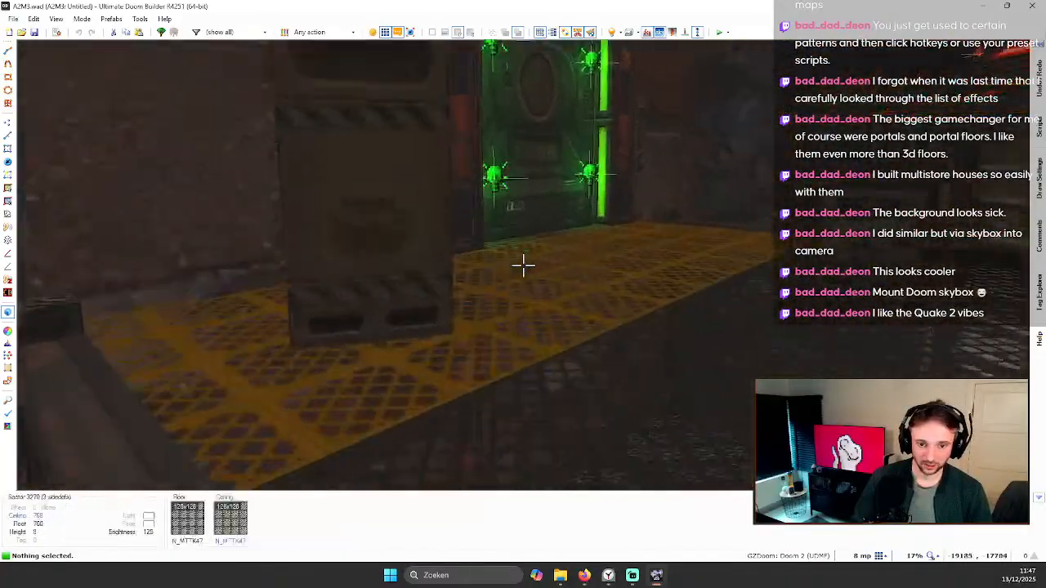
key(e)
key(d)
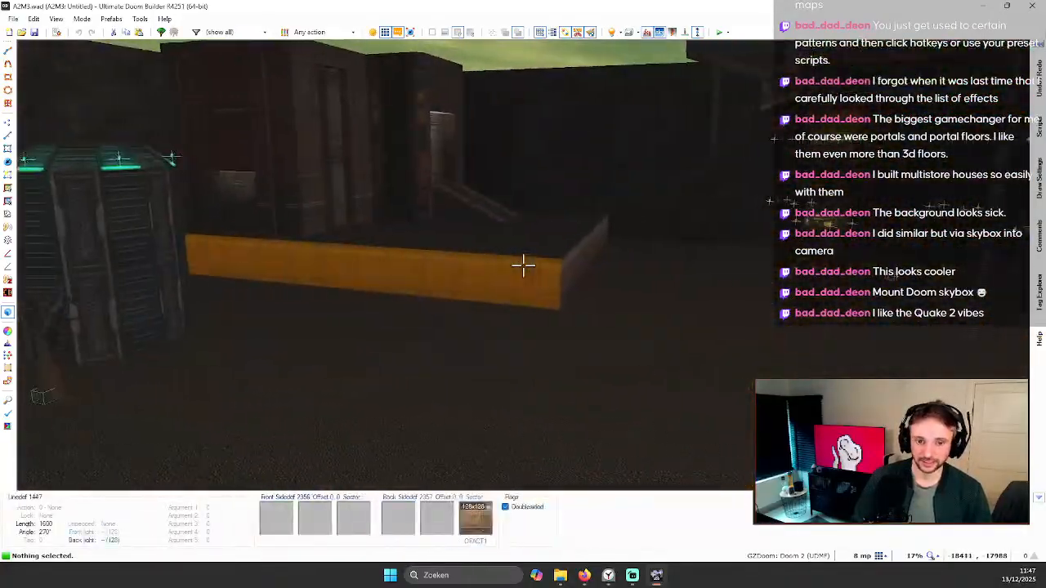
key(e)
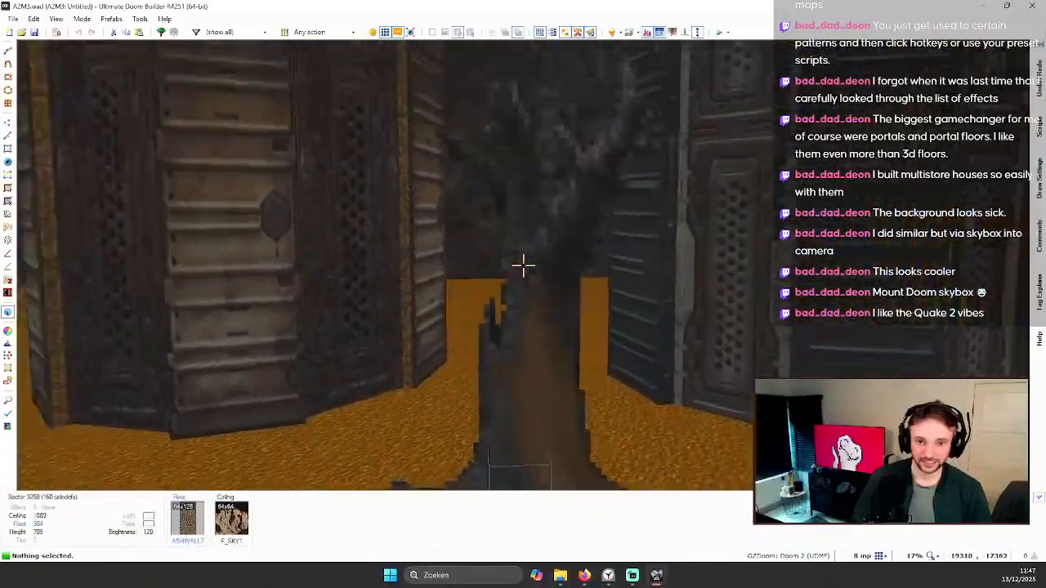
key(e)
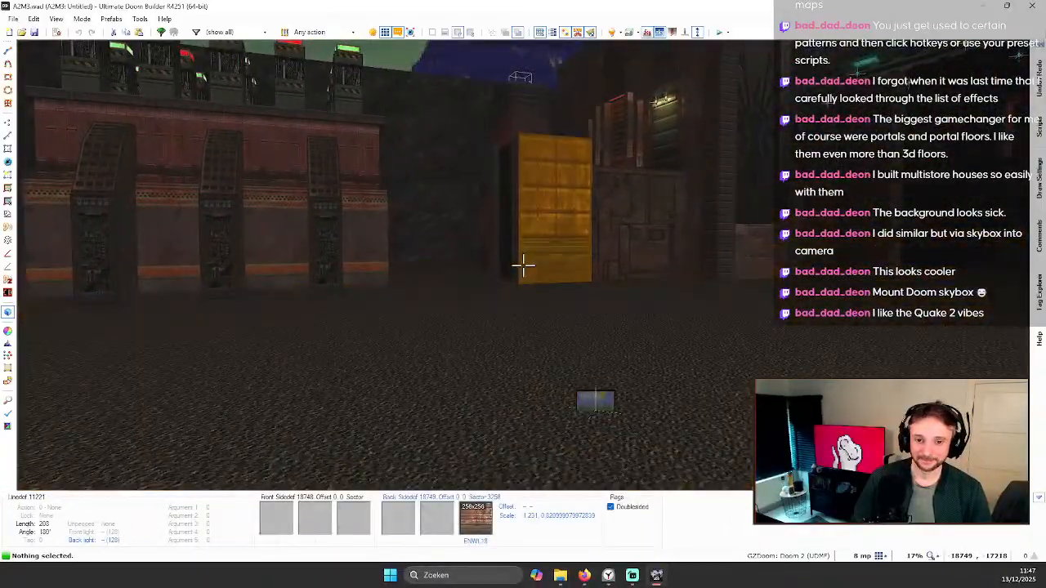
Step: Return to the 2D view and look over A2M3's square backdrop area in relation to the rest of the map
key(q)
scroll(544, 266, down, 6)
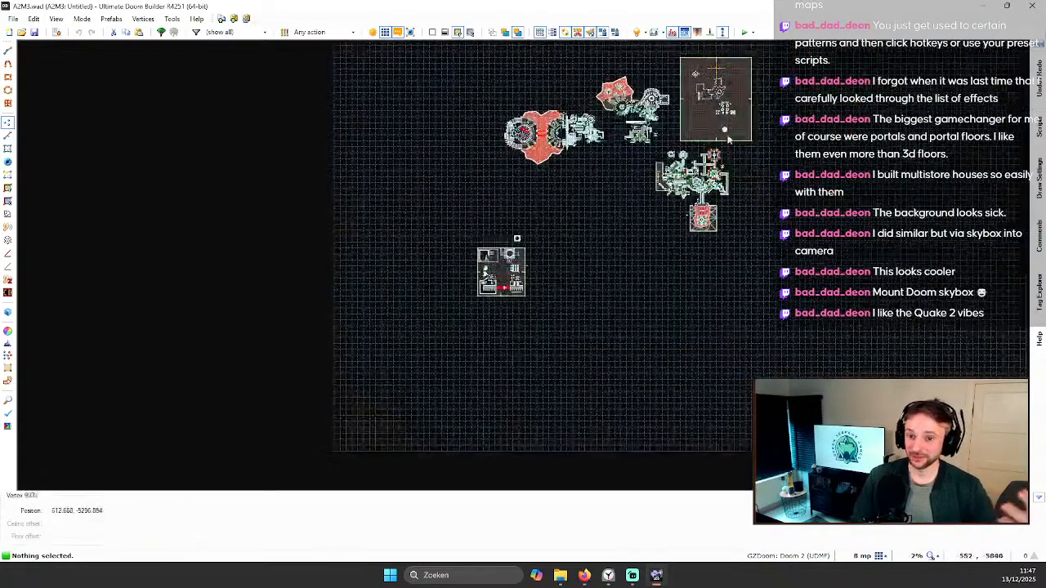
key(alt+f)
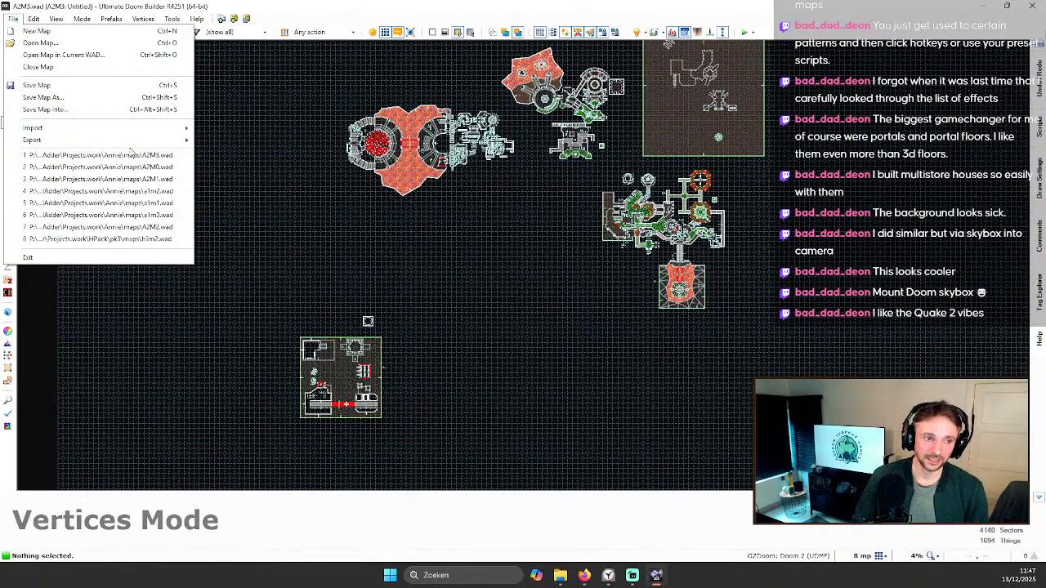
click(338, 372)
scroll(359, 362, up, 2)
scroll(417, 302, down, 2)
scroll(708, 224, up, 2)
scroll(708, 223, down, 2)
scroll(432, 269, up, 6)
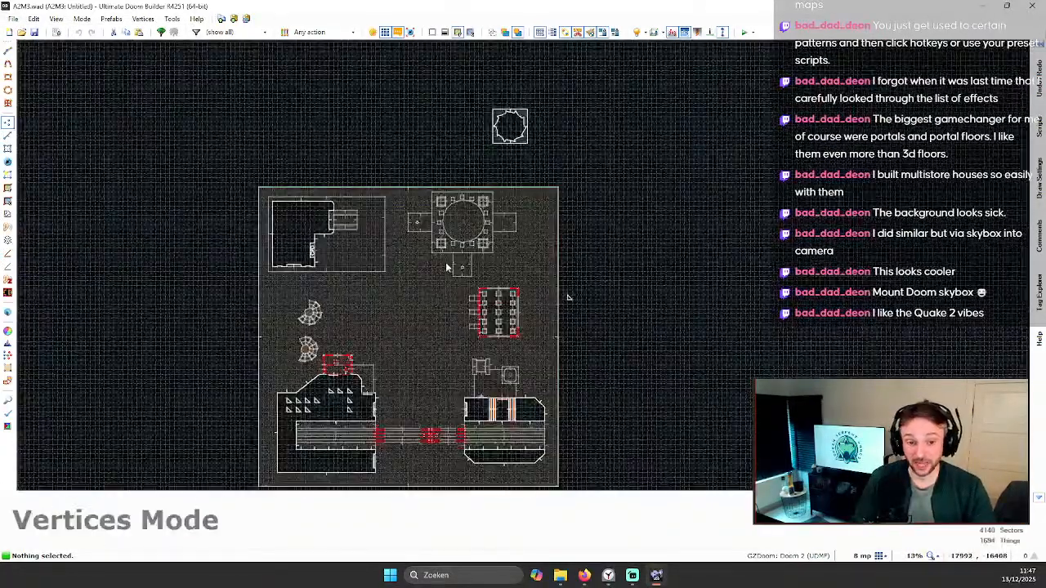
scroll(530, 270, down, 2)
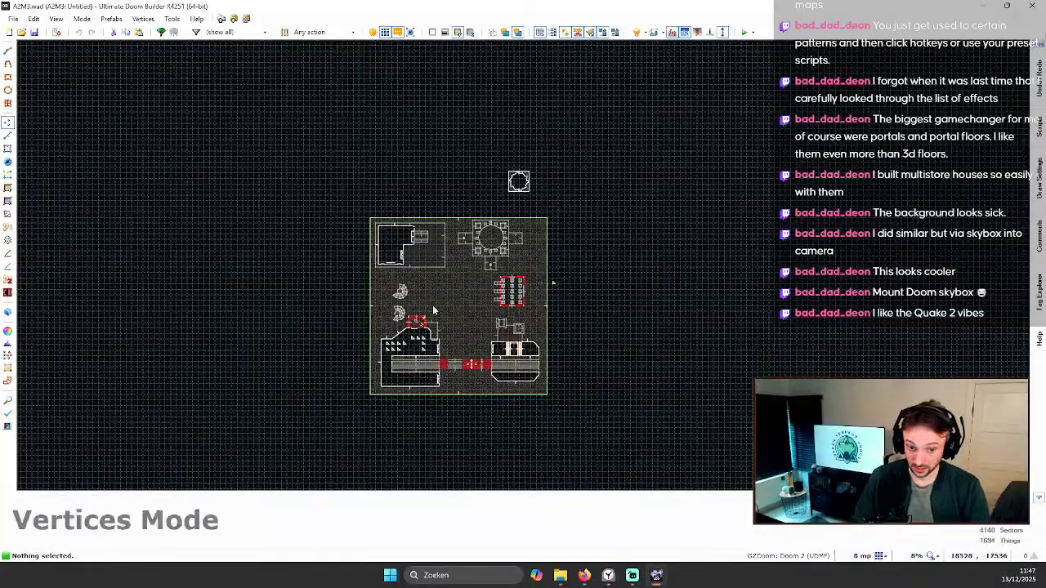
scroll(541, 268, down, 1)
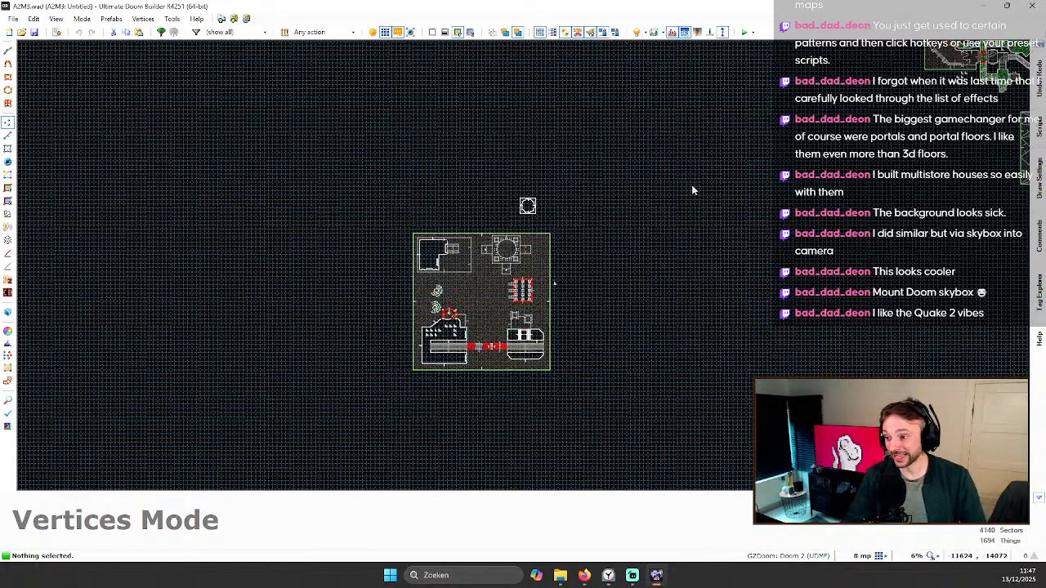
Step: Open the map A2M0 from A2M0.wad and save it
click(13, 18)
click(144, 168)
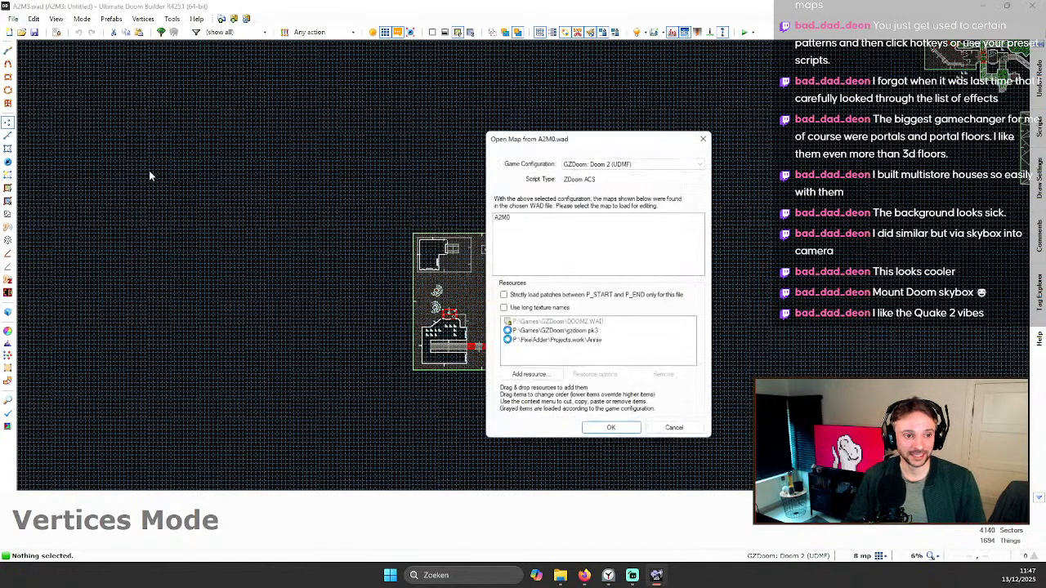
click(607, 430)
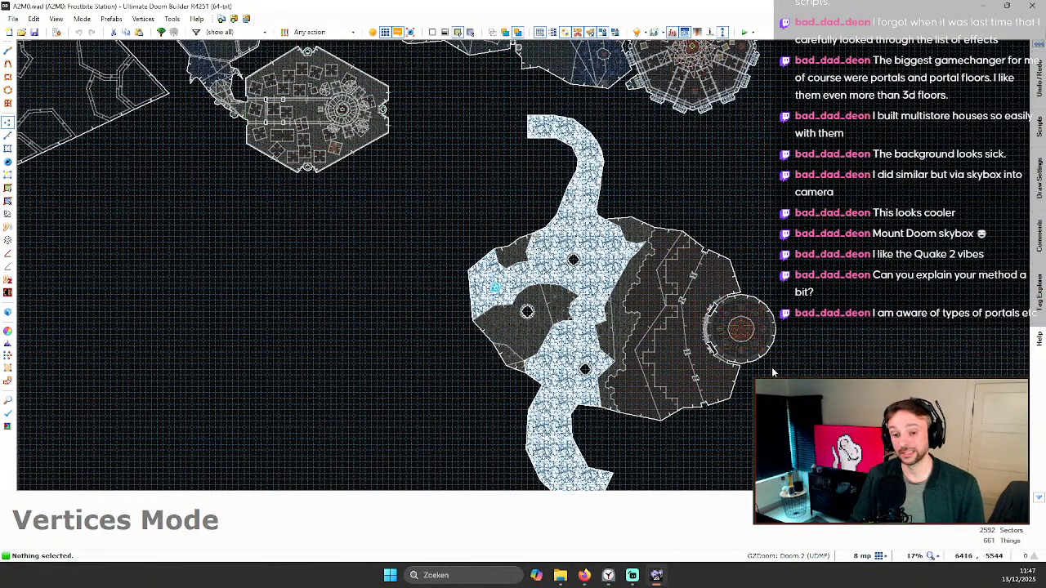
click(33, 32)
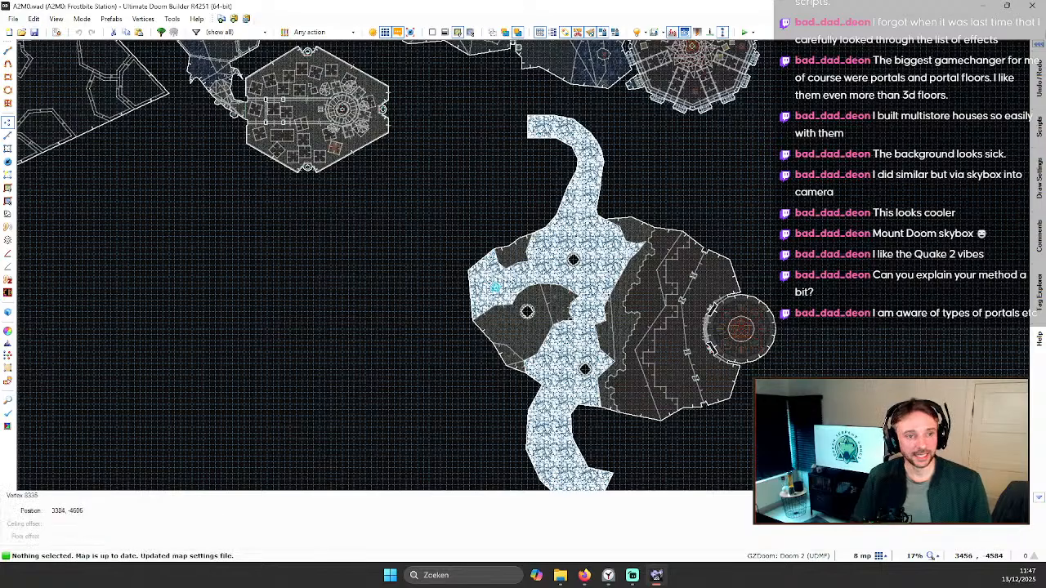
Step: Look over A2M0's 2D layout, from the separate icy river section to the fortress in the central water area
scroll(427, 255, down, 3)
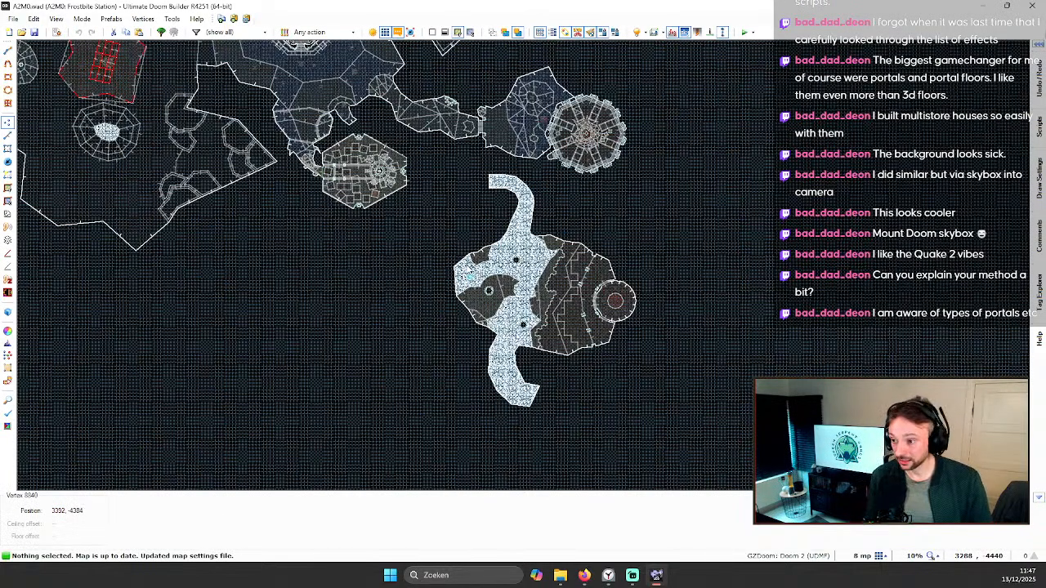
scroll(475, 178, down, 6)
click(493, 175)
scroll(493, 176, up, 1)
scroll(492, 175, up, 2)
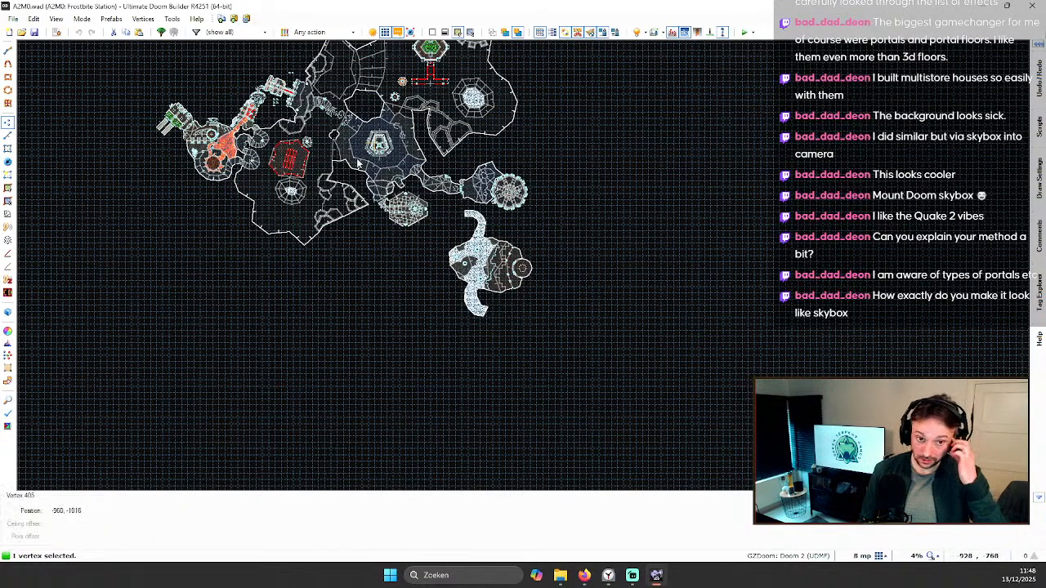
scroll(376, 147, up, 7)
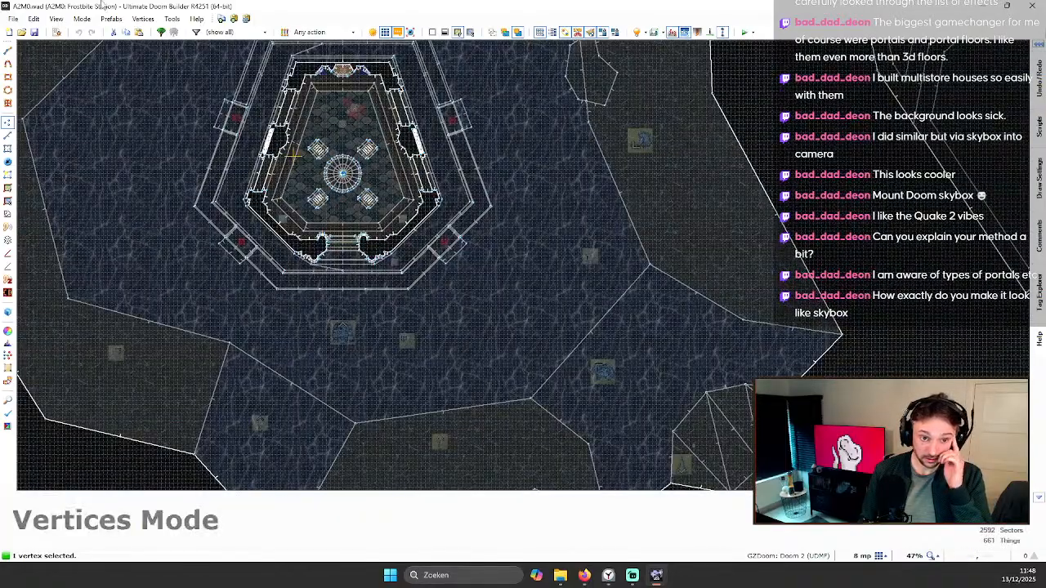
Step: Open the map A2M3 from the recent file A2M3.wad
click(14, 19)
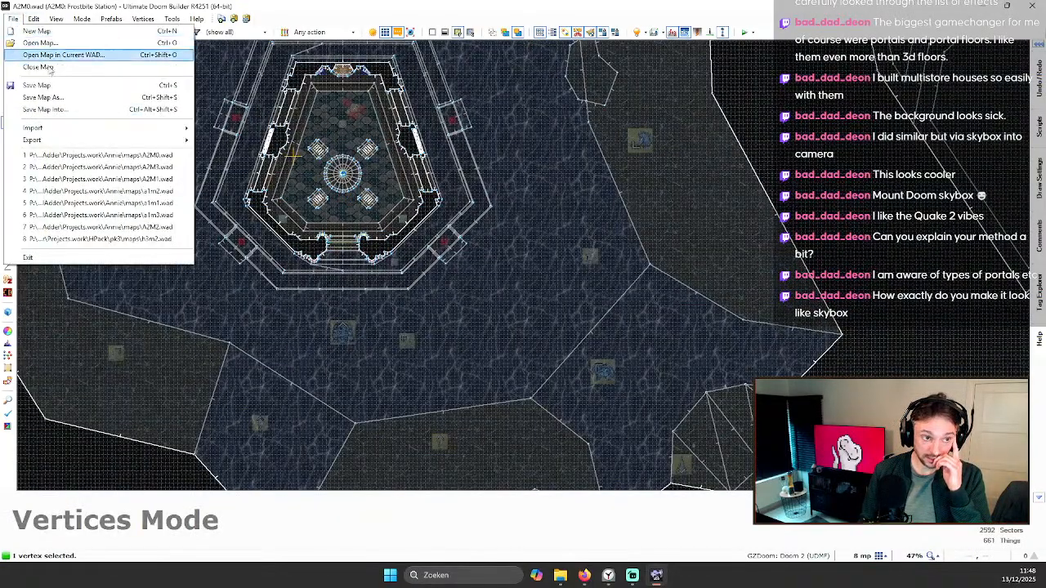
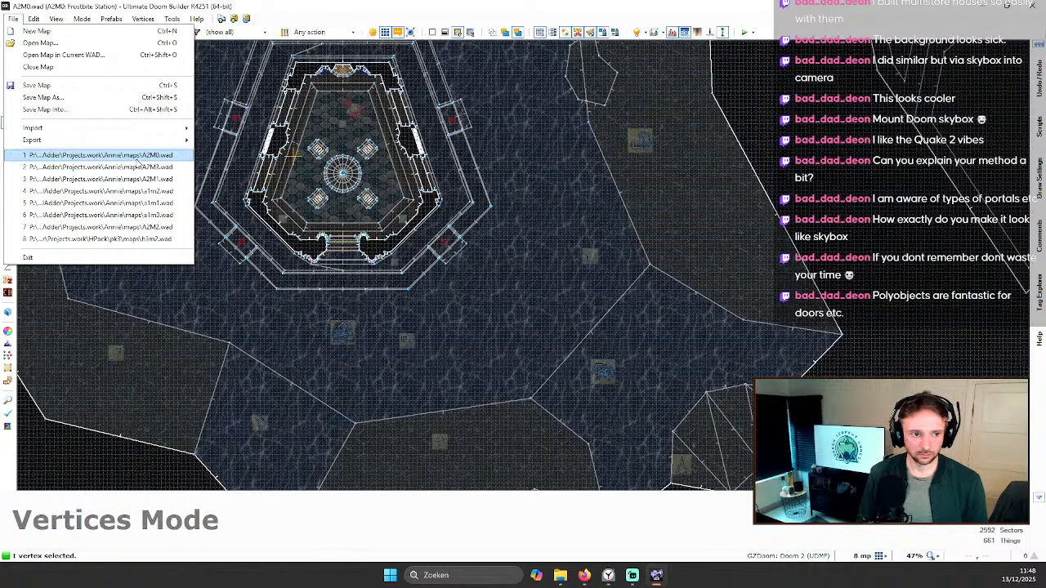
click(148, 166)
click(611, 430)
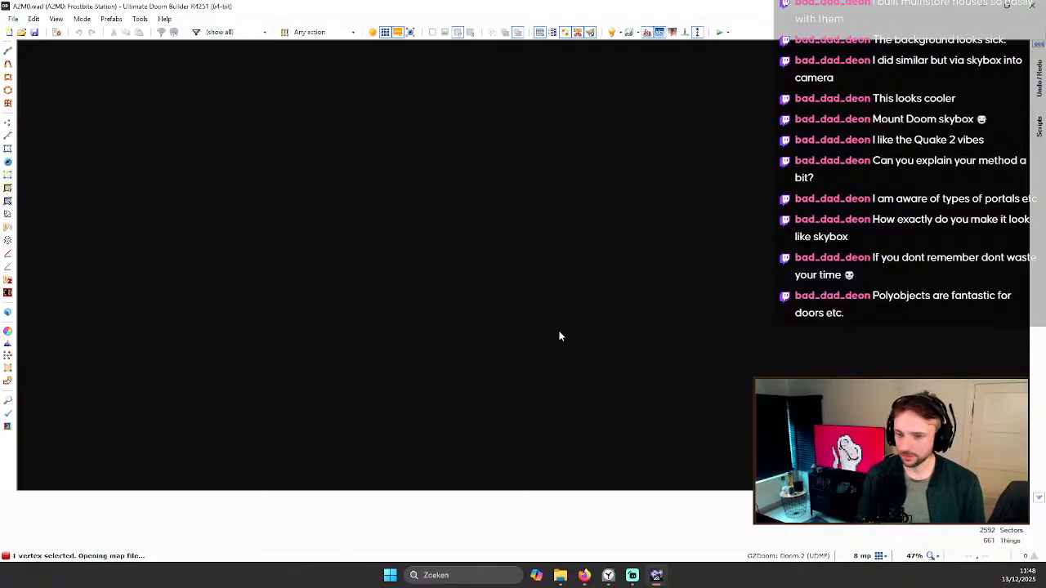
Step: Open the properties of the Skybox Viewpoint thing in the middle of A2M3's separate square backdrop area, leaving it unedited
scroll(320, 399, down, 10)
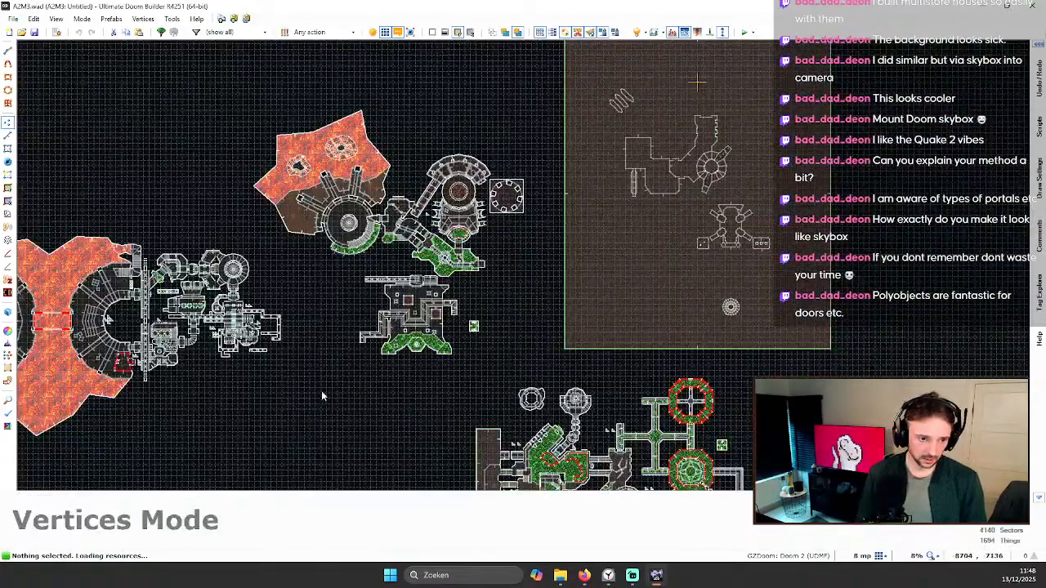
scroll(393, 388, down, 6)
scroll(229, 459, up, 5)
scroll(372, 372, down, 2)
scroll(533, 396, up, 2)
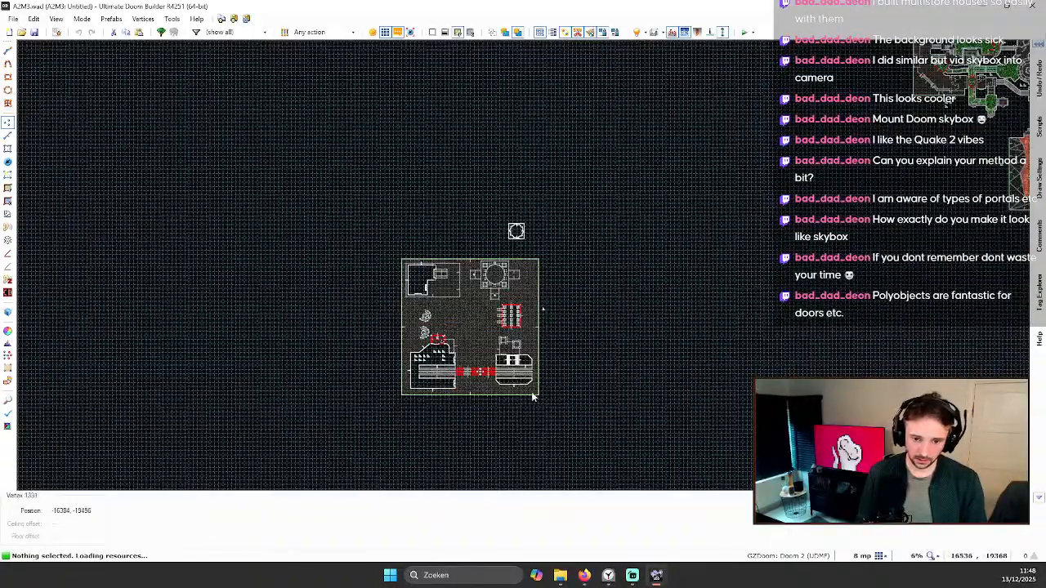
key(v)
scroll(428, 295, up, 20)
key(t)
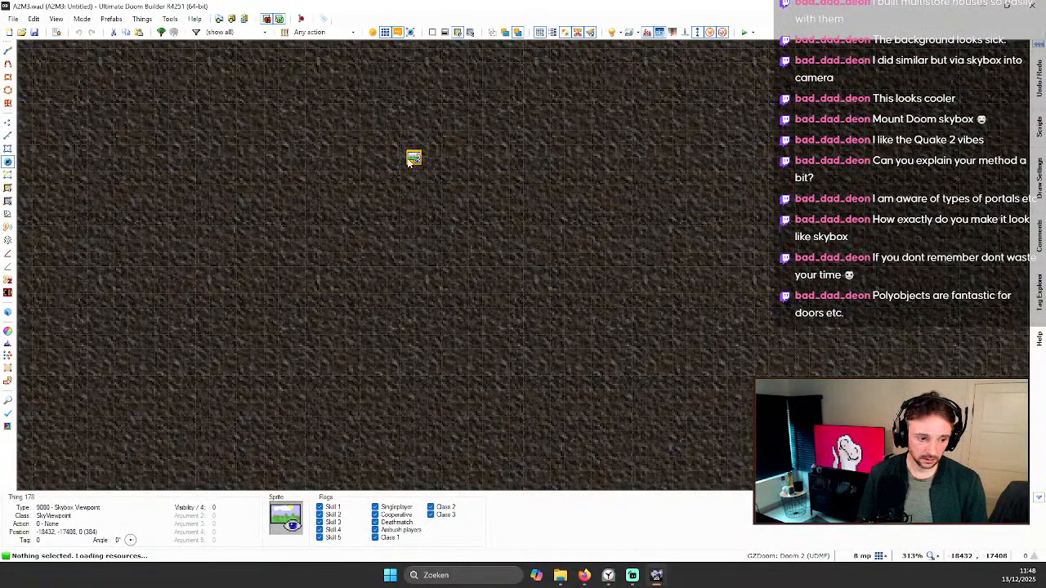
right_click(411, 160)
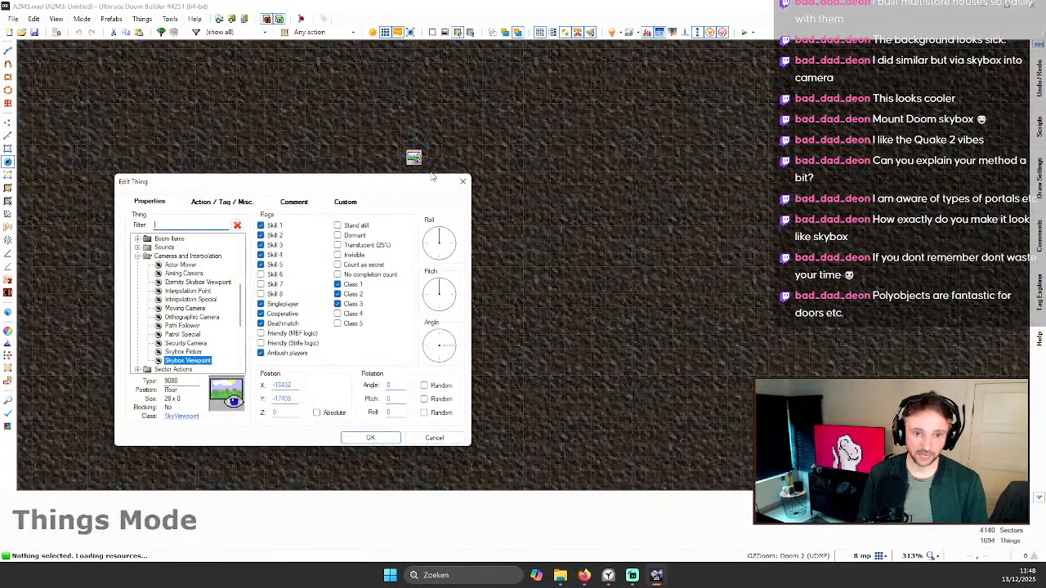
click(434, 438)
Step: Examine the square backdrop area's 2D layout with its things, including the building outlines, the light-lined track and the small enclosure outside it
scroll(478, 349, down, 10)
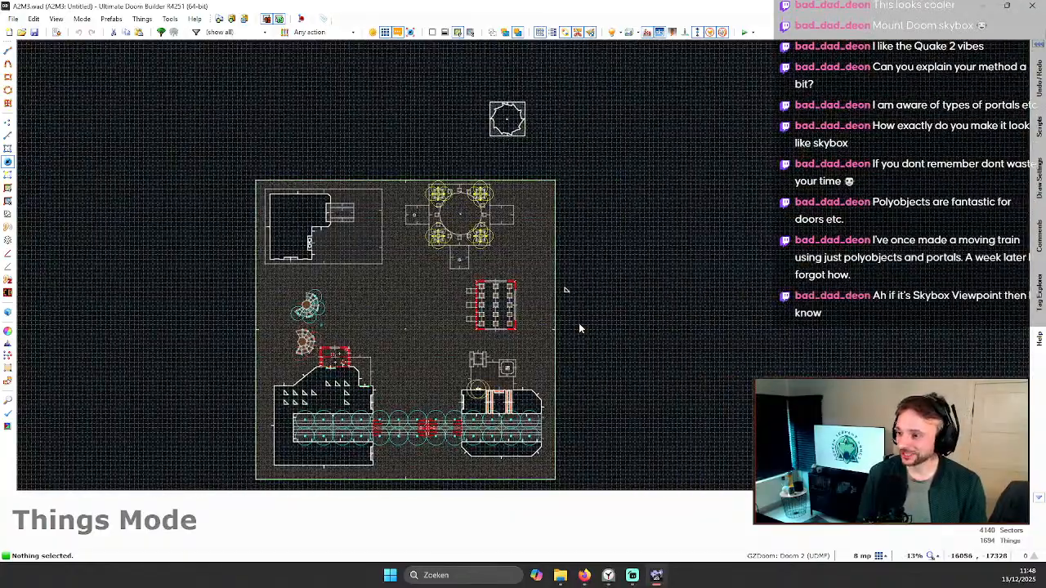
scroll(364, 262, up, 3)
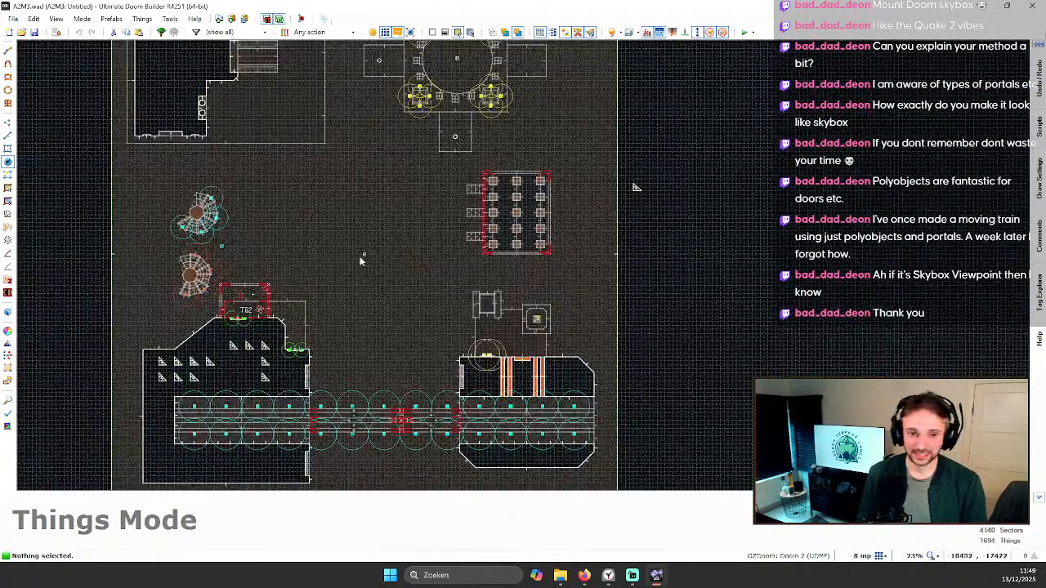
scroll(372, 241, down, 2)
scroll(450, 220, up, 4)
scroll(431, 172, down, 6)
scroll(415, 104, up, 3)
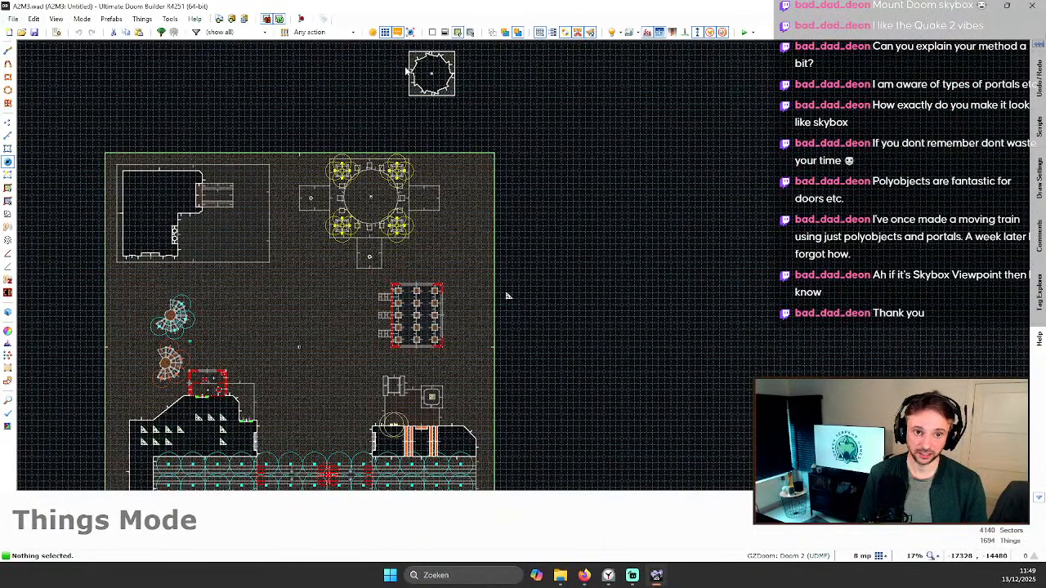
scroll(234, 384, down, 4)
scroll(303, 292, up, 3)
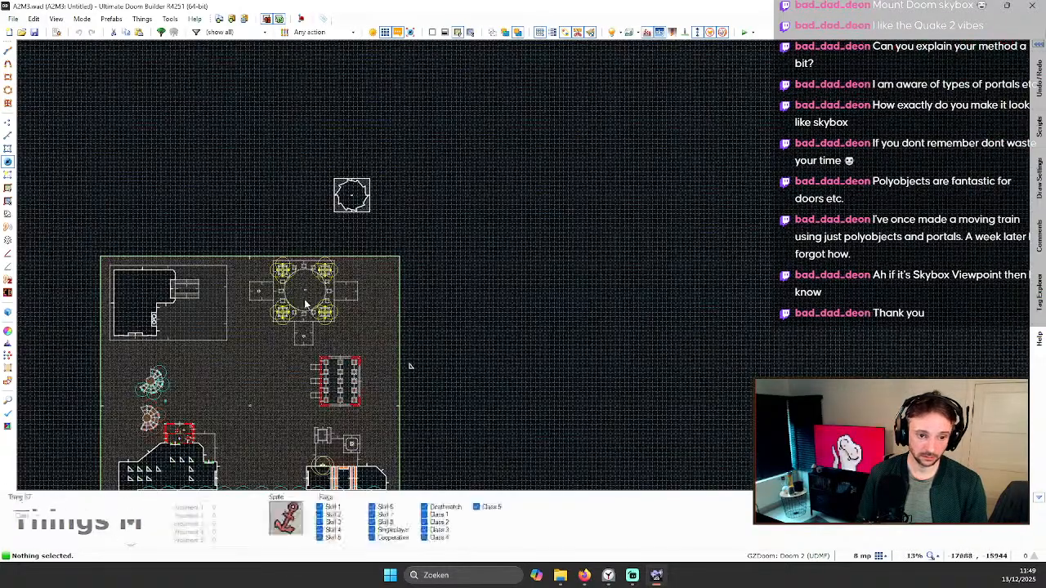
key(t)
scroll(396, 349, up, 5)
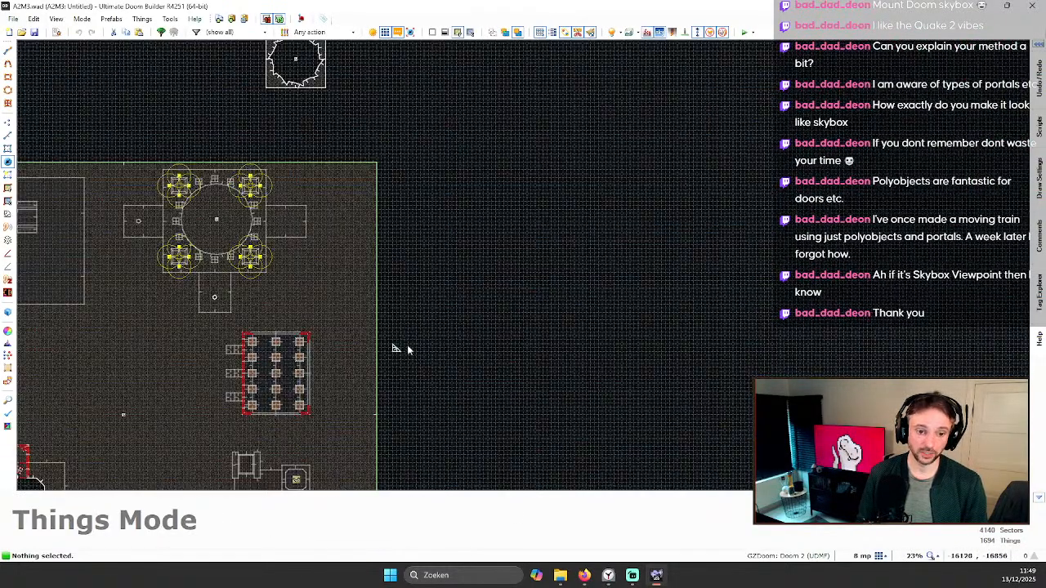
scroll(381, 351, up, 1)
scroll(384, 351, down, 8)
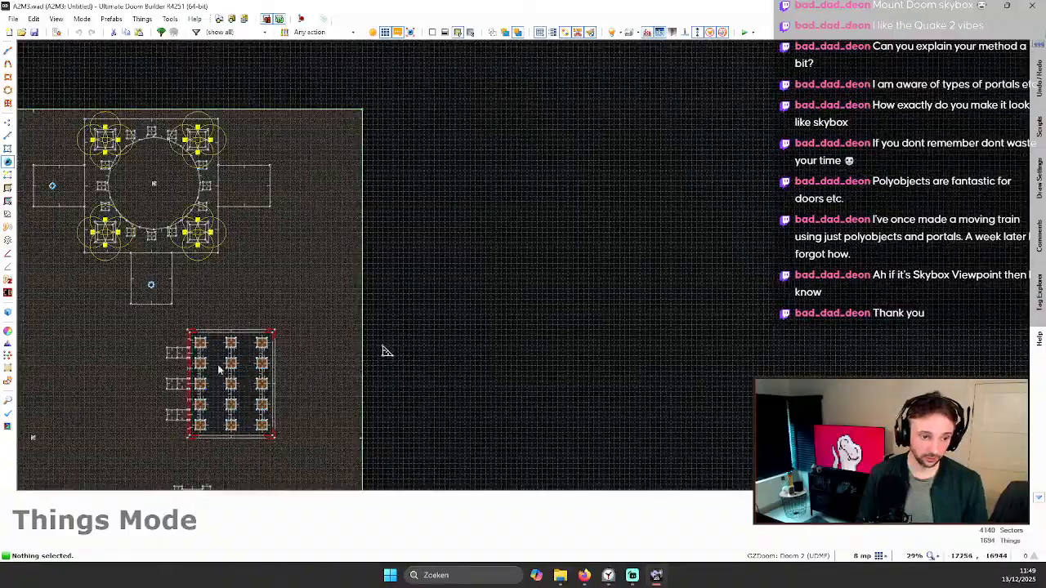
scroll(138, 401, up, 2)
Step: Fly through the backdrop area in 3D, past the building on lit pillars to the overhead rail with the hanging claw
key(w)
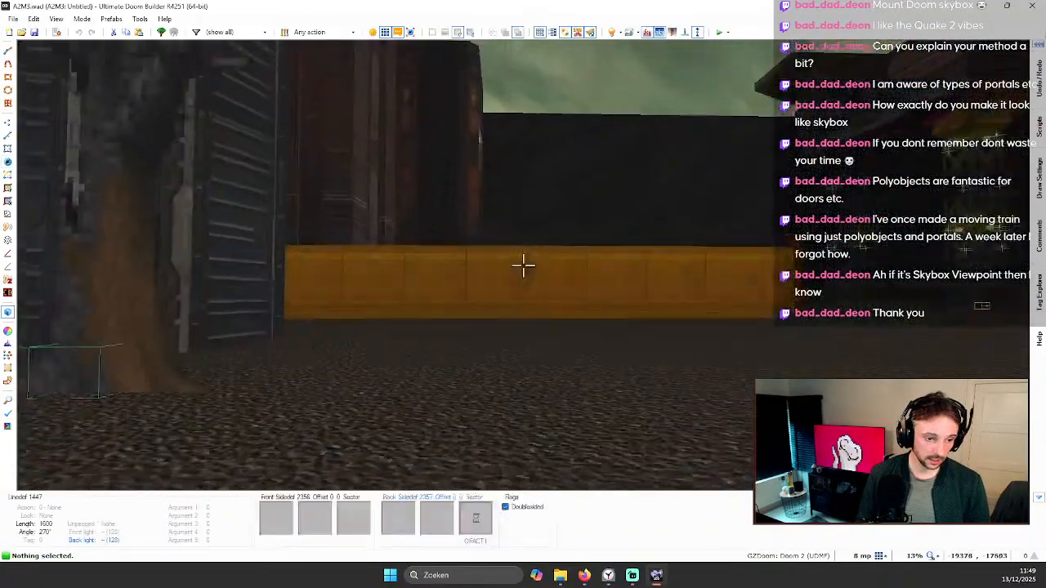
key(w)
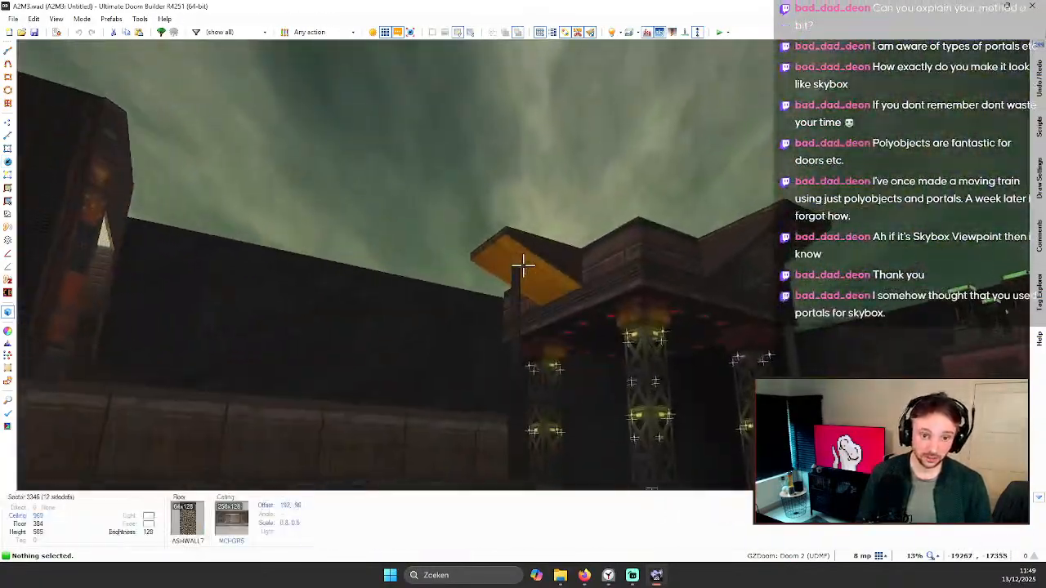
key(w)
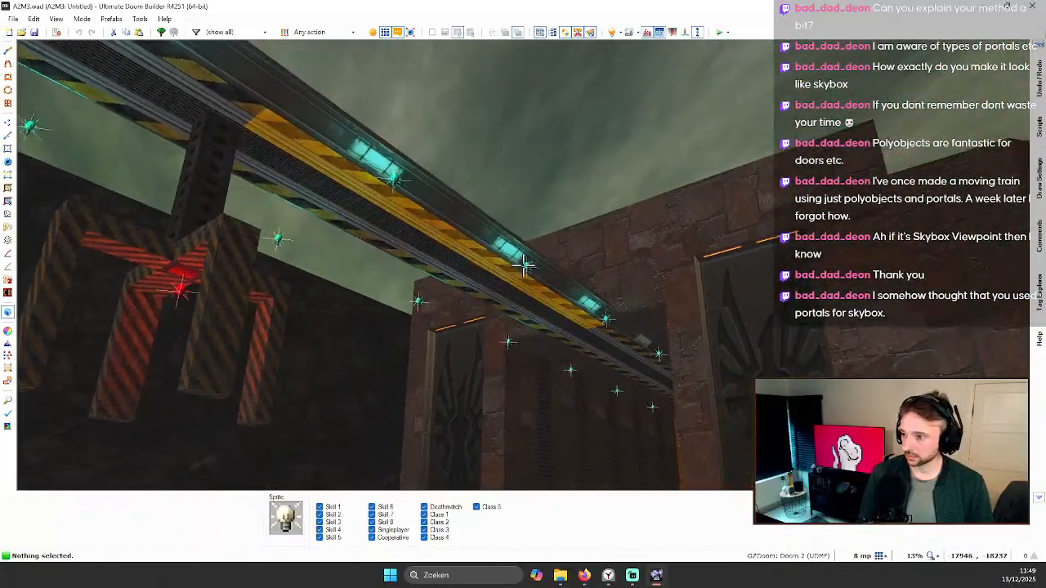
Step: Return to the 2D view and compare the backdrop area with the playable sections across the whole of A2M3
key(t)
scroll(653, 172, down, 4)
scroll(784, 188, down, 1)
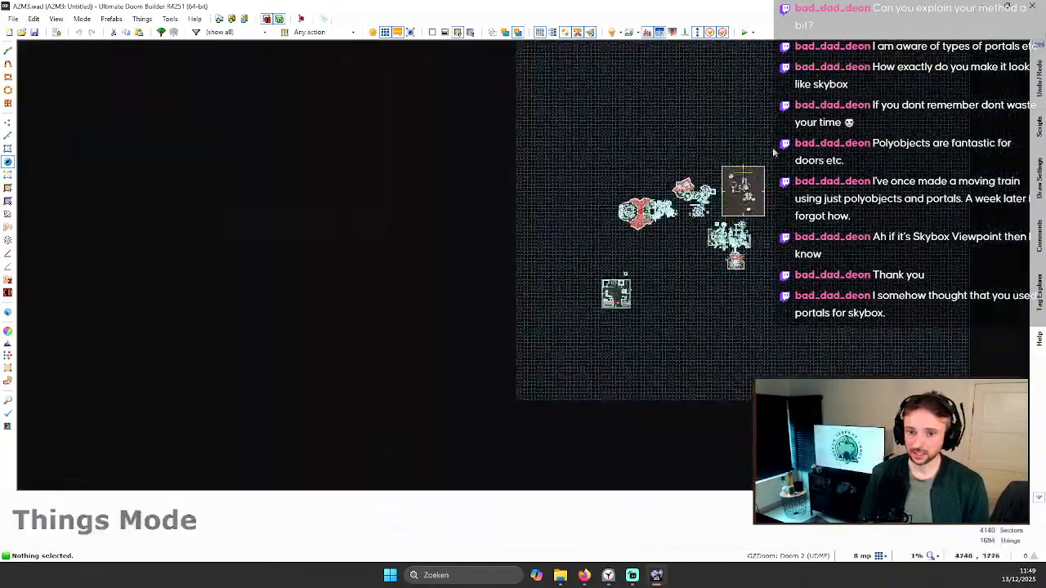
scroll(763, 238, up, 5)
scroll(729, 201, down, 2)
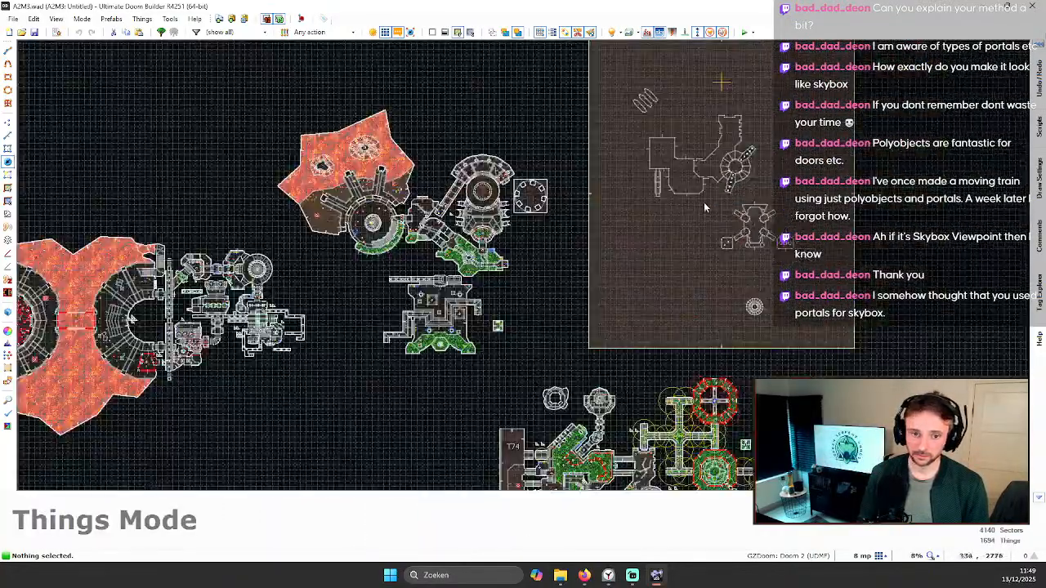
scroll(449, 281, up, 6)
scroll(463, 274, down, 8)
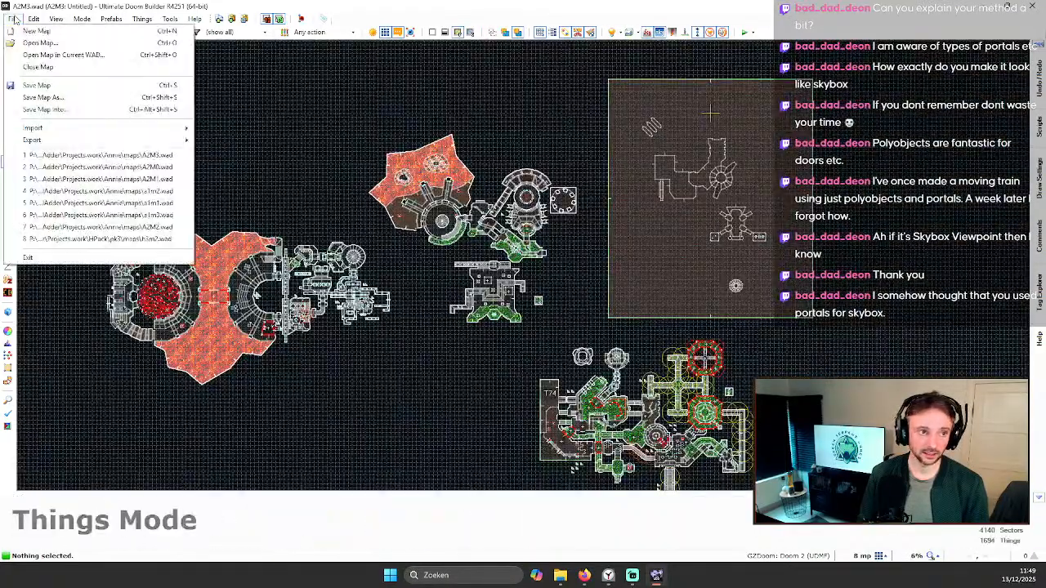
Step: Open the map A2M0 from A2M0.wad and look over the separate icy river section and the full 2D layout
click(144, 169)
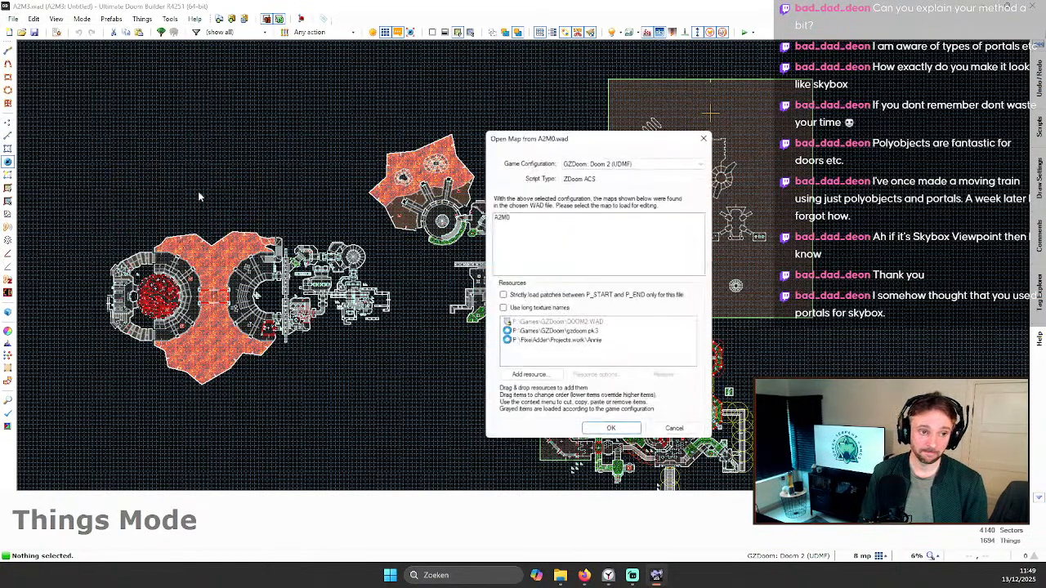
click(612, 431)
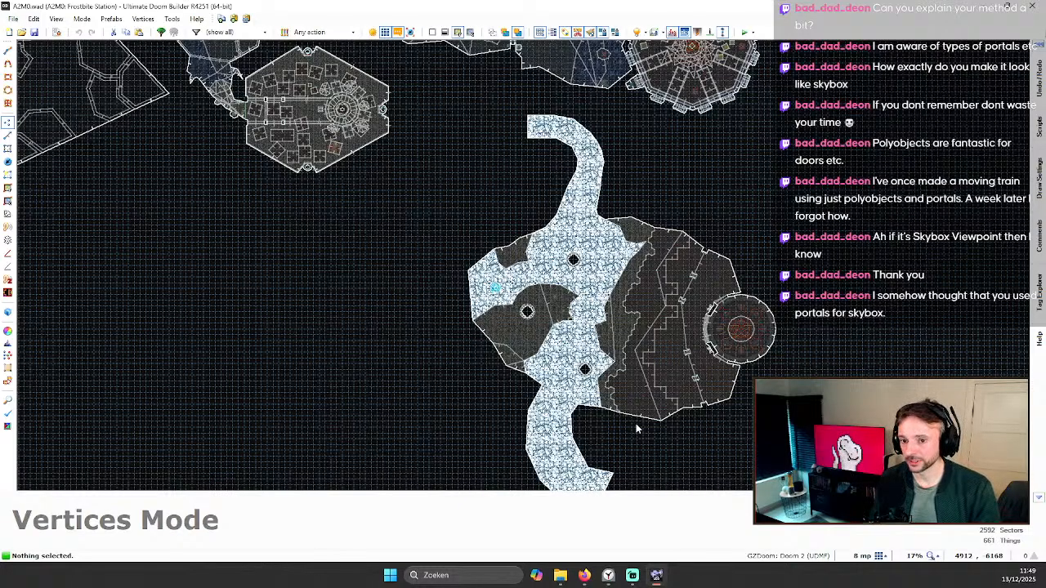
scroll(653, 425, down, 8)
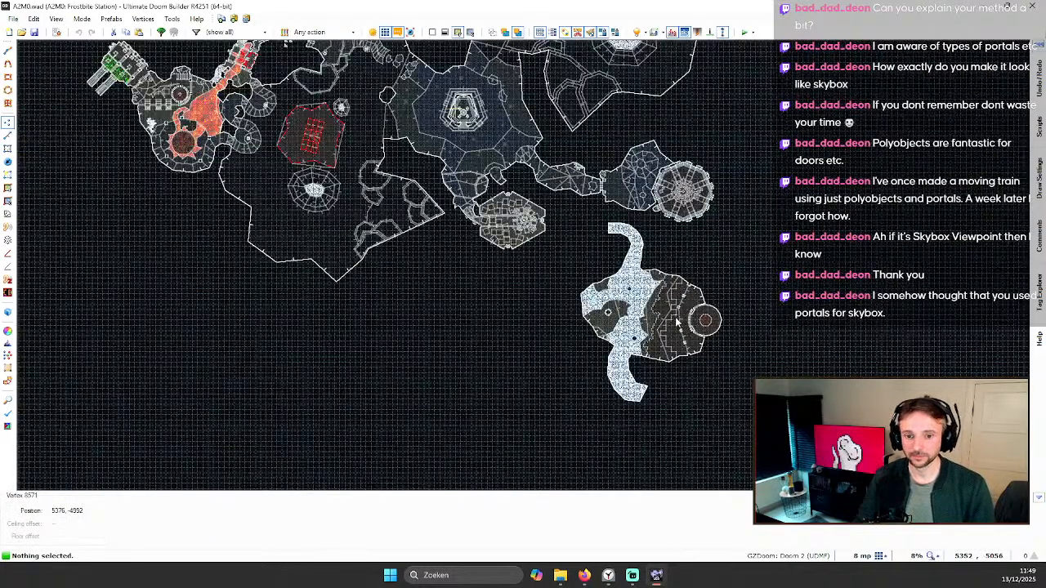
scroll(677, 319, up, 2)
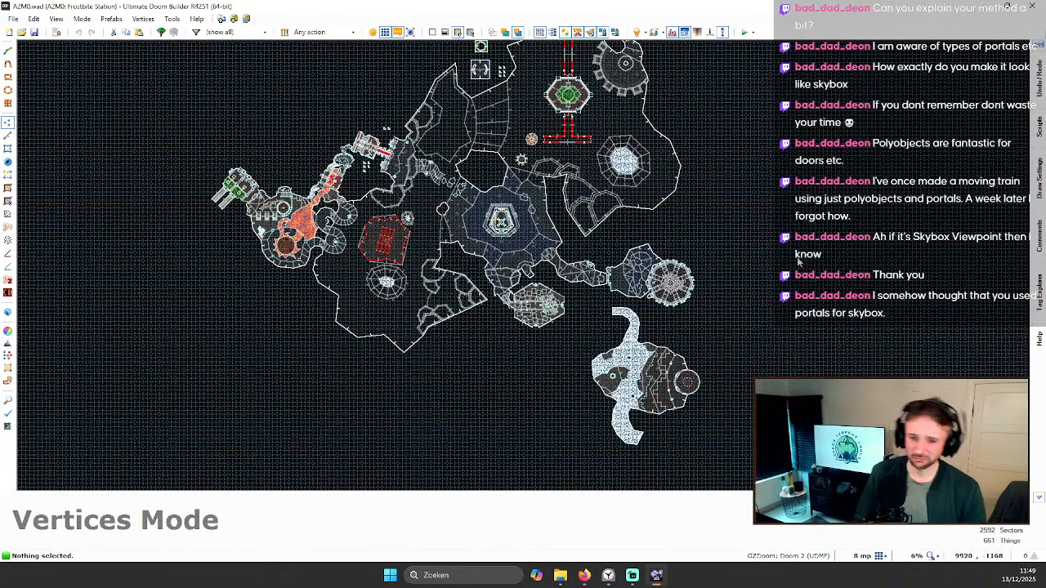
scroll(691, 335, up, 3)
scroll(673, 324, down, 2)
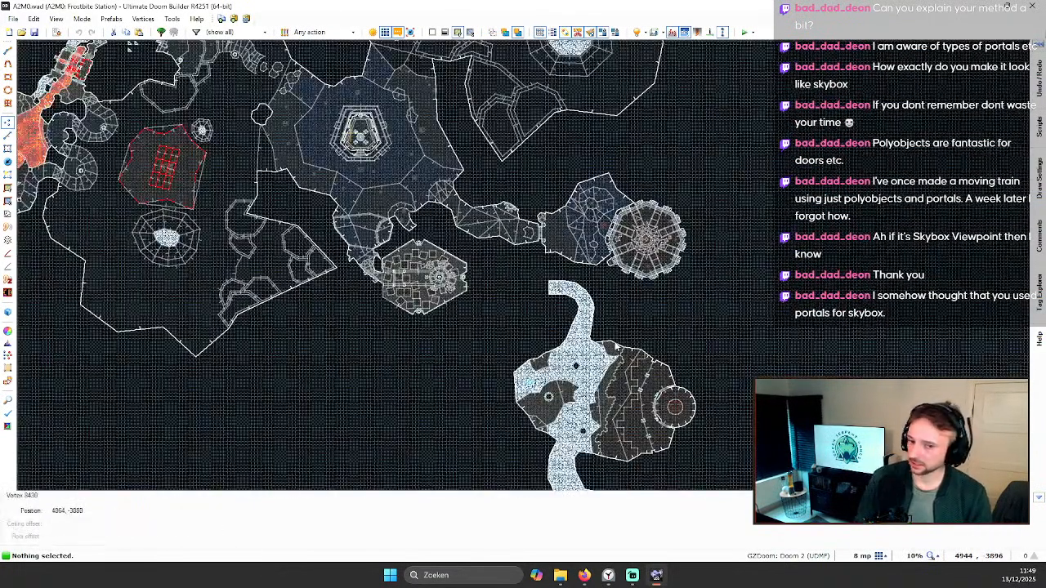
scroll(518, 230, down, 2)
scroll(518, 230, down, 3)
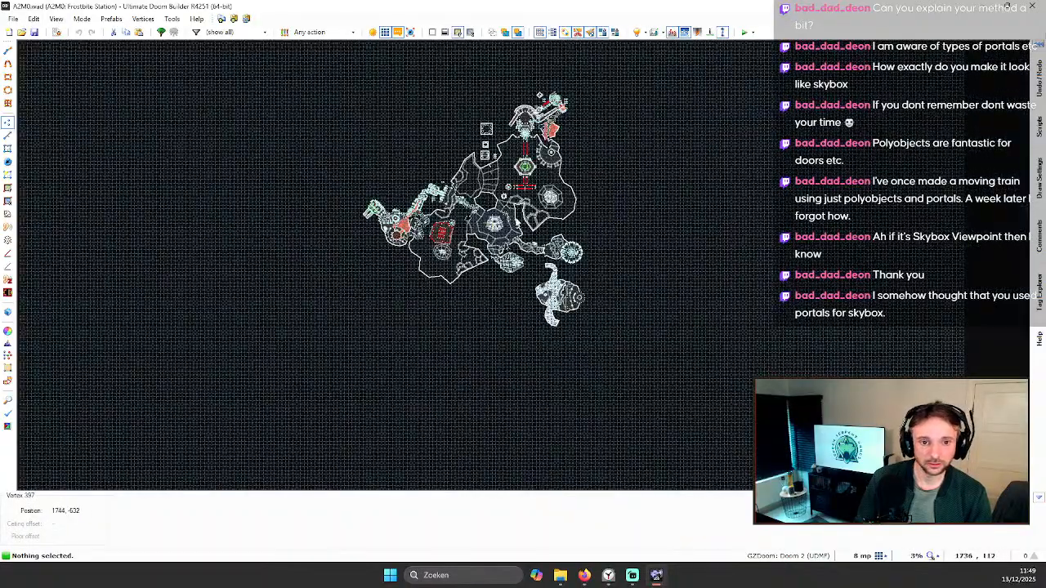
Step: Open the map A2M3 from the recent file A2M3.wad with its listed resources
click(14, 18)
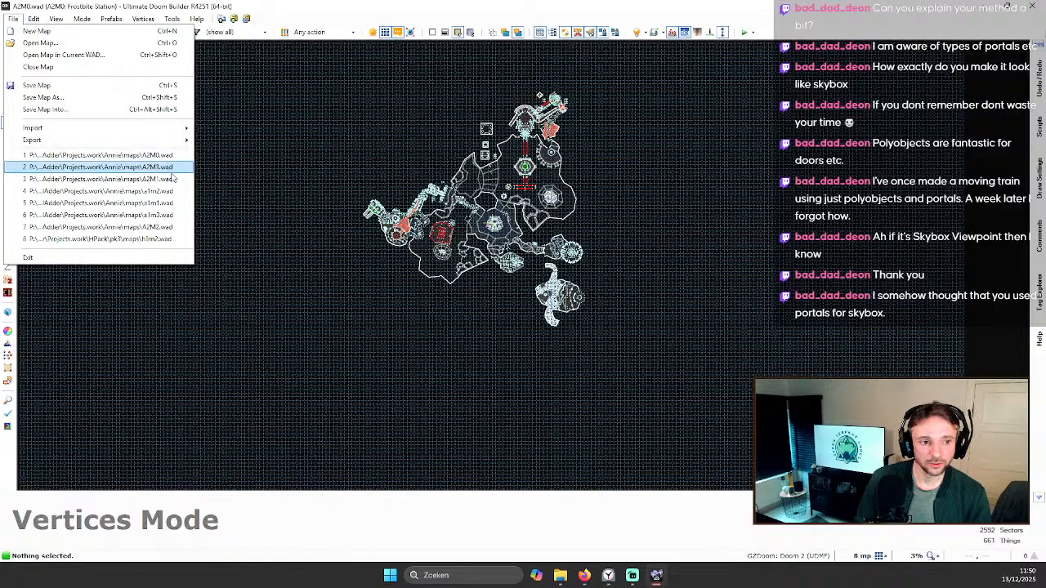
click(168, 167)
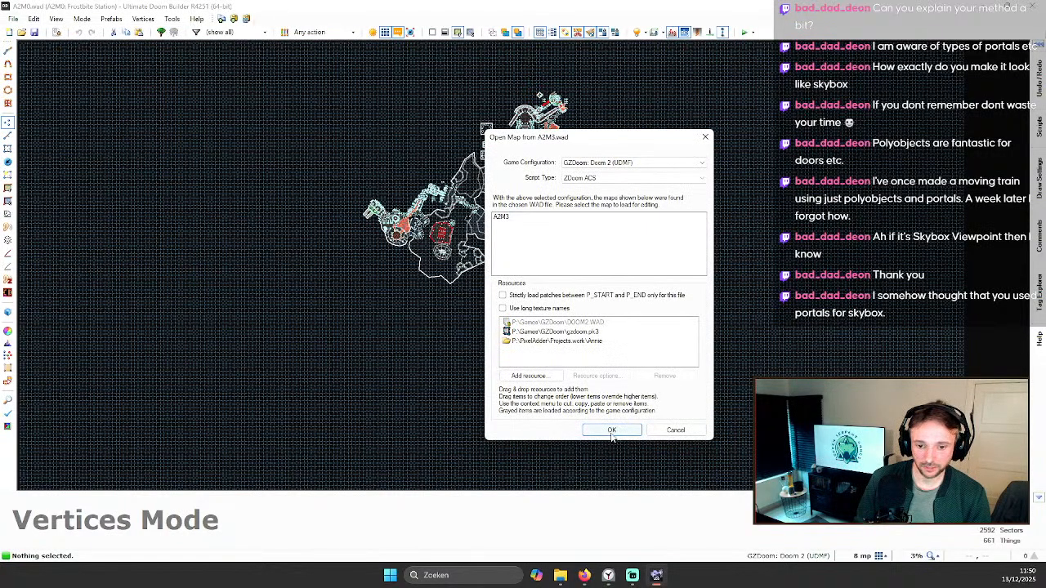
click(611, 429)
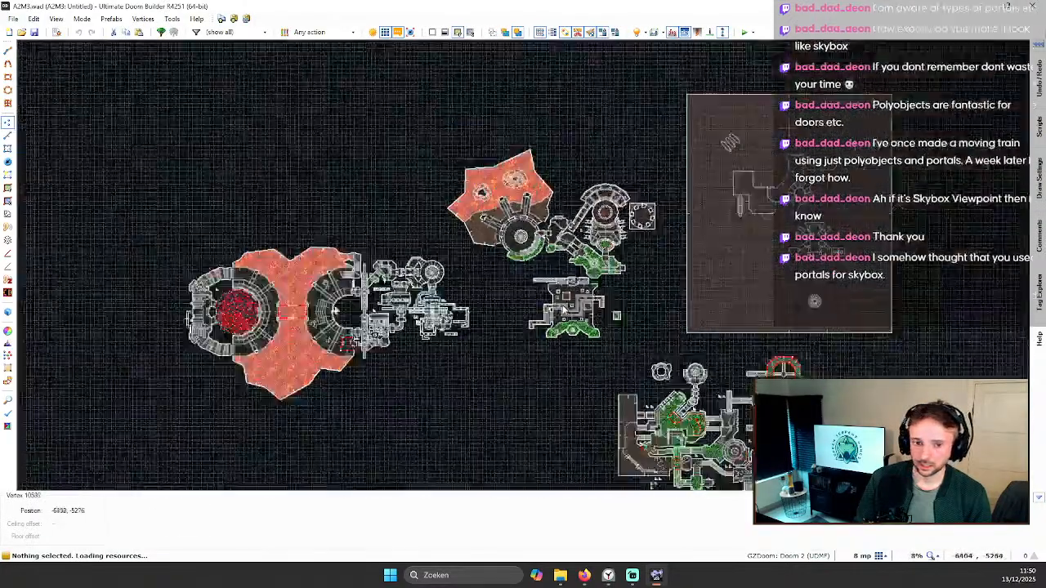
Step: Look over the lava arena, start a test run of A2M3, enter the idkfa cheat and equip the rocket launcher
scroll(667, 436, up, 5)
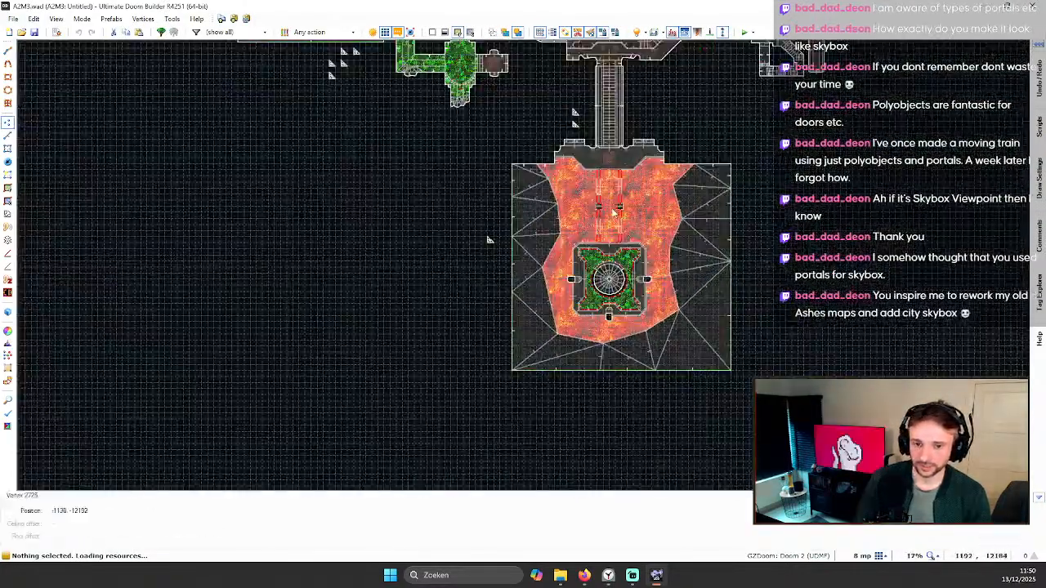
scroll(621, 156, up, 2)
click(630, 161)
key(F9)
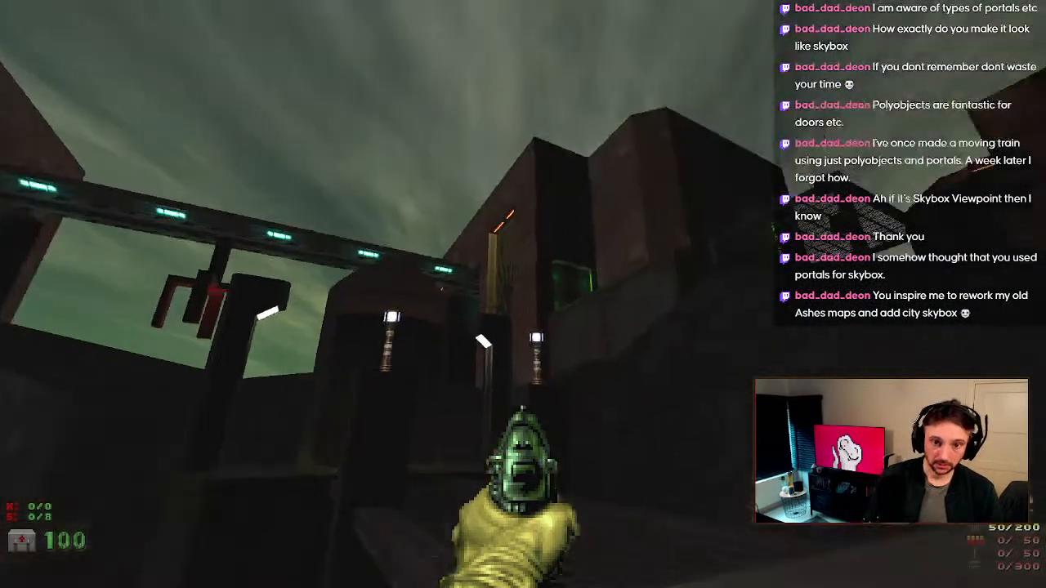
text(idkfa5)
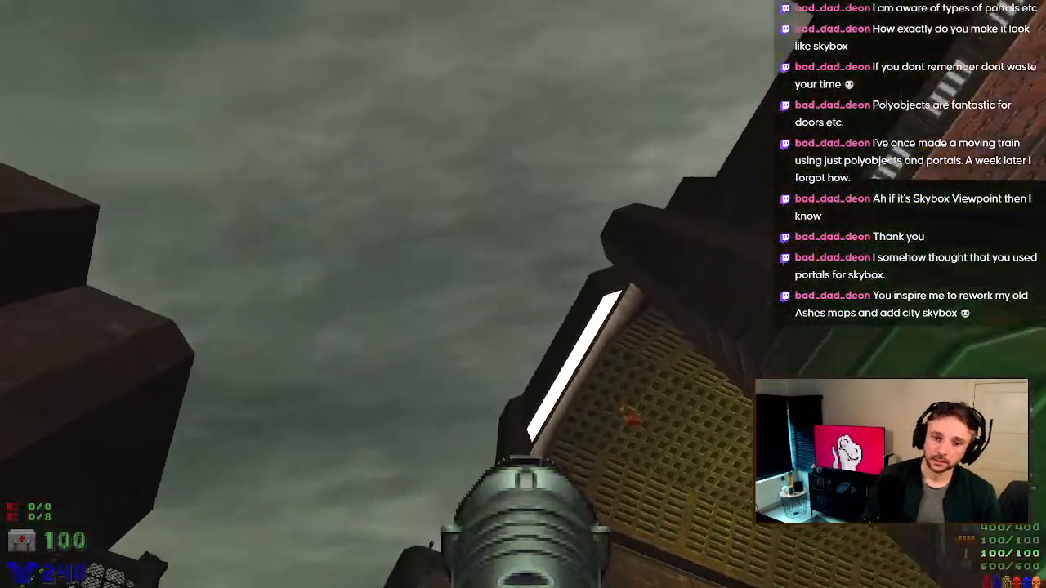
Step: Fire rockets toward the sky and background buildings, quit the test run and view the lava arena in 2D
click(523, 294)
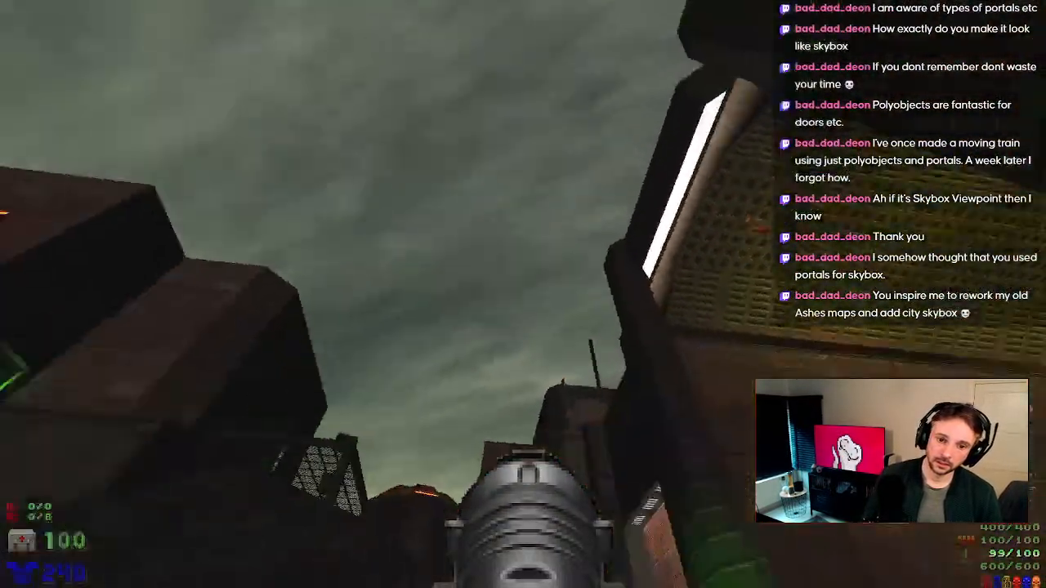
click(523, 294)
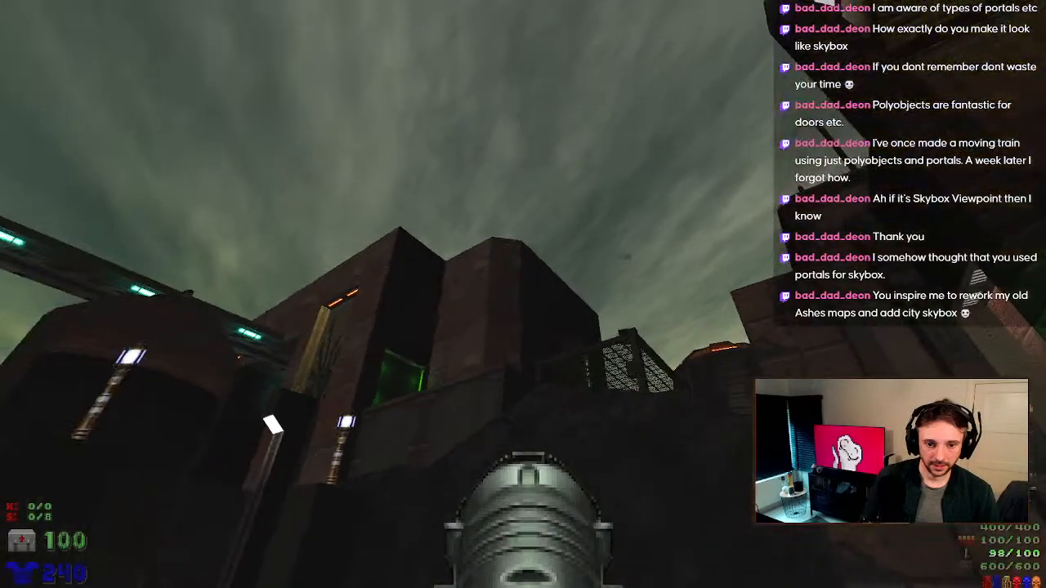
click(523, 294)
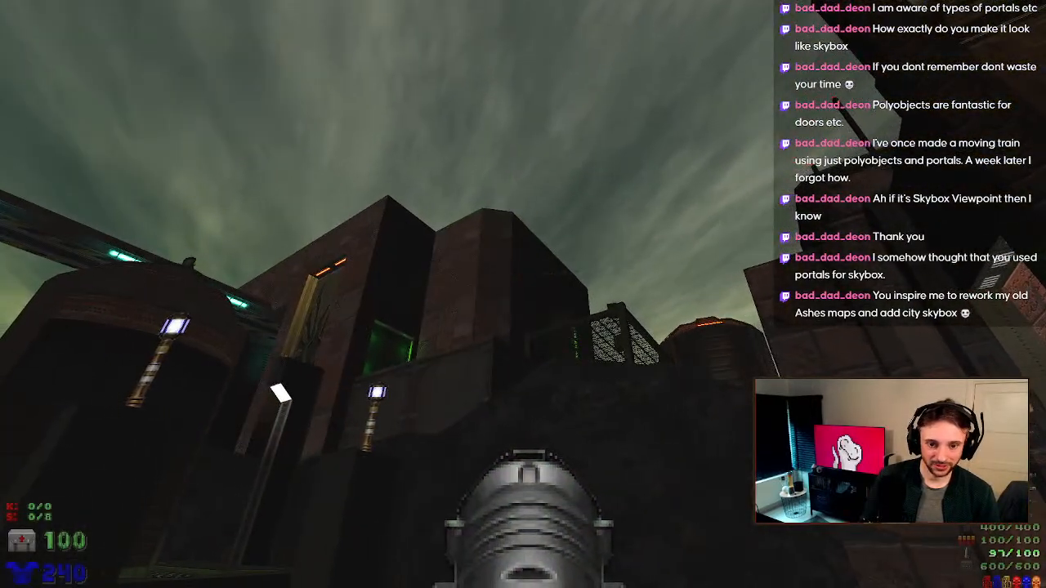
click(523, 294)
click(523, 294)
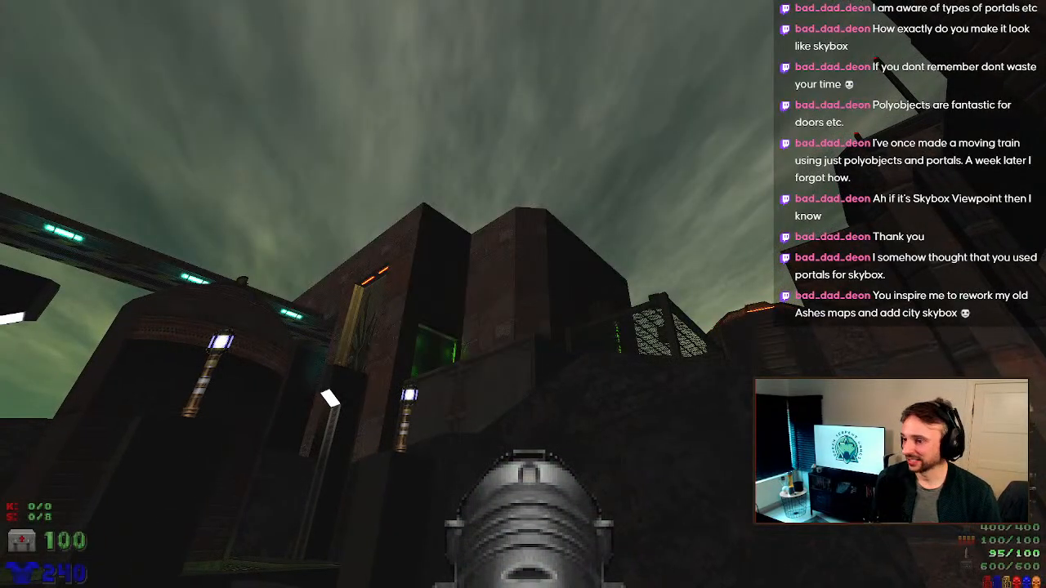
key(Escape)
key(Return)
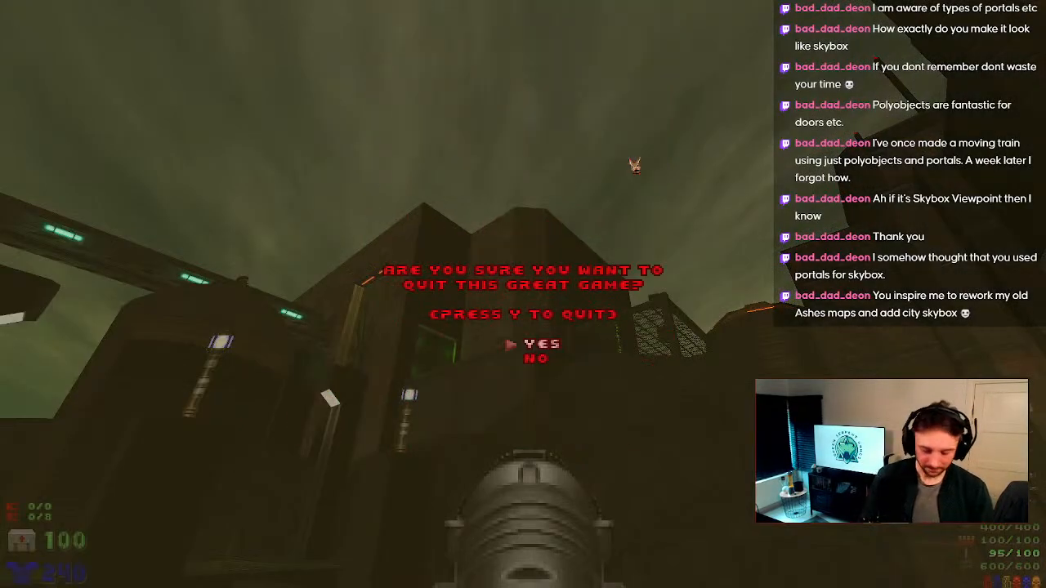
key(Return)
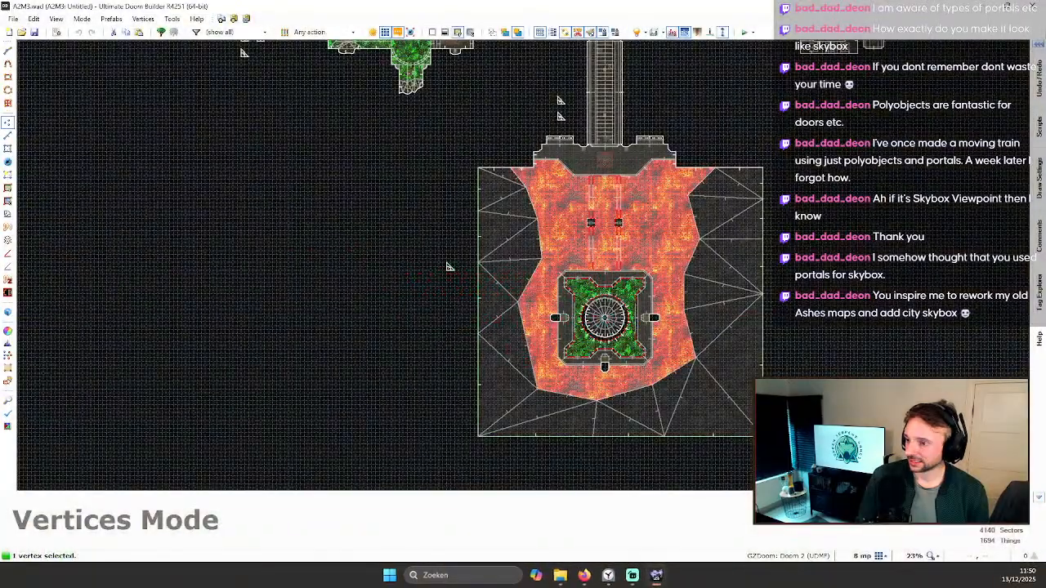
scroll(441, 262, down, 3)
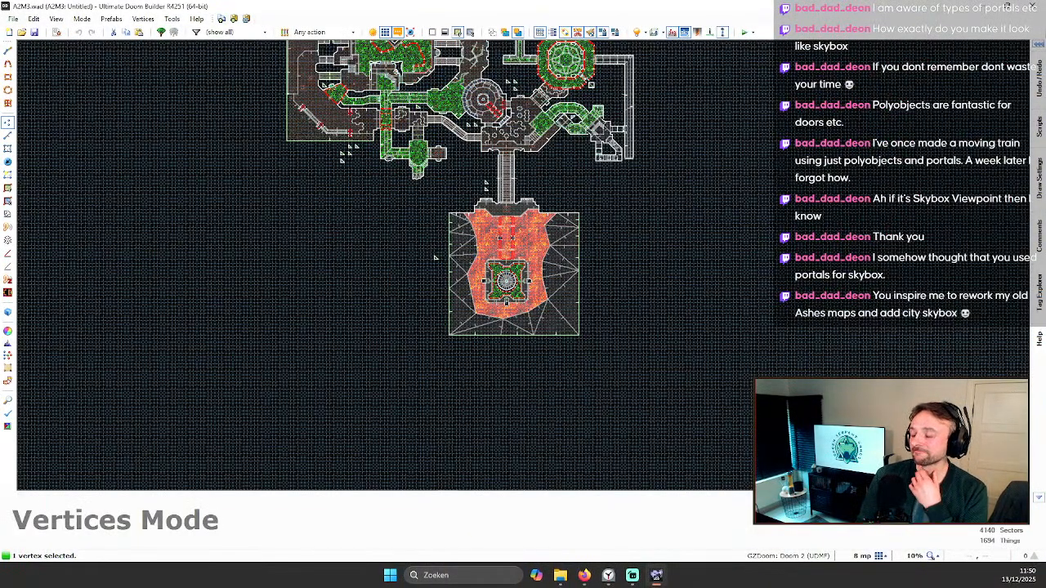
Step: Open the map A2M0 from the recent file A2M0.wad with its listed resources and save the map
mouse_move(1027, 328)
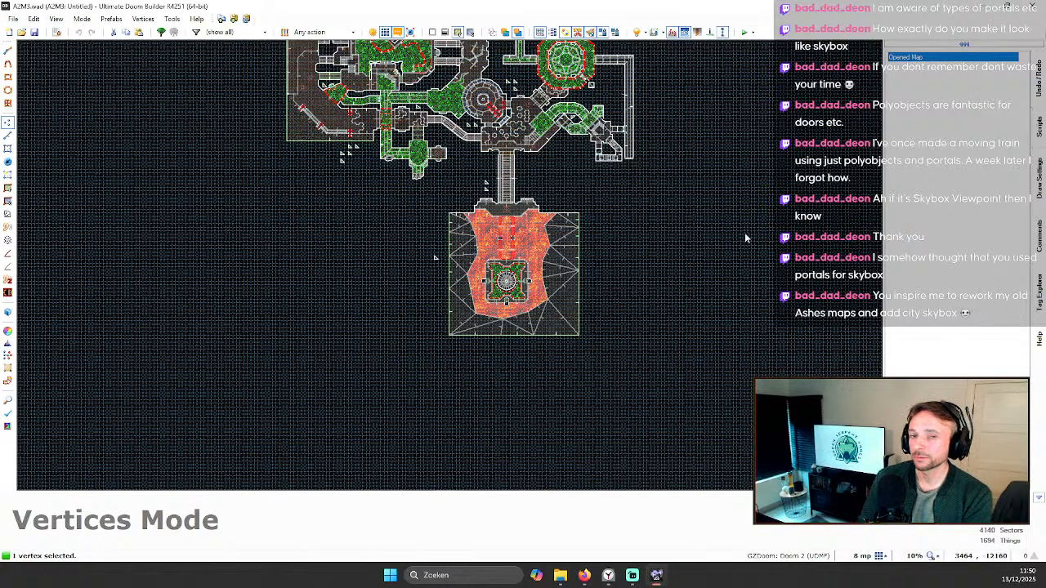
click(14, 18)
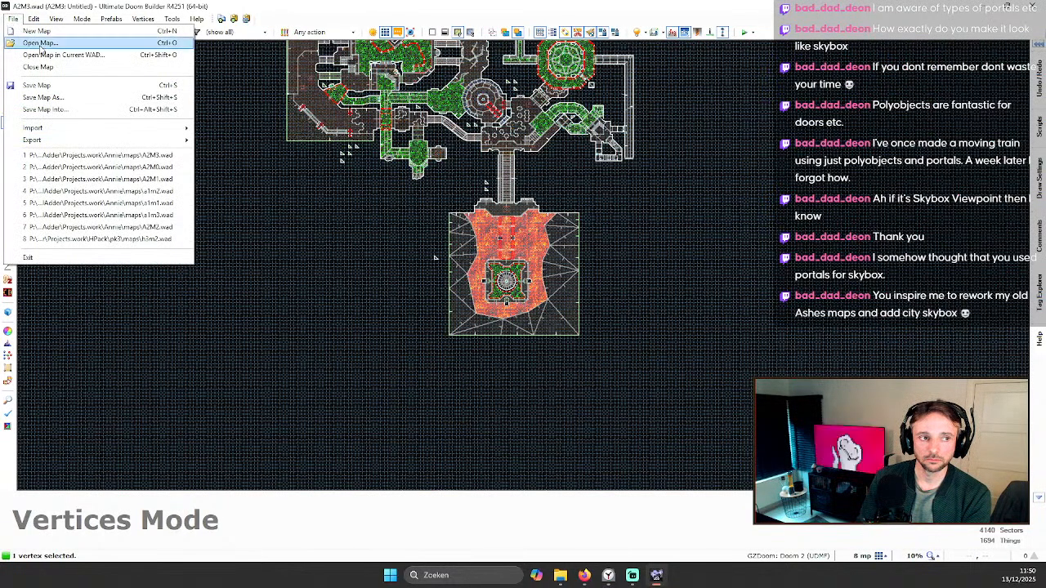
click(166, 167)
click(609, 424)
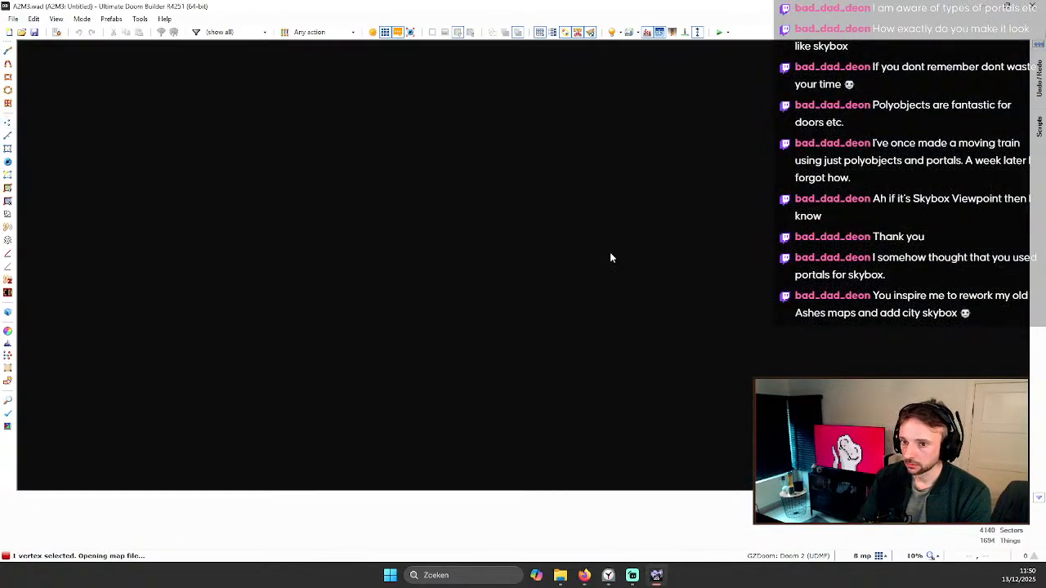
scroll(639, 251, down, 2)
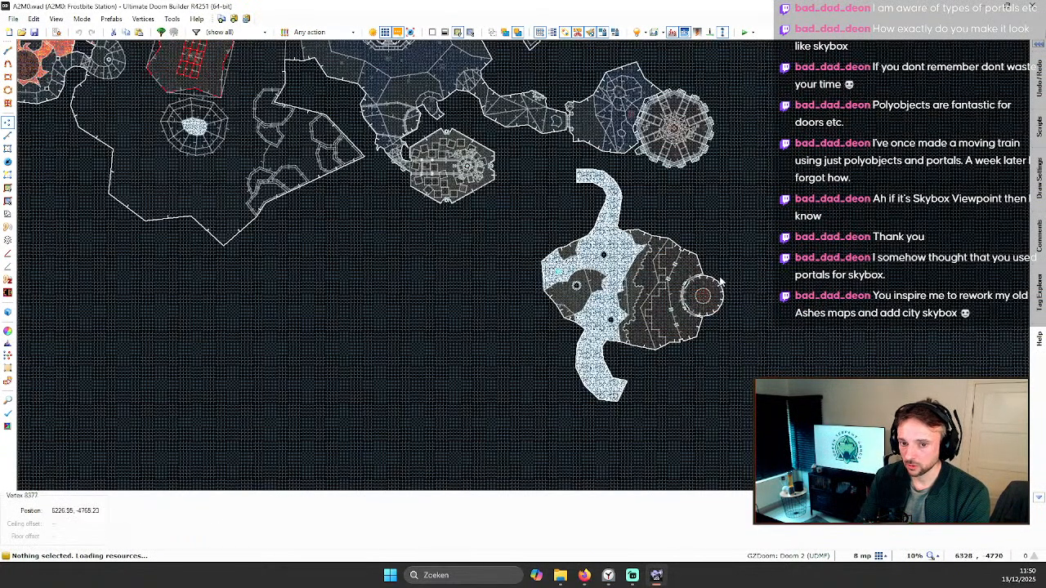
scroll(656, 227, up, 1)
click(36, 32)
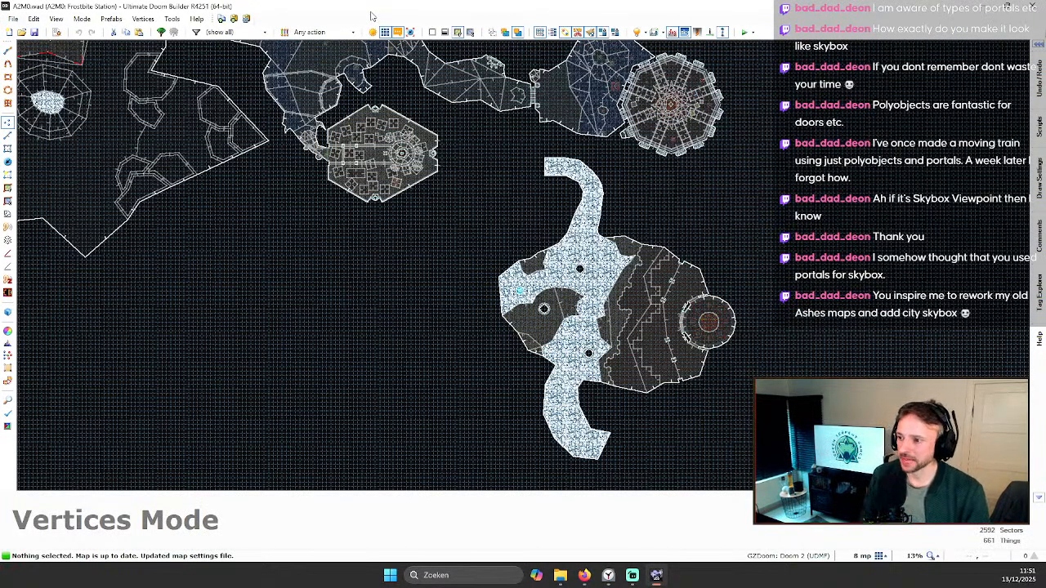
Step: Look over the separate icy river section and its surroundings in the 2D layout
scroll(502, 47, down, 2)
scroll(629, 170, up, 2)
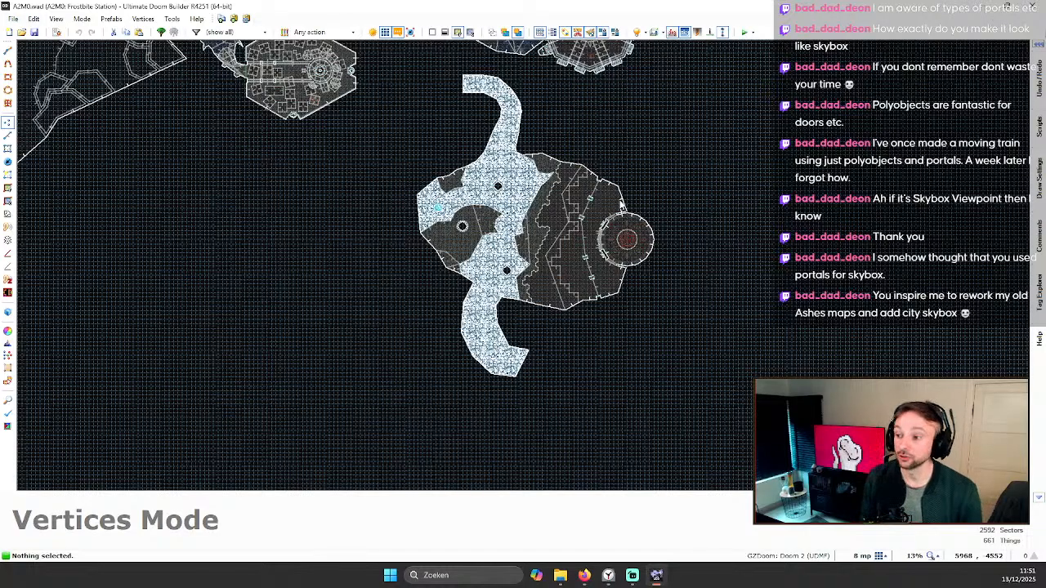
scroll(670, 186, up, 3)
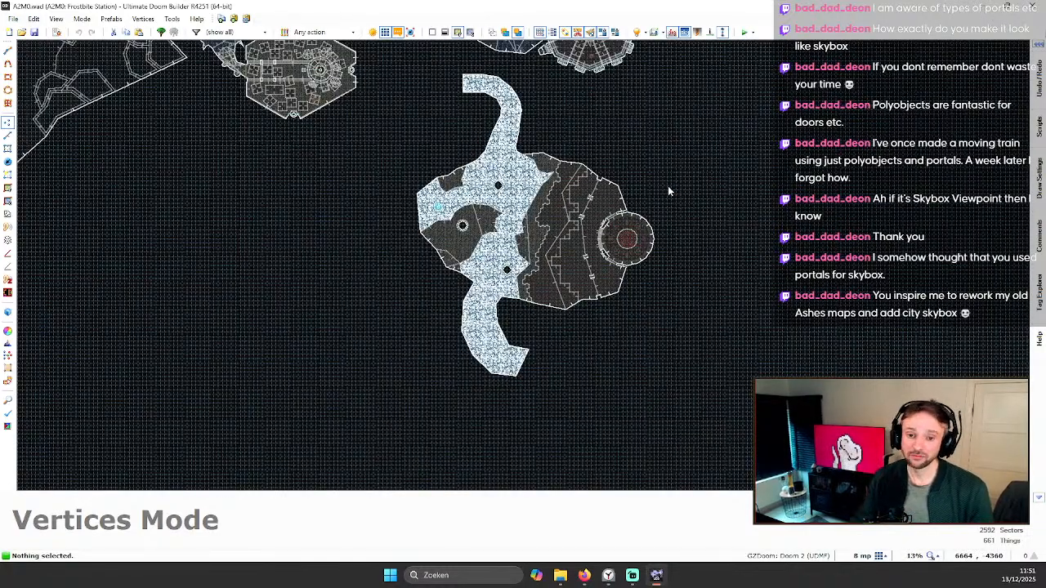
scroll(672, 192, down, 3)
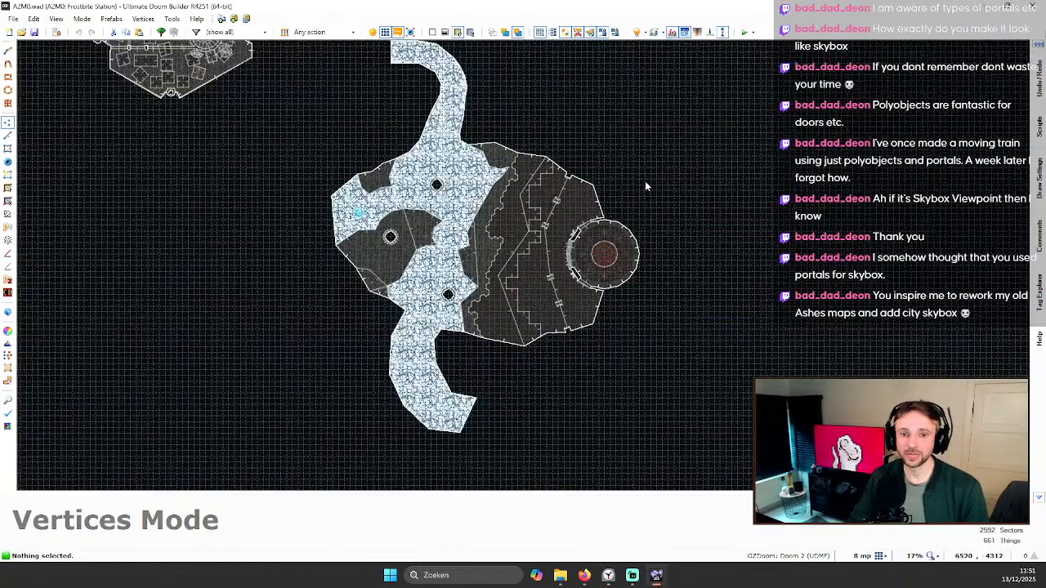
scroll(645, 195, down, 1)
key(Up)
key(Down)
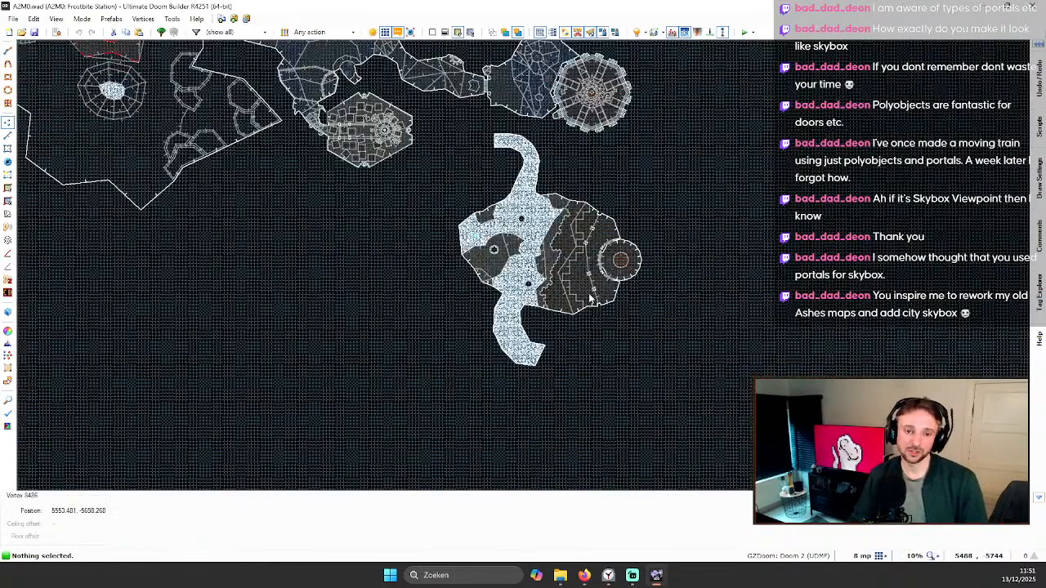
Step: Examine the icy river cavern in 3D, including the ceiling above its southern arm
scroll(607, 296, up, 7)
key(v)
key(v)
key(q)
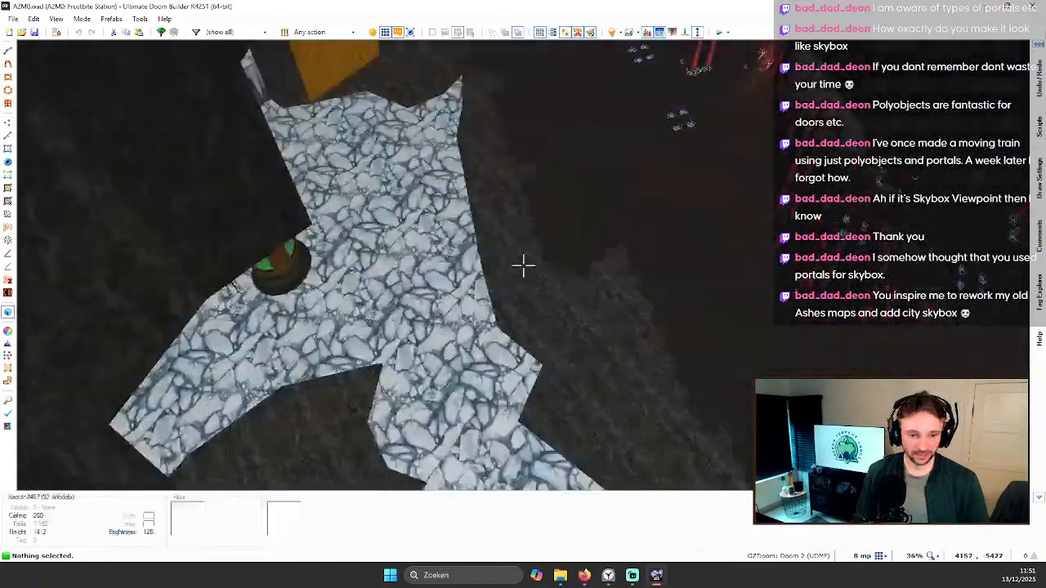
key(e)
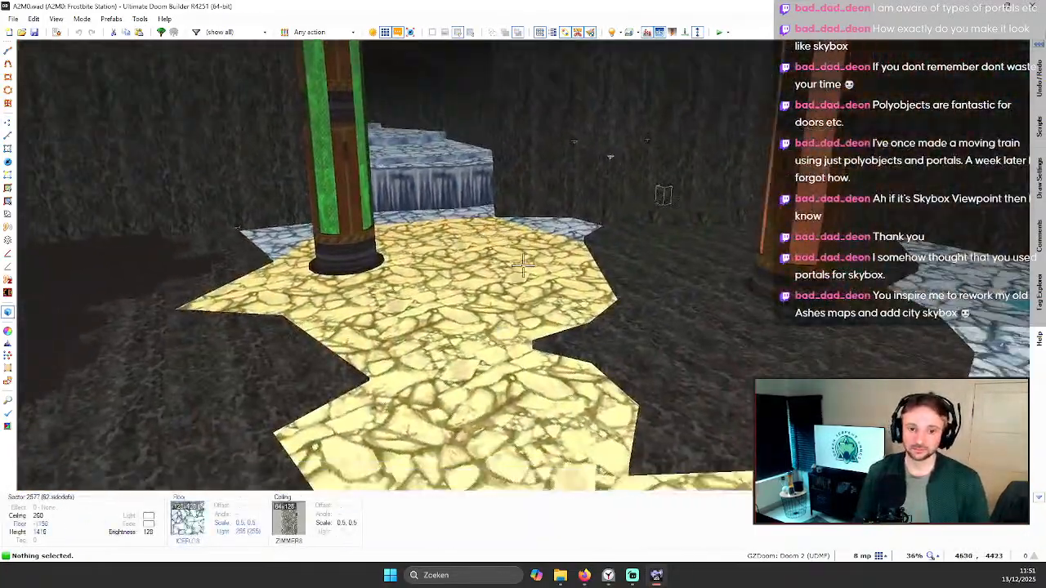
key(e)
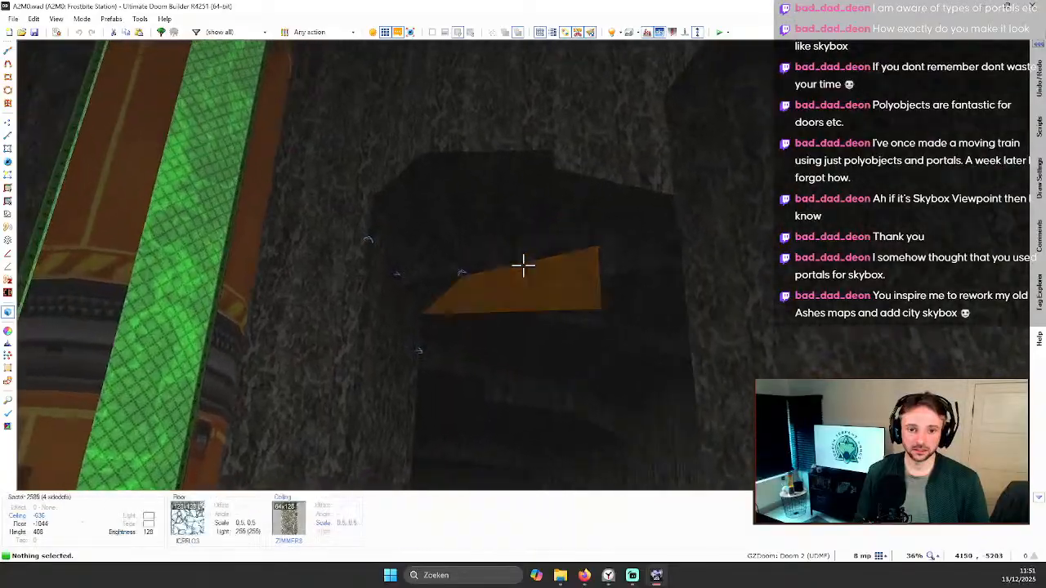
key(e)
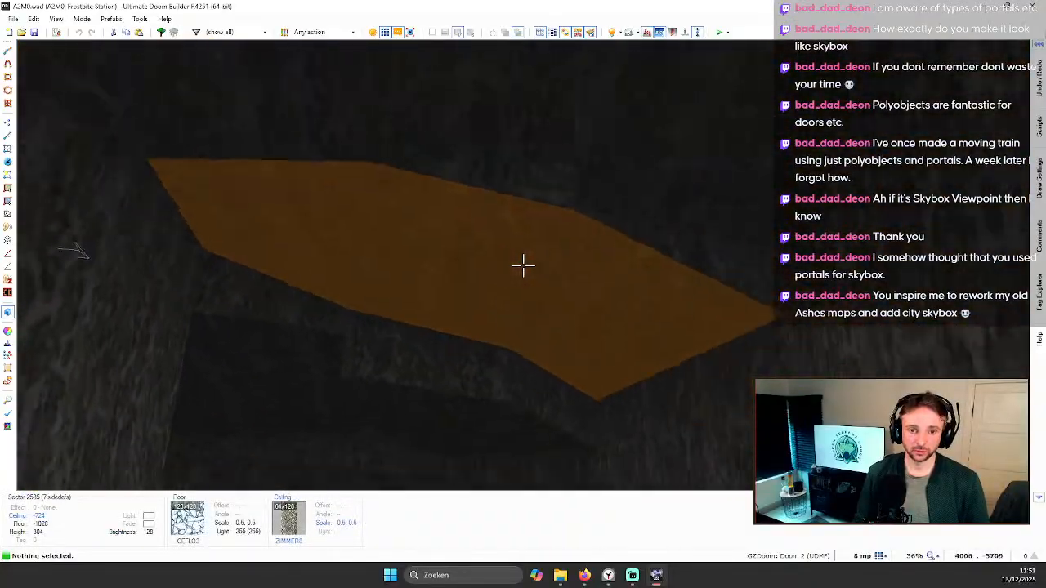
right_click(523, 266)
key(q)
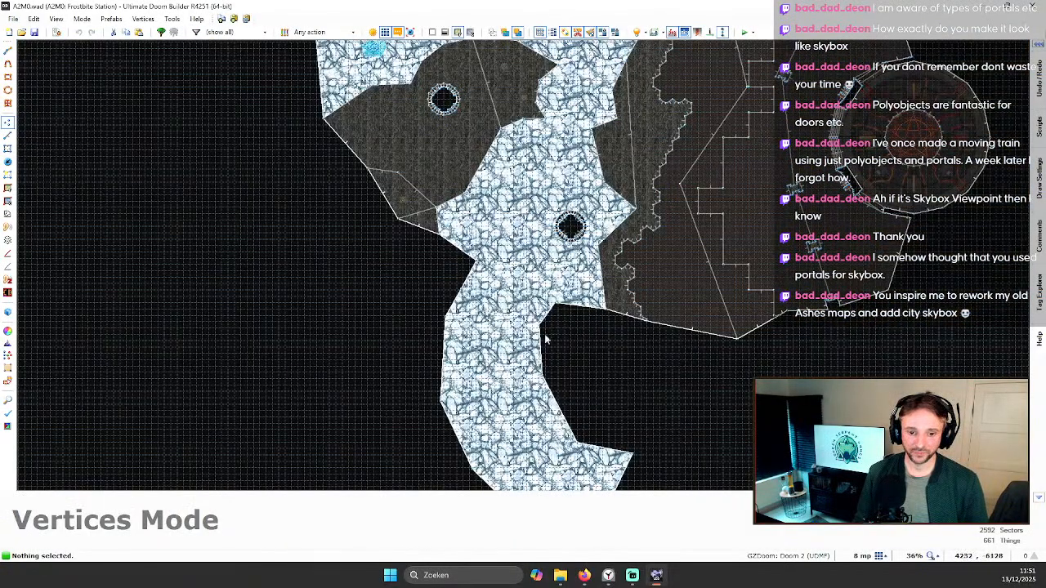
Step: Show the 2D map as a wireframe without floor textures, framing the river's southern bend
click(59, 19)
click(80, 60)
scroll(619, 343, down, 2)
scroll(603, 433, up, 2)
scroll(500, 257, up, 5)
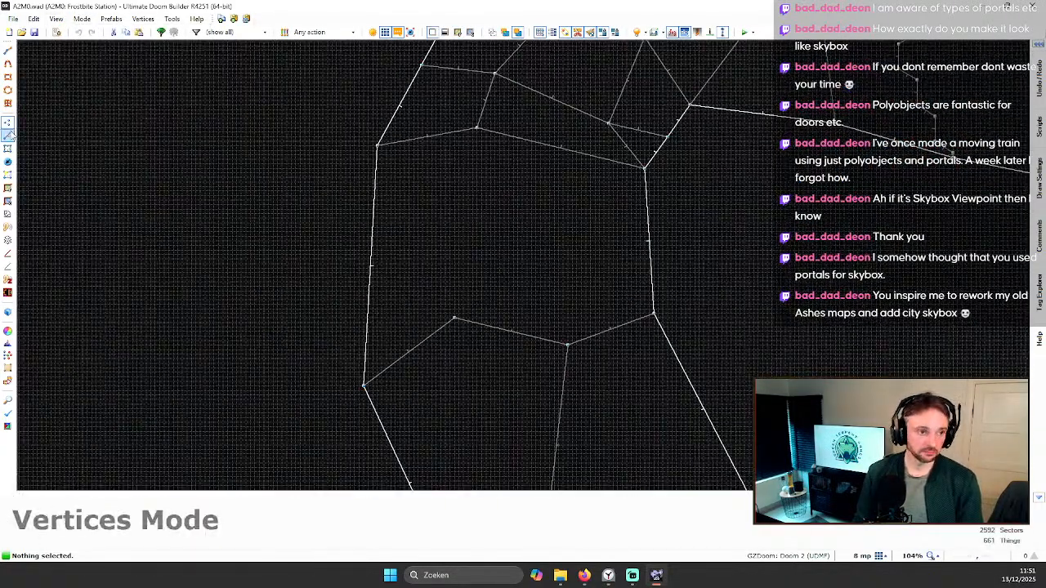
Step: Try to split the wide sector at the river's southern bend with one straight line between its inner lower and upper vertices
click(8, 135)
key(ctrl+d)
click(569, 344)
click(476, 131)
right_click(468, 208)
scroll(519, 355, down, 3)
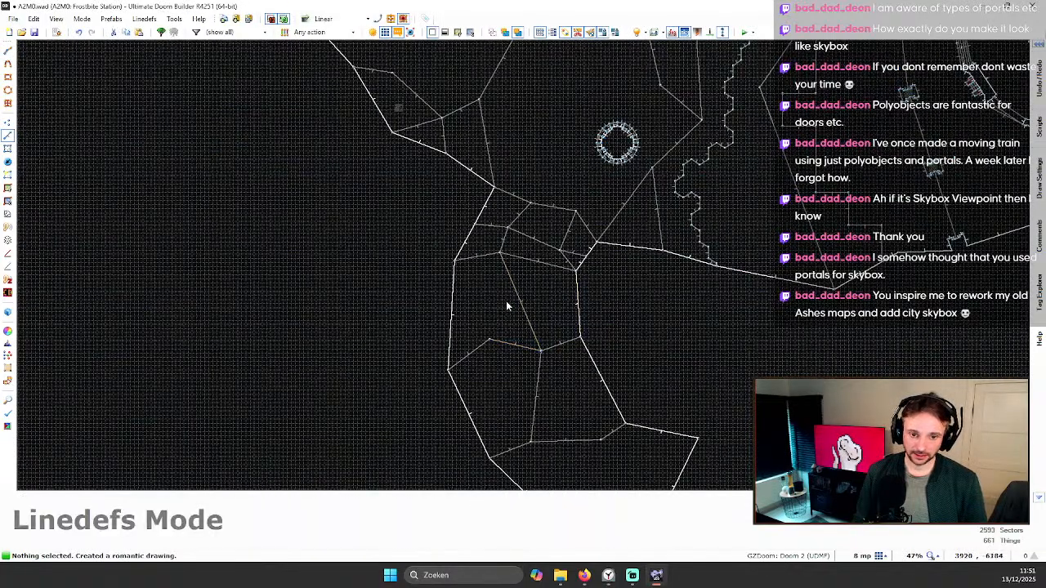
key(ctrl+z)
Step: Split the southern bend's wide sector with a two-segment line, about 177 and 296 units long, ending at its northeastern corner
scroll(504, 309, up, 2)
key(ctrl+d)
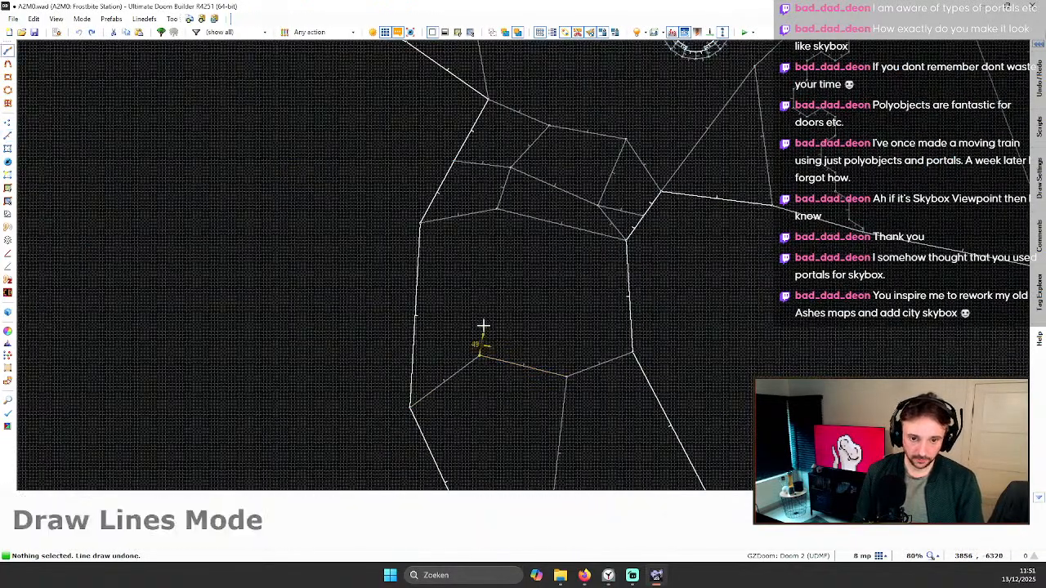
click(480, 353)
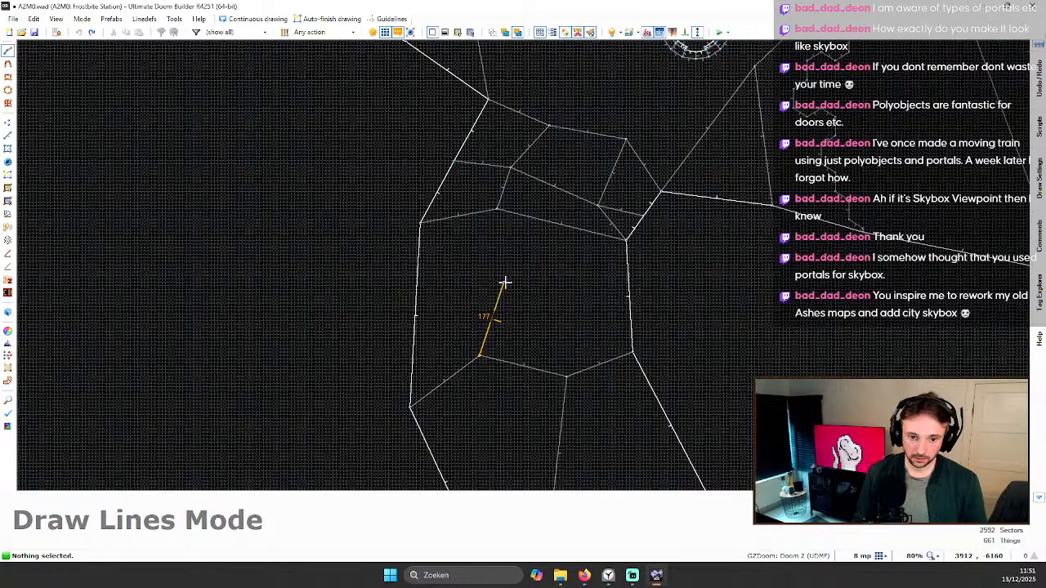
click(622, 244)
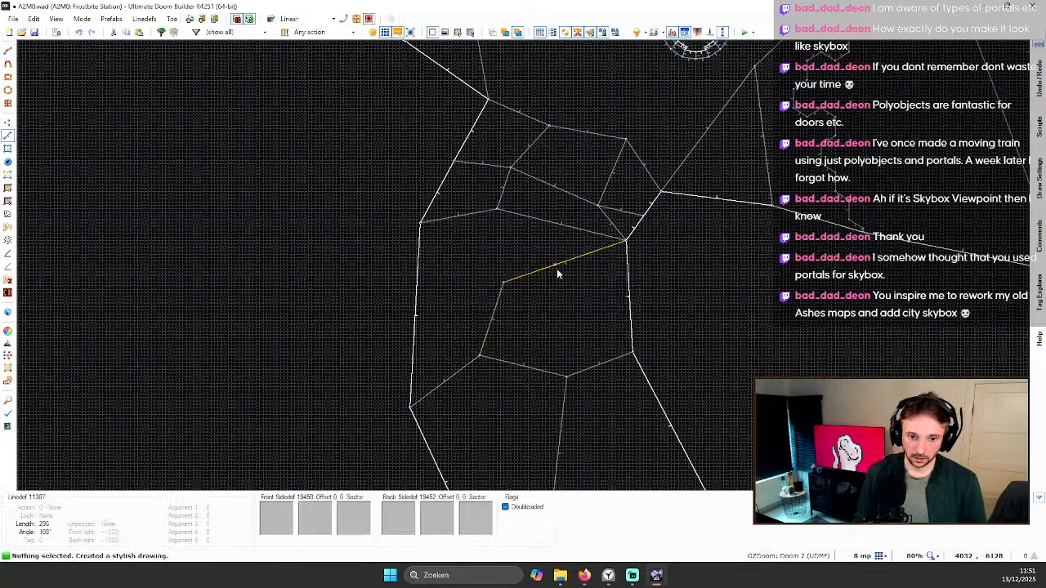
Step: Adjust the ceiling slope of the newly split sectors at the southern bend in 3D in 8-unit steps
key(w)
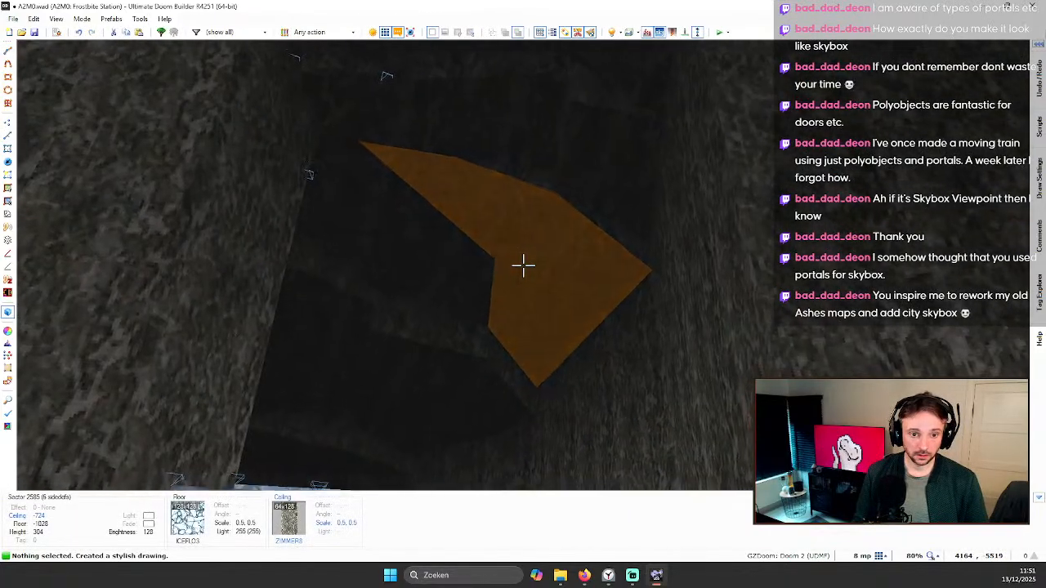
scroll(523, 266, down, 3)
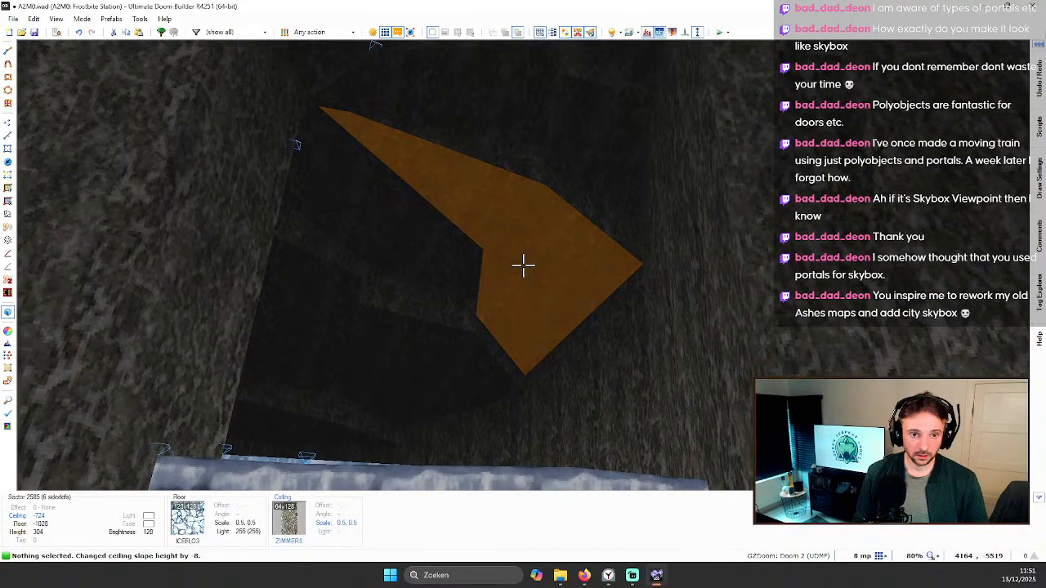
key(e)
key(e)
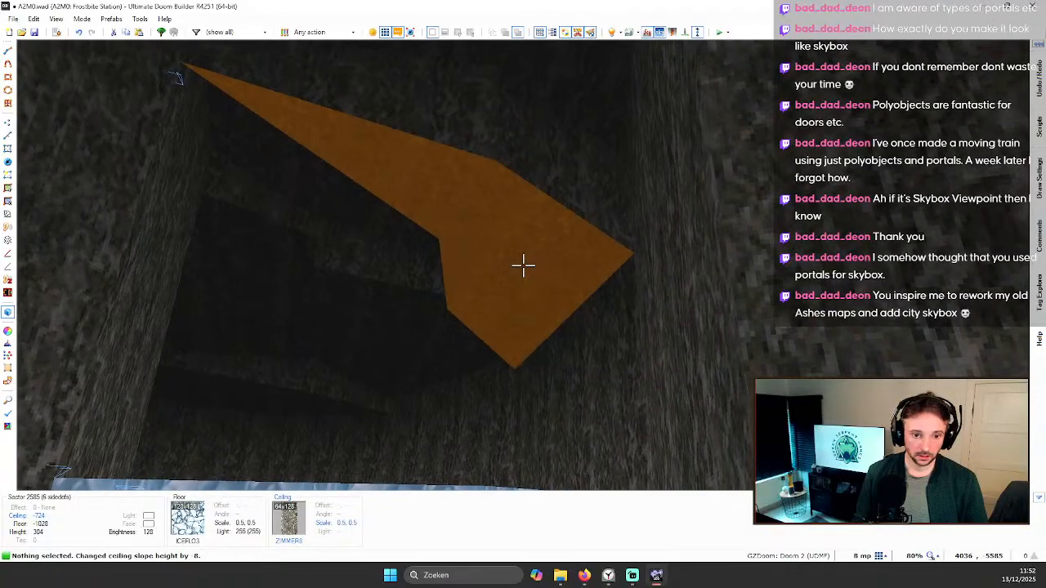
scroll(523, 266, up, 1)
key(e)
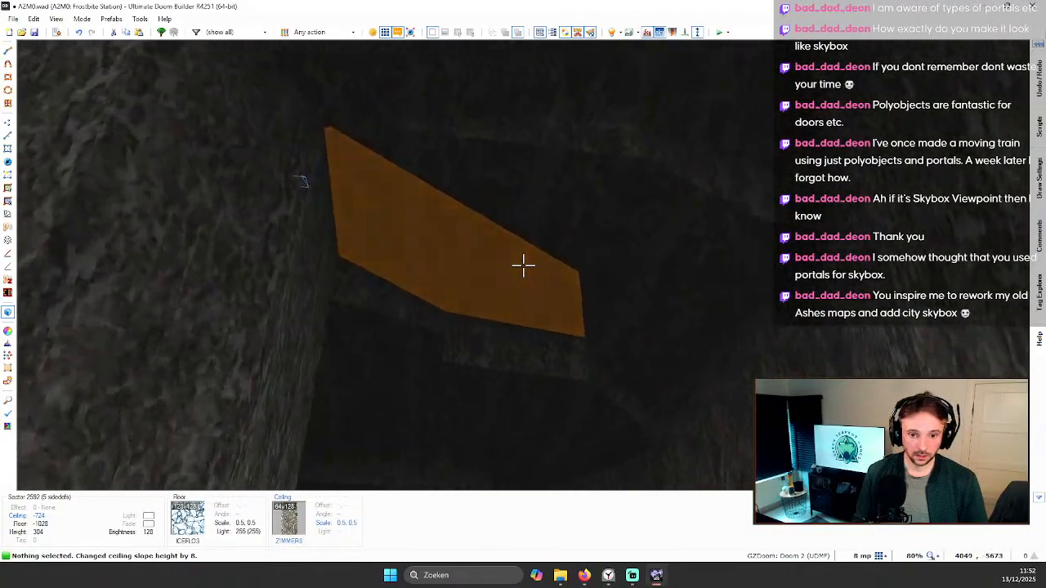
scroll(523, 265, down, 1)
Step: Select the ceiling vertex on the rock wall beside the new sector in 3D and raise its height to -684
key(e)
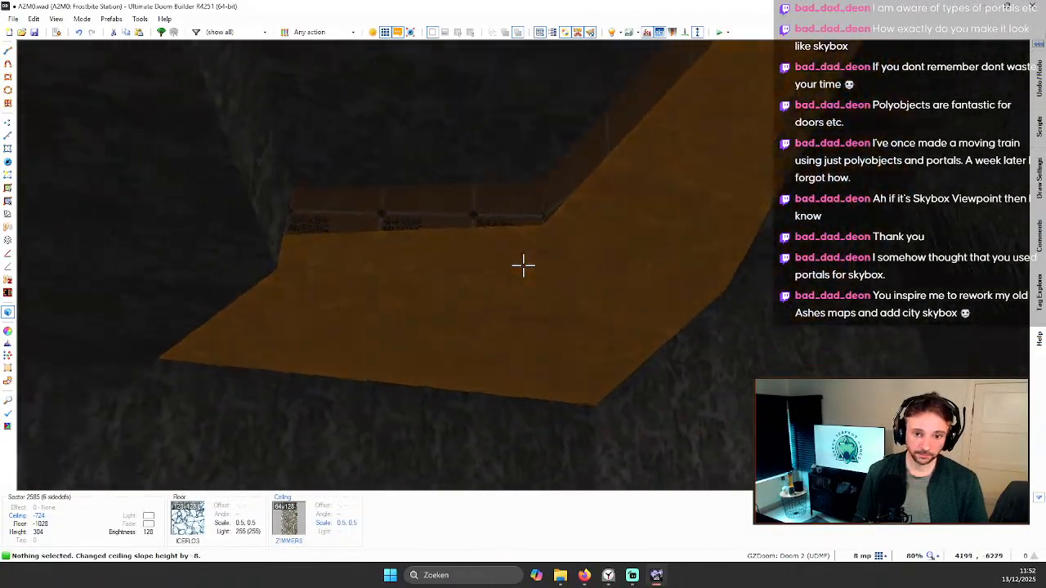
key(e)
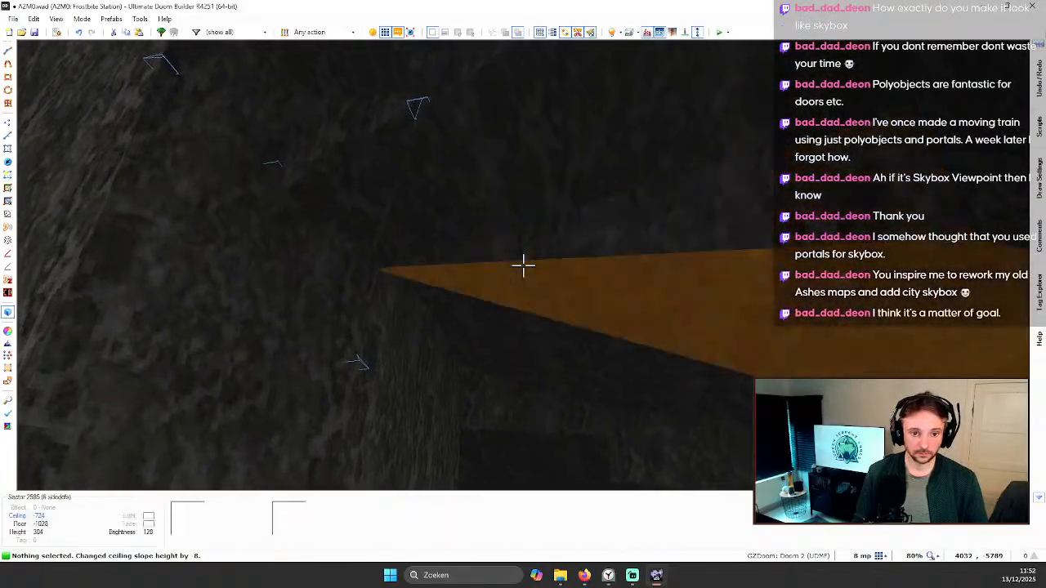
key(d)
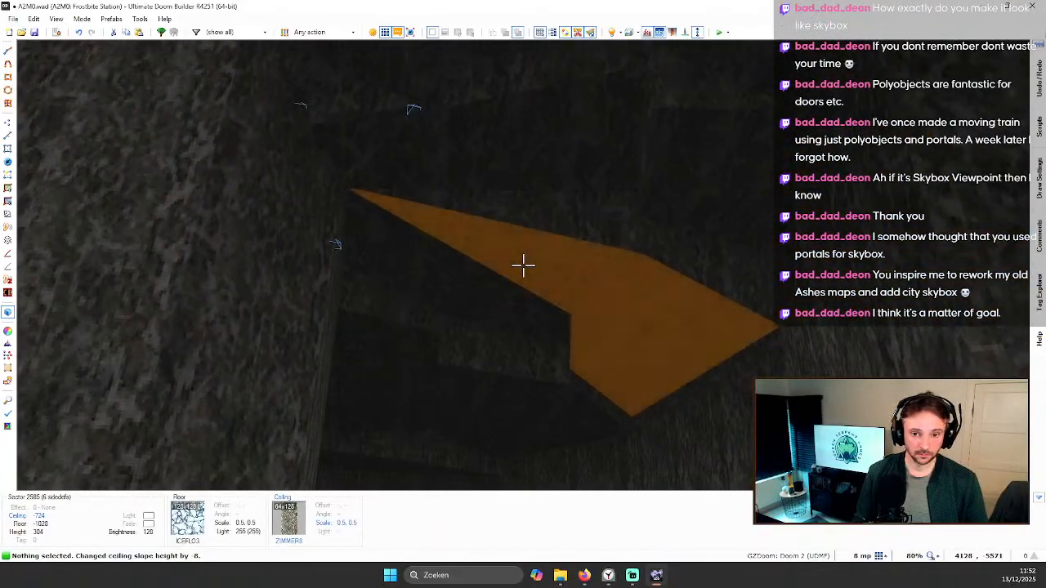
key(s)
click(523, 265)
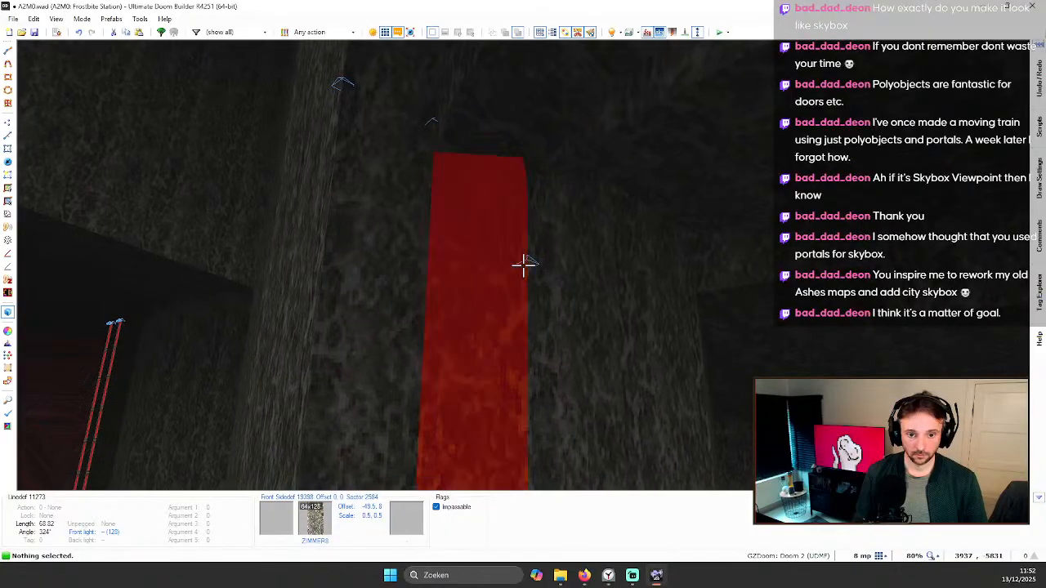
key(c)
click(523, 265)
scroll(523, 265, up, 1)
scroll(523, 265, up, 3)
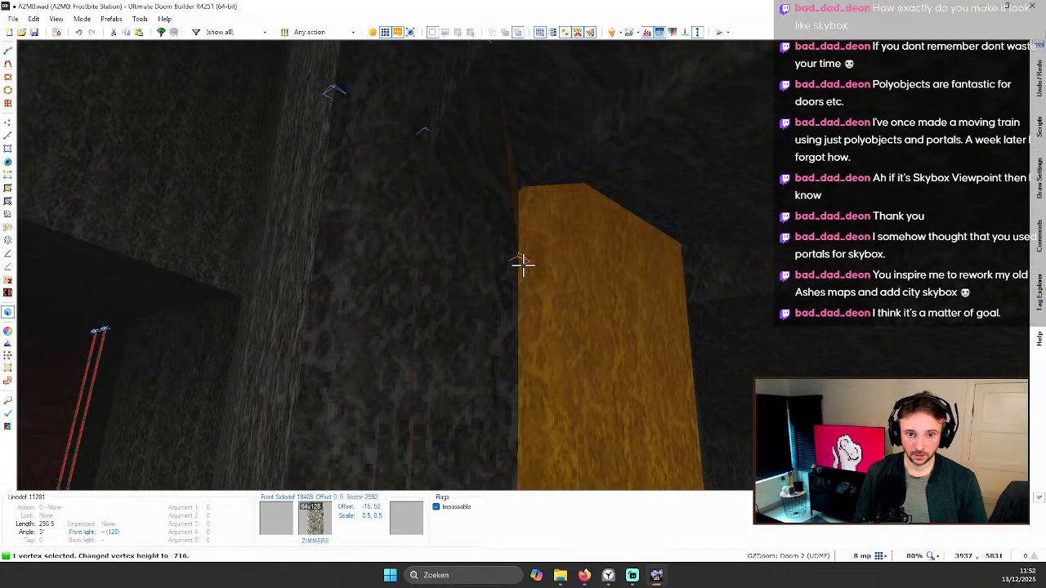
key(e)
key(d)
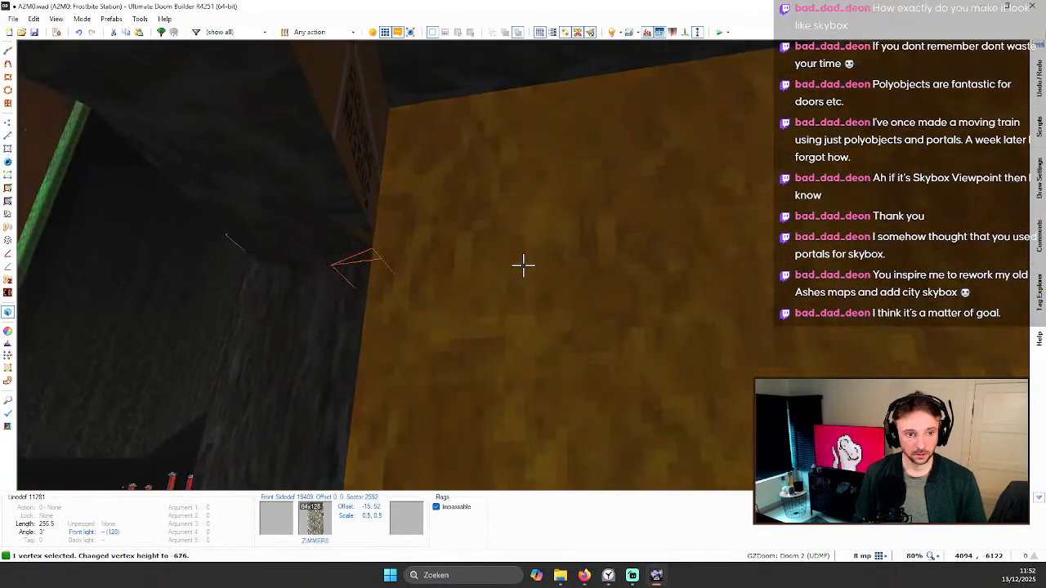
scroll(523, 265, up, 1)
Step: Merge the two small adjoining sectors just north of the newly split area into one sector
key(q)
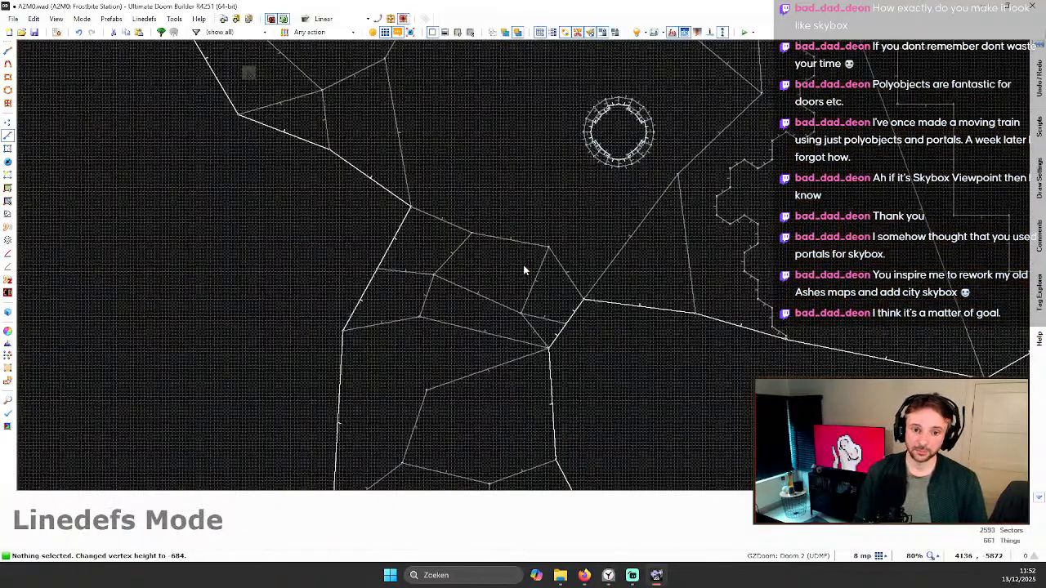
key(s)
click(503, 316)
click(535, 313)
key(shift+j)
scroll(536, 326, up, 3)
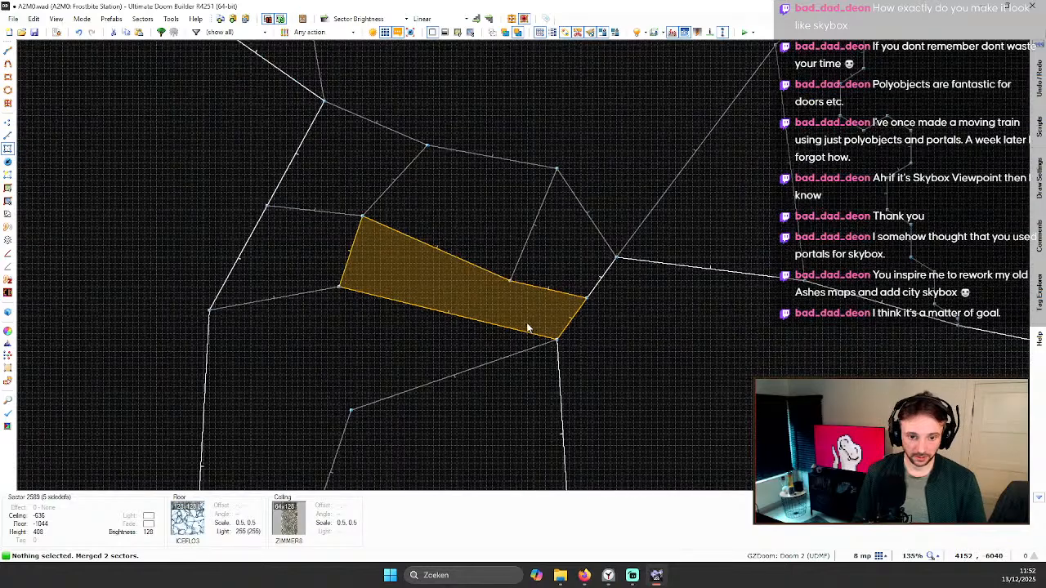
Step: Add a vertex on the merged sector's southern line and move it southwest to bend the edge
key(v)
drag(452, 317, 424, 348)
scroll(451, 377, down, 3)
scroll(506, 357, down, 2)
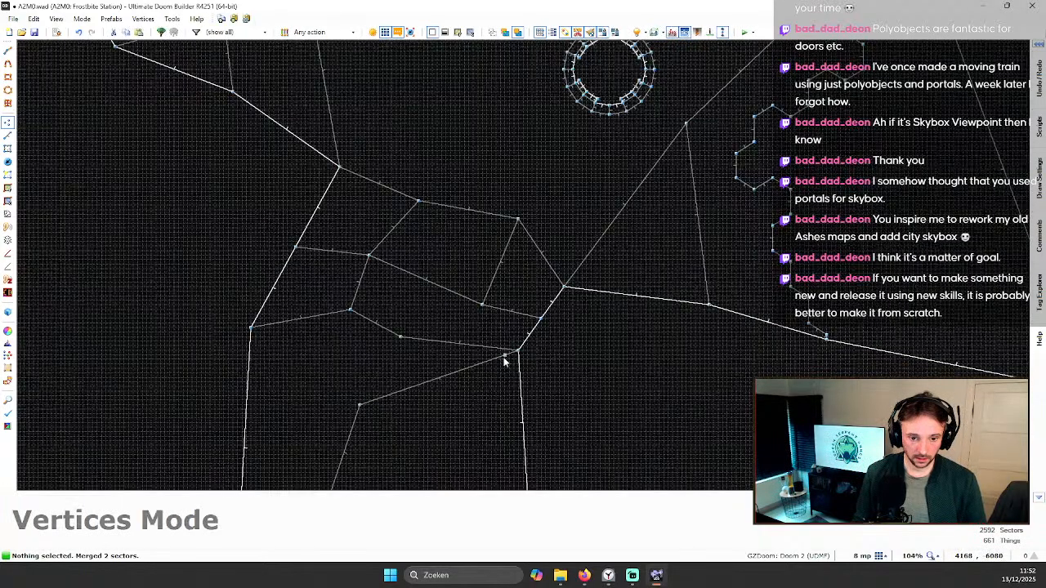
scroll(425, 319, up, 2)
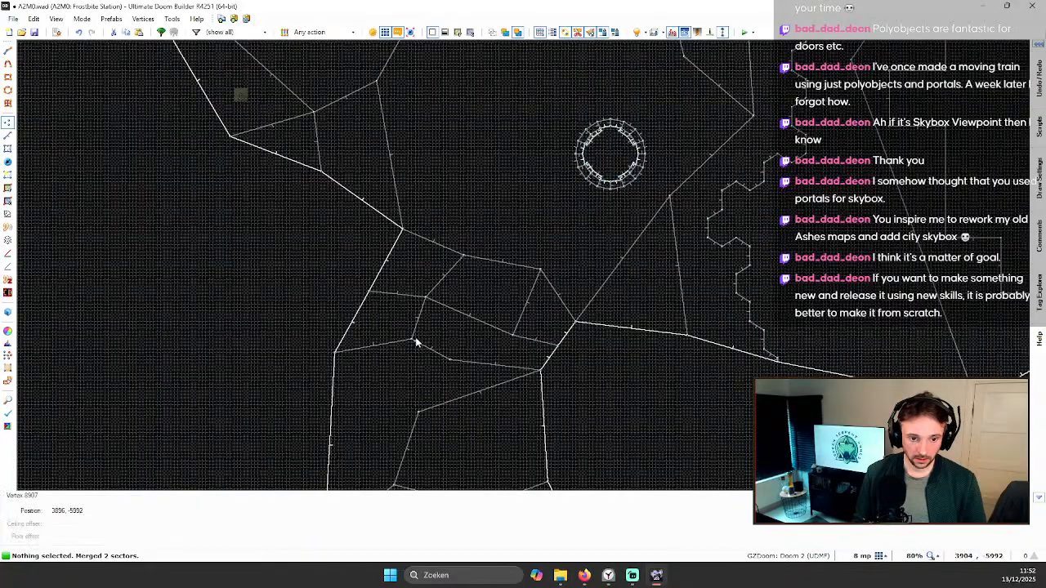
Step: Examine the sloped ceiling sectors around the southern bend in 3D, including the one with the newly bent edge
key(w)
key(w)
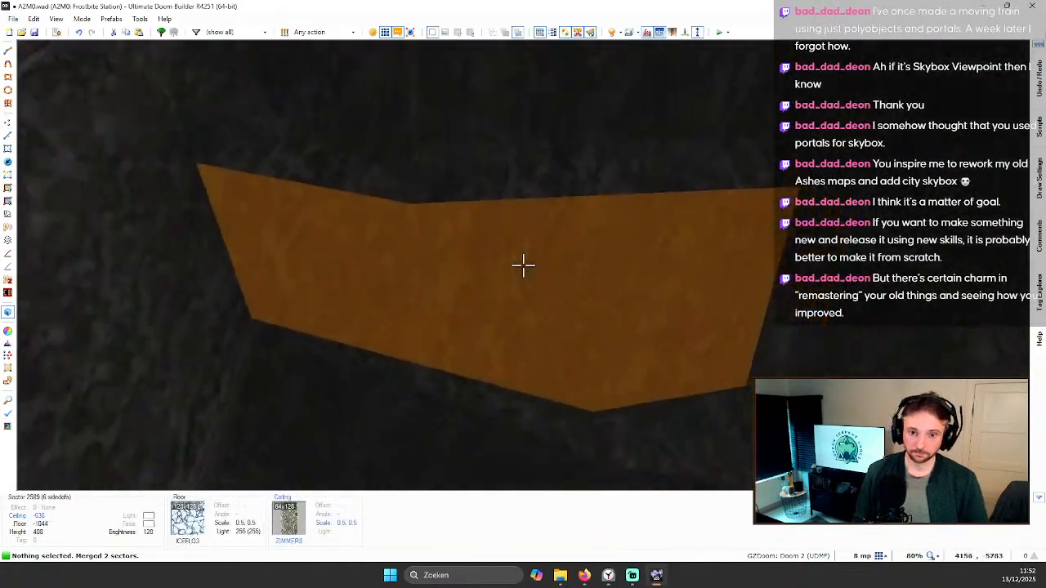
key(s)
key(w)
key(w)
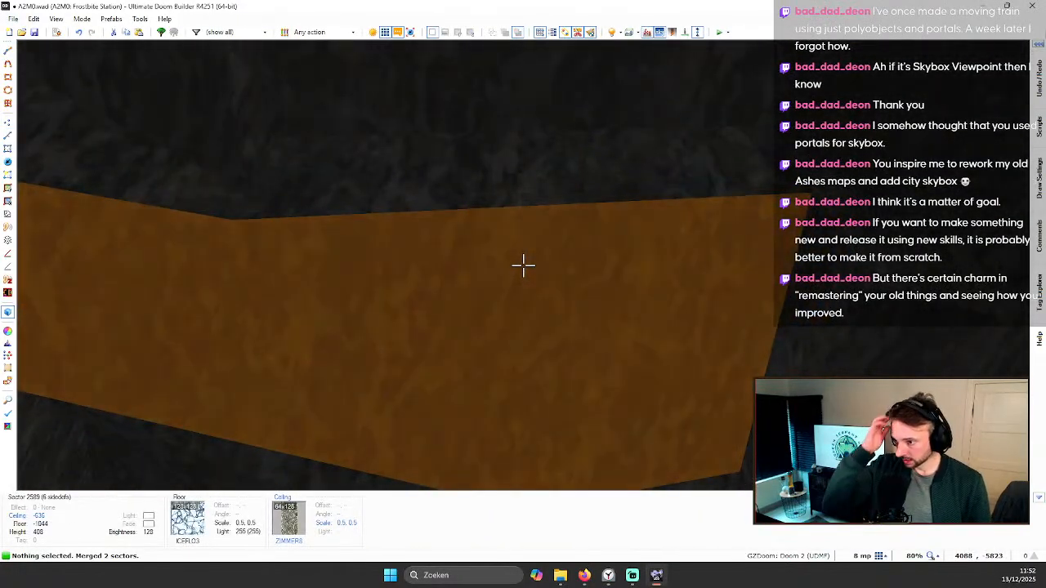
key(s)
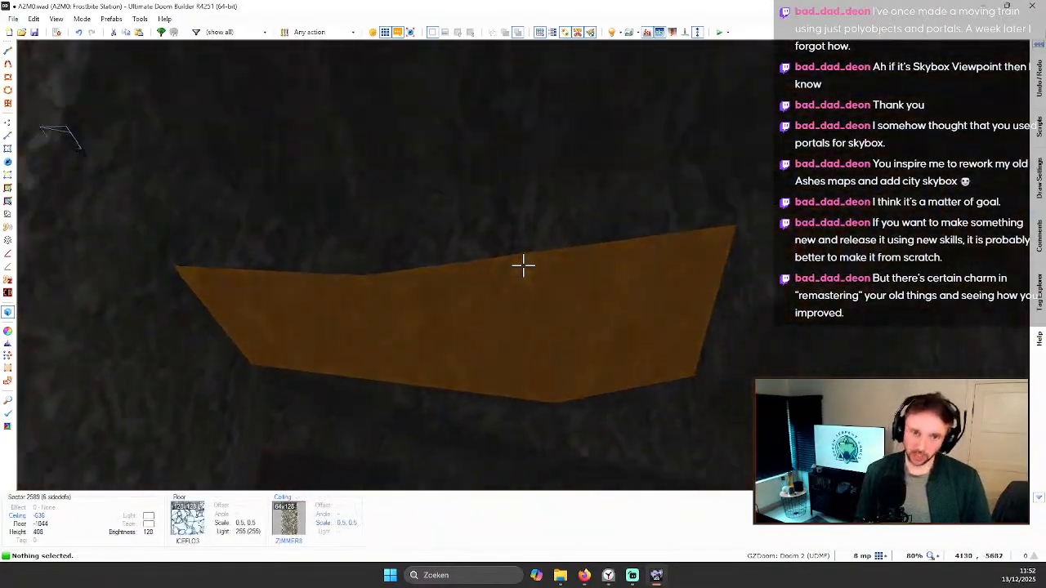
key(w)
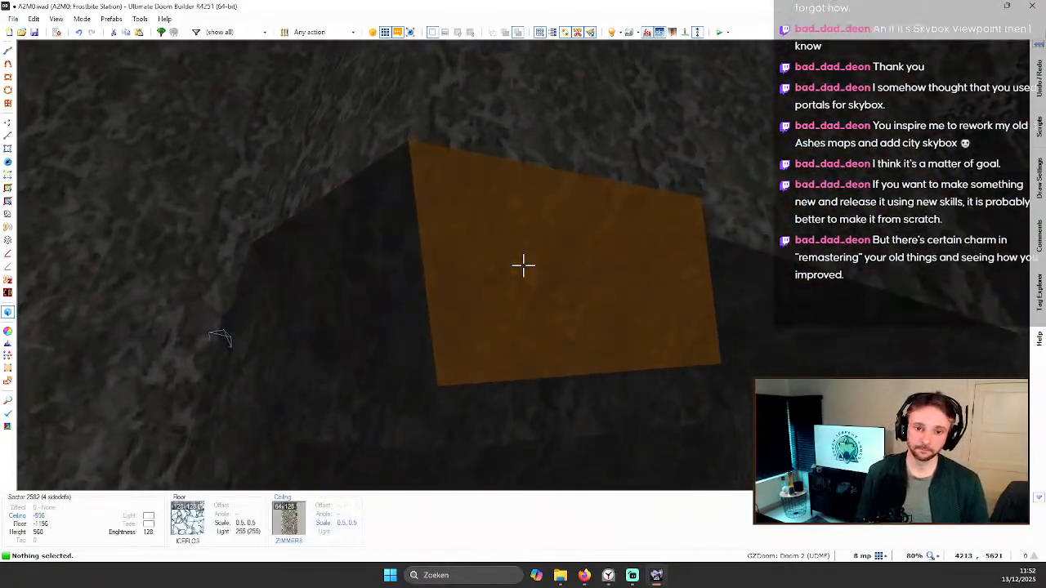
key(q)
scroll(515, 330, up, 2)
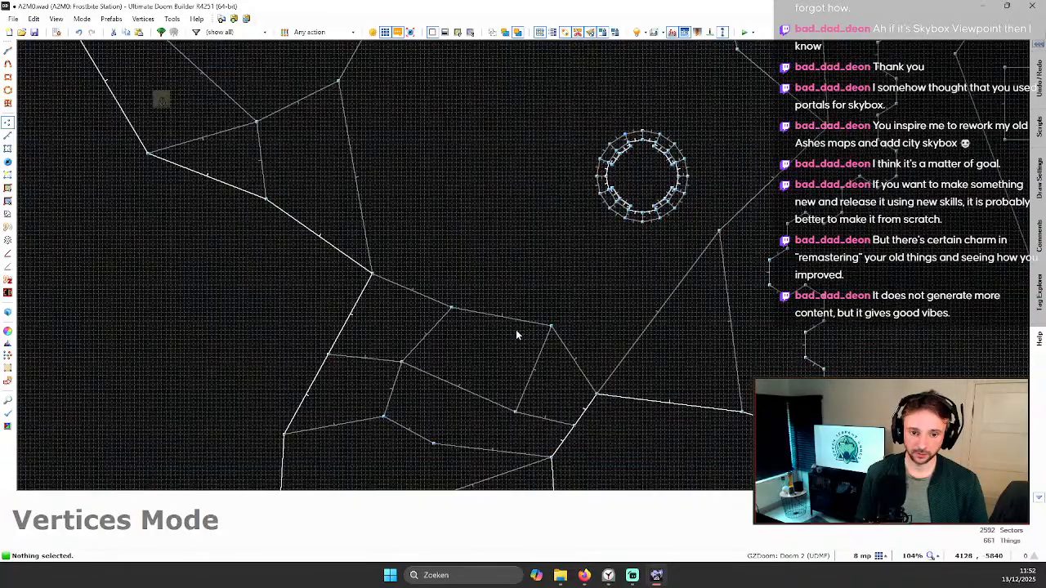
Step: Merge the large ceiling sector at the bend's northern end with its small eastern neighbour into one sector
key(q)
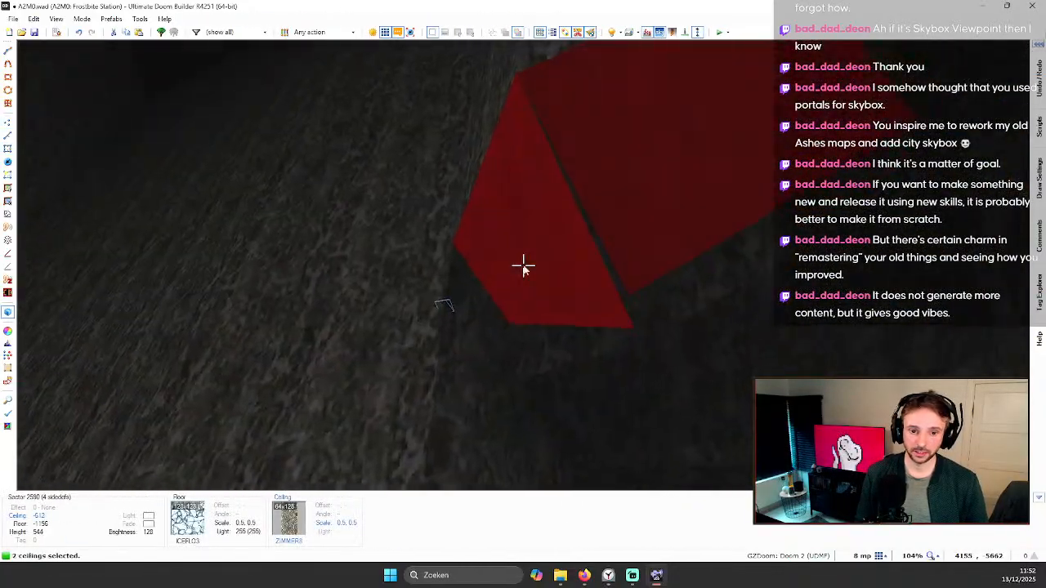
key(q)
click(552, 341)
click(570, 358)
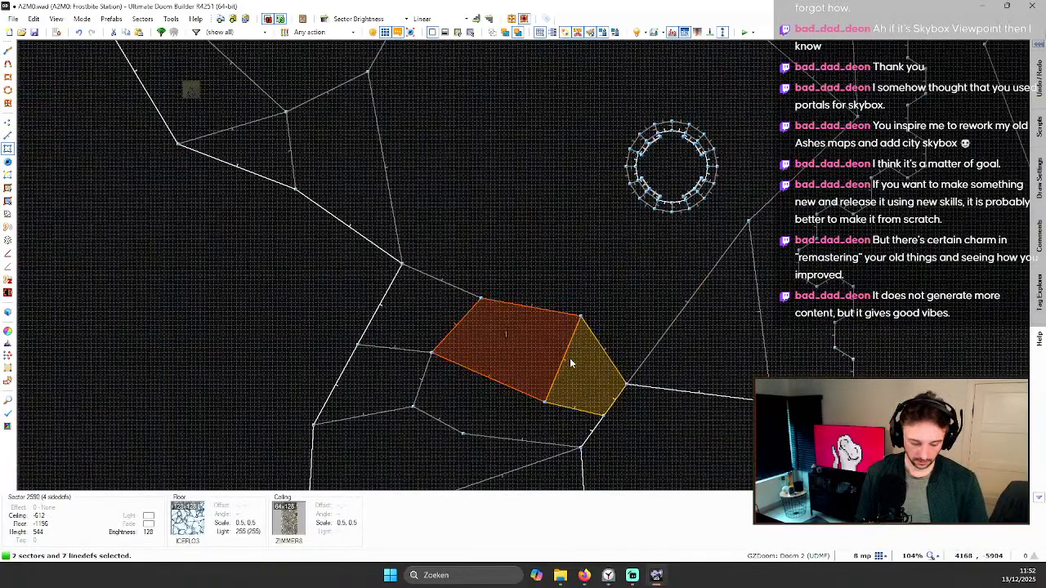
key(shift+j)
key(v)
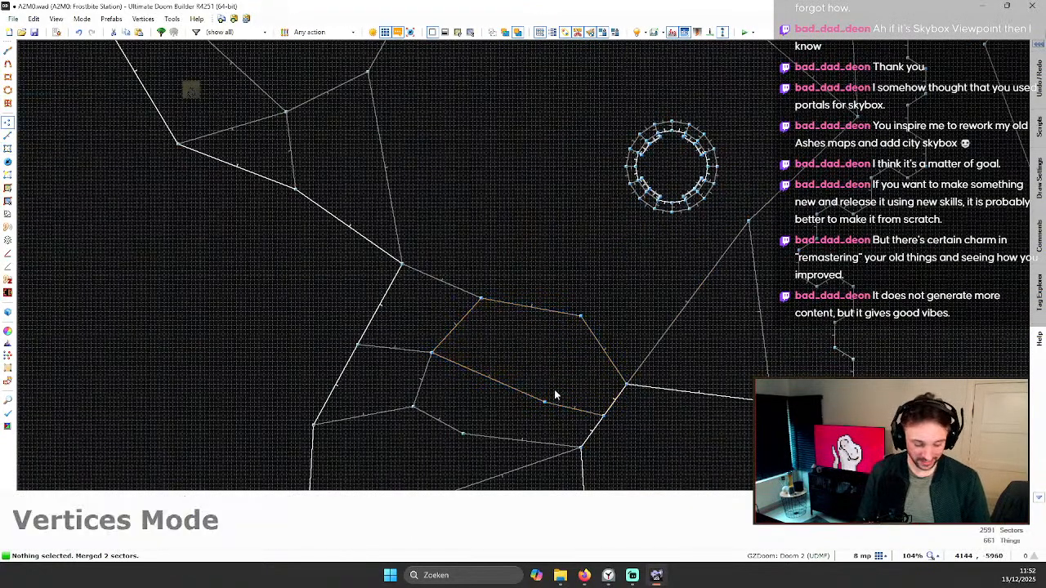
Step: Move the middle vertex of the merged sector's southern line northwest to reshape the edge
scroll(549, 396, up, 2)
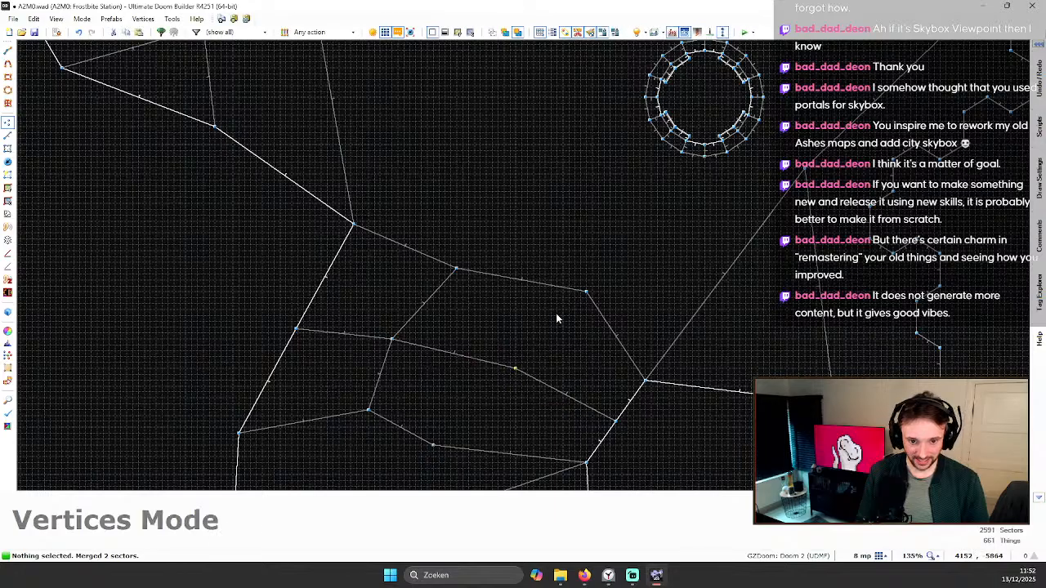
drag(518, 372, 509, 356)
scroll(501, 392, down, 3)
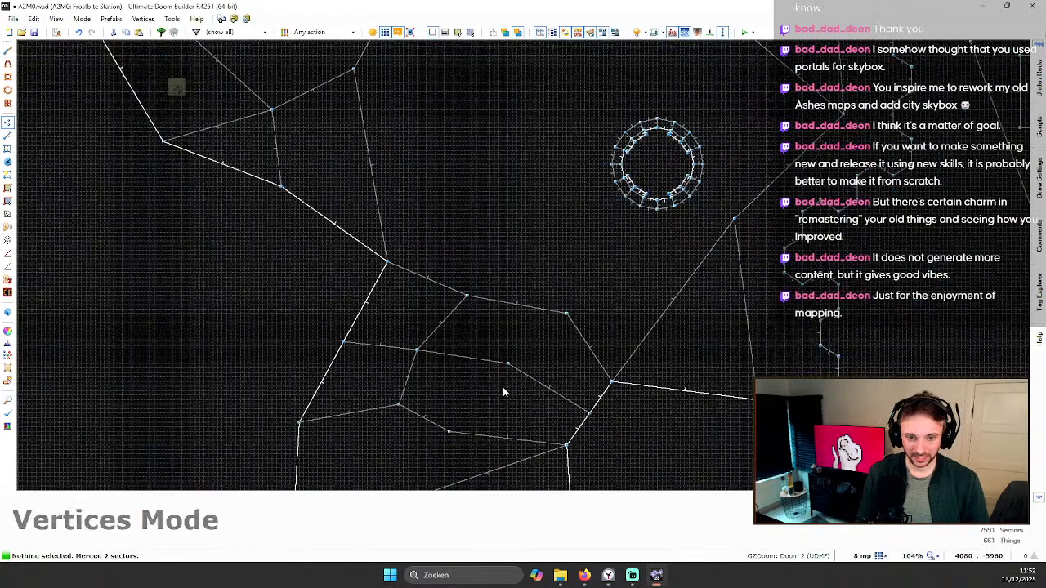
scroll(572, 406, up, 3)
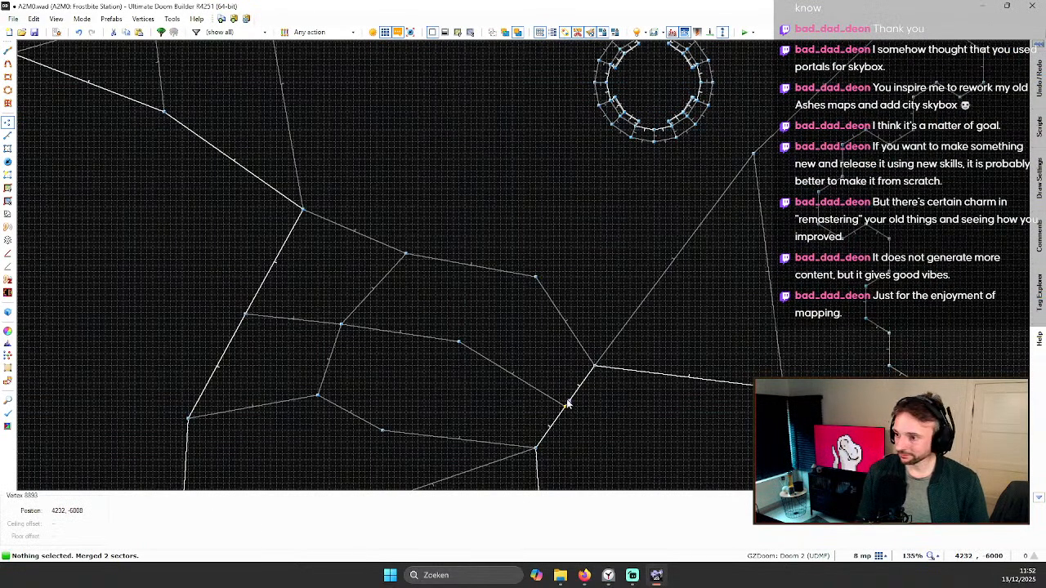
Step: Apply the ZIMMER8 texture to the two untextured wall pieces below the reshaped ceiling and auto-align their textures in X and Y
key(q)
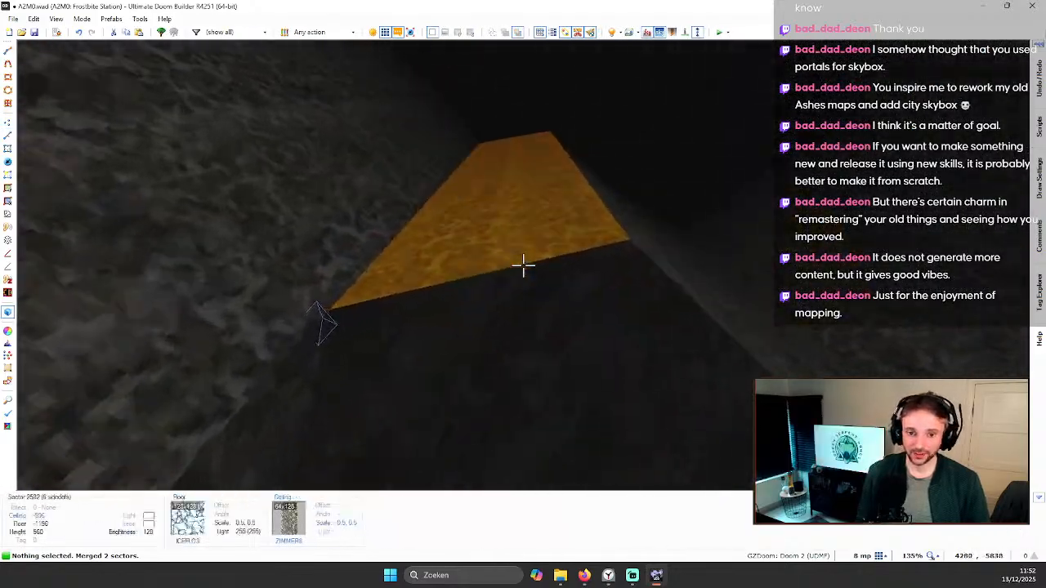
key(d)
key(e)
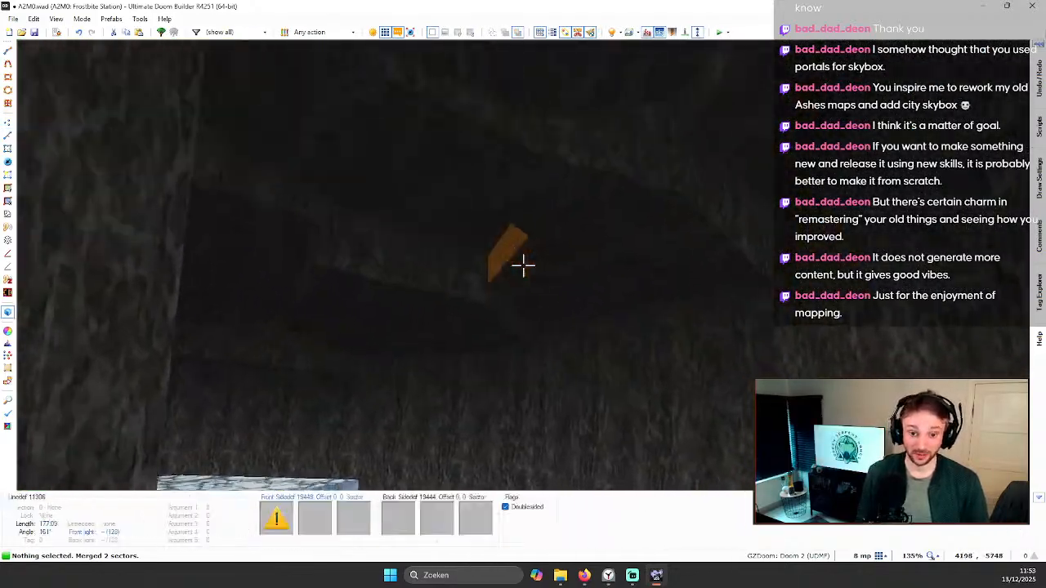
click(523, 265)
key(ctrl+c)
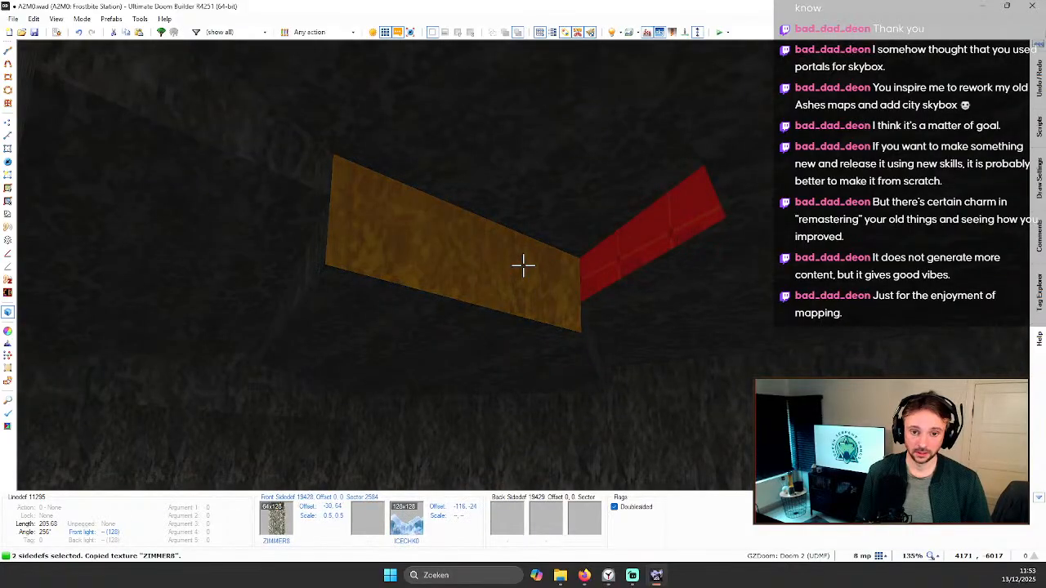
key(ctrl+v)
key(c)
key(ctrl+a)
key(d)
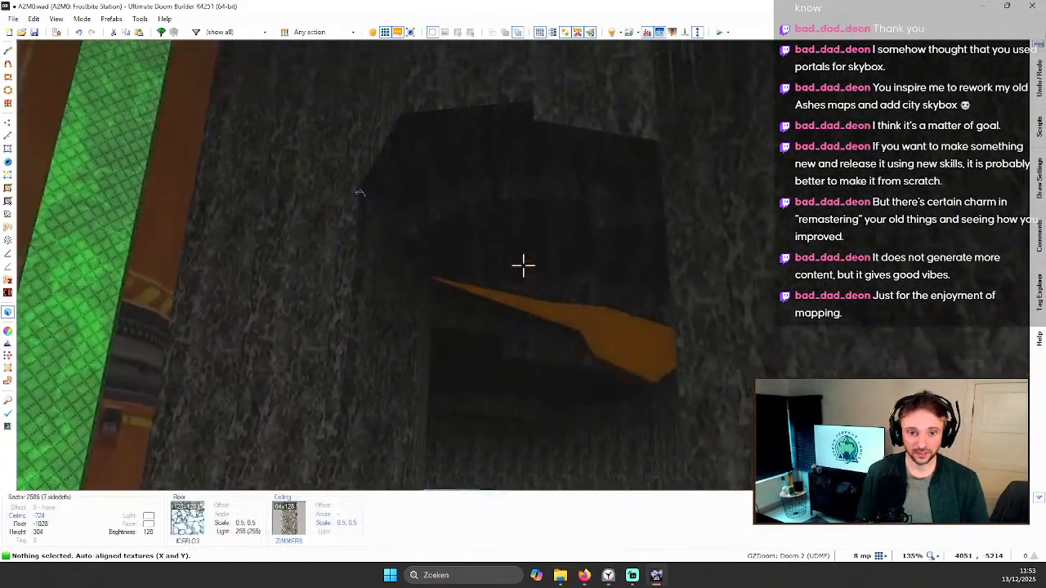
Step: Examine the merged and bent sectors at the southern bend in the 2D map and in 3D
key(w)
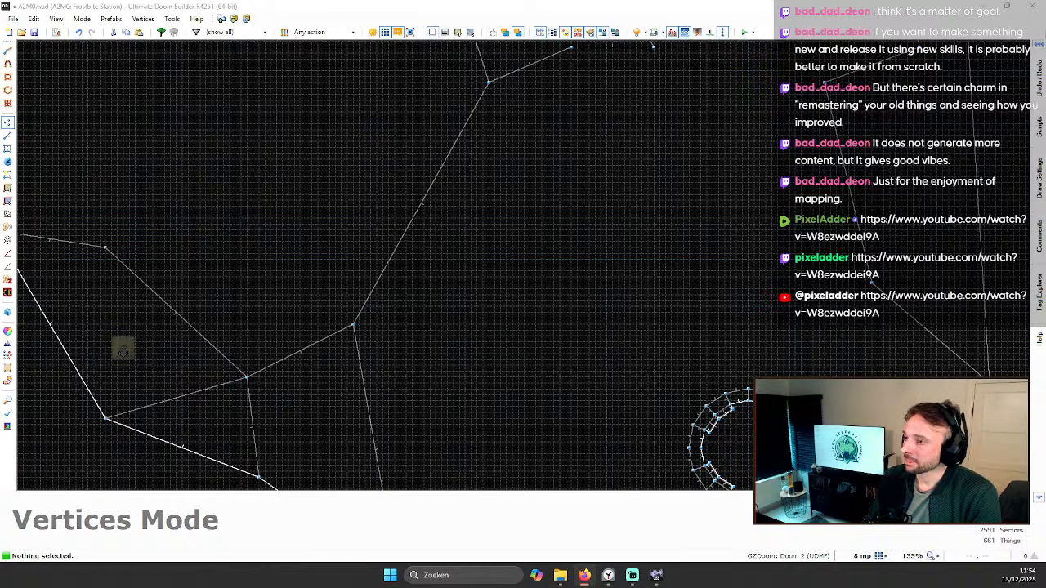
scroll(527, 233, down, 5)
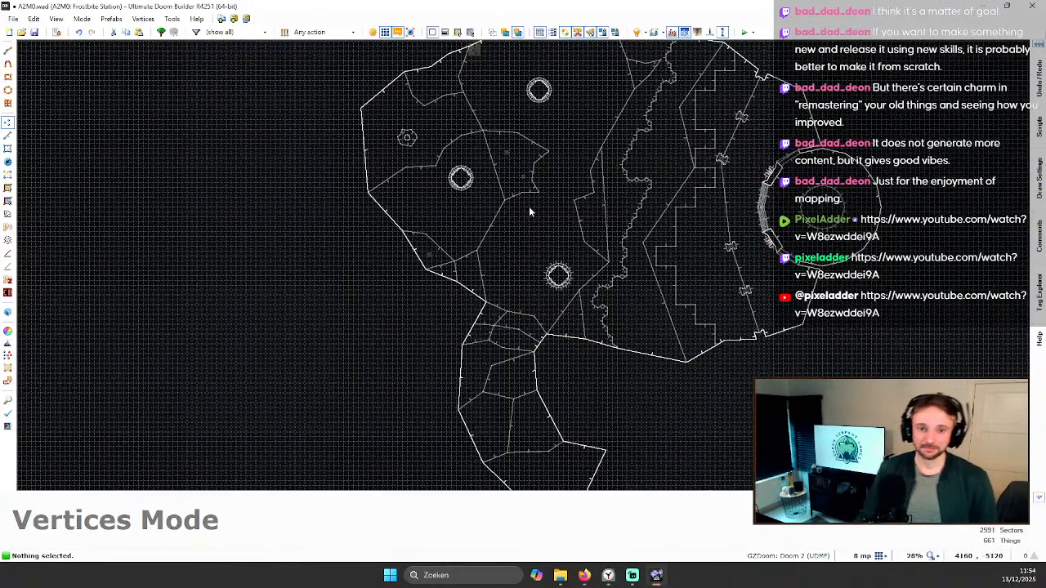
scroll(566, 255, up, 3)
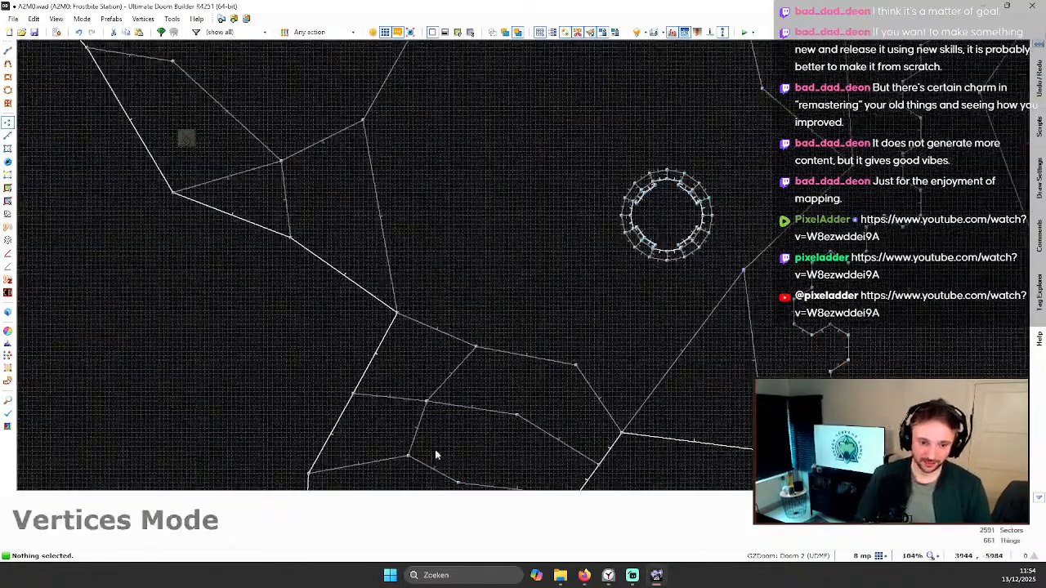
scroll(443, 431, down, 1)
scroll(443, 419, up, 1)
key(q)
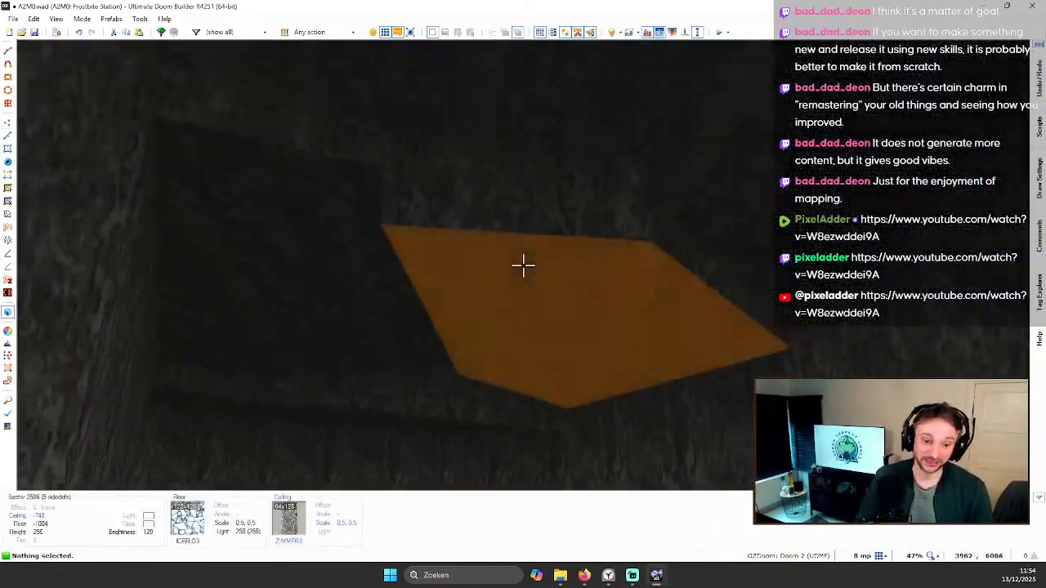
key(q)
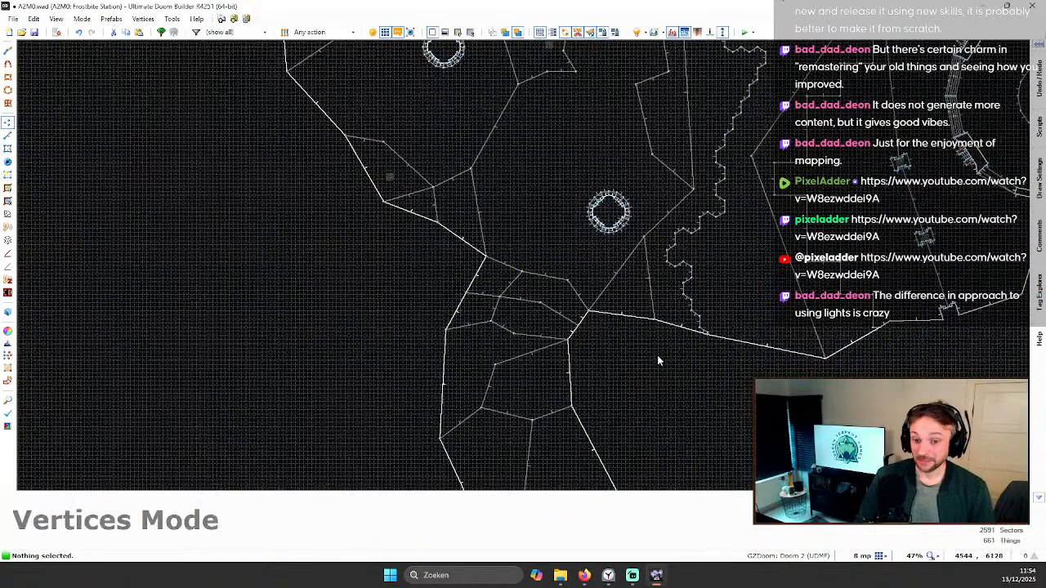
key(q)
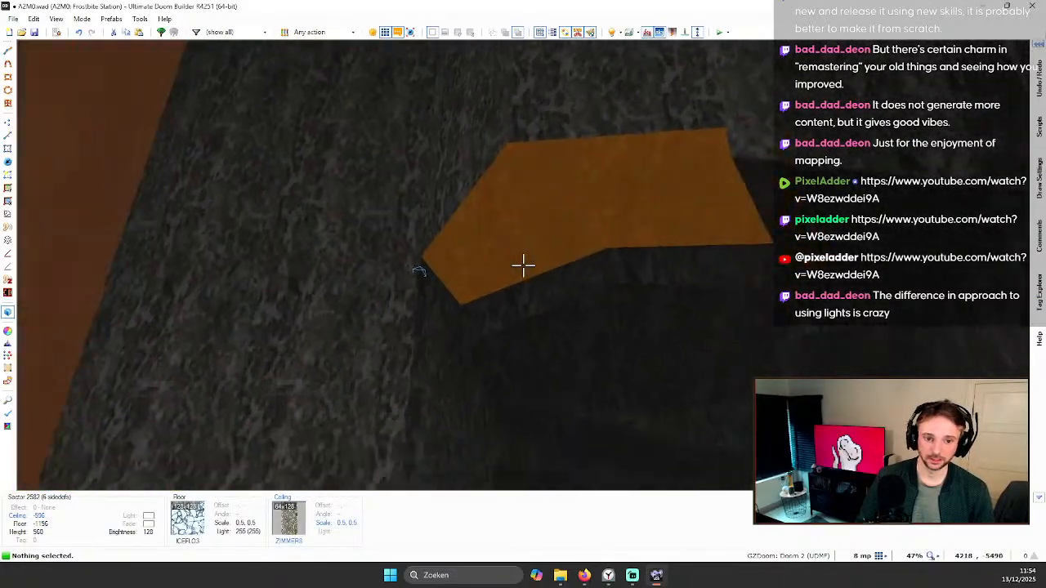
Step: Adjust the slope of the small four-sided ceiling against the western rock wall in 3D, raising it in 8-unit steps
scroll(523, 266, up, 1)
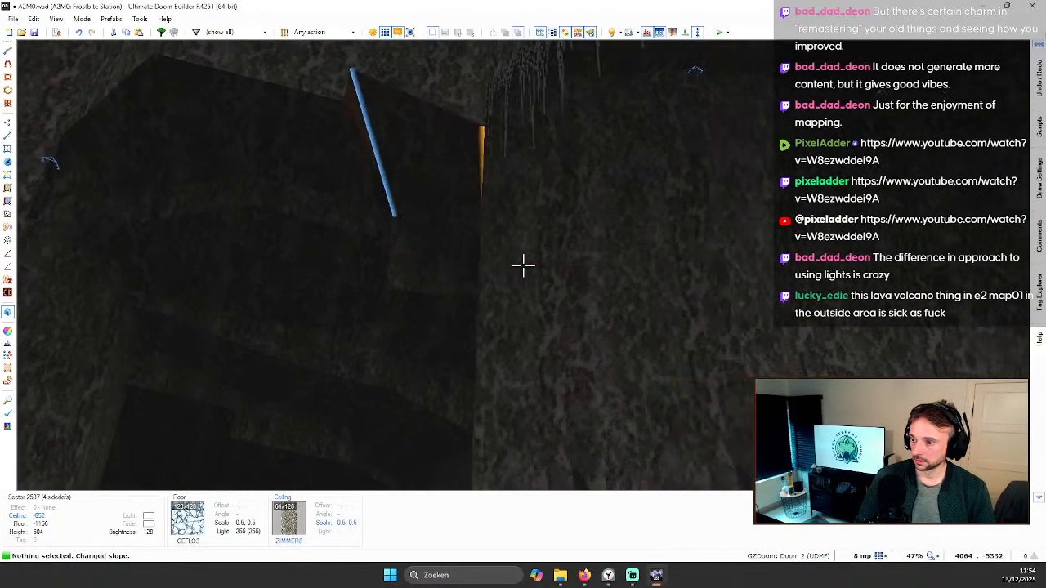
key(s)
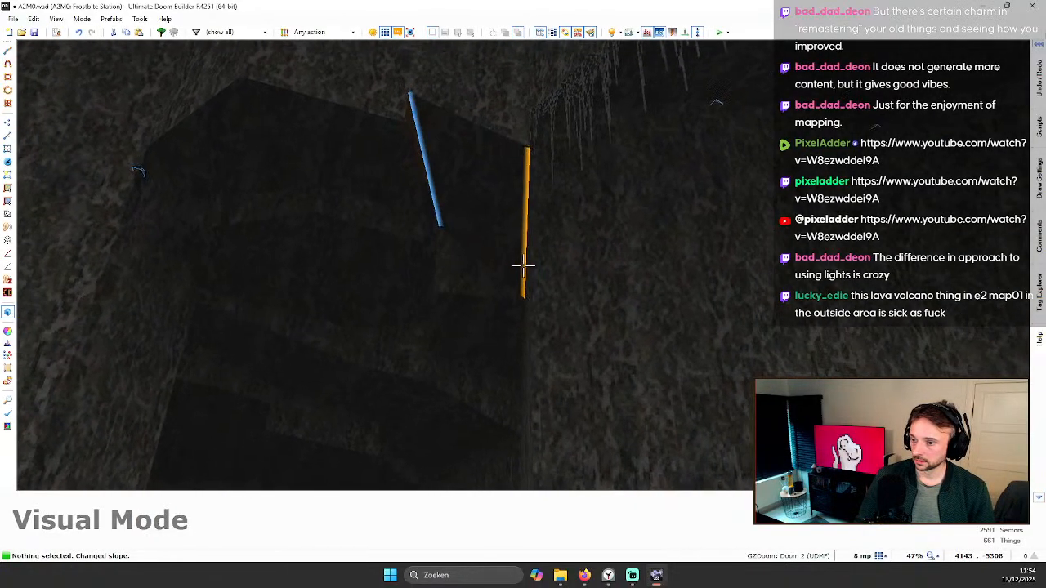
key(w)
key(alt+s)
click(523, 265)
scroll(523, 264, up, 2)
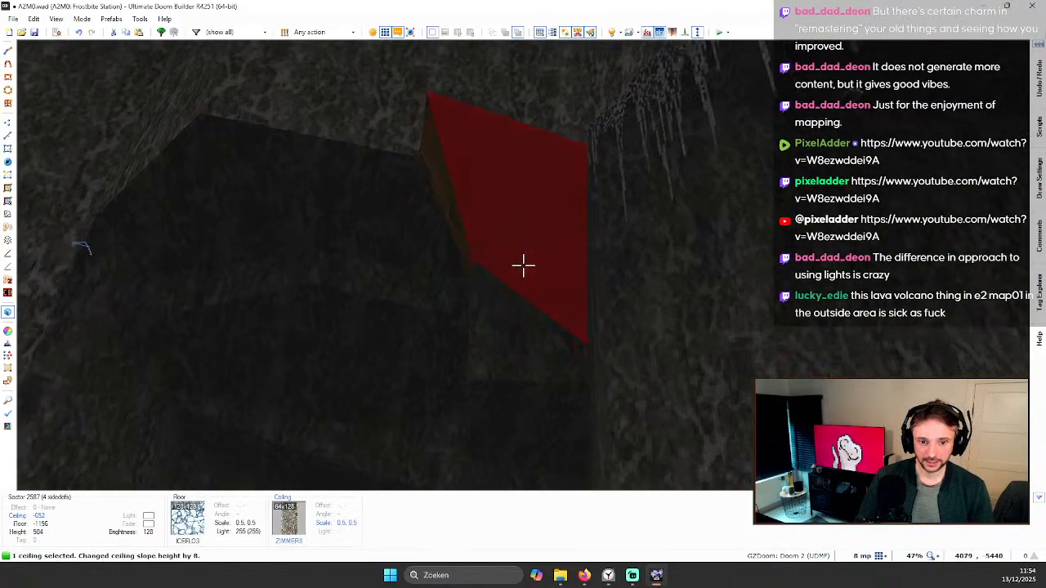
Step: Apply ZIMMER8 to the ceiling and wall faces beside the re-sloped western sector and auto-align the wall textures in X and Y
key(w)
key(ctrl+c)
key(ctrl+v)
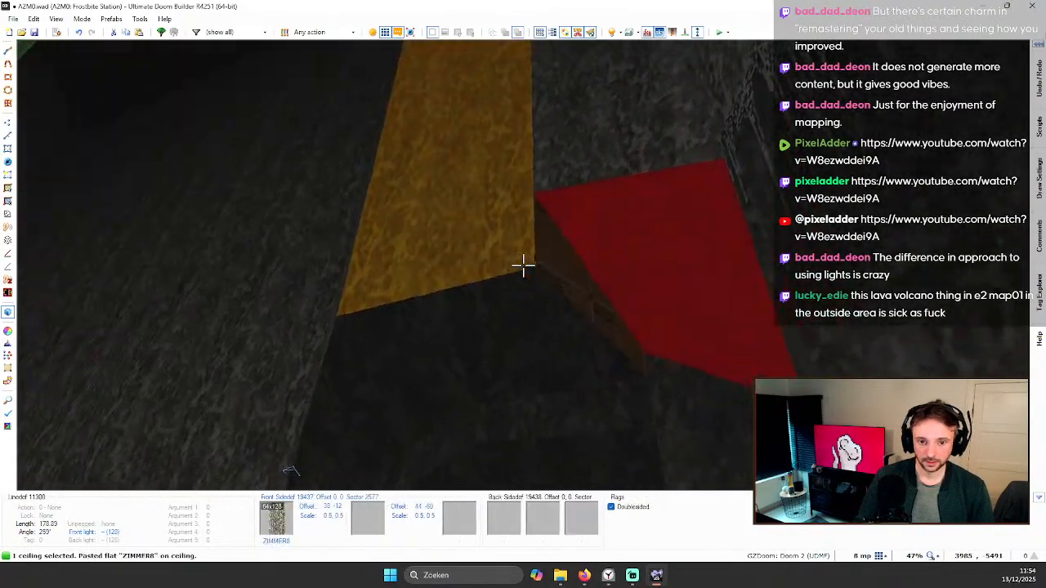
key(c)
key(ctrl+v)
key(ctrl+v)
key(ctrl+a)
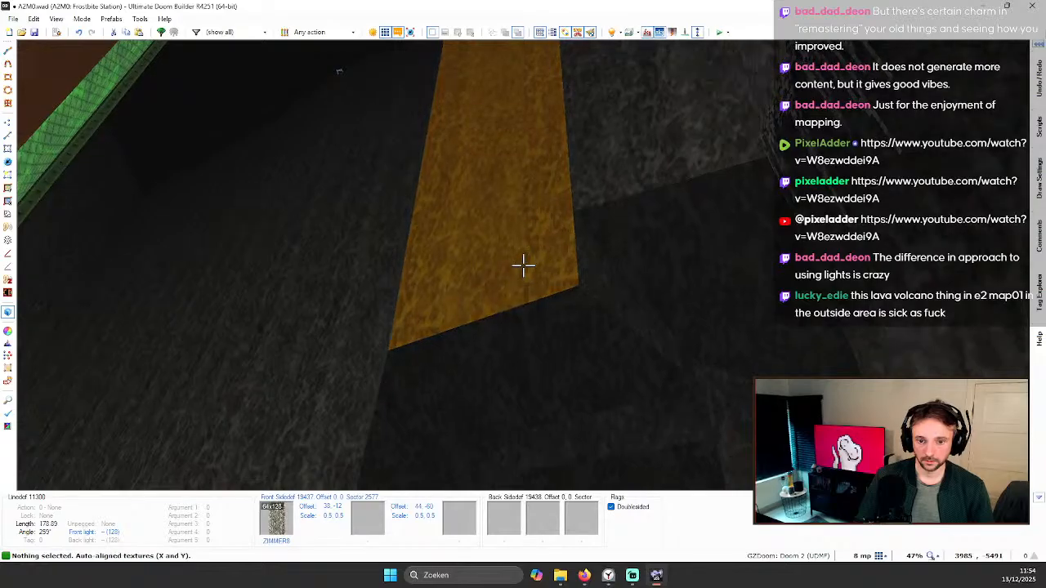
Step: Adjust the slope of the five-sided ceiling farther south over the icy river, using its edge slope handles in 3D
key(s)
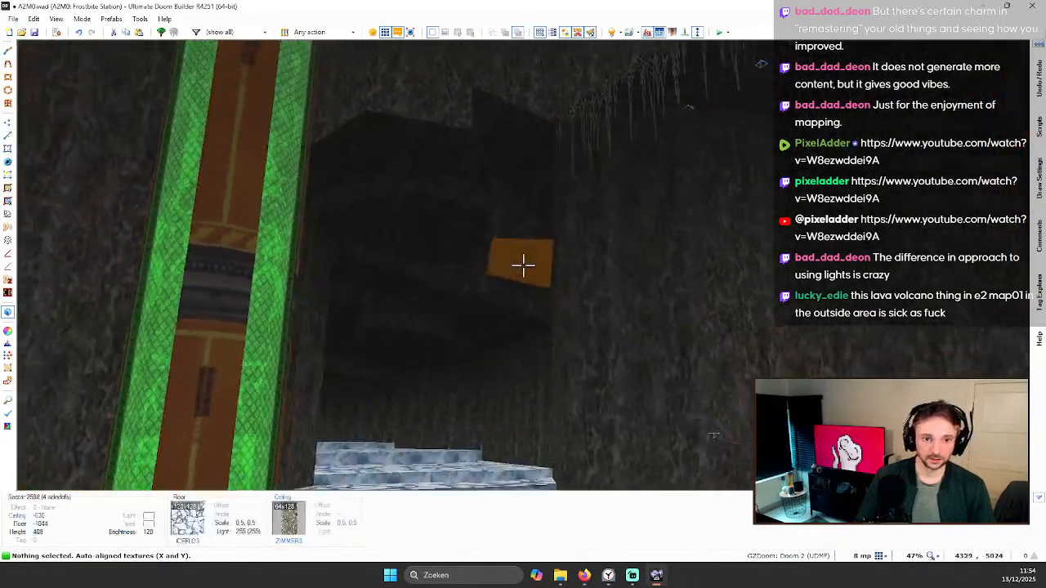
key(w)
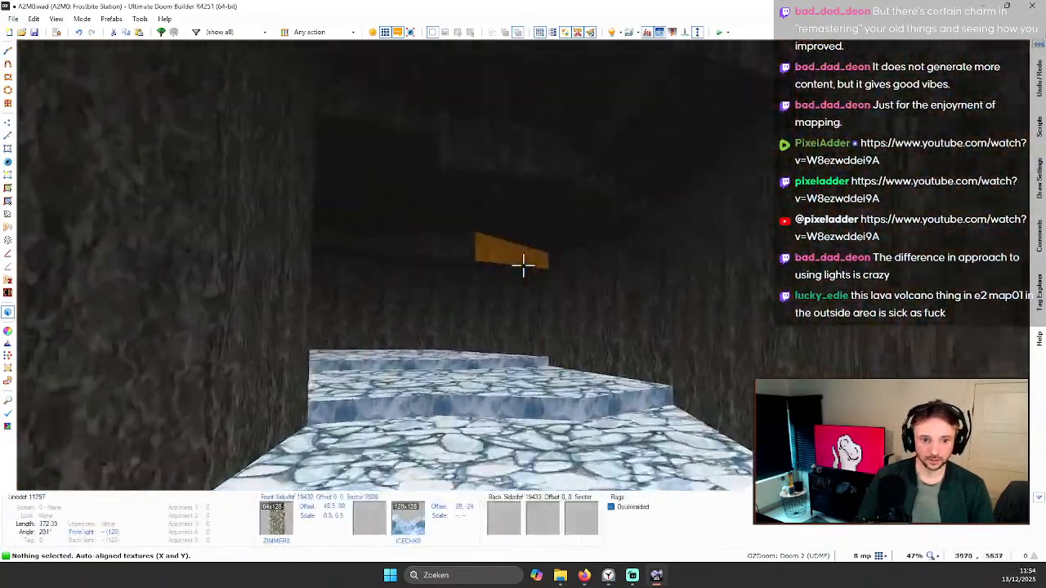
key(w)
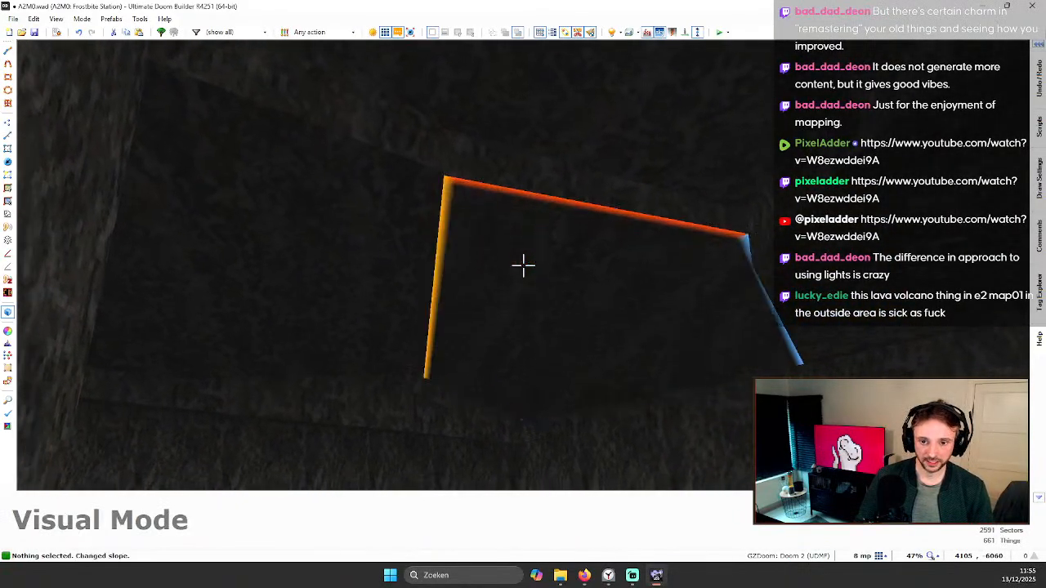
key(alt+v)
key(a)
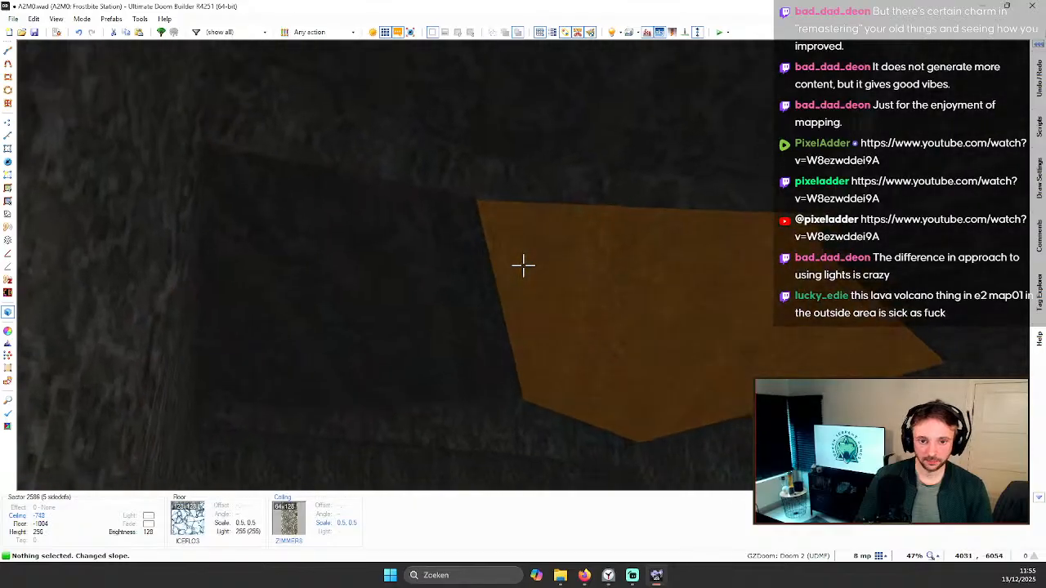
key(alt+v)
click(523, 264)
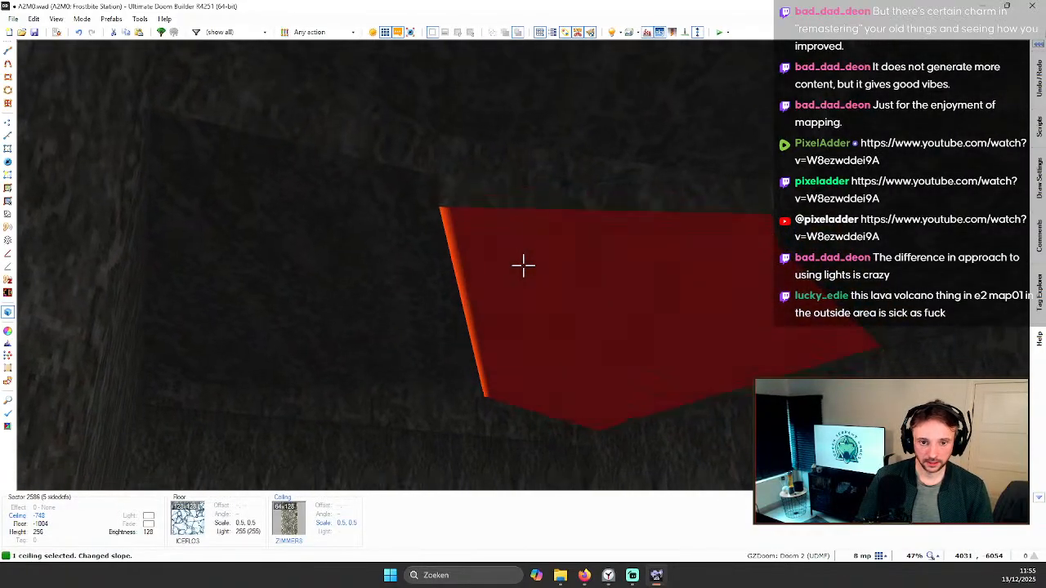
key(alt+v)
click(523, 266)
key(alt+v)
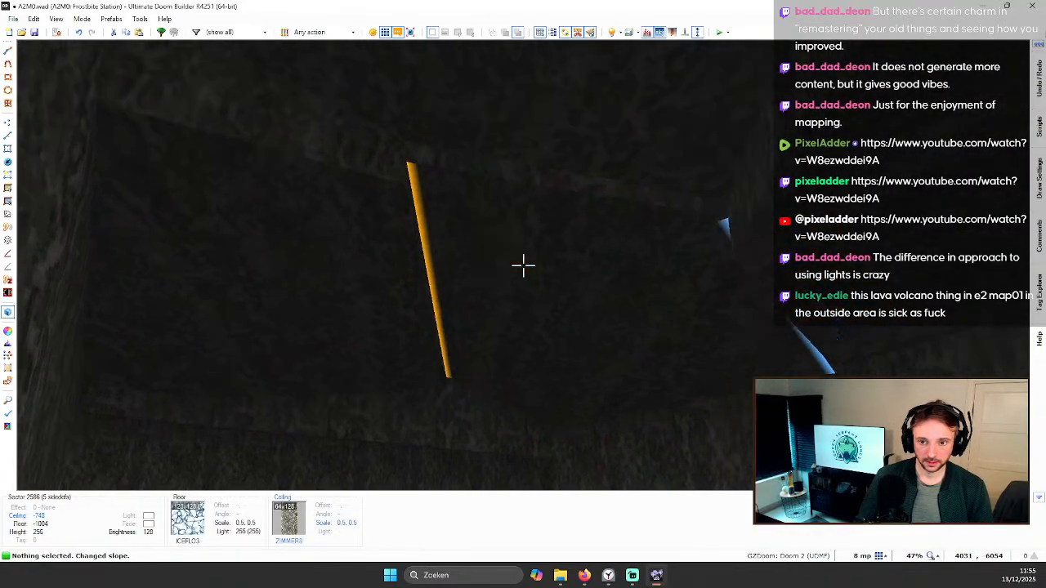
key(alt+v)
key(alt+v)
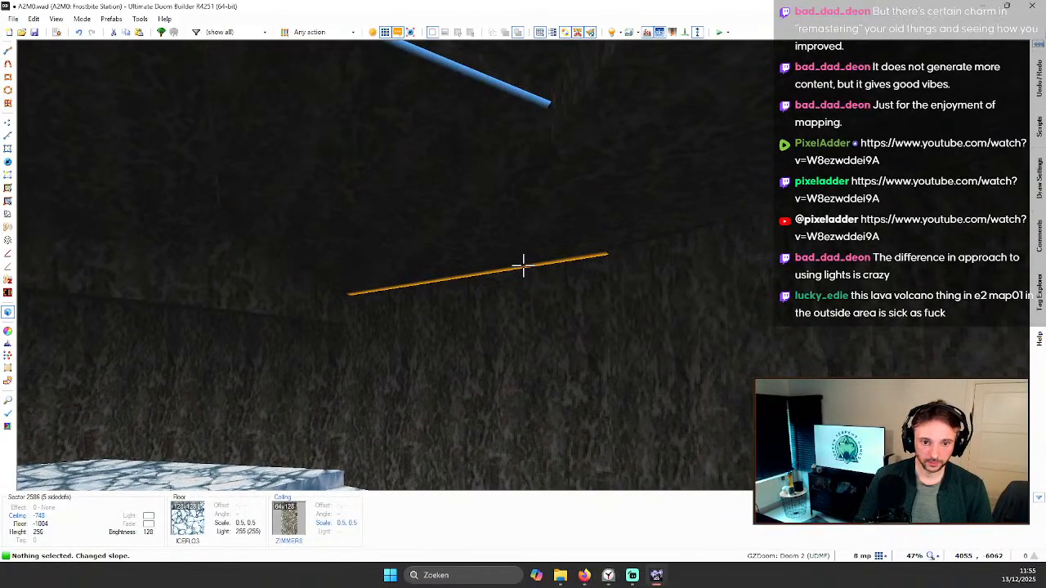
scroll(523, 266, down, 1)
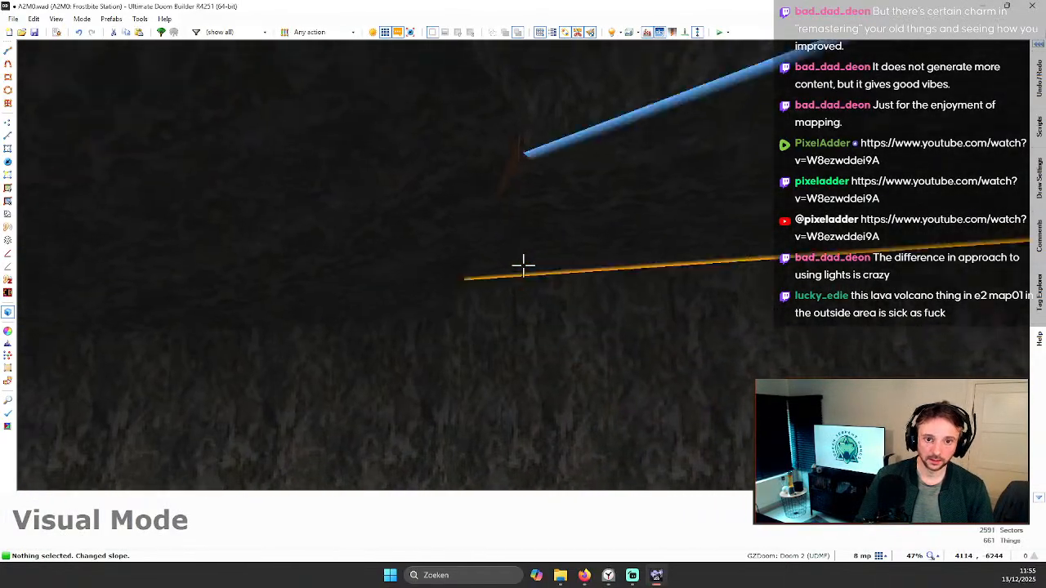
Step: Apply ZIMMER8 to the wall faces beside the re-sloped southern five-sided ceiling and auto-align their textures in X and Y
key(alt+v)
key(ctrl+v)
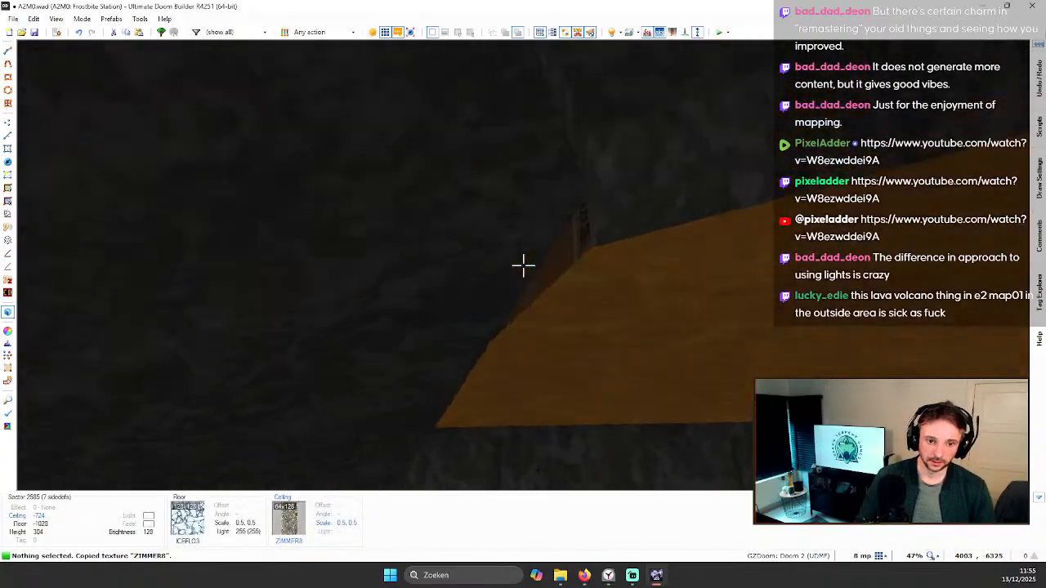
key(ctrl+v)
key(ctrl+a)
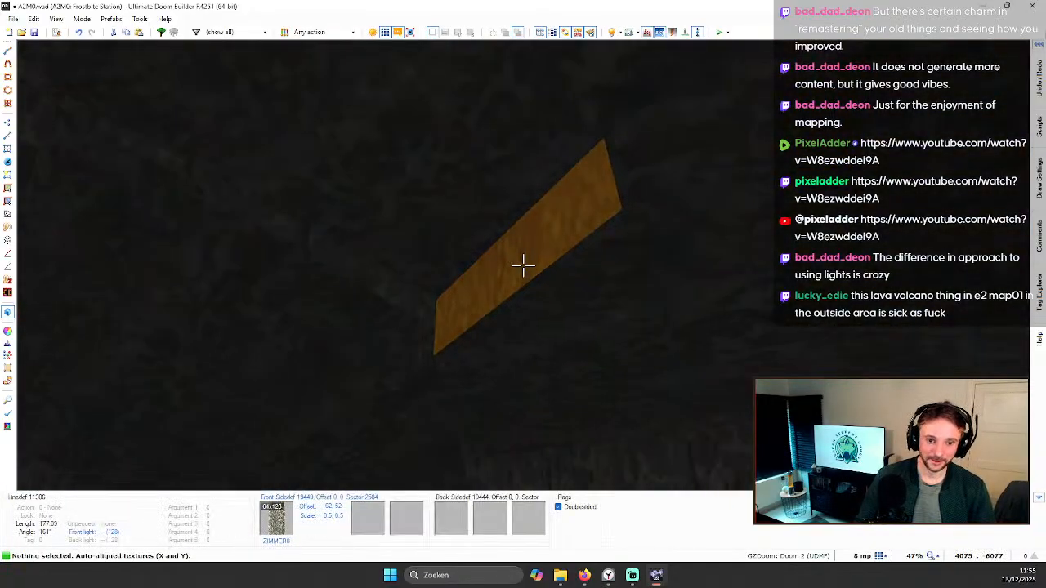
key(e)
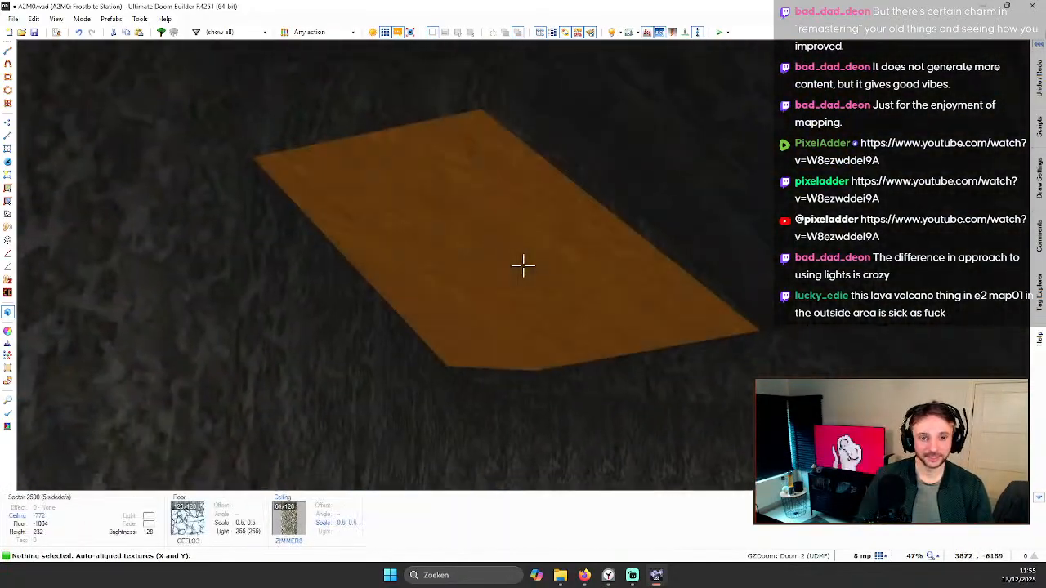
Step: Lower one sloped ceiling over the river bend by 8 units in 3D and raise the neighbouring five-sided ceiling by 8
key(d)
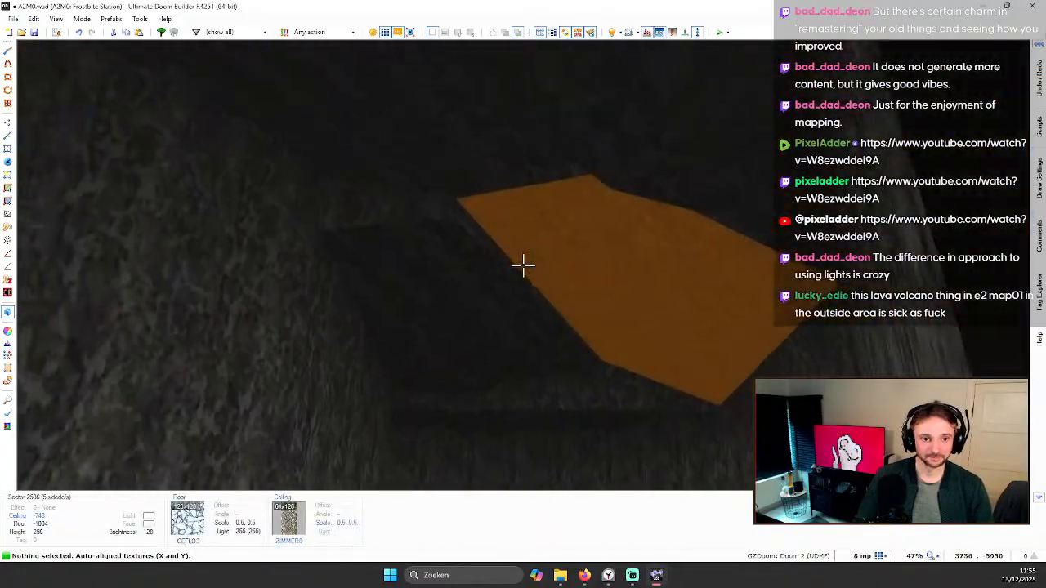
scroll(523, 266, down, 1)
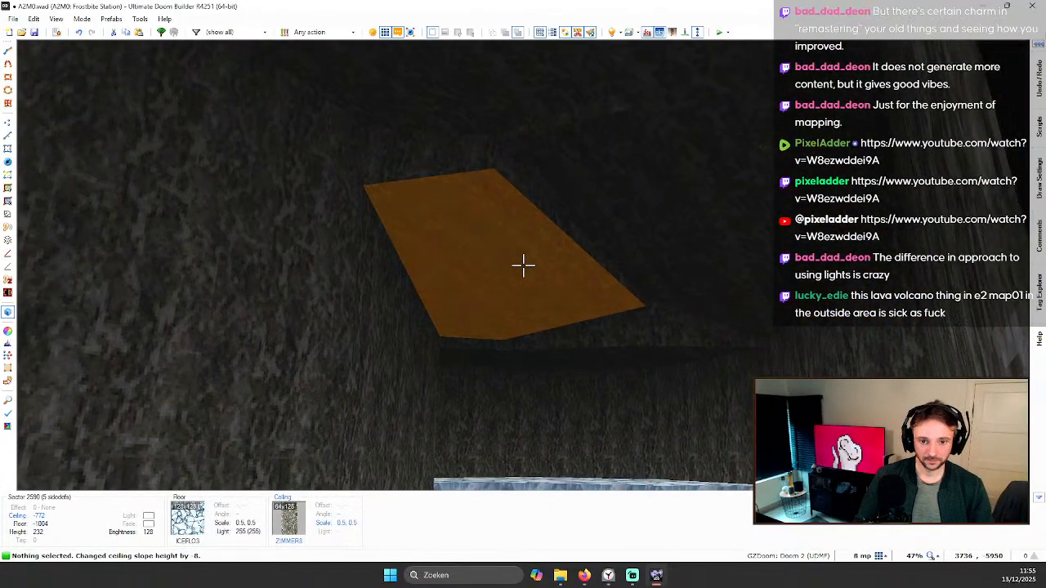
key(e)
key(e)
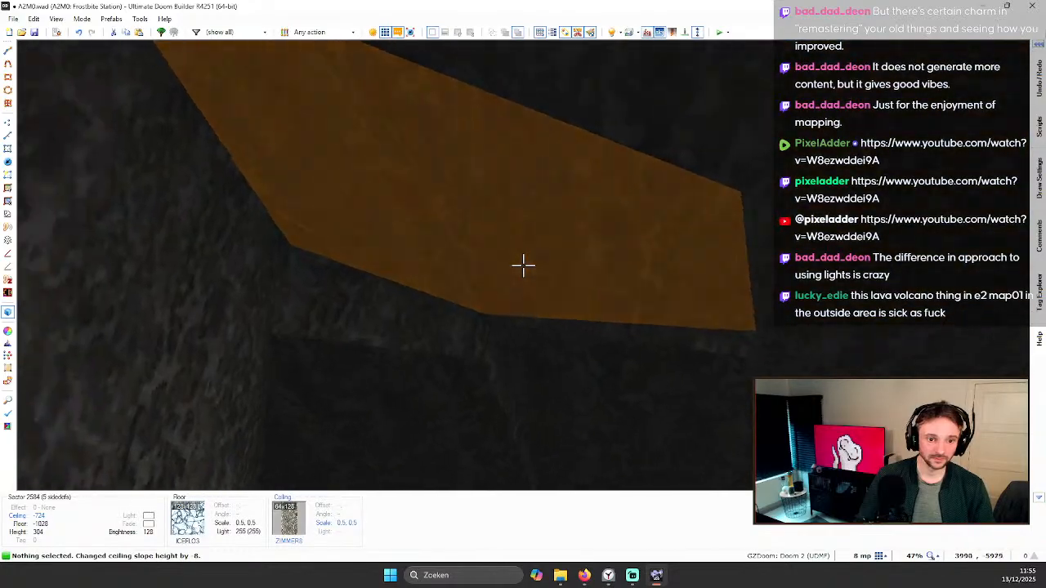
scroll(523, 265, up, 1)
key(d)
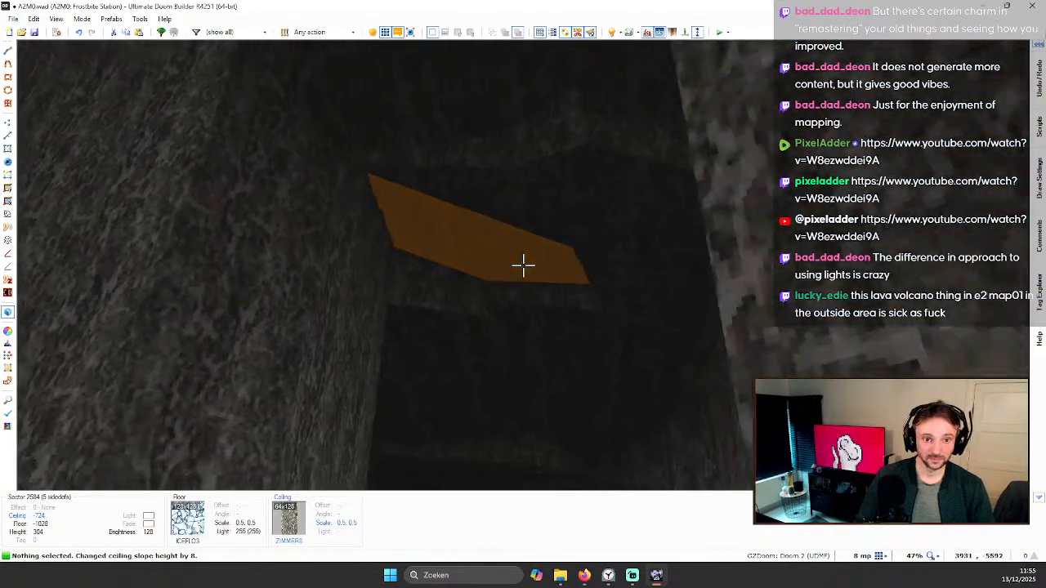
key(e)
key(e)
key(d)
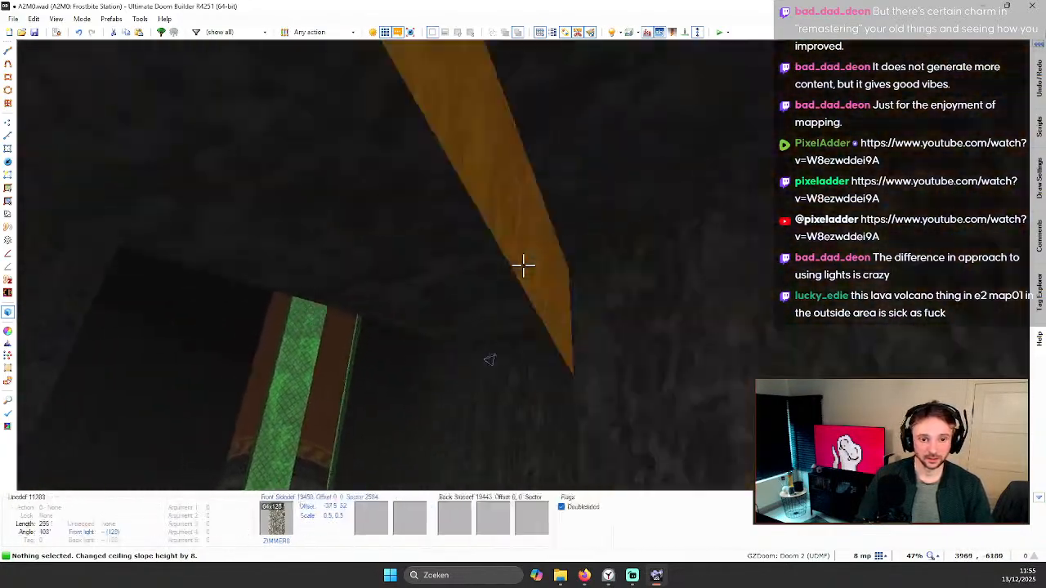
Step: Draw a line about 286 units long from the inner vertex to the eastern wall in 2D, and merge the two sectors along the old diagonal
key(q)
scroll(589, 284, up, 5)
scroll(617, 270, down, 2)
key(l)
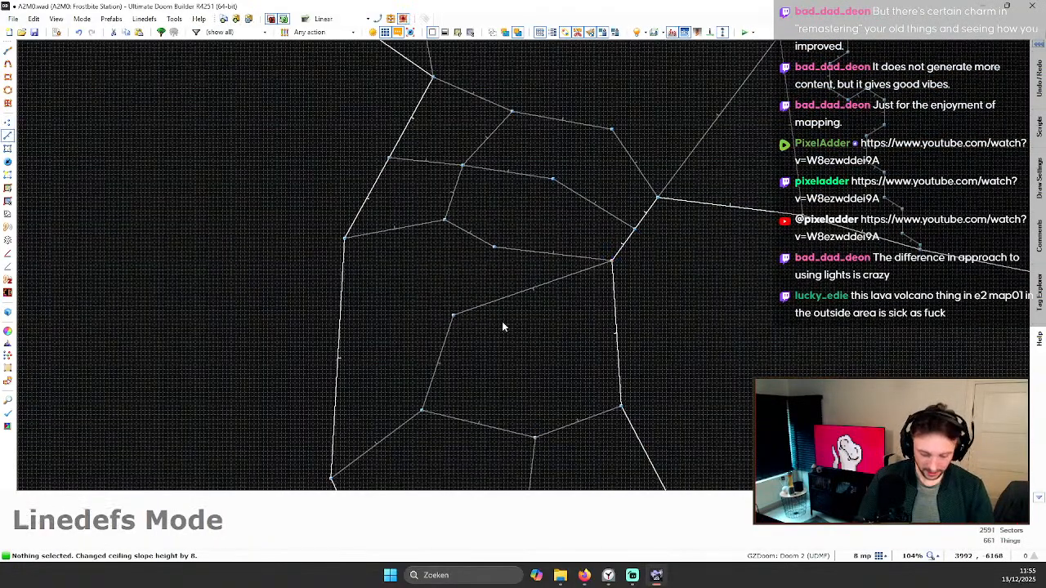
key(space)
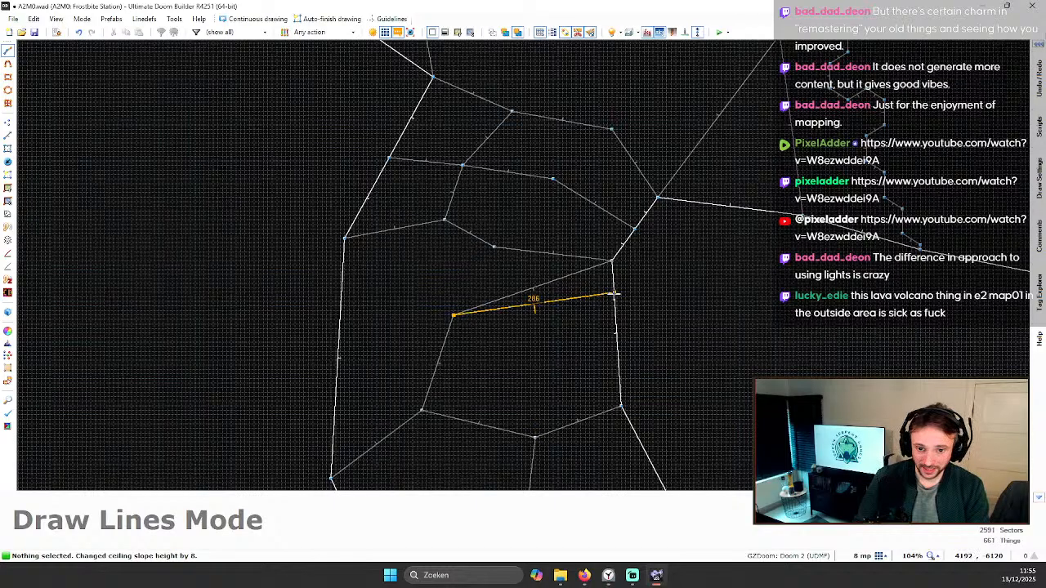
click(613, 295)
key(shift+j)
Step: Pull the eastern wall vertex inward and bend the new line southward, and connect its western end to the inner vertex on the line to the north
scroll(637, 305, up, 1)
key(v)
drag(605, 289, 580, 317)
drag(455, 322, 466, 340)
scroll(415, 329, down, 2)
scroll(411, 329, up, 1)
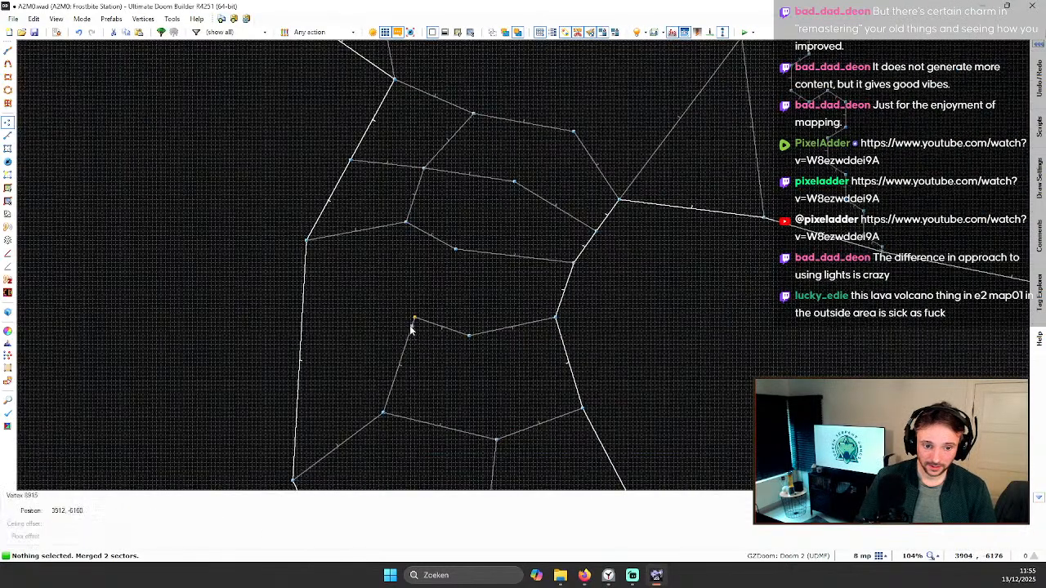
key(space)
click(455, 258)
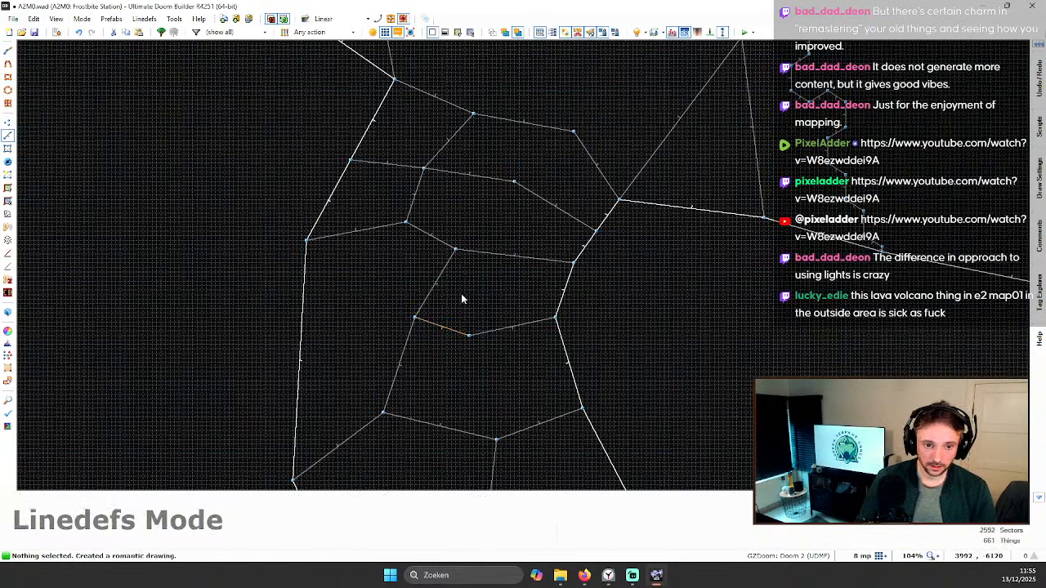
Step: Auto-align the ZIMMER8 wall textures in X and Y around the redrawn ceiling sectors in 3D
key(q)
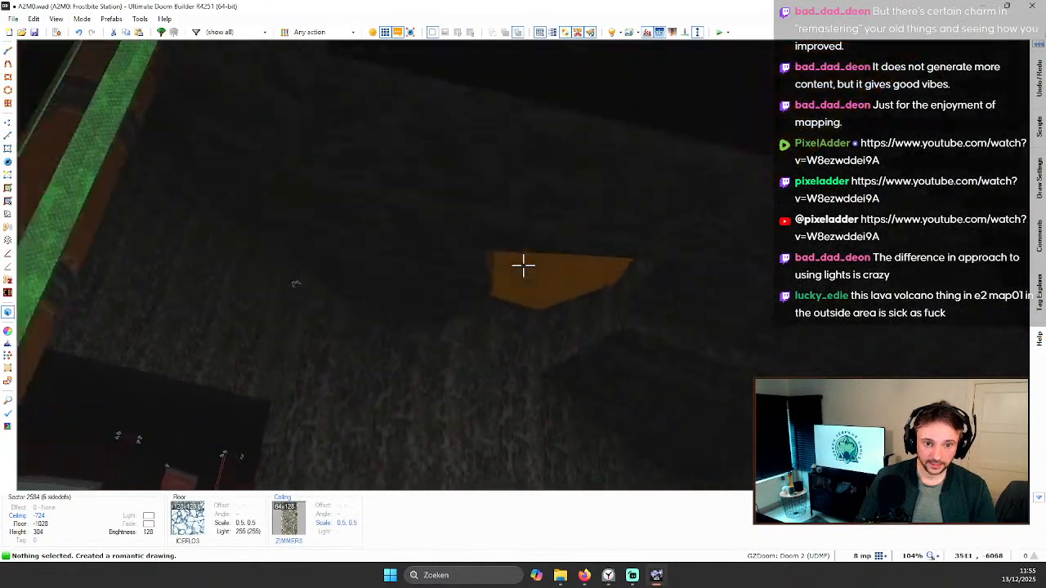
key(w)
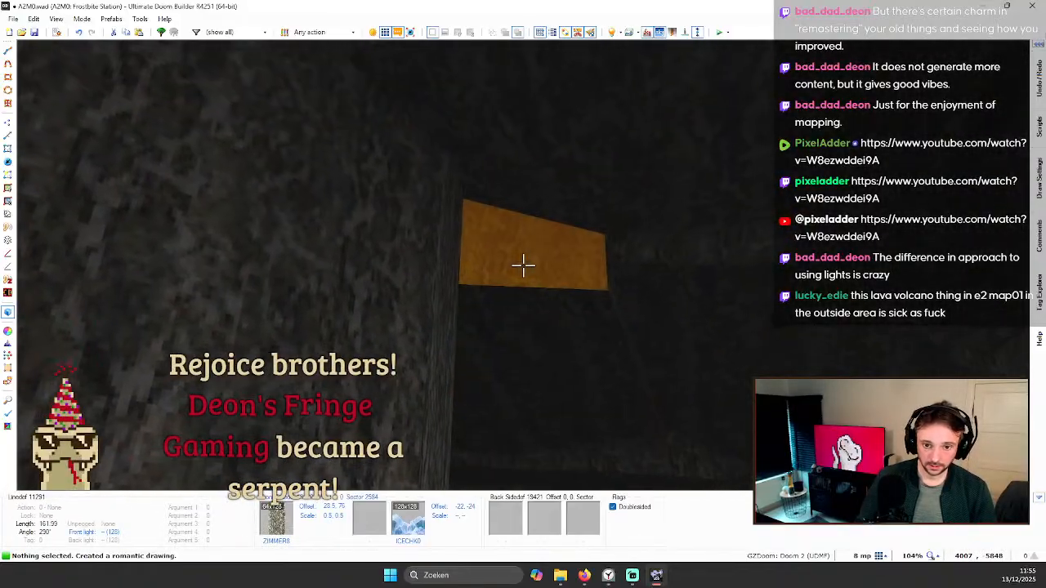
key(ctrl+a)
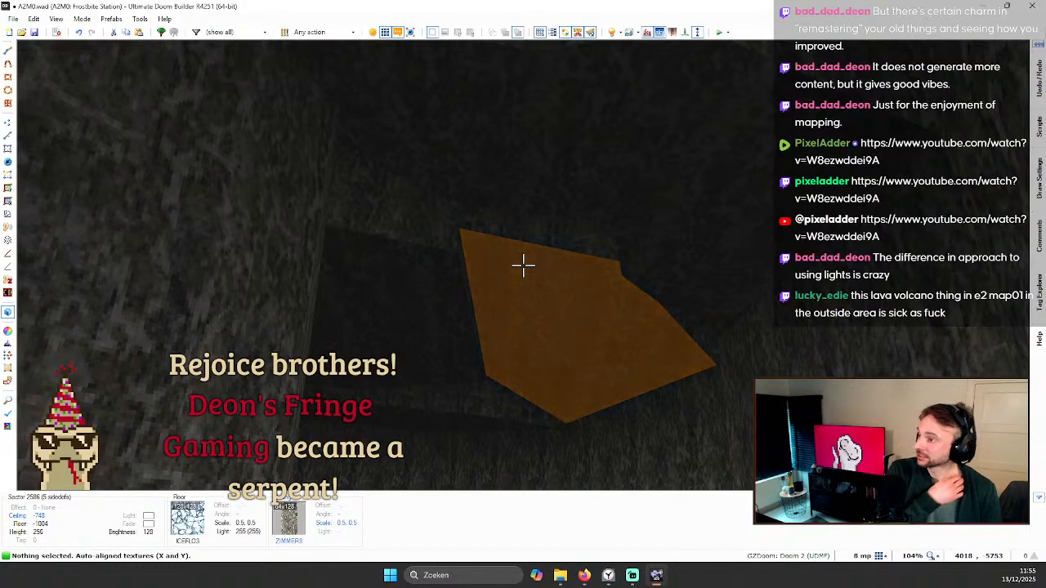
Step: Examine the overlapping rock ceiling sections in the cave alcove above the ice ledges from several viewpoints
key(w)
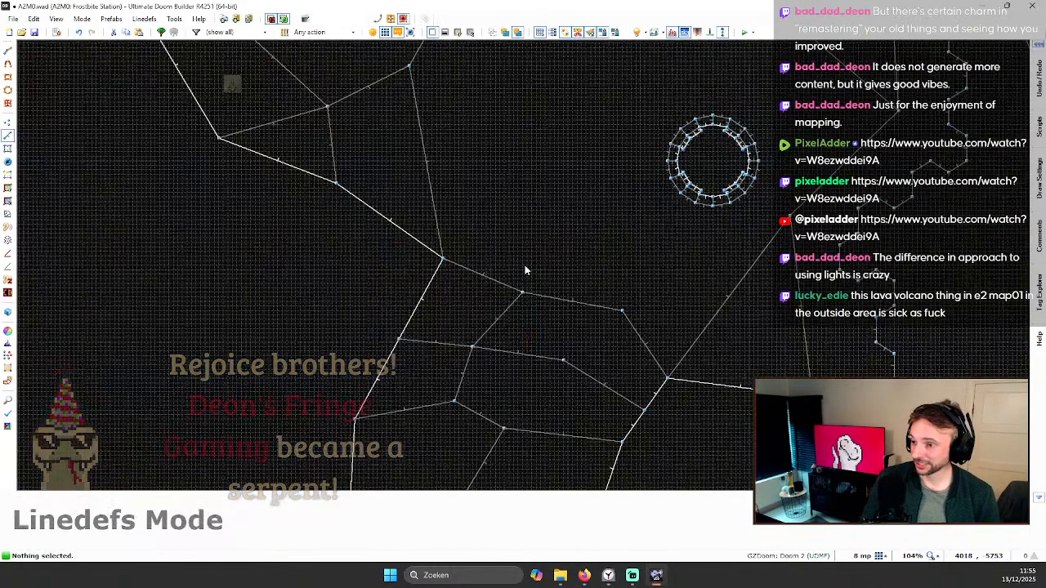
key(w)
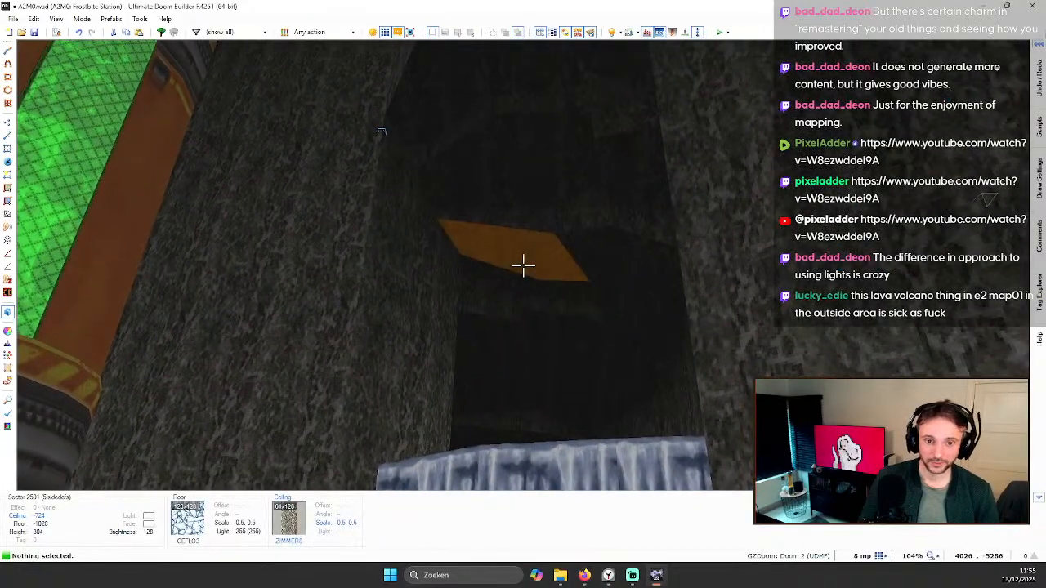
key(w)
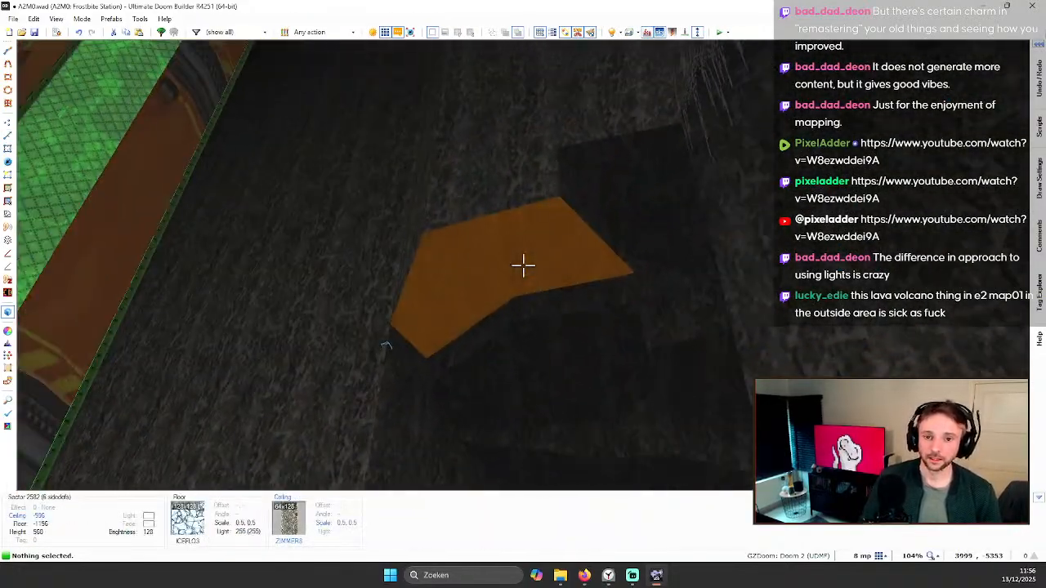
key(s)
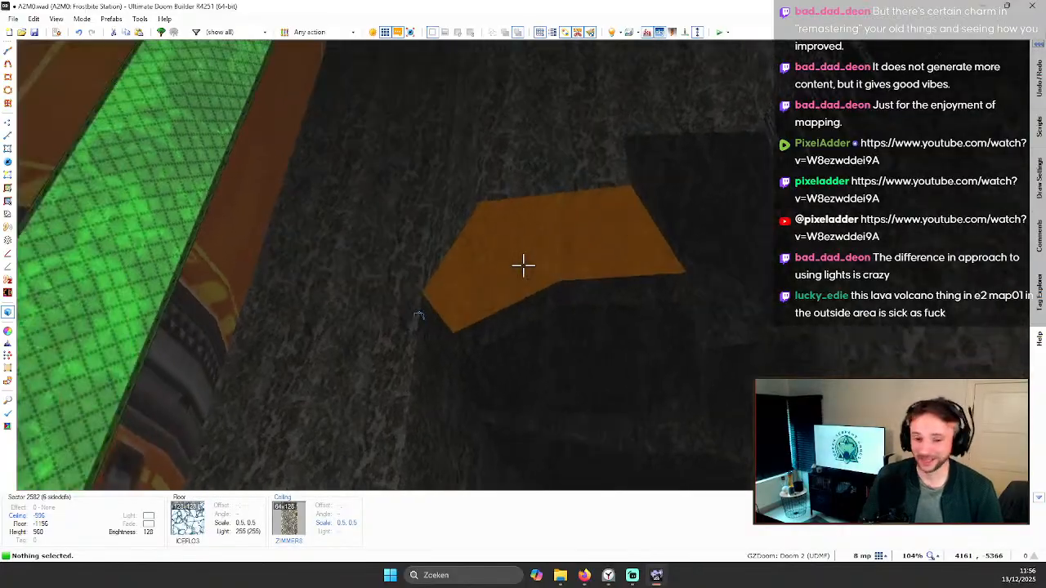
key(w)
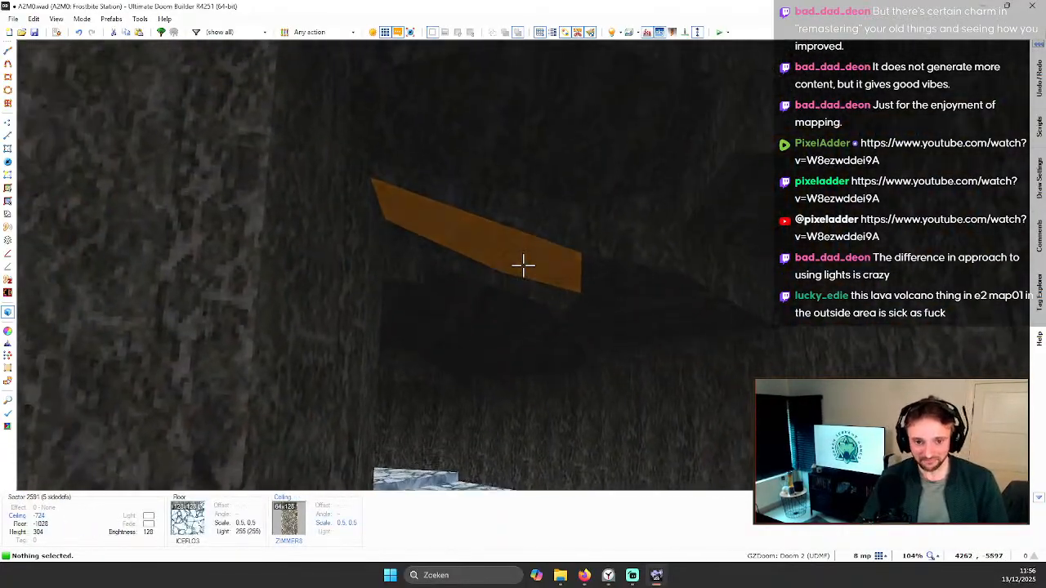
key(w)
key(s)
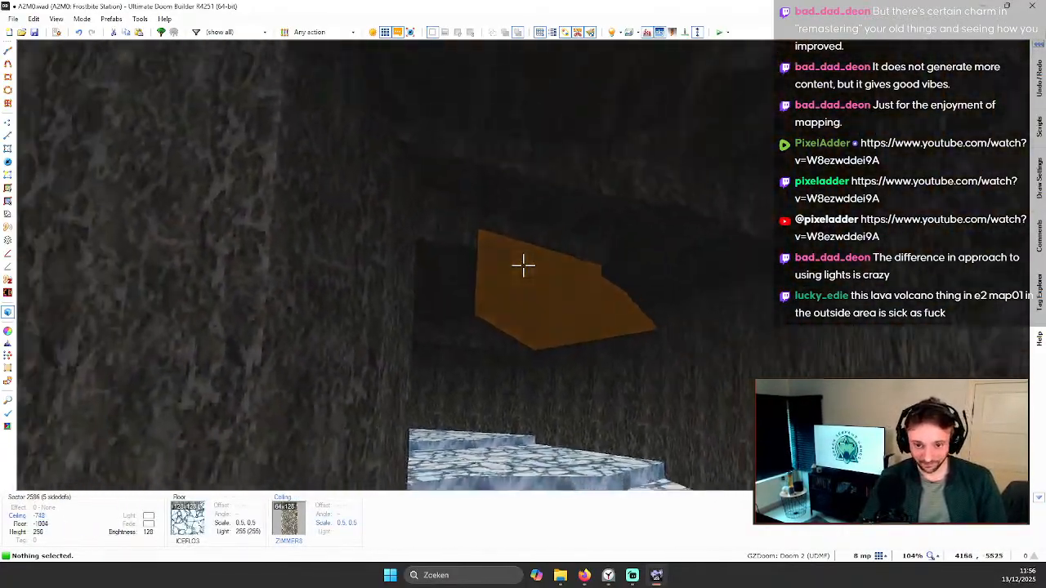
key(w)
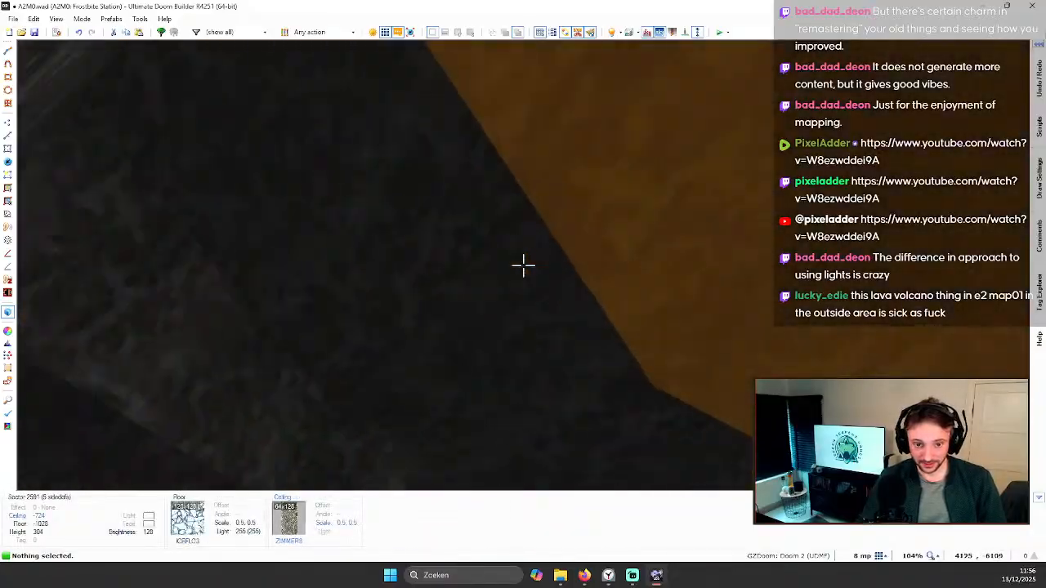
Step: Auto-align the ZIMMER8 rock textures in X and Y on the step faces between the alcove's ceiling sections
key(w)
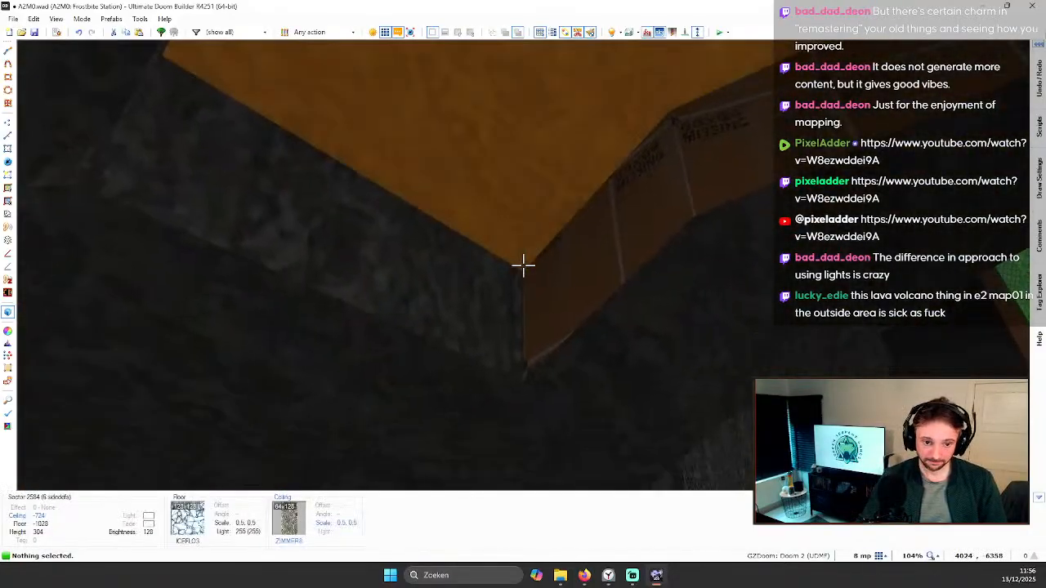
key(ctrl+c)
click(523, 264)
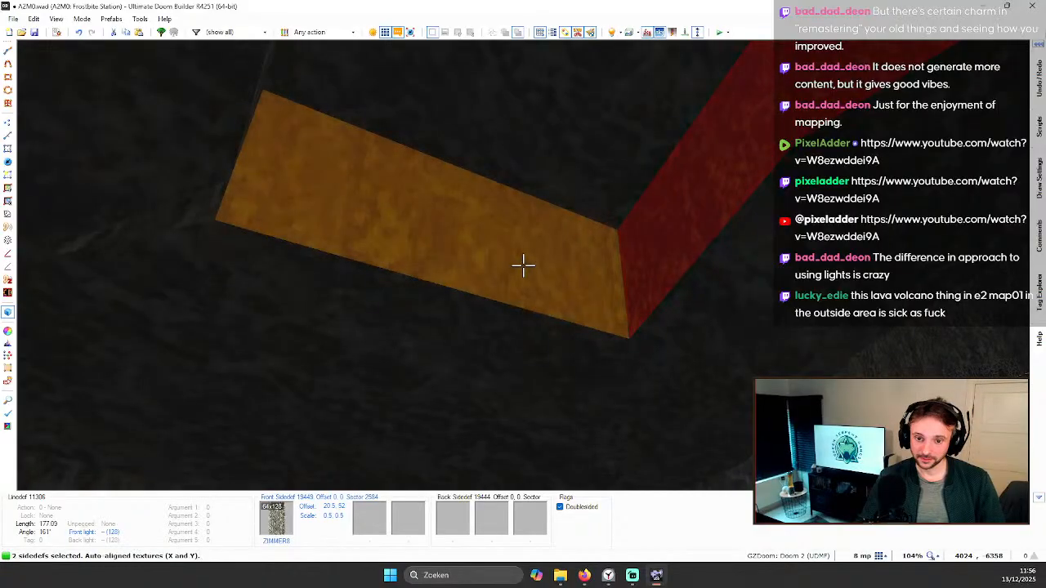
key(w)
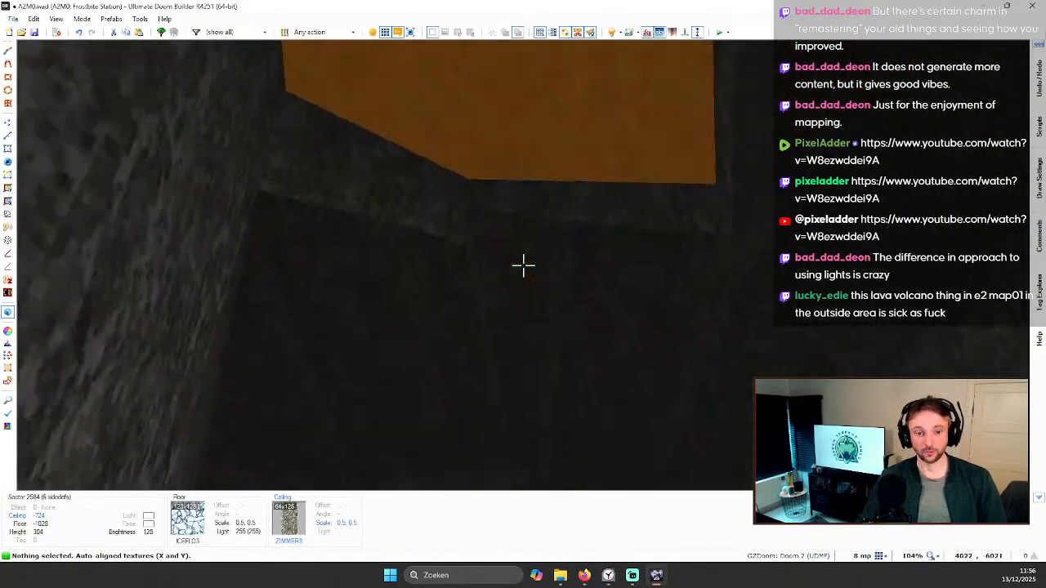
Step: Tilt a rock ceiling section in the cave alcove with the visual slope handles
key(w)
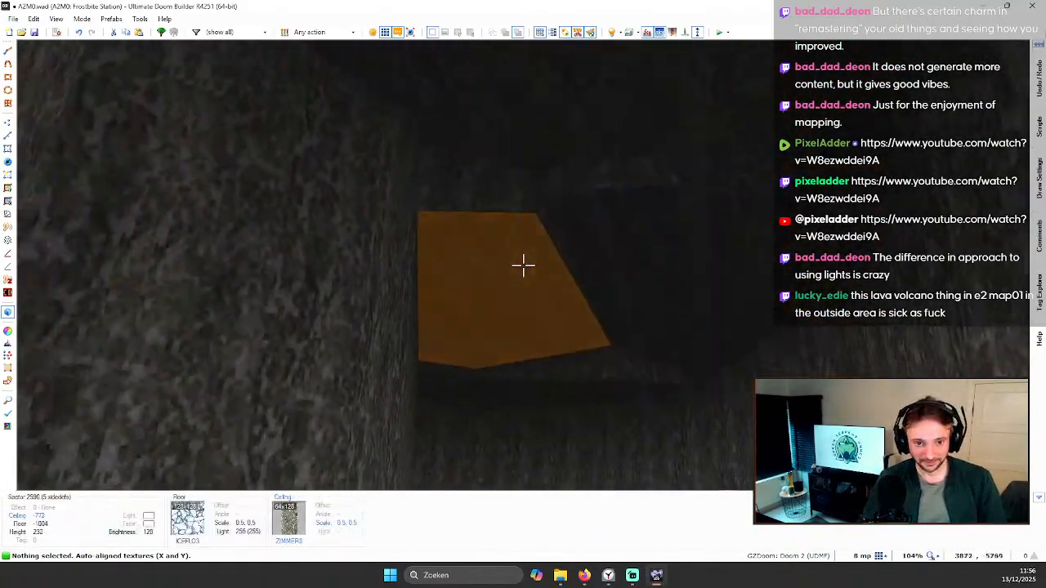
key(s)
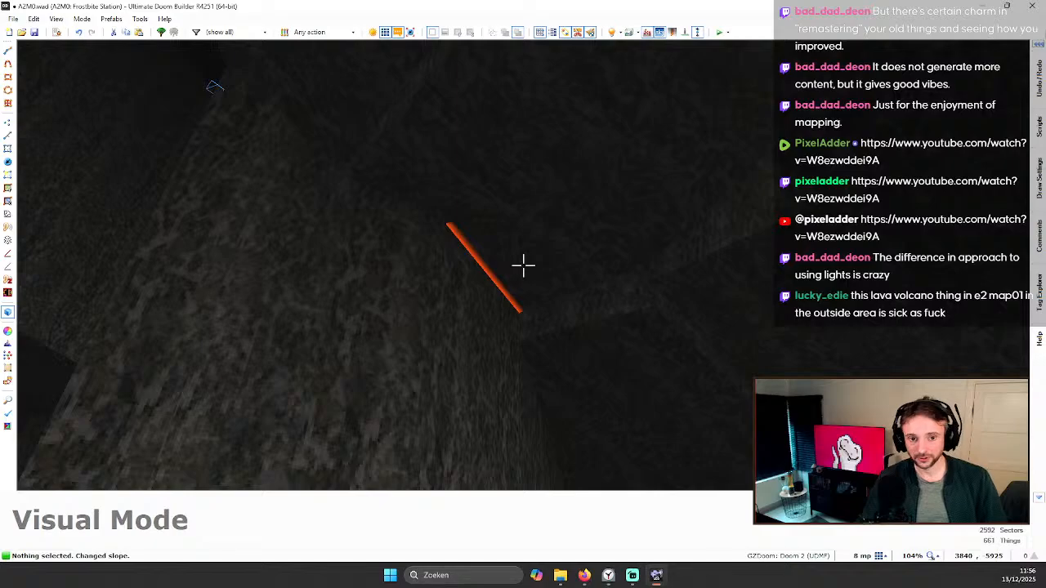
key(w)
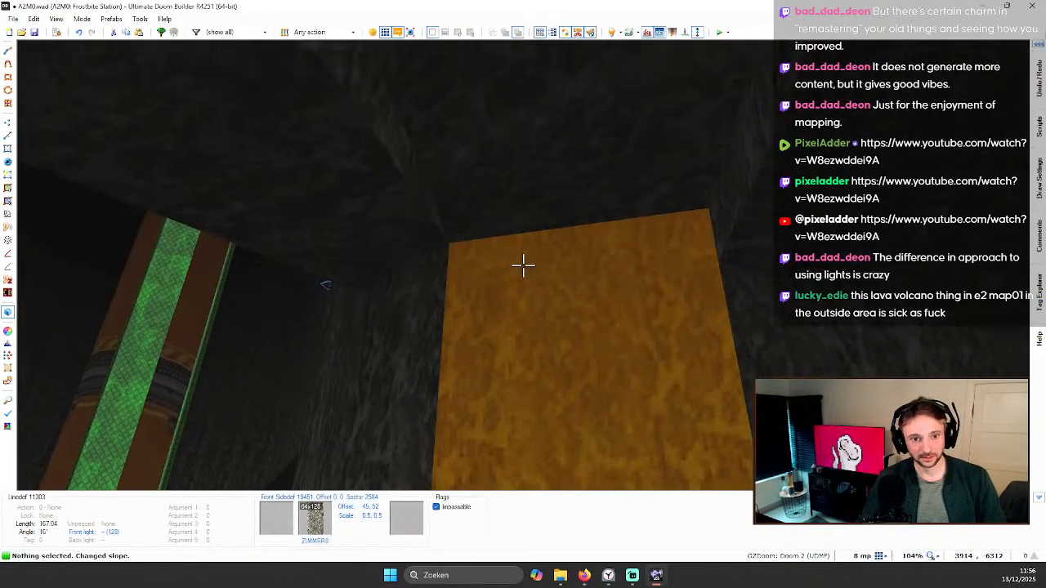
key(s)
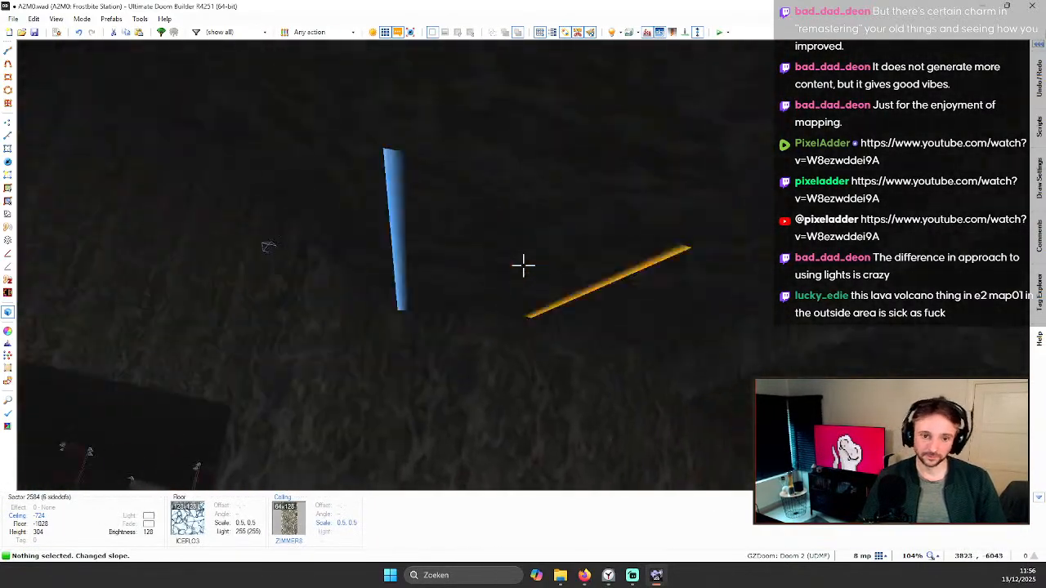
key(w)
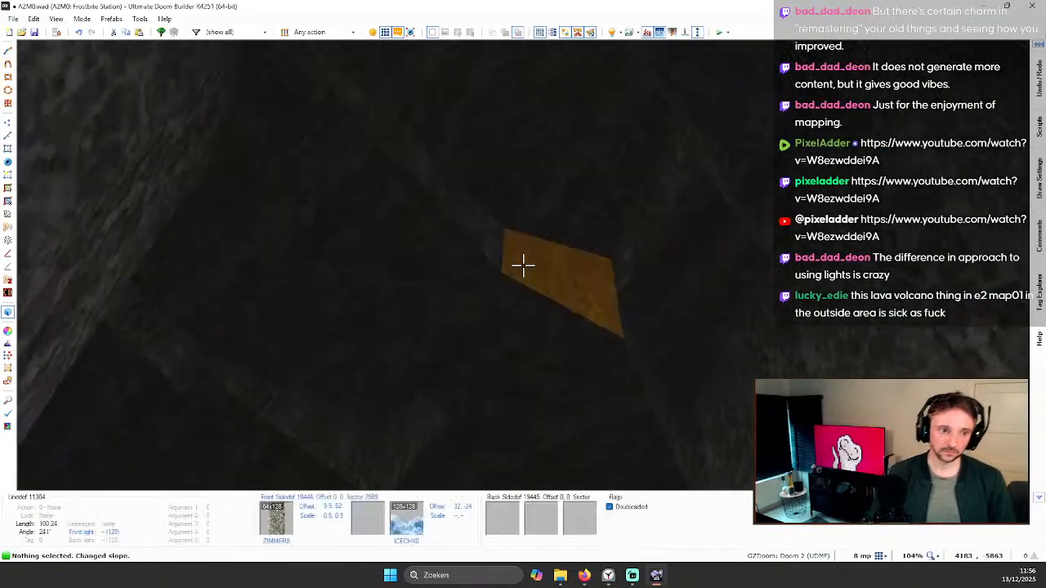
Step: Adjust the slope height of the alcove's ceiling, raising it by 8 and lowering it by 8
scroll(523, 264, up, 1)
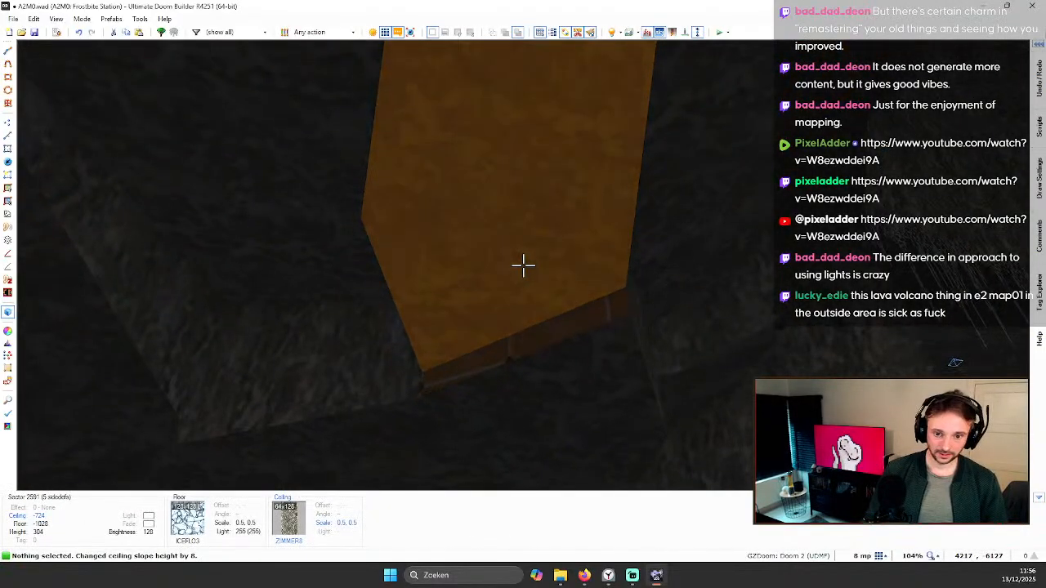
key(s)
key(w)
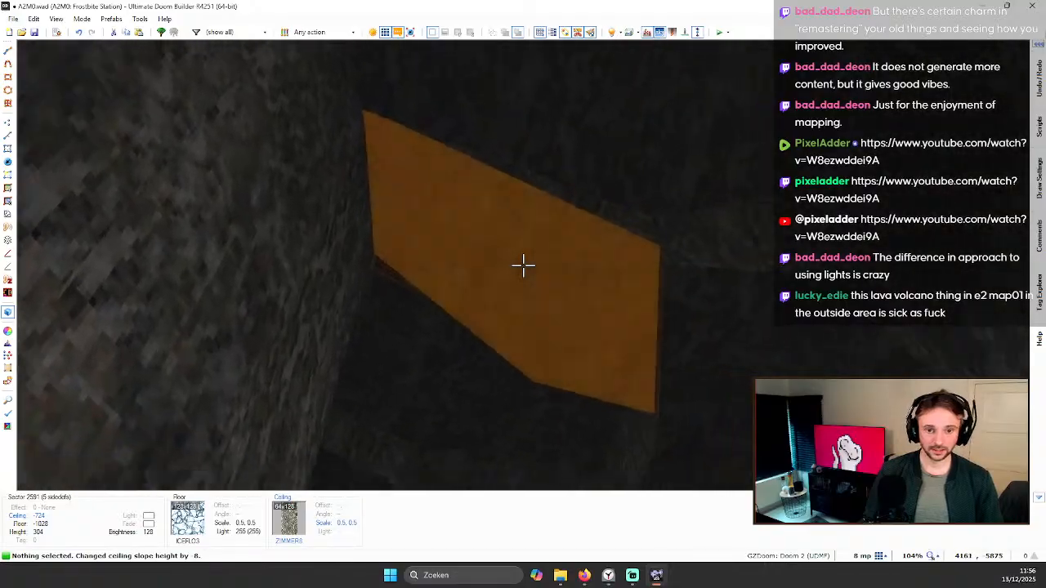
click(523, 266)
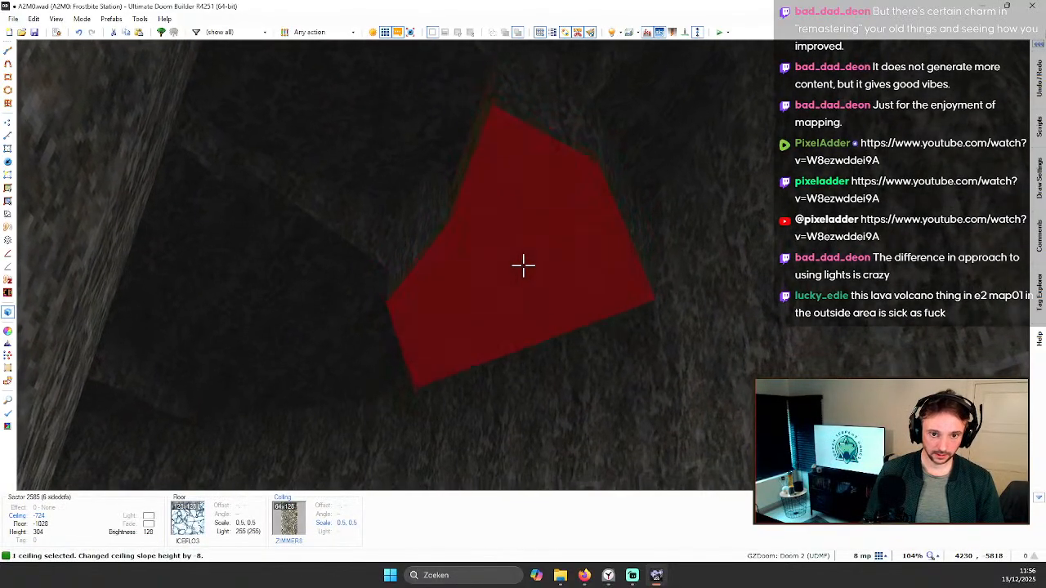
click(523, 265)
Step: Auto-align the rock texture in X and Y on the short step face beside the alcove's metal trim
key(s)
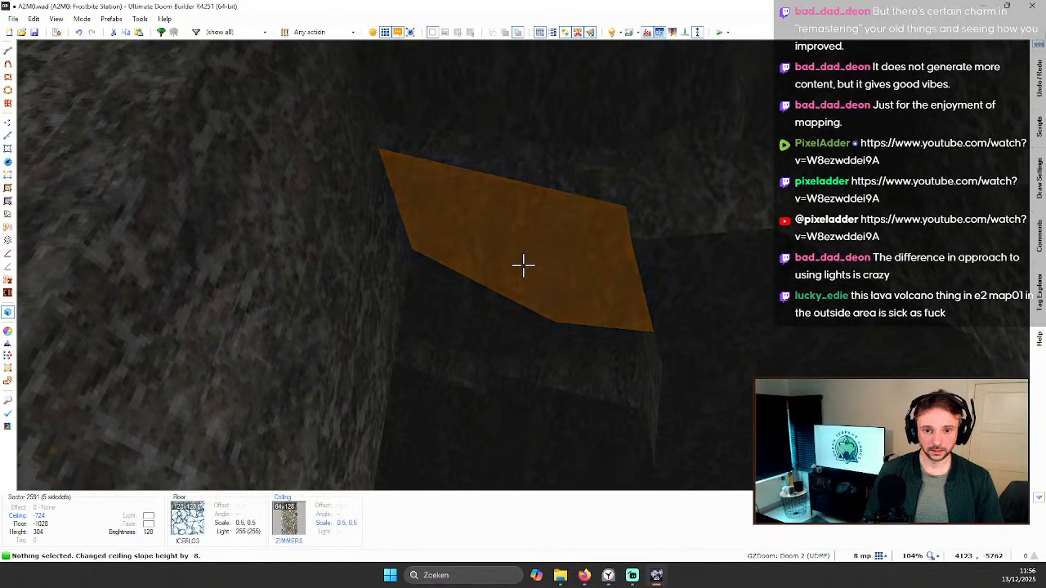
key(w)
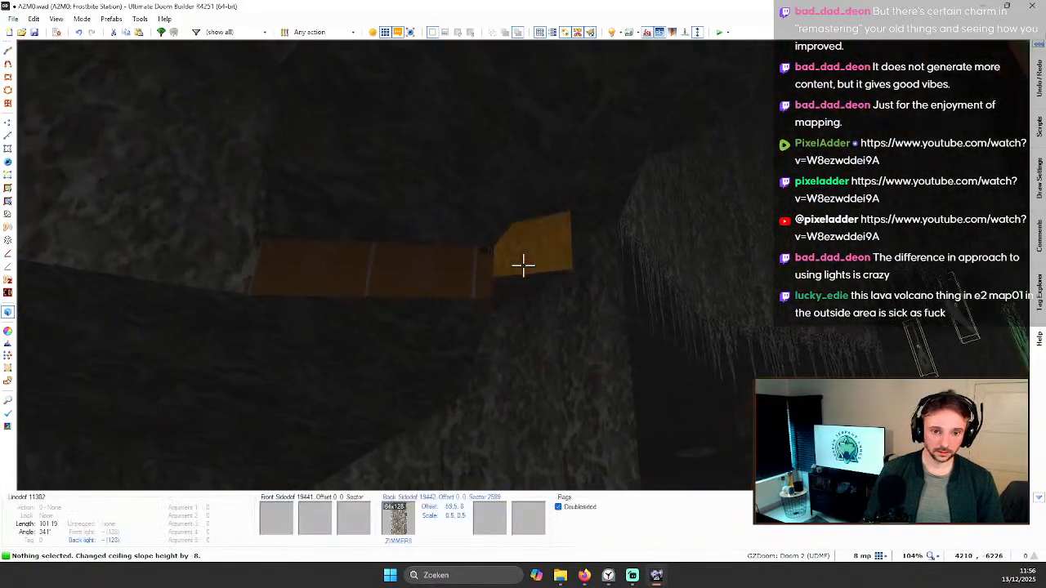
key(ctrl+a)
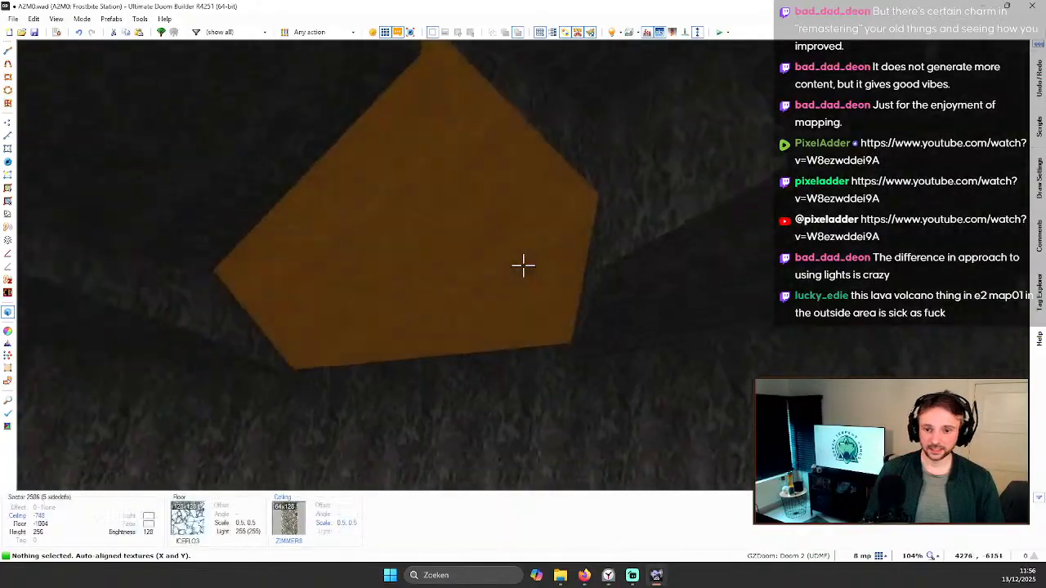
Step: Raise the slope height of the alcove ceiling by 8 and clear the ceiling selection
key(w)
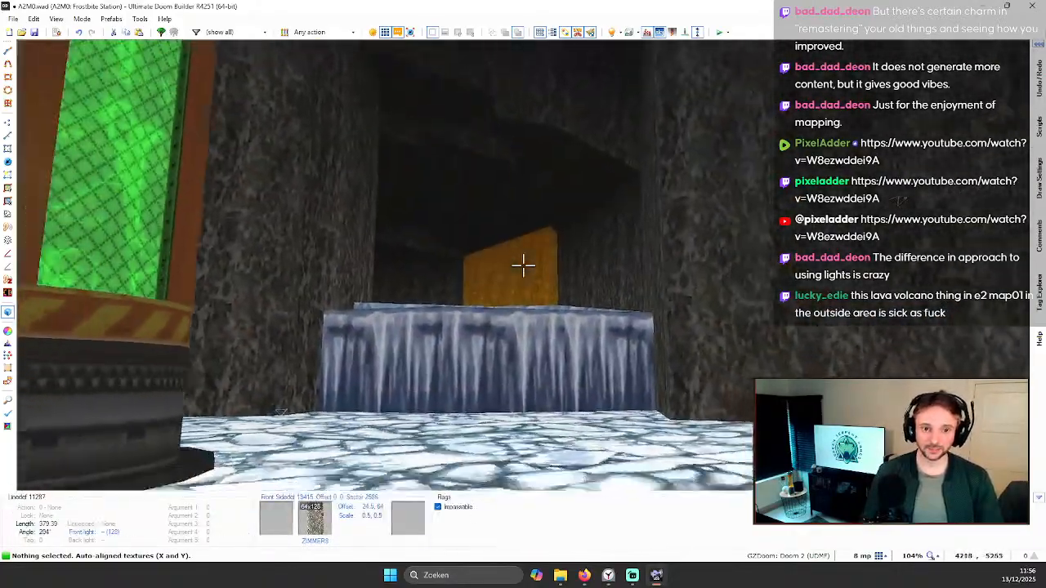
key(w)
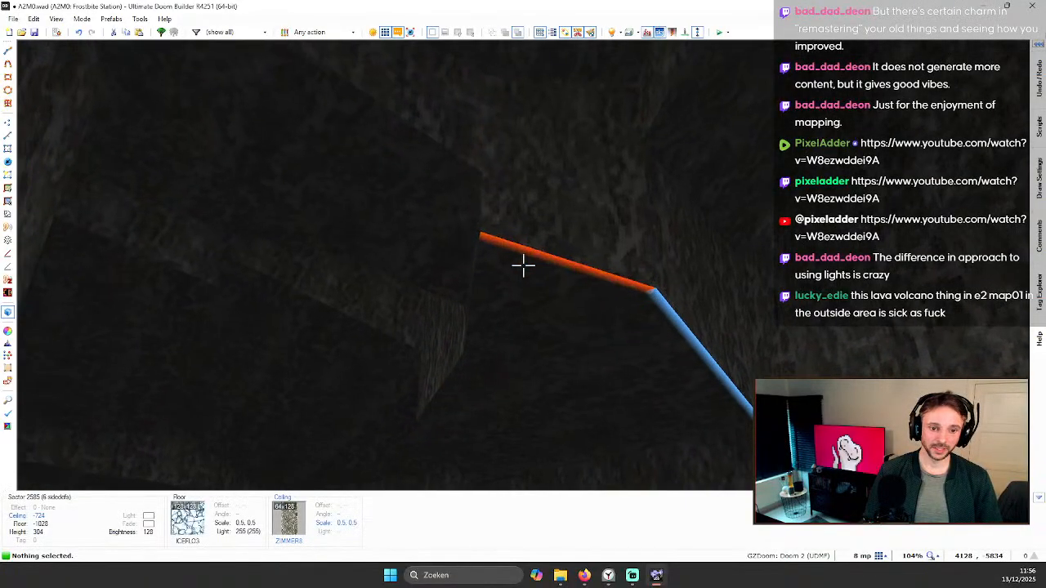
key(s)
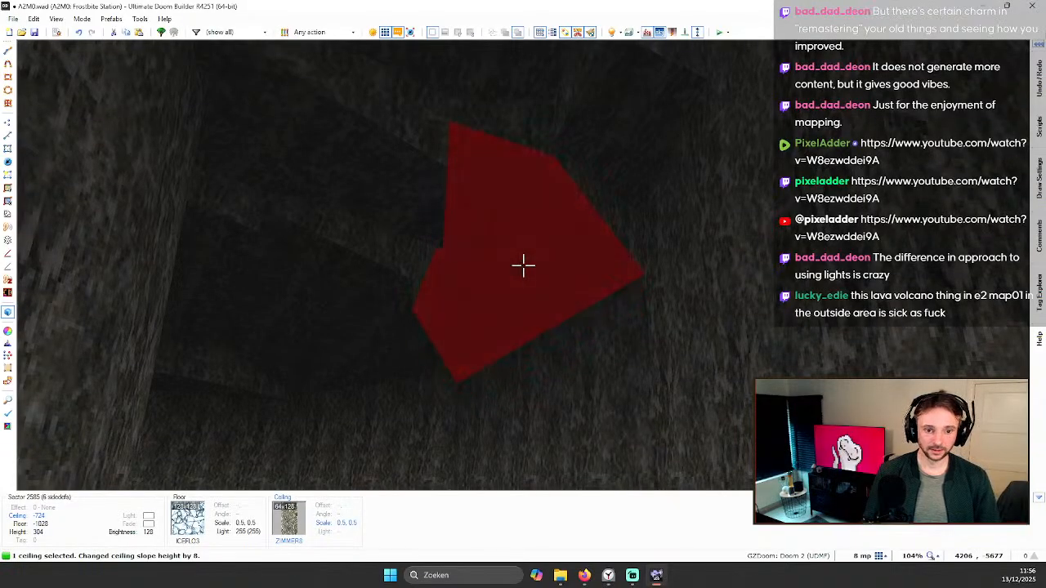
key(w)
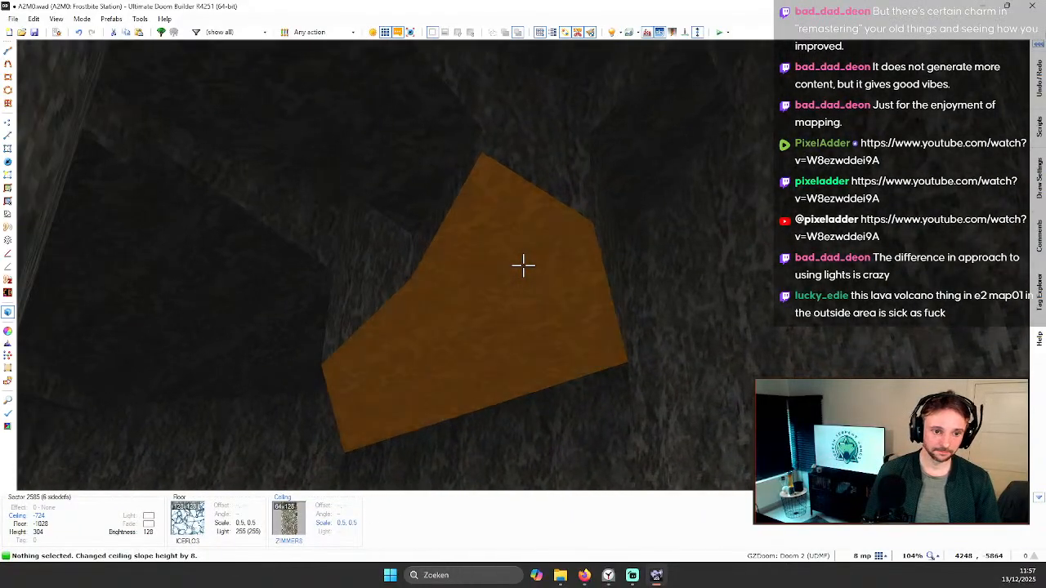
key(s)
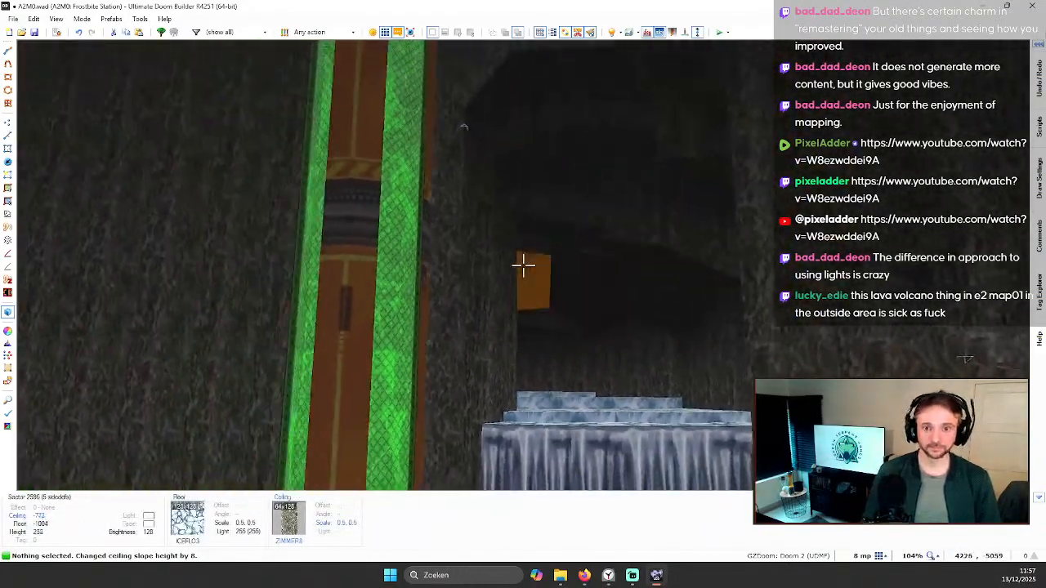
key(w)
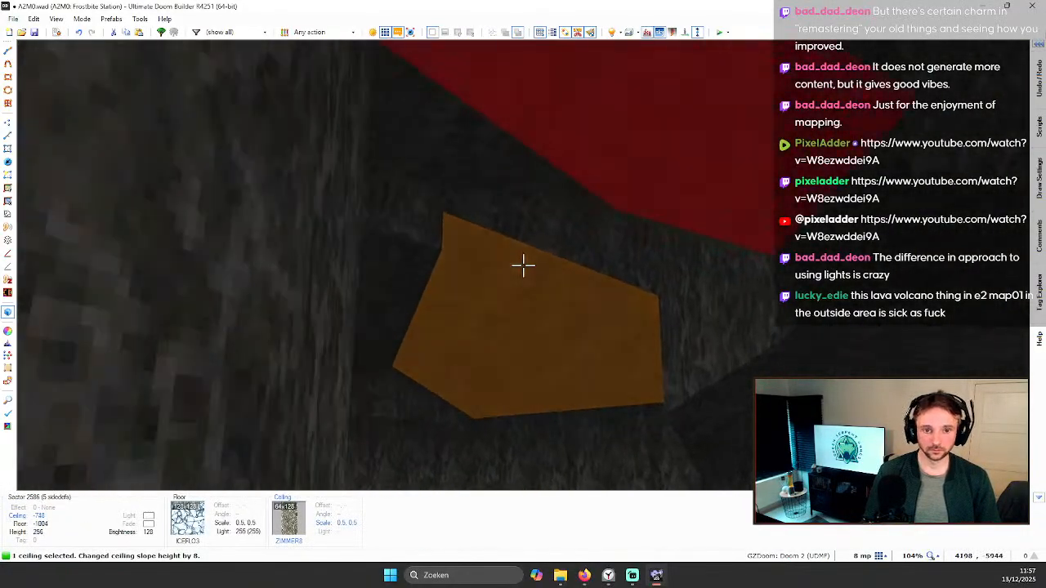
key(c)
Step: Tilt the highest ceiling section at the alcove's entrance with the visual slope handles
key(w)
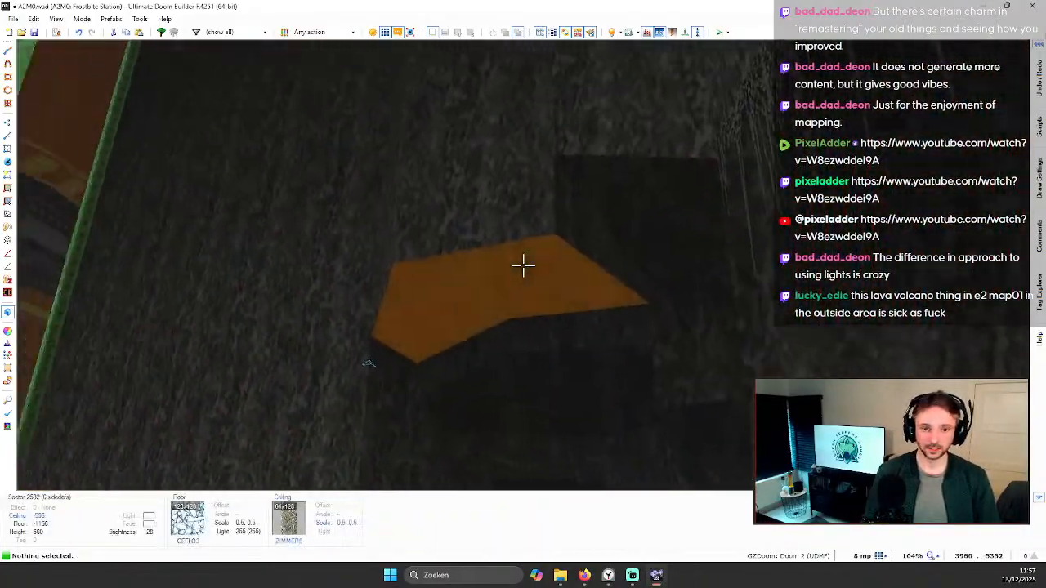
scroll(523, 264, up, 2)
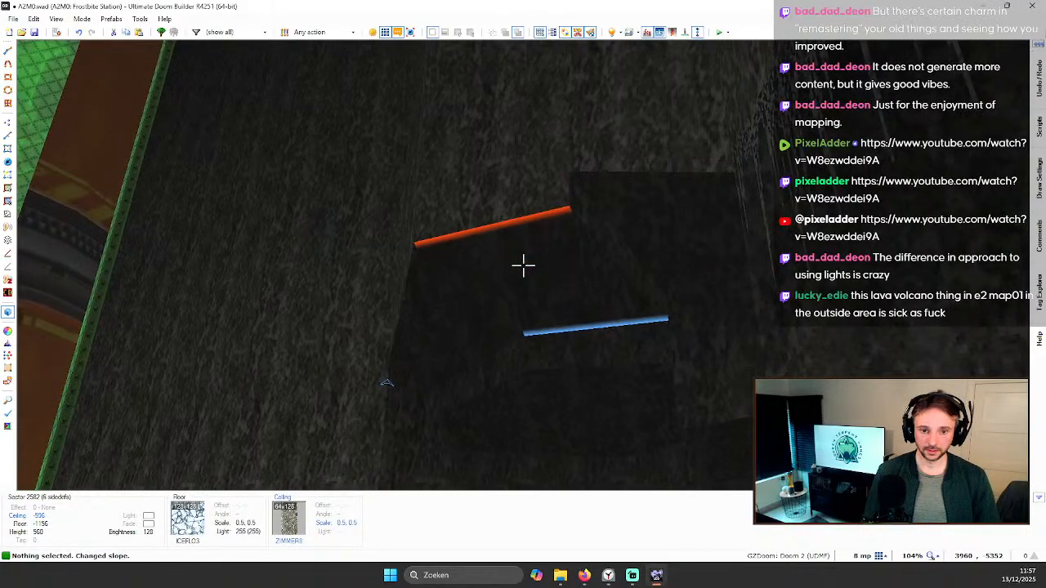
key(s)
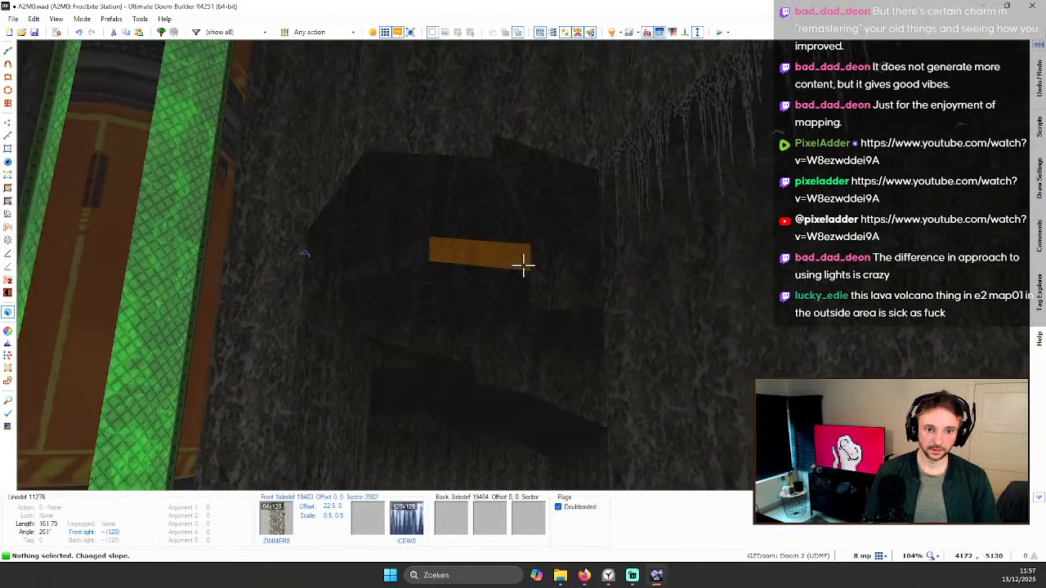
Step: Inspect the alcove's sloped ceilings and the neighbouring cave walls from several positions in the 3D view
key(w)
key(w)
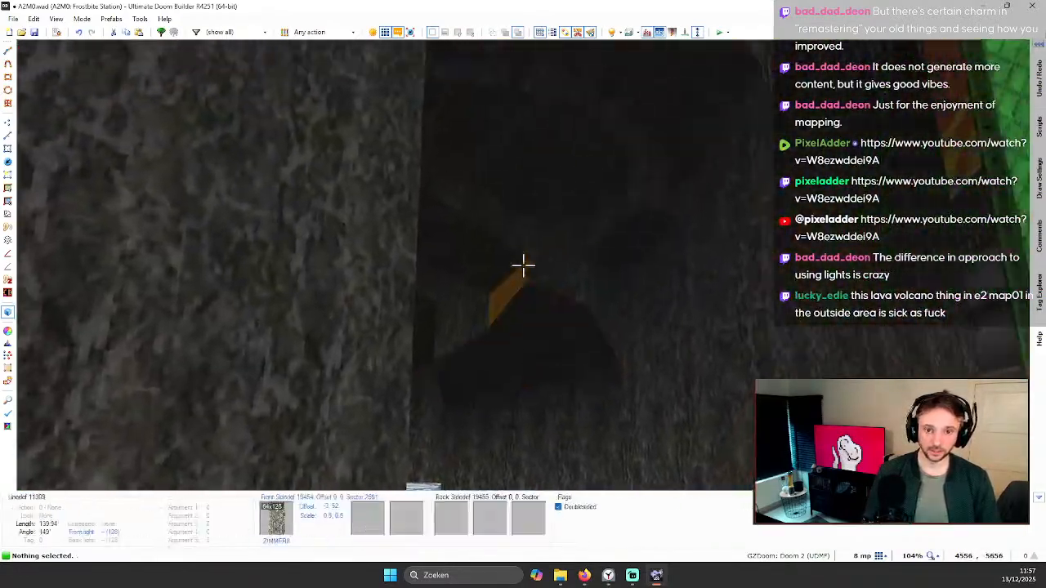
key(s)
key(w)
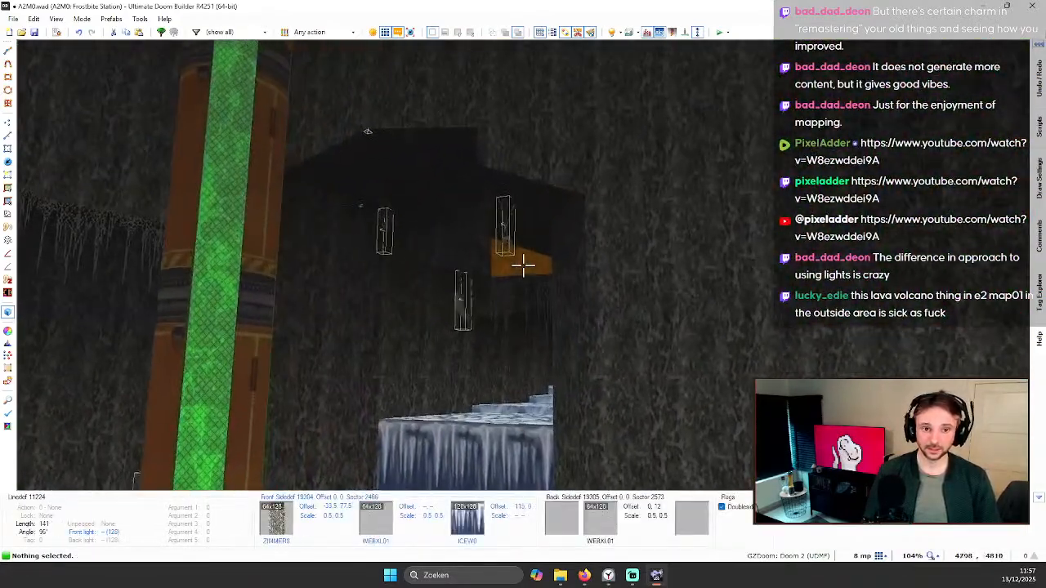
key(w)
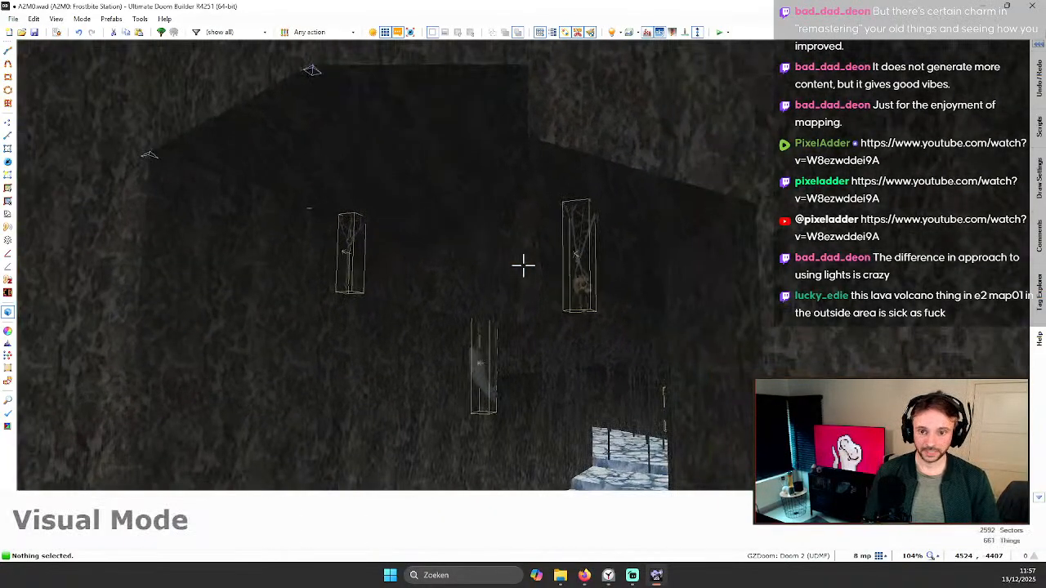
key(q)
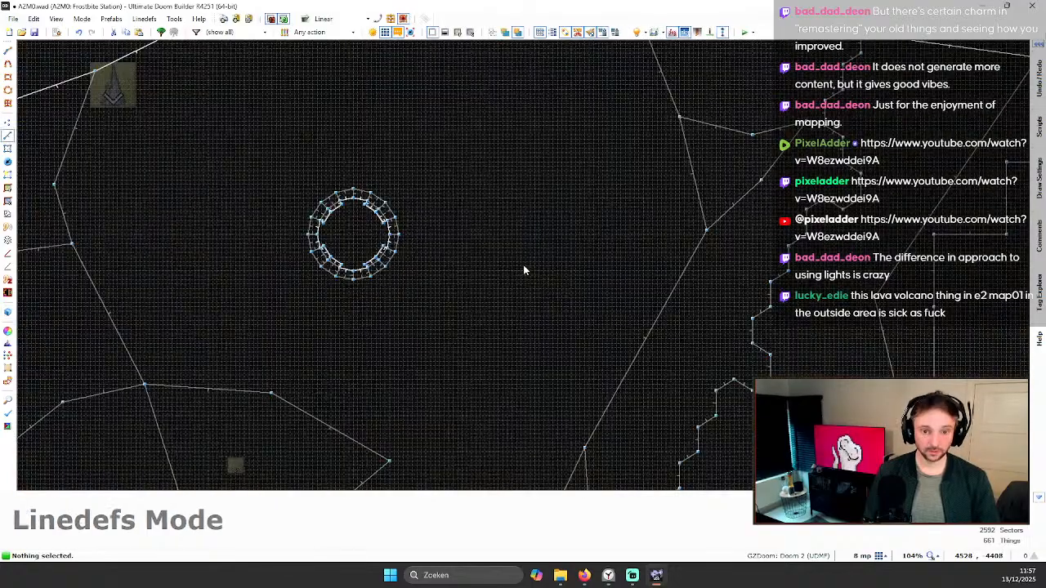
scroll(482, 245, down, 4)
key(q)
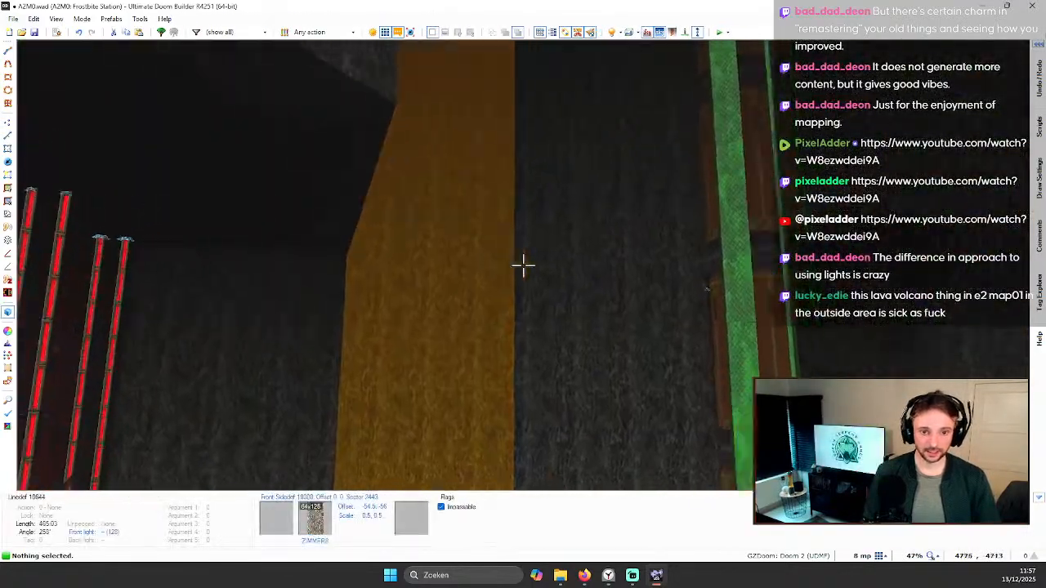
Step: Give the two adjoining linedefs across the alcove ceiling step the front middle texture WEBXL01 at 0.5 scale in both directions
key(w)
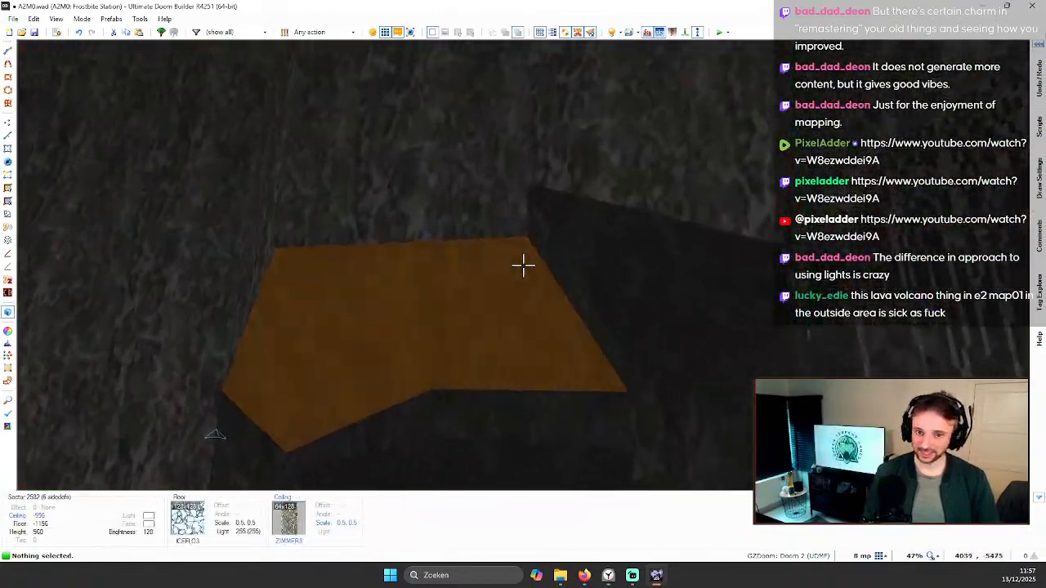
key(w)
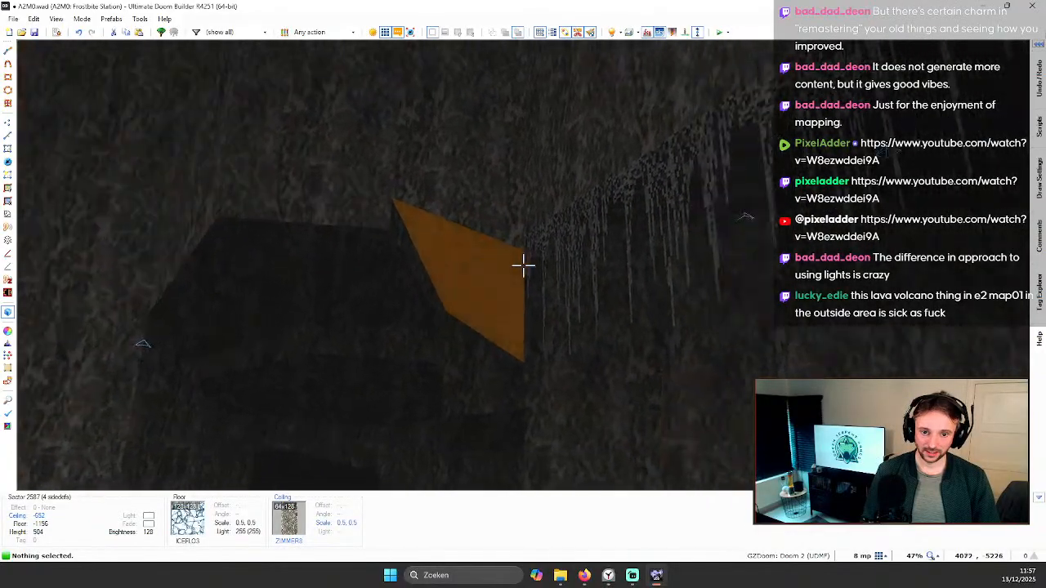
key(w)
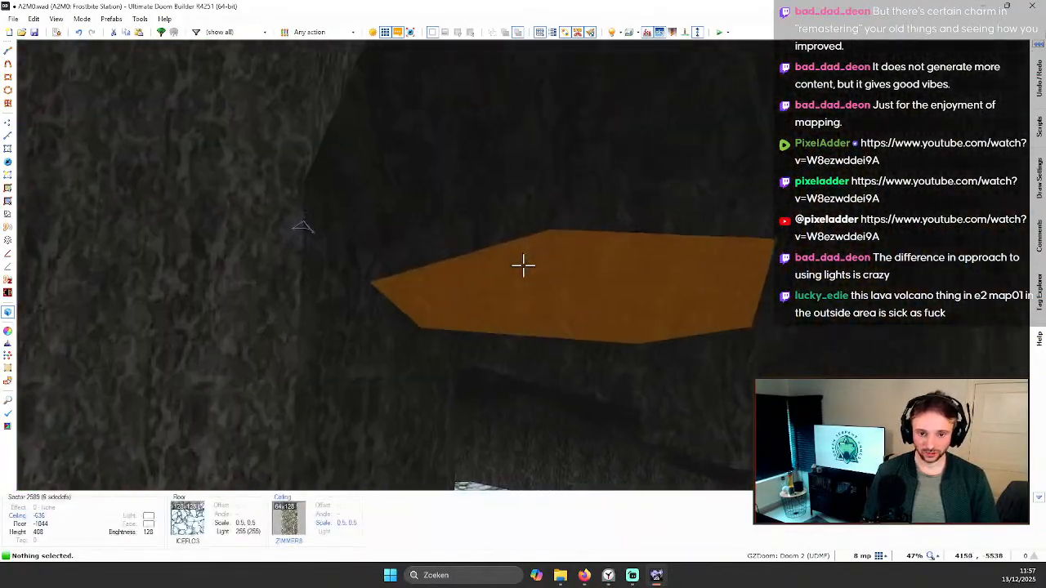
key(s)
key(w)
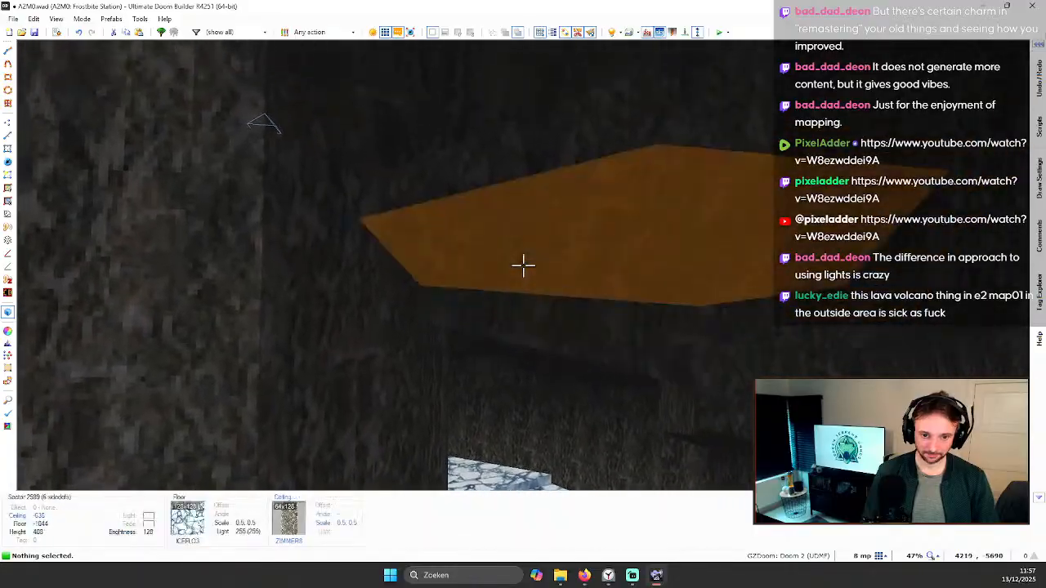
key(q)
scroll(516, 327, up, 6)
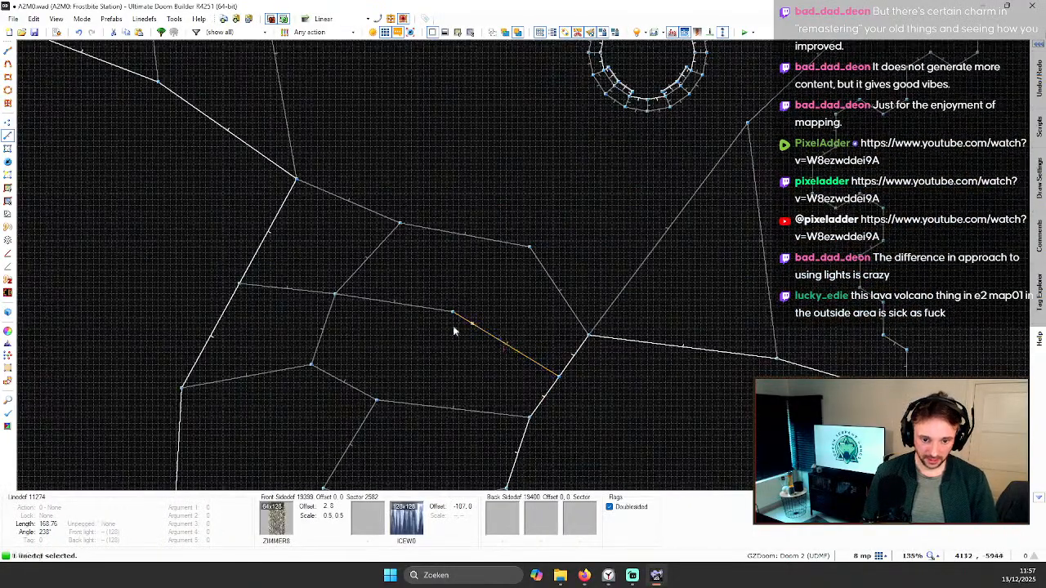
click(411, 309)
right_click(412, 308)
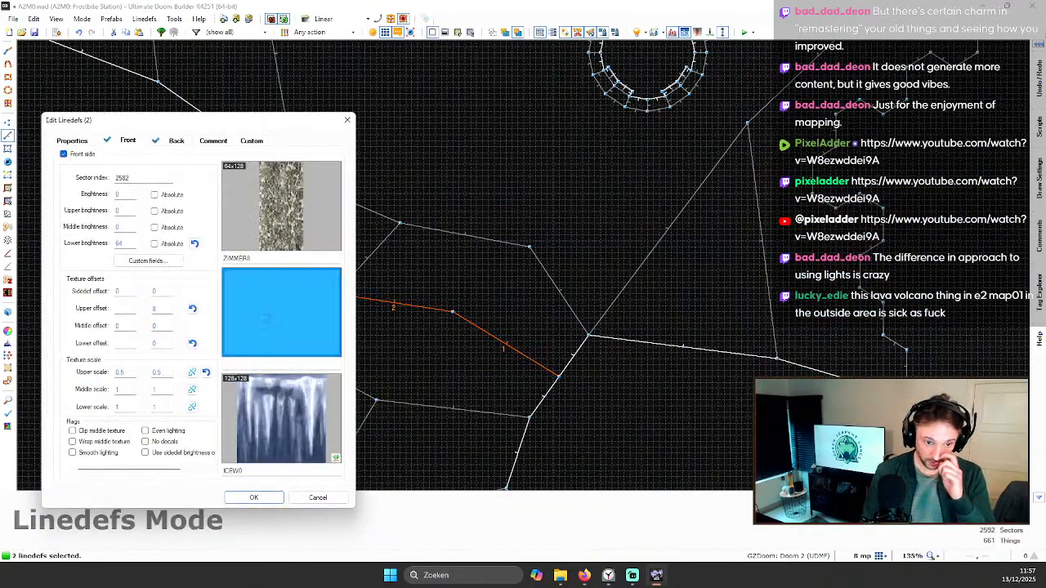
click(298, 306)
scroll(425, 327, down, 15)
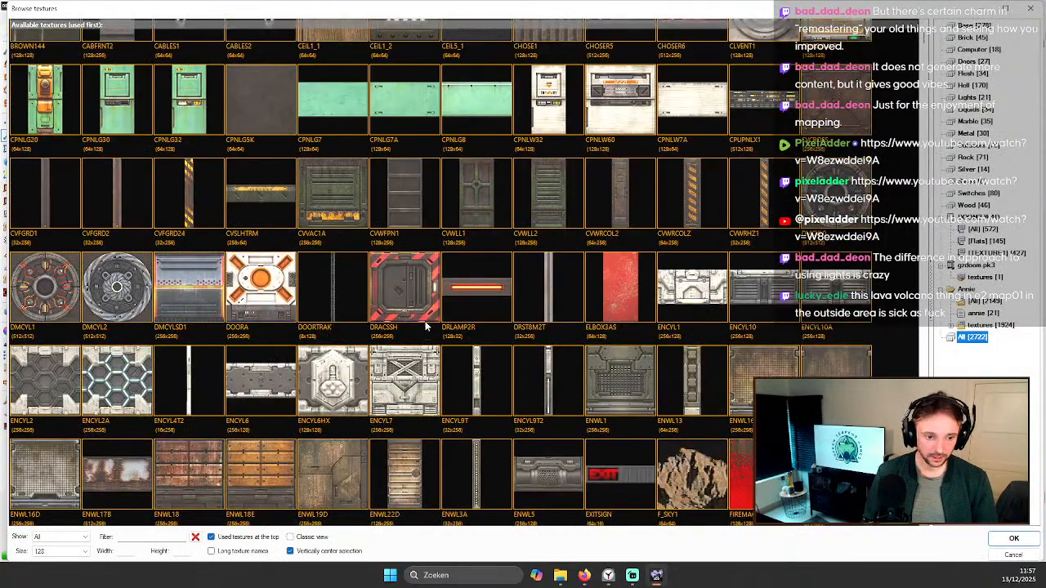
scroll(429, 362, up, 1)
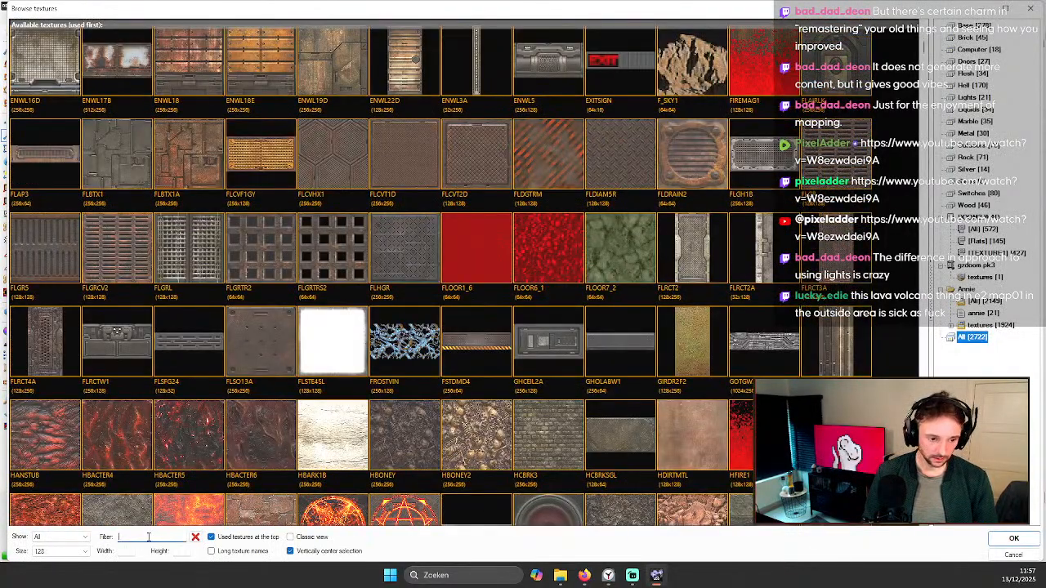
text(WEB)
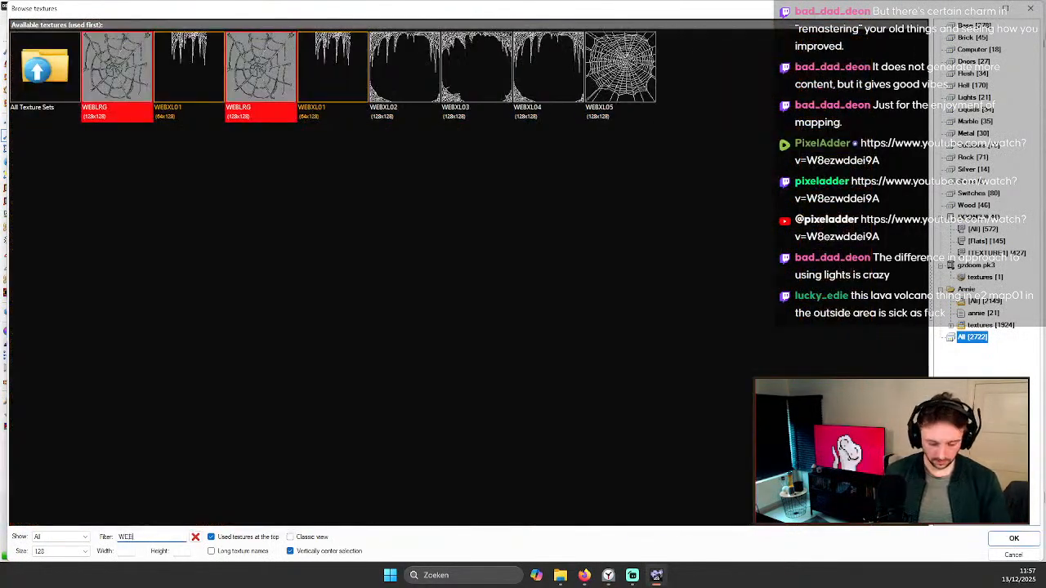
double_click(197, 54)
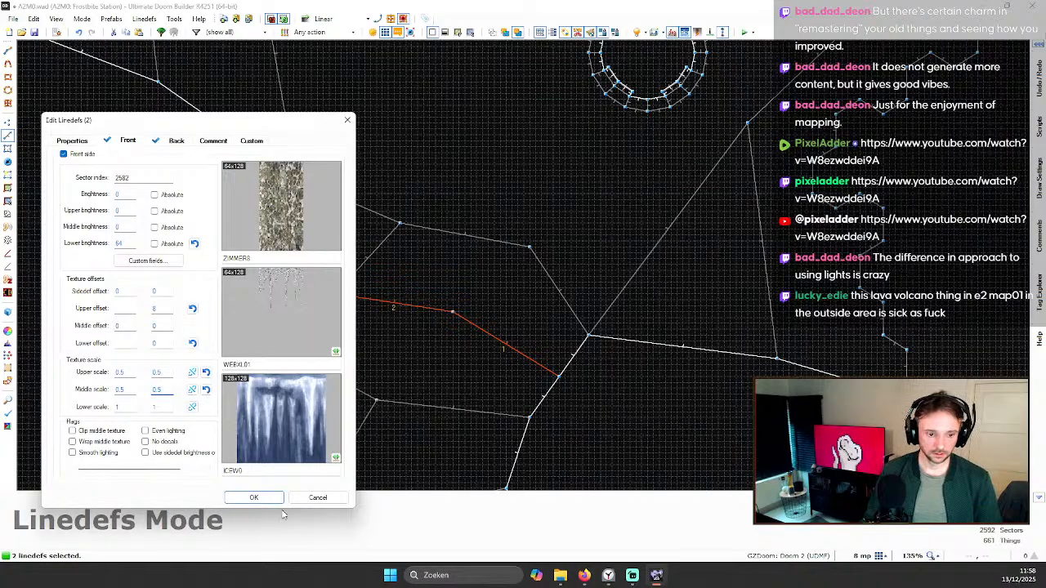
click(255, 499)
Step: Set the hanging web texture's vertical offset to 16 and auto-align it in X and Y across both adjoining linedefs
key(w)
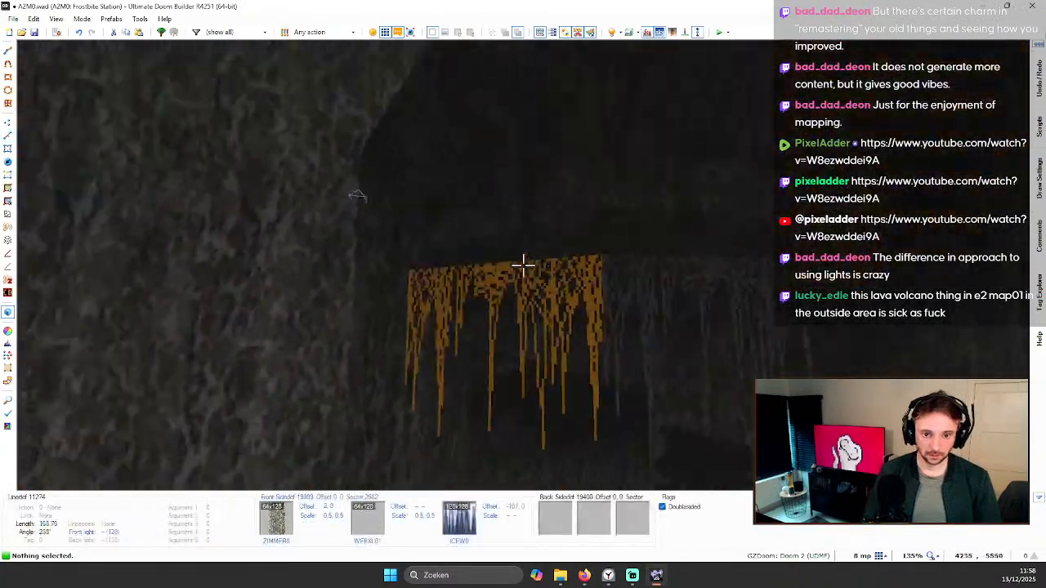
key(e)
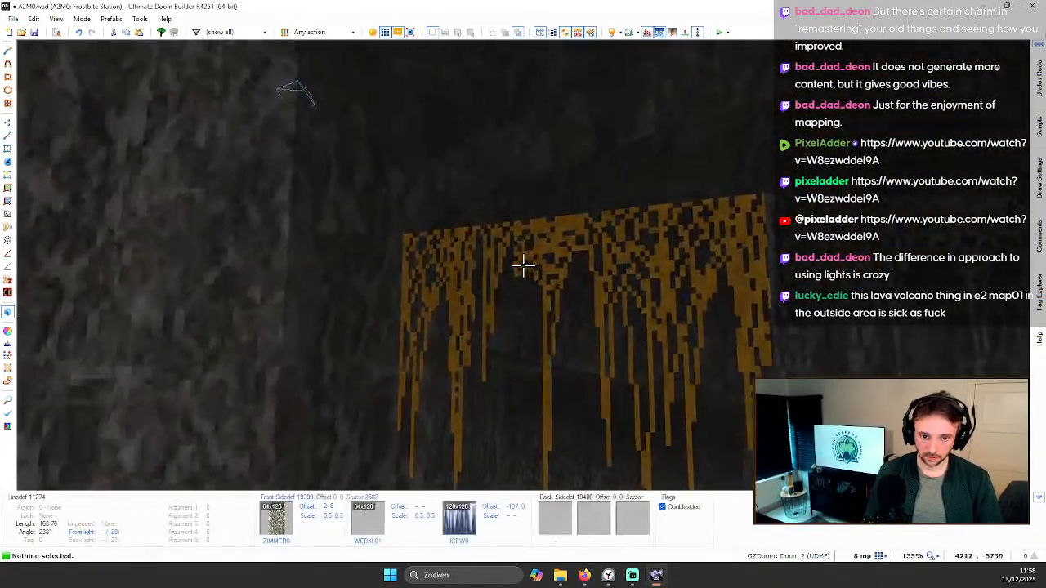
key(shift+Up)
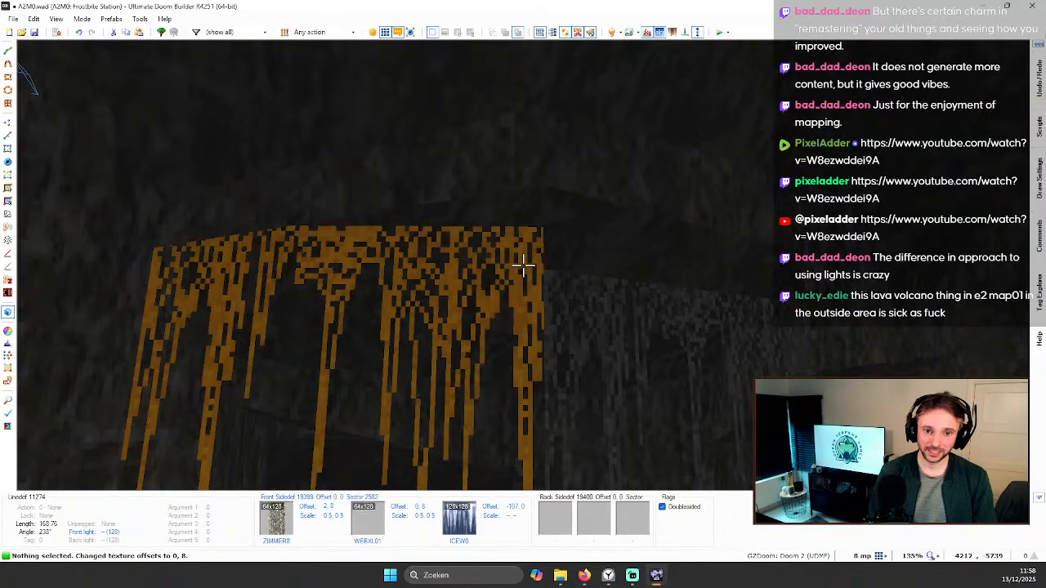
key(a)
key(d)
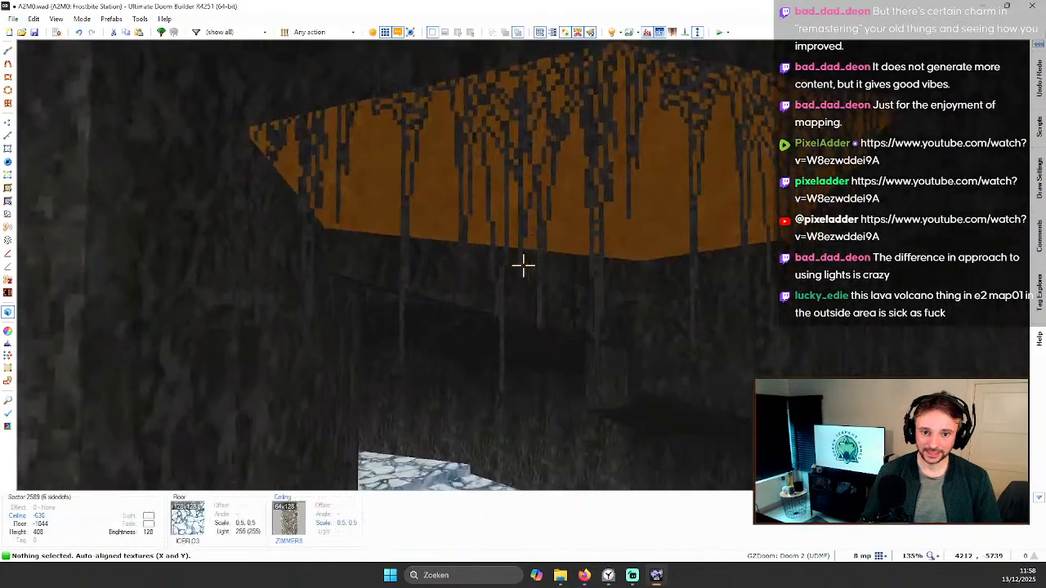
key(e)
key(w)
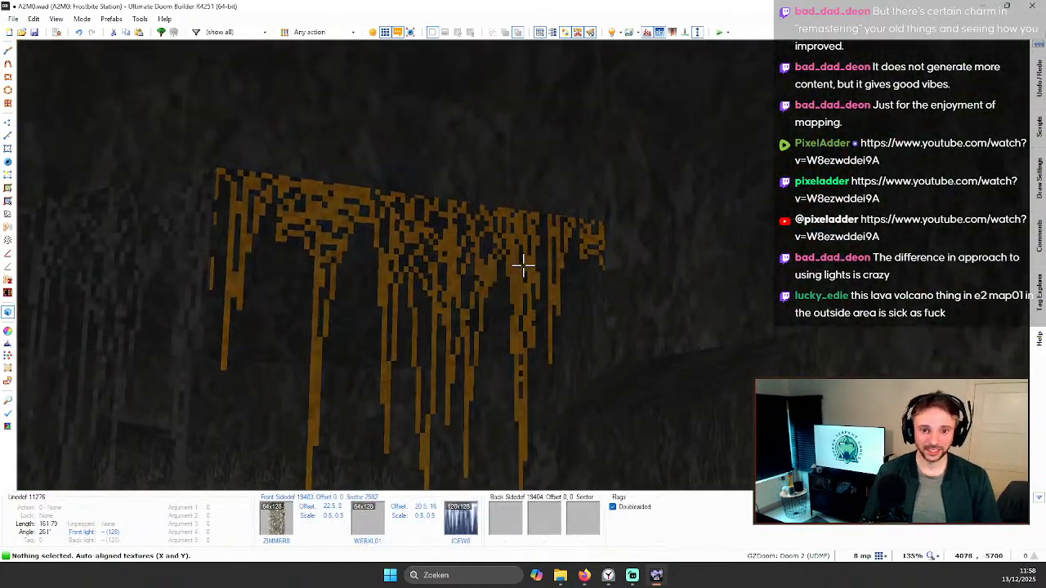
key(d)
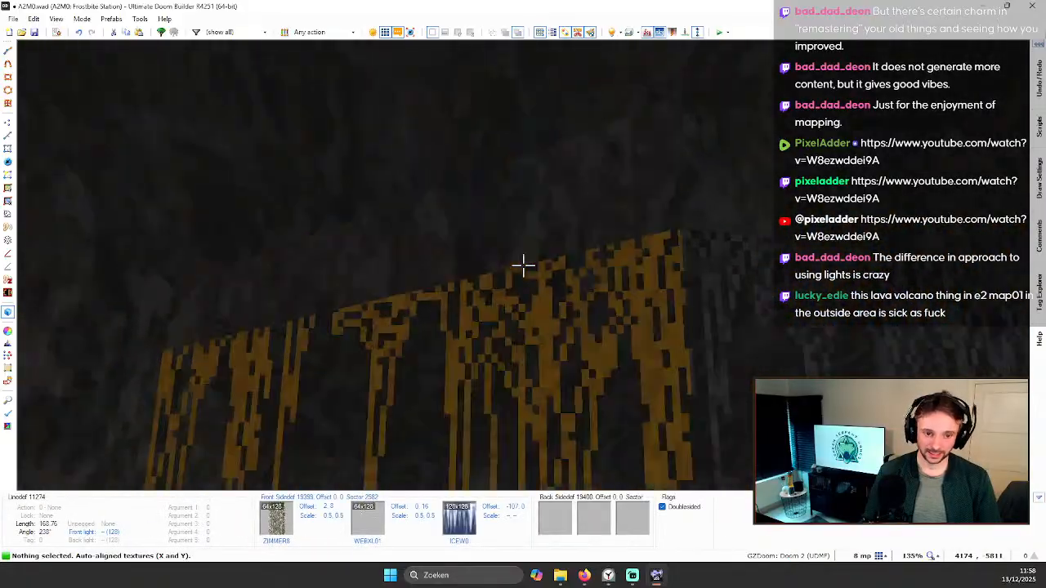
Step: Examine the alcove entrance and its hanging webs from the cavern in 3D and check the surrounding map layout
key(s)
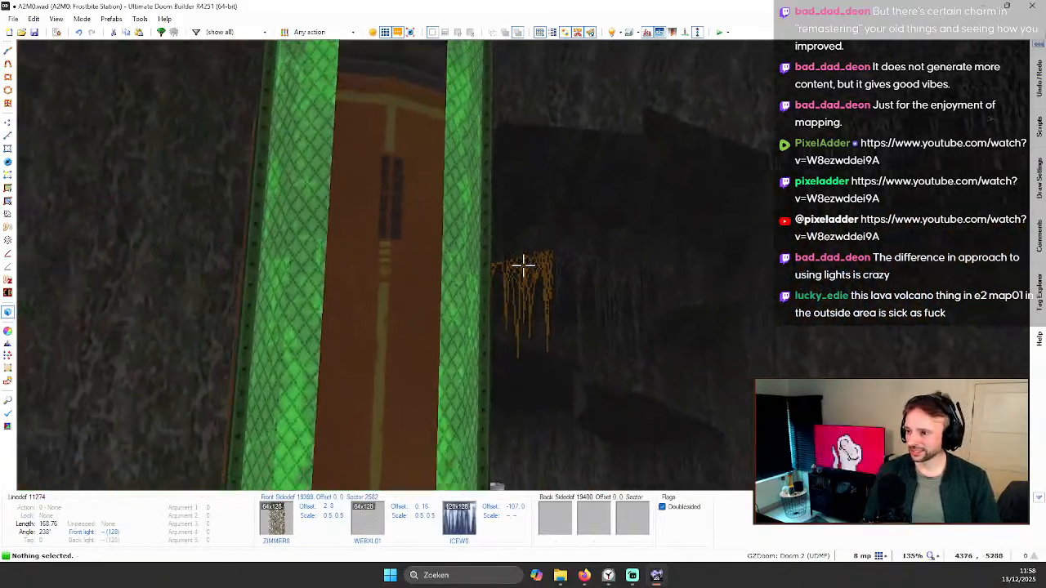
key(q)
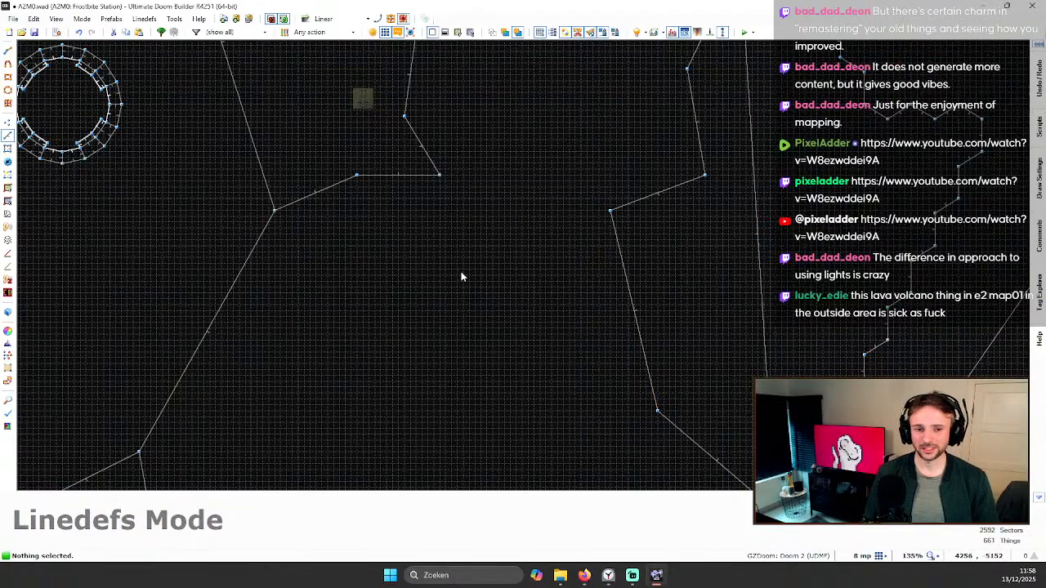
key(q)
key(q)
scroll(516, 194, down, 2)
scroll(513, 194, up, 1)
scroll(512, 198, up, 3)
key(q)
key(w)
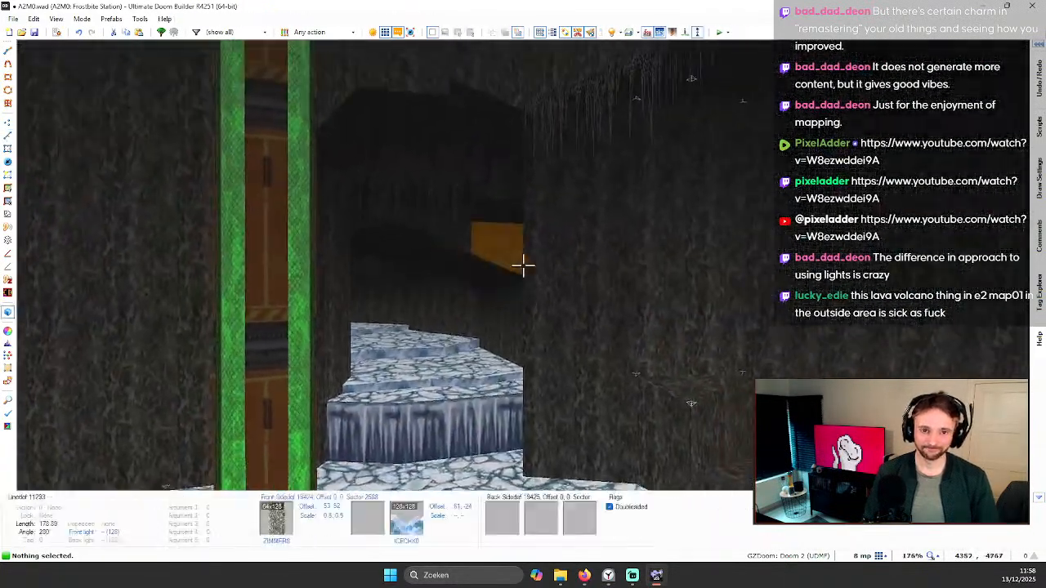
key(w)
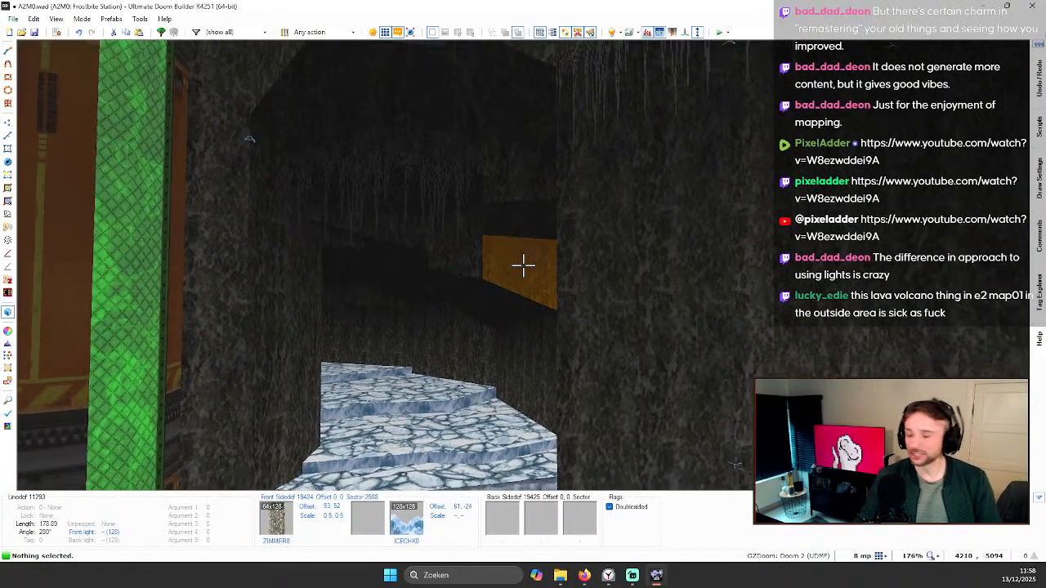
key(q)
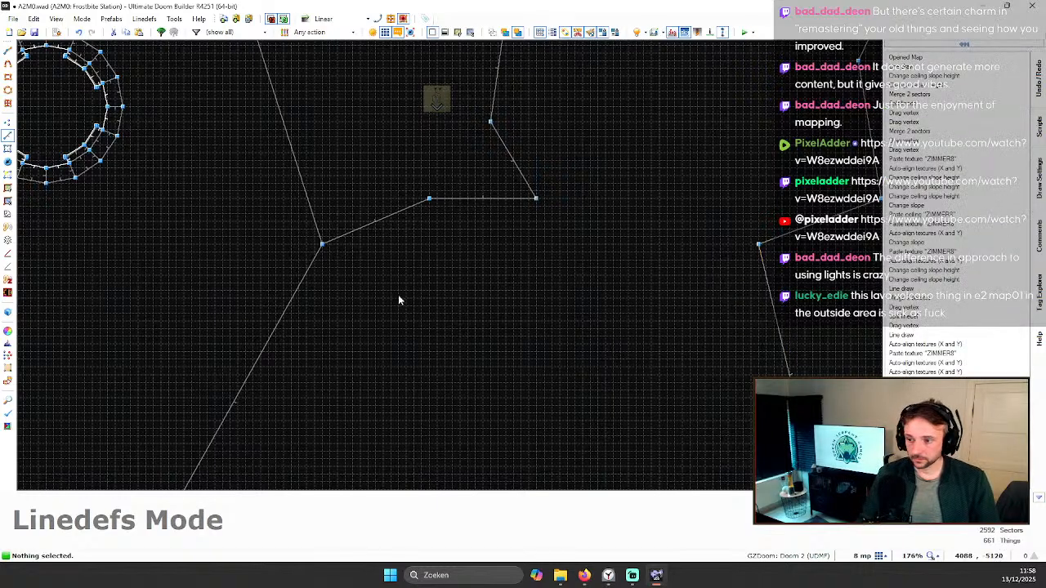
scroll(517, 285, down, 4)
Step: Flip one of the two linedefs bordering the deeper low ceiling and give both the front middle texture WEBXL01 at 0.5 scale
key(q)
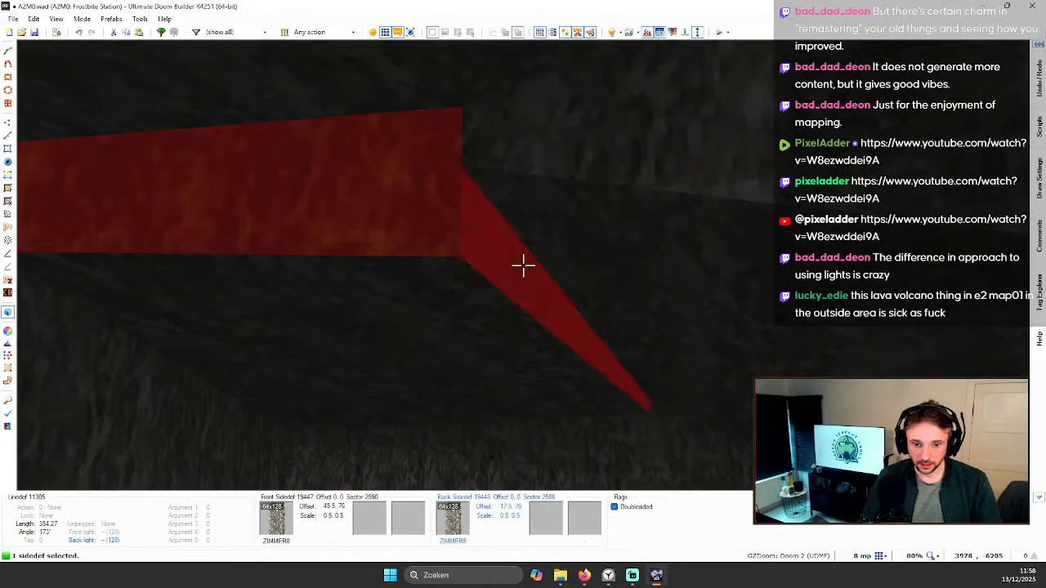
key(q)
scroll(564, 257, down, 1)
scroll(608, 318, up, 1)
key(c)
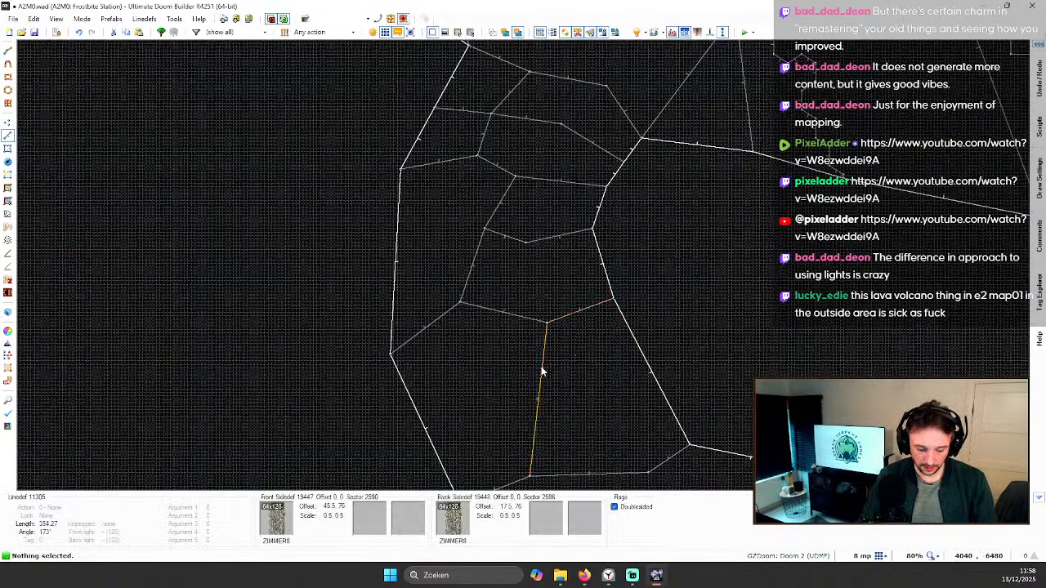
click(576, 313)
click(544, 361)
right_click(544, 361)
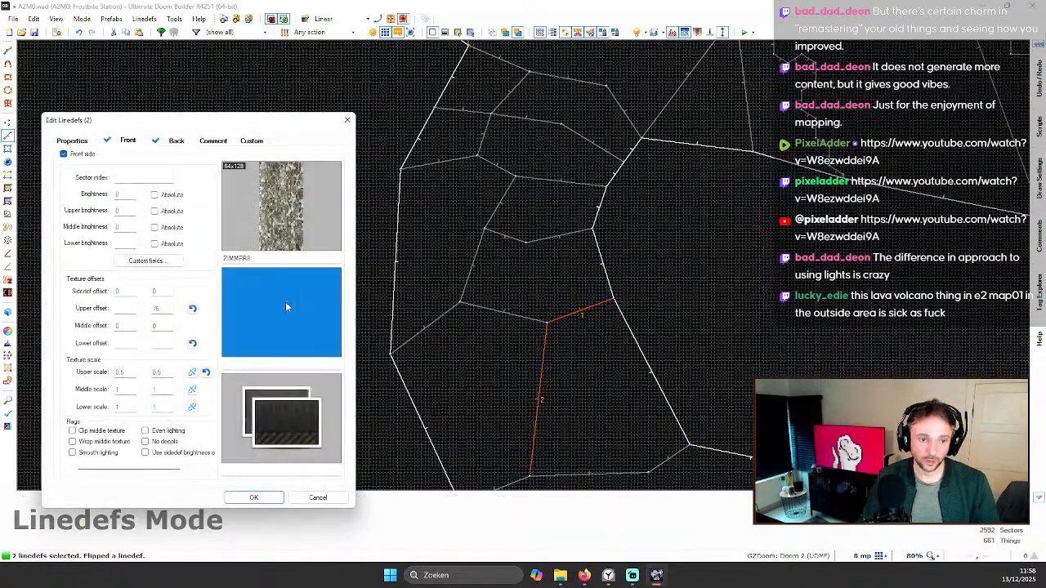
text(WA)
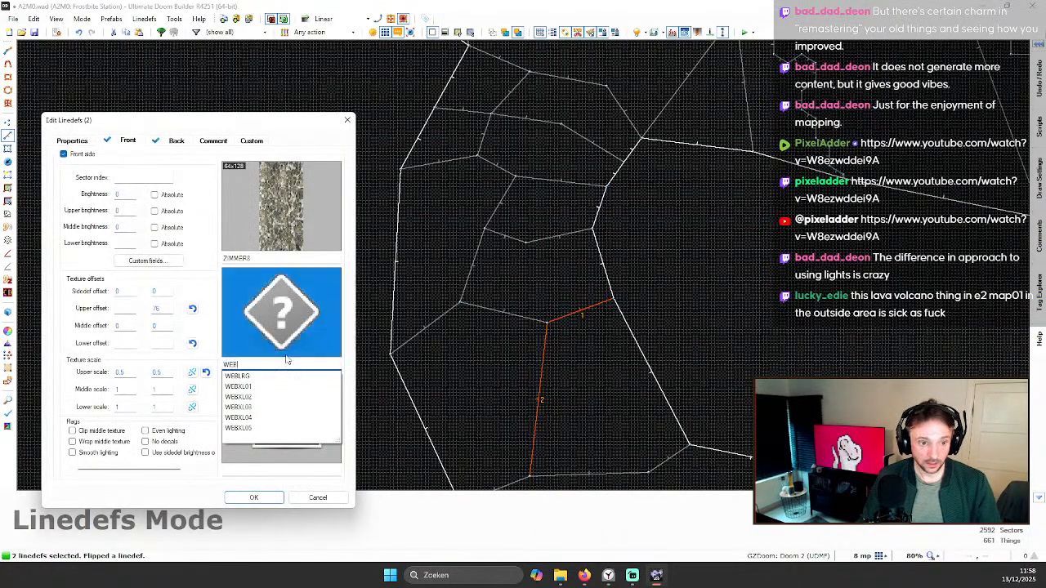
click(287, 309)
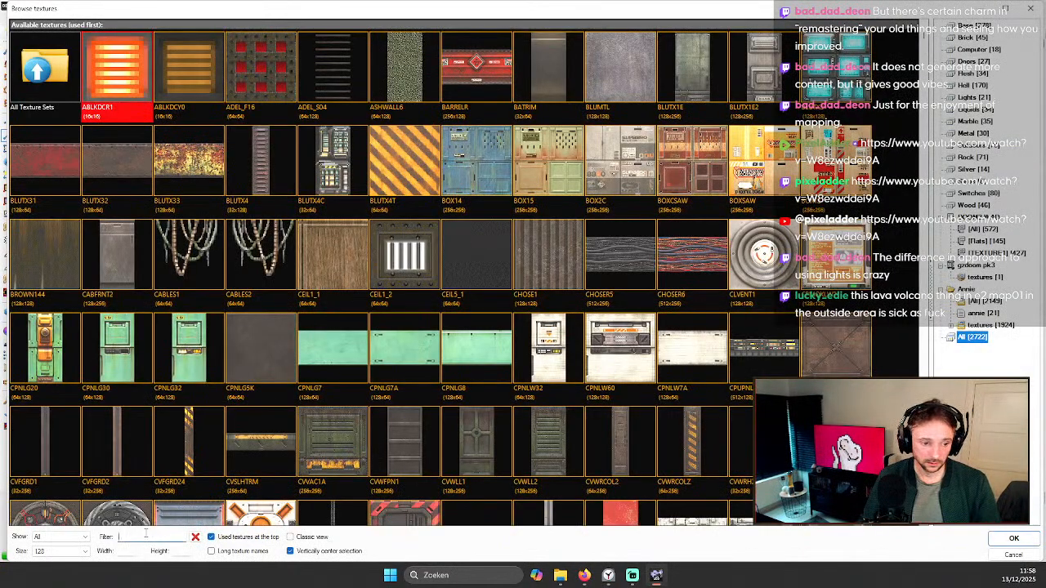
text(WEB)
double_click(196, 49)
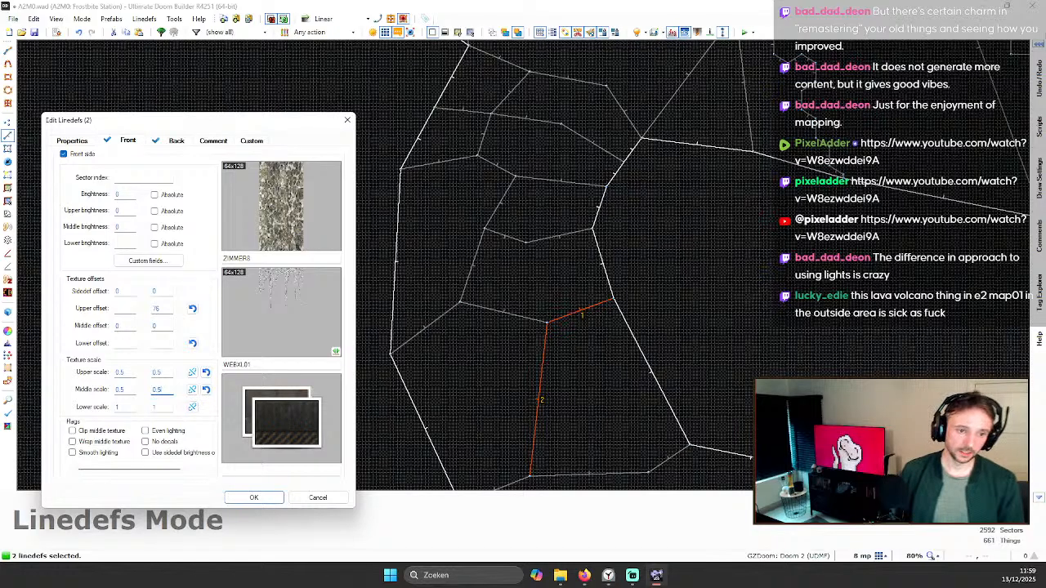
click(260, 499)
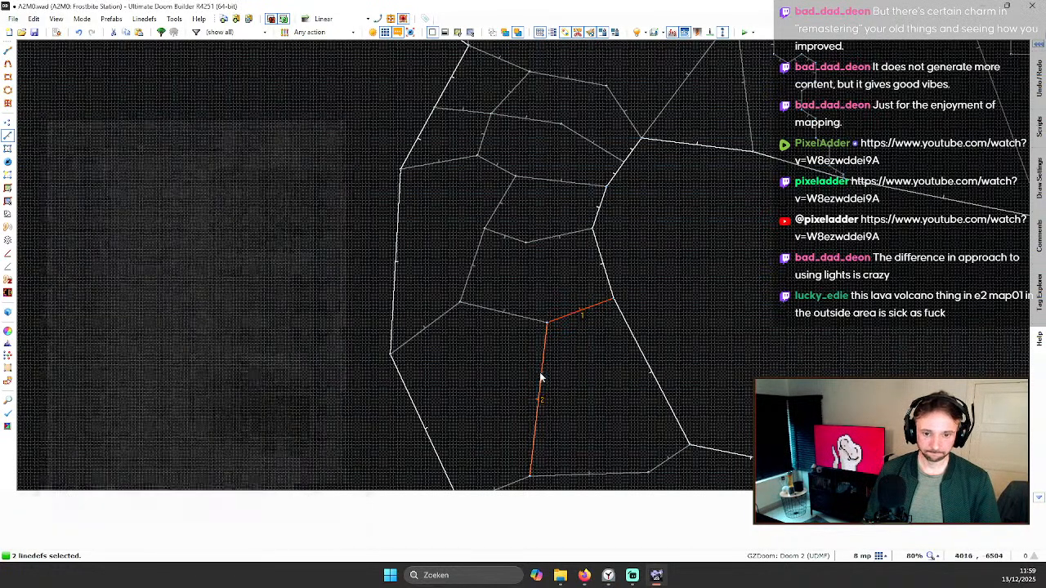
Step: Set the deeper web texture's vertical offset to 36 and auto-align it in X and Y with the adjoining web
key(w)
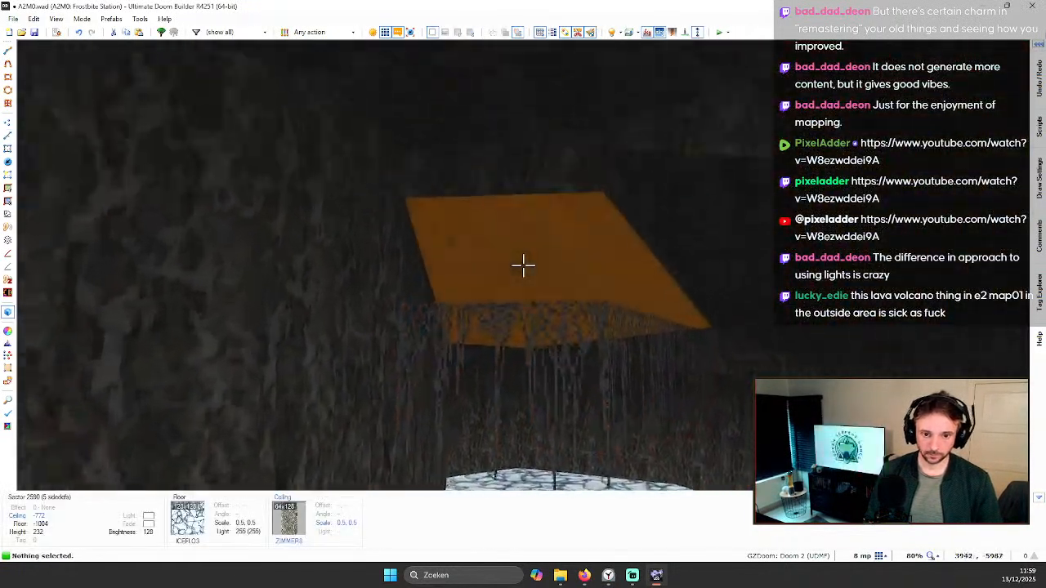
click(523, 263)
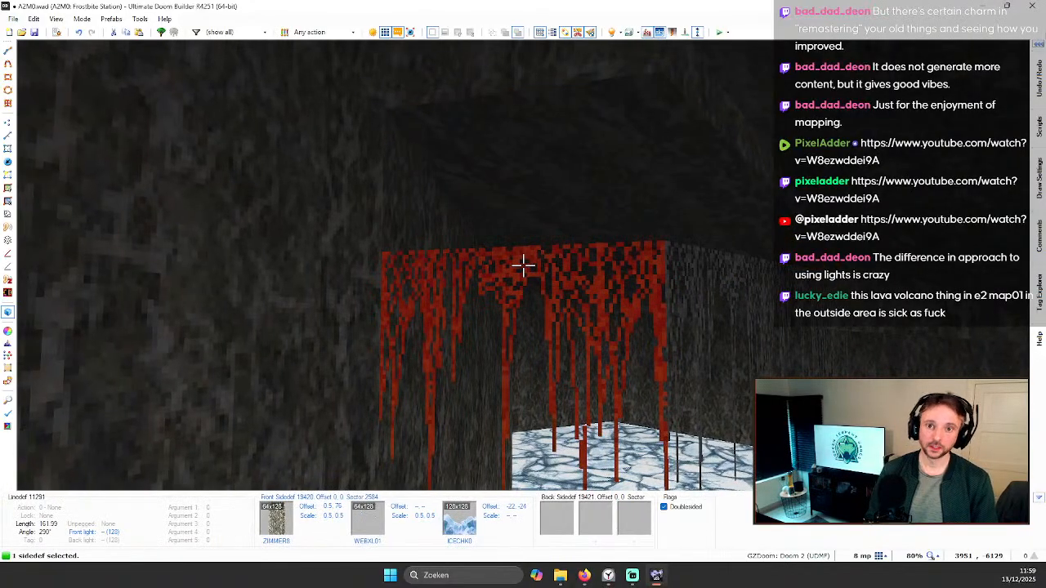
key(shift+Up)
key(shift+Up)
key(shift+Up)
key(shift+Up)
key(shift+Up)
key(Down)
key(Down)
key(Down)
key(Down)
key(Down)
key(Down)
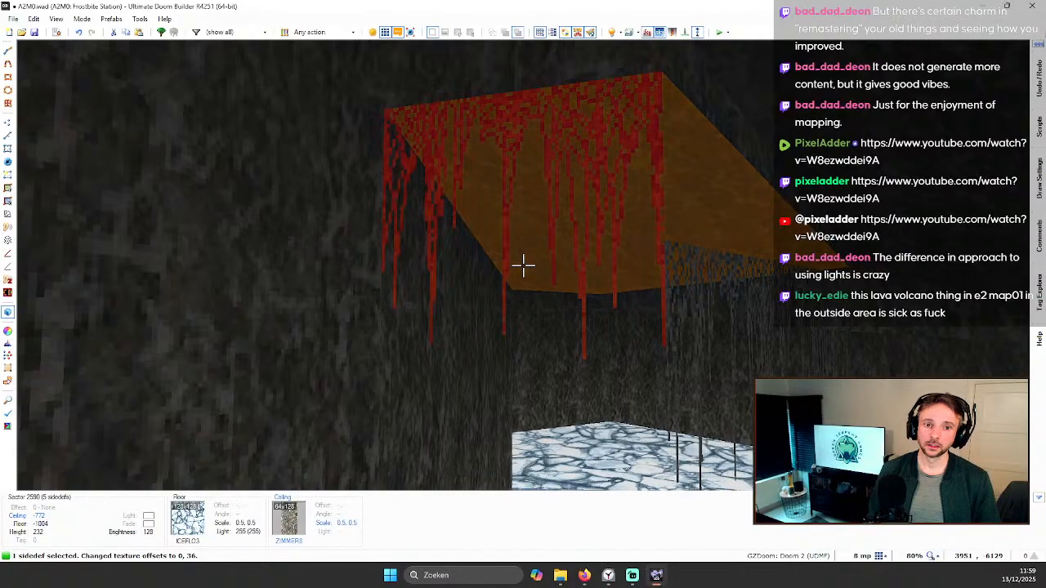
key(c)
key(ctrl+a)
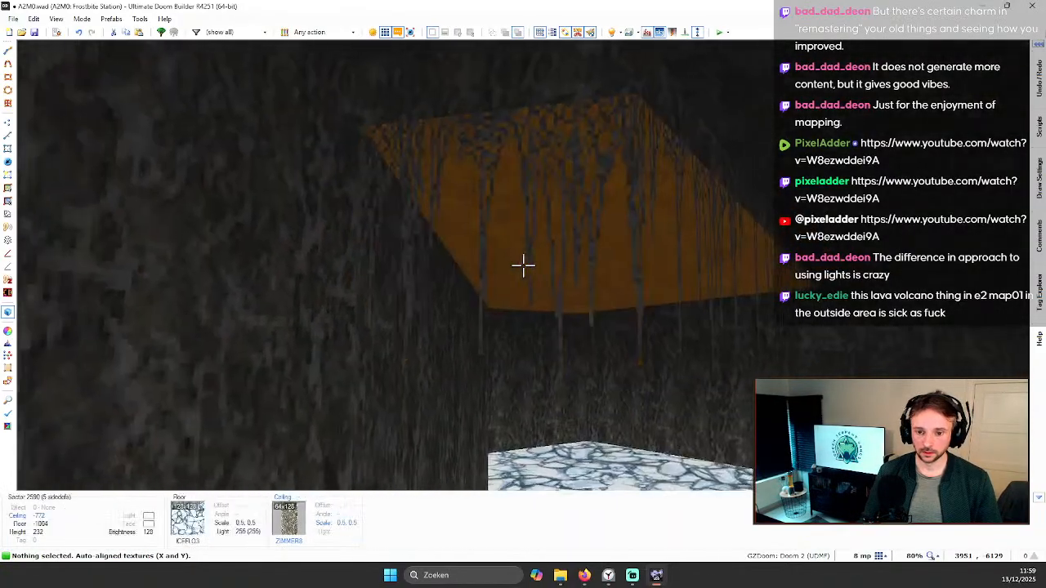
Step: Inspect the webs and sloped ceilings of the deeper alcove from its entrance and inside in the 3D view
key(w)
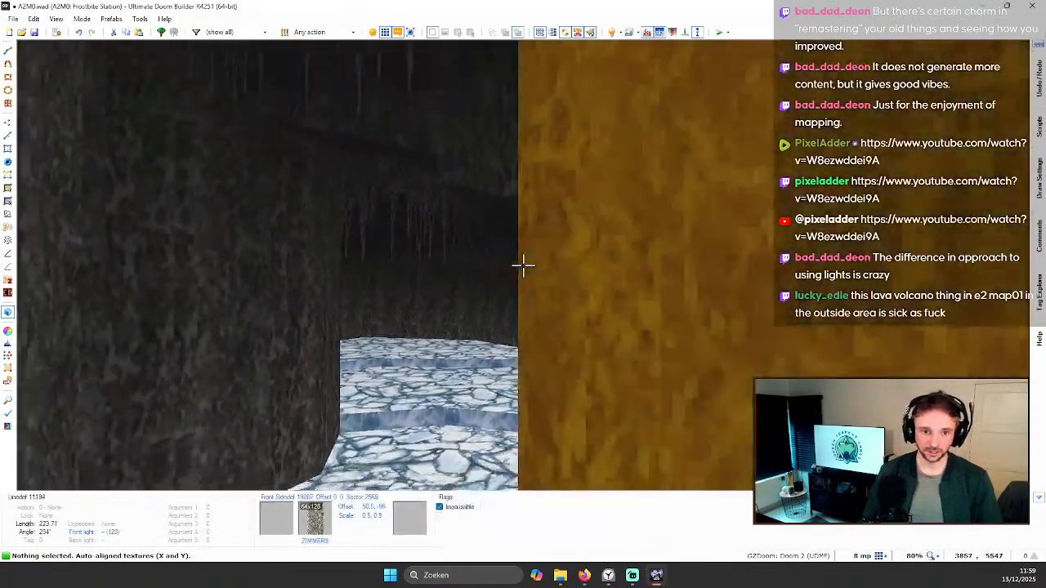
key(w)
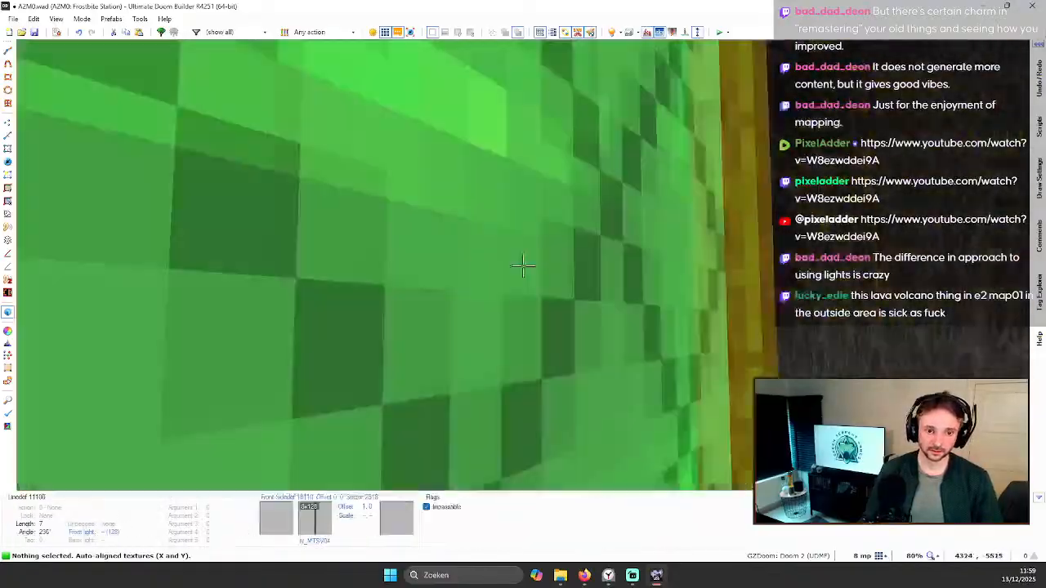
key(w)
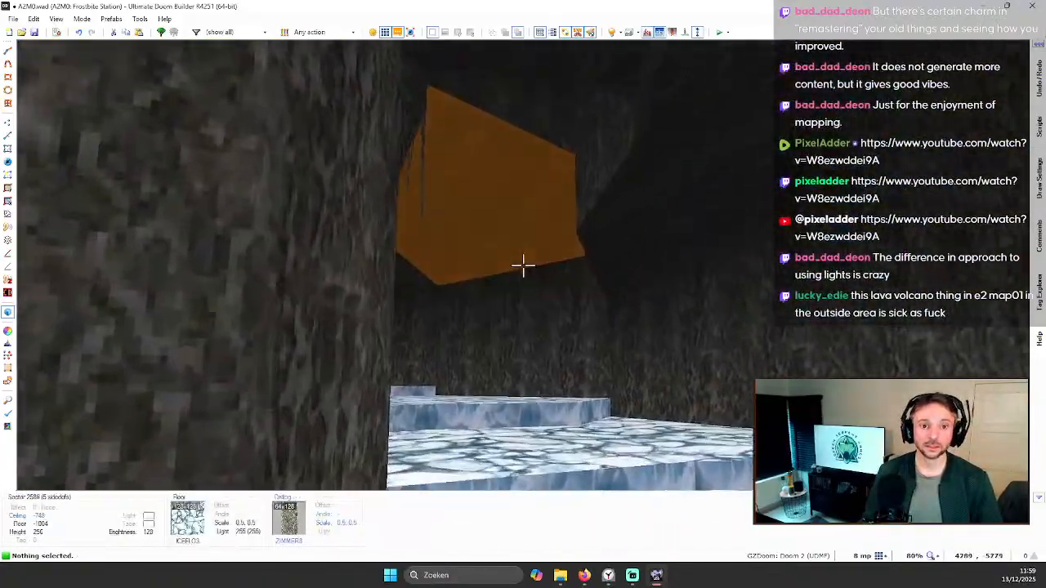
Step: Give the near-vertical linedef between the two deeper alcove sectors the back middle texture WEBXL01 at 0.5 scale
key(q)
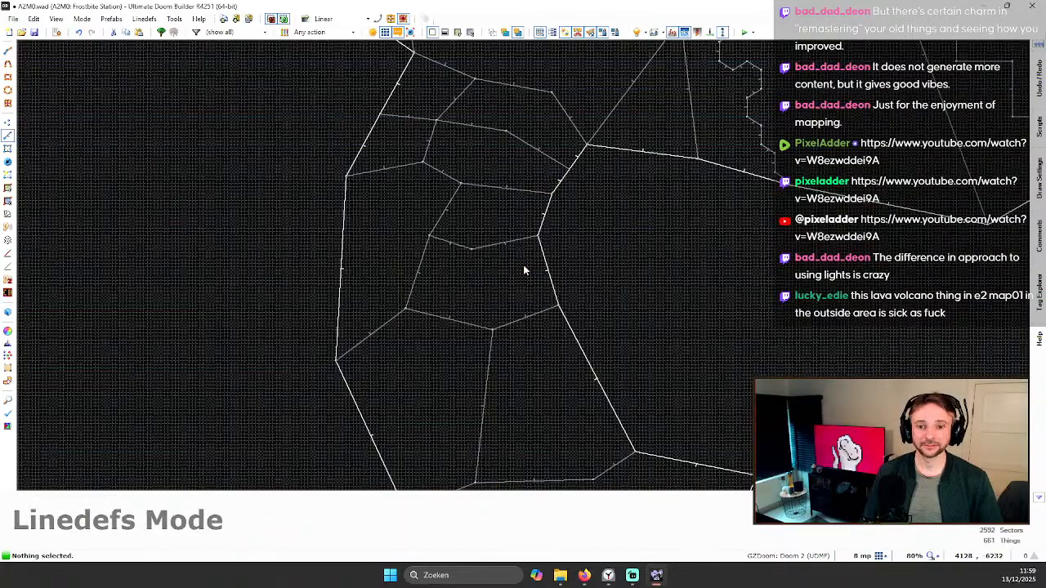
key(q)
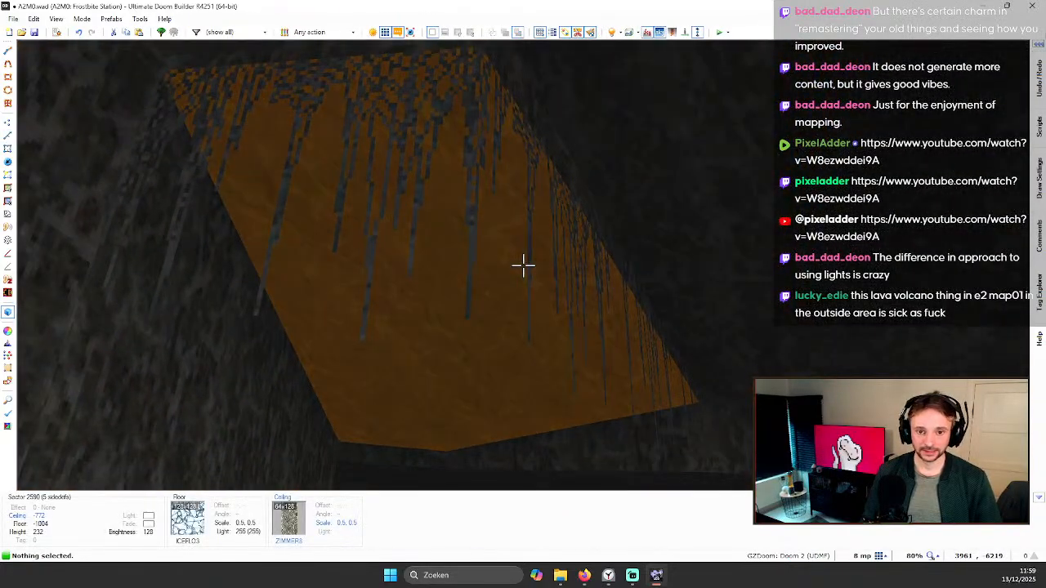
click(523, 265)
key(q)
scroll(581, 365, up, 3)
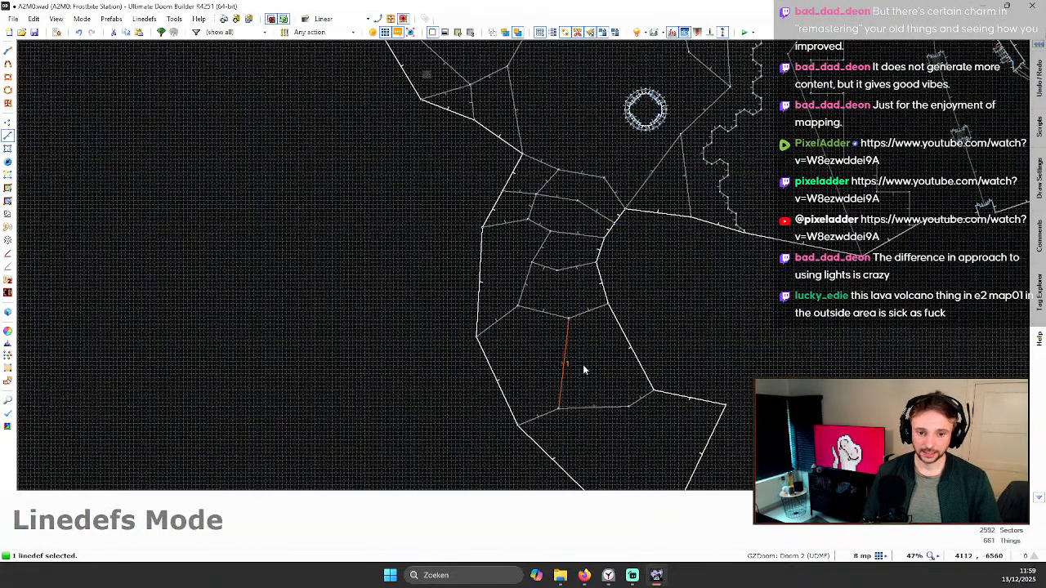
scroll(580, 361, up, 1)
right_click(551, 335)
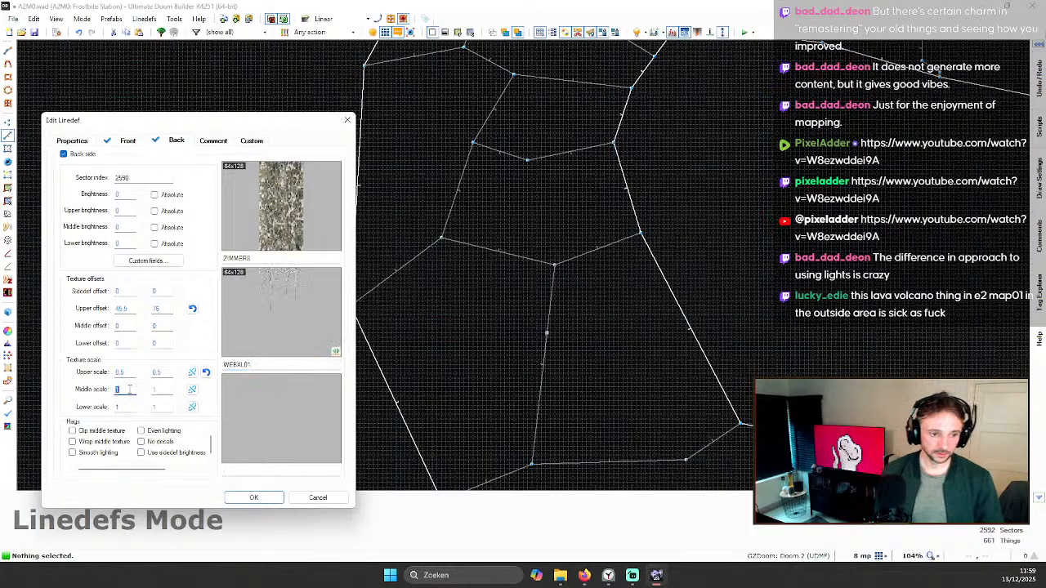
key(Return)
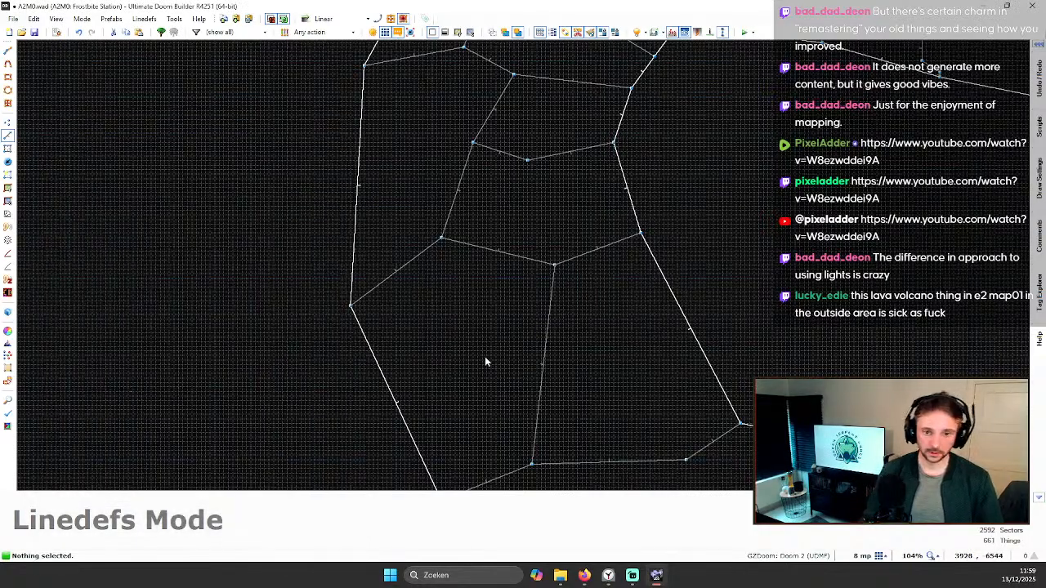
key(q)
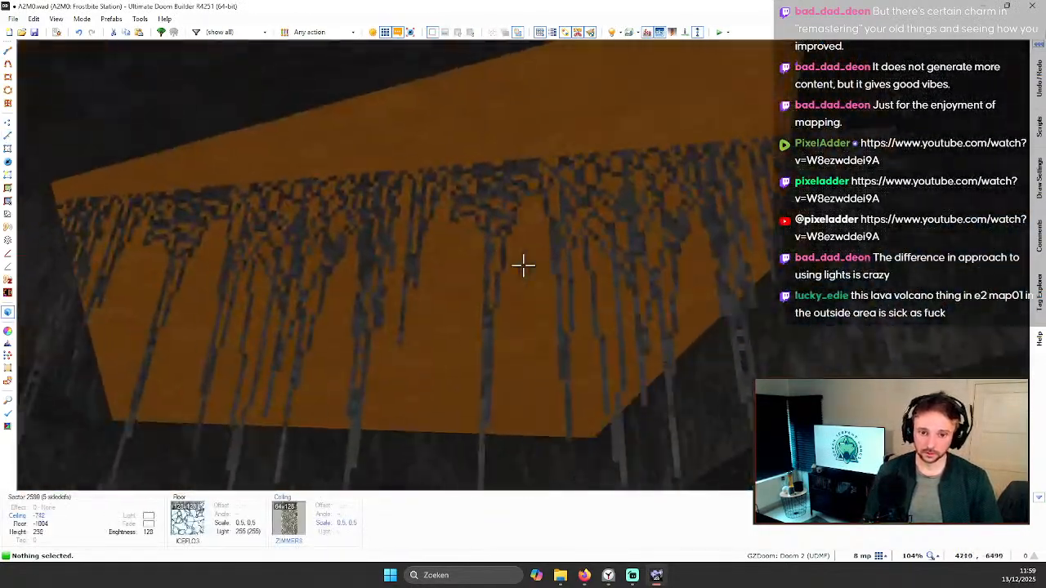
Step: Set the vertical offset of the web on the back side of the deeper alcove's dividing linedef to 36
key(w)
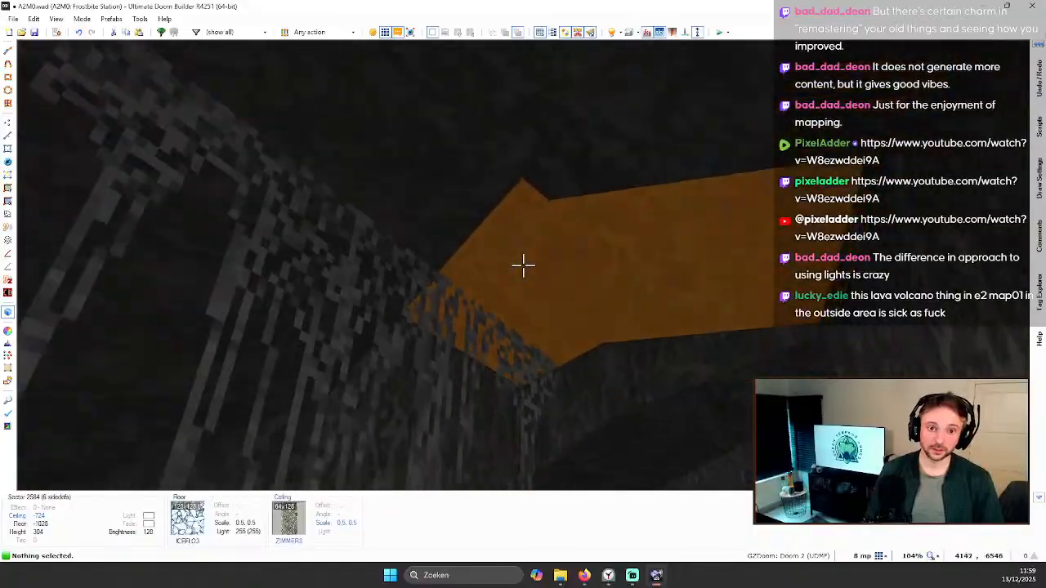
click(523, 263)
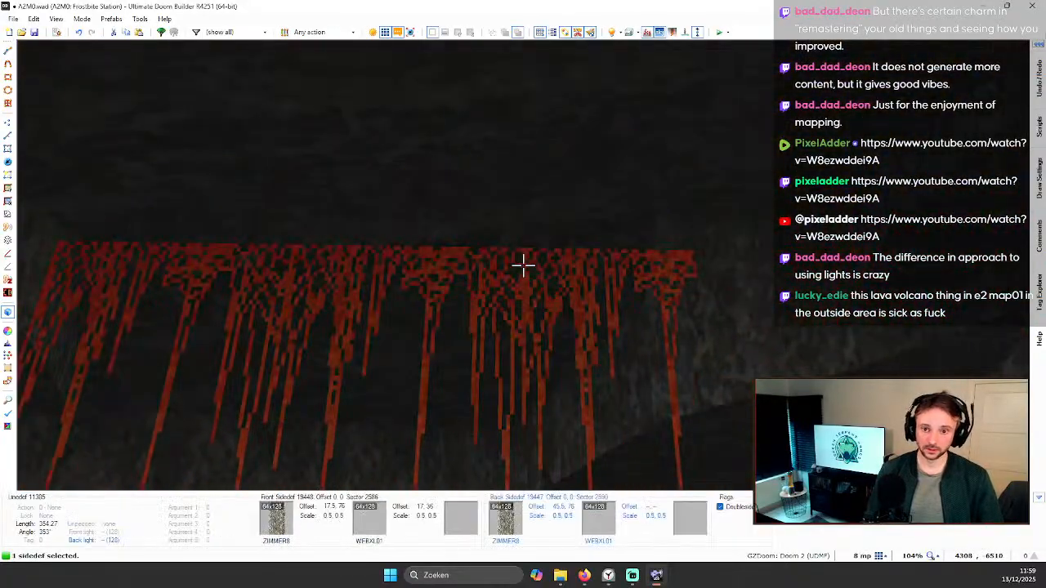
key(w)
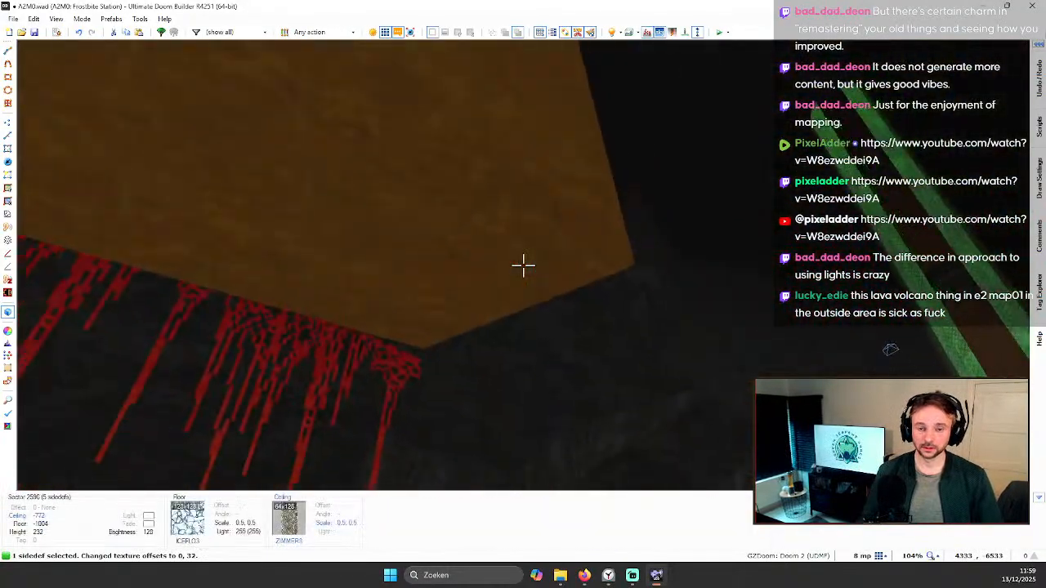
key(w)
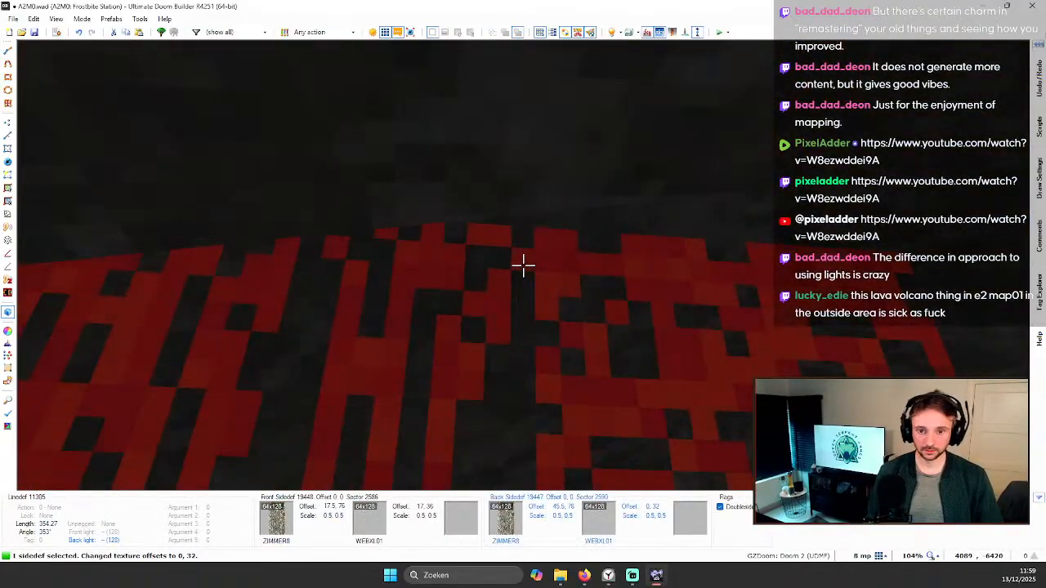
key(shift+Up)
key(c)
key(w)
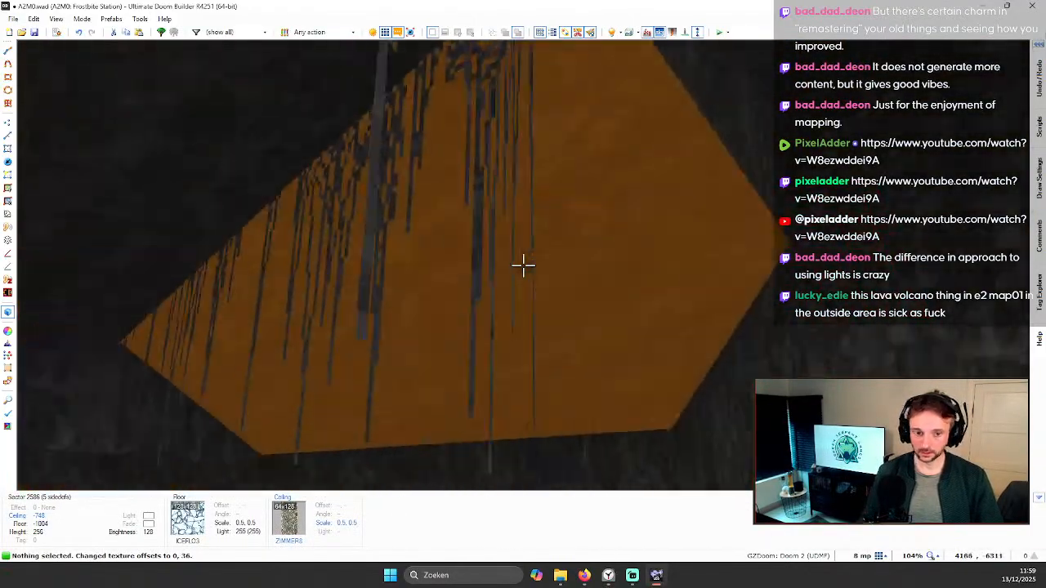
Step: Examine the hanging webs and sloped ceilings from inside the alcove, its entrance and the cavern outside in 3D
key(w)
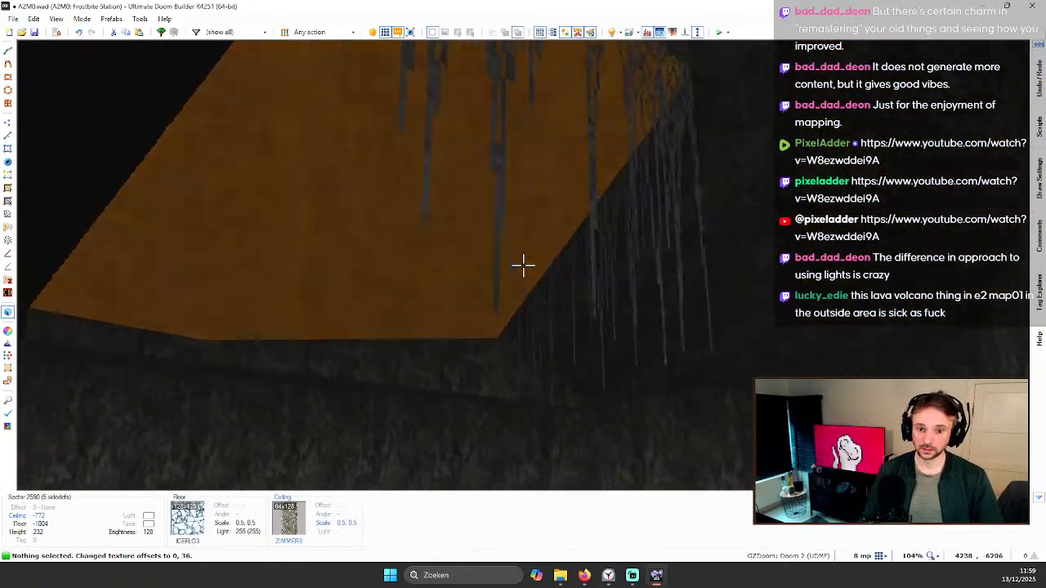
key(w)
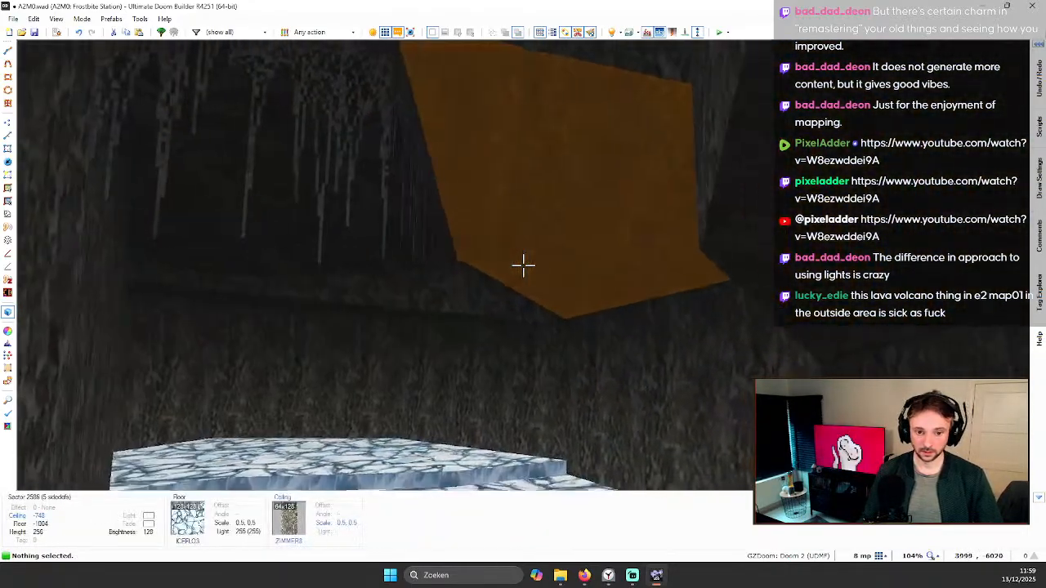
key(w)
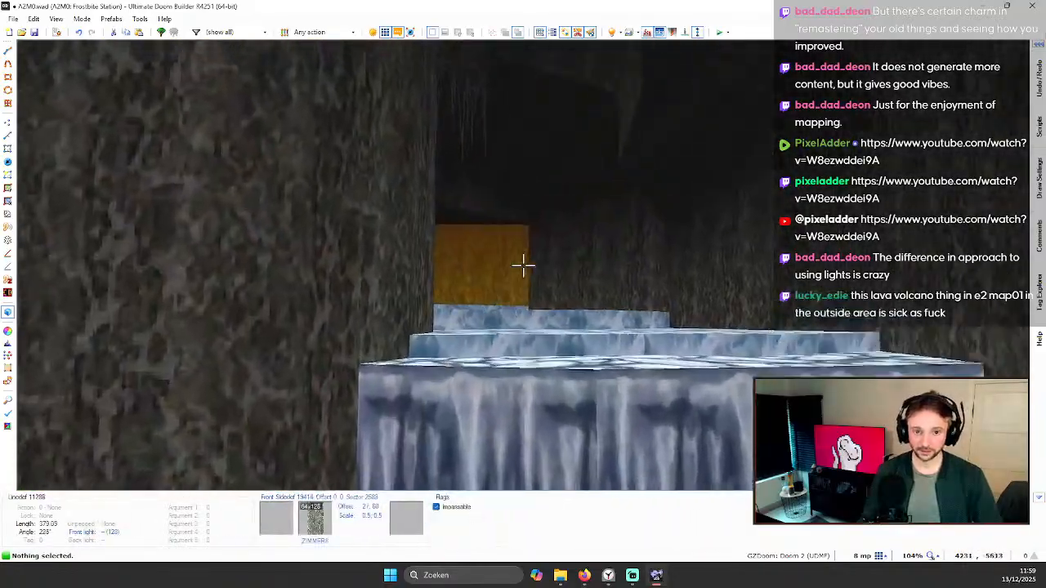
key(w)
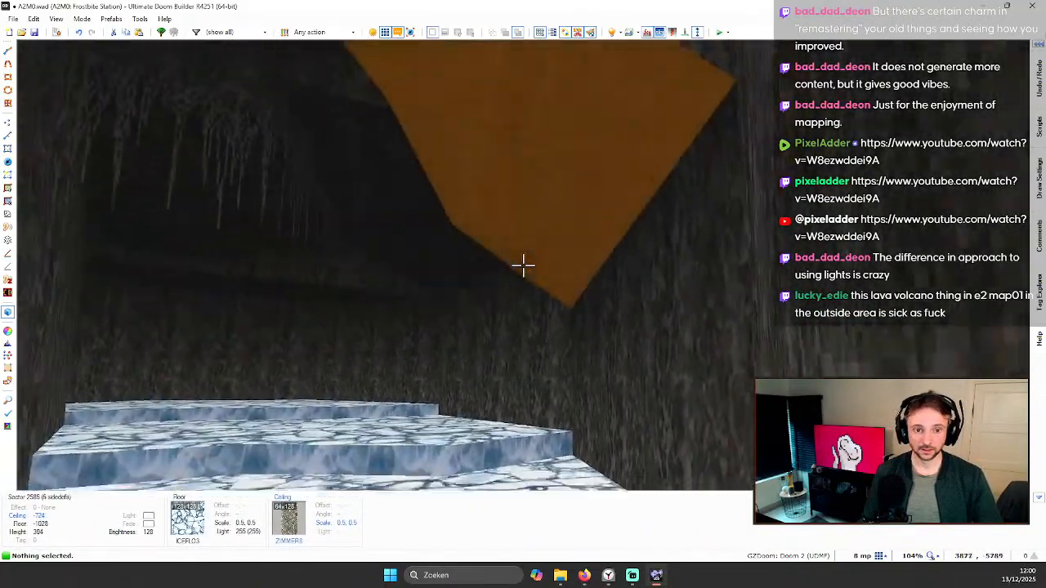
key(w)
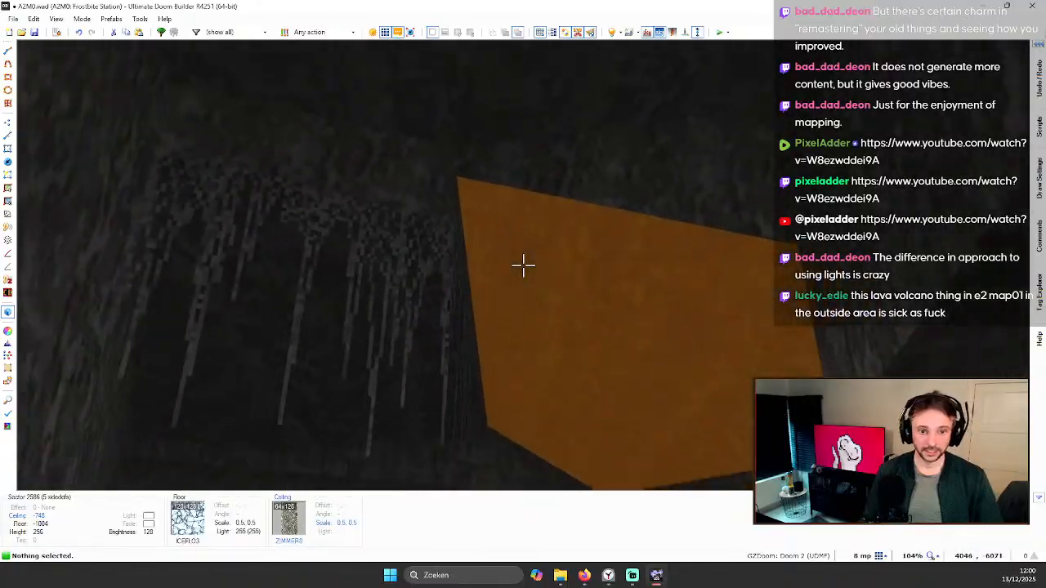
key(w)
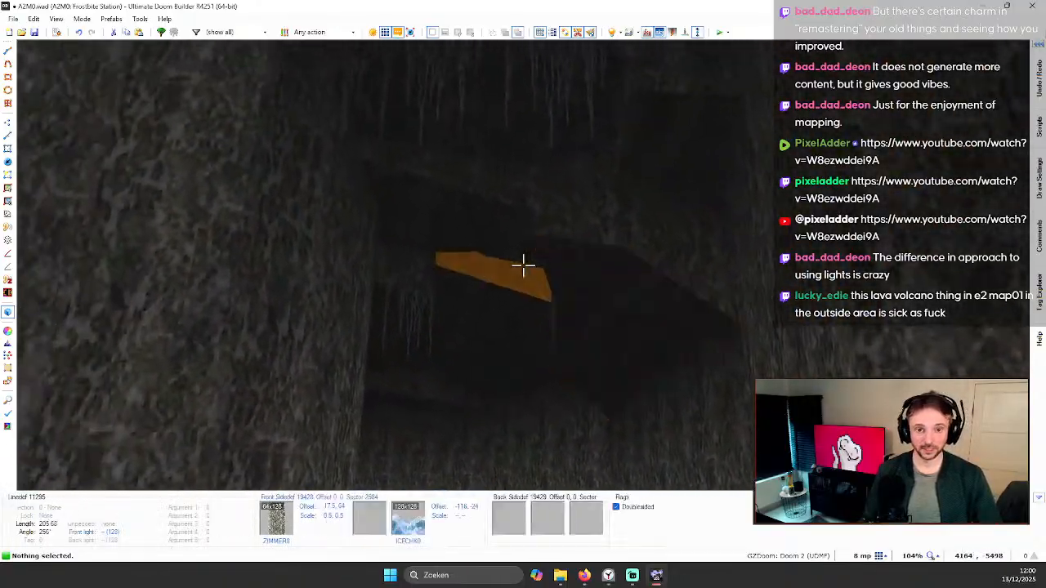
key(s)
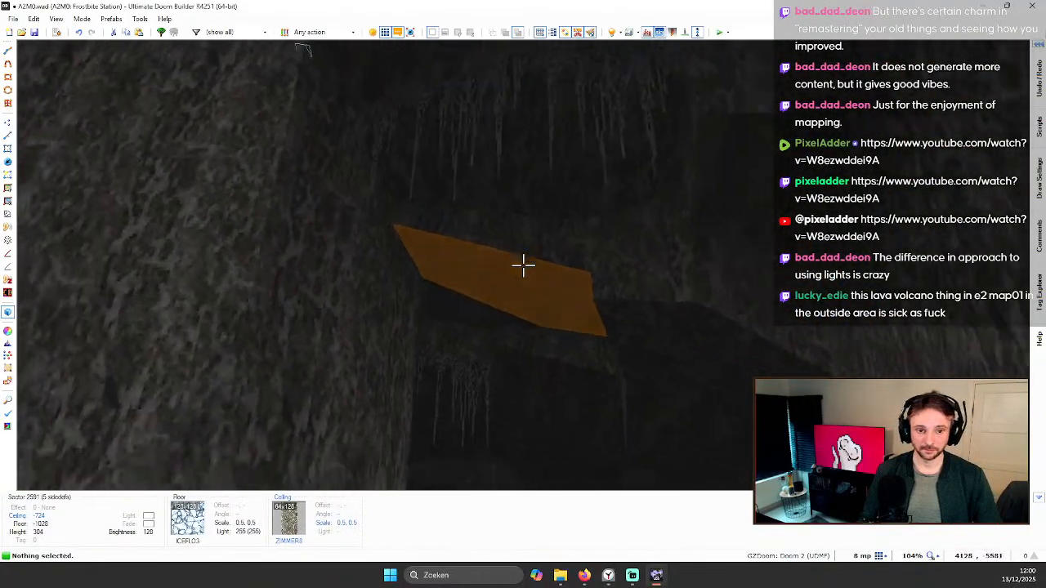
key(w)
key(s)
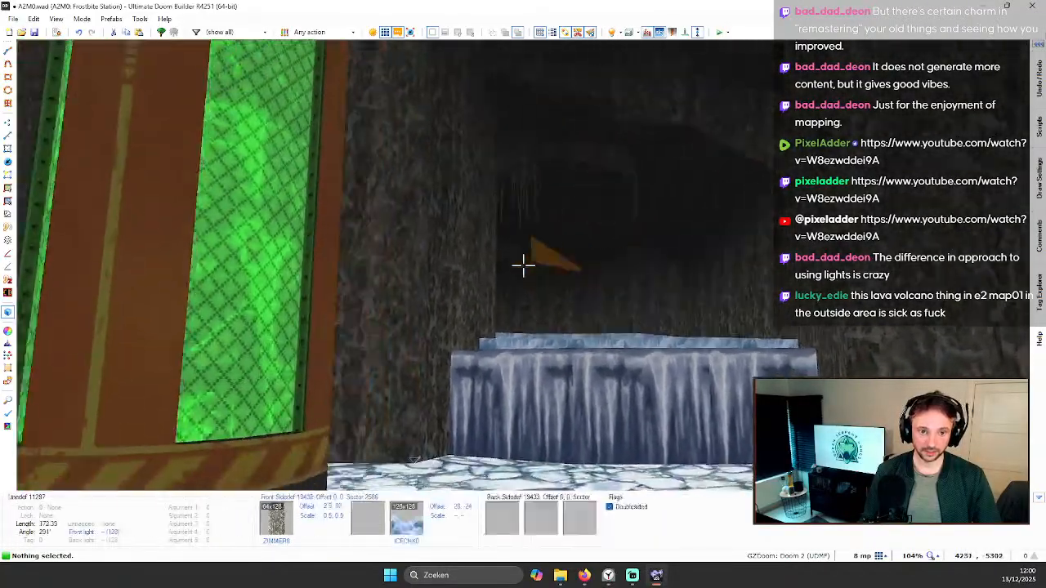
key(w)
key(w)
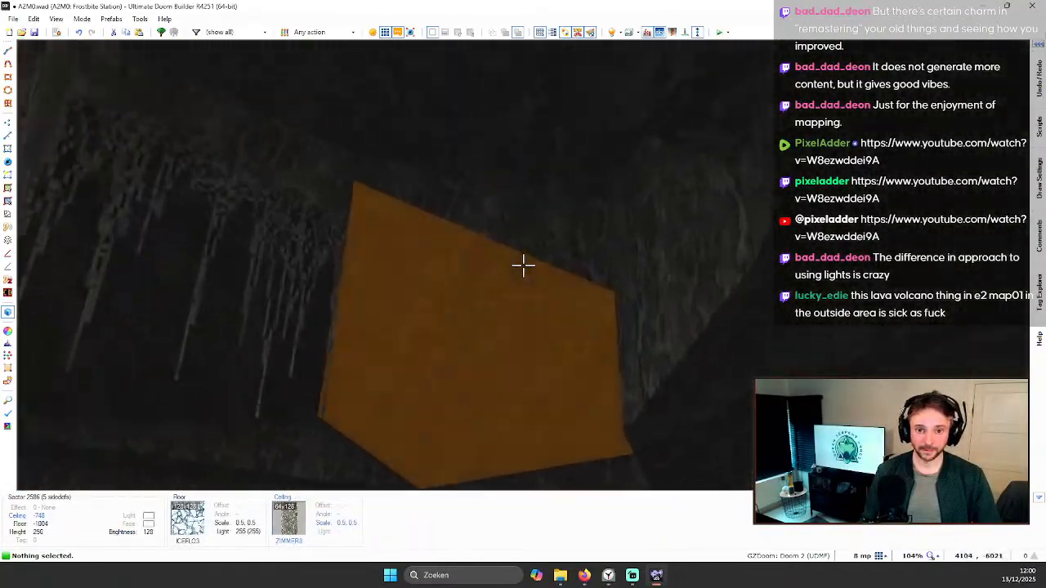
Step: Try the back middle texture WEBXL01 at 0.5 scale on the linedef meeting the dividing web line's north end
key(q)
scroll(577, 310, down, 2)
click(576, 314)
scroll(576, 314, up, 3)
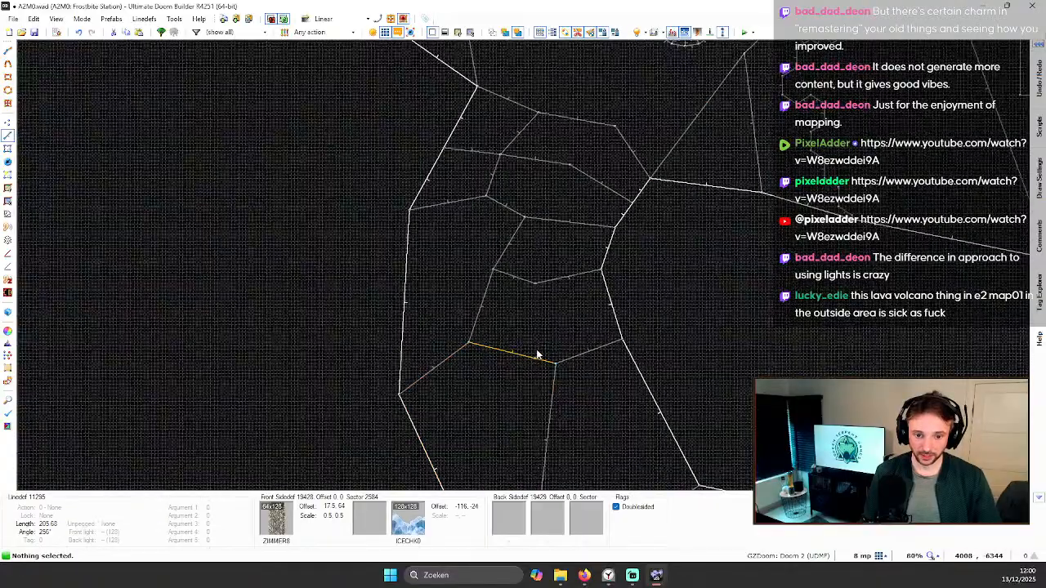
right_click(525, 360)
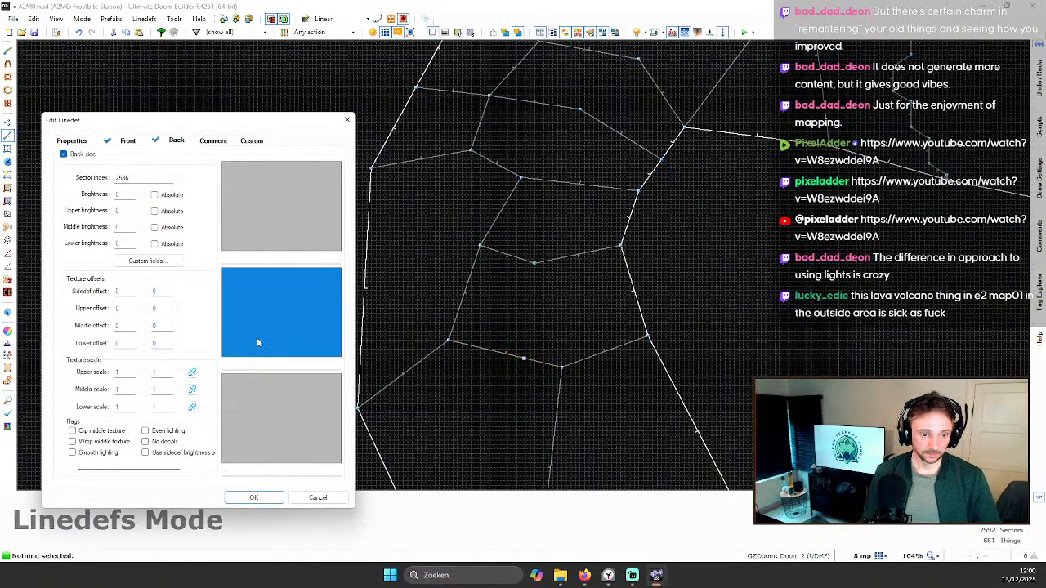
click(254, 362)
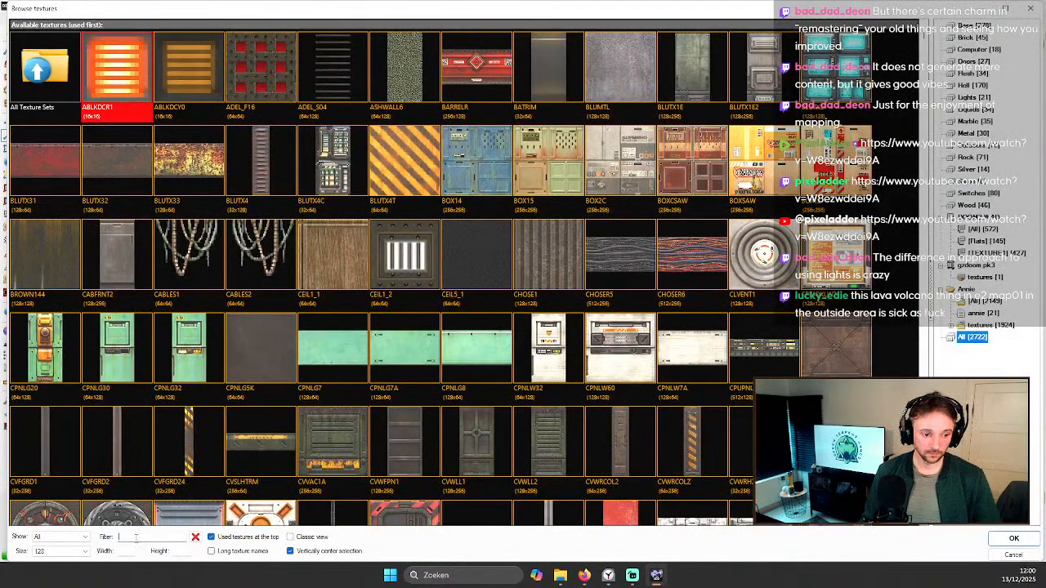
text(WEB)
double_click(187, 67)
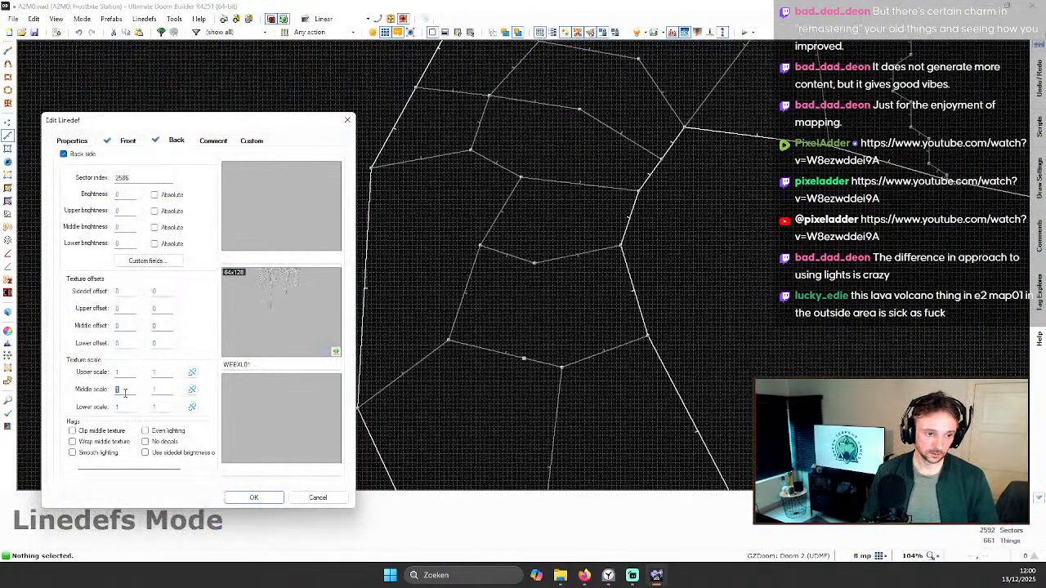
key(Tab)
text(0.5)
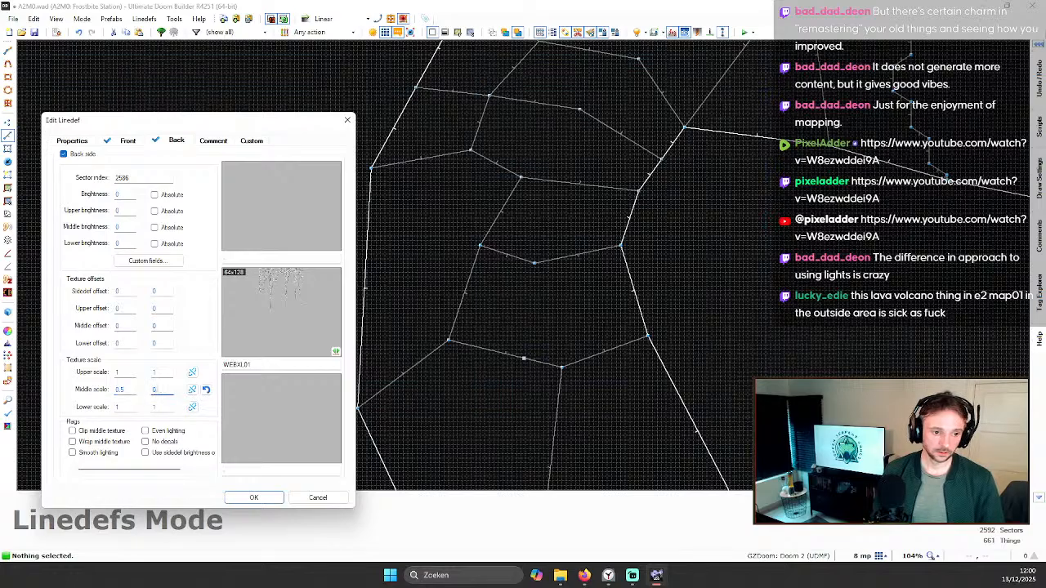
key(Return)
key(q)
key(w)
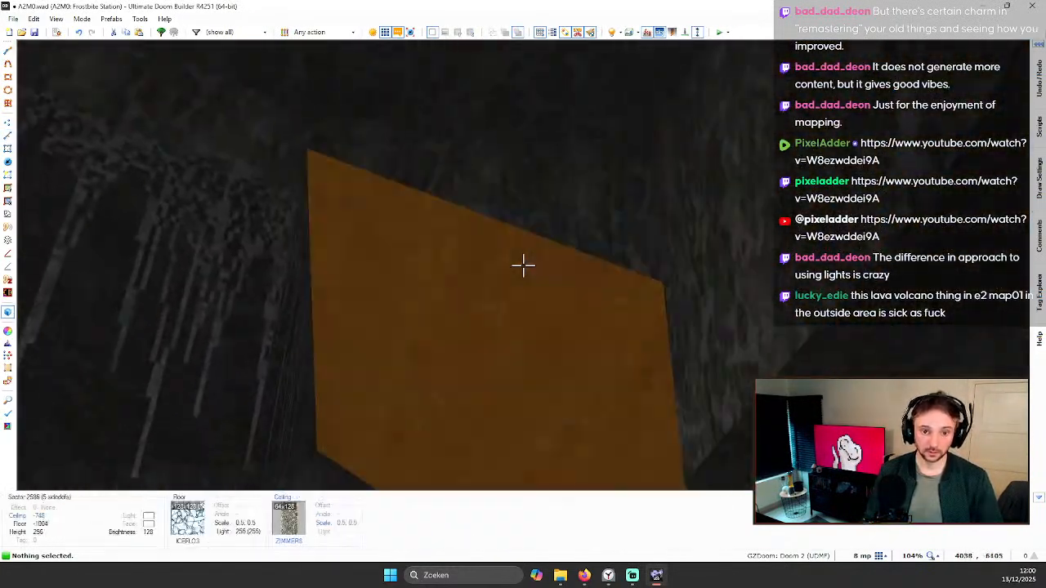
Step: Clear that linedef's back middle texture and give its front side the middle texture WEBXL01 at 0.5 scale
key(q)
right_click(500, 411)
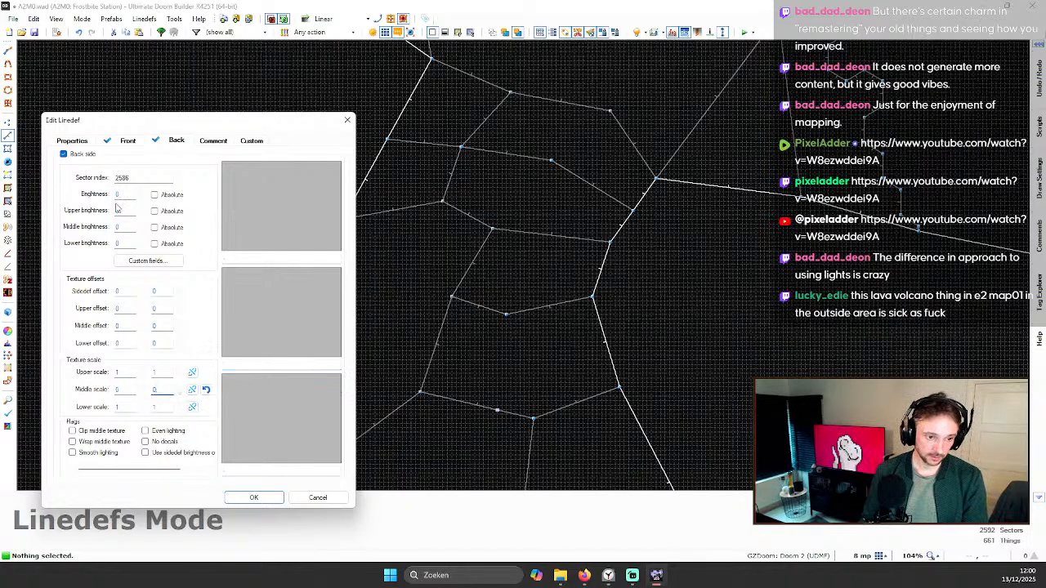
click(129, 140)
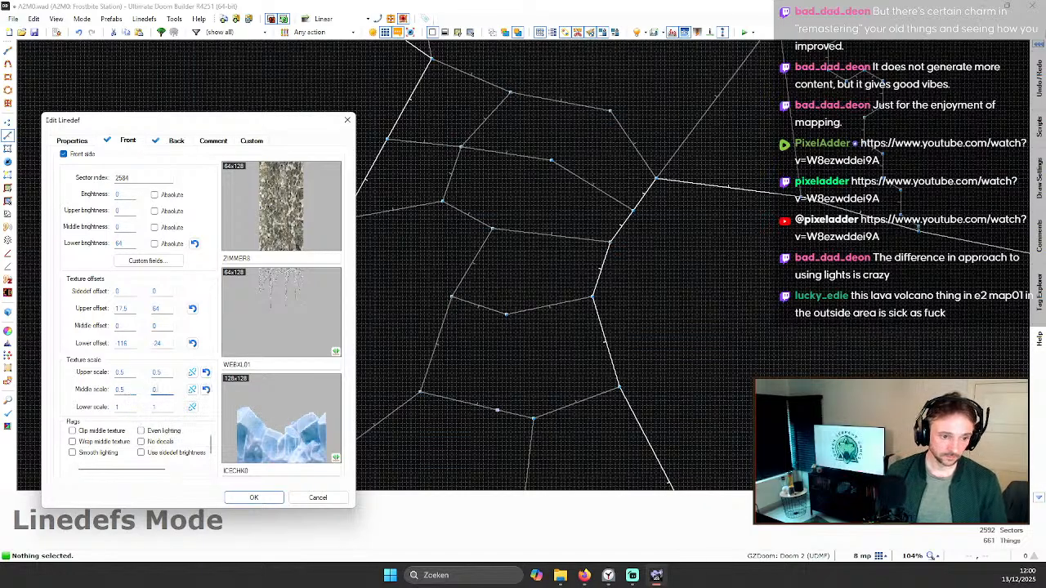
key(Return)
key(q)
key(w)
Step: Raise the new front web texture against the ceiling edge with a vertical offset of 39
click(523, 264)
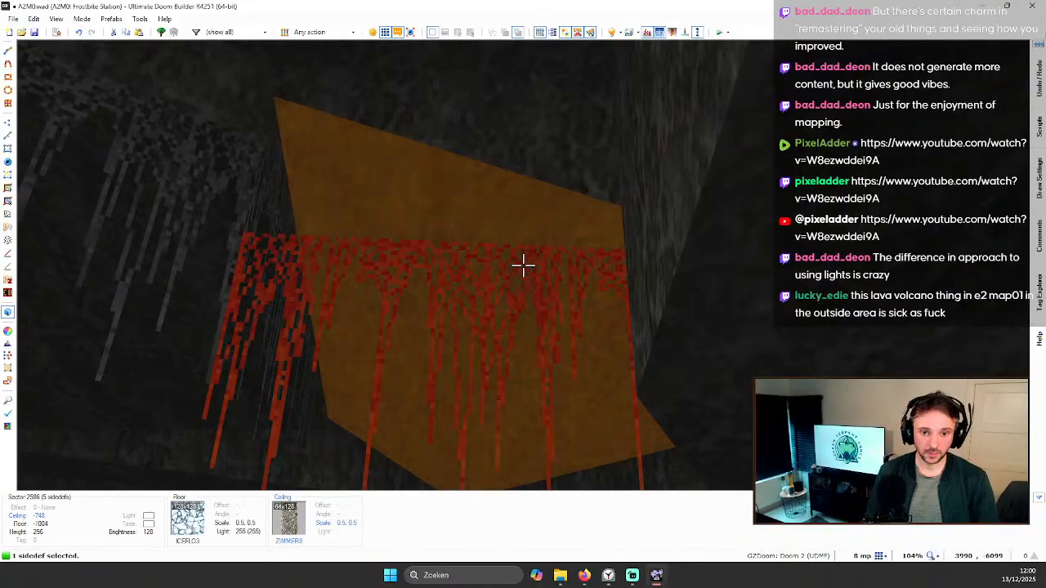
key(Up)
key(Up)
key(Up)
key(Up)
key(Up)
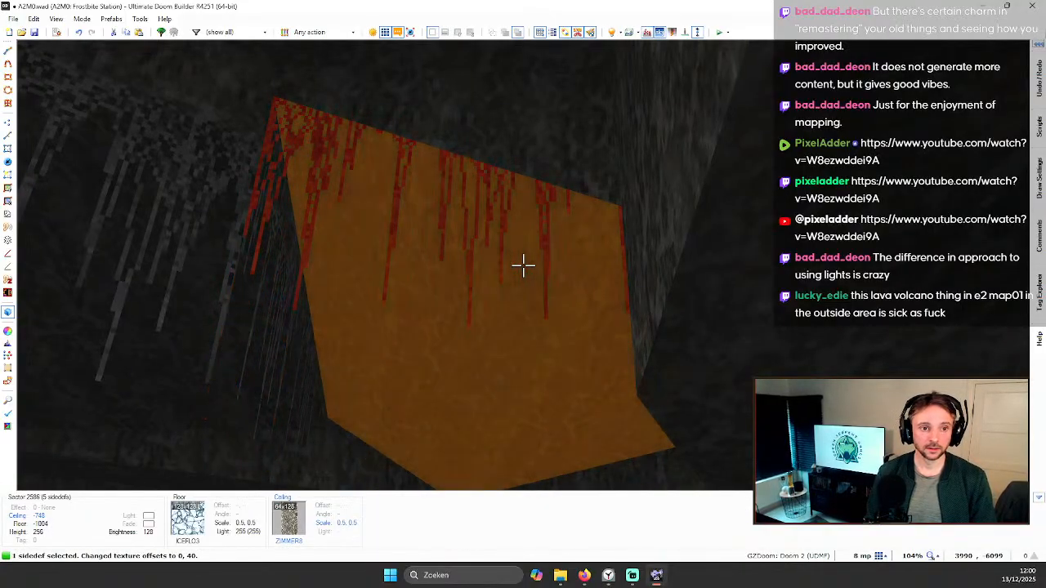
key(w)
key(s)
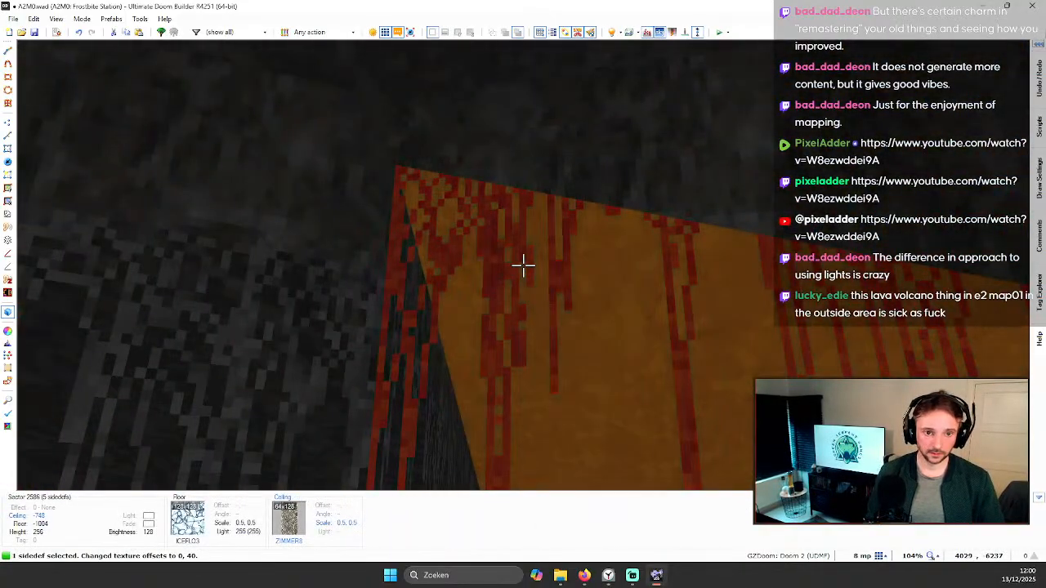
key(Down)
click(523, 266)
Step: Check the alcove's webs from the cavern and near the entrance in 3D, and inspect the entrance linedefs in the map
key(s)
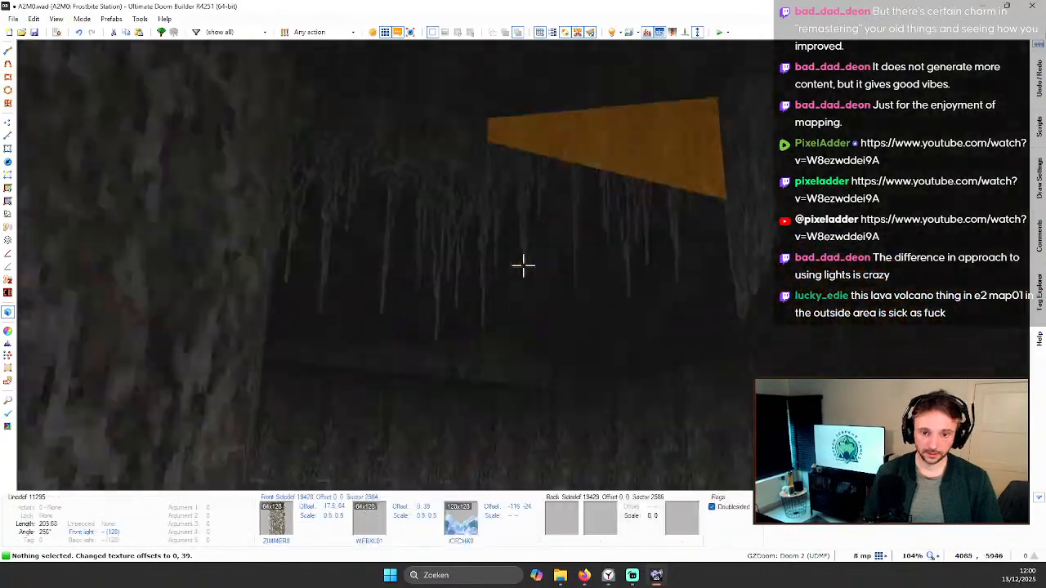
key(s)
key(s)
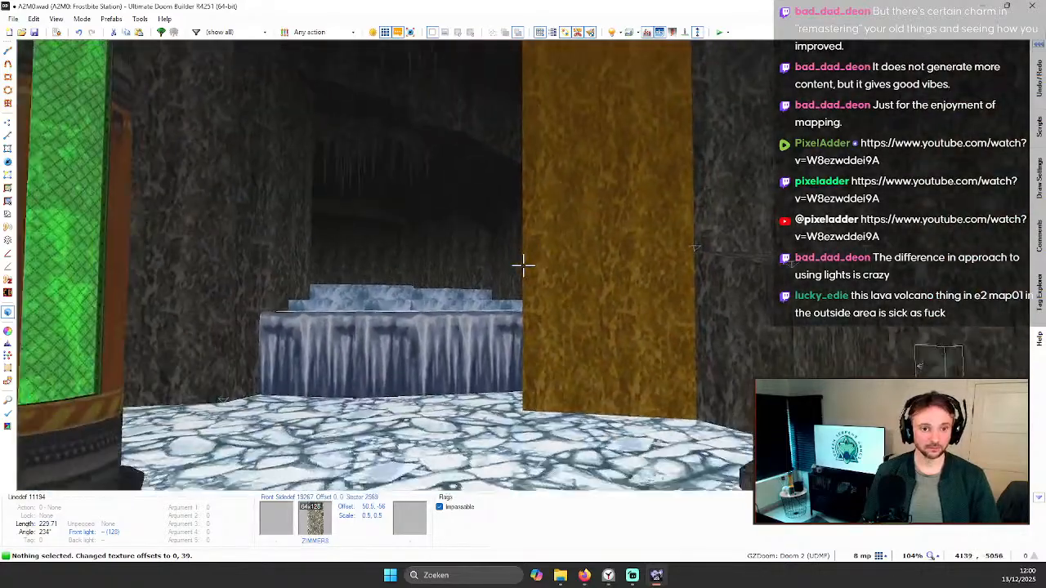
key(w)
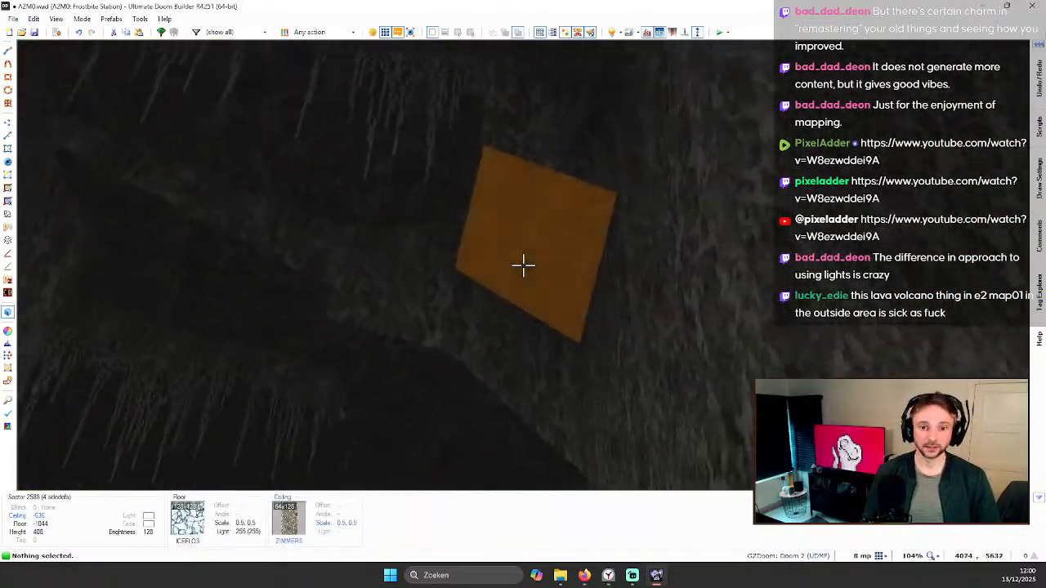
key(q)
scroll(440, 302, up, 4)
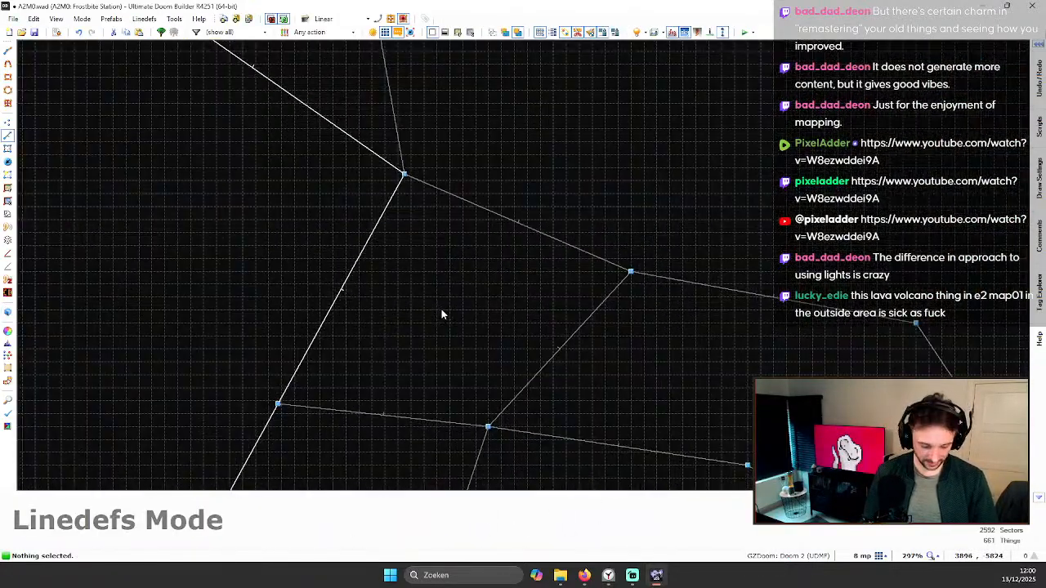
Step: Place a hanging web thing from the user-defined things at 3896, -5824, inside the alcove's entrance
key(t)
key(Insert)
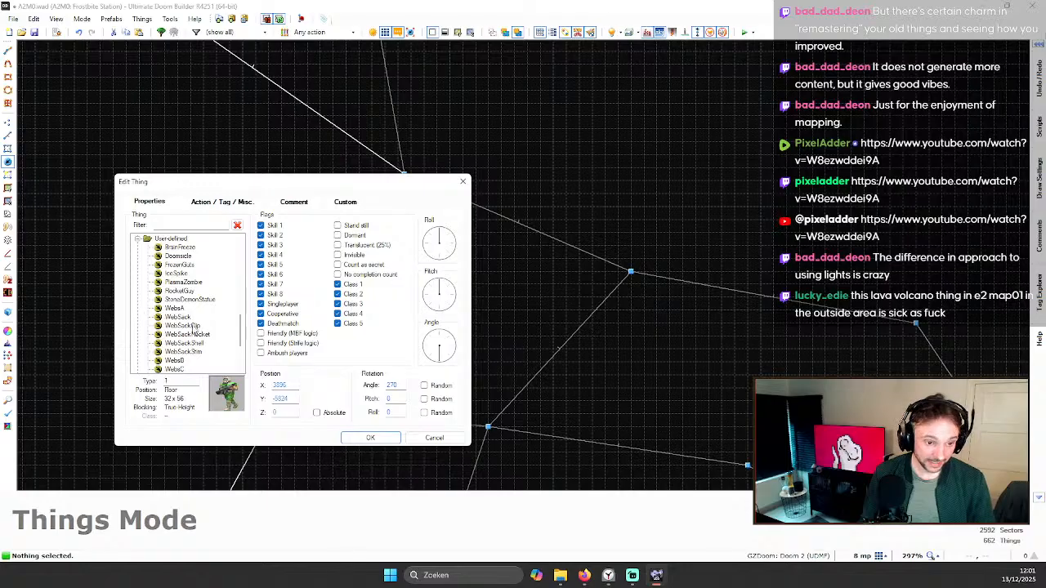
click(357, 438)
Step: Inspect the new hanging web and the surrounding alcove ceiling in 3D, both up close and from the cavern
key(q)
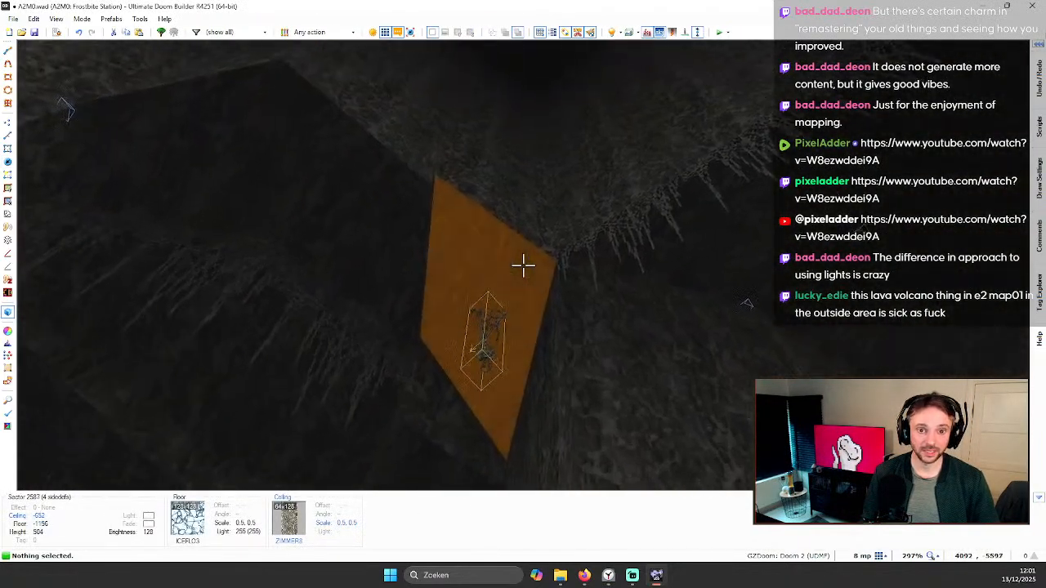
key(d)
key(e)
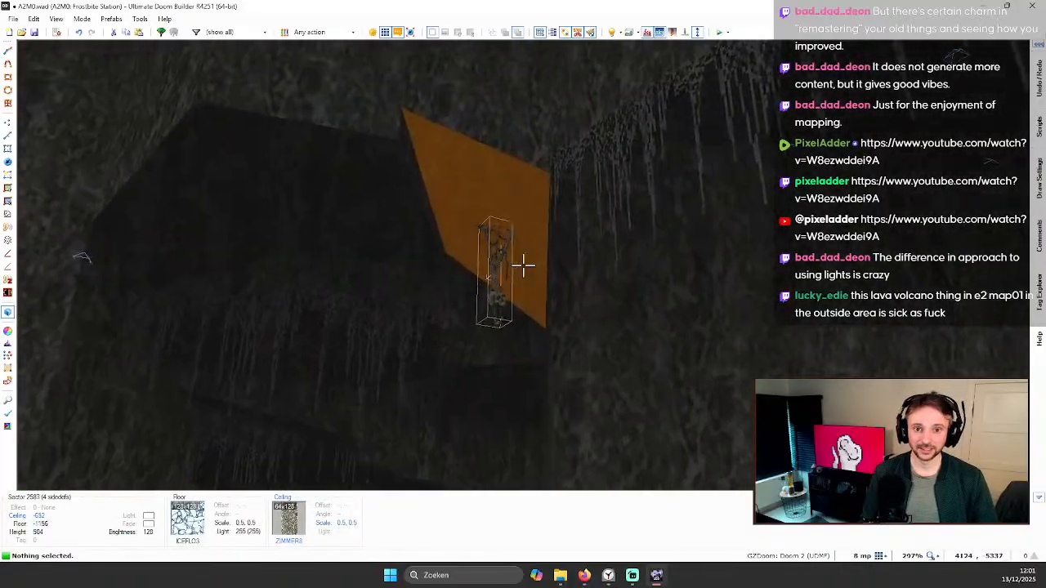
key(d)
key(e)
key(t)
key(t)
key(d)
key(t)
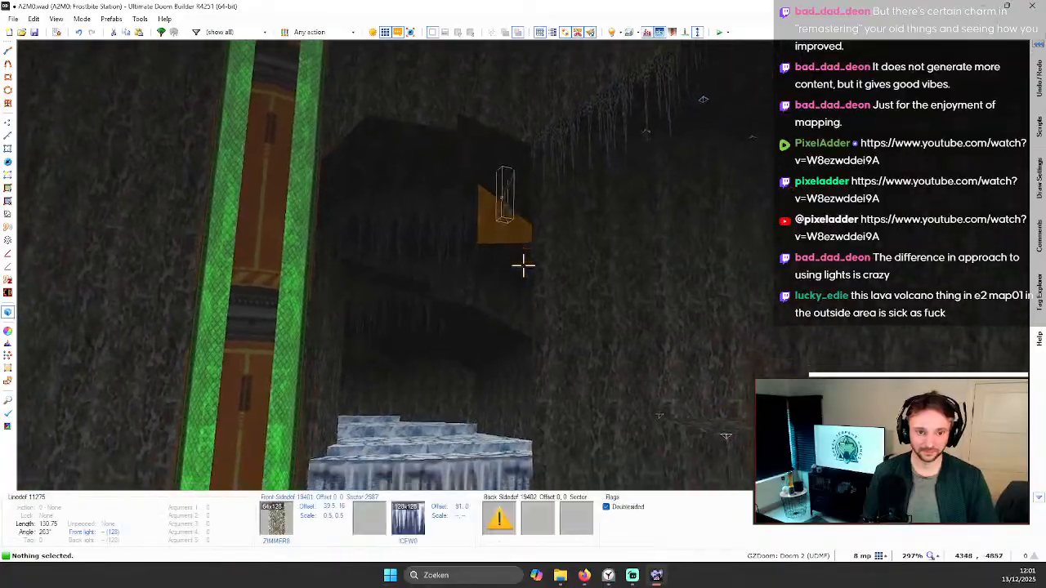
key(e)
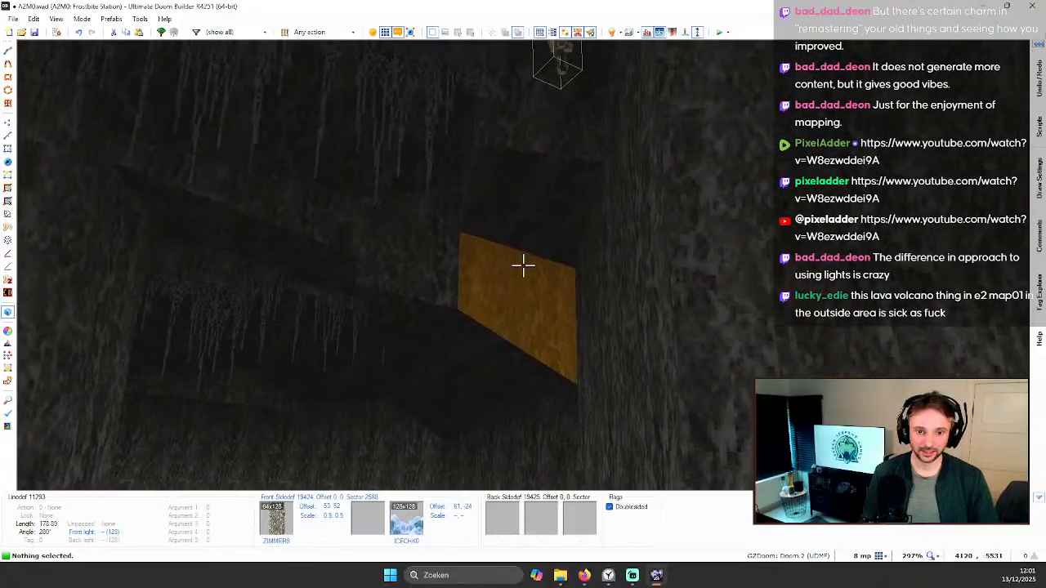
key(e)
key(q)
Step: Place a WebsB thing at 3824, -5936 in the neighbouring alcove sector and check it from the cavern in 3D
scroll(502, 280, down, 4)
scroll(425, 350, up, 3)
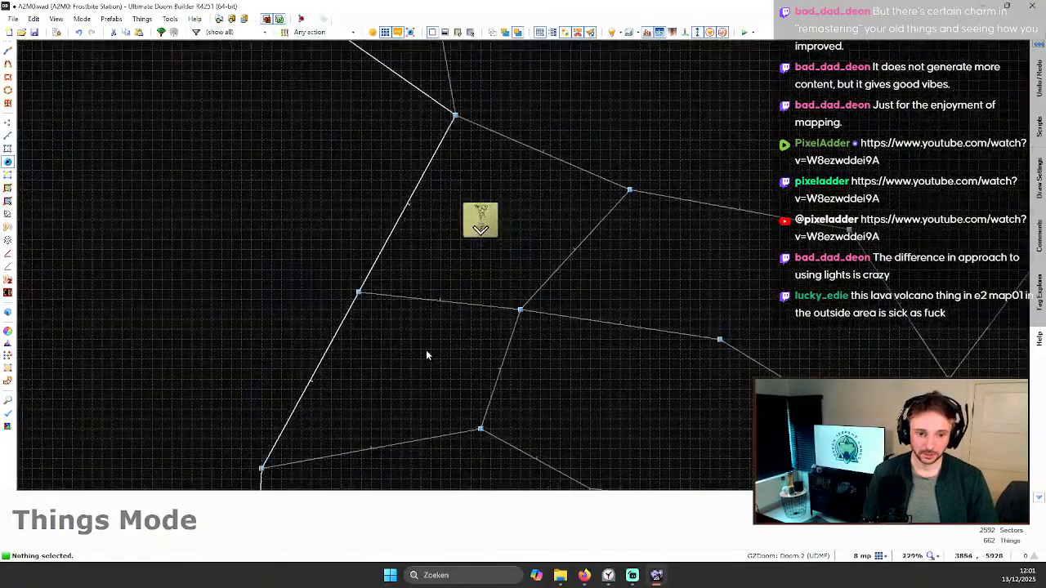
key(Insert)
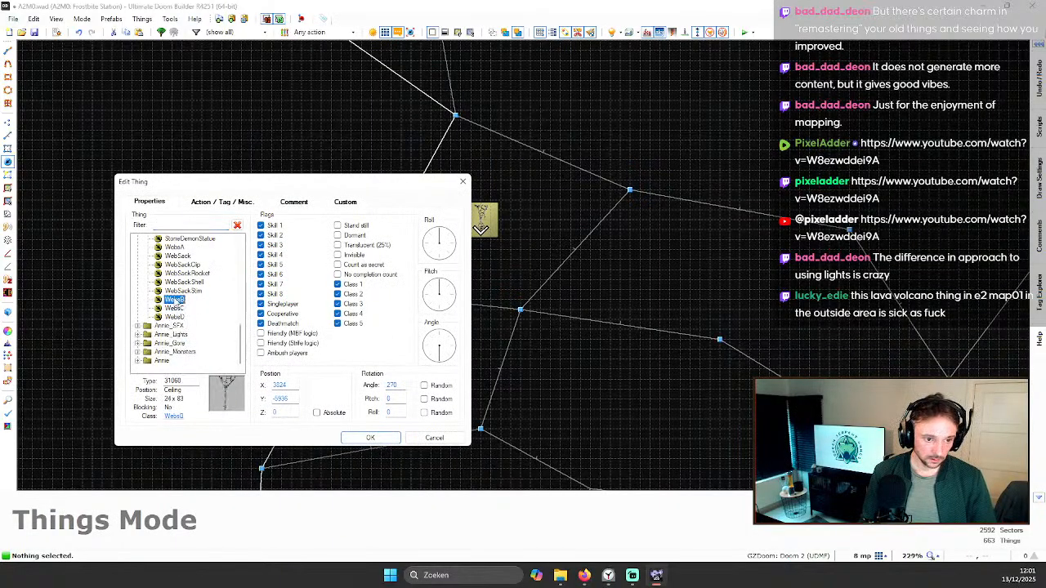
click(370, 439)
key(q)
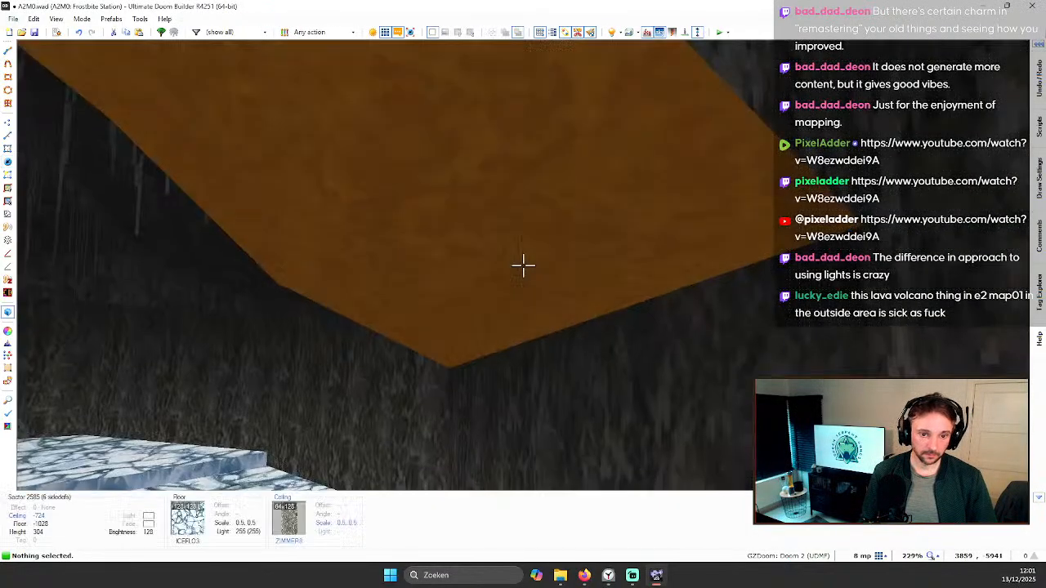
key(s)
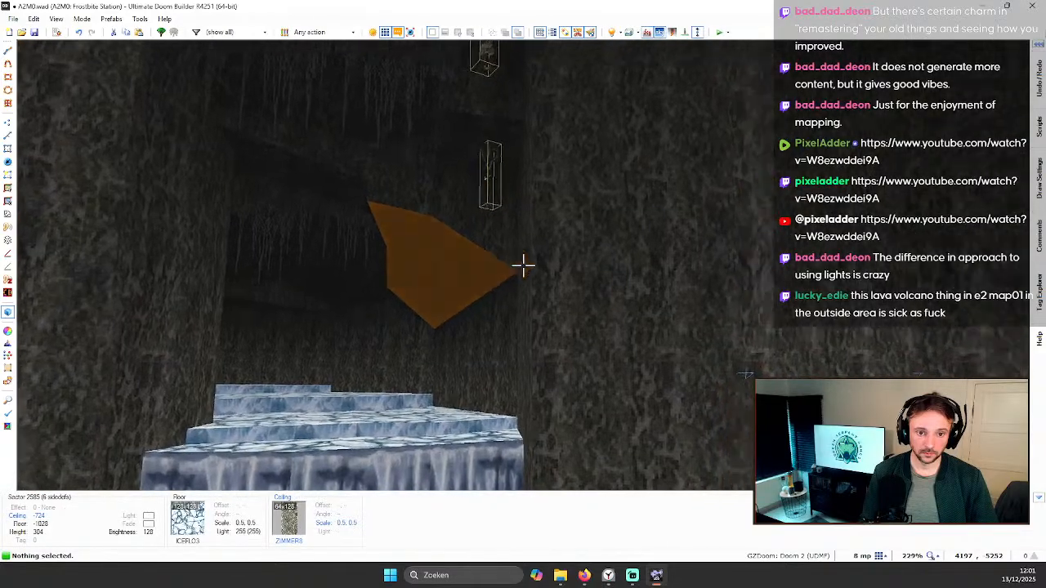
key(w)
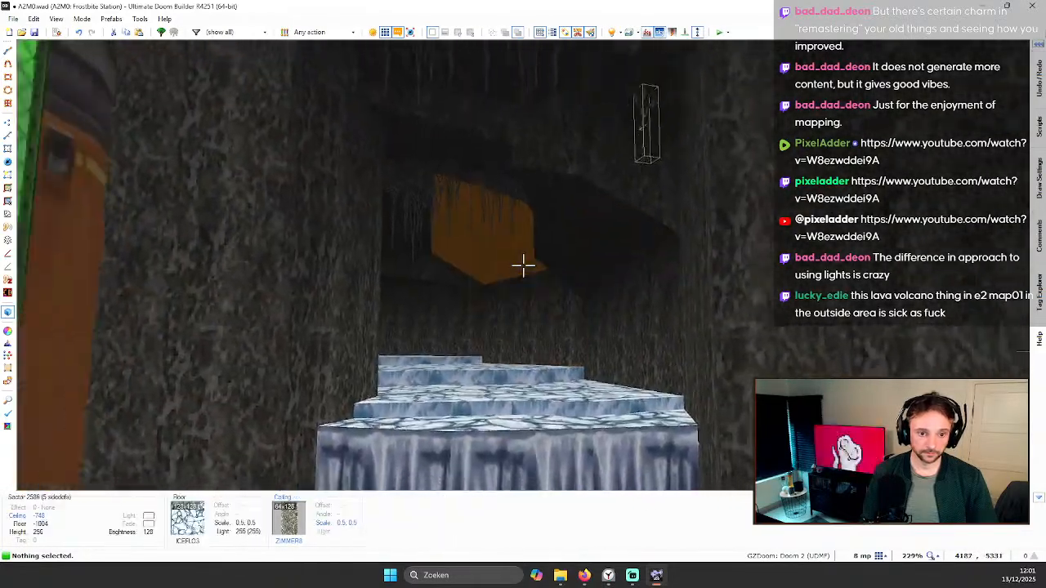
key(s)
key(w)
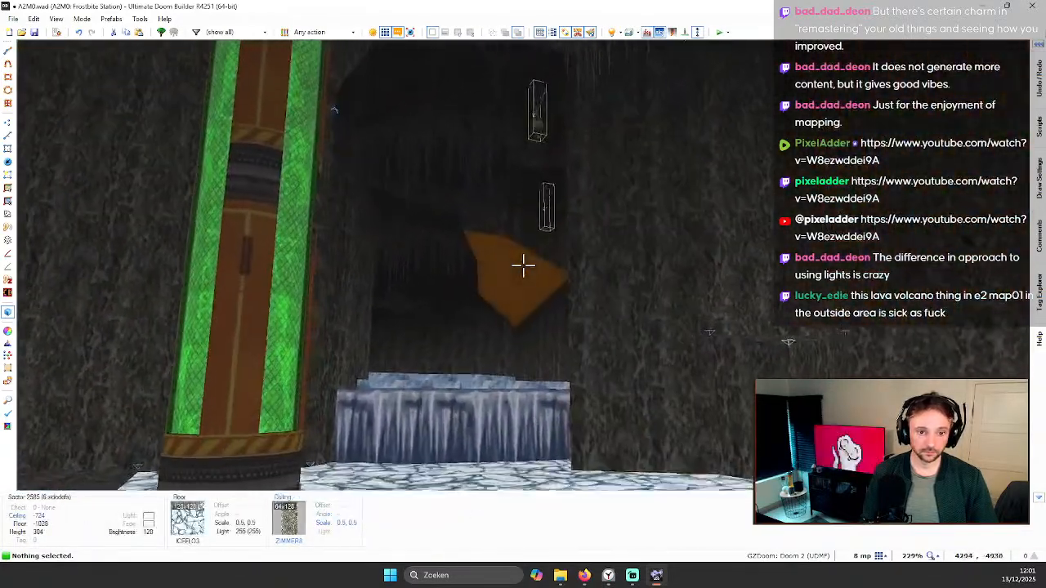
key(w)
key(q)
Step: Place a hanging web thing with a cocoon deeper in the alcove, south of the other two, and check it in 3D
scroll(514, 279, down, 5)
scroll(444, 322, up, 1)
key(Insert)
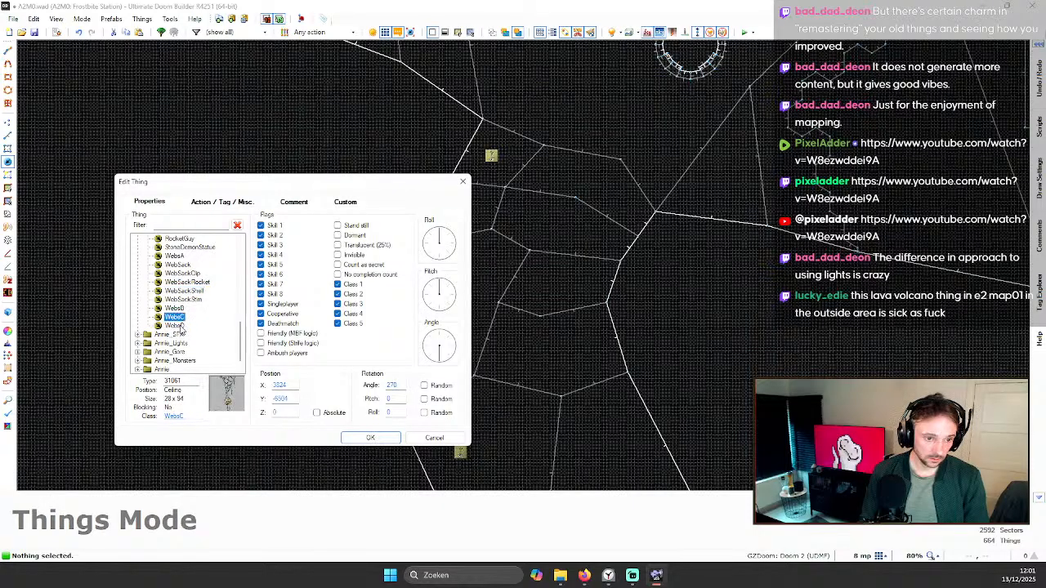
key(Return)
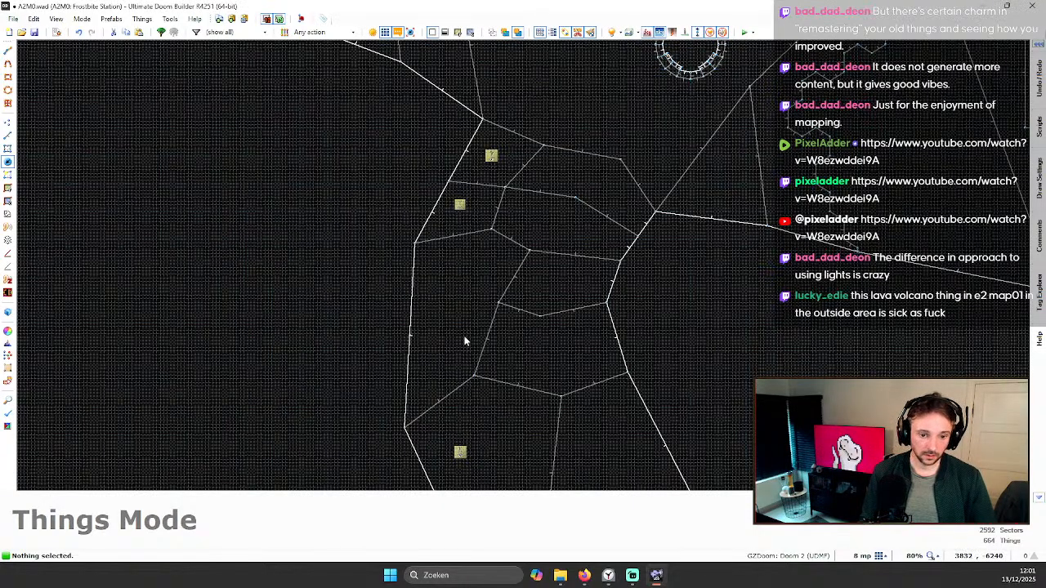
key(q)
key(s)
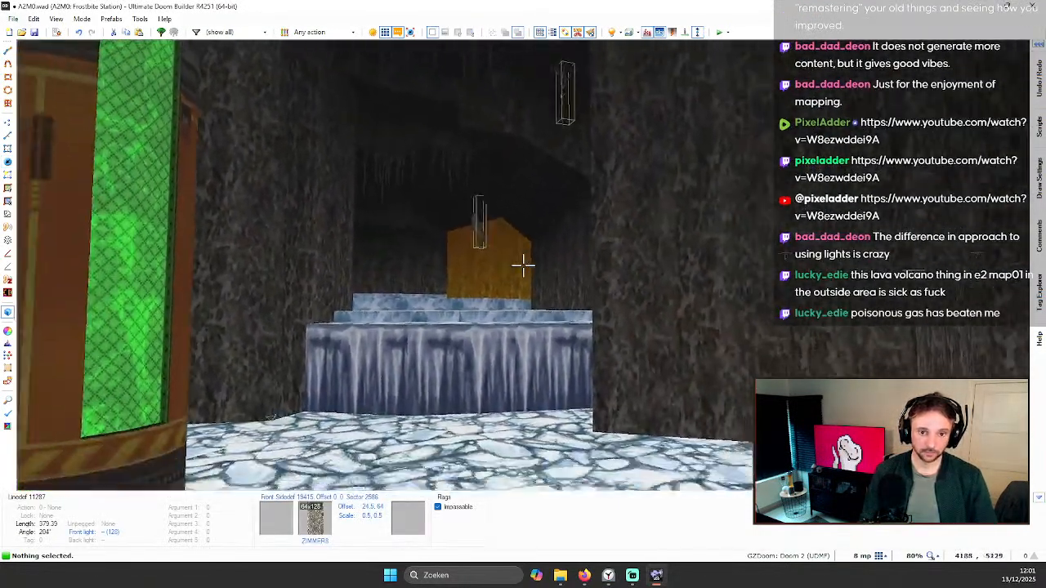
key(w)
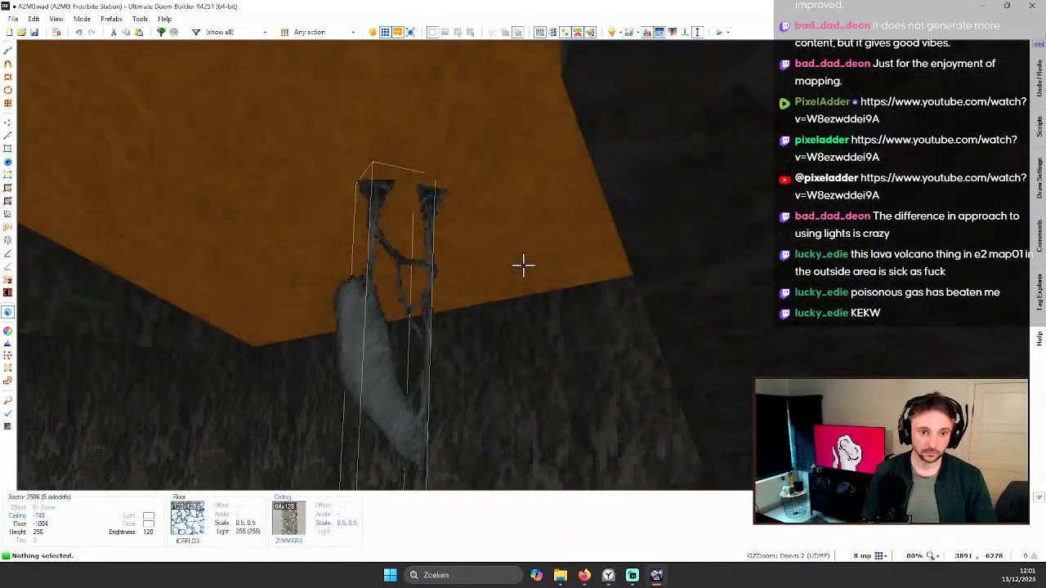
key(s)
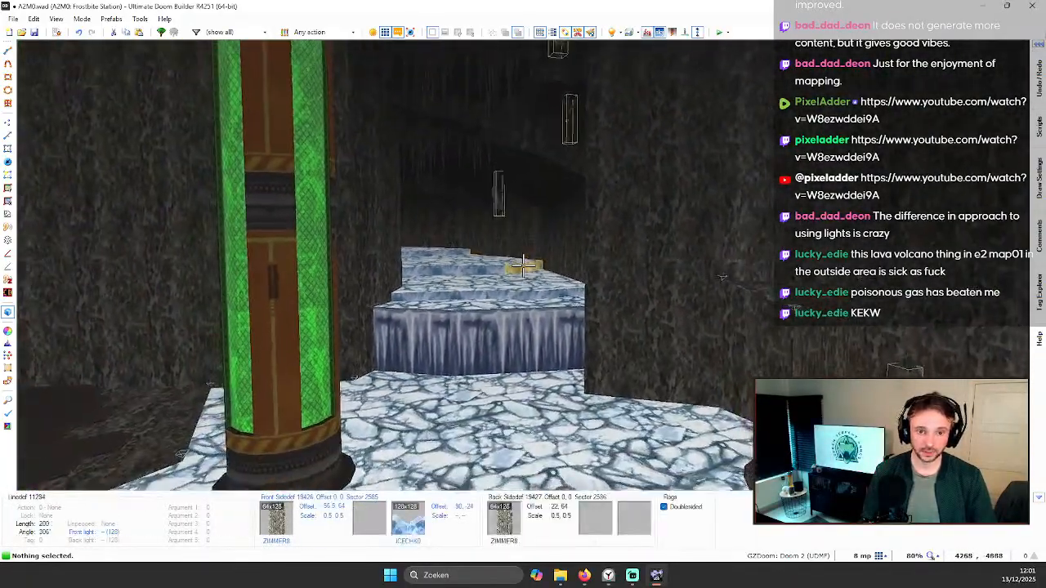
key(w)
key(s)
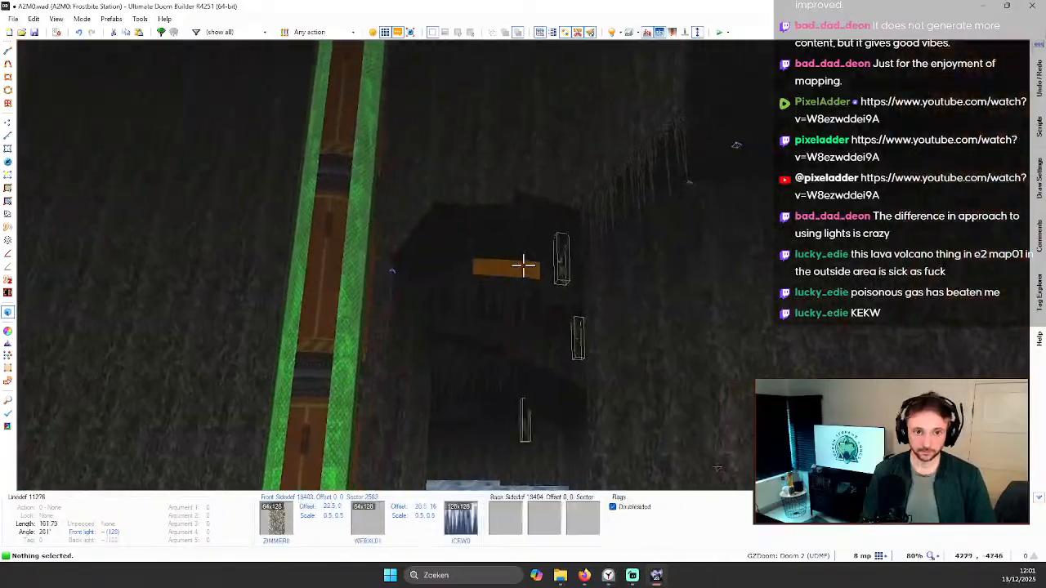
Step: Adjust the ceiling slope of the alcove's entrance sector with the visual slope handles along its outer edges
key(w)
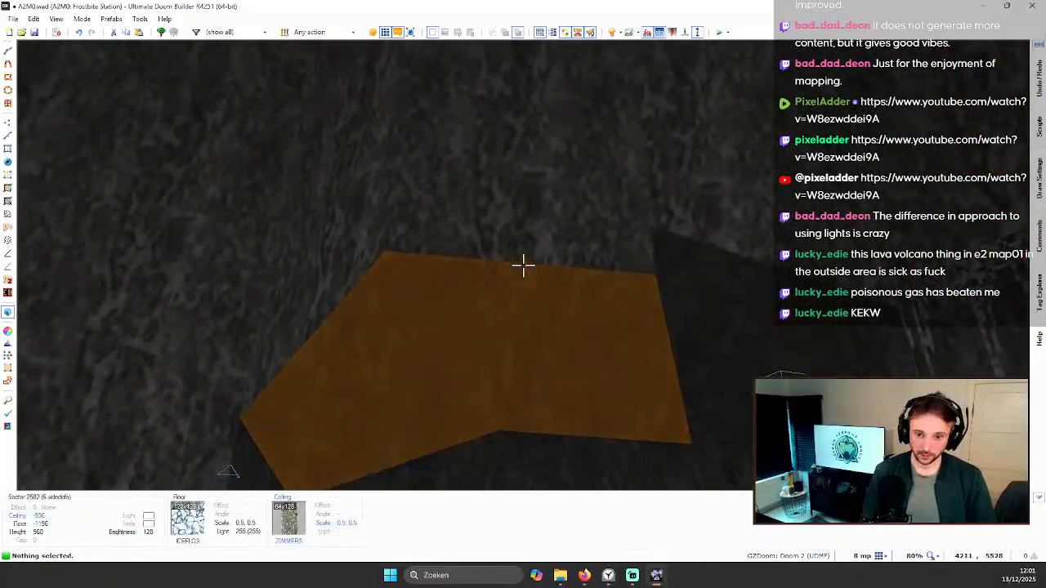
key(w)
key(s)
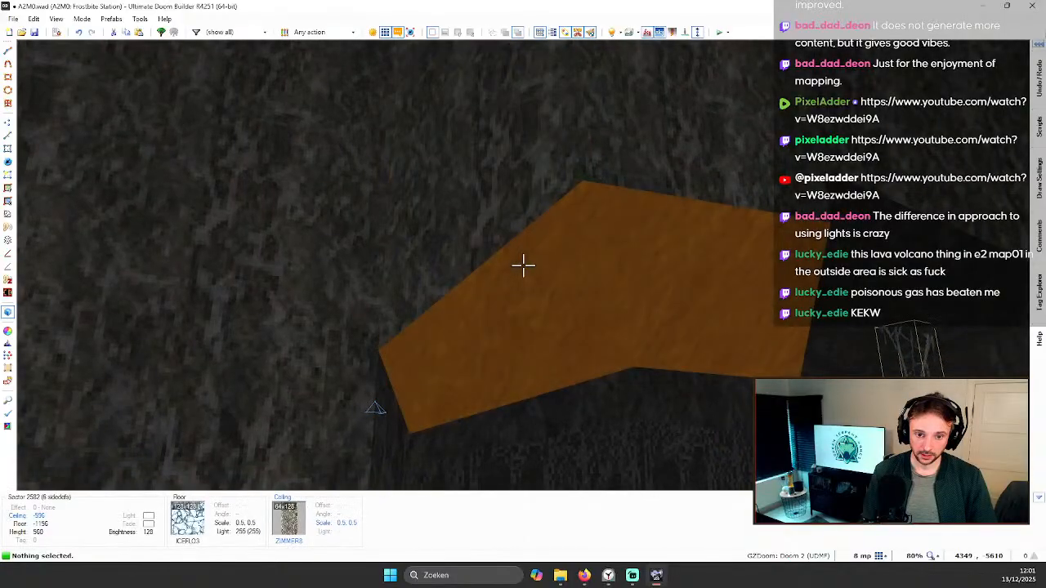
click(522, 266)
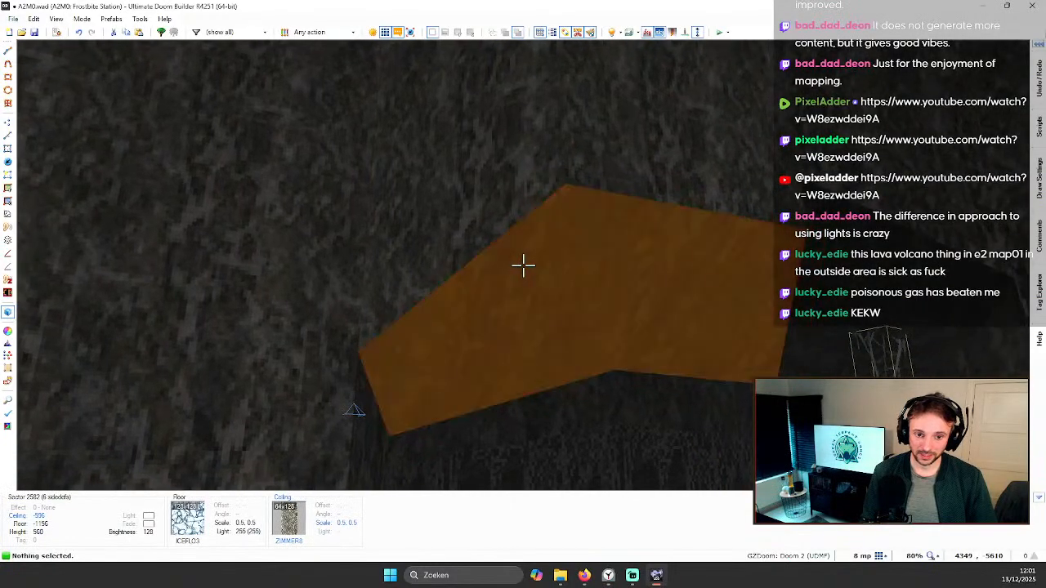
click(523, 266)
key(alt+v)
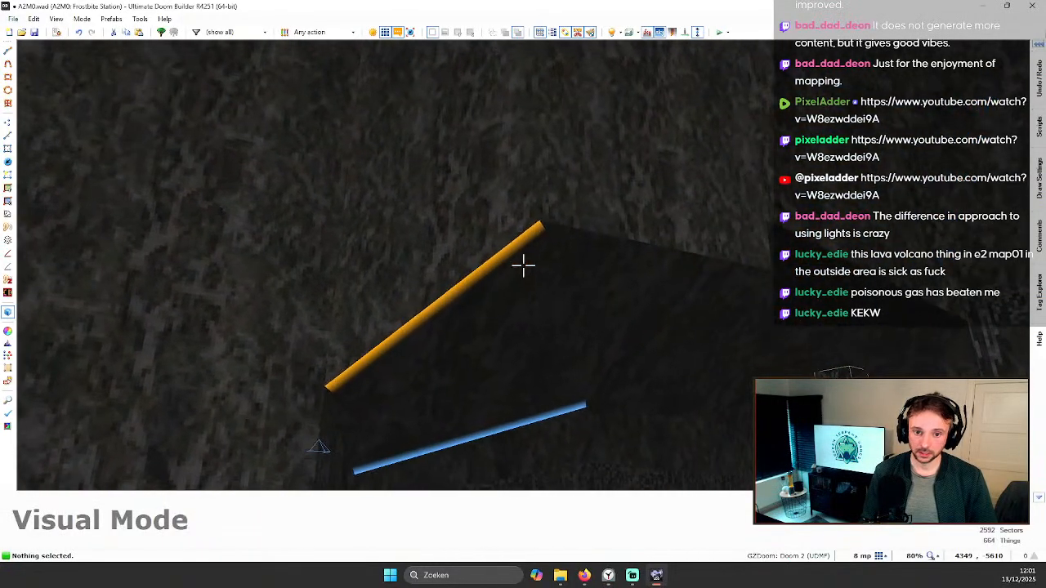
click(523, 265)
scroll(523, 265, up, 1)
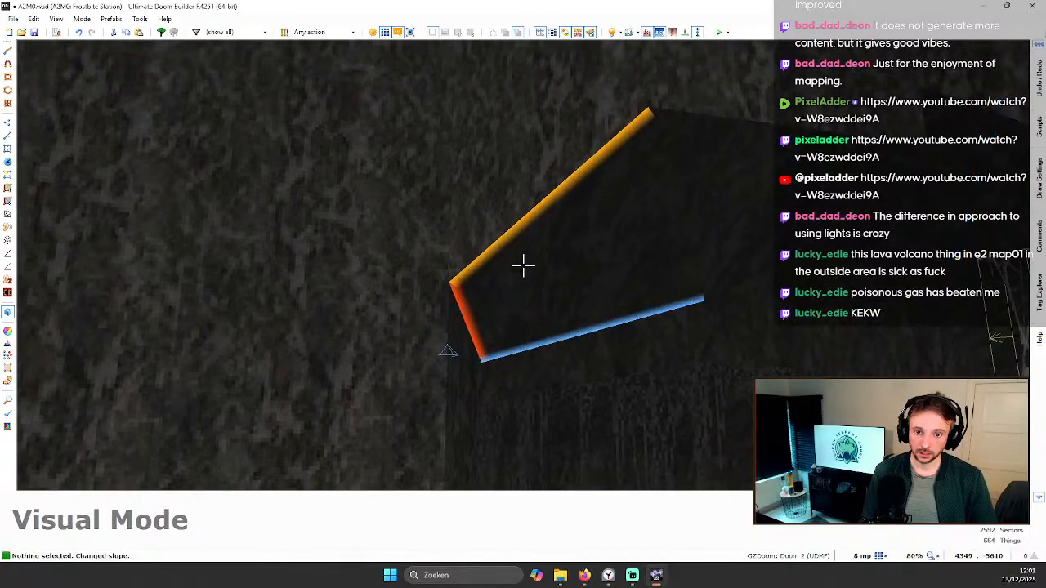
key(c)
key(alt+v)
Step: Select the two connected linedefs along the eastern part of the alcove entrance, south of the round pillar
key(d)
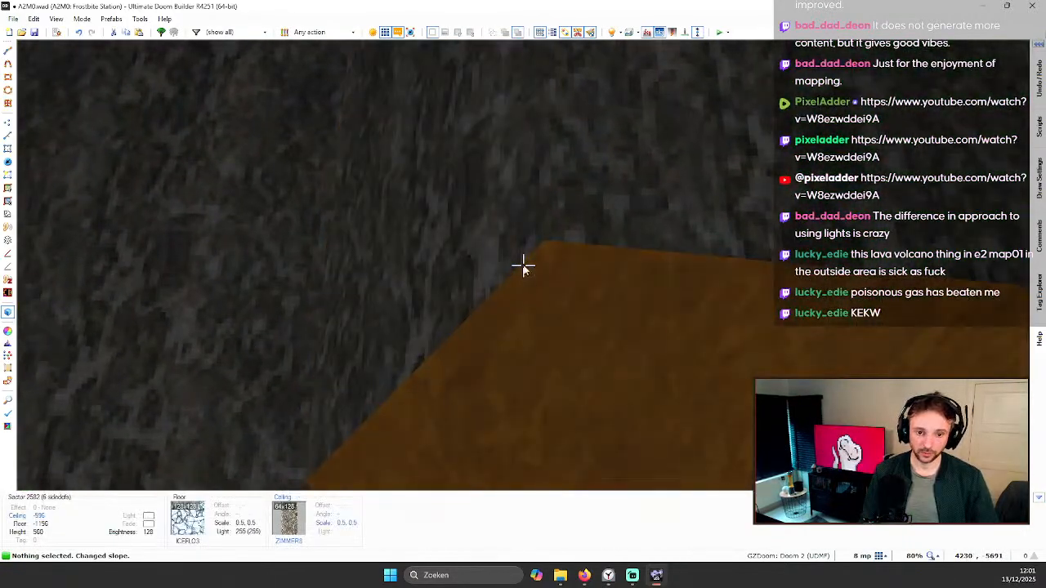
key(t)
key(l)
scroll(483, 310, up, 1)
click(483, 308)
right_click(544, 338)
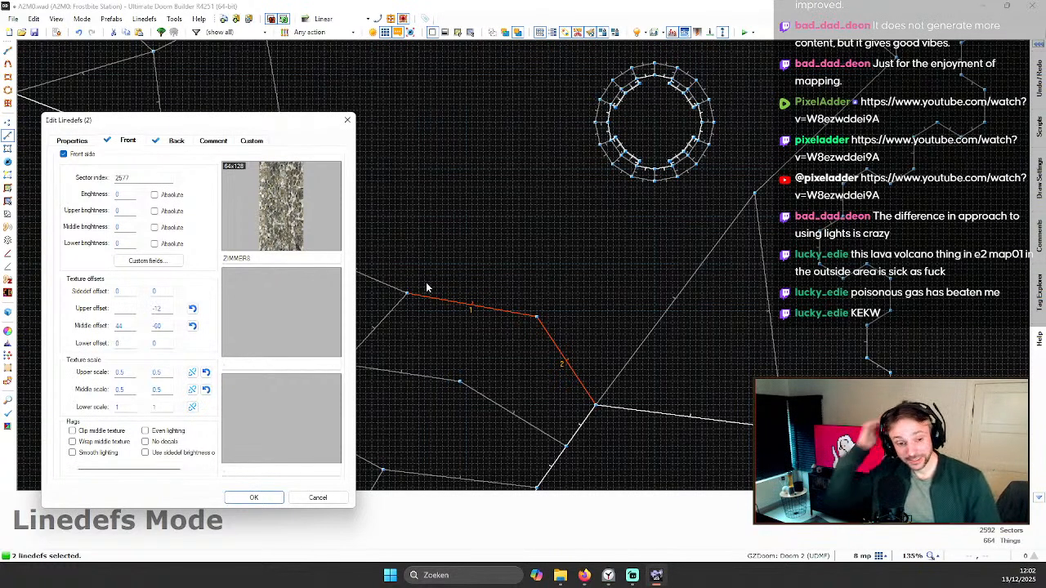
click(278, 306)
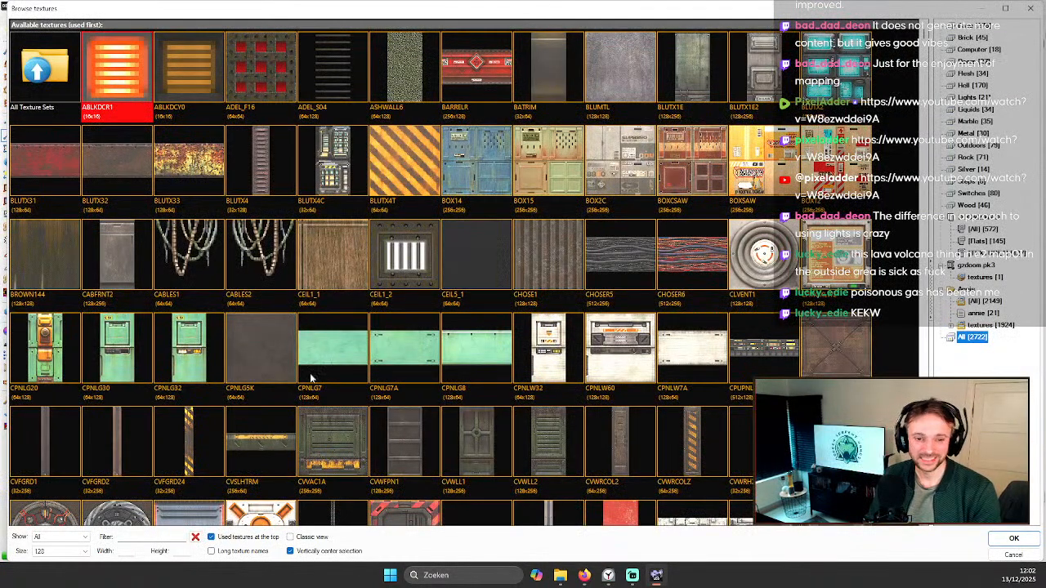
text(WEB)
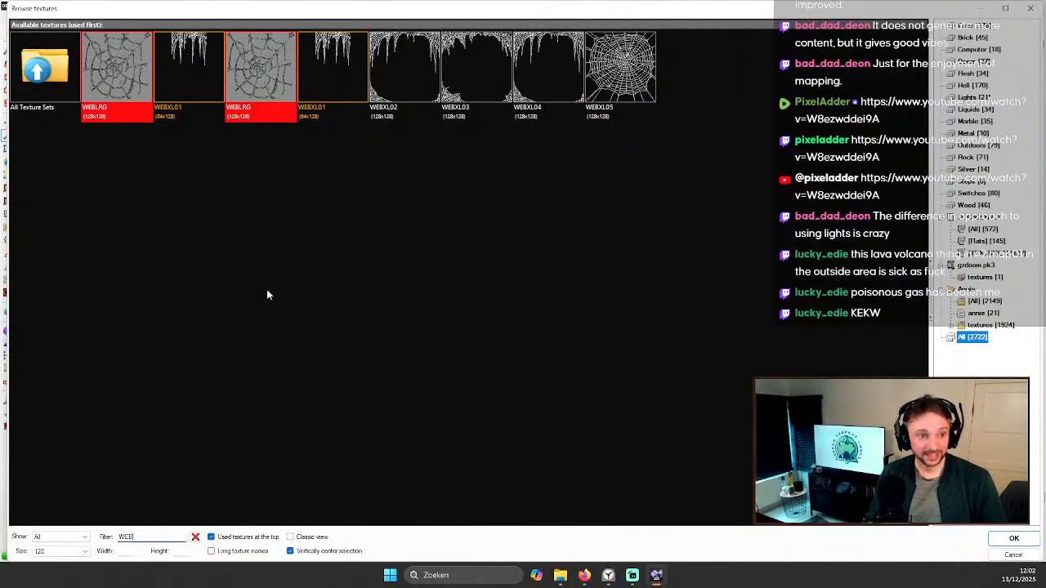
double_click(210, 54)
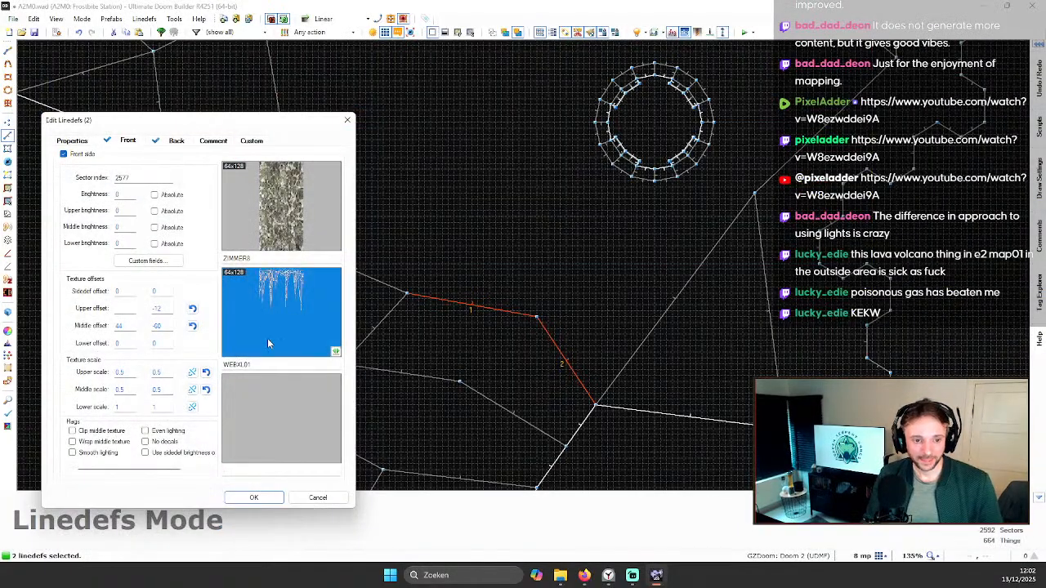
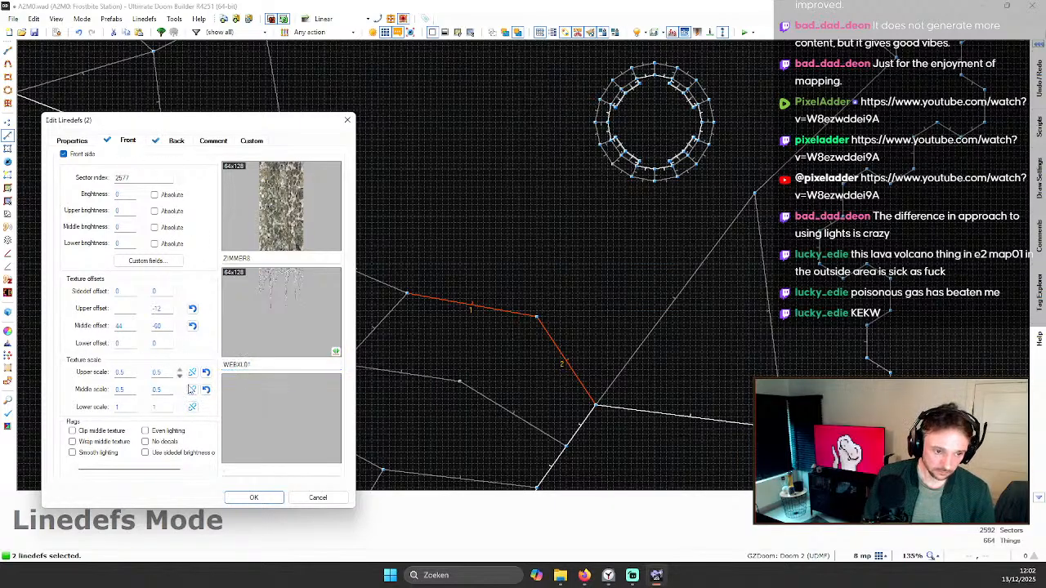
click(321, 497)
Step: Give the front side of both selected entrance linedefs the middle texture WEBXL01 at 0.5 scale
key(w)
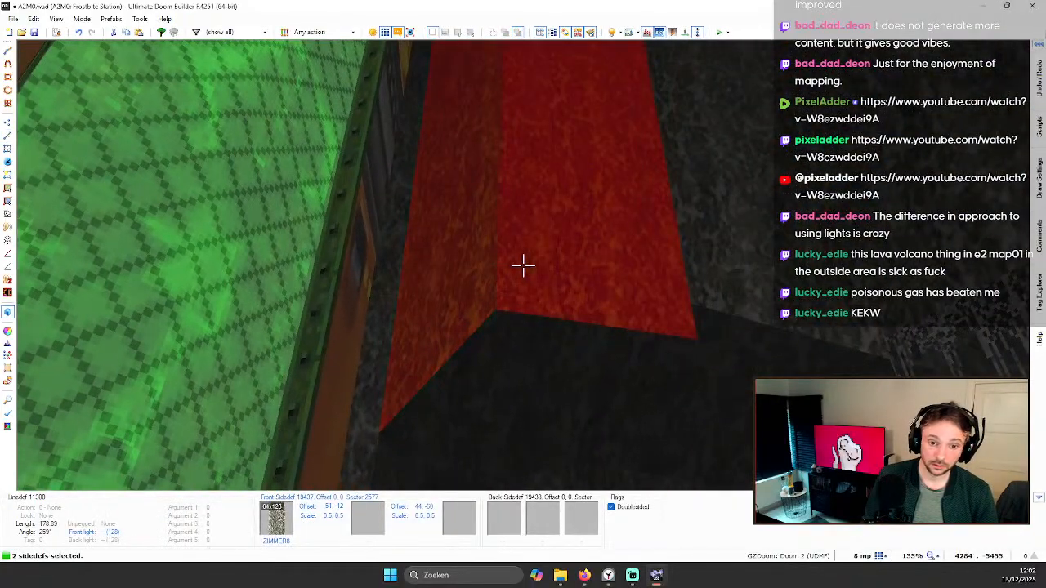
key(w)
scroll(516, 401, down, 3)
scroll(517, 401, up, 2)
right_click(509, 401)
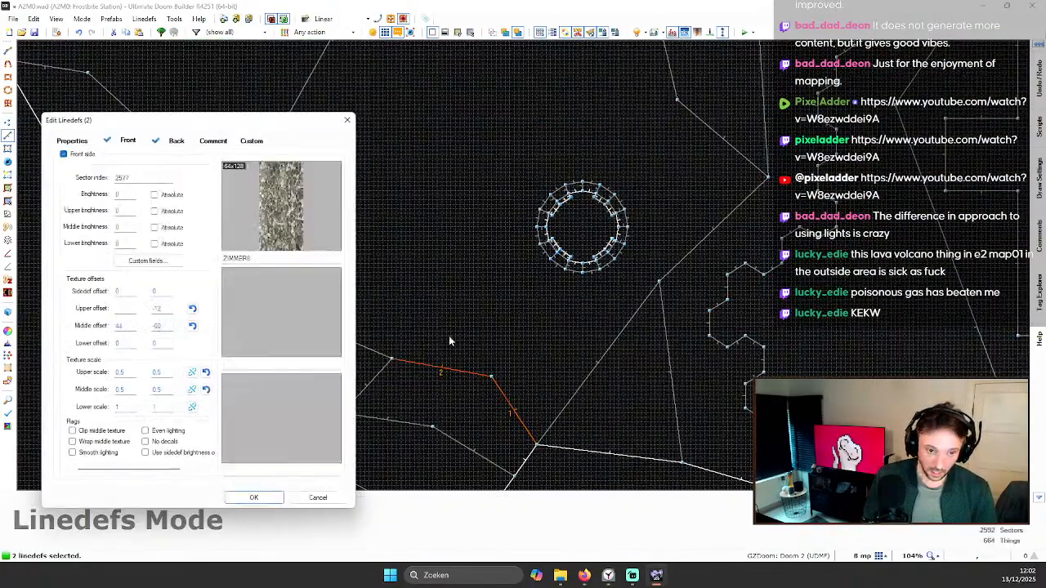
click(269, 319)
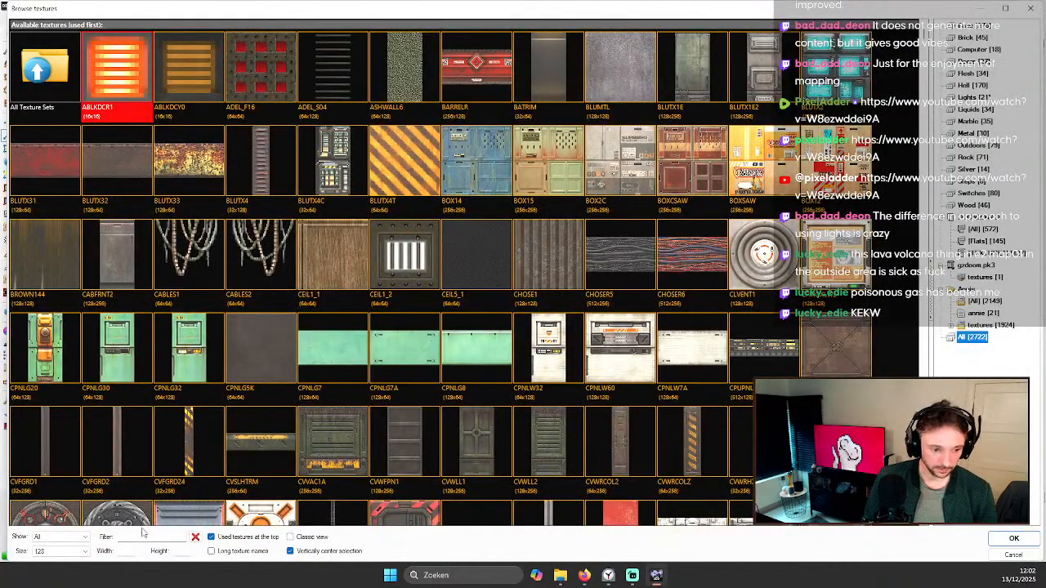
text(WEB)
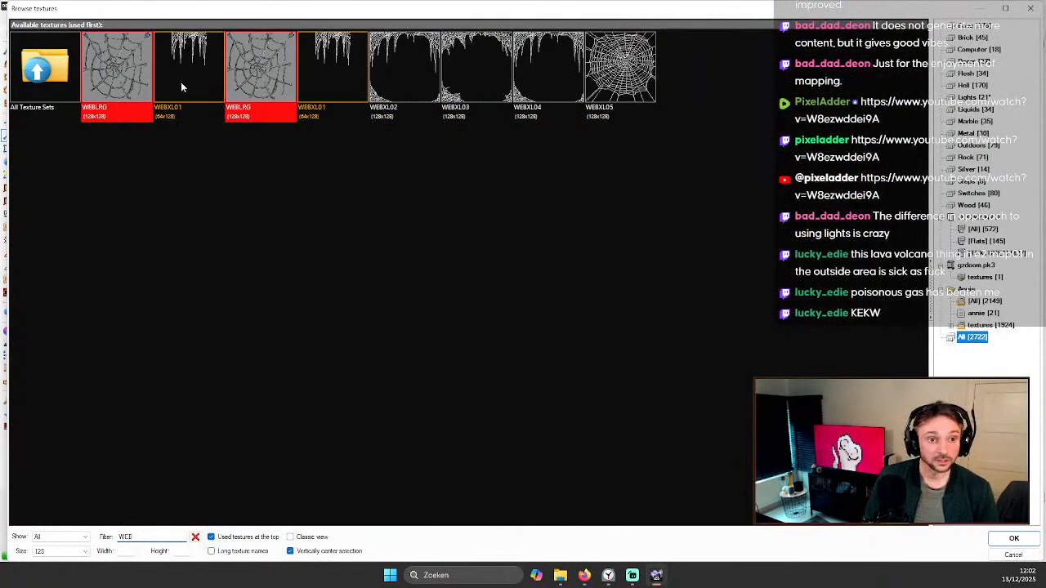
double_click(180, 85)
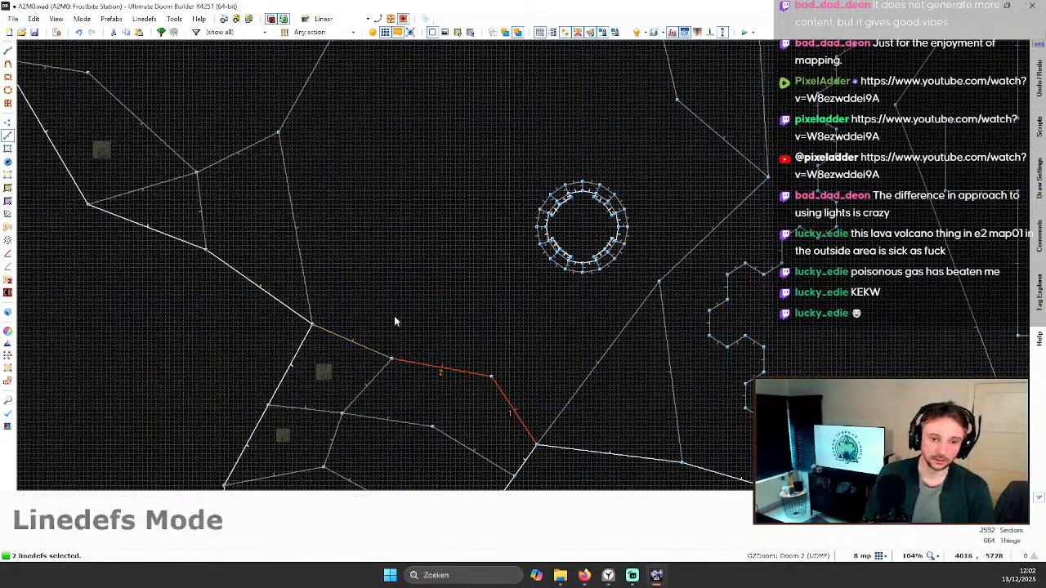
Step: Raise the web texture on the entrance's outer linedef to the sloped ceiling edge with a vertical offset of 56
key(w)
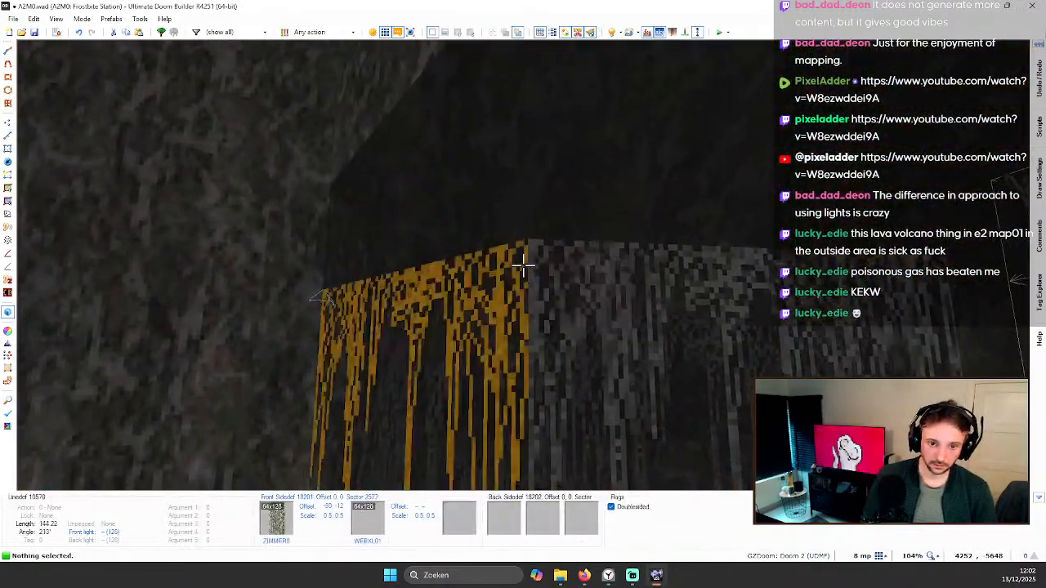
click(523, 264)
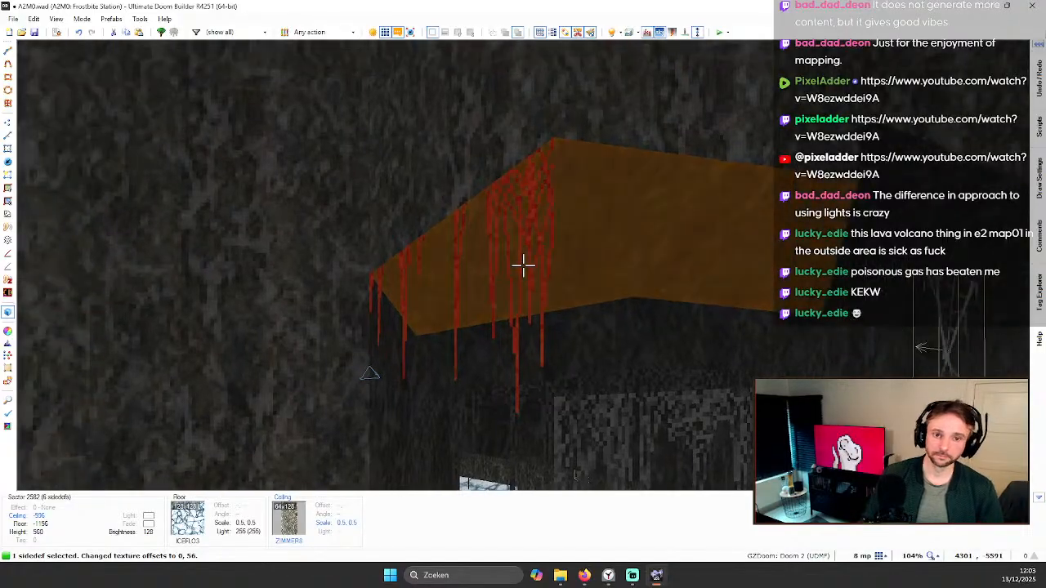
Step: Clear the selection and auto-align the textures in X and Y from the web texture on the entrance's outer linedef
key(e)
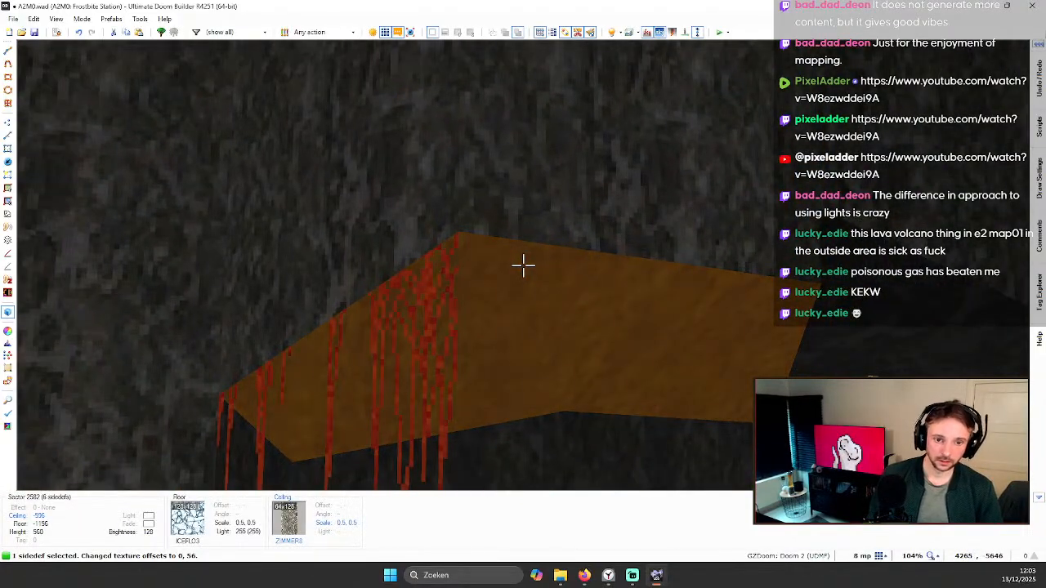
key(Down)
key(Down)
key(Down)
key(Down)
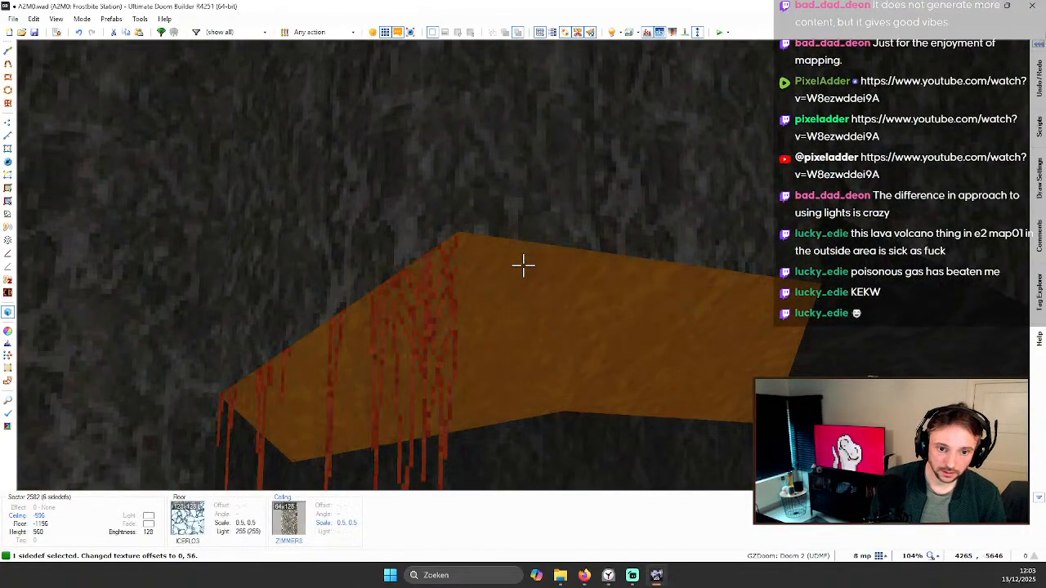
key(c)
key(ctrl+a)
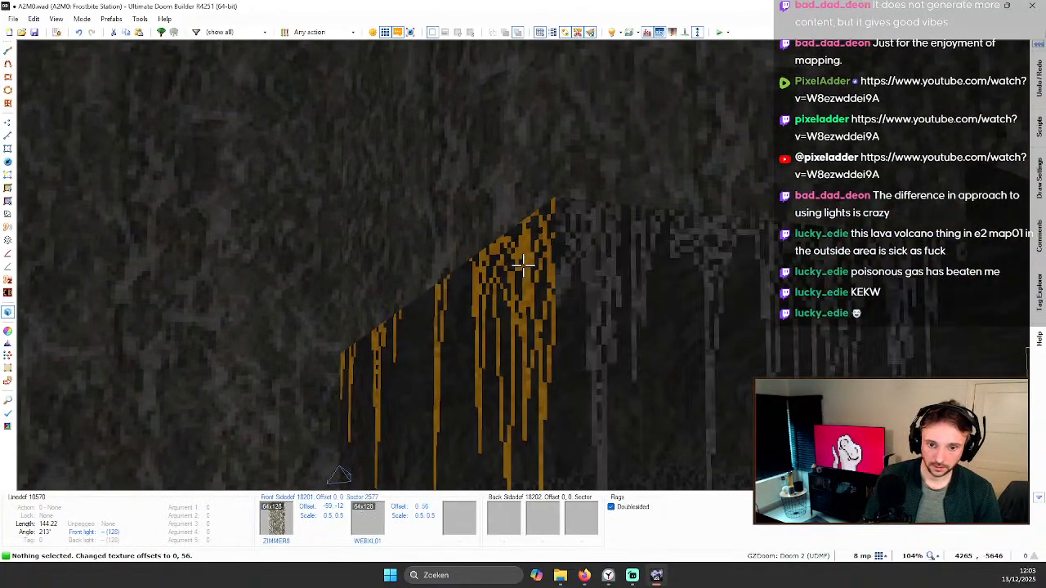
key(f)
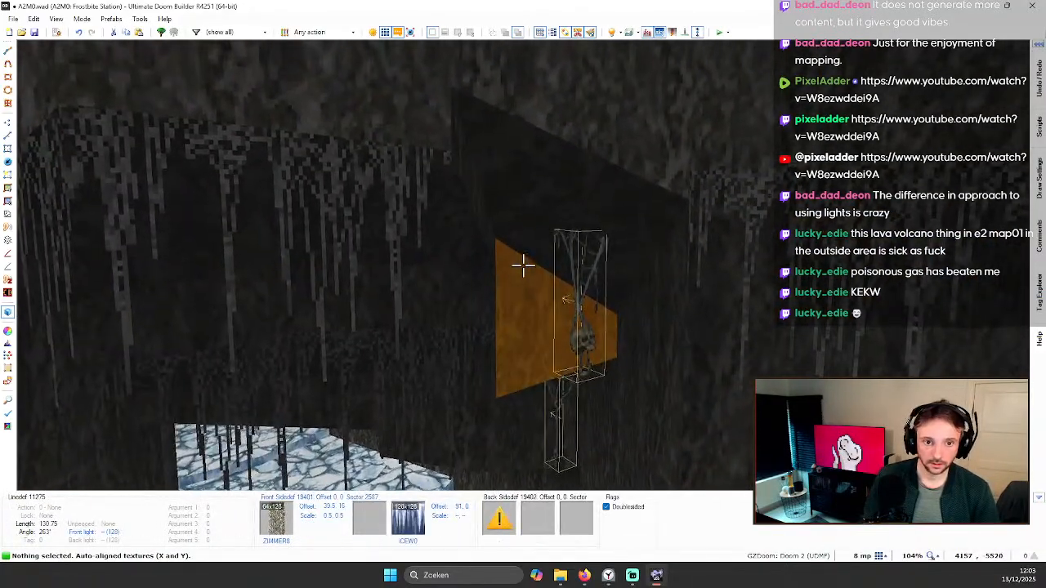
Step: Give the front side of the short linedef southwest of the round pillar the middle texture WEBXL01 at 0.5 scale
key(d)
key(e)
key(e)
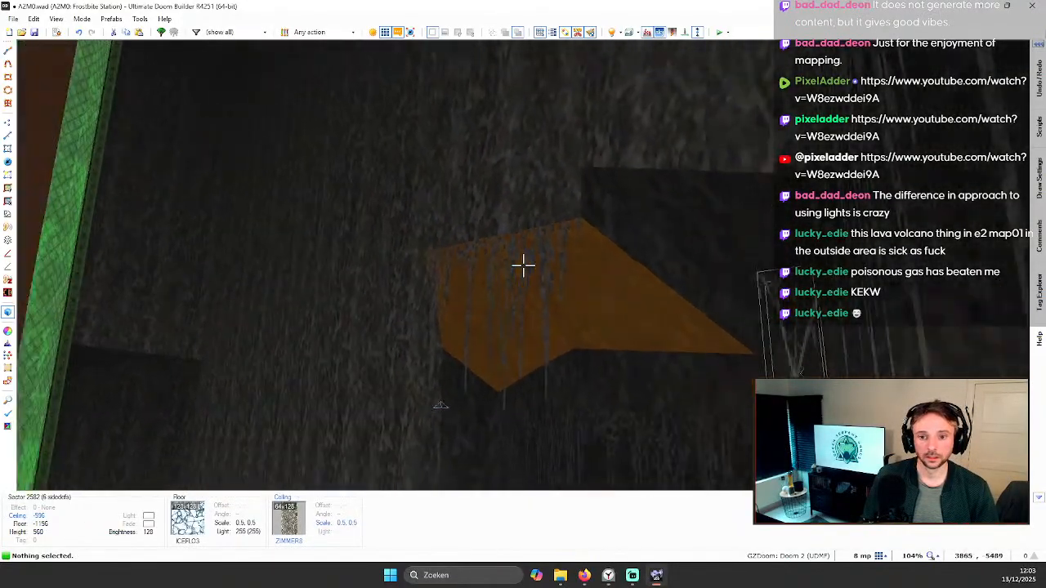
key(d)
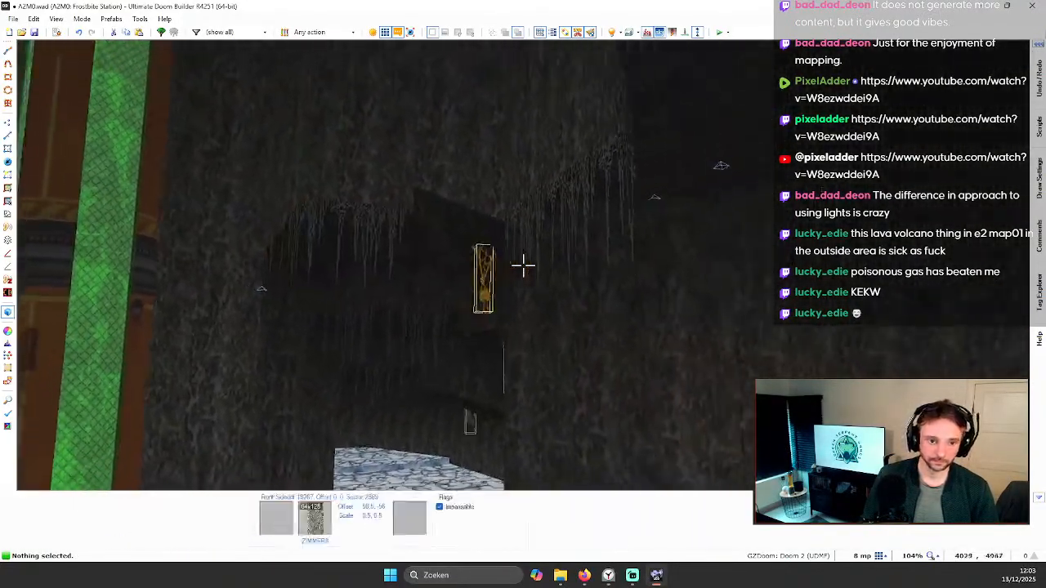
key(e)
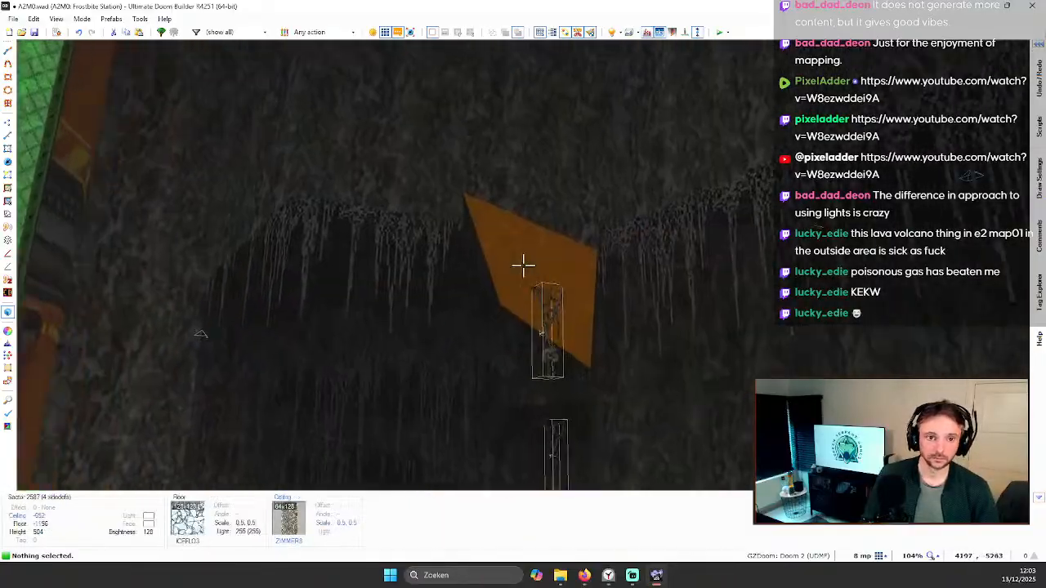
key(e)
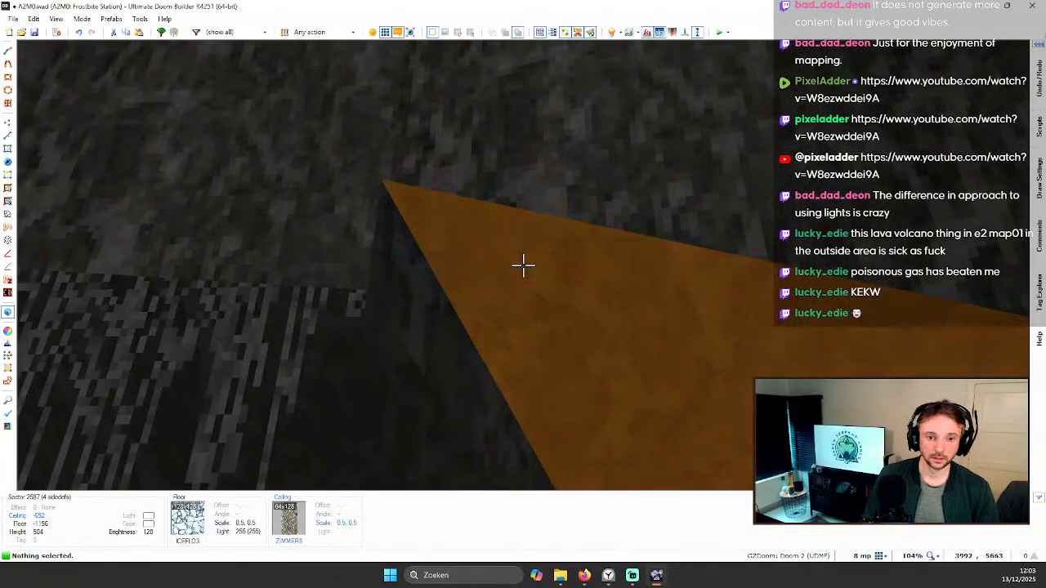
key(q)
right_click(508, 328)
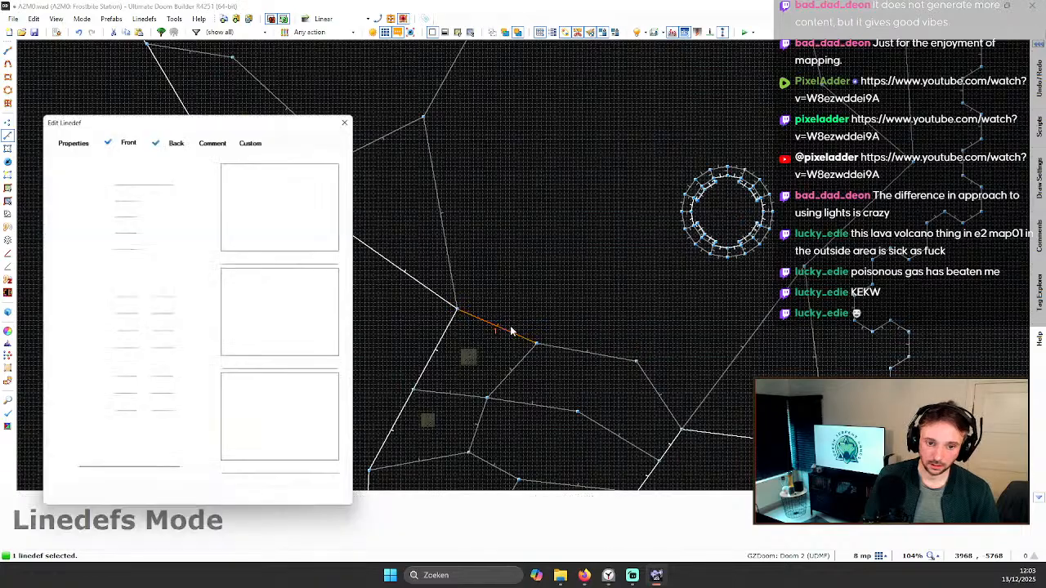
click(303, 295)
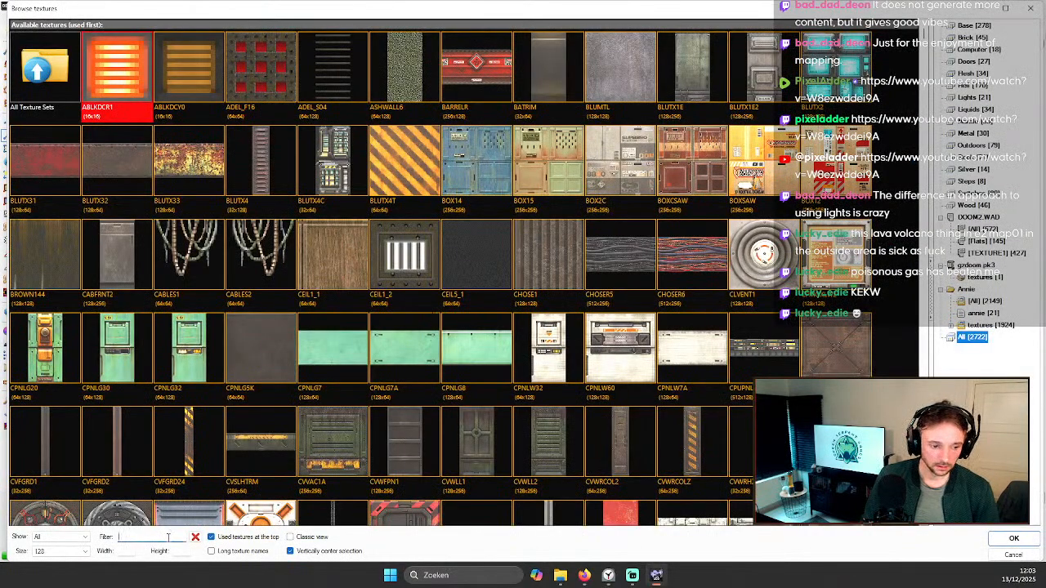
text(WEB)
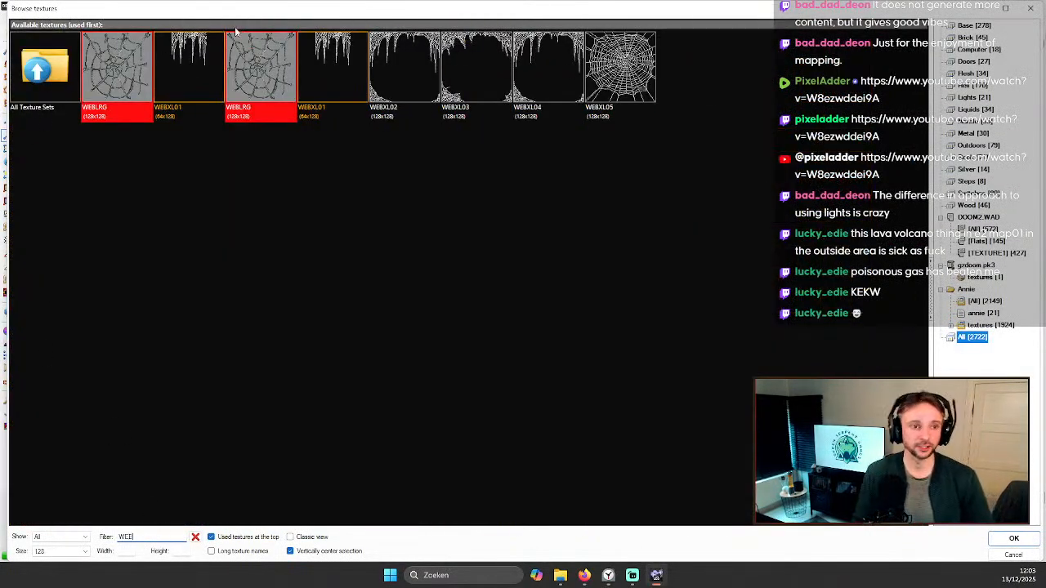
click(165, 56)
double_click(170, 49)
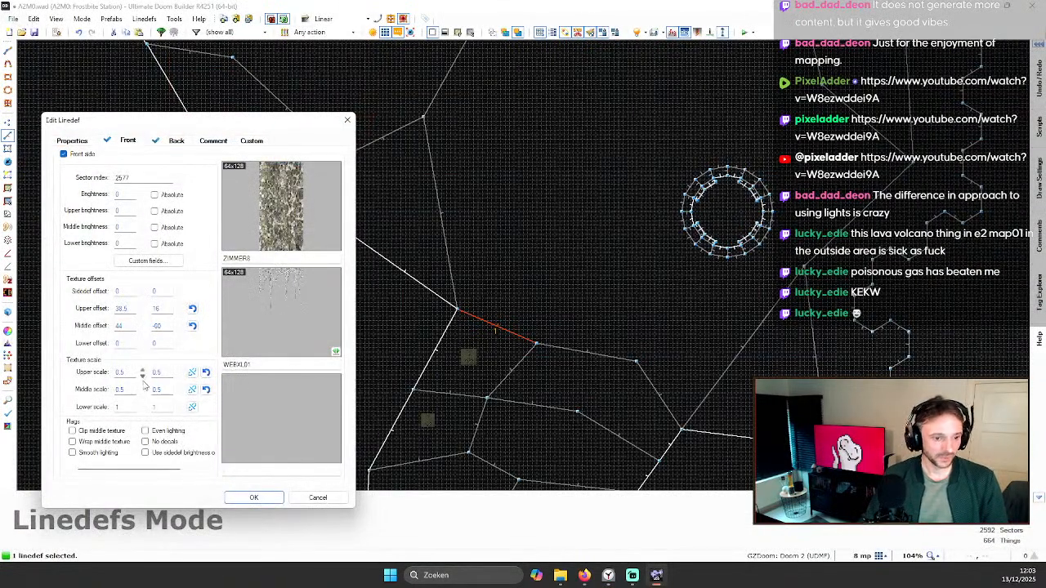
click(254, 497)
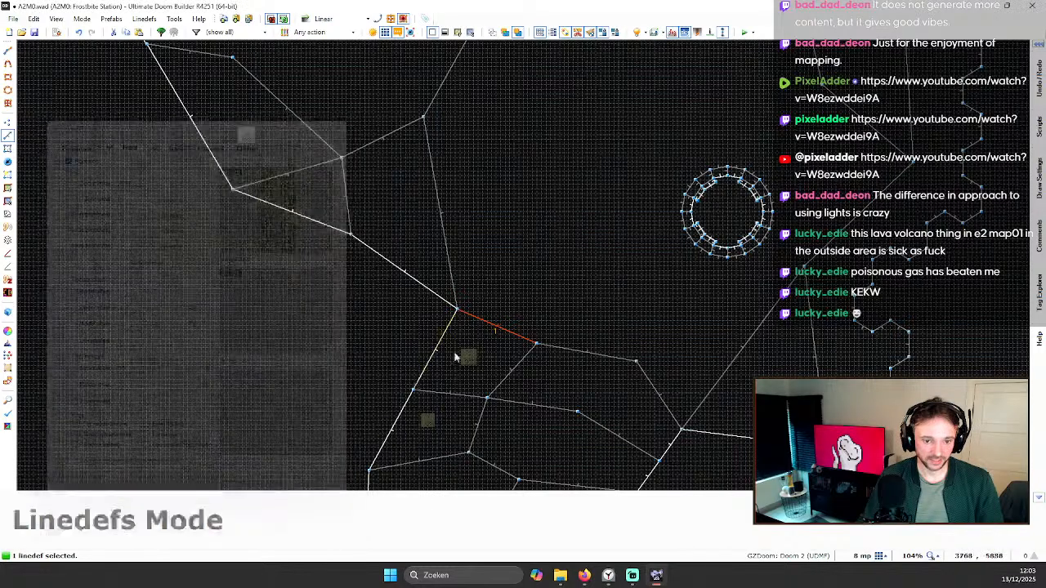
Step: Reset that linedef's middle texture offsets to 0 and raise its web texture to the ceiling edge with a vertical offset of 88
key(q)
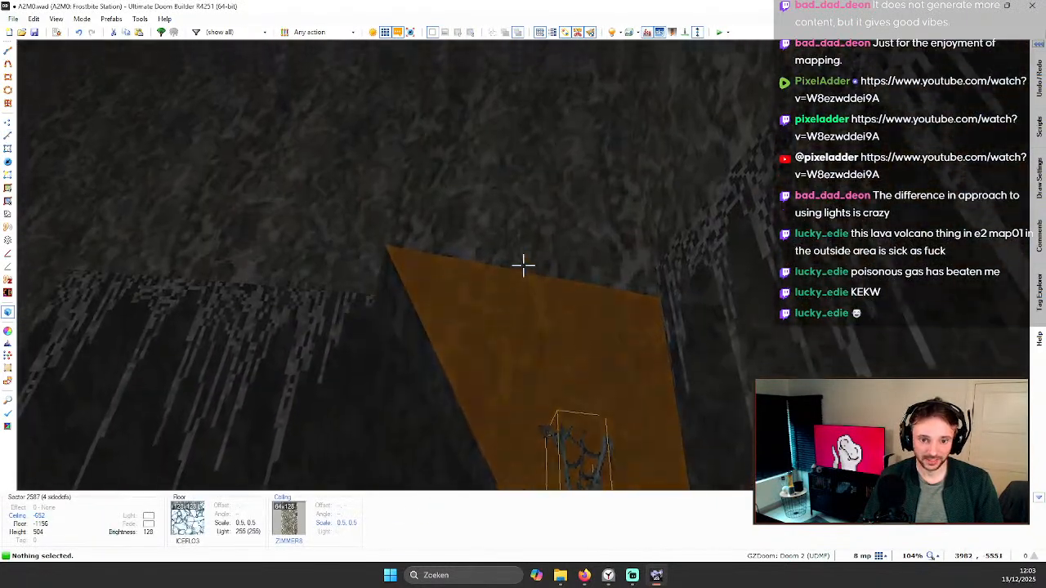
click(523, 264)
key(q)
key(c)
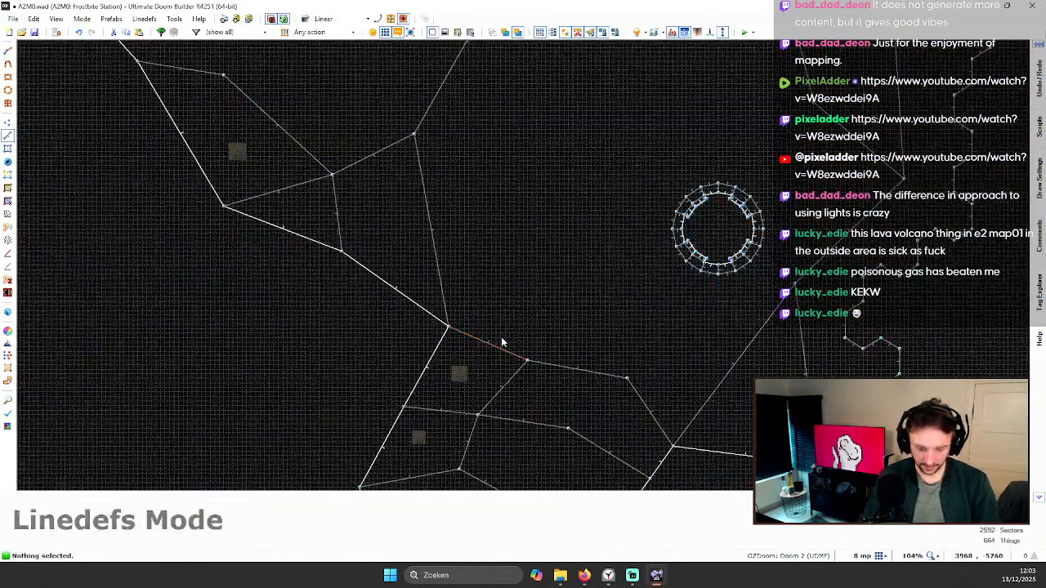
right_click(496, 348)
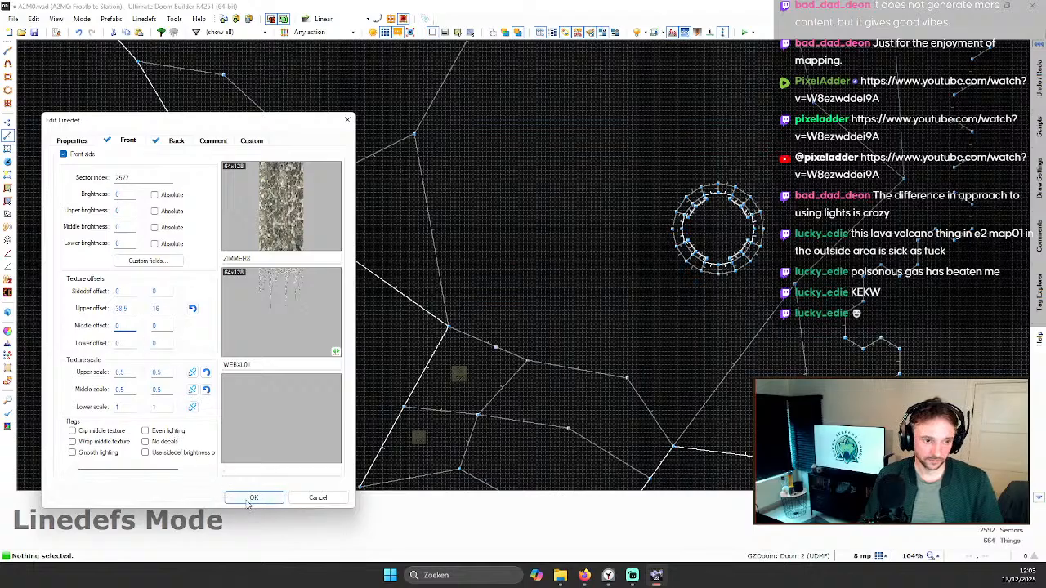
click(253, 497)
key(w)
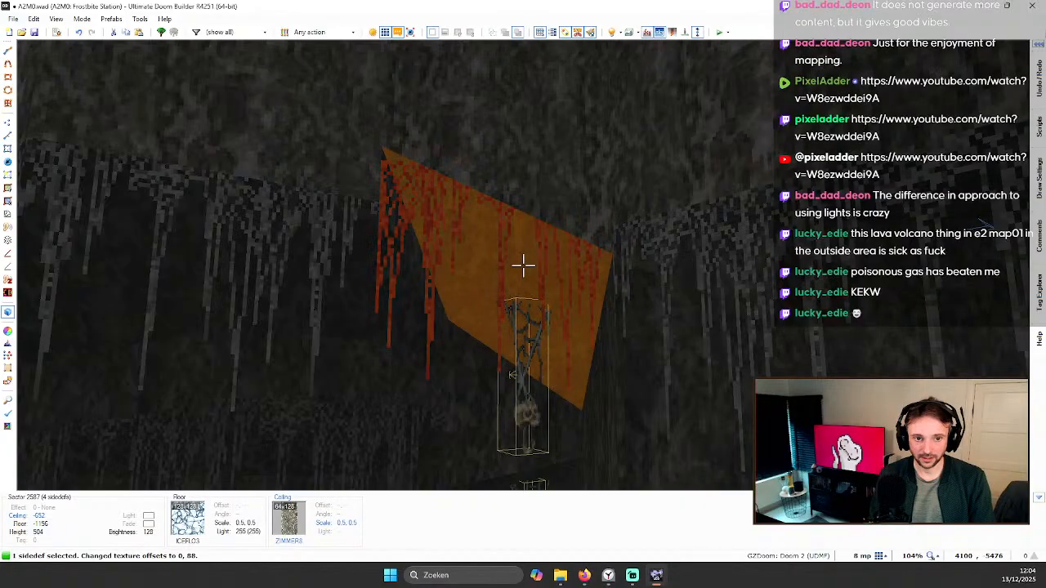
key(c)
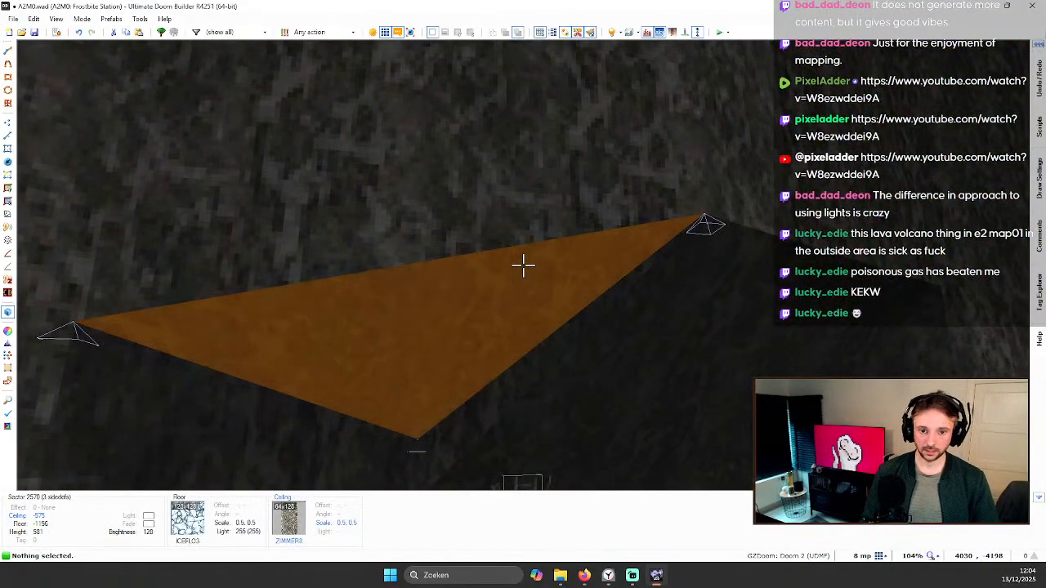
Step: Give the front side of the two connected linedefs north of the round pillar the middle texture WEBXL01 at 0.5 scale
click(523, 265)
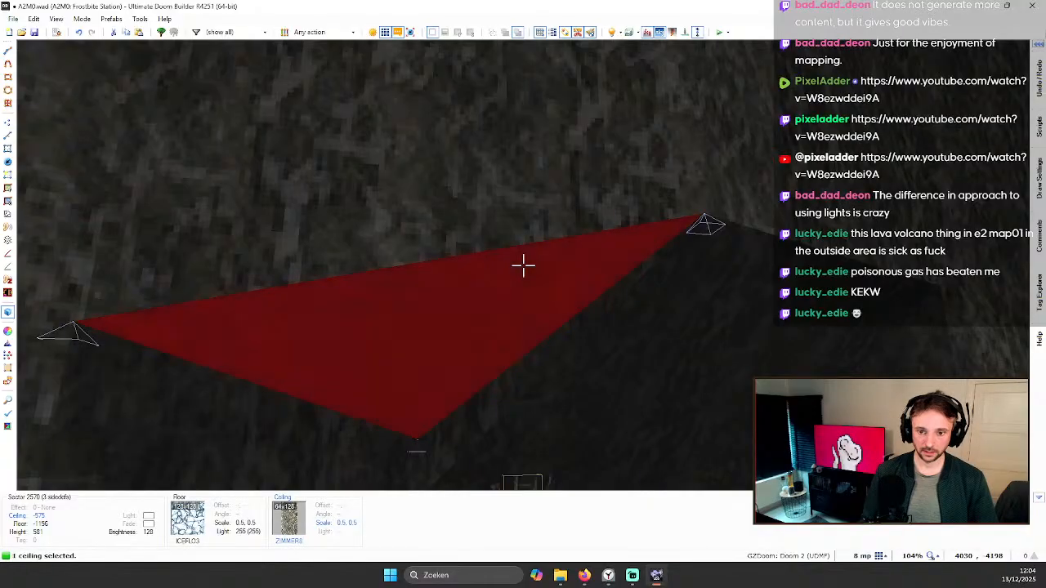
key(q)
key(c)
click(577, 152)
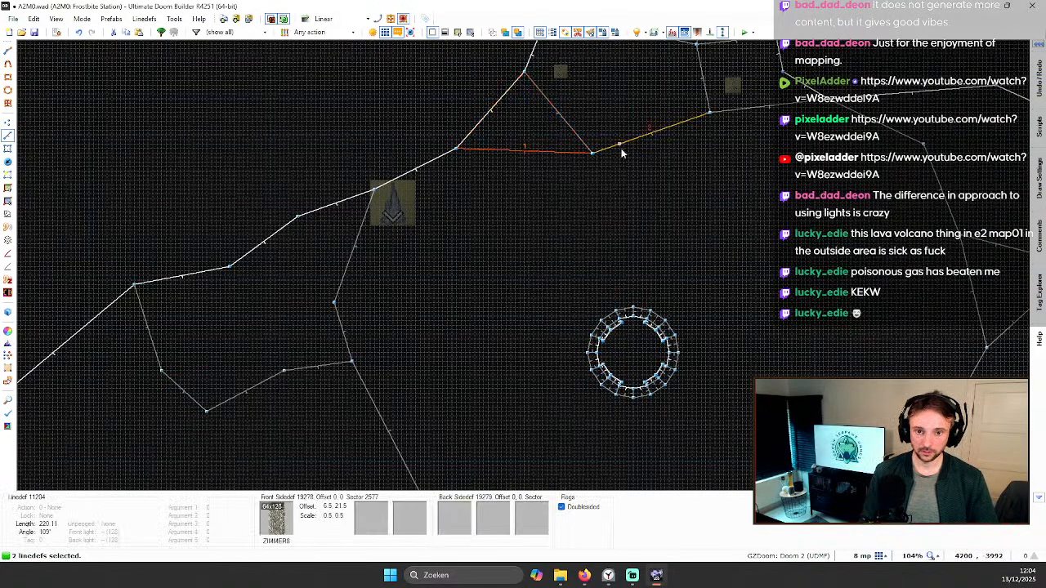
right_click(621, 153)
click(283, 351)
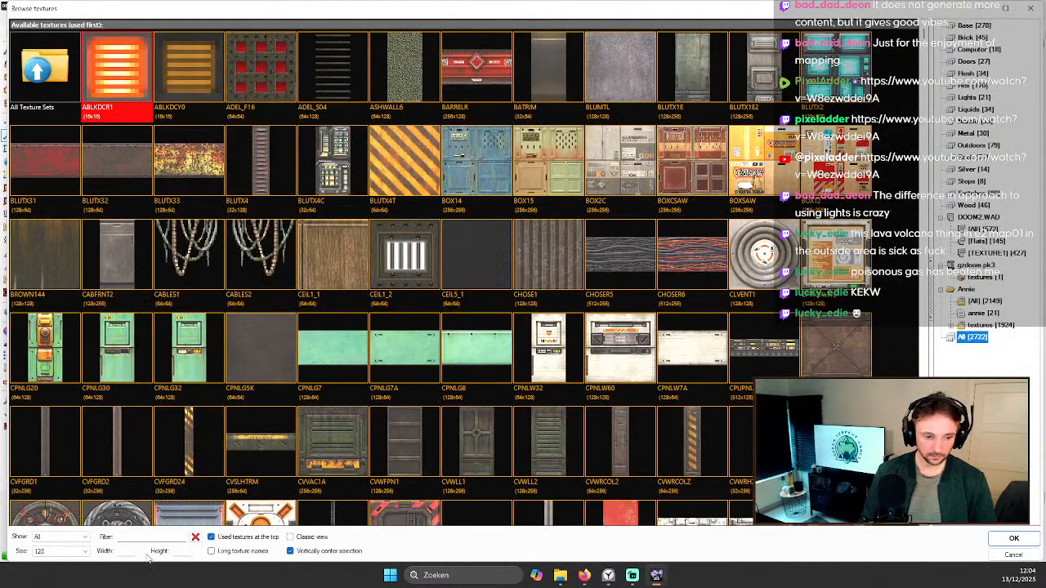
text(WEB)
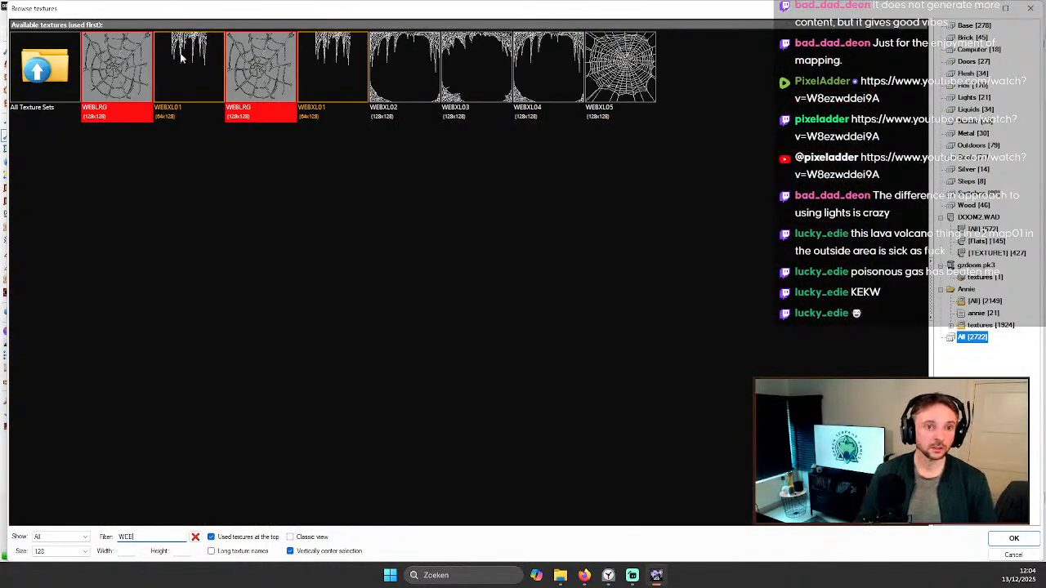
double_click(204, 57)
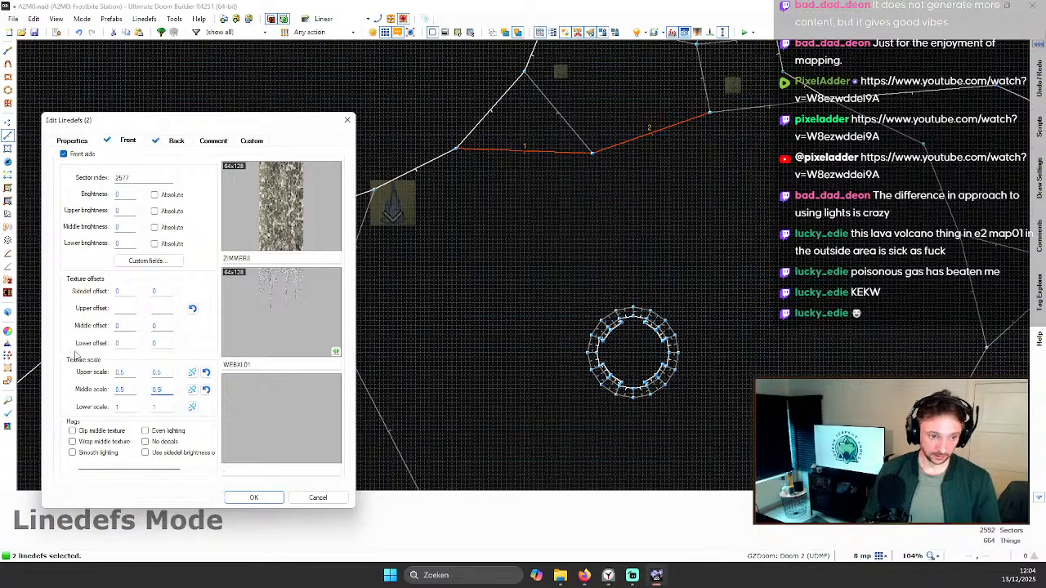
click(247, 500)
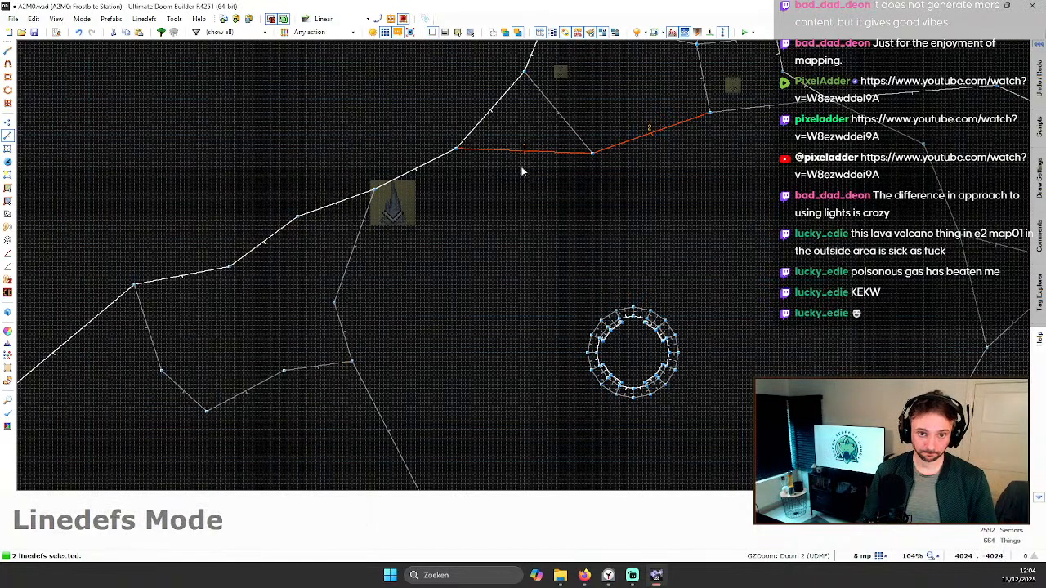
Step: Raise the northern linedef's web texture to the sloped ceiling edge with a vertical offset of 16 and auto-align the textures in X and Y
key(w)
key(s)
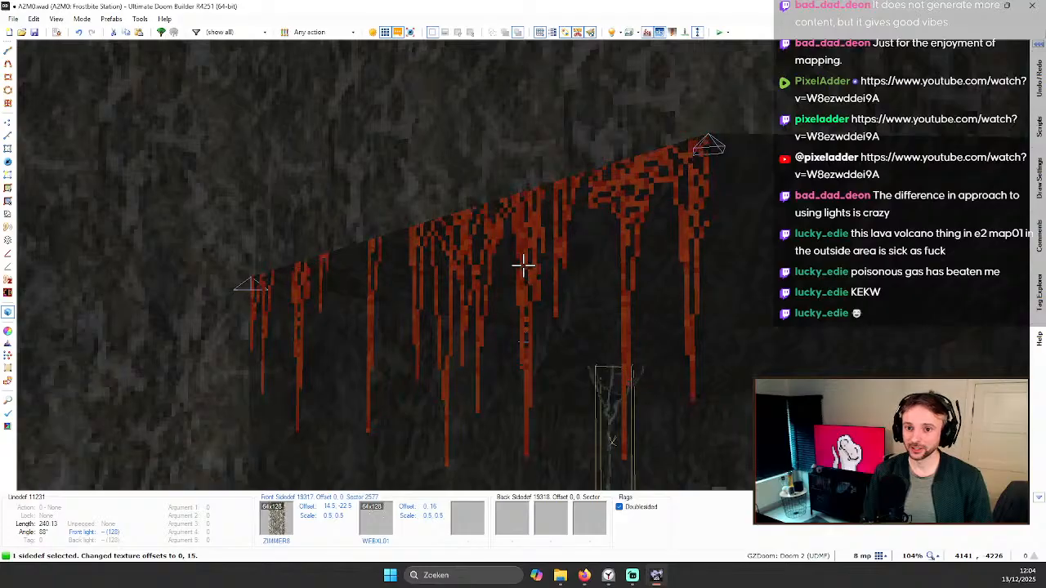
click(523, 264)
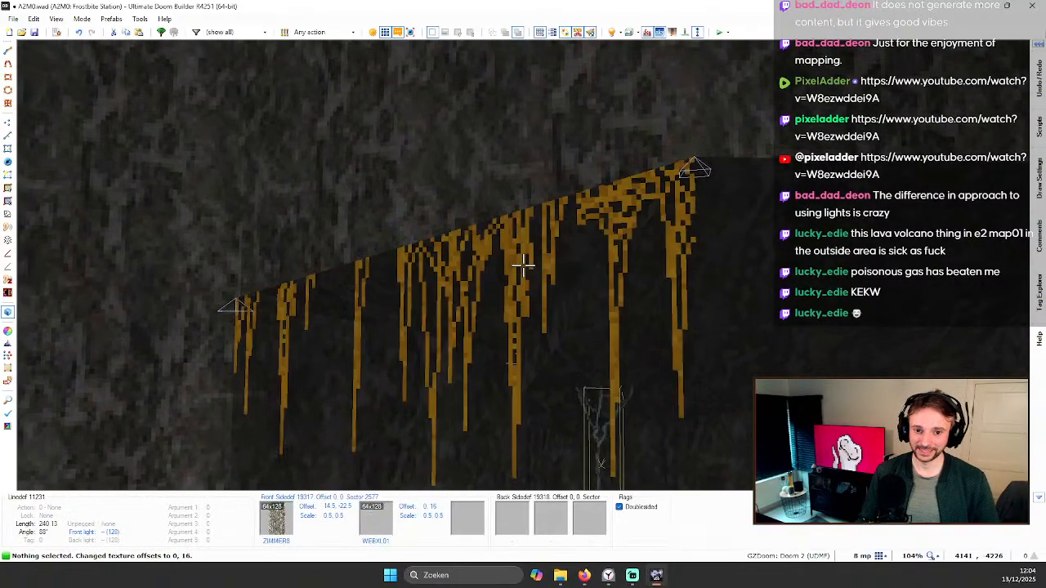
key(s)
key(w)
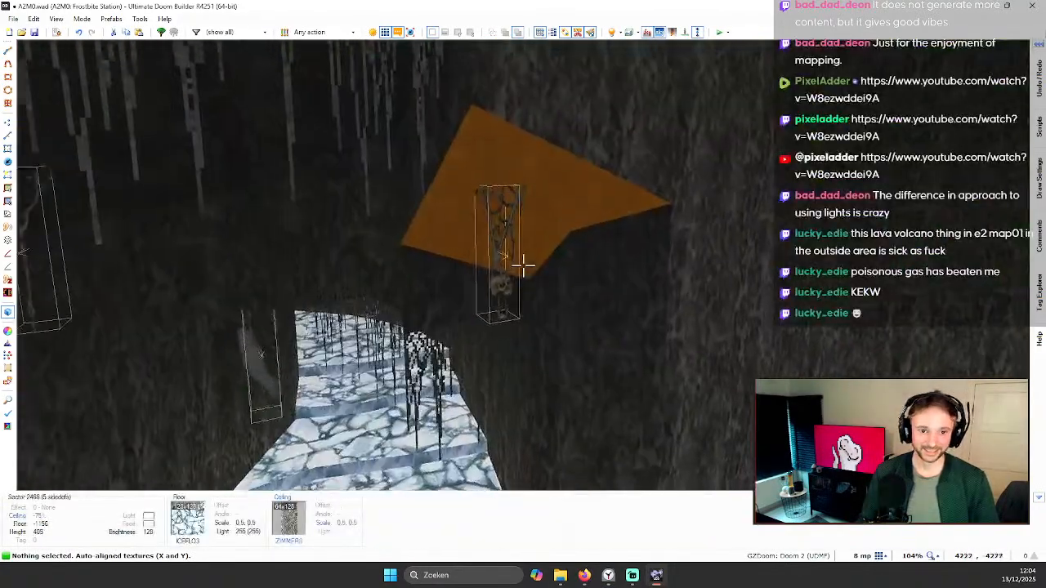
Step: Examine the web textures along the ceiling edges of the alcoves and around the pillars
key(s)
key(w)
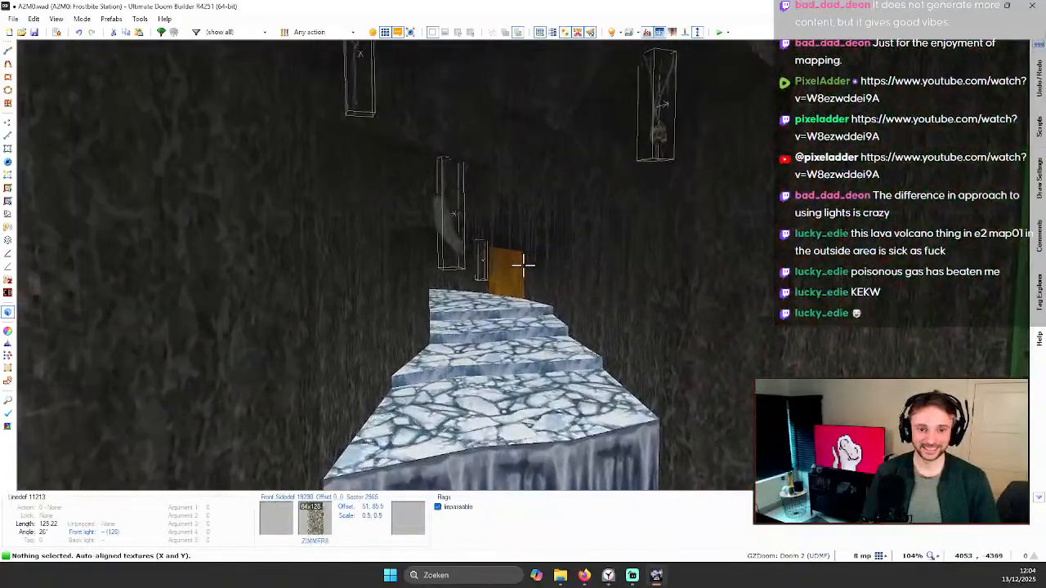
key(s)
key(w)
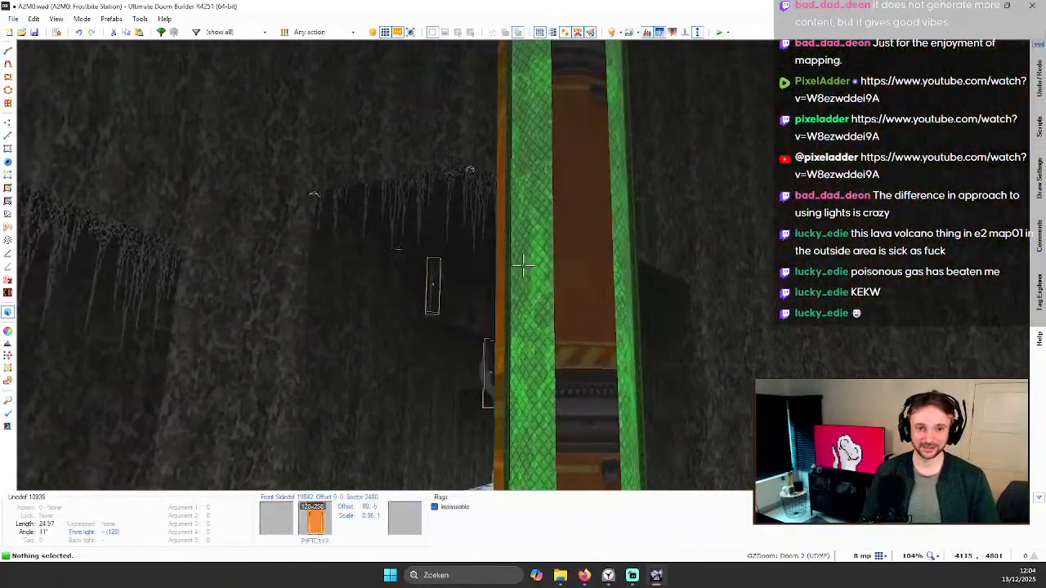
key(s)
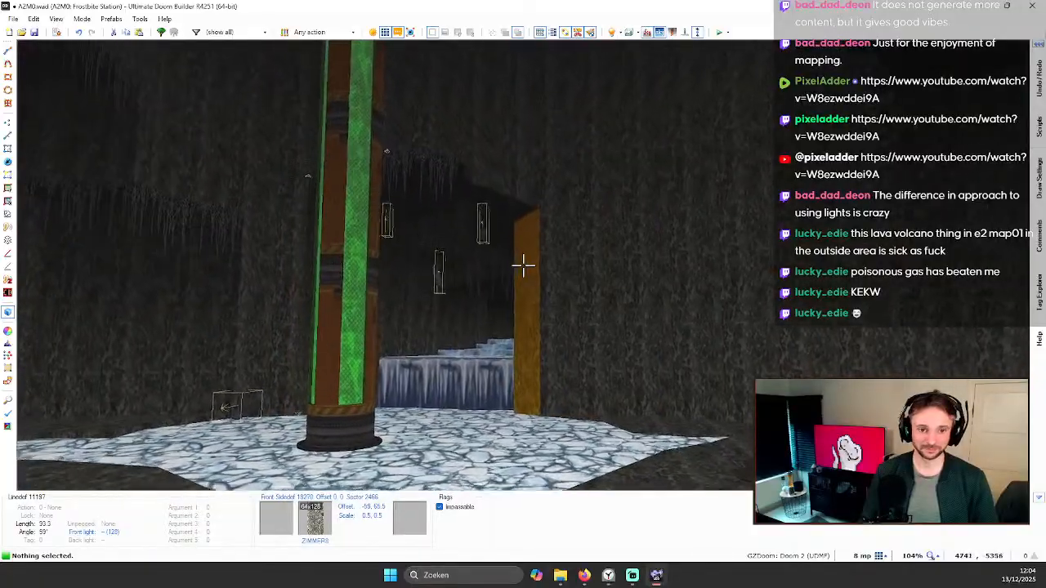
key(w)
key(s)
key(w)
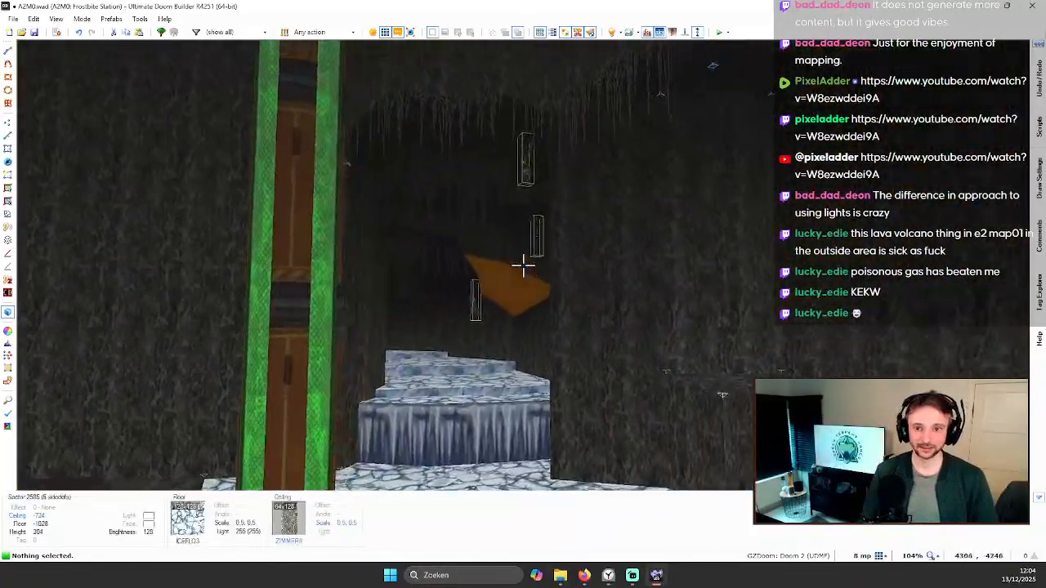
key(w)
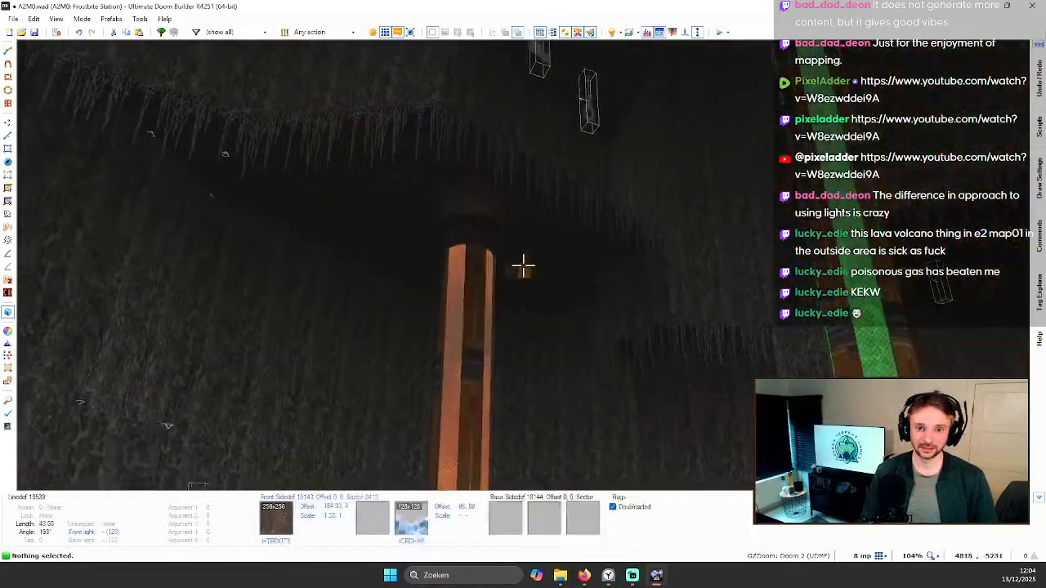
key(w)
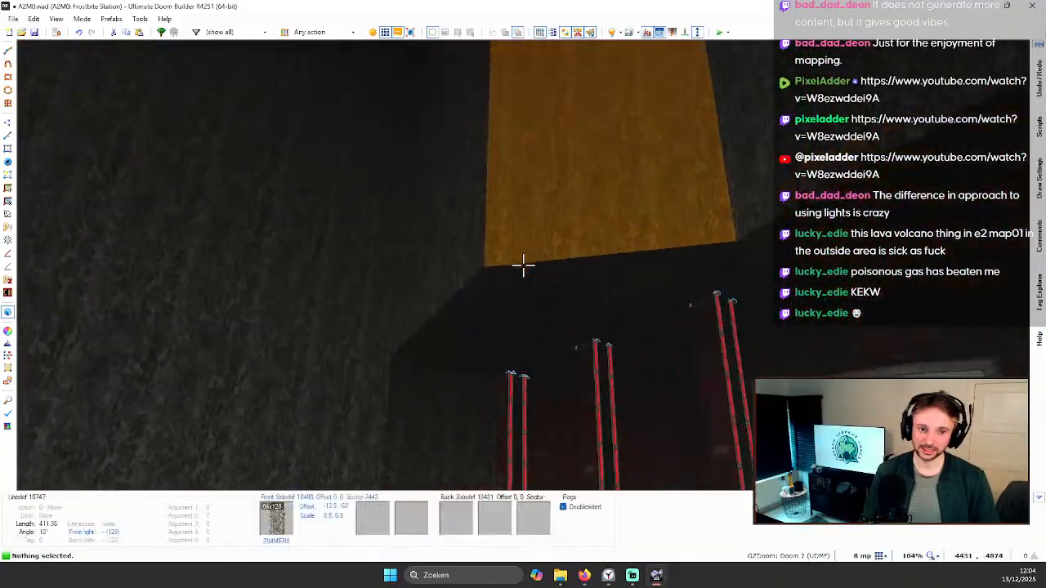
Step: Give the front side of the four linedefs along the cave's hanging rock walls the middle texture WEBXL01
key(w)
click(523, 265)
click(523, 265)
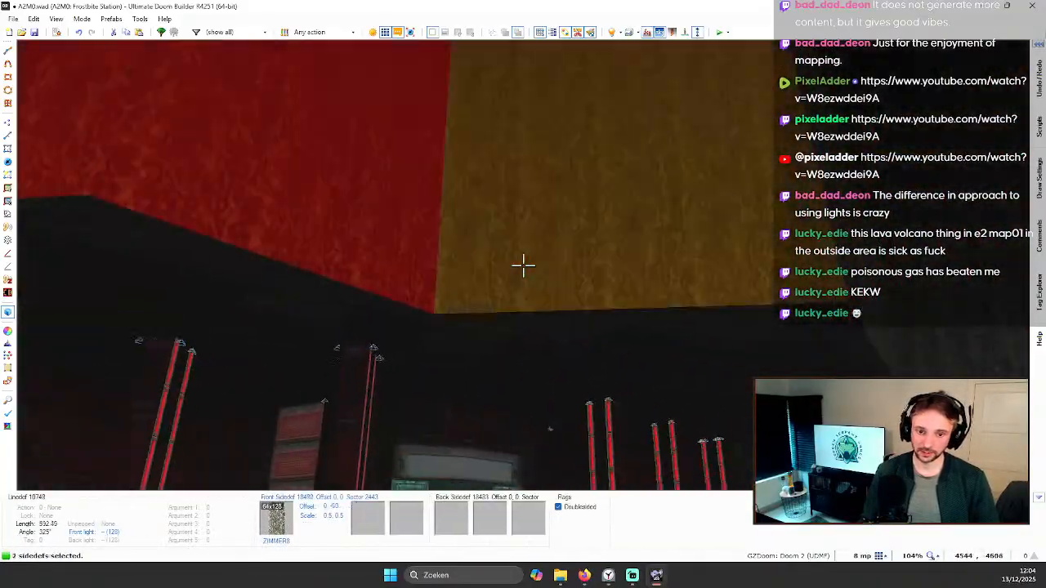
click(523, 266)
click(522, 266)
right_click(522, 265)
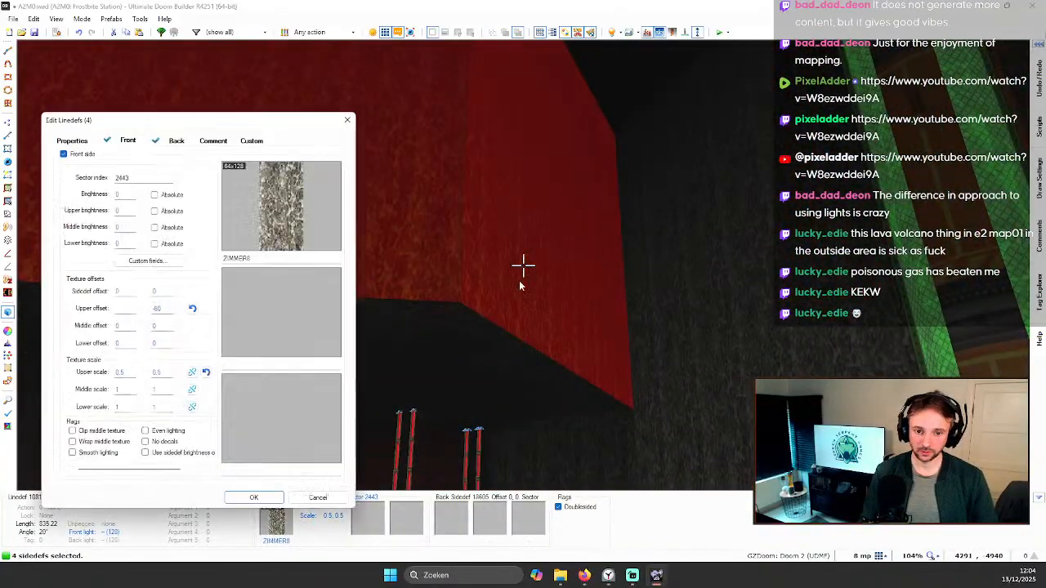
click(281, 321)
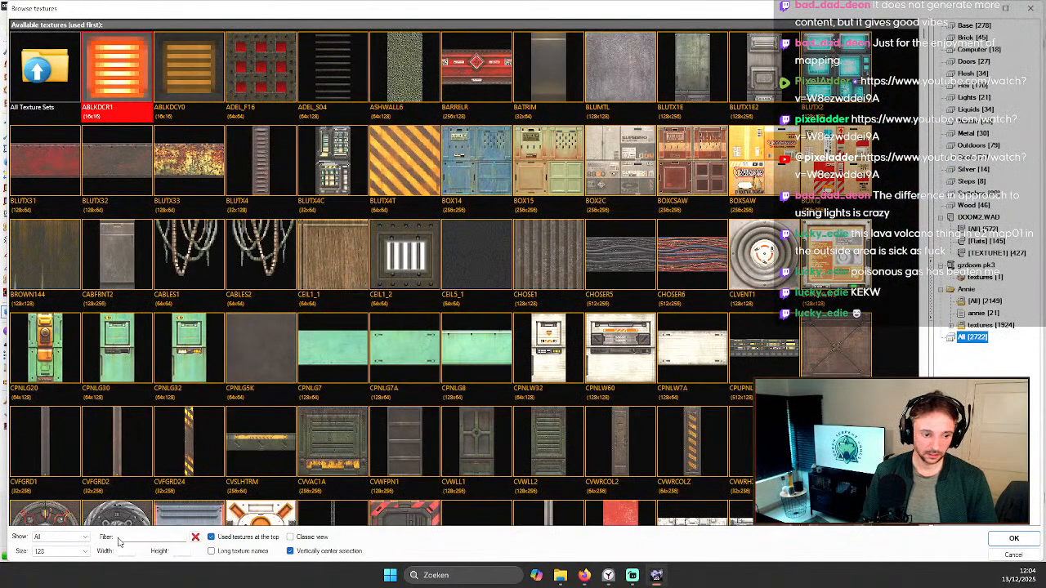
text(WEB)
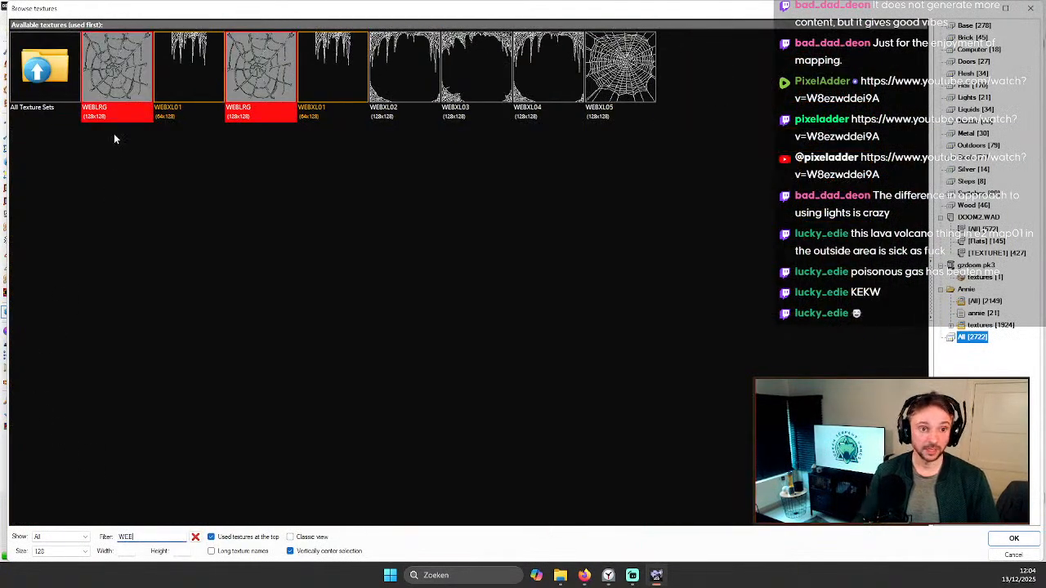
double_click(209, 40)
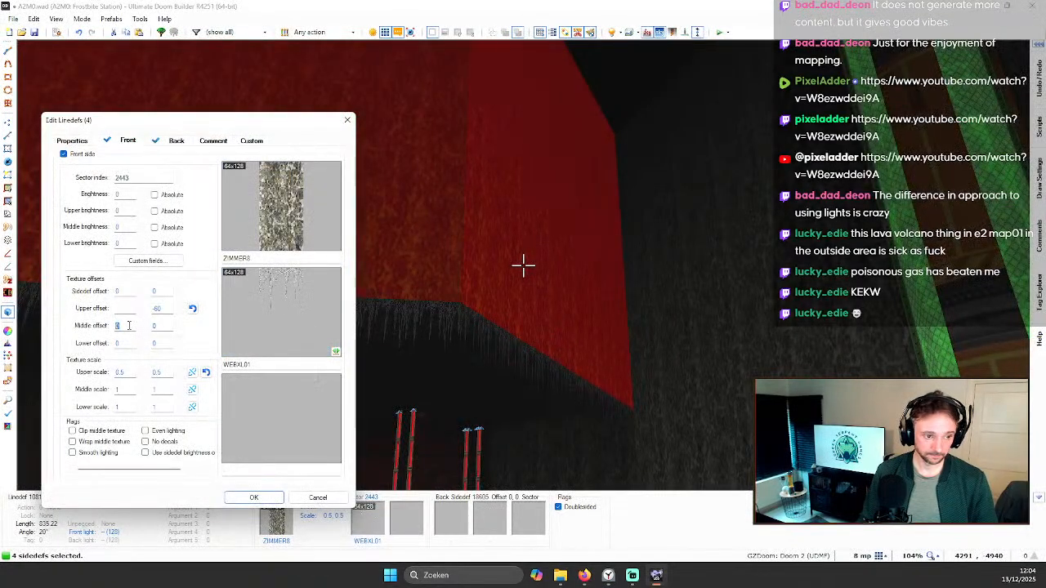
Step: Set the front middle texture scale to 0.5, and give the back side WEBXL01 at 0.5 scale too
click(126, 390)
text(0.5)
key(Tab)
text(0.5)
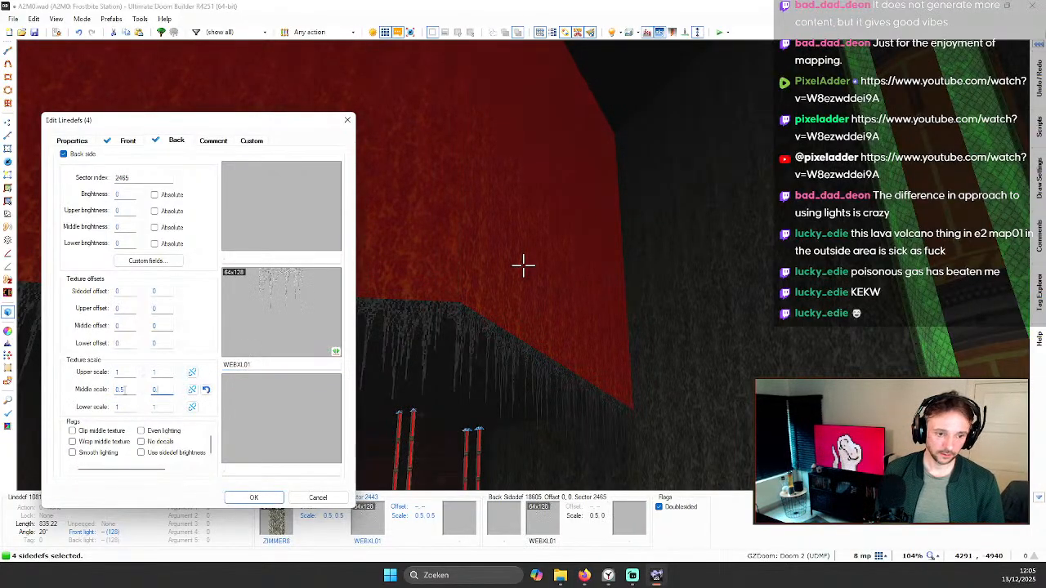
key(Return)
Step: Auto-align the new web textures along the hanging walls in X and Y
key(w)
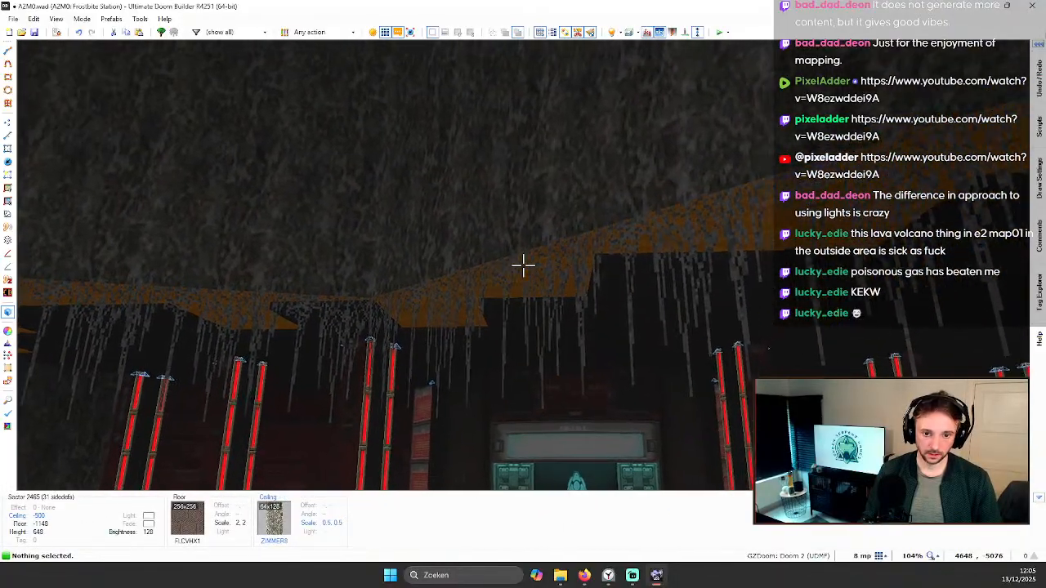
key(ctrl+a)
key(w)
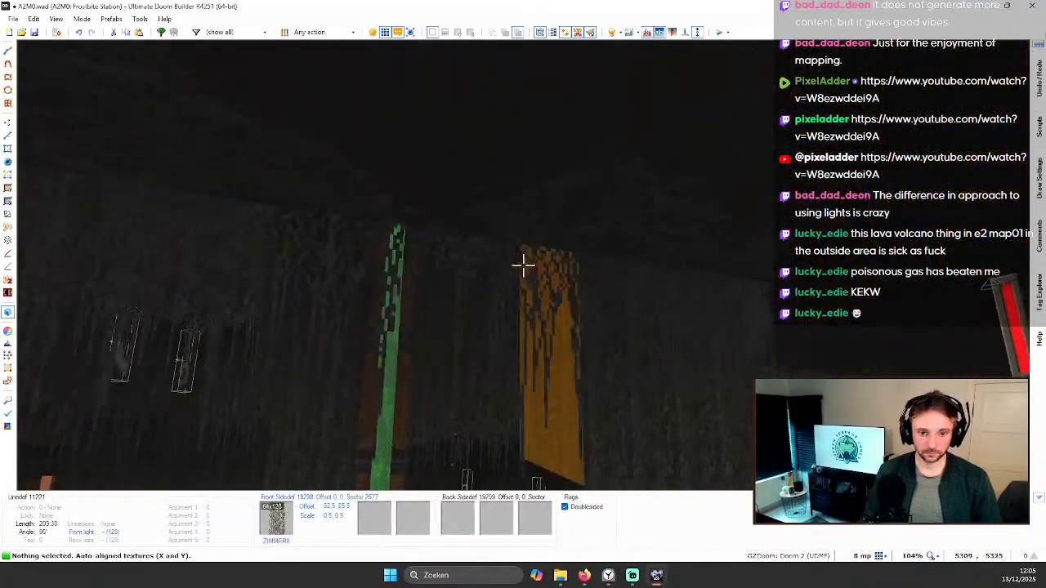
Step: Examine the aligned webs beneath the hanging walls from both sides of the cave
key(w)
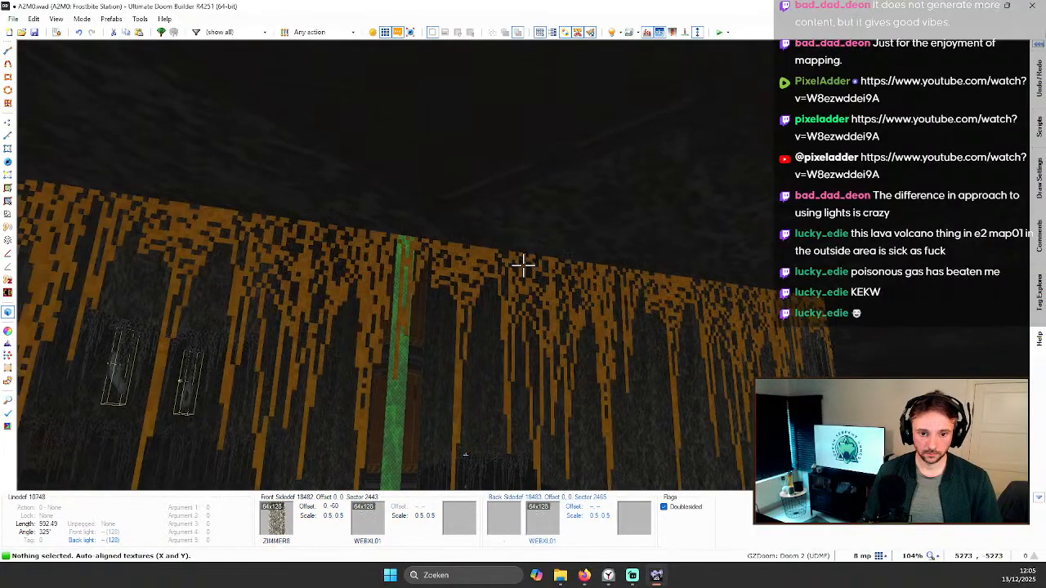
key(w)
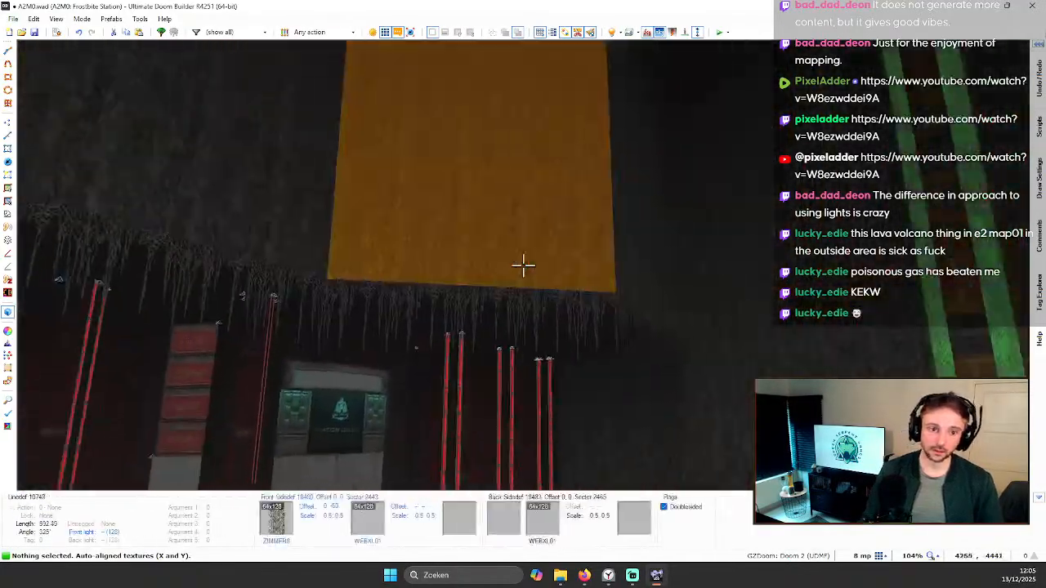
key(w)
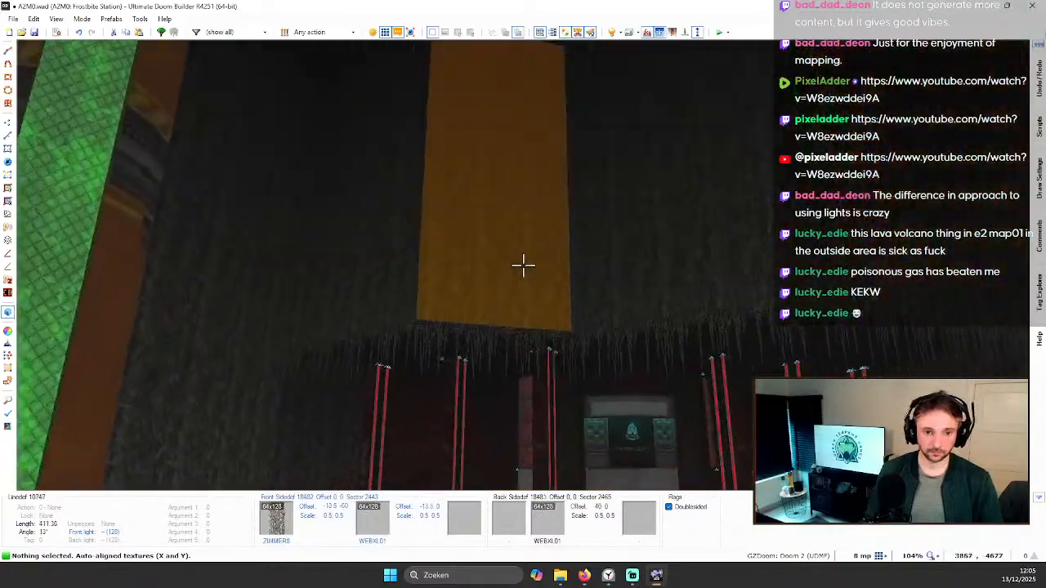
key(w)
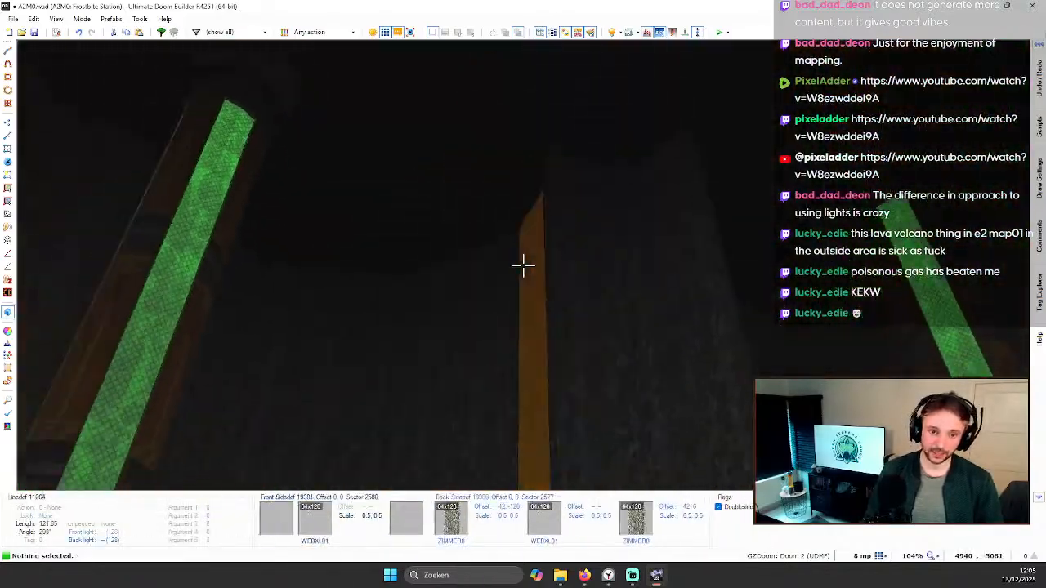
key(w)
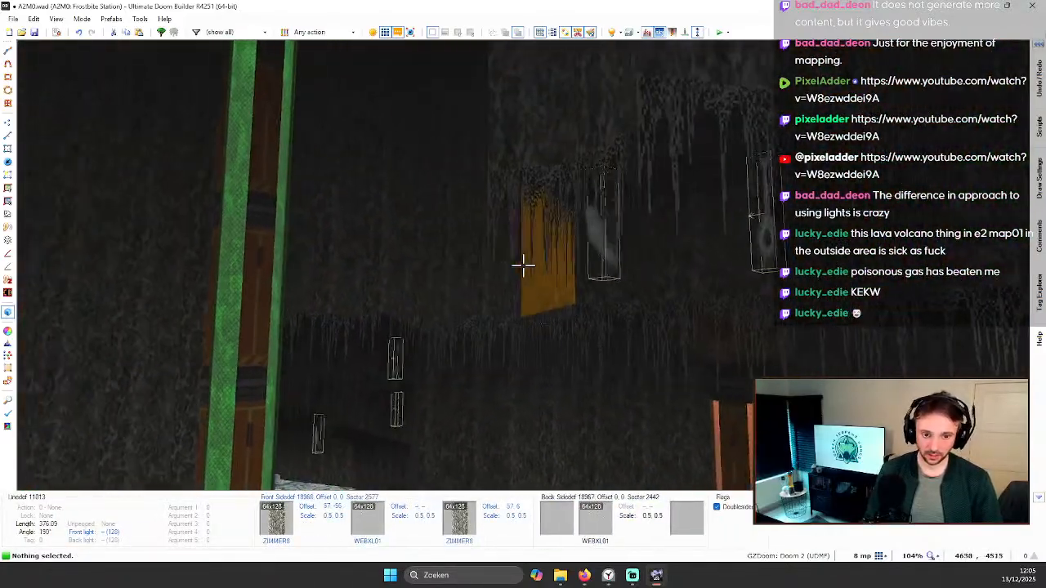
key(w)
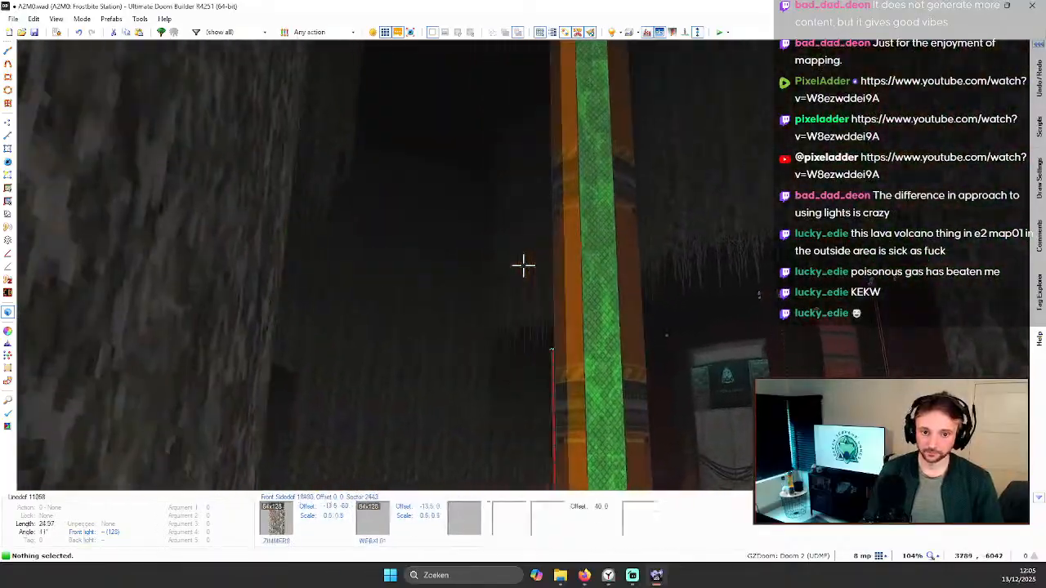
key(w)
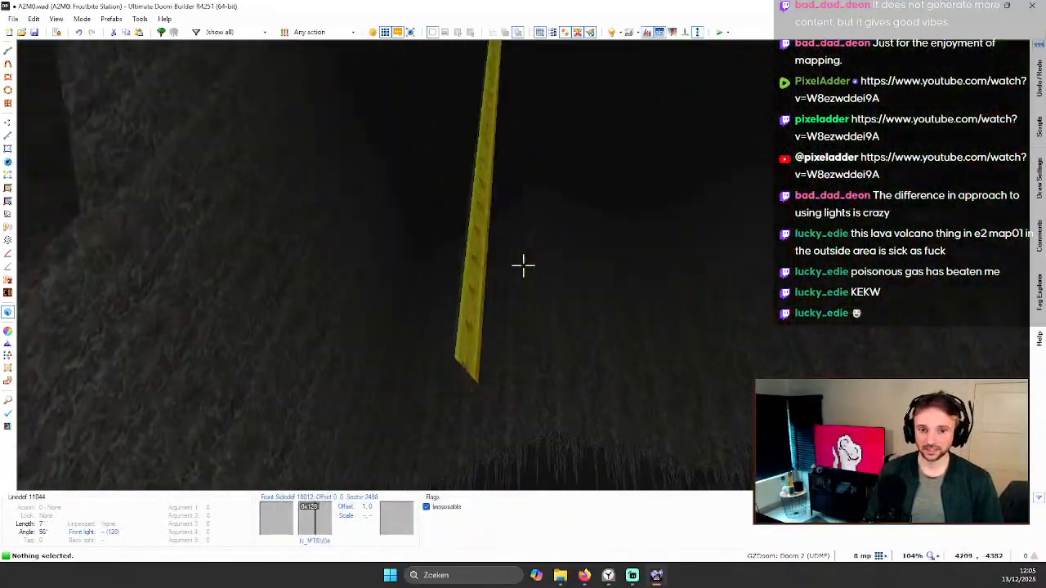
Step: Examine the high ceiling corner between the northern round pillar and the web-lined walls in the 3D view and on the map
key(w)
key(q)
scroll(526, 268, down, 5)
scroll(520, 245, up, 2)
key(q)
key(w)
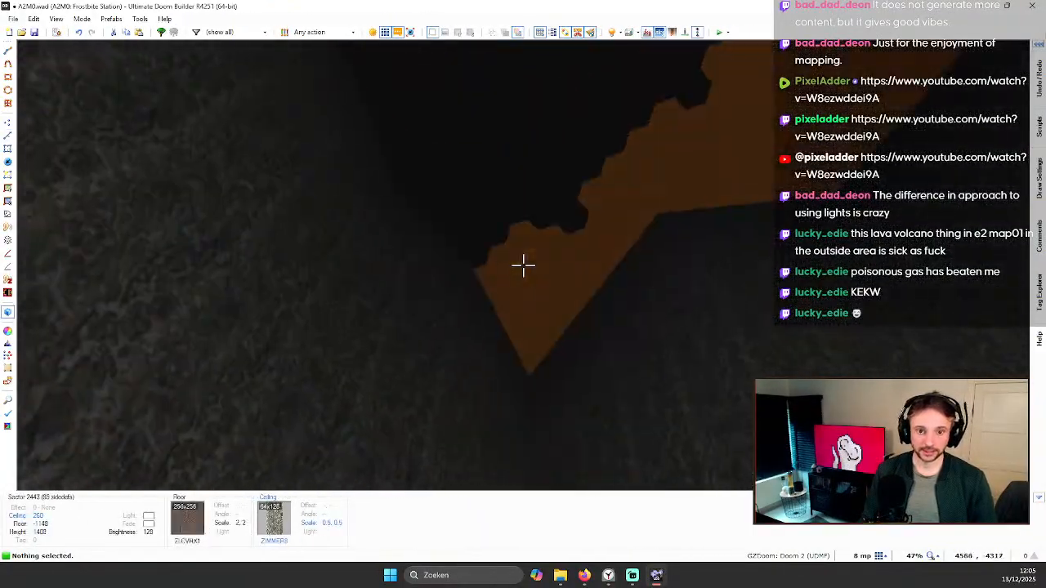
key(w)
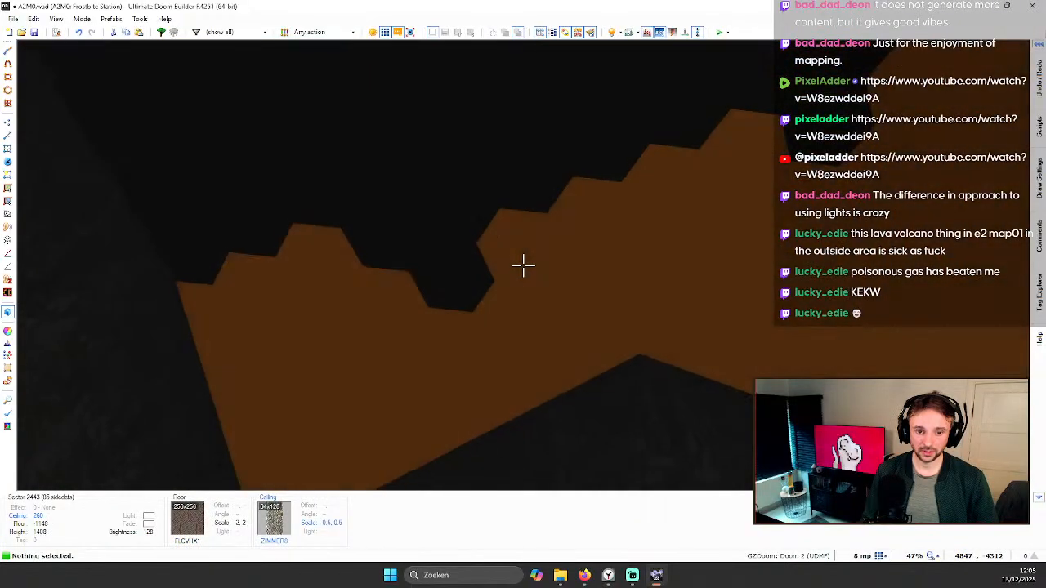
key(q)
scroll(550, 256, down, 3)
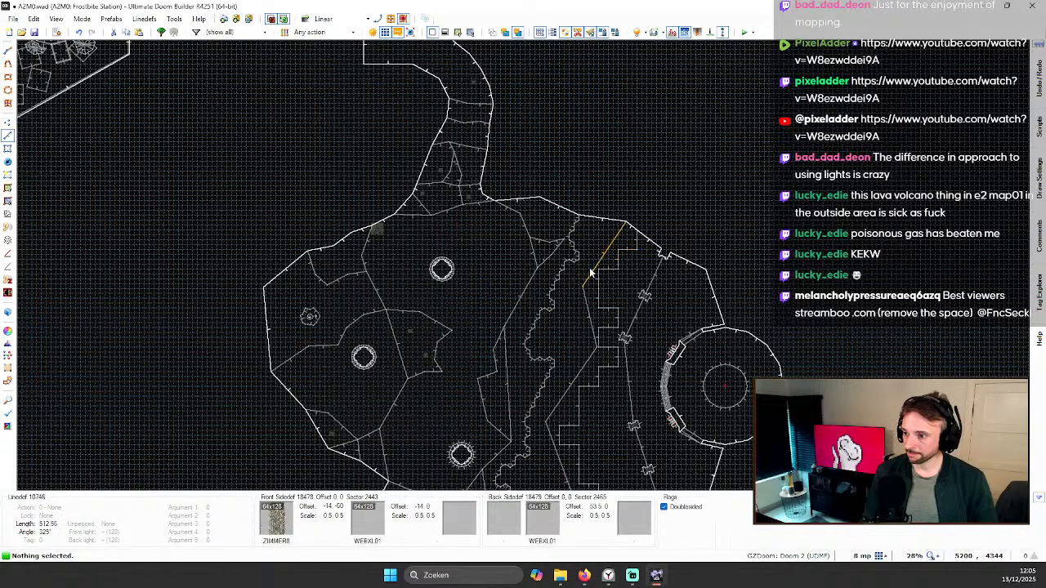
key(l)
scroll(517, 255, up, 2)
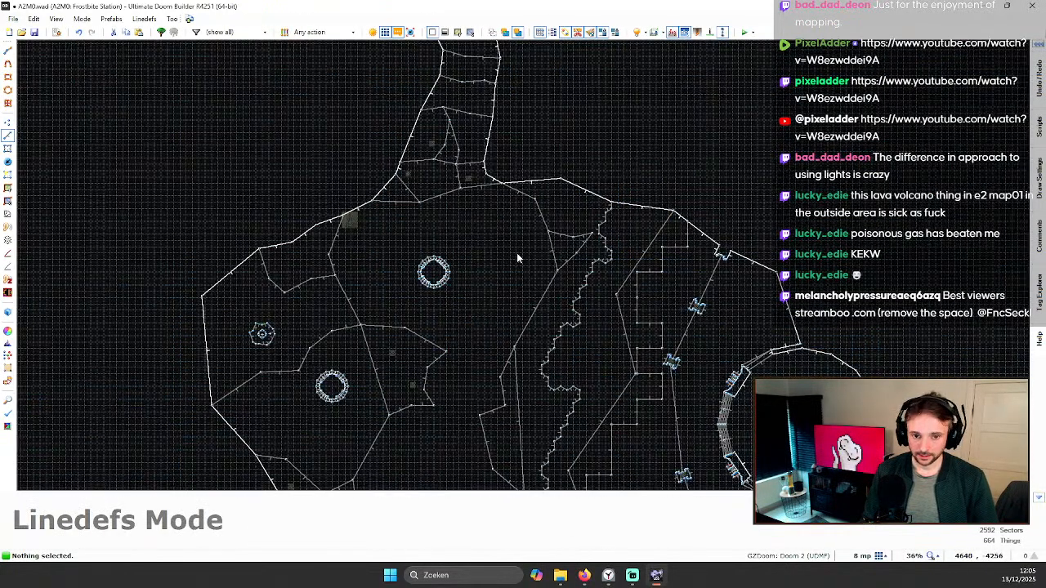
key(q)
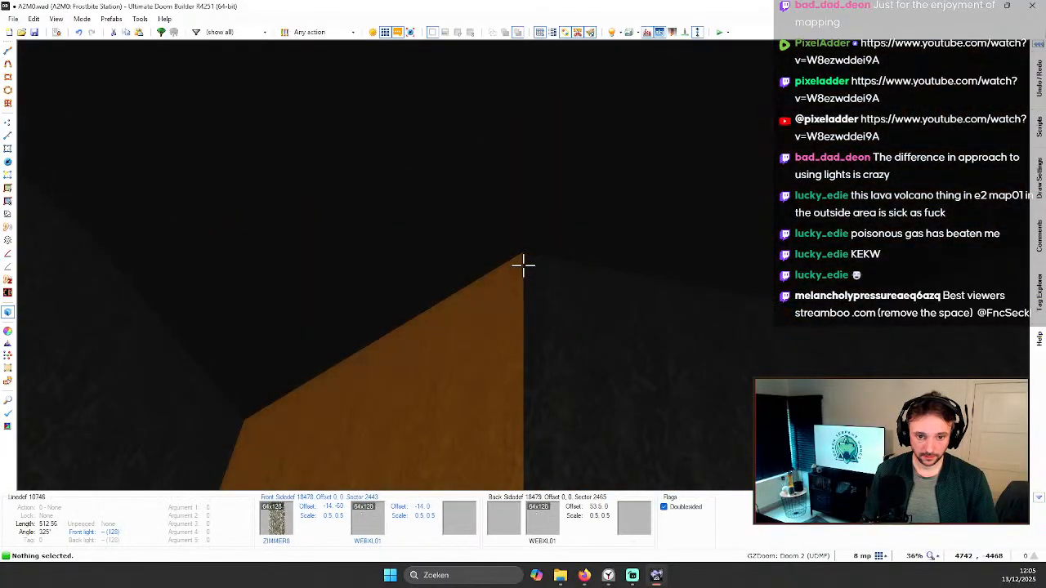
Step: Draw a two-segment line, about 160 units per segment, from the web-lined wall's corner across the jagged edge to the ceiling boundary vertex northwest
click(523, 264)
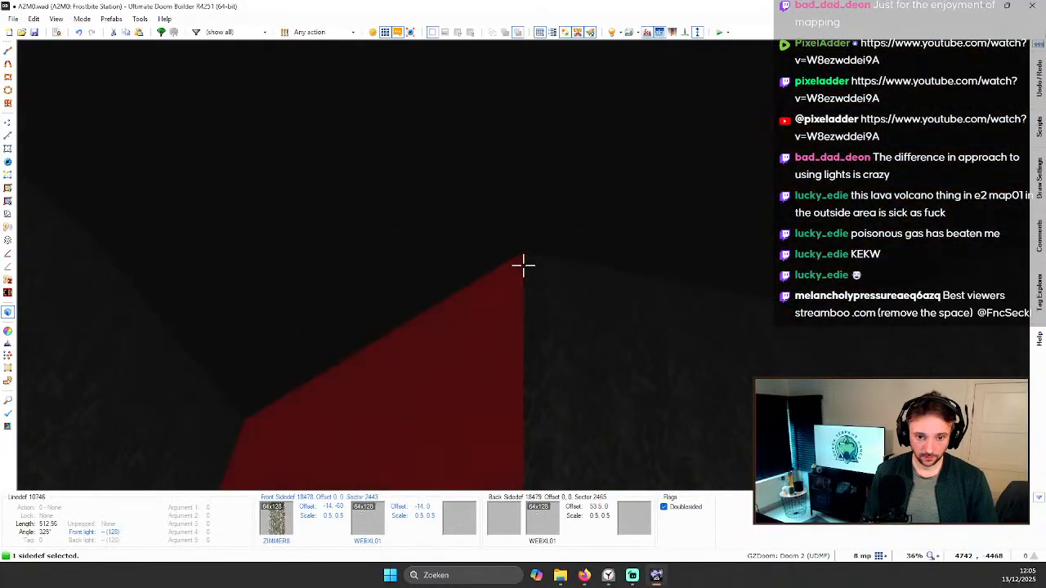
key(q)
scroll(609, 260, up, 3)
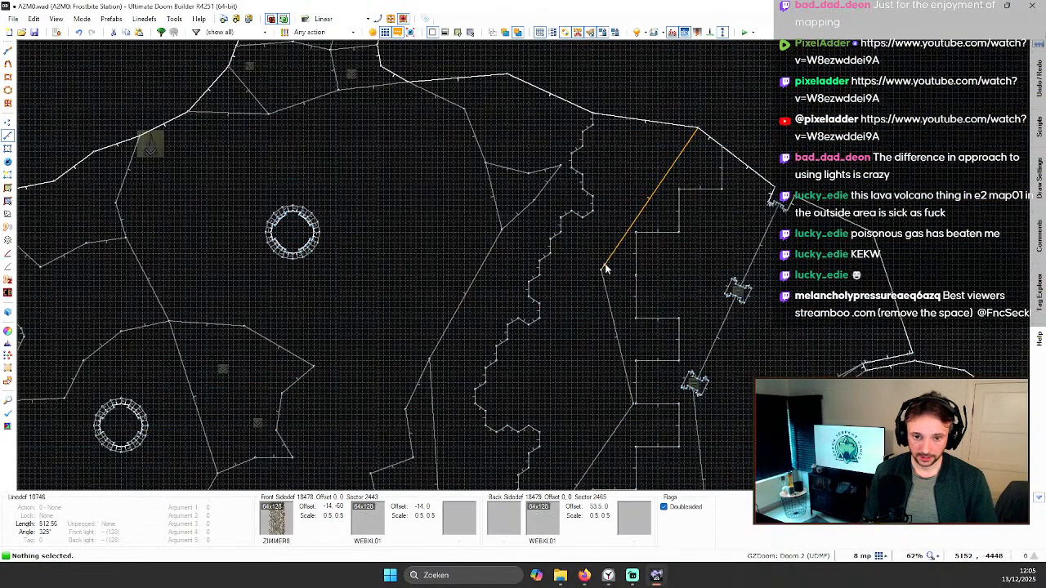
scroll(599, 273, up, 1)
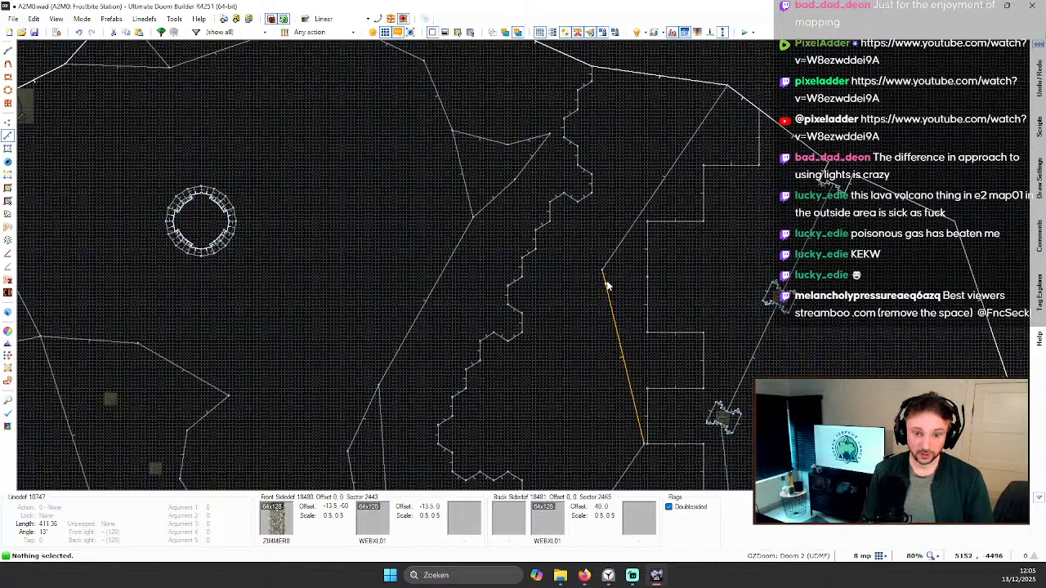
scroll(603, 277, up, 1)
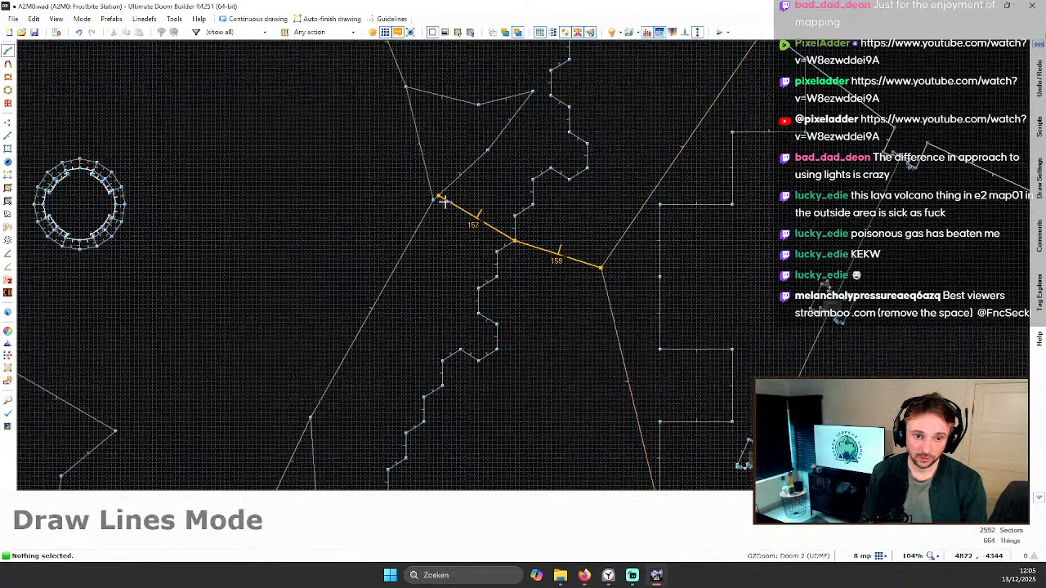
scroll(481, 183, down, 4)
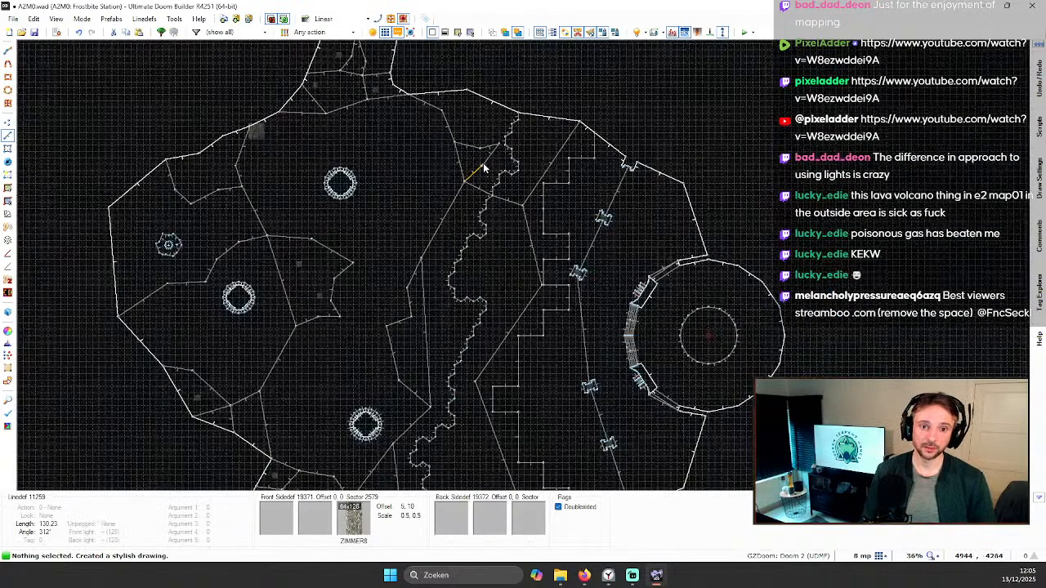
scroll(469, 133, up, 1)
Step: Lower the three ceiling sections north of the new dividing line to a height of -260
key(w)
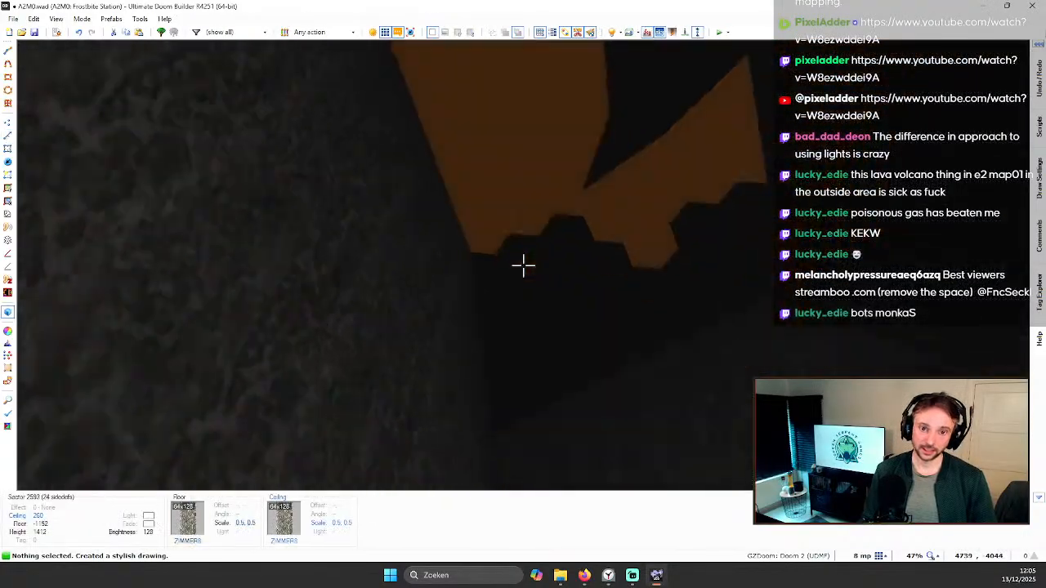
click(523, 265)
click(523, 265)
click(523, 266)
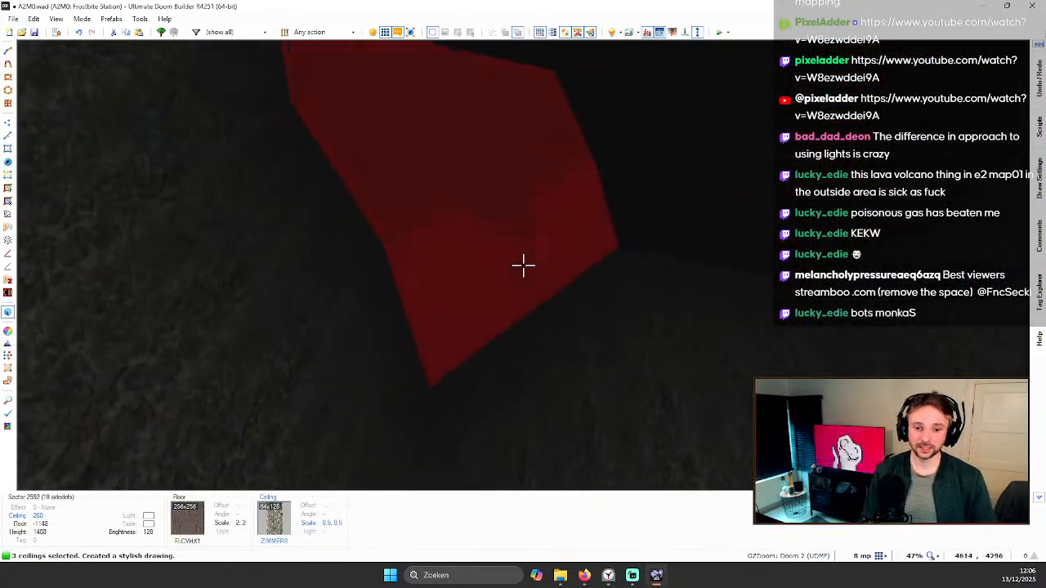
scroll(523, 266, down, 20)
key(e)
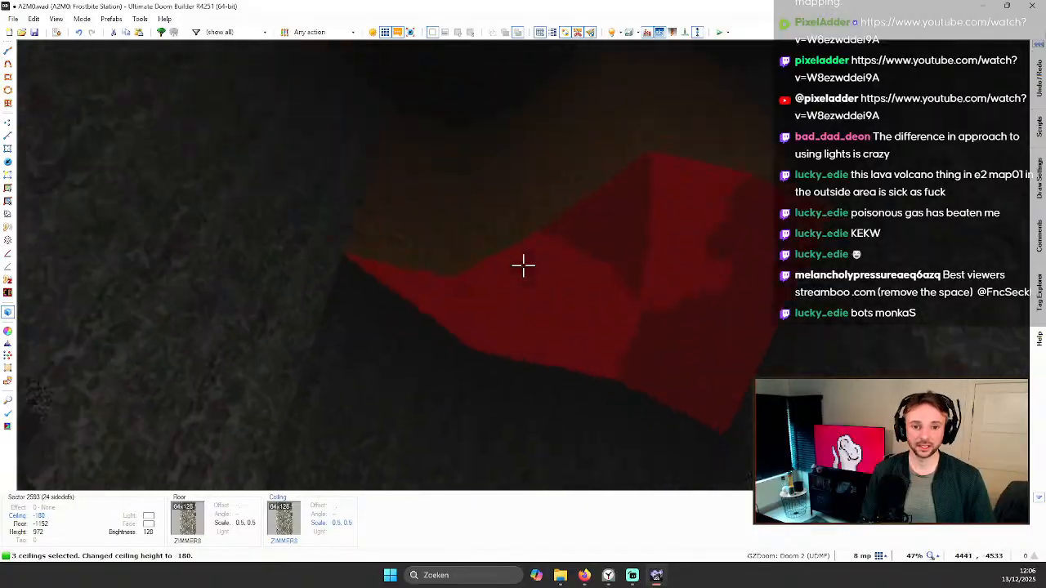
scroll(523, 265, down, 7)
key(d)
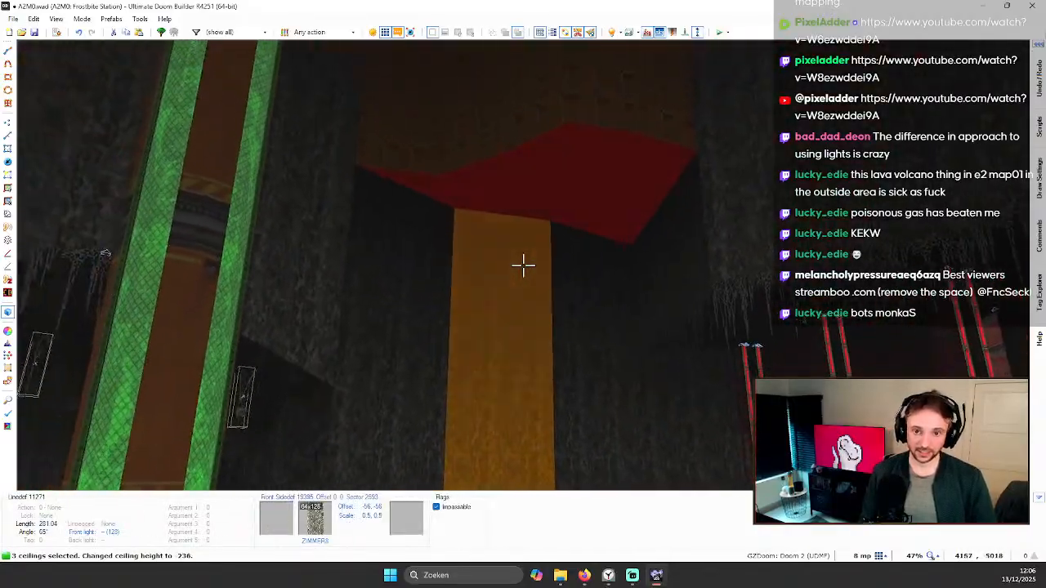
key(e)
Step: Apply the ZIMMER8 texture to the exposed upper walls around the lowered ceiling and auto-align it in X and Y
key(shift+c)
key(c)
shift+click(523, 266)
key(ctrl+c)
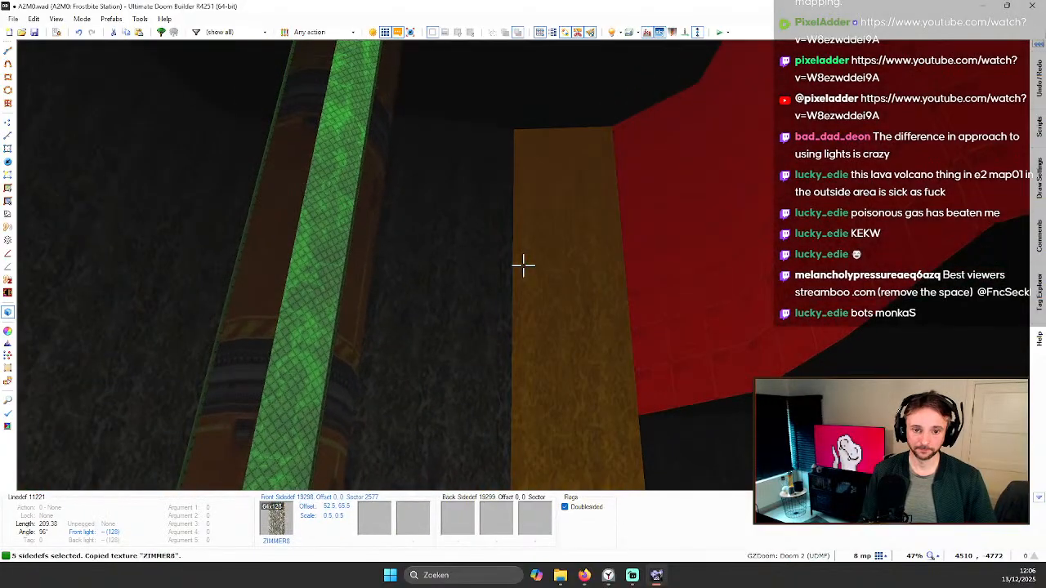
key(ctrl+v)
key(c)
key(ctrl+a)
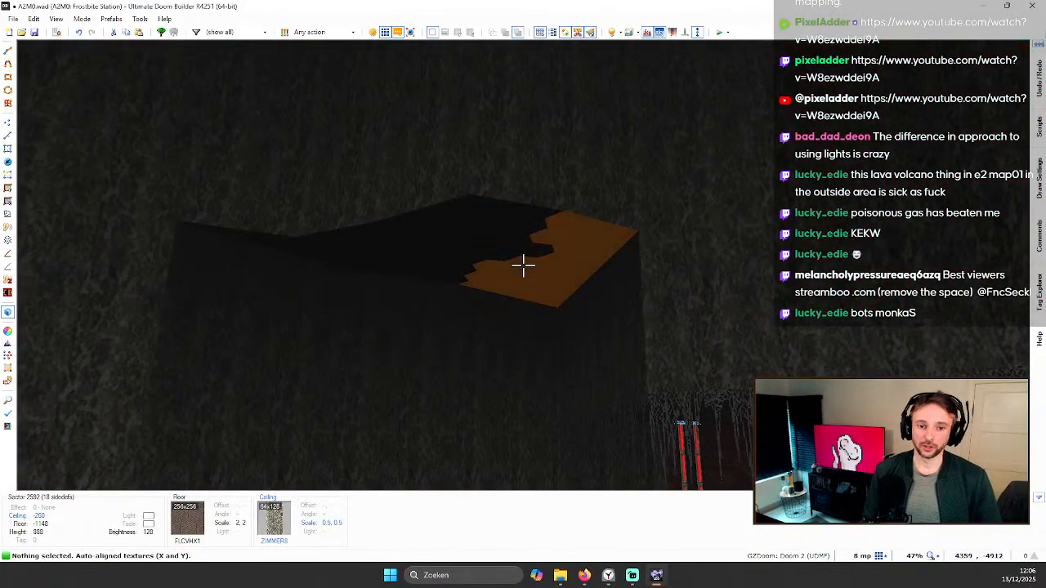
Step: Set the ceiling and upper wall colors of the three lowered ceiling sectors to 353535
shift+click(523, 266)
right_click(523, 265)
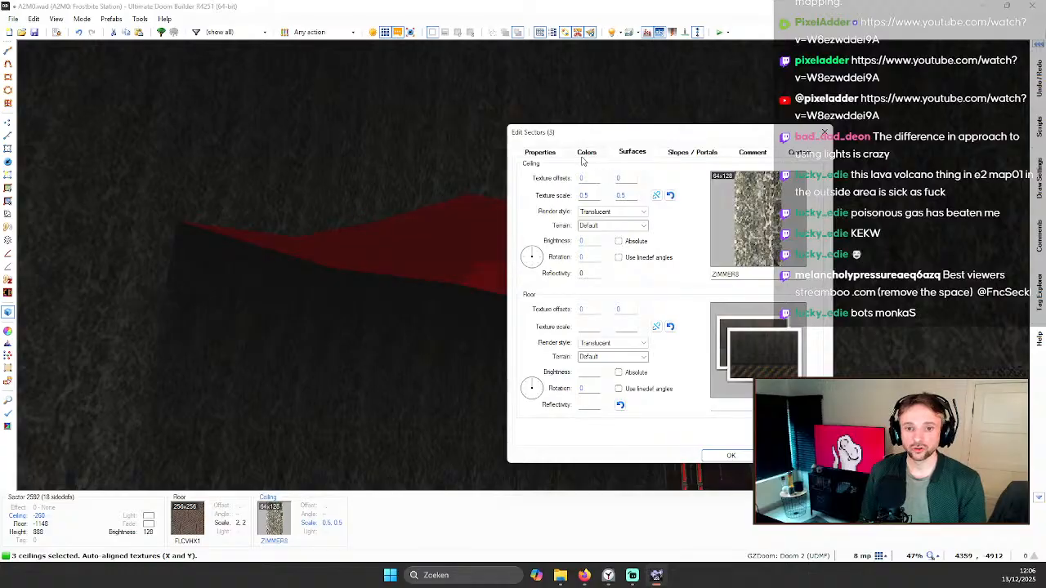
click(586, 152)
double_click(755, 178)
text(353535)
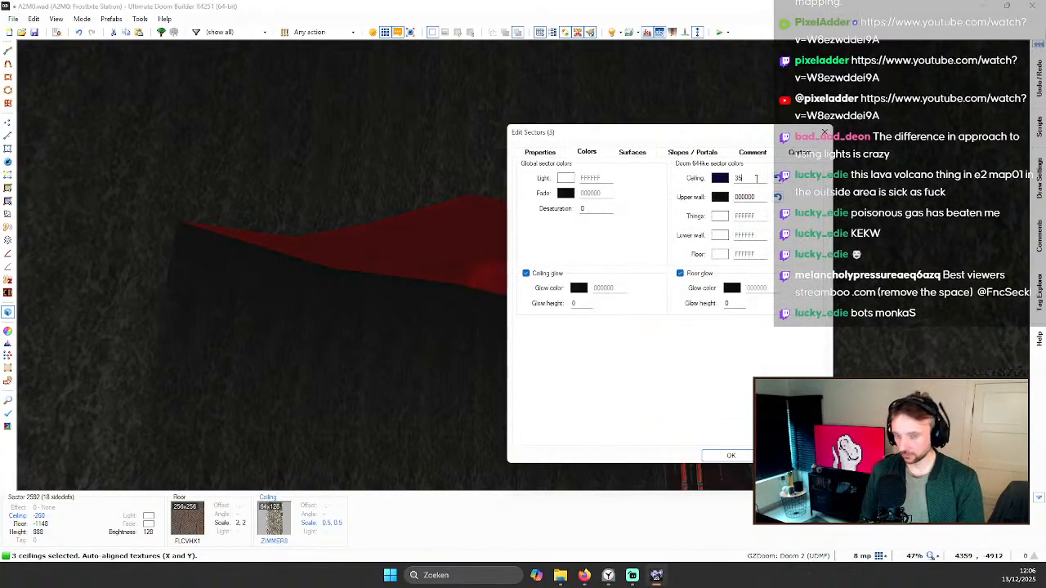
double_click(765, 197)
text(353535)
key(Return)
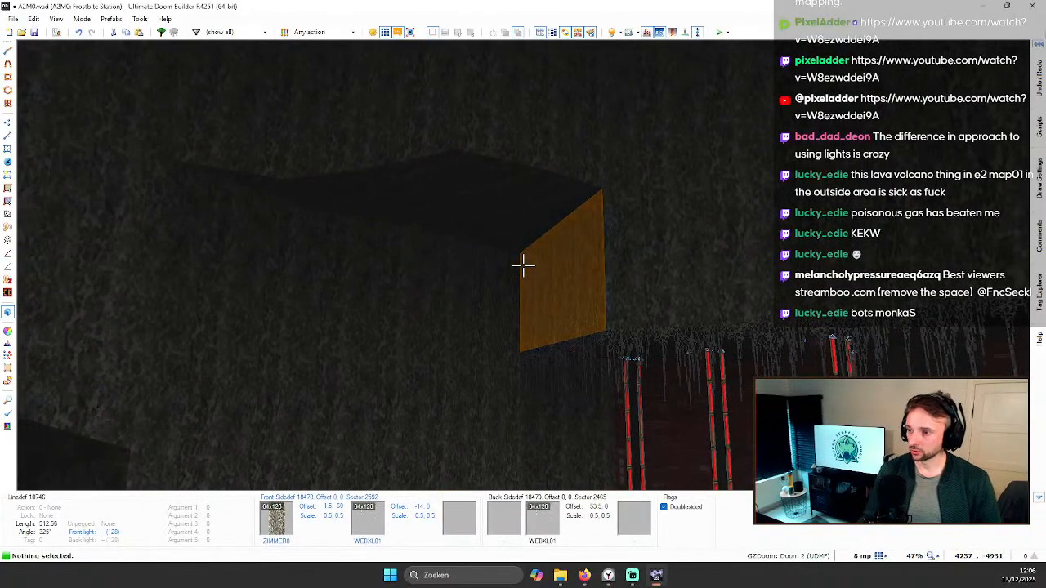
key(w)
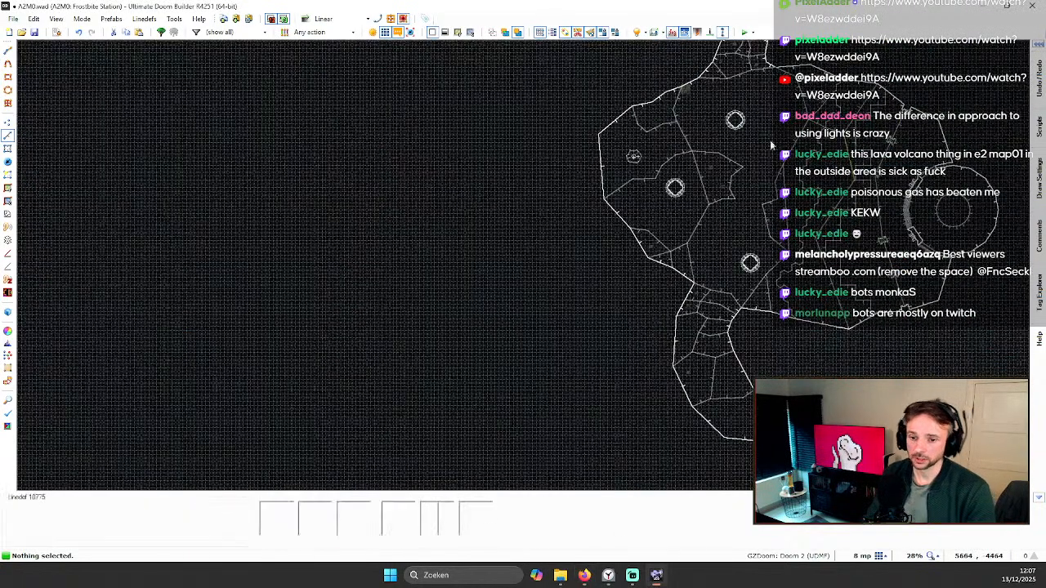
Step: Save the map
scroll(925, 178, down, 4)
click(35, 32)
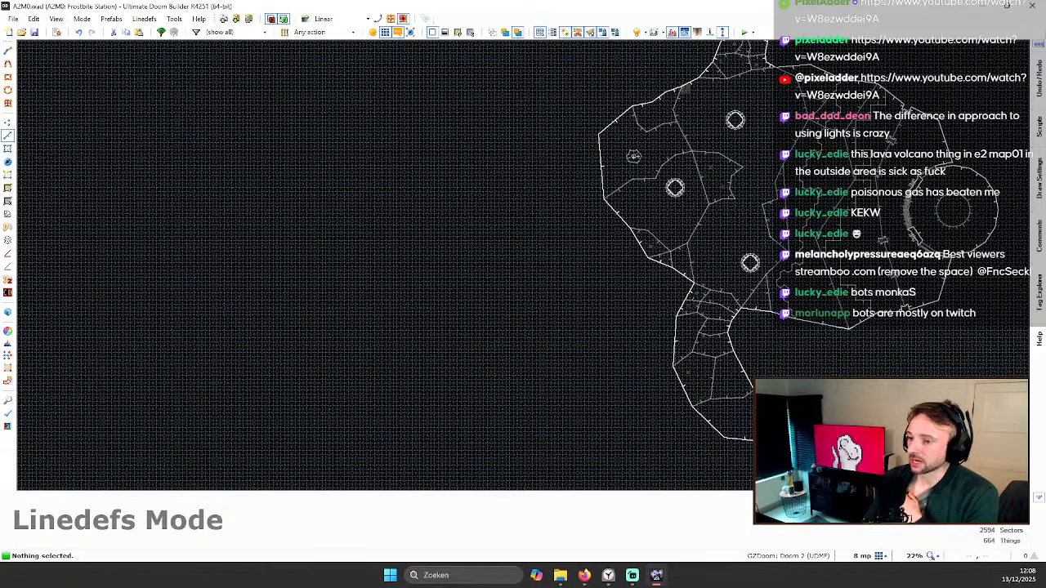
scroll(782, 357, down, 3)
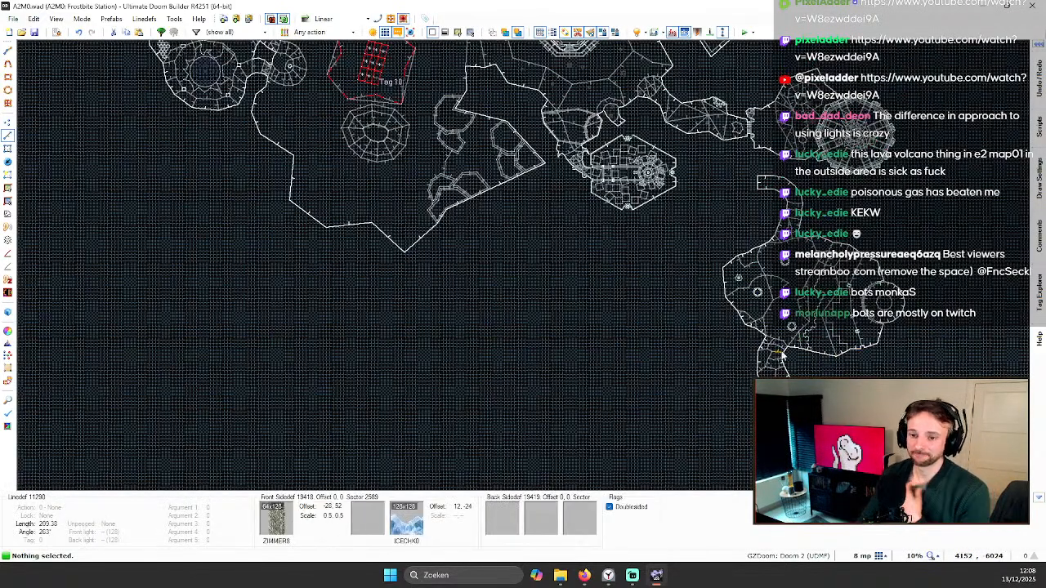
Step: Check the color settings of the three lowered ceiling sectors, leaving them as they are and clearing the selection
scroll(778, 307, up, 3)
key(l)
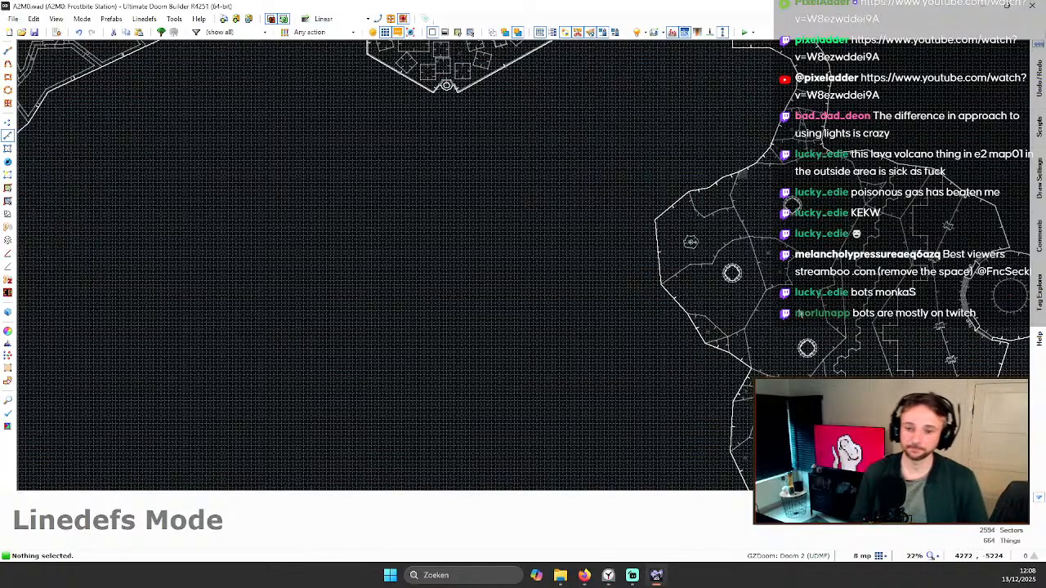
key(q)
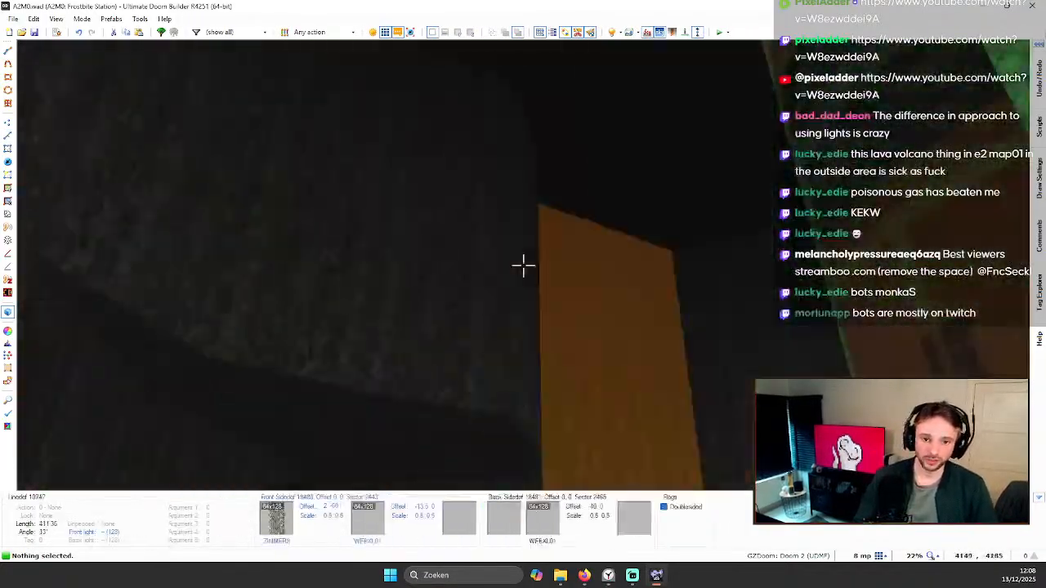
click(523, 264)
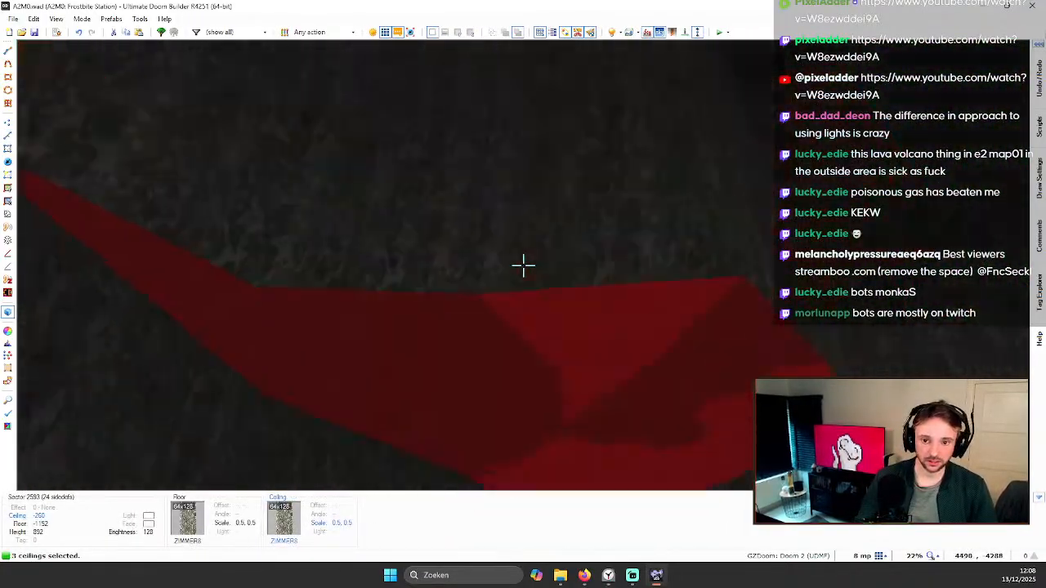
right_click(523, 263)
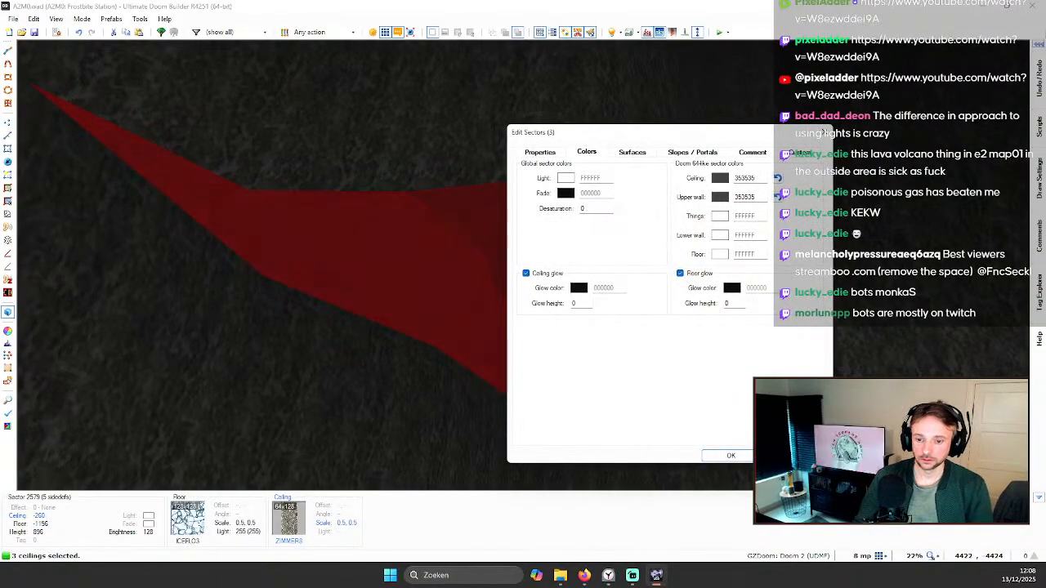
click(823, 132)
key(c)
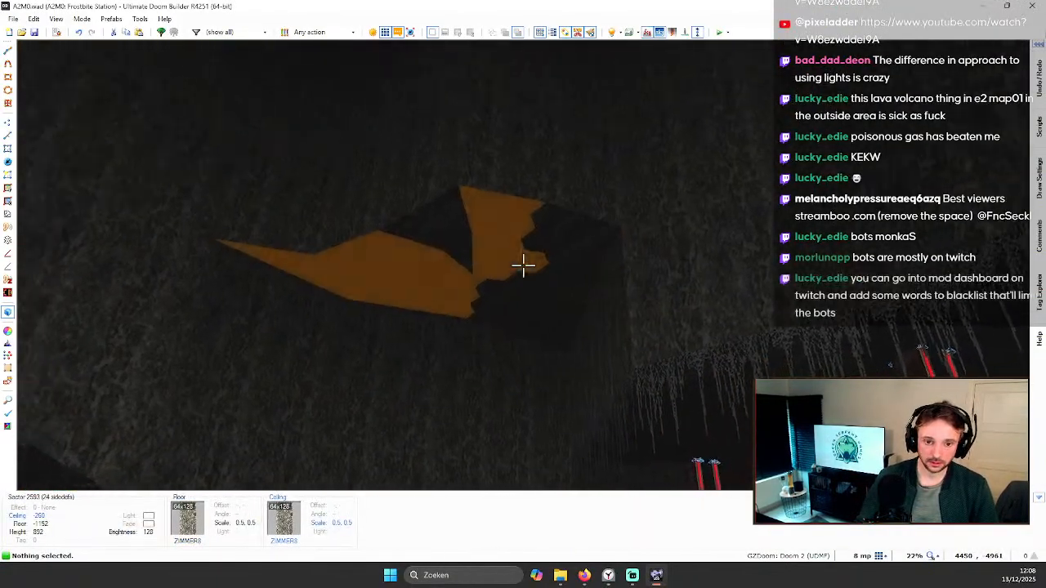
Step: Try to slope the three lowered ceilings with the slope handle on their jagged dividing edge, and undo the slope change
click(523, 264)
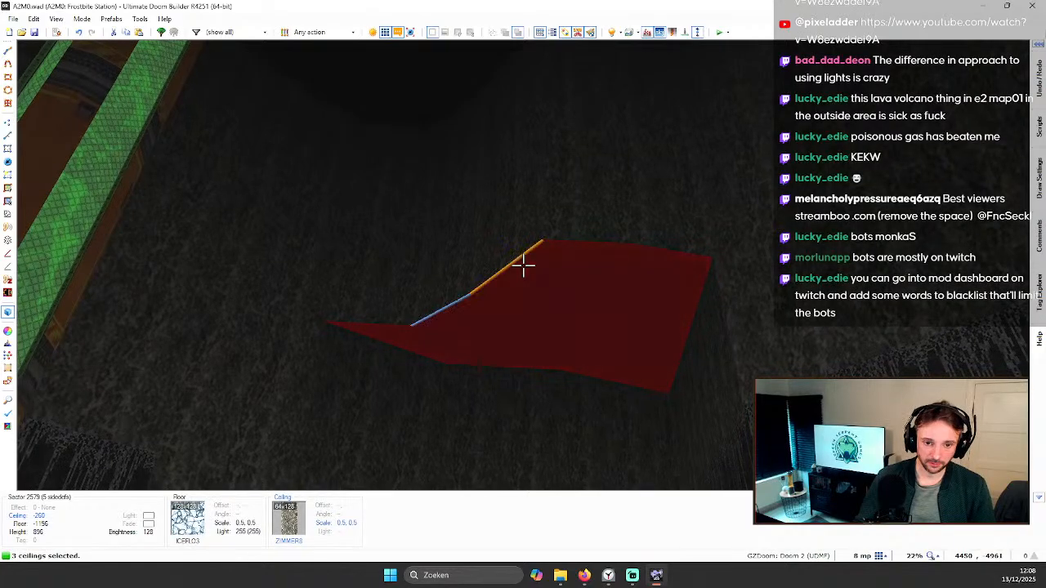
scroll(522, 265, up, 1)
scroll(523, 266, down, 2)
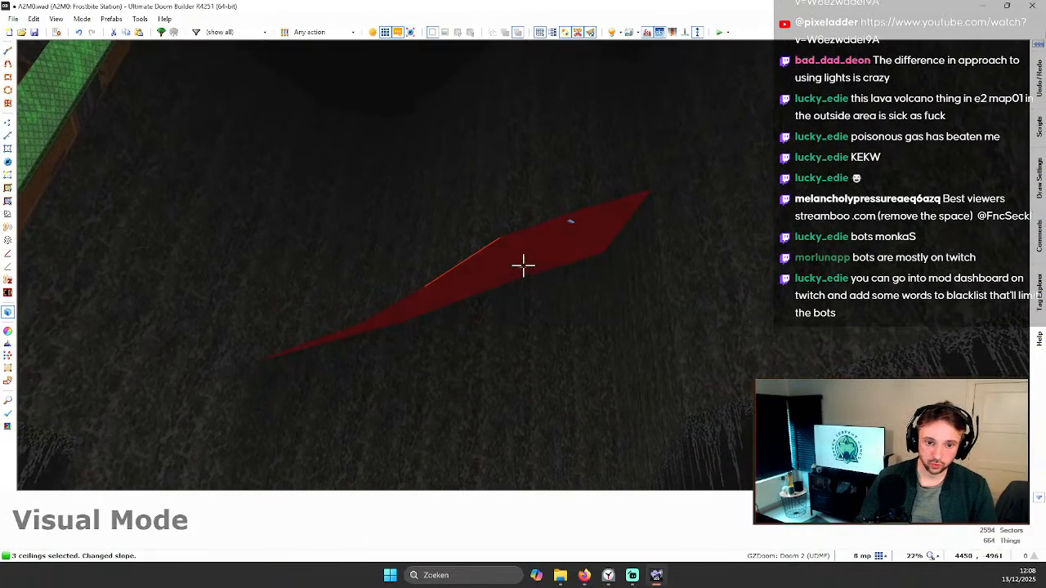
key(w)
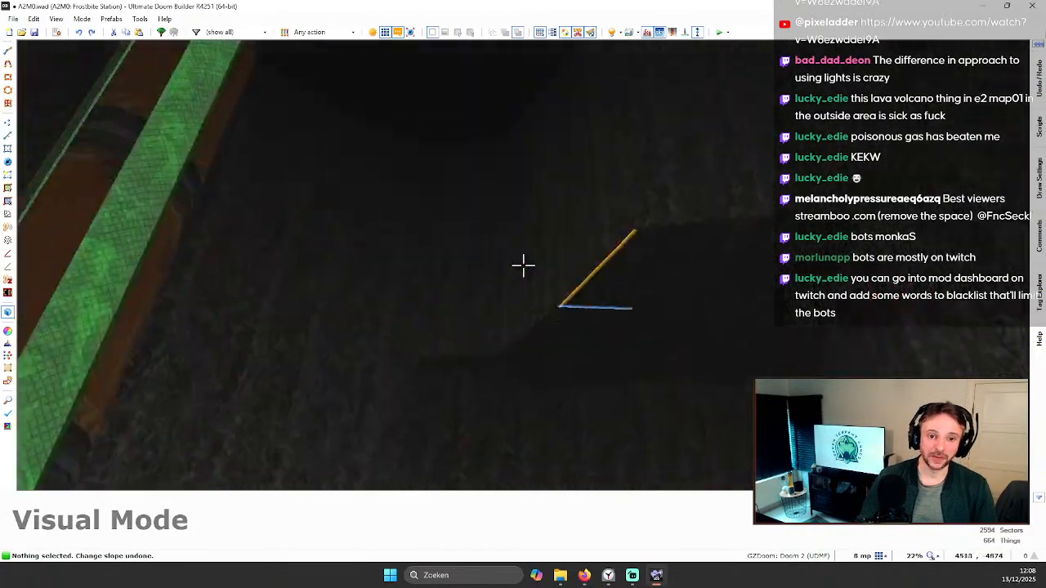
key(s)
key(alt+s)
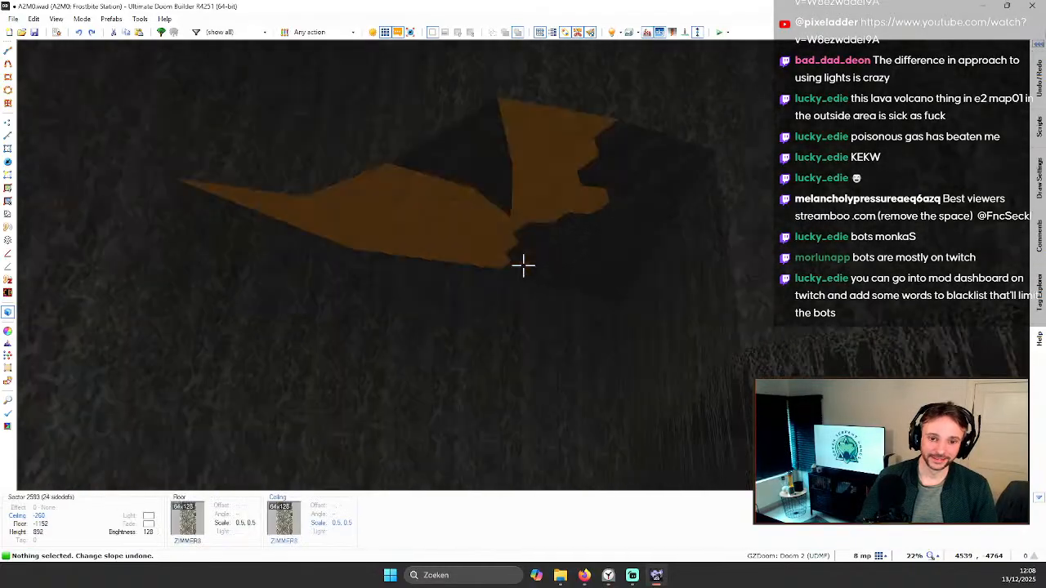
Step: Slope the three lowered ceiling sections together using the visual slope handle on one of their outer boundary edges
key(s)
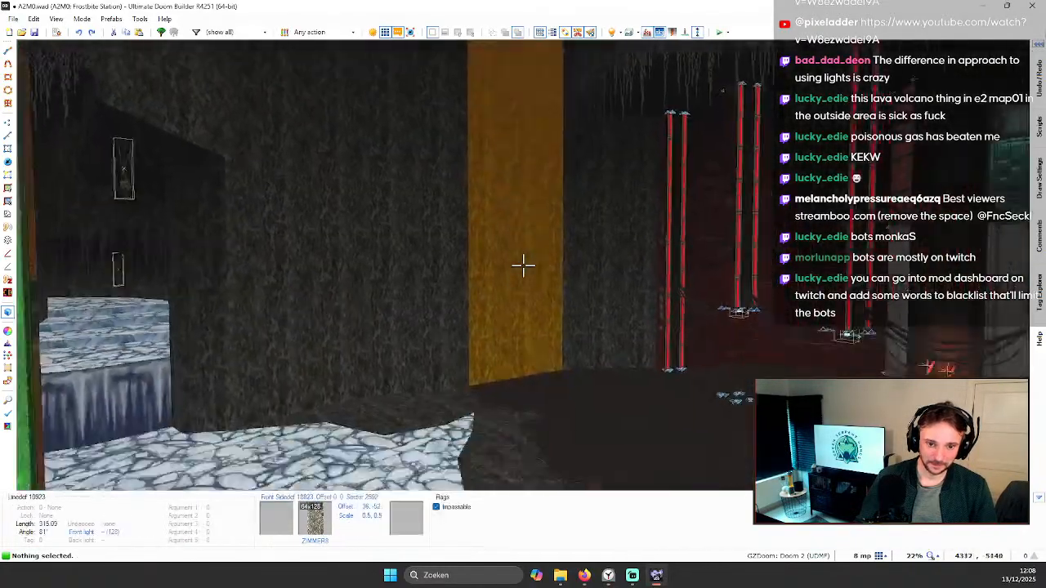
key(w)
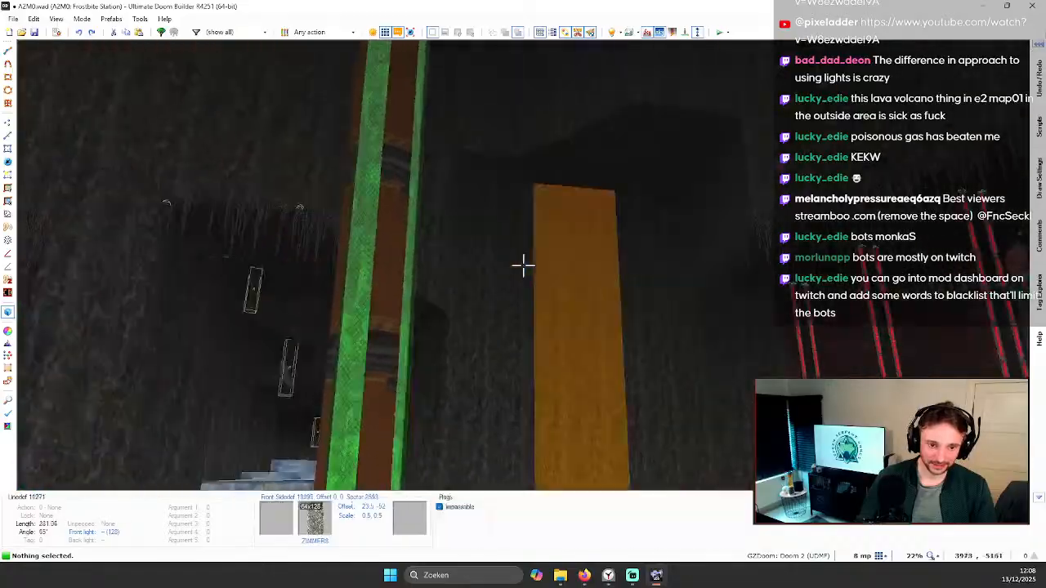
key(w)
key(alt+s)
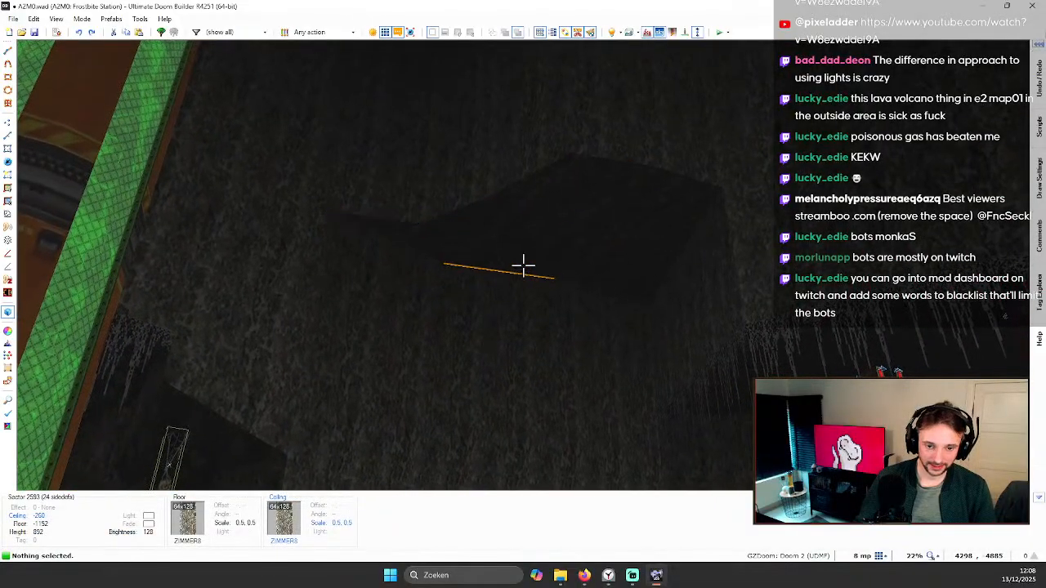
key(alt+s)
click(523, 264)
key(w)
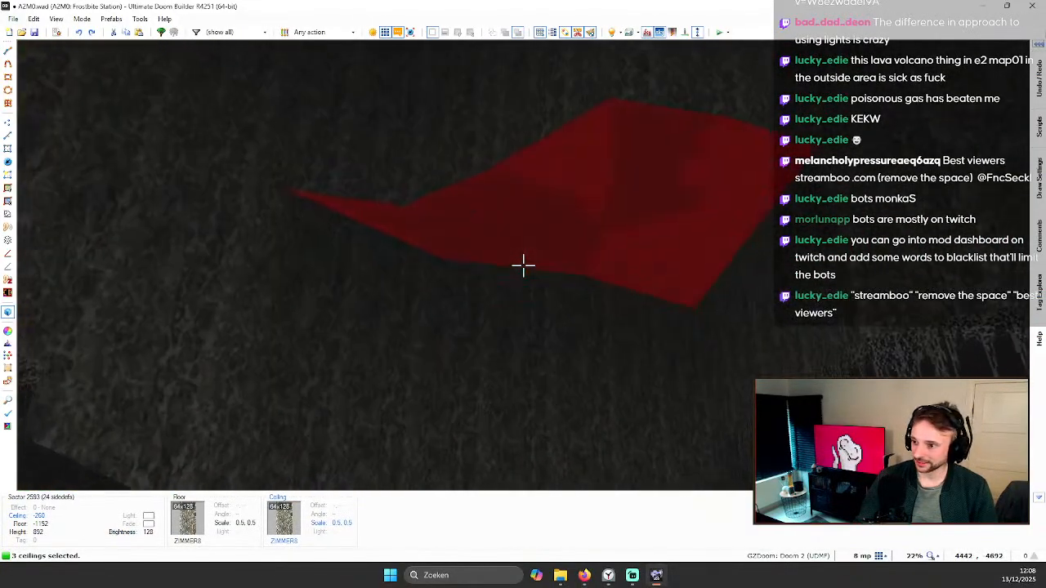
key(w)
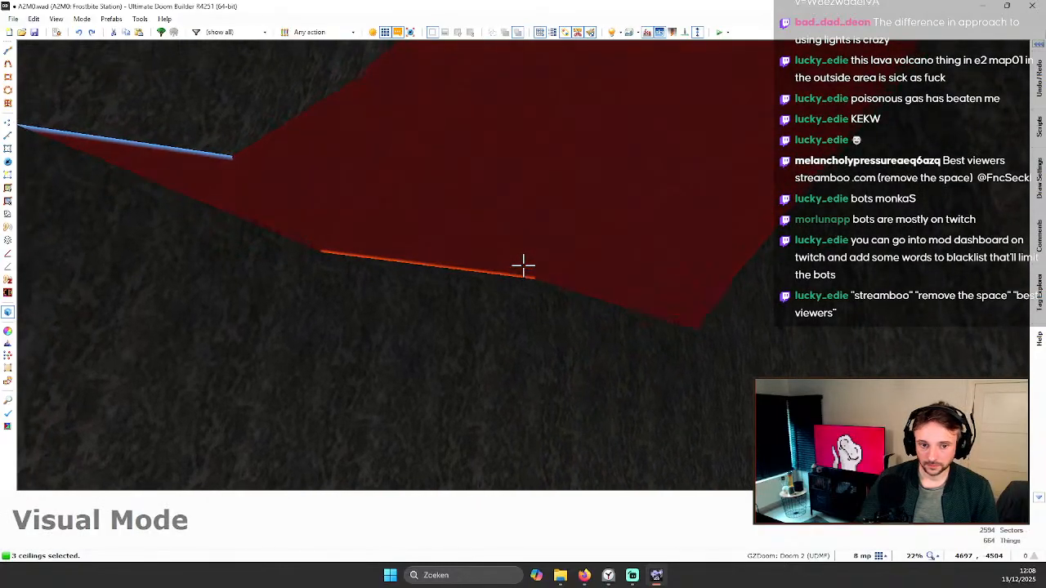
scroll(523, 266, up, 1)
key(s)
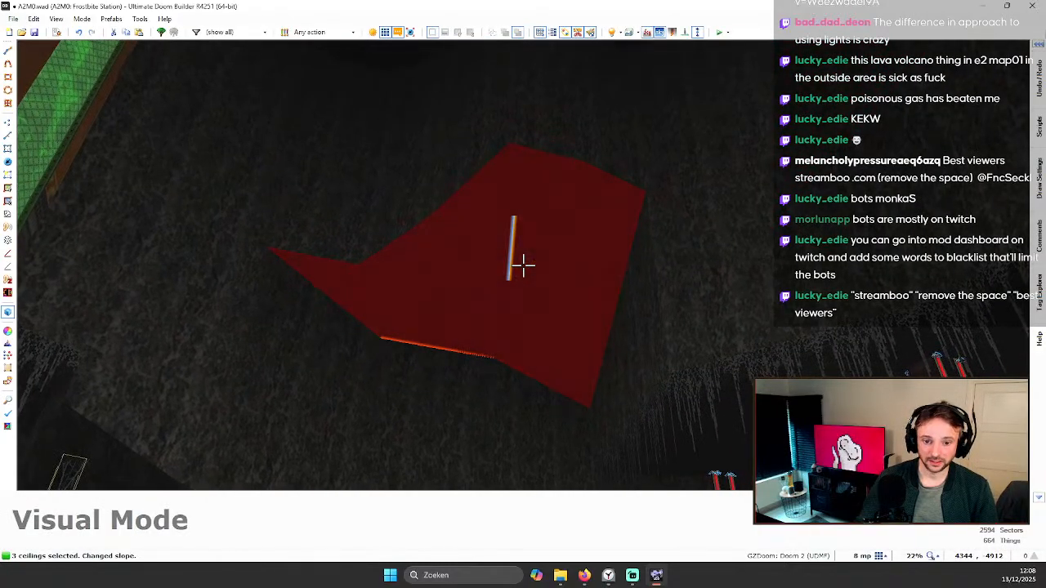
key(c)
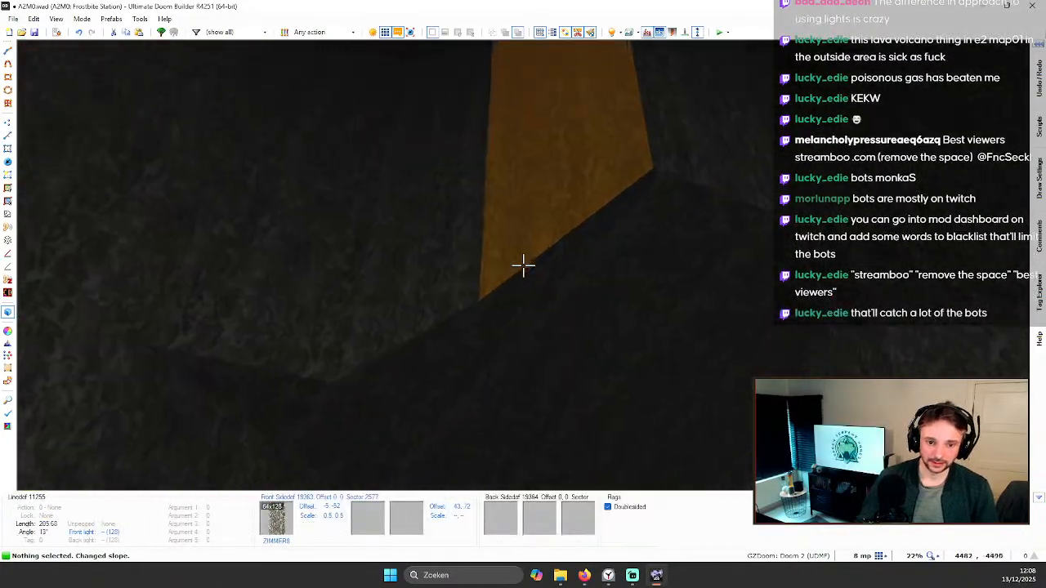
Step: Reselect the three sloped ceilings with the same outer edge handle to refine their tilt, and clear the selection
click(523, 265)
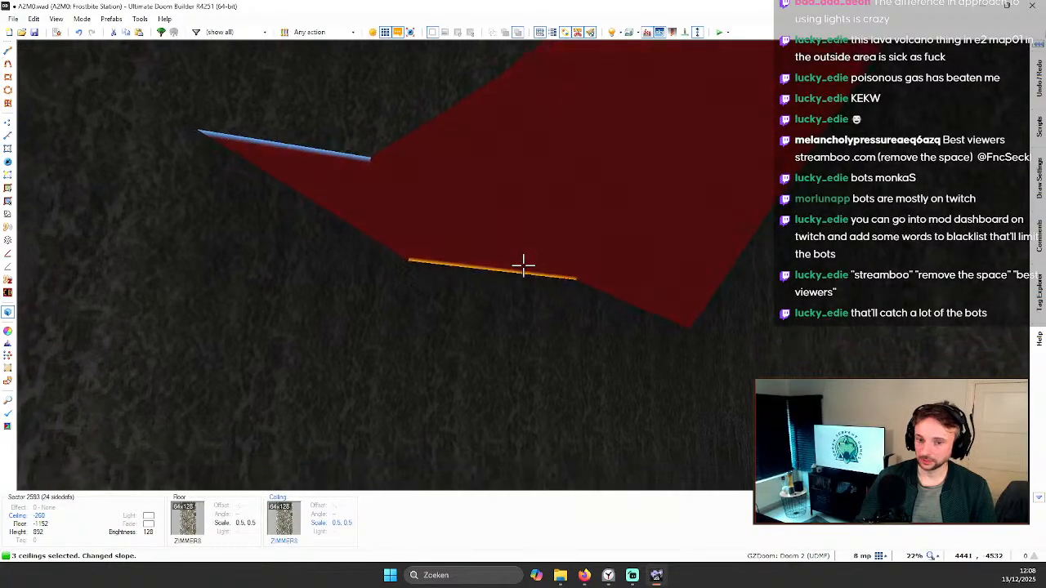
click(523, 266)
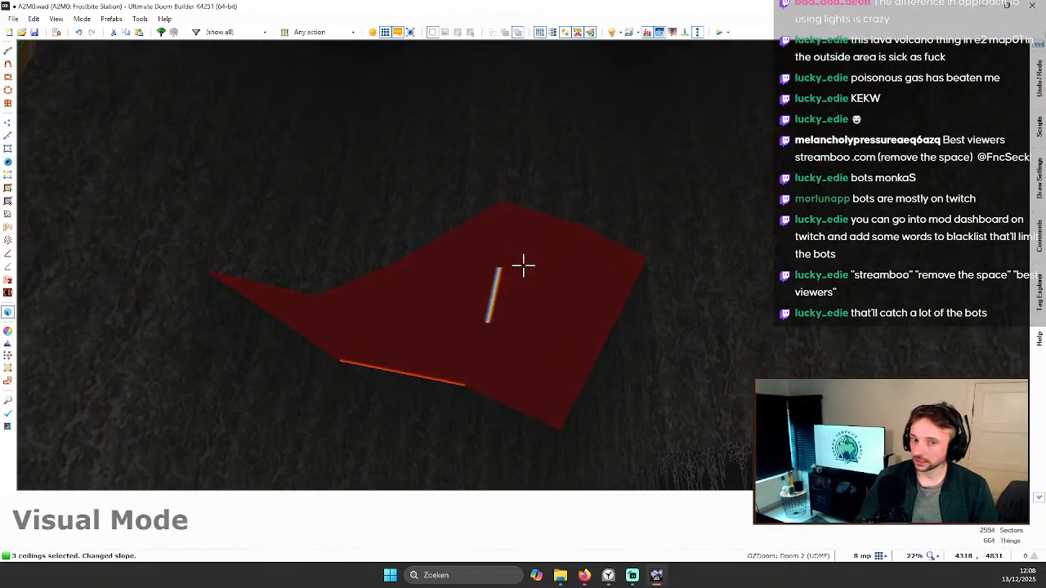
key(v)
key(c)
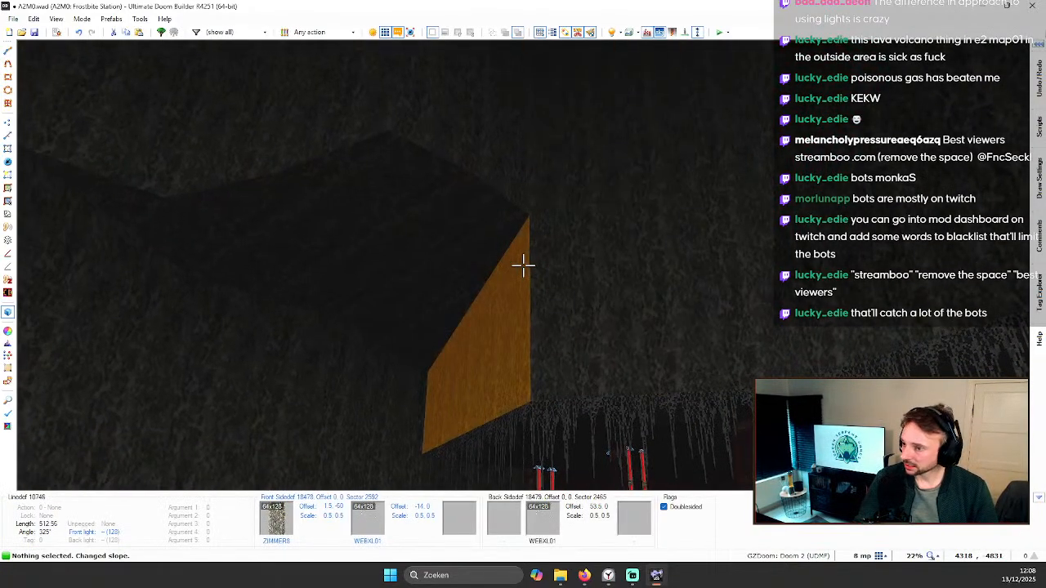
Step: Select the five connected linedefs whose upper walls border the sloped ceiling sections on their west and south sides
key(q)
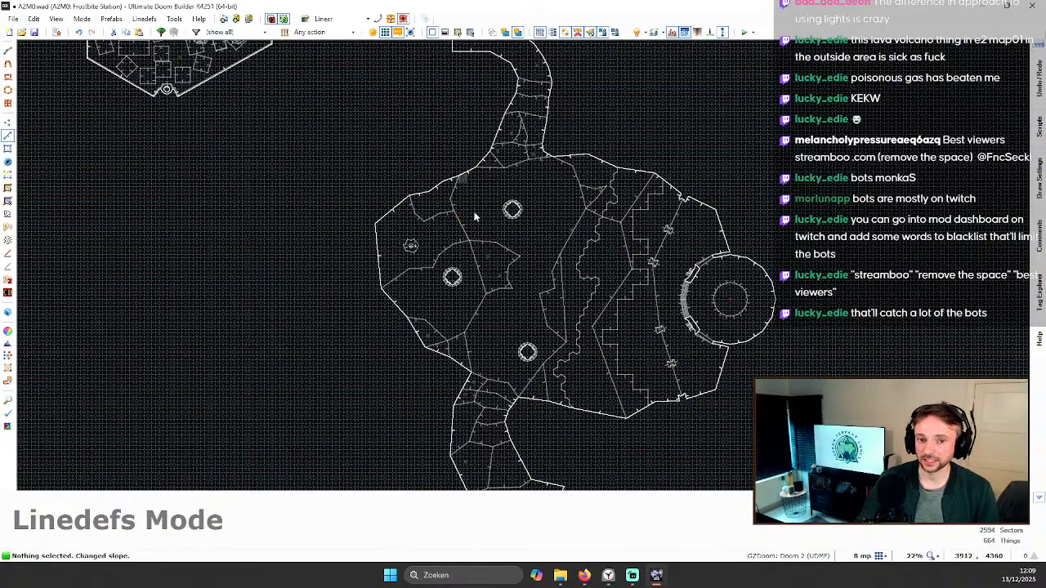
scroll(476, 209, up, 1)
key(q)
key(e)
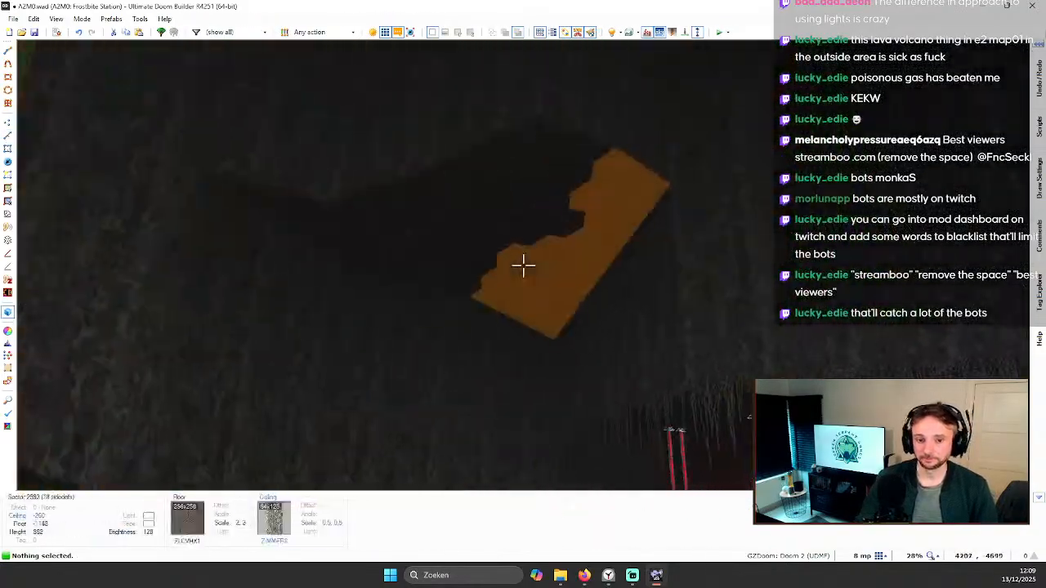
key(q)
key(q)
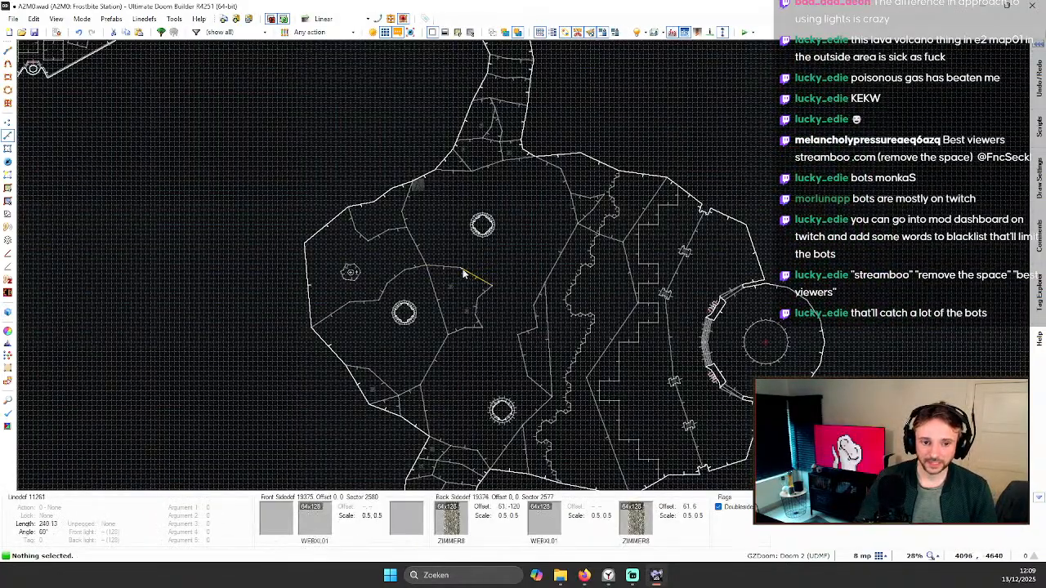
key(q)
click(523, 265)
click(523, 266)
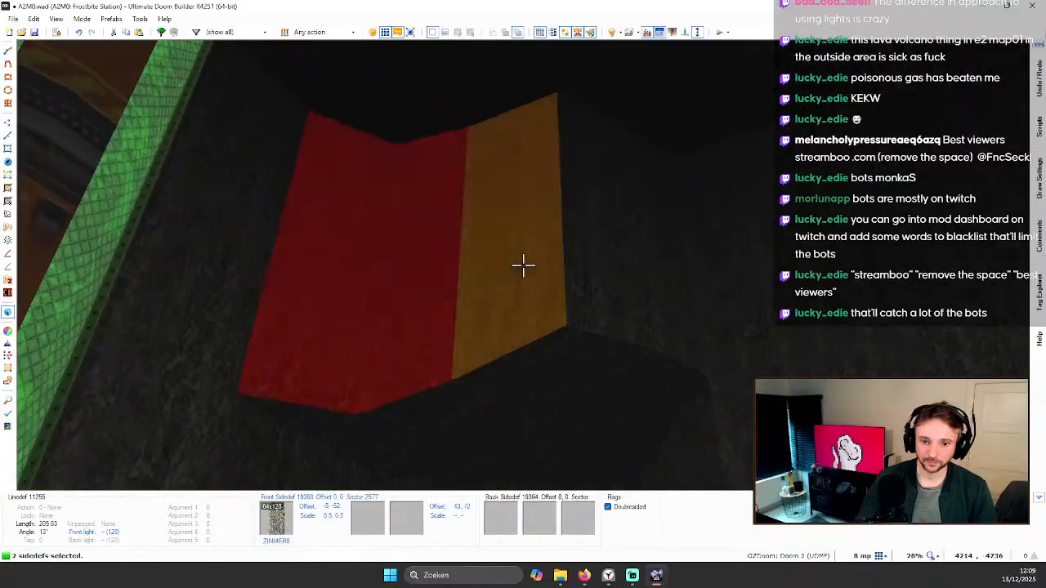
click(523, 266)
click(523, 266)
click(523, 266)
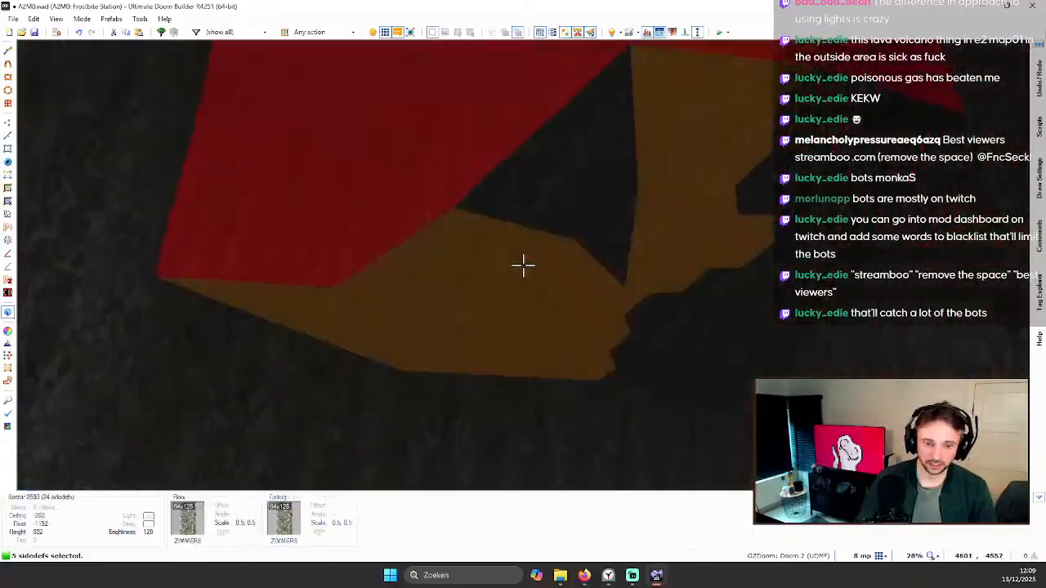
key(q)
scroll(527, 176, up, 2)
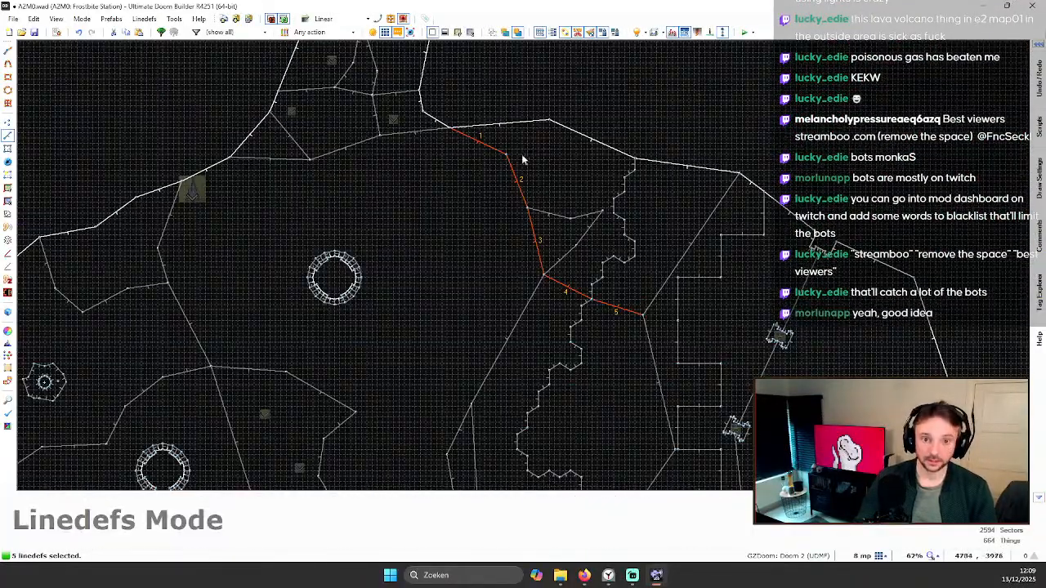
Step: Assign the WEBXL01 texture to the back-side middle of the five selected linedefs
right_click(520, 173)
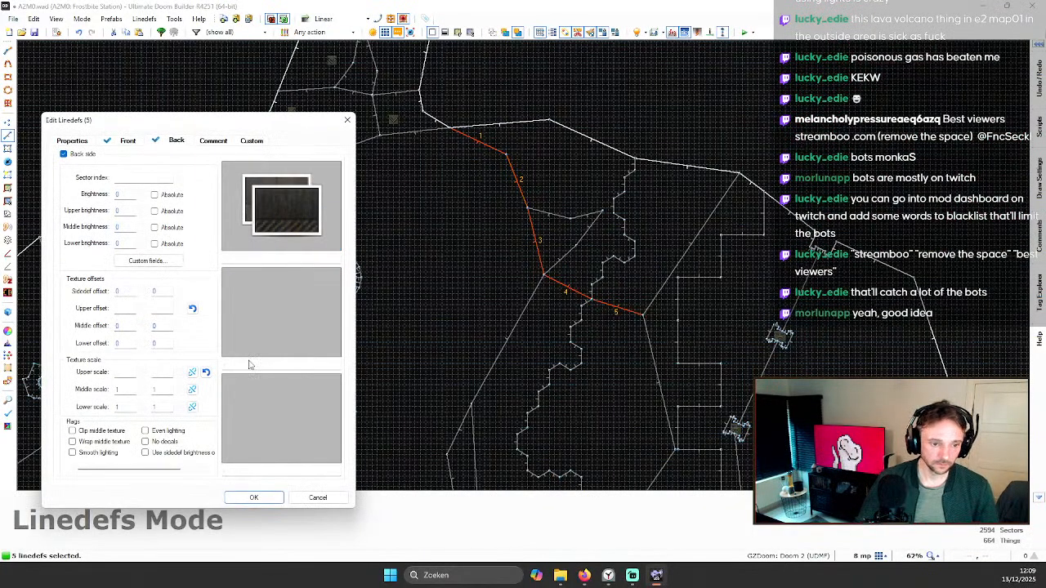
click(280, 366)
text(WFR)
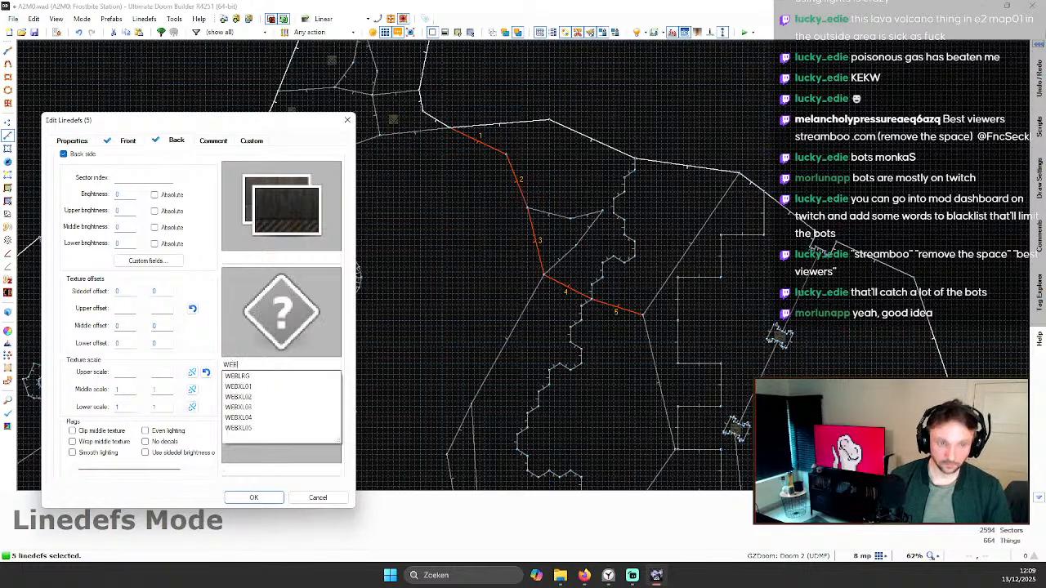
click(258, 335)
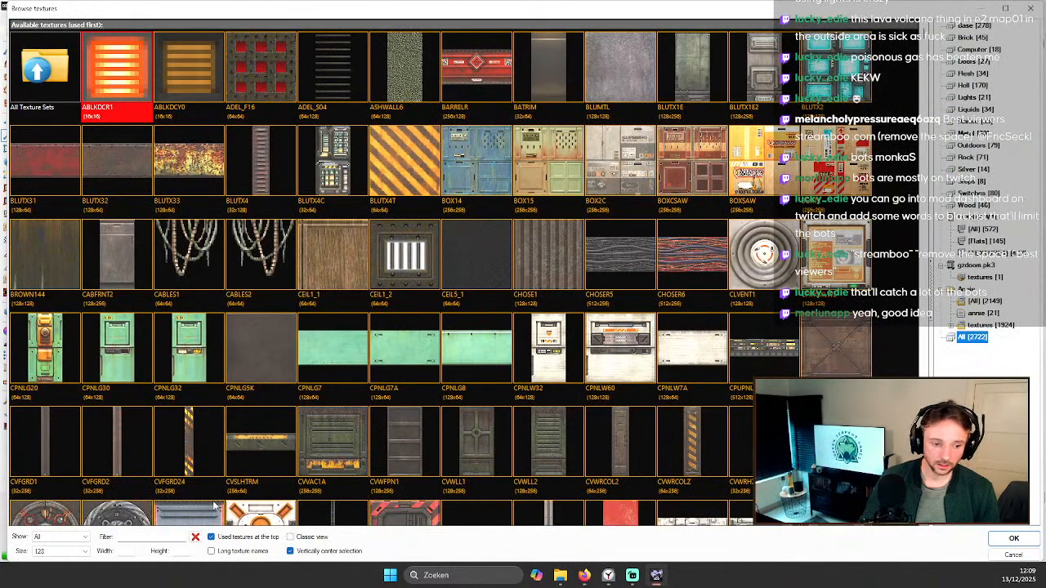
text(WEB)
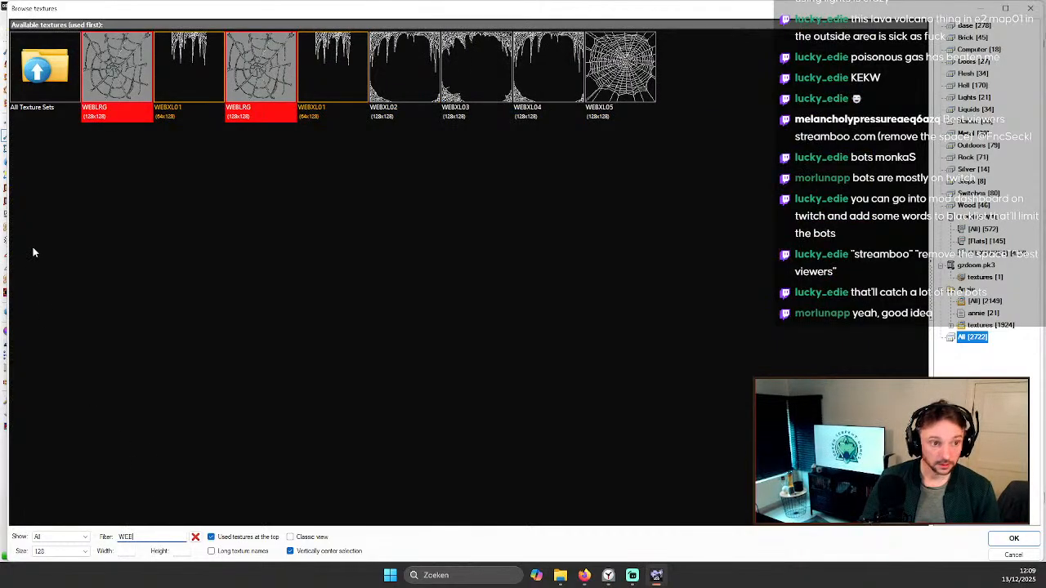
double_click(197, 61)
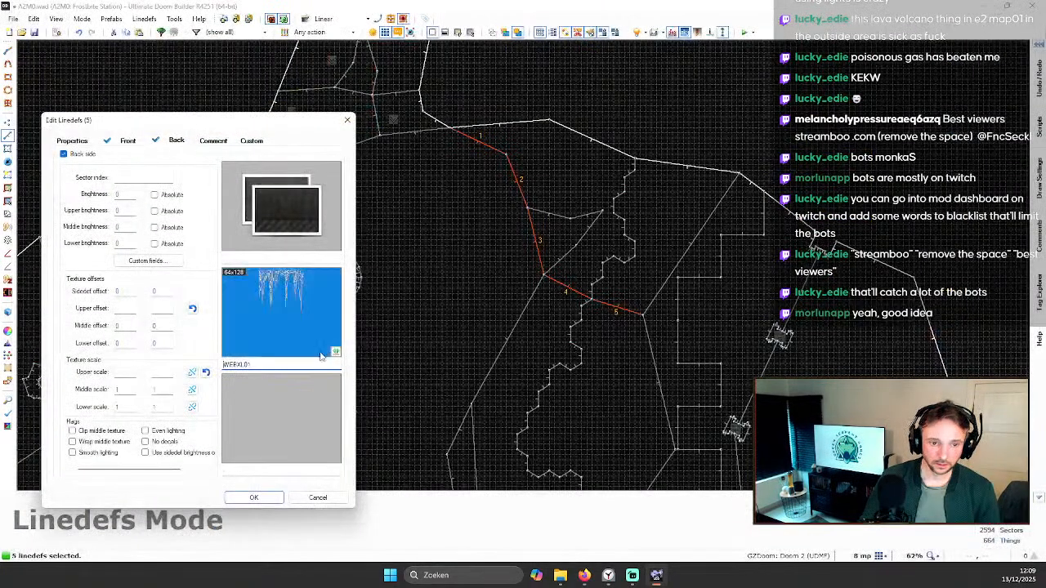
Step: Set the back-side middle texture scale of the five linedefs to 0.5 horizontally and vertically
click(128, 327)
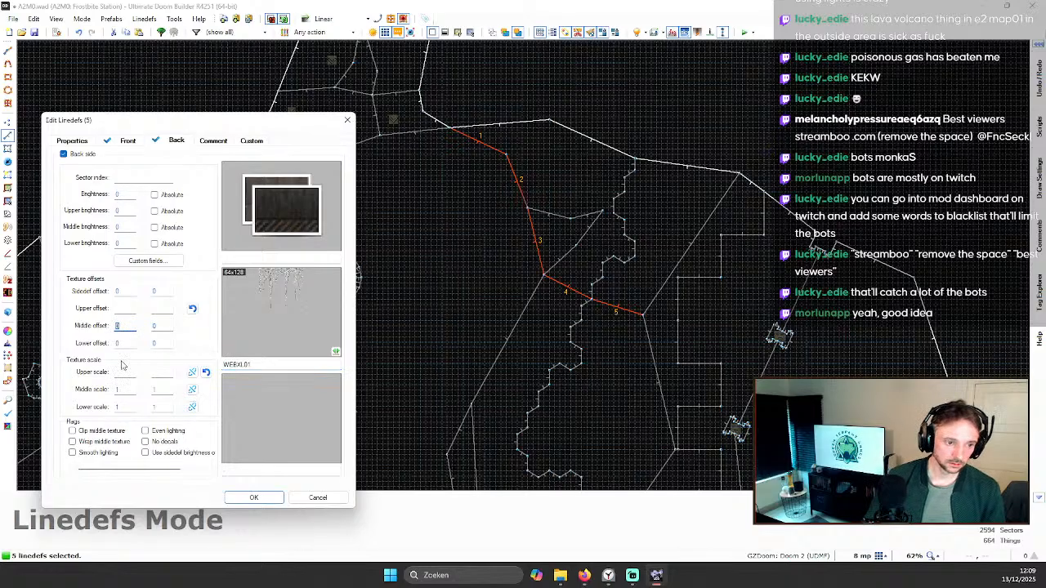
click(129, 387)
text(0.5)
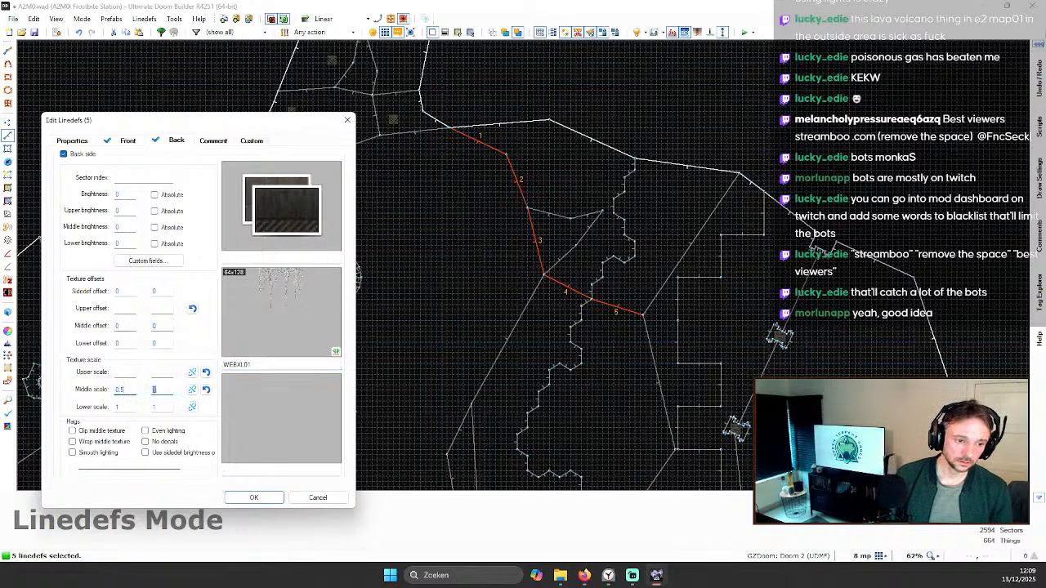
key(Tab)
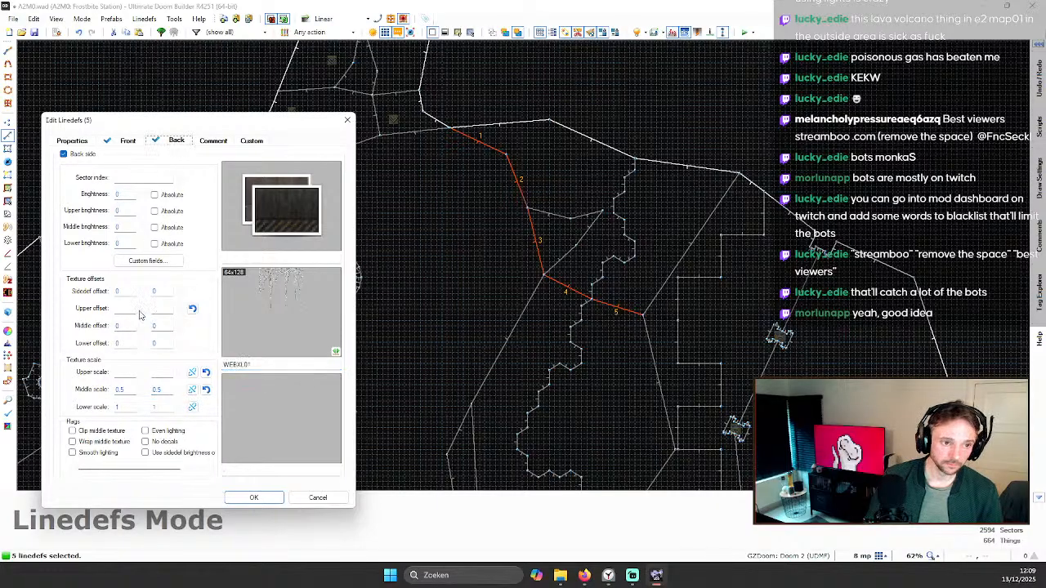
Step: Assign WEBXL01 to the front-side middle of the five linedefs with a 0.5 horizontal and vertical scale
click(129, 141)
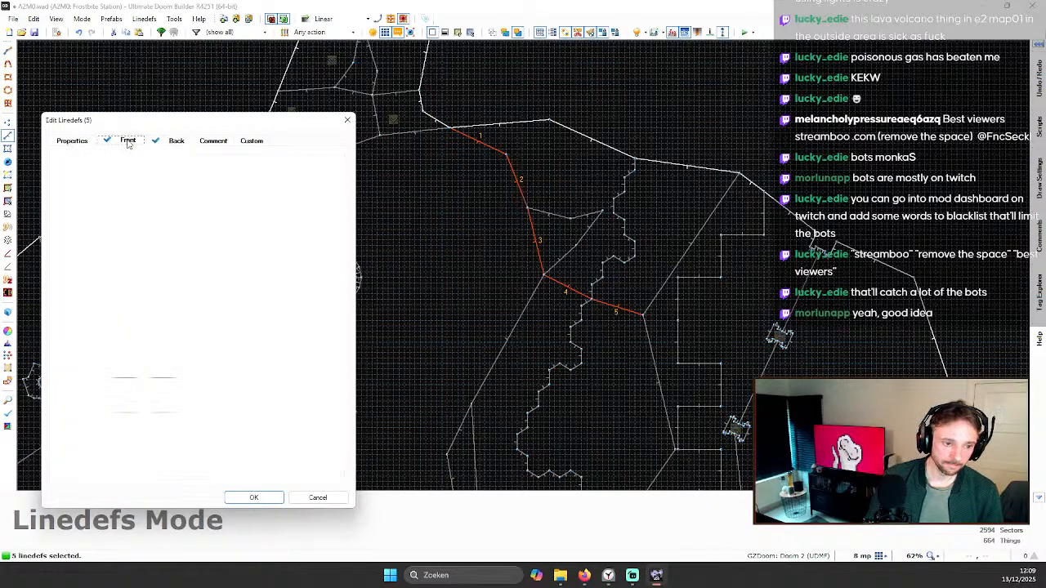
text(WEBXL01)
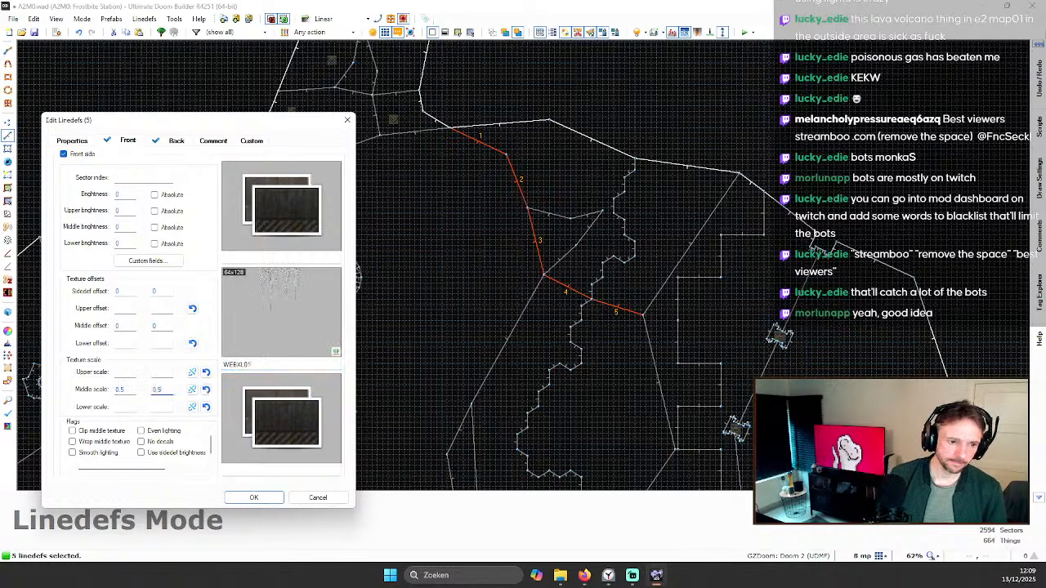
key(Return)
key(w)
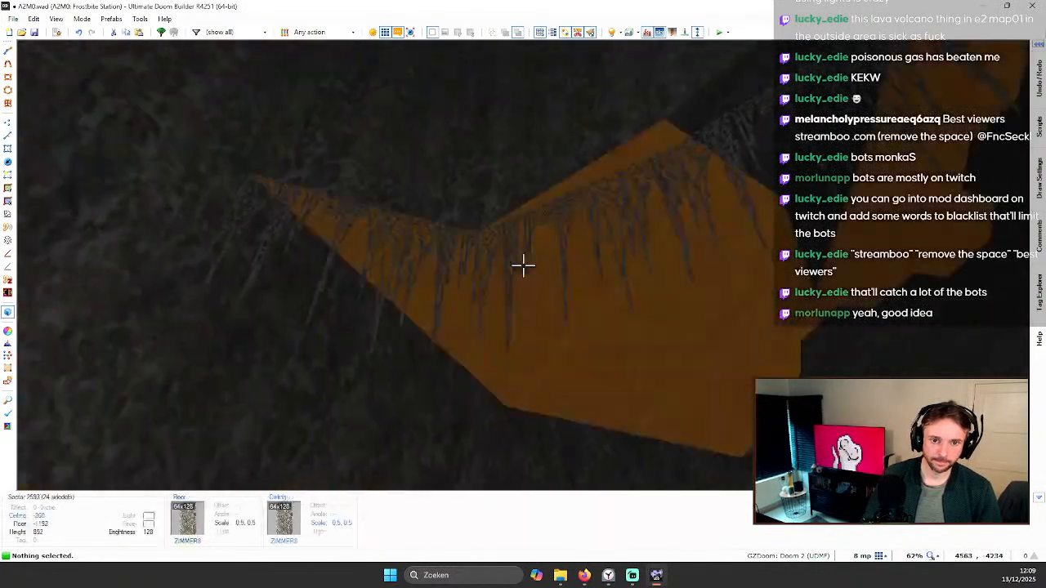
key(s)
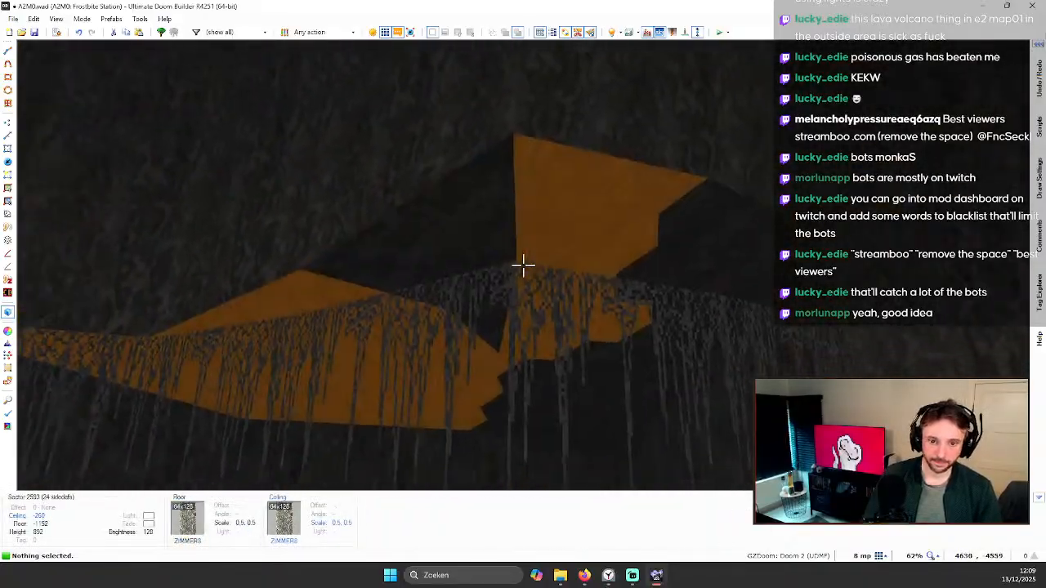
Step: Shift the front-side web along the sloped ceiling edge to a vertical offset of 40 and auto-align the connected webs
click(523, 265)
key(w)
key(s)
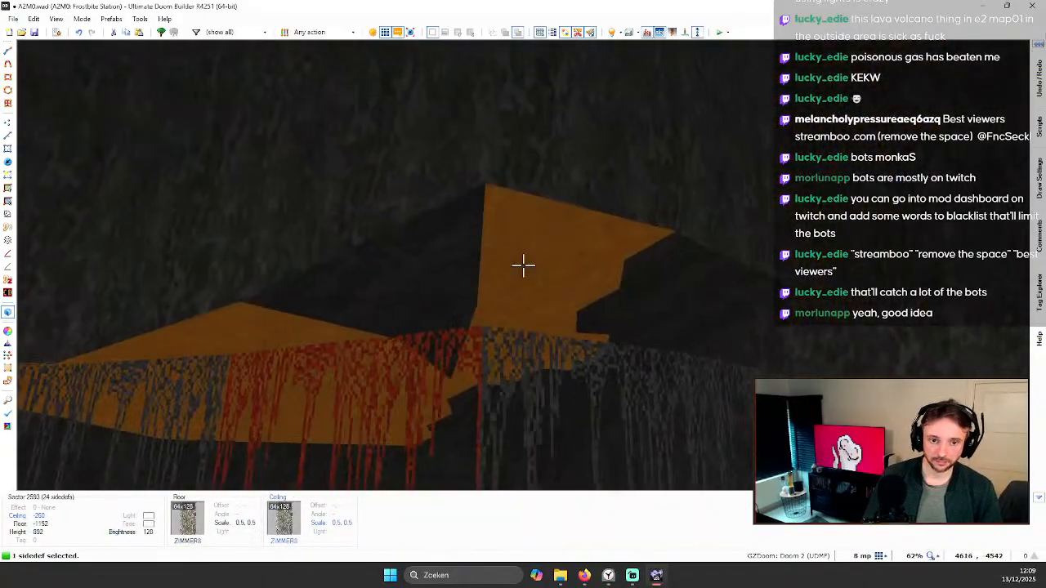
key(shift+Up)
key(shift+Up)
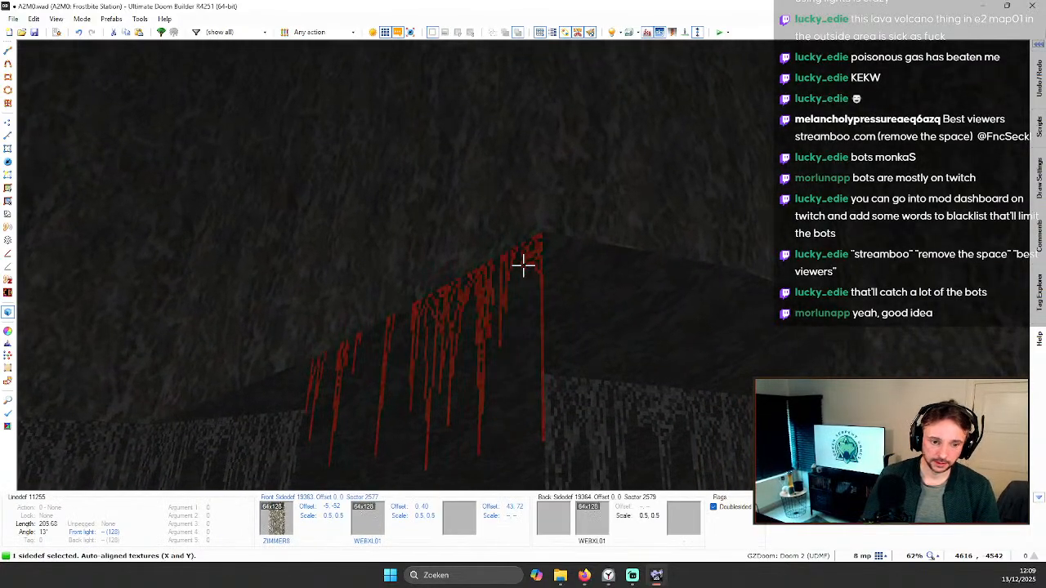
click(523, 264)
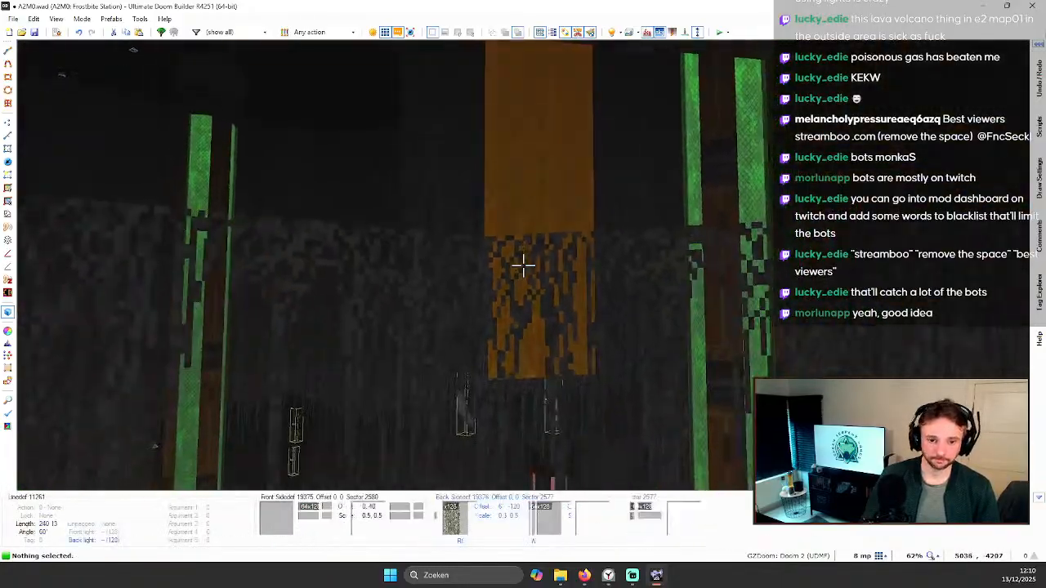
Step: Set the opposite-side web on the sloped ceiling edge to a vertical offset of 39 and auto-align the connected webs
click(523, 263)
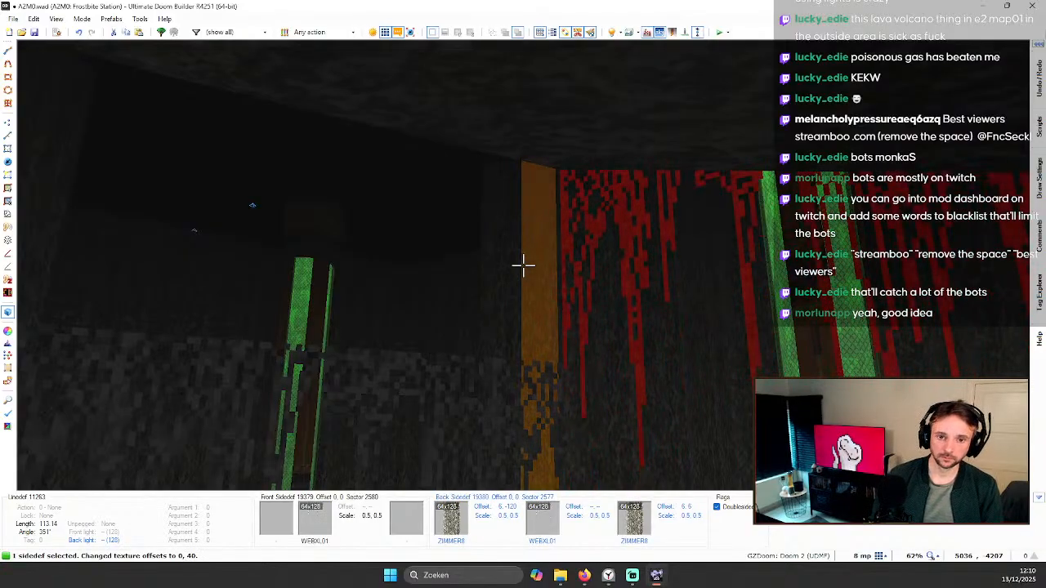
click(523, 265)
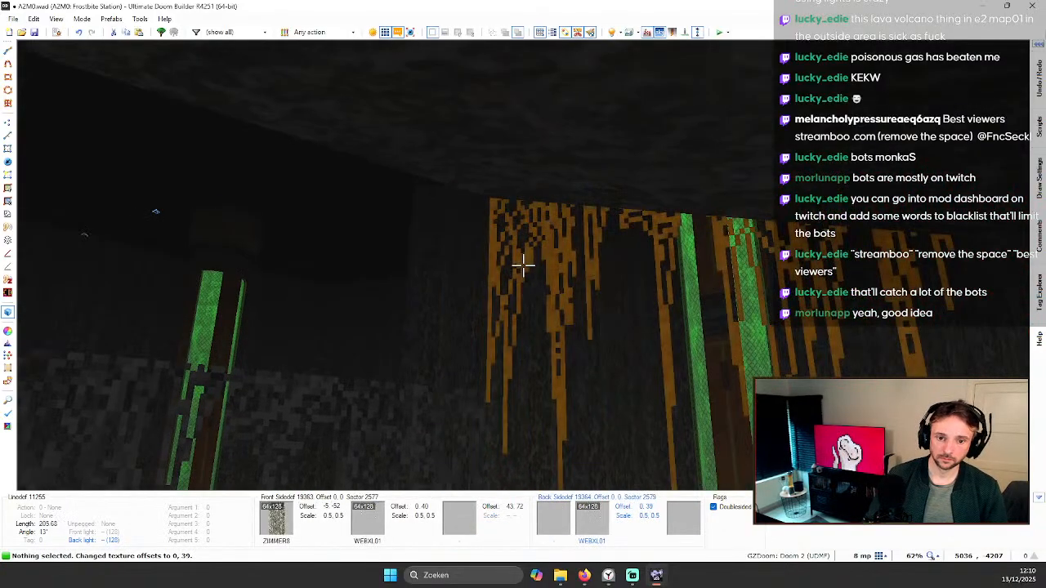
key(ctrl+a)
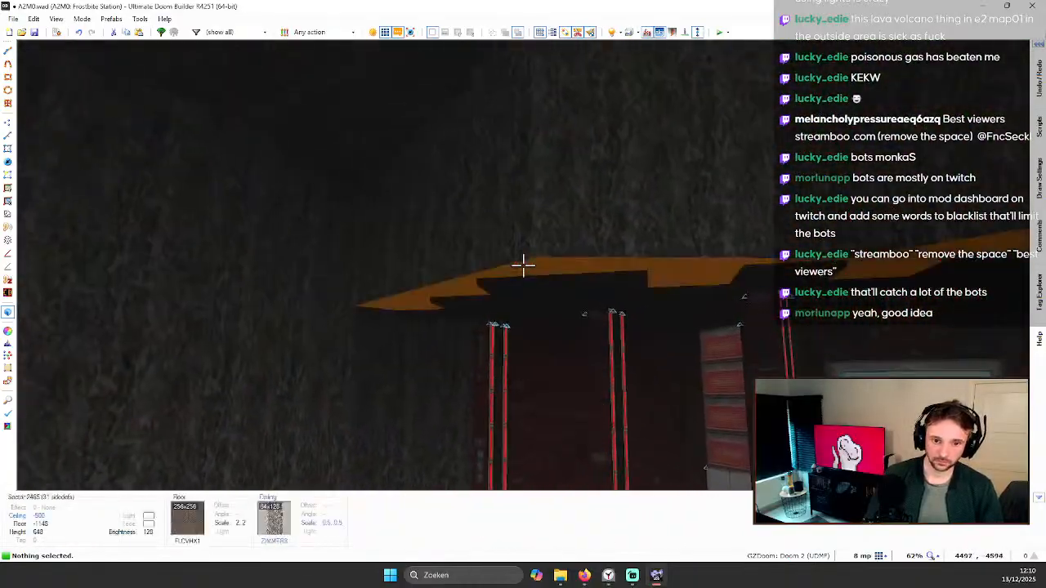
Step: Select the four hanging upper walls above the red-lit entrance and set their front upper and middle vertical offsets to 0
click(523, 265)
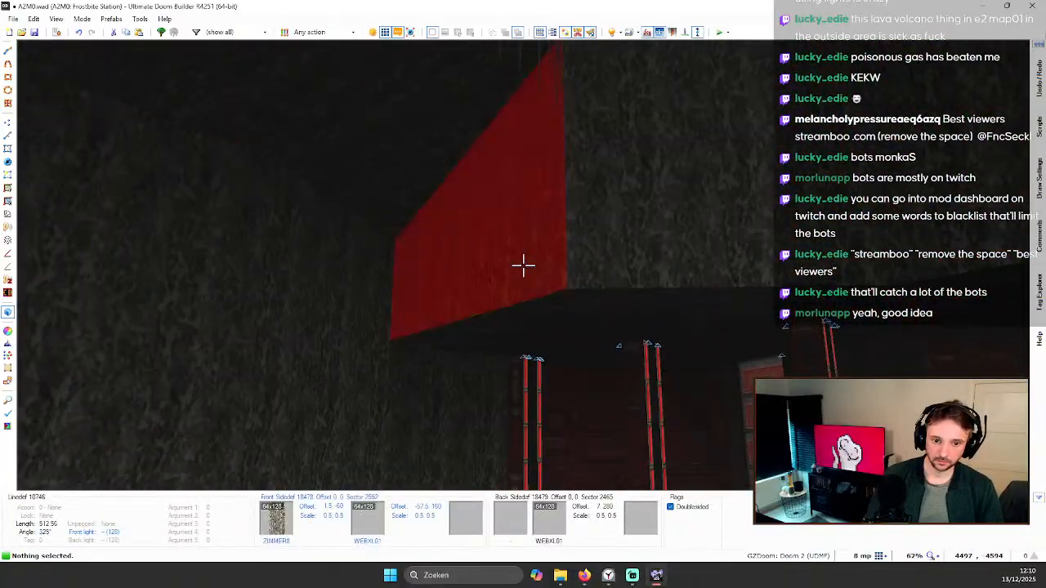
click(523, 265)
click(523, 265)
click(522, 265)
right_click(523, 264)
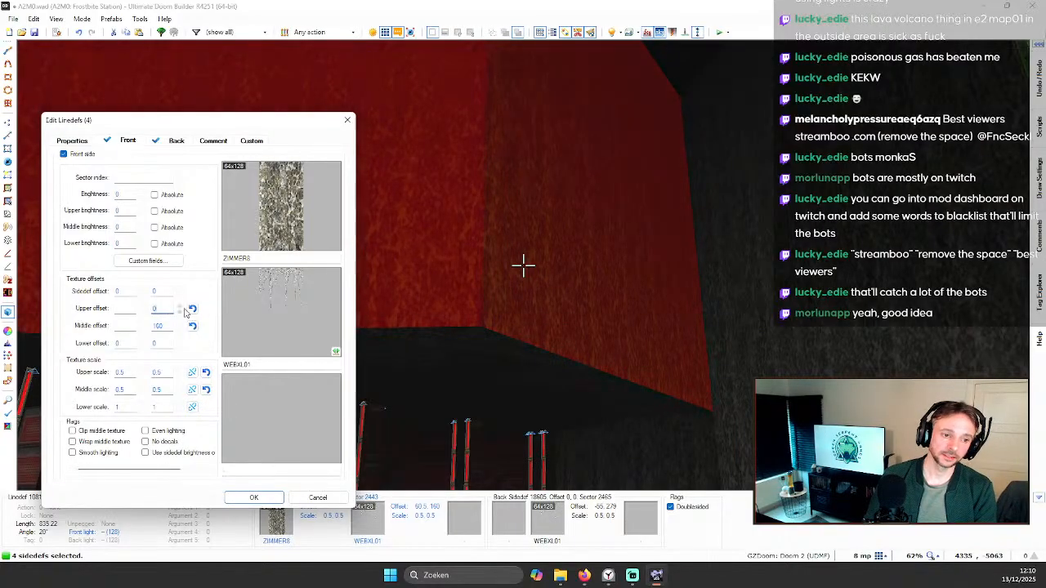
text(0)
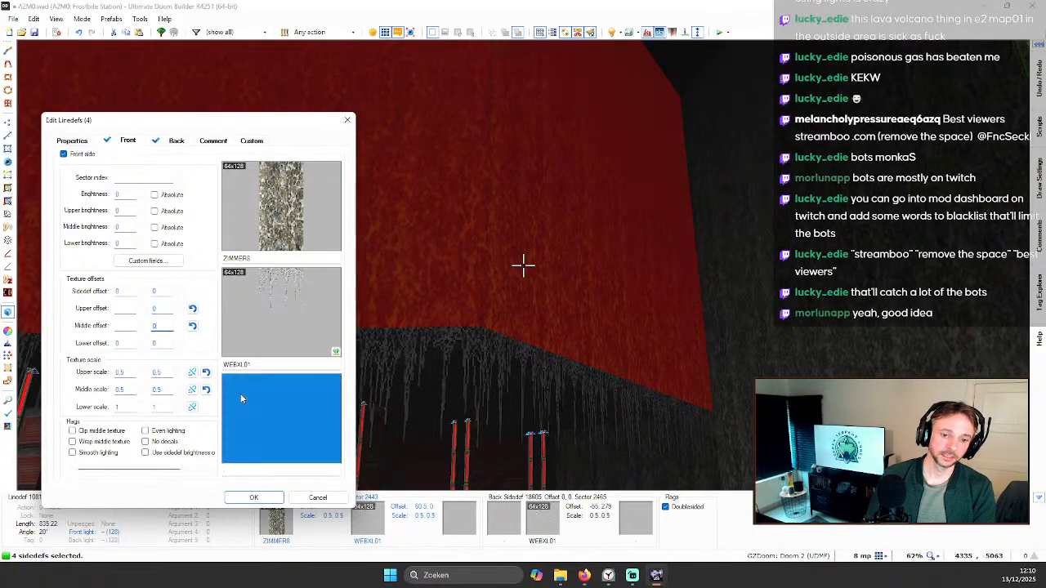
click(253, 497)
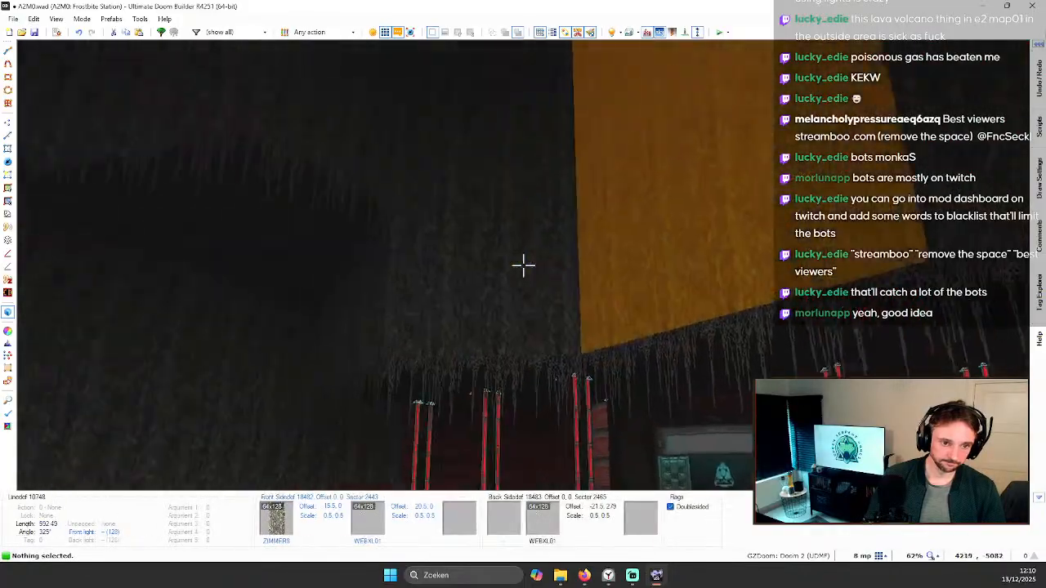
Step: Check the webs along the cave's hanging ceiling edges and save the map
key(s)
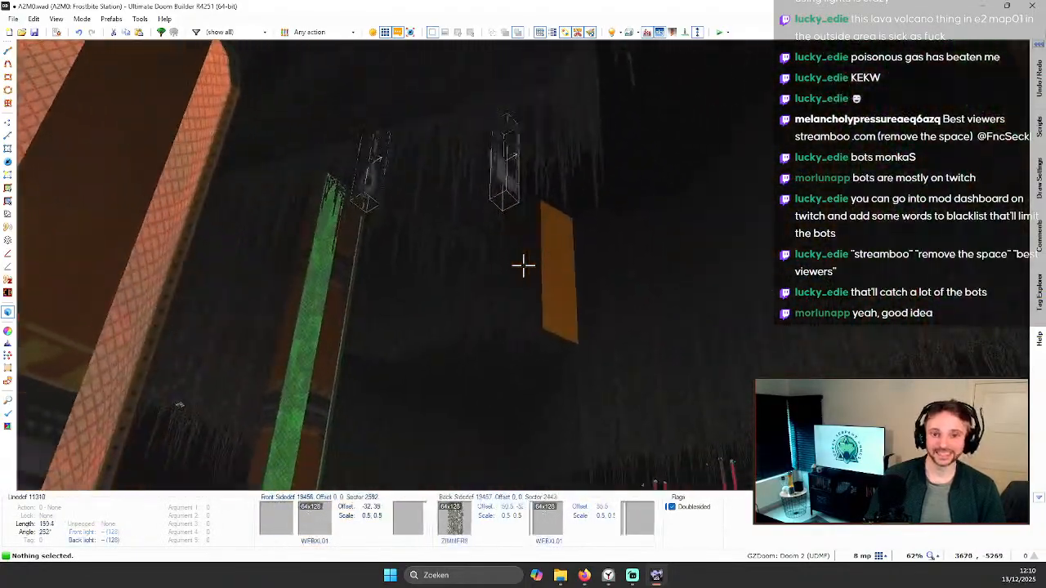
key(w)
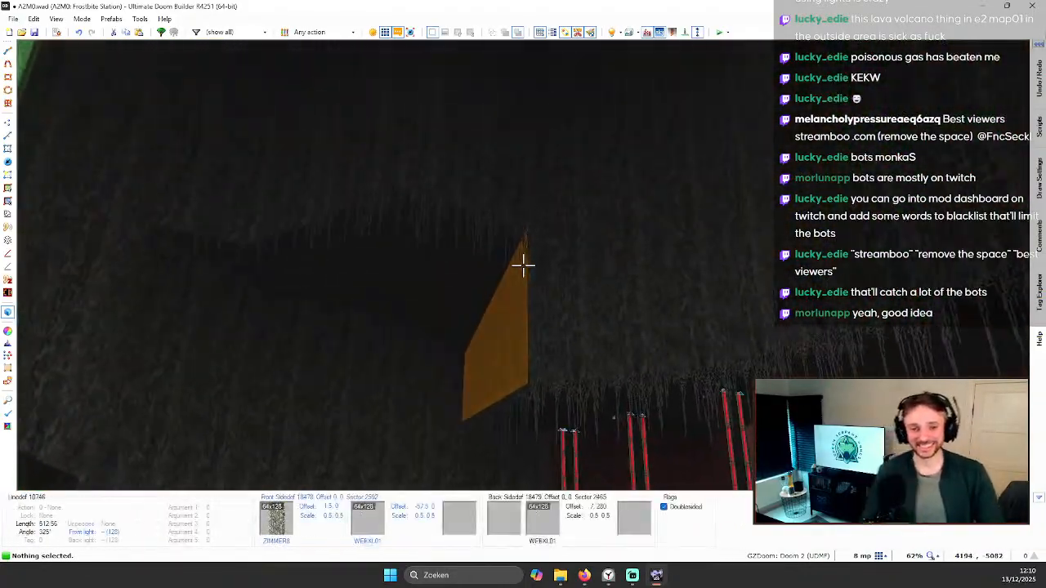
key(s)
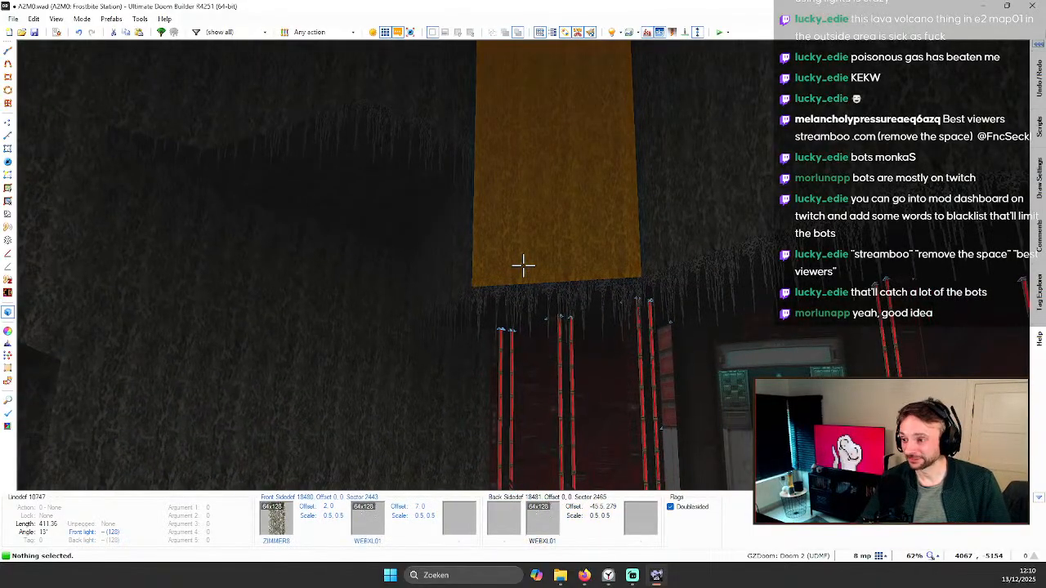
key(q)
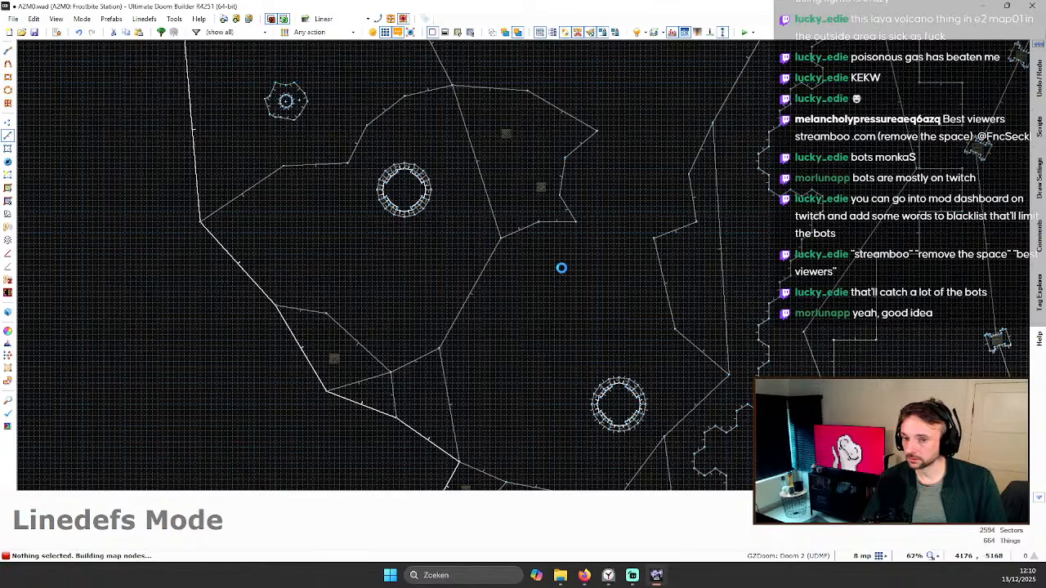
key(q)
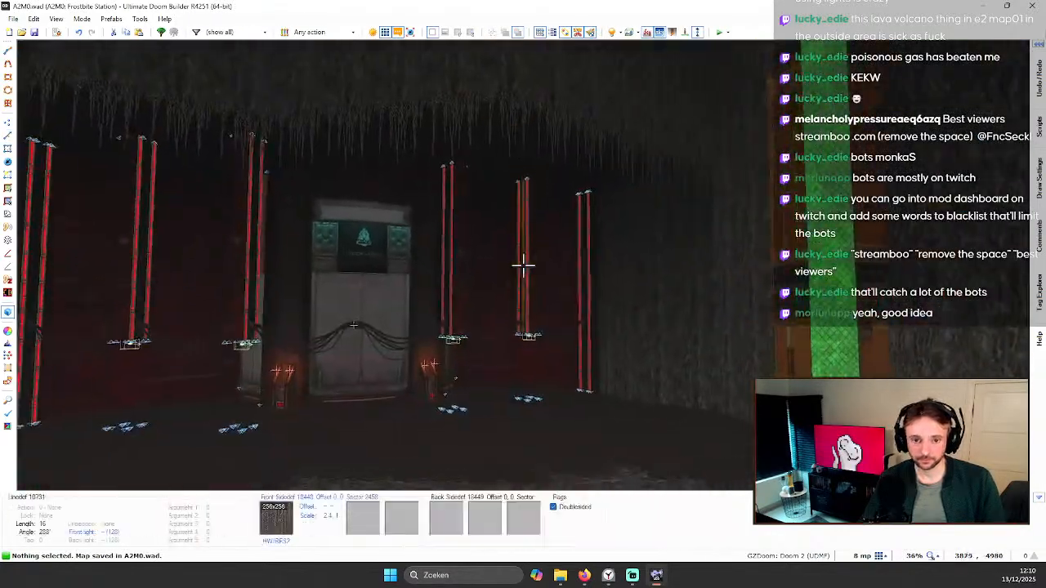
key(w)
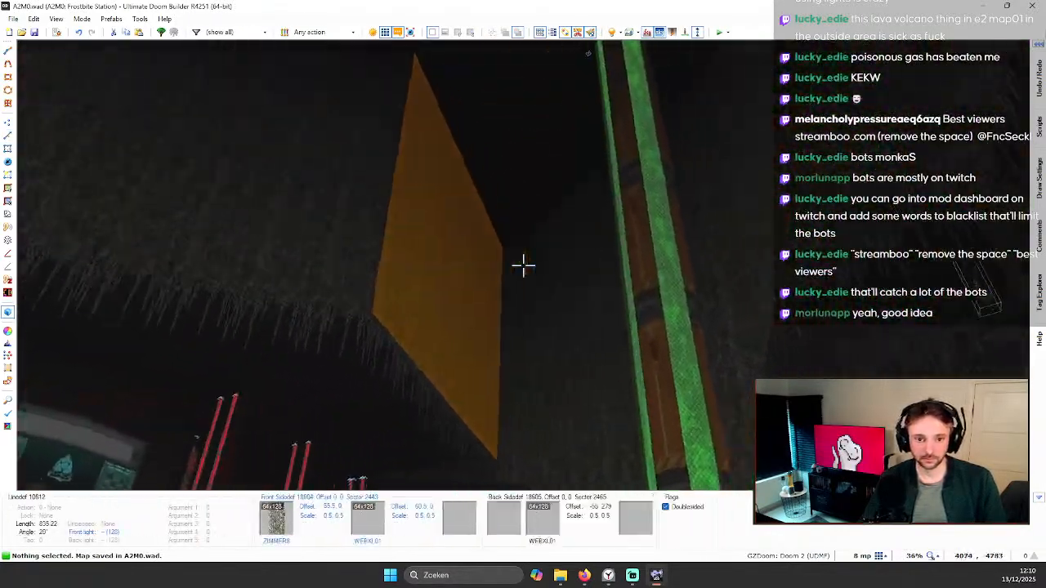
key(d)
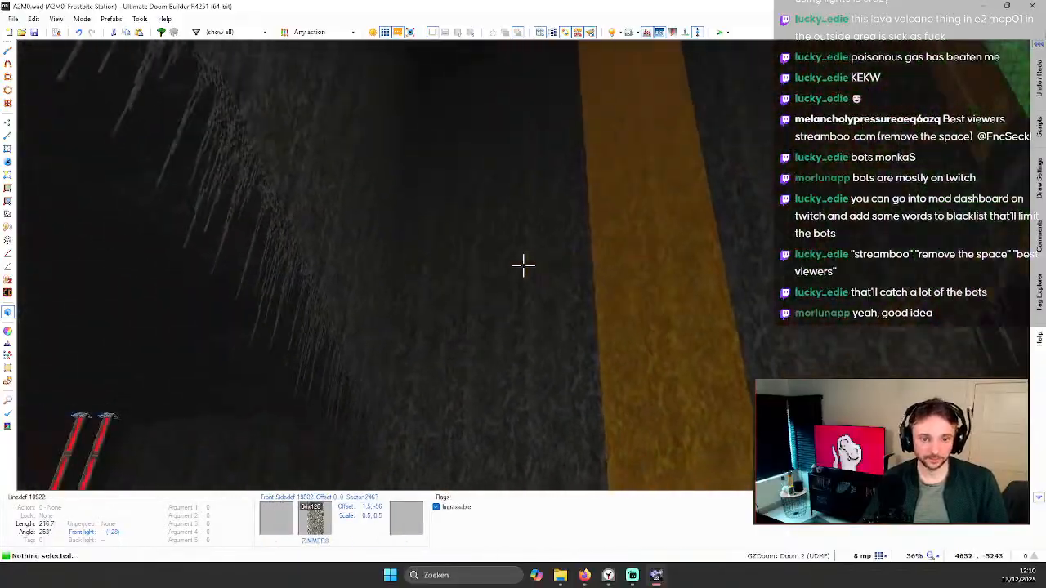
key(d)
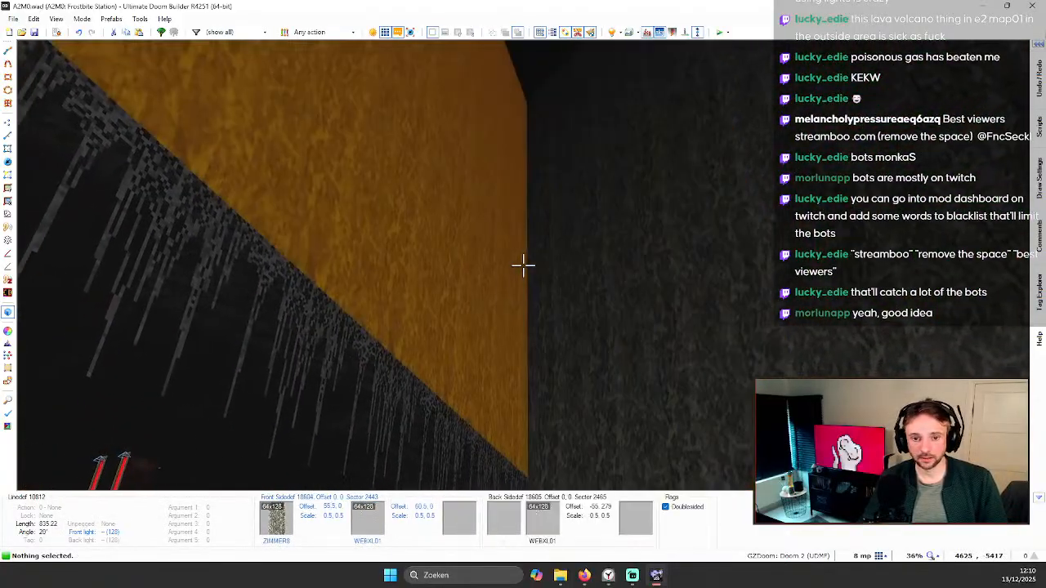
click(523, 266)
click(523, 265)
click(523, 265)
click(523, 266)
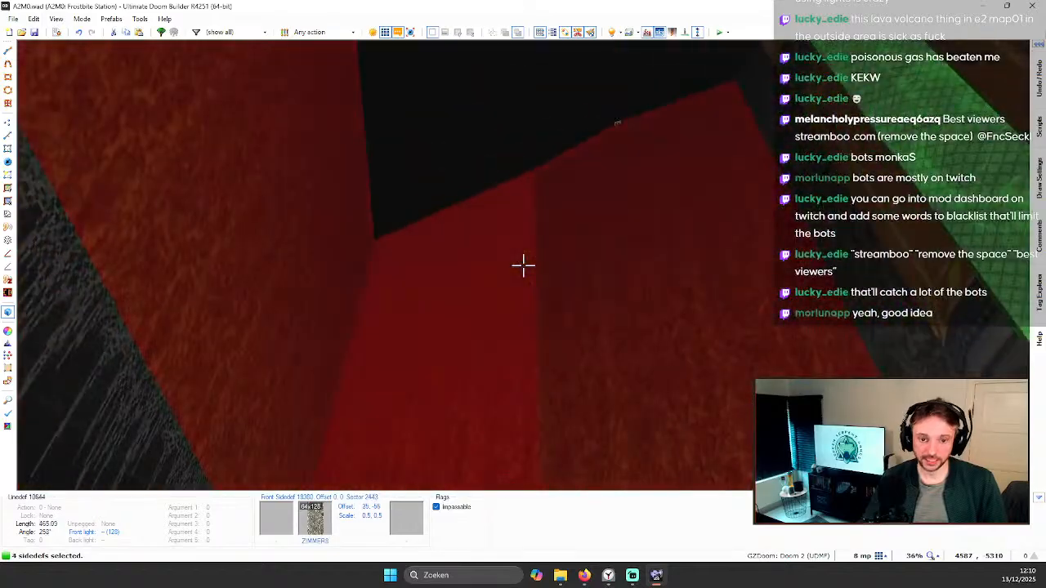
Step: Draw a line from the pointed ceiling vertex across the jagged floor edge to the neighbouring wall vertex, enclosing the southern corner area
key(q)
scroll(652, 354, up, 3)
click(527, 370)
scroll(500, 229, up, 3)
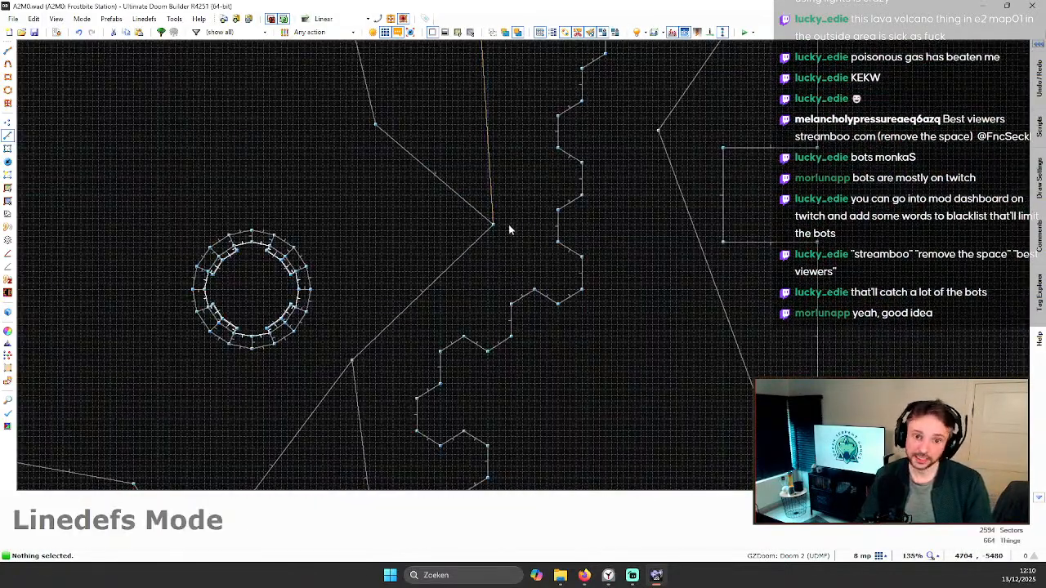
key(space)
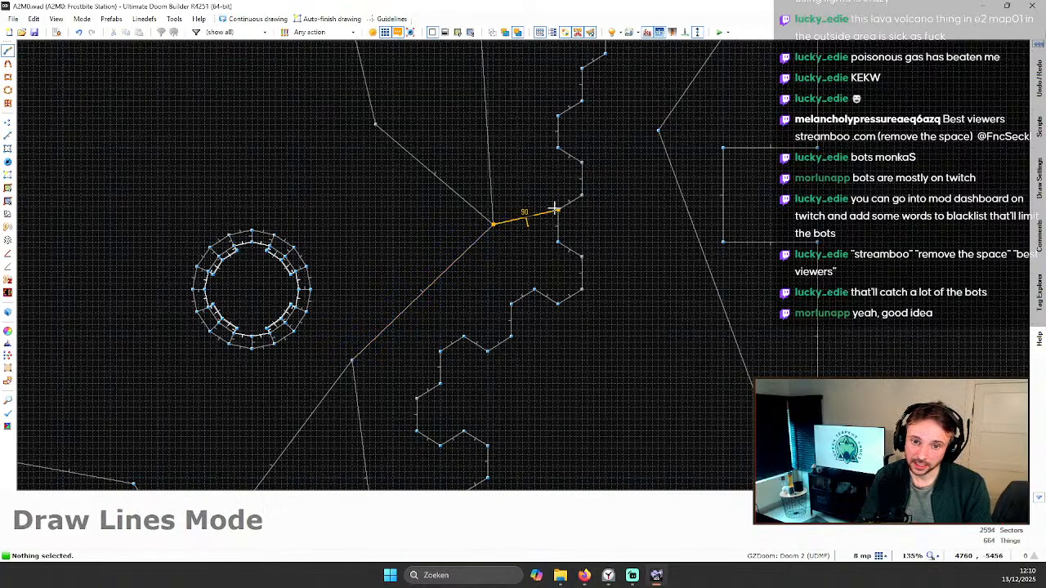
right_click(629, 177)
scroll(632, 186, down, 5)
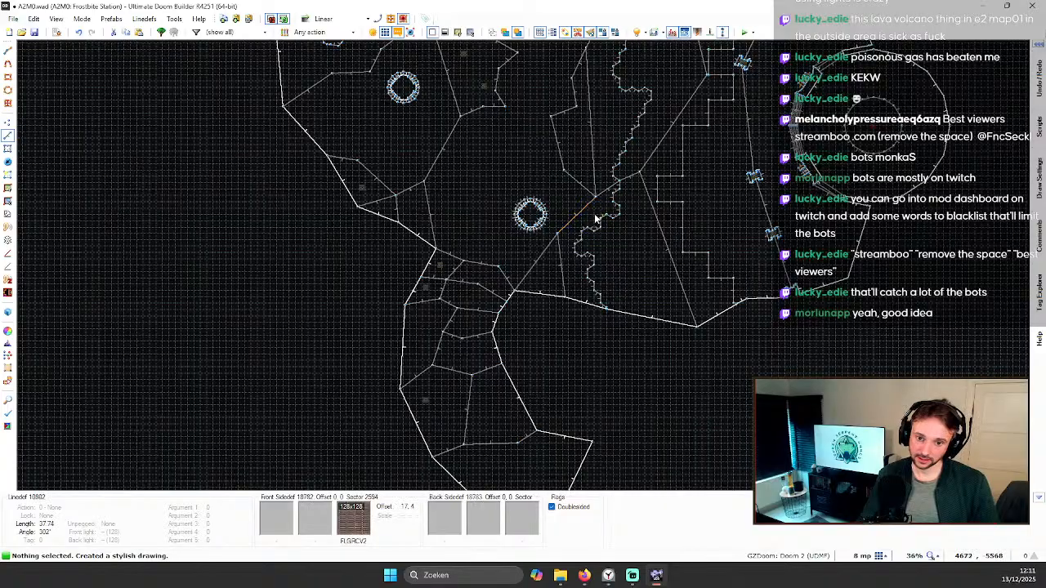
Step: Select the three sectors enclosed between the new line and the cave's southern wall and locate them in the 3D view
key(s)
click(624, 229)
click(598, 215)
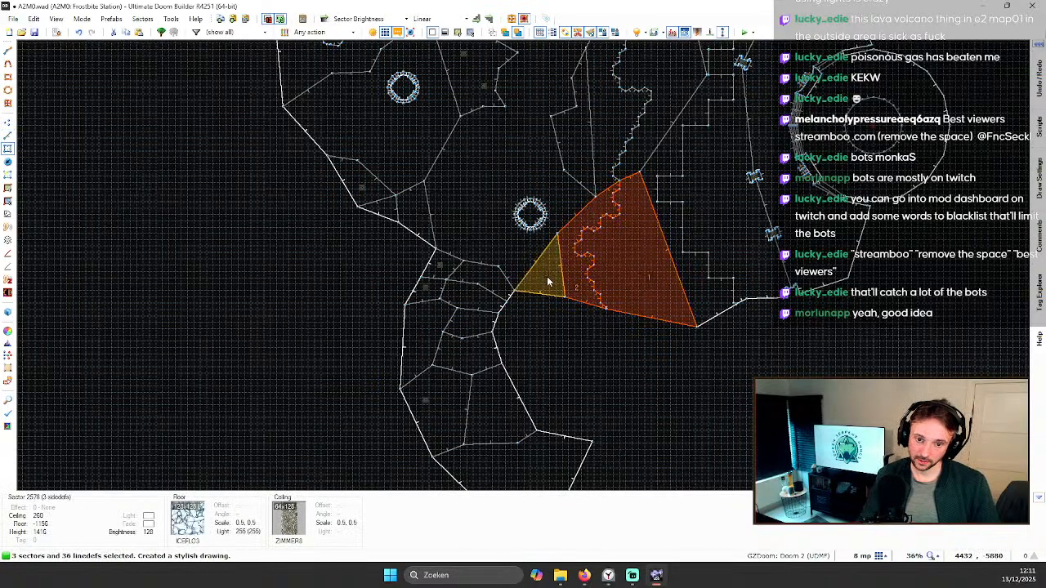
click(548, 276)
key(w)
key(e)
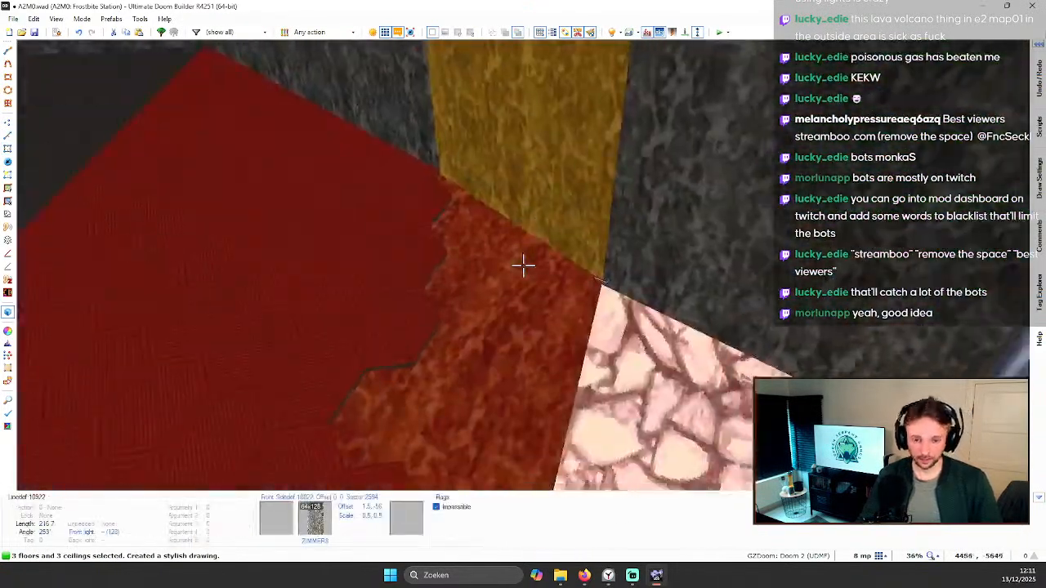
key(e)
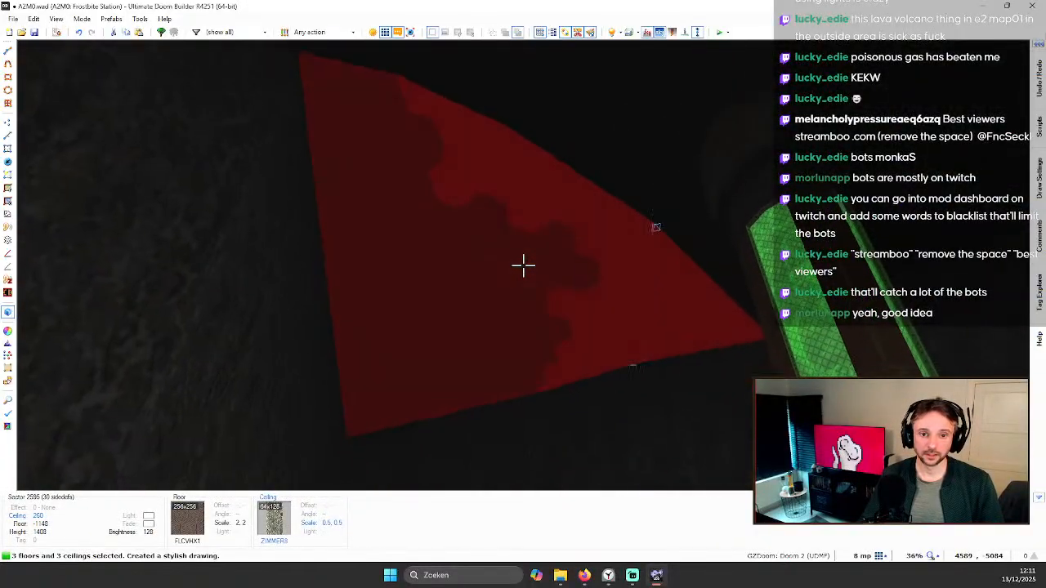
Step: Limit the selection to the three enclosed sectors' ceilings and set their ceiling color to 353535
key(c)
click(523, 266)
click(523, 266)
click(523, 266)
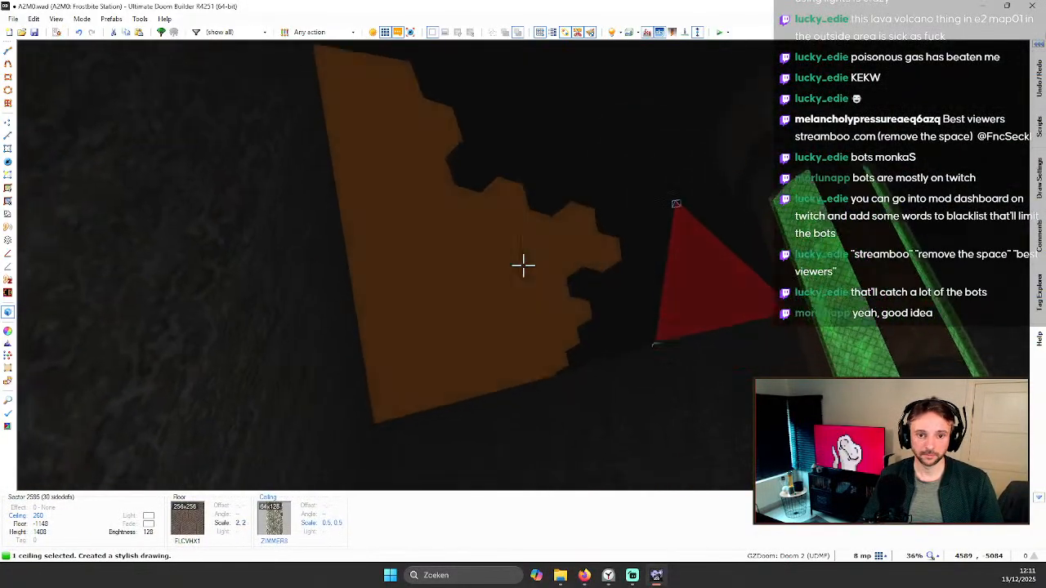
click(523, 266)
click(523, 265)
right_click(523, 266)
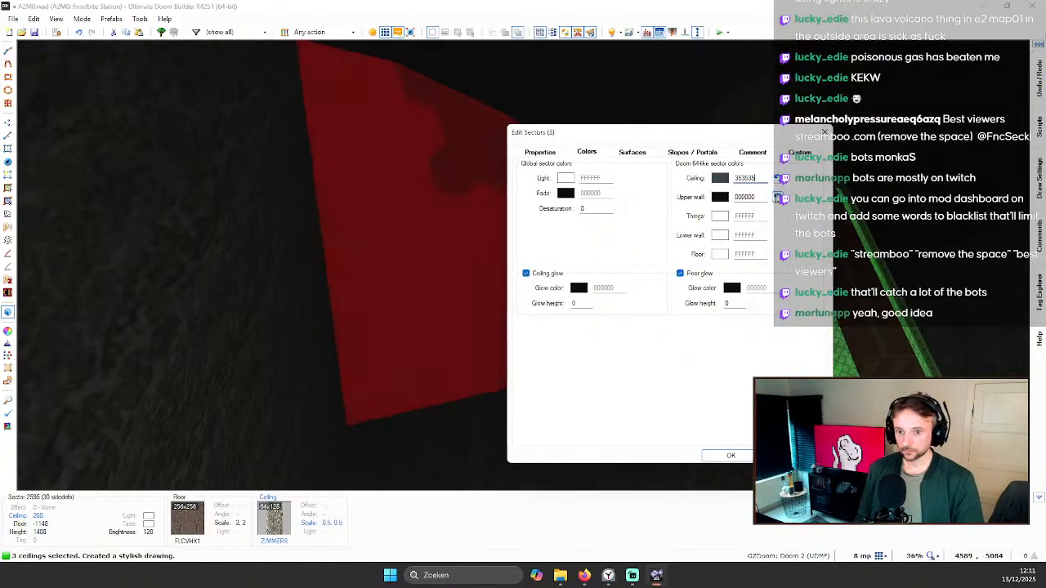
key(Return)
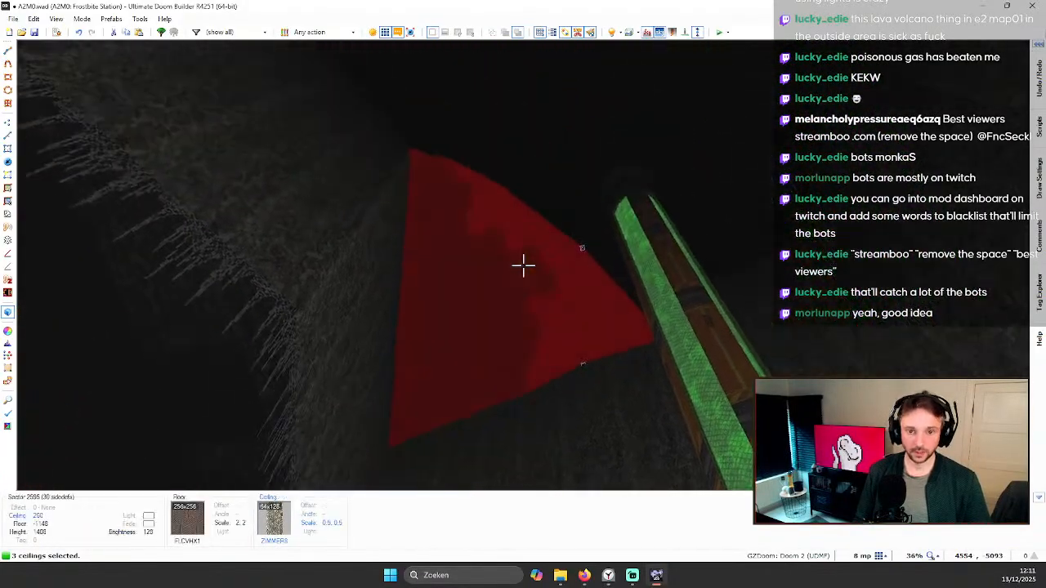
Step: Lower the three selected corner ceilings to a height of -316
scroll(523, 265, up, 2)
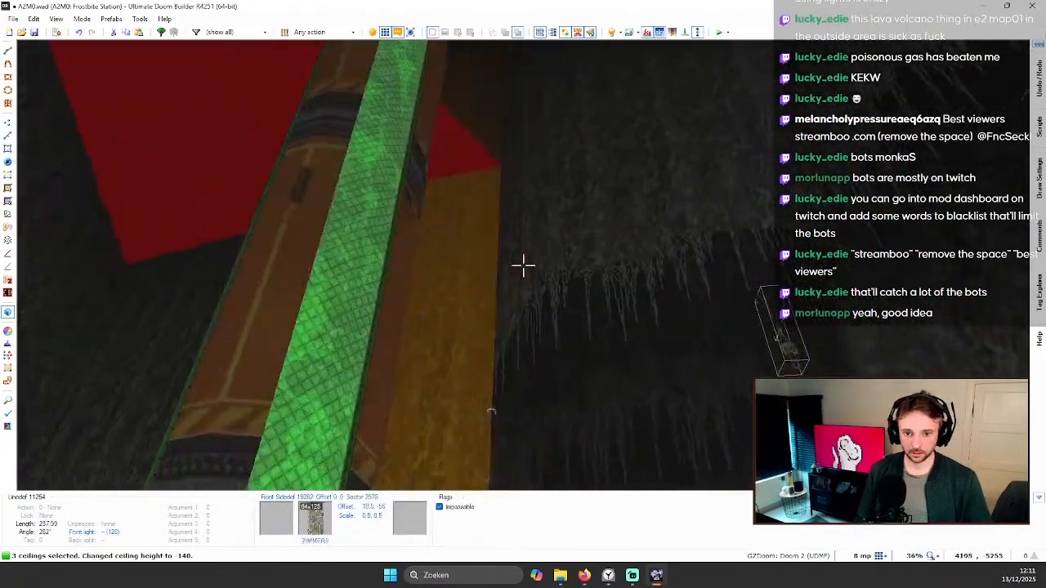
scroll(523, 265, down, 19)
scroll(523, 265, down, 2)
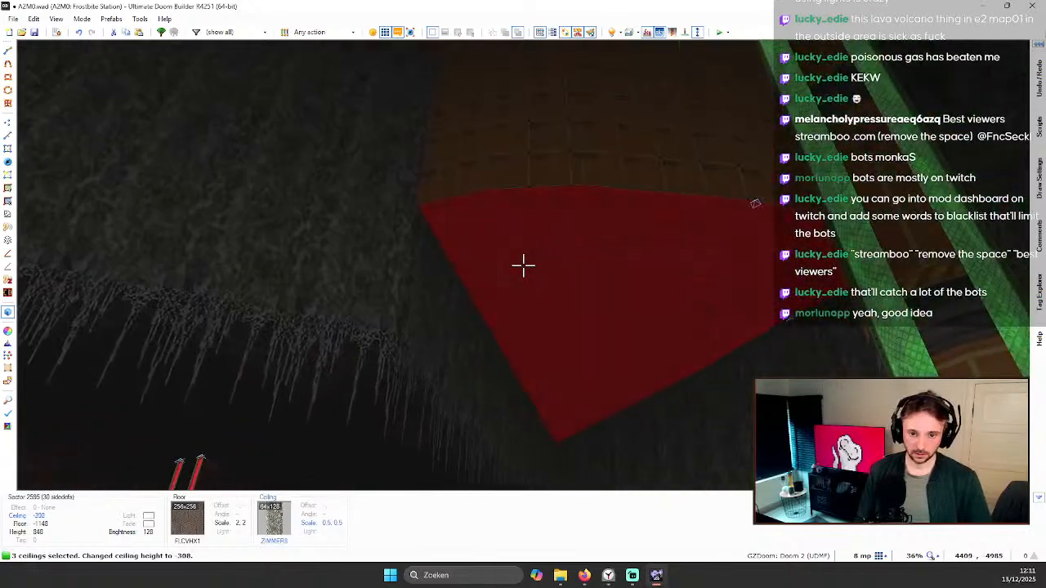
scroll(523, 265, down, 1)
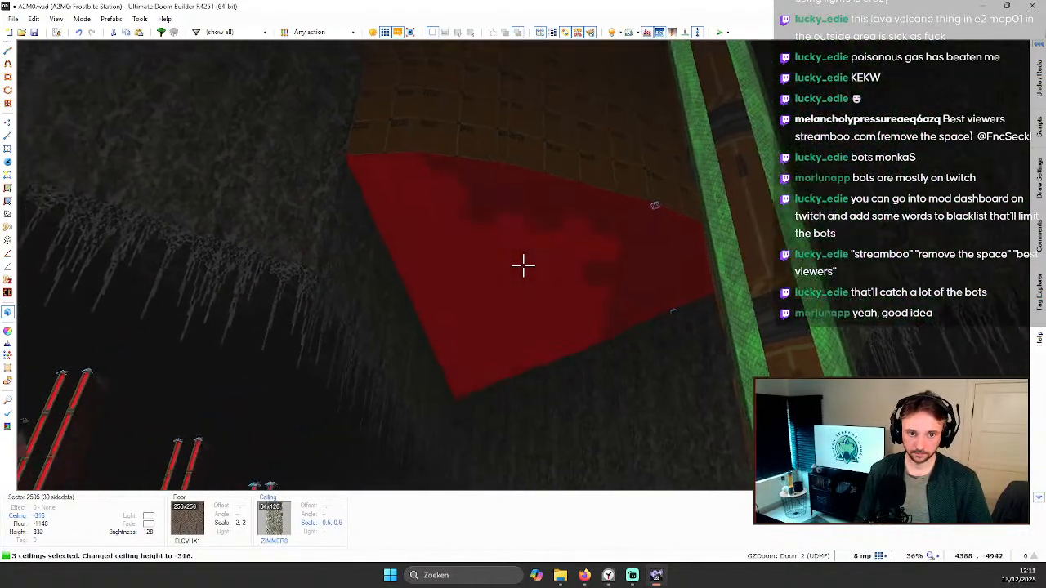
Step: Paste the ZIMMER8 texture onto the untextured walls bordering the lowered corner ceilings and auto-align the wall textures on X and Y
key(ctrl+v)
key(shift+a)
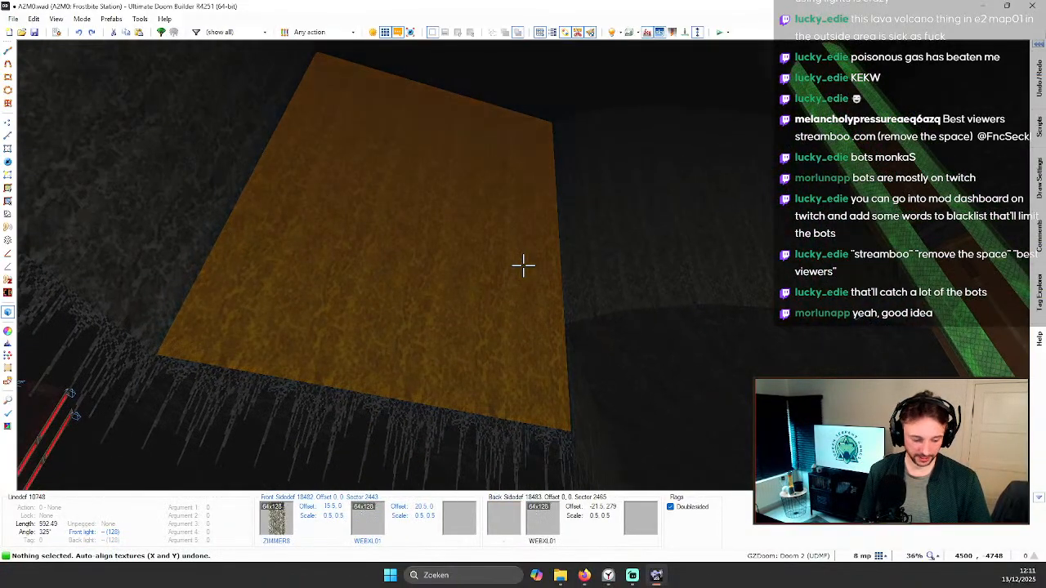
key(shift+a)
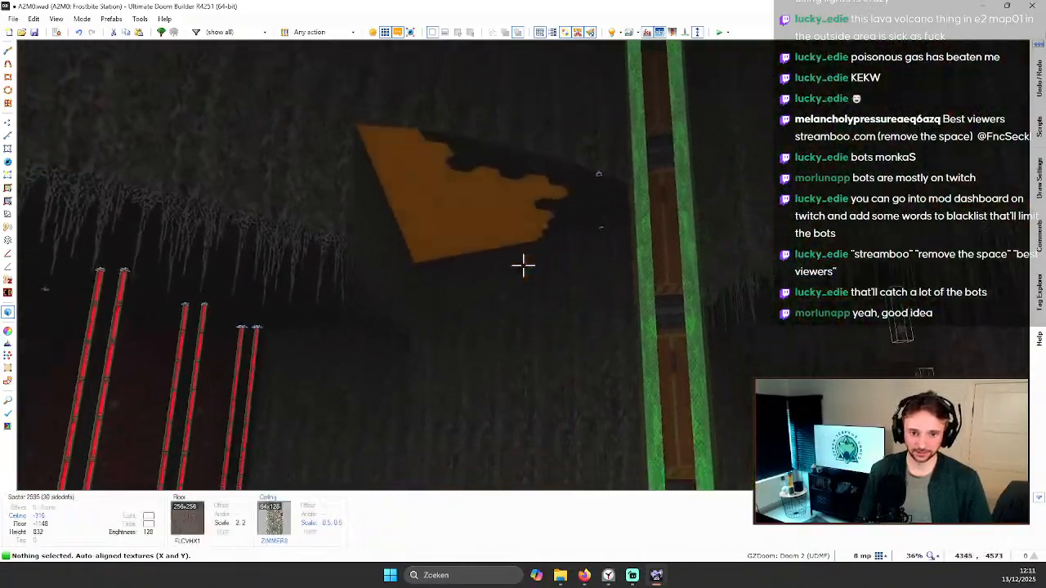
Step: Select the three lowered corner ceilings and slope them together from their outer edge using the visual slope handles
key(s)
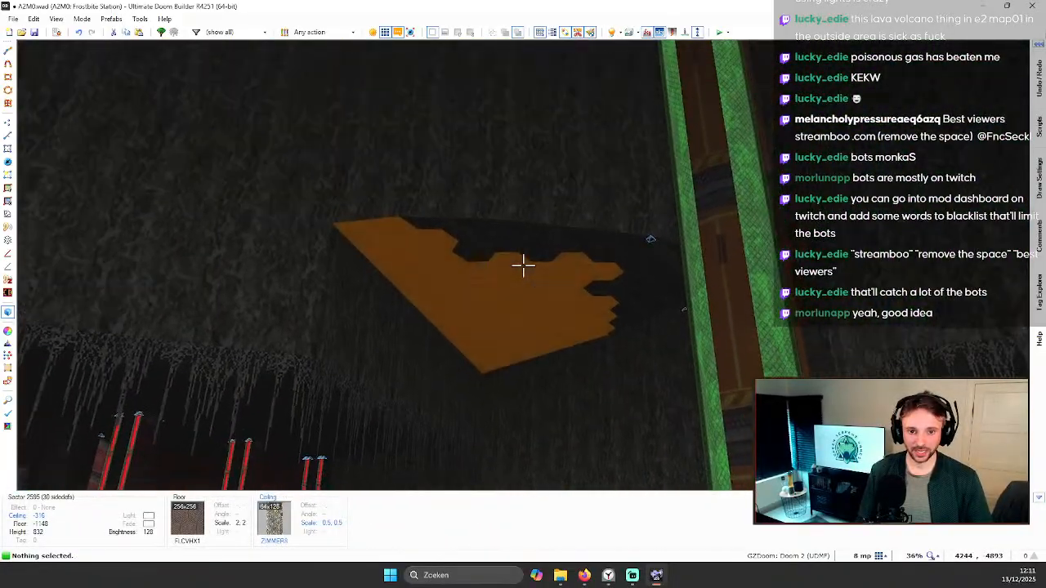
key(c)
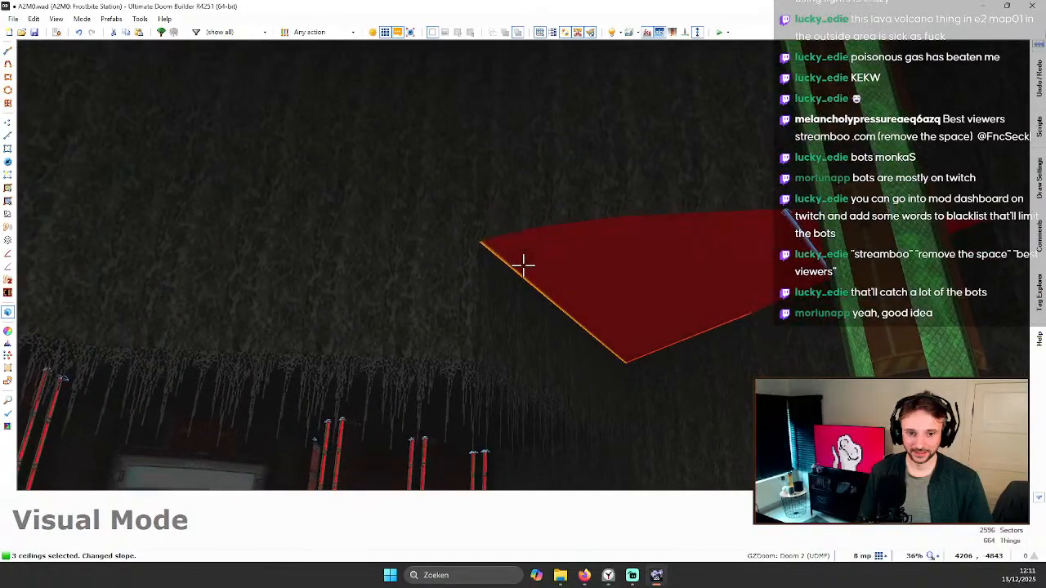
key(c)
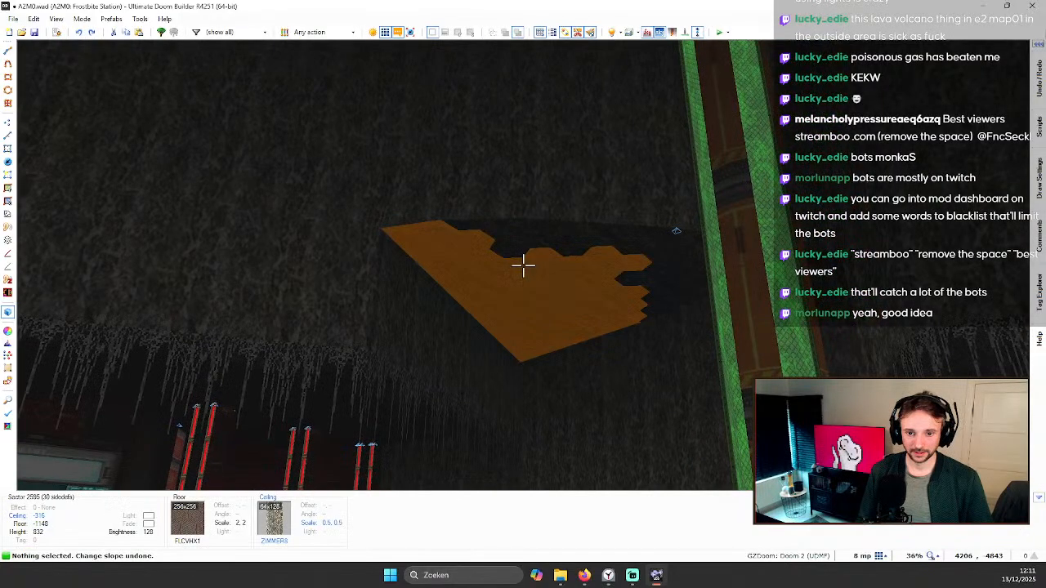
key(ctrl+y)
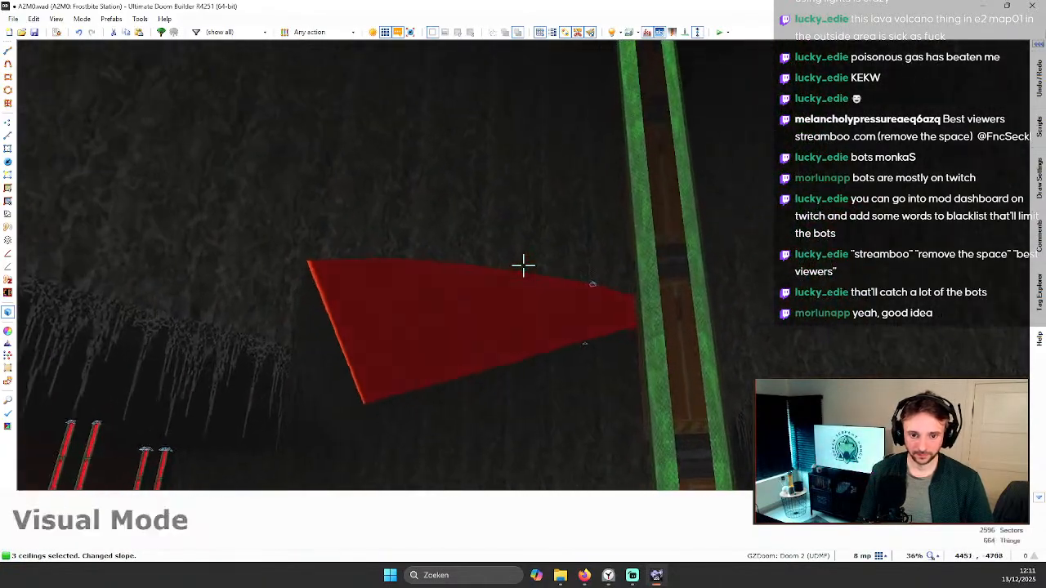
key(c)
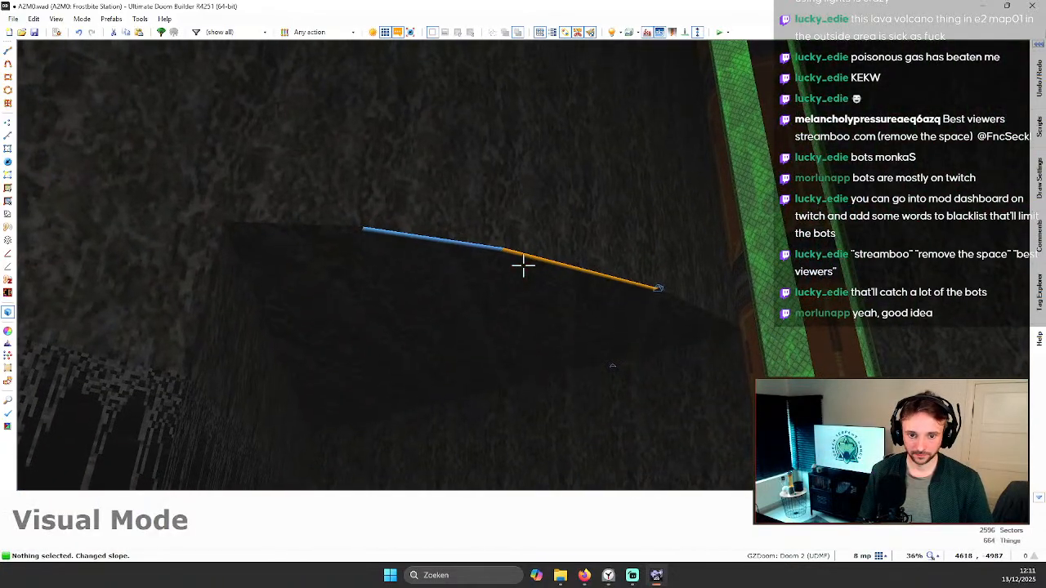
Step: Adjust the selected ceilings' slope height by -8 and paste the ZIMMER8 texture onto the exposed wall beside the green-lit column
shift+click(523, 266)
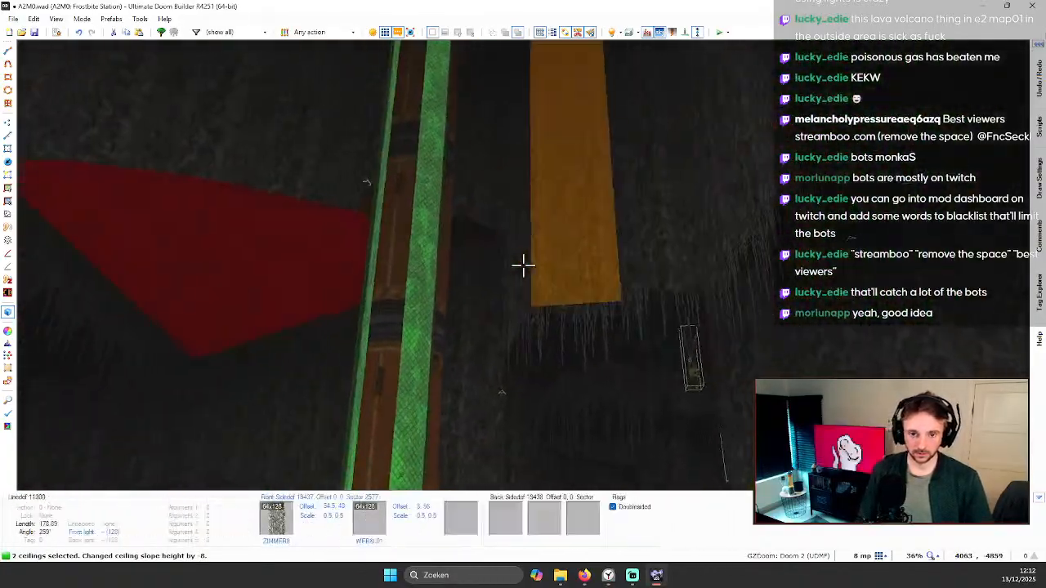
key(c)
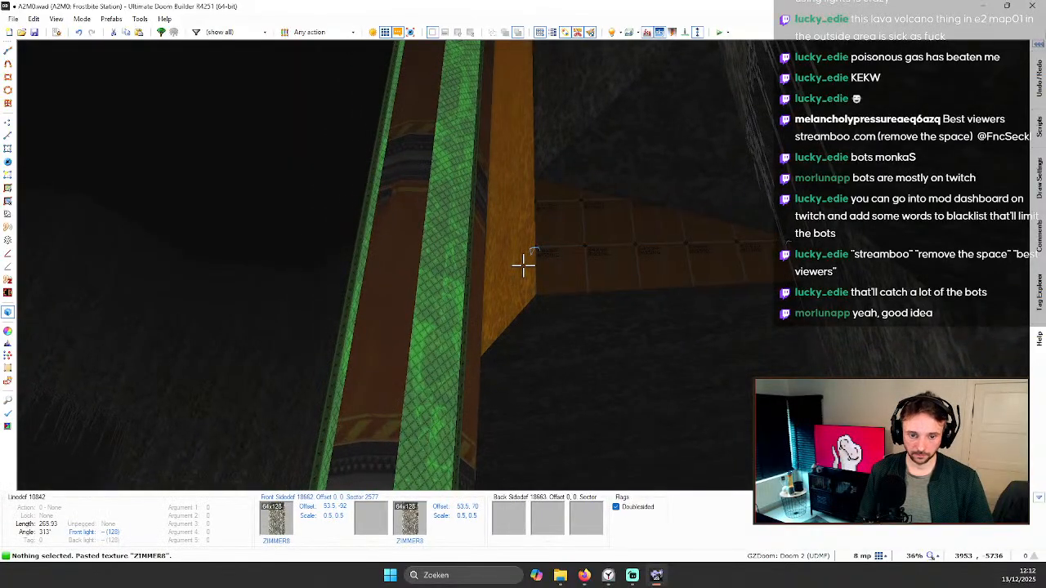
key(a)
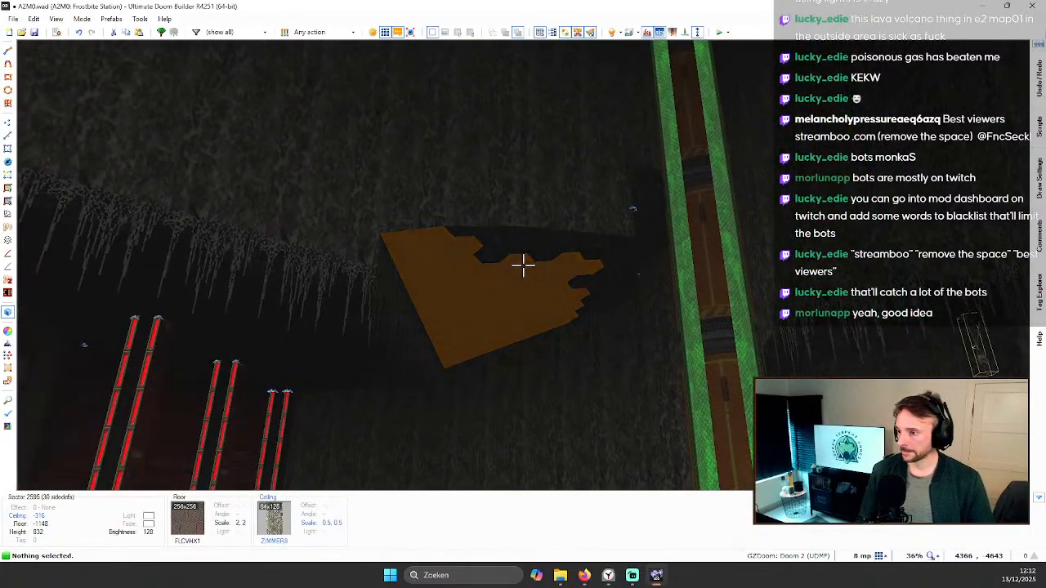
Step: Inspect the lowered corner ceilings and the rock walls around the green-lit column from several viewpoints
key(d)
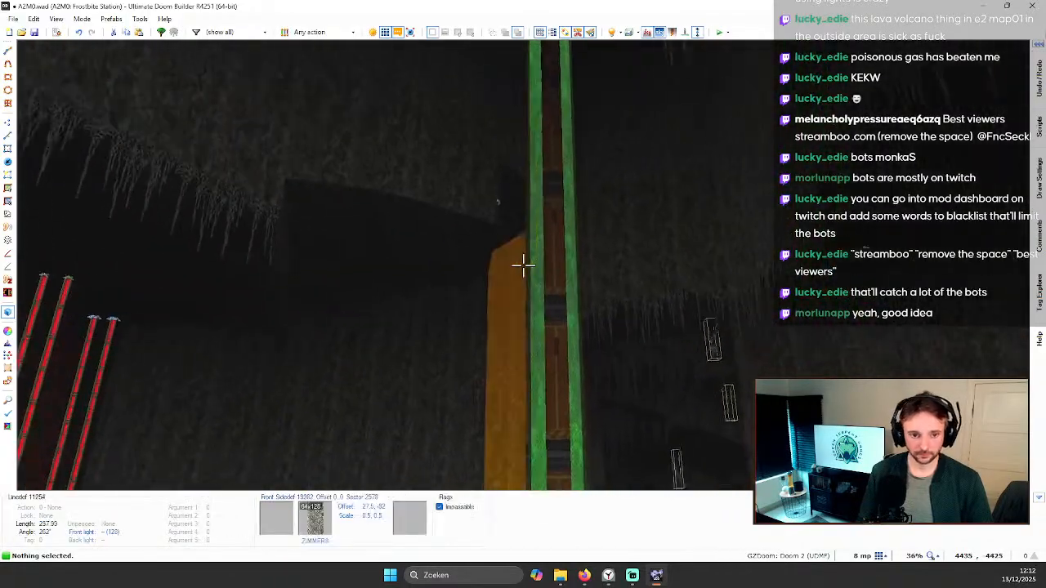
key(e)
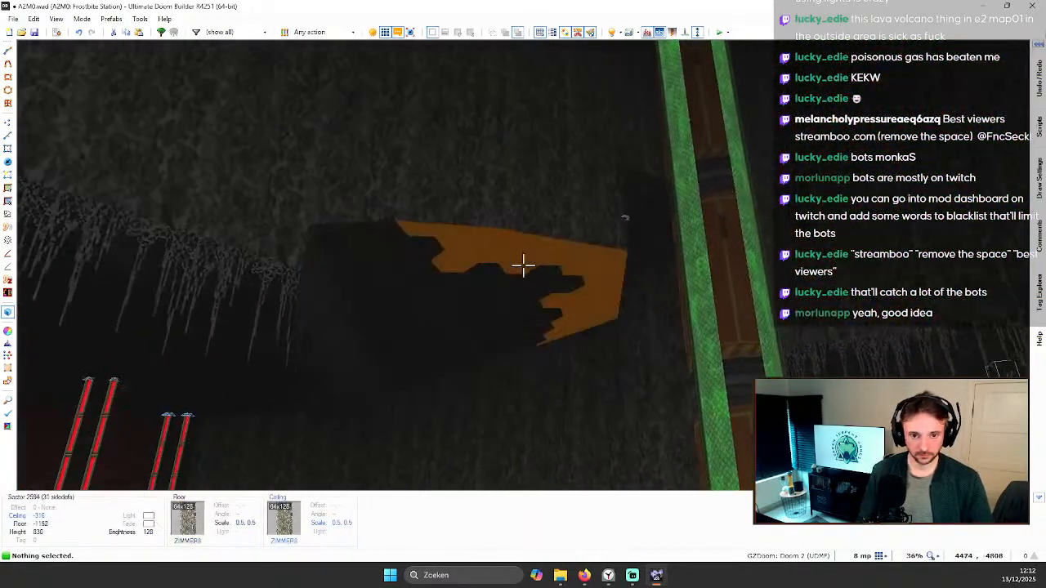
key(d)
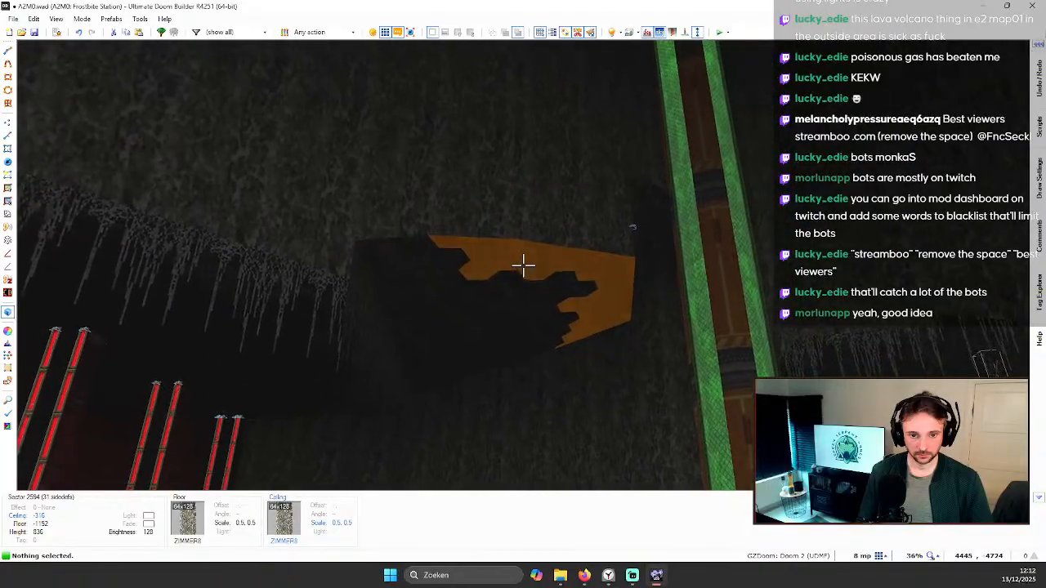
key(e)
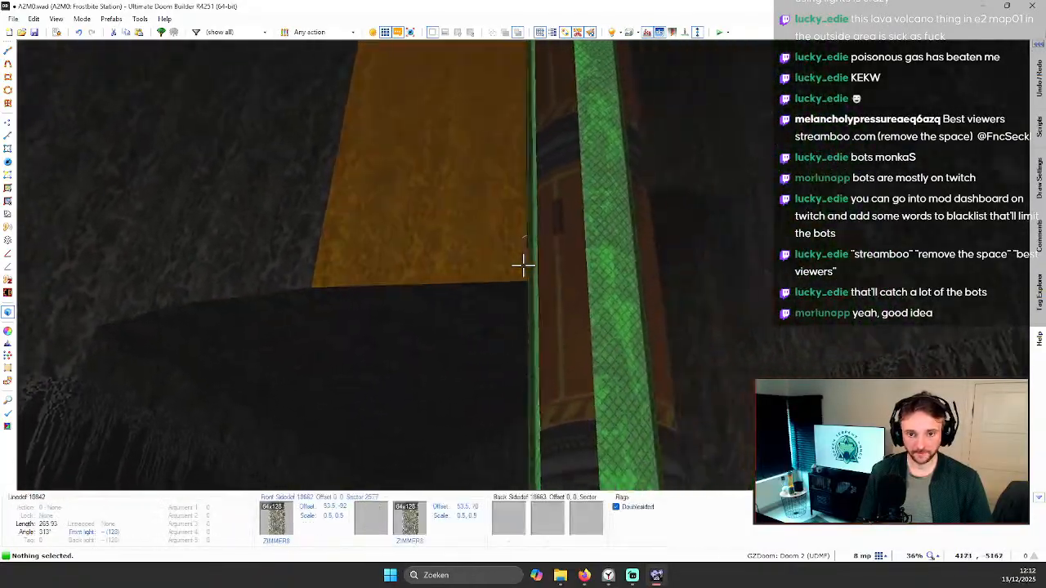
key(d)
key(f)
key(e)
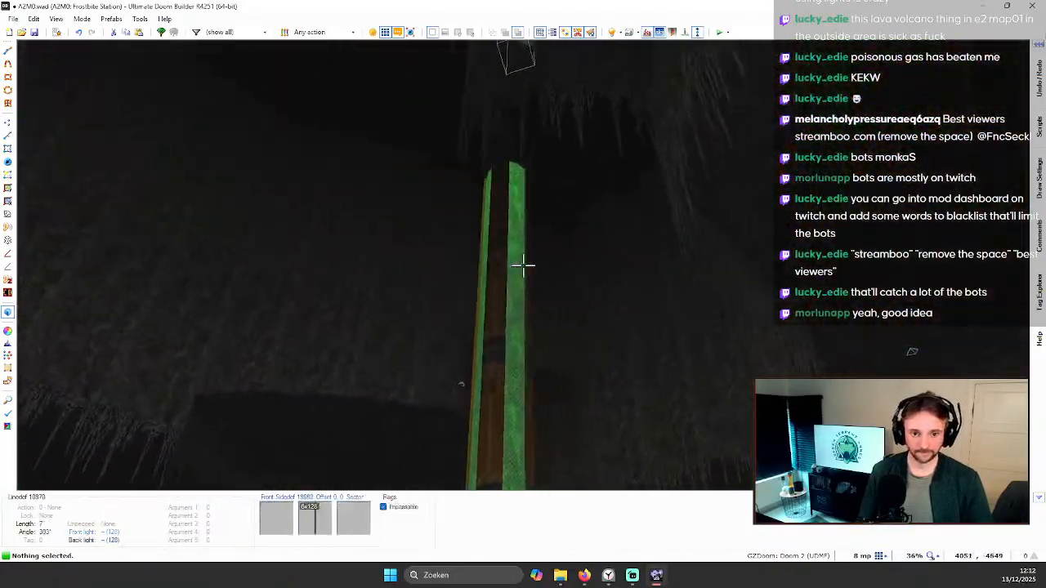
key(e)
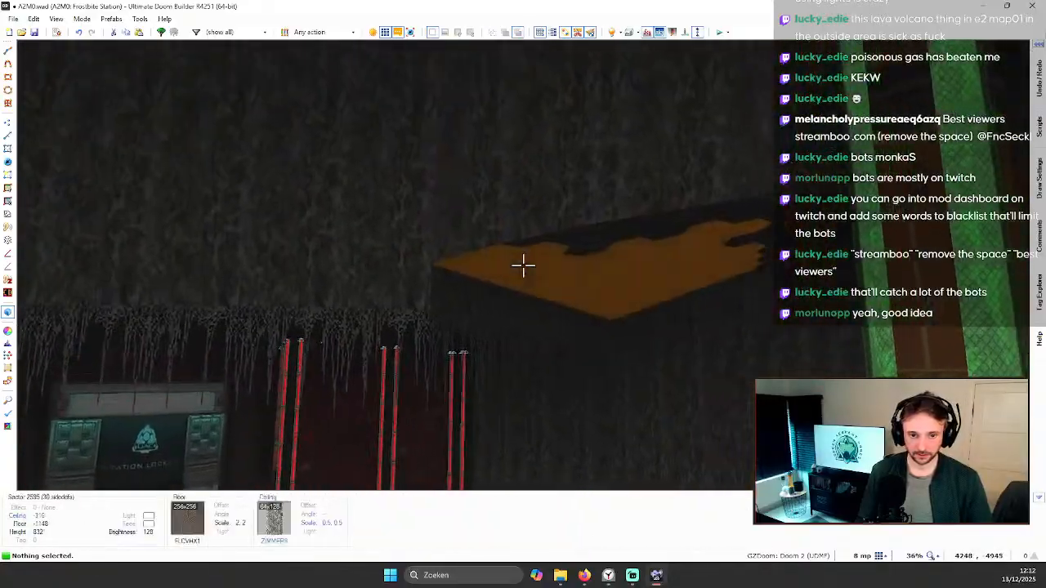
key(d)
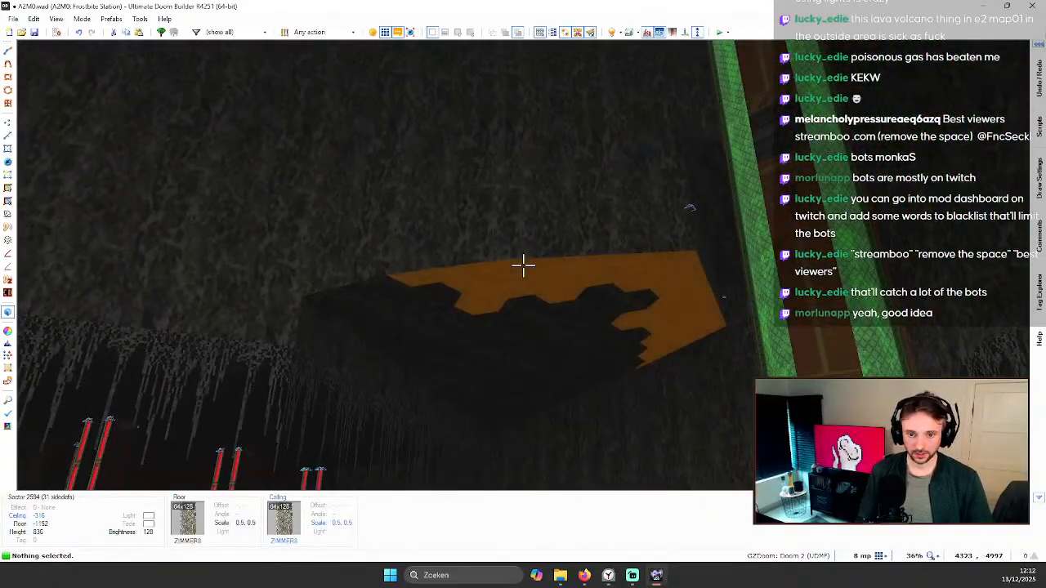
Step: Draw a three-segment line from the jagged edge's crossing vertex to the southern wall, with segments about 179, 311 and 319 long
key(q)
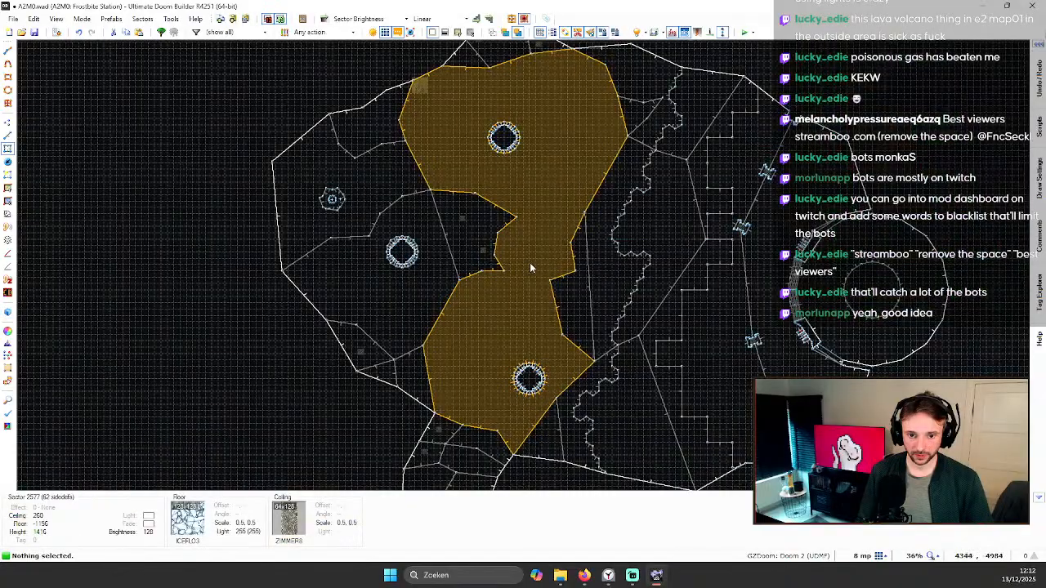
scroll(526, 264, down, 3)
scroll(602, 276, up, 6)
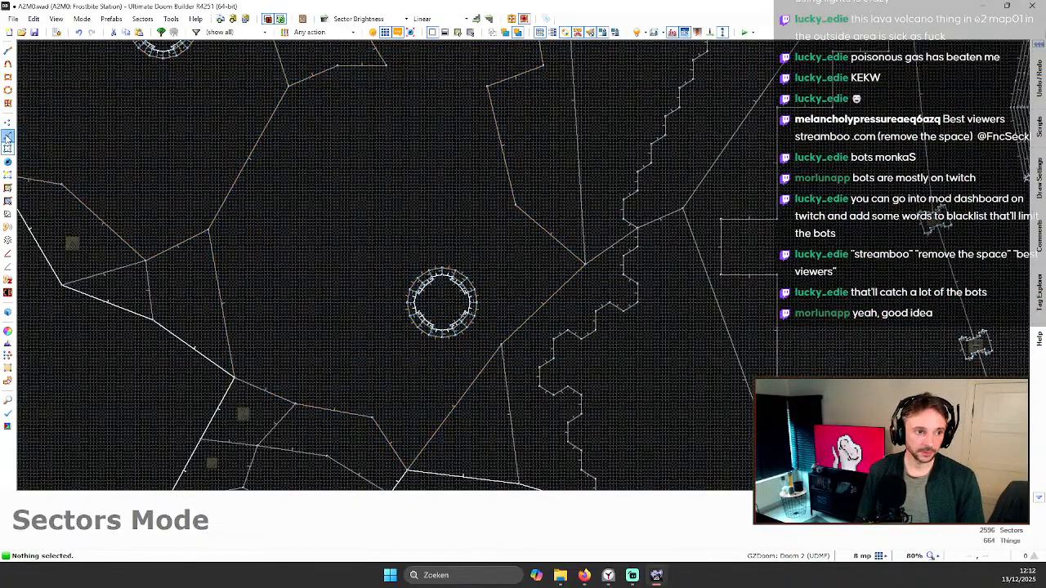
click(7, 136)
key(space)
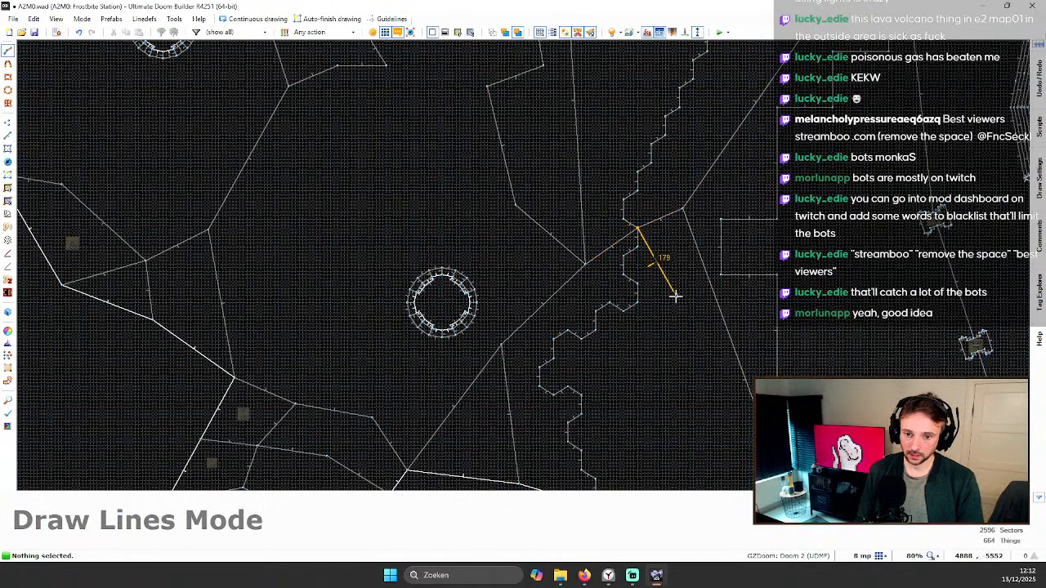
key(Down)
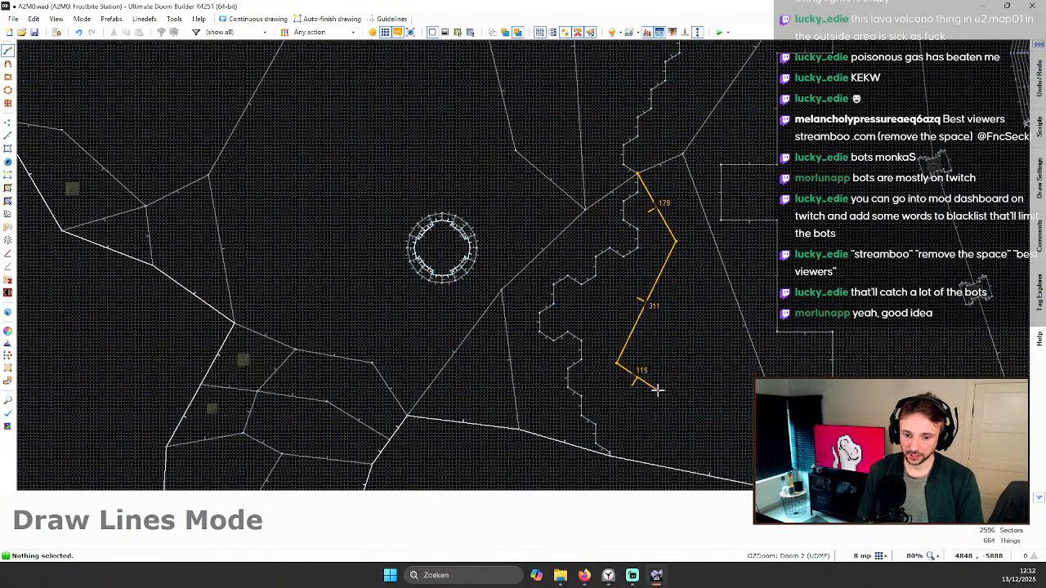
key(Down)
key(Down)
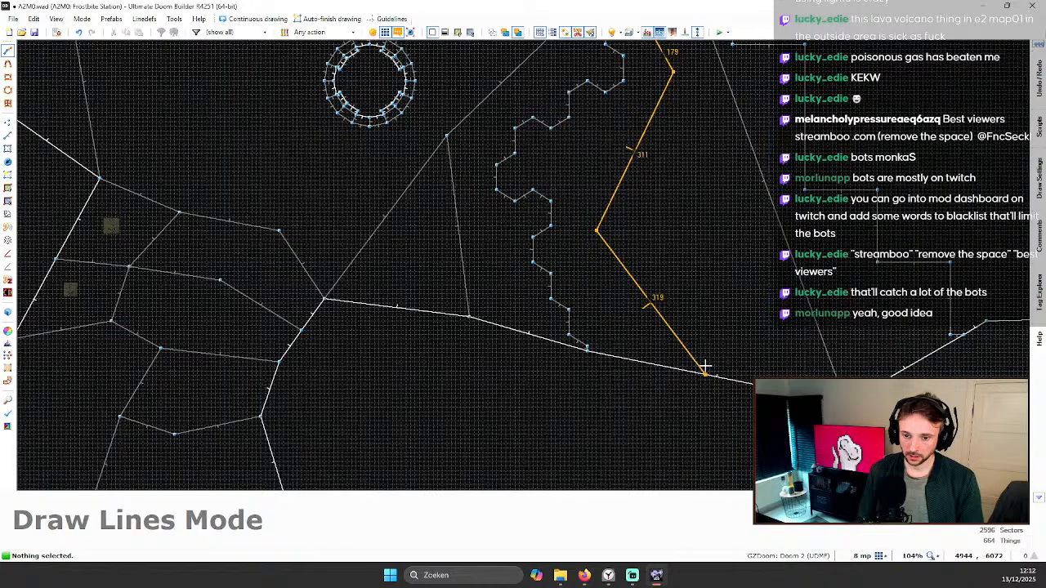
right_click(723, 329)
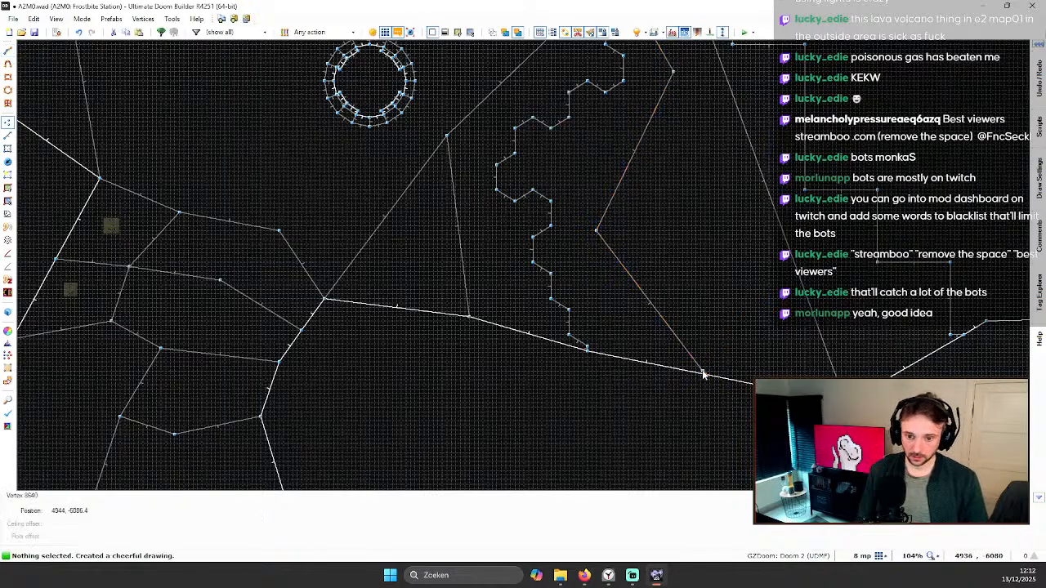
Step: Move the line's end vertex outward to bend the southern wall and add a bend to the line's last segment
drag(699, 398, 695, 414)
scroll(687, 274, down, 2)
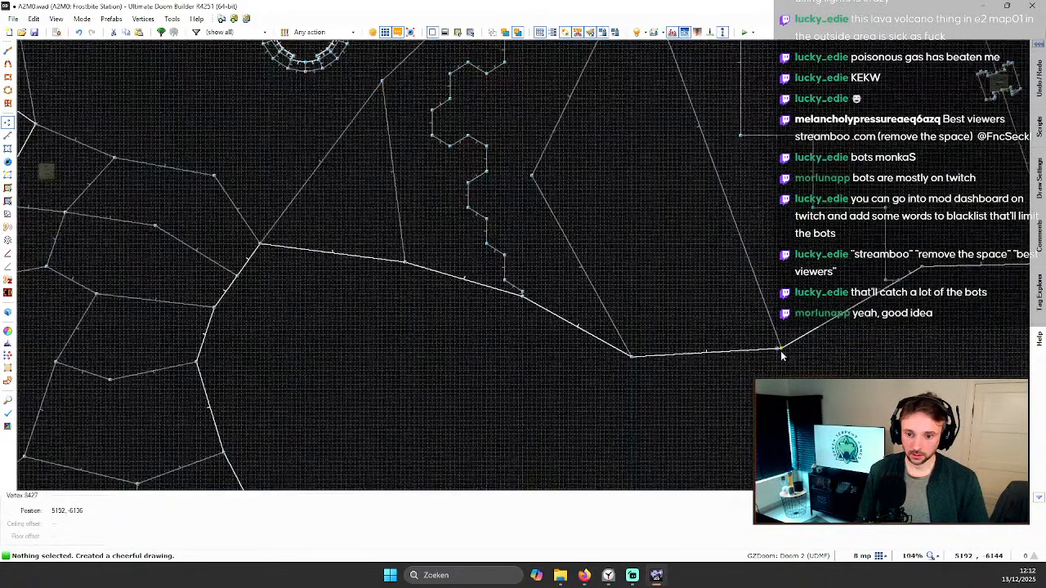
scroll(697, 255, down, 2)
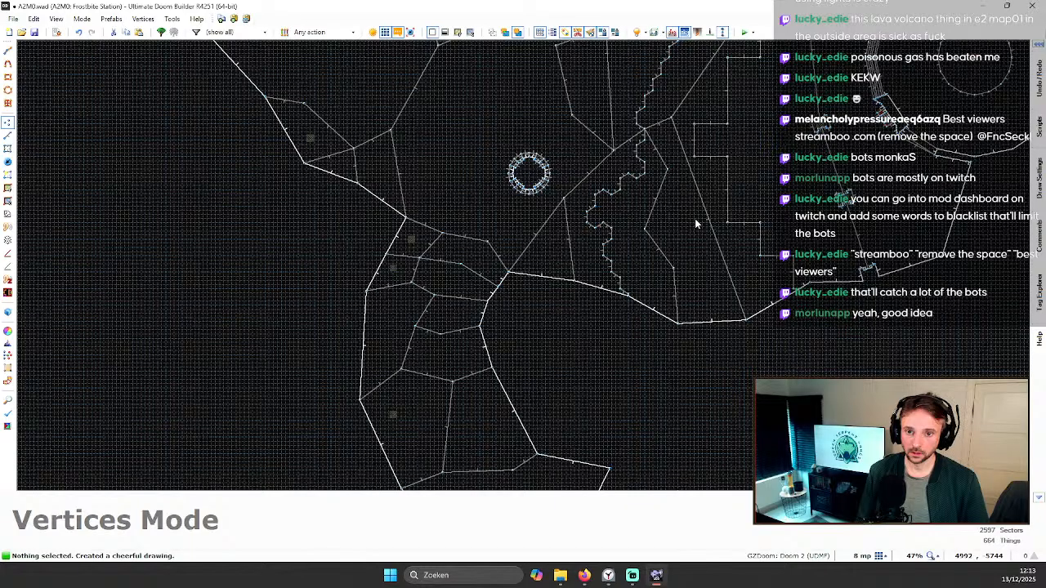
Step: Select the two inner corner ceilings in the 3D view and raise their slope height in steps of 8
scroll(694, 218, down, 2)
key(q)
key(e)
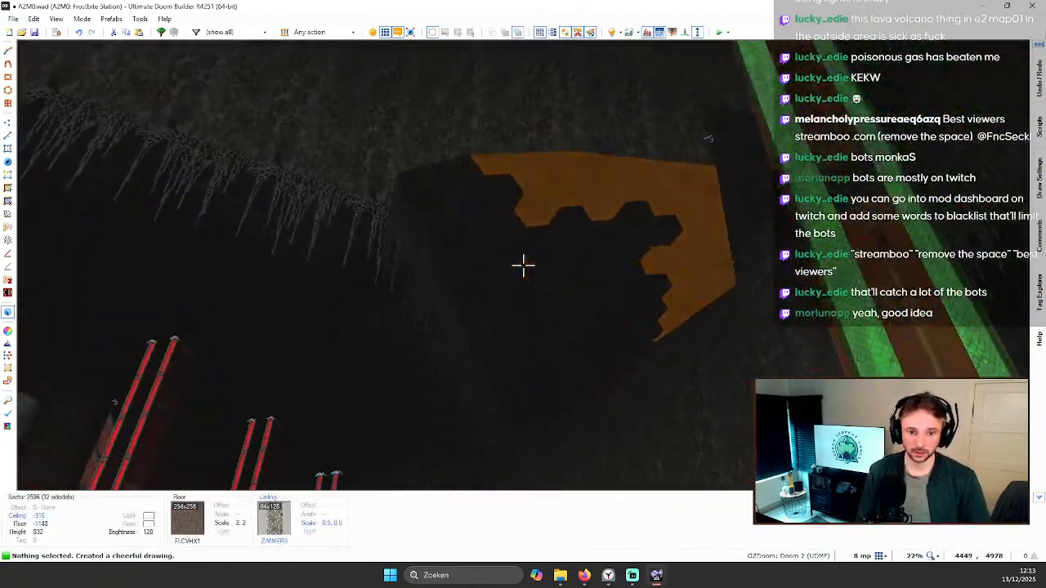
click(523, 264)
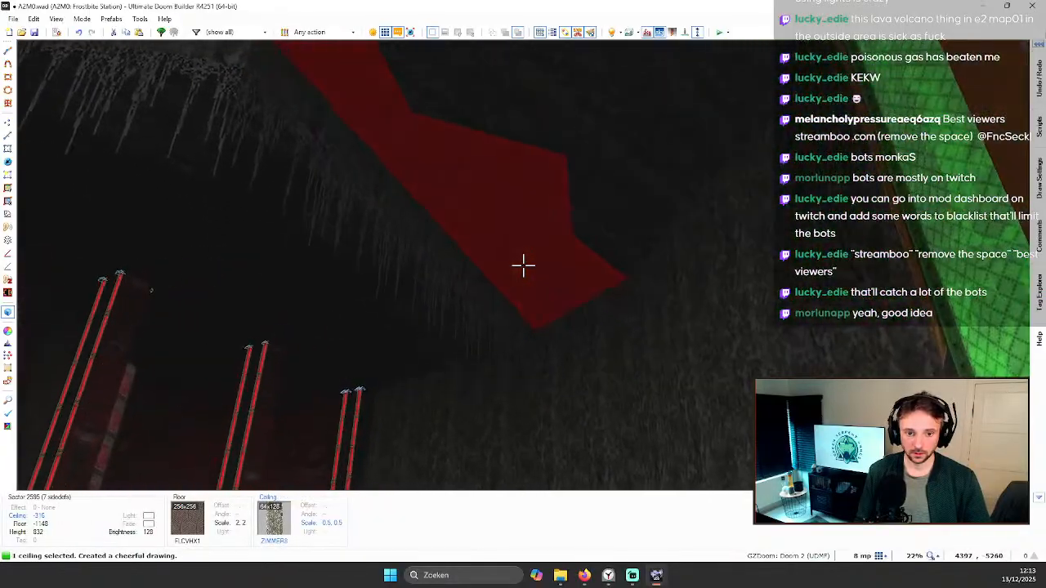
key(c)
click(523, 265)
click(523, 265)
scroll(523, 266, up, 3)
key(e)
key(d)
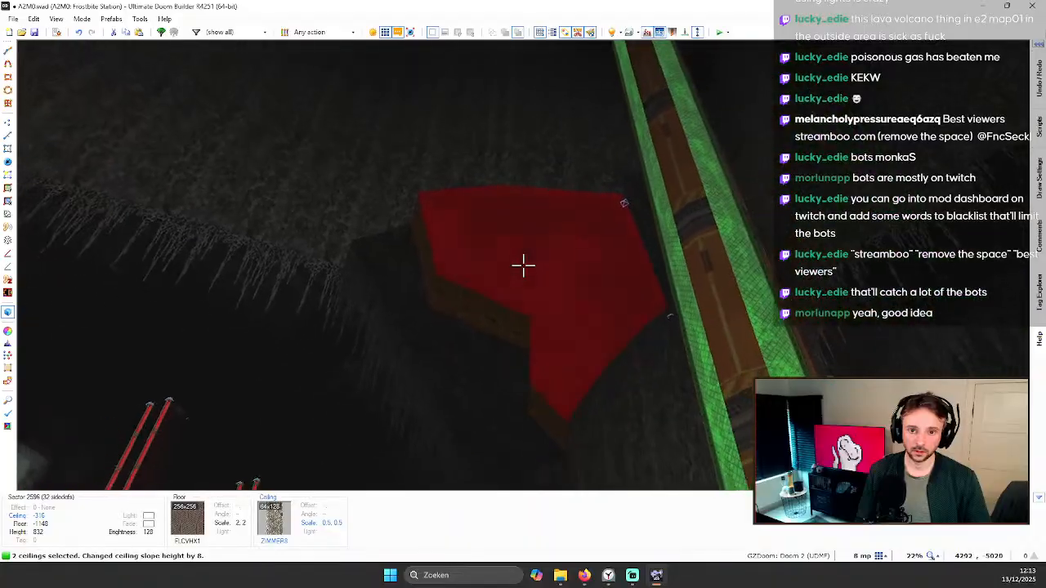
Step: Change the slope of the two selected inner corner ceilings with the visual slope handles and clear the selection
click(522, 266)
scroll(523, 266, down, 2)
scroll(523, 266, up, 3)
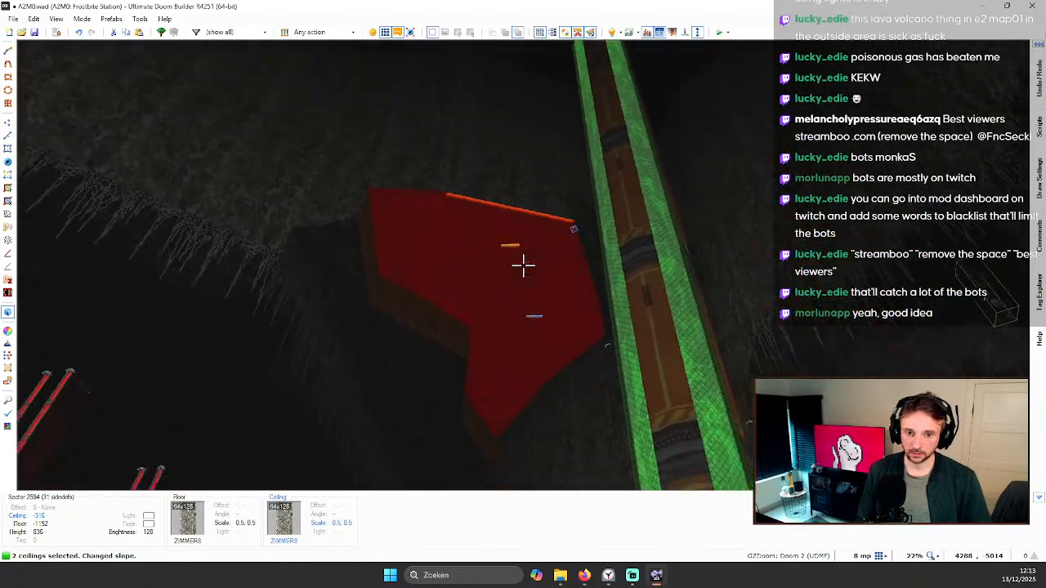
key(e)
key(c)
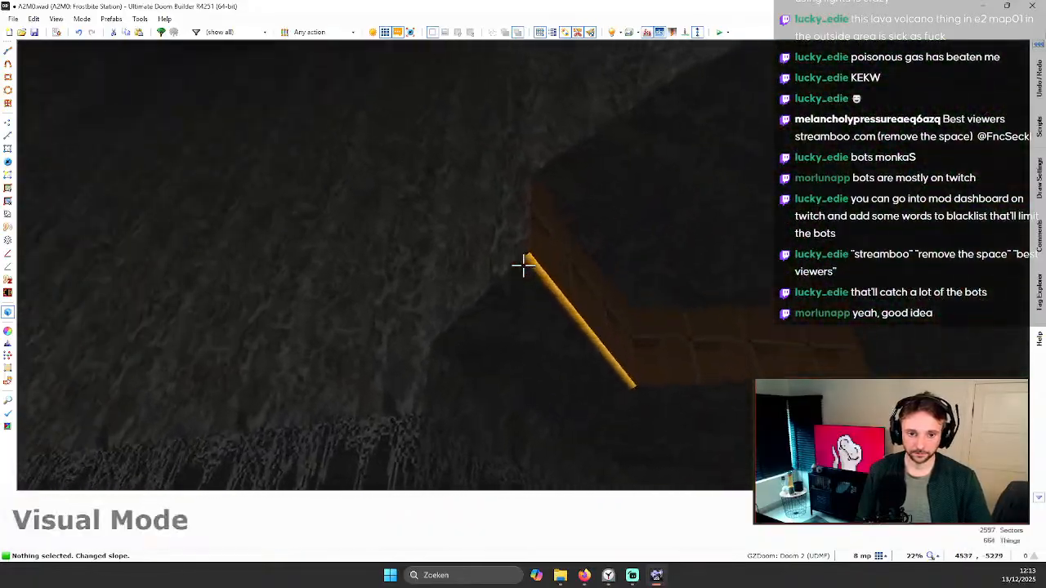
Step: Copy the ZIMMER8 texture onto the untextured step faces between the corner ceilings and auto-align it on X and Y
key(e)
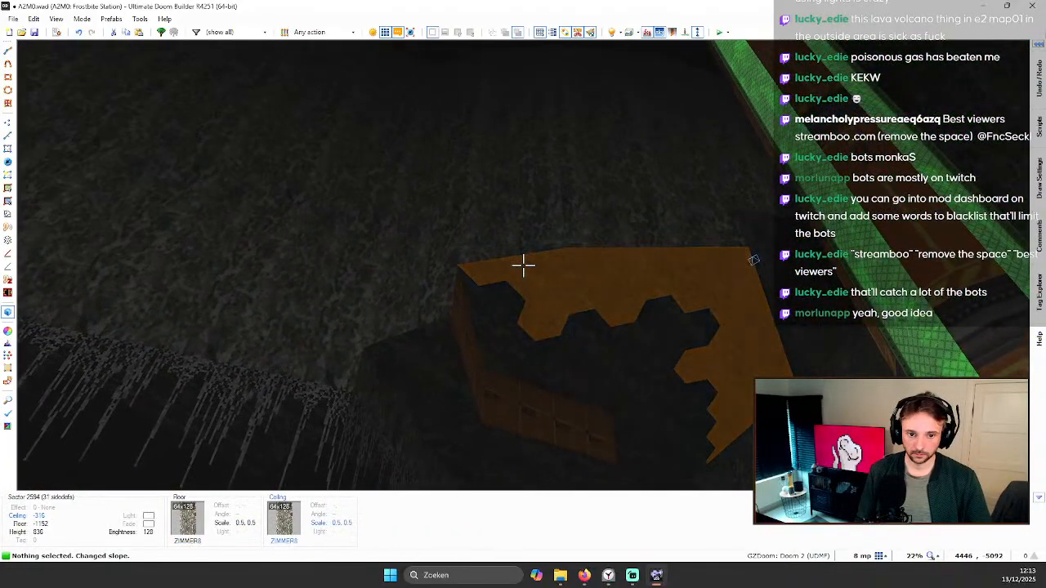
key(e)
key(ctrl+c)
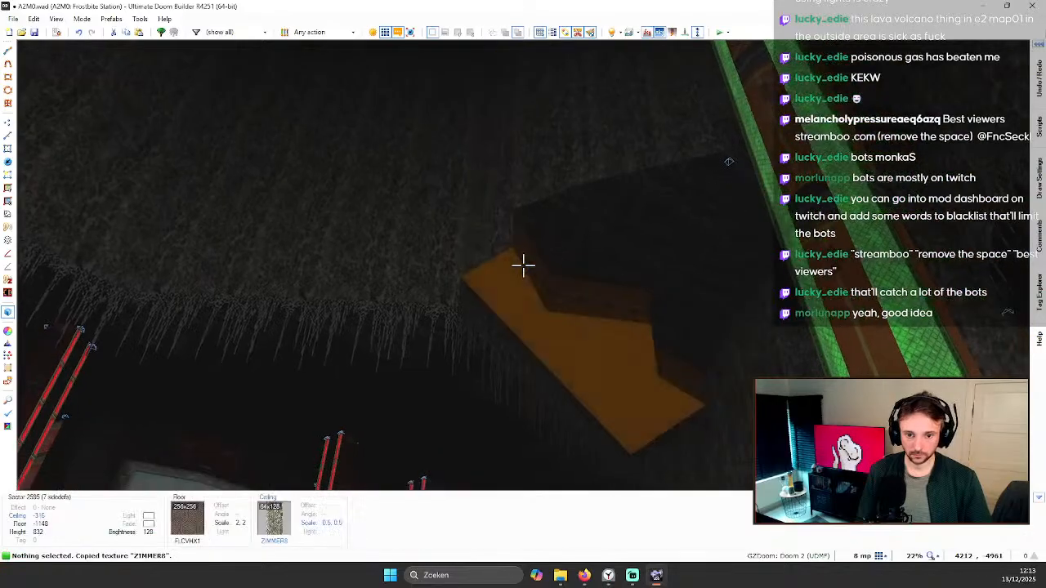
shift+click(523, 266)
key(ctrl+v)
key(c)
key(ctrl+a)
Step: Review the stepped corner from around the column and readjust its ceiling slope with the visual slope handles
key(e)
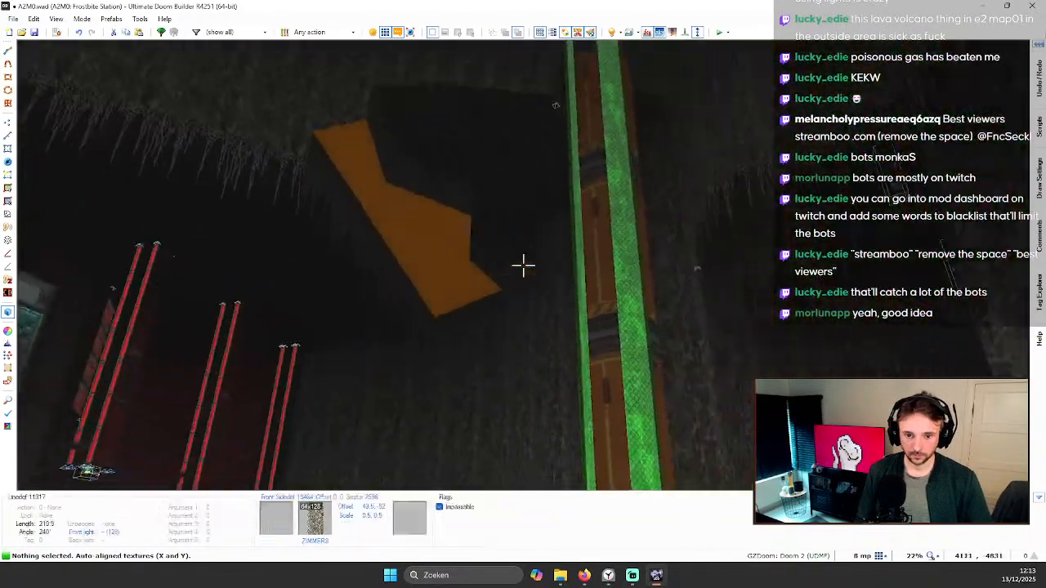
key(e)
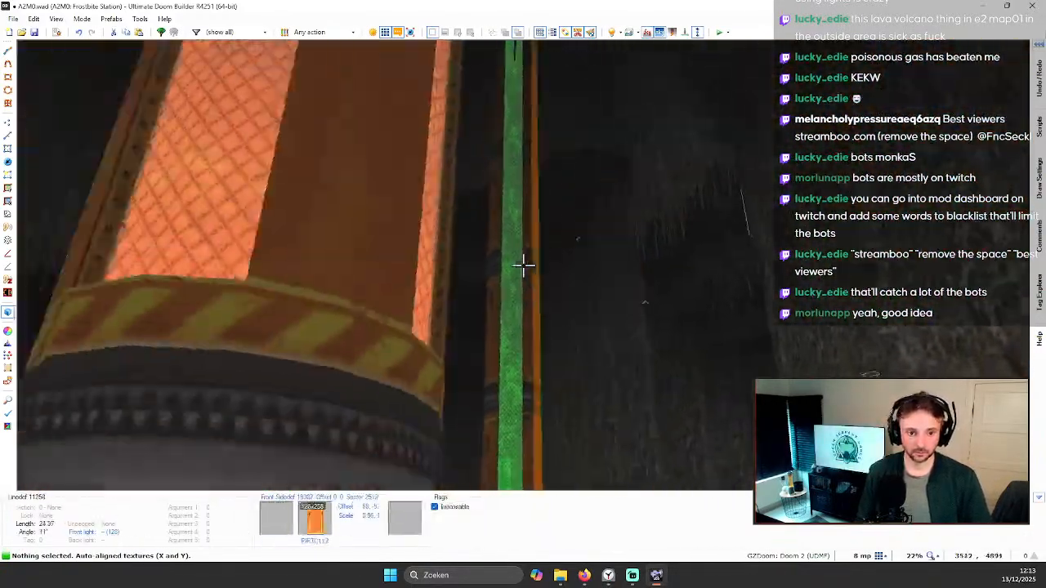
key(e)
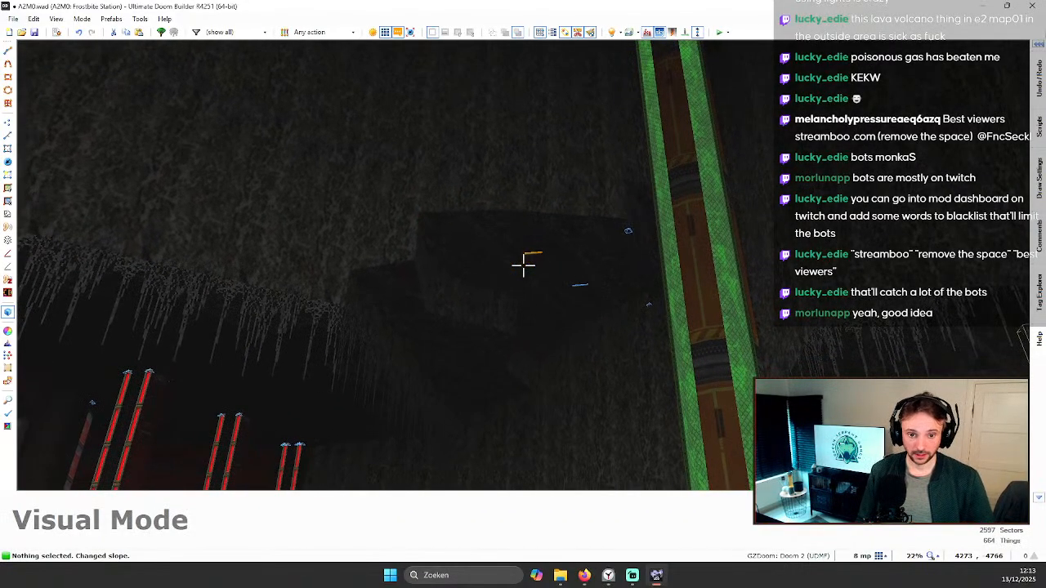
Step: Re-slope the two inner corner ceilings with the visual slope handles, then raise their slope height in steps of 8 and clear the selection
click(523, 265)
click(523, 265)
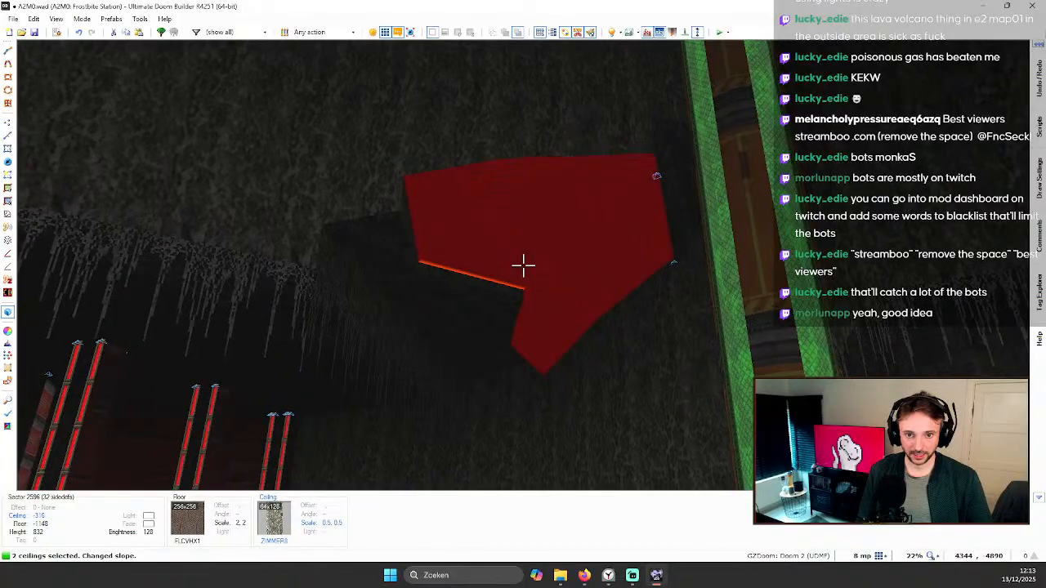
key(c)
click(523, 266)
click(523, 266)
scroll(522, 266, up, 1)
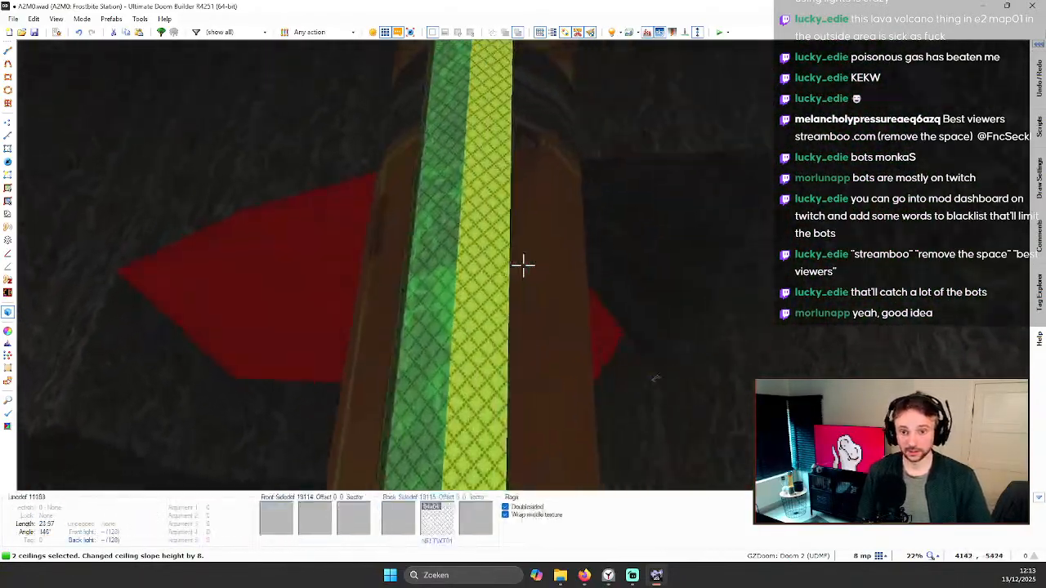
key(c)
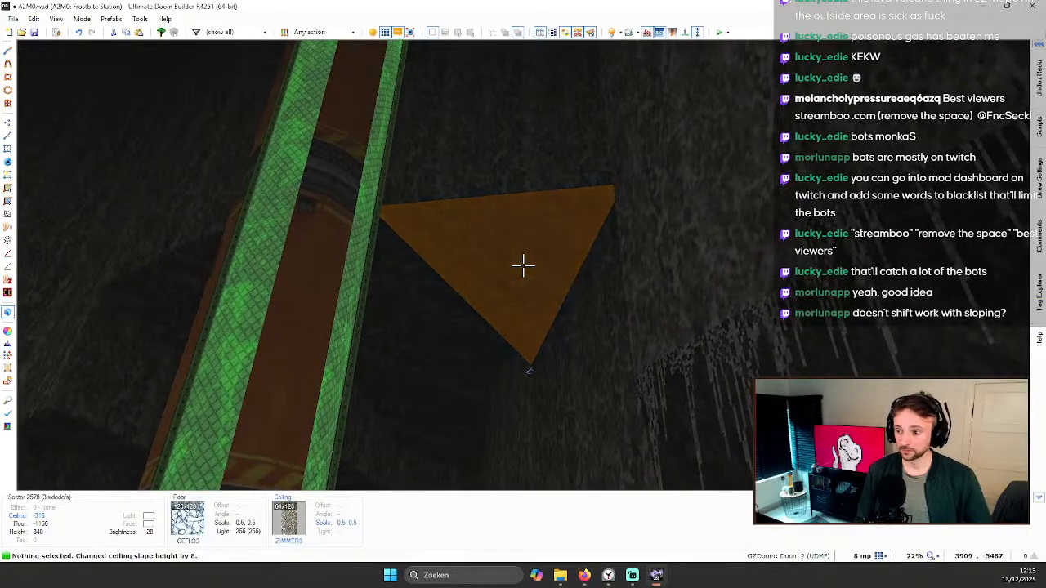
Step: Raise the slope height of the four corner ceilings by 8, then re-slope the two inner ones with the visual slope handles
click(523, 264)
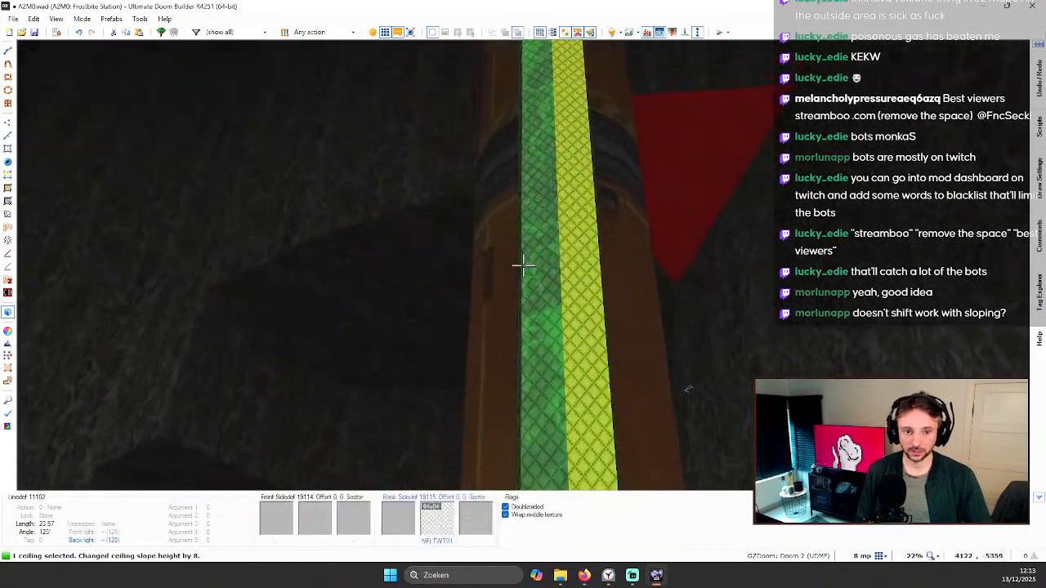
key(c)
shift+click(523, 264)
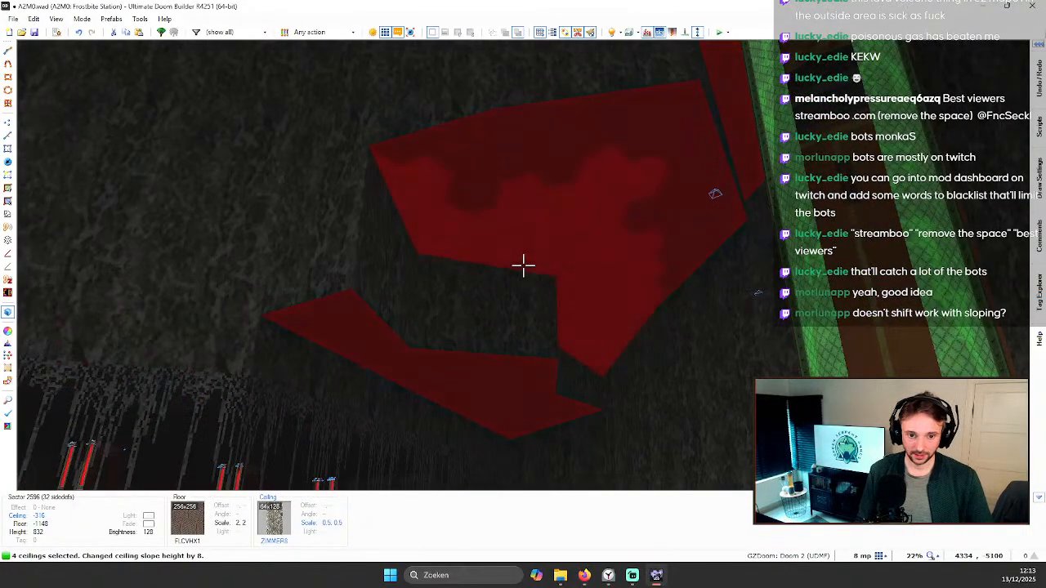
click(523, 265)
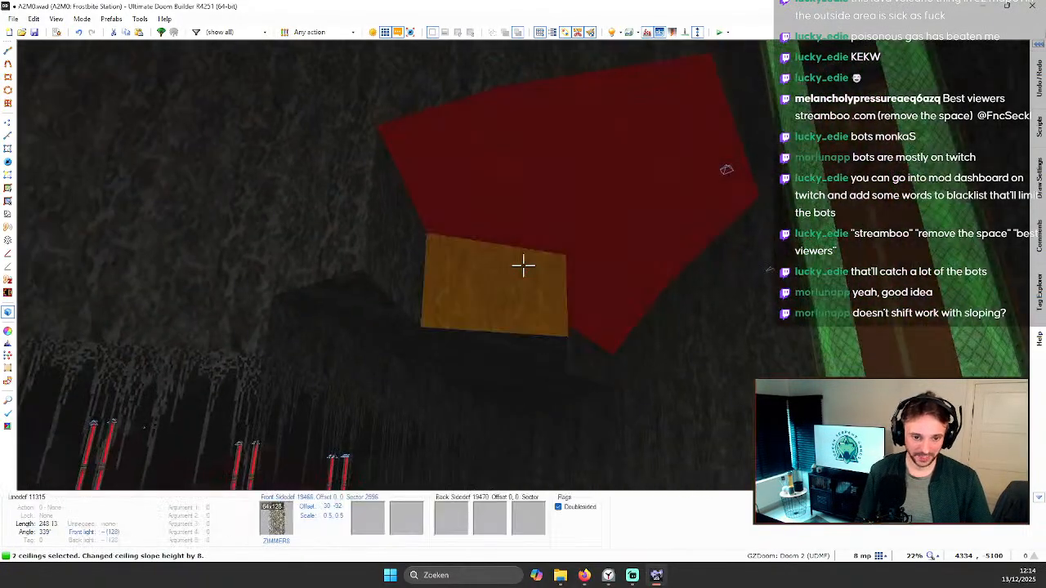
key(v)
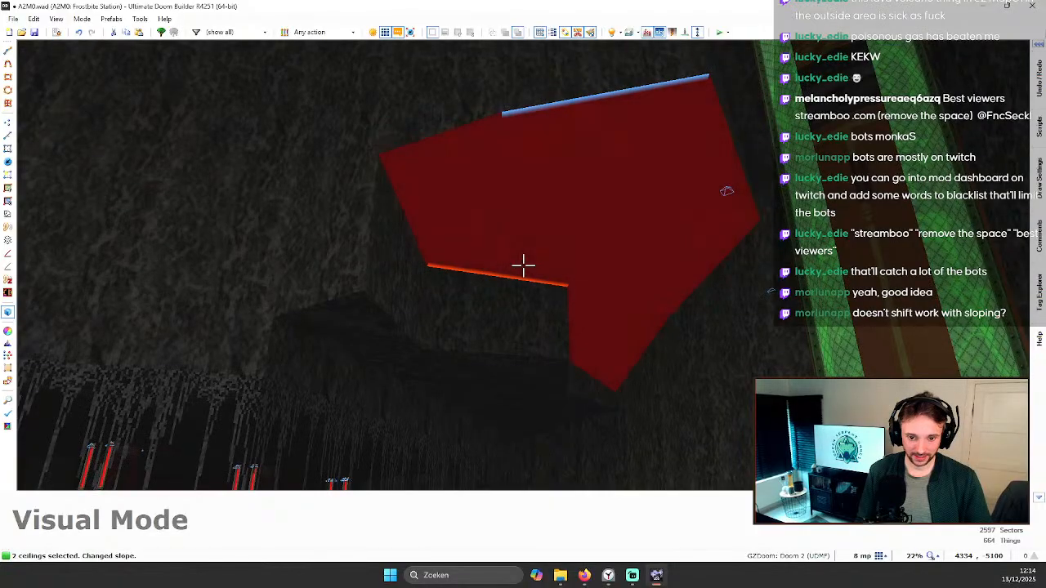
key(c)
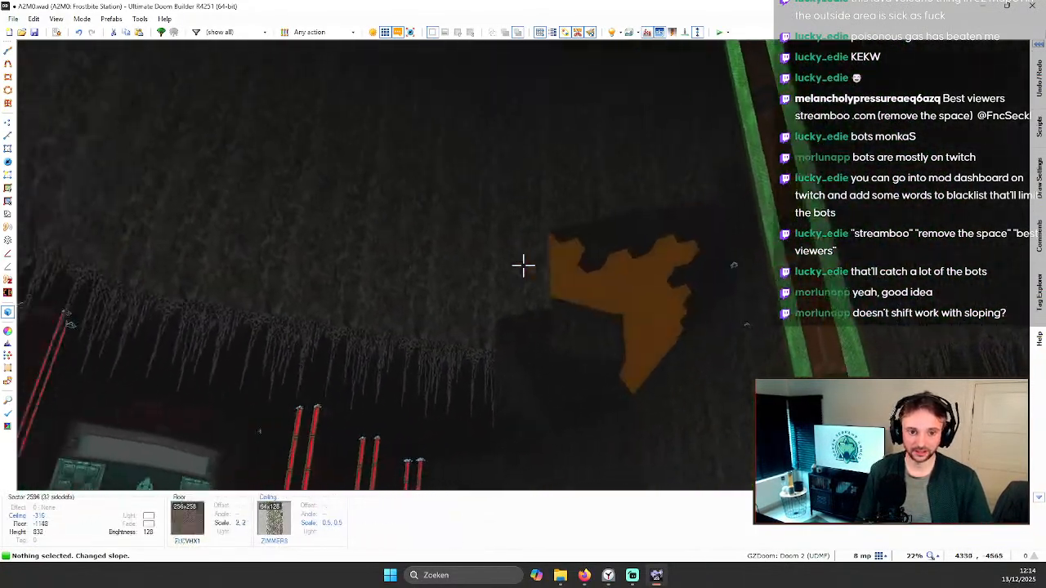
Step: Select the outer step ceiling beside the webbed edge, lower its slope height in steps of 8, and clear the selection
click(523, 266)
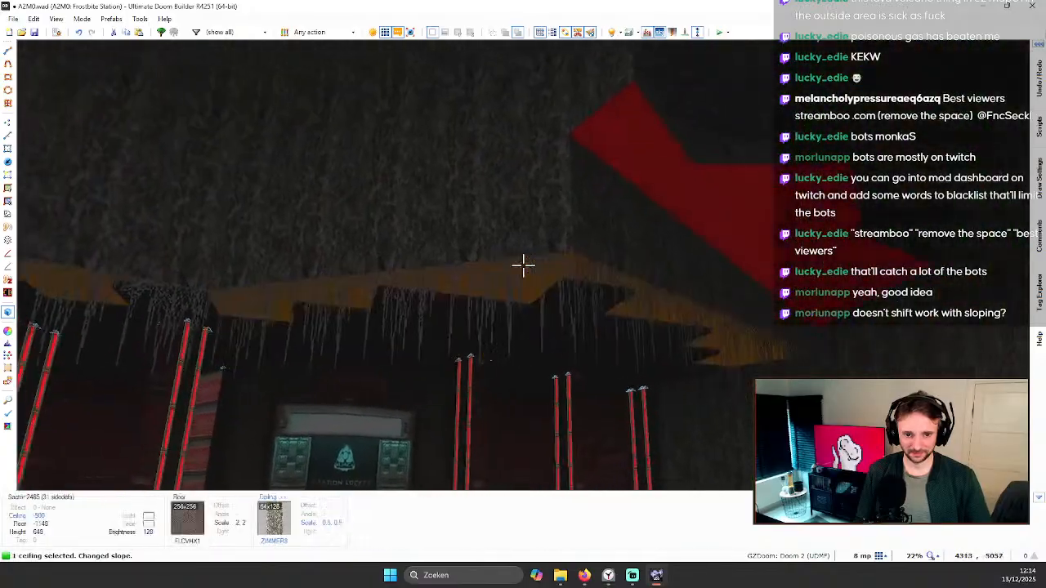
scroll(523, 265, down, 3)
key(c)
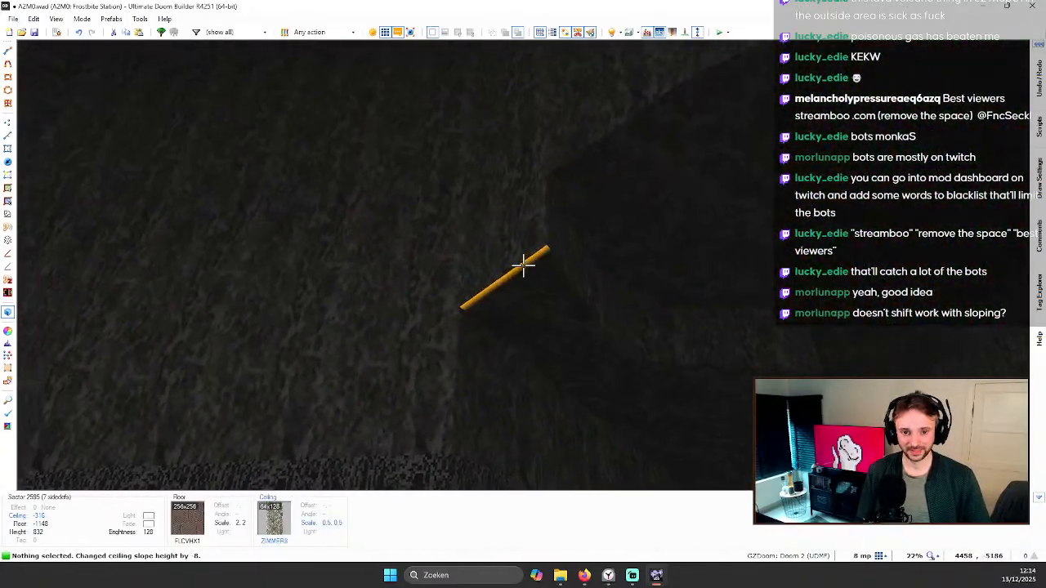
Step: Tilt the outer step ceiling using the visual slope handles along its outer edges
key(e)
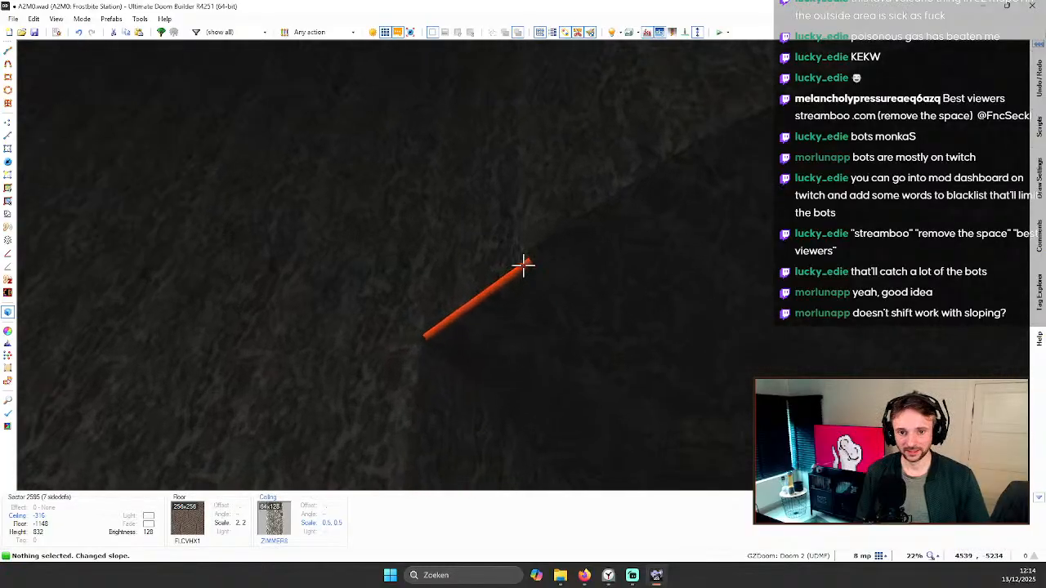
key(d)
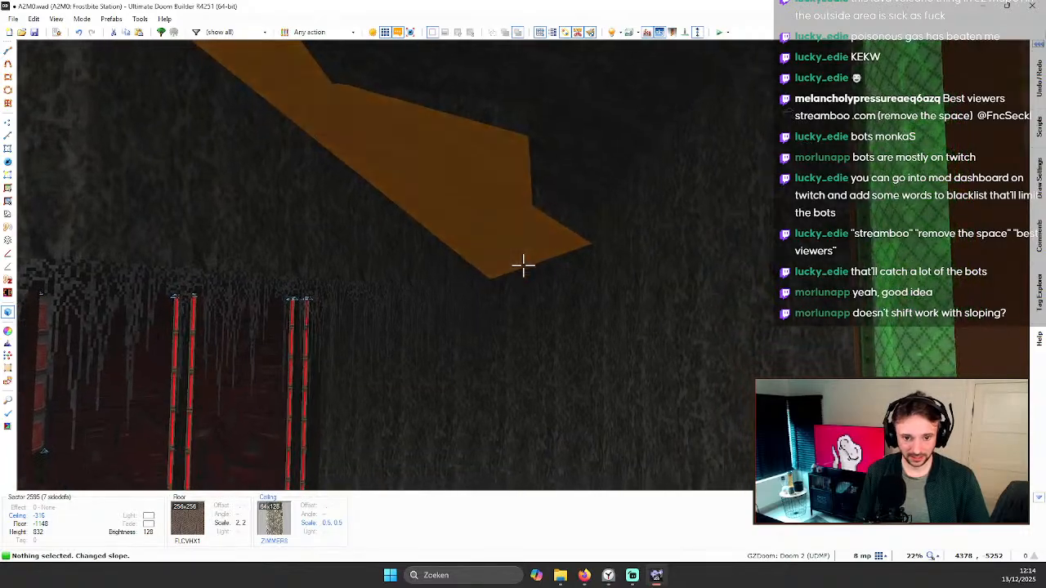
key(e)
key(d)
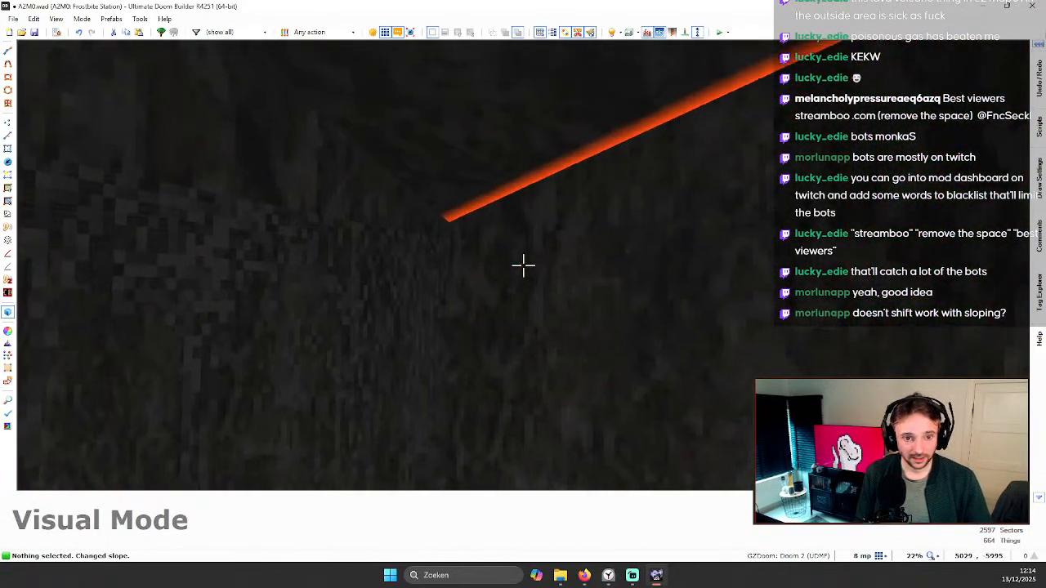
key(d)
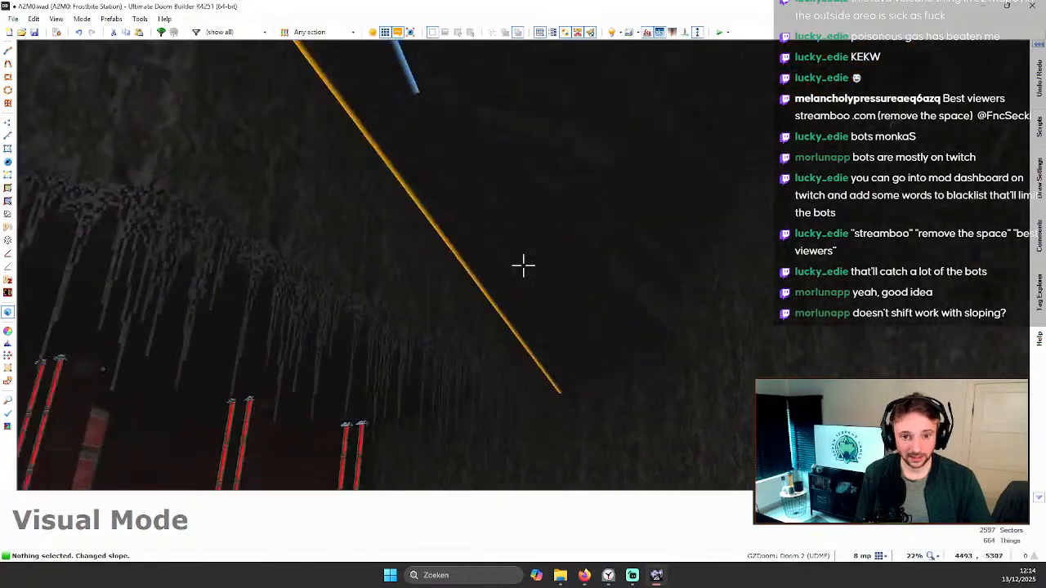
key(v)
key(e)
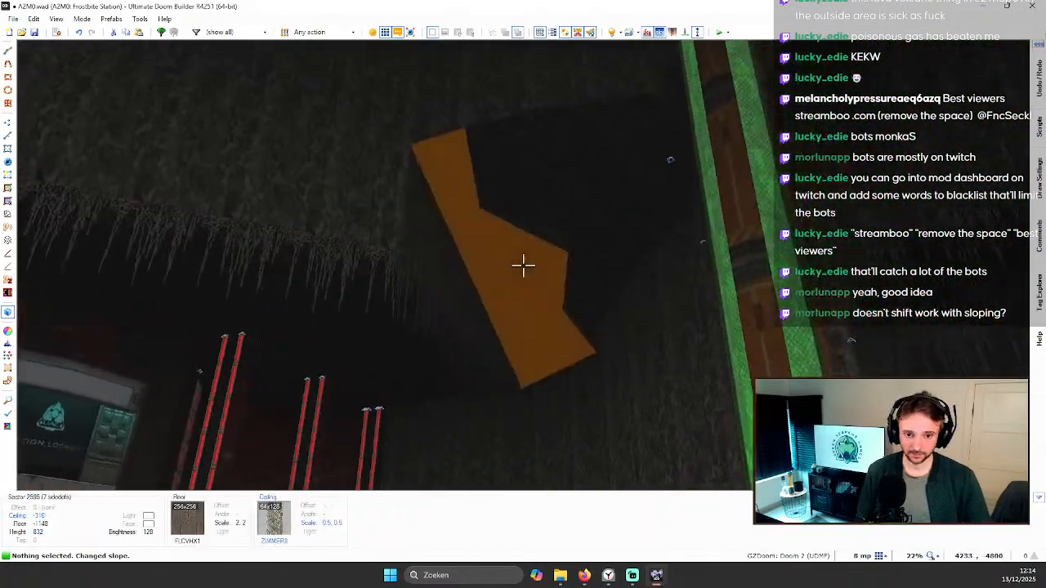
Step: In the 2D map, split the outer step sector with a line about 193 units long from the inner outline's lower vertex to the outer line
key(q)
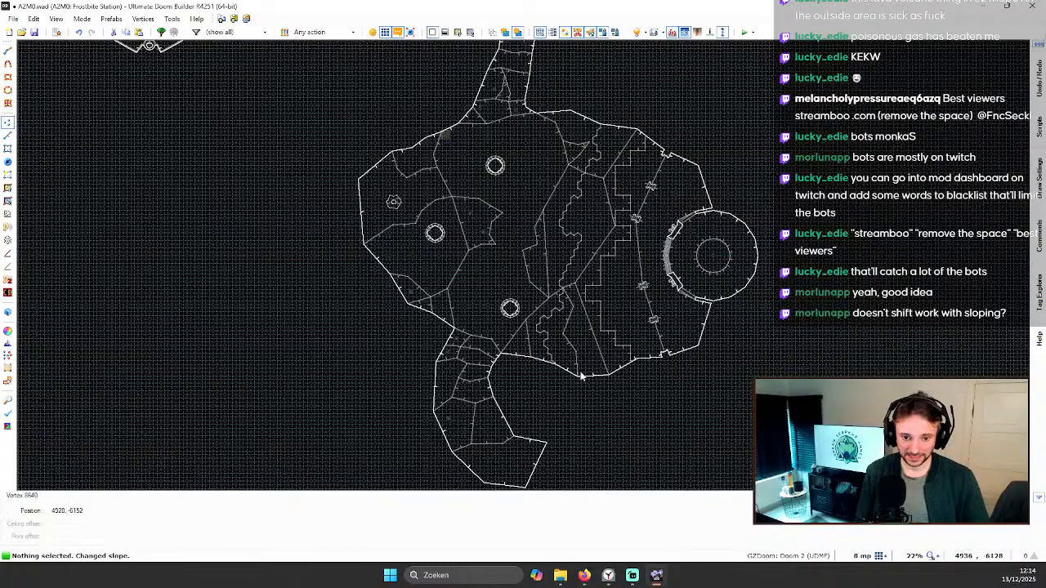
scroll(639, 372, up, 4)
scroll(600, 290, up, 2)
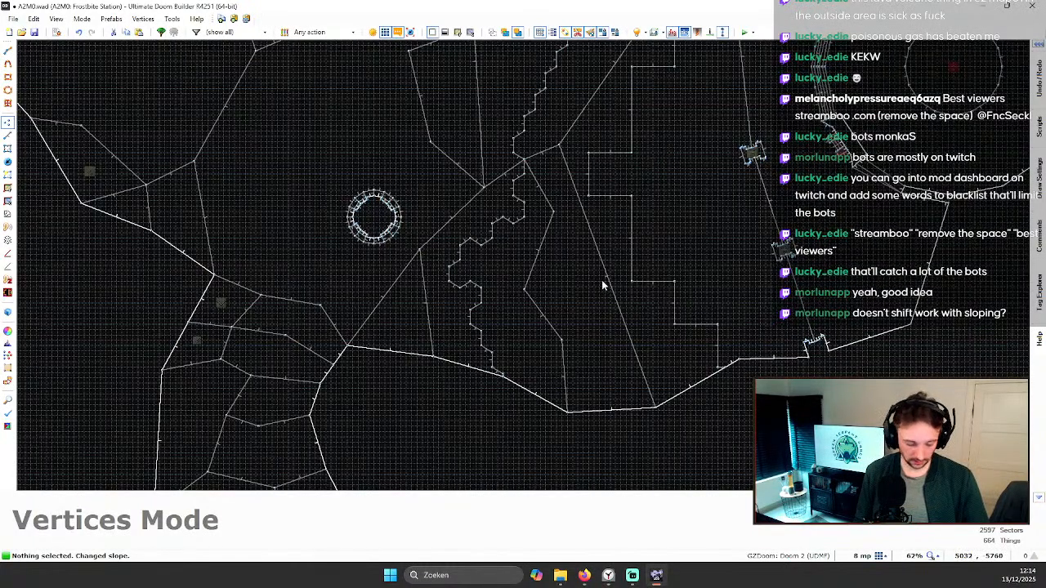
scroll(600, 290, up, 2)
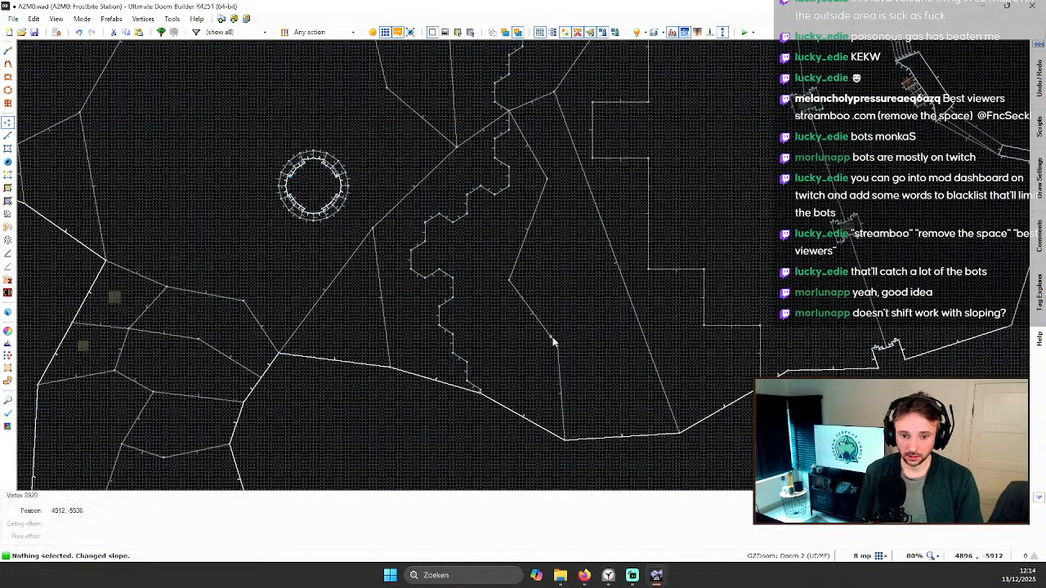
key(space)
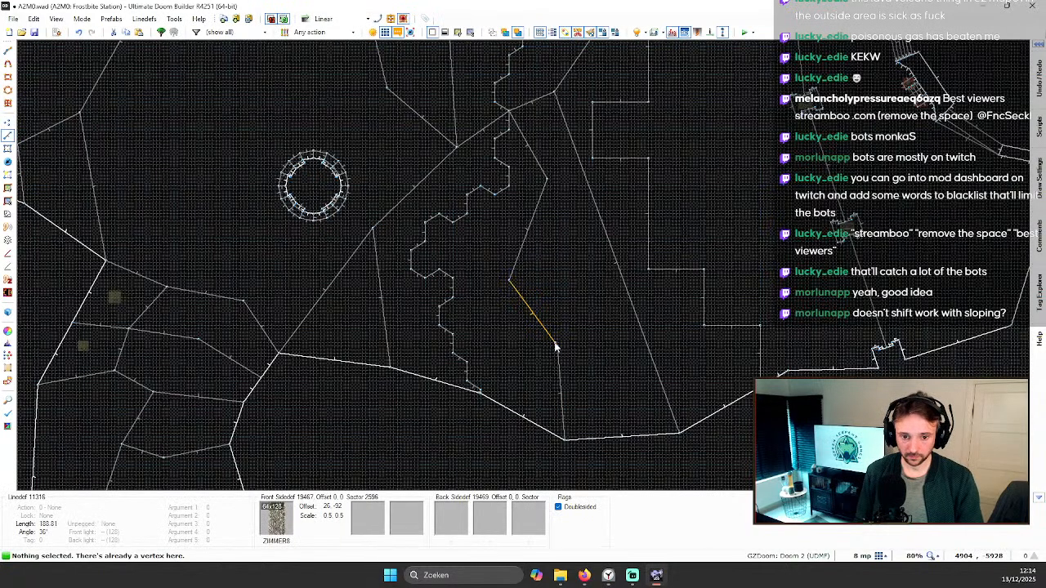
click(611, 261)
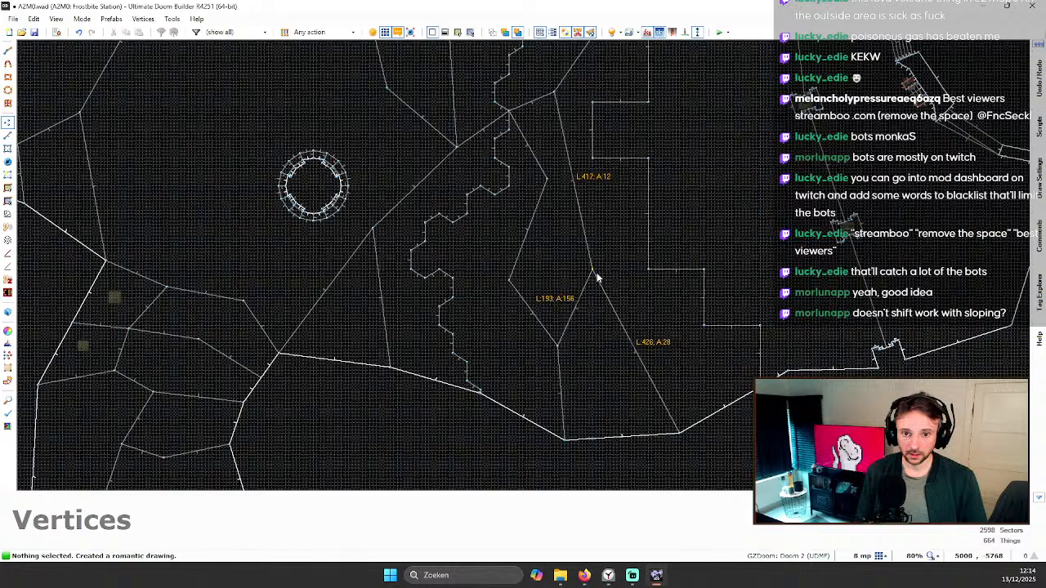
Step: In the 3D view, lower the larger outer step ceiling's slope height by 8 and raise the newly split piece's in steps of 8
key(q)
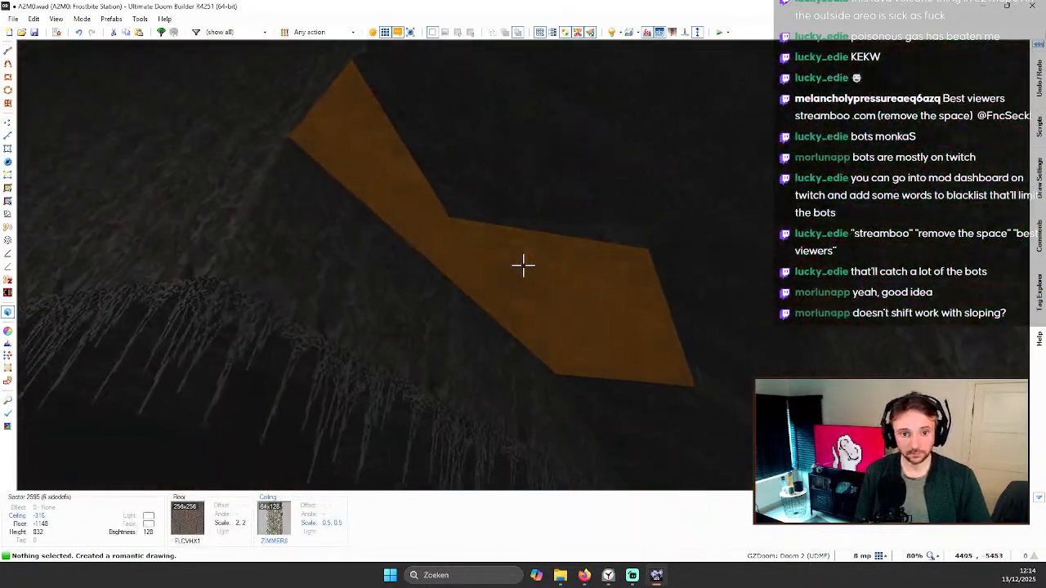
click(523, 265)
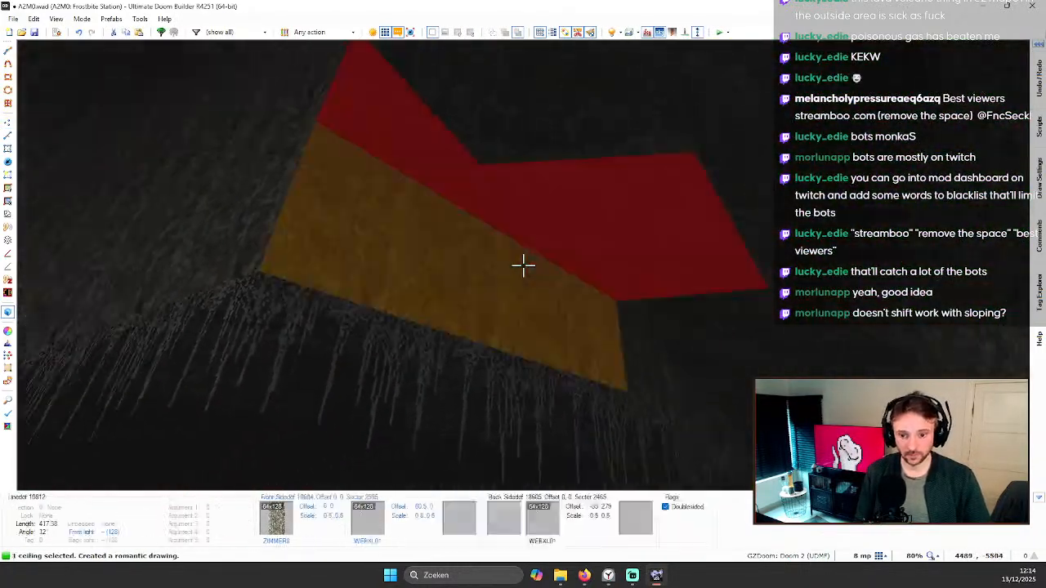
click(523, 265)
click(523, 266)
scroll(523, 266, down, 1)
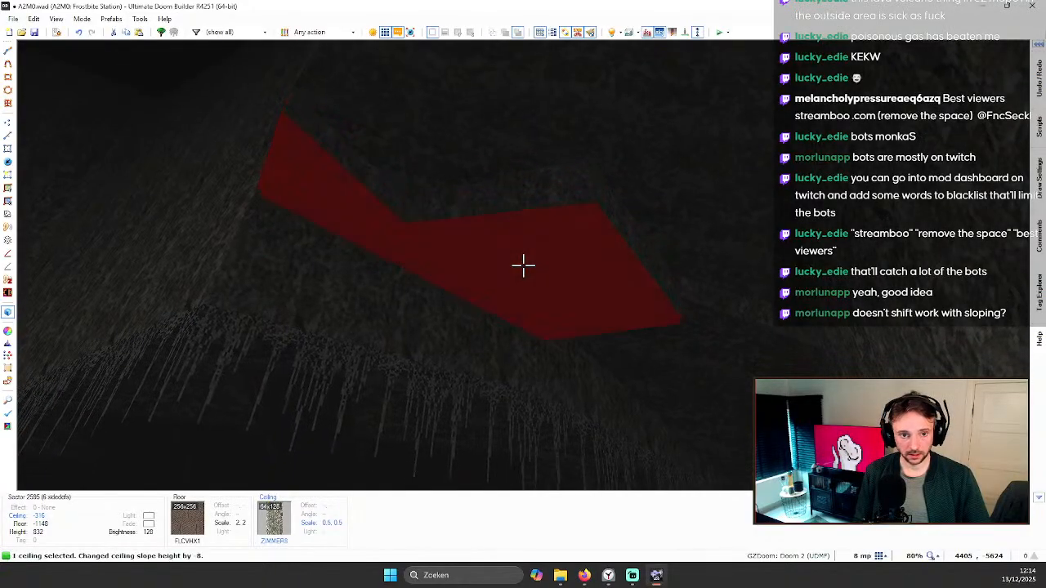
click(523, 266)
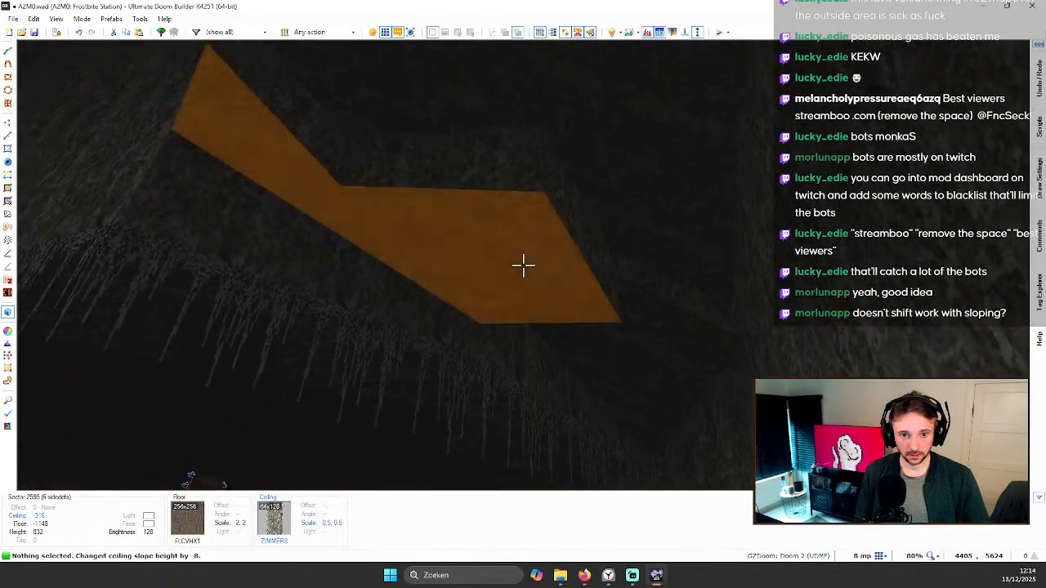
click(523, 265)
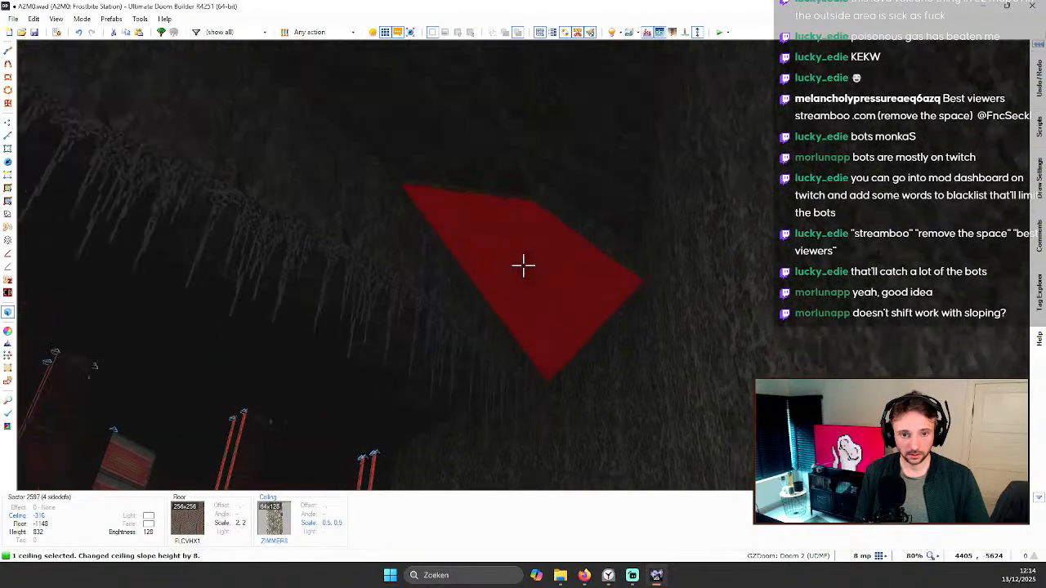
click(523, 265)
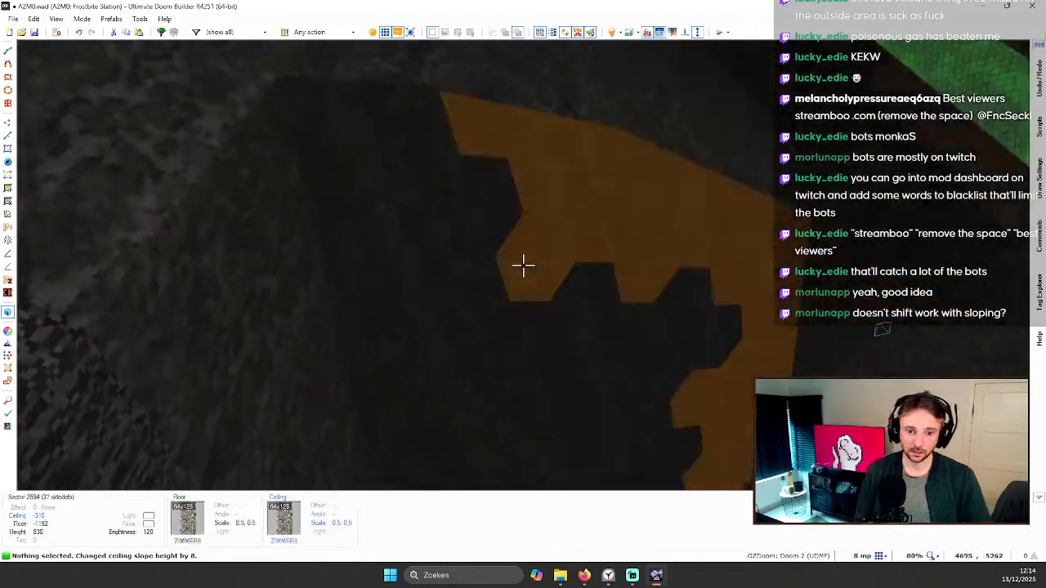
Step: Select the inner corner ceilings, including both sides of the jagged edge, raise their slope height in steps of 8, and clear the selection
click(523, 266)
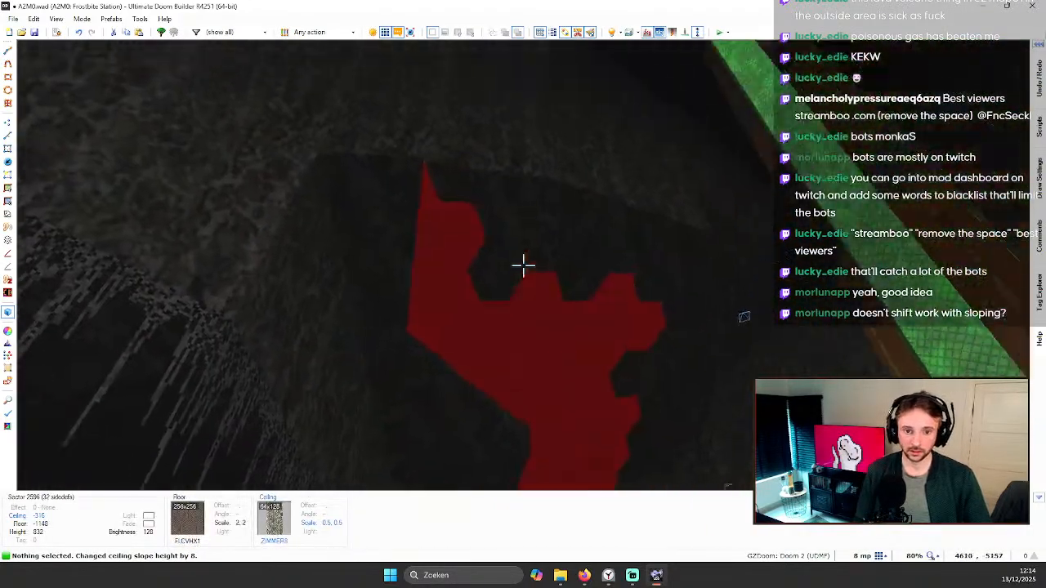
click(523, 266)
click(522, 266)
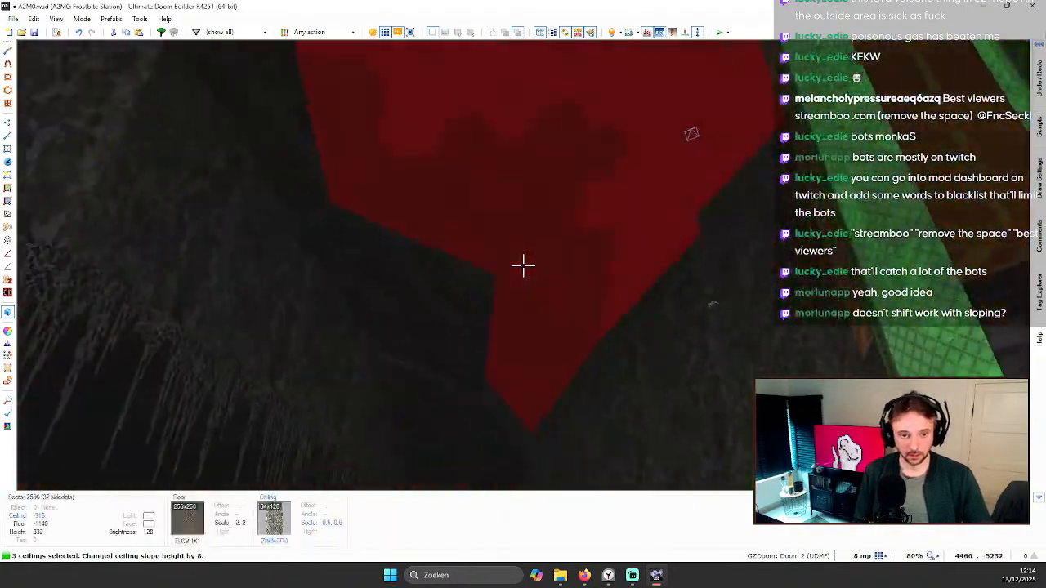
key(c)
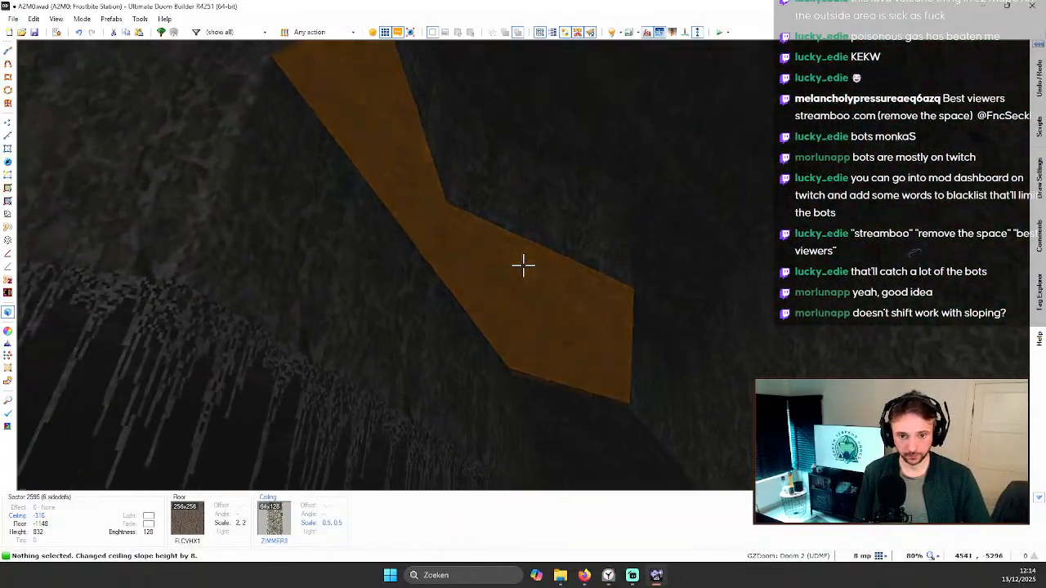
Step: Re-slope the outer step ceiling with the visual slope handles, then raise the slope height of the four corner ceilings in steps of 8
key(c)
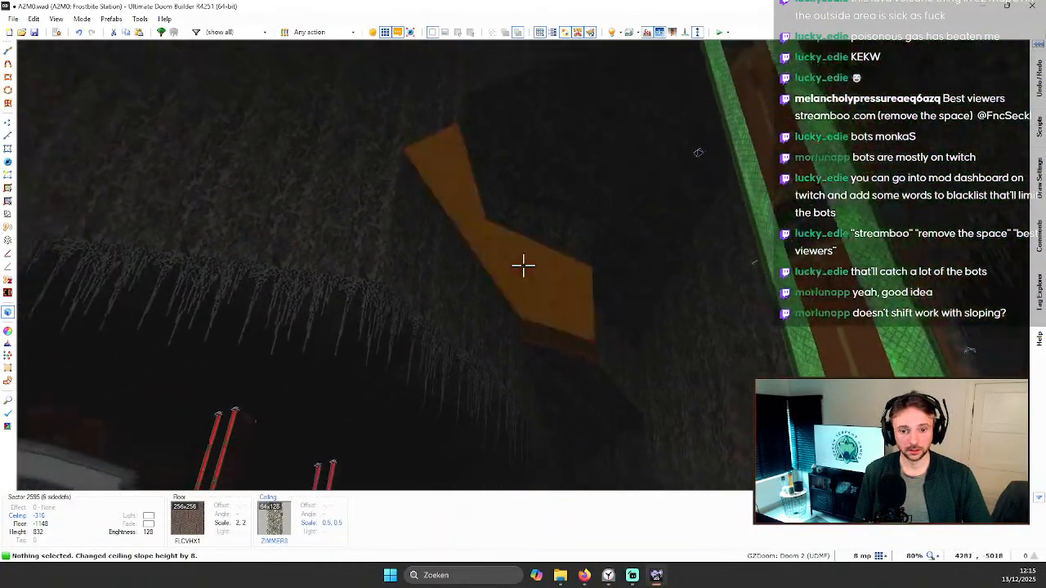
key(w)
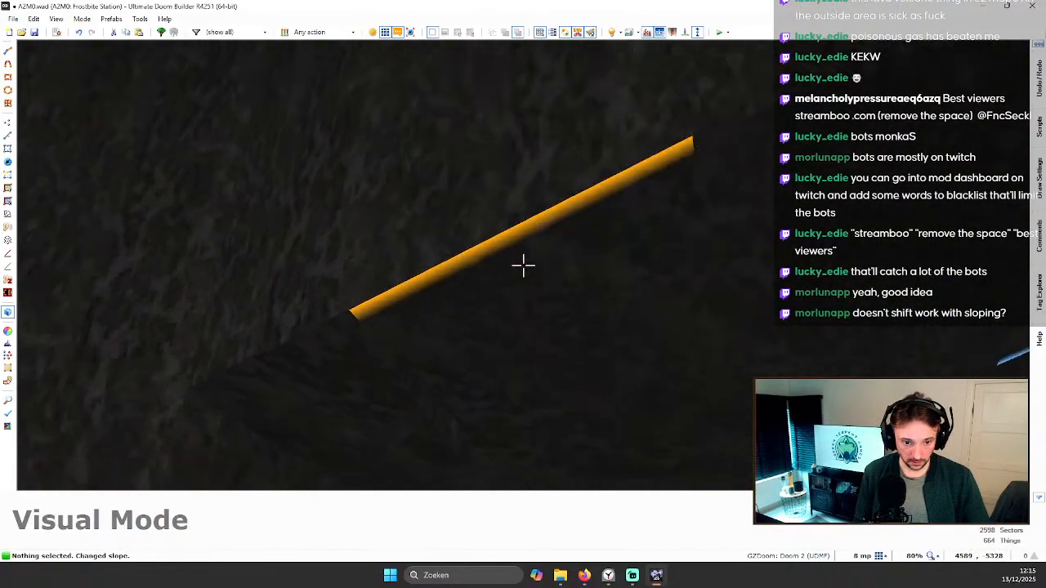
key(w)
key(s)
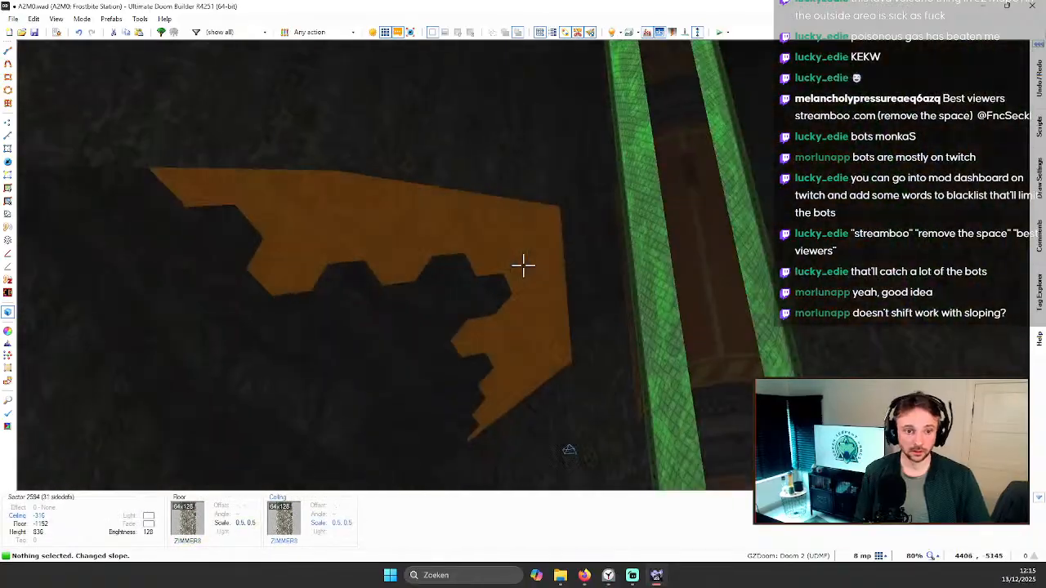
key(w)
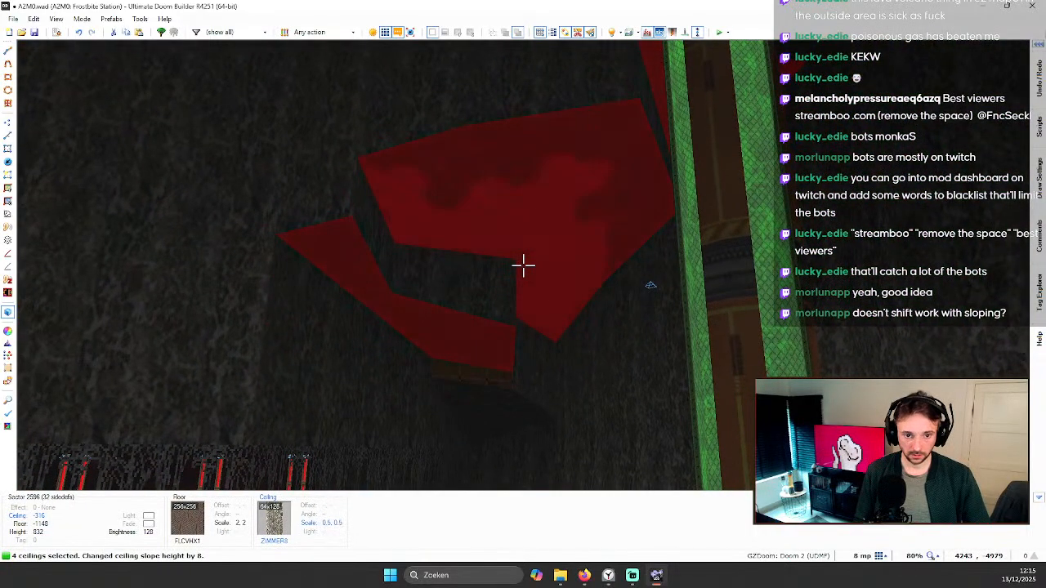
key(c)
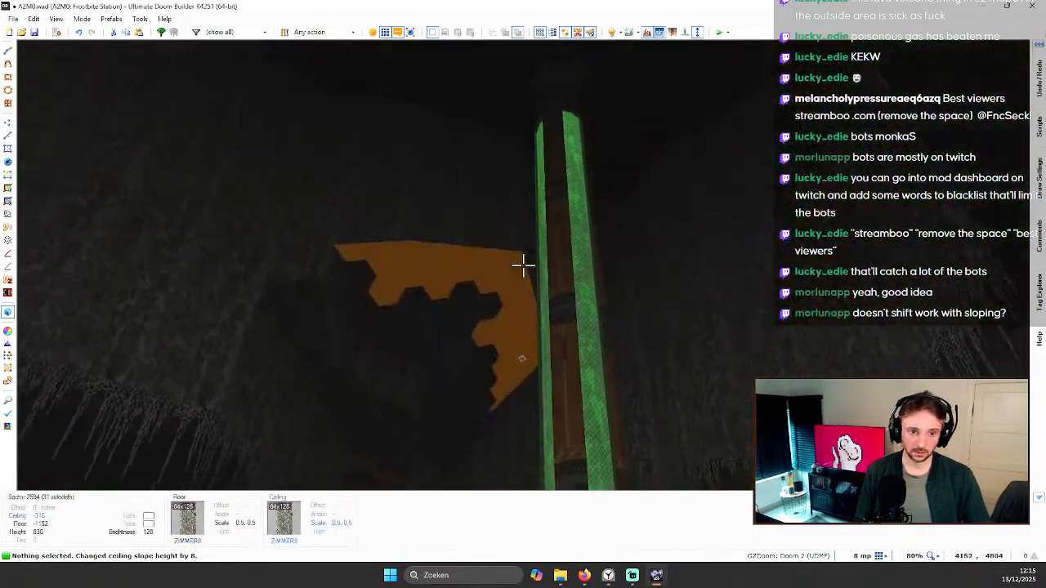
Step: Copy the ZIMMER8 texture onto the bare step wall and auto-align it in both directions
key(ctrl+c)
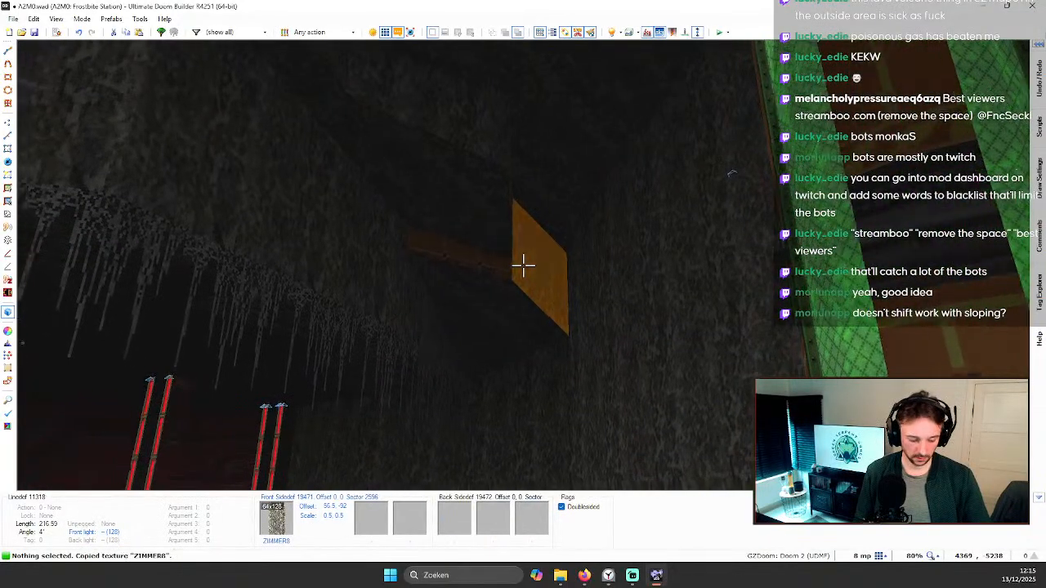
key(ctrl+v)
key(ctrl+a)
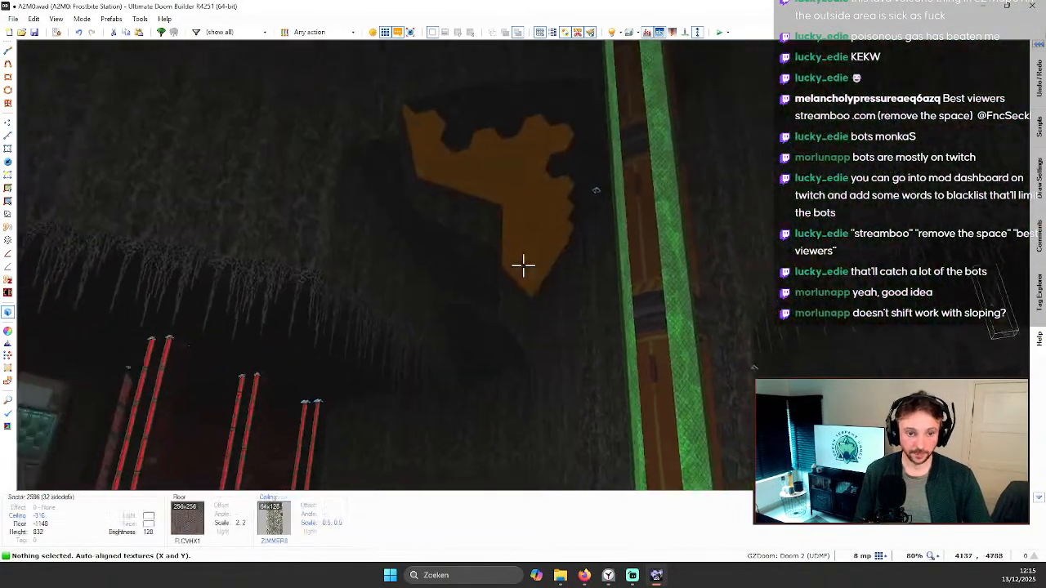
Step: In the 2D map, draw a jagged line around the lower pillar between two ceiling outline vertices, with first segments of about 209 and 230 units
key(s)
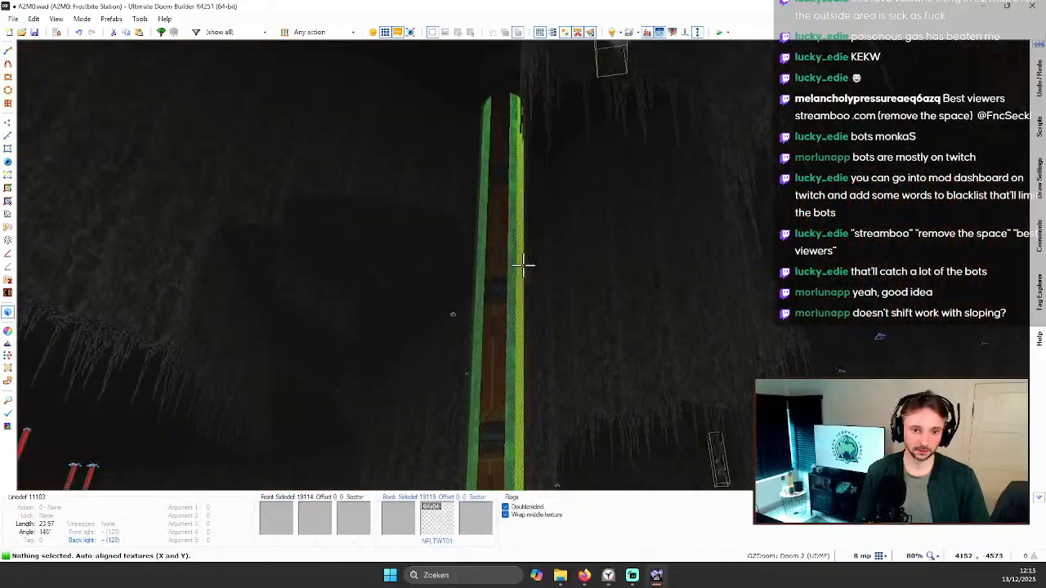
key(s)
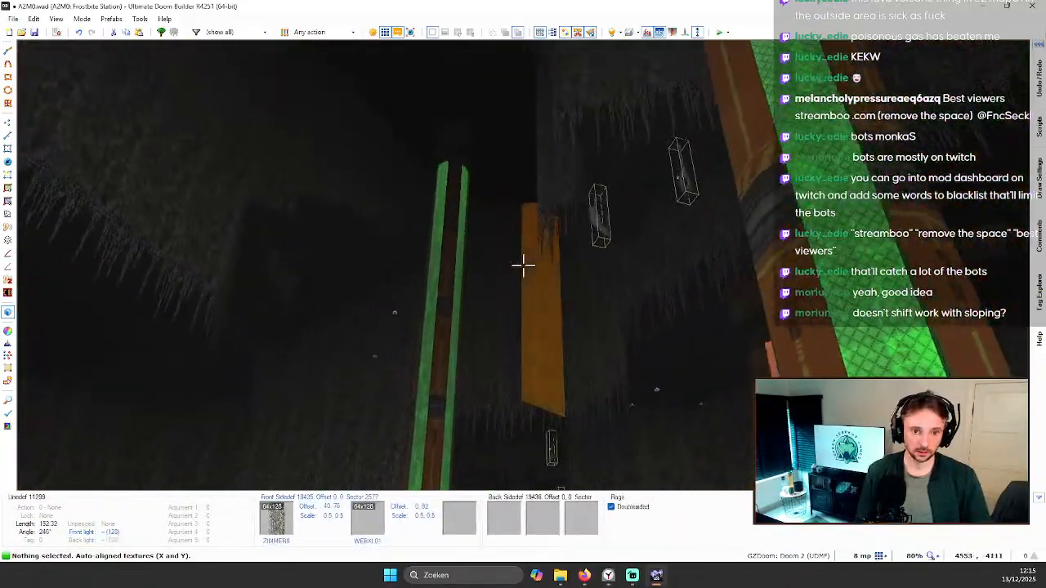
key(w)
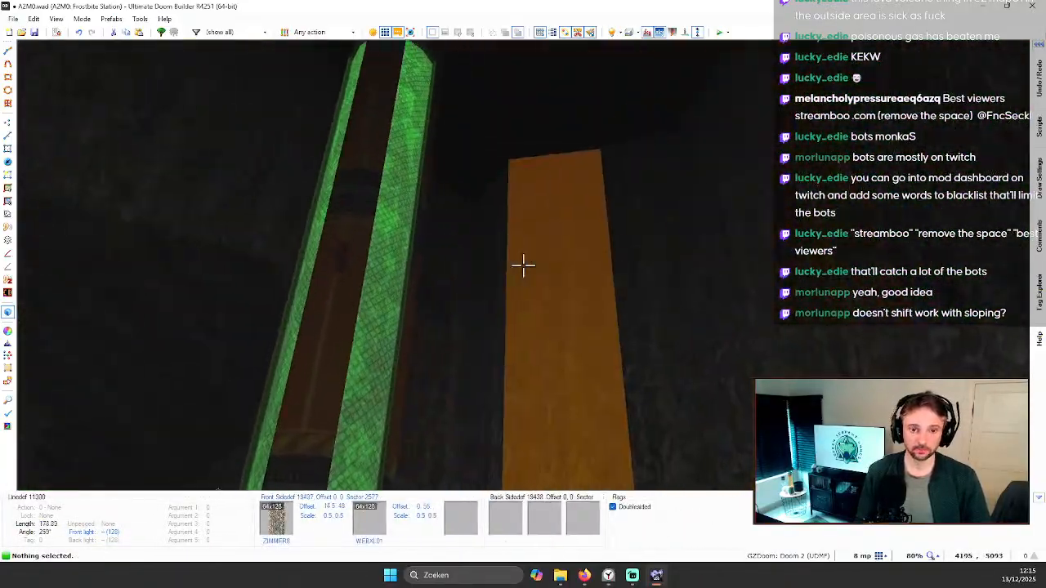
key(w)
key(q)
scroll(530, 264, down, 3)
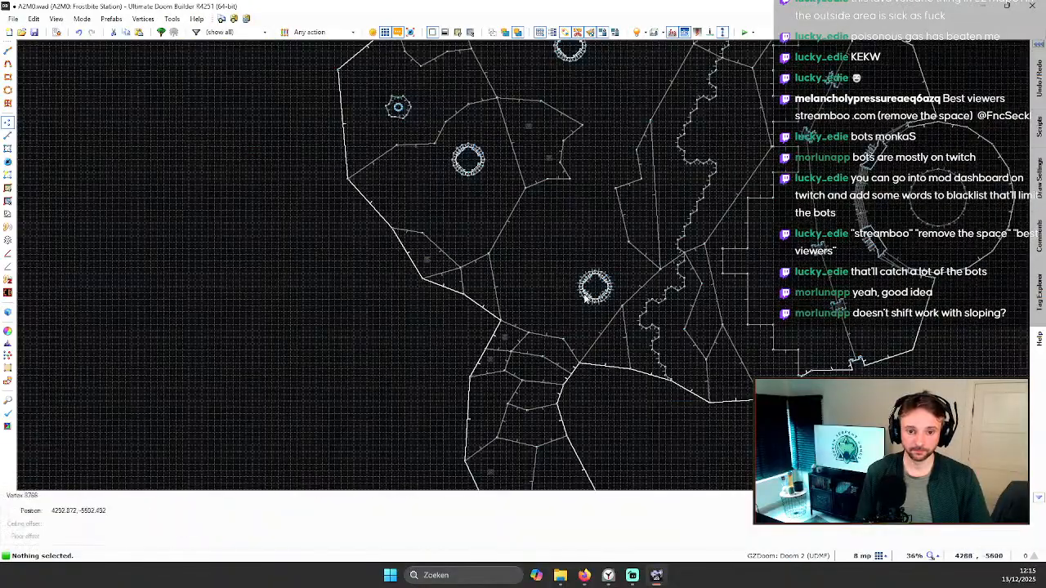
scroll(585, 295, up, 3)
middle_drag(492, 265, 487, 194)
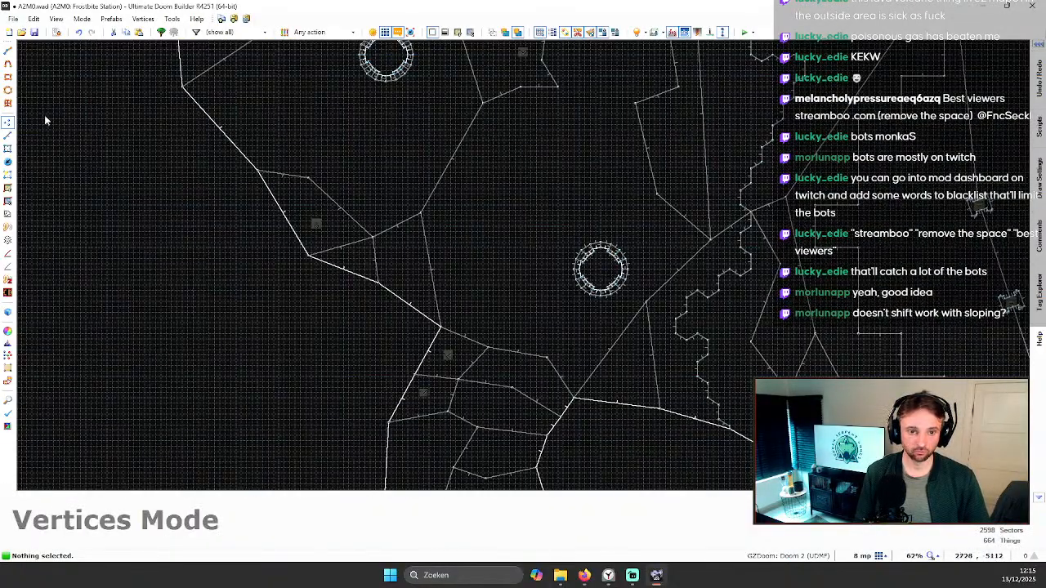
key(d)
click(482, 105)
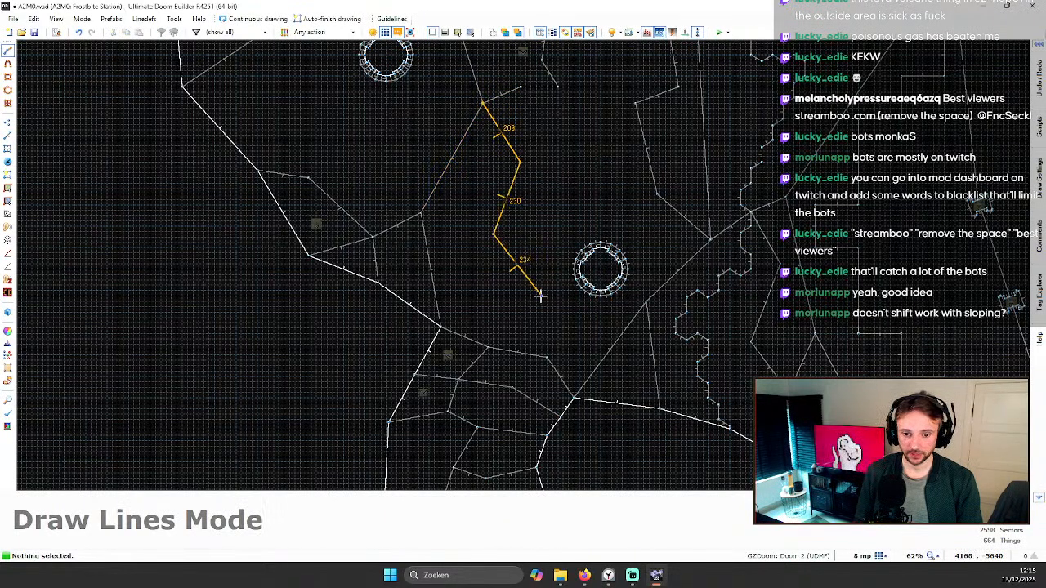
click(642, 302)
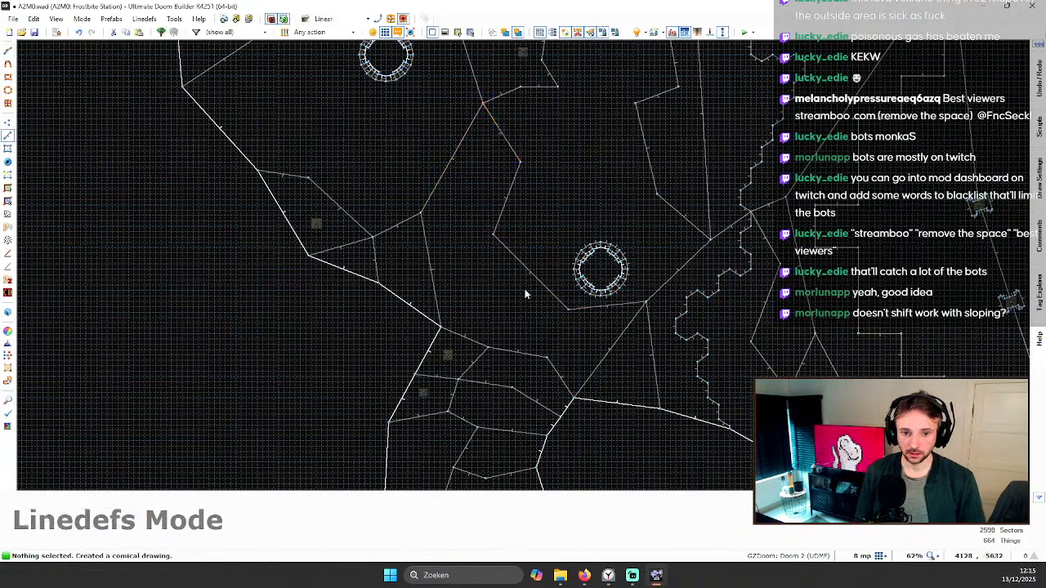
Step: In the 3D view, select the high ceiling area around the pillar and lower it to 100
key(w)
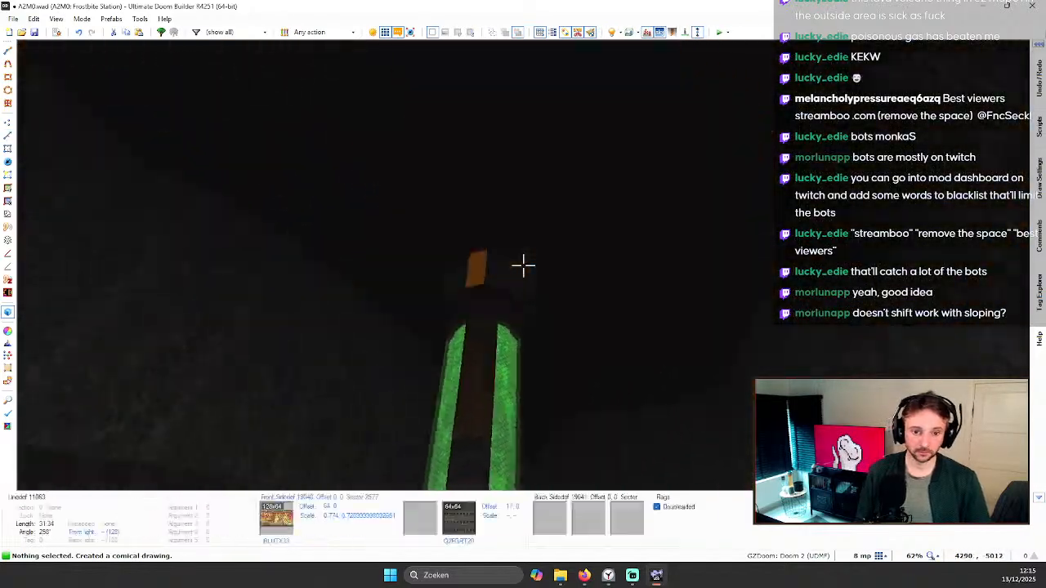
key(w)
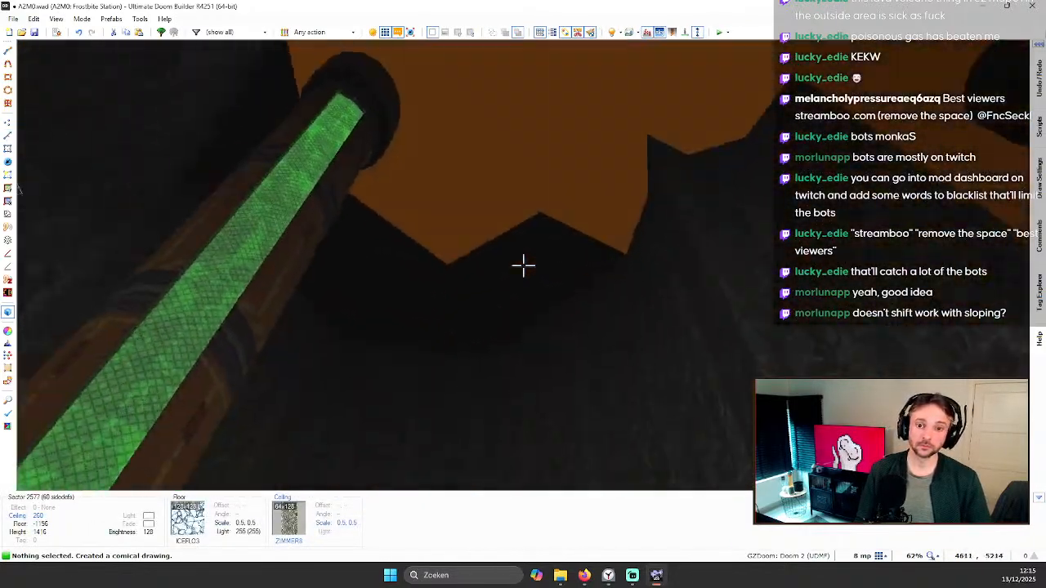
click(523, 266)
scroll(523, 266, down, 20)
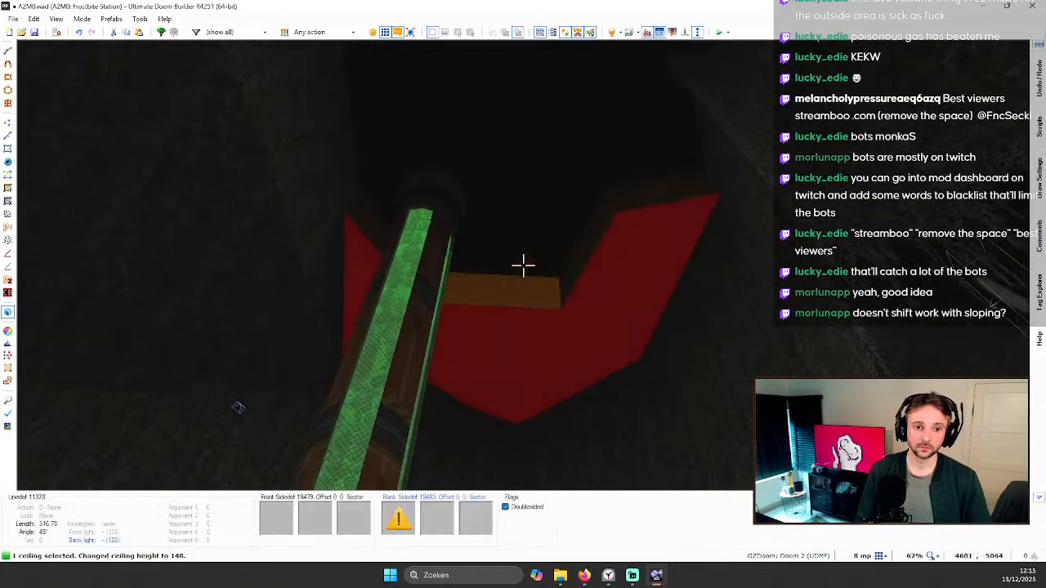
Step: Select the four untextured step walls, paste ZIMMER8 onto them, clear the selection and auto-align the textures
key(w)
key(a)
key(ctrl+c)
click(523, 266)
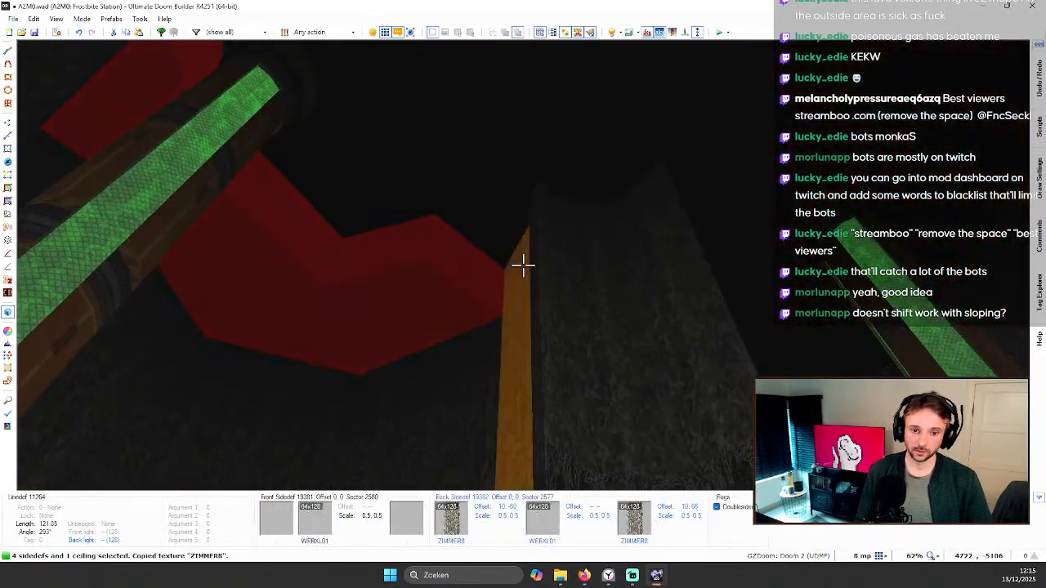
key(c)
click(523, 265)
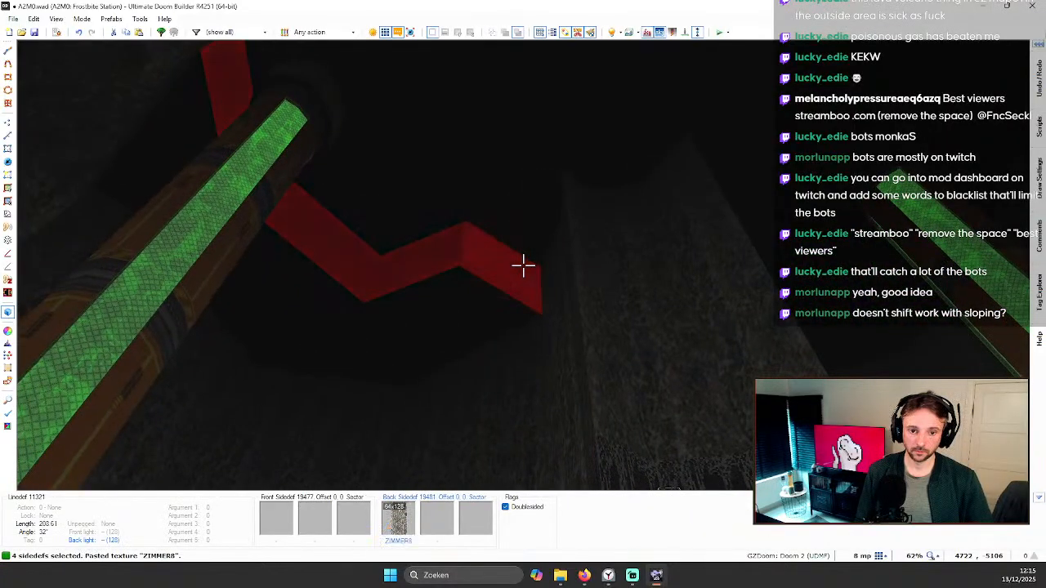
key(c)
key(ctrl+a)
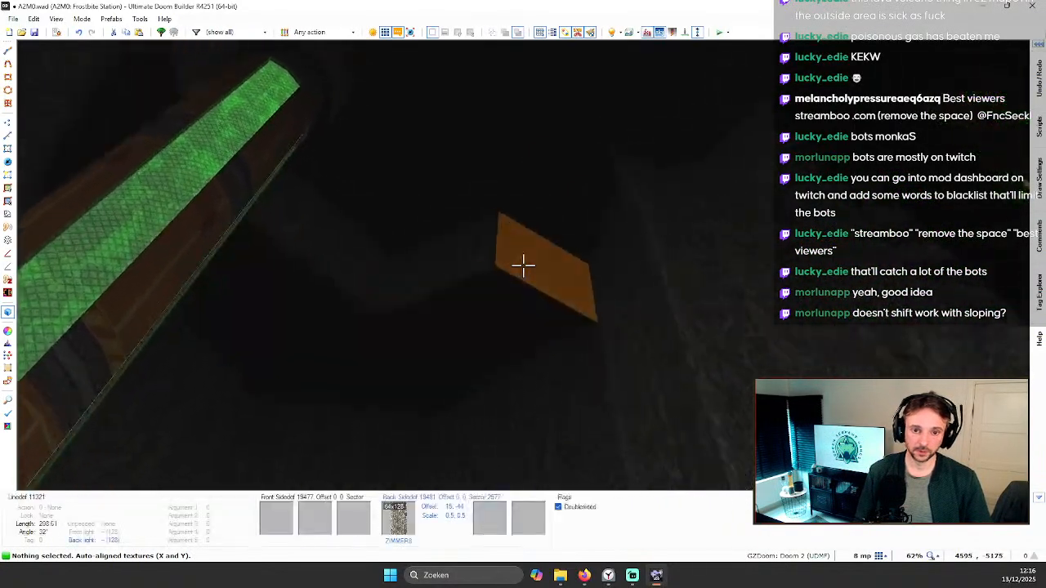
Step: Set the lowered sector's Doom 64-like ceiling and upper wall colors to 353535
key(q)
scroll(535, 259, down, 3)
scroll(563, 295, up, 3)
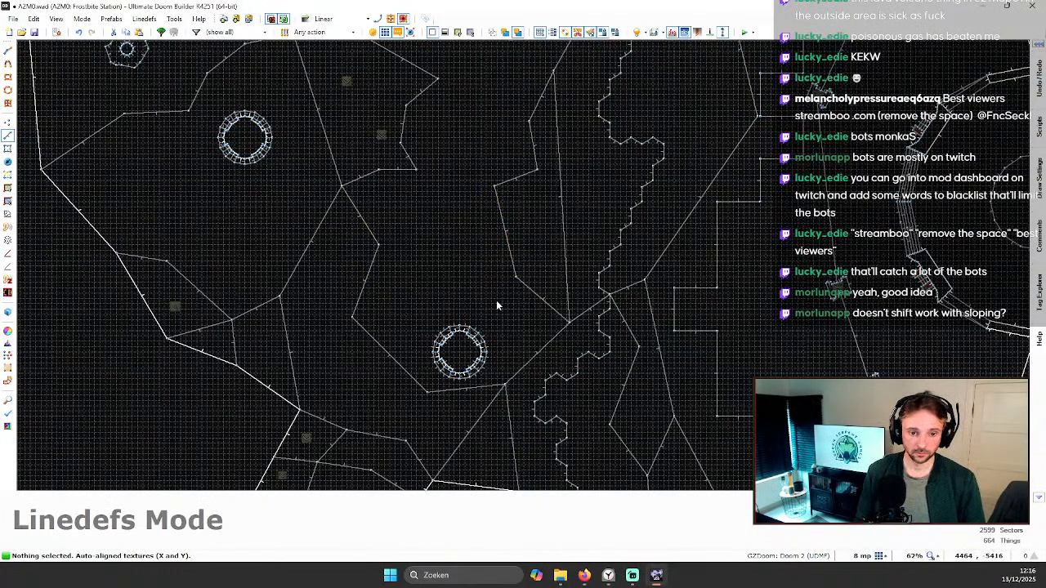
key(q)
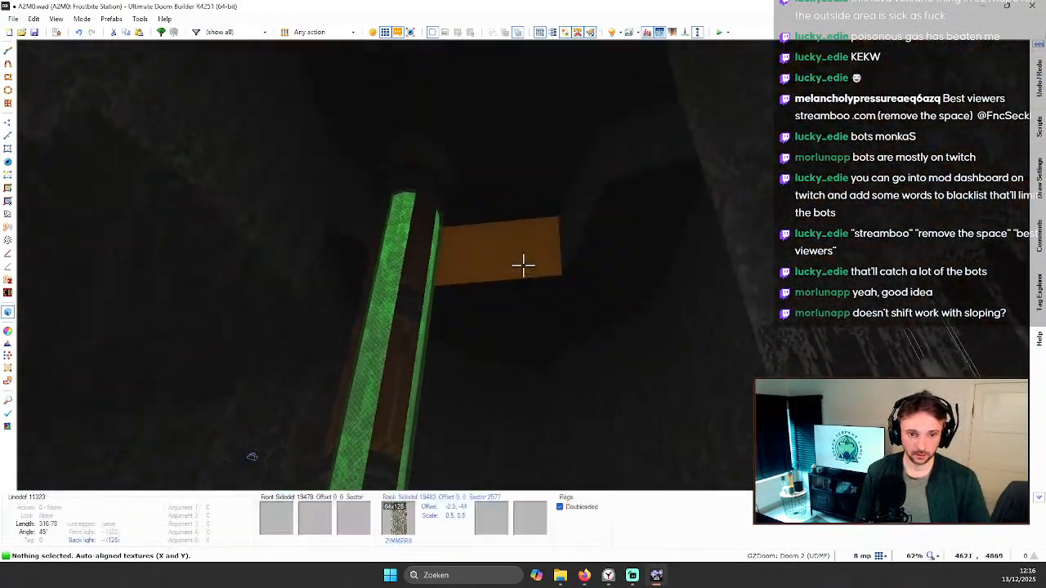
key(e)
key(d)
key(e)
key(d)
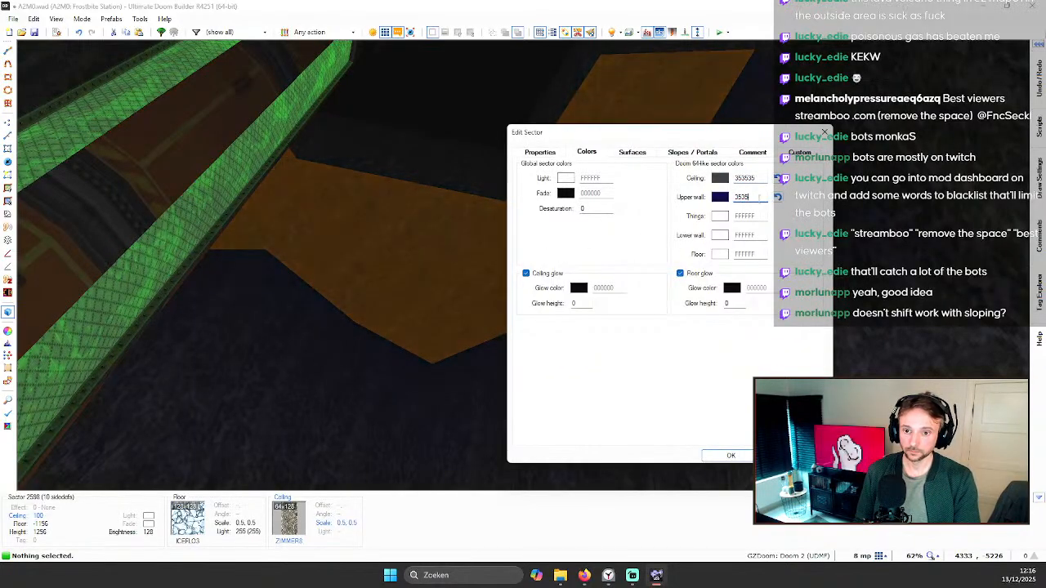
key(Return)
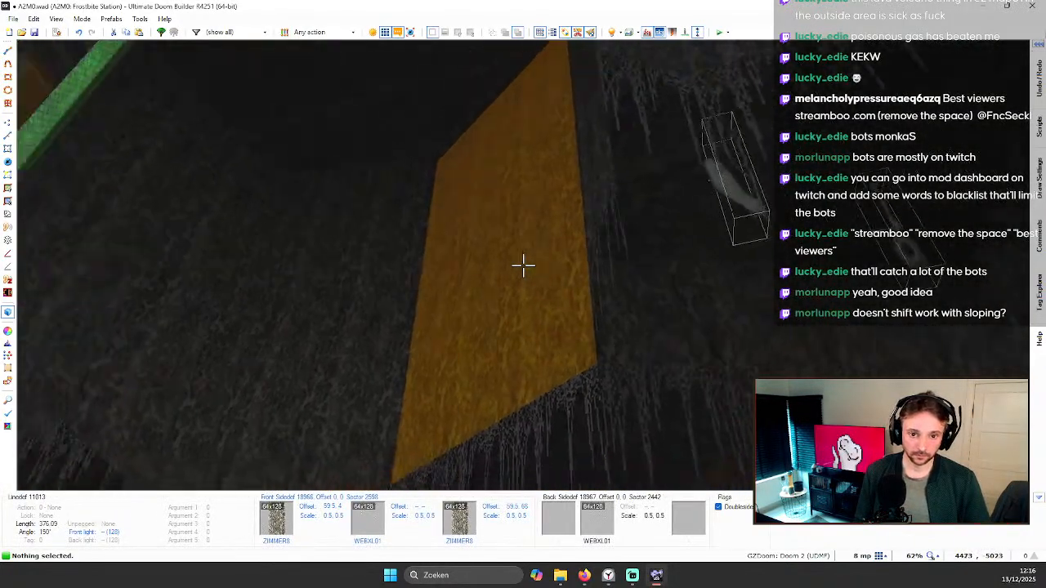
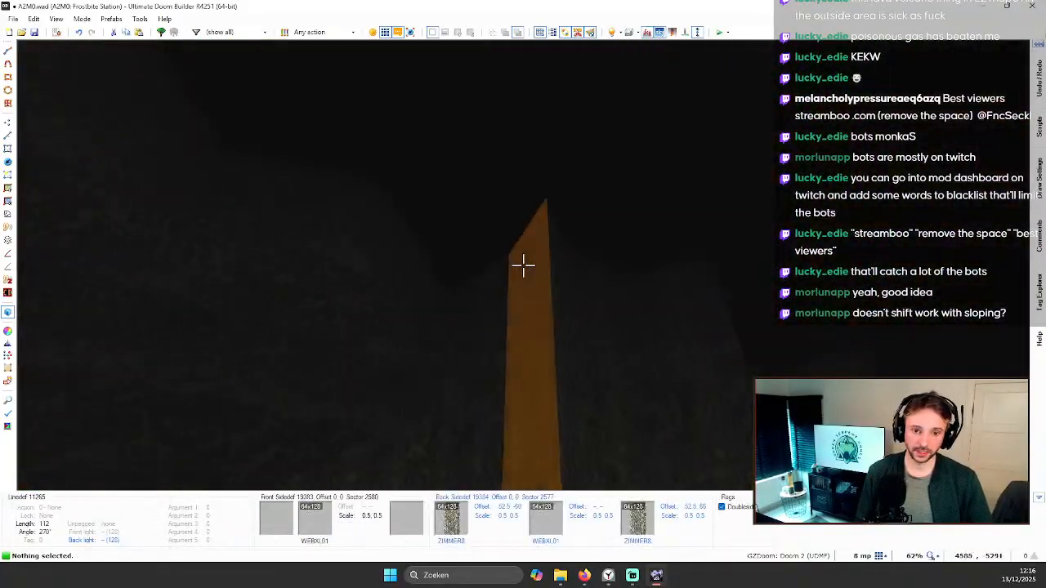
Step: In the 2D map, clear the selection and close off the notch above the new sector with a bent two-segment line between its outline vertices
click(523, 265)
click(524, 266)
click(524, 265)
key(q)
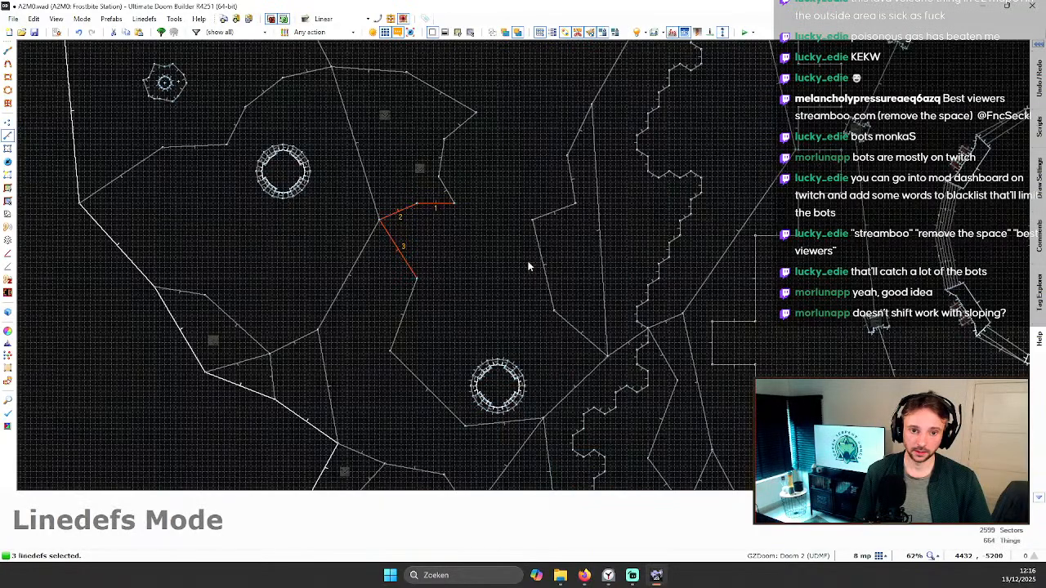
key(v)
scroll(513, 234, down, 3)
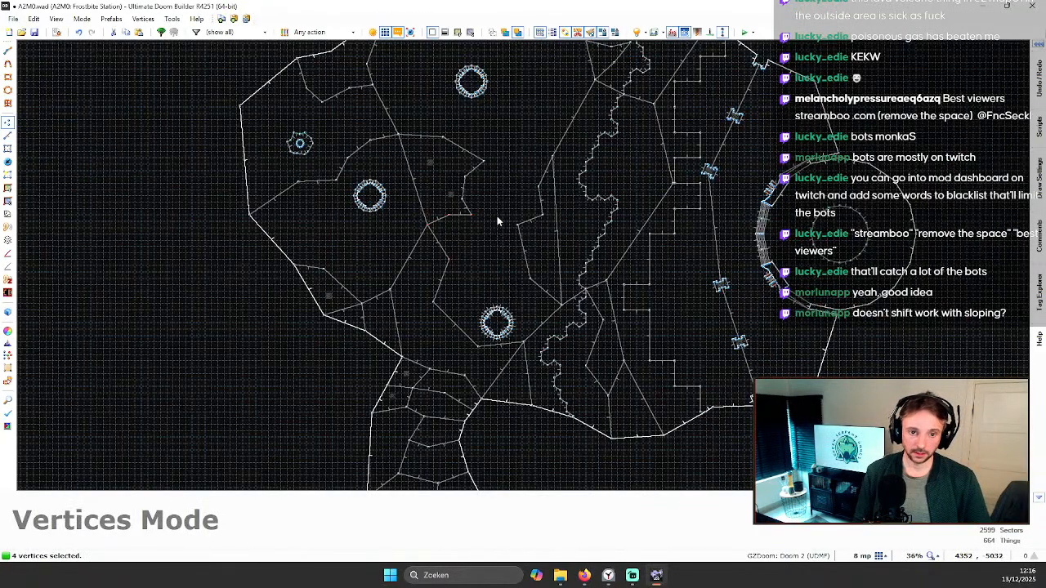
scroll(498, 221, up, 2)
key(c)
scroll(454, 250, up, 2)
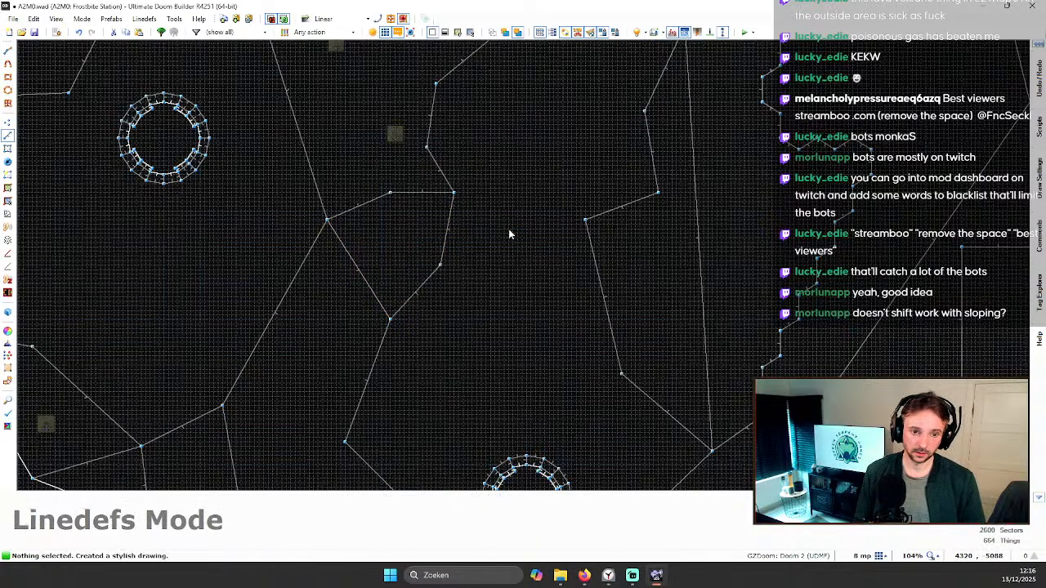
Step: In the 3D view, lower the new notch sector's ceiling to 156 and clear the selection
key(q)
click(523, 266)
scroll(523, 265, down, 1)
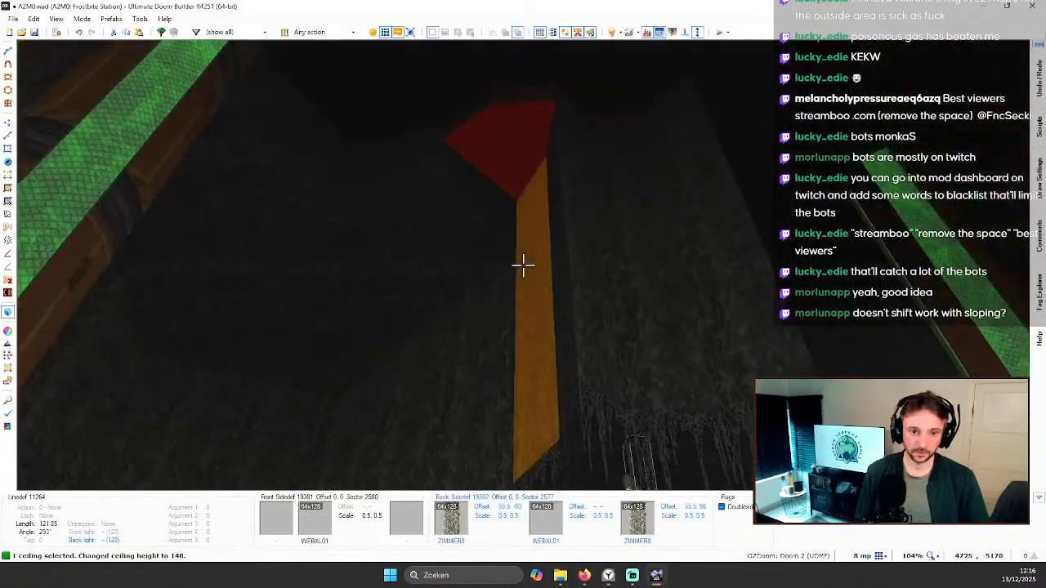
scroll(523, 265, down, 8)
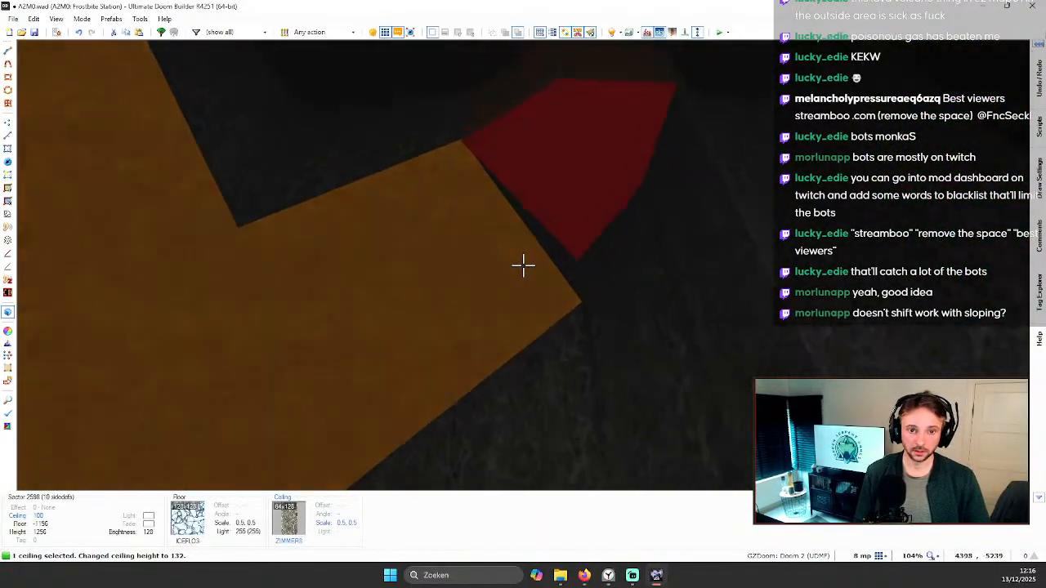
scroll(523, 265, up, 3)
click(523, 266)
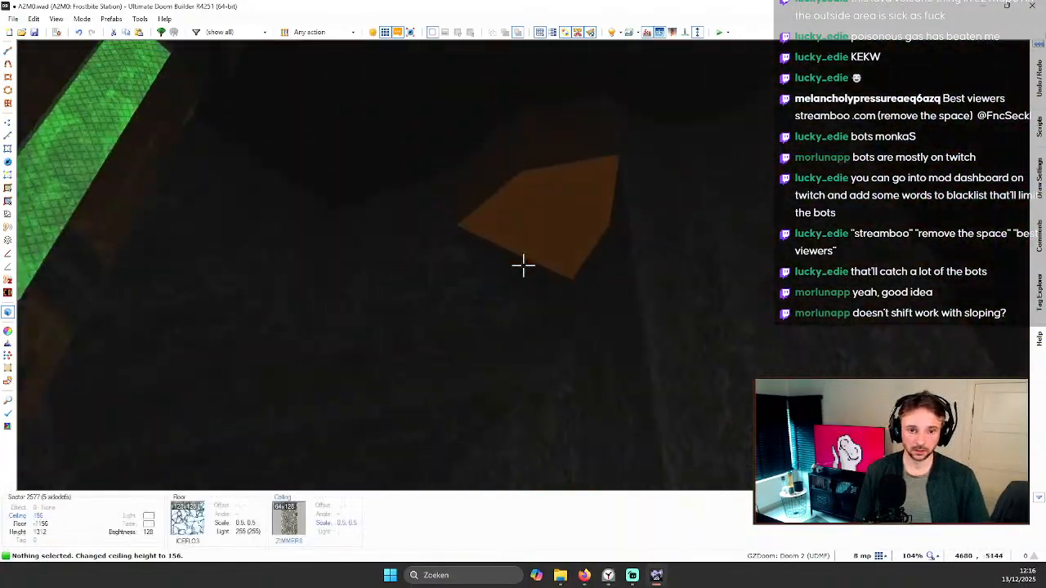
Step: Auto-align the ZIMMER8 textures on the notch sector's step walls and change its Doom 64-like sector colors
key(ctrl+x)
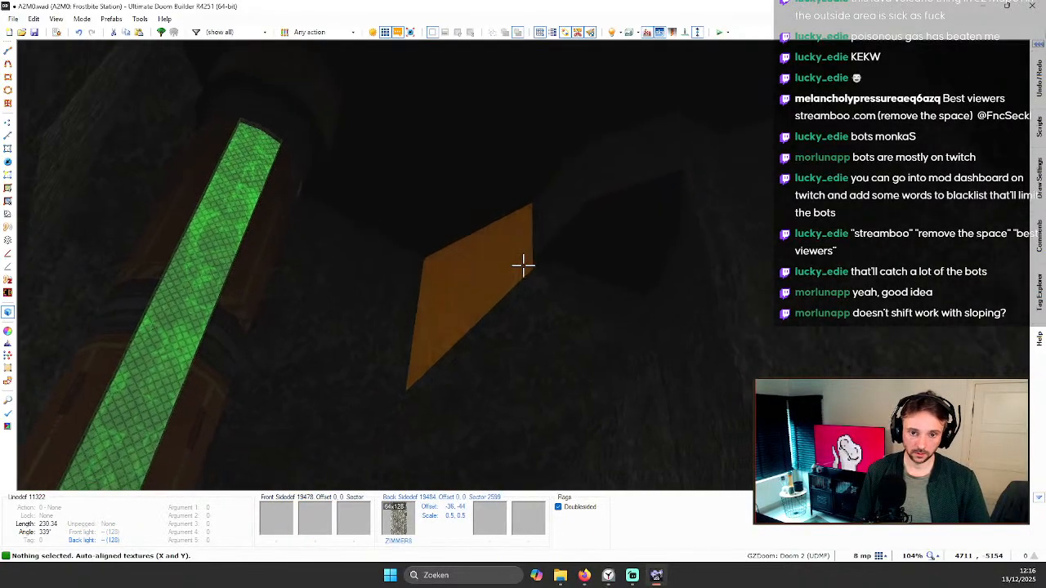
right_click(523, 263)
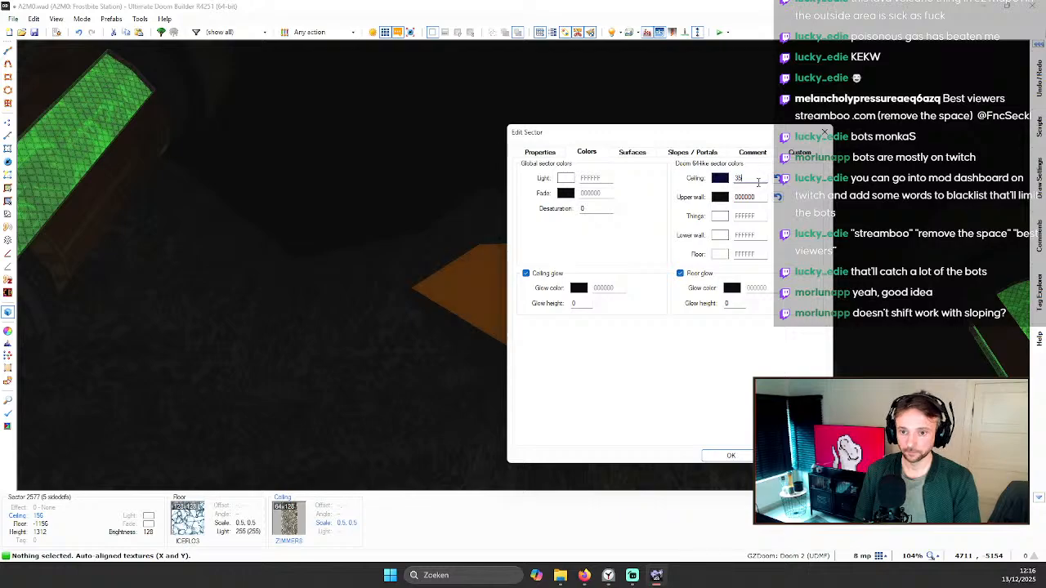
key(Return)
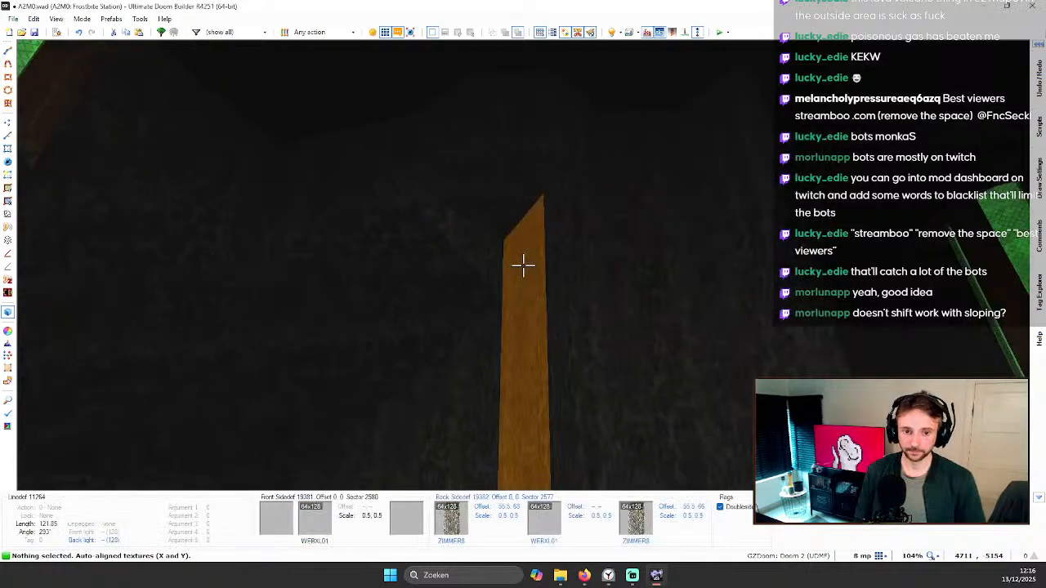
Step: In the 2D map, draw a bent line from the notch corner up to the next outer ceiling vertex, starting with a segment about 158 units long
key(w)
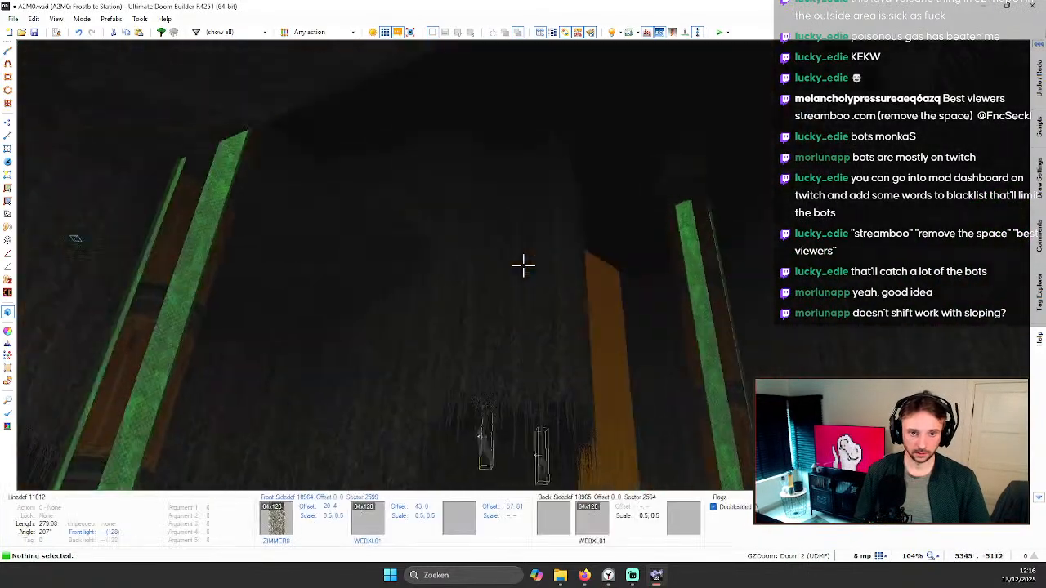
key(w)
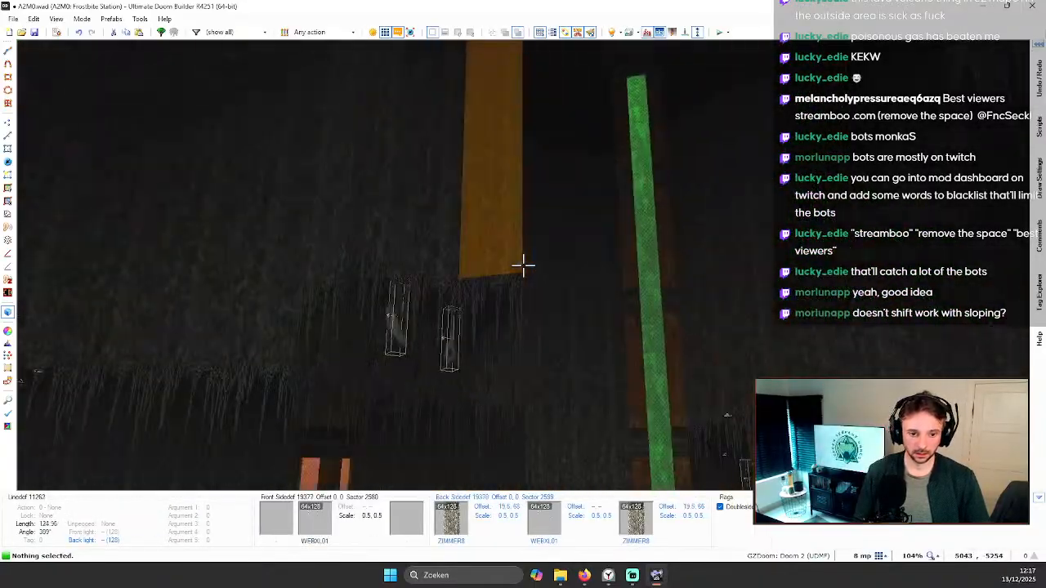
key(w)
key(q)
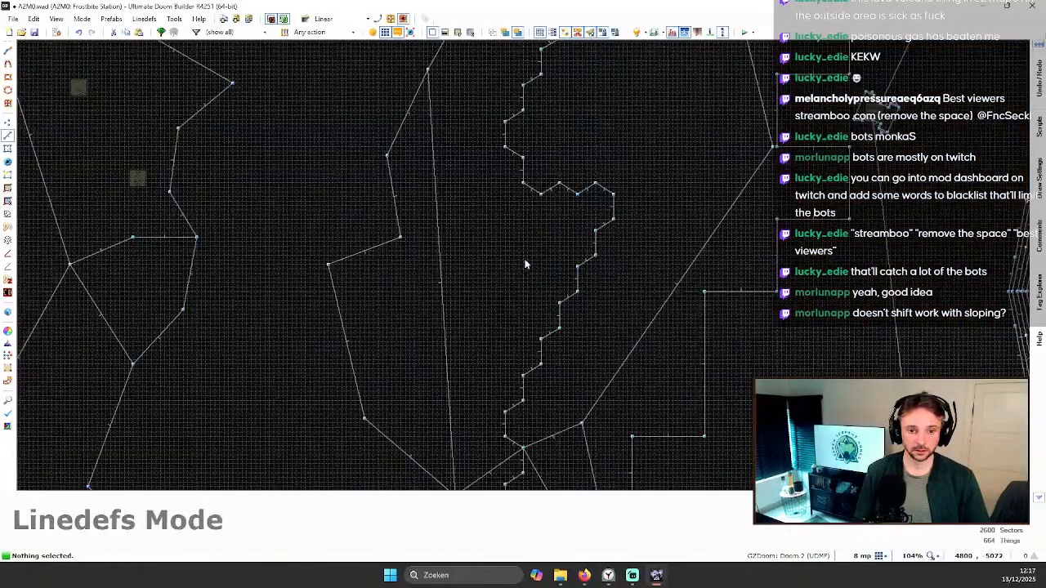
scroll(526, 261, down, 3)
scroll(476, 247, down, 1)
scroll(410, 209, up, 5)
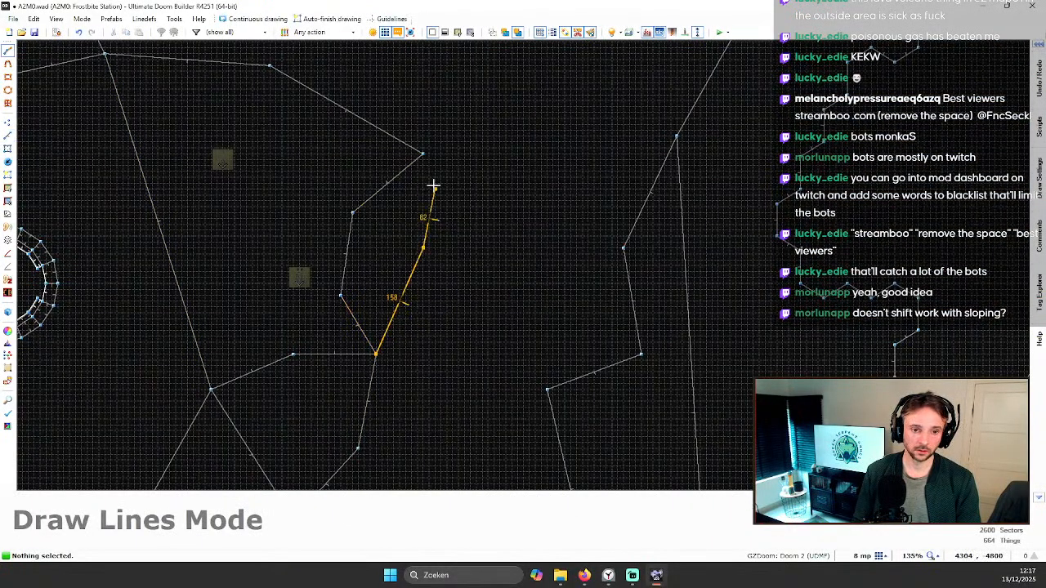
click(423, 155)
scroll(439, 171, down, 3)
Step: In the 3D view, lower the ceiling of the newly drawn outer sector beside the notch to 164
key(q)
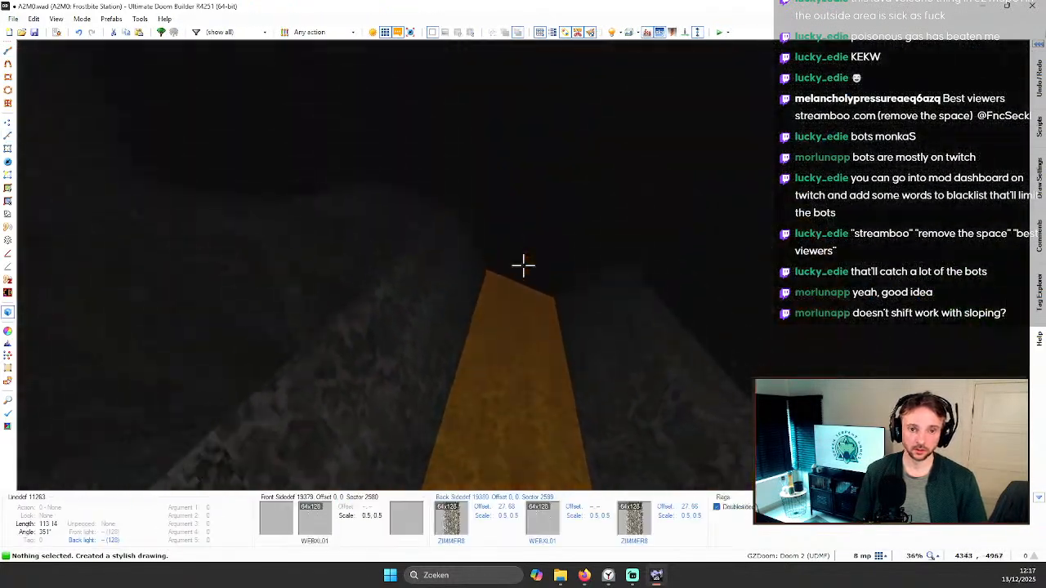
key(w)
click(523, 266)
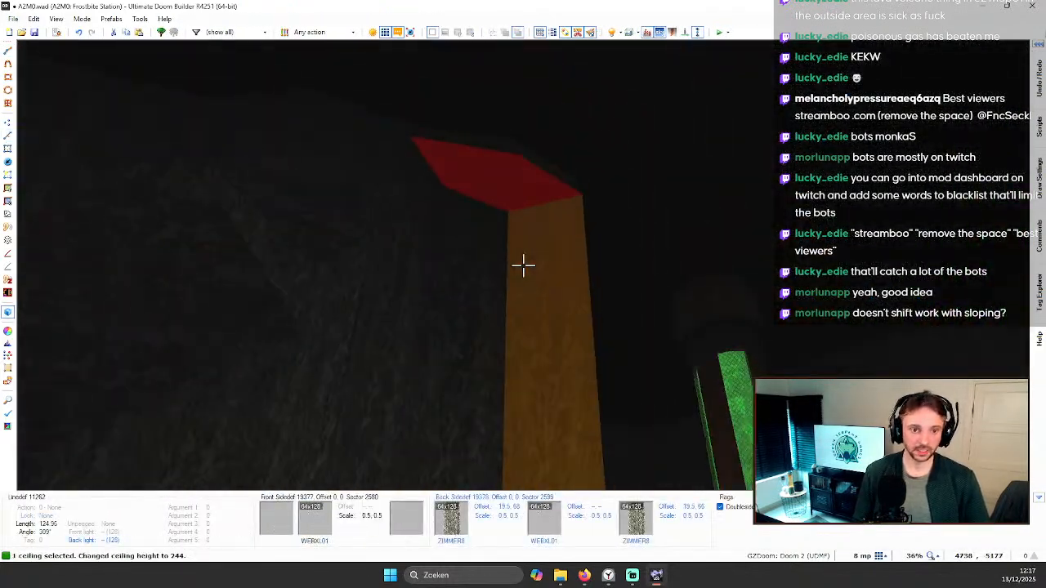
scroll(522, 265, down, 8)
scroll(523, 266, down, 4)
key(w)
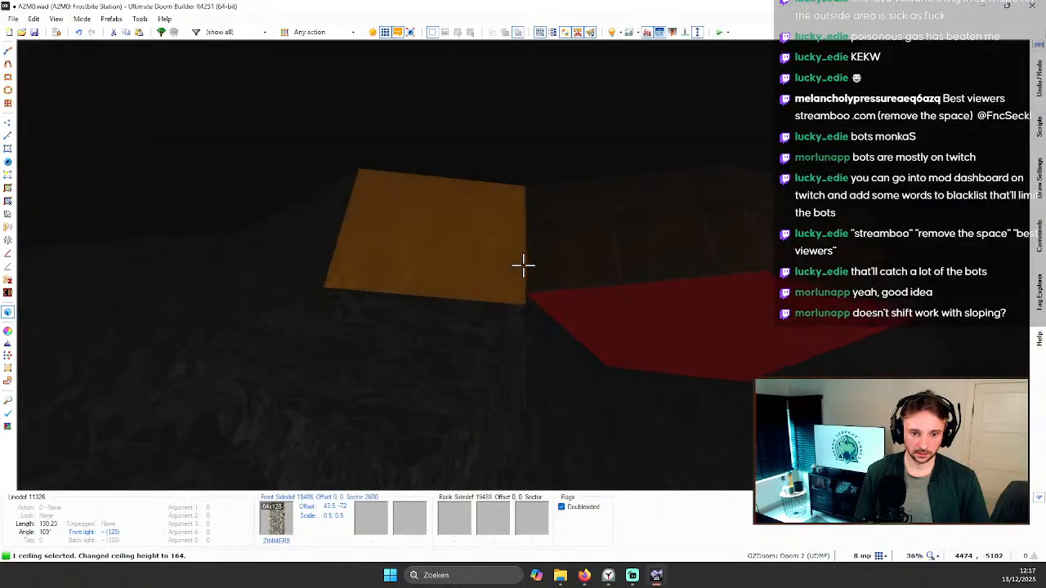
Step: Auto-align the new sector's ZIMMER8 step walls and set the 156-high notch sector's Doom 64-like colors to ceiling 353535 and upper wall 000000
key(ctrl+v)
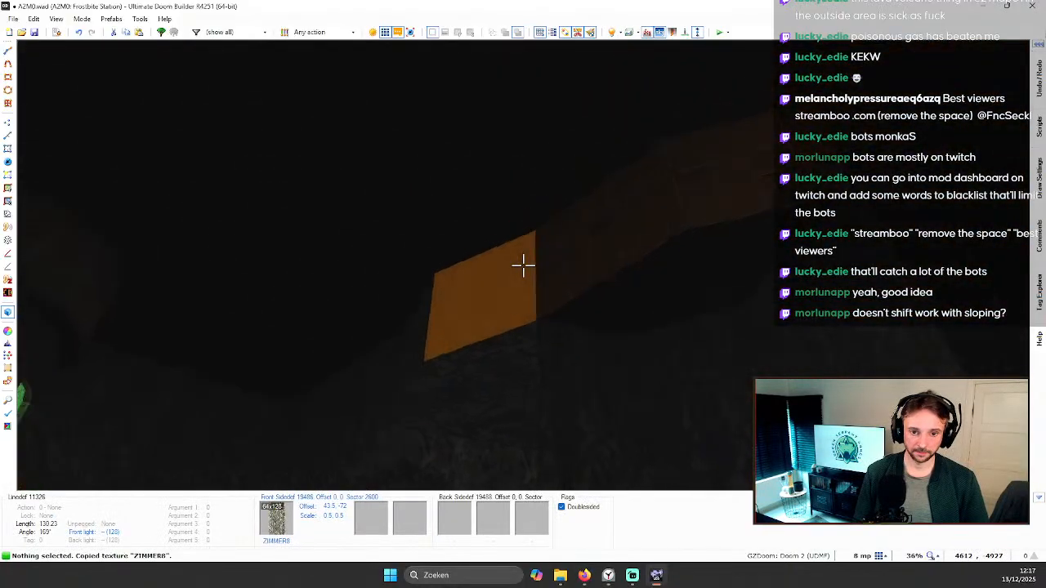
key(ctrl+a)
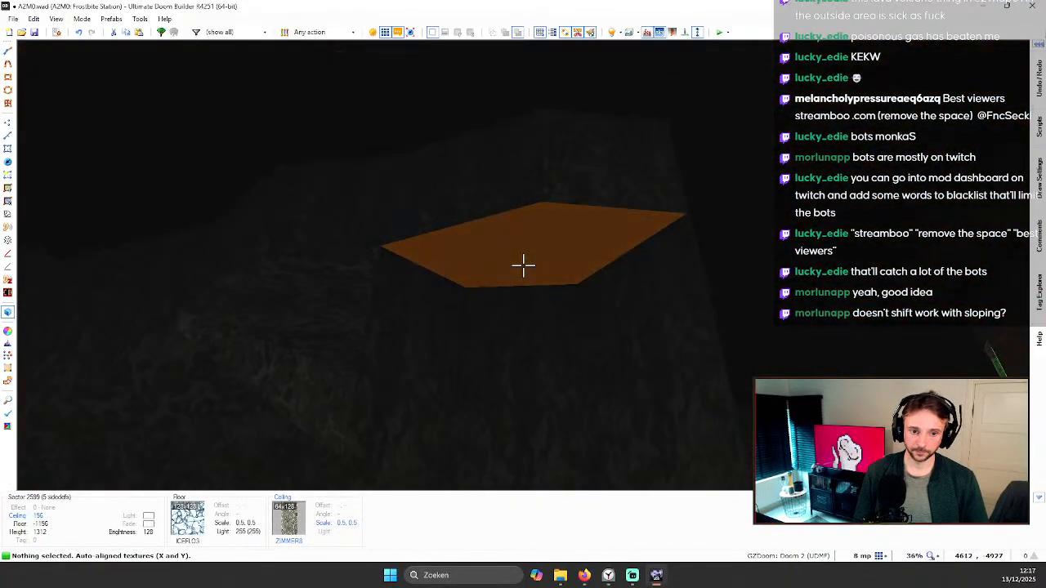
right_click(523, 266)
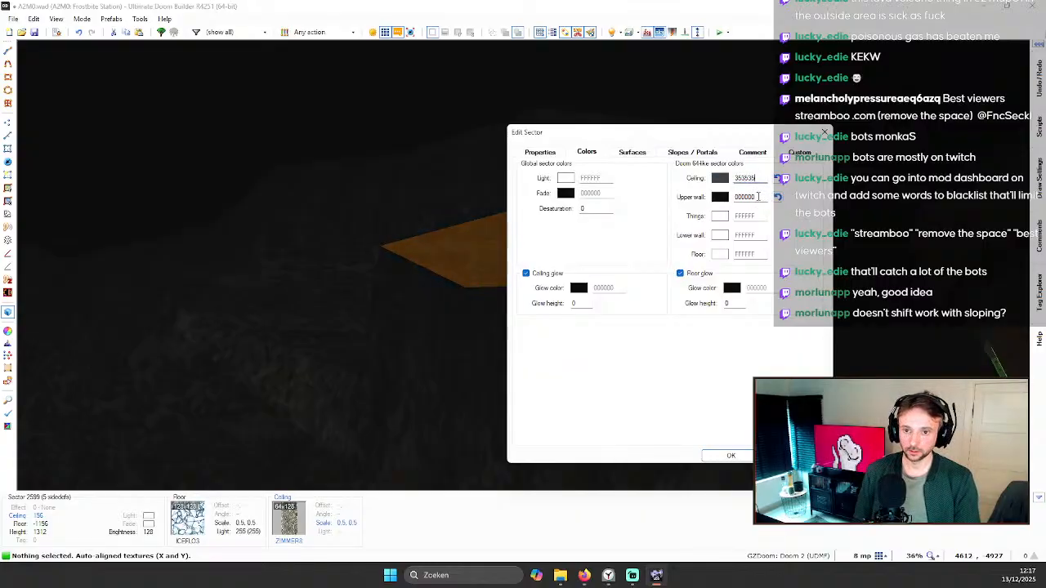
key(Return)
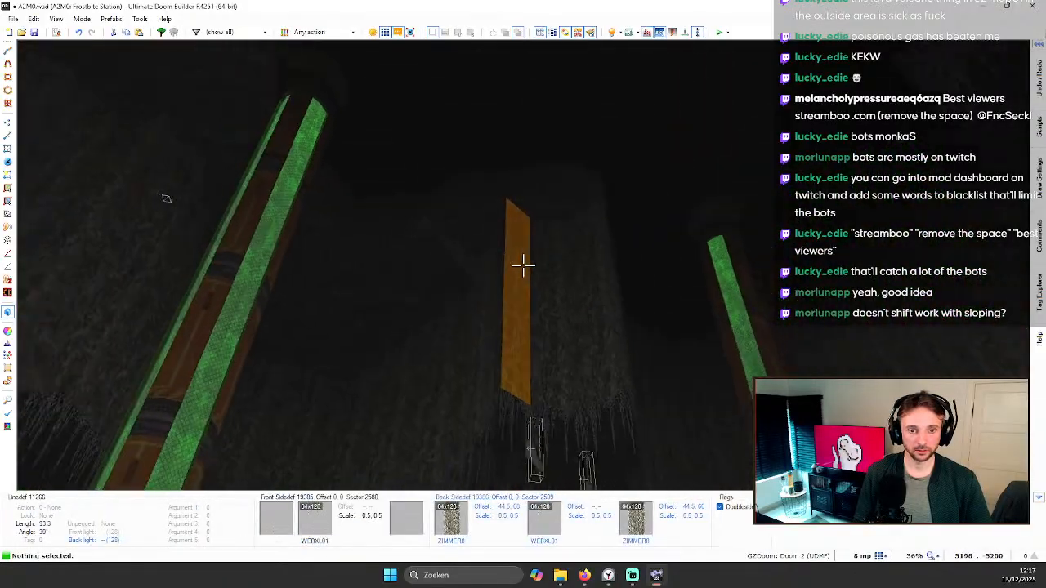
Step: In the 2D map, place a WebsD thing in the middle of the five-sided notch sector and check it in 3D
key(q)
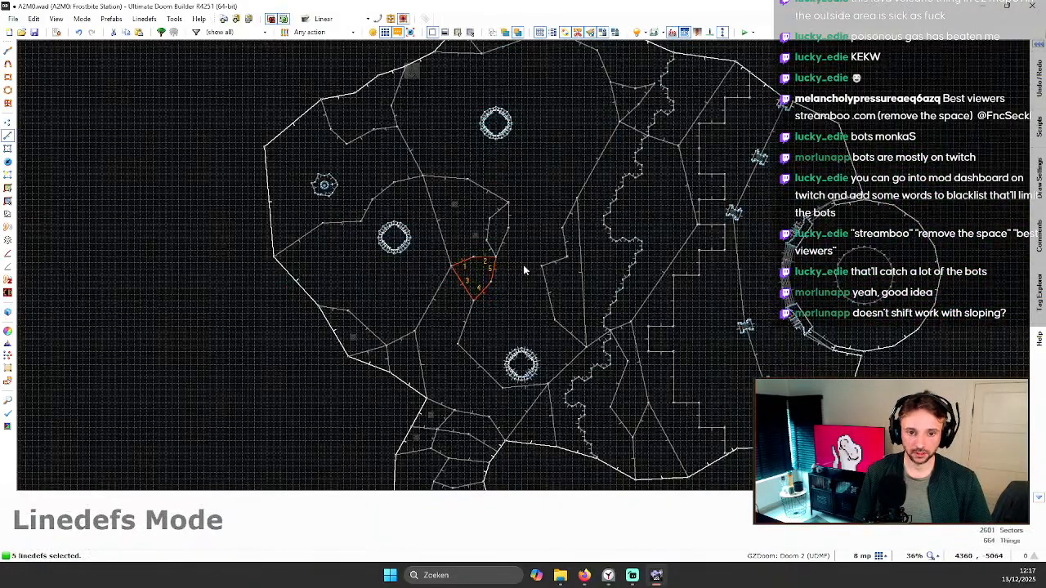
scroll(523, 265, up, 6)
key(t)
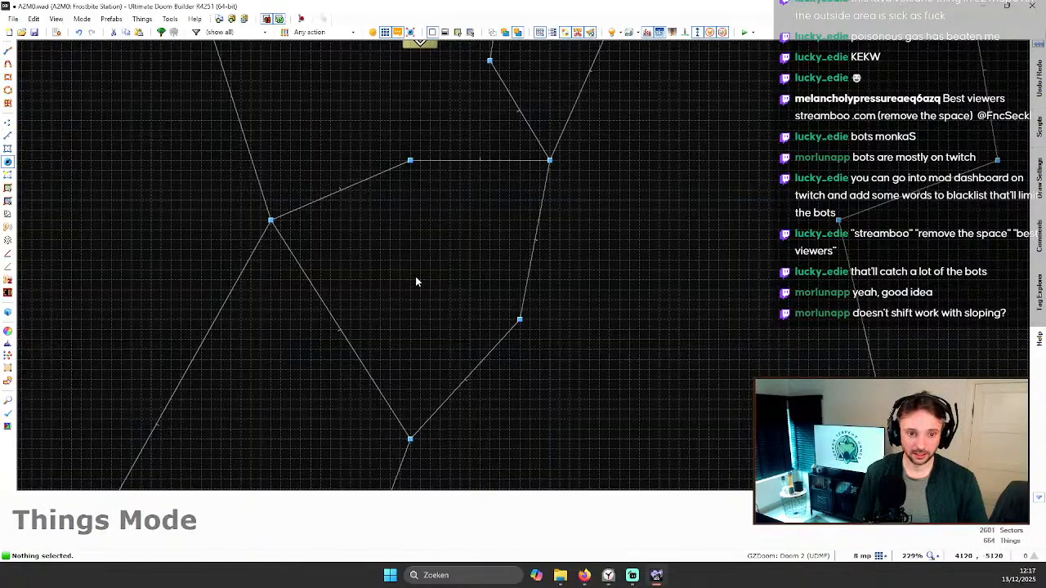
key(Insert)
click(391, 437)
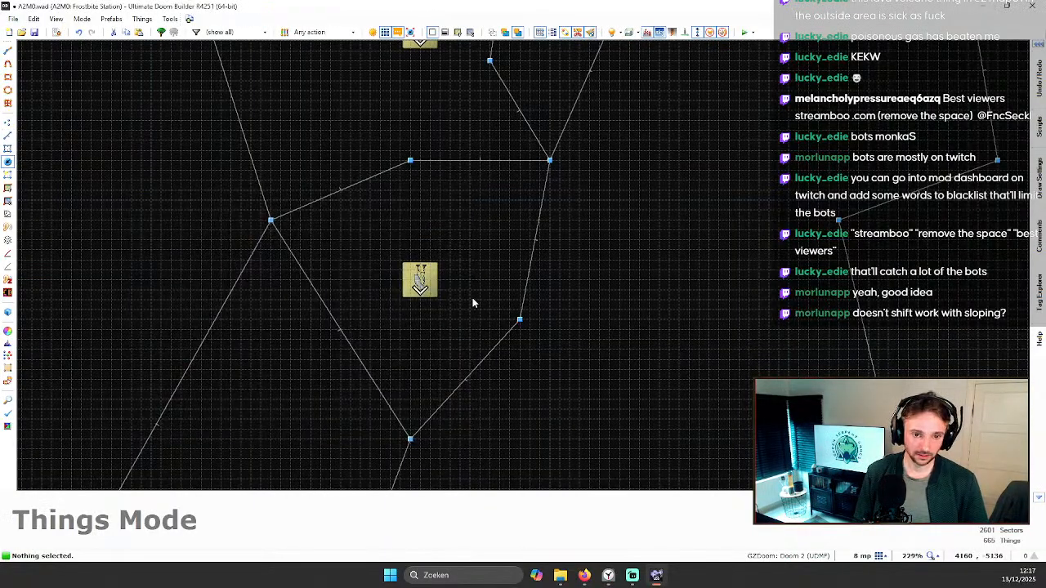
key(q)
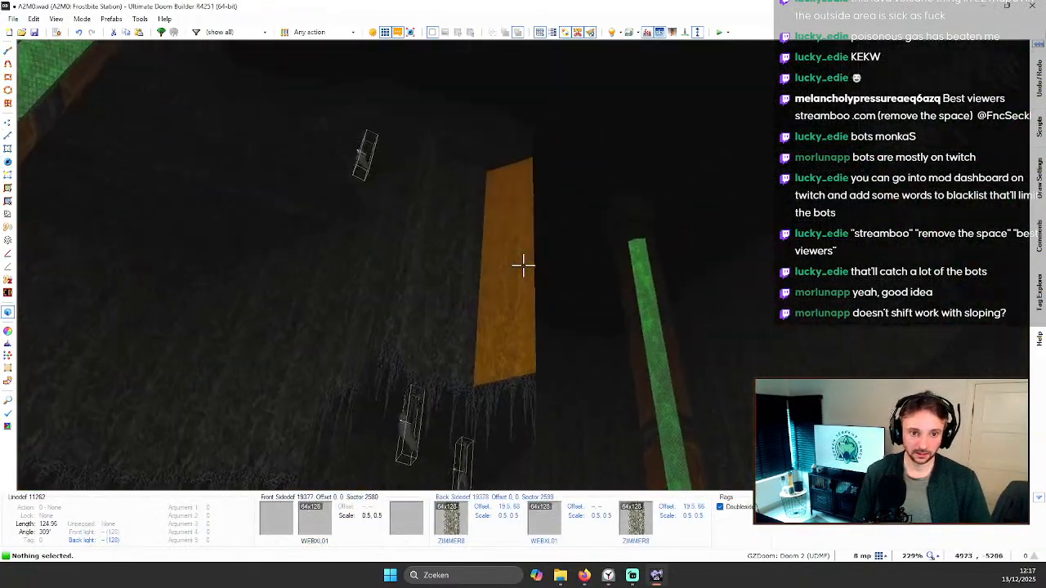
Step: Place a WebsC thing in the new 164-high sector at about 4248, -4864 and check it in 3D
key(q)
scroll(523, 270, down, 5)
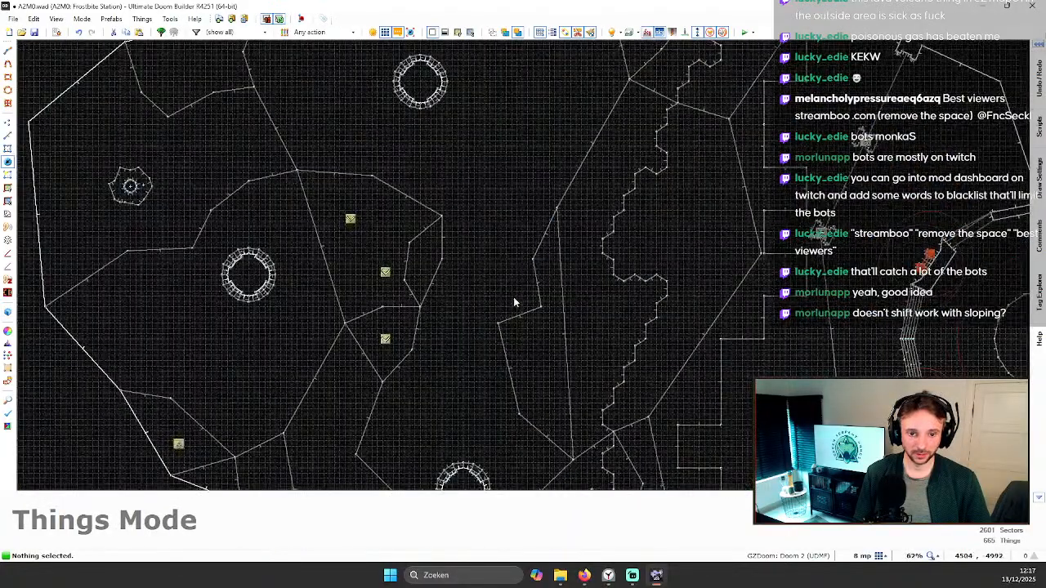
scroll(438, 257, up, 4)
right_click(407, 225)
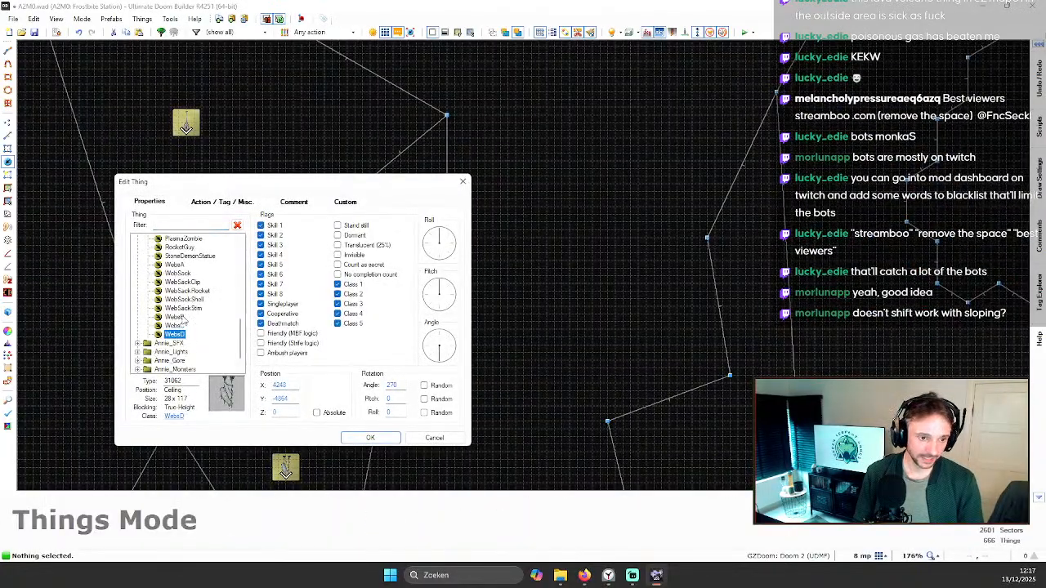
double_click(182, 328)
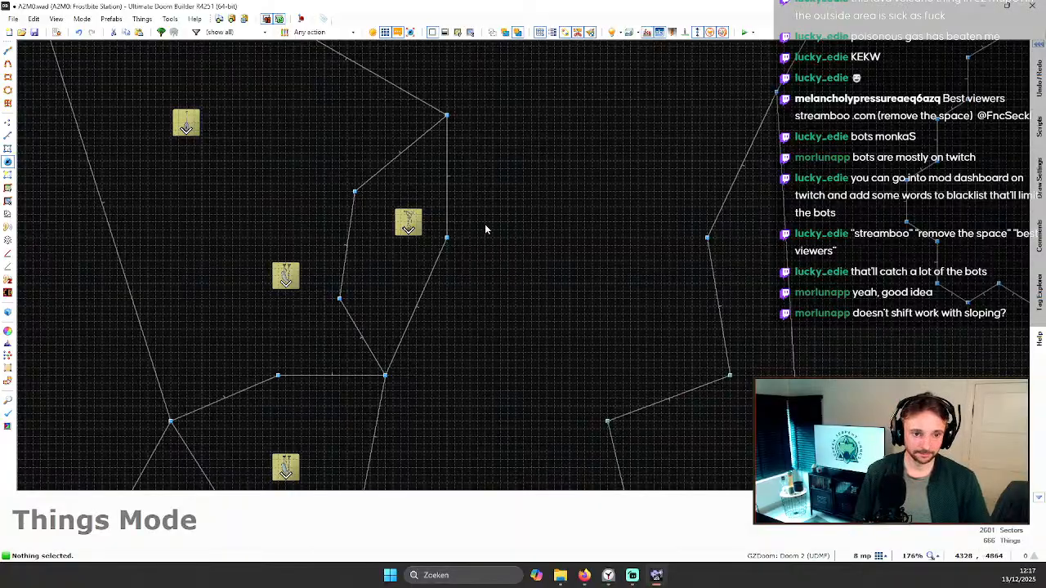
key(q)
key(s)
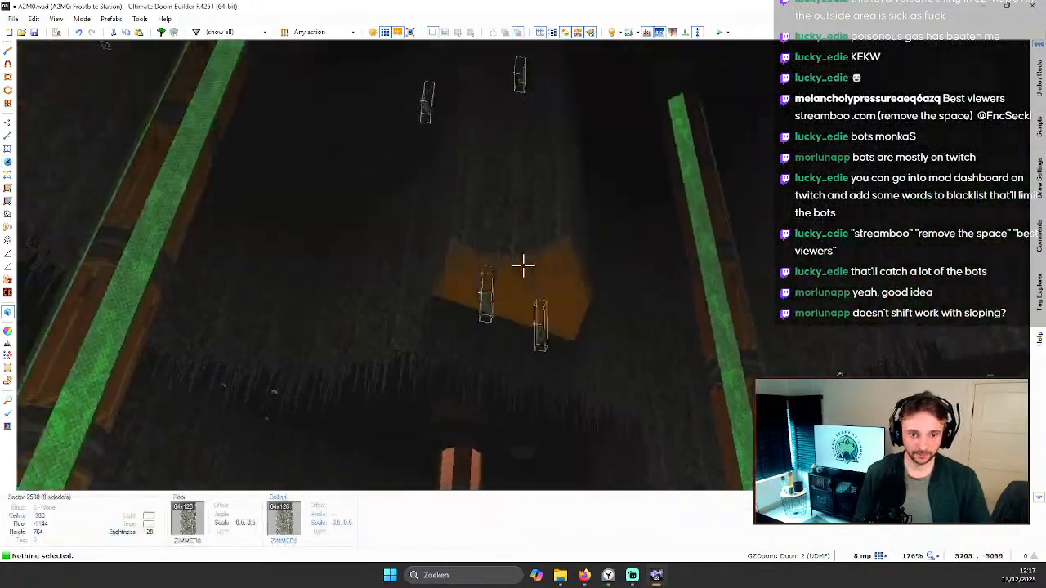
Step: Place three WebsB things in and around the small triangular sector east of the round pillar
key(w)
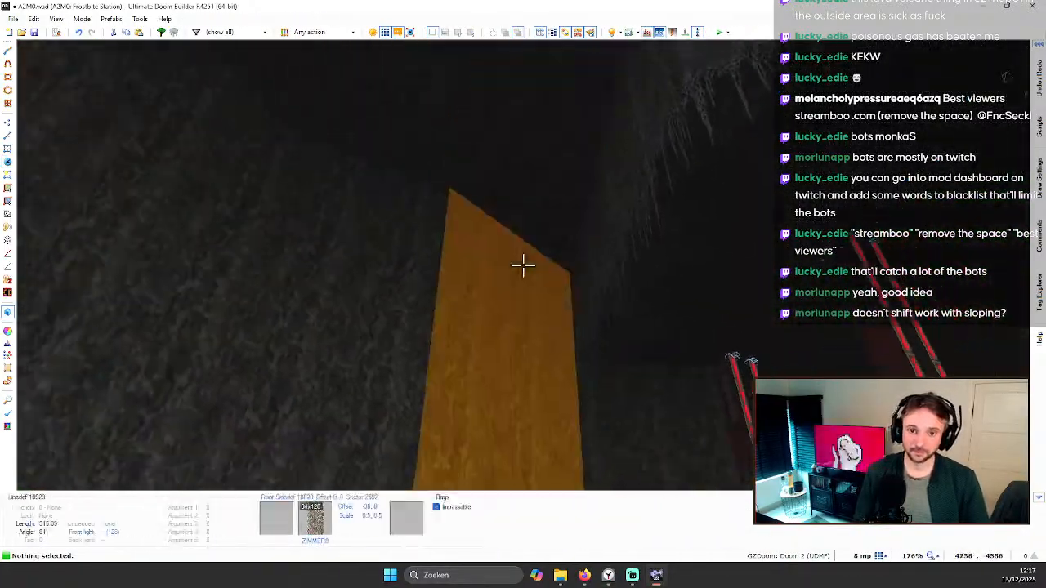
key(q)
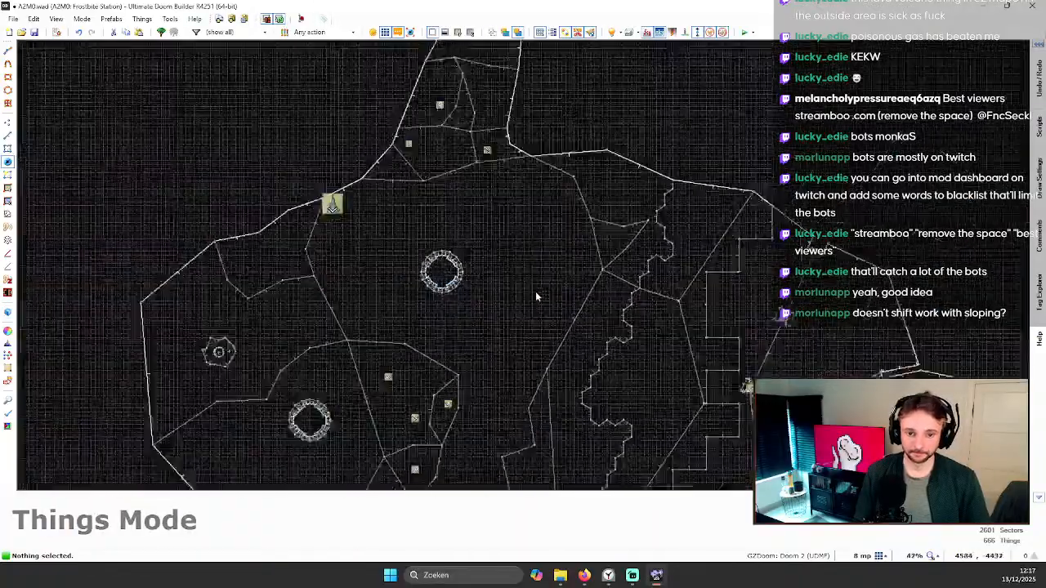
scroll(609, 217, up, 7)
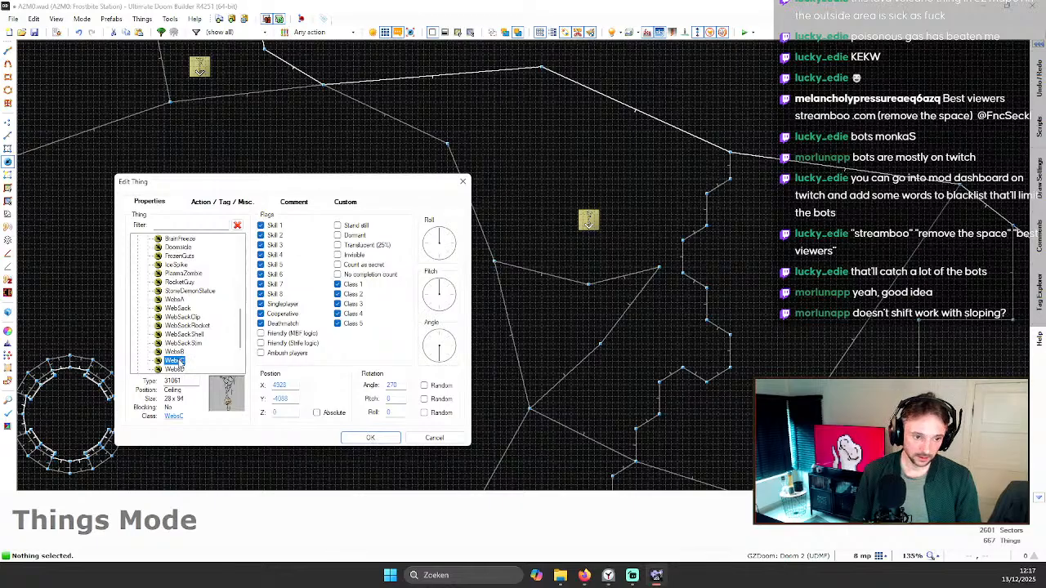
right_click(553, 310)
key(Return)
right_click(676, 336)
key(Return)
Step: Check the hanging webs in 3D and change the northernmost of the three new things to WebsA
key(q)
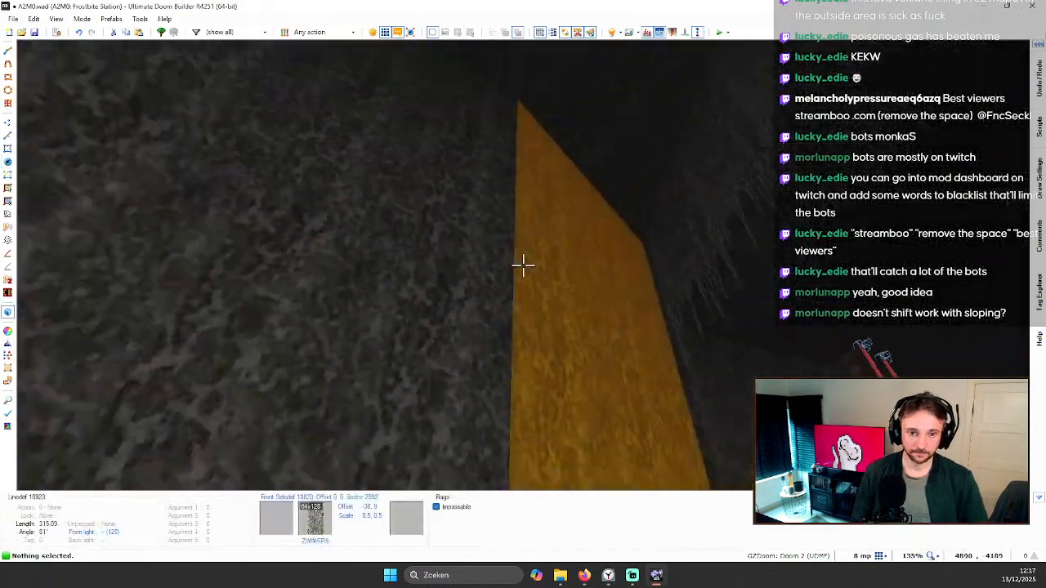
key(w)
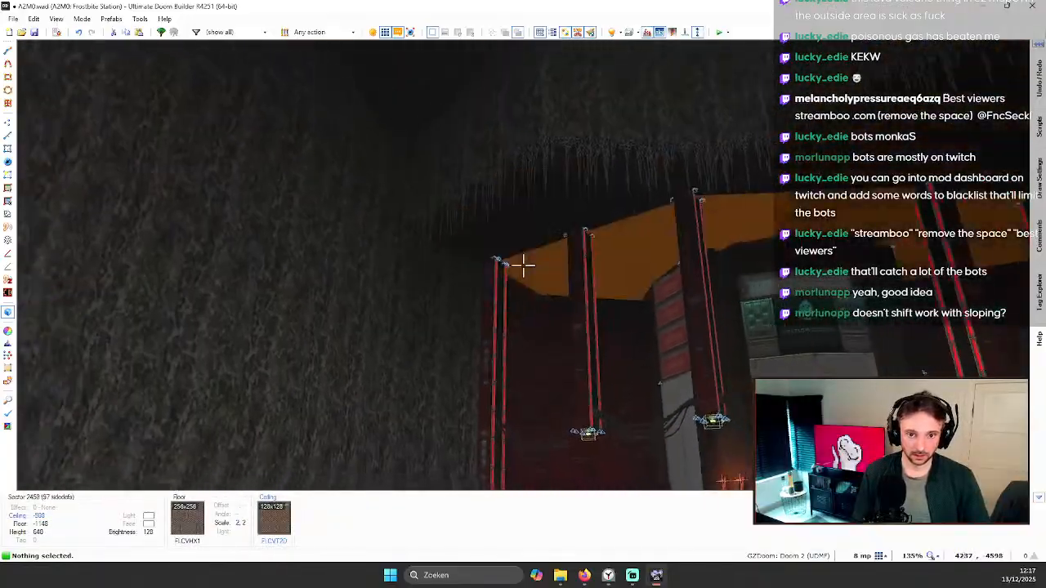
key(w)
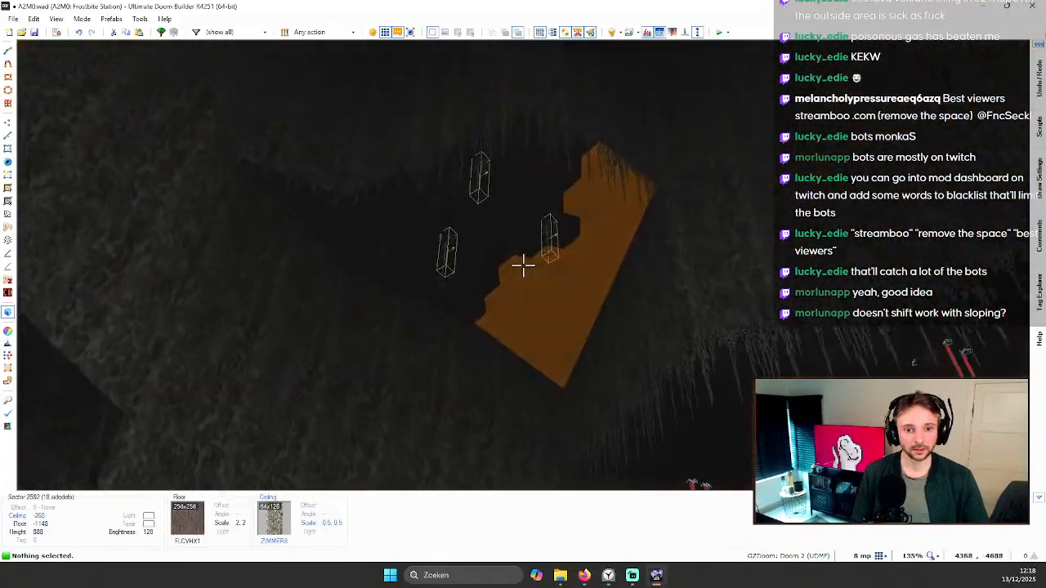
key(q)
scroll(575, 274, down, 4)
scroll(698, 129, up, 3)
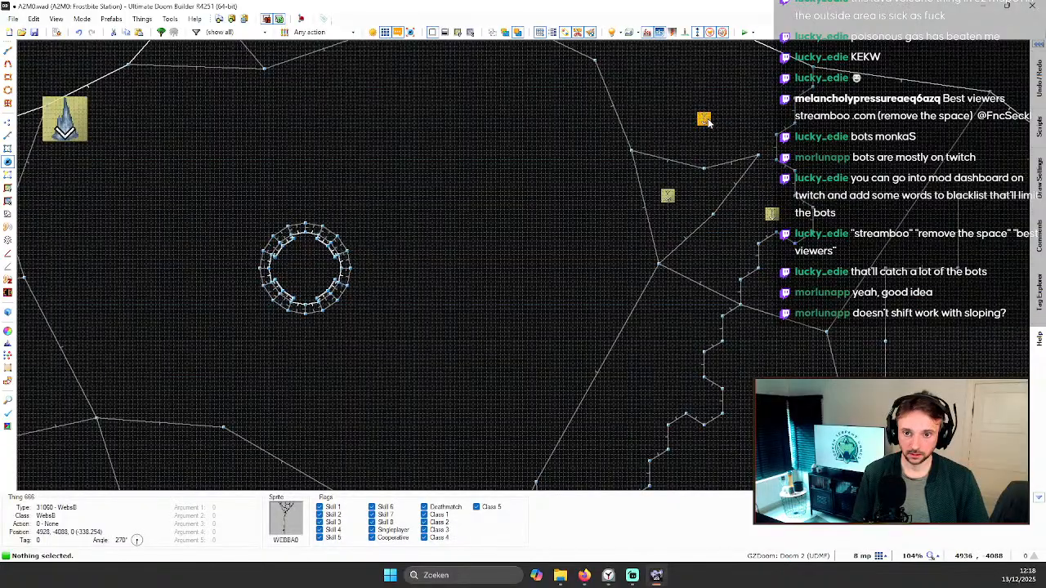
right_click(704, 119)
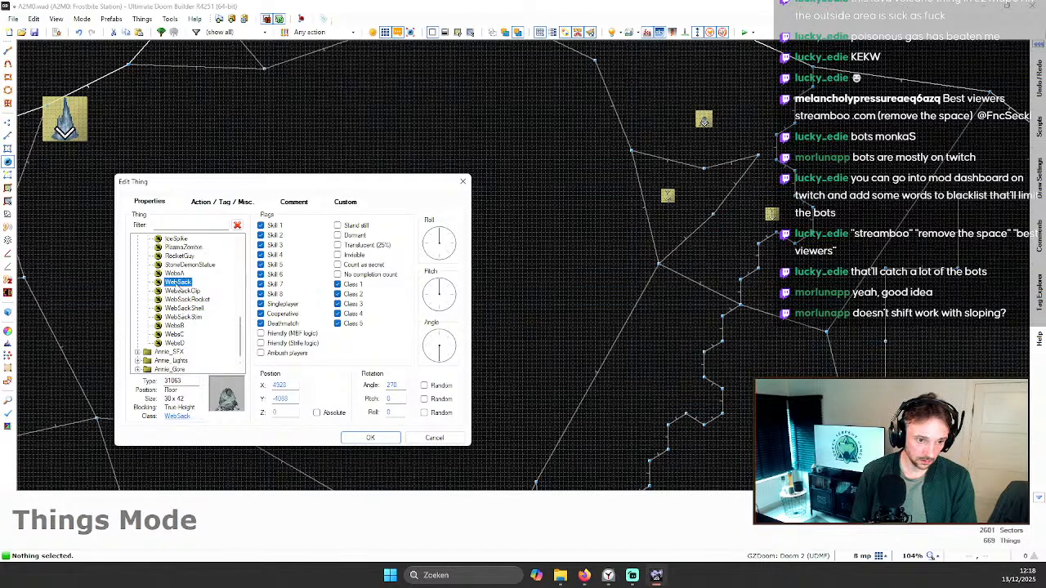
click(360, 437)
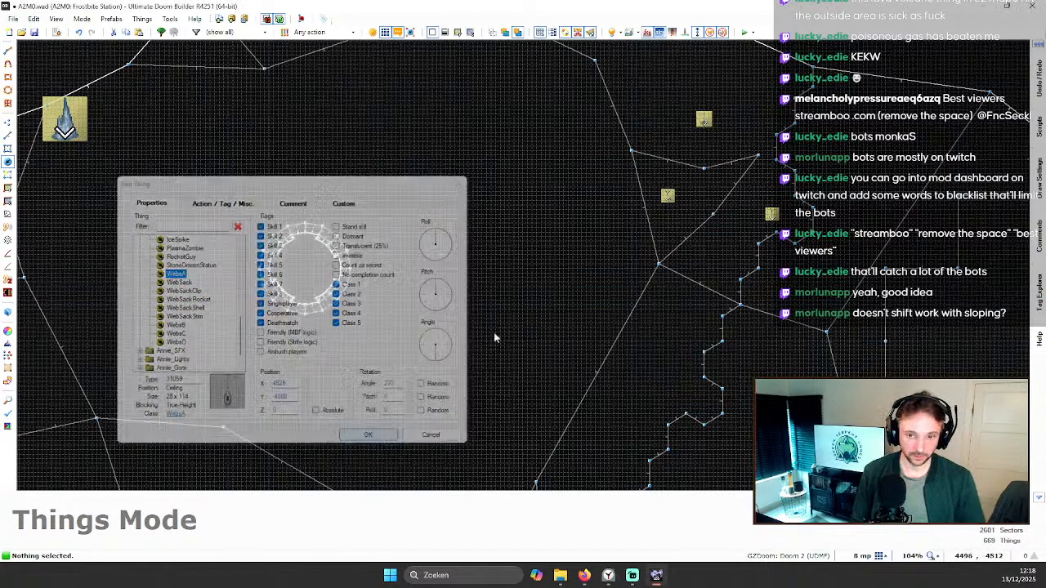
Step: Fly through the cave in 3D to examine the hanging webs, icy ledges, pillars and rock walls
key(w)
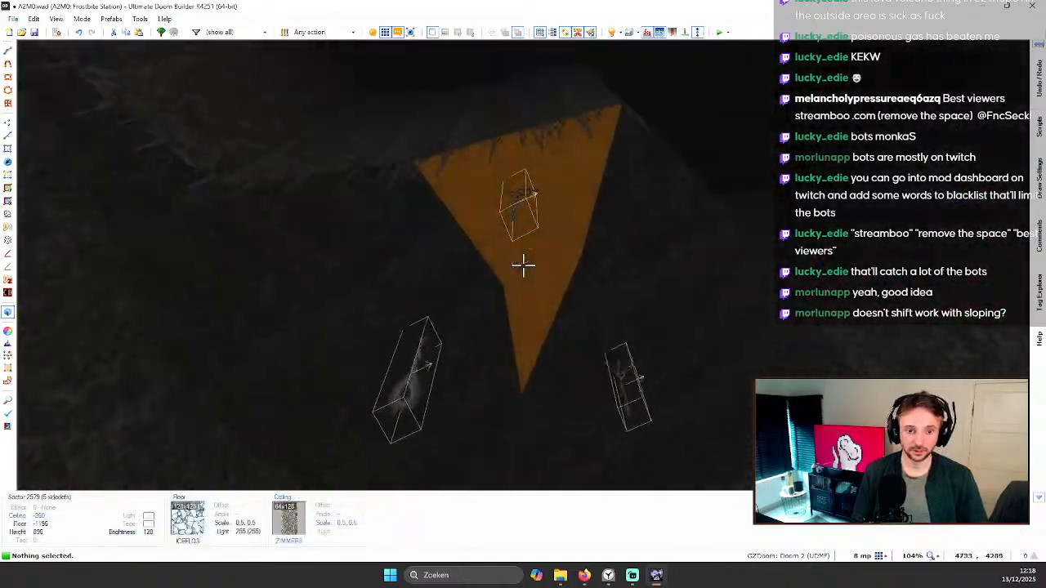
key(e)
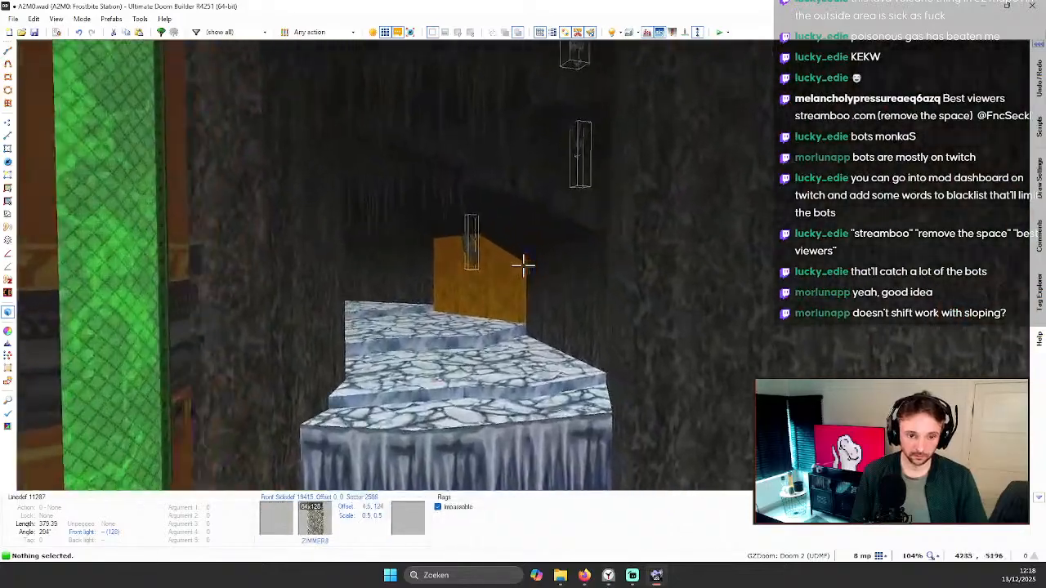
key(e)
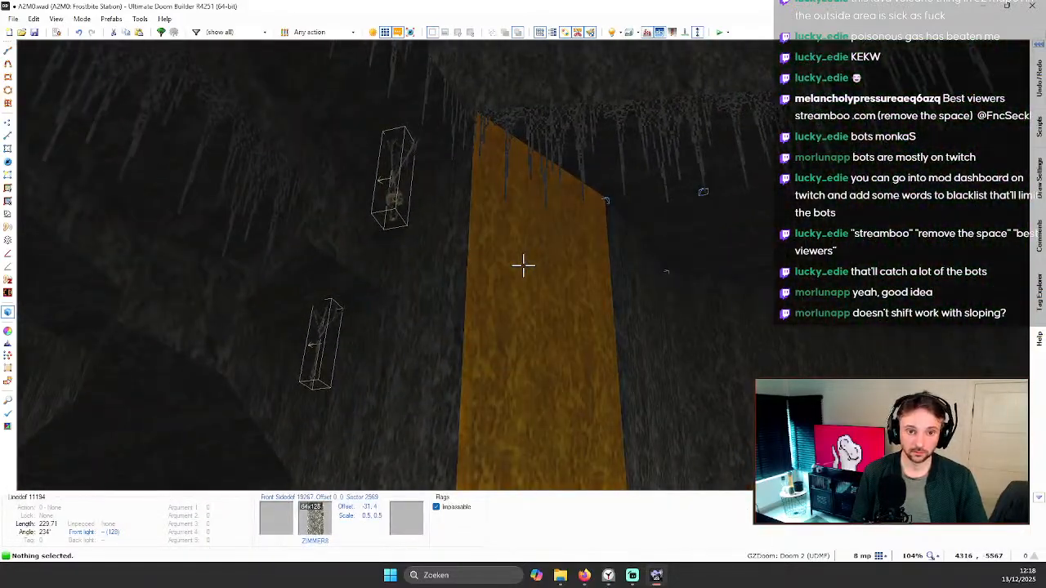
key(e)
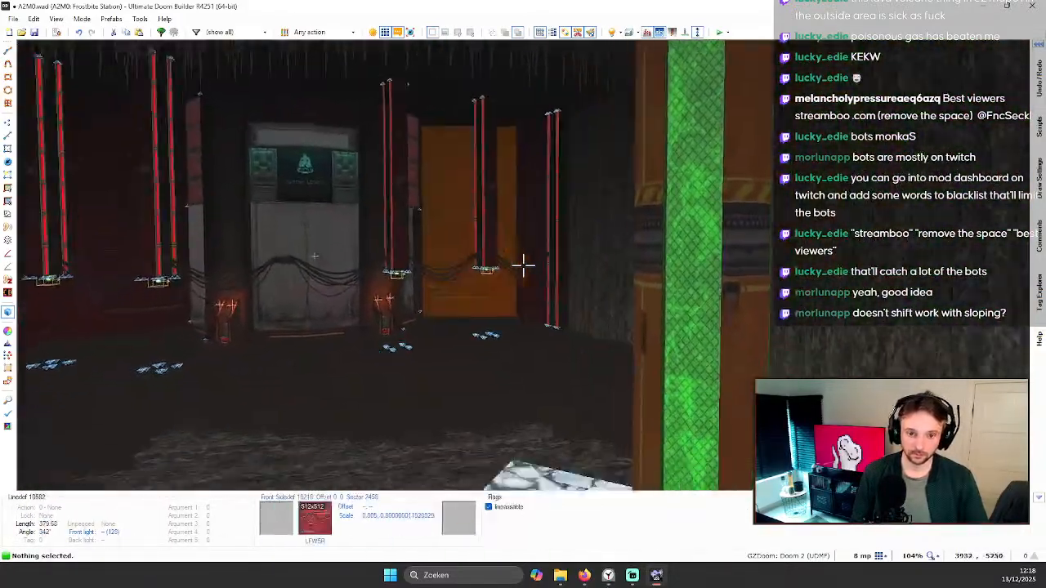
key(e)
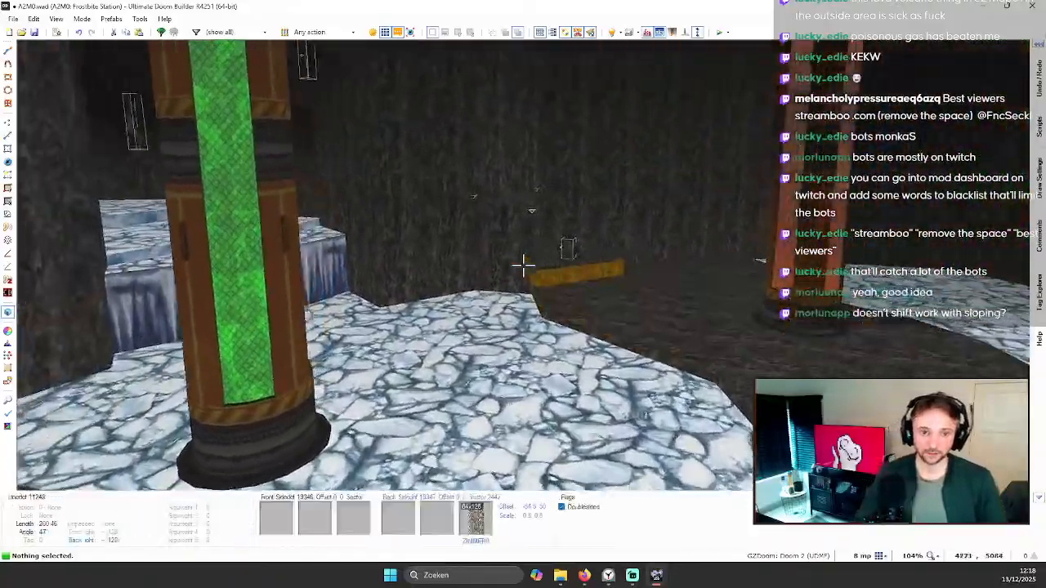
key(d)
key(e)
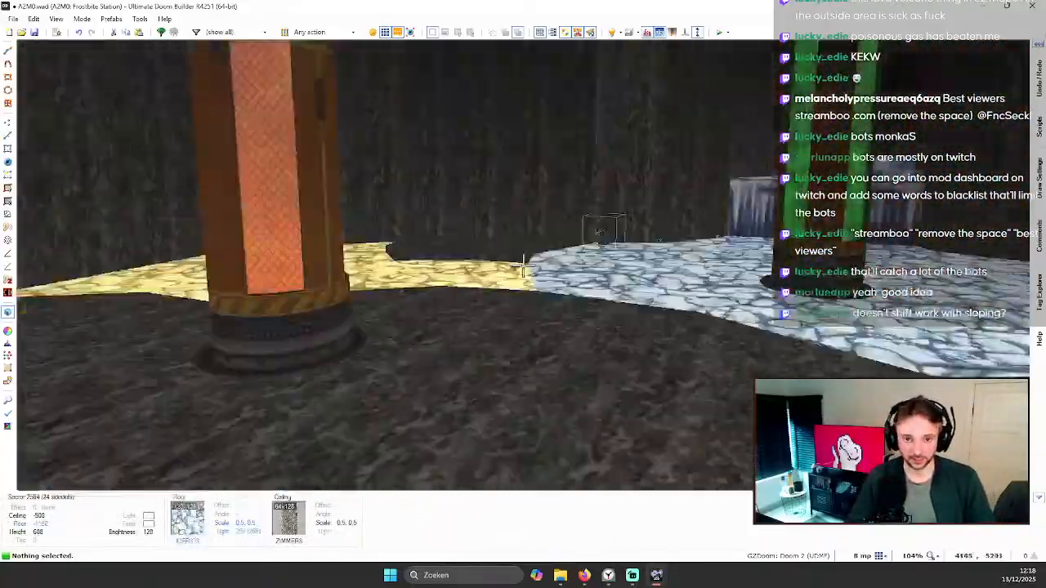
key(e)
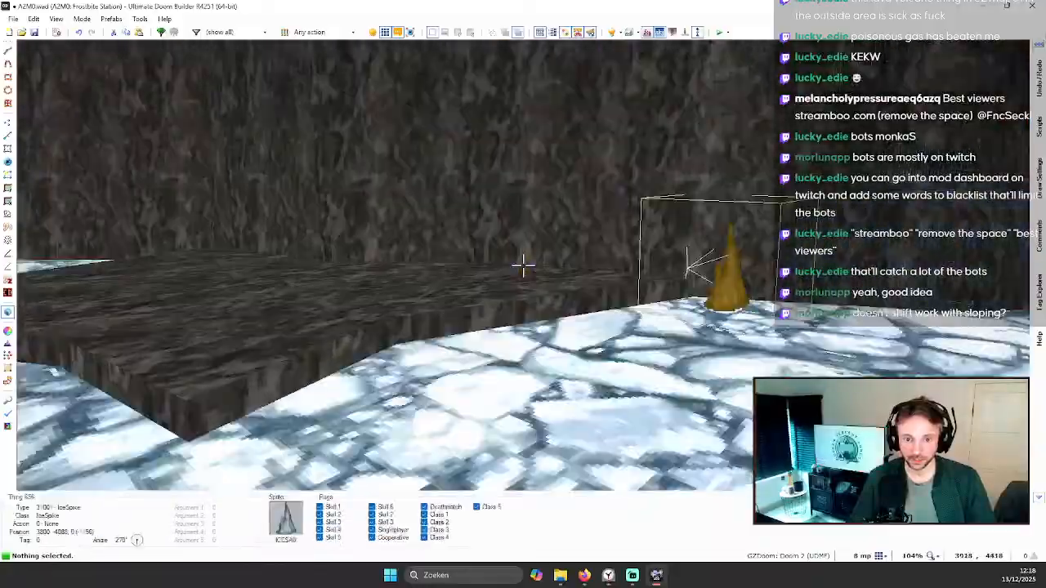
key(e)
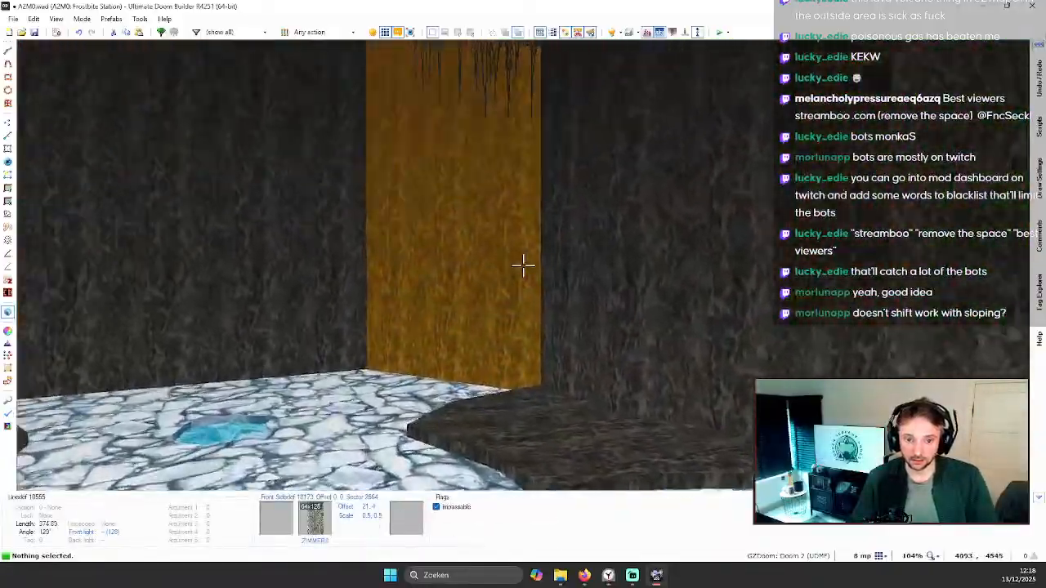
key(e)
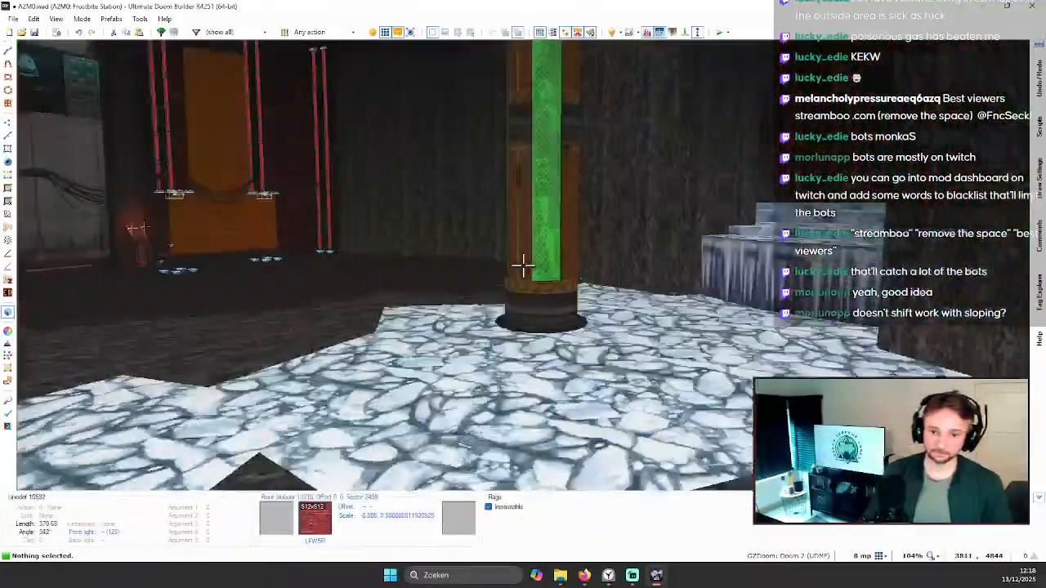
key(e)
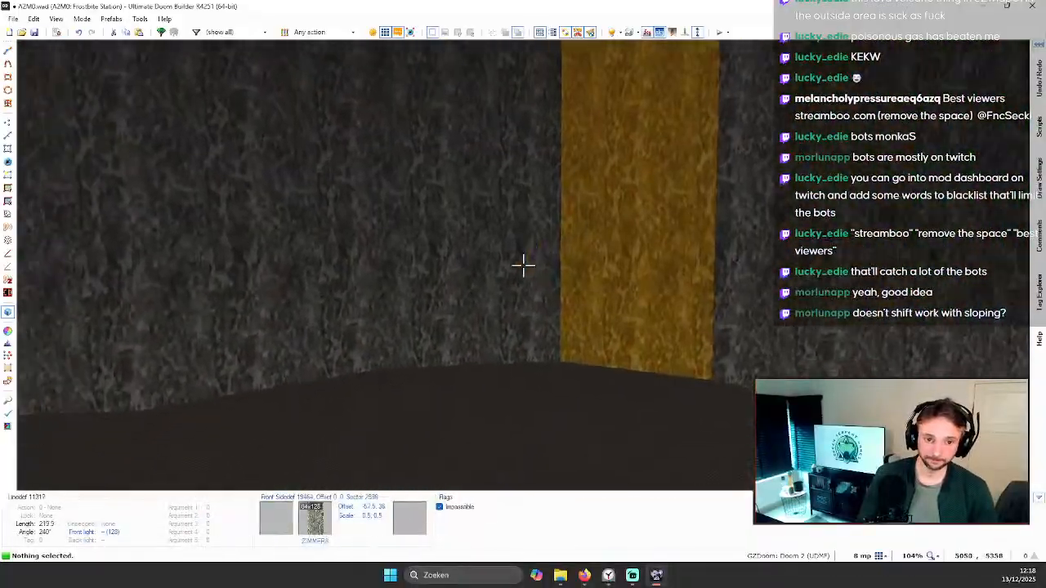
Step: Draw a five-sided alcove sector outside the cave's short southern wall, with new sides of about 120, 132, 132 and 105 units
key(w)
scroll(567, 210, down, 4)
scroll(613, 292, up, 4)
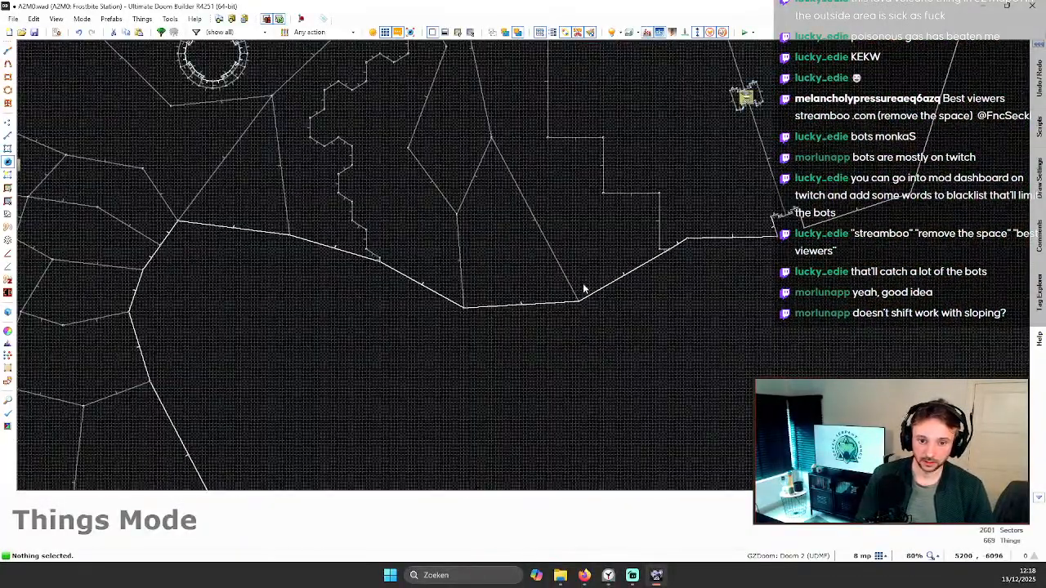
key(q)
click(523, 267)
key(s)
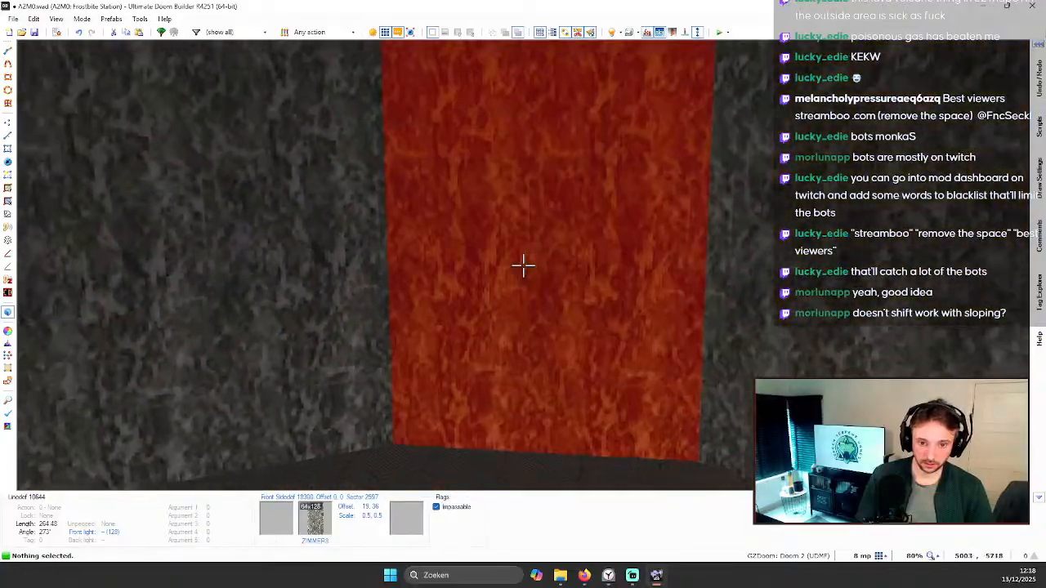
key(q)
scroll(590, 357, down, 2)
scroll(596, 417, up, 7)
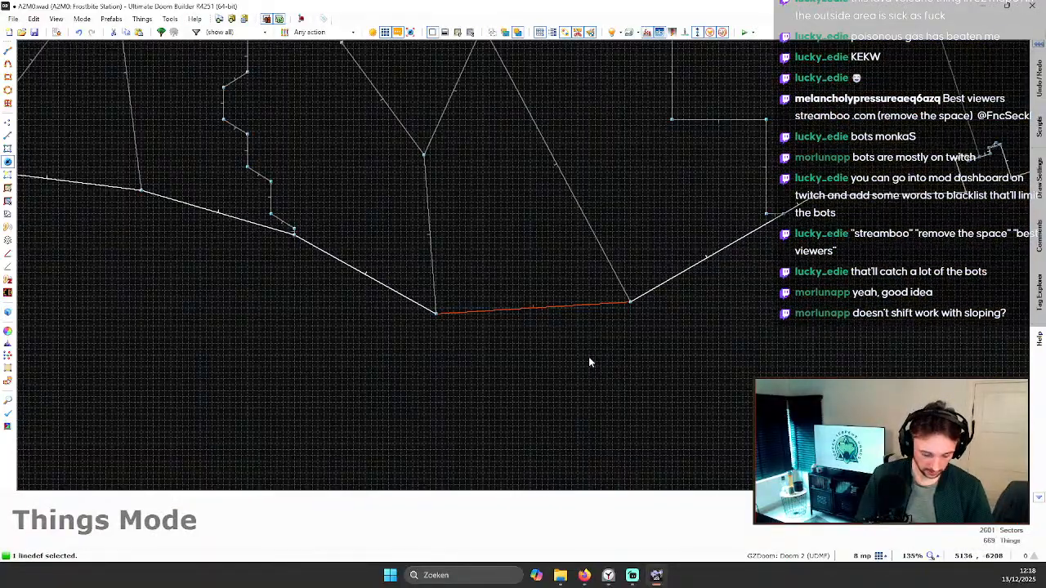
click(596, 309)
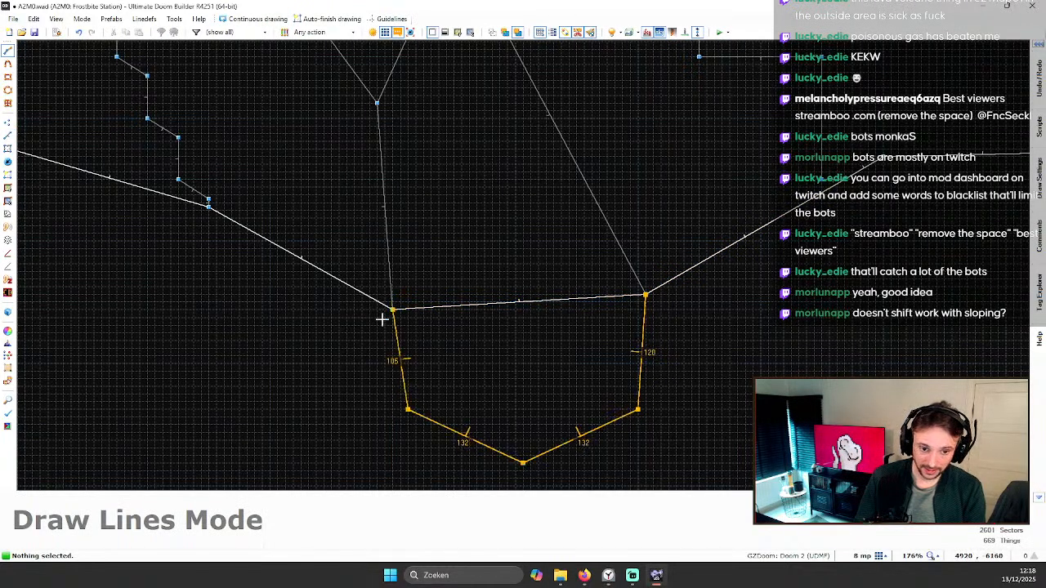
right_click(492, 327)
Step: Reset the ceiling slope of the new alcove sector
key(q)
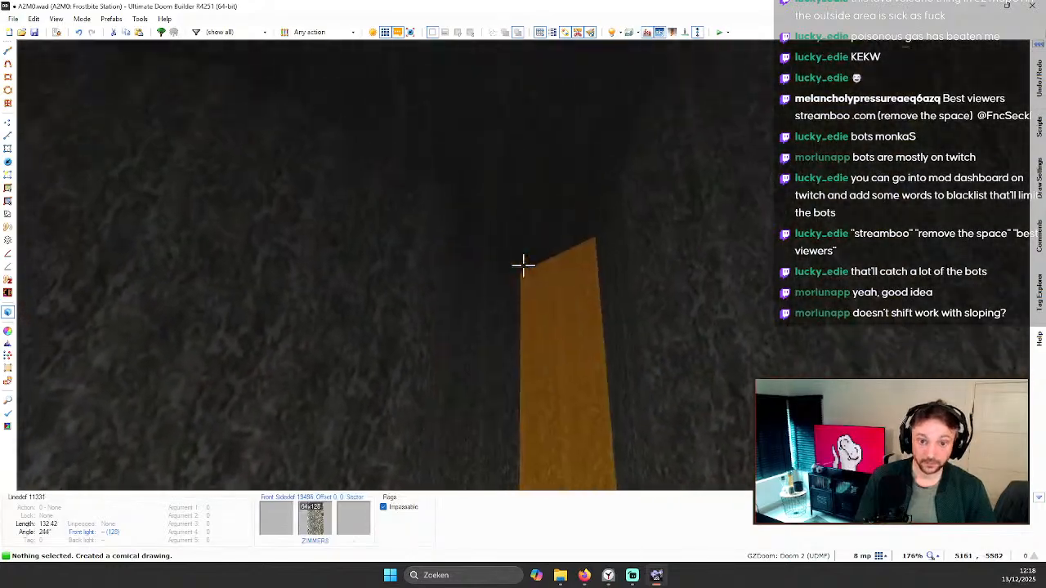
click(523, 265)
scroll(523, 266, down, 4)
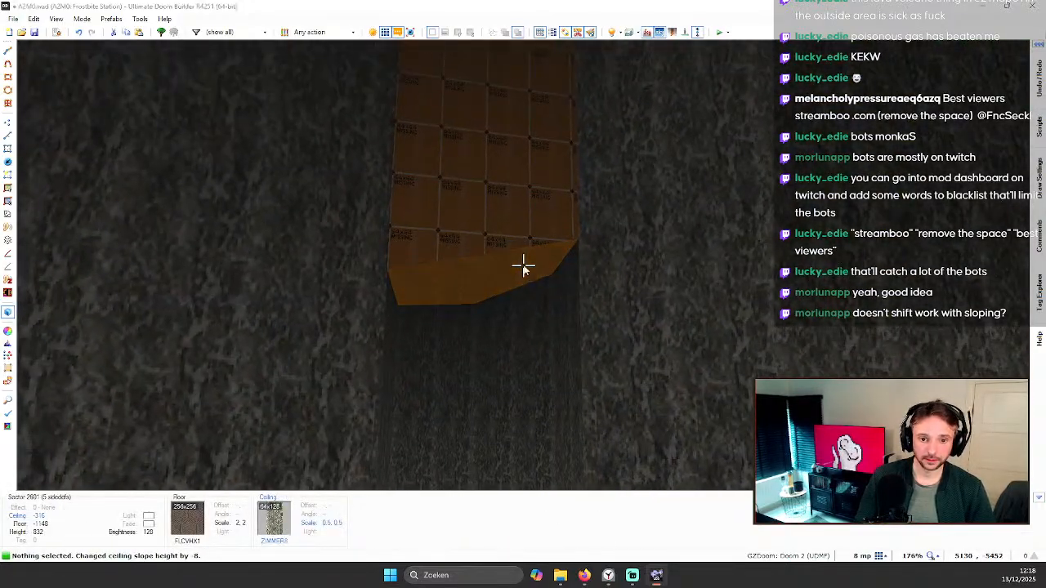
right_click(523, 265)
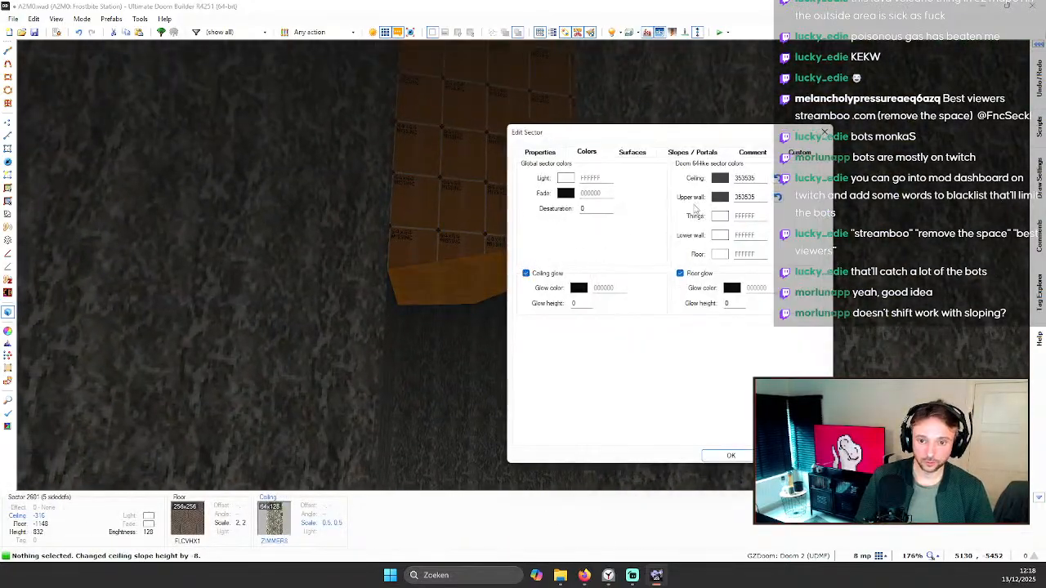
click(677, 153)
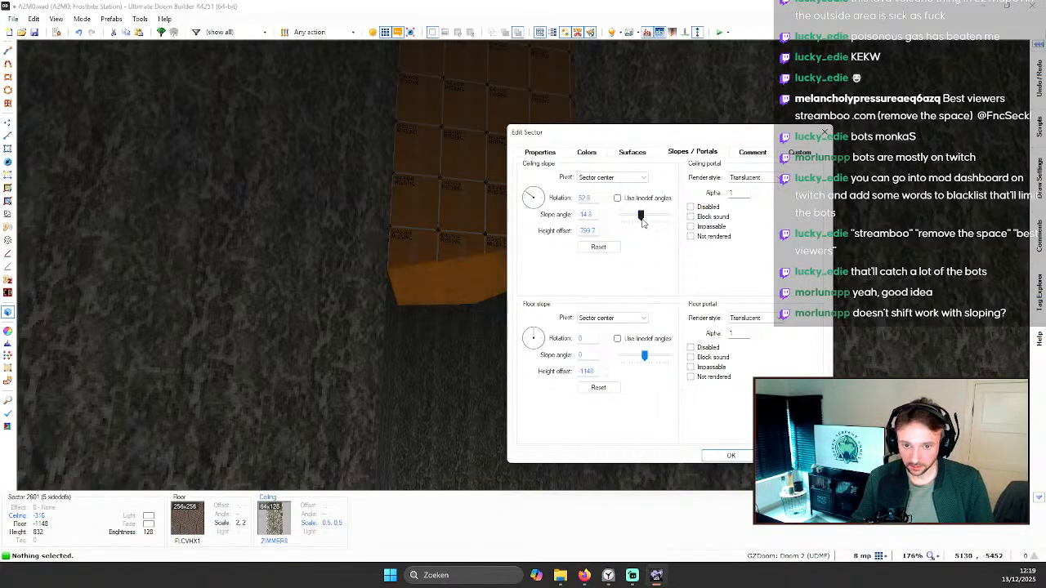
click(602, 249)
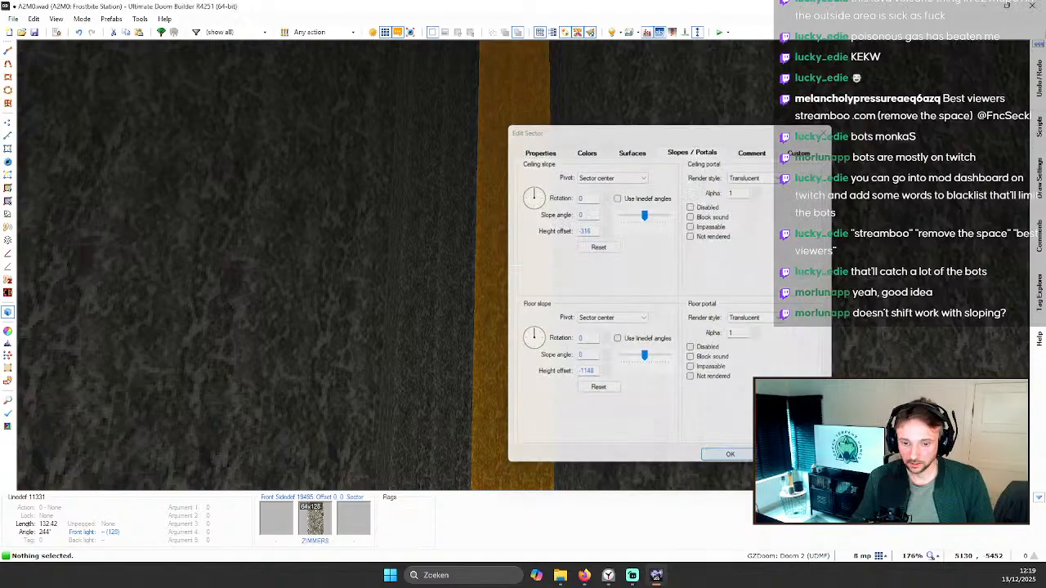
key(Return)
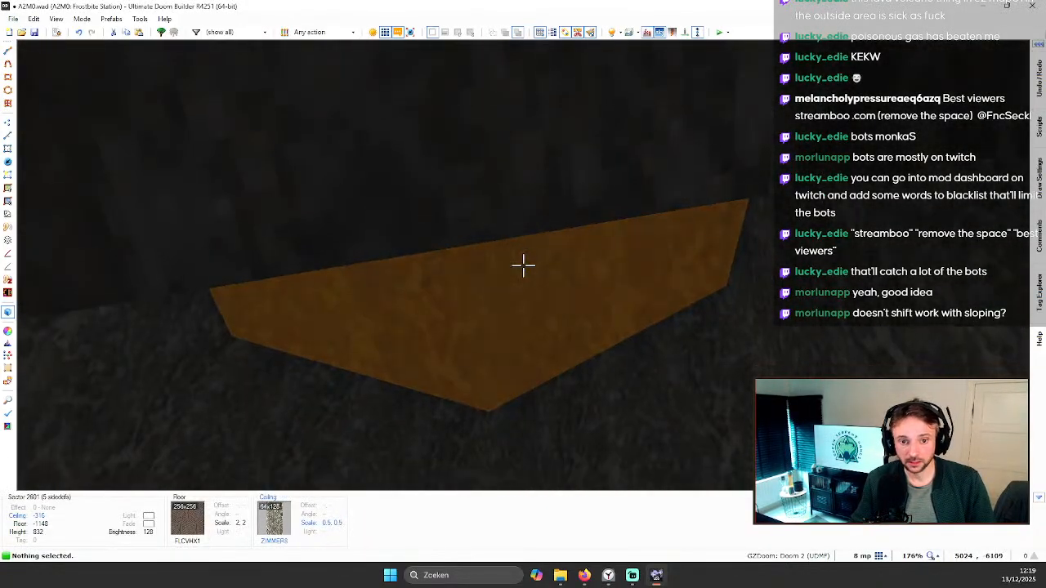
Step: Lower the alcove's ceiling to -780 and raise its floor to -1060
scroll(522, 266, down, 5)
key(s)
click(523, 265)
scroll(522, 266, down, 20)
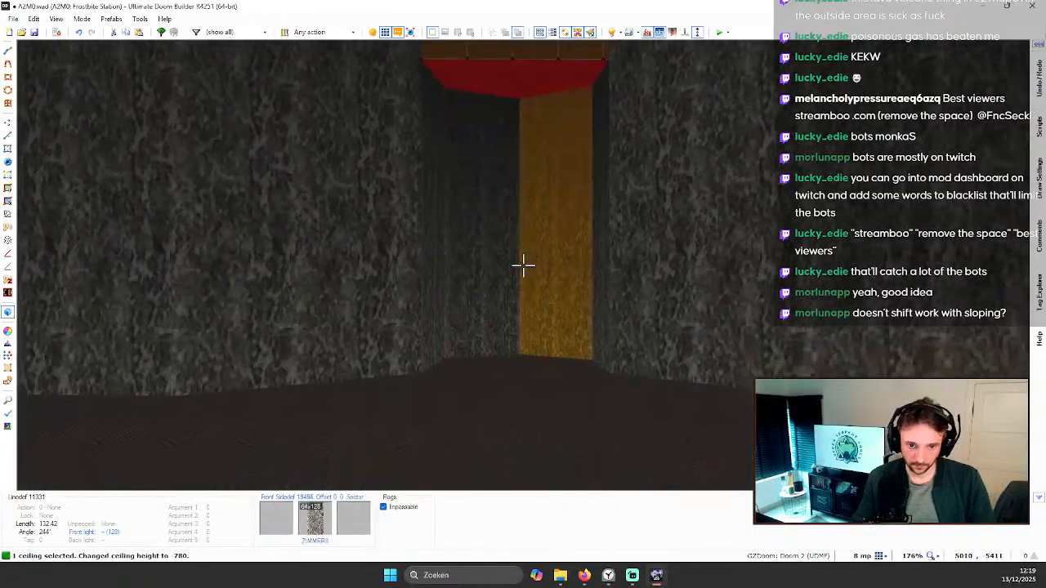
key(c)
click(523, 266)
scroll(523, 266, up, 10)
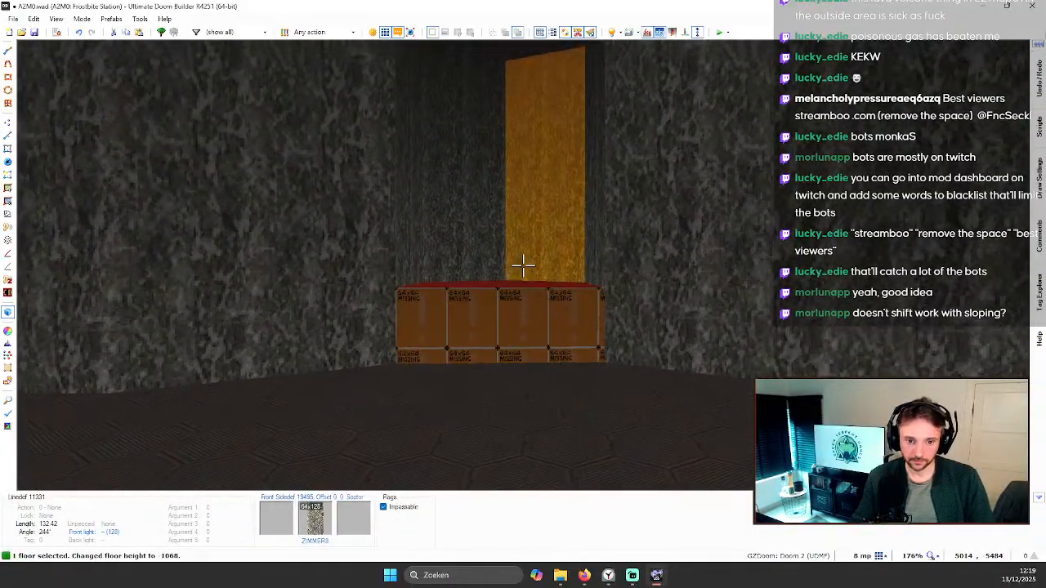
key(c)
Step: Copy the ZIMMER8 rock texture to the alcove's floor and its untextured upper and lower walls
key(ctrl+c)
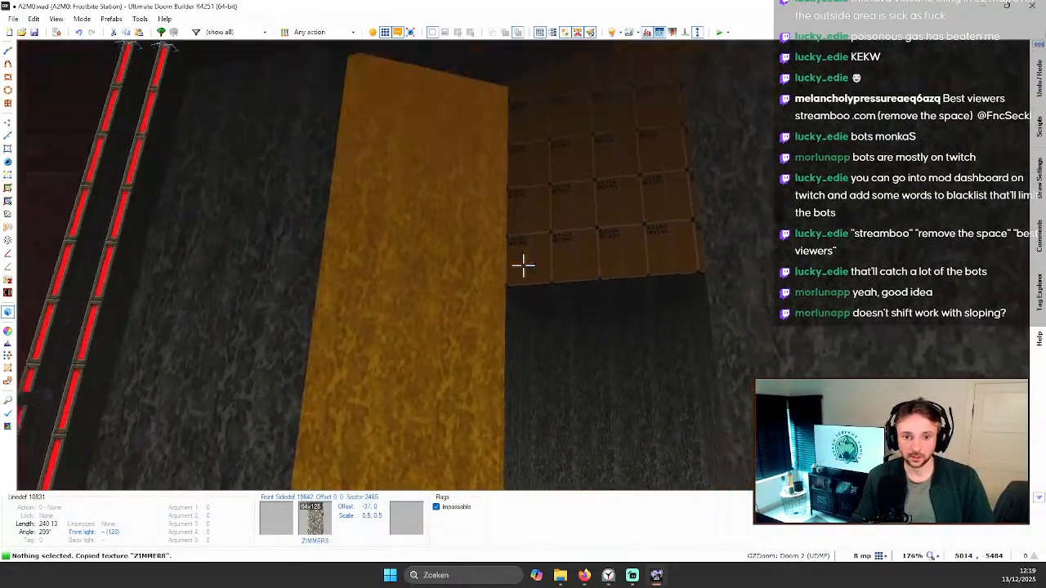
key(ctrl+v)
key(ctrl+z)
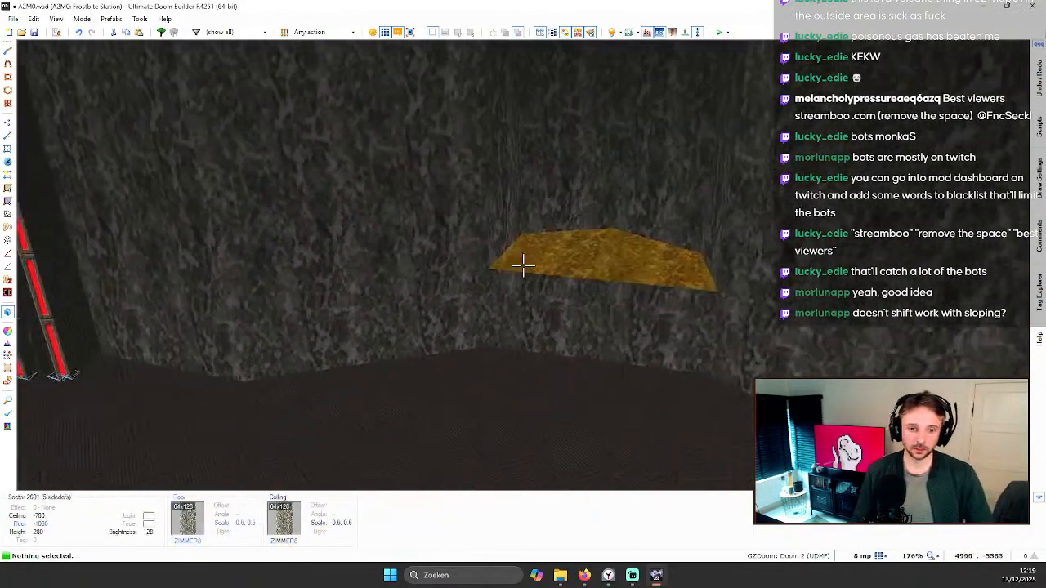
Step: Split the alcove's opening line with a vertex pulled into the alcove, giving sides of about 137 and 132 units, and auto-align the wall textures
key(w)
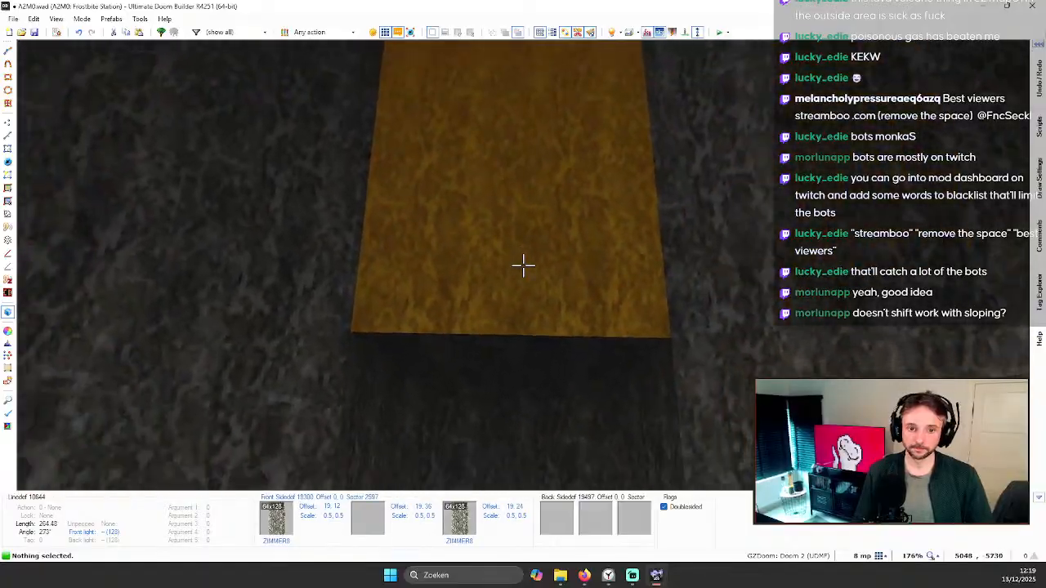
key(q)
scroll(590, 275, down, 5)
scroll(566, 410, up, 4)
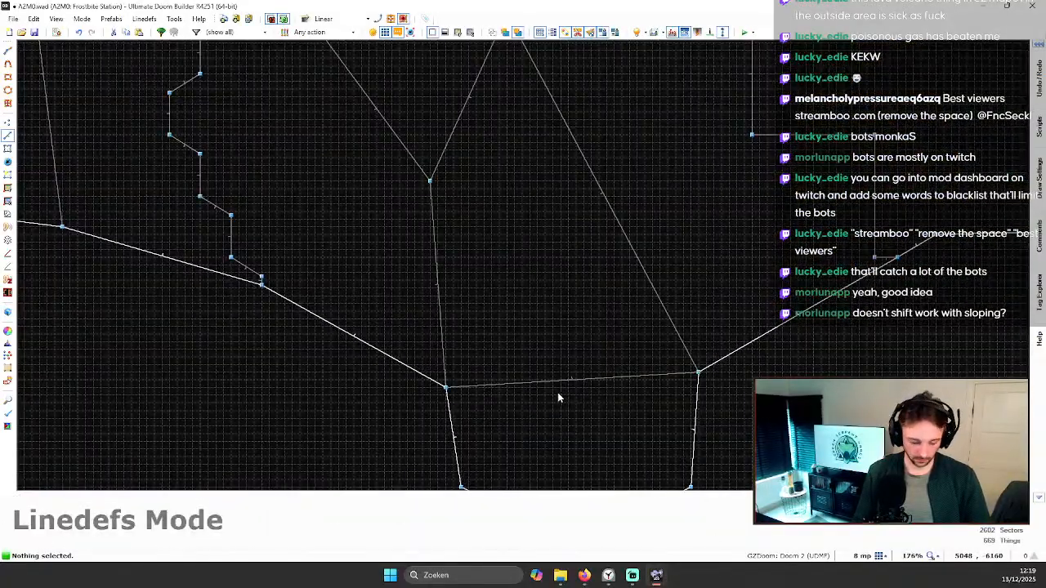
key(v)
drag(583, 381, 576, 402)
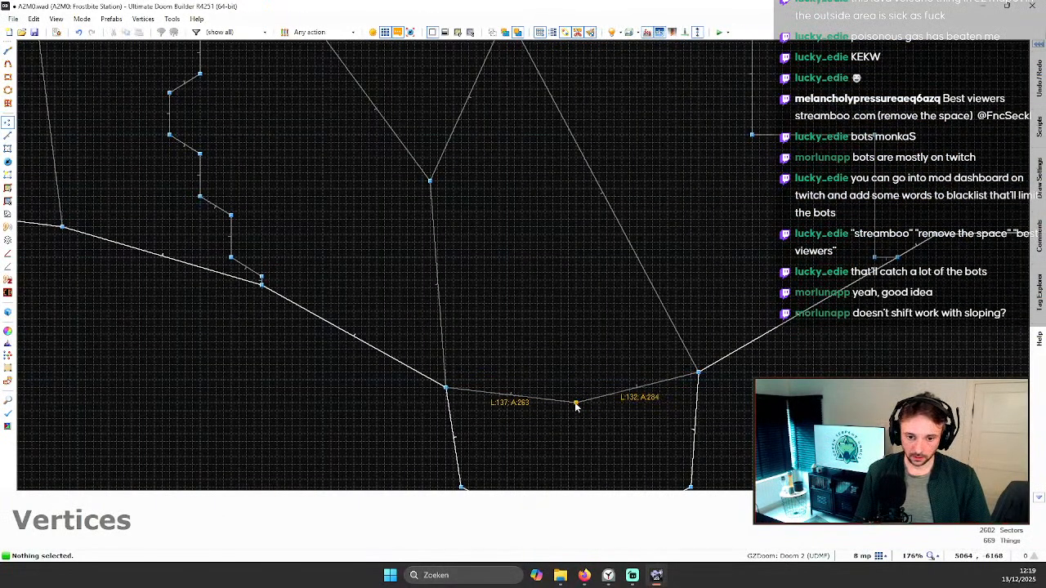
key(q)
key(shift+a)
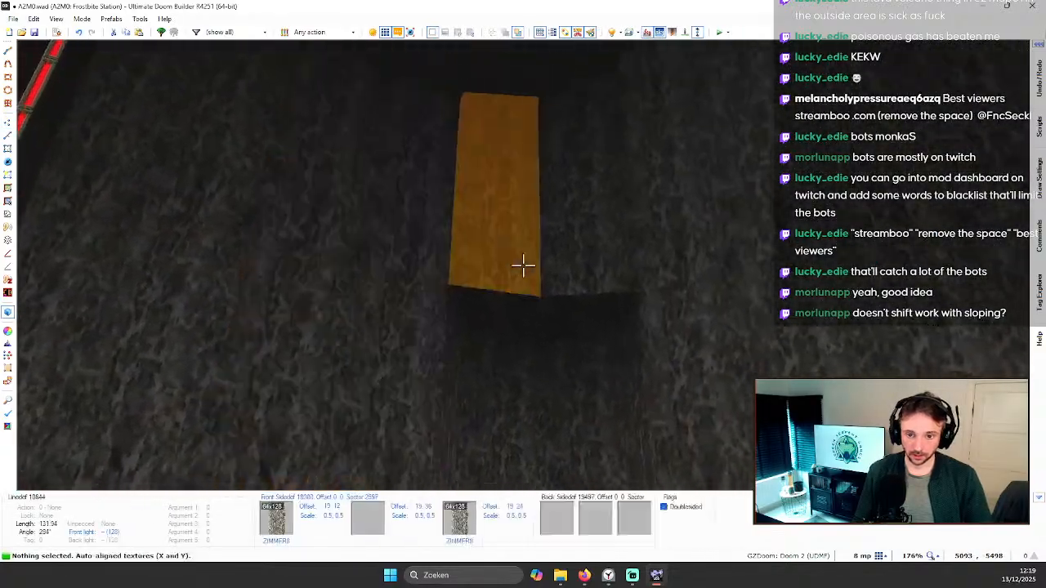
Step: Apply the WEBXL02 middle texture to the front side of both alcove opening lines
key(q)
scroll(572, 360, down, 4)
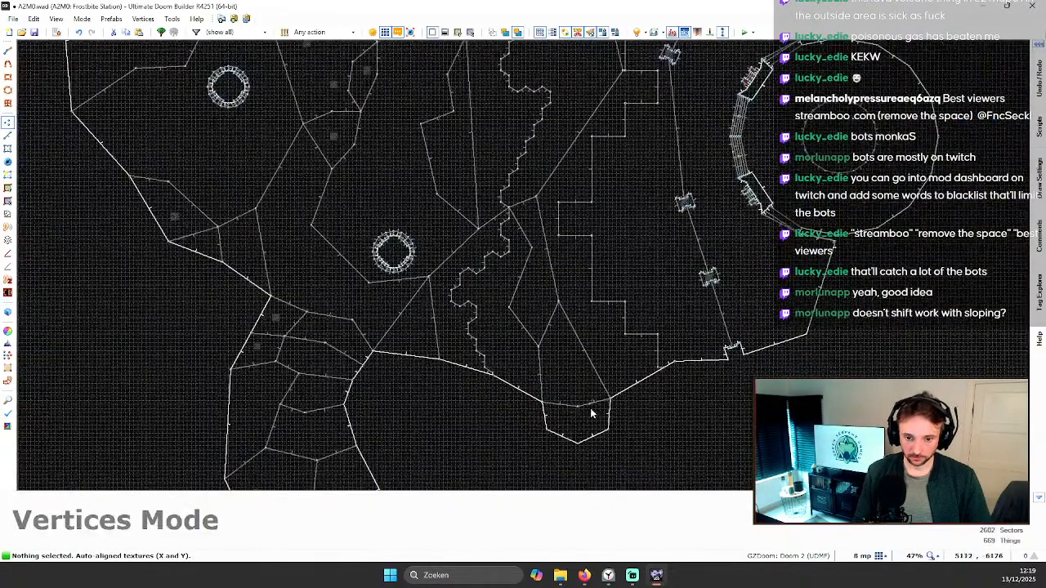
scroll(591, 408, up, 4)
key(l)
click(601, 398)
click(480, 404)
right_click(492, 397)
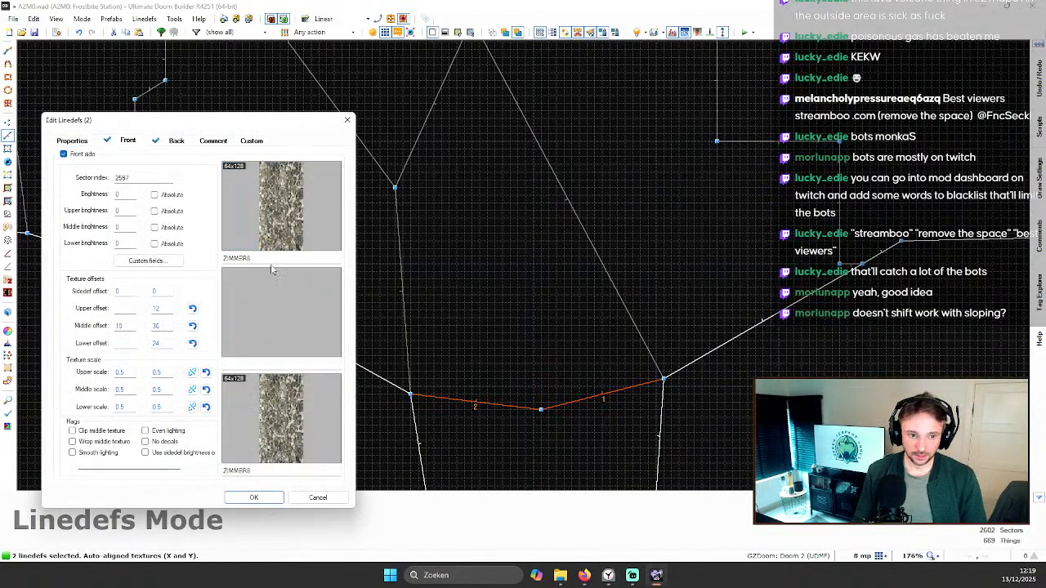
click(336, 286)
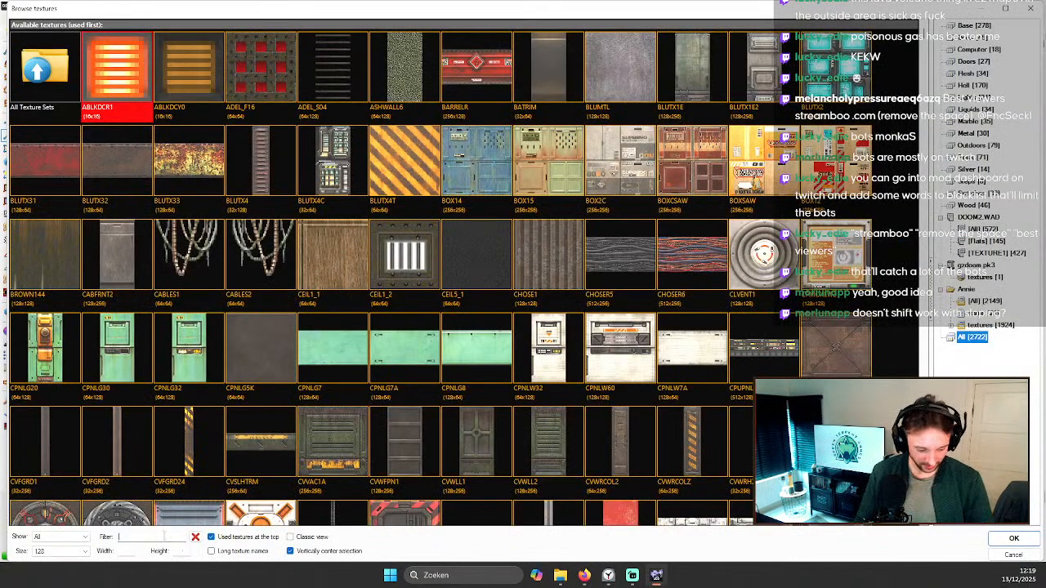
text(WEB)
click(399, 85)
click(469, 62)
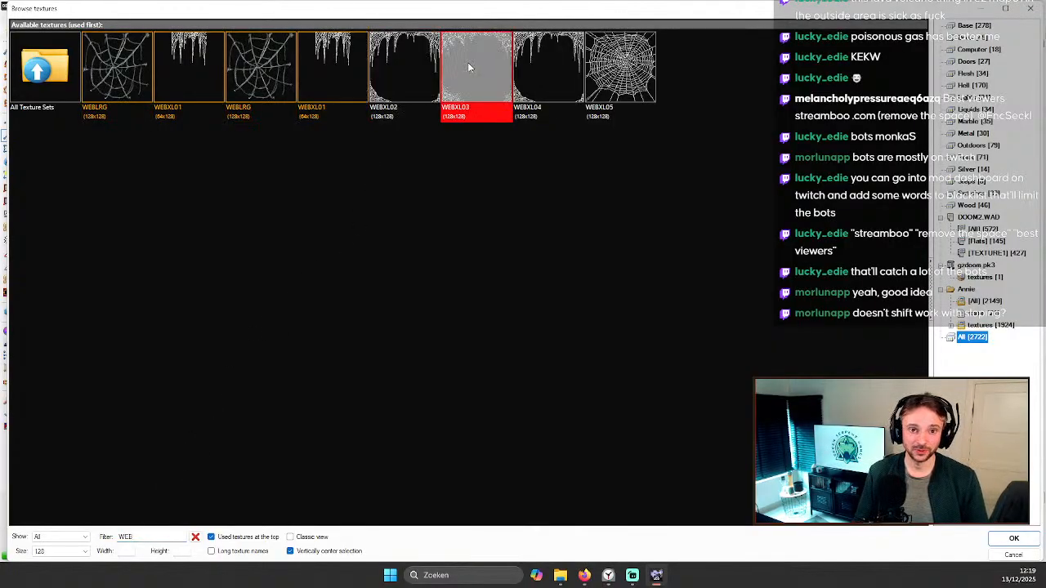
click(404, 77)
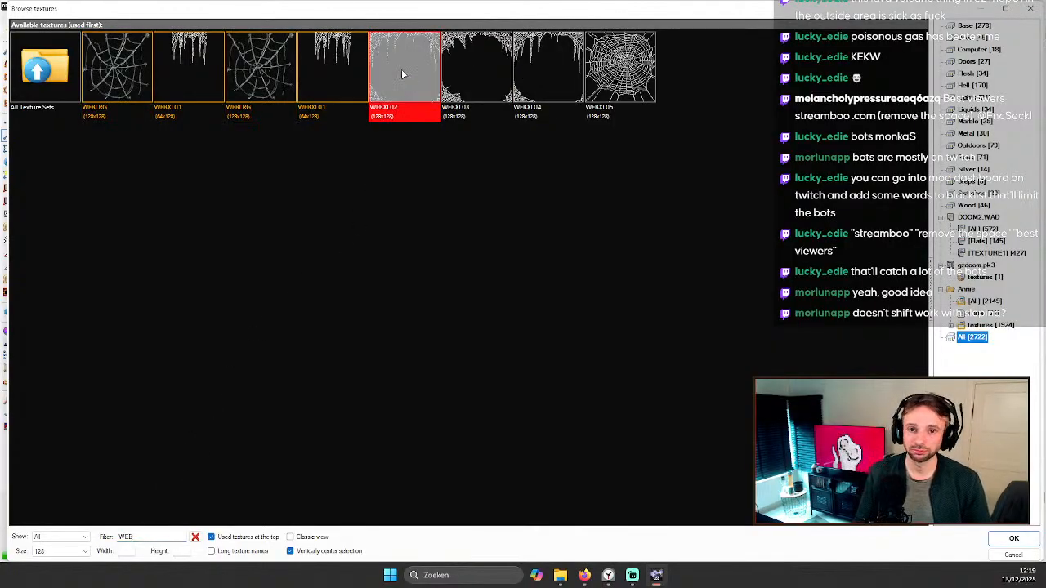
double_click(401, 69)
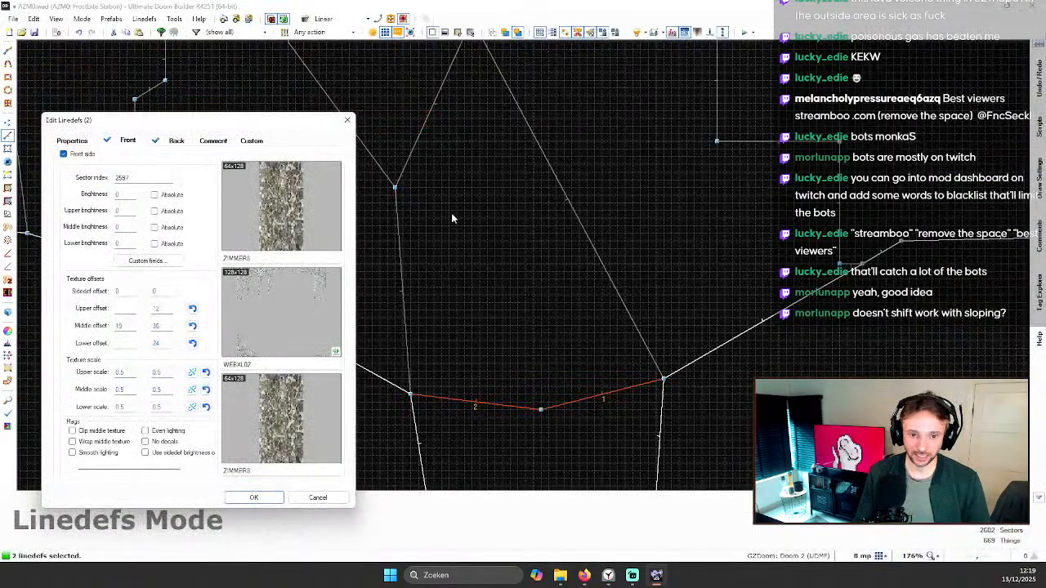
click(269, 503)
Step: Select only the two front web surfaces across the alcove opening and enable Wrap middle texture for their front sides
key(q)
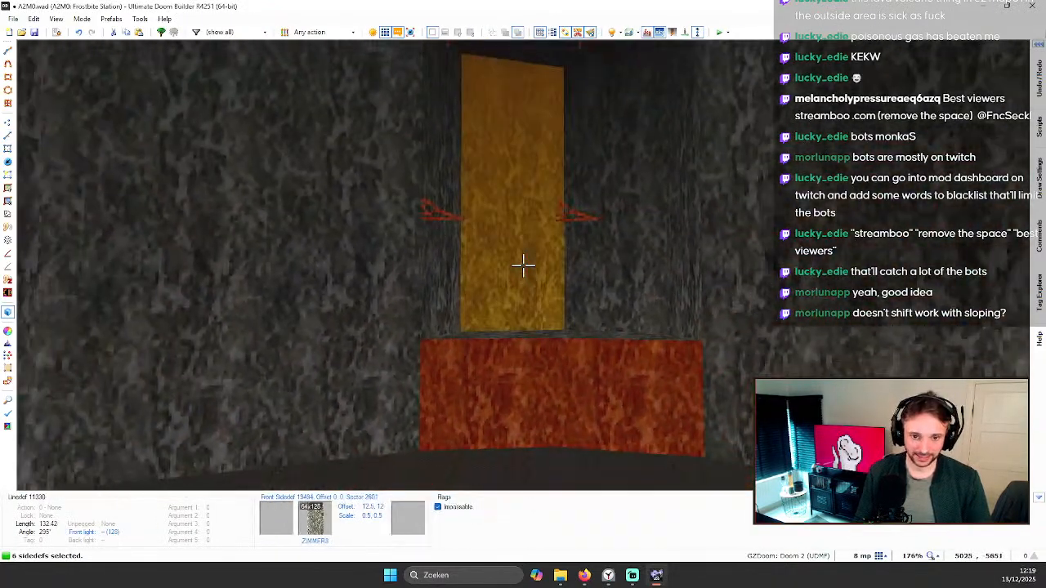
key(c)
shift+click(523, 266)
key(ctrl+shift+a)
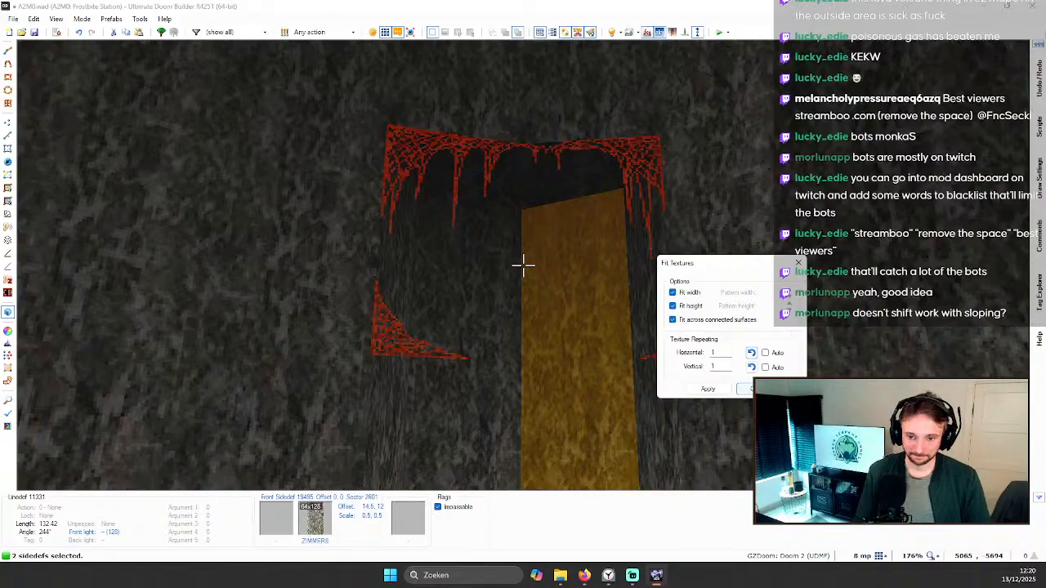
click(762, 389)
key(w)
click(522, 264)
right_click(523, 264)
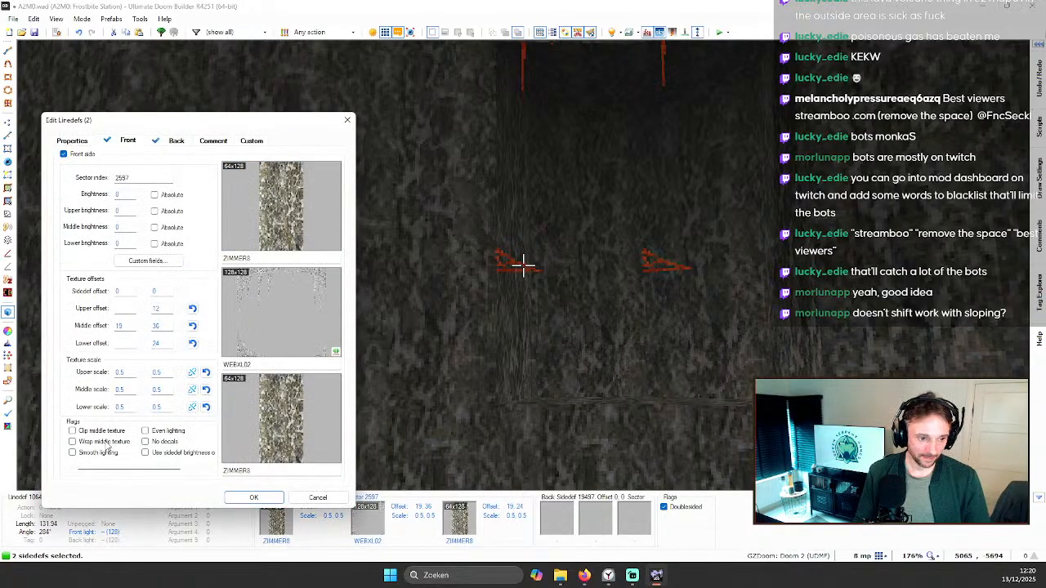
click(124, 443)
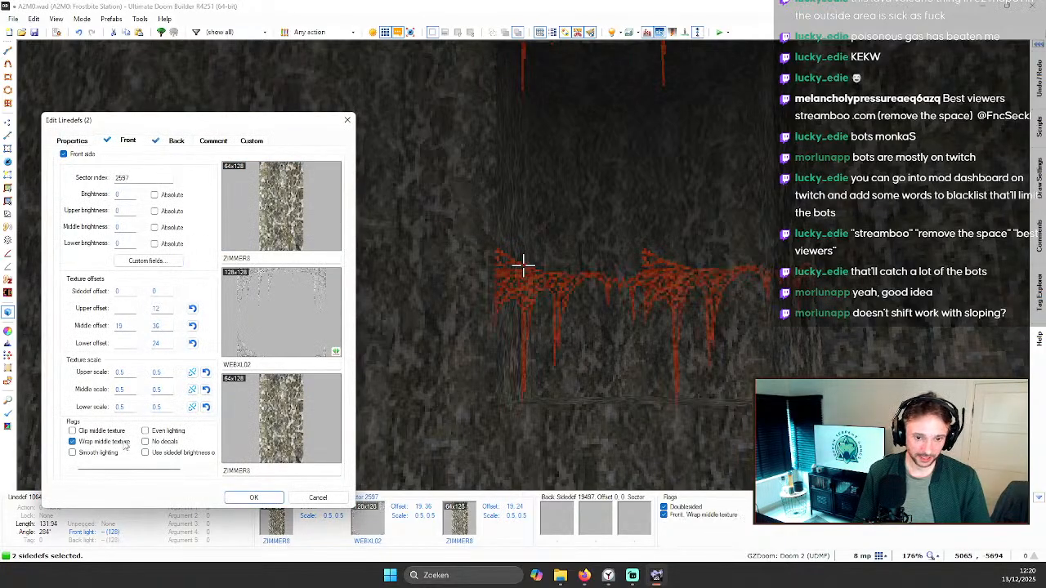
click(254, 496)
Step: Fit the front web texture across the connected opening surfaces in width and height, with one horizontal and one vertical repetition
key(ctrl+shift+a)
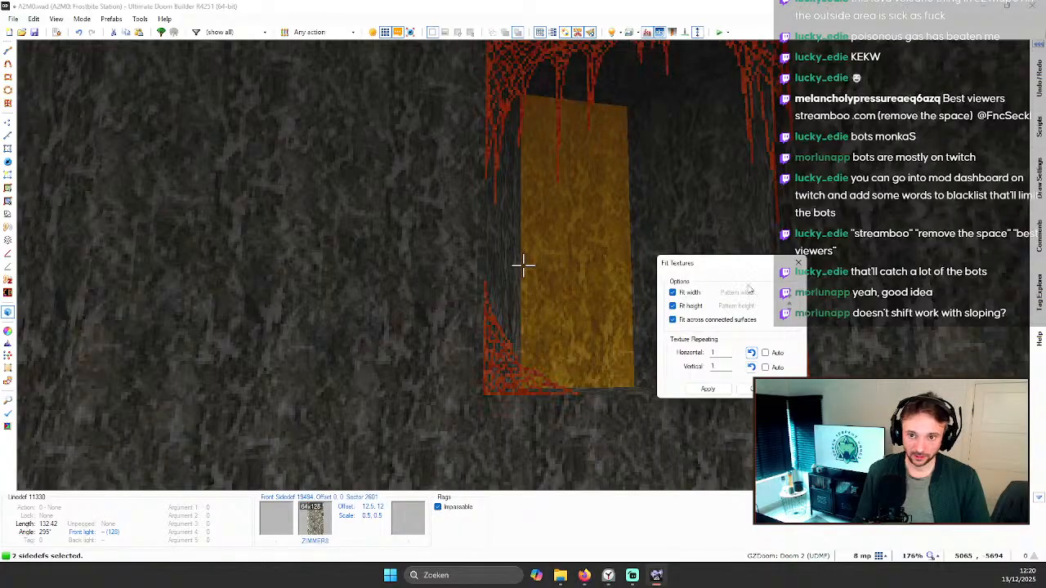
click(711, 388)
key(d)
key(c)
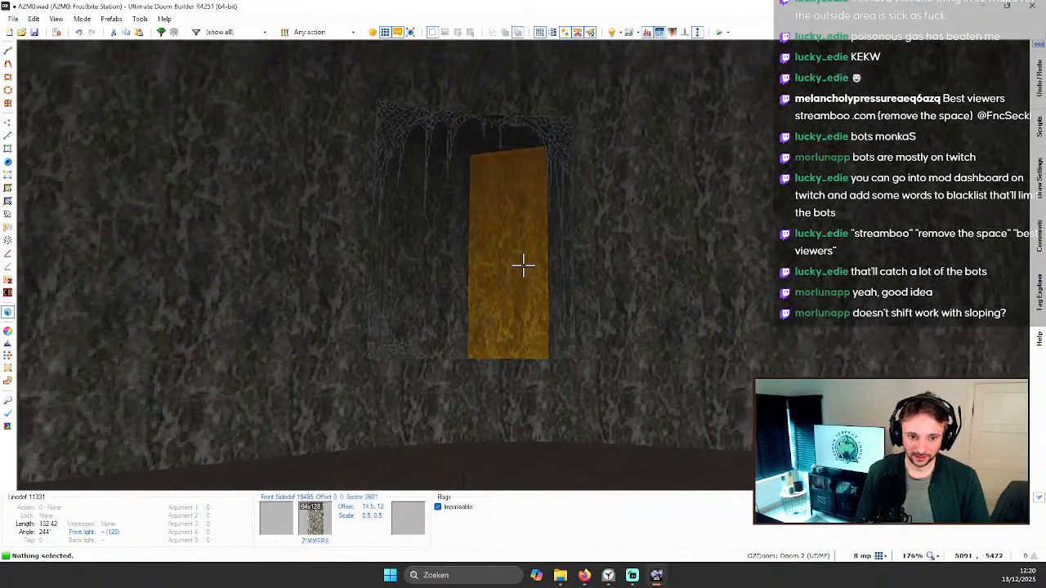
Step: Examine the webbed alcove from the cave and from inside, including the back of its opening
key(e)
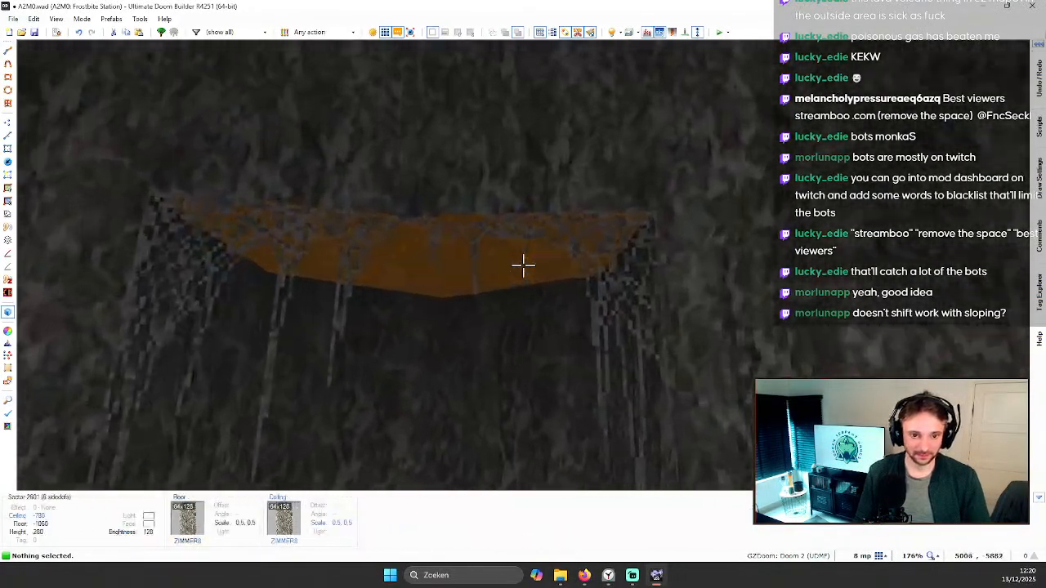
key(e)
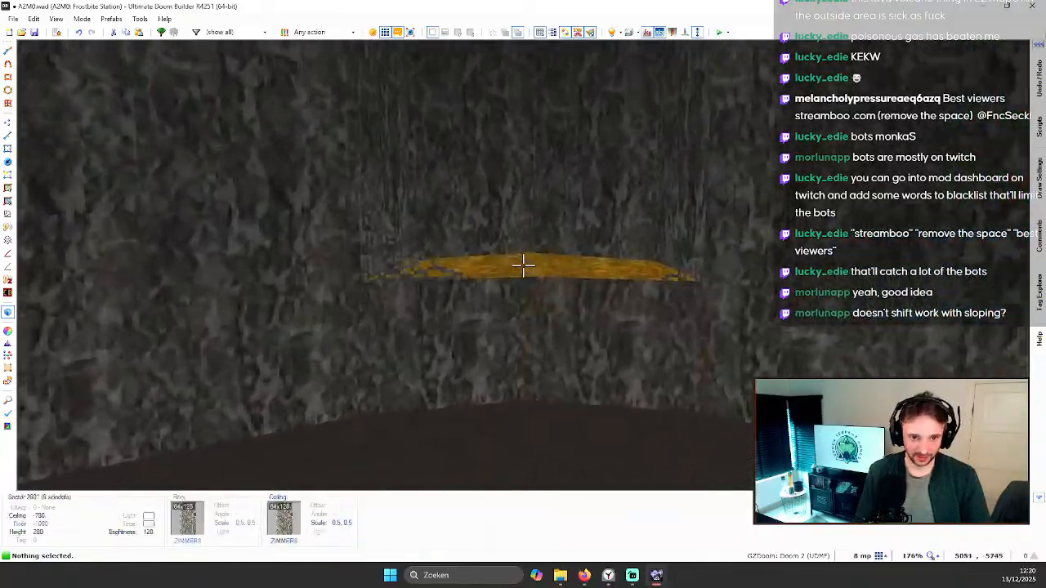
key(e)
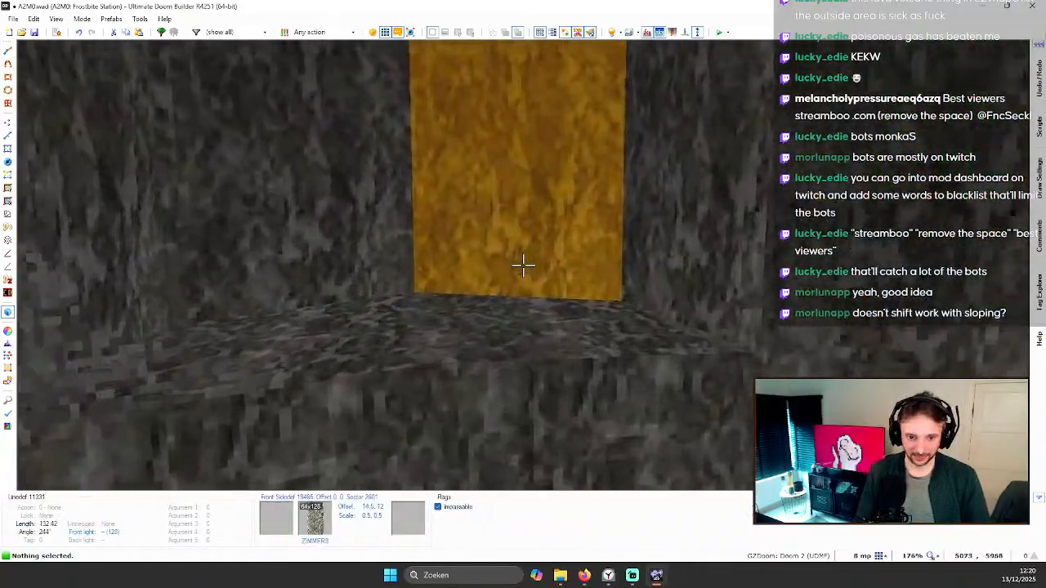
key(e)
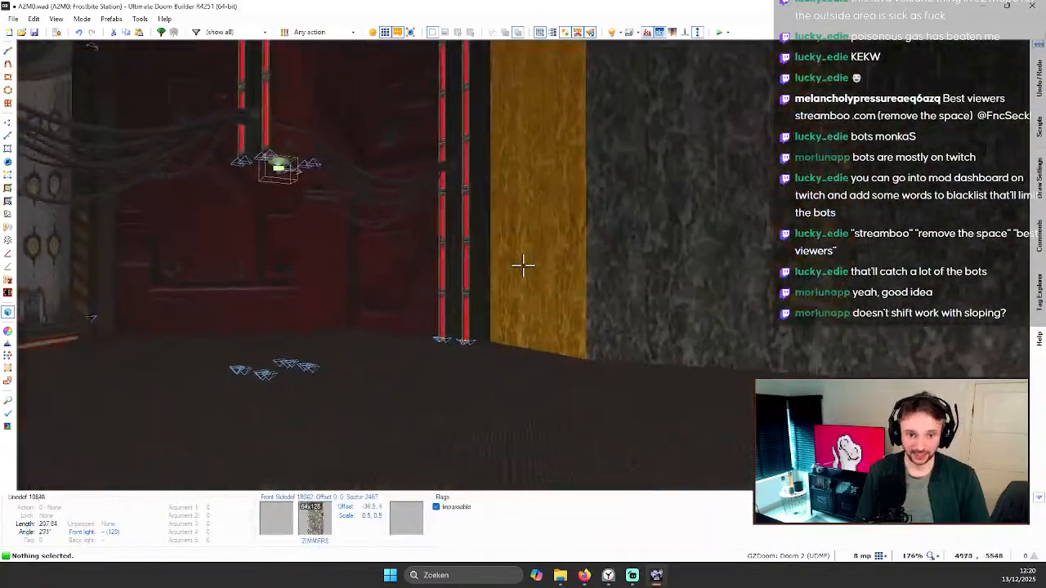
key(e)
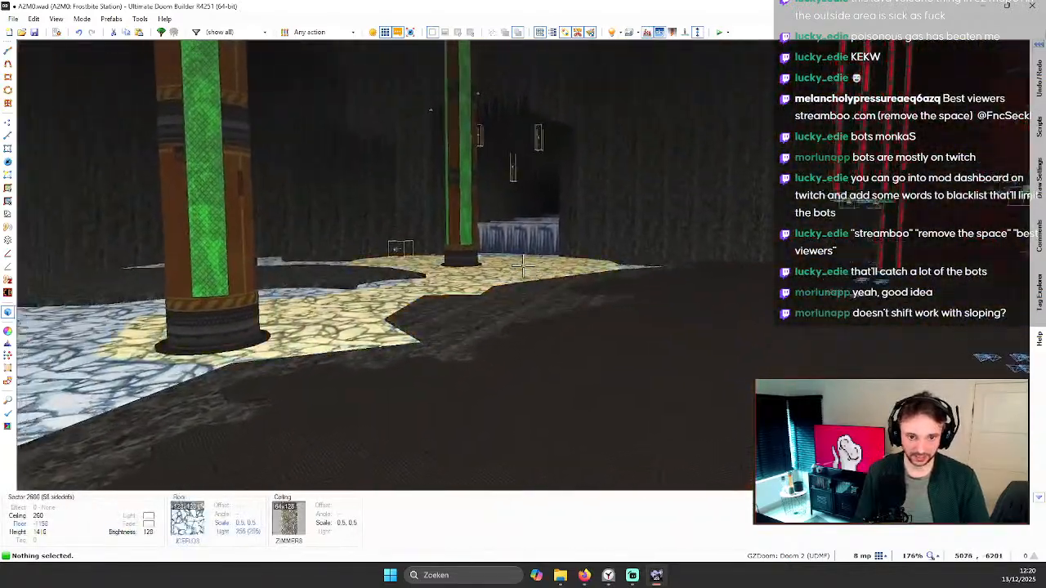
key(e)
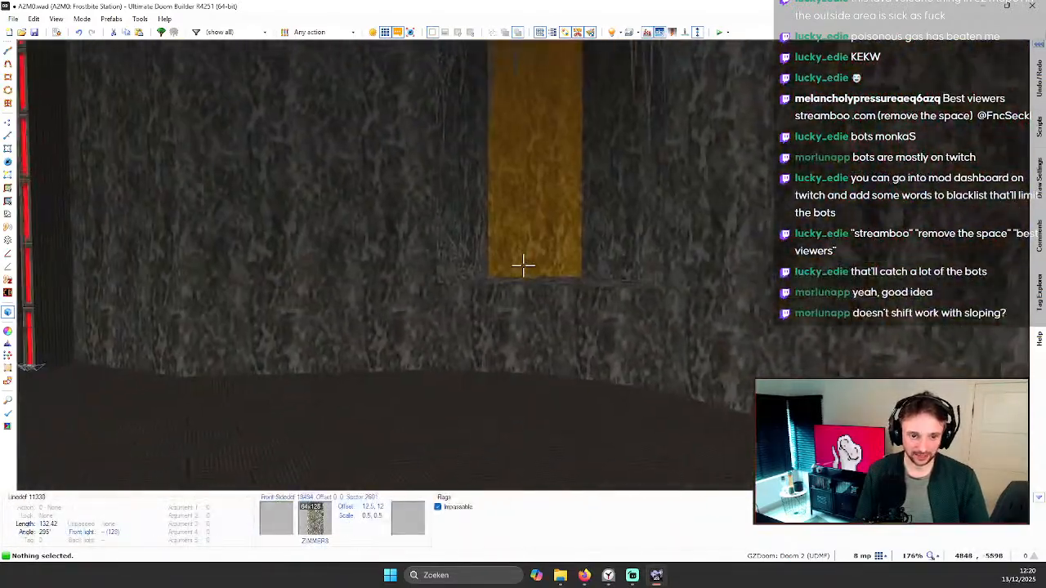
key(e)
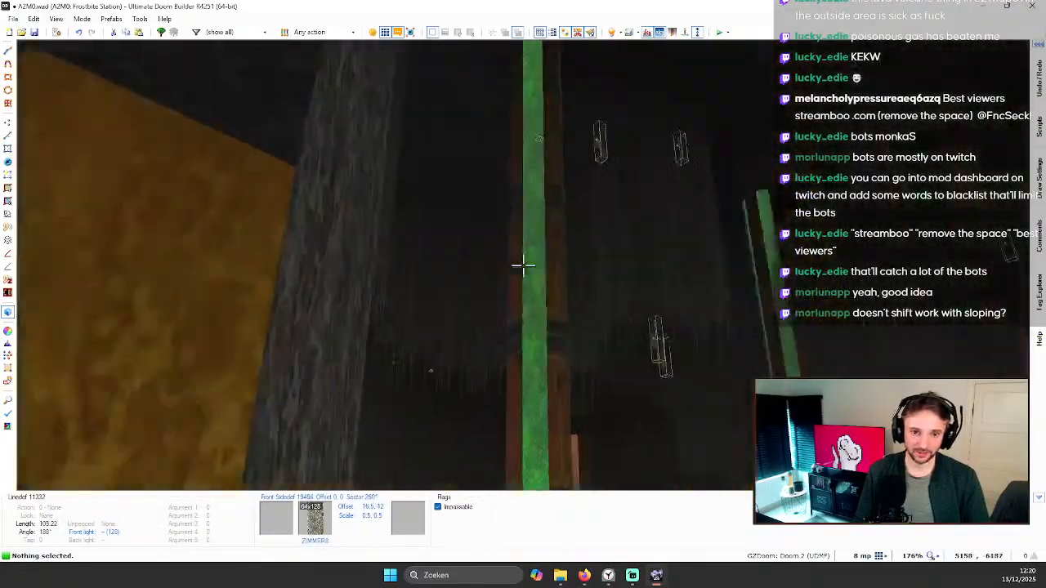
key(w)
Step: Copy the WEBXL02 middle texture to the back side of both alcove opening lines
key(space)
click(436, 256)
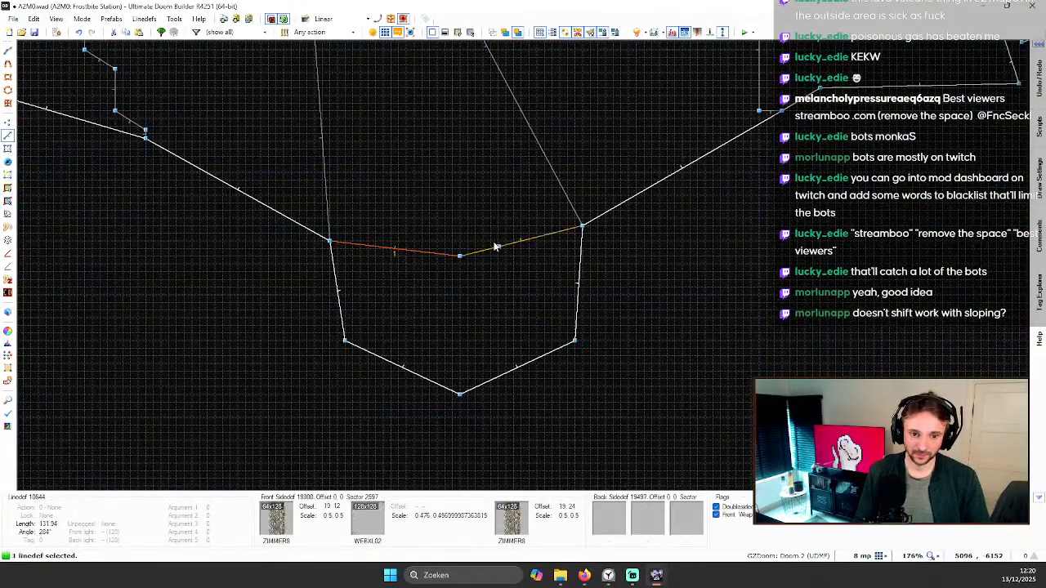
click(497, 248)
right_click(498, 248)
click(261, 365)
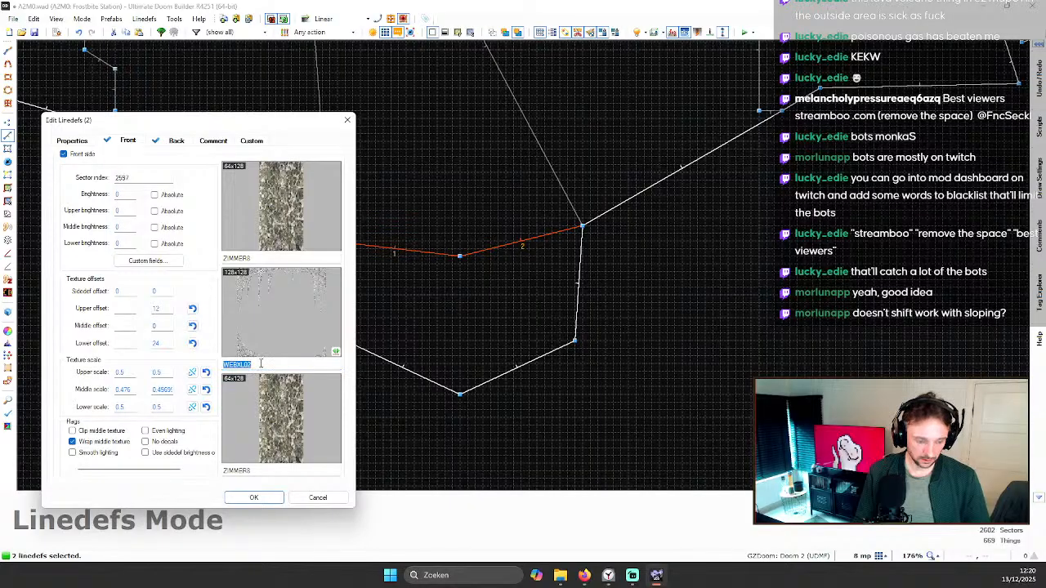
click(179, 143)
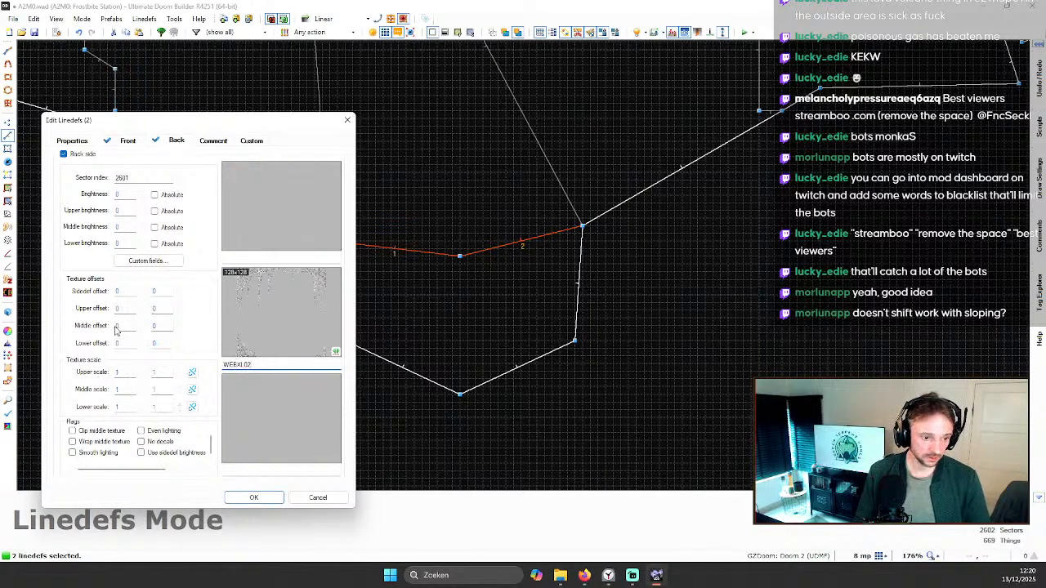
Step: Clear the front-side wrap flag of both opening lines and enable Wrap middle texture in their general line properties instead
click(70, 140)
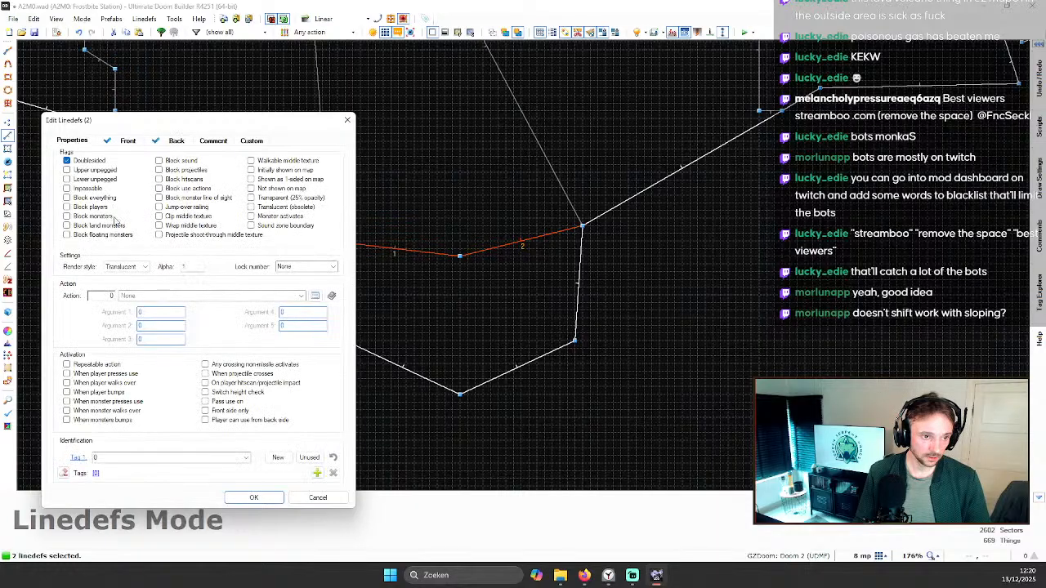
click(129, 140)
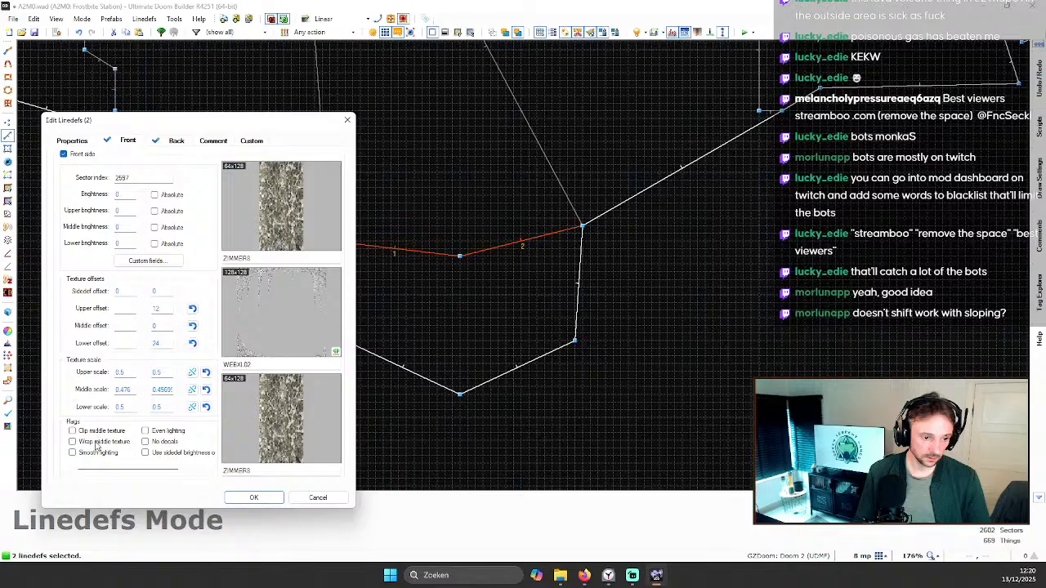
click(74, 140)
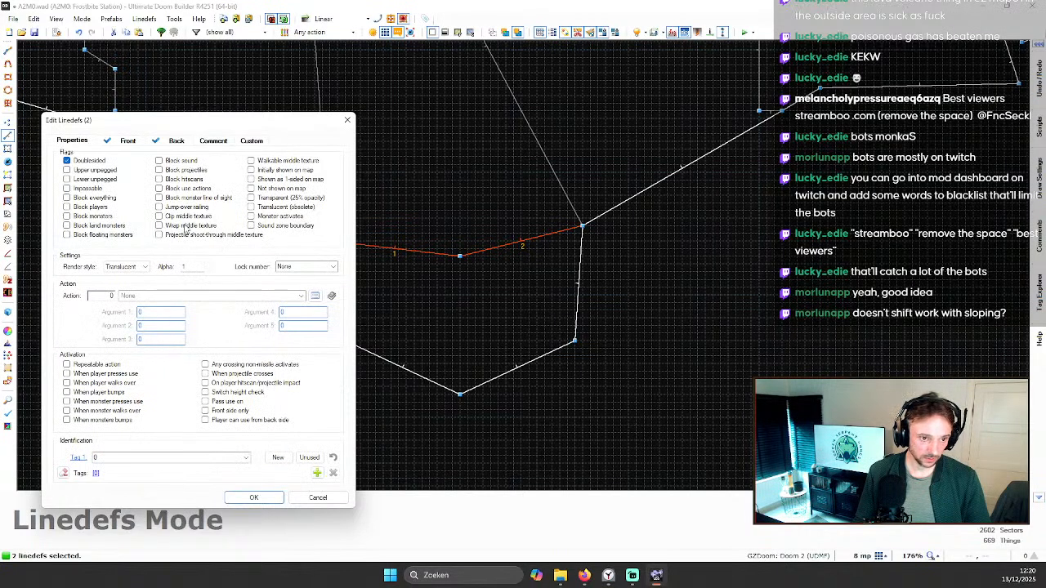
click(259, 497)
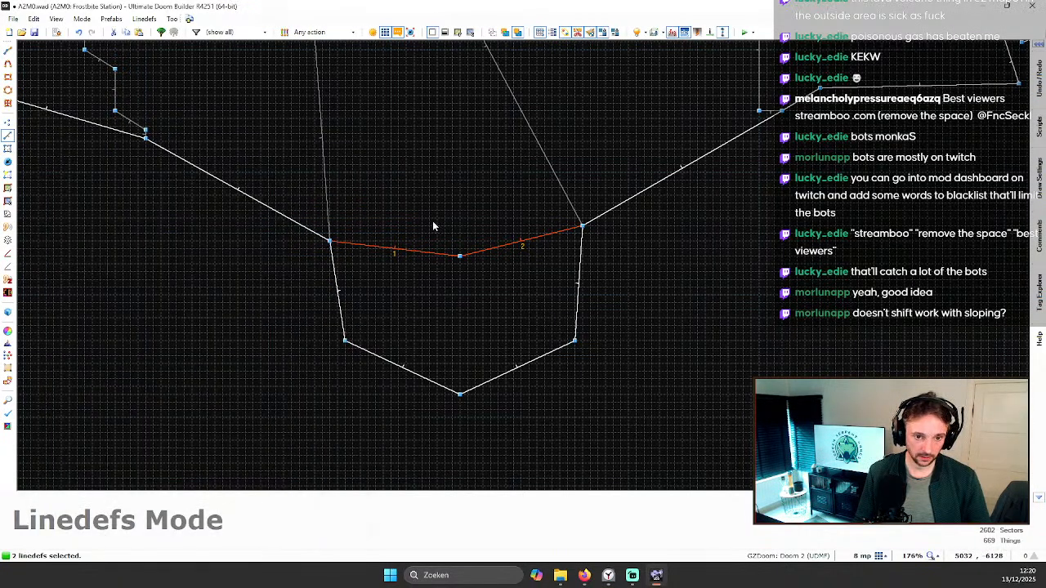
Step: Fit the web texture on the back of the alcove opening across both connected surfaces in width and height
key(q)
key(w)
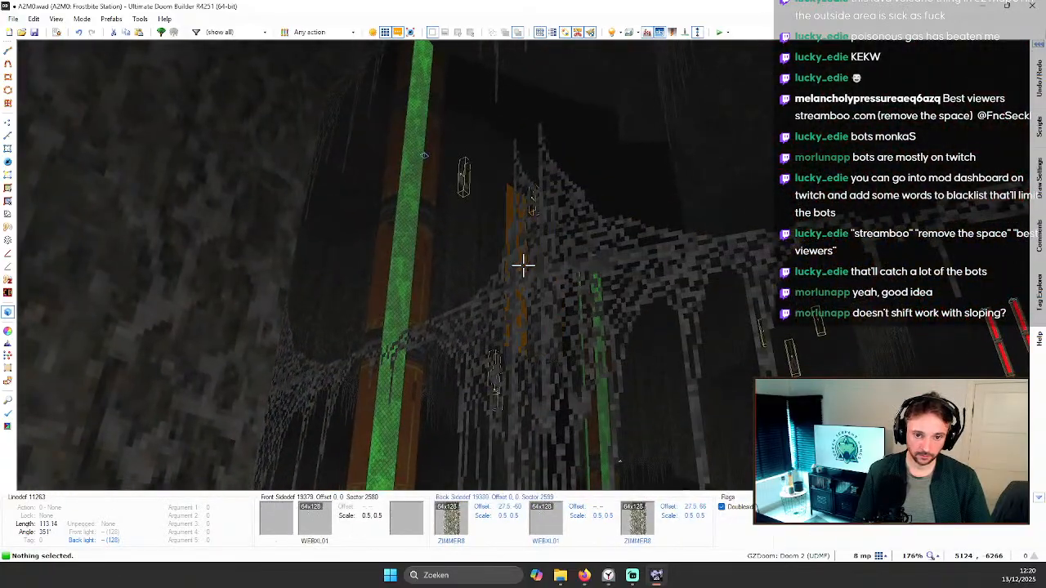
shift+click(523, 265)
key(s)
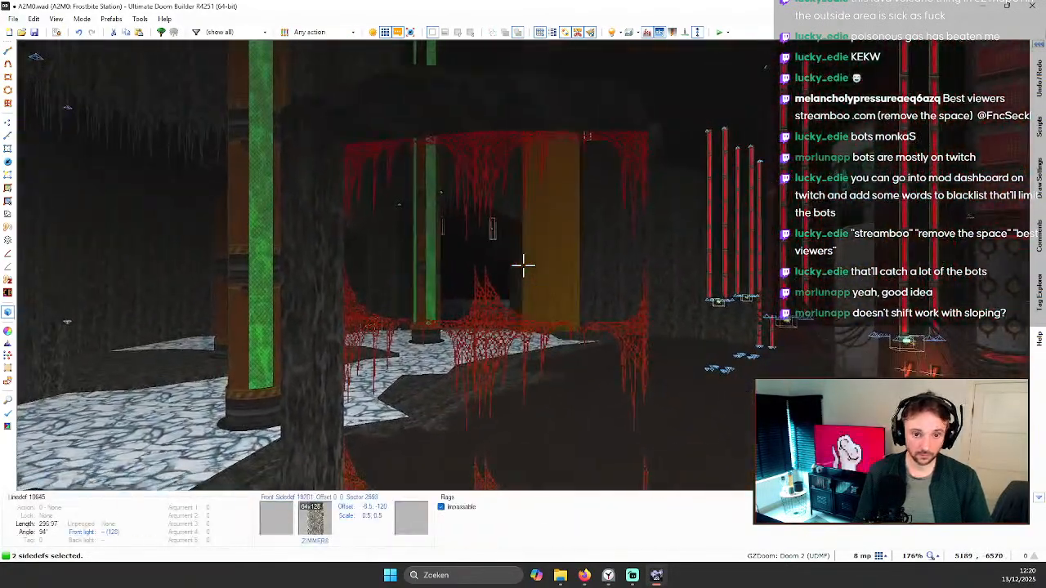
key(ctrl+shift+a)
click(709, 389)
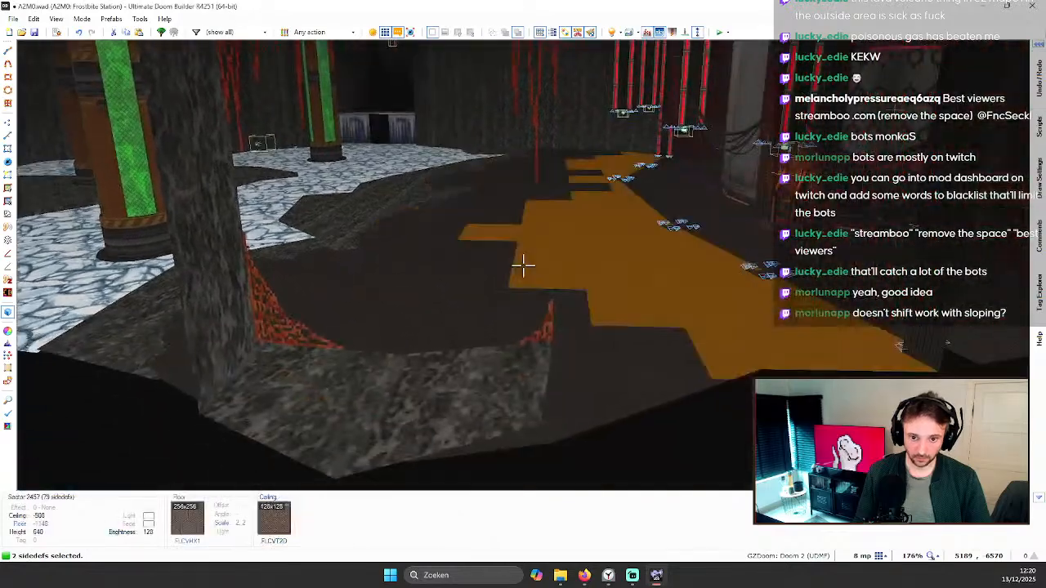
key(c)
key(w)
key(s)
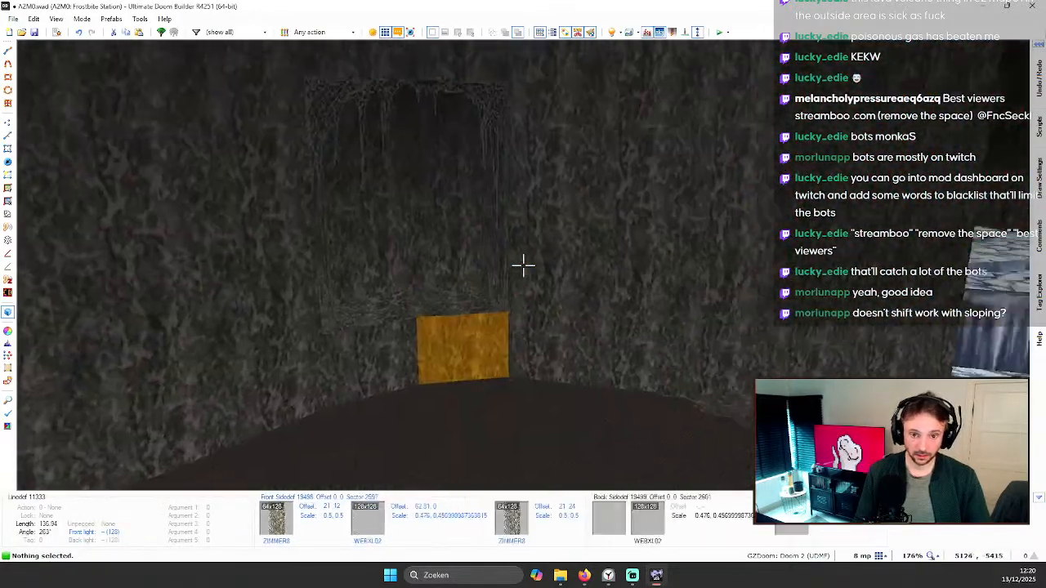
key(s)
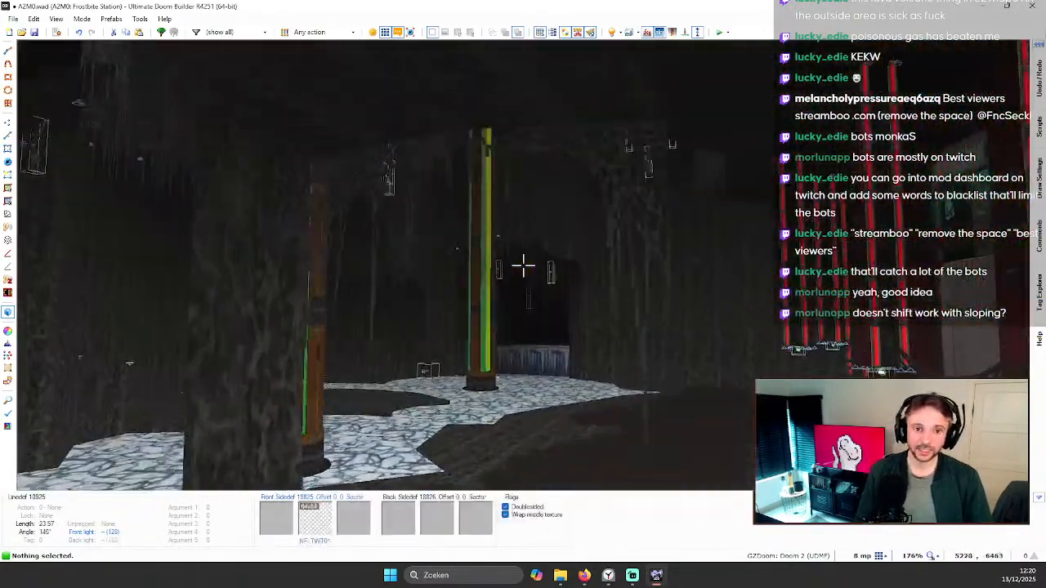
Step: Refit the web texture on the back of the alcove opening across both connected surfaces, mirrored with a negative horizontal repeat
key(w)
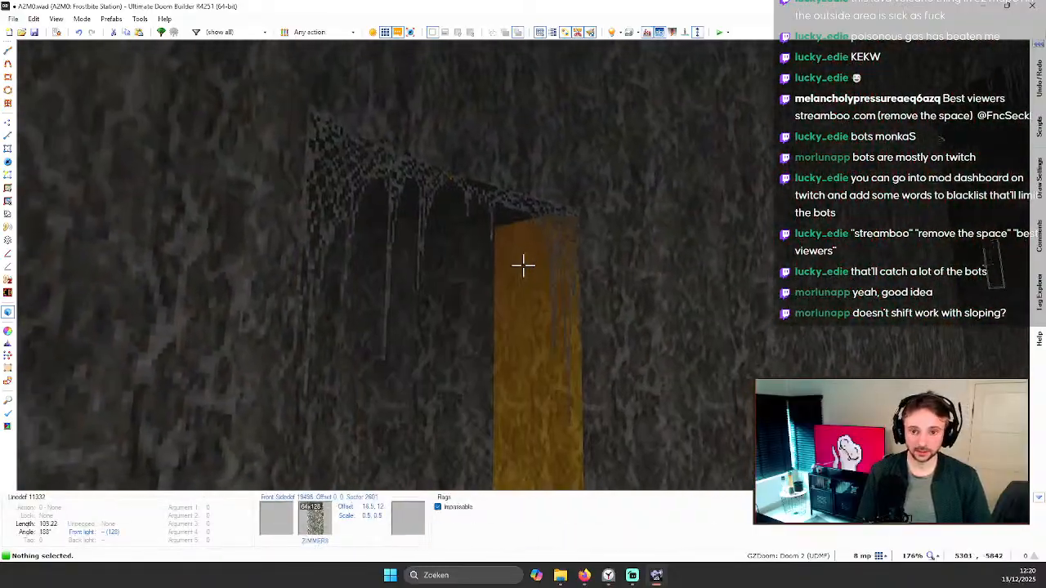
key(s)
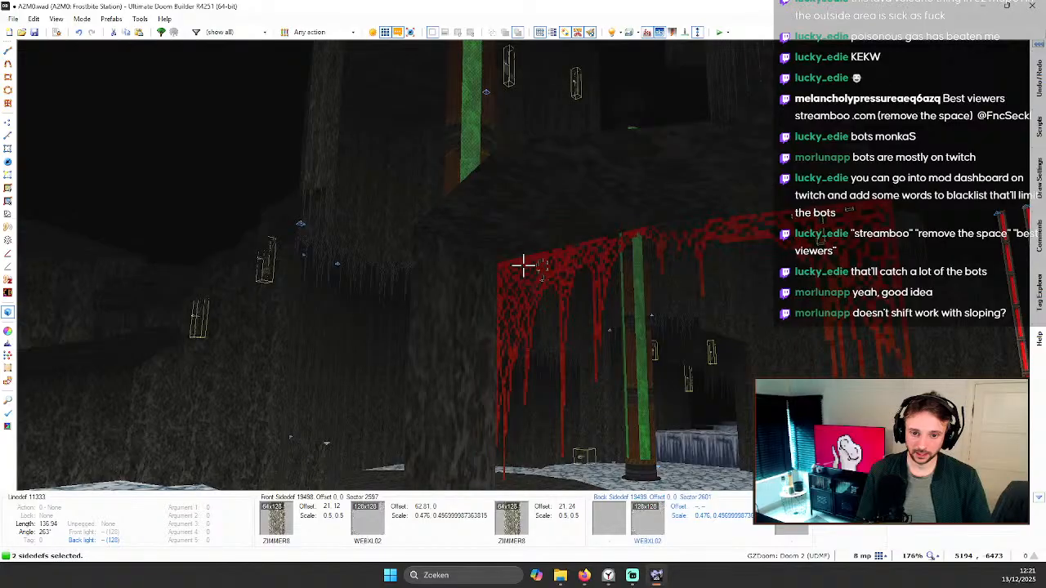
key(ctrl+shift+a)
text(2)
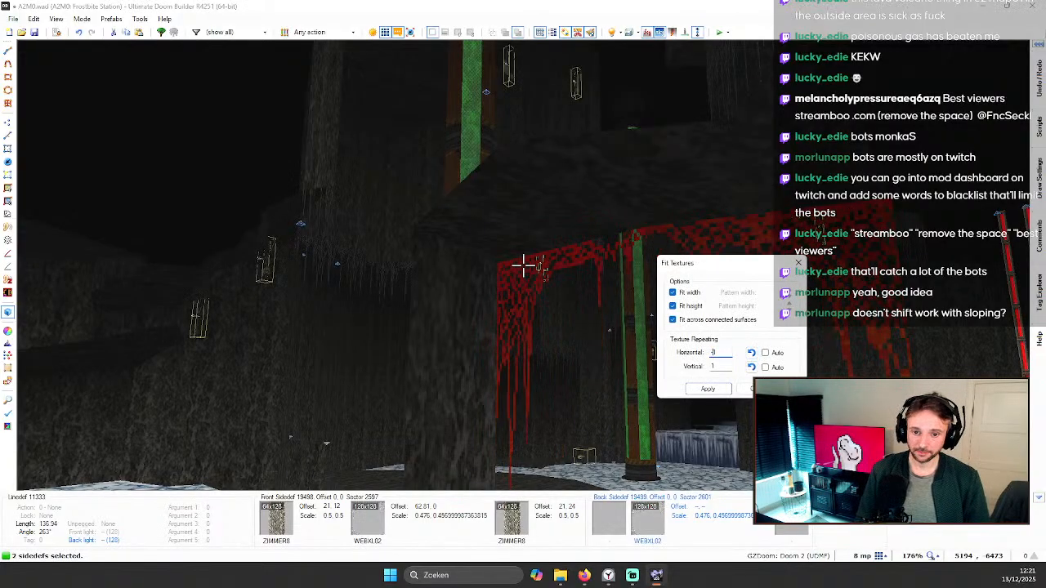
key(Return)
key(c)
Step: Examine the webbed alcove opening from inside and from several distances in the cave
key(w)
key(w)
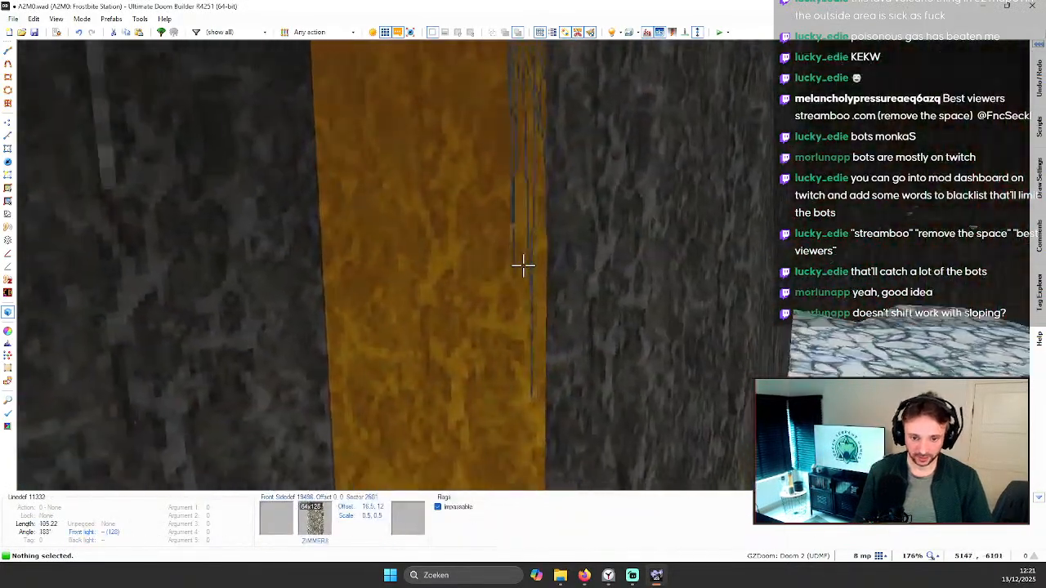
key(s)
key(w)
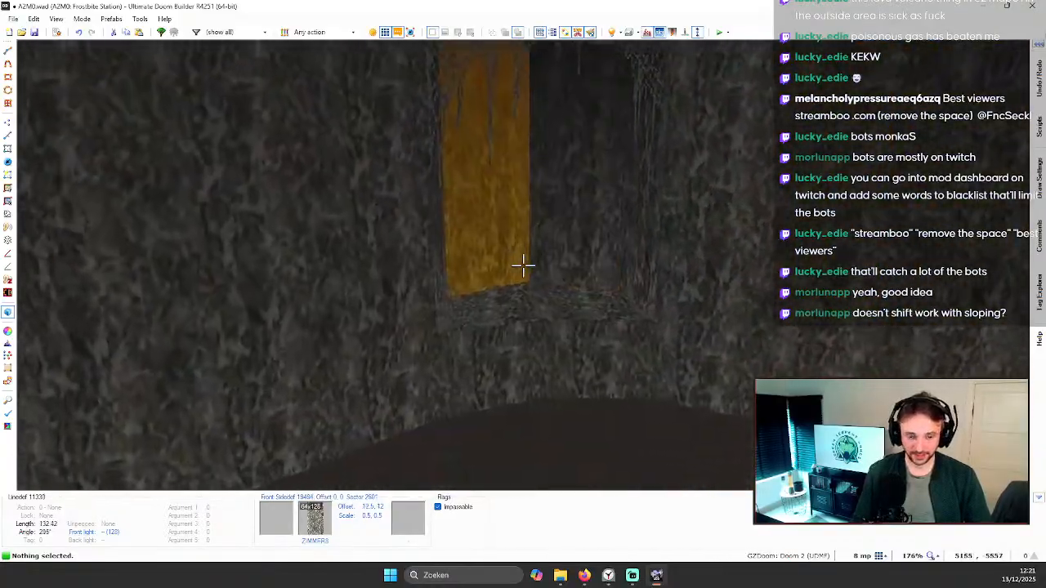
key(s)
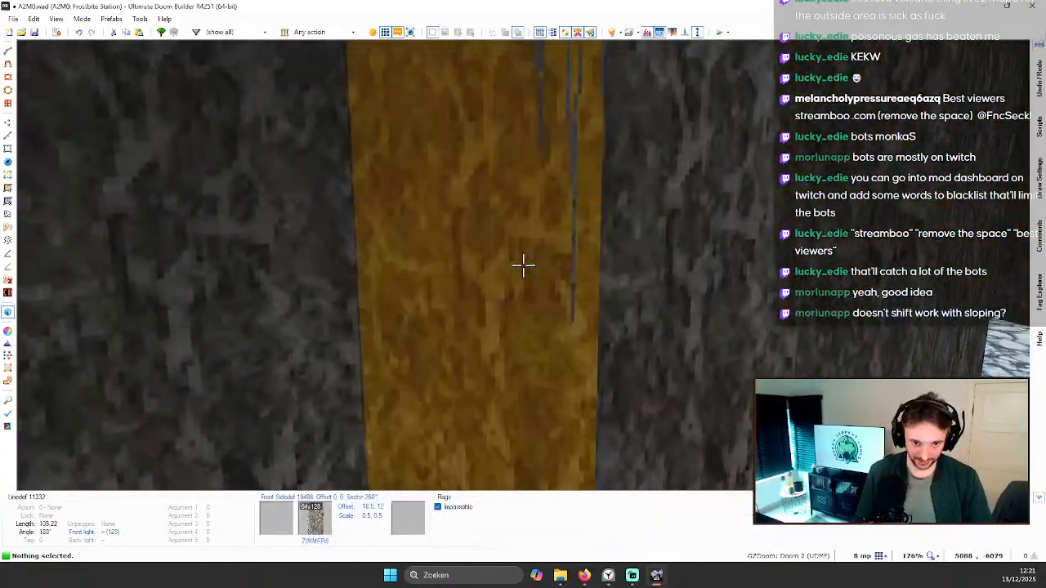
key(w)
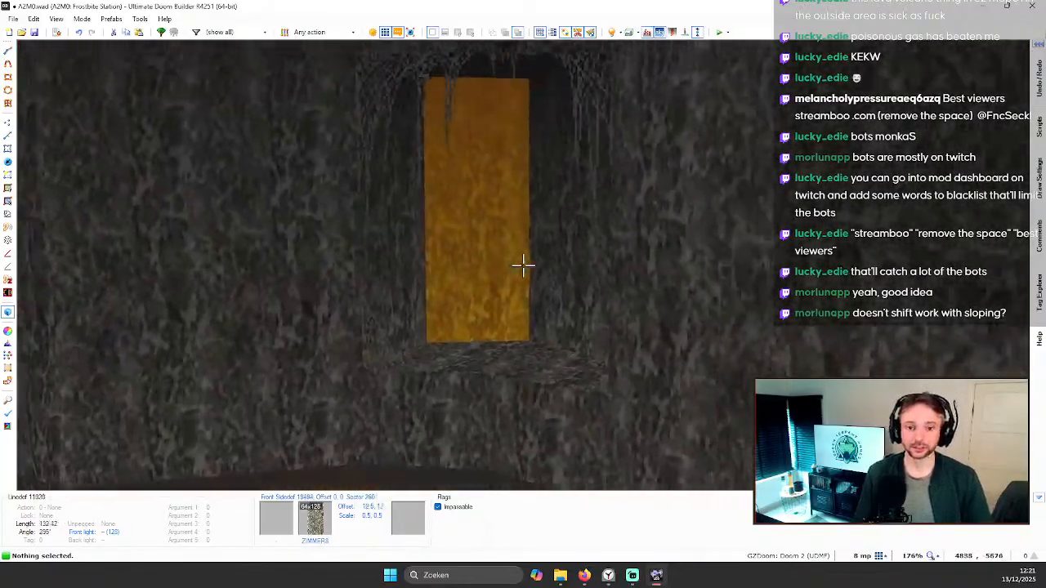
key(w)
Step: Insert a new thing in the middle of the alcove at about 5064, -6224
key(q)
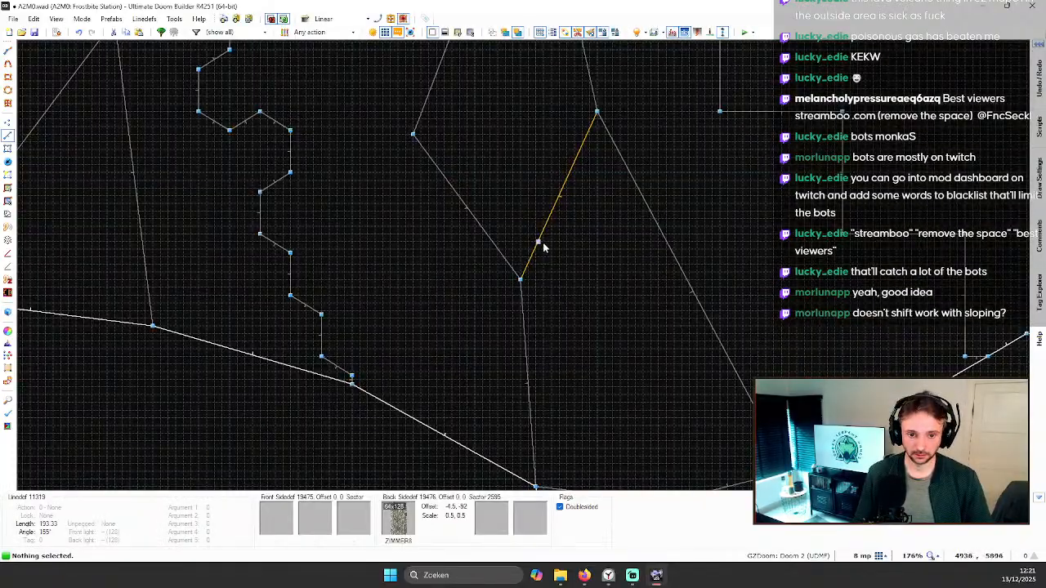
scroll(542, 245, down, 3)
scroll(577, 327, up, 4)
key(t)
key(Insert)
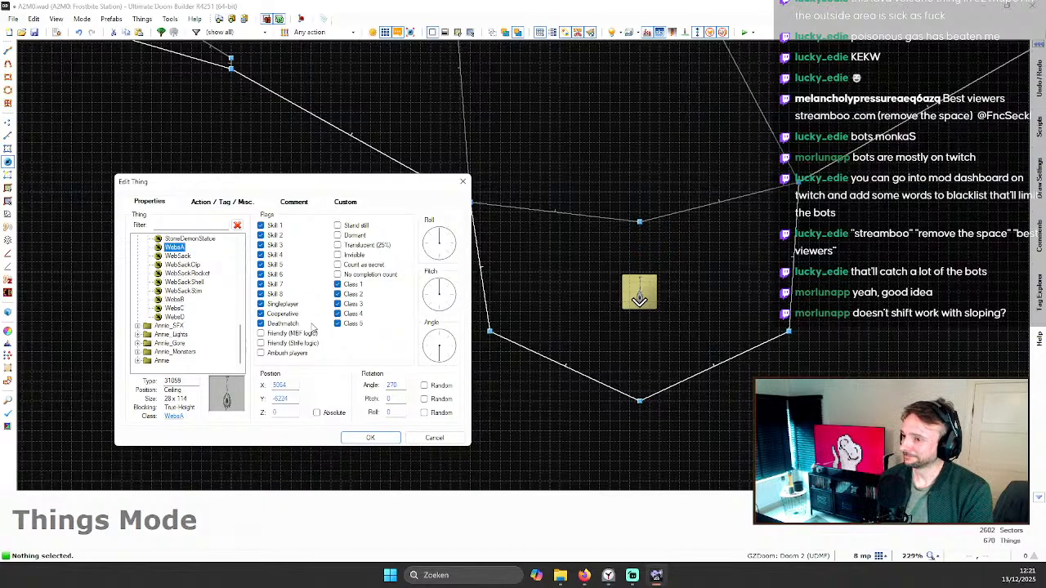
Step: Compare the user-defined web thing types and set the new alcove thing's type to WebSackStim
scroll(177, 285, up, 2)
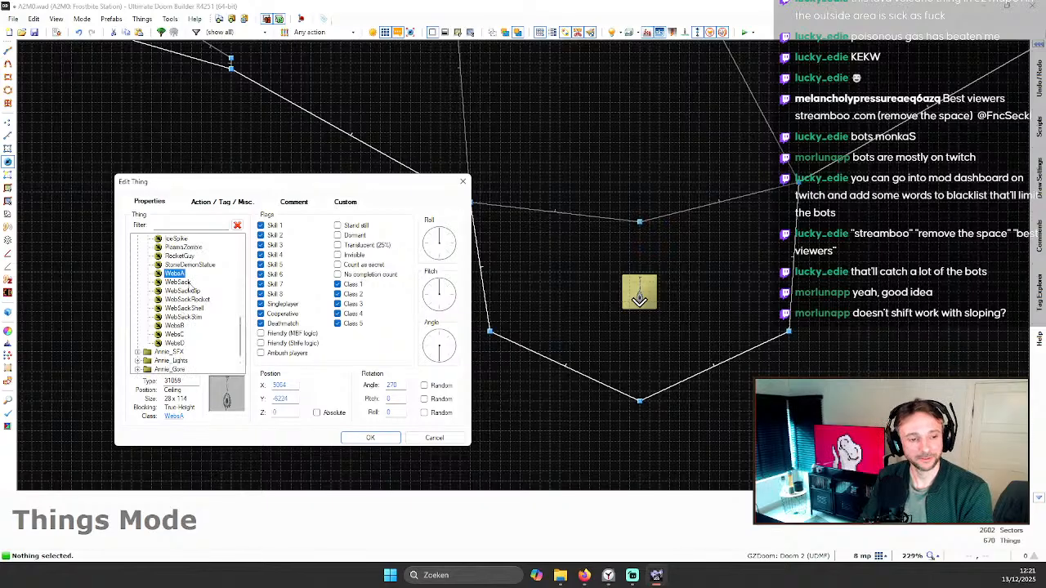
scroll(206, 284, up, 1)
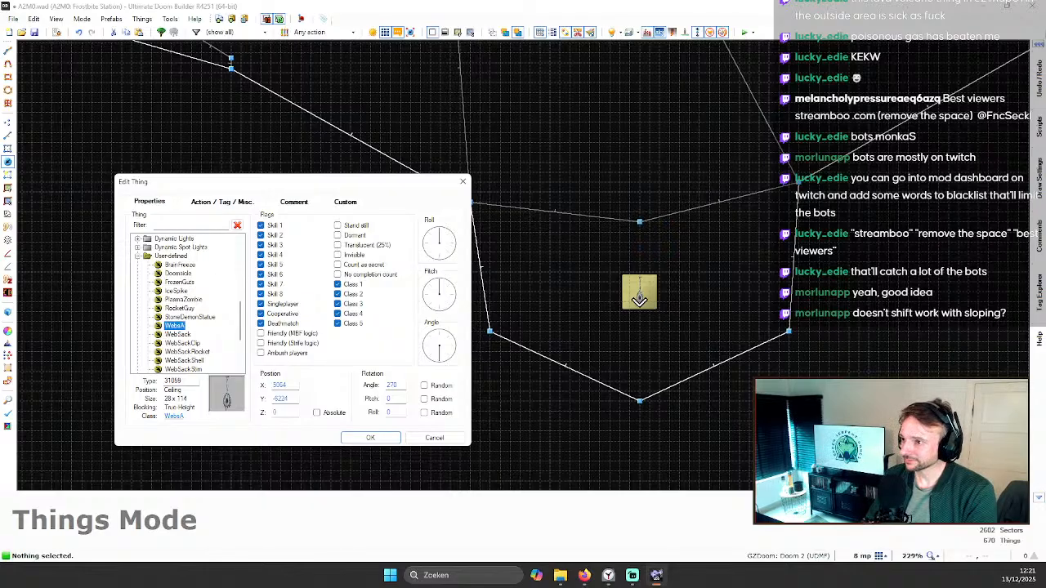
scroll(188, 315, down, 2)
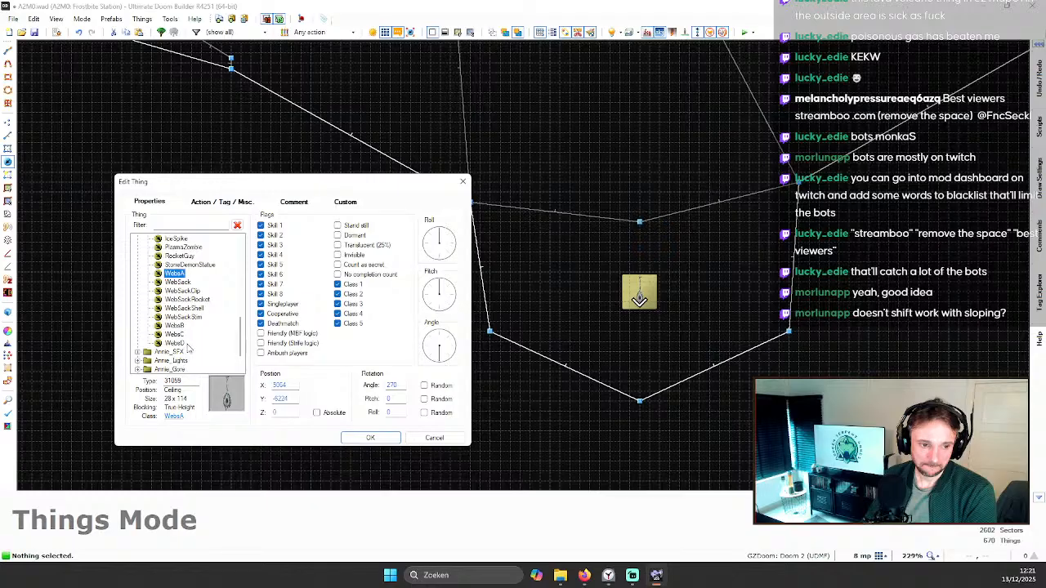
click(181, 344)
click(178, 334)
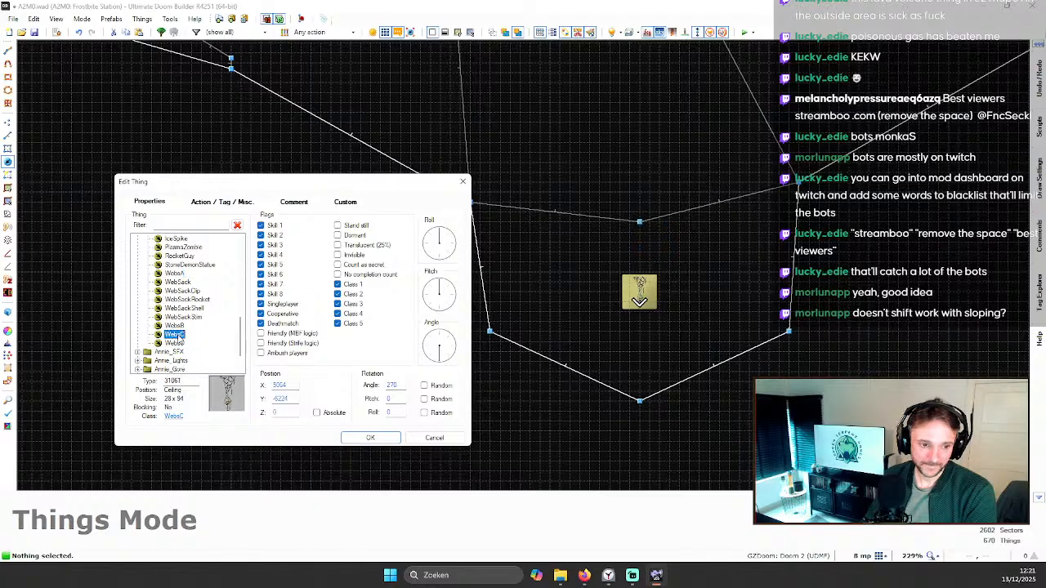
scroll(194, 323, up, 2)
click(193, 342)
click(196, 351)
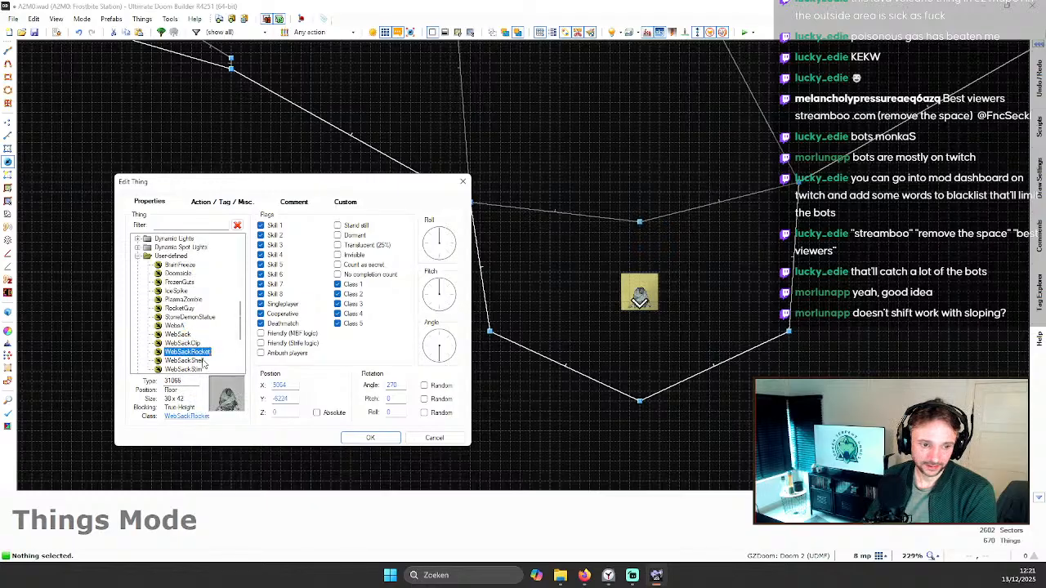
click(186, 361)
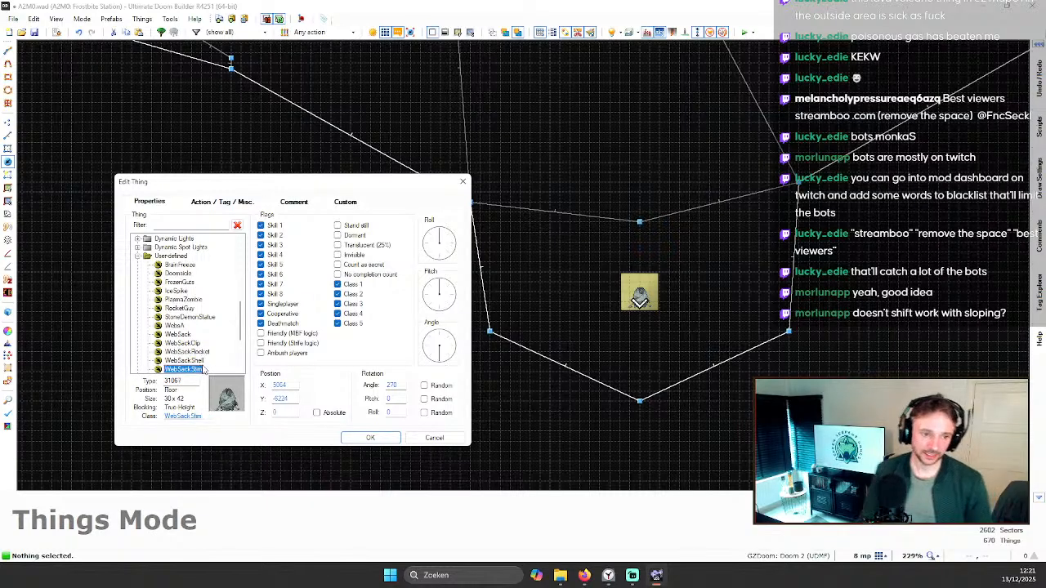
click(367, 438)
key(q)
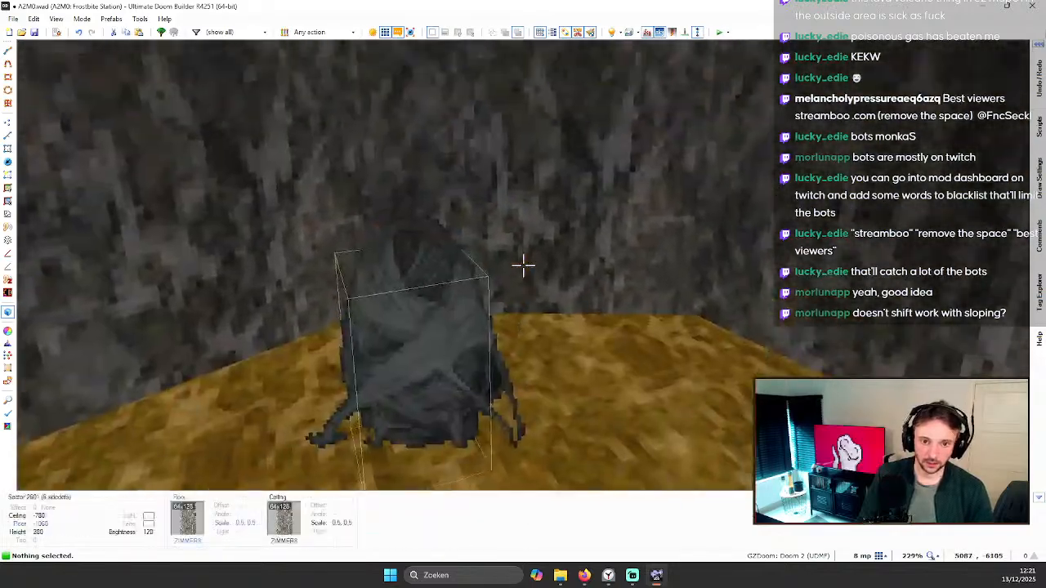
Step: Add a Cell charge pack to the alcove, west of the web sack
key(q)
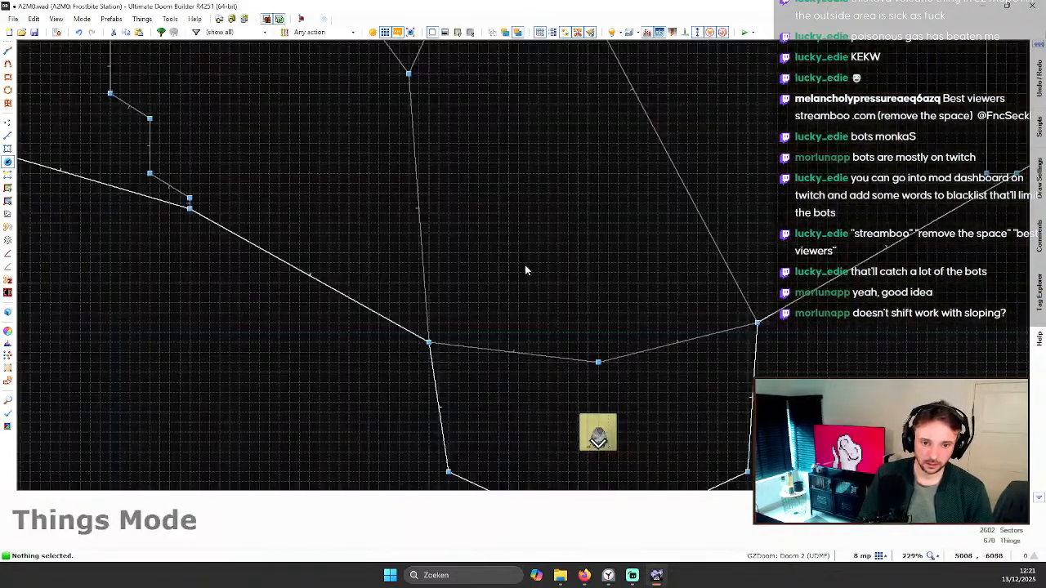
scroll(567, 276, down, 3)
scroll(569, 333, up, 3)
right_click(493, 334)
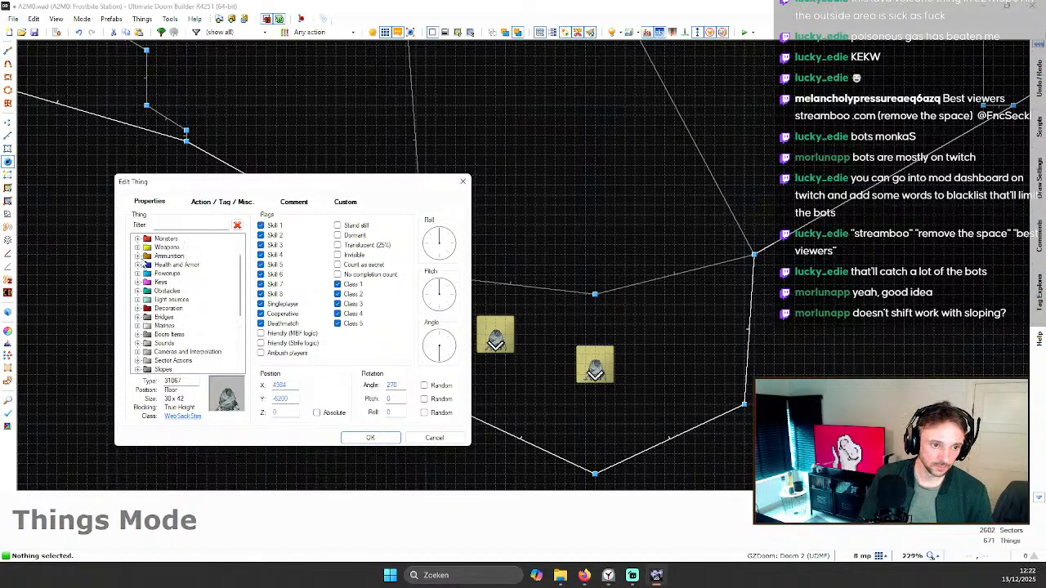
click(185, 317)
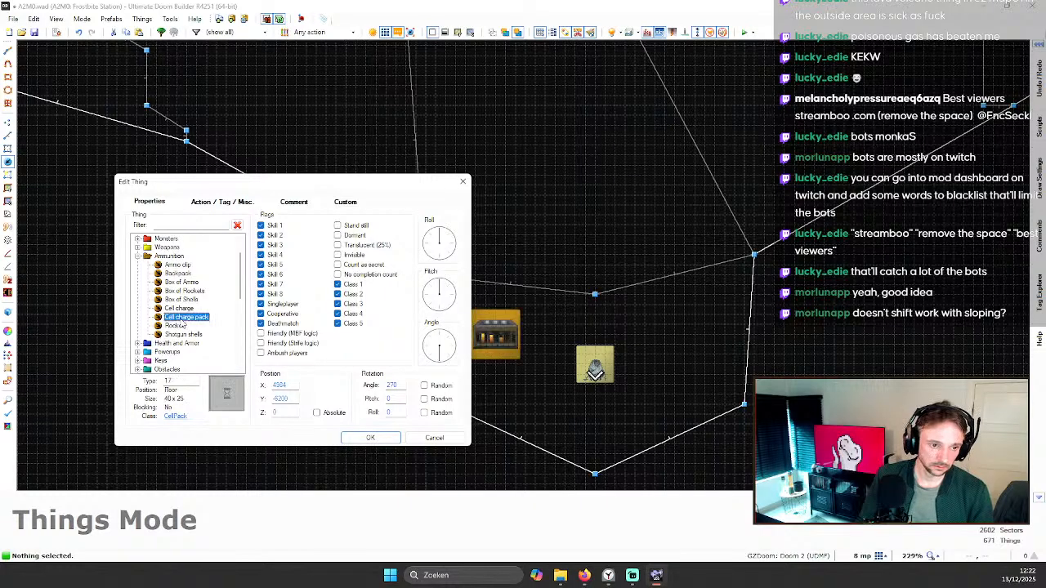
key(Return)
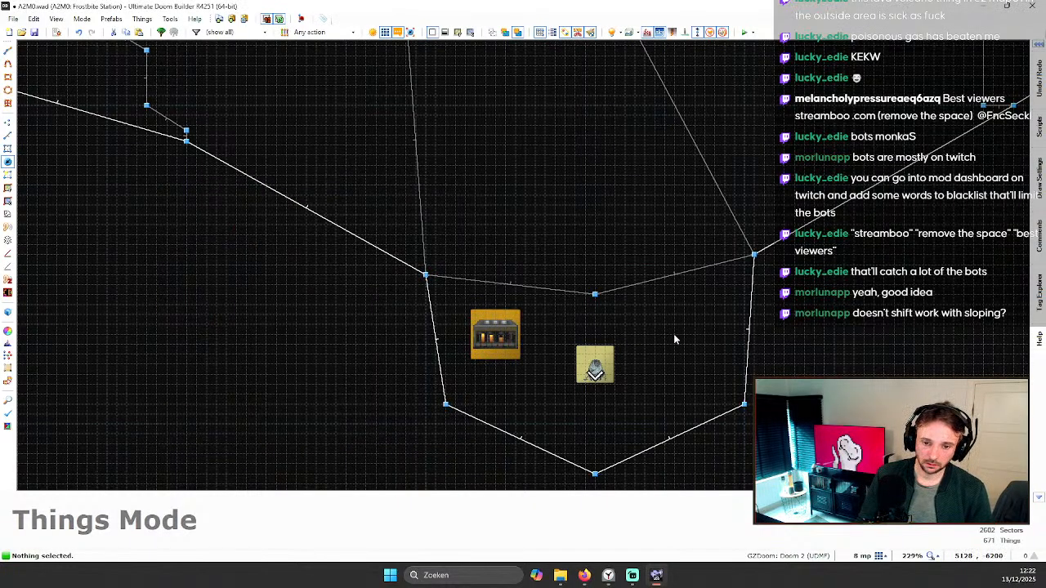
key(q)
key(d)
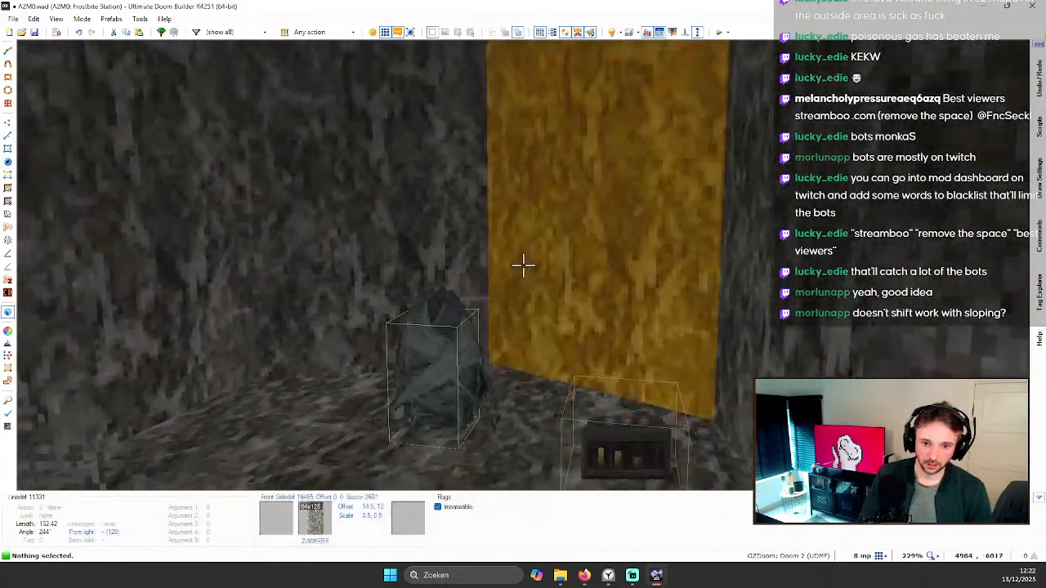
Step: Add a hanging WebsA thing at 5120, -6200 in the alcove, east of the web sack
key(e)
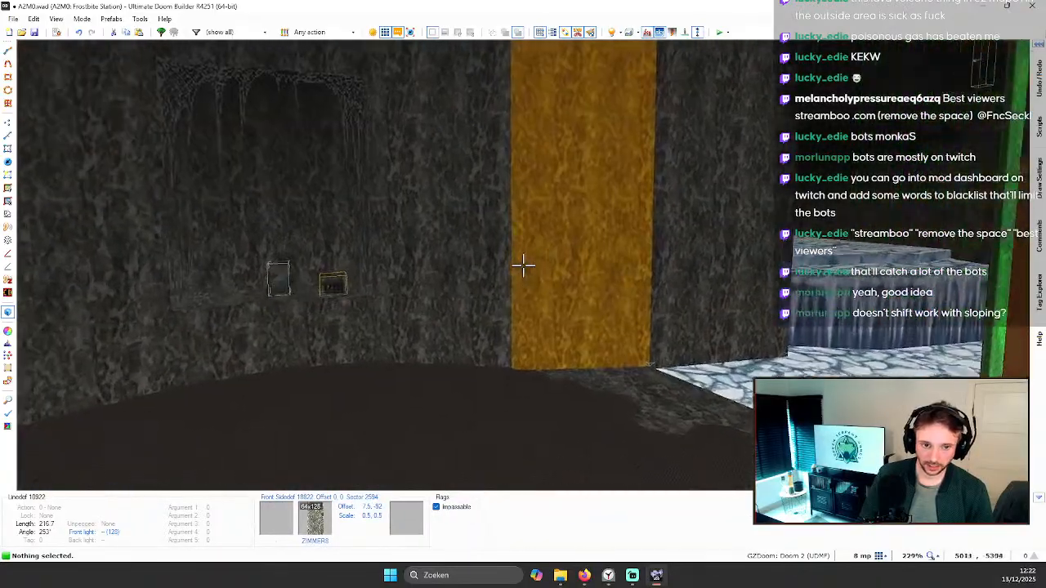
key(d)
key(e)
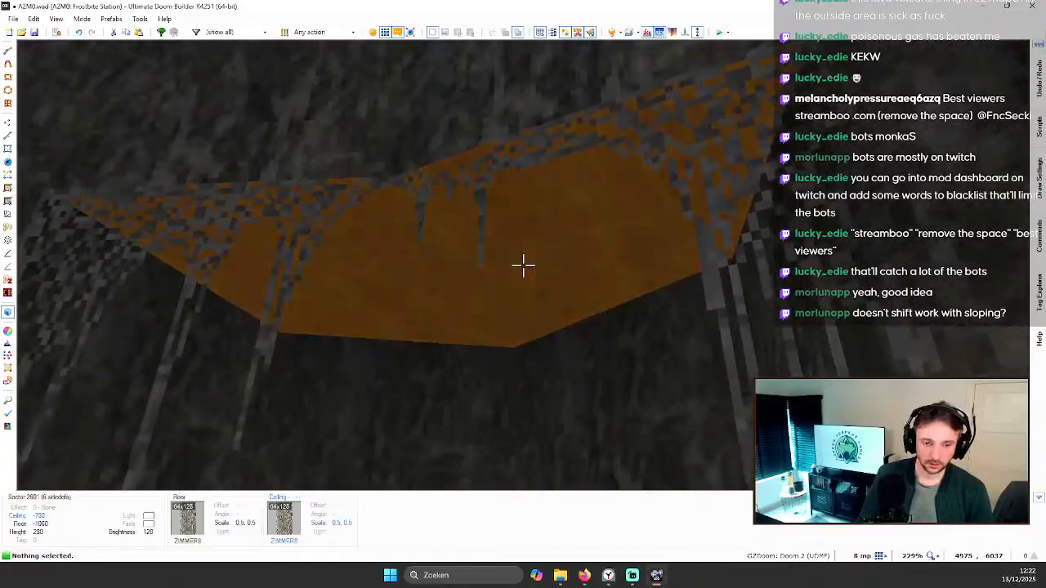
key(w)
scroll(527, 282, down, 5)
scroll(572, 352, up, 4)
key(Insert)
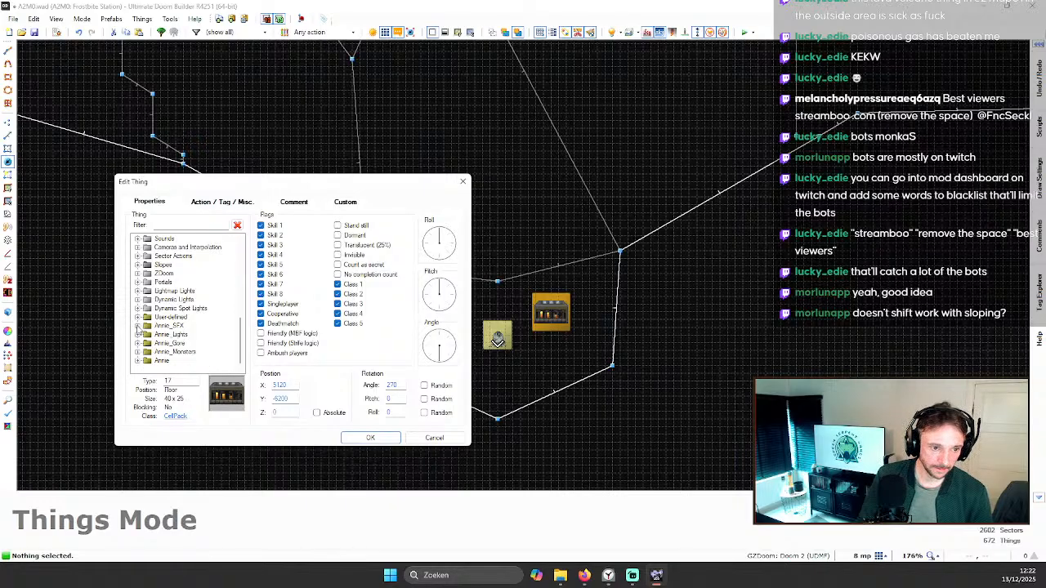
click(179, 317)
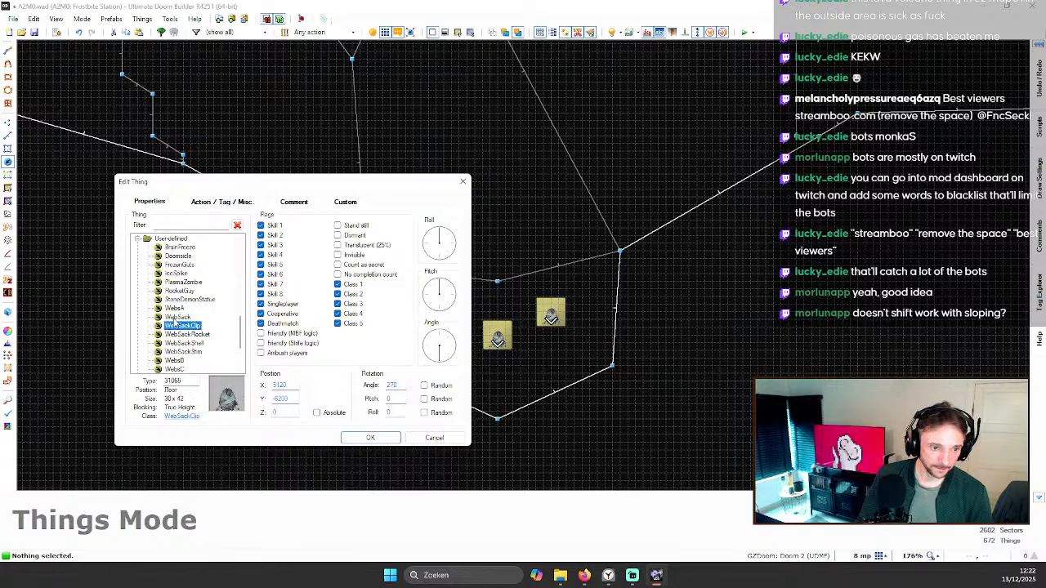
click(174, 308)
click(365, 439)
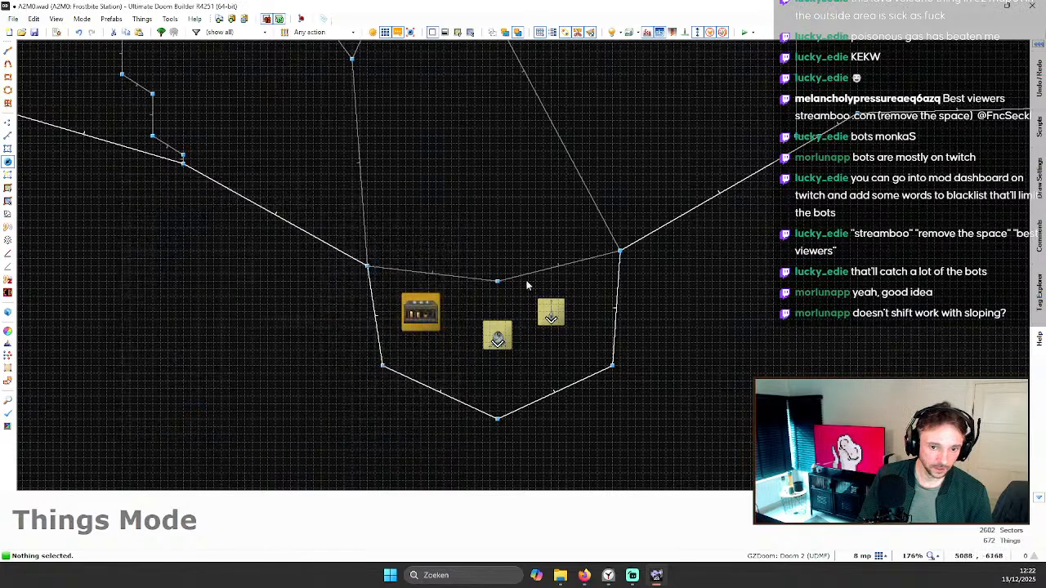
Step: Check the hanging web inside the alcove in 3D and save the map
key(q)
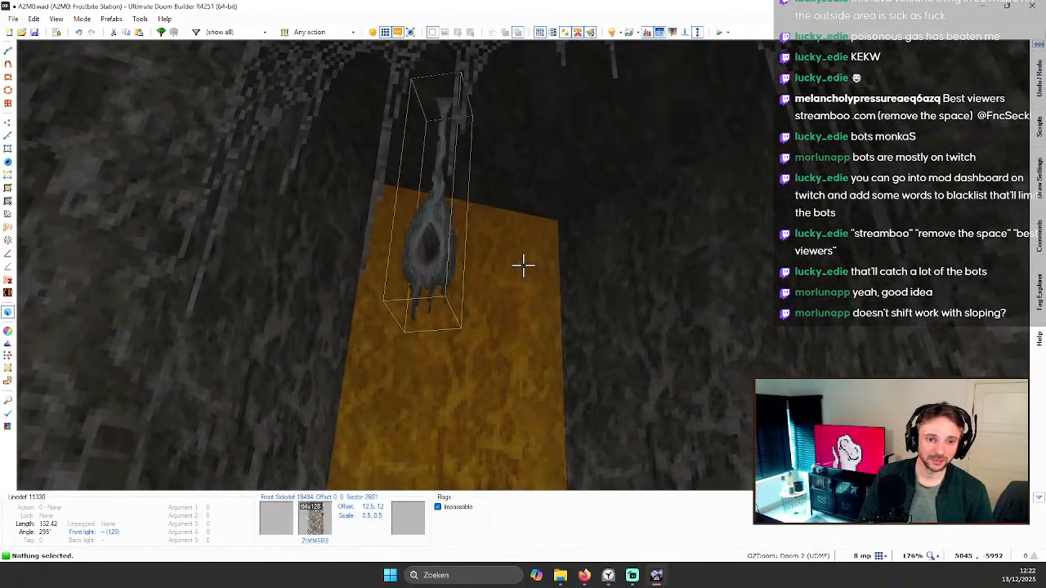
key(s)
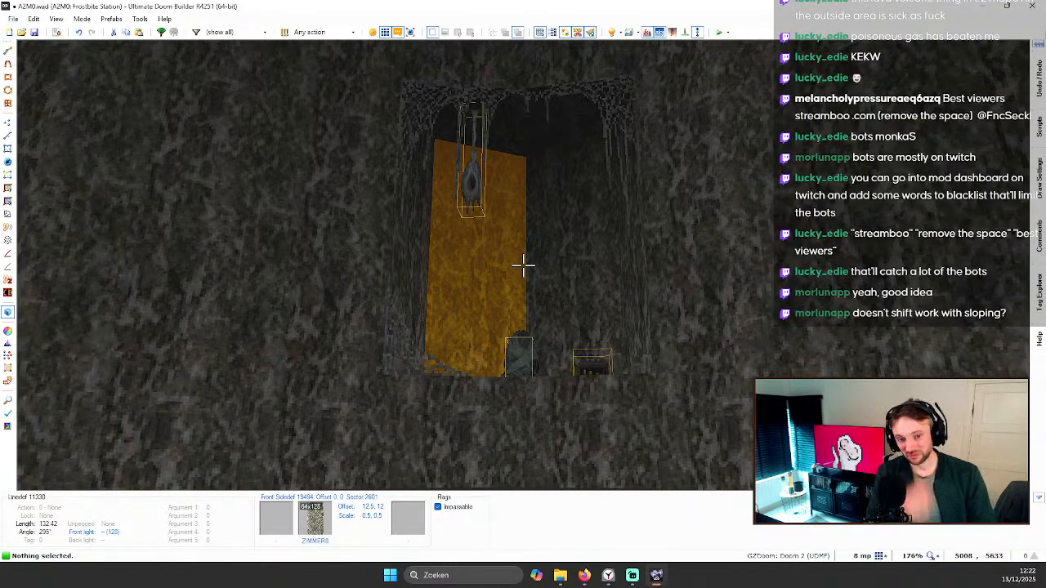
key(e)
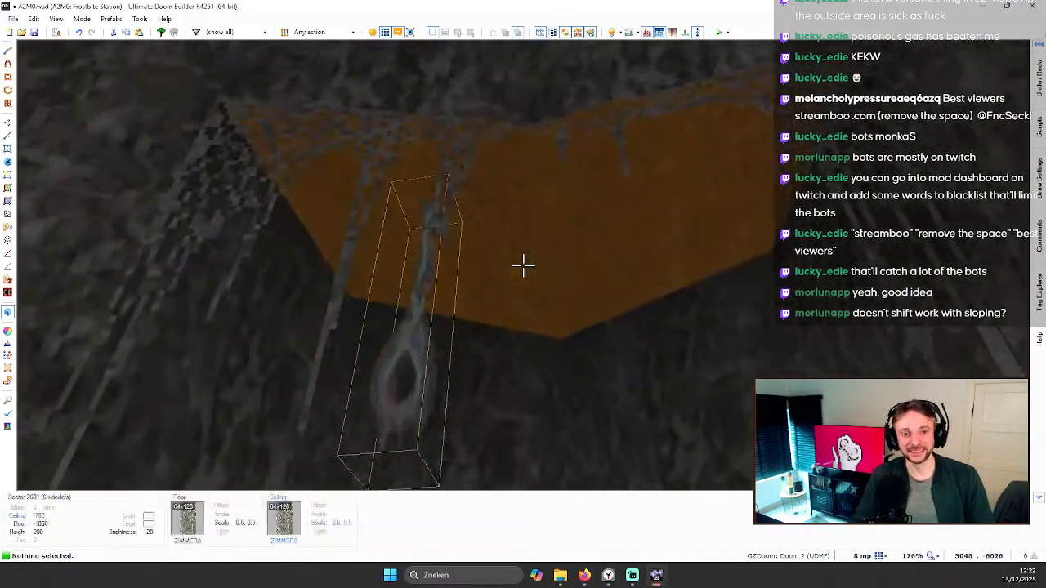
key(q)
key(ctrl+s)
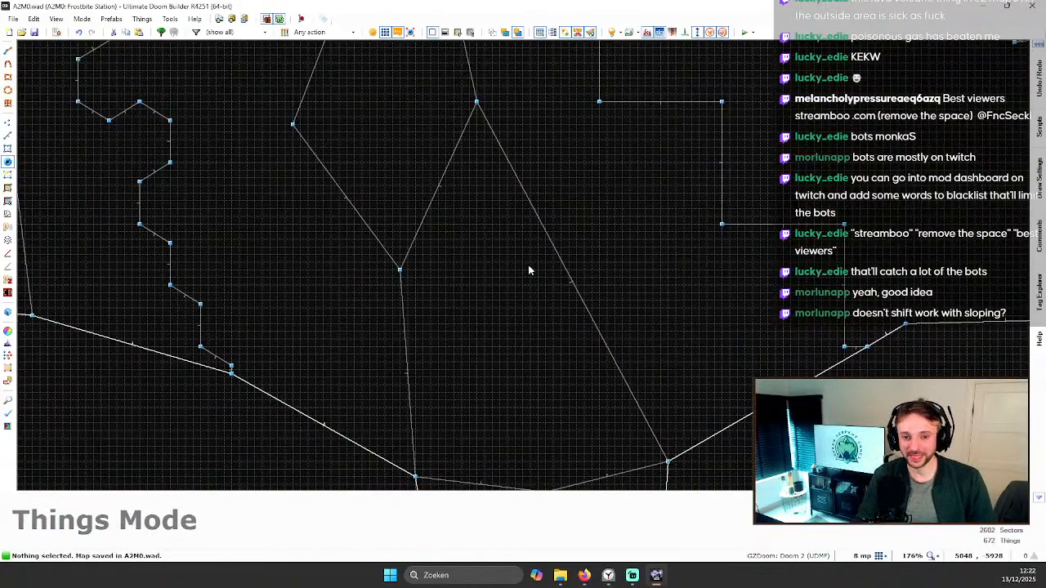
Step: Examine the furnished alcove up close and from across the cave
key(q)
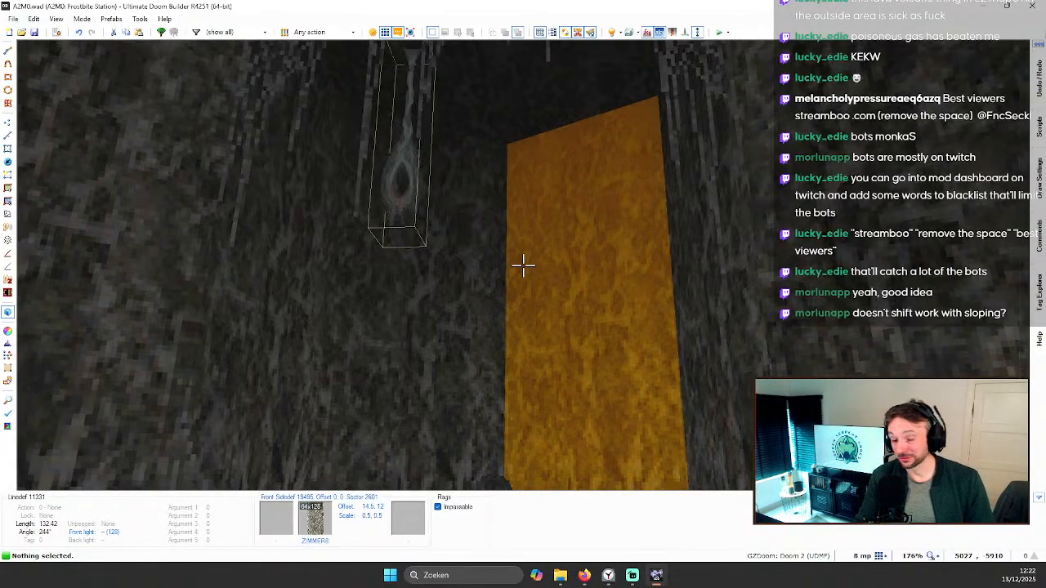
key(d)
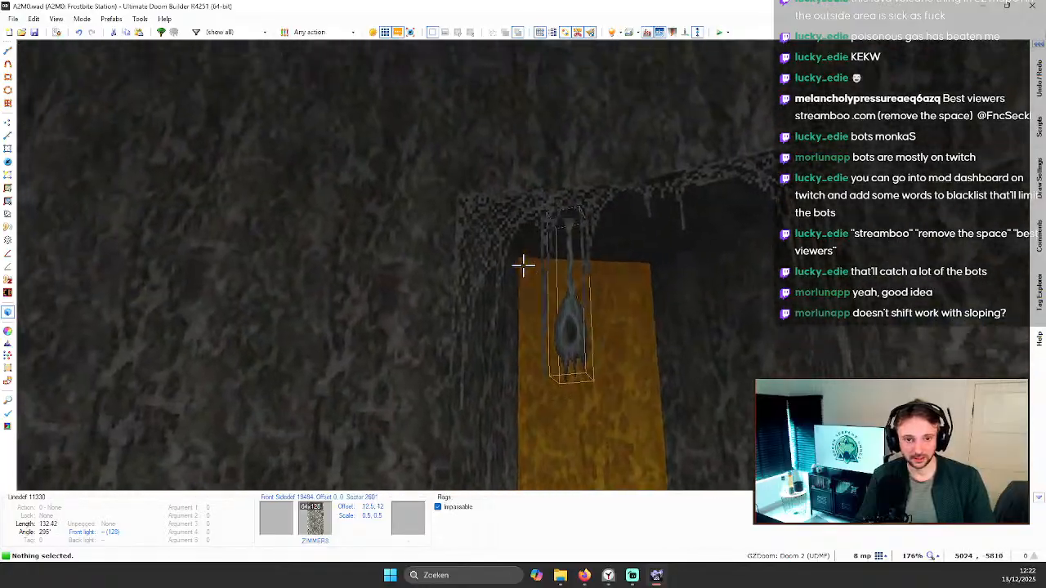
key(d)
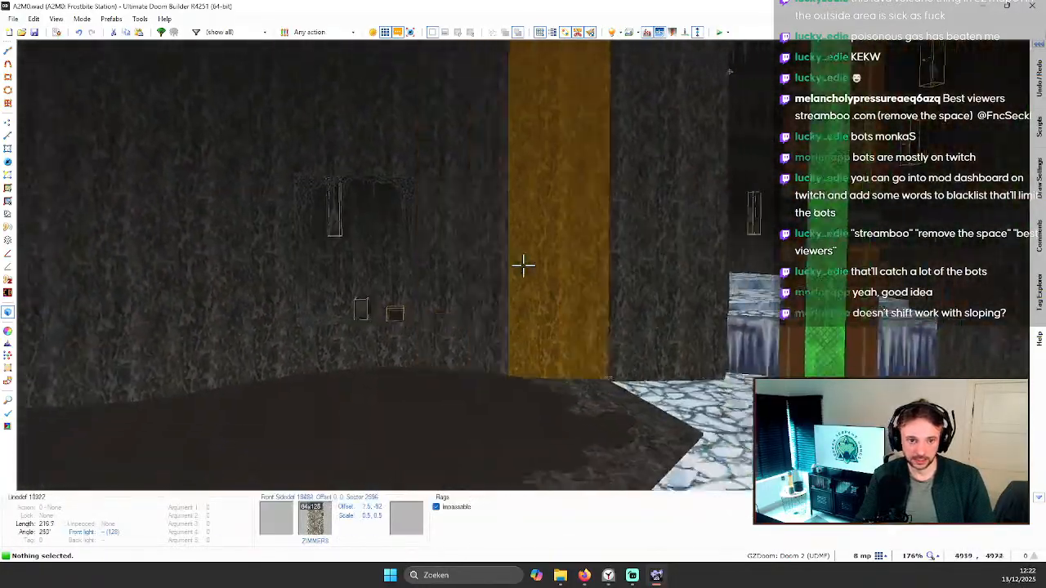
key(w)
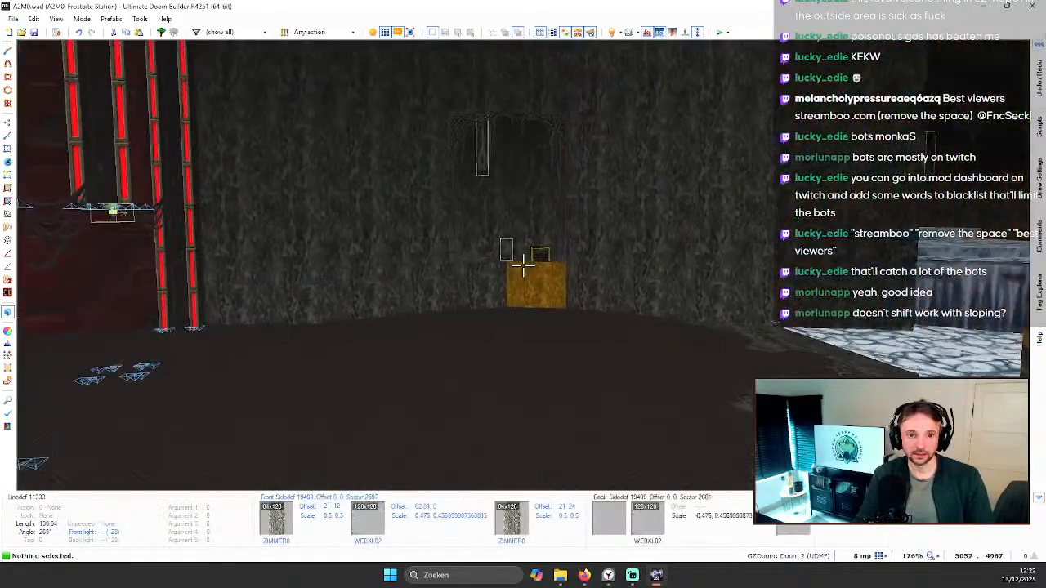
key(w)
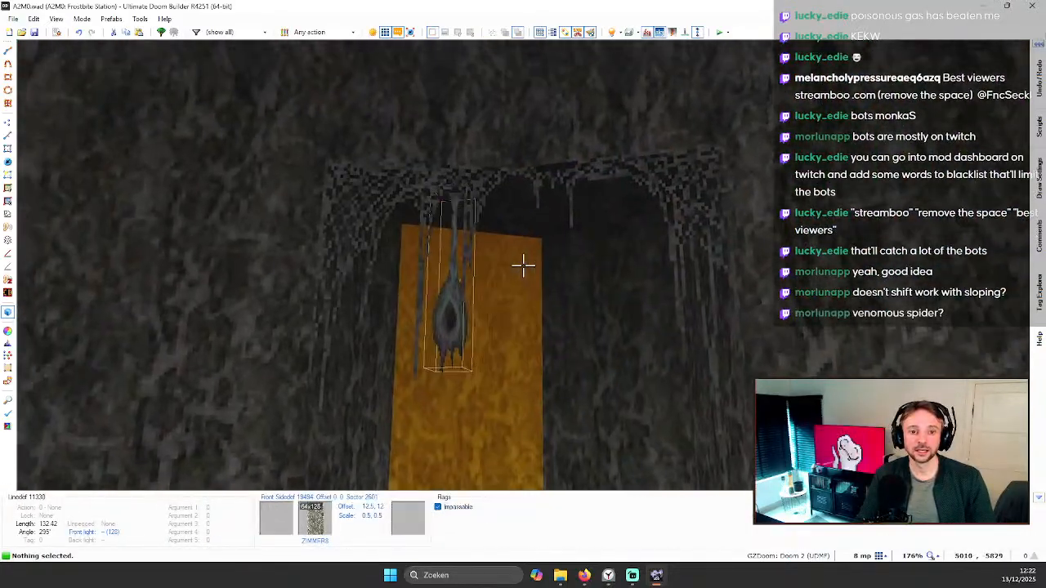
Step: Slope the ceiling of the webbed alcove down along its rear edge
key(alt+s)
scroll(523, 265, down, 1)
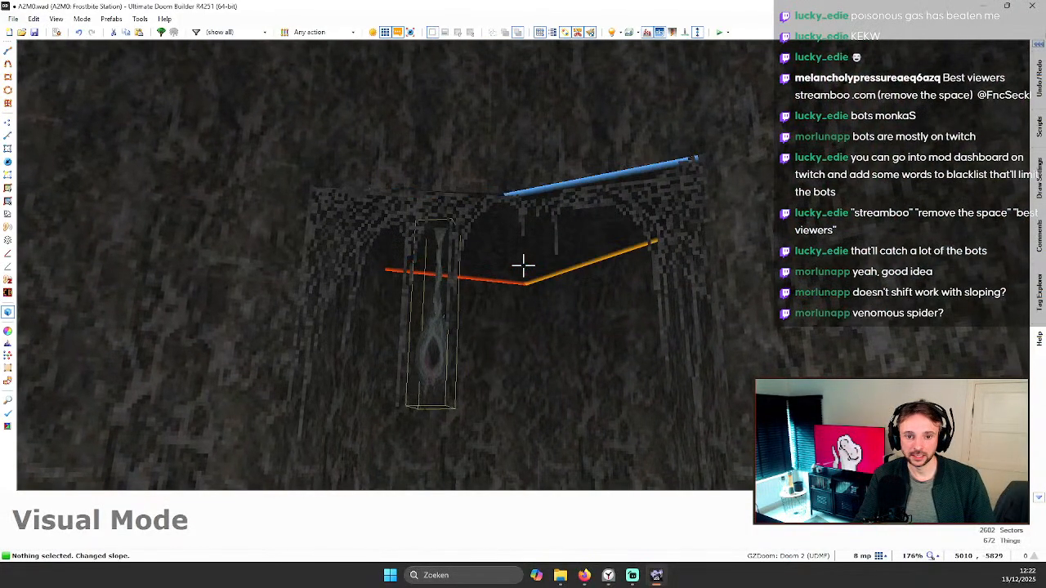
key(alt+s)
key(s)
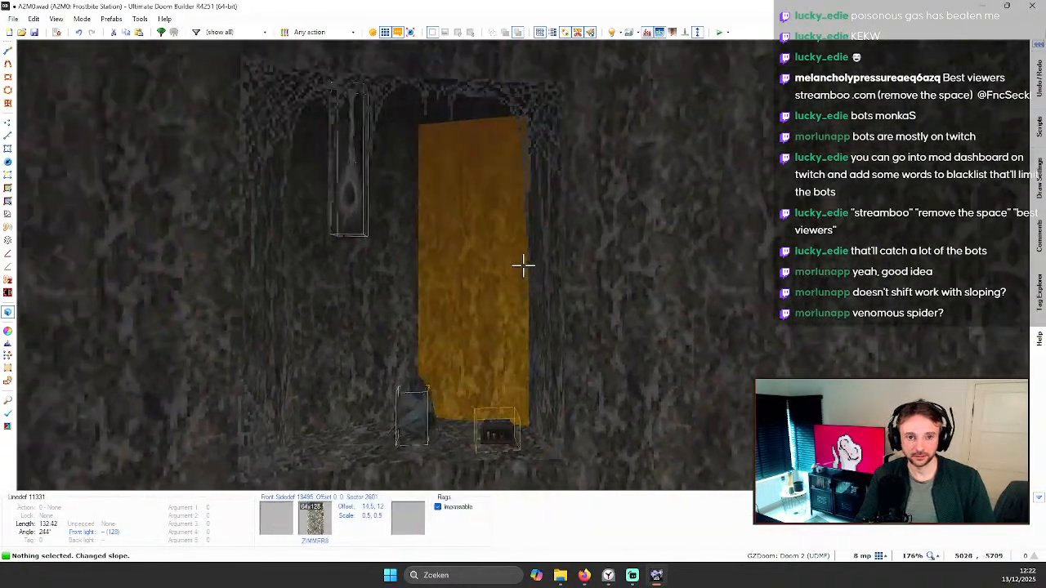
key(w)
key(w)
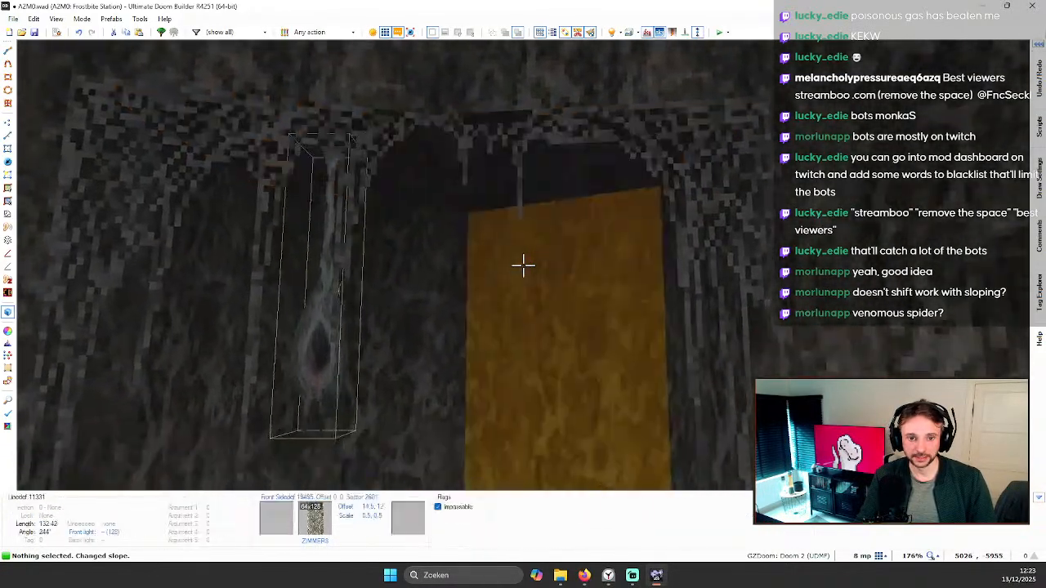
Step: Try to divide the alcove into triangular sectors with lines from its front-centre vertex to the three rear vertices
key(q)
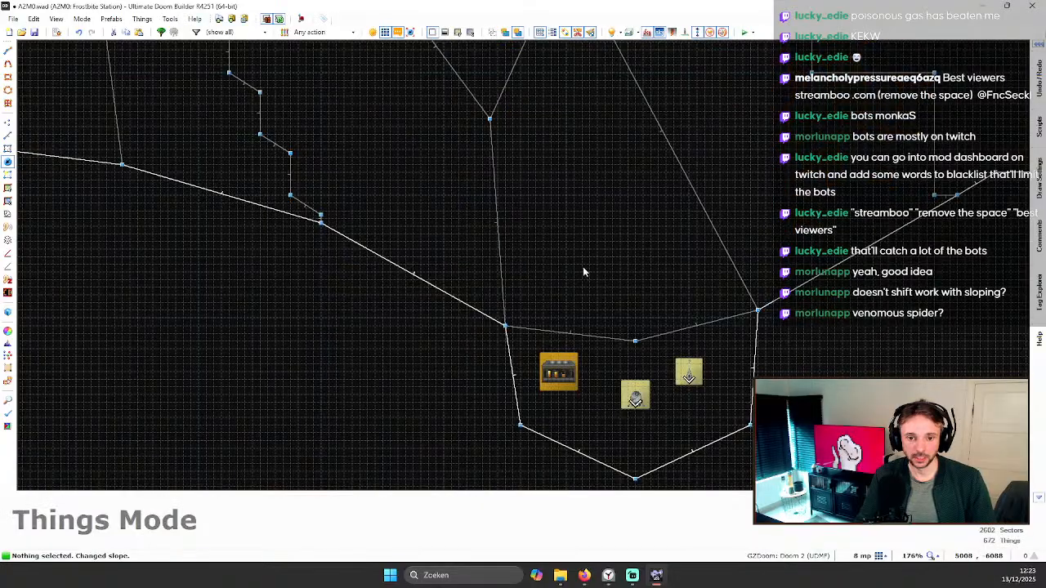
key(l)
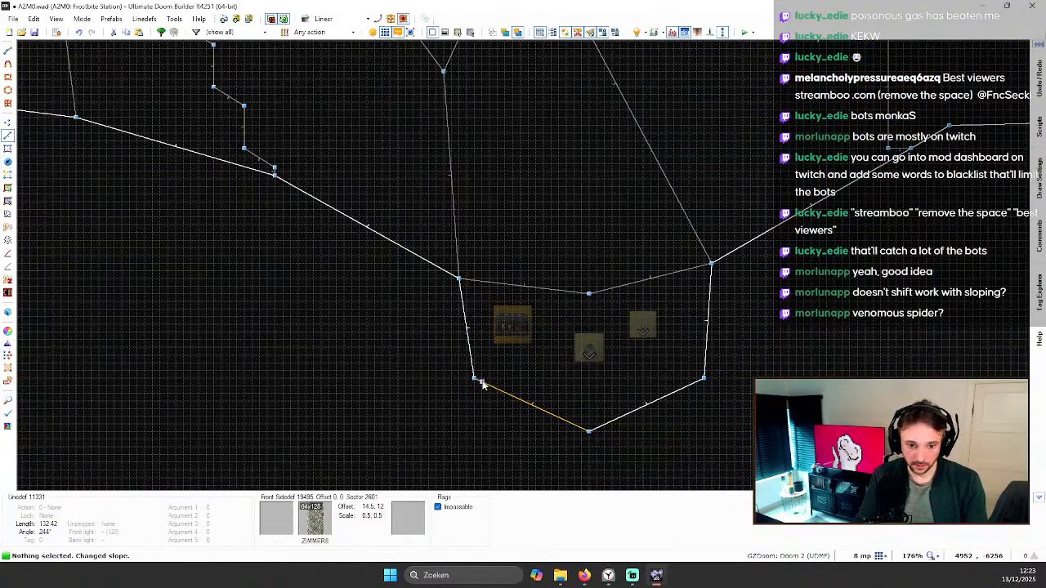
key(space)
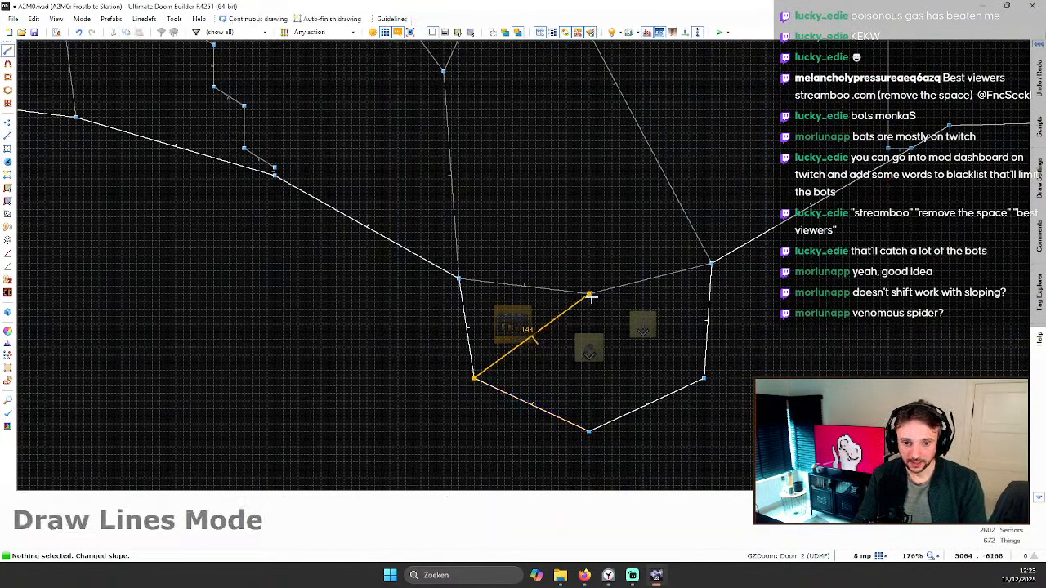
click(591, 418)
key(space)
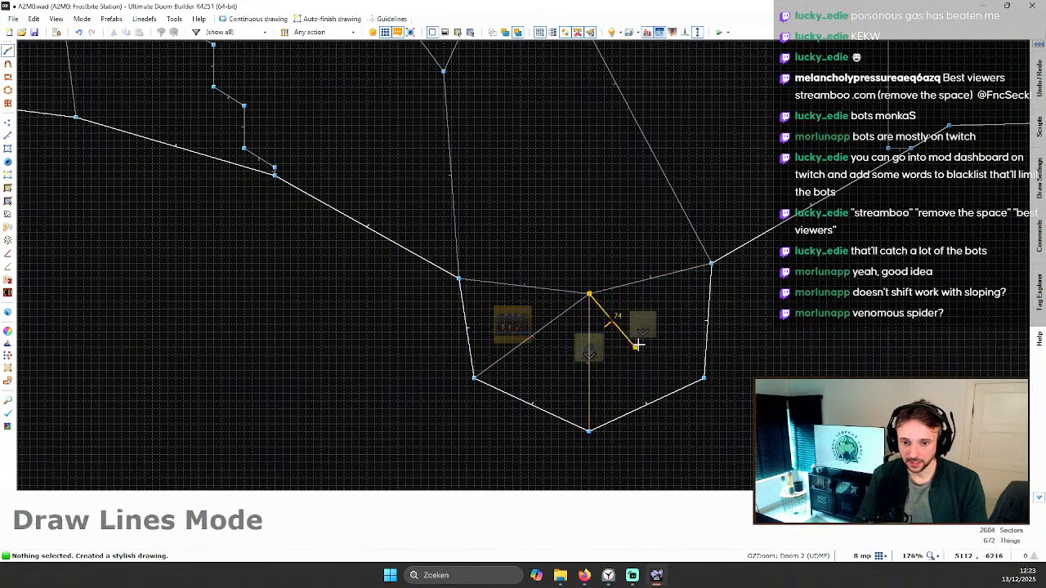
click(706, 378)
Step: Try lowering the alcove's rear ceiling vertices in 3D, setting the east corner to -804 and the rear centre to -820
key(q)
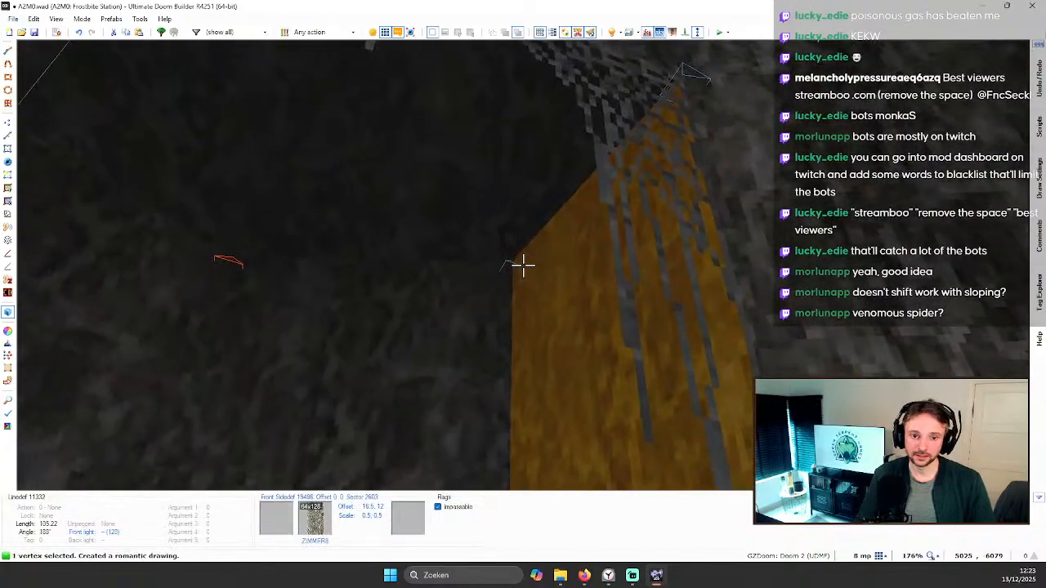
scroll(523, 265, down, 3)
key(c)
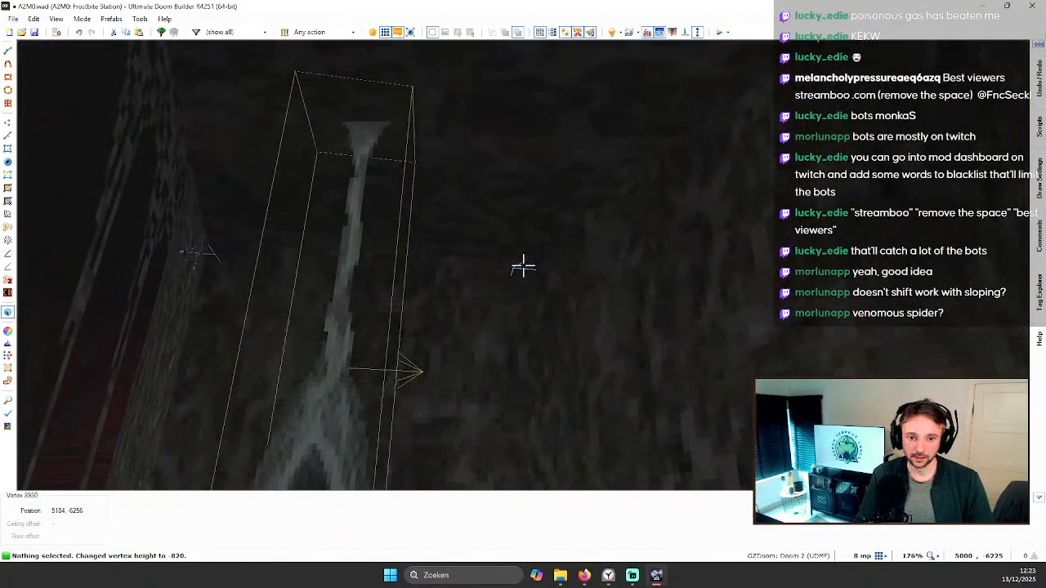
click(523, 266)
scroll(523, 266, down, 3)
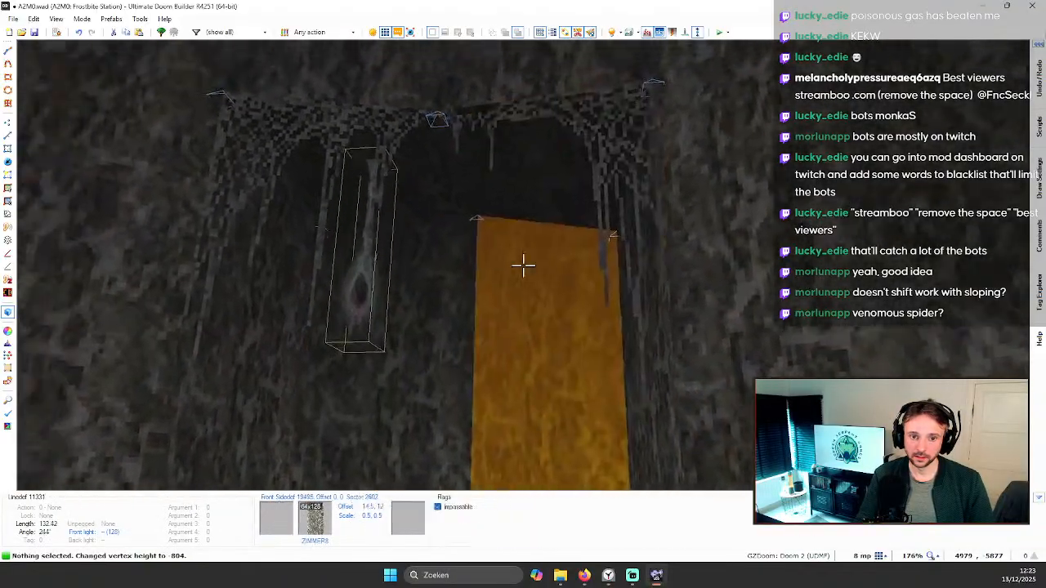
scroll(523, 266, down, 2)
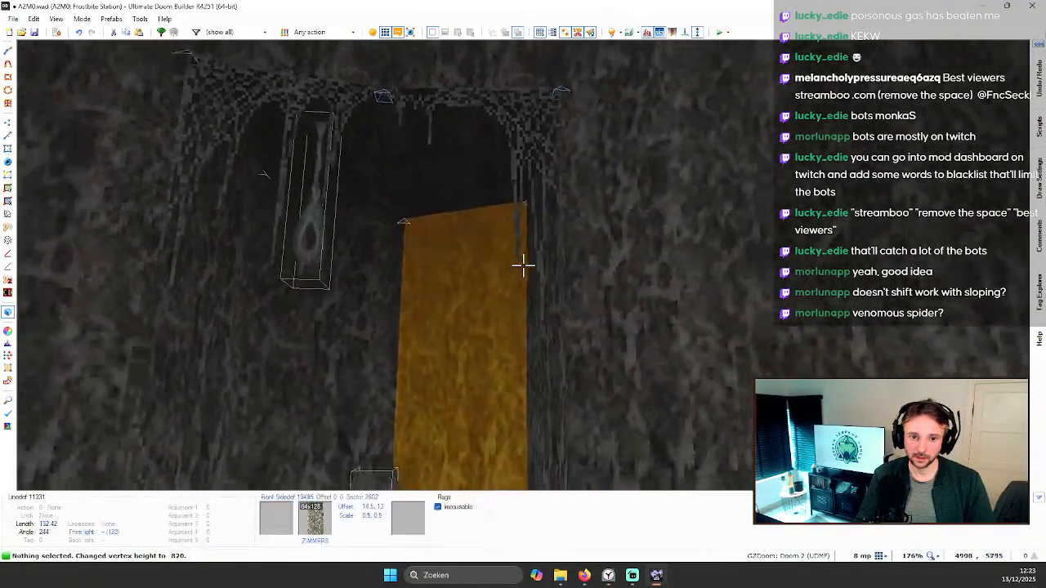
Step: Try raising the alcove's rear floor vertices, setting the rear centre to -1044 and the east corner to -1036
key(s)
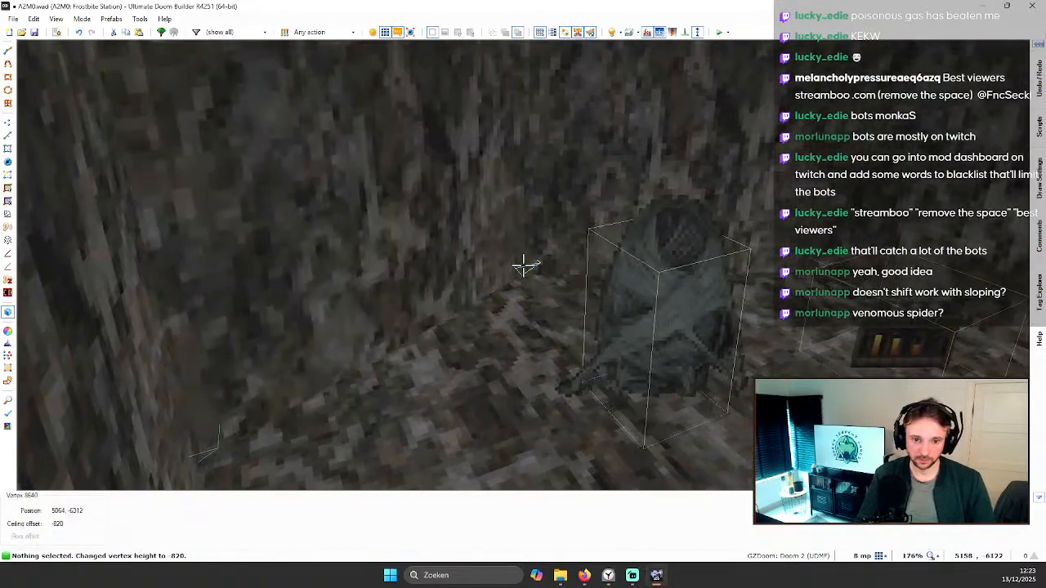
click(523, 265)
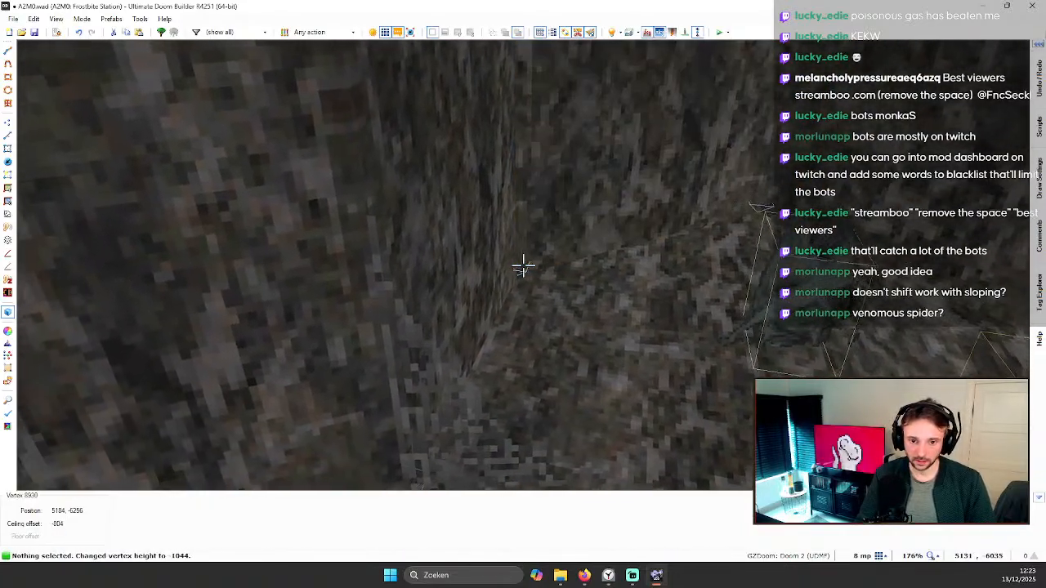
click(523, 265)
scroll(523, 266, up, 4)
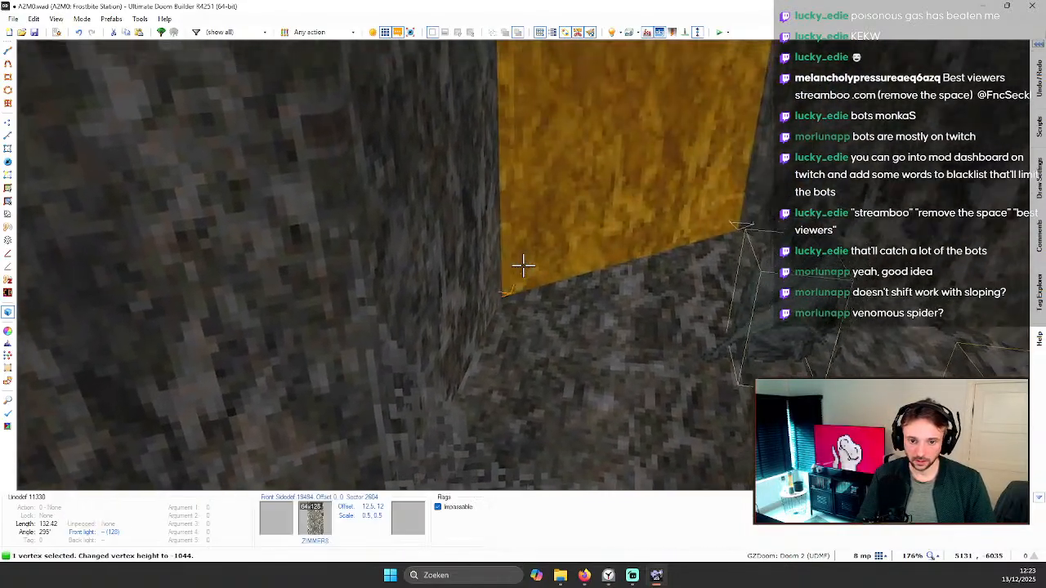
scroll(523, 265, down, 1)
key(c)
key(w)
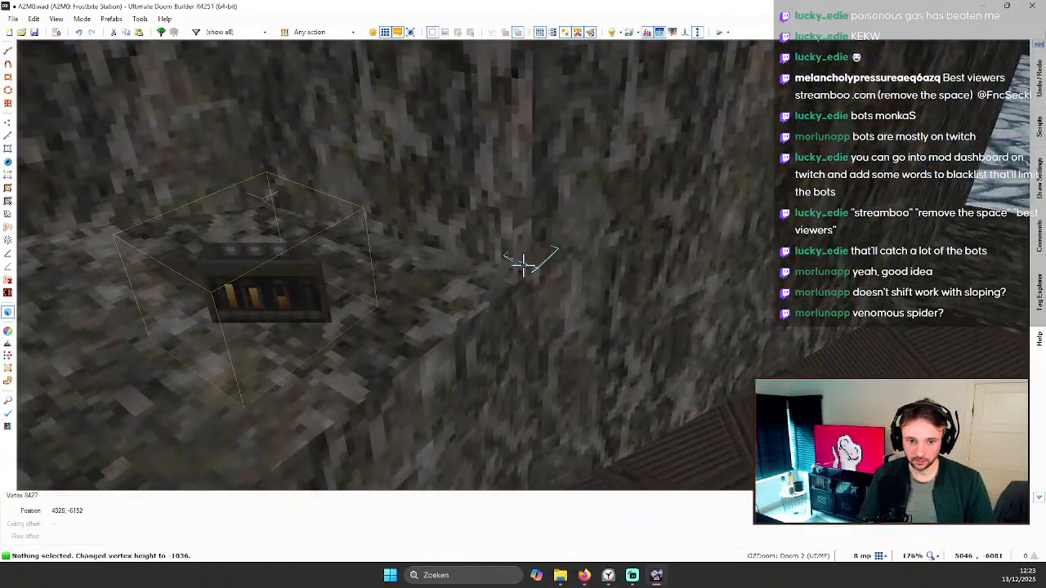
Step: Try lowering the floor vertex at the alcove's front-west corner to -1084
scroll(524, 265, up, 1)
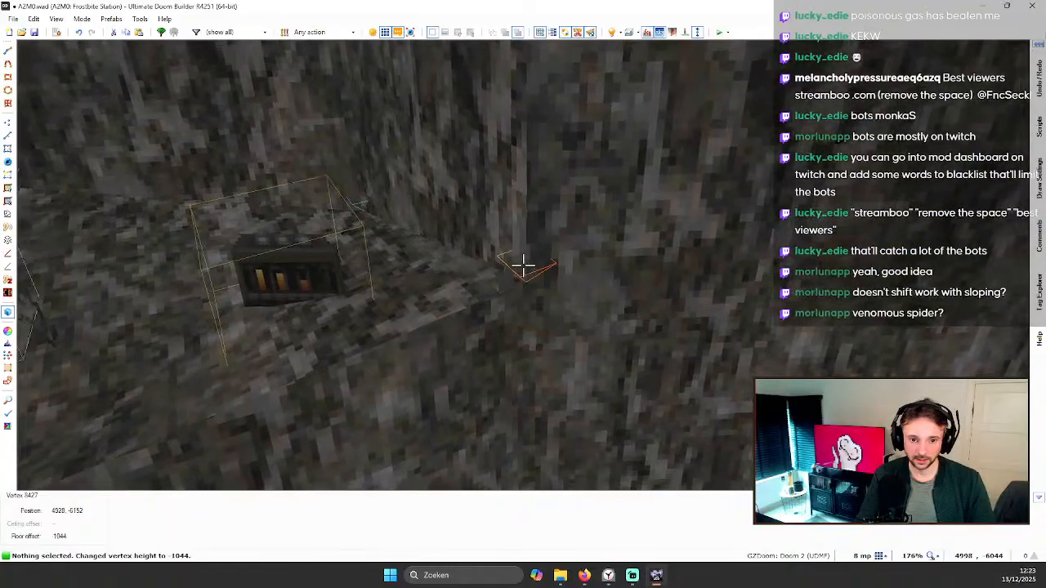
click(523, 265)
key(s)
scroll(523, 266, down, 5)
scroll(523, 265, up, 2)
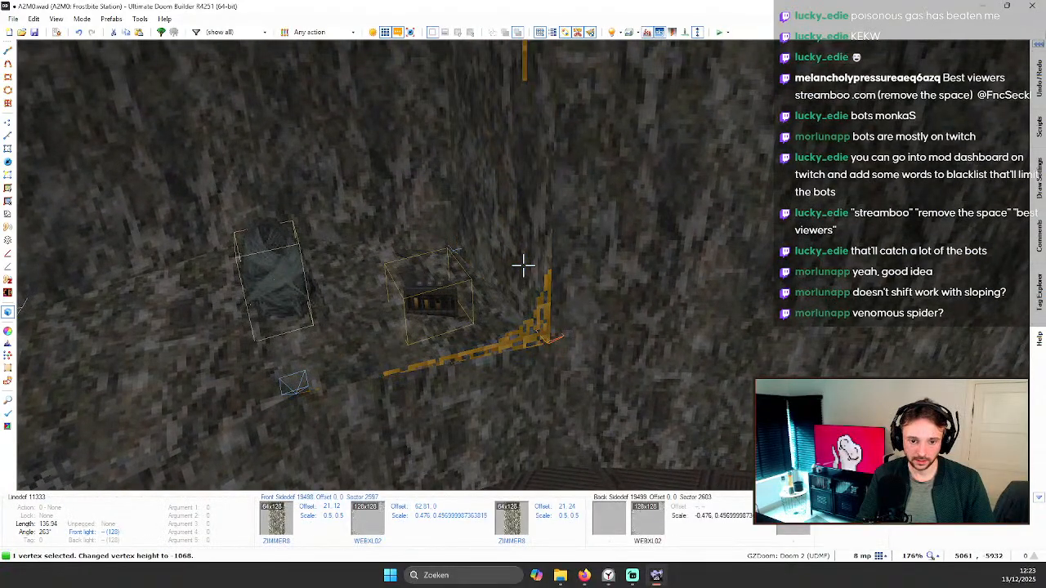
scroll(523, 266, down, 4)
key(s)
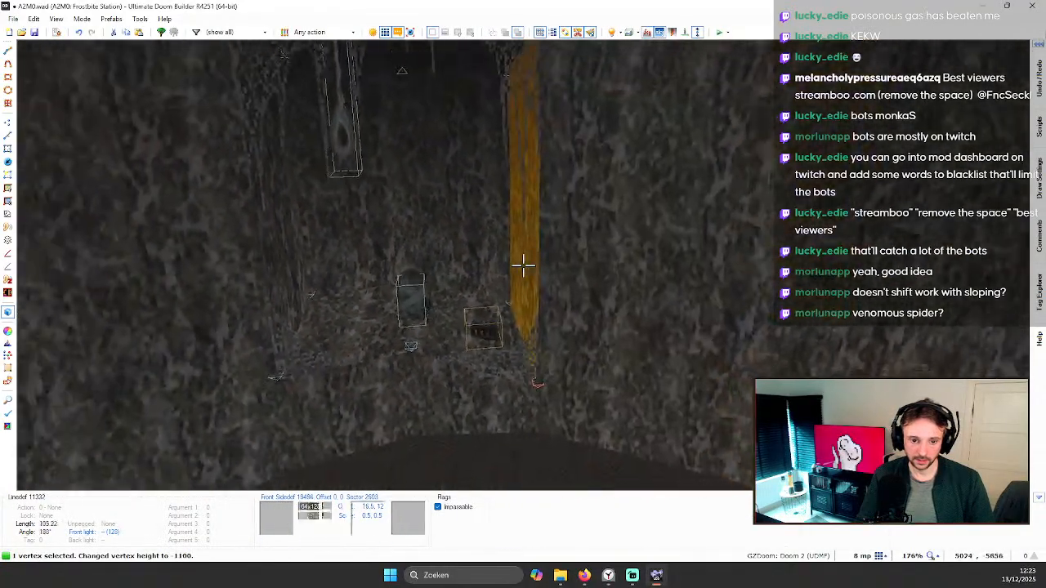
scroll(523, 266, up, 2)
key(c)
Step: Try lowering the floor vertex at the centre of the alcove's front edge
key(w)
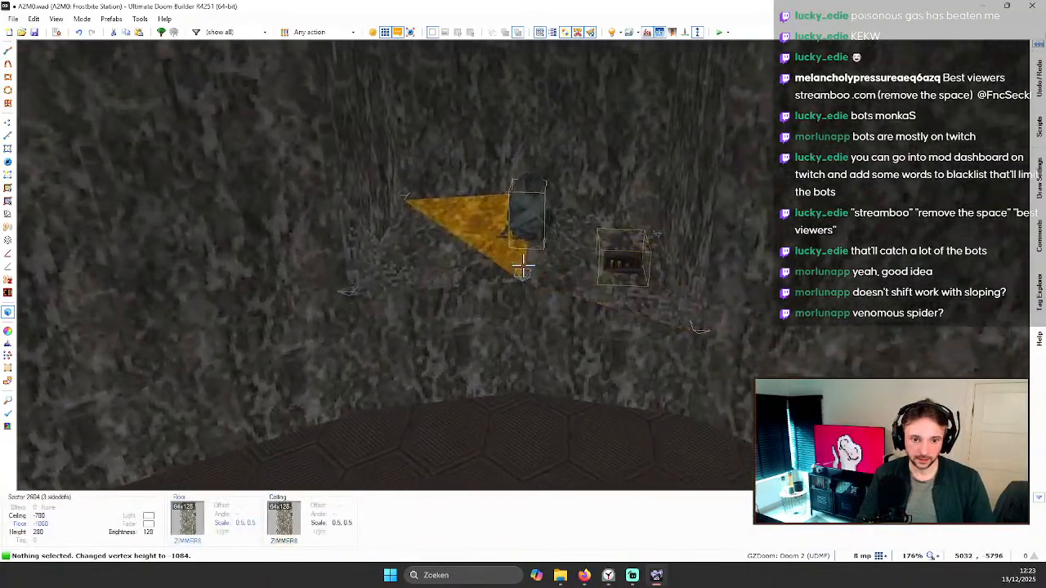
click(523, 265)
scroll(523, 265, down, 2)
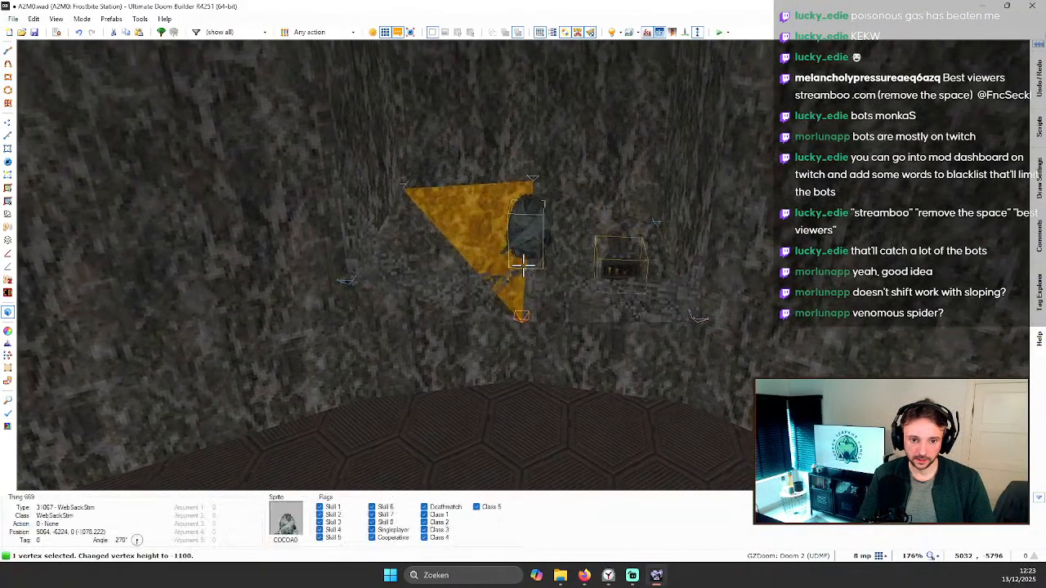
scroll(523, 265, up, 2)
key(s)
key(w)
key(s)
Step: Undo the vertex height changes and the dividing lines drawn across the alcove, keeping the ceiling slope
key(ctrl+z)
key(w)
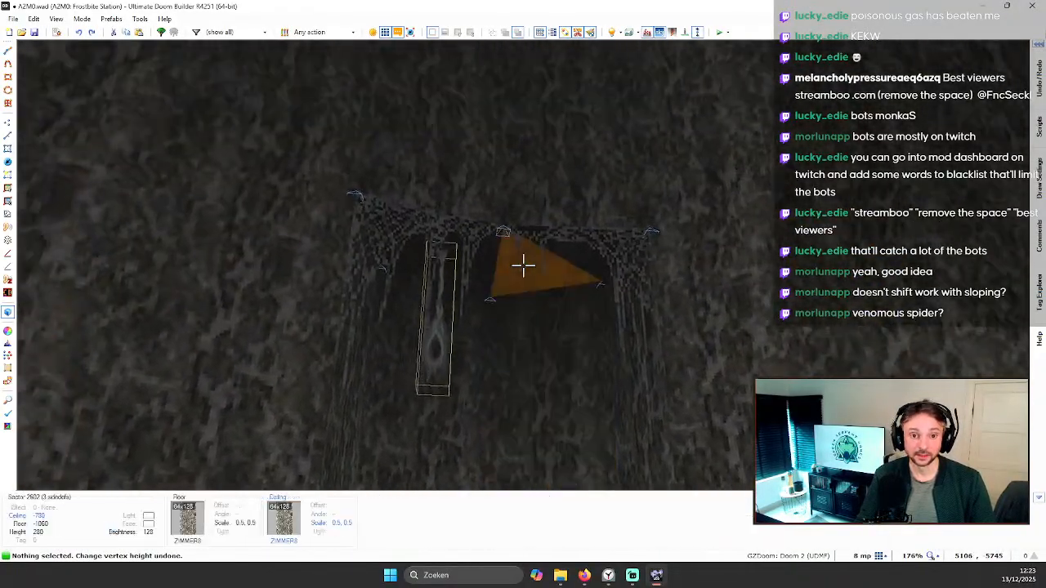
key(q)
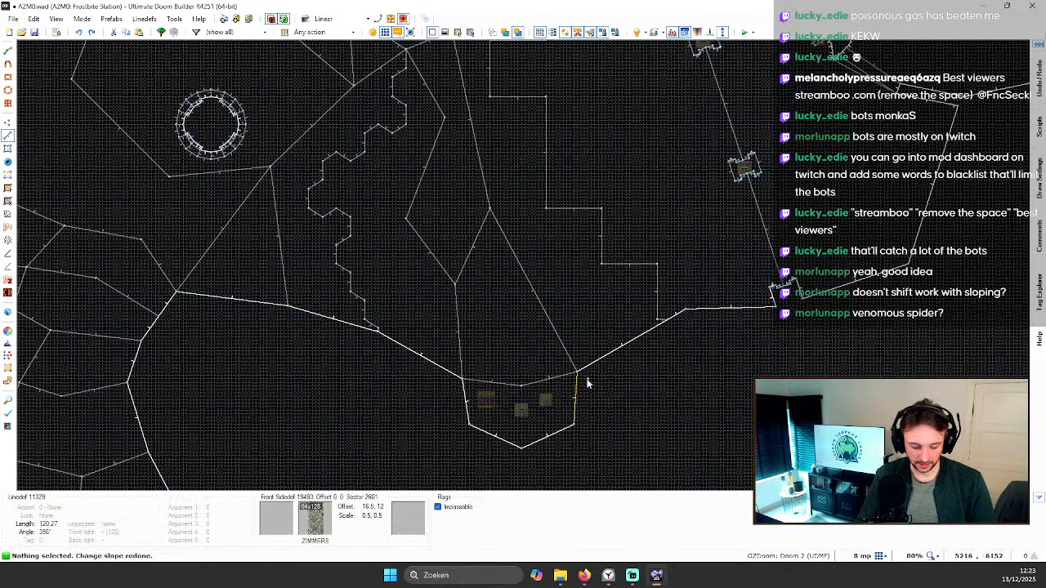
key(ctrl+z)
key(q)
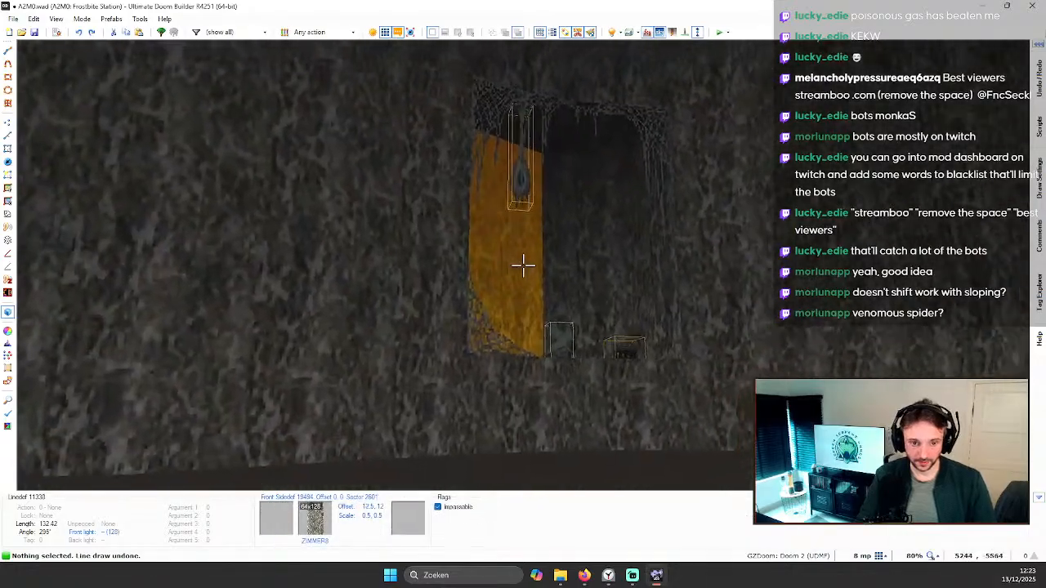
Step: Examine the alcove's ledge, web sack, cell pack and corner webbing up close in 3D
key(d)
key(e)
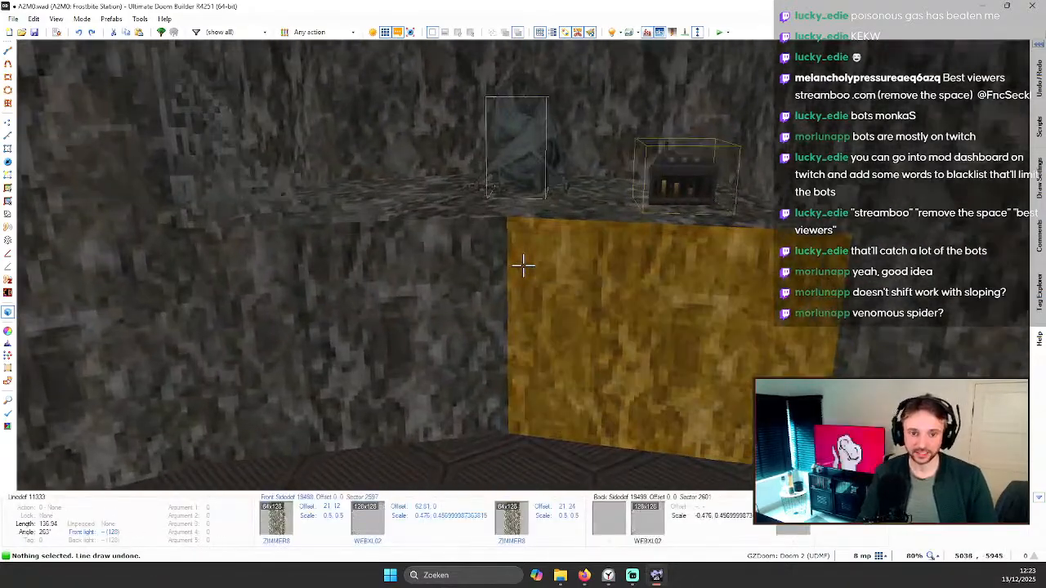
key(d)
key(d)
key(e)
key(d)
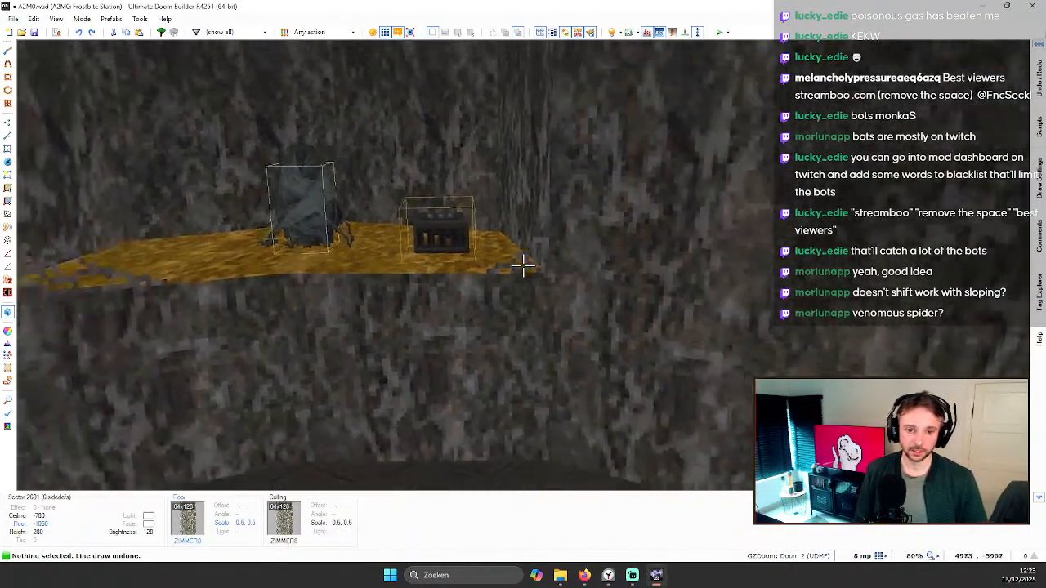
key(e)
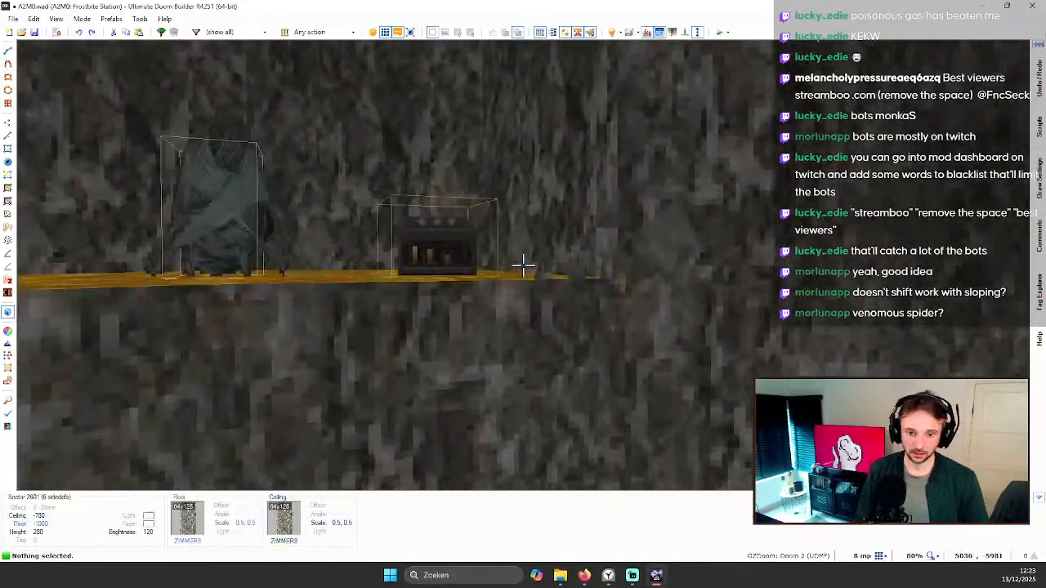
key(d)
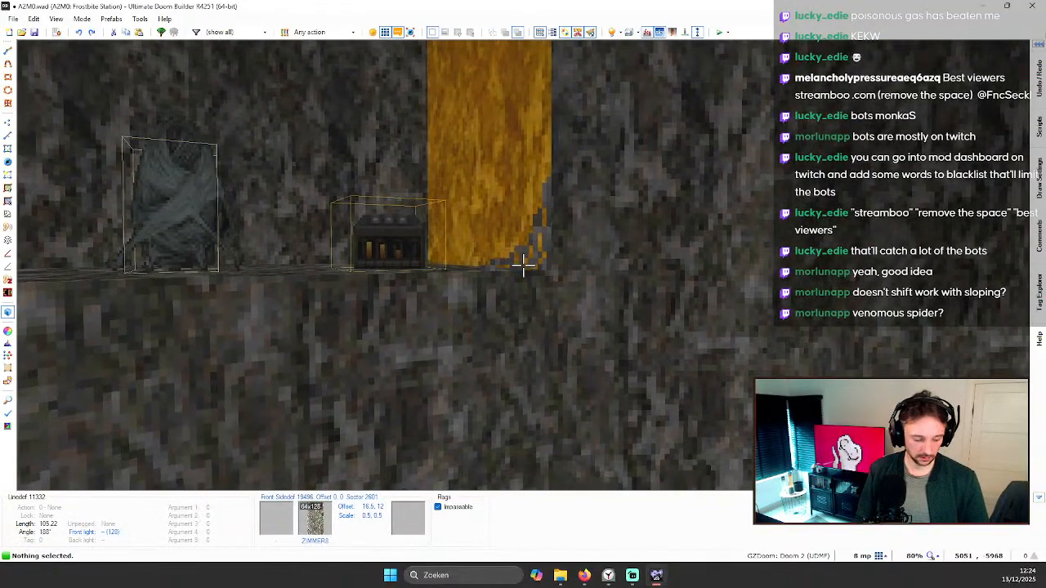
key(v)
key(v)
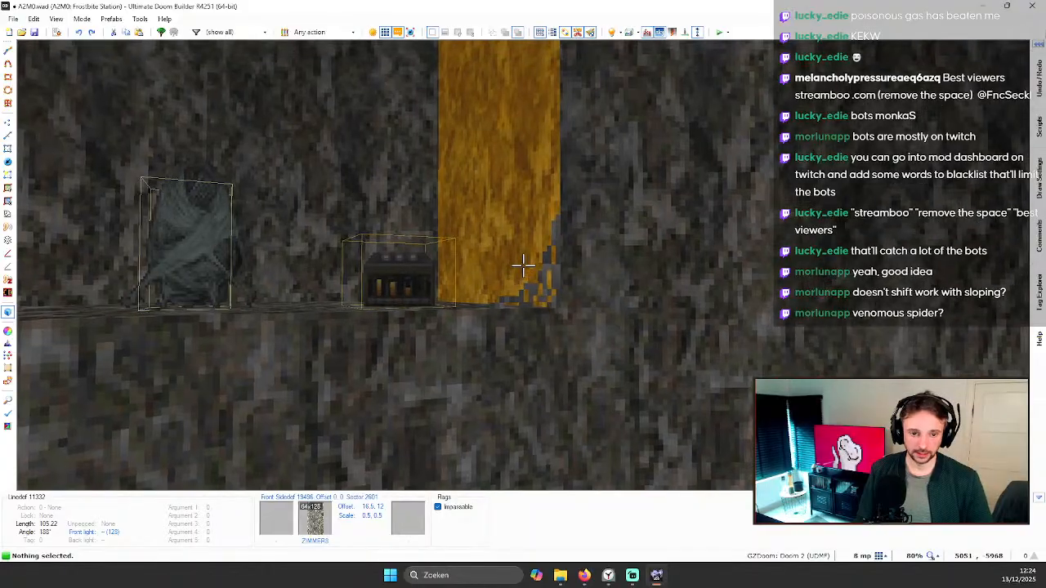
key(d)
key(v)
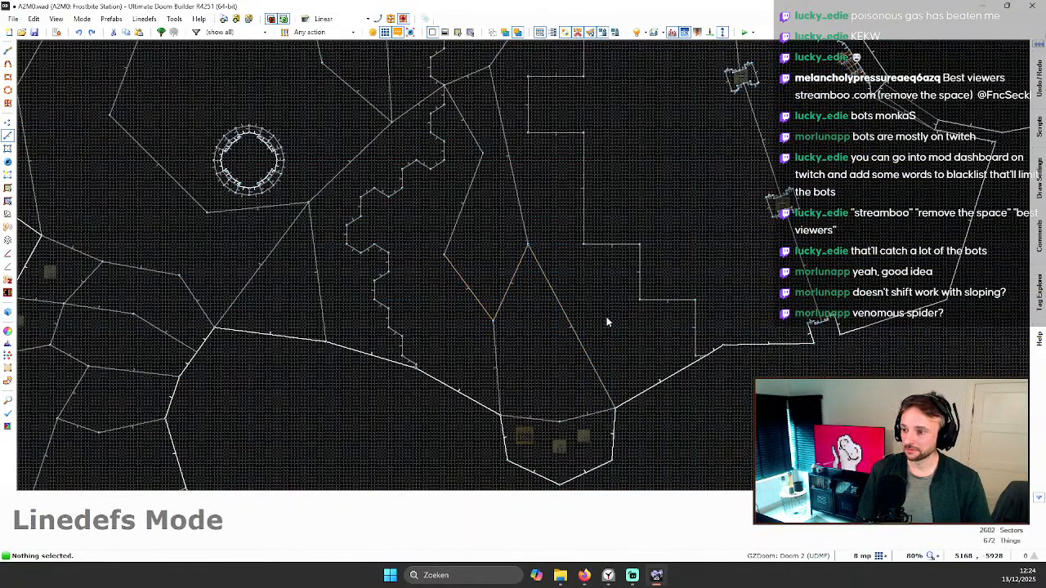
key(q)
key(d)
key(q)
Step: Insert a new thing near the alcove's south-east wall and try the FrozenGuts type for it
scroll(564, 245, down, 4)
scroll(554, 333, up, 10)
key(t)
right_click(693, 347)
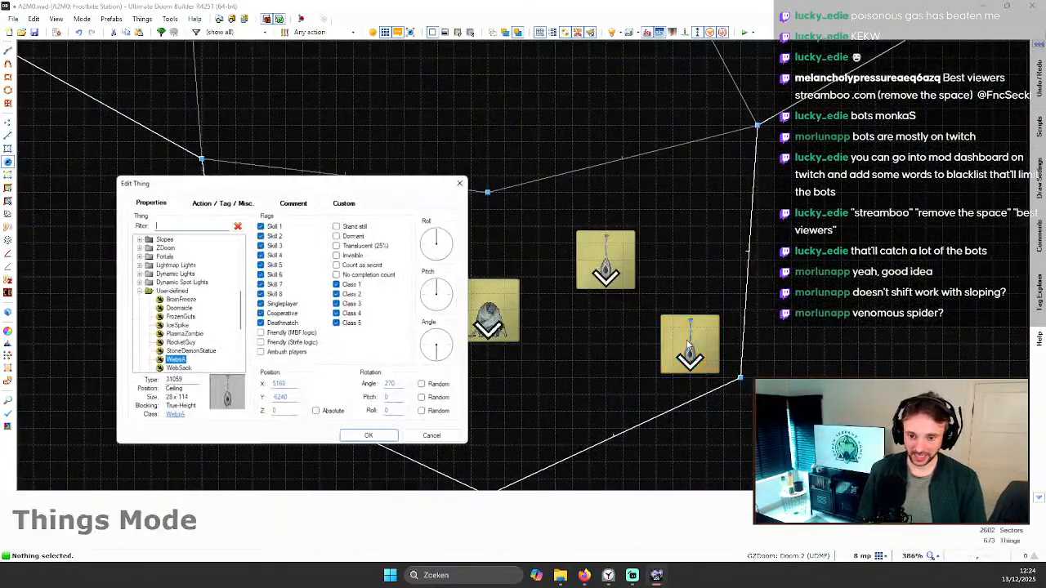
click(139, 292)
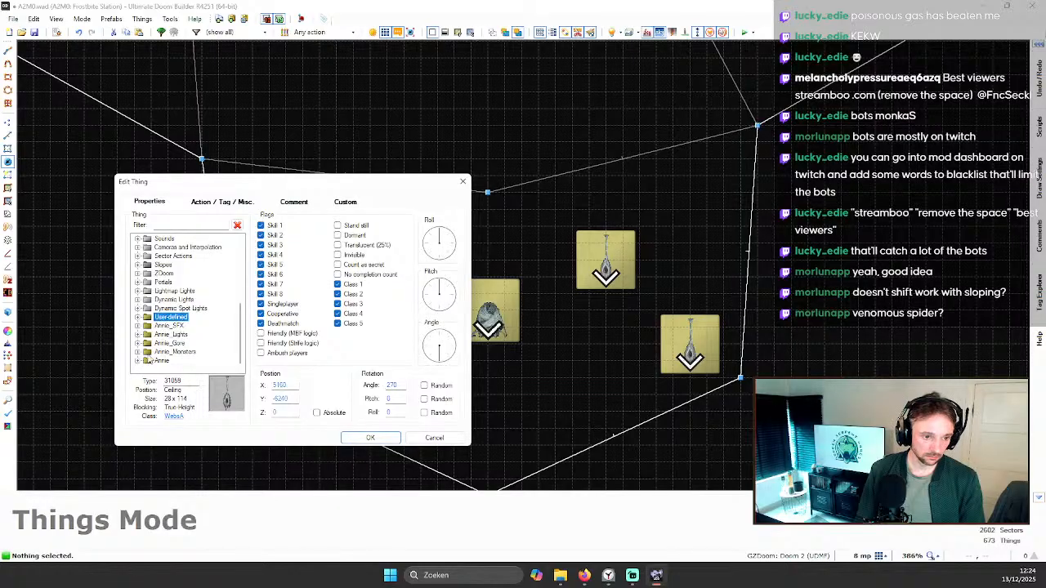
click(138, 352)
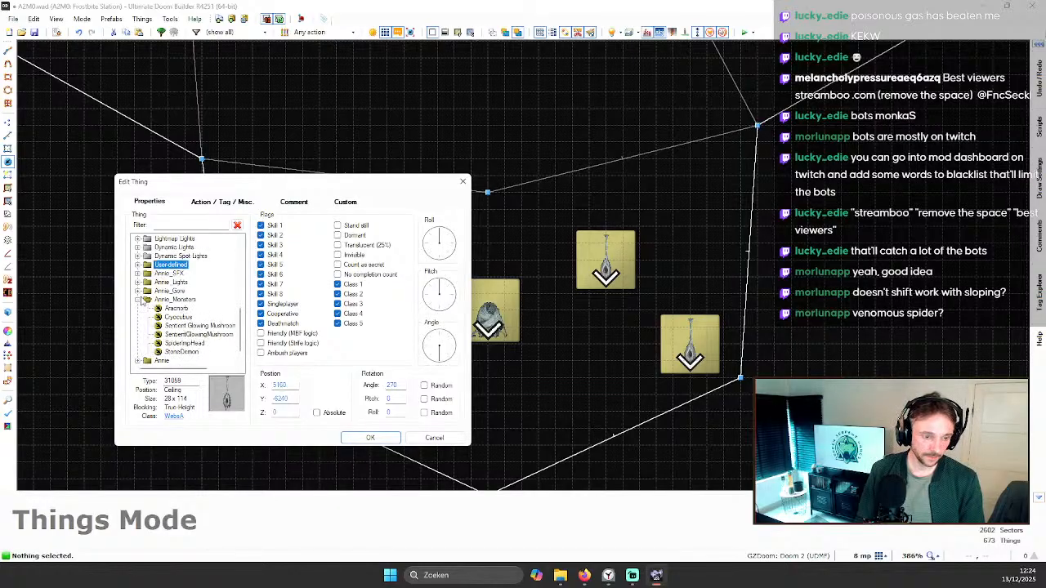
scroll(145, 304, down, 1)
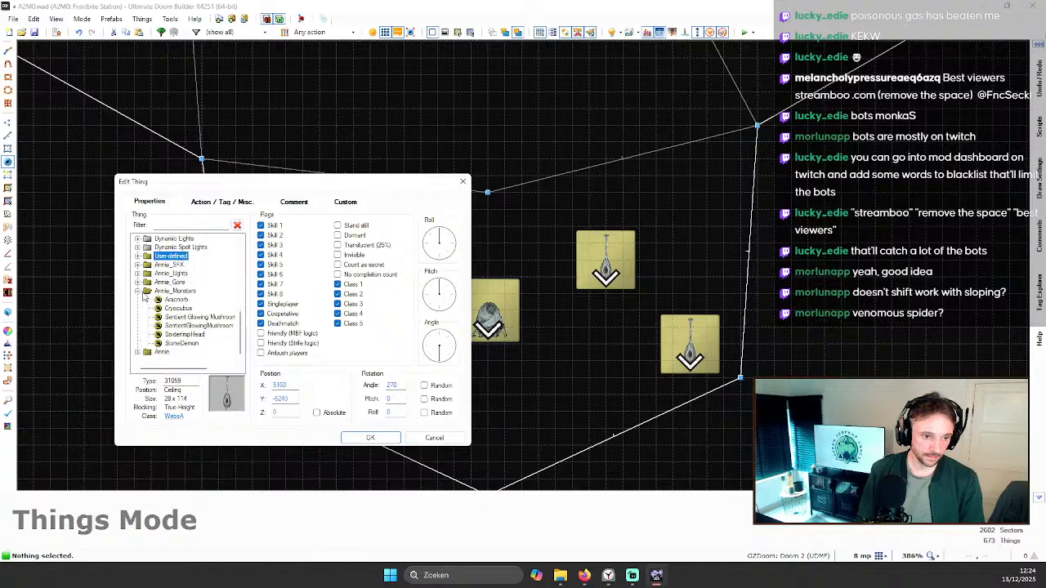
scroll(150, 281, up, 1)
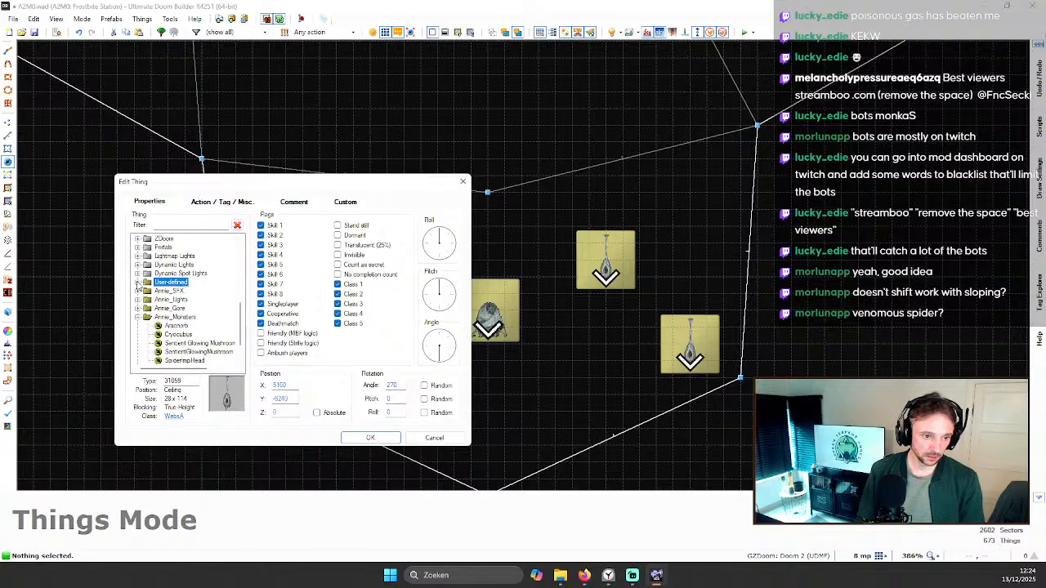
click(138, 282)
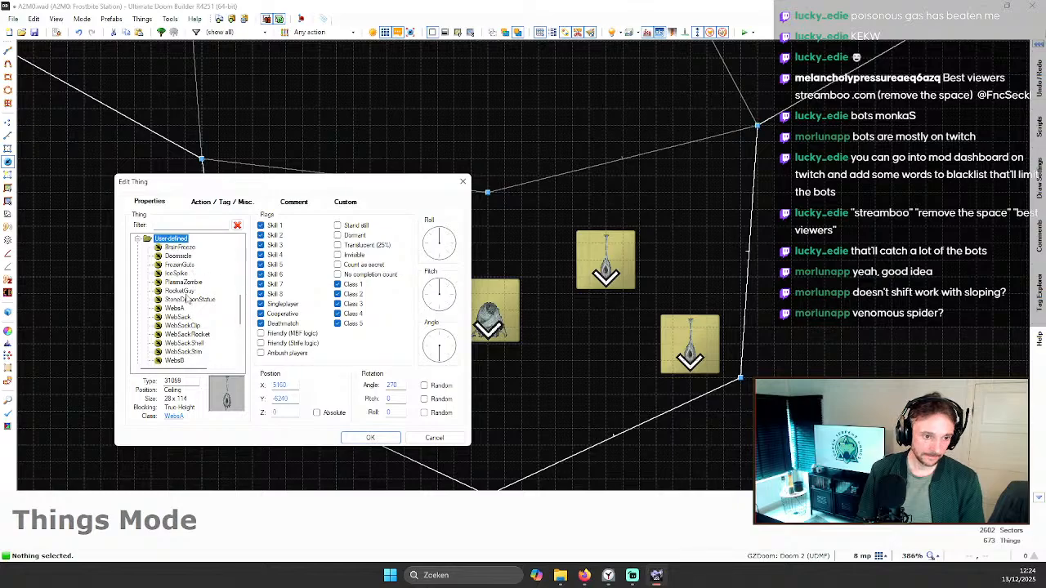
click(181, 265)
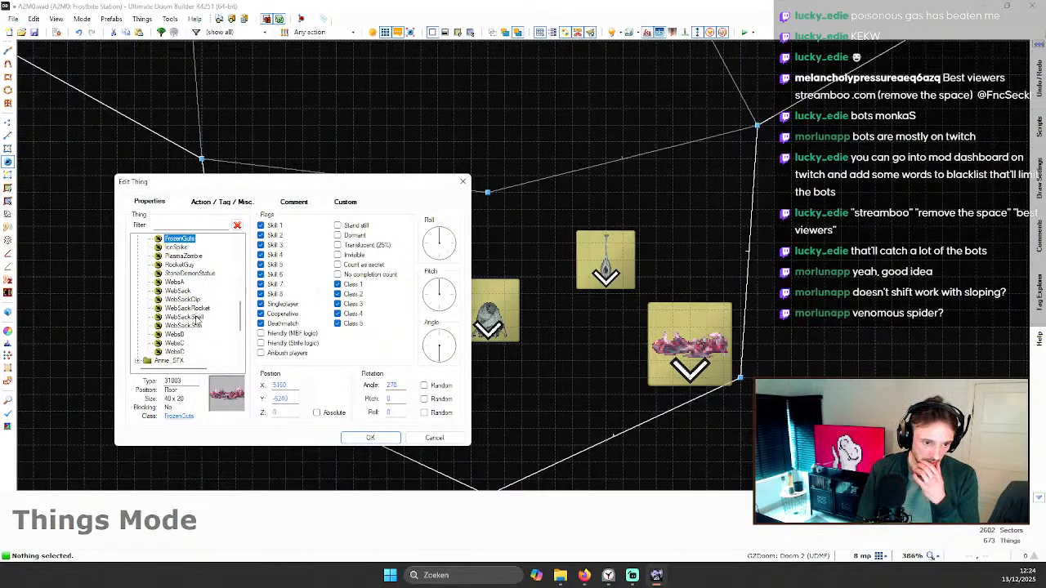
Step: Set the new alcove thing's type to SpiderImpHead from the Annie_Monsters category
scroll(188, 309, up, 3)
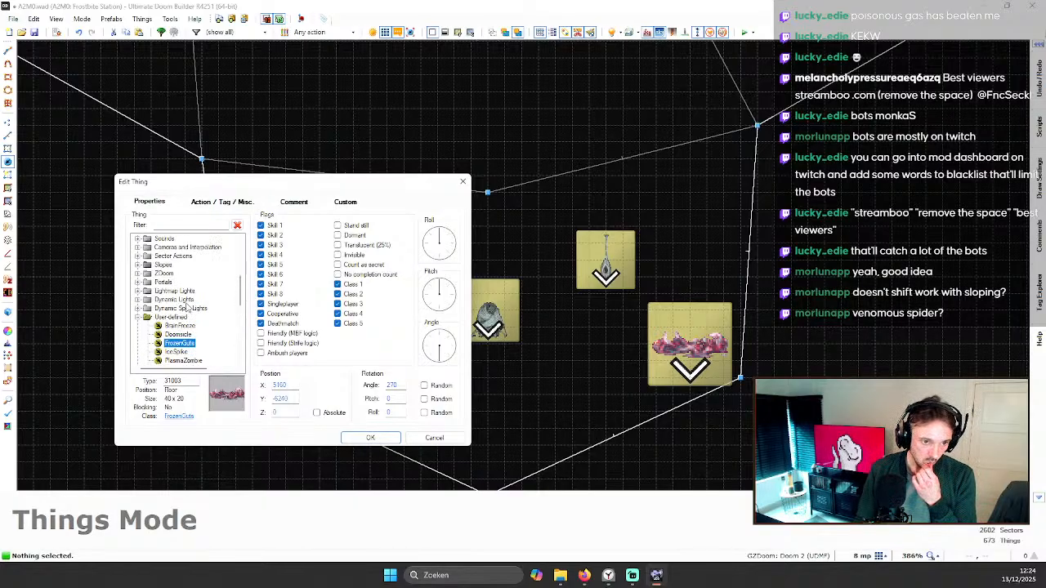
click(137, 317)
scroll(150, 300, up, 2)
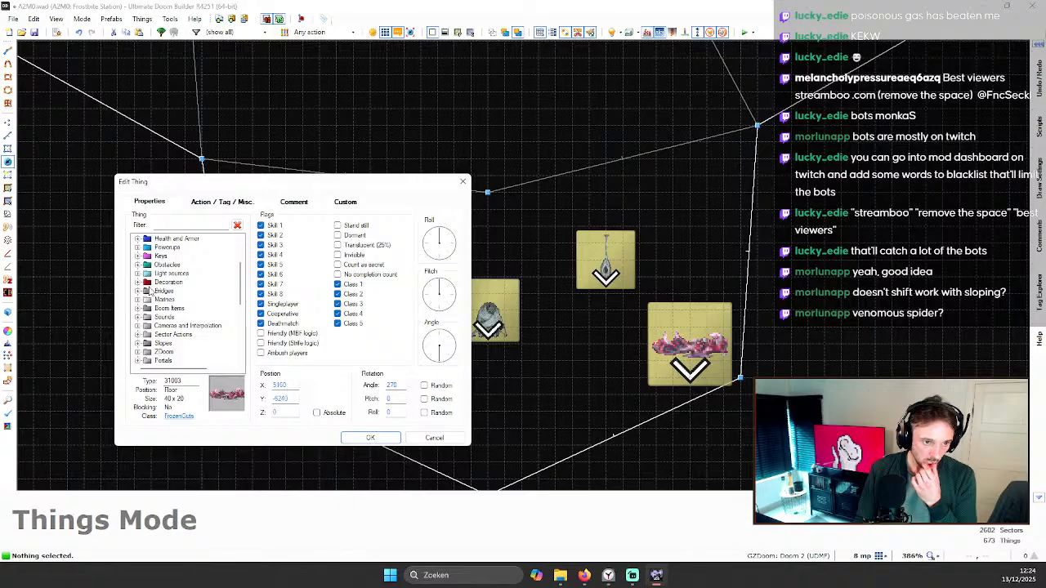
scroll(162, 275, up, 2)
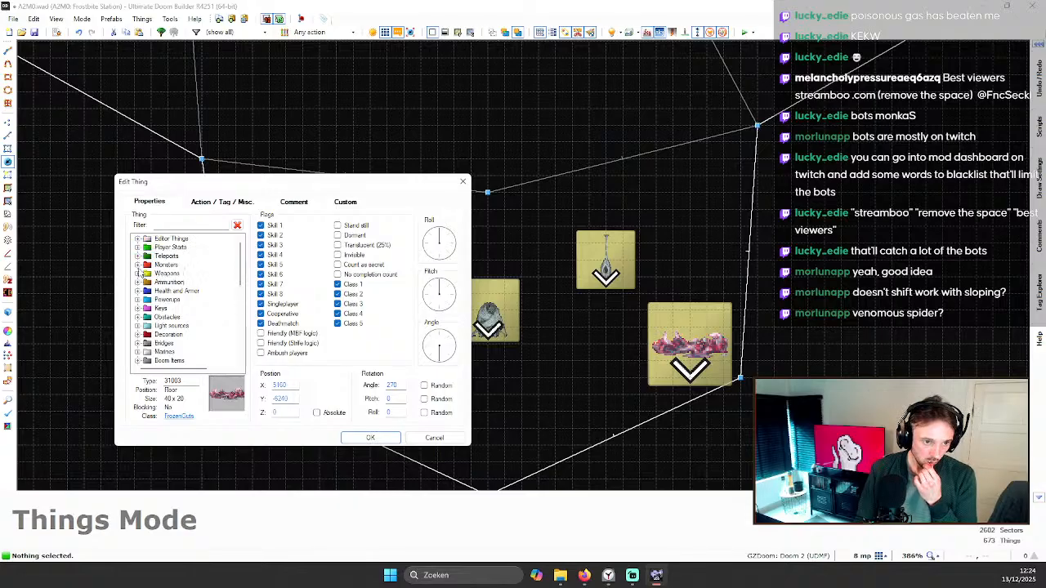
click(138, 265)
scroll(167, 293, down, 6)
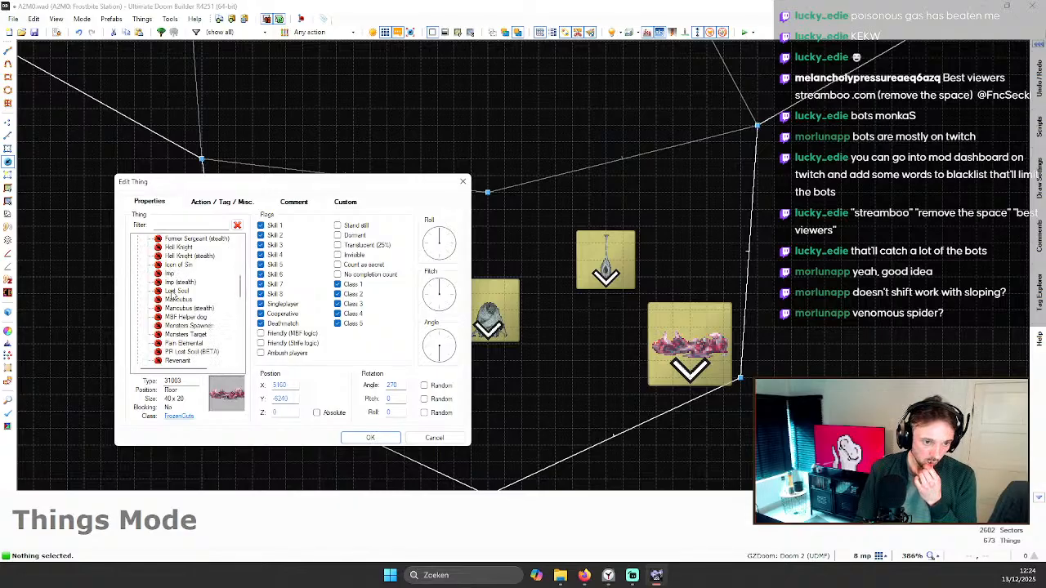
scroll(184, 292, up, 8)
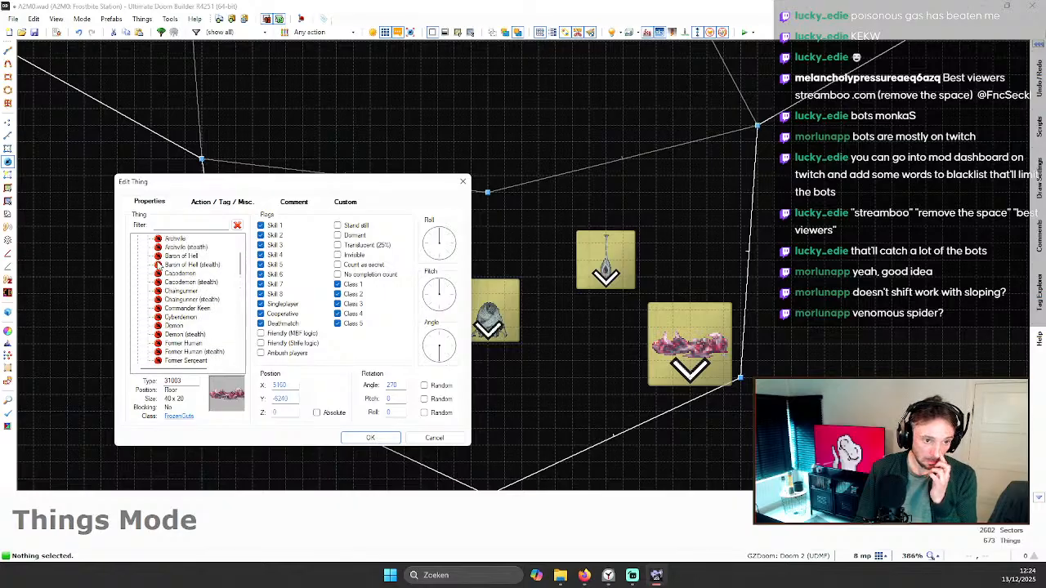
click(137, 265)
scroll(167, 308, down, 2)
click(137, 361)
scroll(162, 347, down, 4)
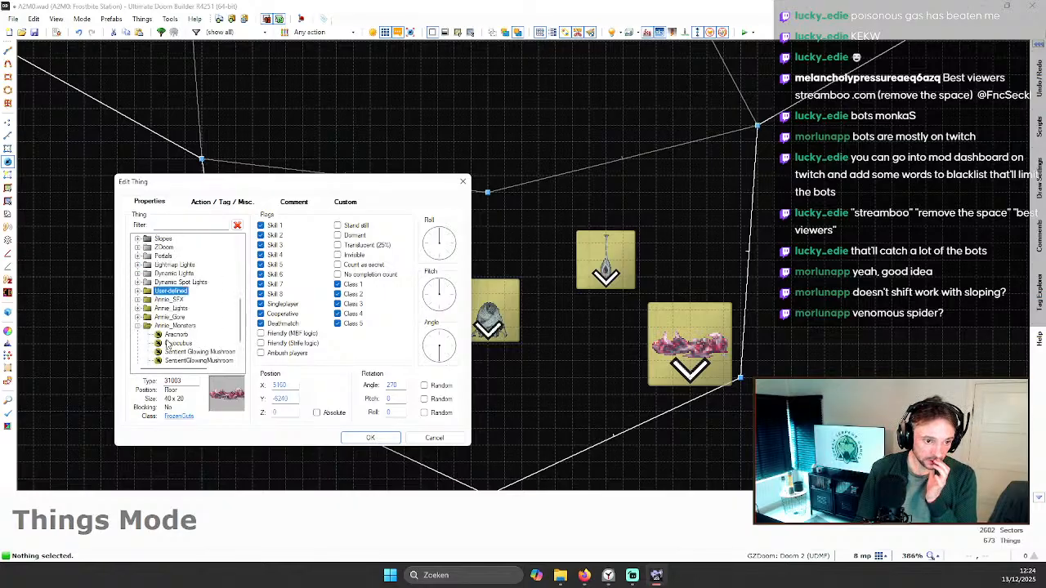
click(138, 352)
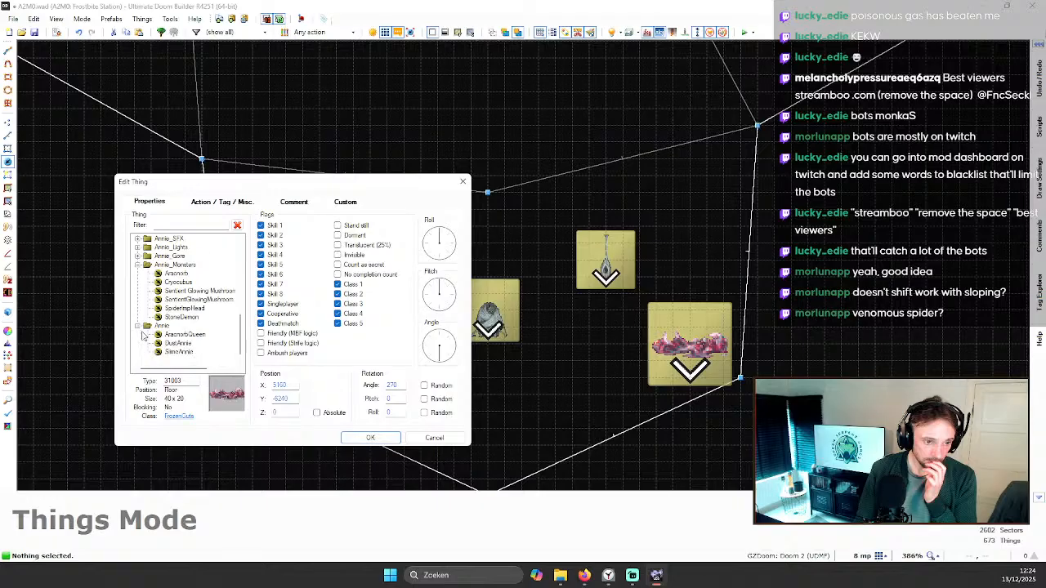
click(138, 326)
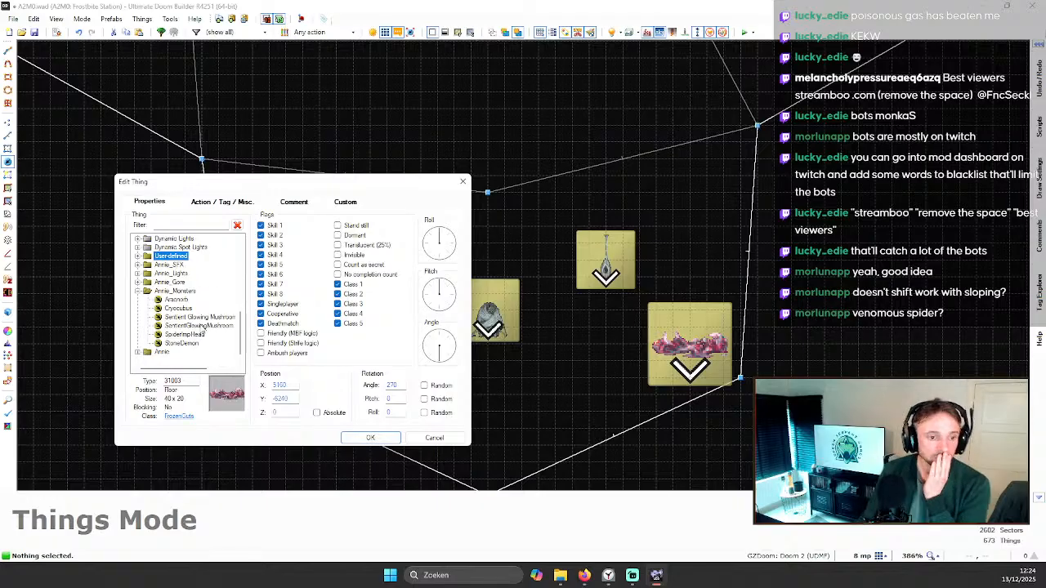
click(196, 334)
click(370, 437)
Step: Move the SpiderImpHead beside the web sack at 5120, -6224, face it north and check its placement in 3D
drag(708, 366, 624, 332)
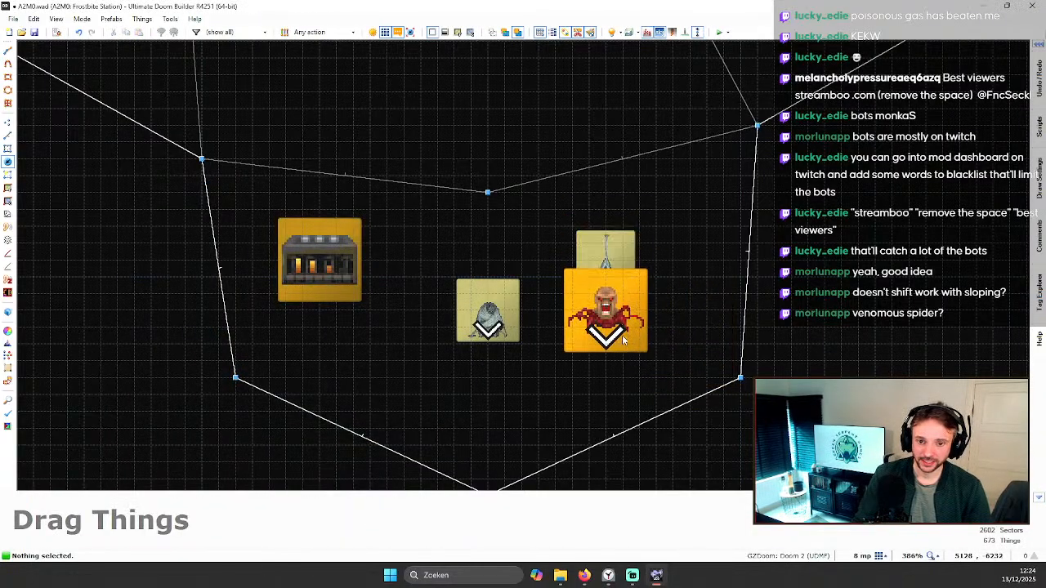
right_click(624, 332)
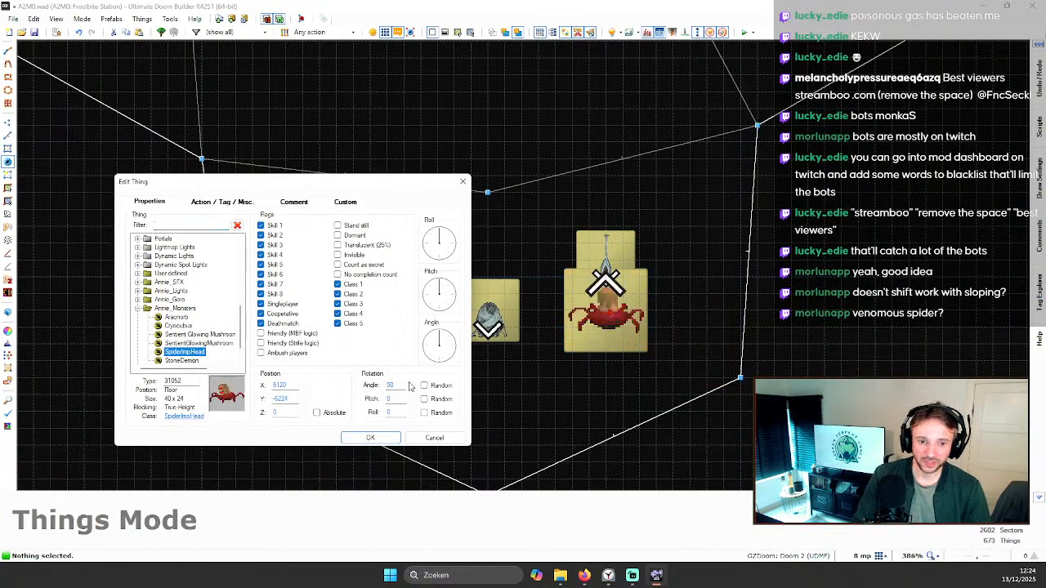
click(365, 442)
mouse_move(616, 320)
right_down()
mouse_move(620, 353)
mouse_move(618, 336)
right_up()
key(q)
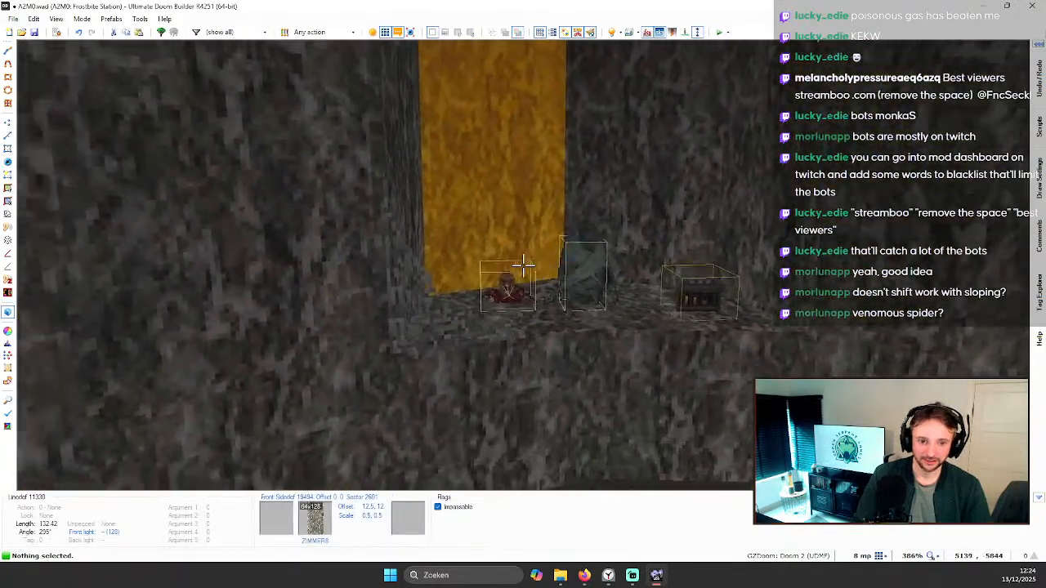
key(q)
scroll(530, 284, up, 3)
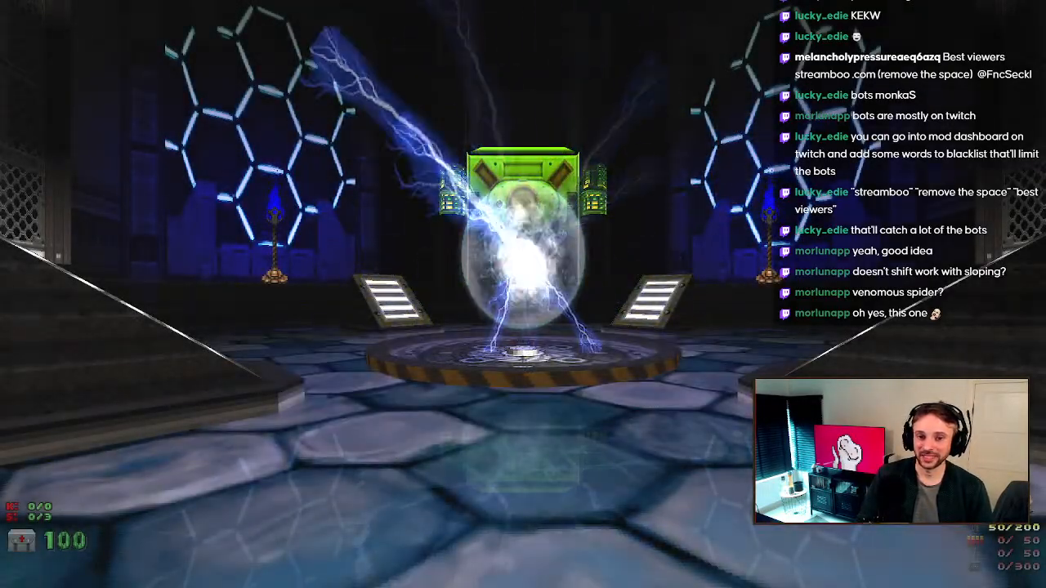
Step: Test-play the map, examine the dark cave's hanging webs, pillars and far walls, and quit the game
key(s)
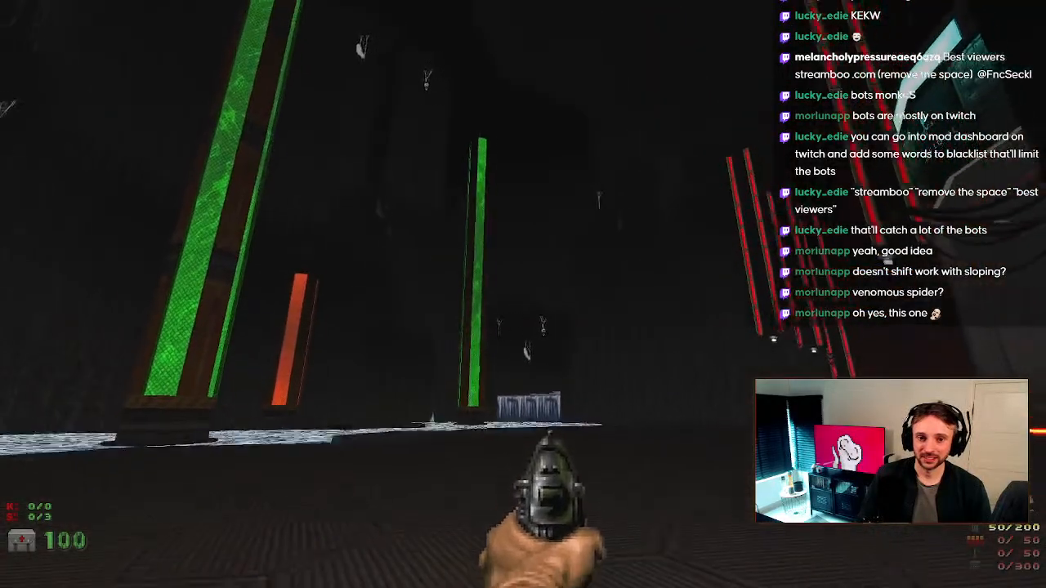
key(d)
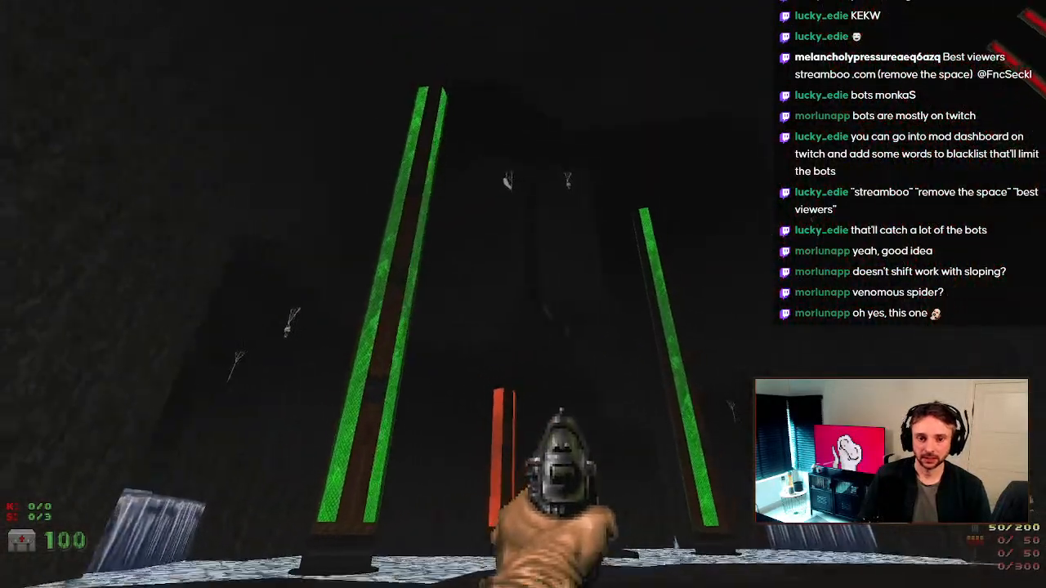
key(s)
key(a)
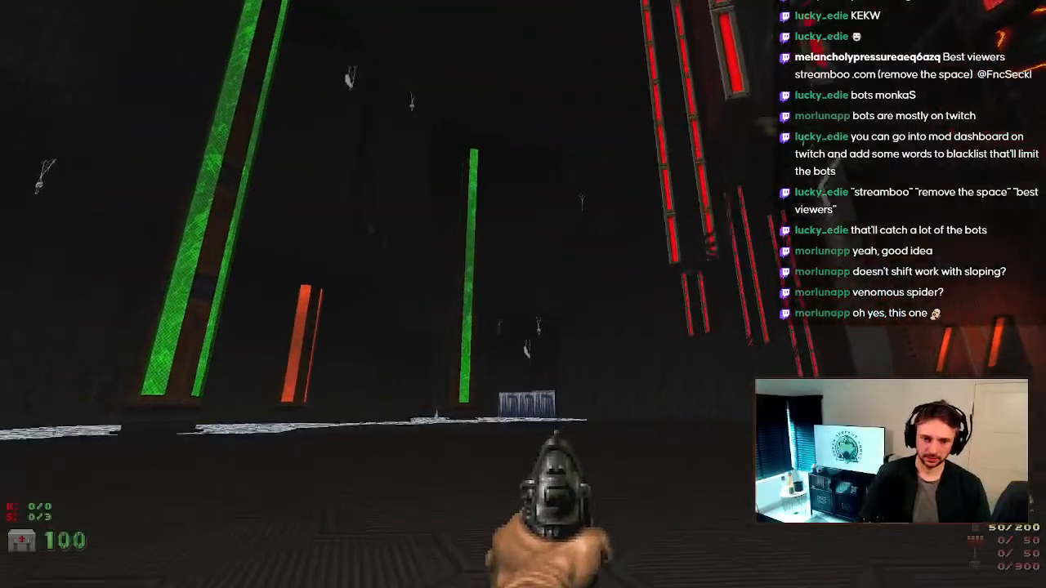
key(w)
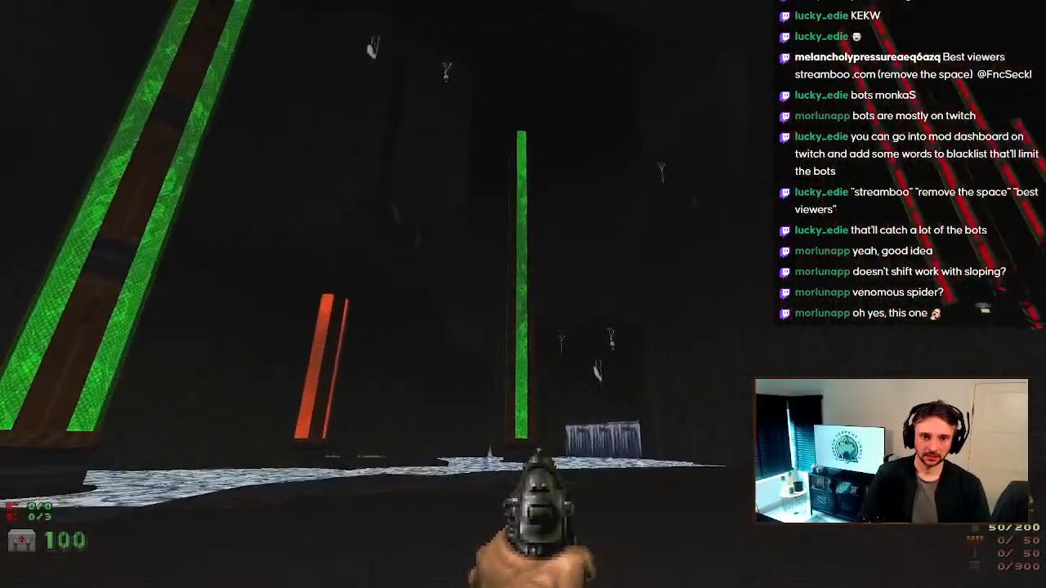
key(w)
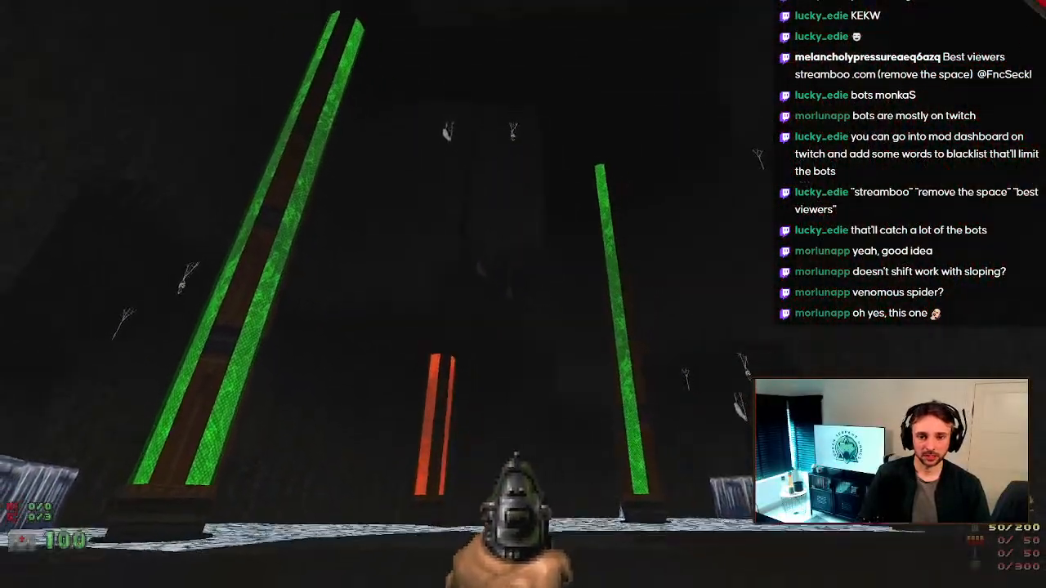
key(w)
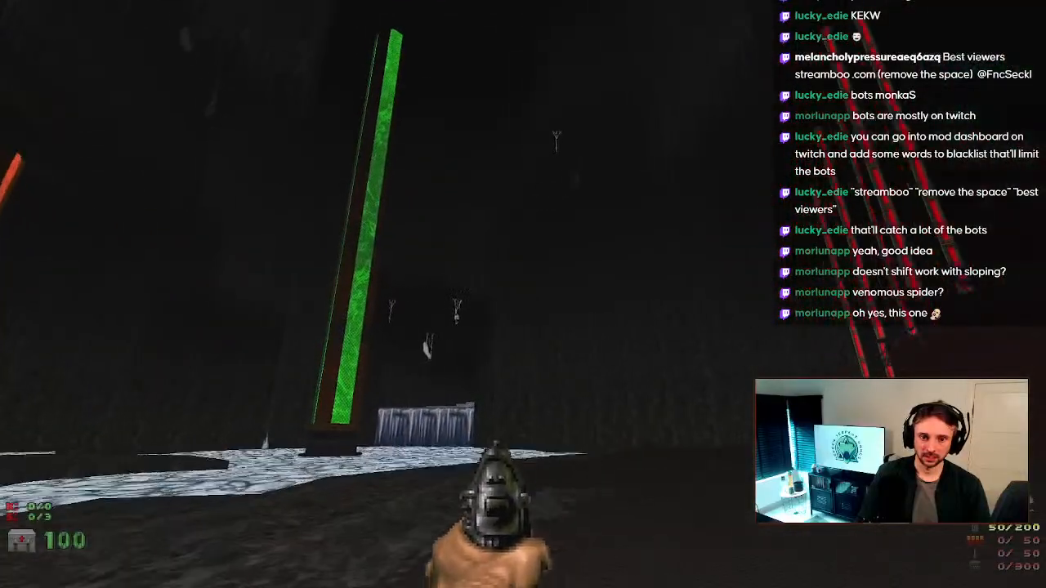
key(s)
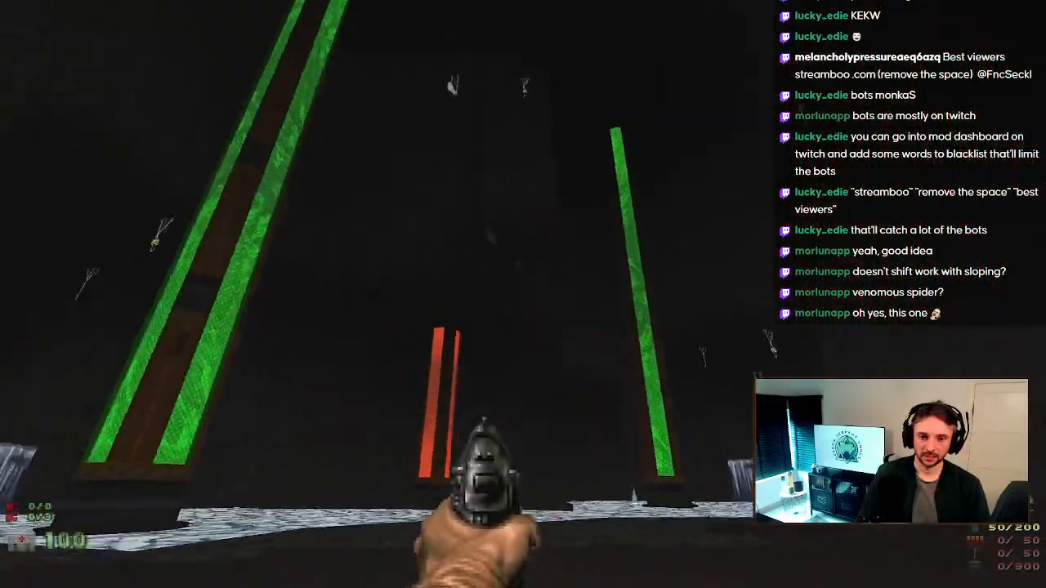
key(w)
key(Escape)
key(Up)
key(Return)
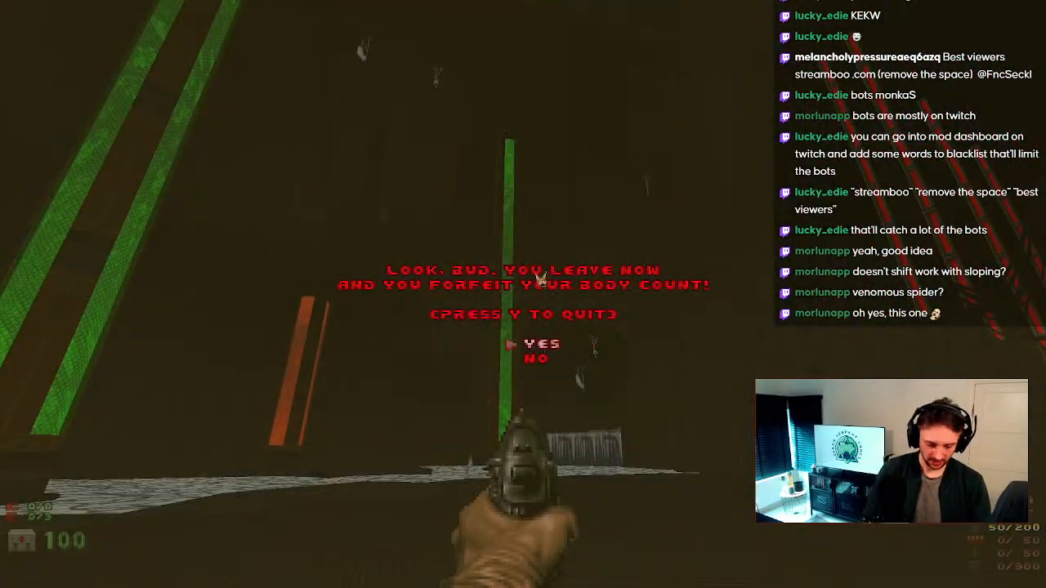
key(y)
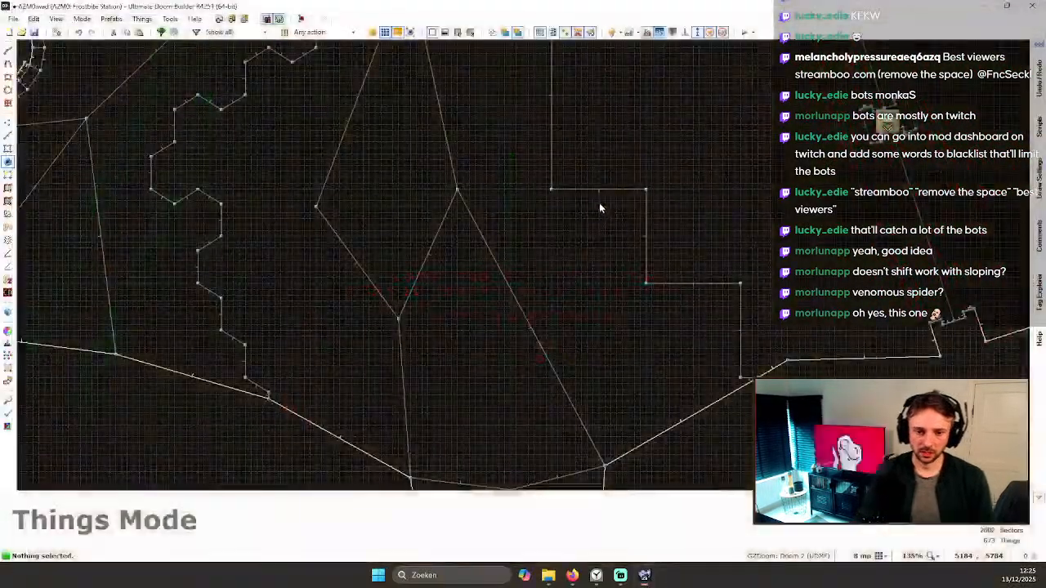
Step: Select the four things in the middle of the cave and the three by its north-eastern rock edge
scroll(575, 201, up, 2)
scroll(573, 195, down, 4)
key(Up)
key(Up)
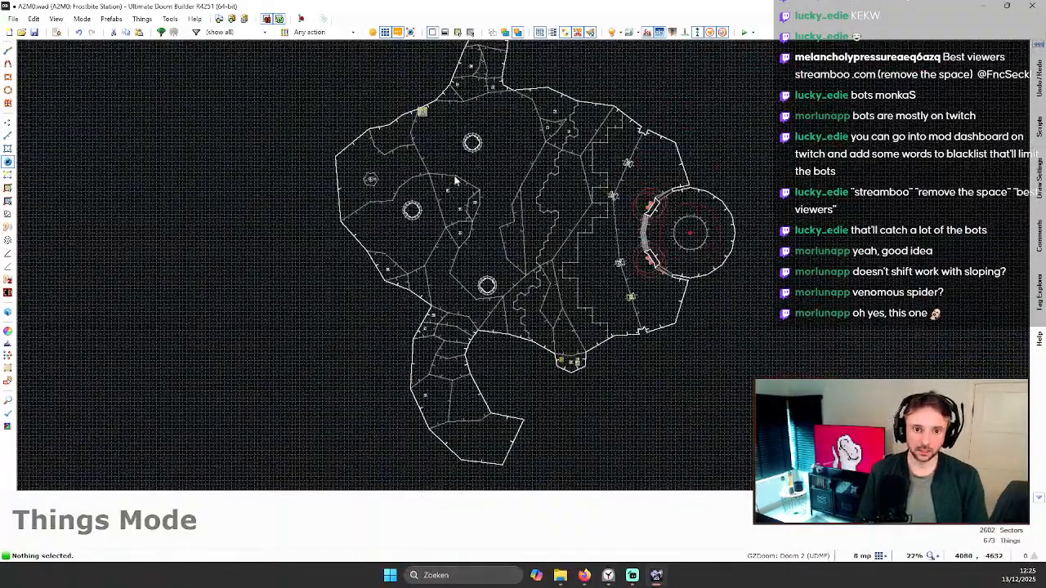
scroll(448, 177, up, 3)
drag(420, 180, 533, 353)
scroll(469, 198, down, 4)
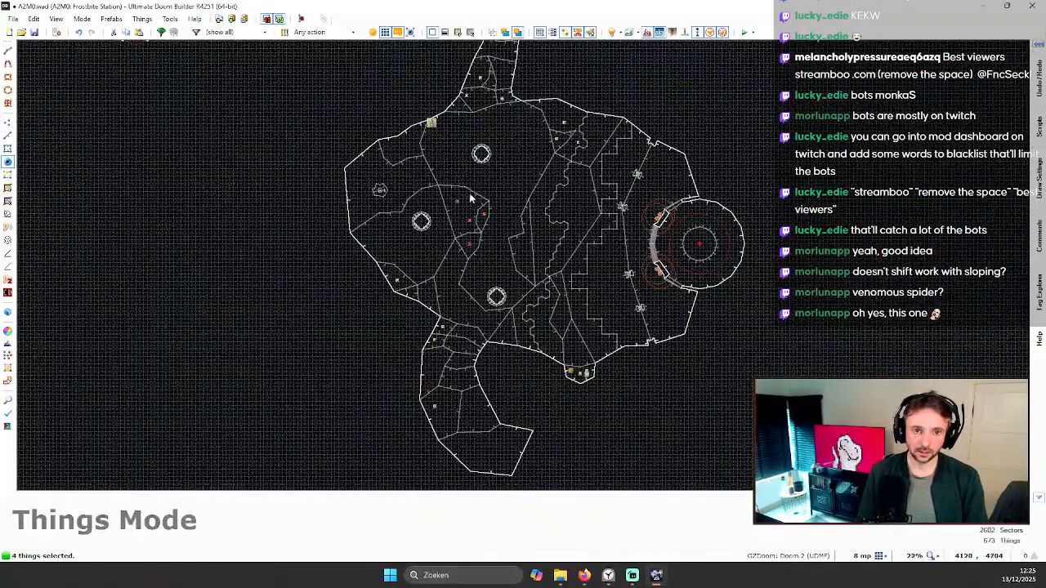
scroll(556, 104, up, 4)
shift+drag(554, 109, 648, 225)
scroll(525, 173, down, 3)
Step: Add the three things at the north tunnel's mouth, the one by the south-west wall and the two at the south tunnel's entrance to the selection
shift+drag(412, 80, 487, 129)
scroll(416, 343, down, 1)
scroll(397, 366, up, 2)
shift+drag(371, 331, 421, 377)
scroll(422, 386, down, 2)
scroll(403, 344, up, 2)
shift+drag(344, 291, 389, 356)
scroll(385, 357, down, 3)
scroll(373, 393, up, 2)
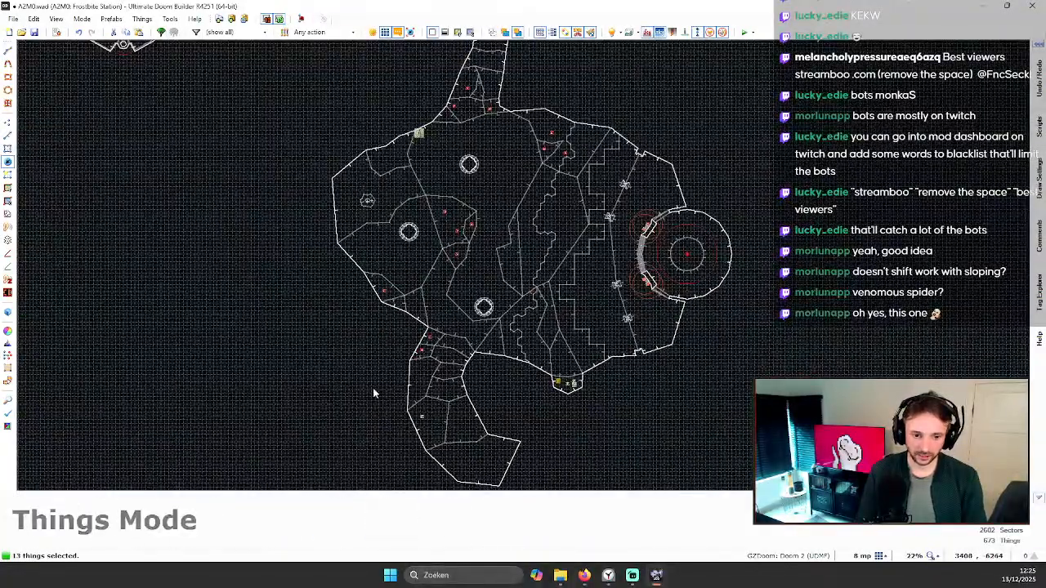
Step: Add the lone thing deep in the south tunnel and the one deep in the north tunnel to the selection
scroll(618, 329, up, 2)
key(Up)
key(Up)
key(Up)
key(Up)
key(Up)
key(Up)
key(Up)
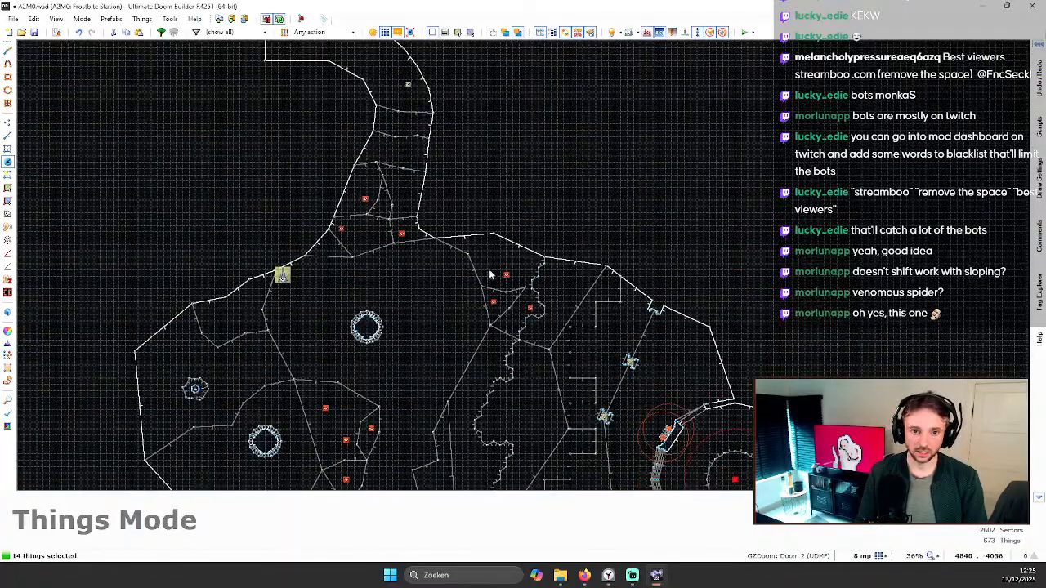
scroll(375, 171, up, 3)
scroll(393, 326, up, 3)
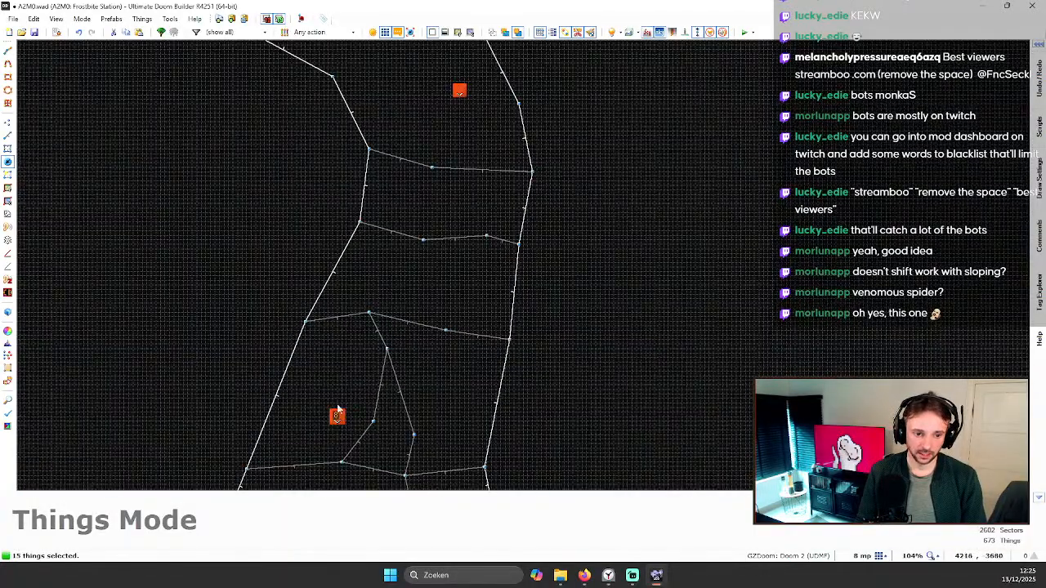
Step: Review the general, action, comment and custom properties of the 15 selected things, and close them without changes
right_click(339, 421)
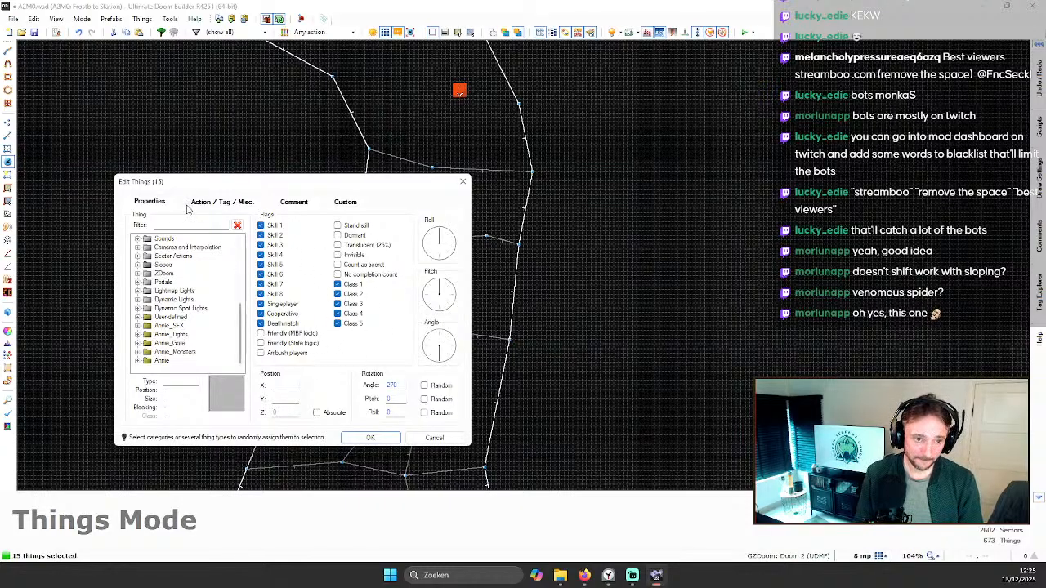
click(213, 202)
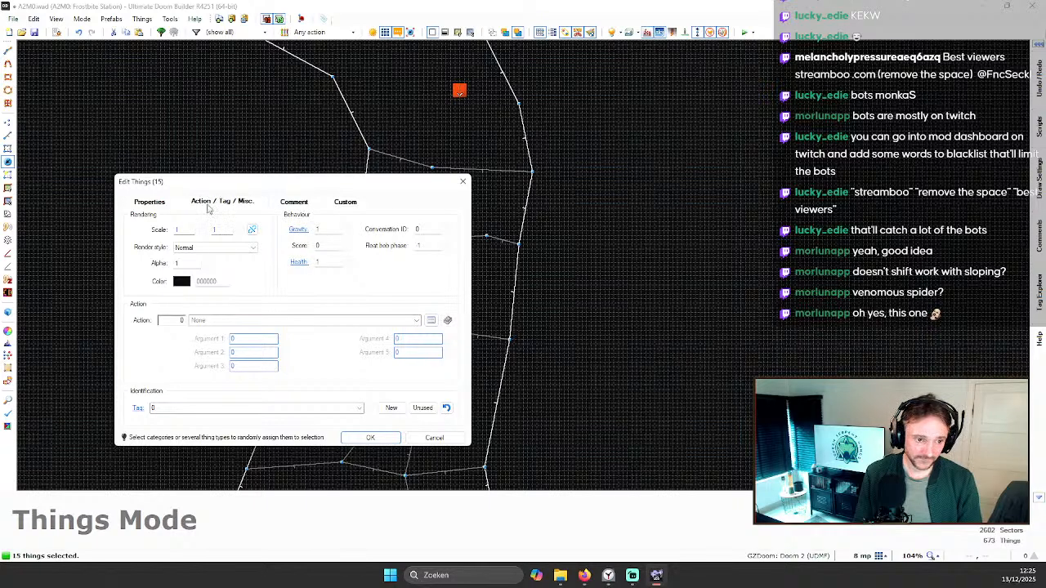
click(293, 202)
click(347, 202)
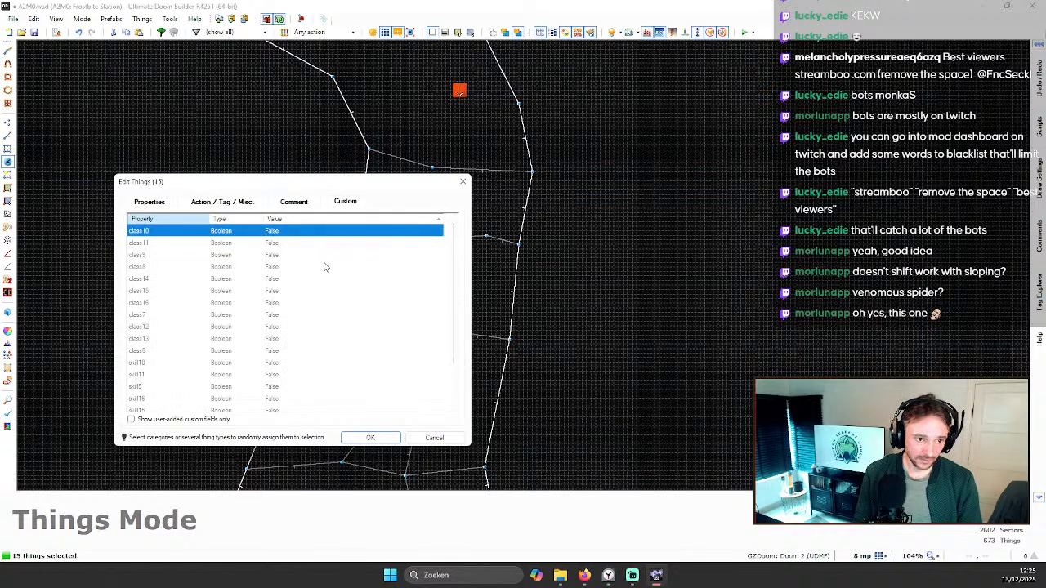
scroll(326, 275, down, 2)
scroll(332, 268, up, 2)
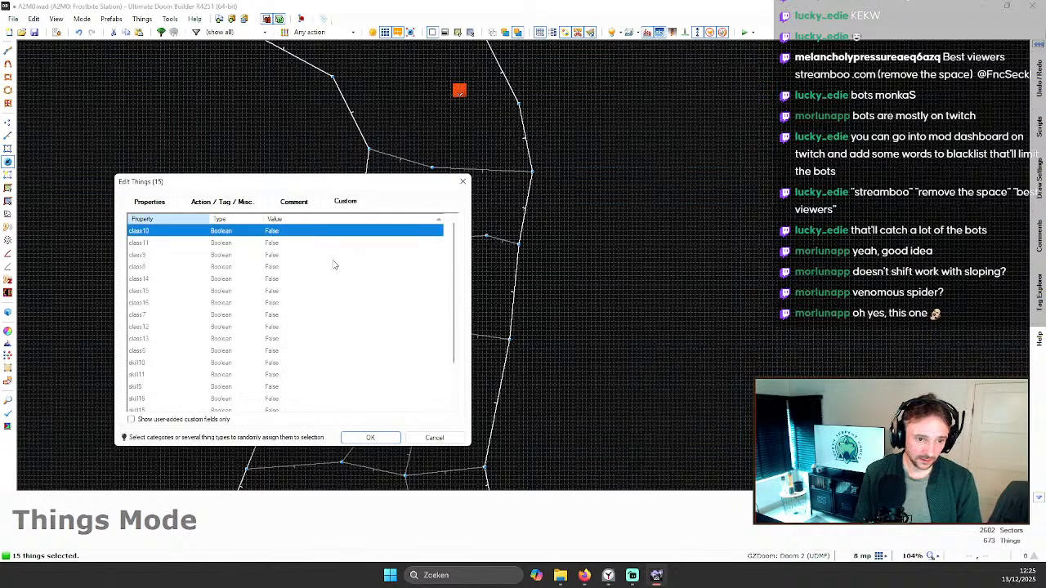
click(149, 203)
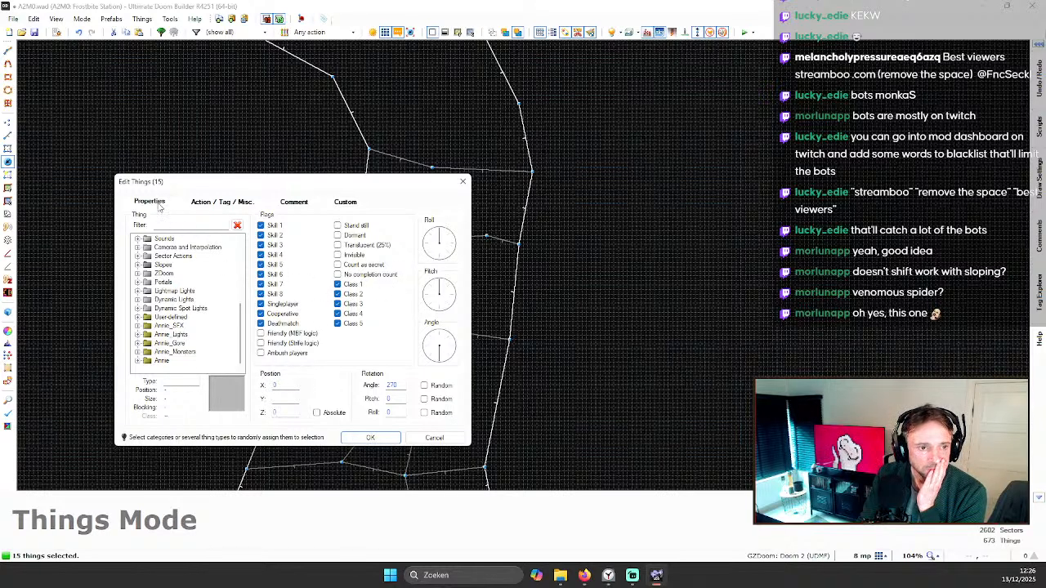
click(219, 202)
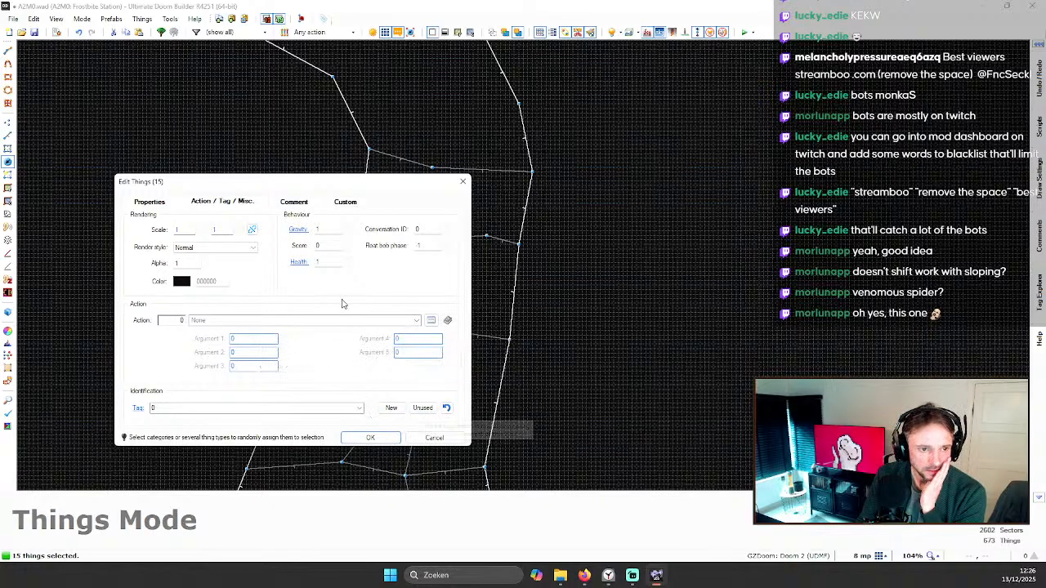
click(155, 204)
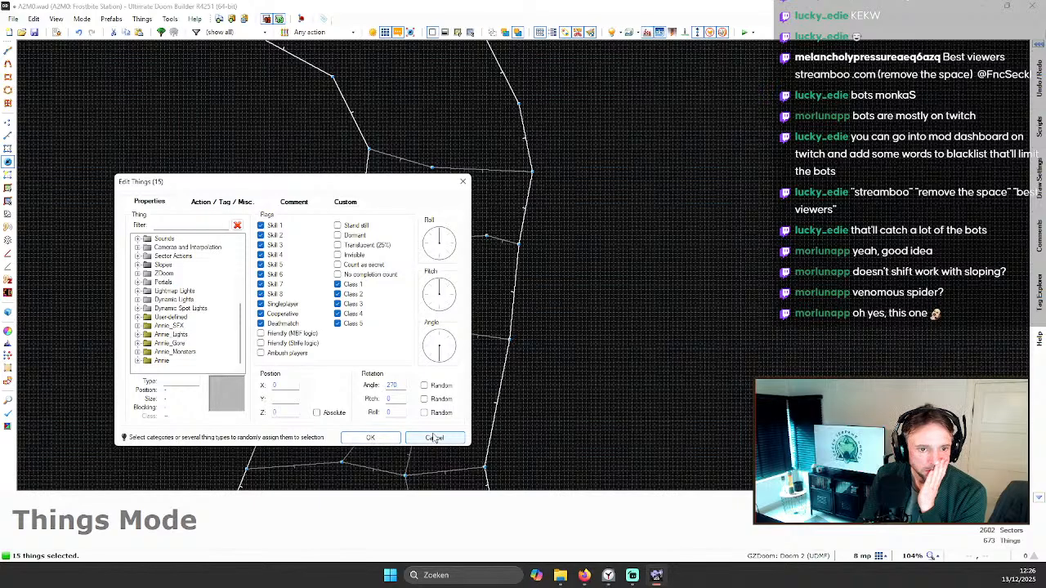
click(228, 205)
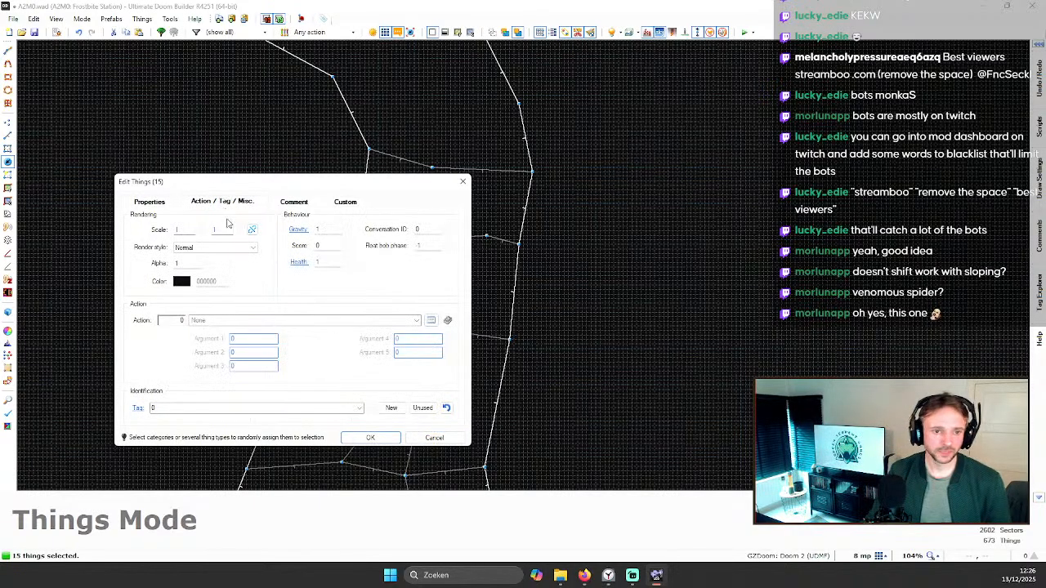
click(460, 441)
Step: Inspect the WebsC thing hanging at 4400, -3880 in 3D and review its properties without changing them
scroll(369, 295, down, 5)
key(q)
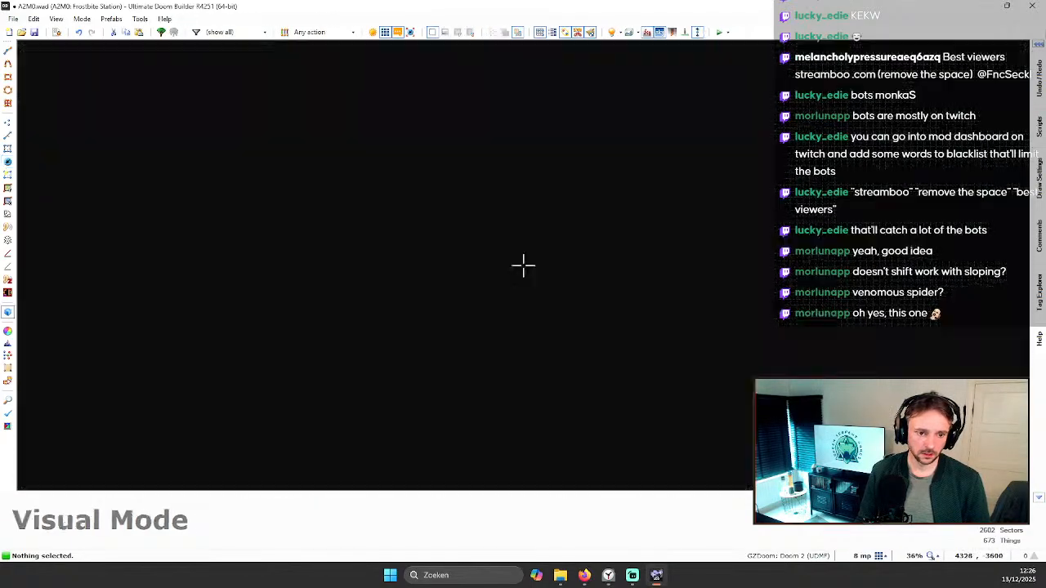
key(e)
key(e)
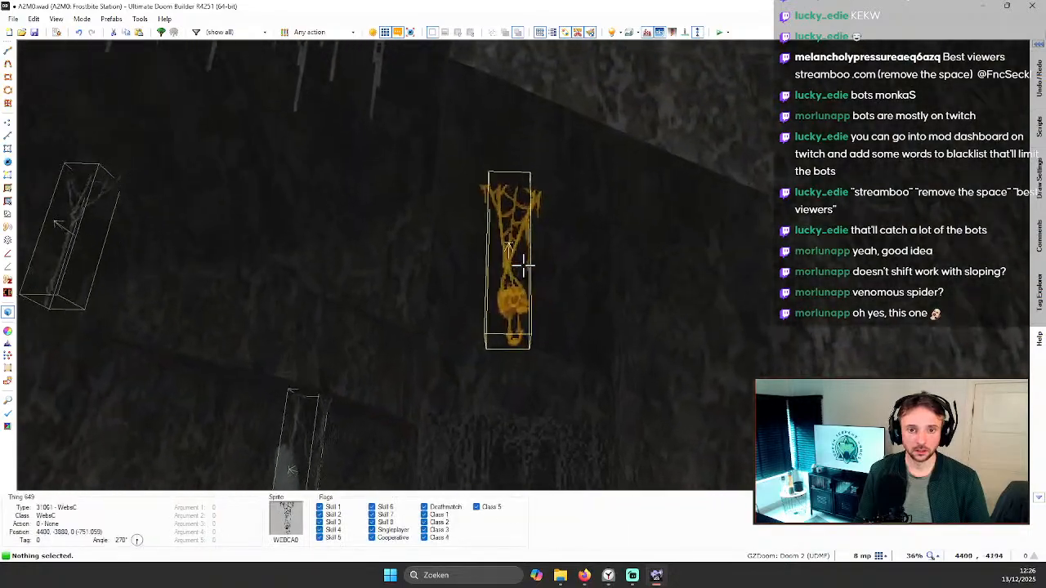
right_click(523, 261)
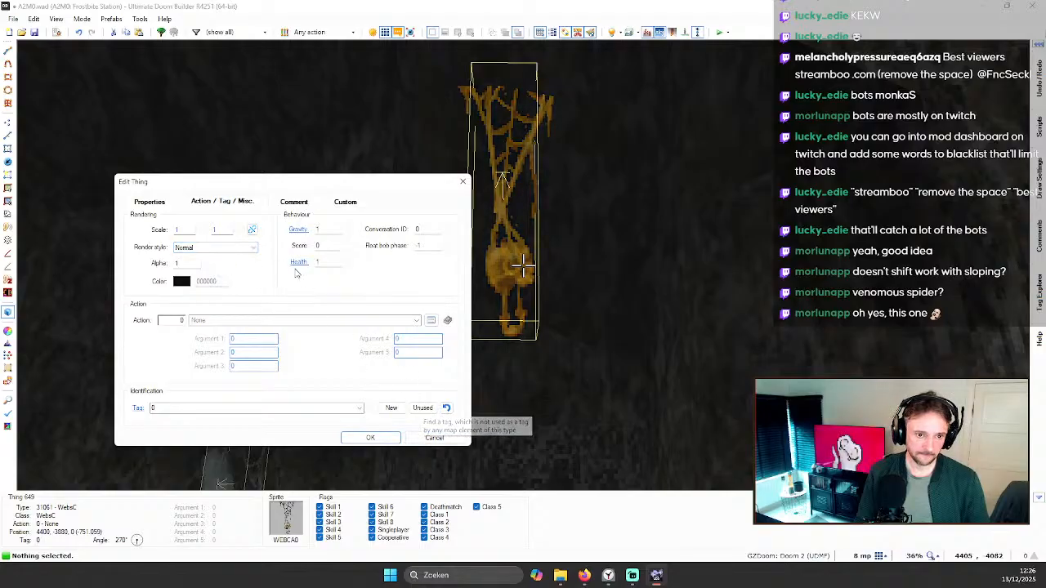
click(150, 202)
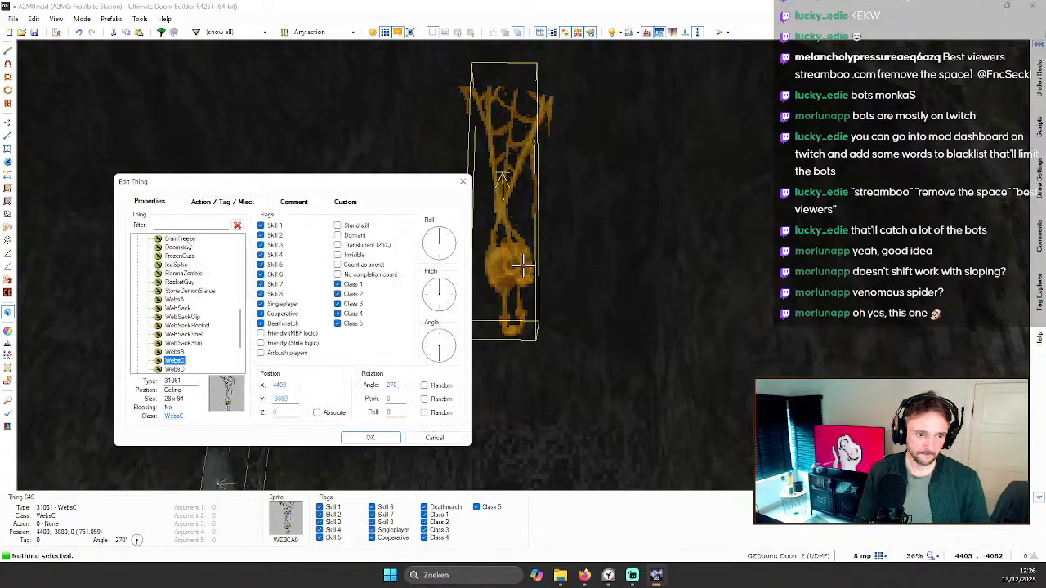
click(448, 439)
Step: Review the colour and surface settings of the ceiling sector behind the hanging skull web, and return to the 2D map
right_click(523, 263)
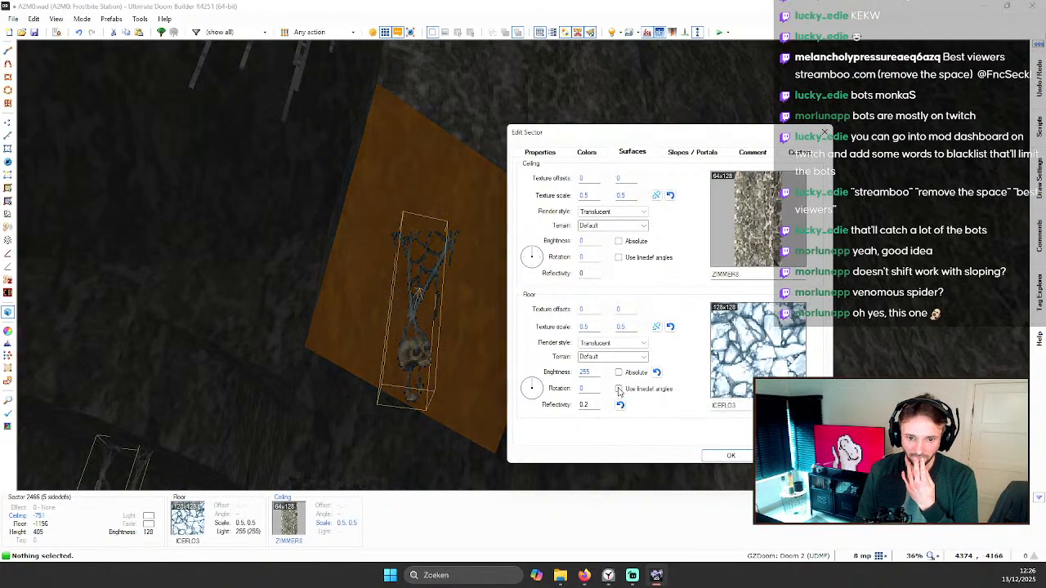
click(586, 156)
click(630, 154)
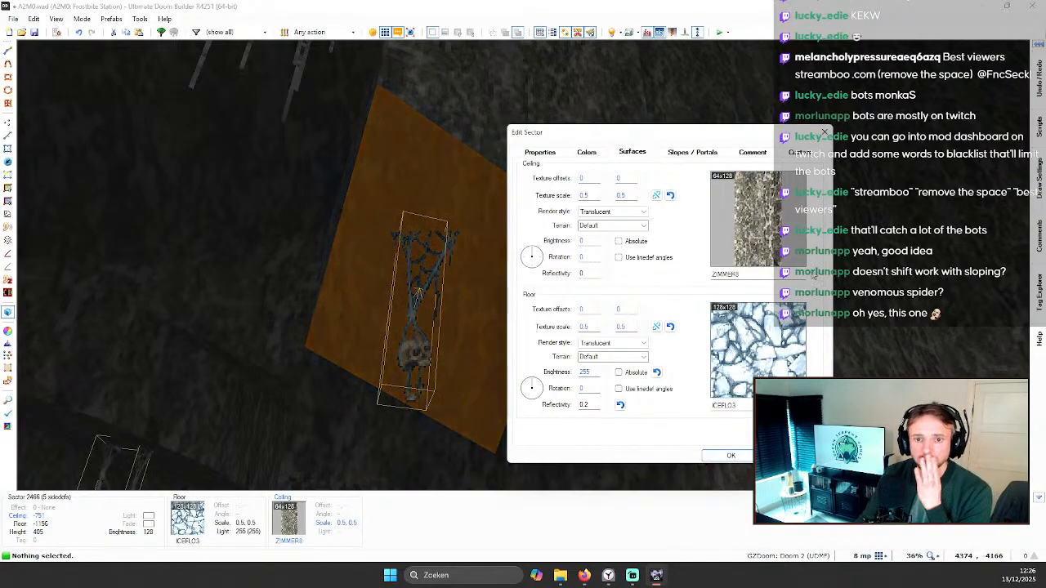
click(793, 455)
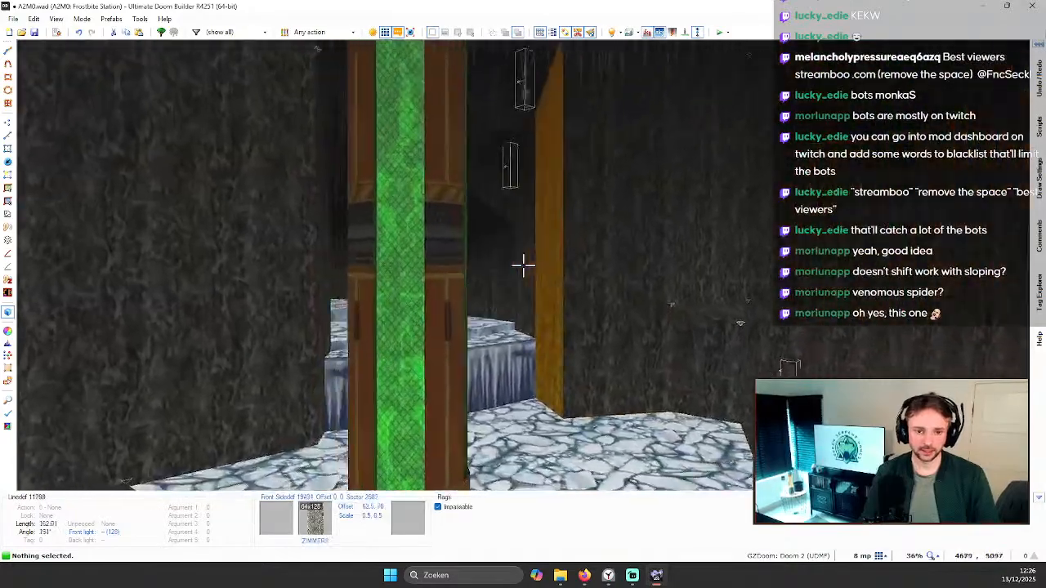
key(q)
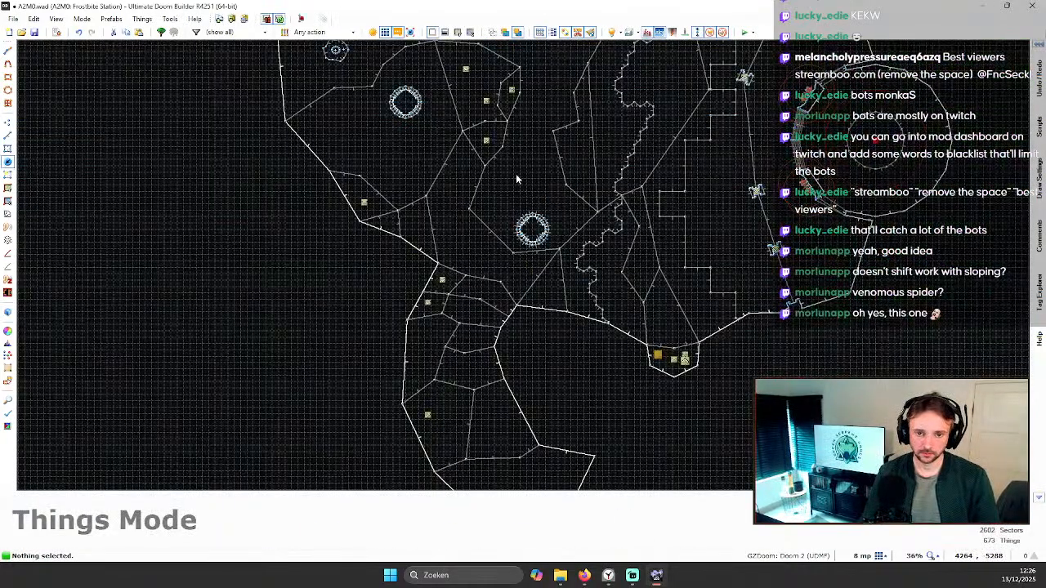
Step: Test-play the map, move around the cave and enable flying with the console command fly
key(F9)
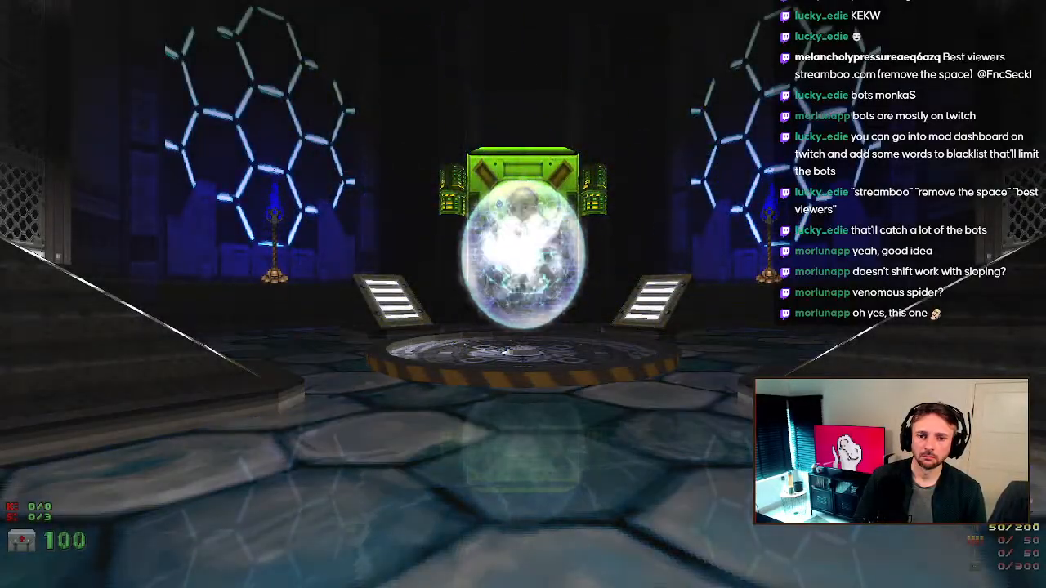
key(w)
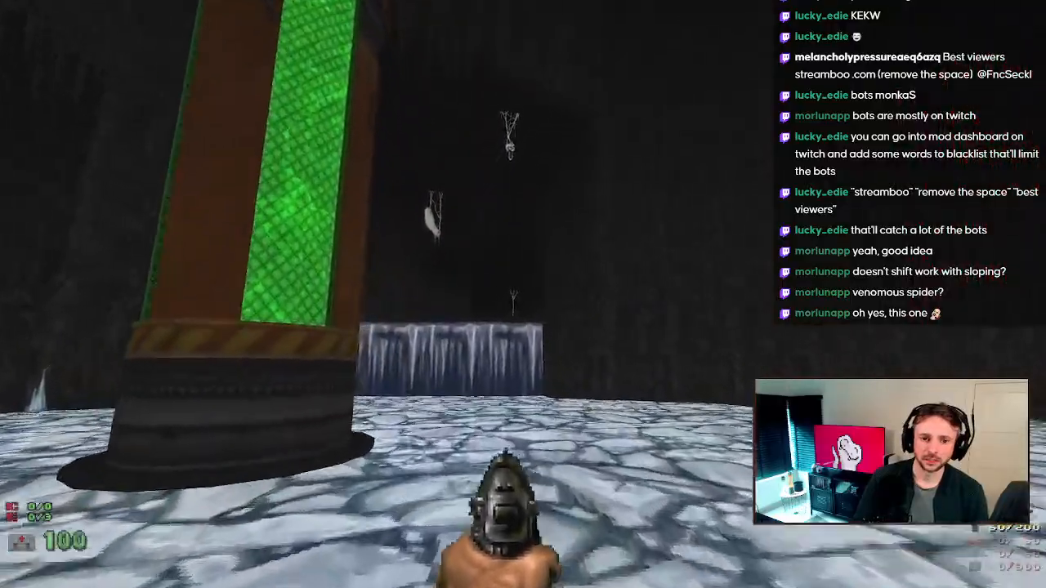
key(s)
key(a)
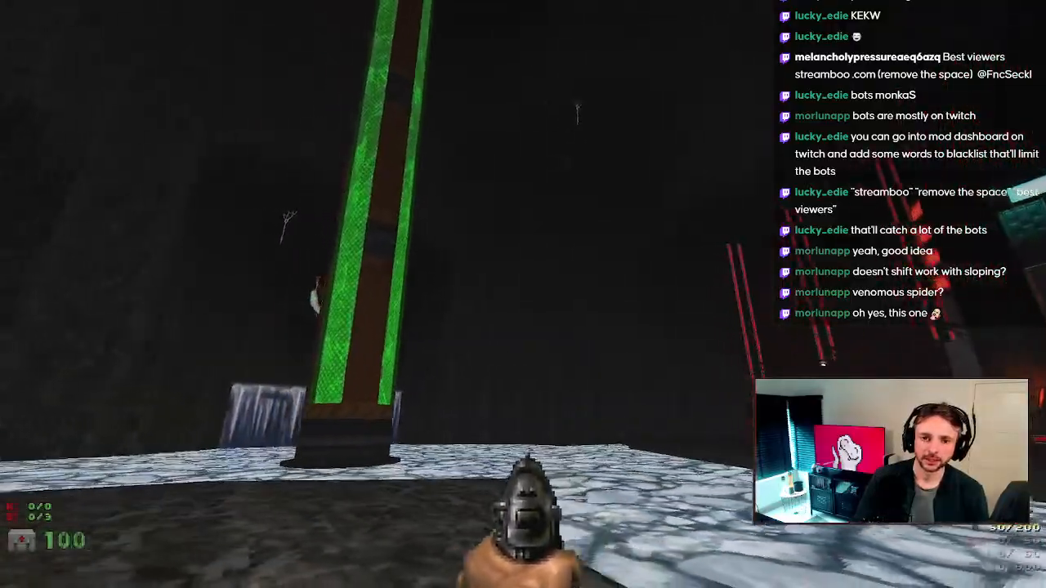
key(grave)
text(fl)
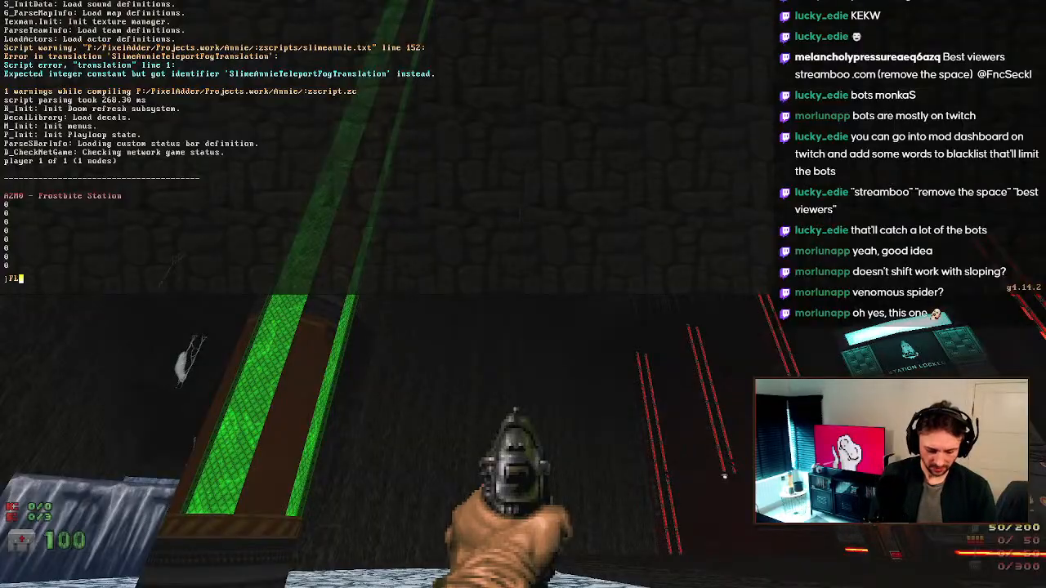
text(y)
key(Return)
key(grave)
Step: Fly around the cave in the test play and examine the webs hanging from the ceiling and the ice ledges below
key(w)
key(w)
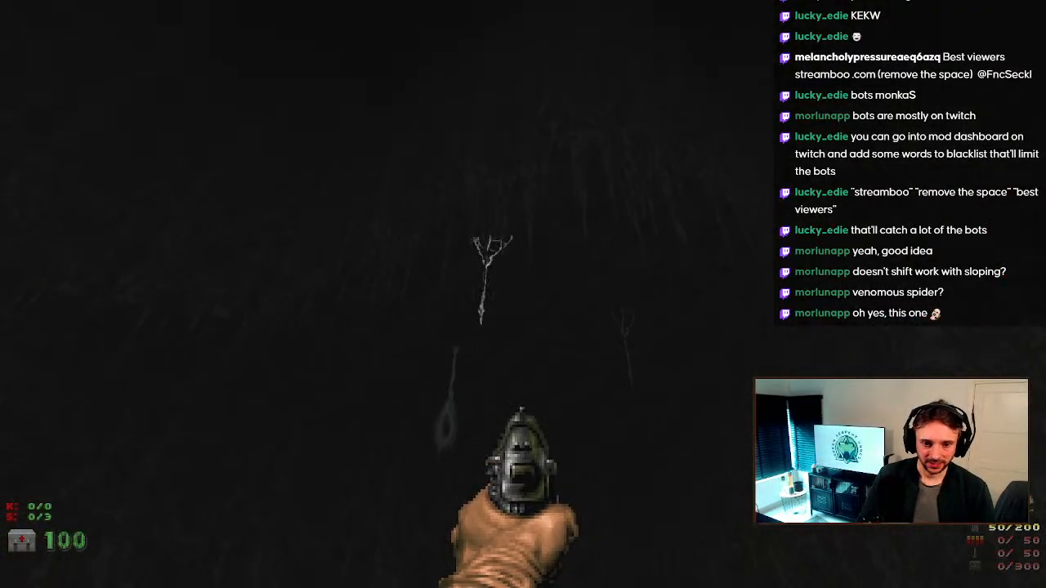
key(s)
key(s)
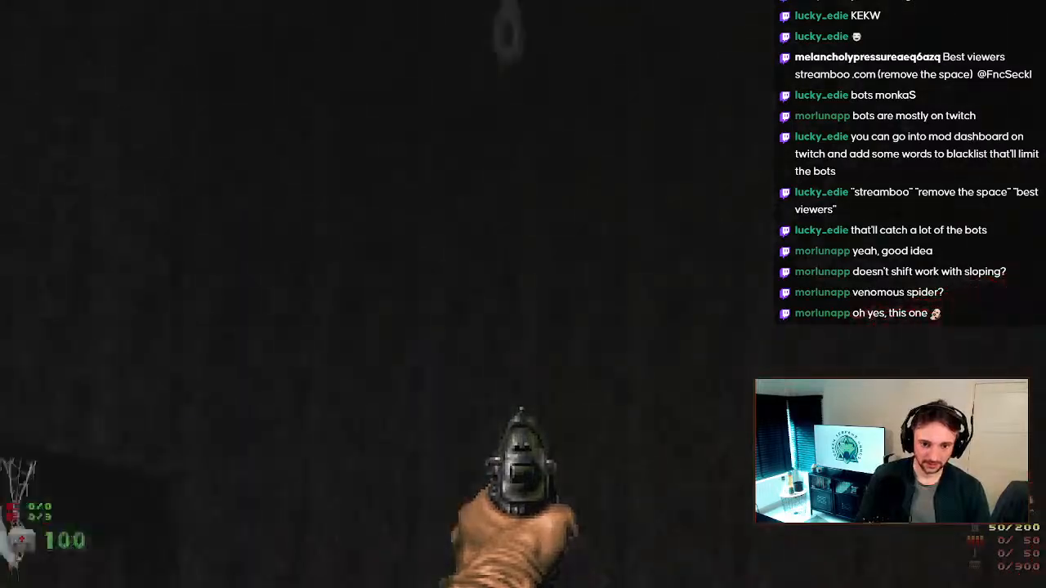
key(w)
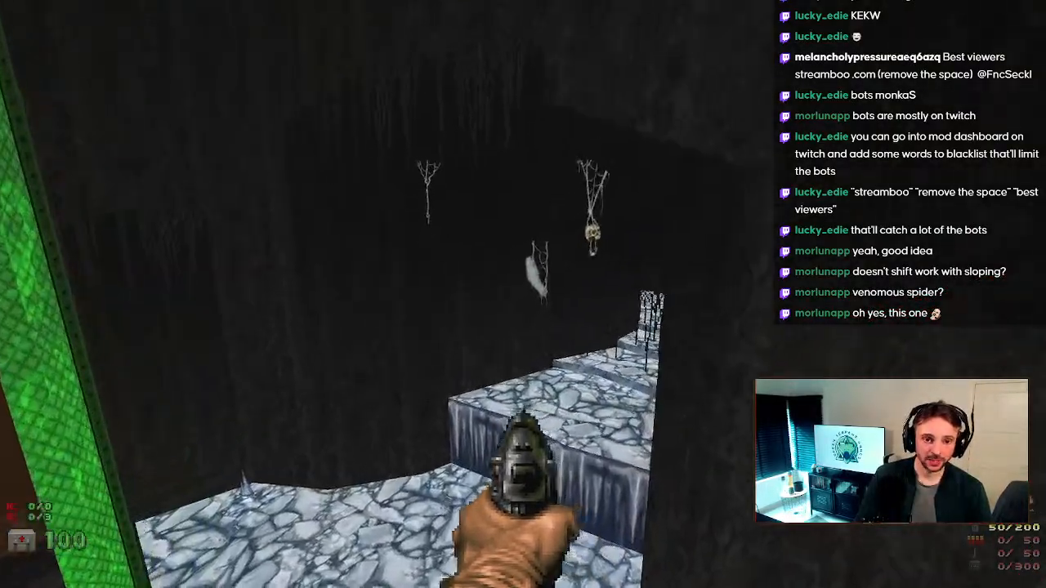
key(w)
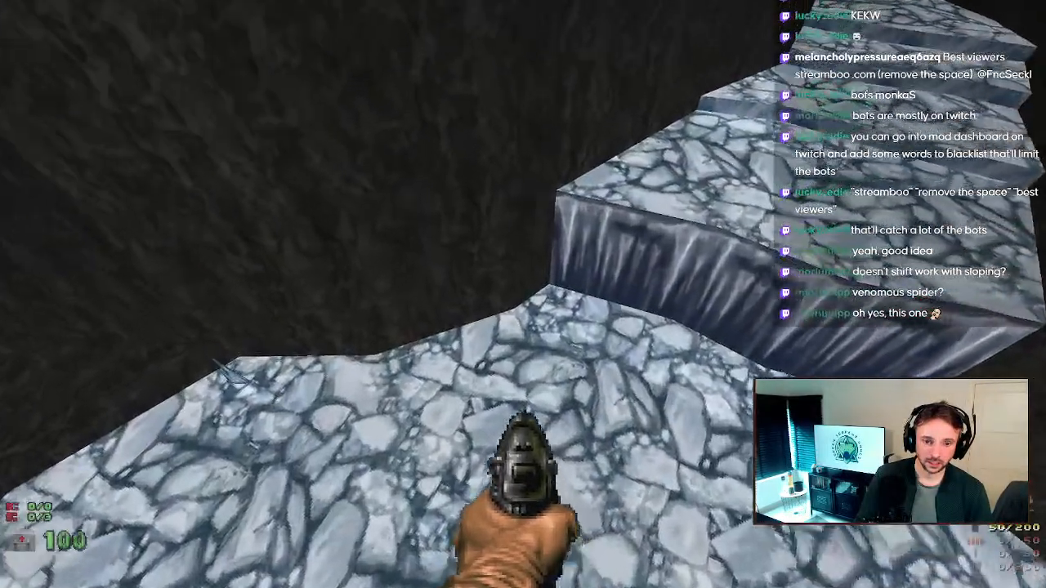
key(s)
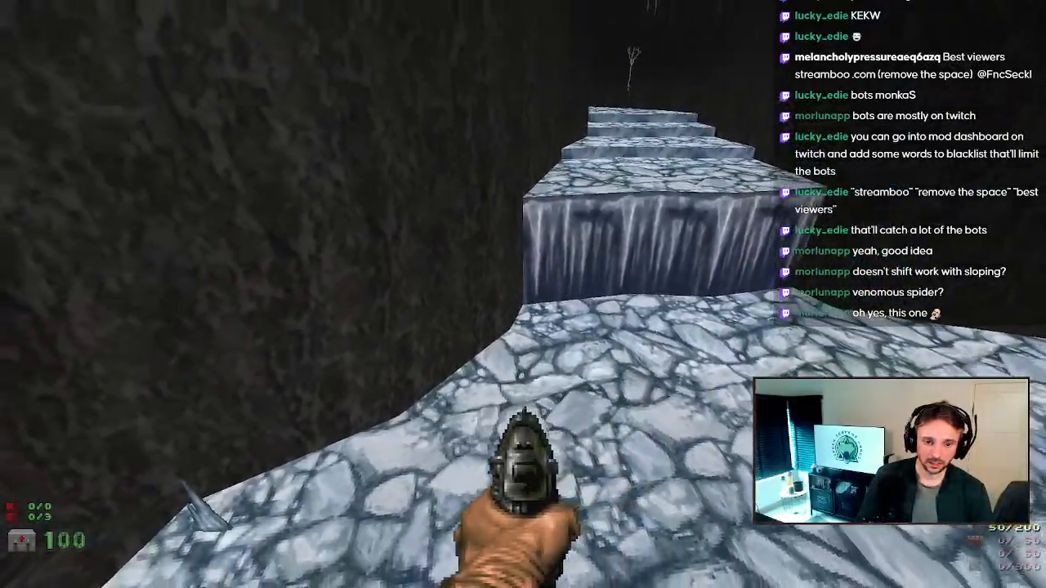
key(w)
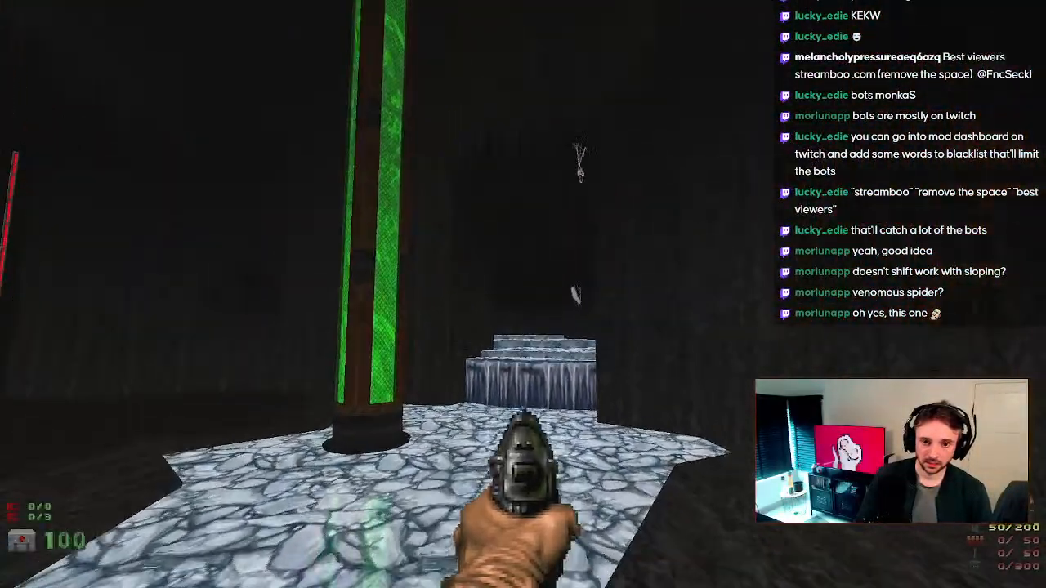
Step: Examine the stepped ice alcove, the glowing pillars and the ceiling webs from several distances, and quit the test play
key(w)
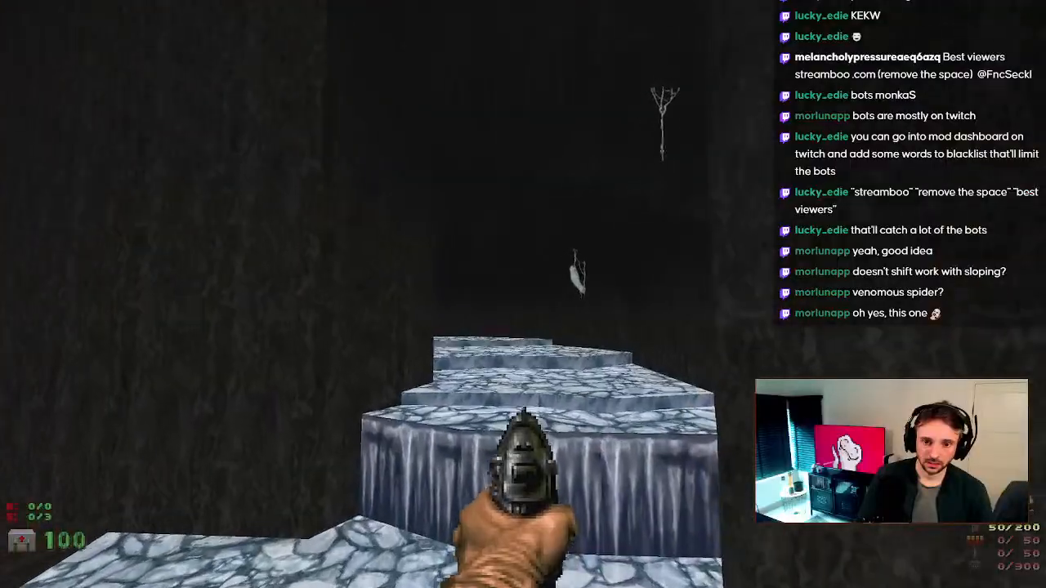
key(w)
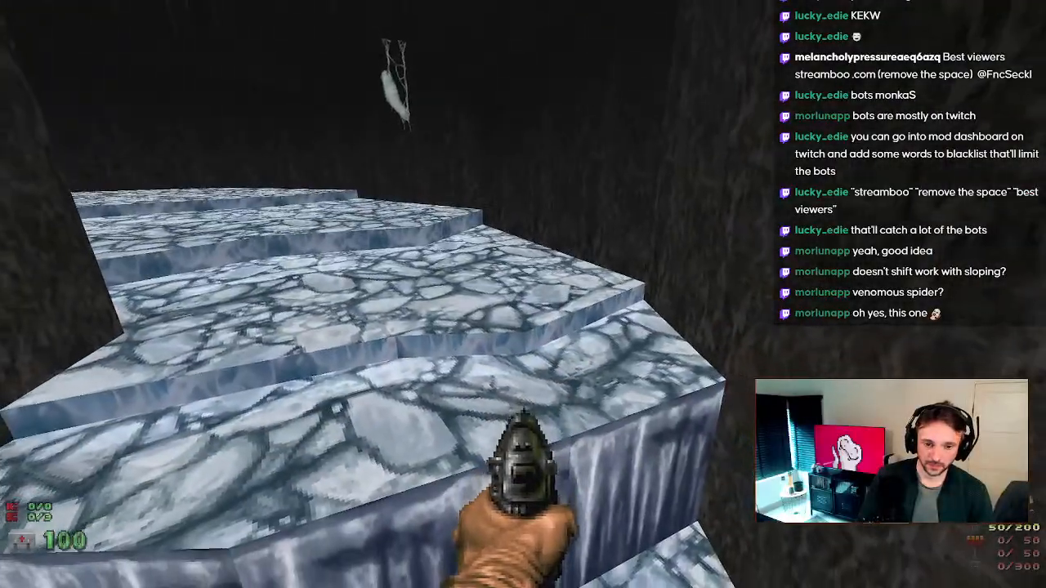
key(w)
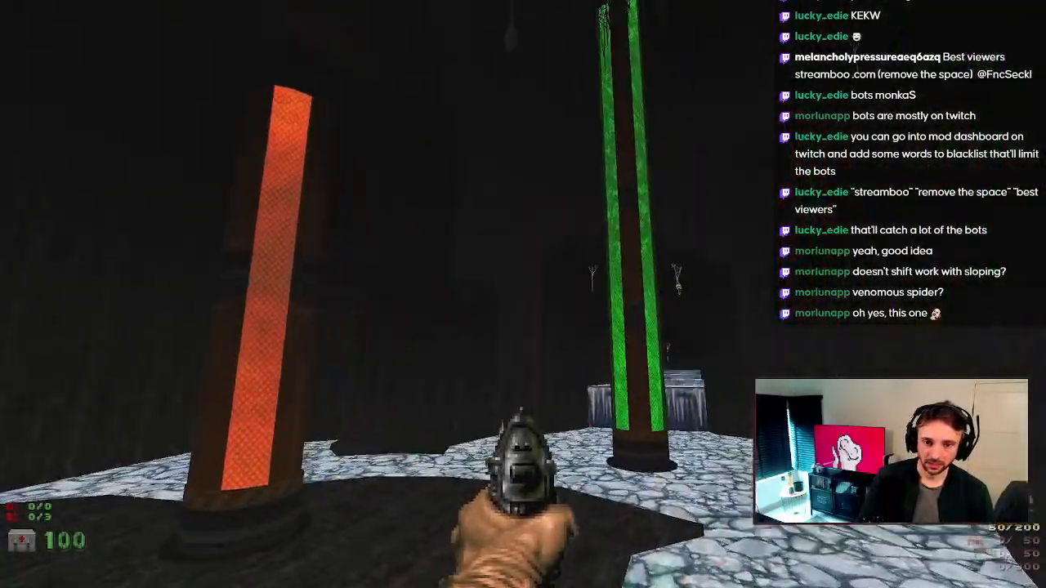
key(w)
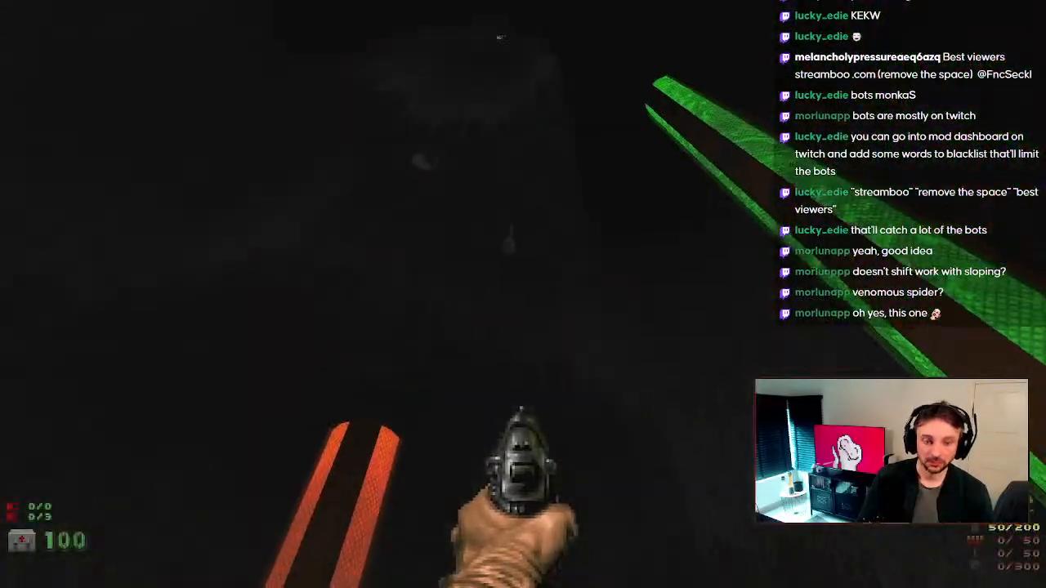
key(s)
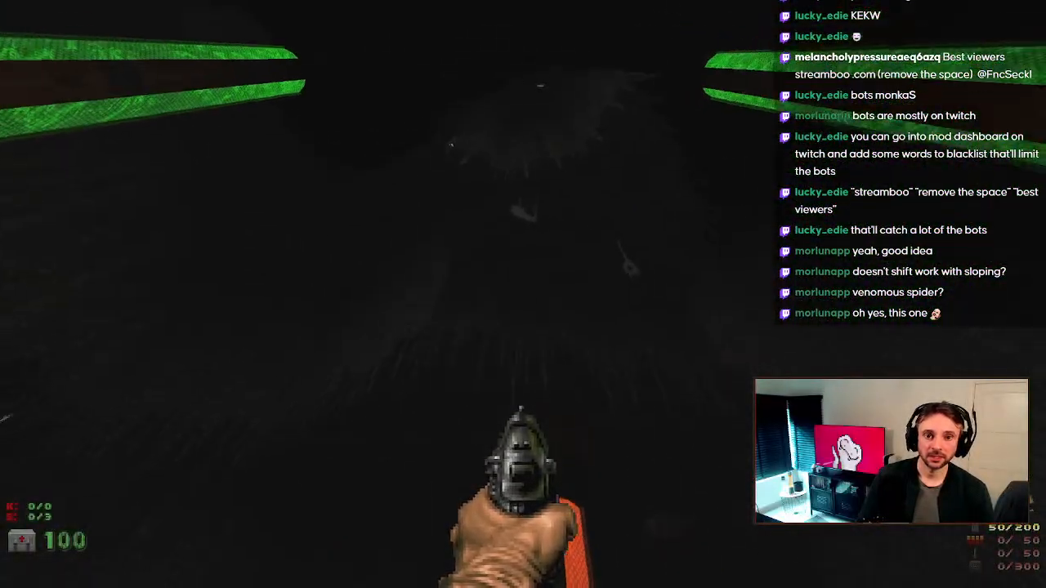
key(w)
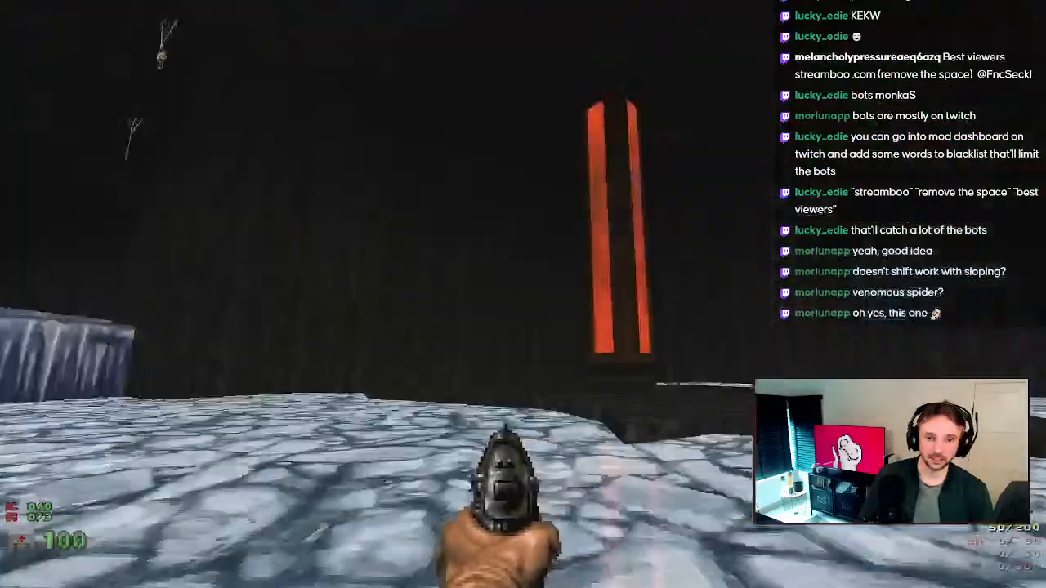
key(Escape)
key(Return)
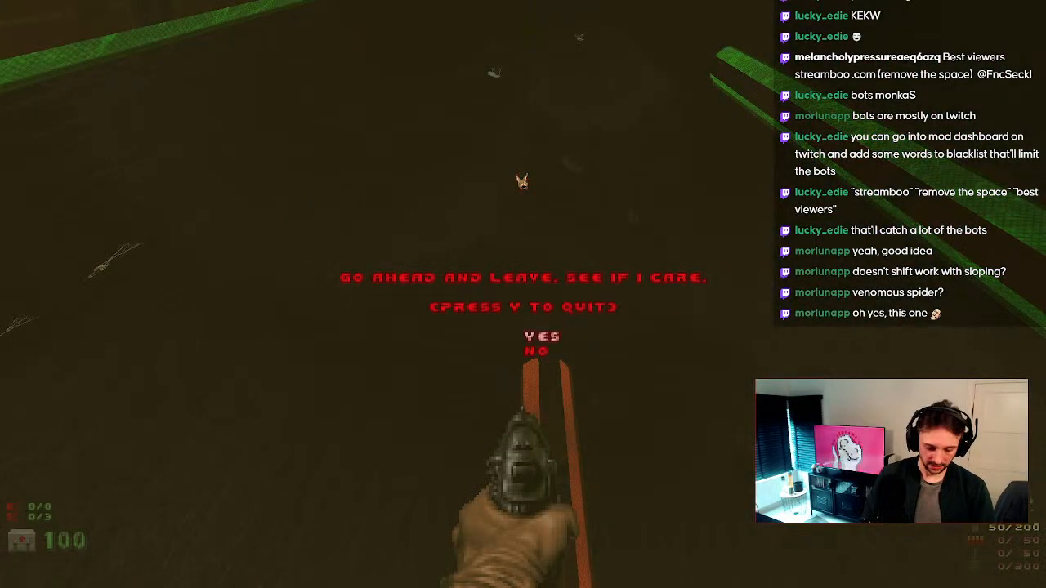
key(y)
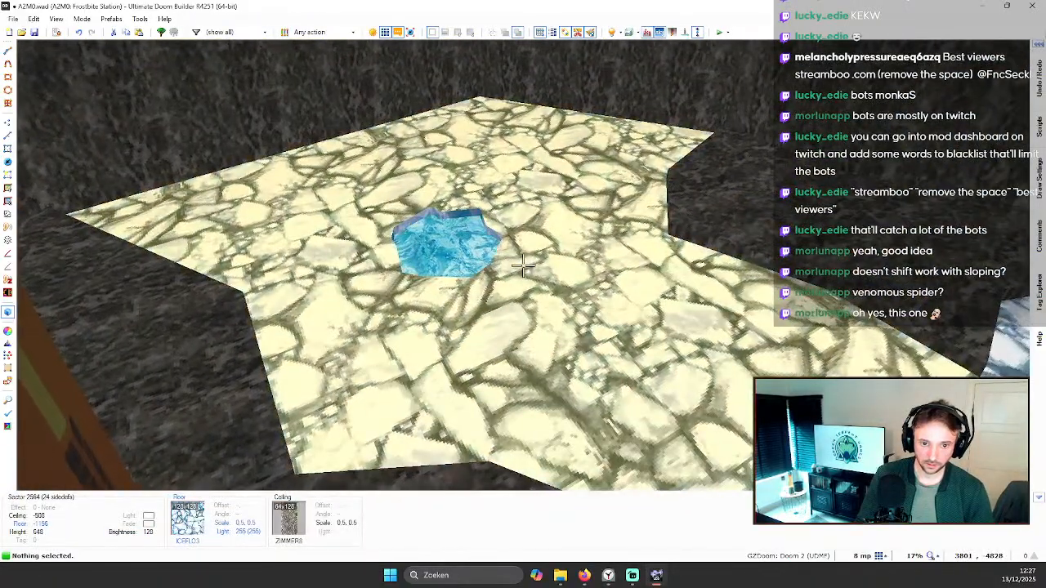
Step: Select the connected ICEFLO3 ice floors of the cave and review their surface, colour and slope settings
shift+click(523, 265)
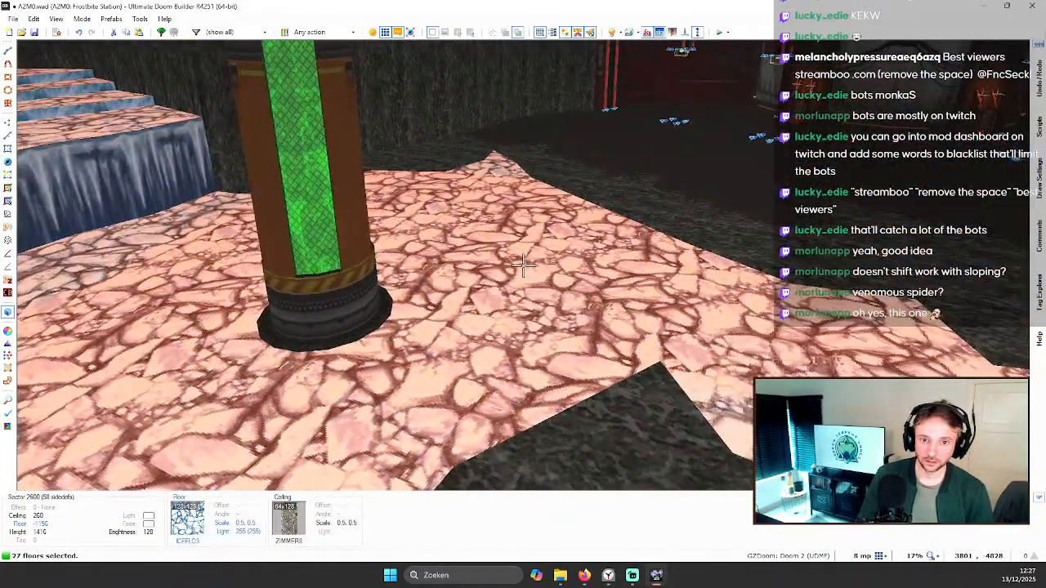
right_click(523, 265)
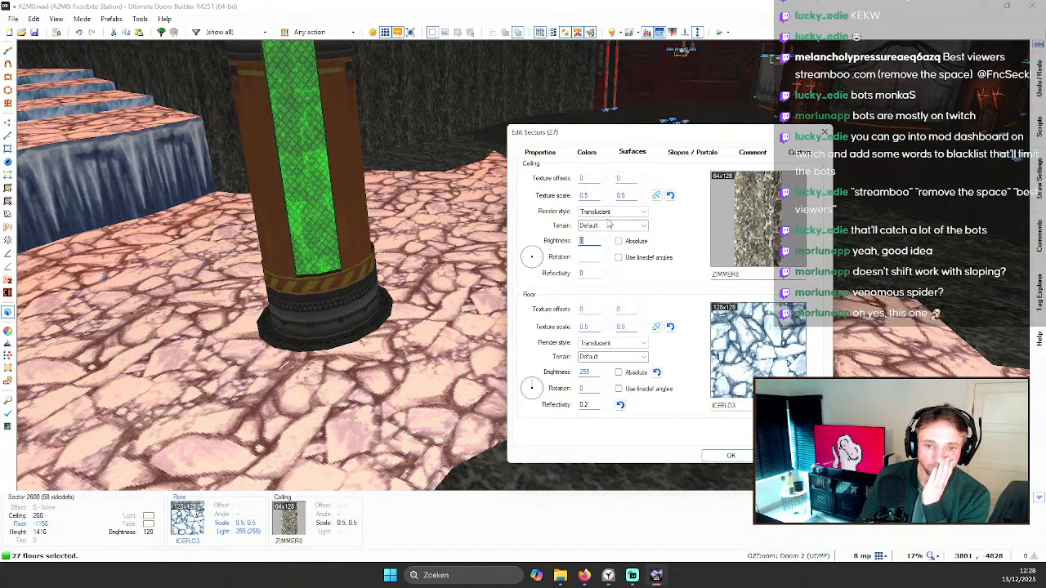
click(587, 152)
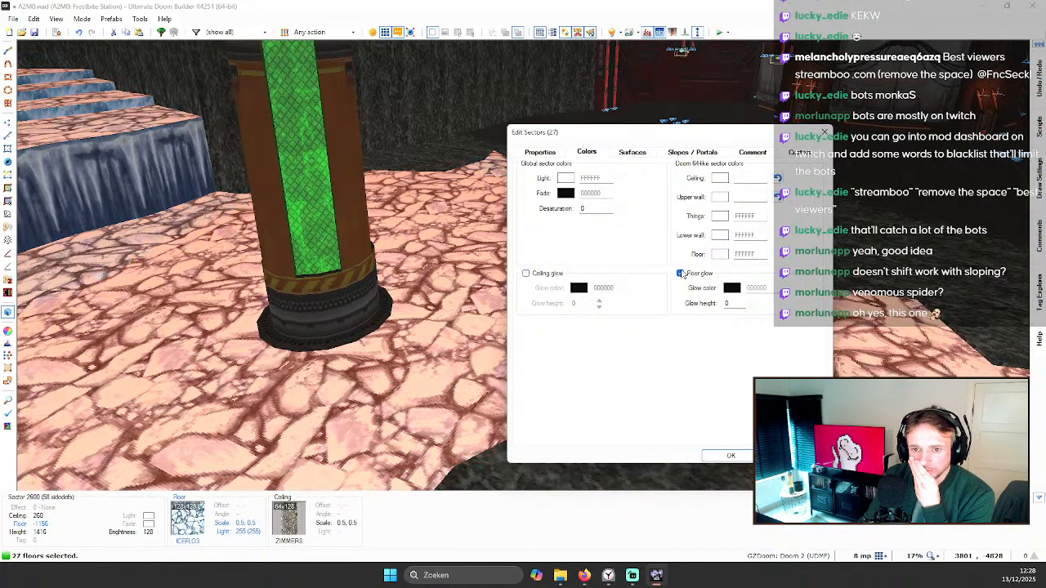
click(632, 153)
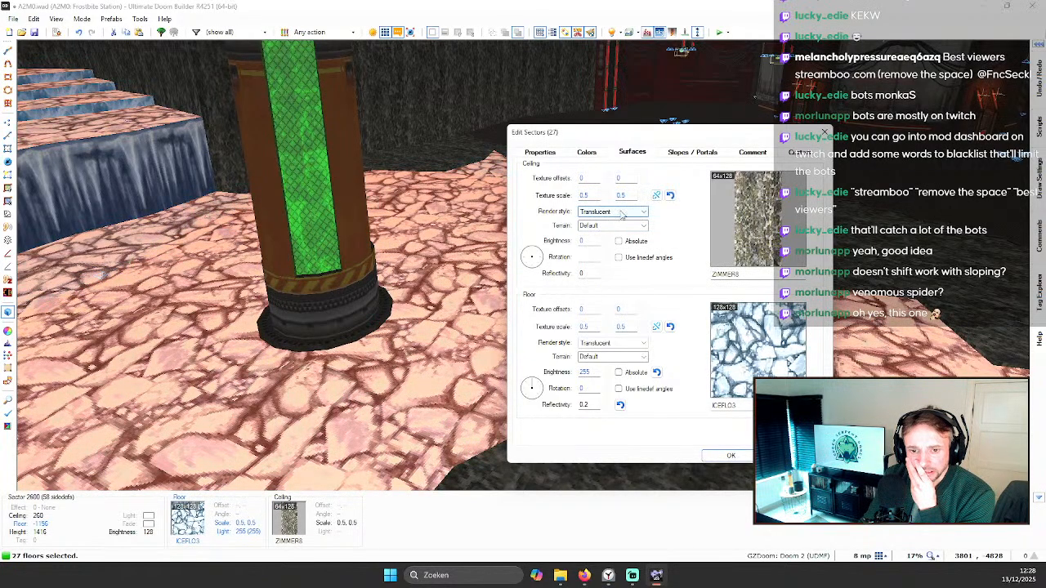
click(710, 154)
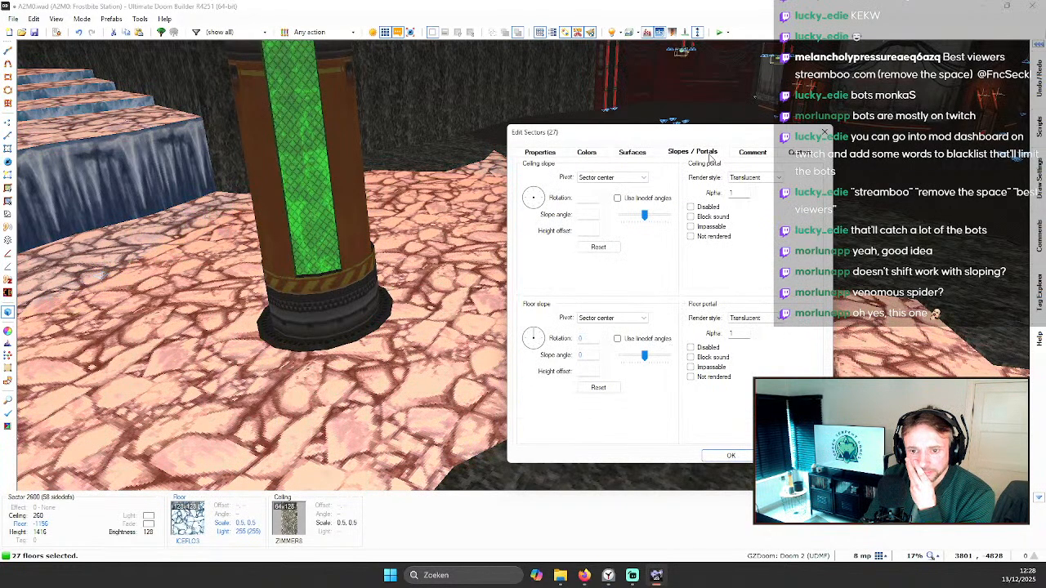
click(634, 153)
click(730, 456)
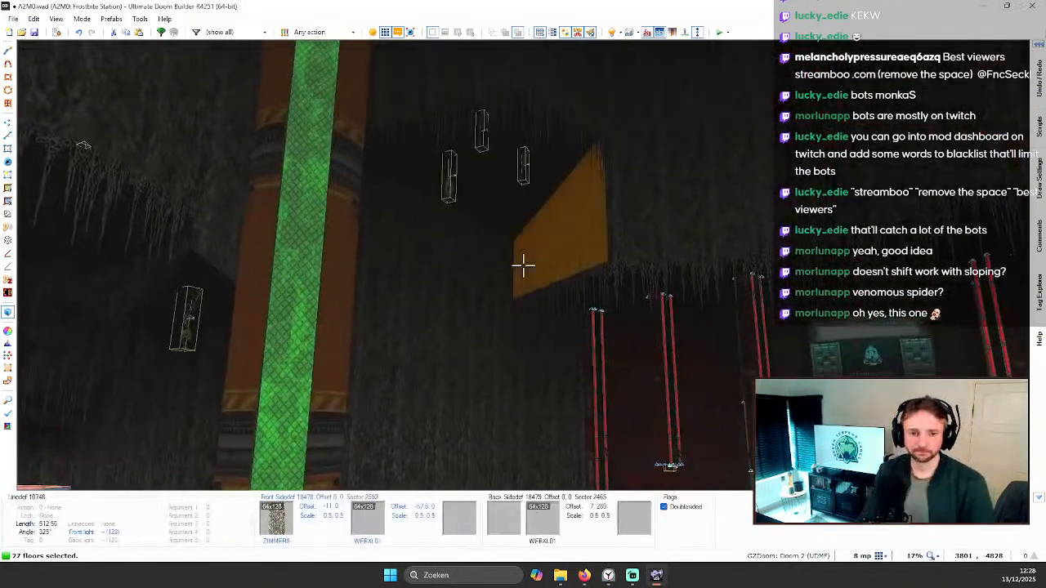
Step: Clear the floor selection and inspect the cave walls, pillars and hanging webs in 3D
key(c)
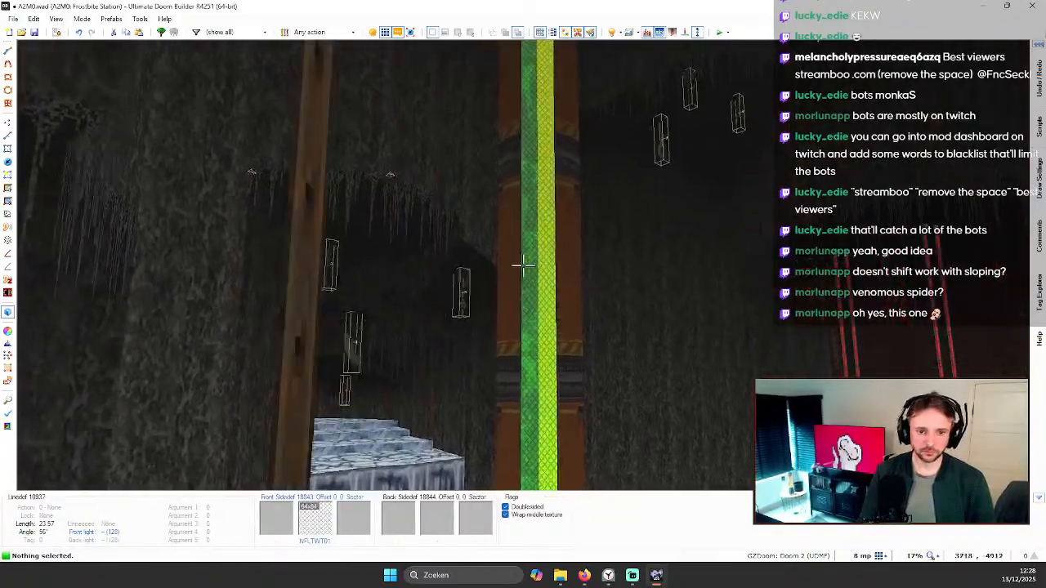
key(e)
key(f)
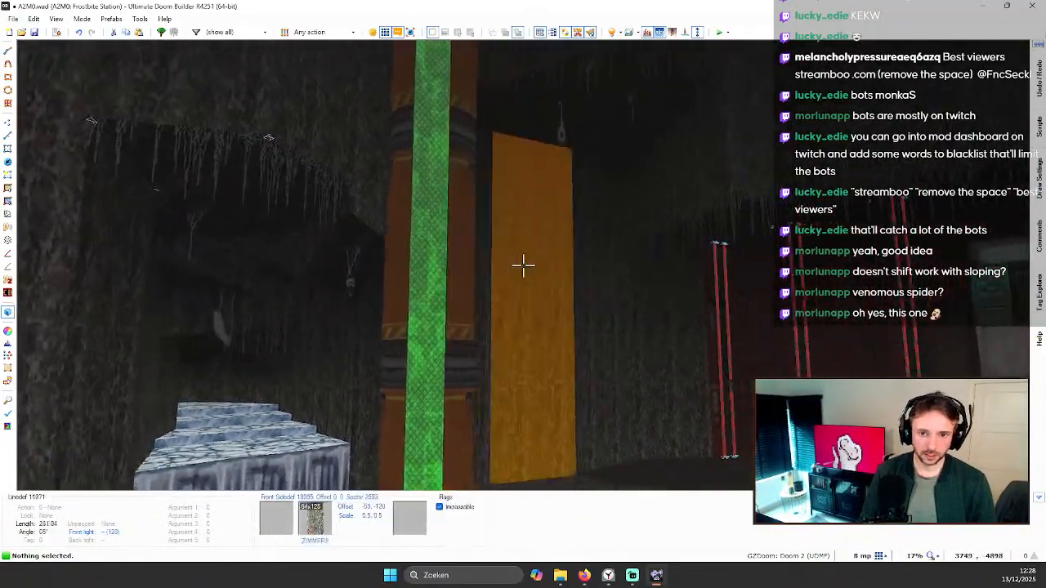
key(d)
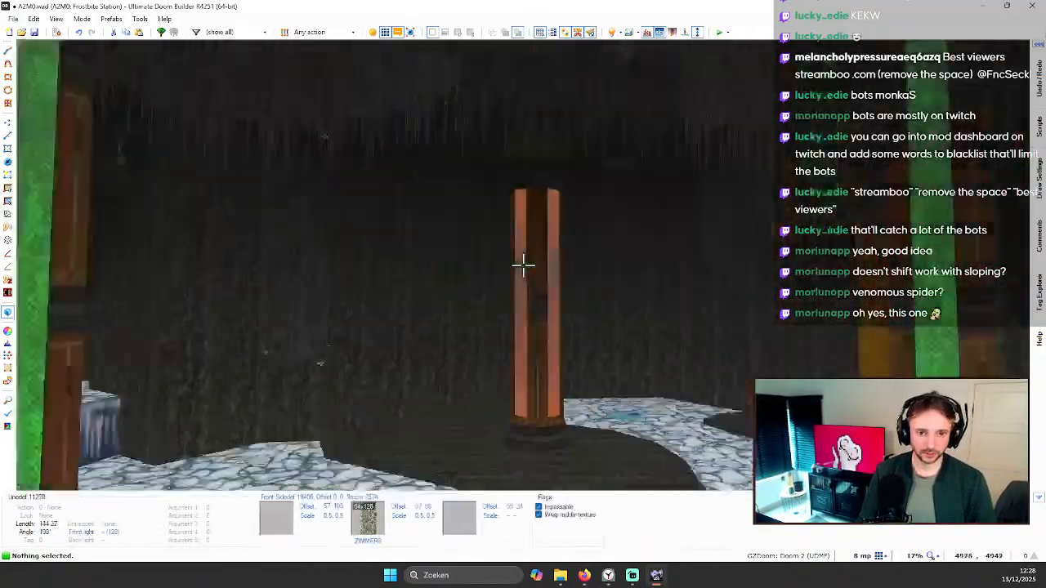
key(f)
key(e)
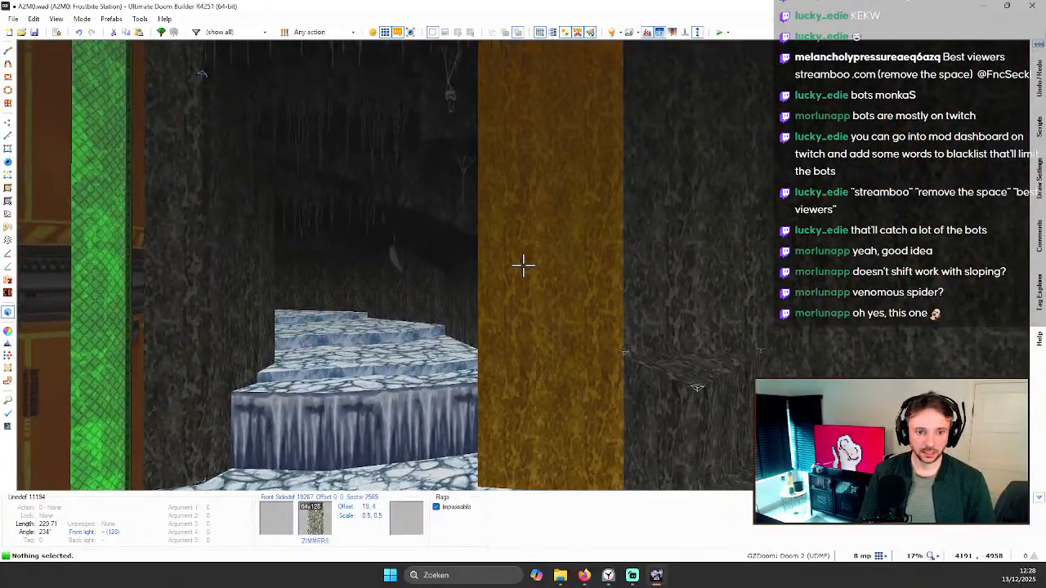
Step: Test-play the map again and examine the hanging webs around the green pillars and the ice alcove
key(w)
key(w)
key(w)
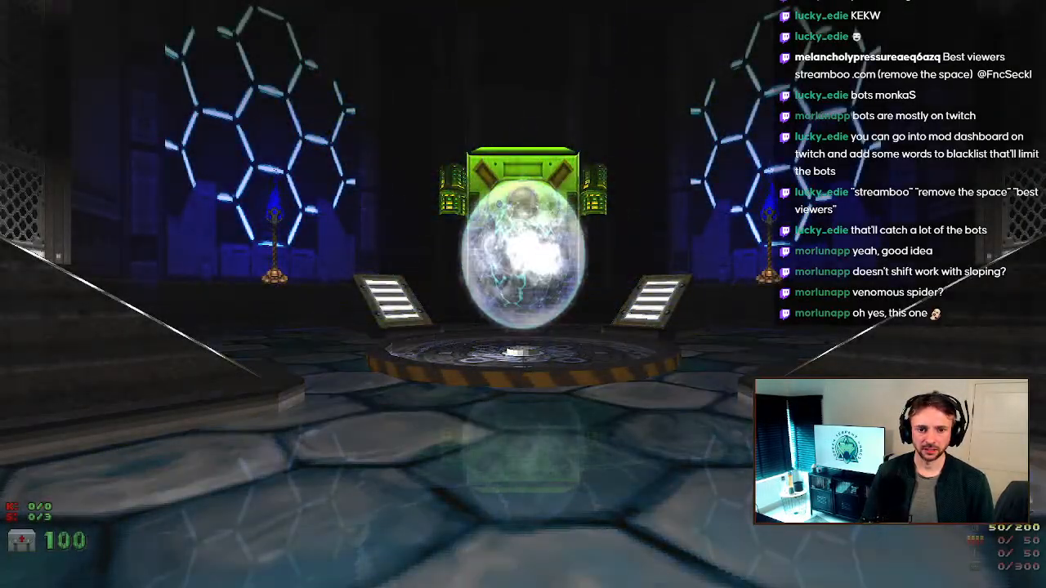
key(s)
key(w)
key(w)
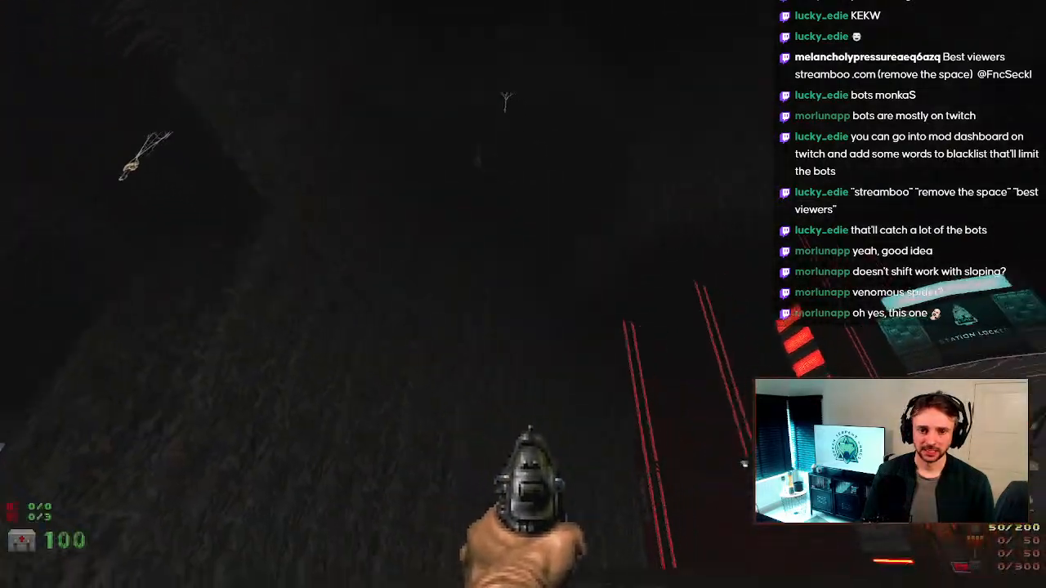
key(w)
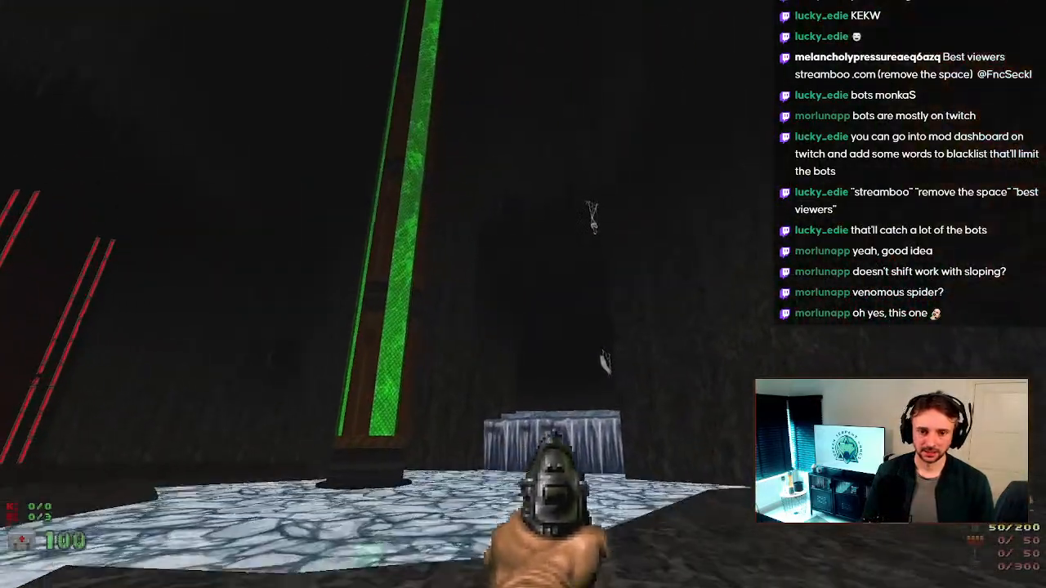
key(w)
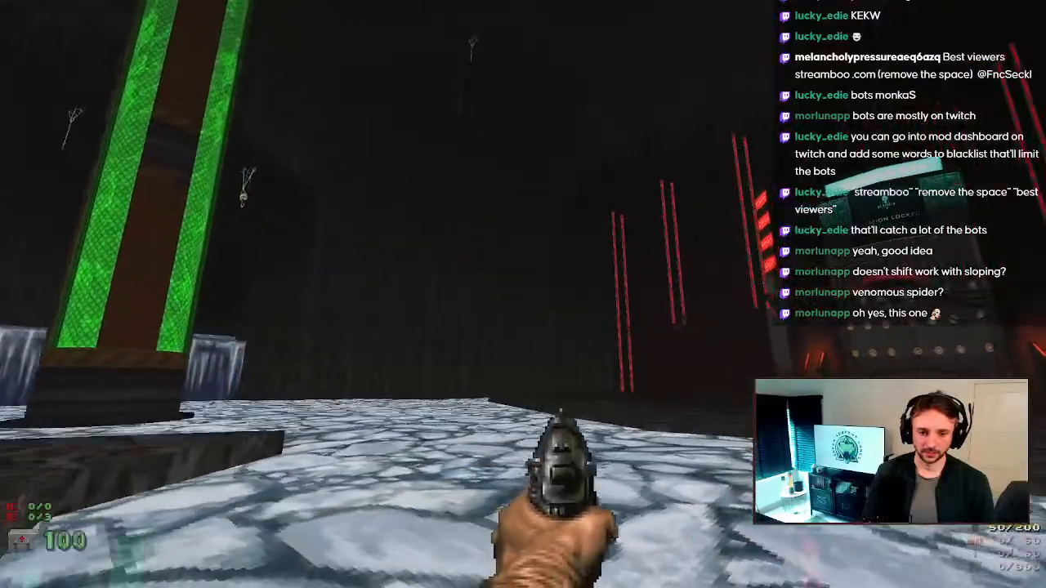
Step: Walk up to the locked station front and back over the ice to the orange pillar, examining the whole cave
key(w)
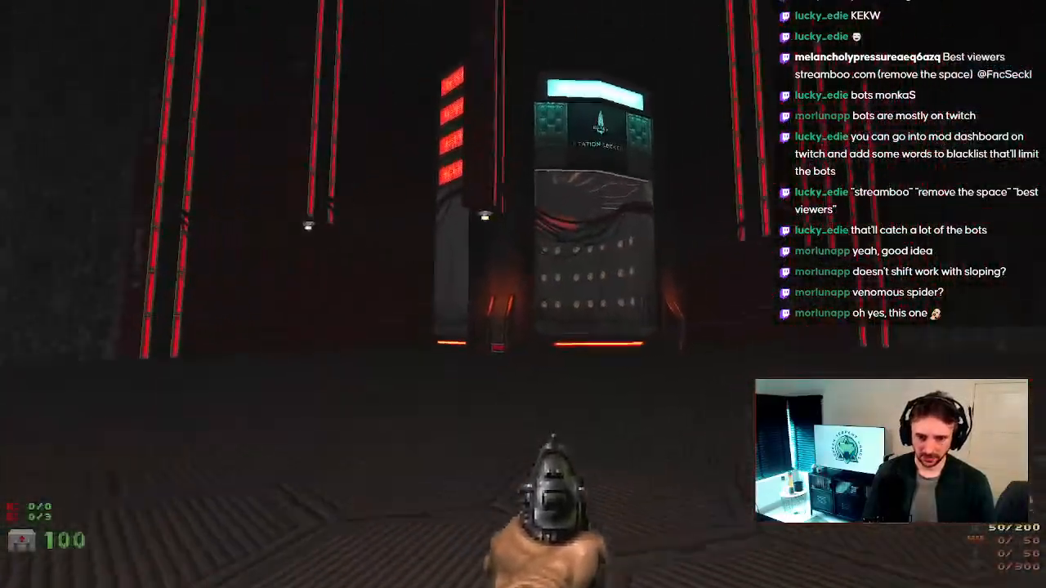
key(w)
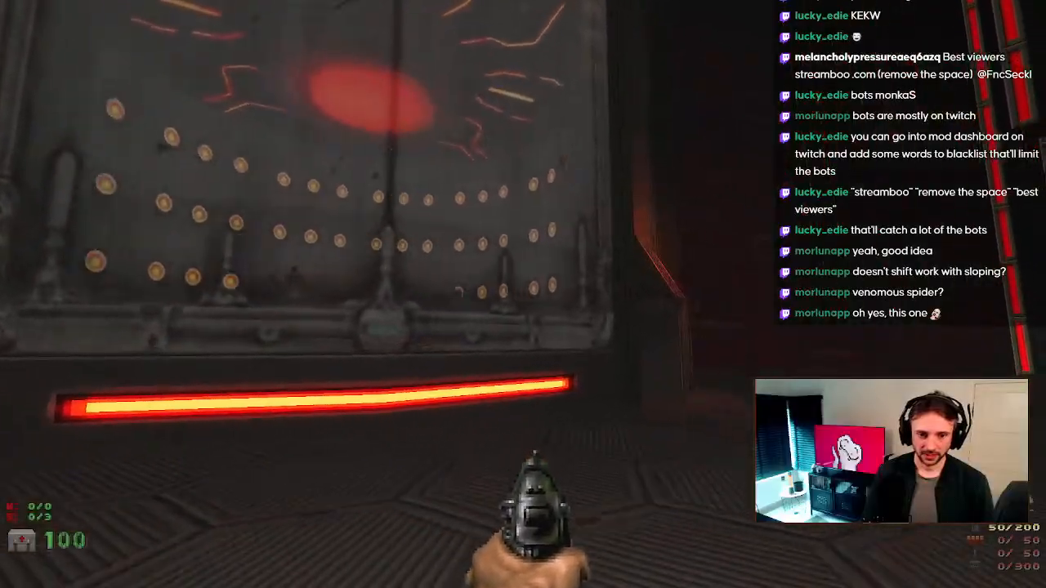
key(w)
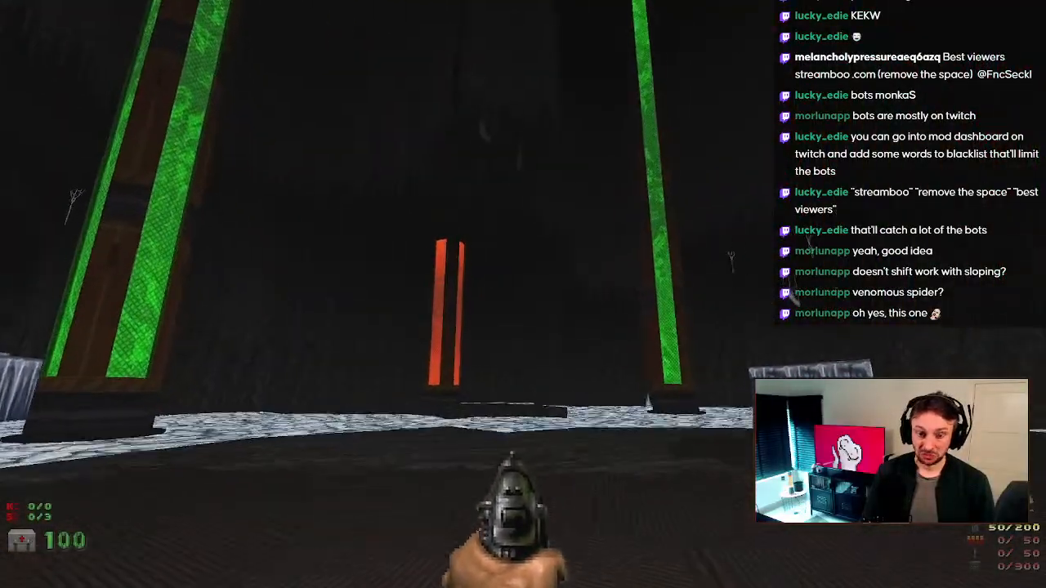
key(w)
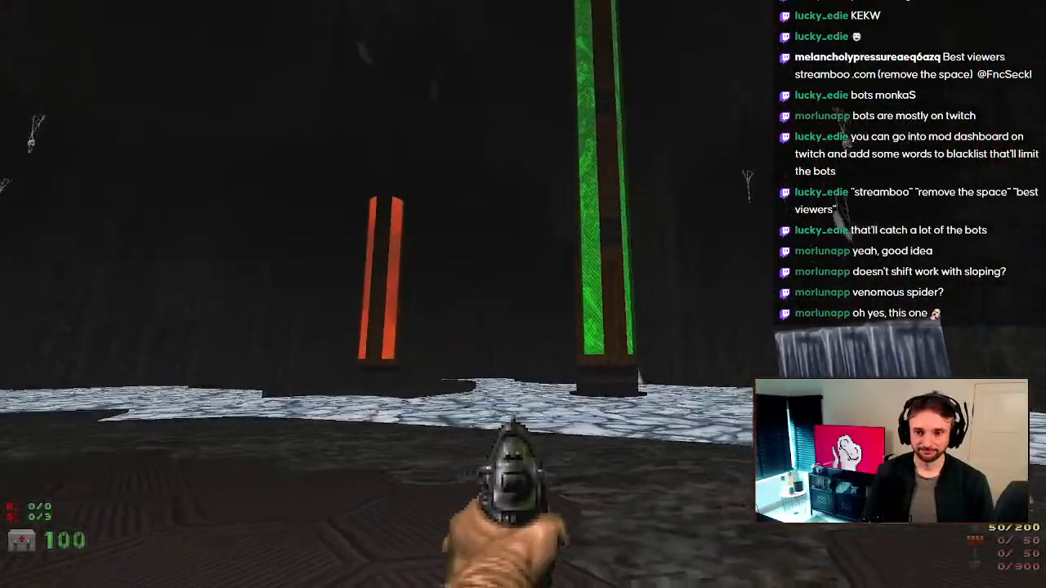
key(w)
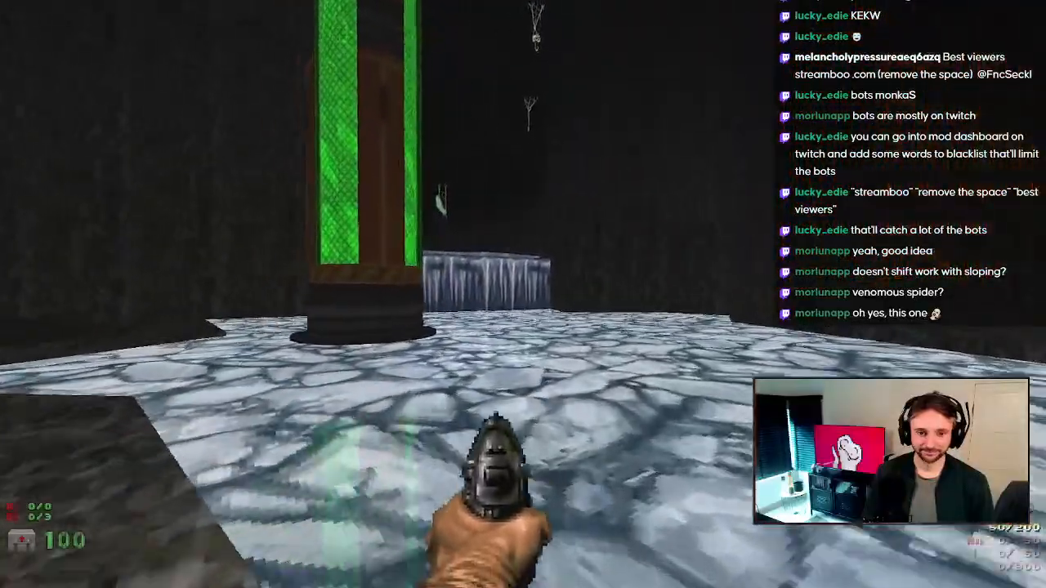
key(w)
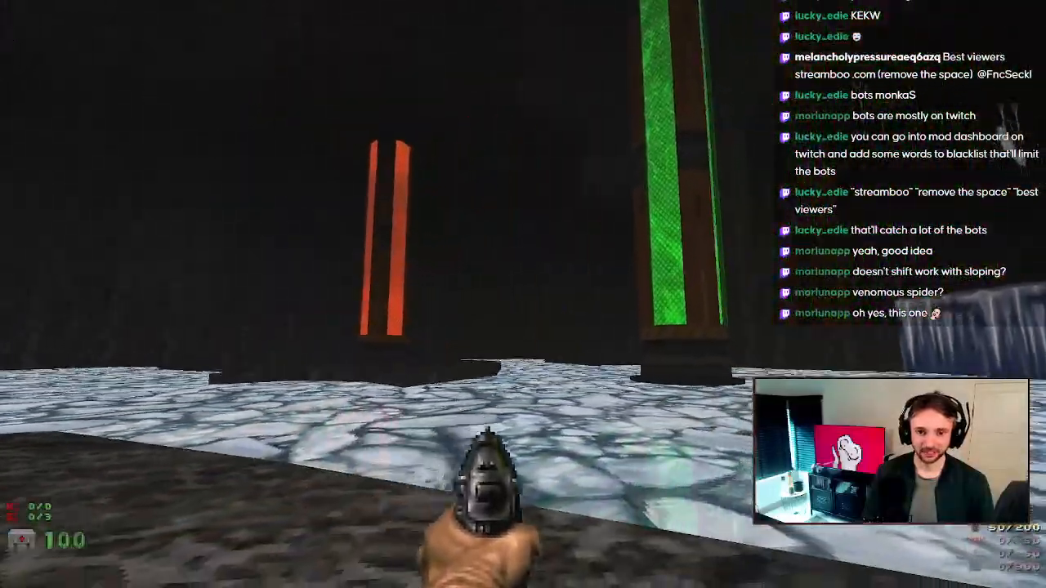
key(w)
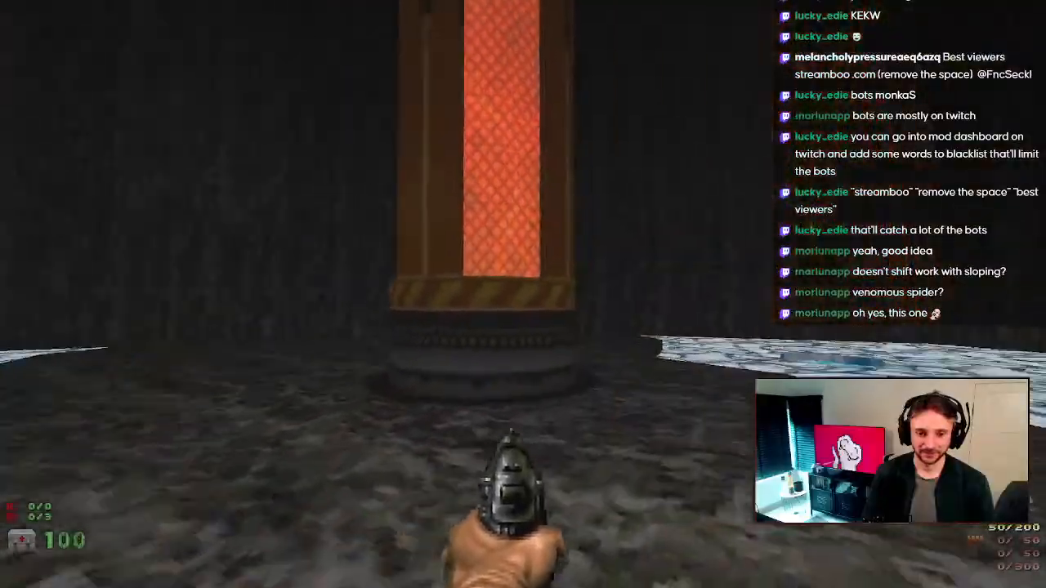
Step: Walk past the orange pillar to examine the webs and dark cave walls in-game, and end the test-play
key(w)
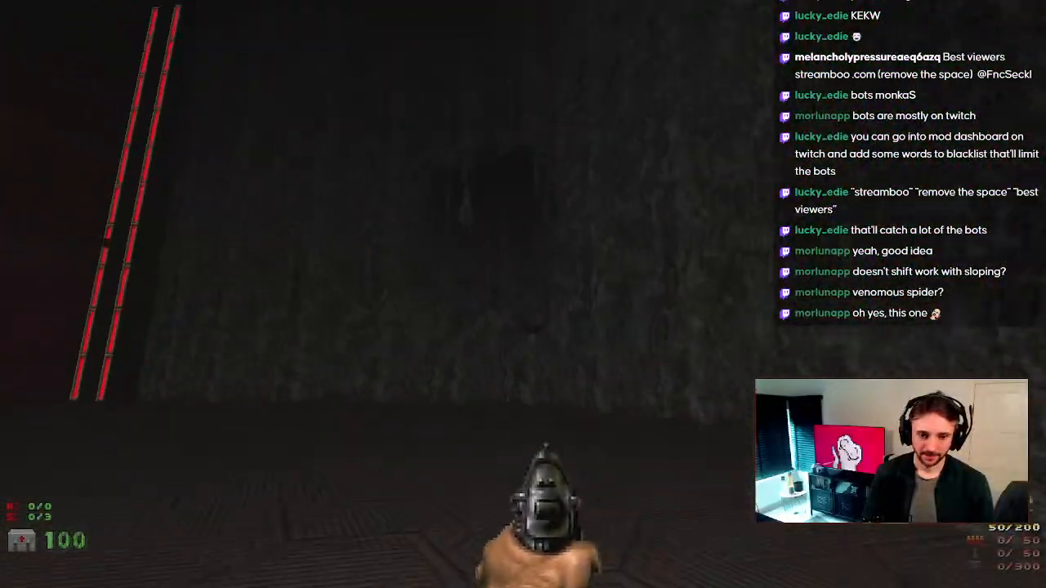
key(w)
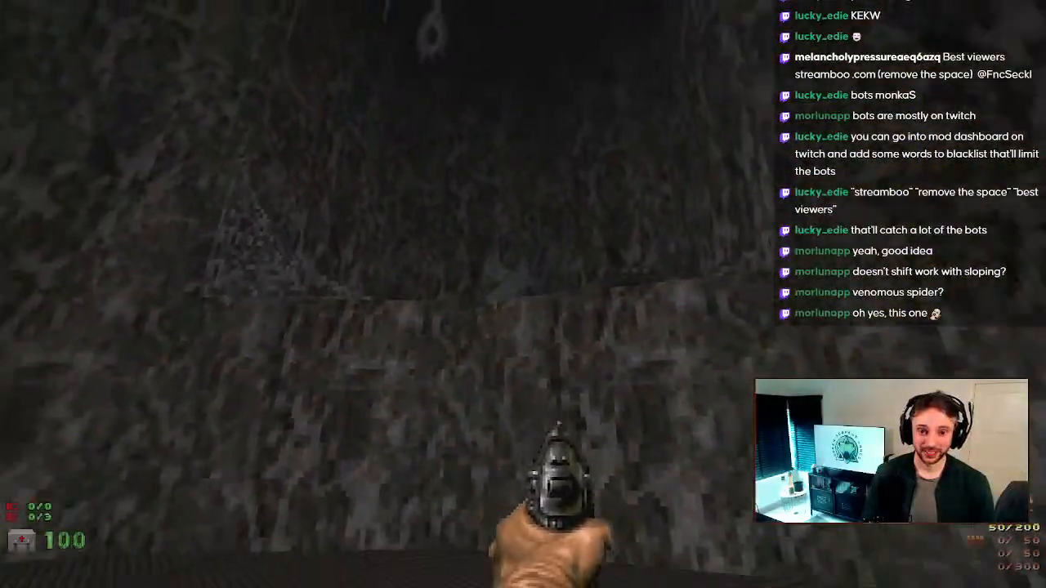
key(Escape)
key(Return)
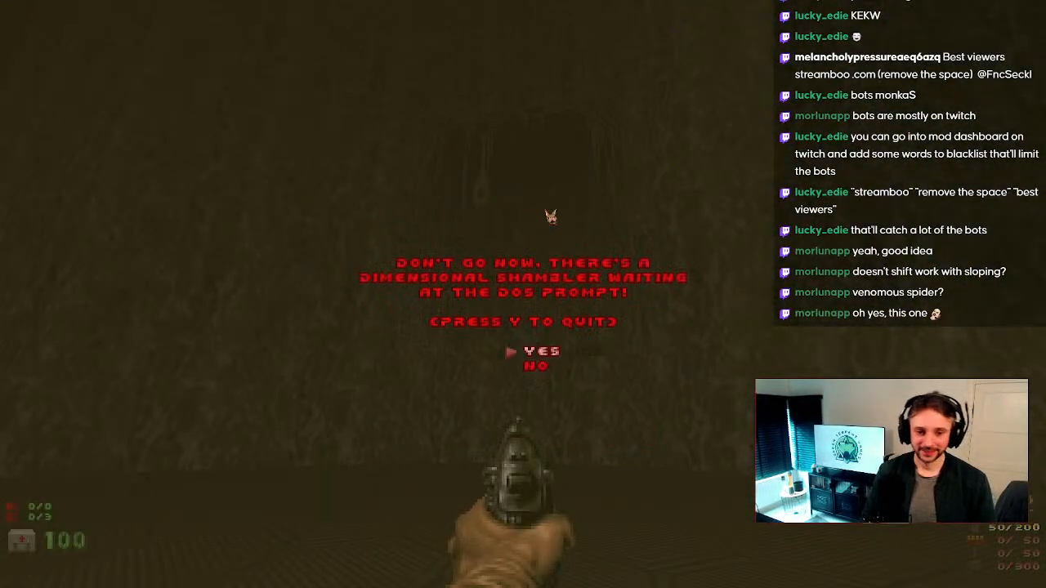
key(Return)
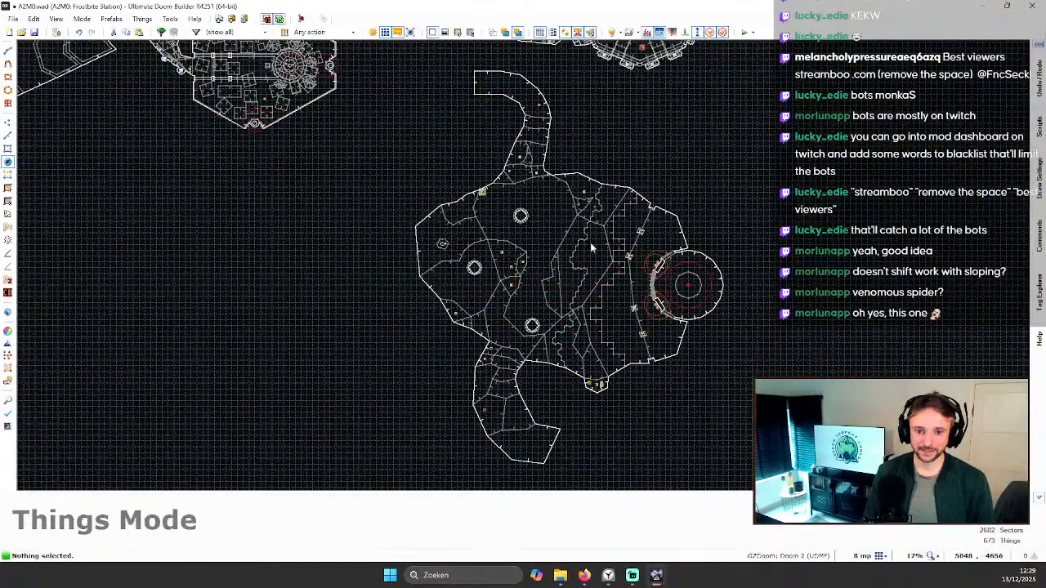
Step: Lower the spider alcove's floor and ceiling together, auto-align its wall textures and save the map
scroll(525, 278, down, 1)
scroll(526, 271, up, 2)
scroll(544, 326, down, 1)
scroll(577, 185, up, 2)
scroll(588, 238, down, 3)
scroll(593, 376, up, 2)
key(w)
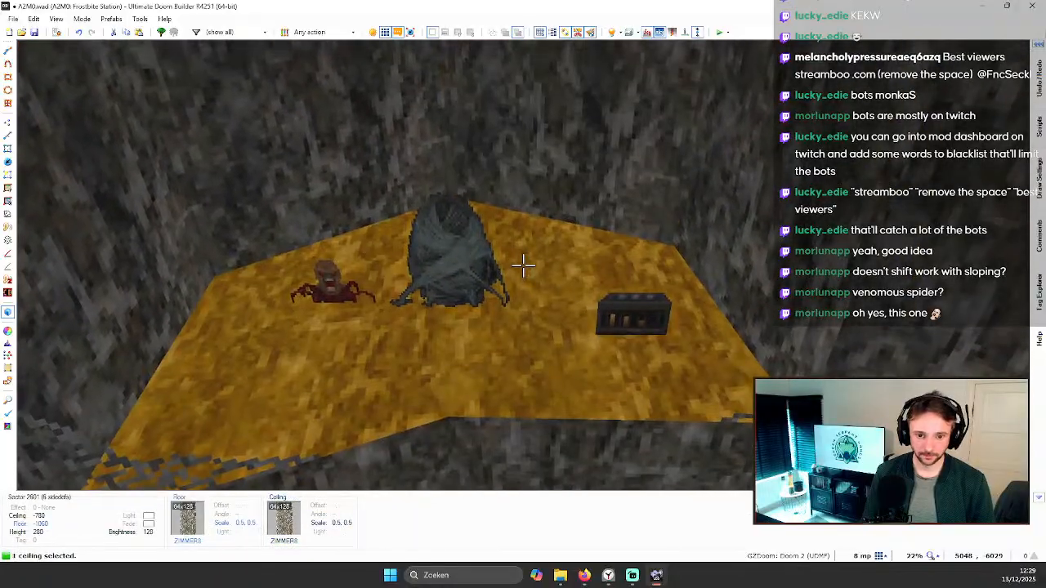
click(524, 266)
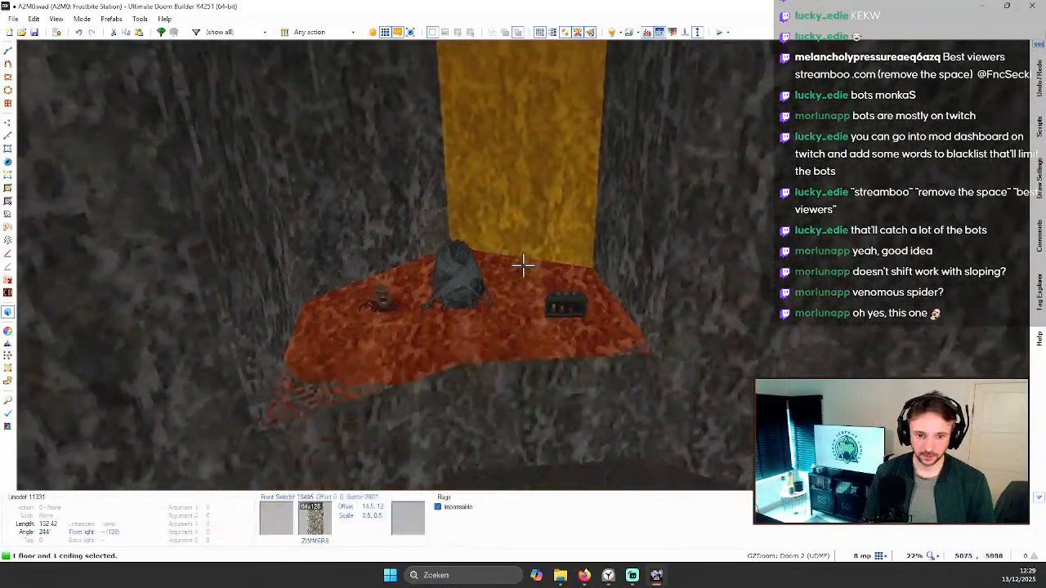
scroll(523, 266, down, 2)
key(c)
key(ctrl+a)
key(w)
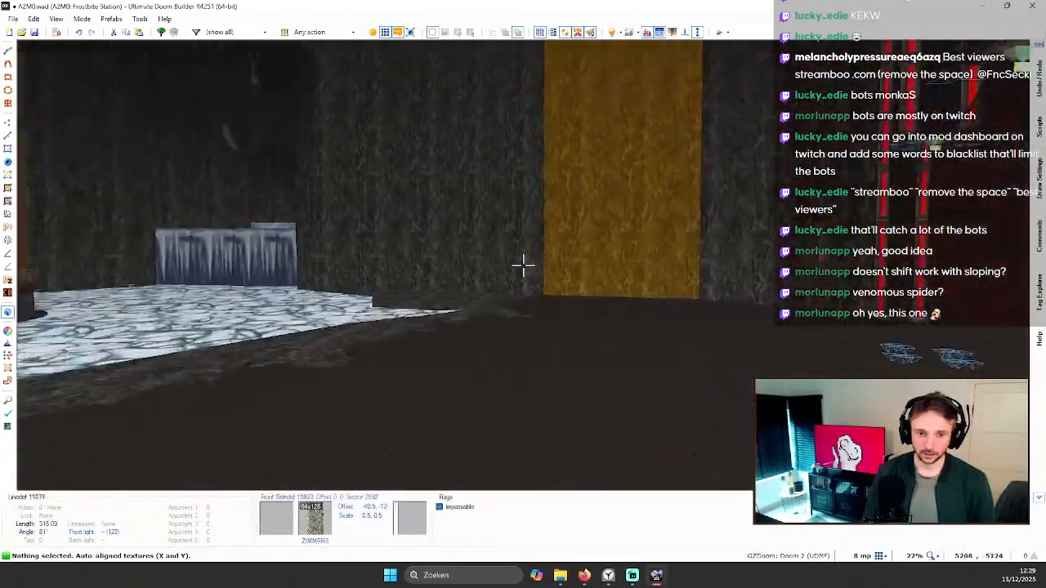
key(t)
key(ctrl+s)
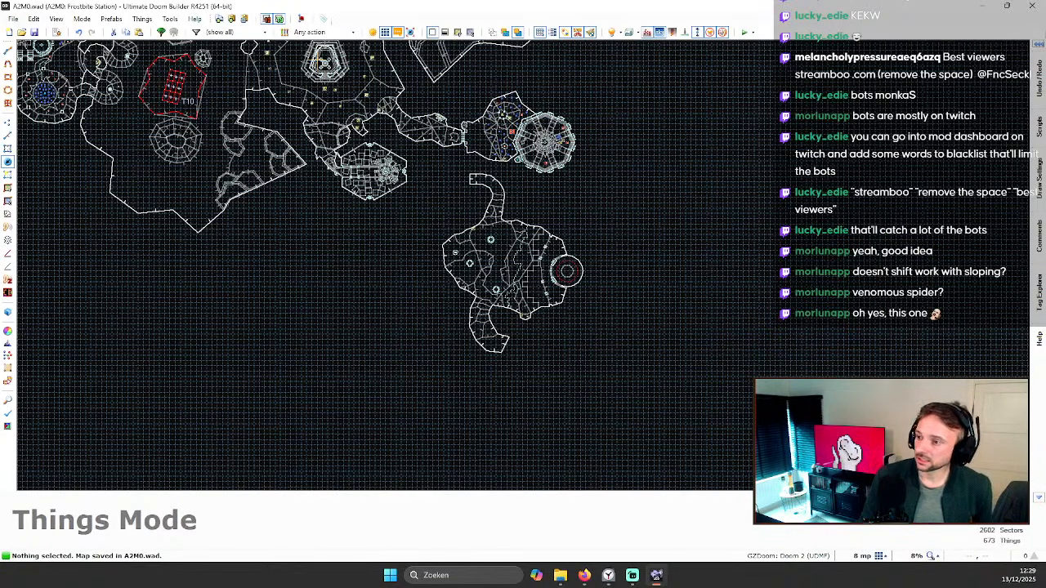
Step: Examine the cave walls, ice pool and raised rock ledge in 3D for a place to add another alcove
scroll(577, 236, up, 8)
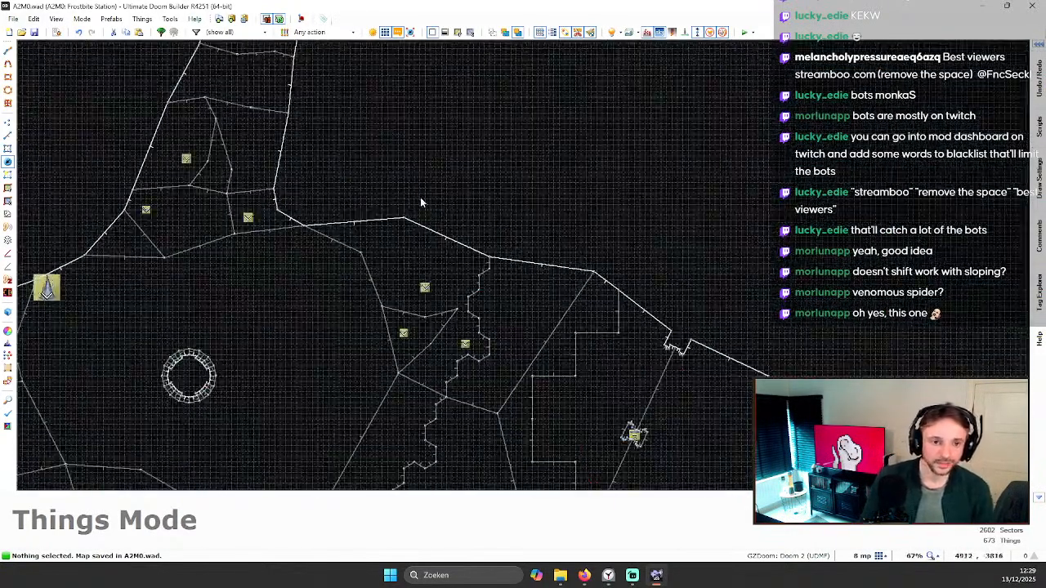
scroll(554, 246, down, 2)
key(q)
key(w)
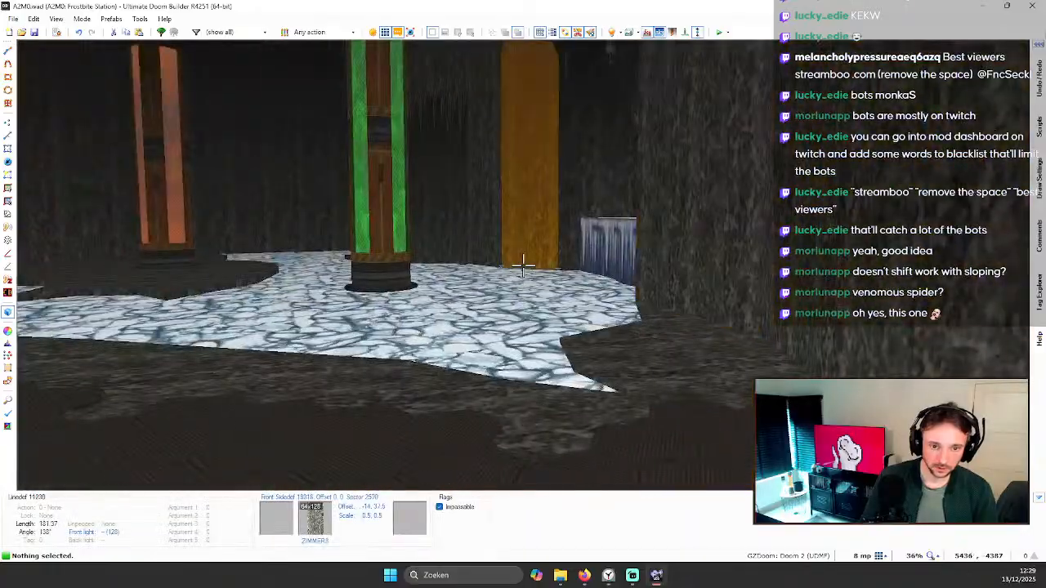
key(w)
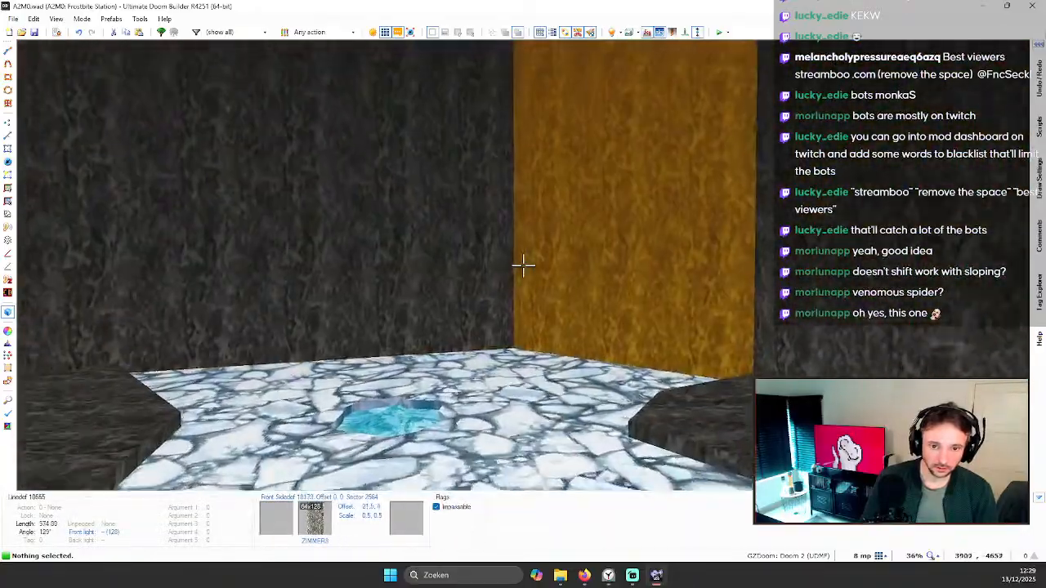
key(w)
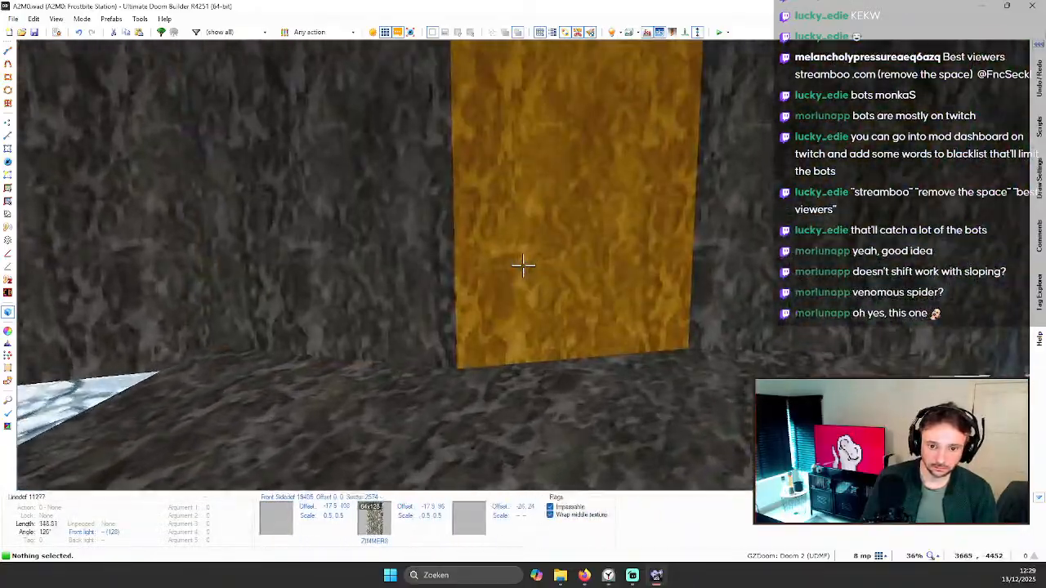
key(w)
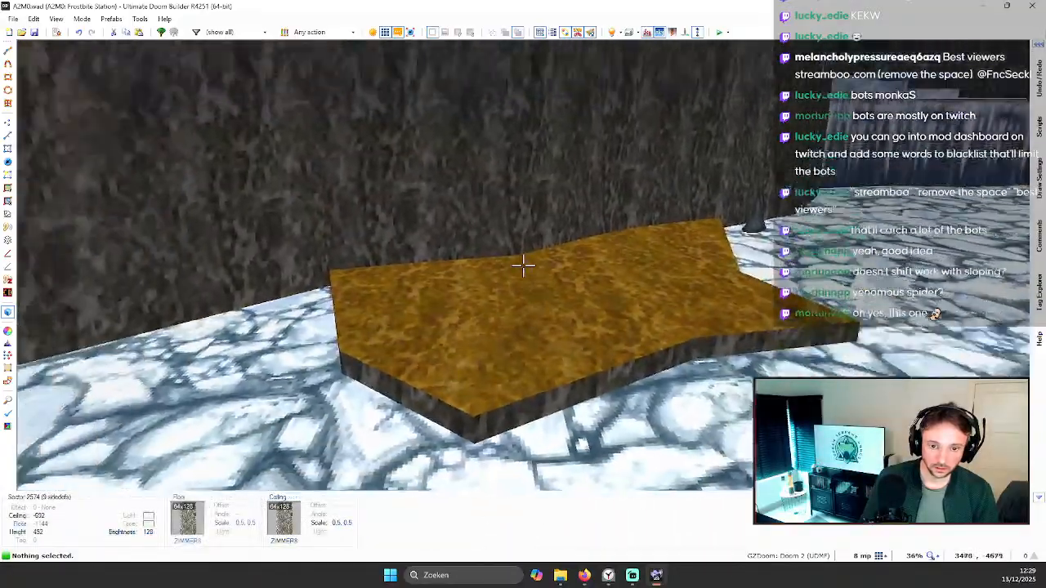
key(w)
Step: Draw a five-sided alcove outside the cave wall behind the rock ledge, with new sides about 99, 93, 104 and 108 units long
key(q)
scroll(582, 256, down, 1)
scroll(533, 215, up, 5)
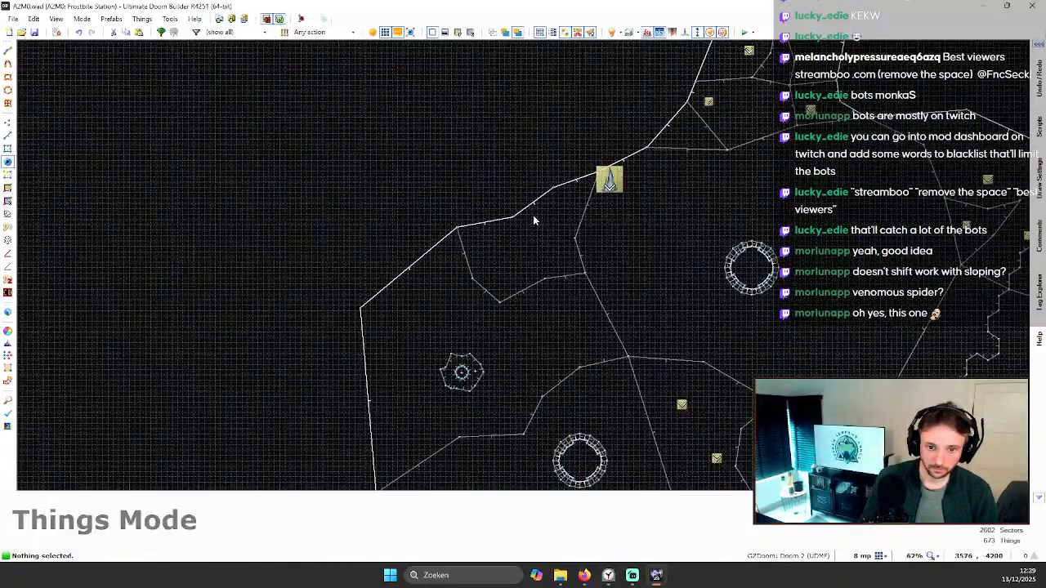
scroll(532, 212, up, 1)
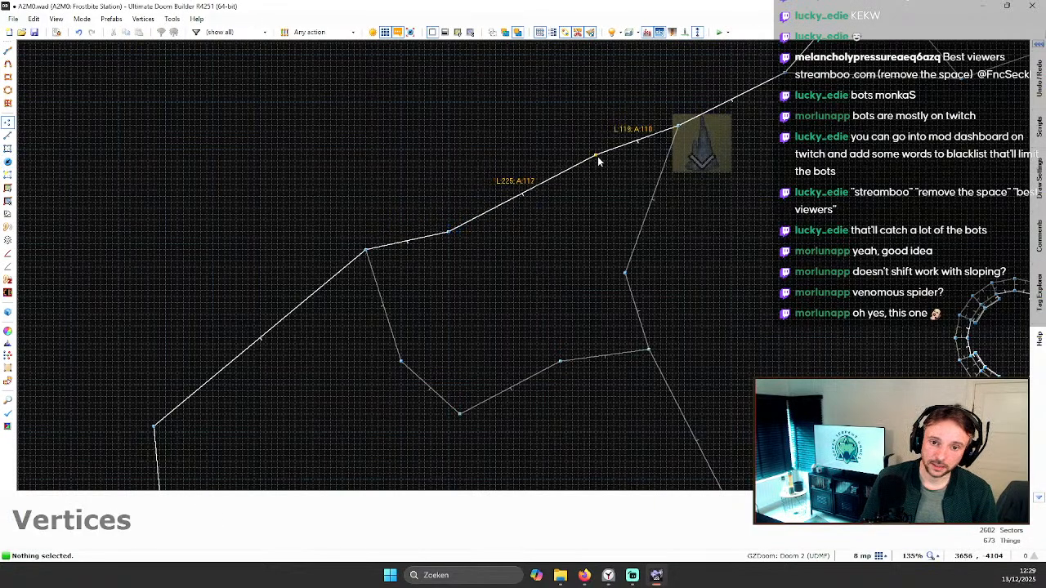
key(l)
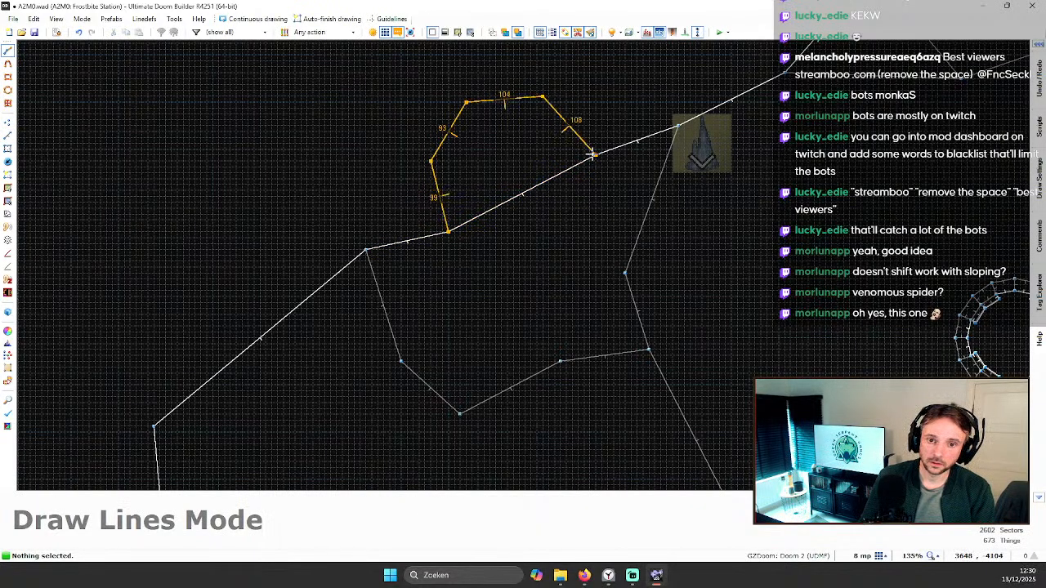
scroll(576, 135, down, 2)
scroll(554, 140, up, 1)
Step: Auto-align the wall textures of the newly drawn alcove in 3D
key(q)
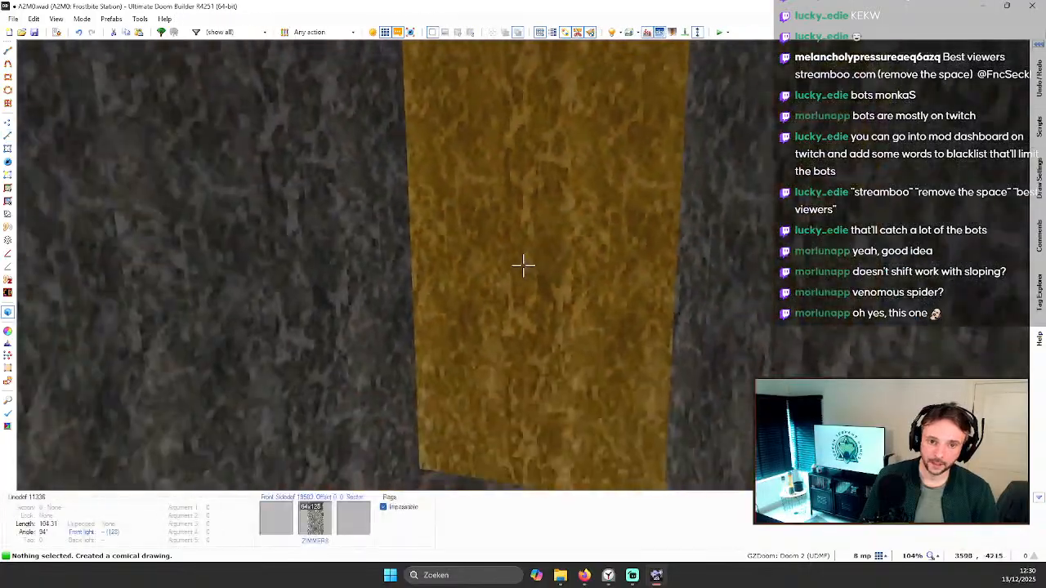
key(e)
click(523, 266)
key(d)
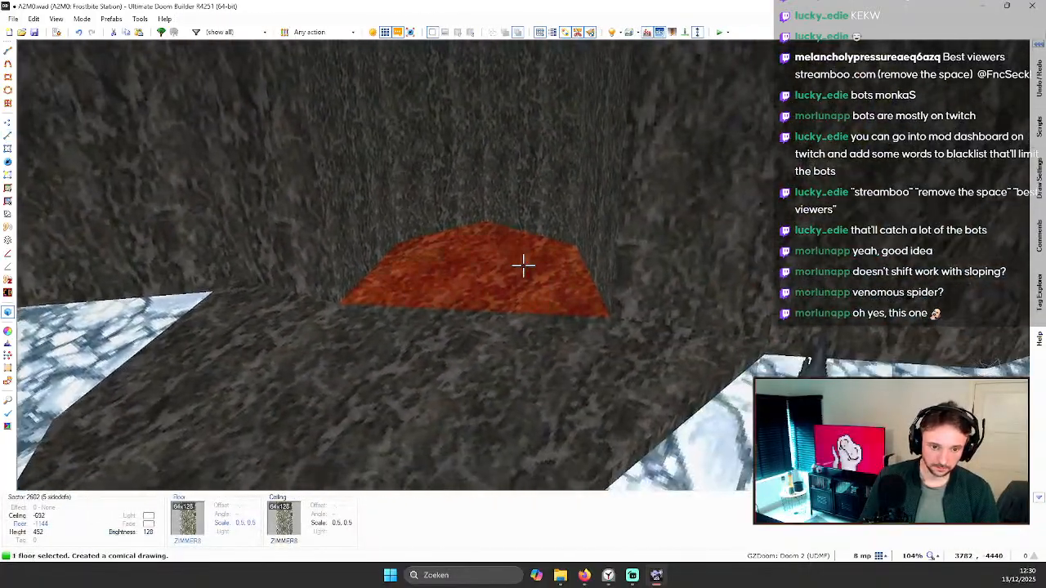
click(523, 265)
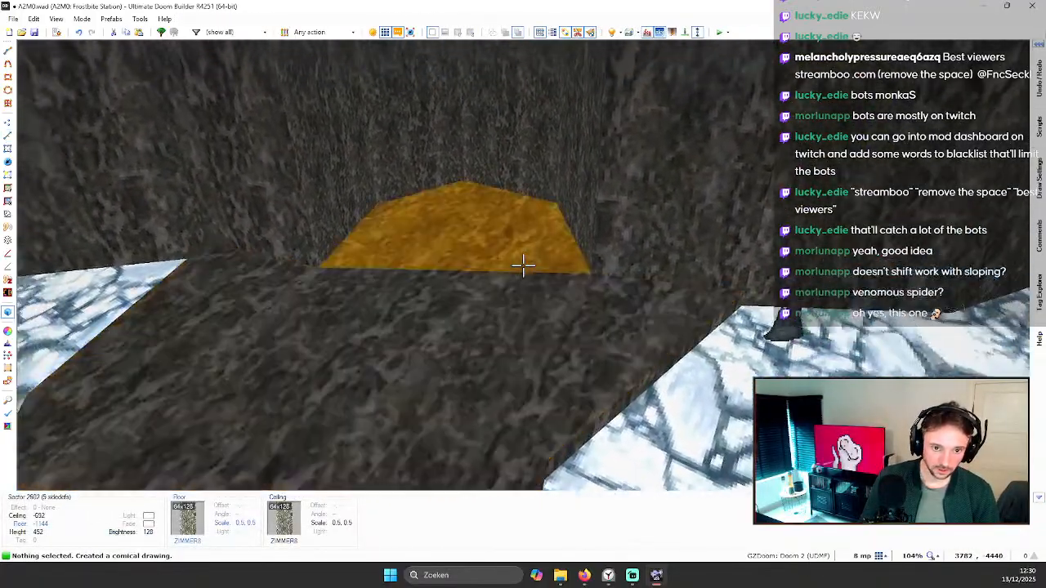
click(523, 266)
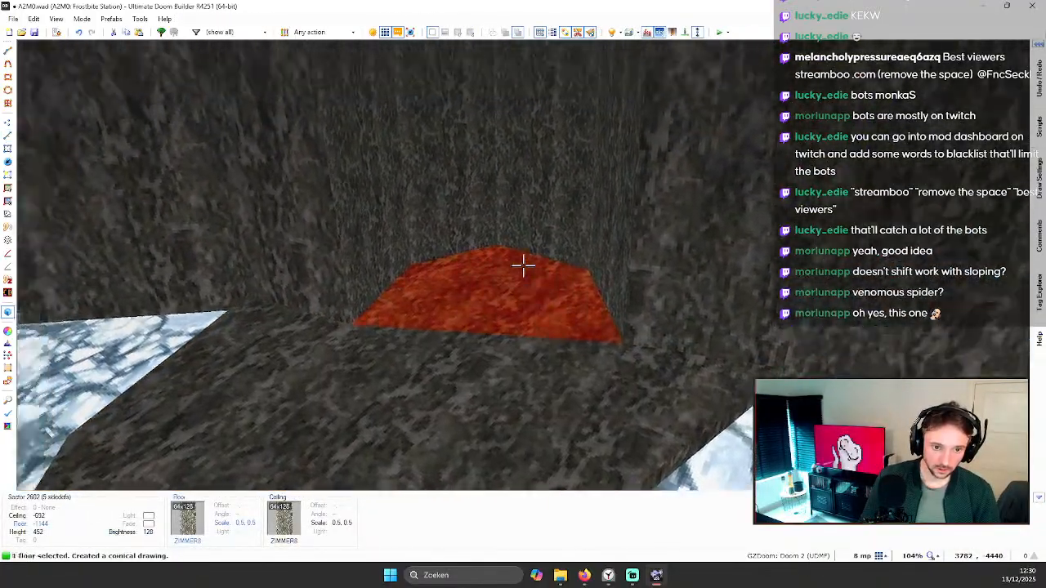
click(523, 266)
key(e)
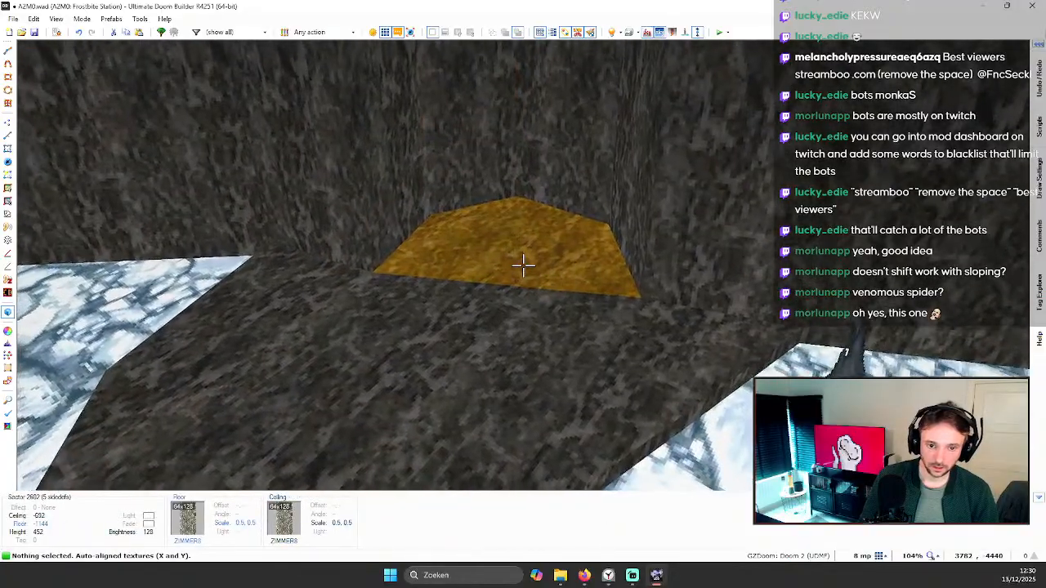
Step: Raise the new alcove's floor to -1112 and lower its ceiling to -828
click(523, 266)
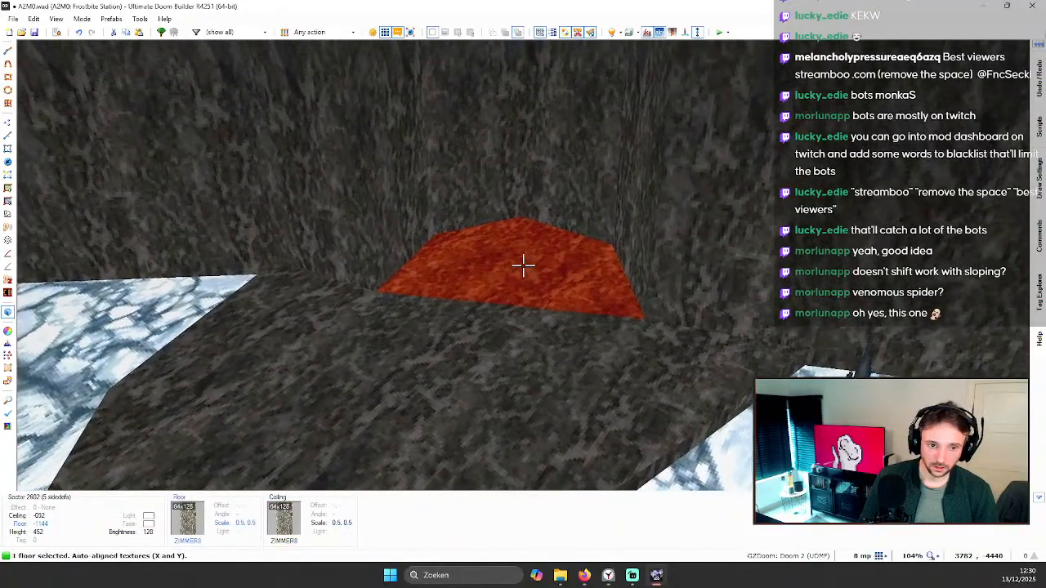
scroll(523, 266, up, 3)
scroll(523, 265, up, 1)
click(523, 265)
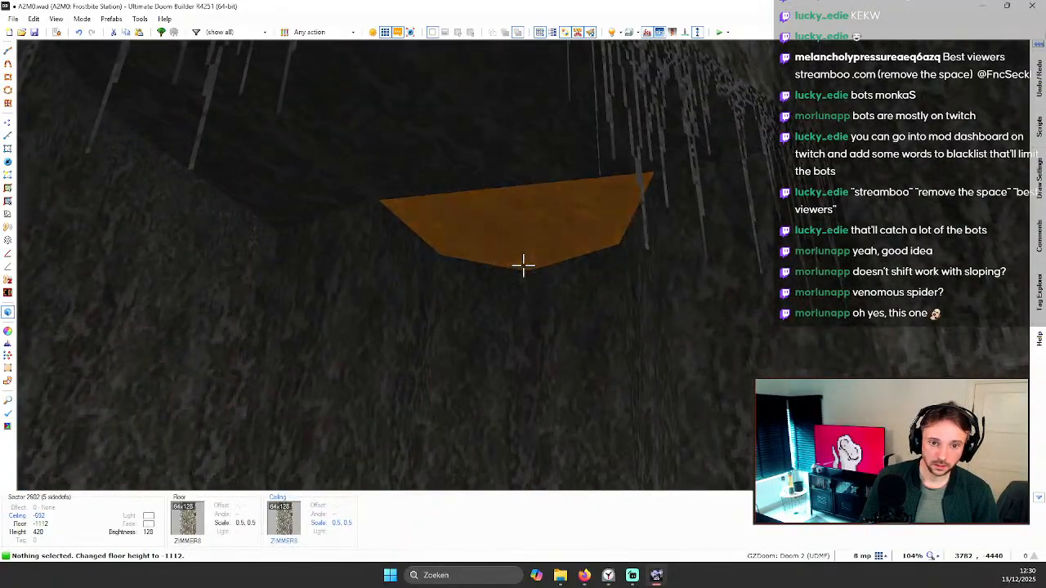
click(522, 266)
scroll(523, 265, down, 8)
scroll(523, 266, down, 9)
click(523, 265)
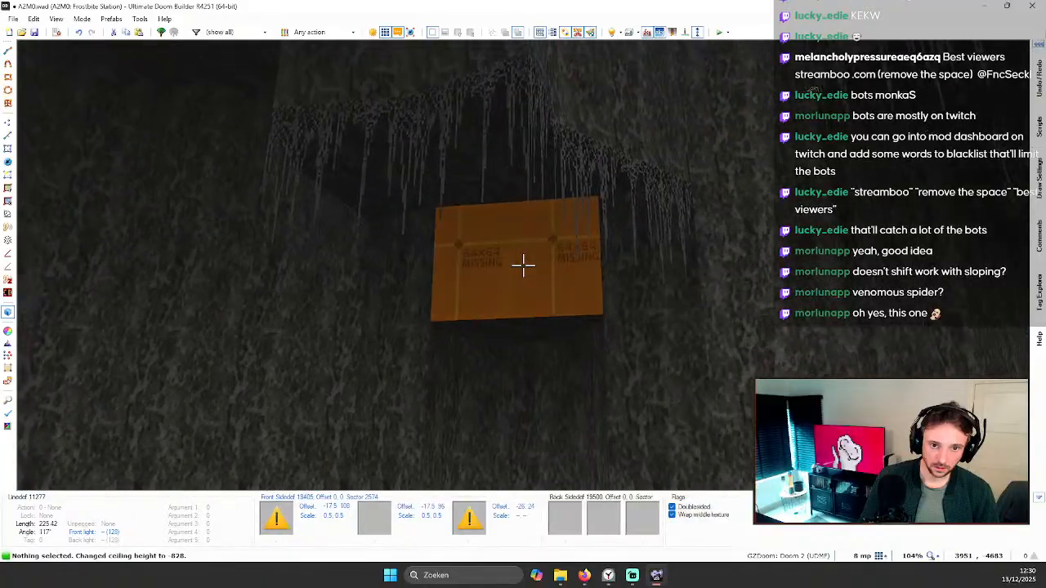
right_click(523, 265)
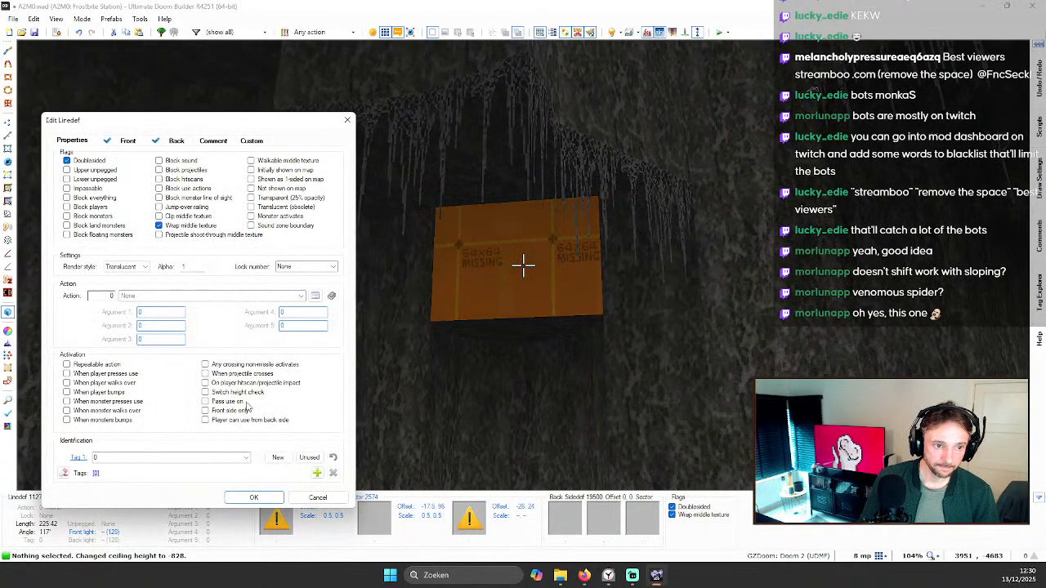
click(254, 497)
key(w)
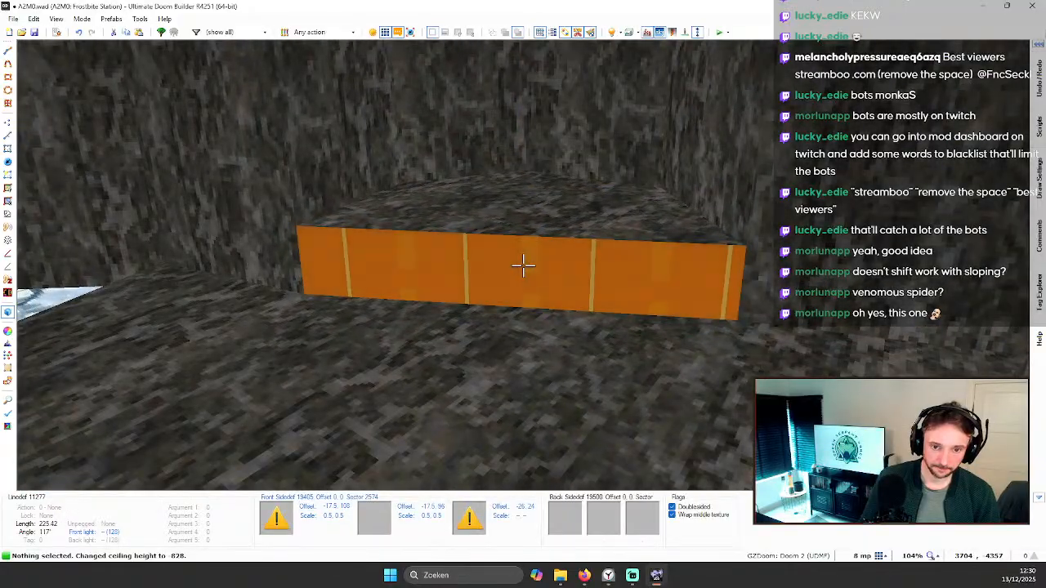
Step: Give the alcove's opening line the front middle texture WEBXL05 with a middle scale of 1 in both directions
right_click(523, 265)
click(128, 140)
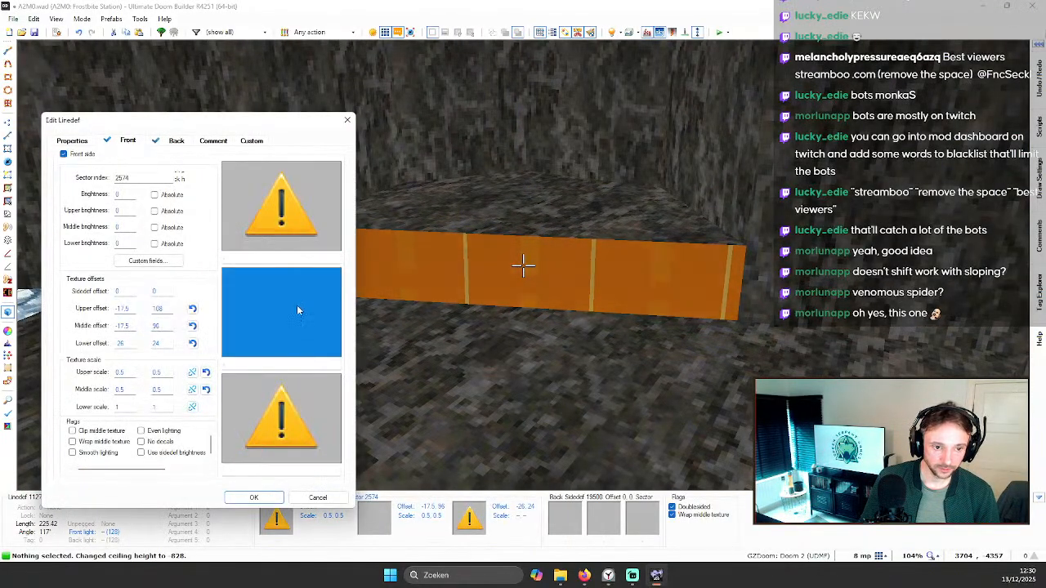
click(297, 307)
scroll(470, 314, down, 15)
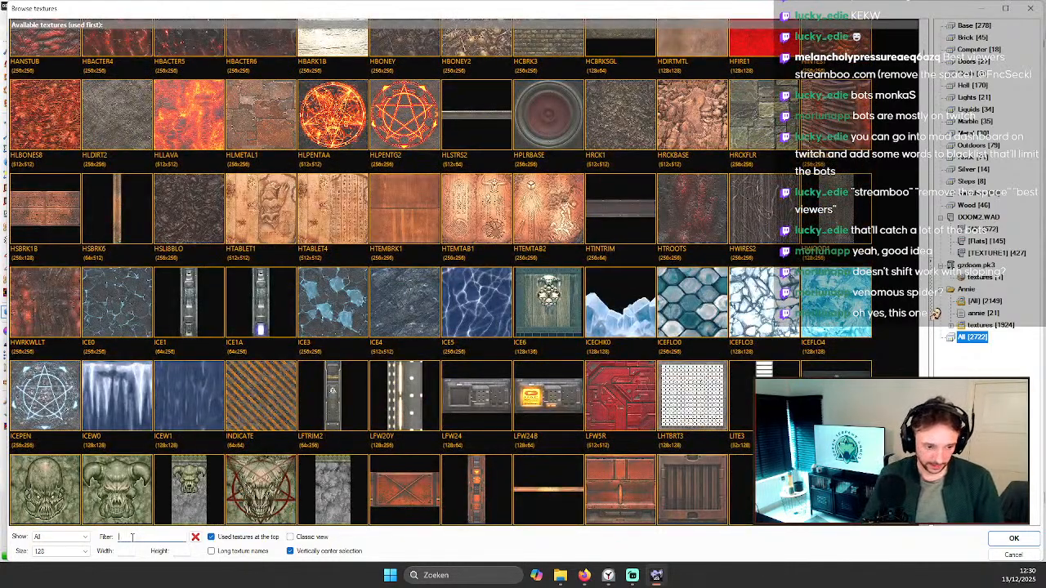
click(132, 537)
text(WEB)
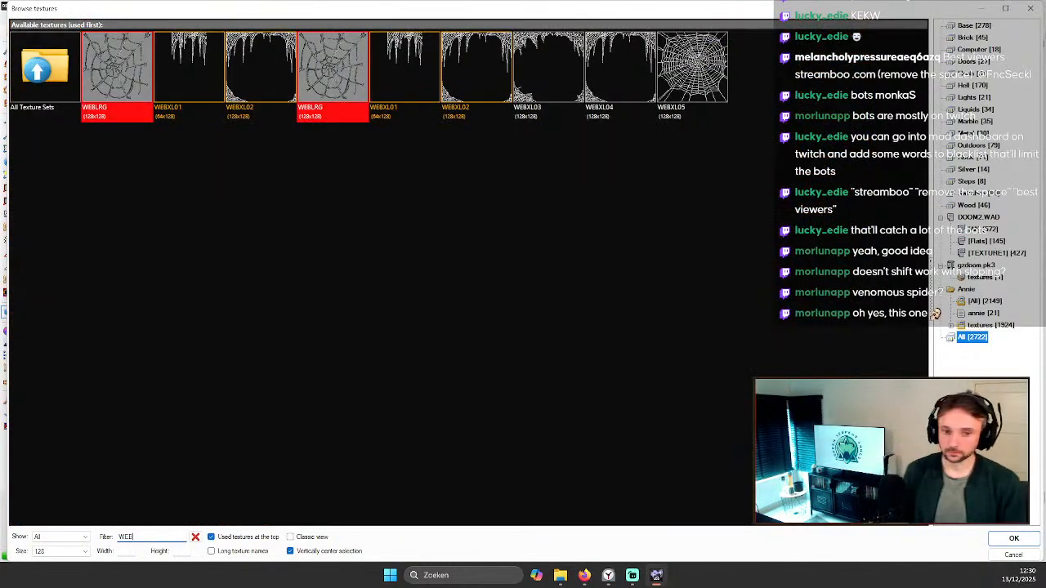
click(676, 55)
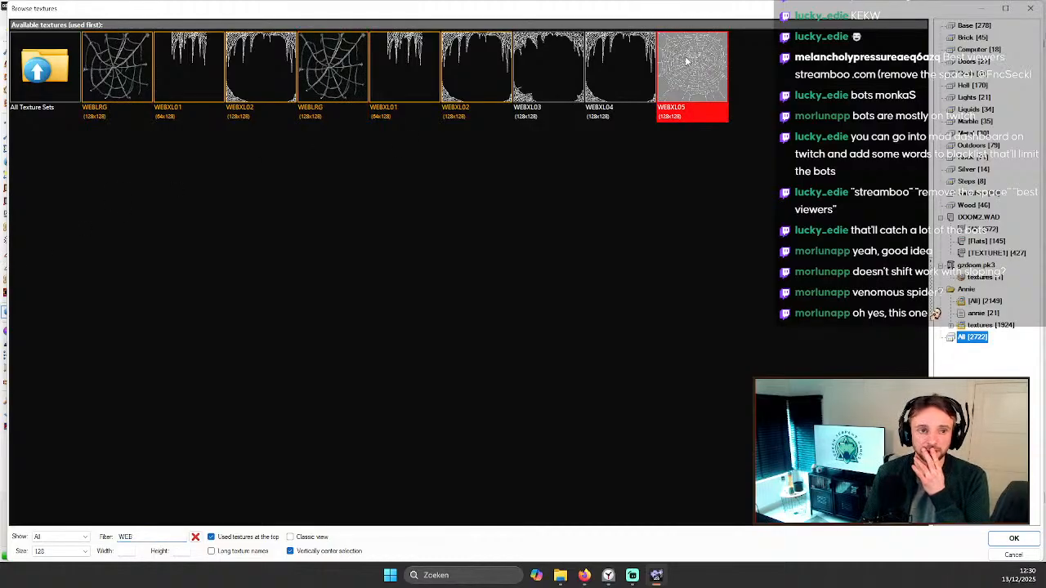
click(82, 69)
click(720, 63)
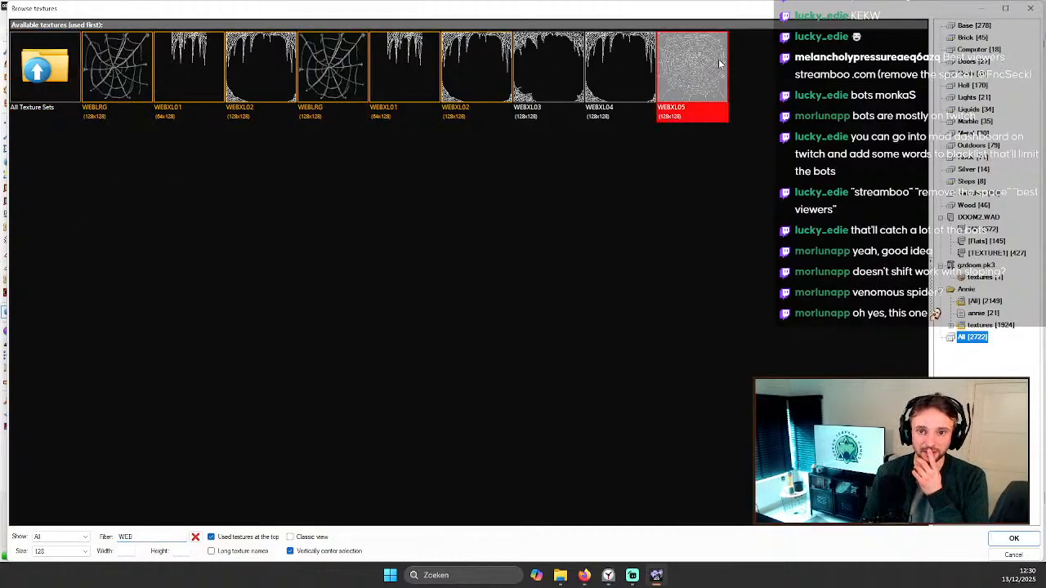
click(107, 64)
double_click(697, 70)
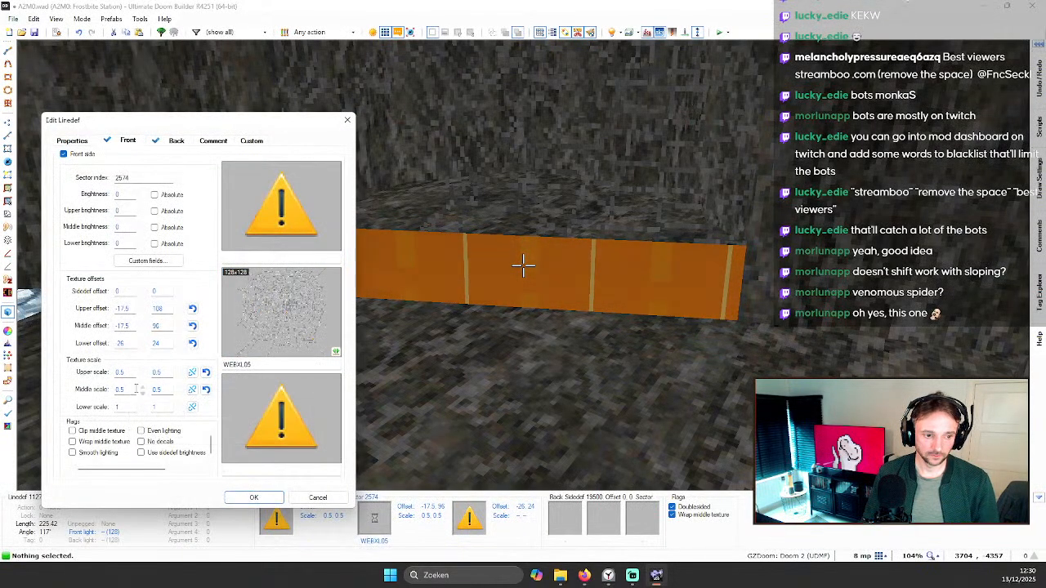
text(1)
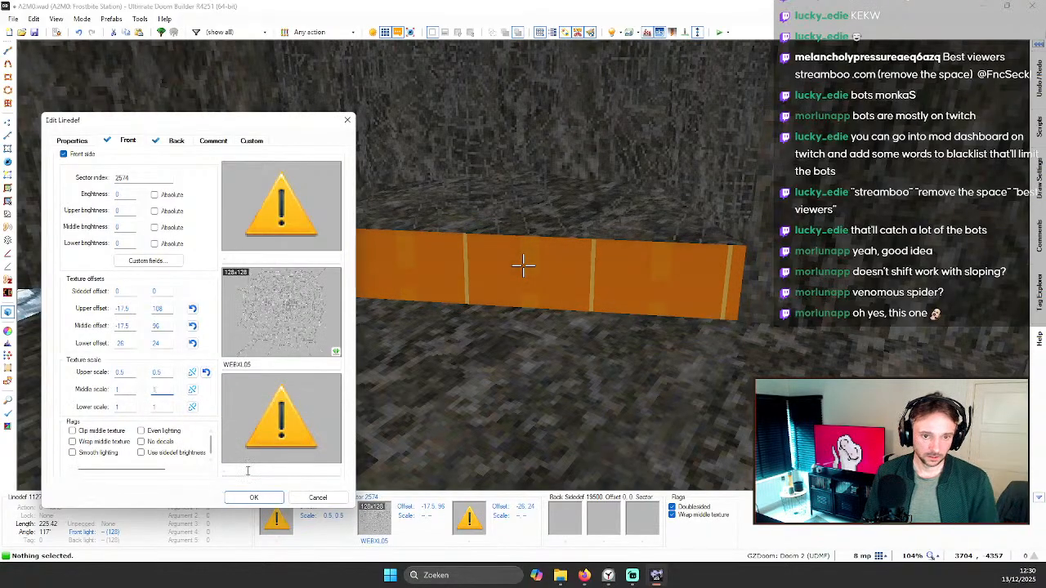
click(271, 497)
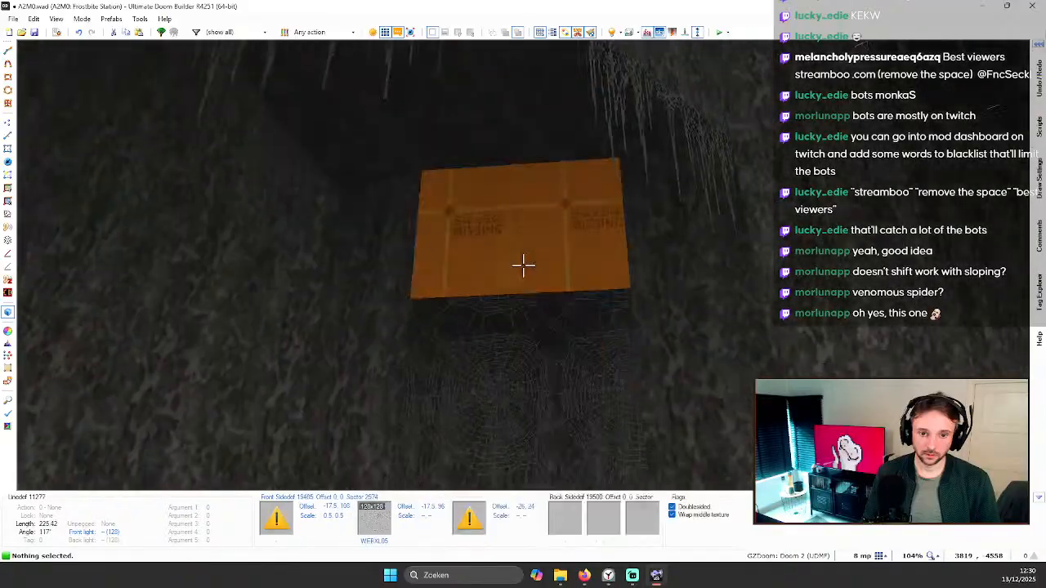
Step: Lower the web-covered alcove's ceiling to -908 in 3D
key(w)
click(523, 266)
key(s)
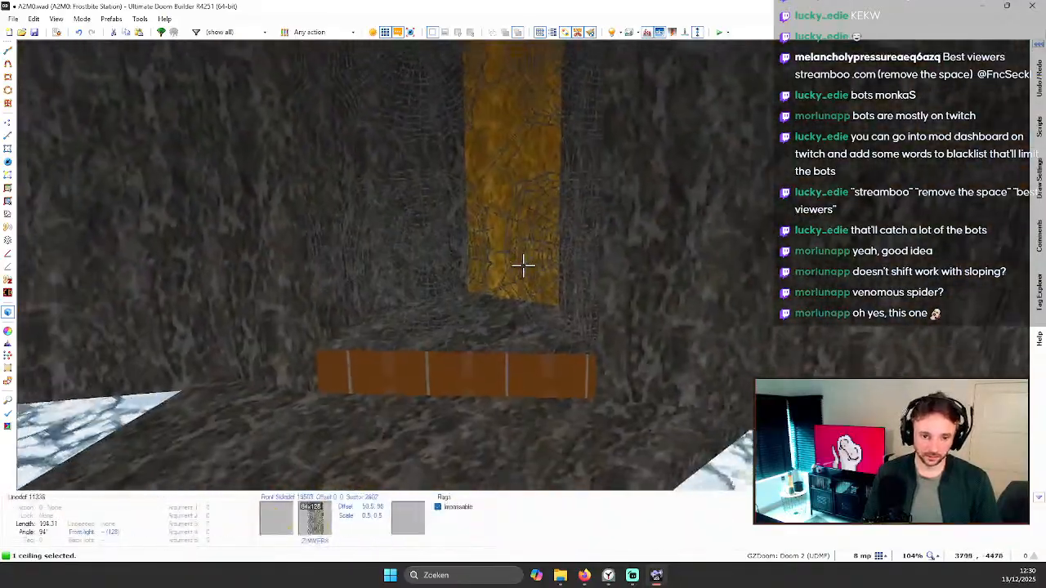
scroll(523, 266, down, 10)
key(s)
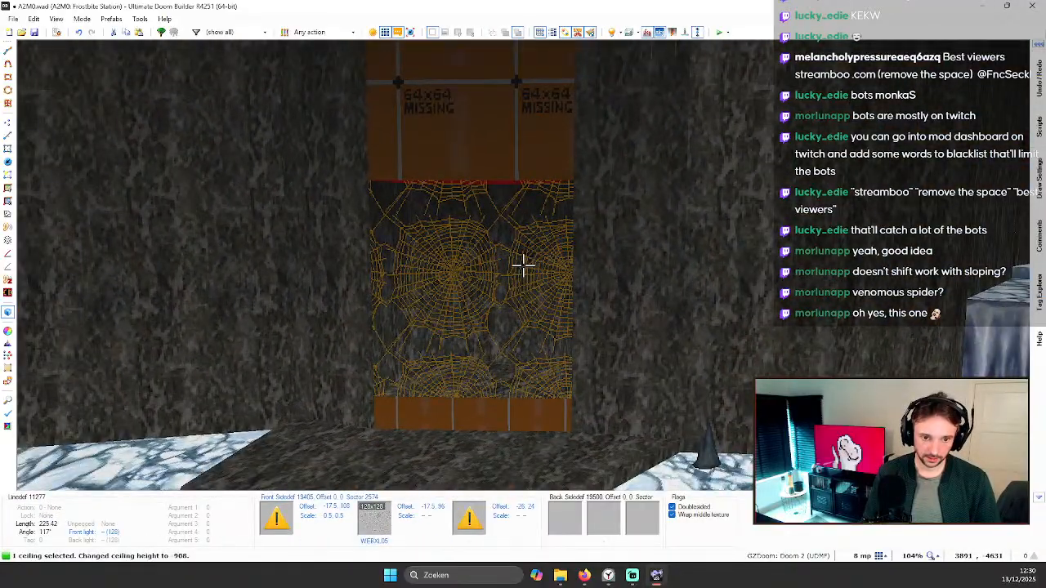
key(c)
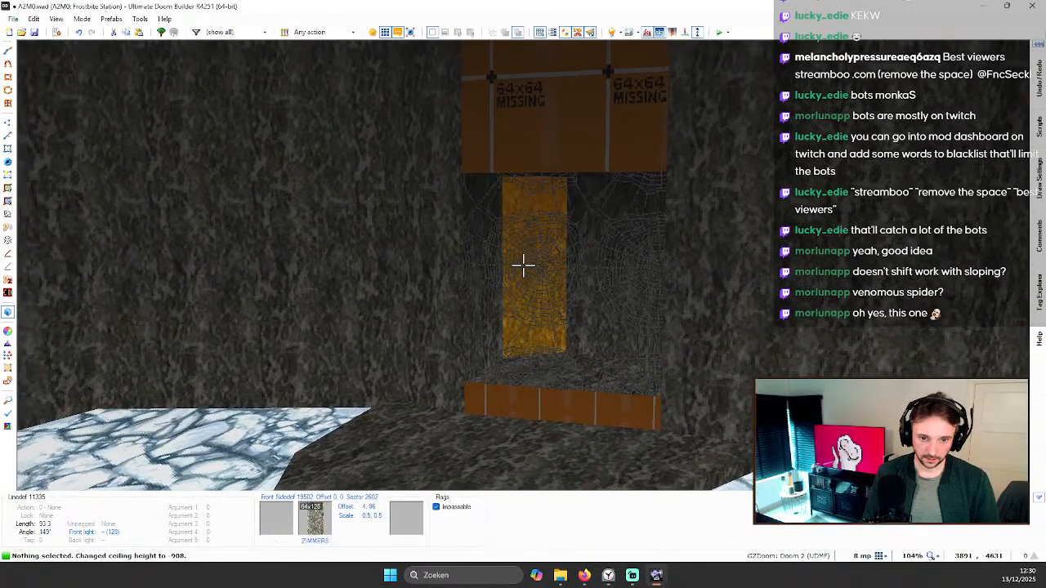
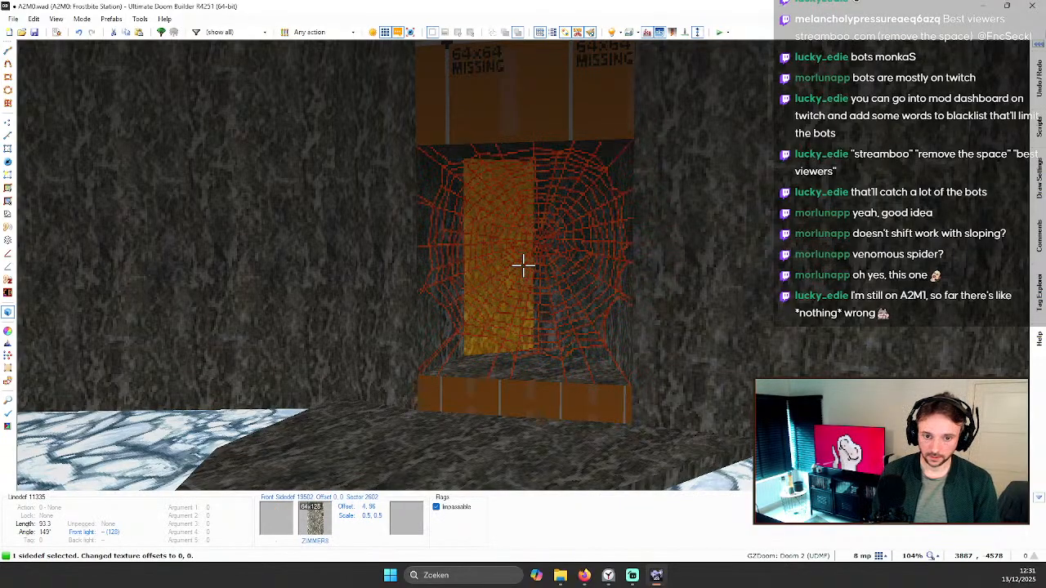
Step: Paste the ZIMMER8 texture onto the missing surfaces above and below the alcove's web opening and auto-align them in X and Y
key(c)
key(d)
key(e)
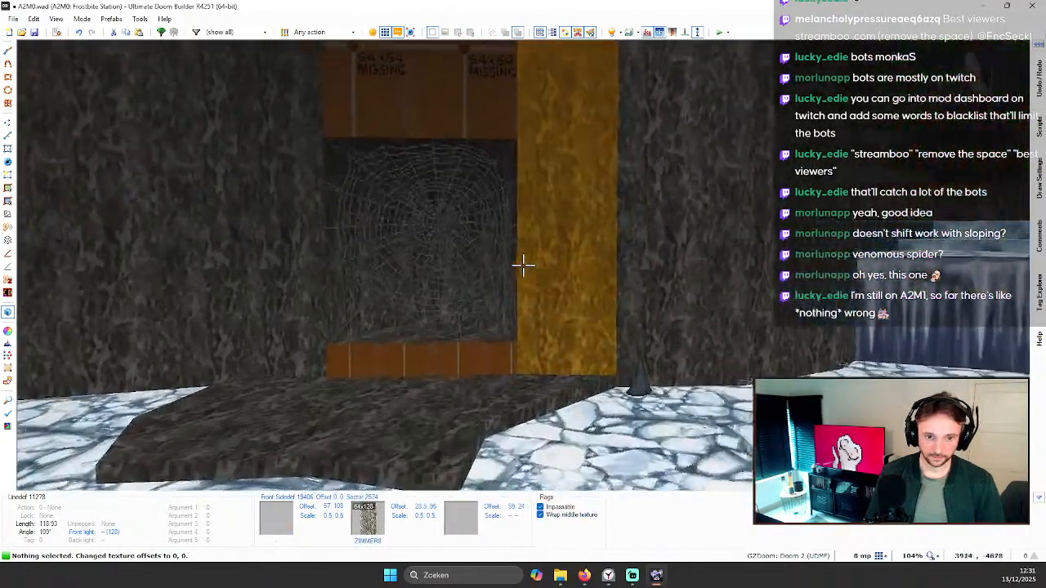
key(e)
key(d)
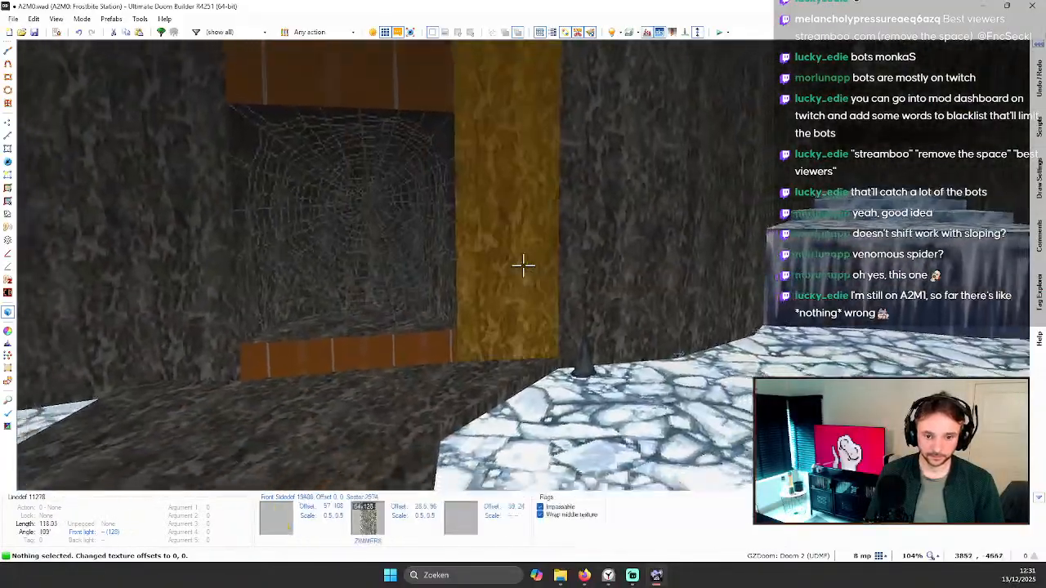
key(ctrl+v)
key(ctrl+v)
key(ctrl+a)
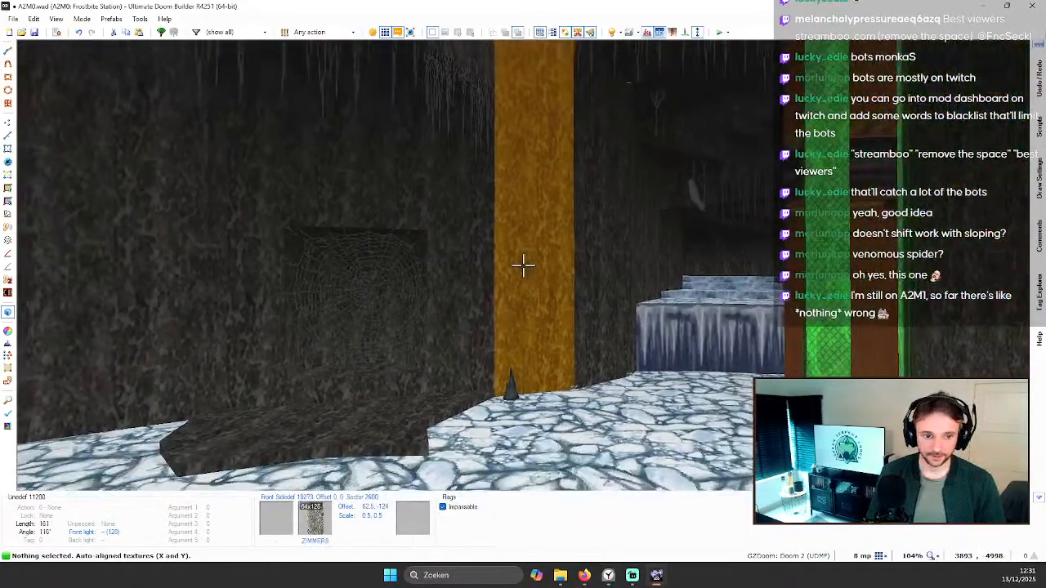
key(e)
Step: Split the alcove's opening line near its middle and shift the new vertex slightly into the alcove
key(q)
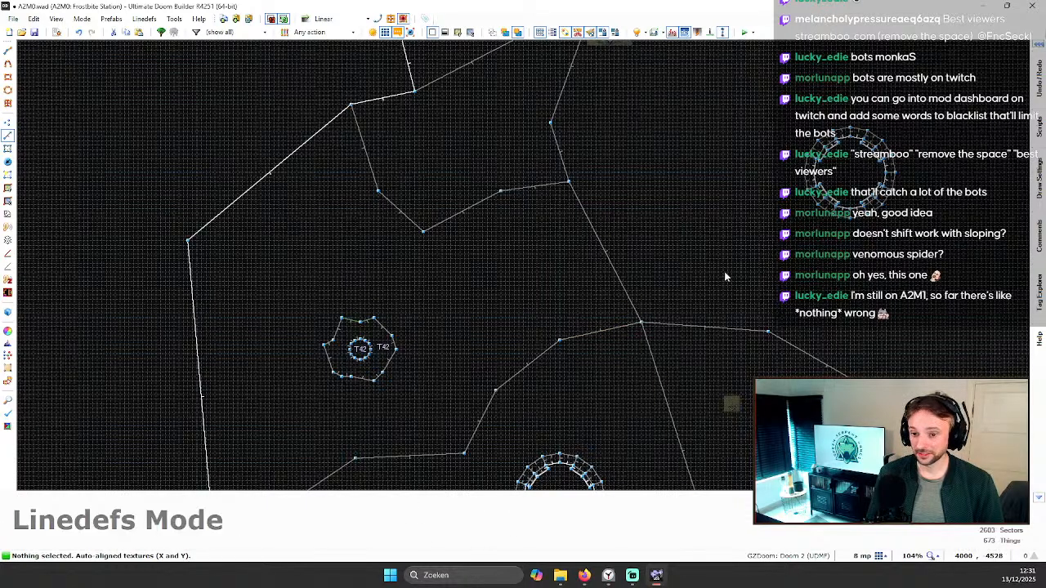
scroll(724, 276, down, 4)
scroll(608, 205, up, 1)
key(q)
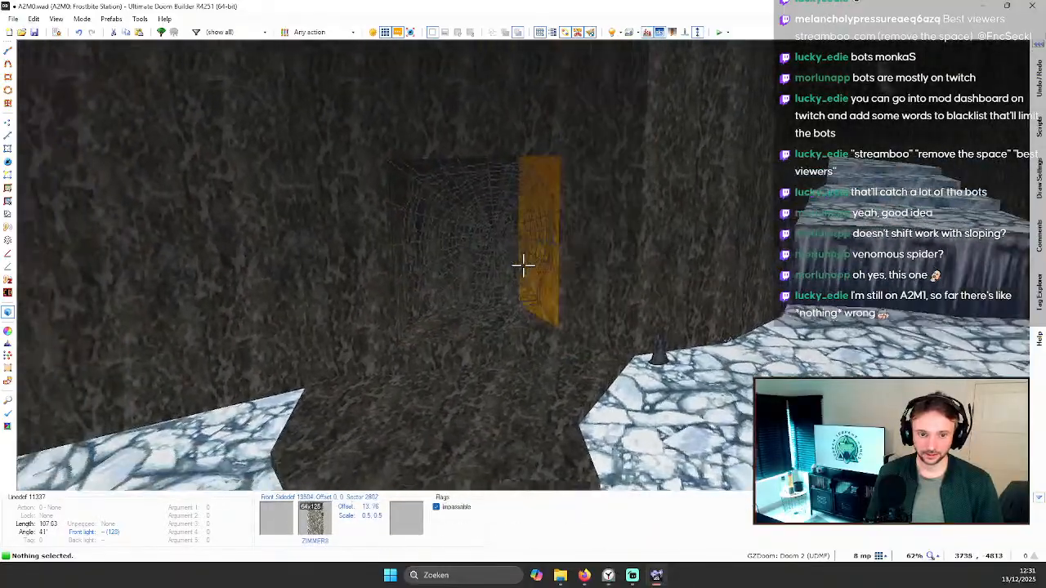
key(w)
key(q)
scroll(508, 197, up, 3)
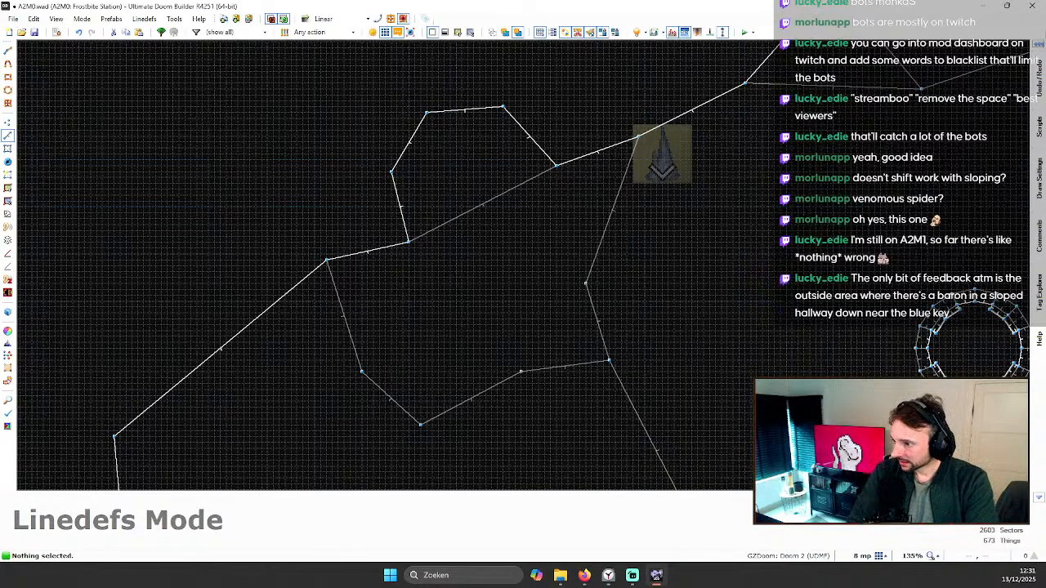
mouse_move(1028, 263)
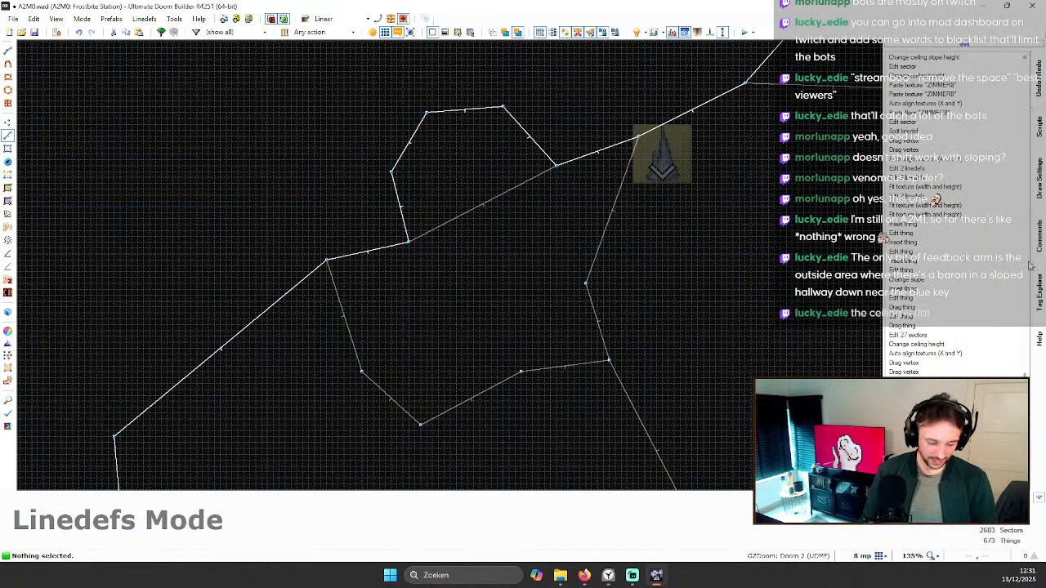
scroll(550, 191, up, 3)
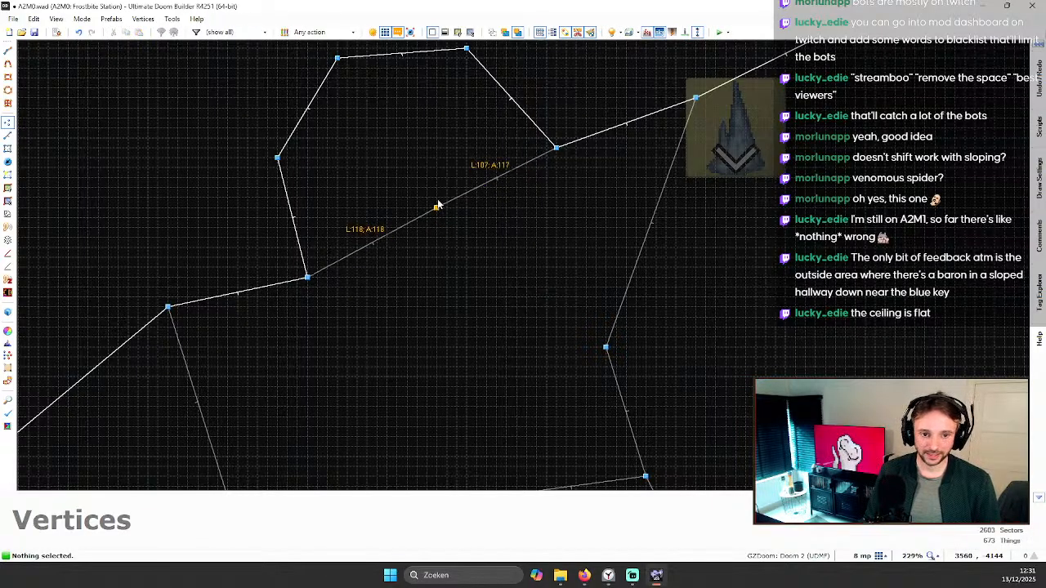
key(w)
key(d)
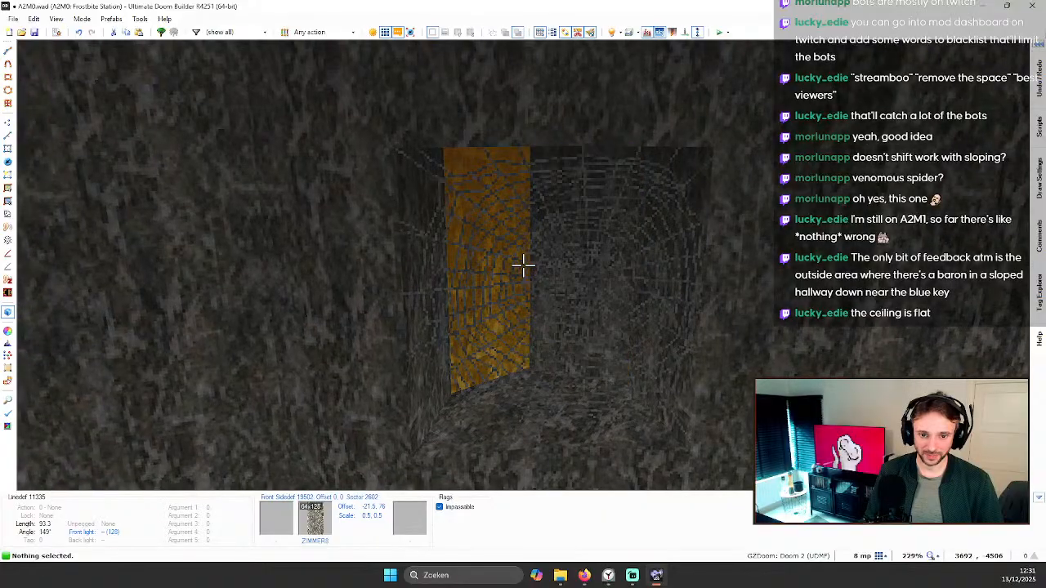
Step: Fit the web texture's width and height across both connected opening segments, repeating once horizontally and once vertically
key(e)
click(523, 266)
click(523, 265)
shift+click(523, 266)
key(ctrl+shift+a)
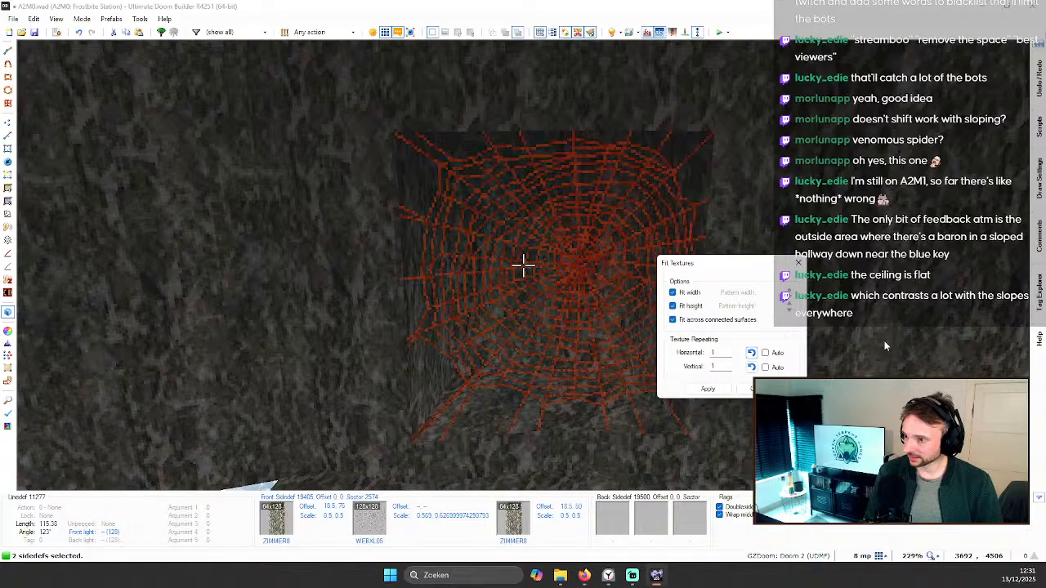
click(707, 389)
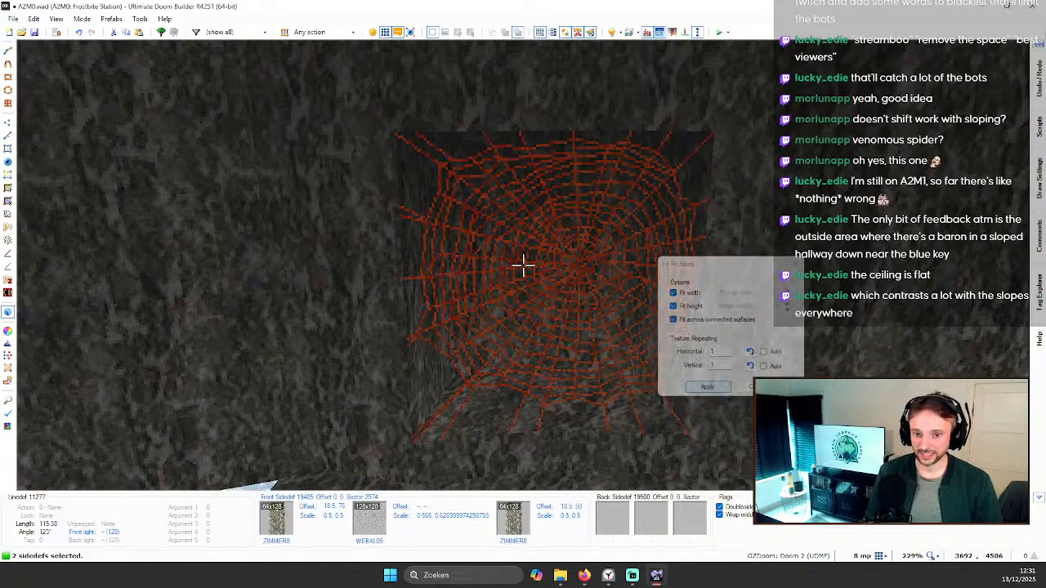
key(c)
key(e)
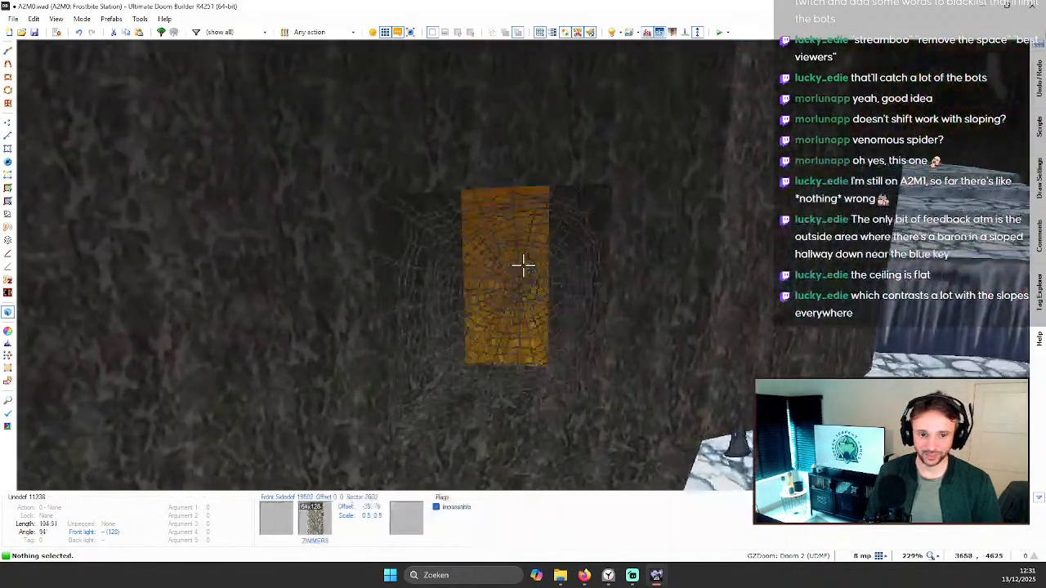
Step: Save the A2M0 map and open the recent file A2M1.wad with its existing resource settings
key(q)
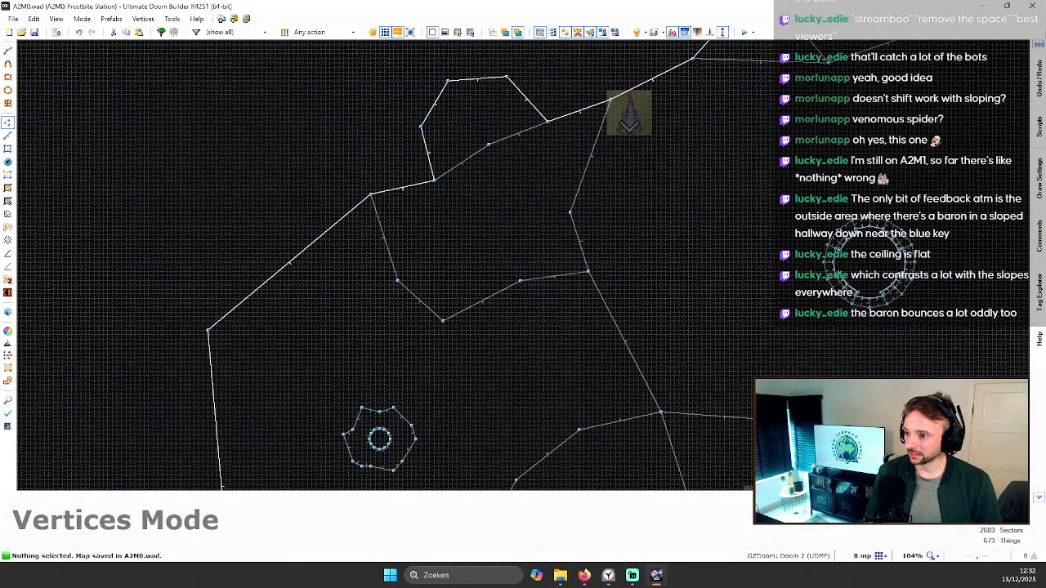
click(12, 18)
click(286, 17)
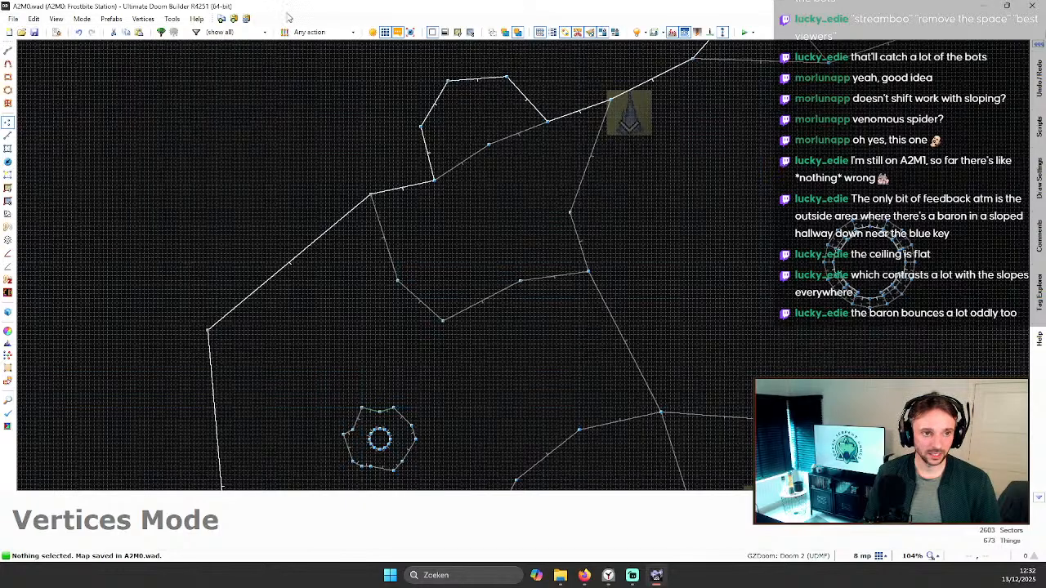
click(36, 33)
click(8, 17)
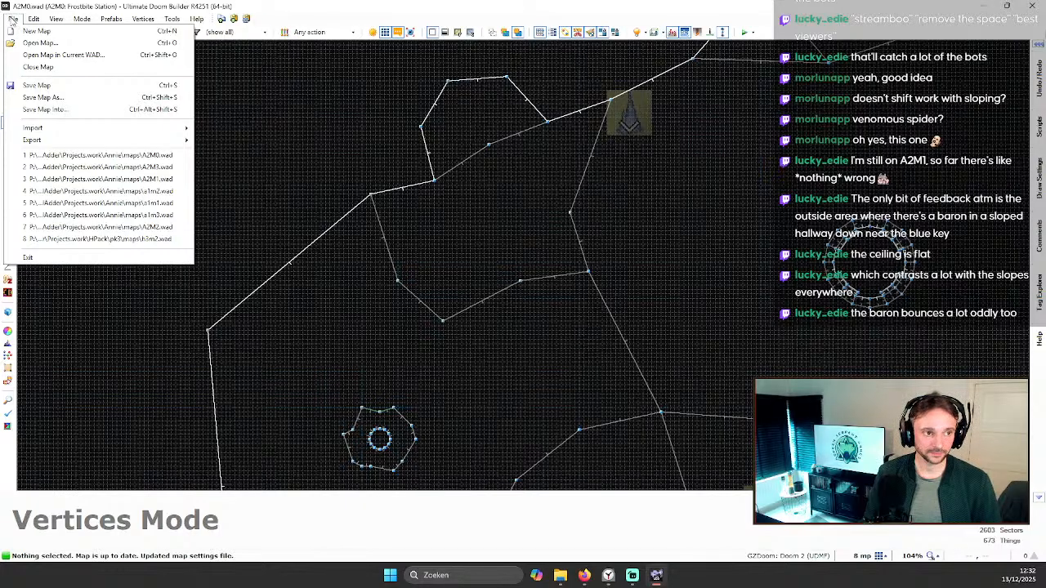
click(98, 178)
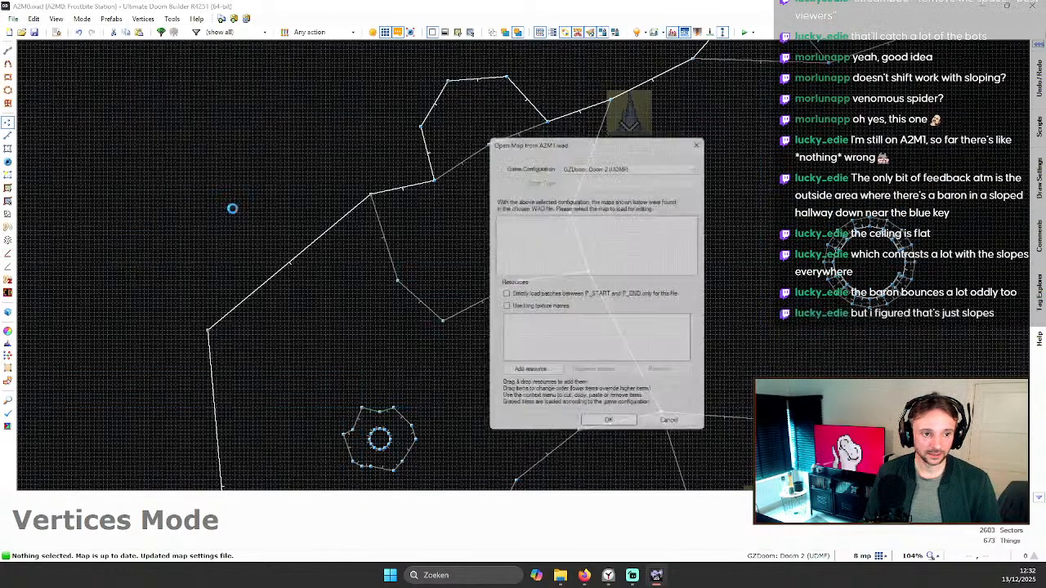
click(611, 430)
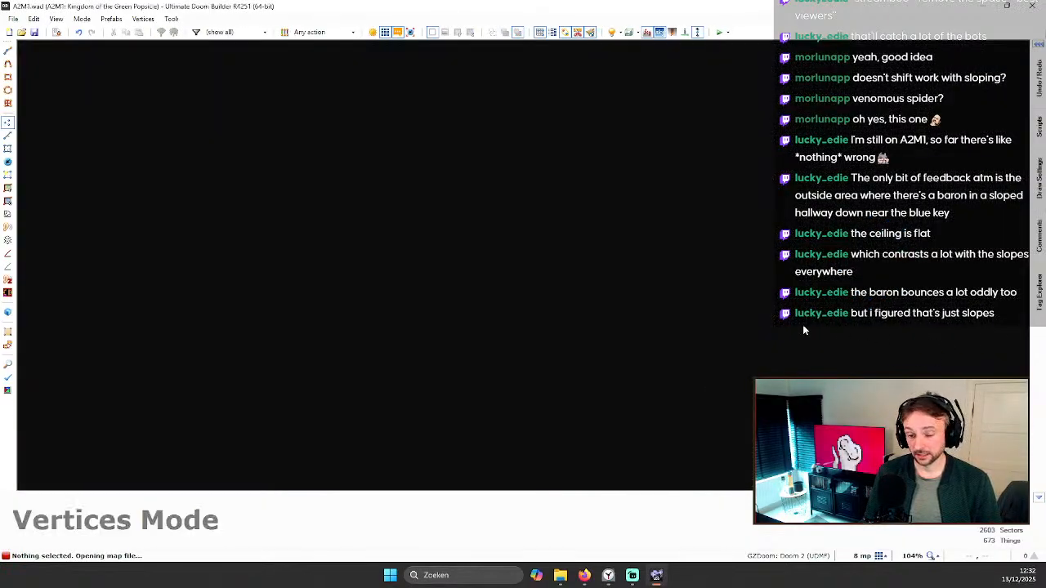
Step: Look over the A2M1 layout in 2D to find the sloped hallway near the blue key
scroll(654, 294, up, 3)
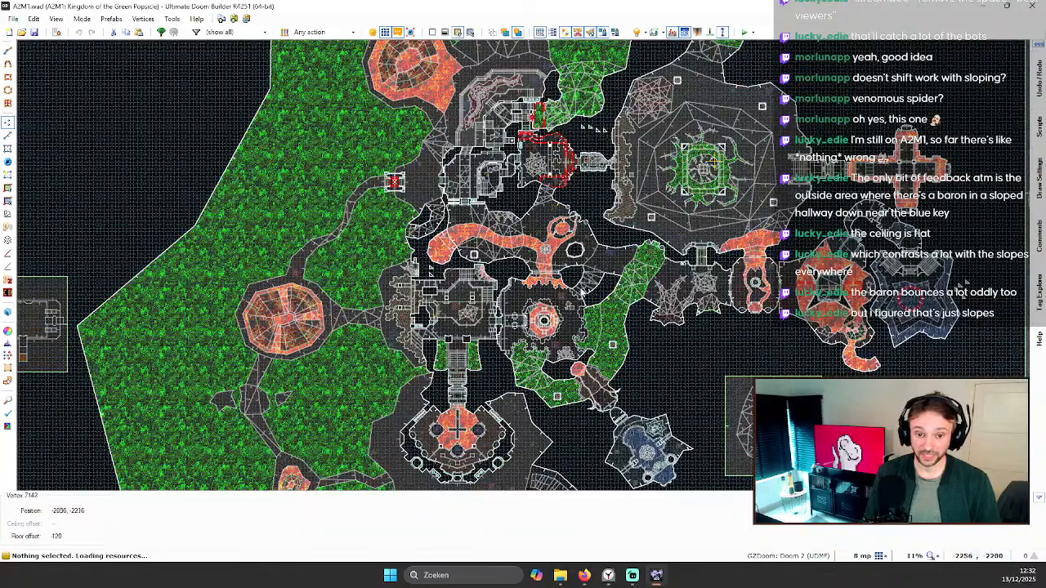
scroll(509, 263, up, 3)
scroll(508, 264, down, 3)
scroll(443, 398, up, 3)
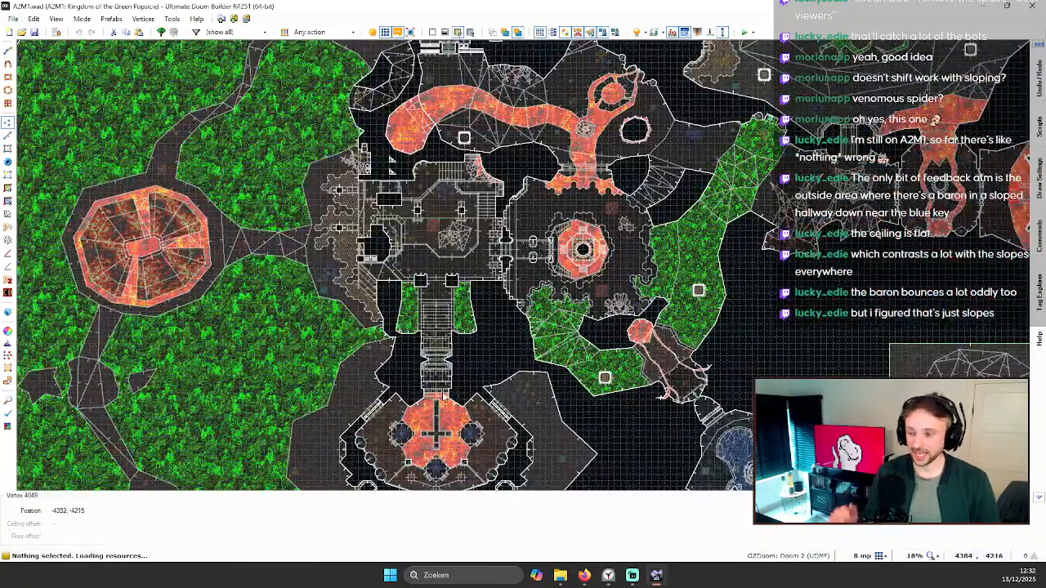
scroll(494, 370, down, 3)
scroll(435, 255, up, 2)
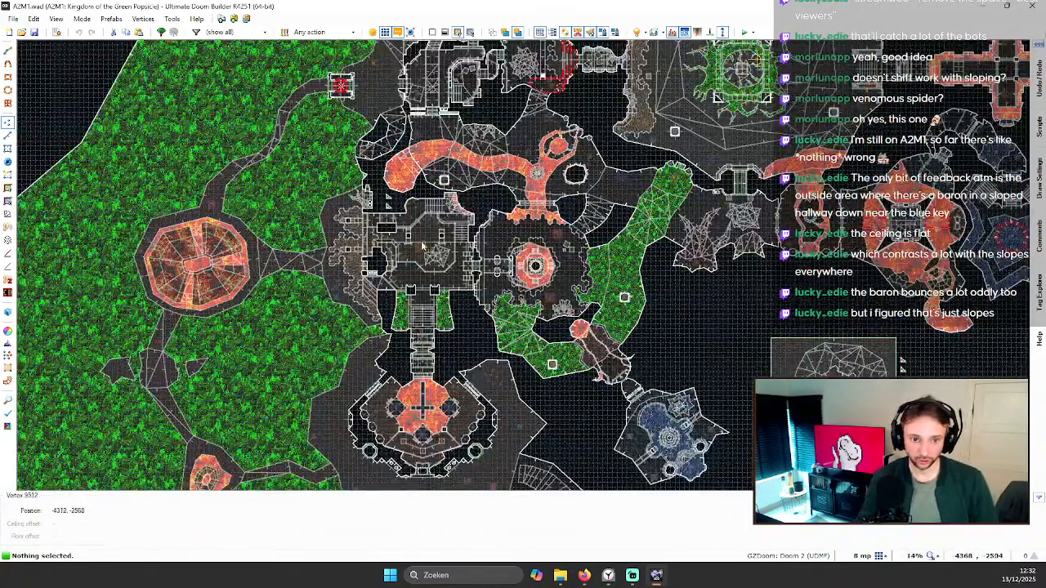
scroll(400, 131, up, 4)
Step: Examine the sloped hallway of A2M1 in 3D, checking the floor, walls and ceiling around the monsters and torches
key(w)
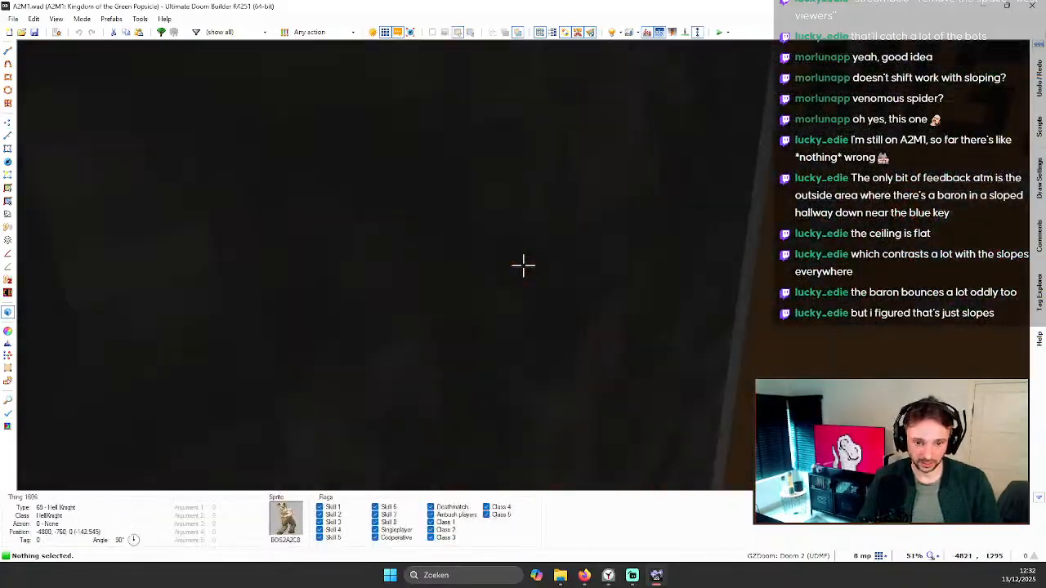
key(e)
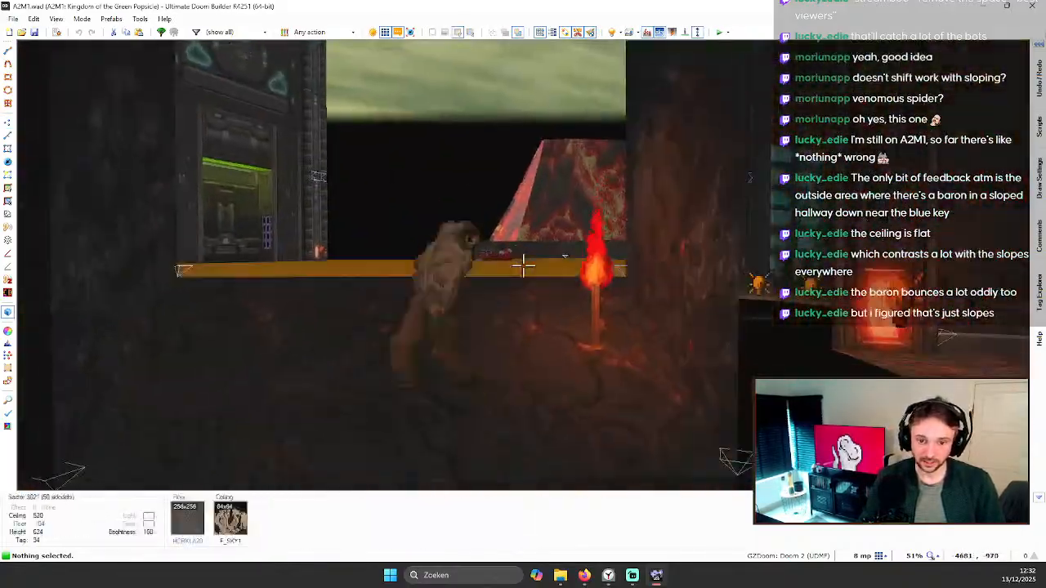
key(e)
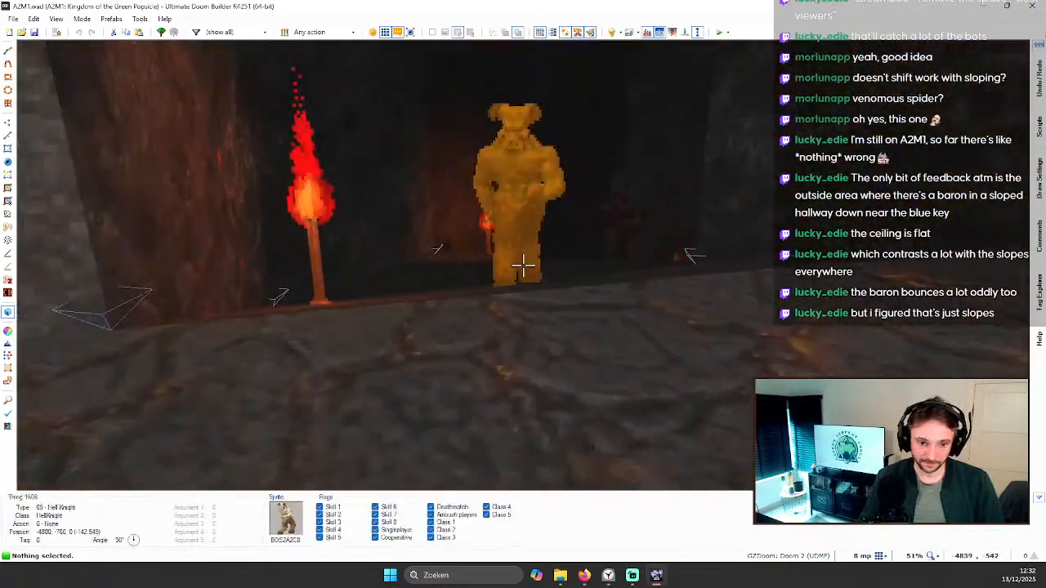
key(e)
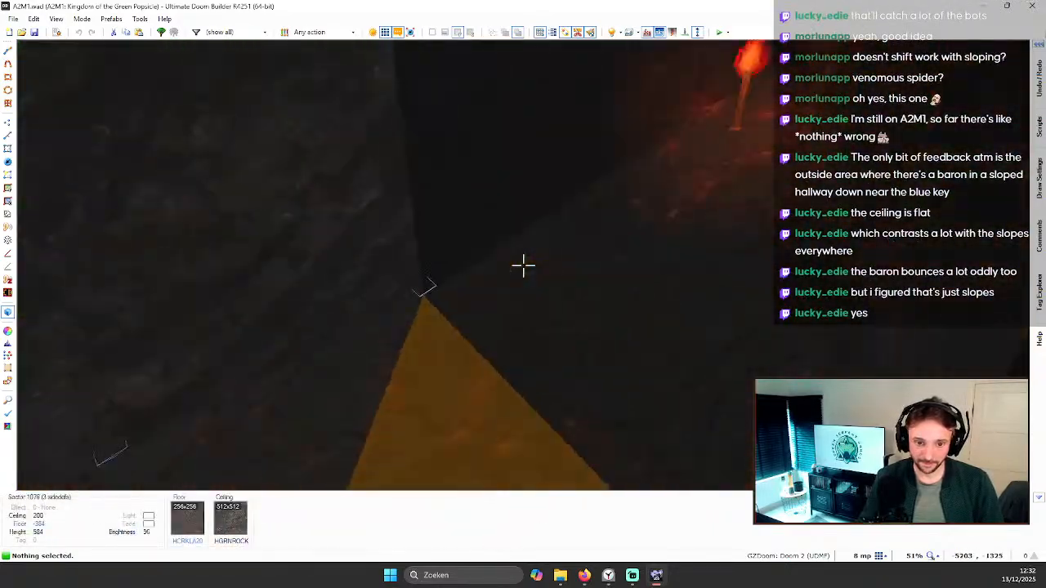
key(e)
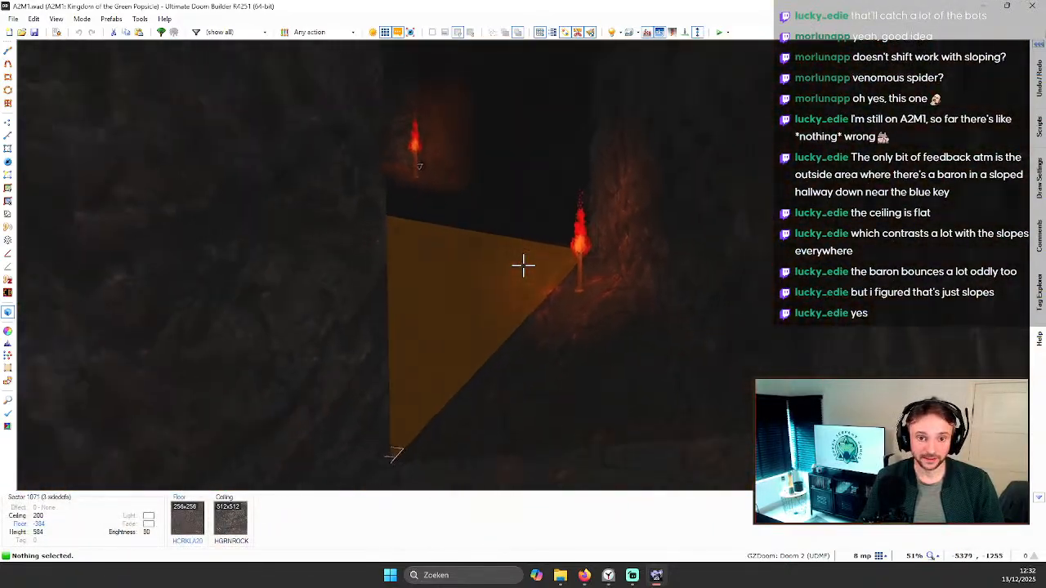
key(e)
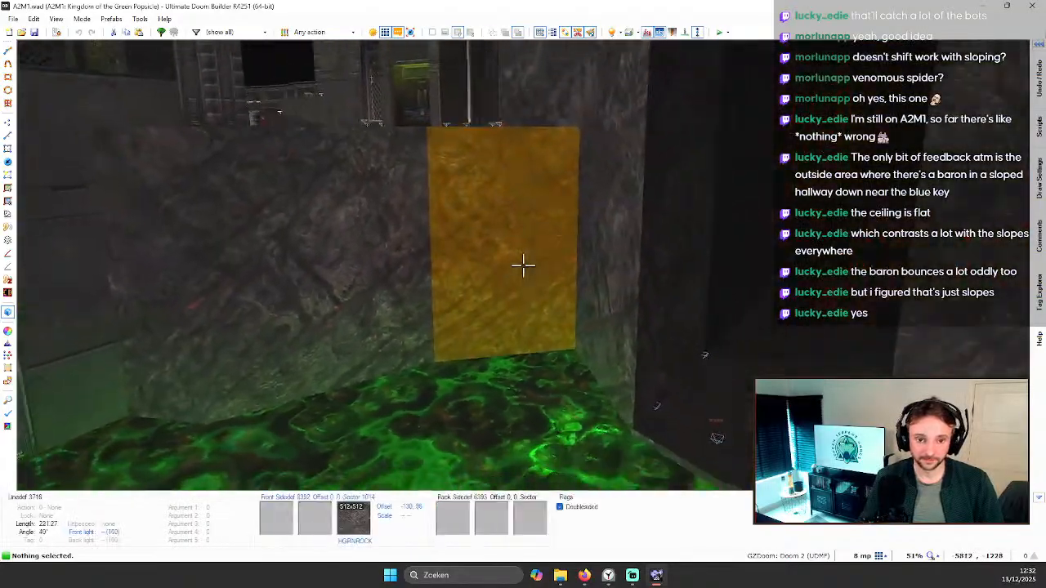
key(e)
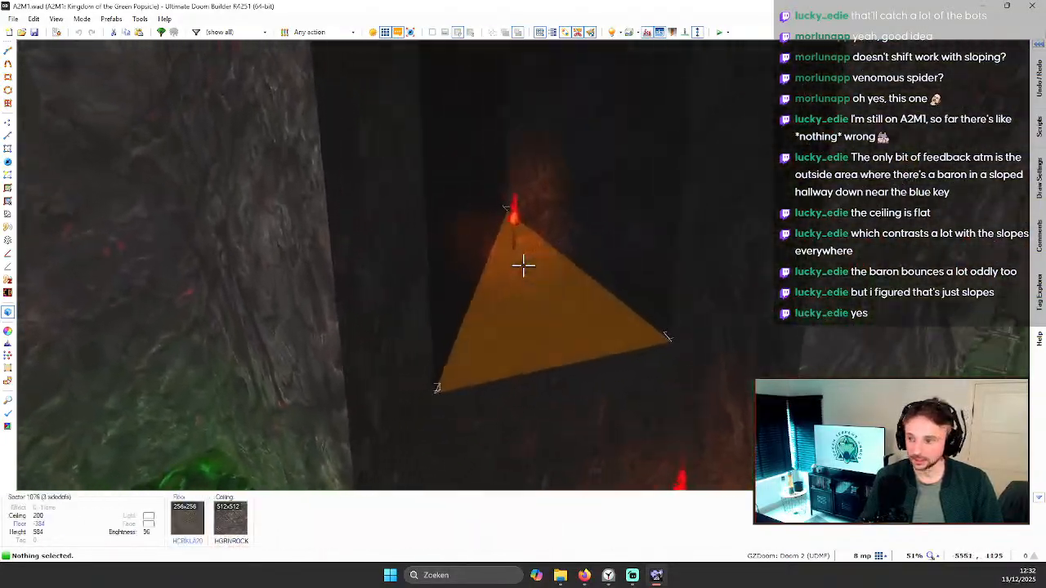
key(e)
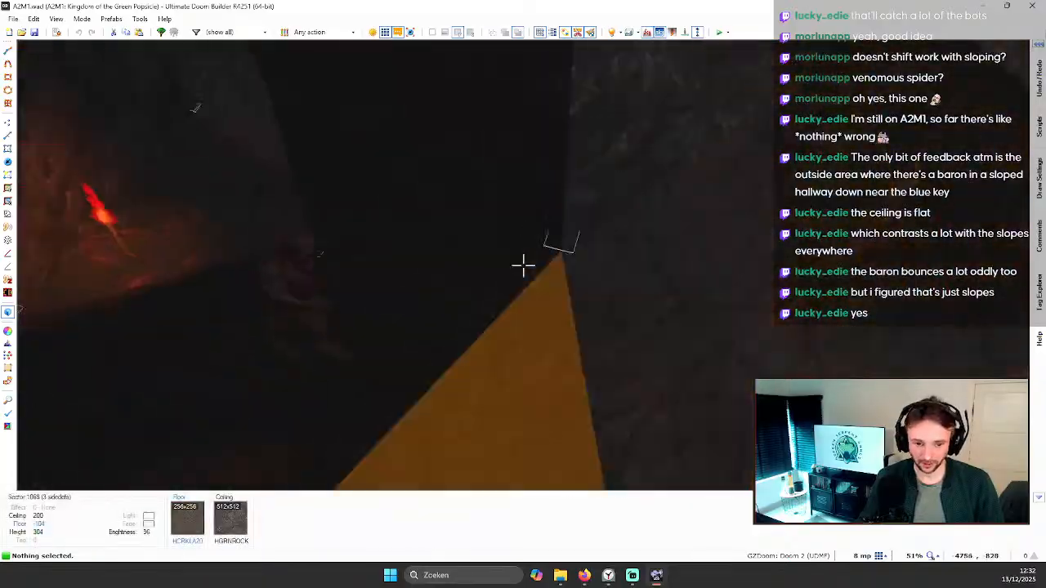
key(q)
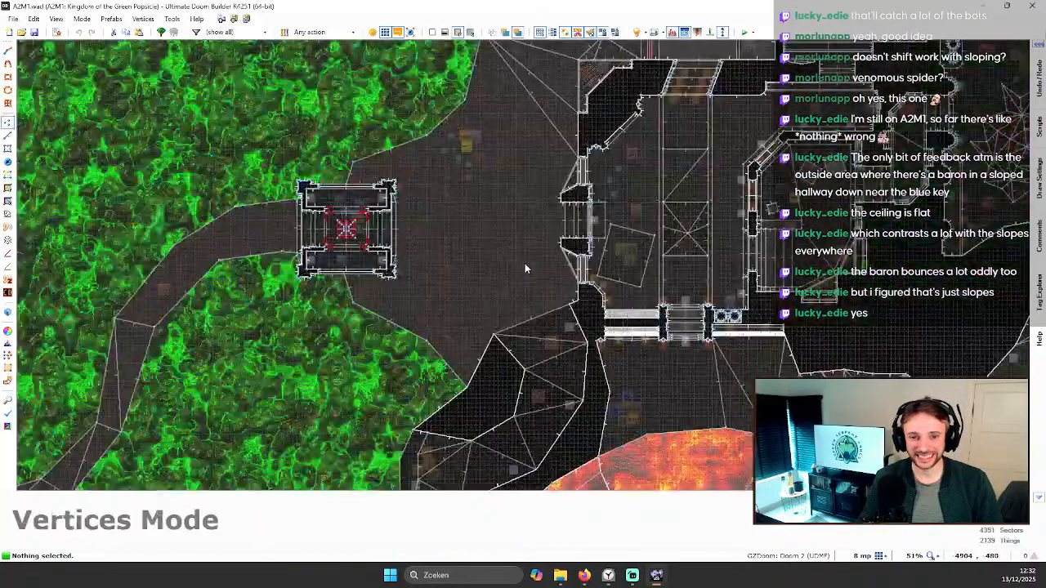
scroll(550, 324, up, 4)
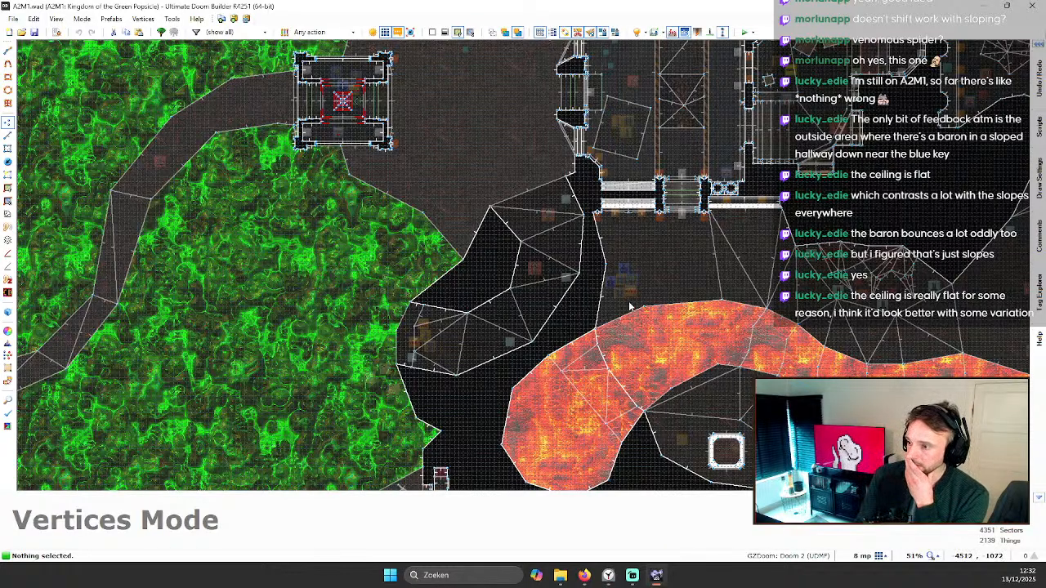
Step: Inspect the hallway's flat rock ceiling in 3D from both the slime-side opening and the opposite entrance
key(q)
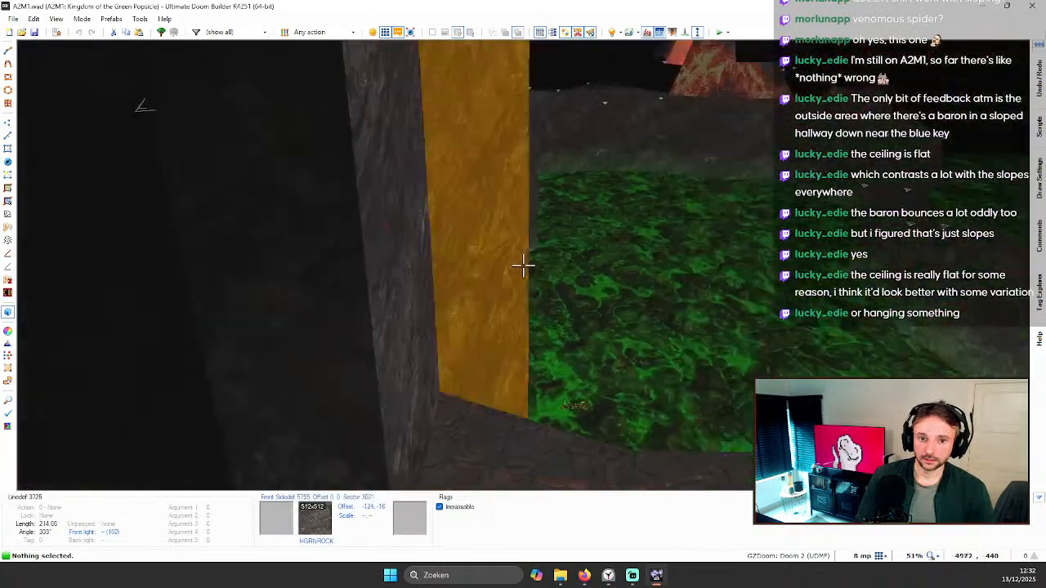
key(w)
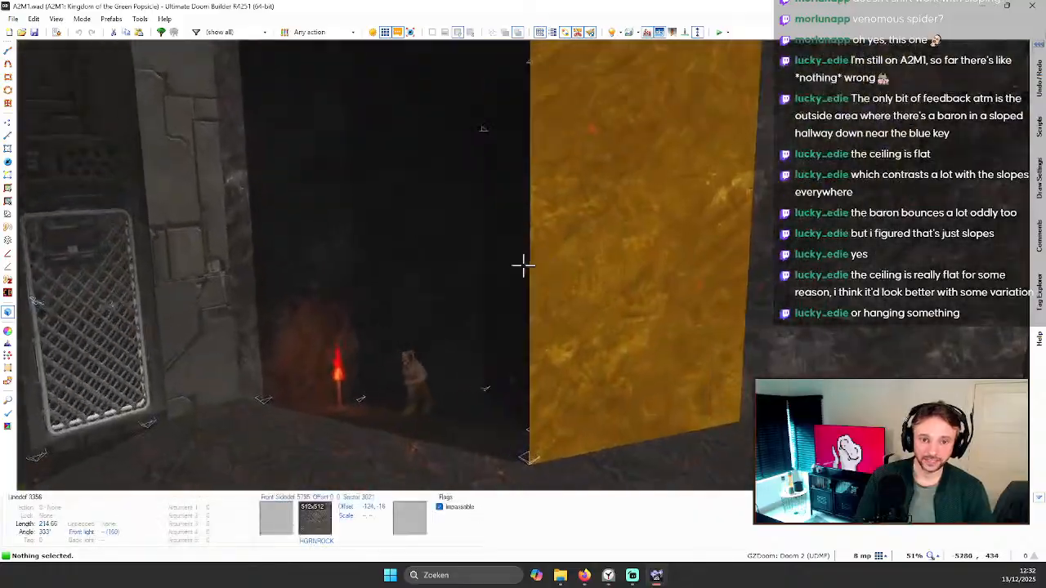
key(s)
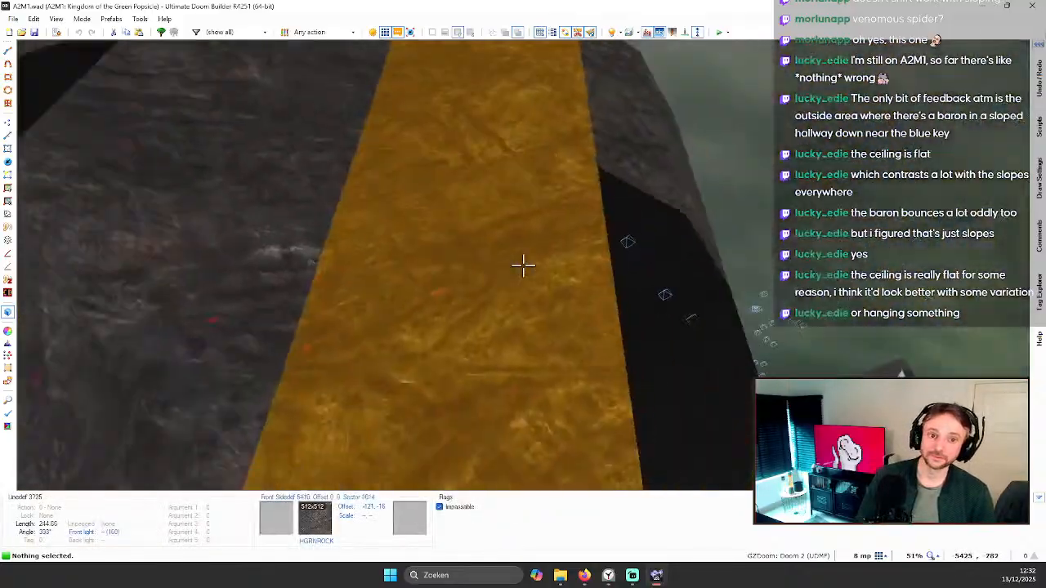
key(a)
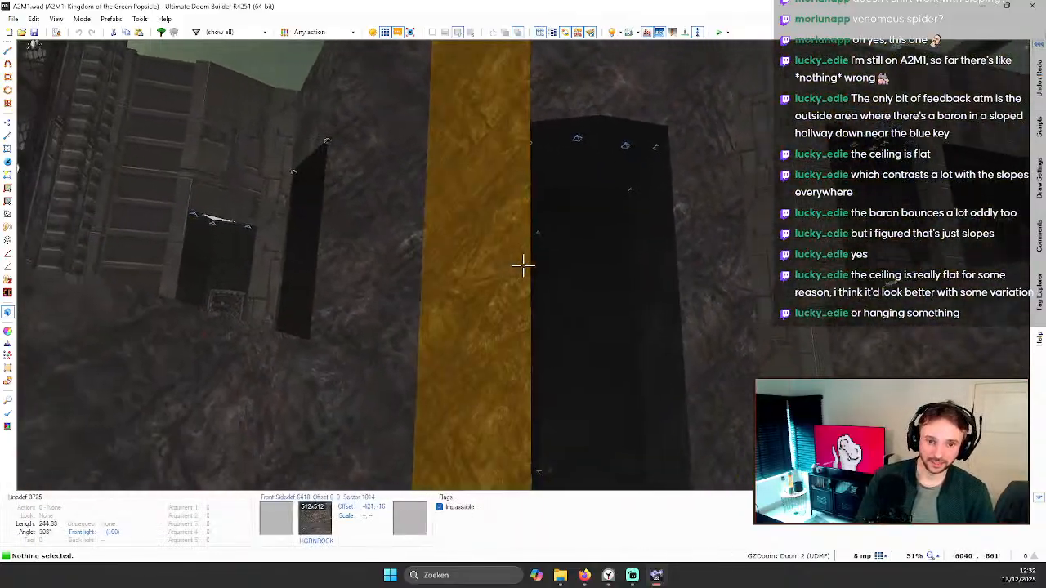
key(d)
key(s)
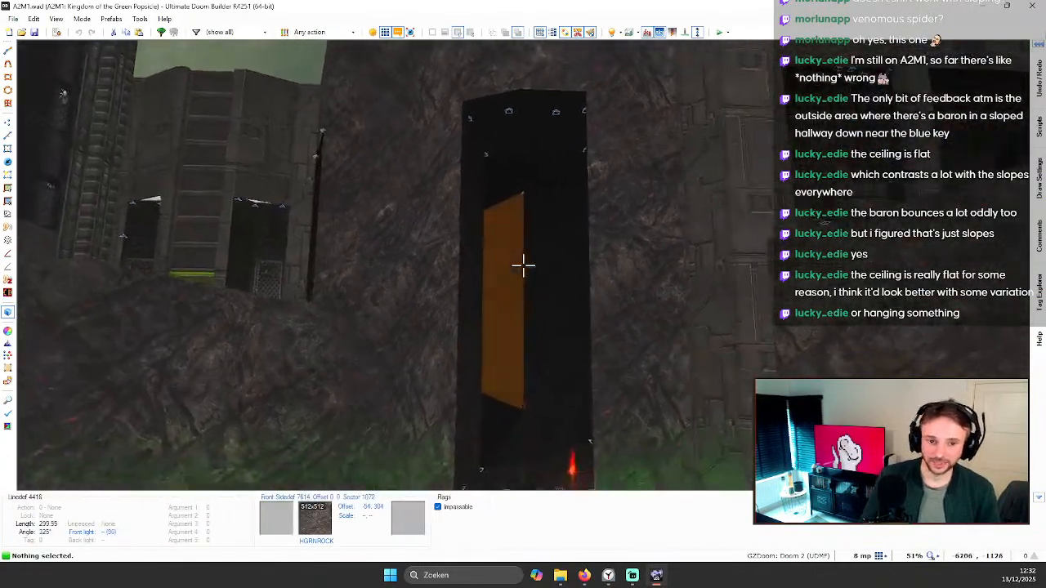
key(w)
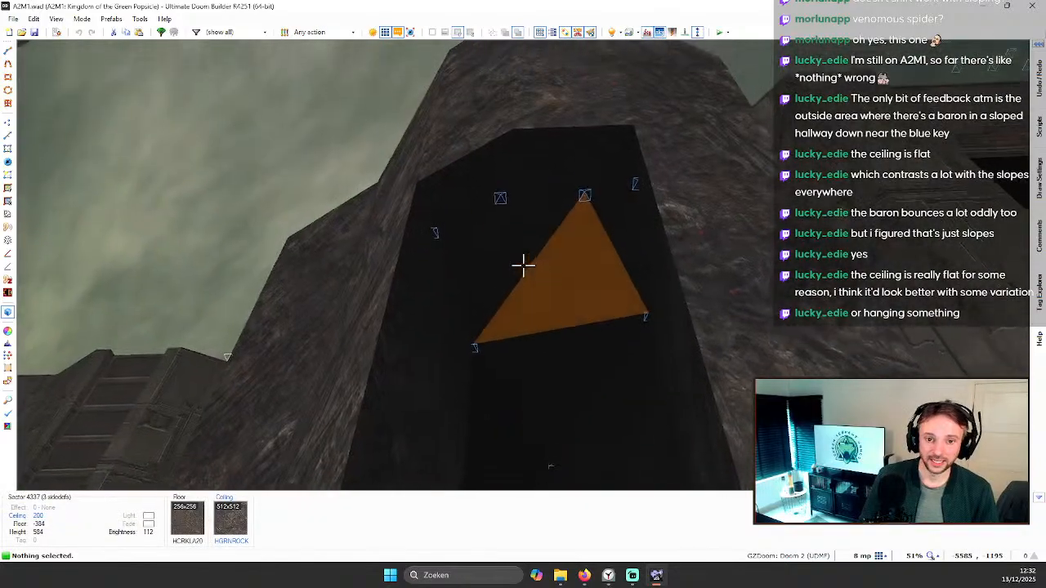
key(e)
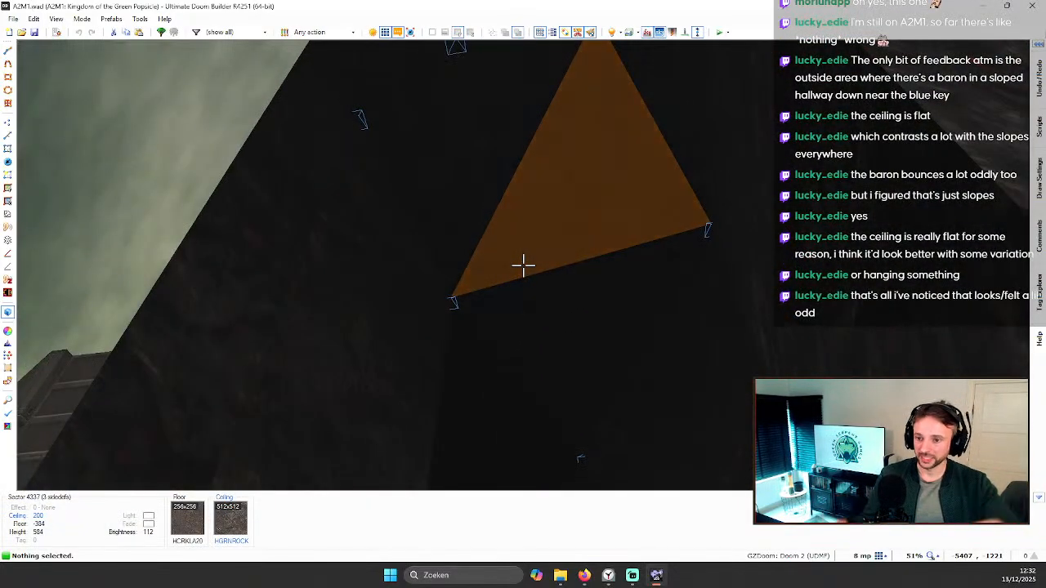
key(w)
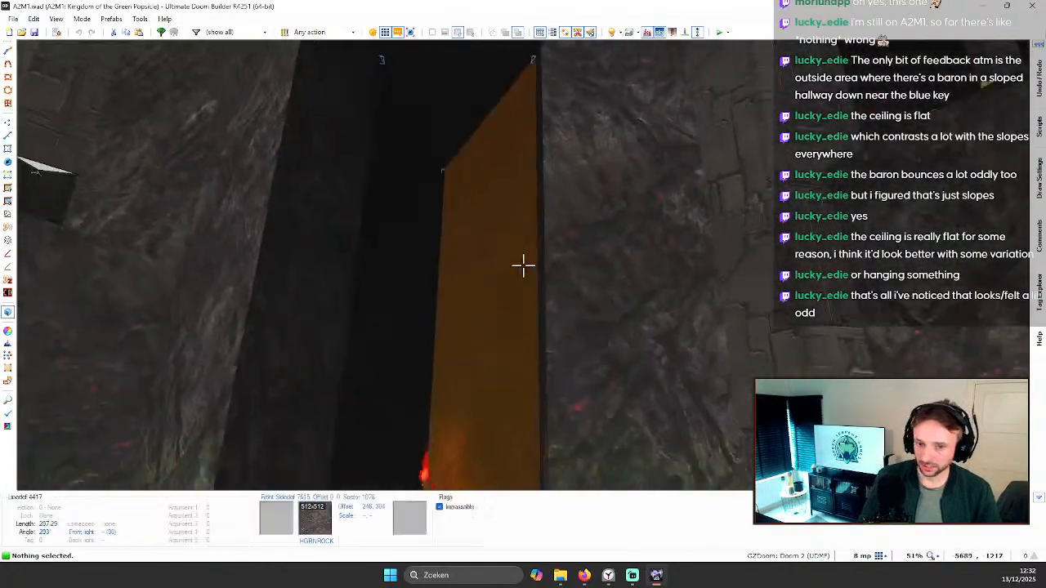
key(w)
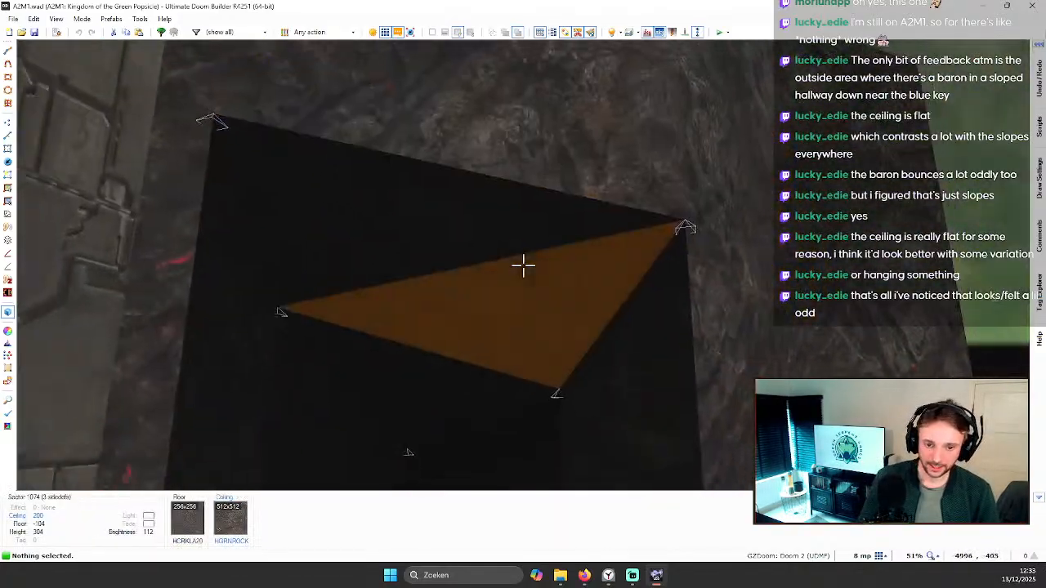
key(w)
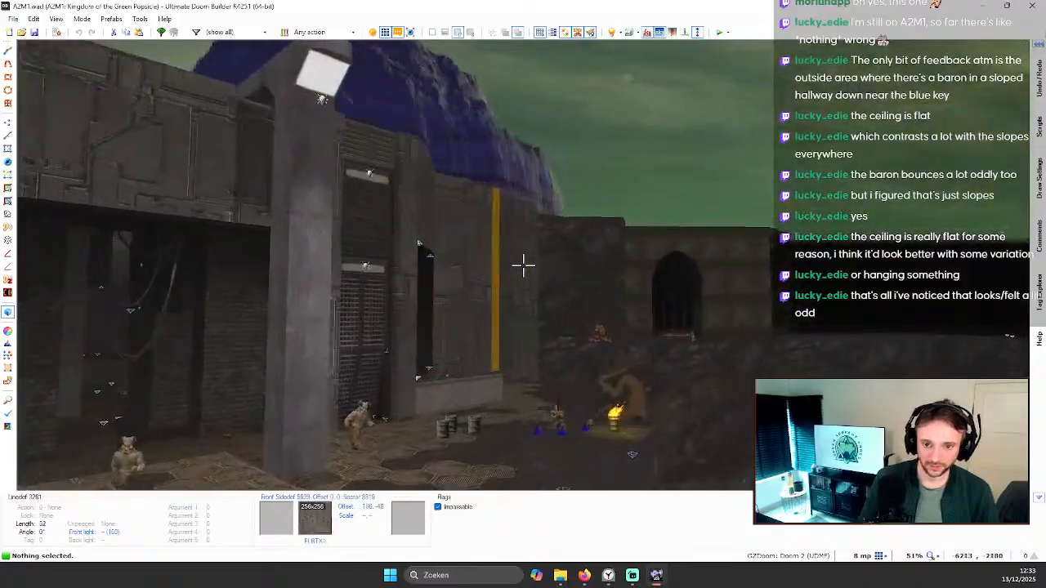
Step: Examine the tall hallway opening above the green slime and how its rock walls meet the sloped floor
key(w)
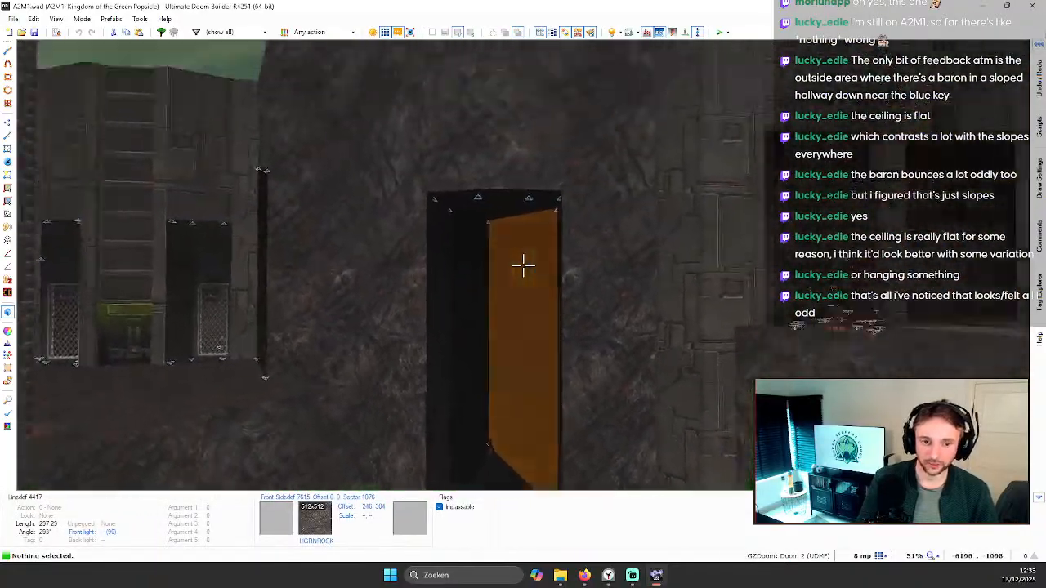
key(w)
key(w)
key(w)
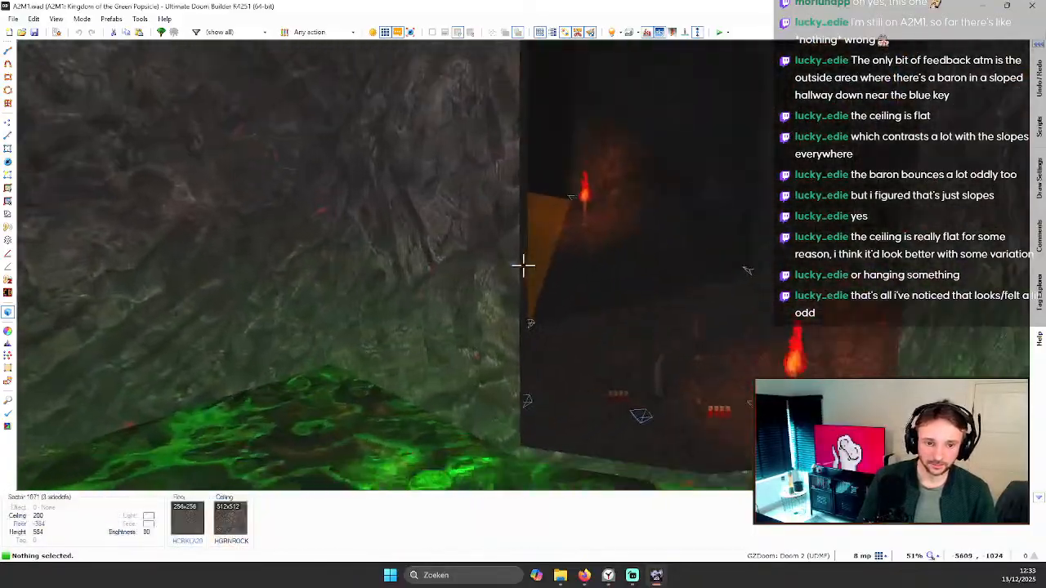
key(w)
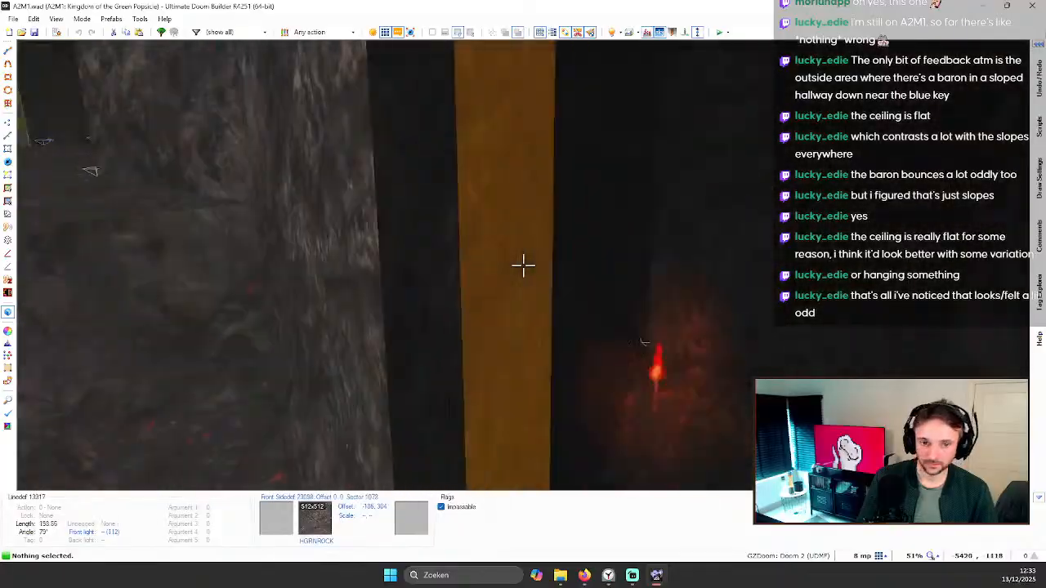
key(w)
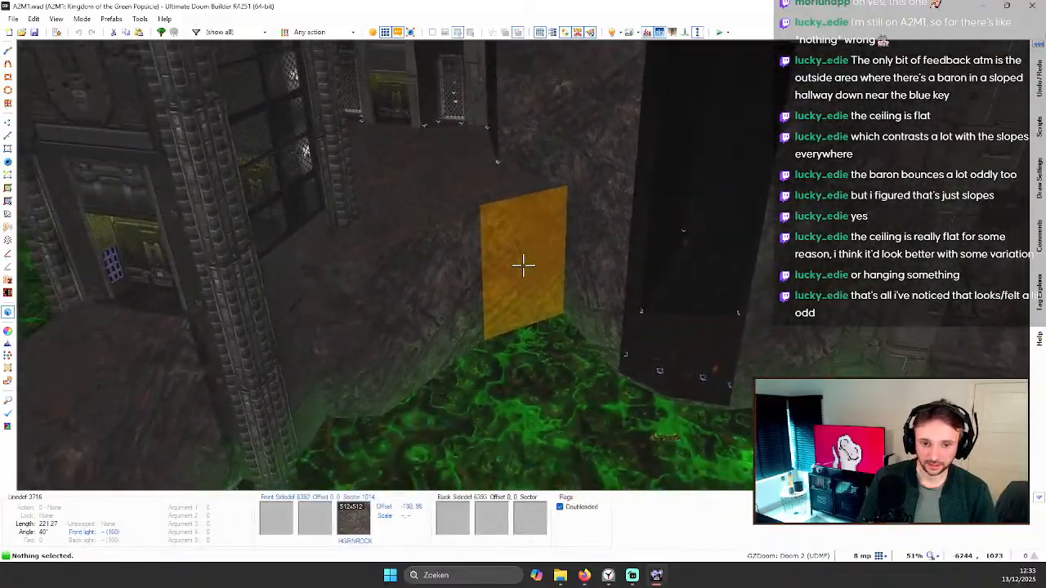
key(w)
key(w)
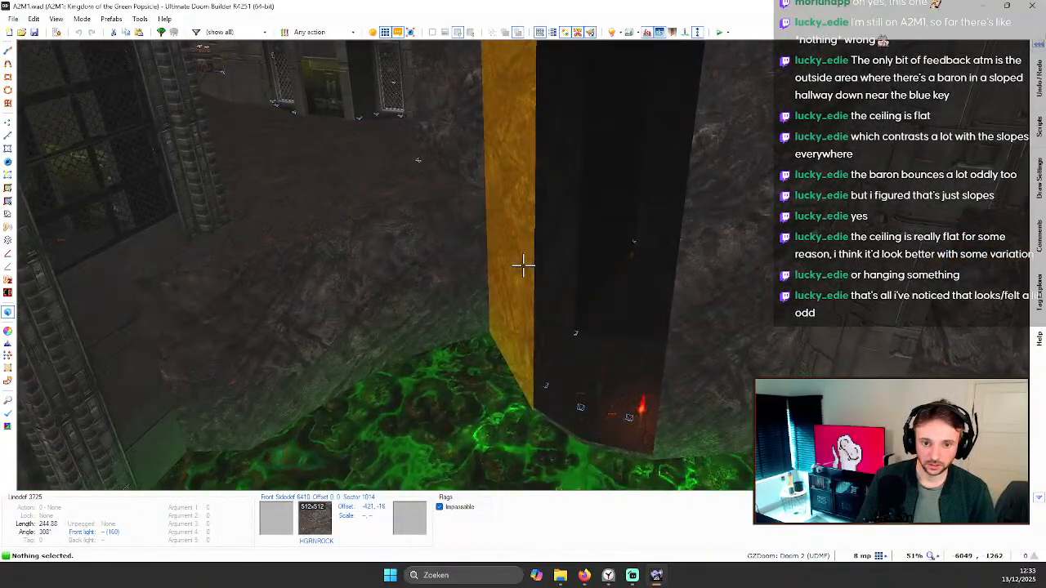
key(w)
key(w)
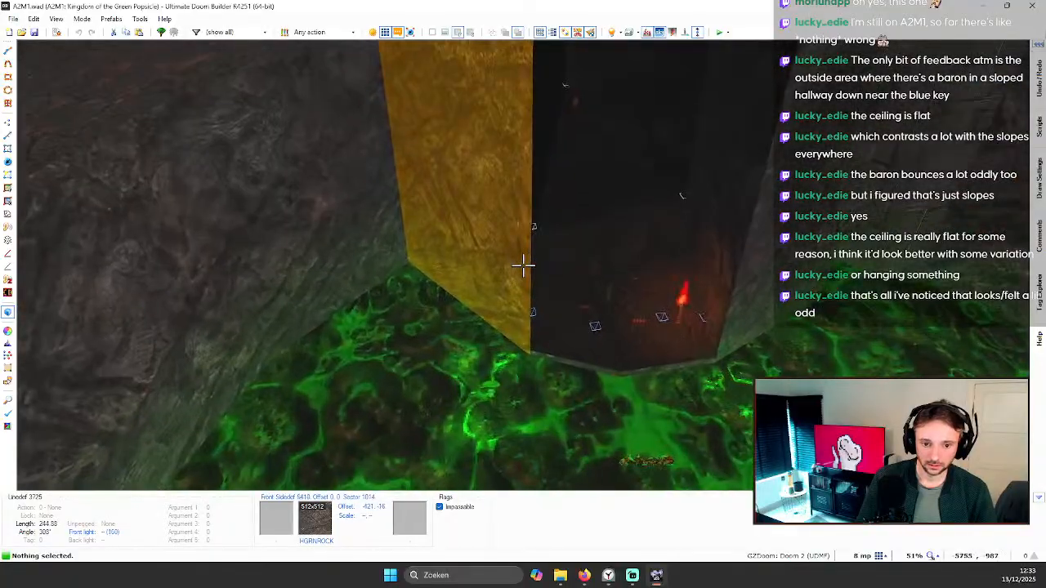
Step: Return to the 2D layout and save the A2M1 map
key(q)
scroll(539, 253, down, 3)
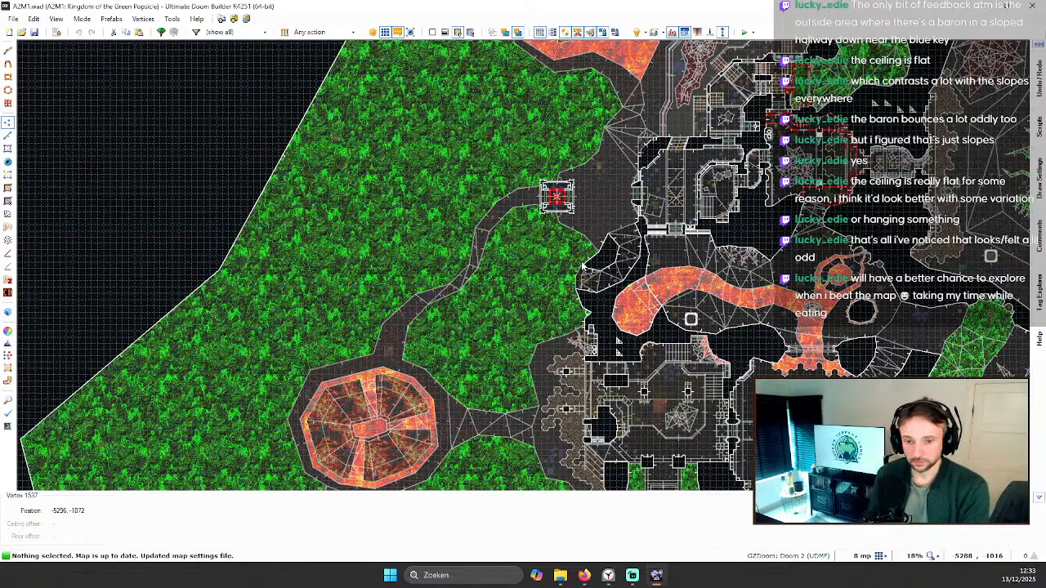
click(33, 32)
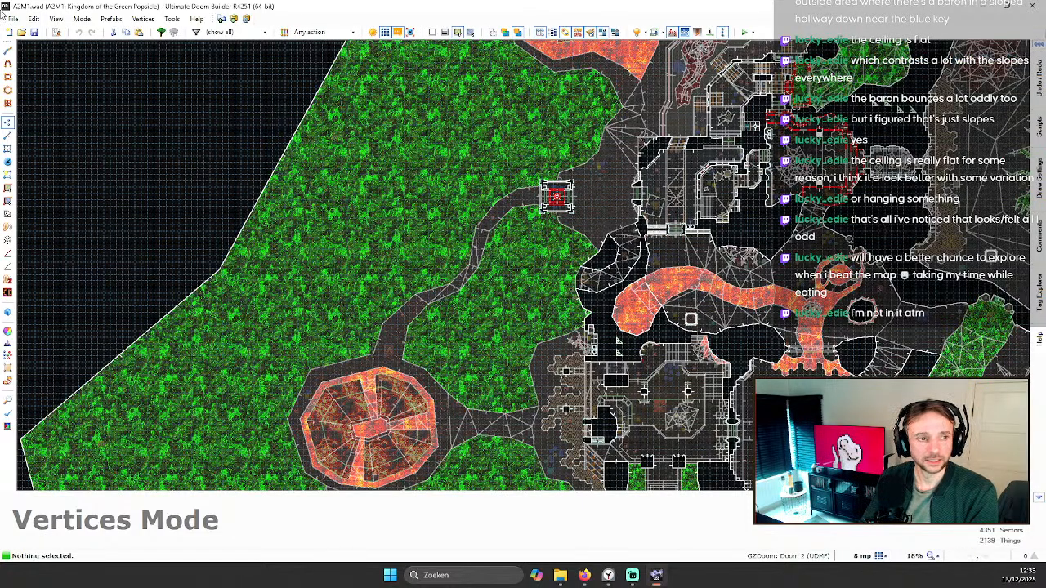
click(34, 32)
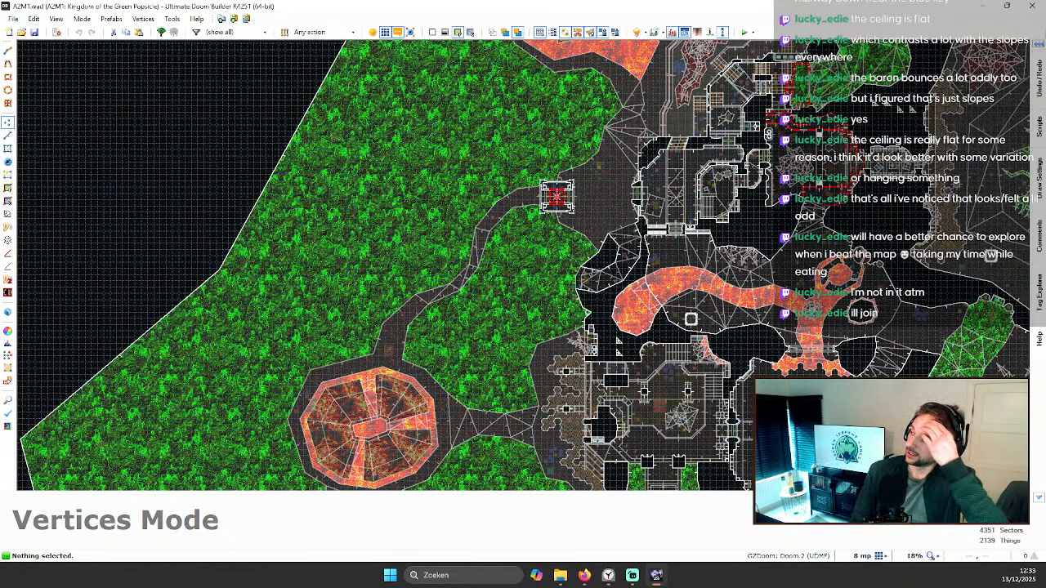
scroll(557, 196, down, 3)
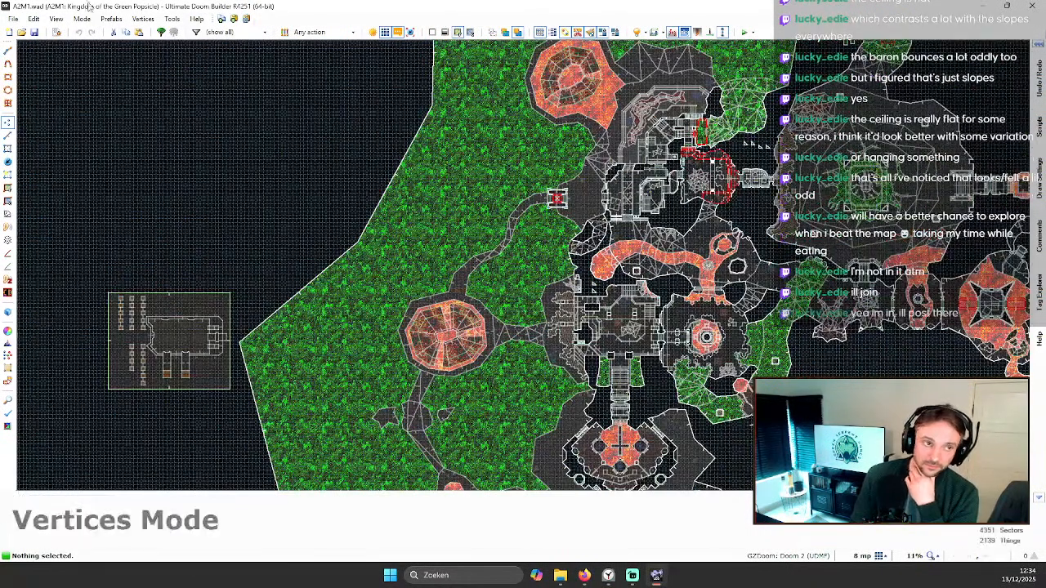
click(38, 32)
scroll(701, 213, down, 3)
scroll(766, 175, up, 2)
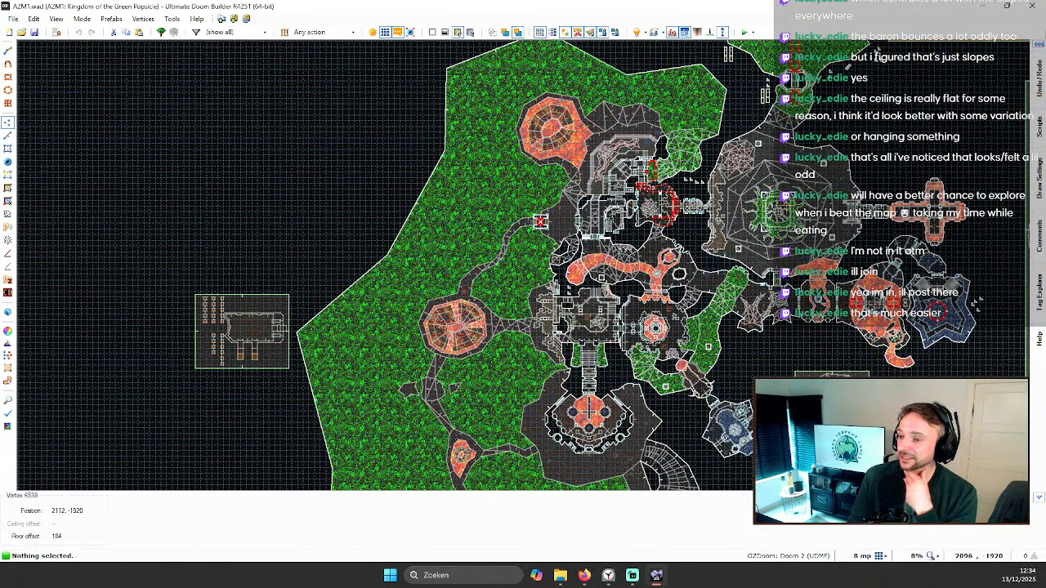
Step: Reopen the recent file A2M0.wad with its existing resource settings and view its icy rock area with the blue torch in 3D
click(13, 18)
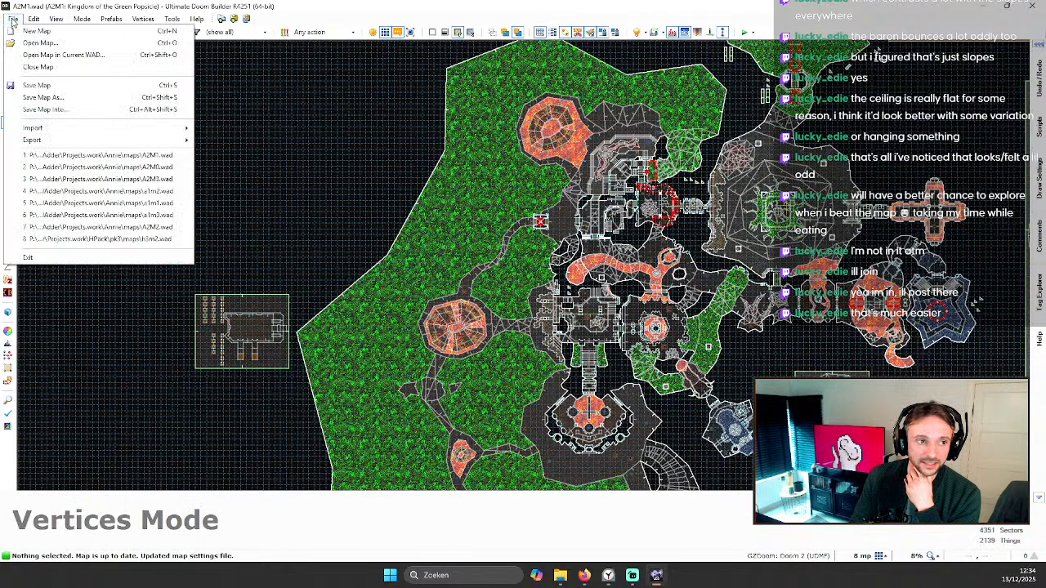
click(170, 167)
click(605, 436)
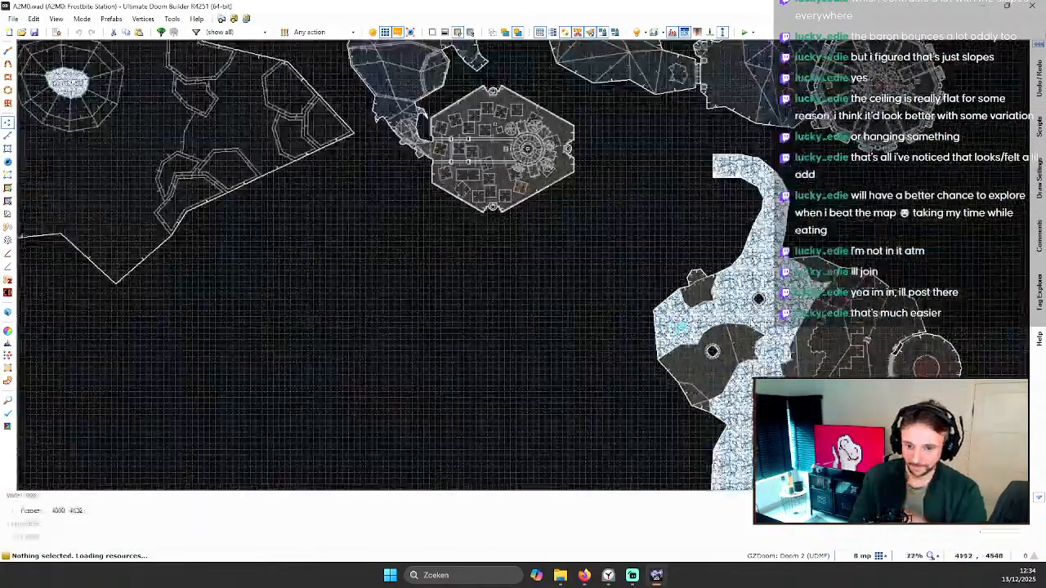
scroll(586, 195, up, 2)
scroll(567, 207, down, 5)
key(Up)
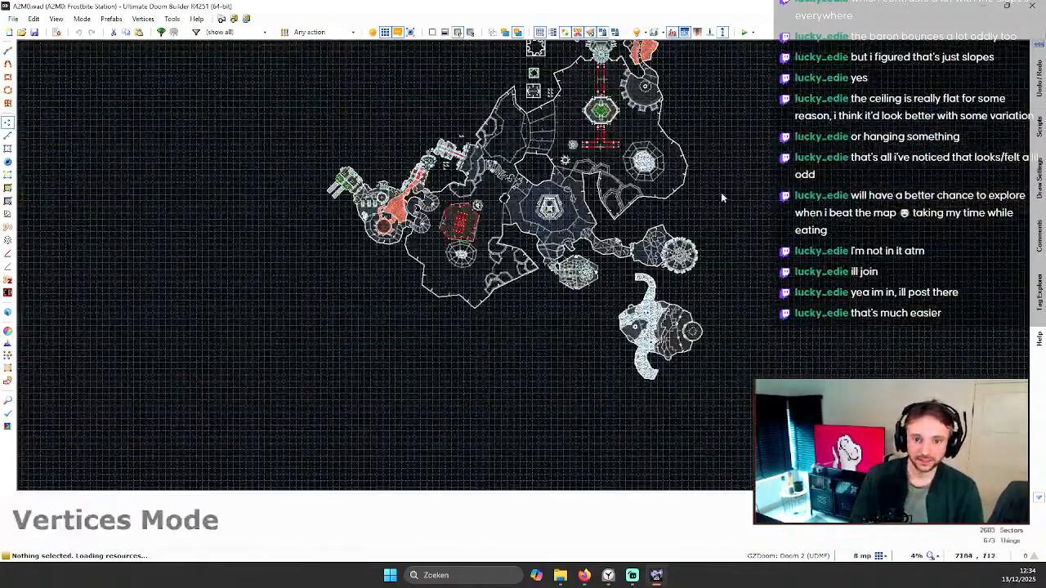
scroll(721, 192, up, 2)
scroll(485, 296, up, 5)
key(w)
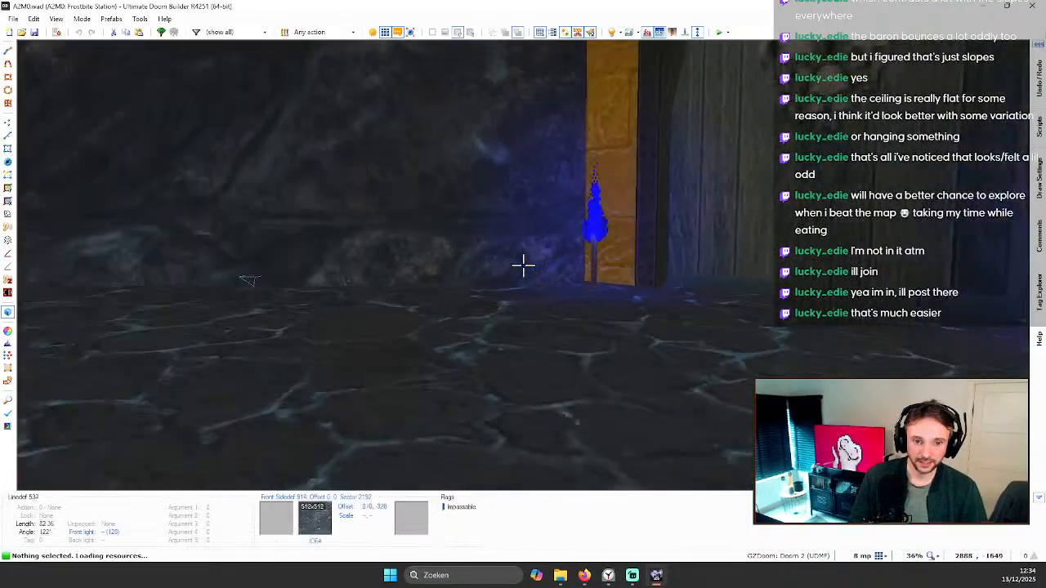
Step: Examine the arched skull door with its blue torches and surrounding stonework in 3D, and return to the 2D layout
key(s)
key(w)
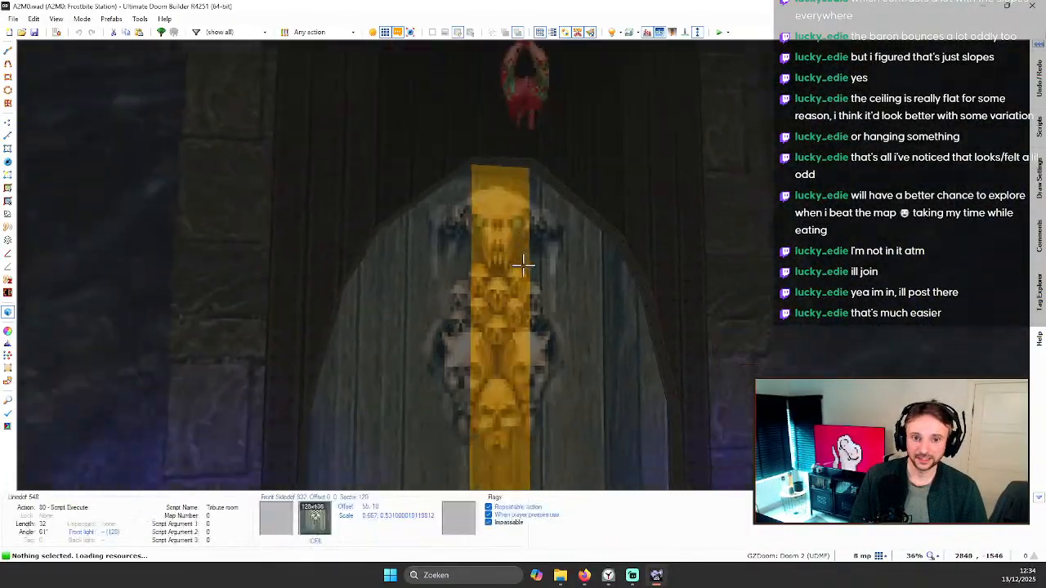
key(s)
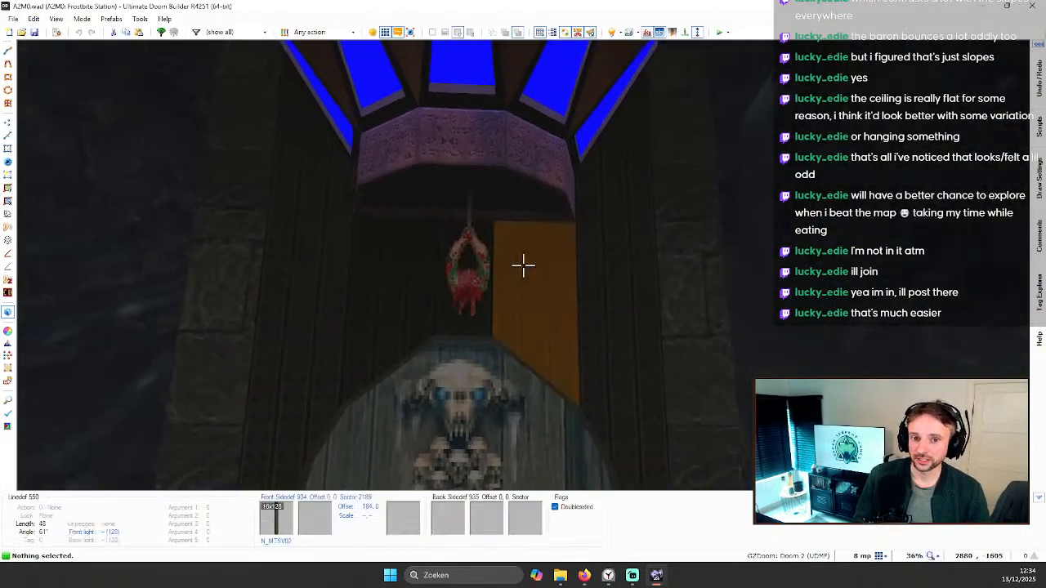
key(d)
key(e)
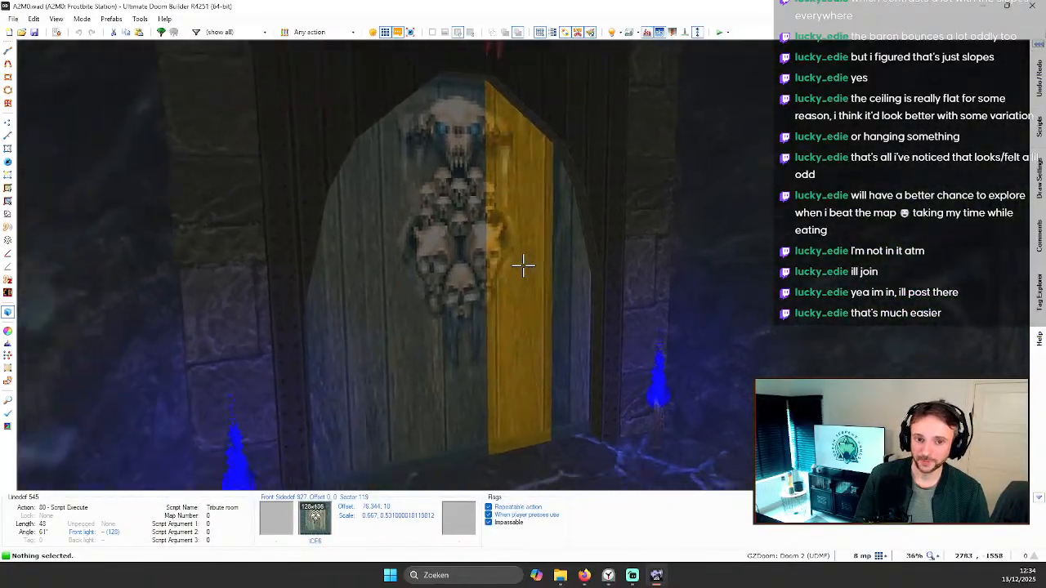
key(d)
key(e)
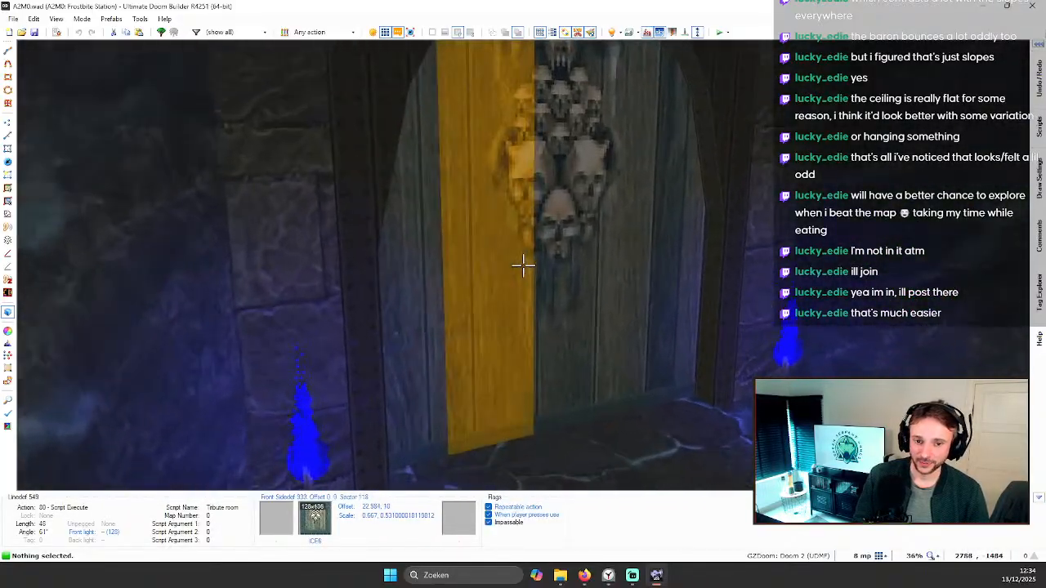
key(d)
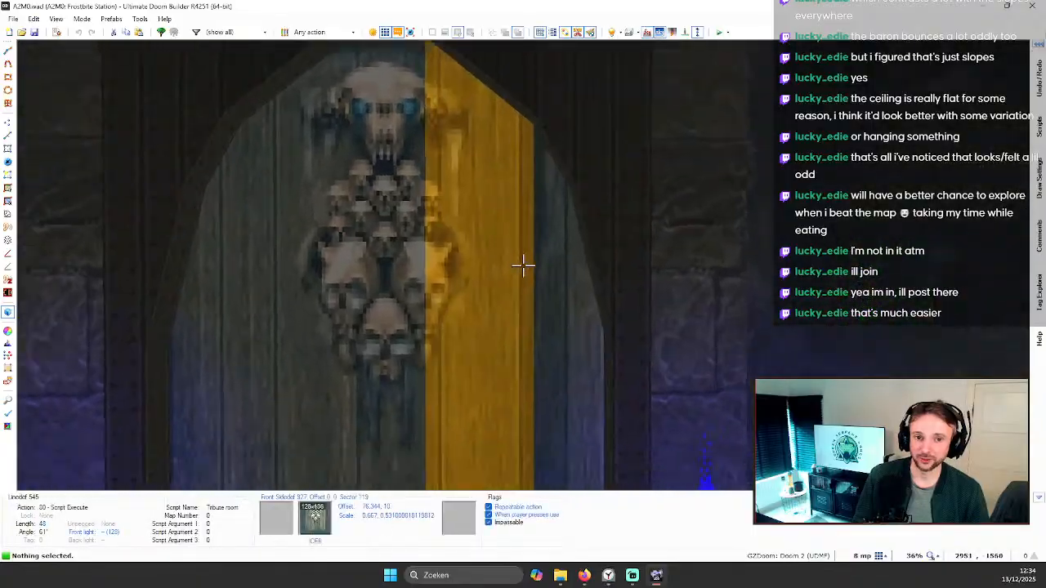
key(d)
key(w)
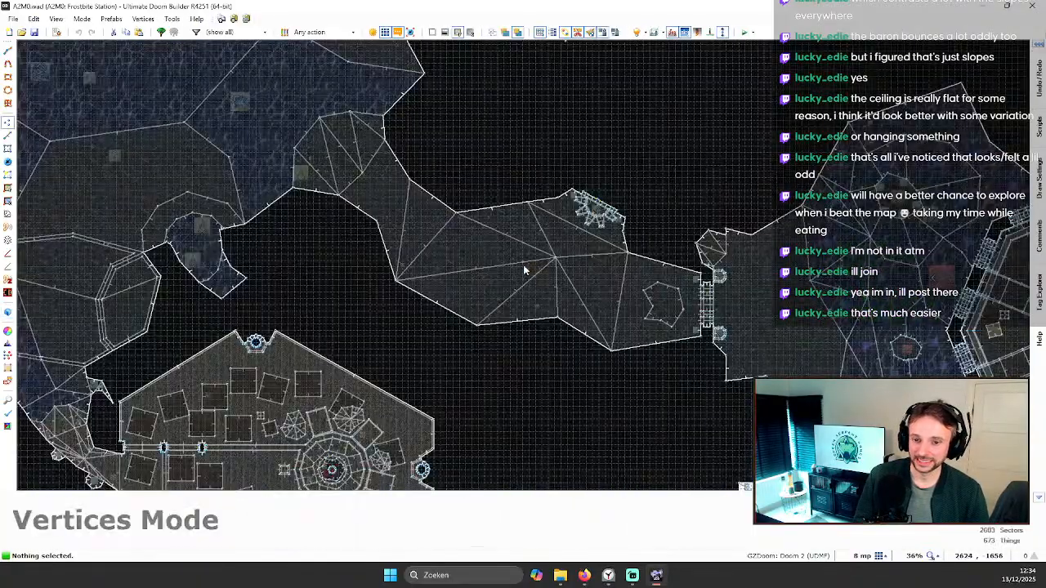
Step: Move the Discord window off this display and save the A2M0 map
scroll(526, 277, down, 2)
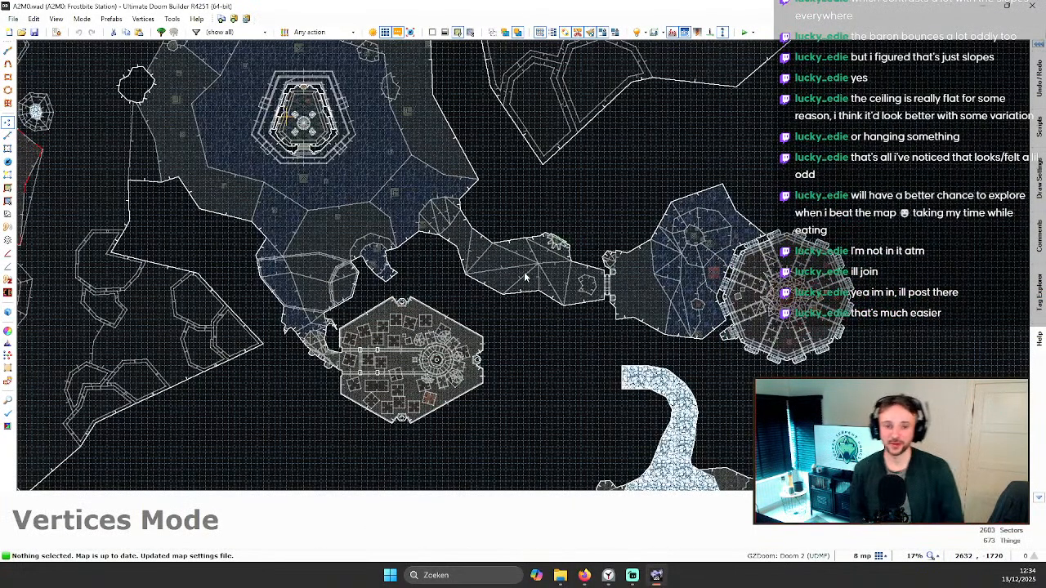
scroll(525, 277, down, 2)
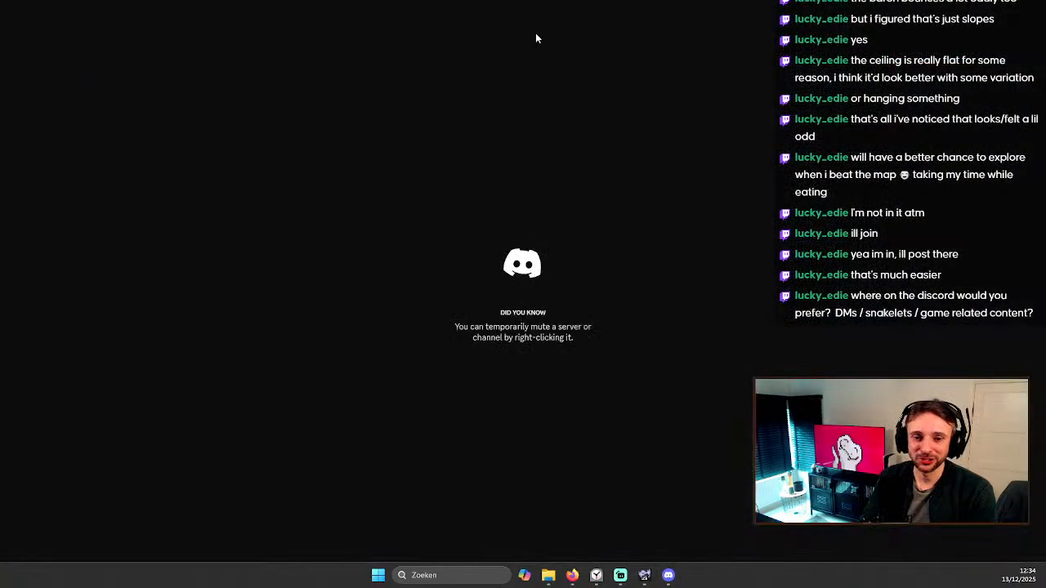
drag(511, 9, 1045, 68)
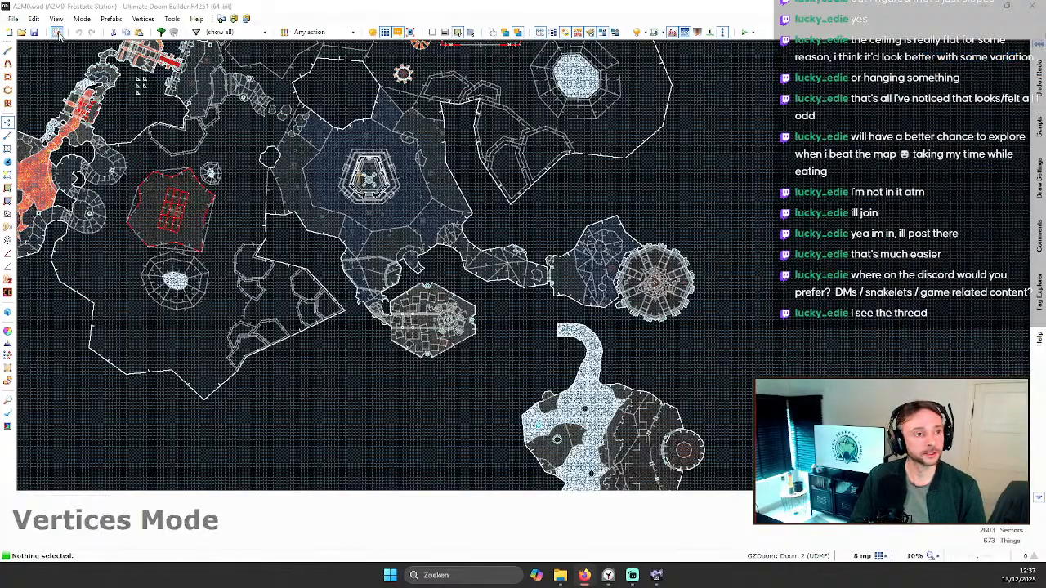
key(ctrl+s)
Step: Look over the detached icy river cave in the 2D layout and save the A2M0 map again
scroll(713, 350, down, 5)
scroll(712, 349, up, 5)
scroll(654, 339, down, 3)
scroll(646, 337, up, 3)
scroll(656, 355, down, 2)
key(Down)
key(Up)
key(Up)
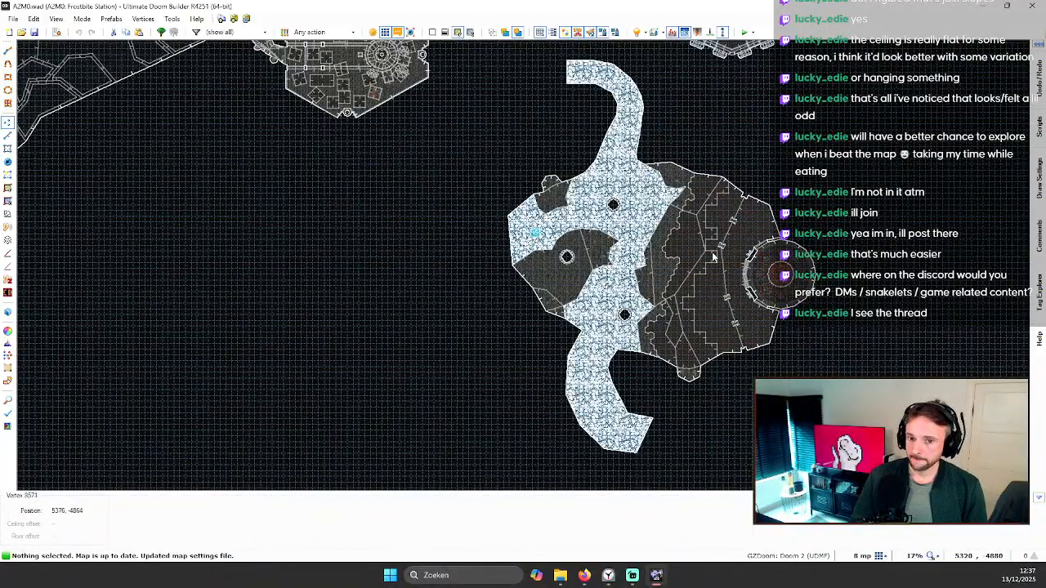
key(v)
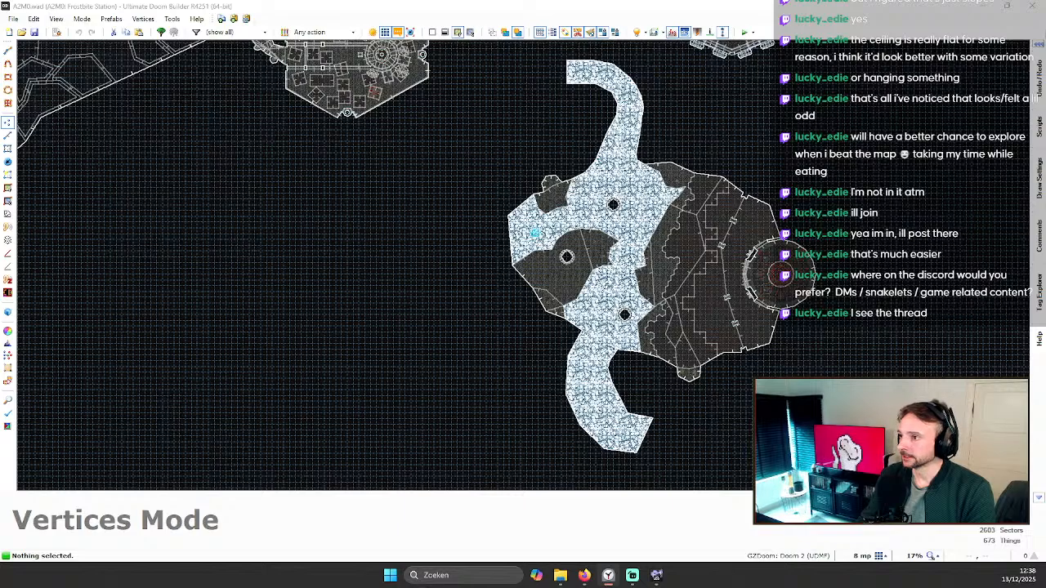
click(34, 31)
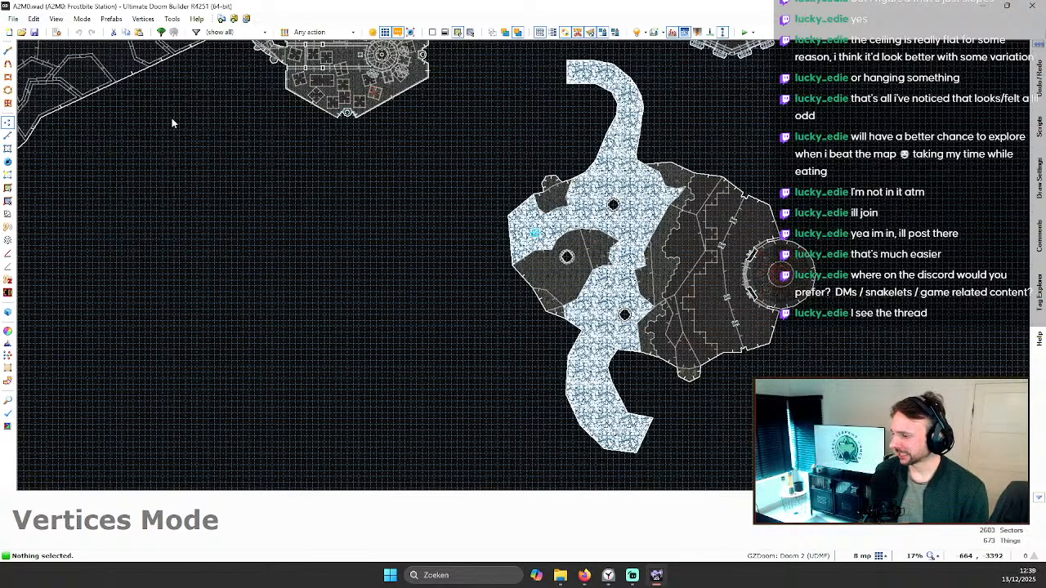
key(ctrl+s)
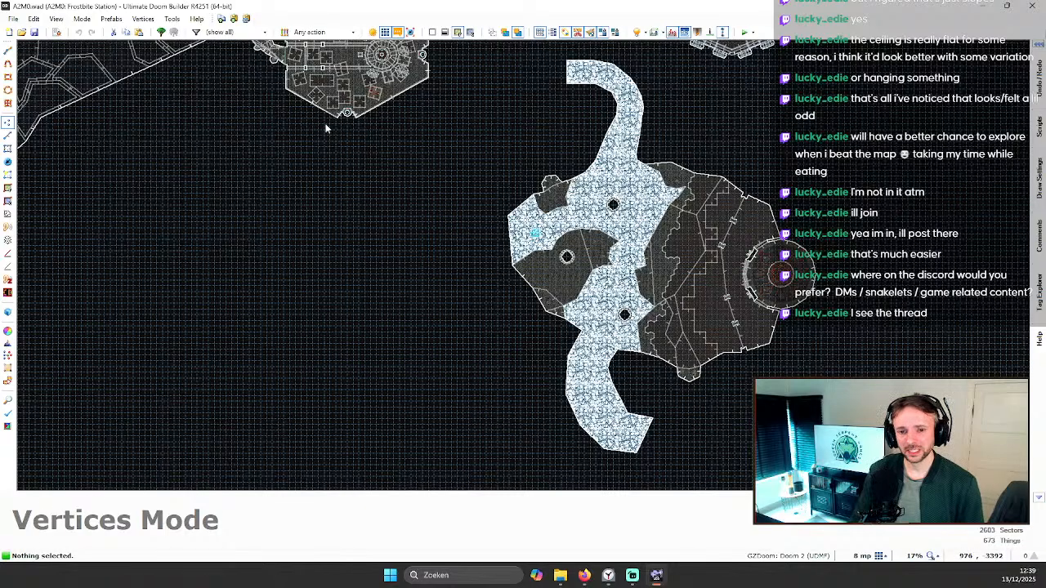
Step: Survey the whole A2M0 layout in 2D, comparing the unconnected icy river cave with the central ice area and its side rooms
scroll(504, 208, down, 2)
scroll(539, 221, up, 3)
scroll(572, 235, down, 3)
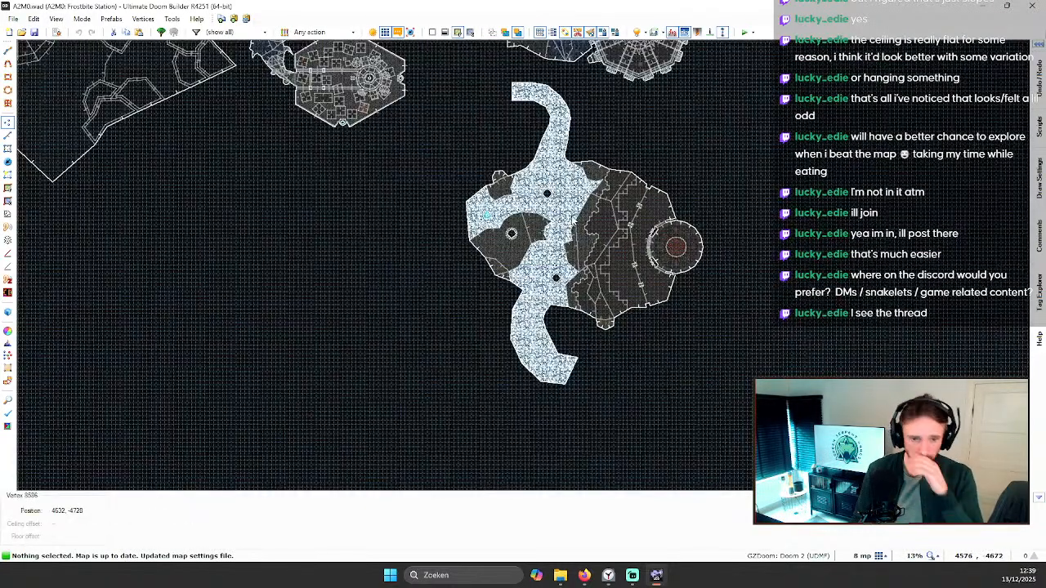
scroll(566, 221, down, 2)
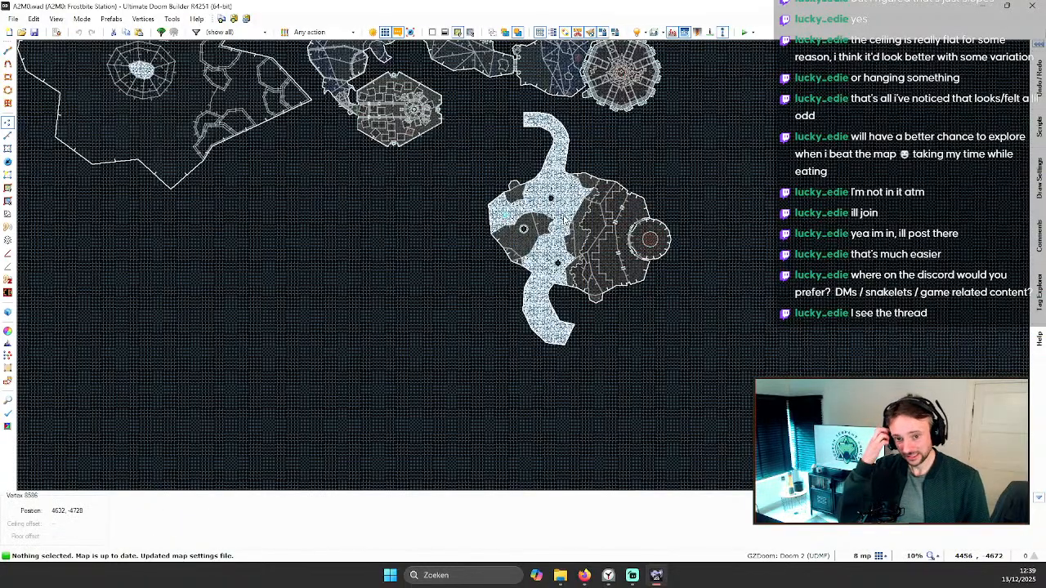
scroll(467, 182, down, 2)
scroll(474, 180, down, 1)
scroll(499, 173, up, 4)
scroll(524, 167, down, 2)
scroll(525, 168, down, 1)
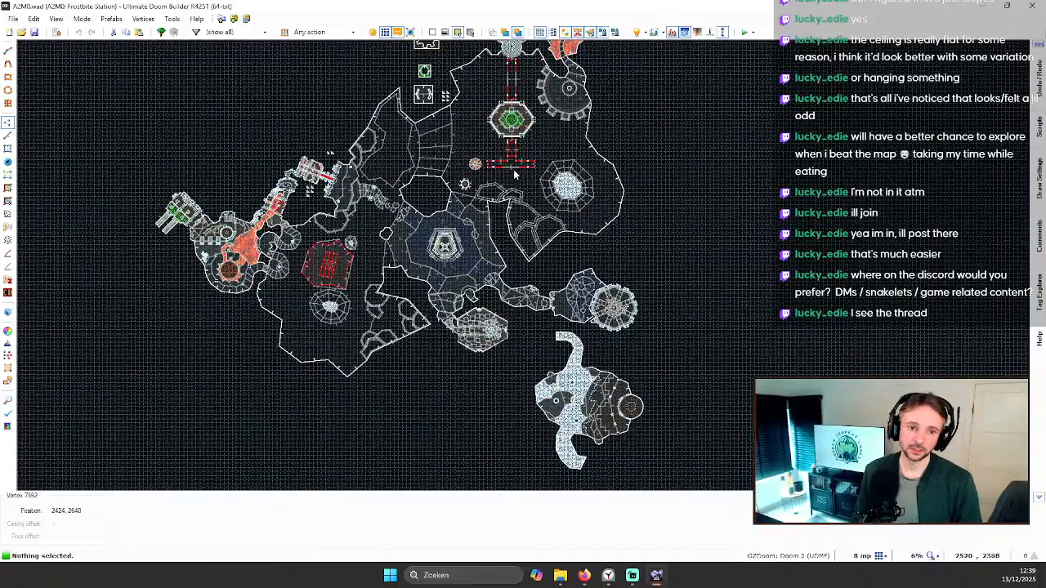
scroll(523, 172, up, 2)
scroll(521, 173, down, 2)
scroll(519, 176, up, 1)
scroll(520, 177, down, 1)
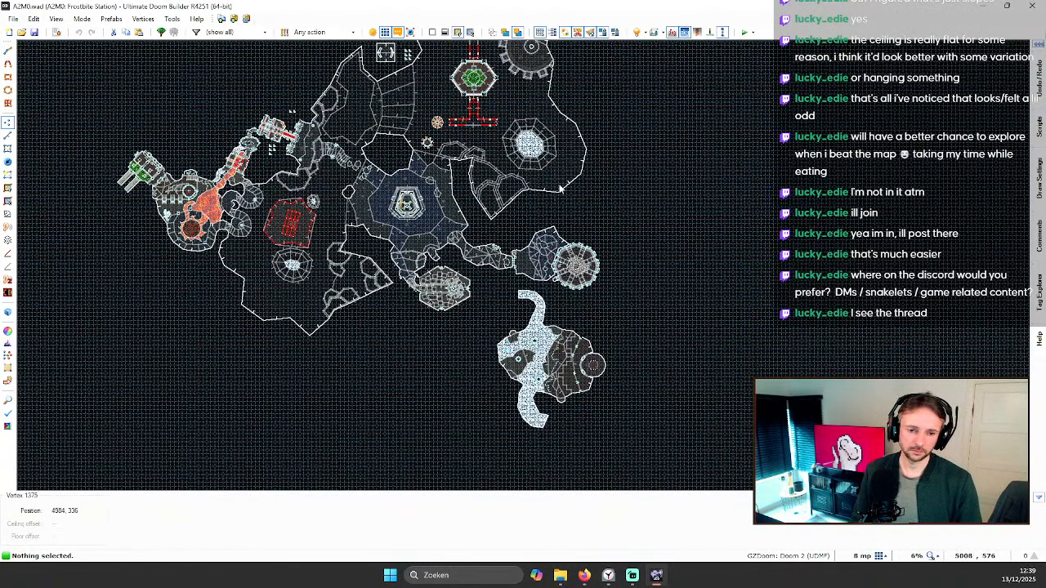
scroll(584, 195, up, 2)
scroll(583, 199, down, 2)
key(Left)
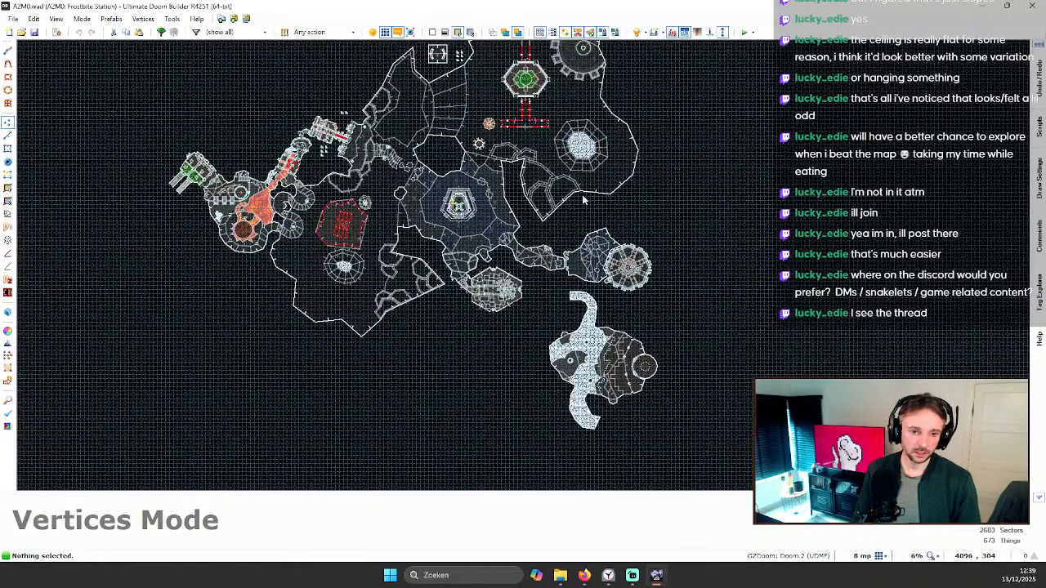
key(Down)
scroll(590, 227, up, 2)
key(Right)
key(Down)
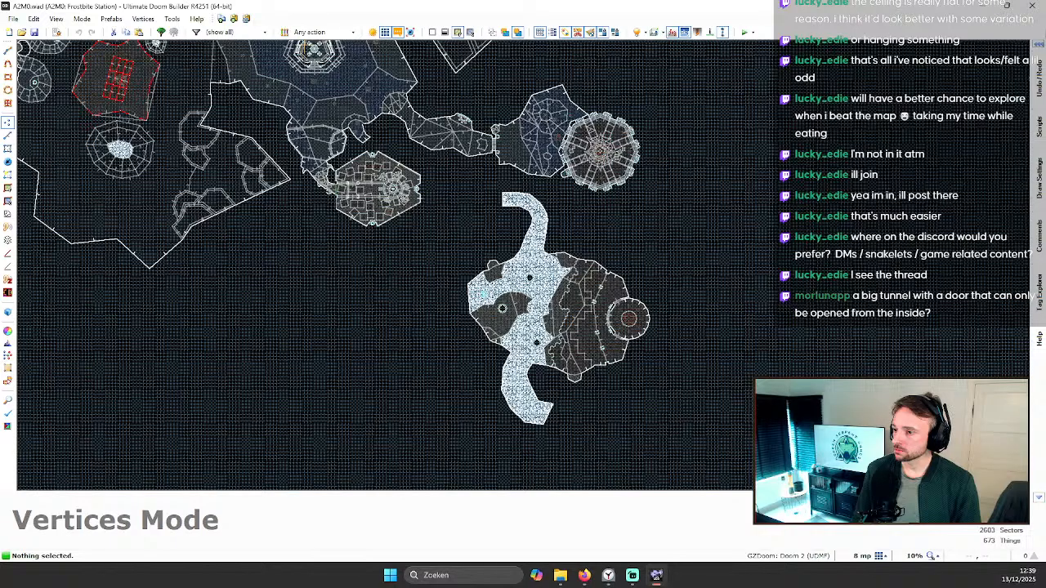
scroll(623, 406, down, 3)
scroll(366, 123, up, 5)
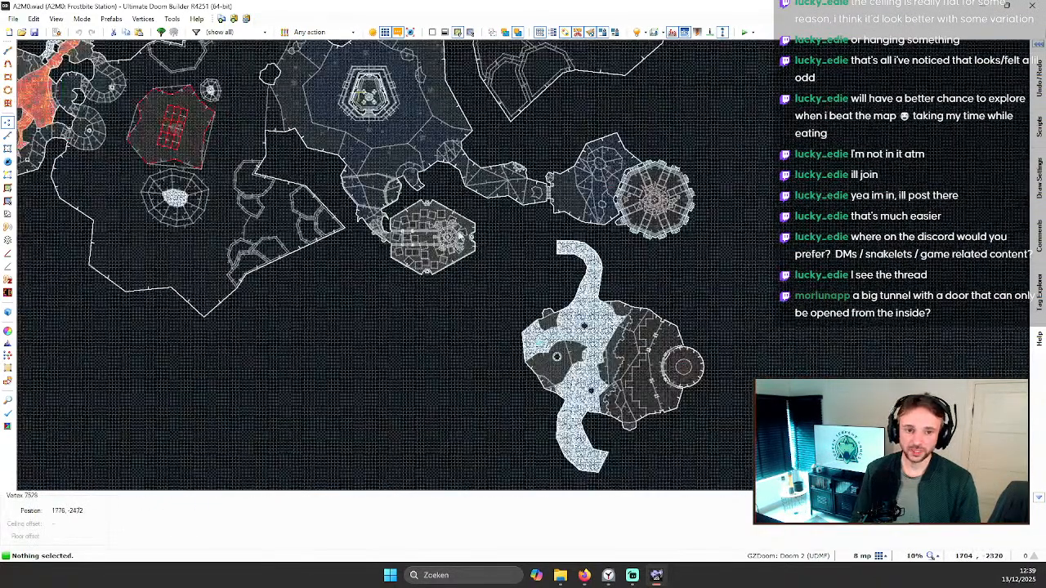
Step: Save the A2M0 map and open the recent file A2M1.wad with its existing resource settings
key(v)
click(33, 33)
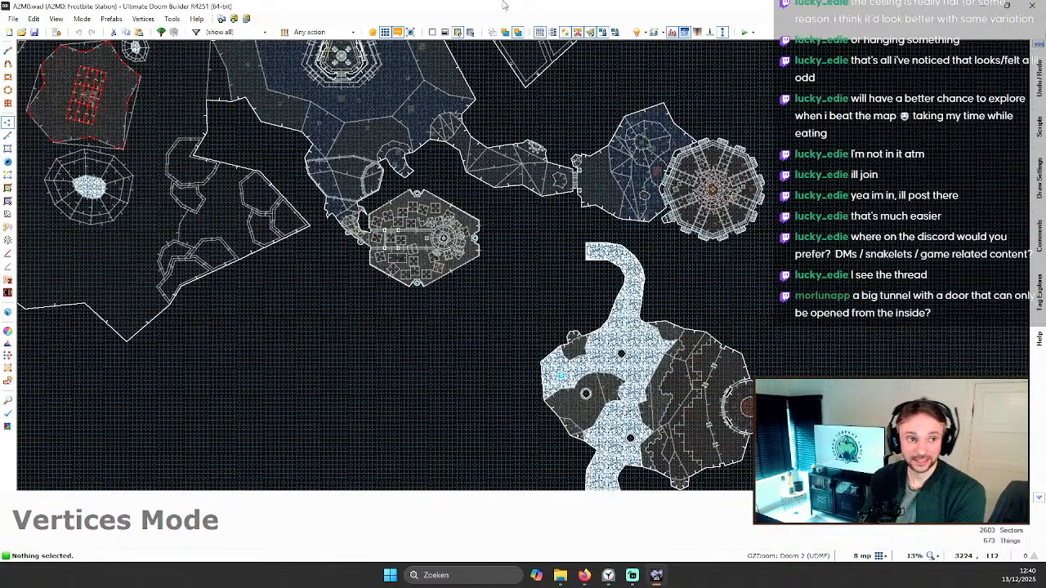
click(35, 32)
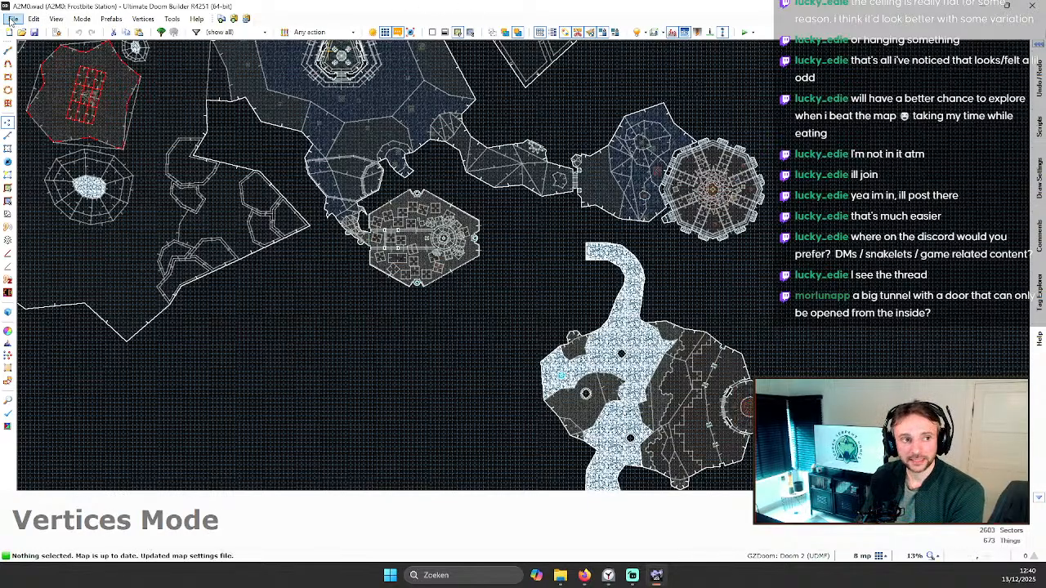
click(13, 18)
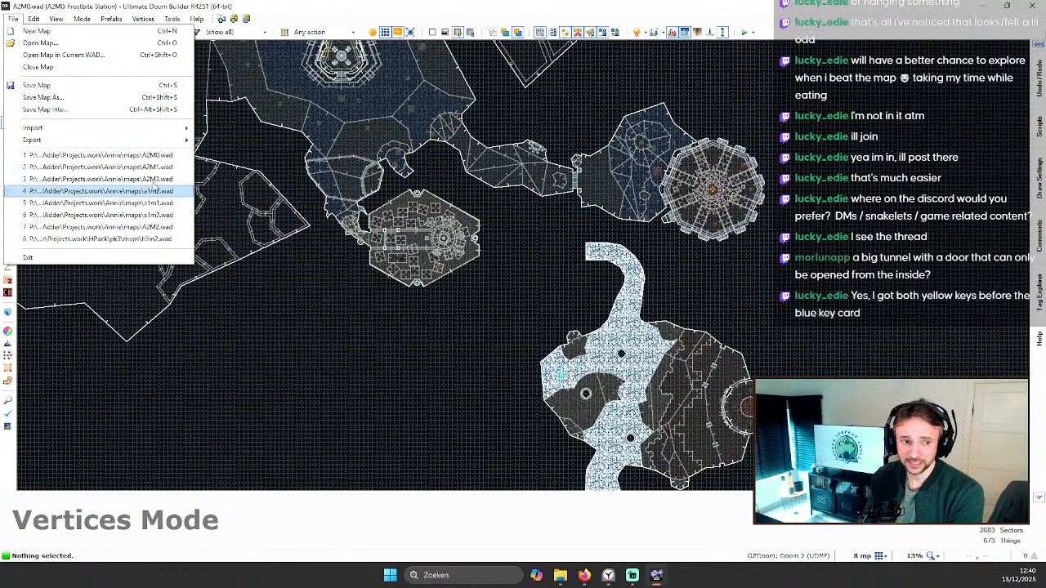
click(156, 167)
click(603, 433)
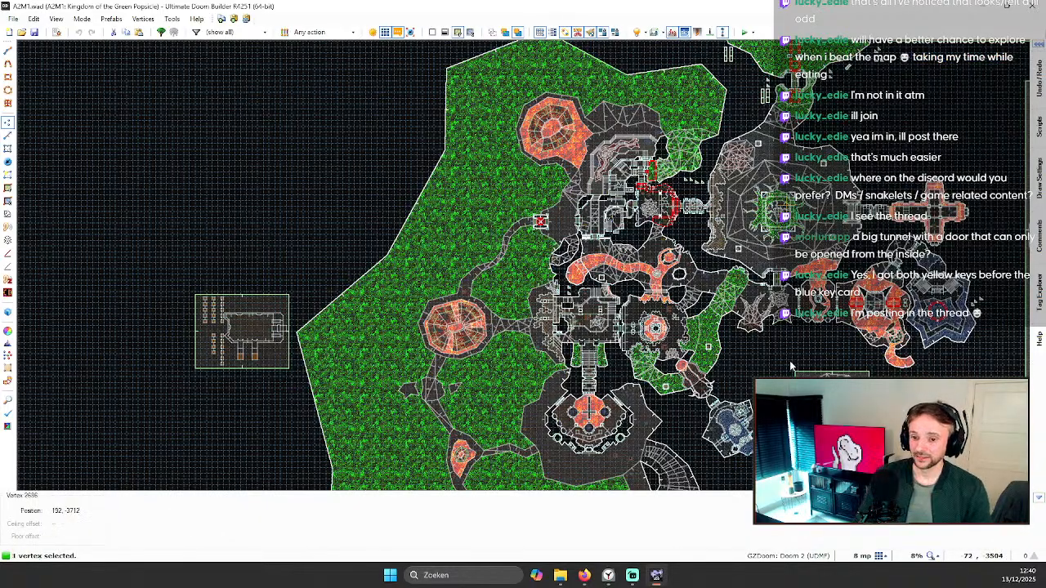
Step: Find the lava chamber in the A2M1 layout and approach its metal door with red and yellow key bars in 3D
scroll(790, 367, down, 3)
scroll(776, 262, down, 3)
scroll(690, 254, up, 5)
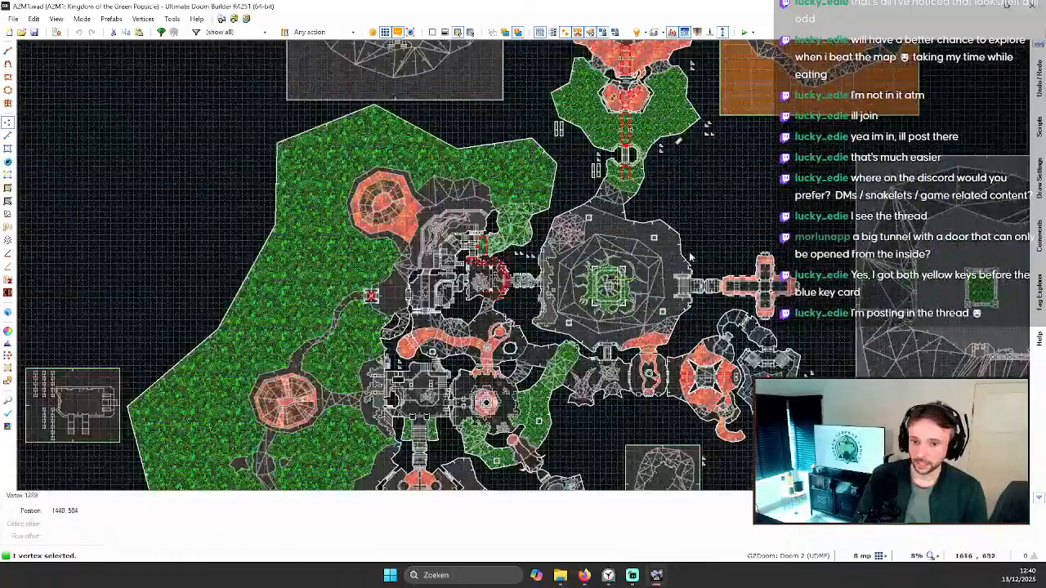
scroll(661, 310, down, 2)
scroll(694, 353, up, 2)
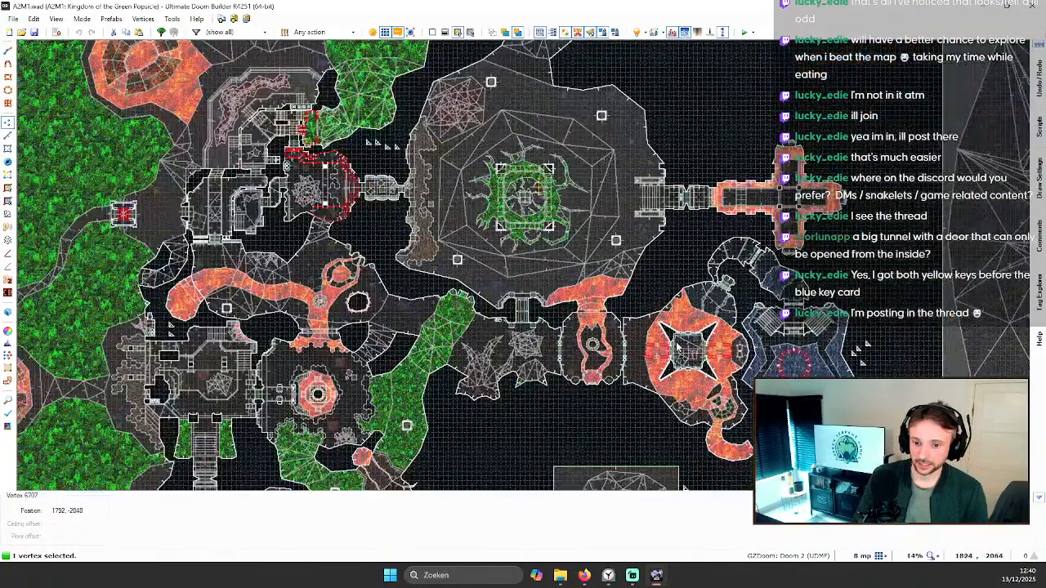
key(w)
key(d)
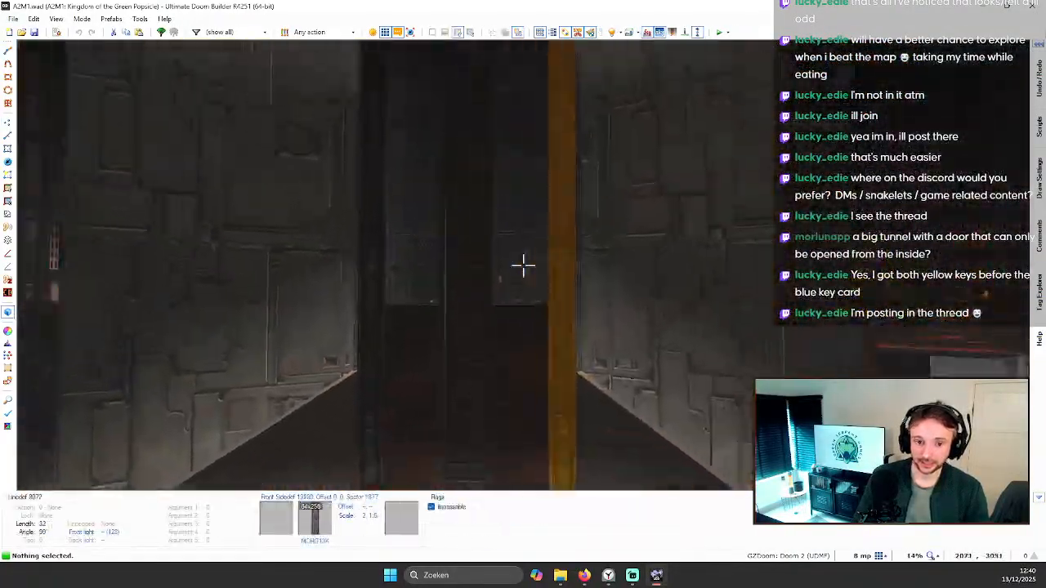
key(w)
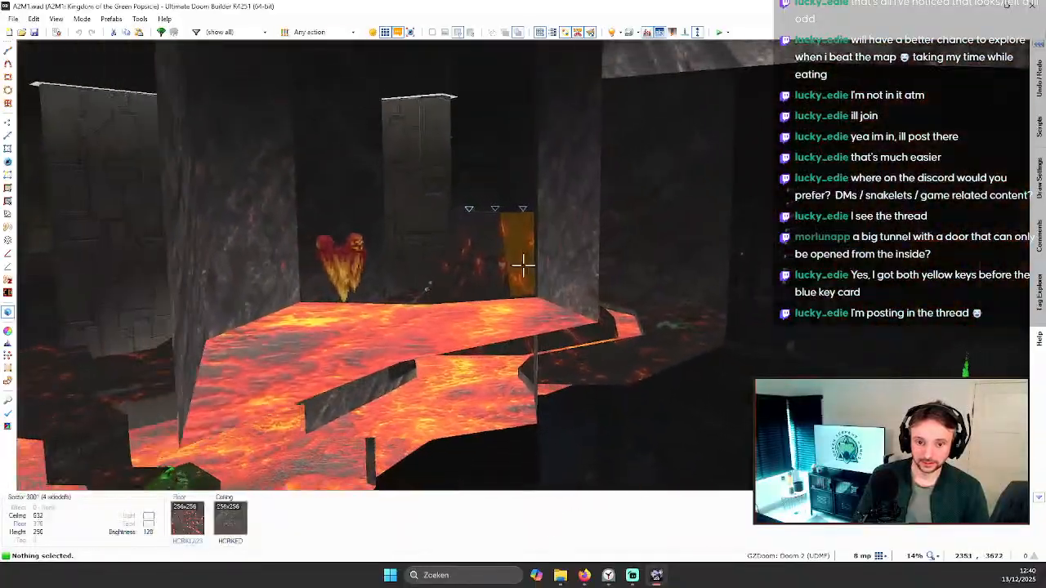
key(w)
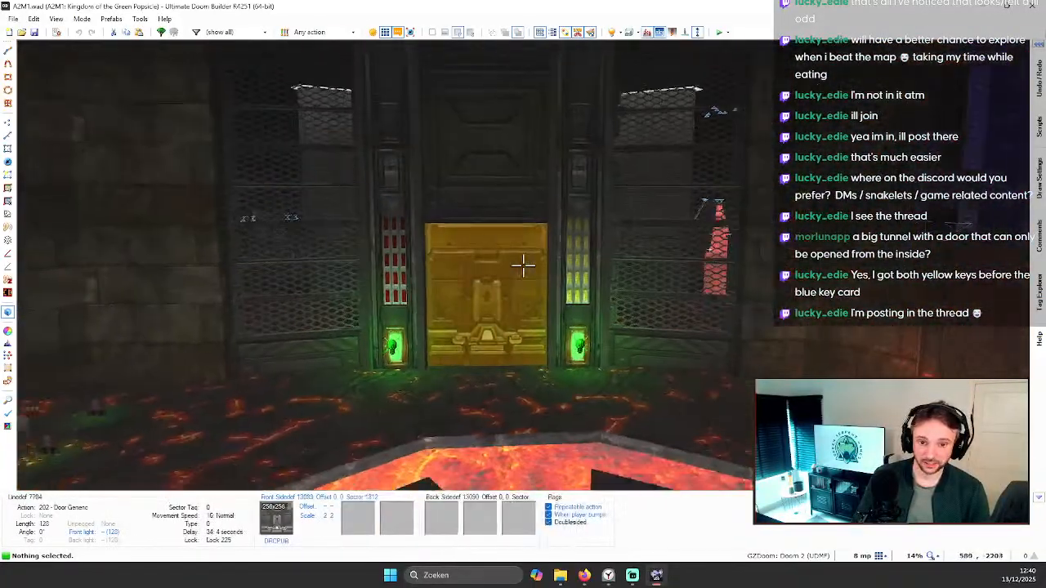
Step: Examine the locked metal door's lights and key bars, the demon-face altar opposite and the blue skull key in the lava chamber
key(s)
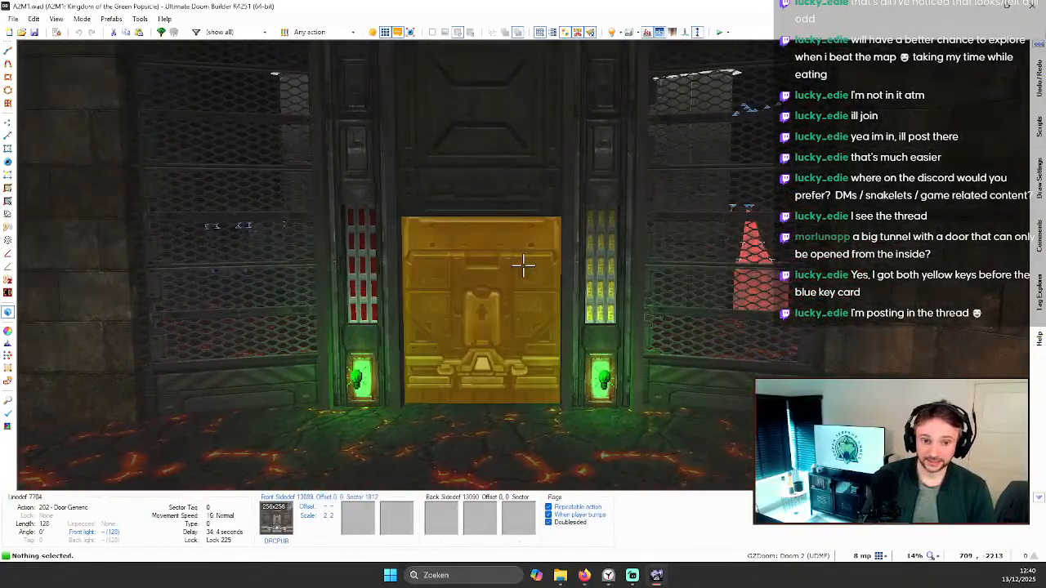
key(w)
key(s)
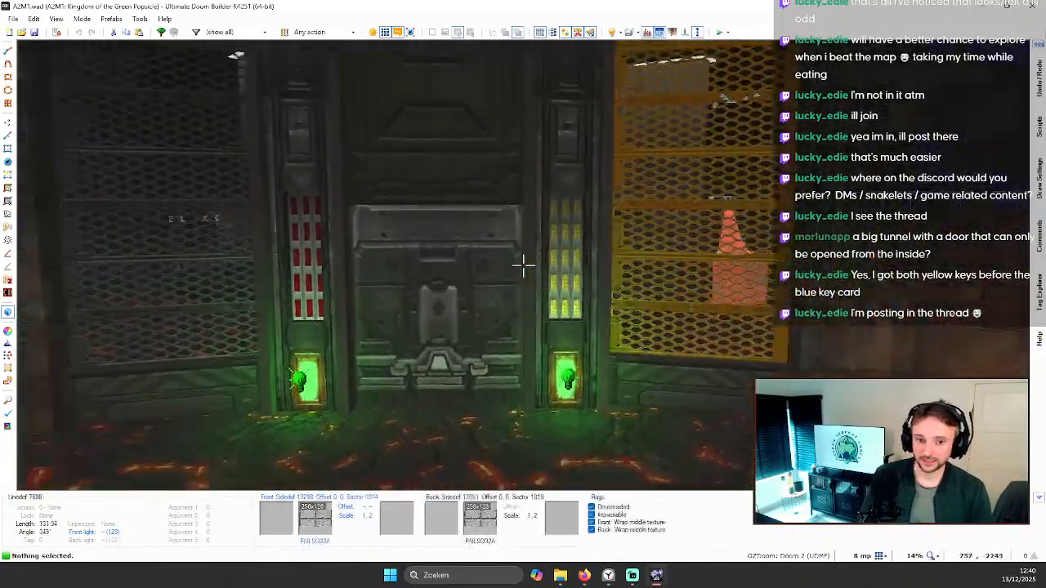
key(s)
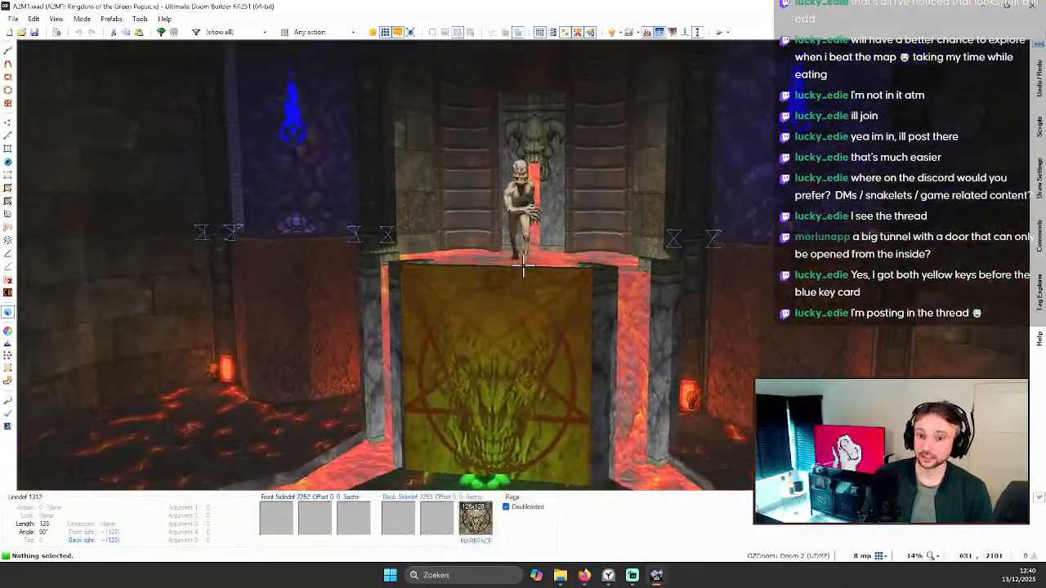
key(s)
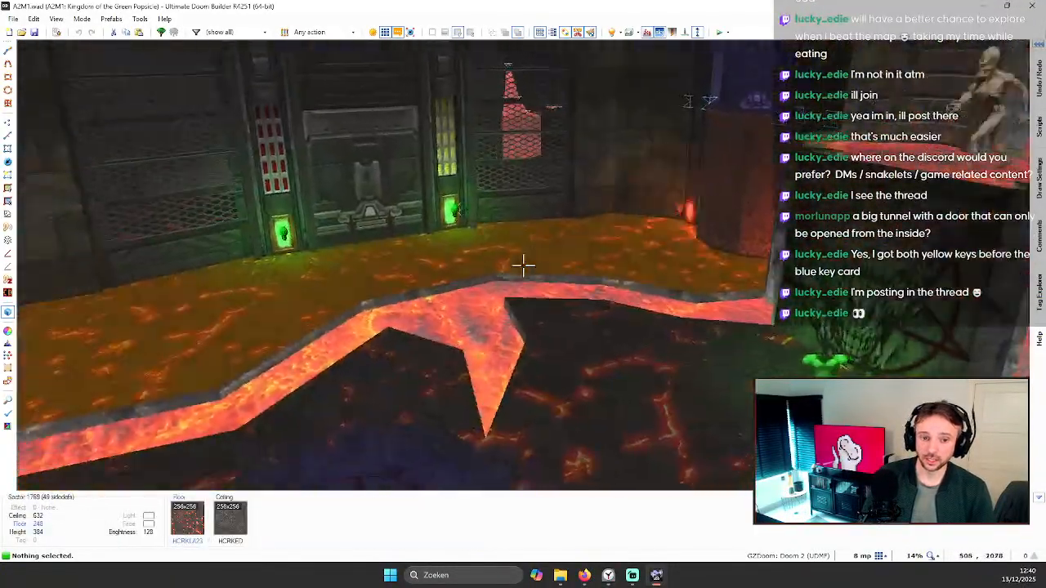
key(w)
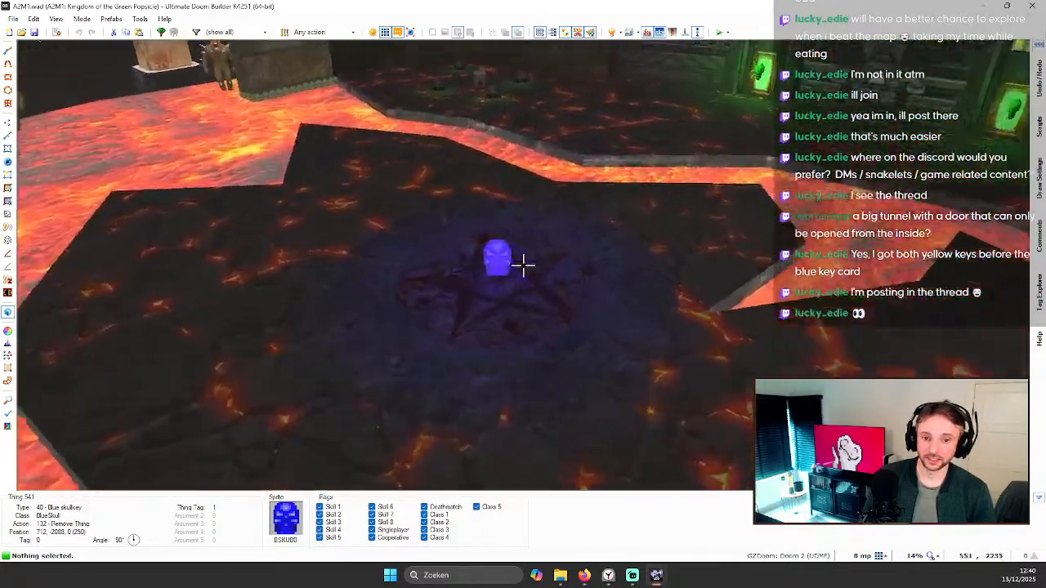
key(s)
key(w)
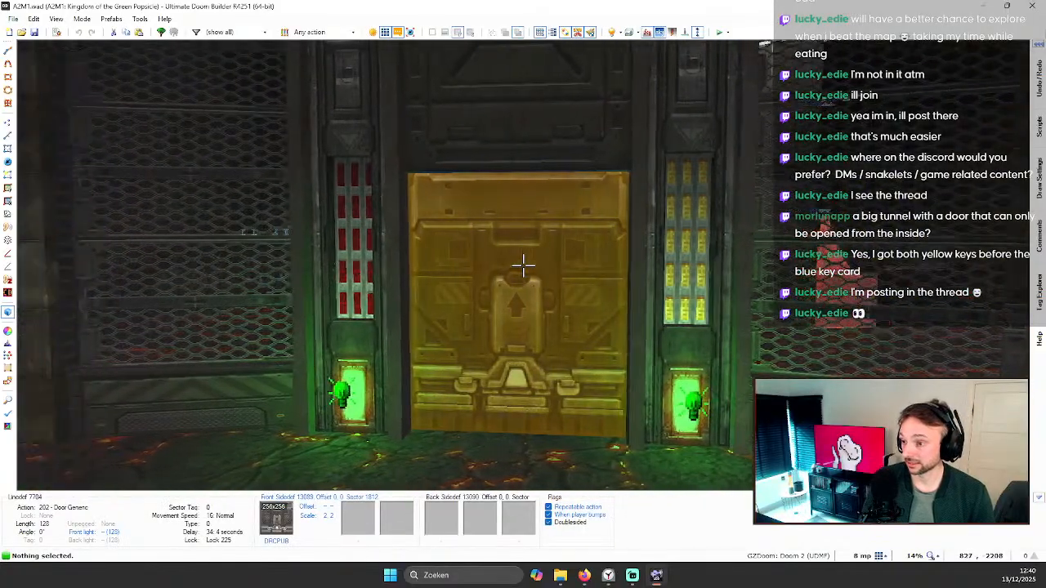
Step: Compare the lava chamber's locked door and key bars from several distances, and inspect the neighbouring dark halls and cavern of A2M1 in 3D
key(s)
key(d)
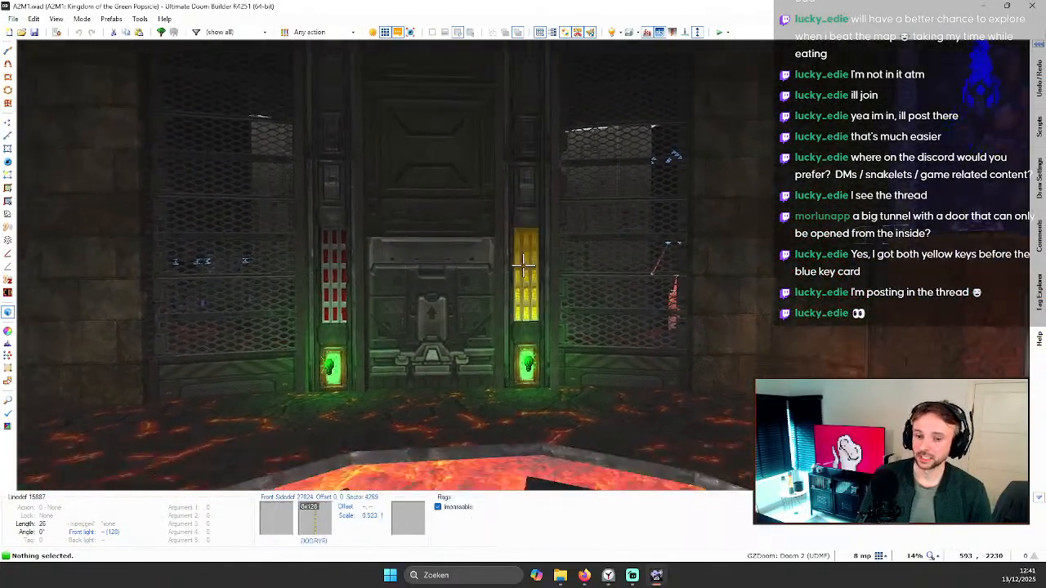
key(w)
key(s)
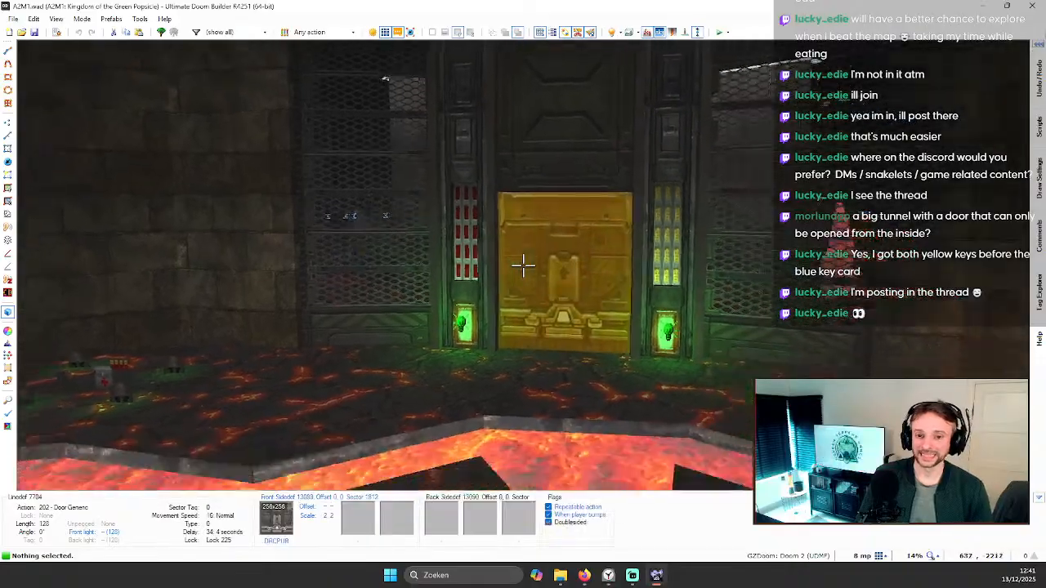
key(w)
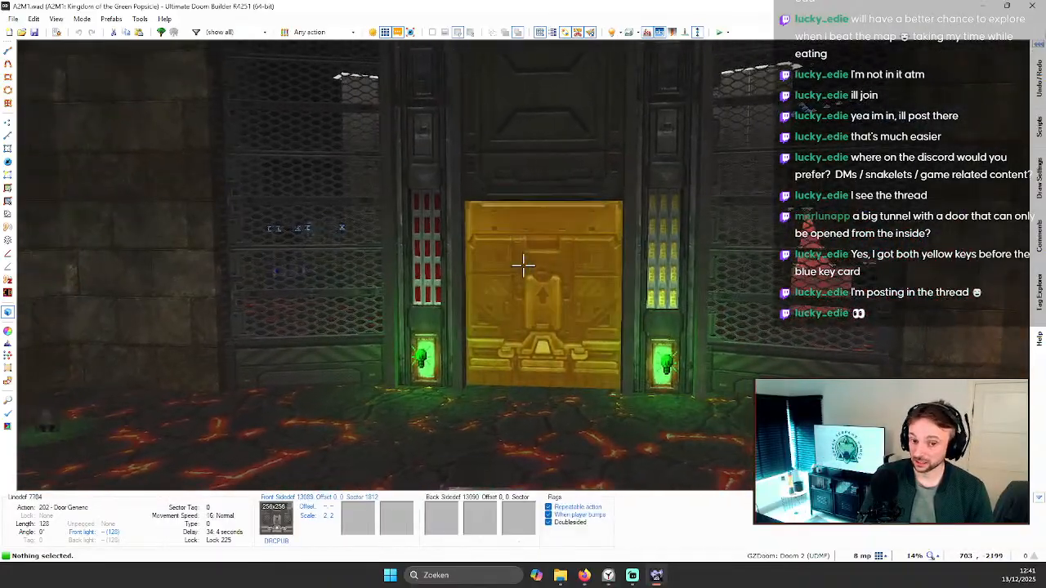
key(w)
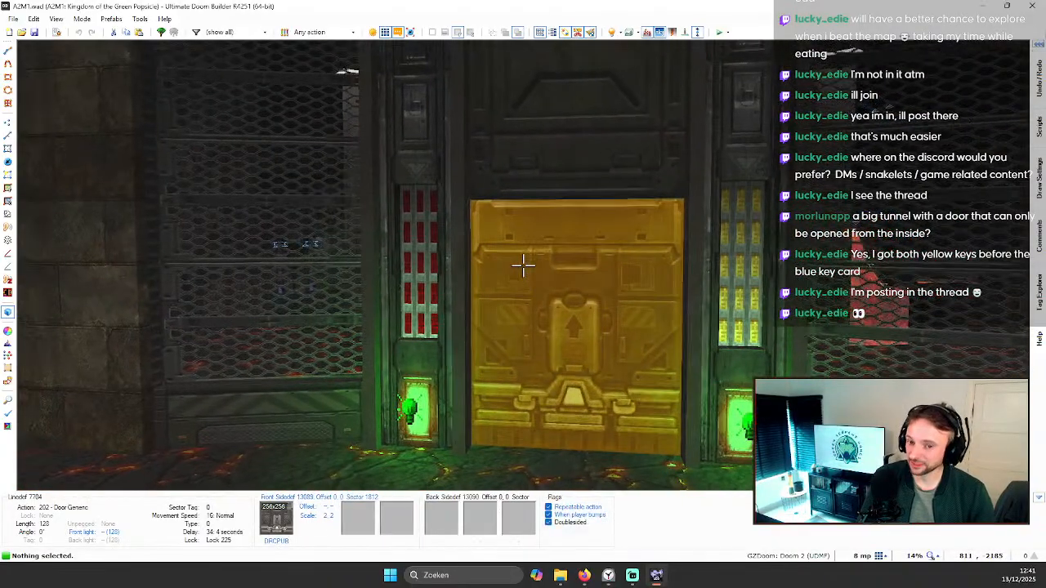
key(s)
key(w)
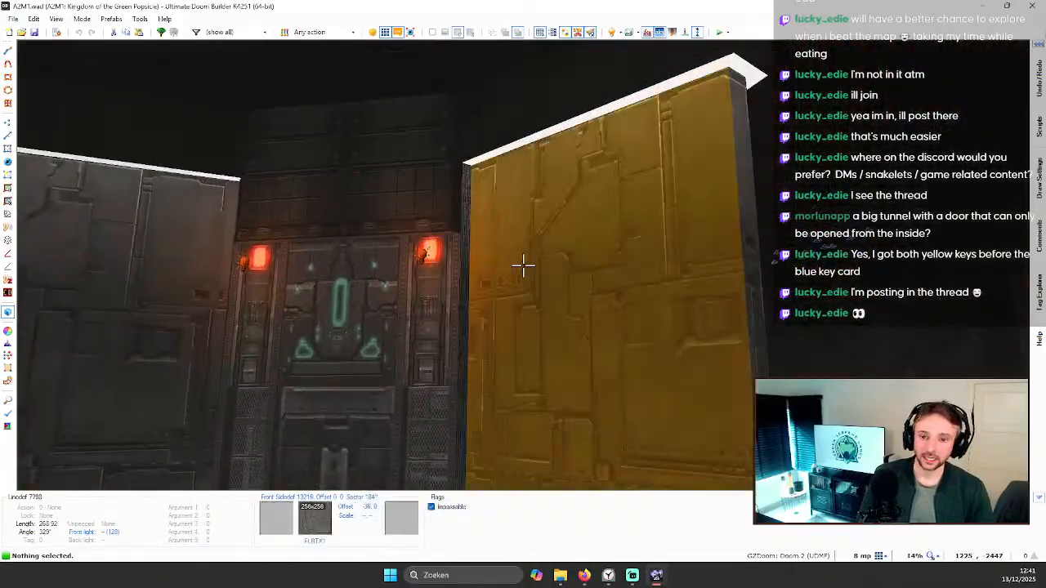
key(w)
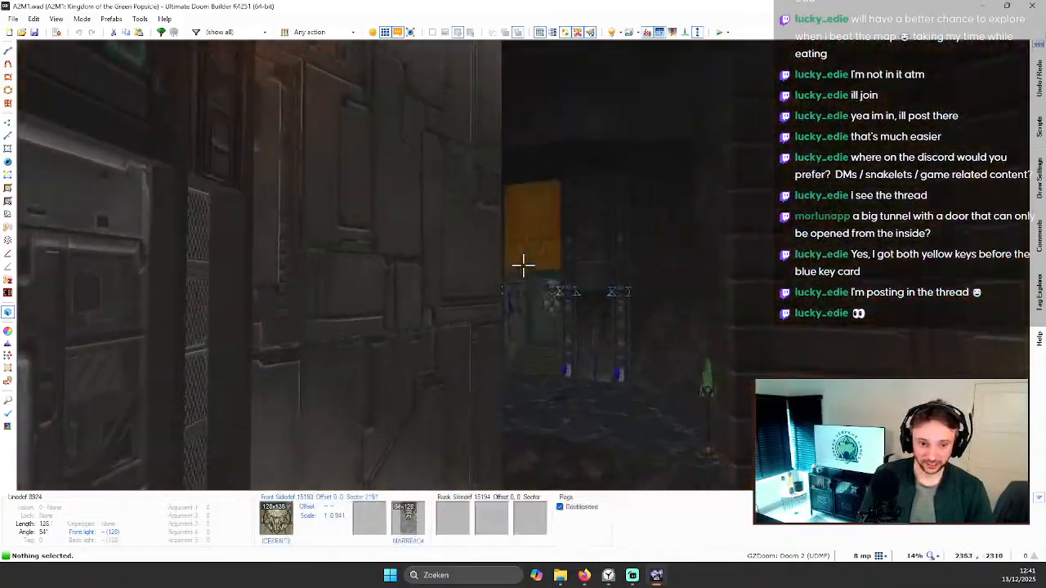
key(w)
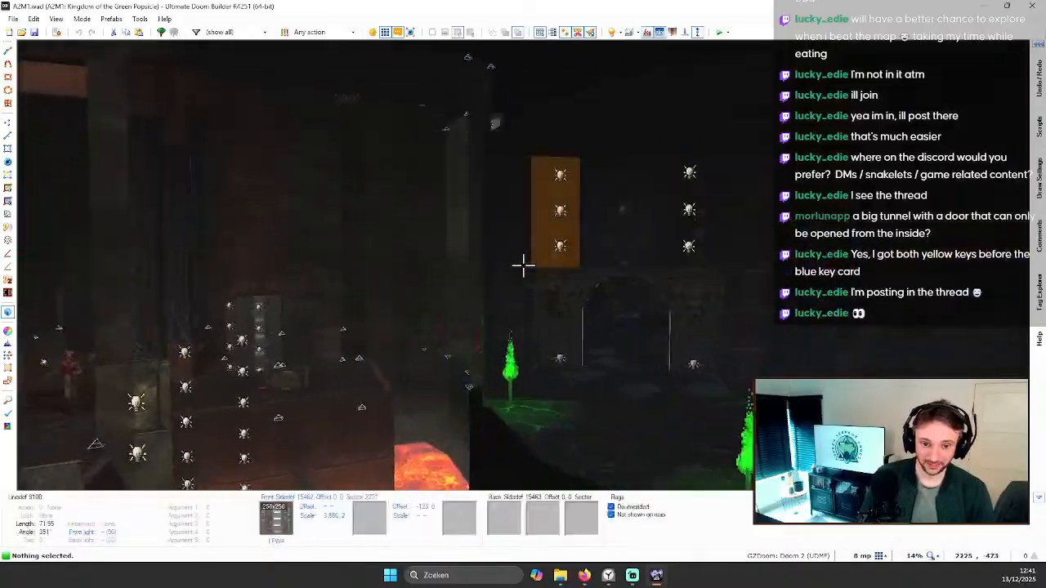
key(w)
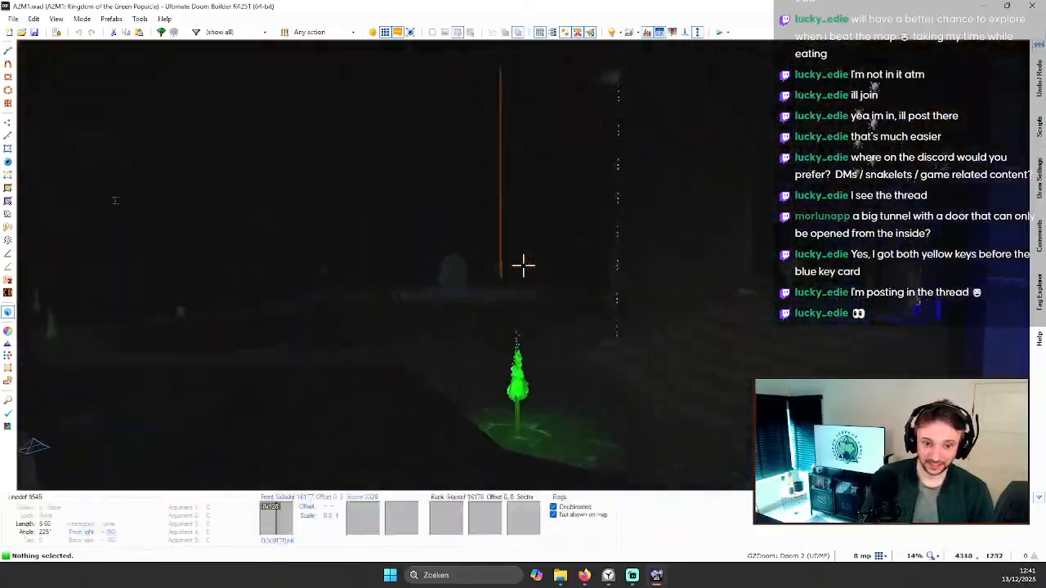
Step: Survey the whole A2M1 layout in 2D, from the lava chambers to the surrounding green area and the detached outer sectors
key(q)
scroll(523, 270, down, 3)
scroll(449, 280, up, 4)
scroll(661, 192, down, 1)
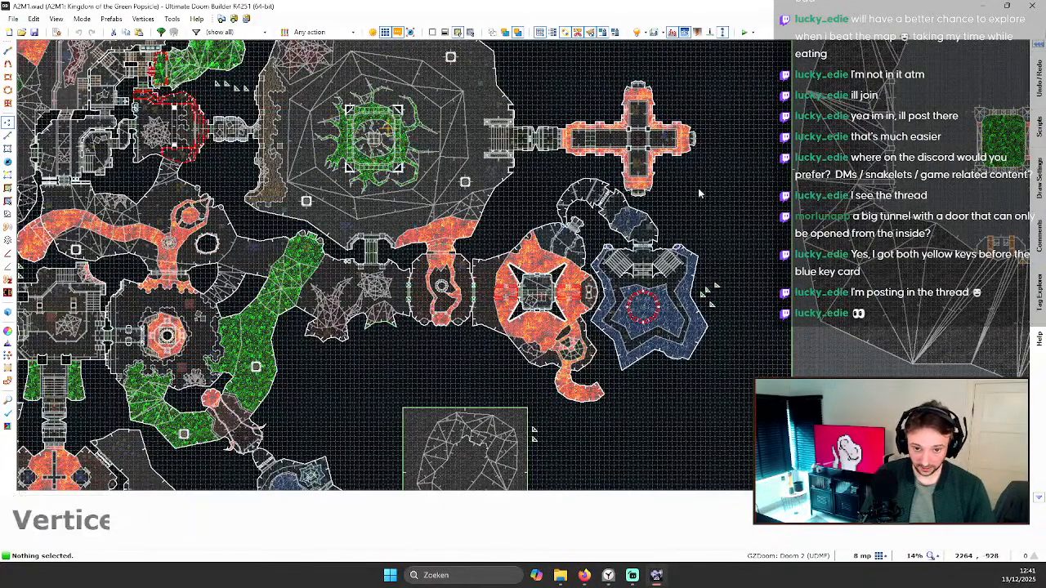
drag(748, 178, 716, 215)
scroll(720, 196, down, 4)
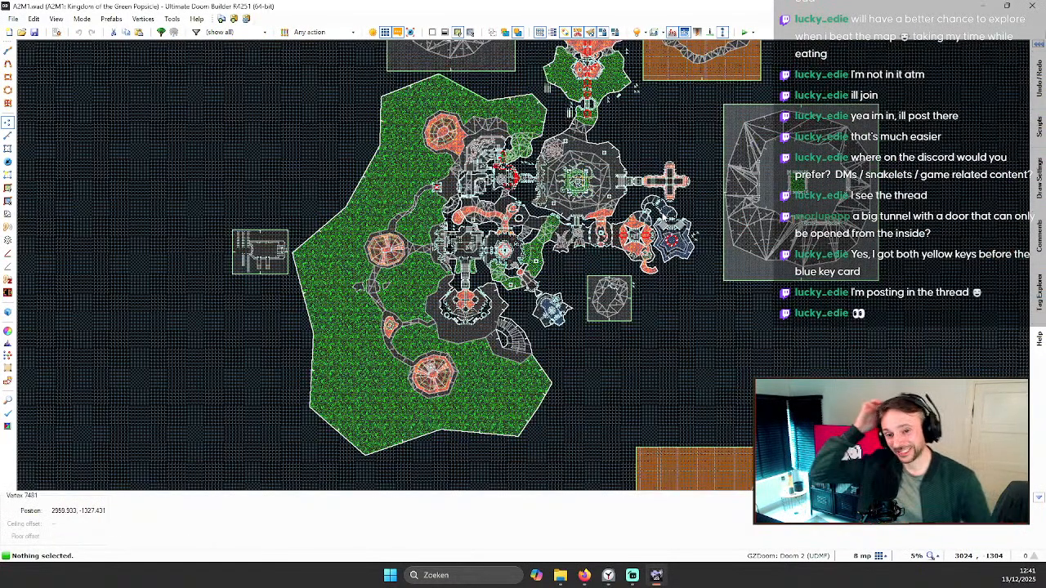
scroll(653, 201, down, 1)
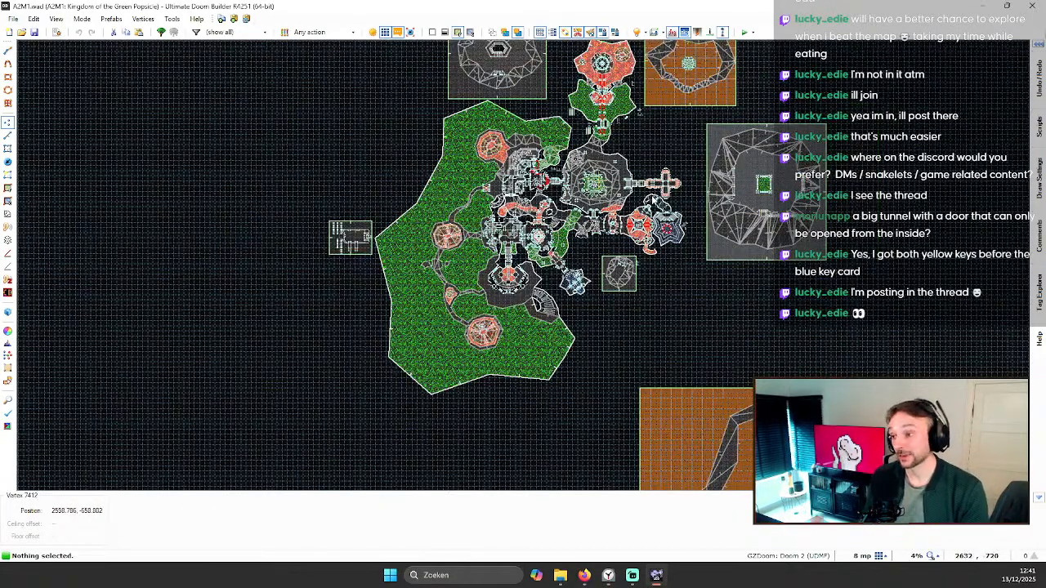
scroll(677, 138, up, 2)
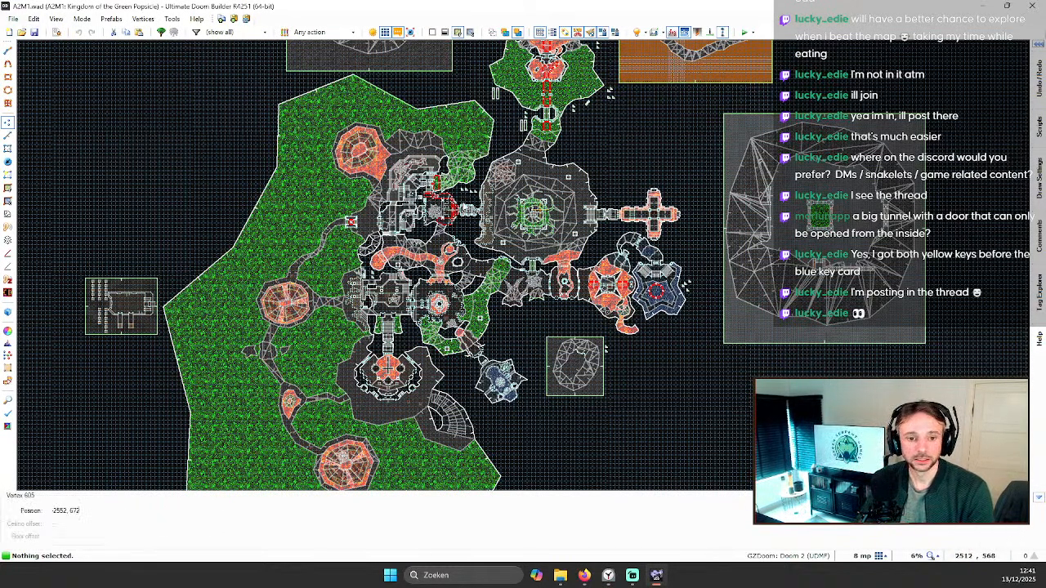
scroll(471, 200, down, 3)
scroll(487, 275, up, 3)
Step: Test-play A2M1 from the blue water cave, examining the pentagram platform, the leaning pillars and the rocky shore
scroll(488, 275, up, 10)
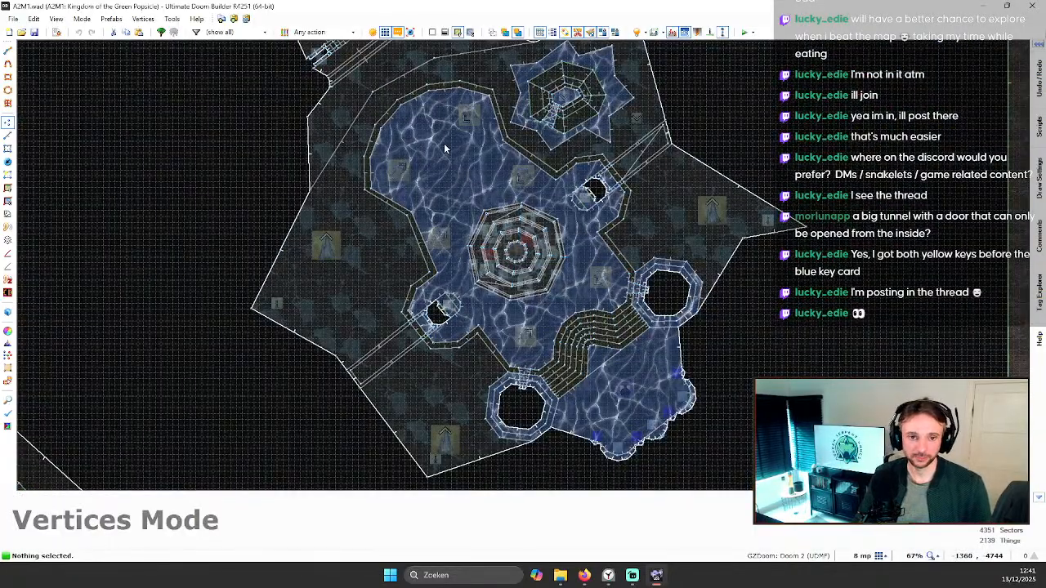
key(q)
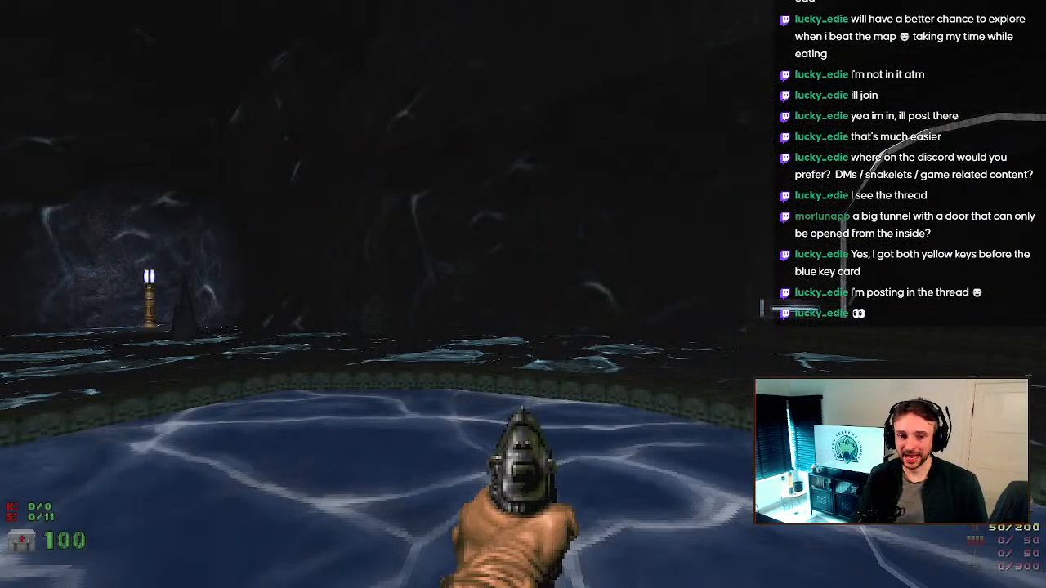
key(w)
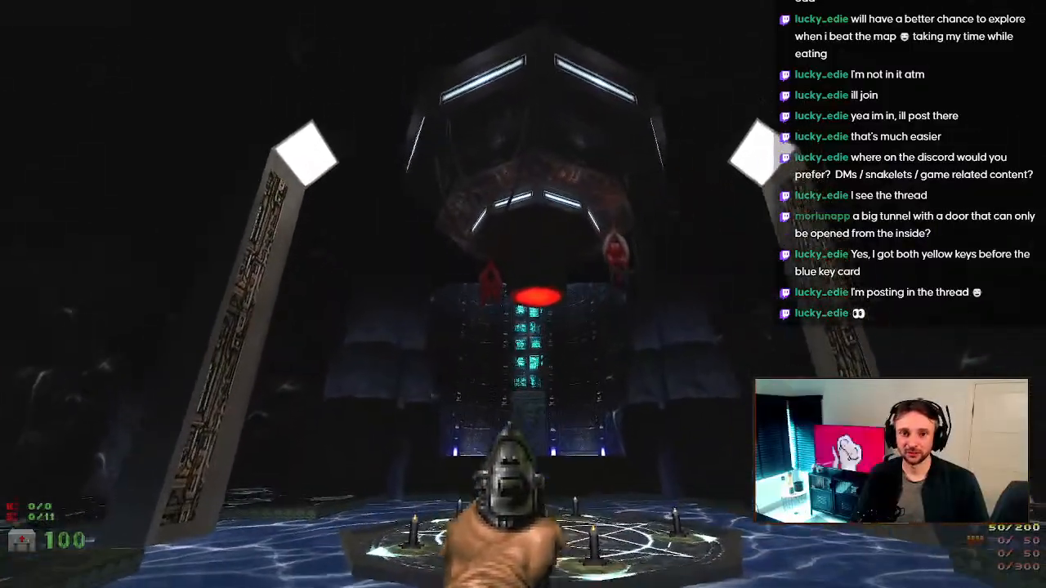
key(s)
key(w)
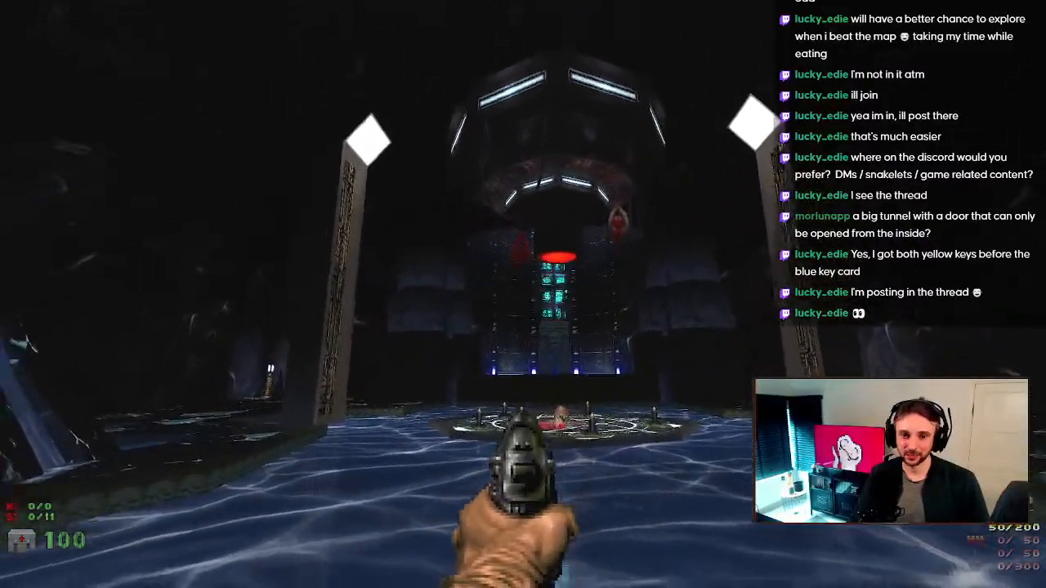
key(s)
key(w)
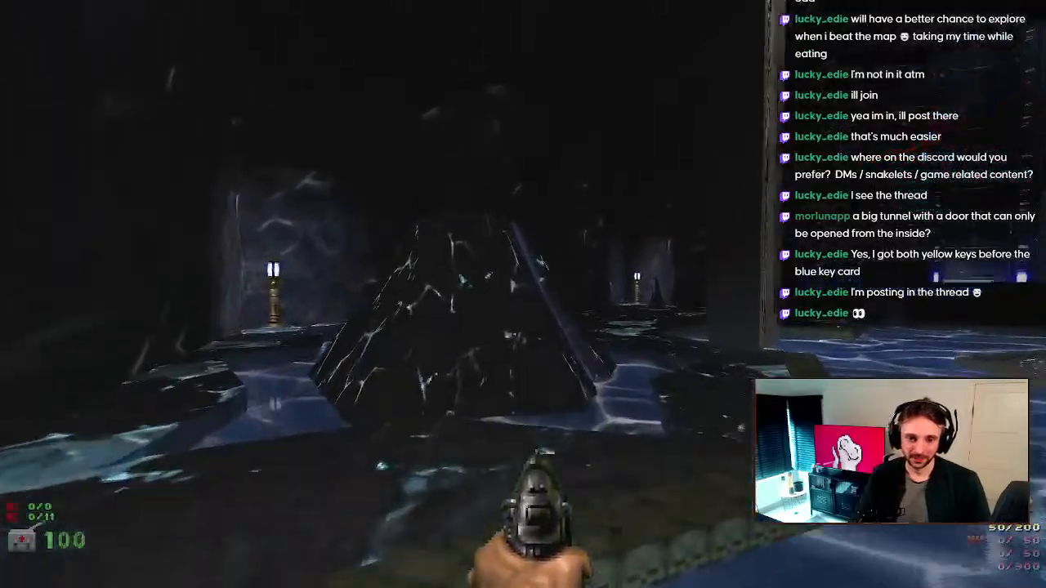
key(w)
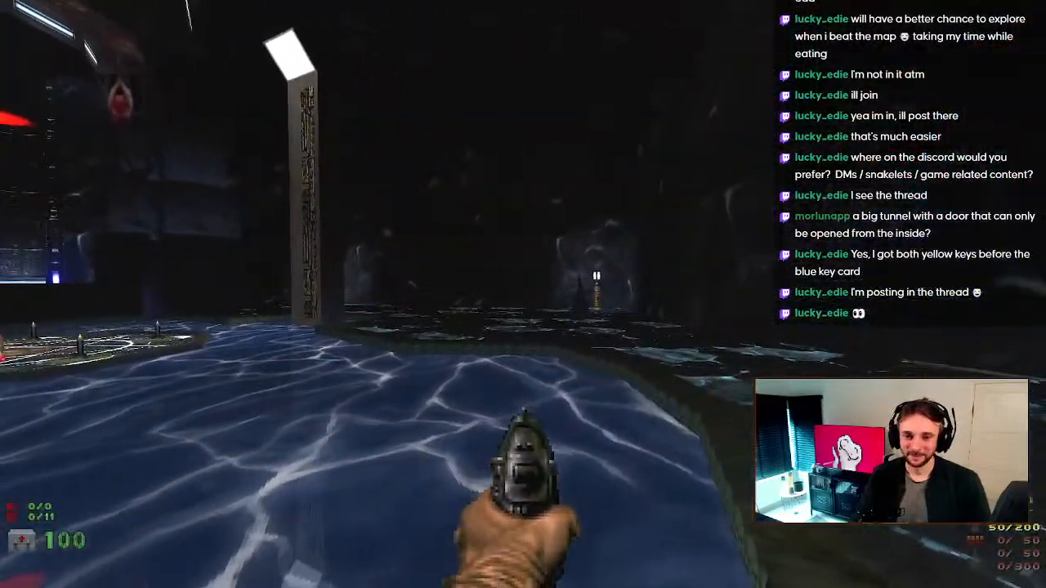
key(s)
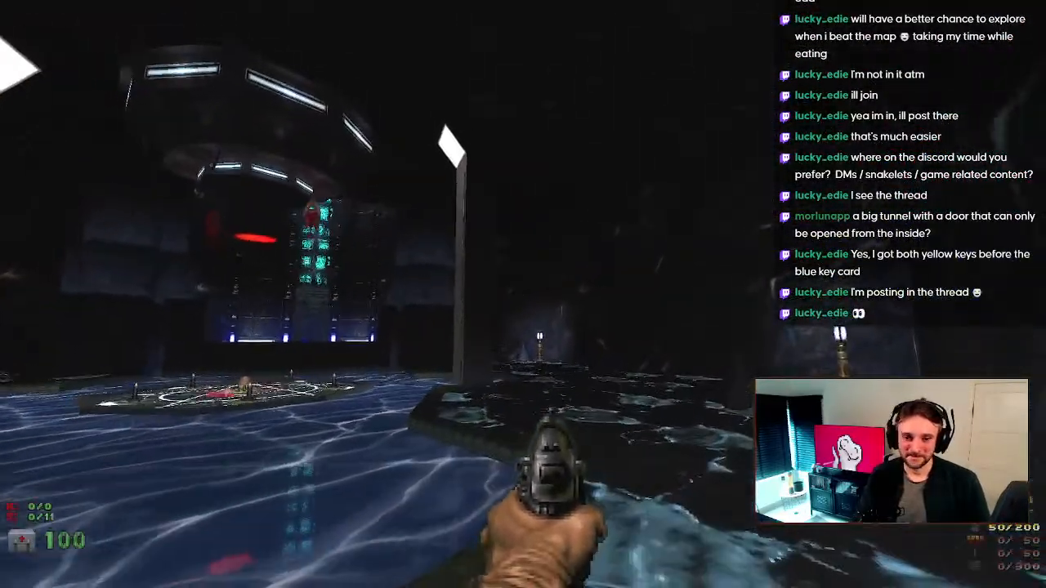
key(w)
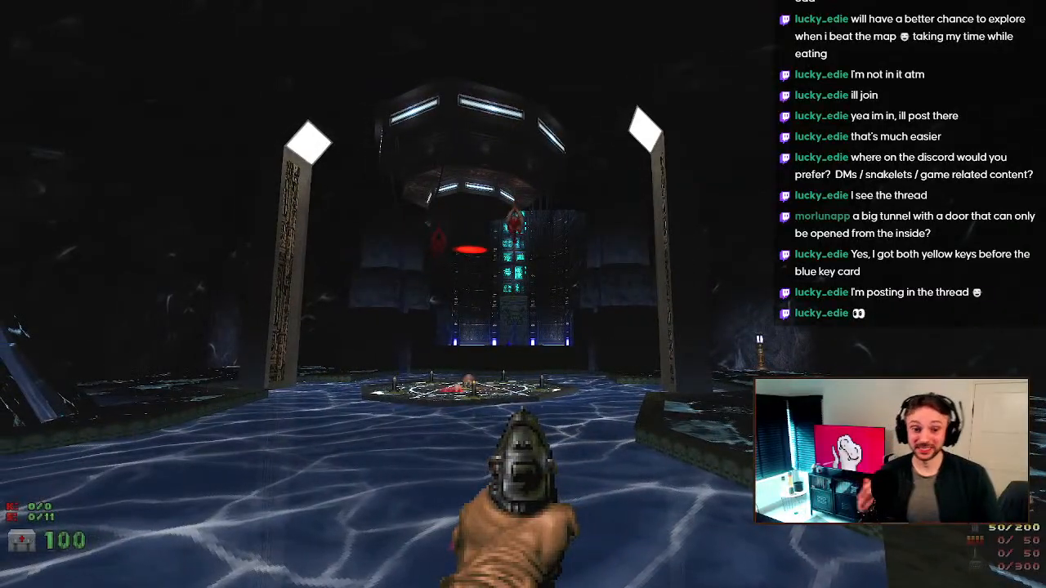
key(w)
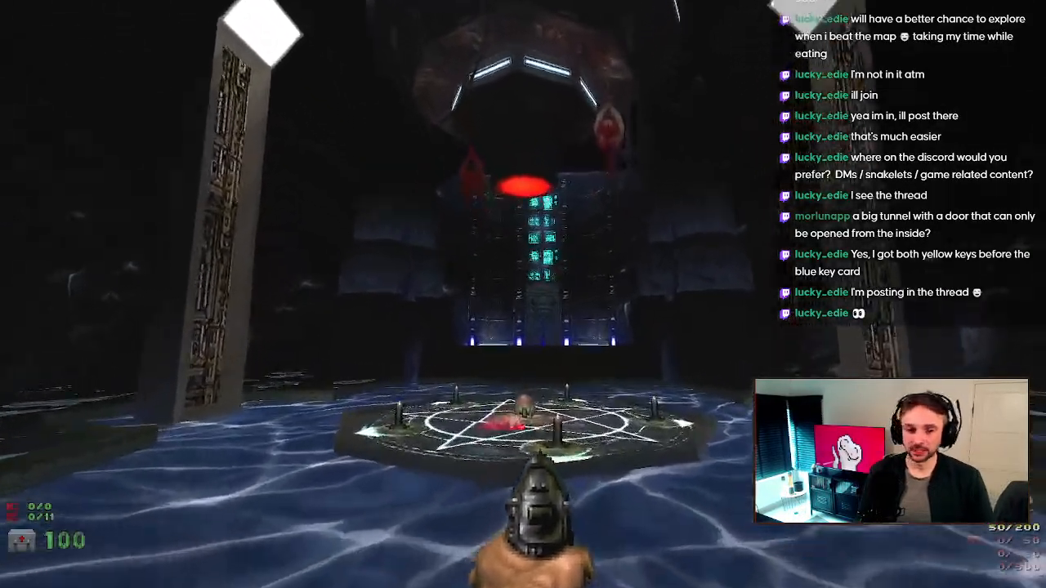
key(d)
key(s)
key(s)
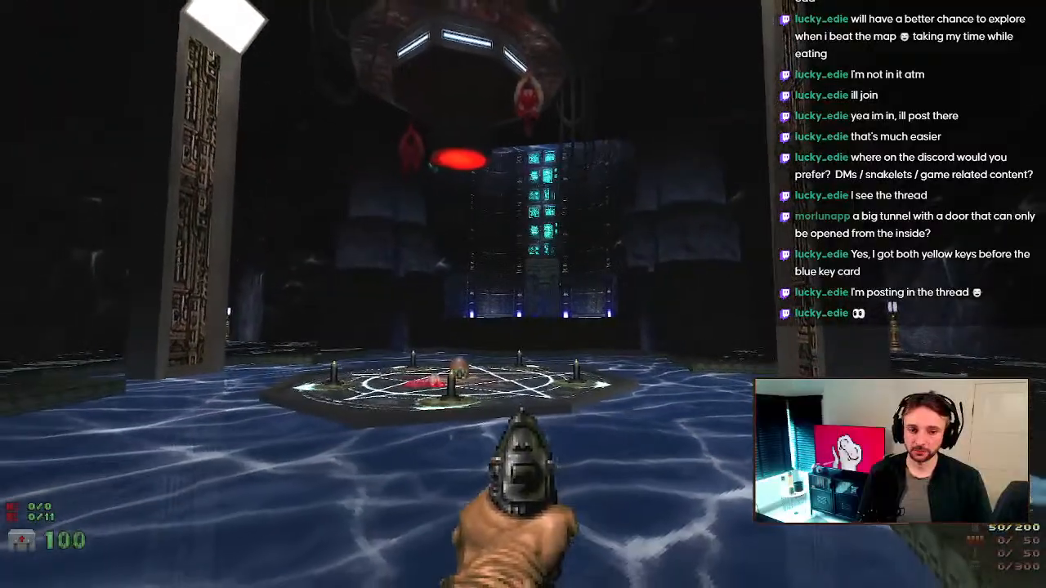
Step: Quit the test game and return to the 2D layout around the water cave
key(Escape)
key(Up)
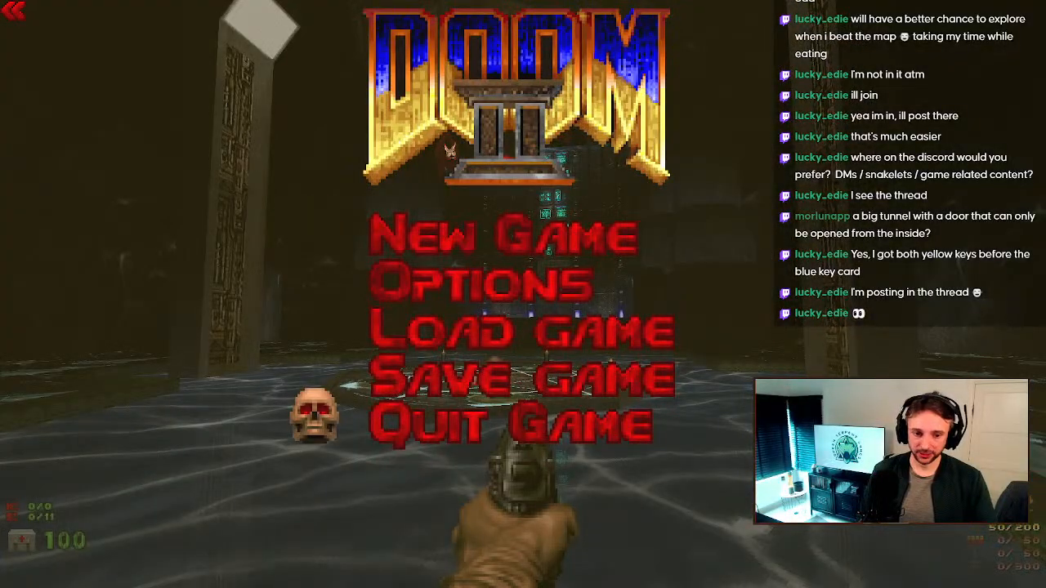
key(Return)
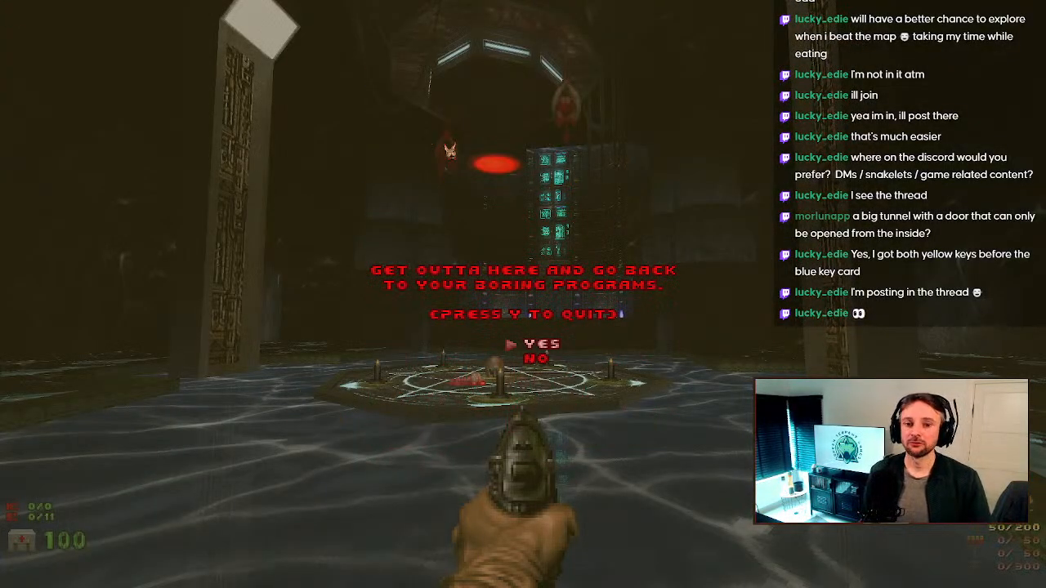
key(y)
scroll(439, 140, down, 5)
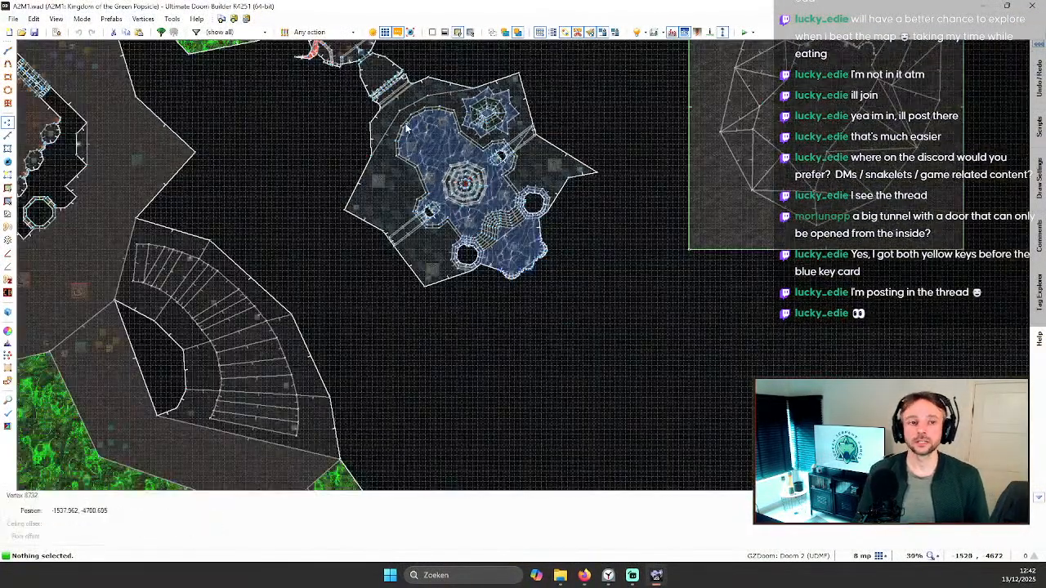
Step: Open the recent file A2M0.wad with its existing resource settings
click(12, 18)
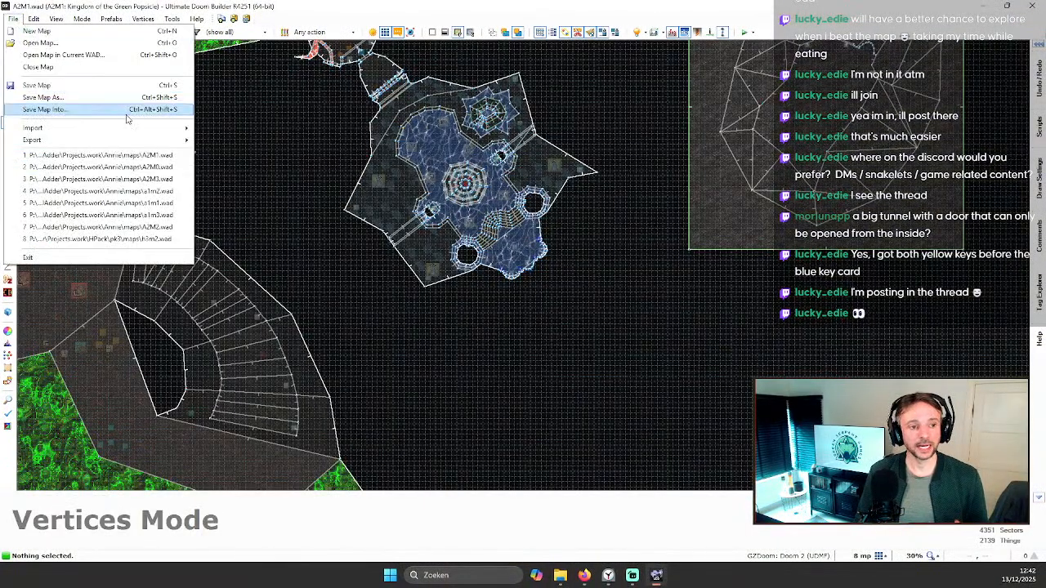
click(152, 167)
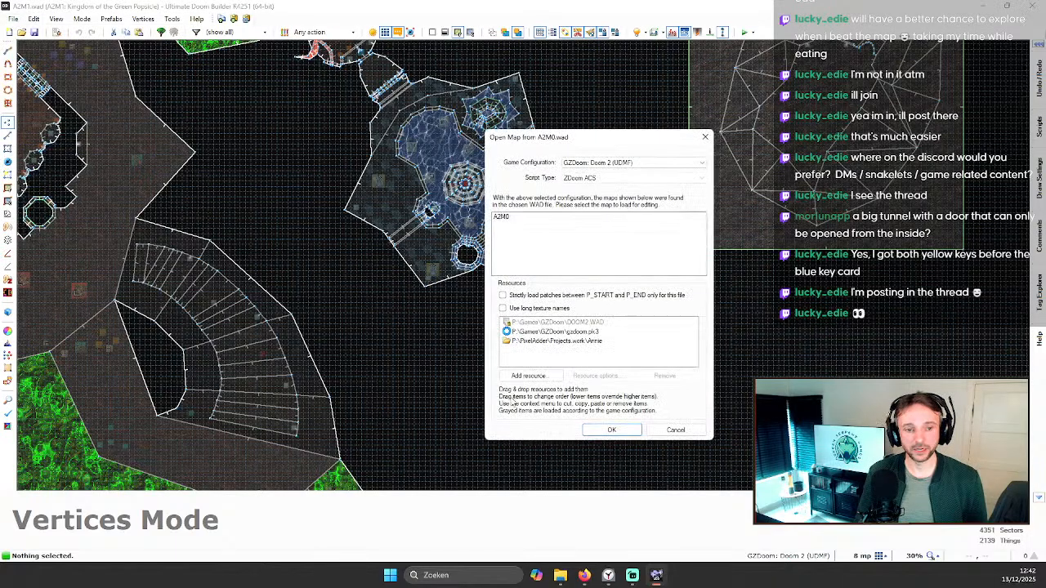
click(610, 429)
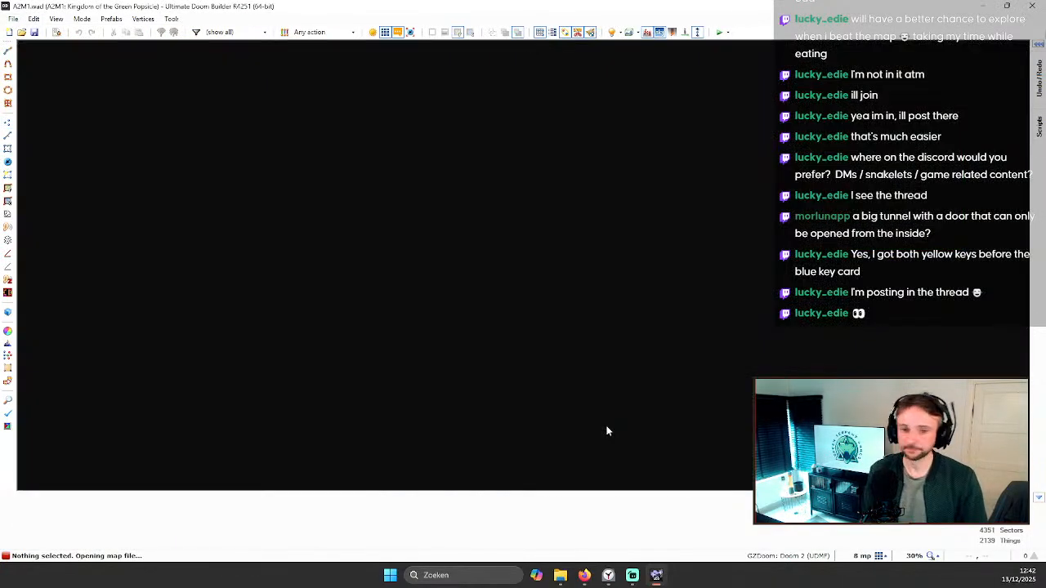
Step: Check the central ice area of A2M0 in 2D and 3D, and save the map
scroll(605, 303, down, 6)
scroll(599, 286, up, 5)
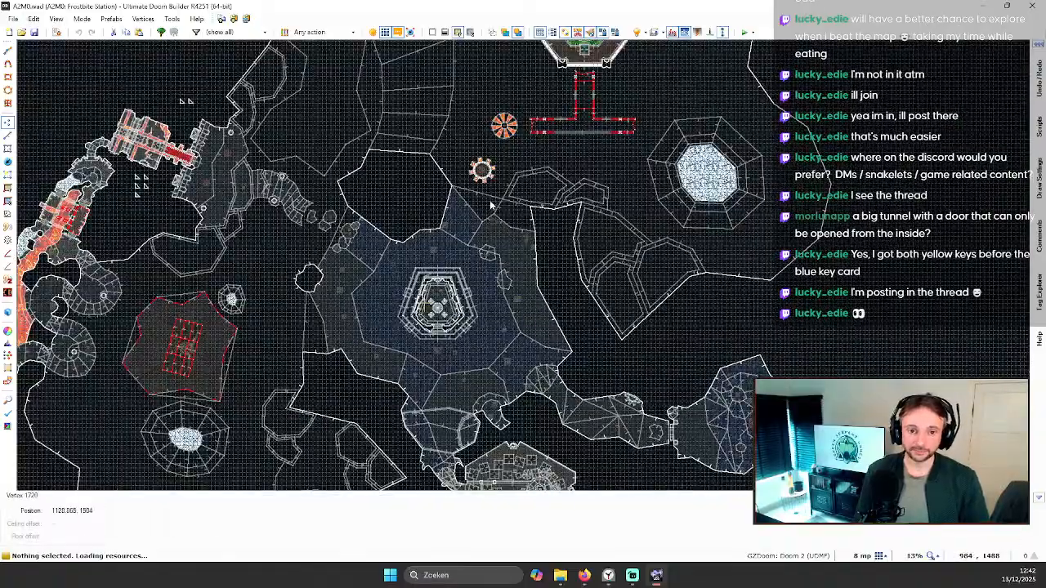
key(w)
key(w)
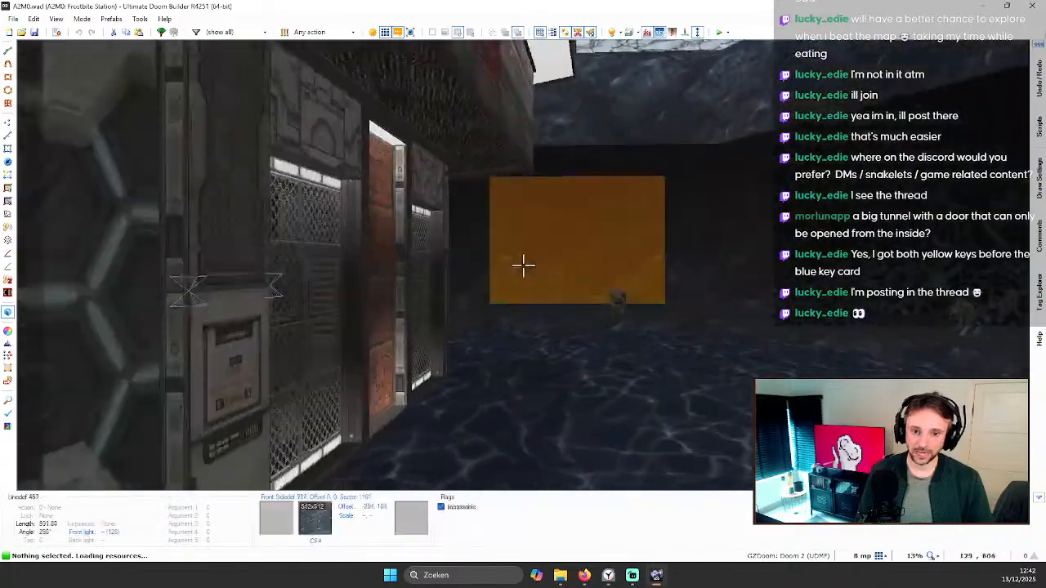
key(w)
scroll(525, 270, down, 4)
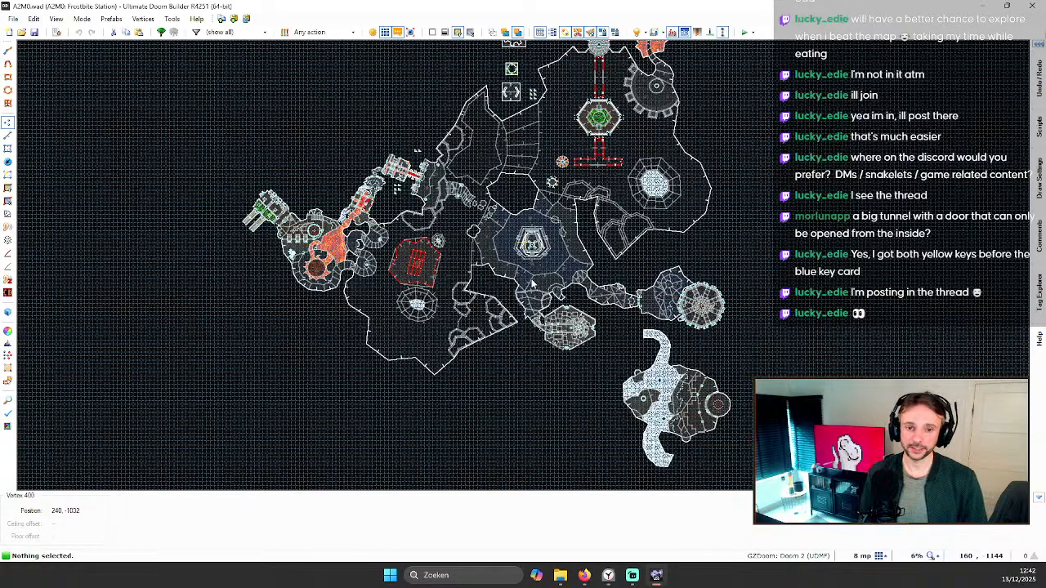
click(36, 32)
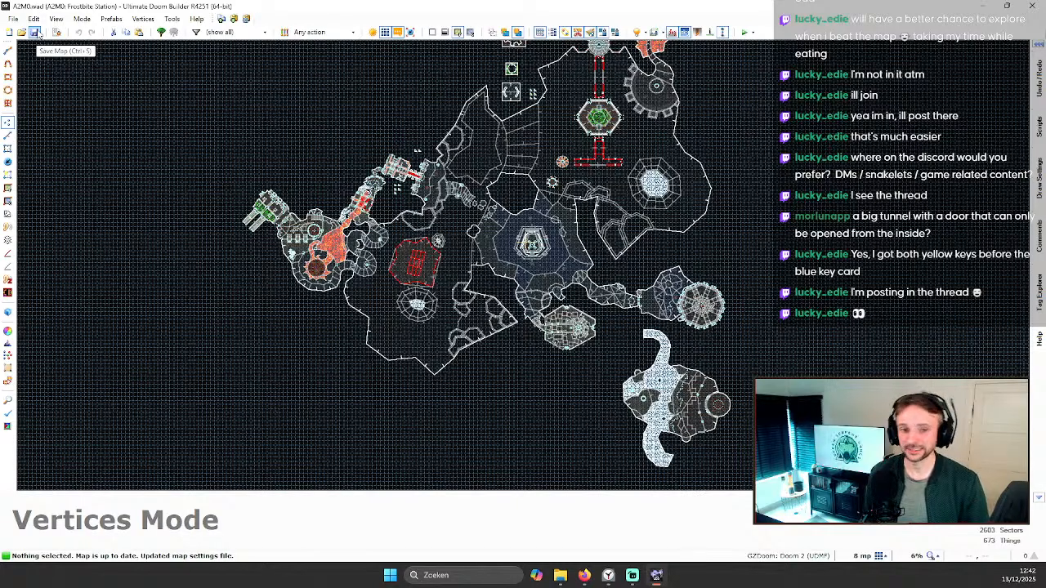
Step: Examine the western and central ice areas of A2M0 in 2D, and inspect the dark ice caverns in 3D
scroll(596, 262, down, 2)
scroll(595, 262, up, 3)
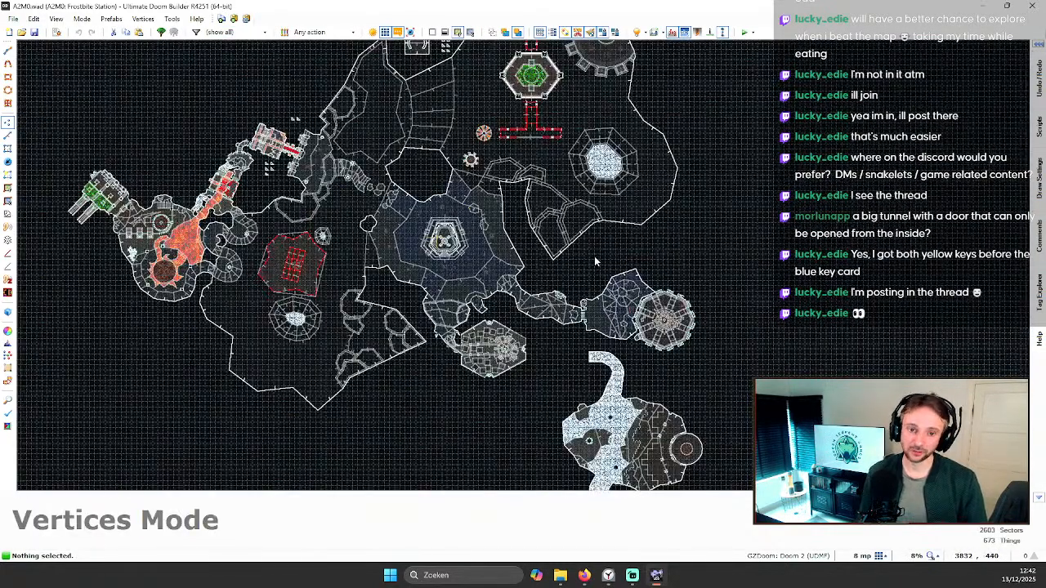
scroll(641, 231, up, 1)
scroll(642, 245, down, 2)
scroll(640, 250, up, 1)
scroll(640, 250, down, 1)
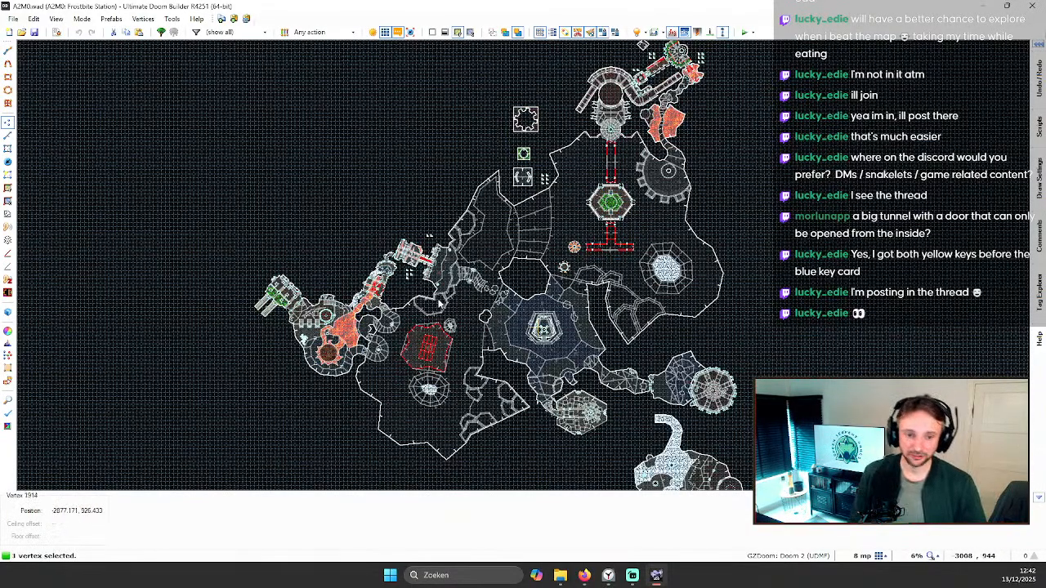
key(q)
key(e)
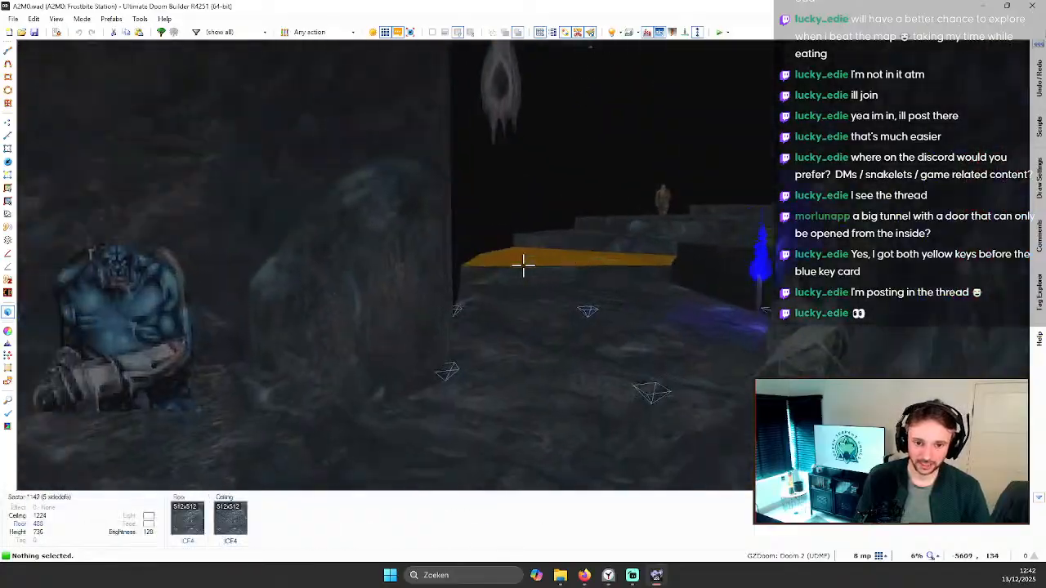
key(d)
key(e)
key(d)
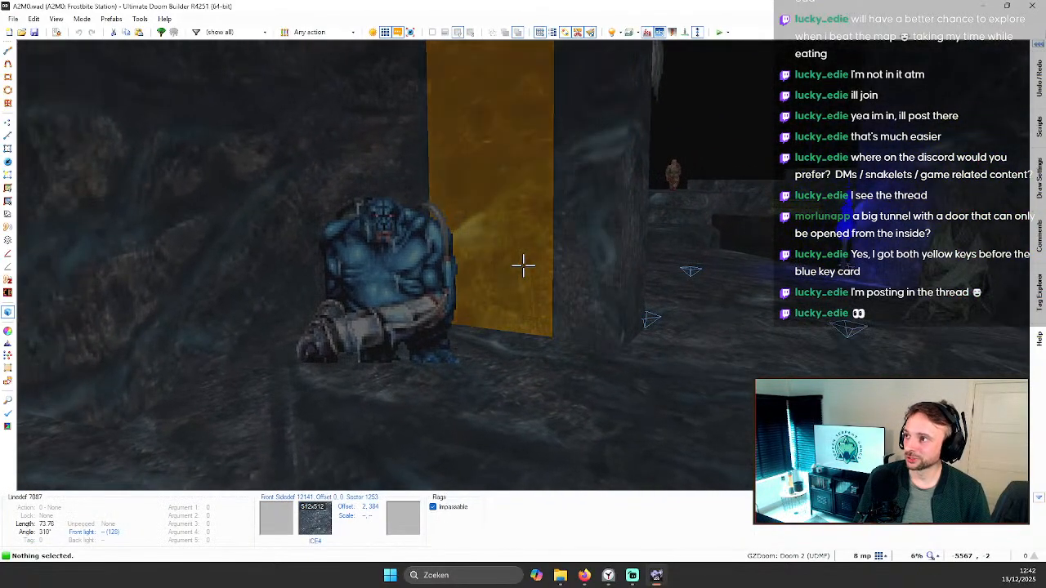
key(q)
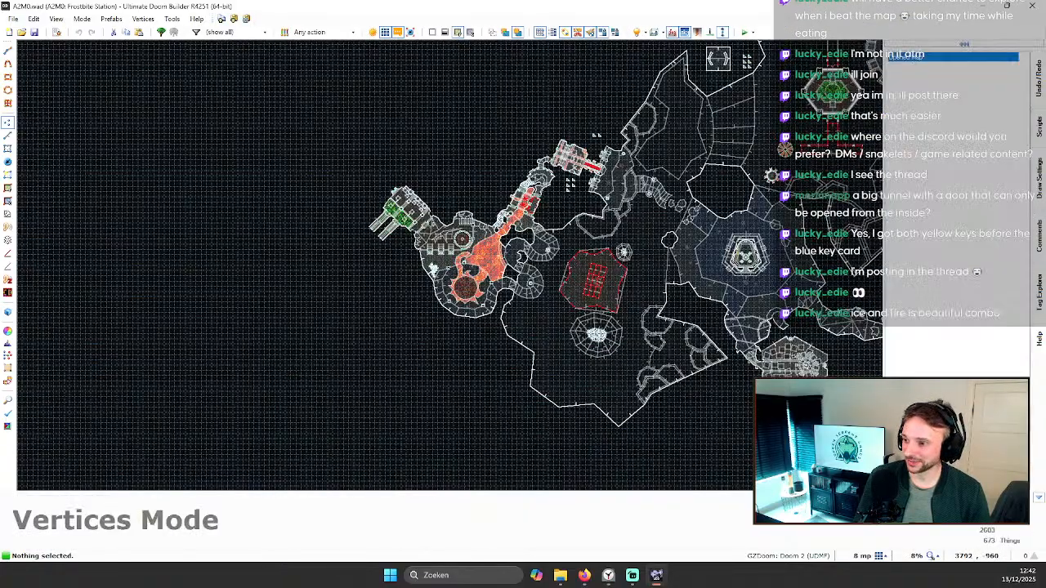
key(q)
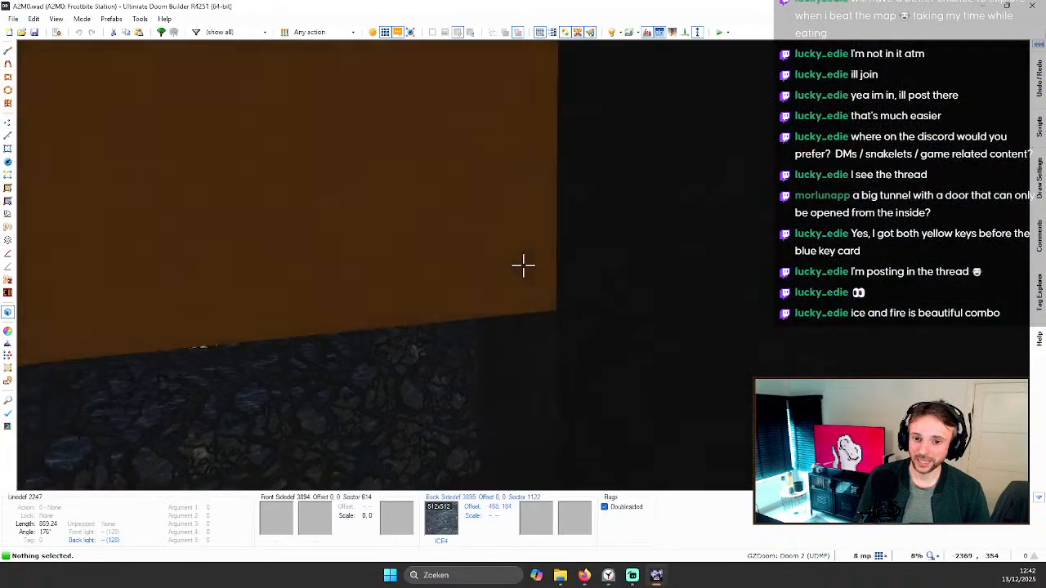
key(w)
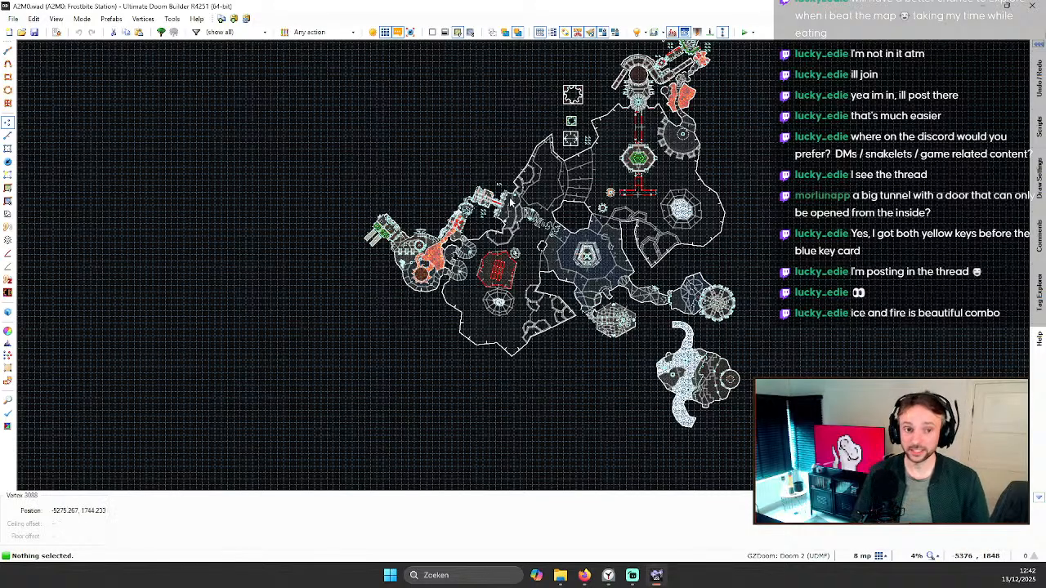
Step: Review the whole layout of A2M0 in 2D and save the map
scroll(731, 216, up, 2)
scroll(726, 185, down, 2)
scroll(763, 190, down, 2)
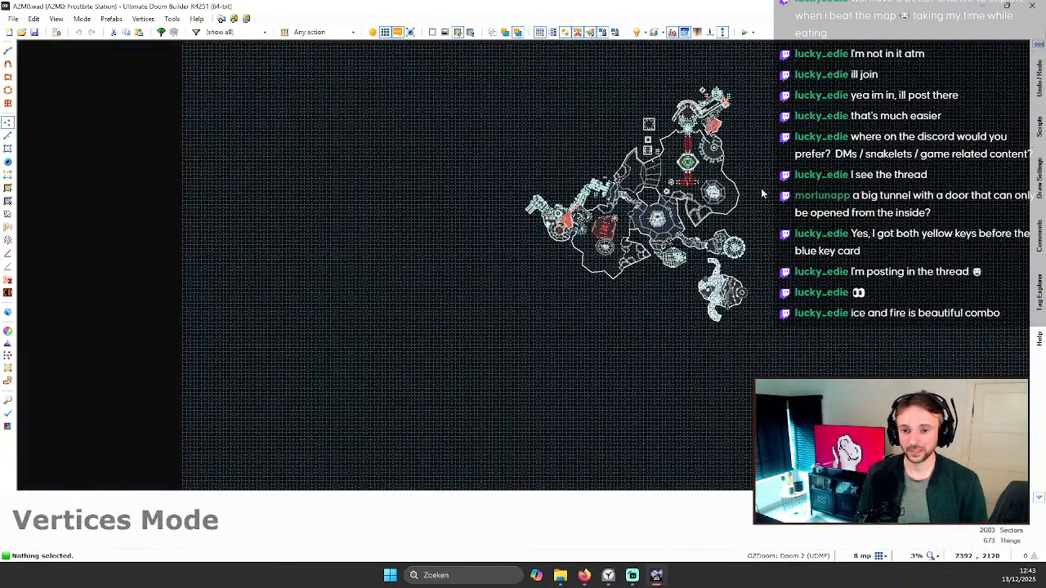
scroll(762, 193, up, 2)
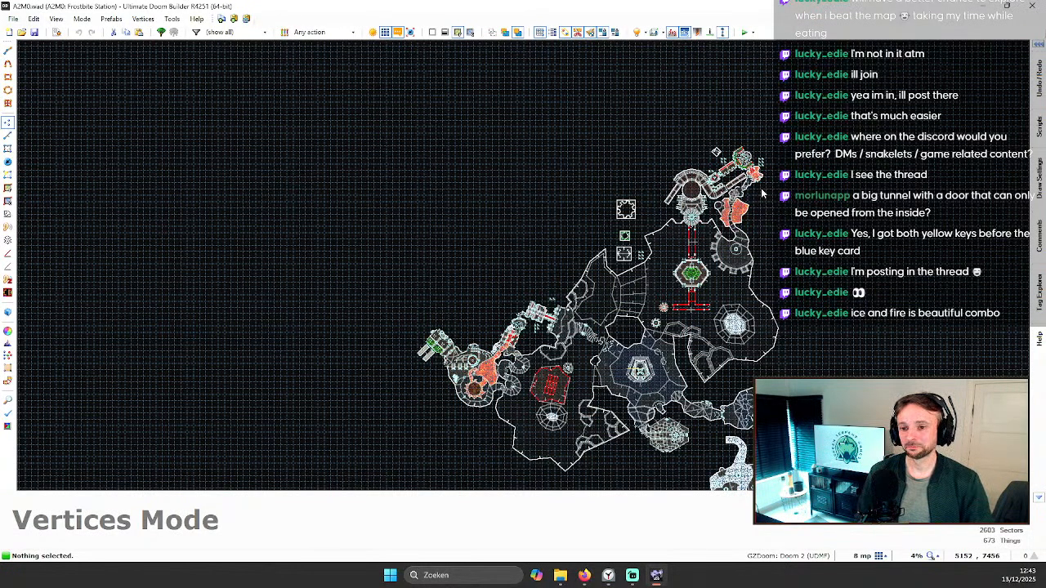
scroll(762, 193, down, 2)
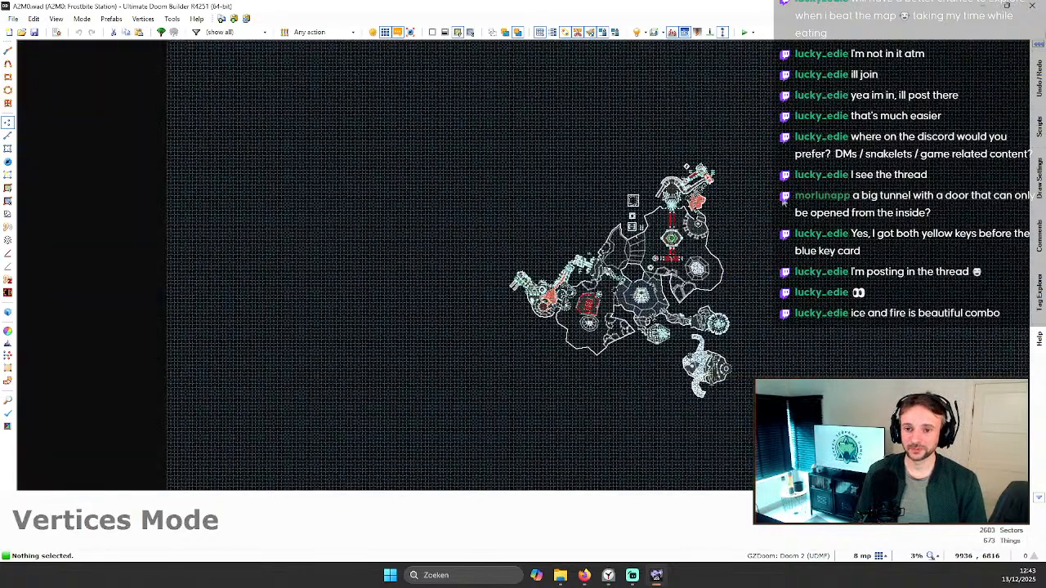
scroll(786, 213, up, 1)
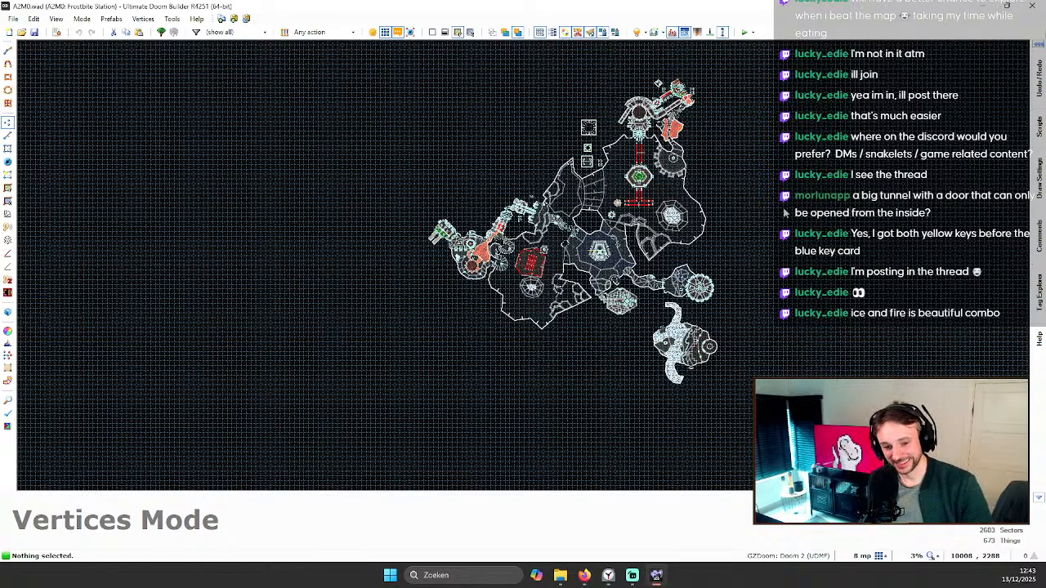
click(34, 32)
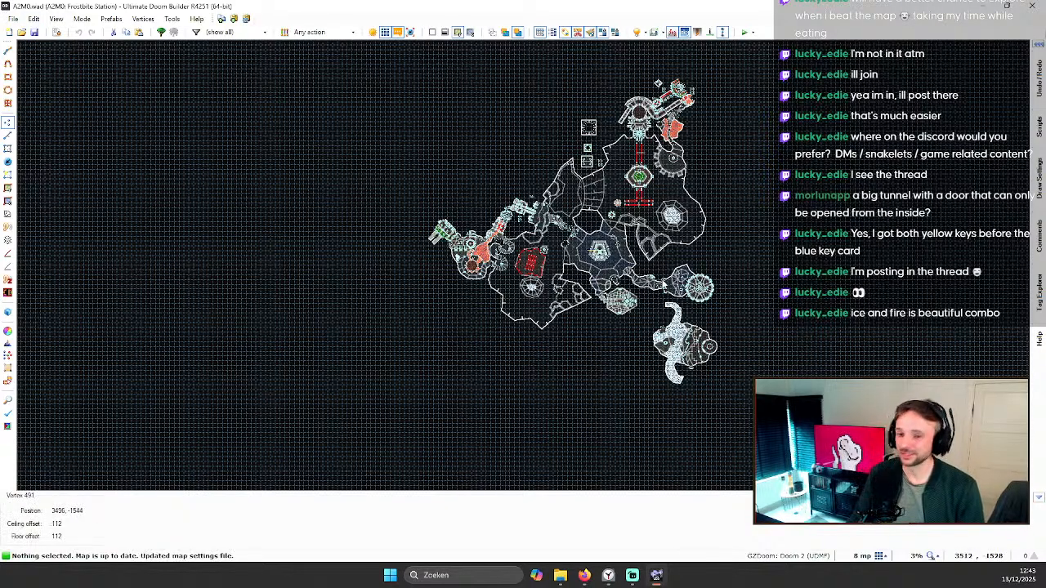
scroll(653, 286, down, 2)
scroll(625, 263, up, 1)
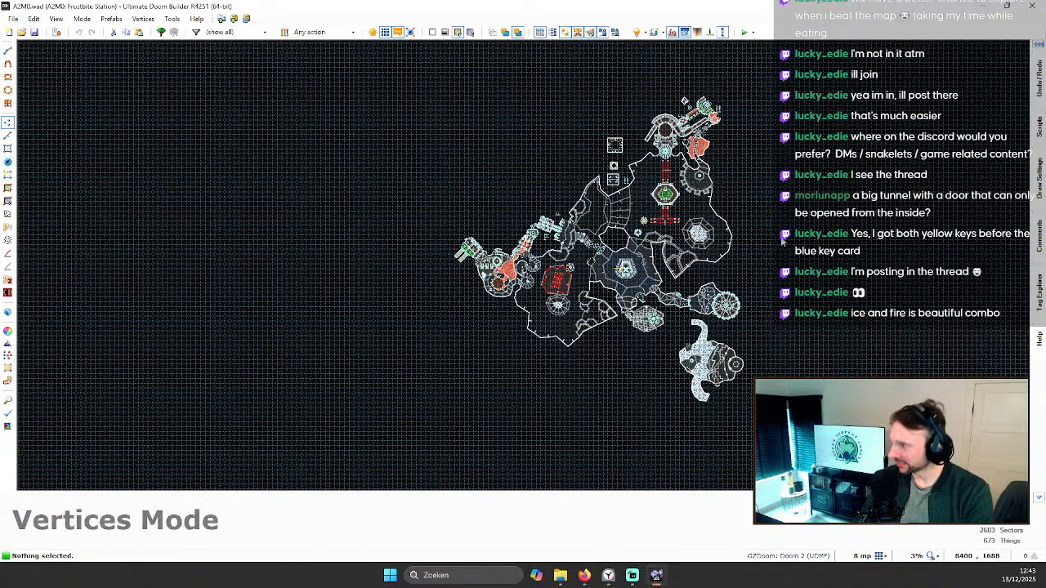
mouse_move(990, 192)
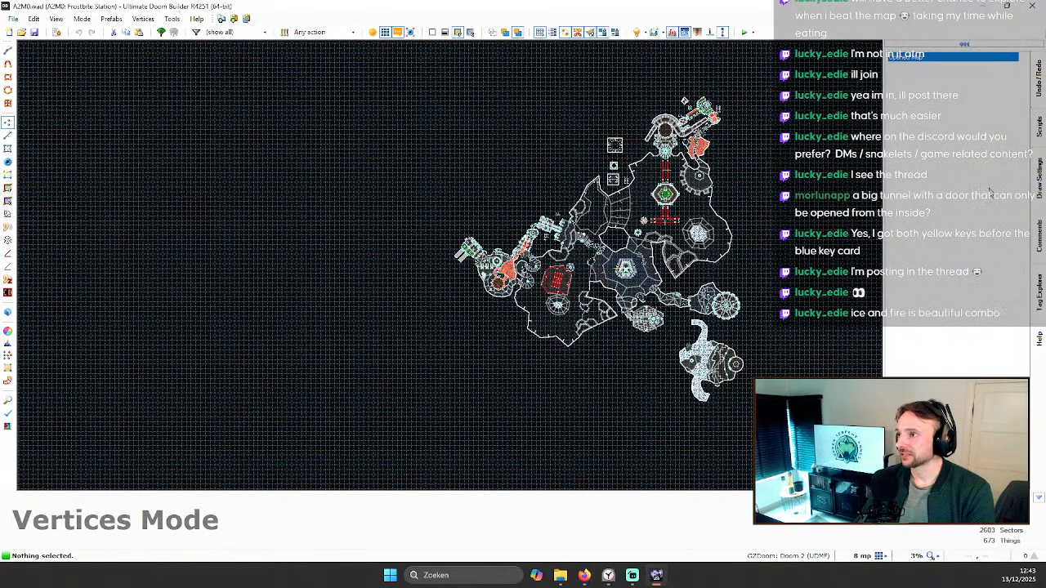
click(35, 32)
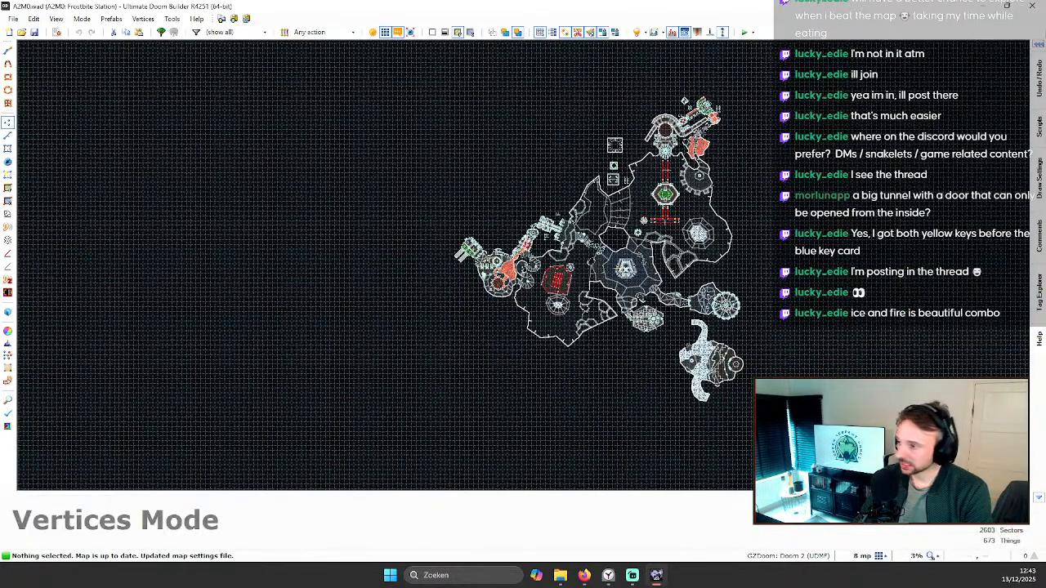